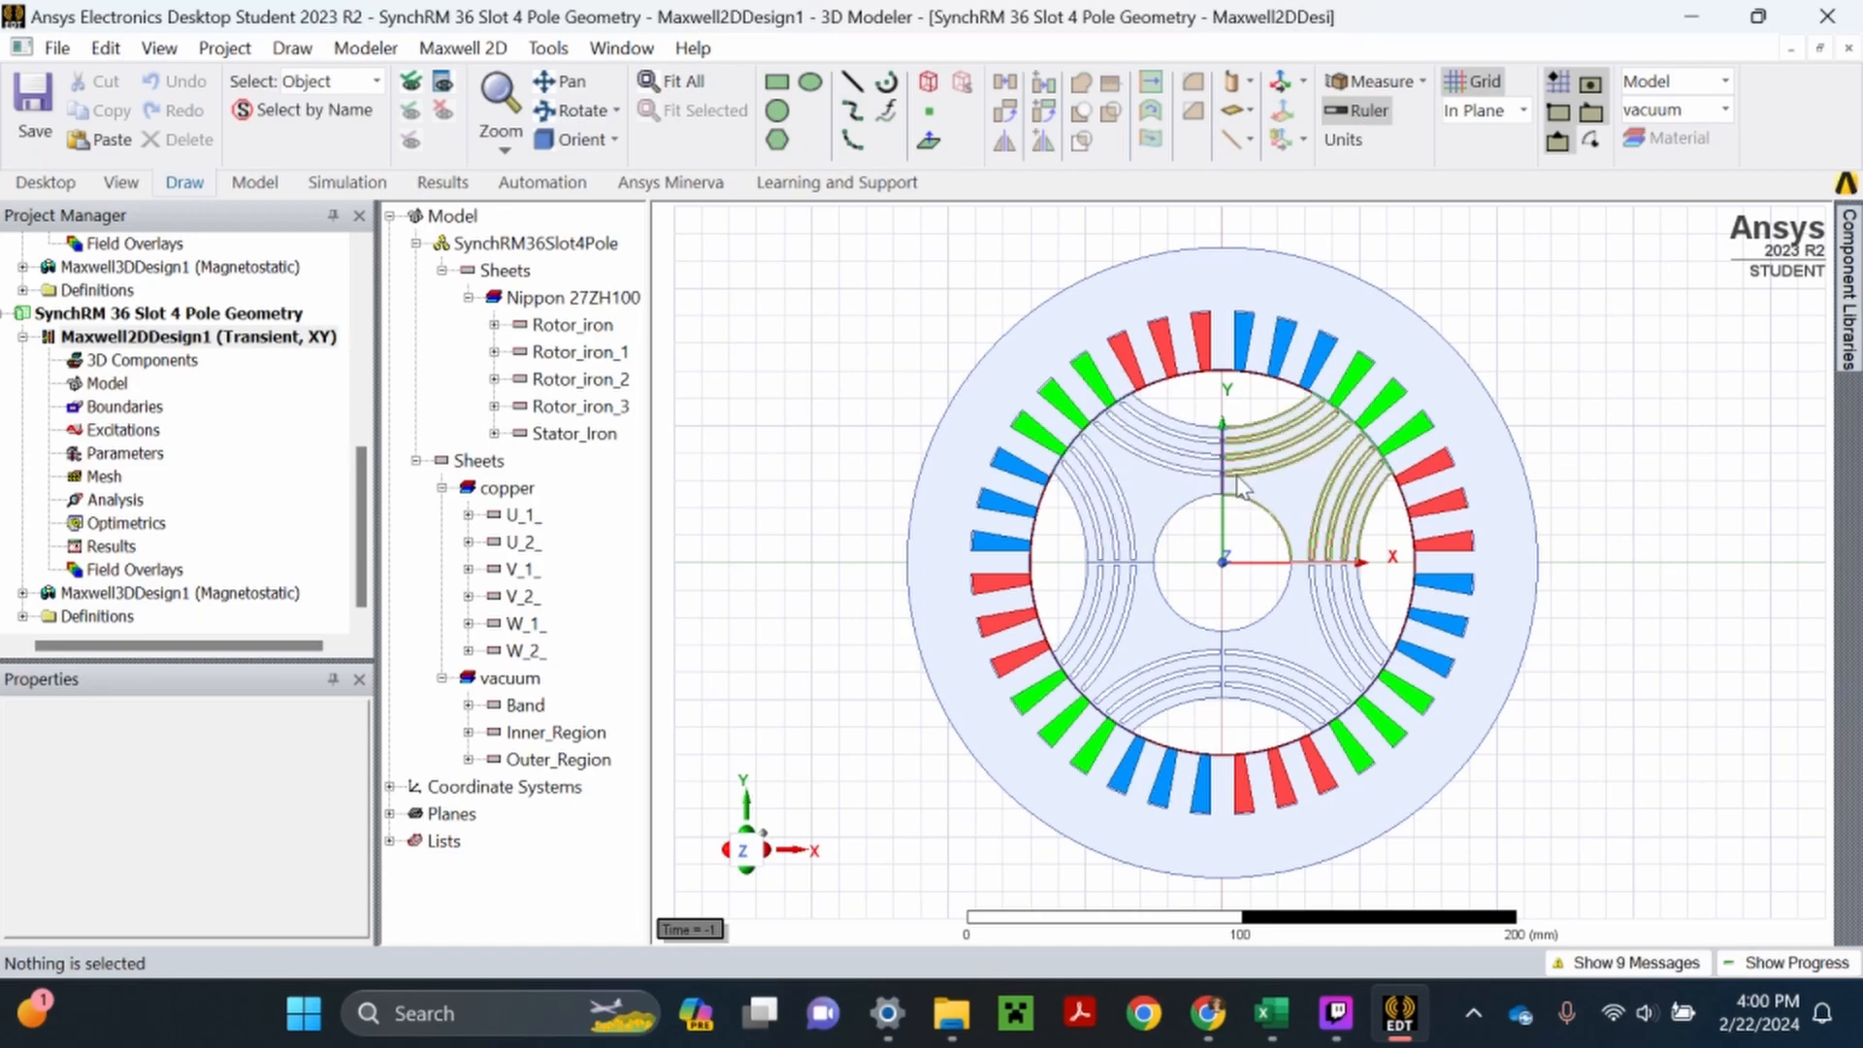
- Examine the rotor's flux barriers, centre ribs and the surrounding stator windings of the motor cross-section
scroll(1223, 466, "up", 5)
scroll(1211, 445, "up", 4)
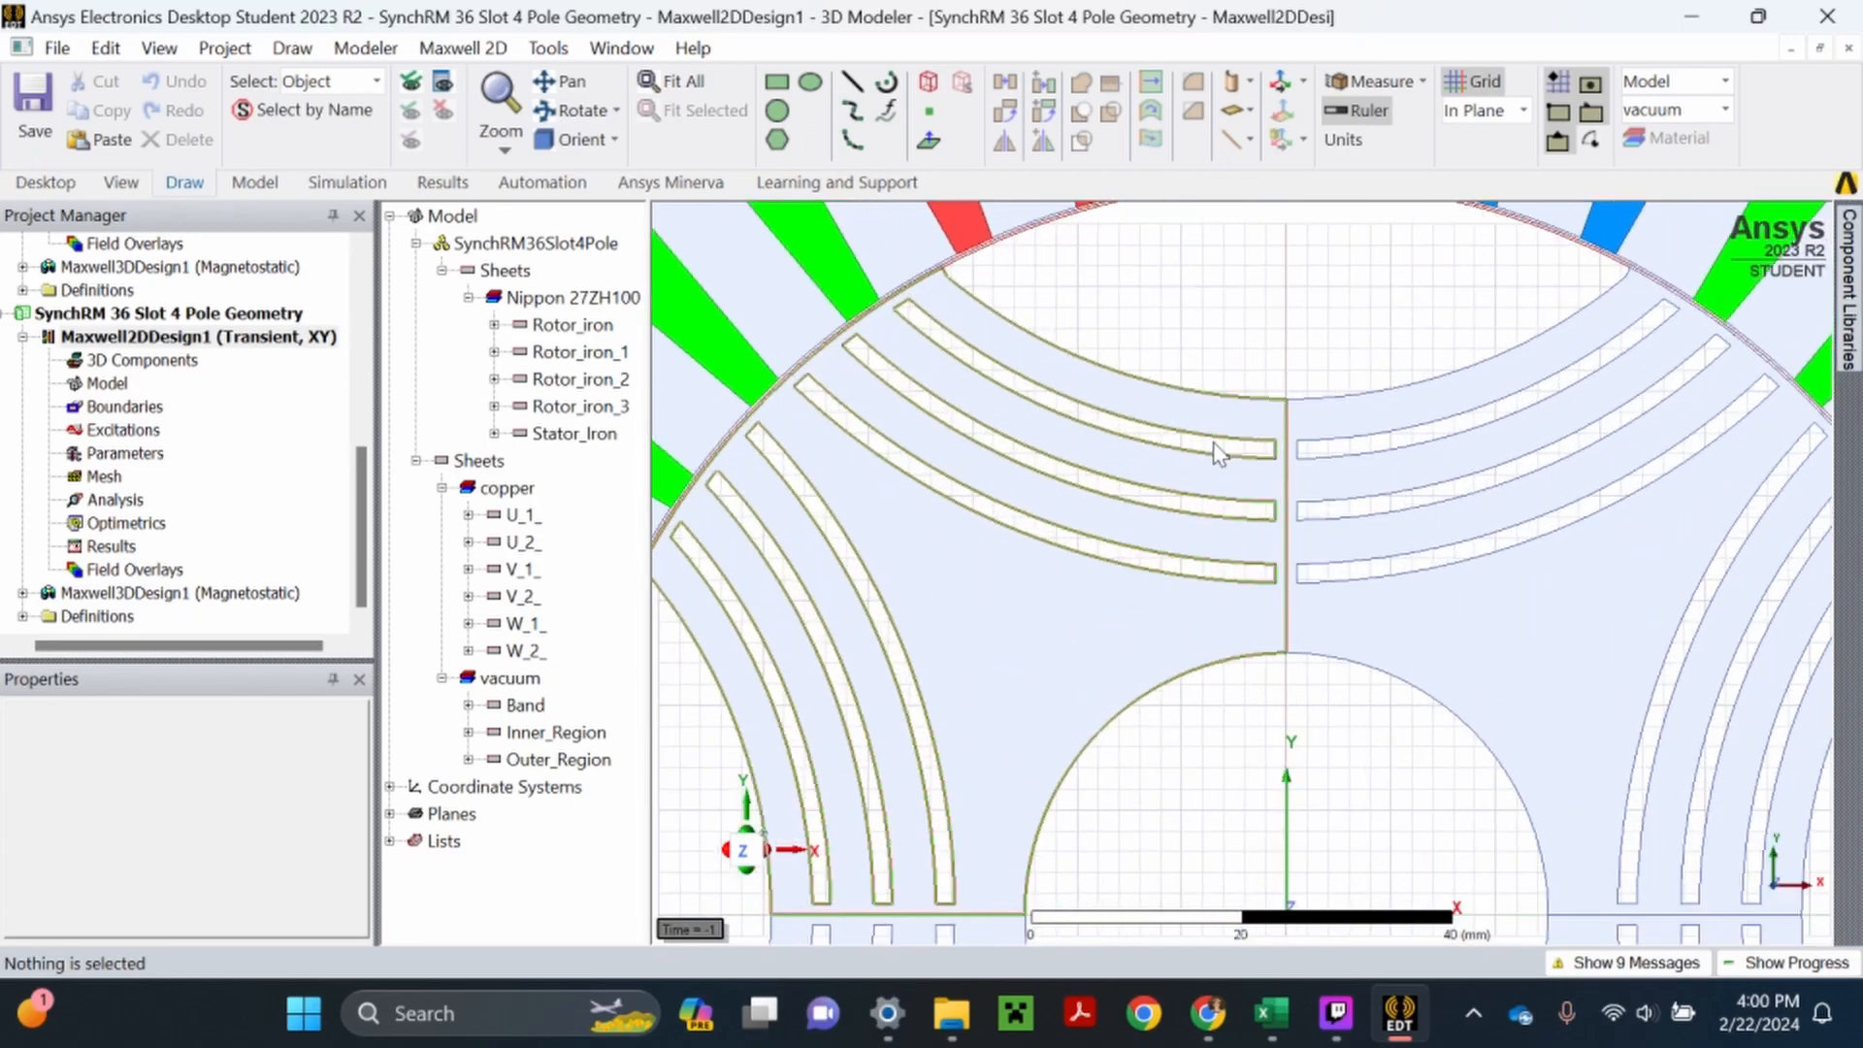
scroll(1223, 490, "down", 2)
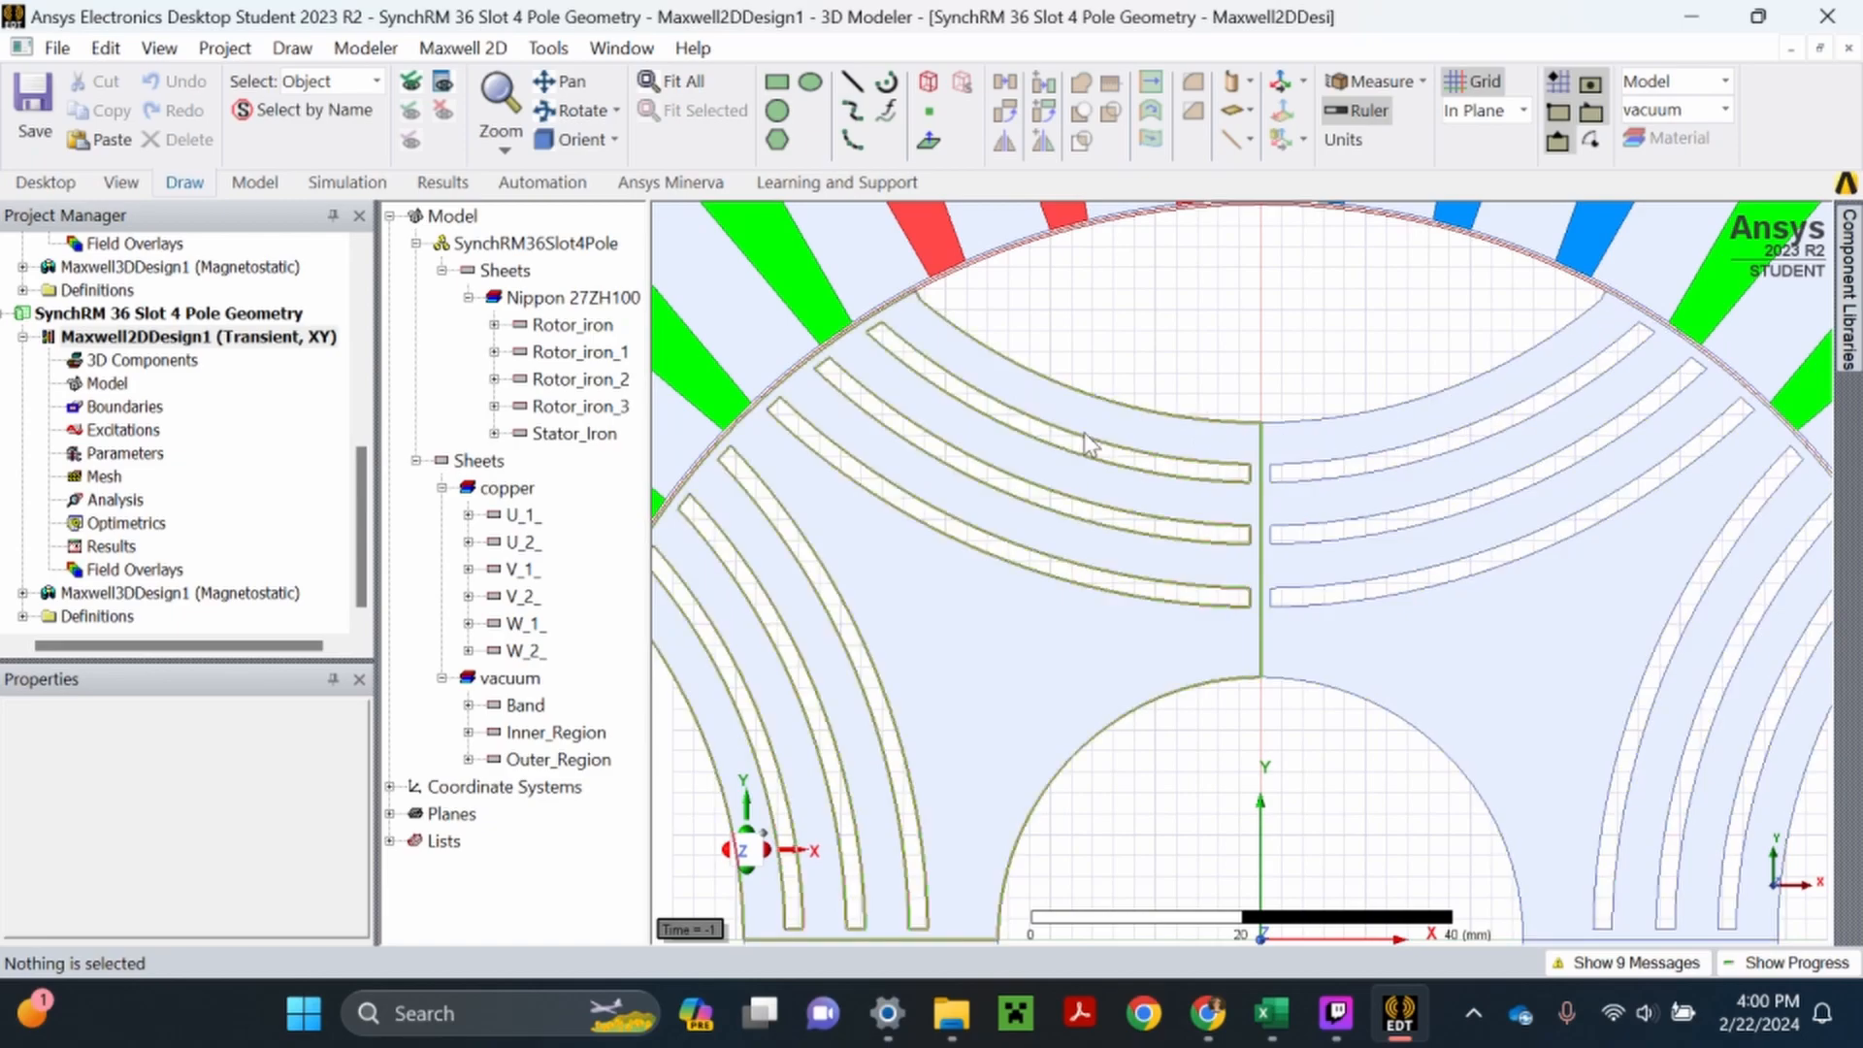
scroll(1089, 442, "down", 3)
scroll(1358, 540, "down", 5)
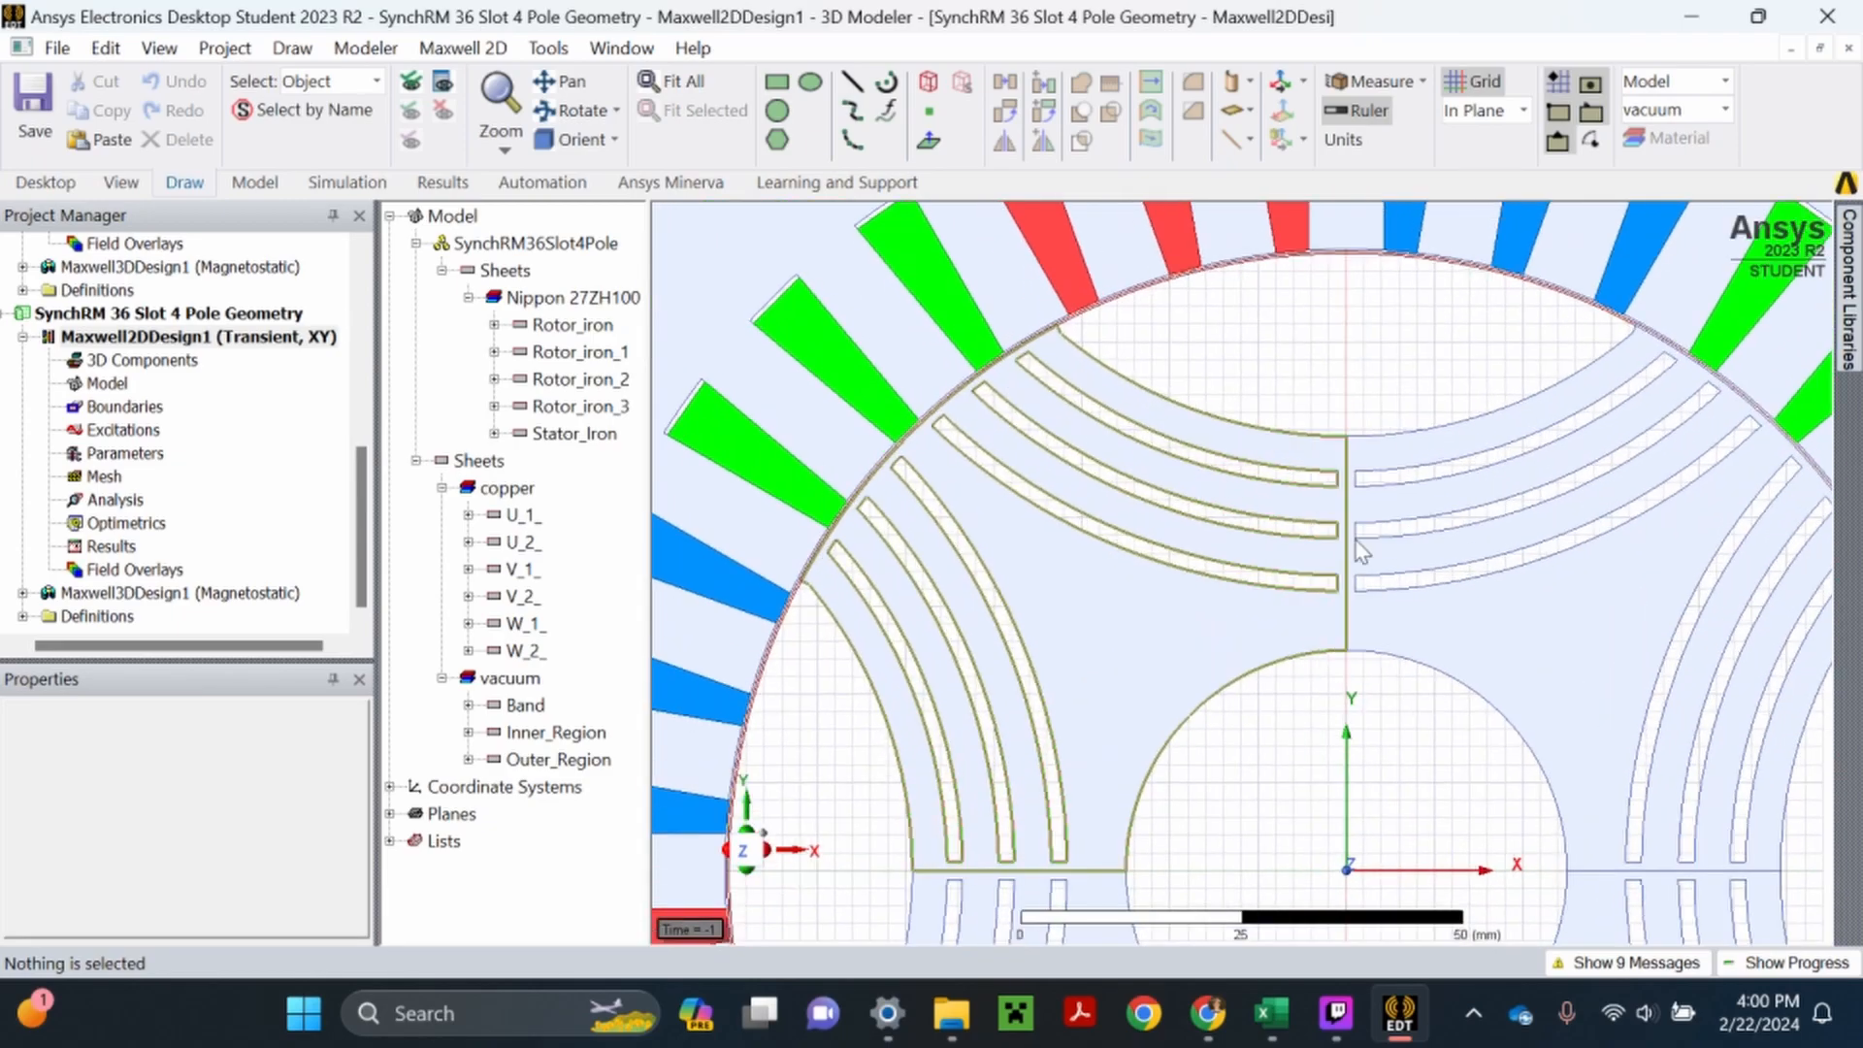
scroll(1138, 363, "down", 3)
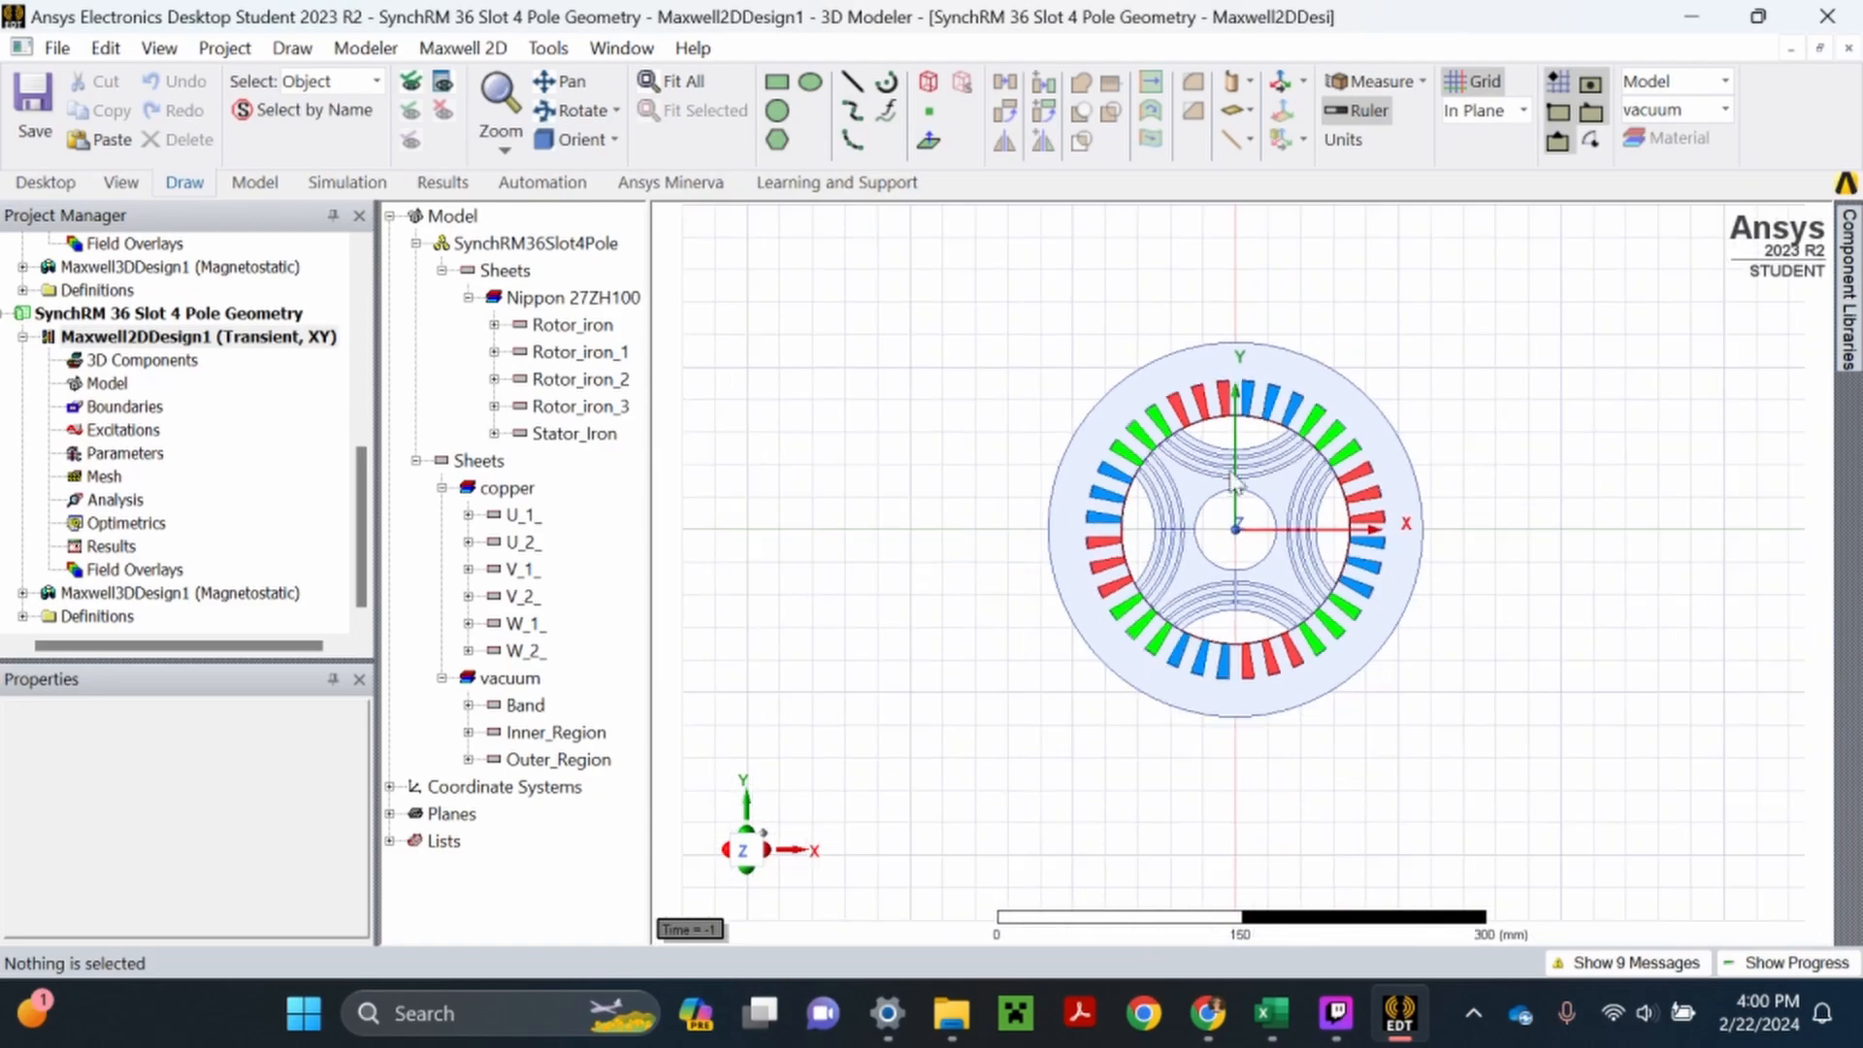
scroll(1242, 535, "up", 3)
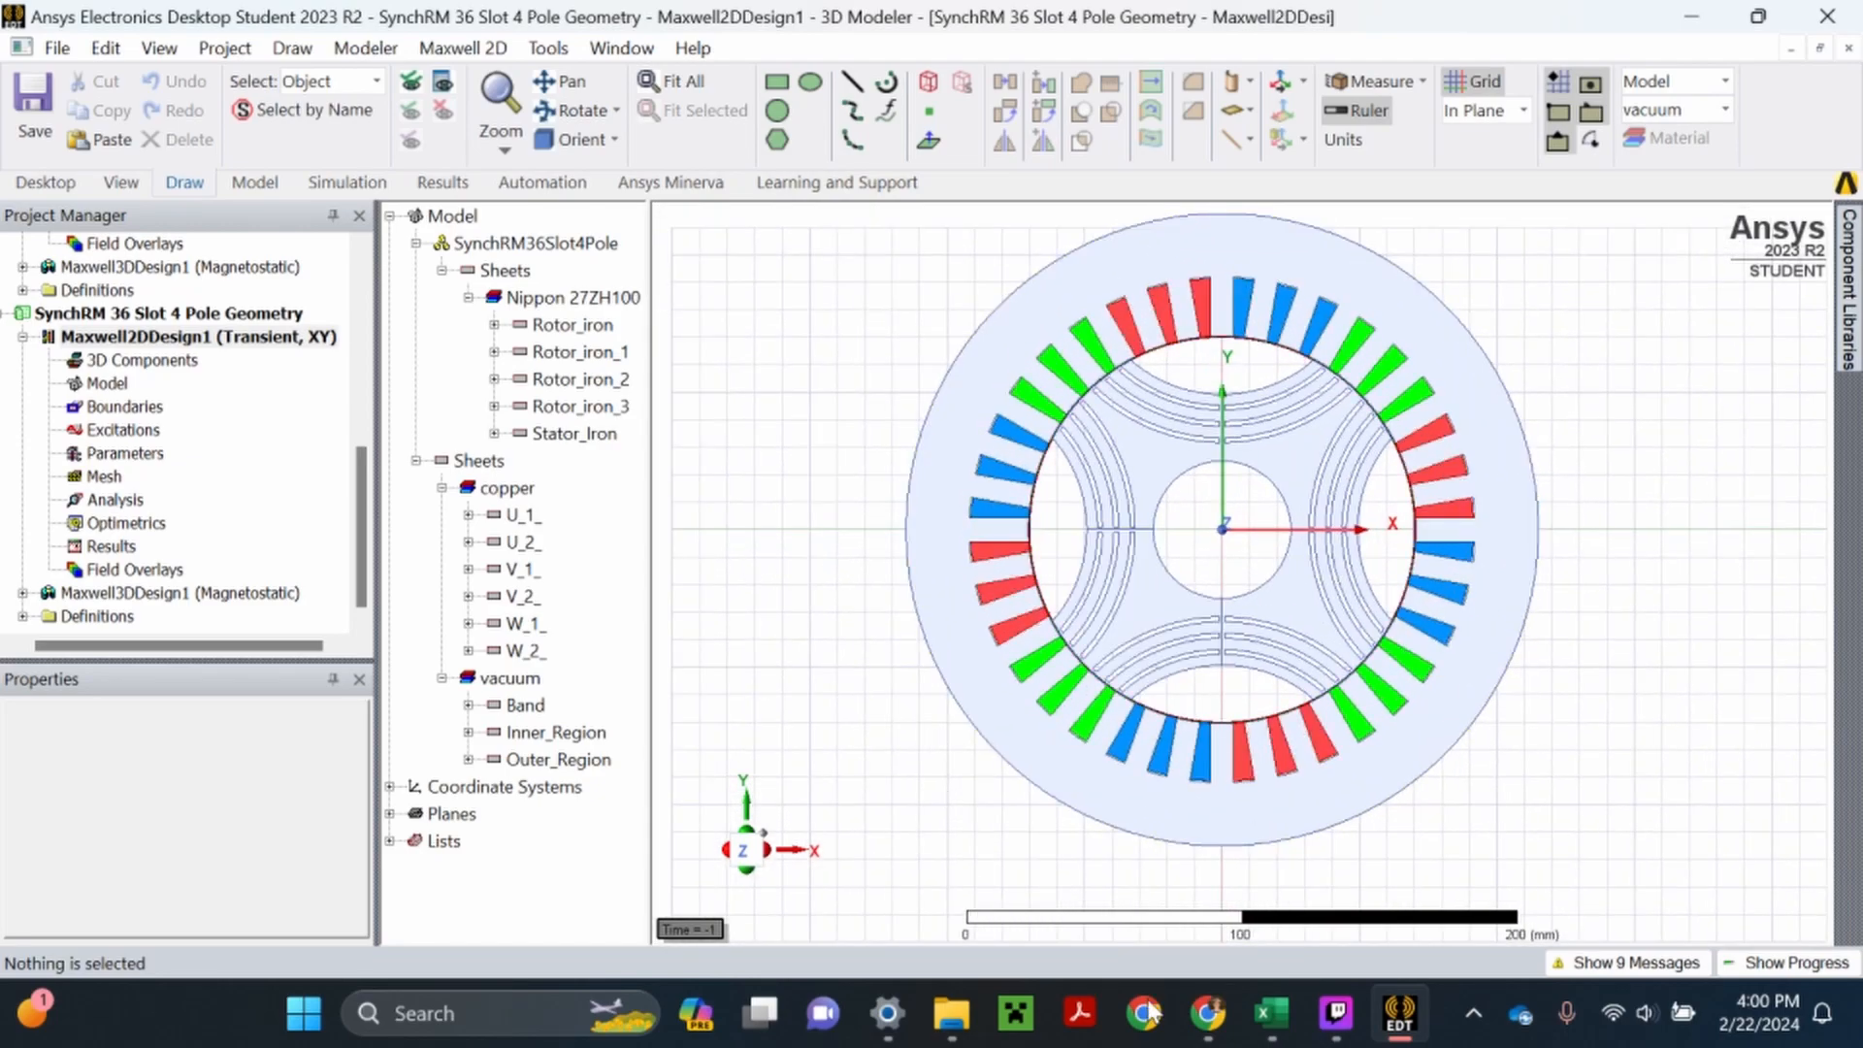
- Check the SynchRM 36 Slot 4 Pole files on the Canvas course page in Chrome, and return to the motor model in Ansys
left_click(1208, 1013)
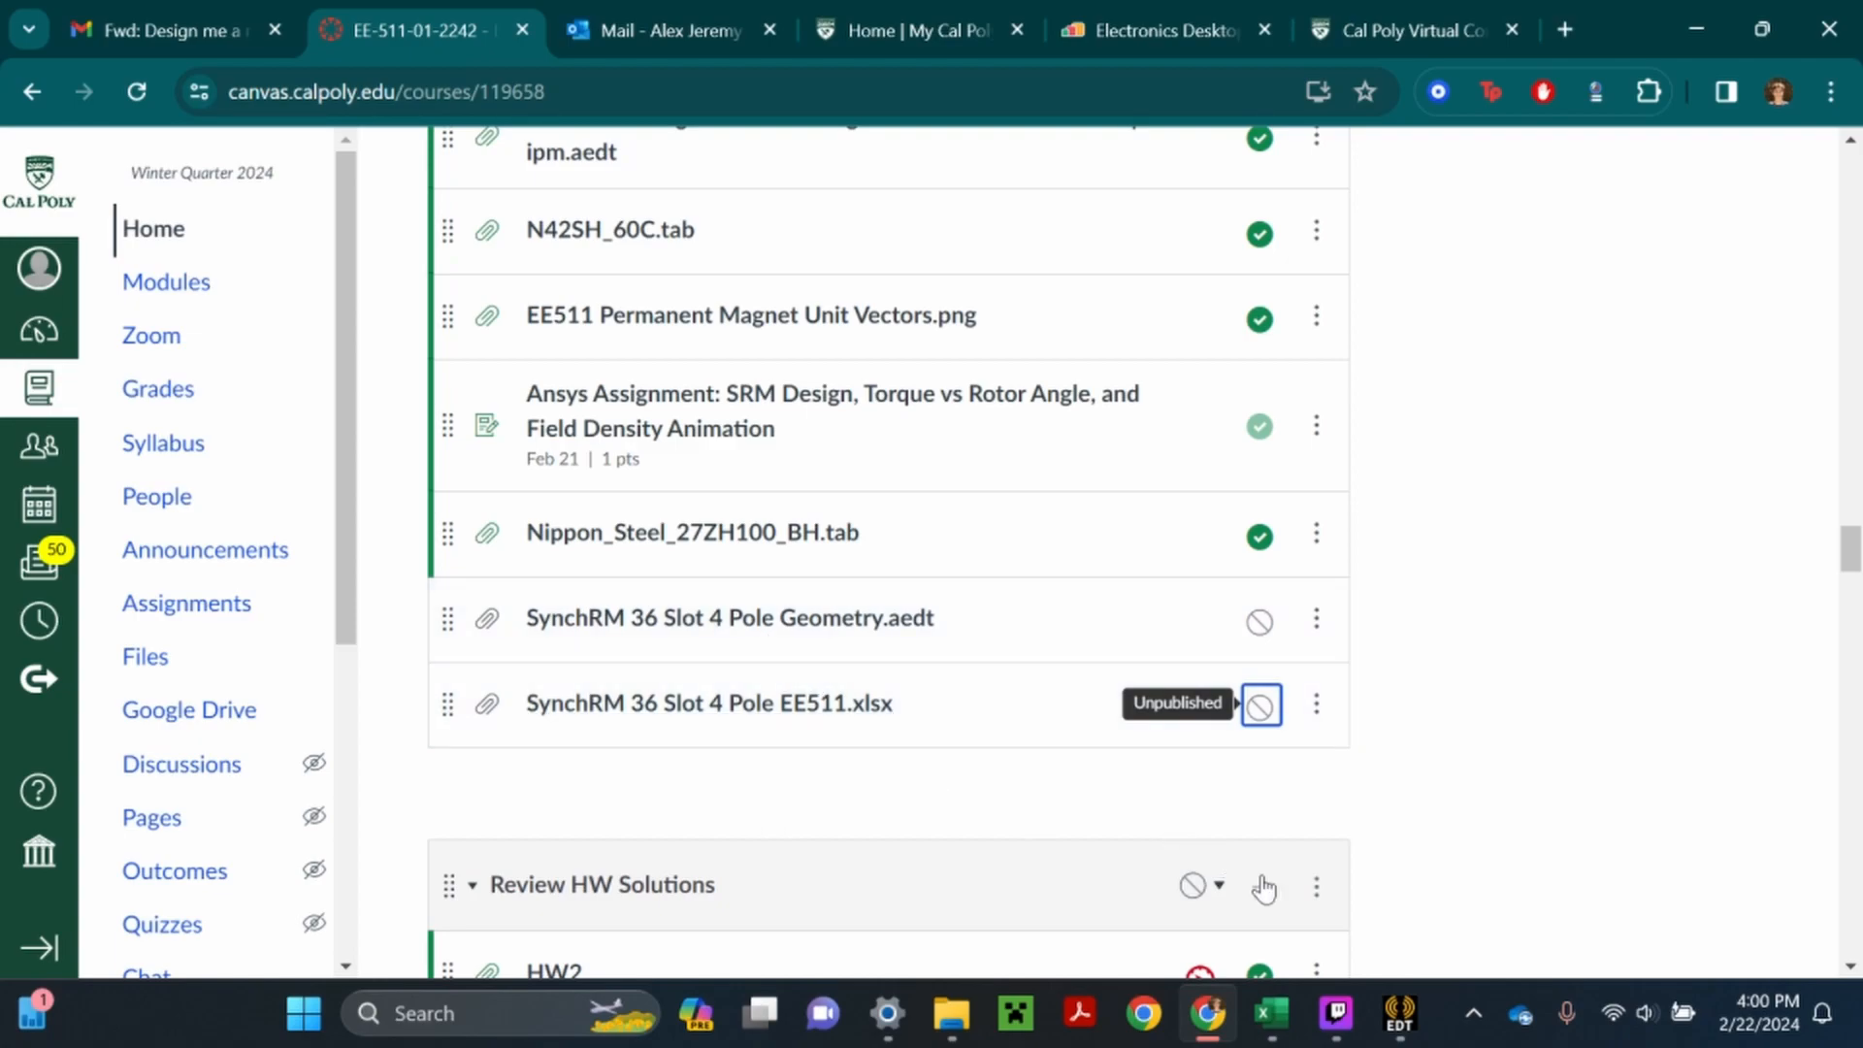
left_click(1401, 1014)
scroll(910, 916, "down", 1)
scroll(948, 859, "up", 1)
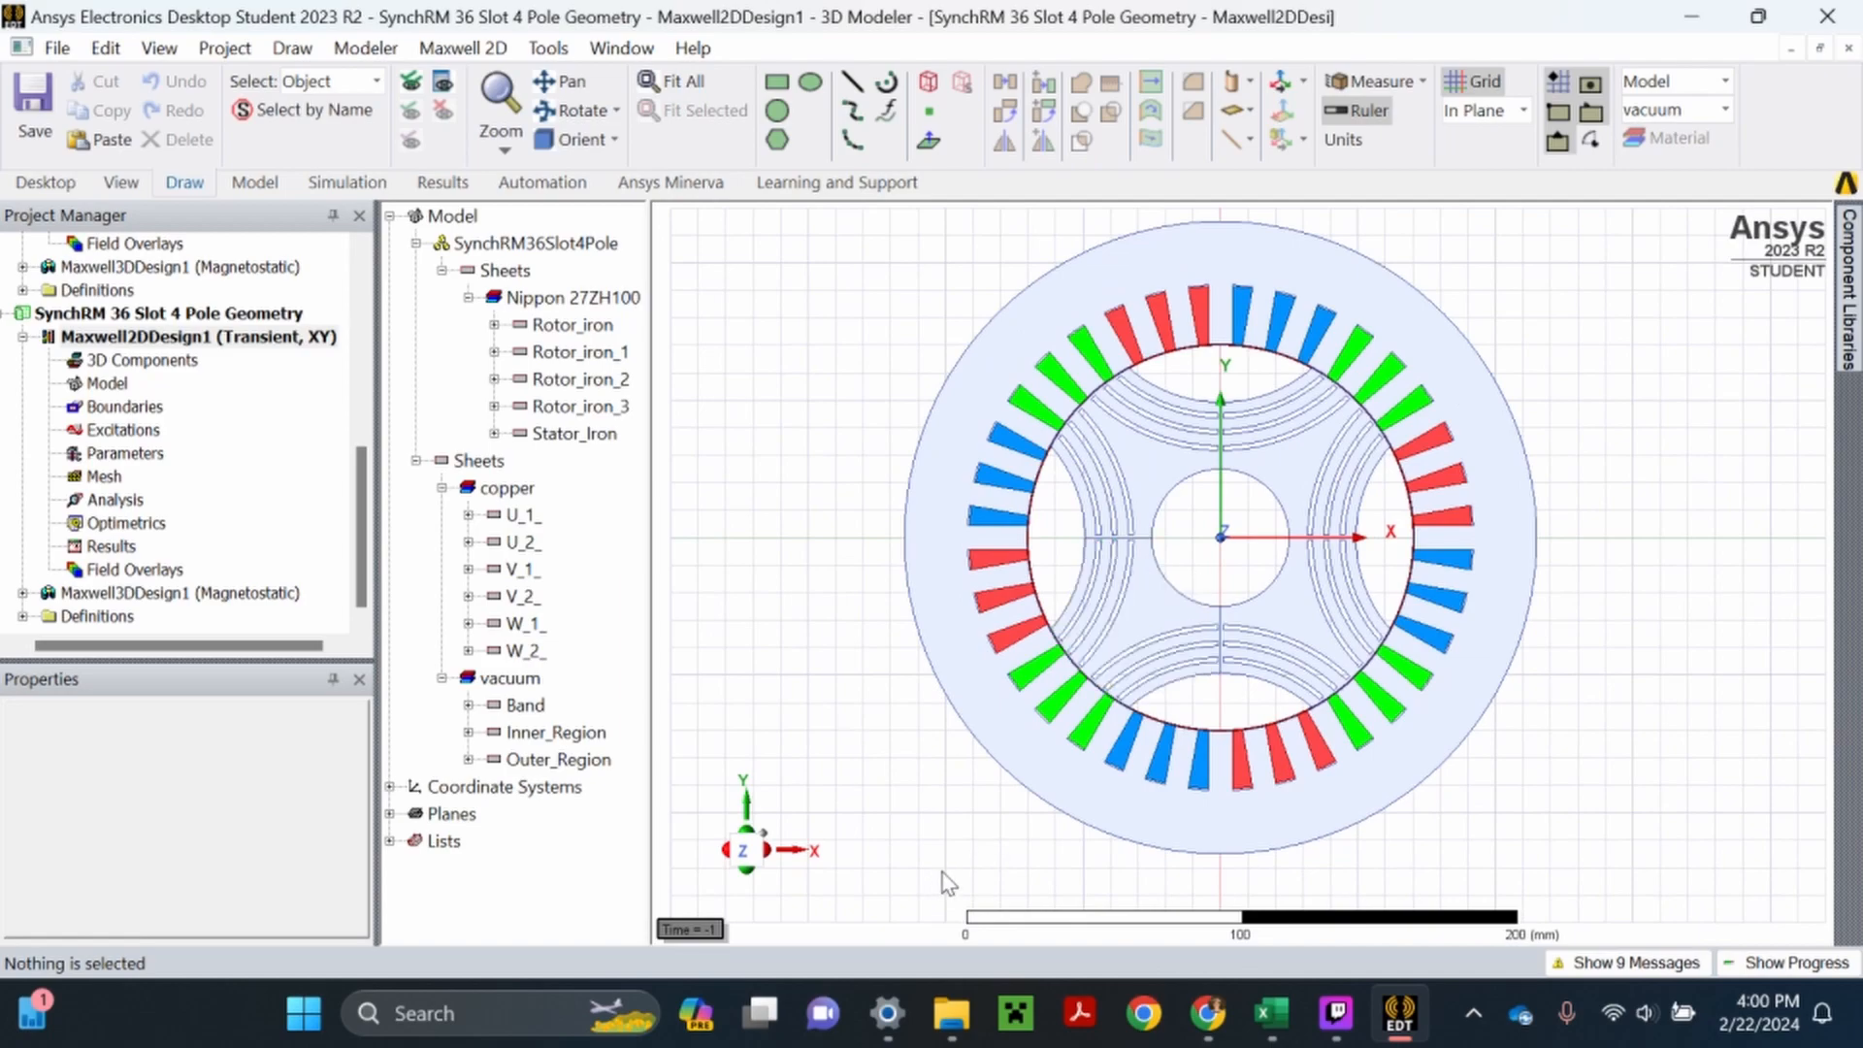
scroll(974, 853, "down", 1)
scroll(1269, 567, "up", 2)
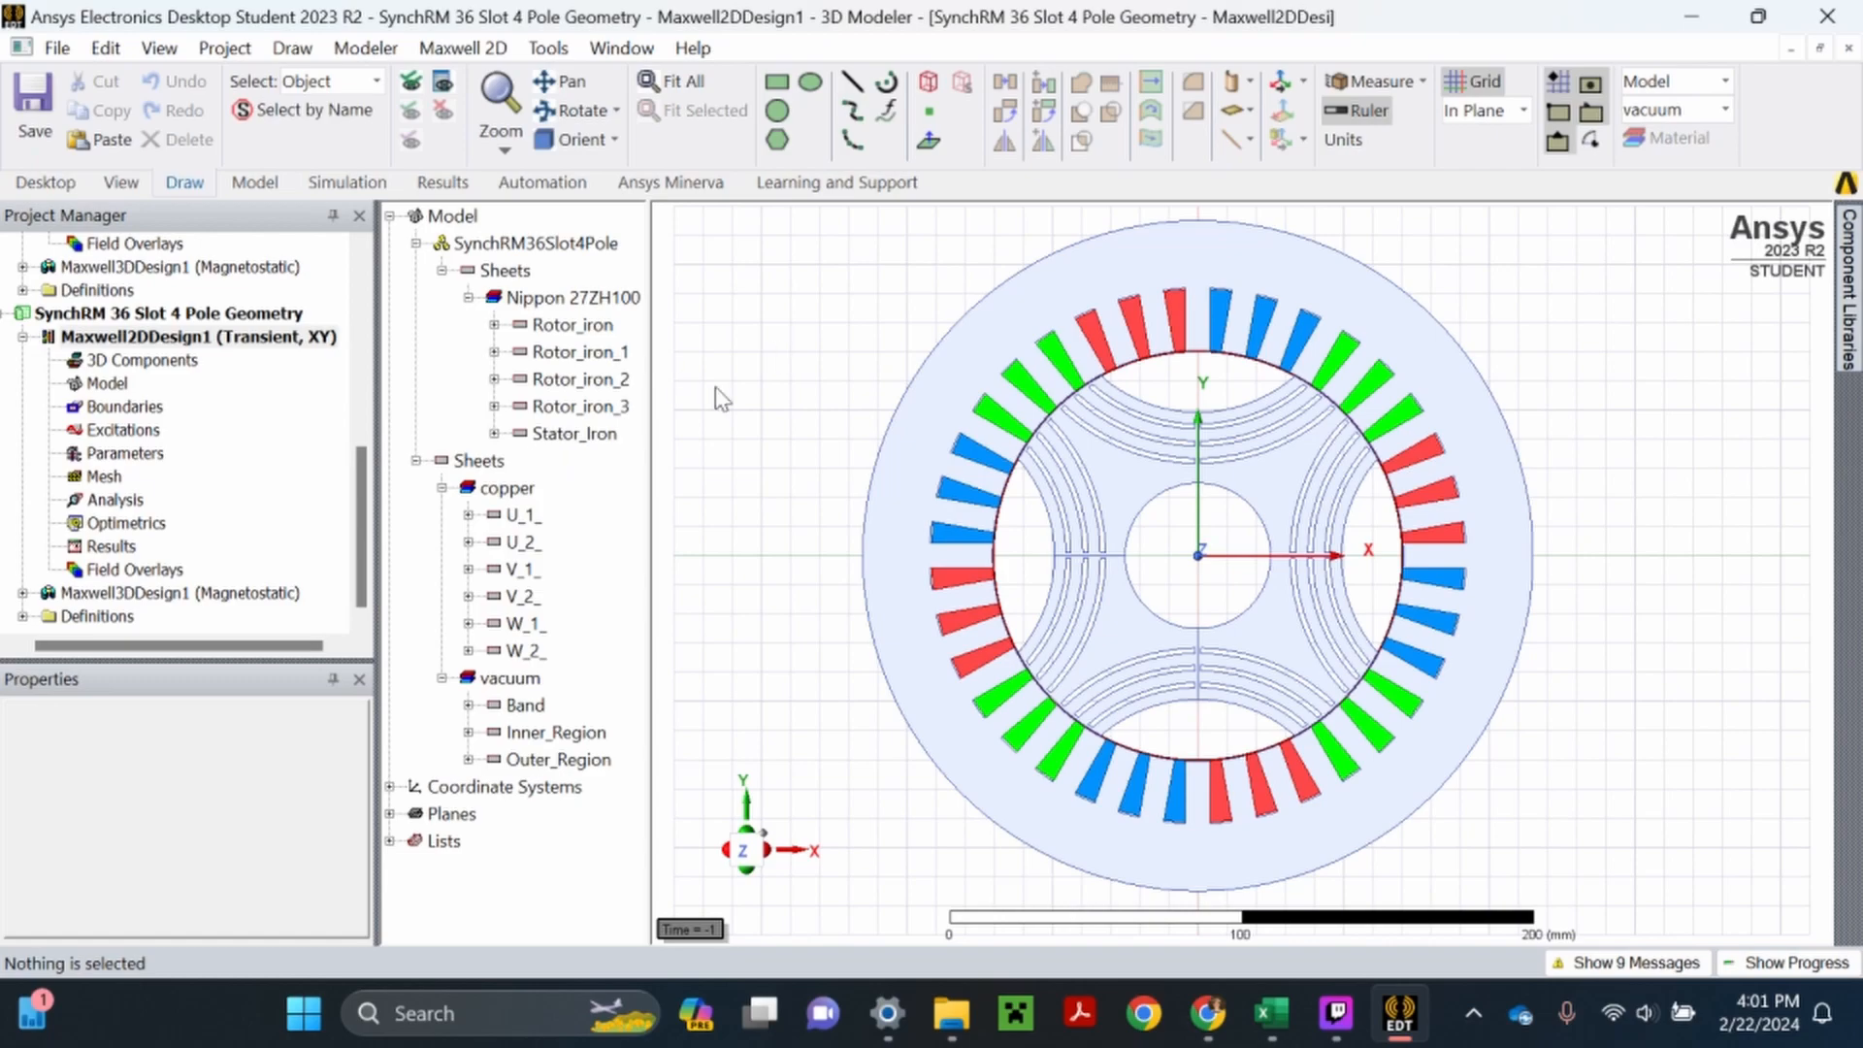
- Add a stranded current winding named U to the 2D design's excitations
right_click(128, 434)
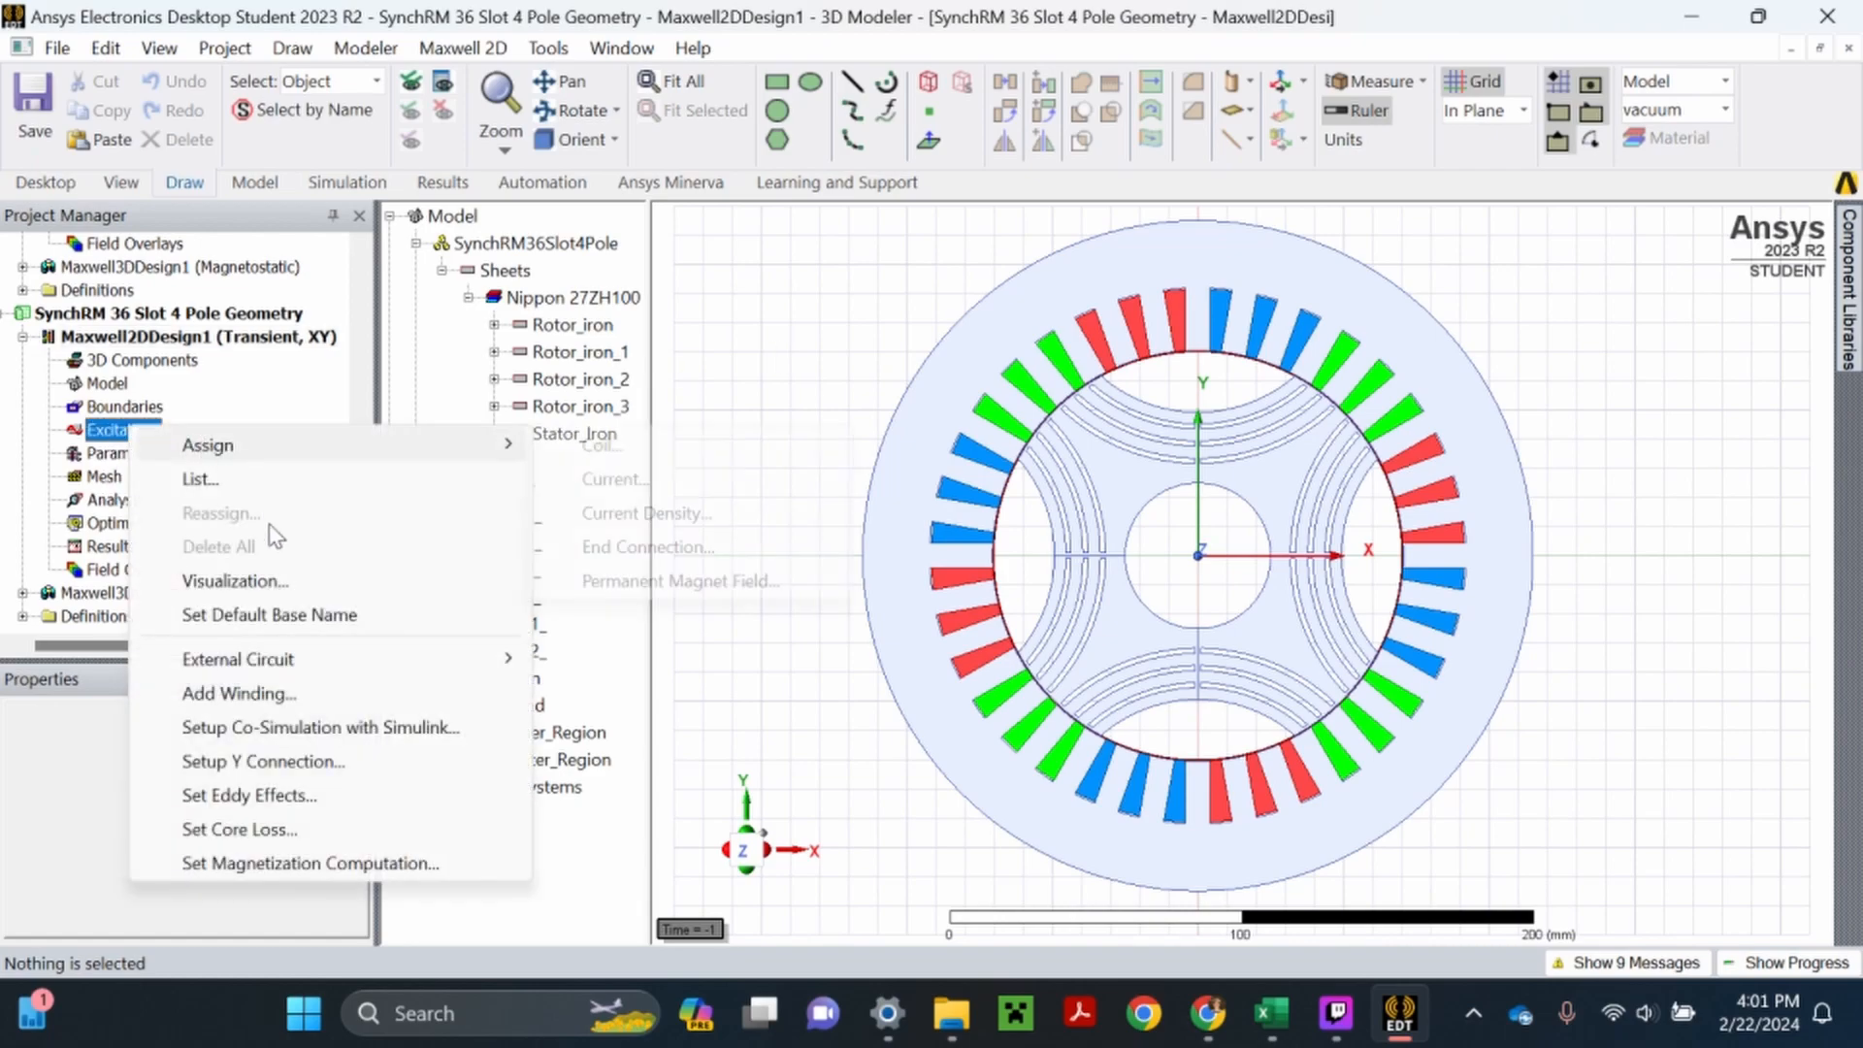
left_click(252, 697)
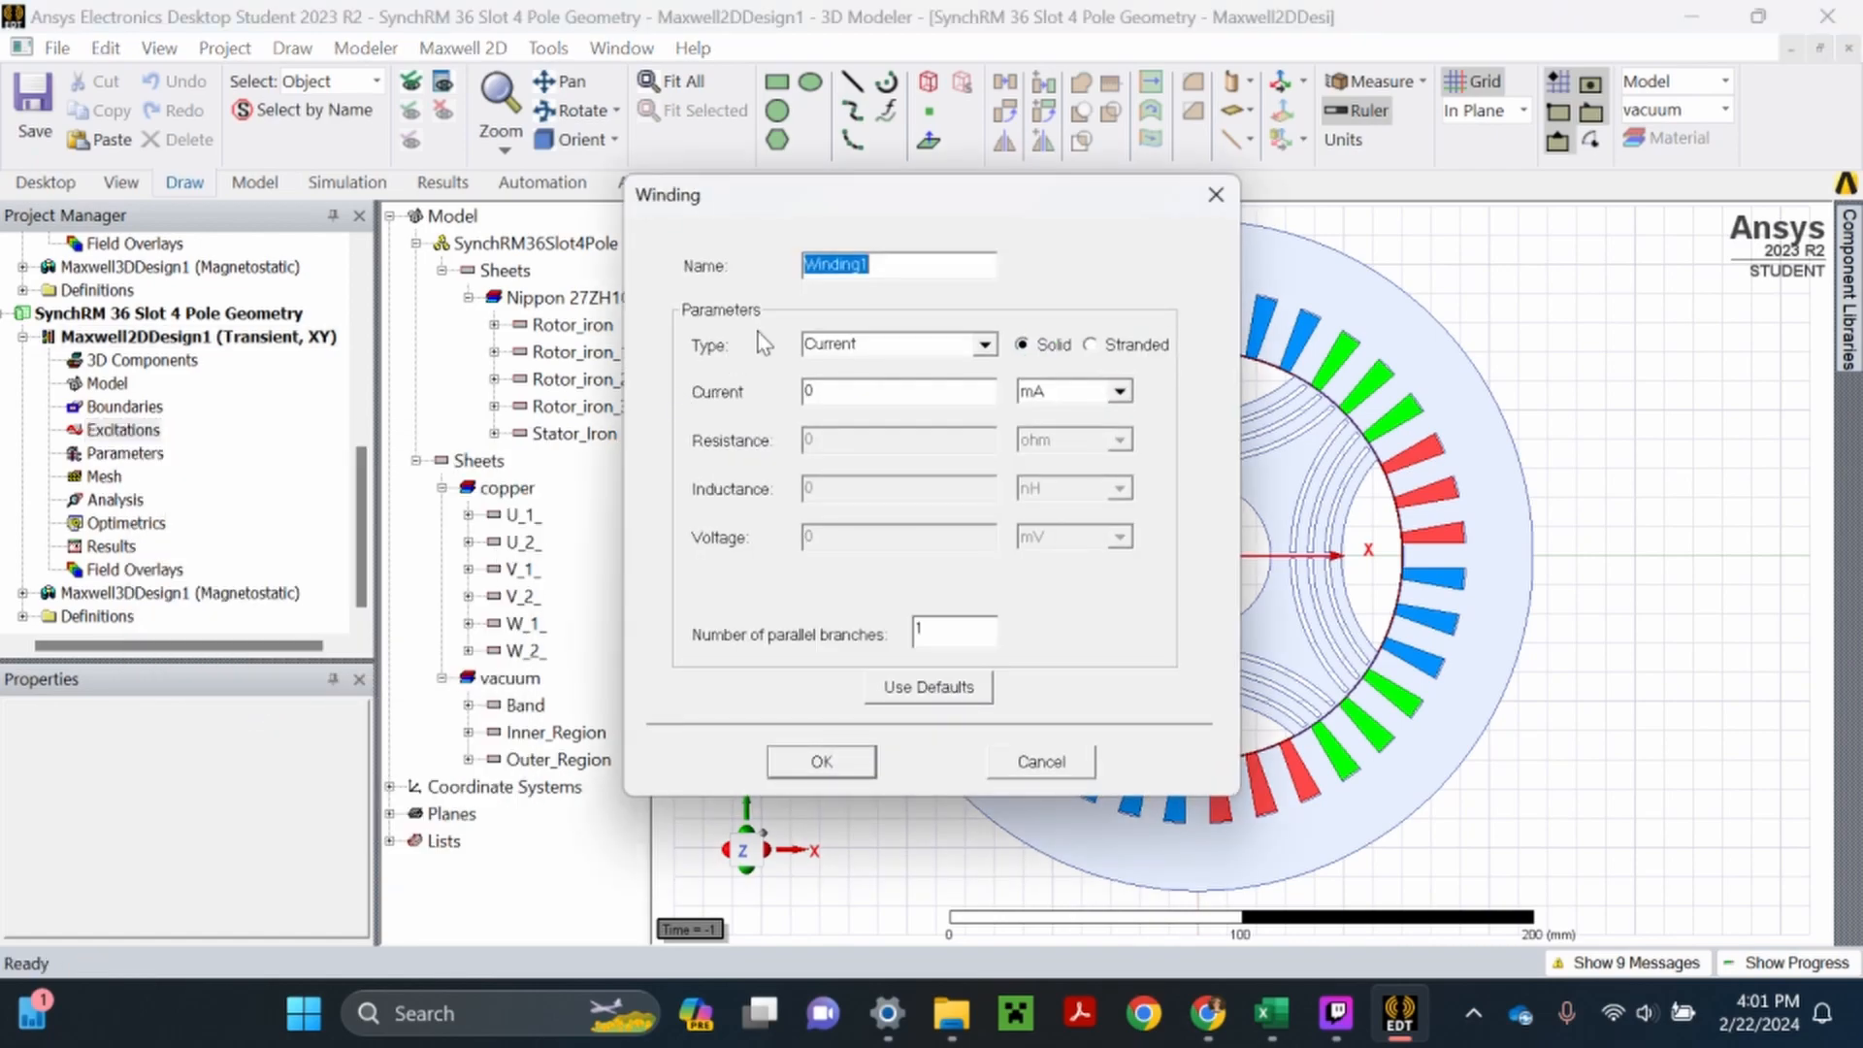
type("U")
left_click(822, 763)
- Add a stranded current winding named V to the 2D design's excitations
right_click(123, 430)
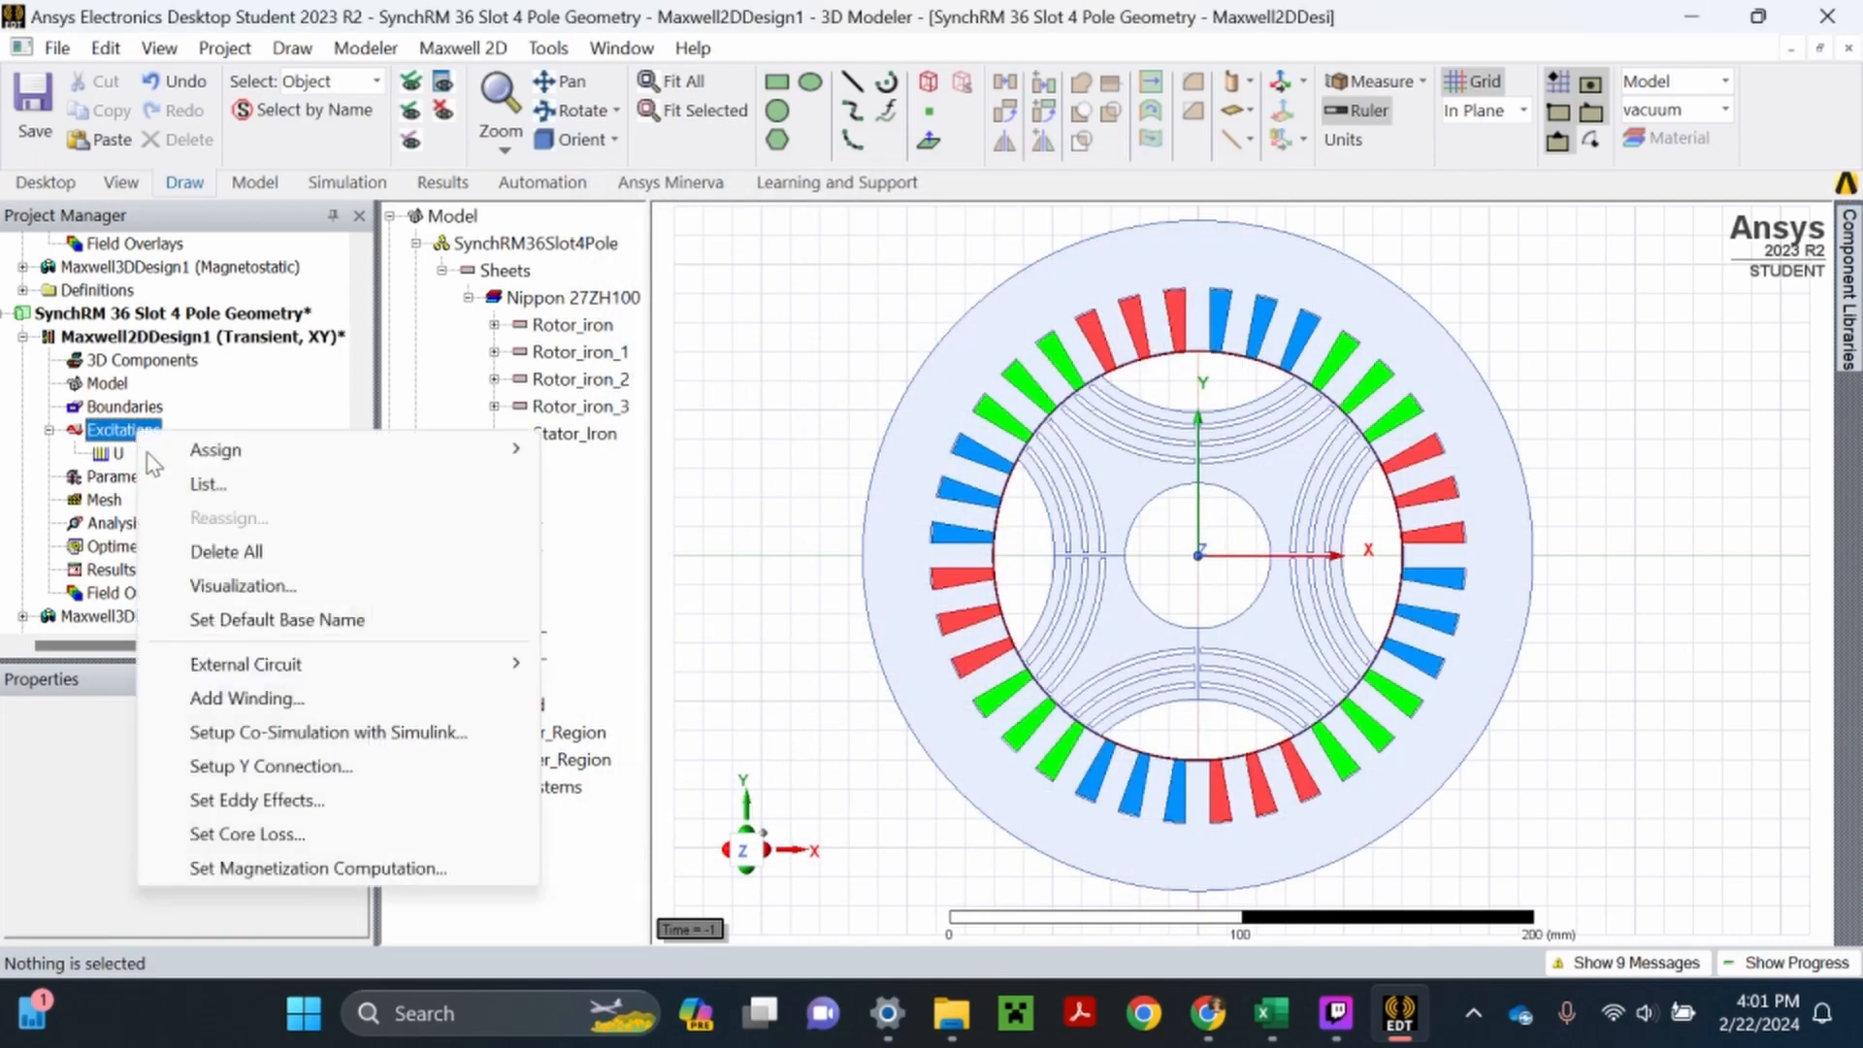
left_click(248, 697)
type("V")
left_click(1091, 345)
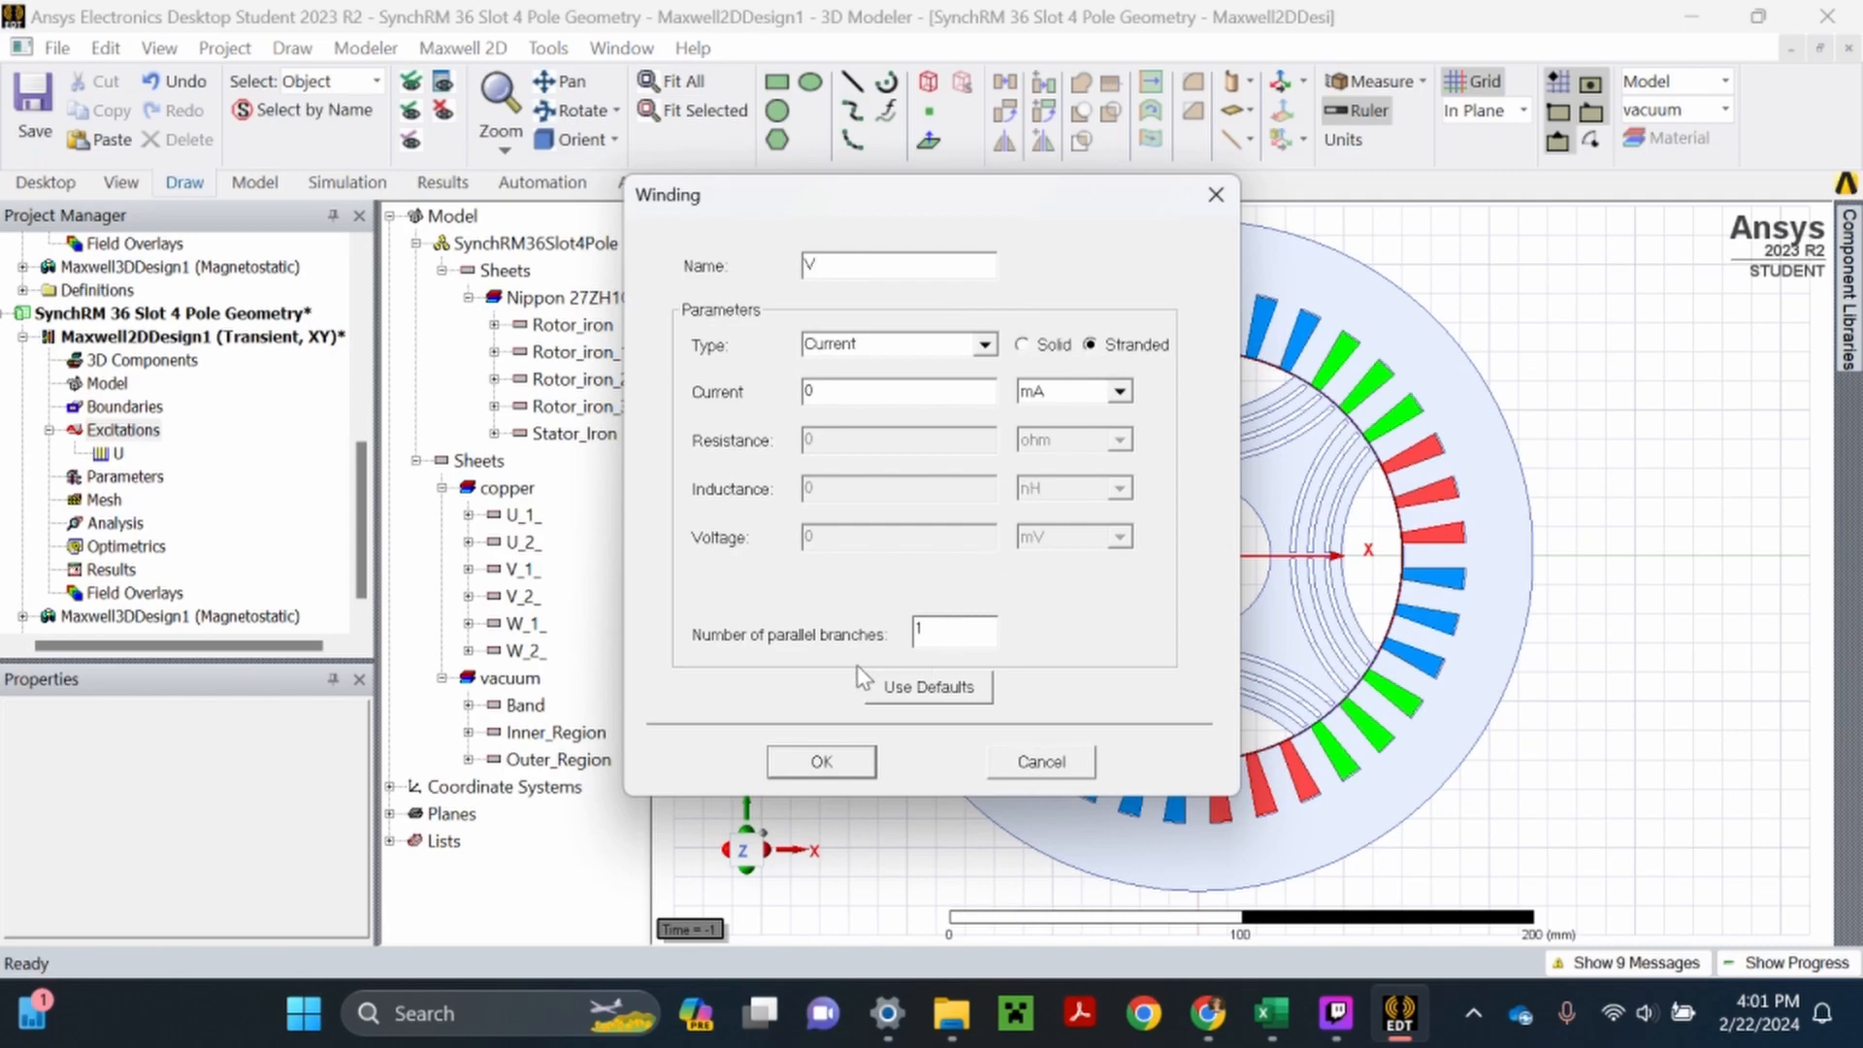
left_click(818, 762)
- Add a stranded current winding named W to the excitations and save the project
right_click(133, 431)
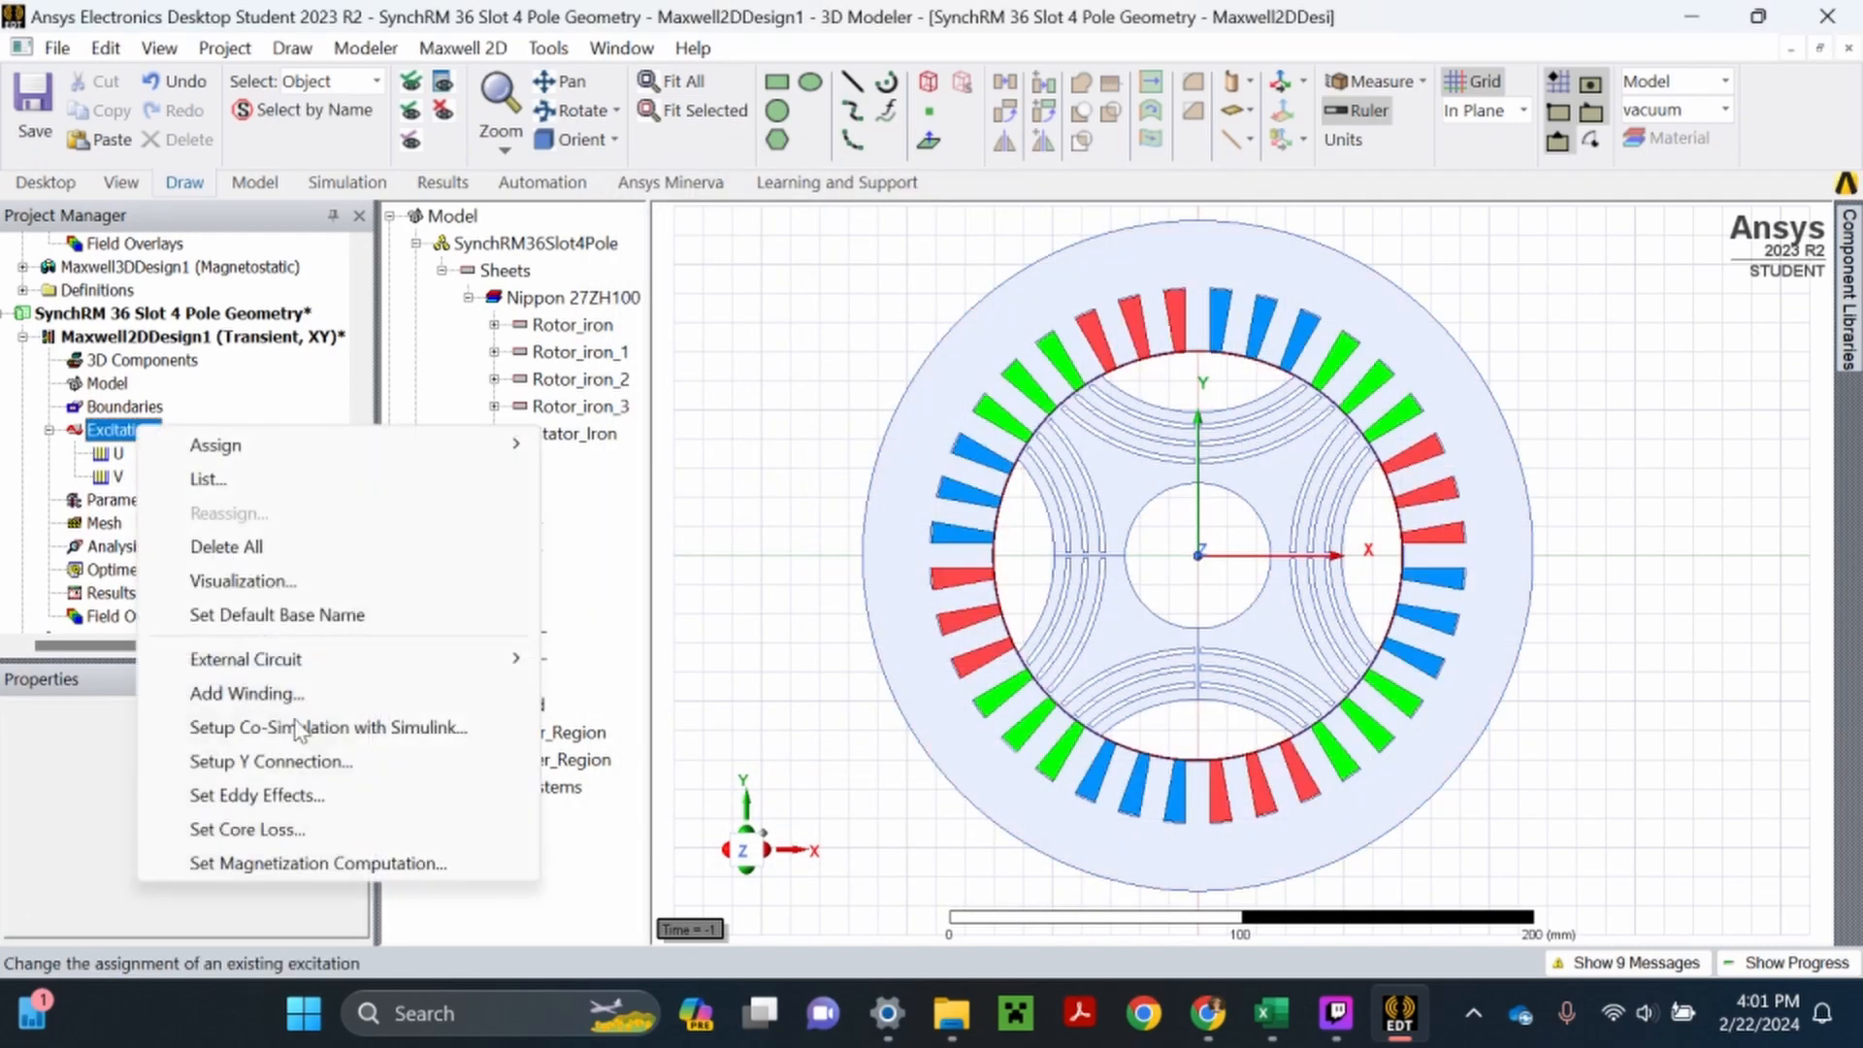
left_click(287, 691)
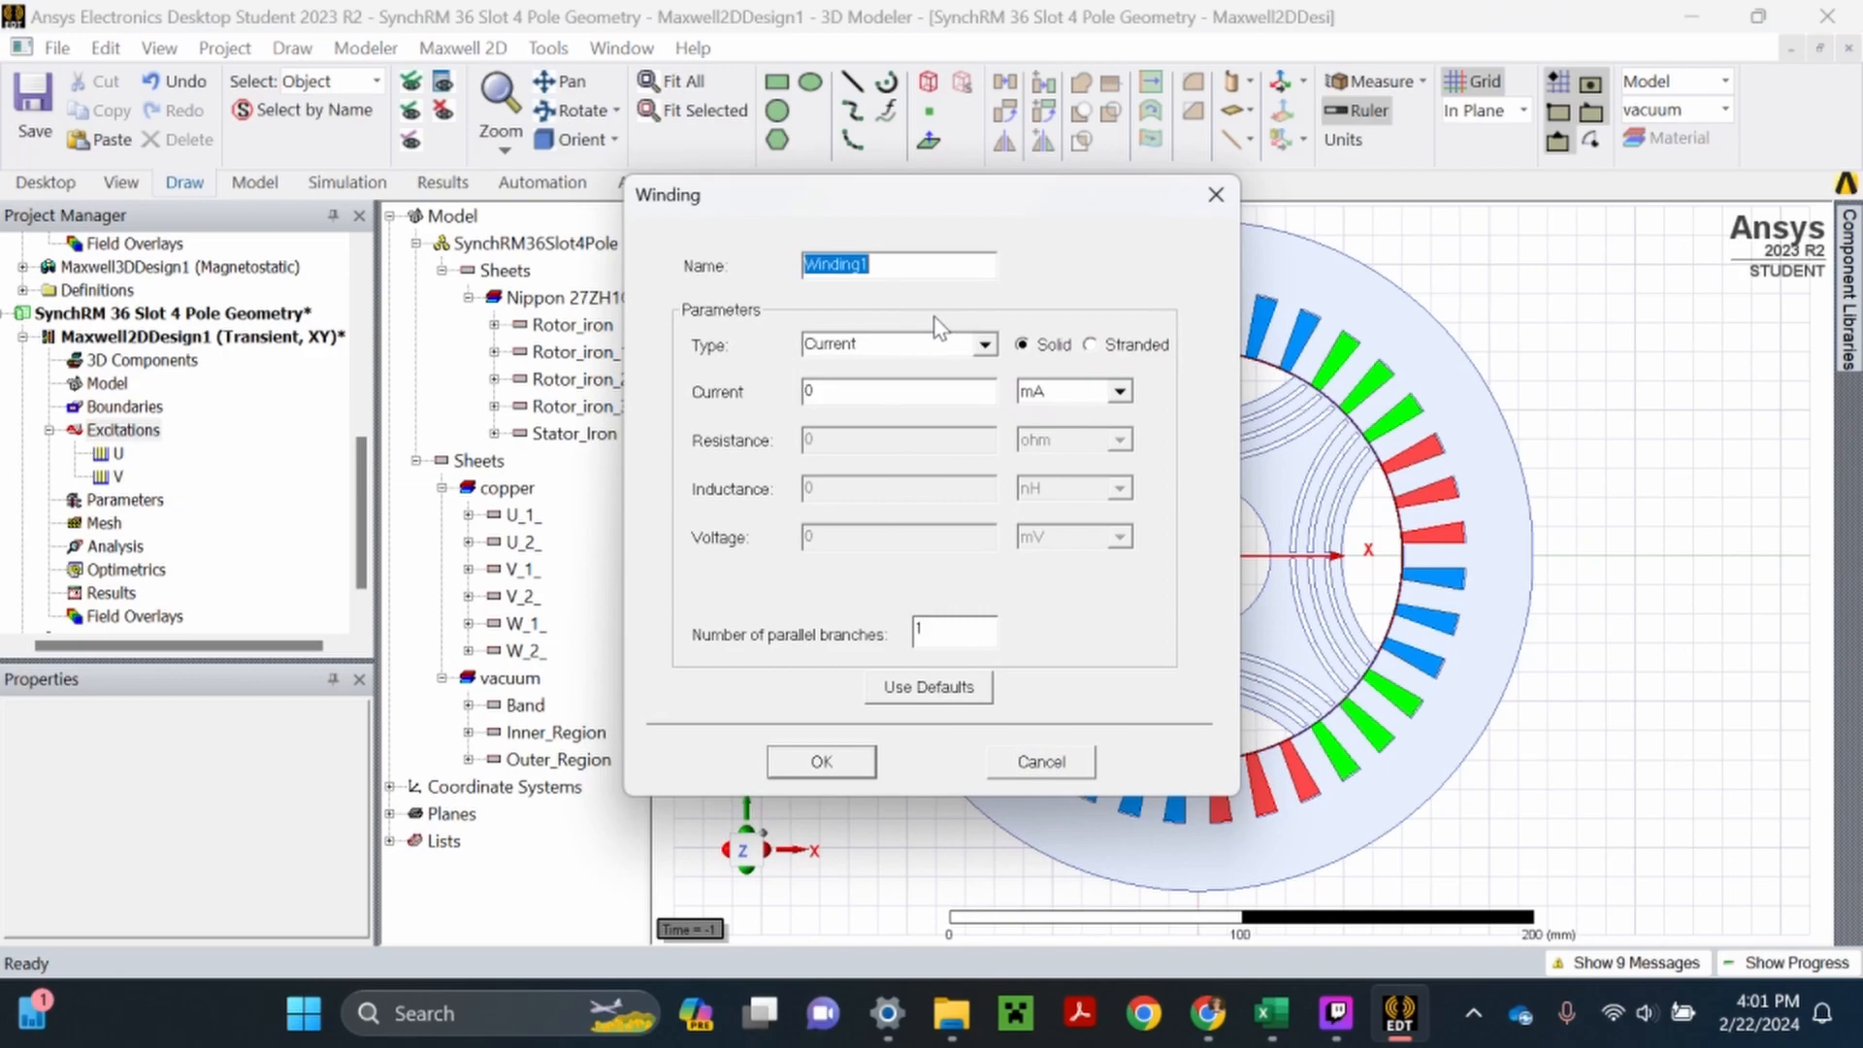
type("W")
left_click(1093, 346)
left_click(821, 760)
left_click(793, 393)
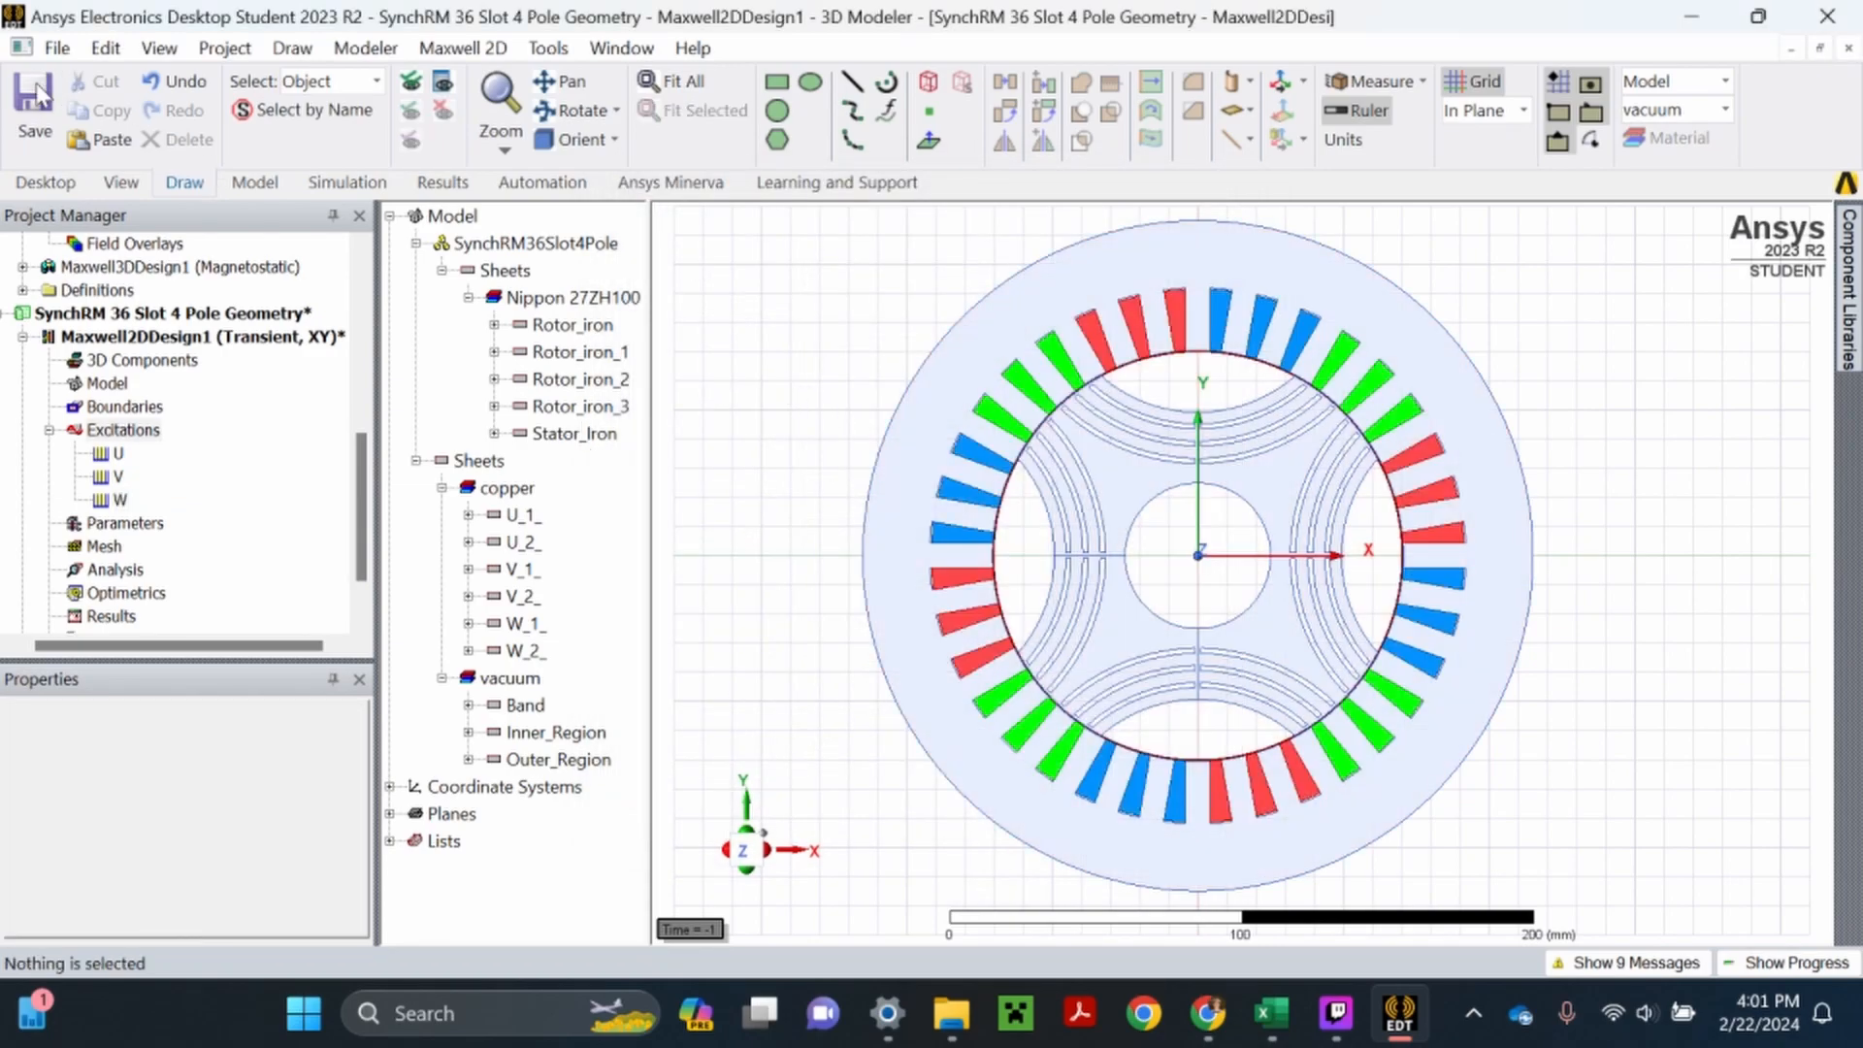
left_click(35, 116)
- Set the U winding's current to a new local variable U with a value of 0 mA
left_click(118, 475)
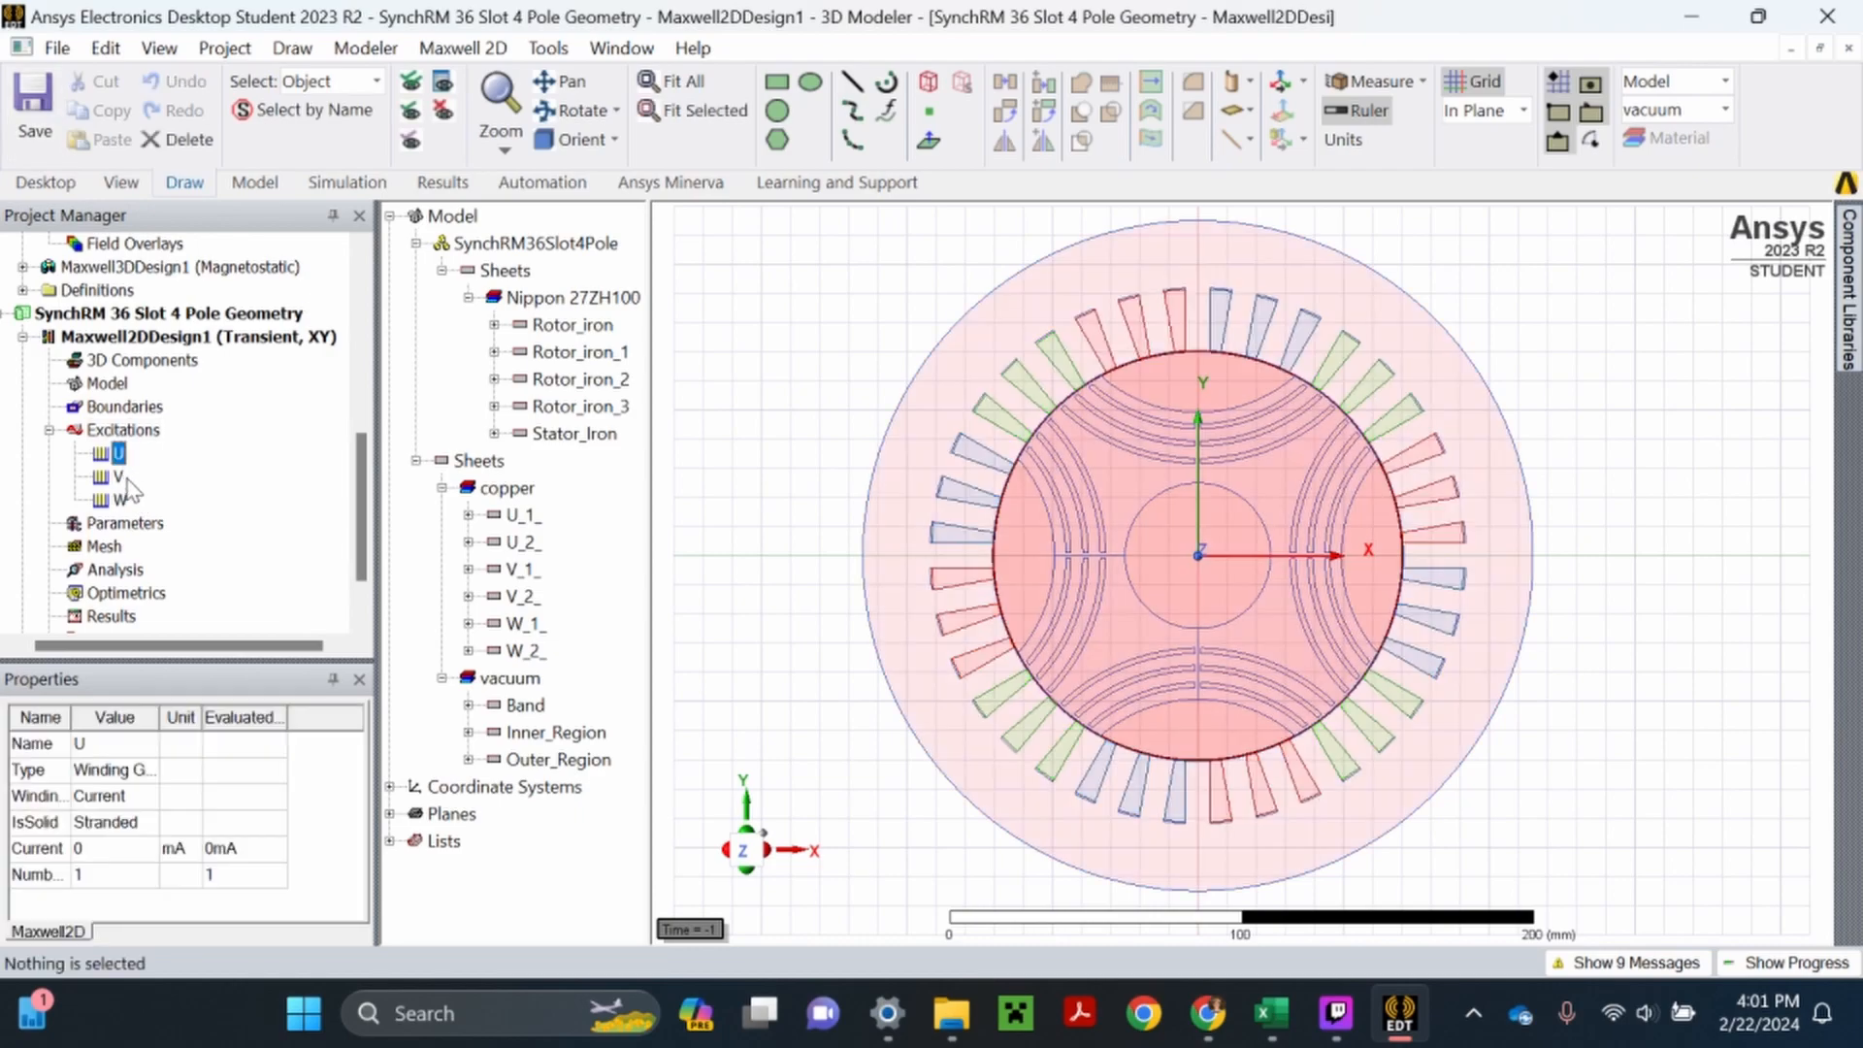
left_click(121, 501)
double_click(117, 453)
left_click_drag(805, 408, 732, 410)
type("U")
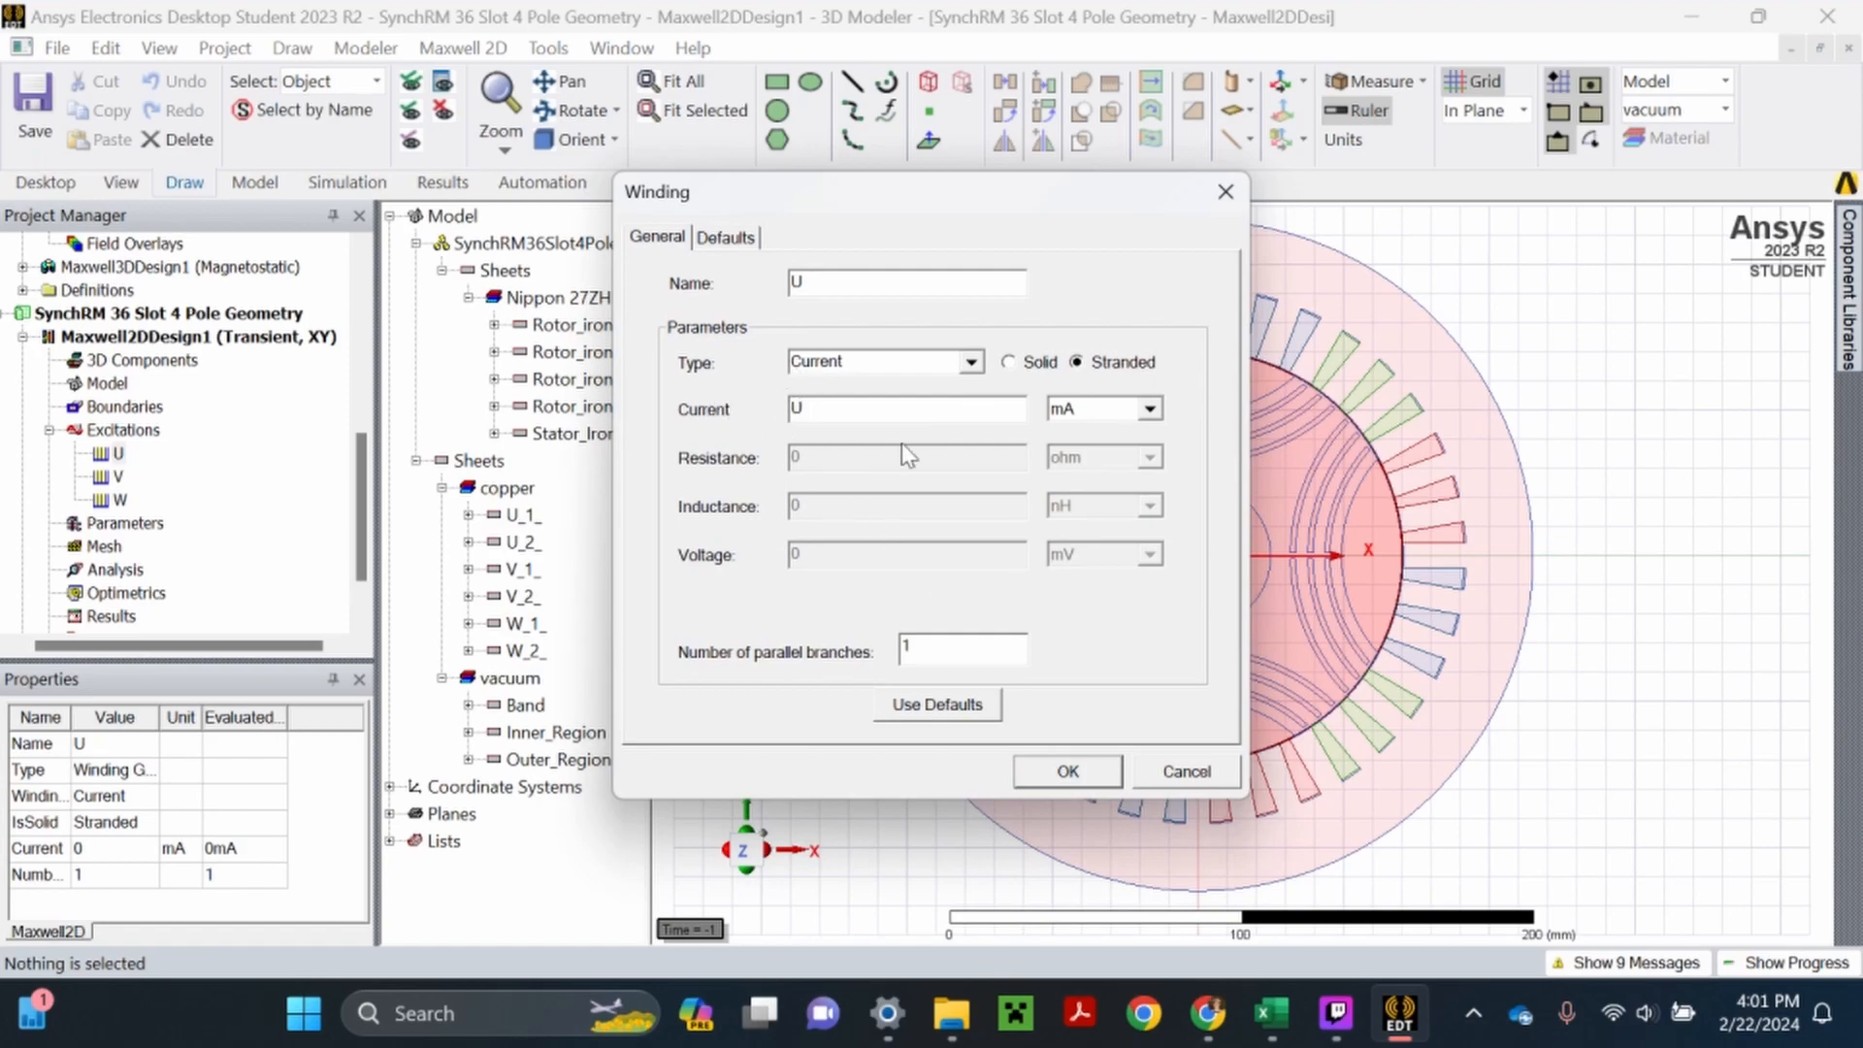
left_click(1070, 773)
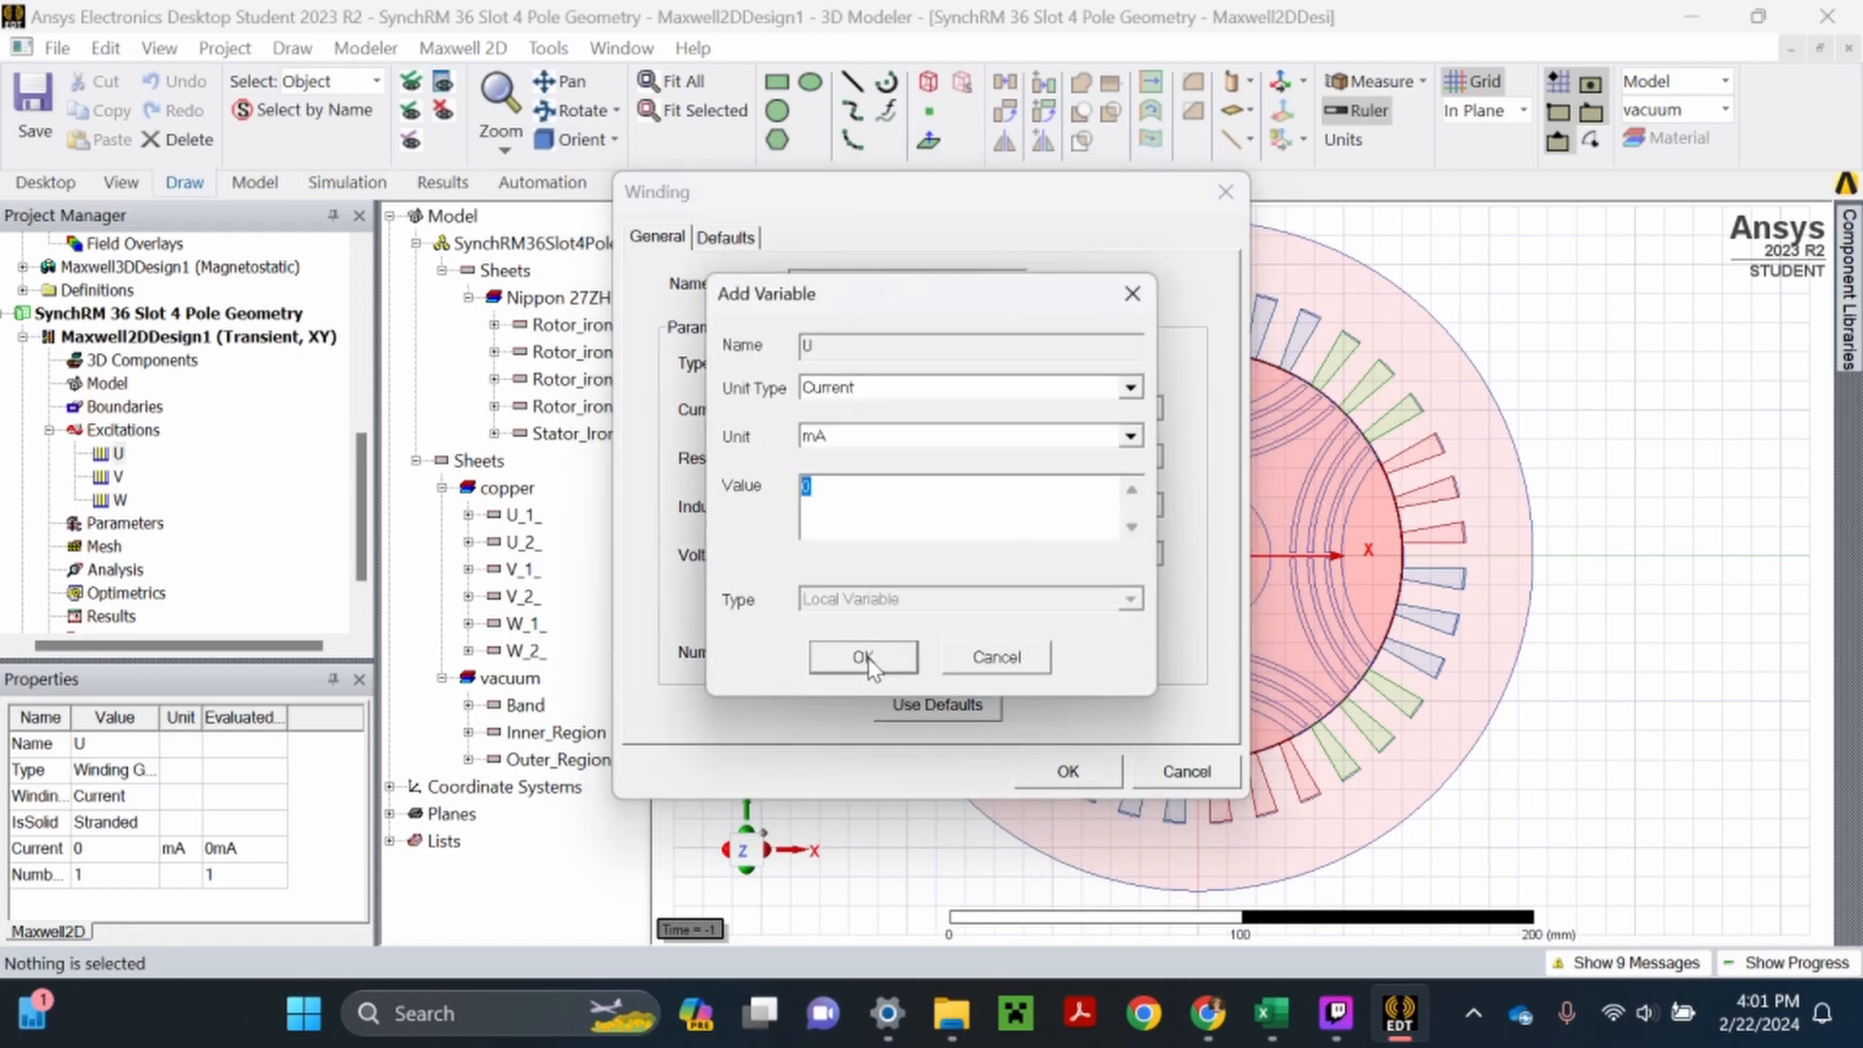
left_click(863, 657)
- Set the V winding's current to a new local variable V with a value of 0 mA
right_click(118, 477)
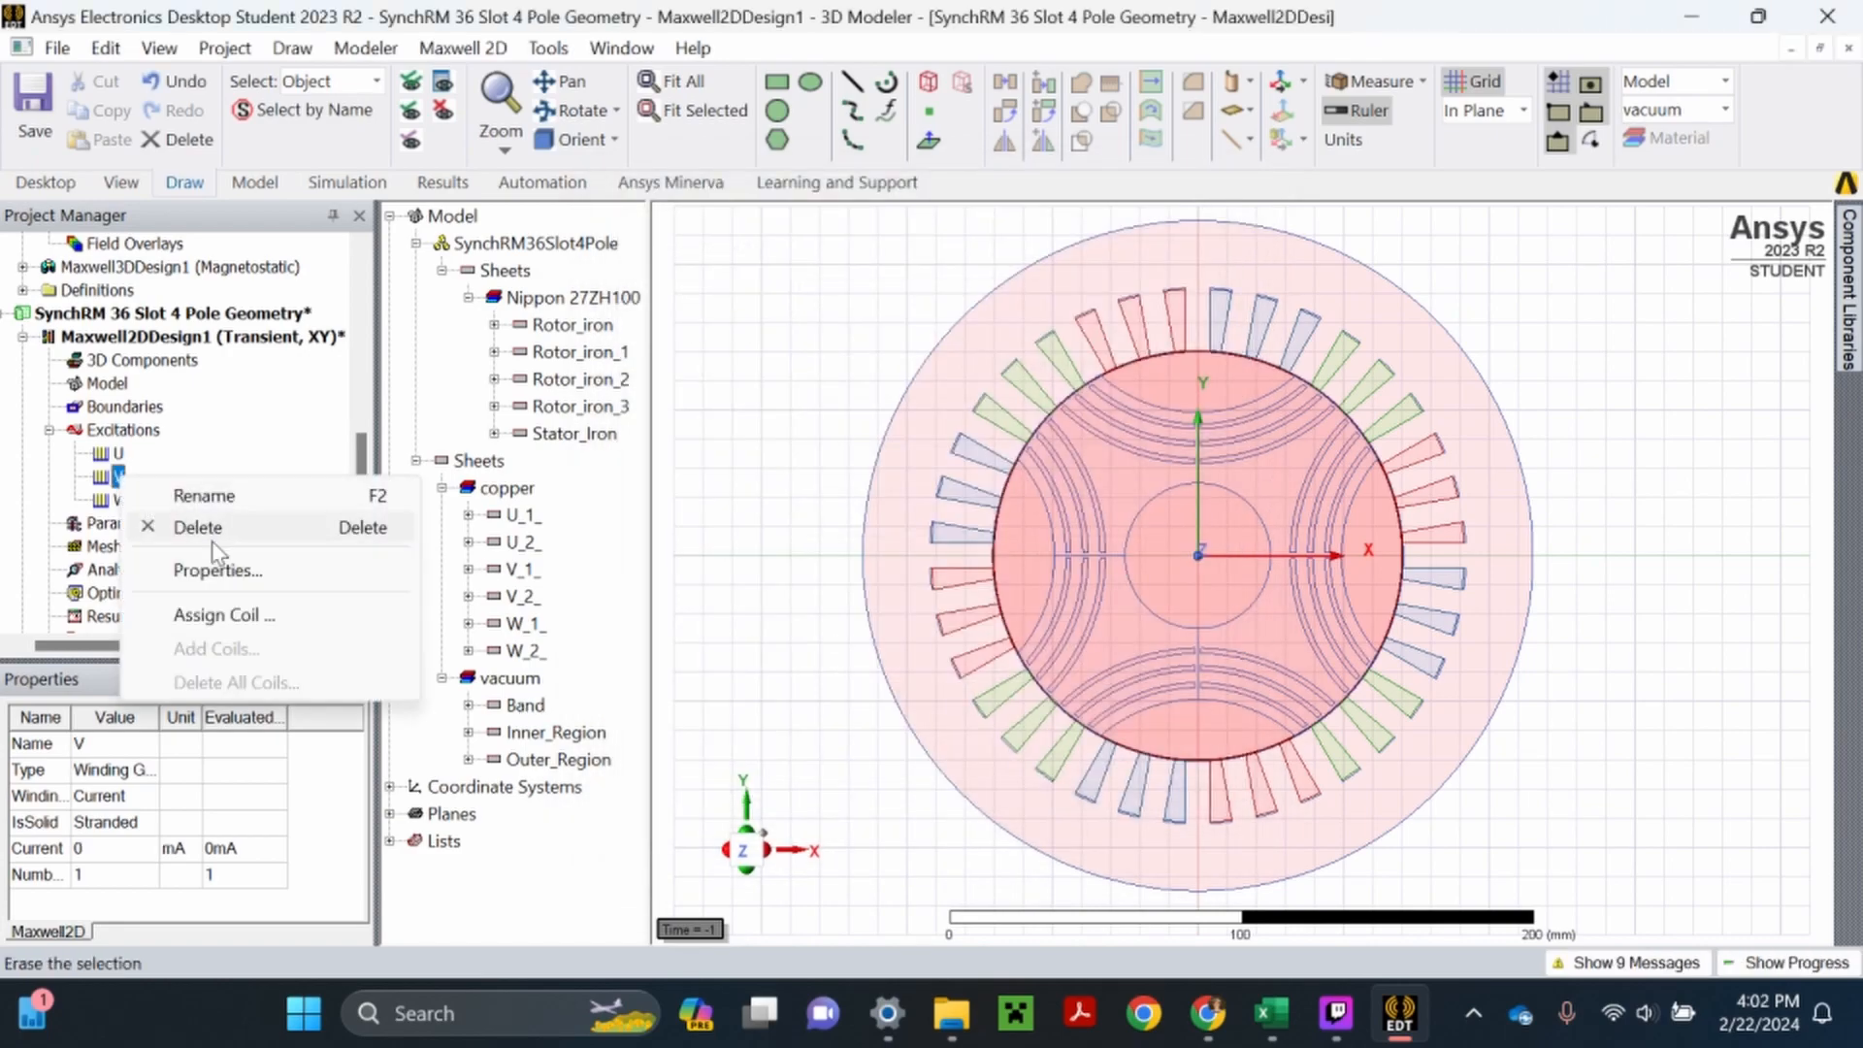
left_click(218, 571)
type("V")
left_click(1041, 767)
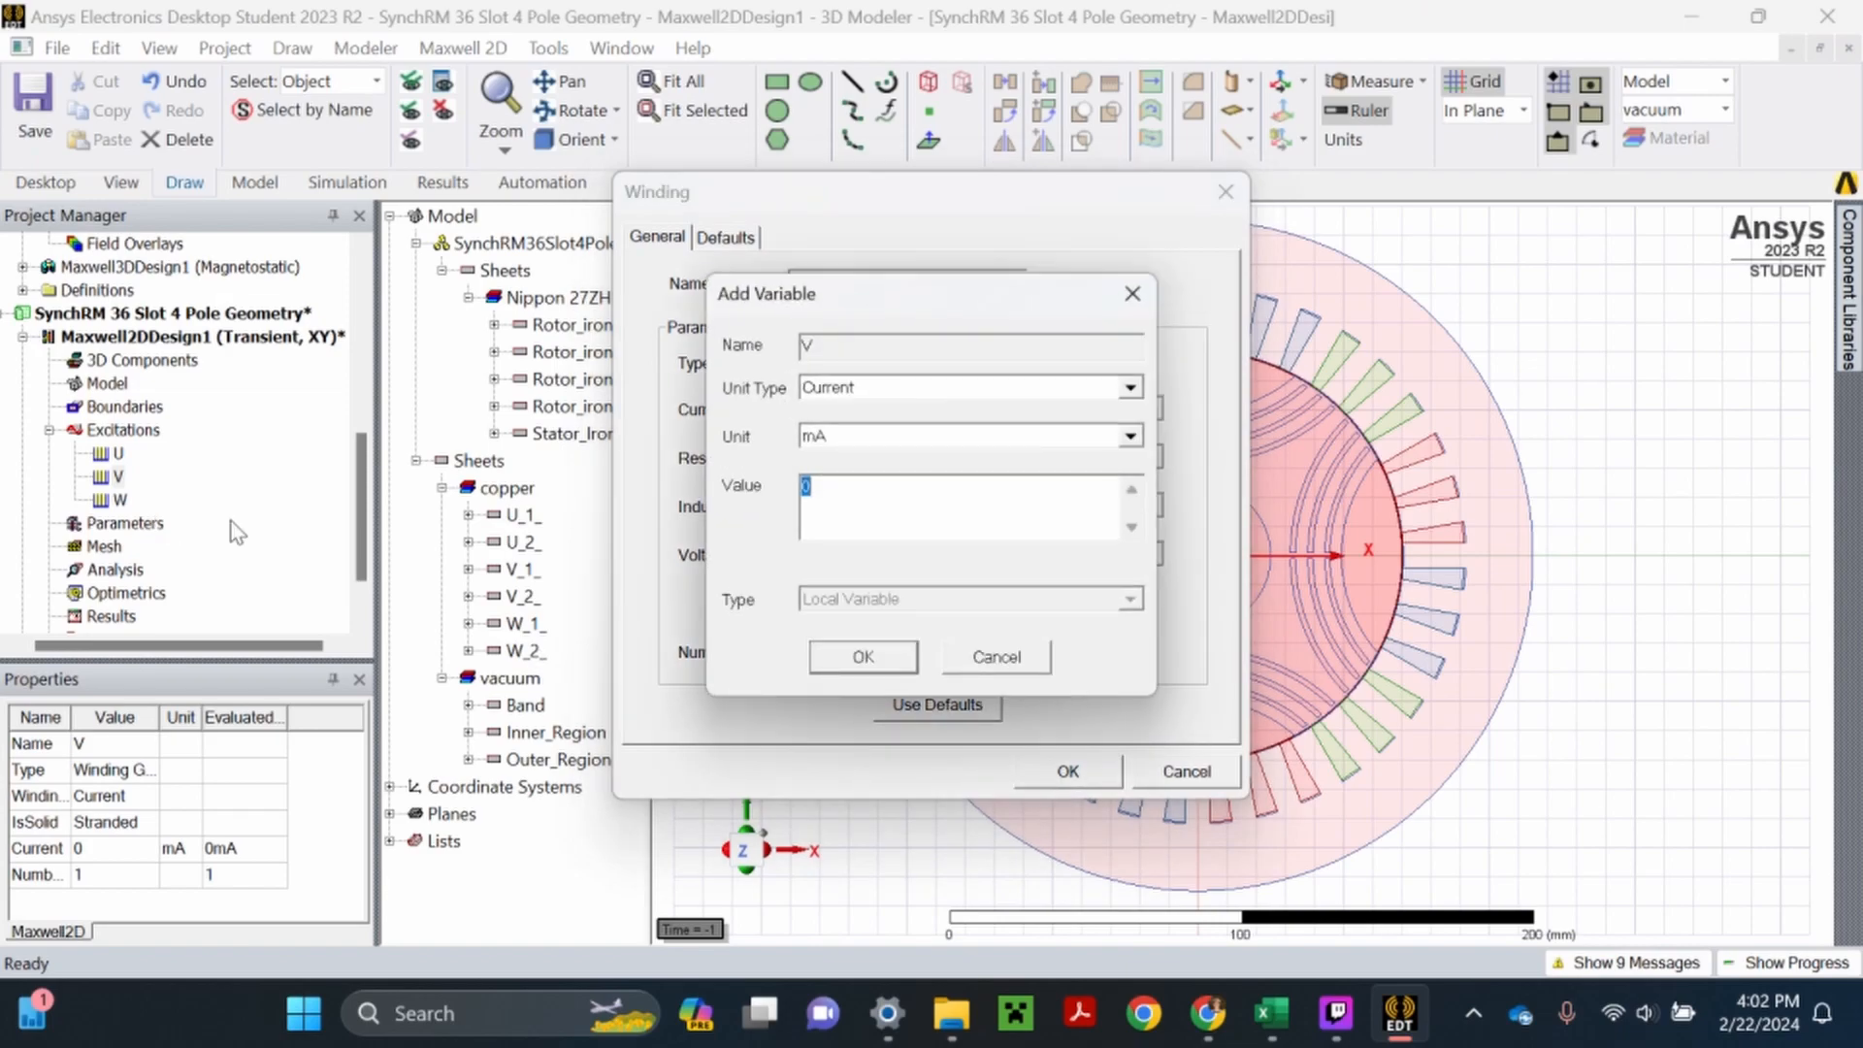
left_click(825, 652)
- Set the W winding's current to a new local variable W with a value of 0 mA, and save the project
double_click(119, 499)
type("W")
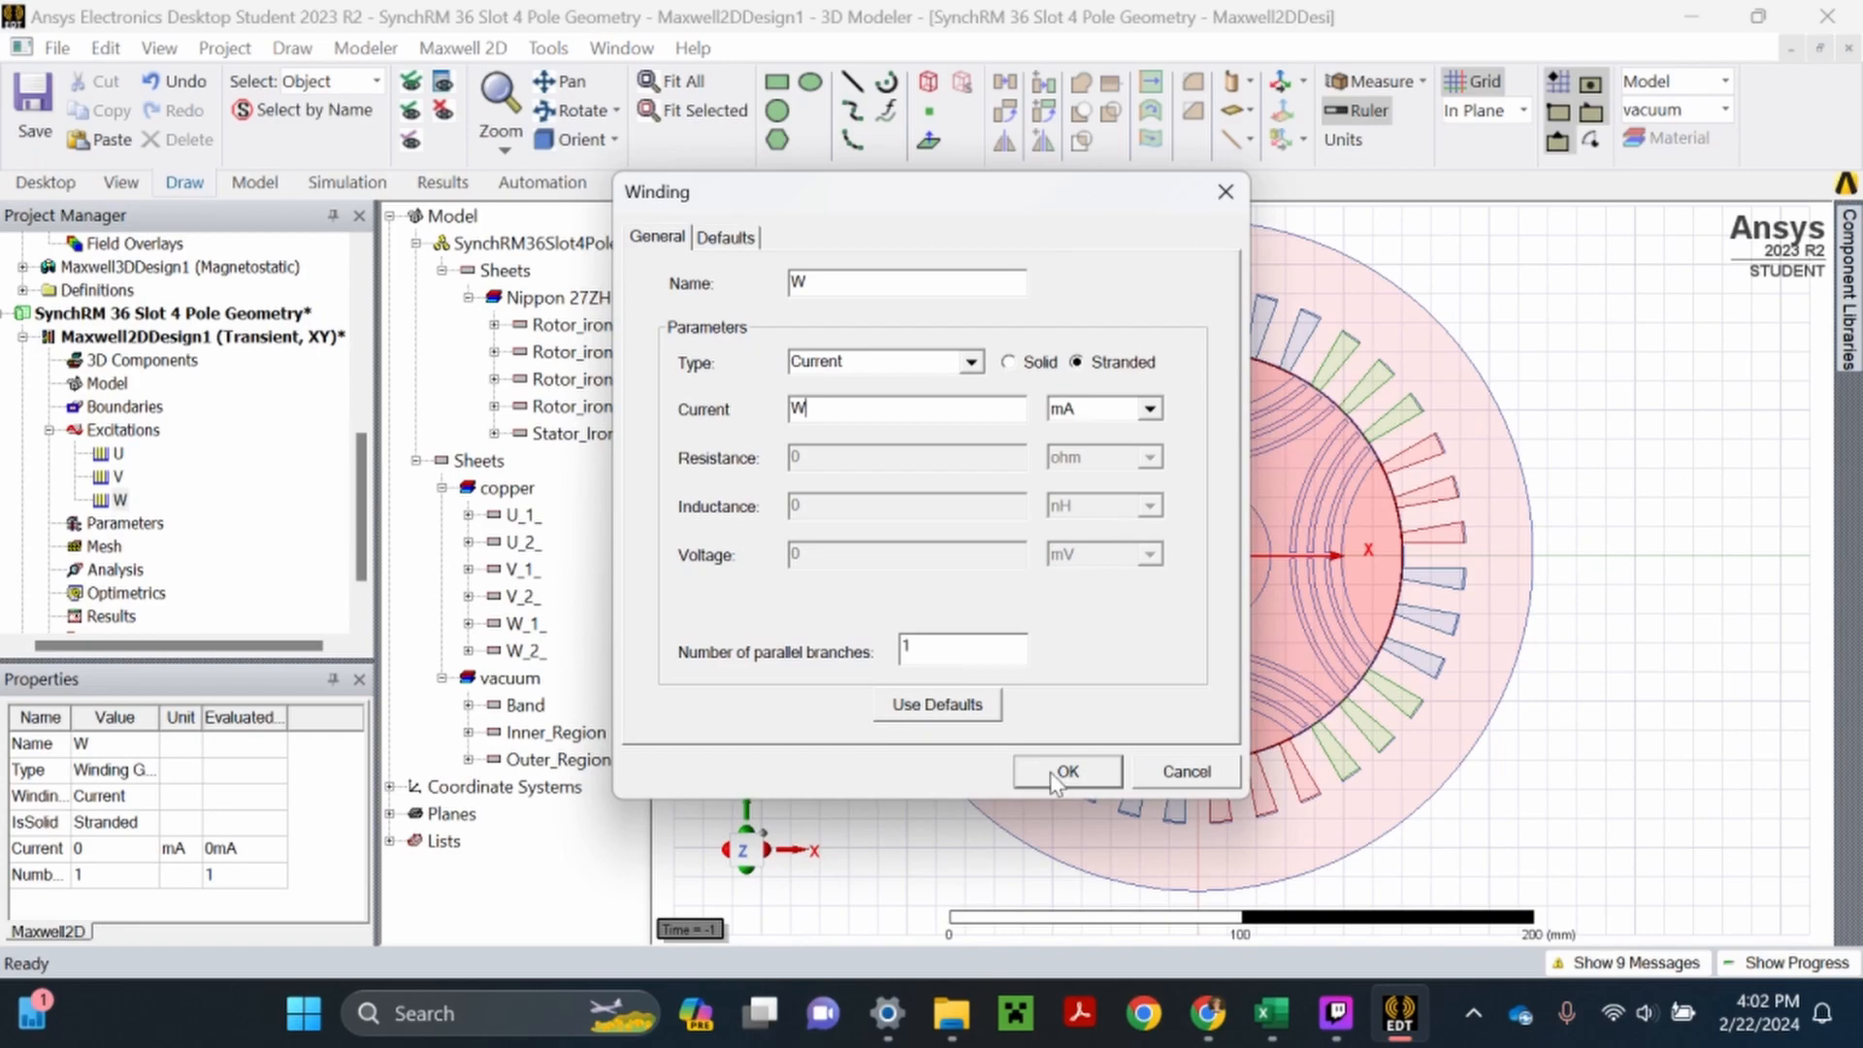
left_click(1066, 771)
left_click(874, 656)
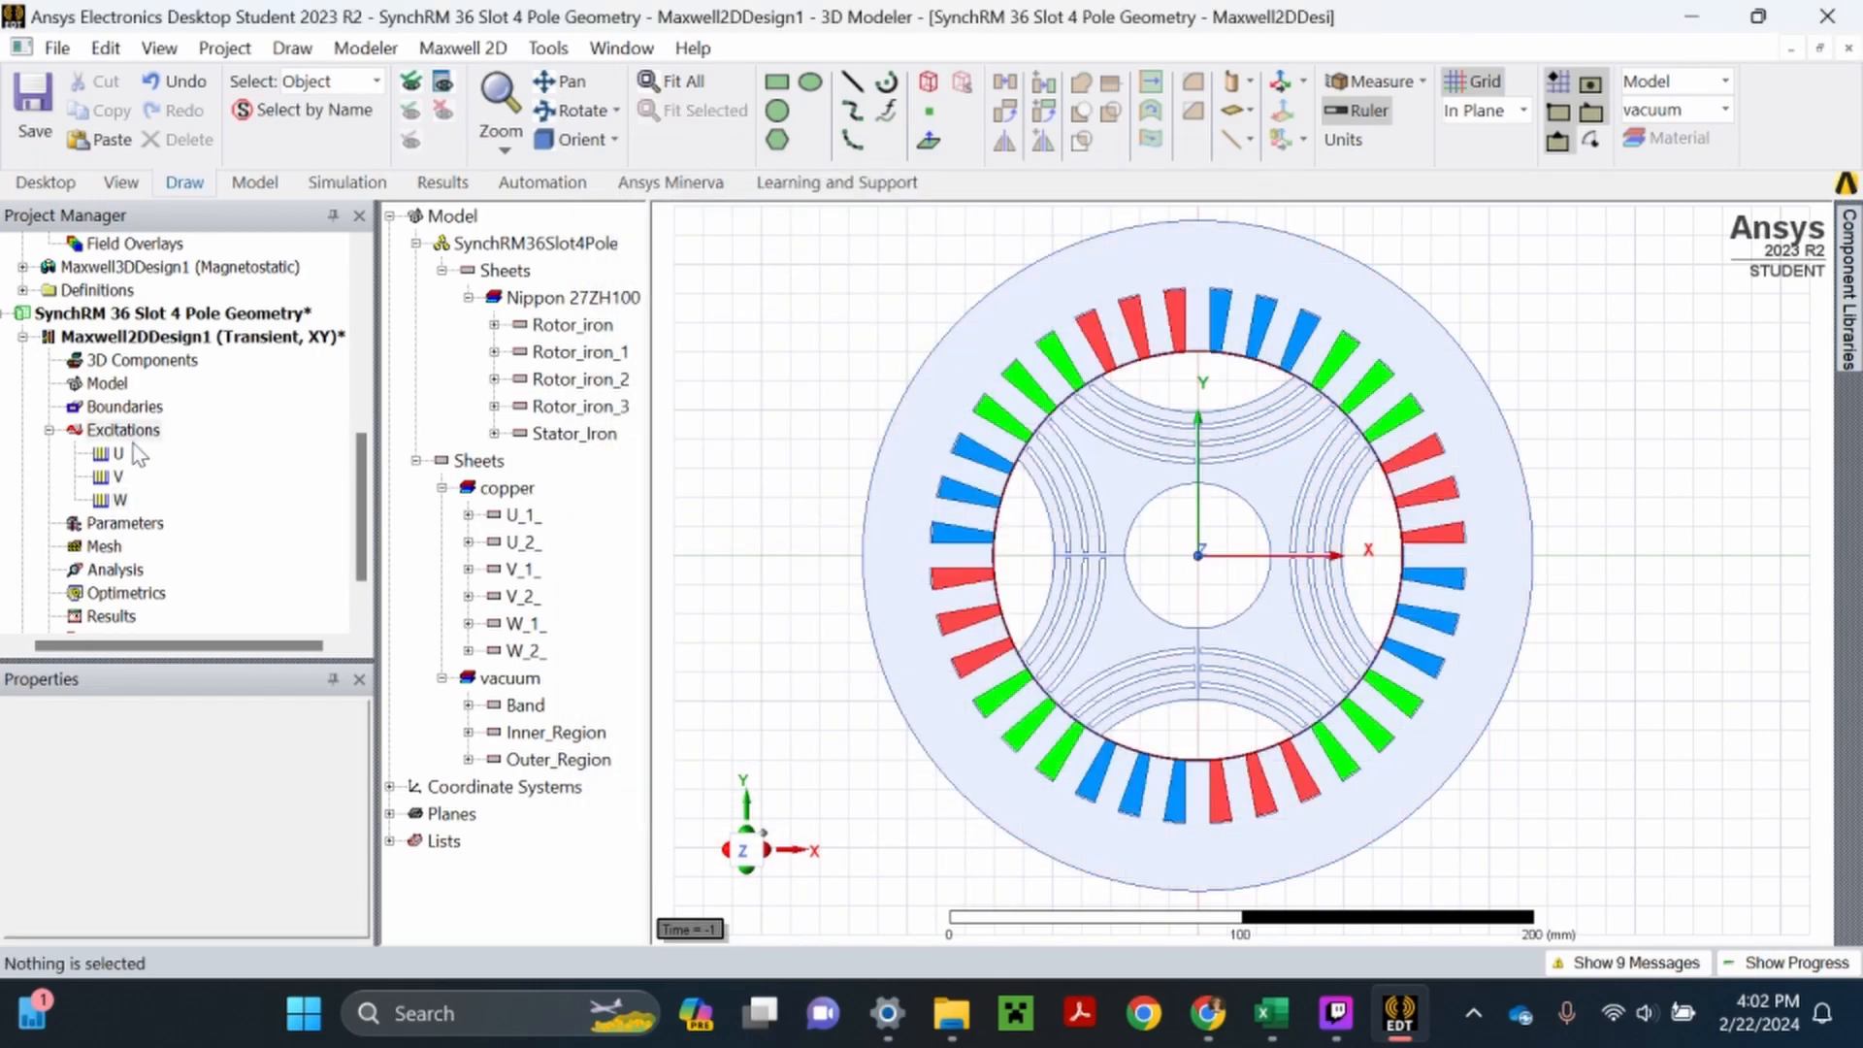
left_click(31, 128)
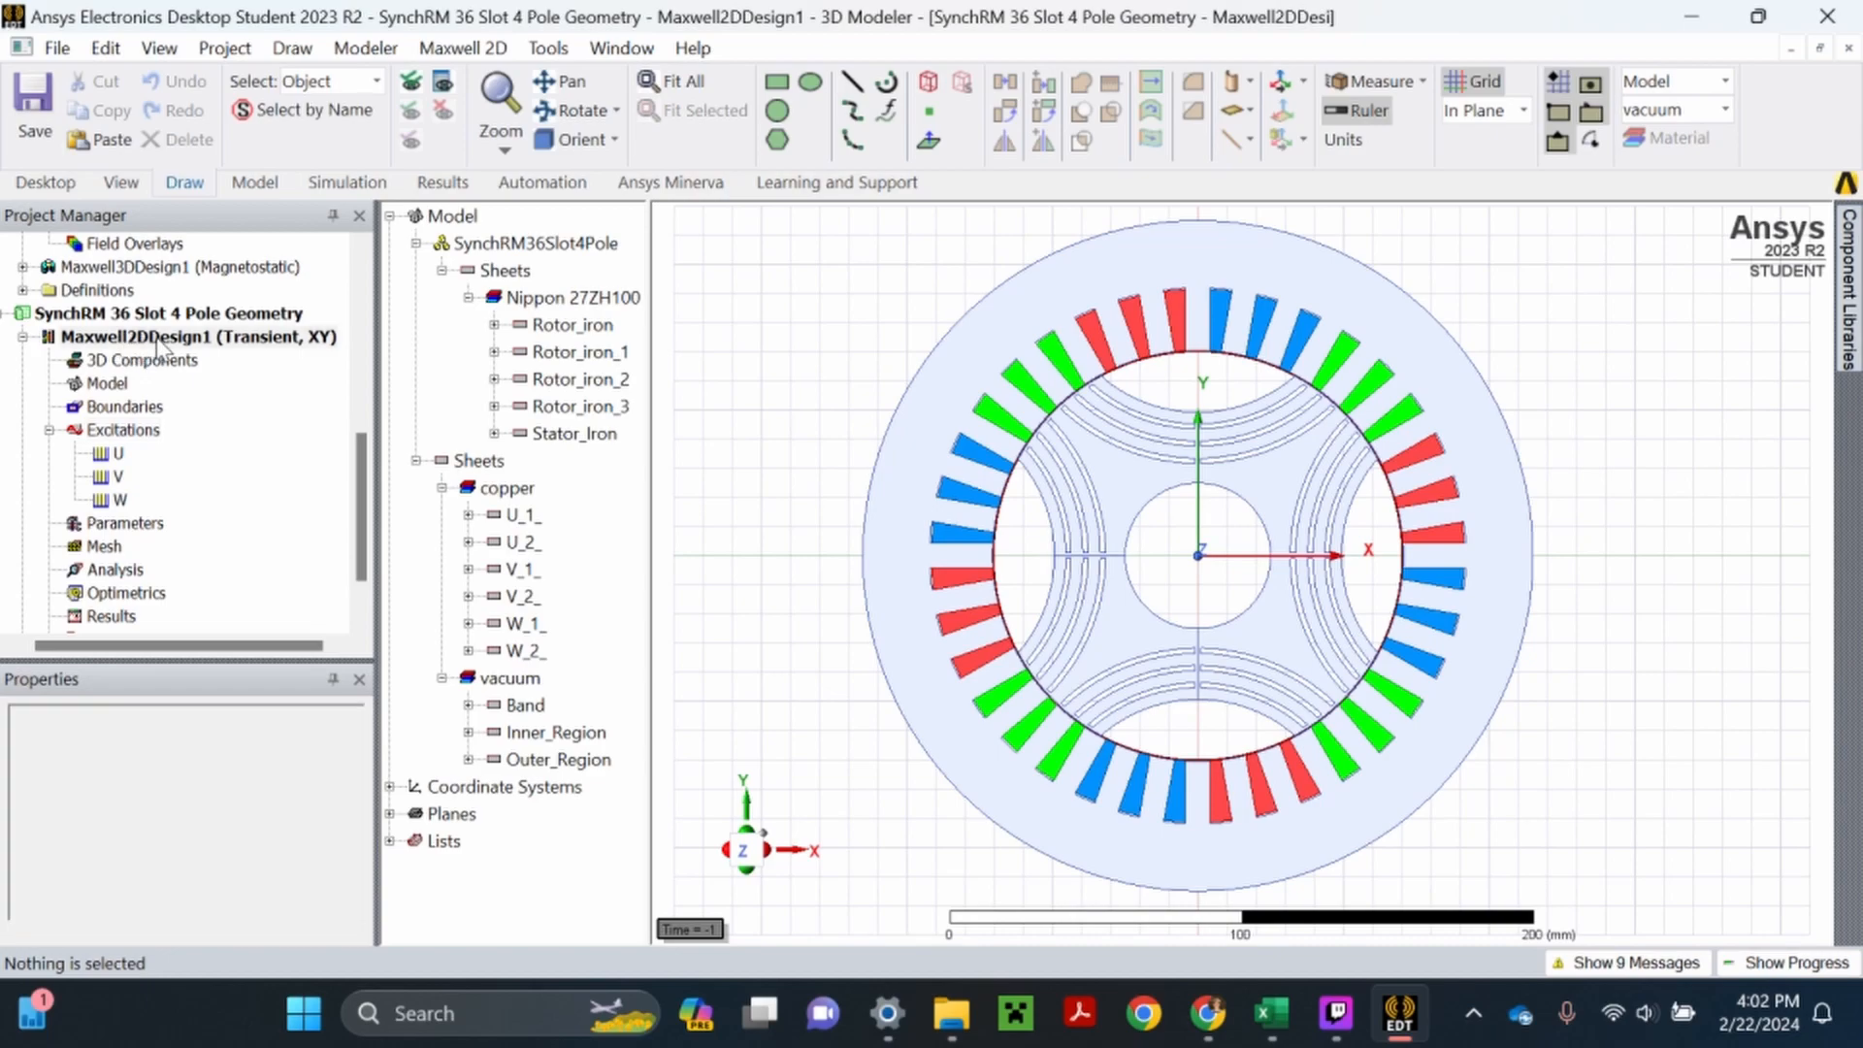
- In the Maxwell2DDesign1 design properties, set variable U to VarCurr*cos(2*pi*ElecFreq*time+(delta*pi/180))
right_click(158, 342)
left_click(281, 924)
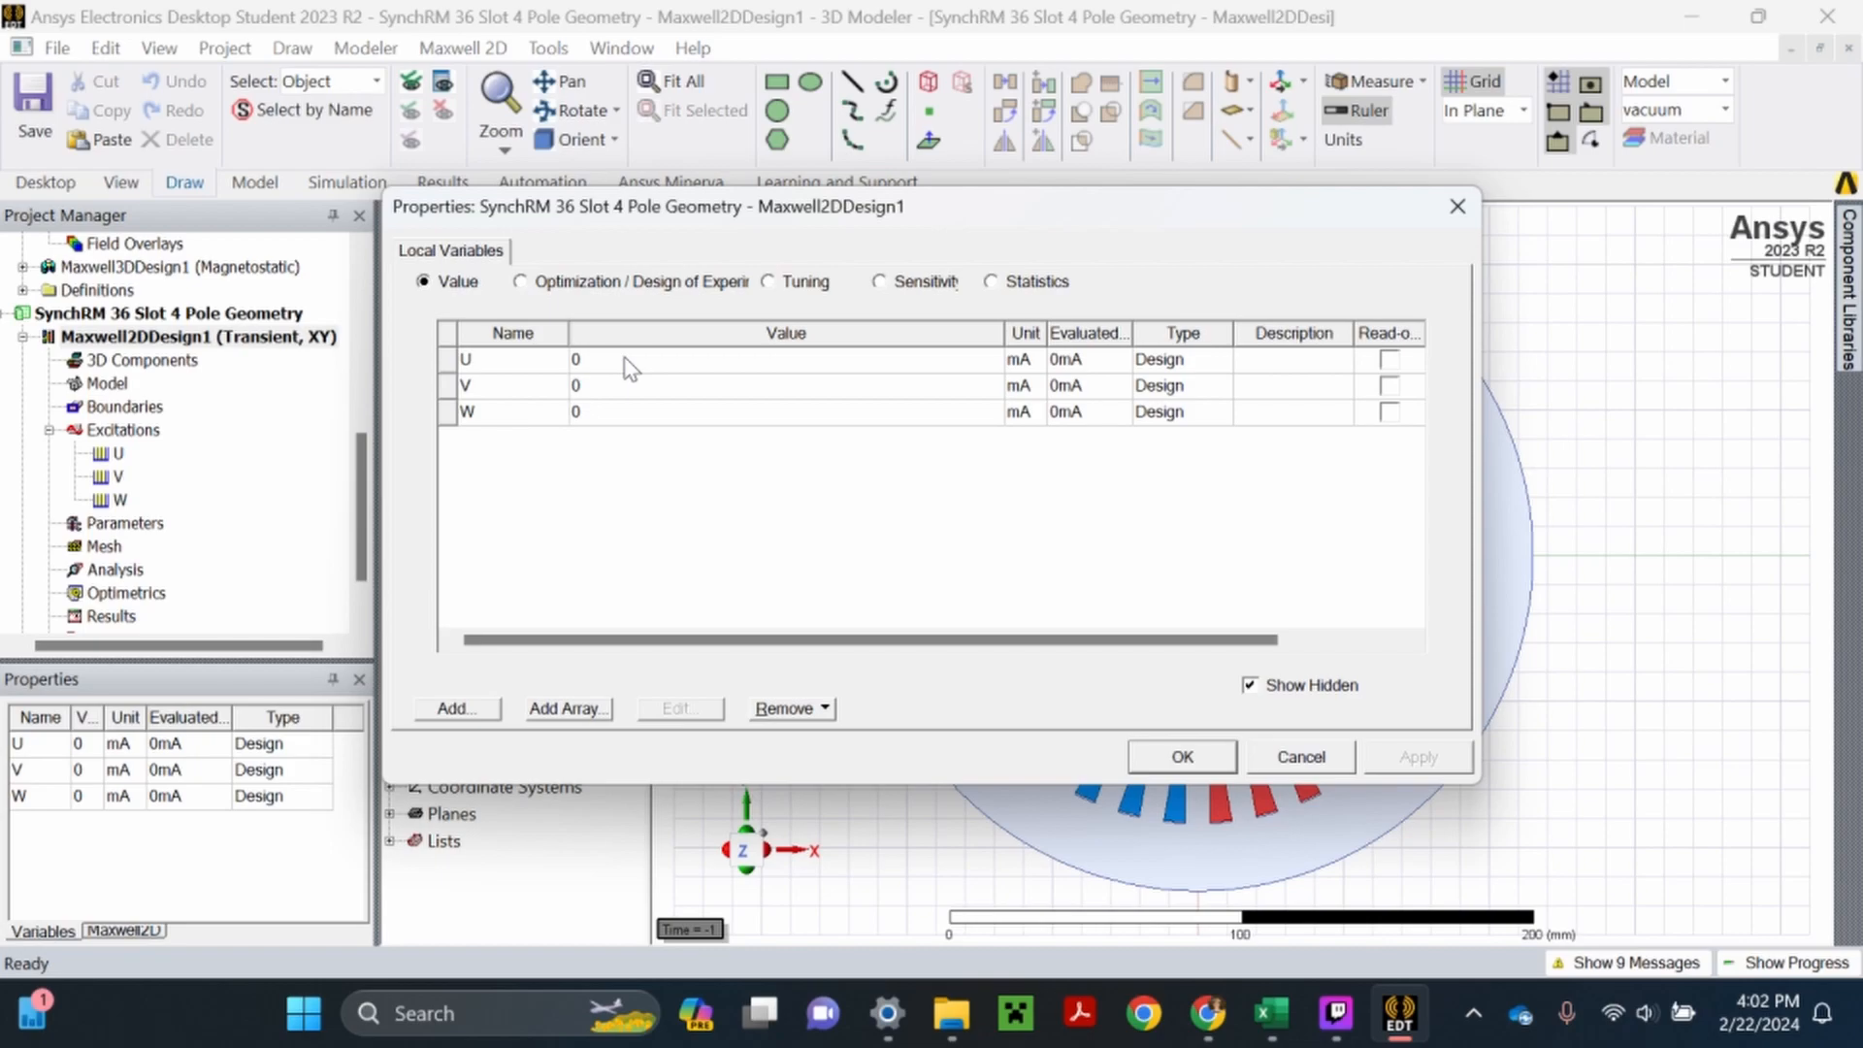
left_click(626, 360)
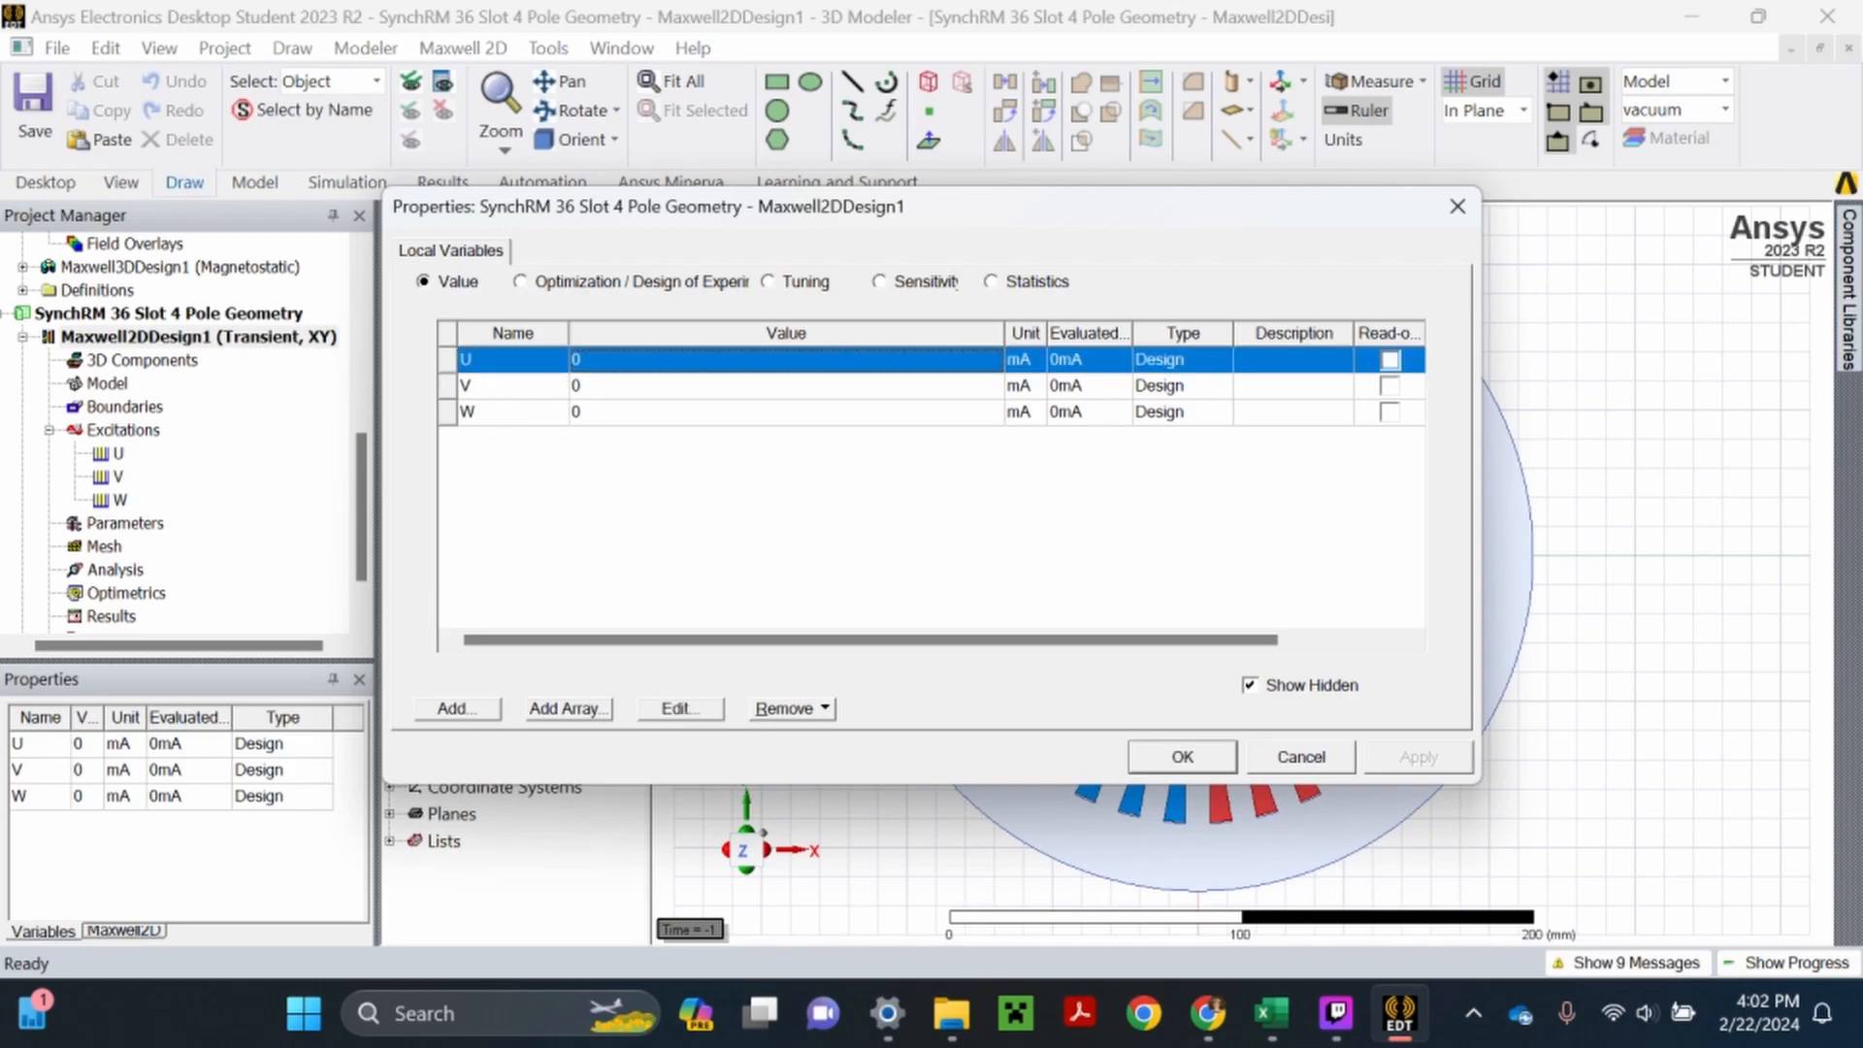
left_click(626, 360)
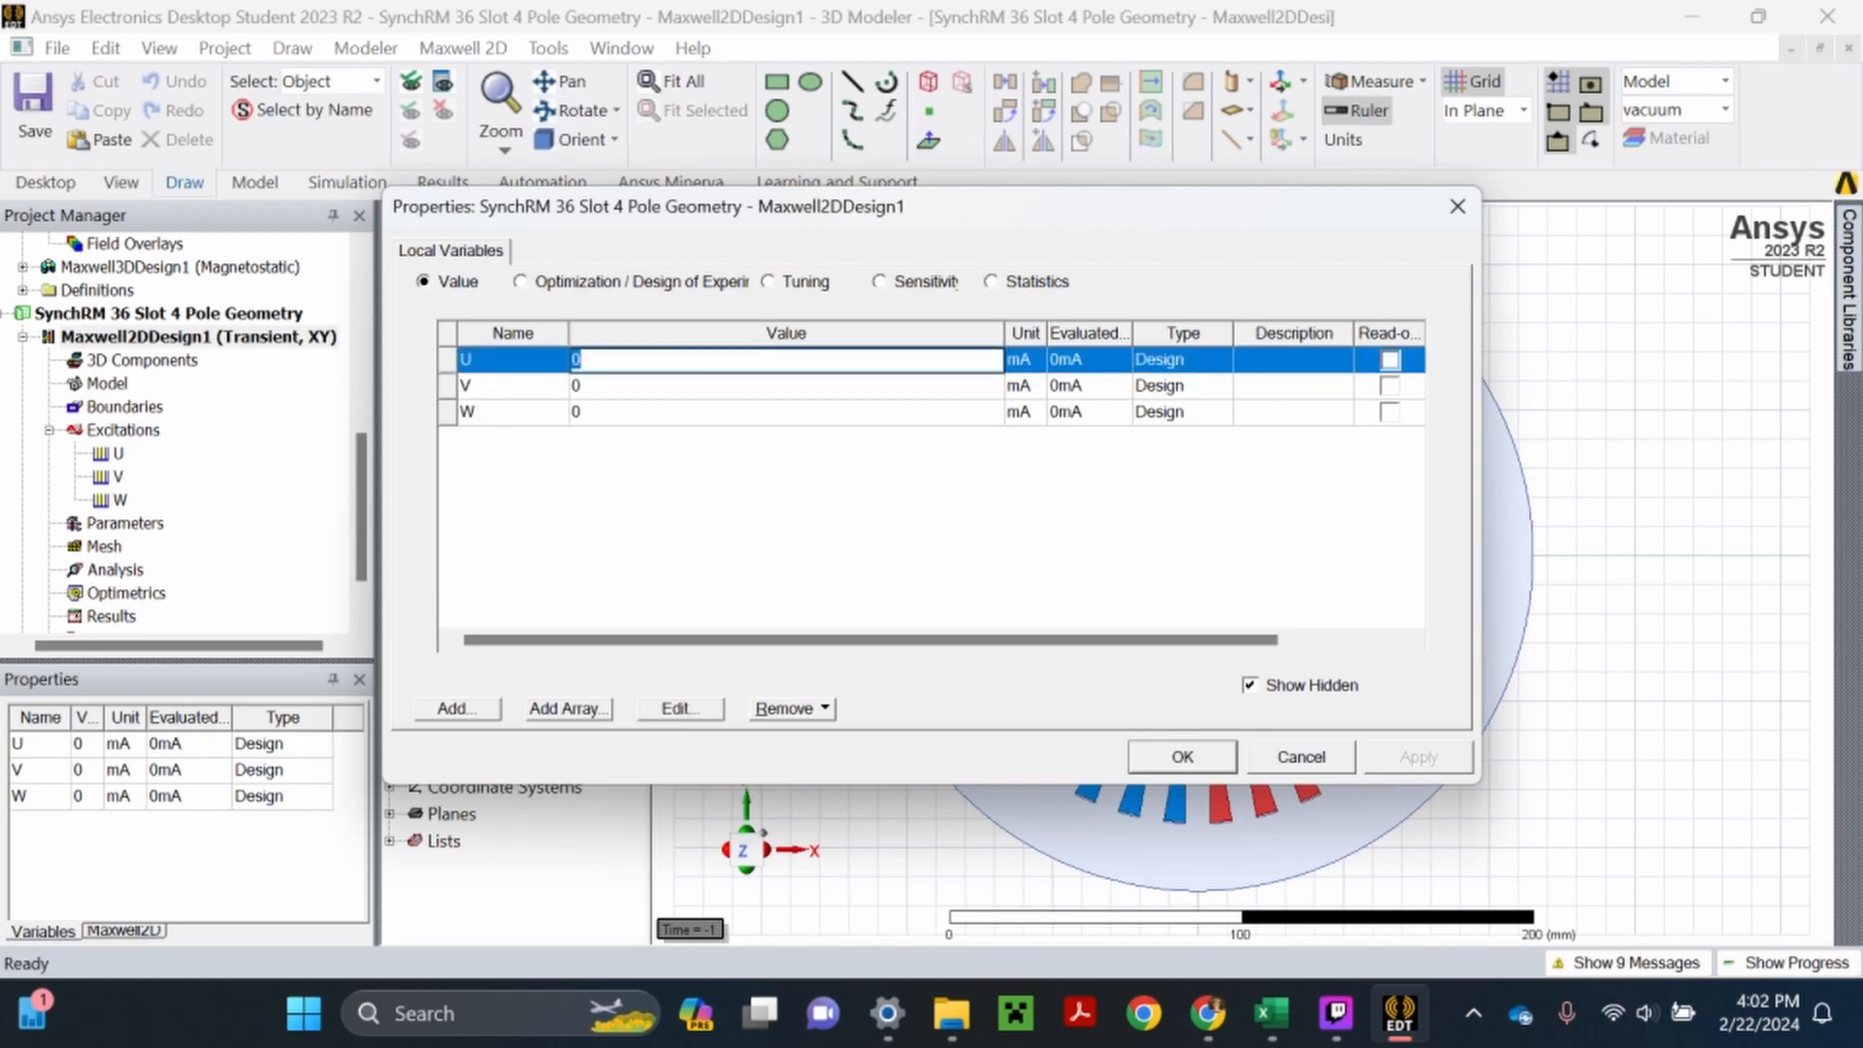
type("VarCur")
type("r*cos(")
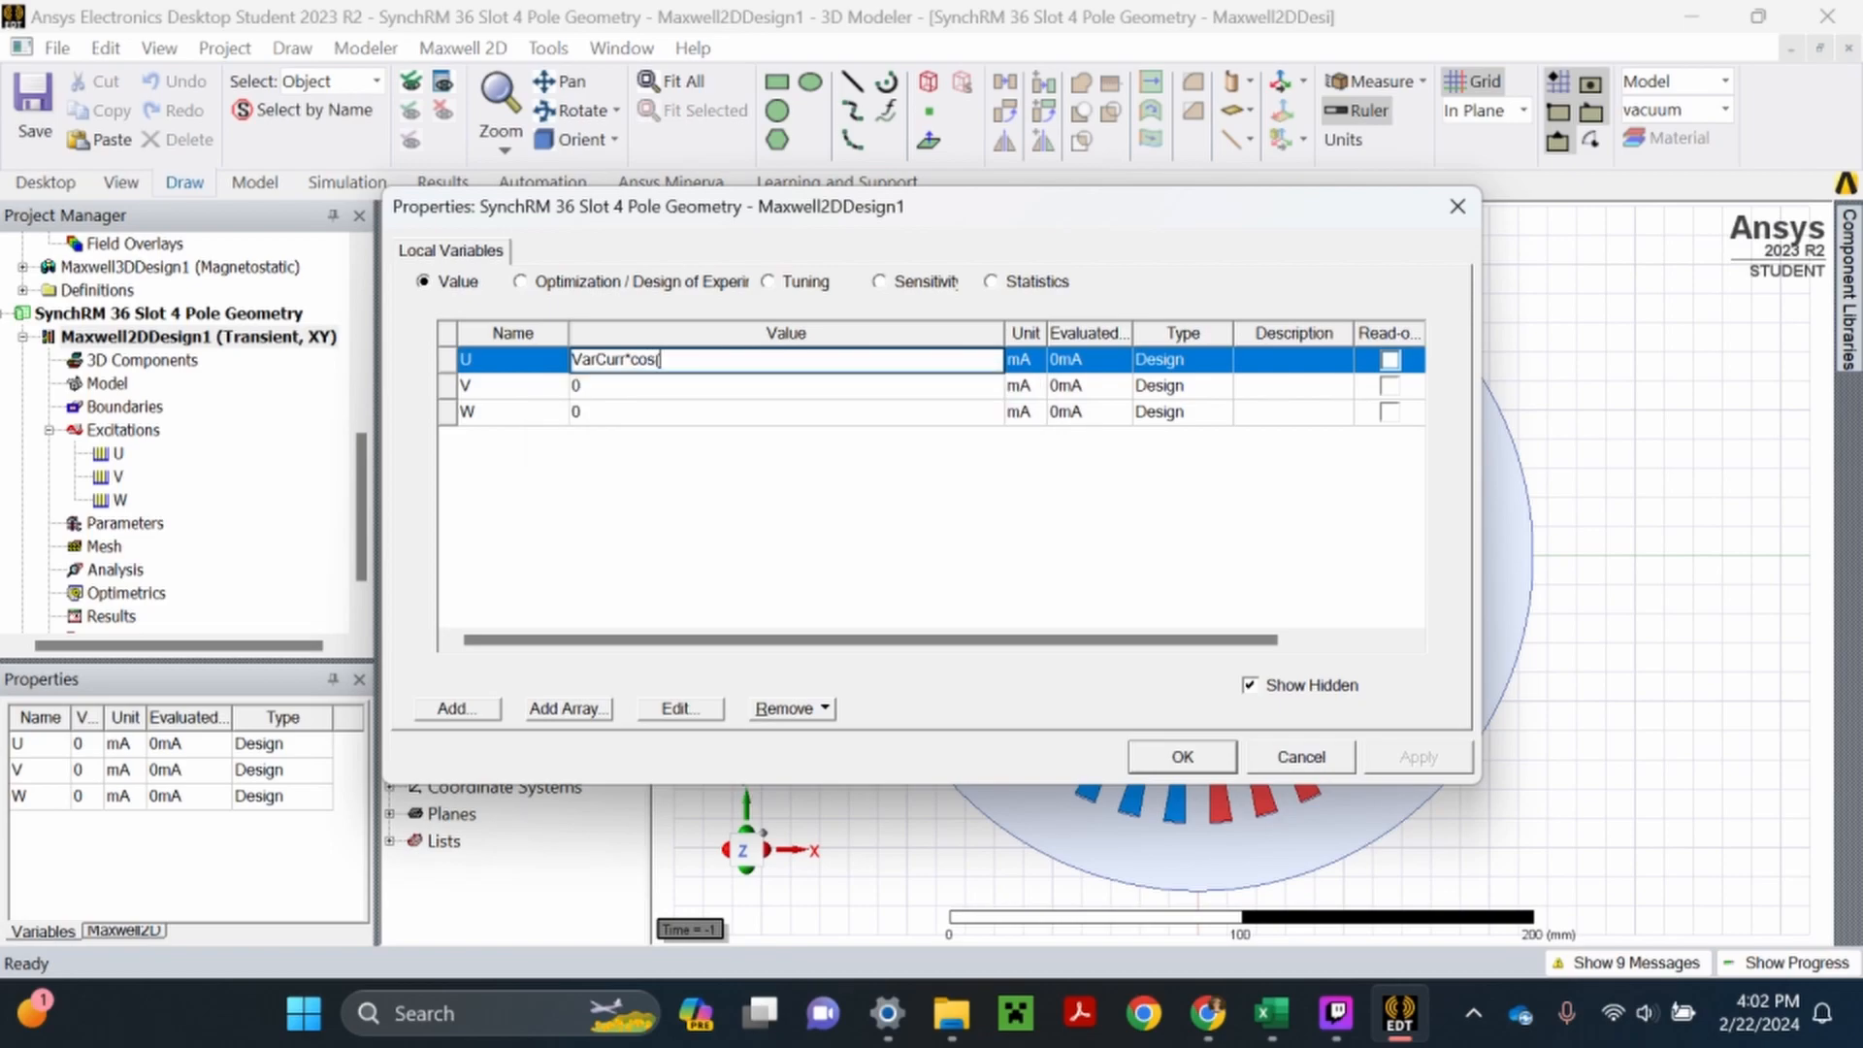
type("2*pi")
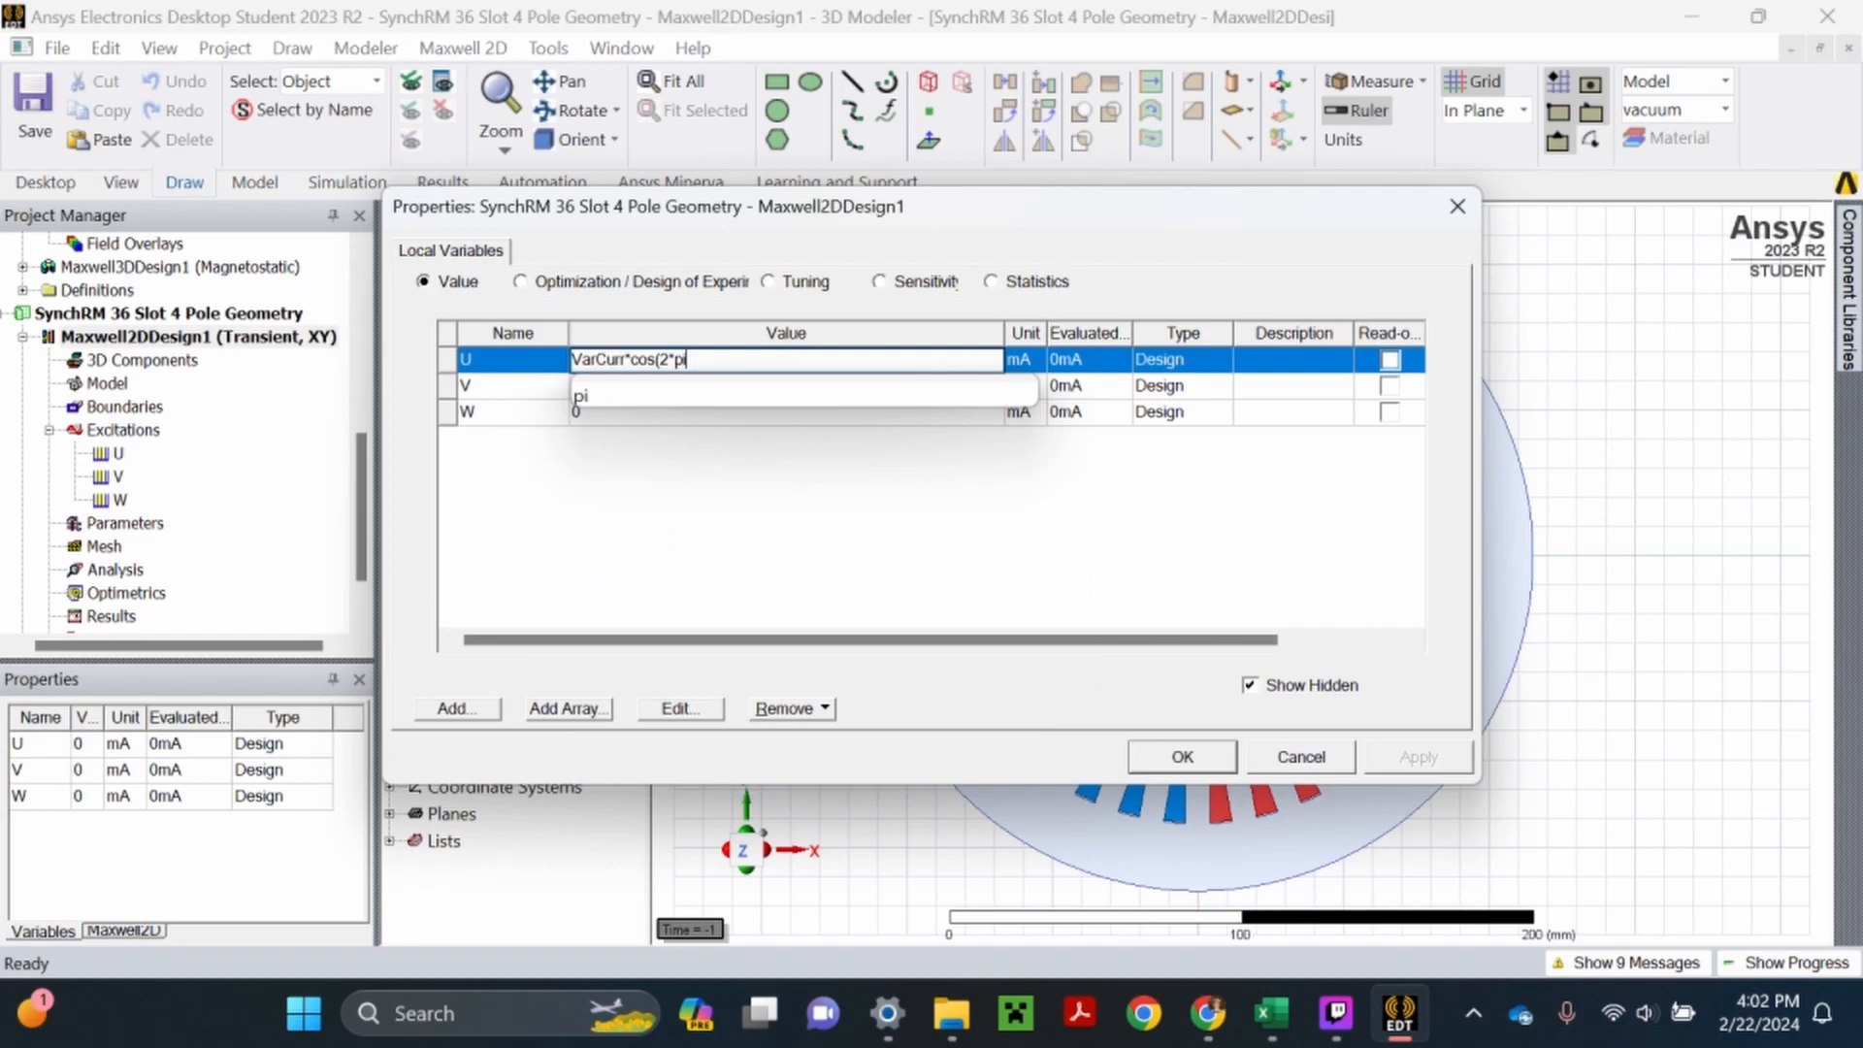
type("*Ele")
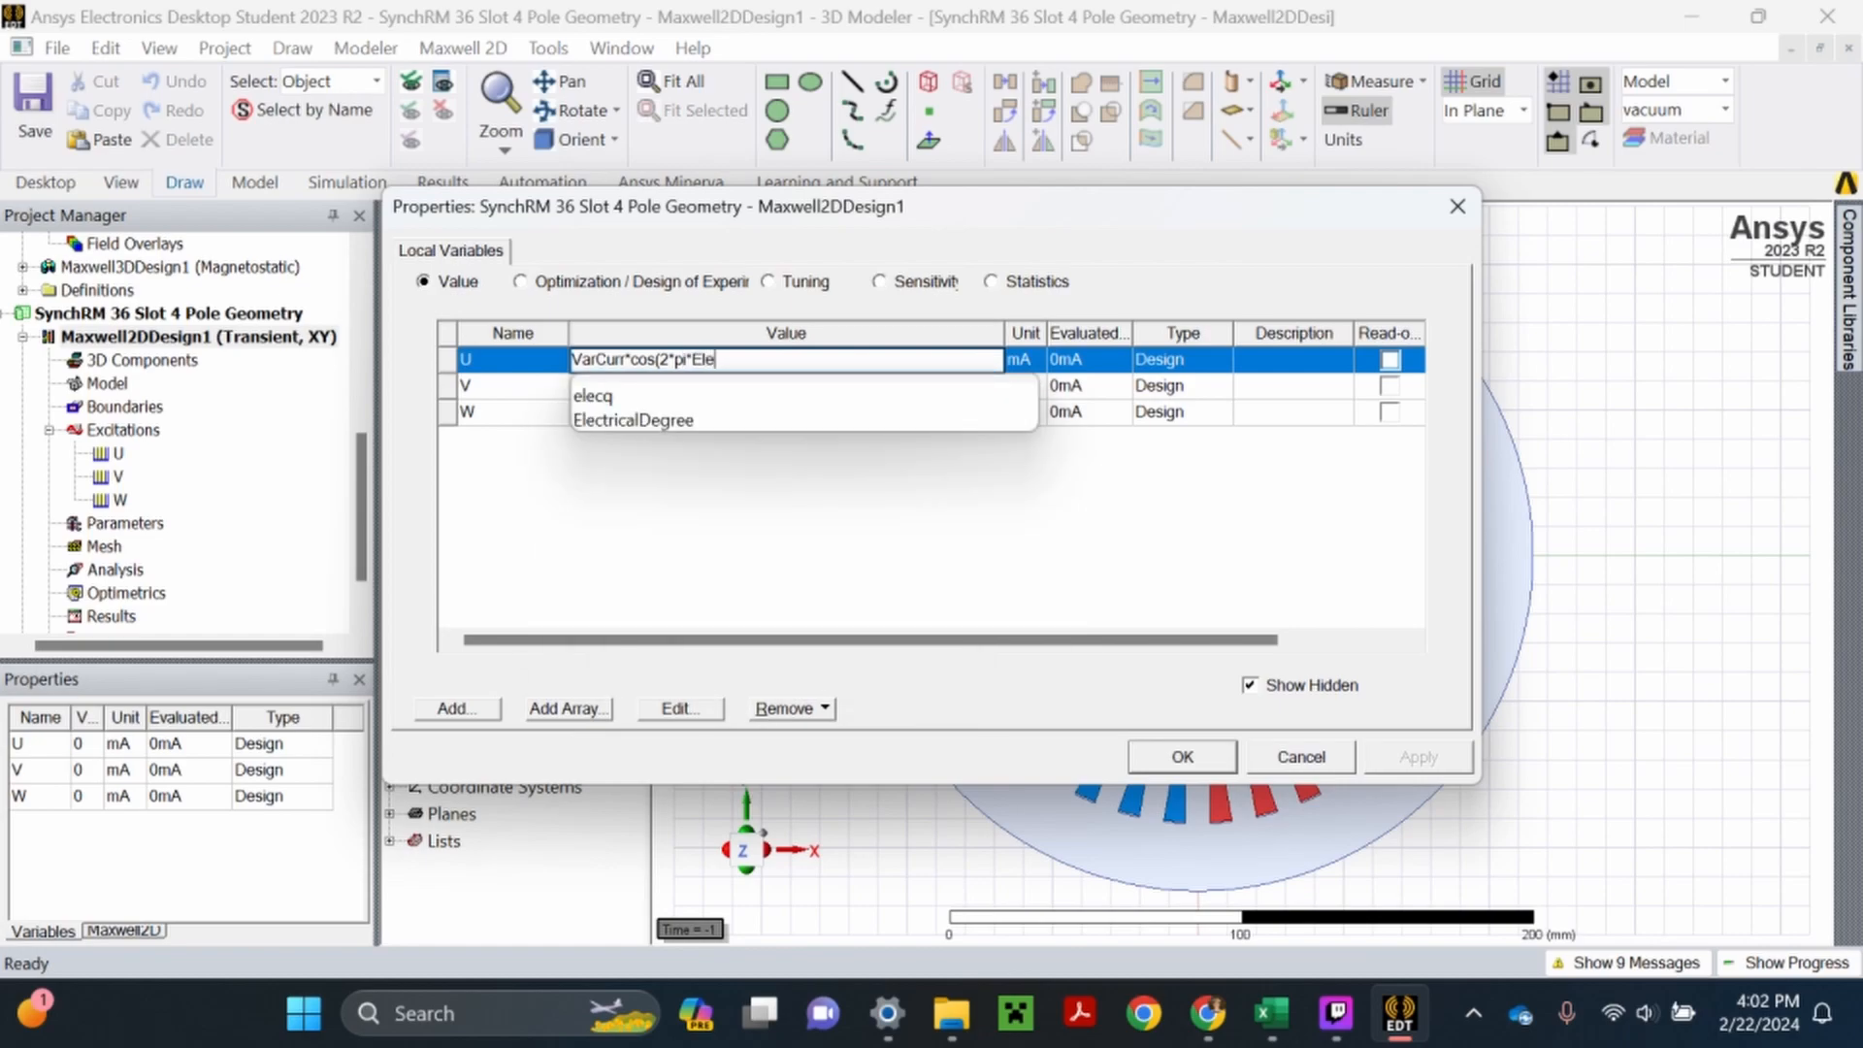
type("cFreq")
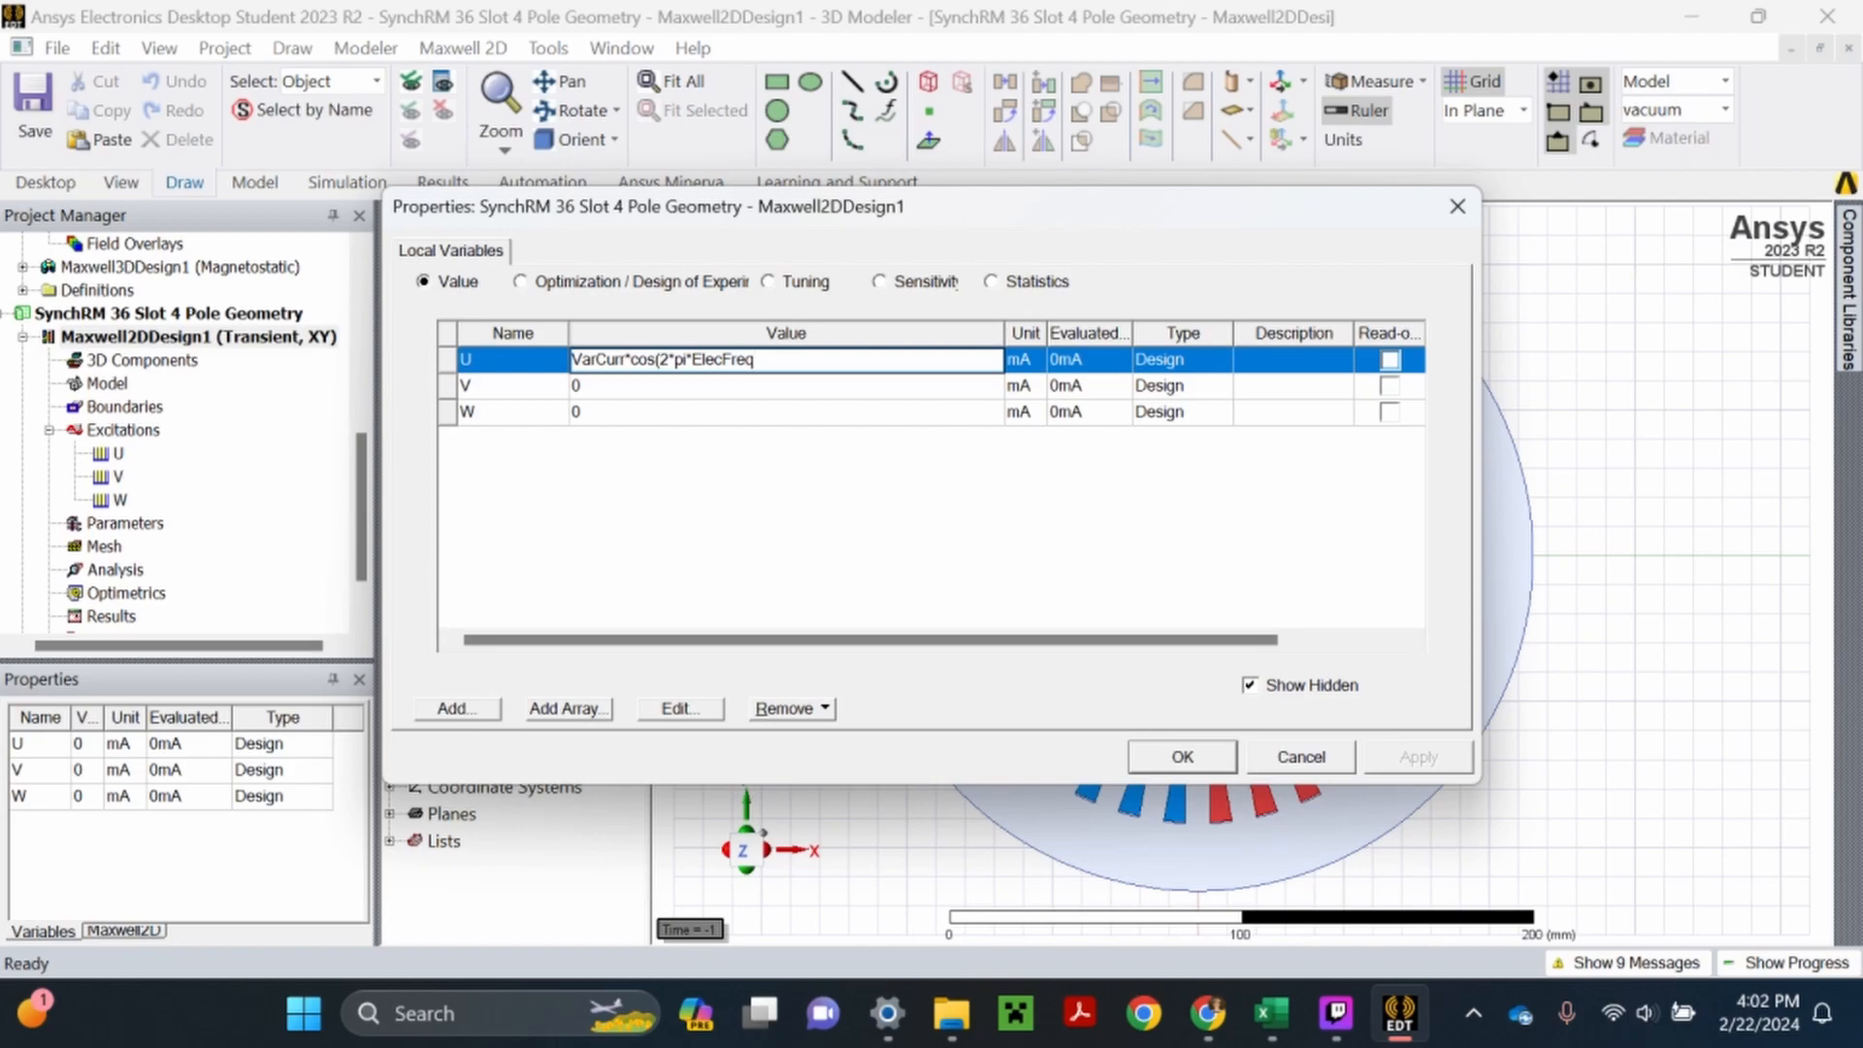
type("*time")
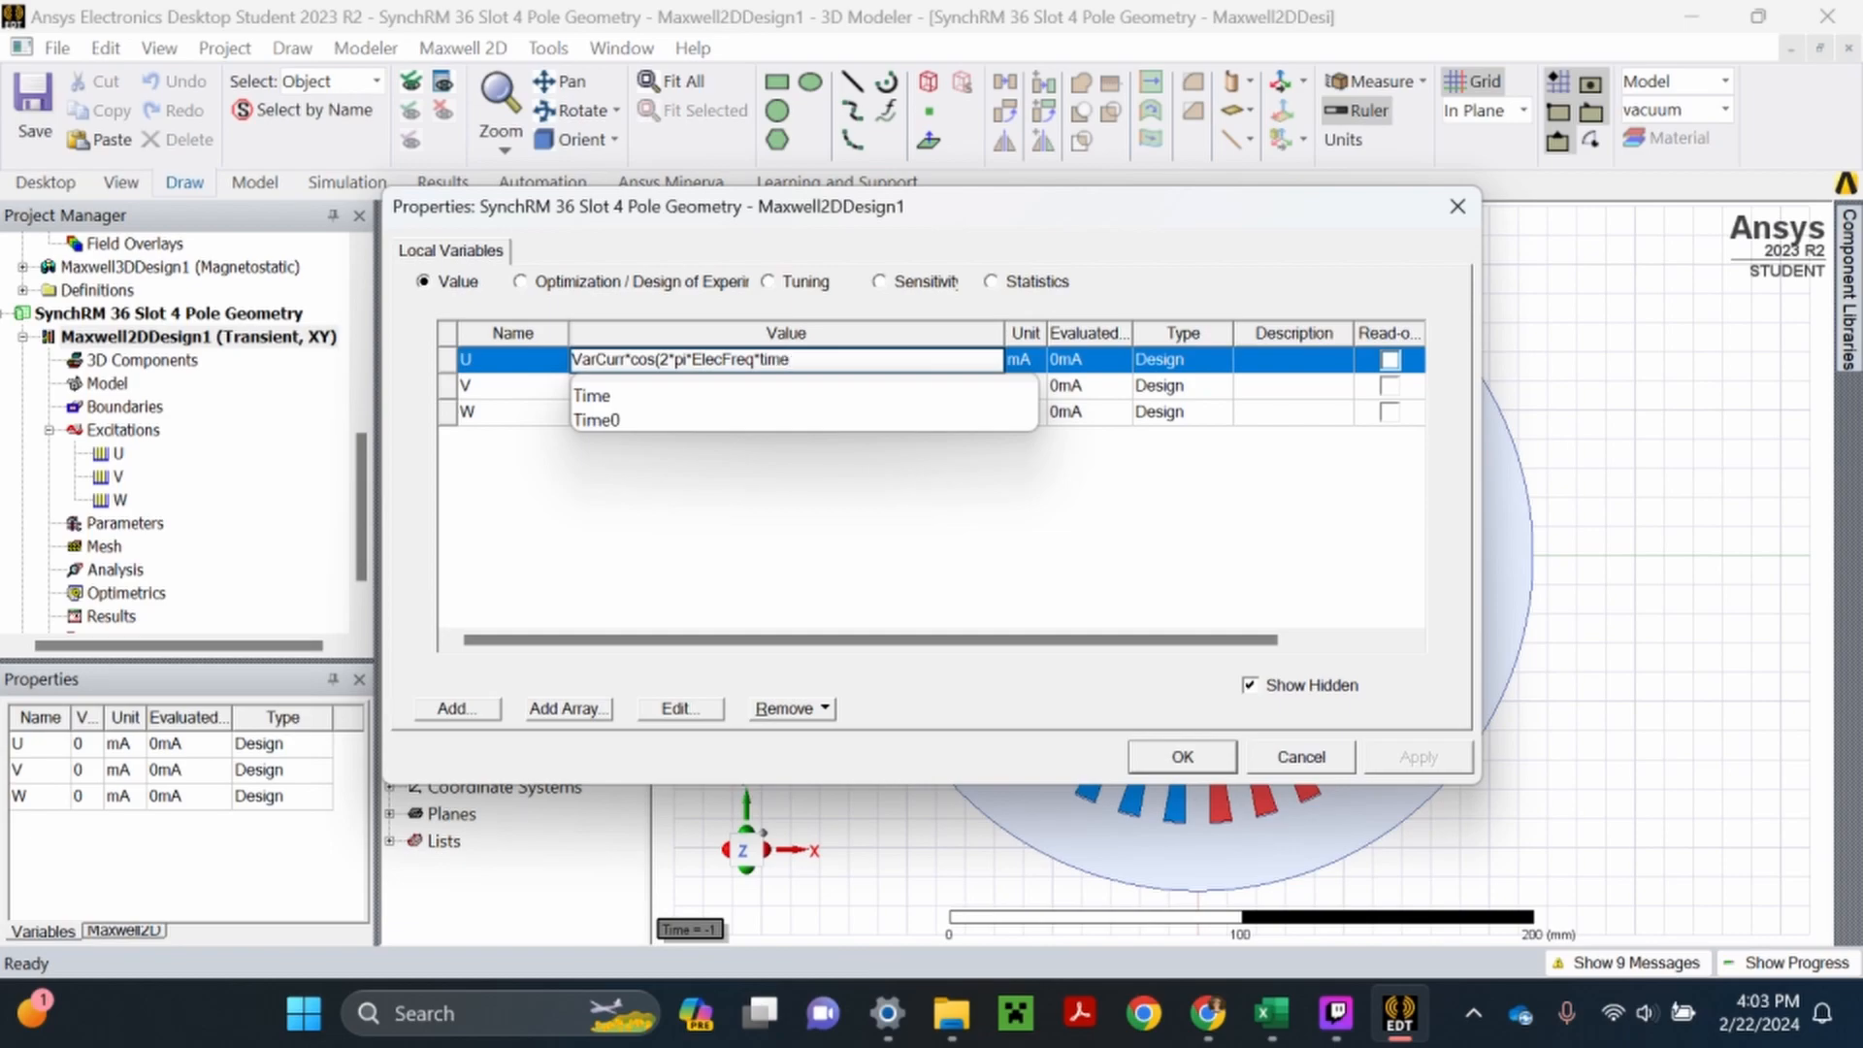
type("+(delta")
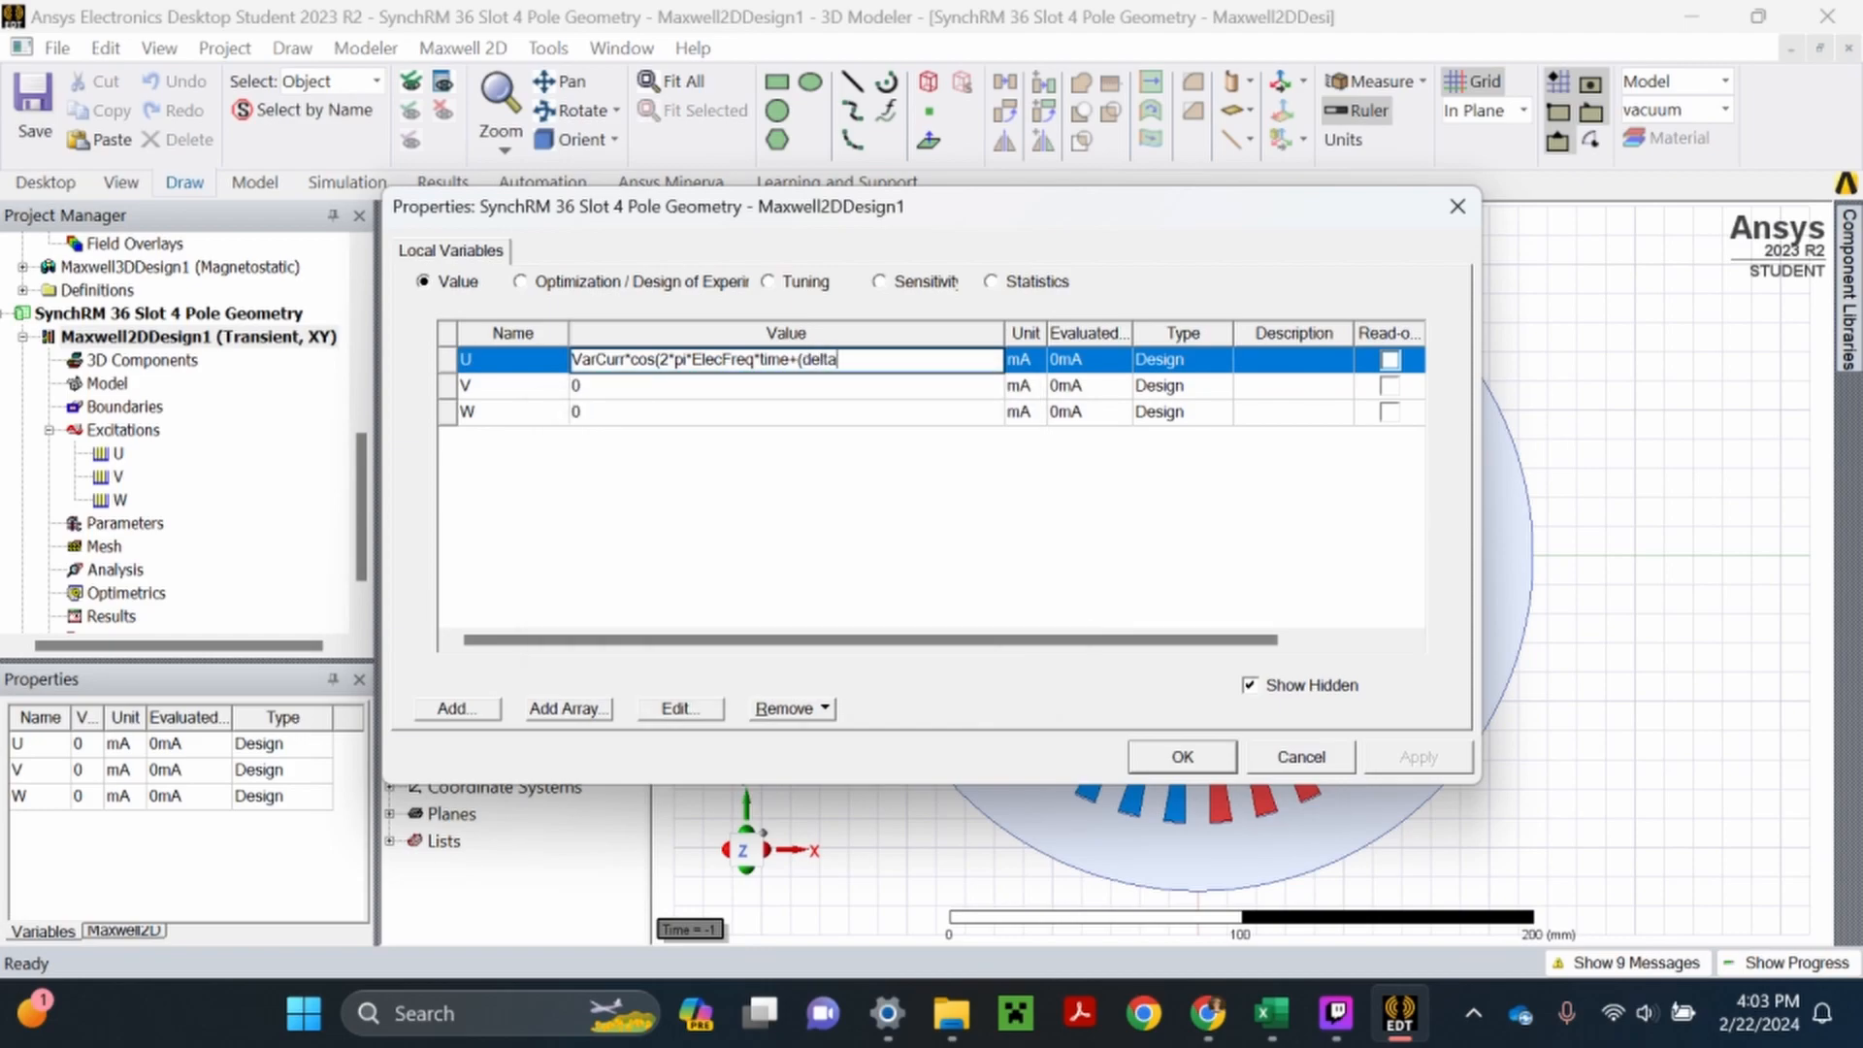
type("*p")
type("i")
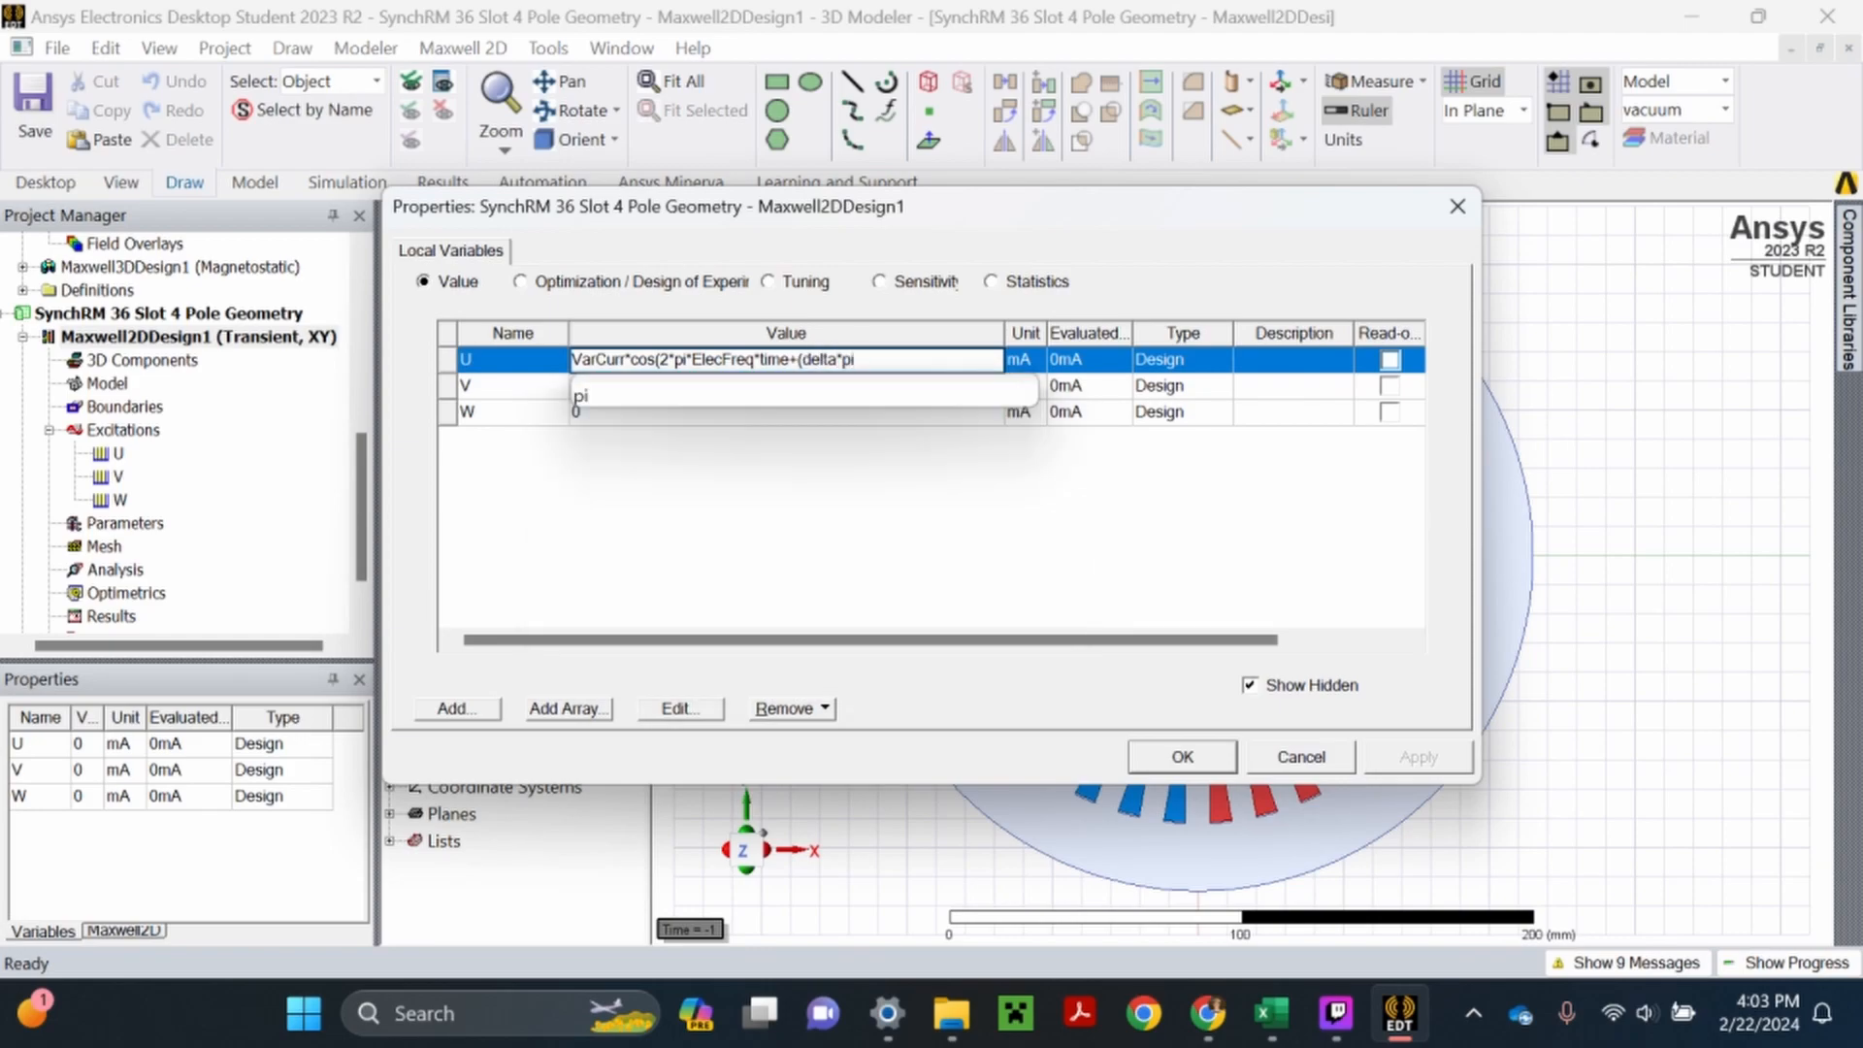
type("/180))")
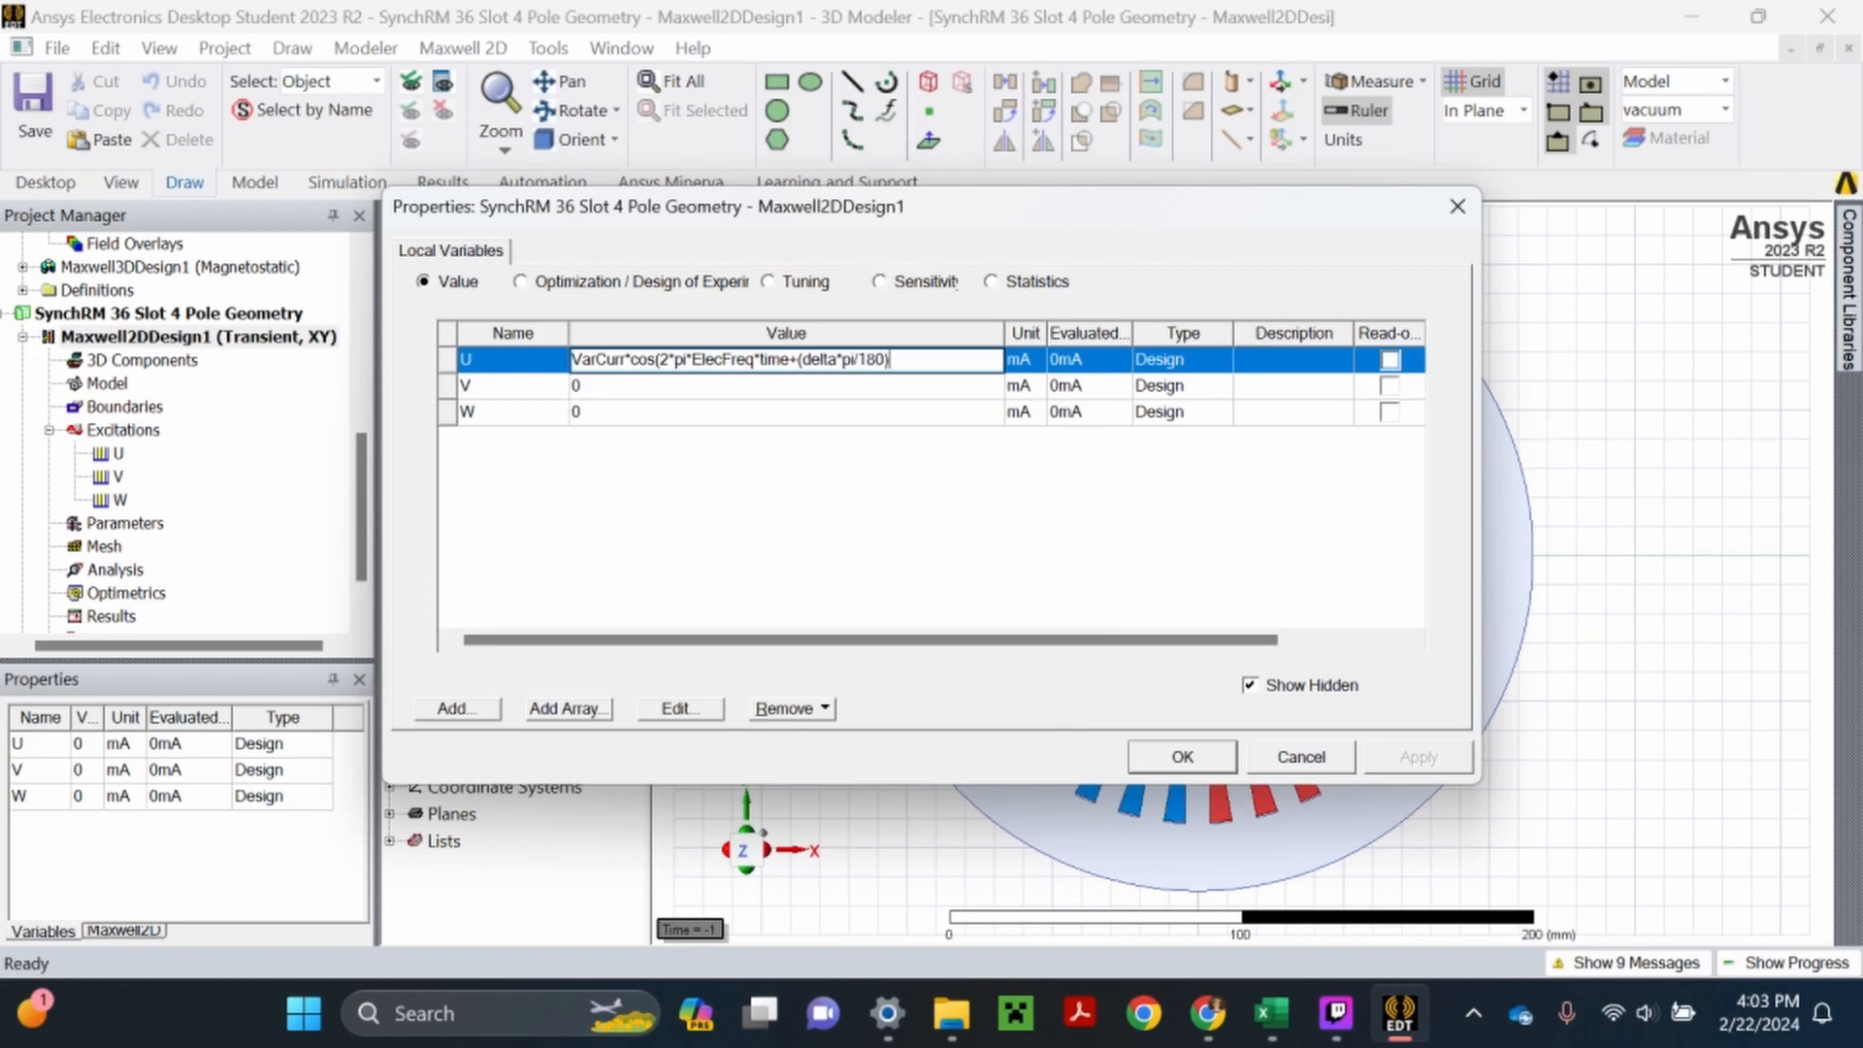
key("Return")
- Add VarCurr, ElecFreq and delta as local variables of unit type Current with a value of 0 mA
left_click(867, 663)
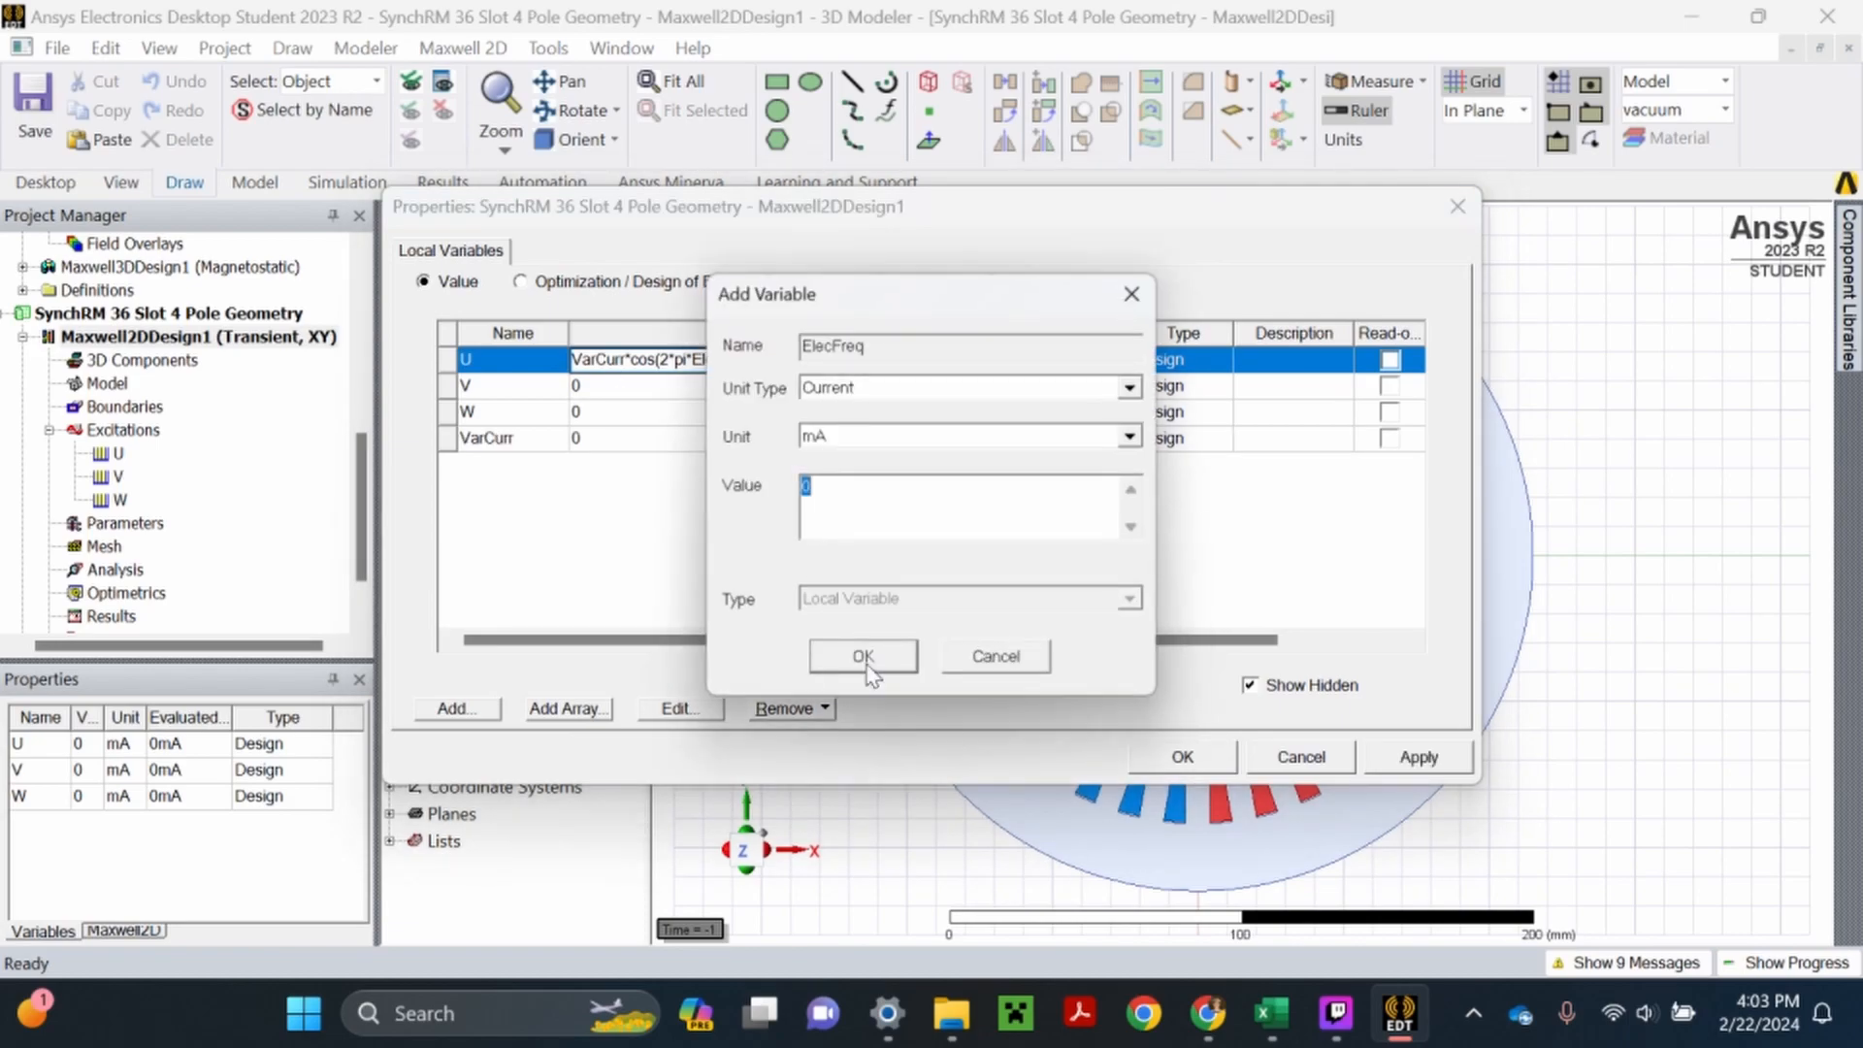
left_click(866, 661)
left_click(866, 661)
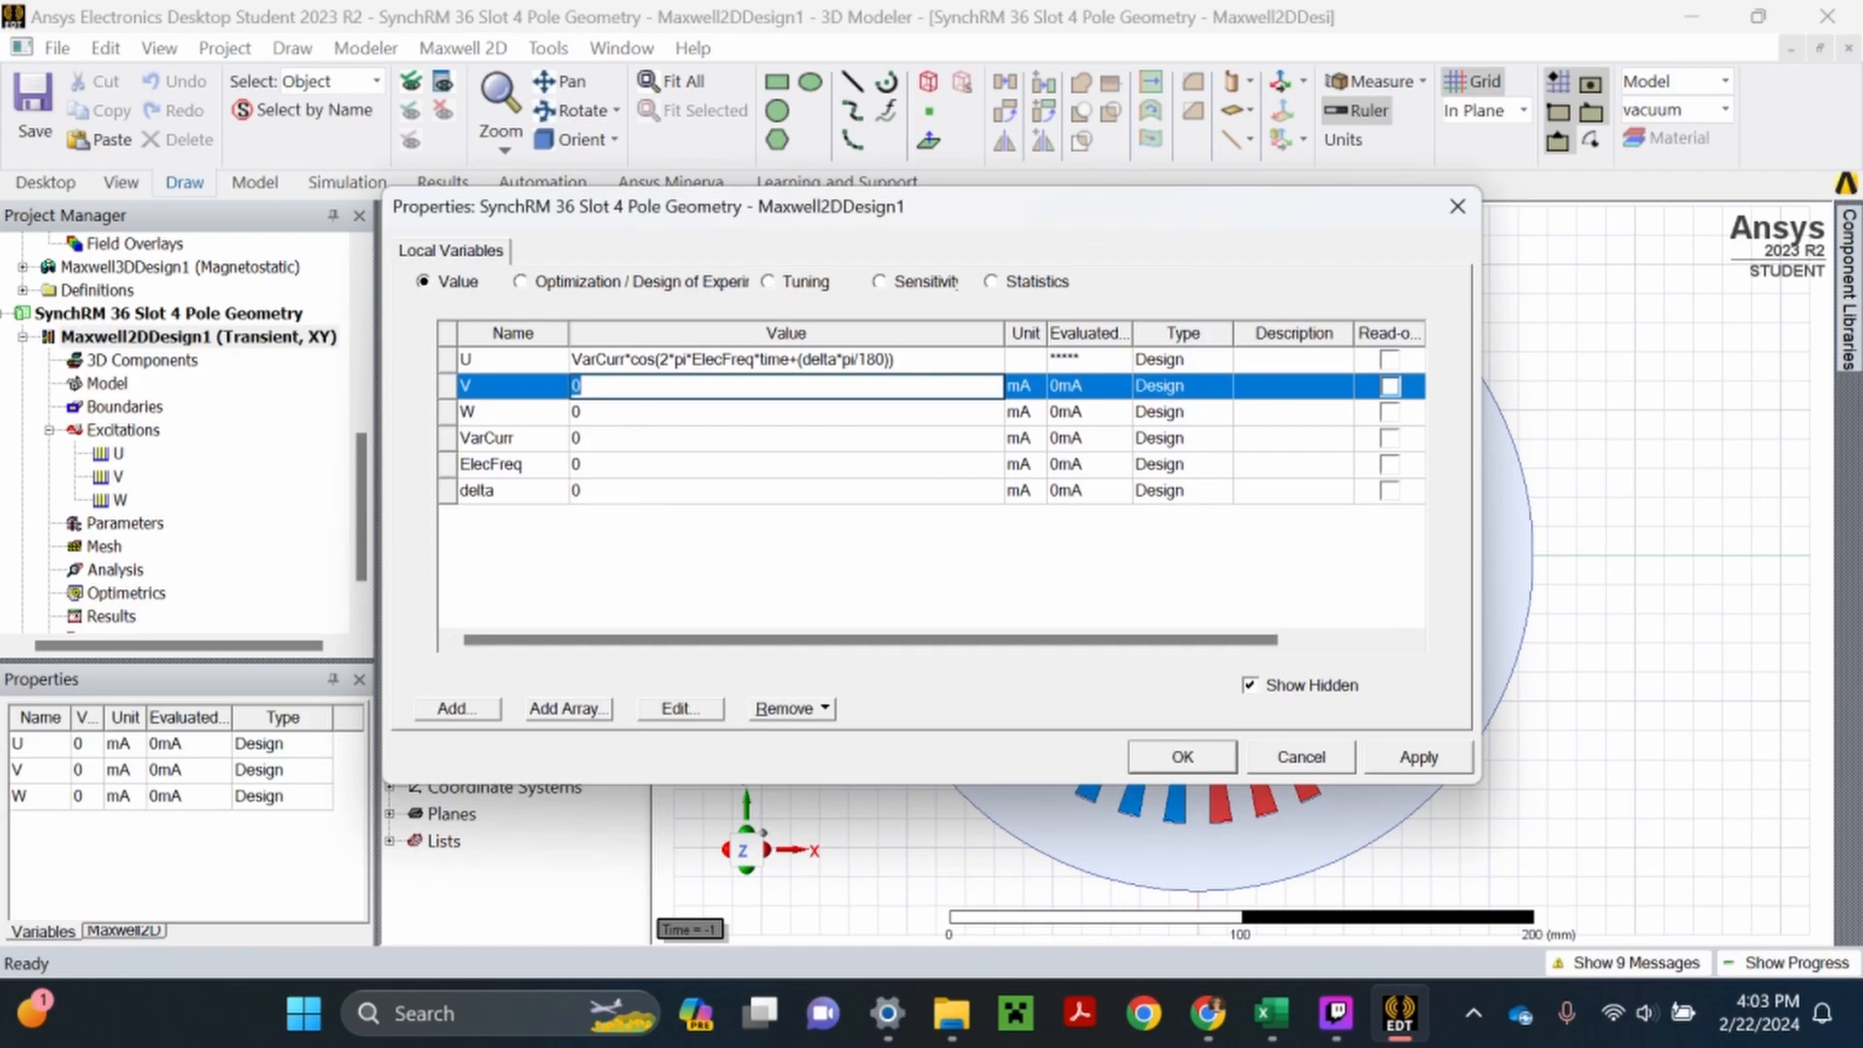
- Copy the cosine expression of variable U into variables V and W and apply the change
left_click(721, 367)
key("ctrl+c")
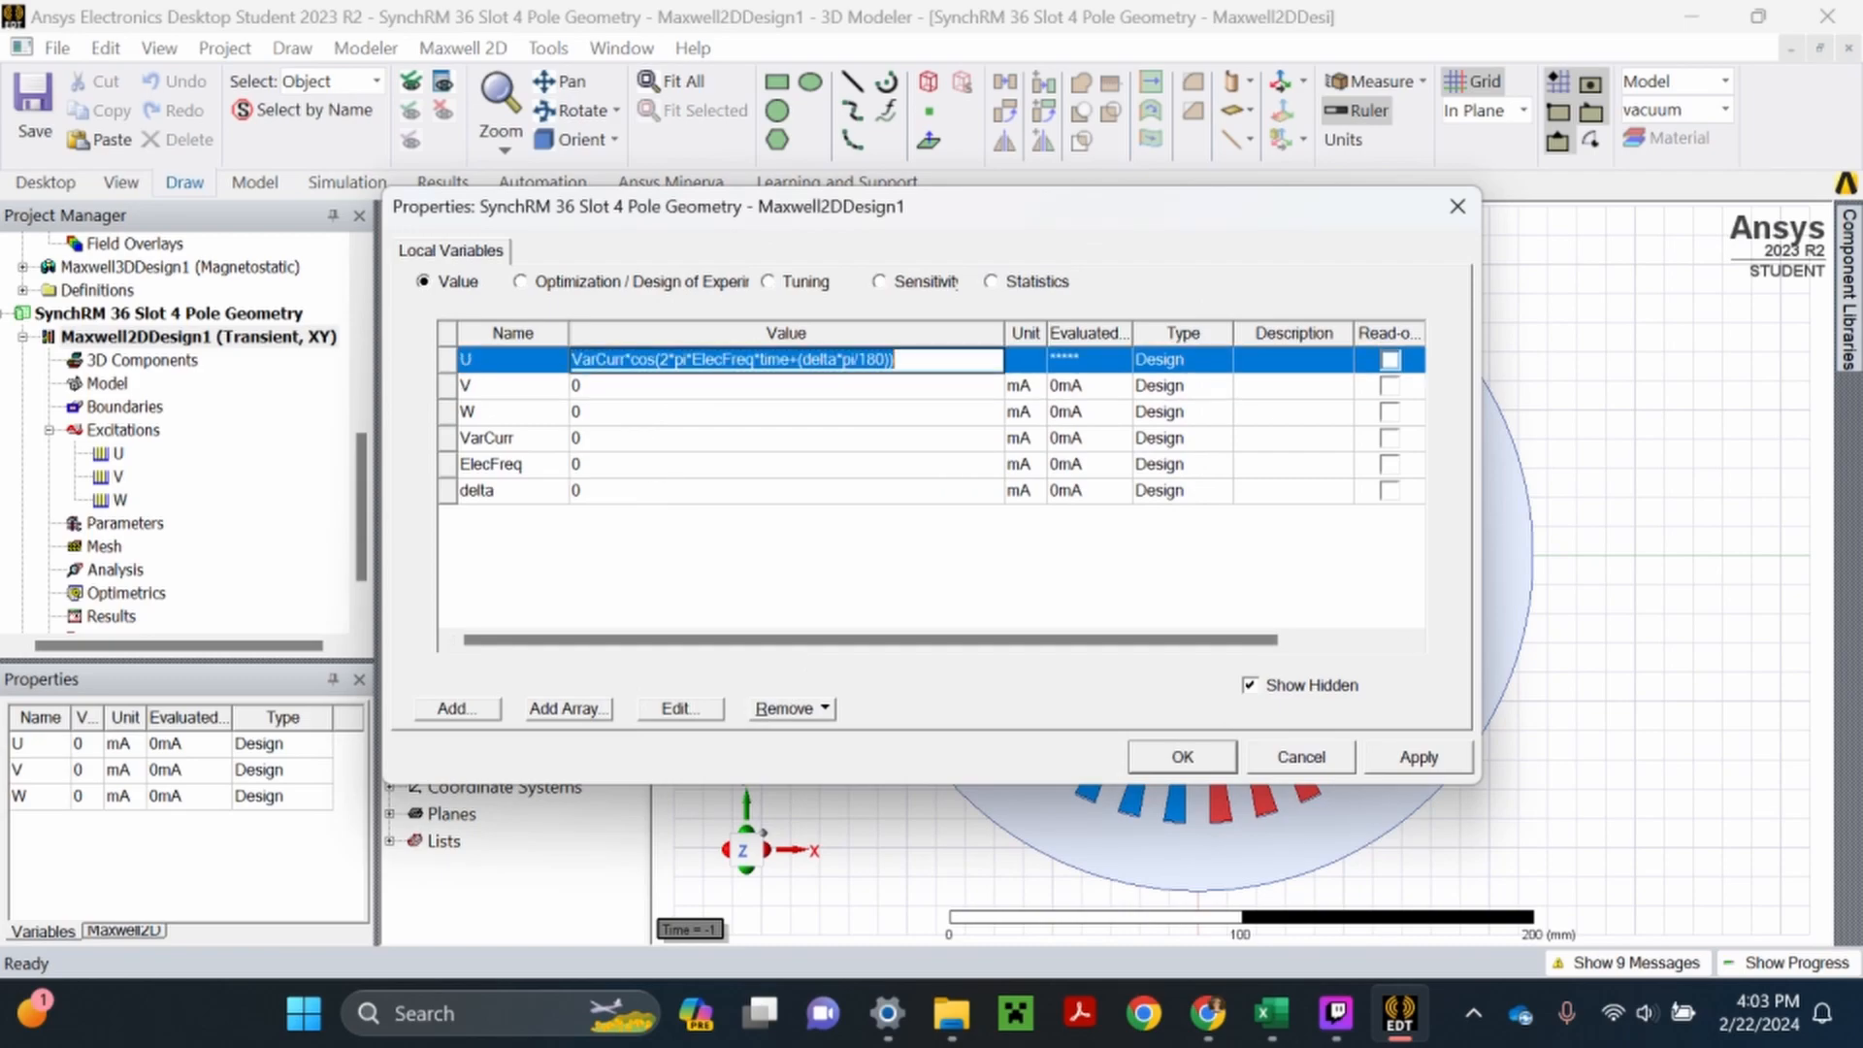
left_click(738, 393)
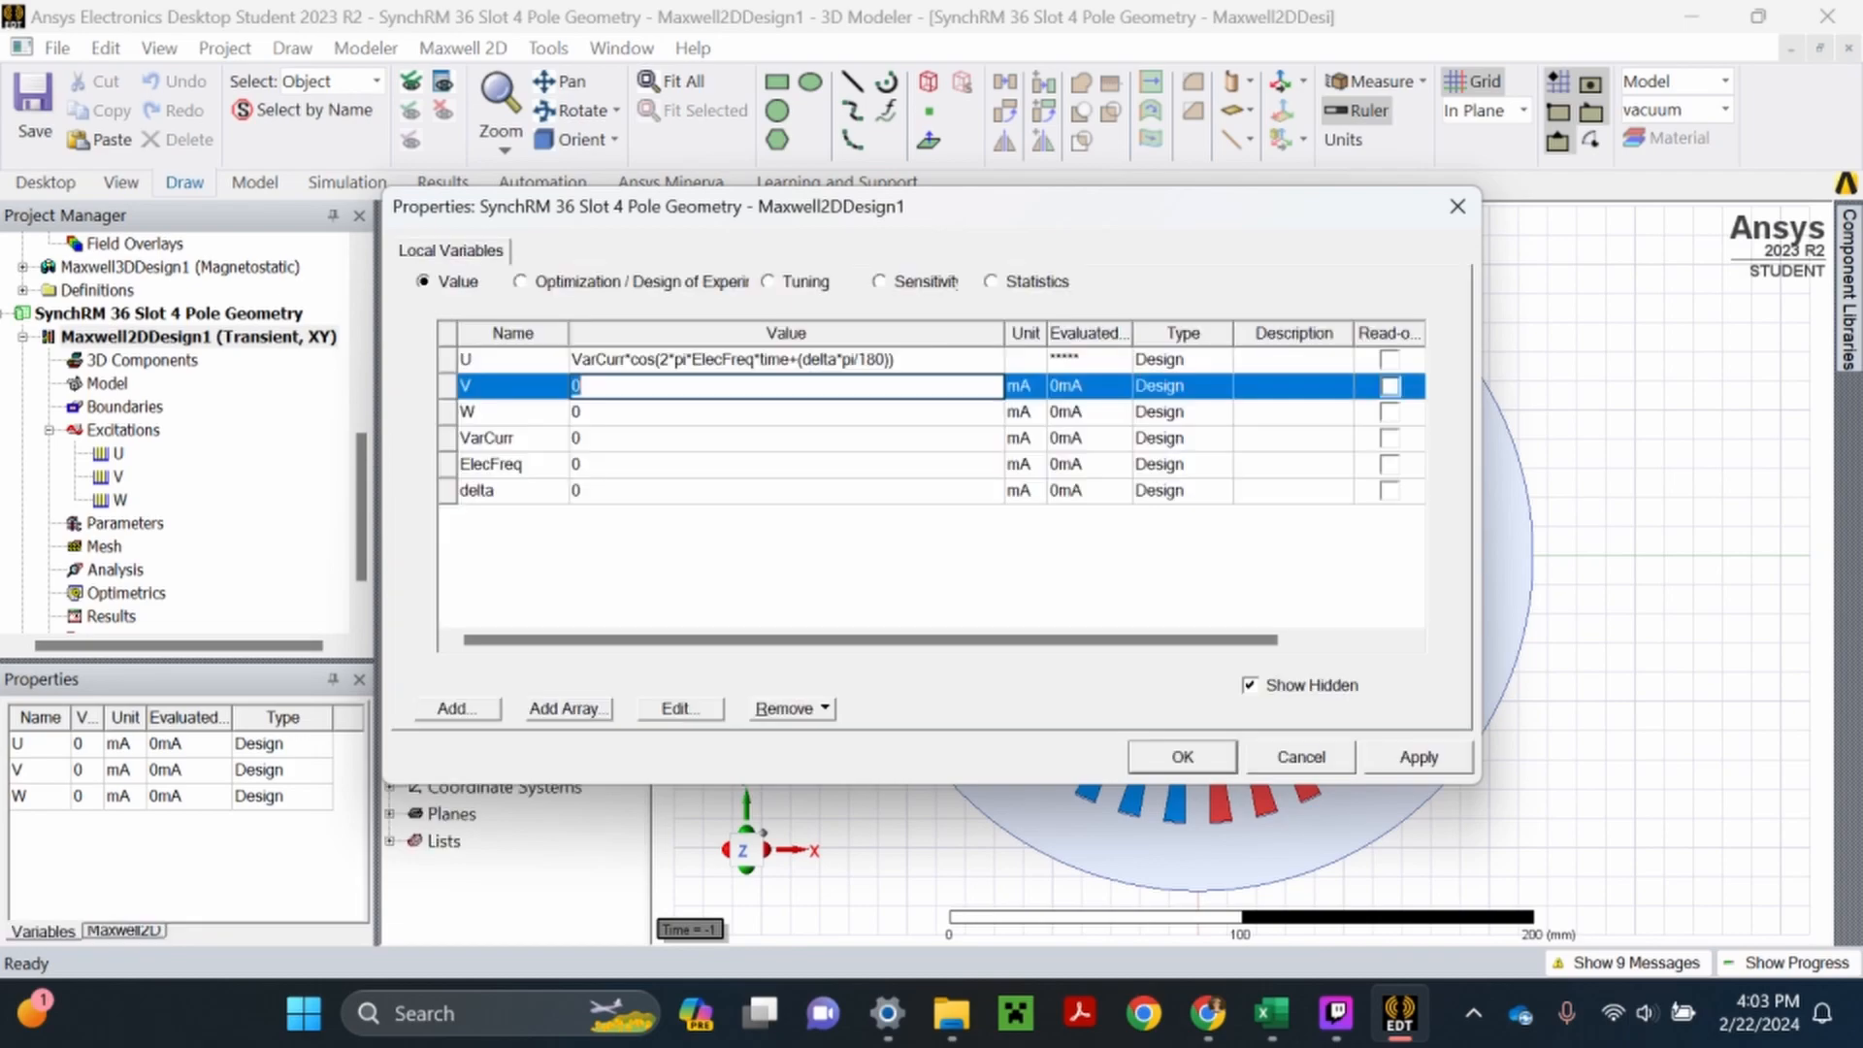
key("ctrl+v")
left_click(728, 411)
key("ctrl+v")
left_click(694, 555)
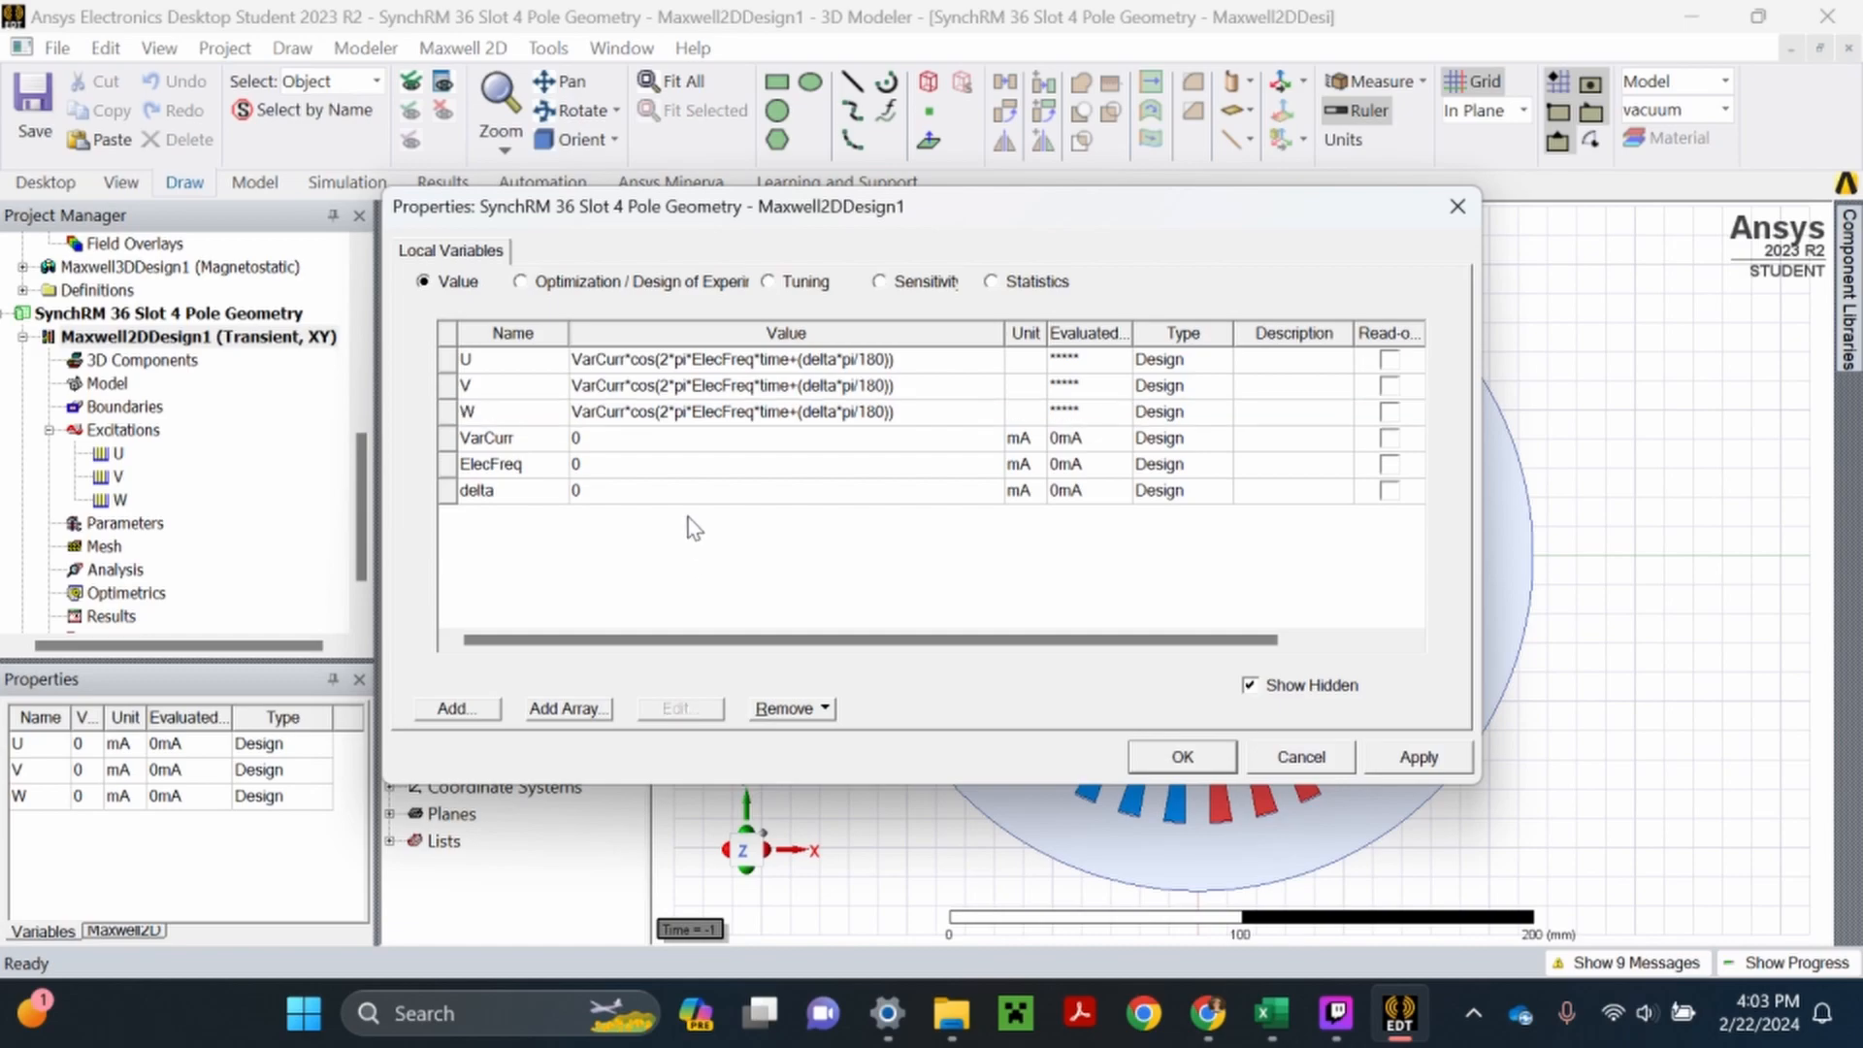
left_click(1397, 757)
- Add a phase shift of +(2*pi/3) inside the cosine of variable V
left_click(852, 388)
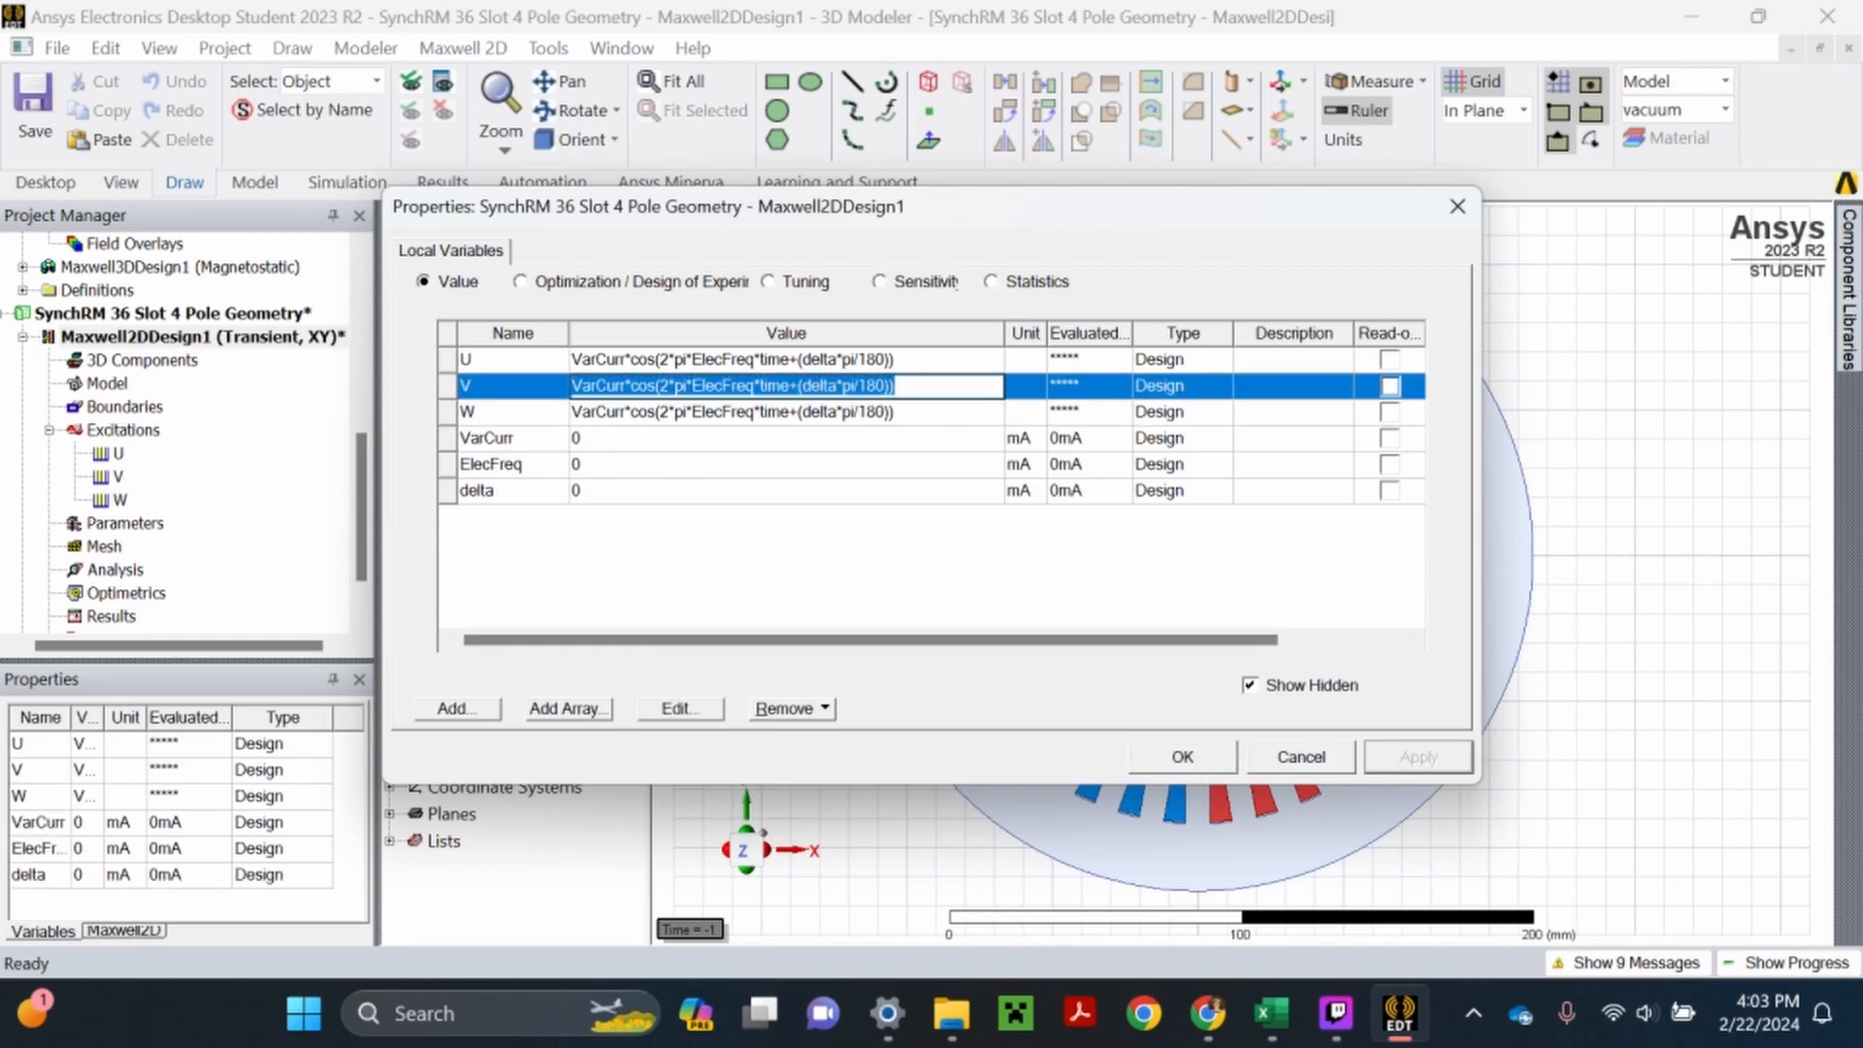
left_click(890, 387)
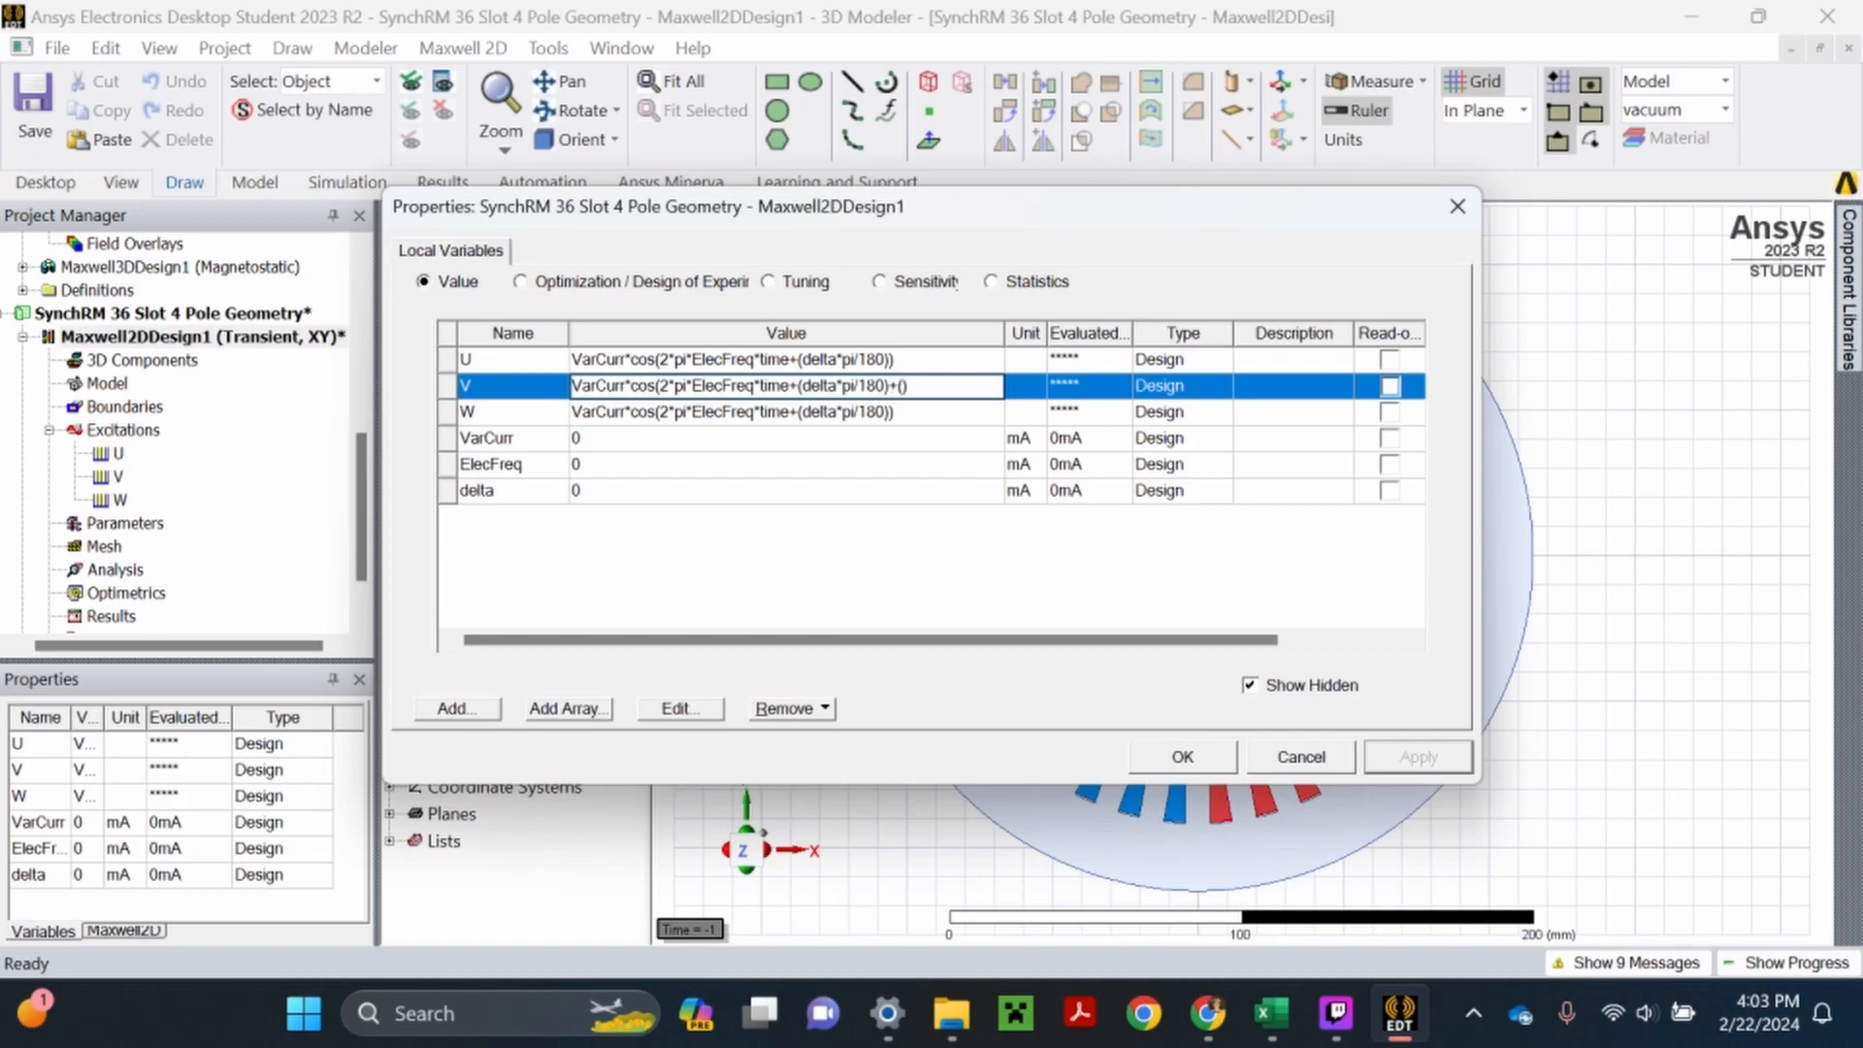
type("+(2*pi")
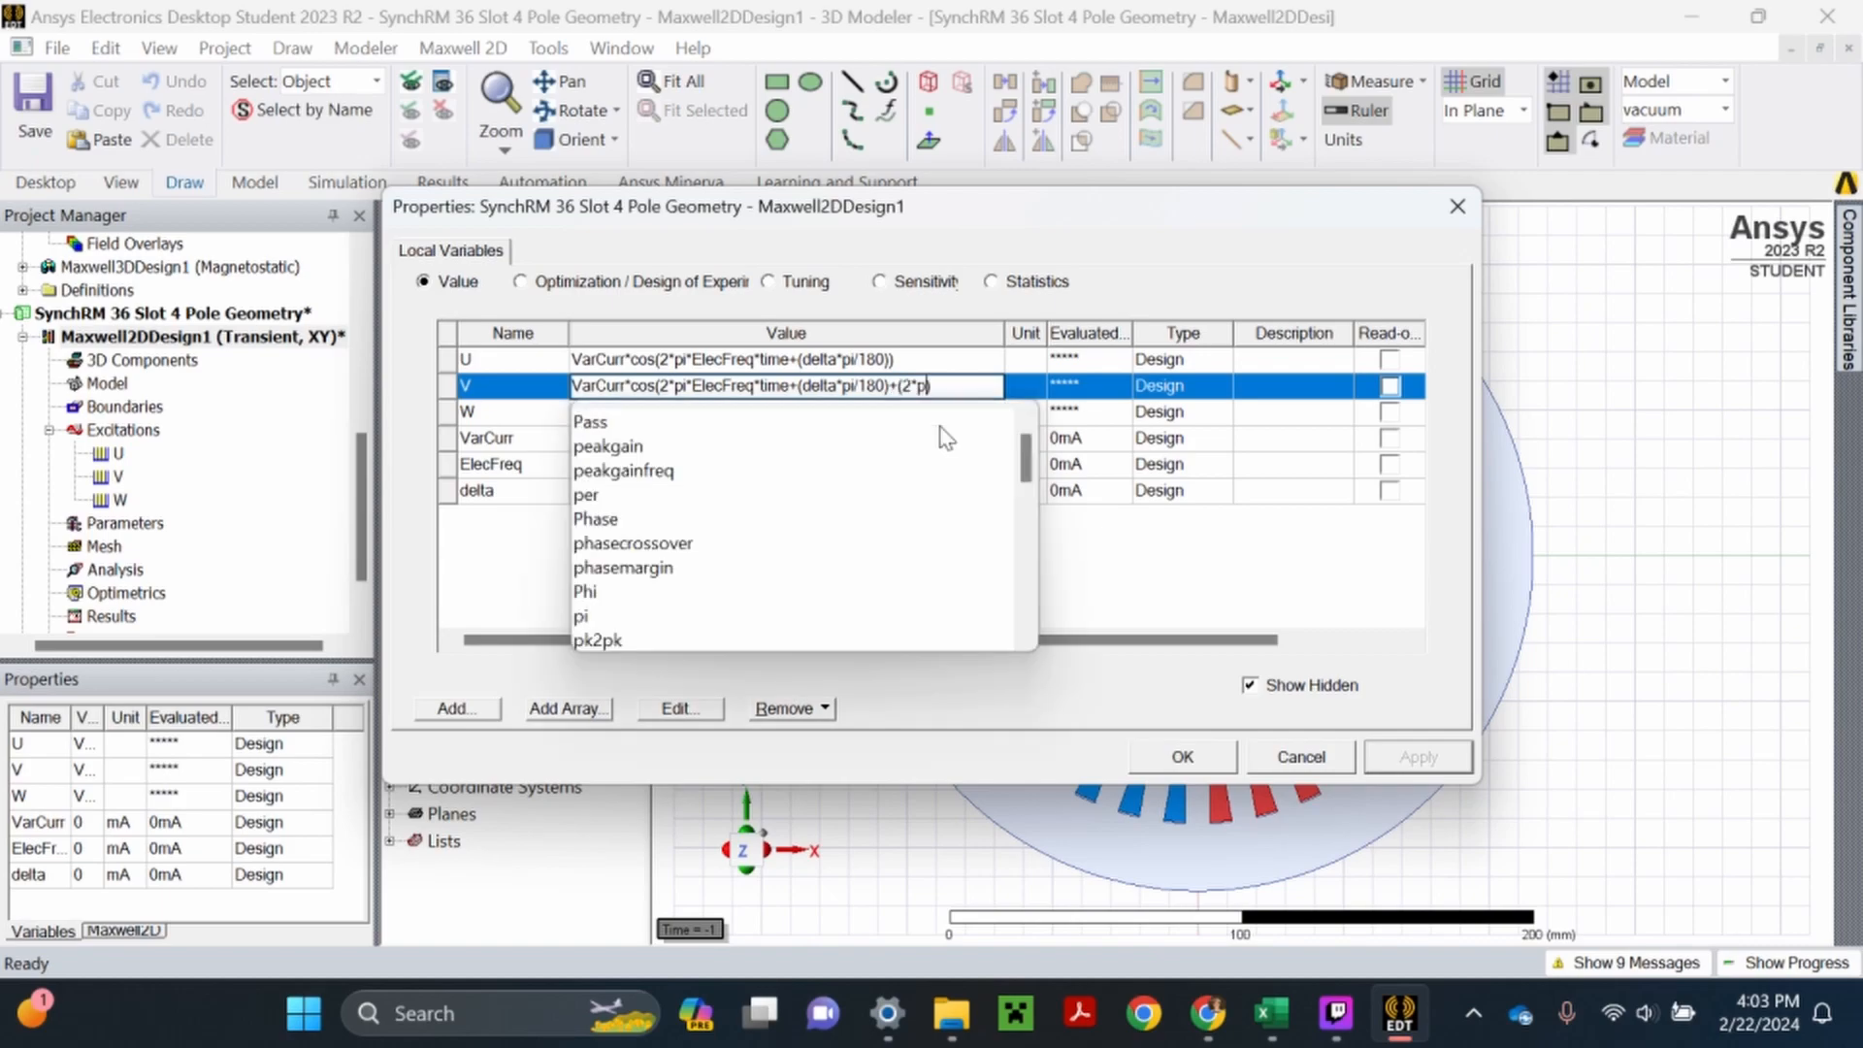
type("/")
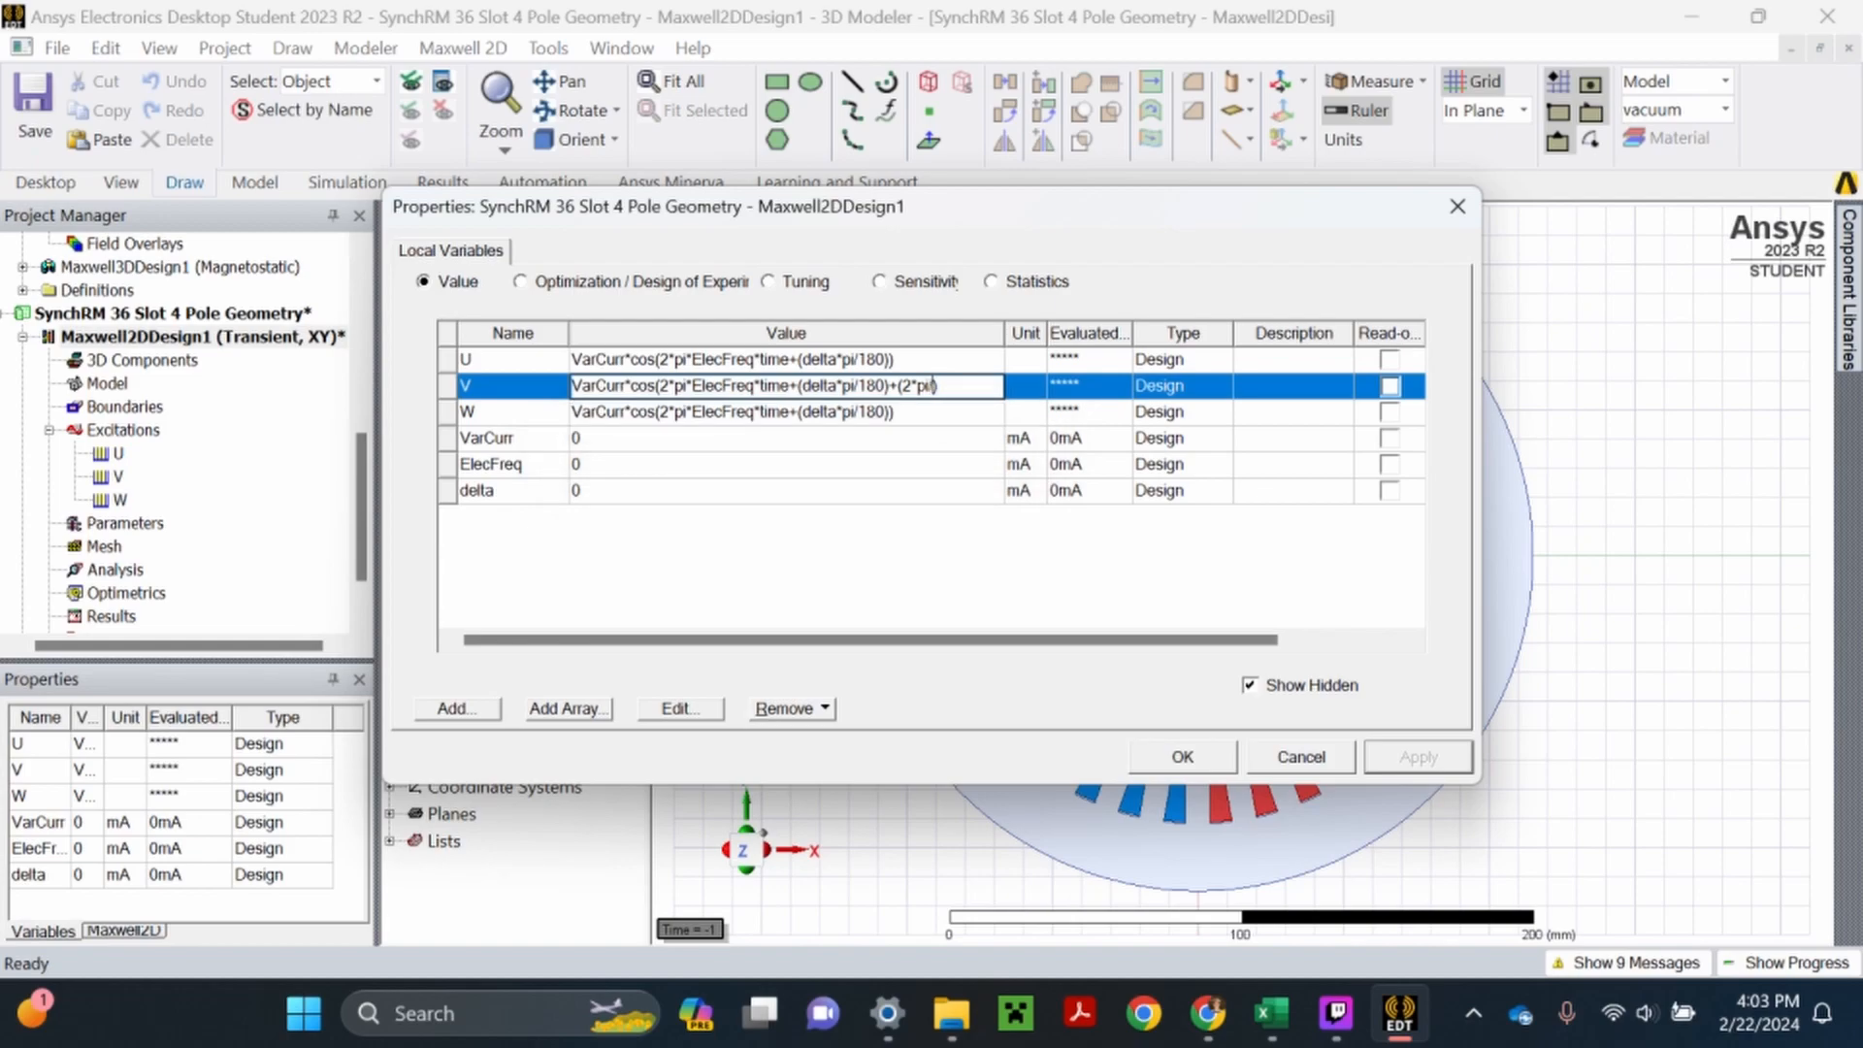
type("3)")
key("Return")
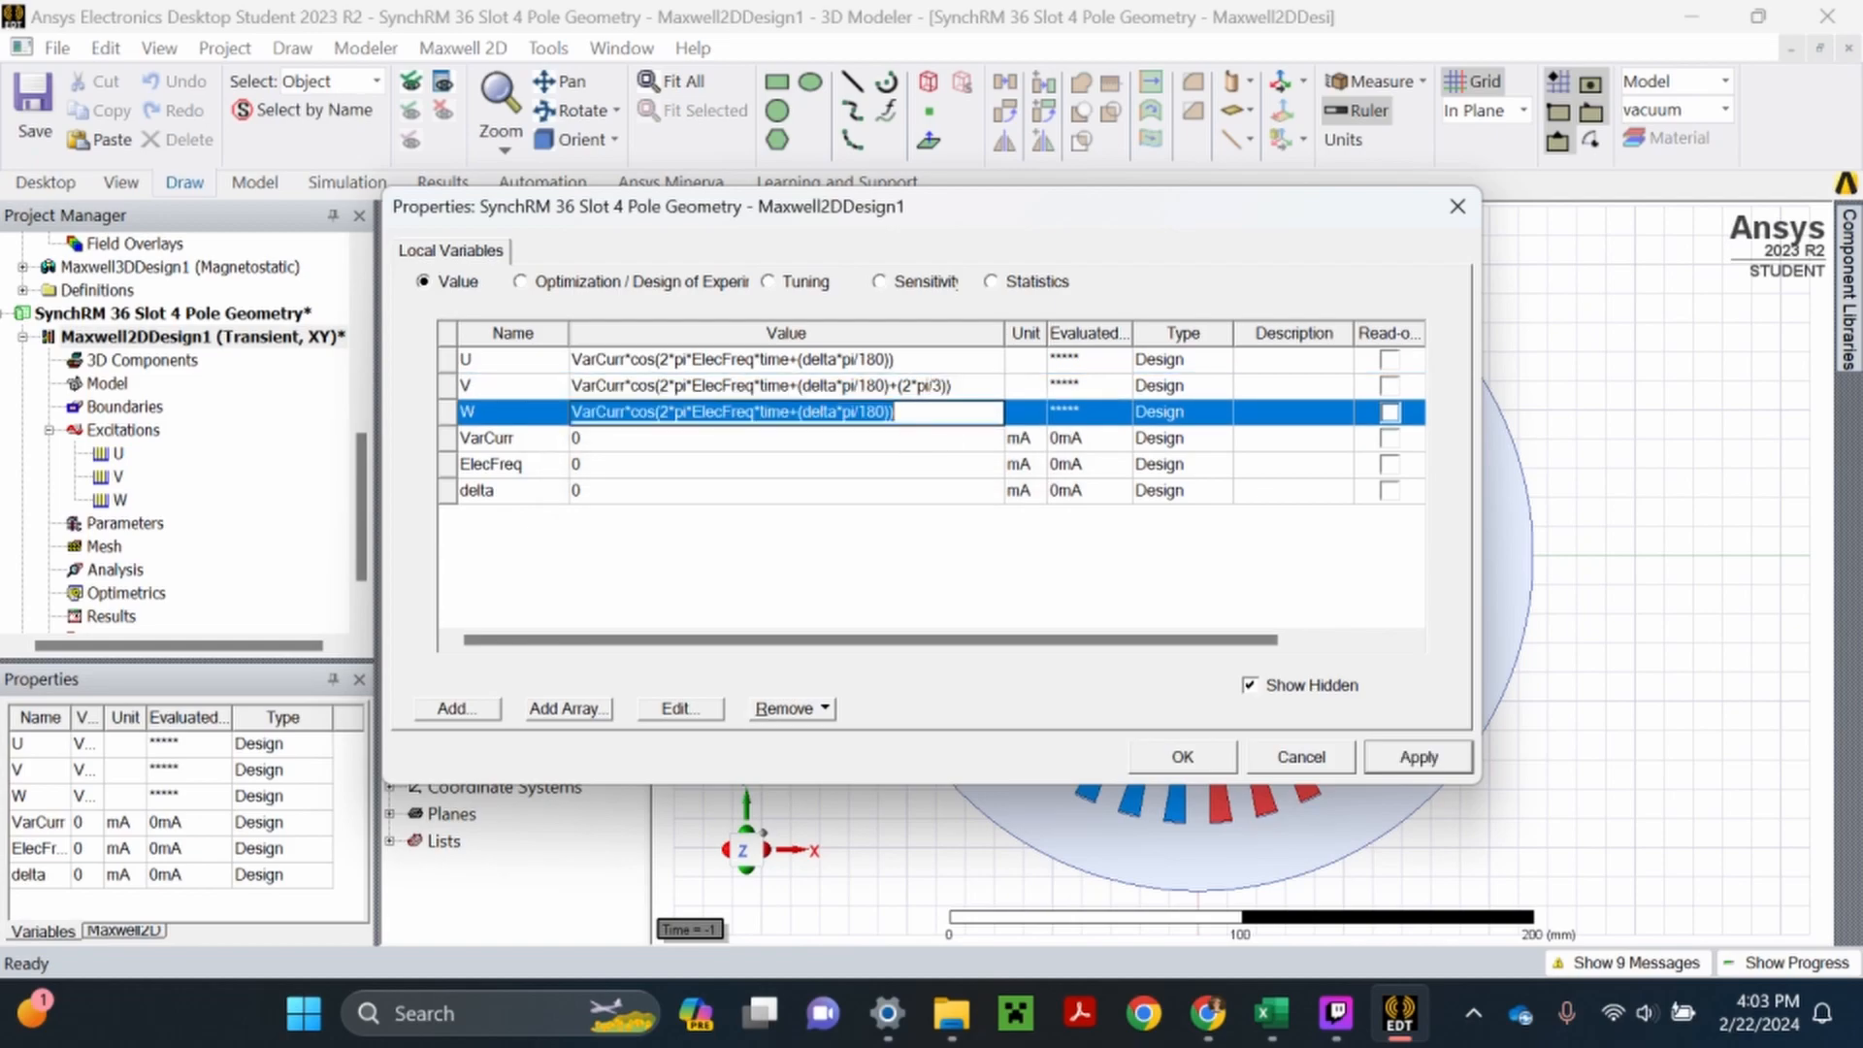
- Add a phase shift of -(2*pi/3) inside the cosine of variable W and save the project with the applied variables
left_click(890, 413)
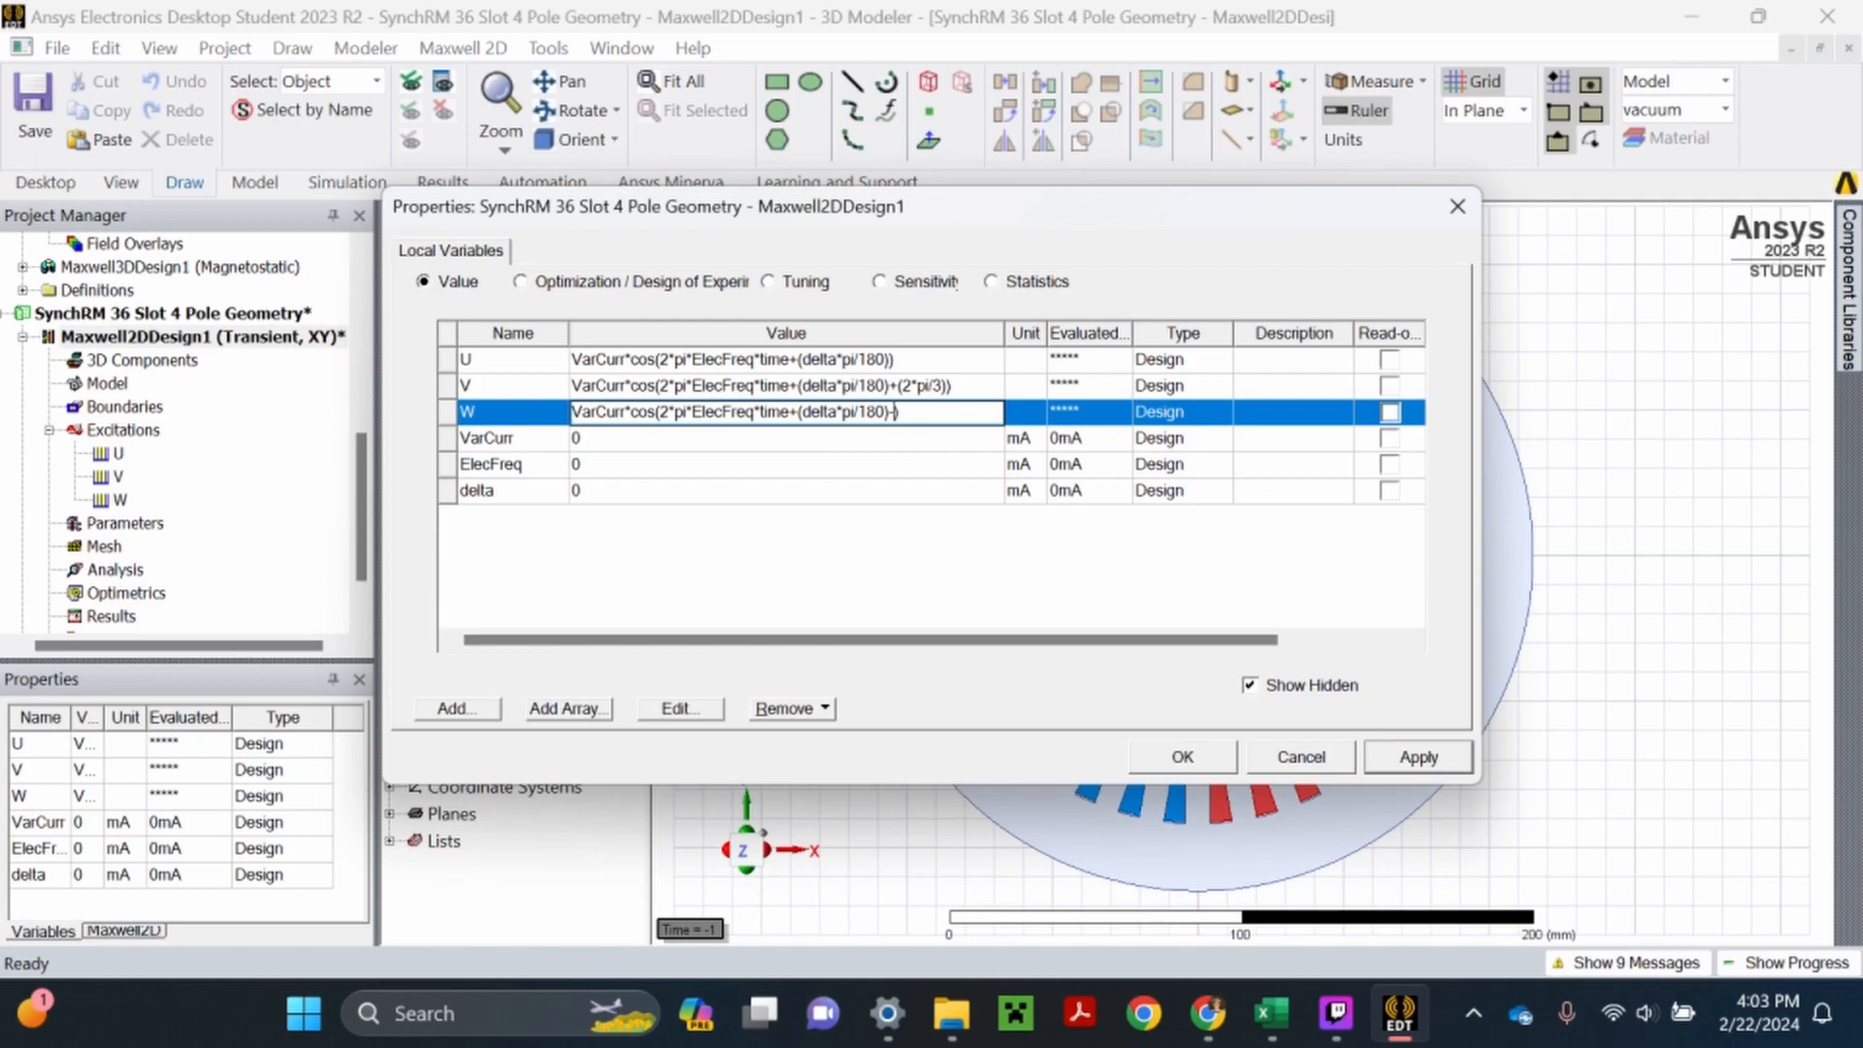
type("-(2*pi/")
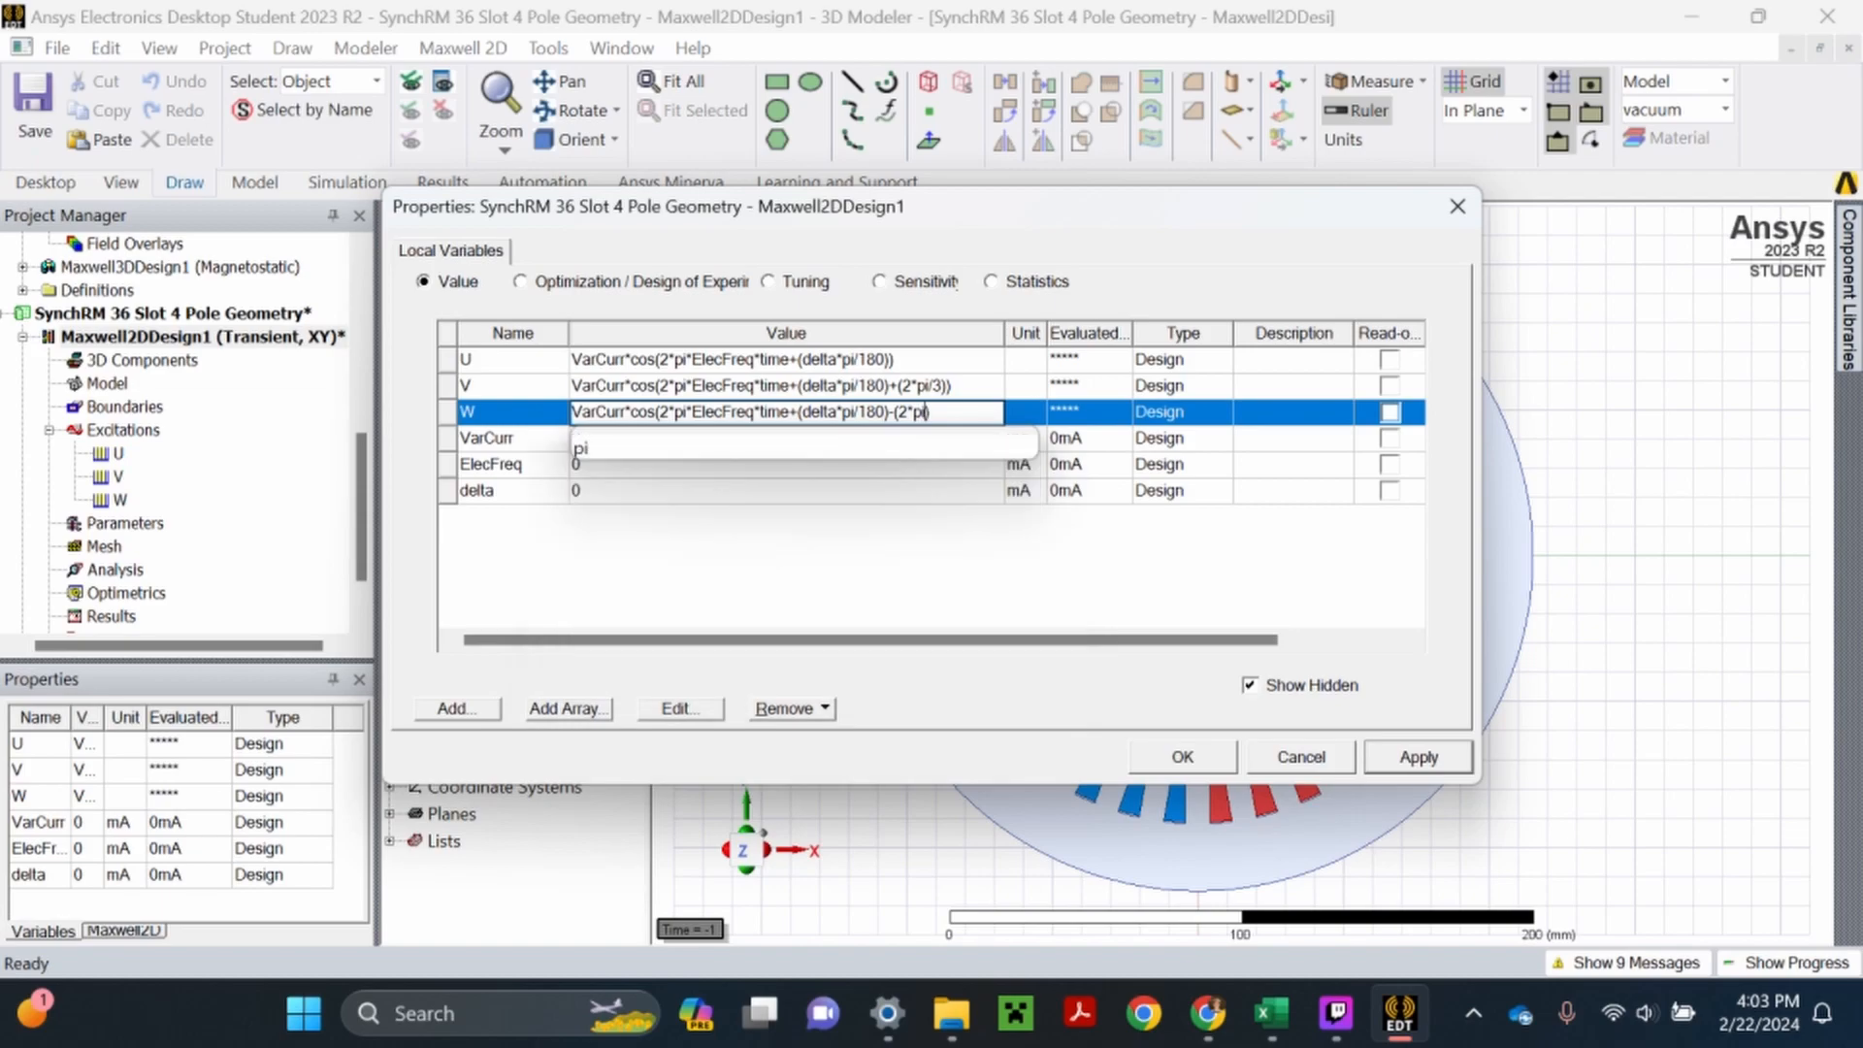
key("Return")
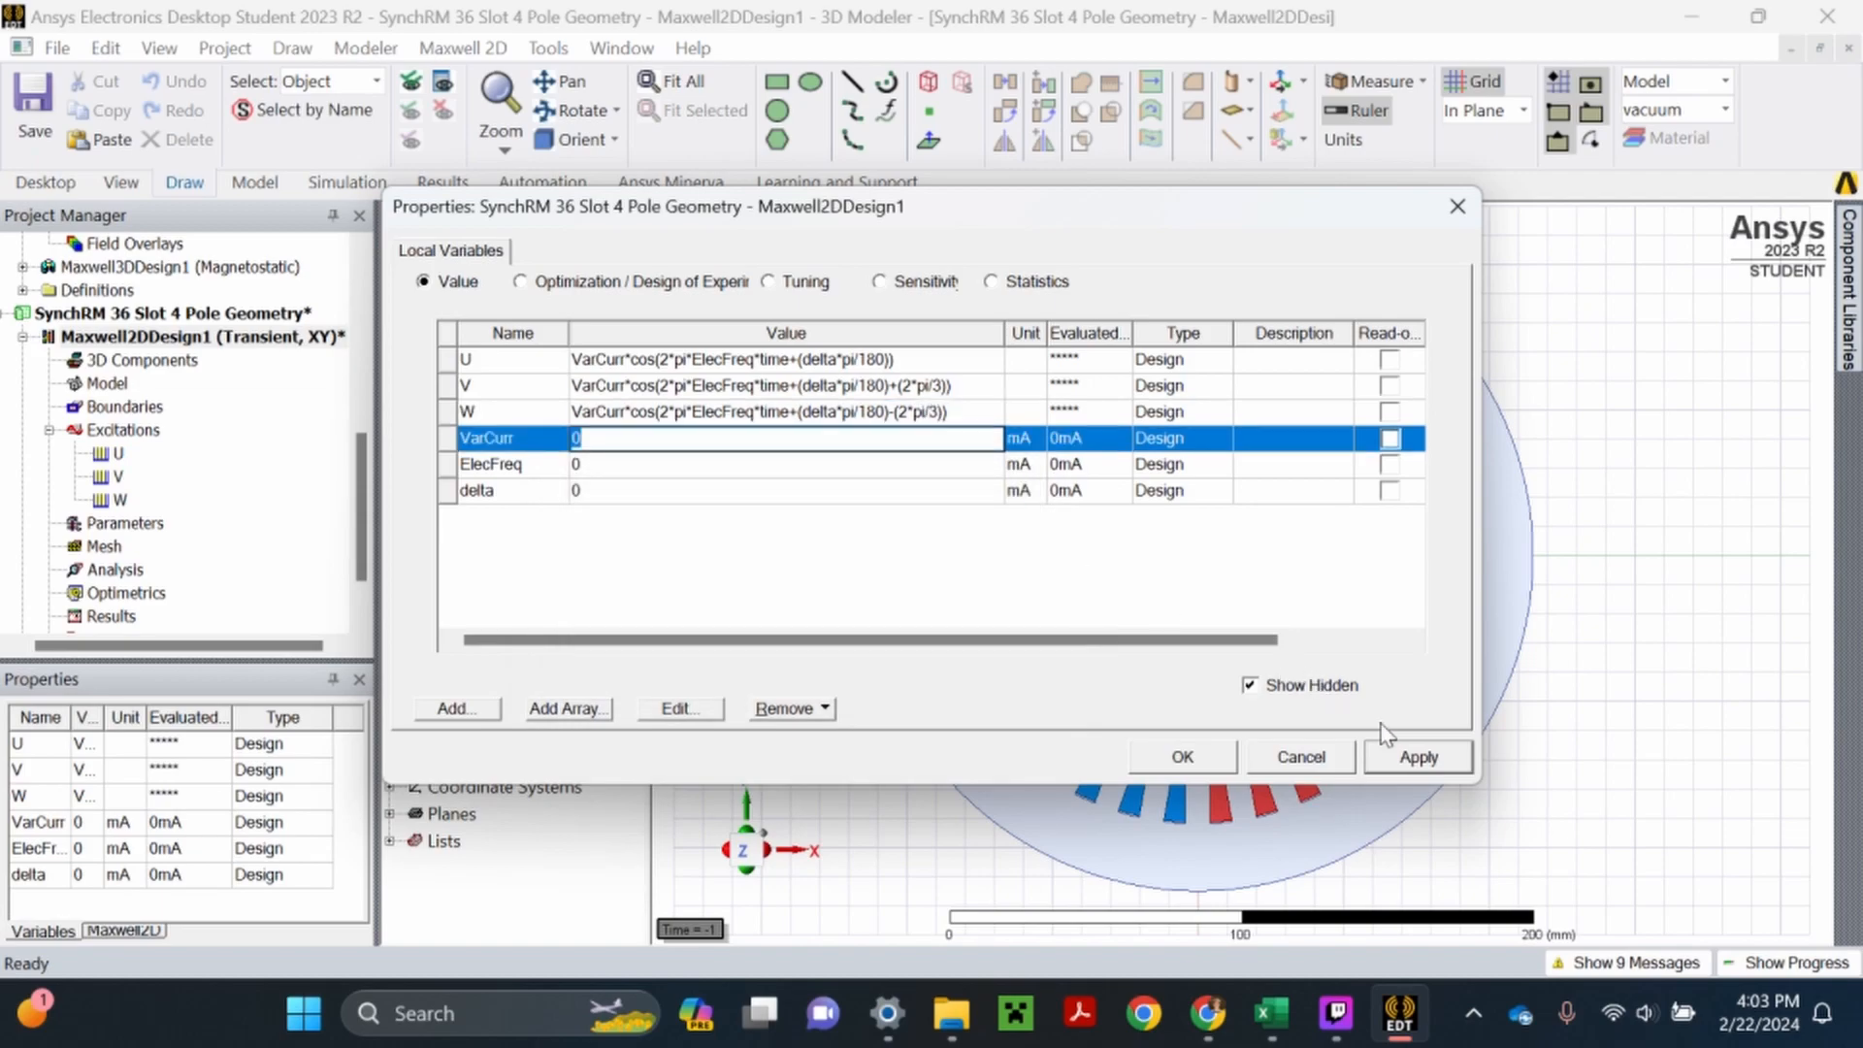
left_click(1407, 759)
left_click(1213, 755)
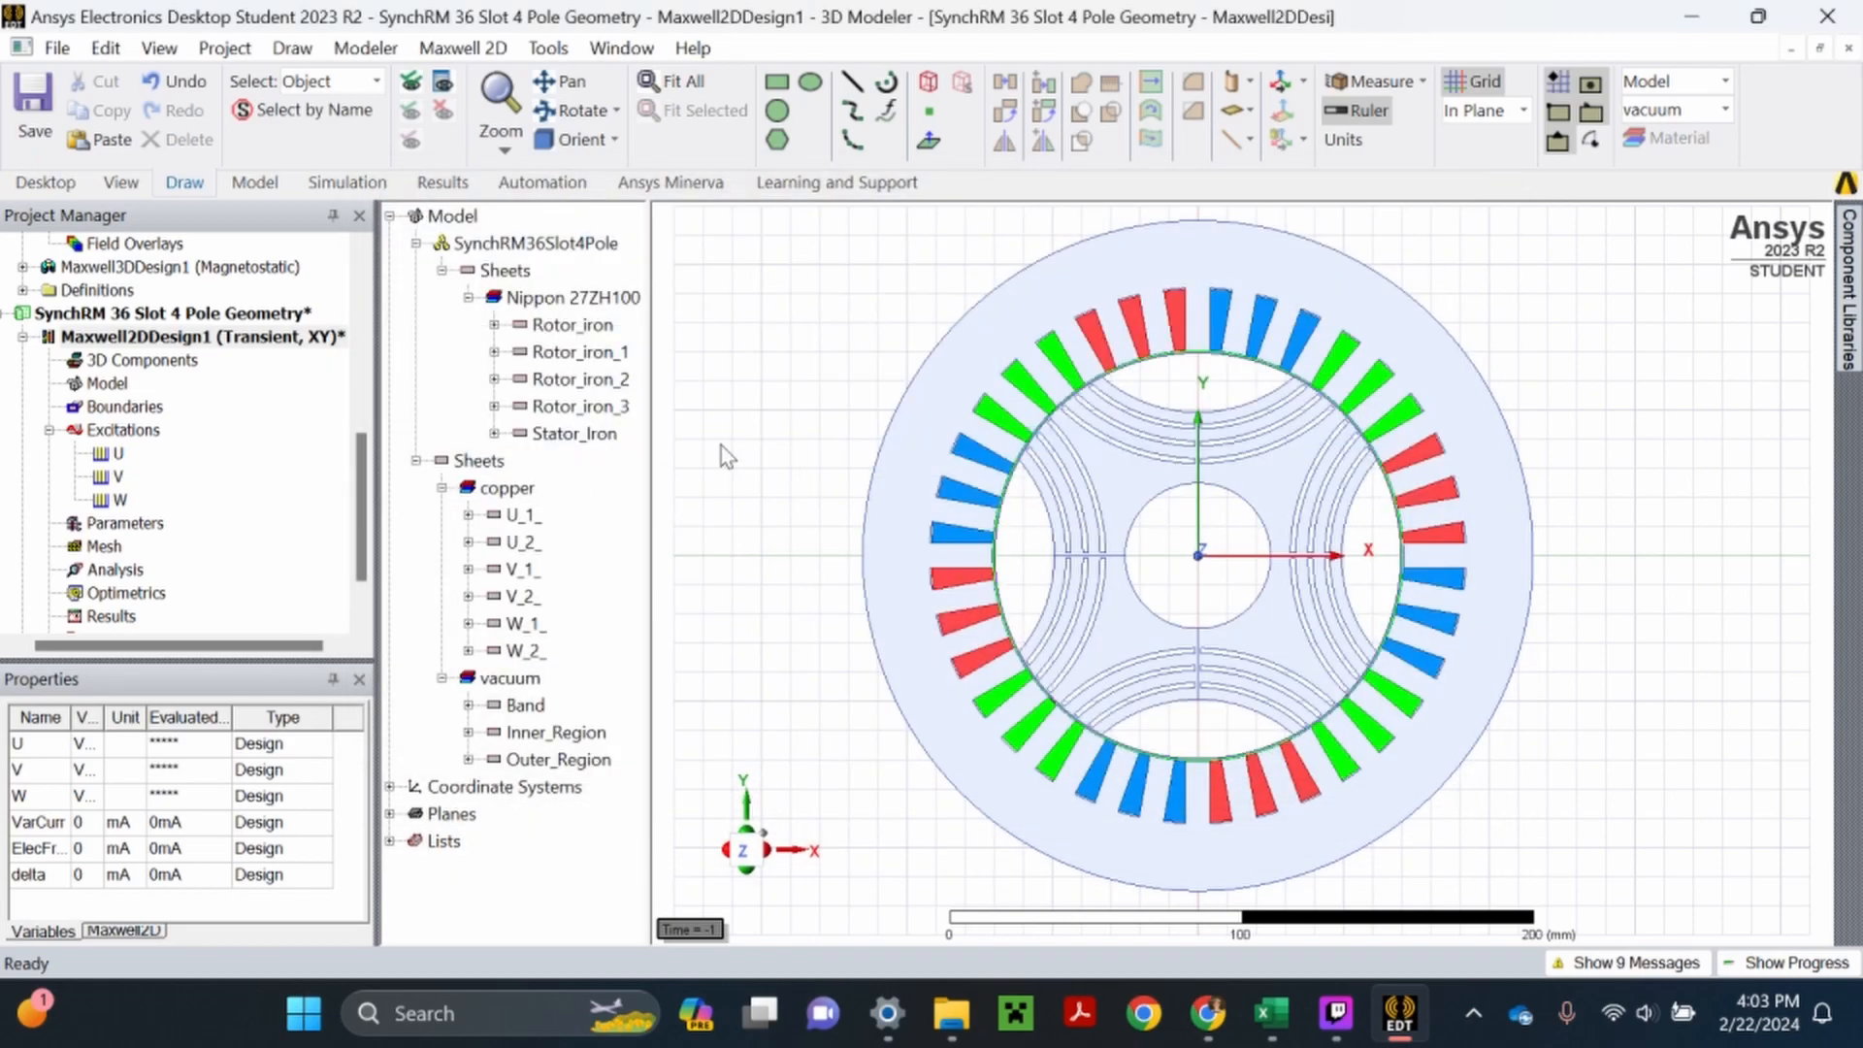
key("ctrl+s")
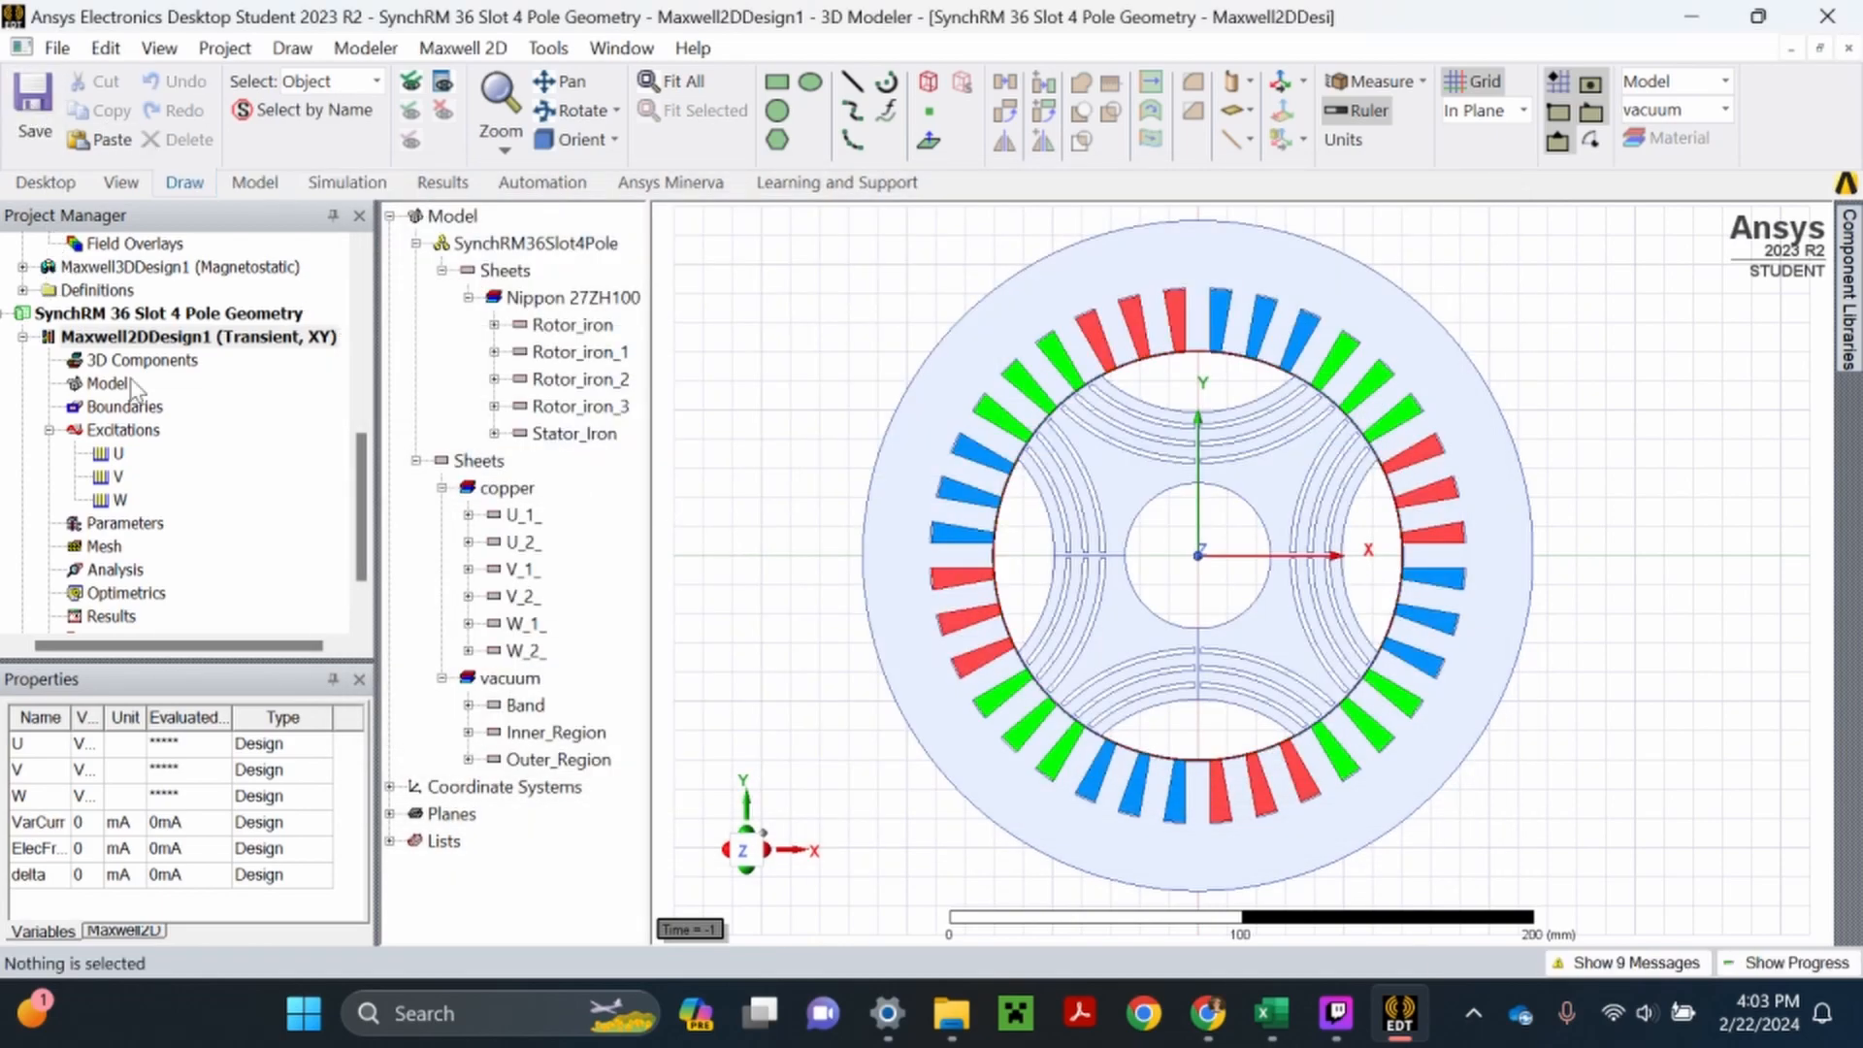
- Reopen the design properties and set variable U's unit type to Current with units of A
right_click(137, 340)
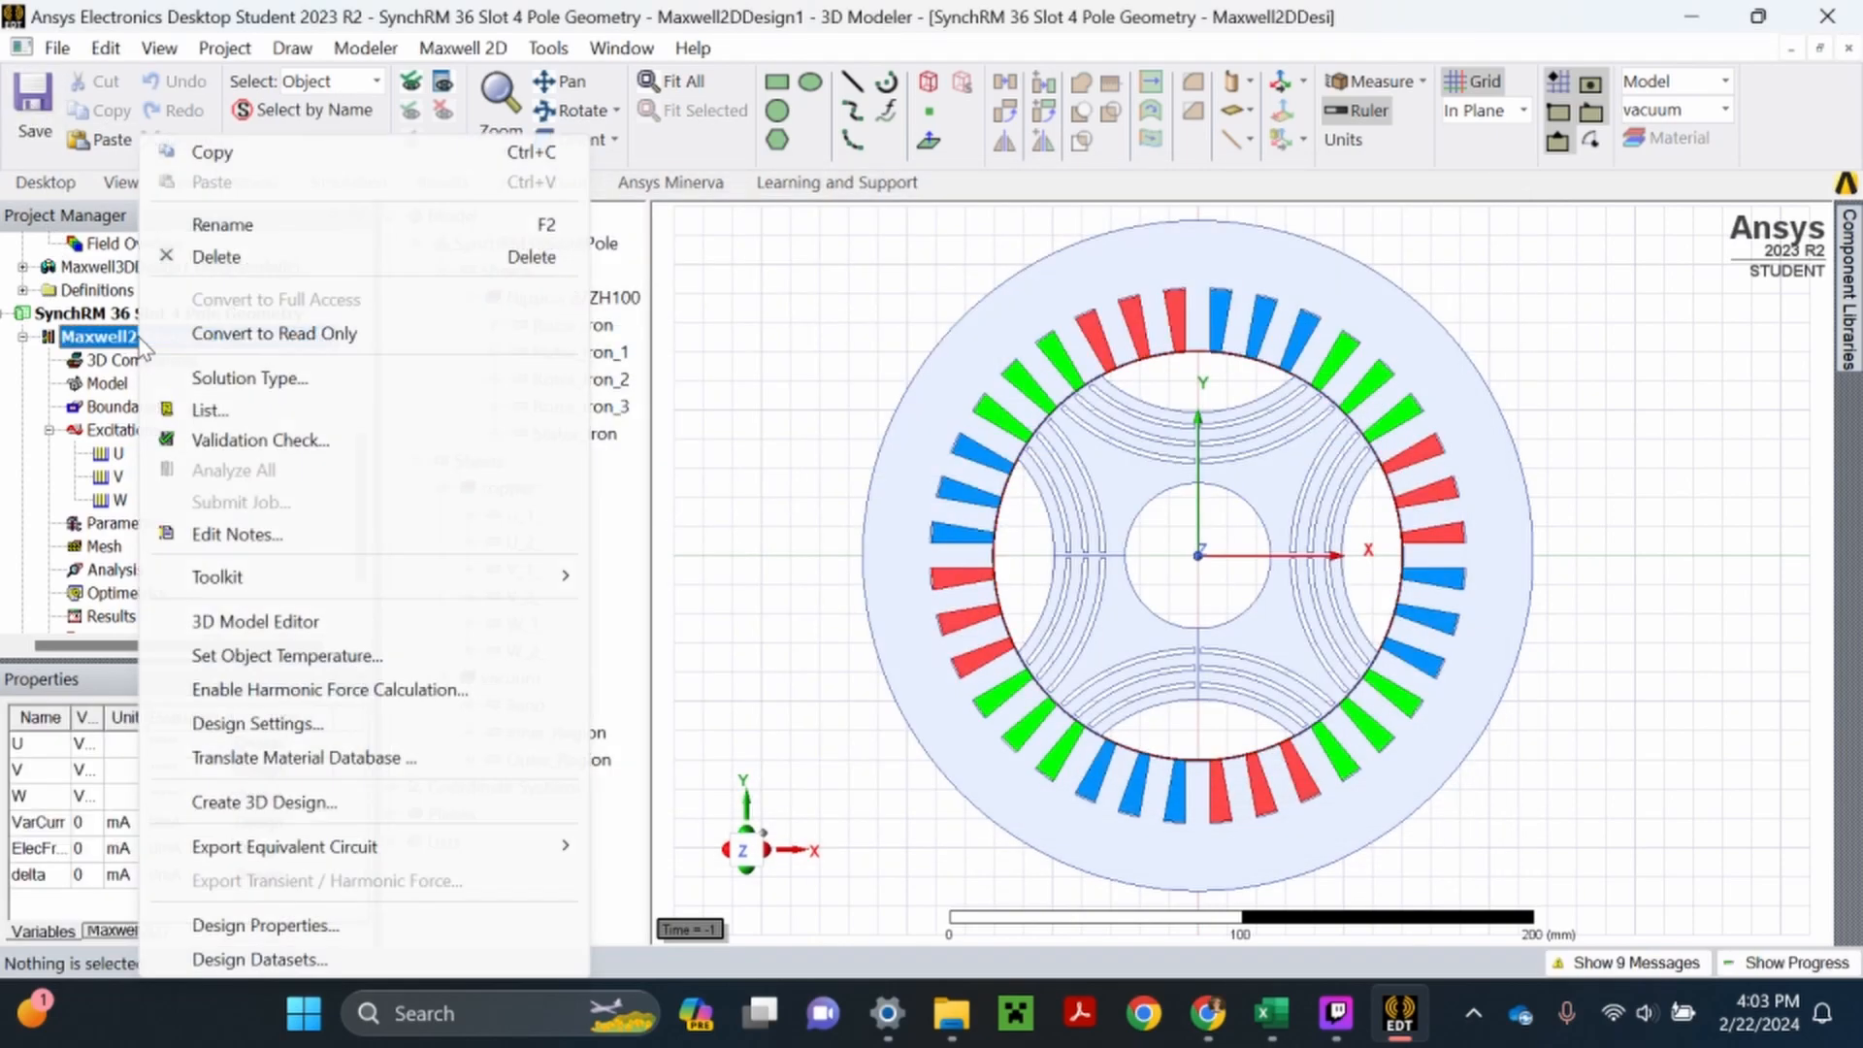
left_click(307, 927)
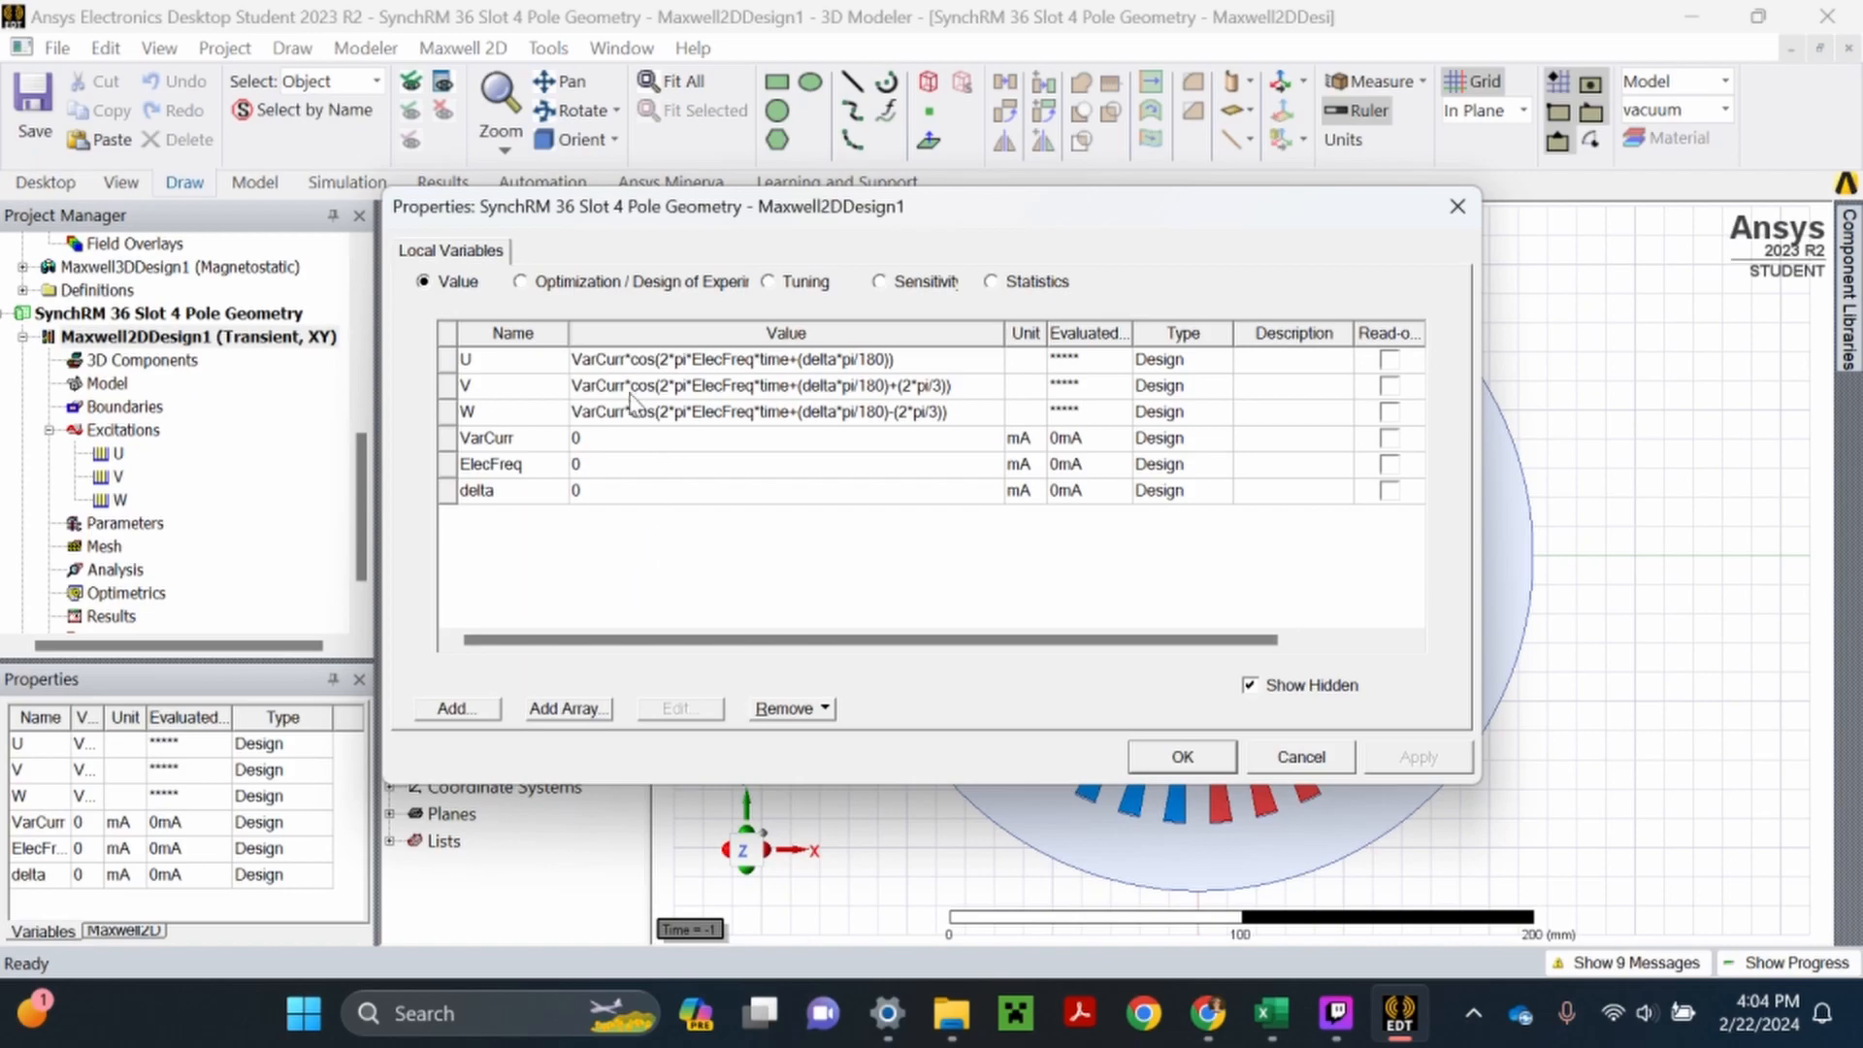
left_click(541, 363)
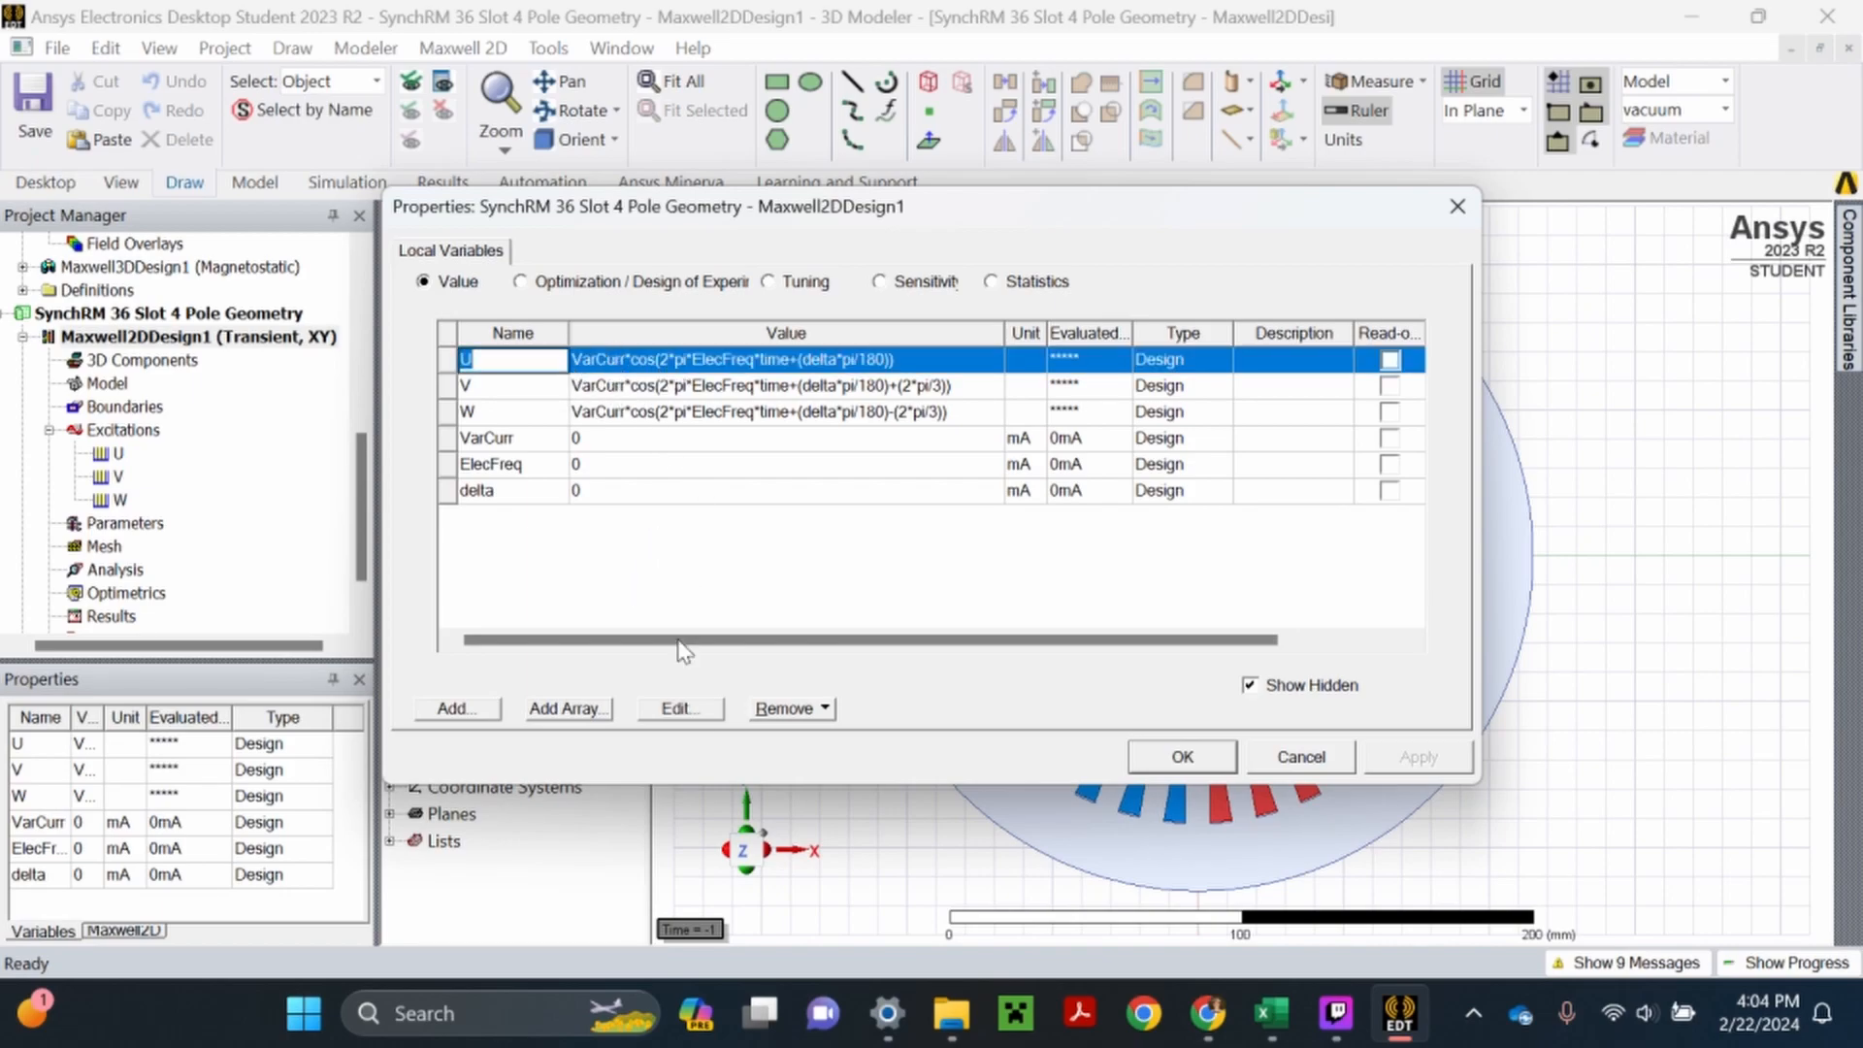
left_click(691, 709)
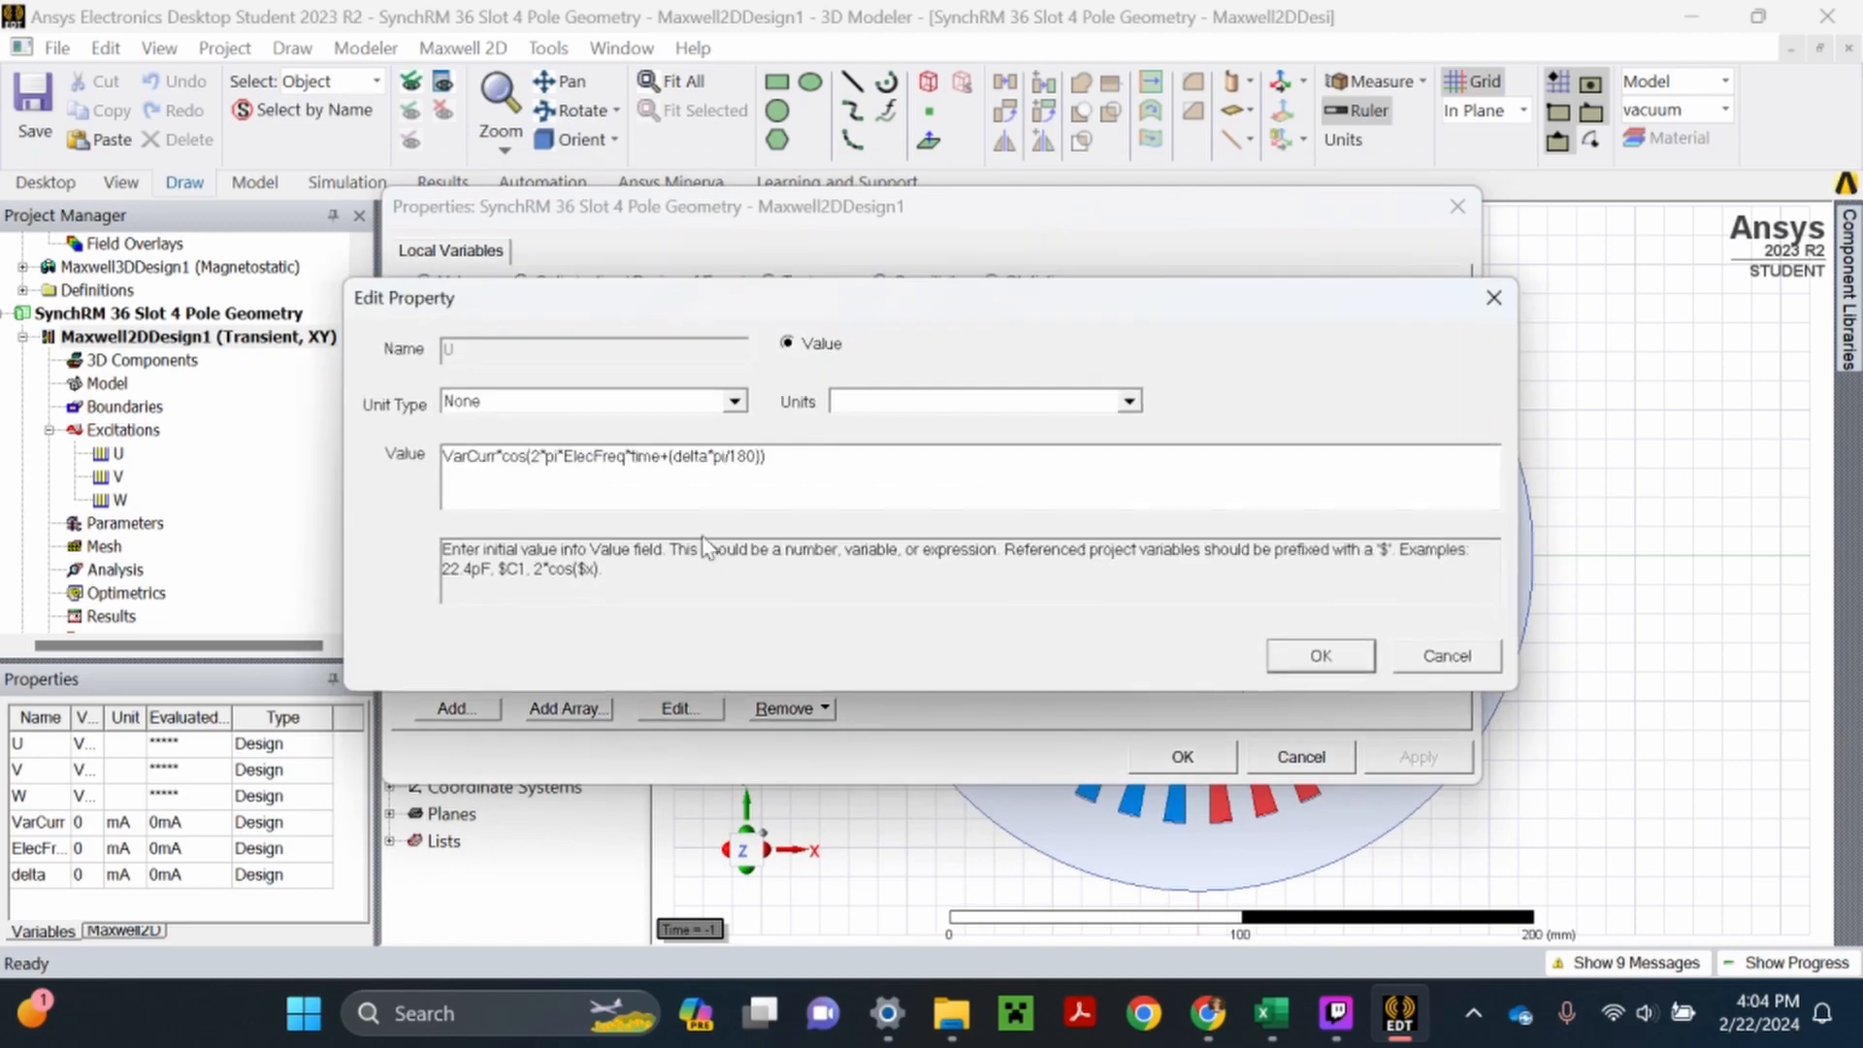
left_click(718, 409)
scroll(524, 767, "down", 2)
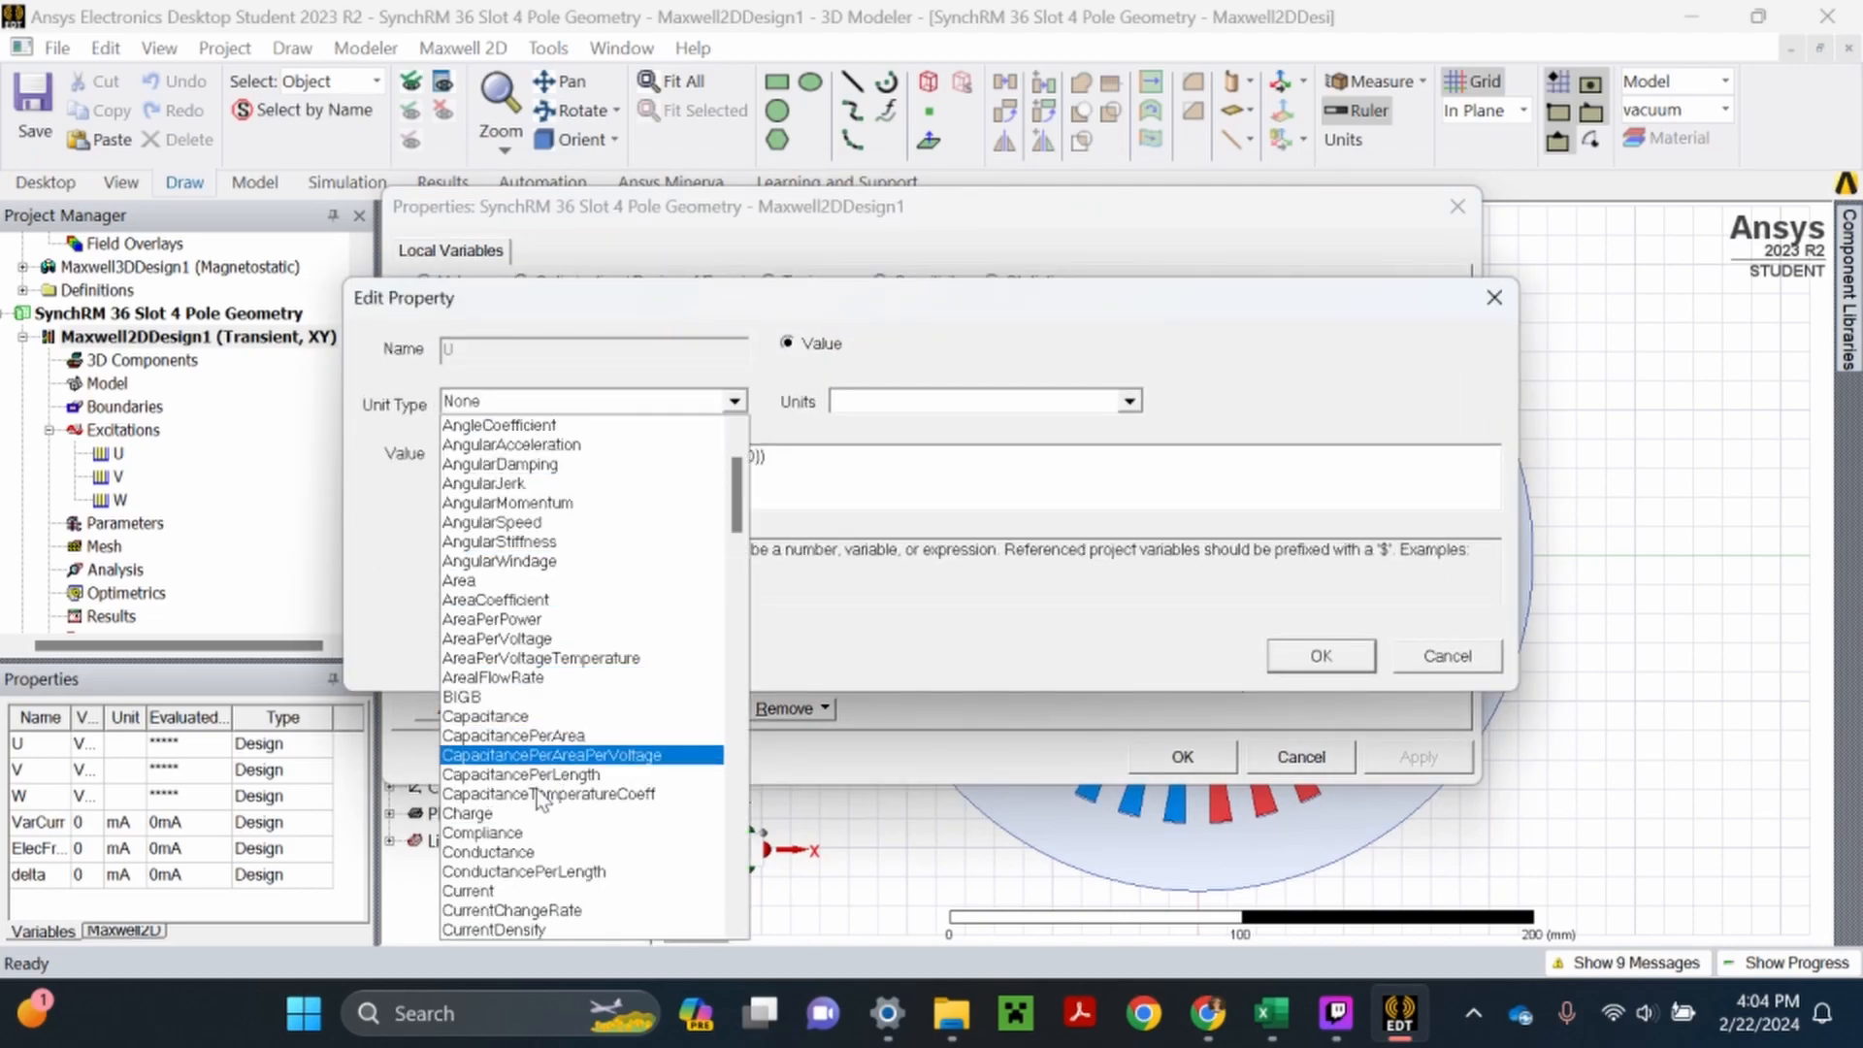
left_click(497, 892)
left_click(904, 403)
left_click(885, 503)
left_click(1287, 656)
- Set variable V's unit type to Current with units of A
left_click(878, 386)
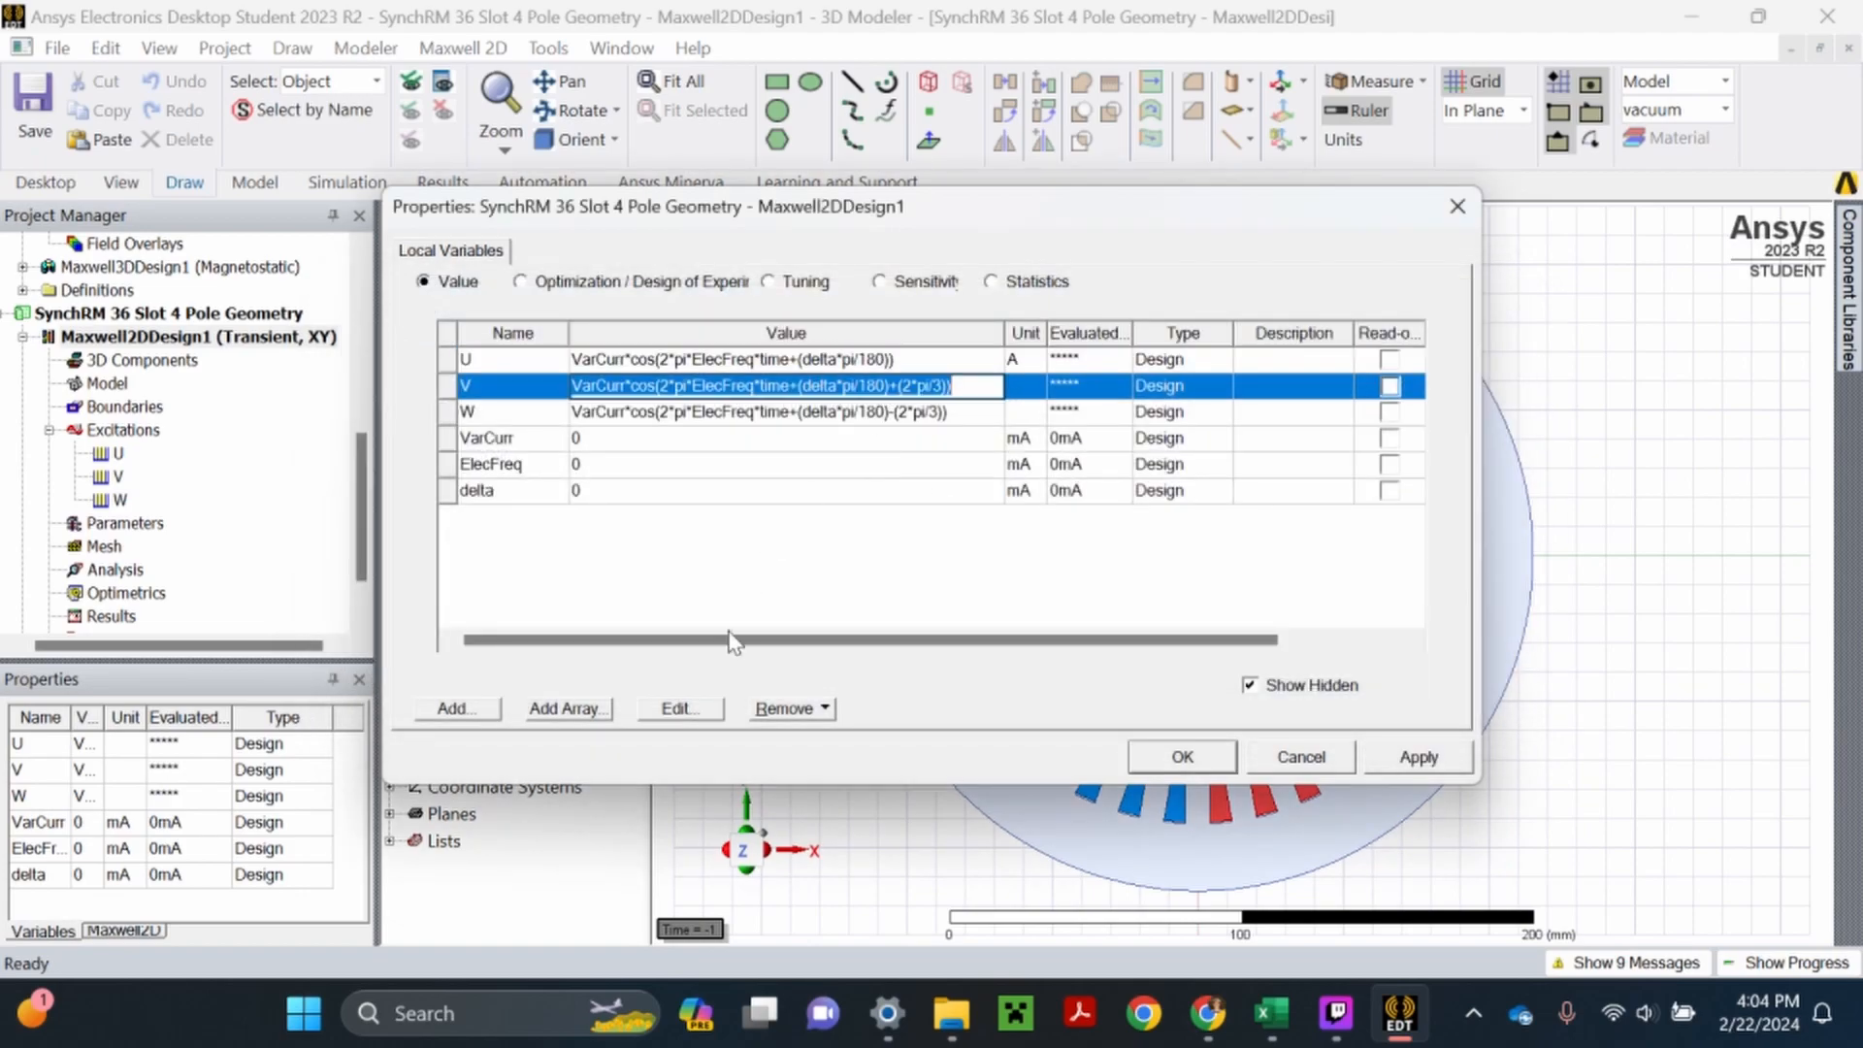
left_click(693, 714)
left_click(735, 400)
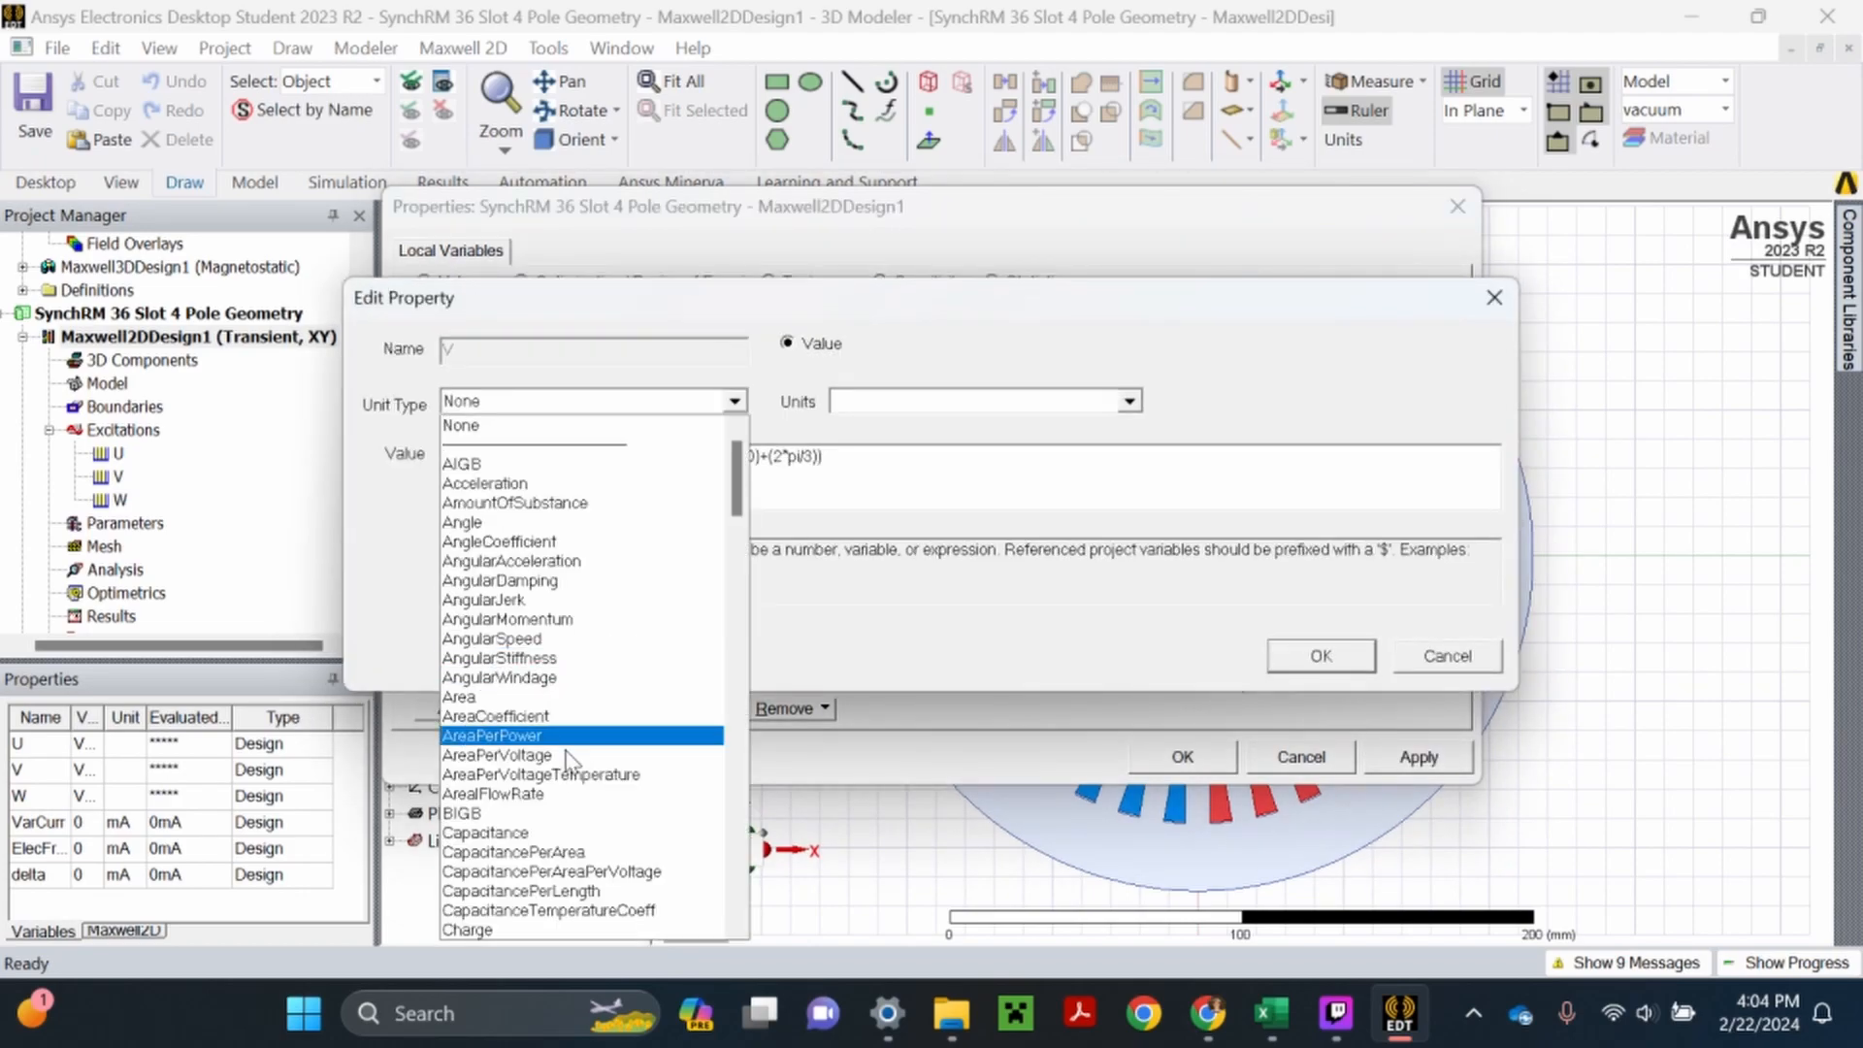
scroll(560, 797, "down", 1)
scroll(524, 825, "down", 1)
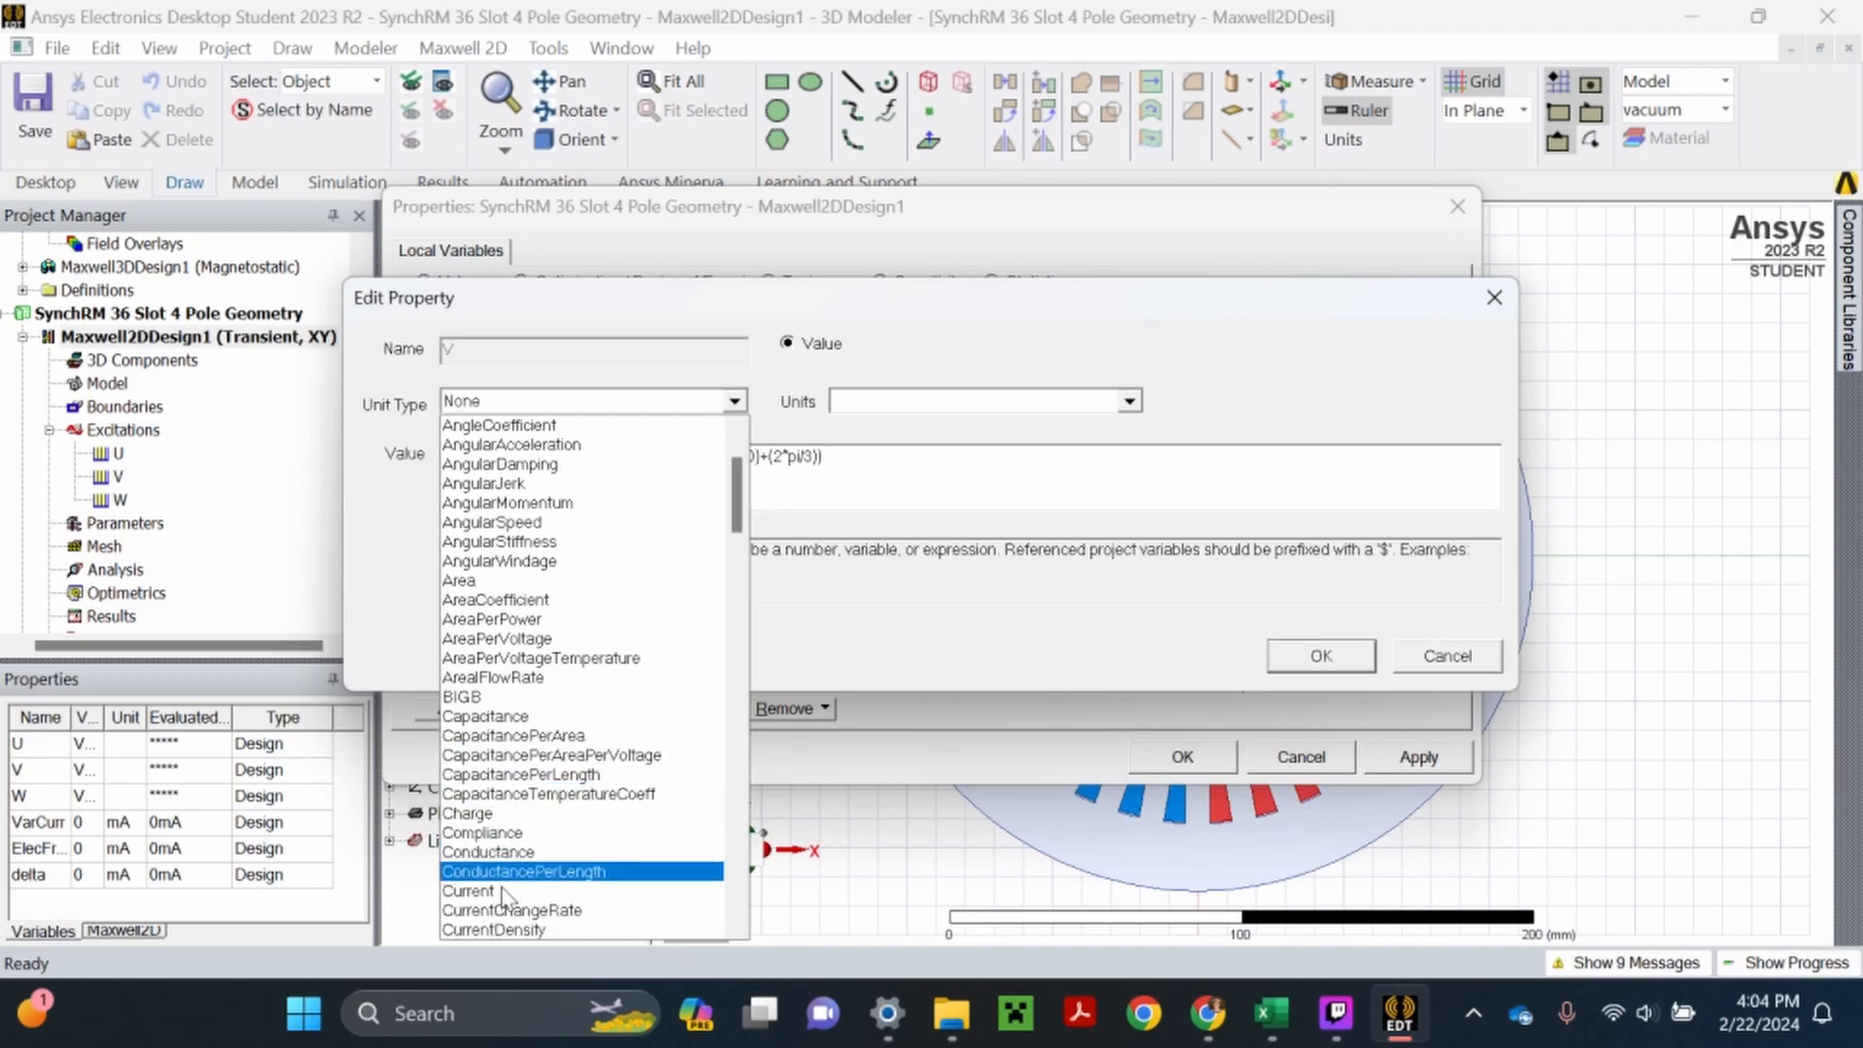
left_click(504, 891)
left_click(965, 406)
left_click(888, 504)
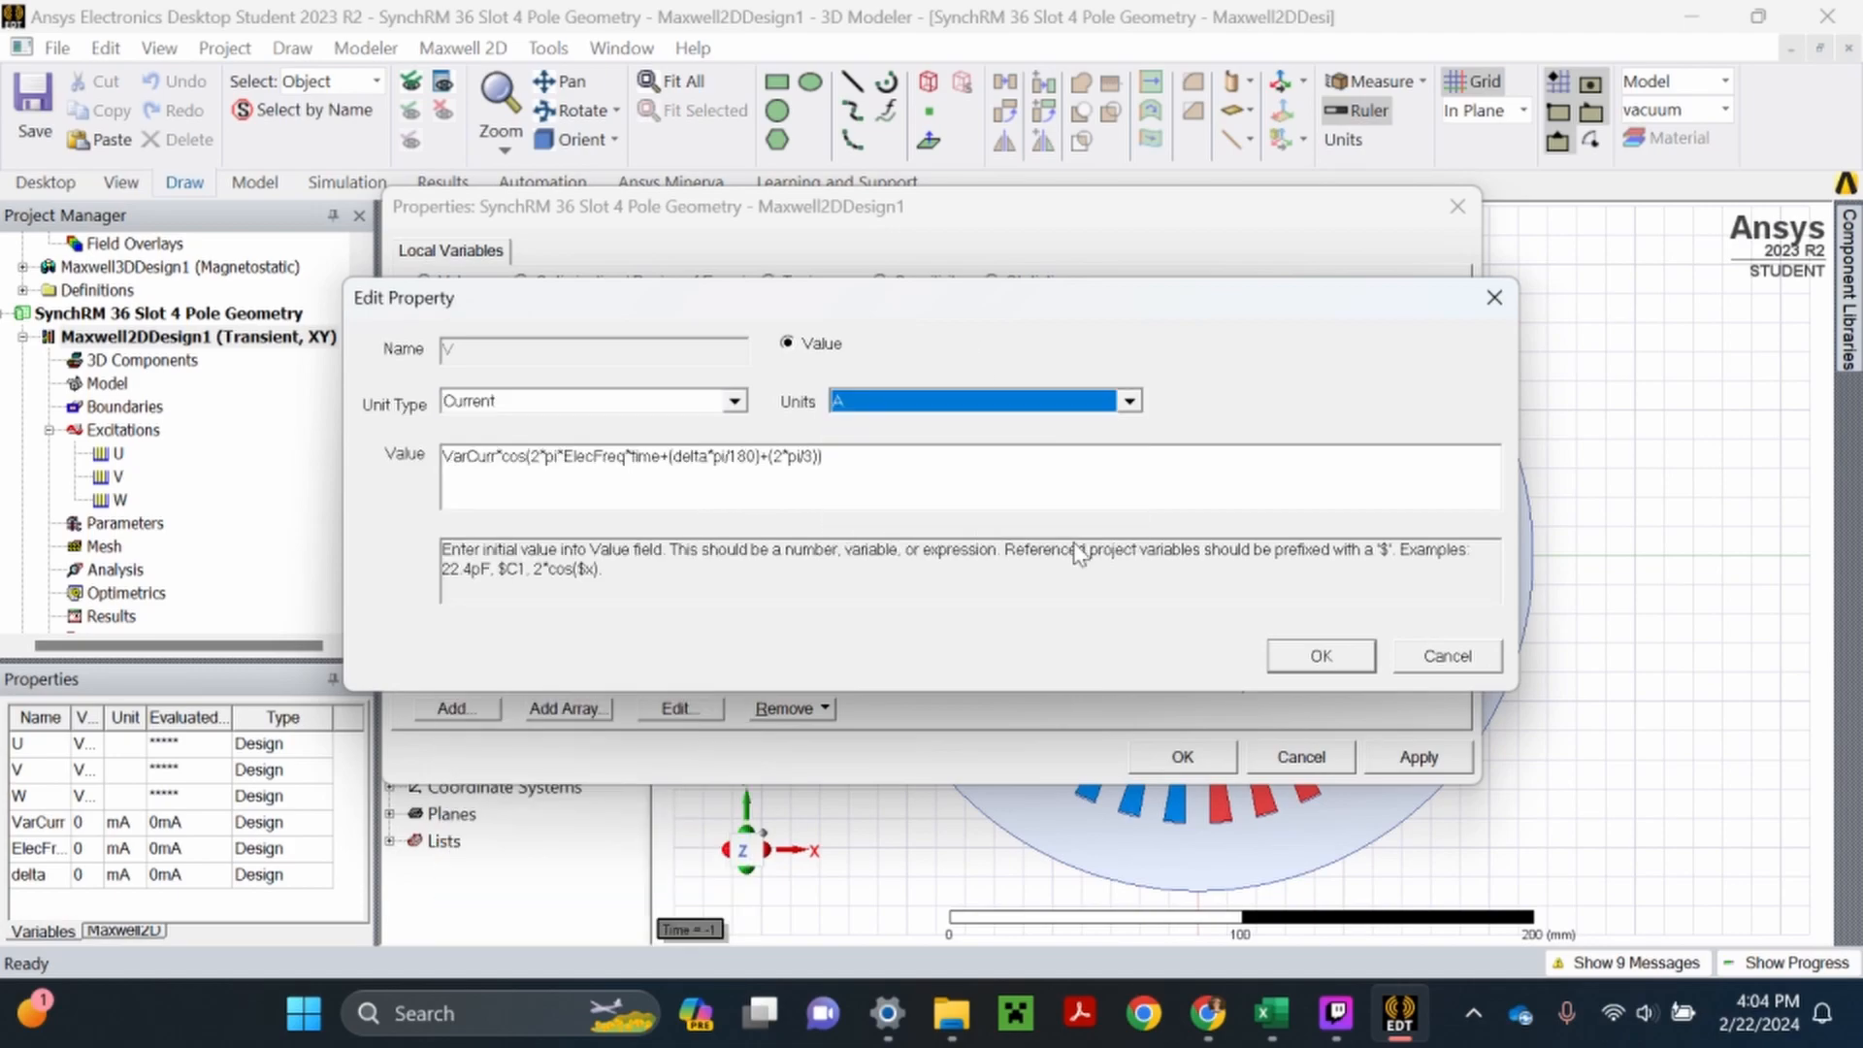
left_click(1305, 658)
- Set variable W's unit type to Current with units of A, apply the changes and close the design properties
left_click(786, 419)
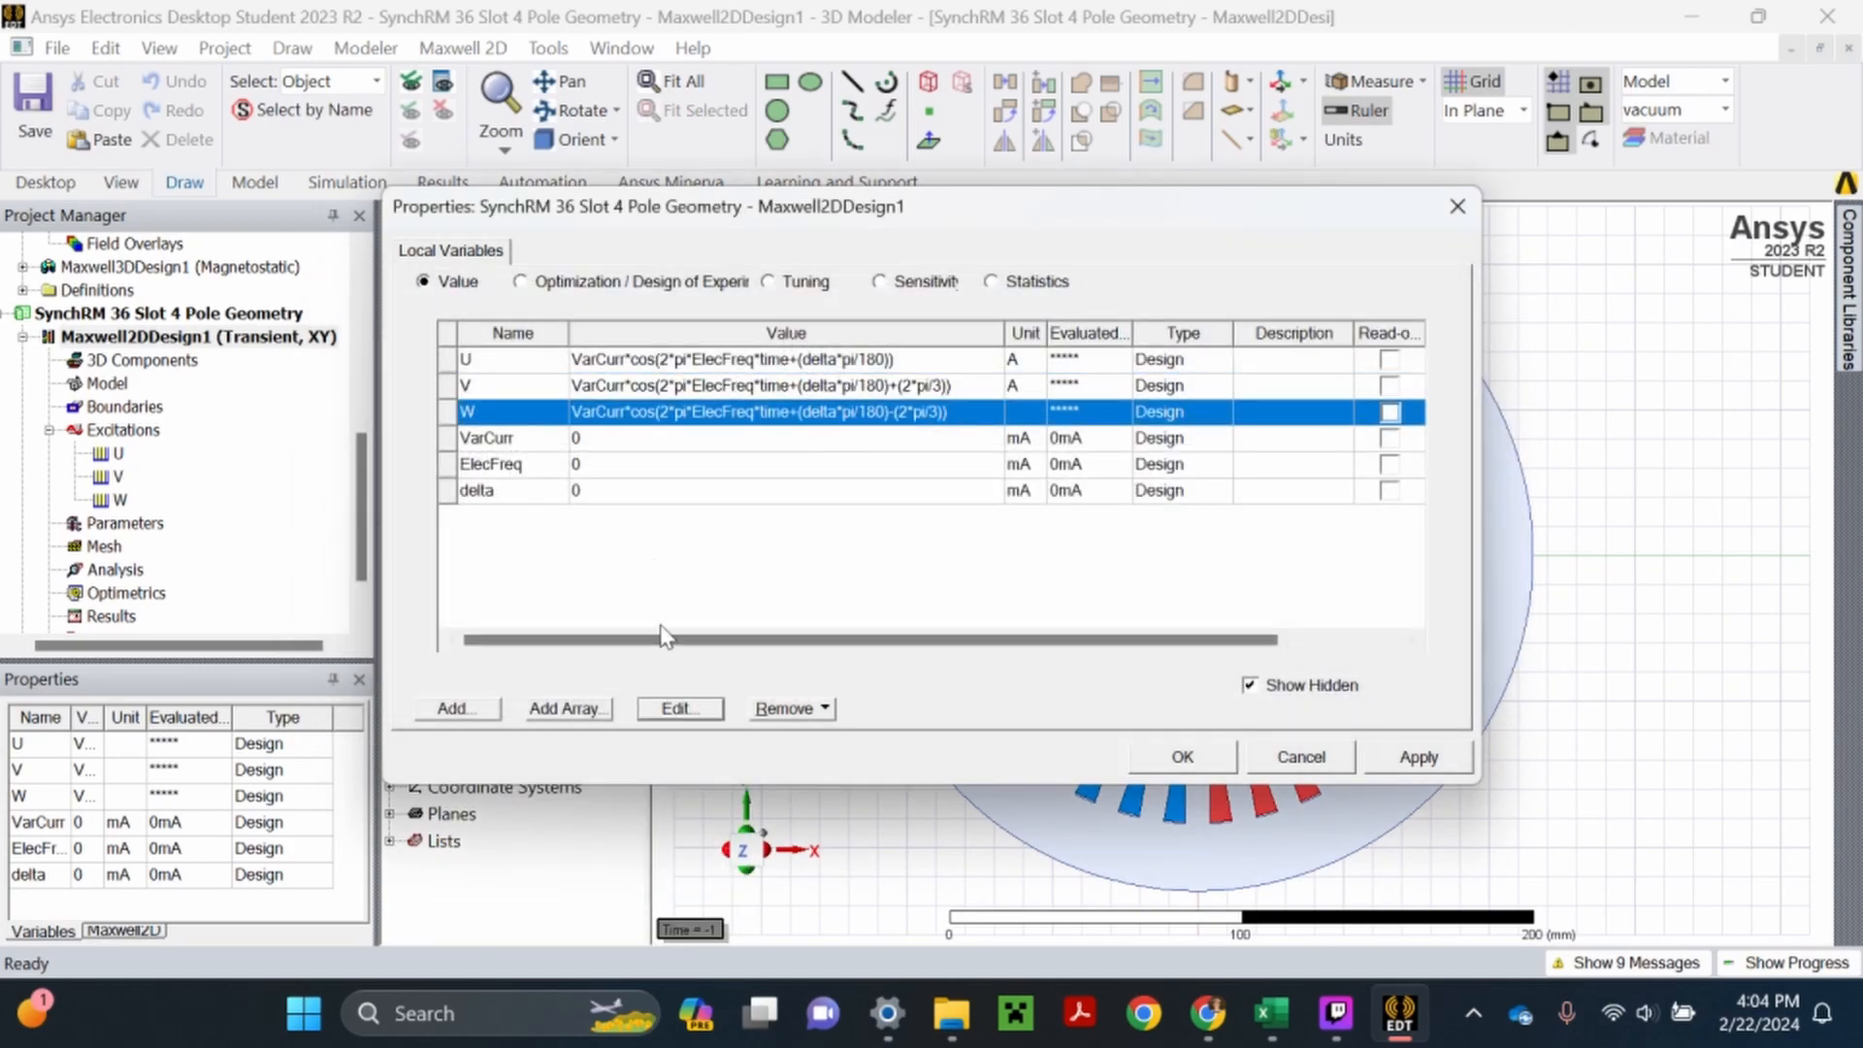
left_click(680, 709)
left_click(674, 408)
scroll(524, 776, "down", 2)
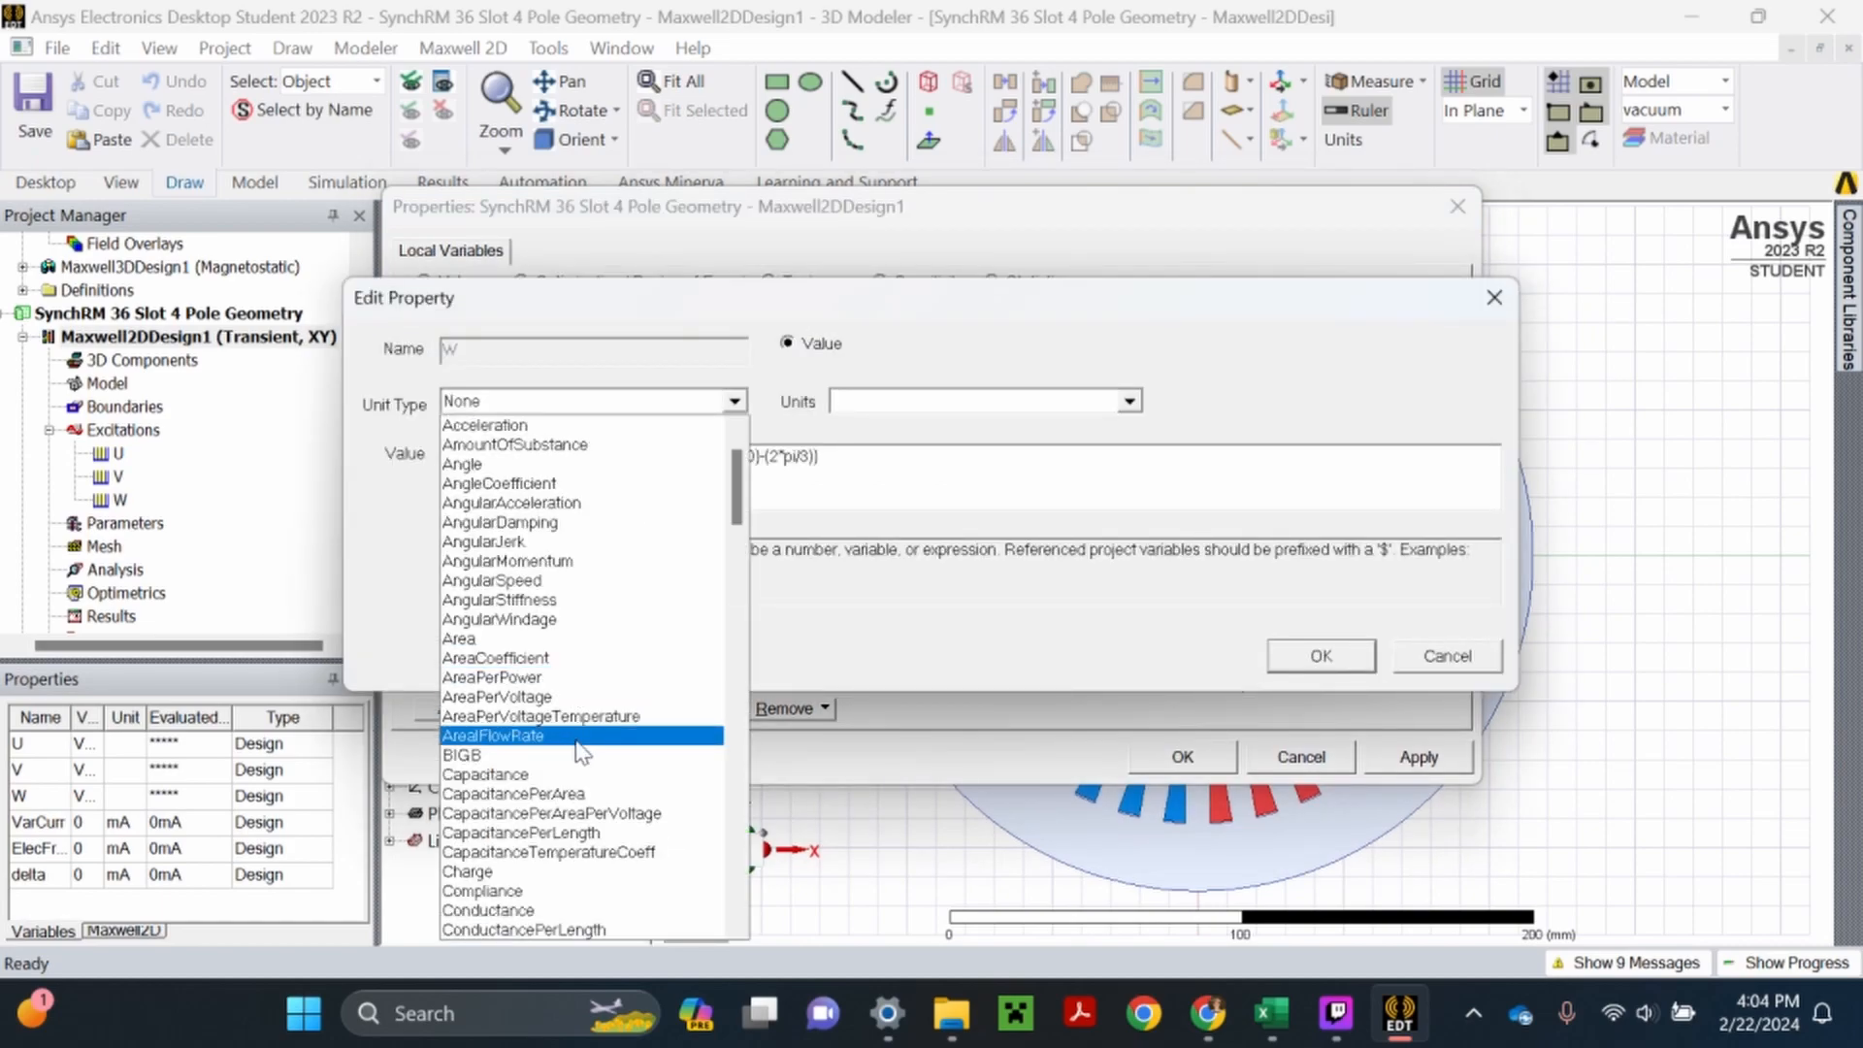
left_click(500, 873)
left_click(991, 419)
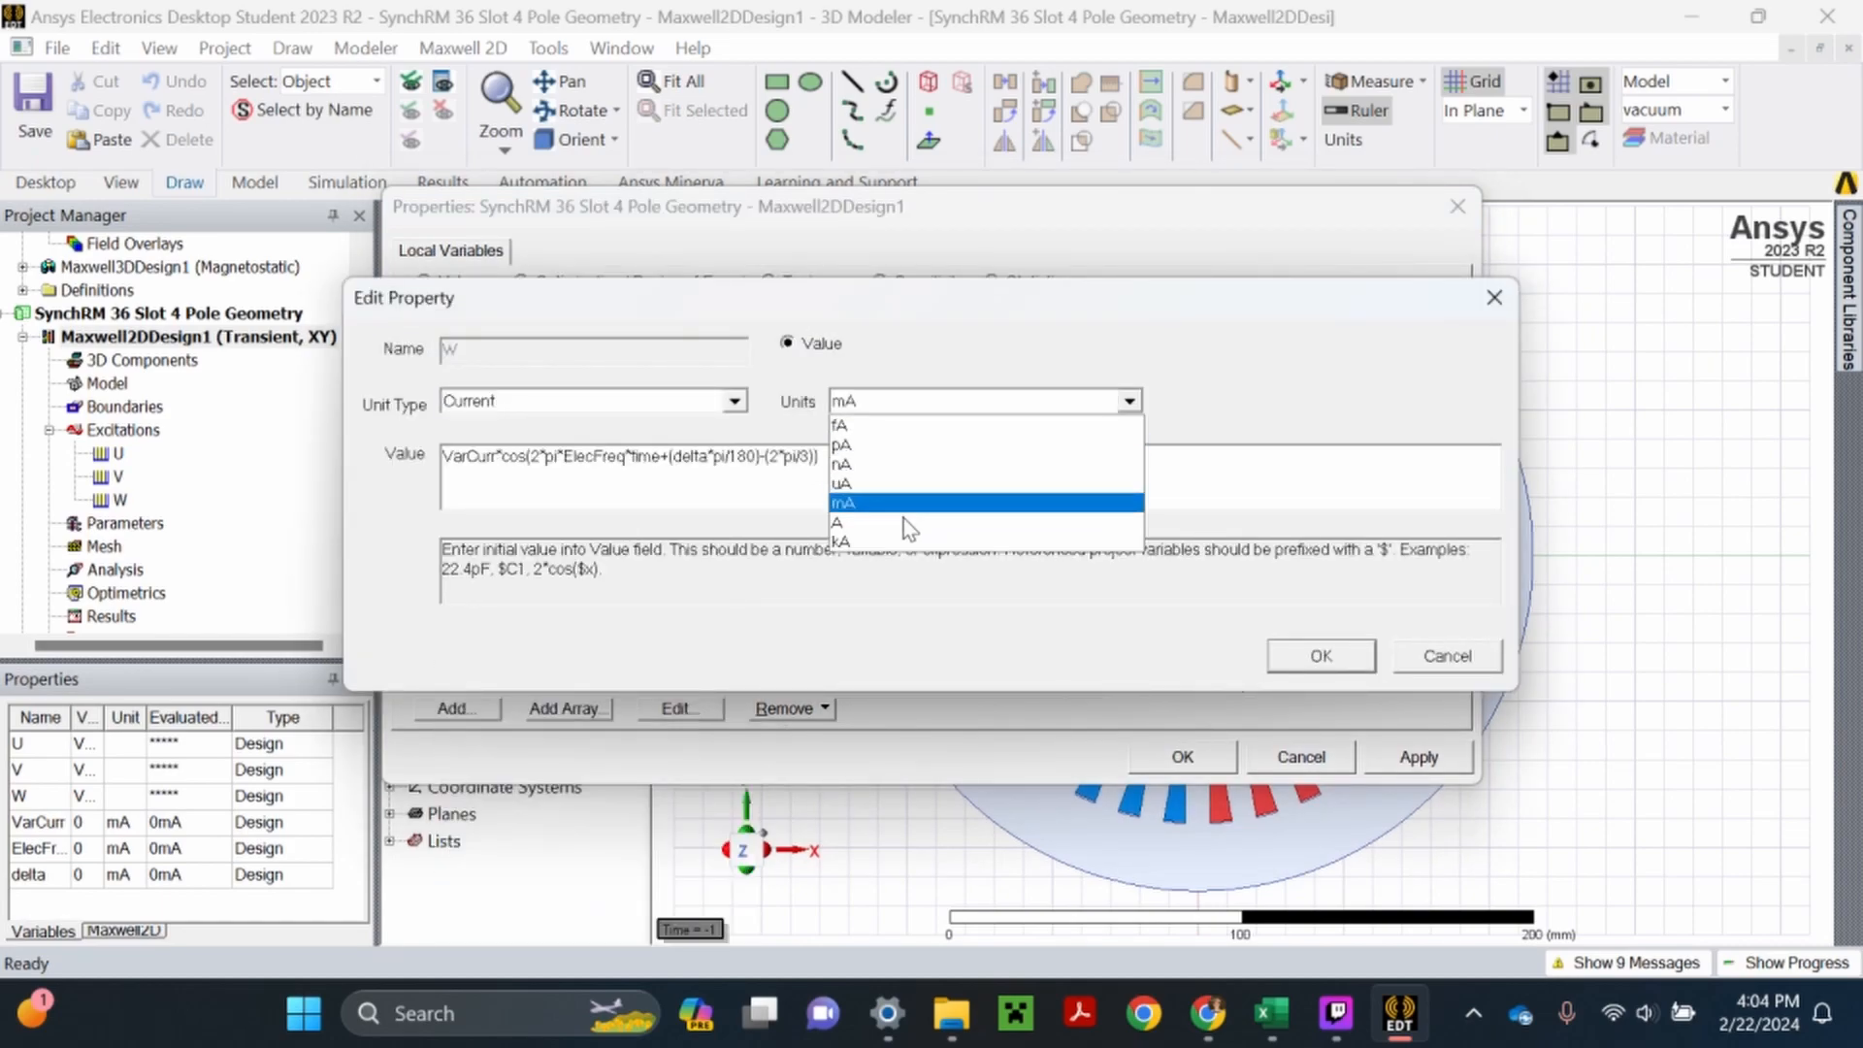
left_click(904, 507)
left_click(1312, 665)
left_click(1417, 757)
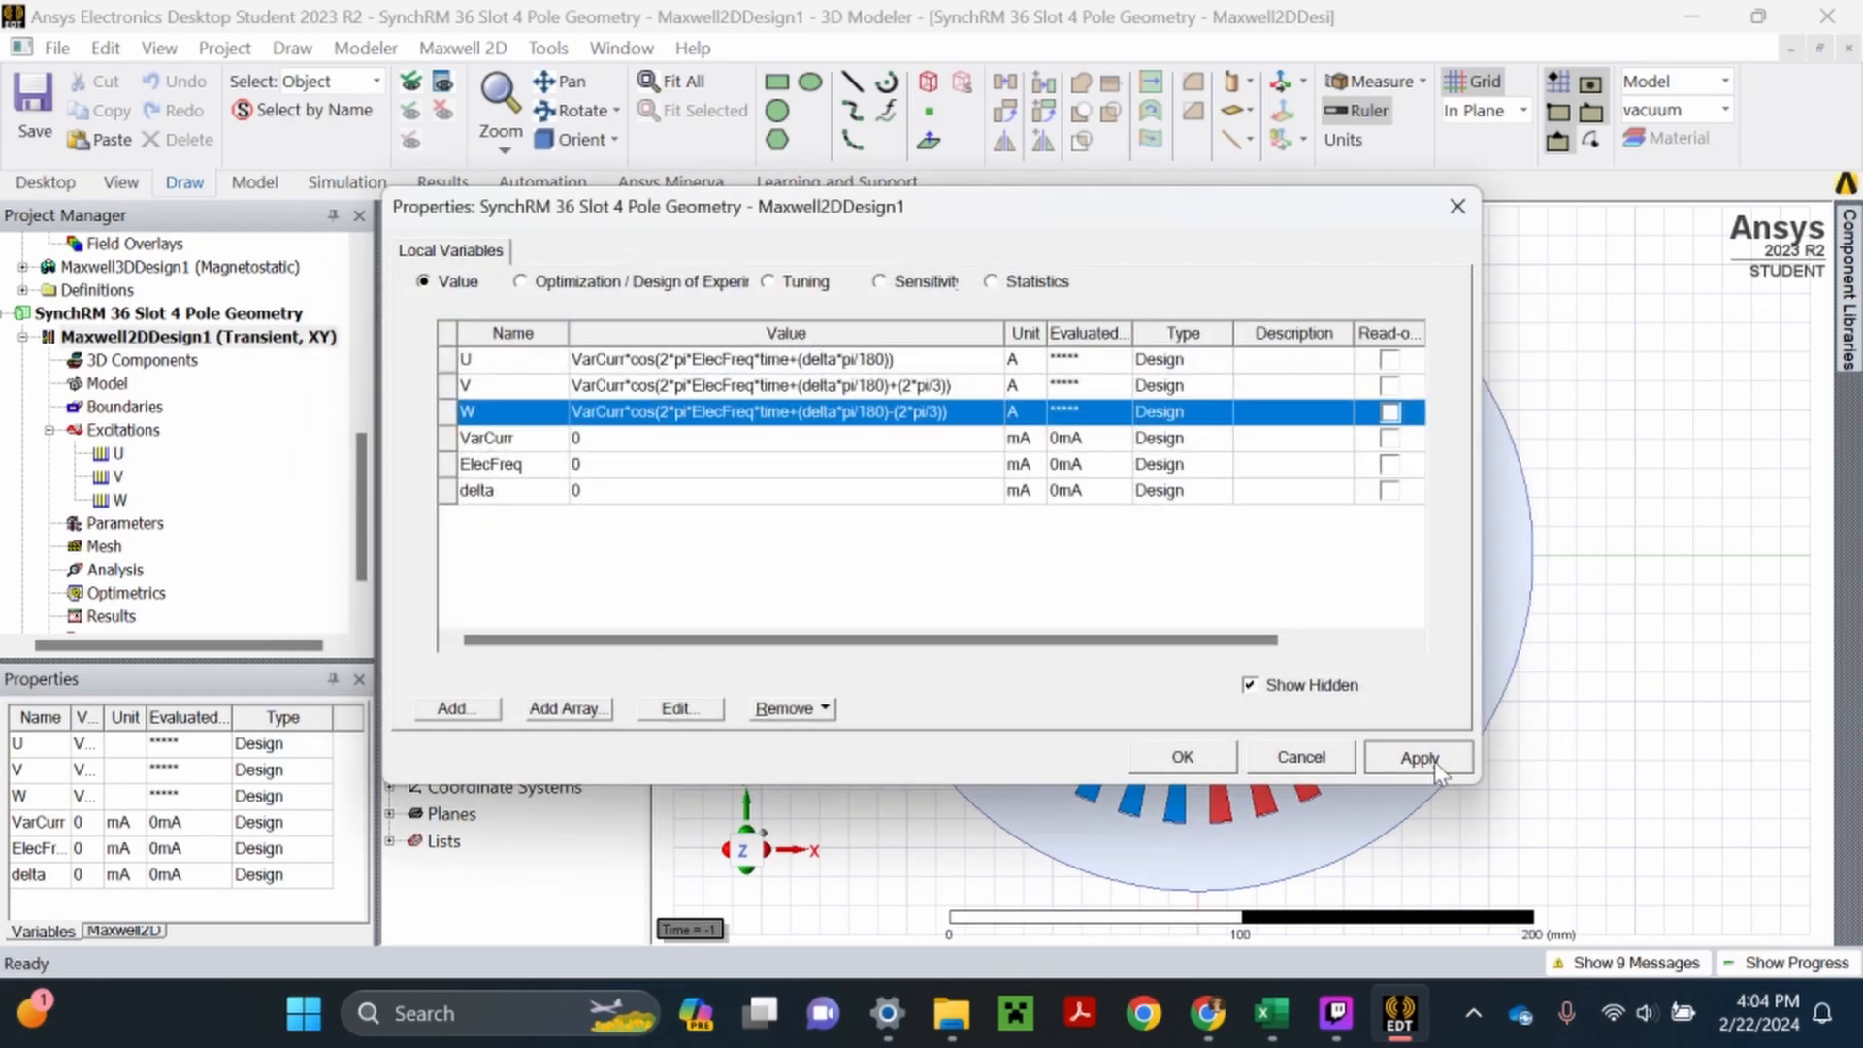
left_click(594, 444)
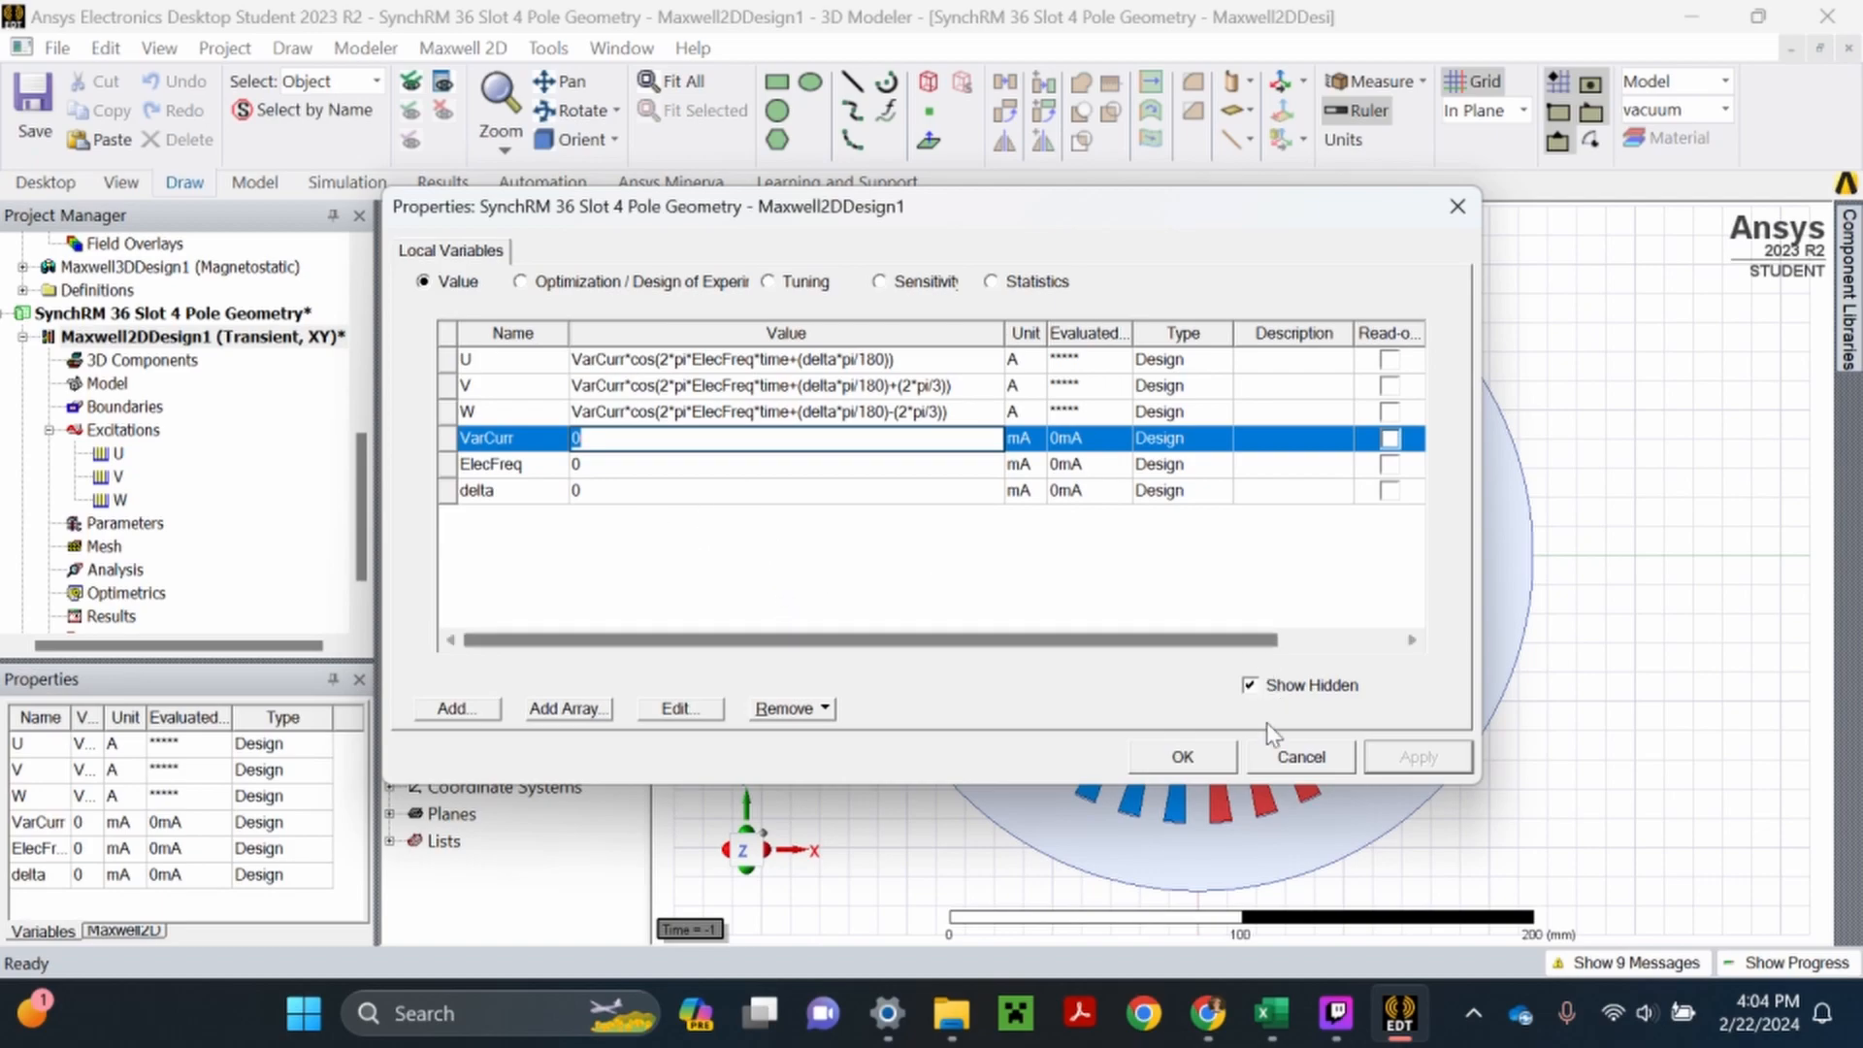
left_click(1183, 757)
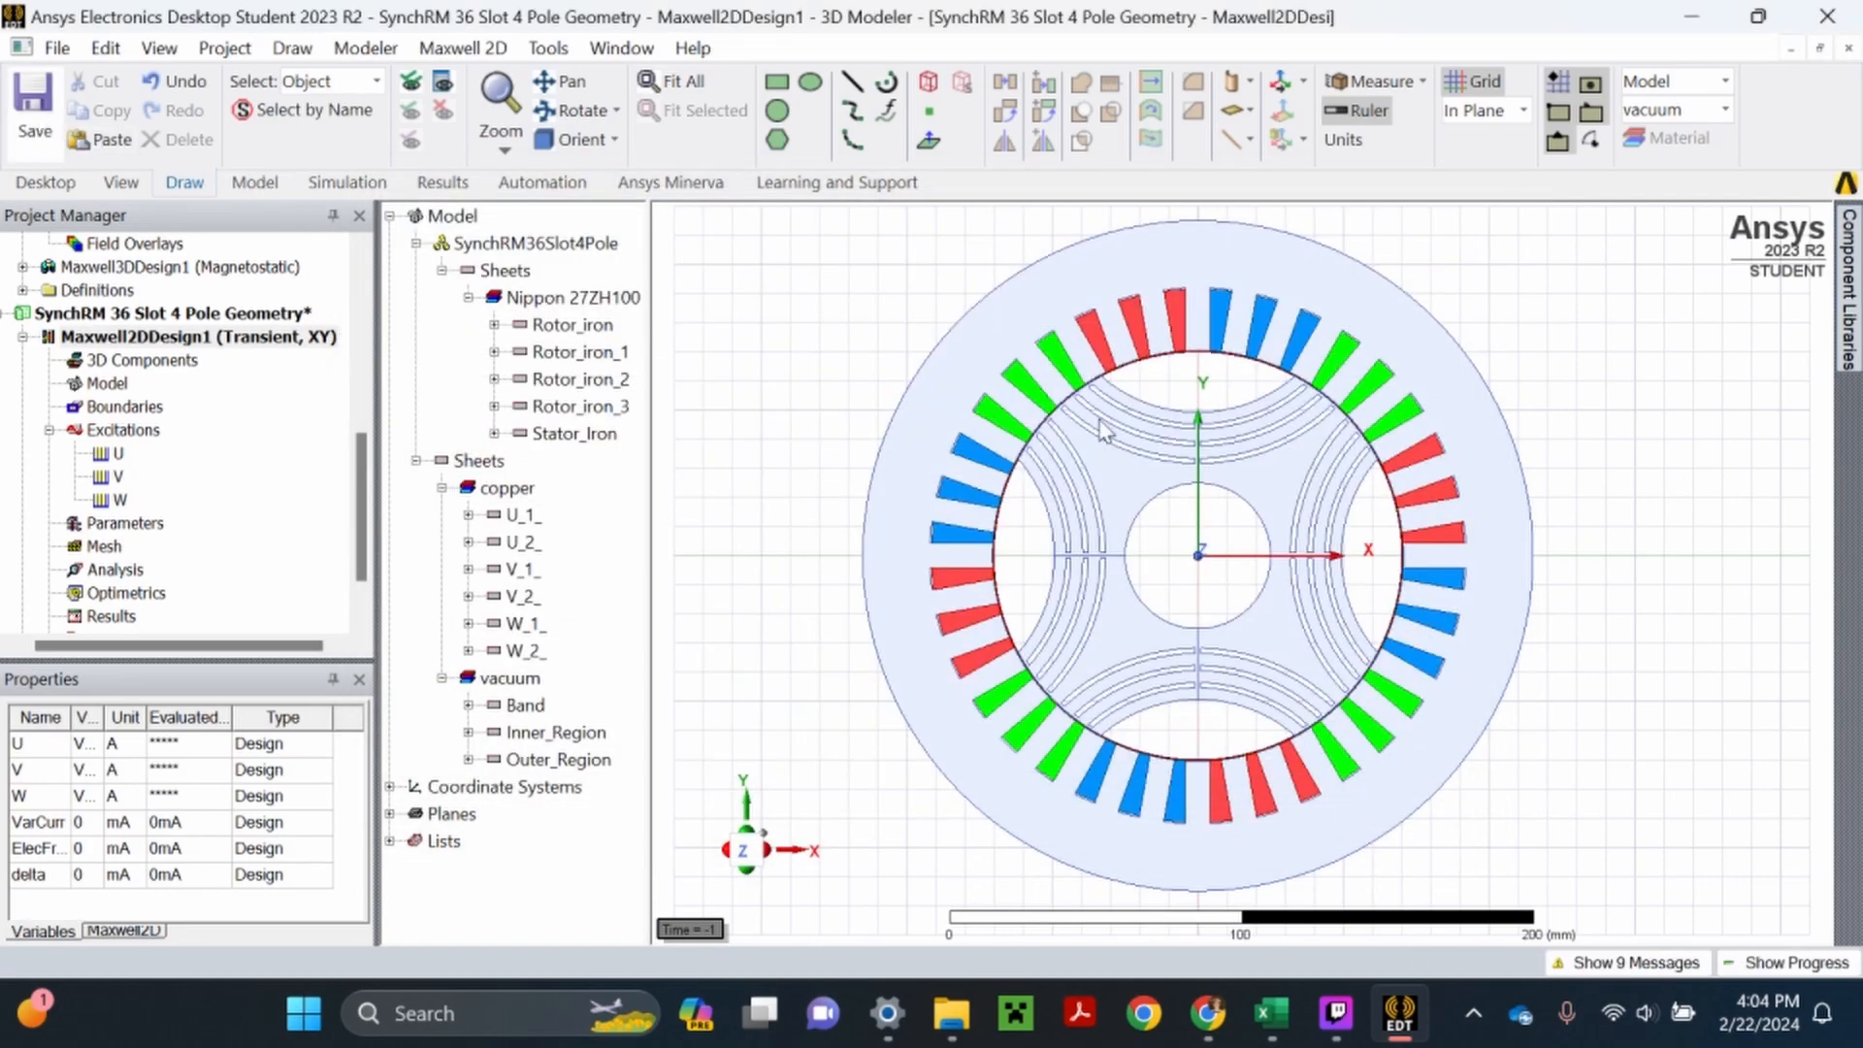
- Measure the area of the copper sheet object U_1_ and close the measurement data
left_click(1373, 94)
left_click(1475, 206)
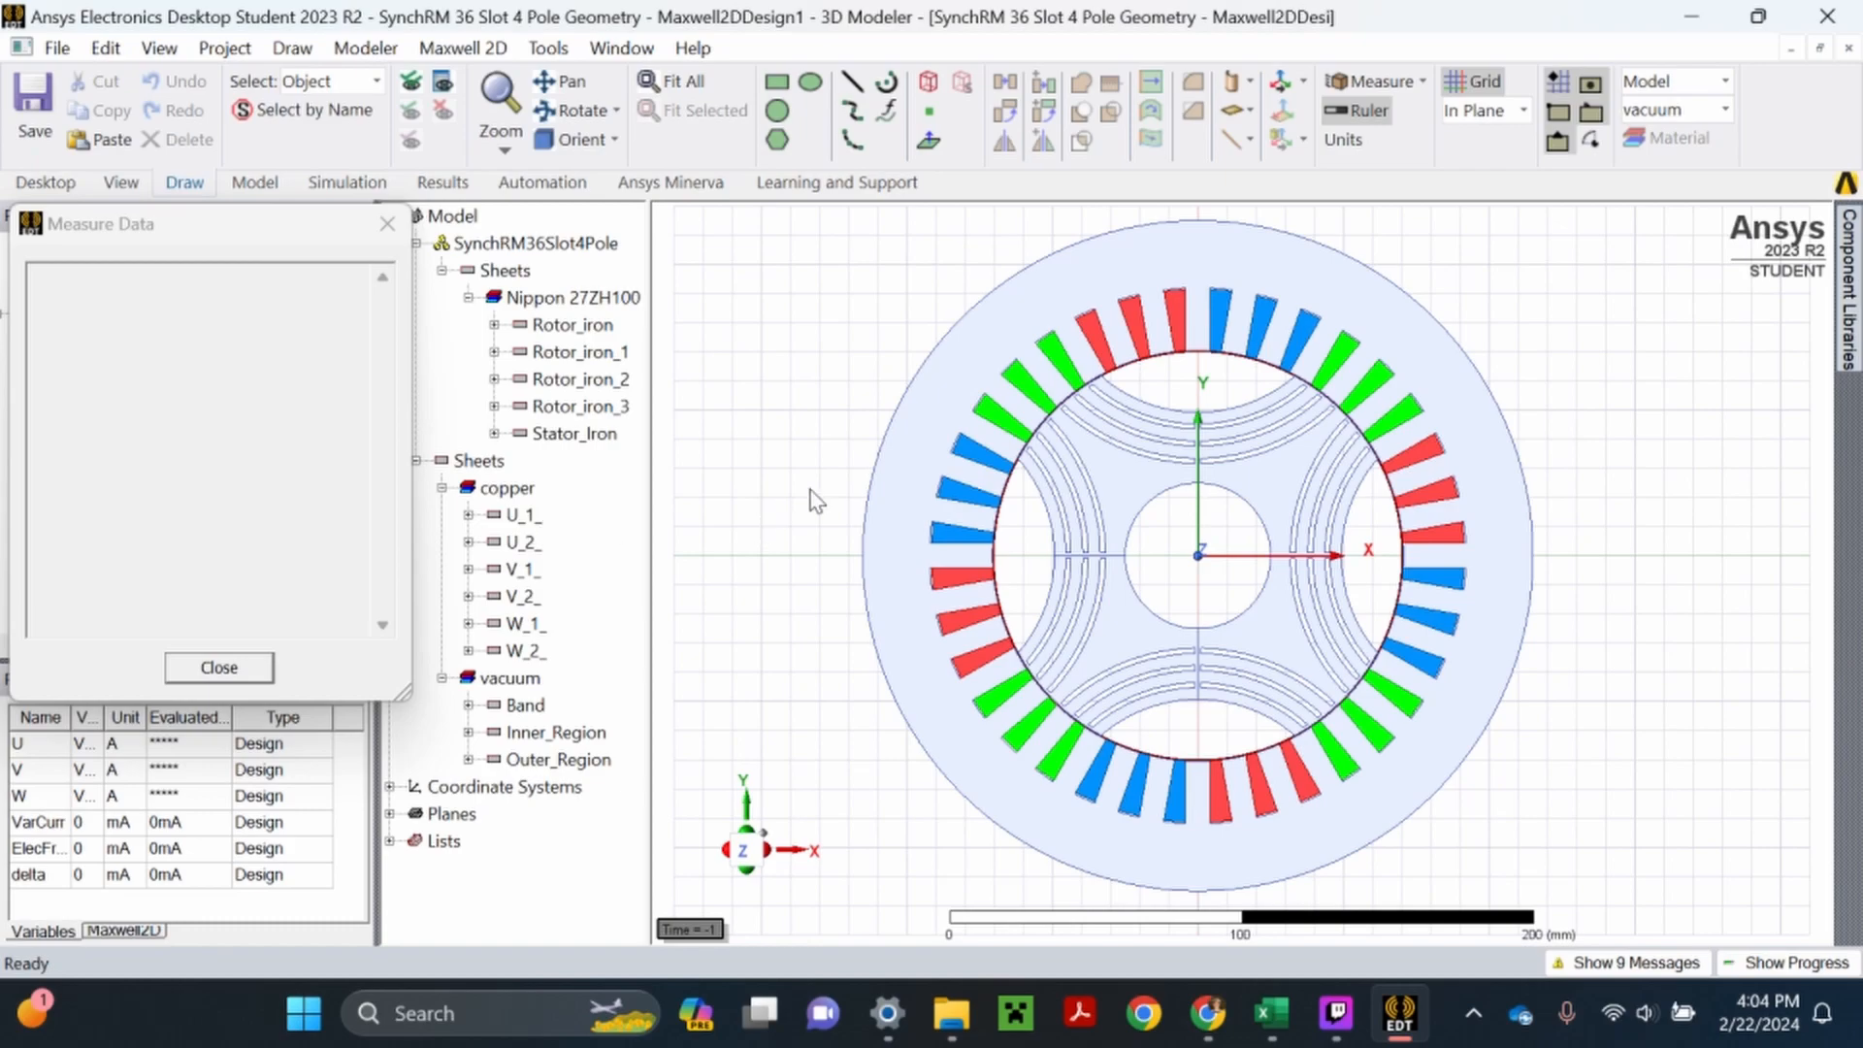
left_click(524, 514)
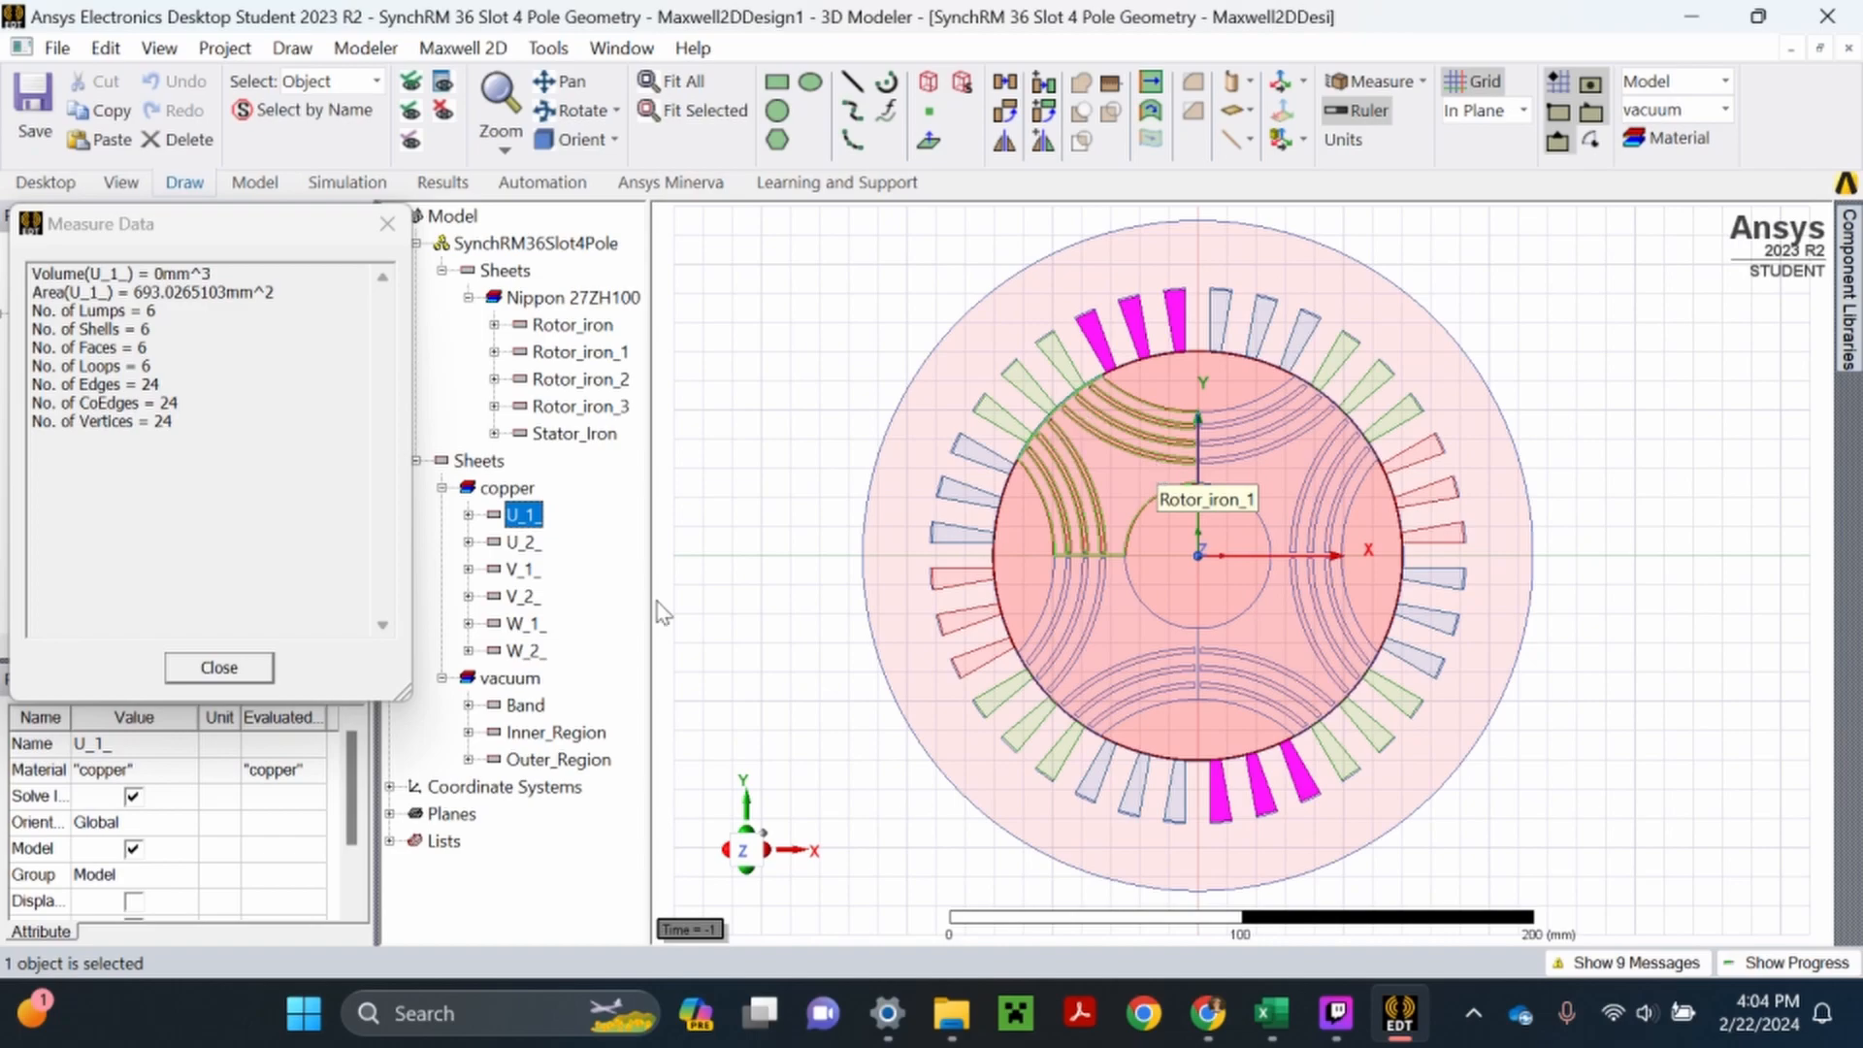
left_click(251, 674)
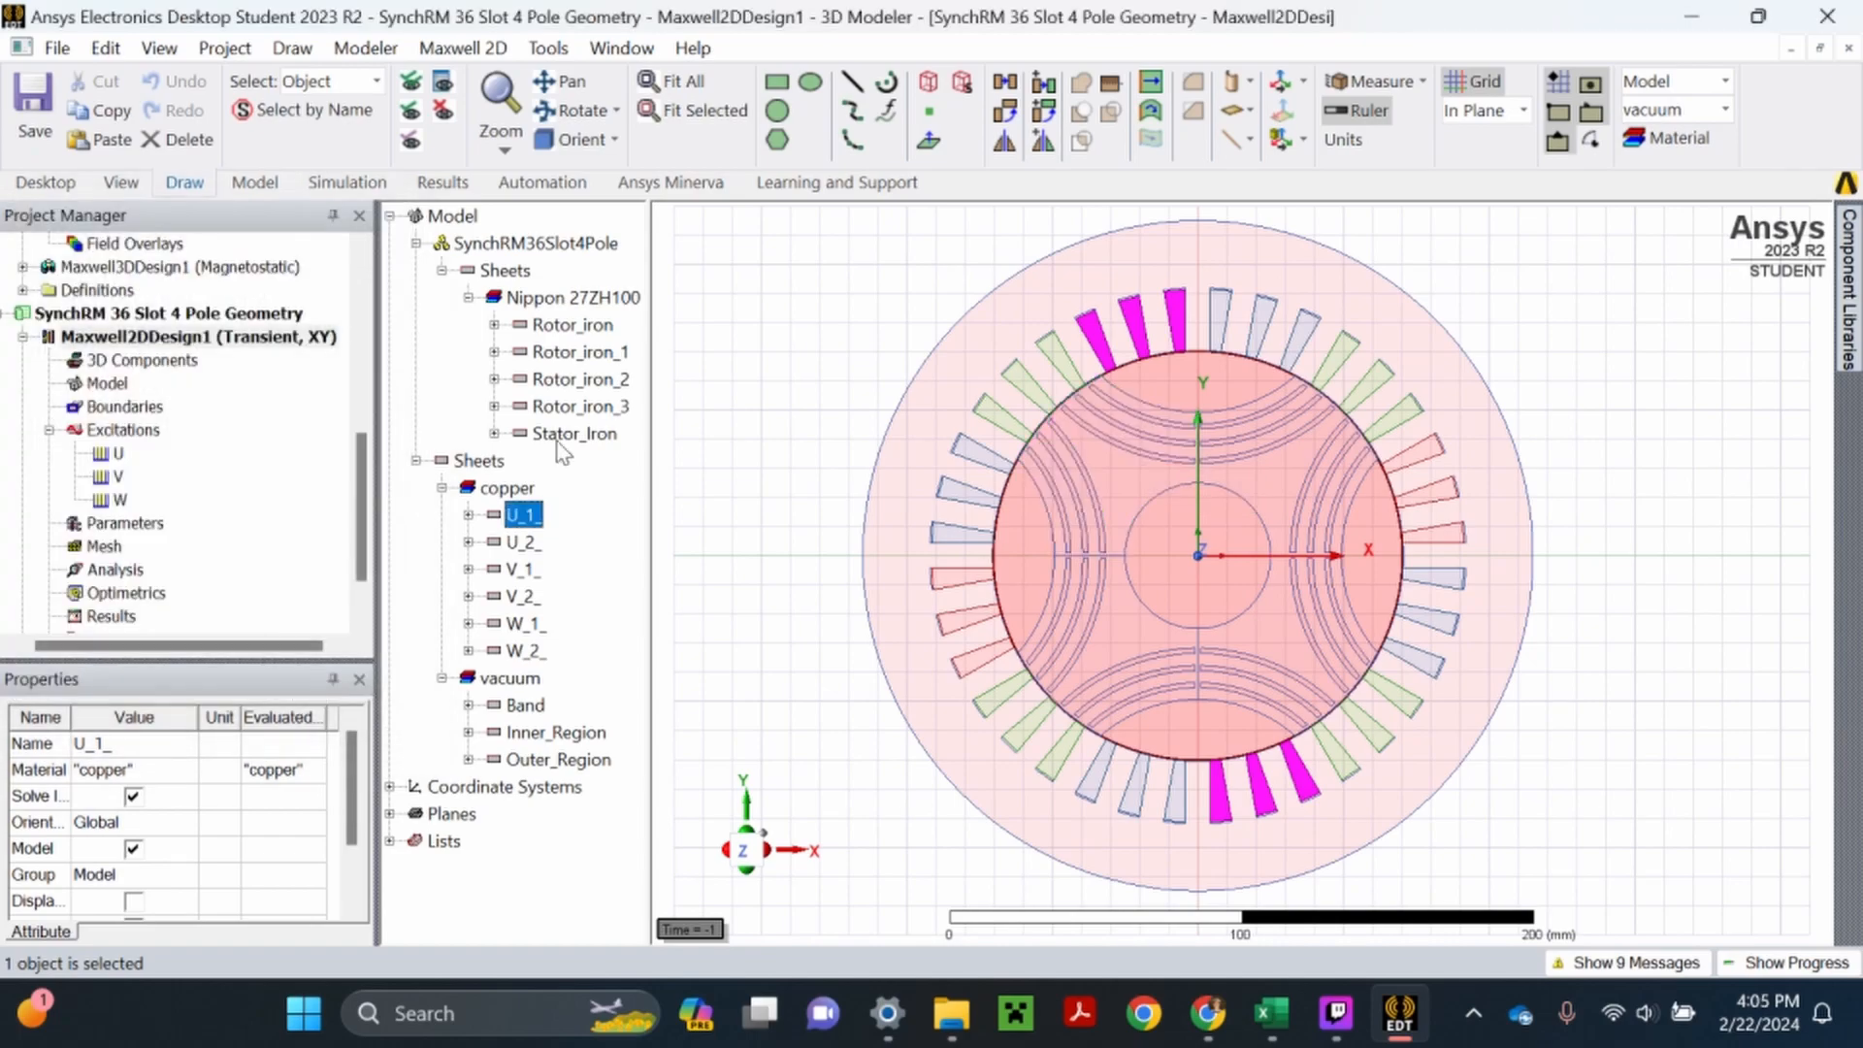
left_click(805, 403)
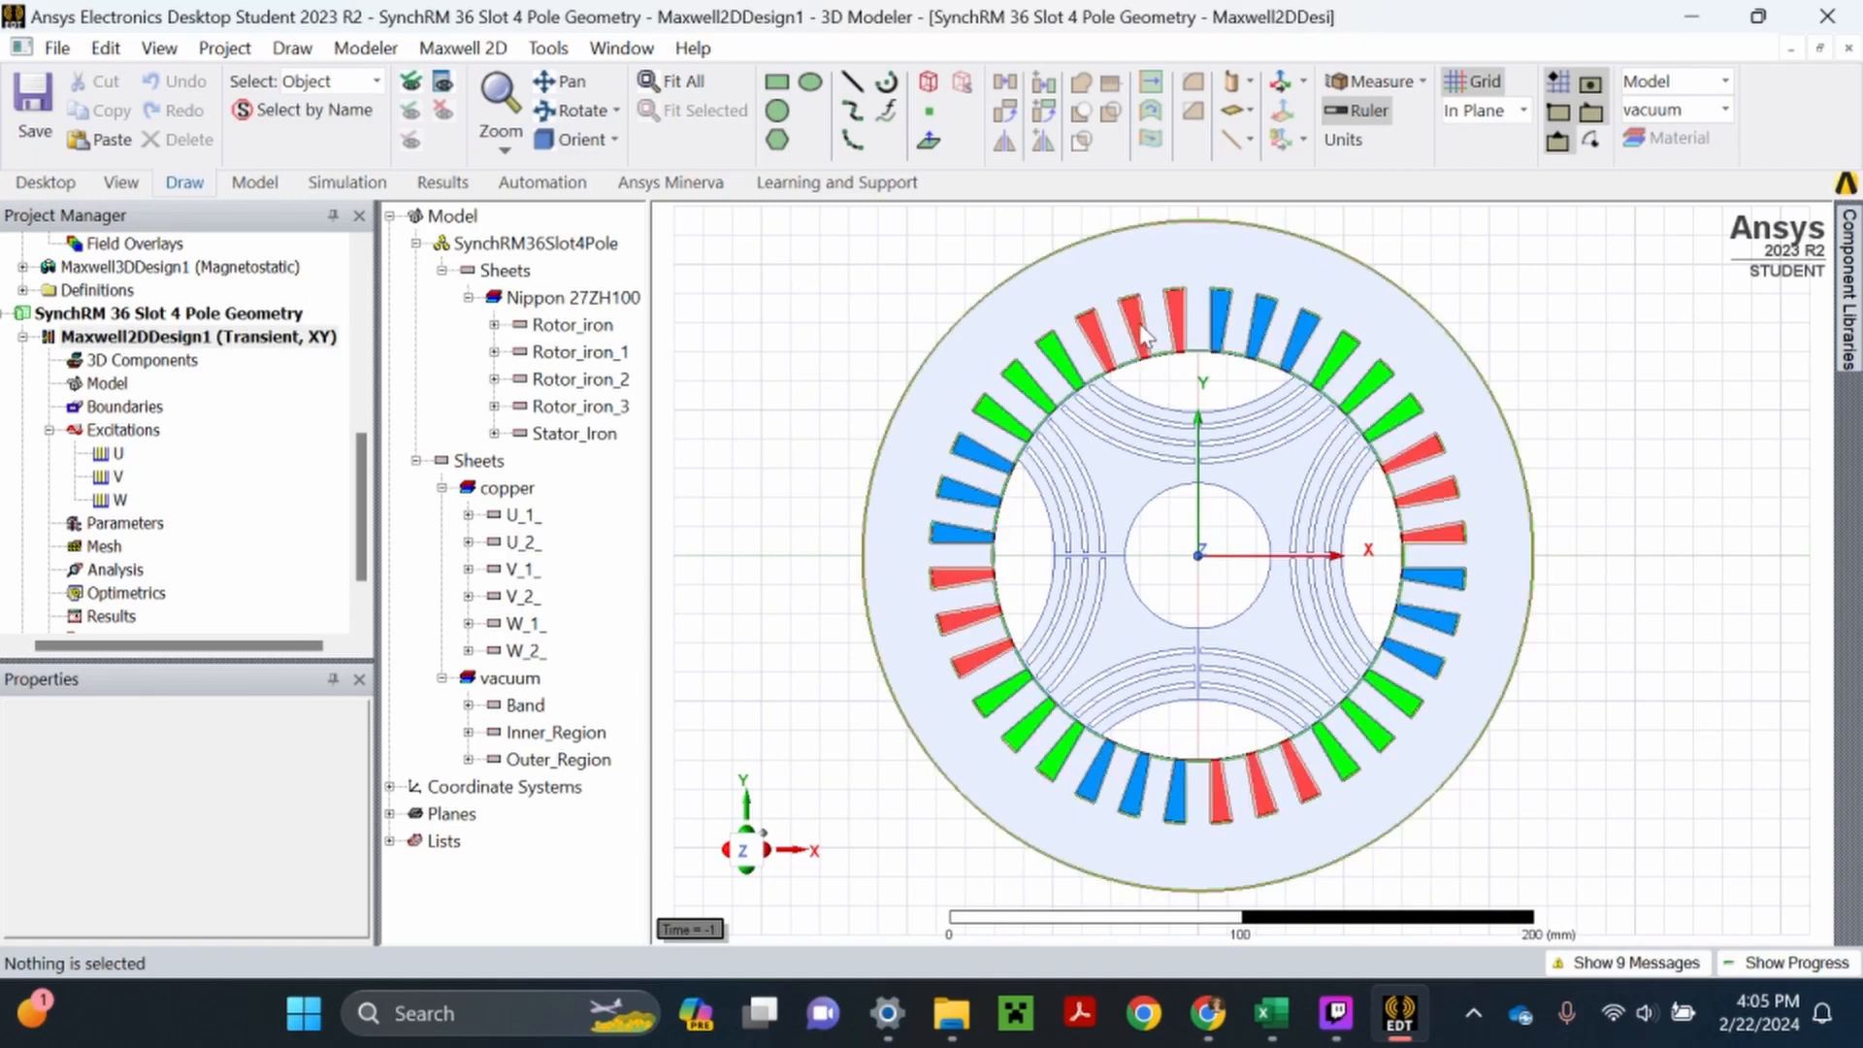
right_click(117, 456)
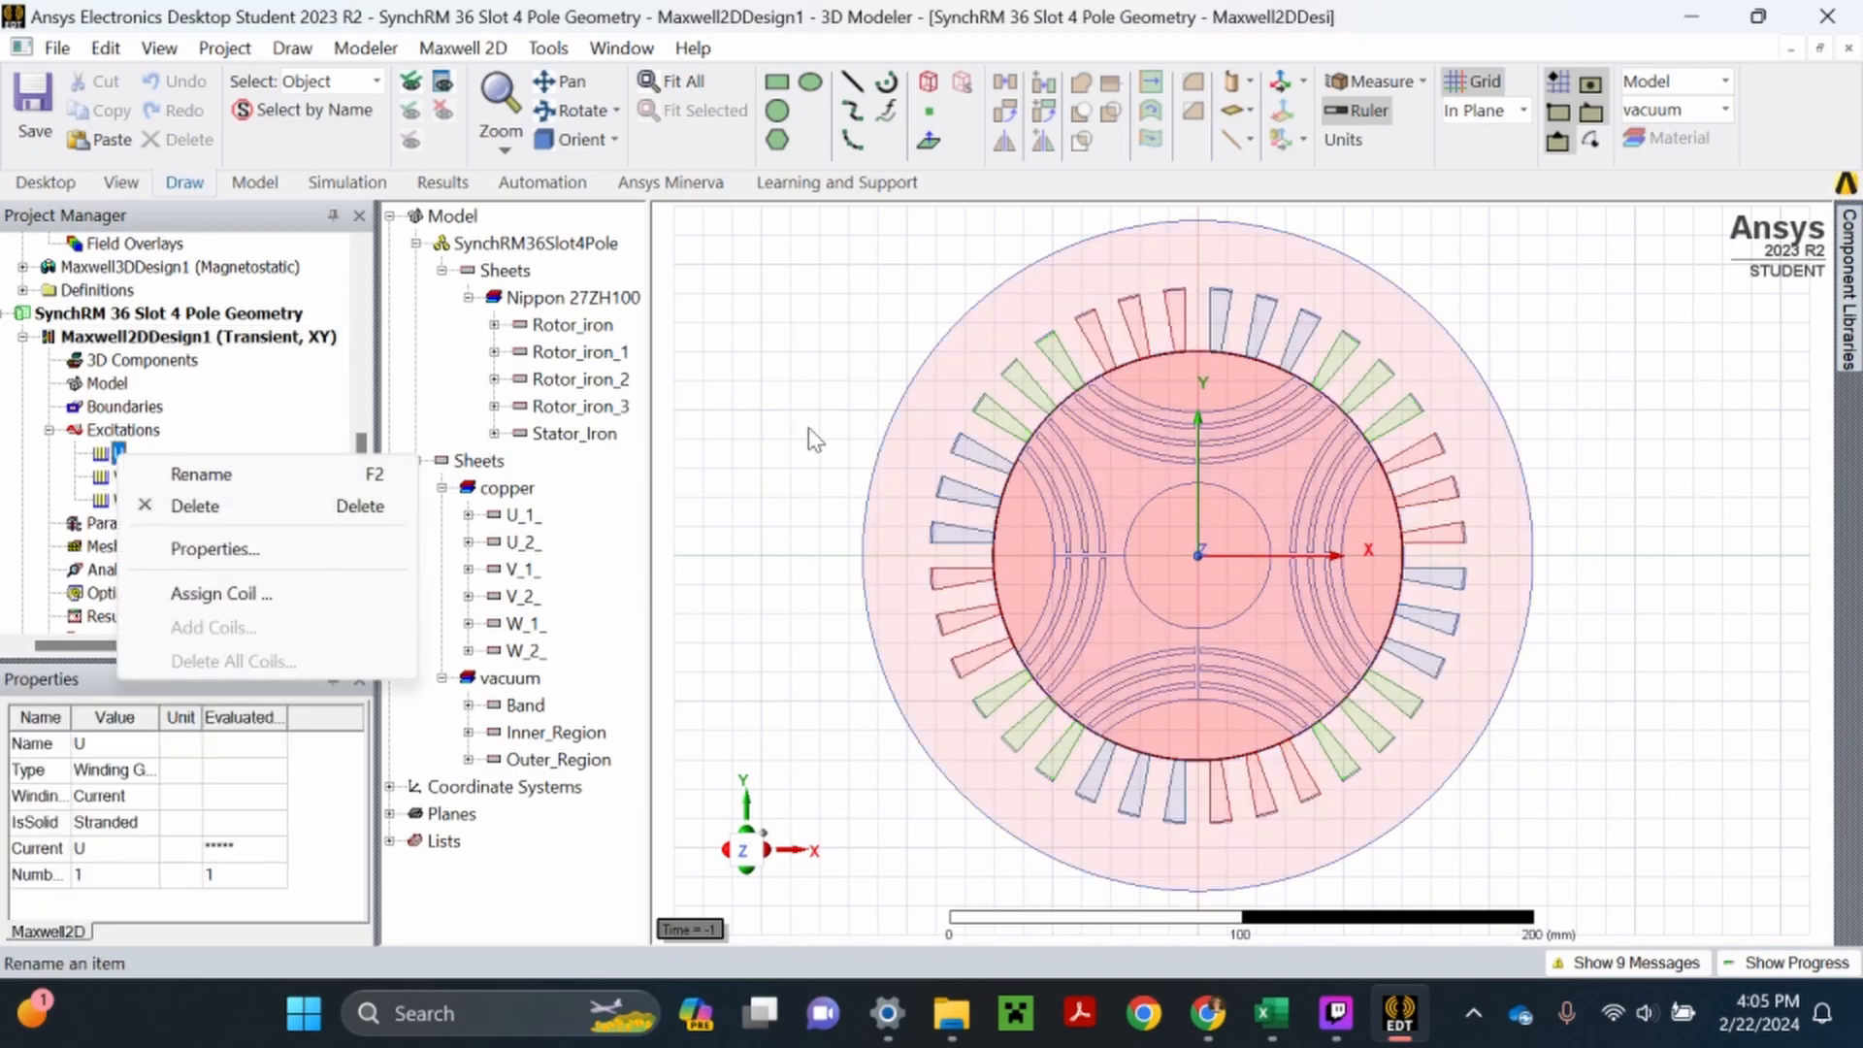
left_click(845, 431)
left_click(825, 549)
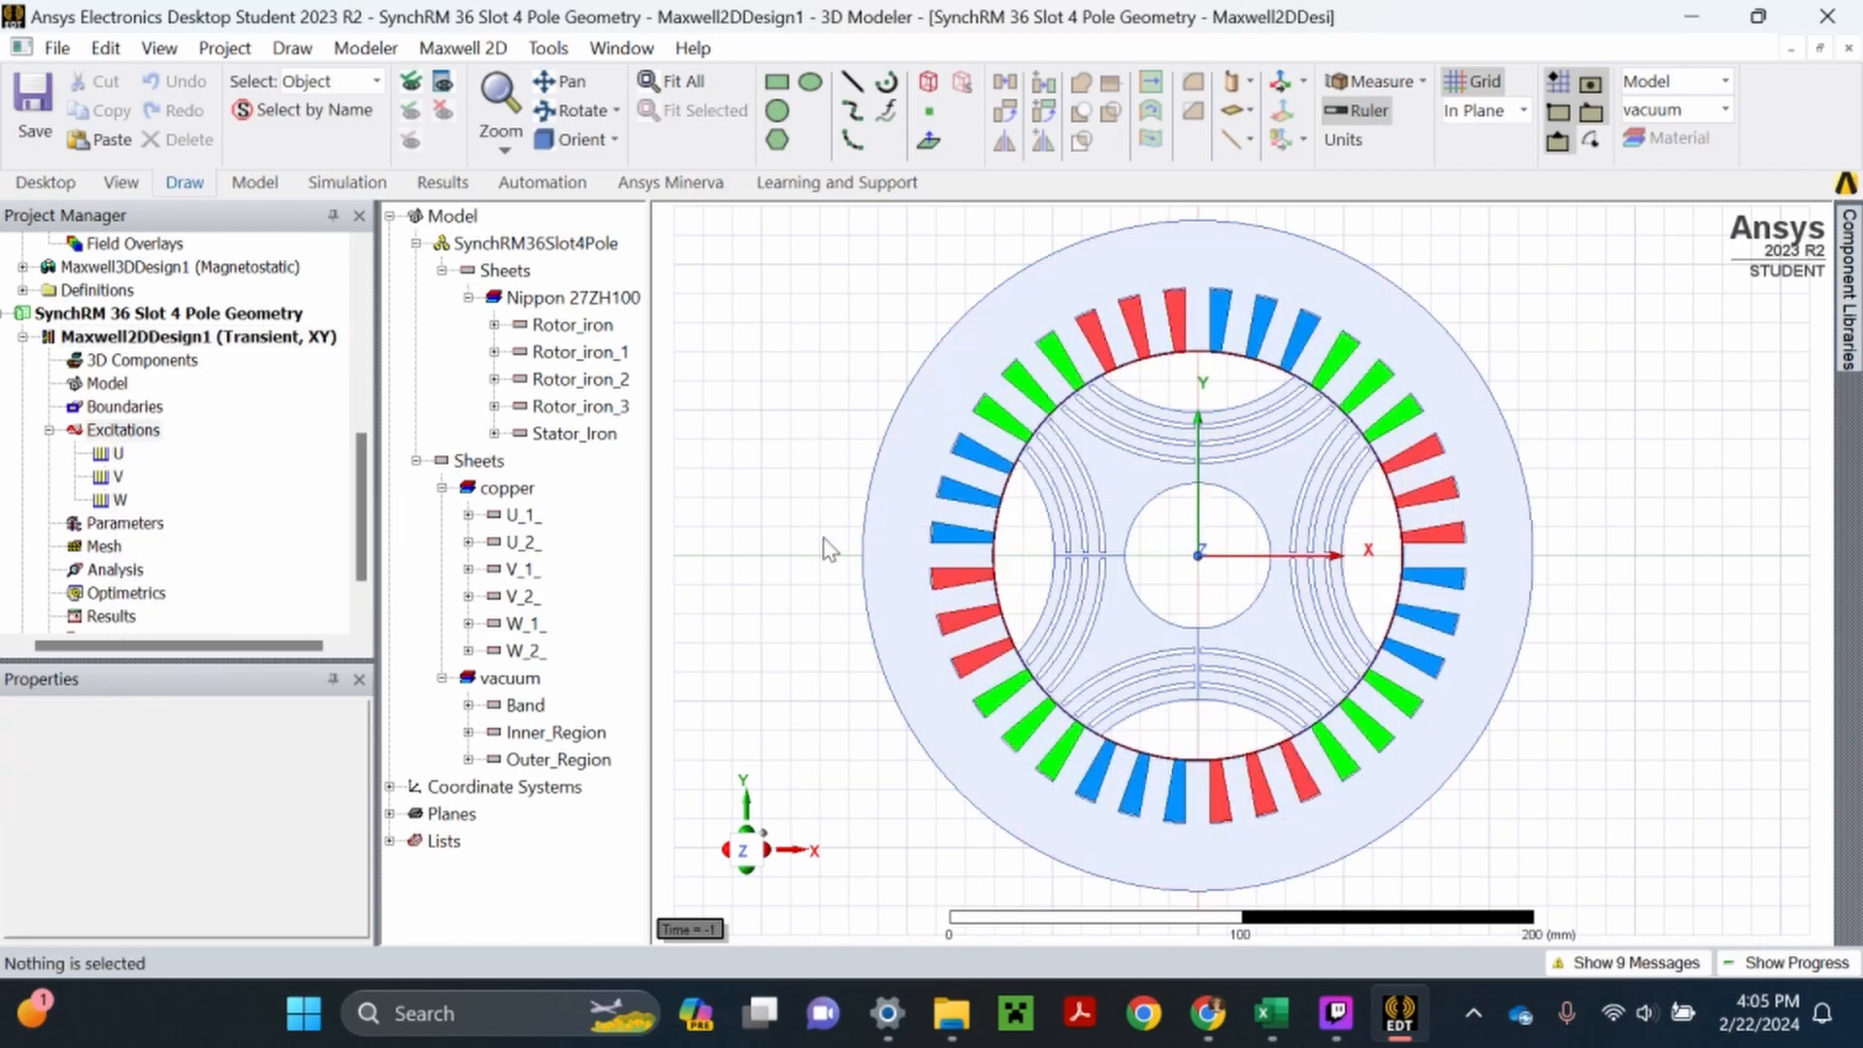
- Separate the copper sheet U_1_ into individual slot bodies
left_click(524, 516)
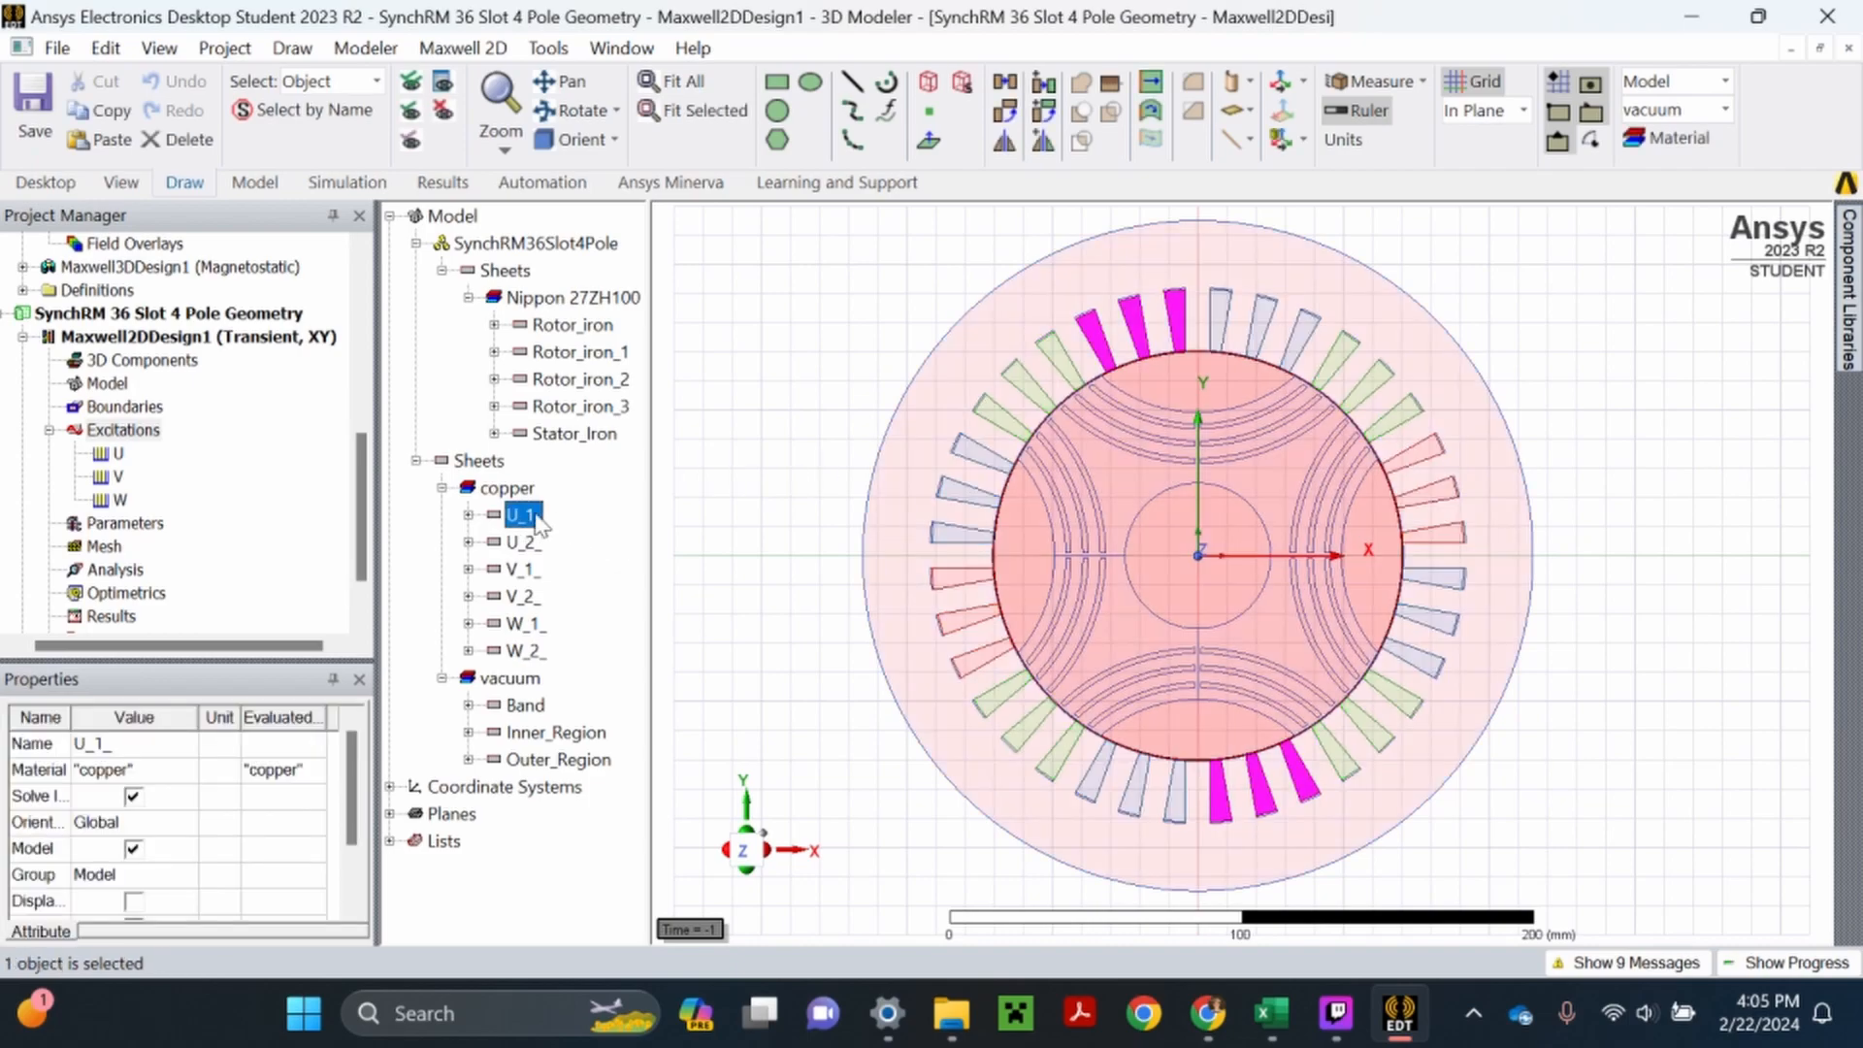
right_click(758, 353)
mouse_move(880, 470)
mouse_move(1253, 759)
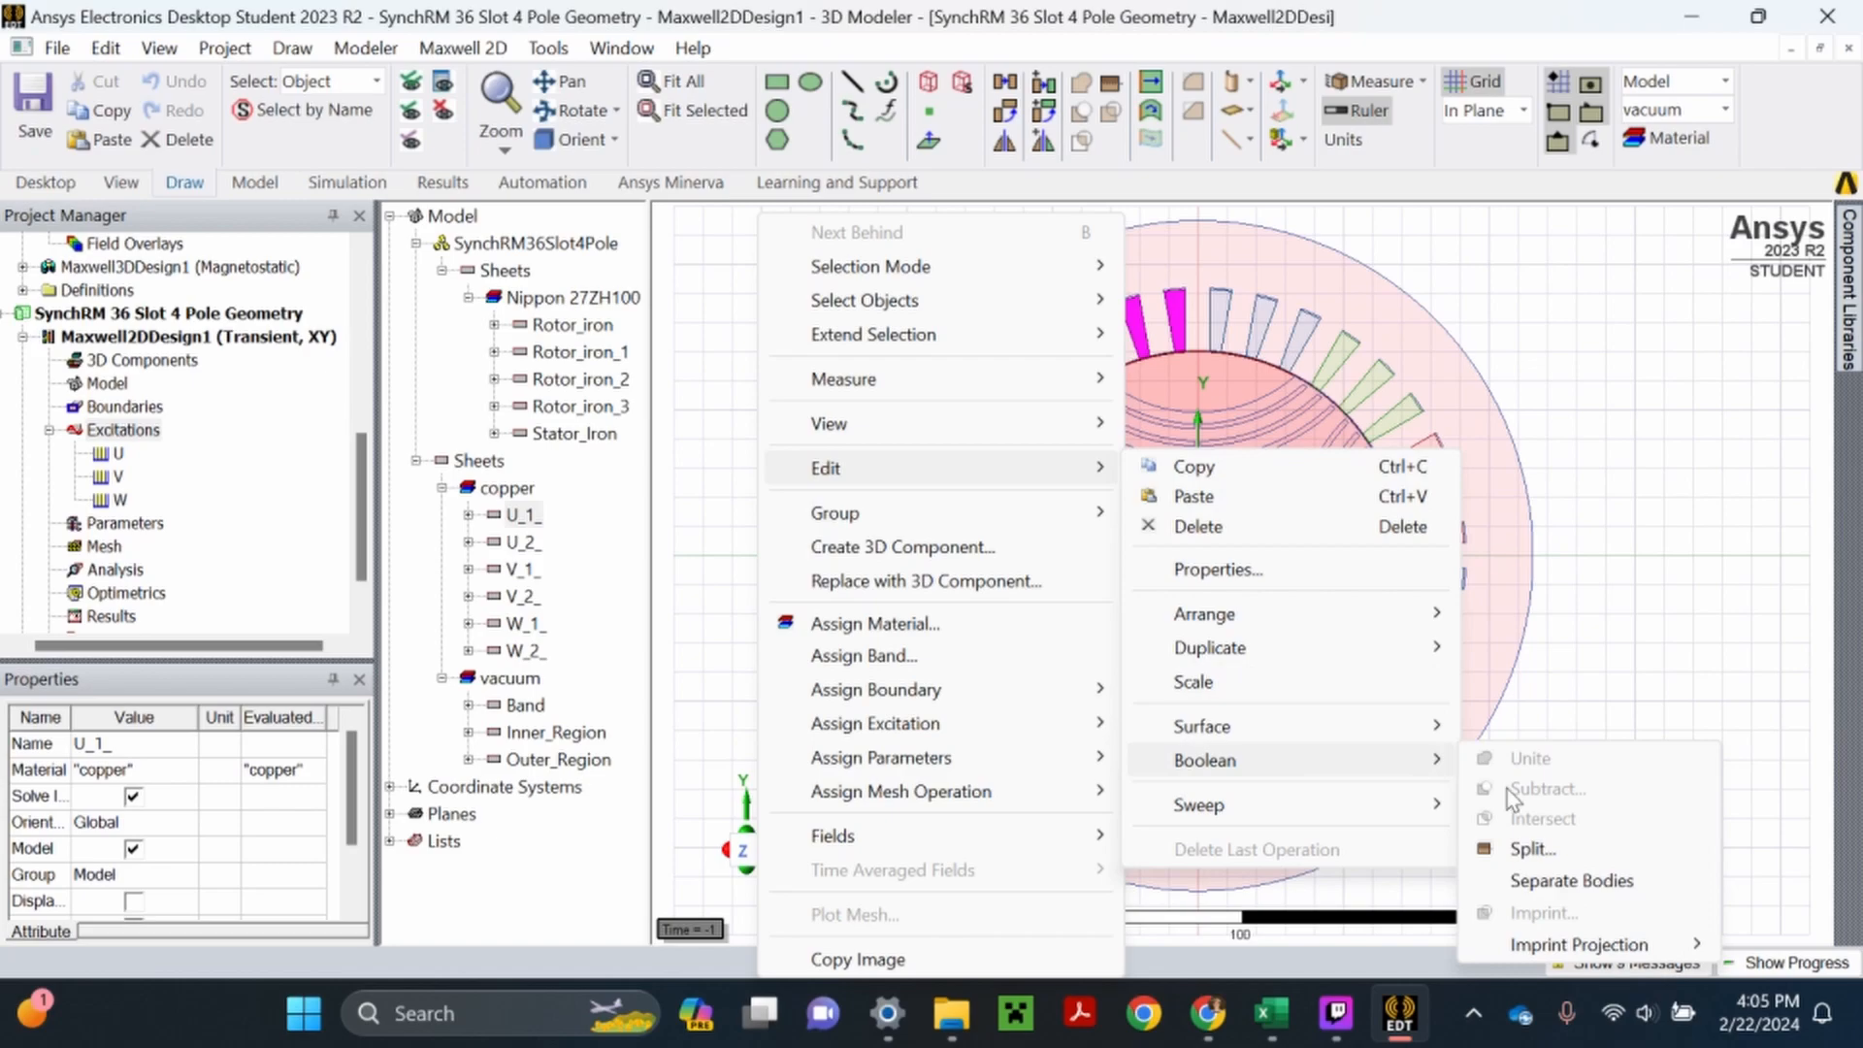
left_click(1558, 881)
left_click(1703, 526)
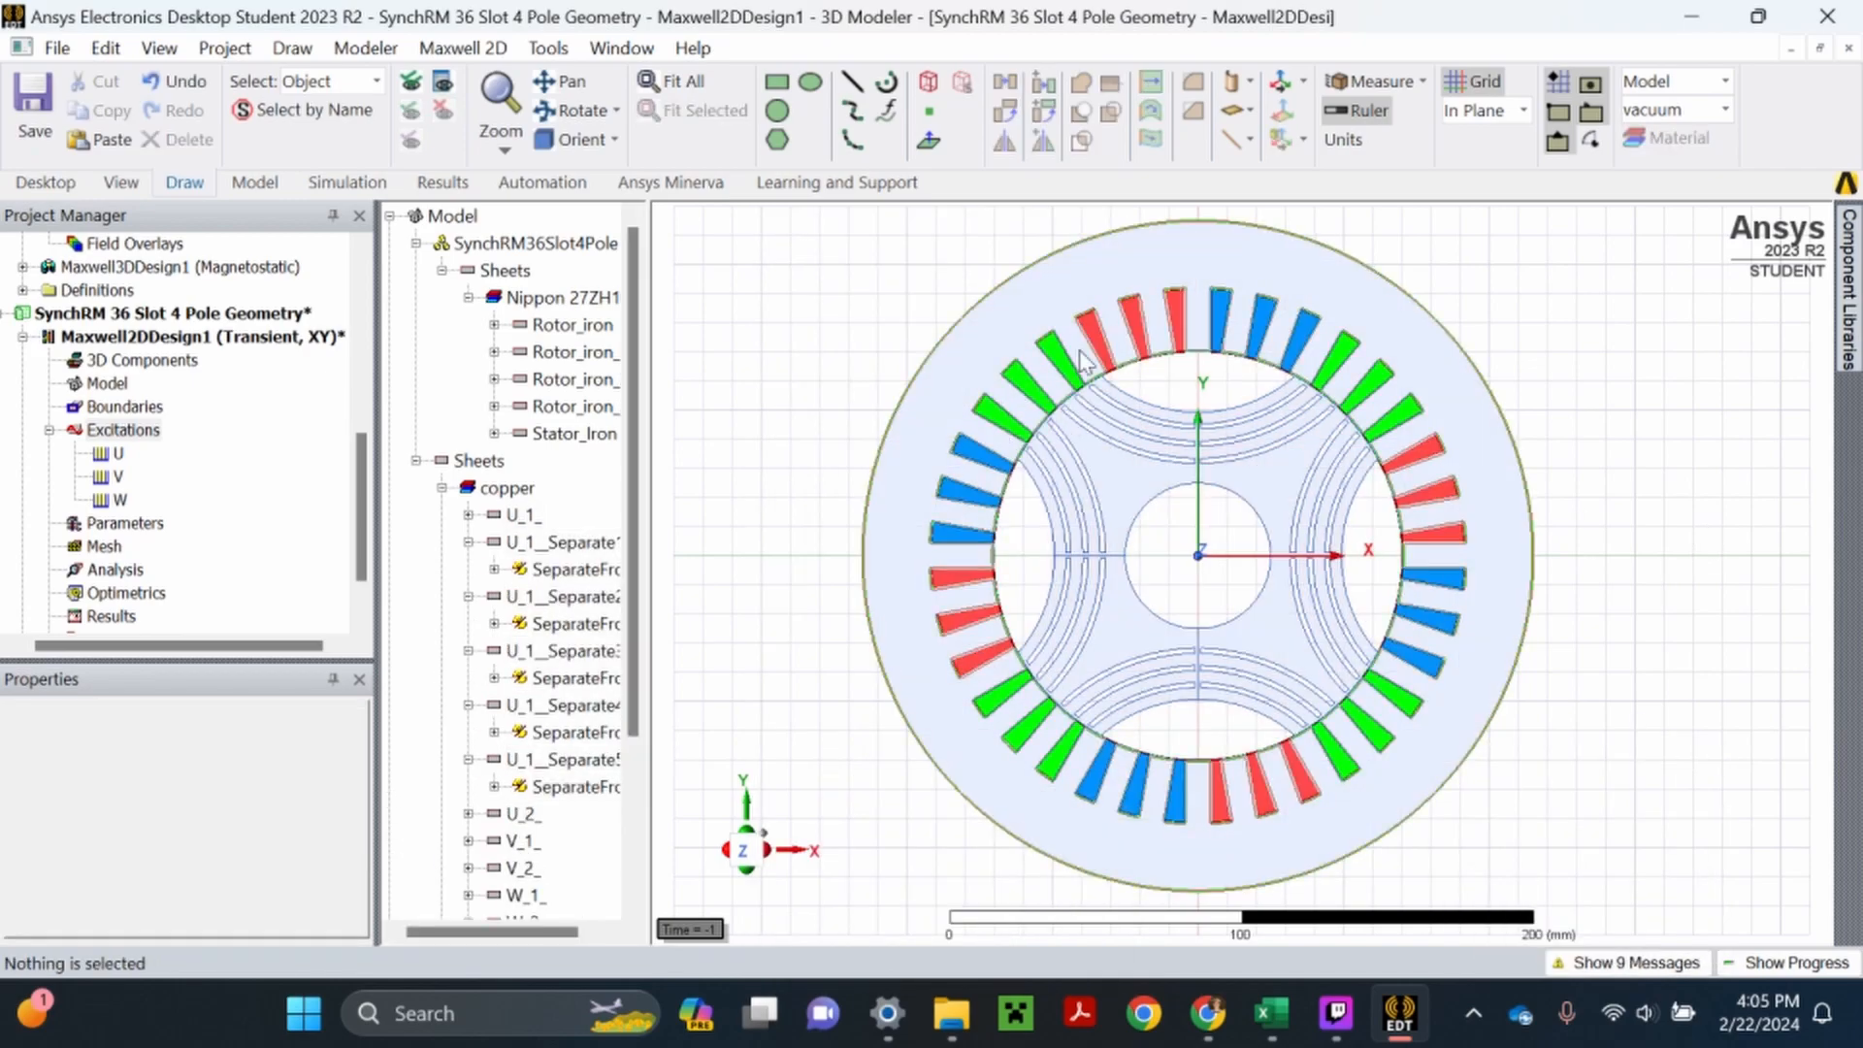
scroll(485, 524, "down", 1)
left_click(522, 432)
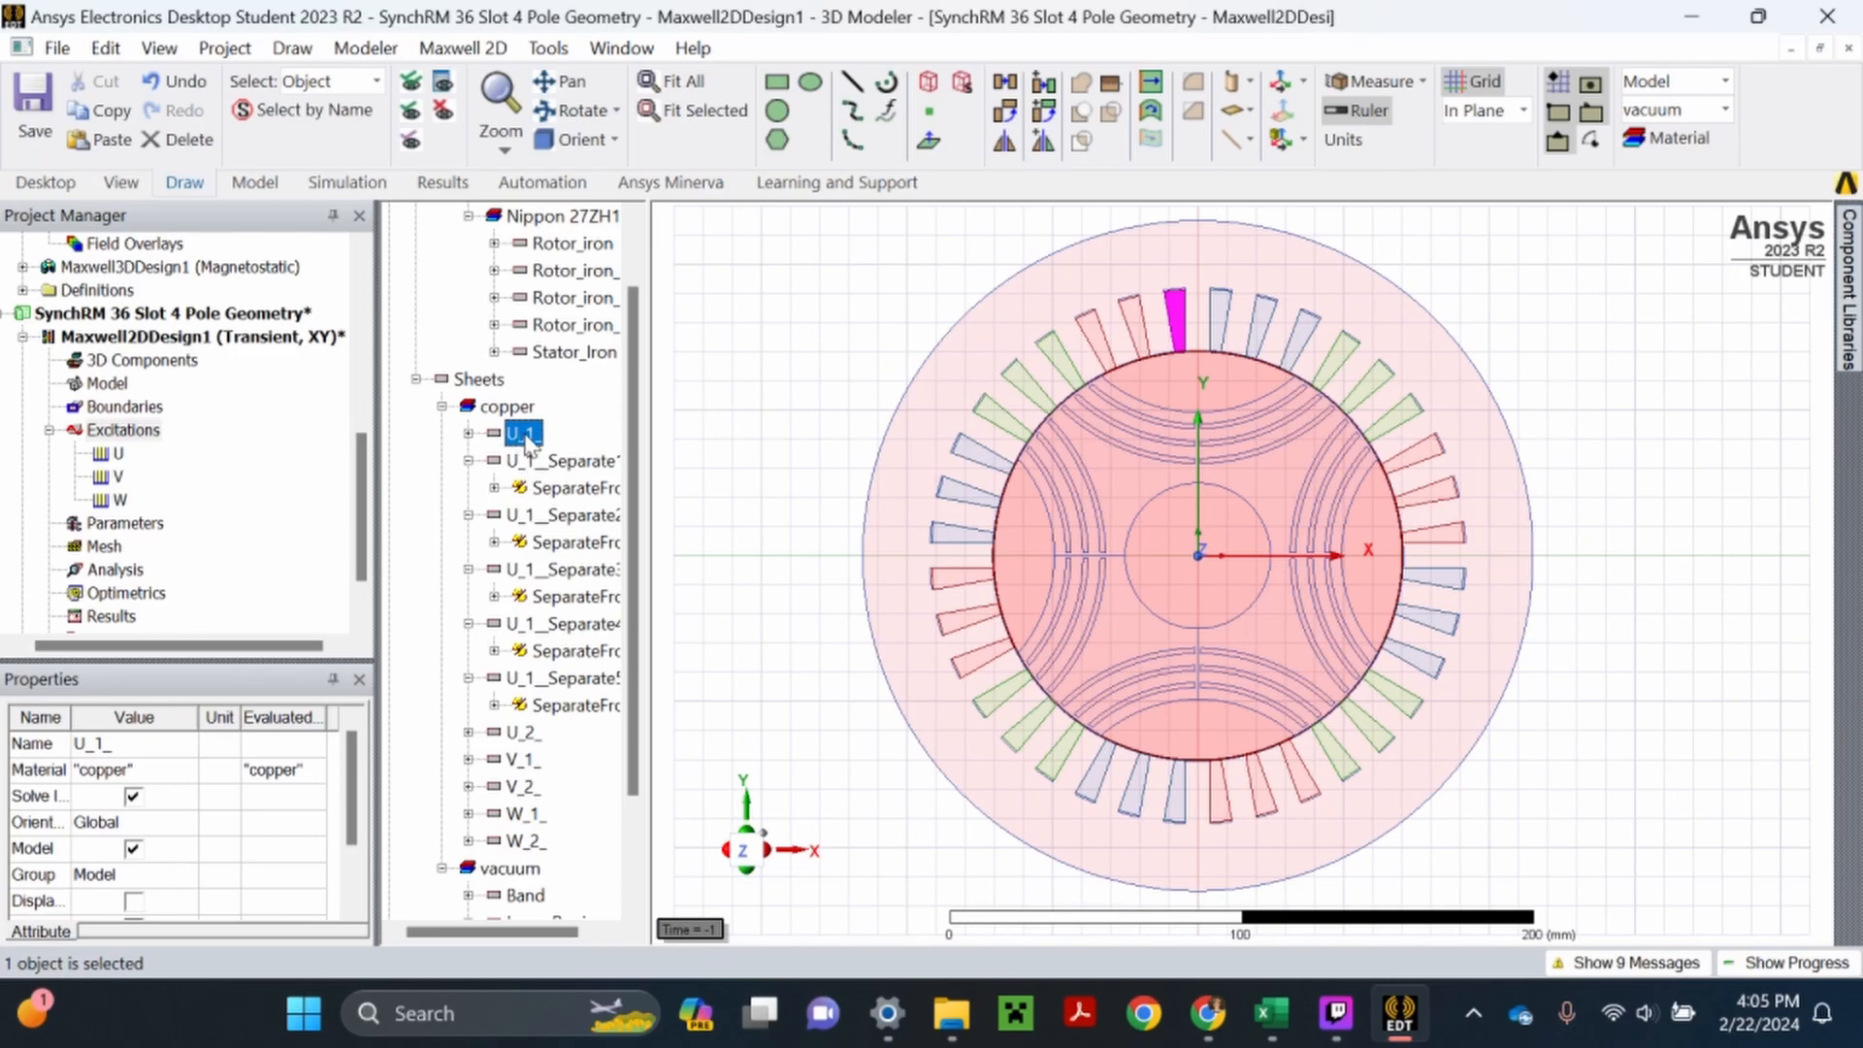
right_click(124, 452)
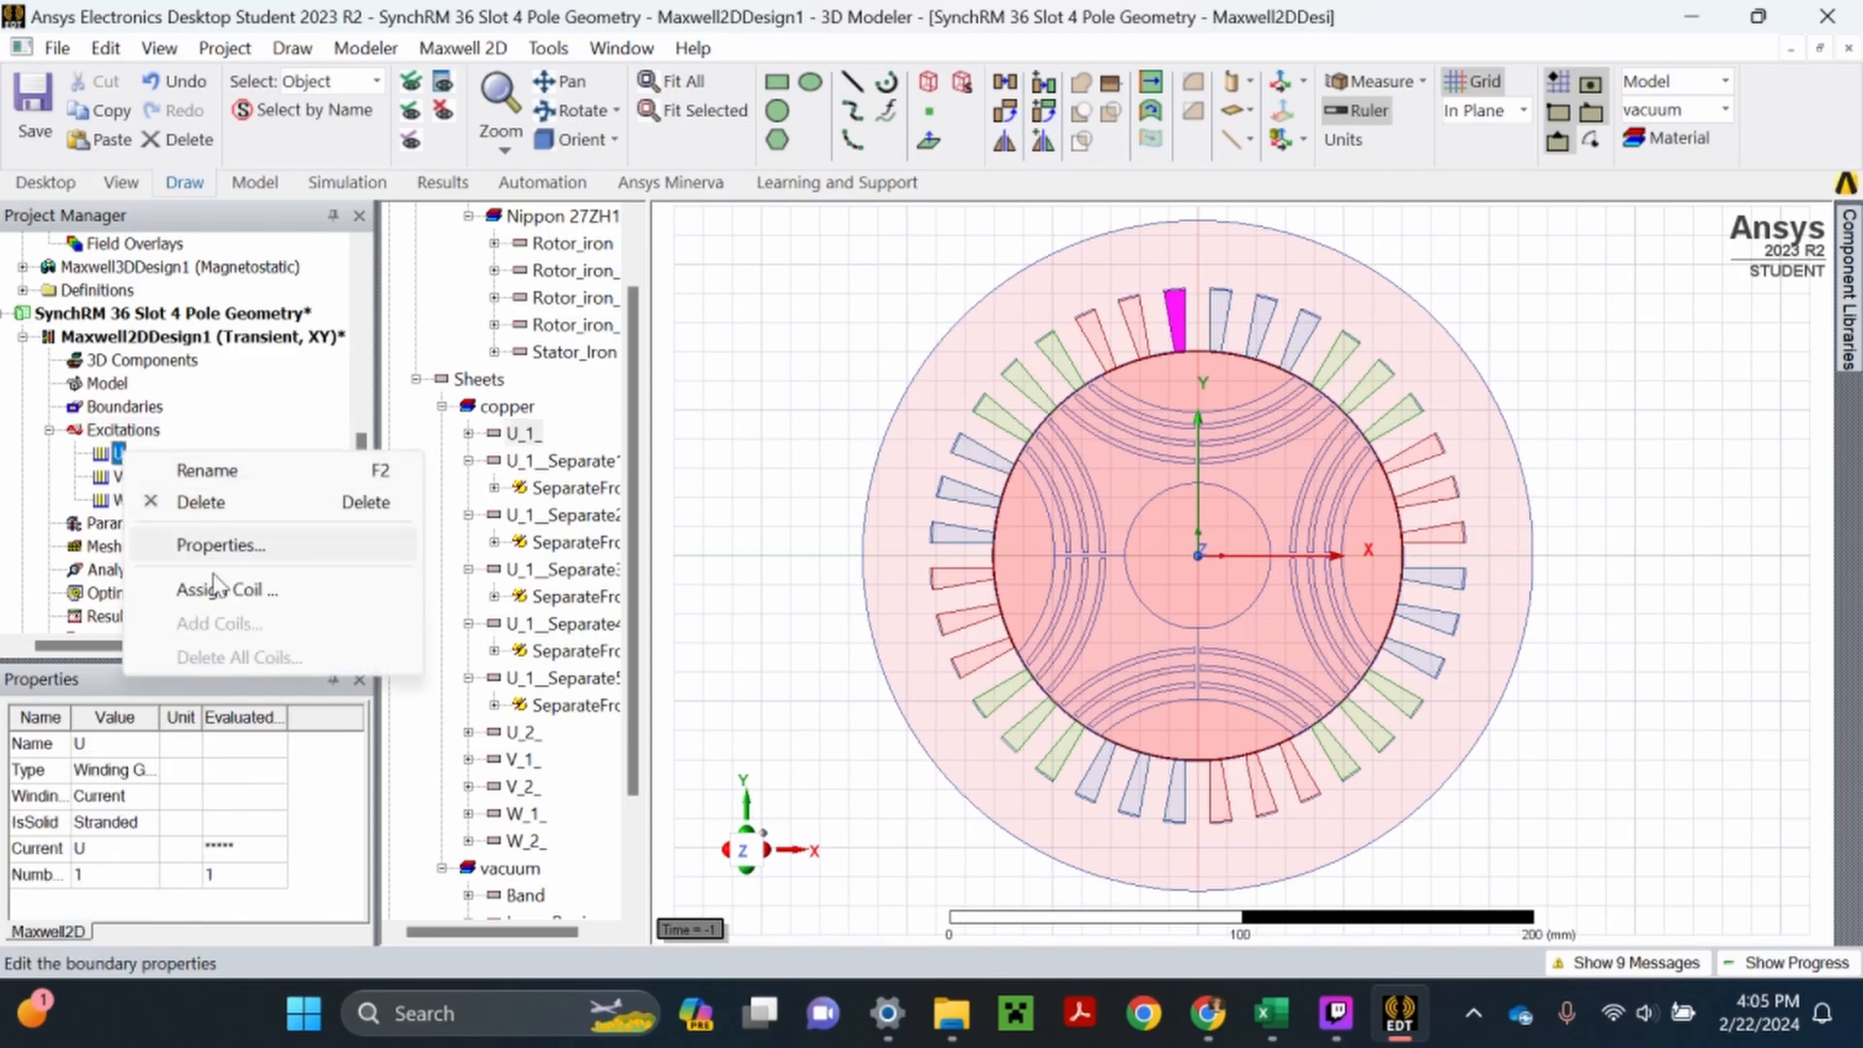
left_click(226, 587)
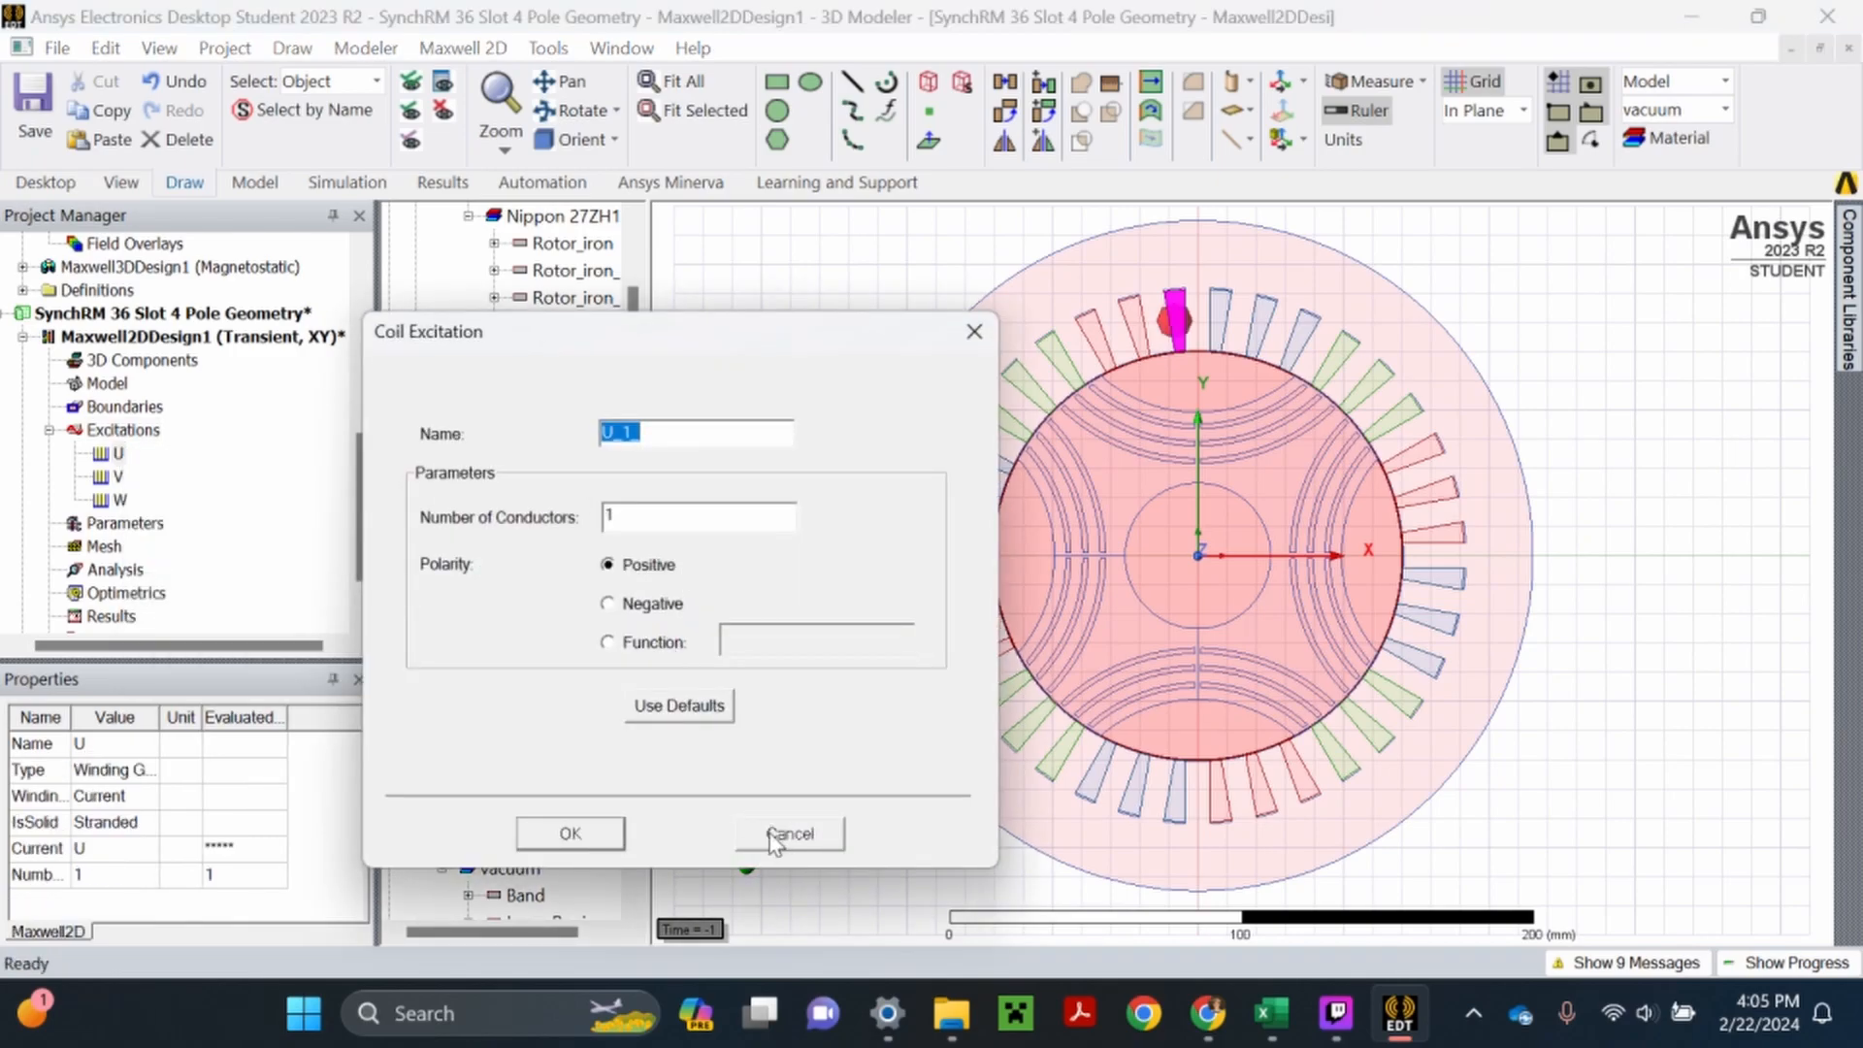
left_click(789, 834)
- Check which slots the separated U_1_ bodies occupy and collapse their entries in the model tree
left_click(568, 460)
left_click(567, 514)
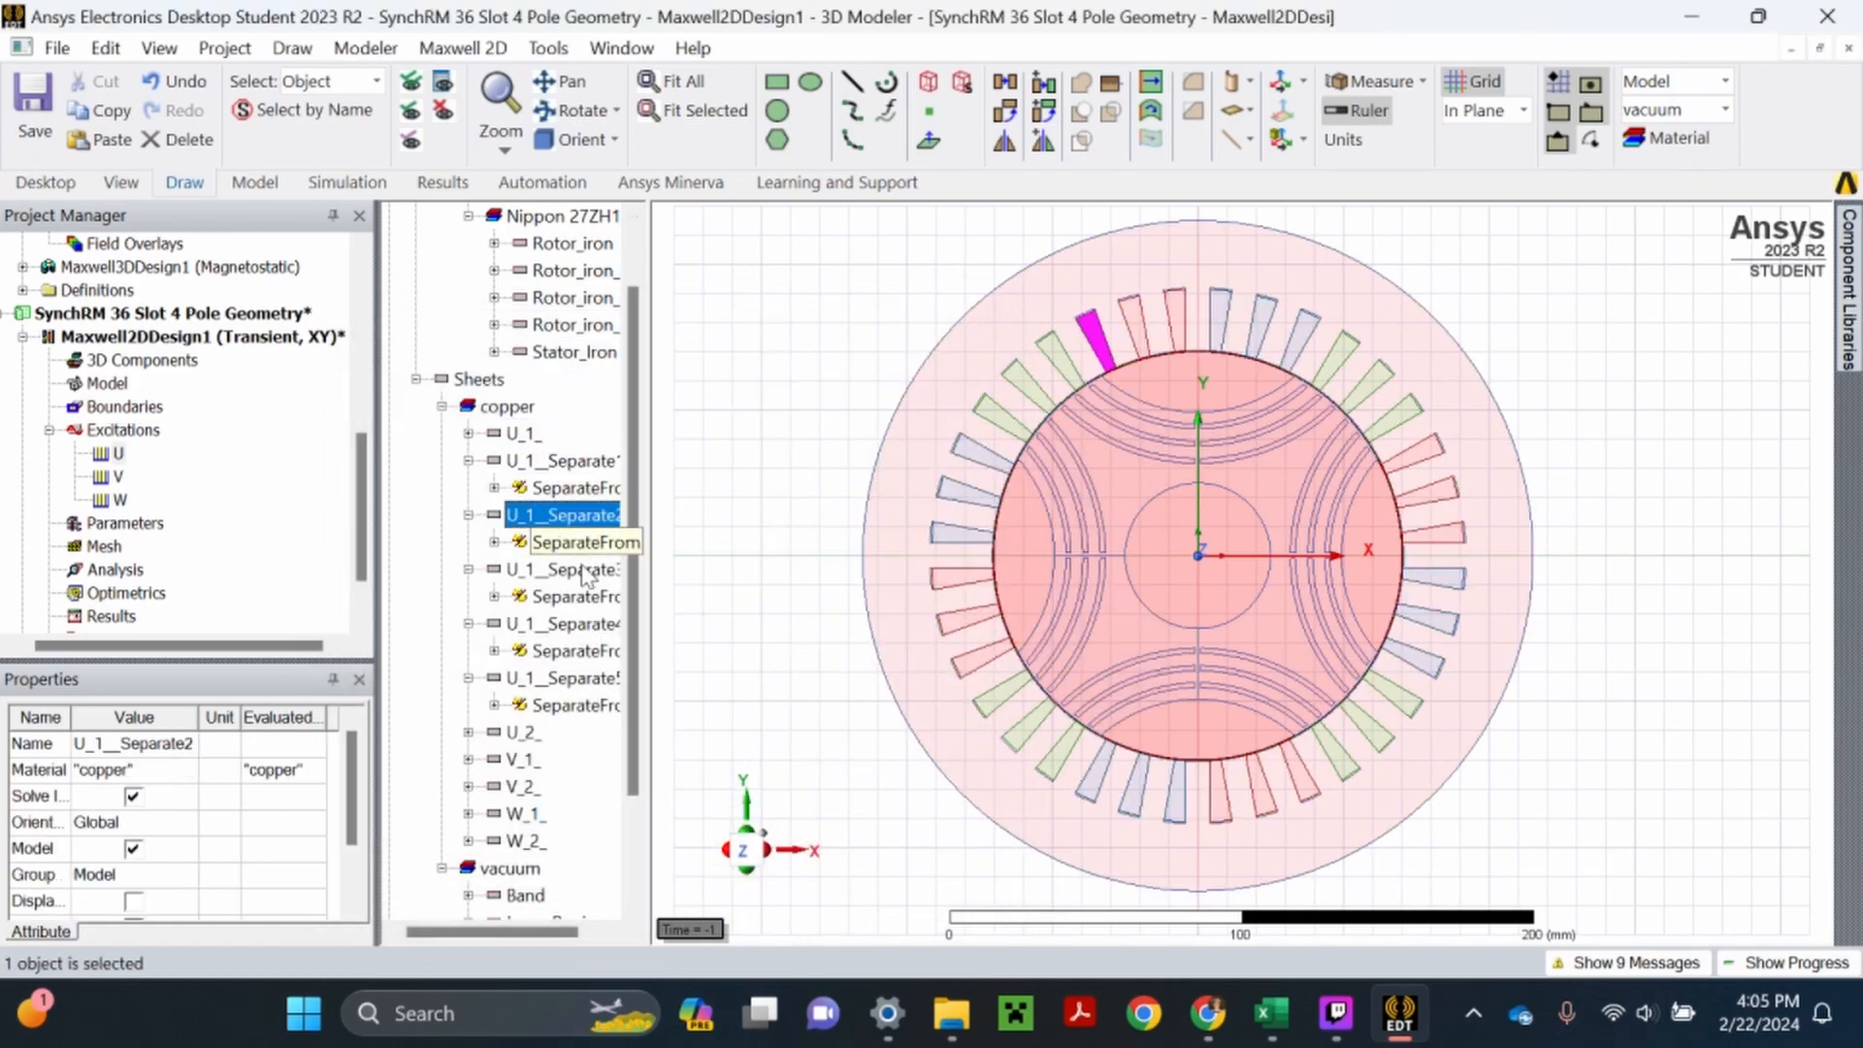
left_click(582, 570)
left_click(469, 460)
left_click(468, 487)
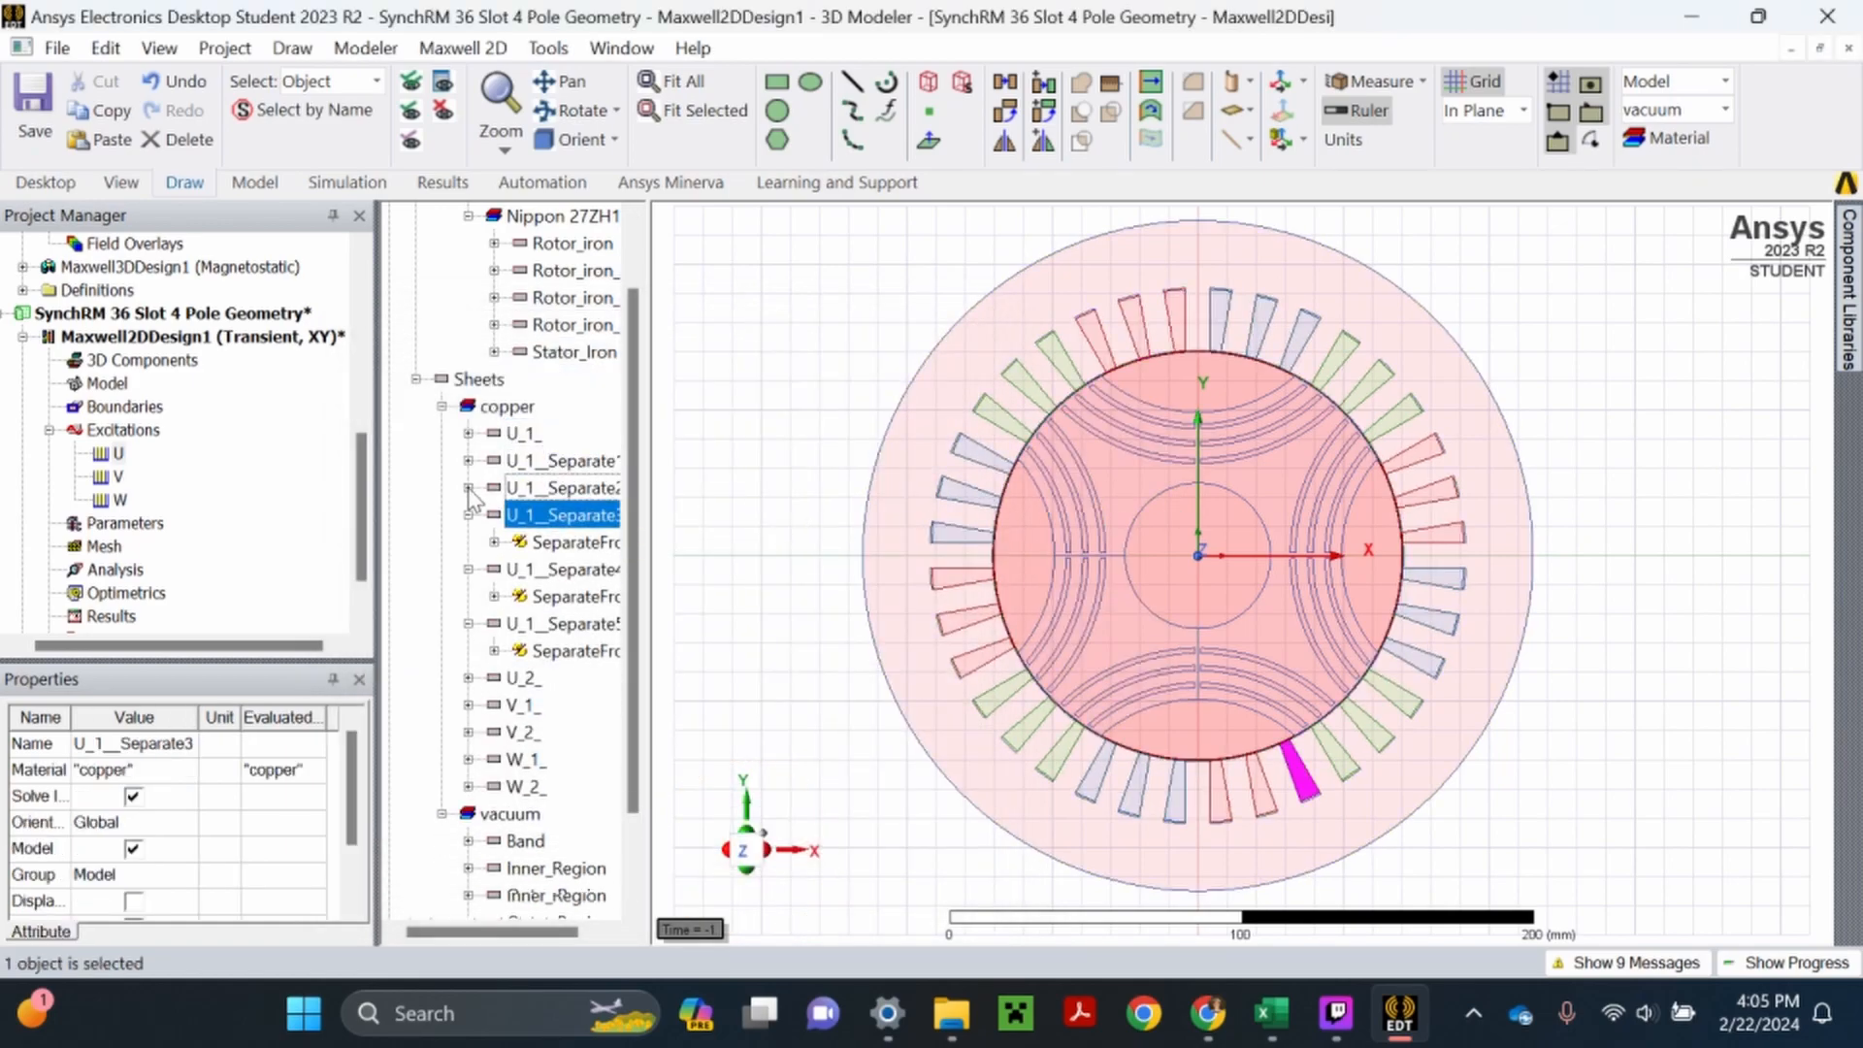
left_click(469, 515)
left_click(469, 542)
left_click(469, 568)
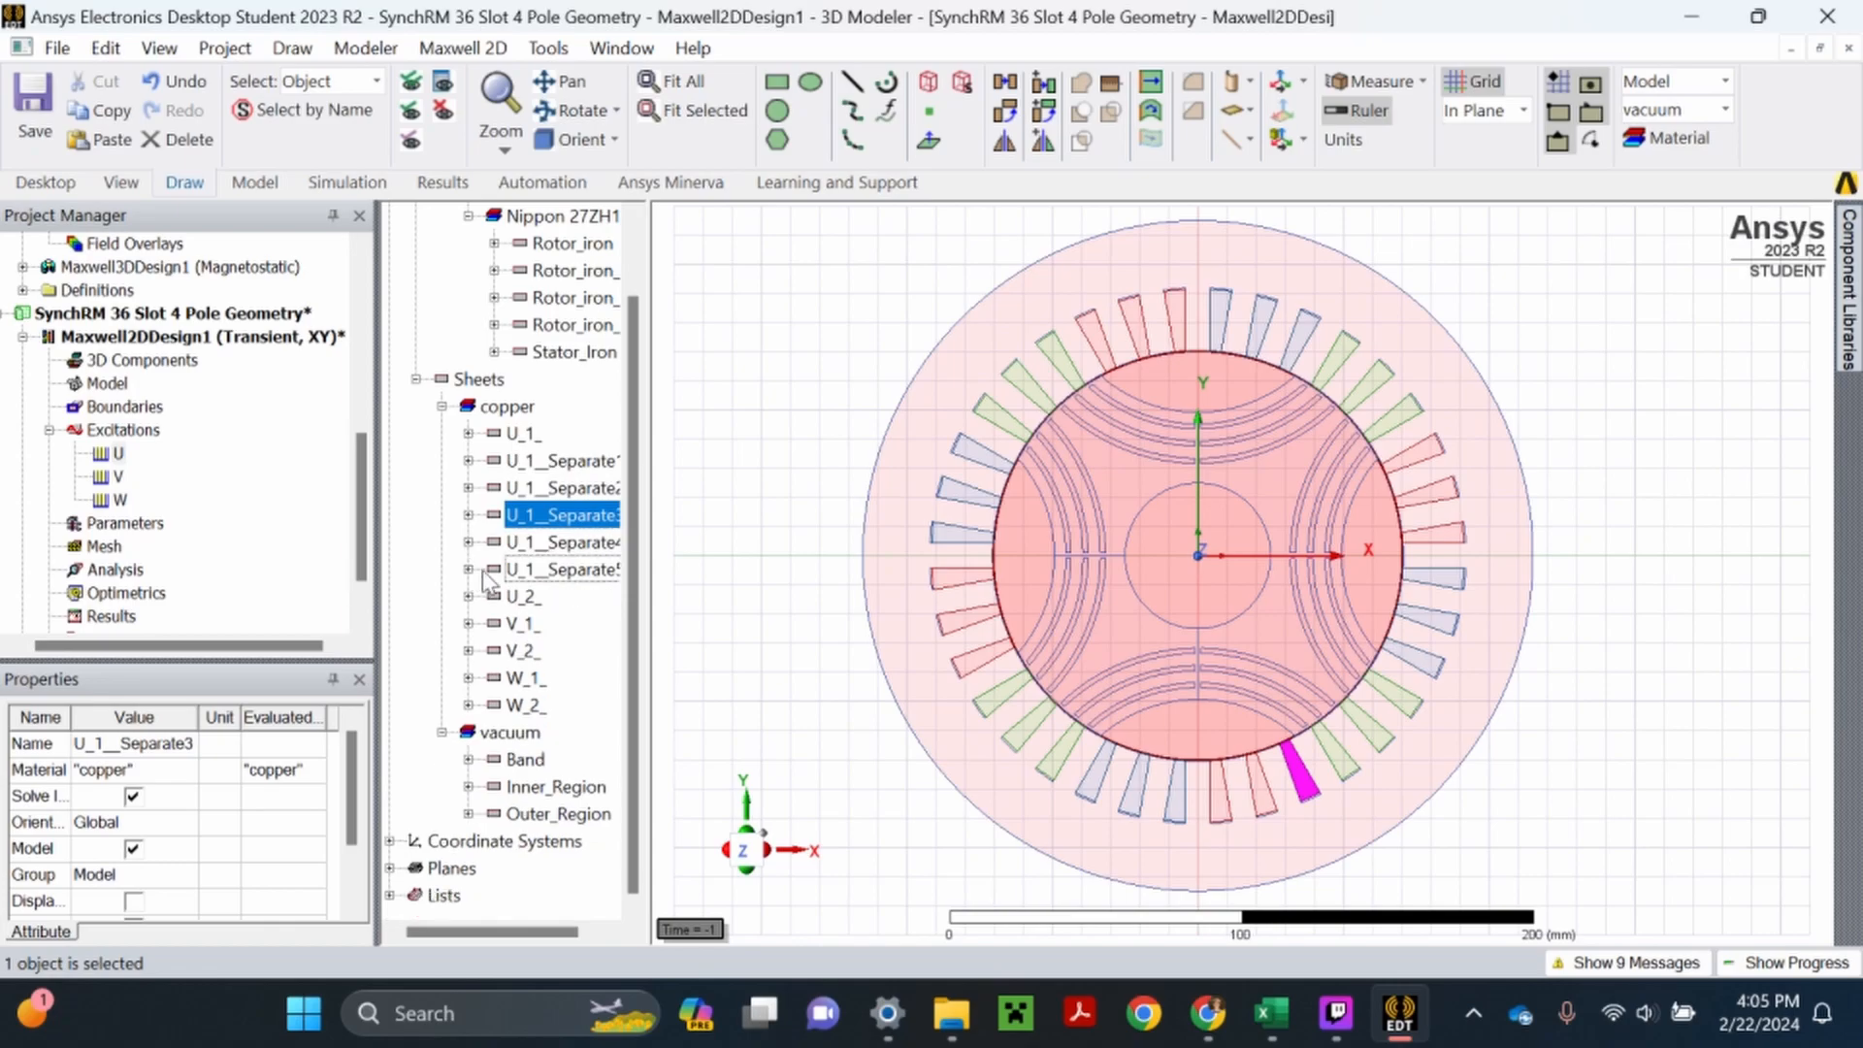
- Unite U_1_ and its five separated bodies back into a single sheet object
left_click(524, 433)
left_click(568, 541, "shift")
left_click(568, 569, "shift")
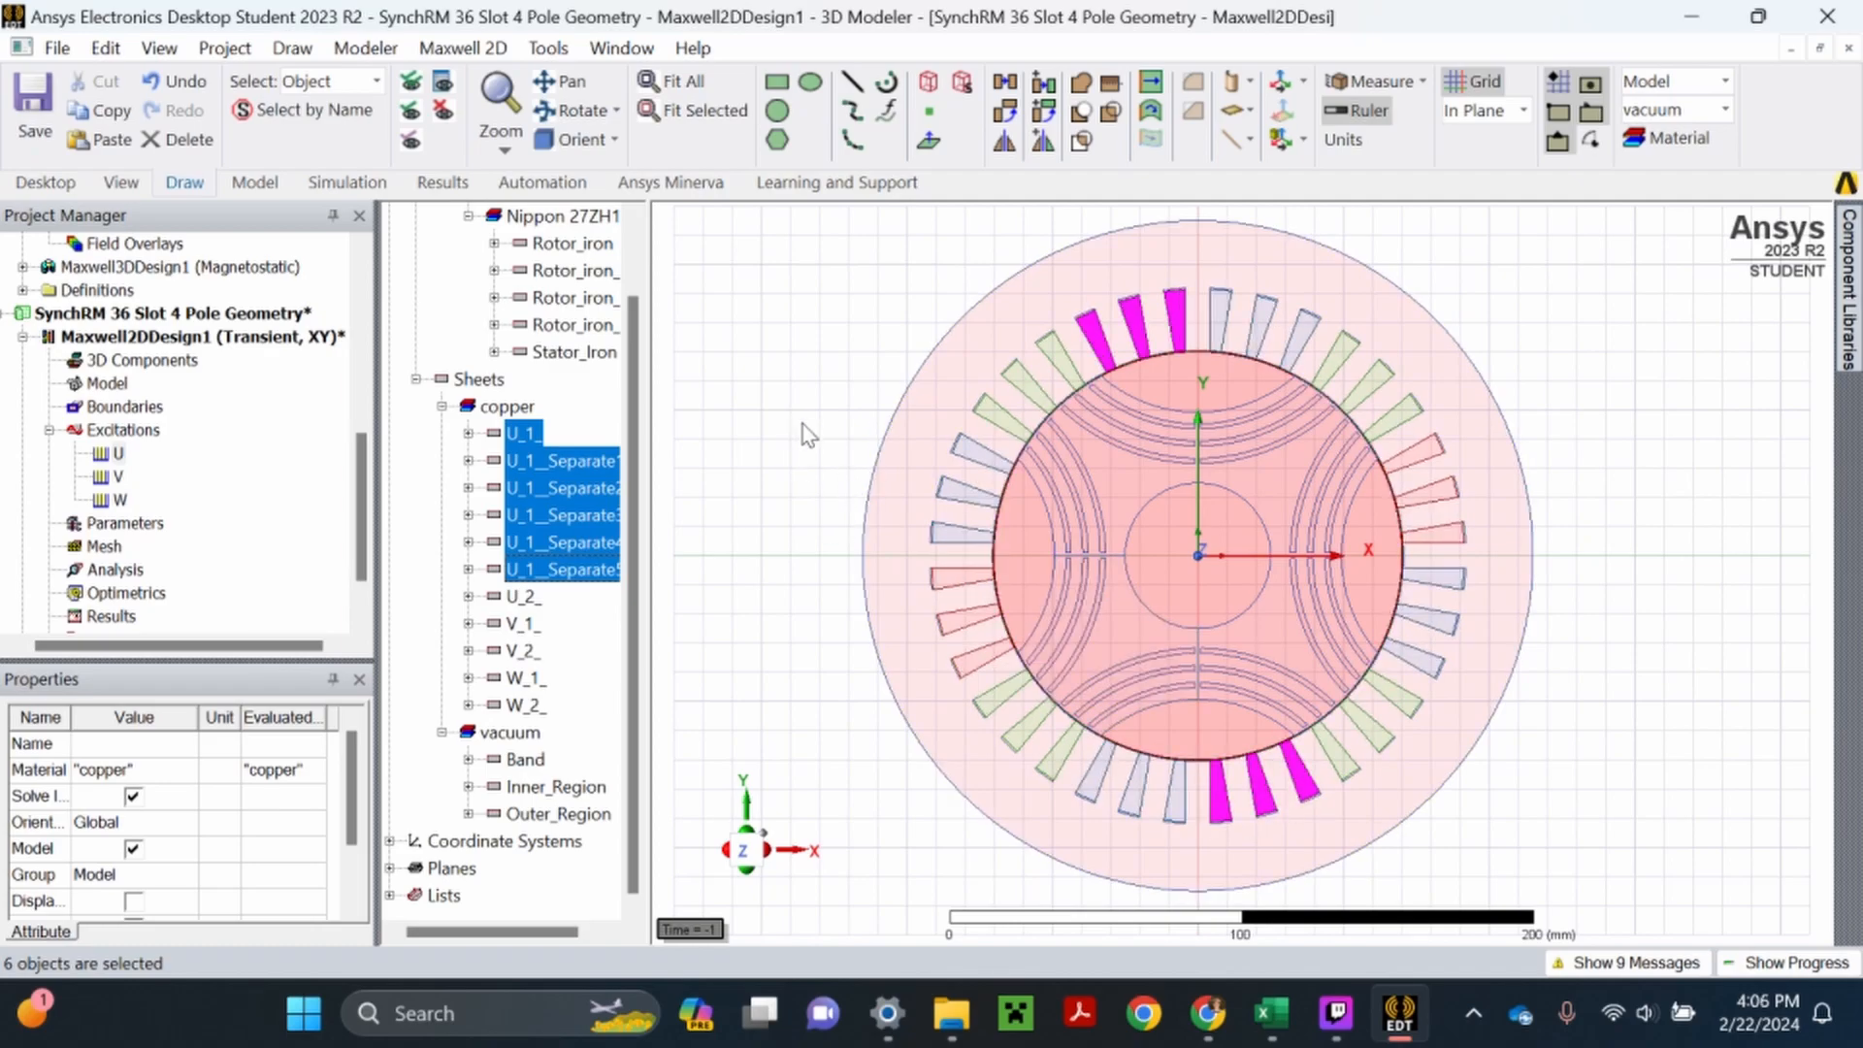
right_click(755, 391)
mouse_move(834, 468)
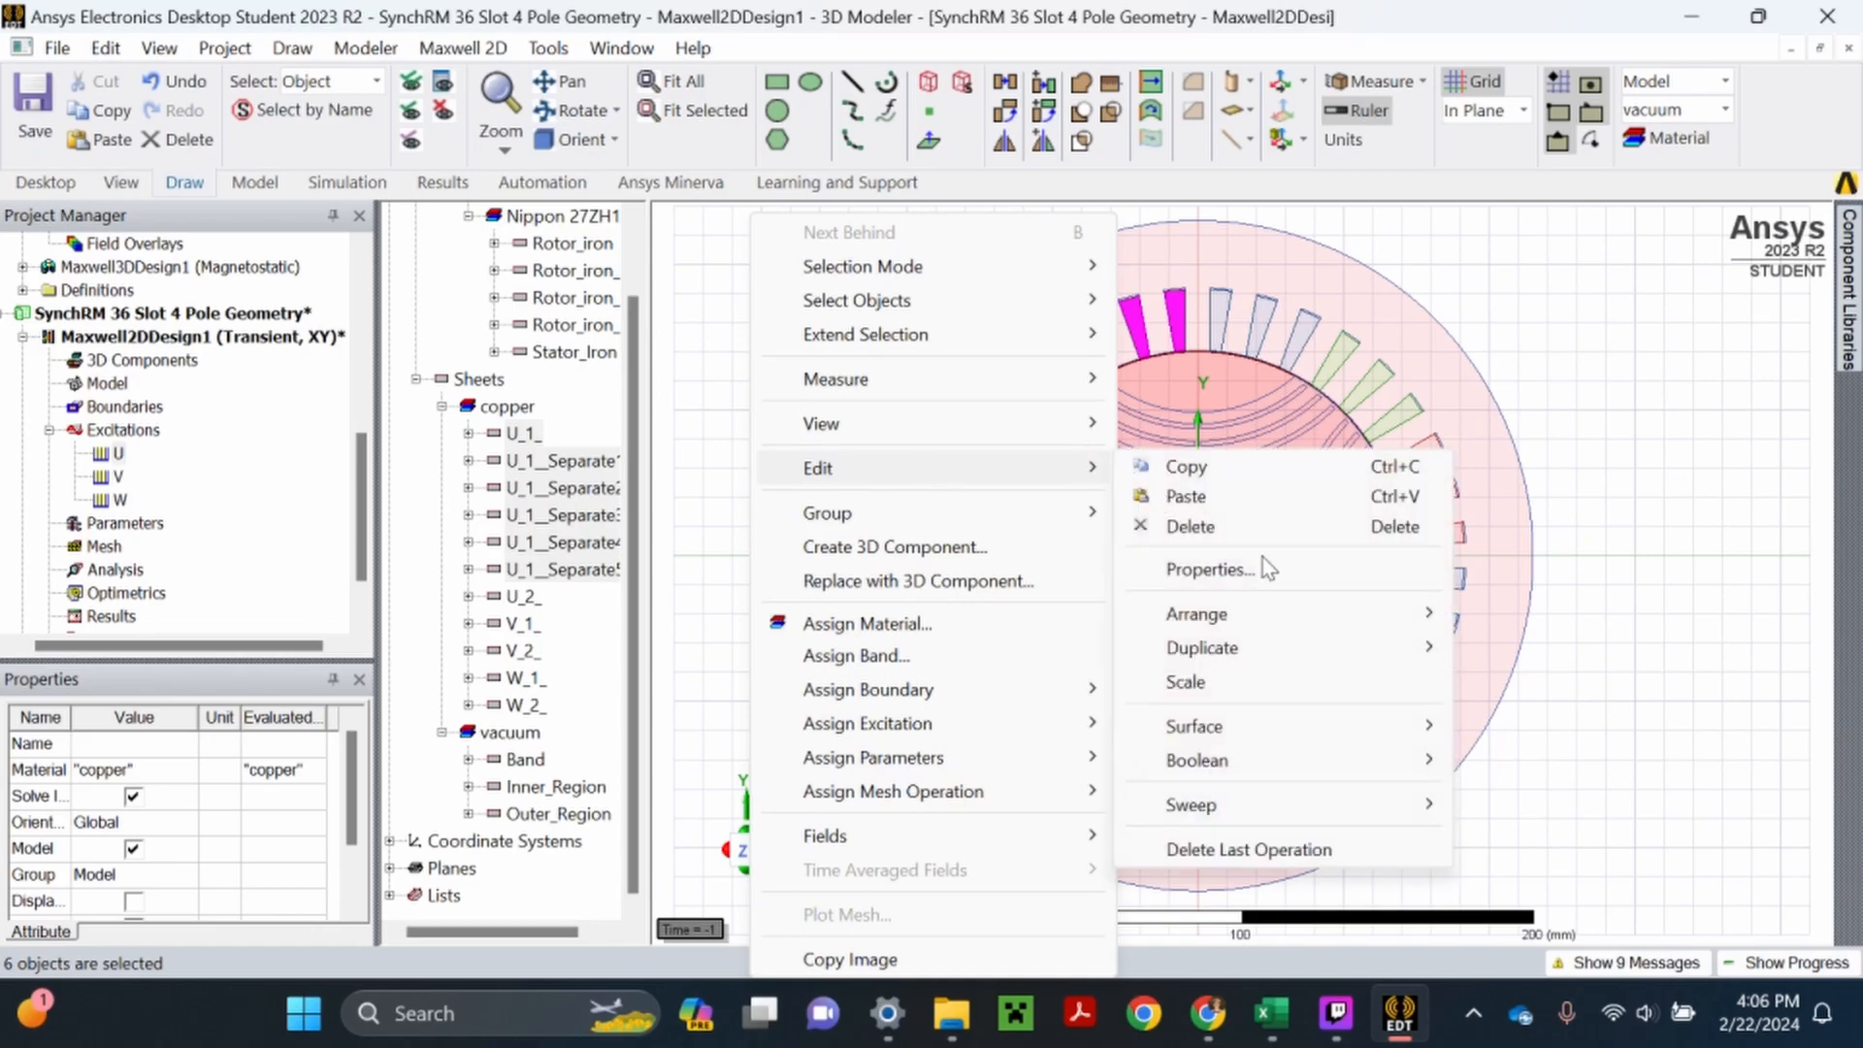
mouse_move(1378, 760)
left_click(1510, 758)
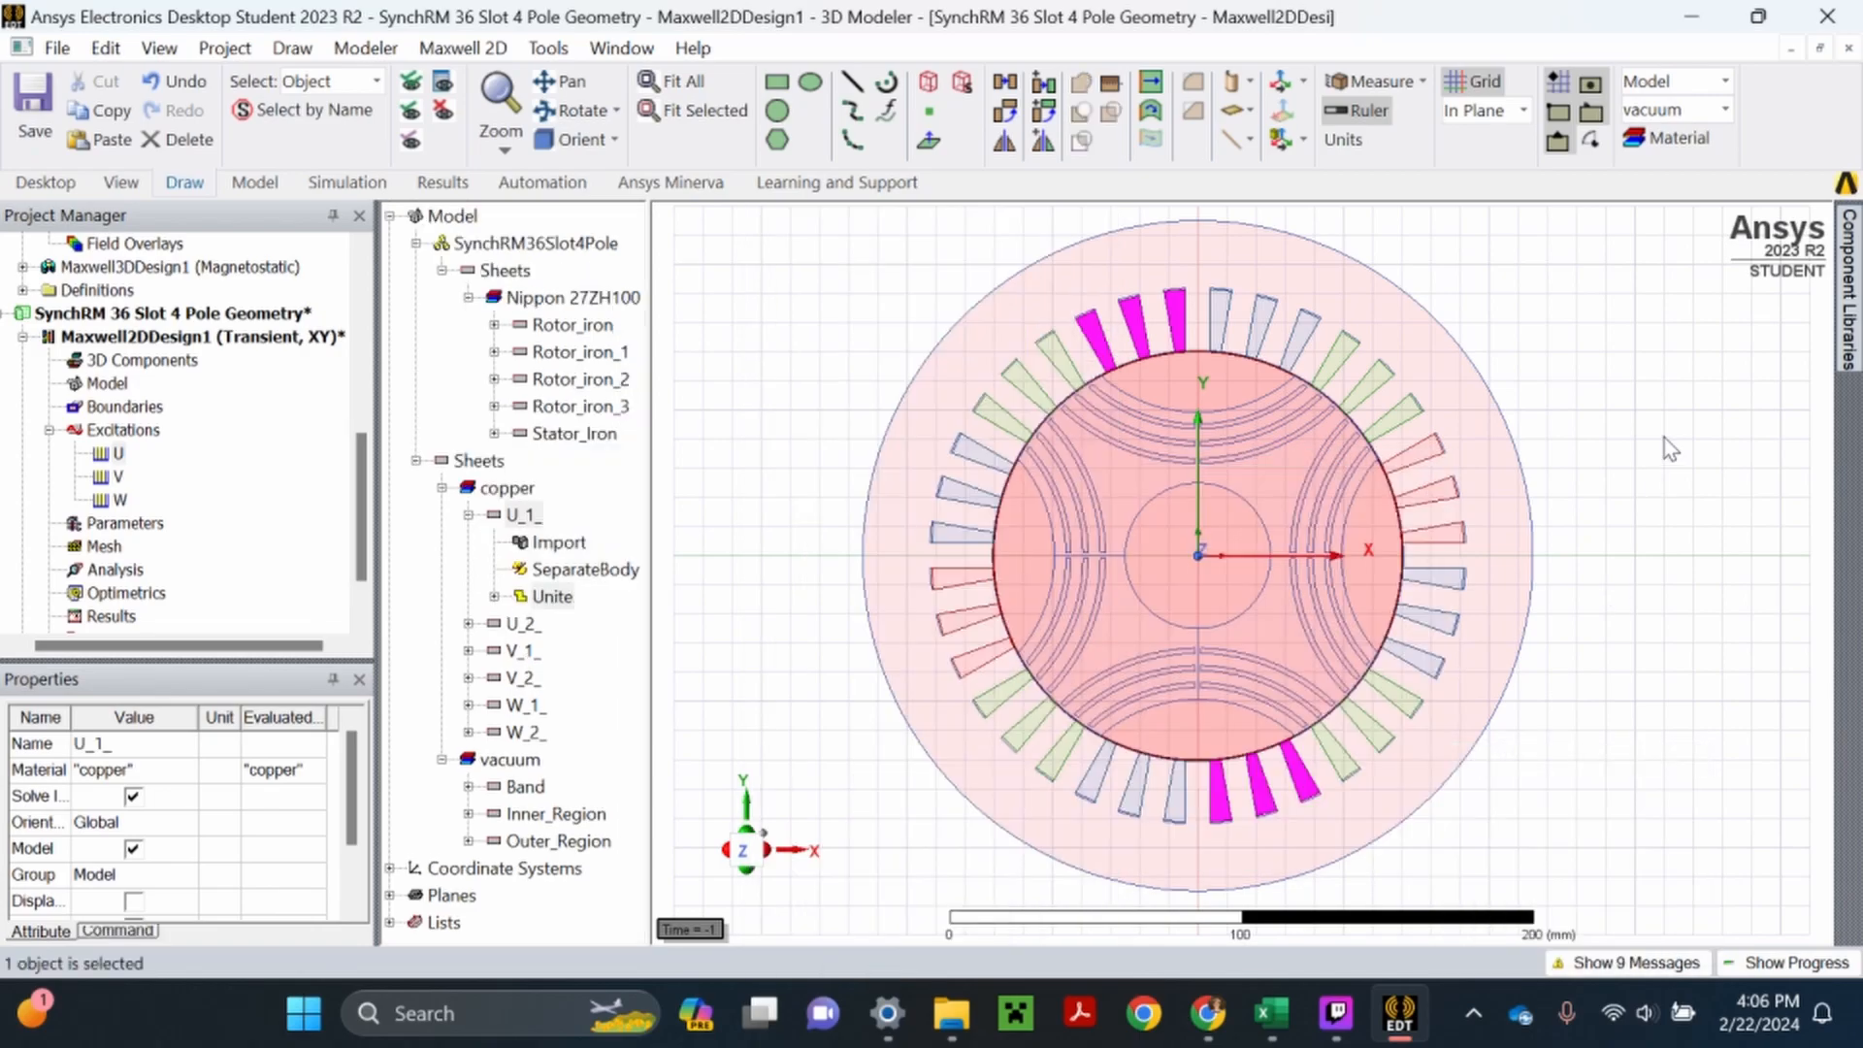
left_click(468, 515)
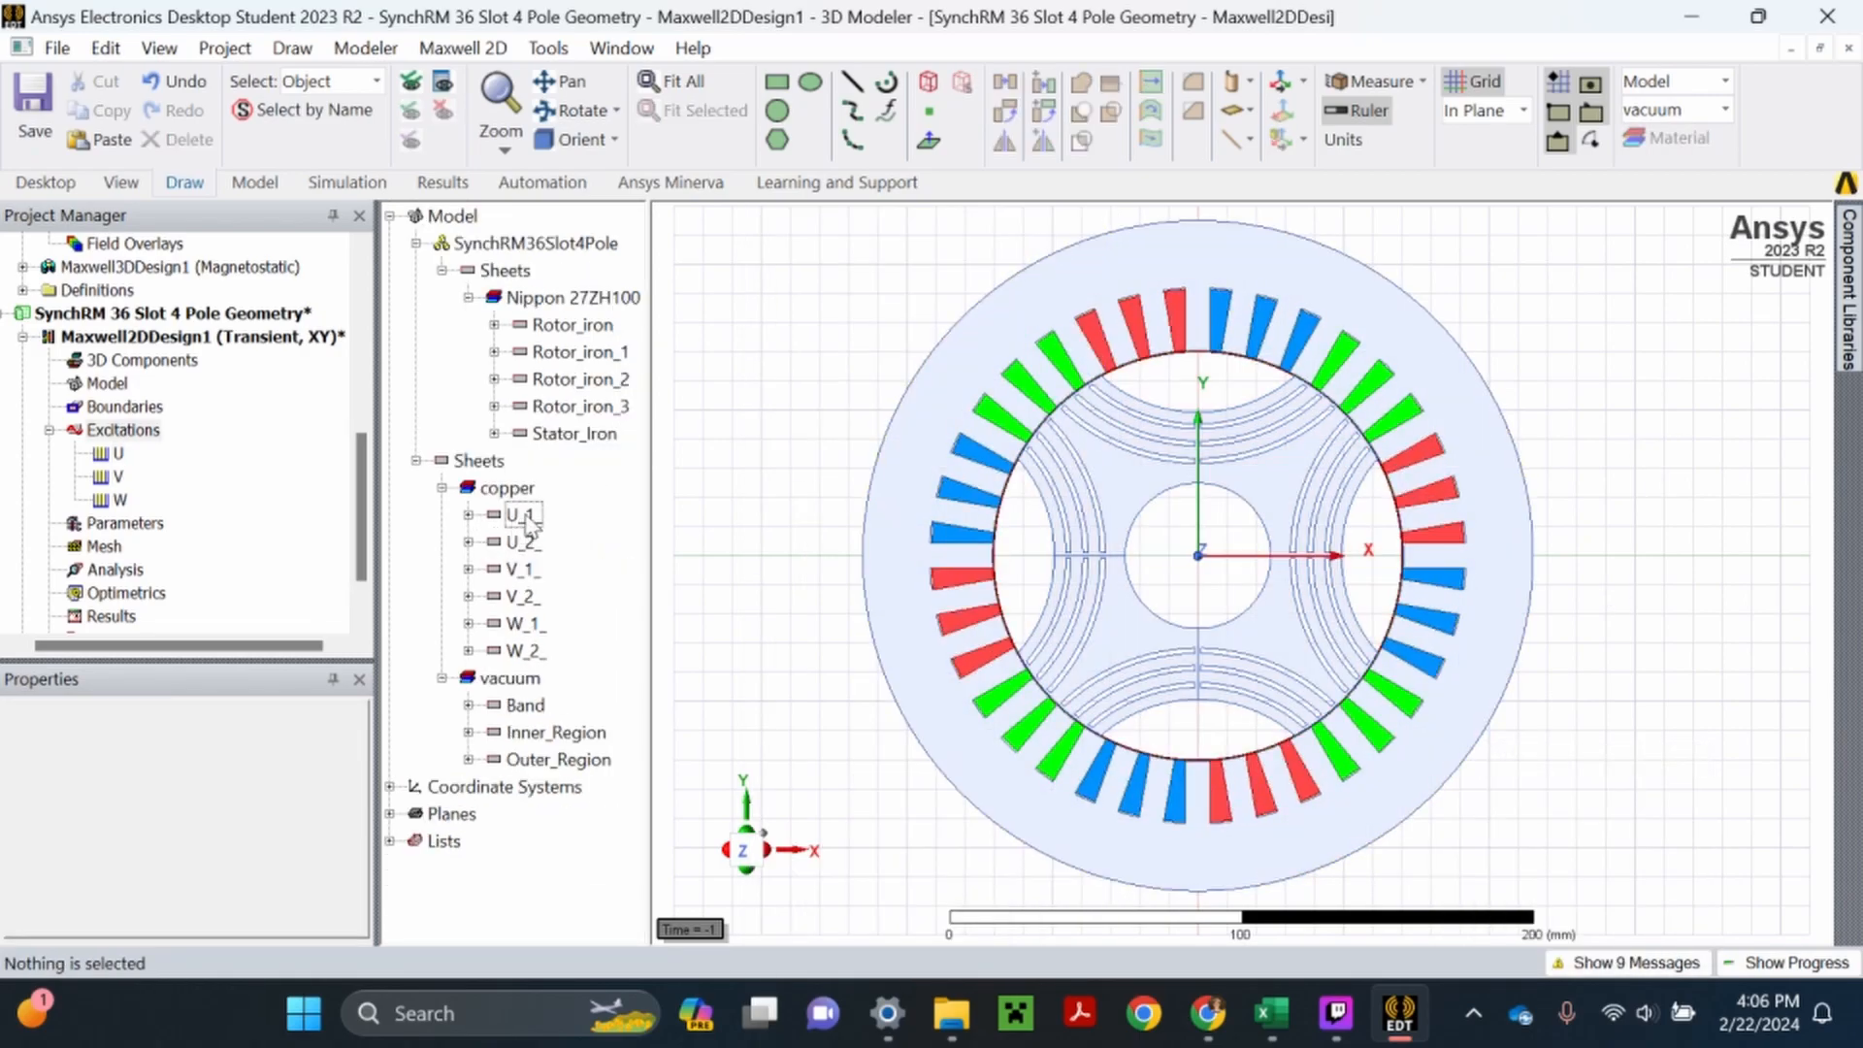
- Clear the object selection and save the project
left_click(524, 515)
left_click(784, 393)
left_click(38, 110)
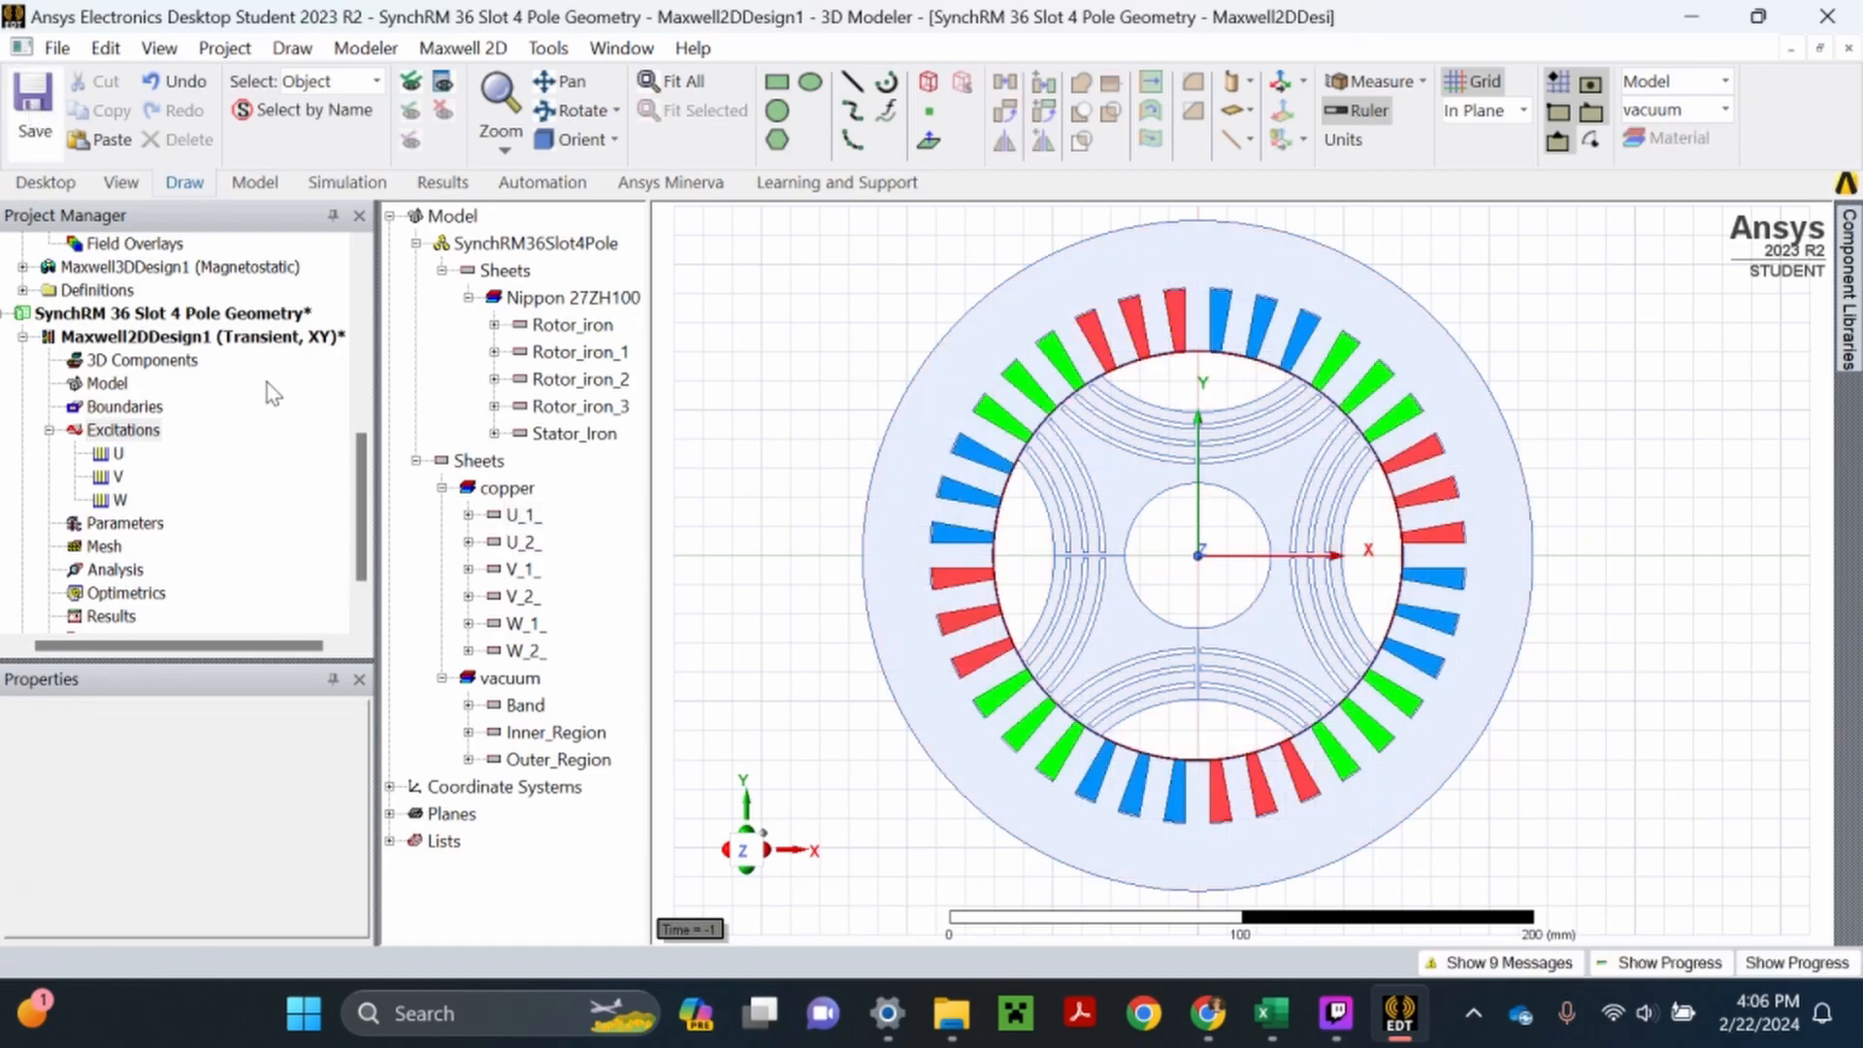
- Go through the copper coil sheets from U_2_ onward to examine which slots each one occupies
left_click(517, 543)
key("Down")
key("Down")
key("Down")
key("Down")
key("Up")
key("Up")
key("Up")
key("Up")
key("Down")
key("Down")
key("Down")
key("Down")
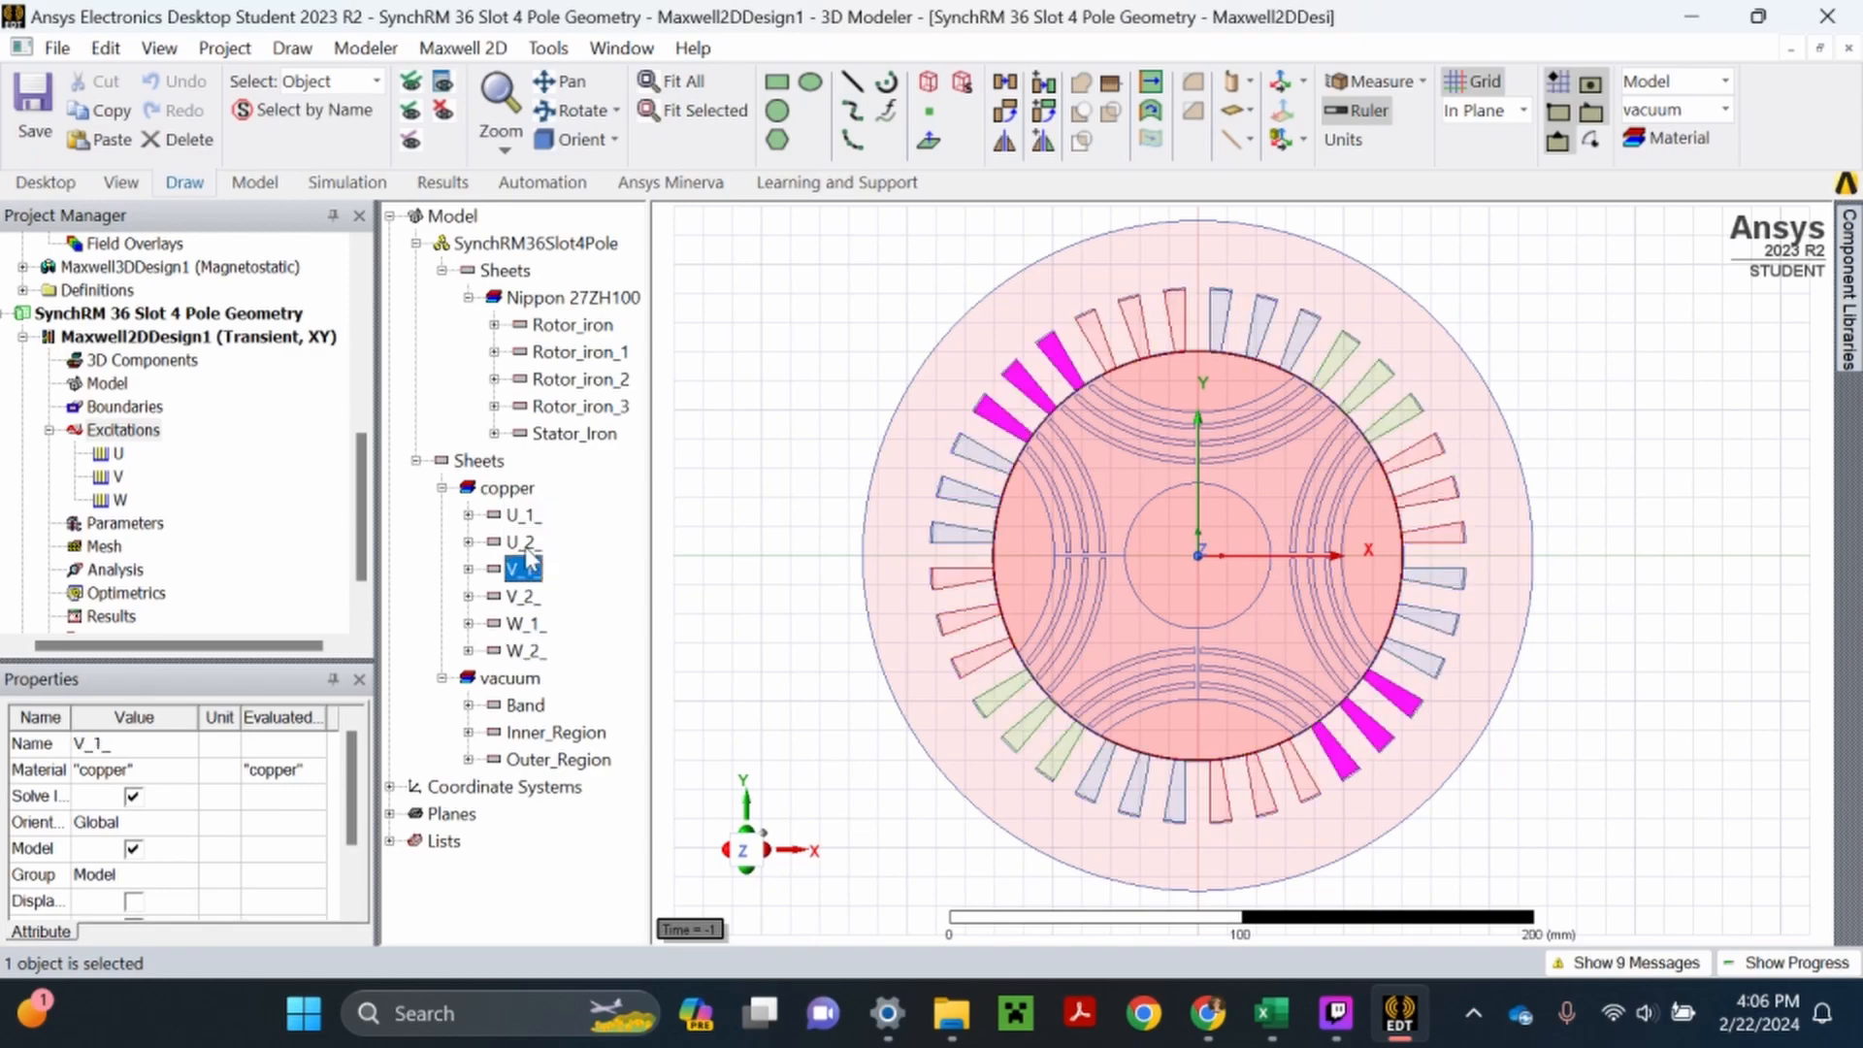
key("Up")
key("Up")
key("Up")
key("Up")
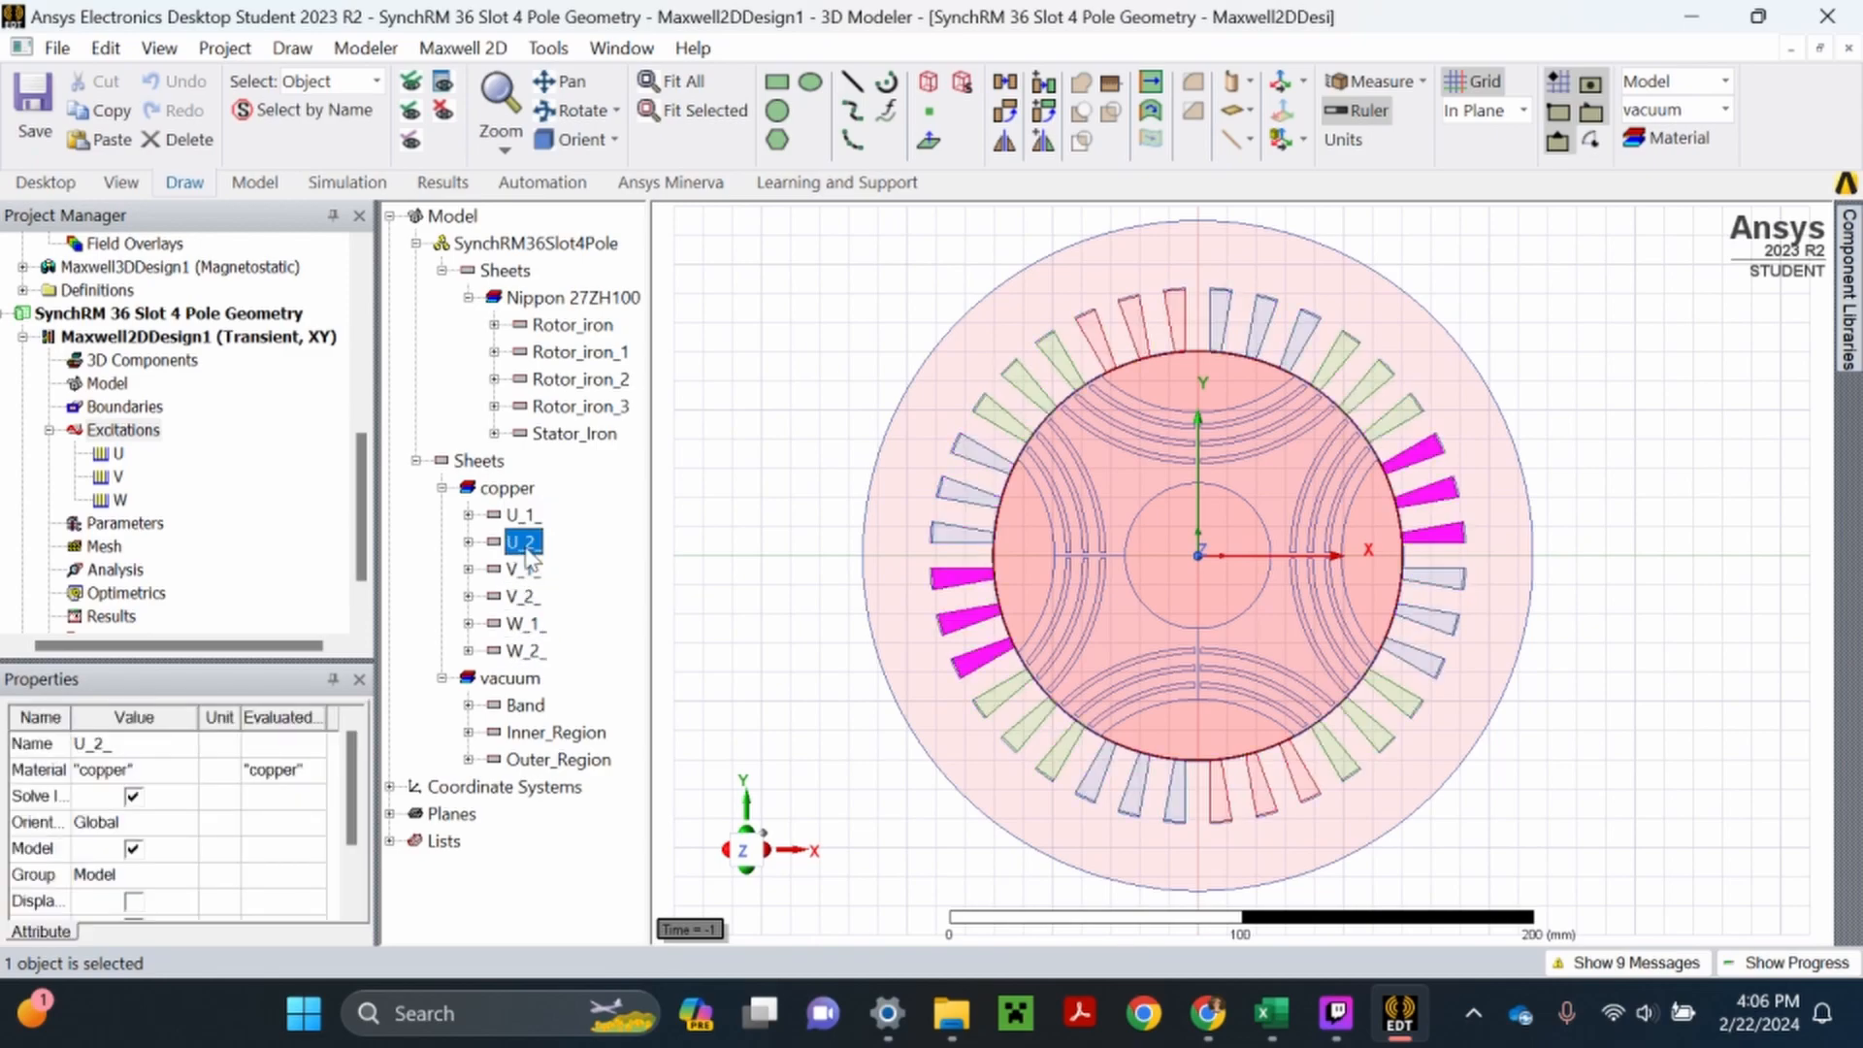
left_click(714, 530)
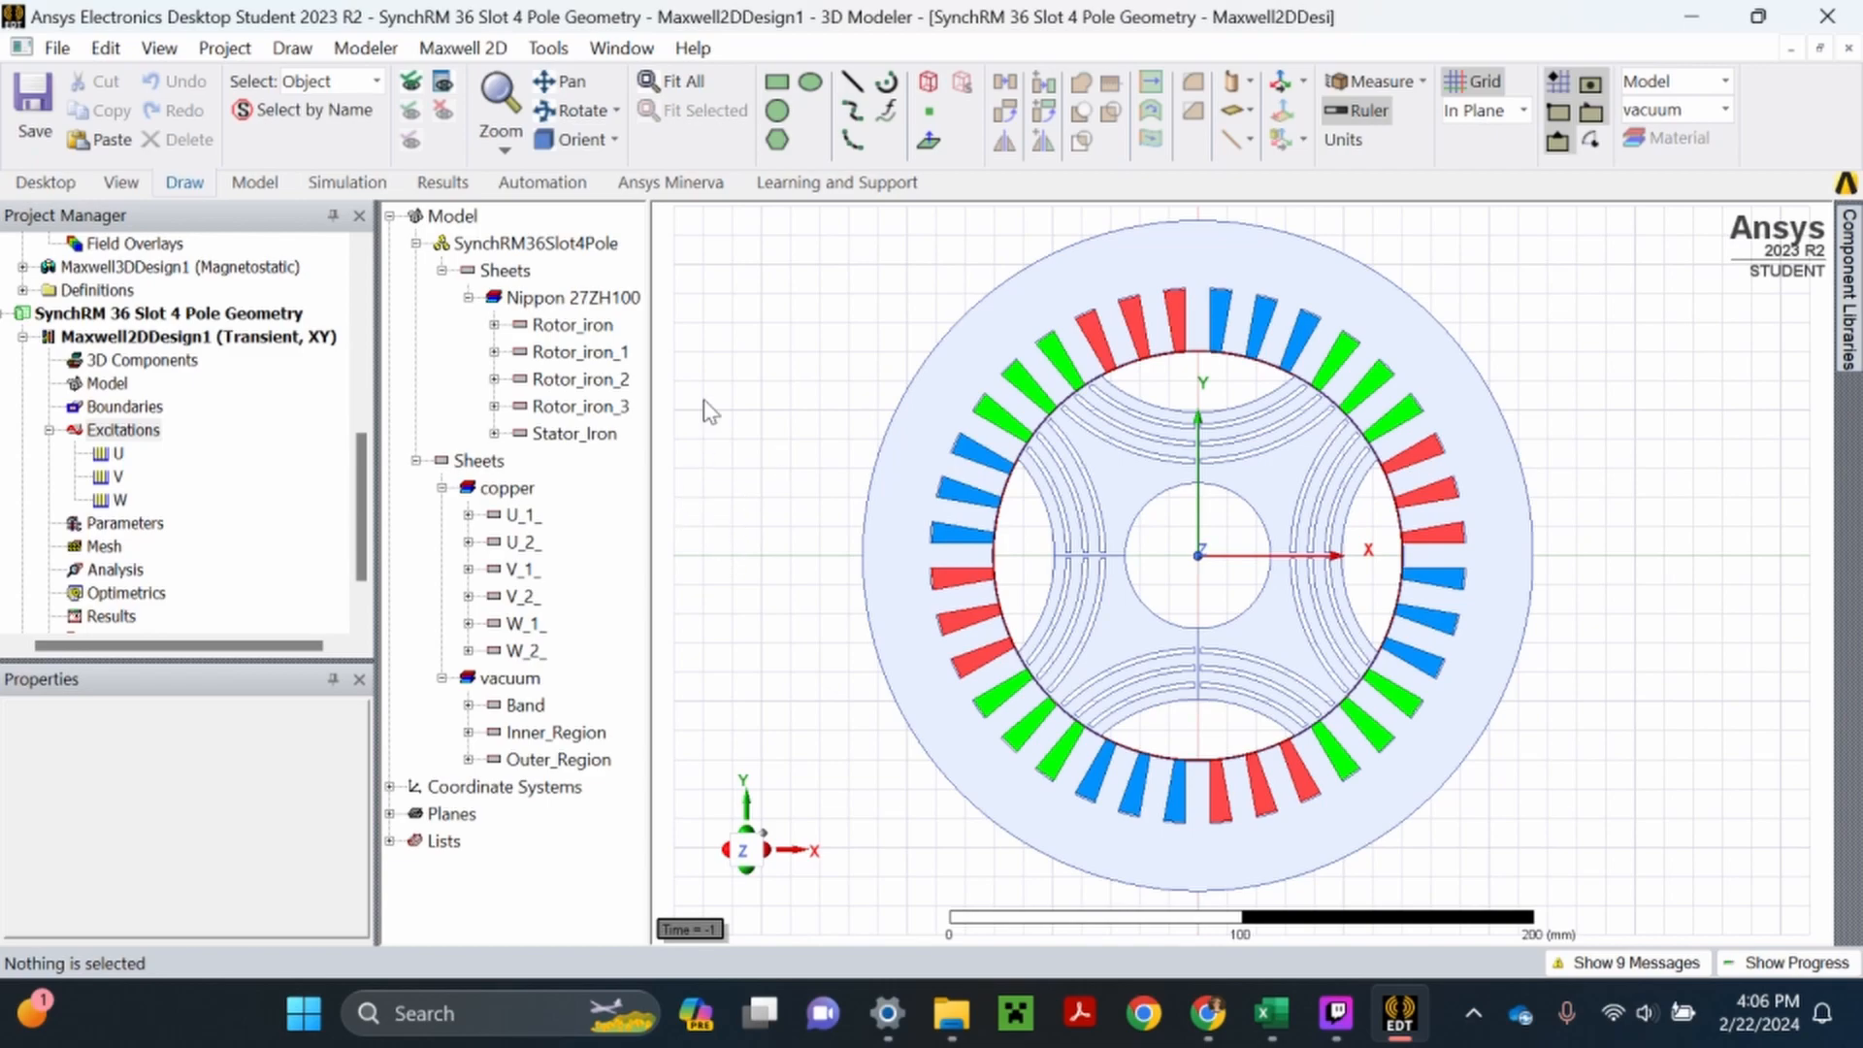
- Measure the copper sheet object U_1_ again to read its area
left_click(531, 517)
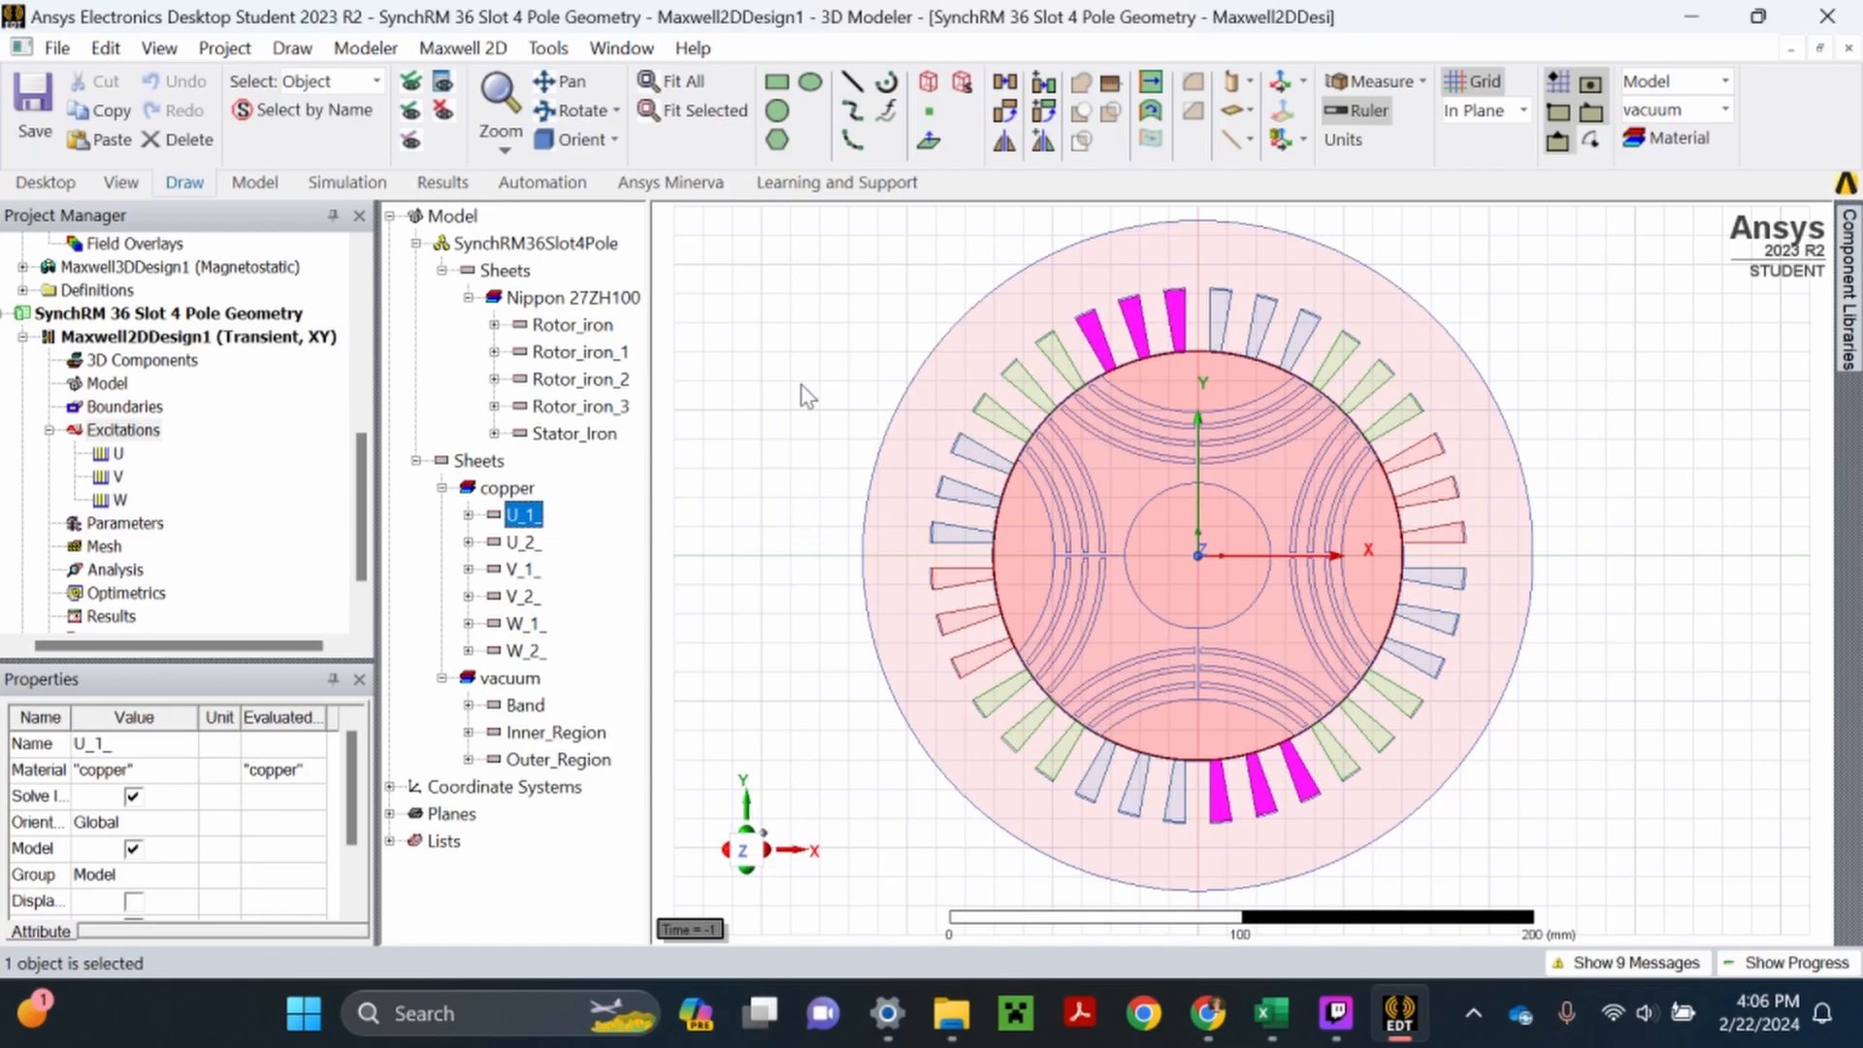
left_click(847, 401)
left_click(1352, 94)
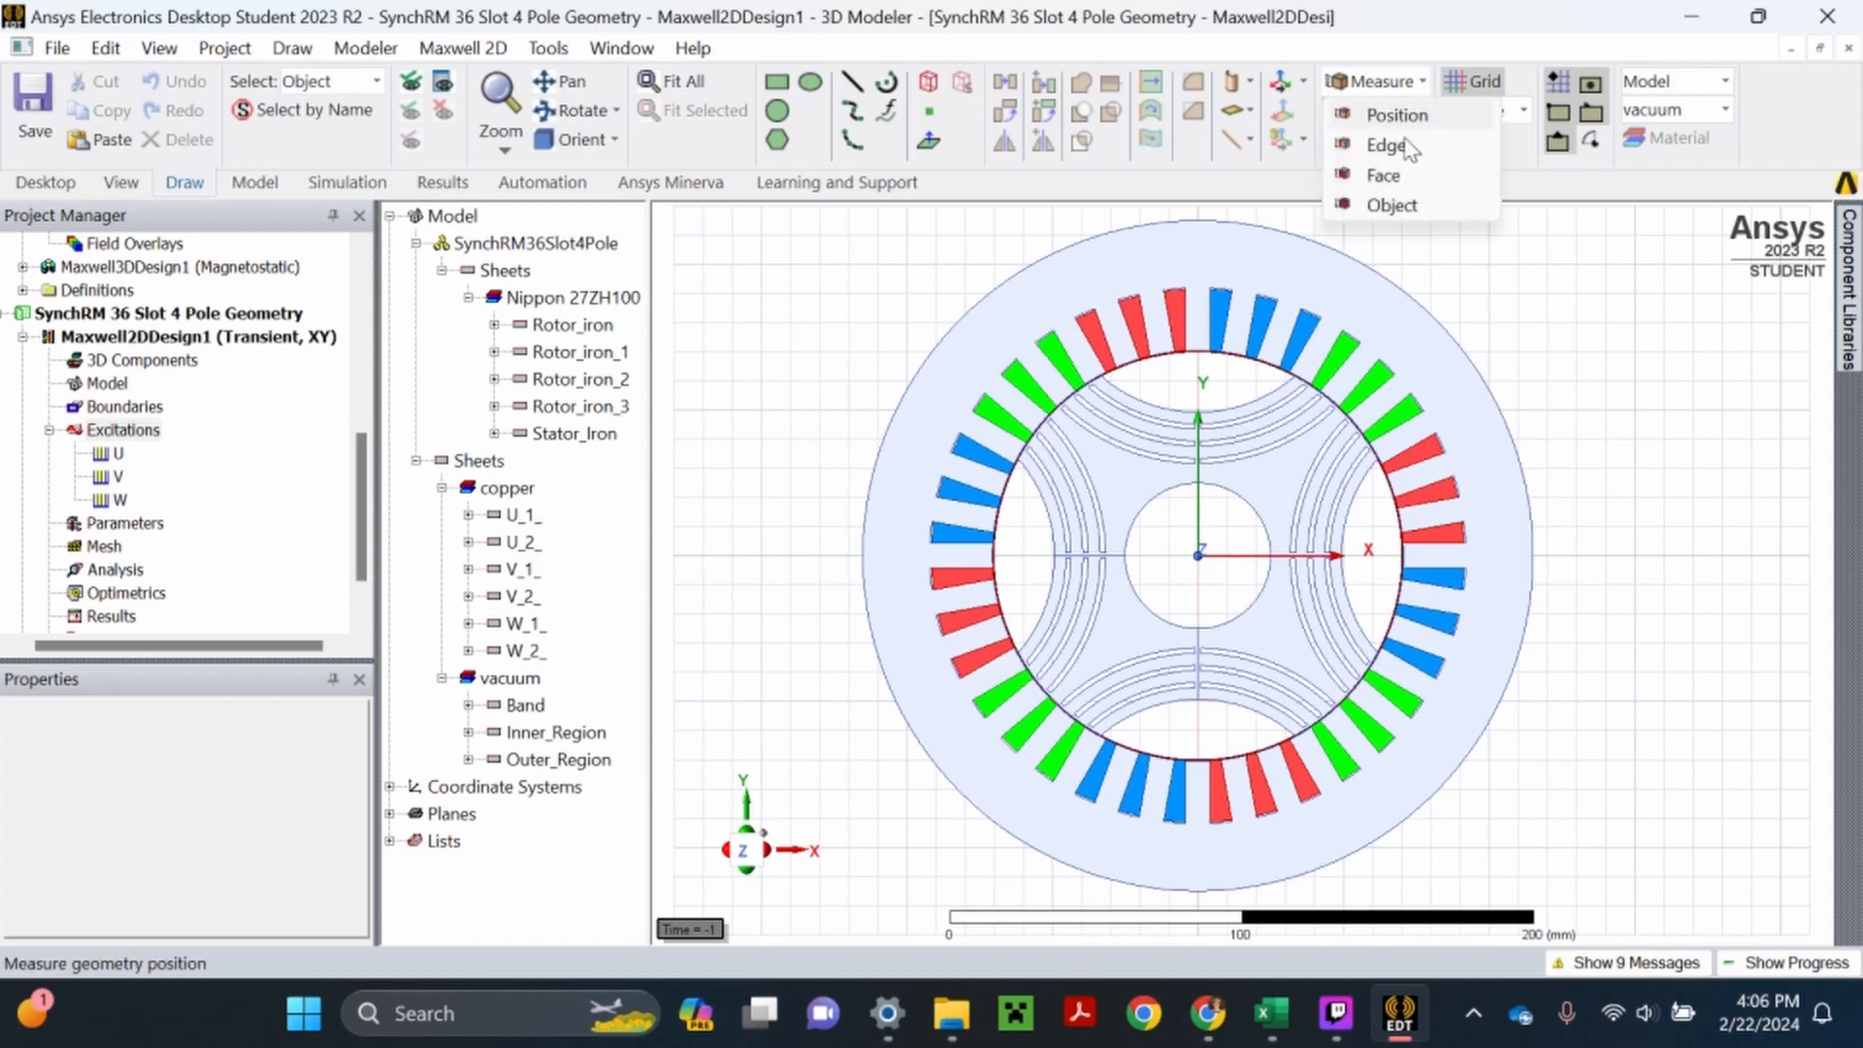
left_click(1436, 205)
left_click(517, 516)
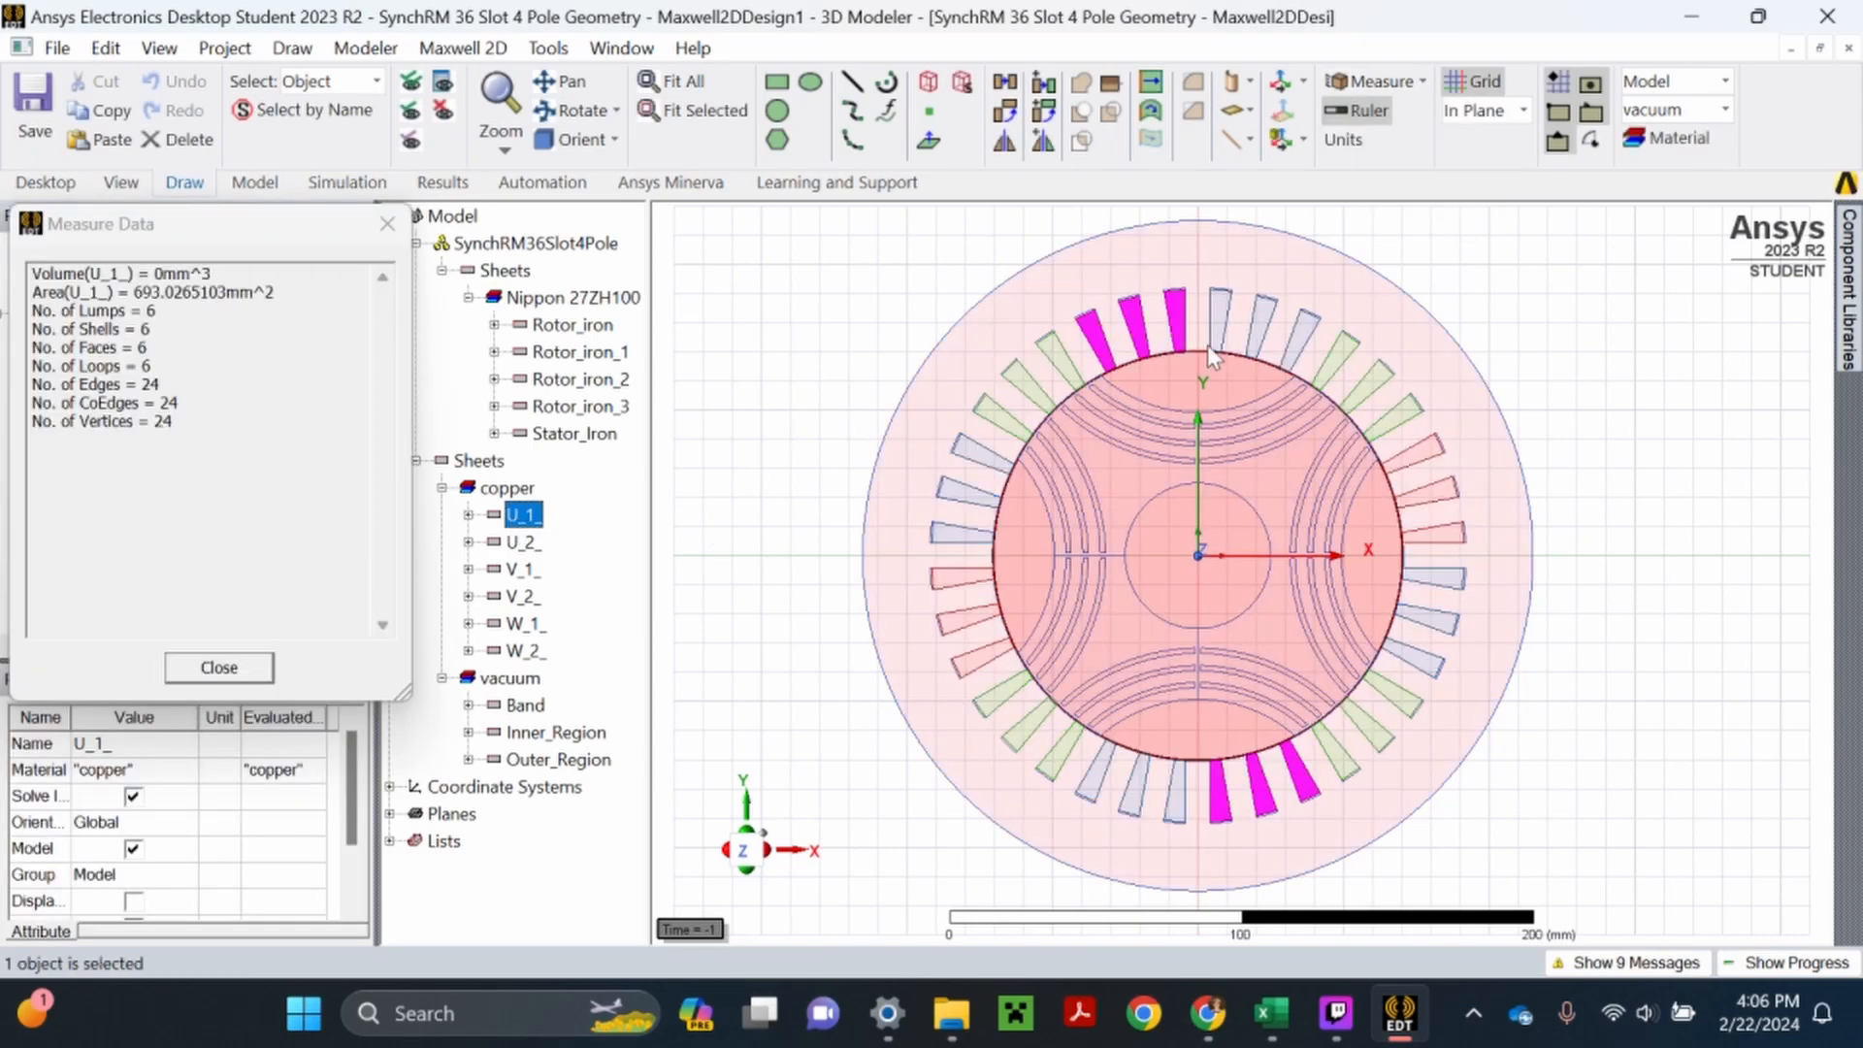
- Close the measurement results and switch to Calculator to divide the coil area, 693, by 6 slots
left_click(258, 673)
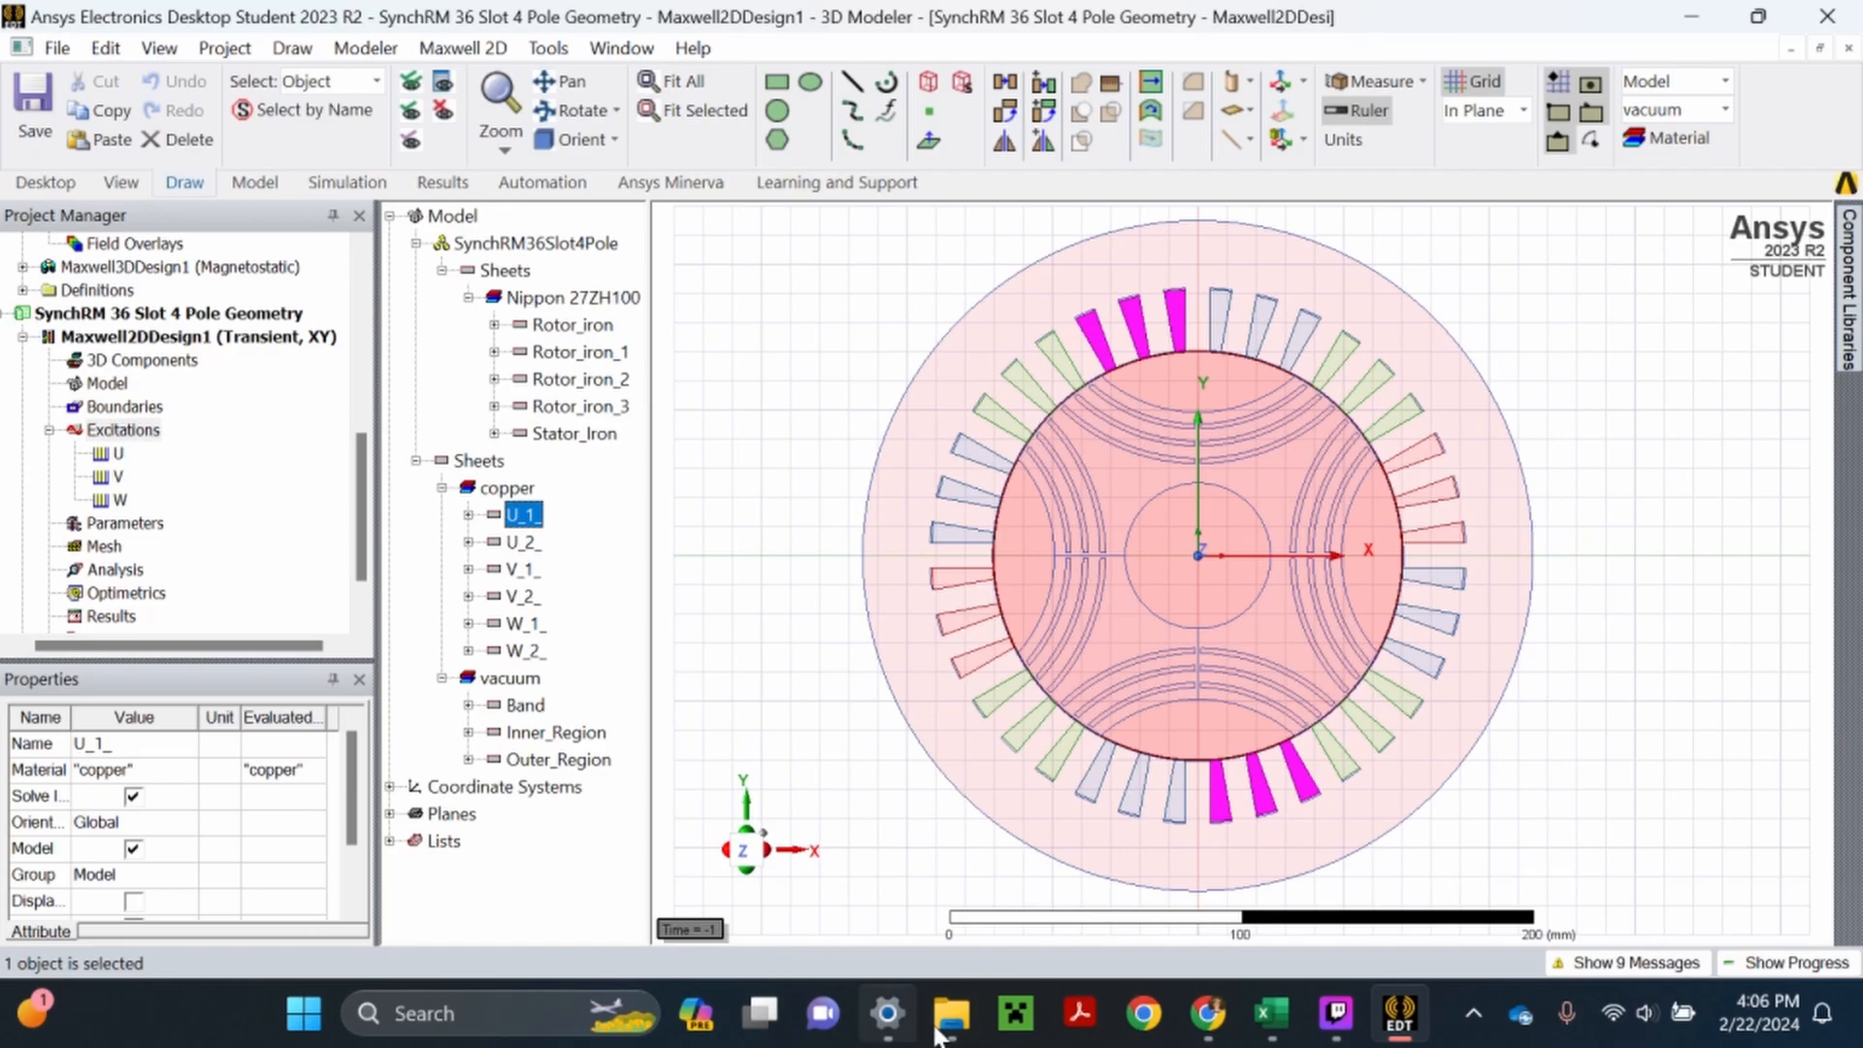
left_click(303, 1013)
type("ca")
left_click(553, 346)
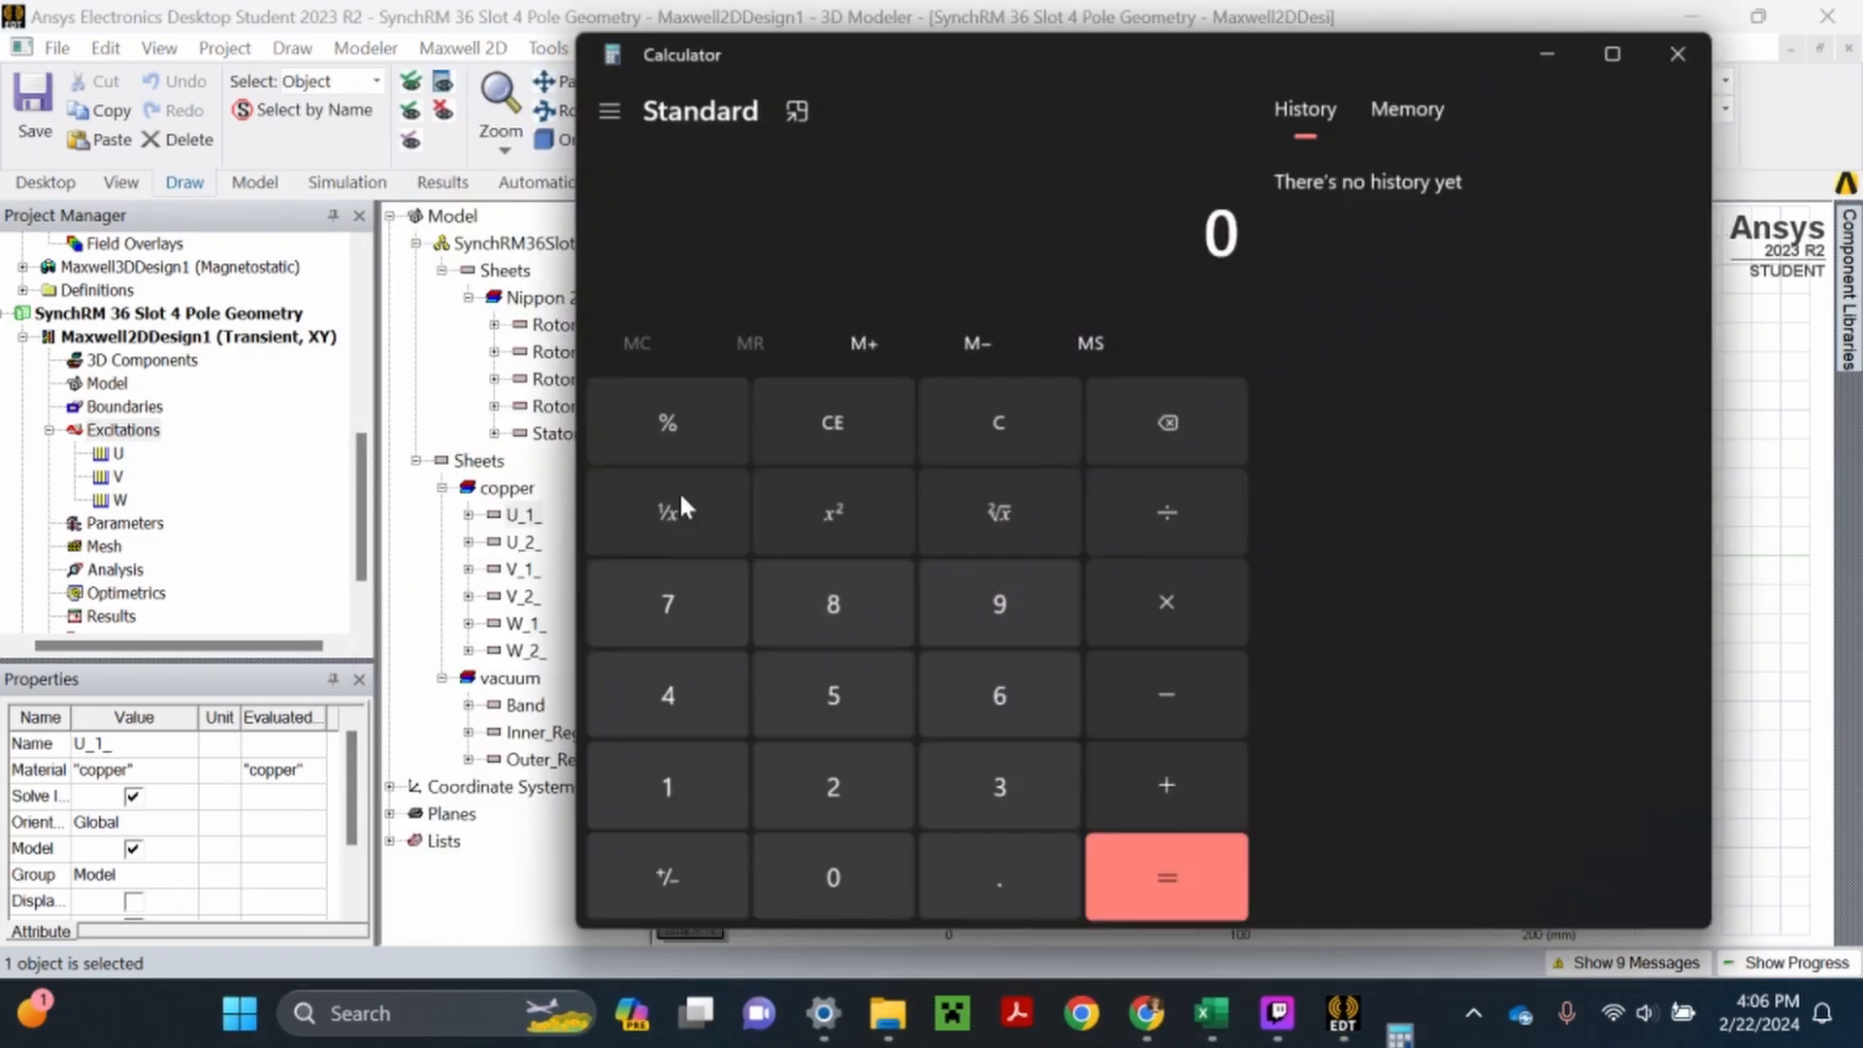
left_click(982, 702)
left_click(980, 636)
left_click(985, 784)
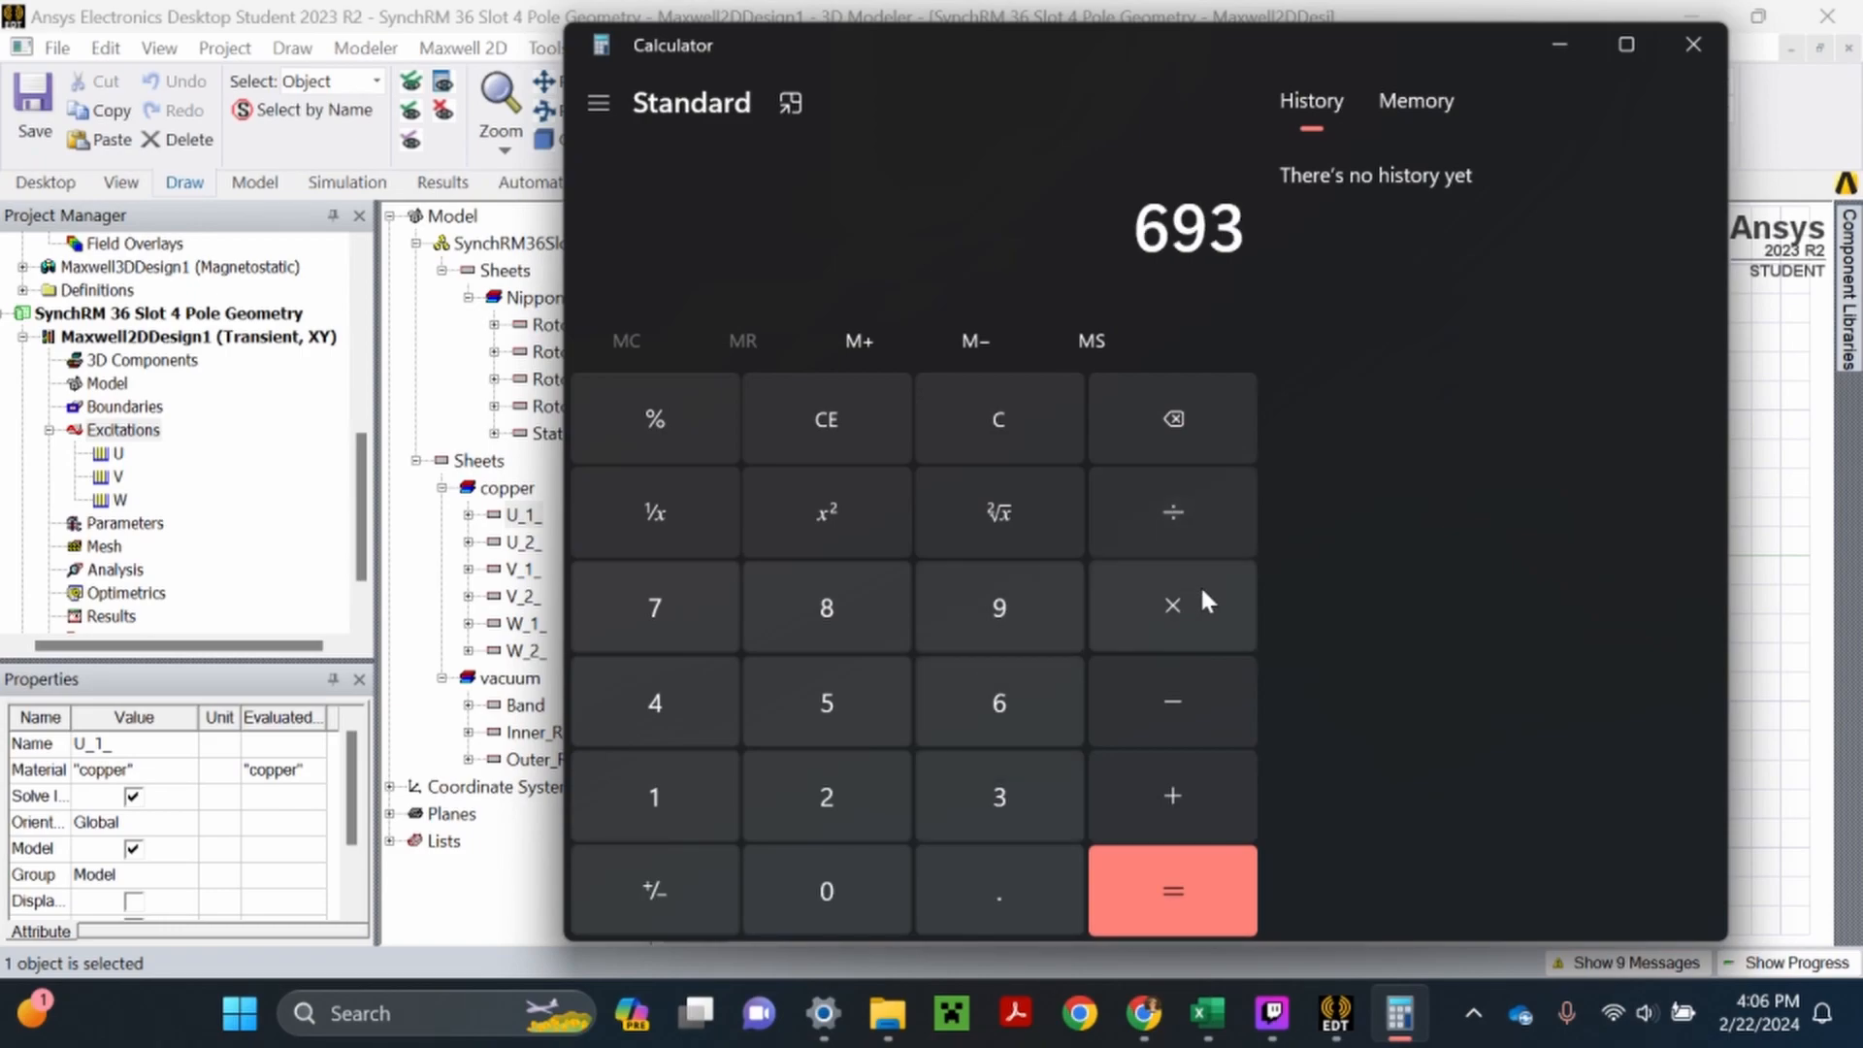
left_click(1170, 527)
left_click(1014, 691)
left_click(1150, 859)
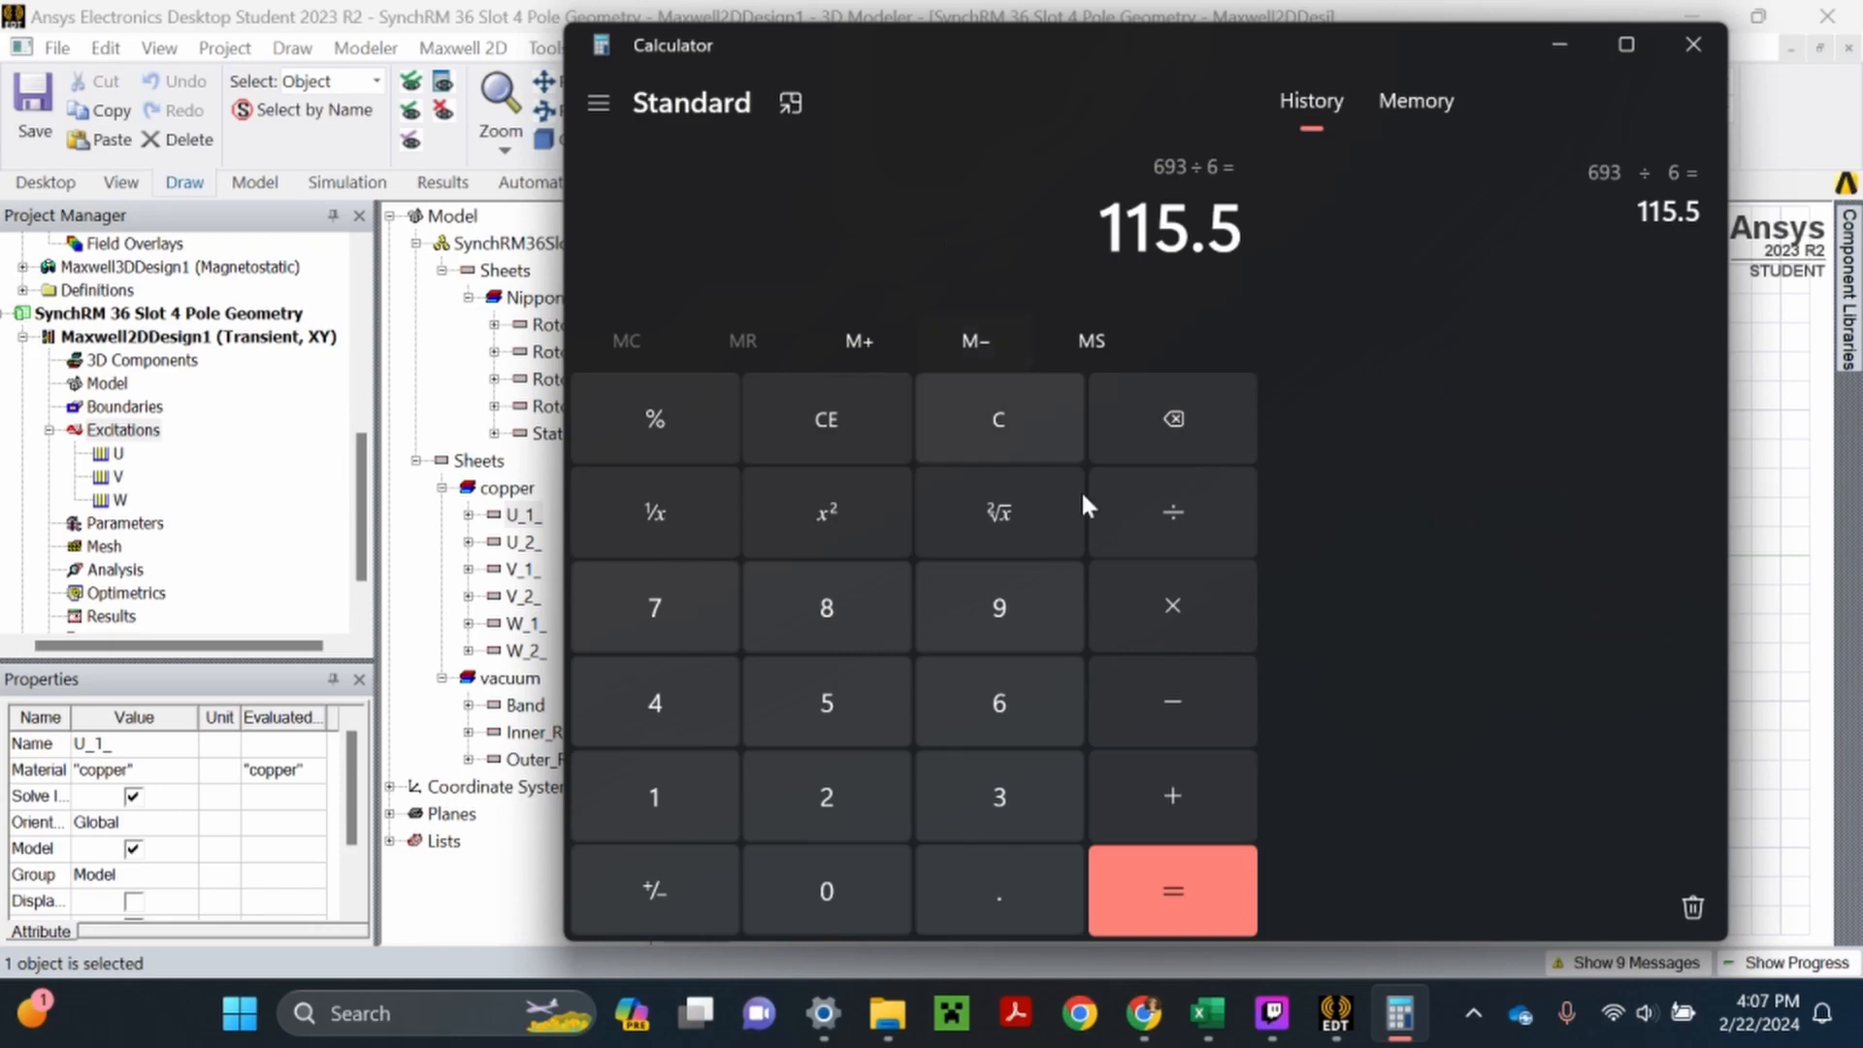
- Multiply the single-slot area by 10, and divide that product by 100
left_click(1171, 607)
left_click(681, 796)
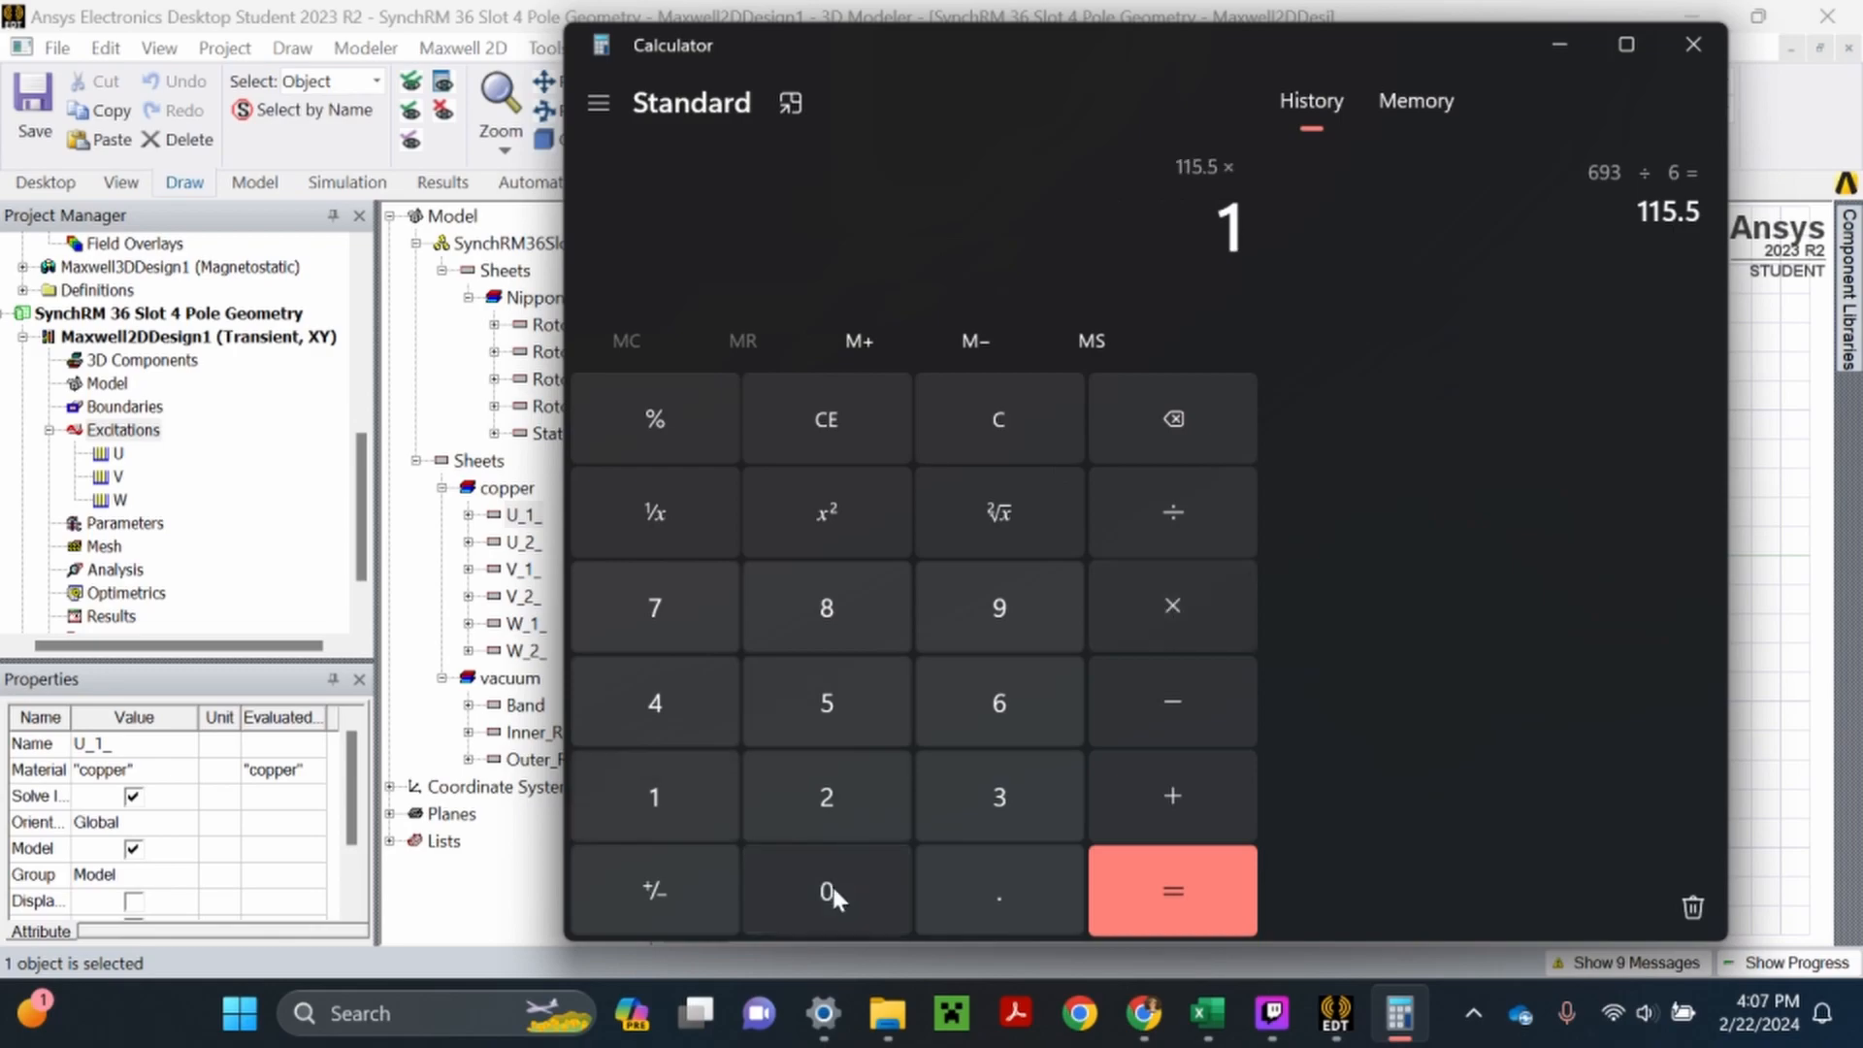
left_click(829, 891)
left_click(1124, 868)
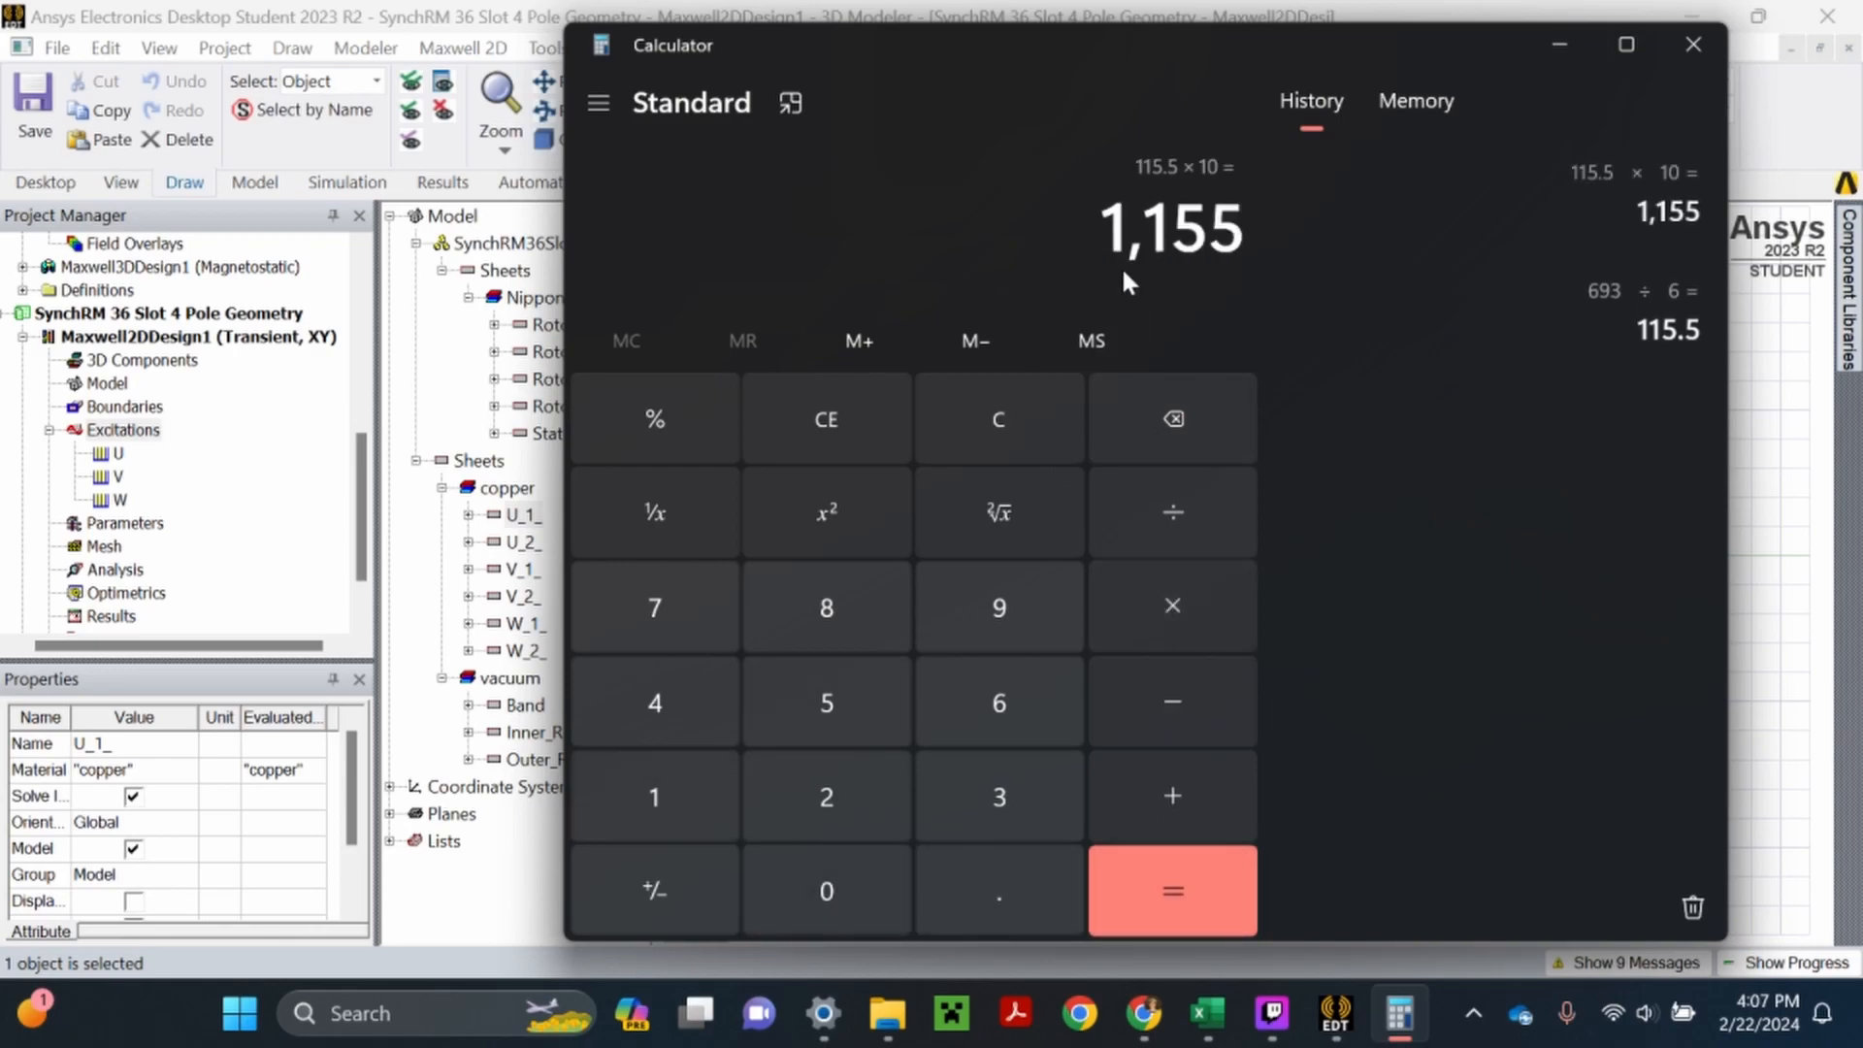
left_click(1149, 508)
left_click(691, 796)
left_click(824, 878)
left_click(825, 878)
left_click(1113, 888)
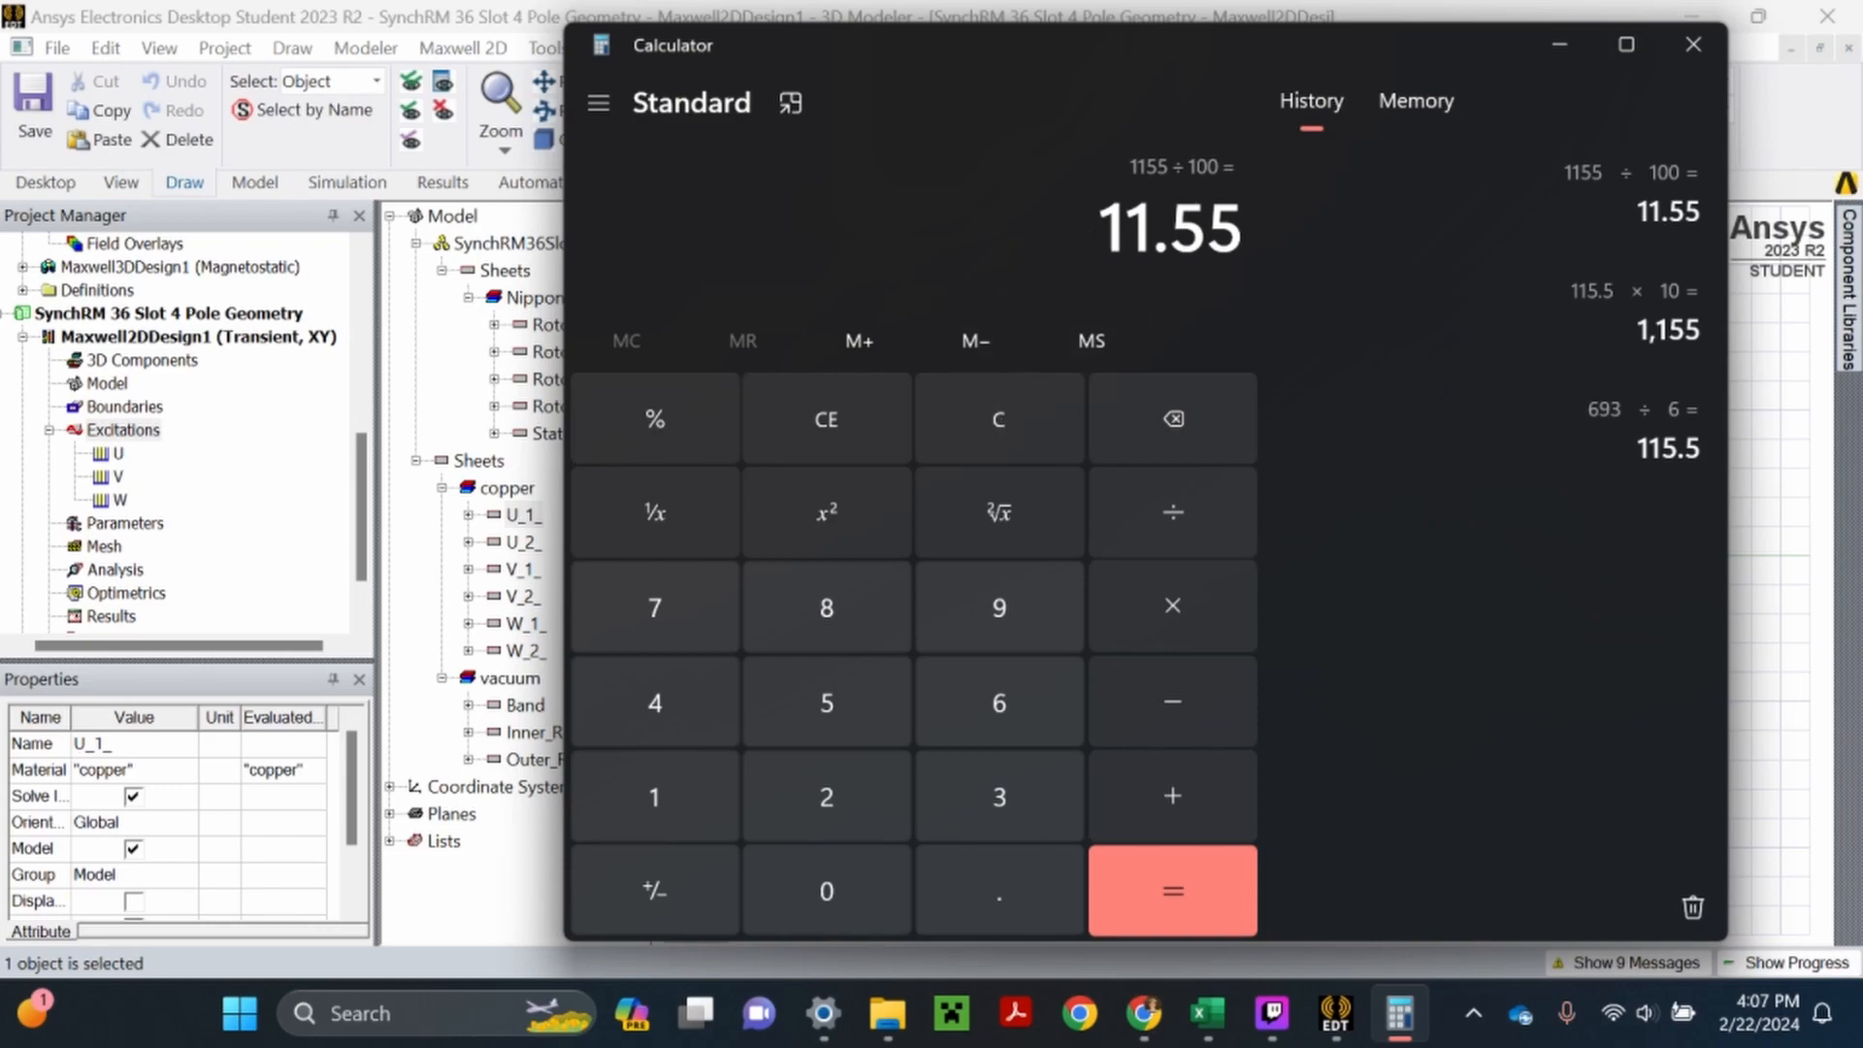
- Clear the calculation, compute 11 × 6, and return to the Maxwell 2D design
left_click(1011, 428)
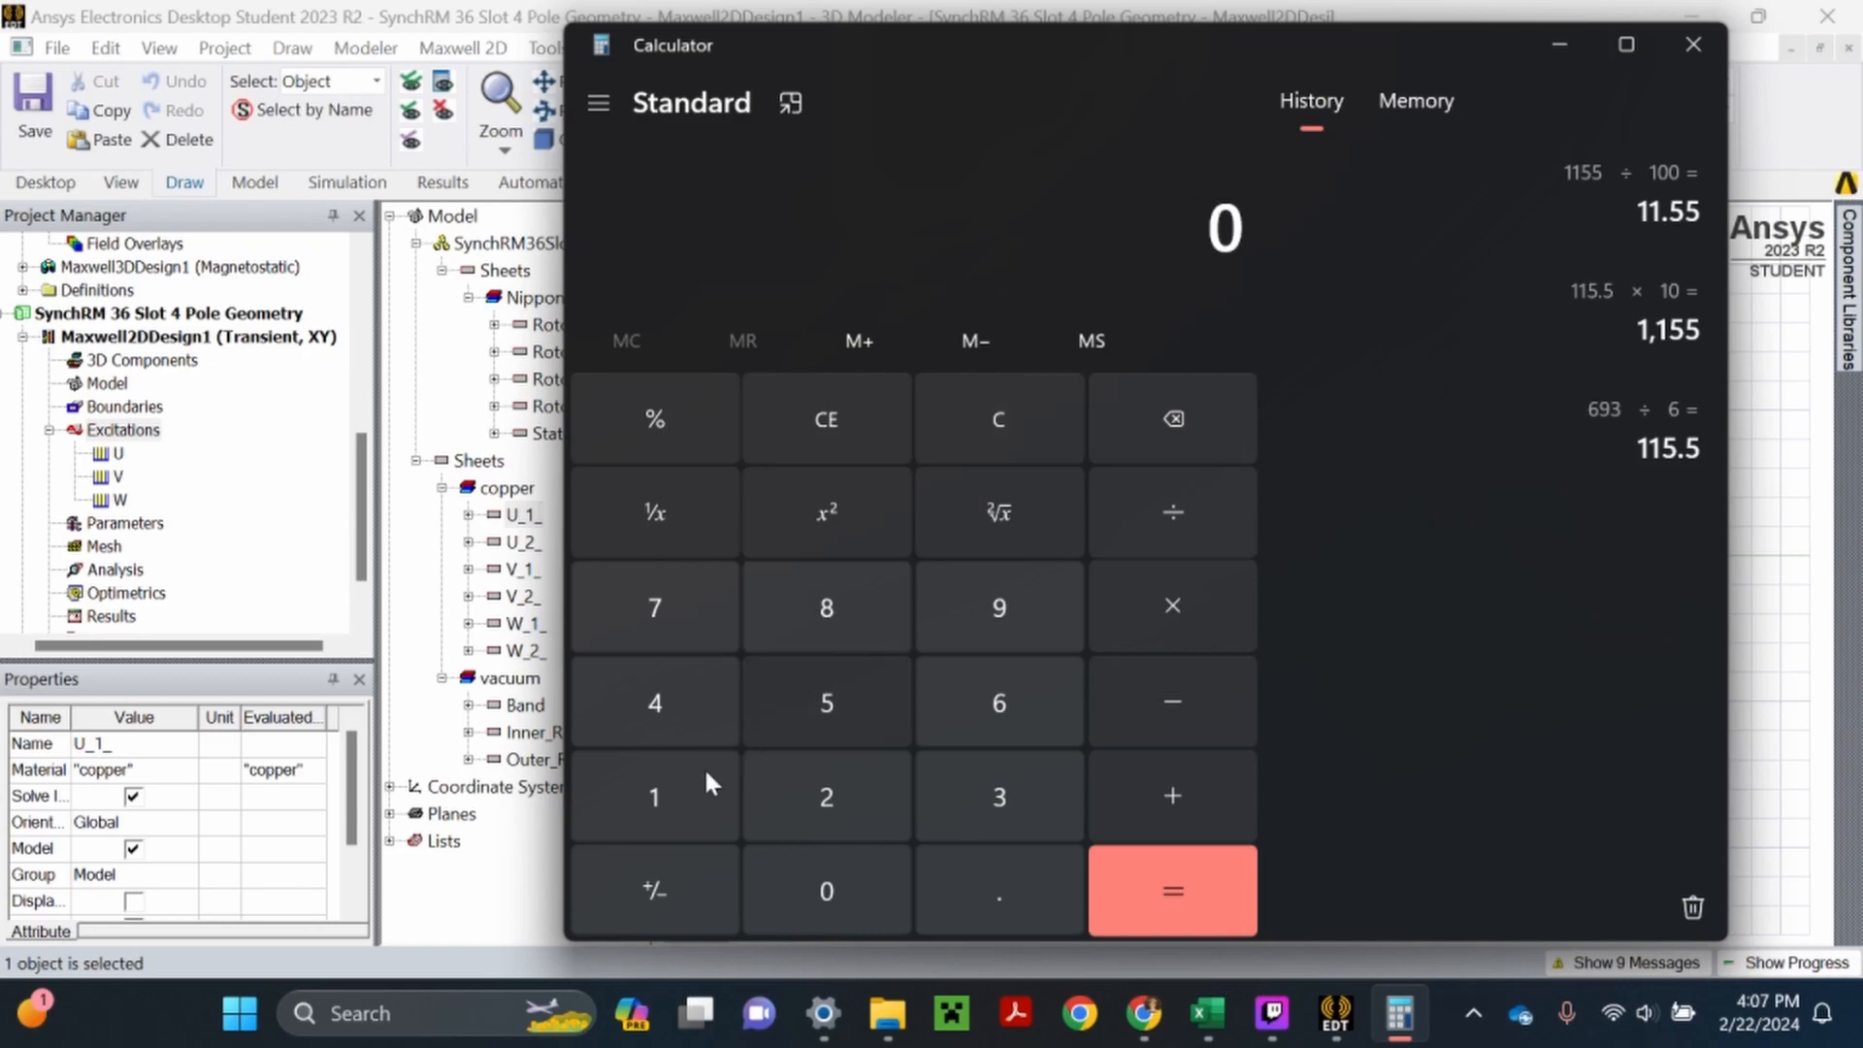
double_click(687, 782)
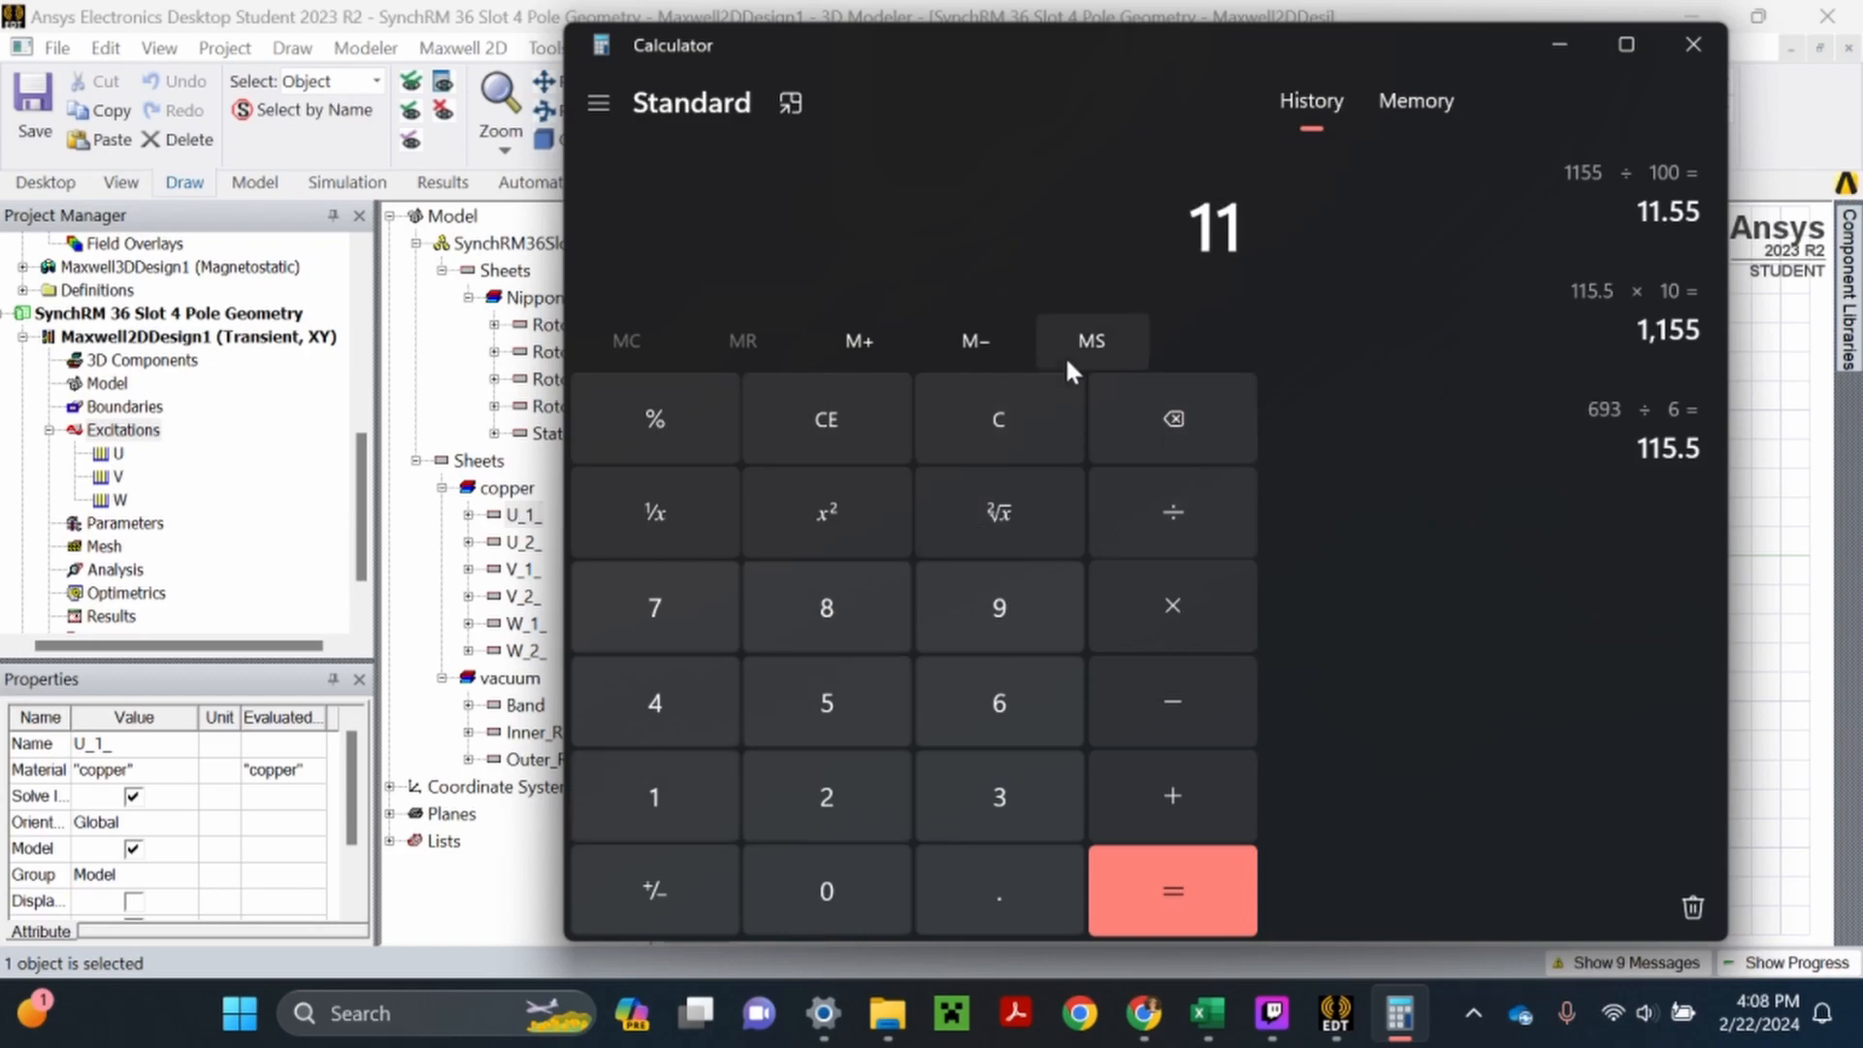
left_click_drag(1036, 54, 980, 78)
left_click(1114, 630)
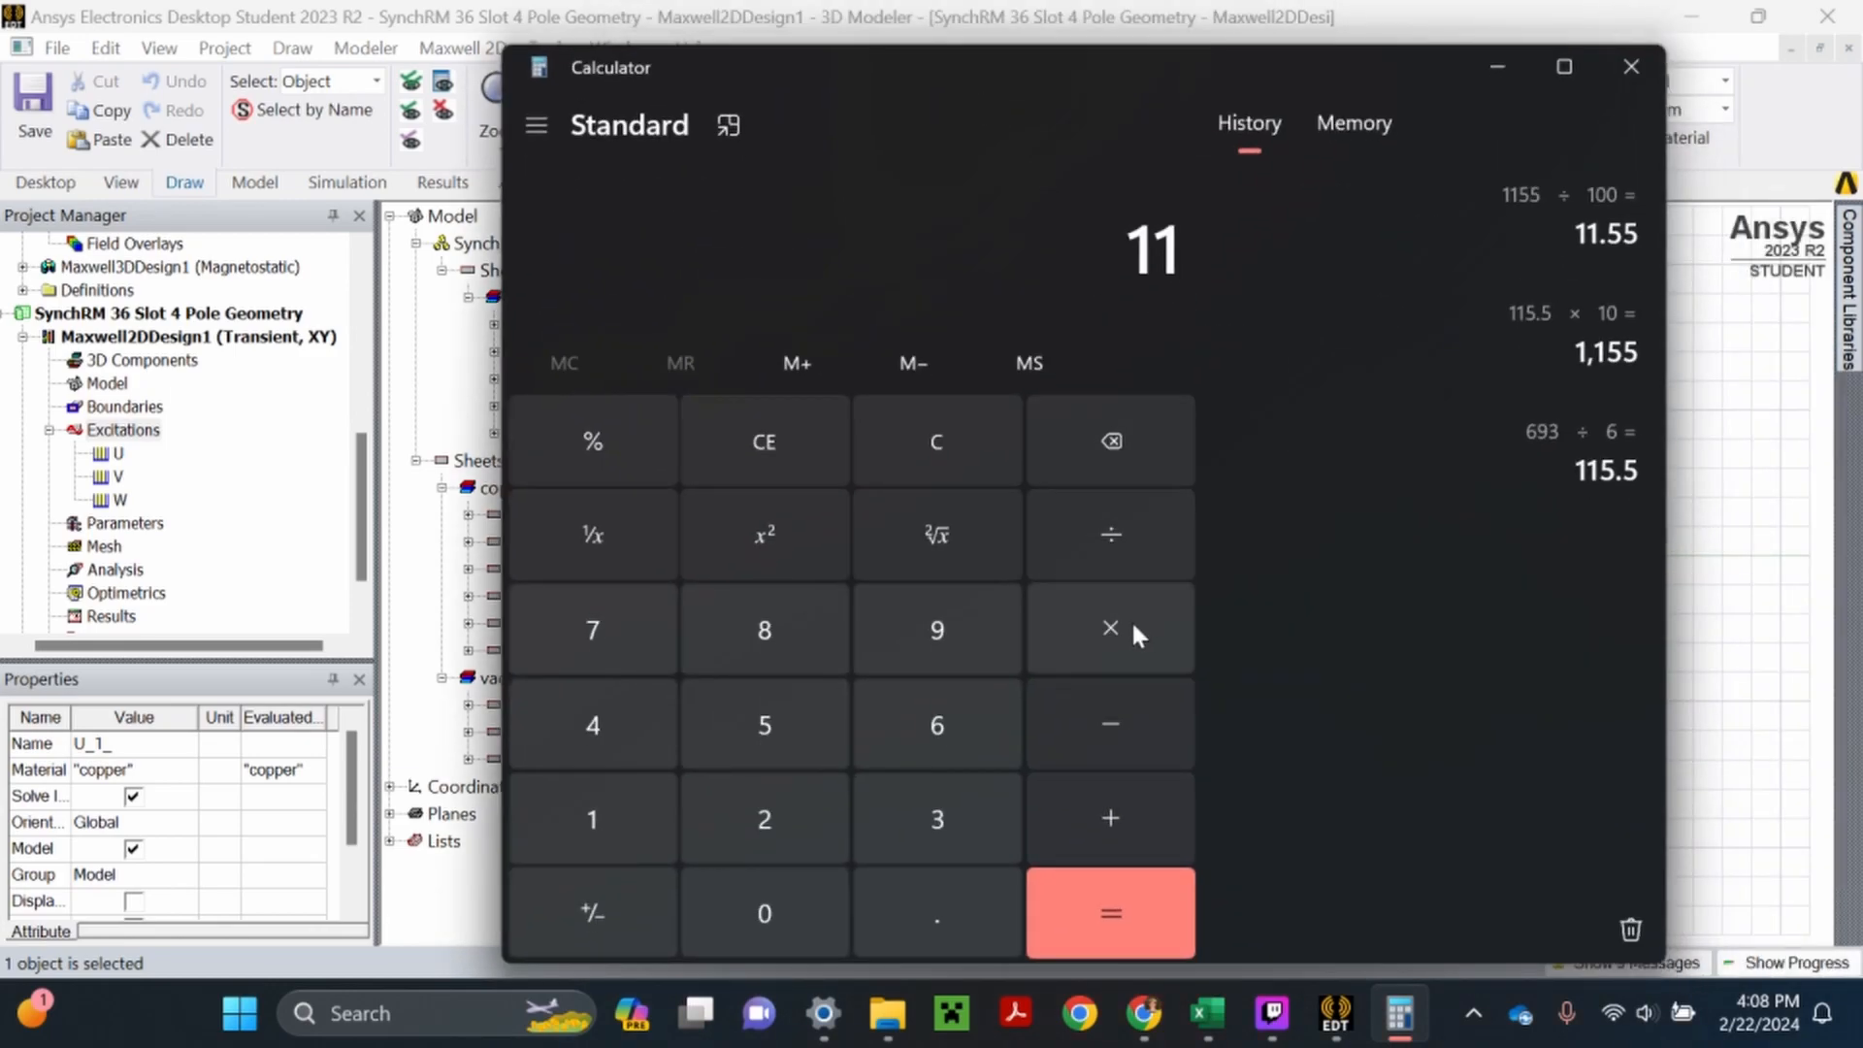
left_click(976, 747)
left_click(1133, 910)
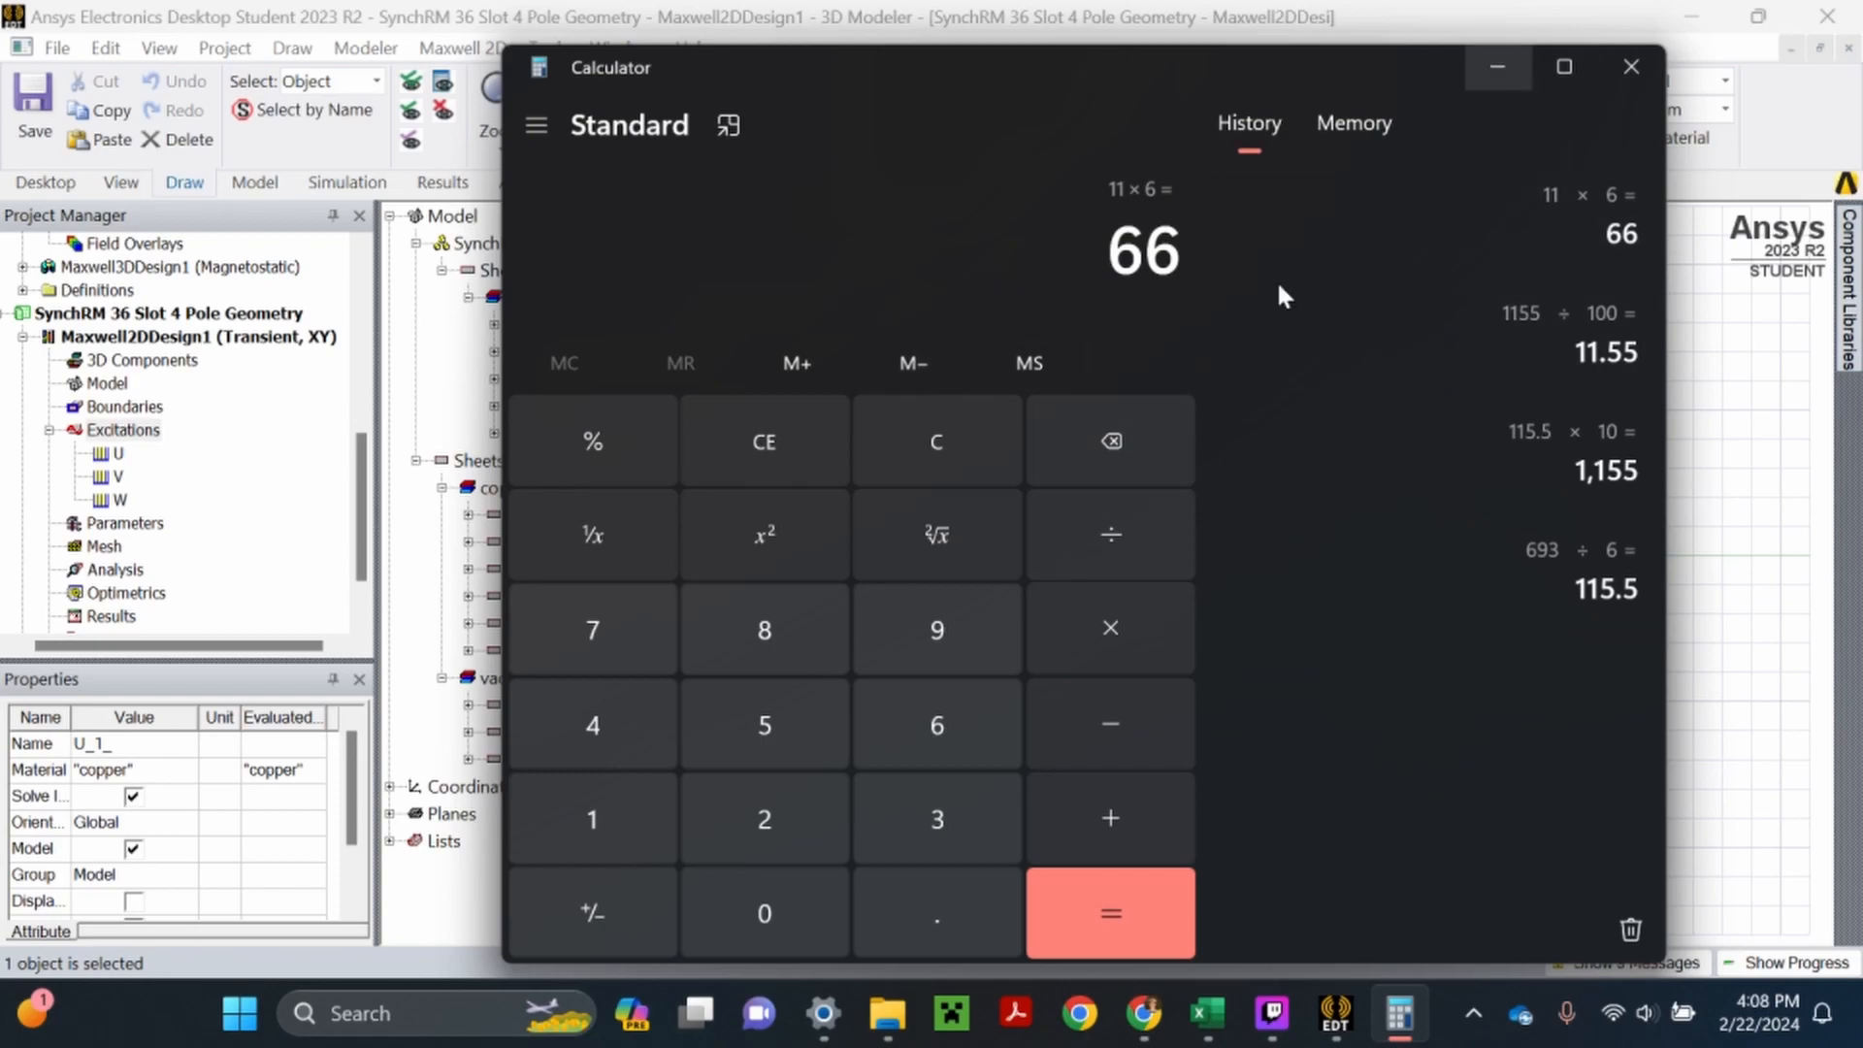
left_click(1505, 67)
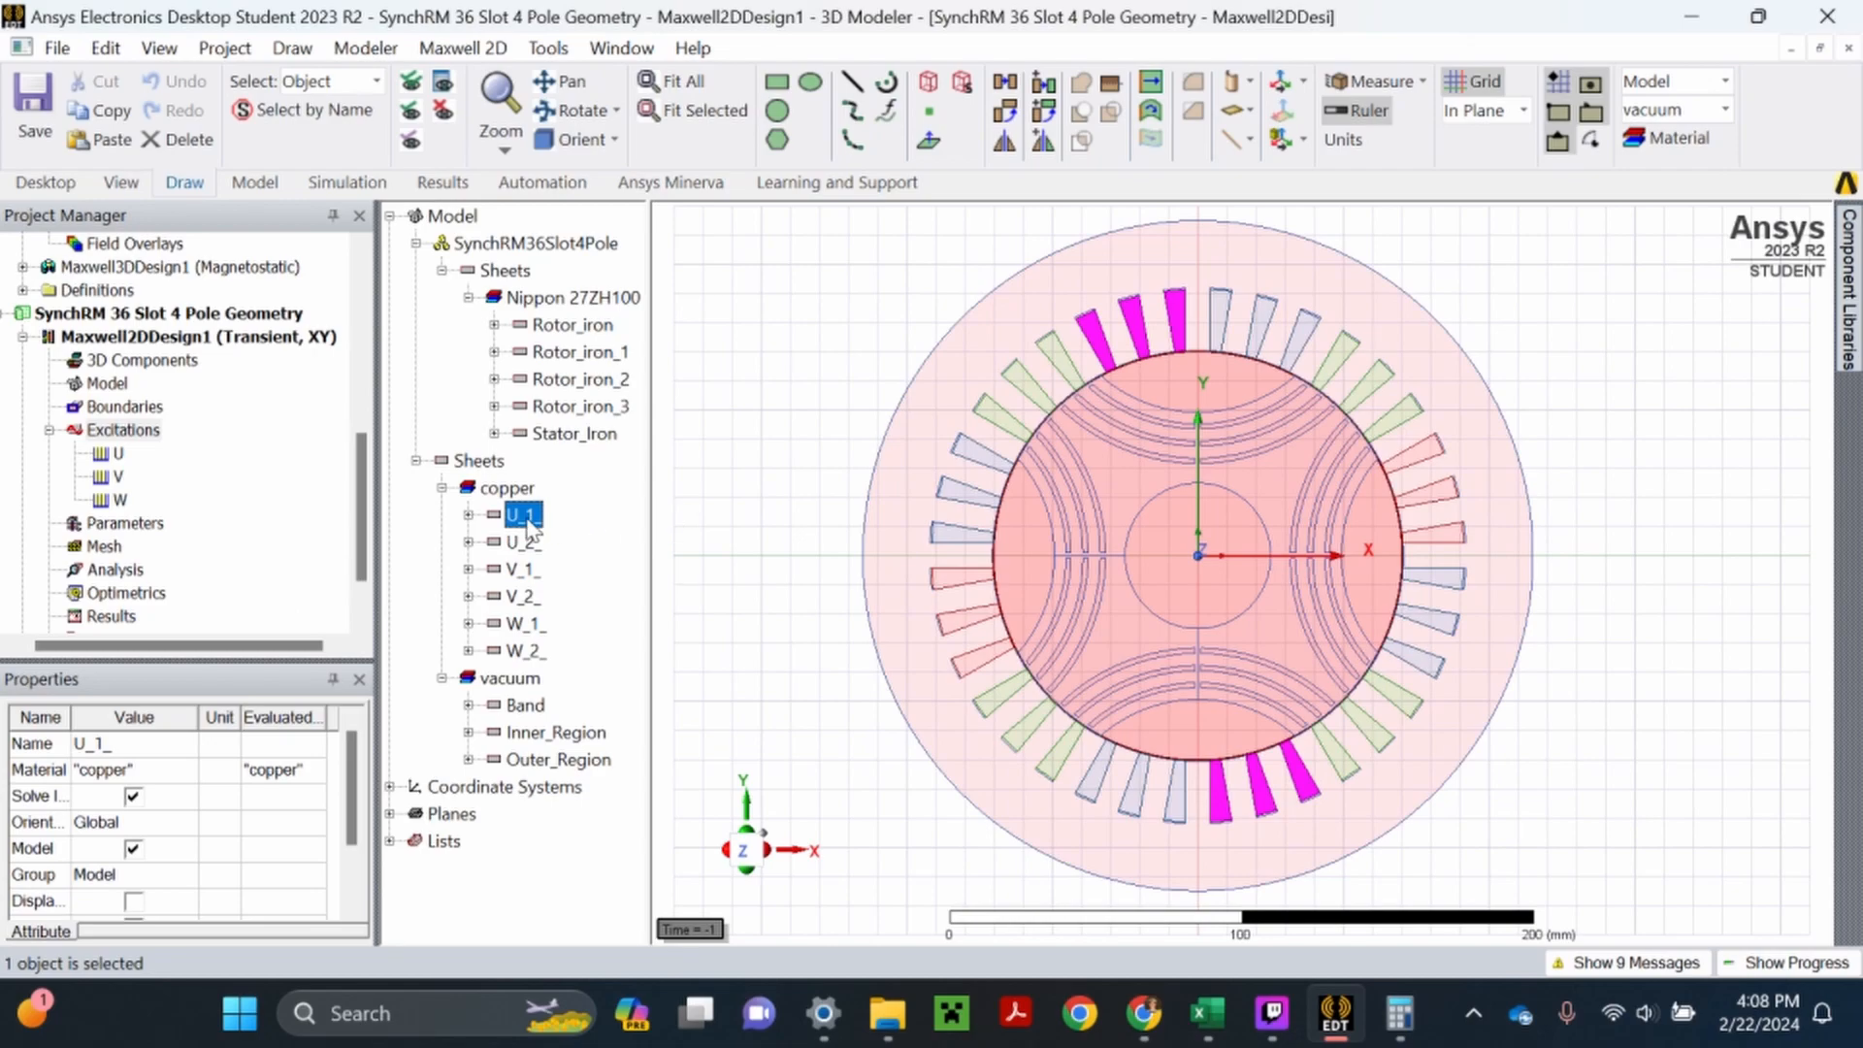
- Assign a negative-polarity coil named U_1_in to winding U, with its number of conductors set by a new unitless variable turns = 66
right_click(118, 451)
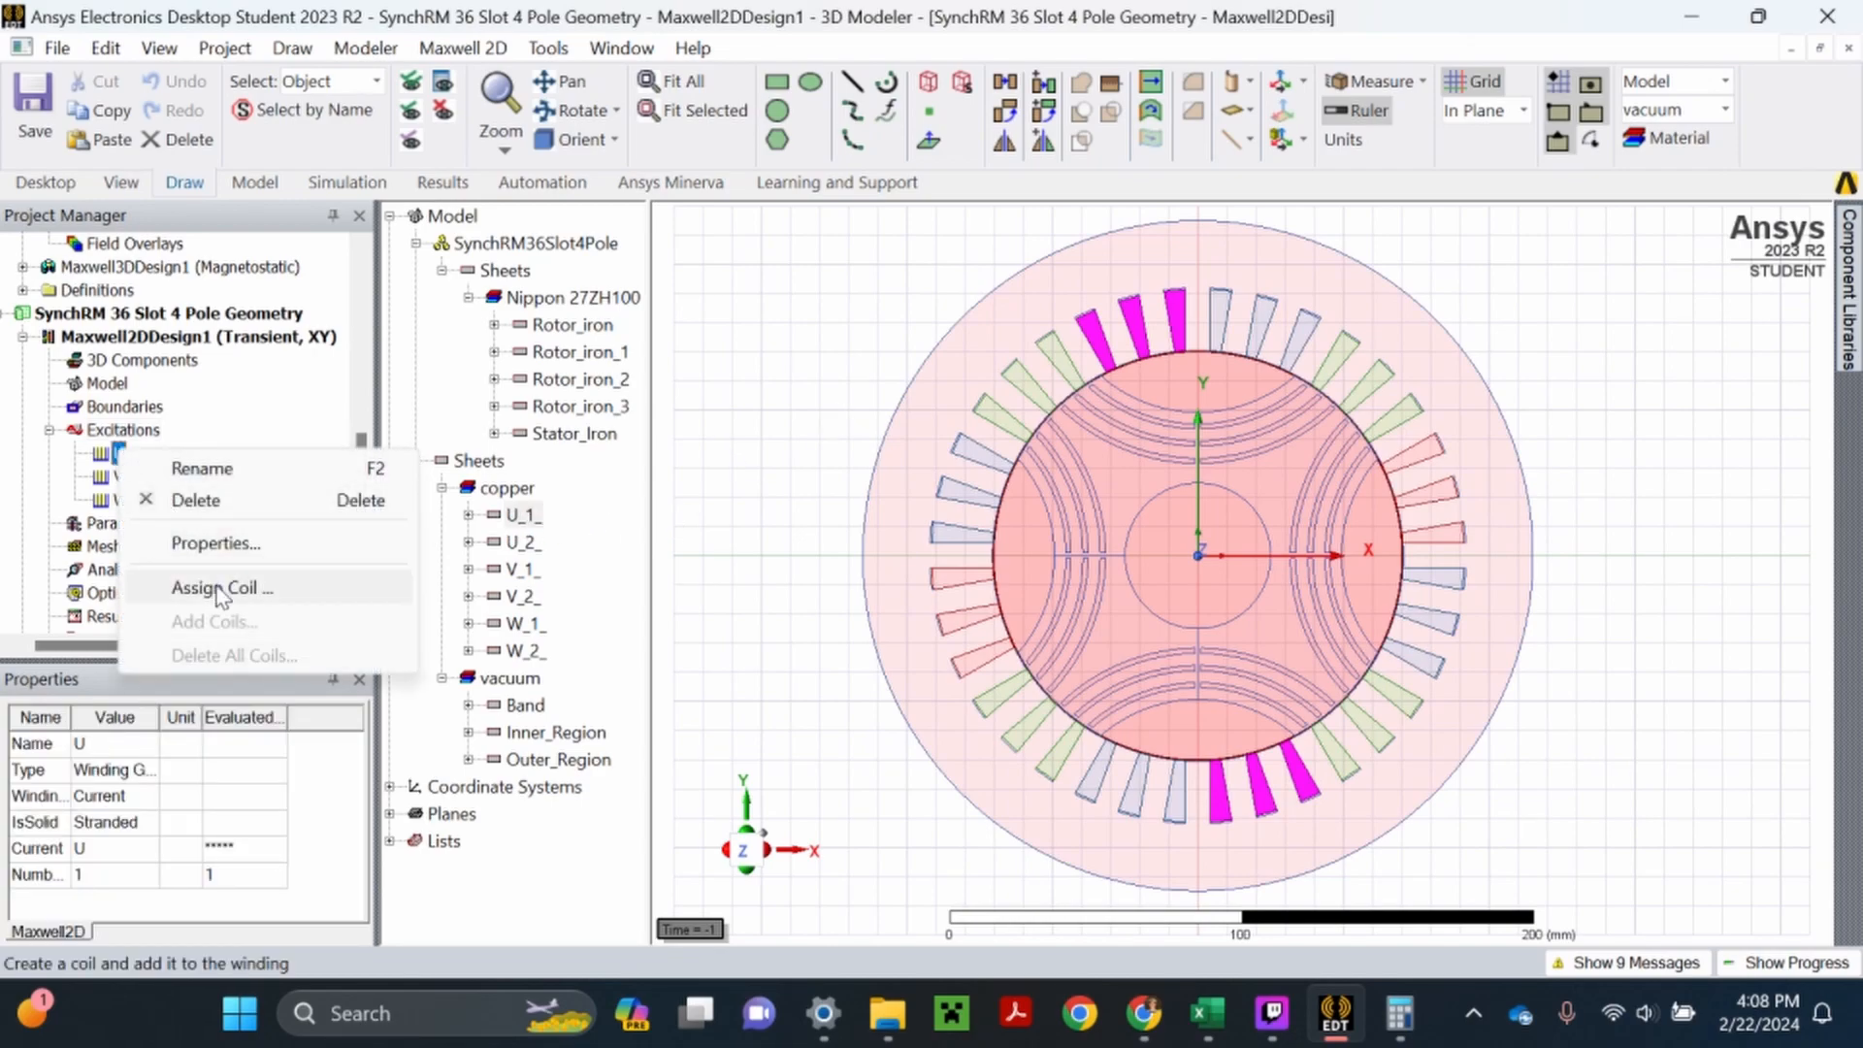
left_click(219, 588)
left_click(642, 433)
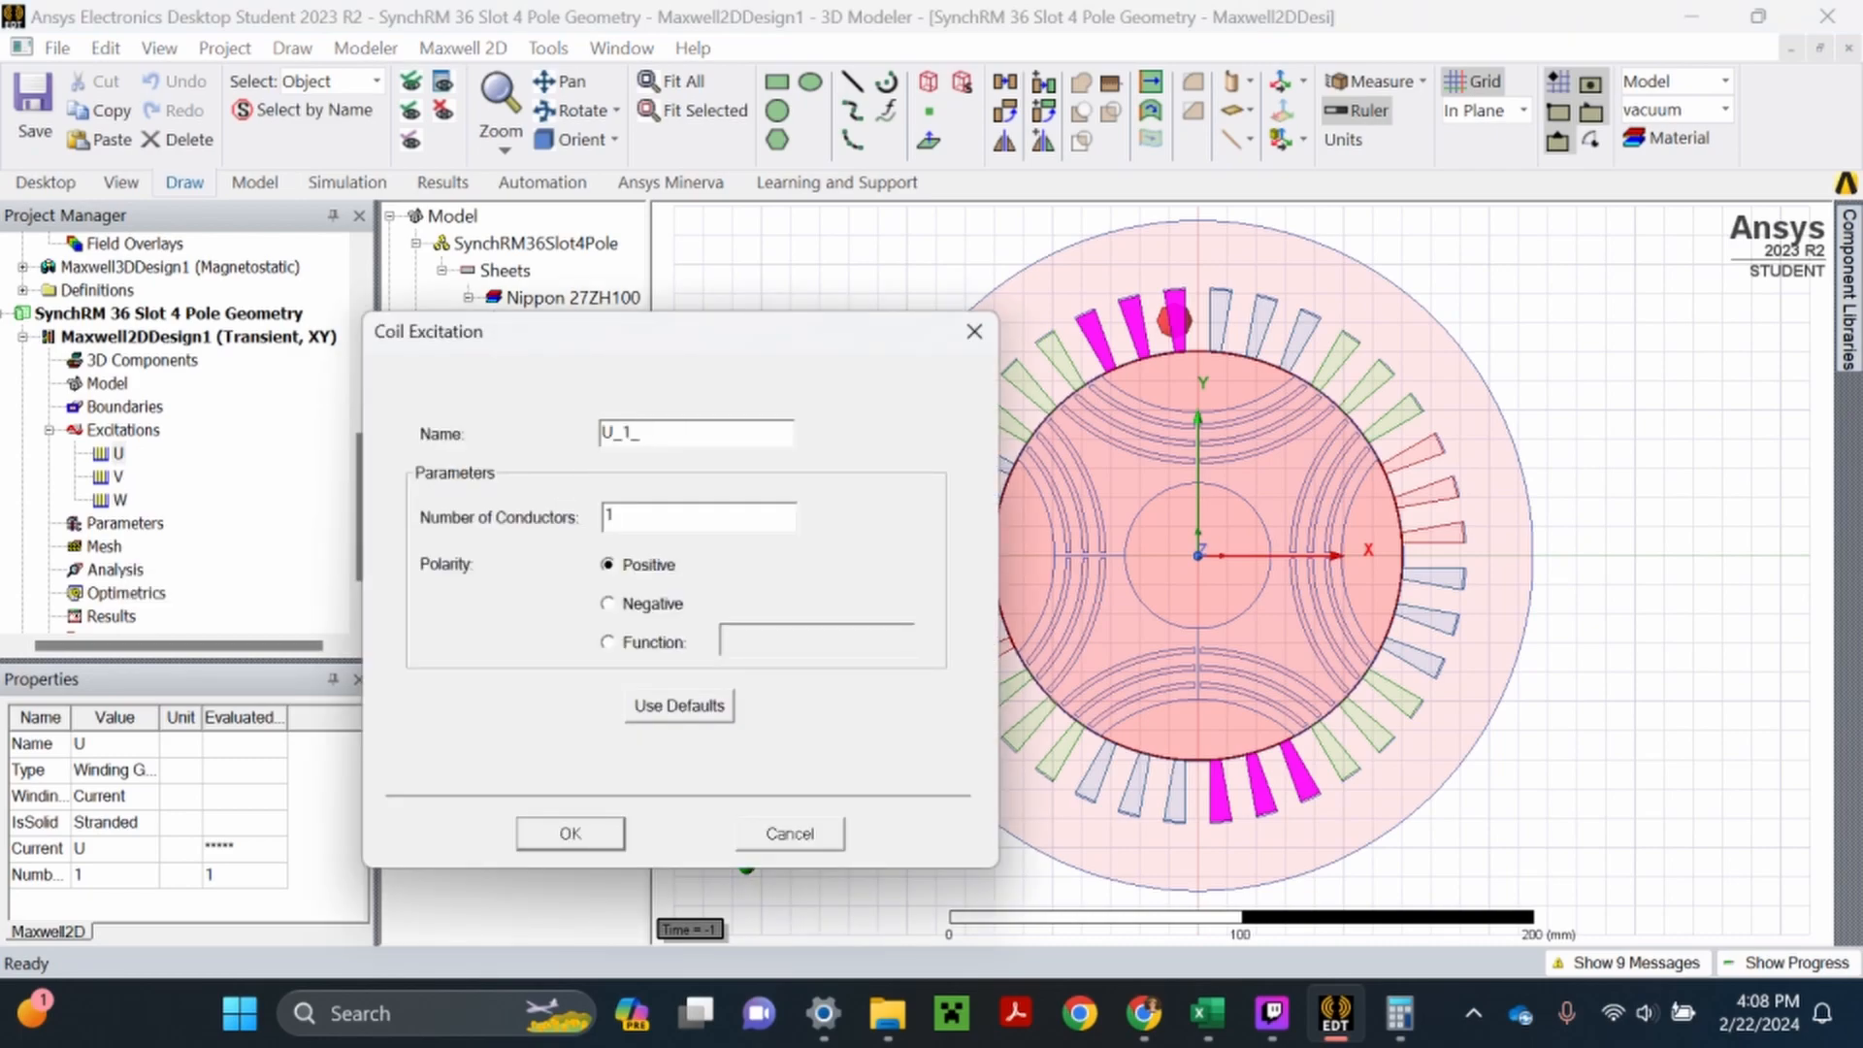
type("in")
left_click(607, 603)
type("turns")
left_click(604, 832)
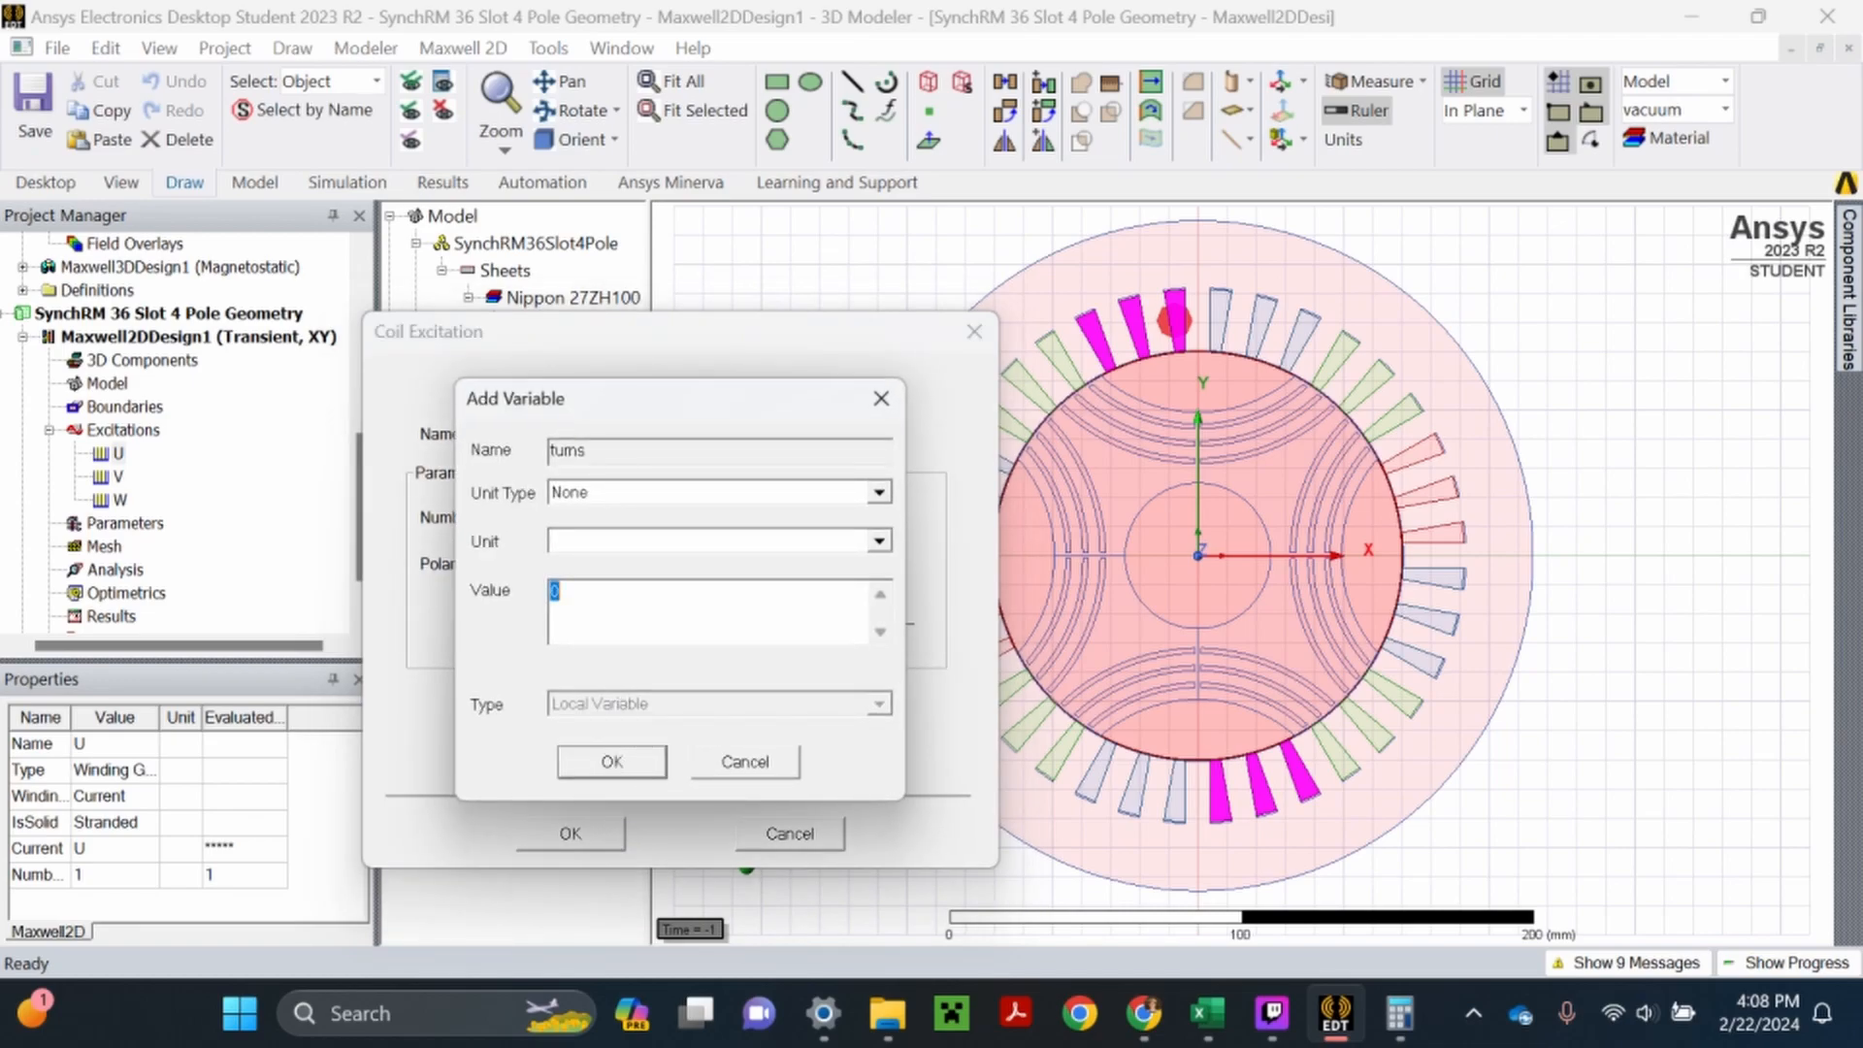
type("66")
left_click(630, 762)
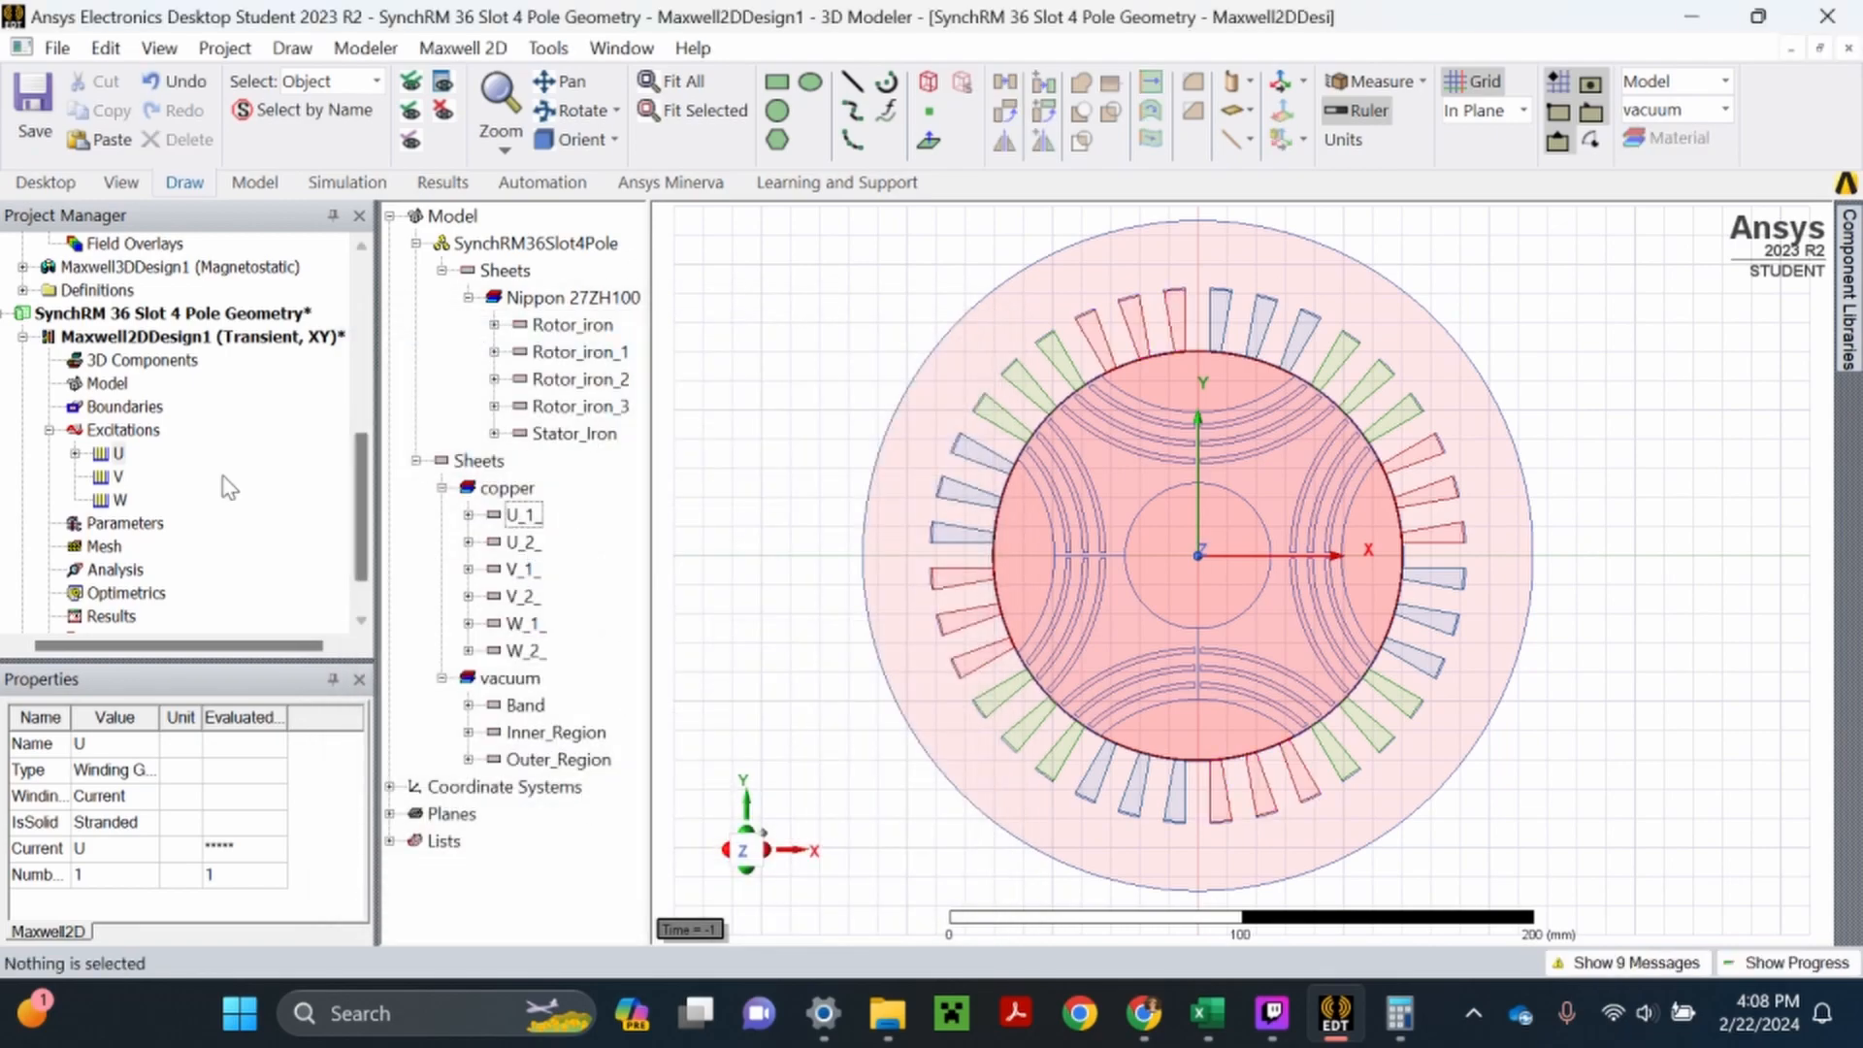
left_click(74, 453)
left_click(163, 476)
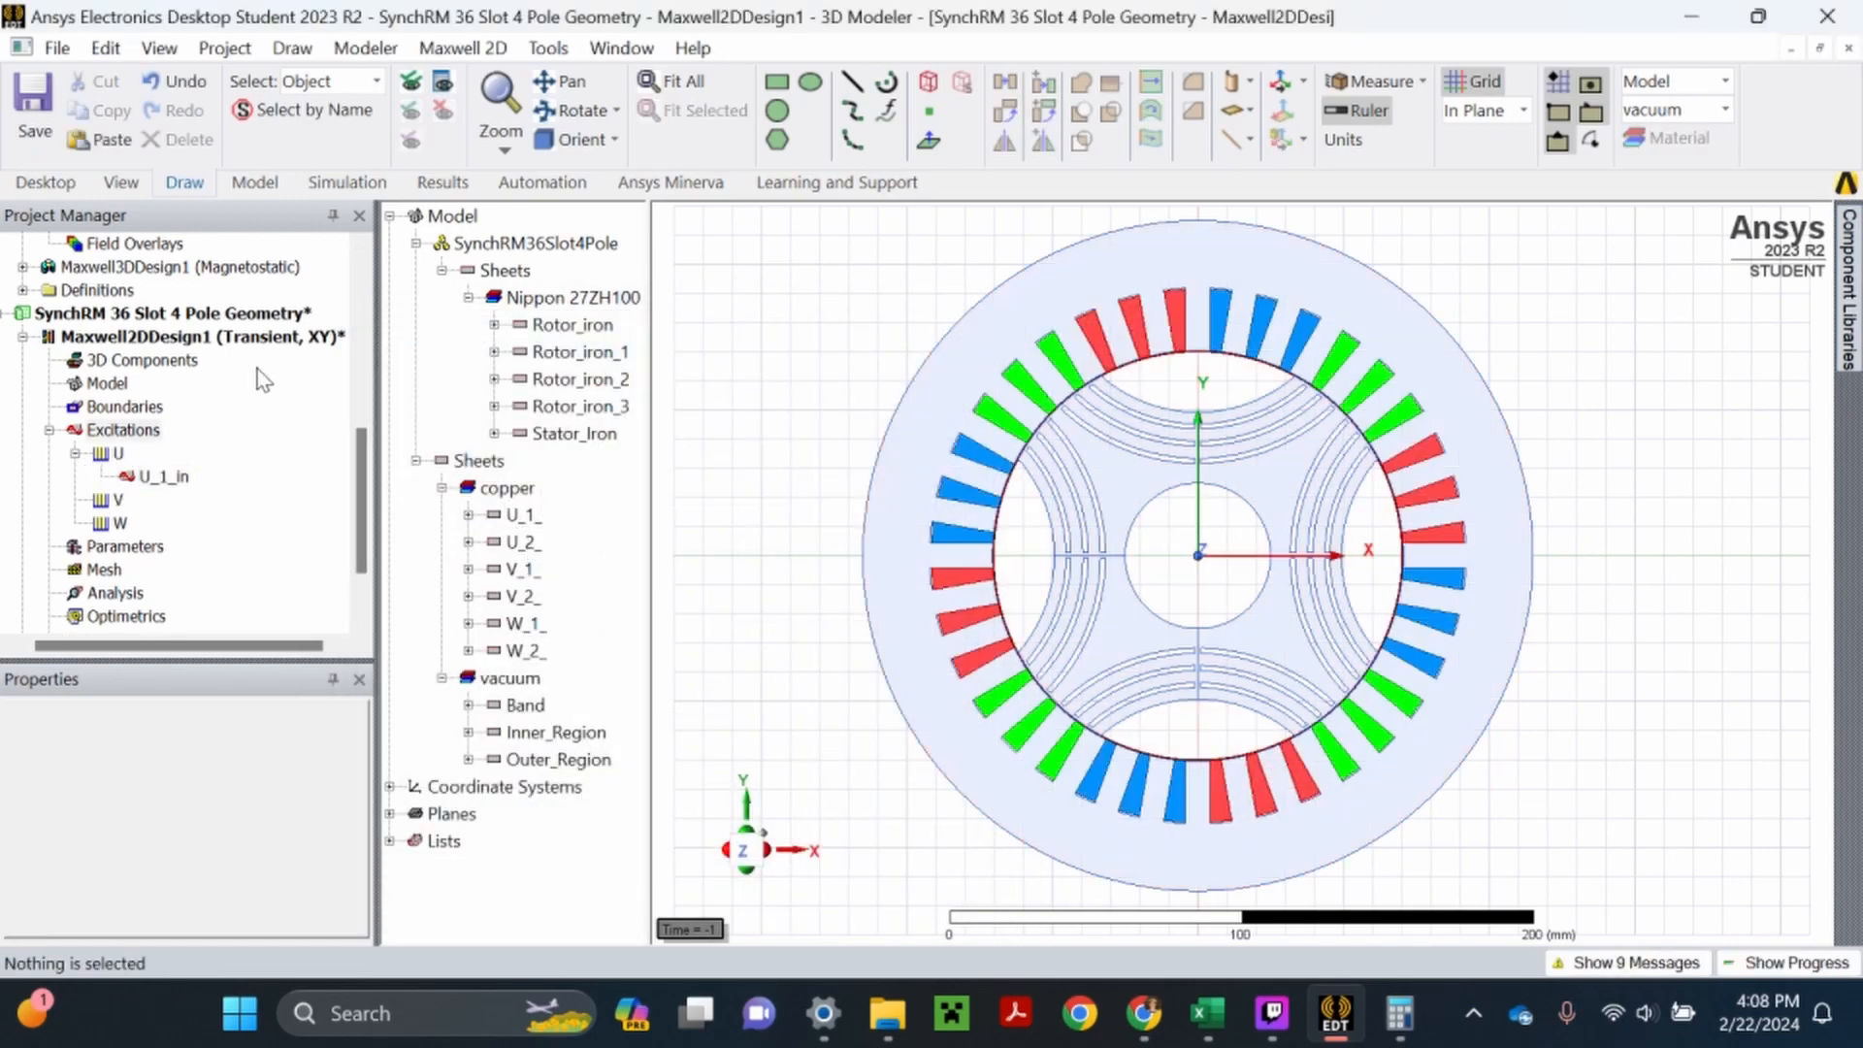
- In the Maxwell2DDesign1 design properties, change the unit type of the VarCurr variable to None
right_click(192, 345)
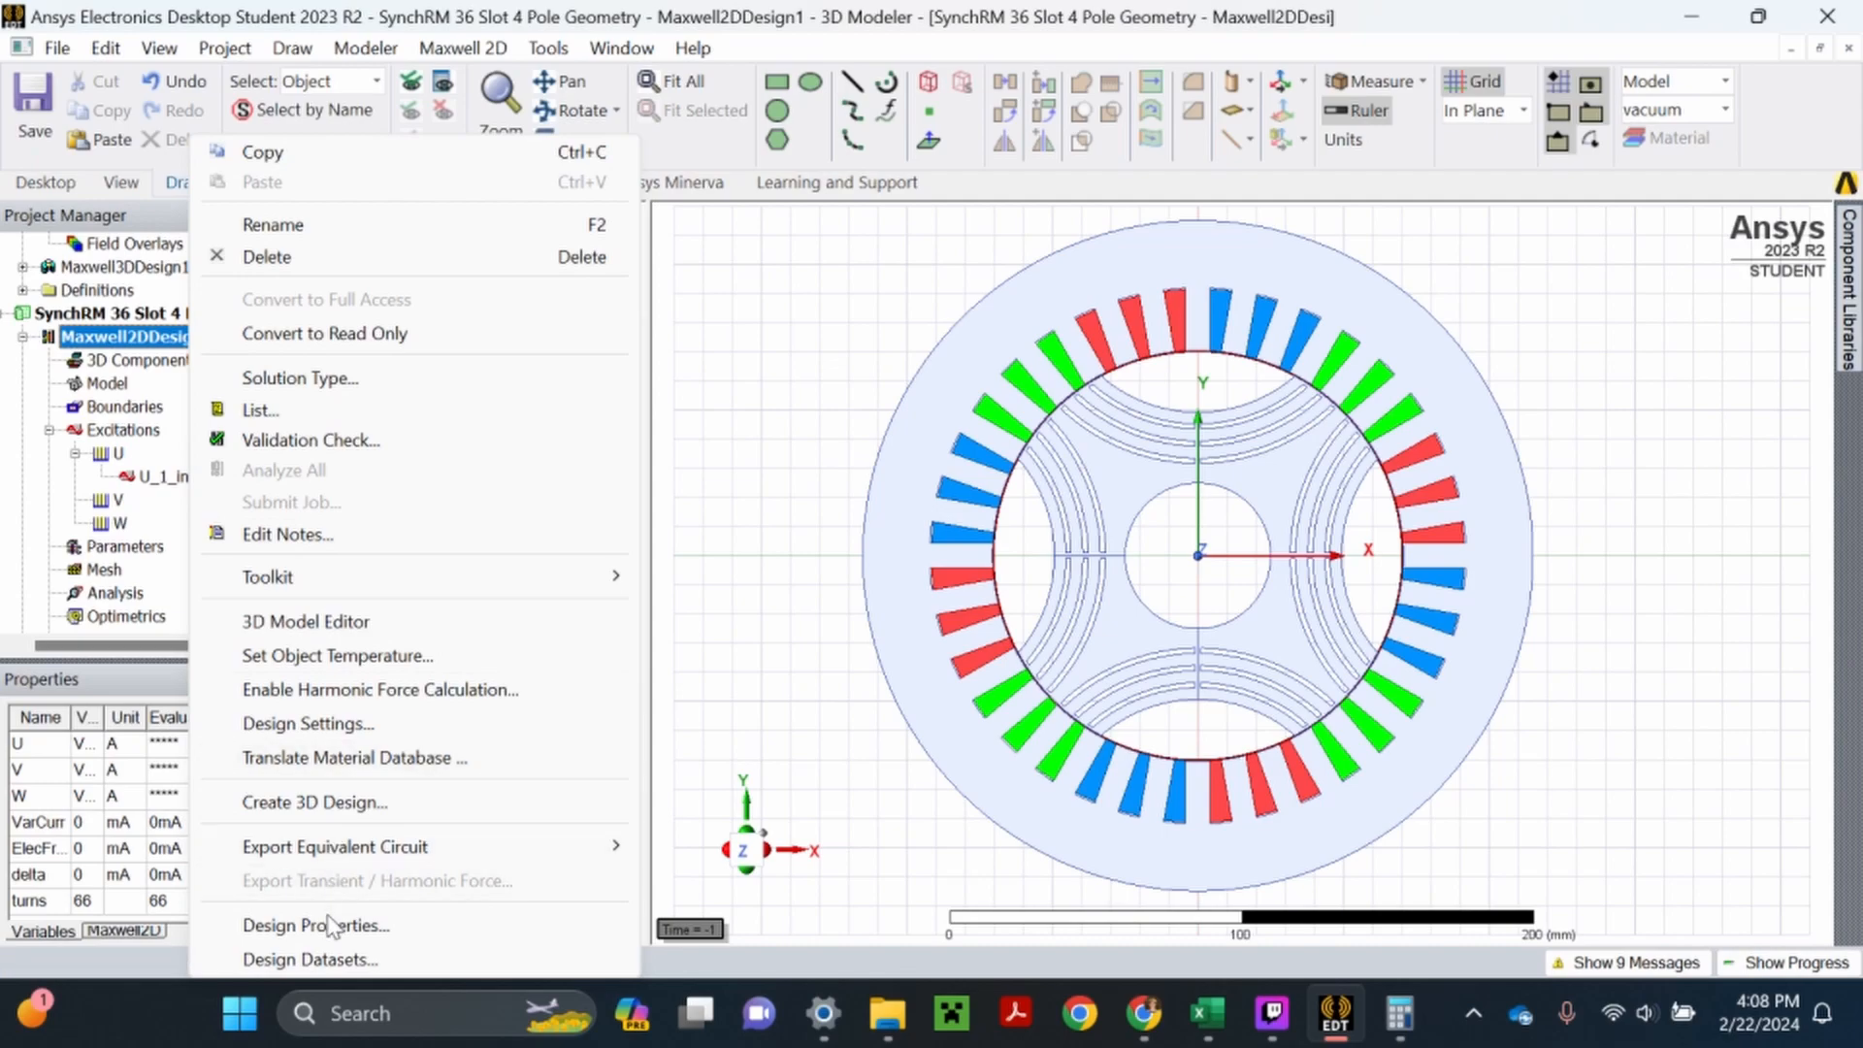
left_click(291, 922)
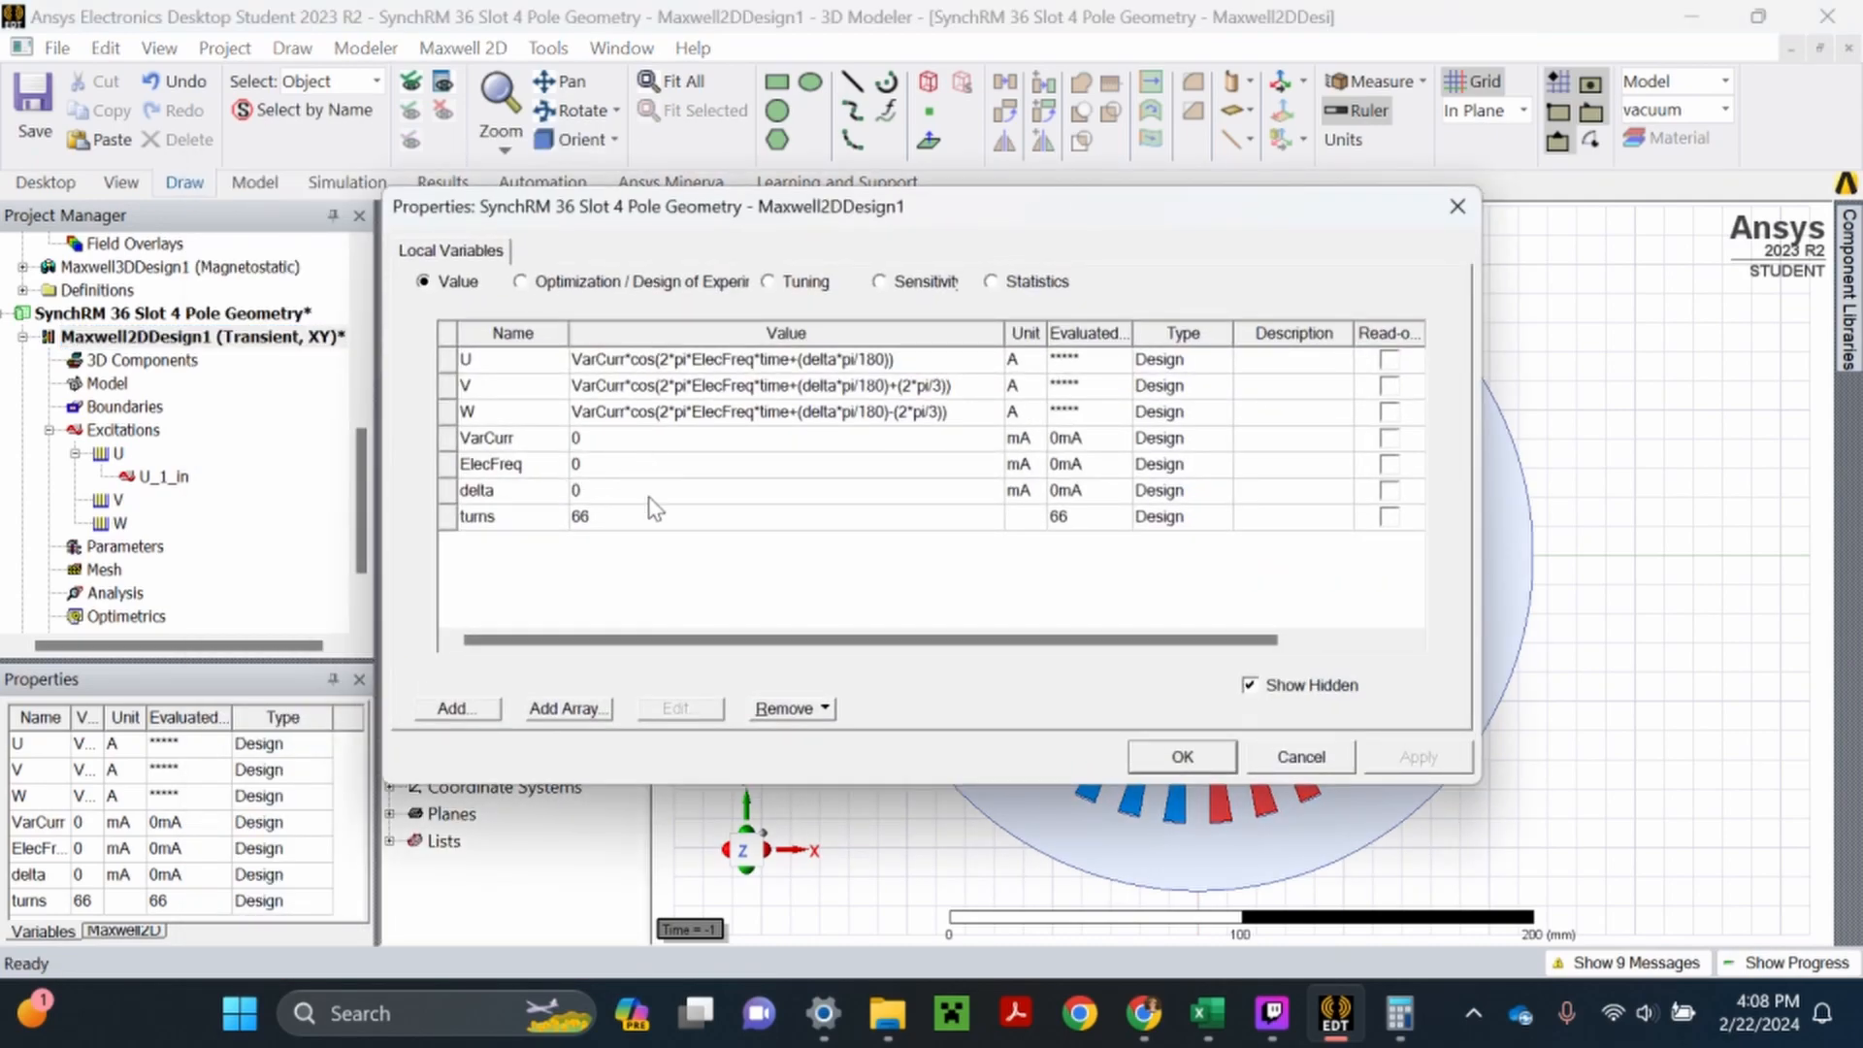
left_click(630, 444)
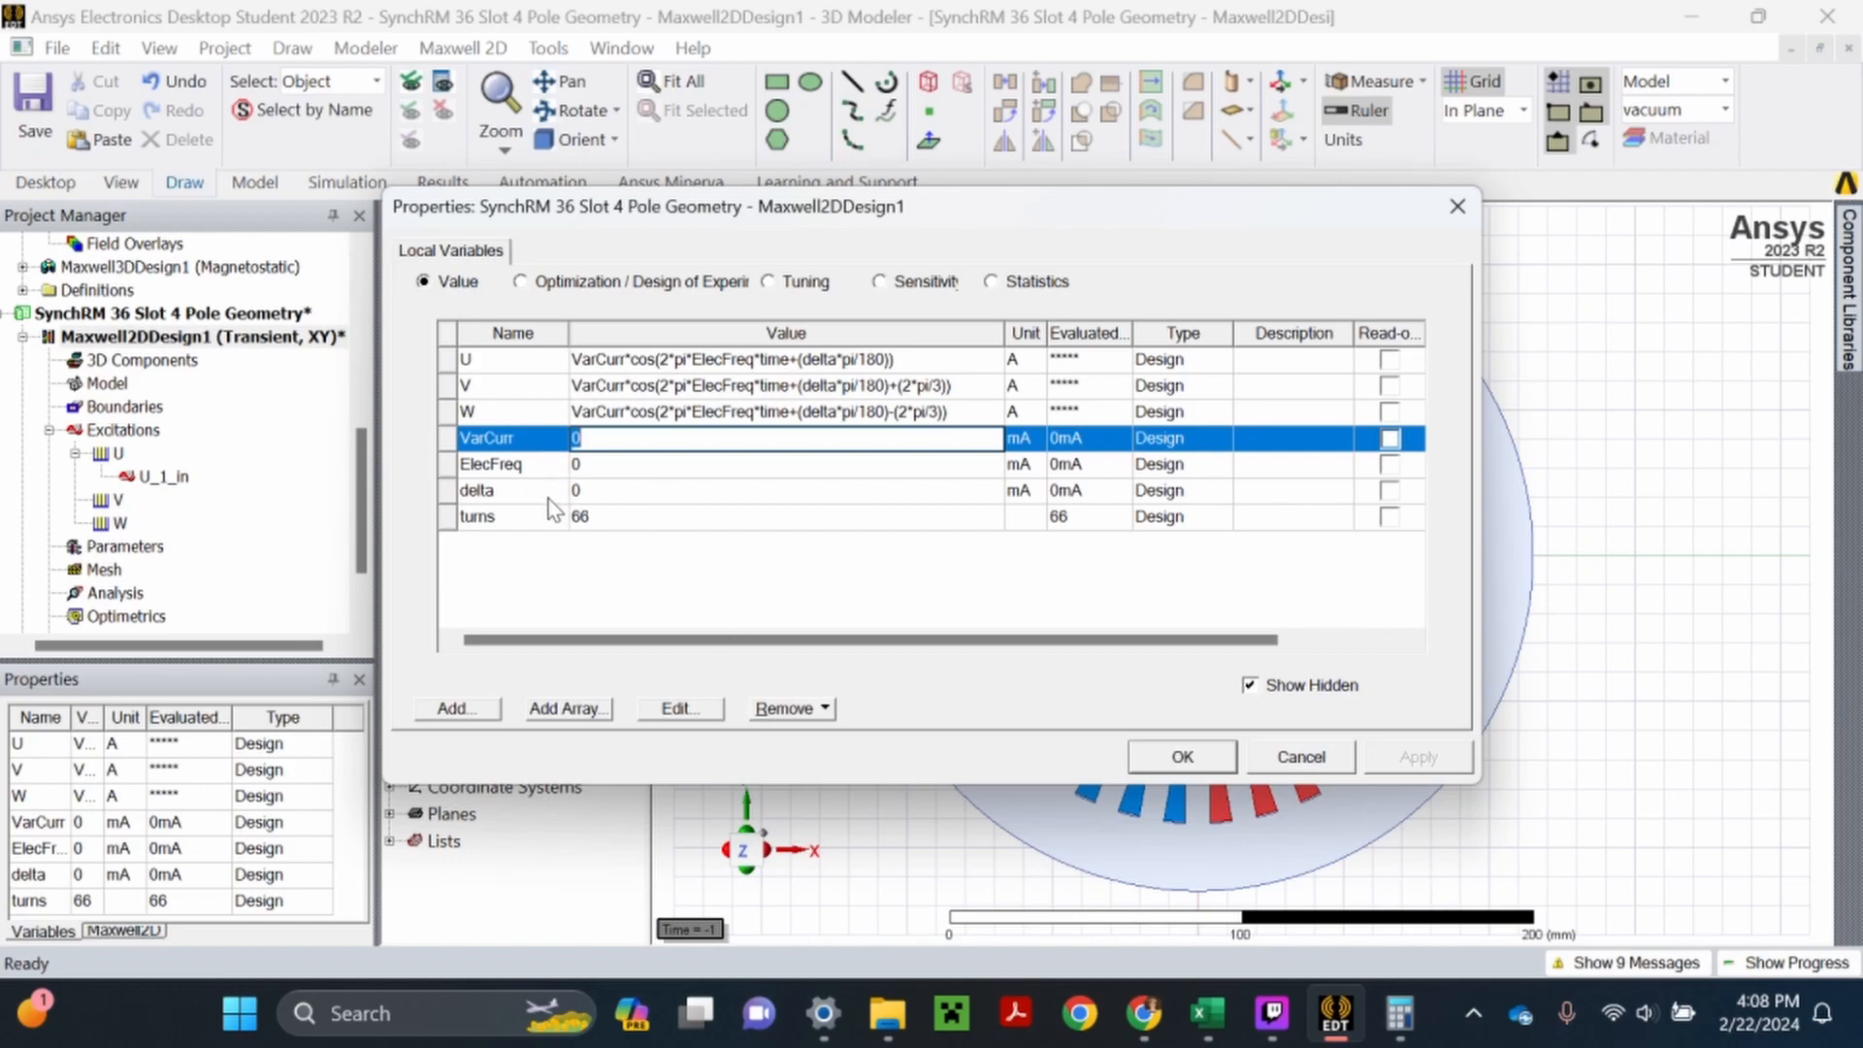
left_click(679, 708)
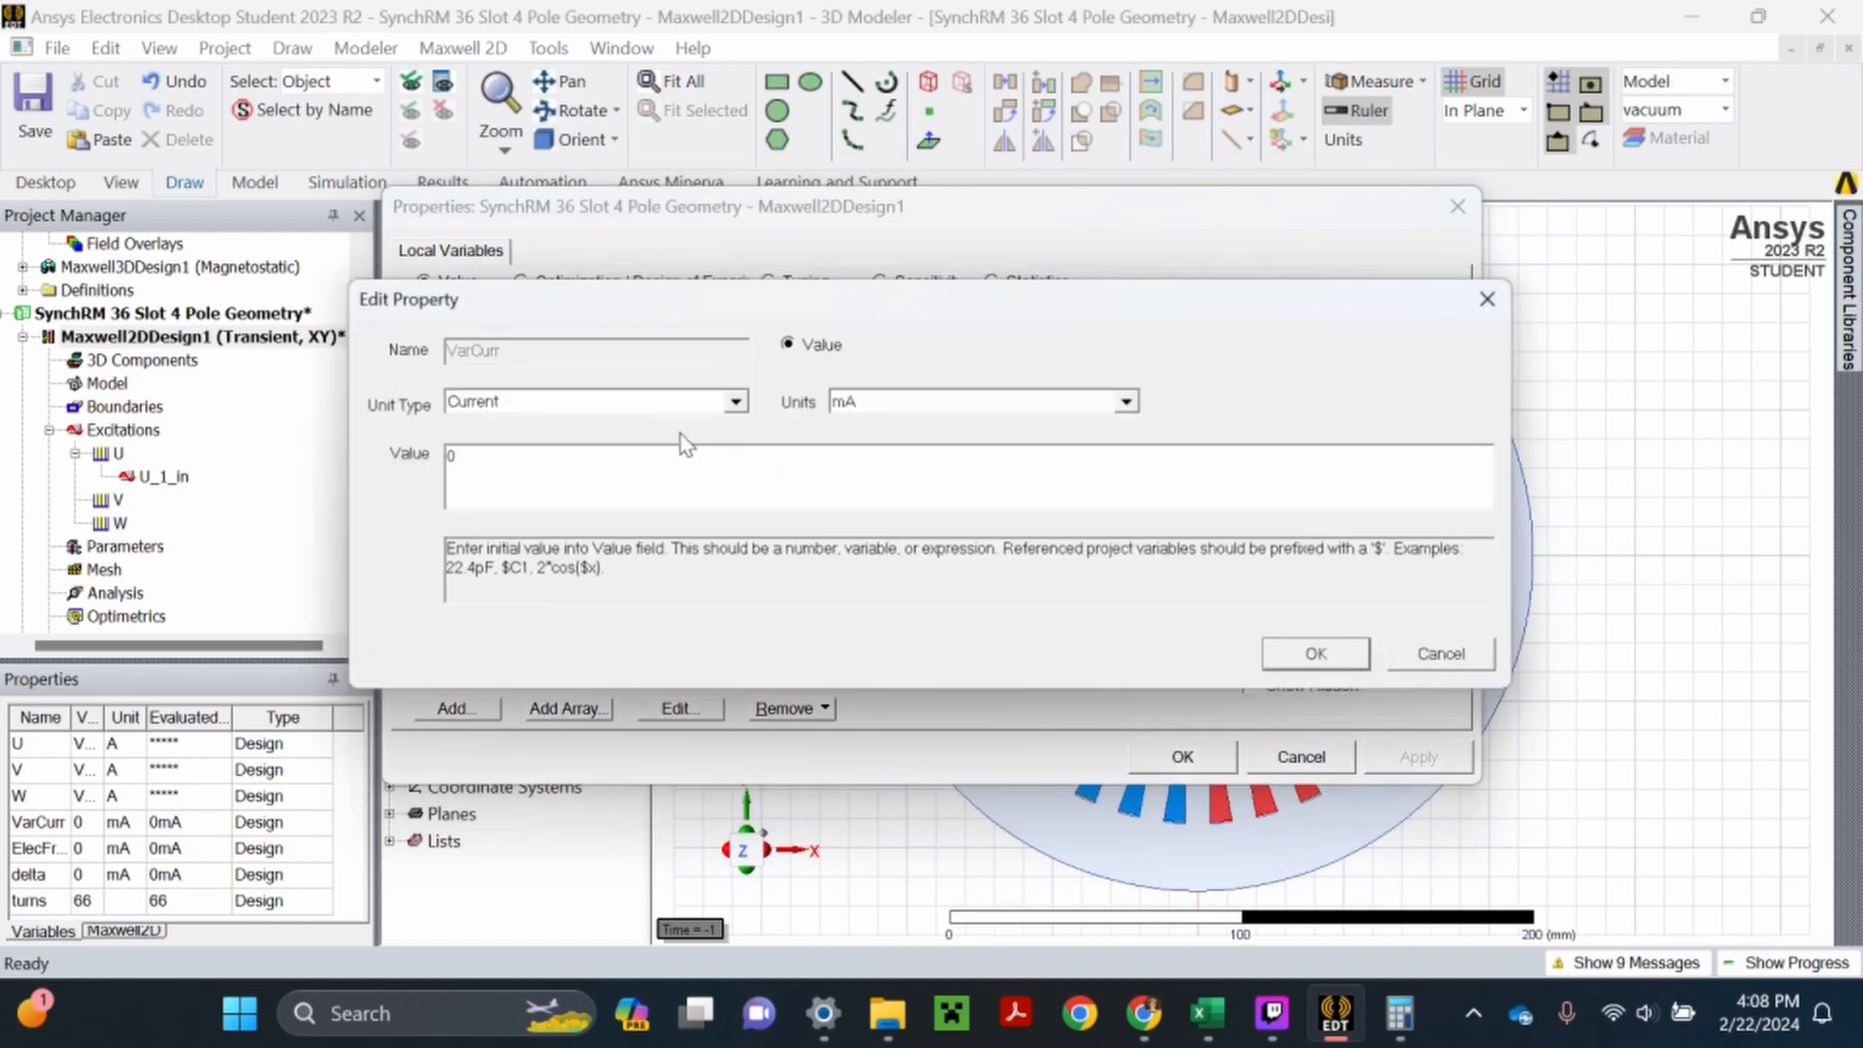
left_click(711, 406)
scroll(582, 533, "up", 5)
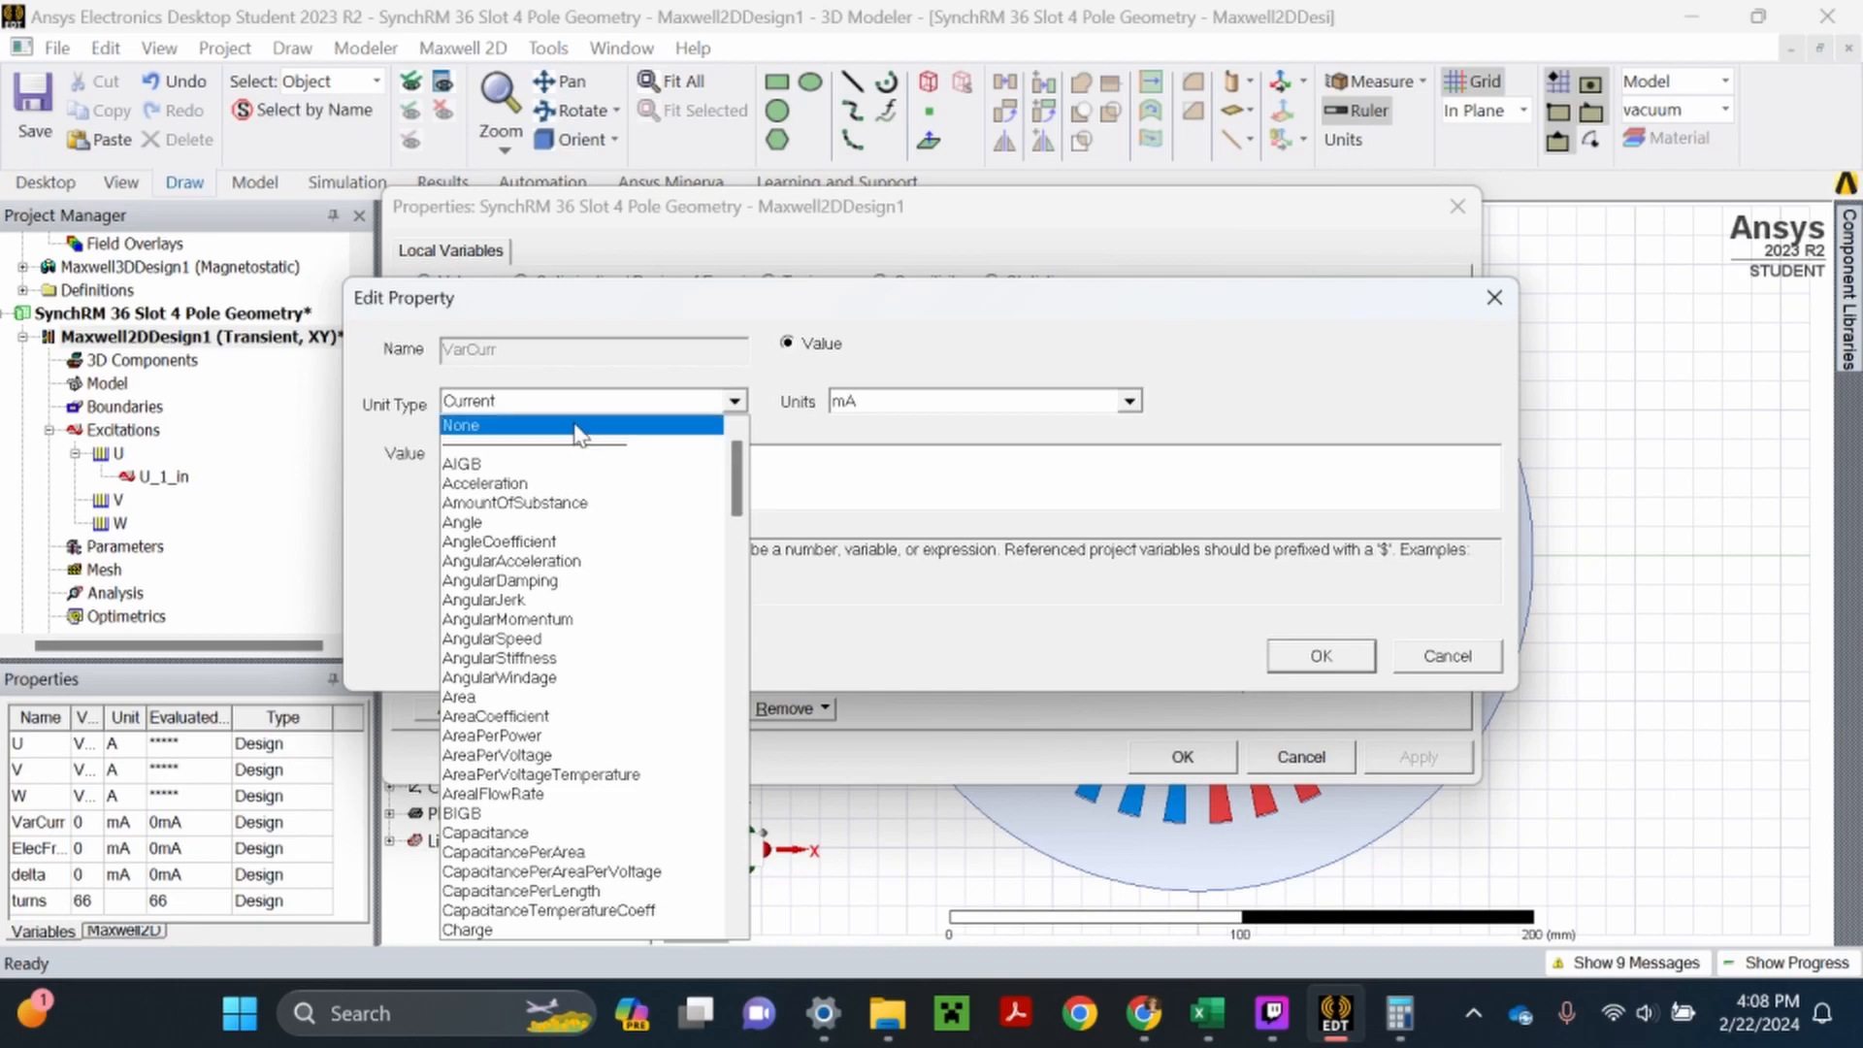
left_click(505, 425)
left_click(1305, 656)
- Change the unit type of the ElecFreq variable to None
left_click(738, 468)
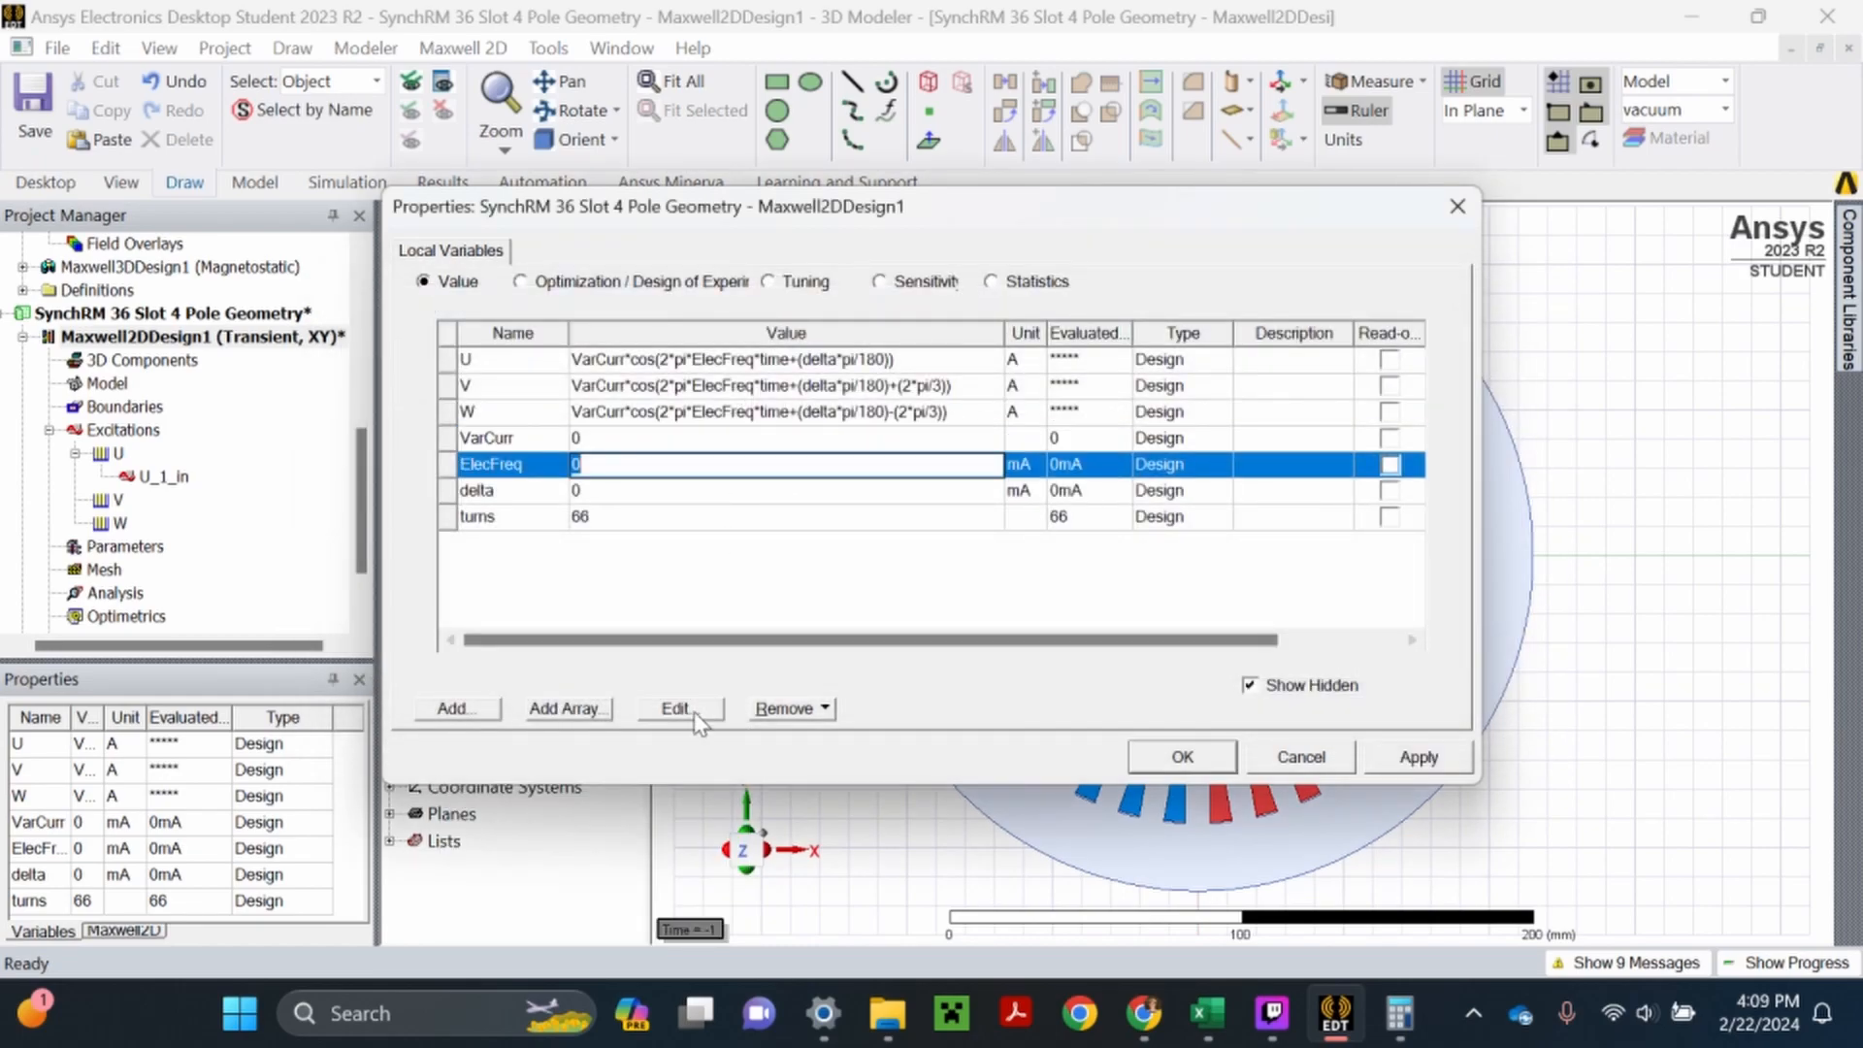
left_click(693, 712)
left_click(733, 402)
scroll(645, 427, "up", 5)
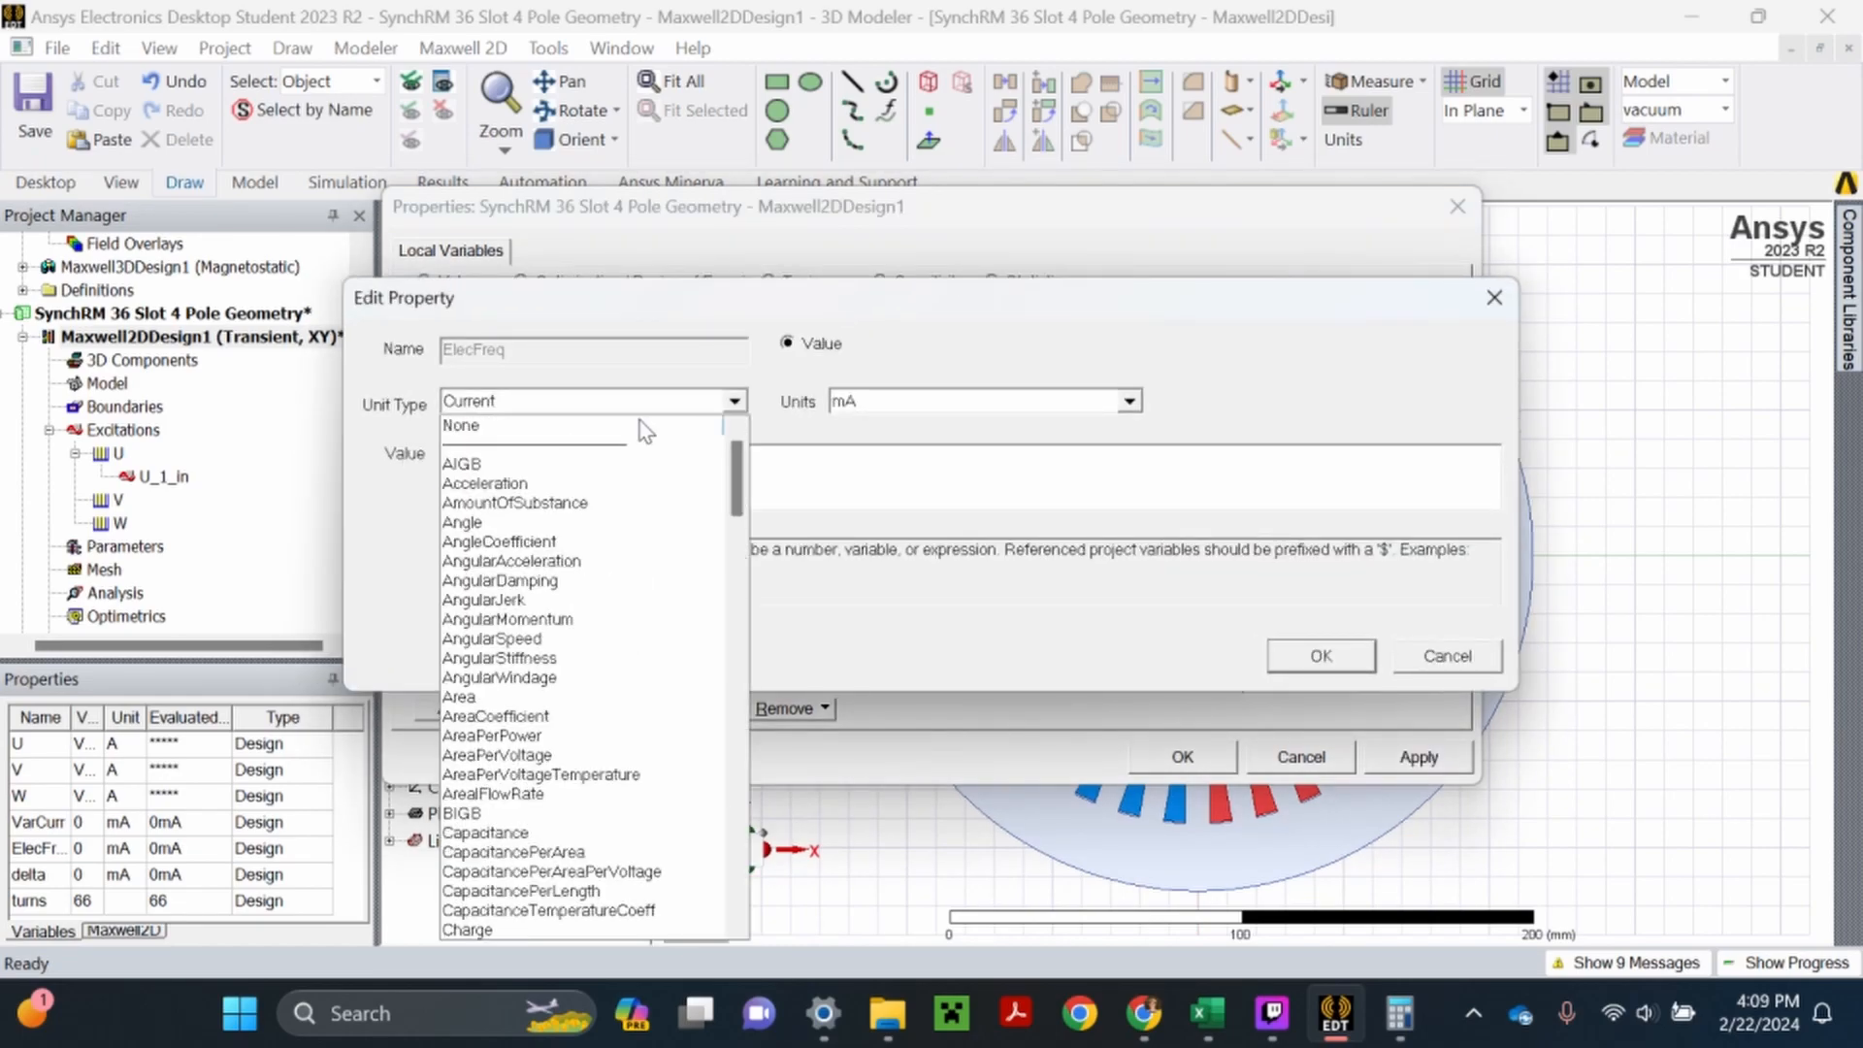
left_click(645, 425)
left_click(1321, 655)
- Change the unit type of the delta variable to None and apply the variable changes
left_click(737, 487)
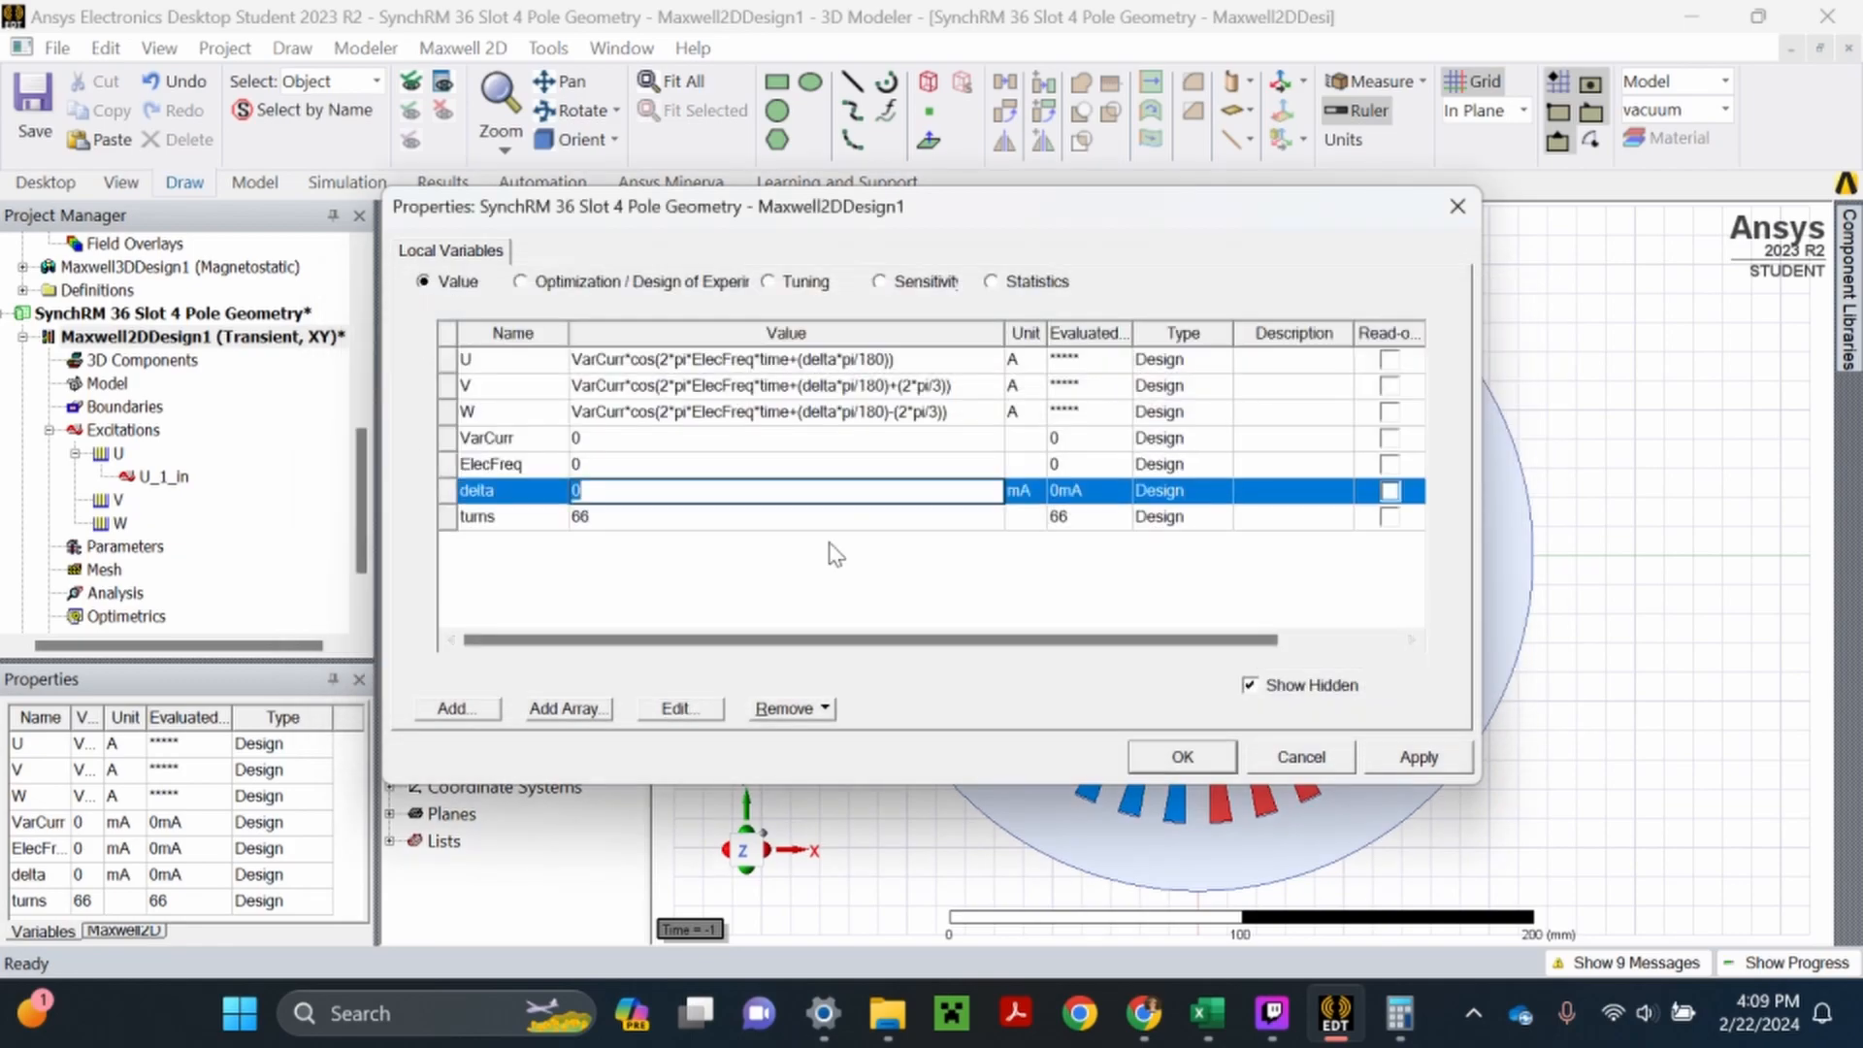
left_click(716, 707)
left_click(735, 401)
scroll(660, 427, "up", 5)
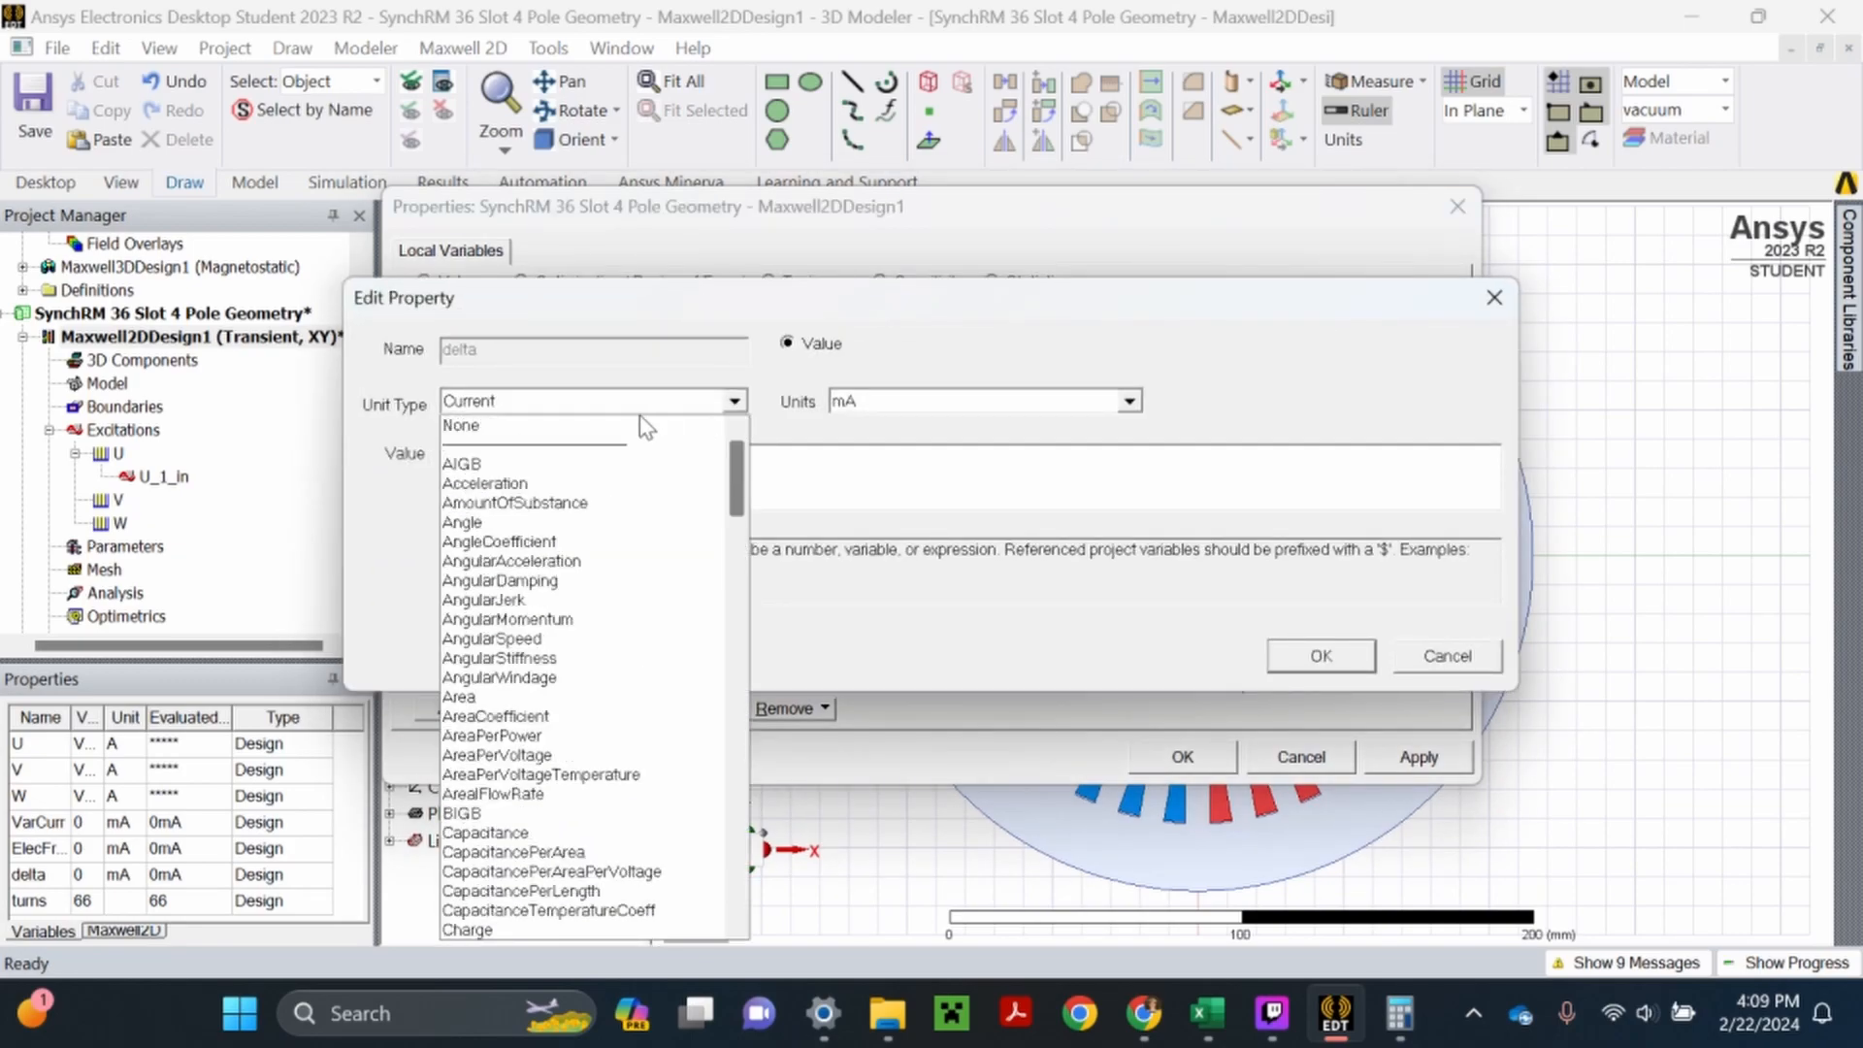
left_click(644, 432)
left_click(1308, 657)
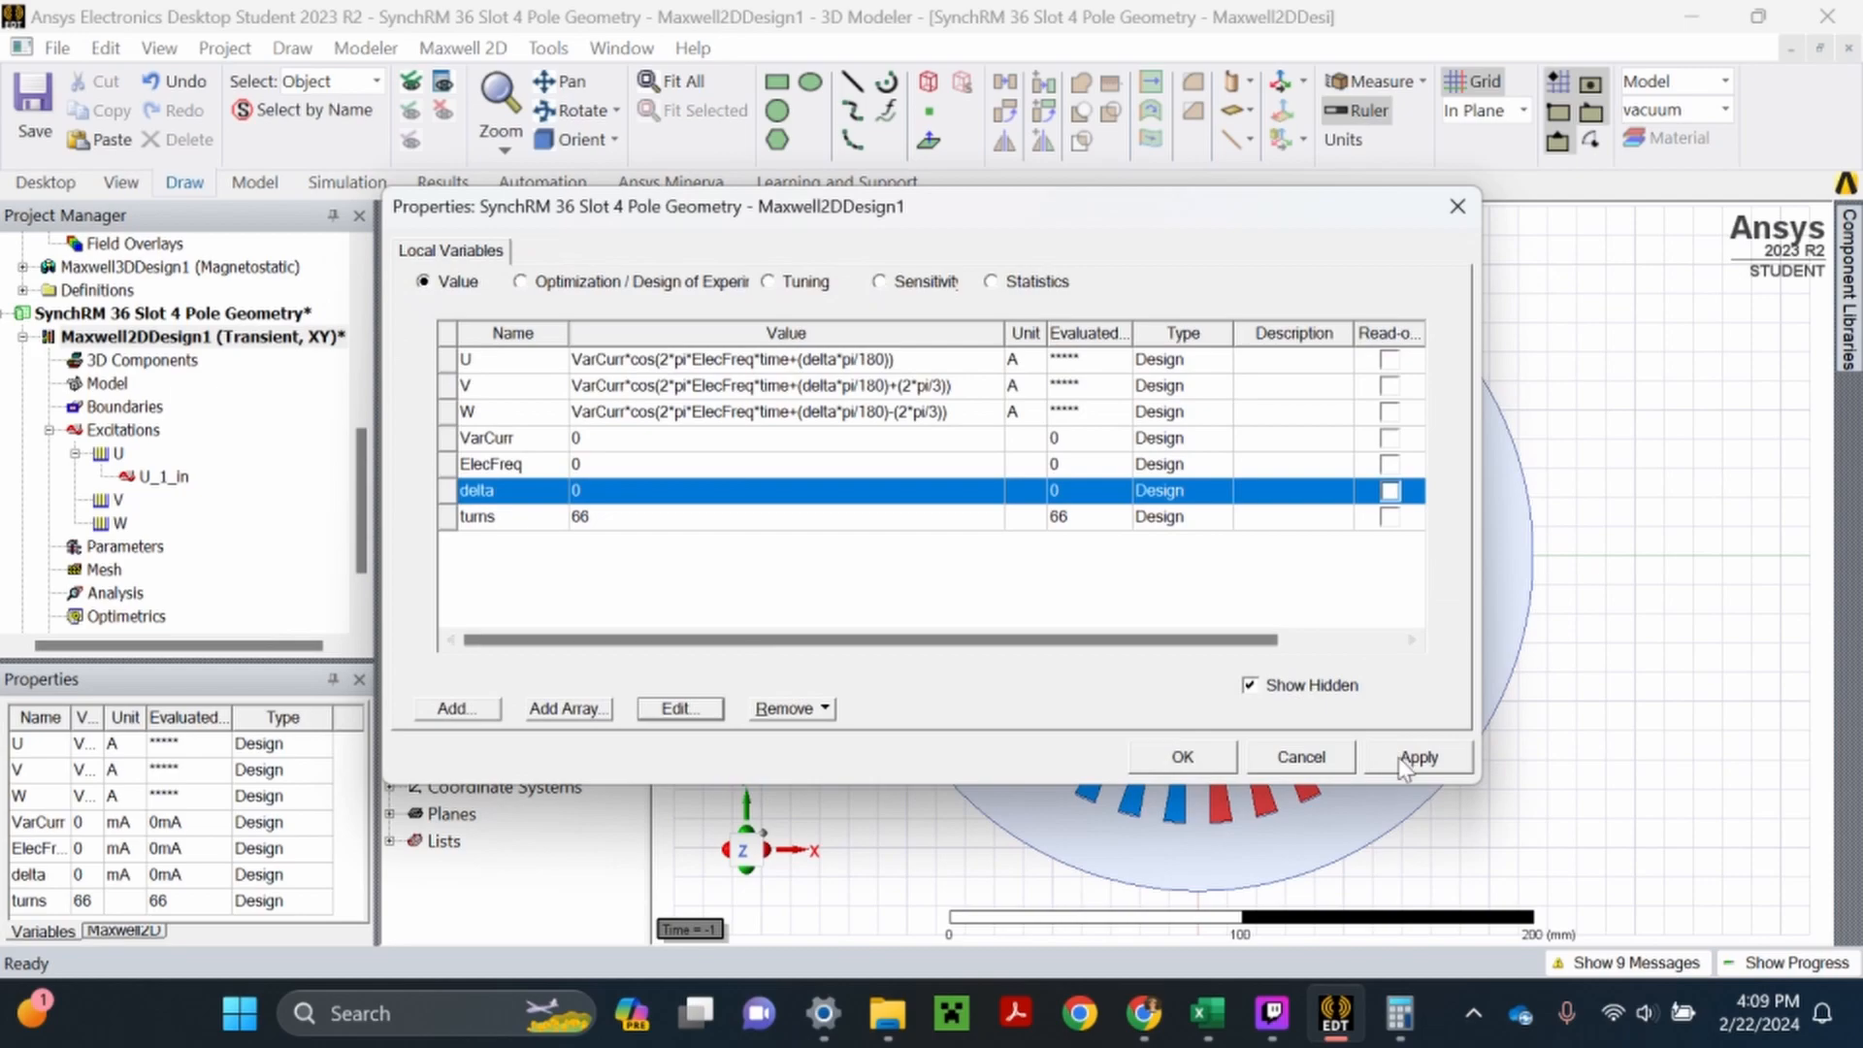
left_click(1402, 757)
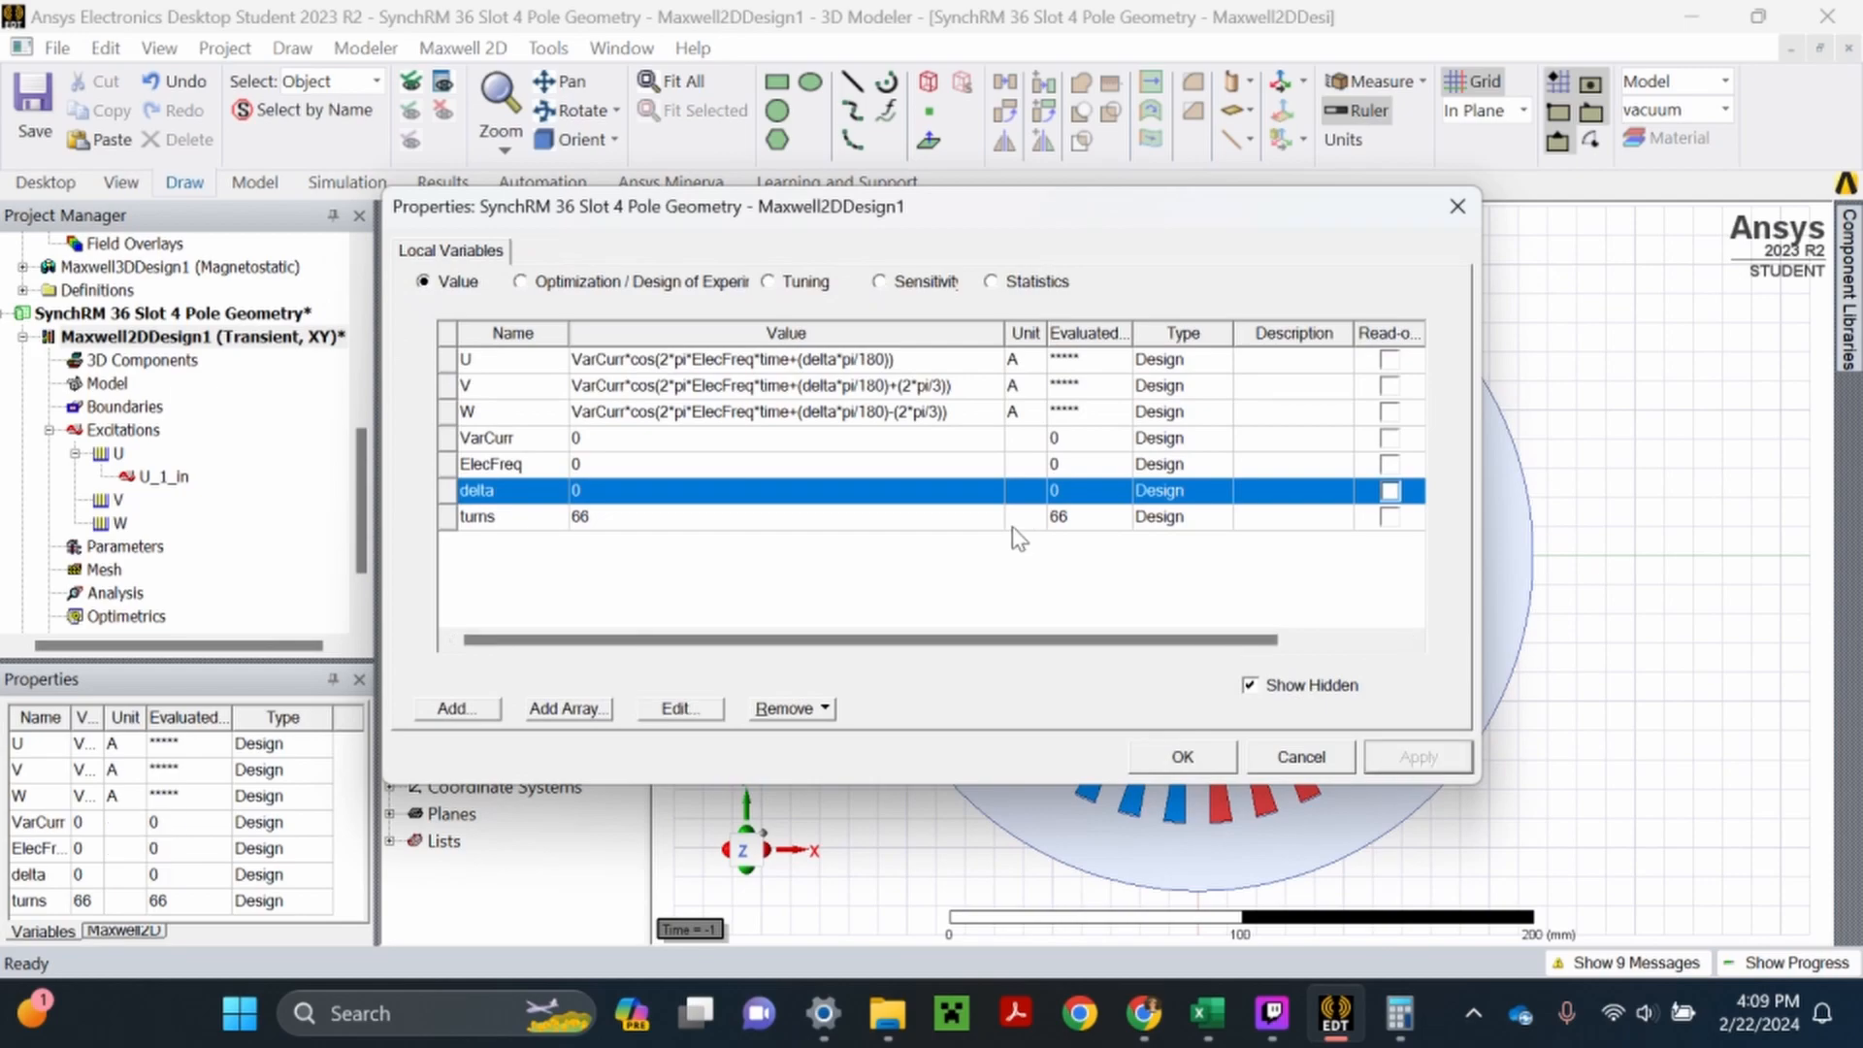
- Switch to Calculator to compute √2 × 100 for the VarCurr amplitude, and close it
left_click(621, 444)
left_click(621, 442)
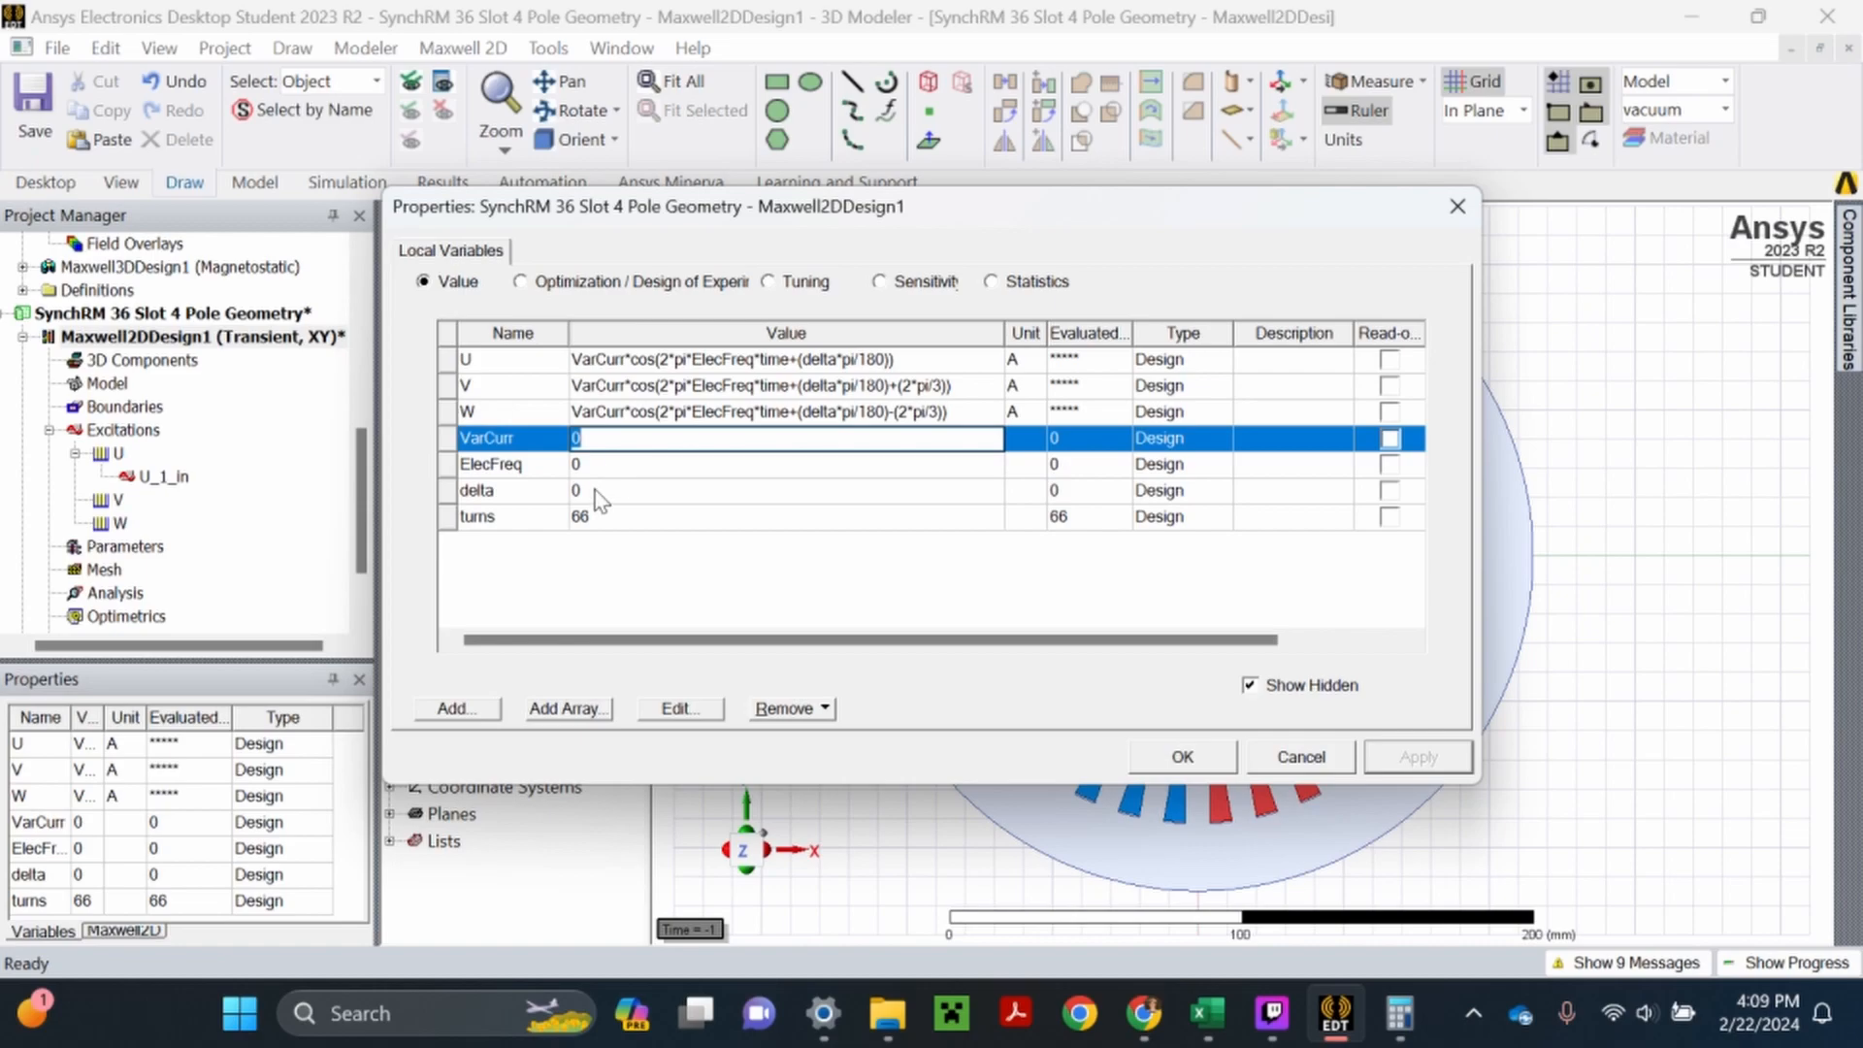
left_click(1399, 1013)
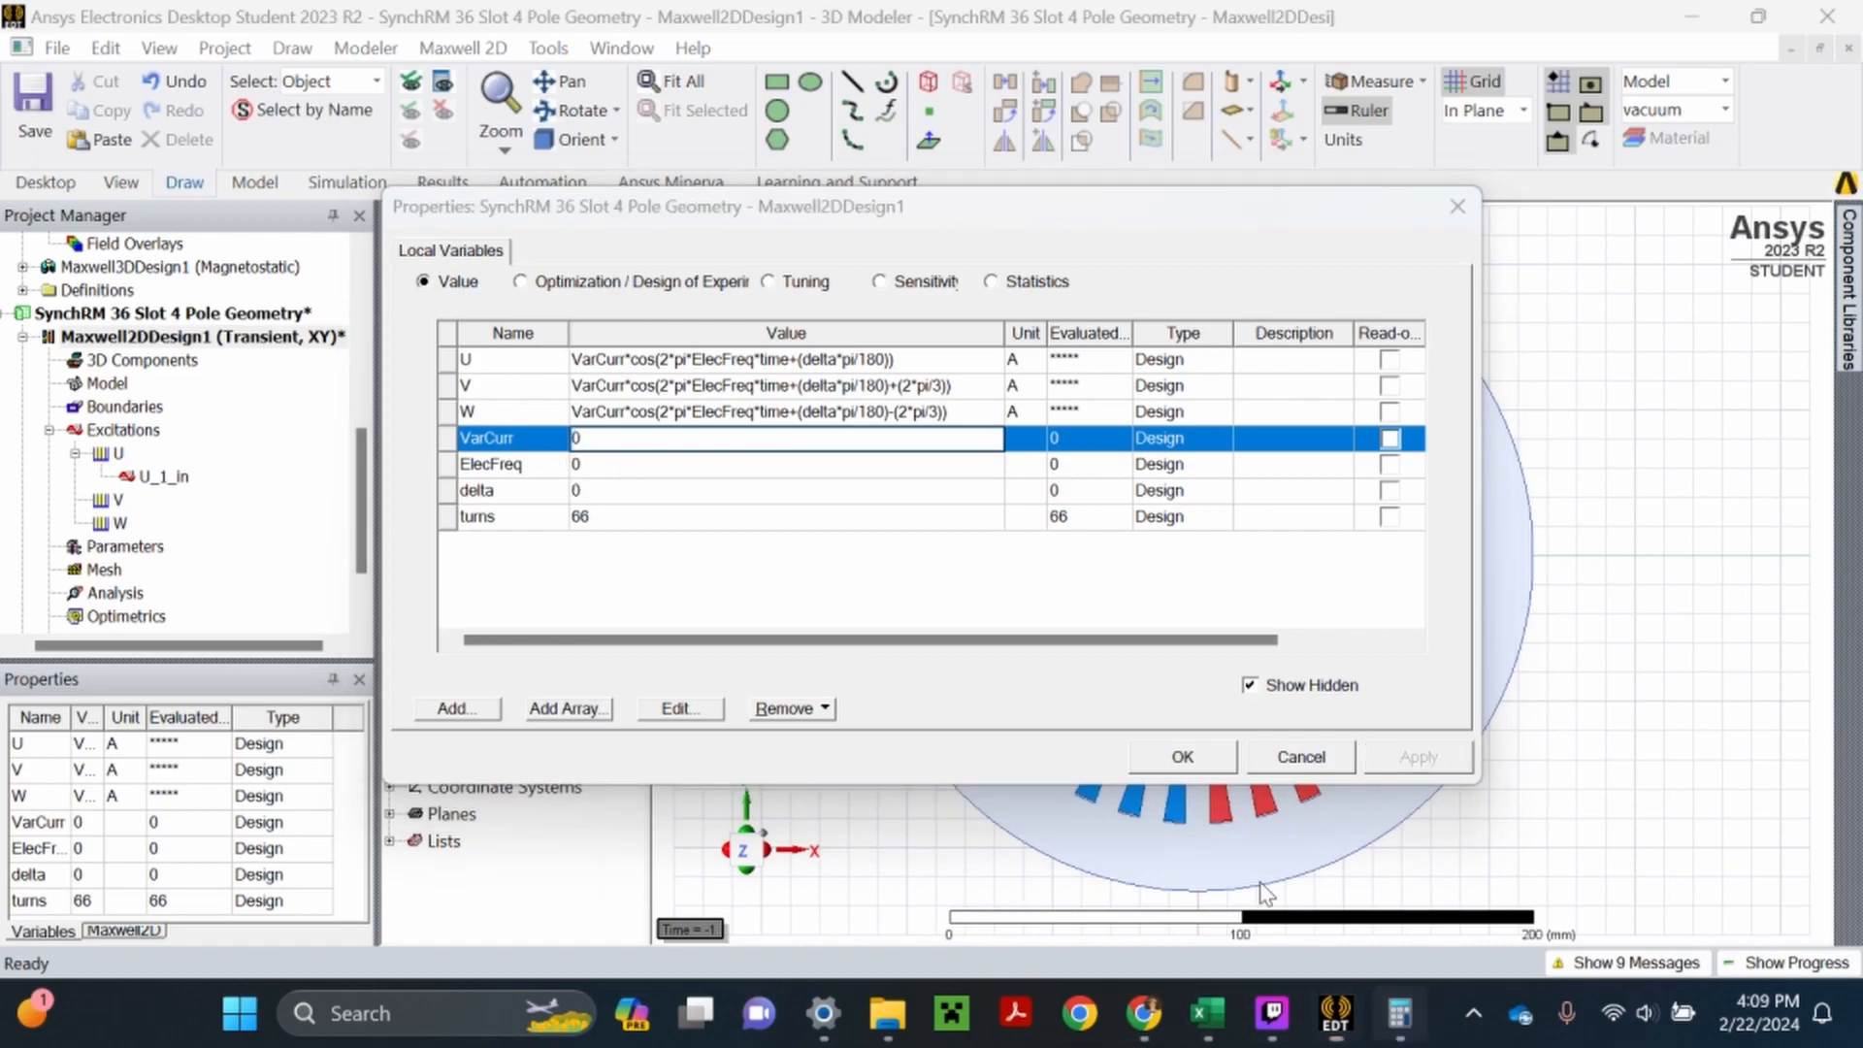
left_click(936, 444)
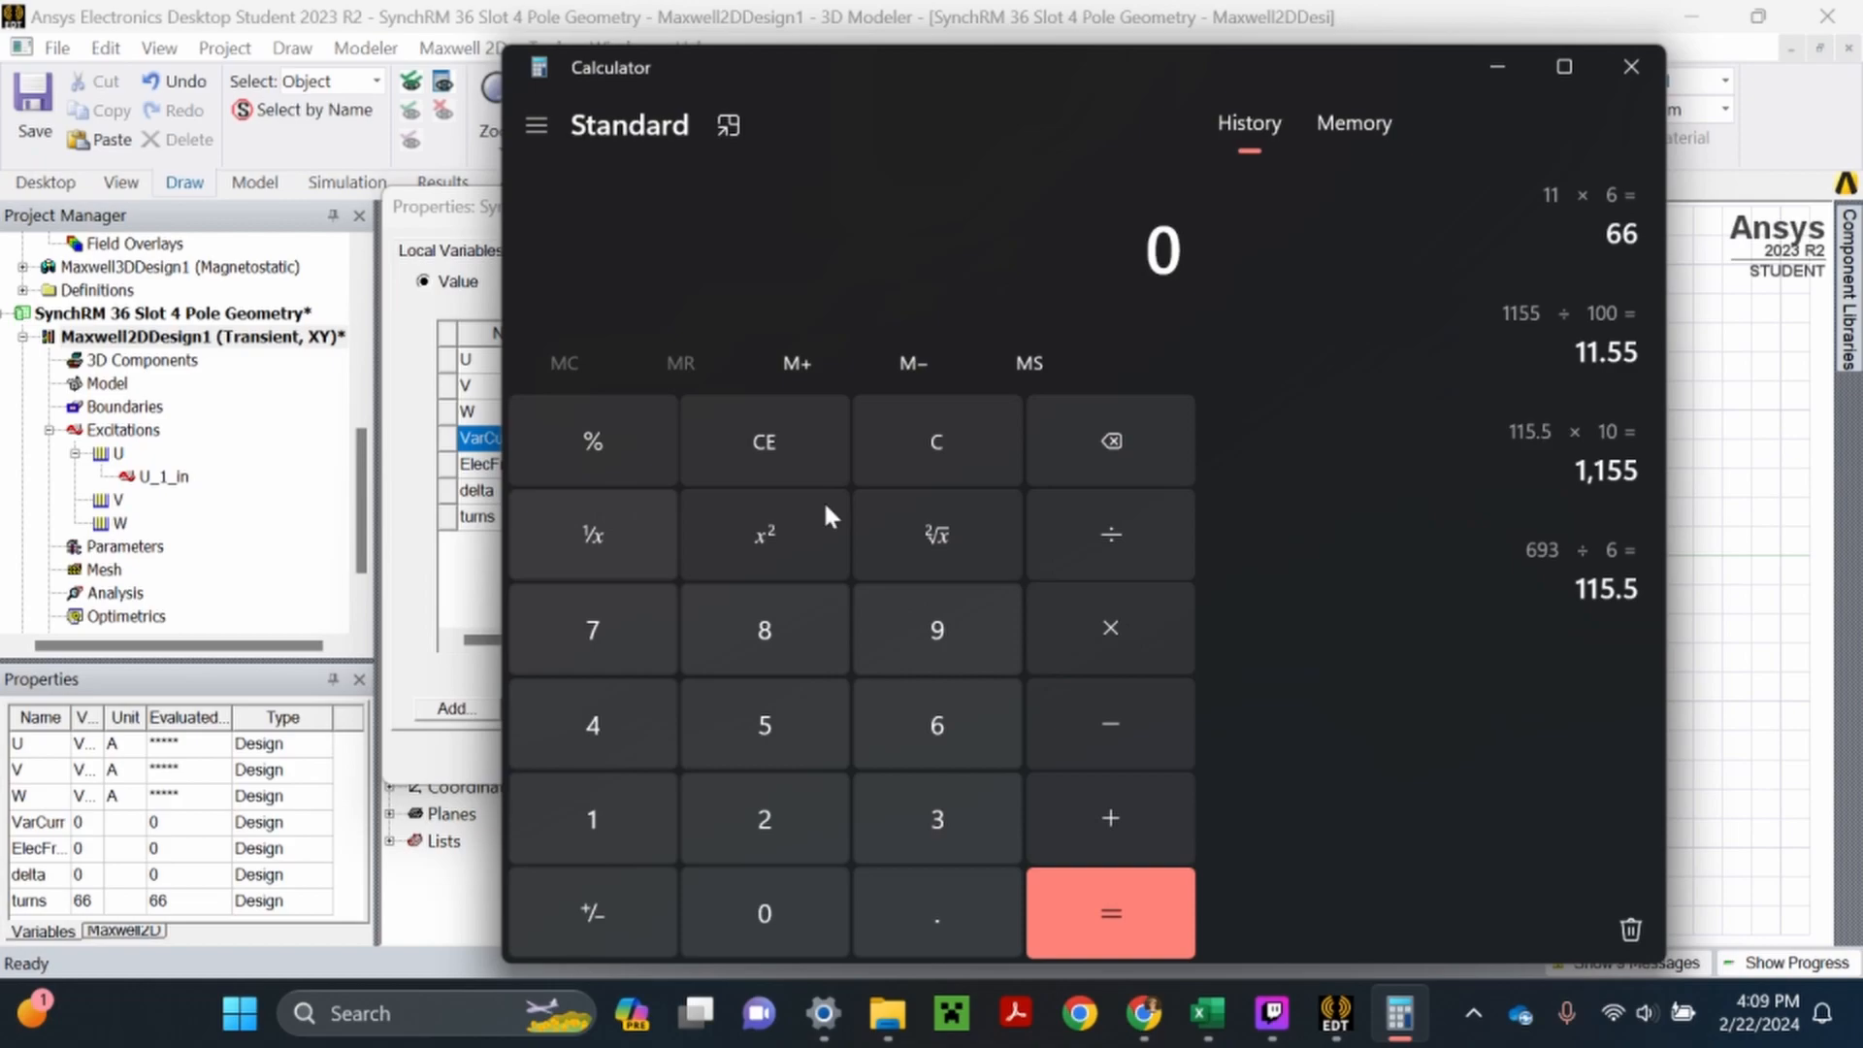
left_click(955, 541)
left_click(936, 441)
left_click(764, 820)
left_click(951, 532)
left_click(1110, 621)
type("100")
left_click(1046, 917)
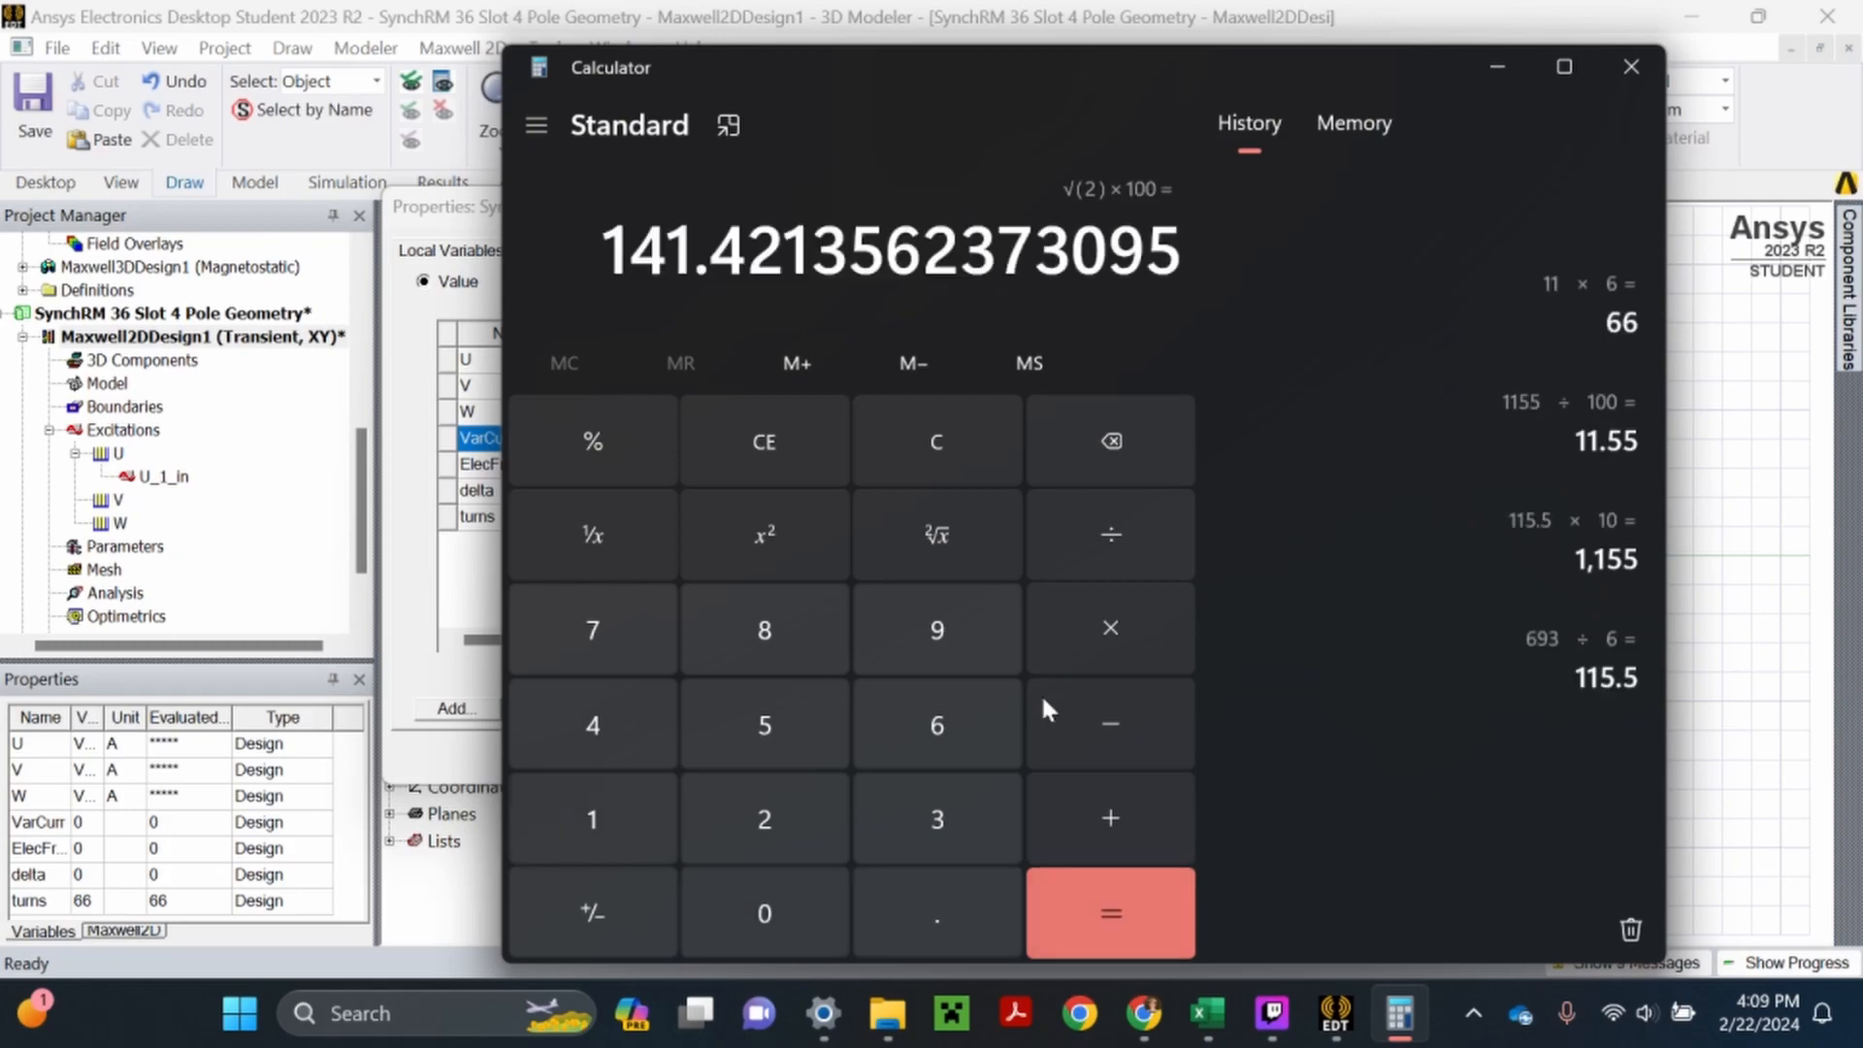
left_click(1624, 86)
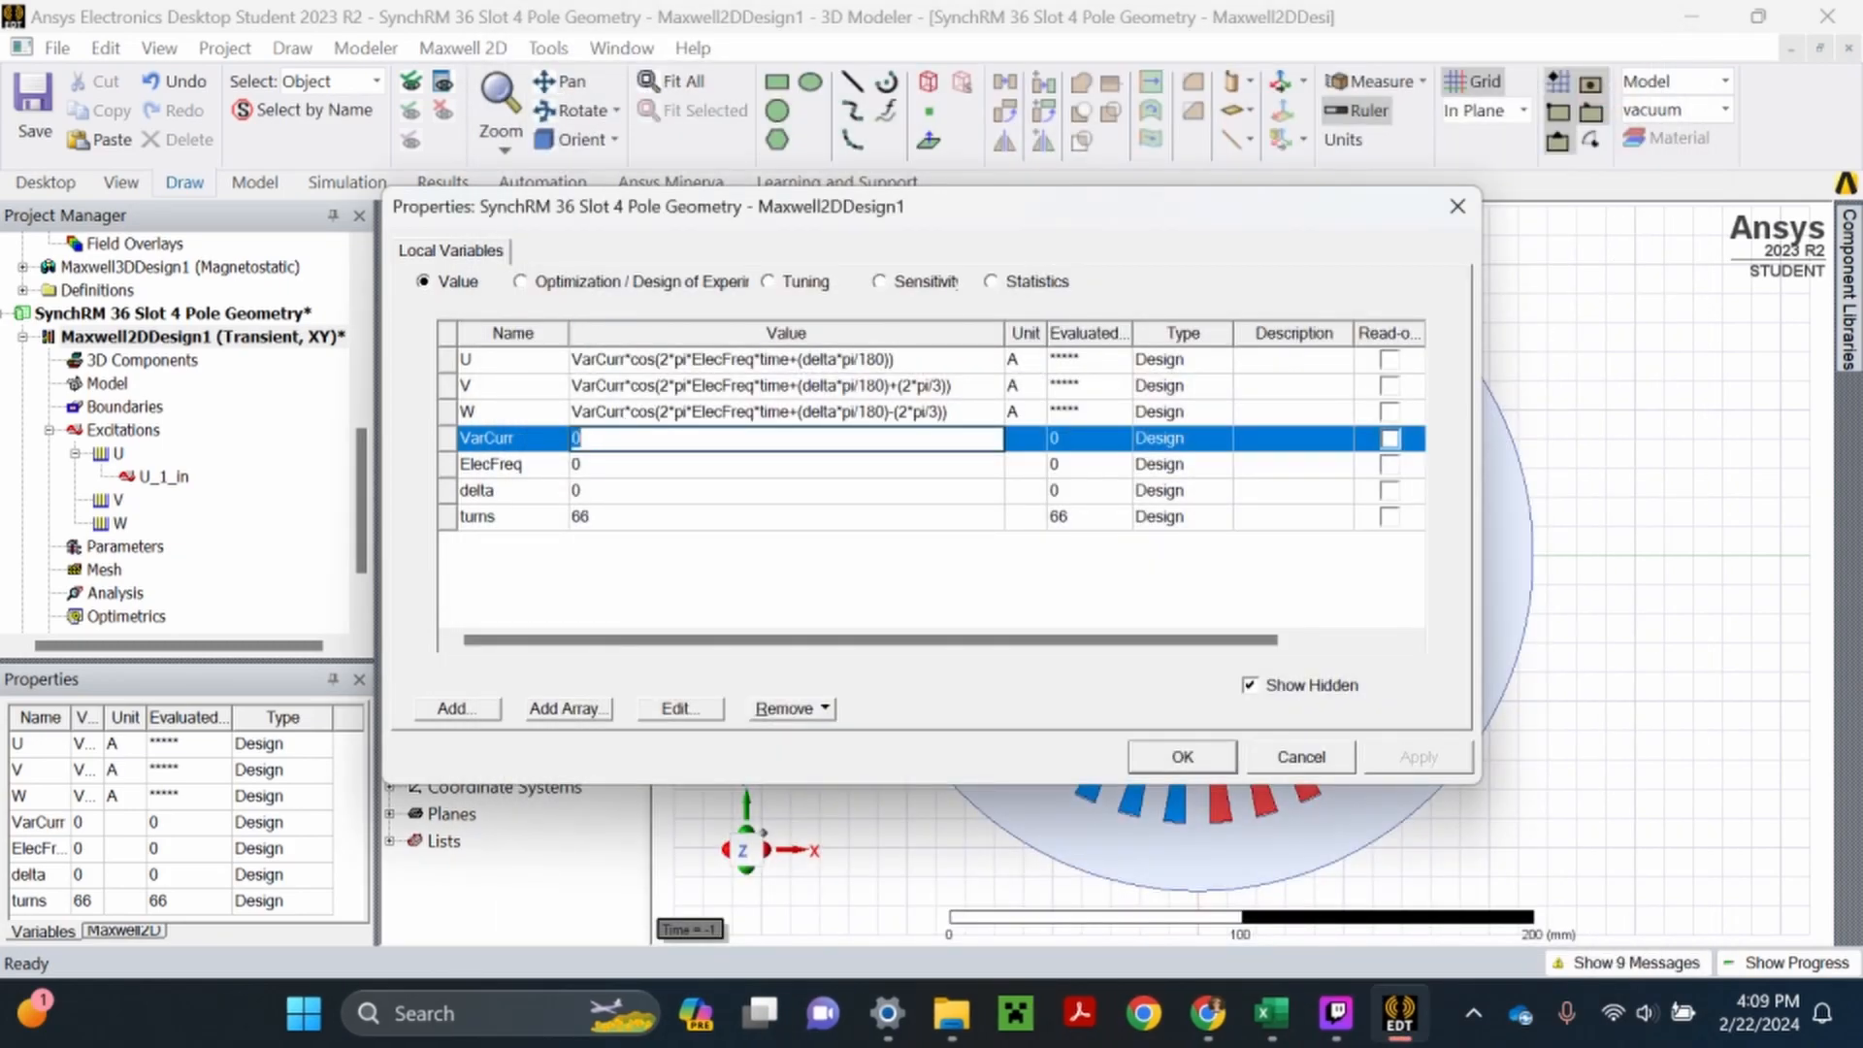
- Set the VarCurr variable to 141 and the ElecFreq variable to 100
type("141")
key("Return")
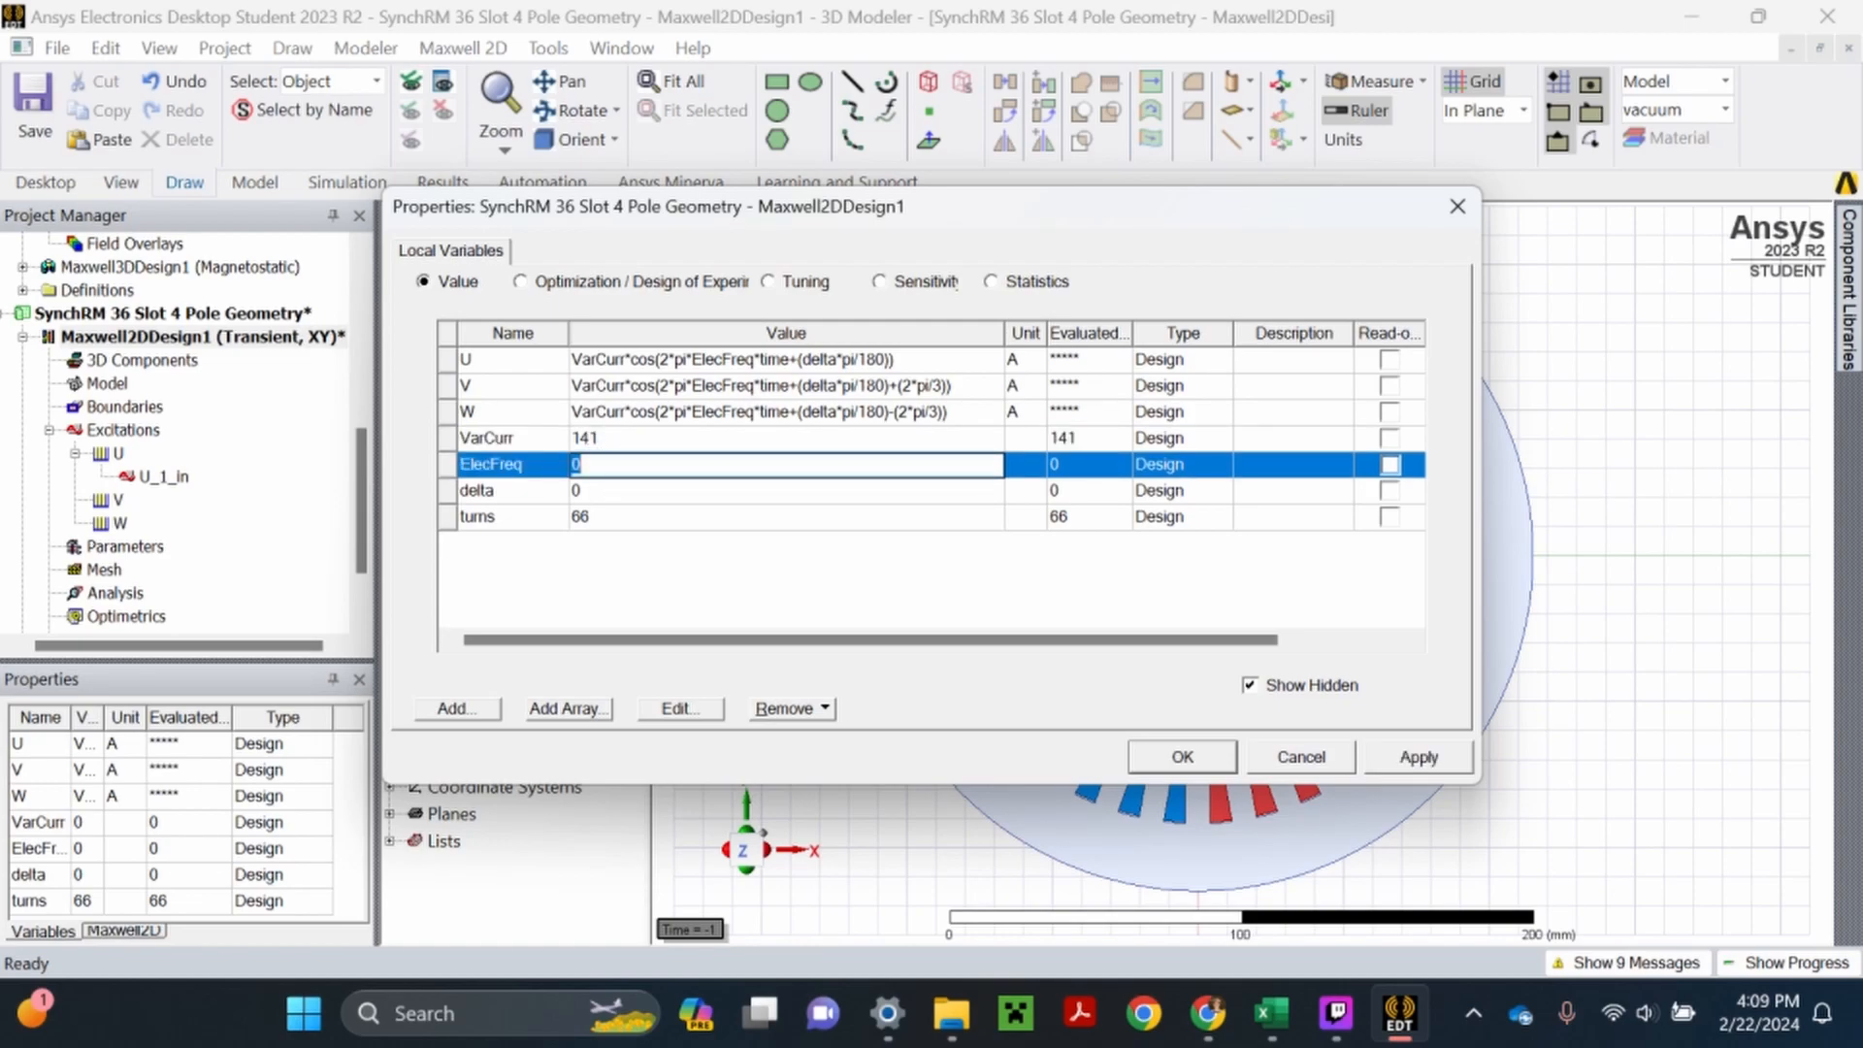
type("100")
key("Return")
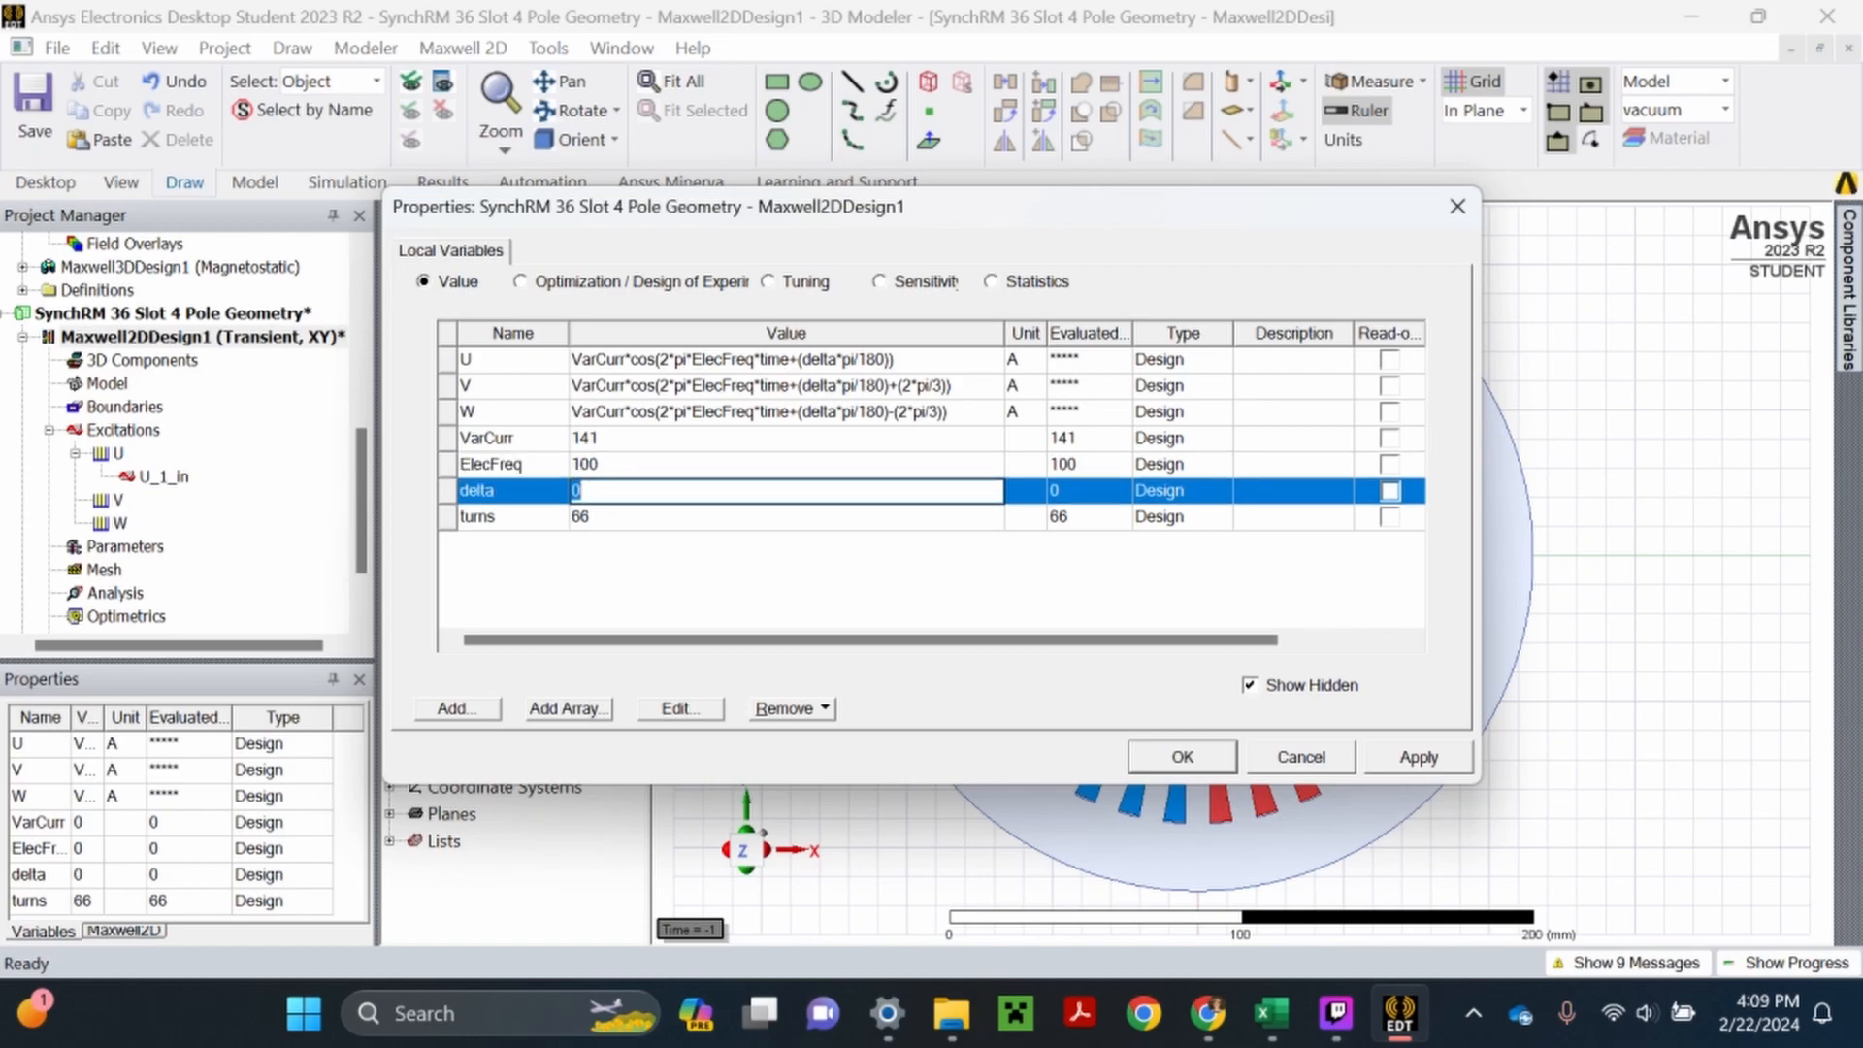
- Apply the edited design variable values and close the design properties
left_click(617, 548)
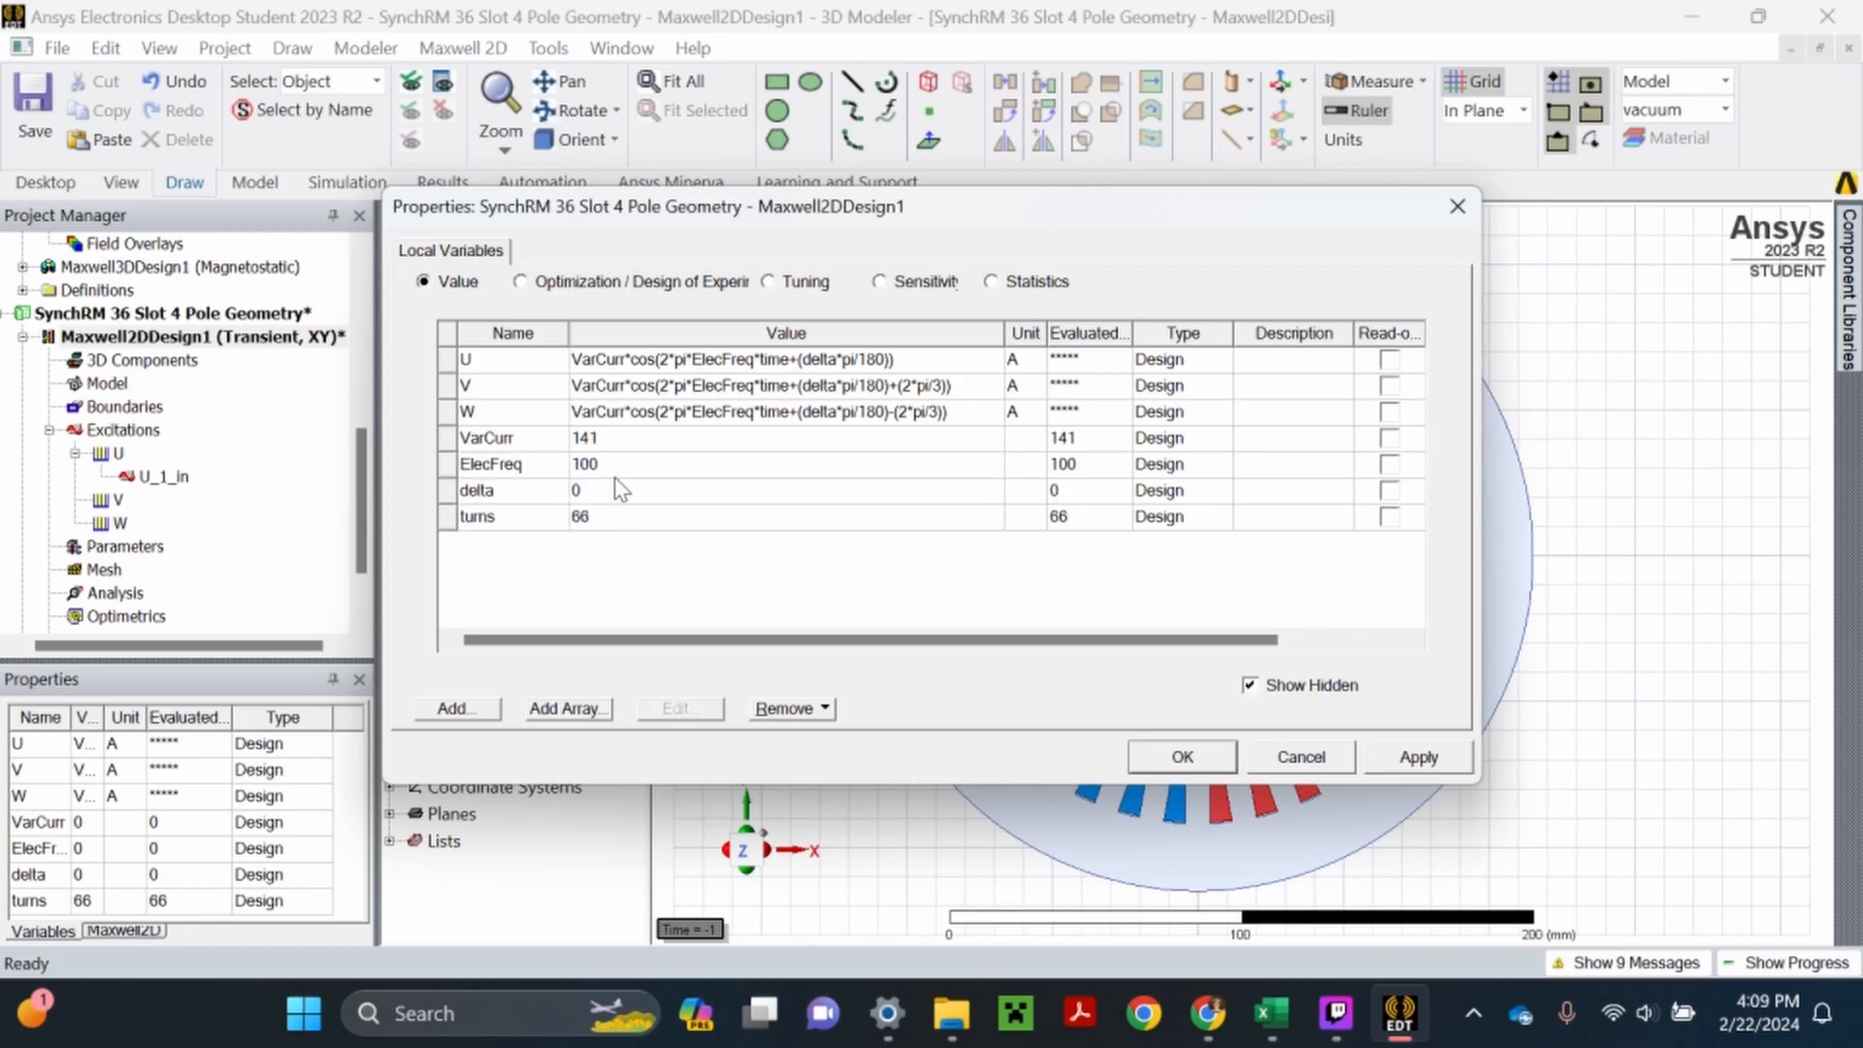
left_click(1412, 762)
left_click(1176, 760)
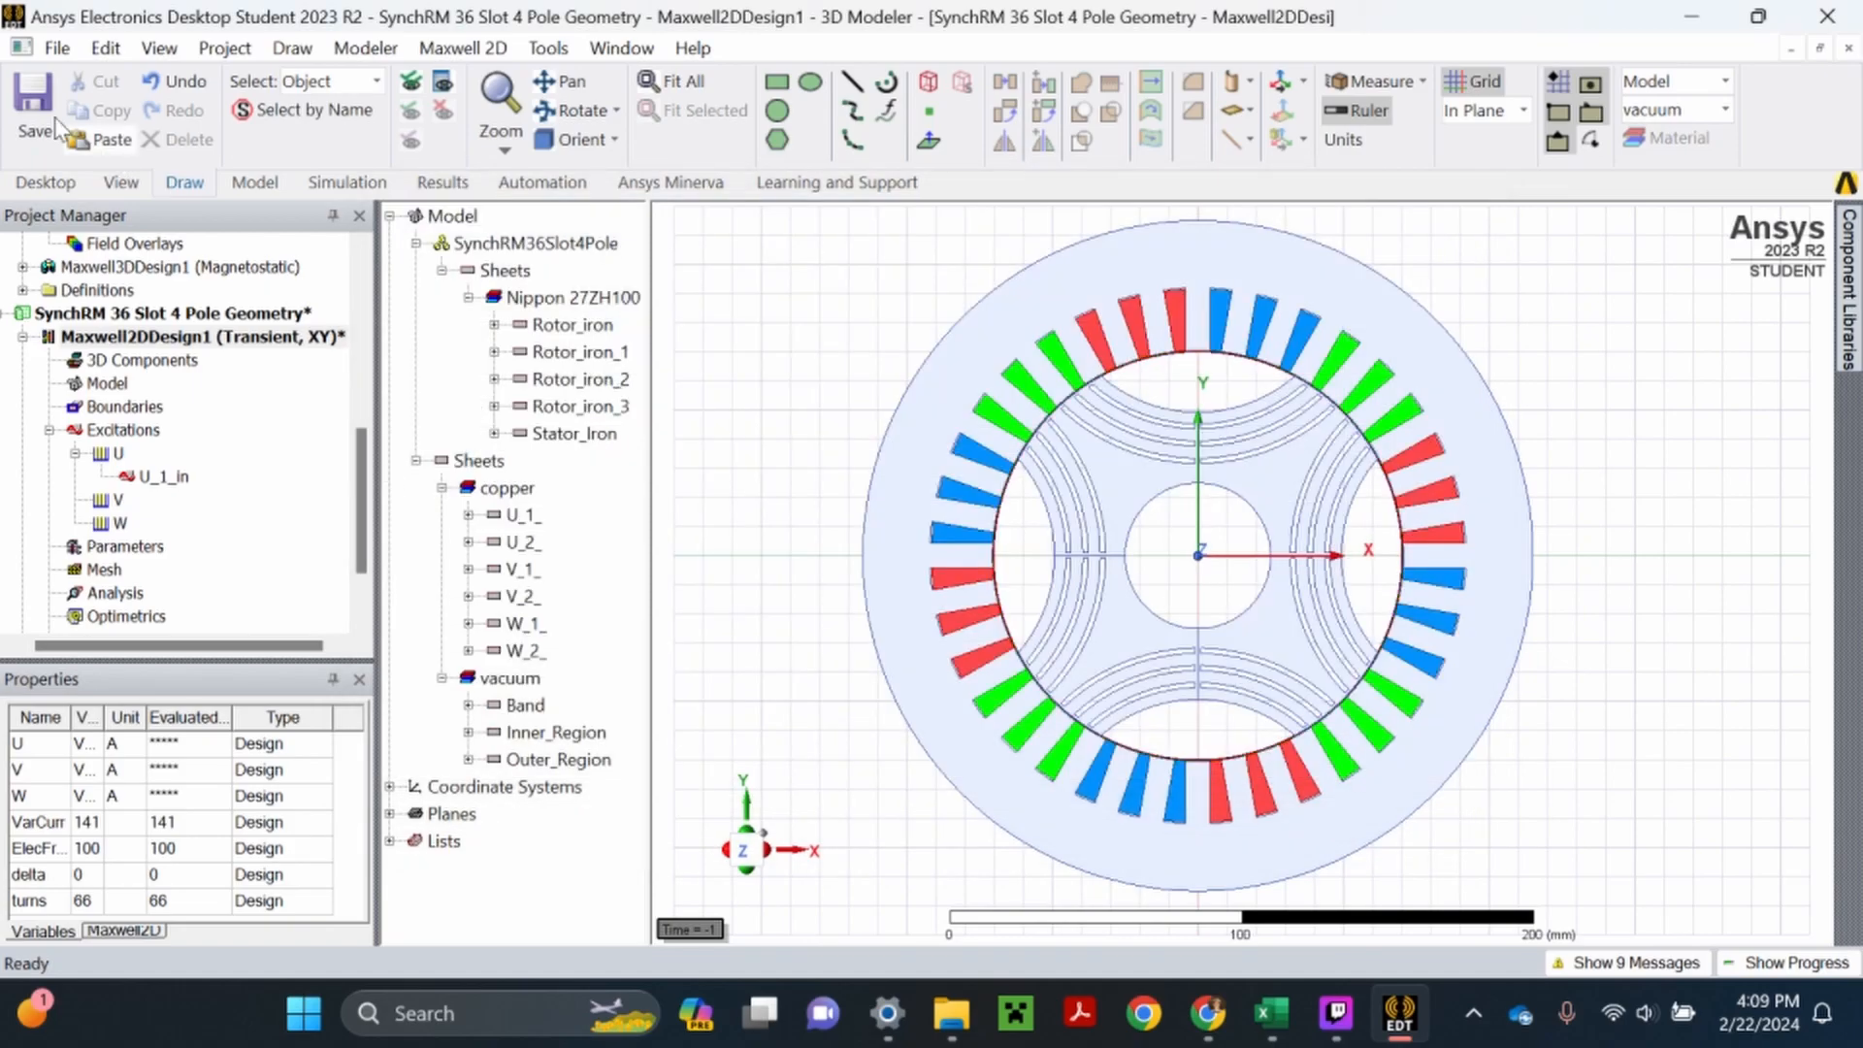
- Add a design variable named rpm with the value ElecFreq*120/4
right_click(177, 340)
left_click(303, 925)
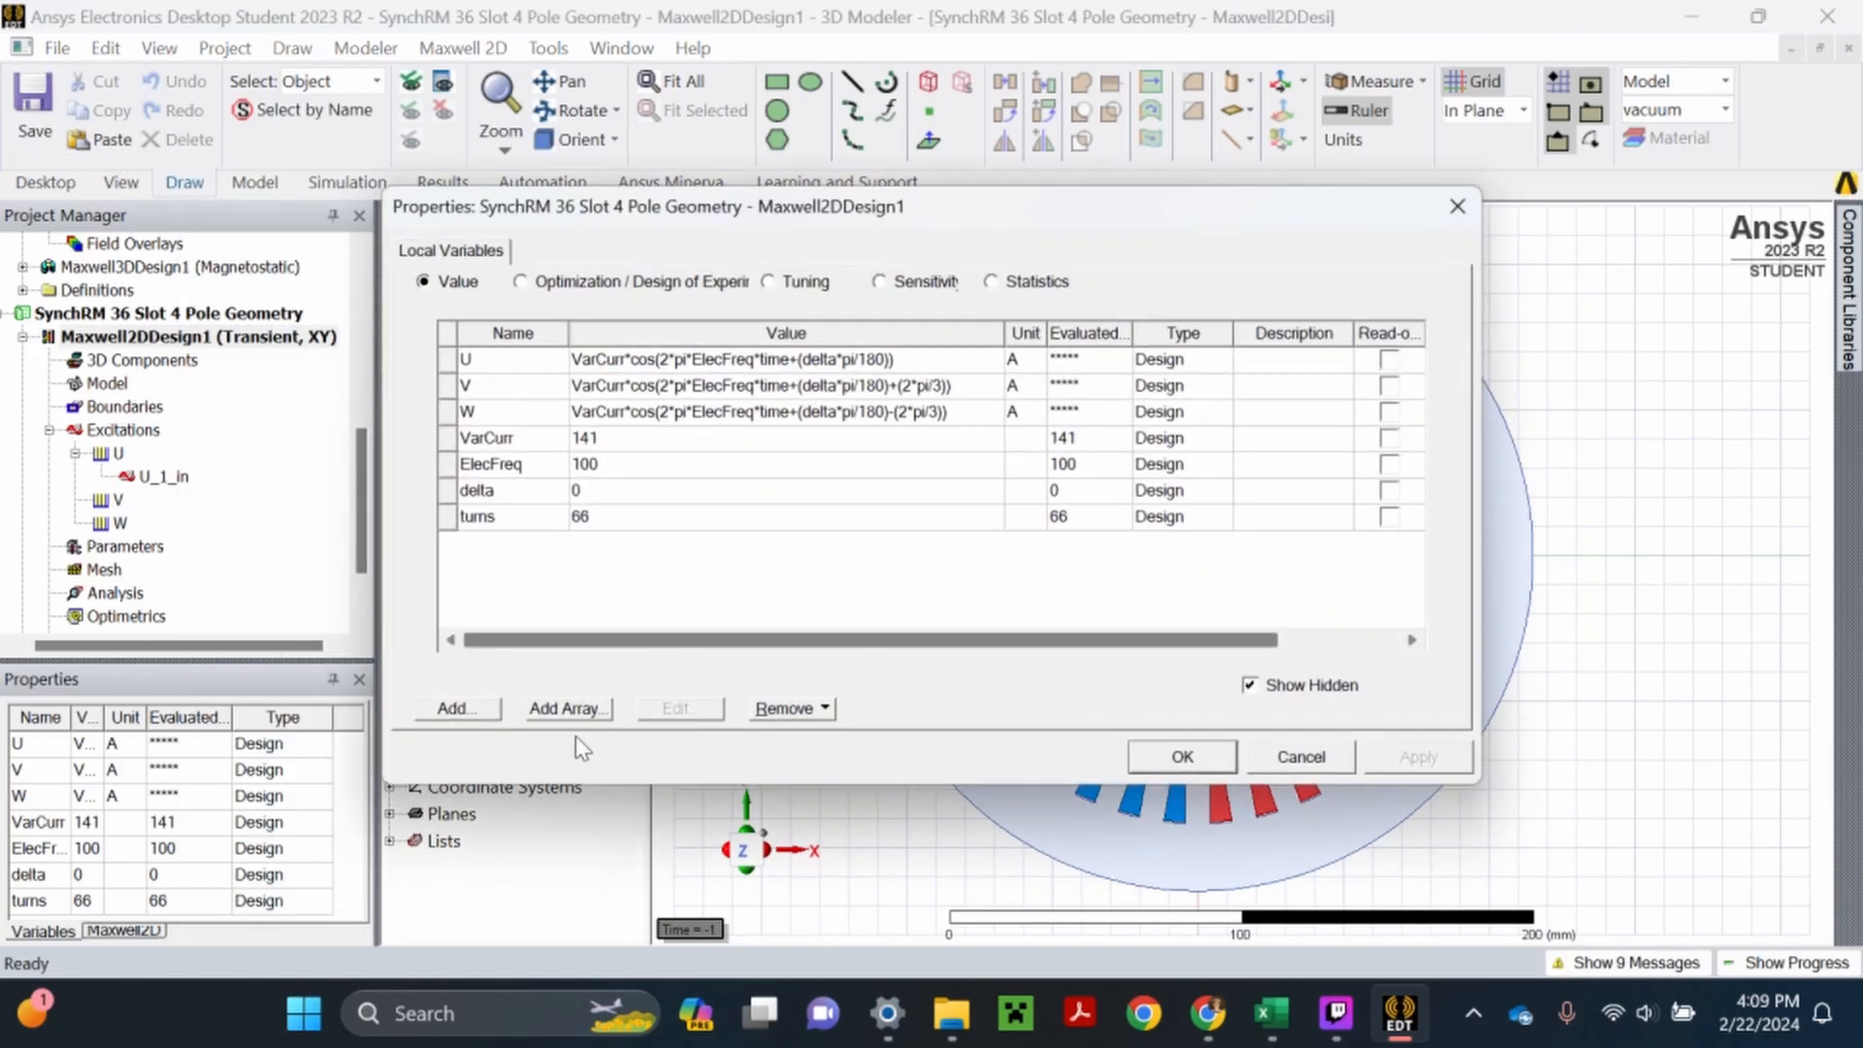
left_click(467, 706)
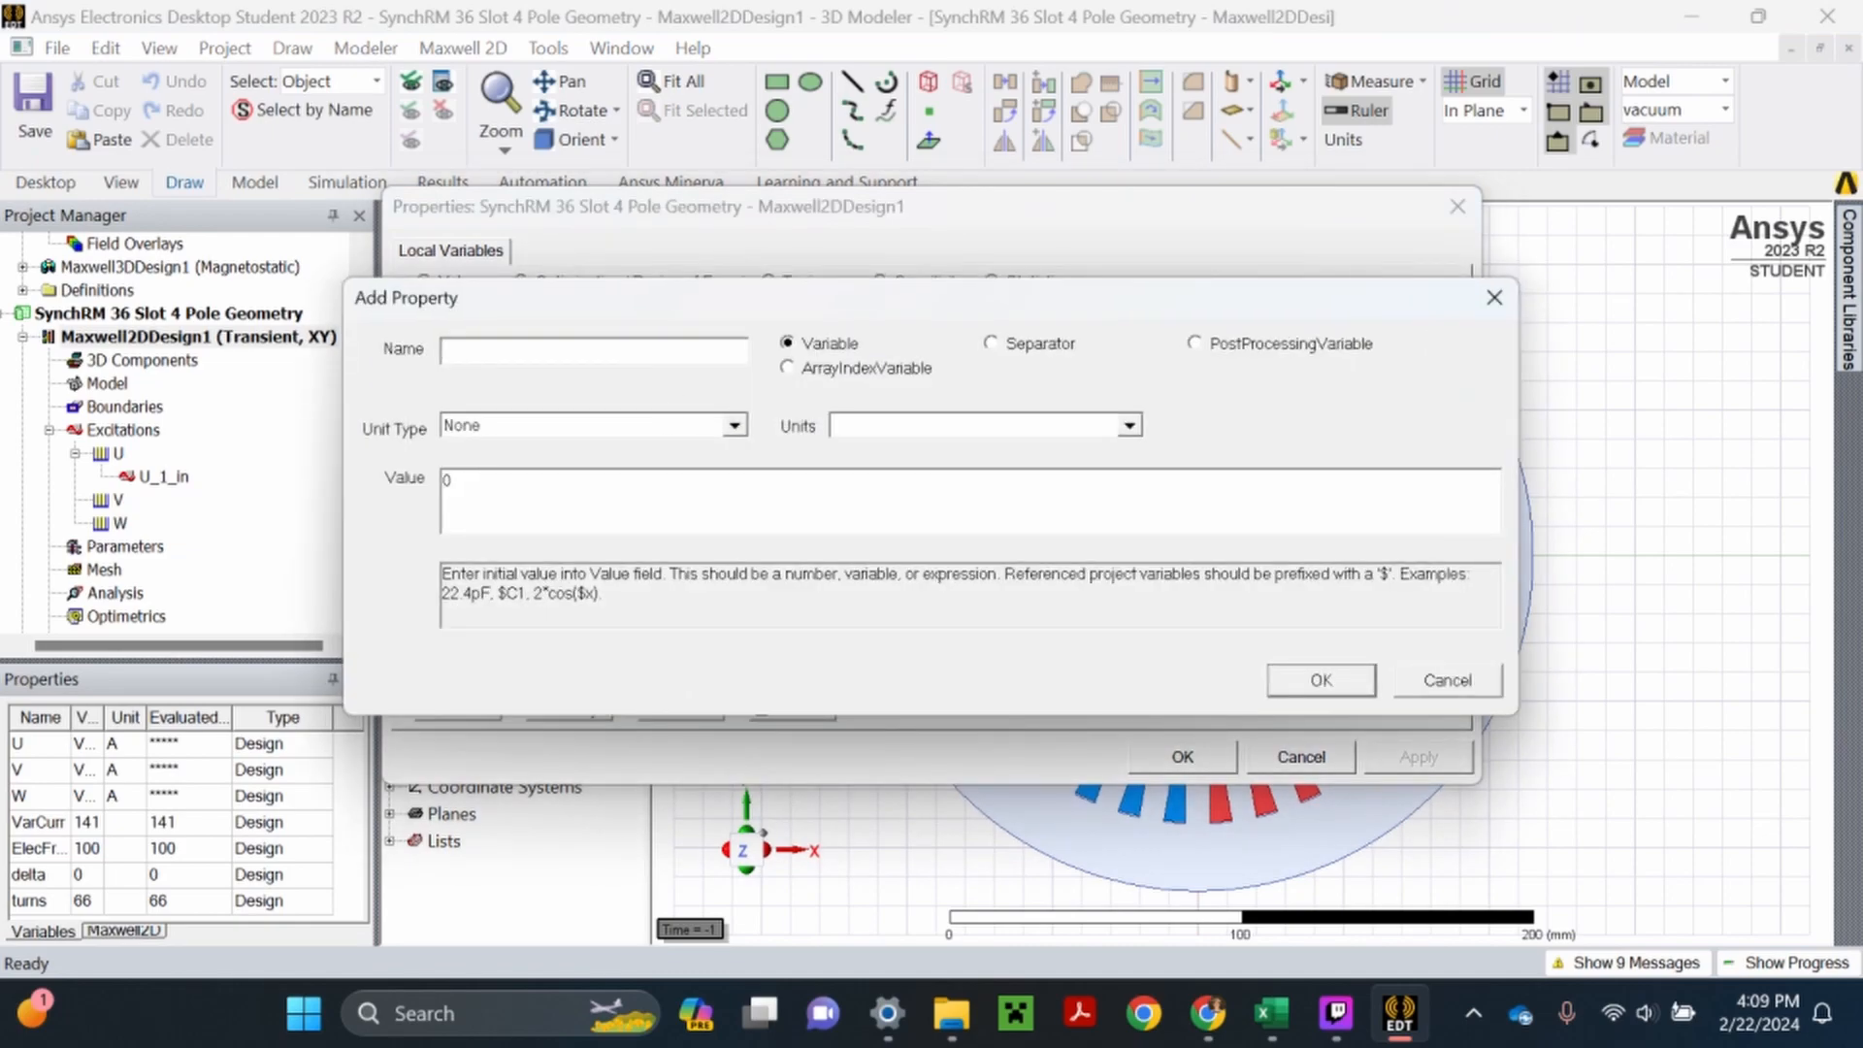
type("rpm")
type("Elec")
type("Fr")
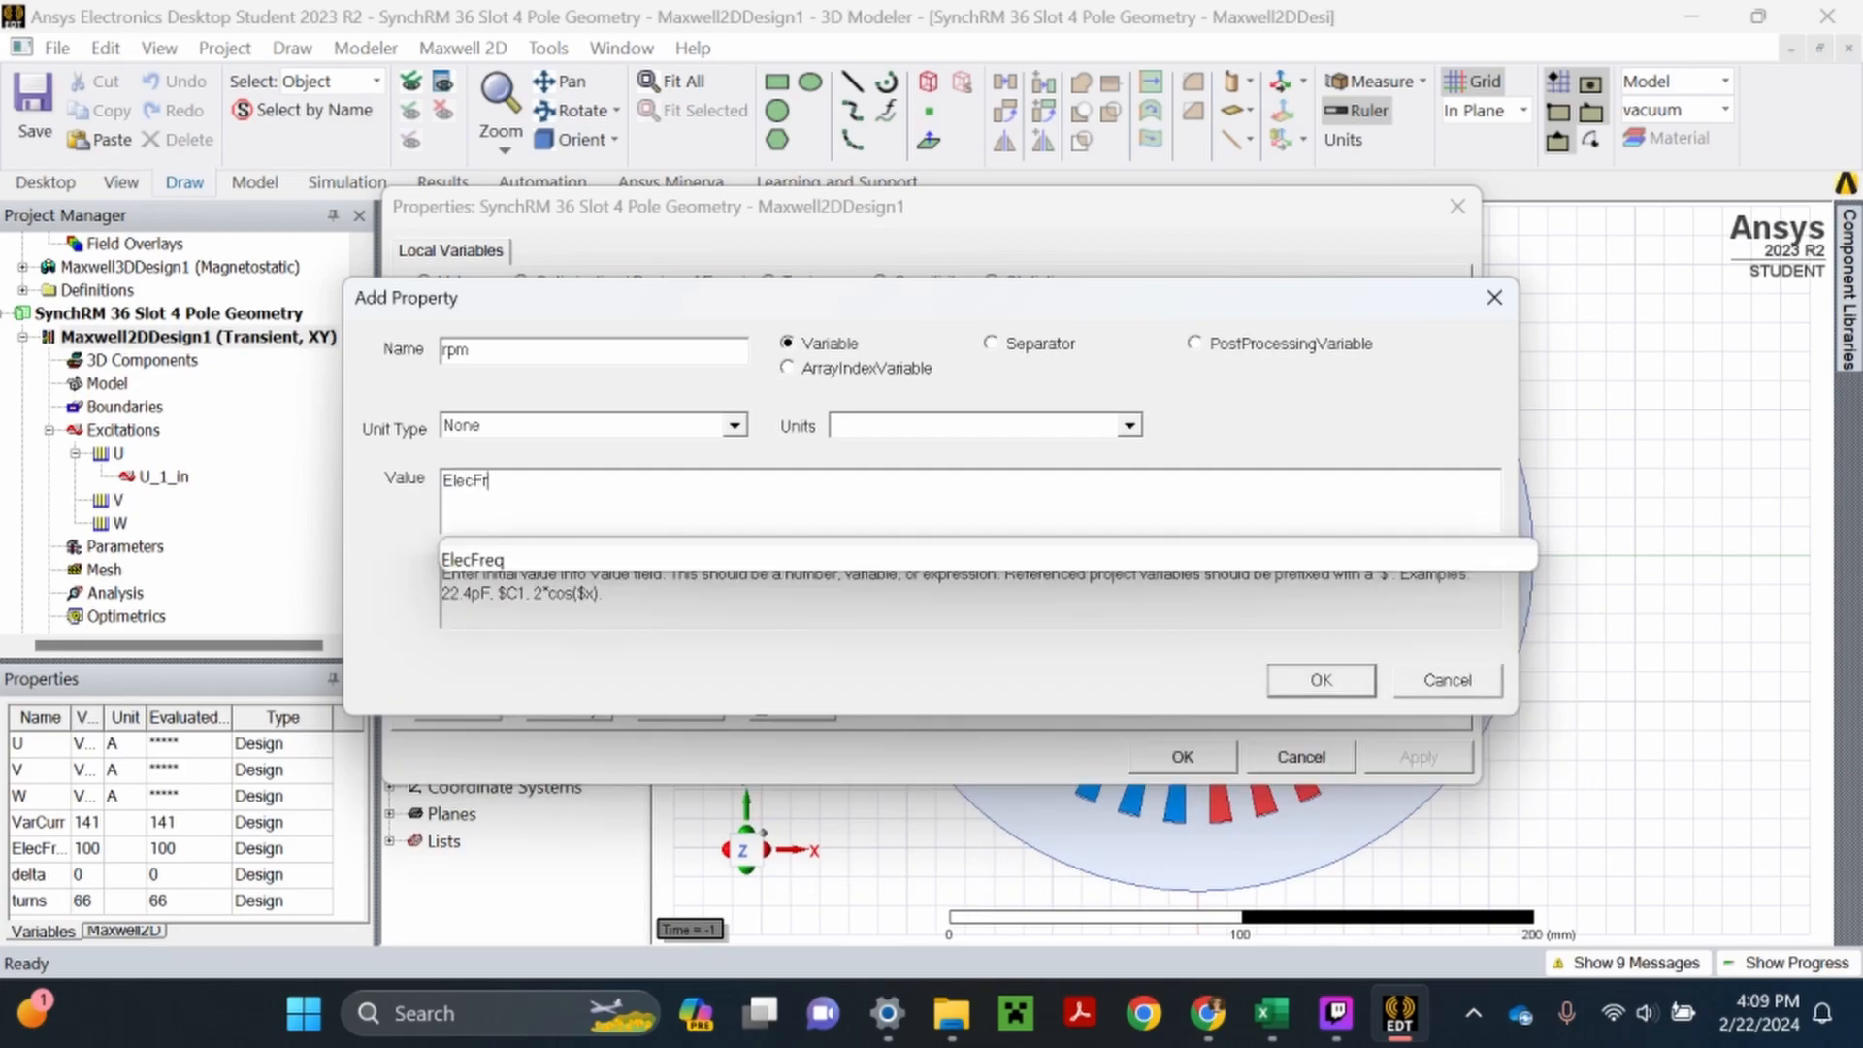
type("eq*120/4")
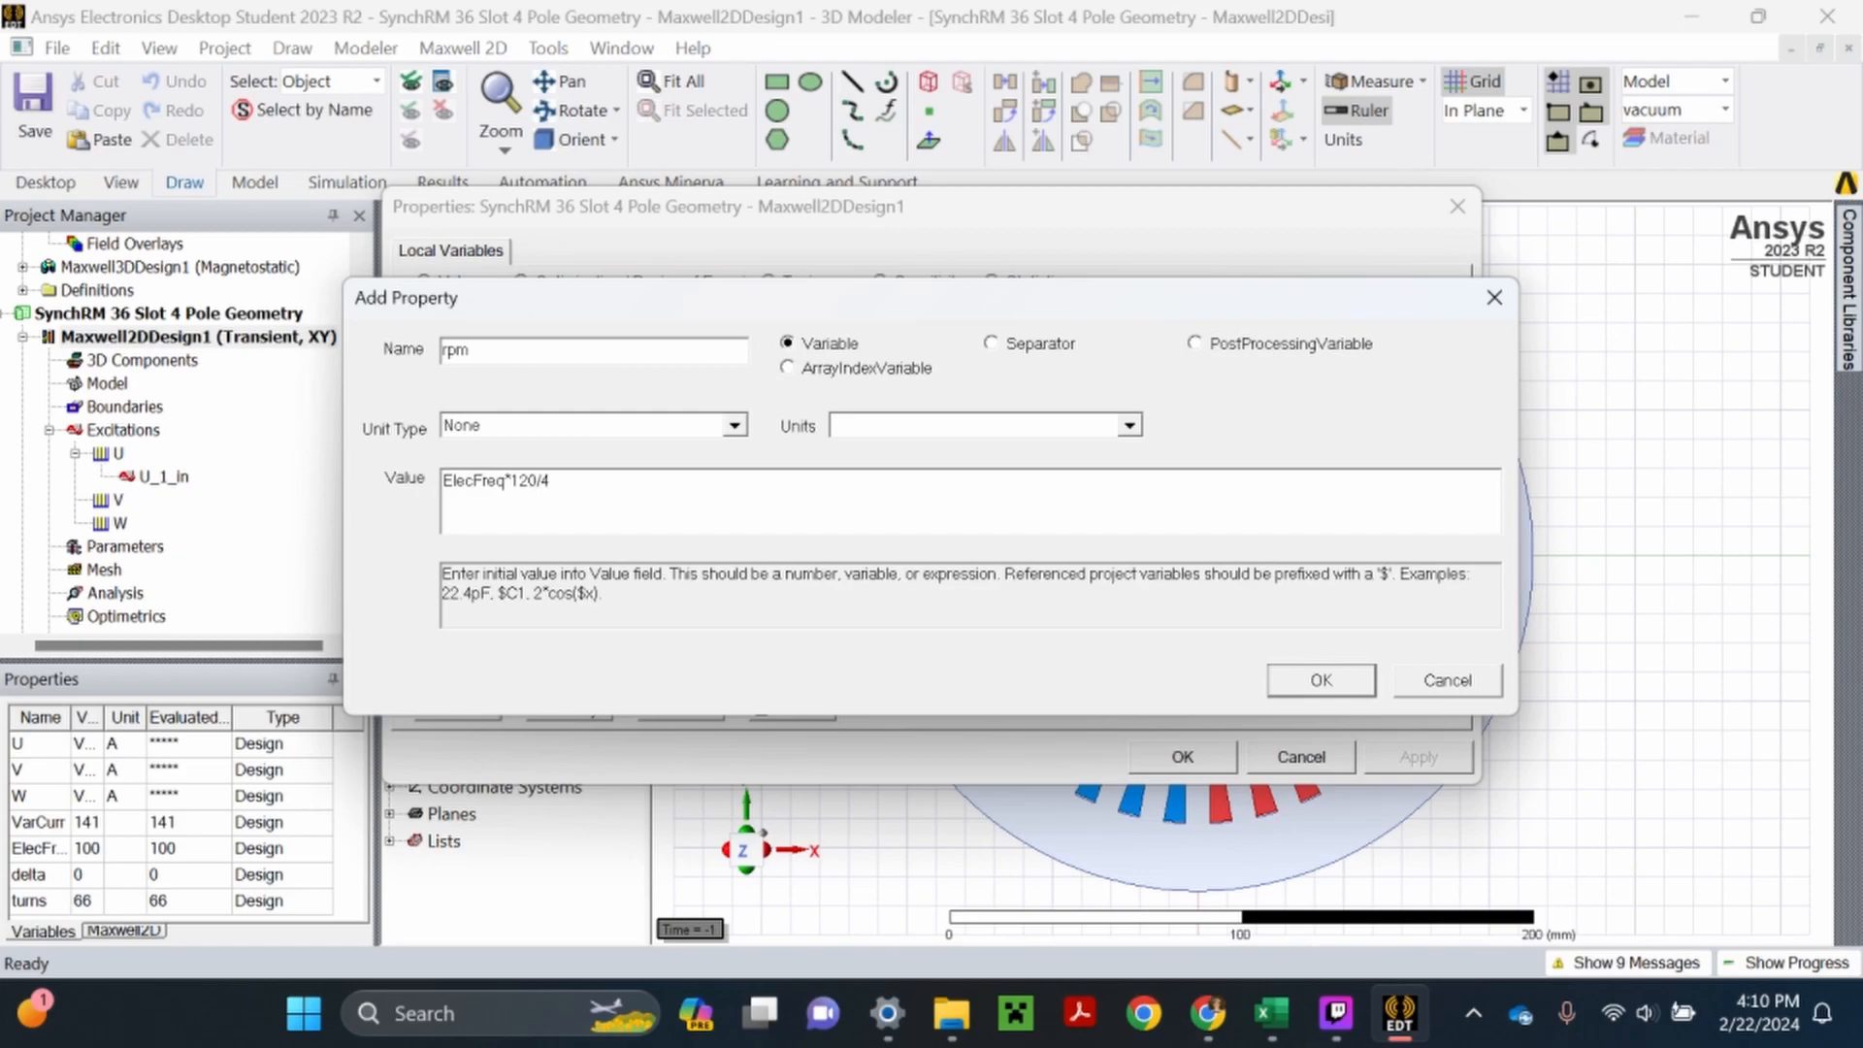
- Set the rpm variable's unit type to AngularSpeed in rpm, apply it and save the project
left_click(656, 431)
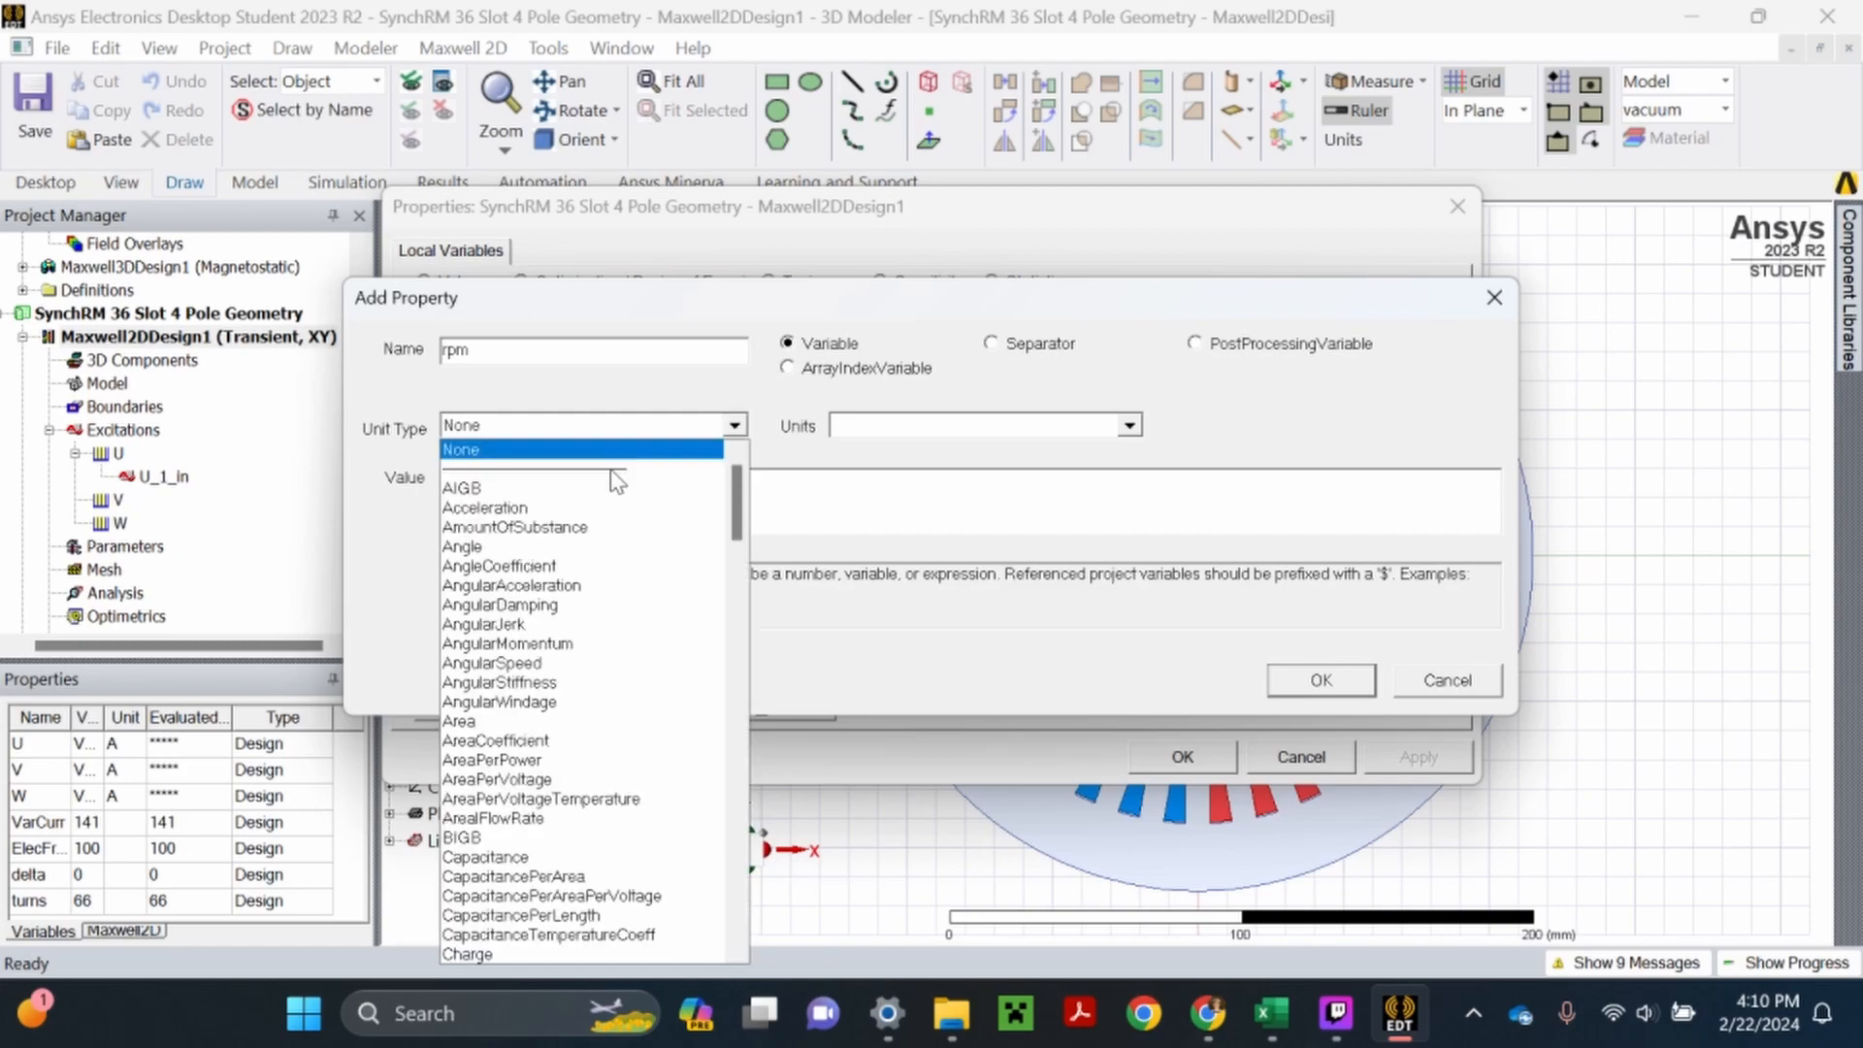
left_click(533, 666)
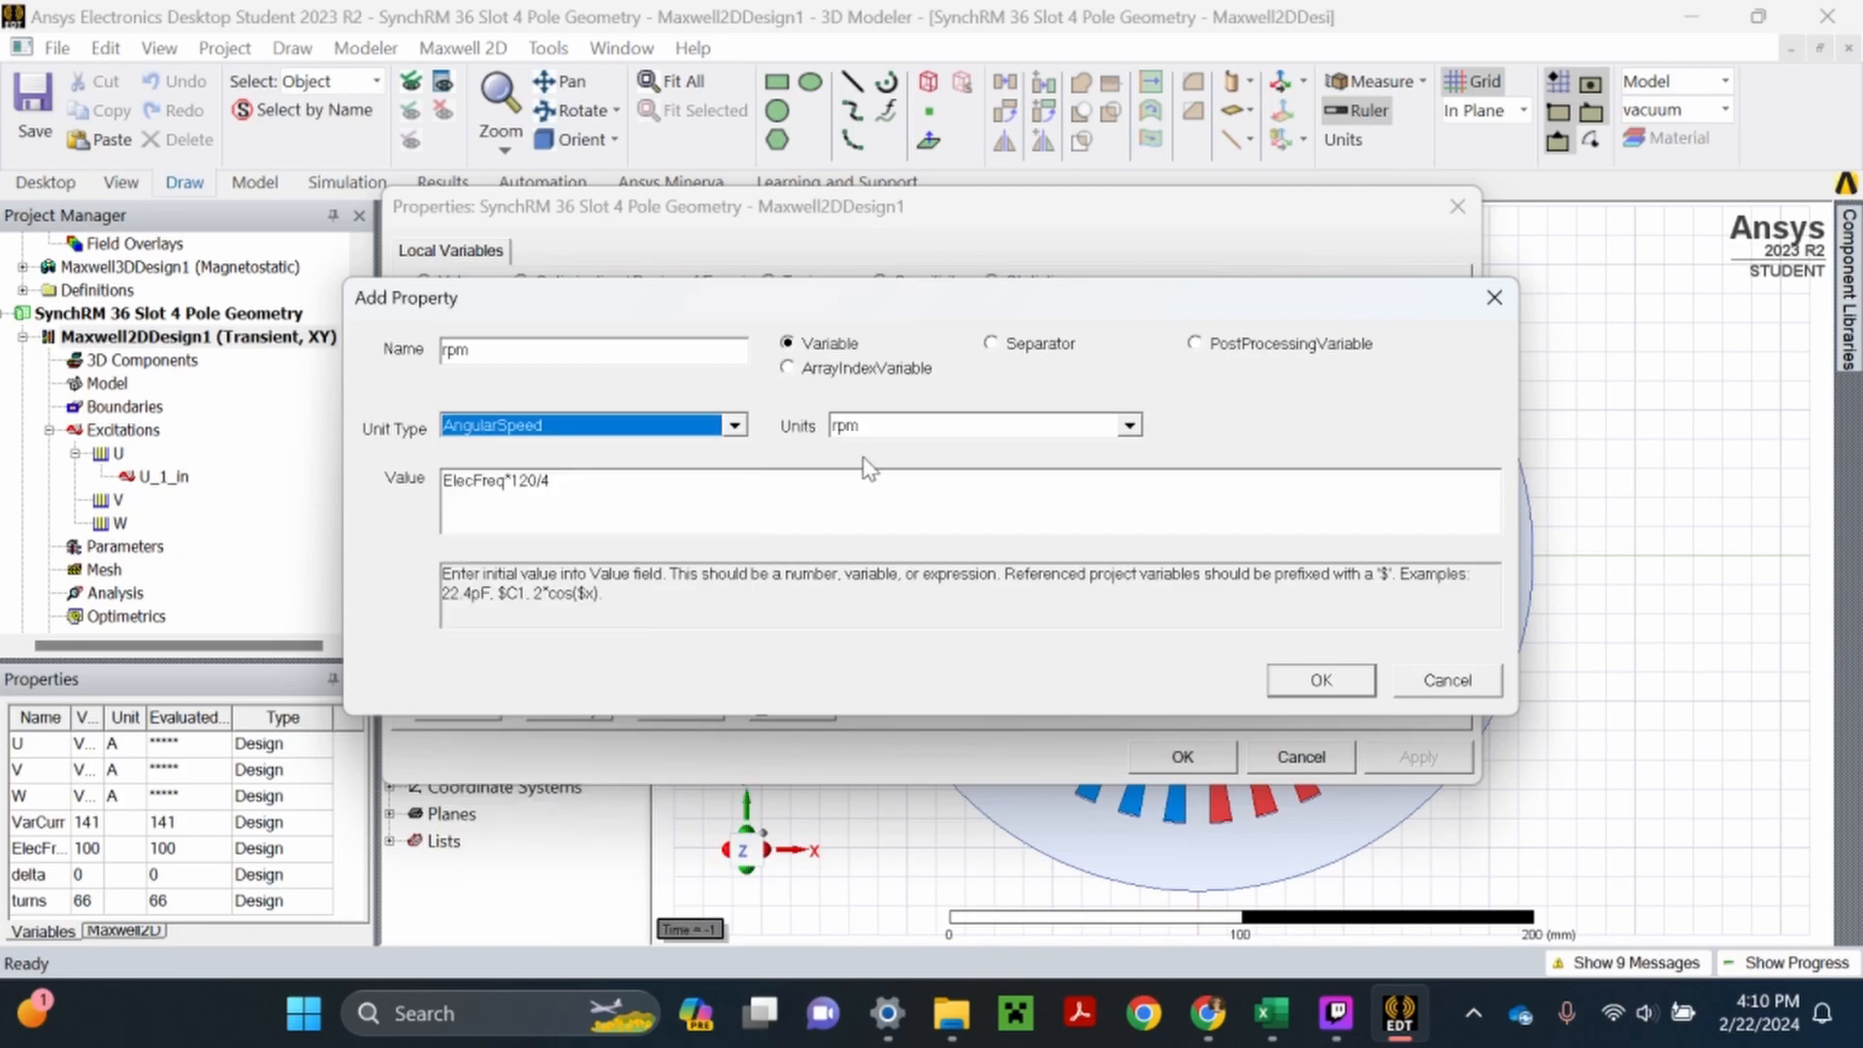
left_click(1311, 683)
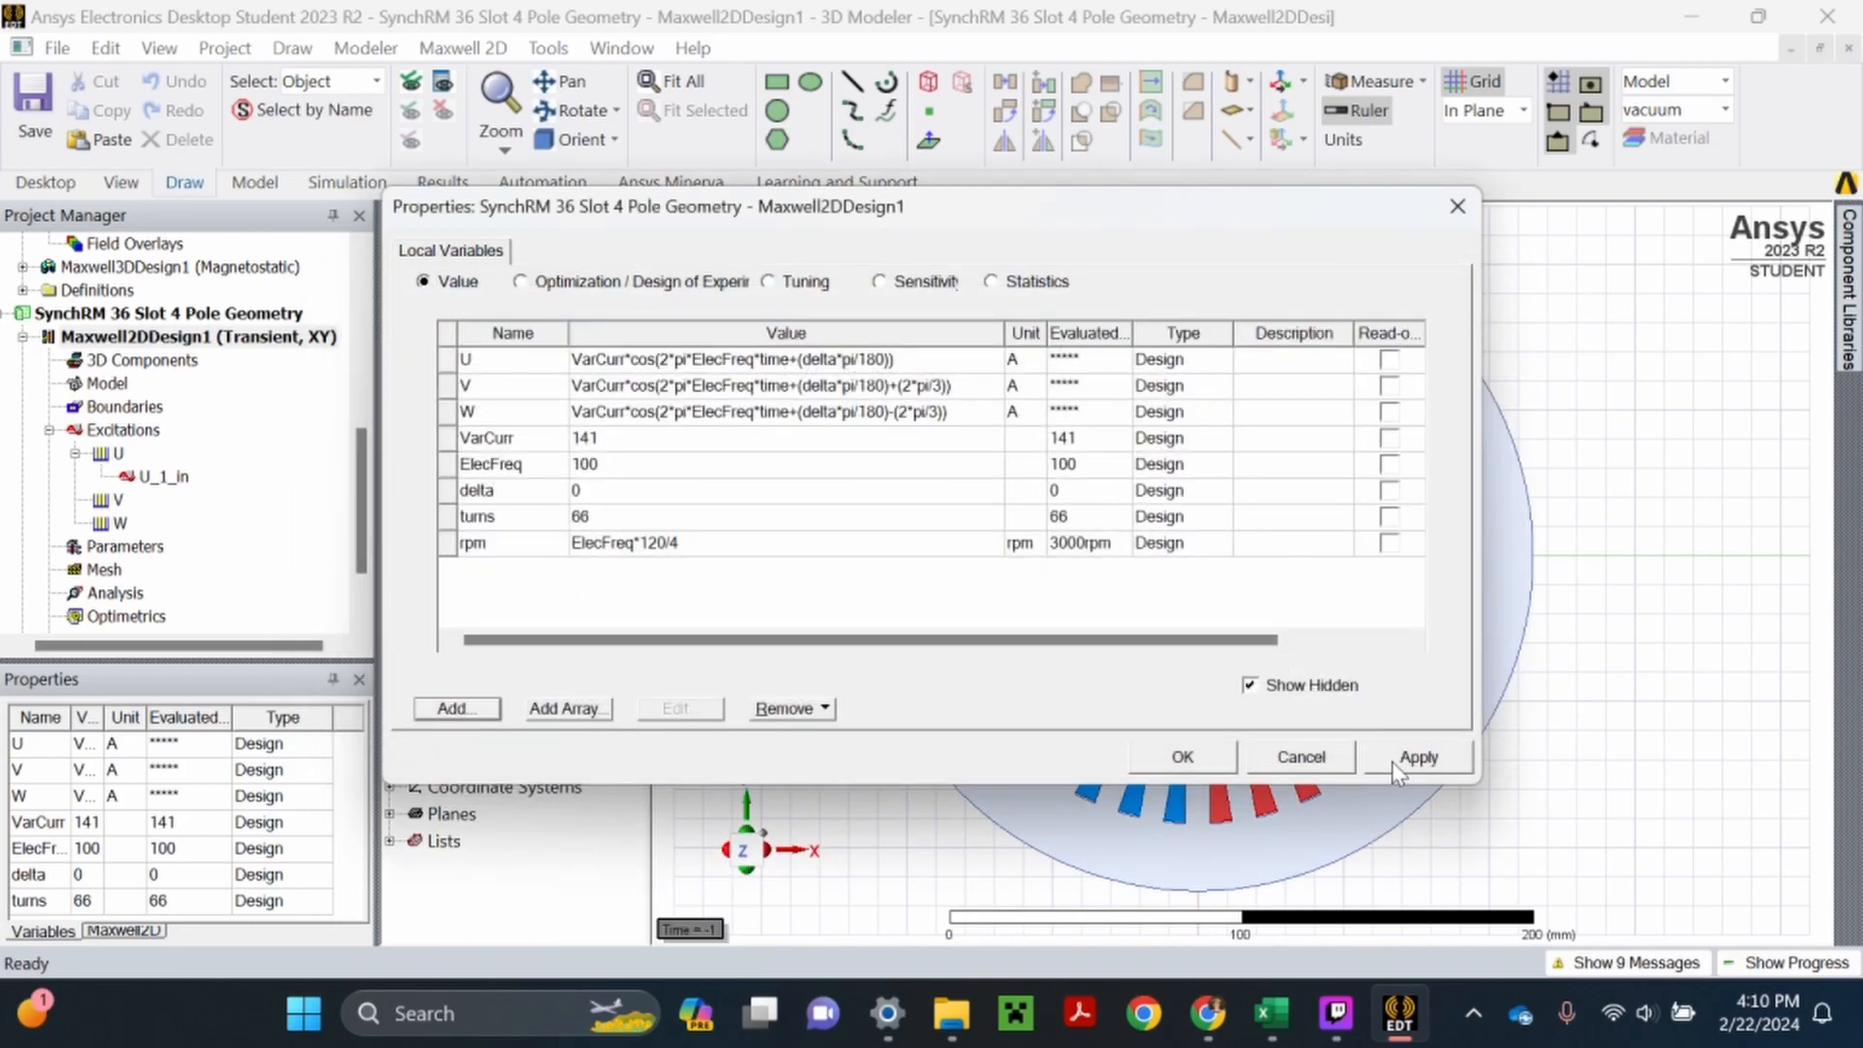
left_click(1397, 762)
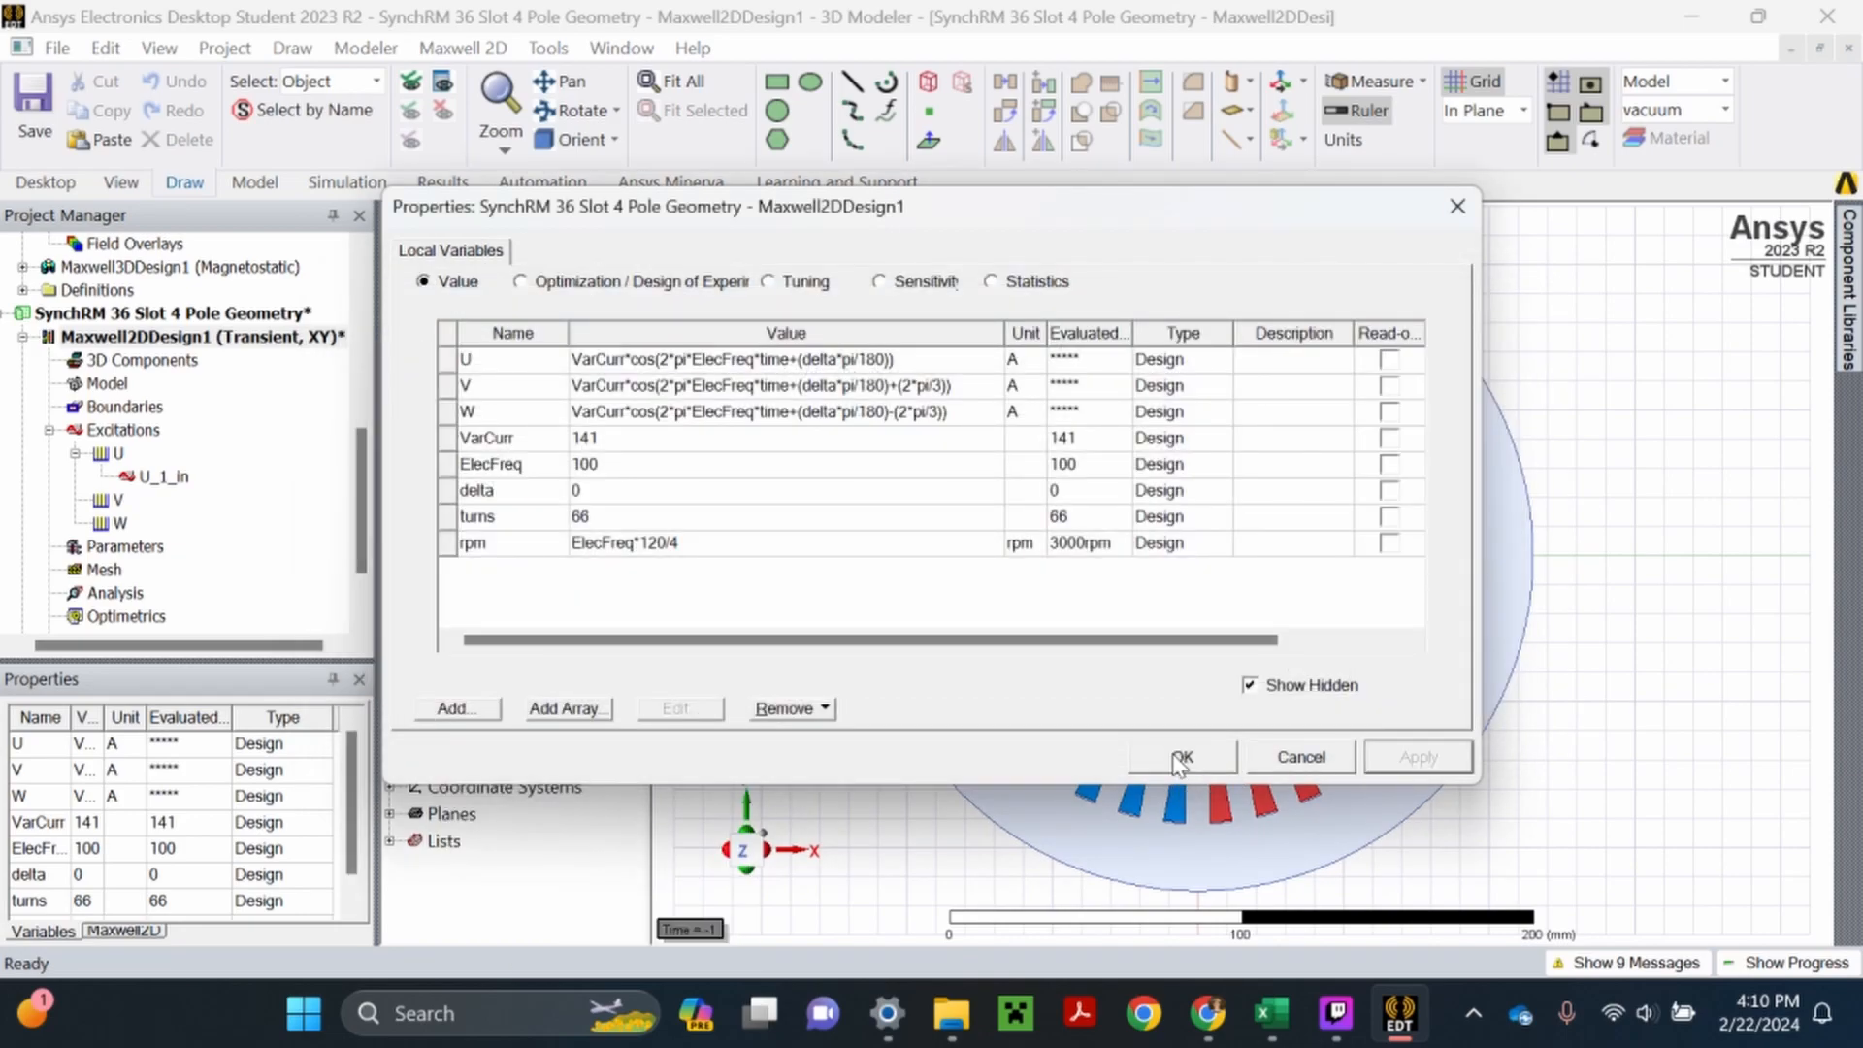
left_click(1178, 757)
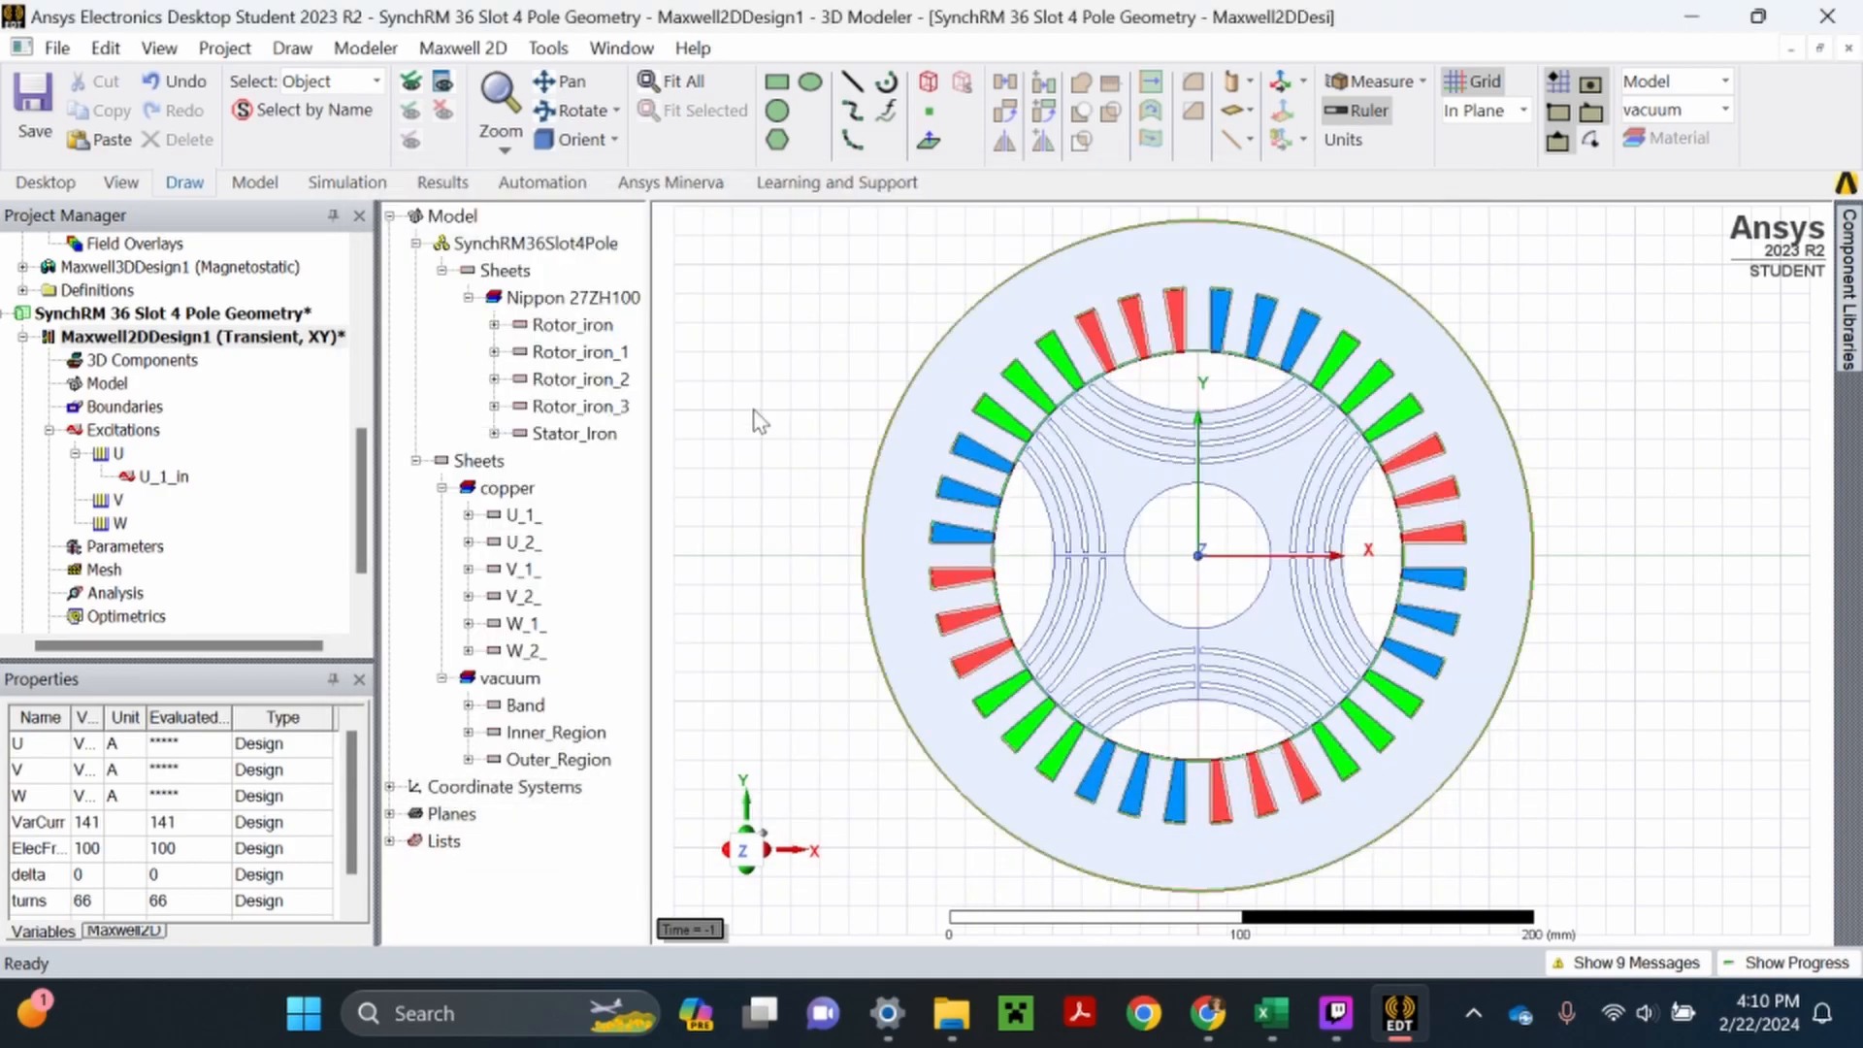
key("ctrl+s")
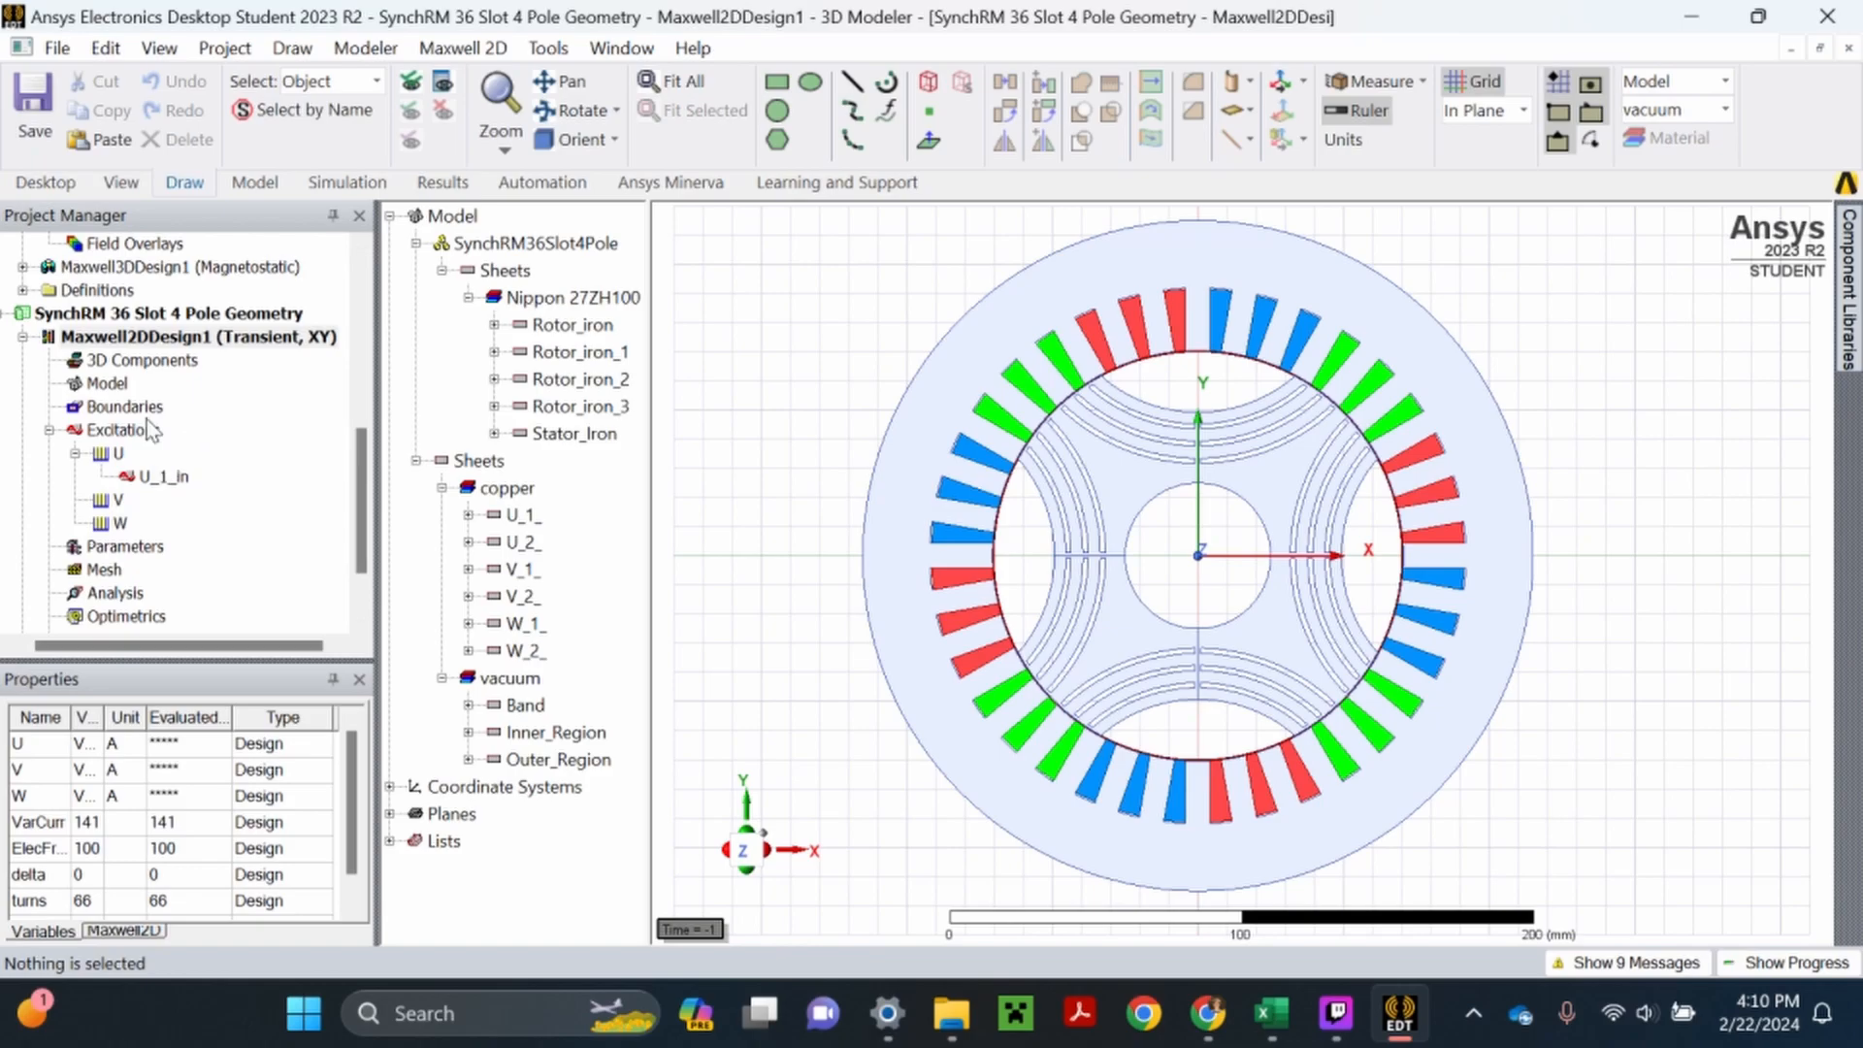
- Assign a positive-polarity coil named U_2_out with turns as its number of conductors from sheet U_2_ to winding U
left_click(165, 478)
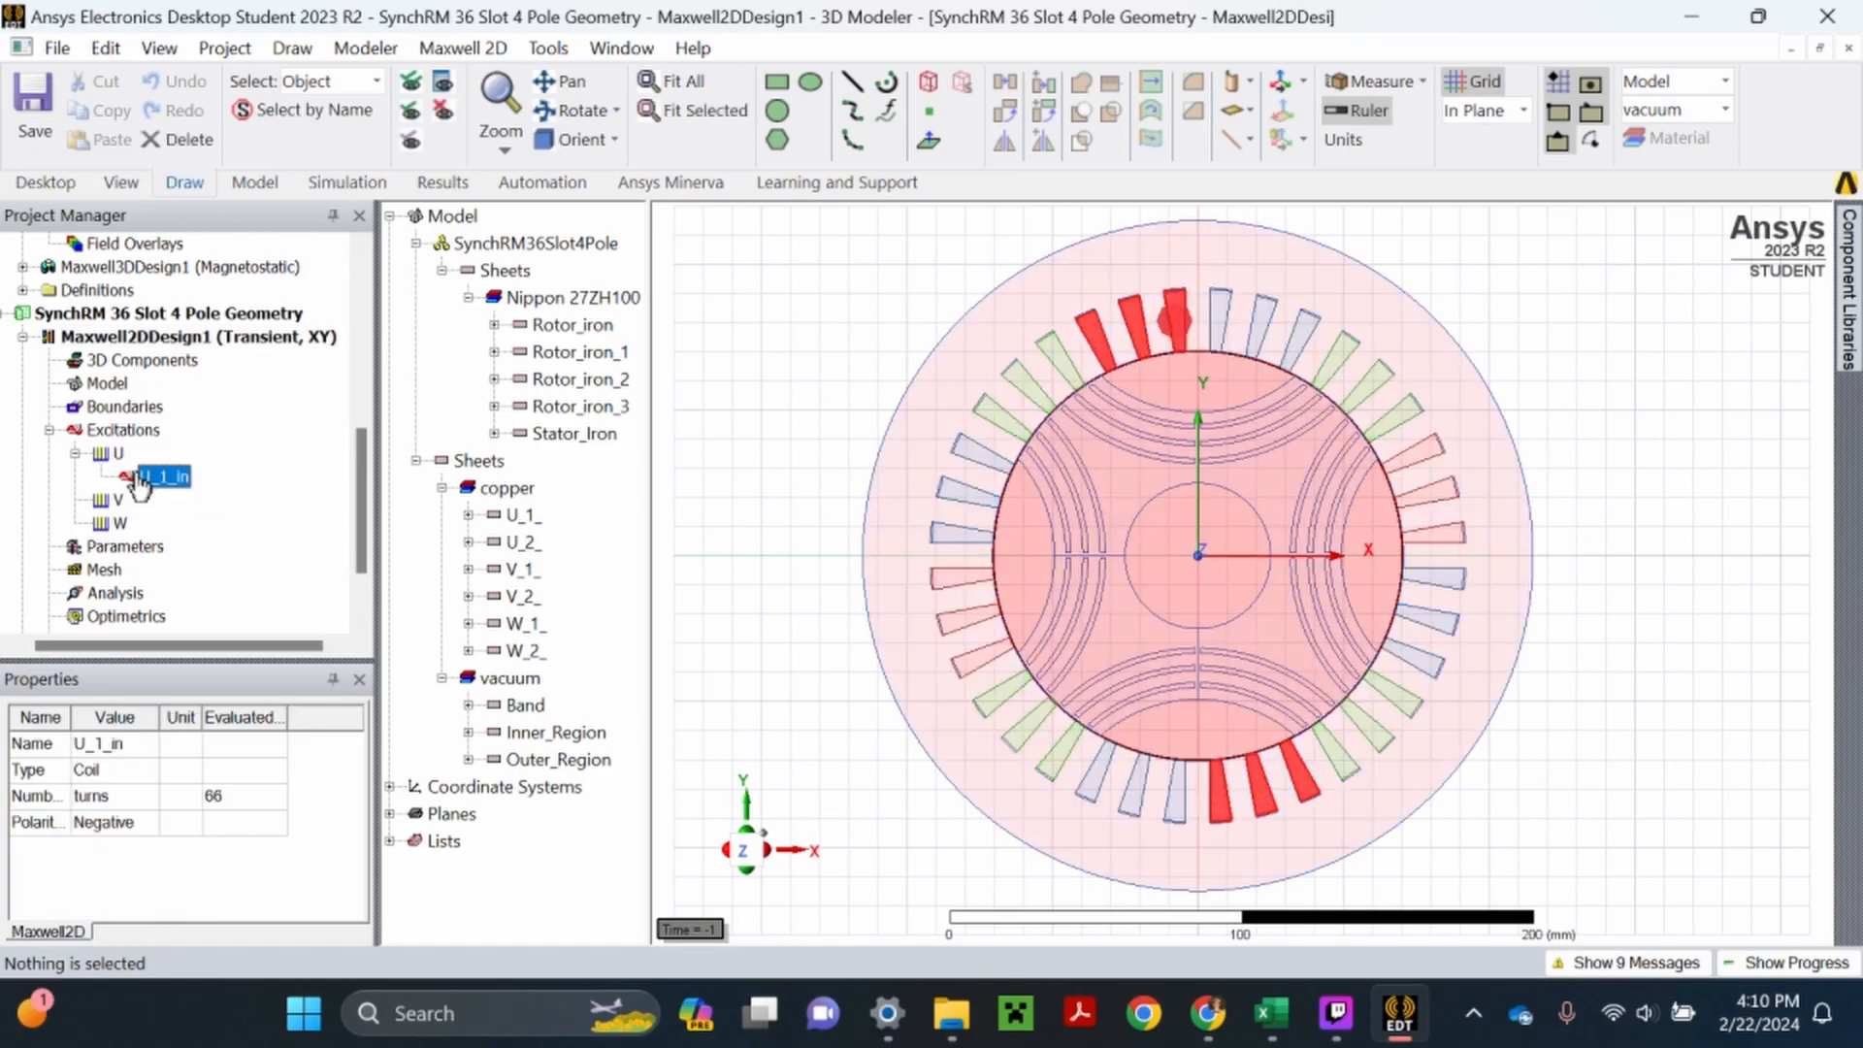
left_click(120, 453)
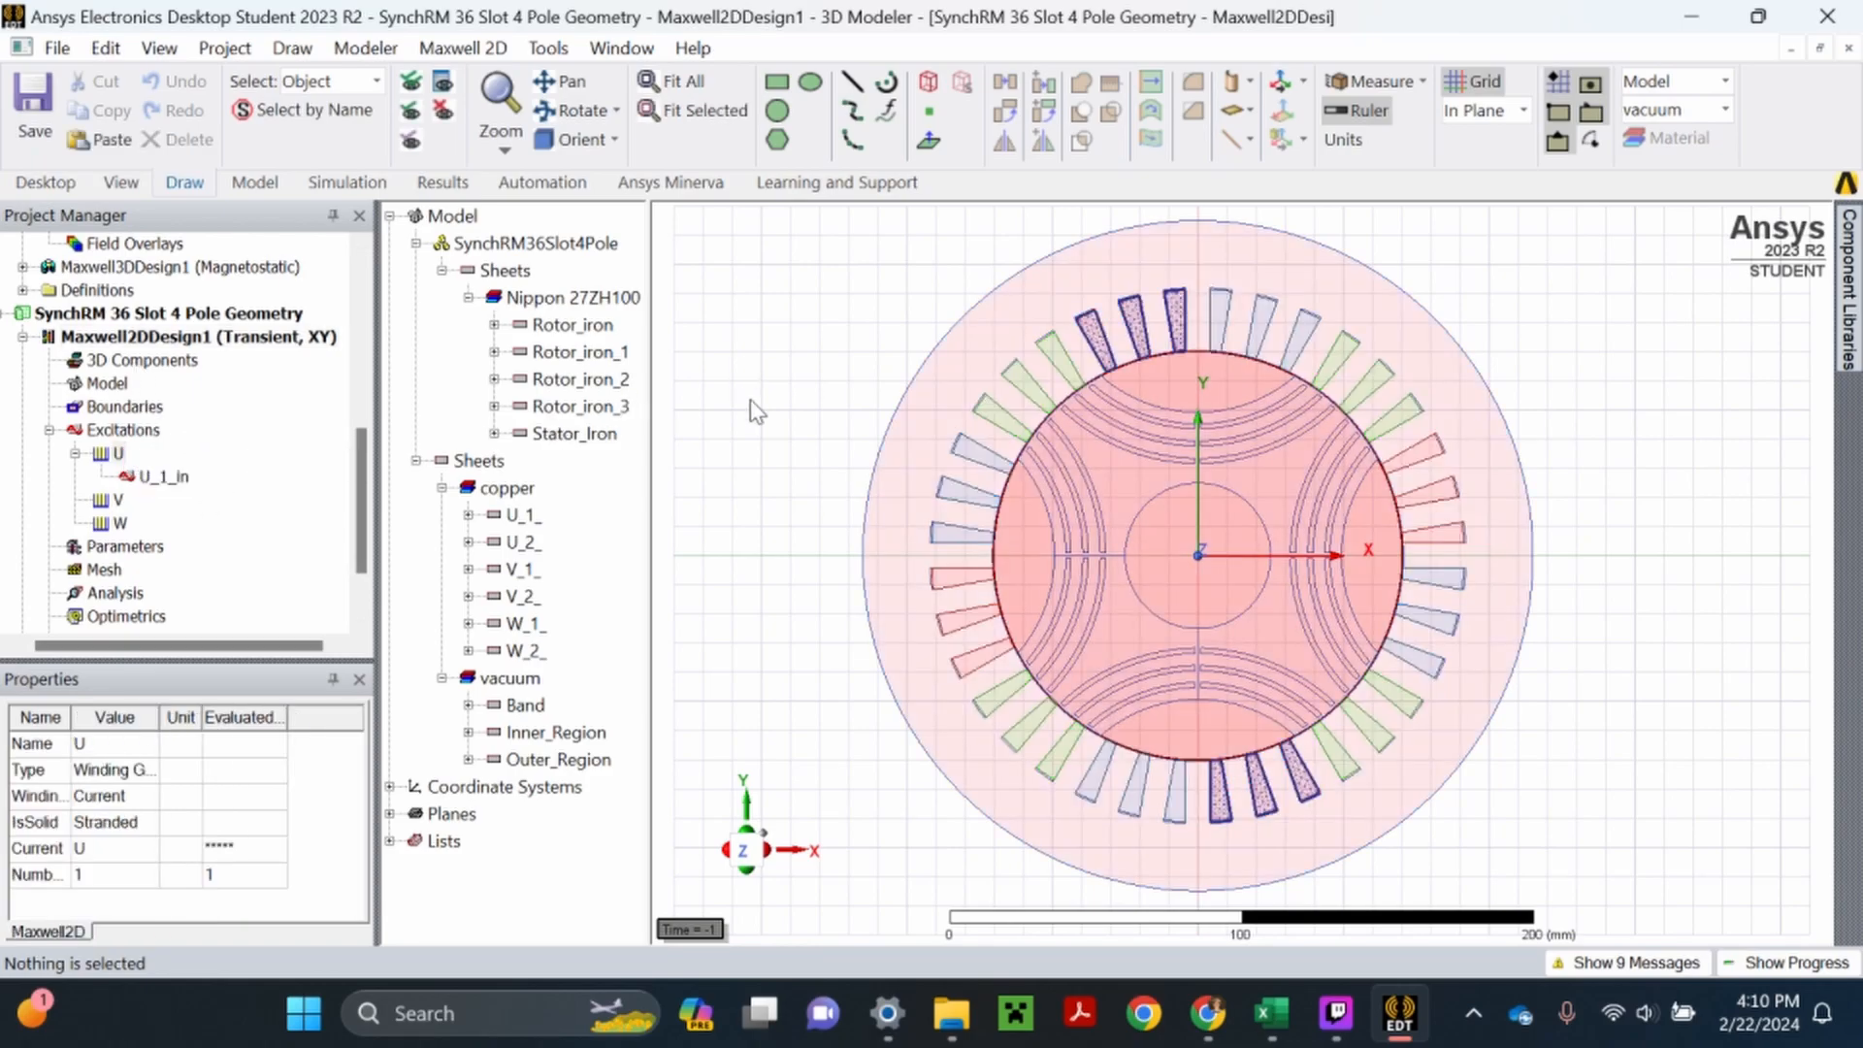
left_click(748, 404)
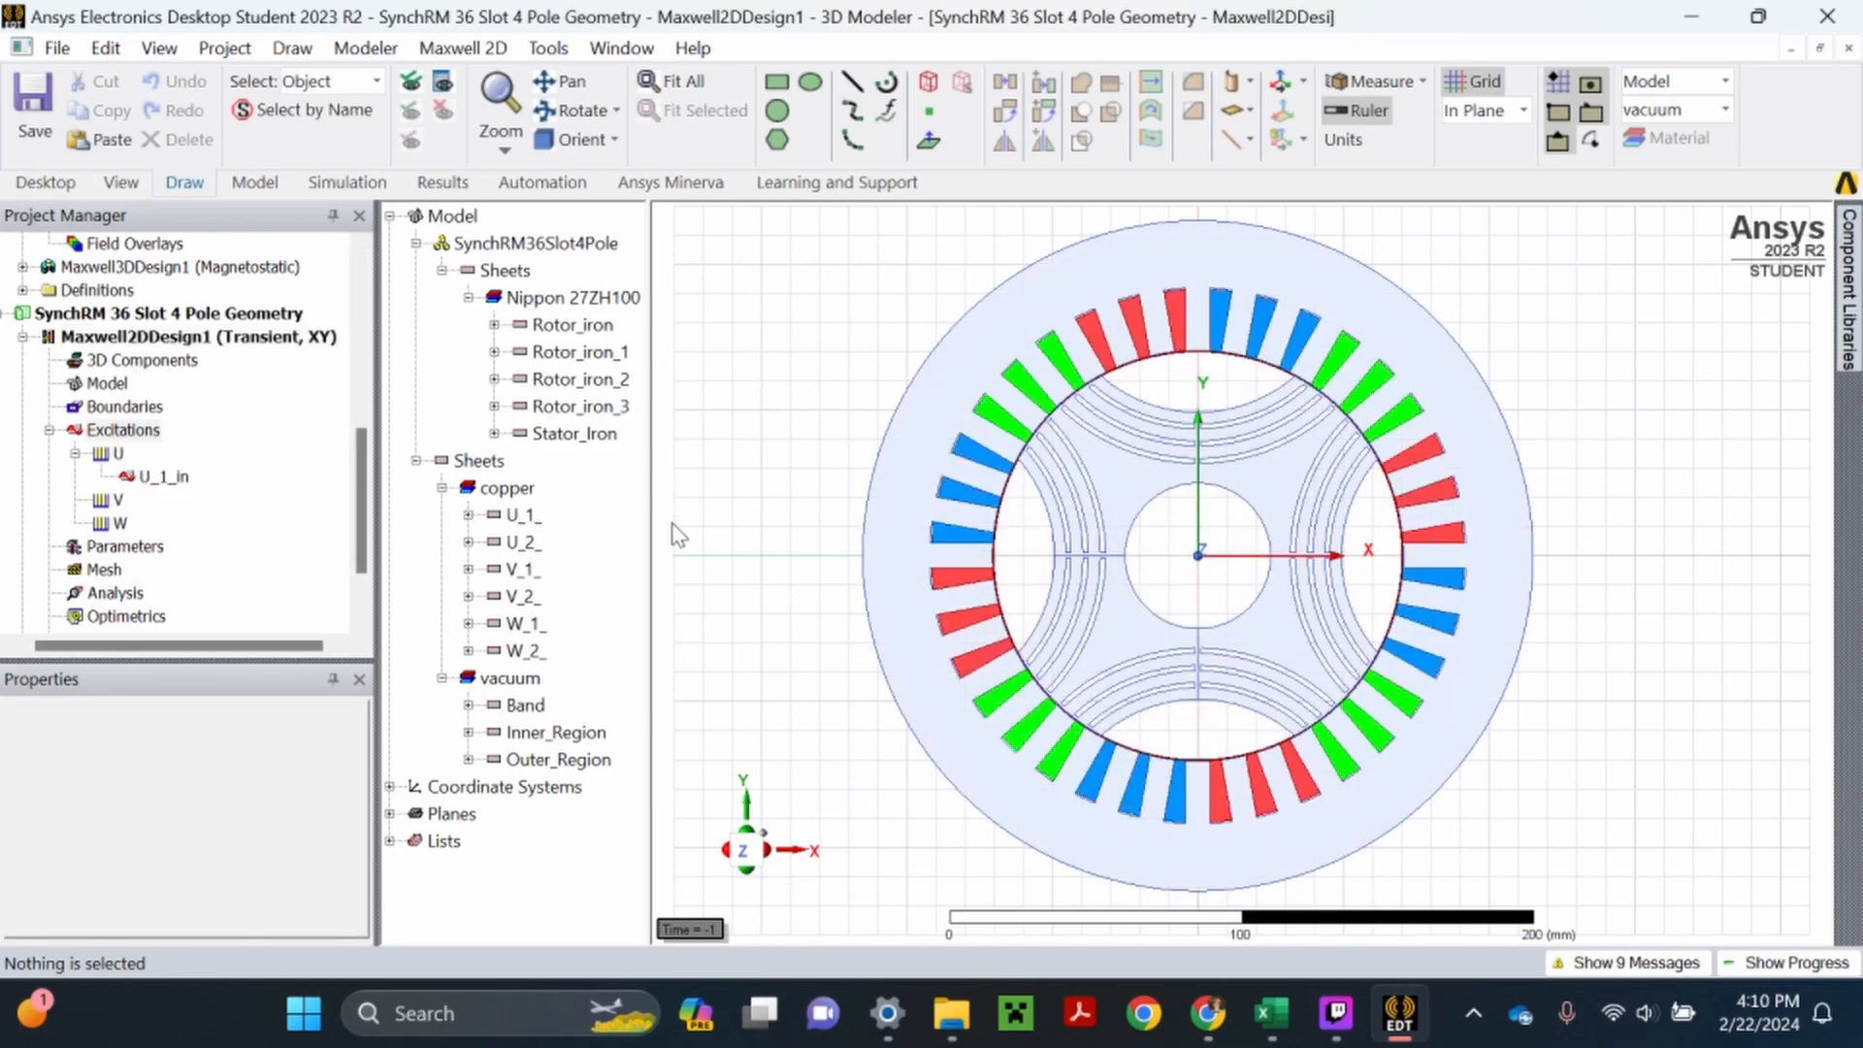
left_click(524, 542)
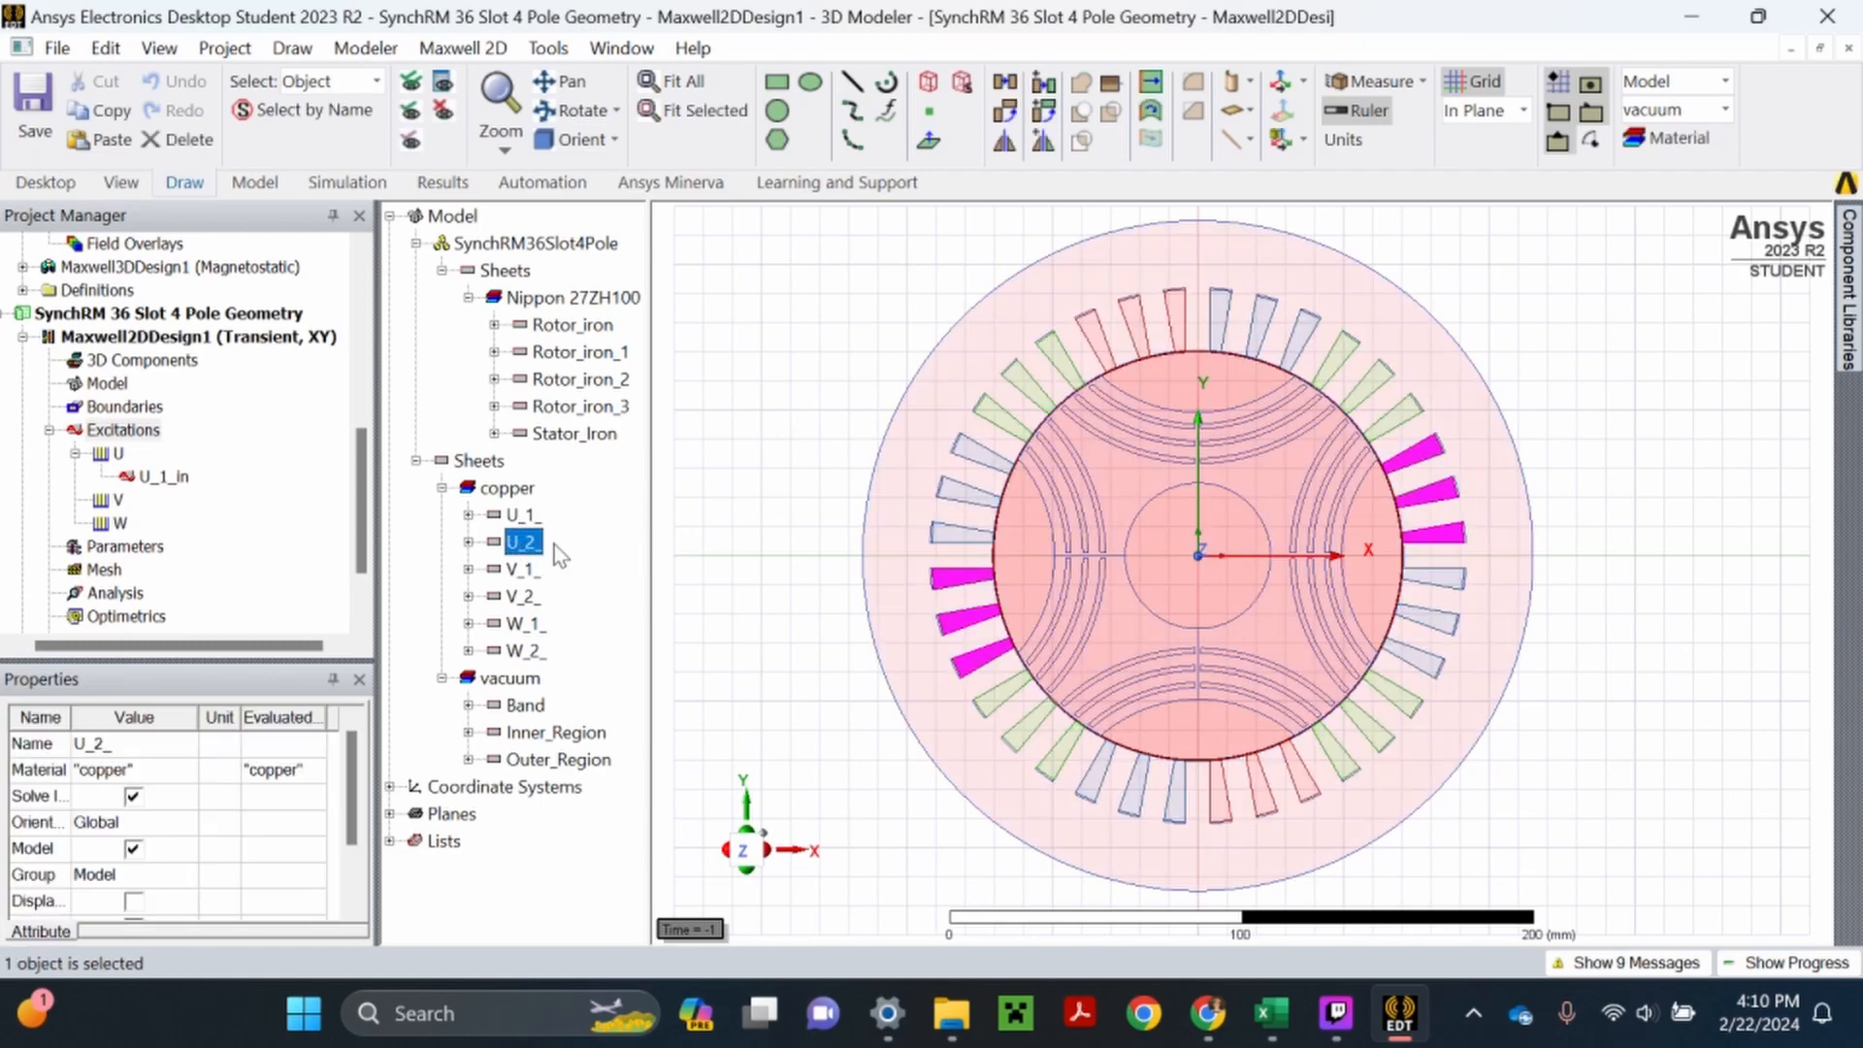
right_click(117, 453)
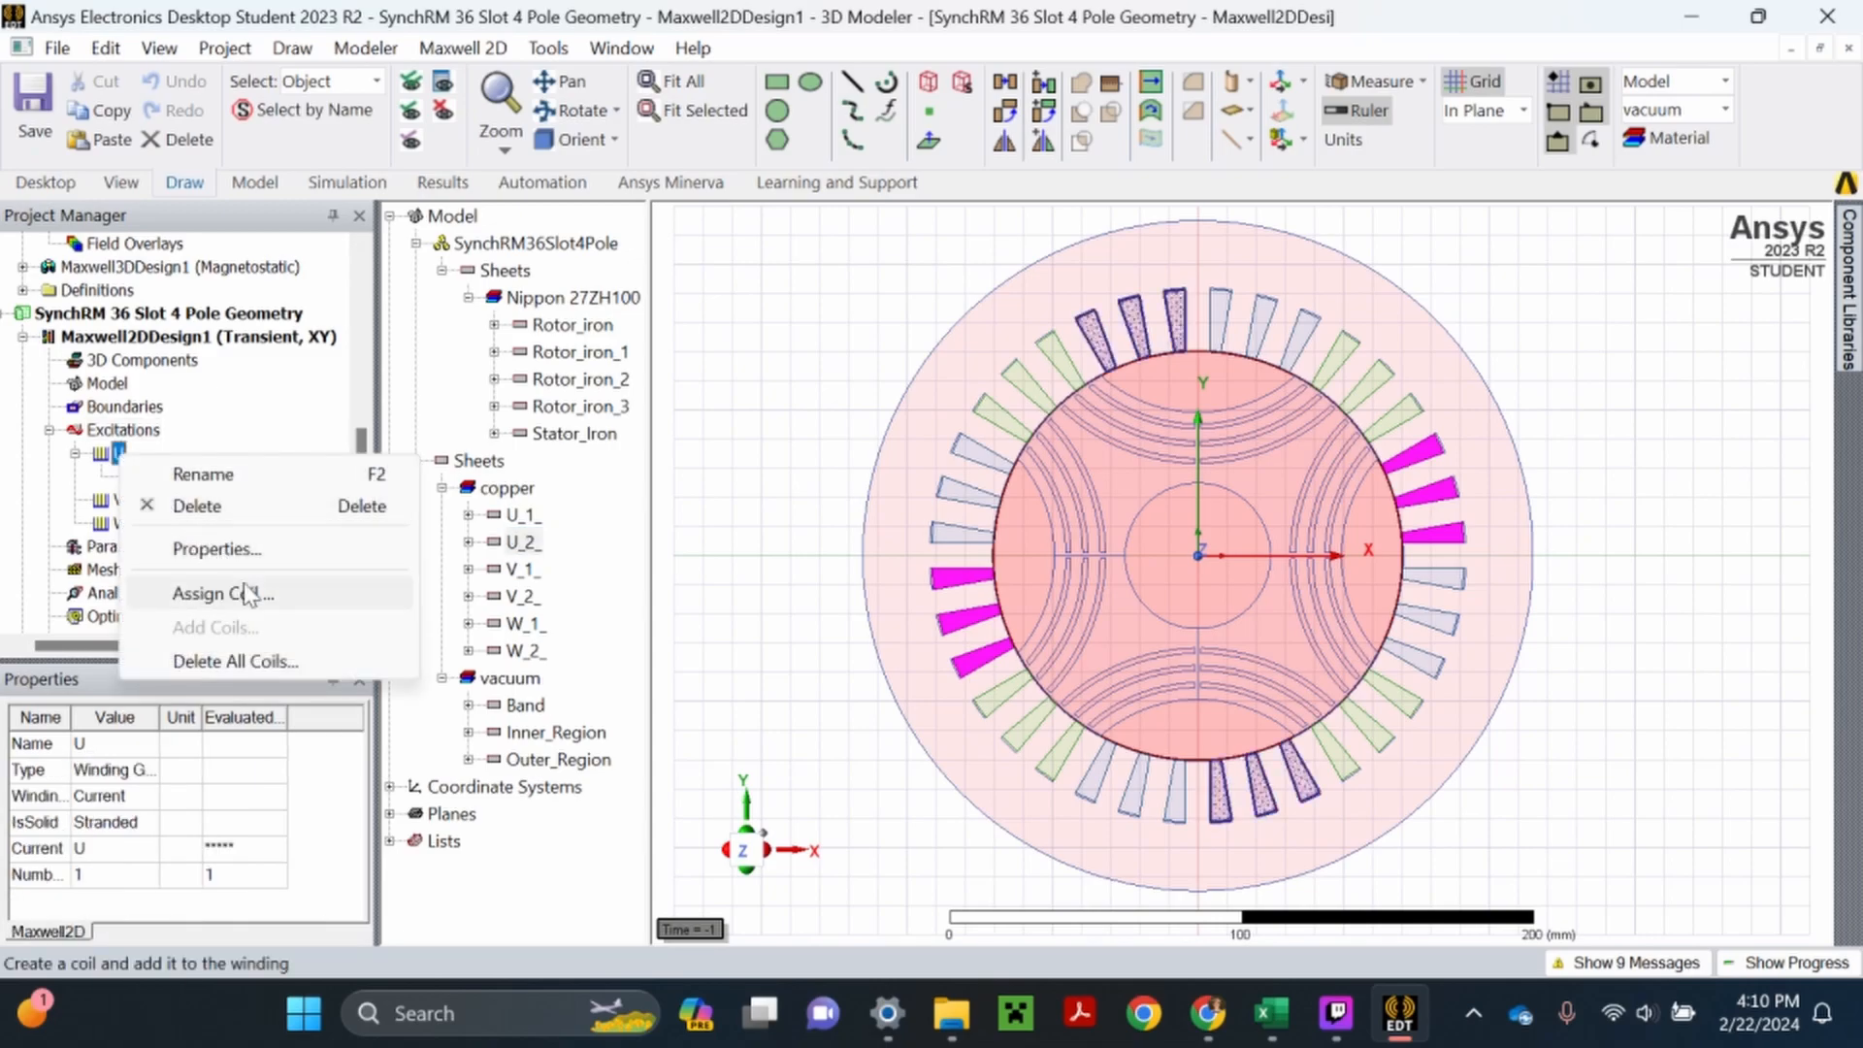
left_click(226, 595)
left_click(669, 433)
type("out")
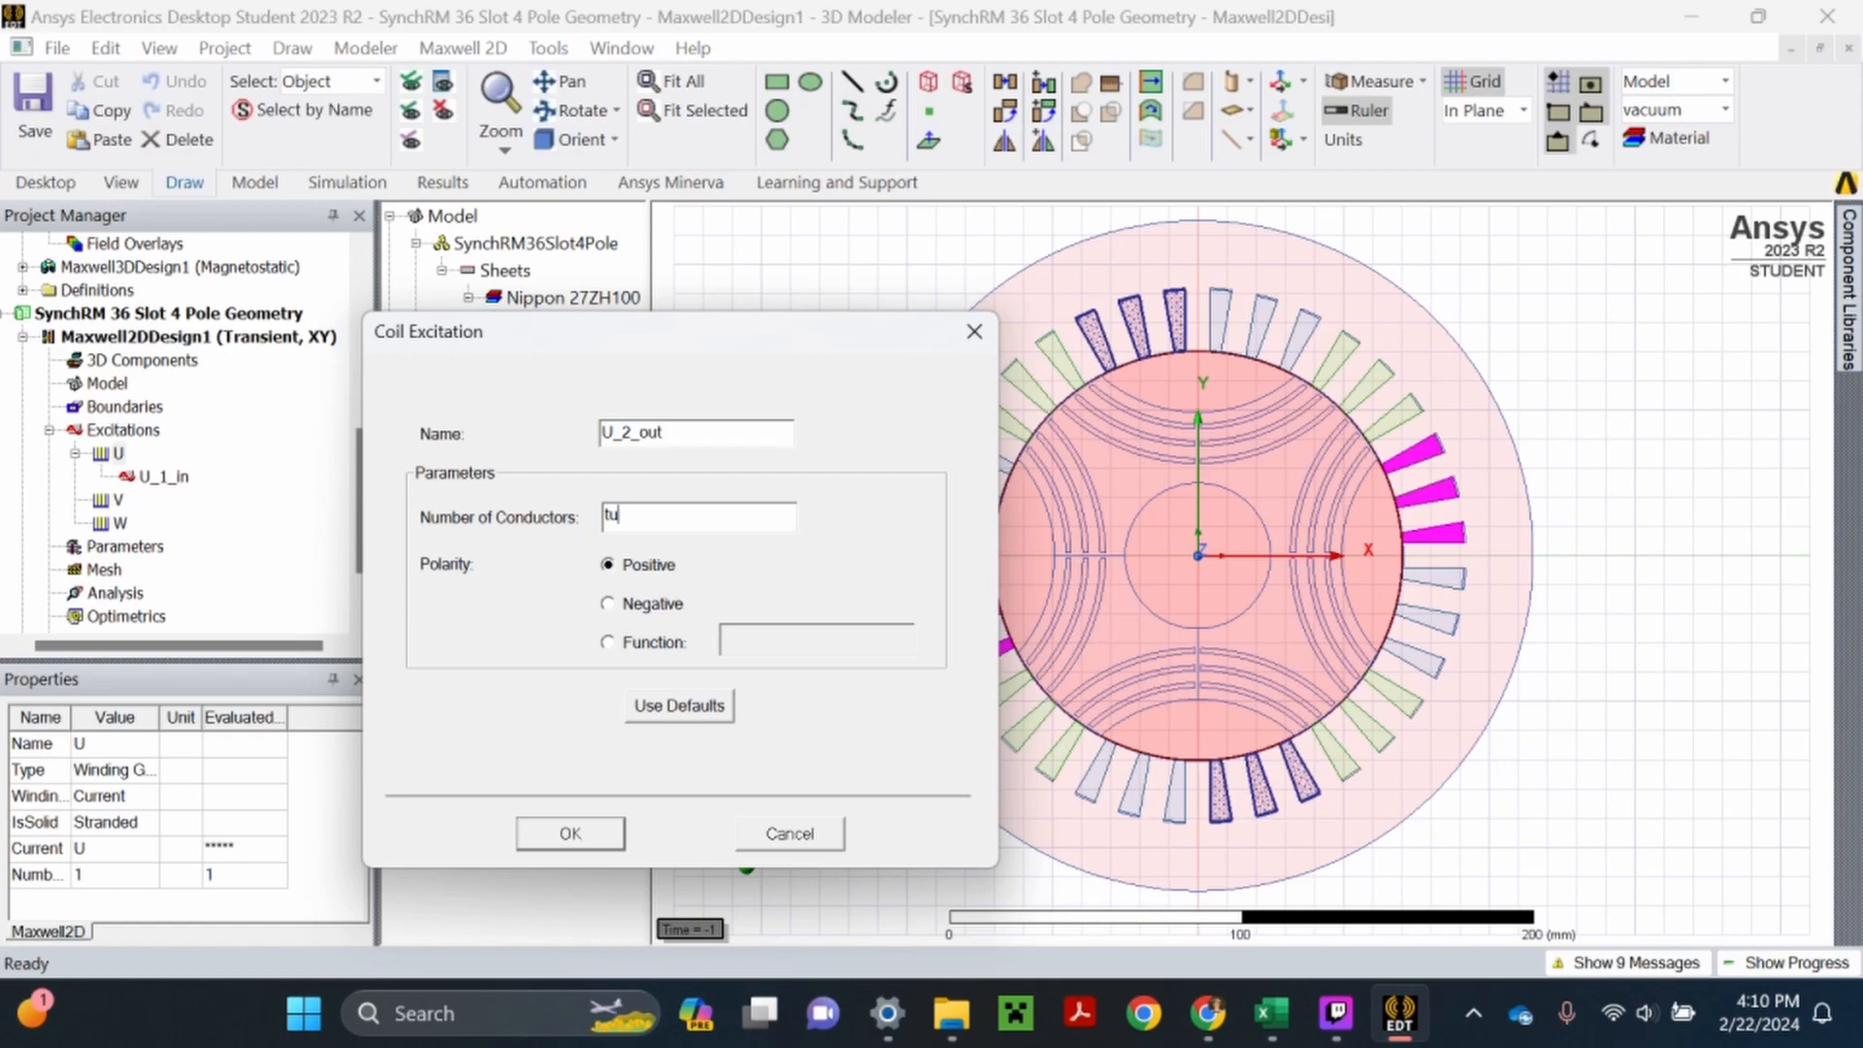
key("Tab")
key("End")
key("shift+Home")
left_click(573, 833)
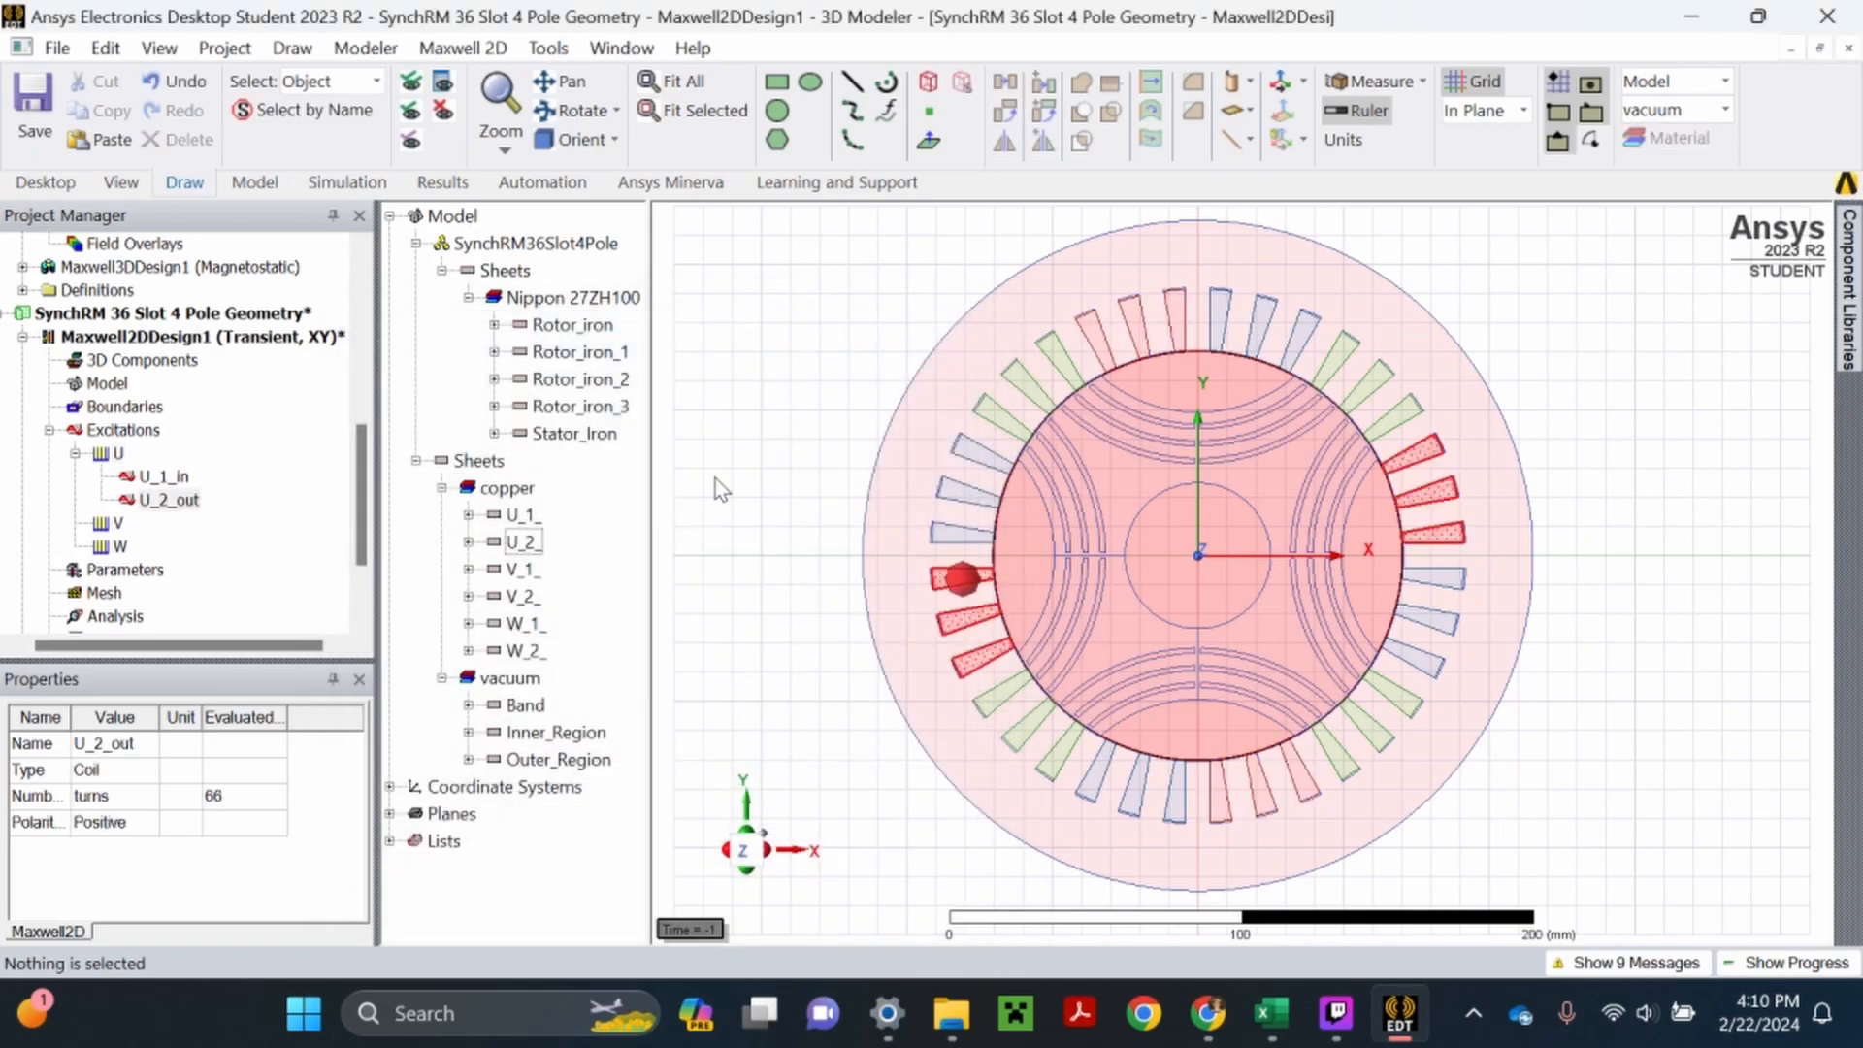
- Save the project and check the U_2_out coil under winding U
left_click(720, 448)
left_click(41, 115)
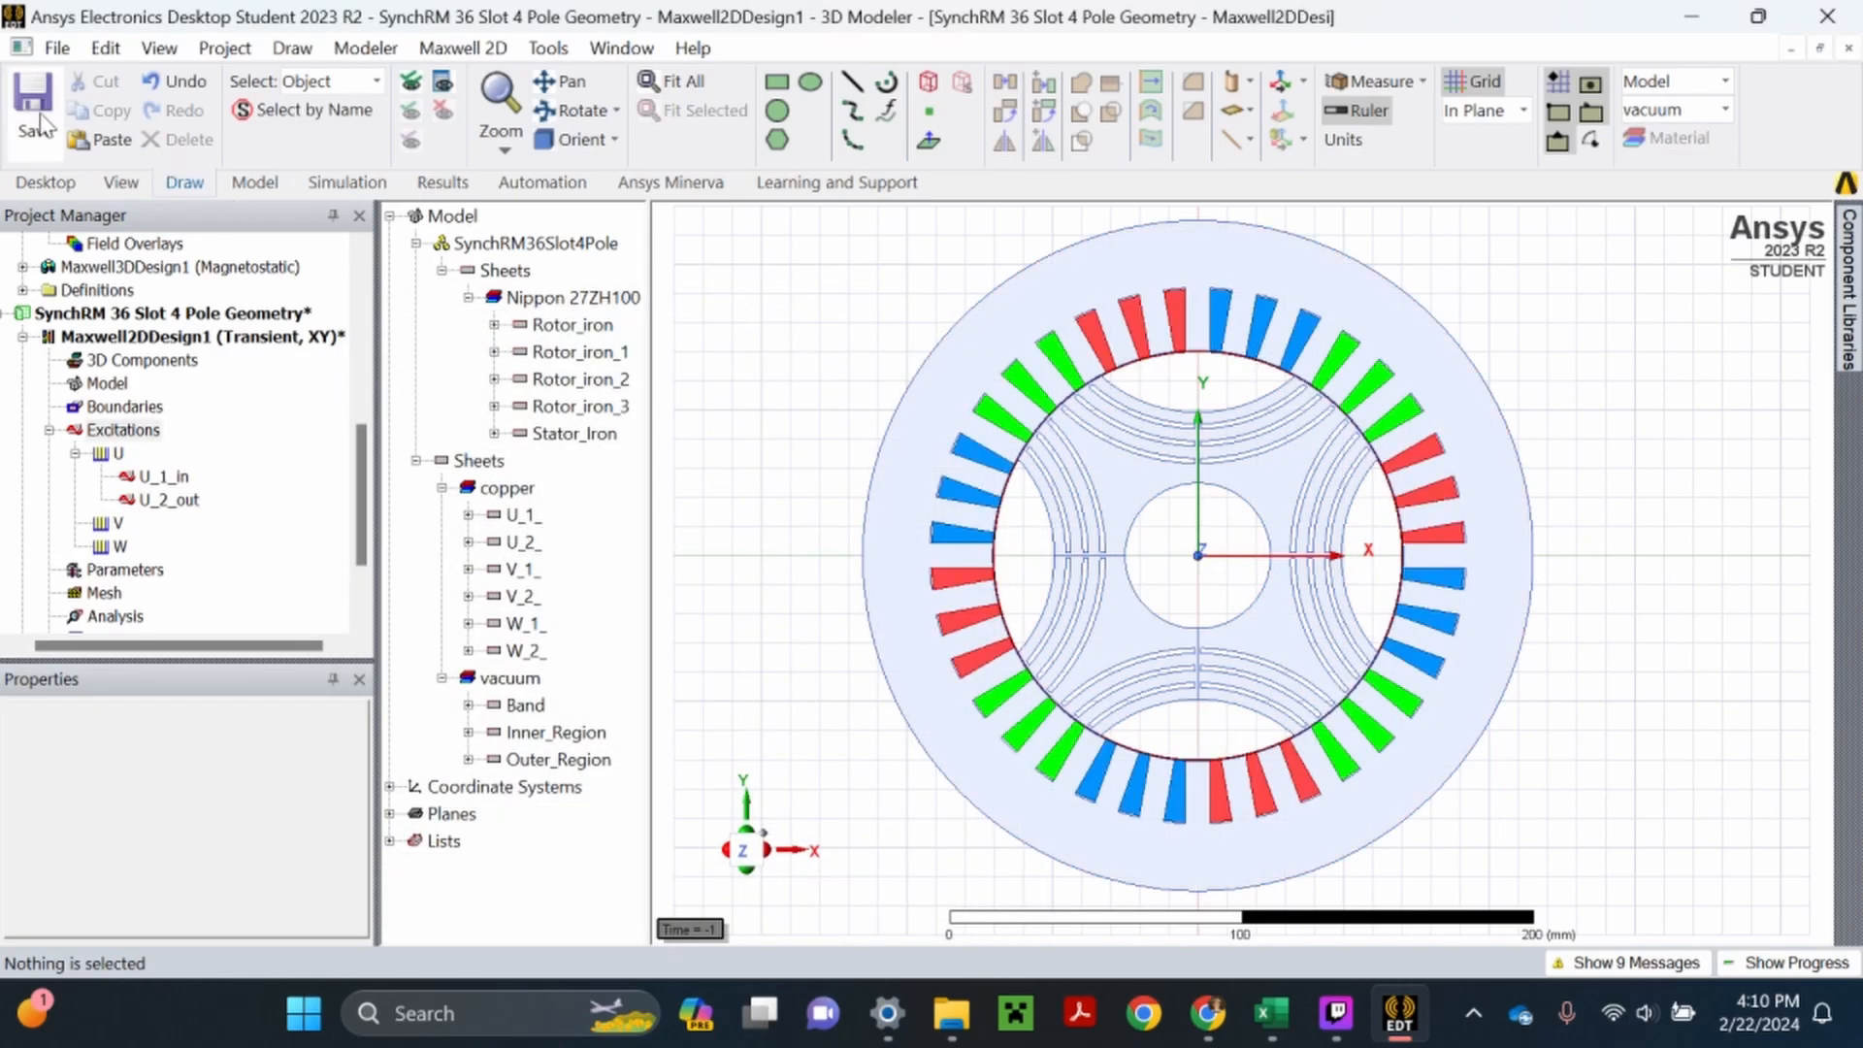
left_click(177, 504)
left_click(735, 431)
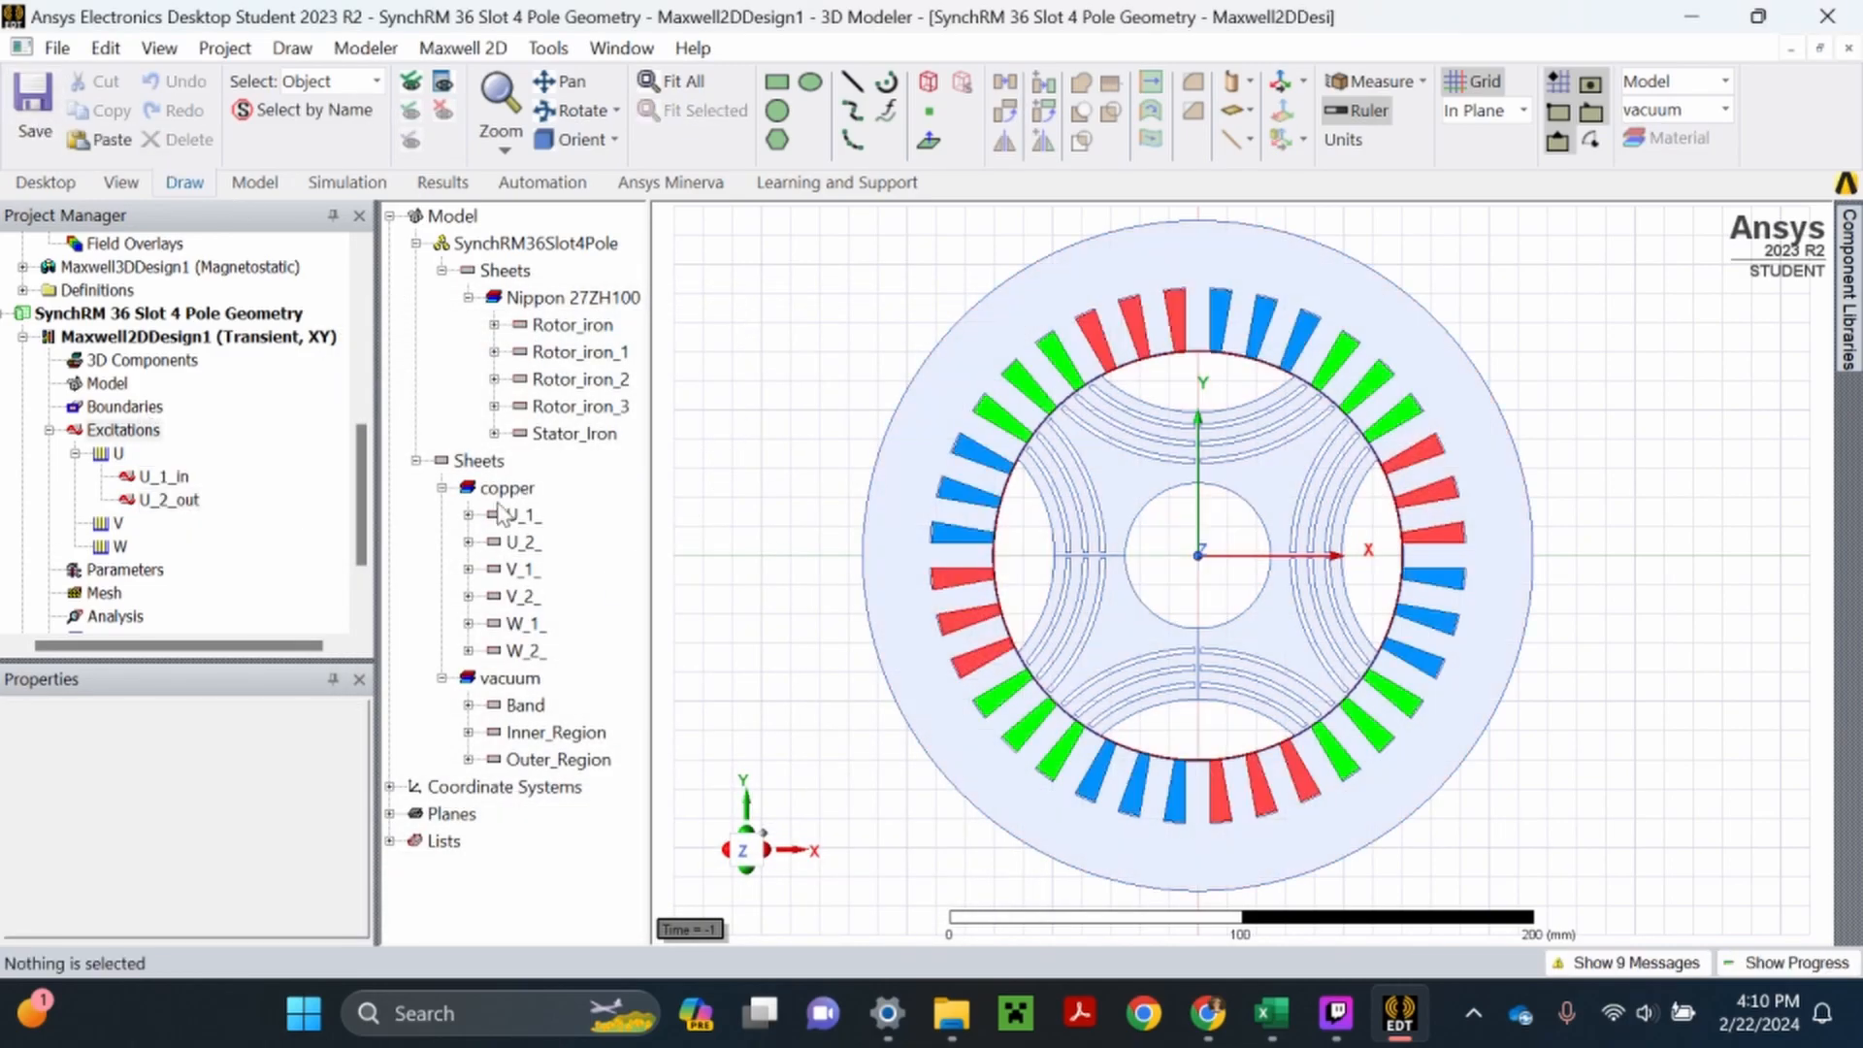
- Assign a positive-polarity coil named V_1_out with turns as its number of conductors from sheet V_1_ to winding V
left_click(524, 570)
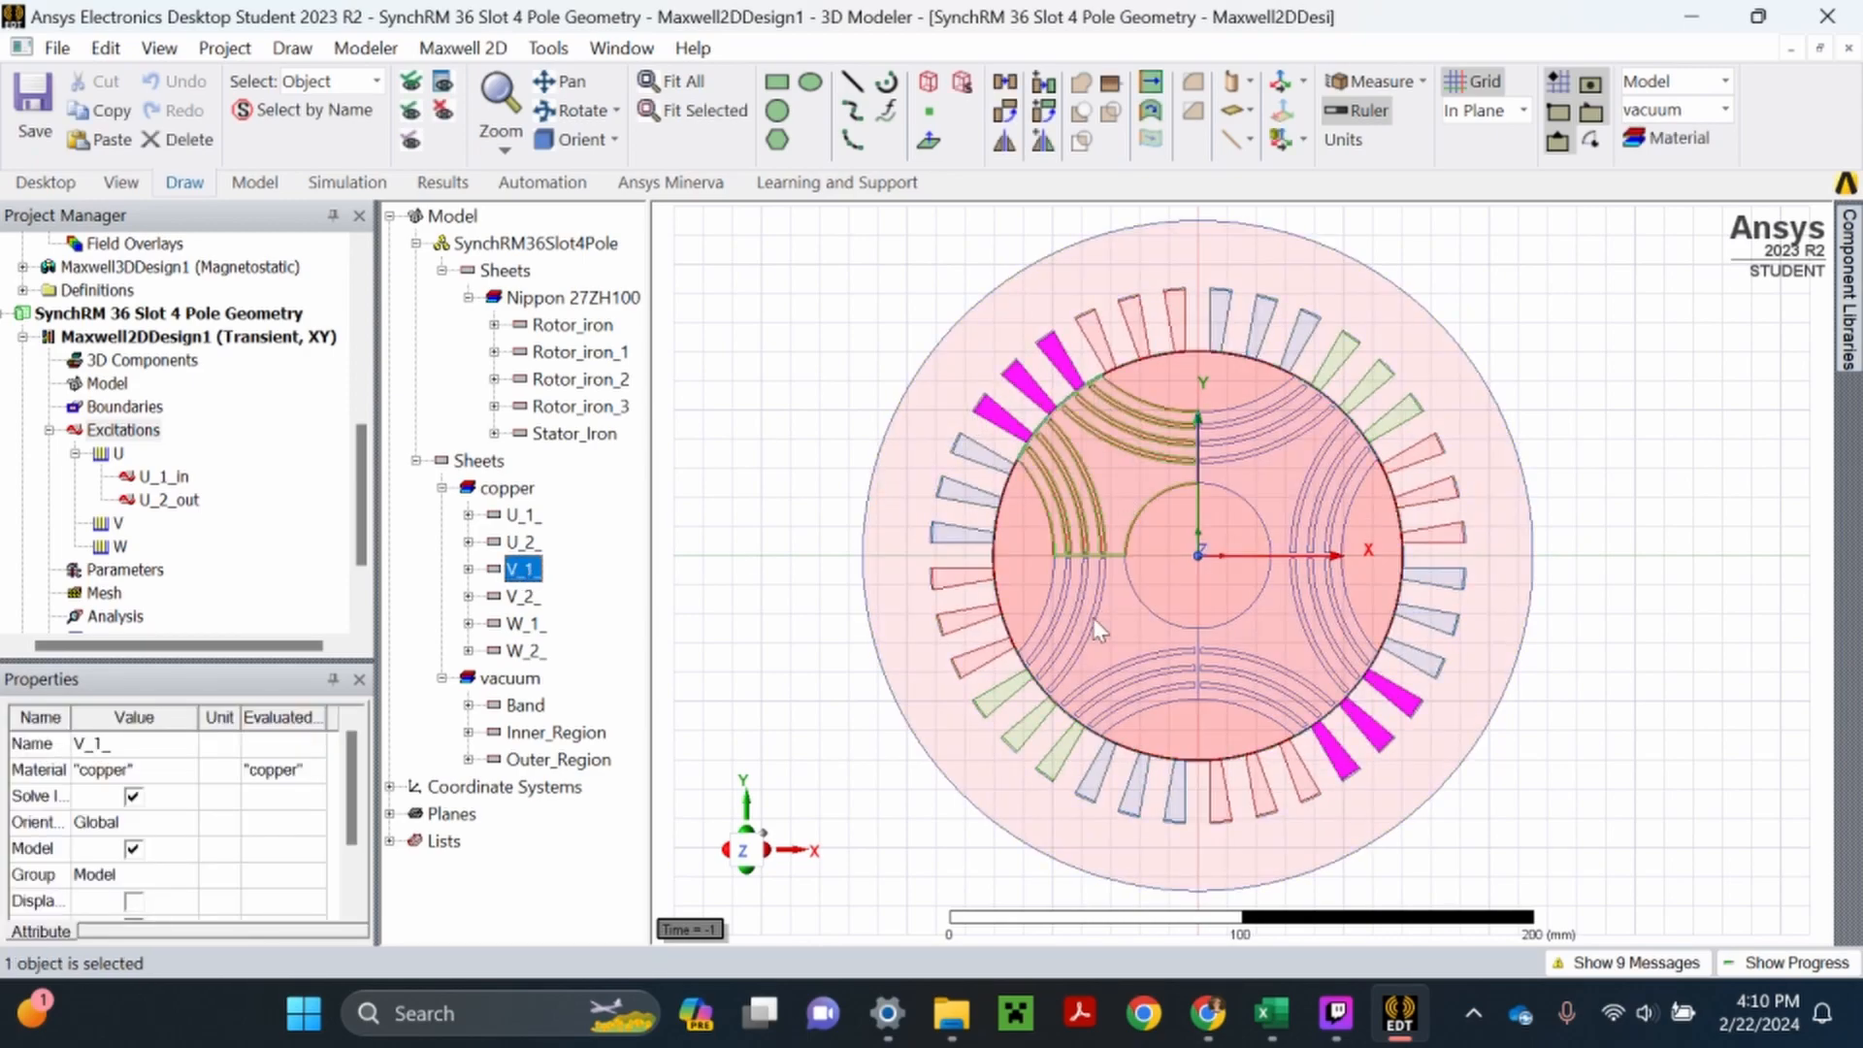
right_click(120, 525)
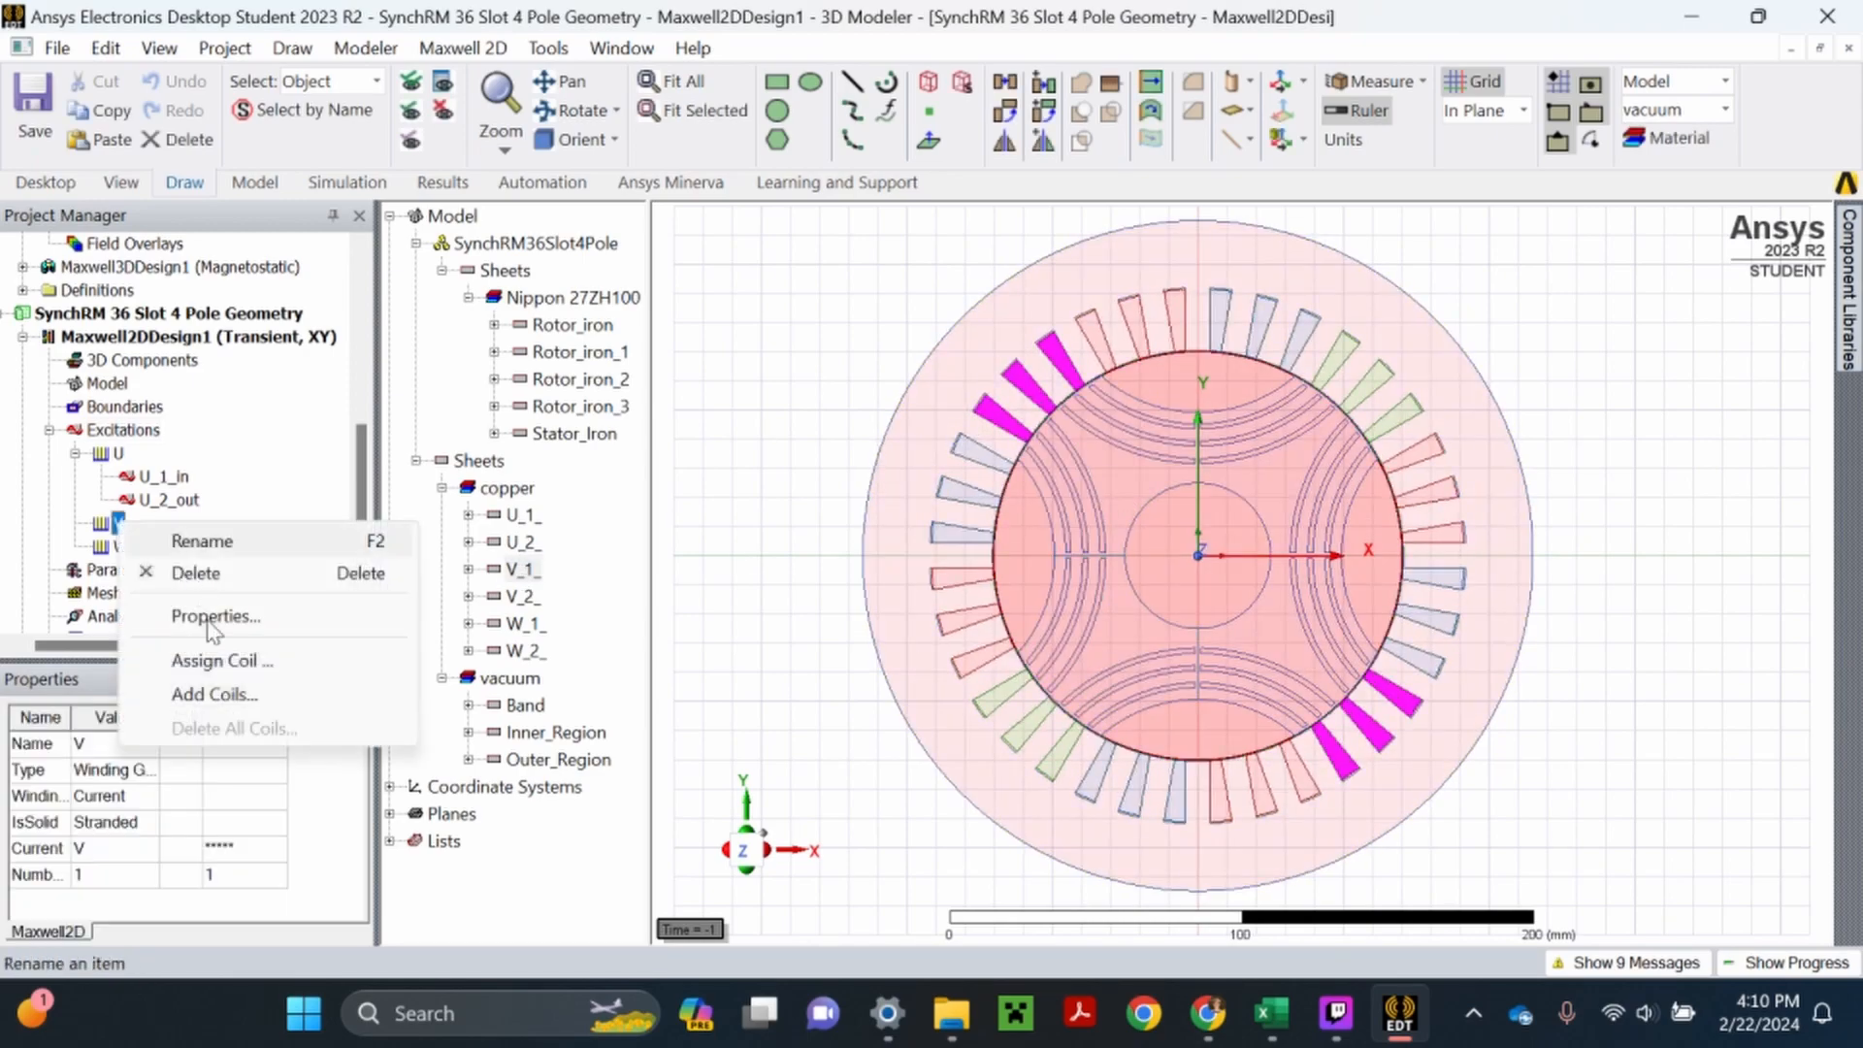
left_click(219, 653)
type("V_1_ou")
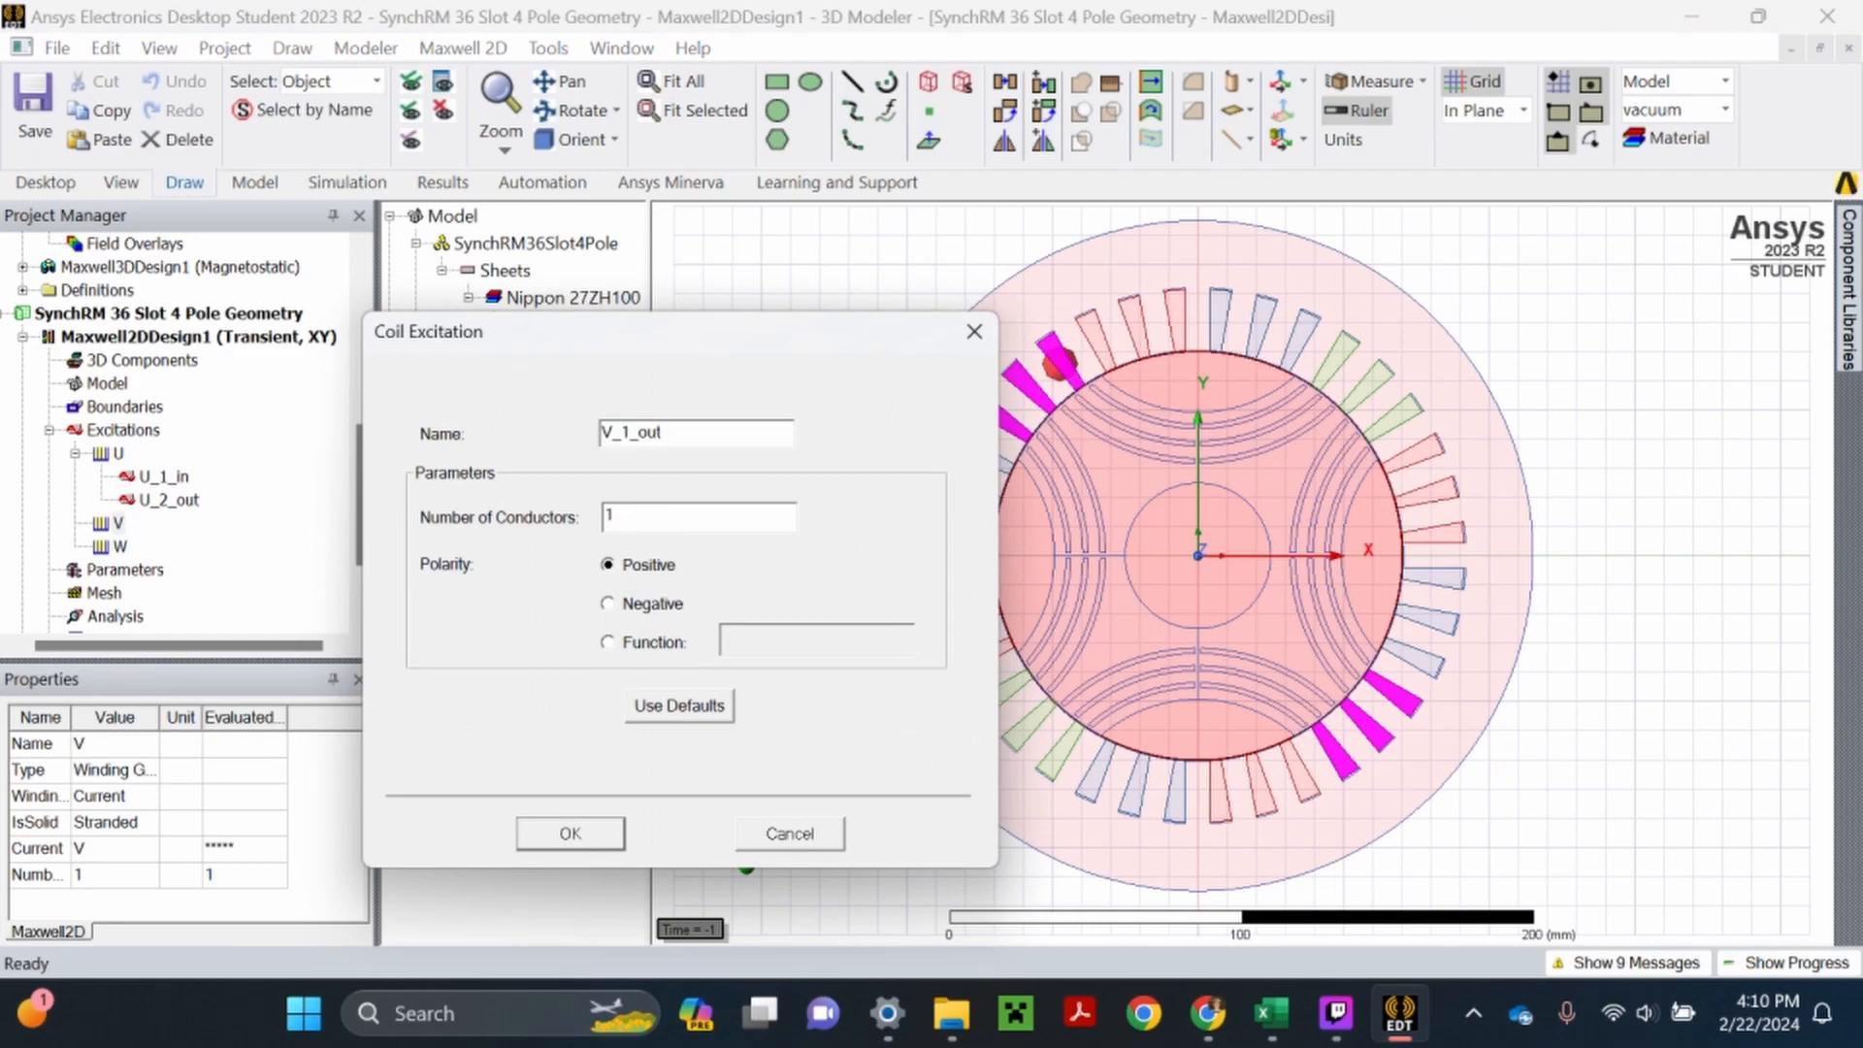
type("turns")
left_click(570, 833)
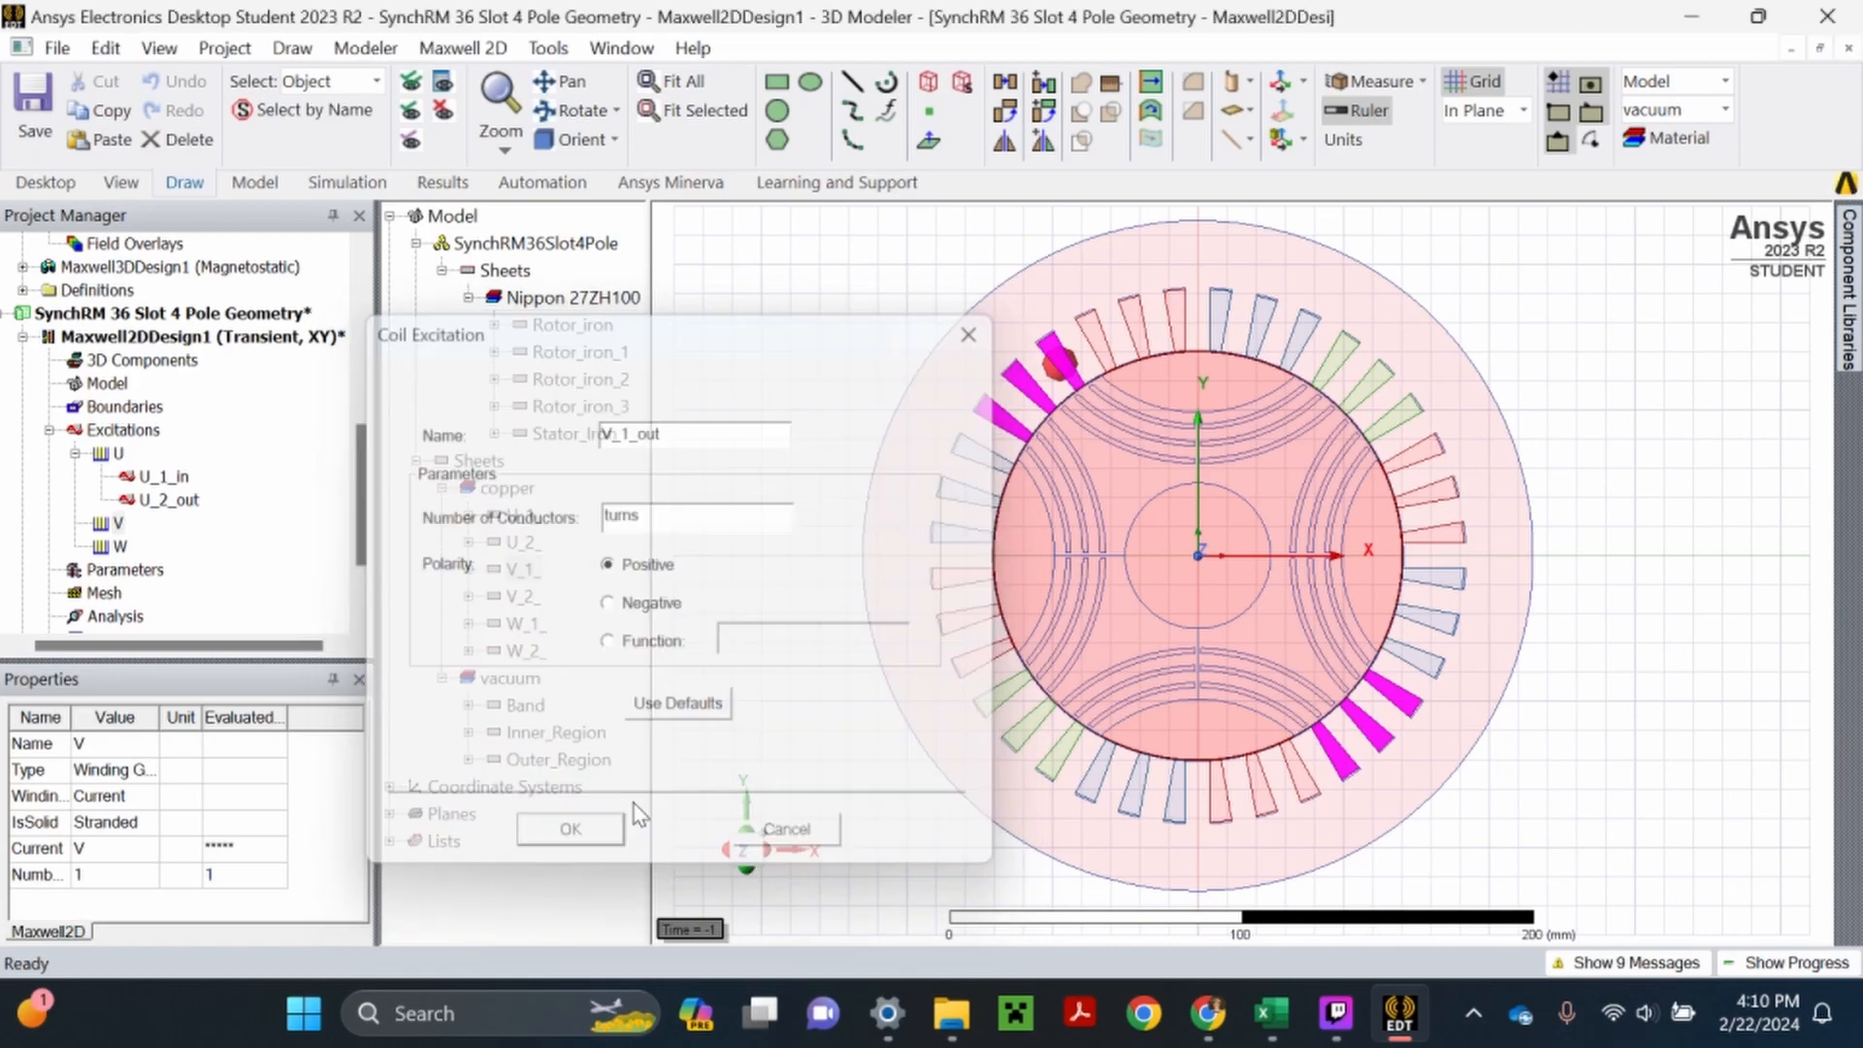
left_click(122, 524)
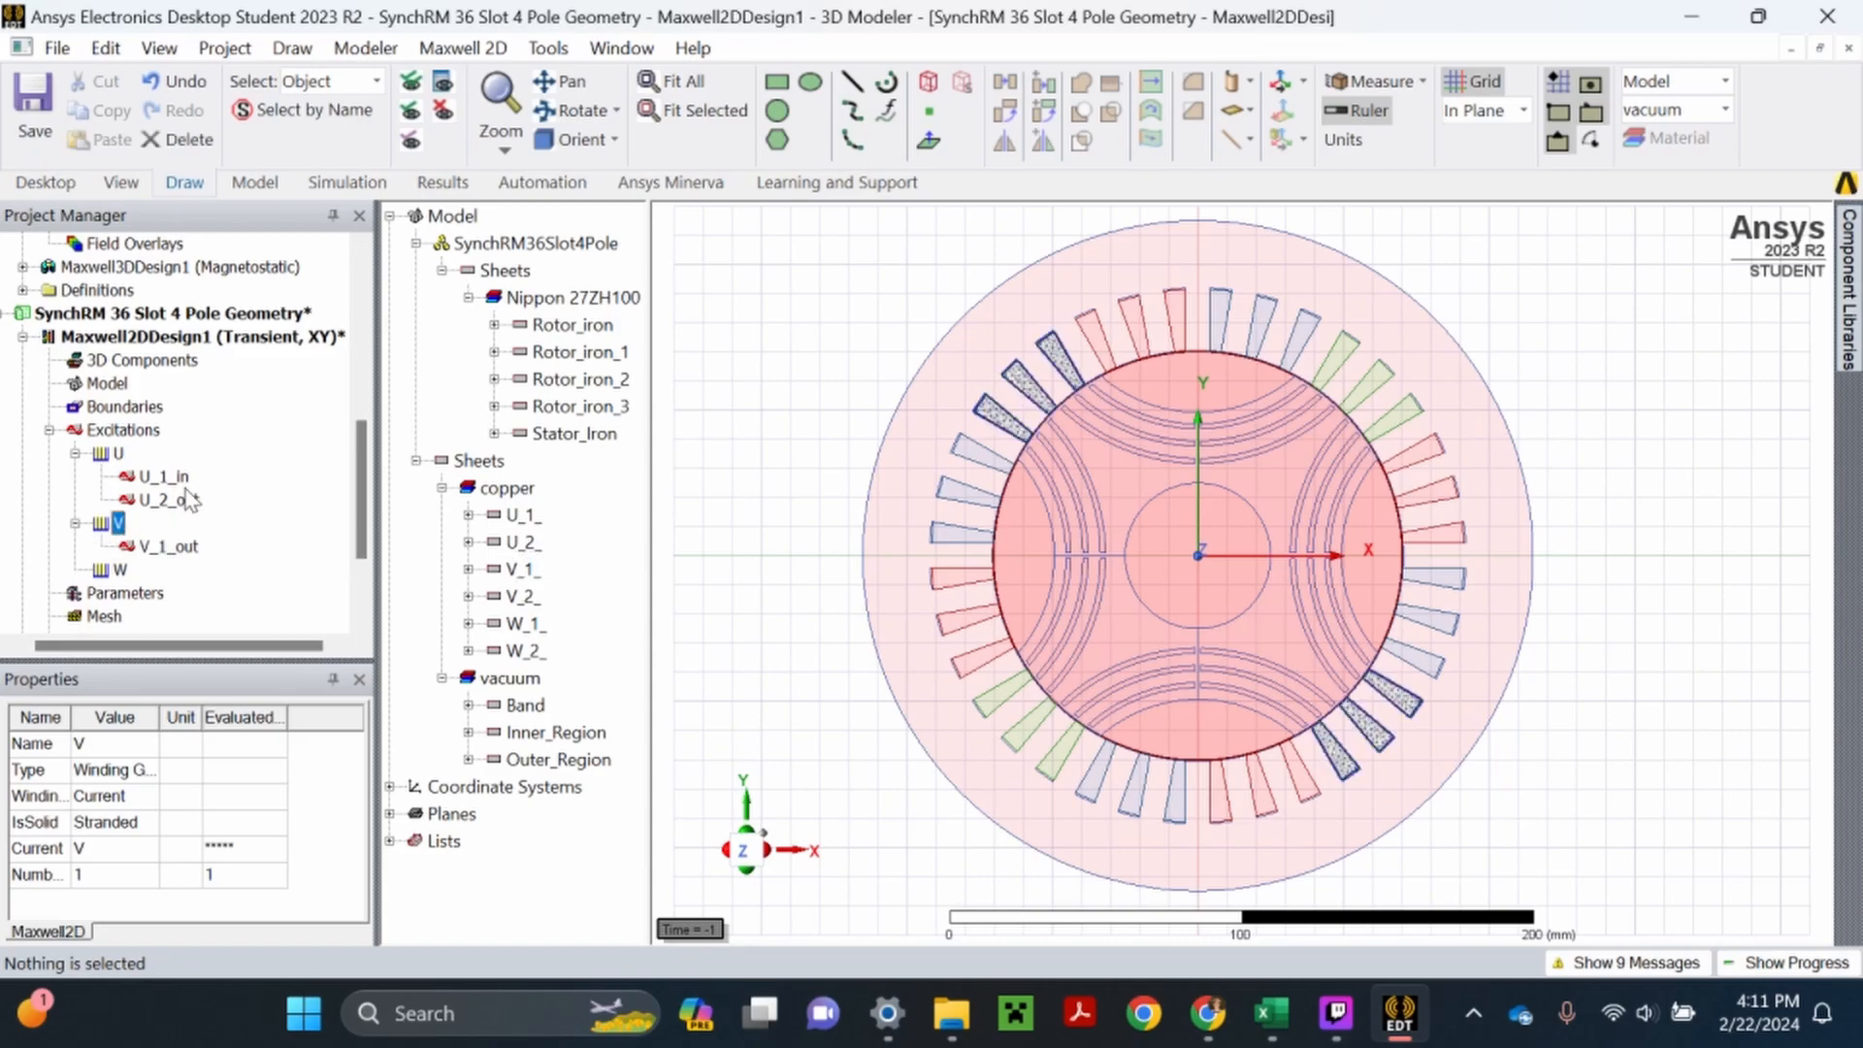
left_click(735, 520)
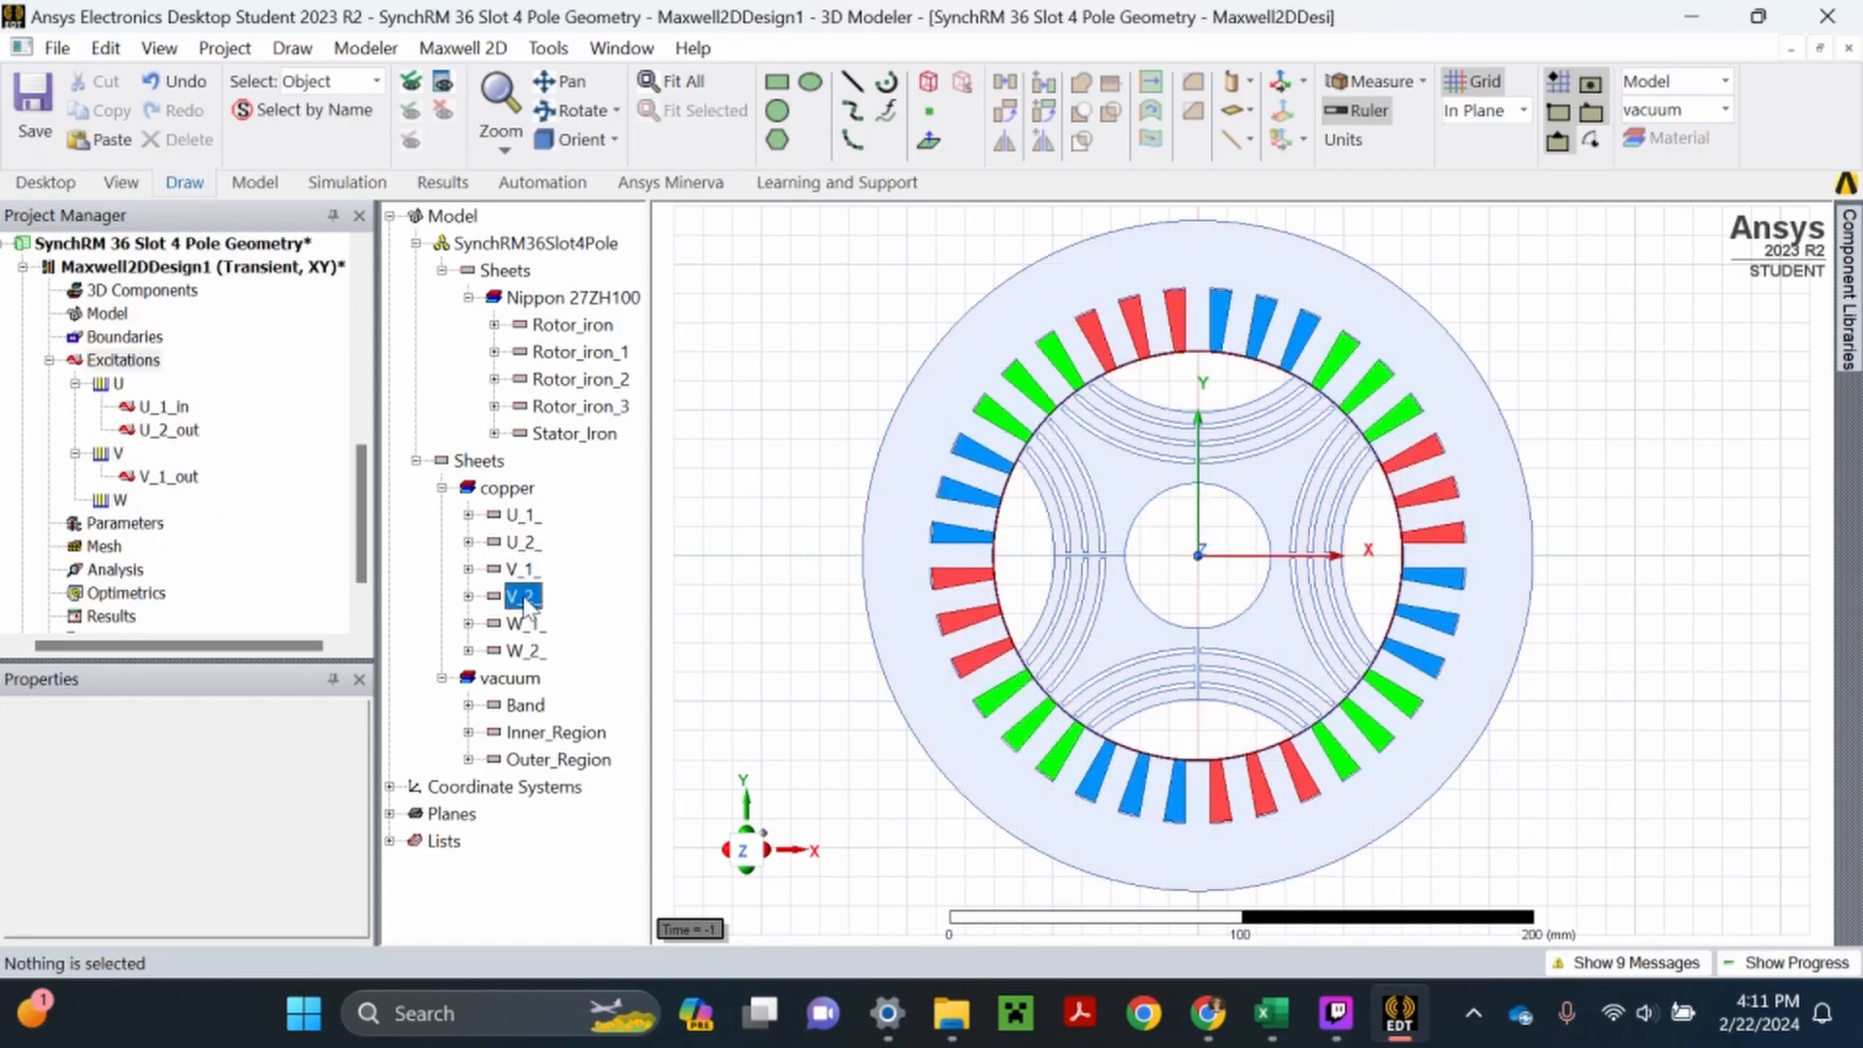
- Assign a negative-polarity coil named V_2_in with turns as its number of conductors from sheet V_2_ to winding V
left_click(521, 596)
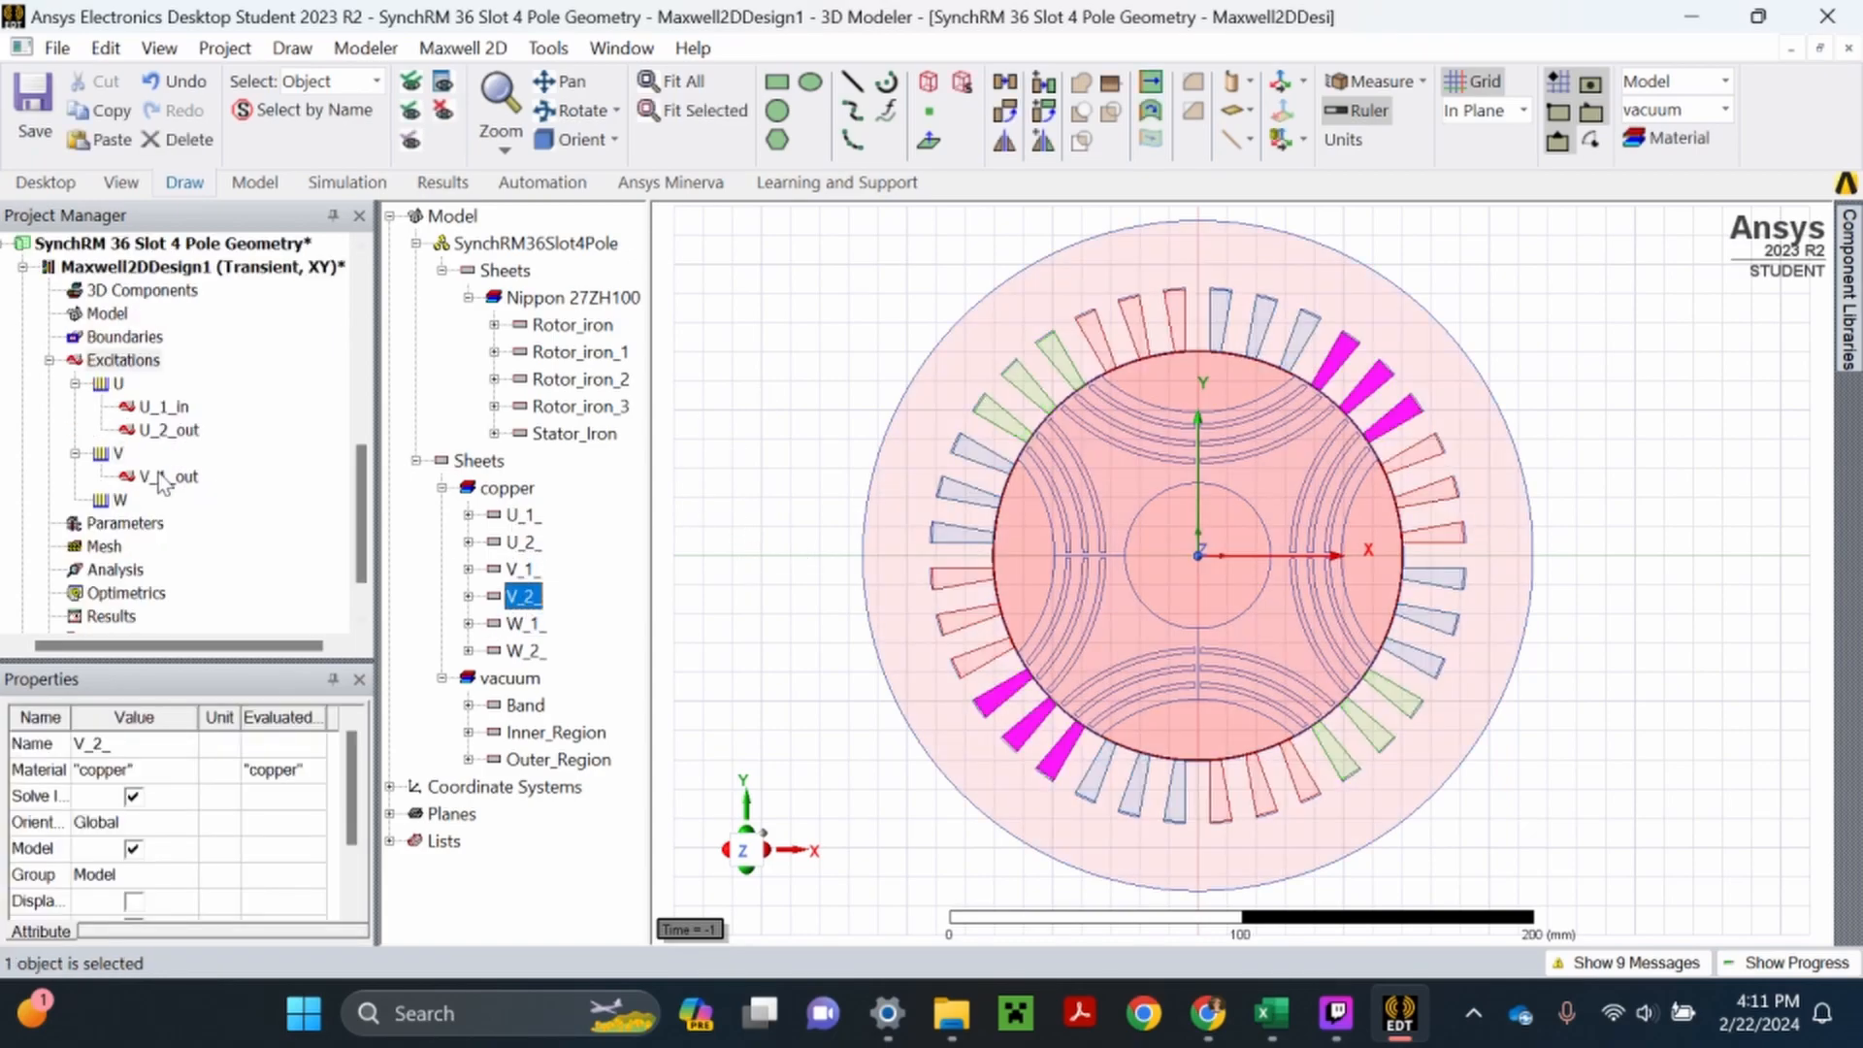
right_click(120, 453)
left_click(208, 587)
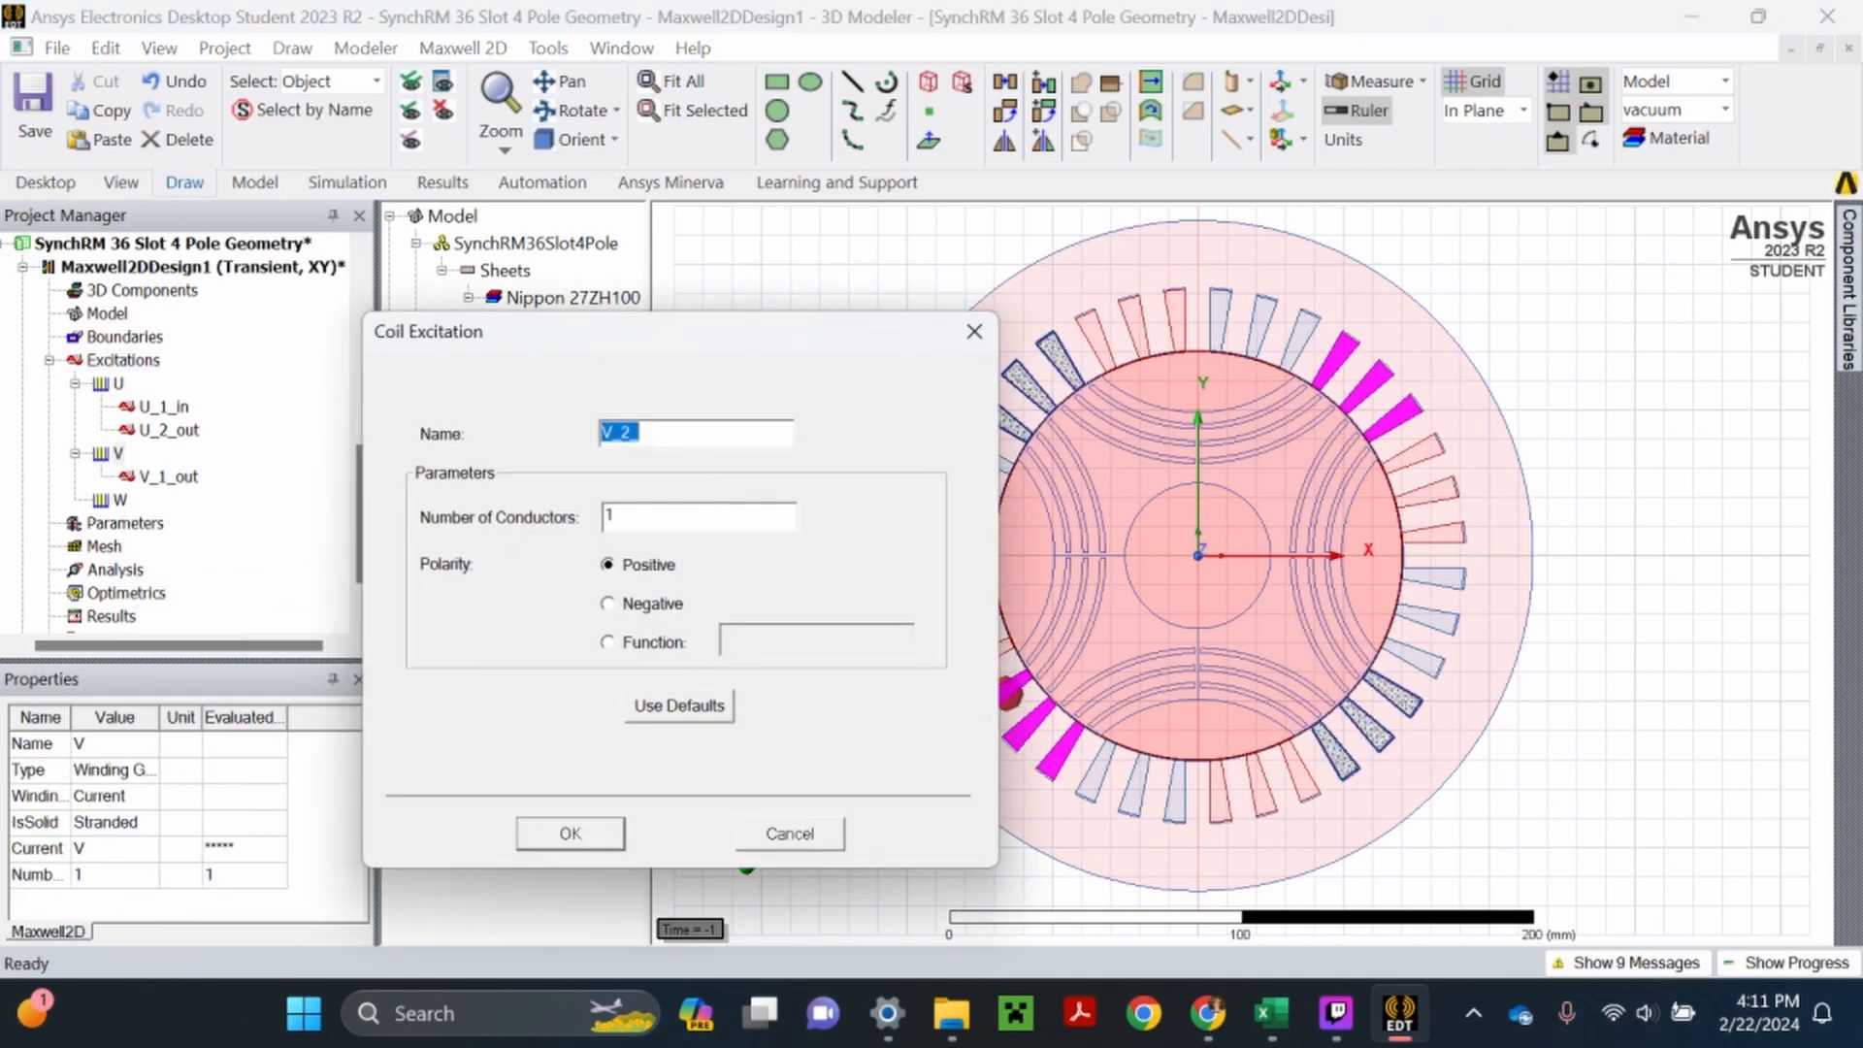
left_click(664, 434)
type("in")
double_click(610, 515)
type("turns")
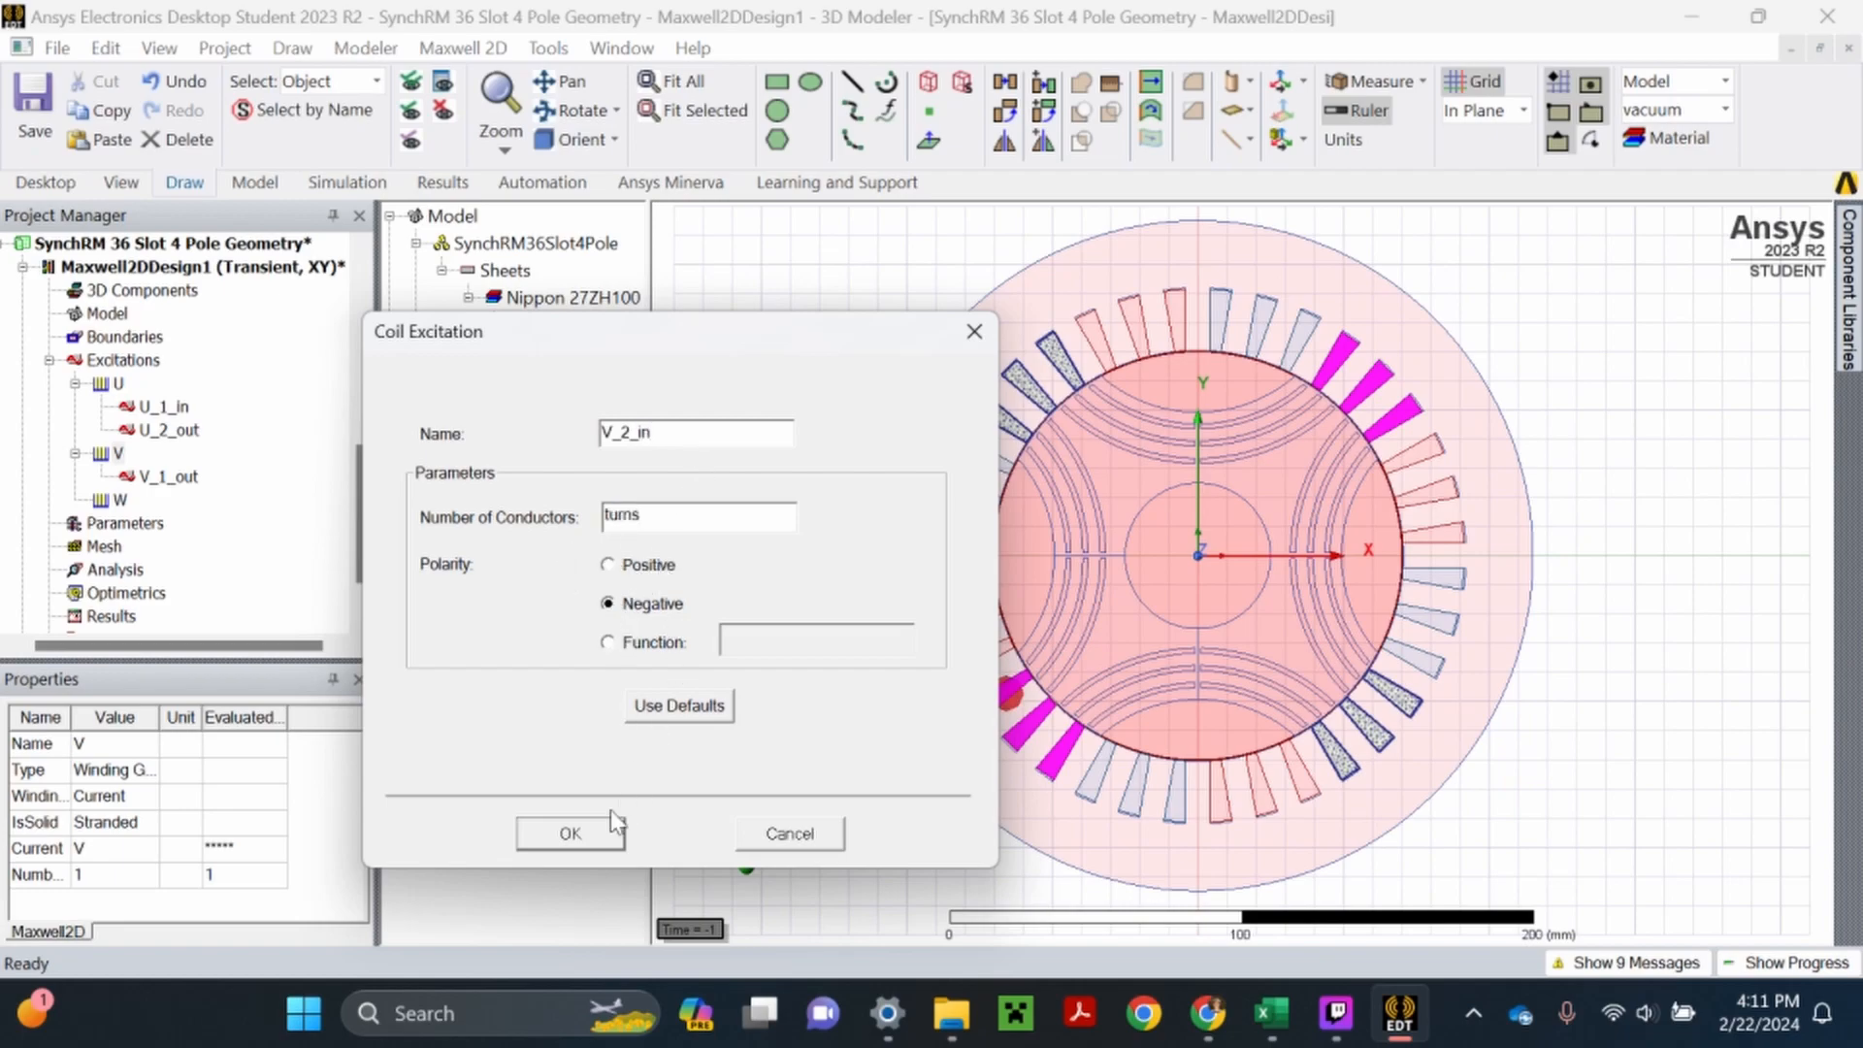
left_click(603, 837)
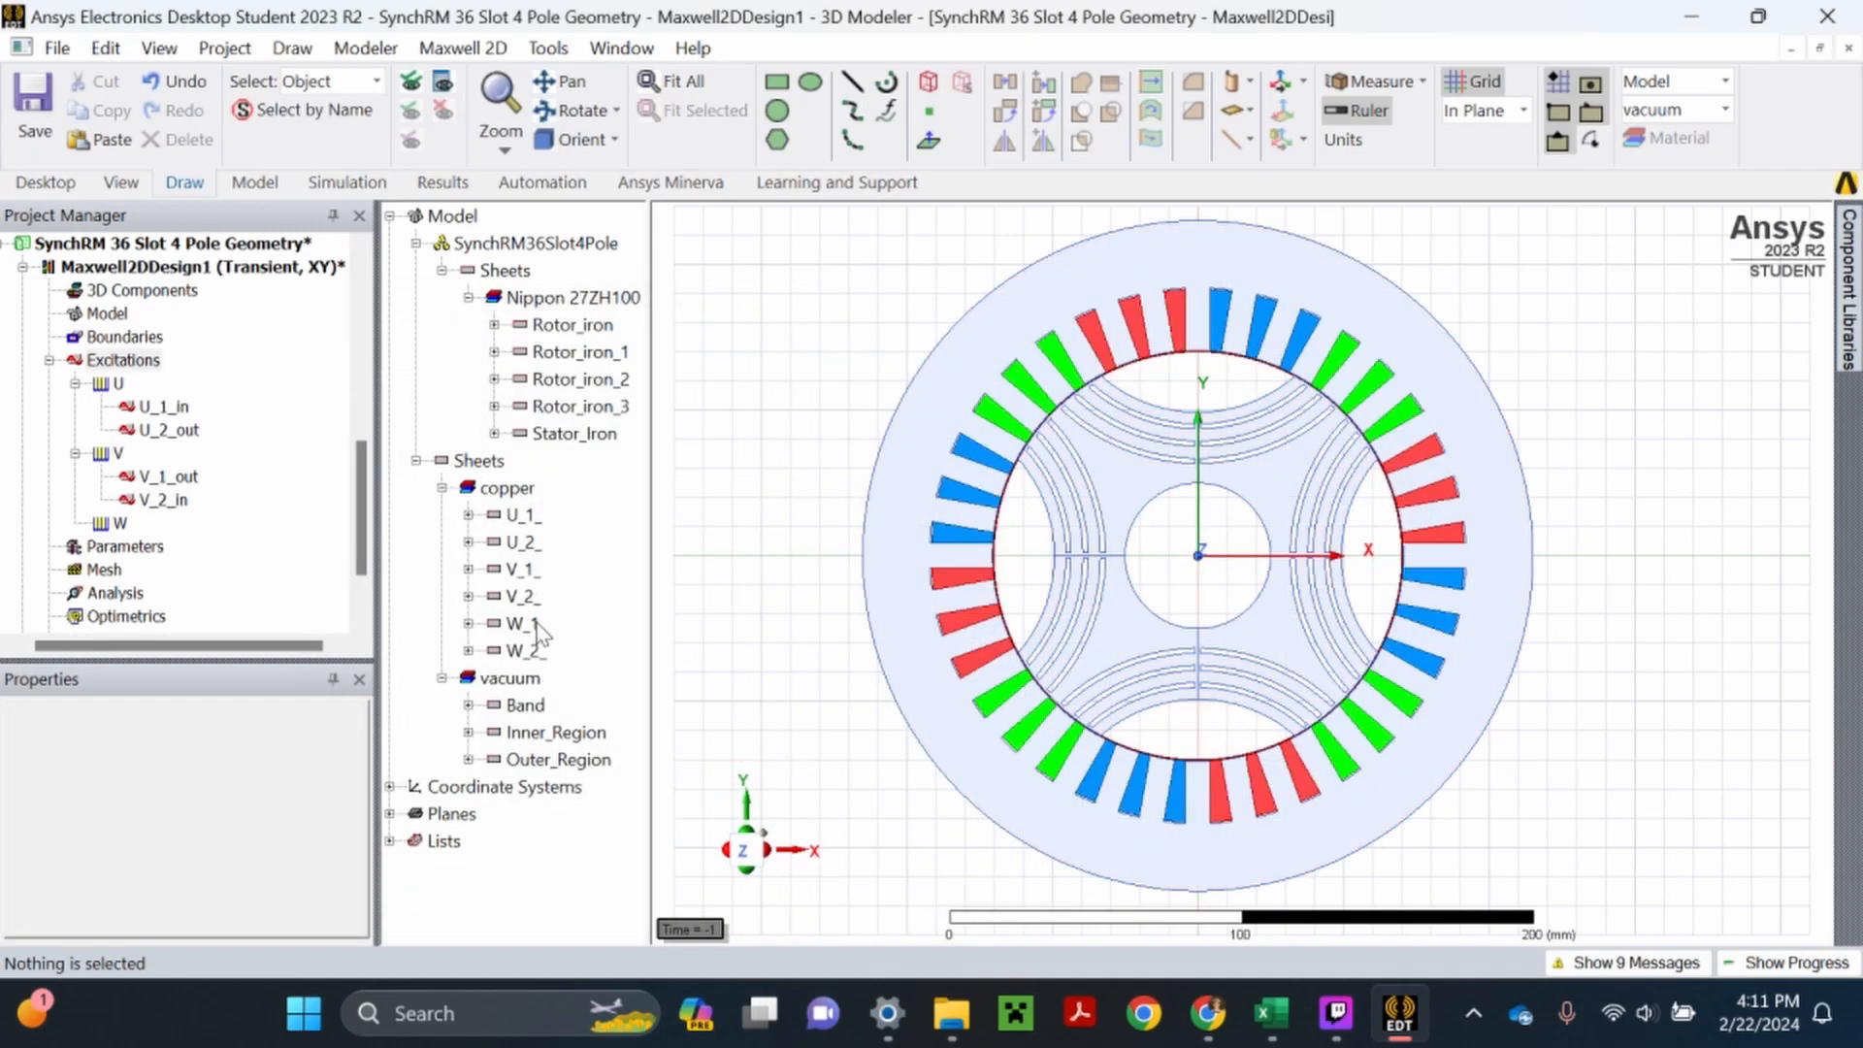
- Assign a negative-polarity coil named W_1_in with turns as its number of conductors from sheet W_1_ to winding W
left_click(526, 623)
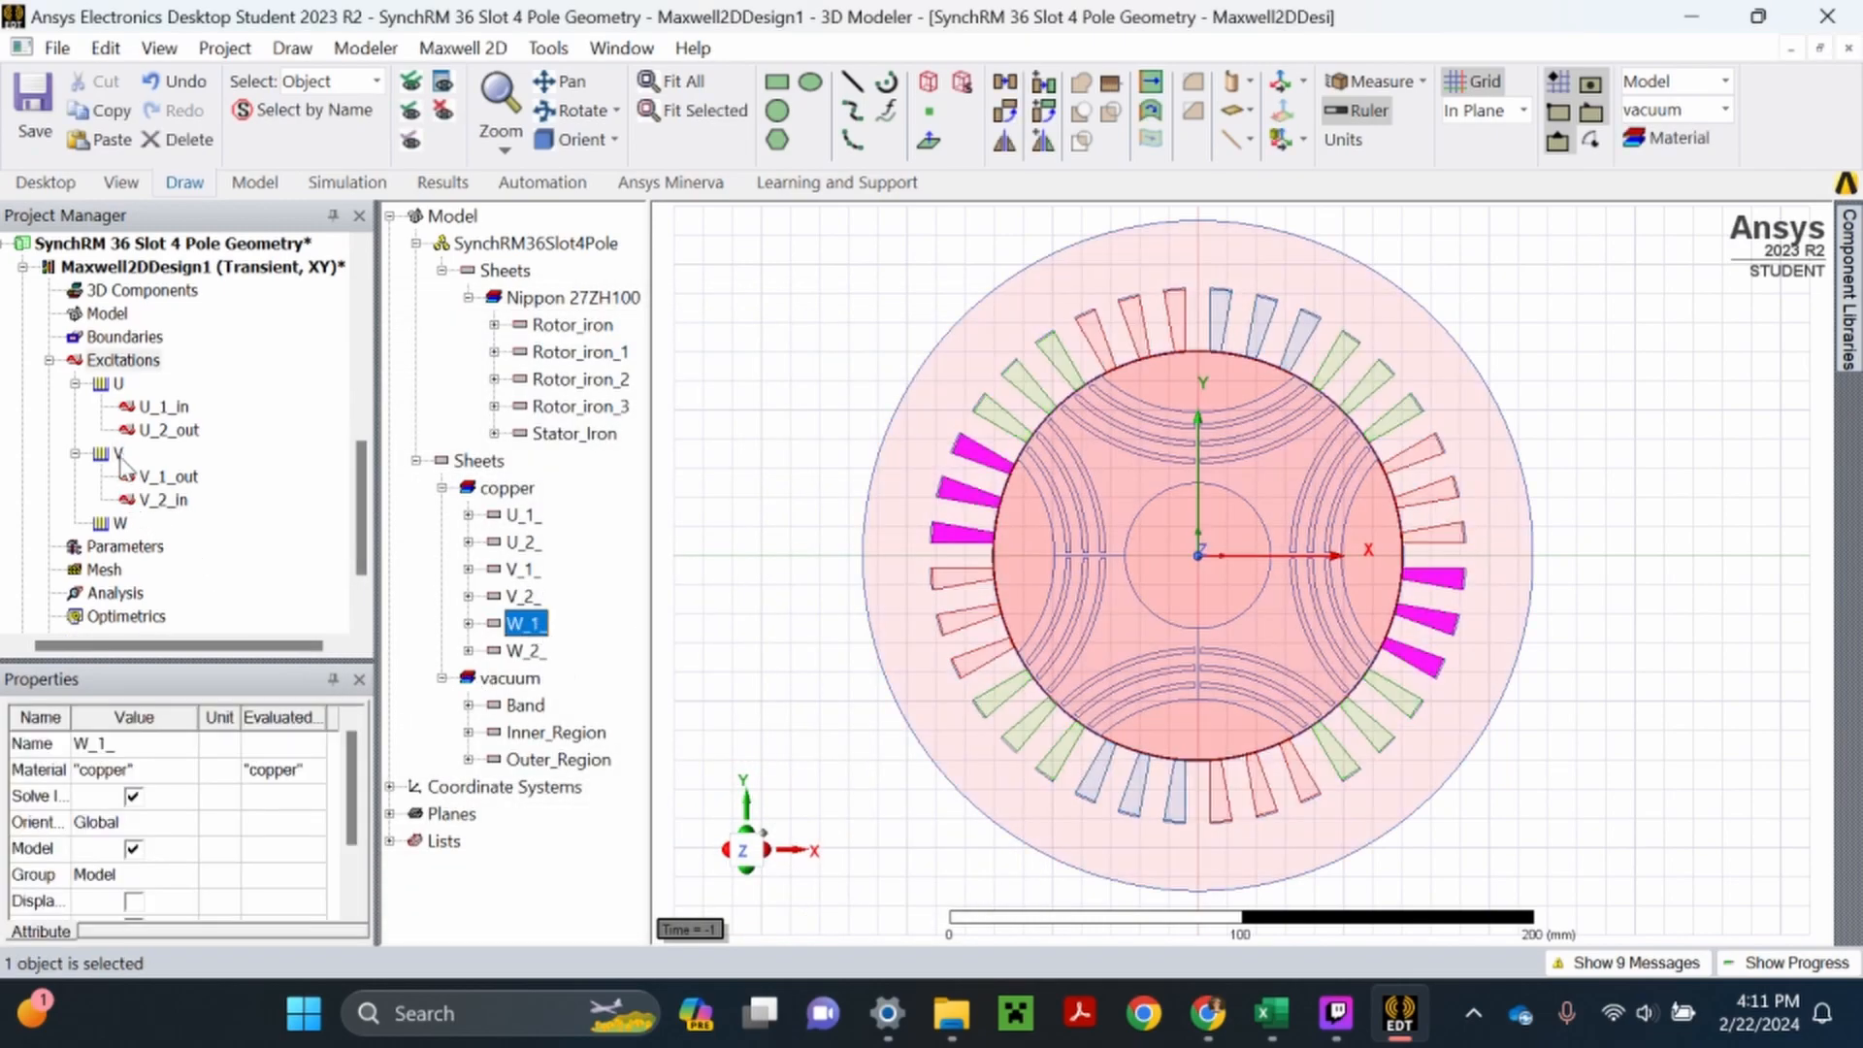
right_click(121, 522)
left_click(291, 657)
left_click(665, 433)
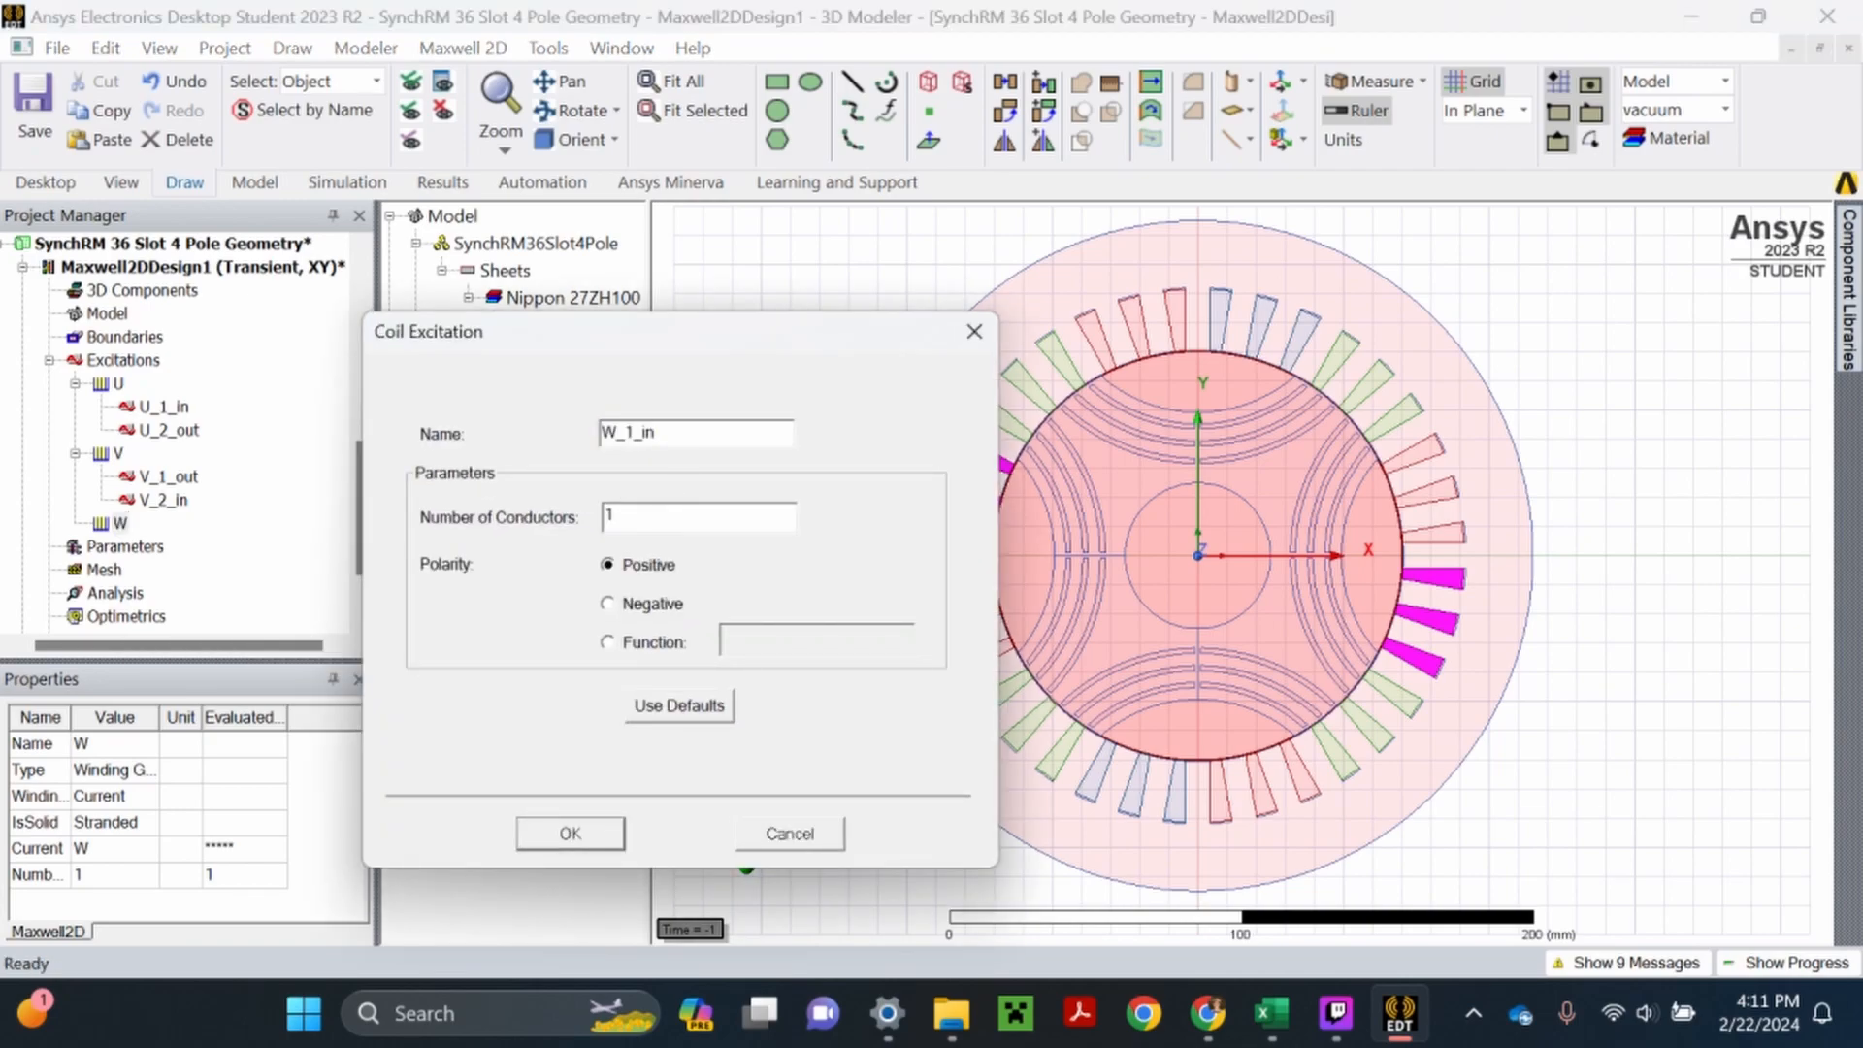
type("turns")
left_click(608, 605)
left_click(573, 834)
left_click(75, 523)
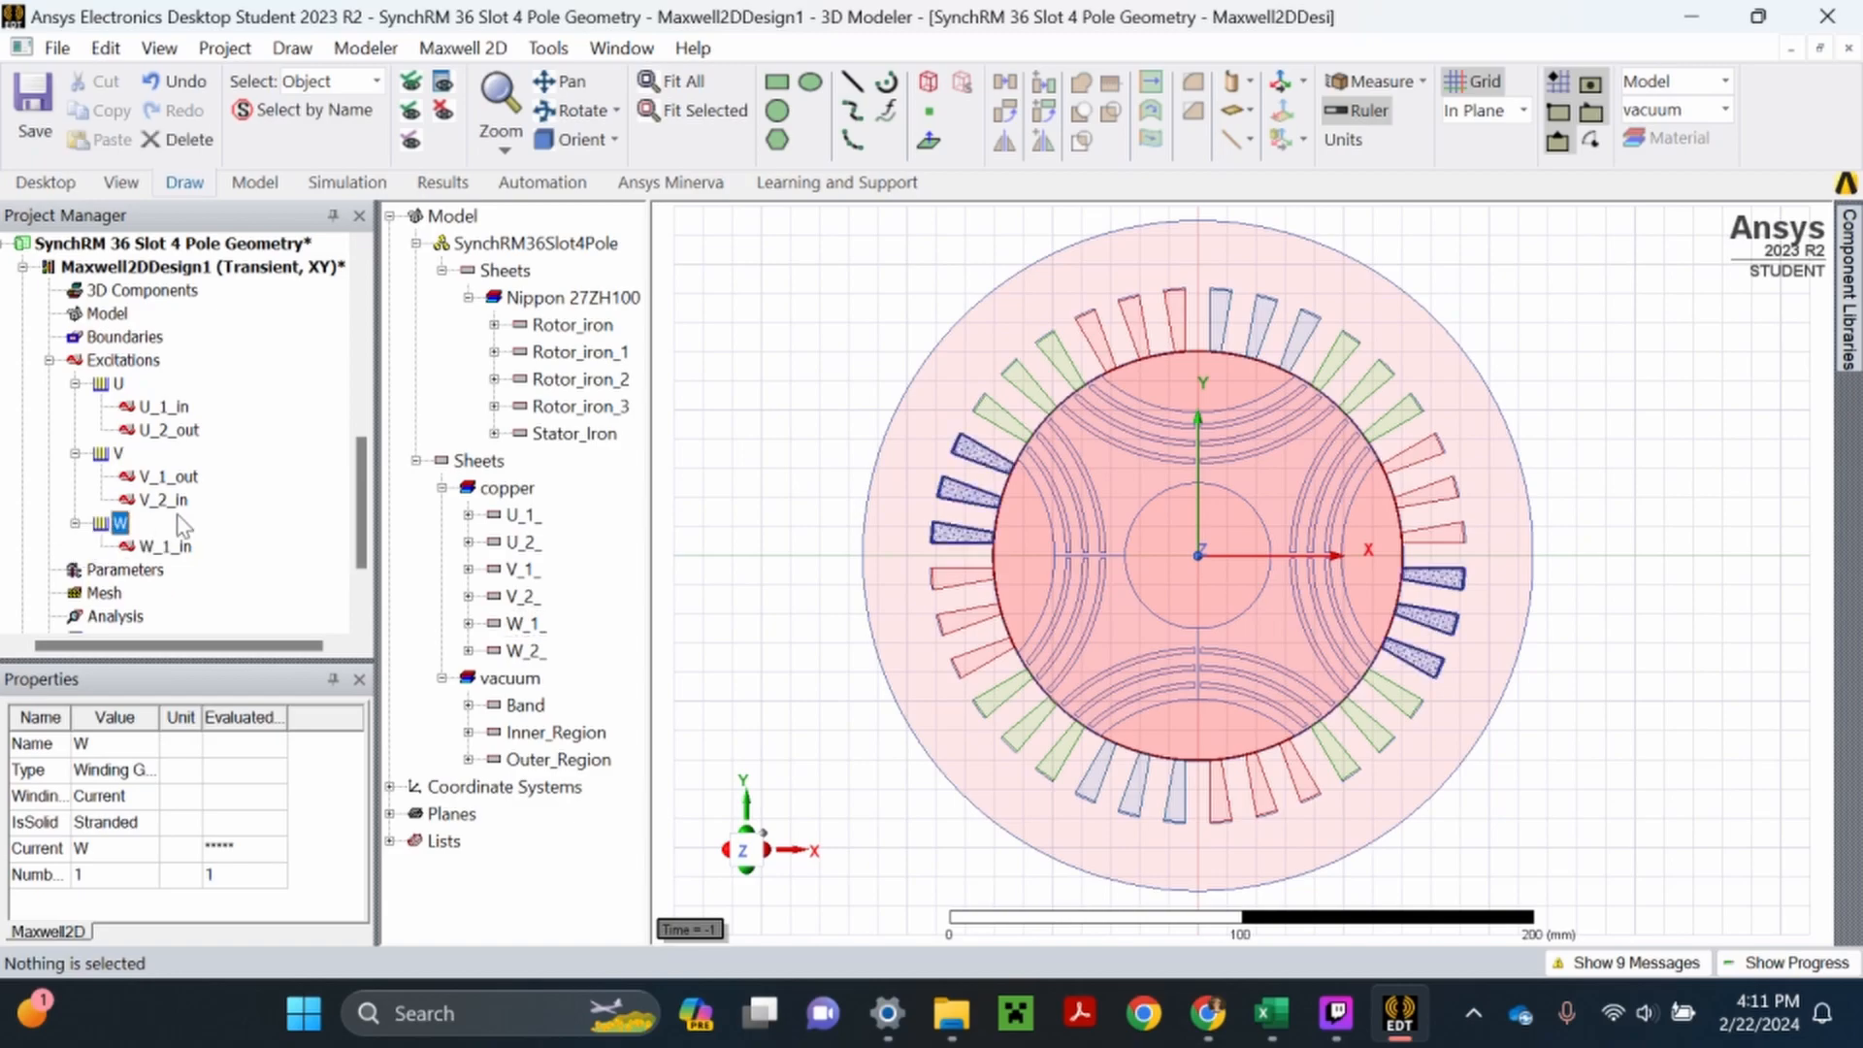
- Check the conductor count and polarity of coils V_2_in and W_1_in
double_click(167, 500)
left_click(1068, 713)
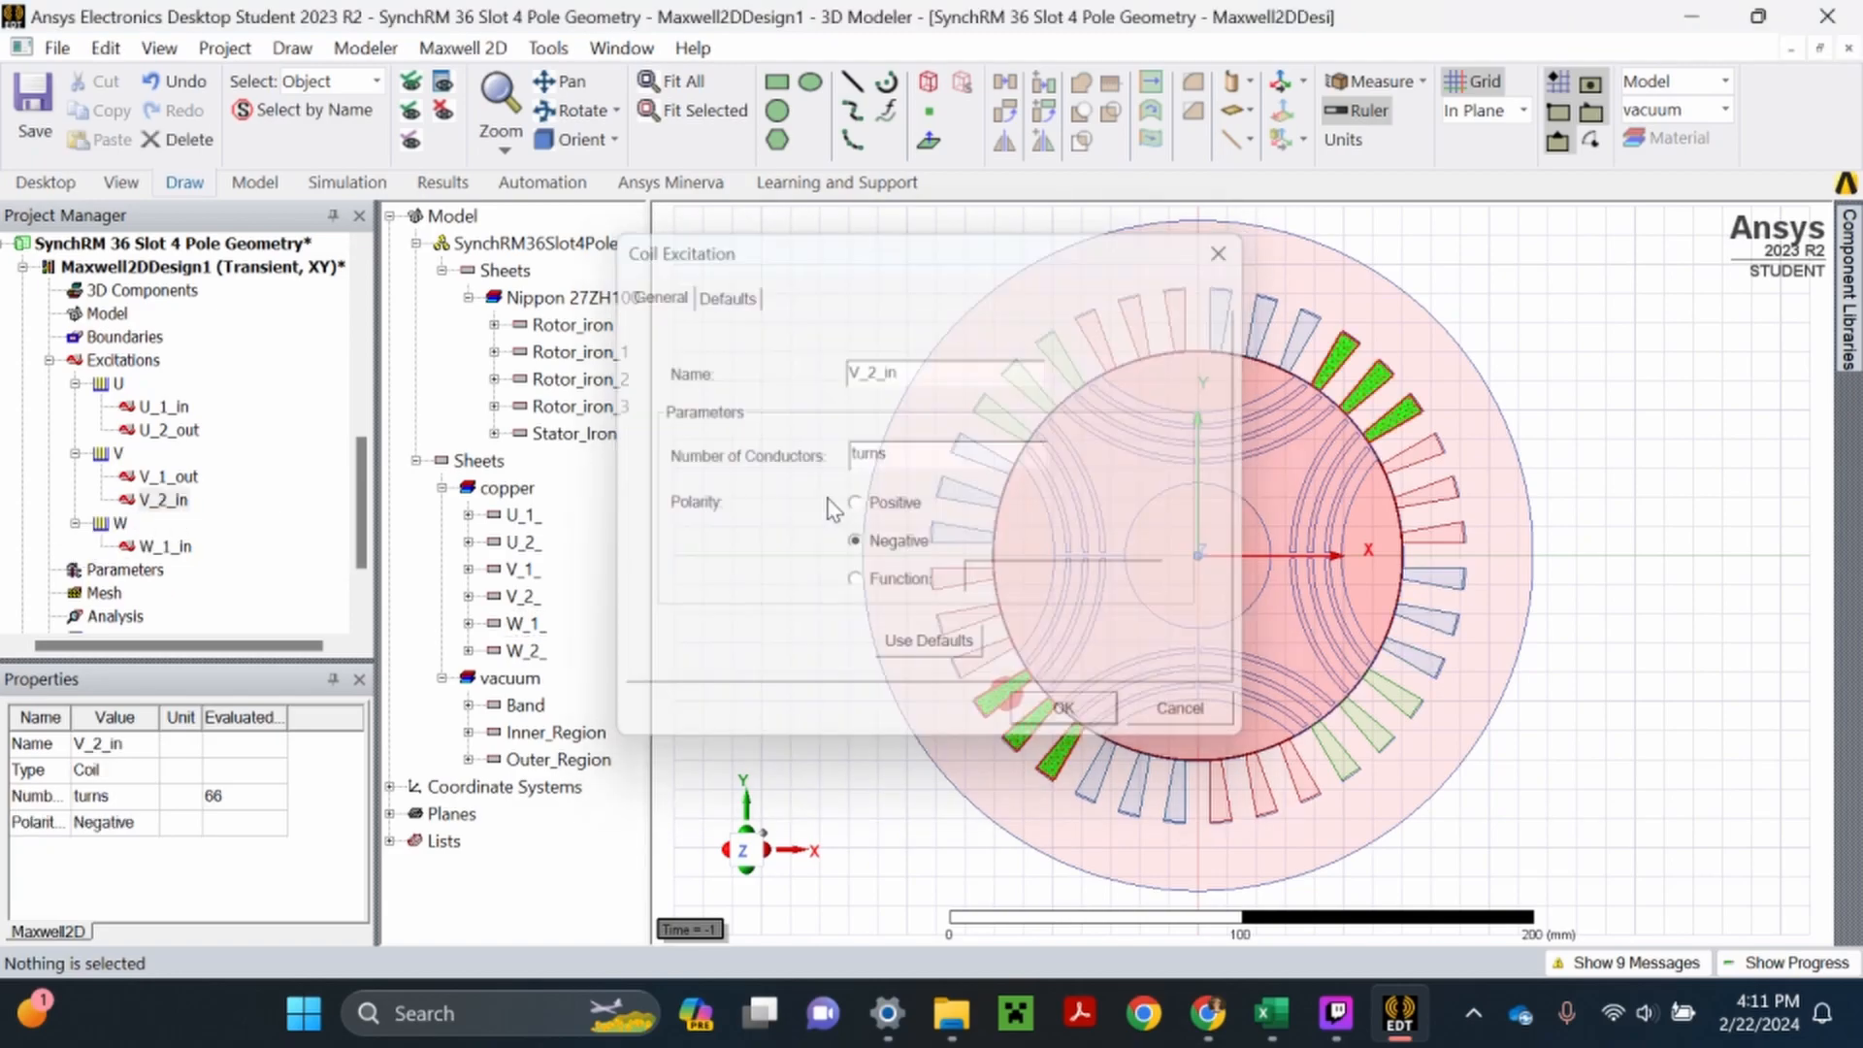
left_click(163, 547)
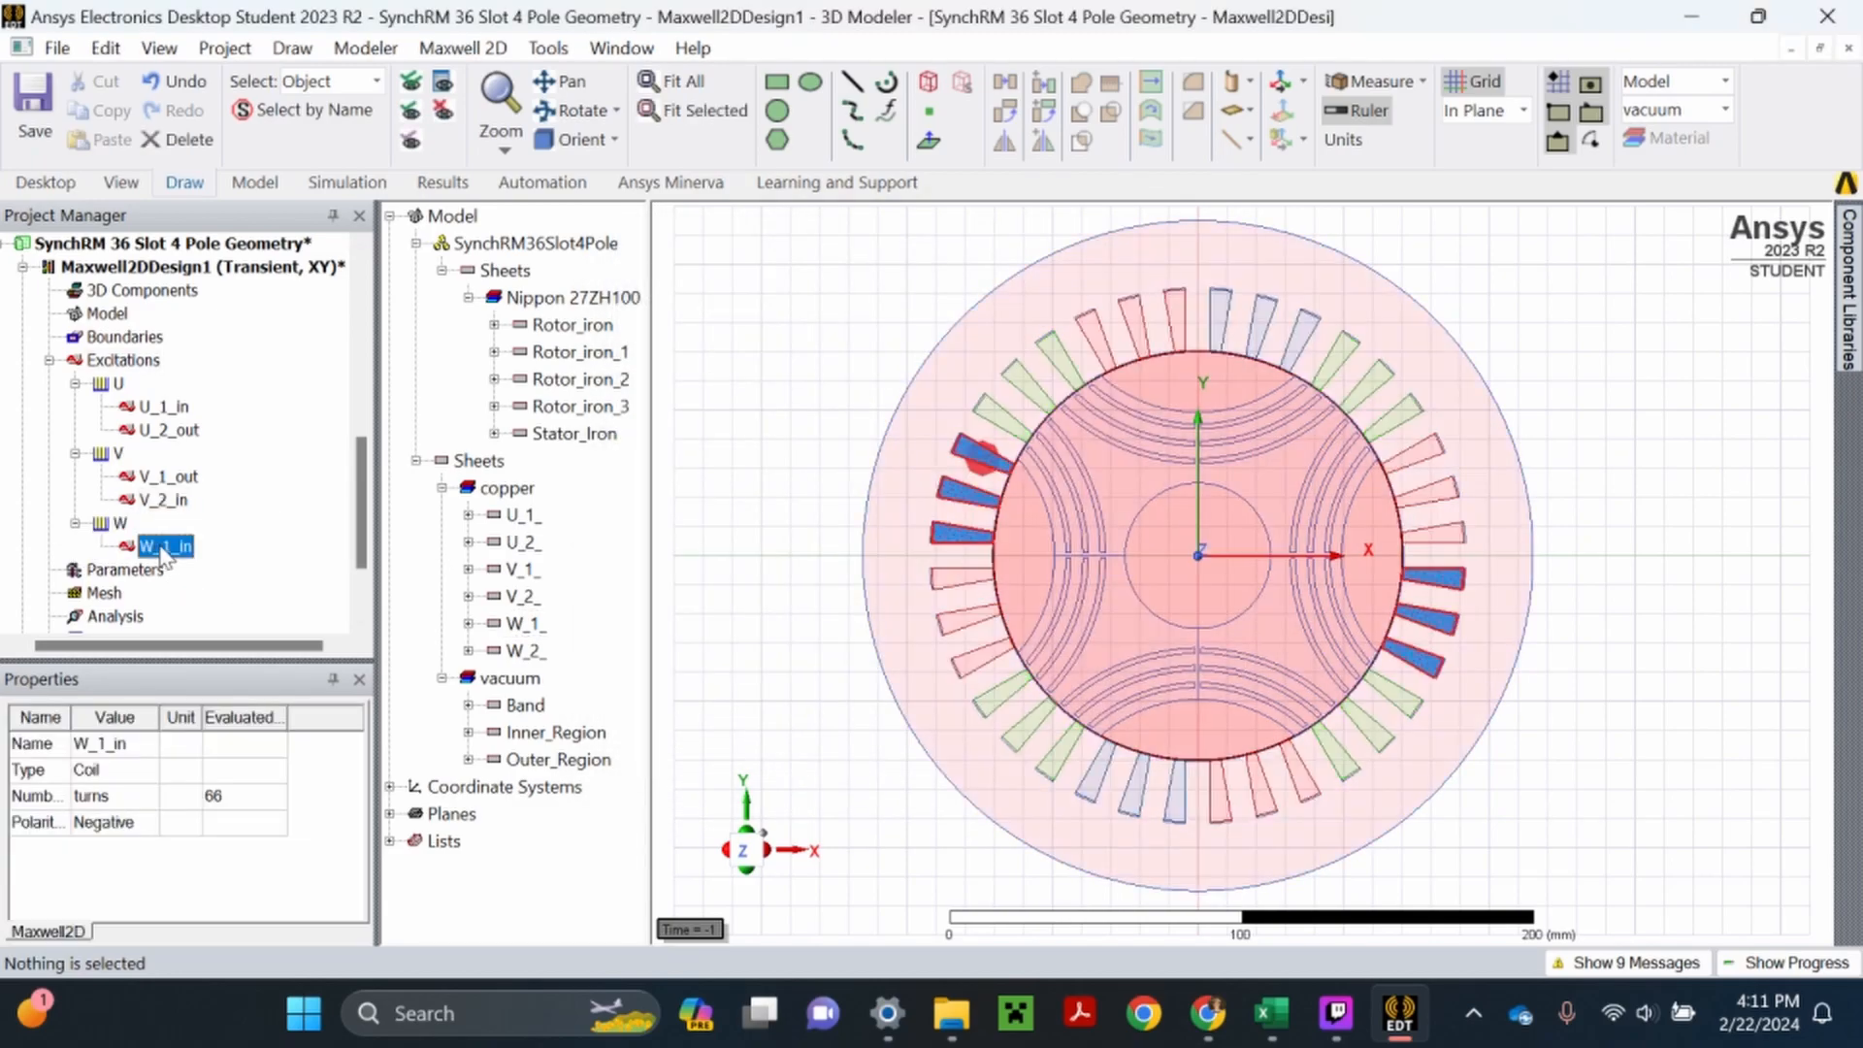
- Assign a positive-polarity coil named W_2_out with turns as its number of conductors from sheet W_2_ to winding W, and save the project
left_click(529, 652)
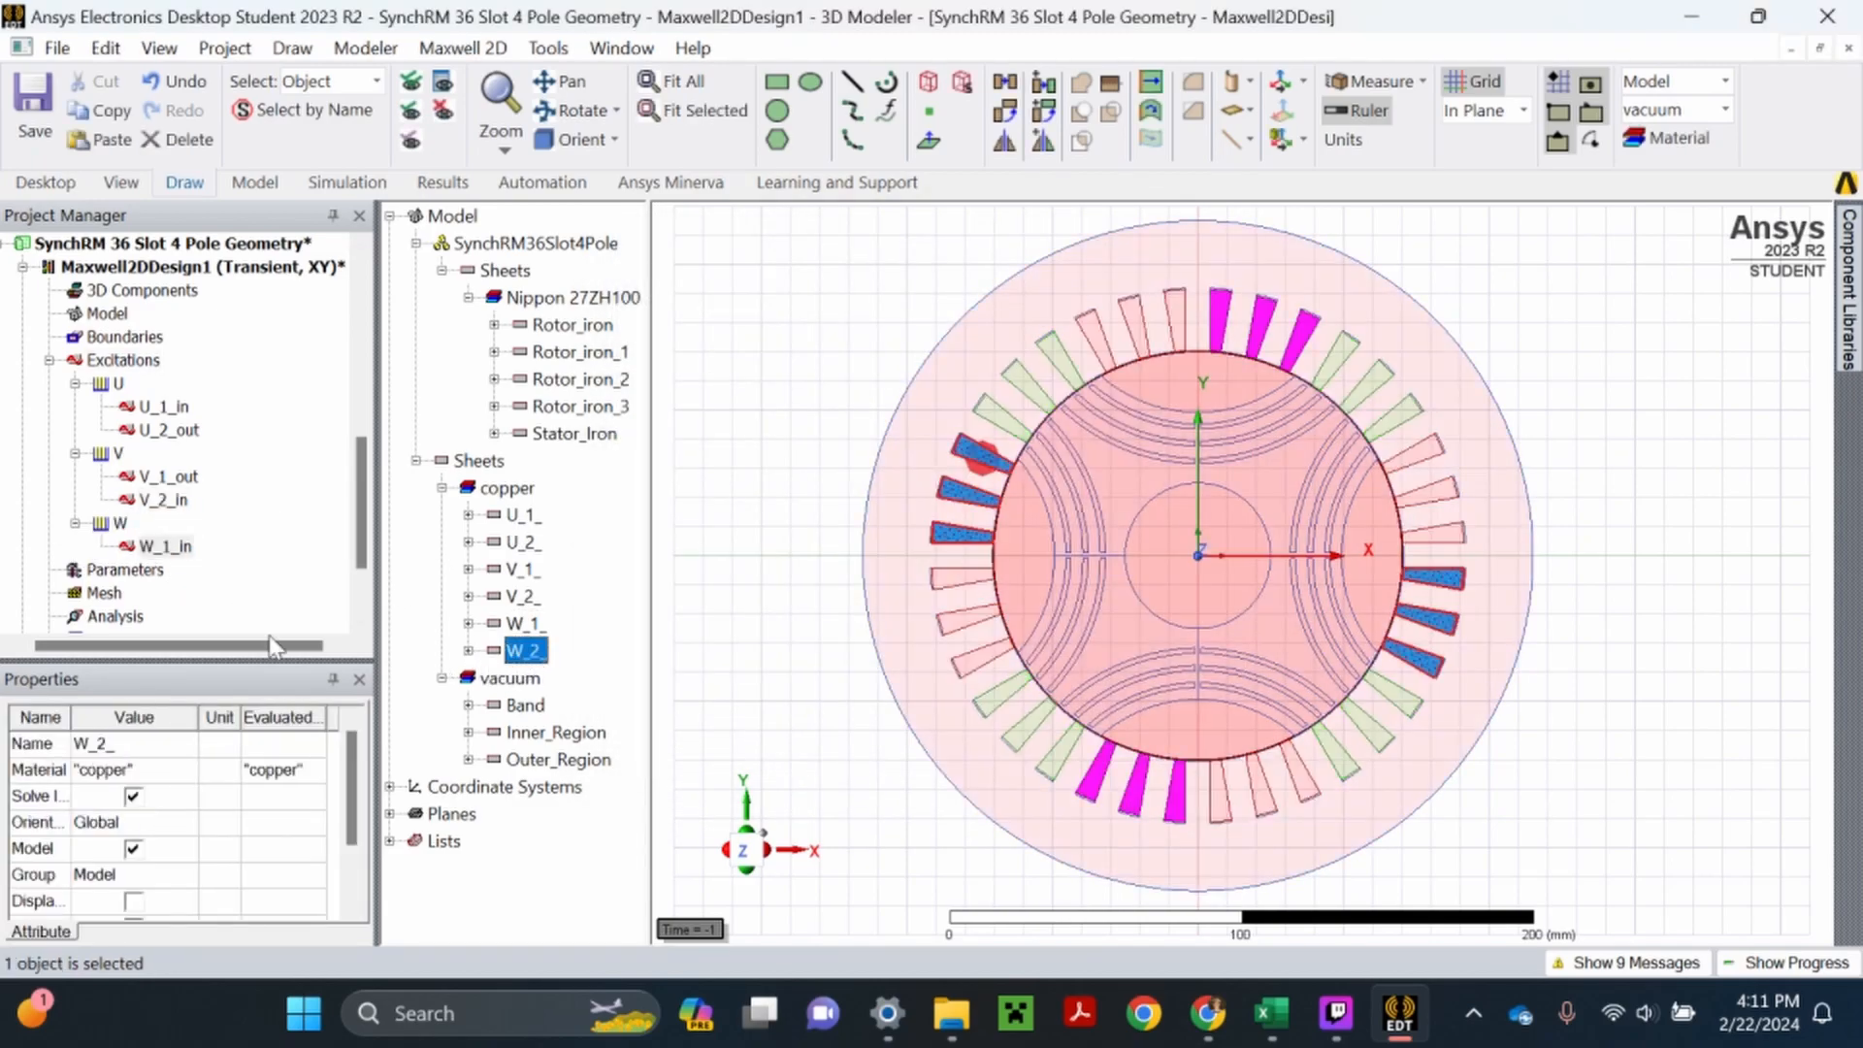
right_click(120, 524)
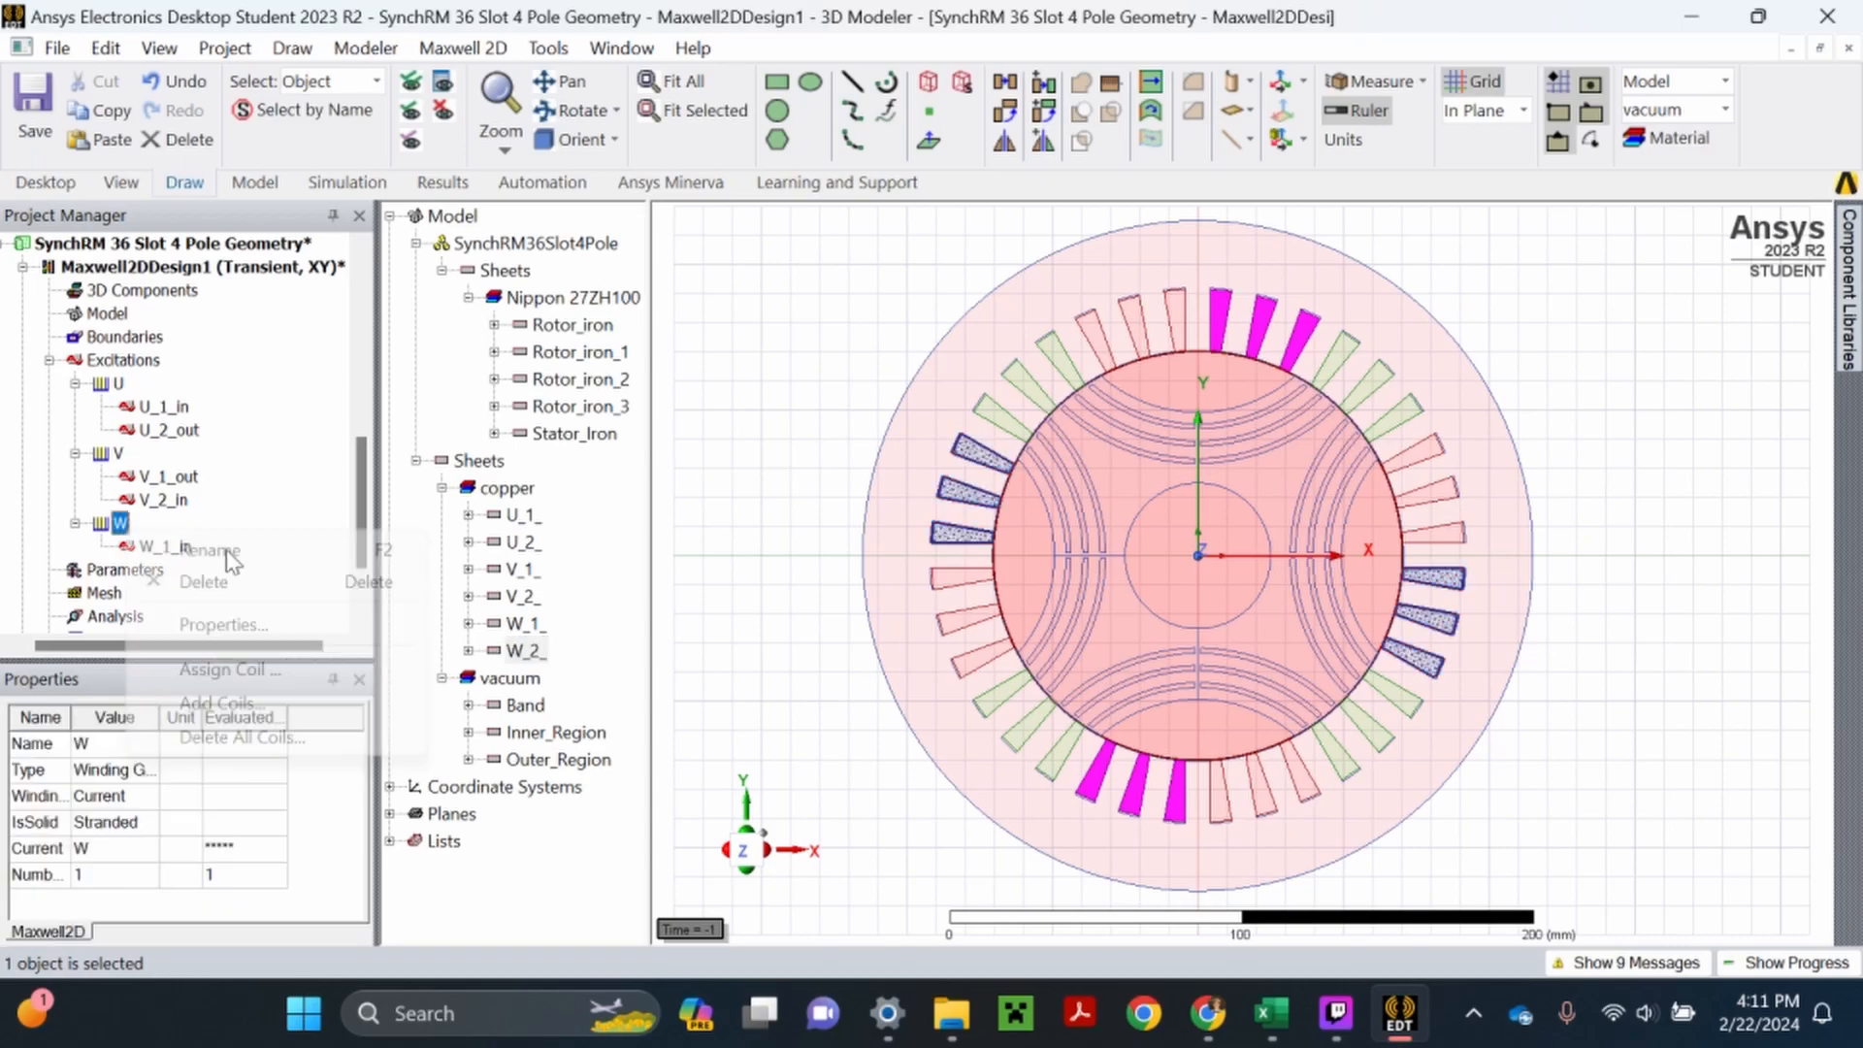
left_click(243, 620)
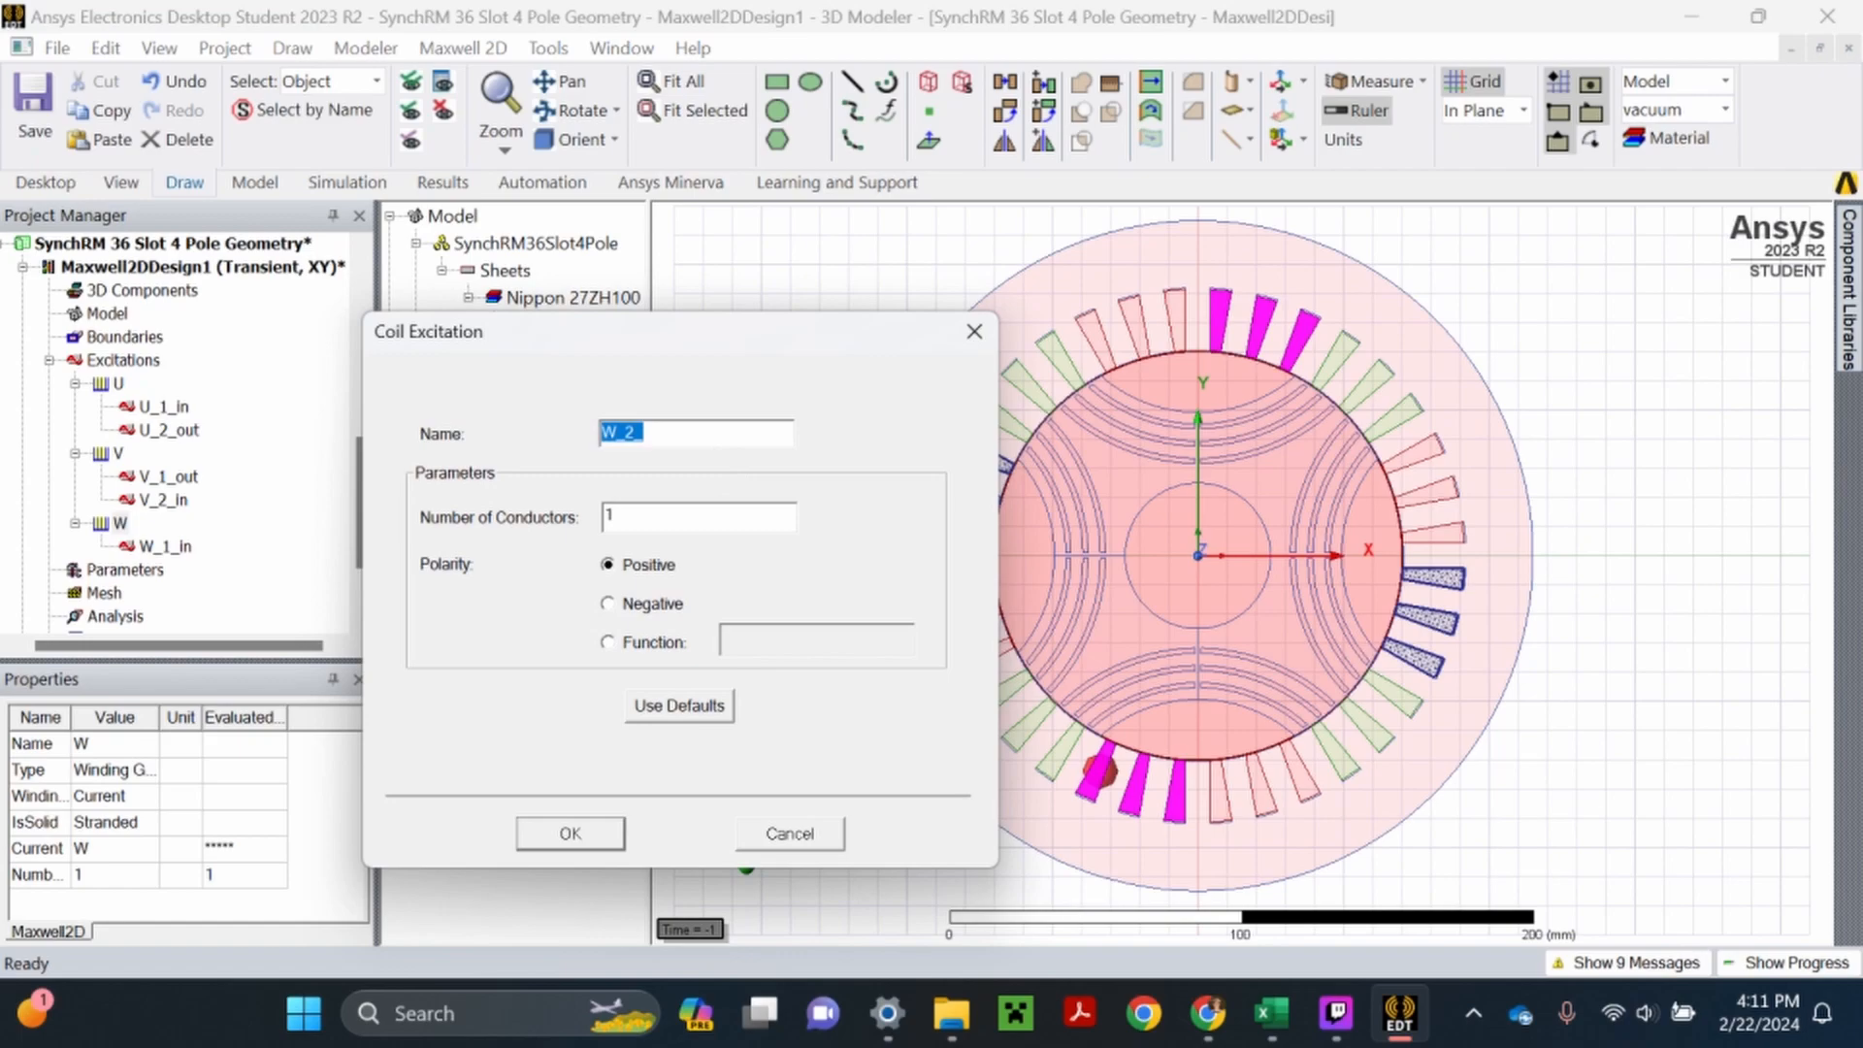
left_click(663, 433)
type("turns")
left_click(598, 837)
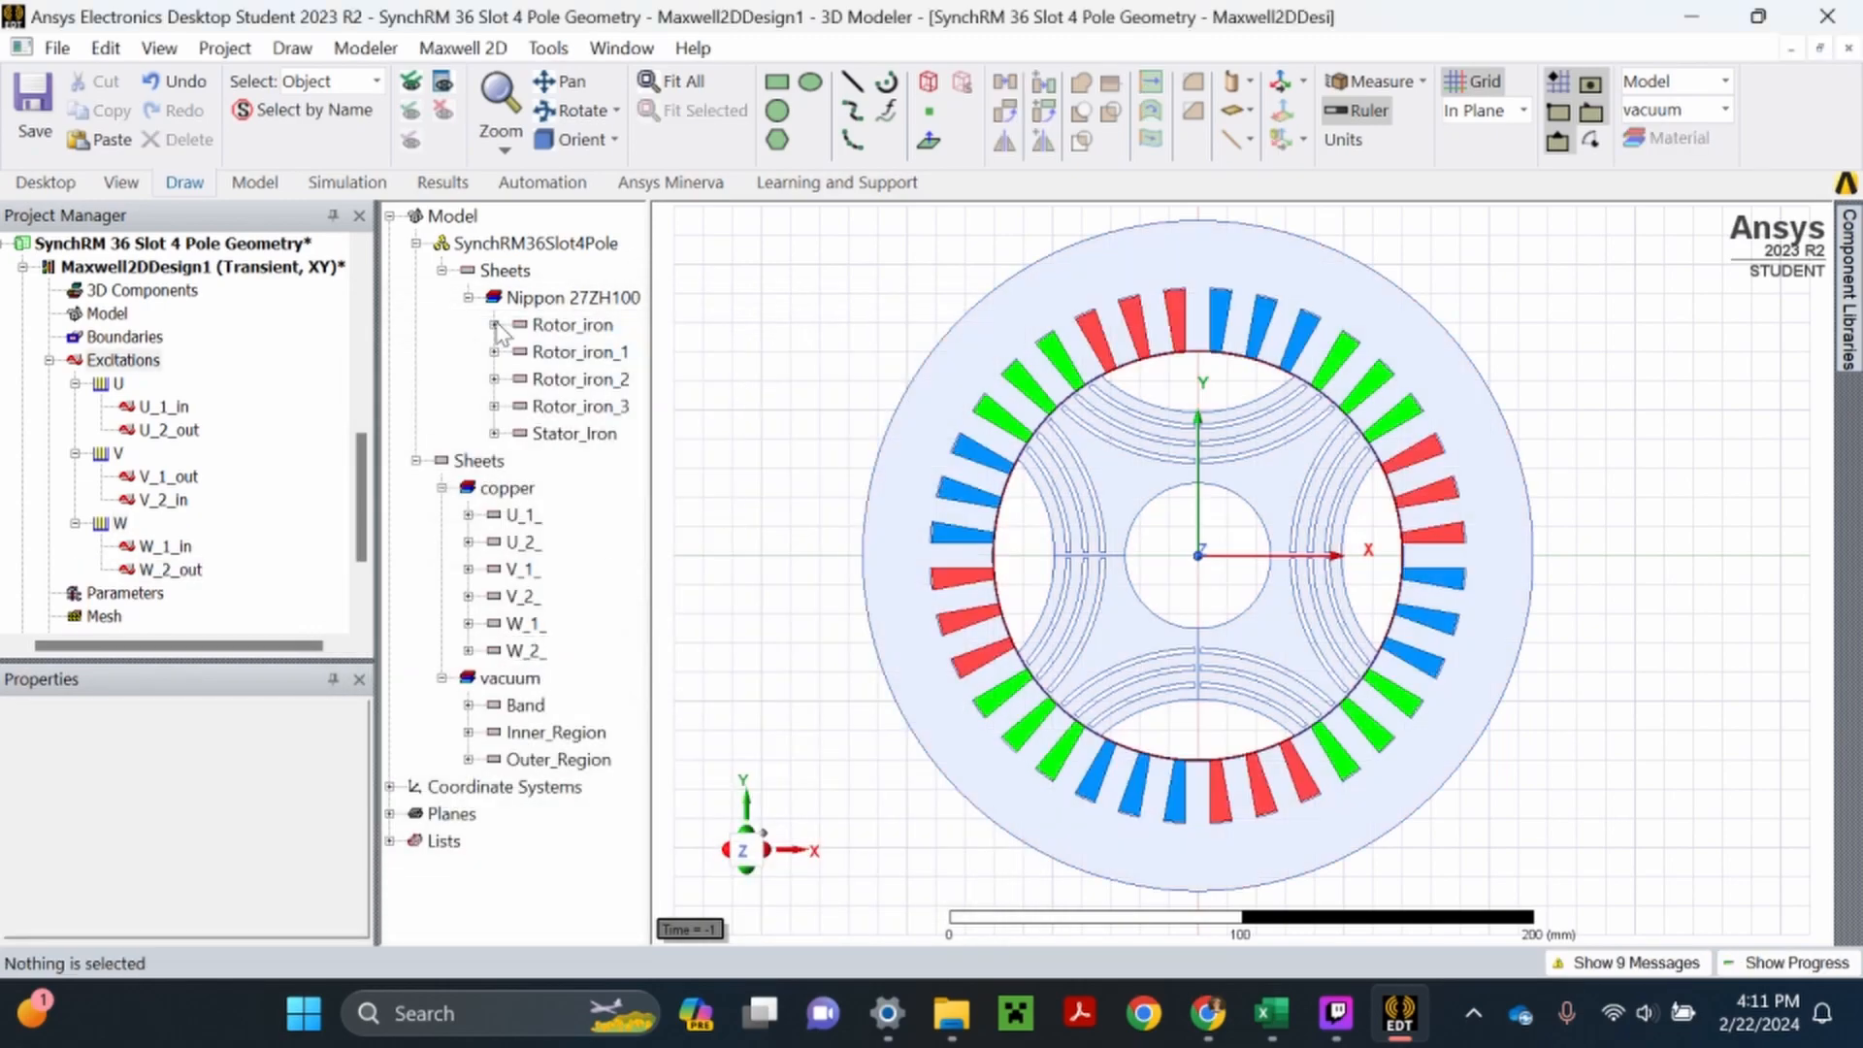
left_click(34, 115)
- Examine each coil under windings U, V and W, comparing its polarity, number of conductors and highlighted slots
left_click(163, 406)
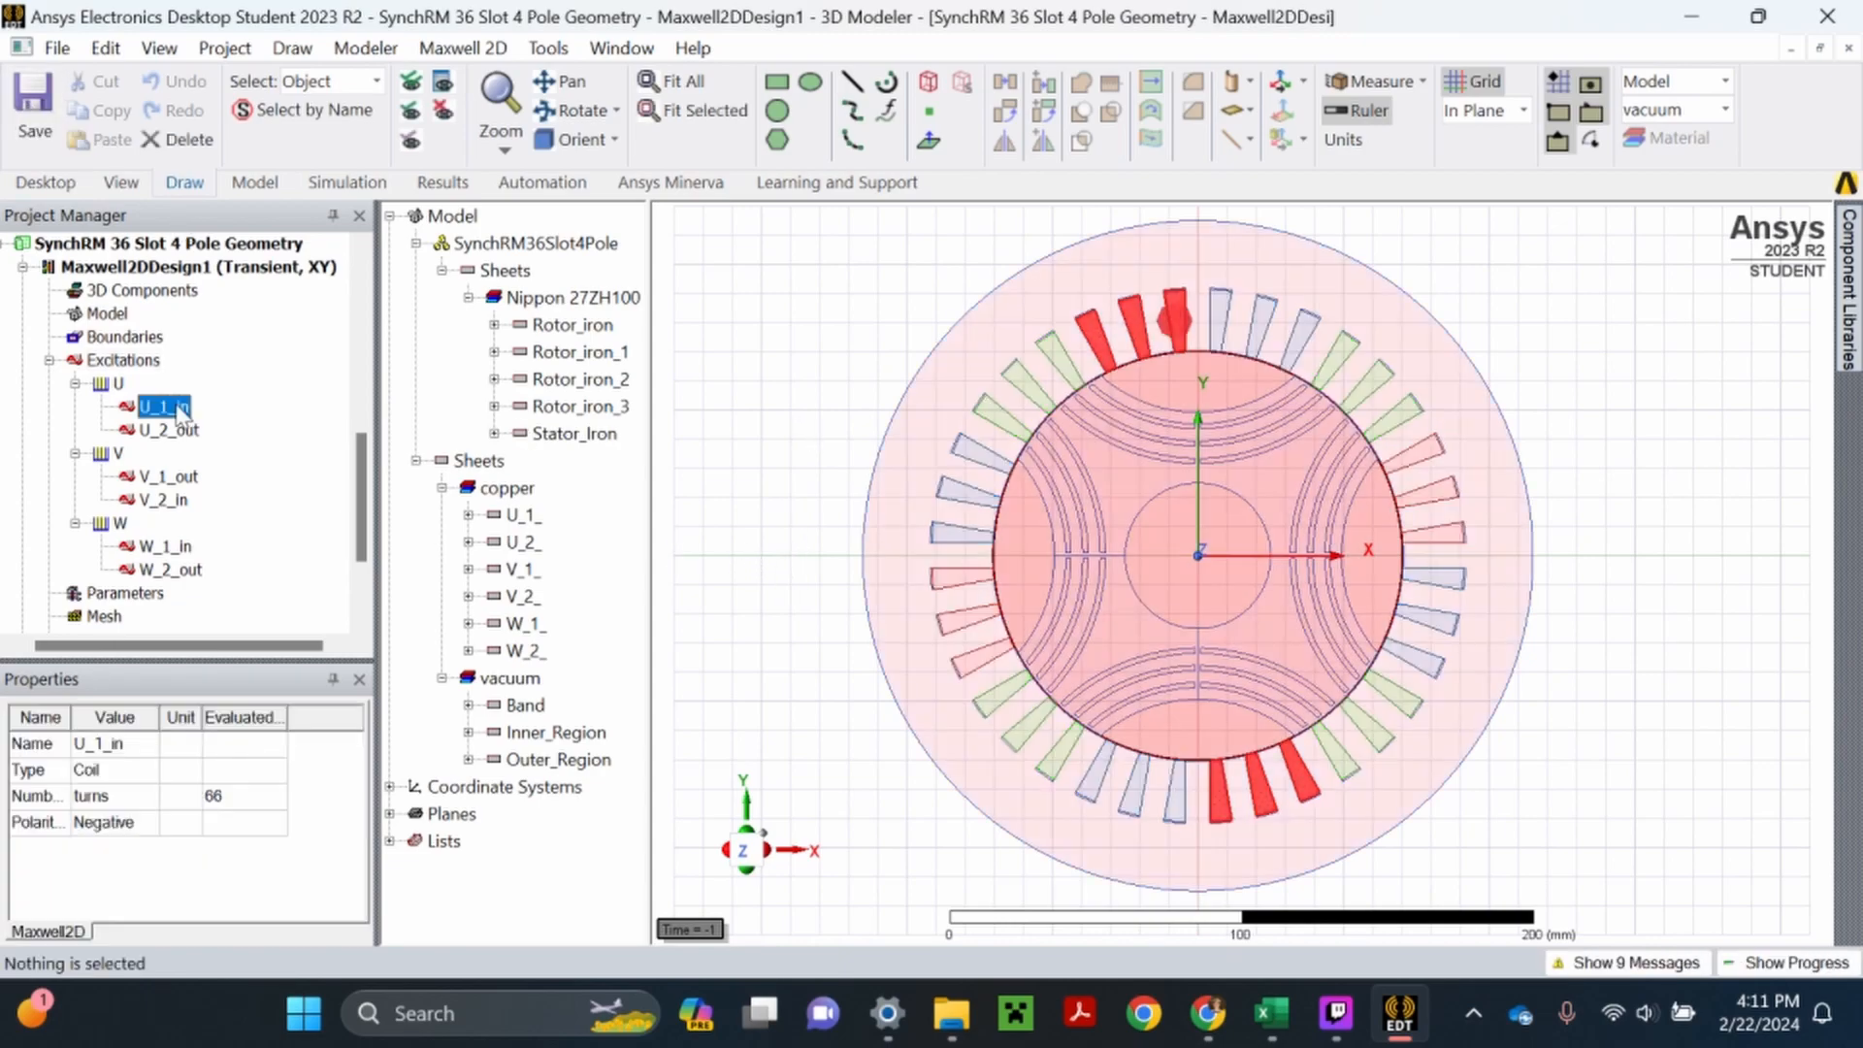
key("Down")
key("Down")
key("Down")
key("Down")
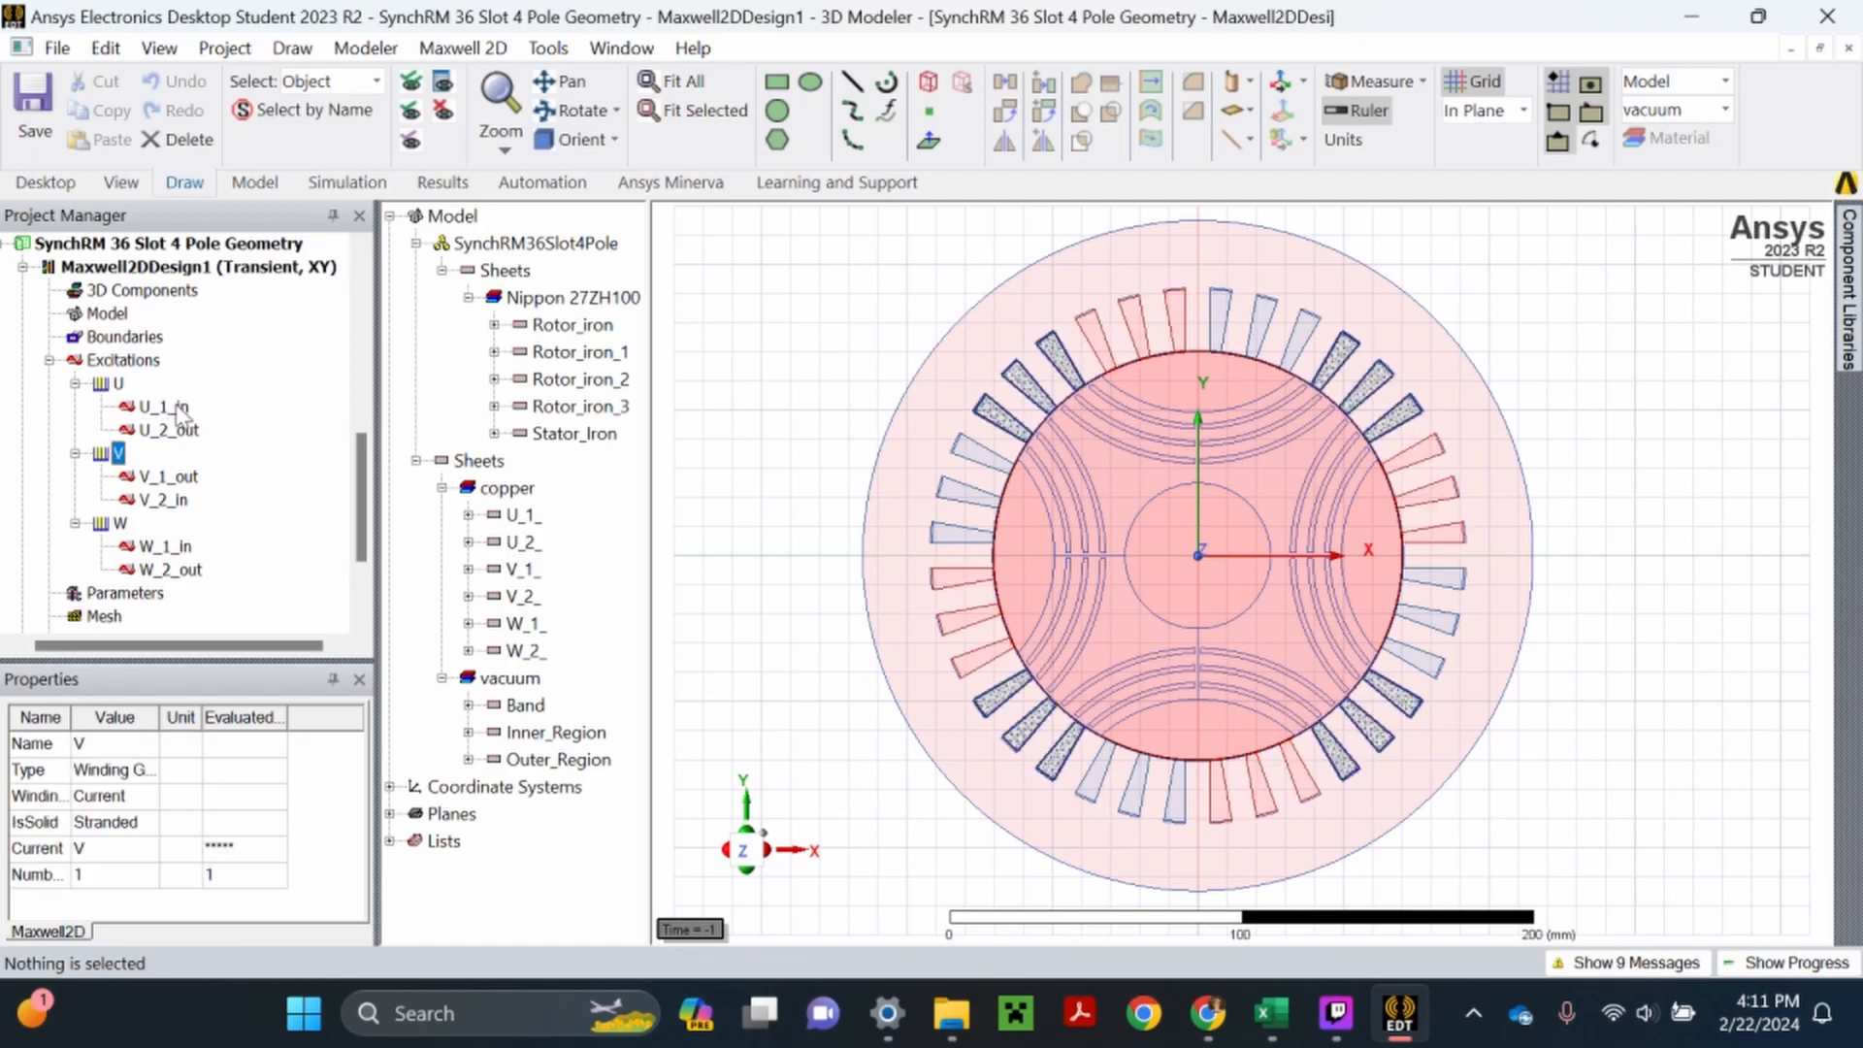
key("Down")
key("Down")
key("Down")
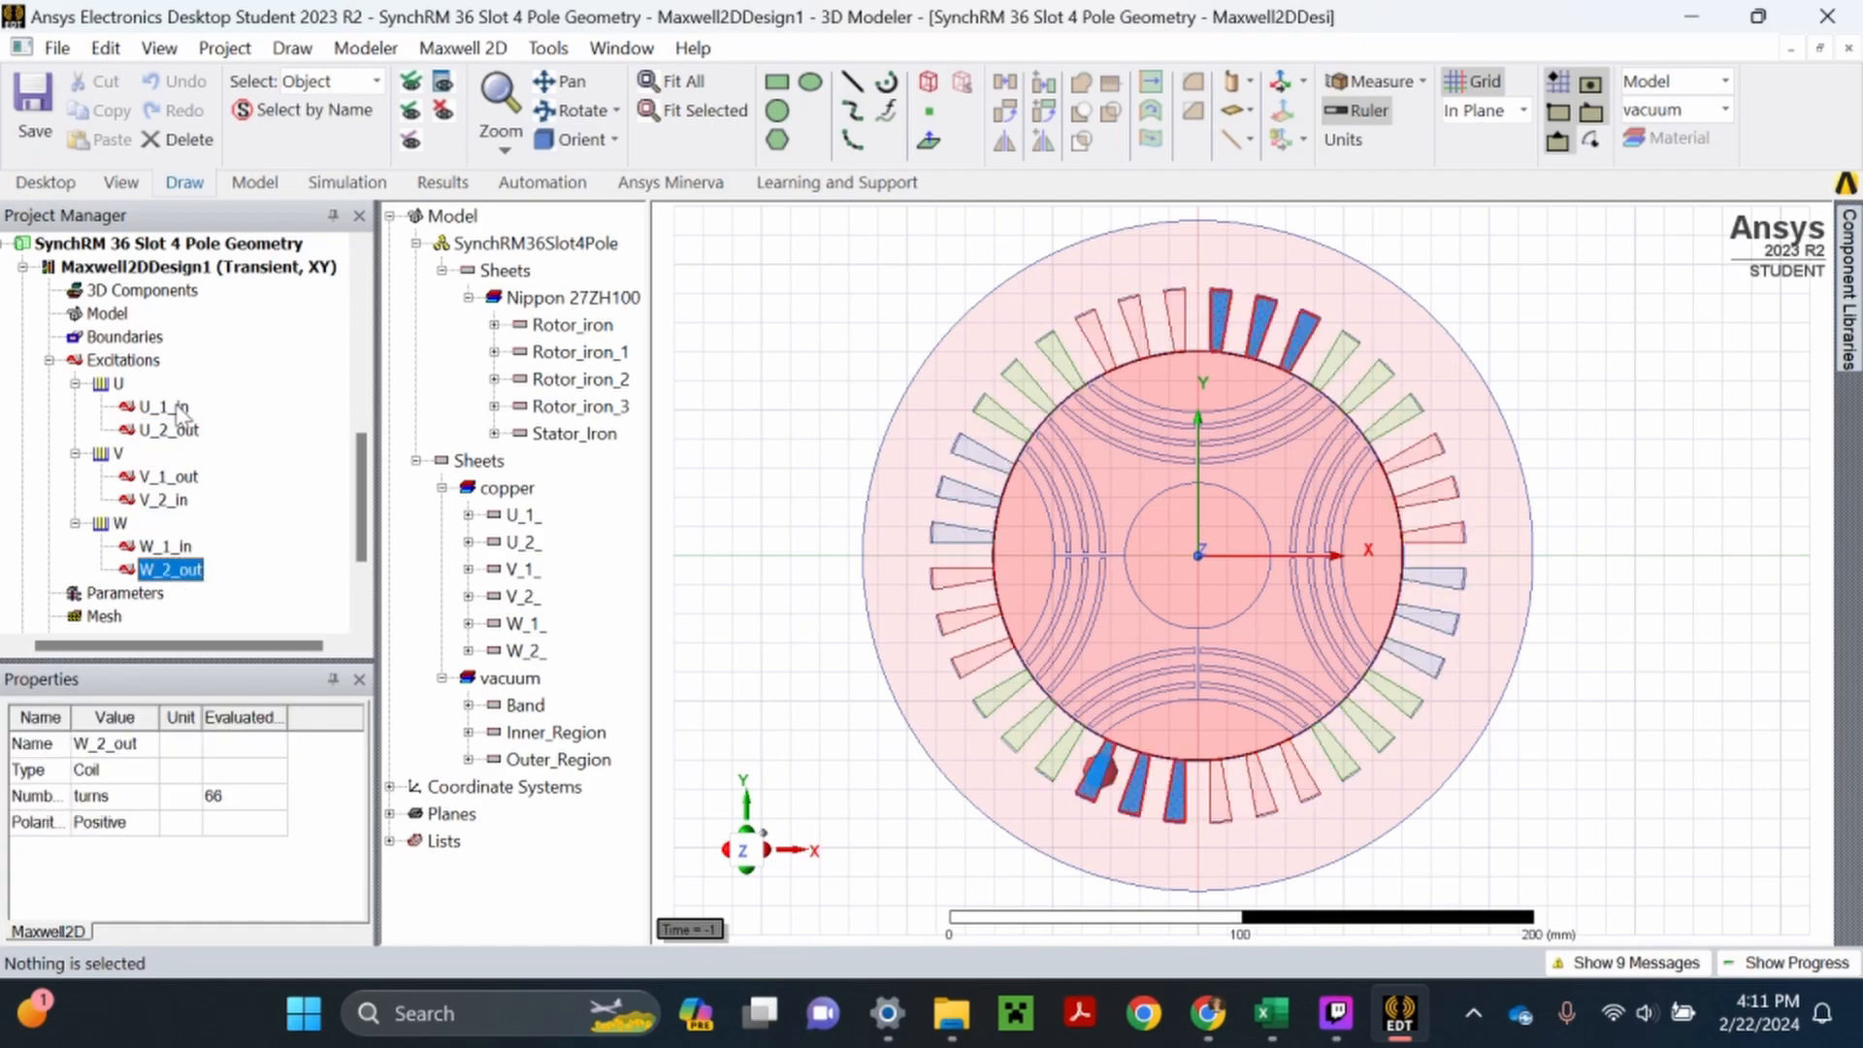
key("Up")
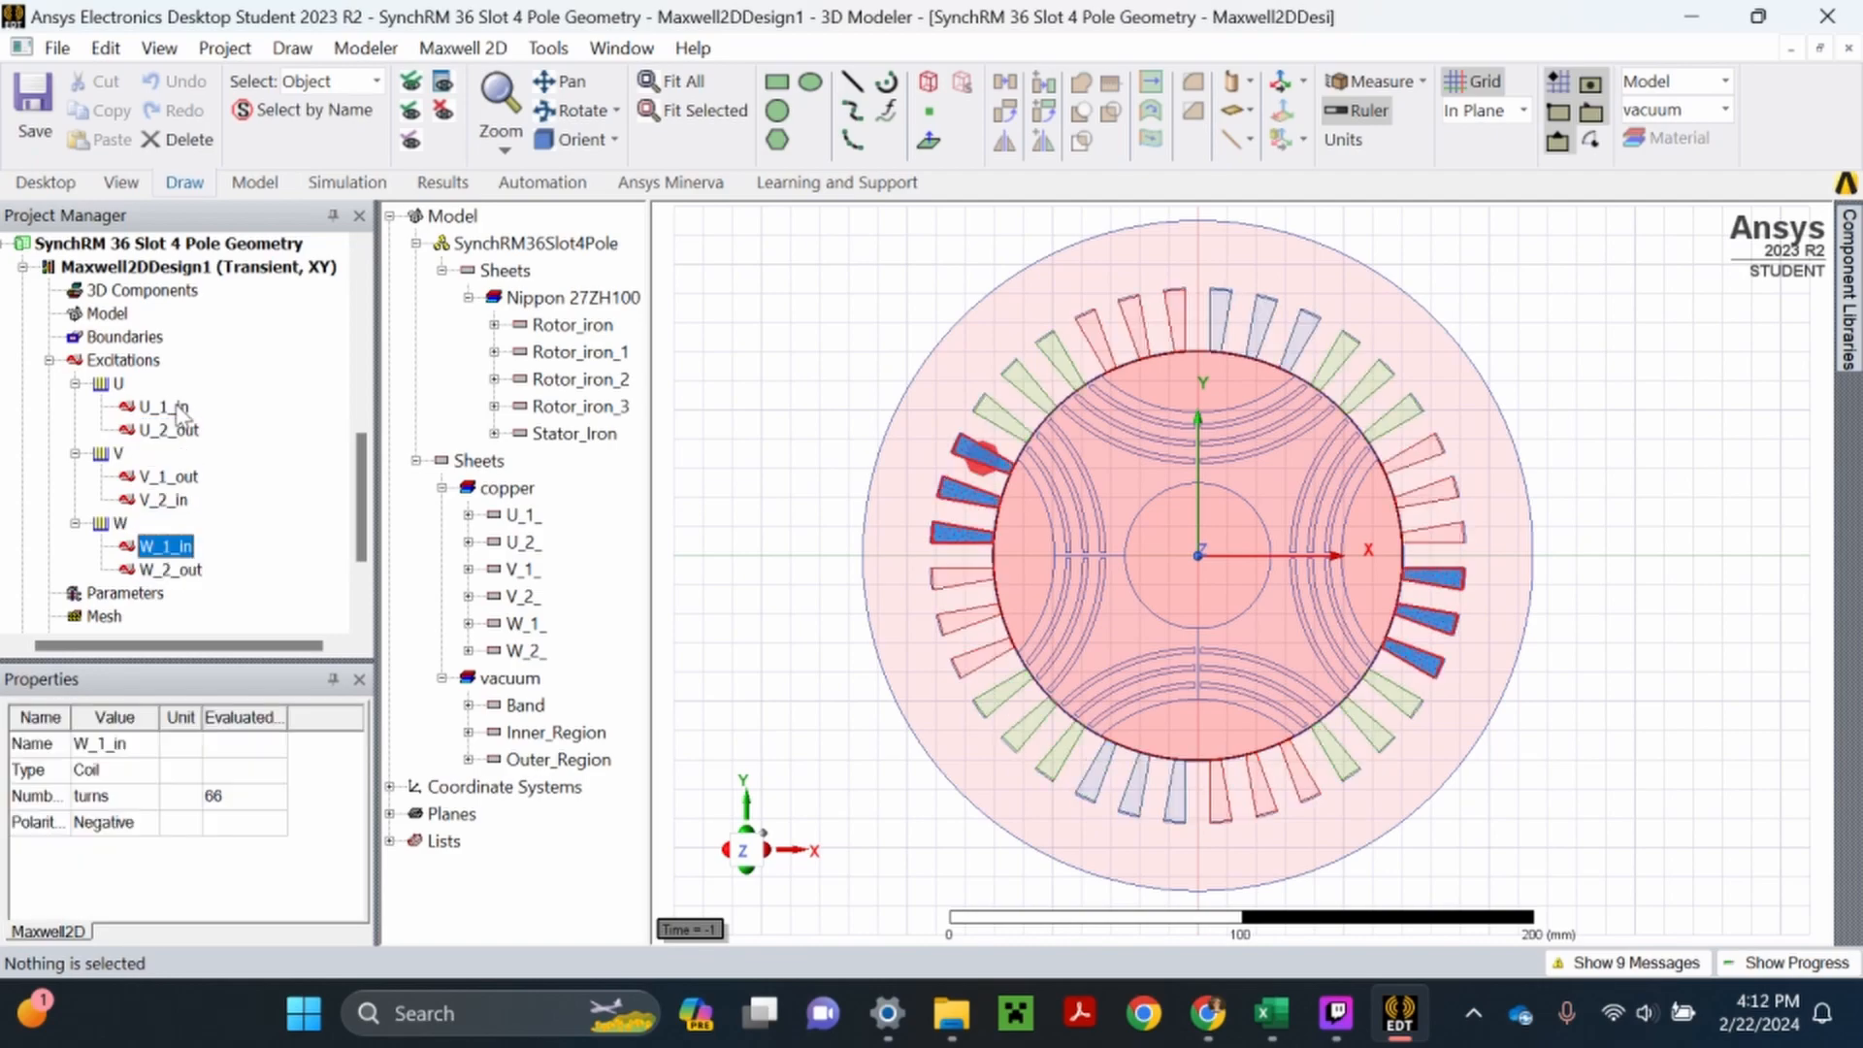
key("Up")
key("Up")
key("Up")
key("Up")
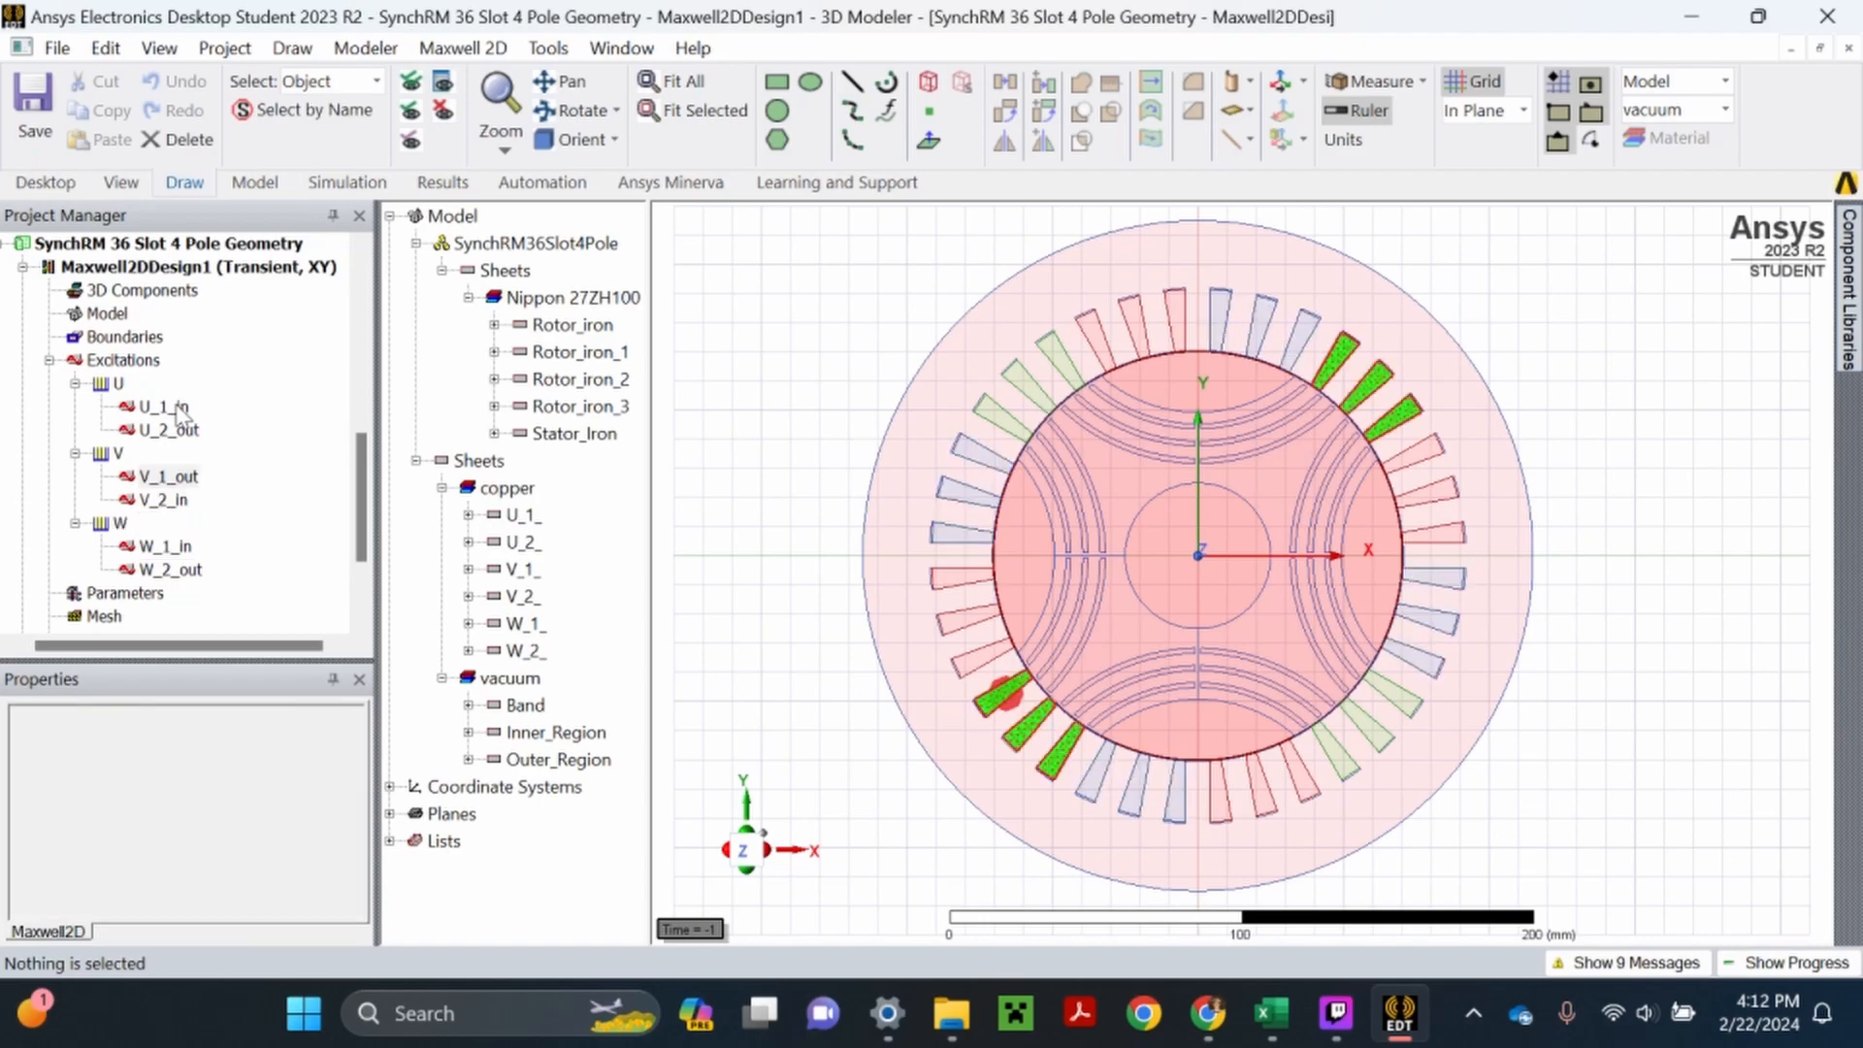
key("Up")
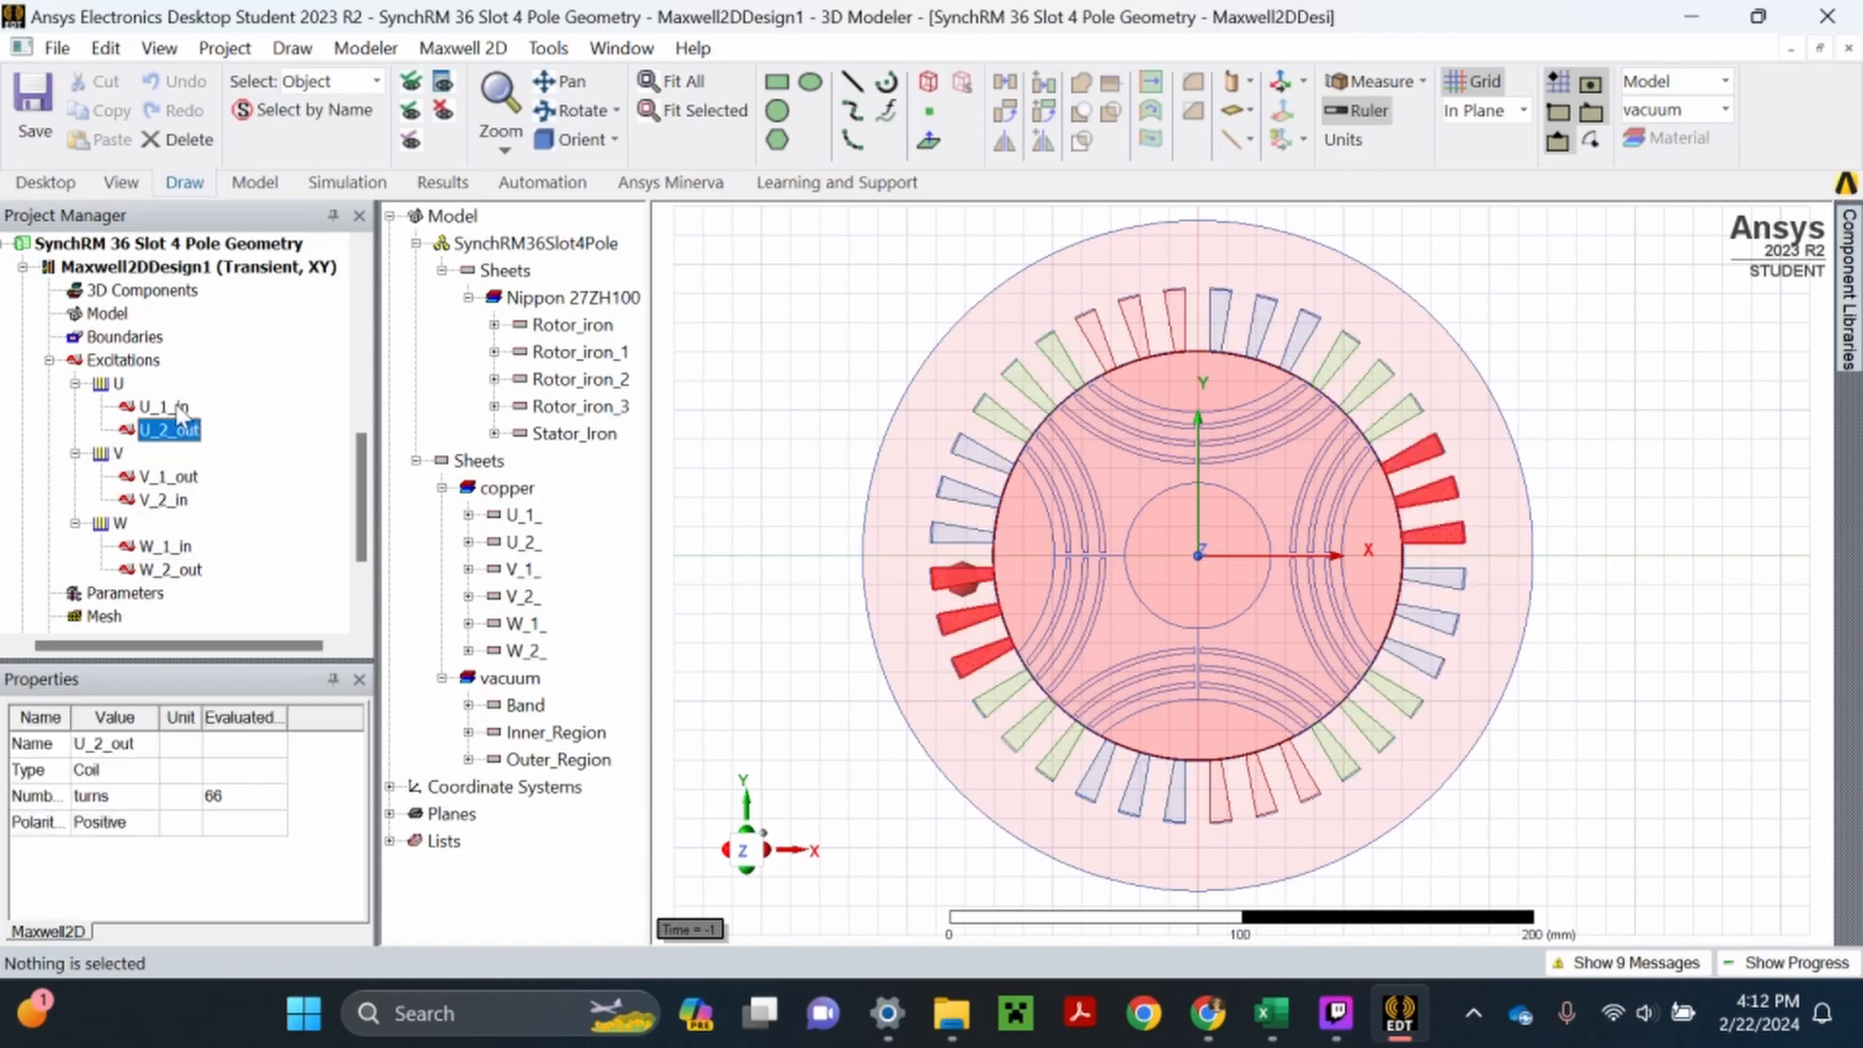
key("Down")
key("Down")
key("Down")
key("Down")
key("Down")
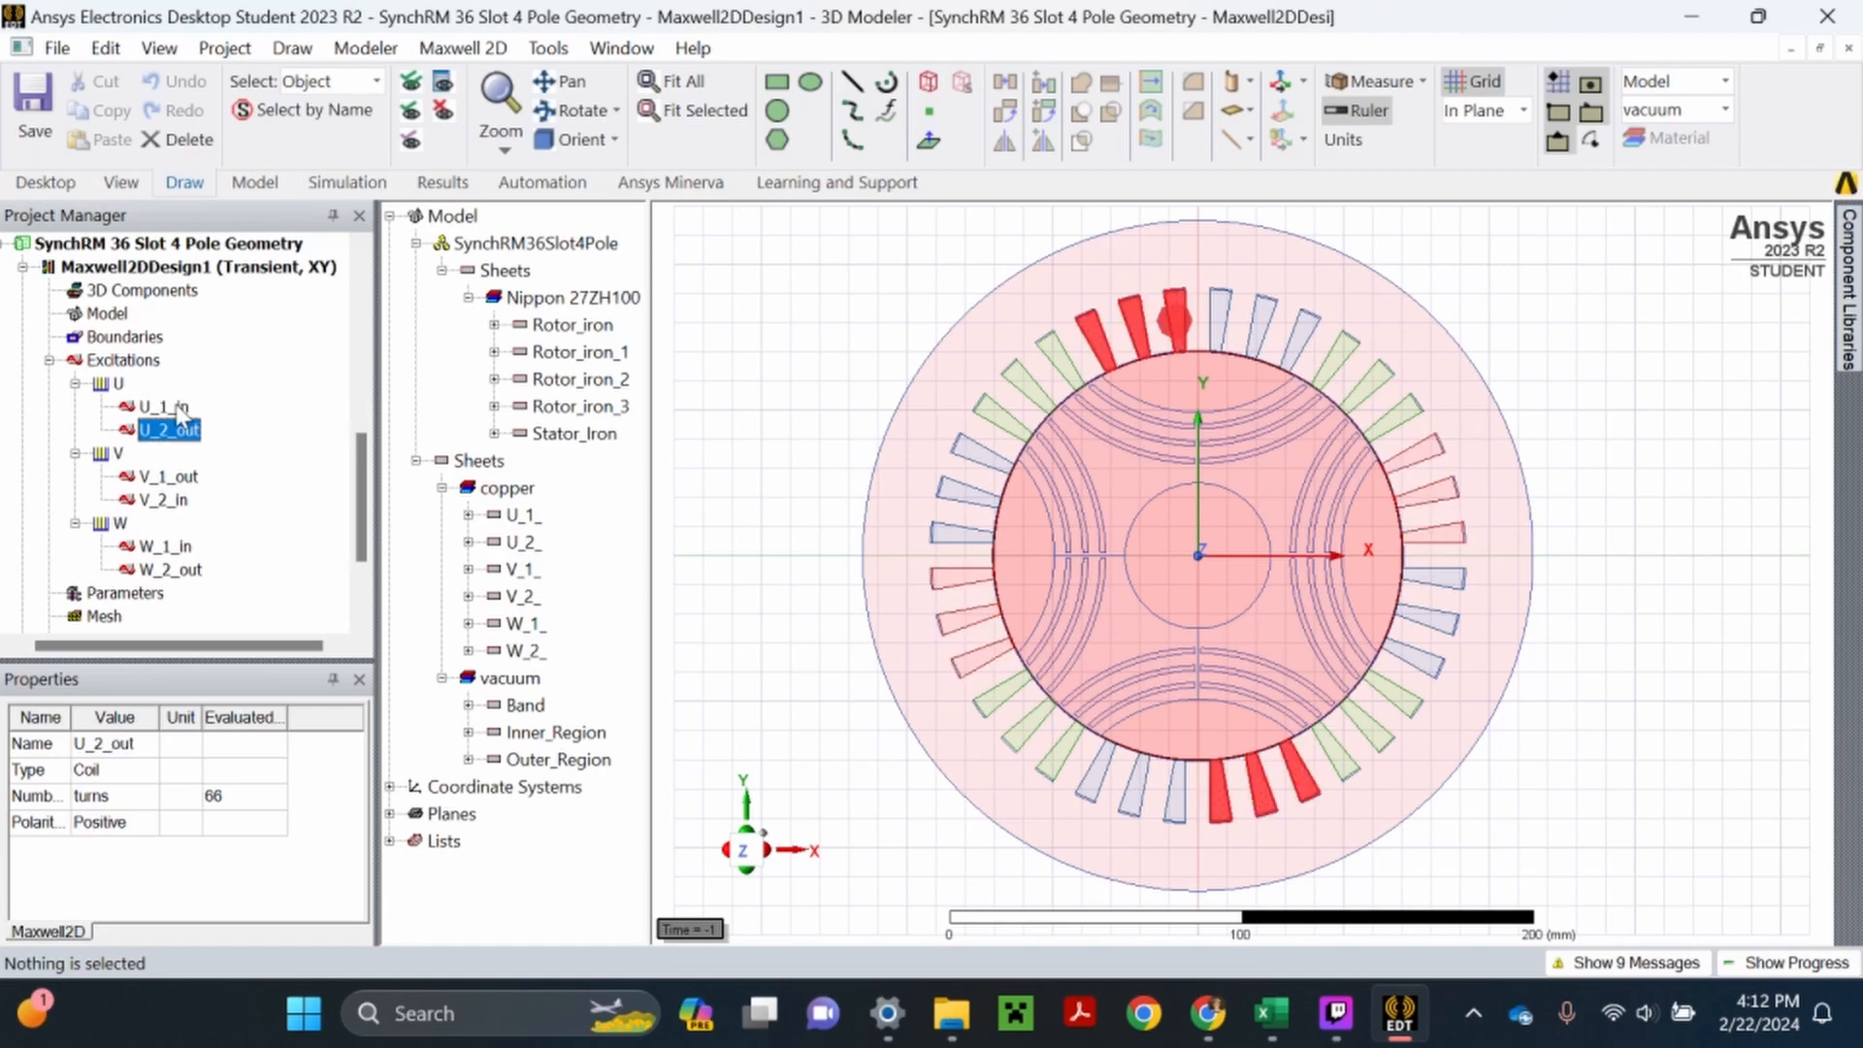
key("Up")
key("Up")
key("Up")
key("Up")
key("Up")
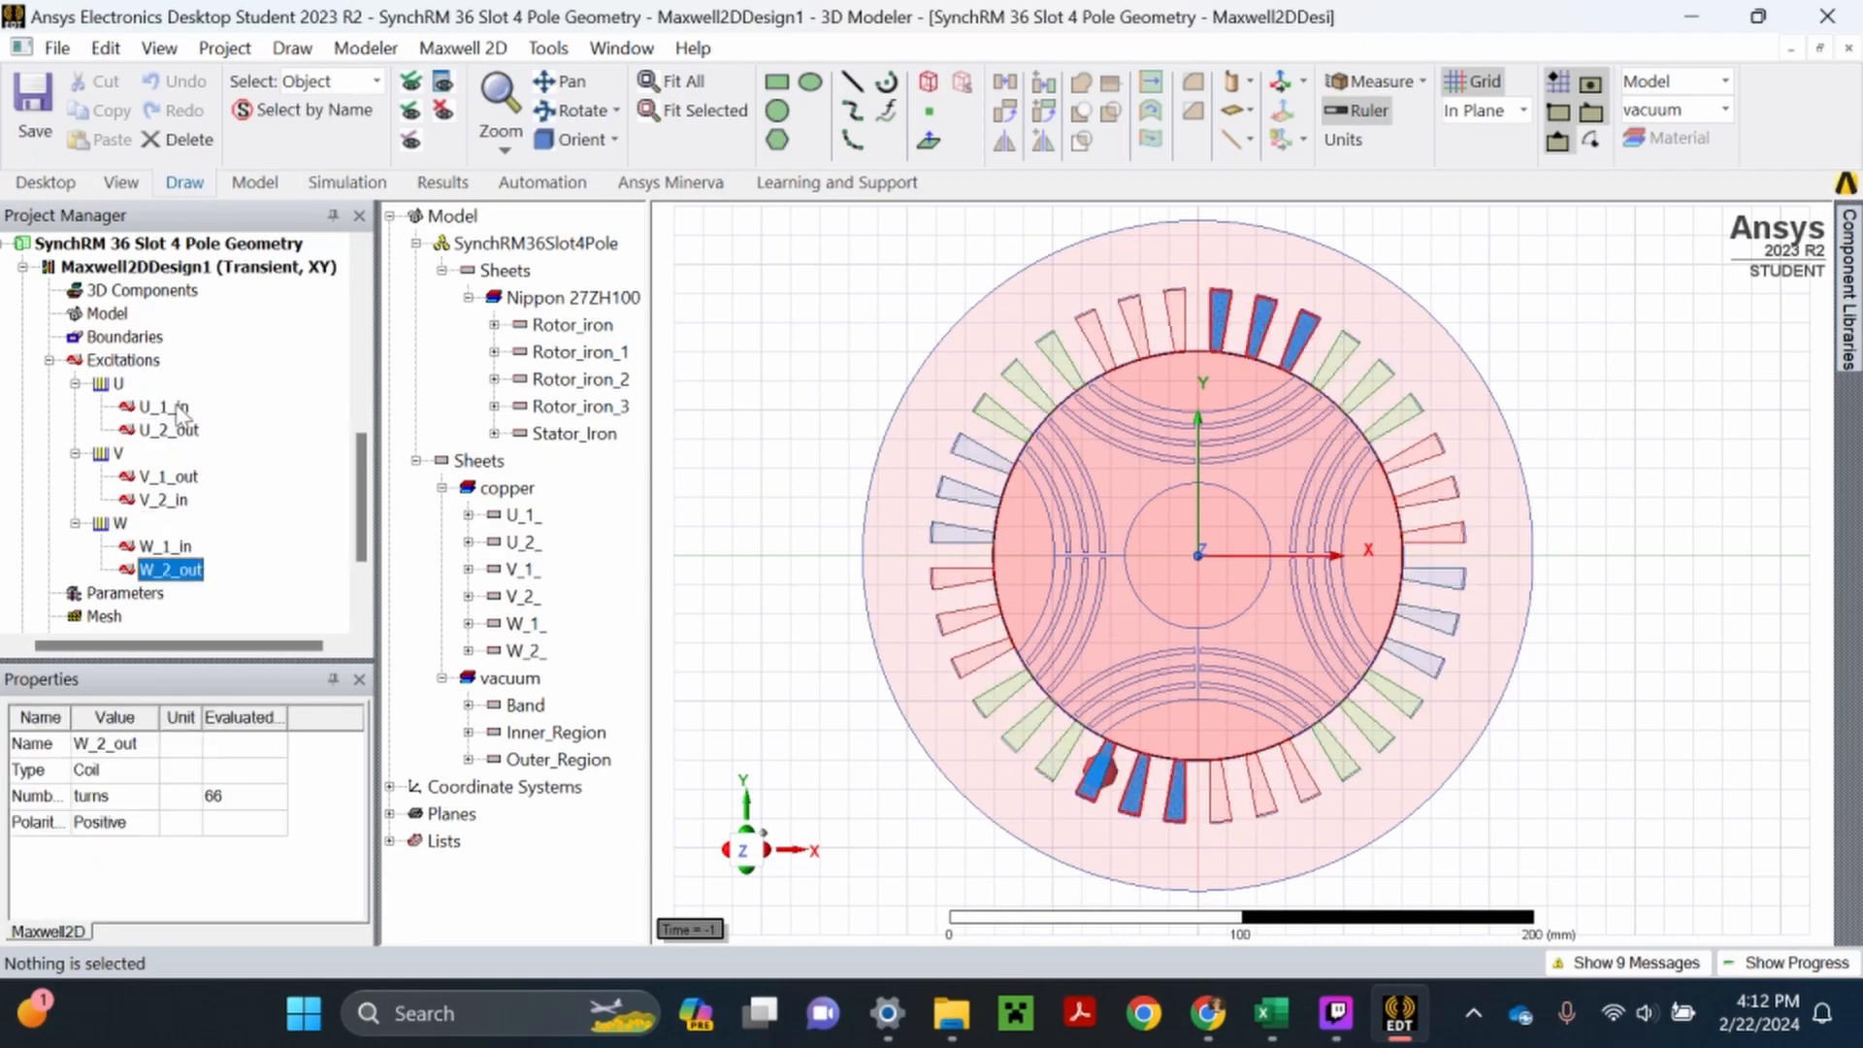
left_click(757, 379)
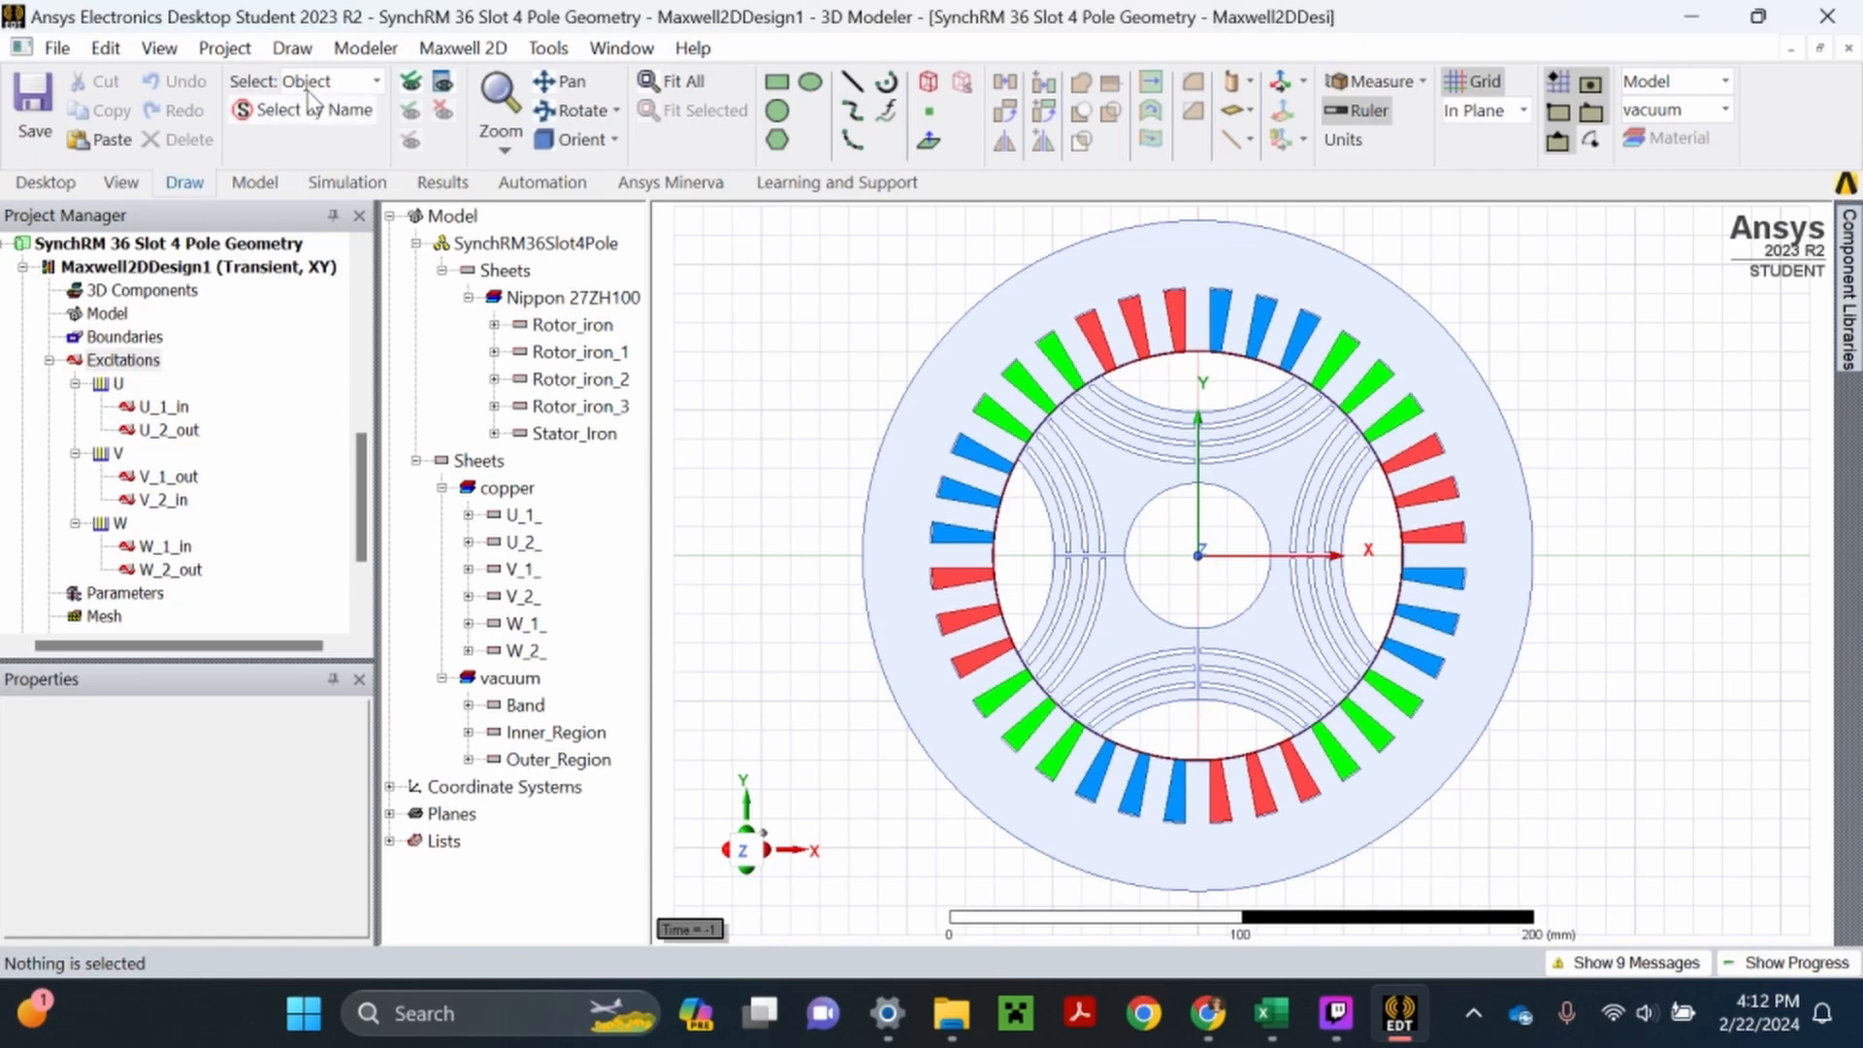
- Assign a vector potential boundary of 0 weber/m to the full outer circular edge of the model, and save the project
left_click(337, 83)
left_click(325, 218)
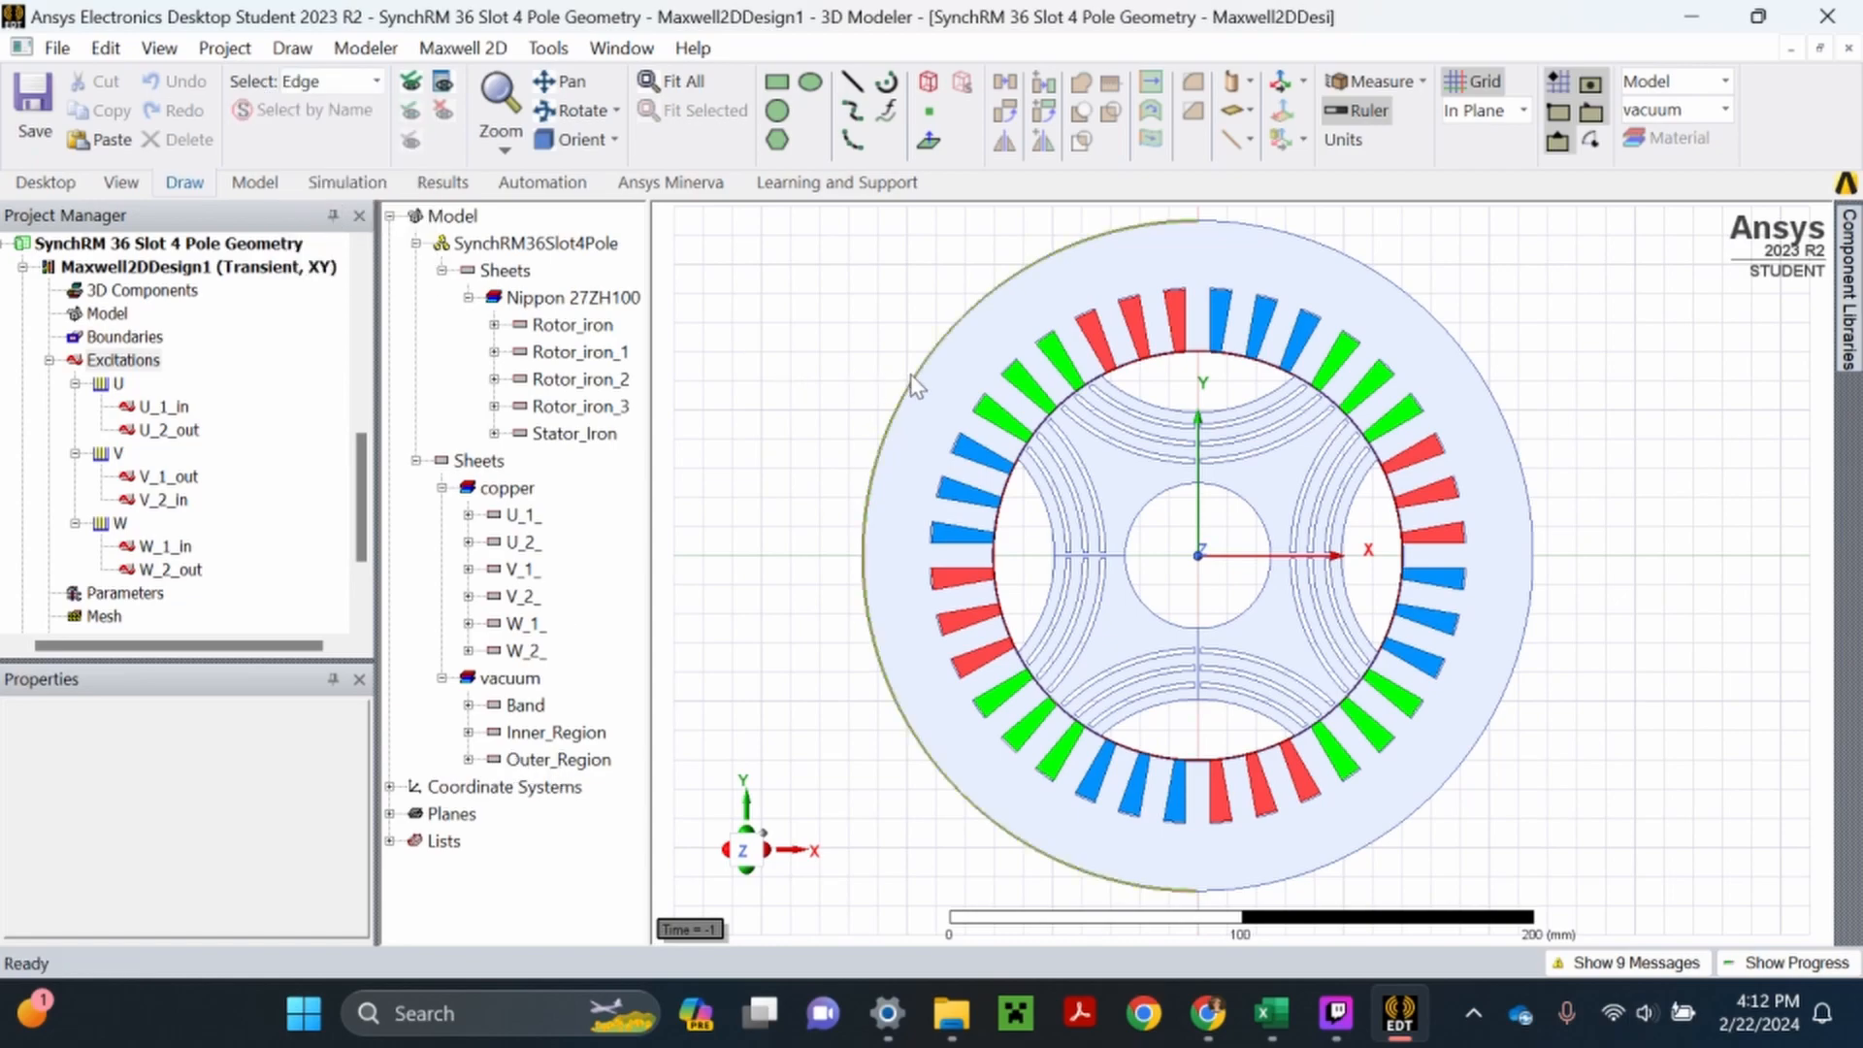
left_click(1196, 222)
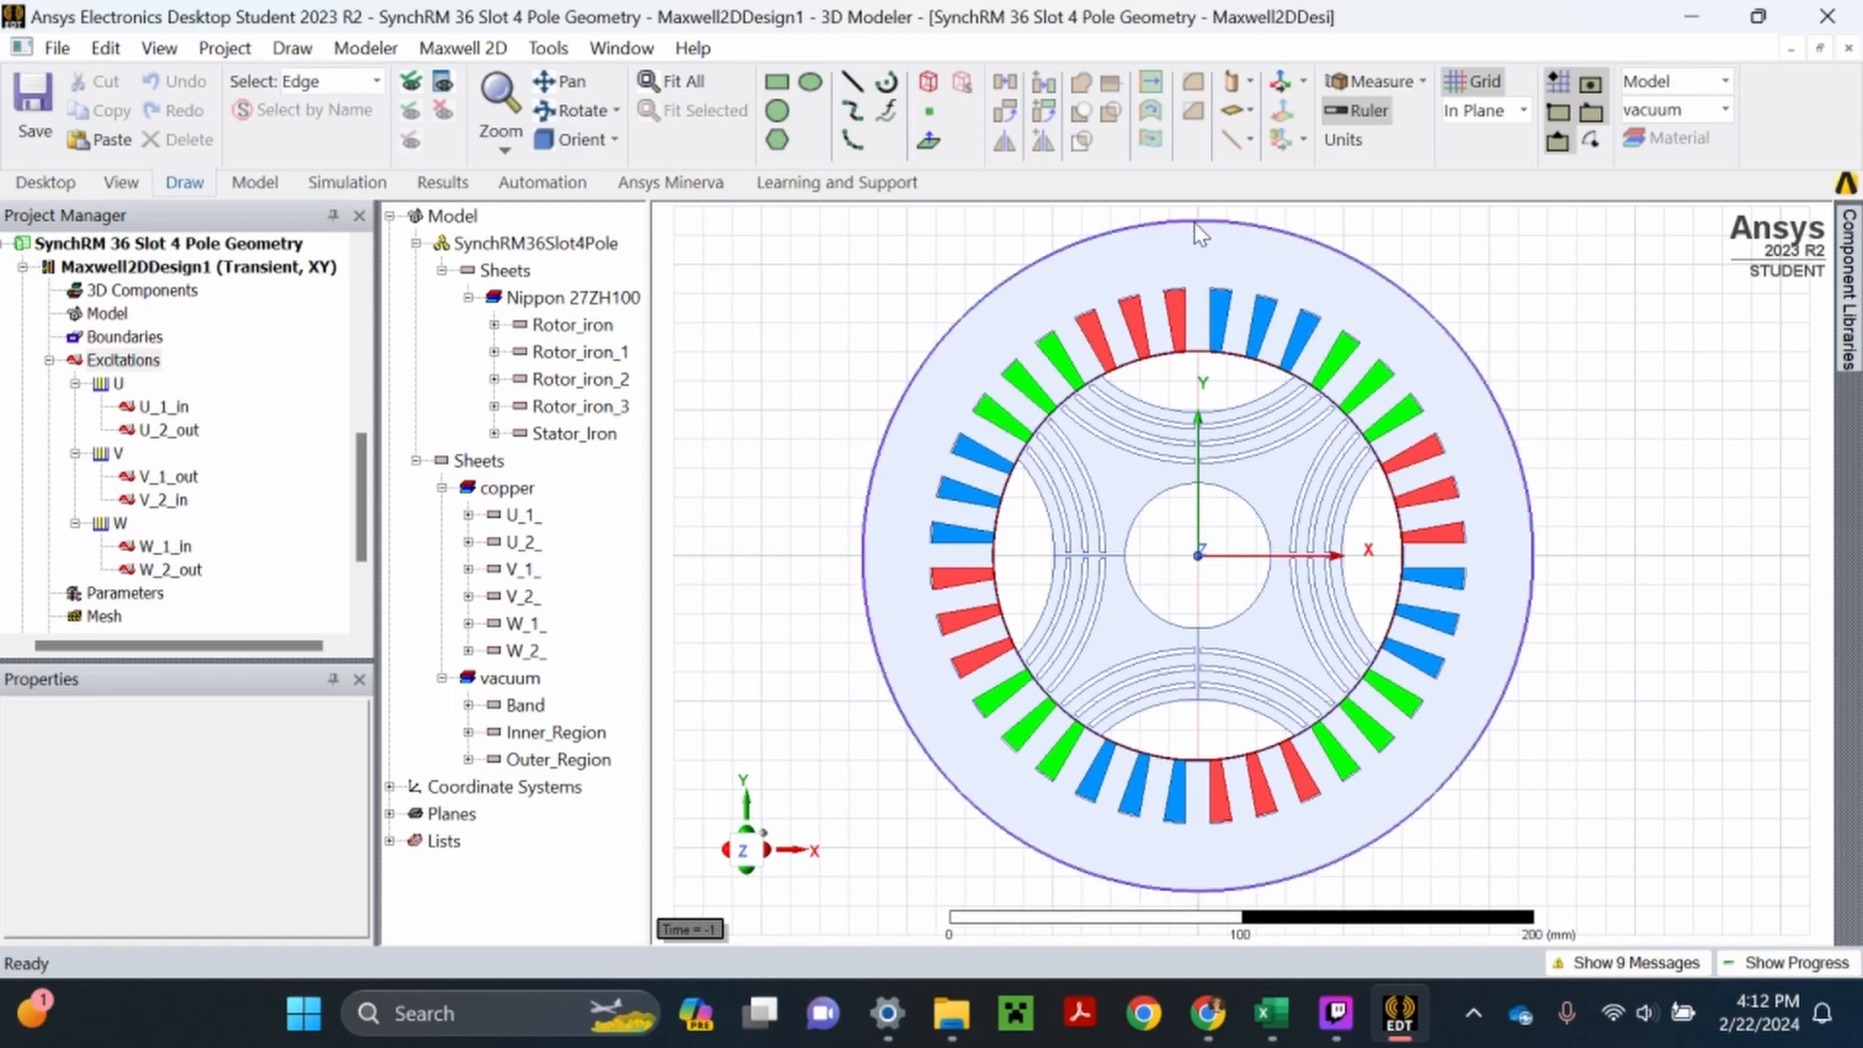
left_click(1190, 223)
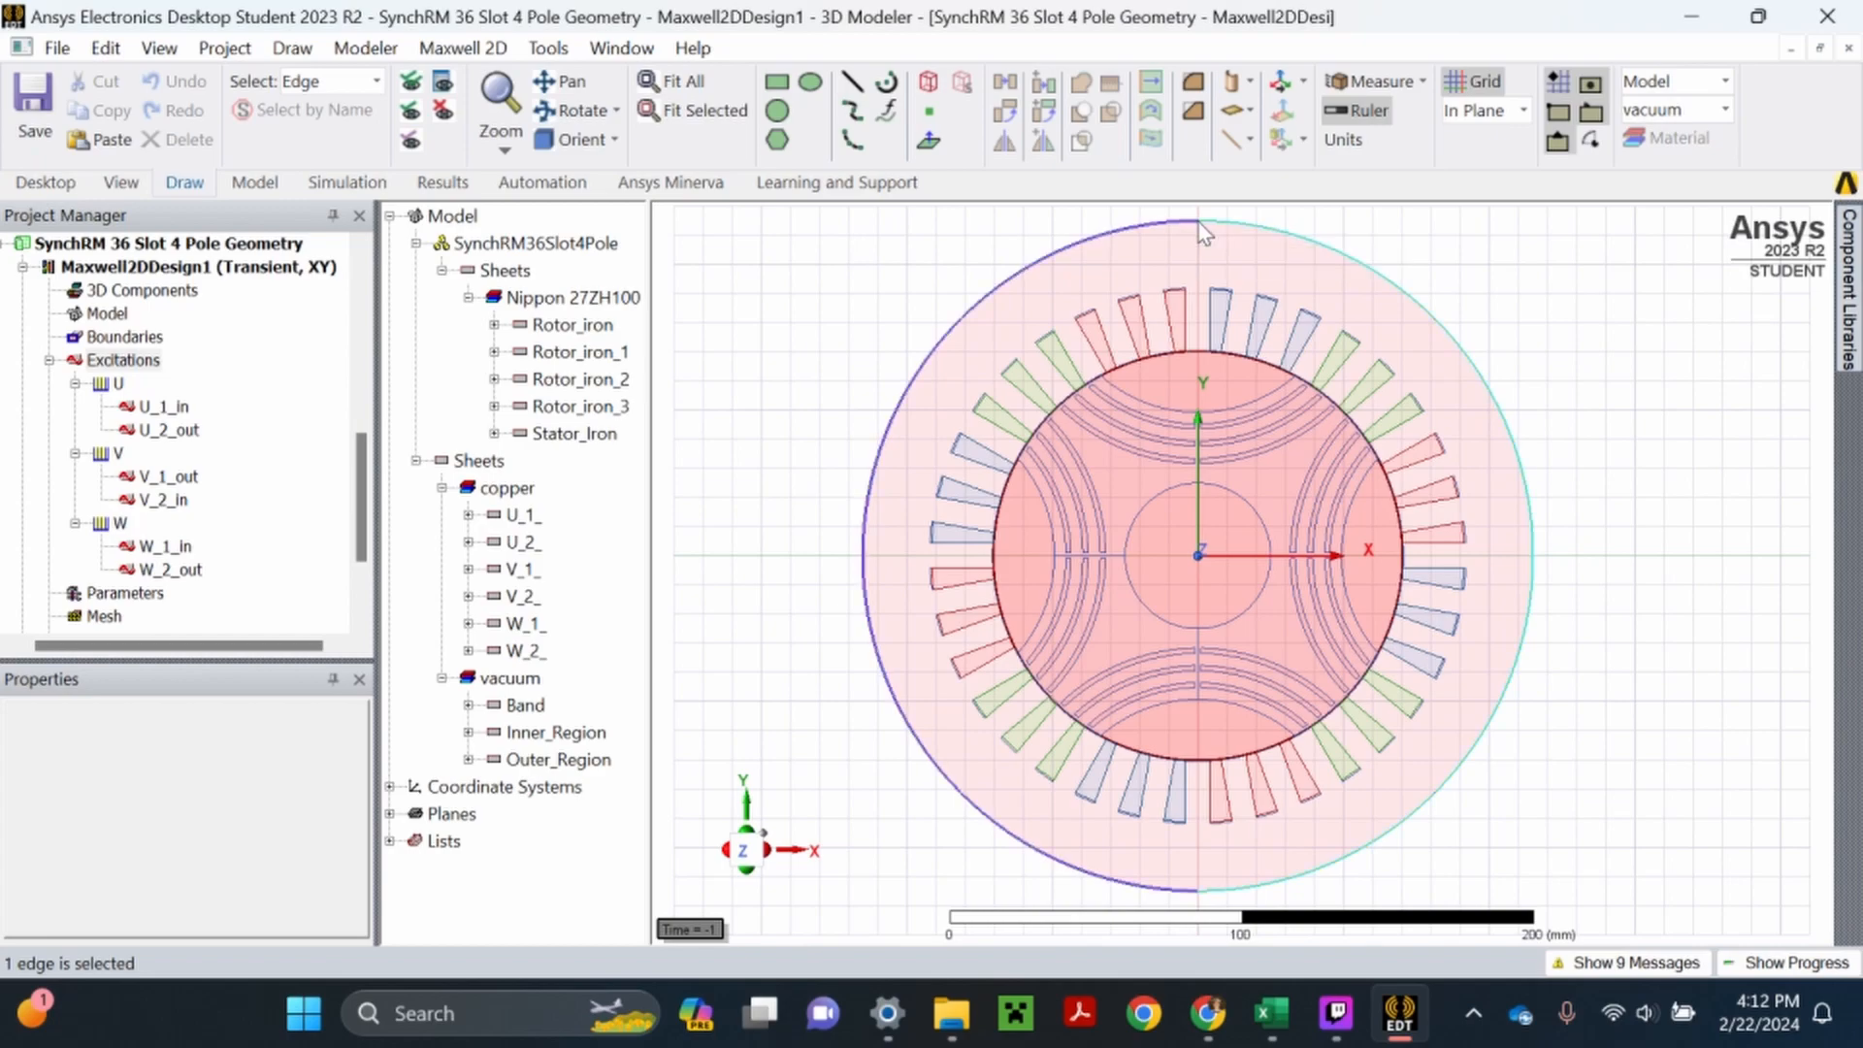
left_click(1286, 217)
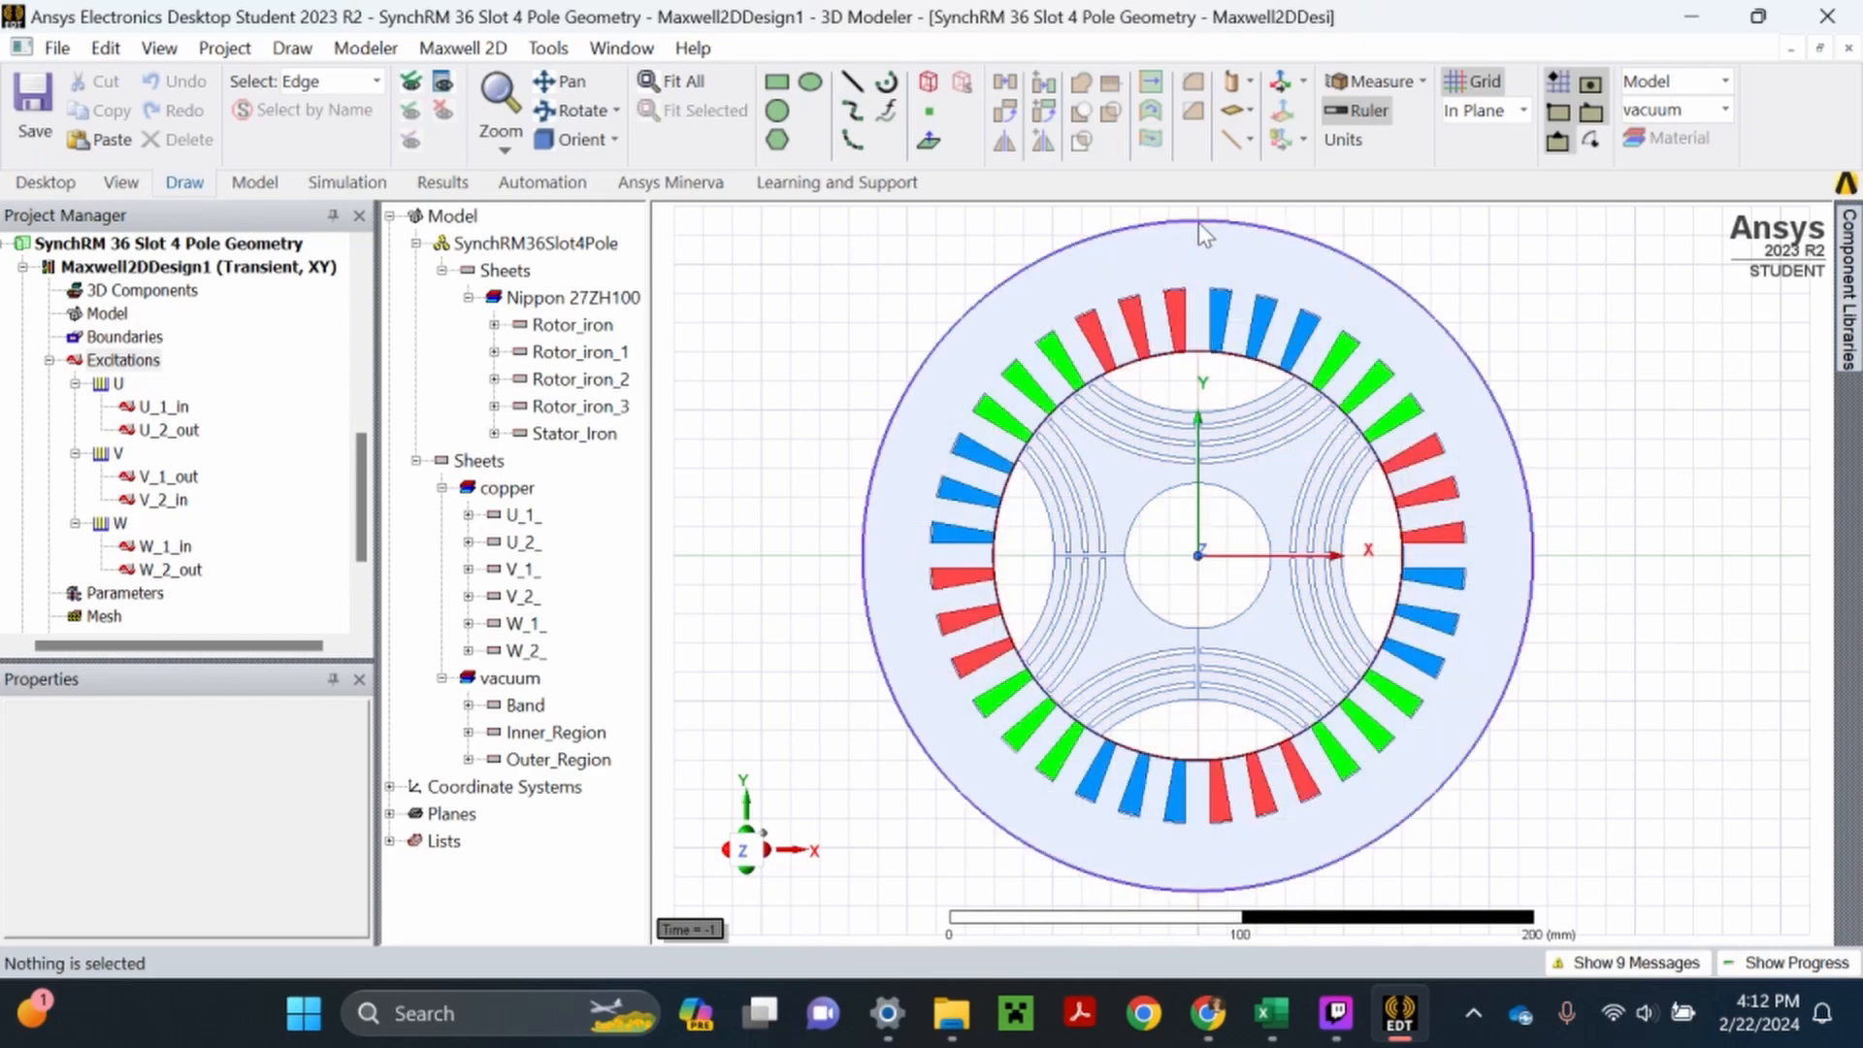
left_click(1197, 224)
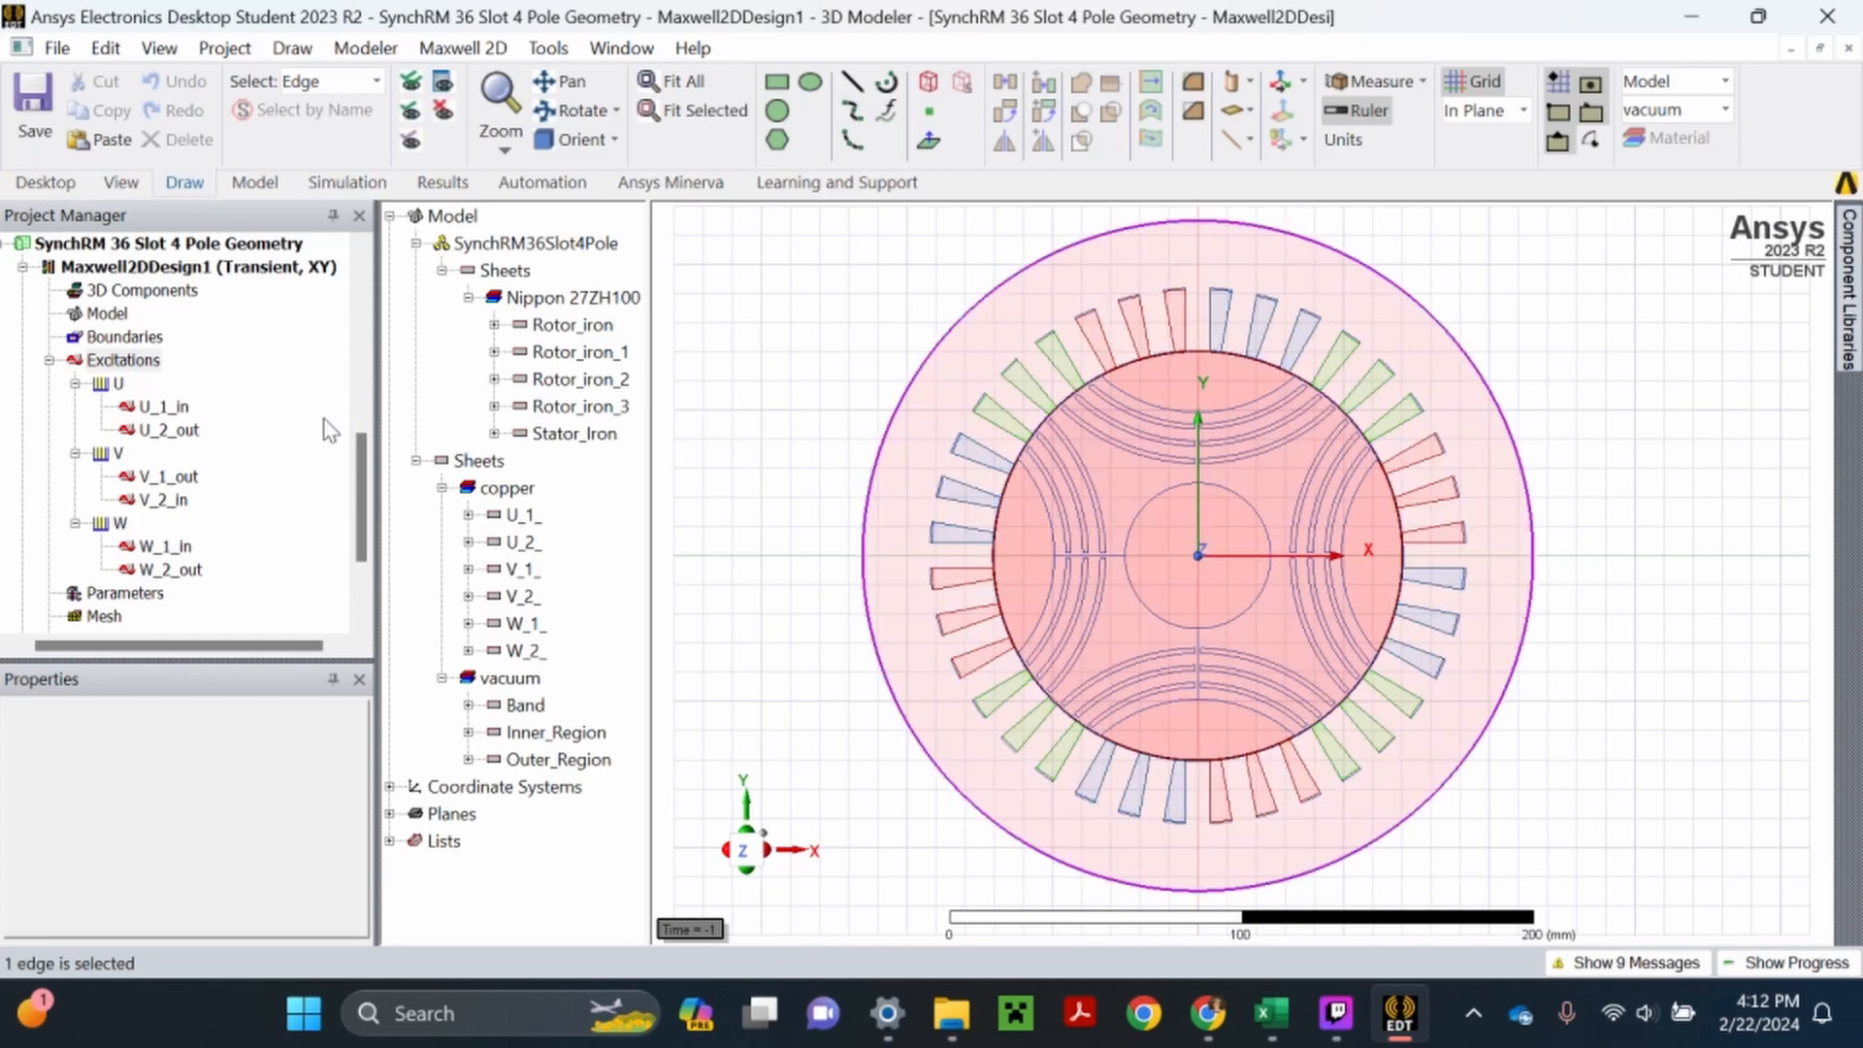
right_click(131, 344)
mouse_move(218, 361)
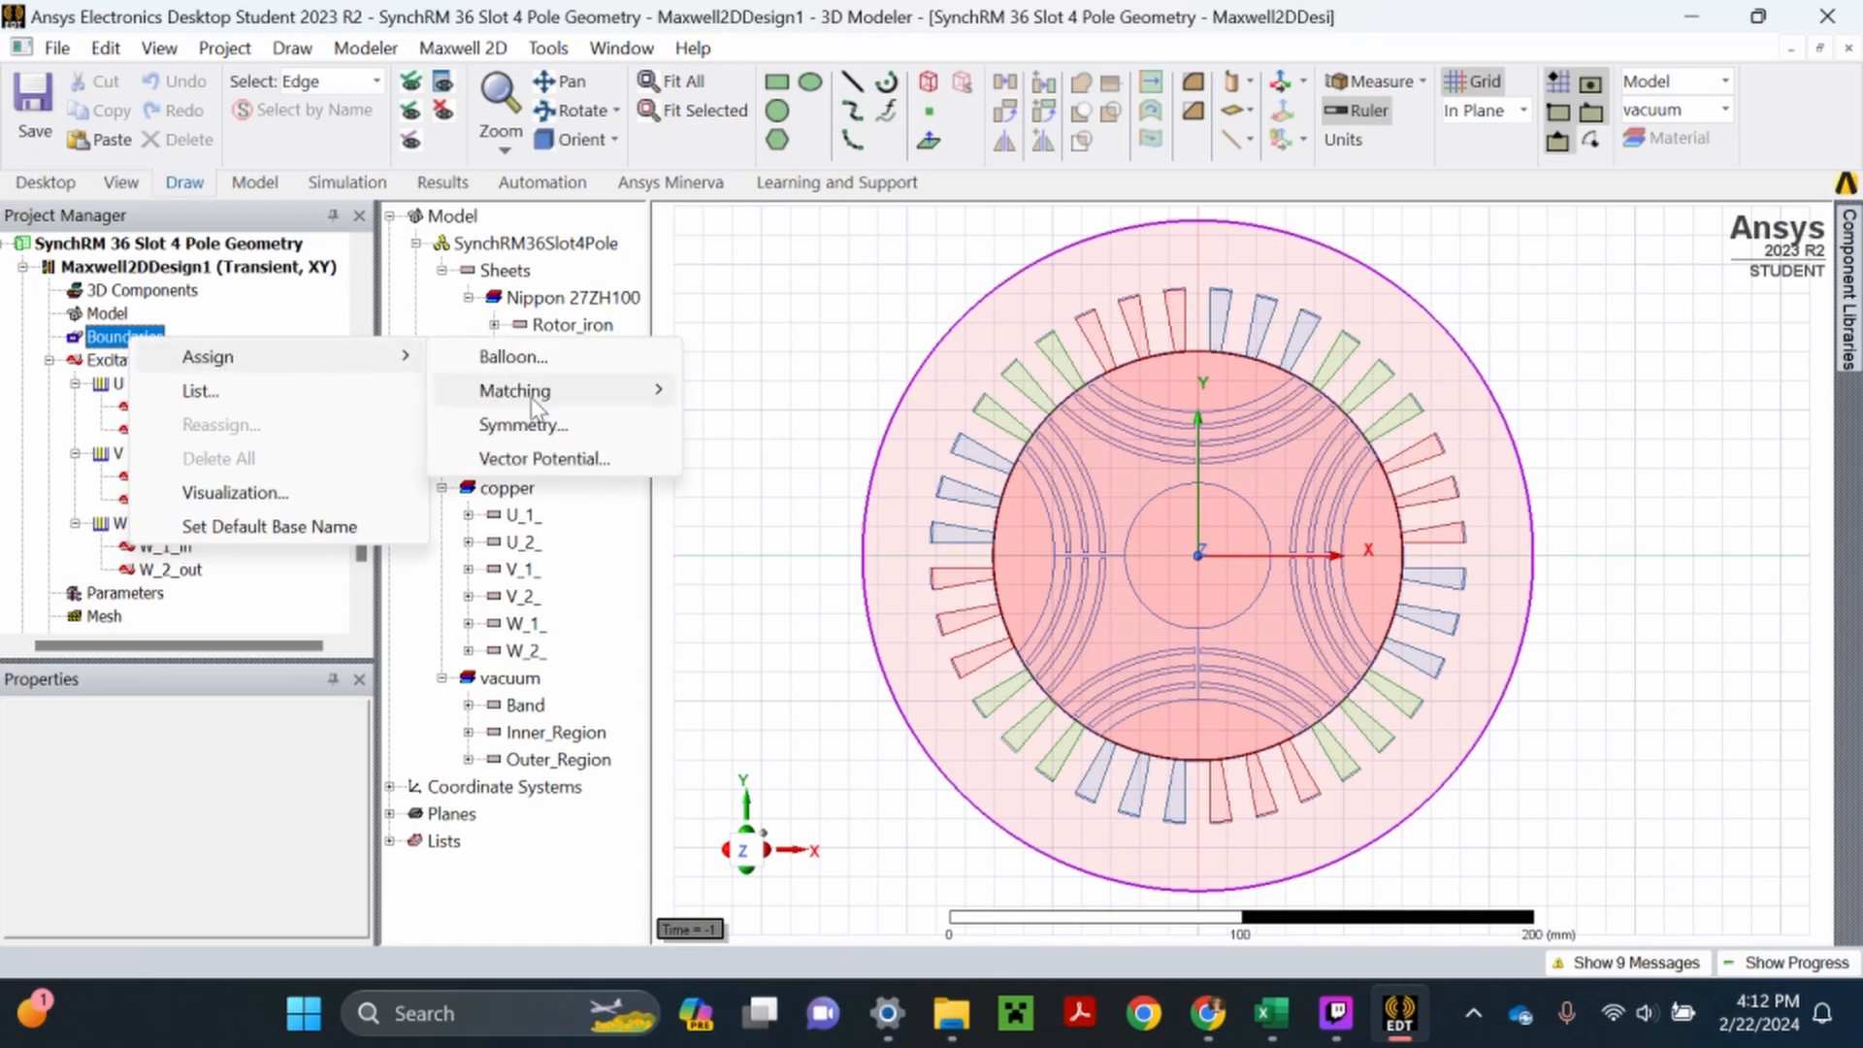
left_click(539, 459)
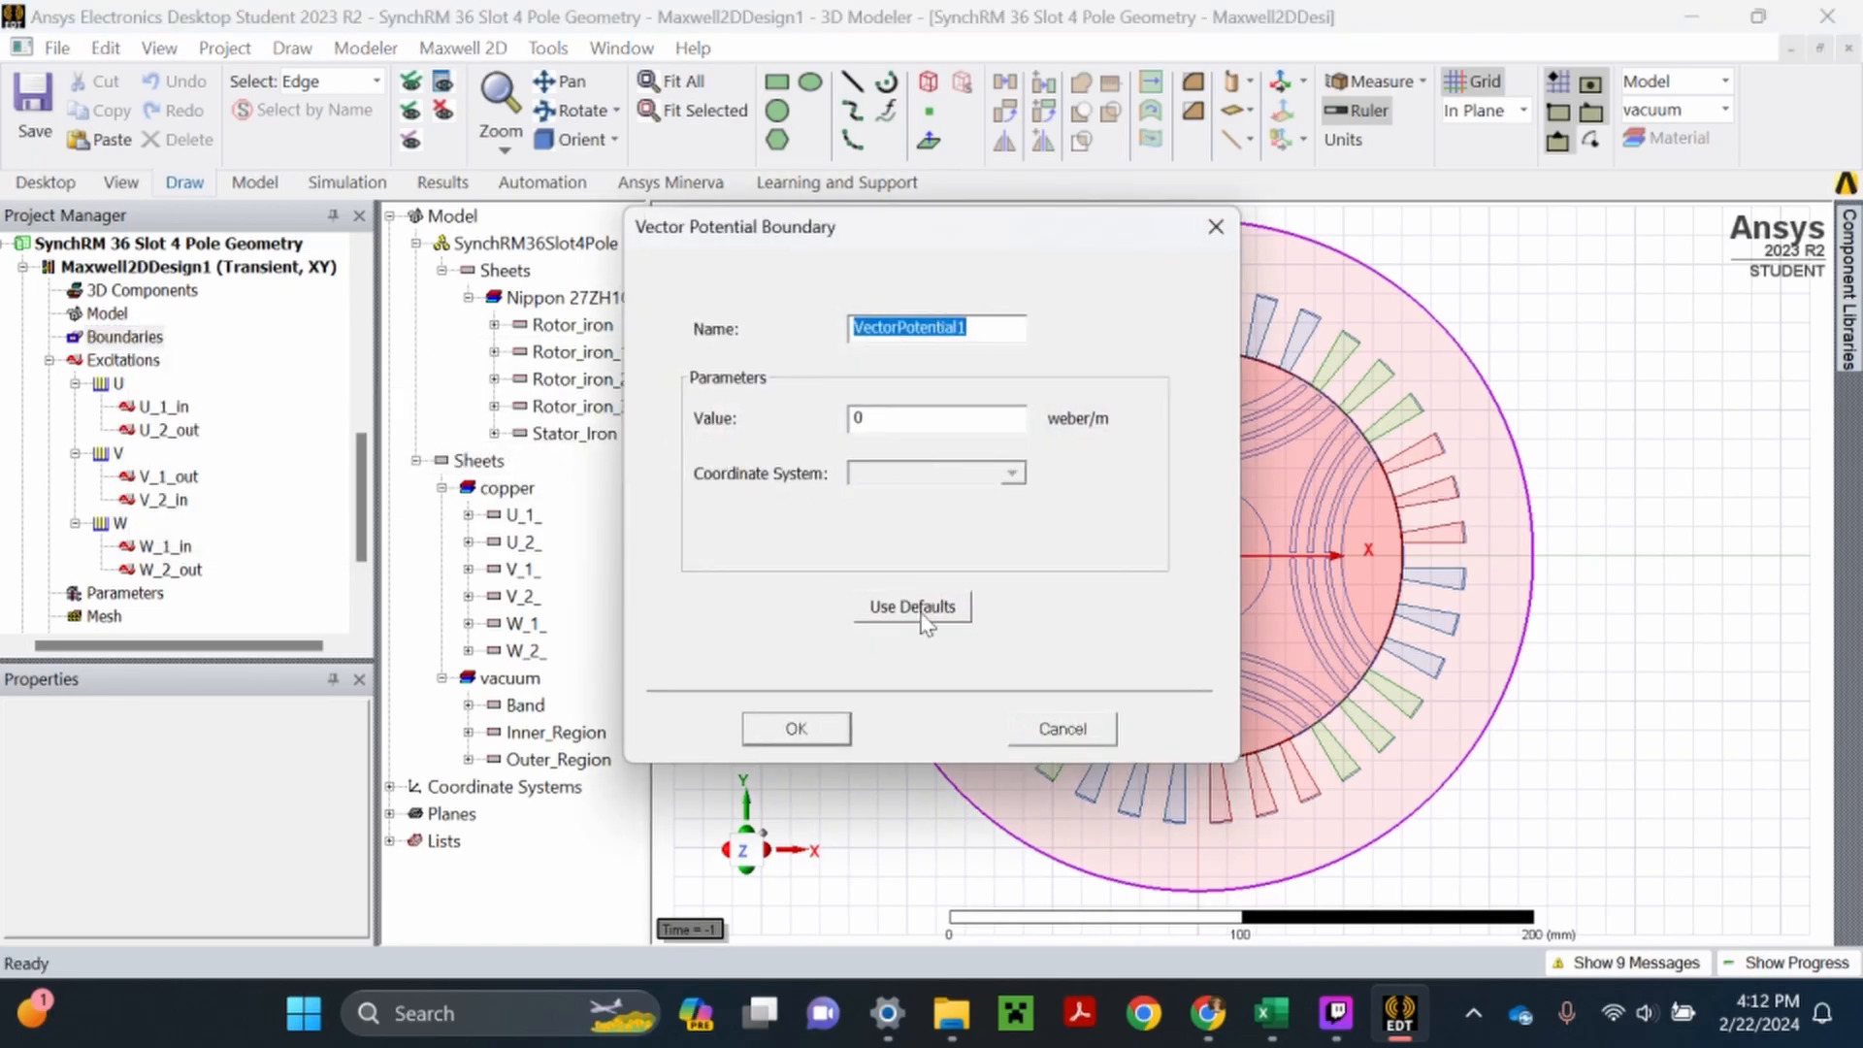
left_click(792, 729)
left_click(807, 498)
left_click(33, 102)
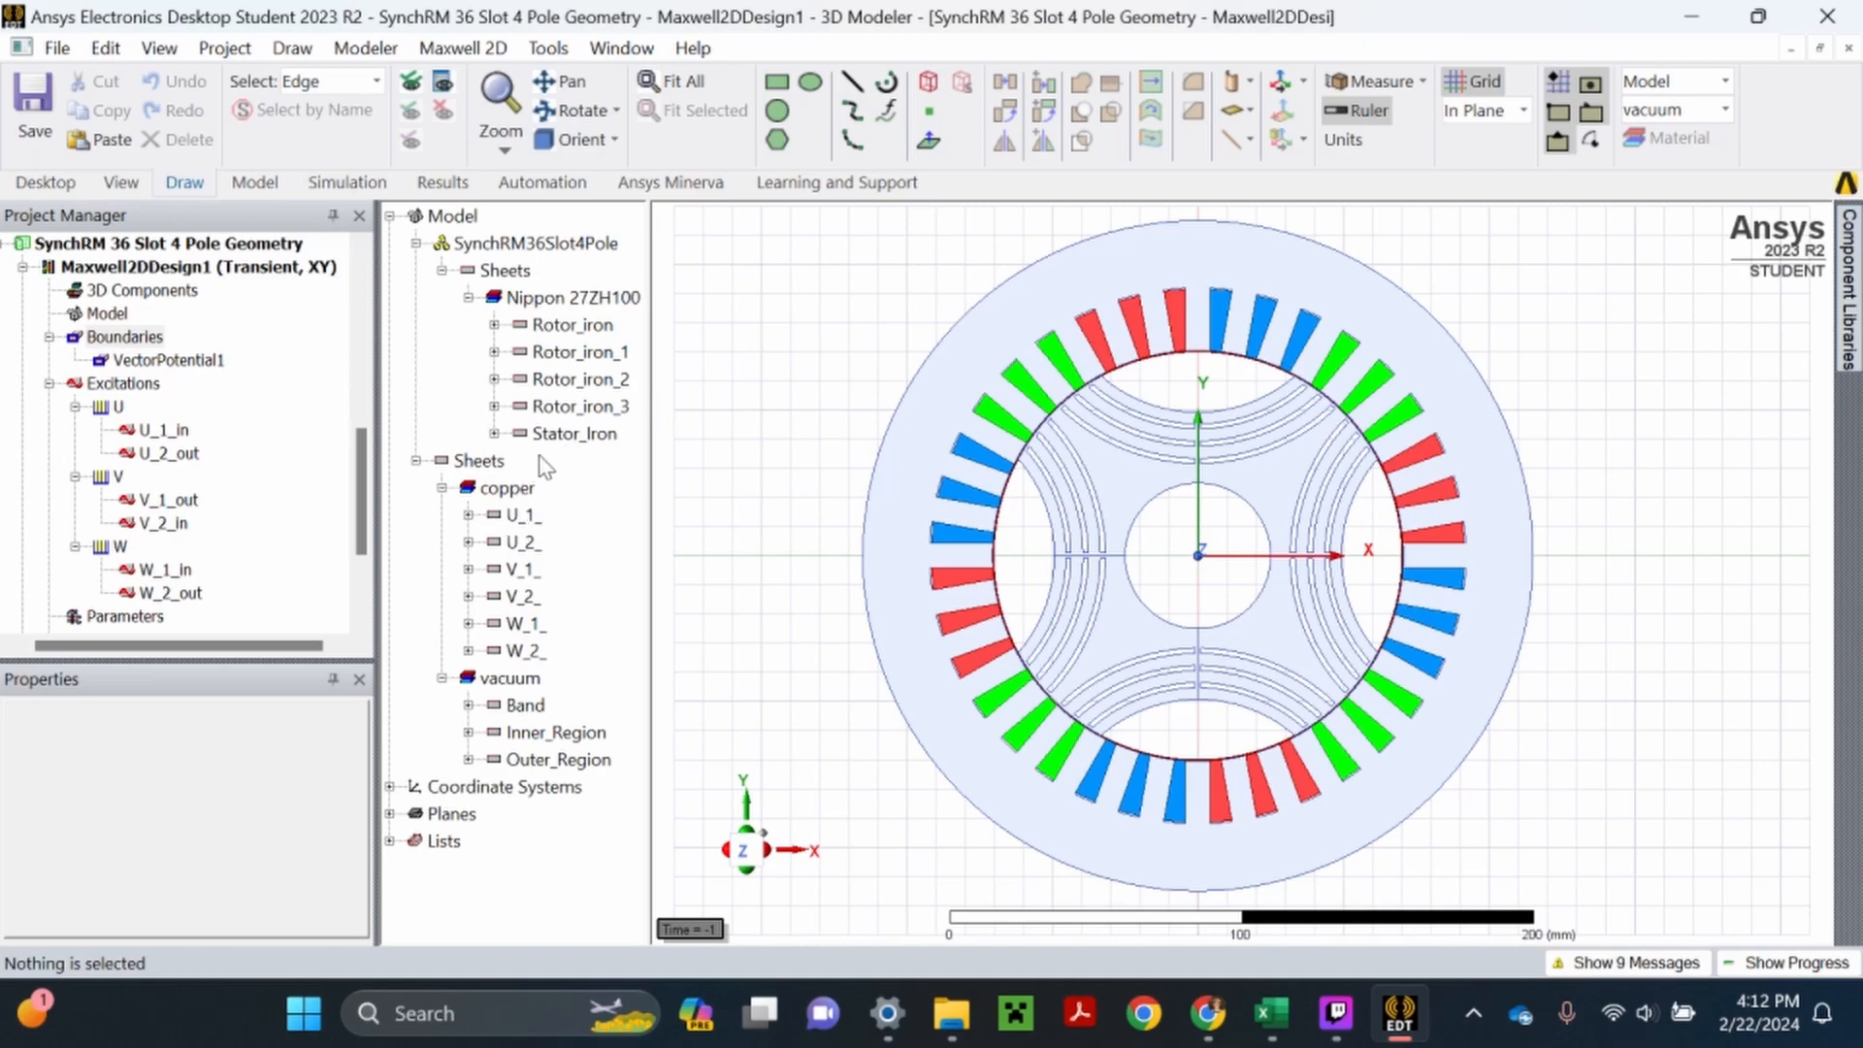
- Assign the Band sheet as a motion band with rotation as its motion type and the rpm variable as its angular velocity
left_click(525, 706)
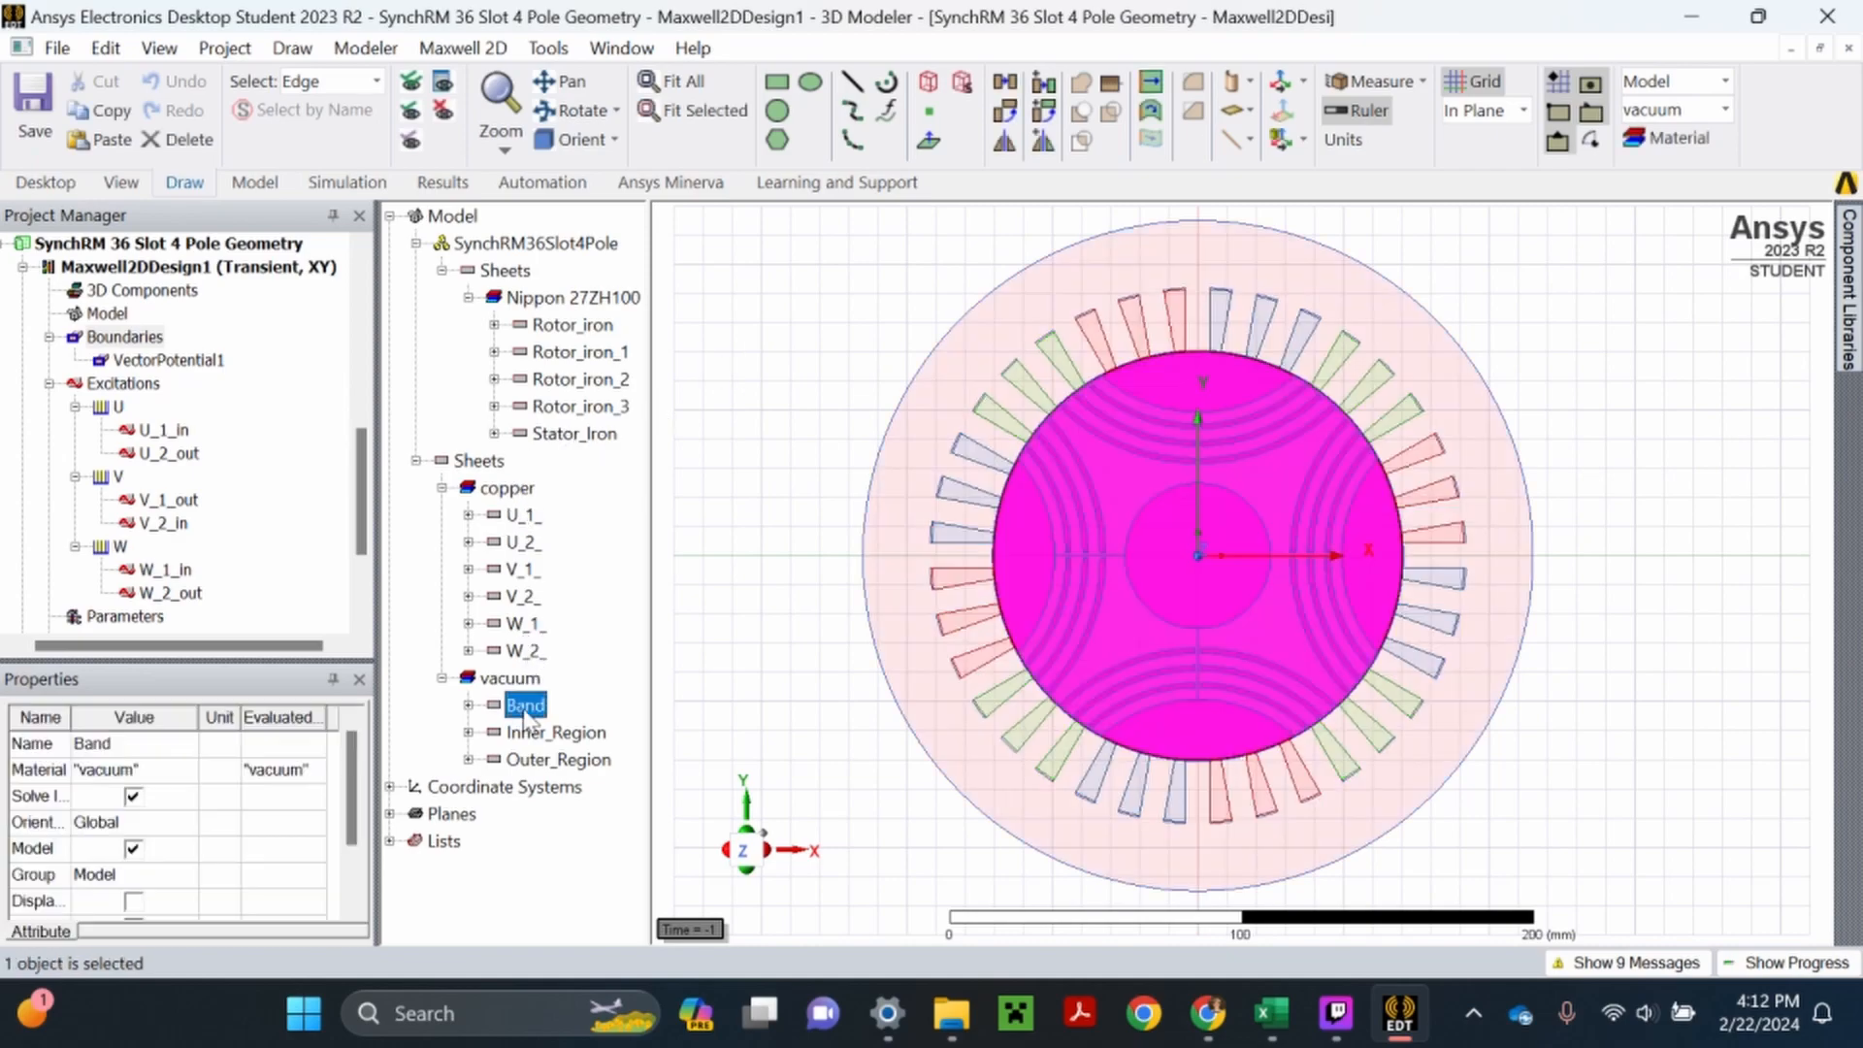
left_click(350, 82)
left_click(334, 163)
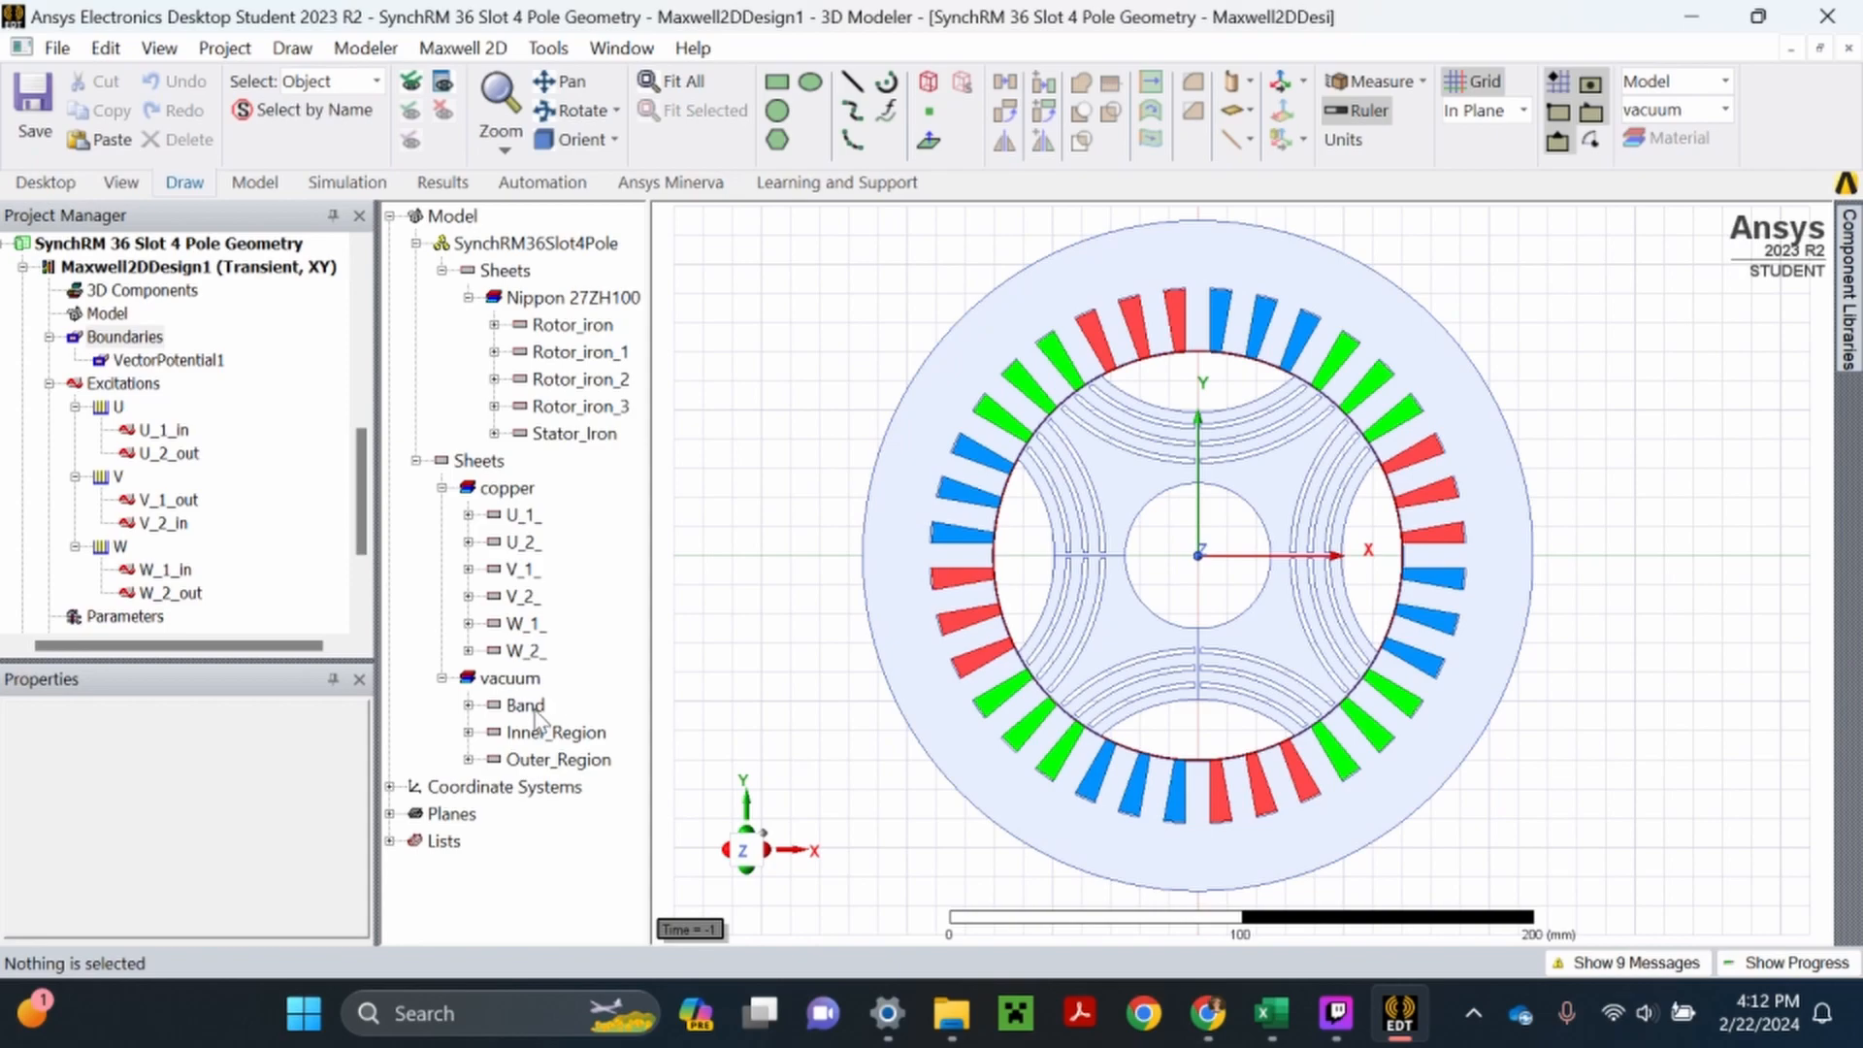
left_click(529, 708)
left_click(107, 314)
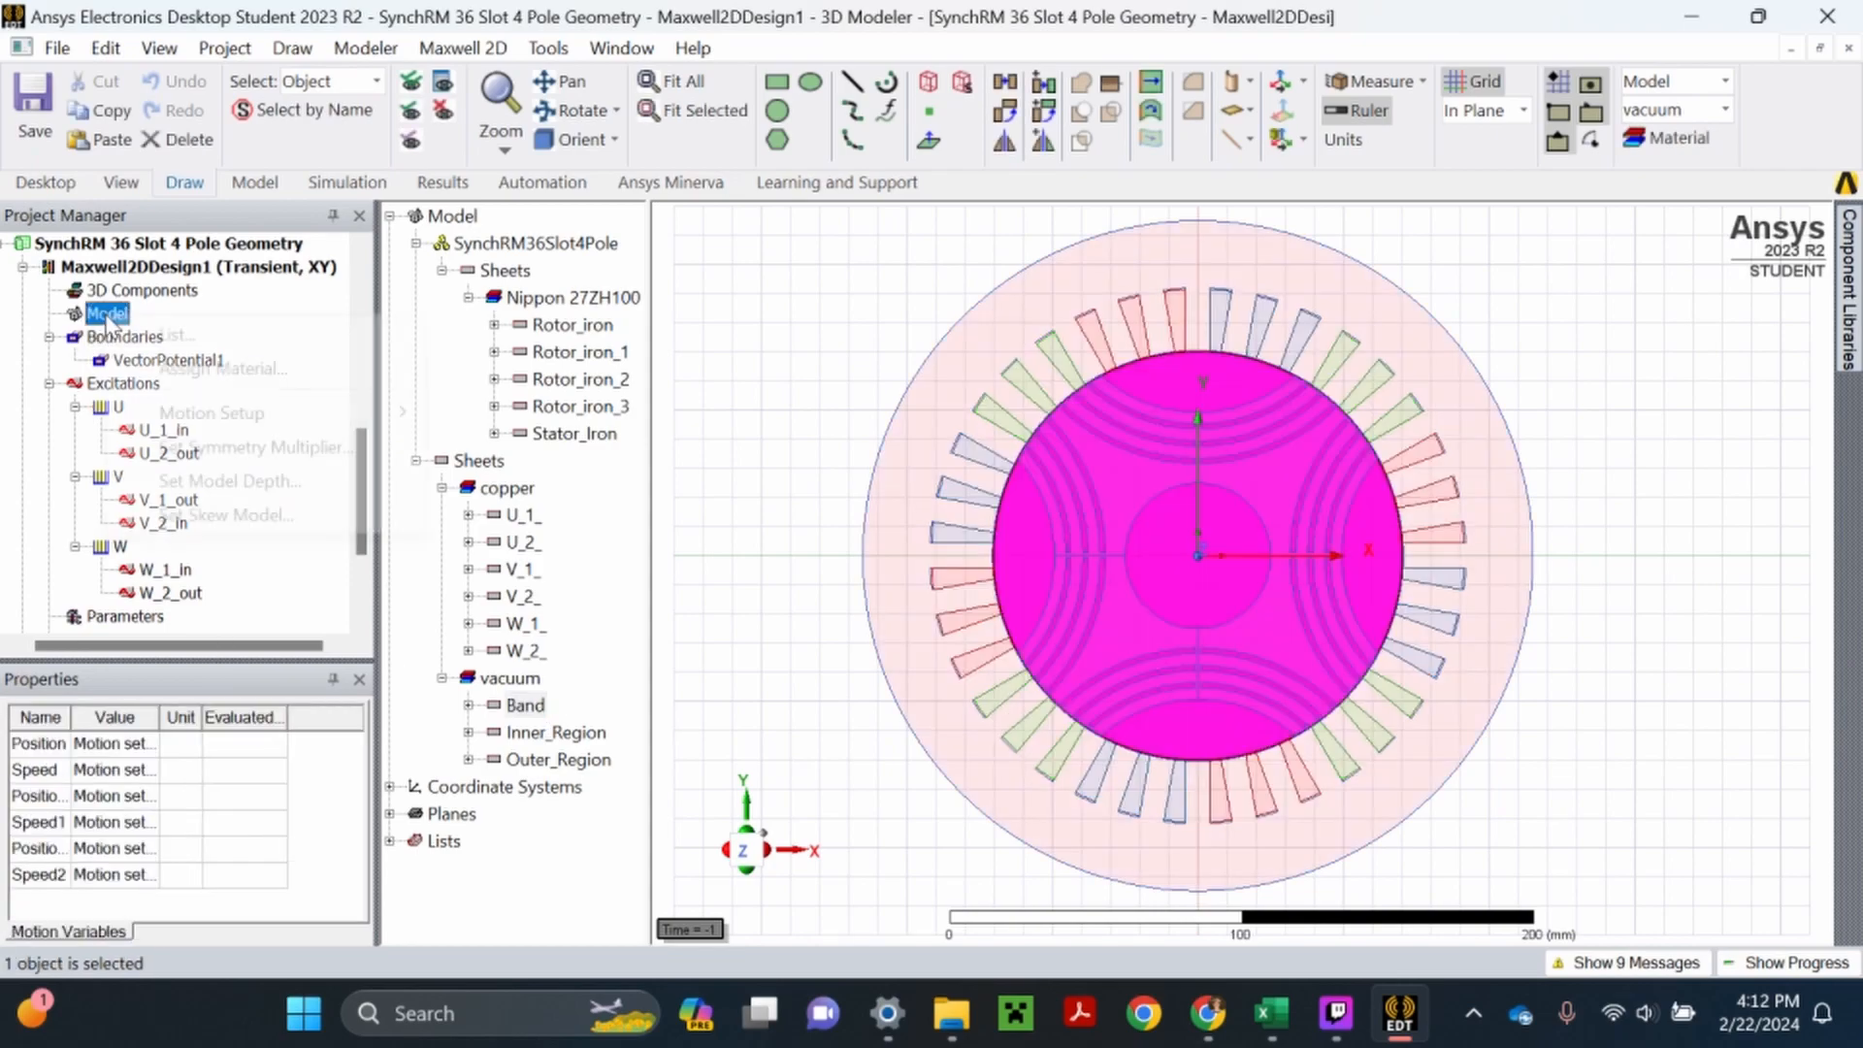
right_click(107, 314)
mouse_move(233, 412)
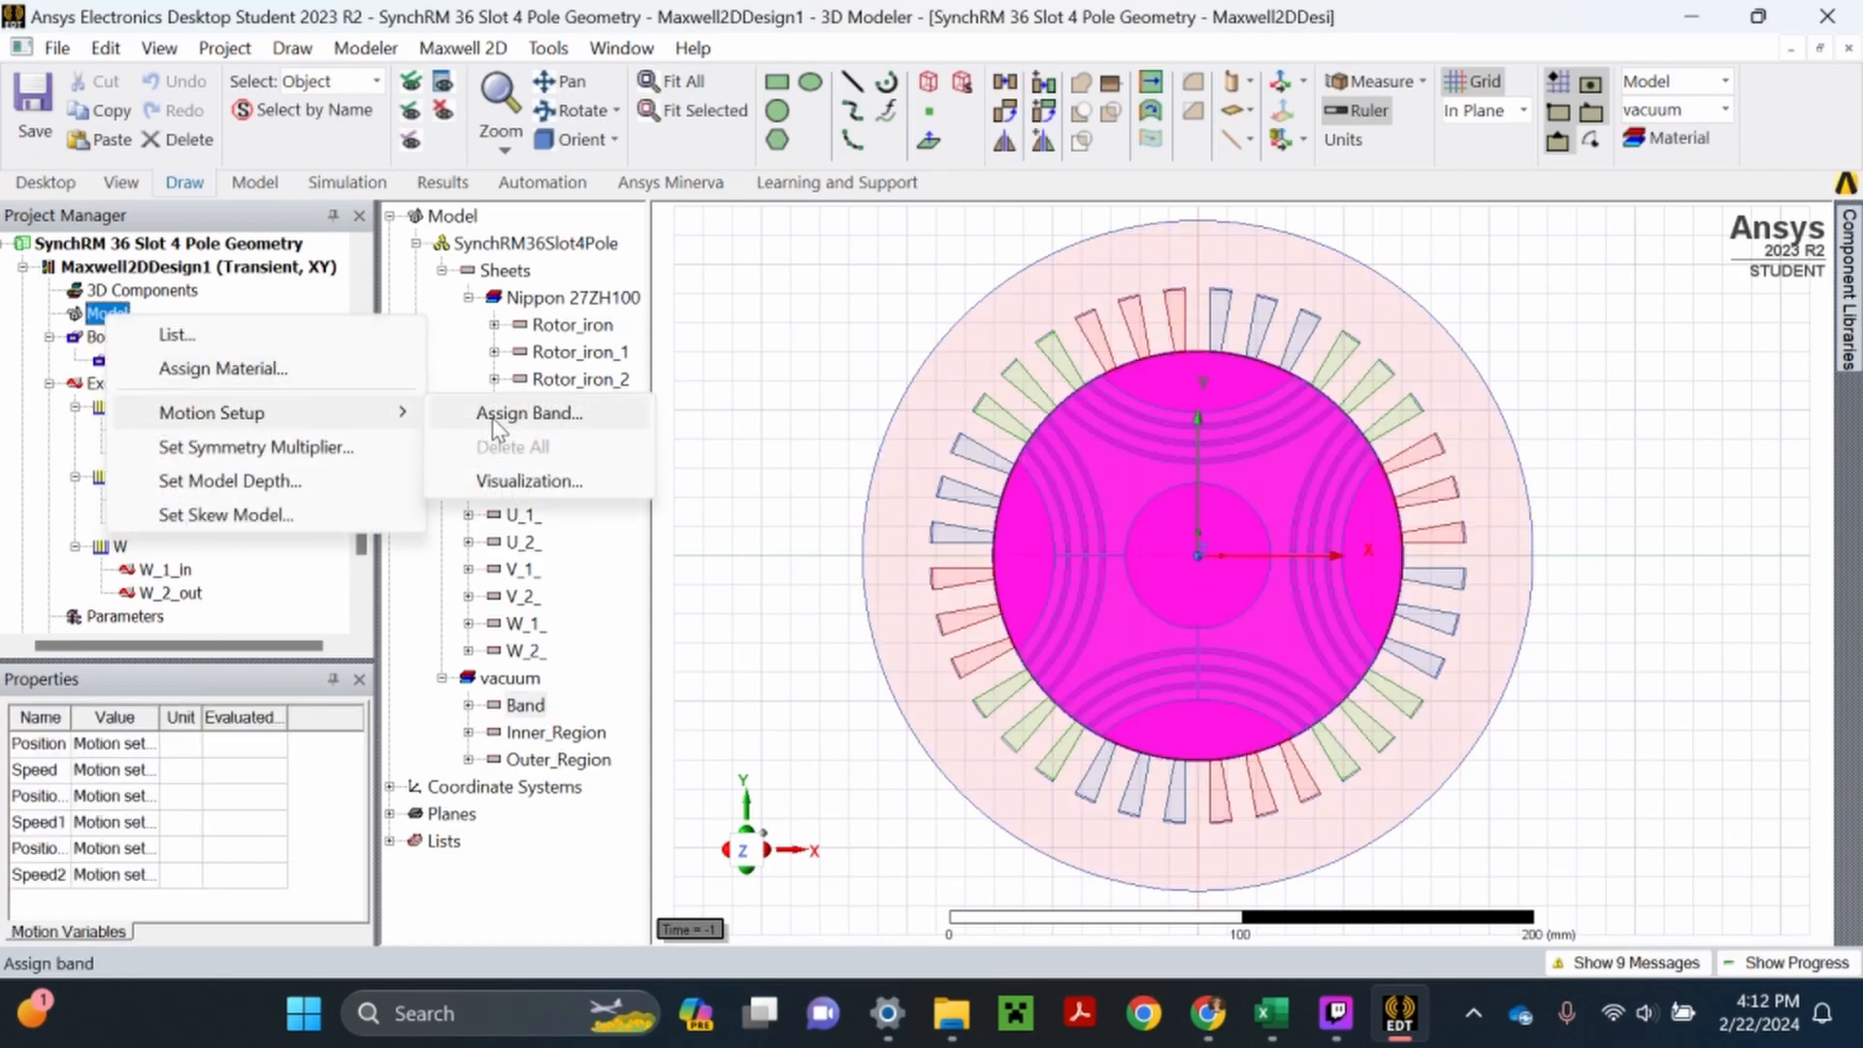
left_click(497, 415)
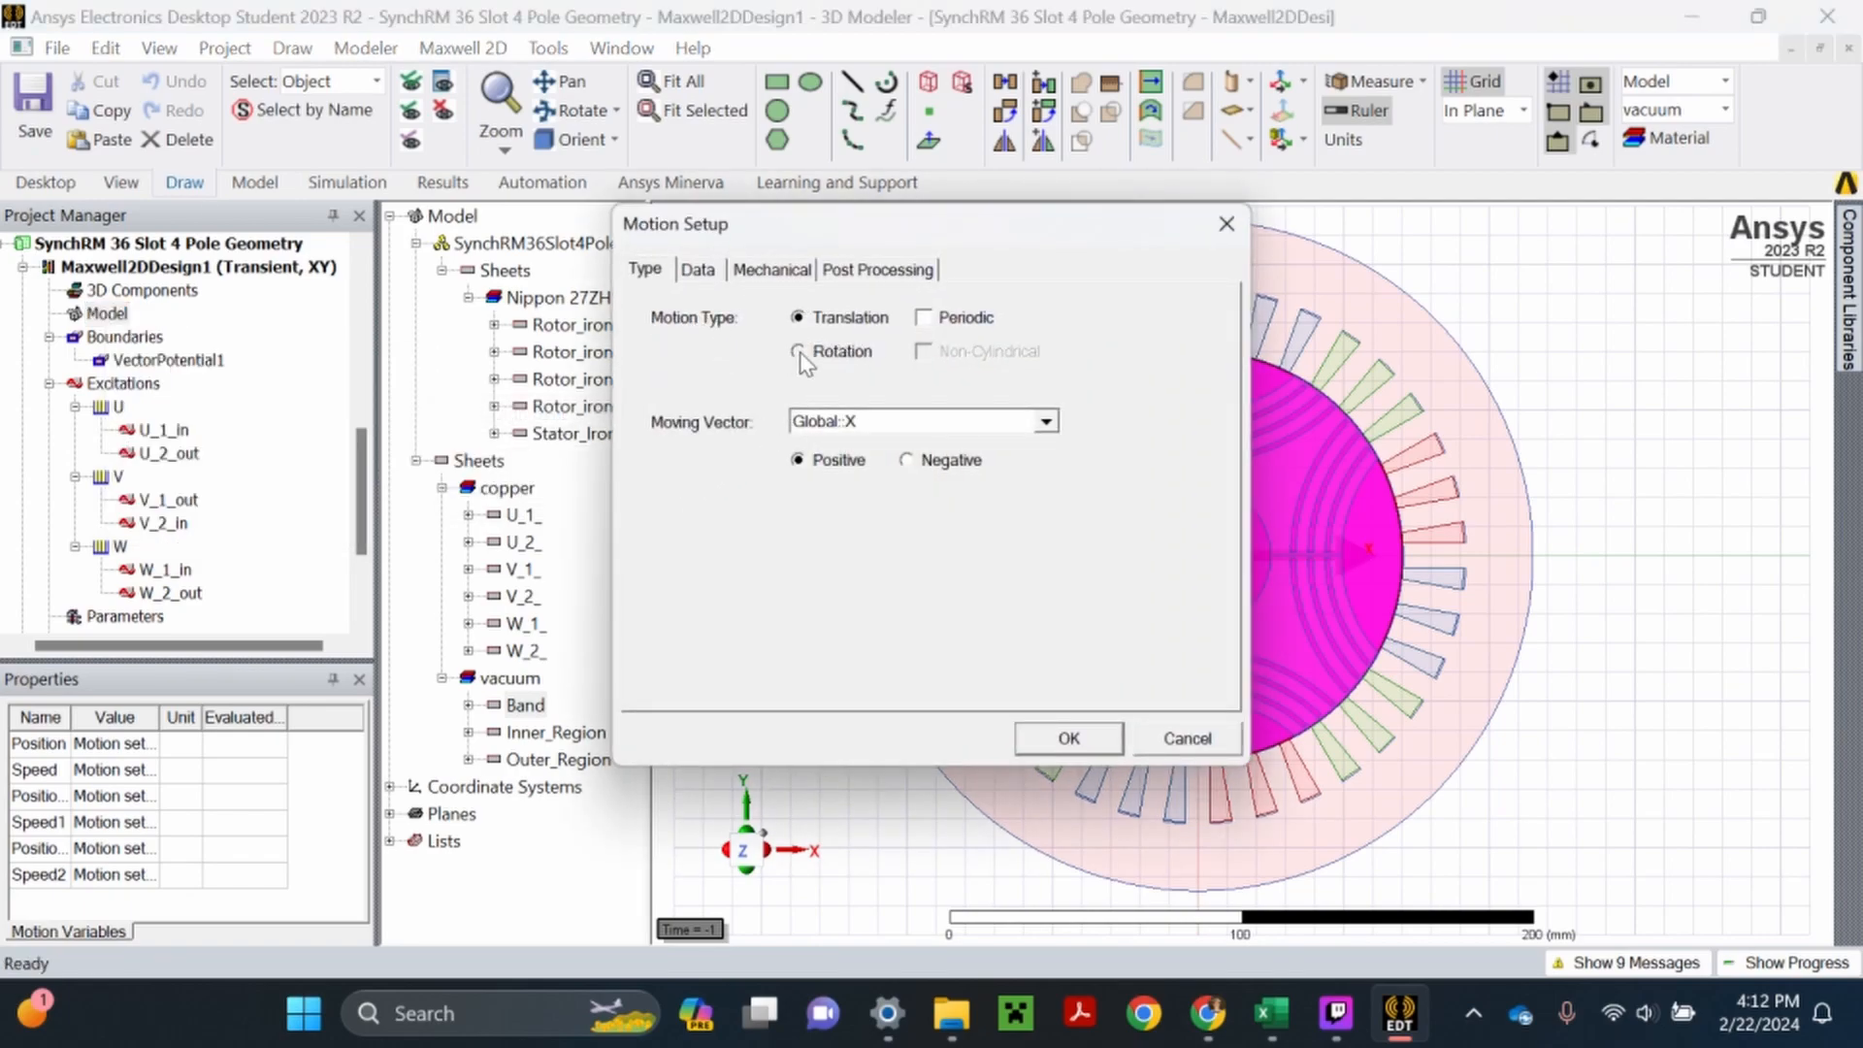
left_click(797, 353)
left_click(773, 271)
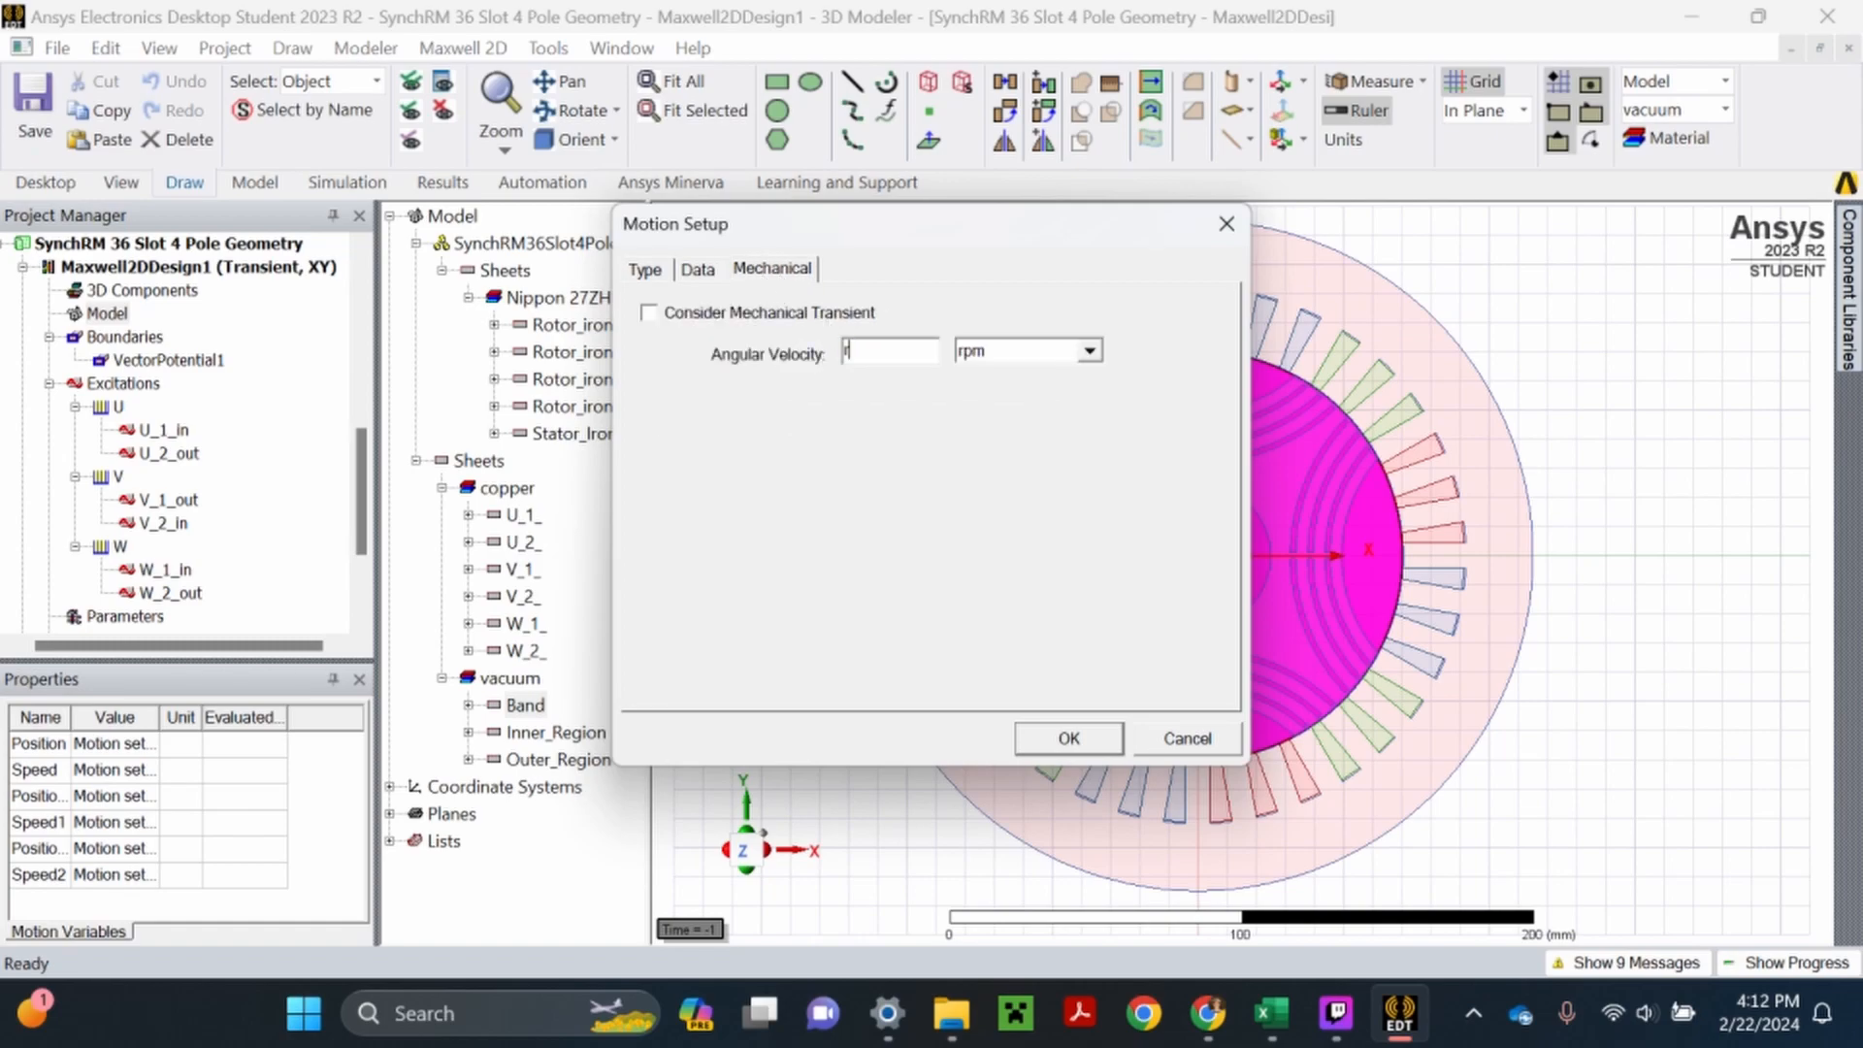
left_click(1066, 738)
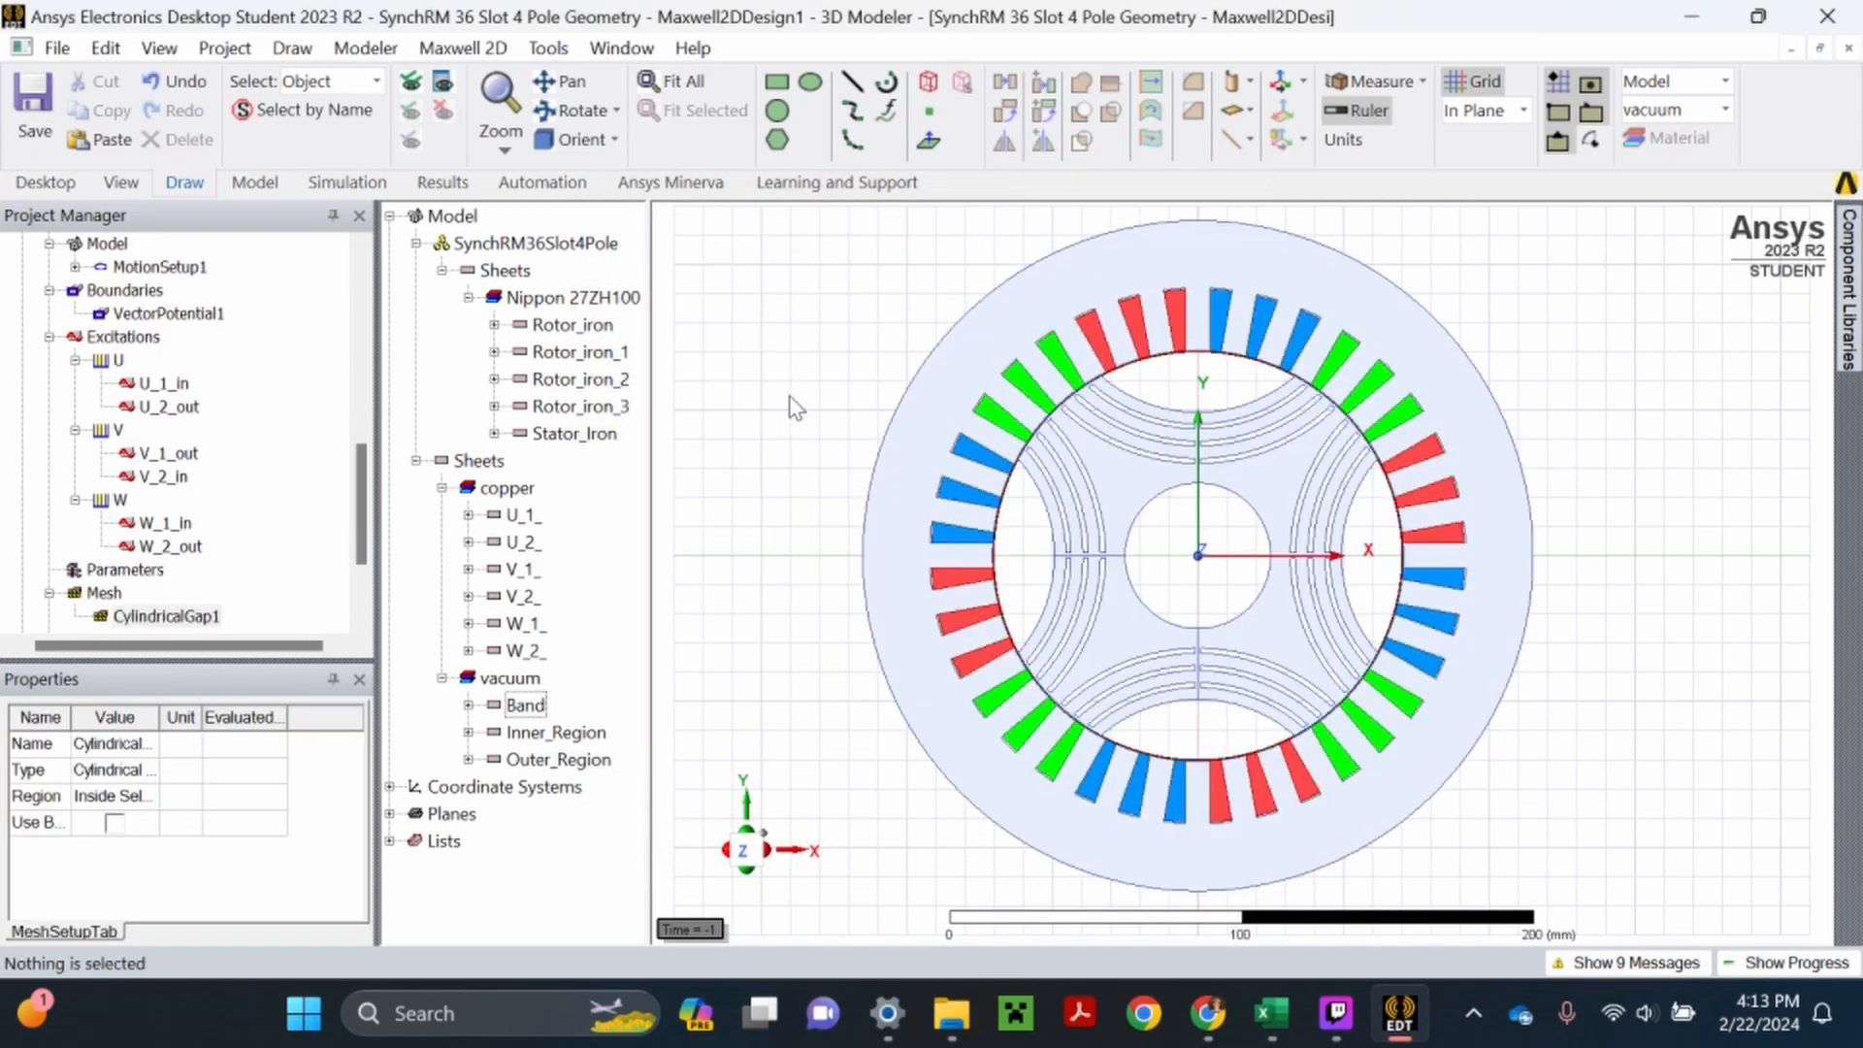
left_click(791, 404)
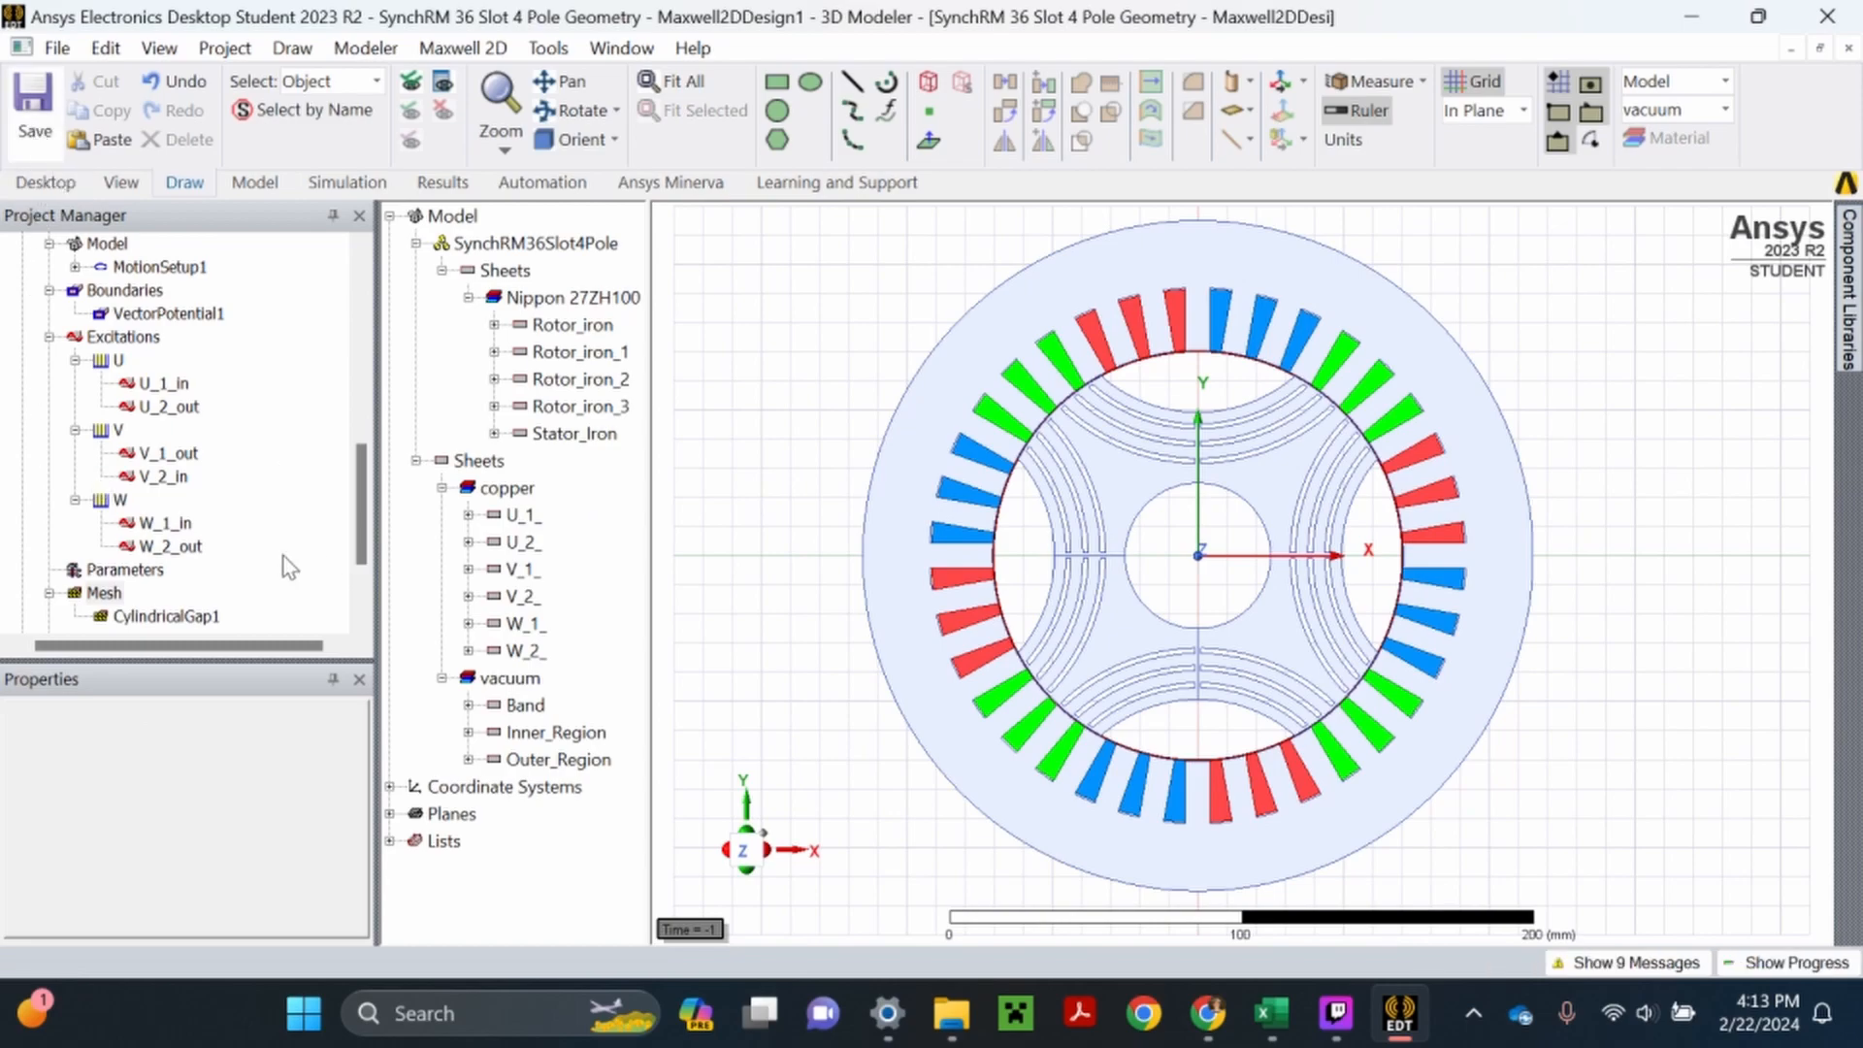
- Assign a length-based mesh operation named Iron to all Nippon 27ZH100 rotor and stator sheets, with a 6 mm maximum element length
scroll(233, 569, "down", 1)
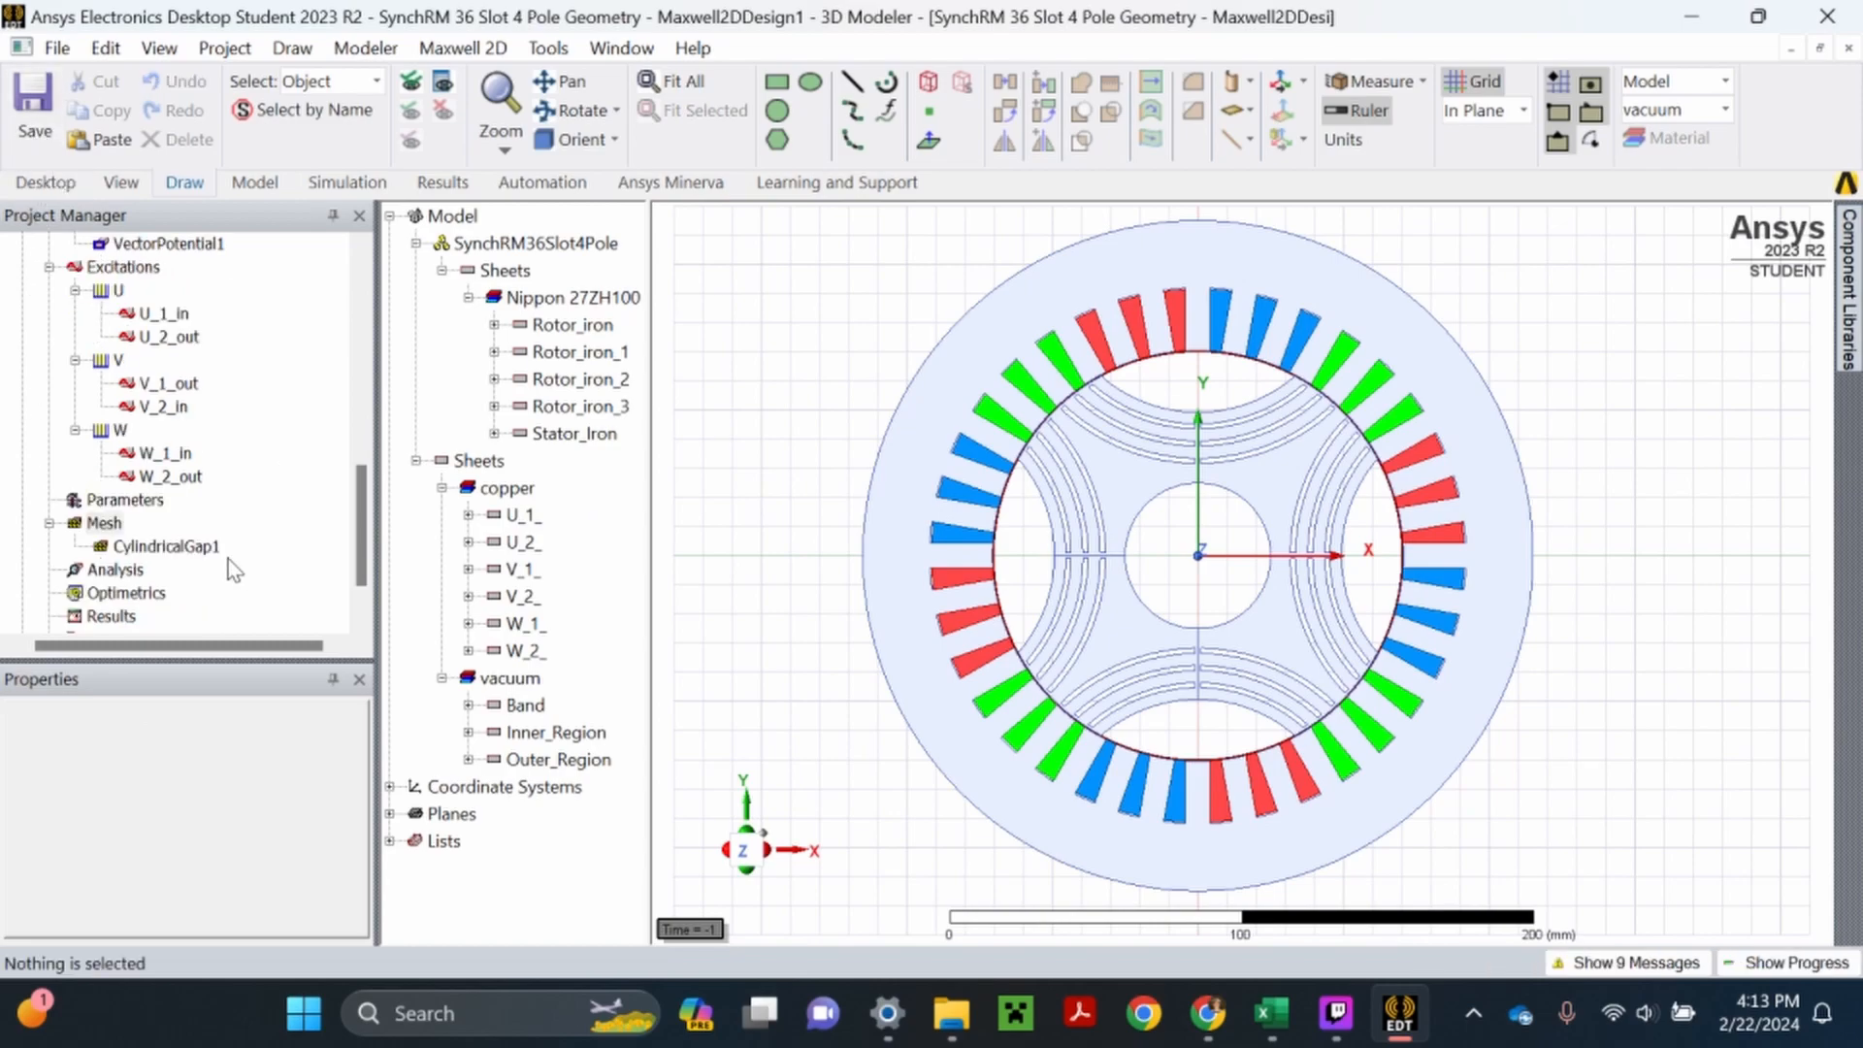
right_click(582, 297)
left_click(660, 395)
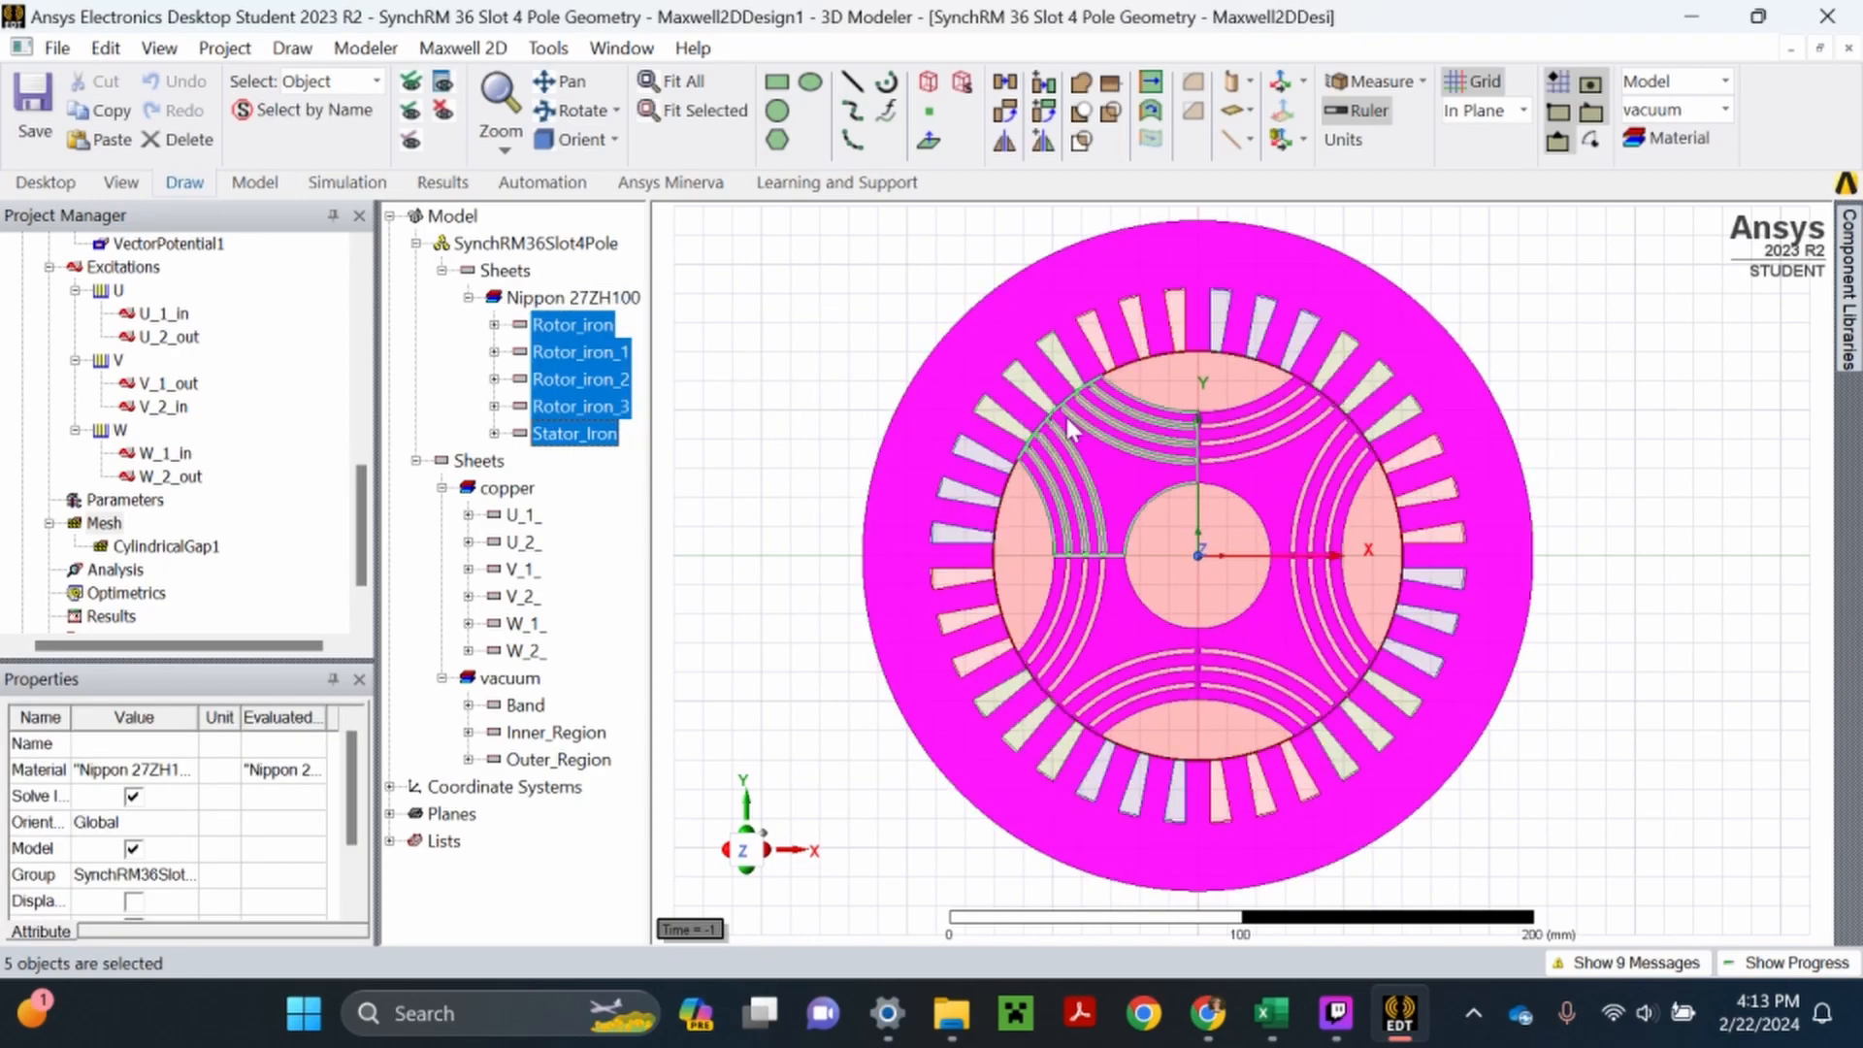
scroll(347, 497, "down", 1)
scroll(347, 497, "up", 1)
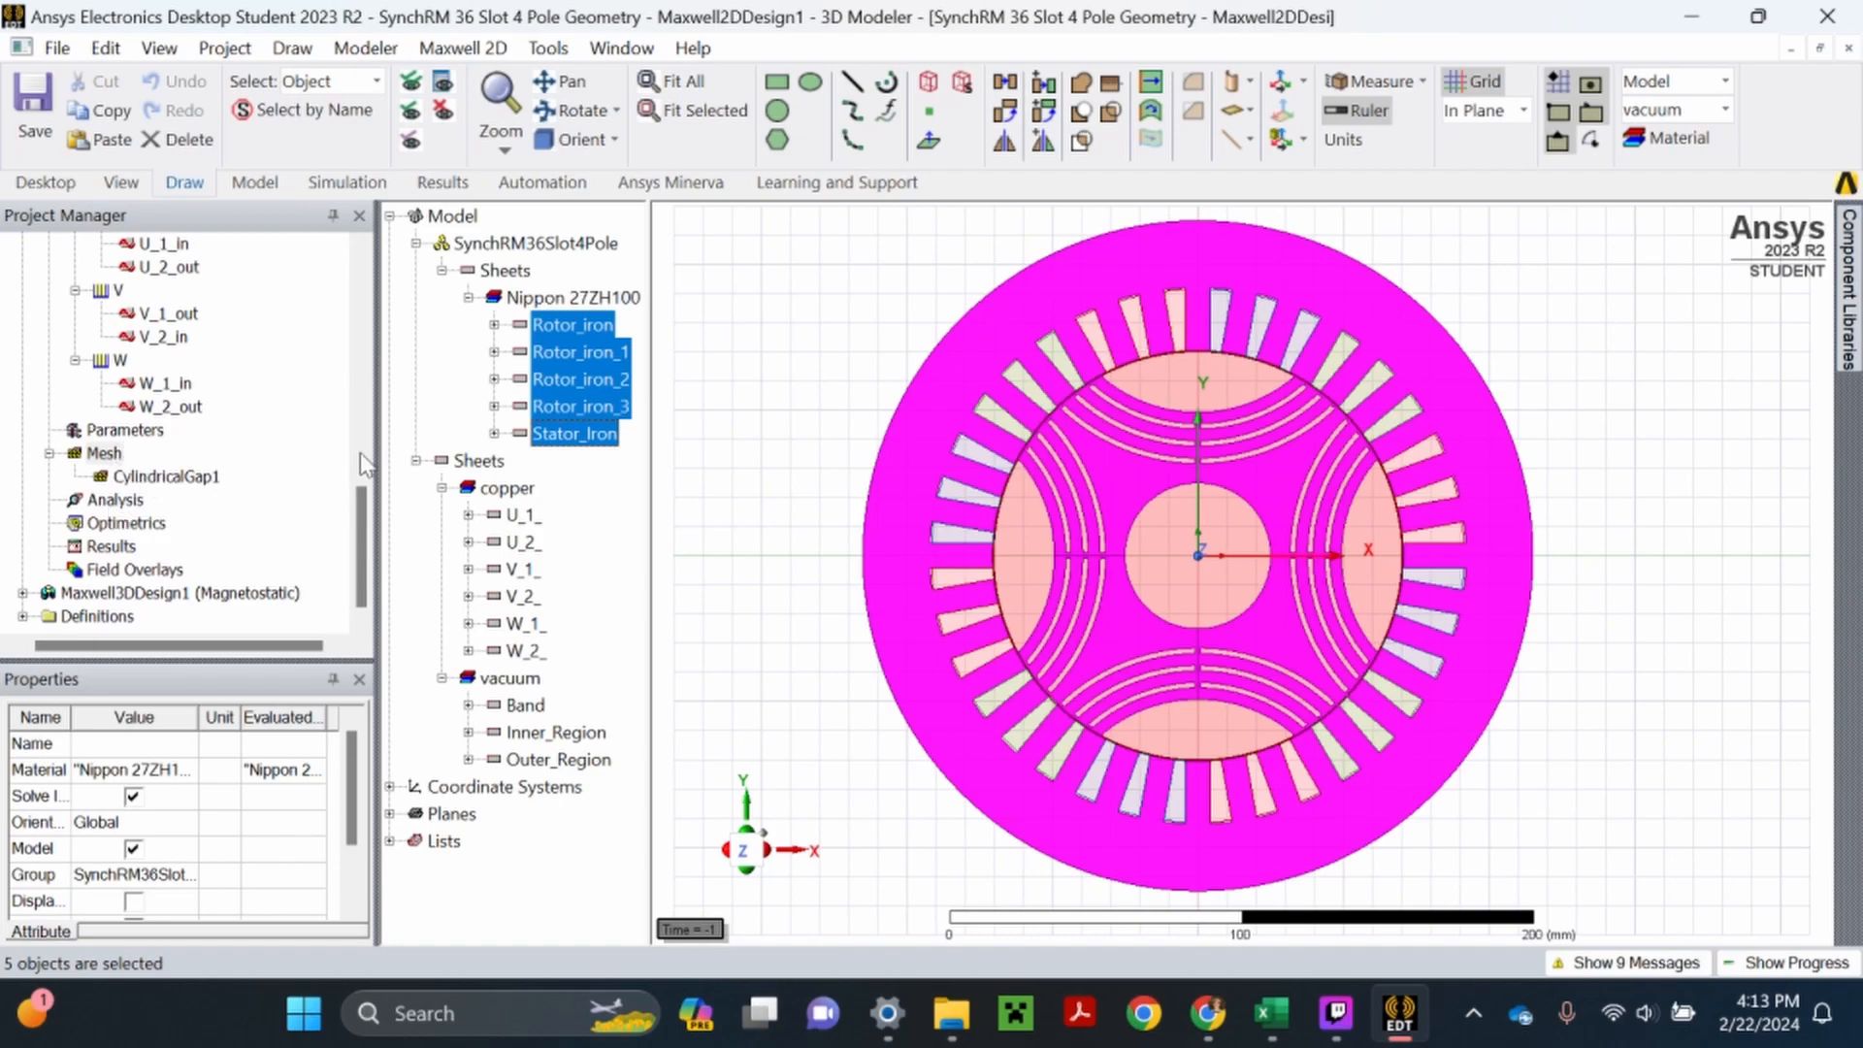
right_click(109, 456)
mouse_move(225, 485)
mouse_move(679, 480)
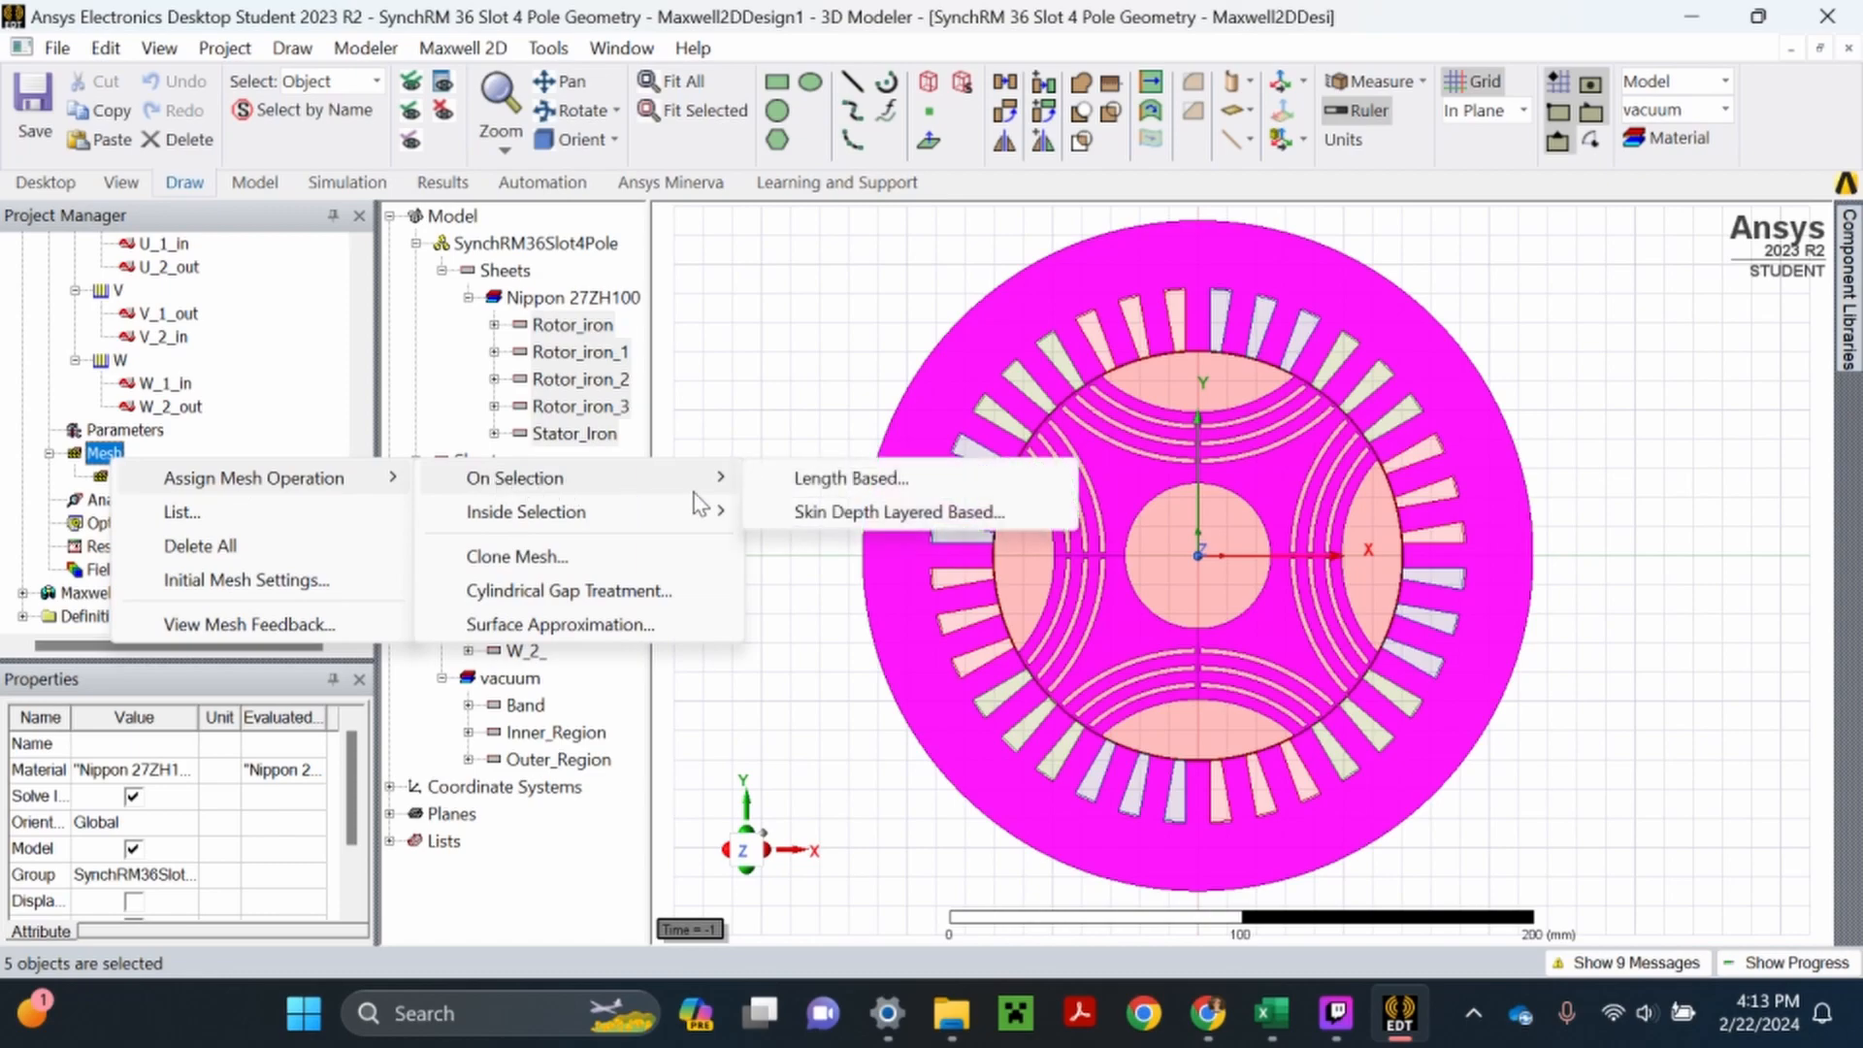
left_click(850, 478)
key("Tab")
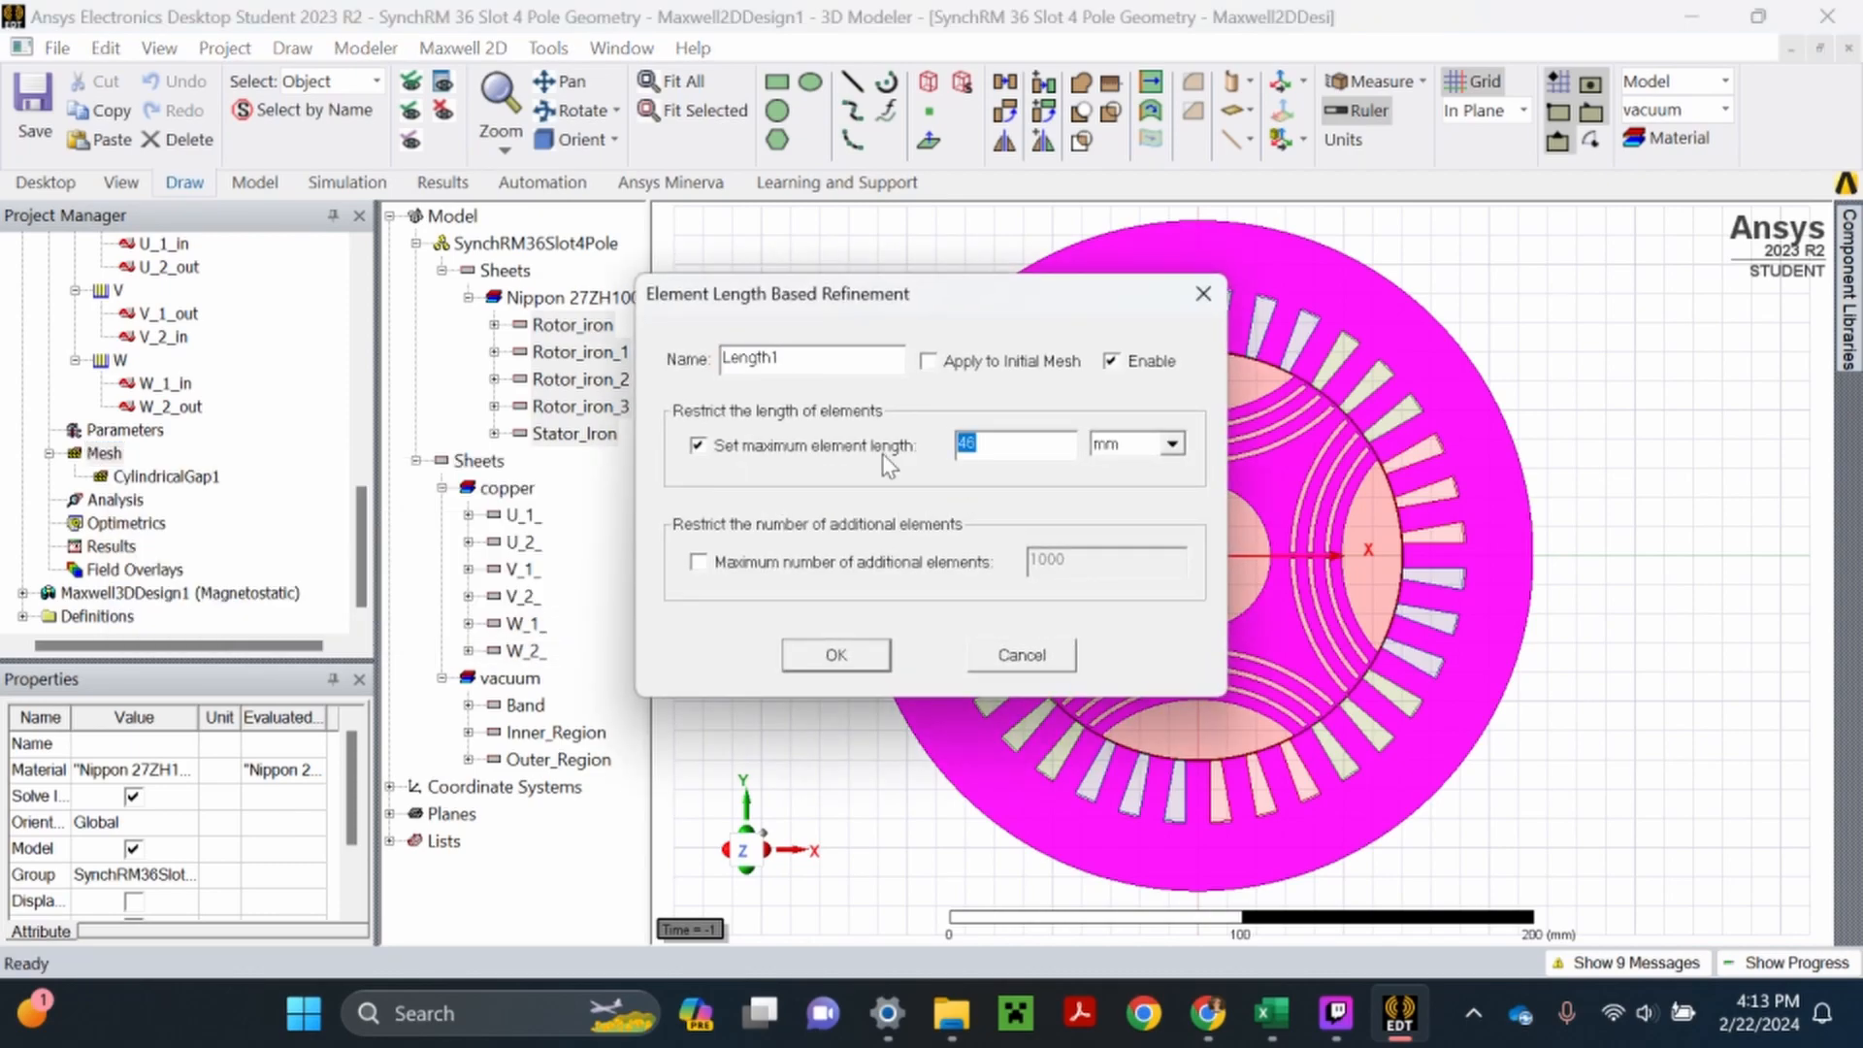
type("6")
key("shift+Tab")
type("Iron")
left_click(833, 654)
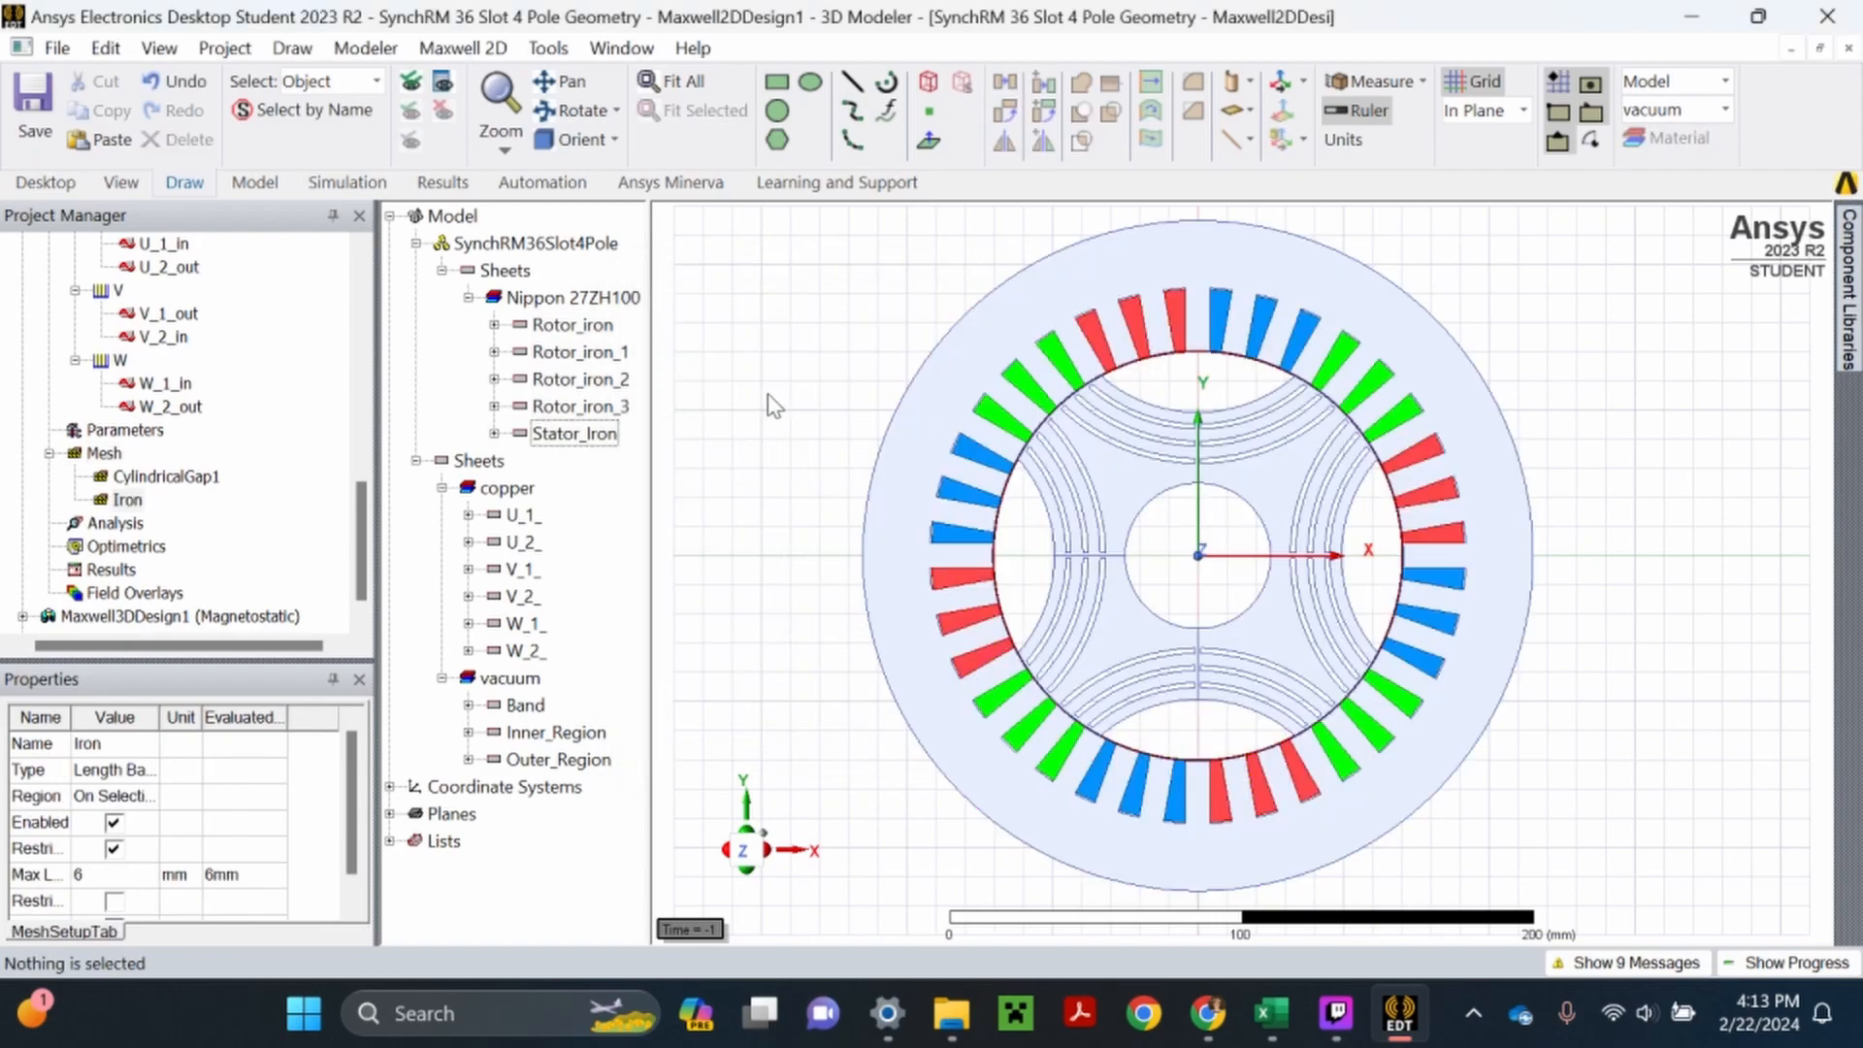
- Assign a length-based mesh operation named Copper to all copper sheets with a 3 mm maximum element length, and save the project
left_click(506, 487)
right_click(524, 488)
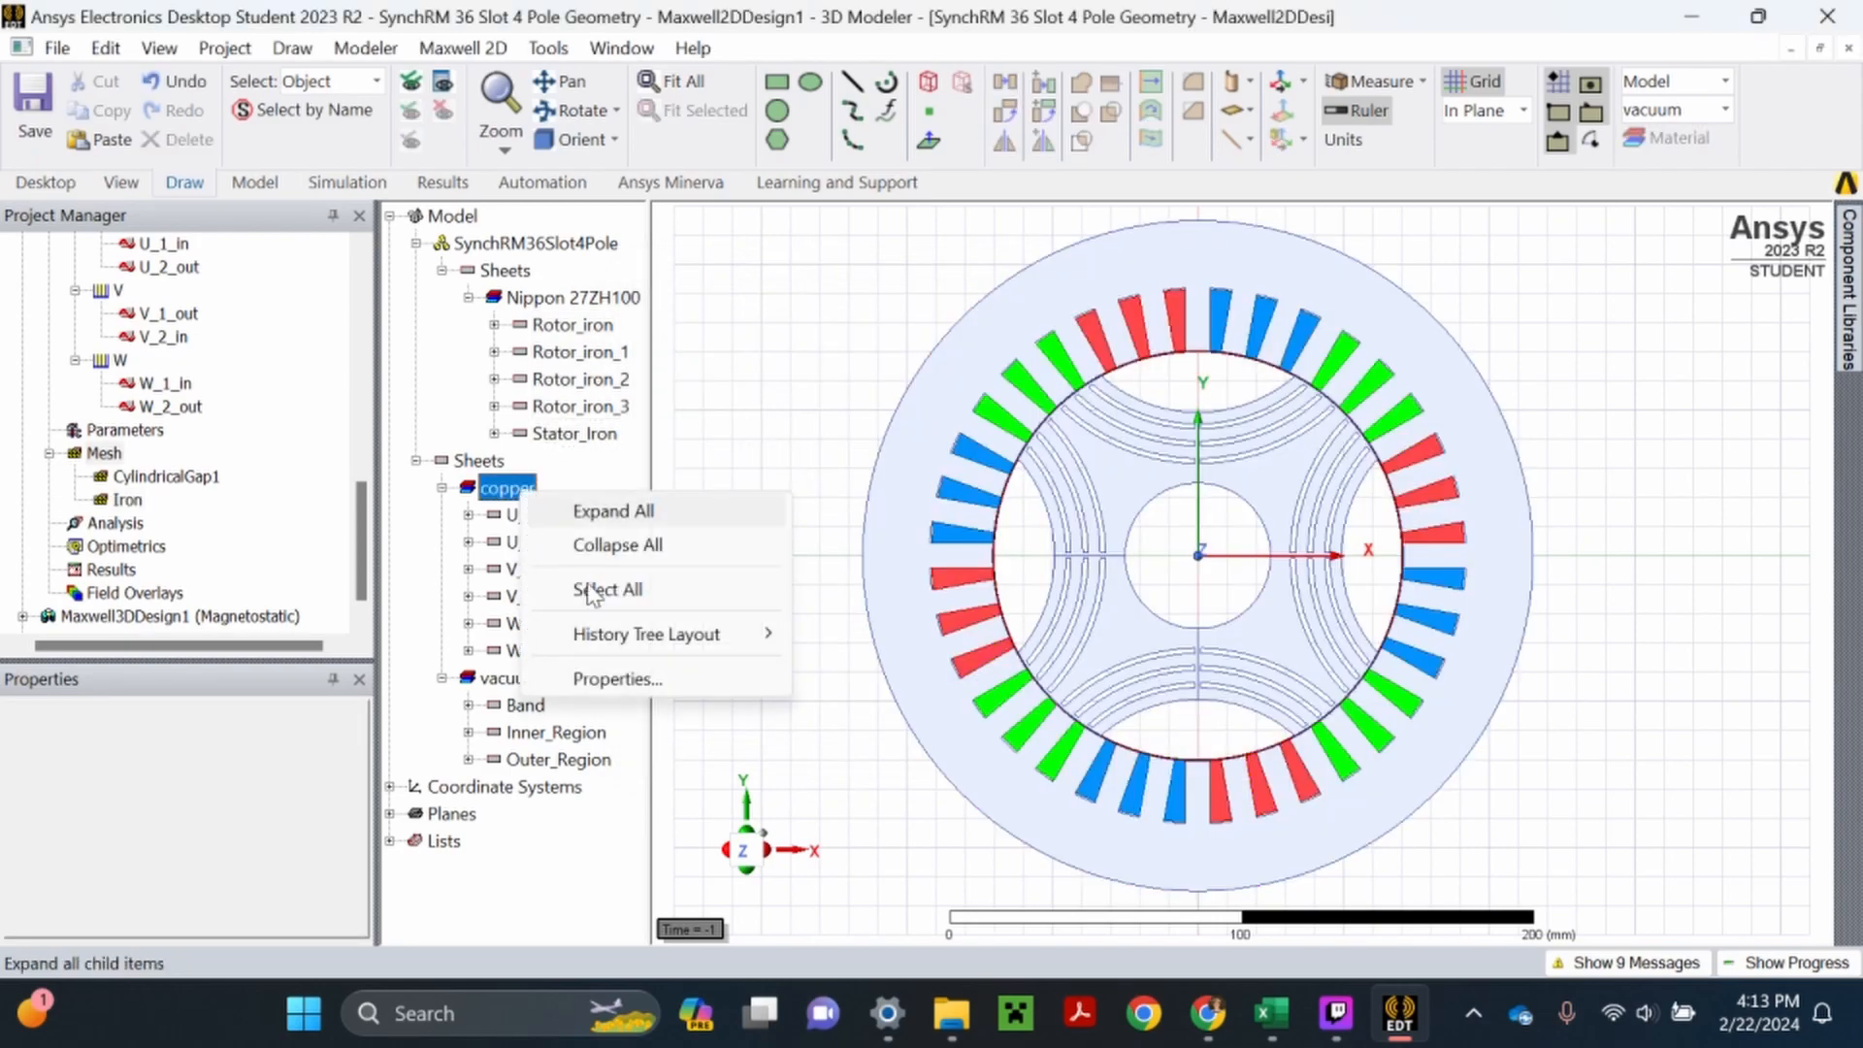
left_click(607, 589)
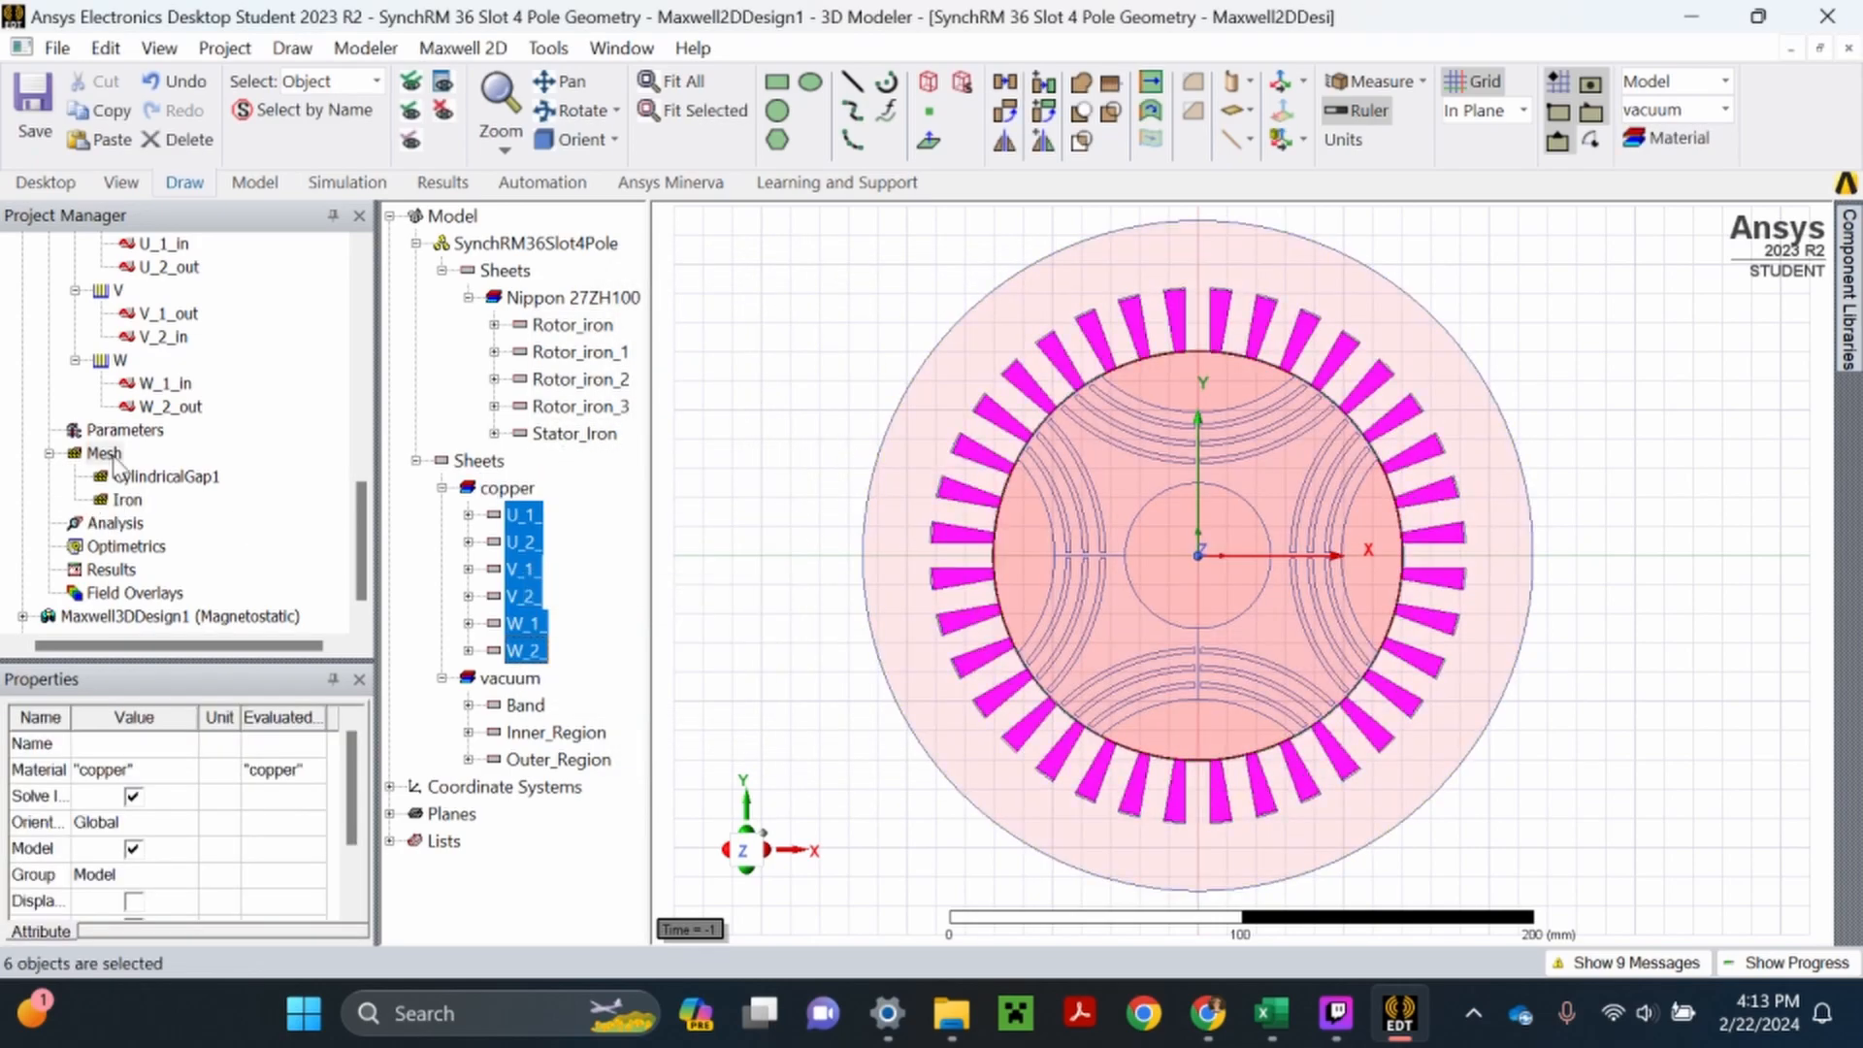
right_click(107, 454)
mouse_move(408, 472)
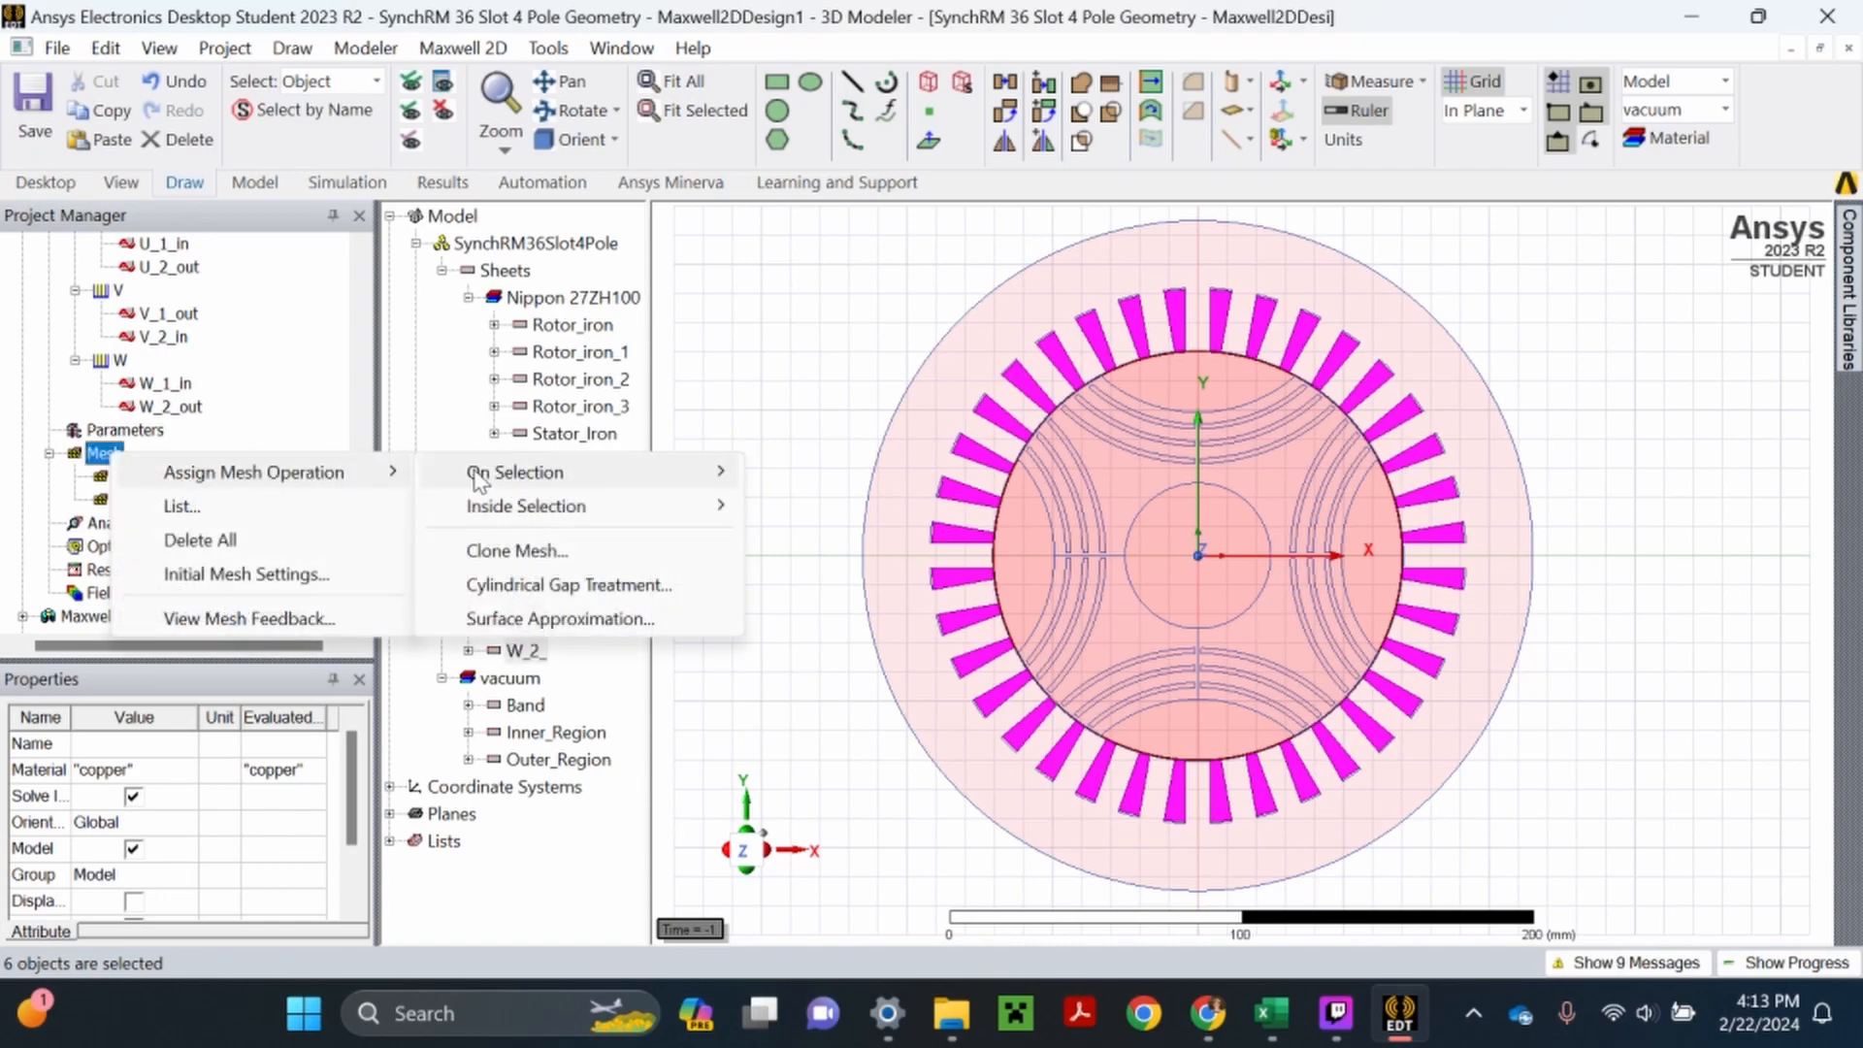
mouse_move(485, 476)
left_click(834, 482)
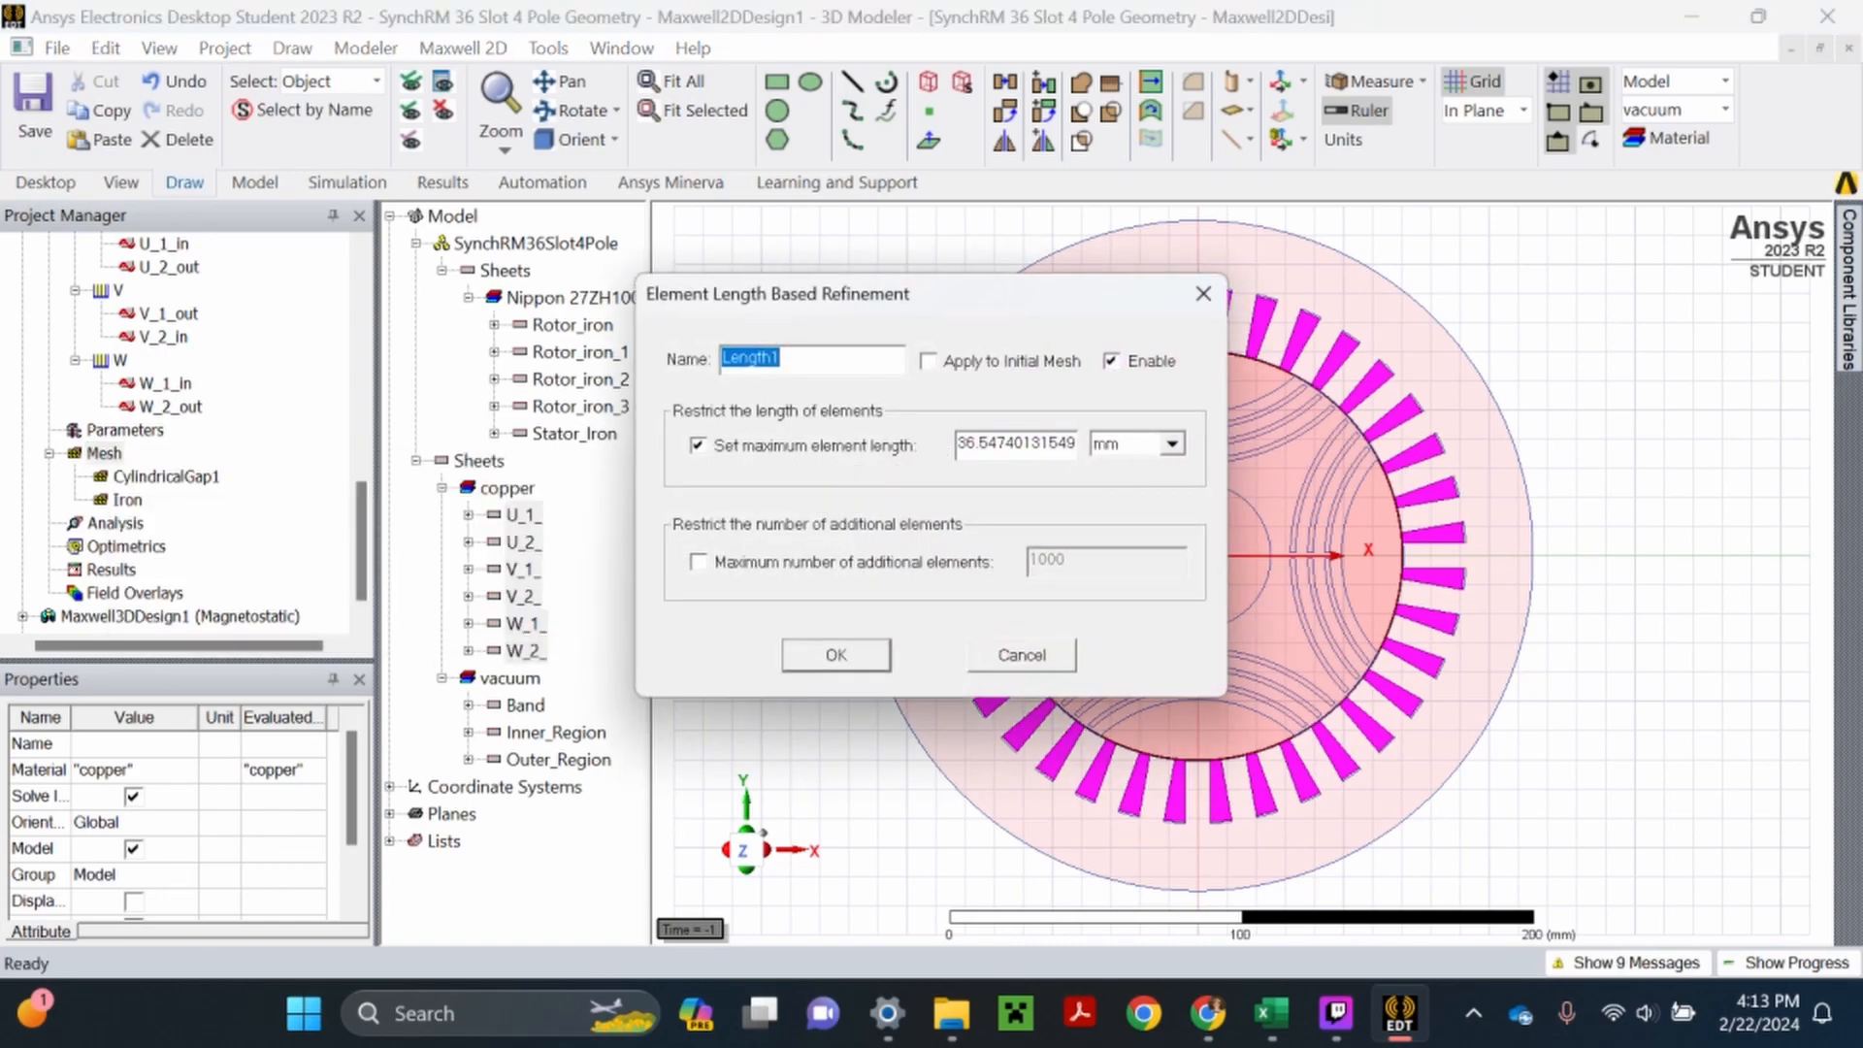
double_click(1051, 444)
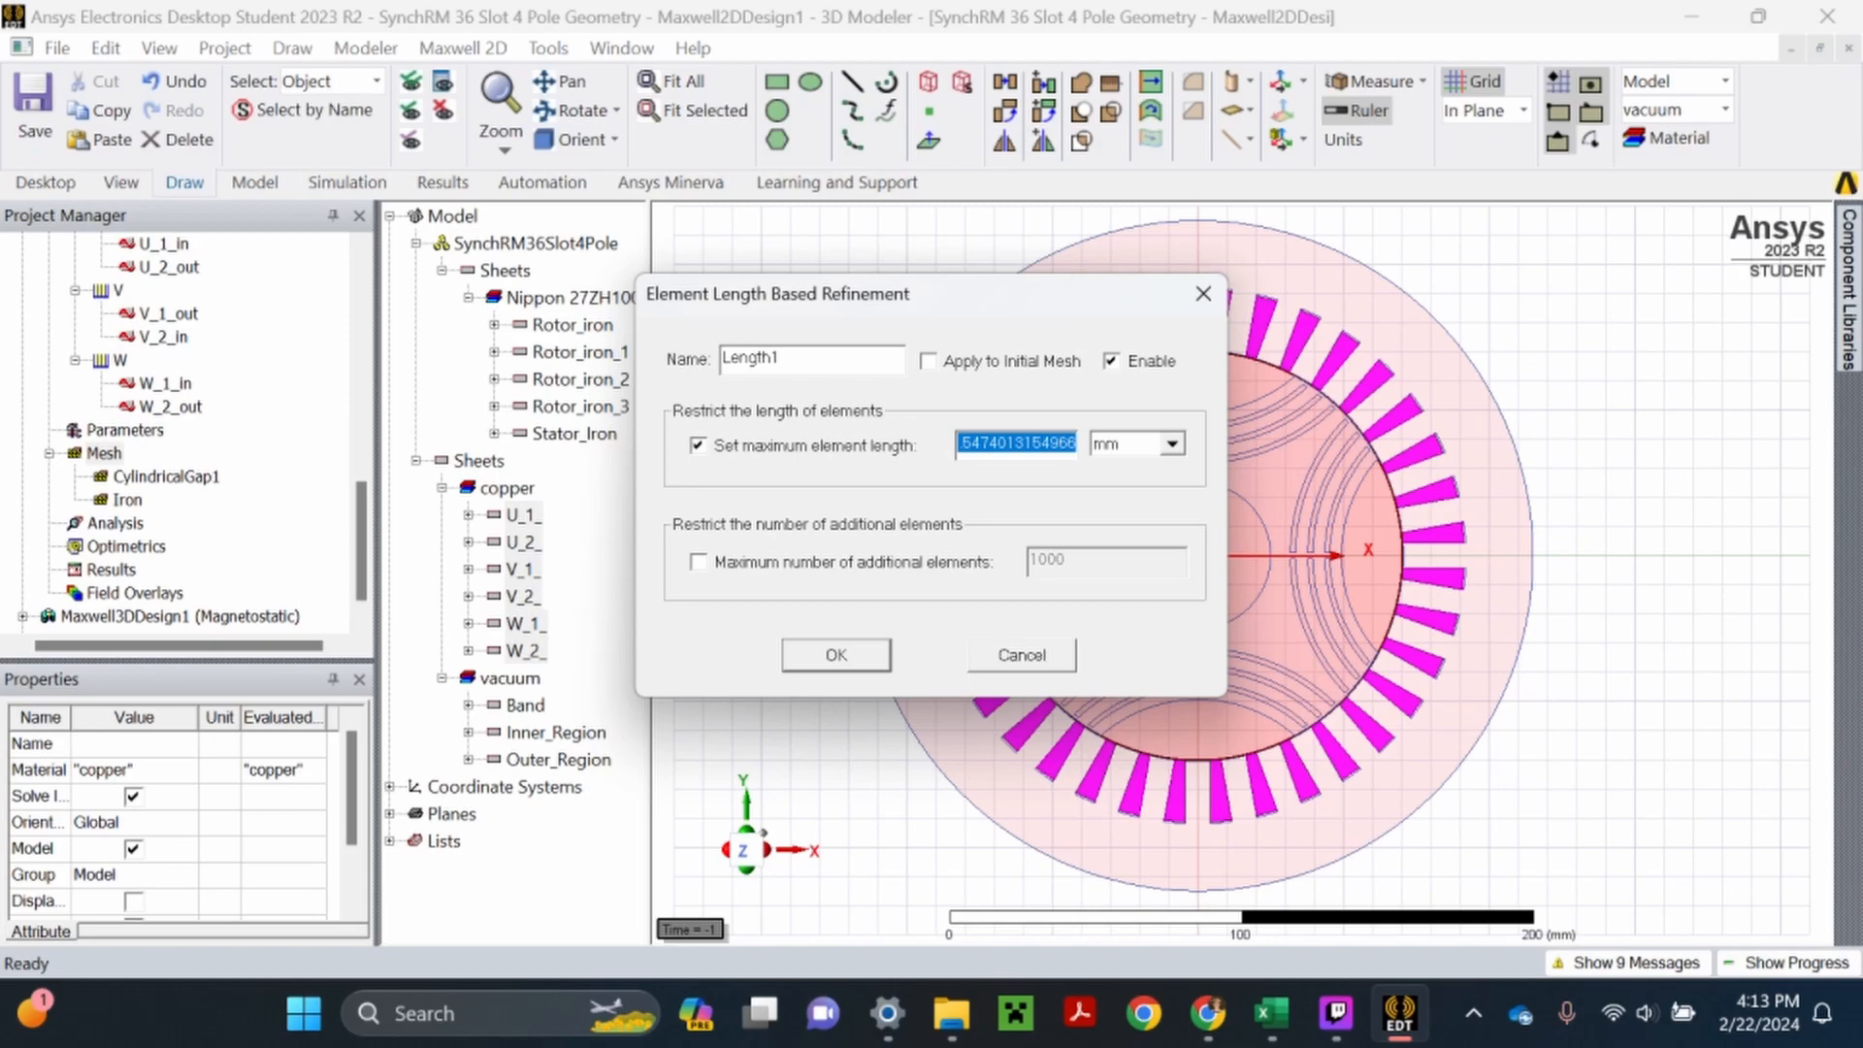
type("3")
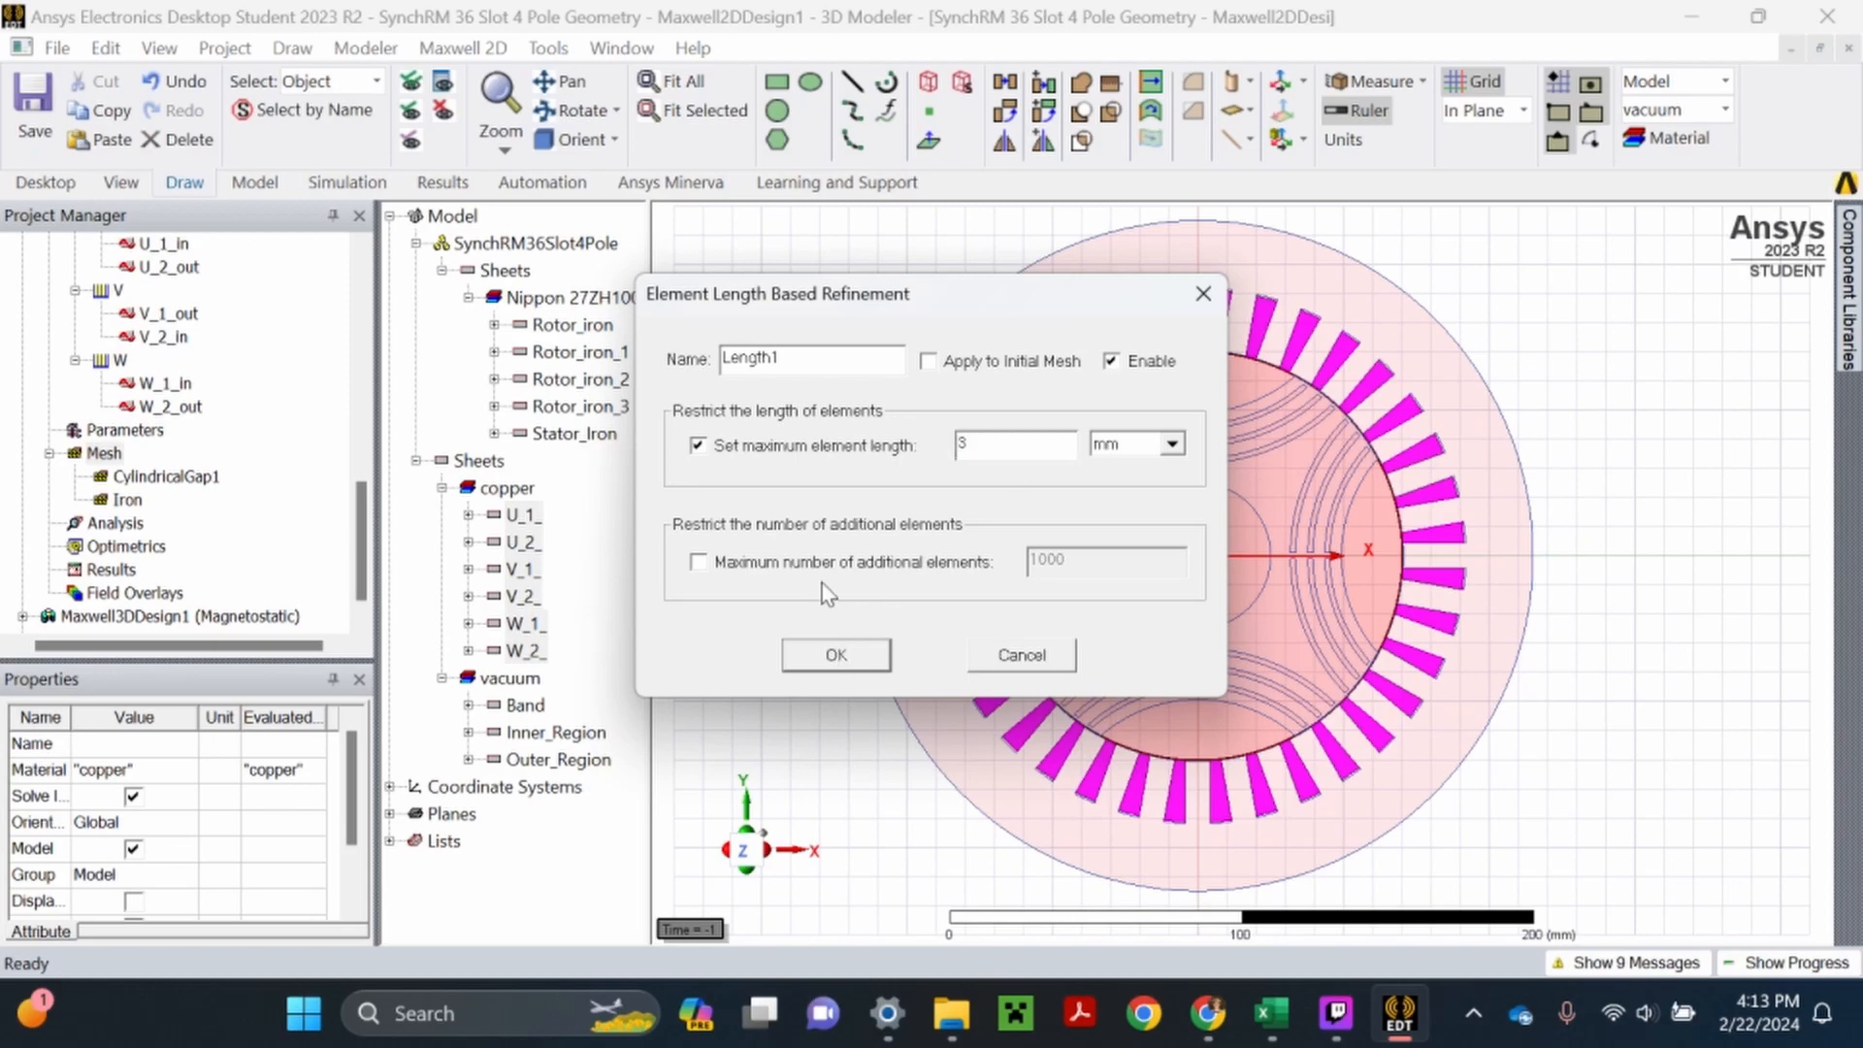
left_click_drag(792, 359, 671, 355)
type("Copper")
left_click(820, 653)
left_click(29, 105)
- Add a unitless local variable named OneElecCycle to the properties of Maxwell2DDesign1
scroll(171, 533, "up", 3)
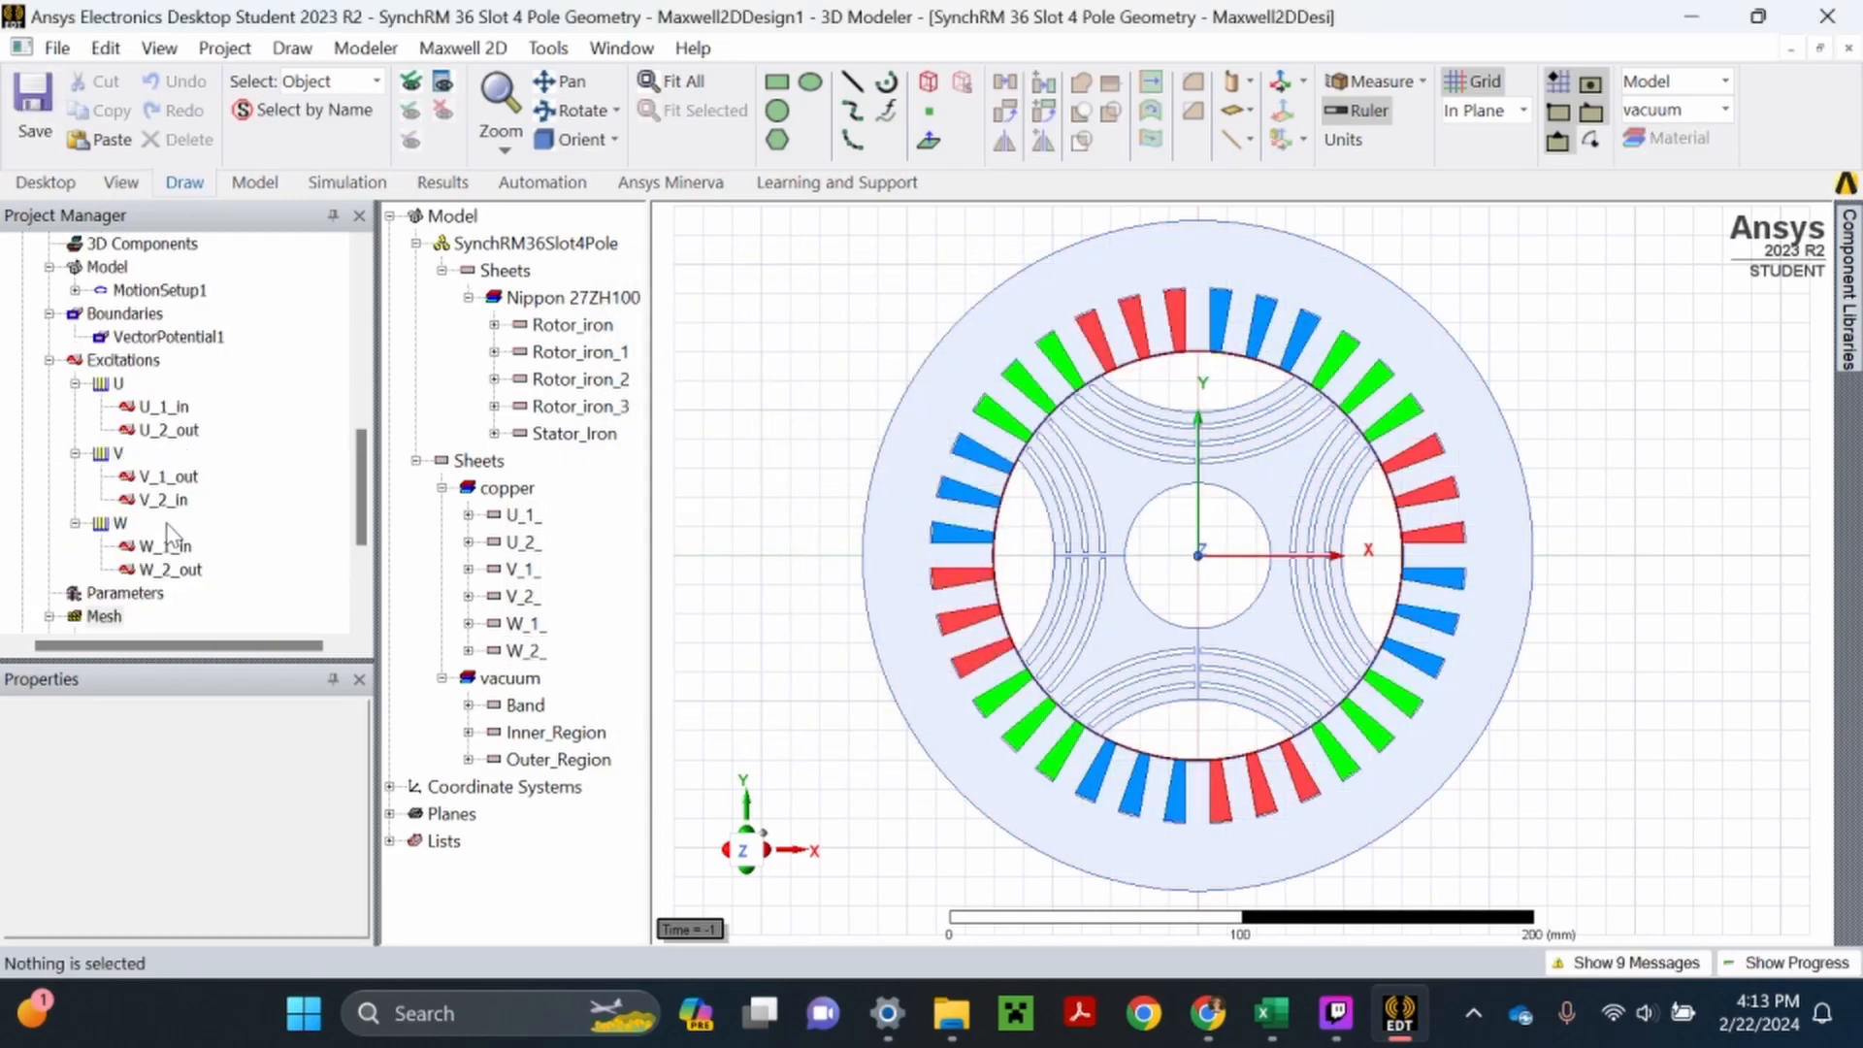
scroll(169, 466, "up", 1)
right_click(101, 292)
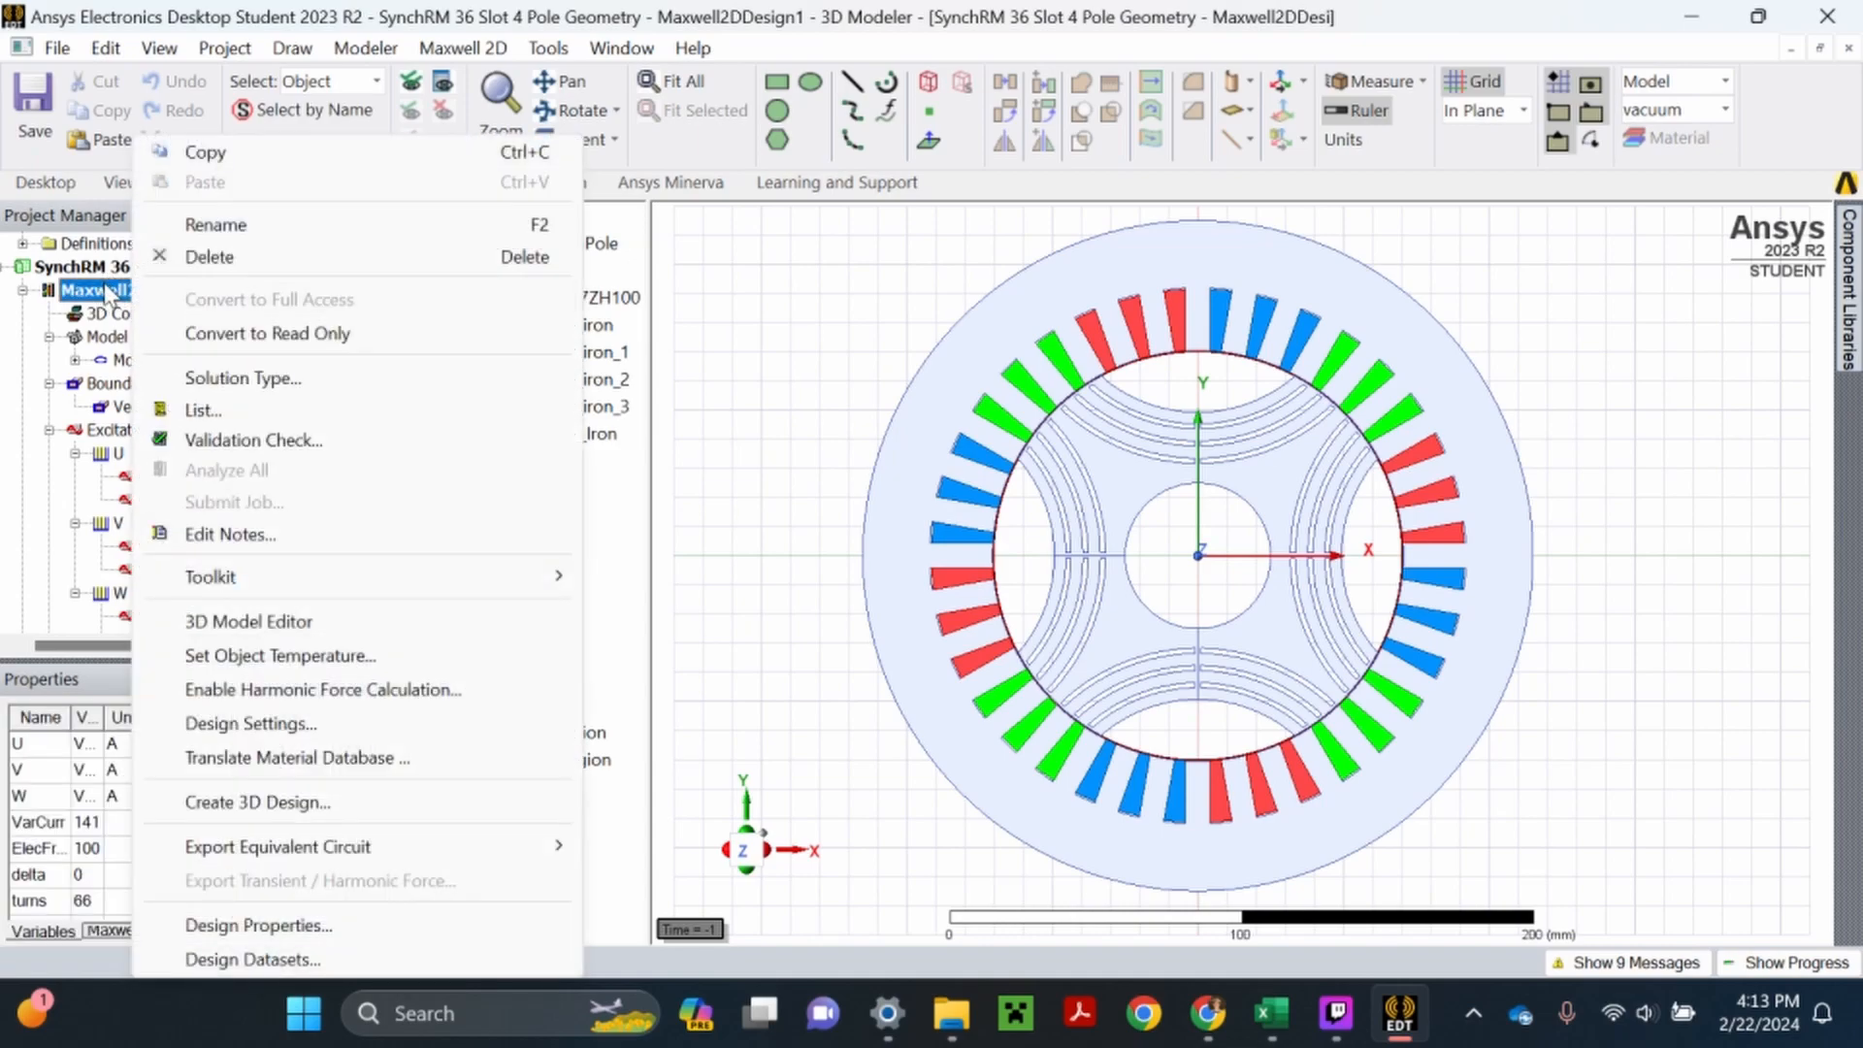
left_click(98, 289)
right_click(164, 291)
left_click(753, 293)
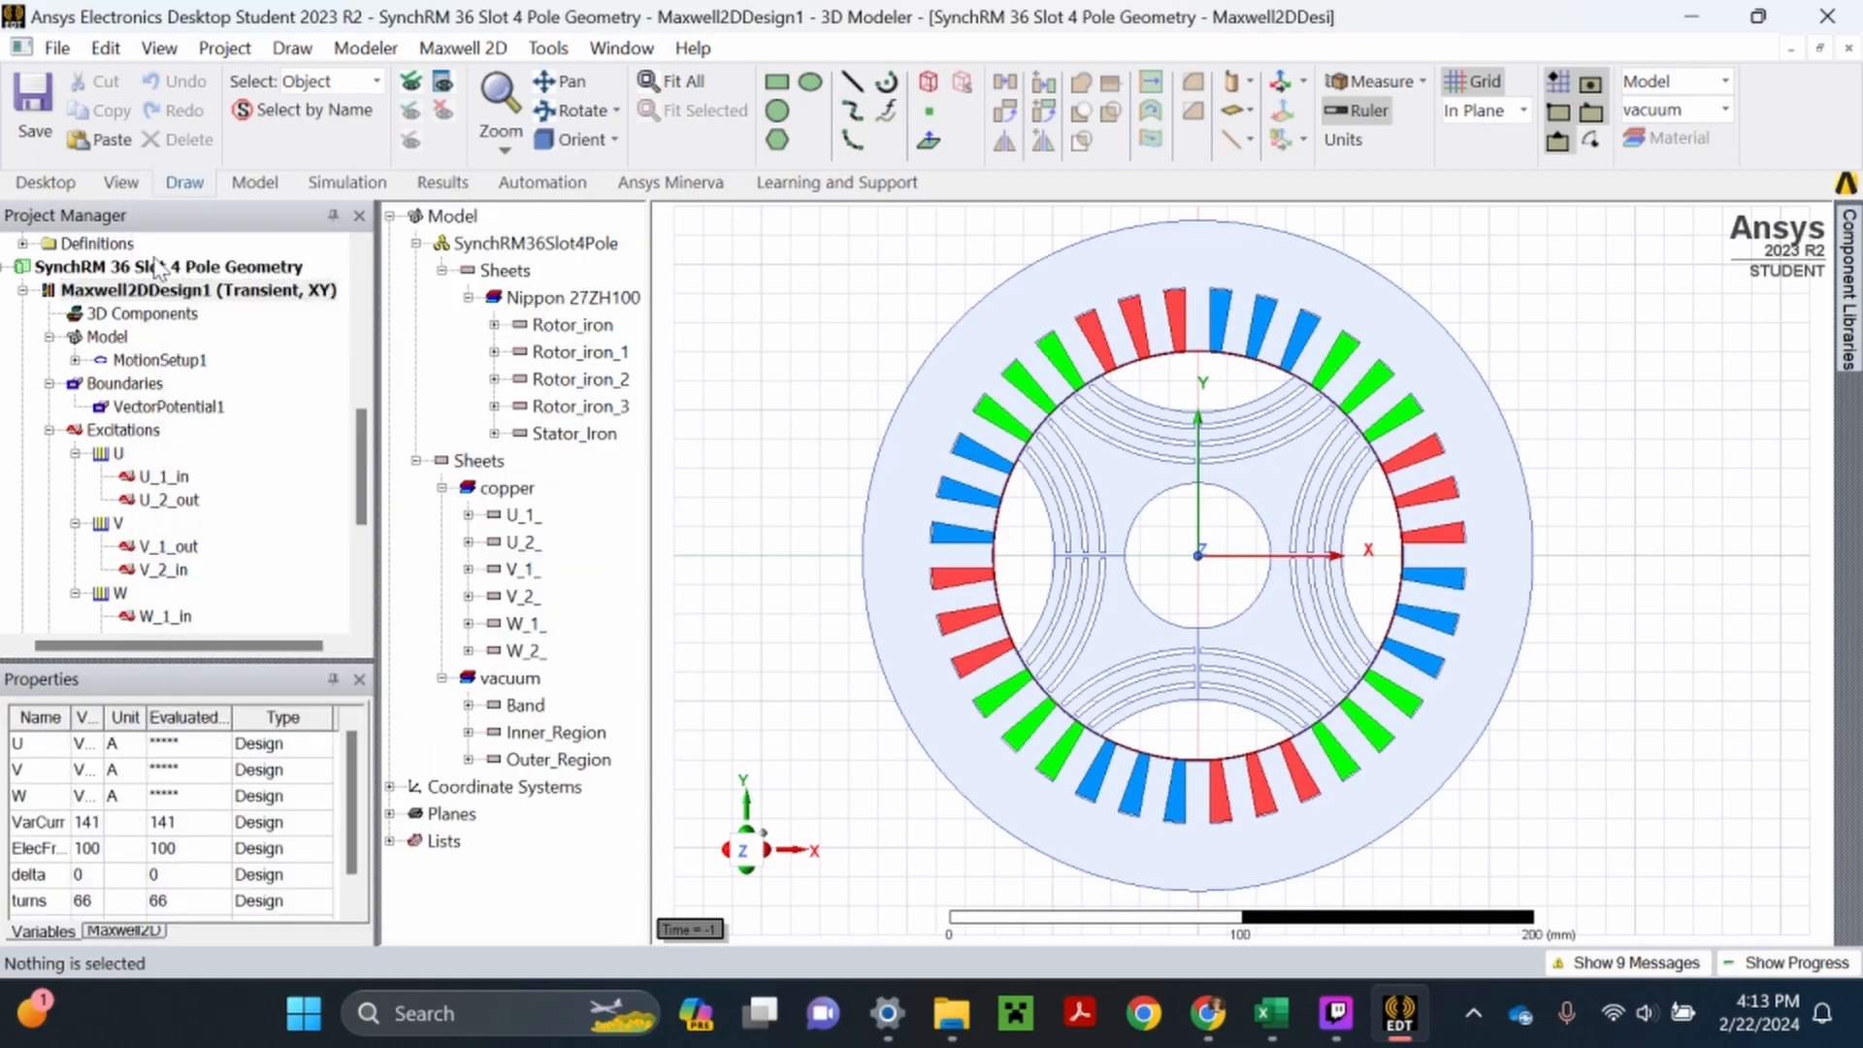
right_click(156, 290)
left_click(281, 923)
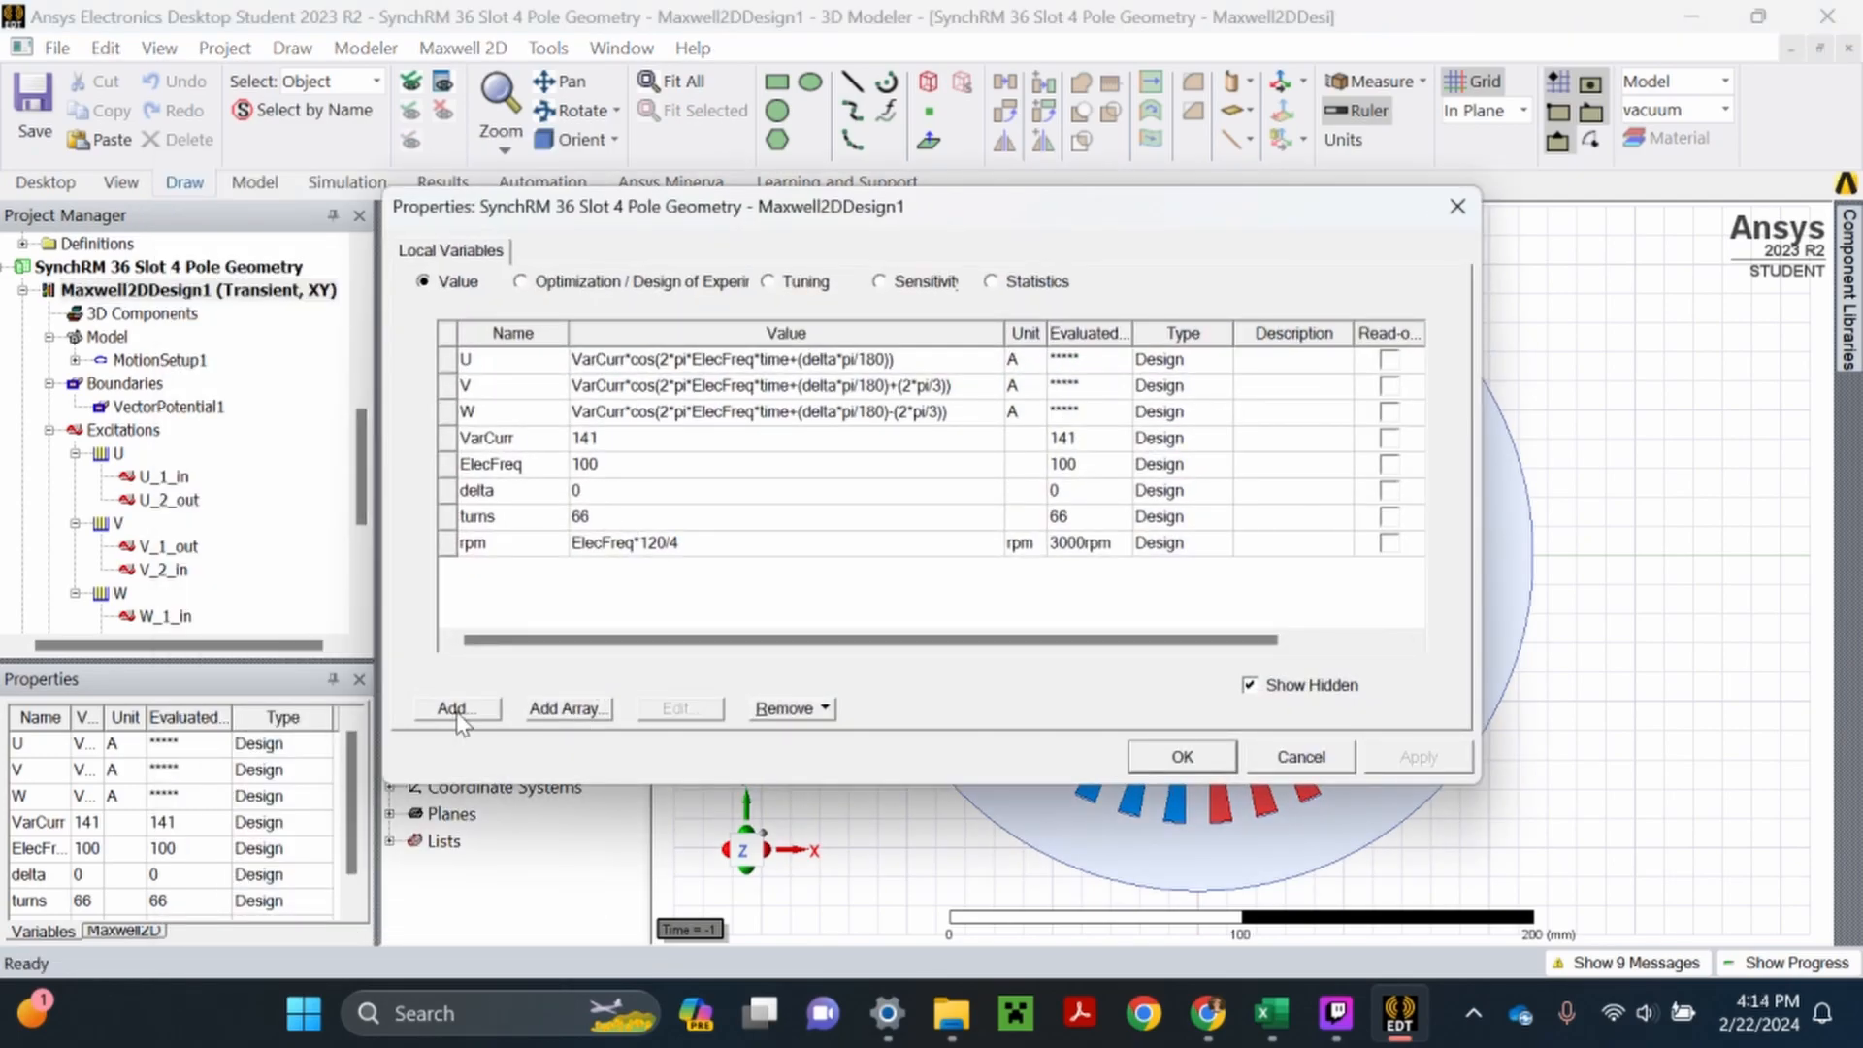
left_click(456, 709)
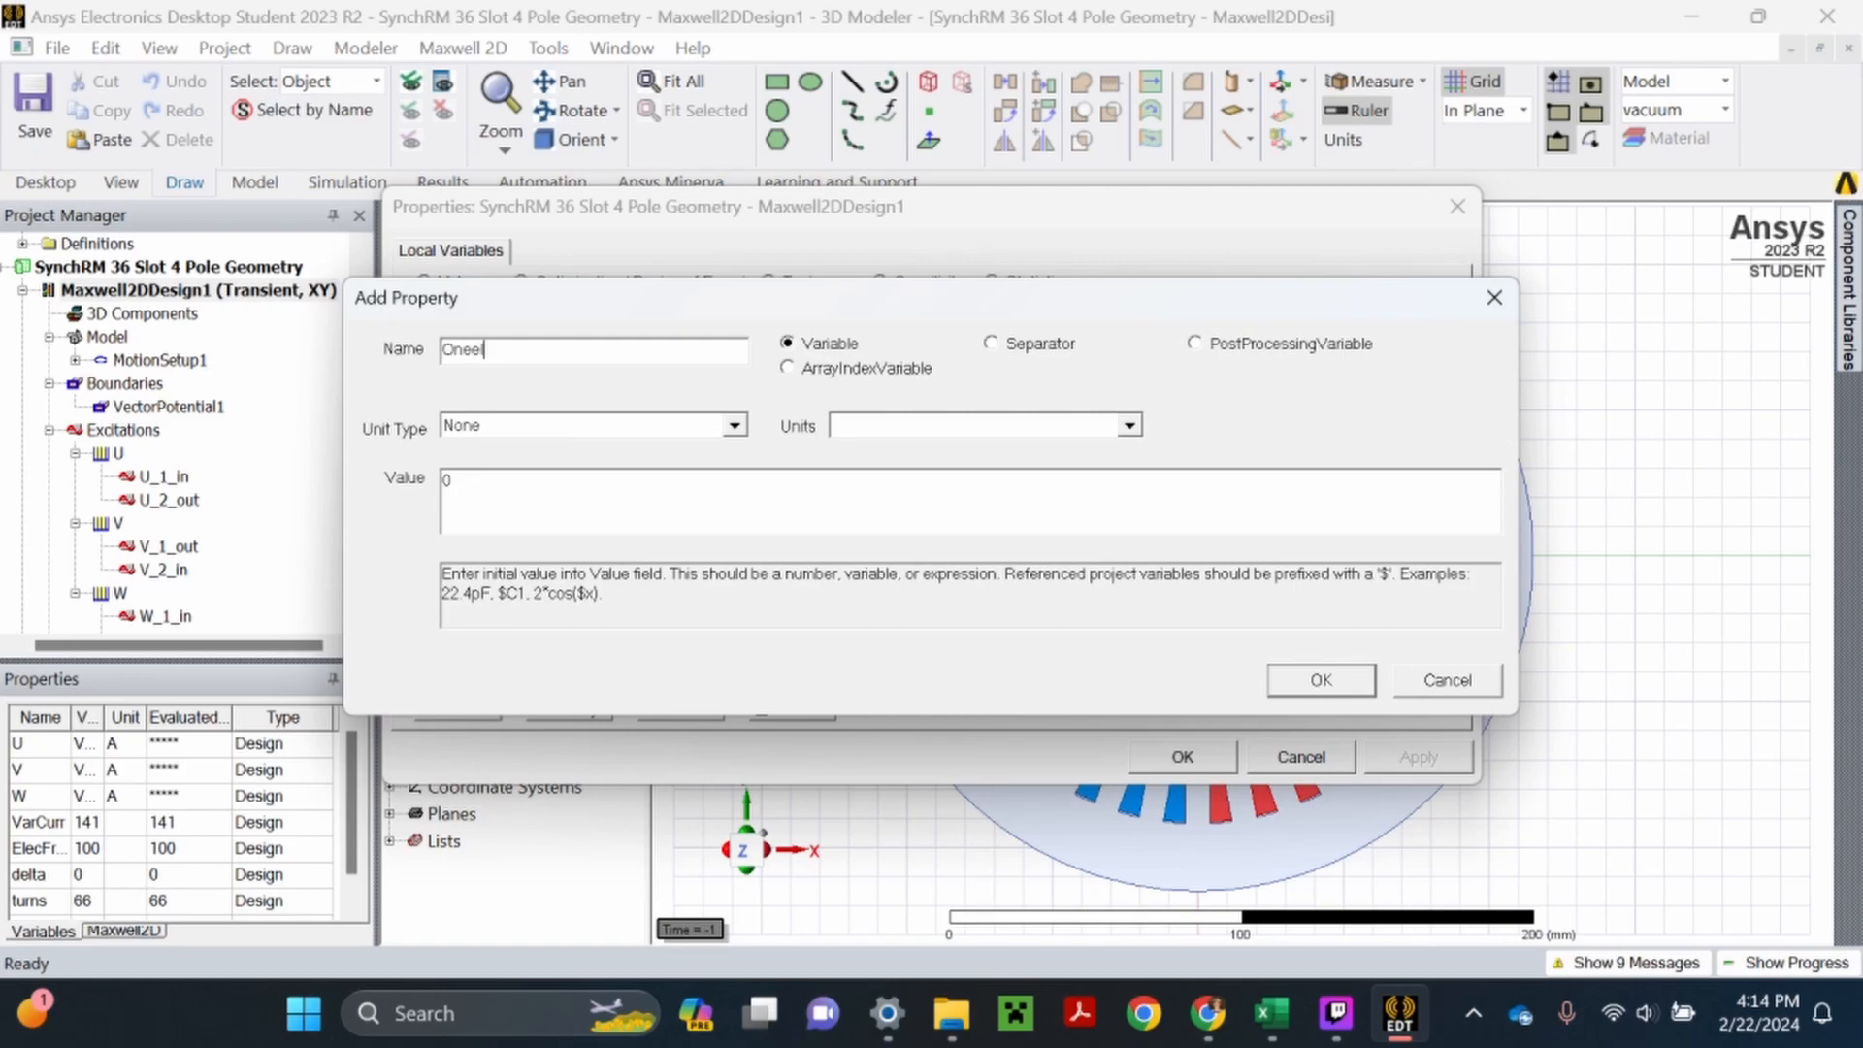
type("OneElecCycle")
left_click(653, 433)
left_click(653, 433)
left_click(1293, 681)
- Set the value of the OneElecCycle variable to the expression 1/ElecFreq
left_click(641, 570)
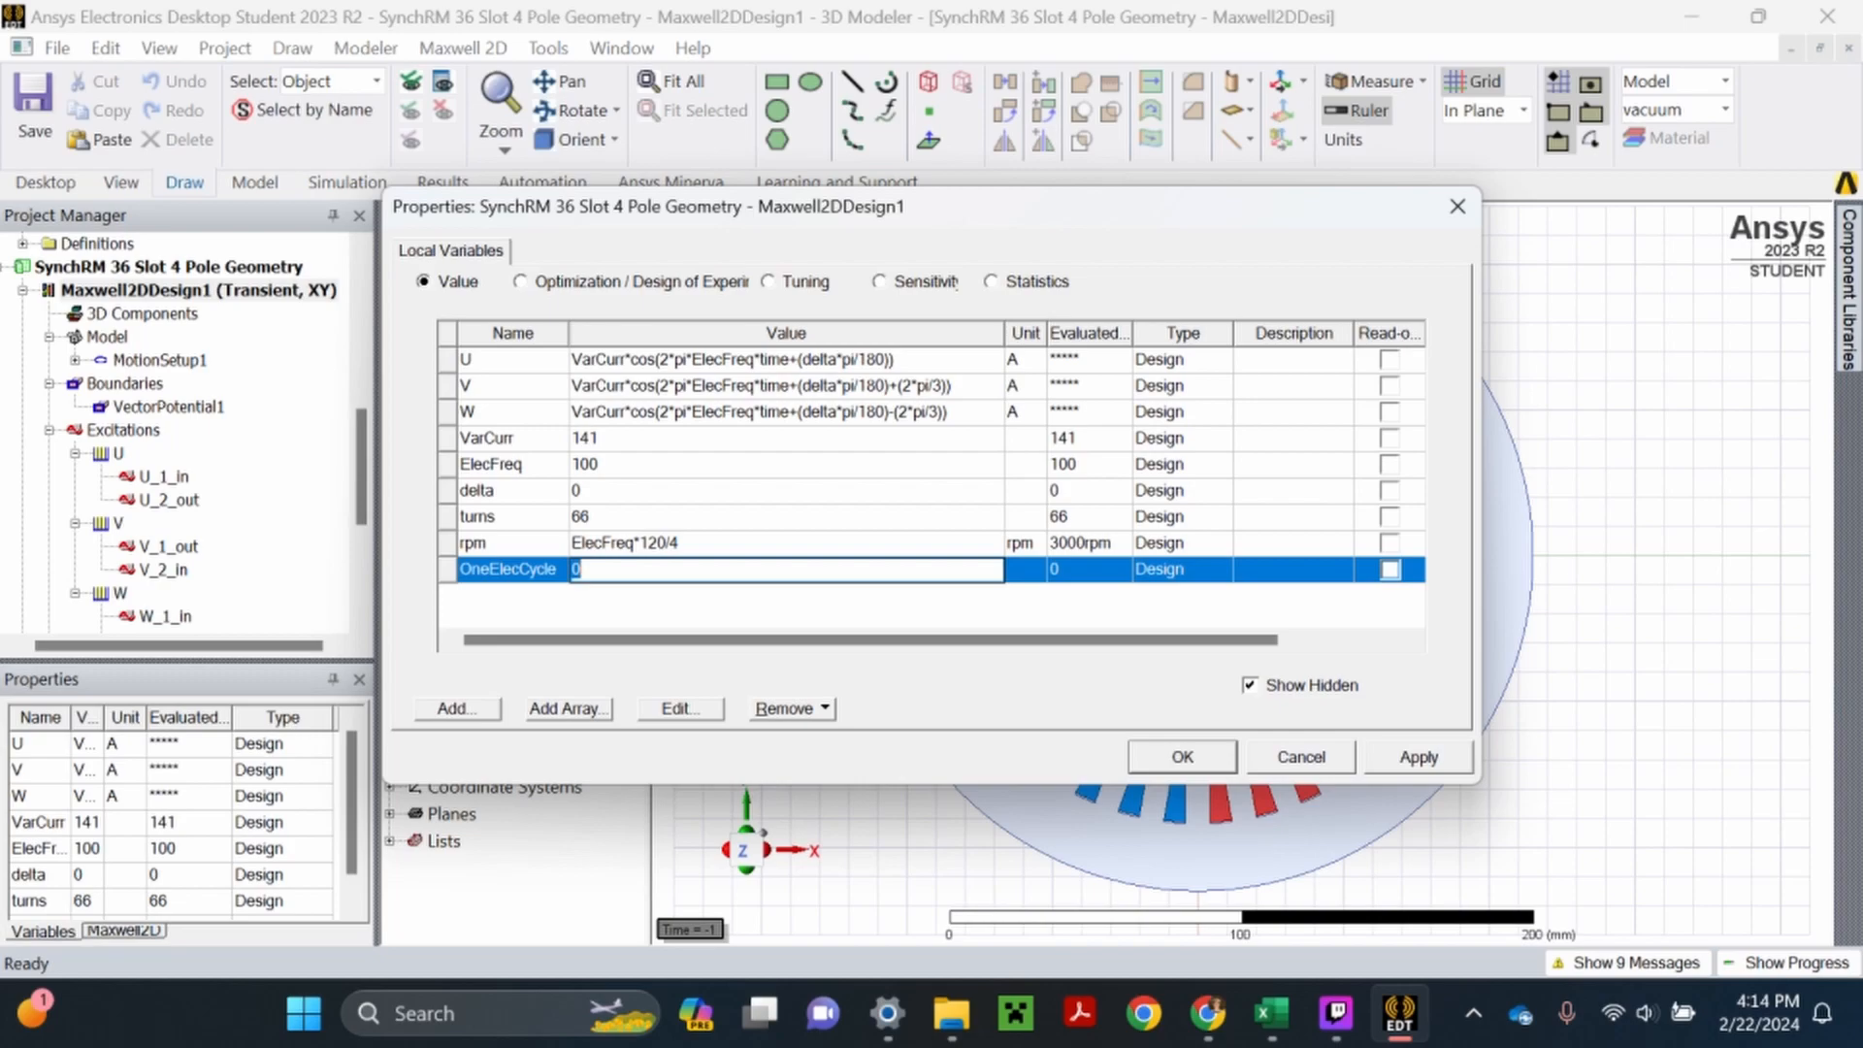
type("1/El")
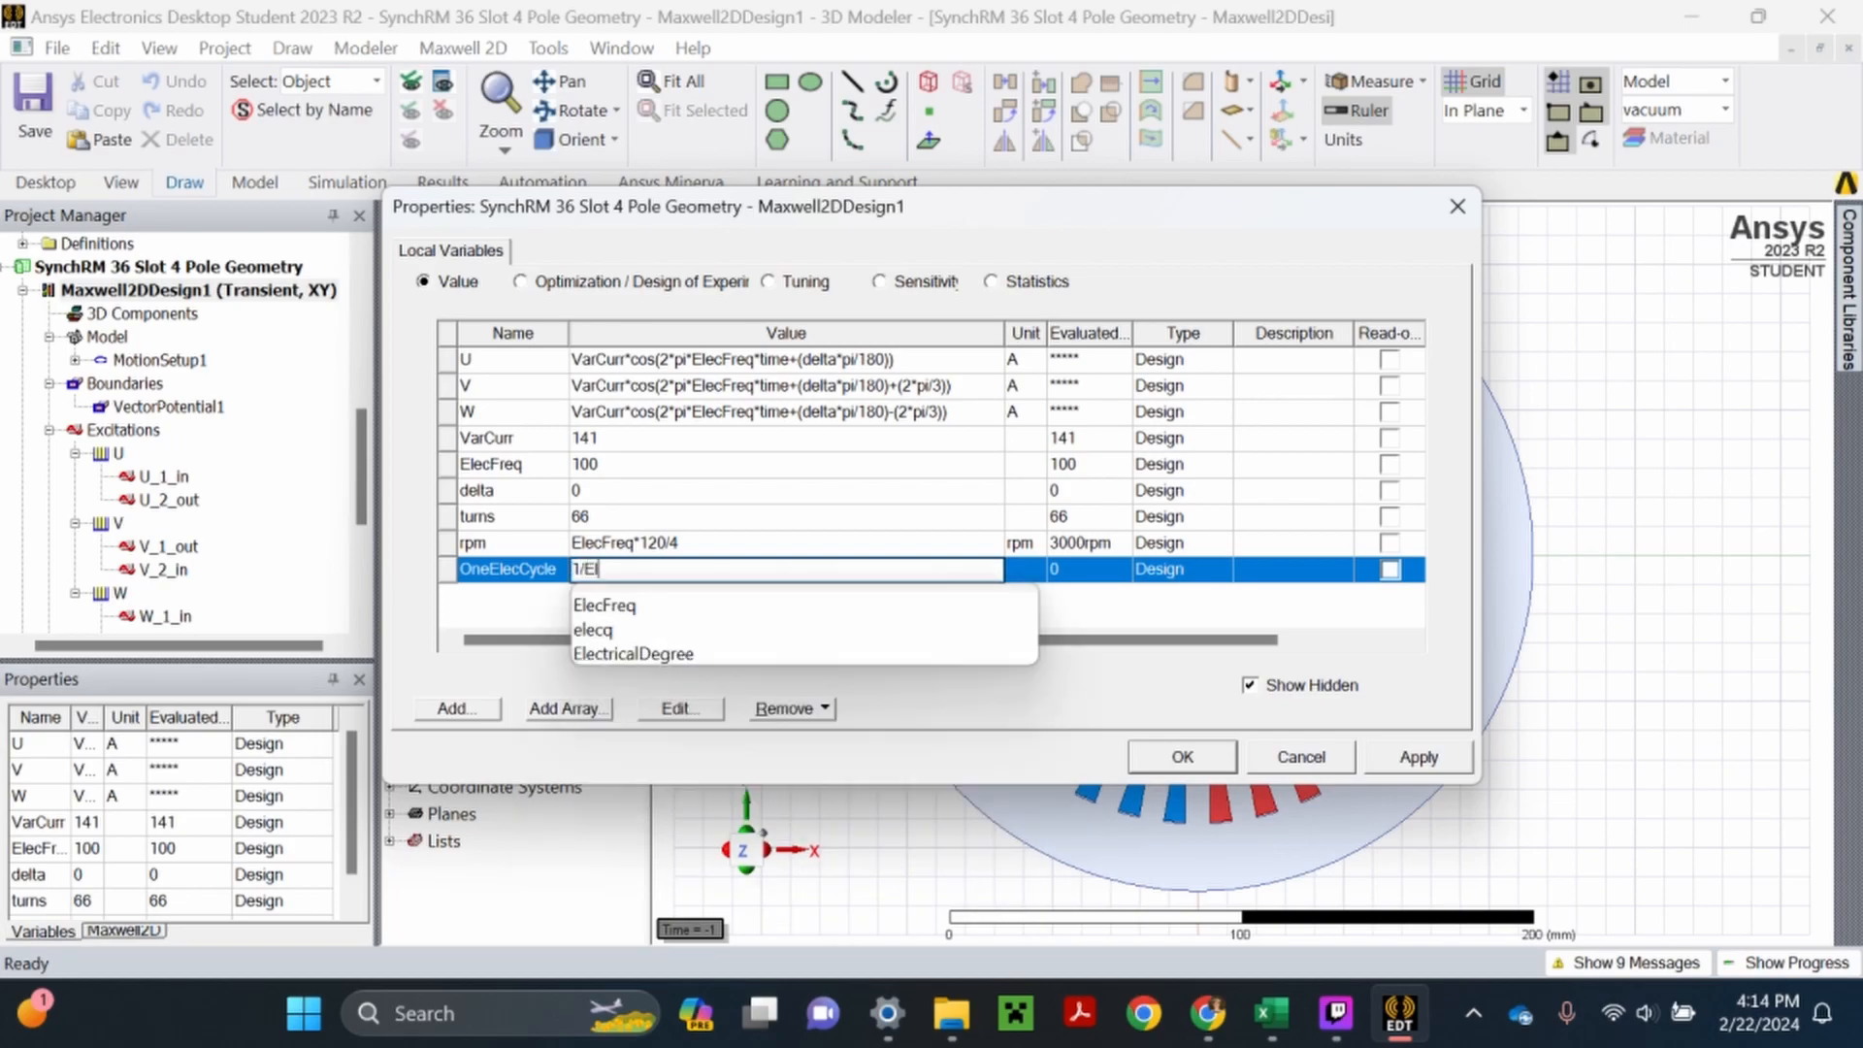
type("ecFre")
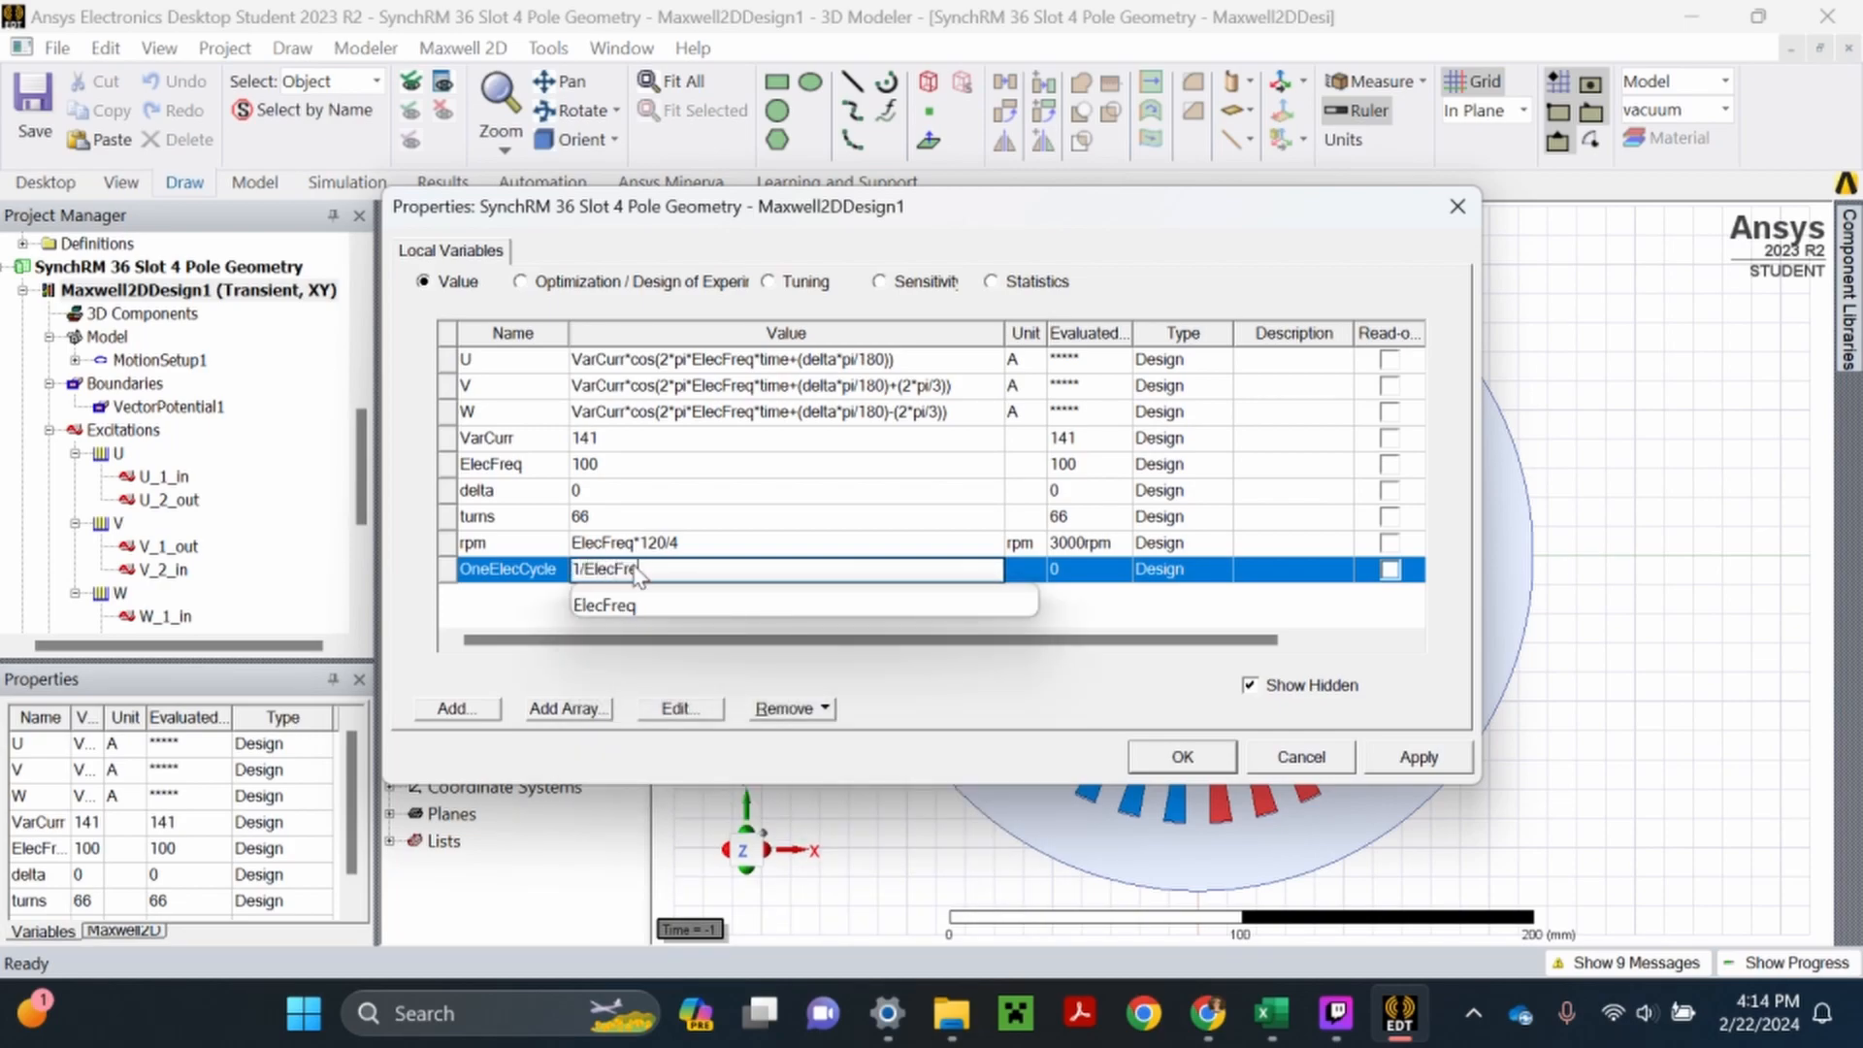
key("Return")
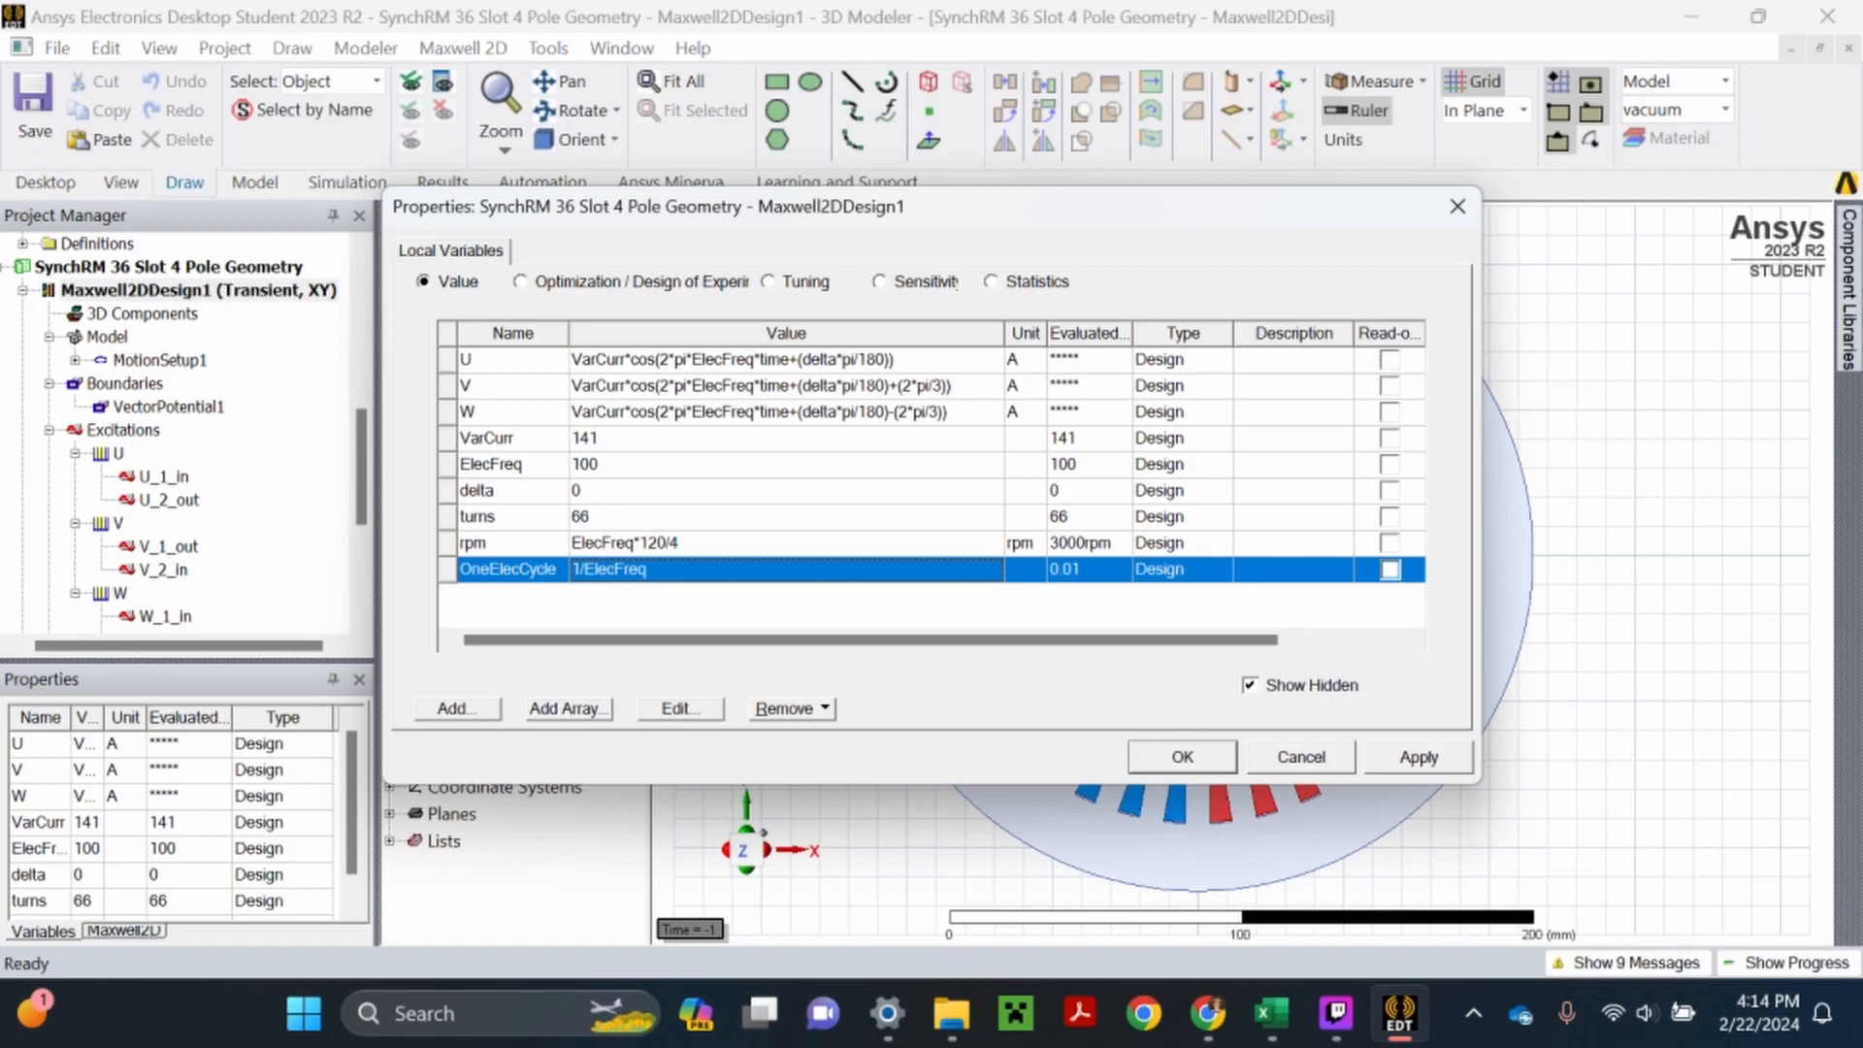
- Change the OneElecCycle variable's unit type to Time with seconds as its unit, and apply the variable changes
left_click(679, 569)
left_click(685, 712)
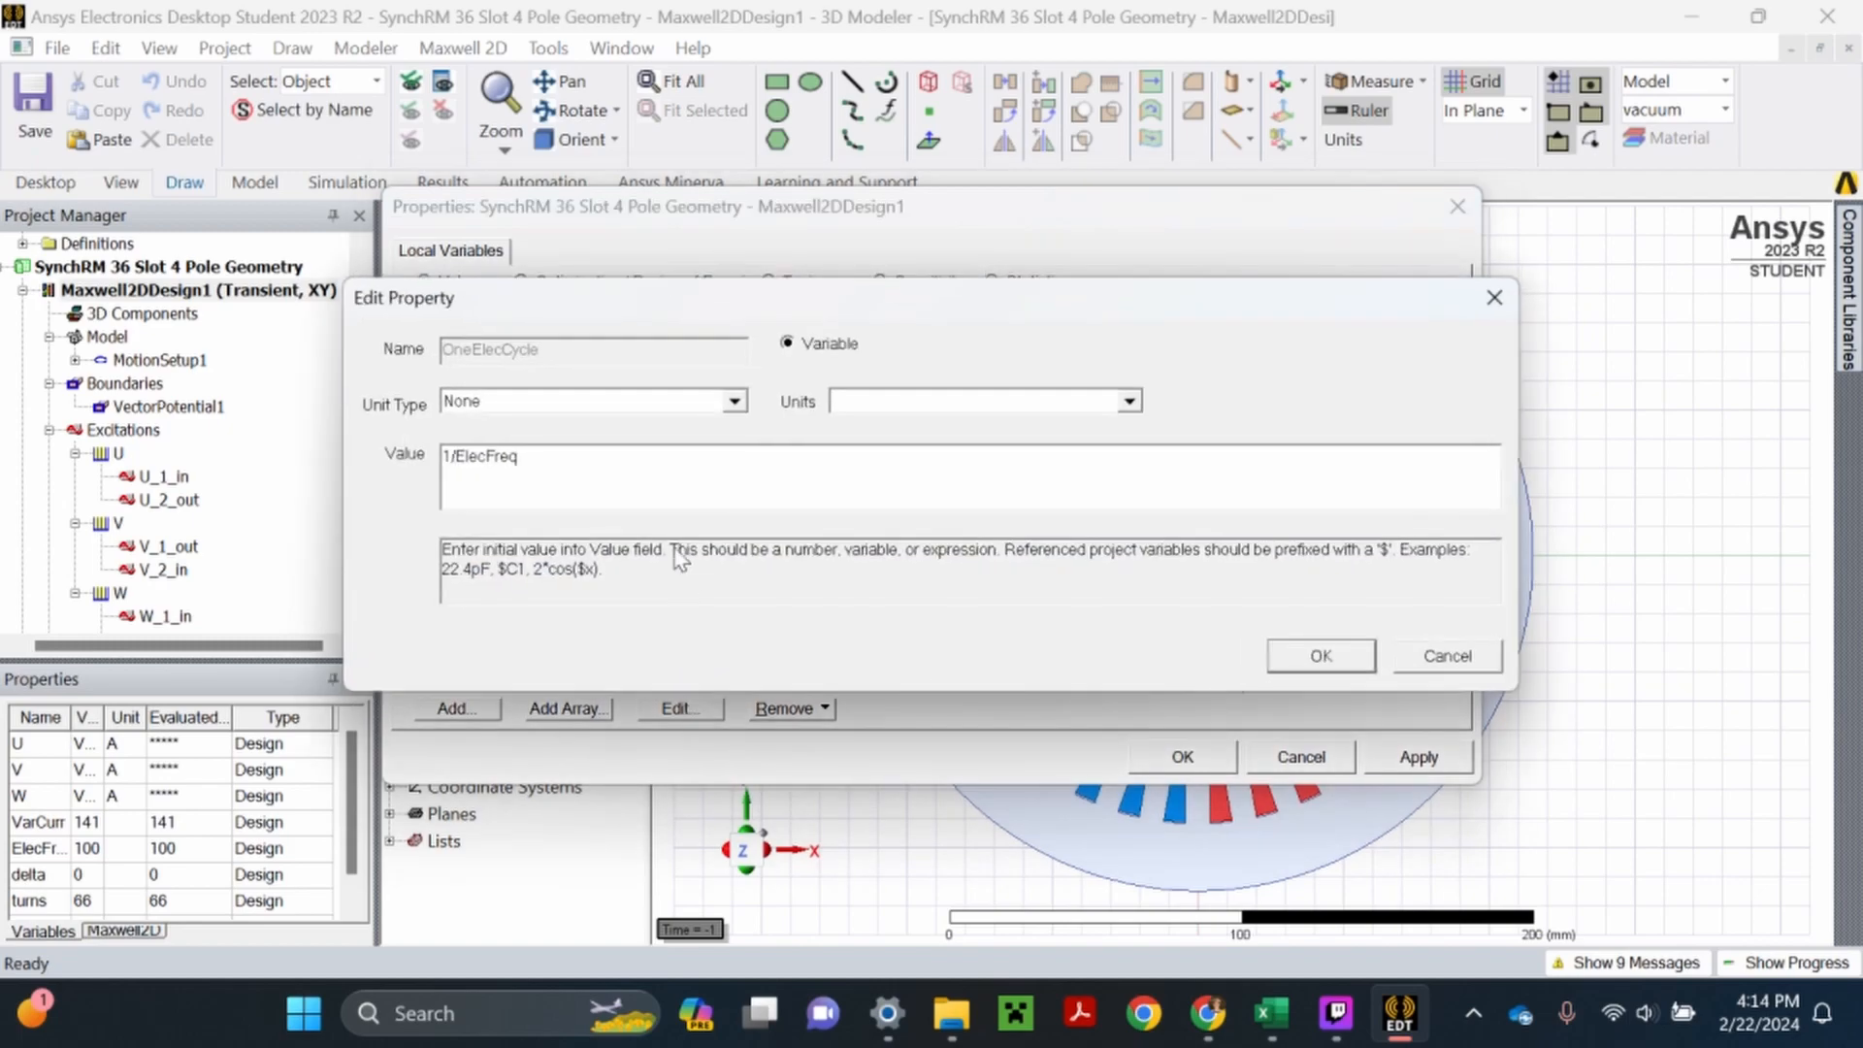
left_click(718, 403)
left_click_drag(736, 544, 733, 864)
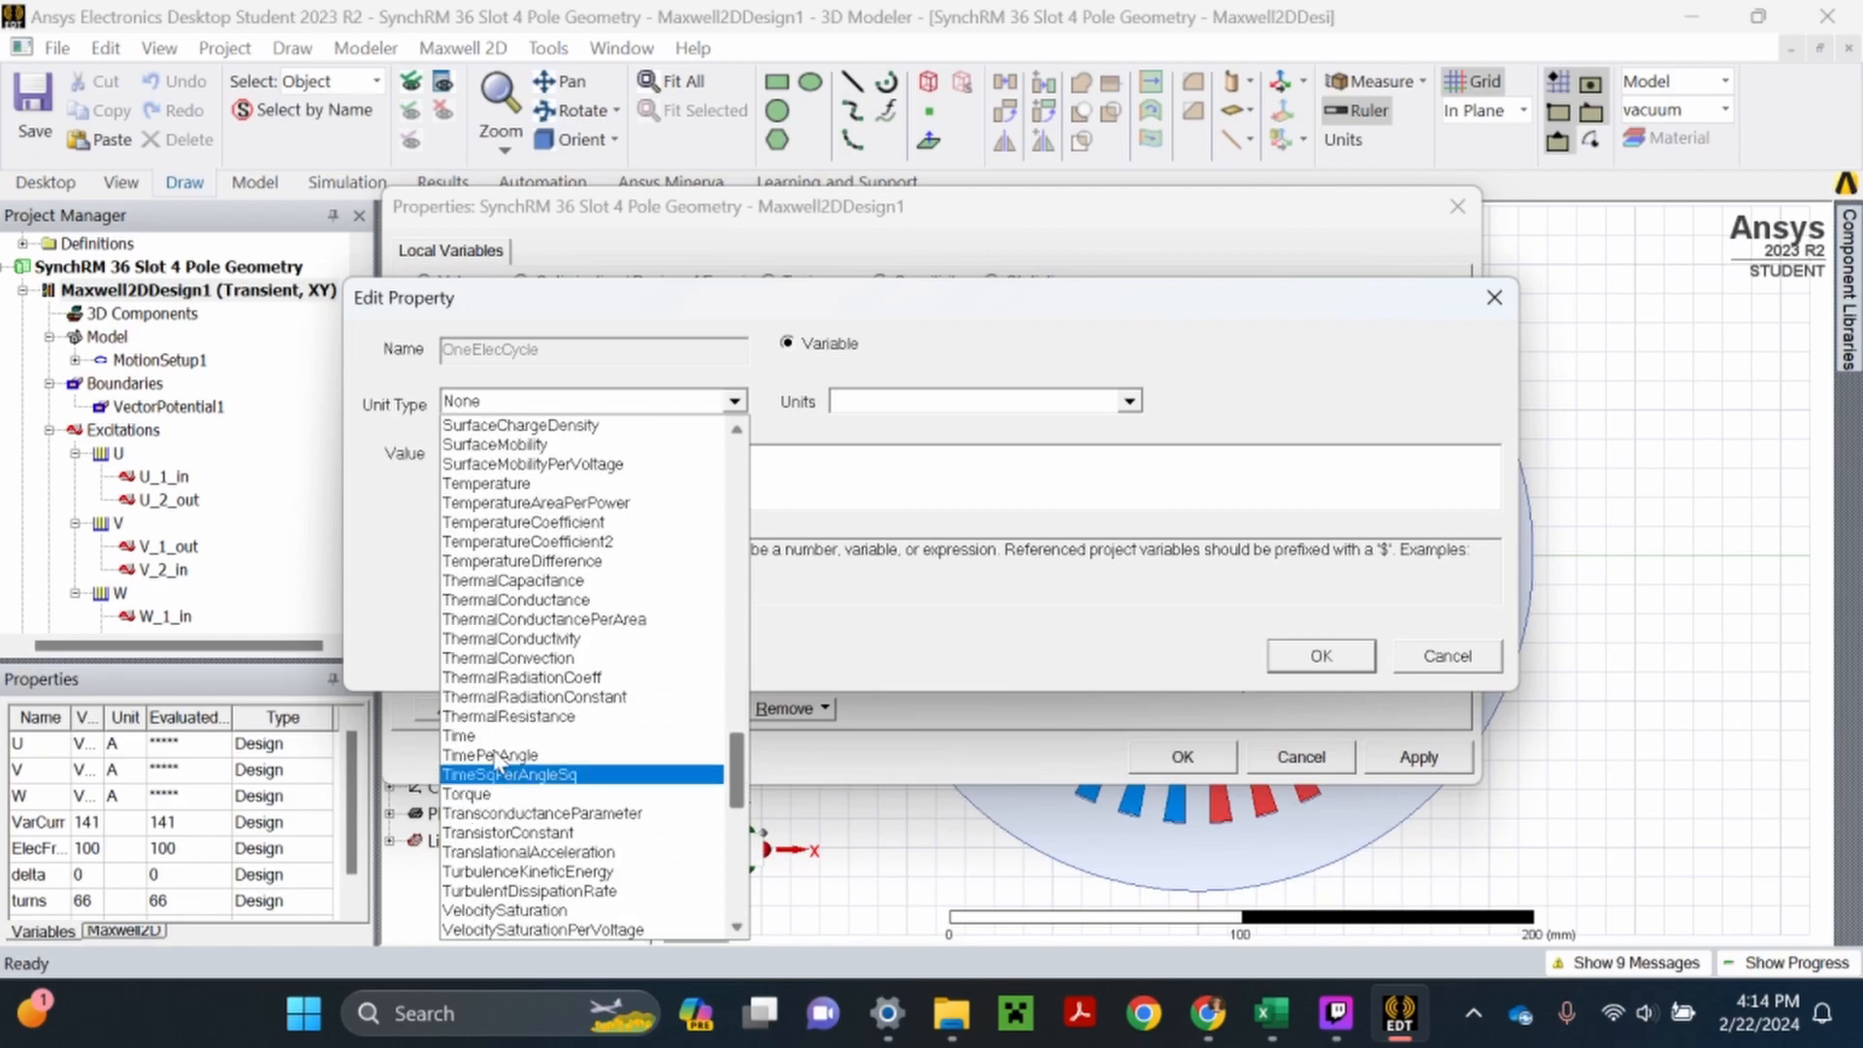
left_click(659, 774)
left_click(912, 402)
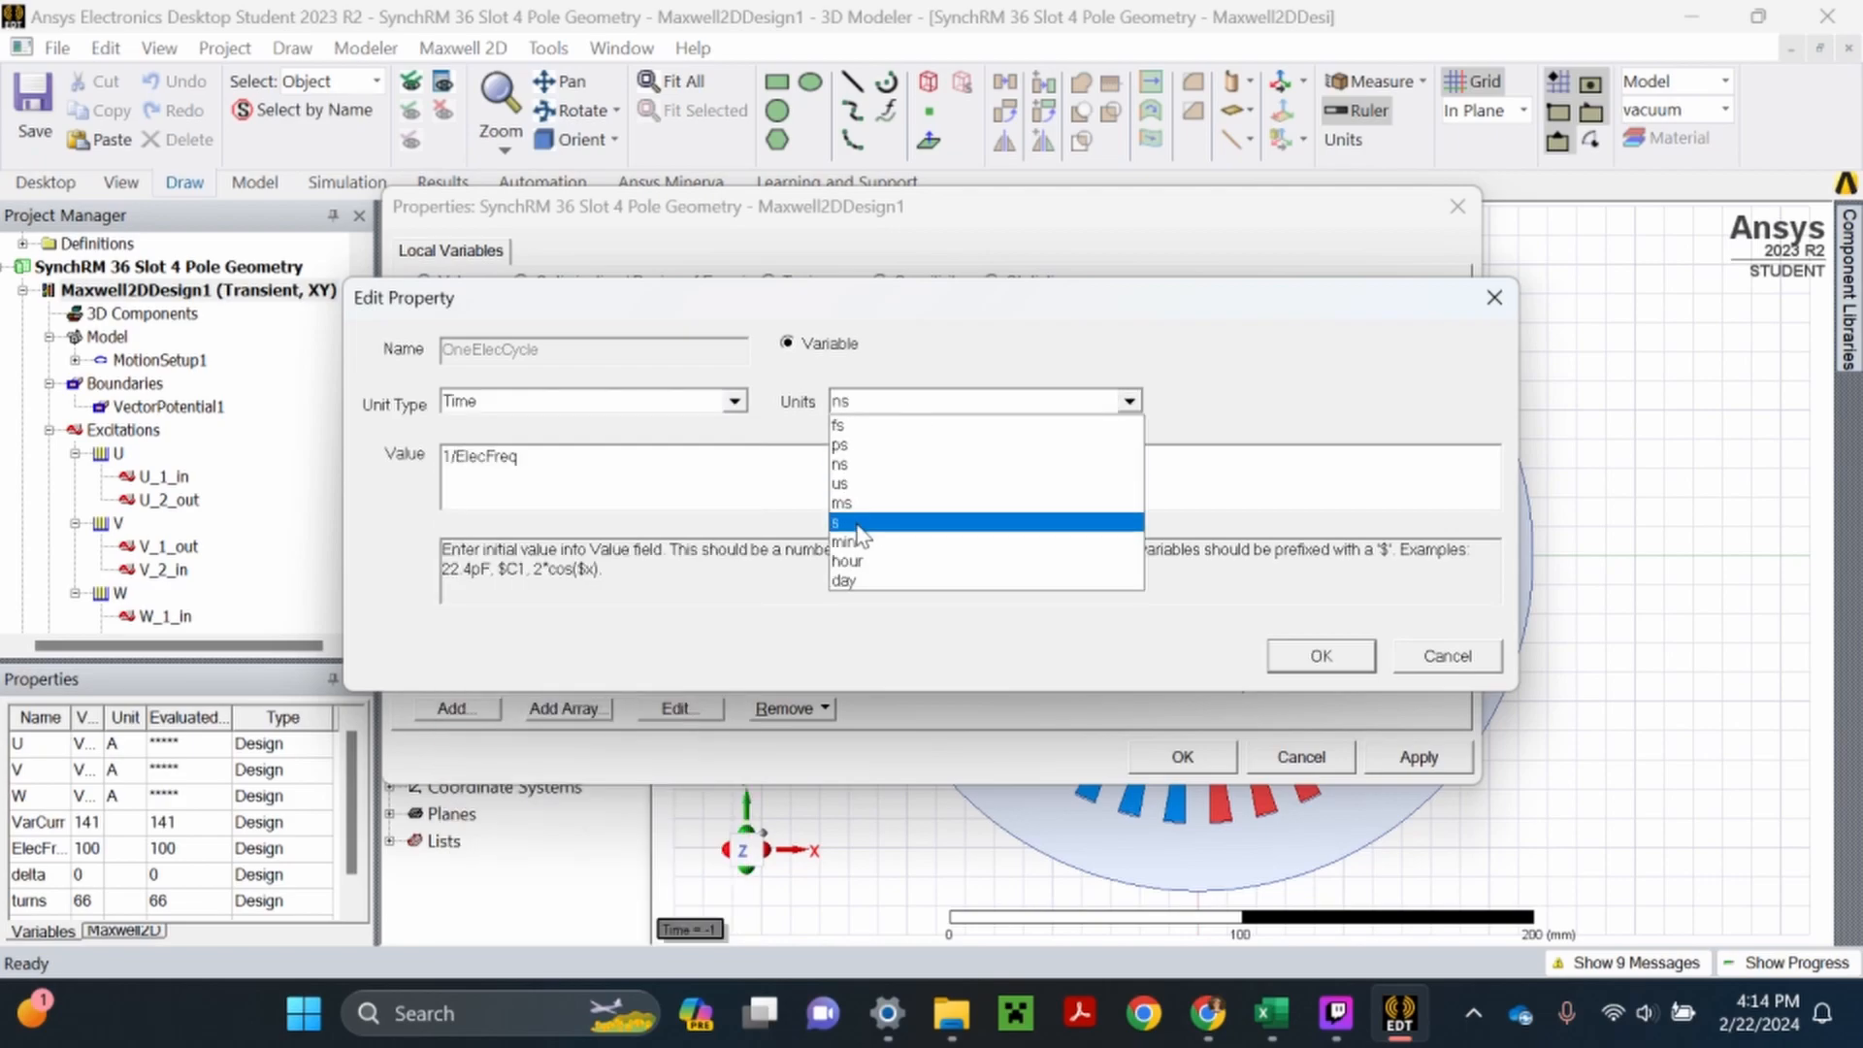
left_click(907, 522)
left_click(1317, 657)
left_click(1417, 757)
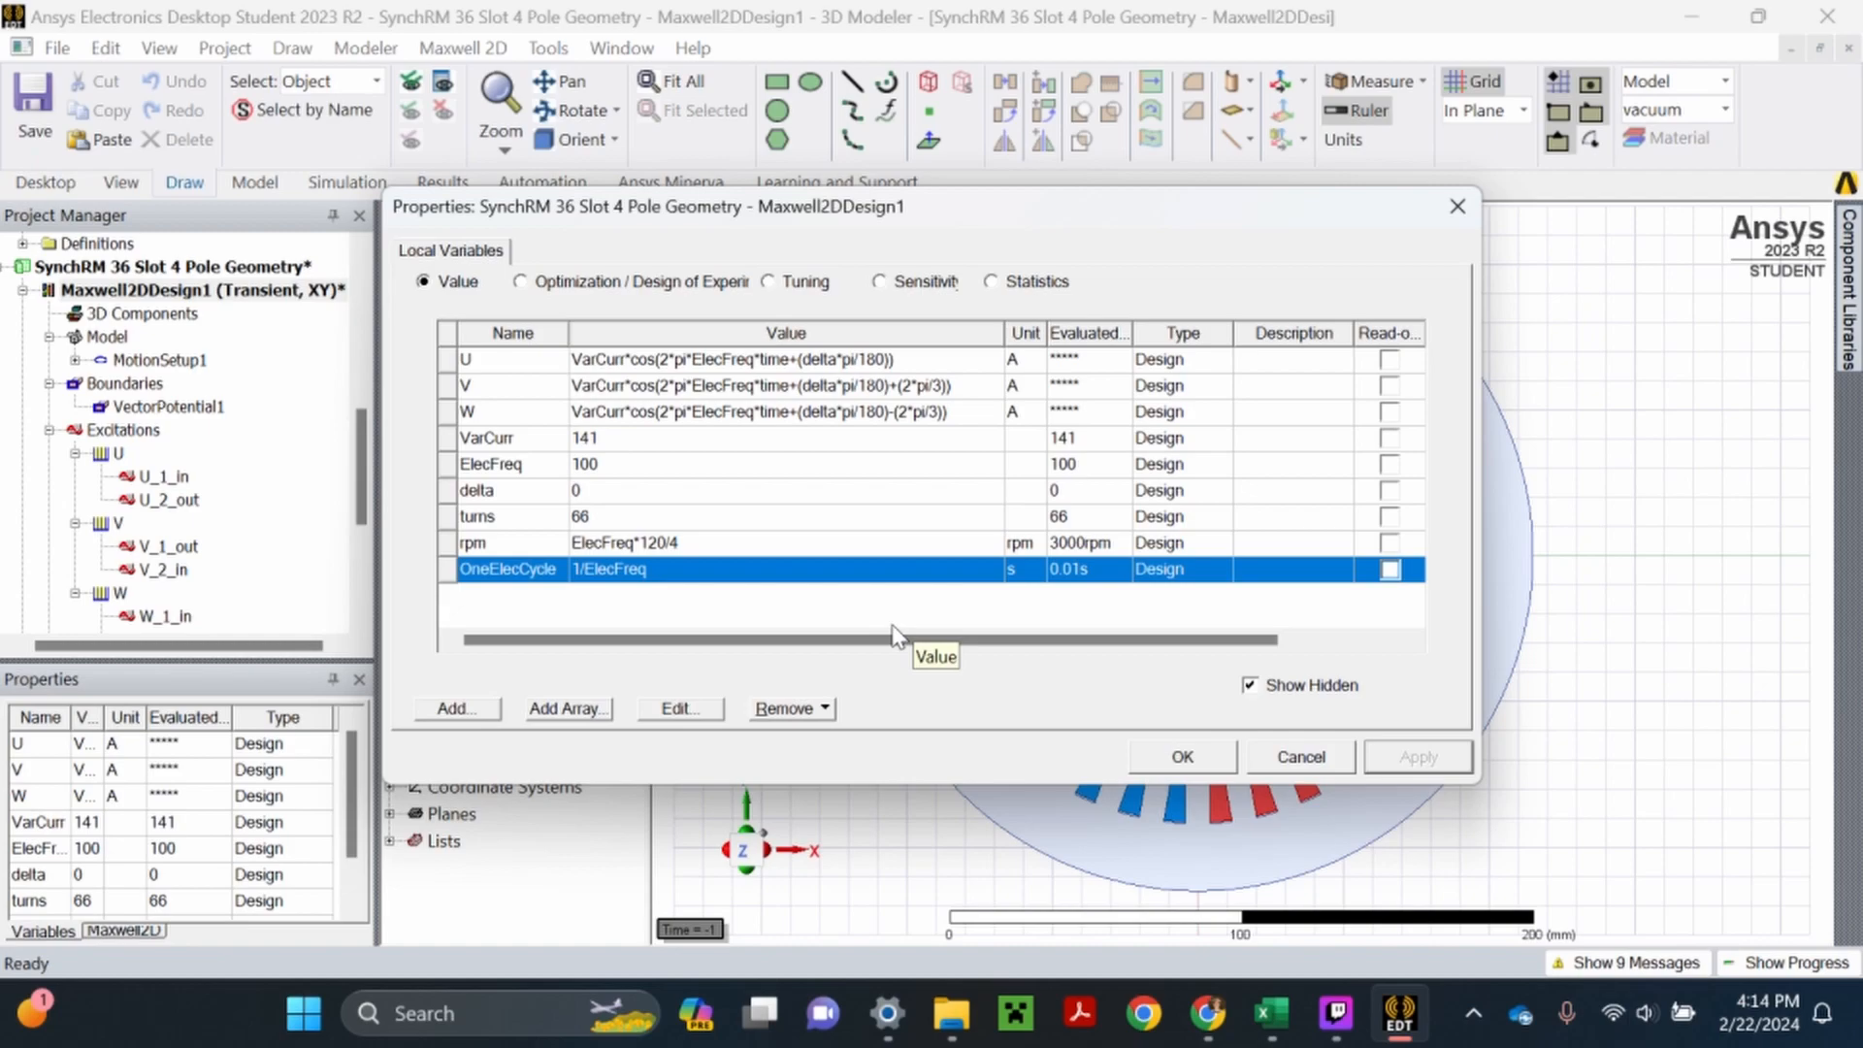
- Accept the design variables, save the project, and collapse the Mesh branch of Maxwell2DDesign1 in the project tree
left_click(1183, 757)
left_click(33, 105)
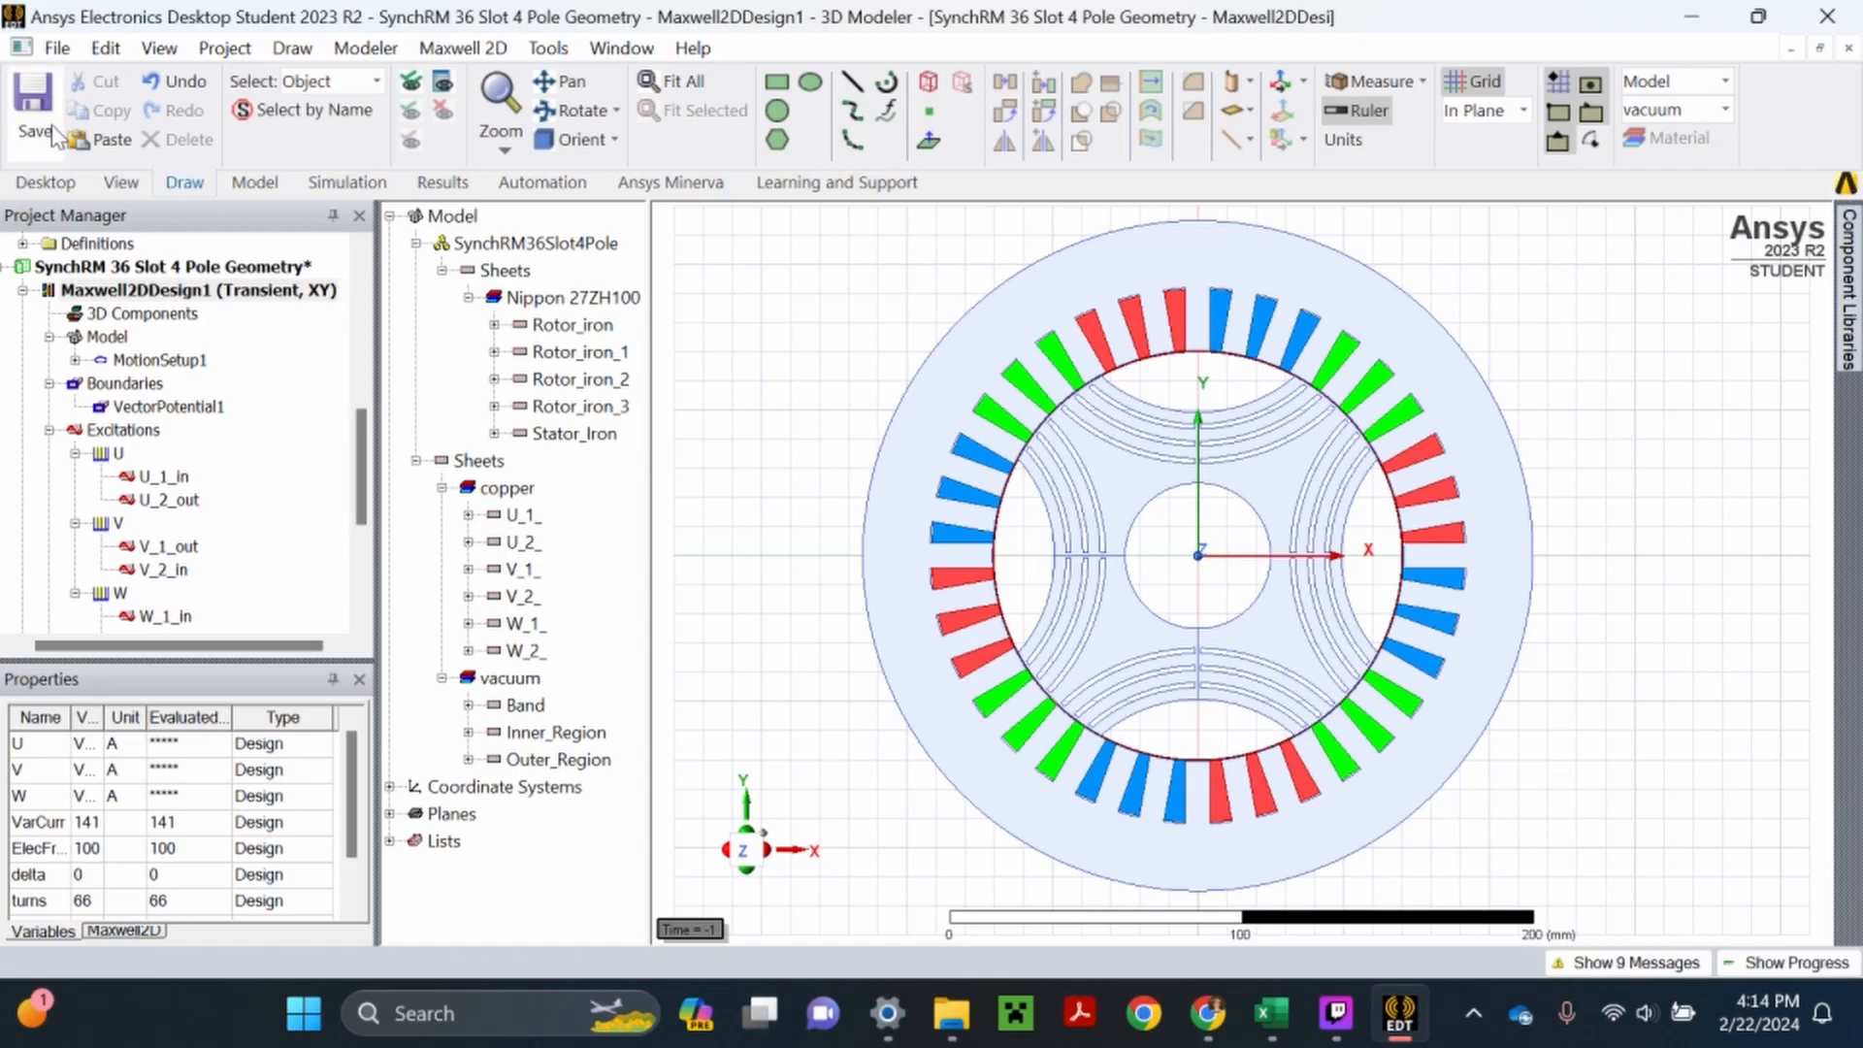
scroll(194, 466, "down", 3)
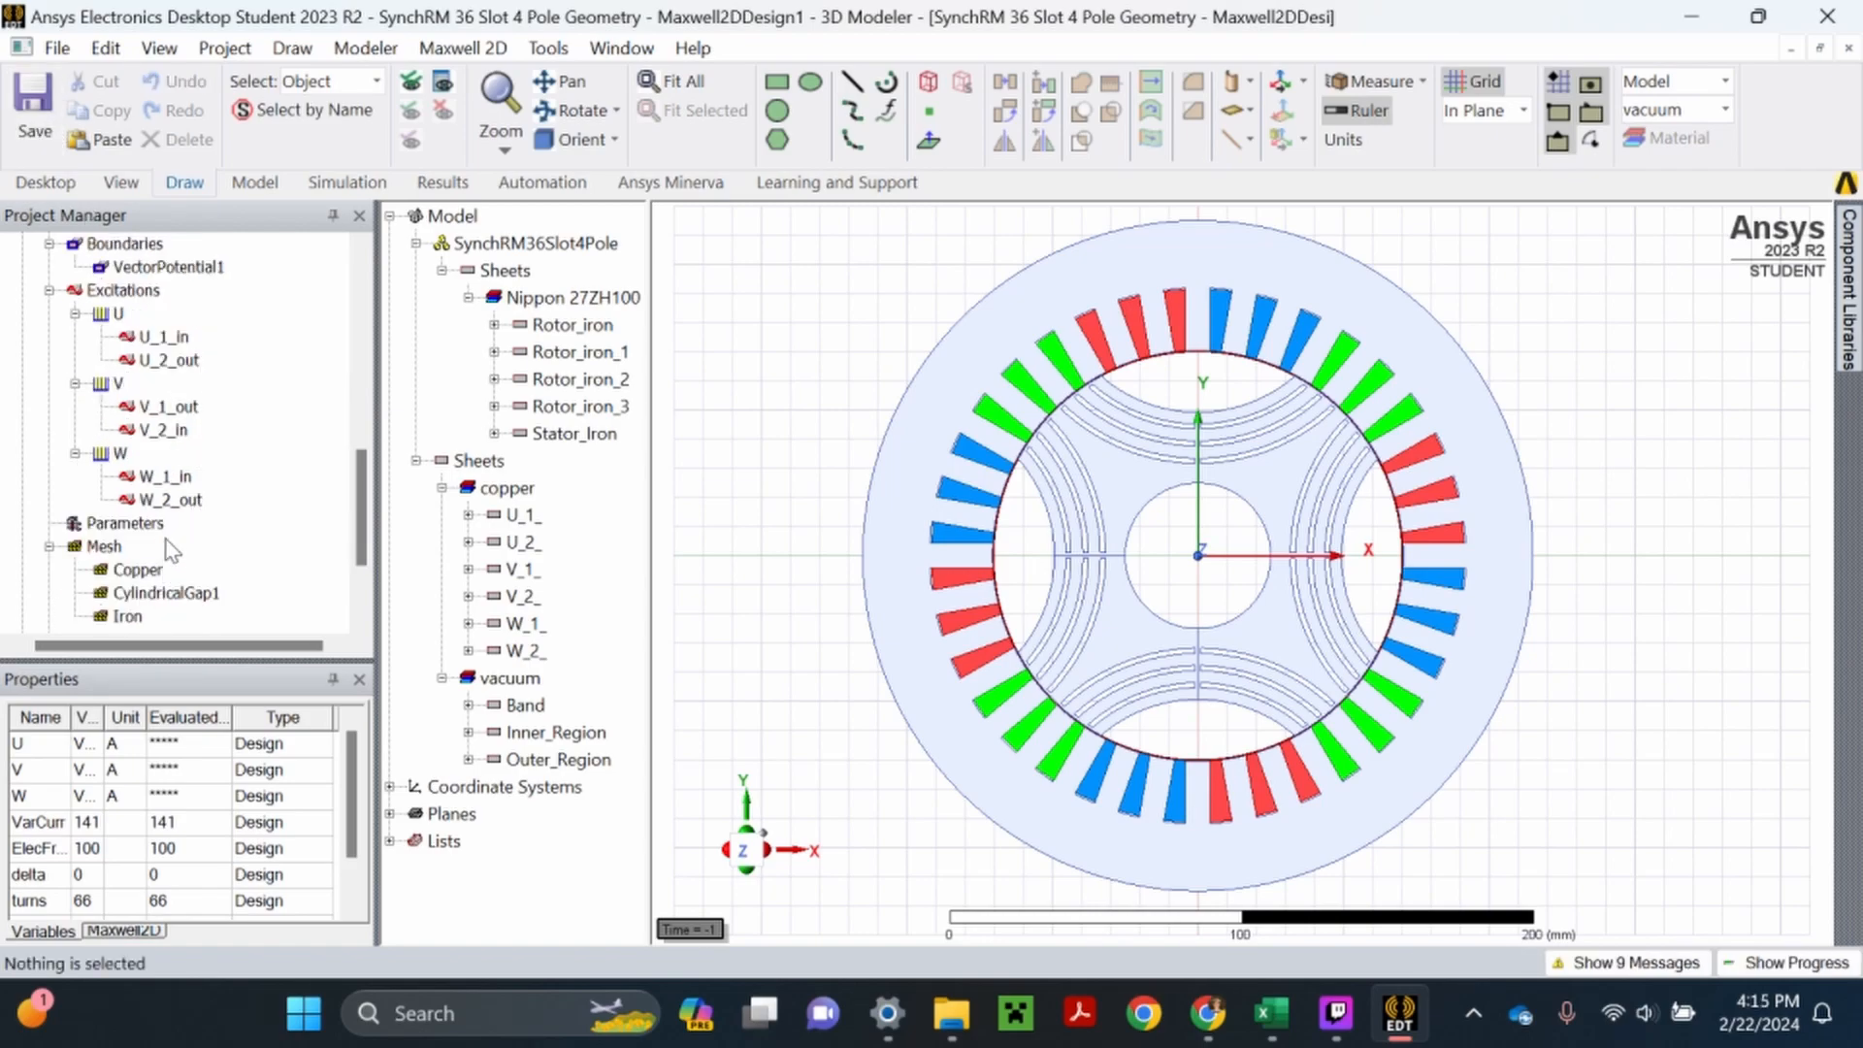
left_click(48, 476)
scroll(88, 388, "up", 3)
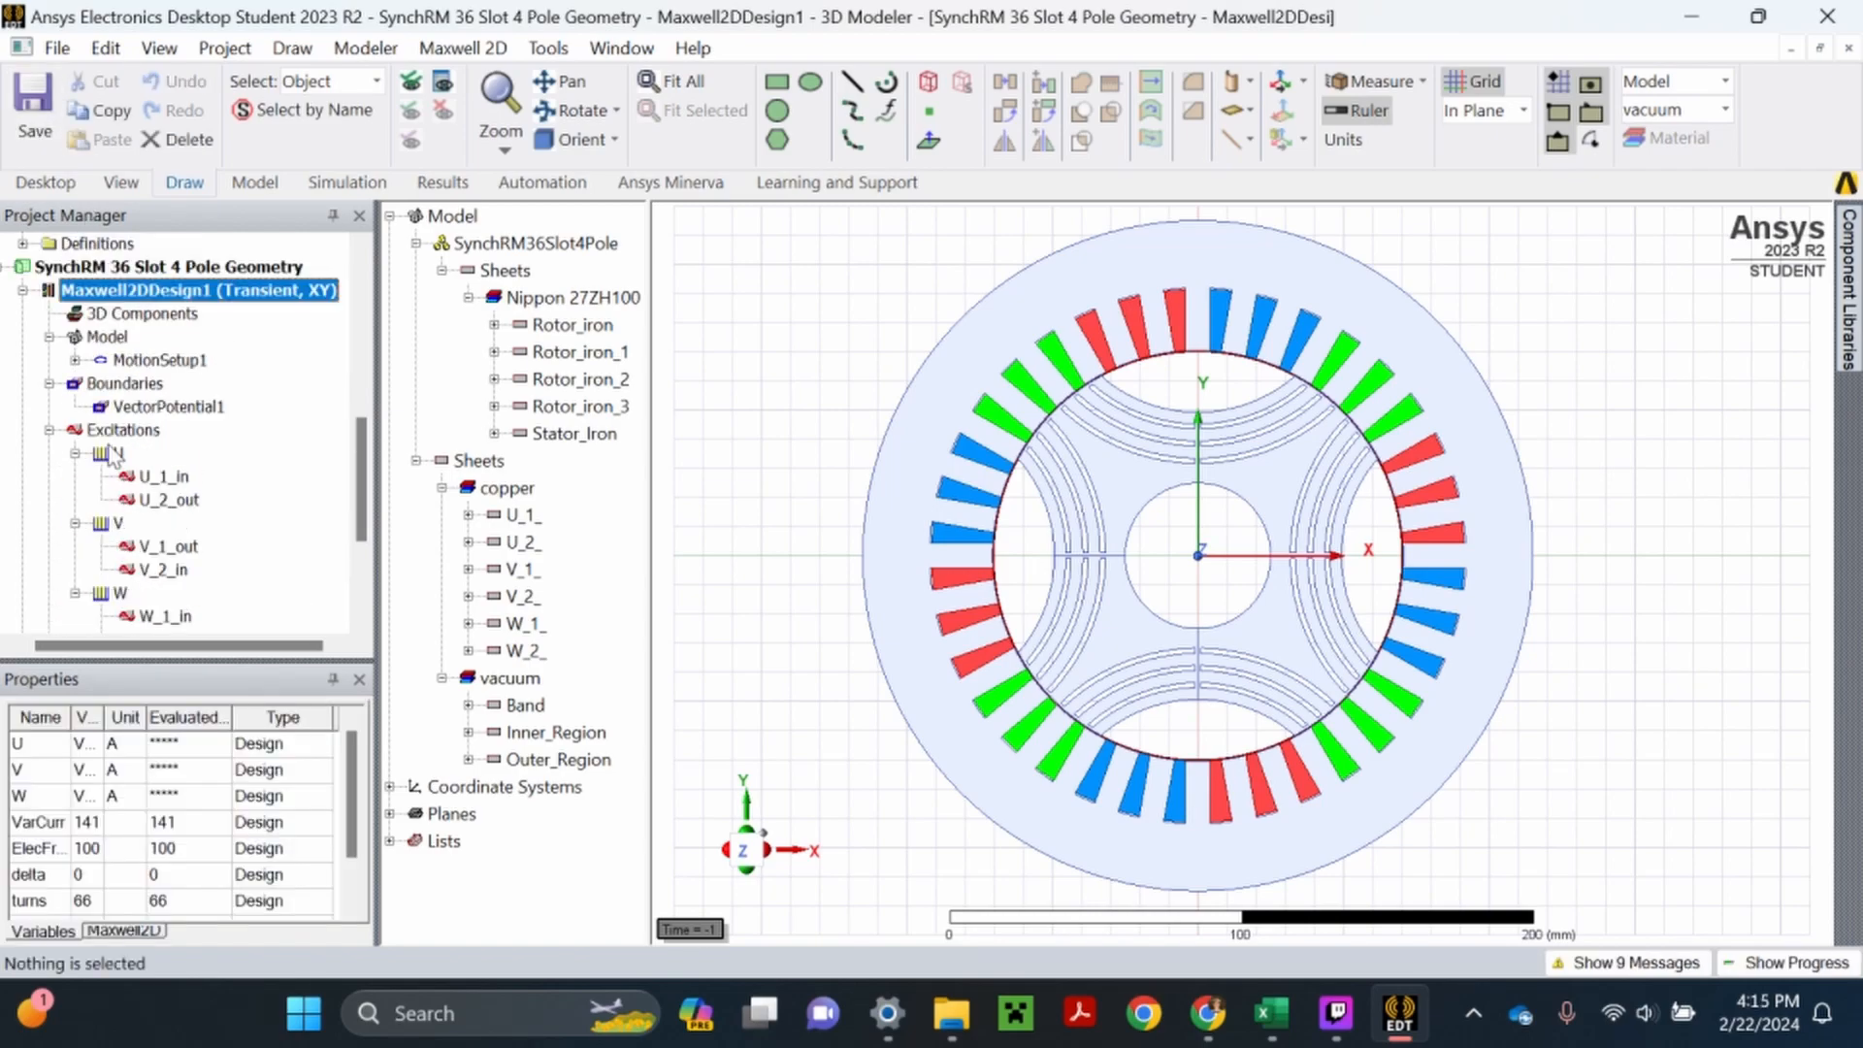
- Add a transient solution setup to the Maxwell2DDesign1 analysis and name it OneElecCycle
scroll(167, 396, "down", 3)
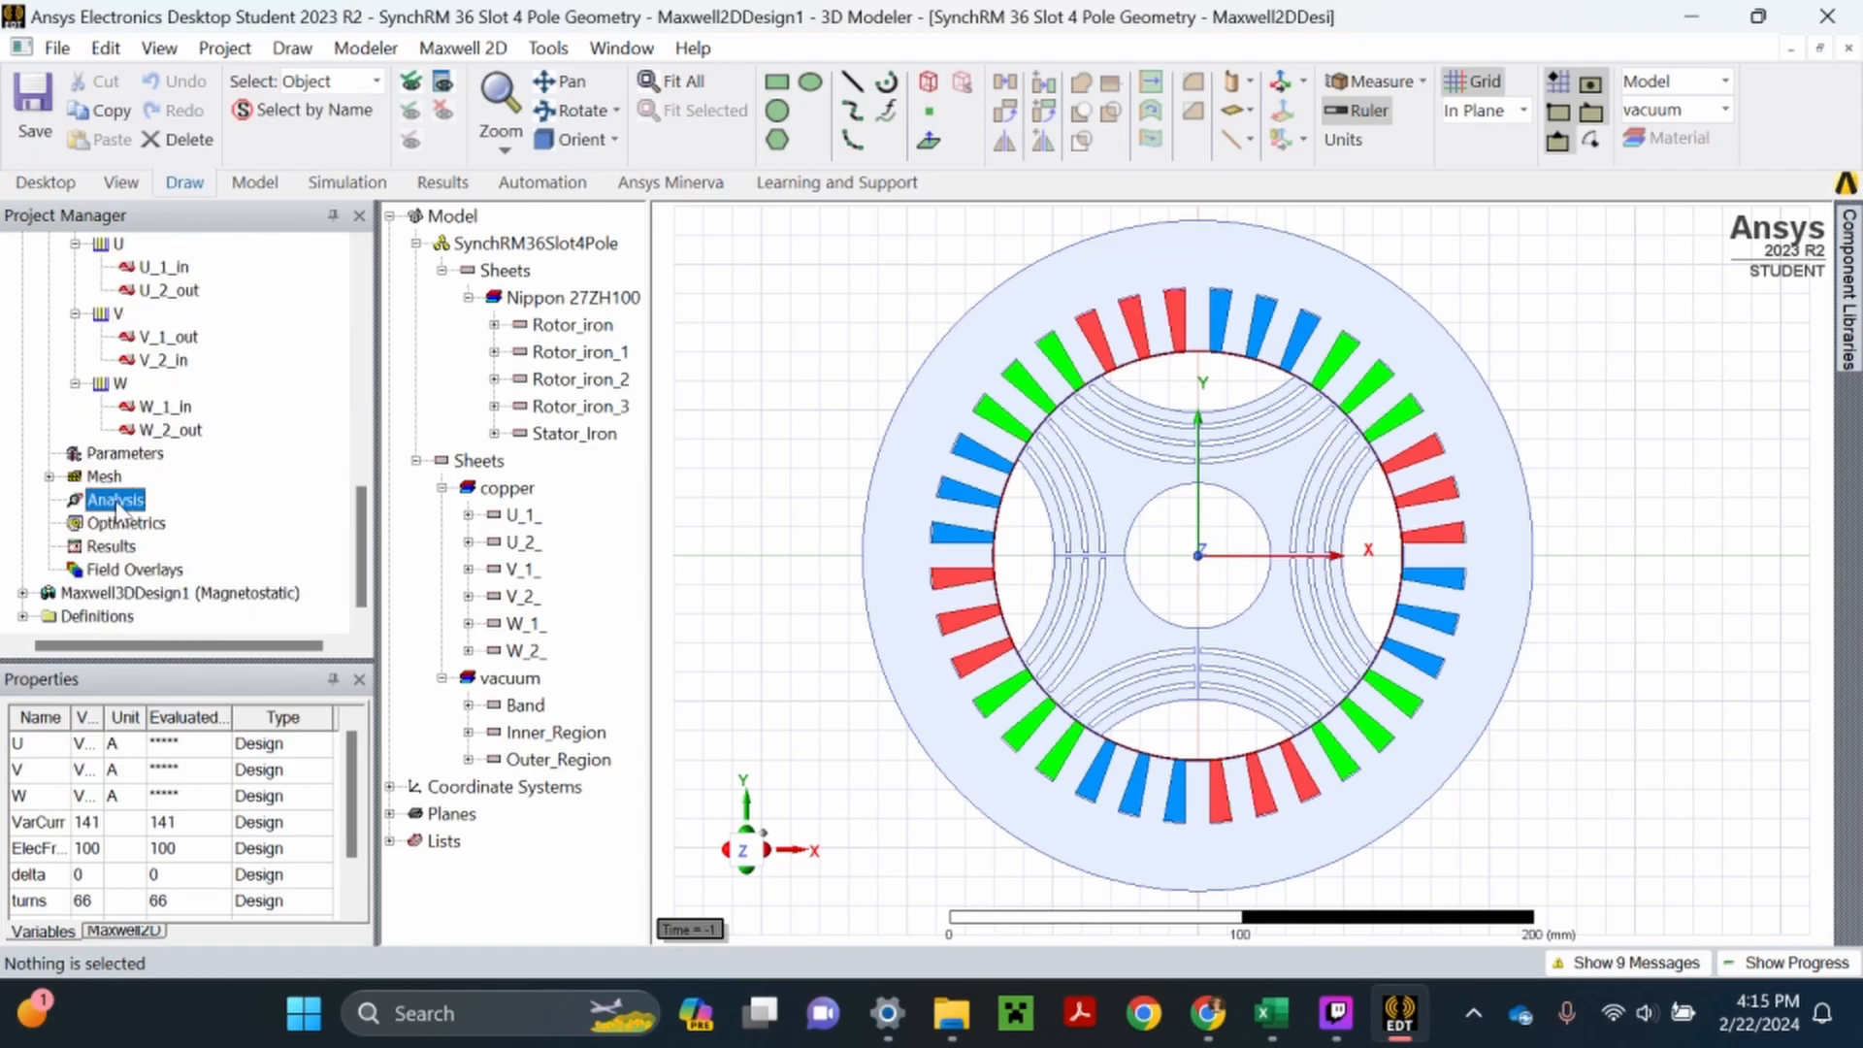
right_click(116, 500)
left_click(218, 563)
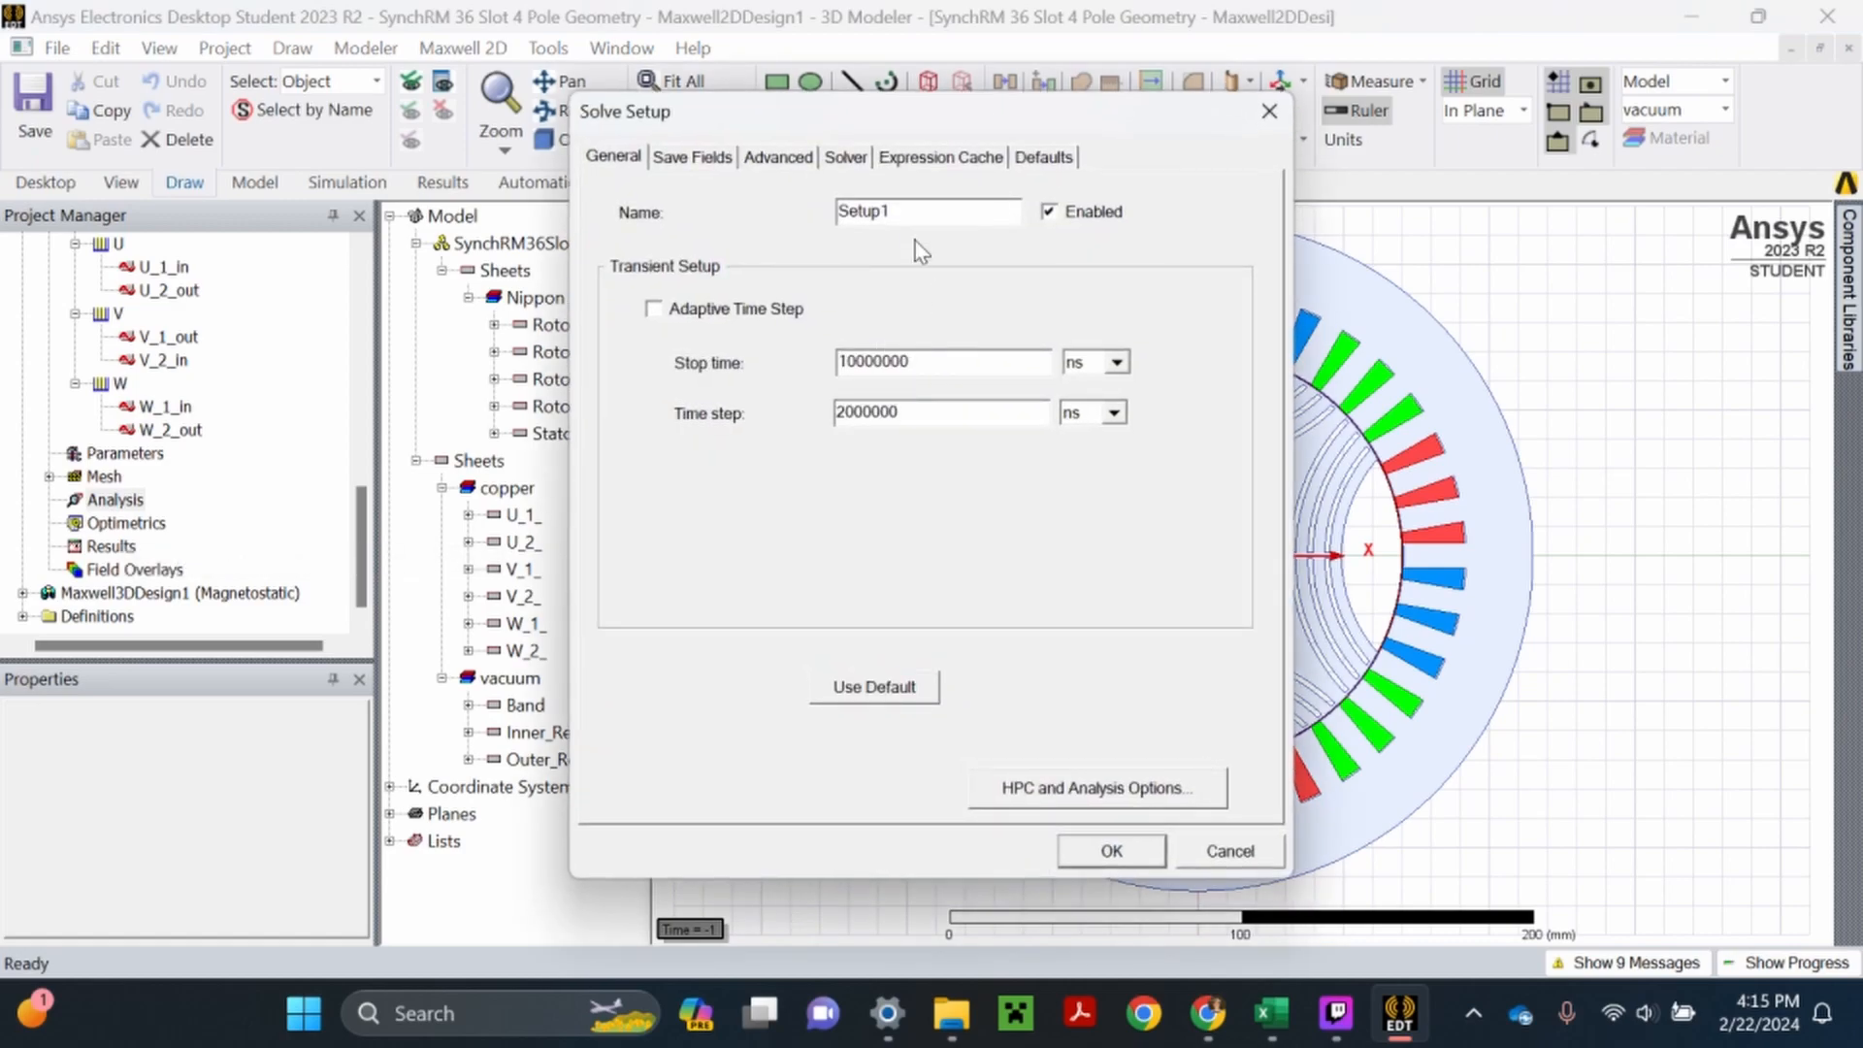
type("OneElecCycle")
key("ctrl+a")
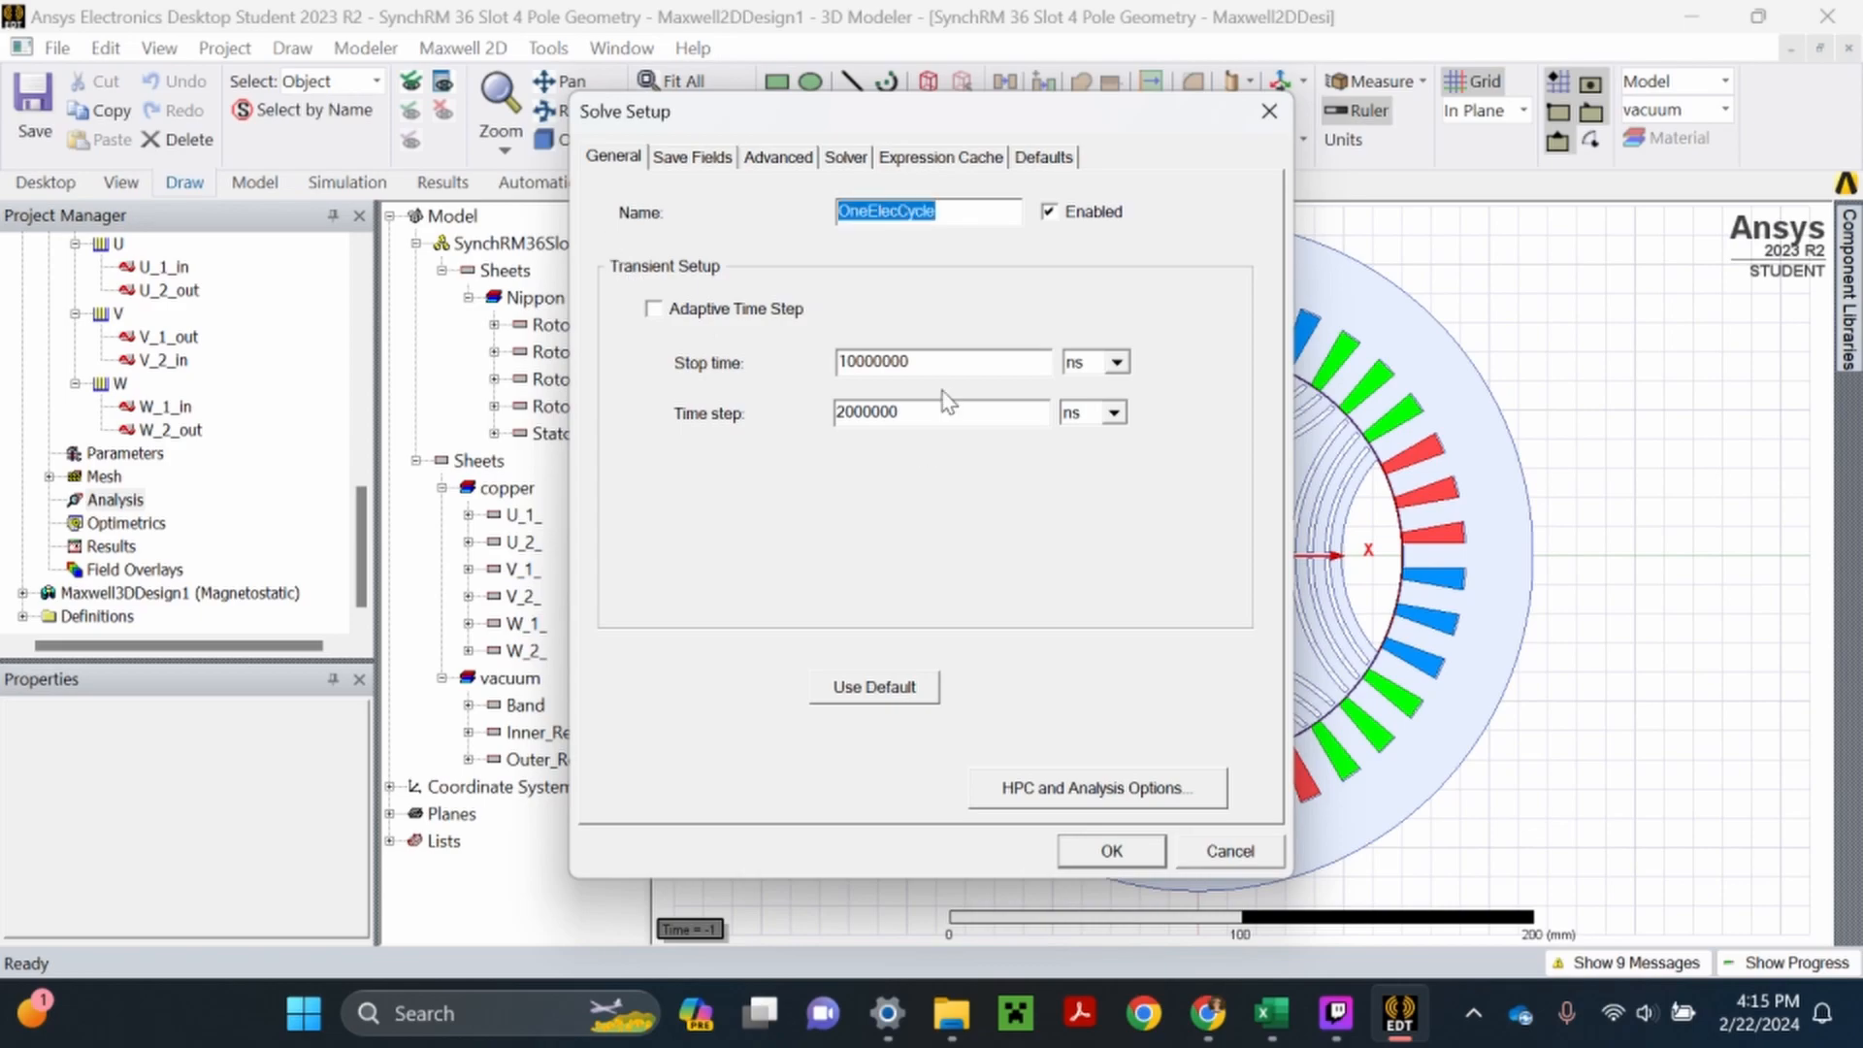
- Set the setup's stop time to OneElecCycle and its time step to OneElecCycle/50, accept the setup, and save the project
key("ctrl+c")
left_click_drag(912, 362, 779, 381)
key("ctrl+v")
left_click_drag(903, 412, 820, 440)
key("ctrl+v")
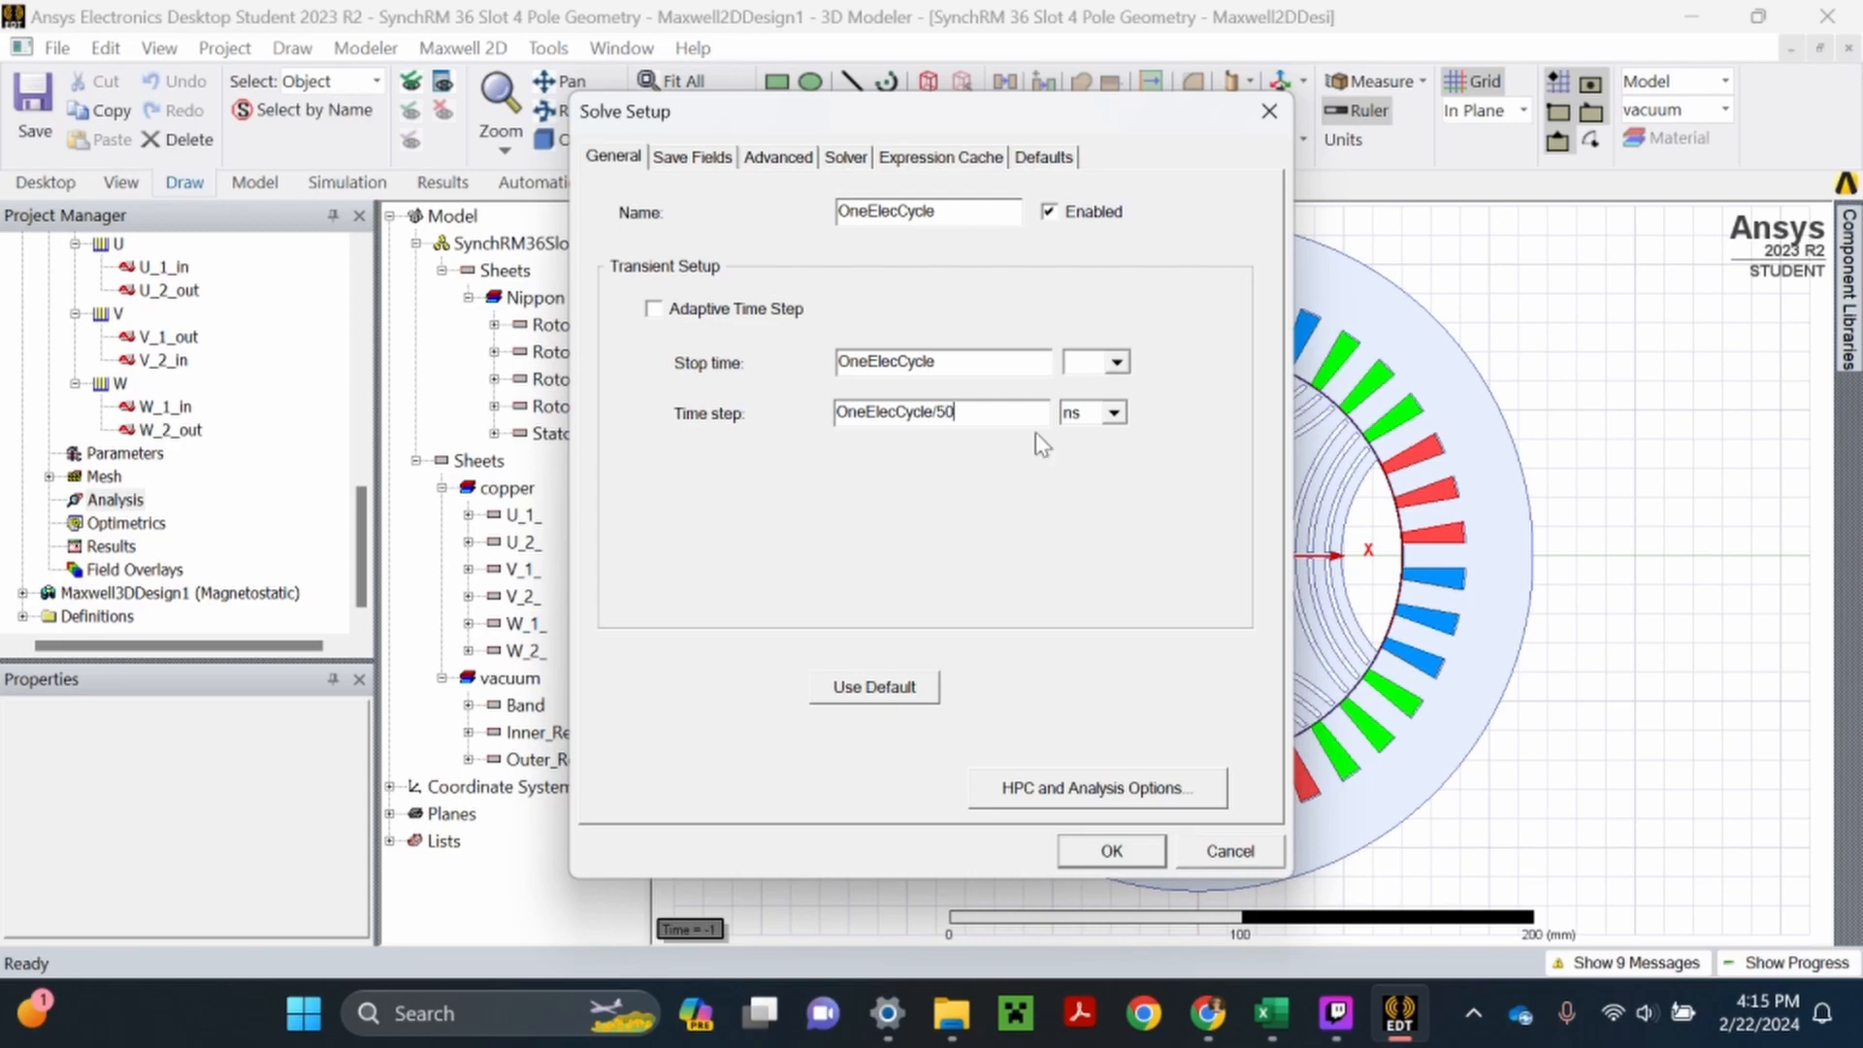
left_click(1106, 852)
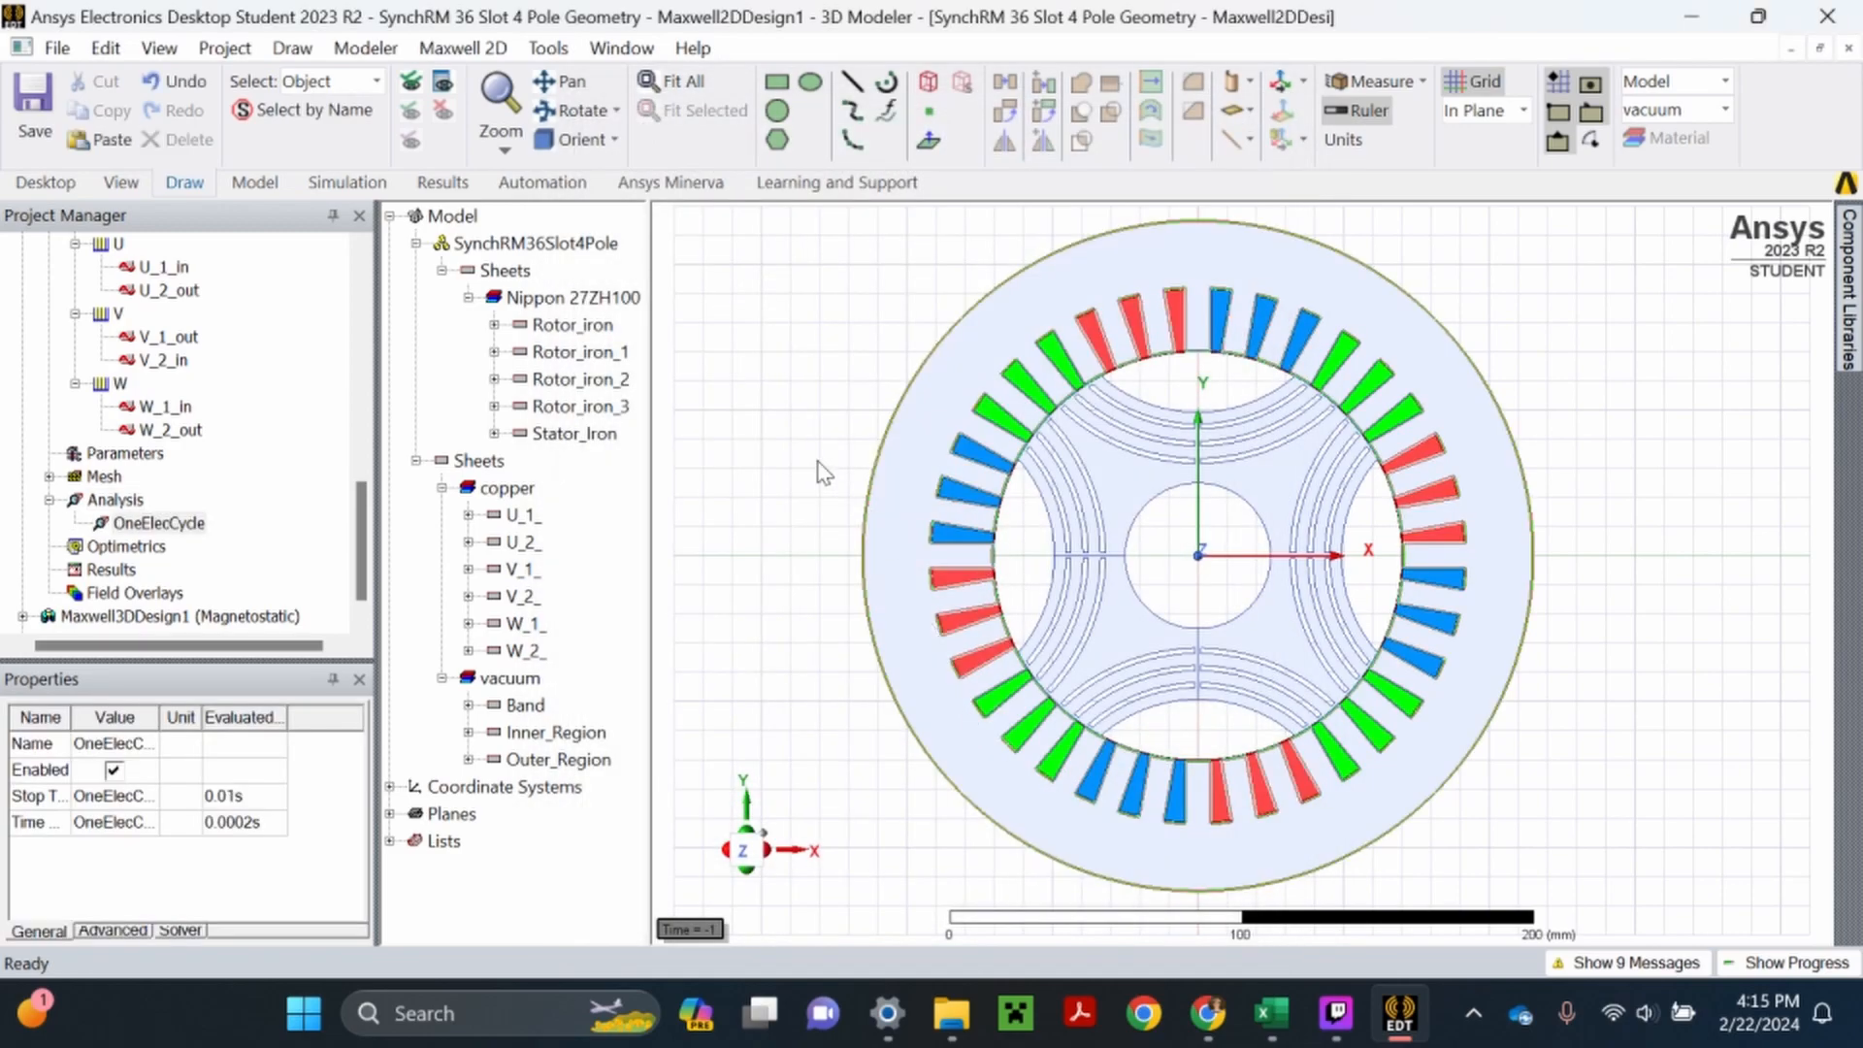
left_click(32, 102)
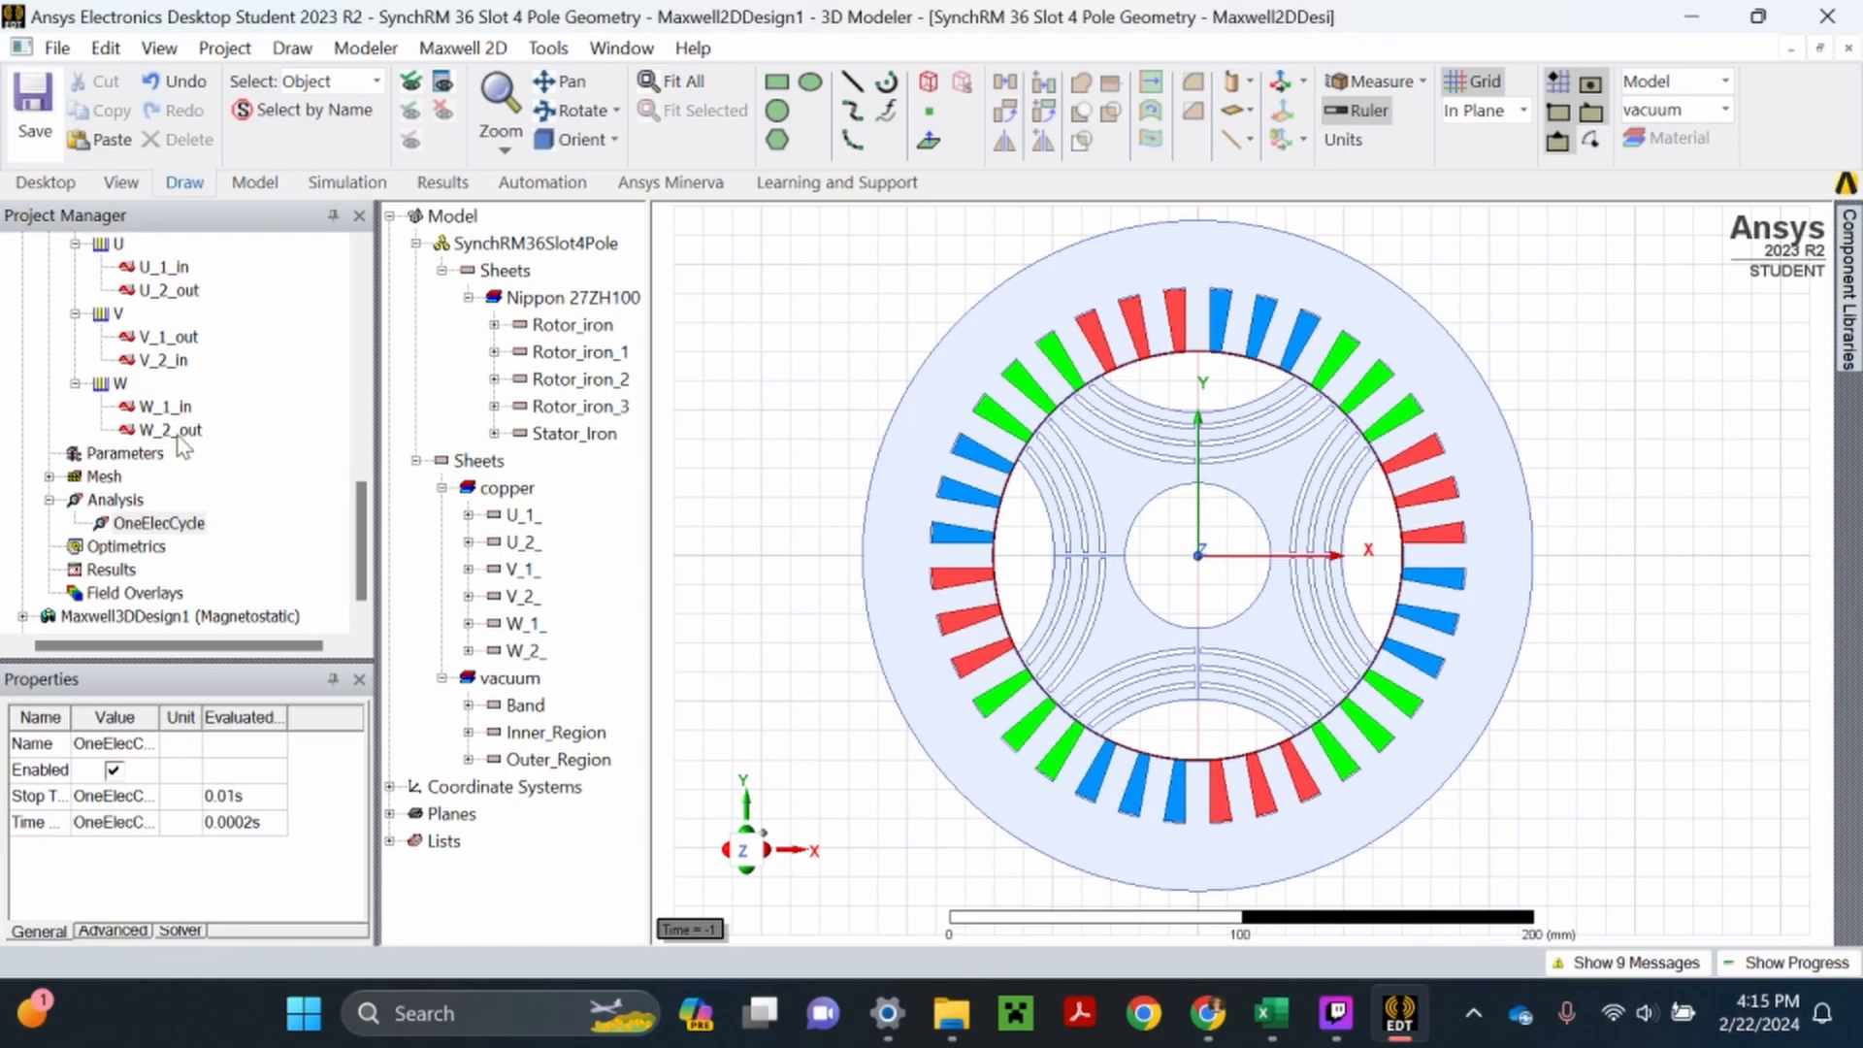
- Add a parametric setup to the Optimetrics of Maxwell2DDesign1 and choose delta as the variable for a new sweep
scroll(165, 555, "up", 3)
scroll(165, 543, "up", 1)
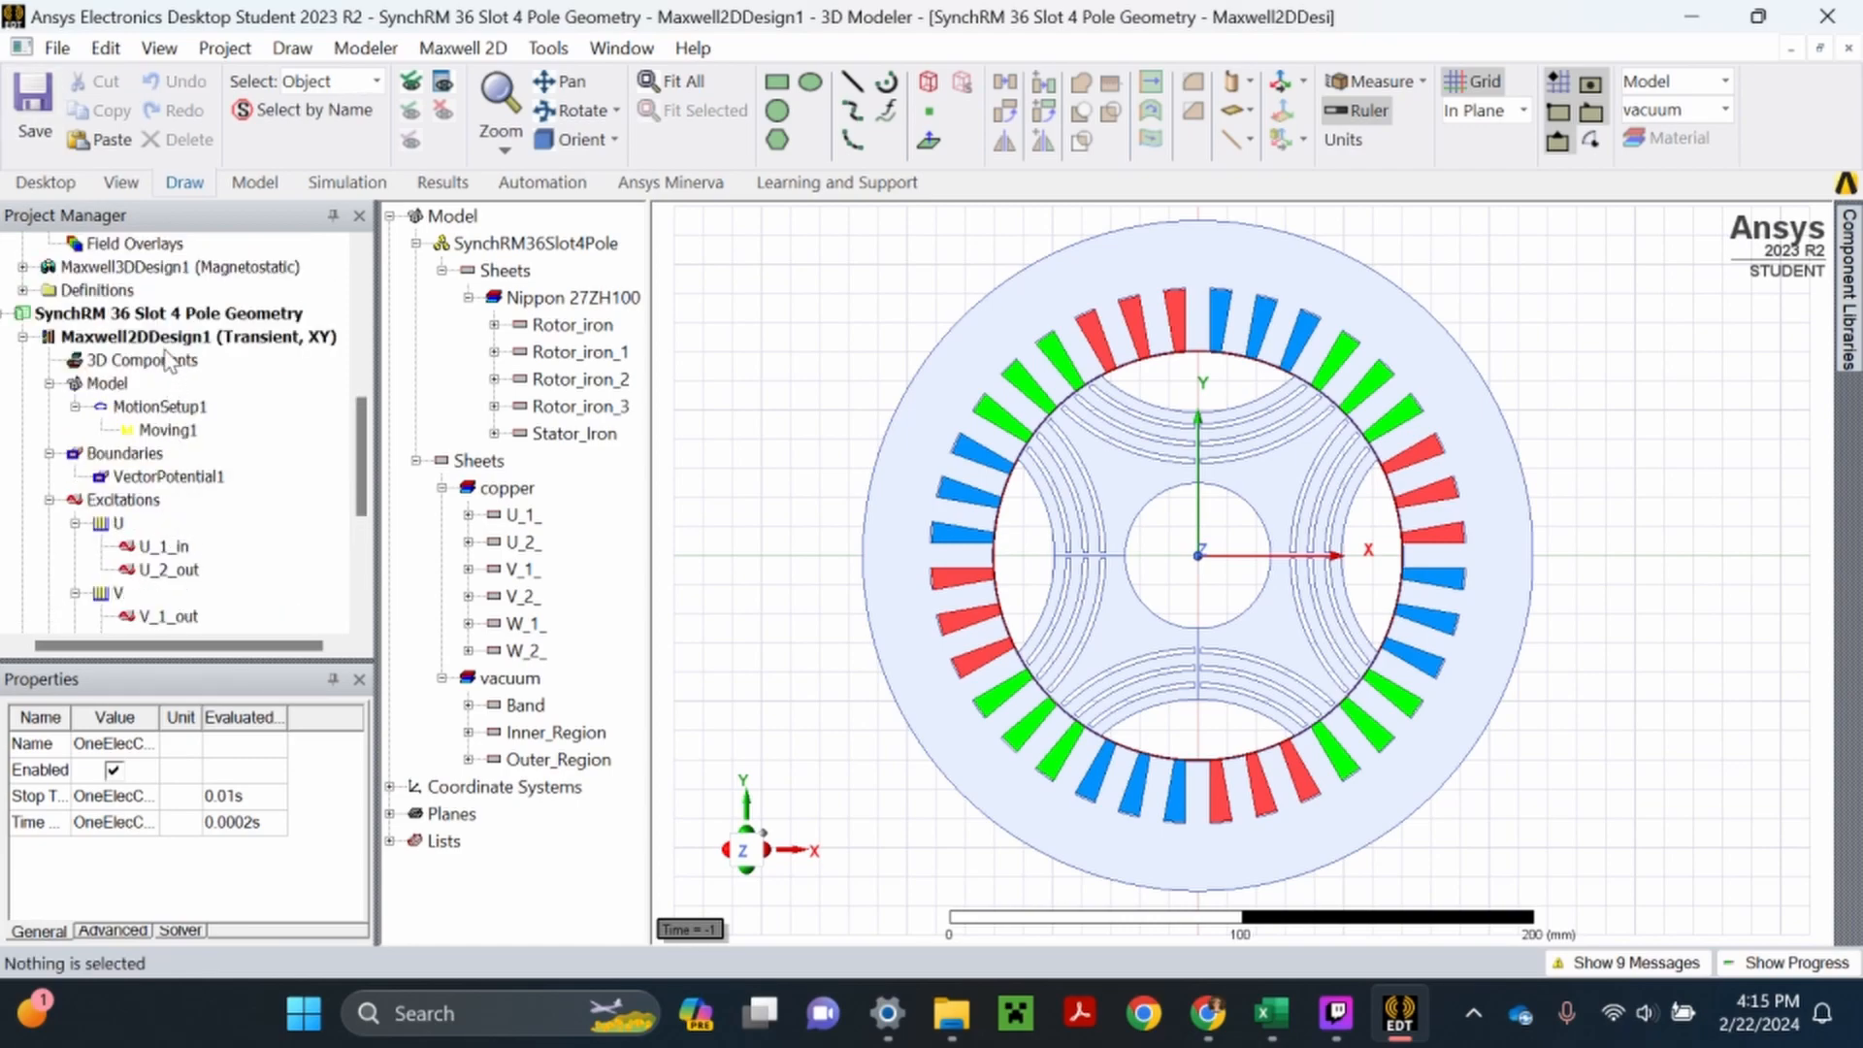
scroll(194, 466, "down", 4)
right_click(109, 547)
mouse_move(215, 614)
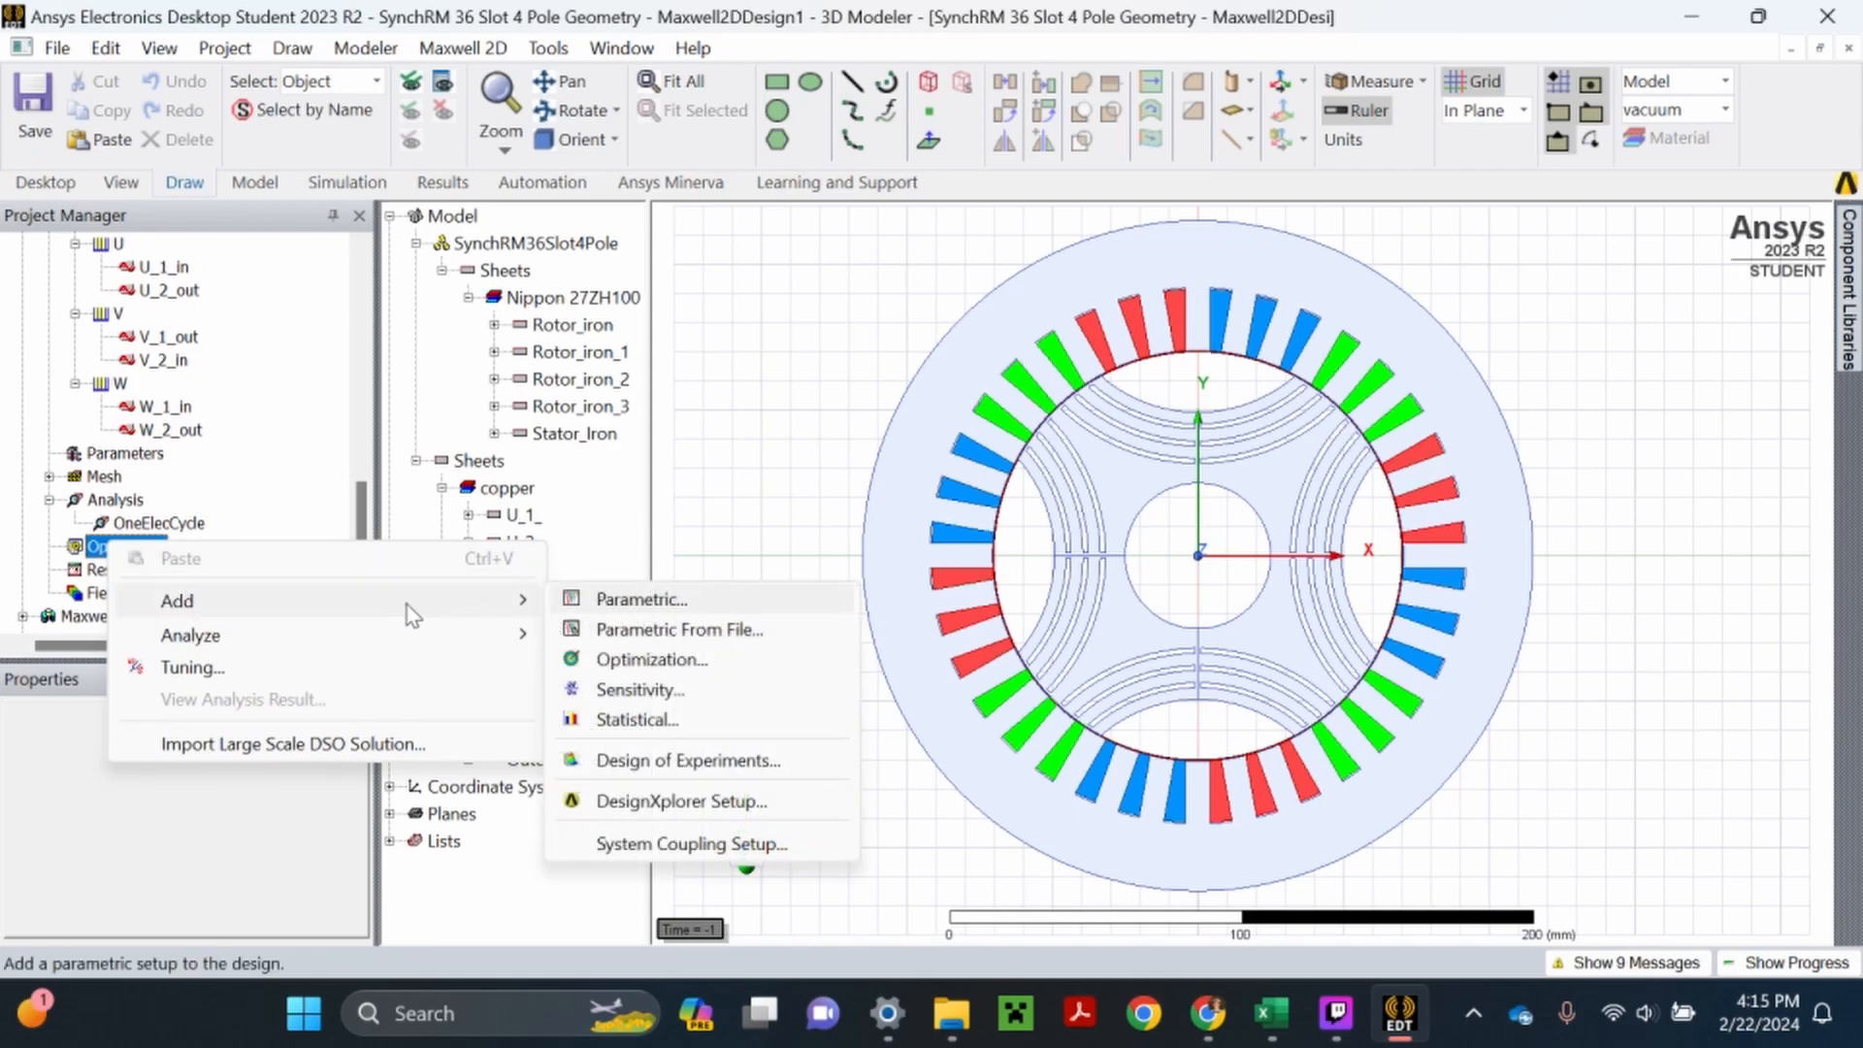
left_click(645, 609)
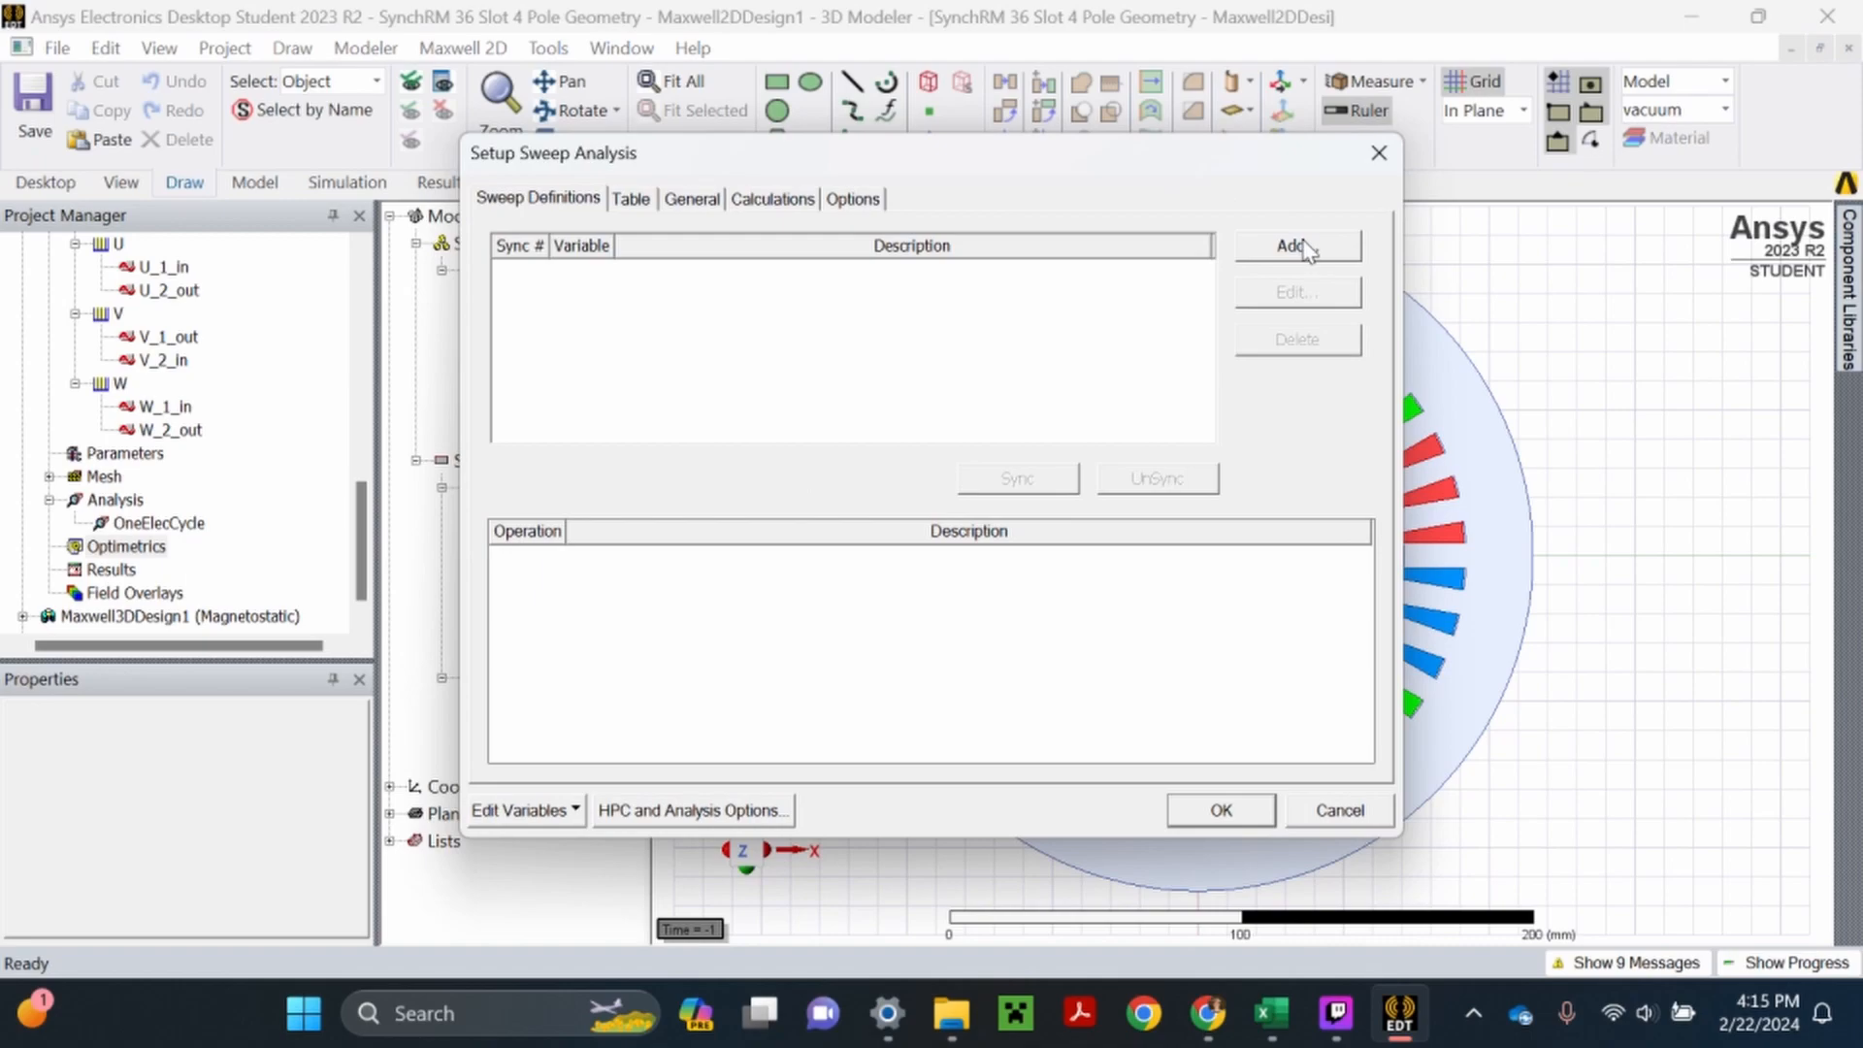
left_click(1300, 247)
left_click(806, 294)
left_click(669, 373)
- Define the delta sweep as a linear step from 0 to 180 with step 10, and accept the parametric setup
double_click(679, 618)
type("0")
key("Tab")
type("18")
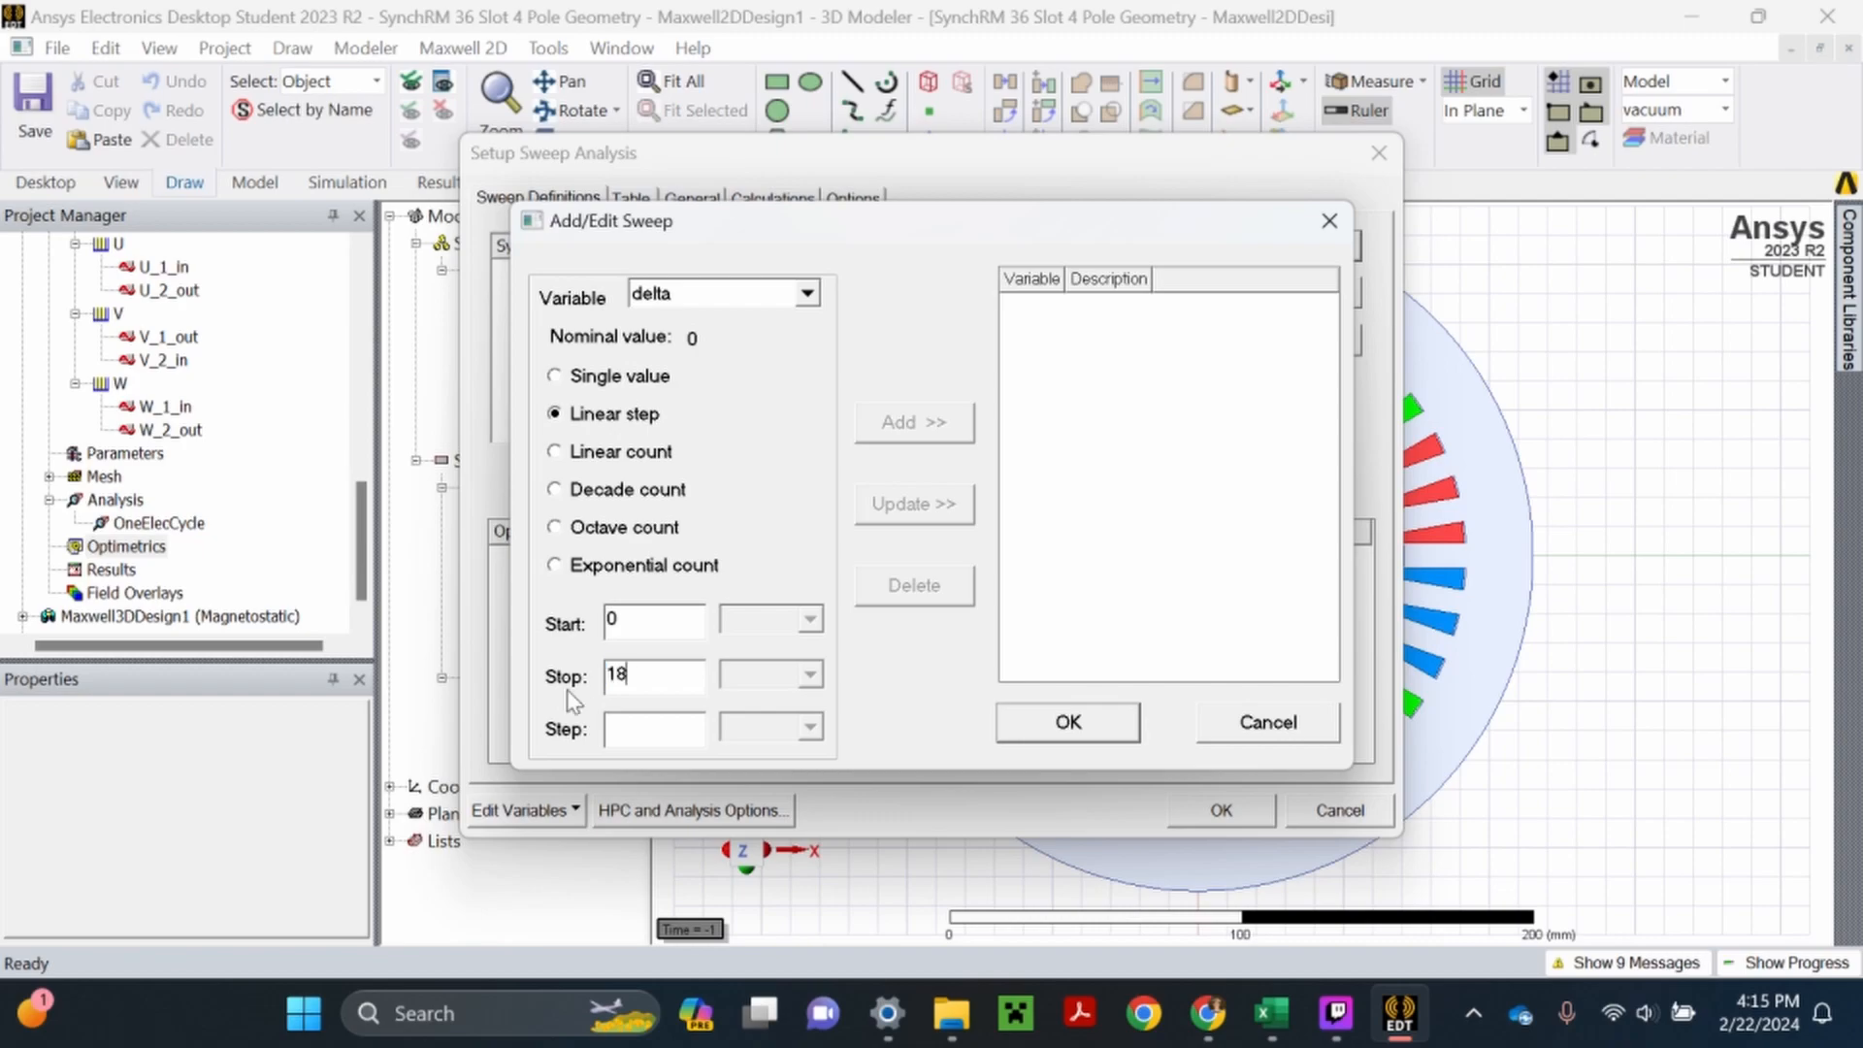
type("010")
left_click(934, 427)
left_click(1067, 722)
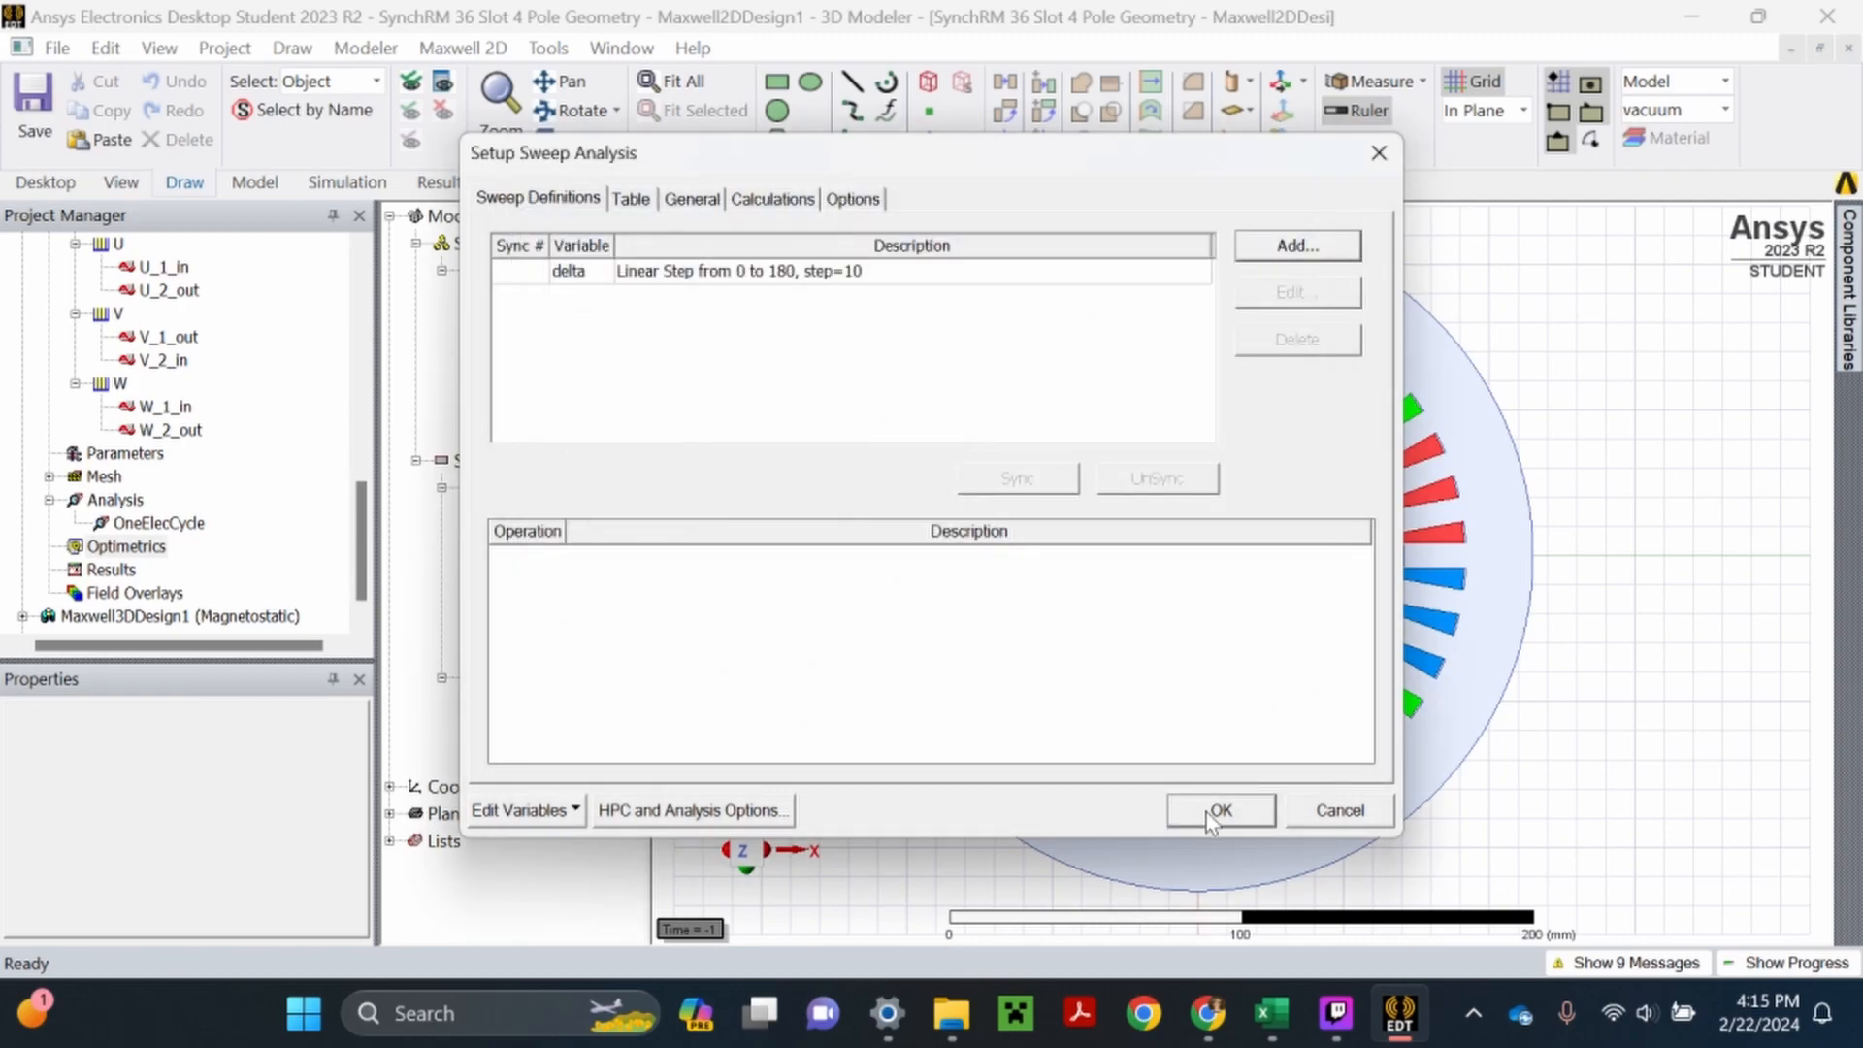
left_click(1219, 809)
- Rename the new parametric setup as delta and save the project
right_click(171, 570)
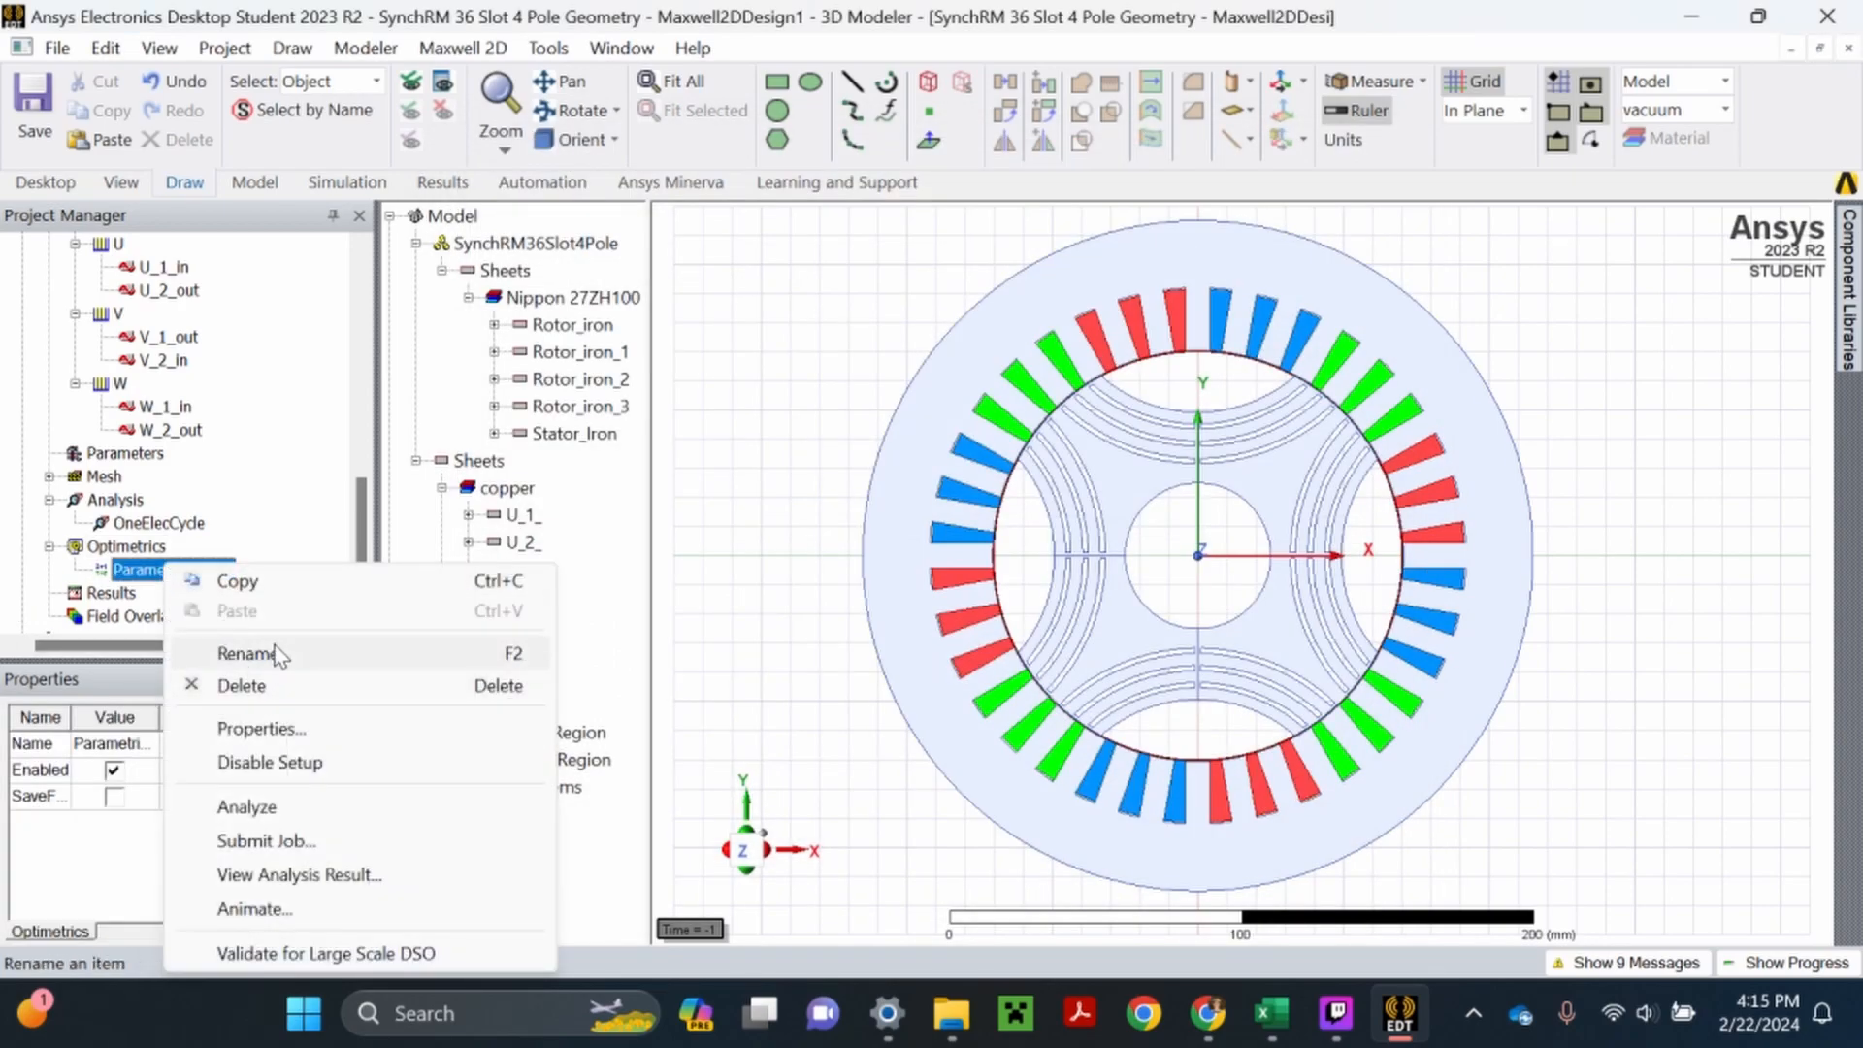
left_click(278, 650)
type("delta")
key("Return")
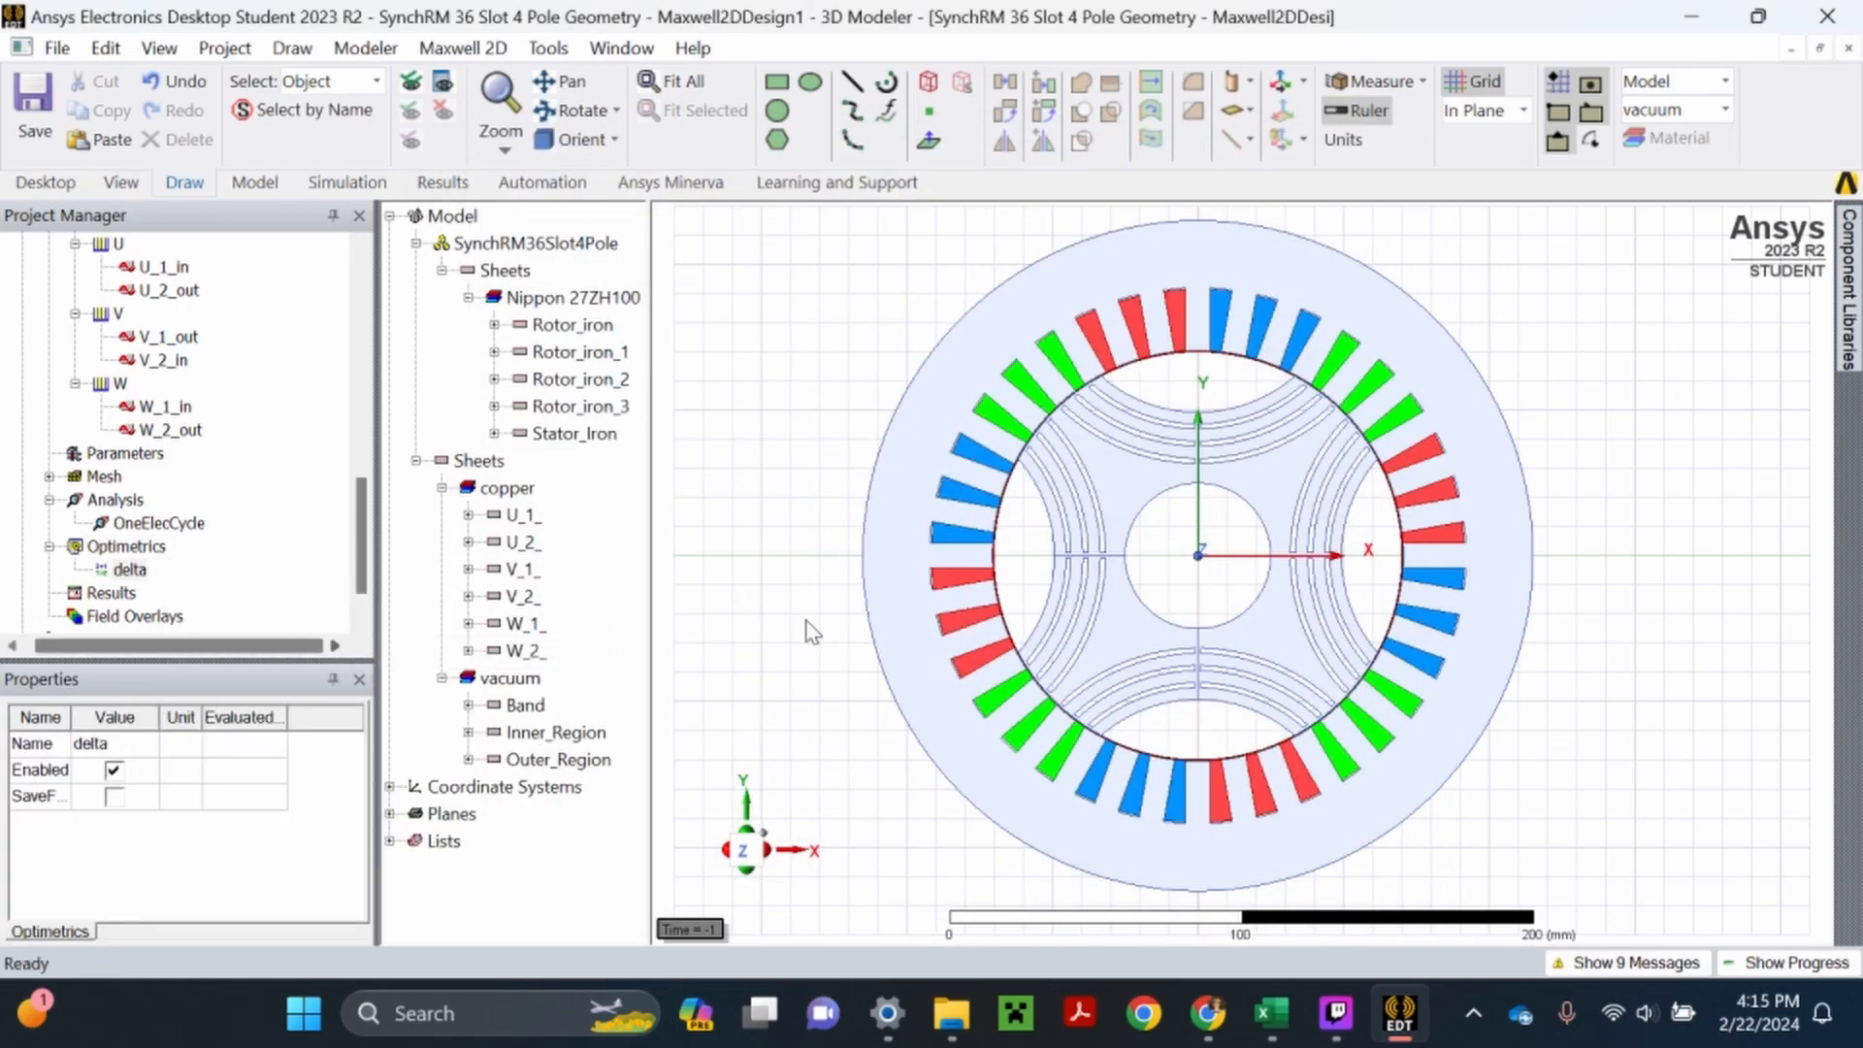
left_click(31, 109)
- Set the local variable delta to 30 in the design properties of Maxwell2DDesign1 and accept the change
scroll(146, 582, "up", 5)
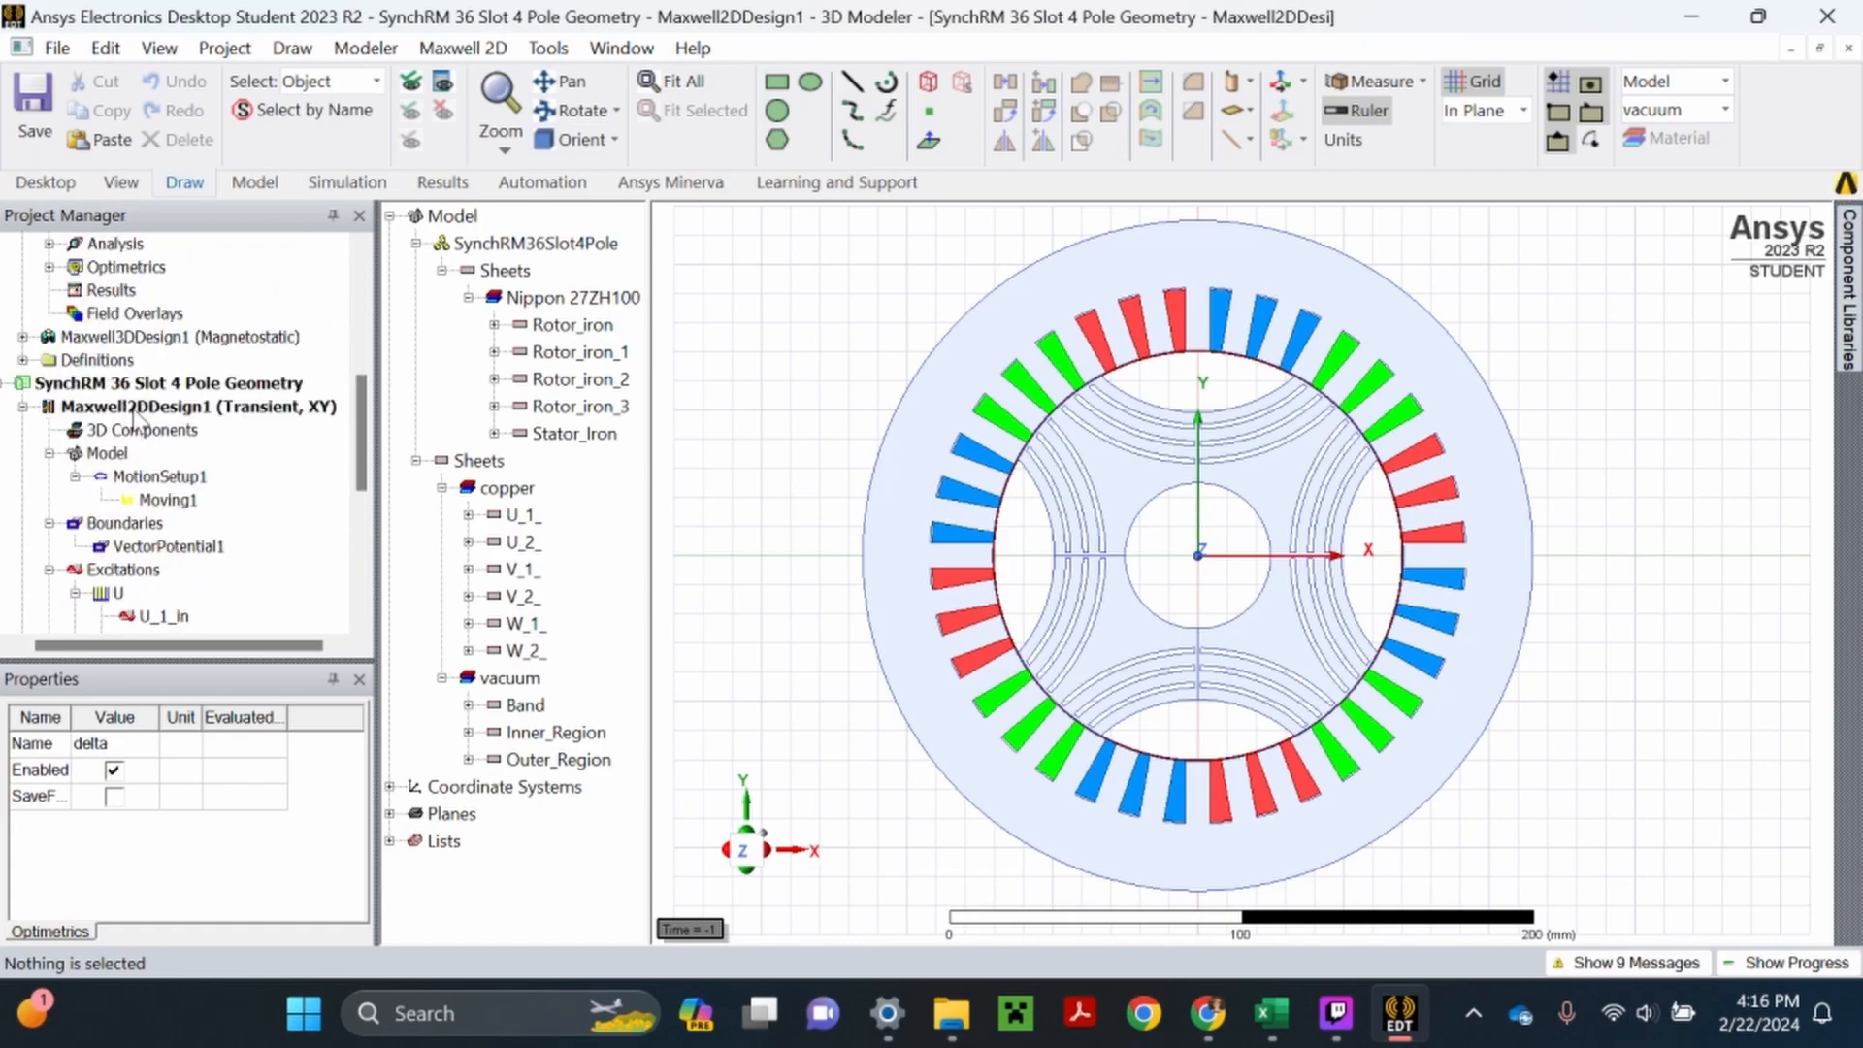
right_click(134, 411)
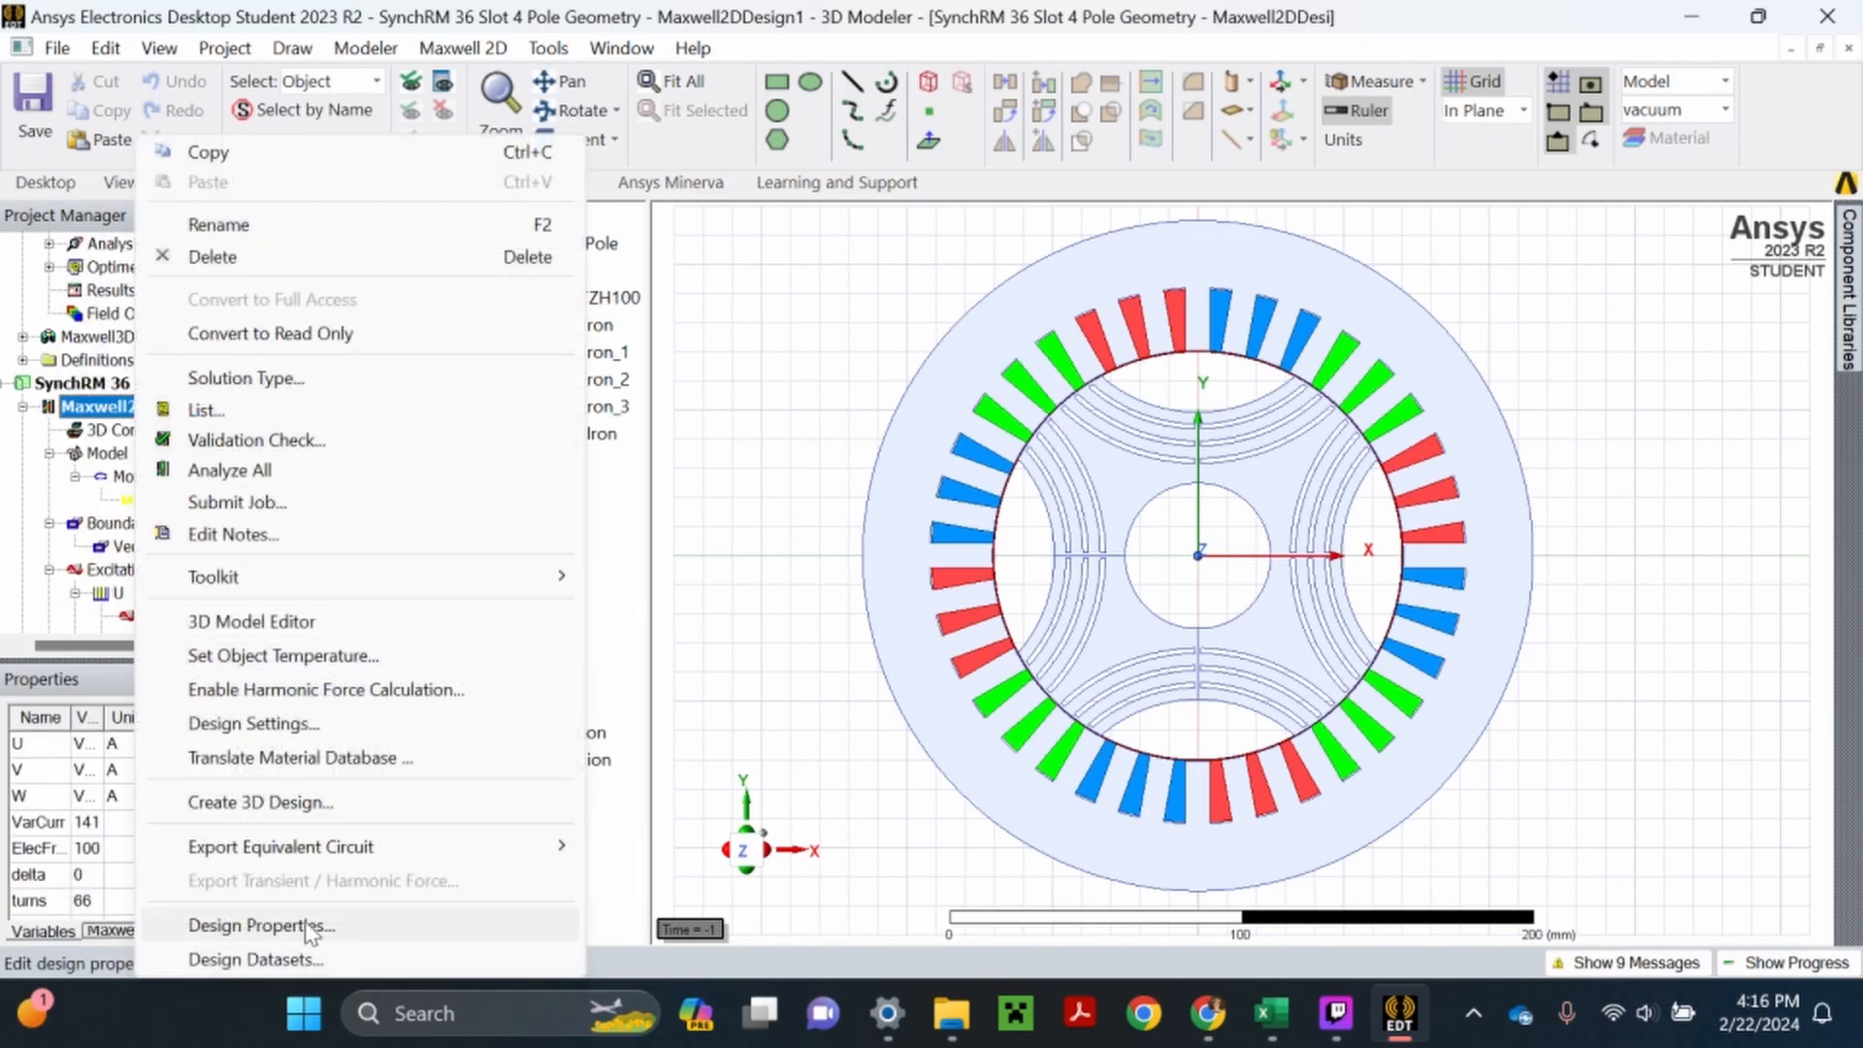
left_click(310, 927)
left_click(582, 490)
left_click(582, 491)
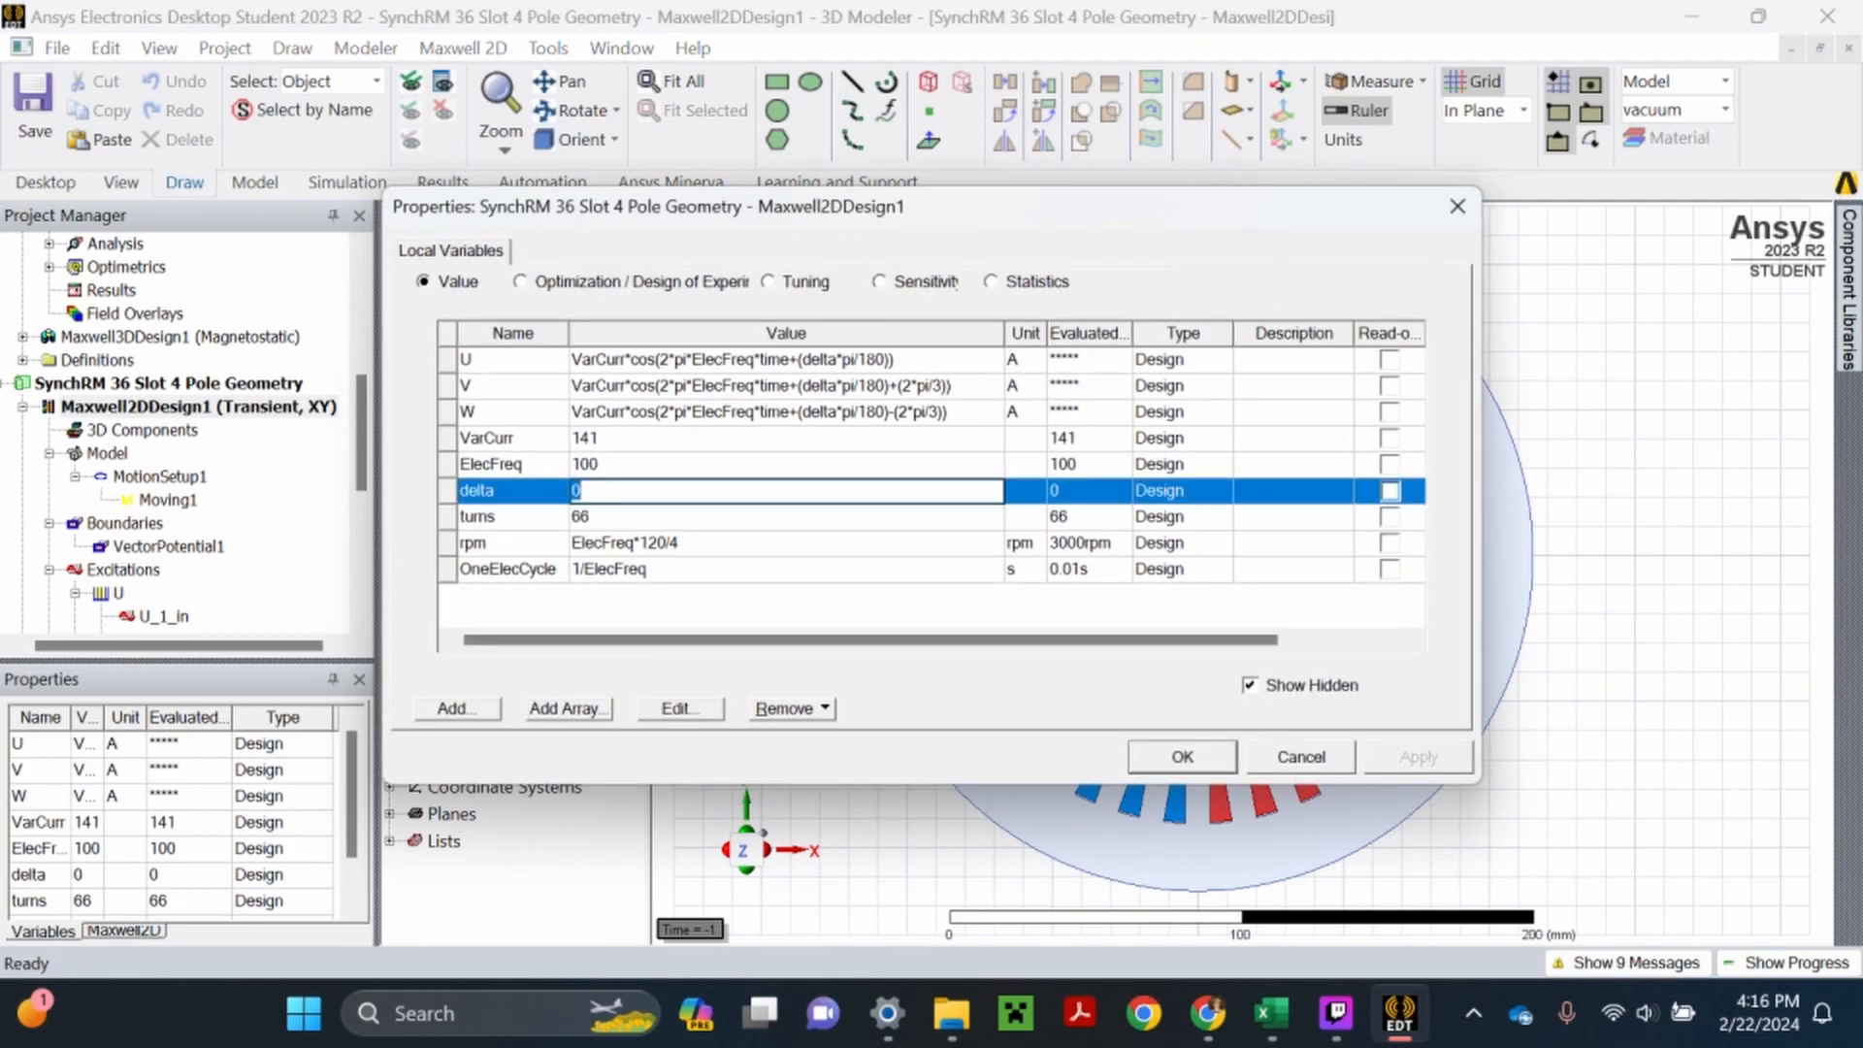
type("30")
key("Return")
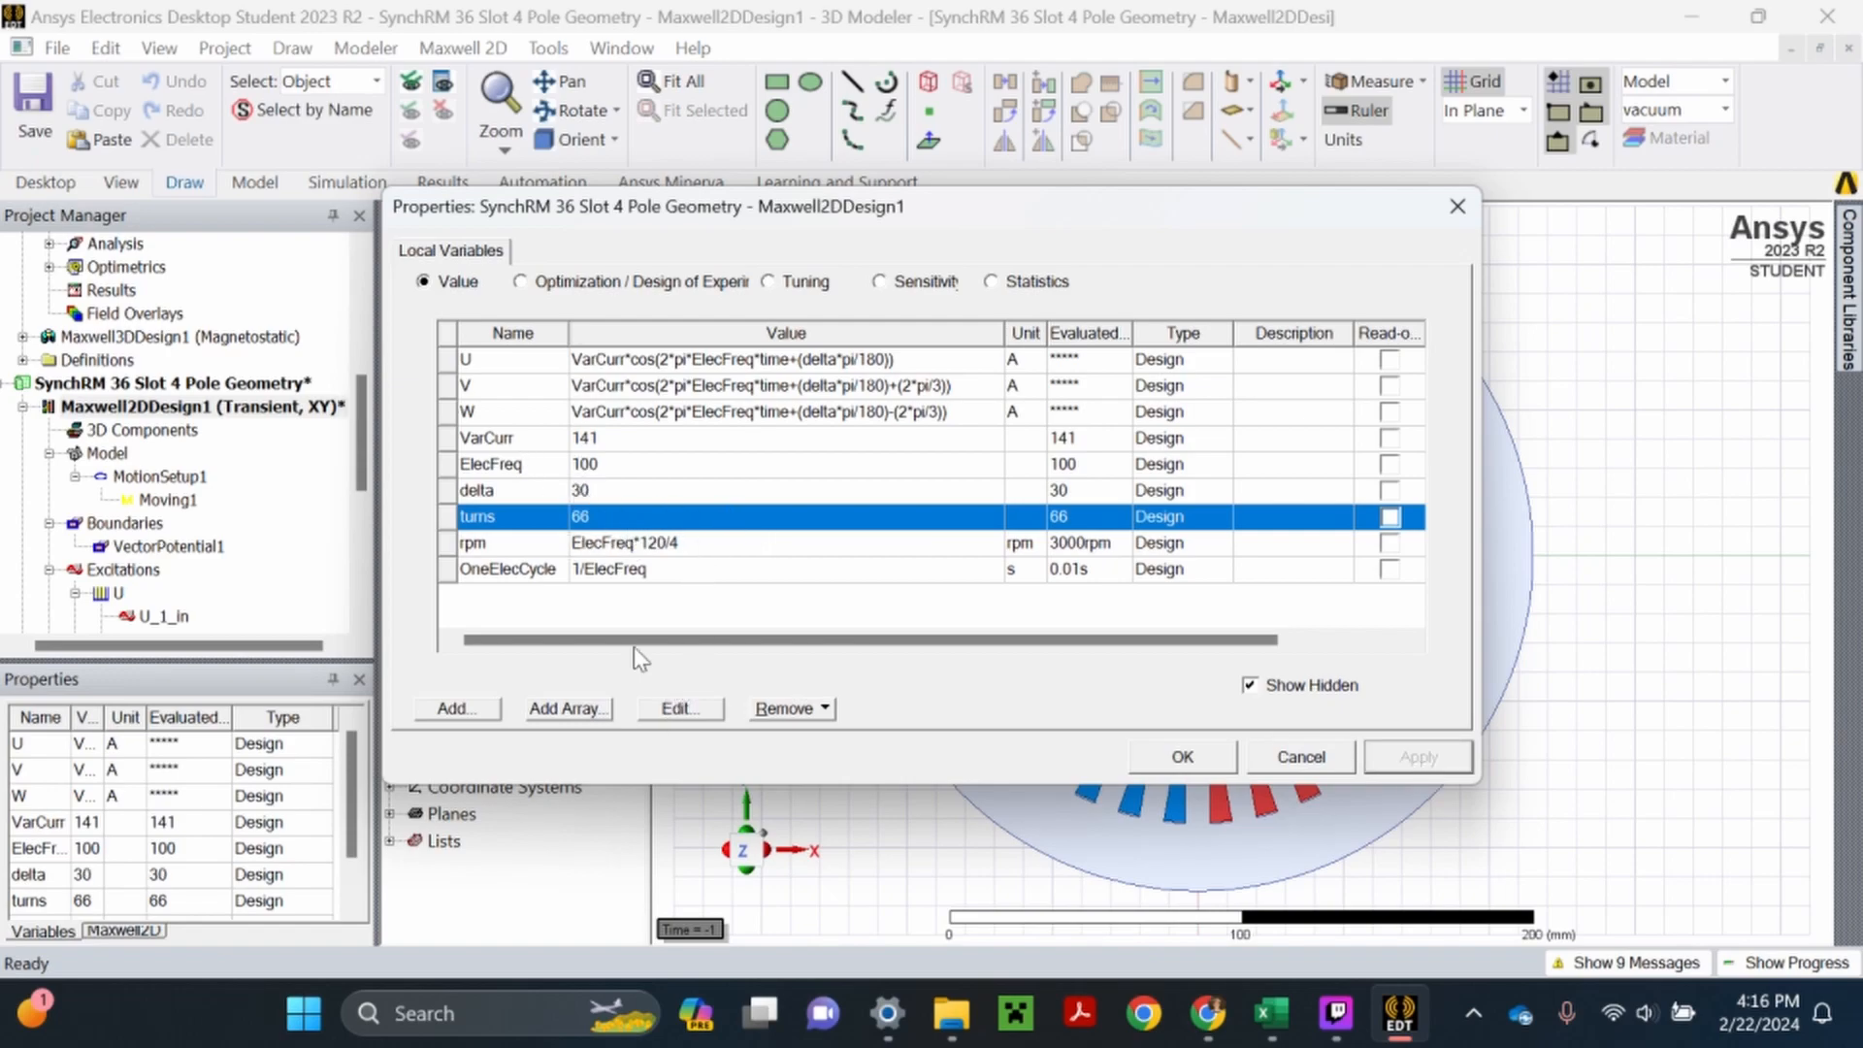
left_click(638, 619)
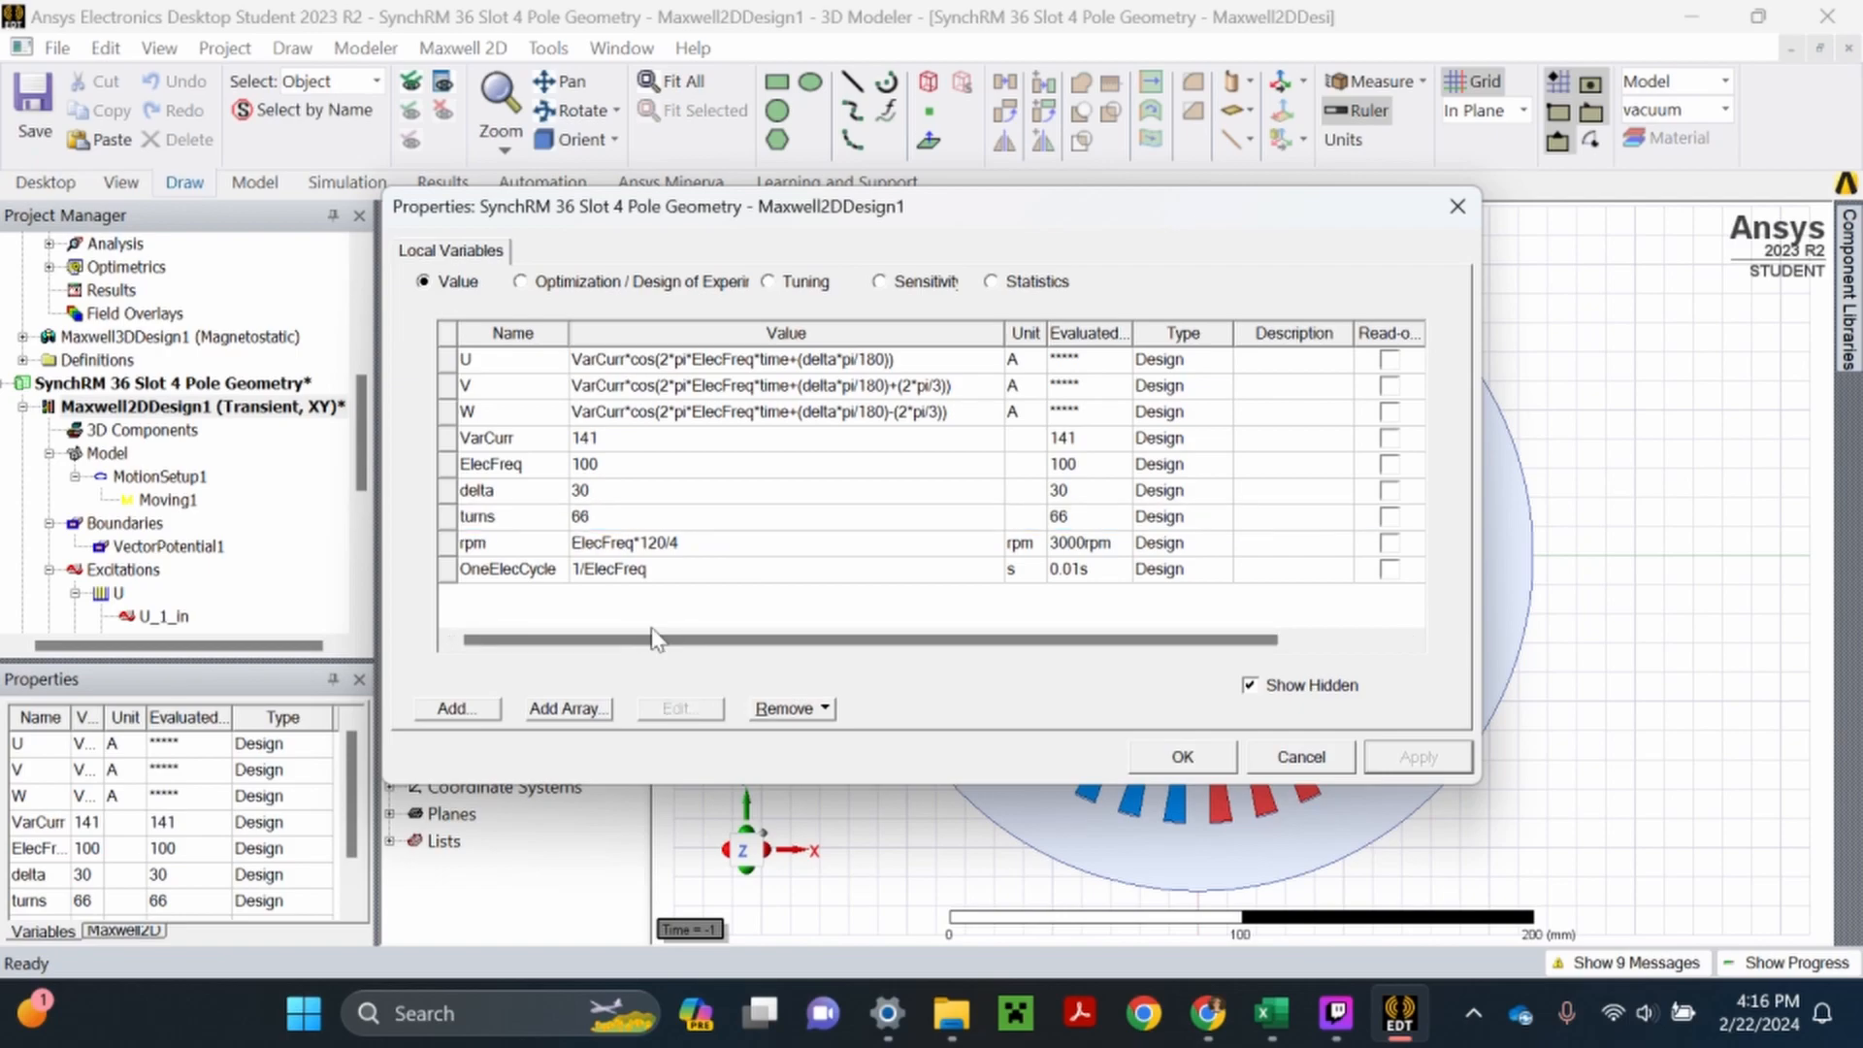
left_click(1184, 756)
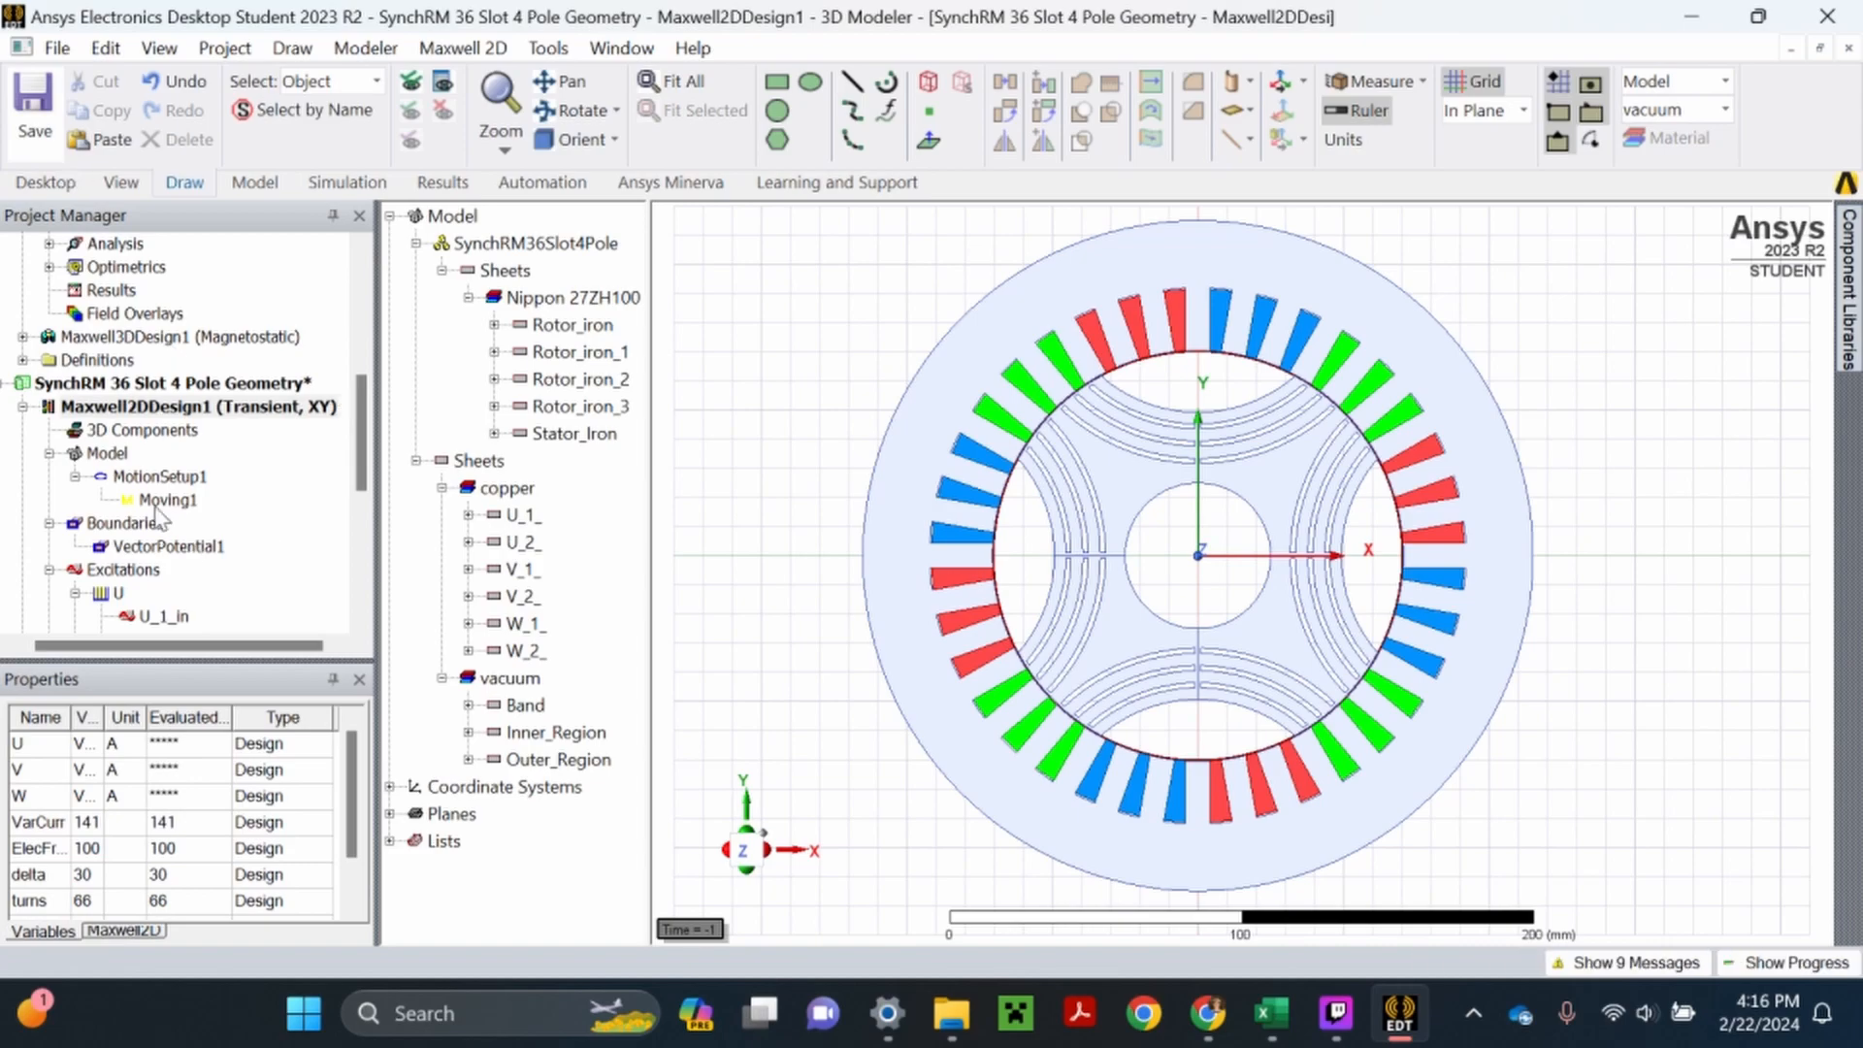
- Add a second parametric setup to Optimetrics and choose ElecFreq as the variable for a new sweep
scroll(146, 524, "down", 6)
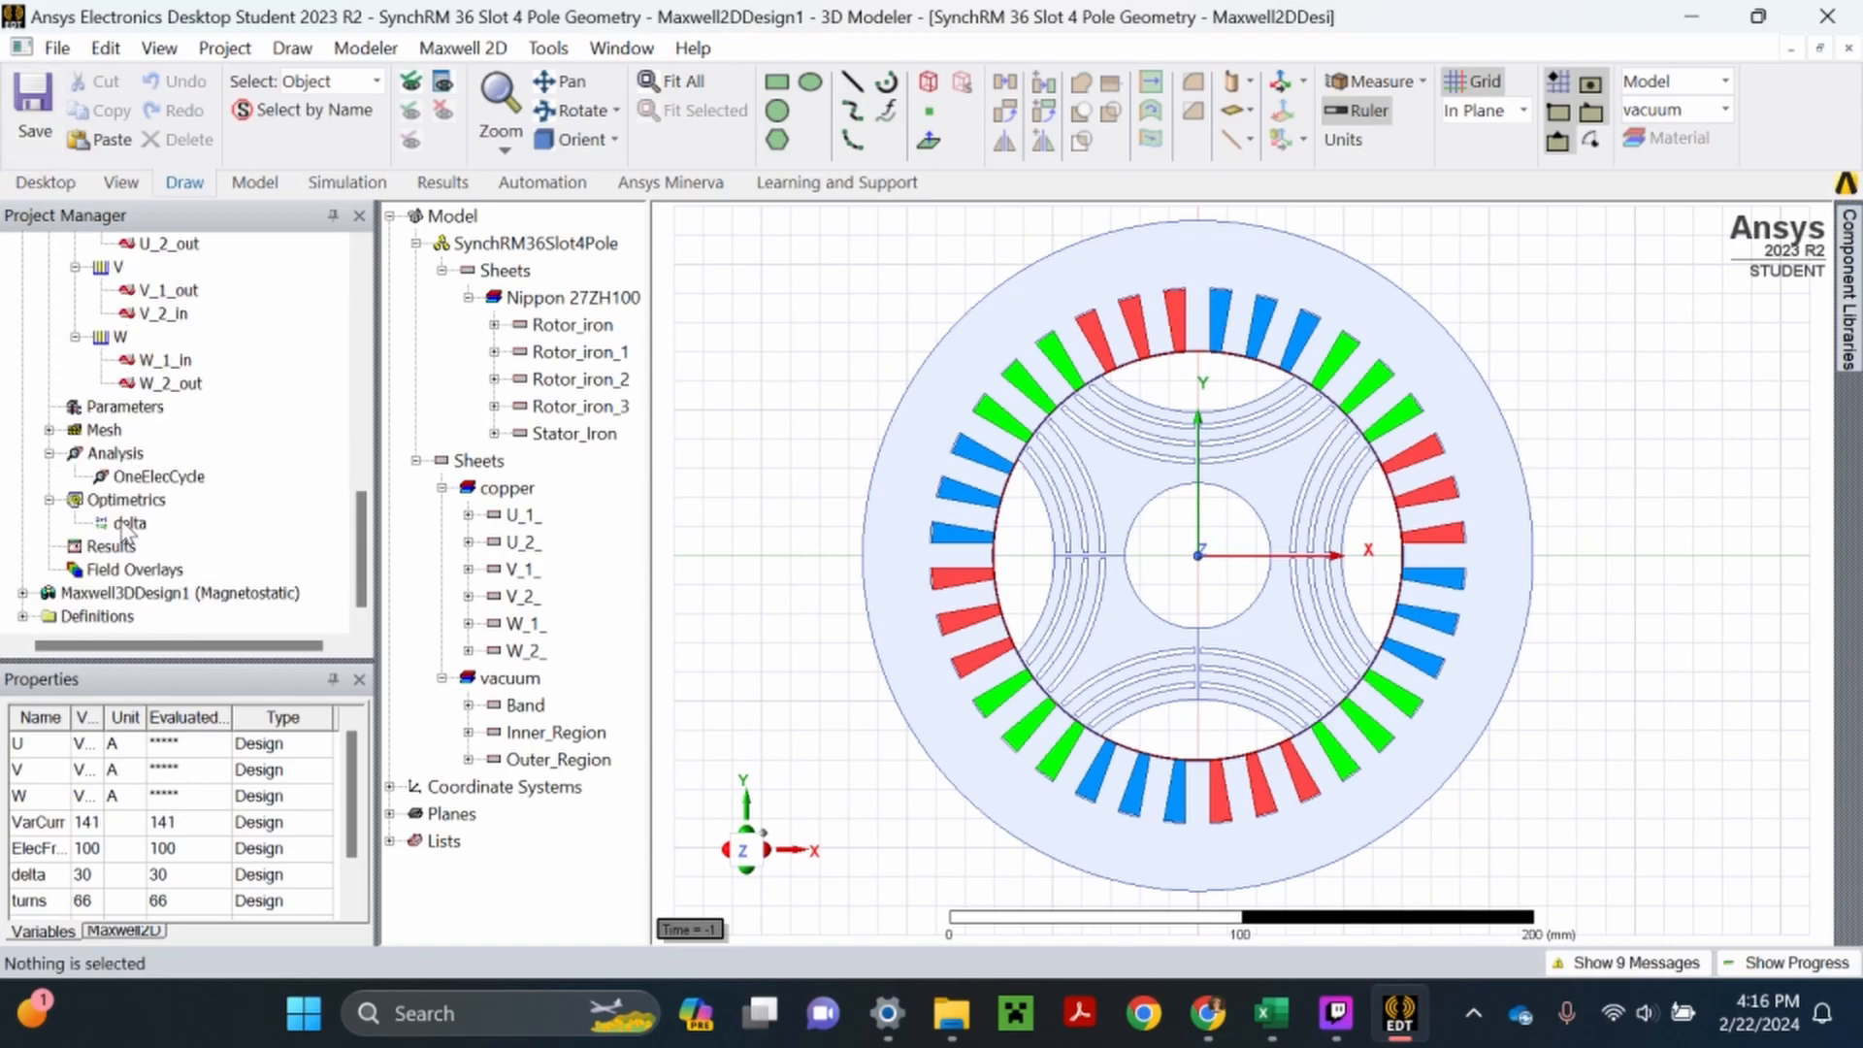
right_click(139, 500)
mouse_move(254, 563)
left_click(669, 556)
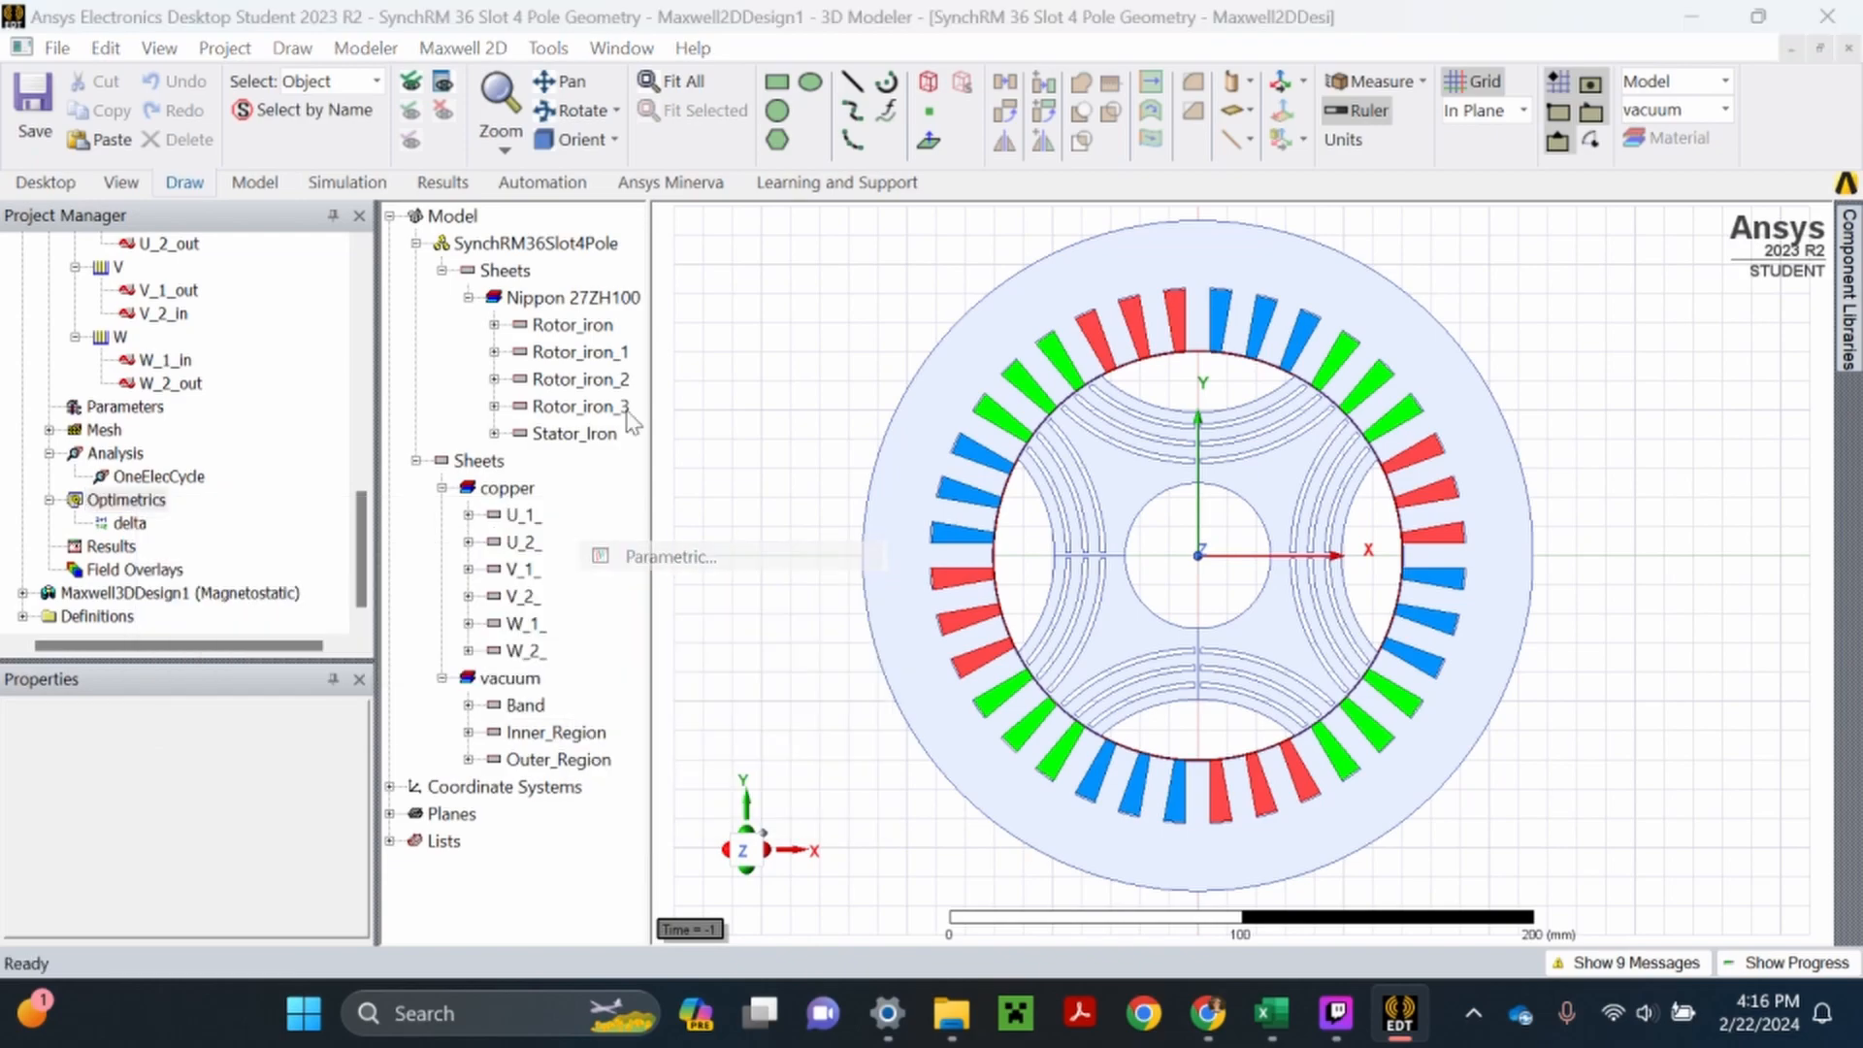
left_click(1317, 255)
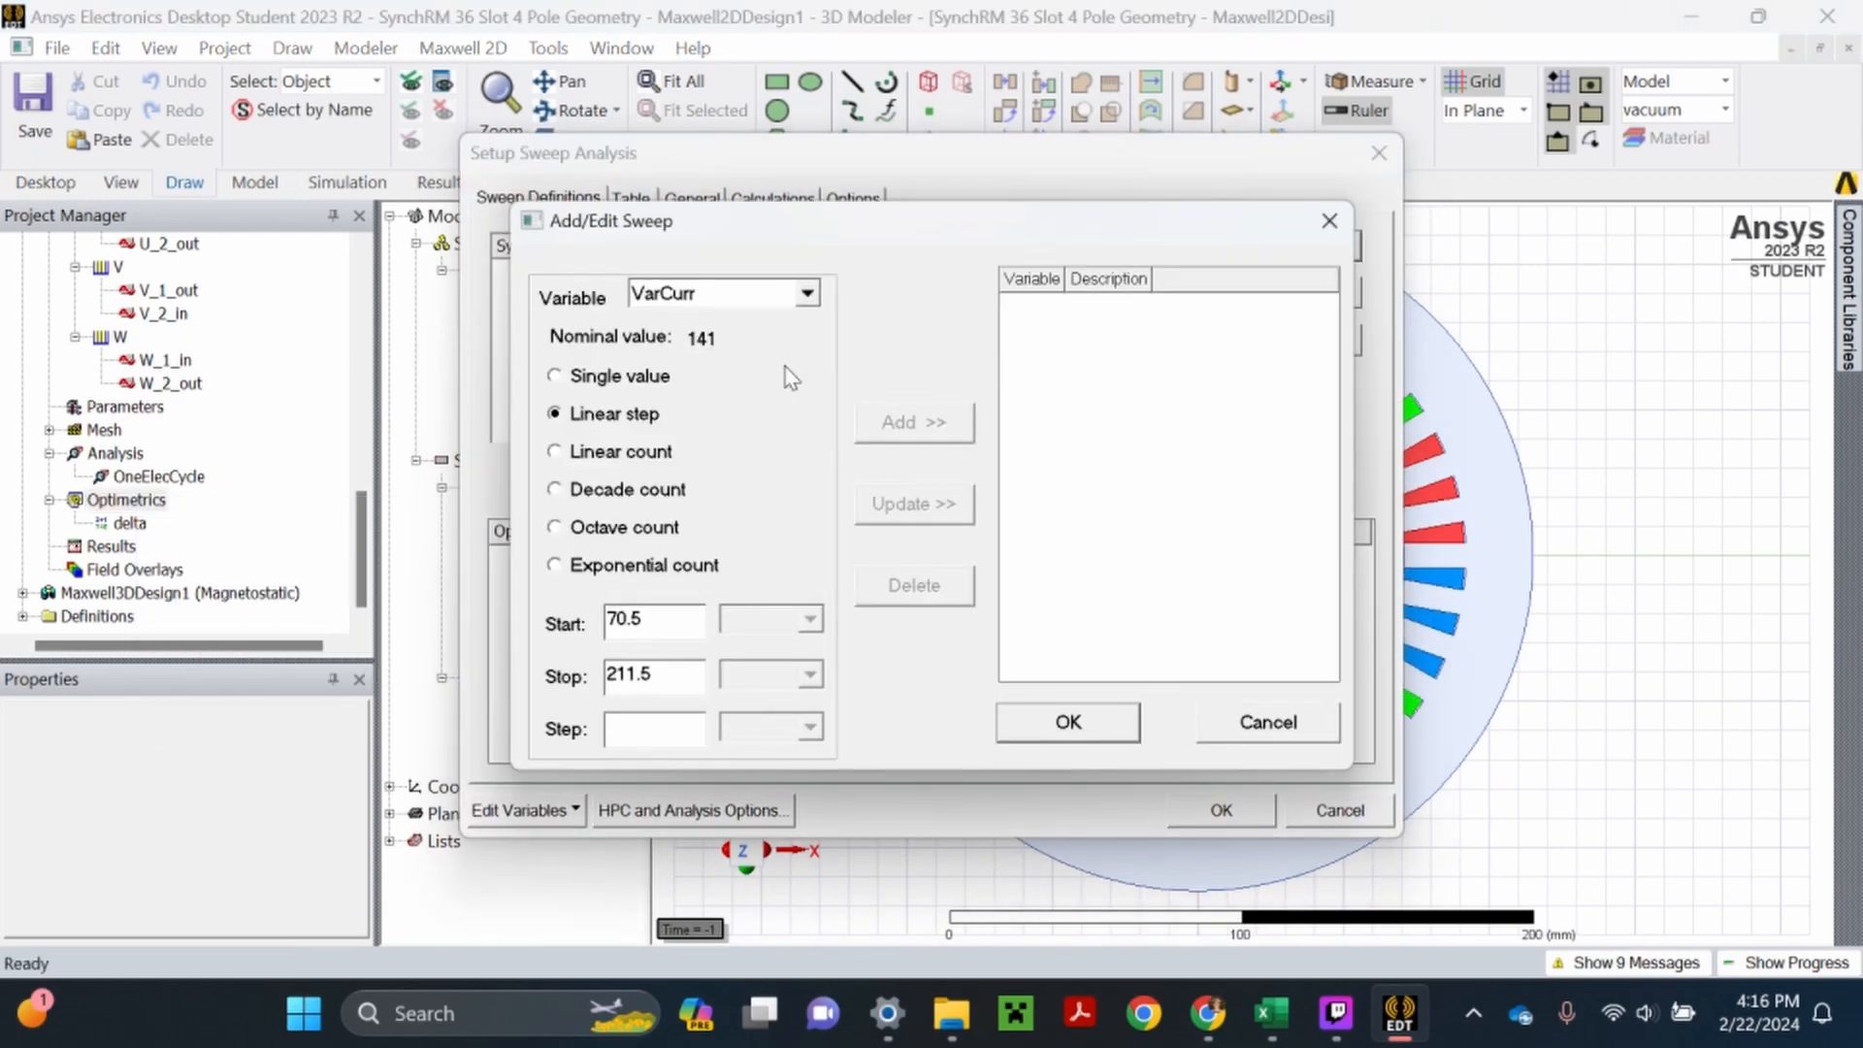
left_click(749, 296)
left_click(679, 344)
- Define the ElecFreq sweep as a linear step from 100 to 200 with step 100, and accept the parametric setup
left_click_drag(631, 621, 548, 642)
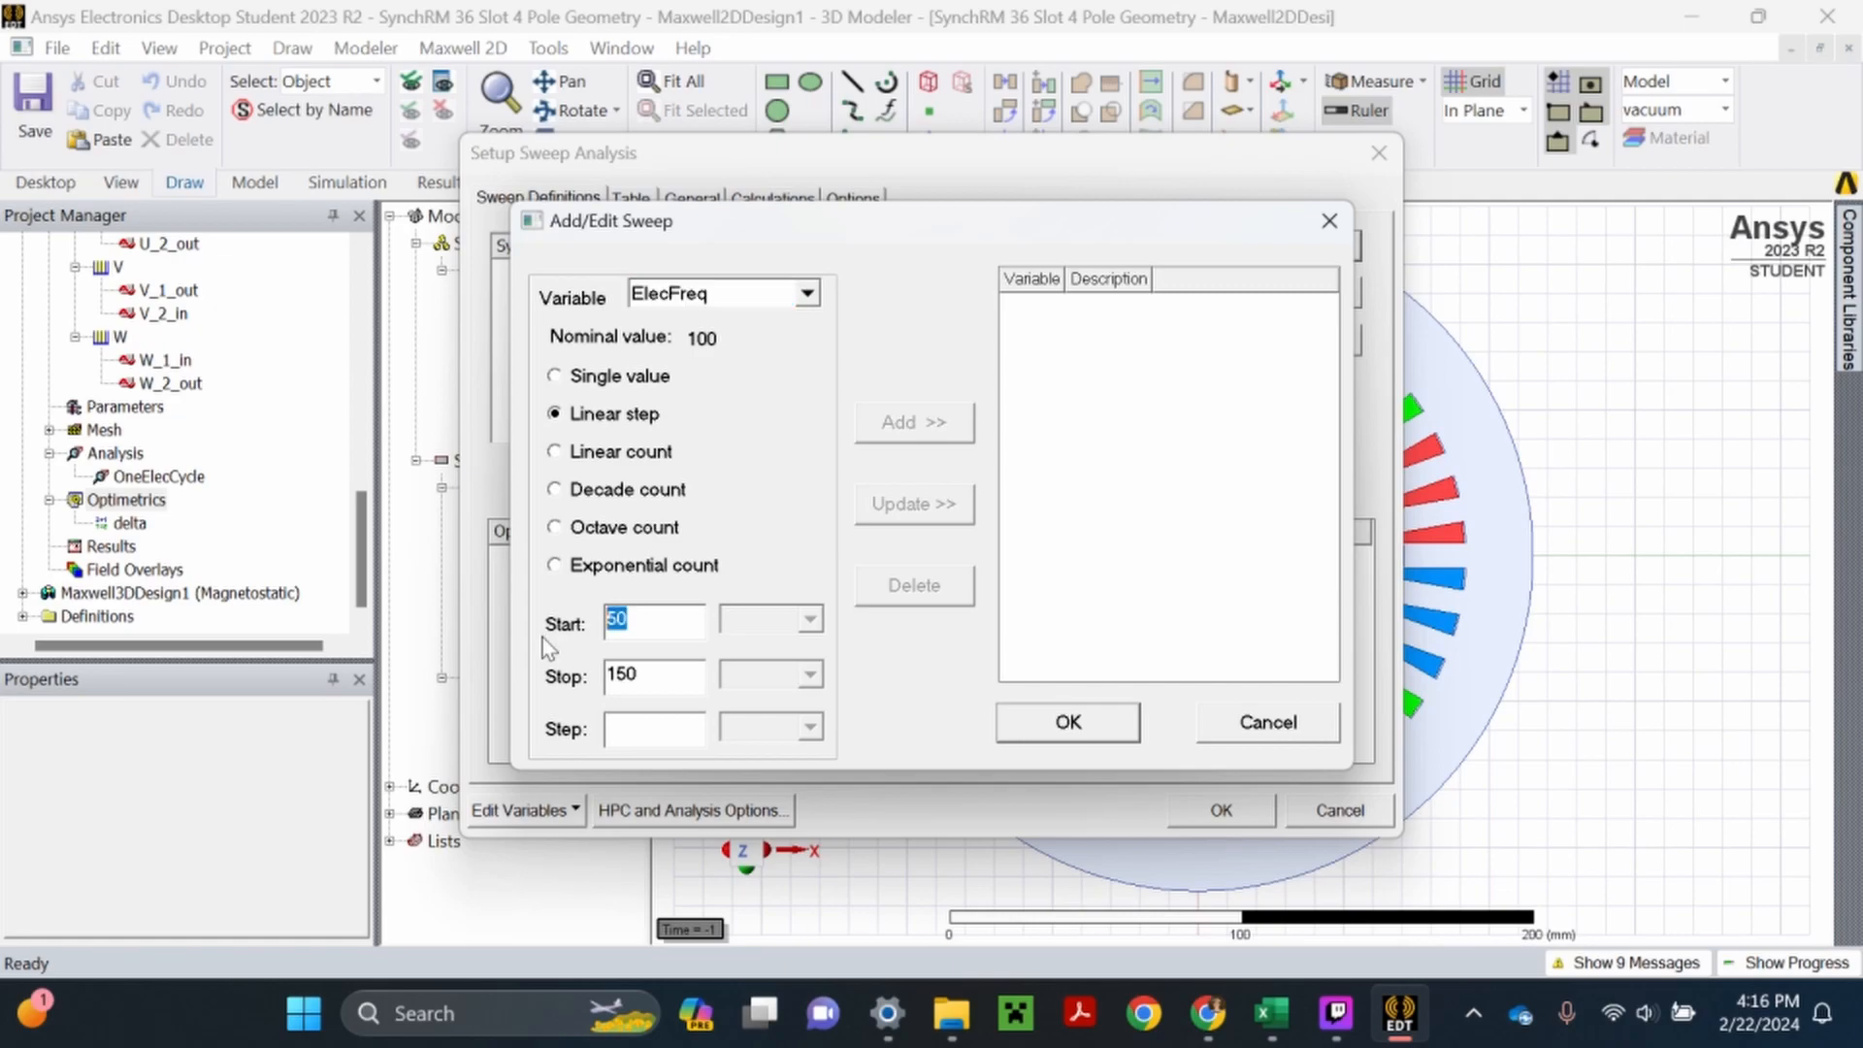
type("100")
key("Tab")
type("2100")
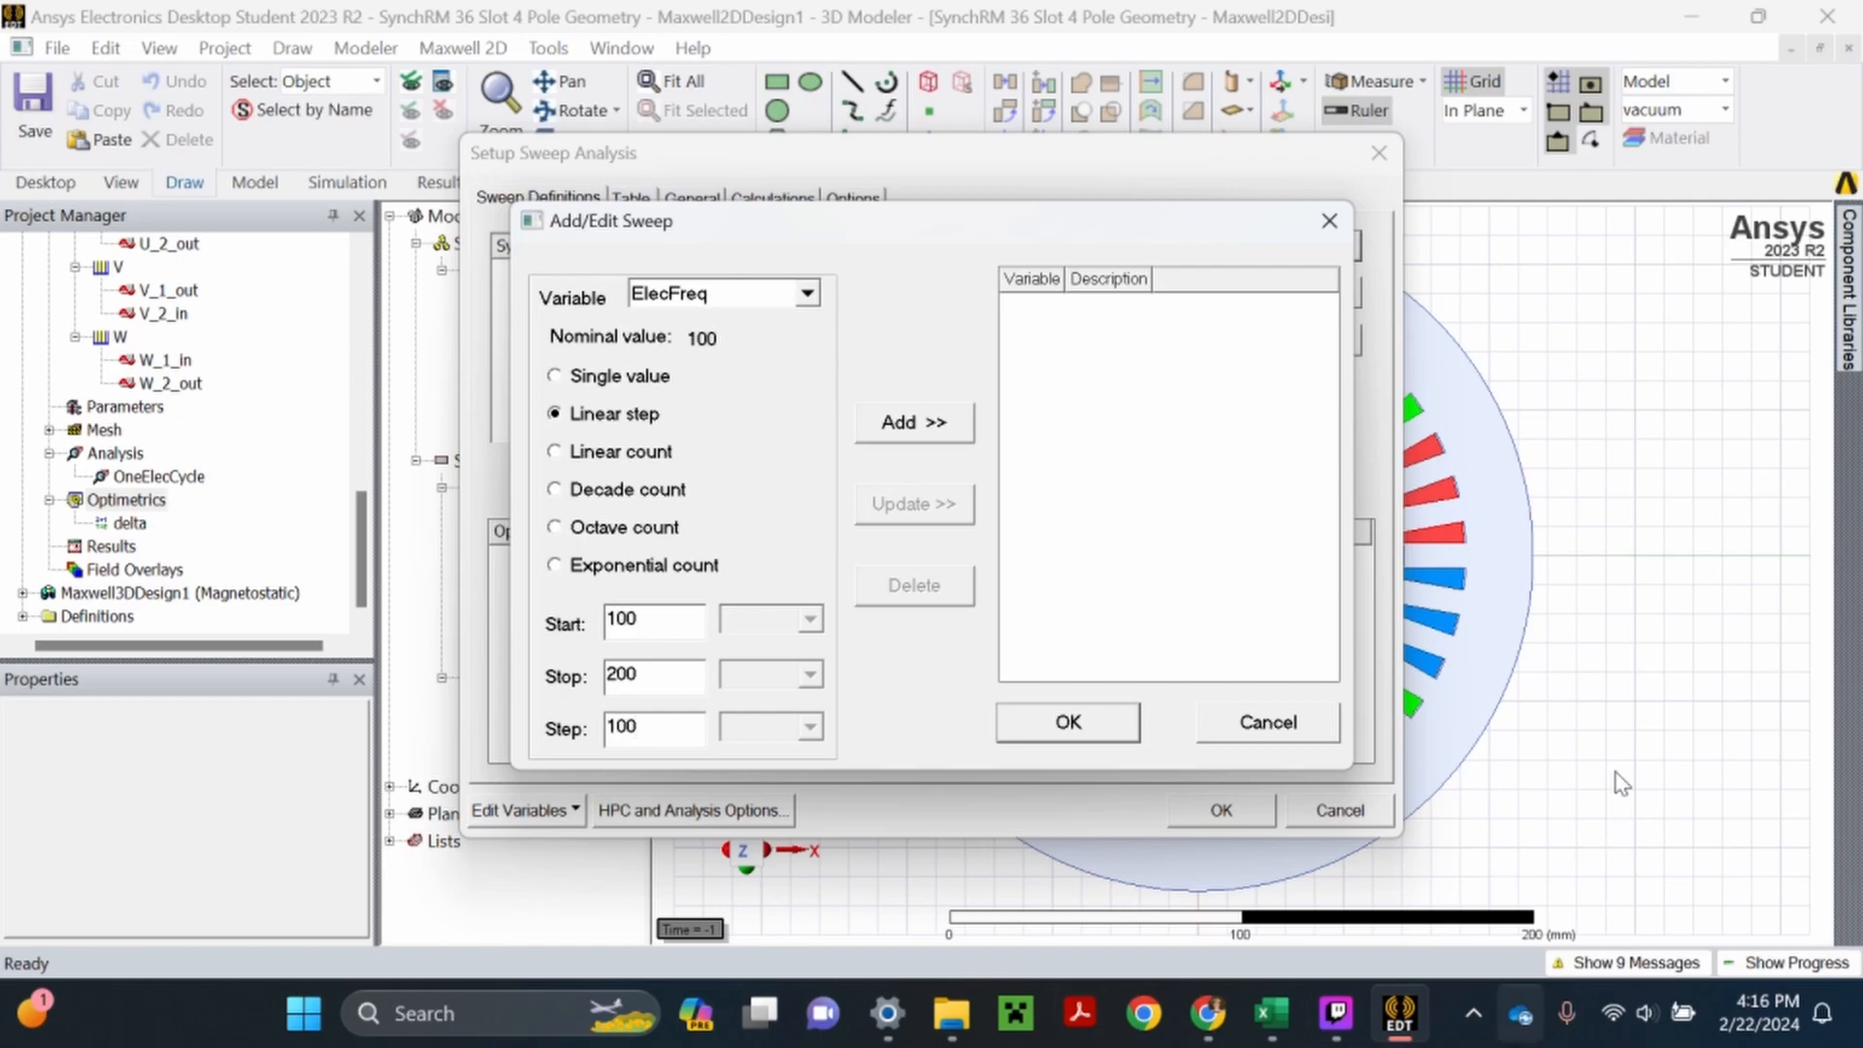
left_click(932, 427)
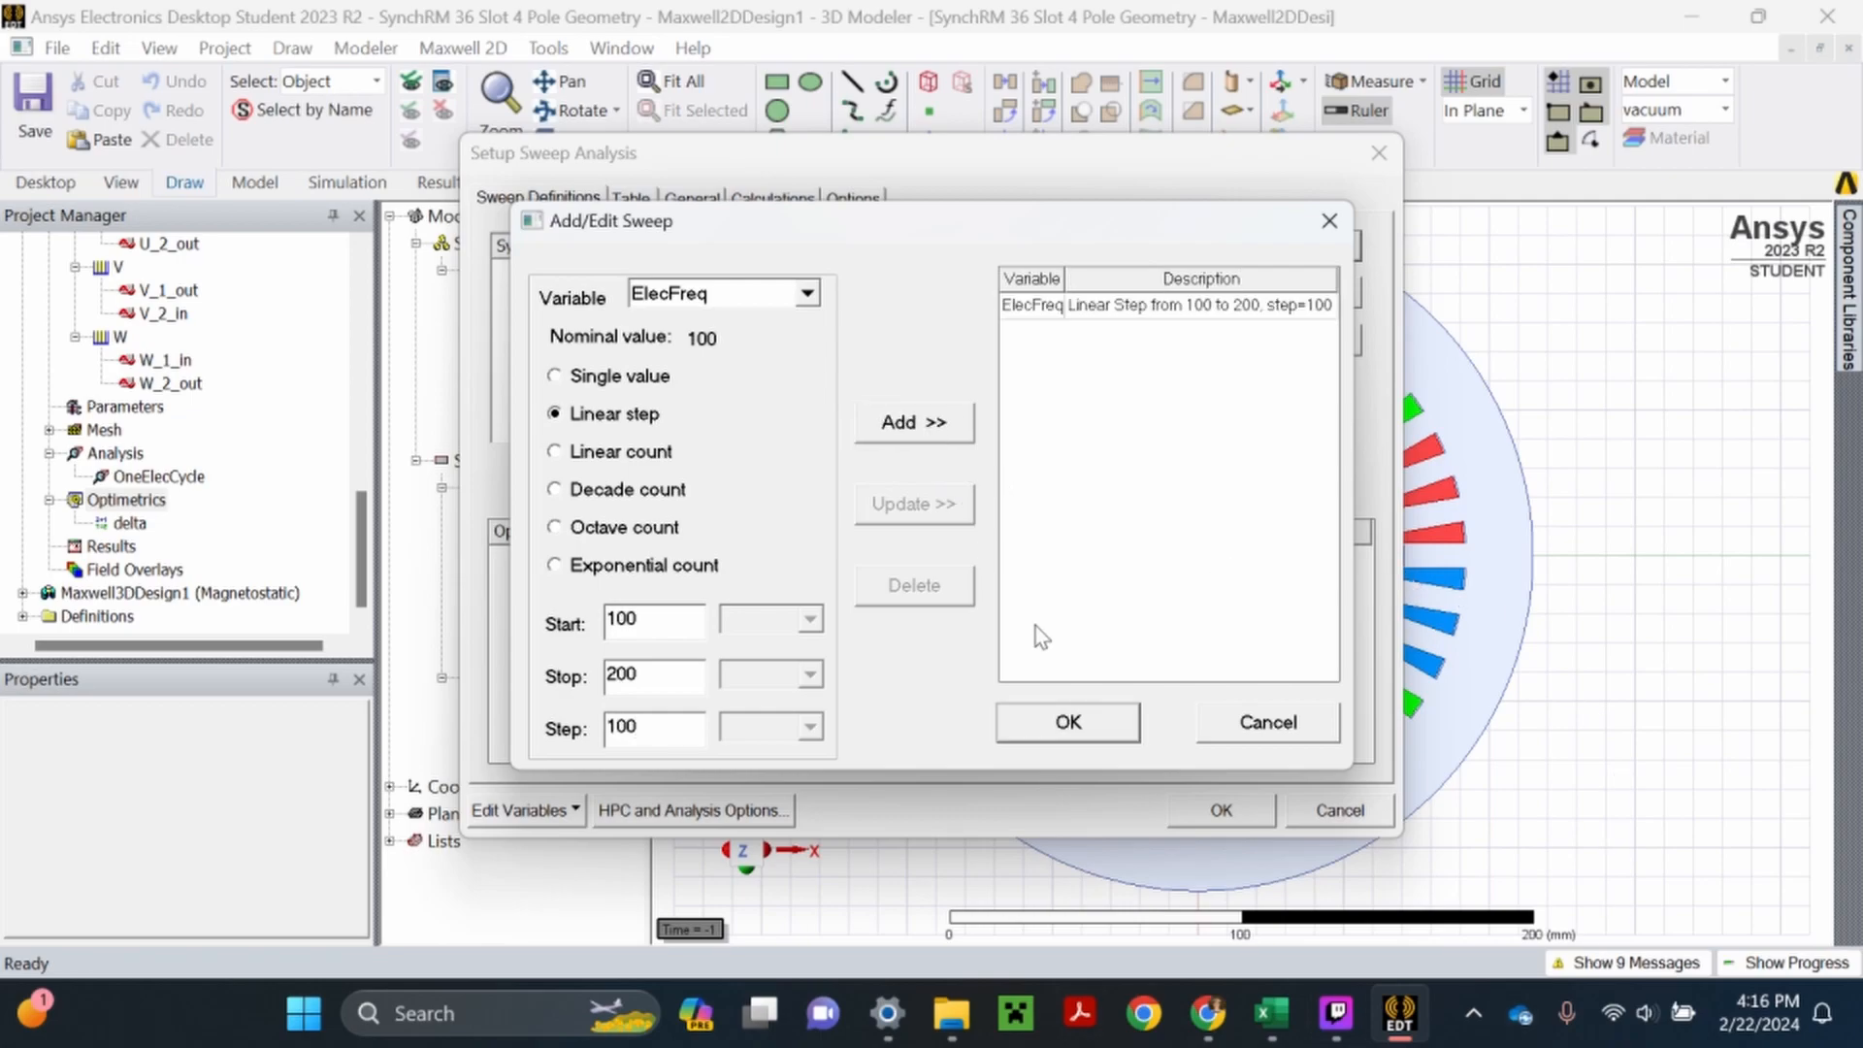
left_click(1068, 725)
left_click(1220, 811)
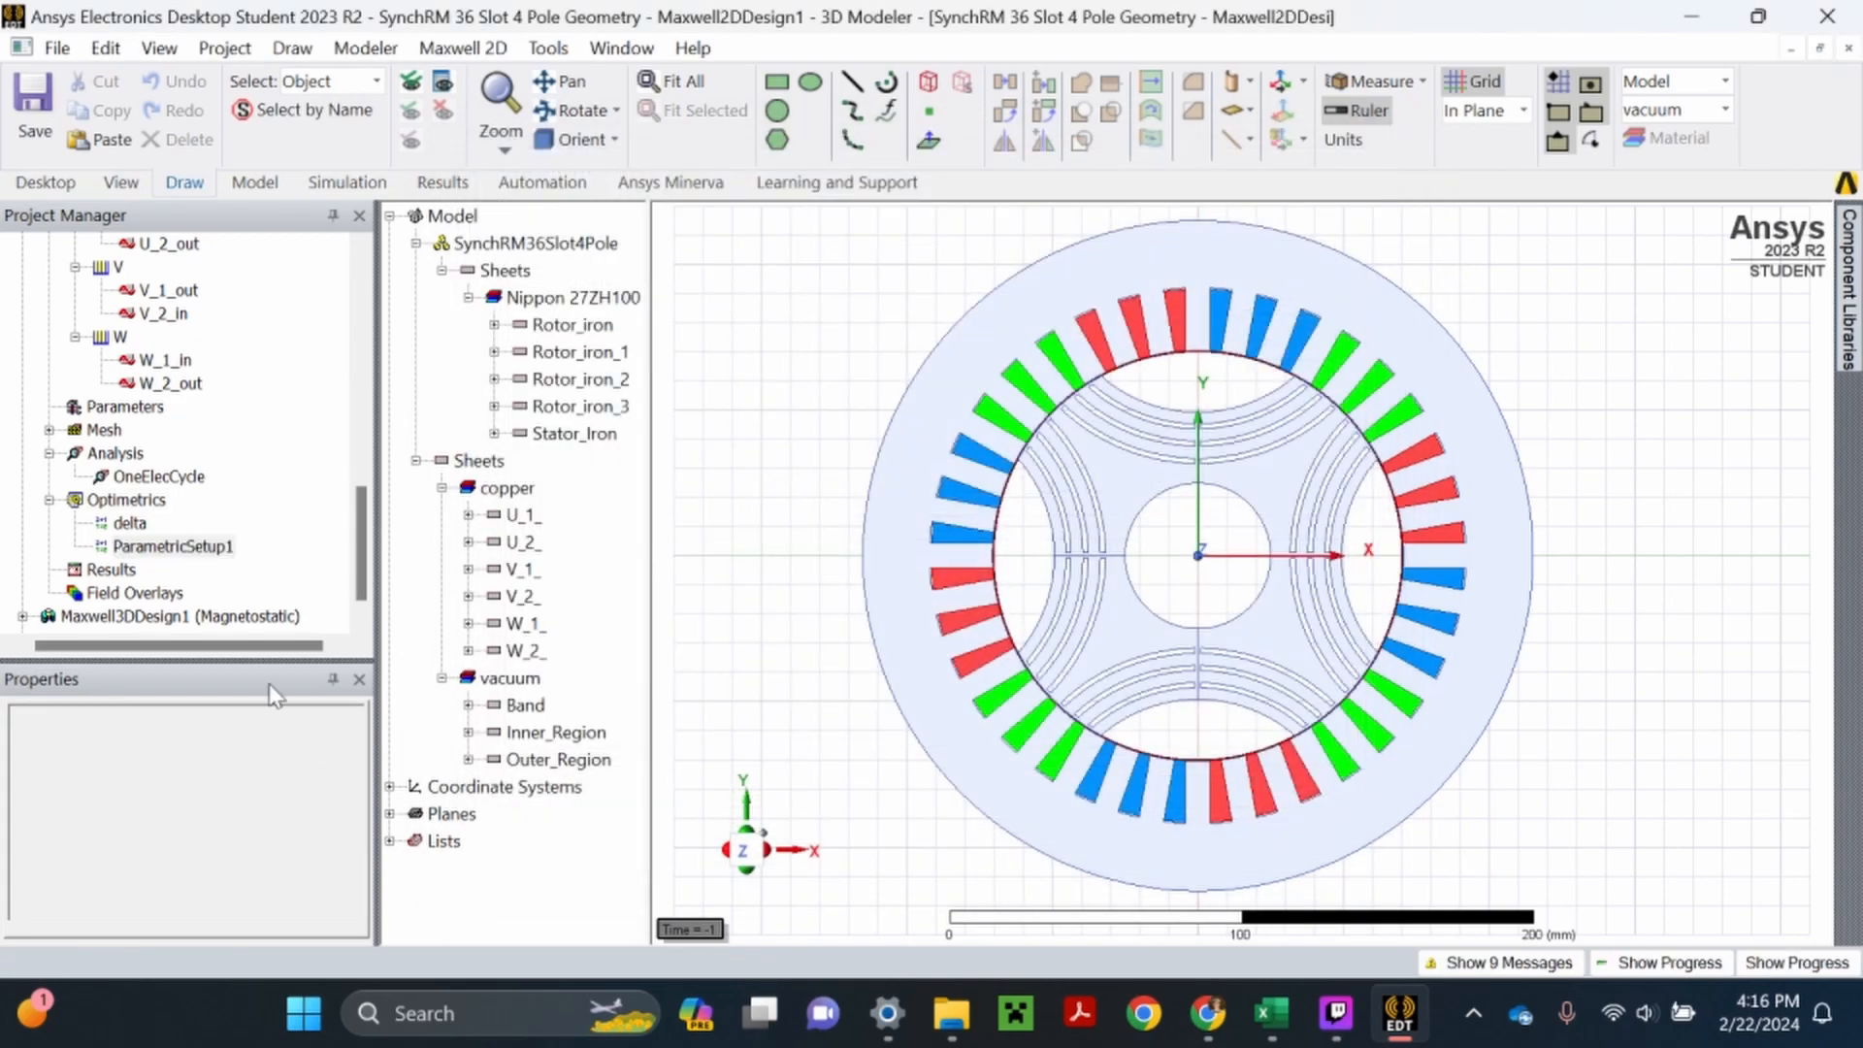
- Rename the second parametric setup as ElecFreq_BEMF and save the project
right_click(172, 551)
left_click(257, 632)
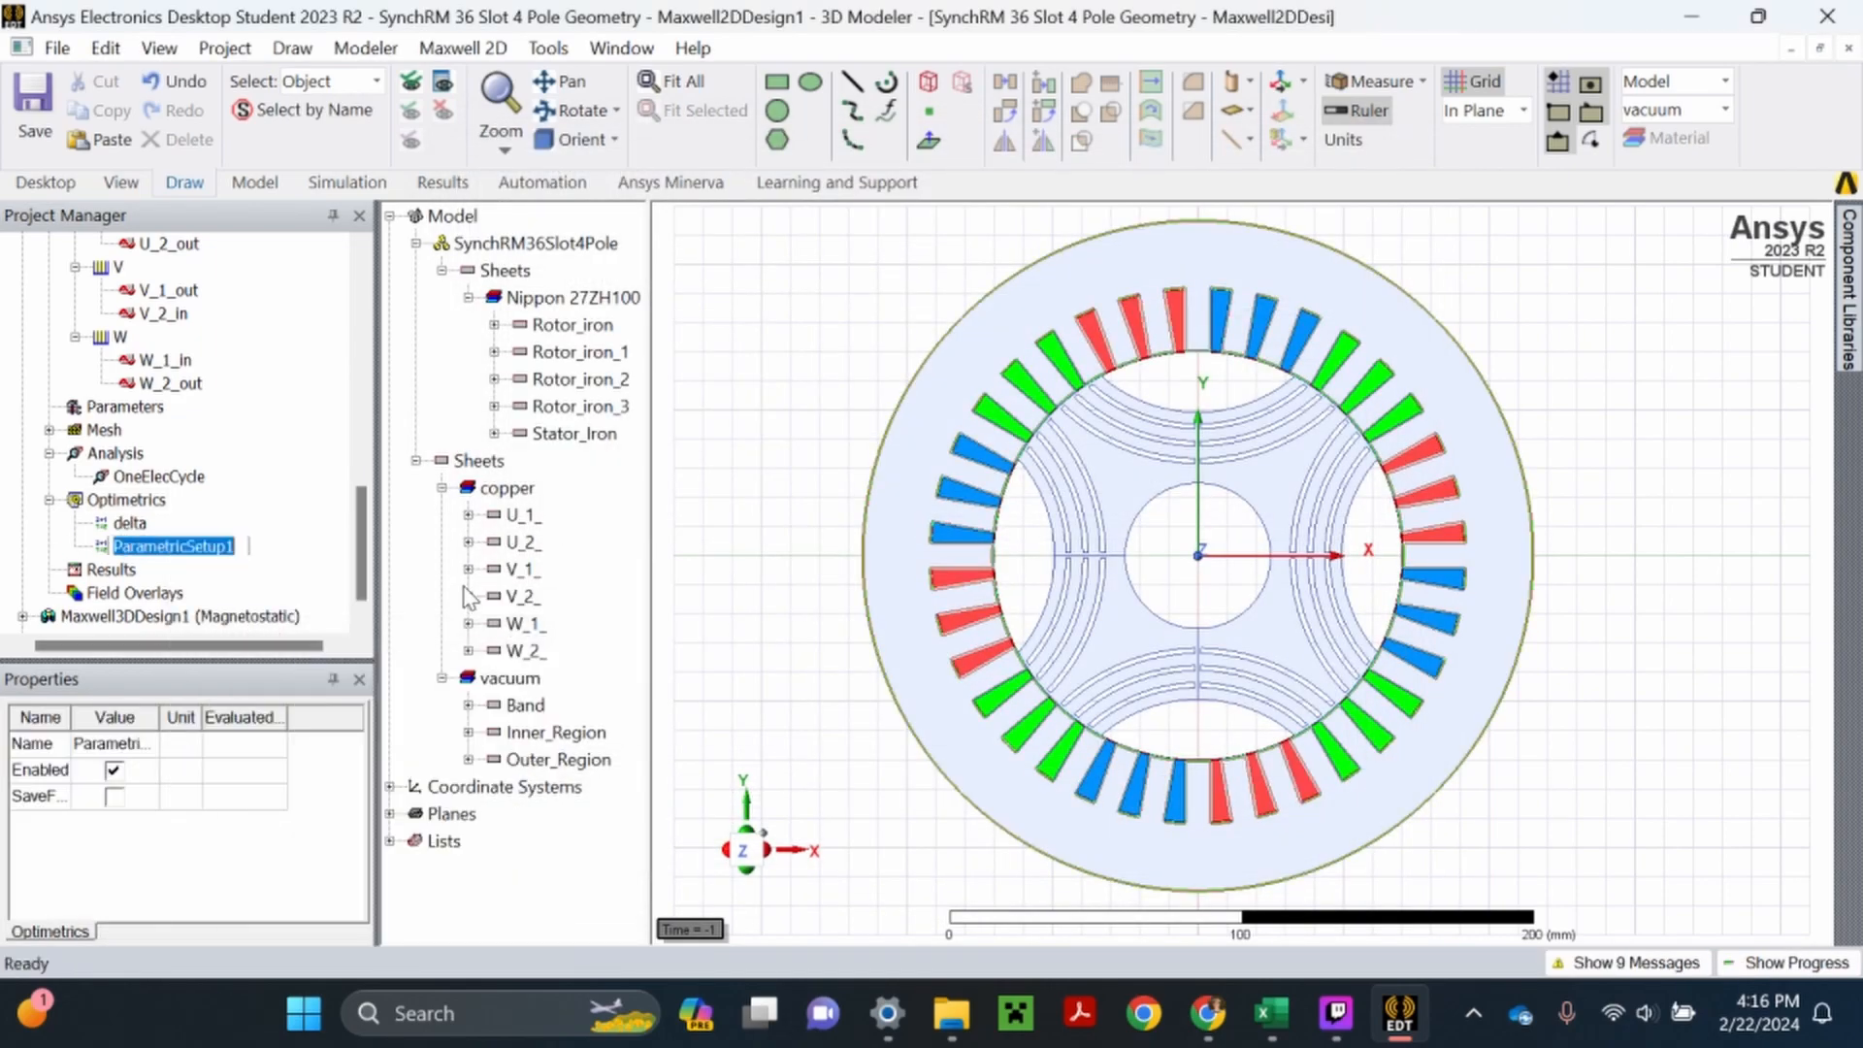
type("ElecFreq_BE")
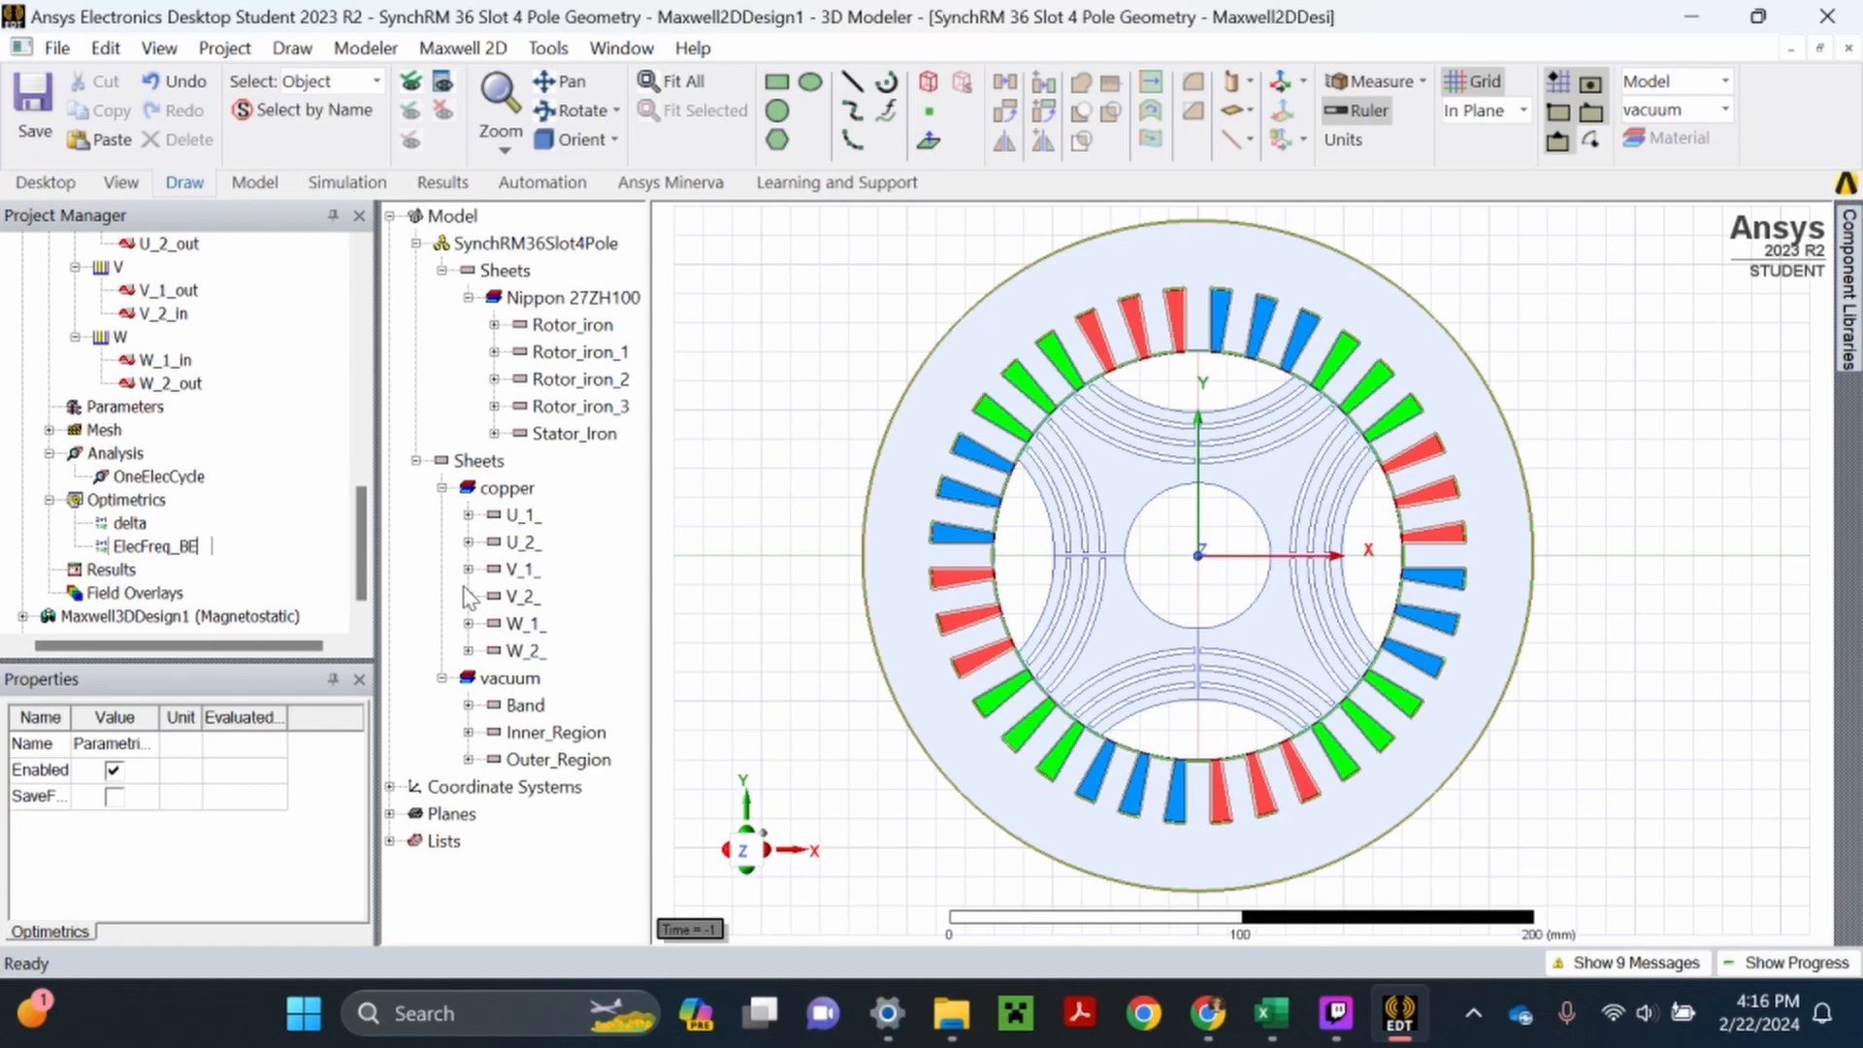
type("MF")
key("Return")
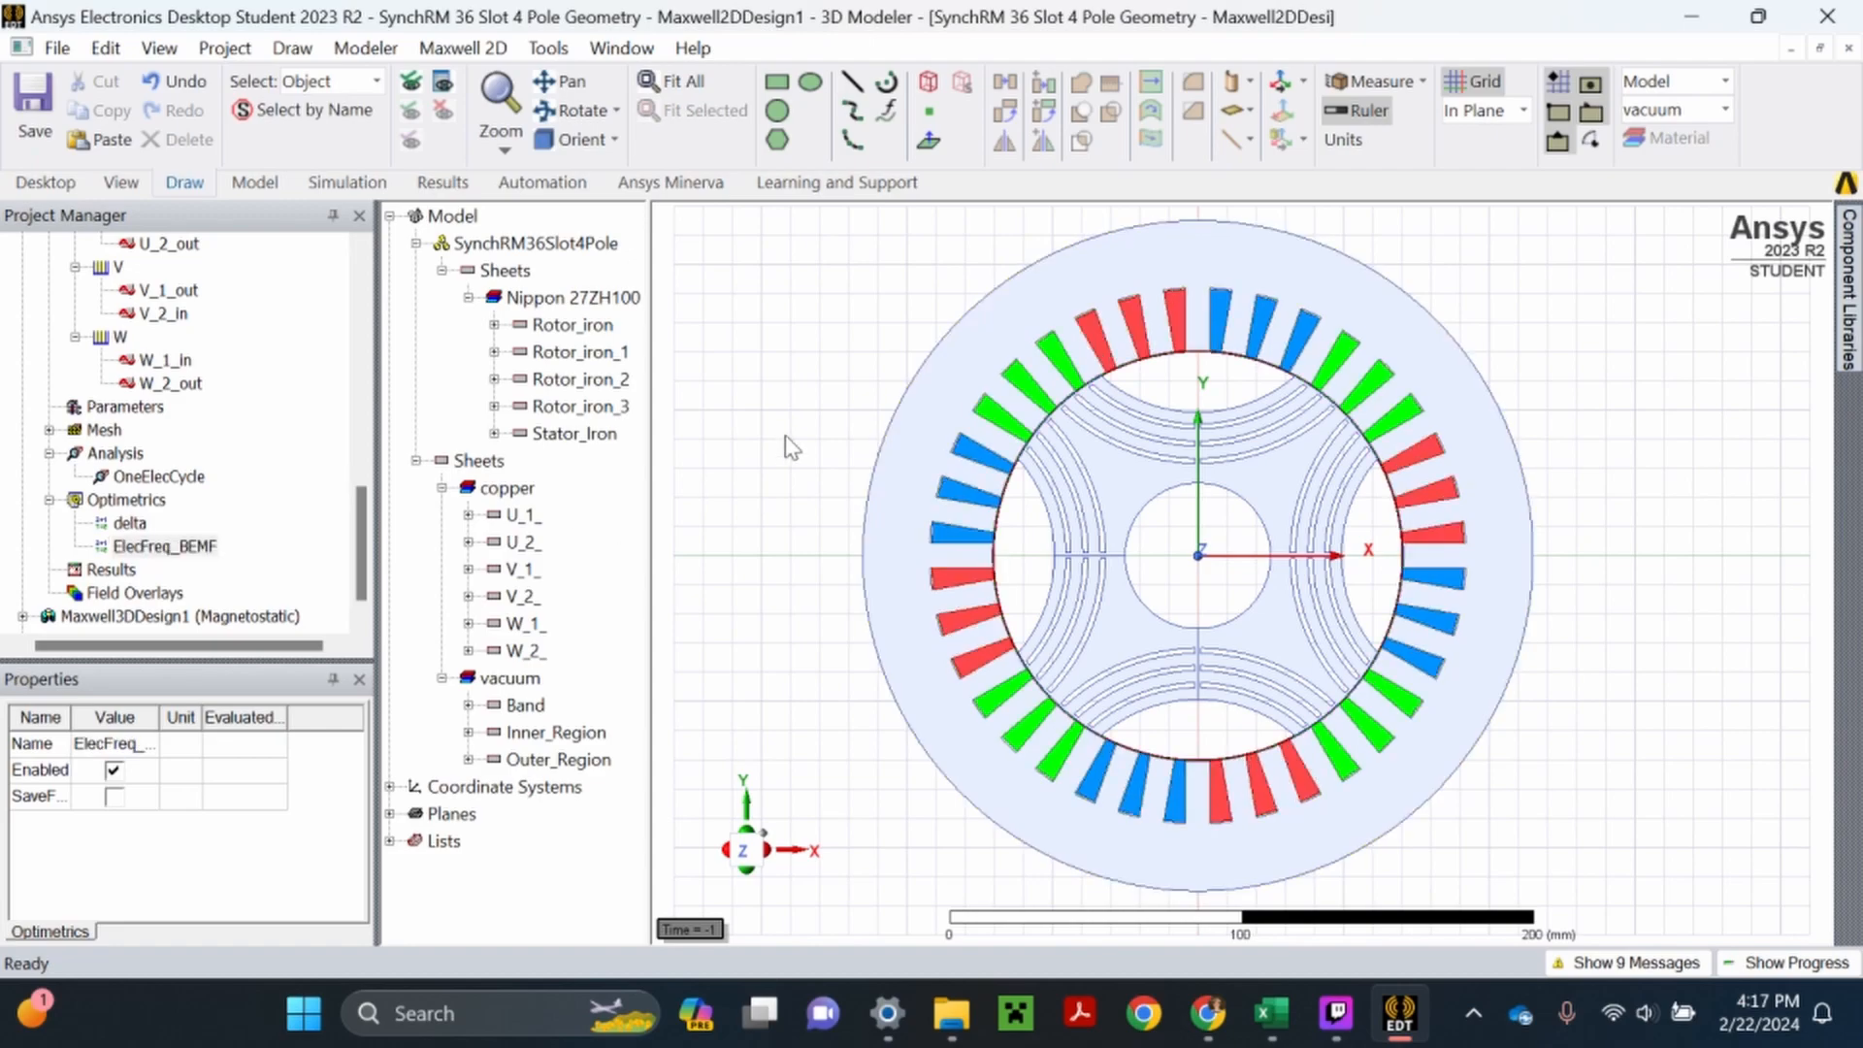
left_click(30, 124)
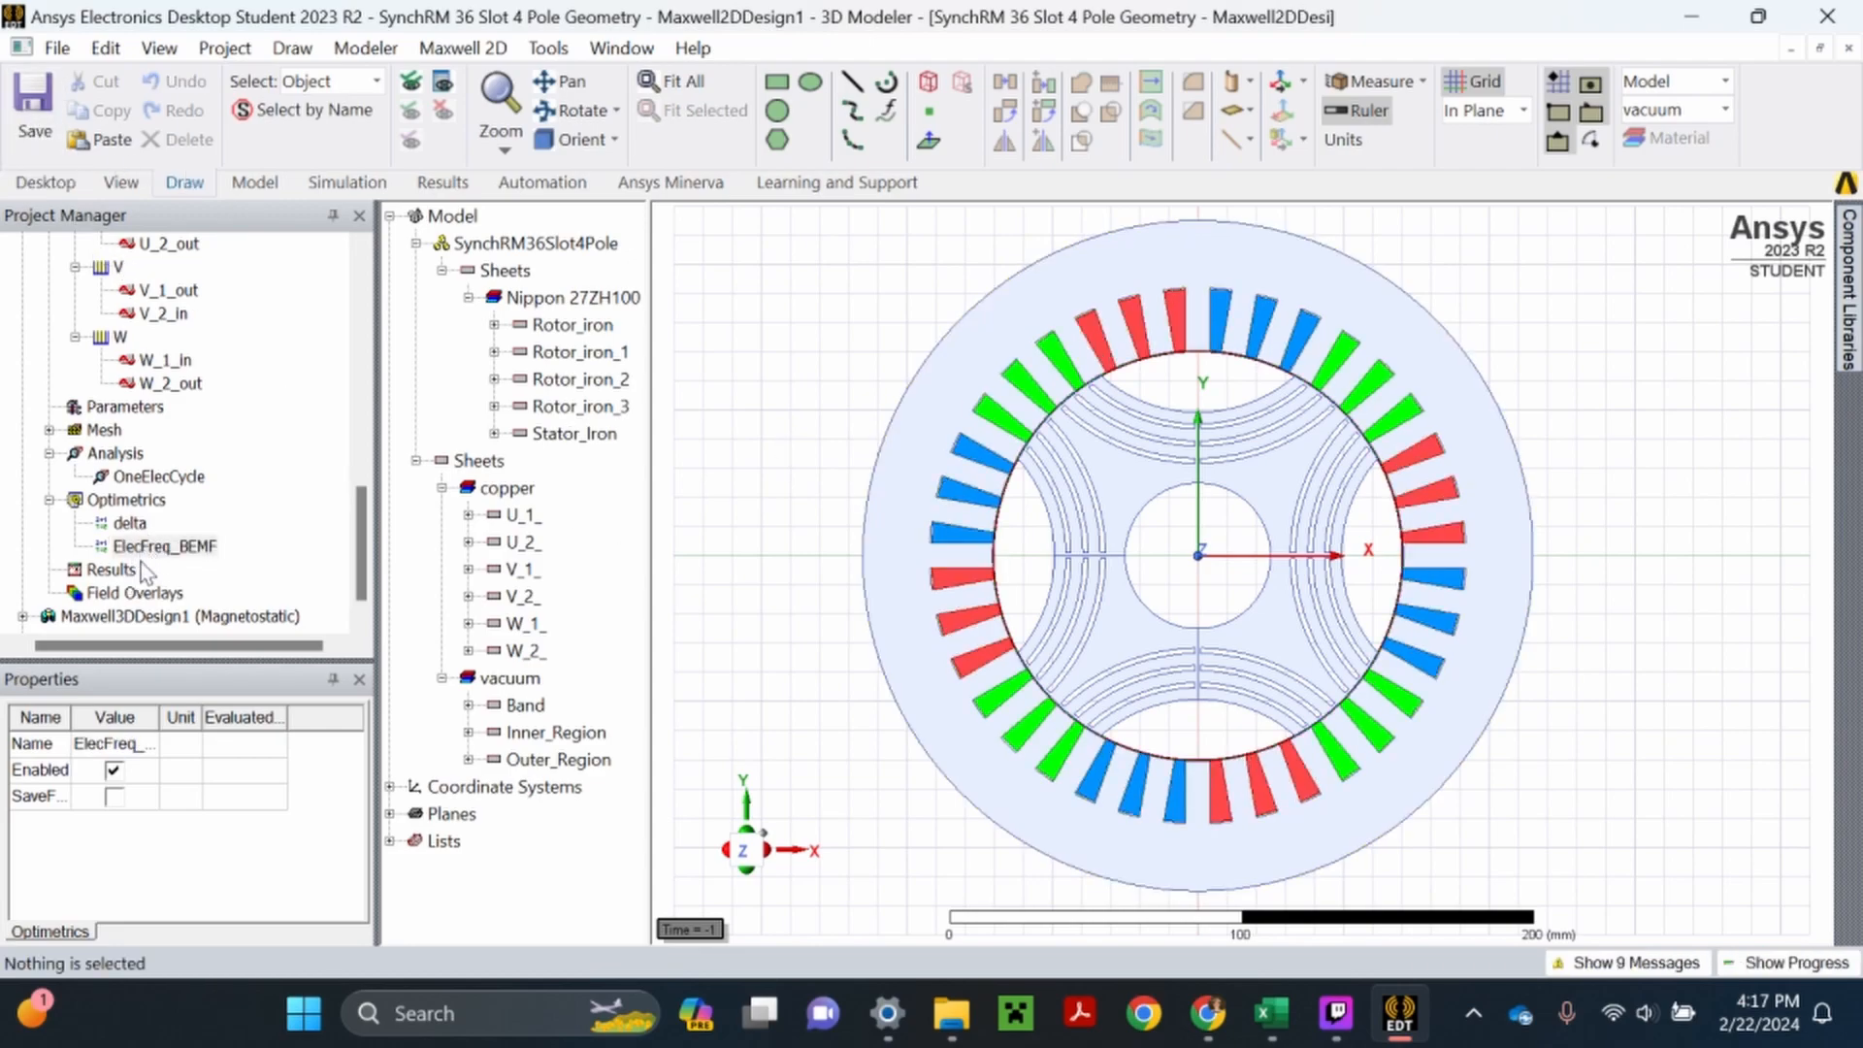
scroll(177, 579, "down", 7)
scroll(171, 549, "up", 2)
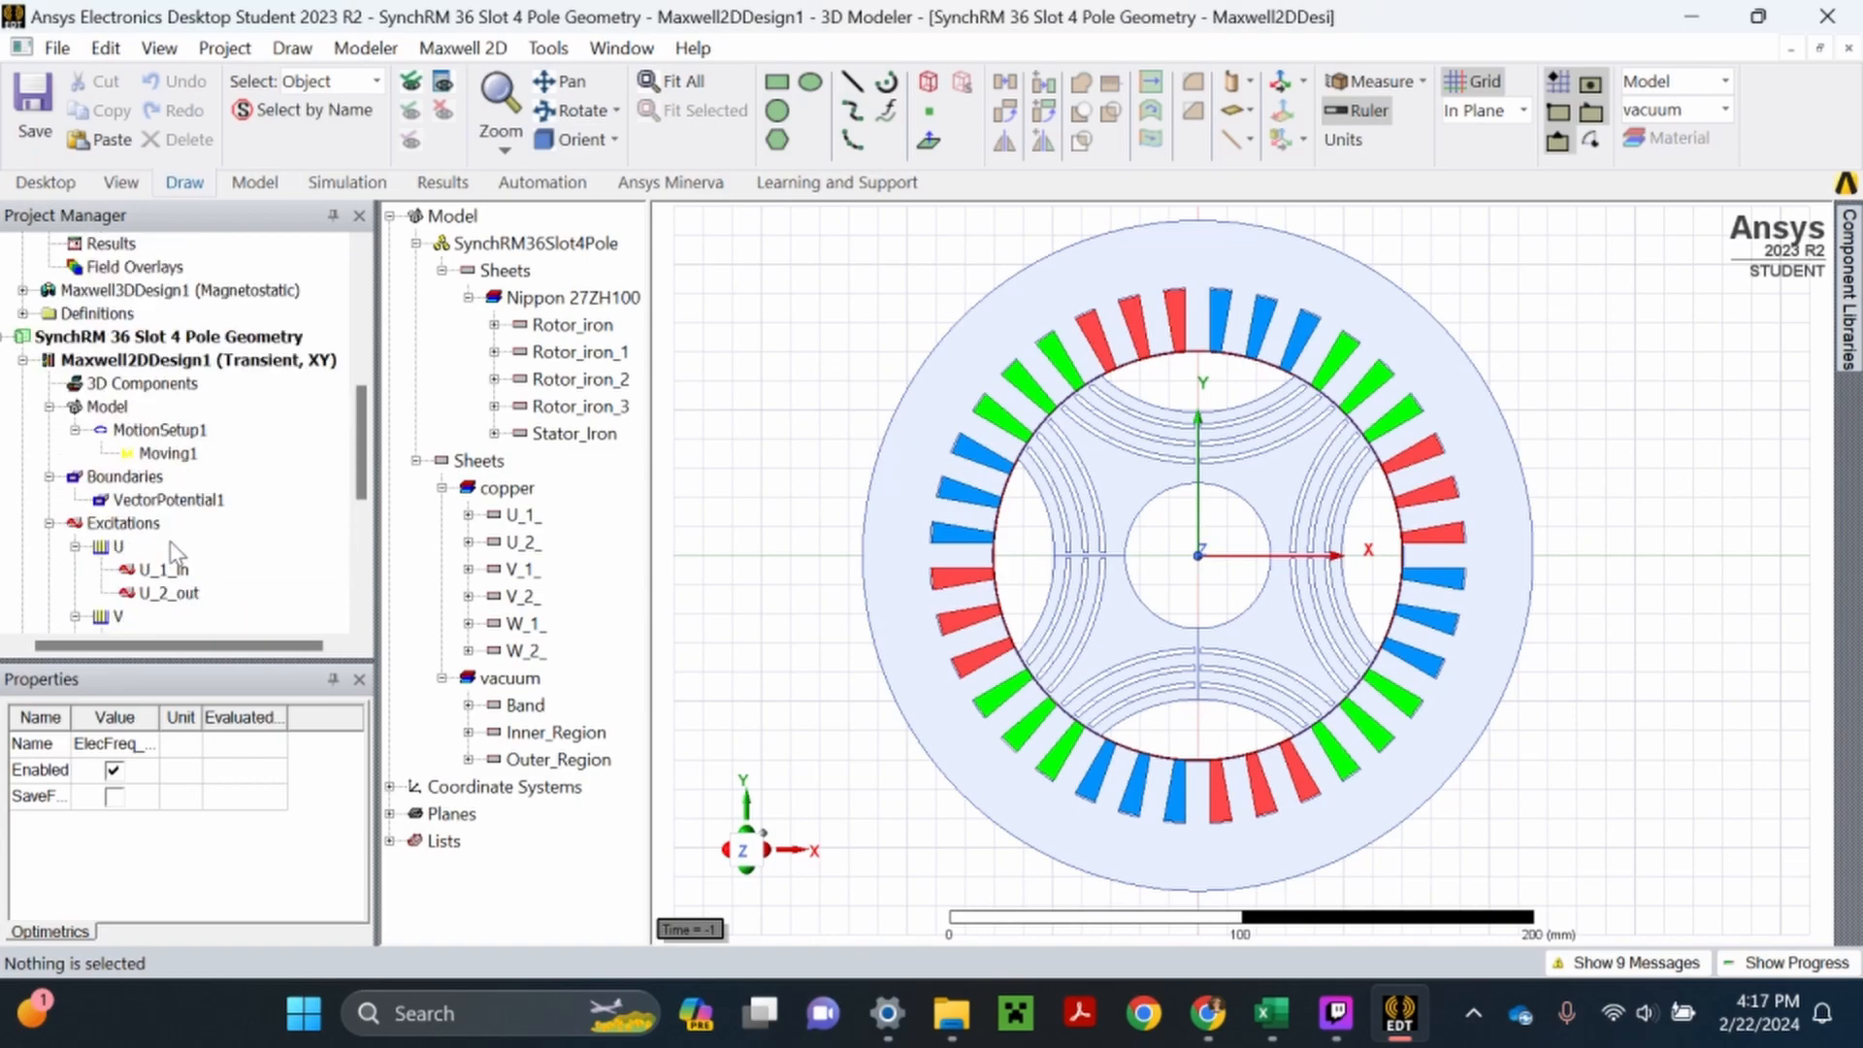
scroll(171, 539, "up", 2)
scroll(171, 543, "down", 2)
scroll(172, 553, "up", 2)
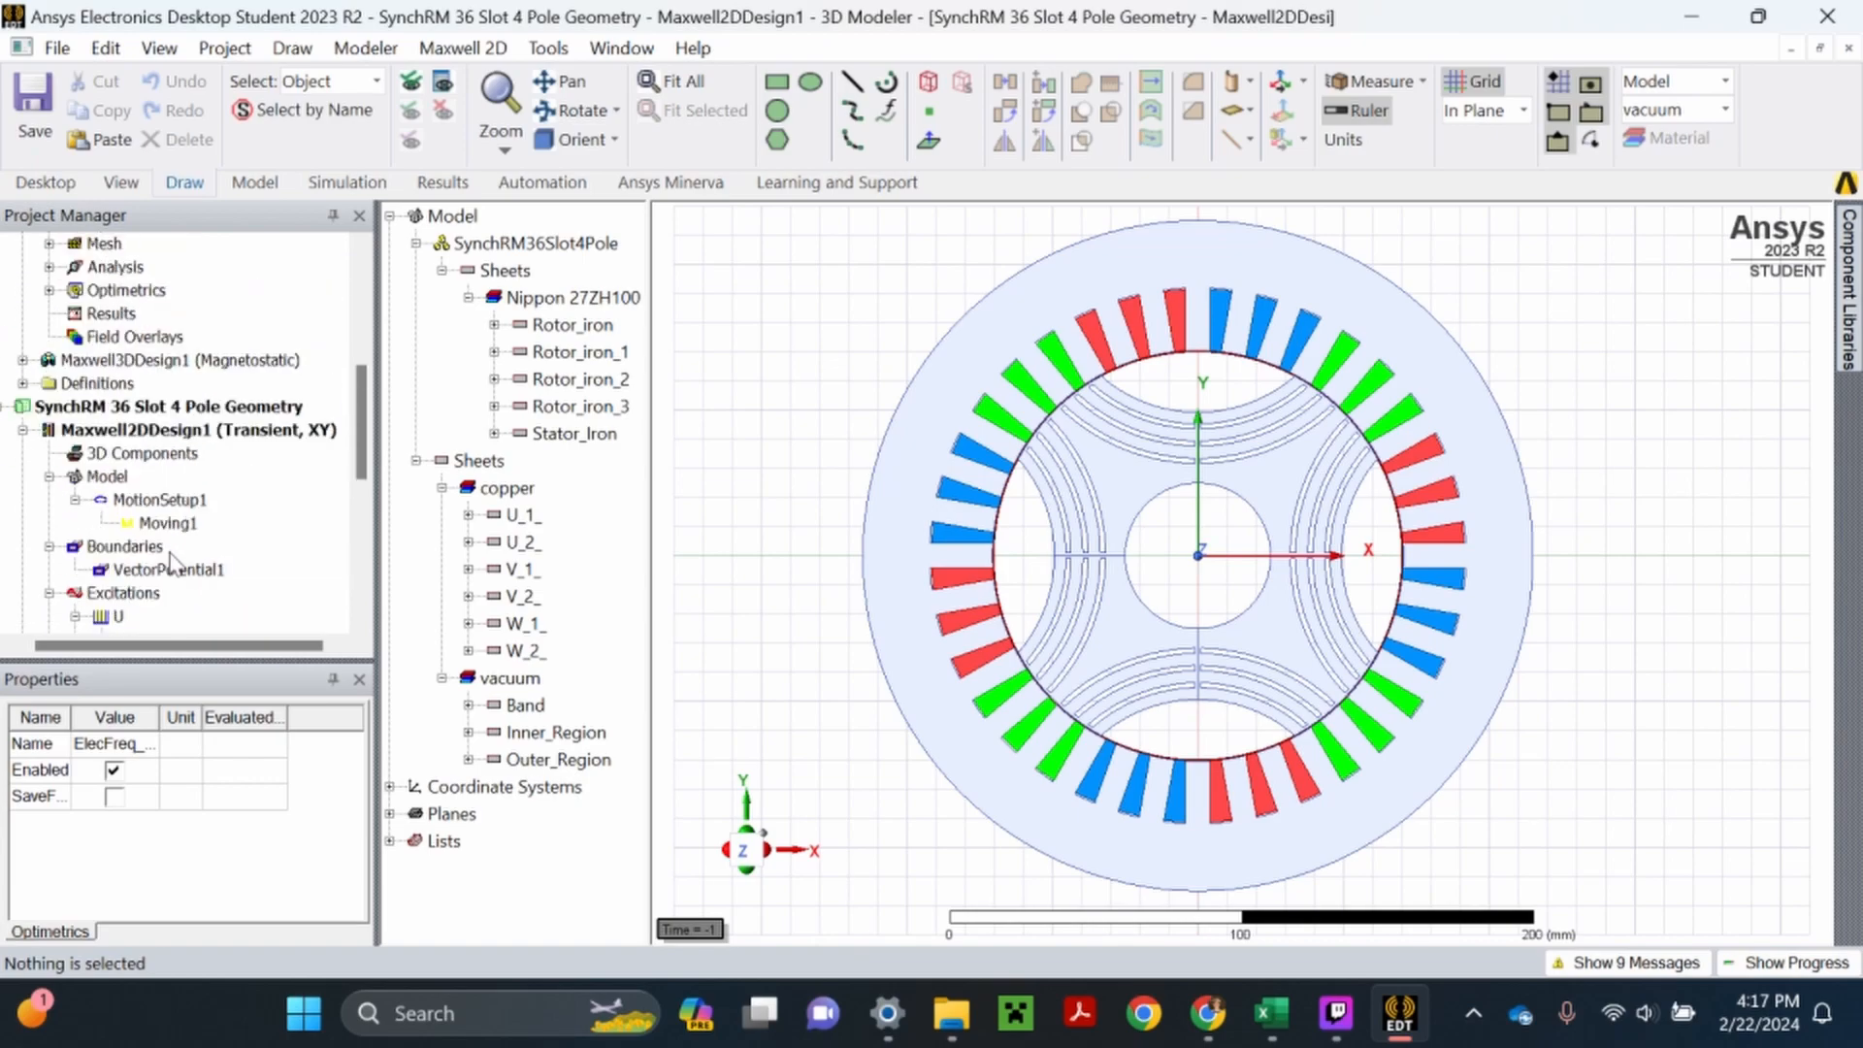
- Review the local variables of Maxwell2DDesign1 in the SynchRM 36 Slot 4 Pole project
scroll(171, 561, "down", 3)
right_click(150, 272)
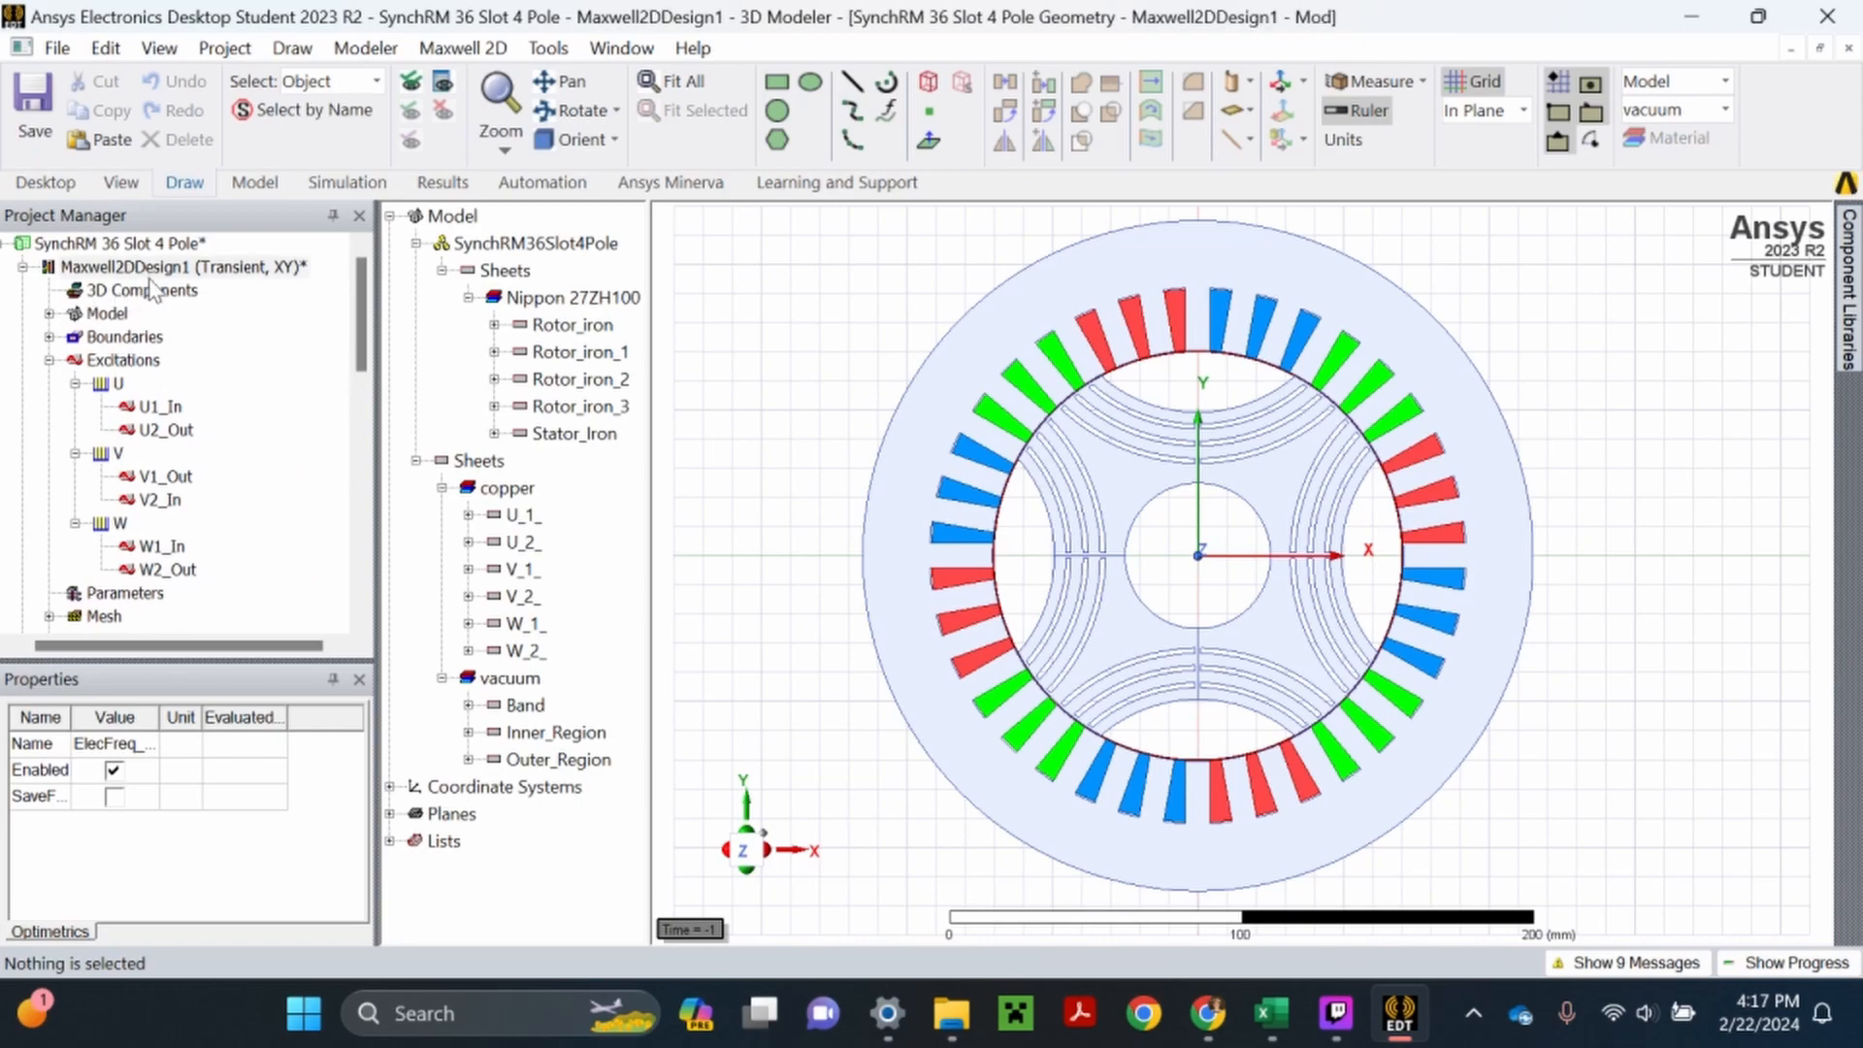
left_click(273, 924)
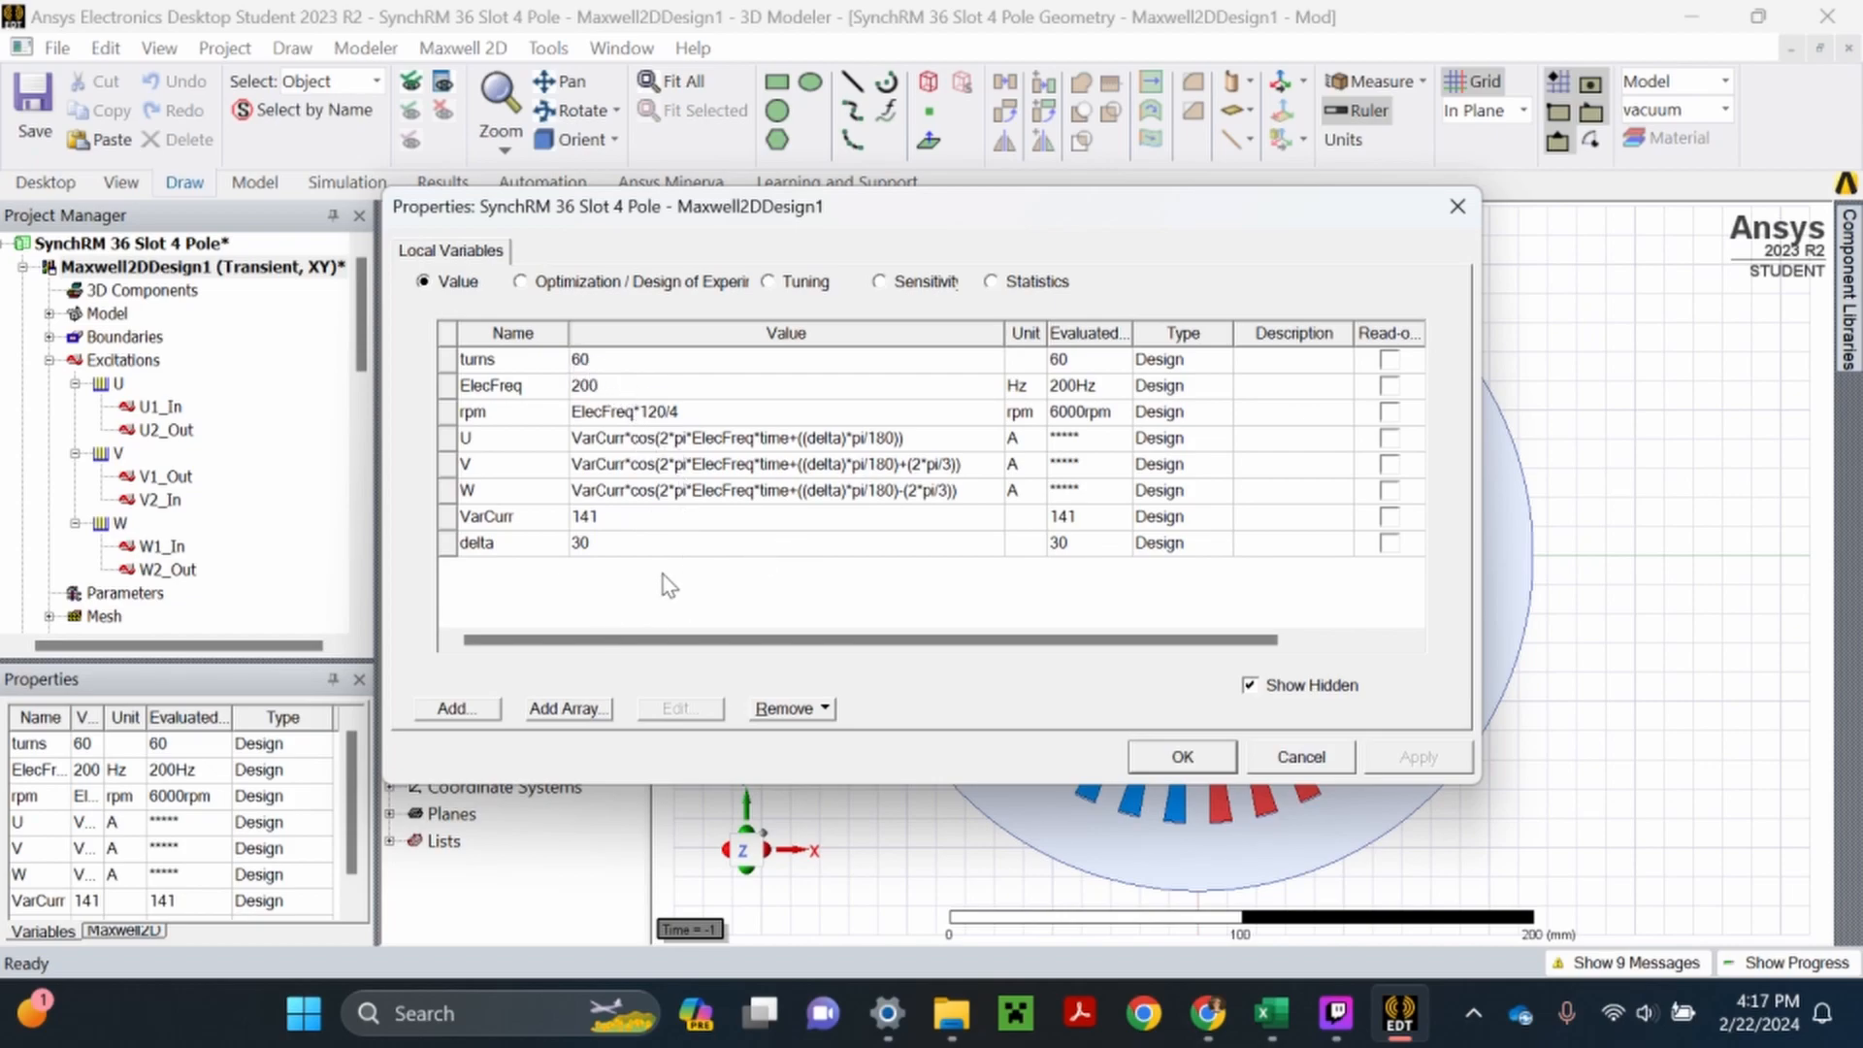
left_click(1182, 757)
- Review the local variables of Maxwell2DDesign1 in the SynchRM 36 Slot 4 Pole Geometry project
scroll(155, 438, "down", 2)
scroll(155, 439, "down", 5)
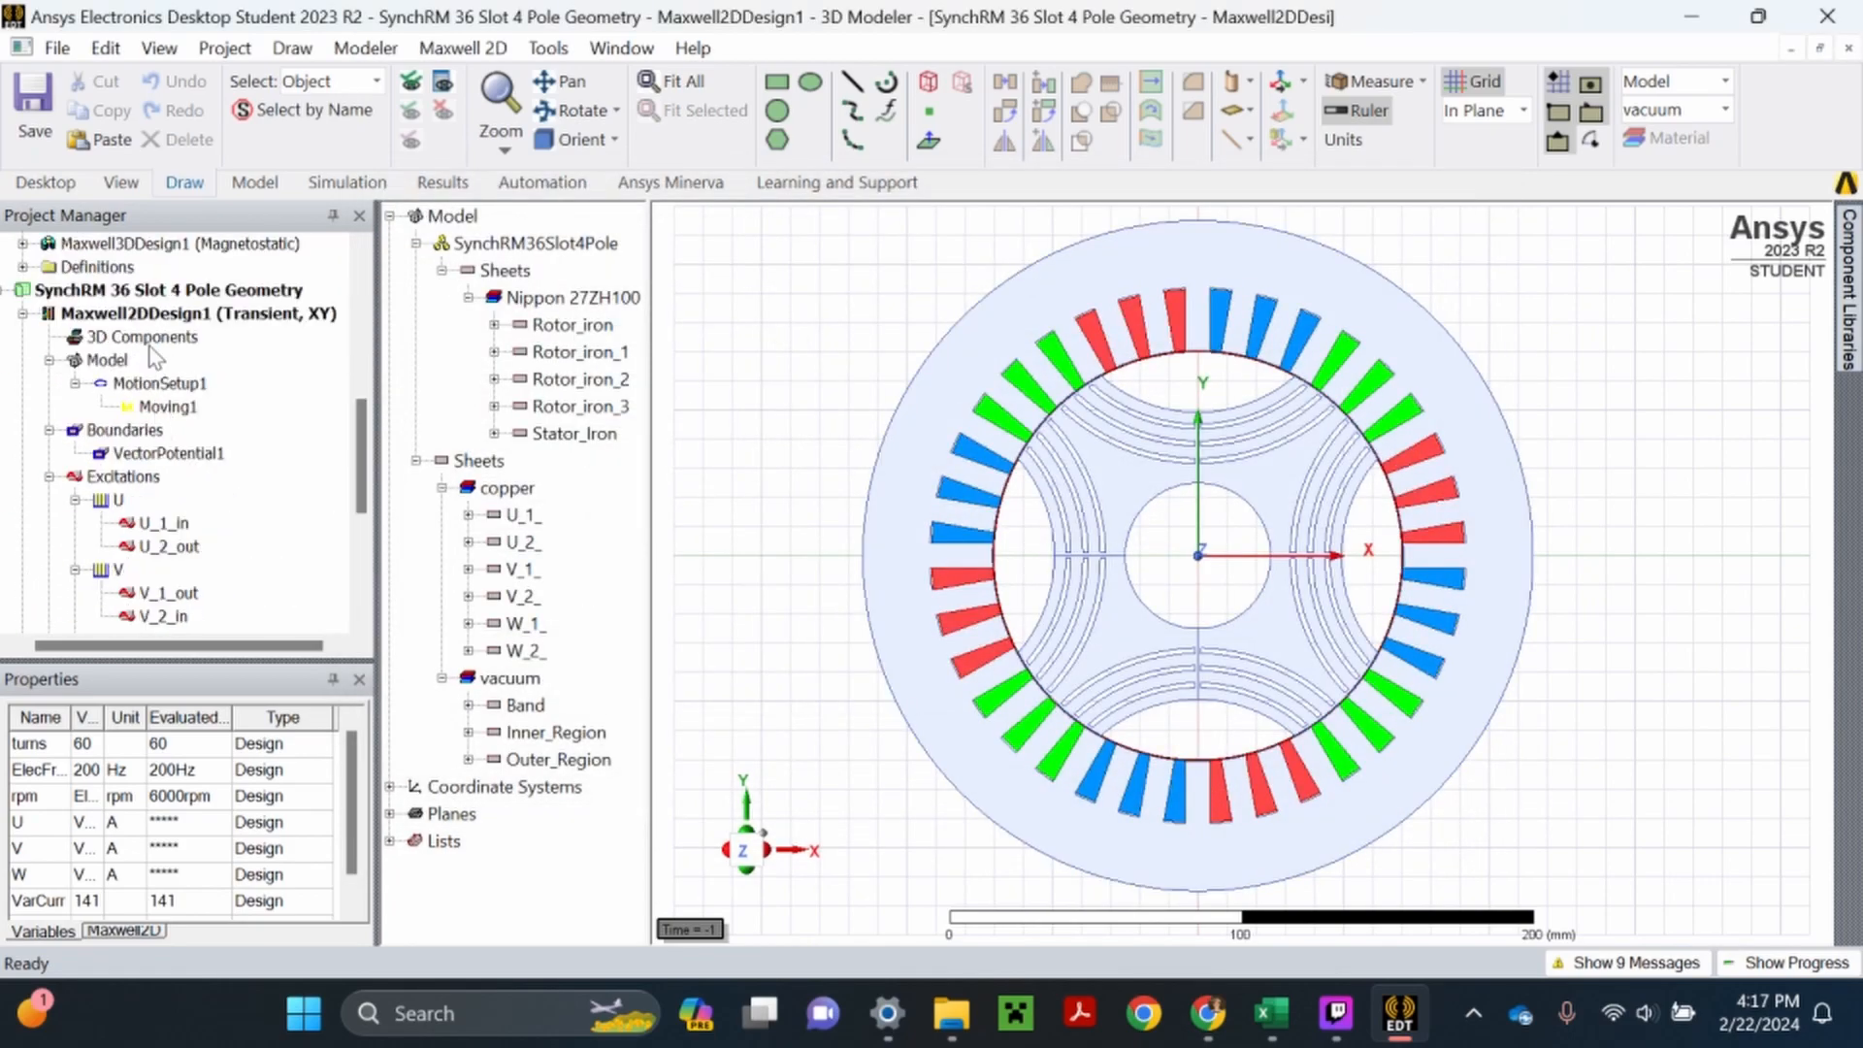
right_click(155, 320)
left_click(252, 923)
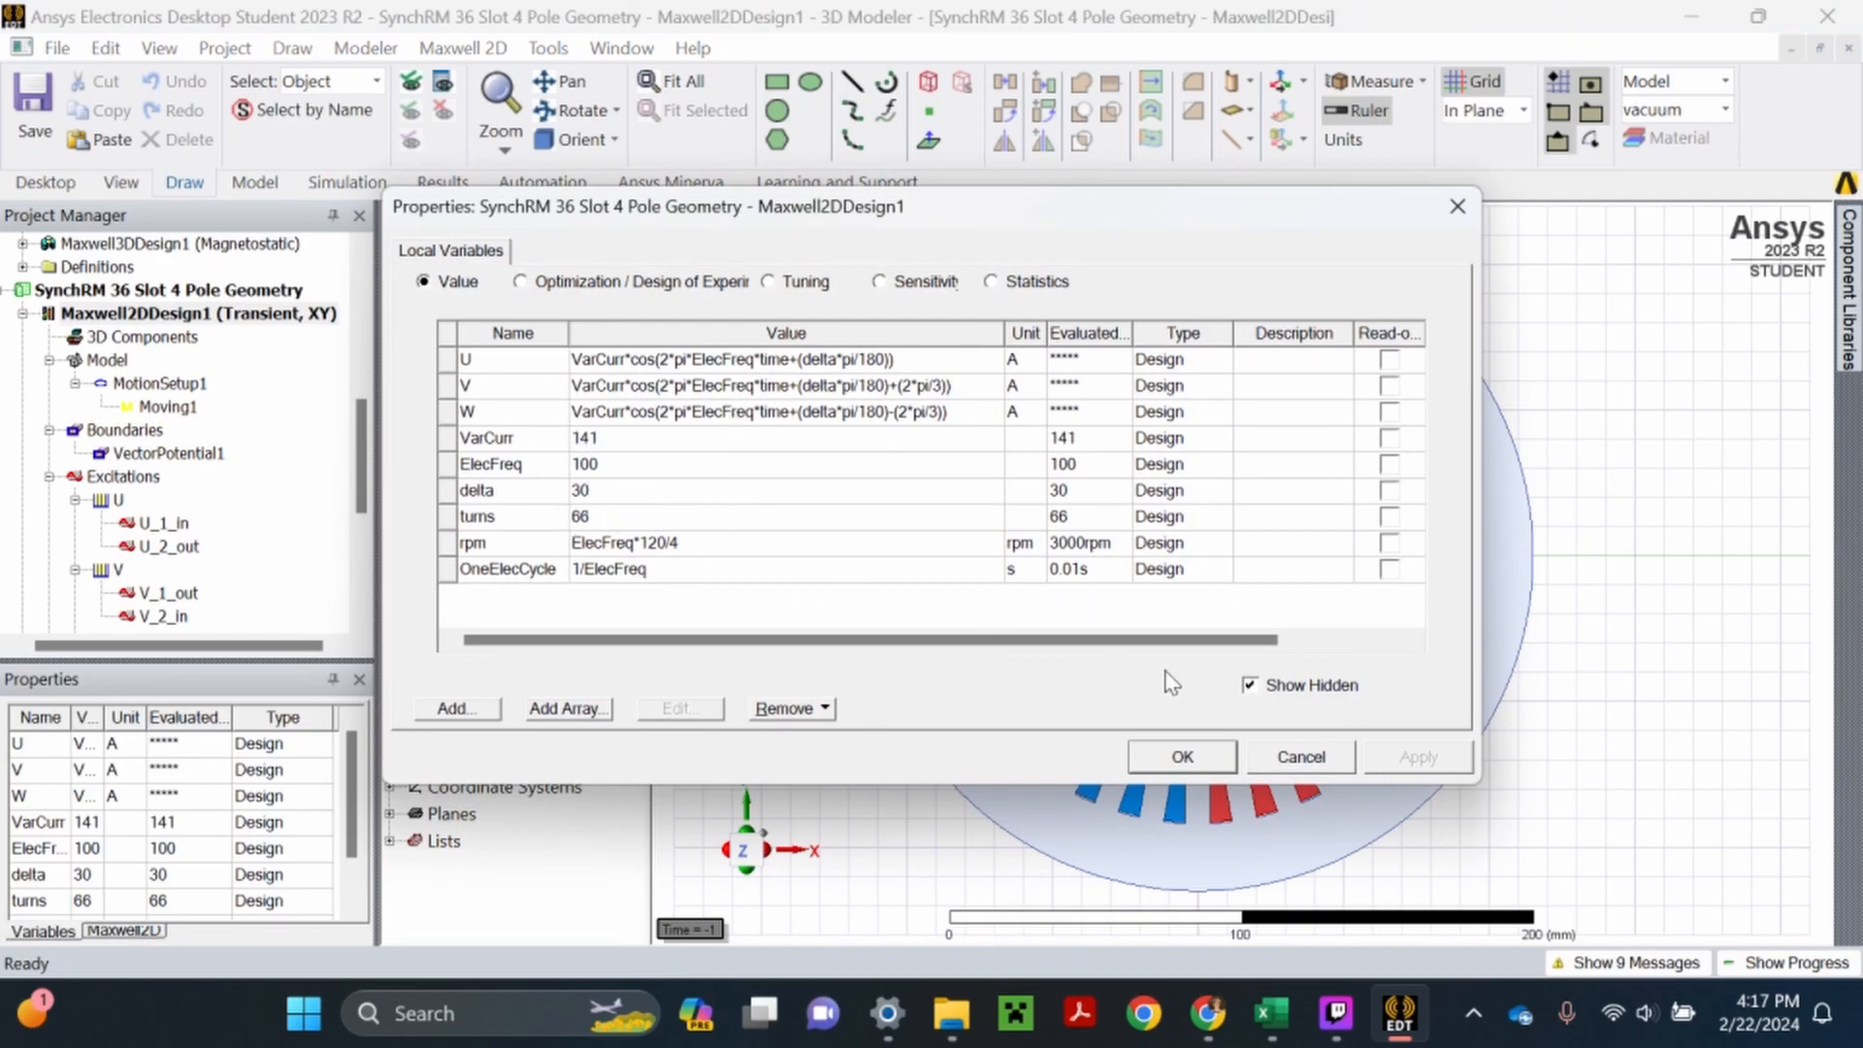
left_click(1299, 767)
- Collapse the U, V and W winding groups under Excitations and check the settings of winding U
scroll(150, 482, "down", 1)
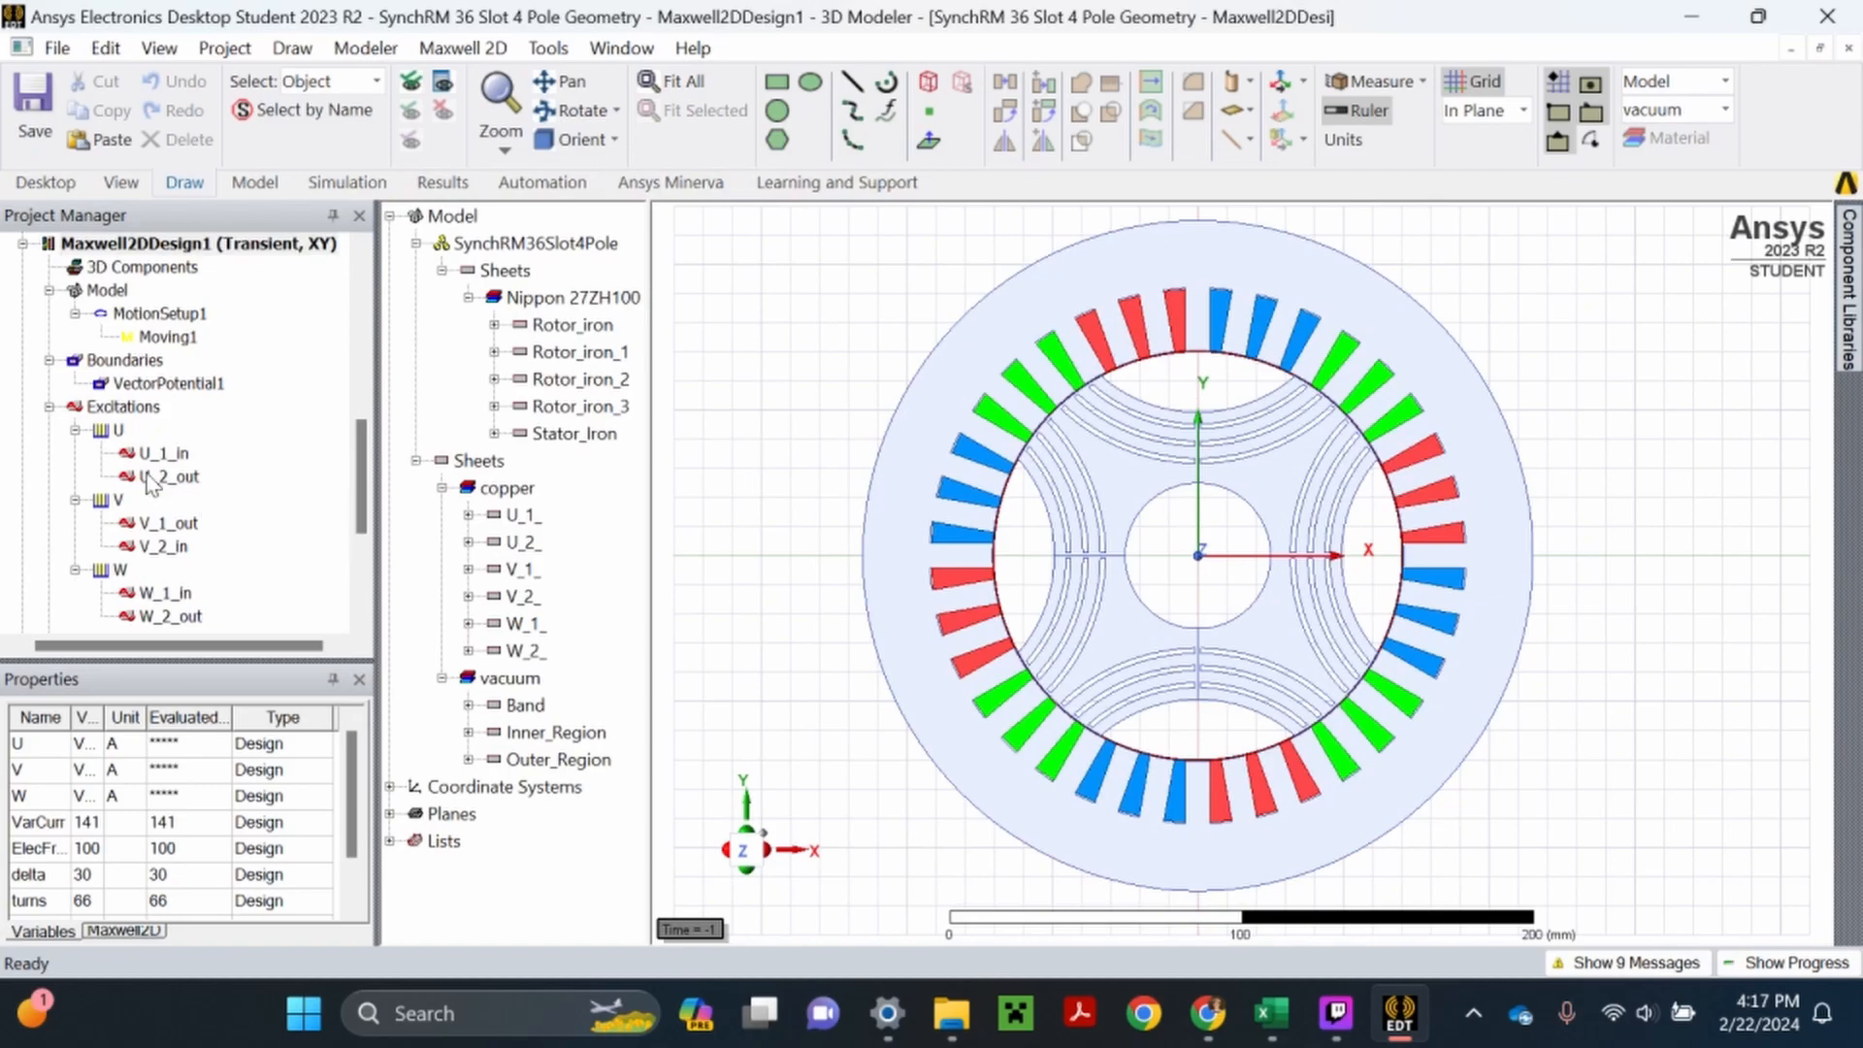
left_click(75, 430)
left_click(75, 453)
left_click(74, 477)
left_click(118, 430)
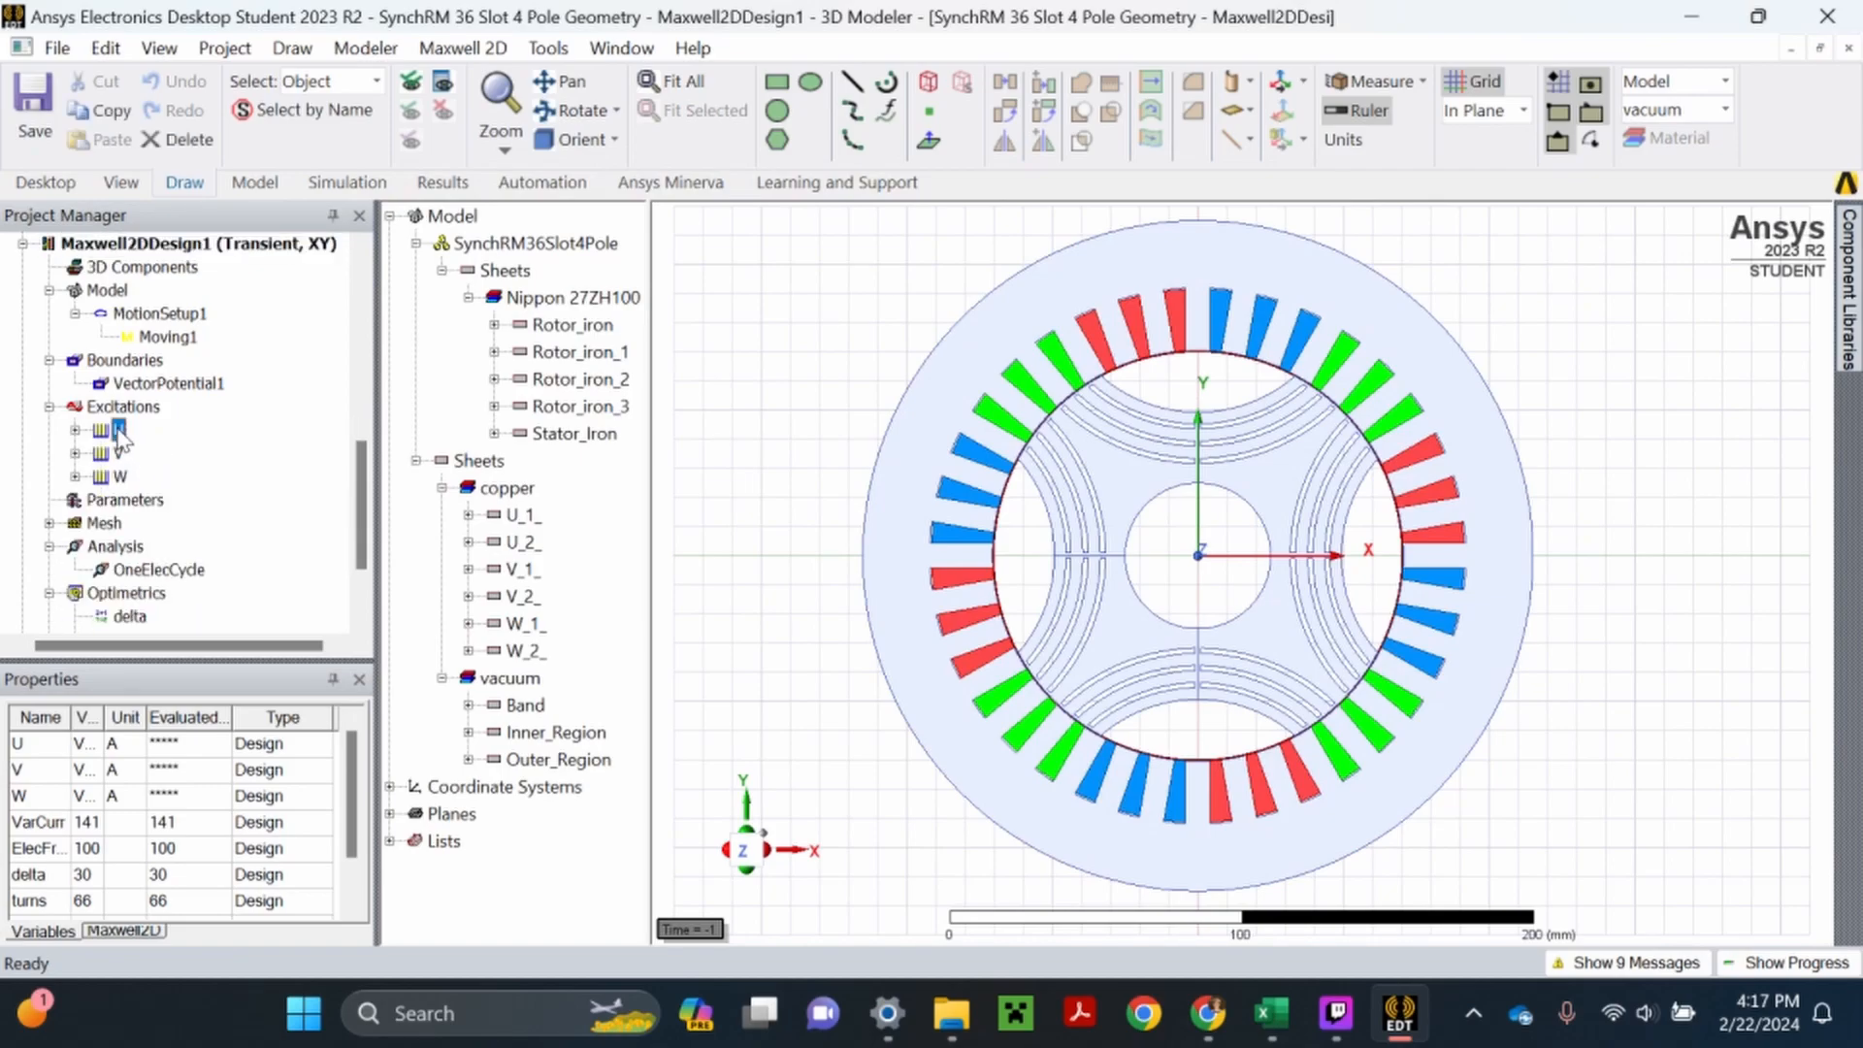
double_click(118, 432)
left_click(1067, 771)
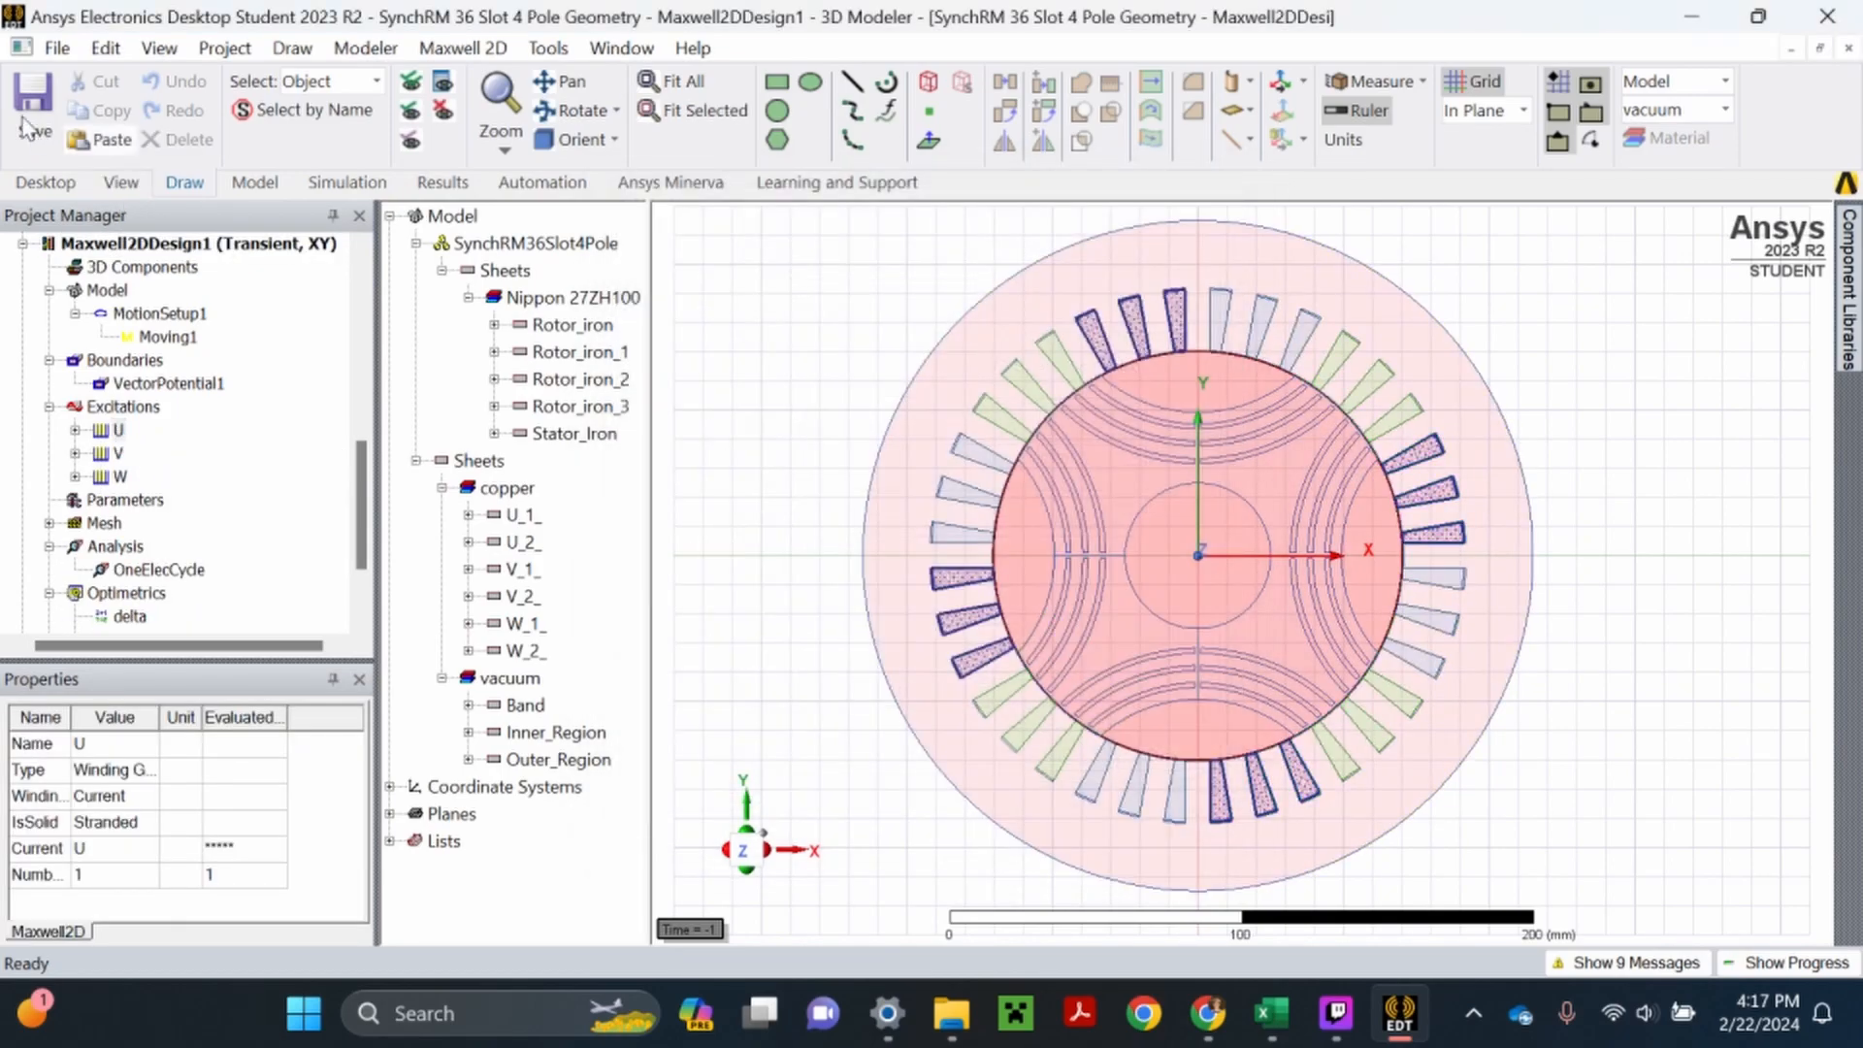
- Look over the SynchRM 36 Slot 4 Pole Geometry project's setups and save the project
scroll(225, 466, "down", 2)
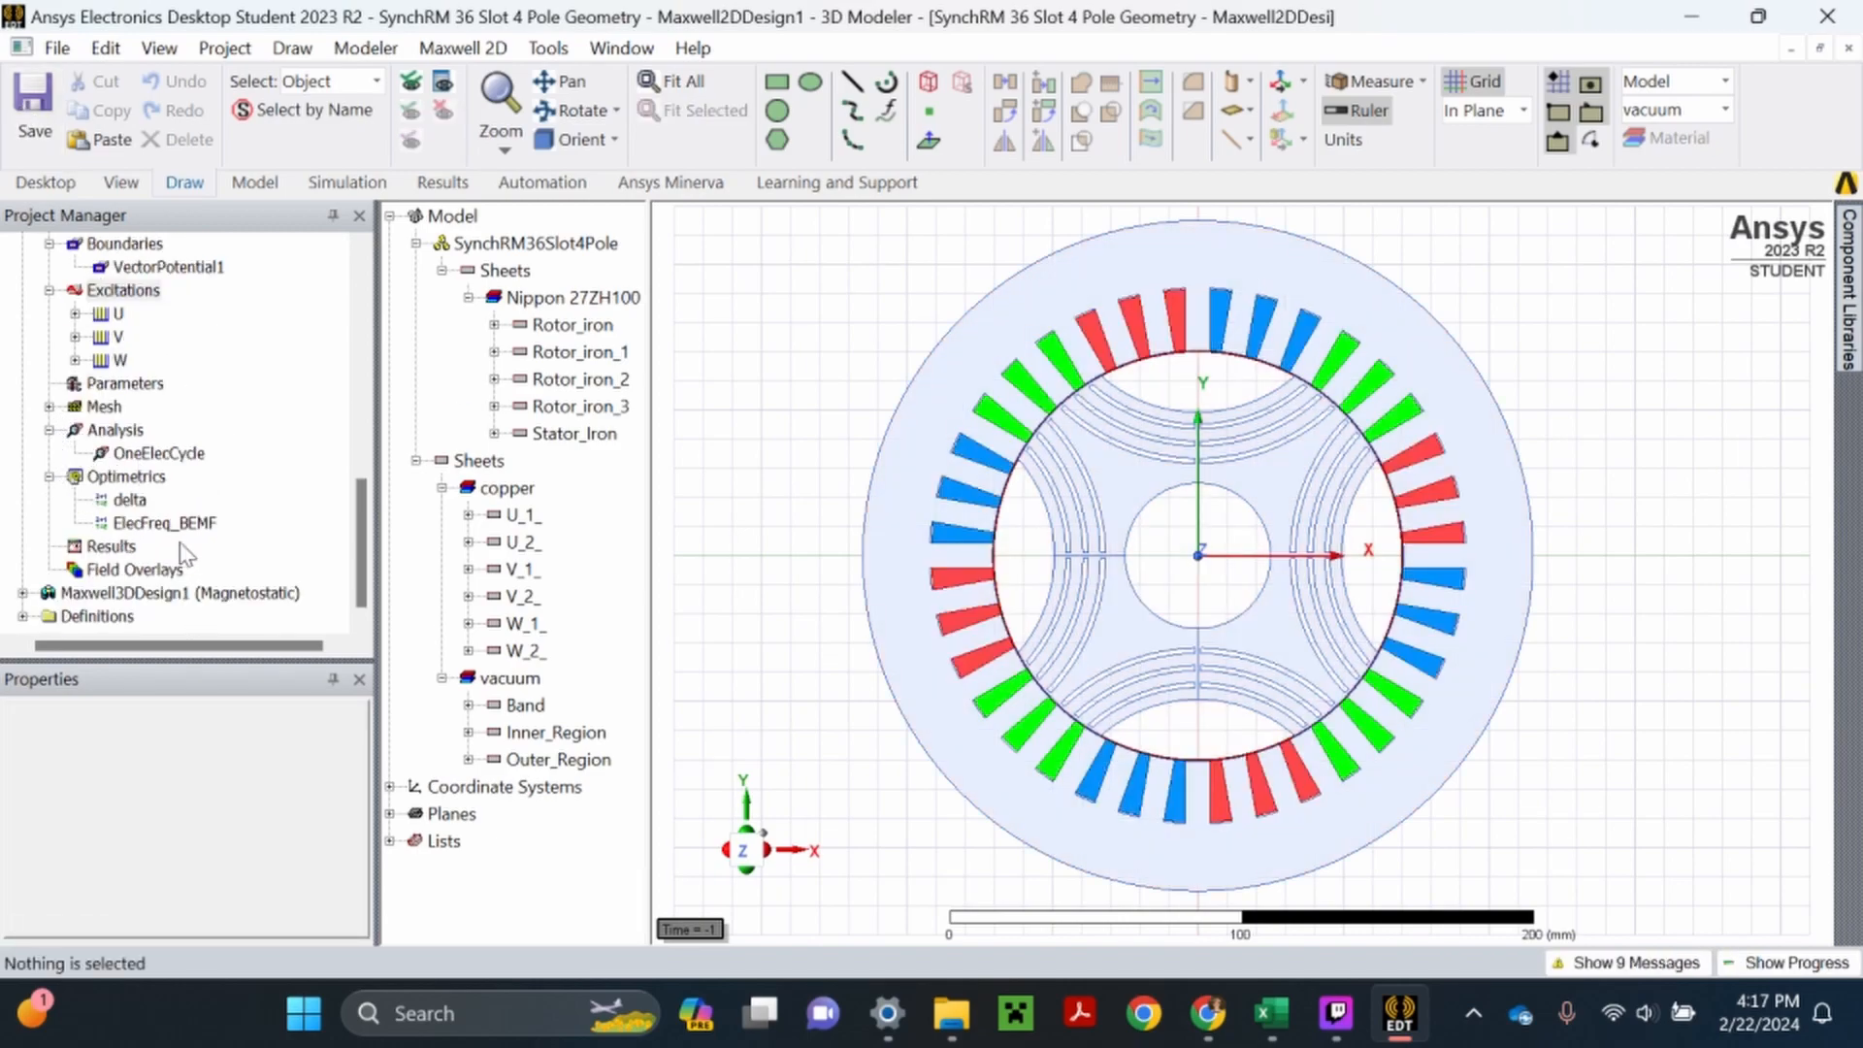
scroll(213, 561, "up", 3)
scroll(218, 561, "down", 1)
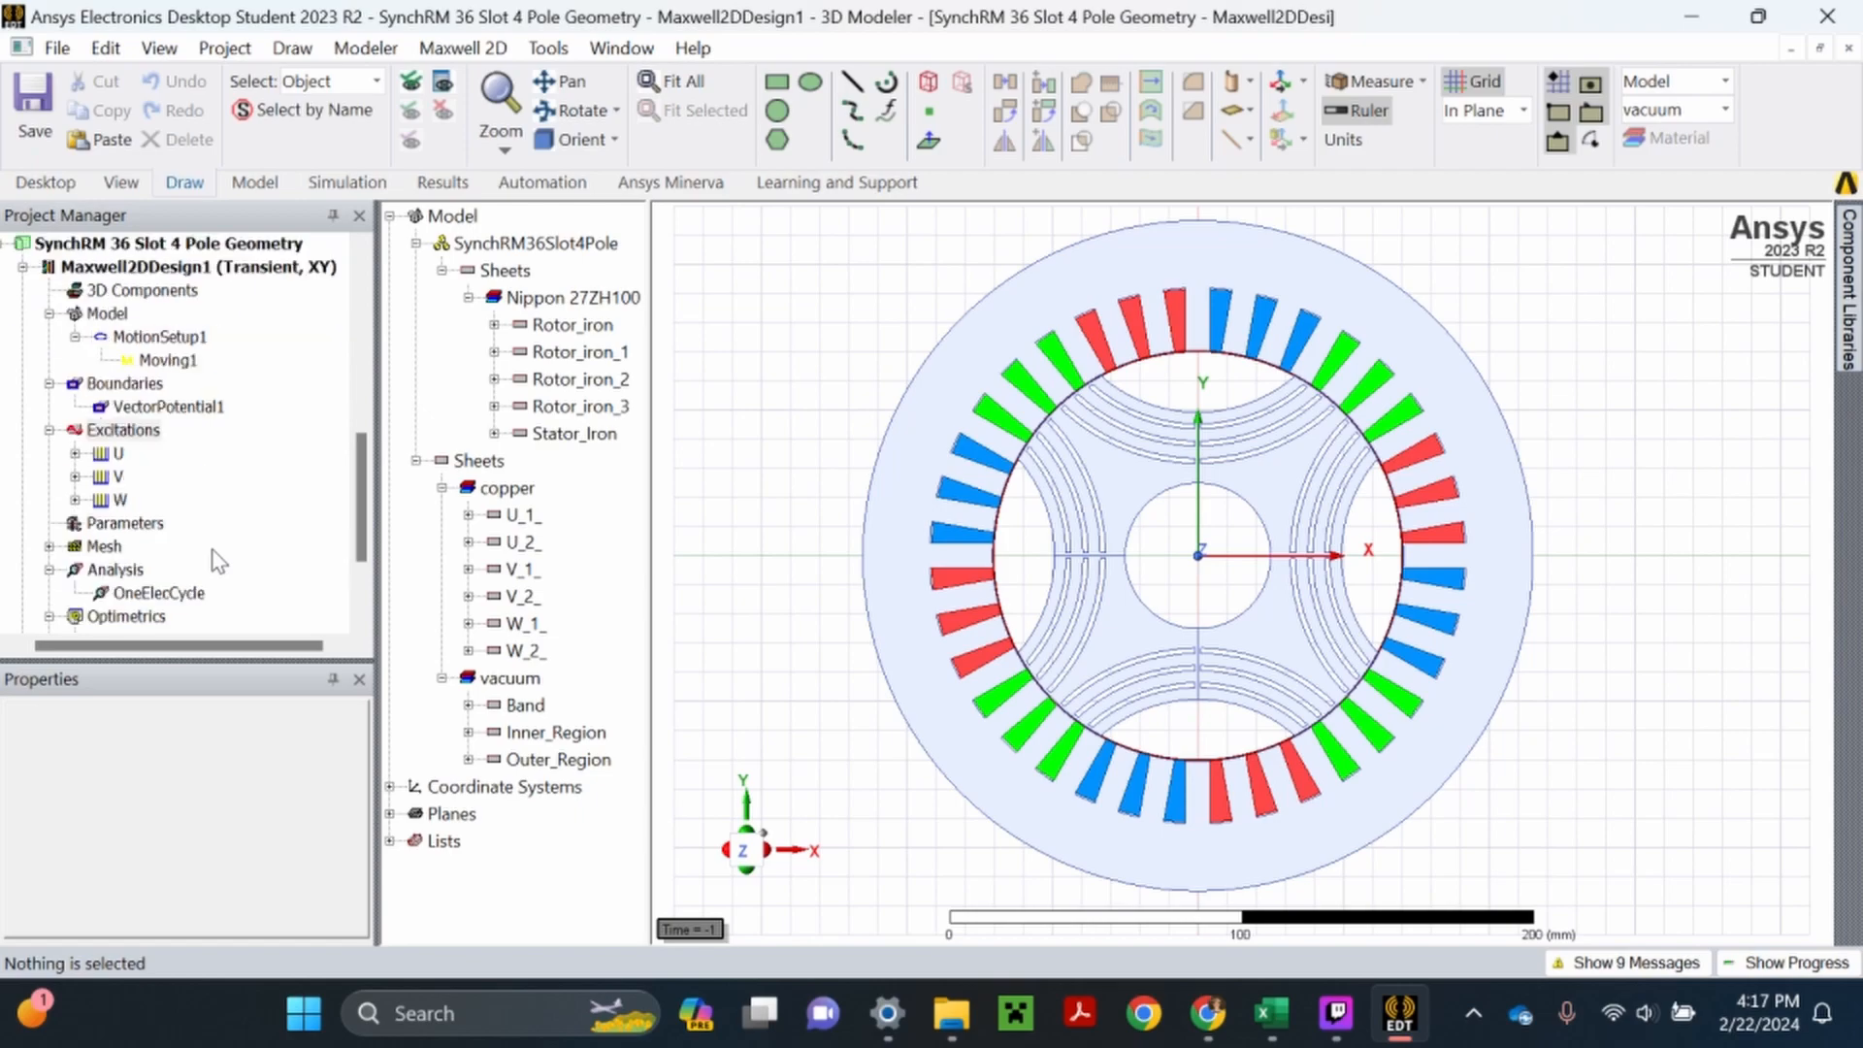
scroll(196, 551, "up", 1)
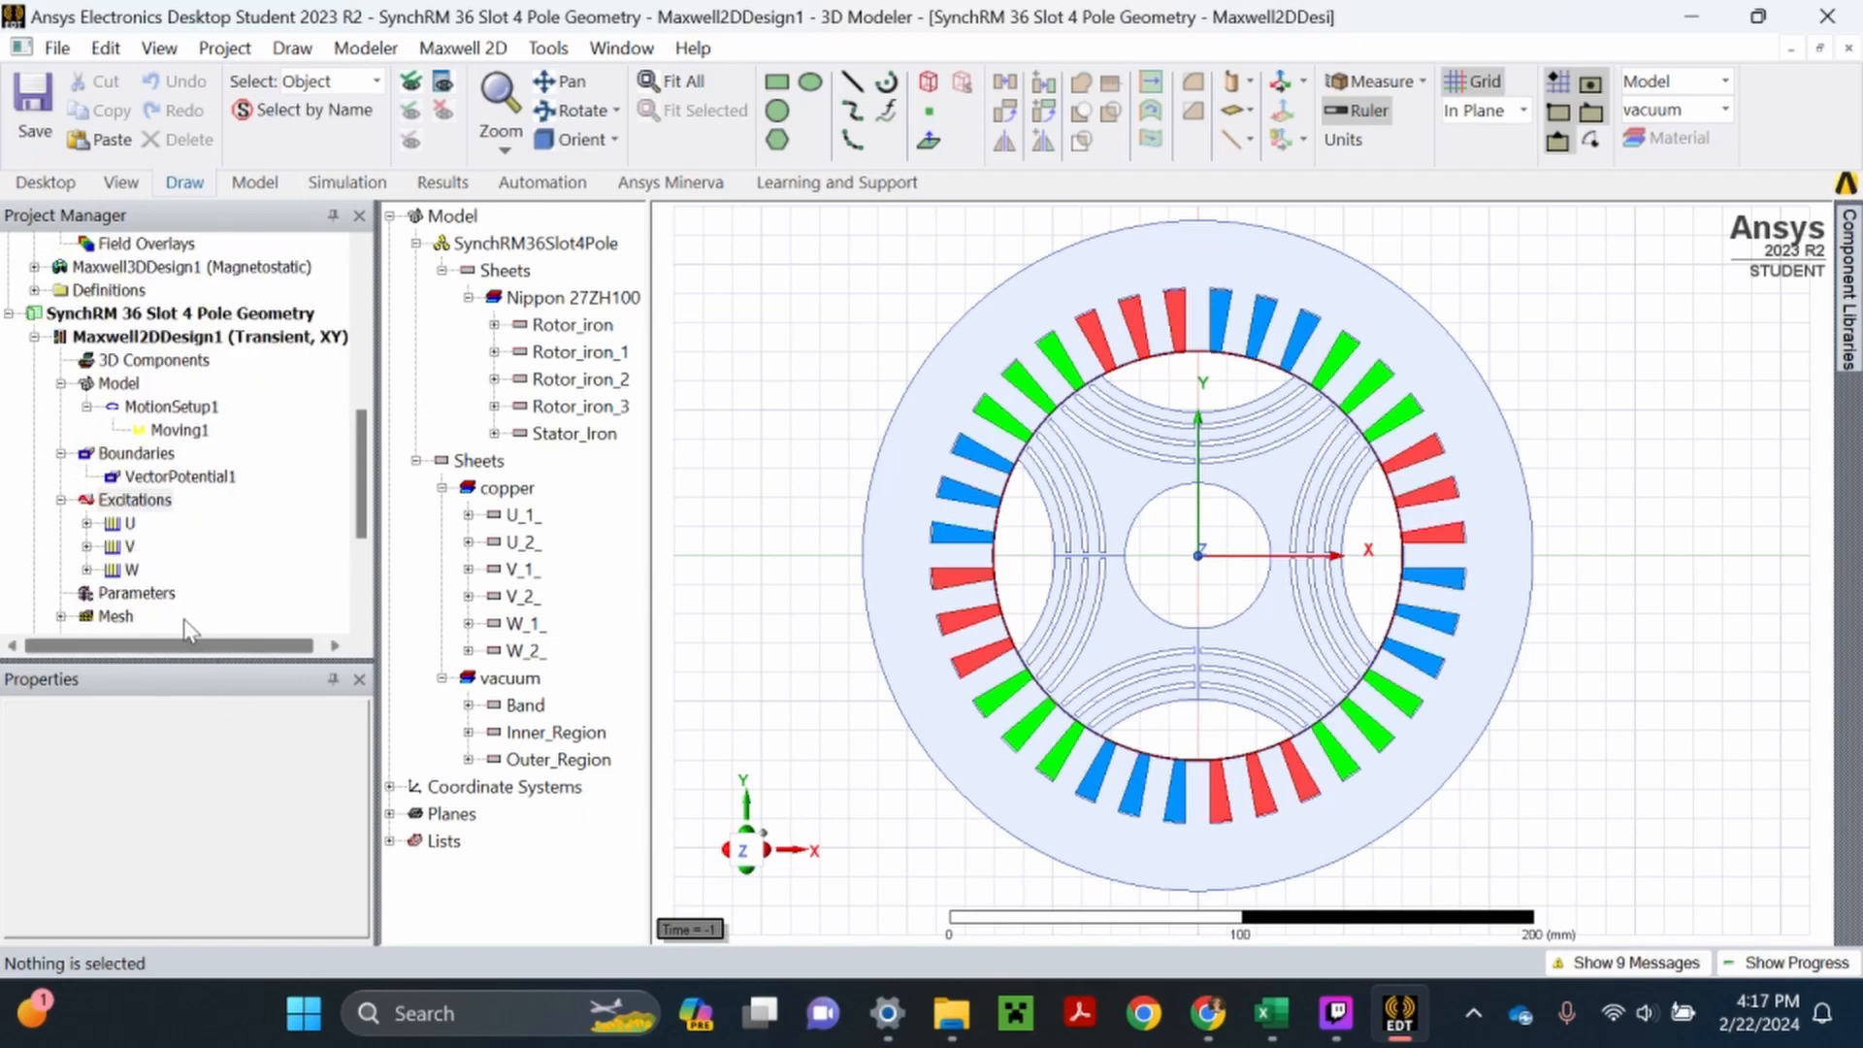
left_click(34, 140)
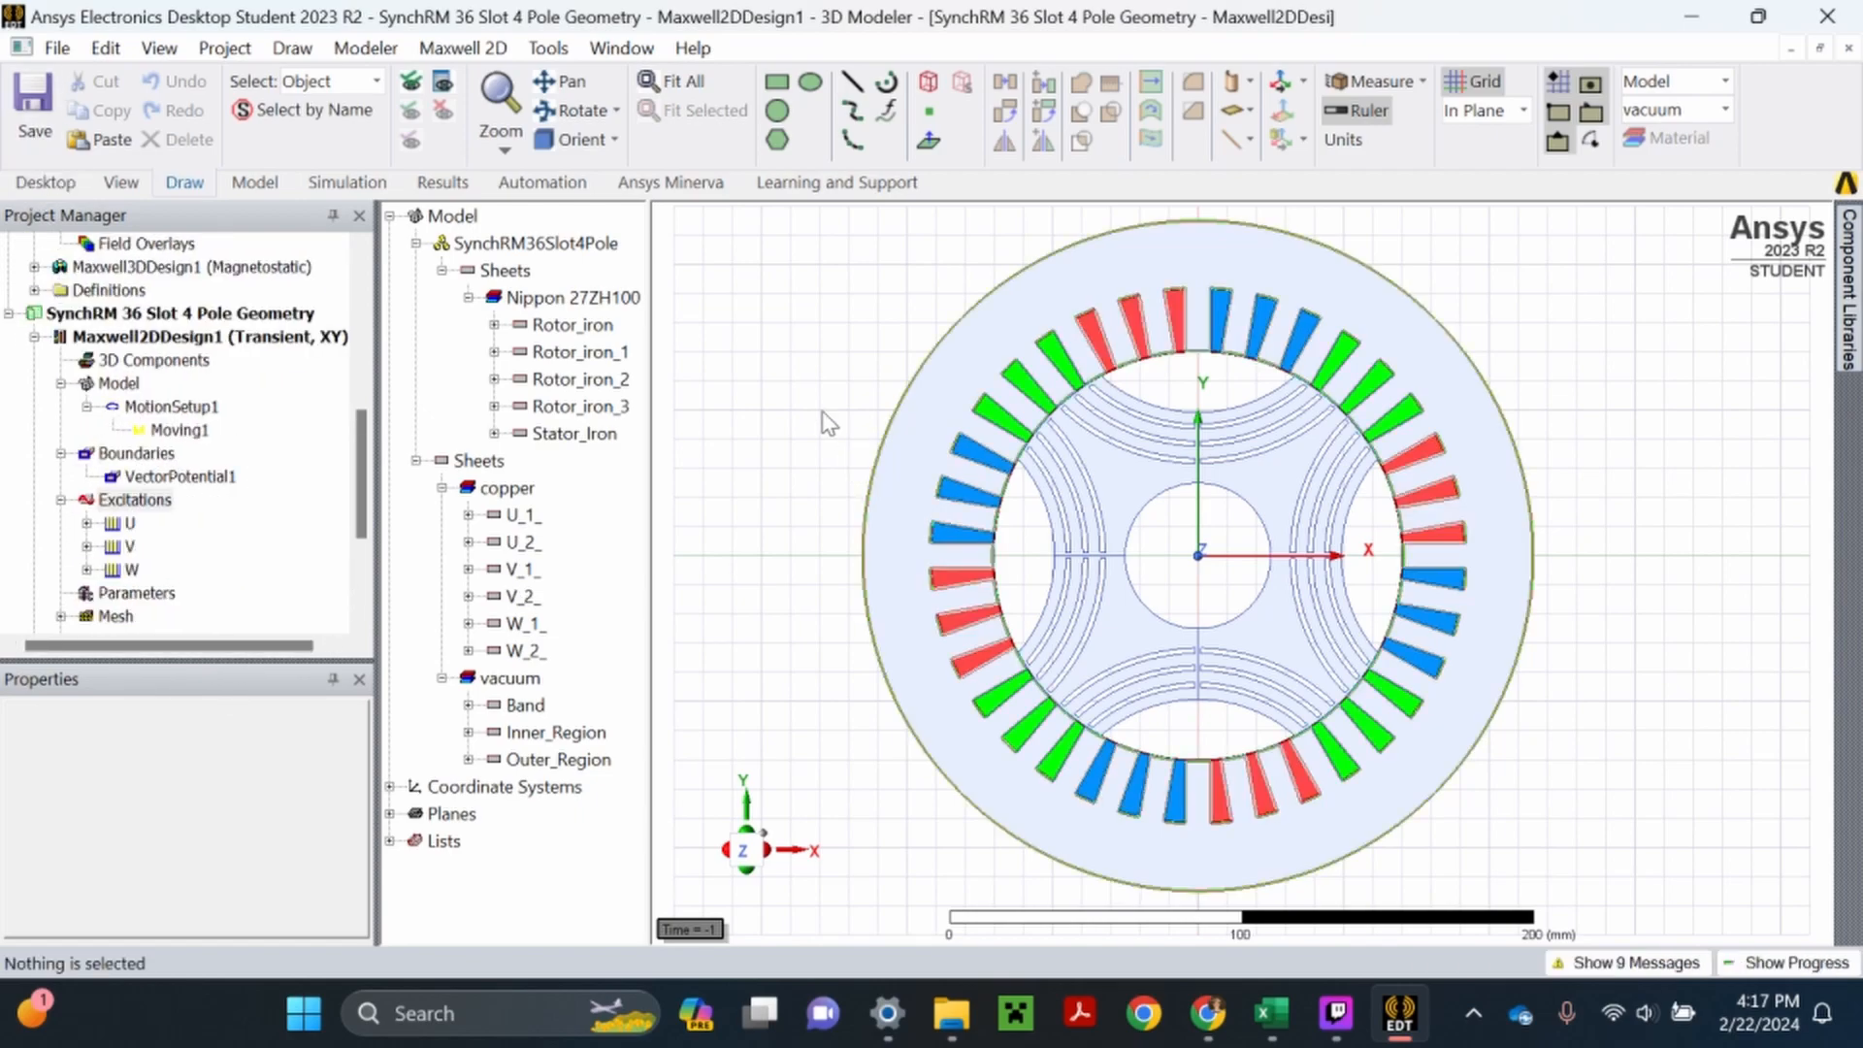
- Switch to Chrome and bring up the Cal Poly virtual computer session running Ansys Electronics Desktop
left_click(1208, 1013)
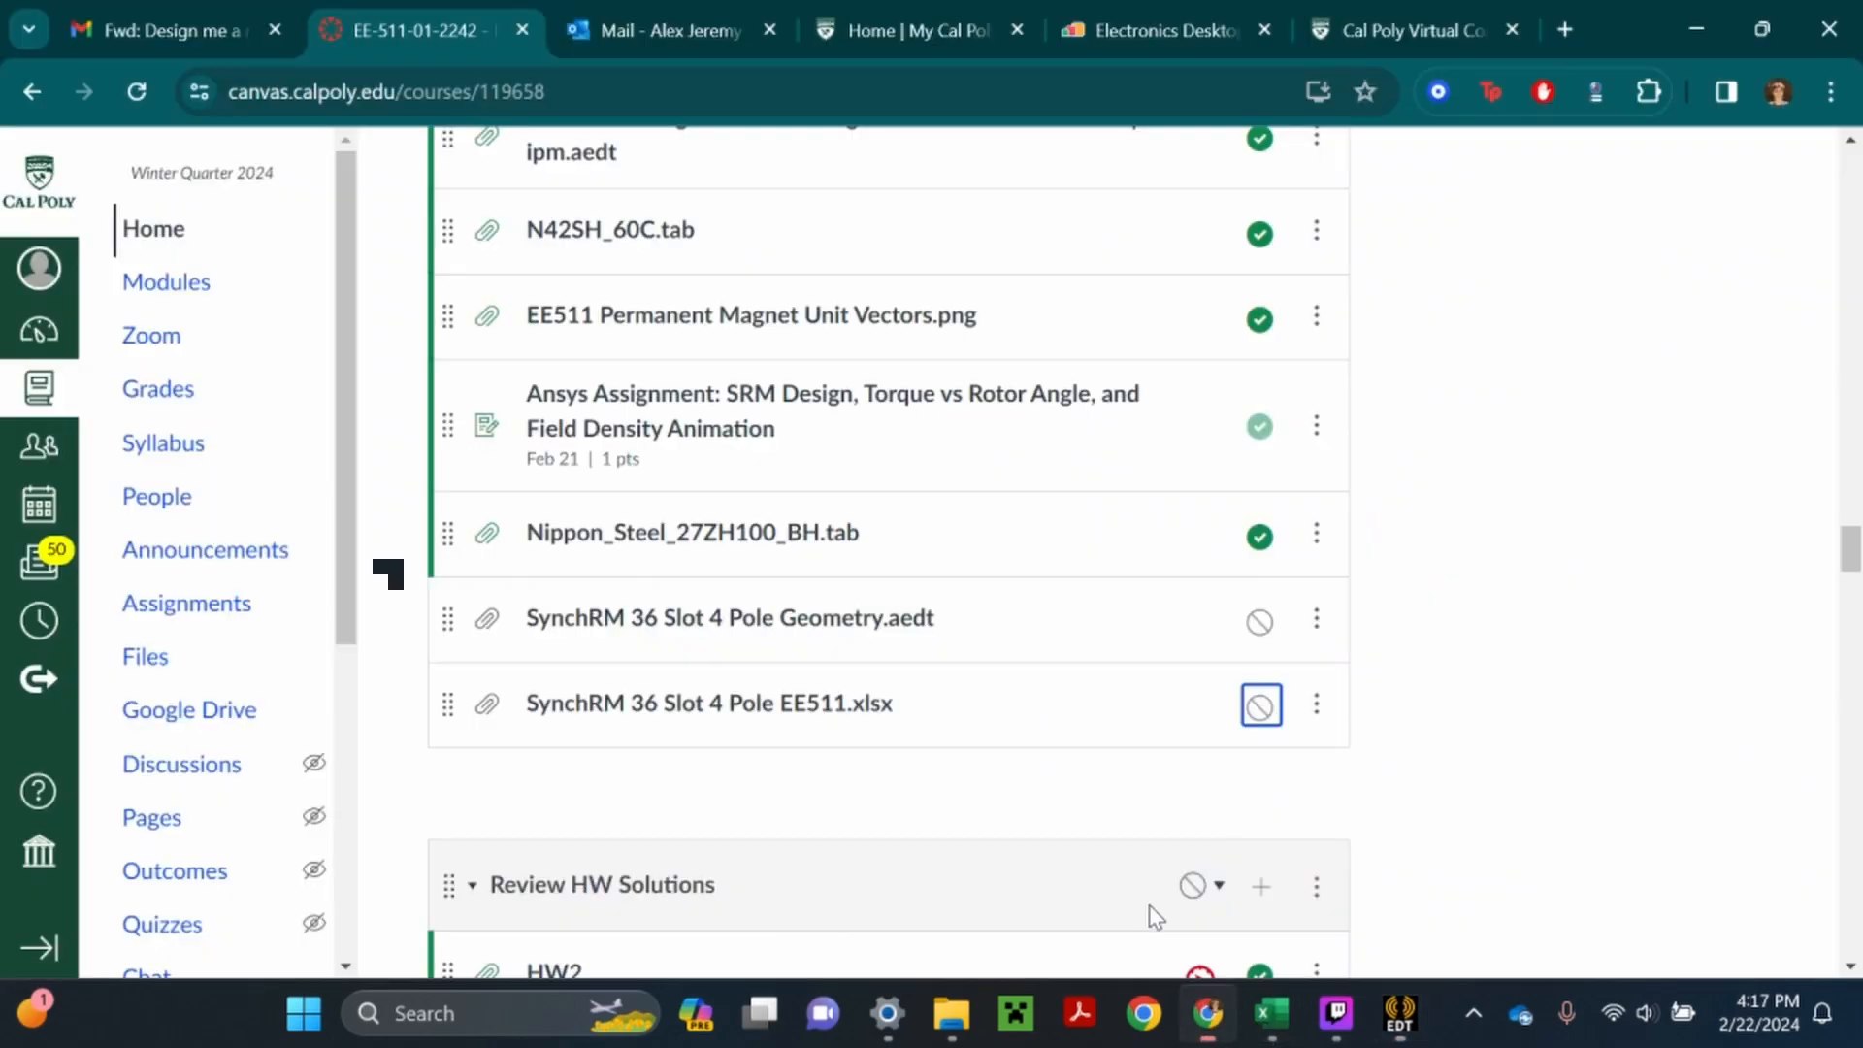
left_click(1398, 29)
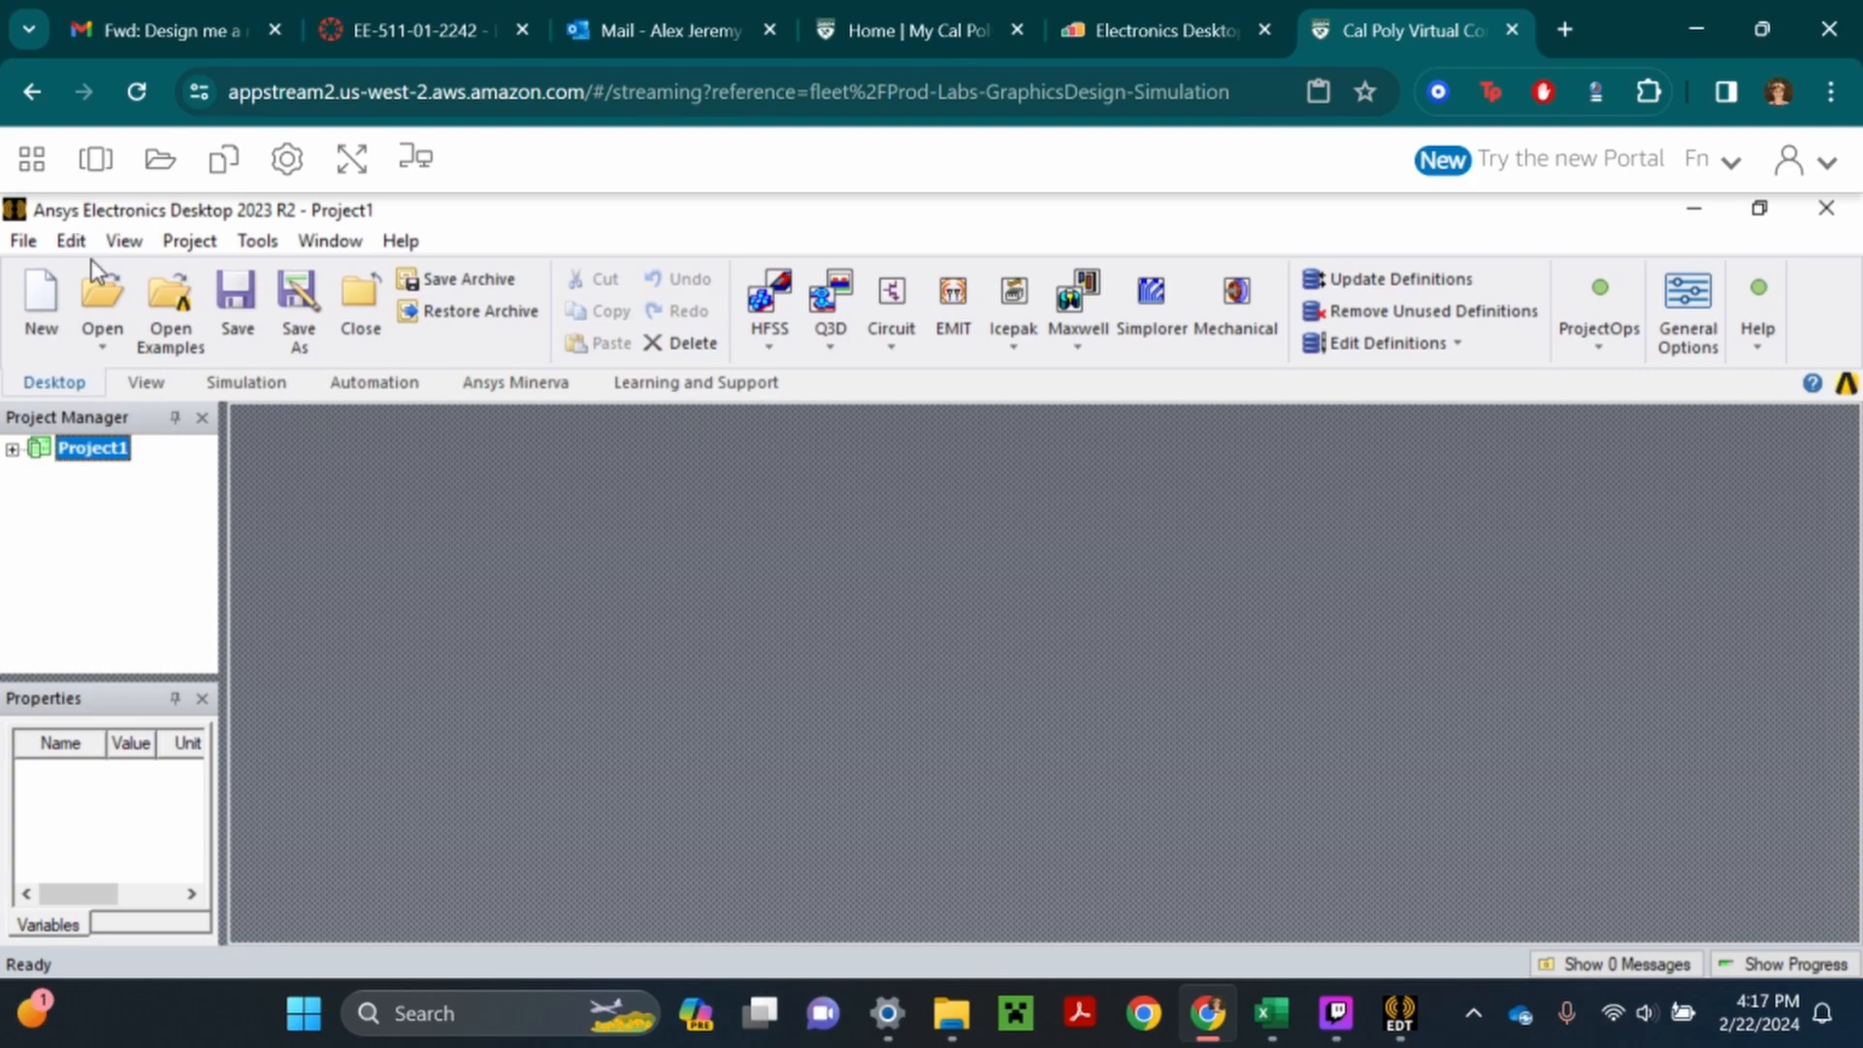
left_click(160, 158)
left_click(524, 449)
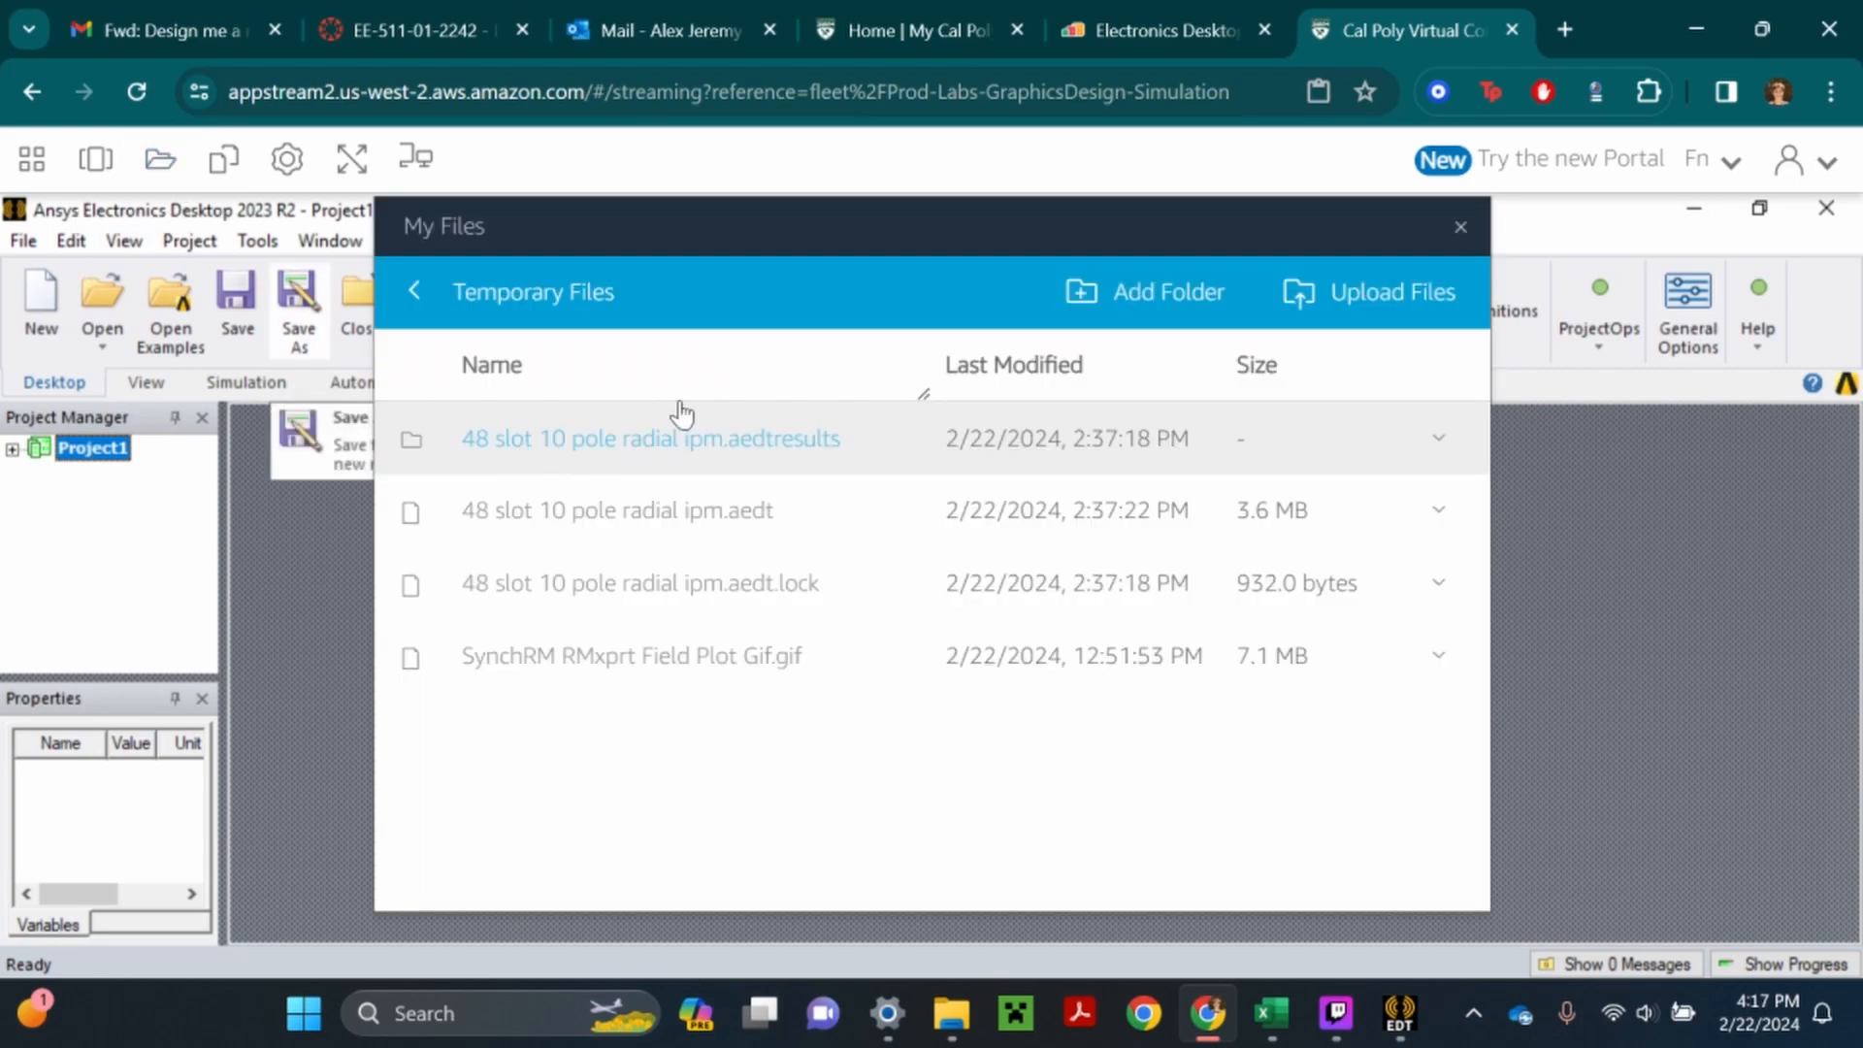
left_click(1458, 227)
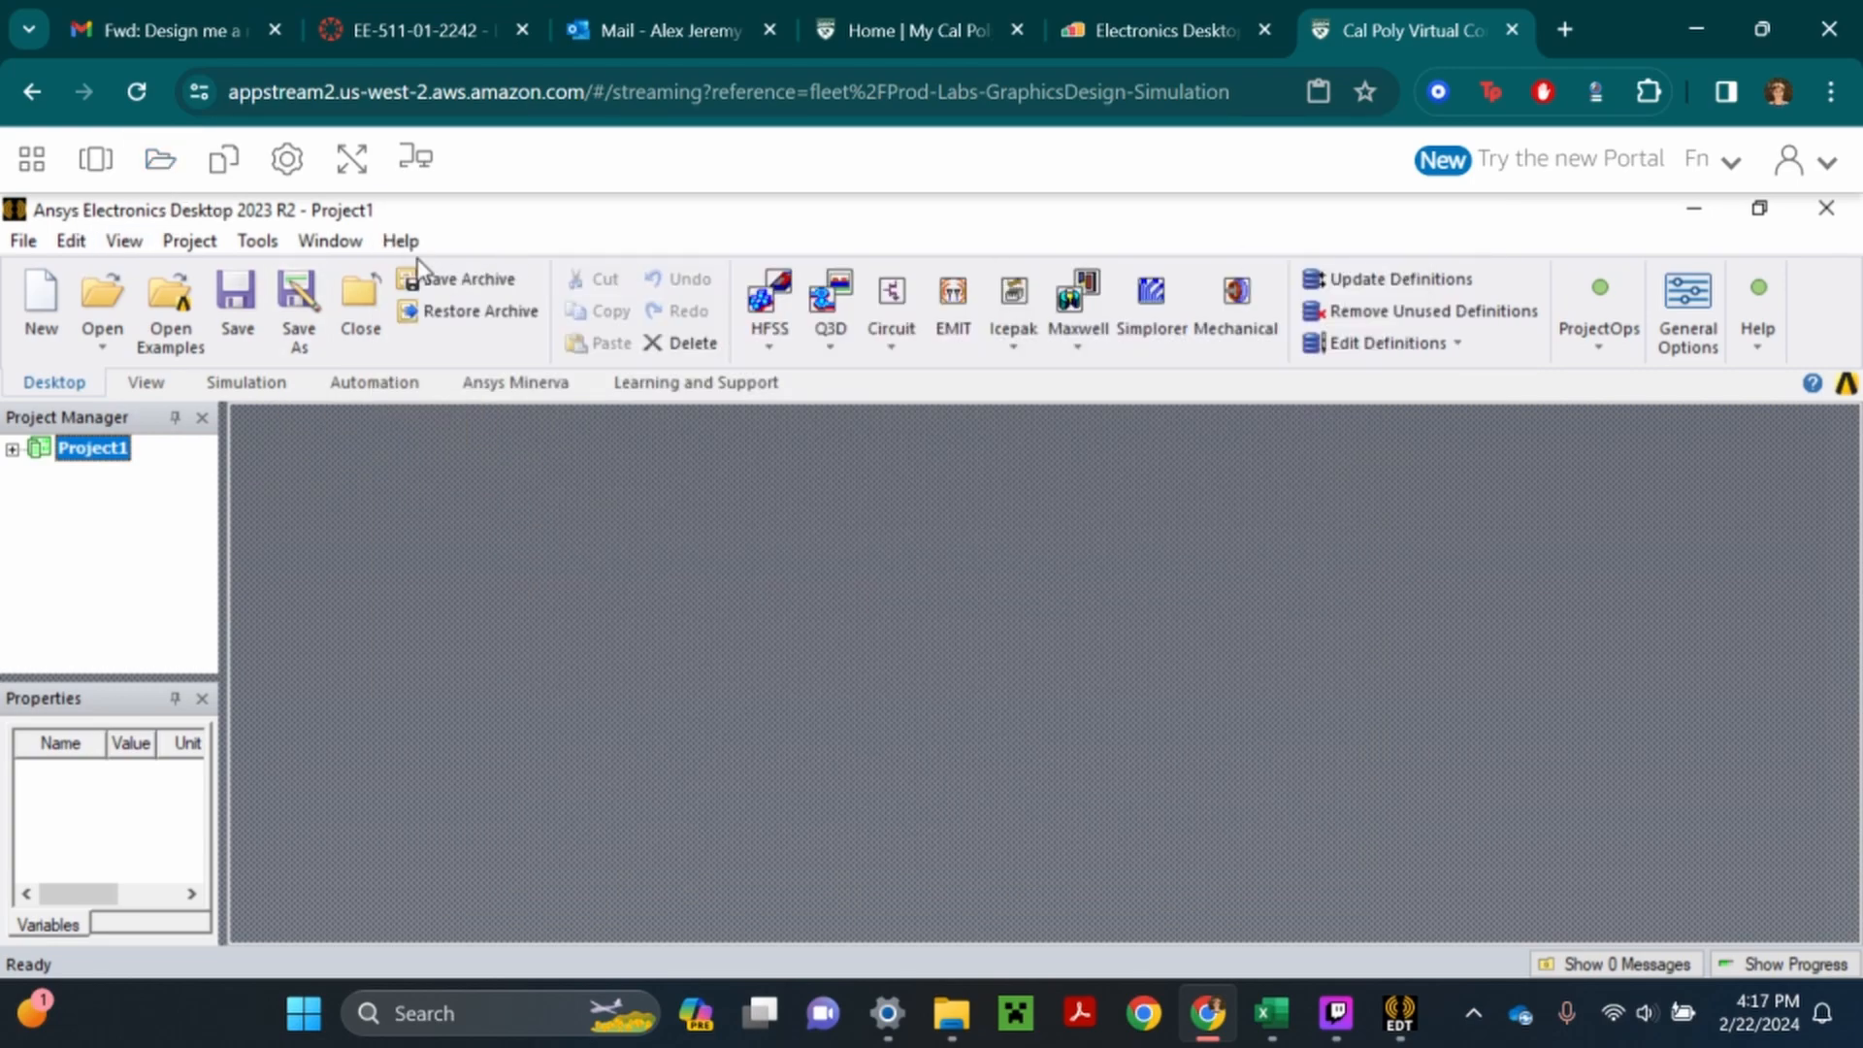
- Upload SynchRM 36 Slot 4 Pole Geometry.aedt from the Ansys Files folder to the virtual session's Temporary Files and close the file manager
left_click(160, 158)
left_click(570, 434)
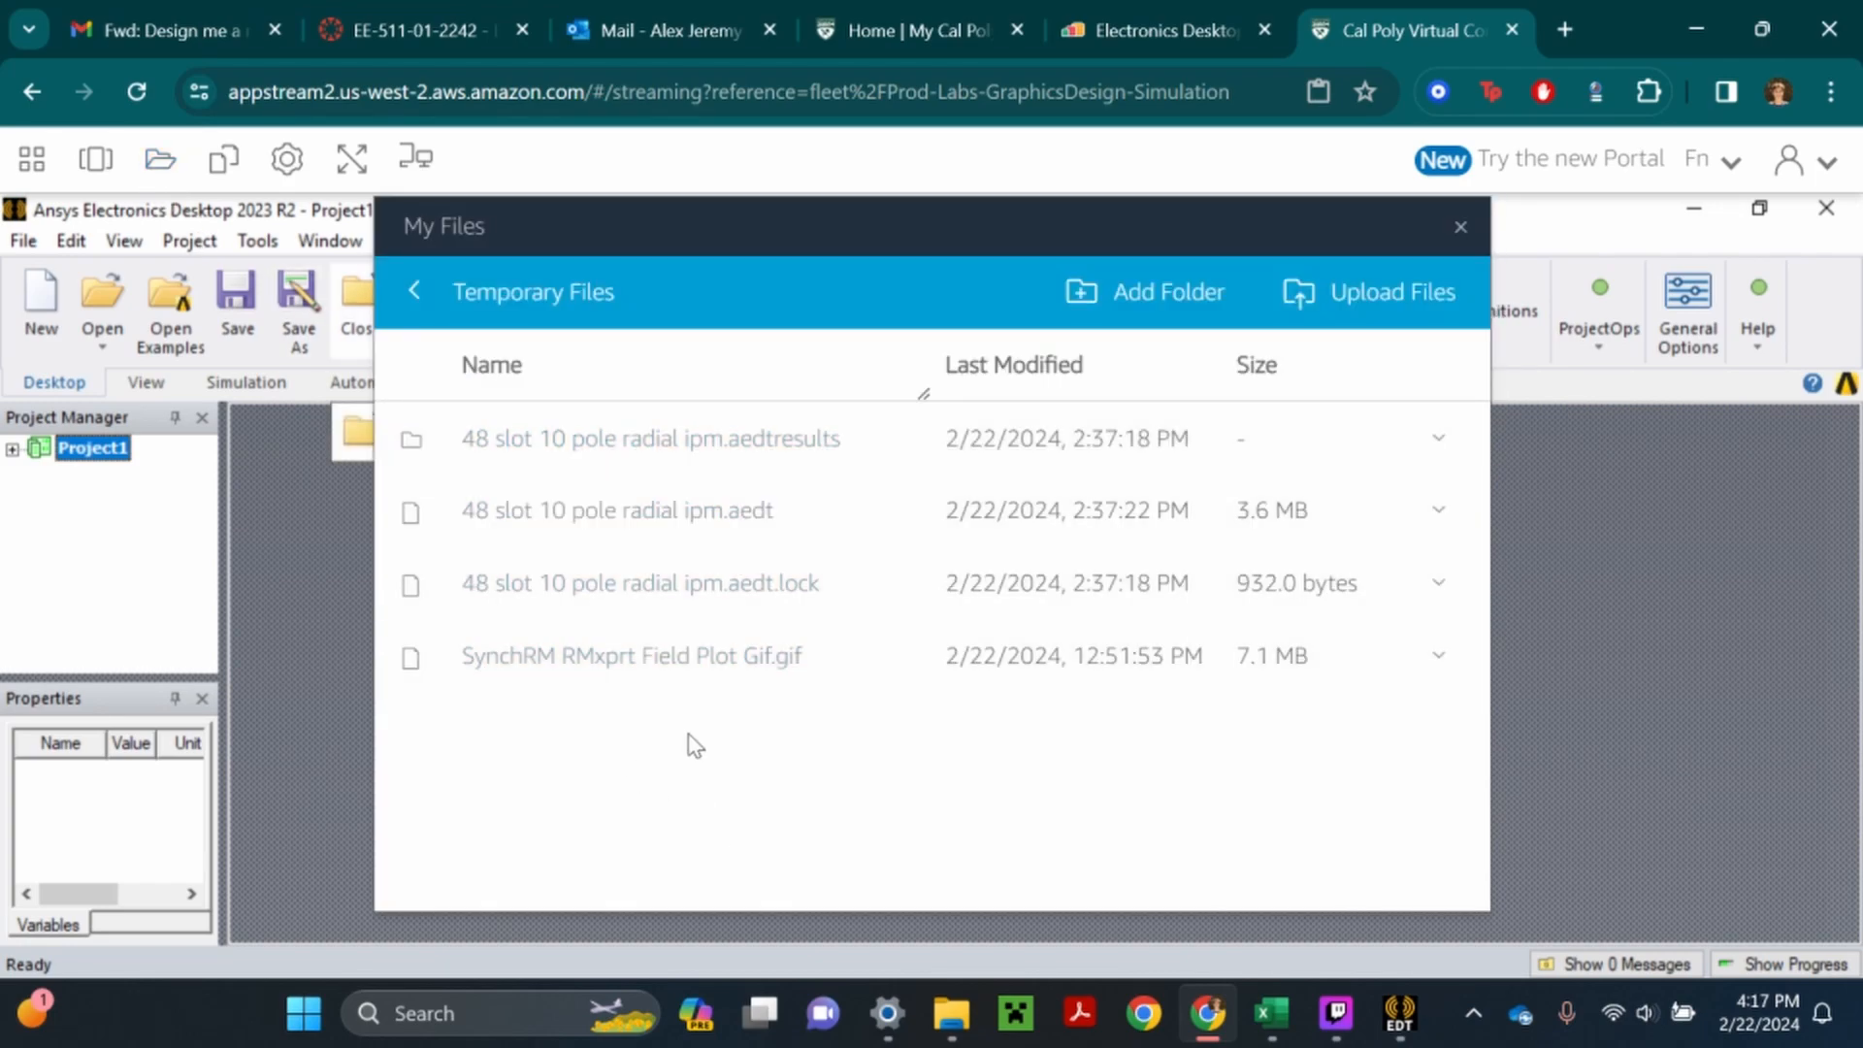
left_click(1331, 301)
scroll(485, 553, "down", 10)
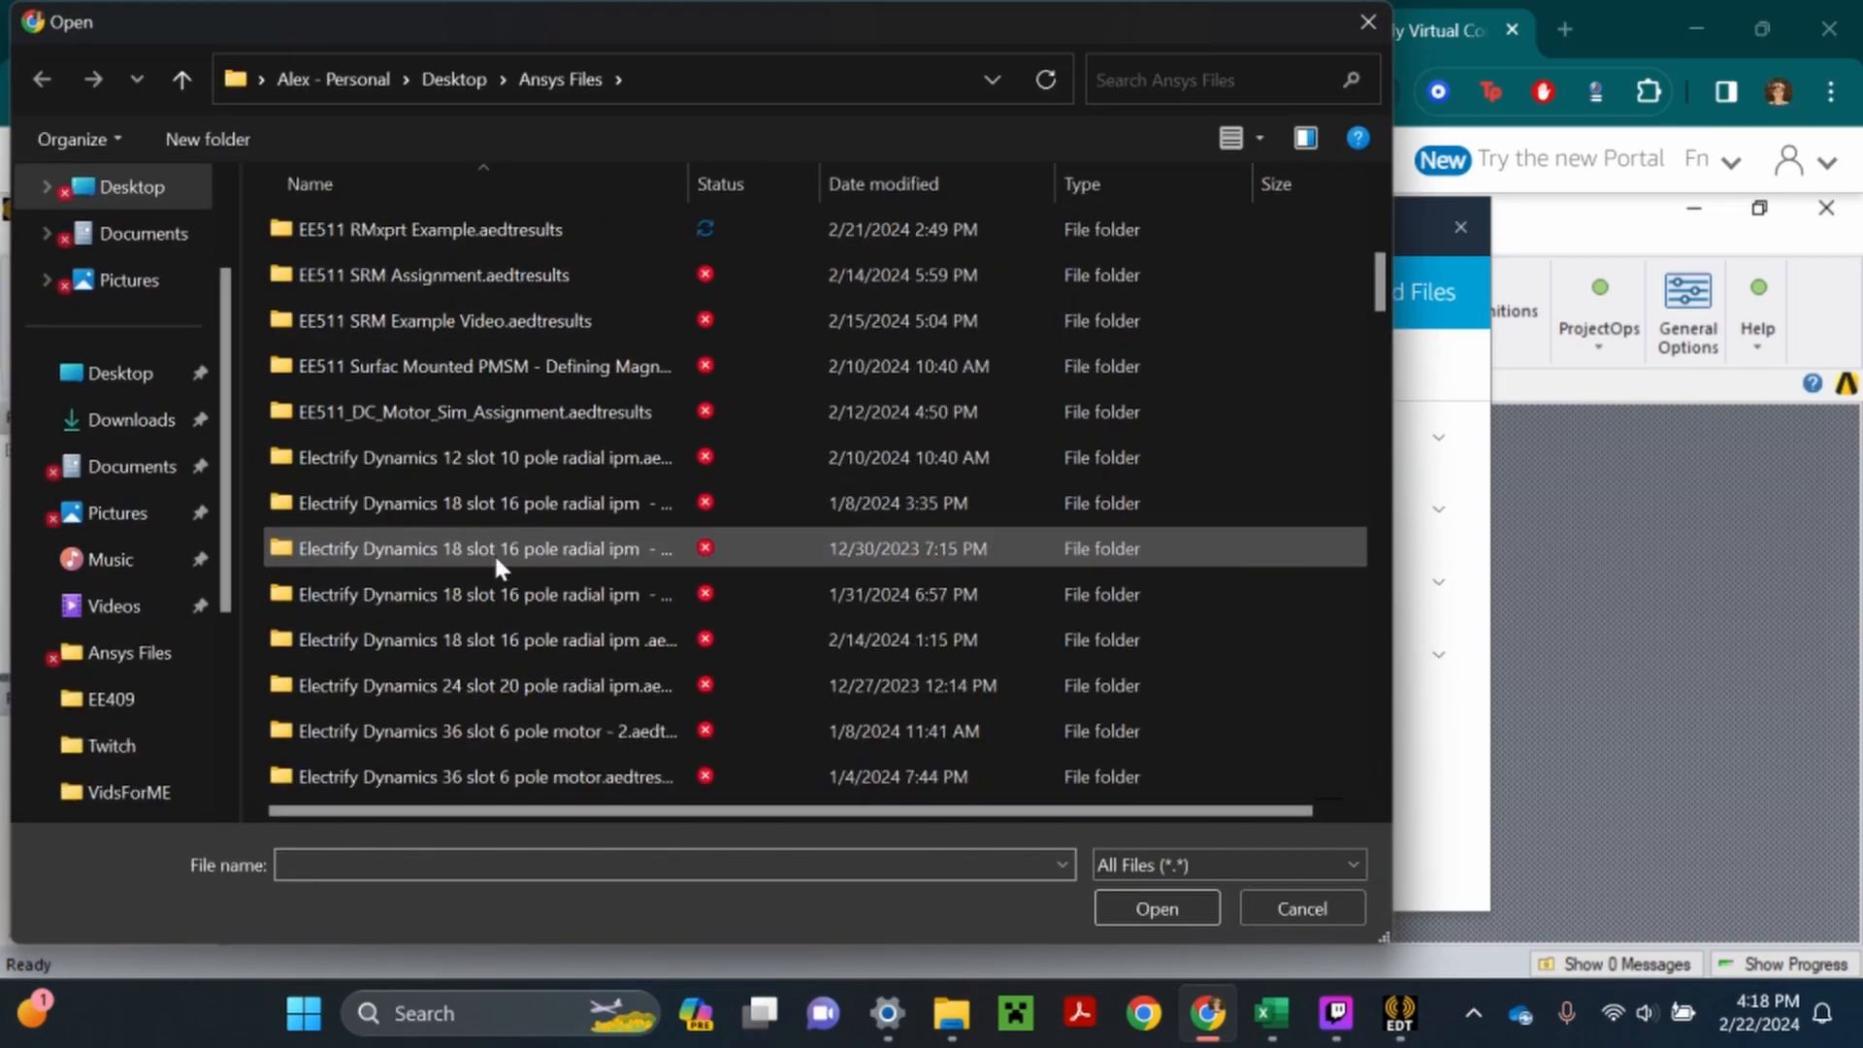
scroll(485, 578, "down", 18)
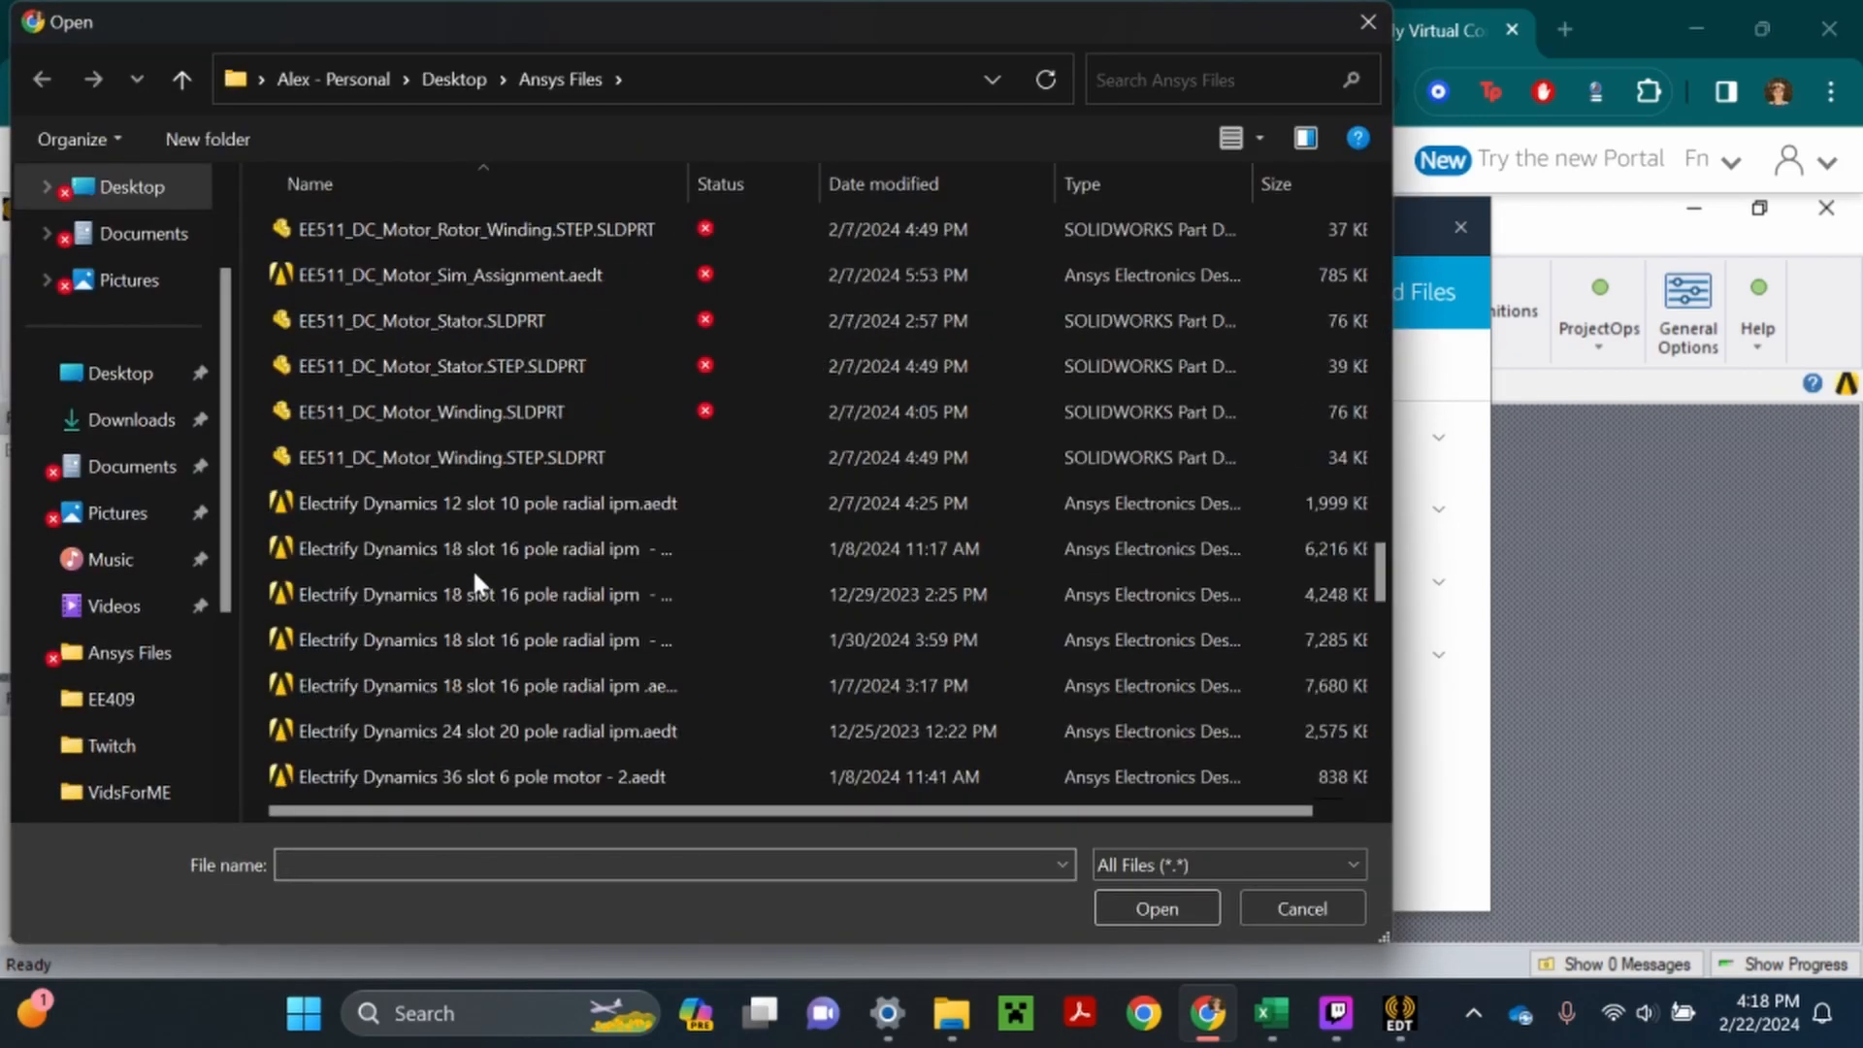
scroll(456, 621, "down", 5)
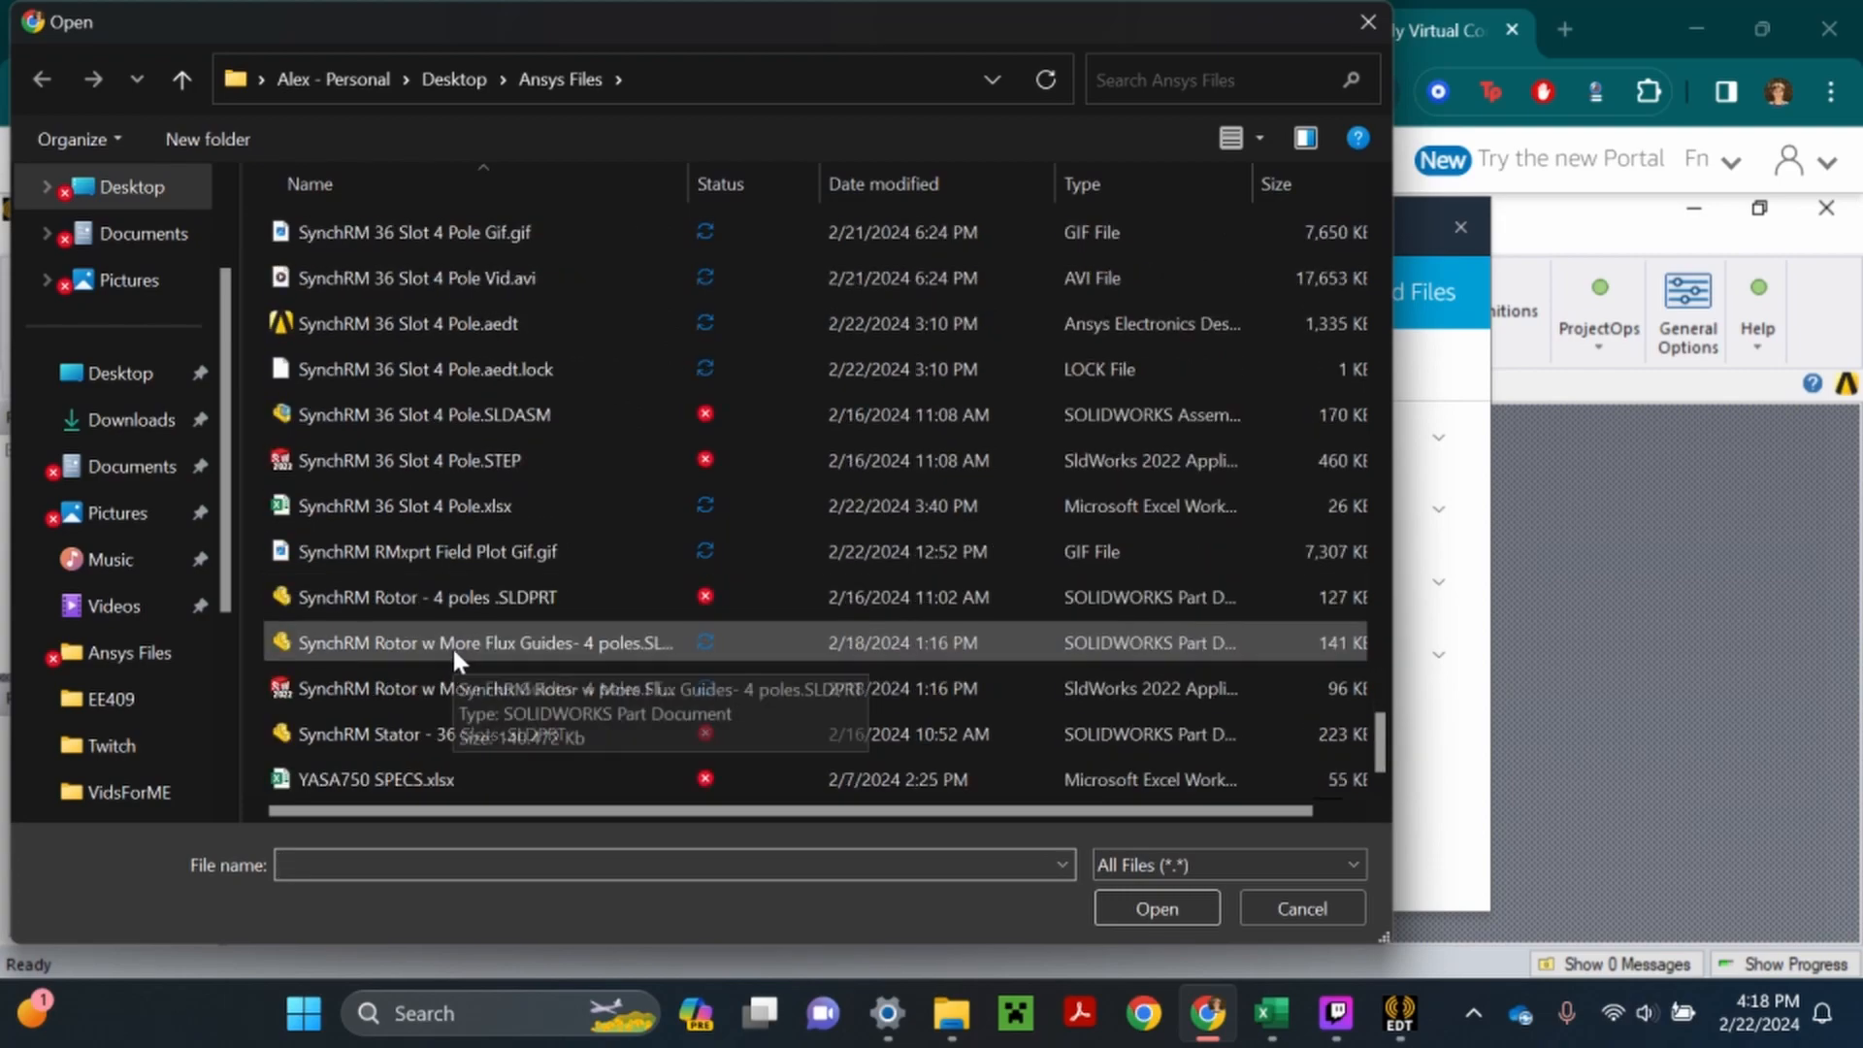
scroll(417, 646, "up", 2)
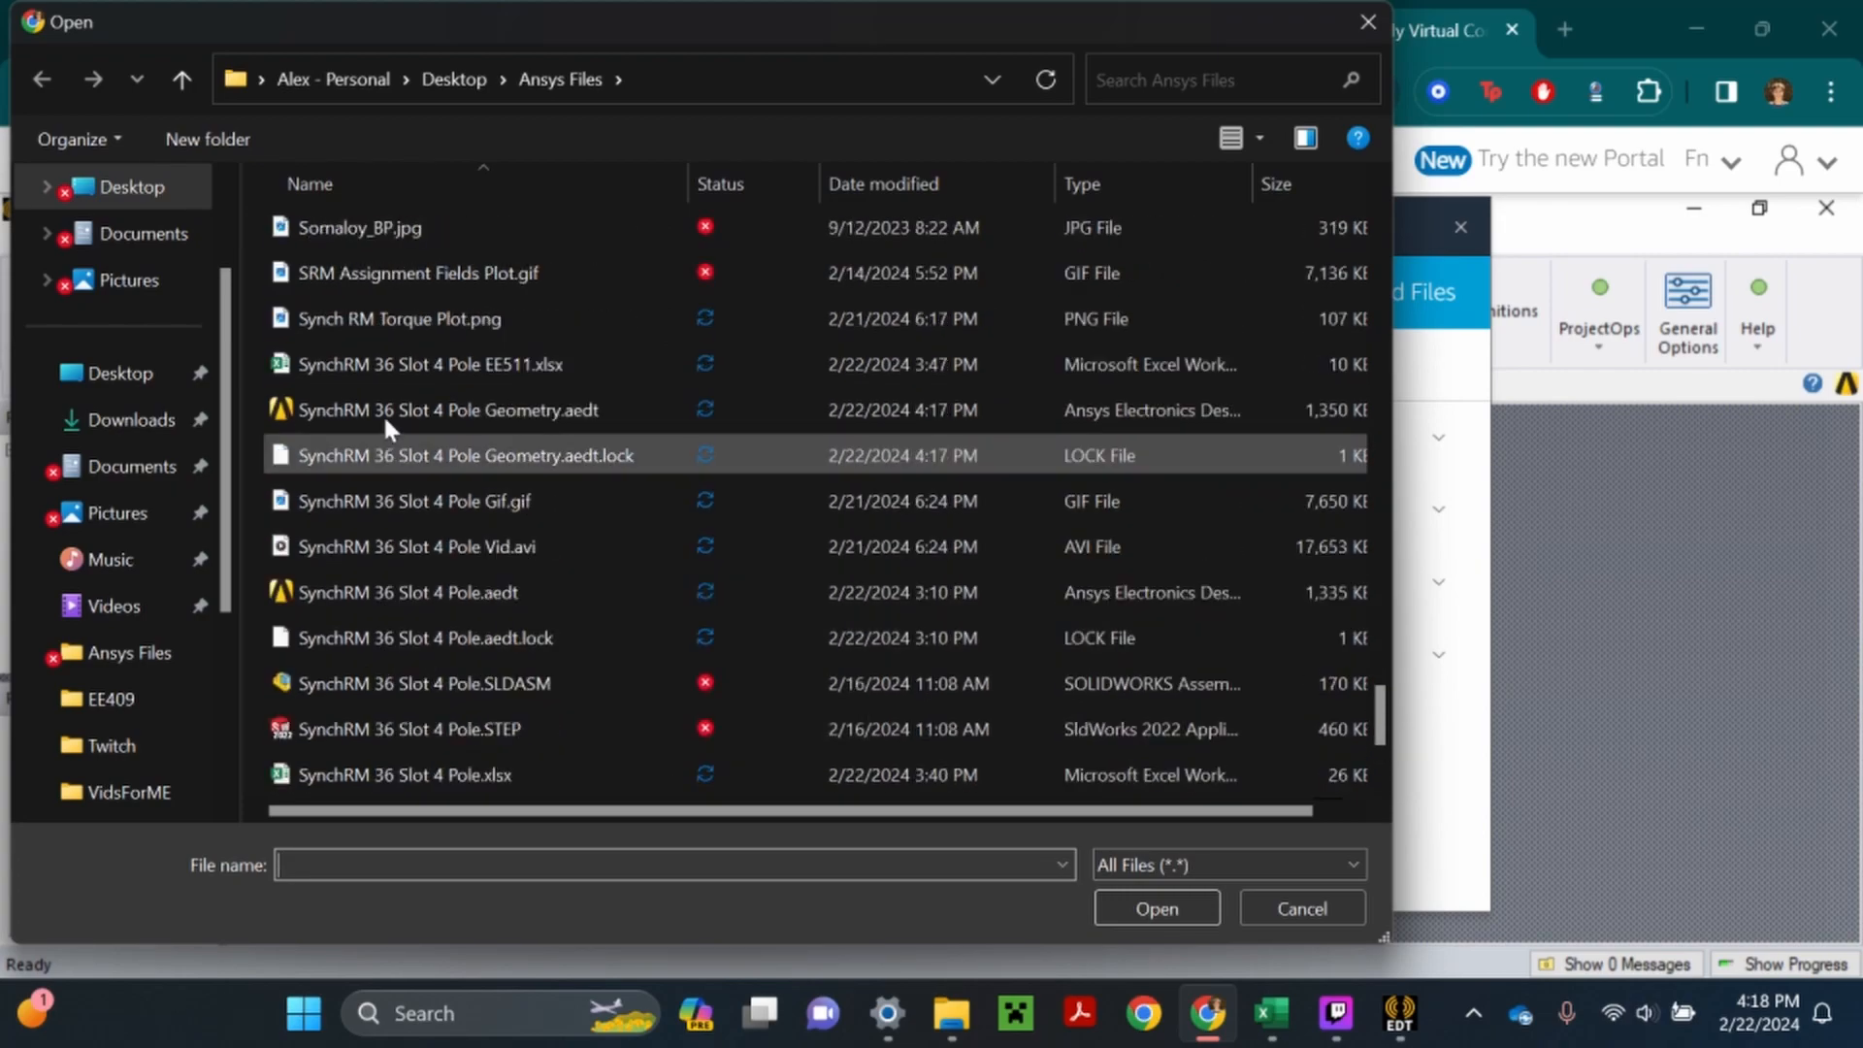
double_click(487, 412)
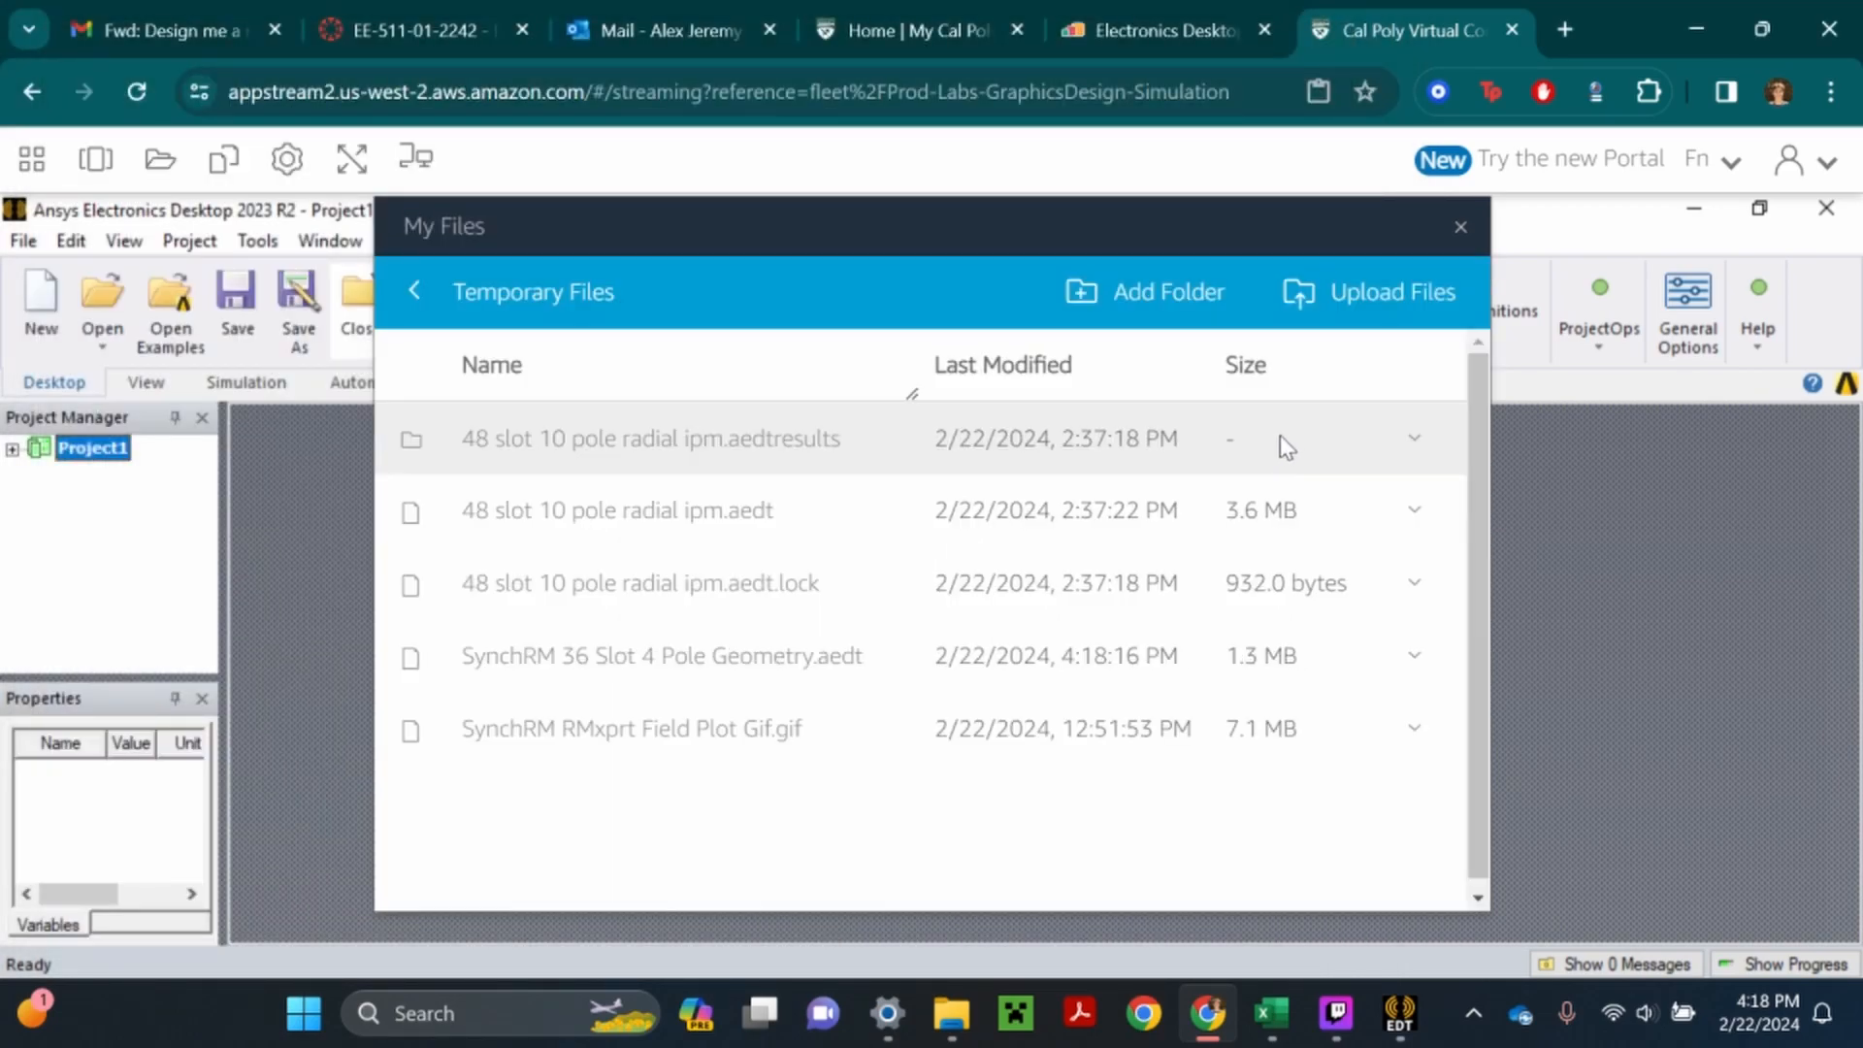
left_click(1458, 230)
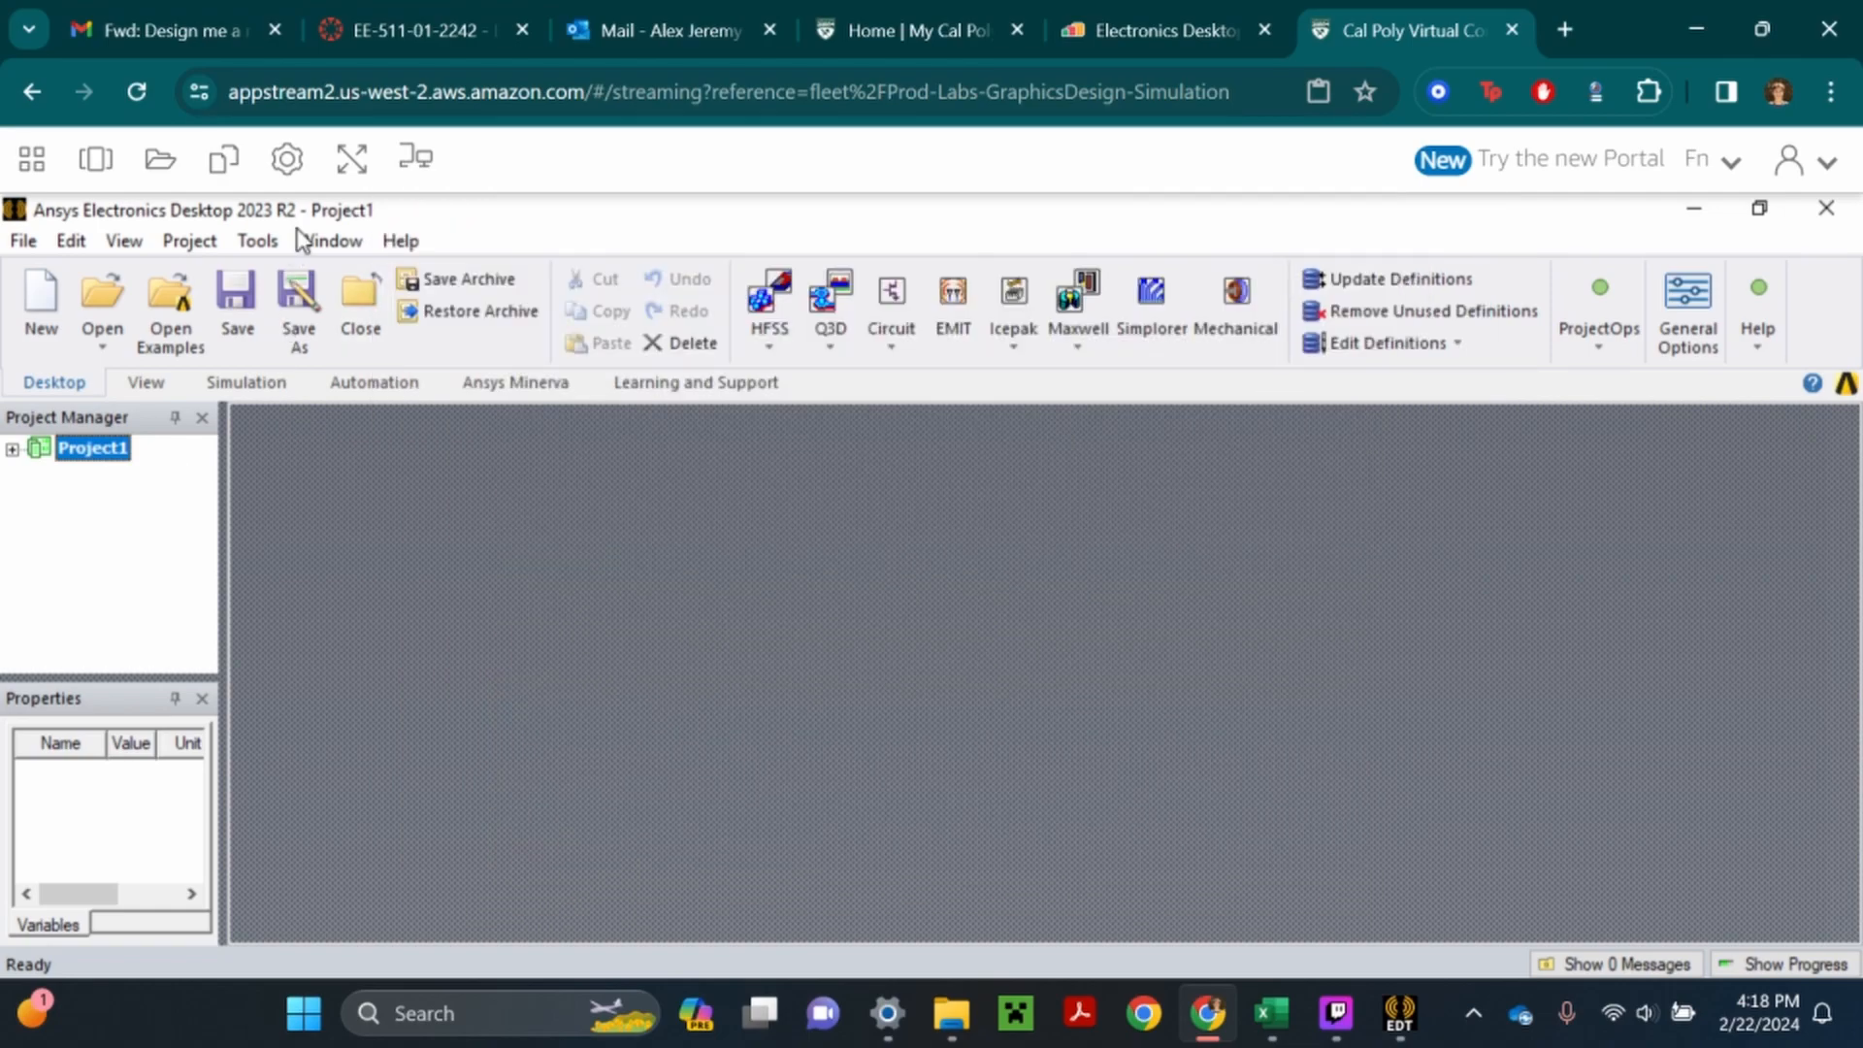
- Make the virtual session full screen and open SynchRM 36 Slot 4 Pole Geometry.aedt from Temporary Files in Ansys Electronics Desktop
left_click(351, 158)
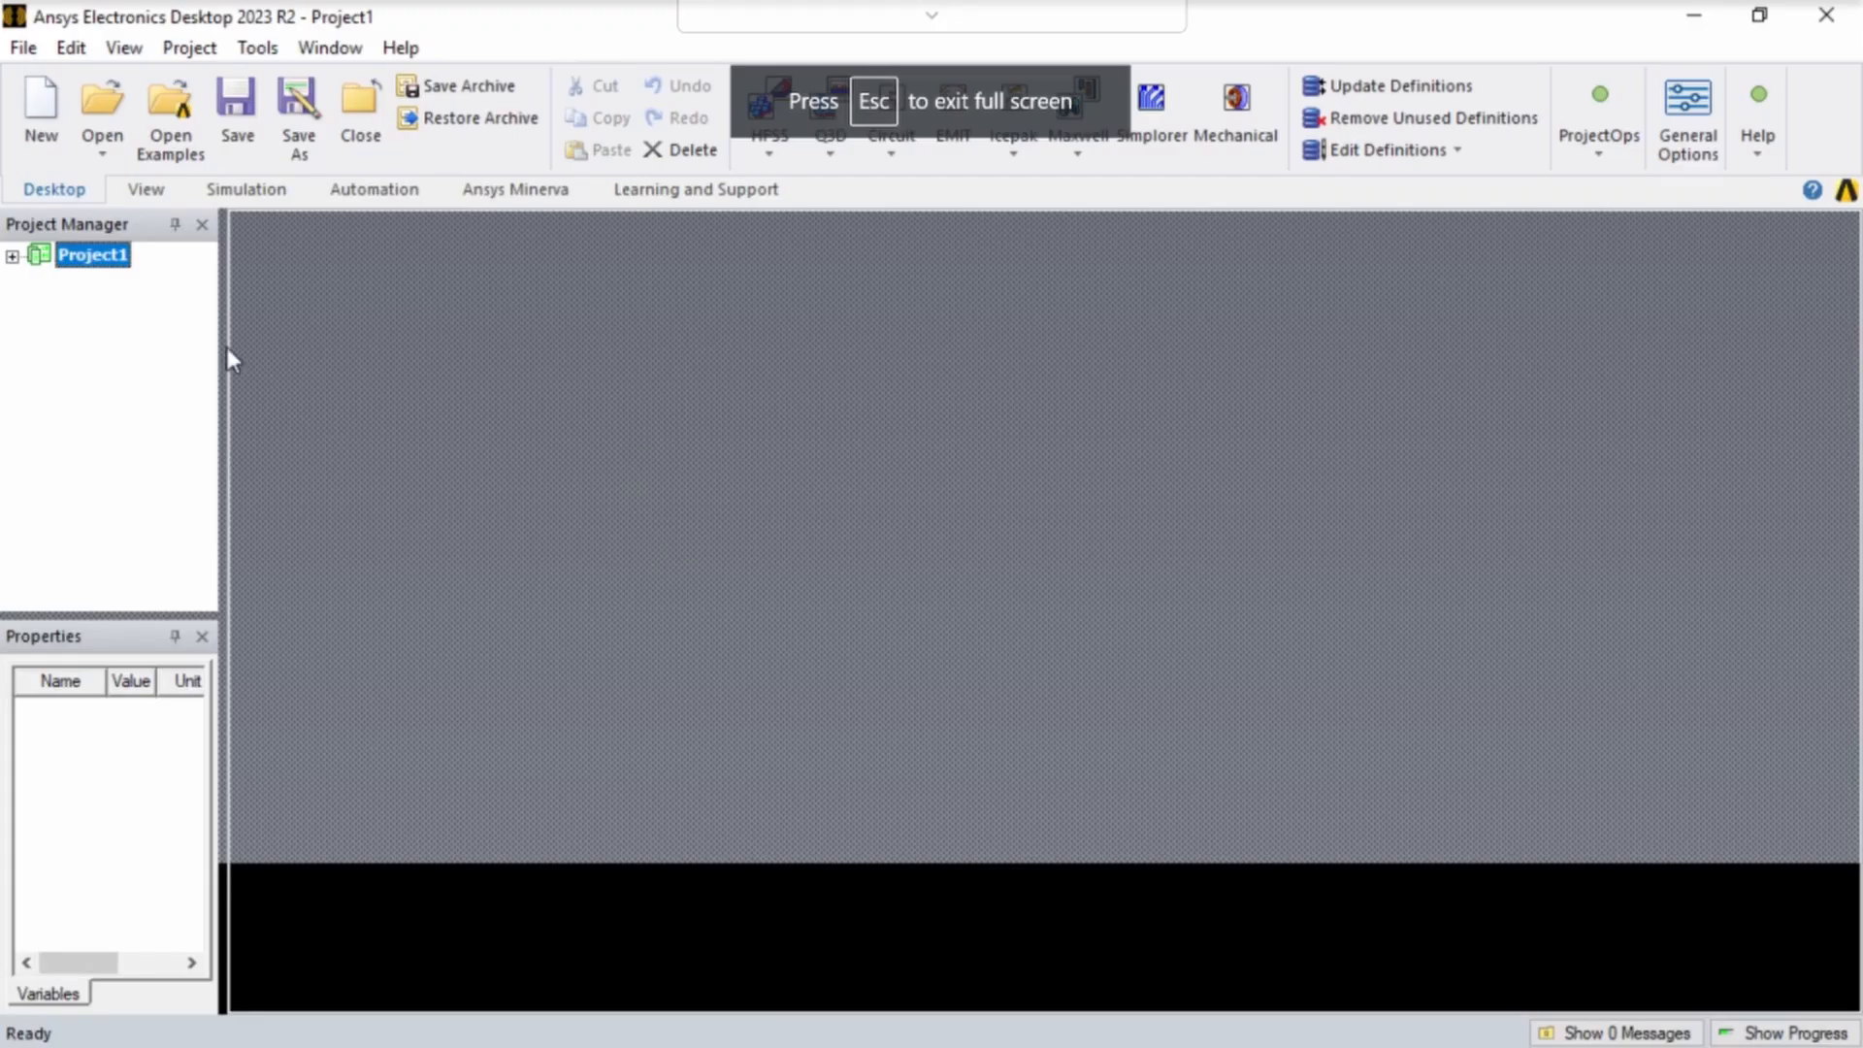
left_click(102, 106)
left_click(432, 359)
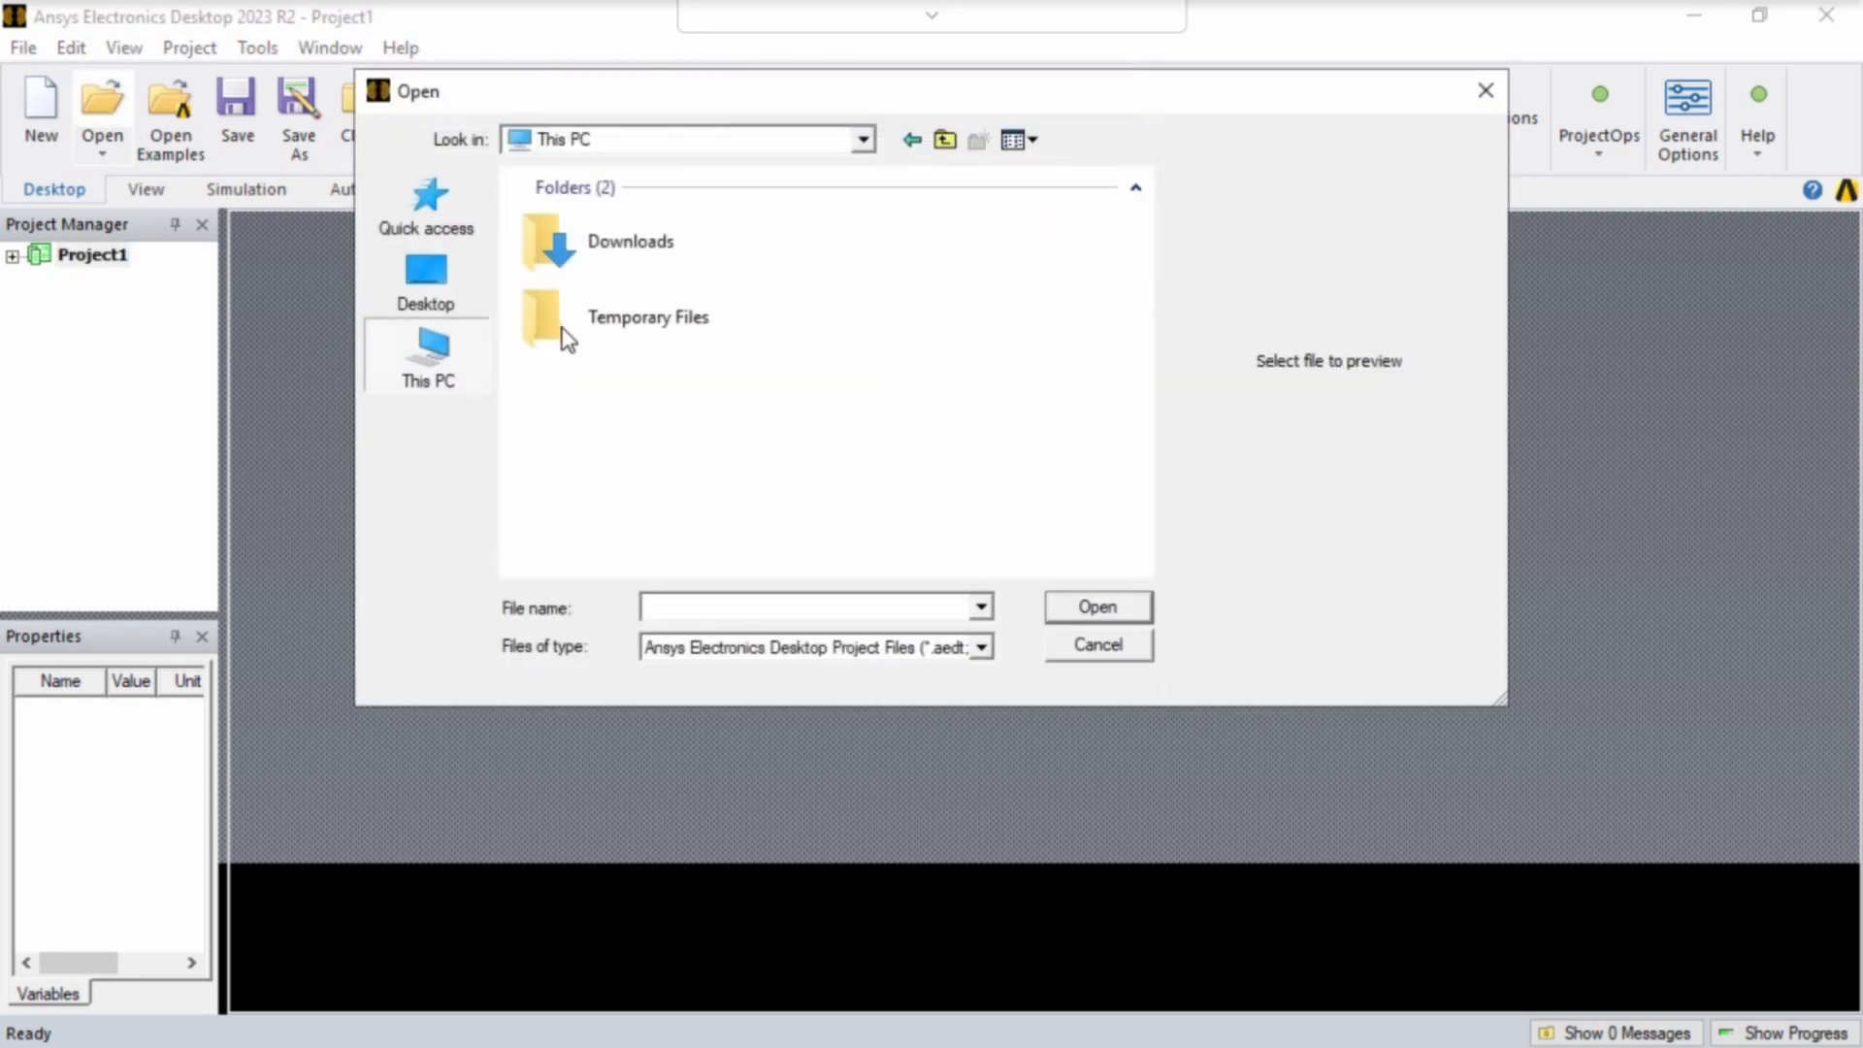
double_click(632, 331)
double_click(632, 272)
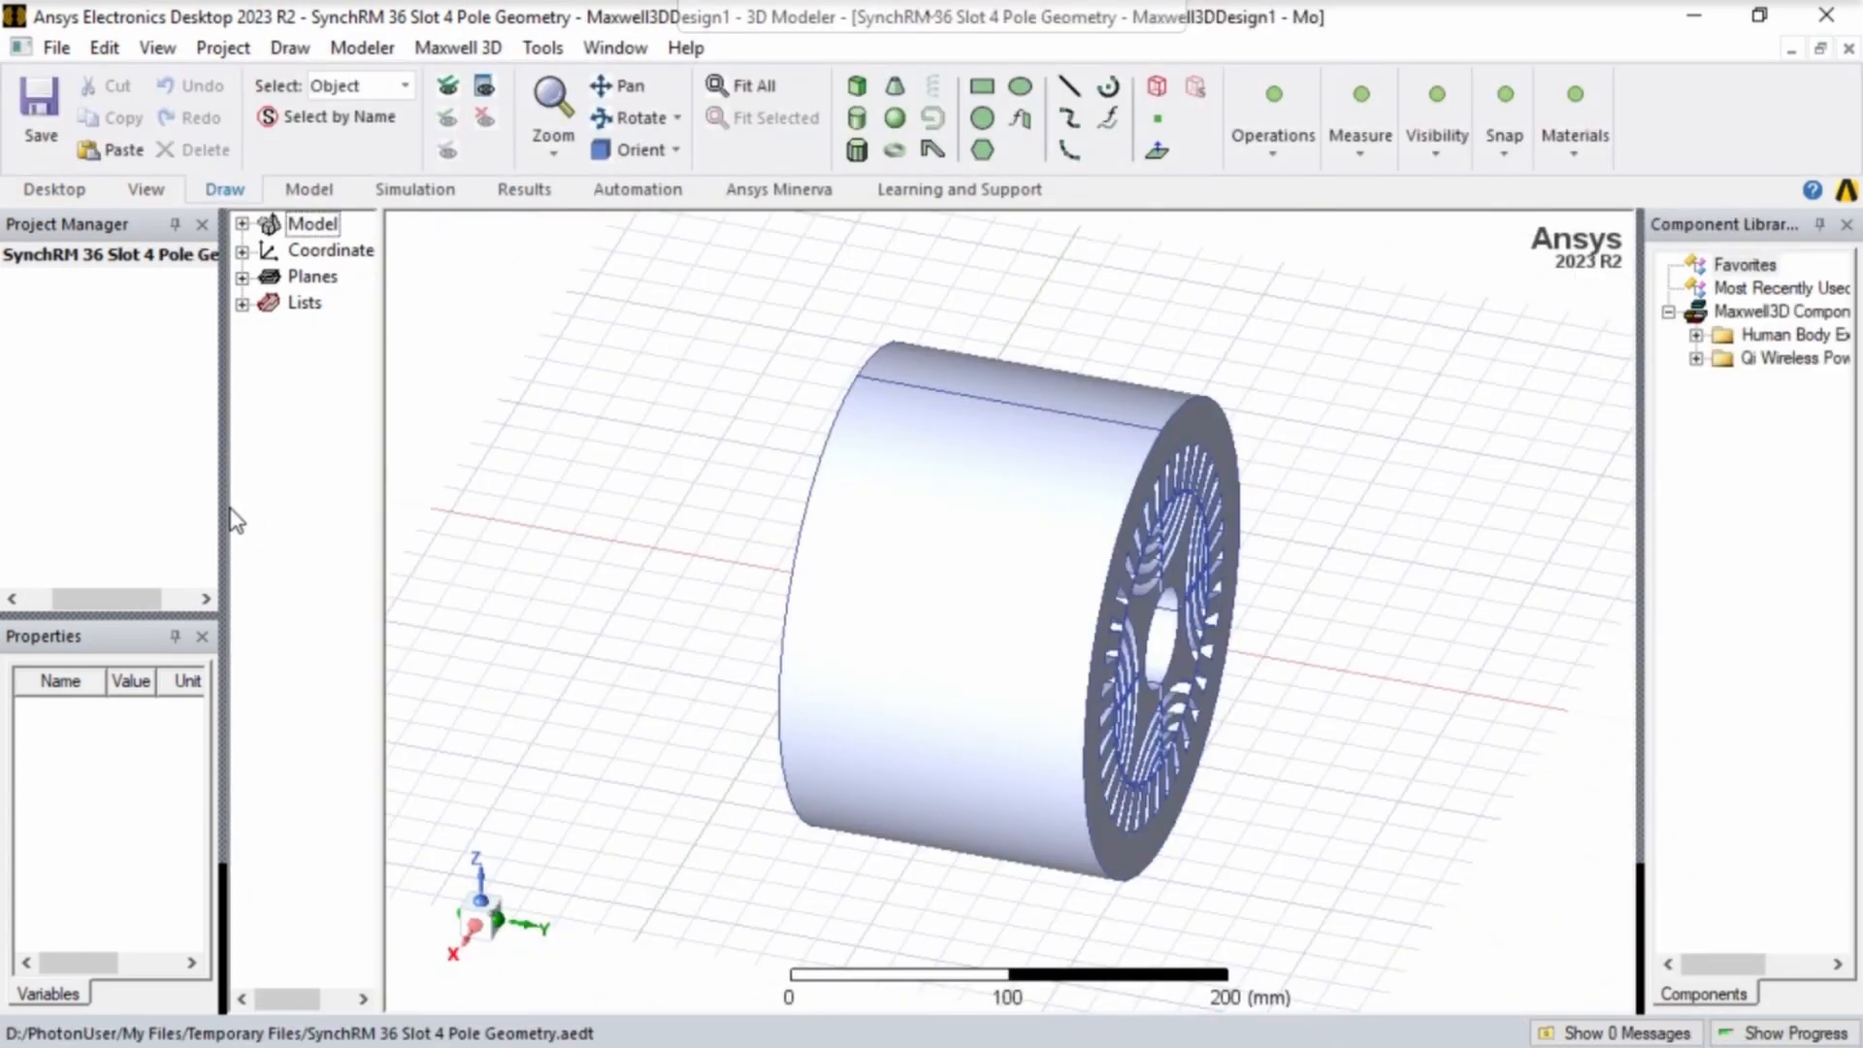
- Widen the project tree, expand the opened project and open Maxwell2DDesign1 with its contents listed
left_click_drag(224, 511, 308, 510)
left_click_drag(161, 596, 68, 598)
double_click(58, 254)
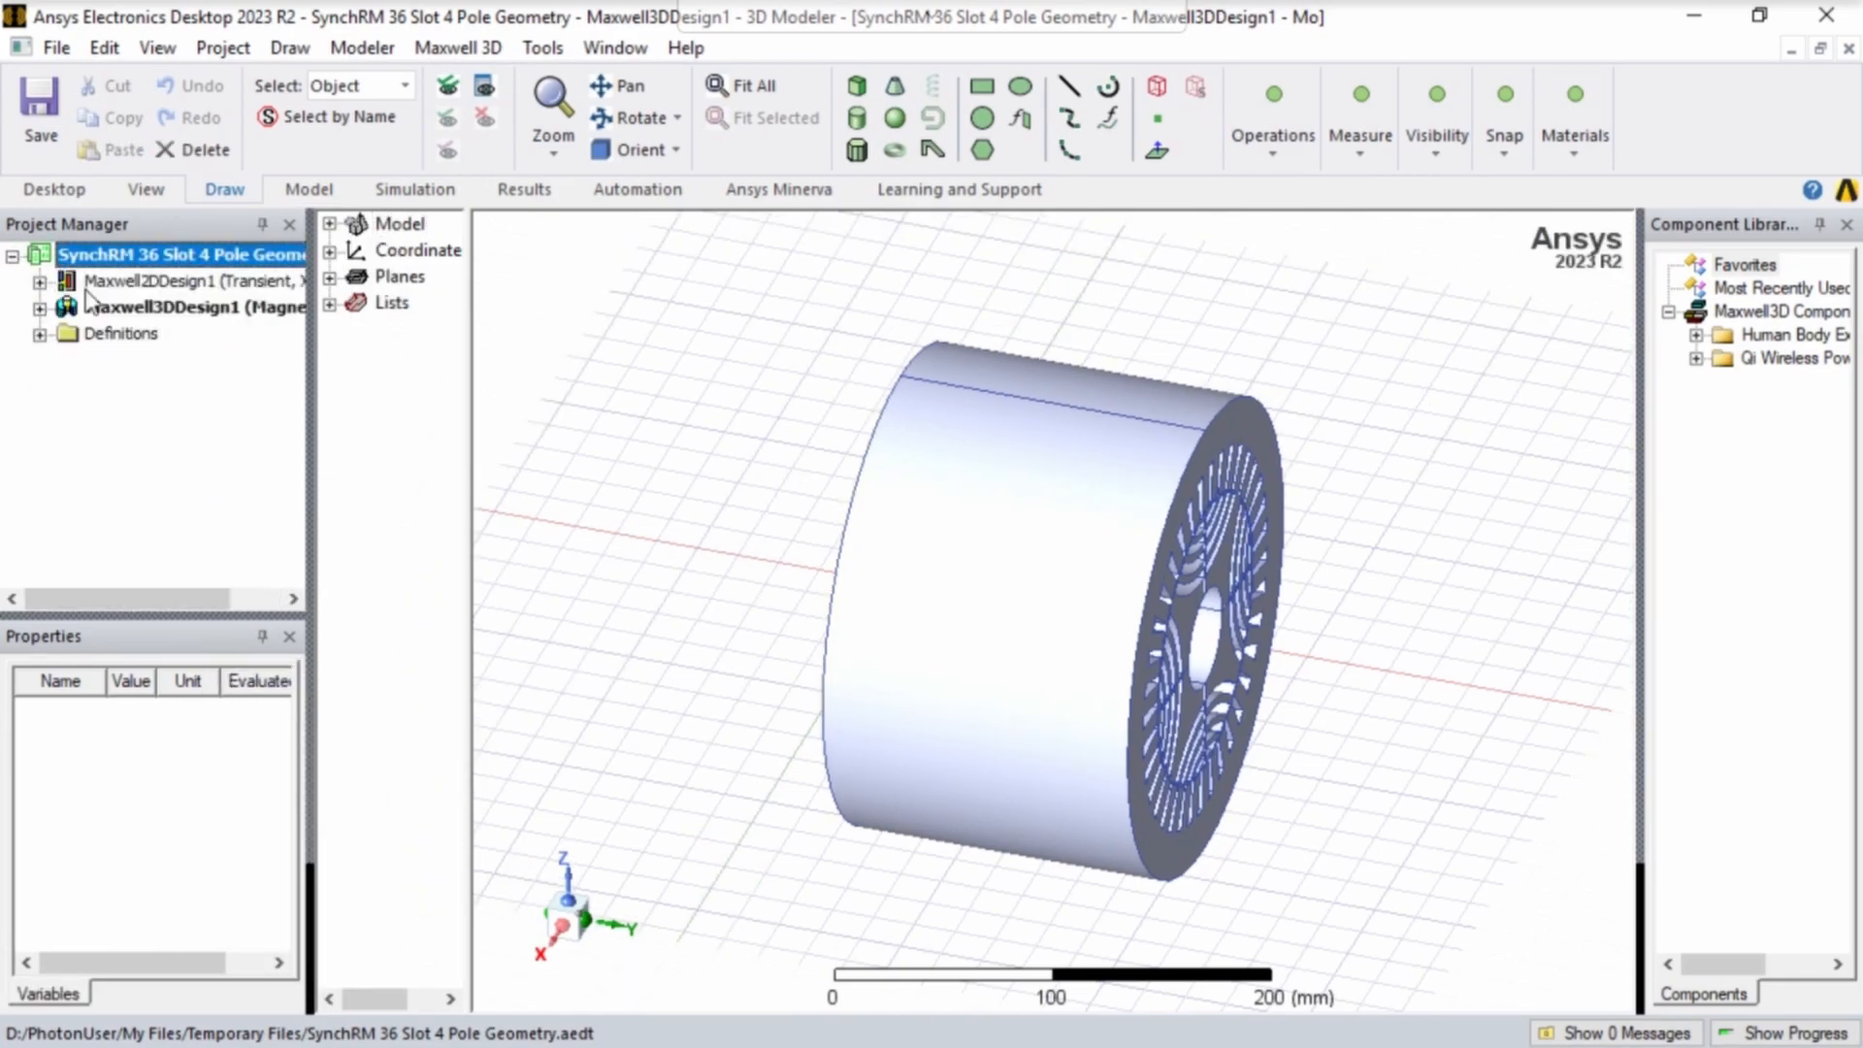
double_click(178, 281)
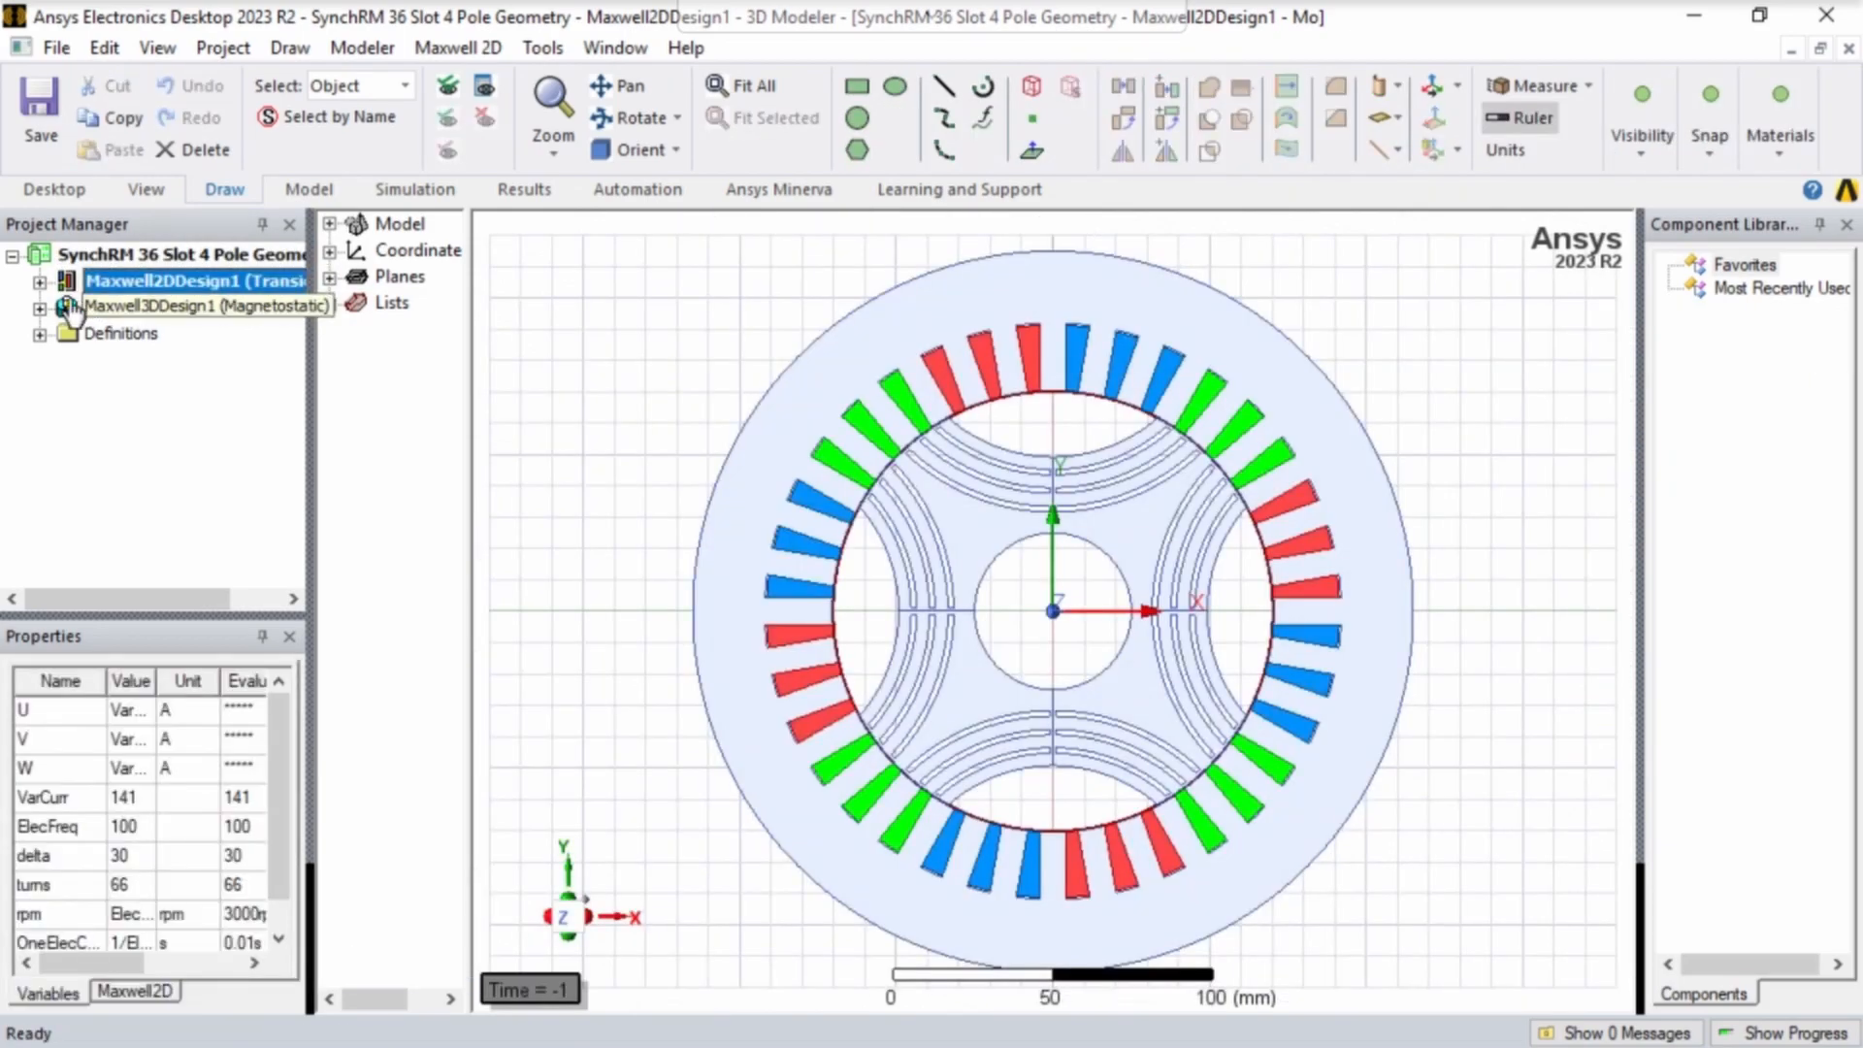
left_click(39, 281)
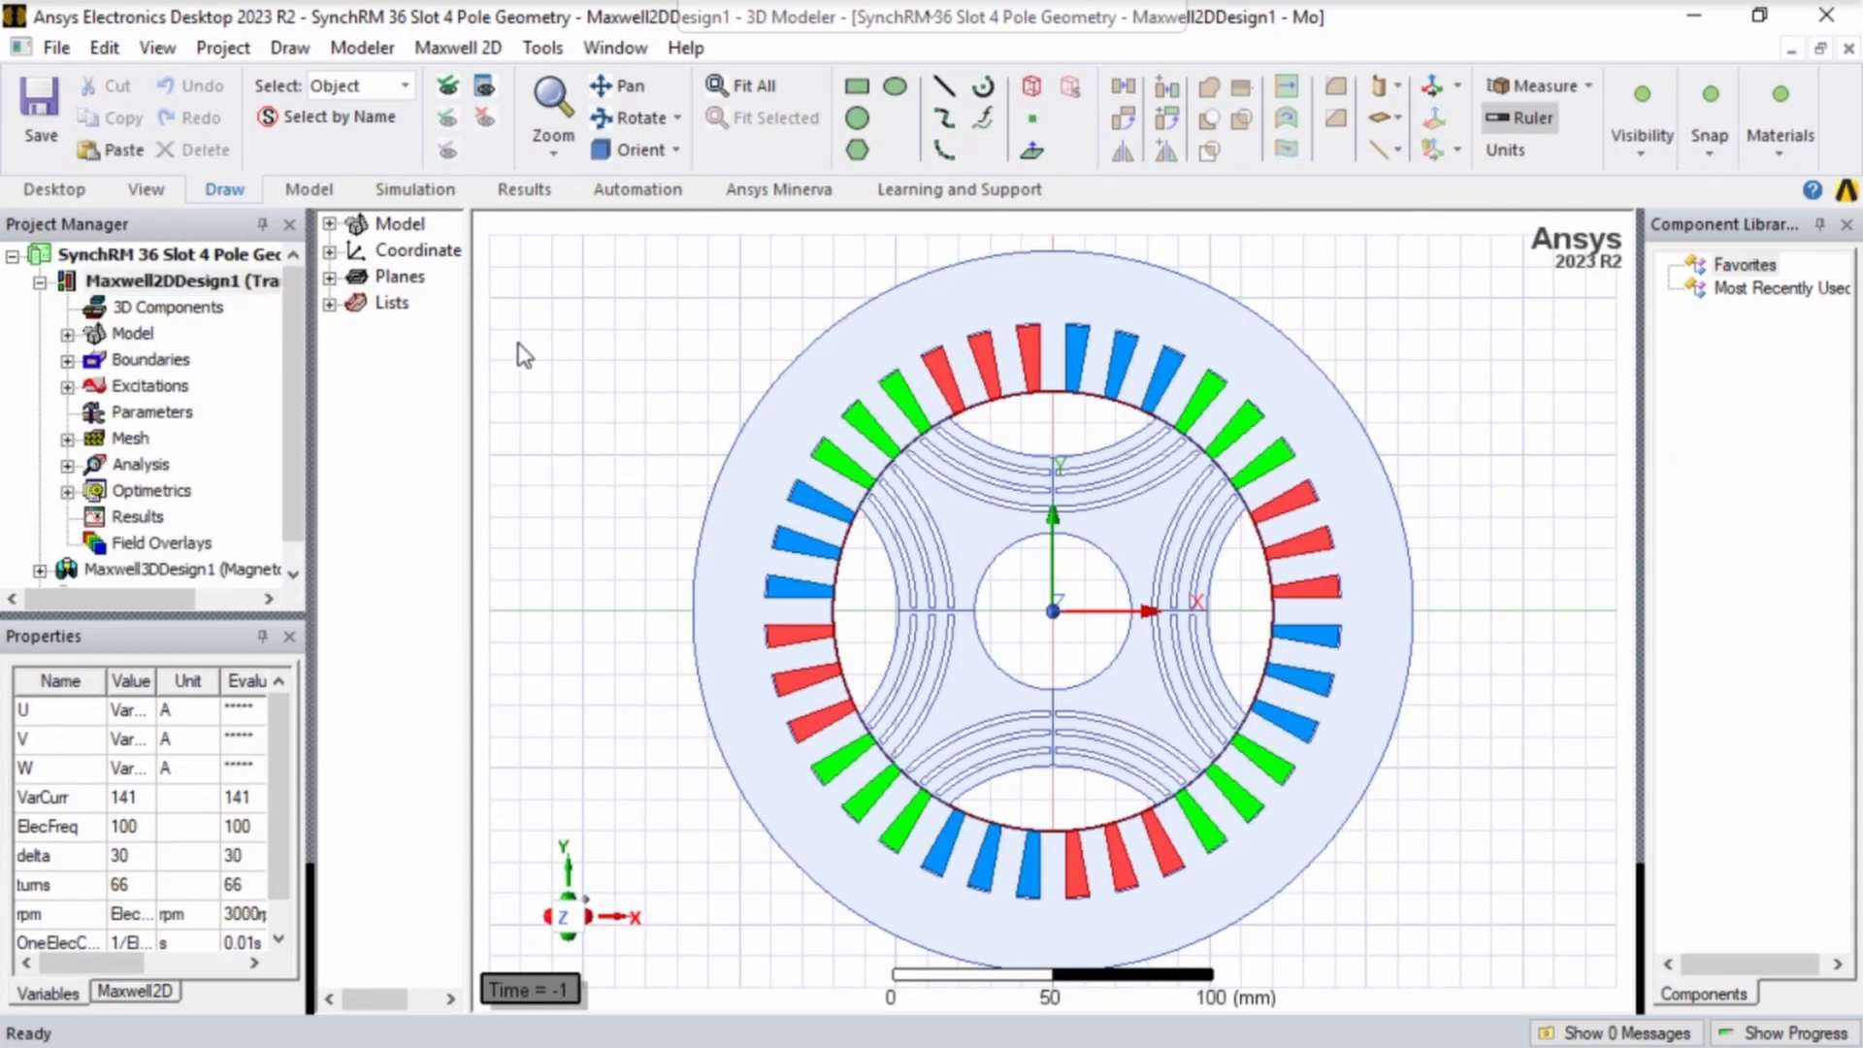
- Analyze the ElecFreq_BEMF parametric setup under Optimetrics and show the solution progress in an enlarged view
left_click(67, 491)
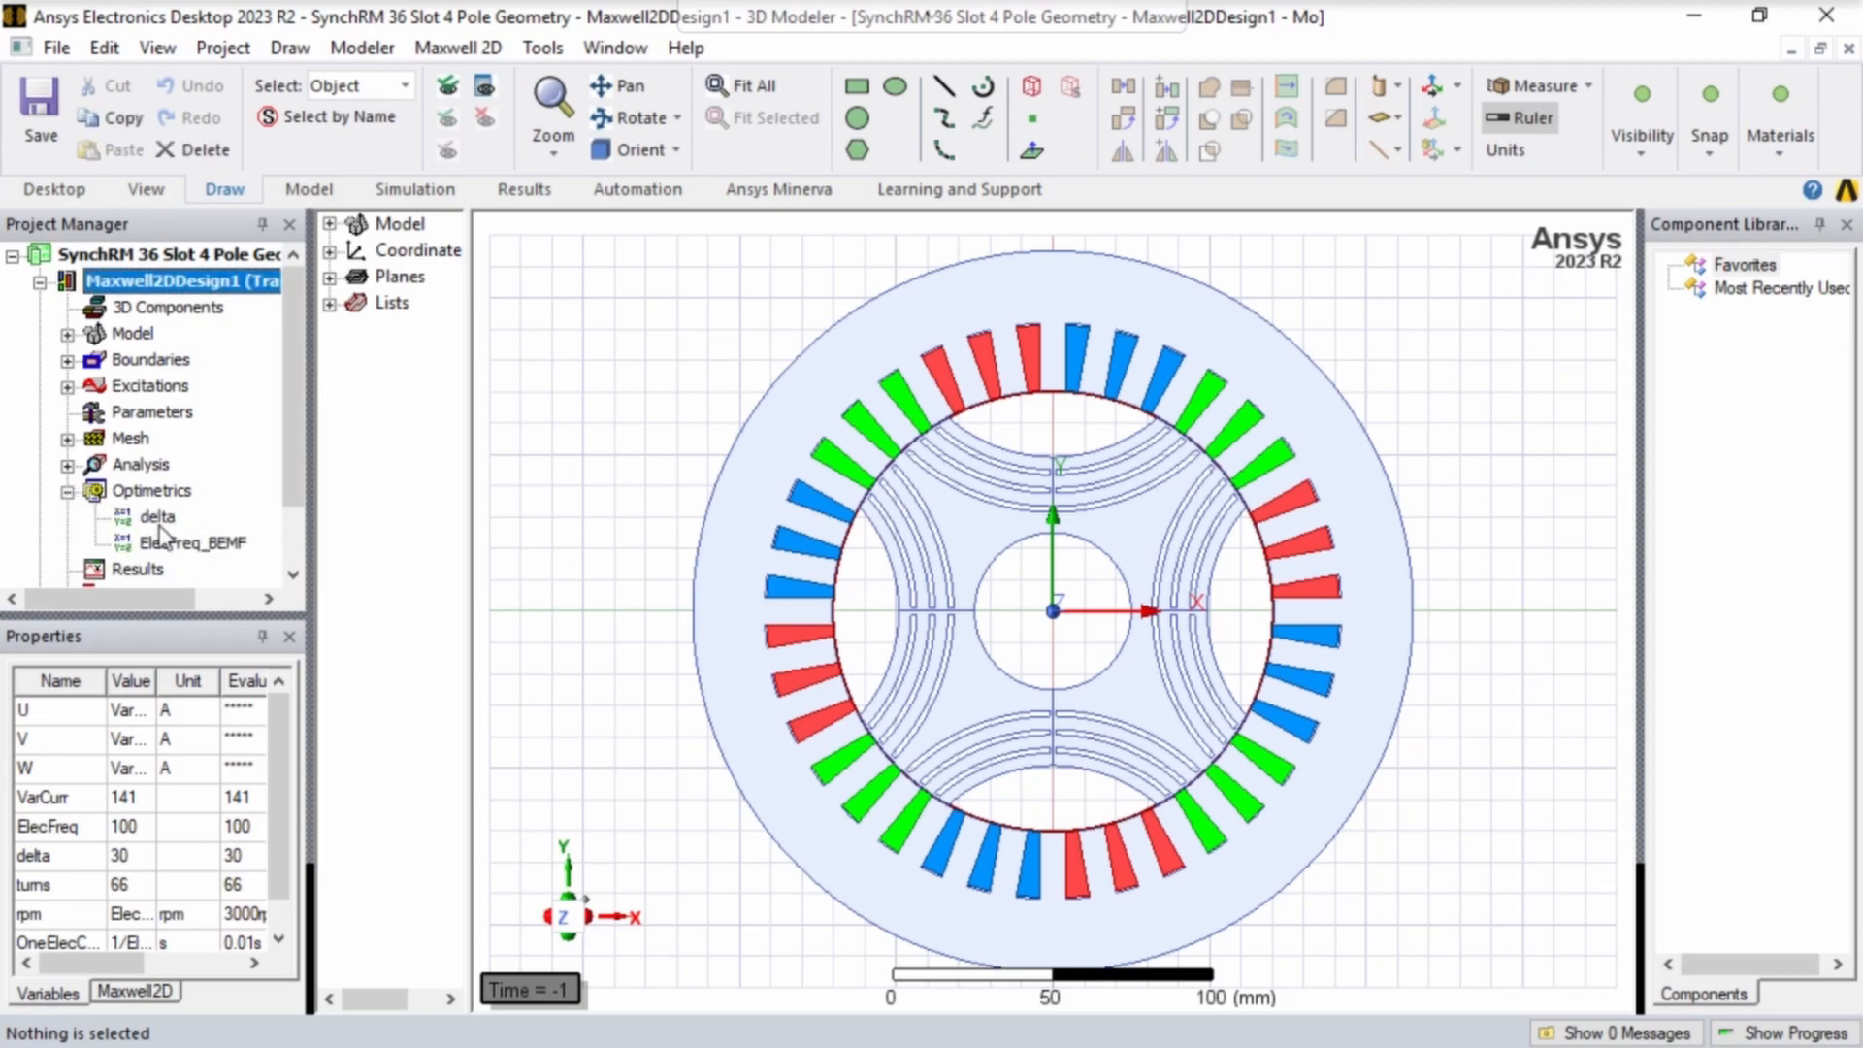
scroll(163, 517, "down", 1)
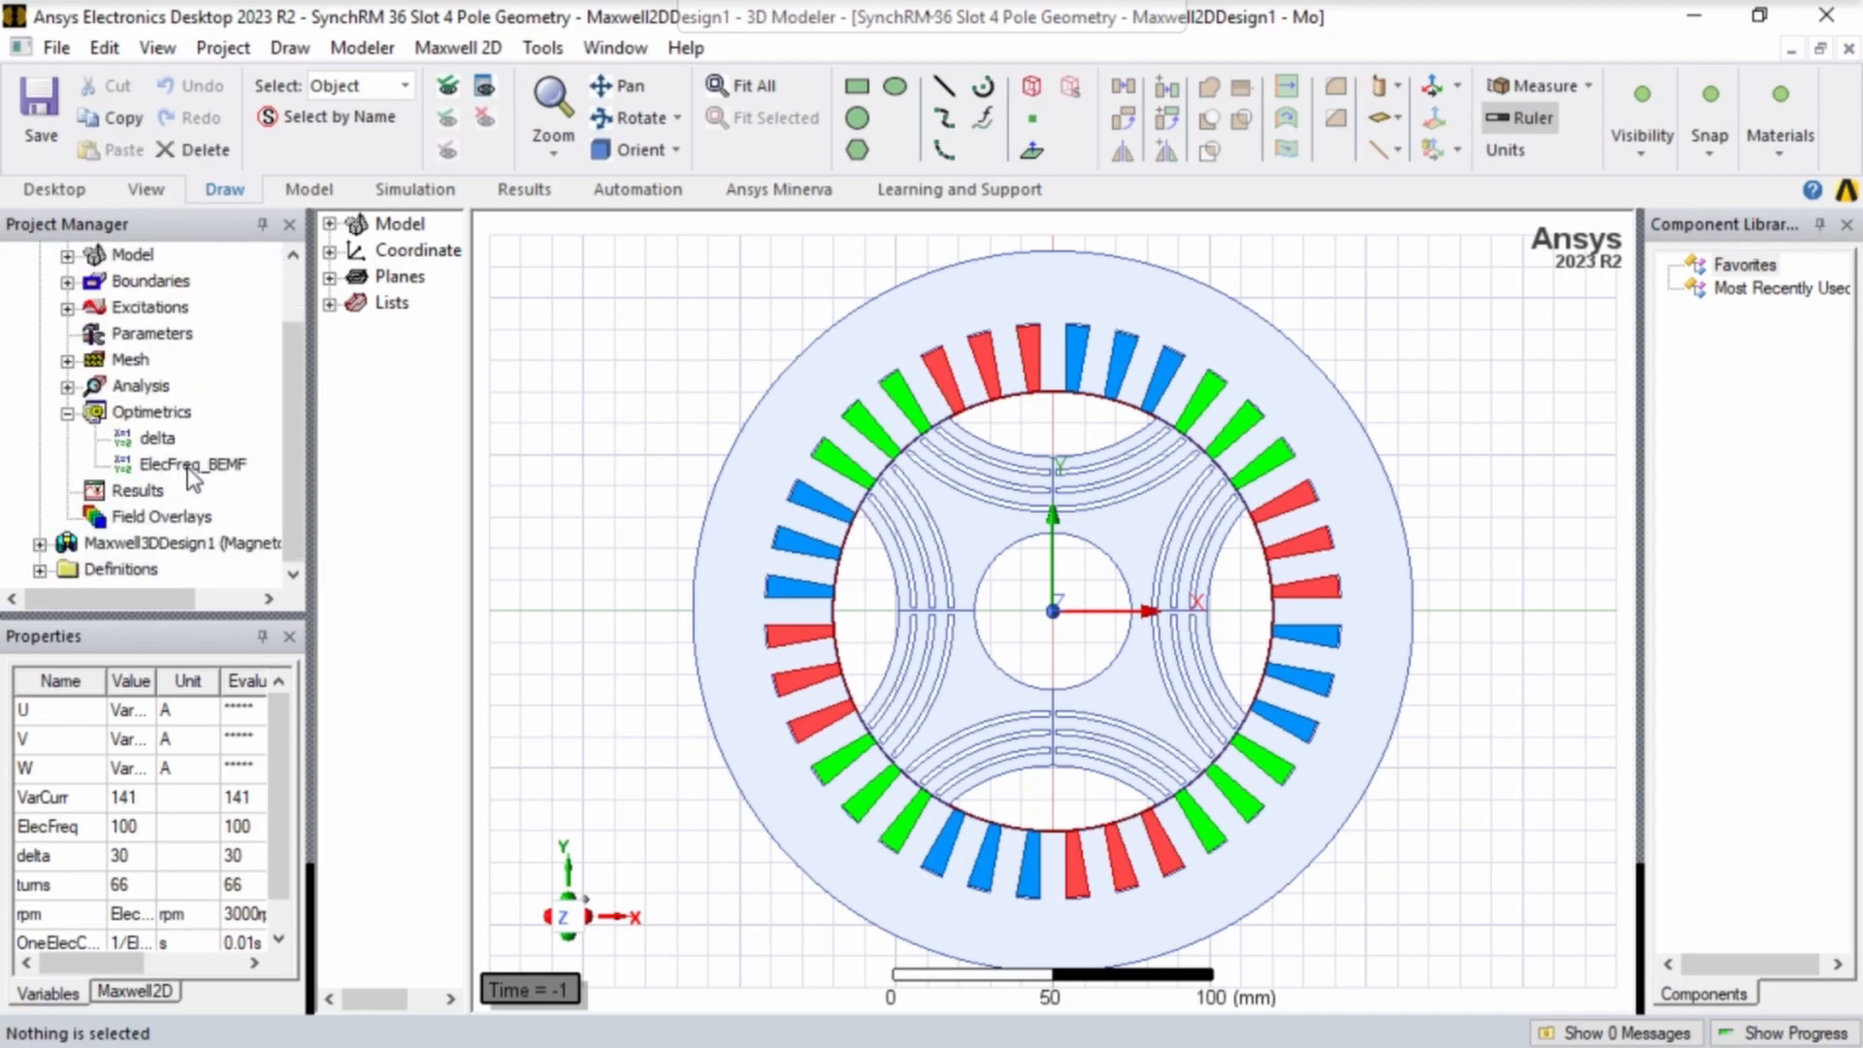
left_click(193, 473)
right_click(193, 473)
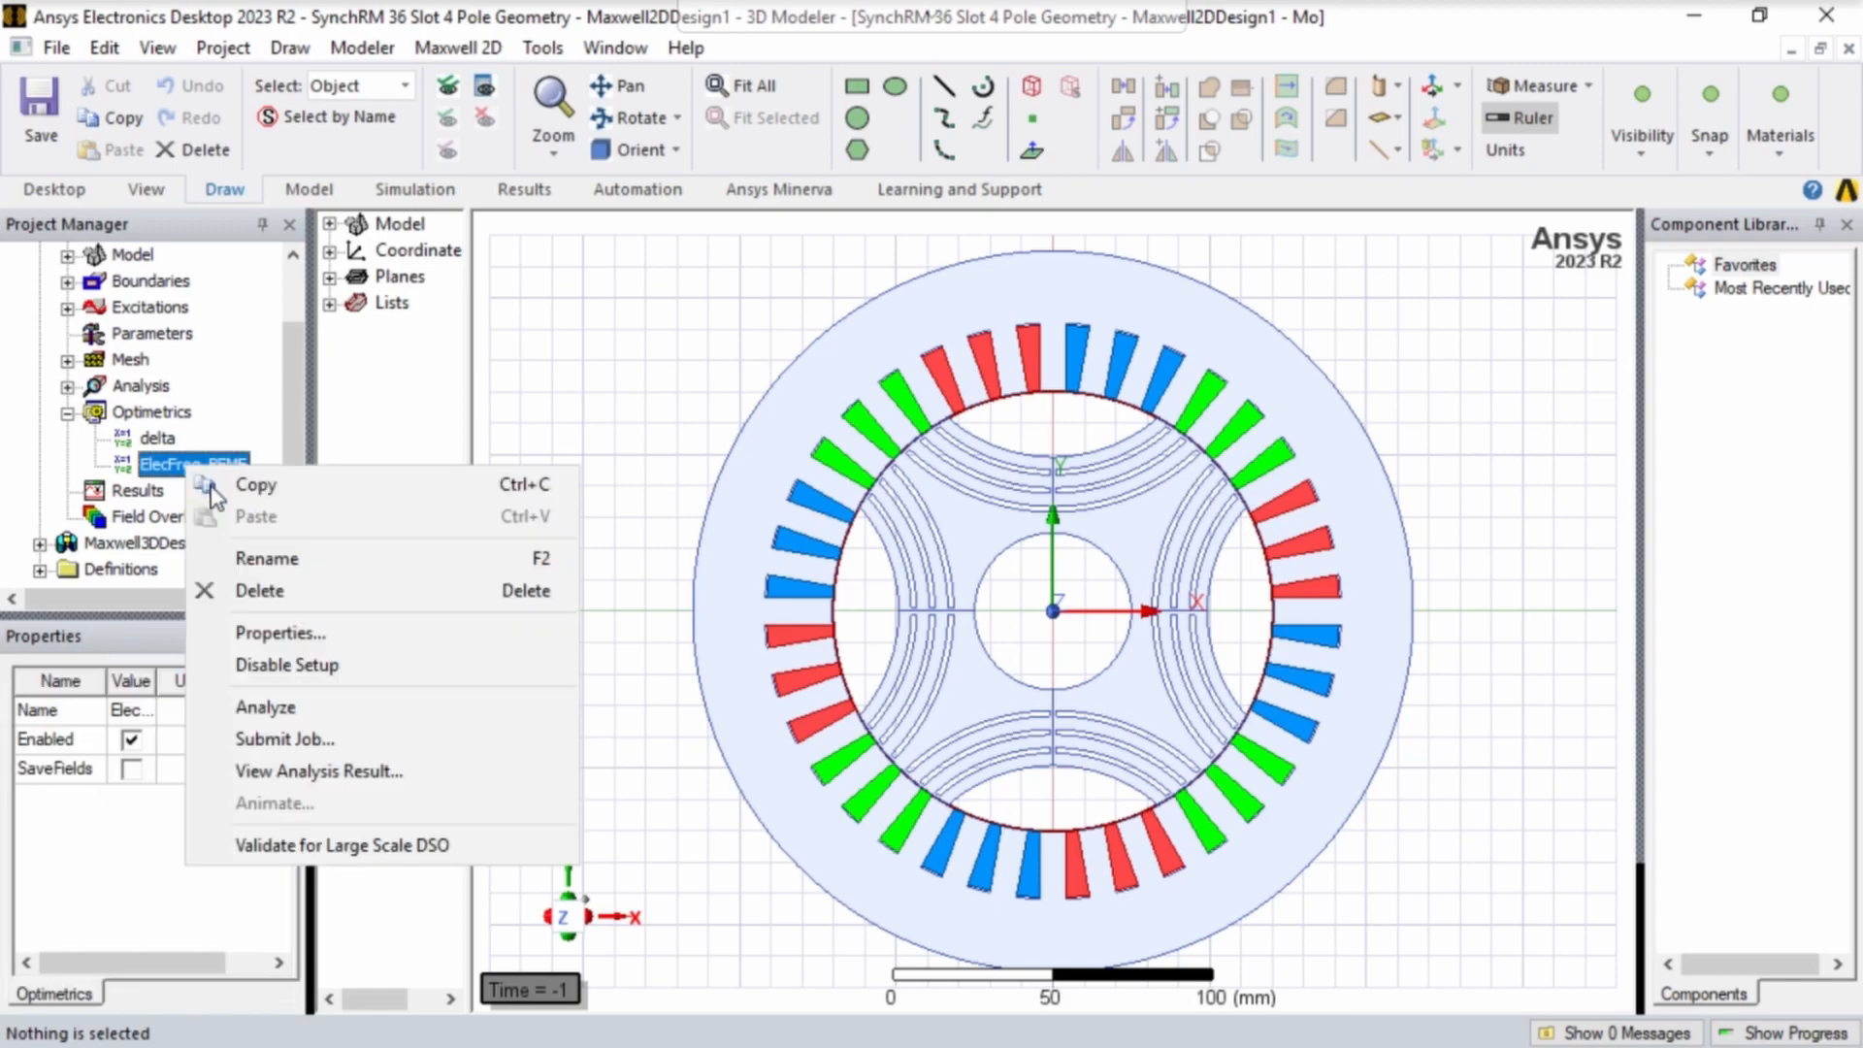
left_click(294, 709)
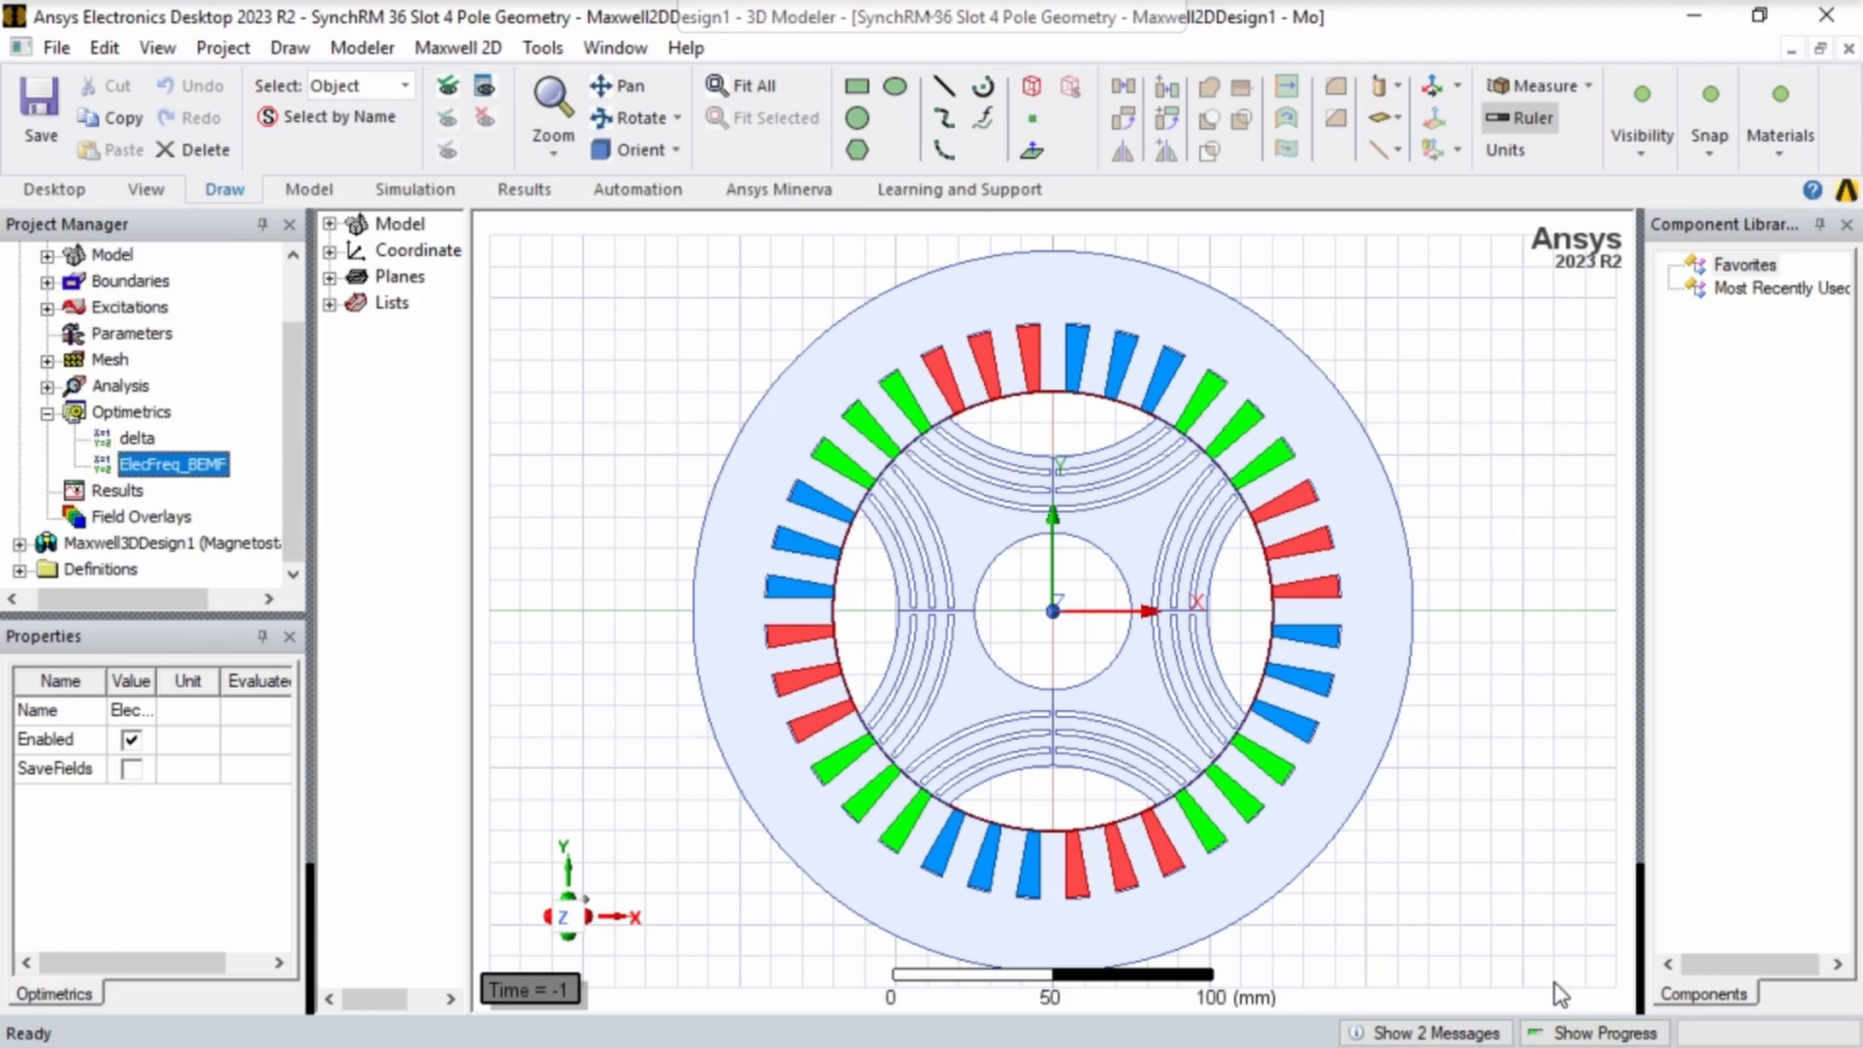
left_click(1578, 1034)
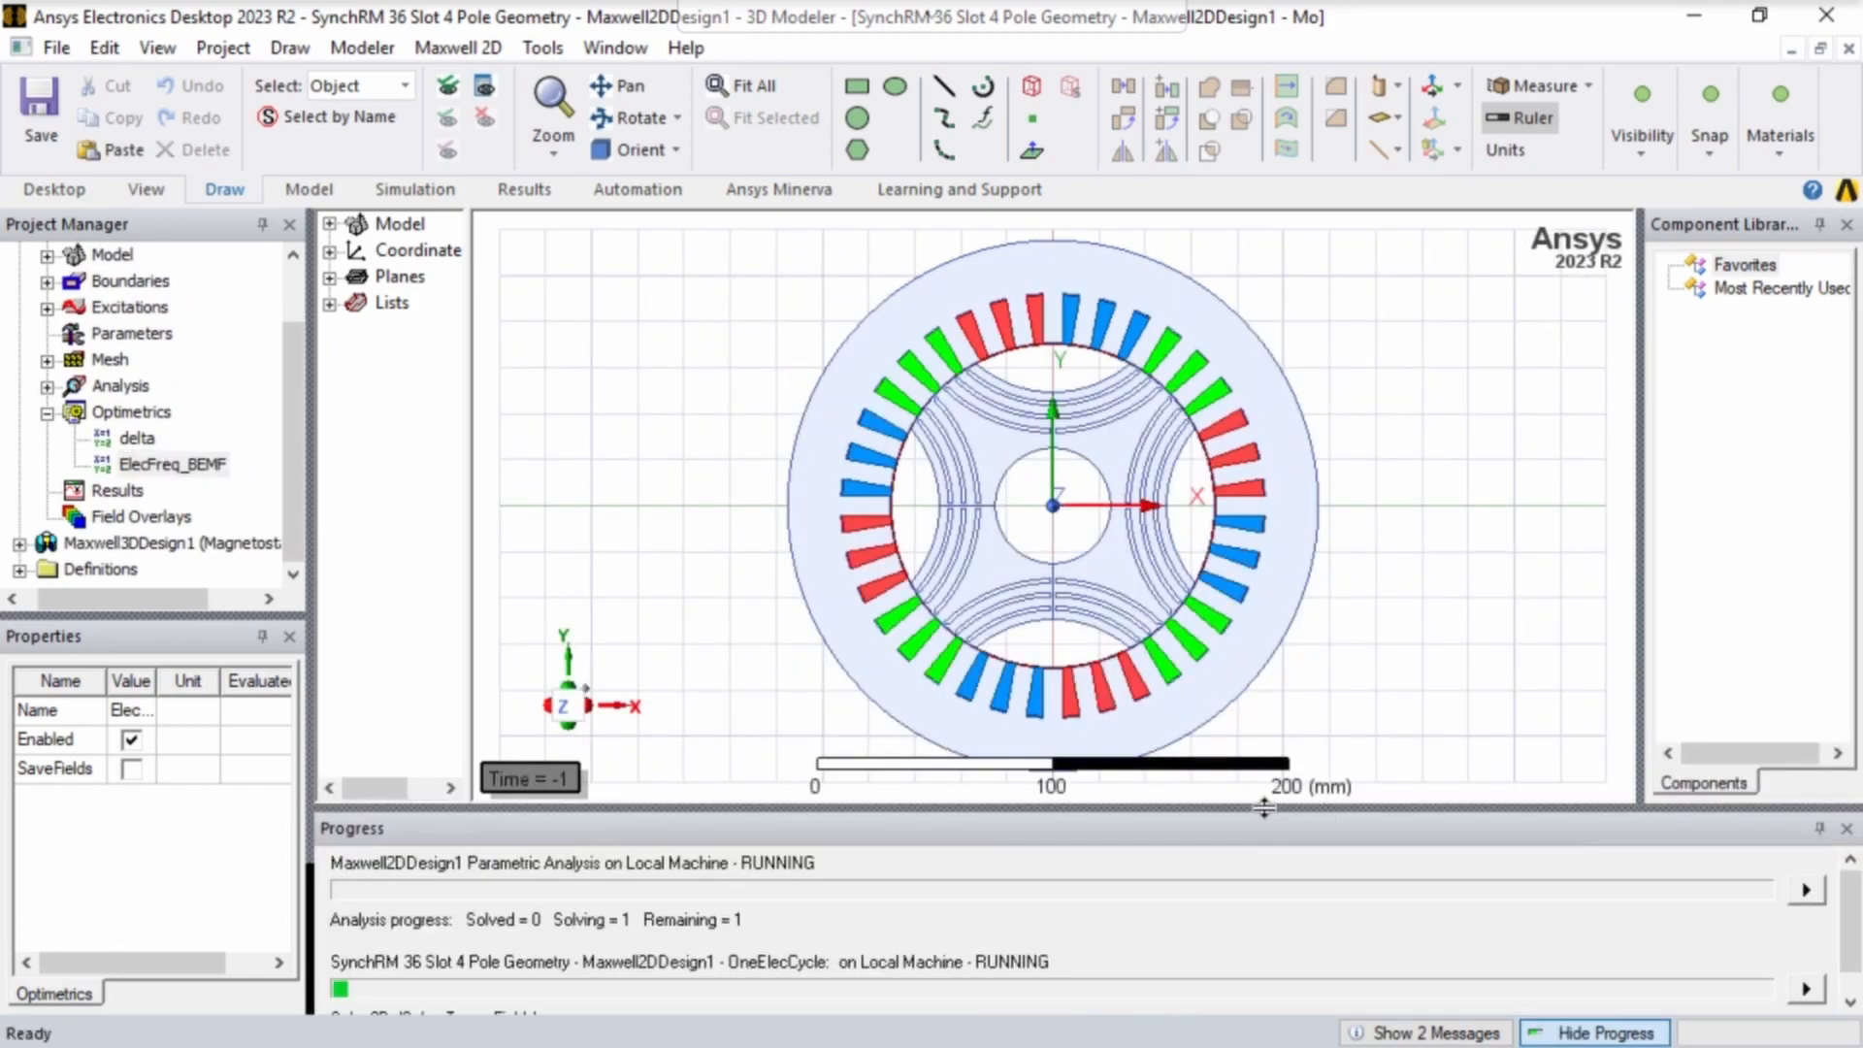
left_click_drag(1264, 808, 1265, 774)
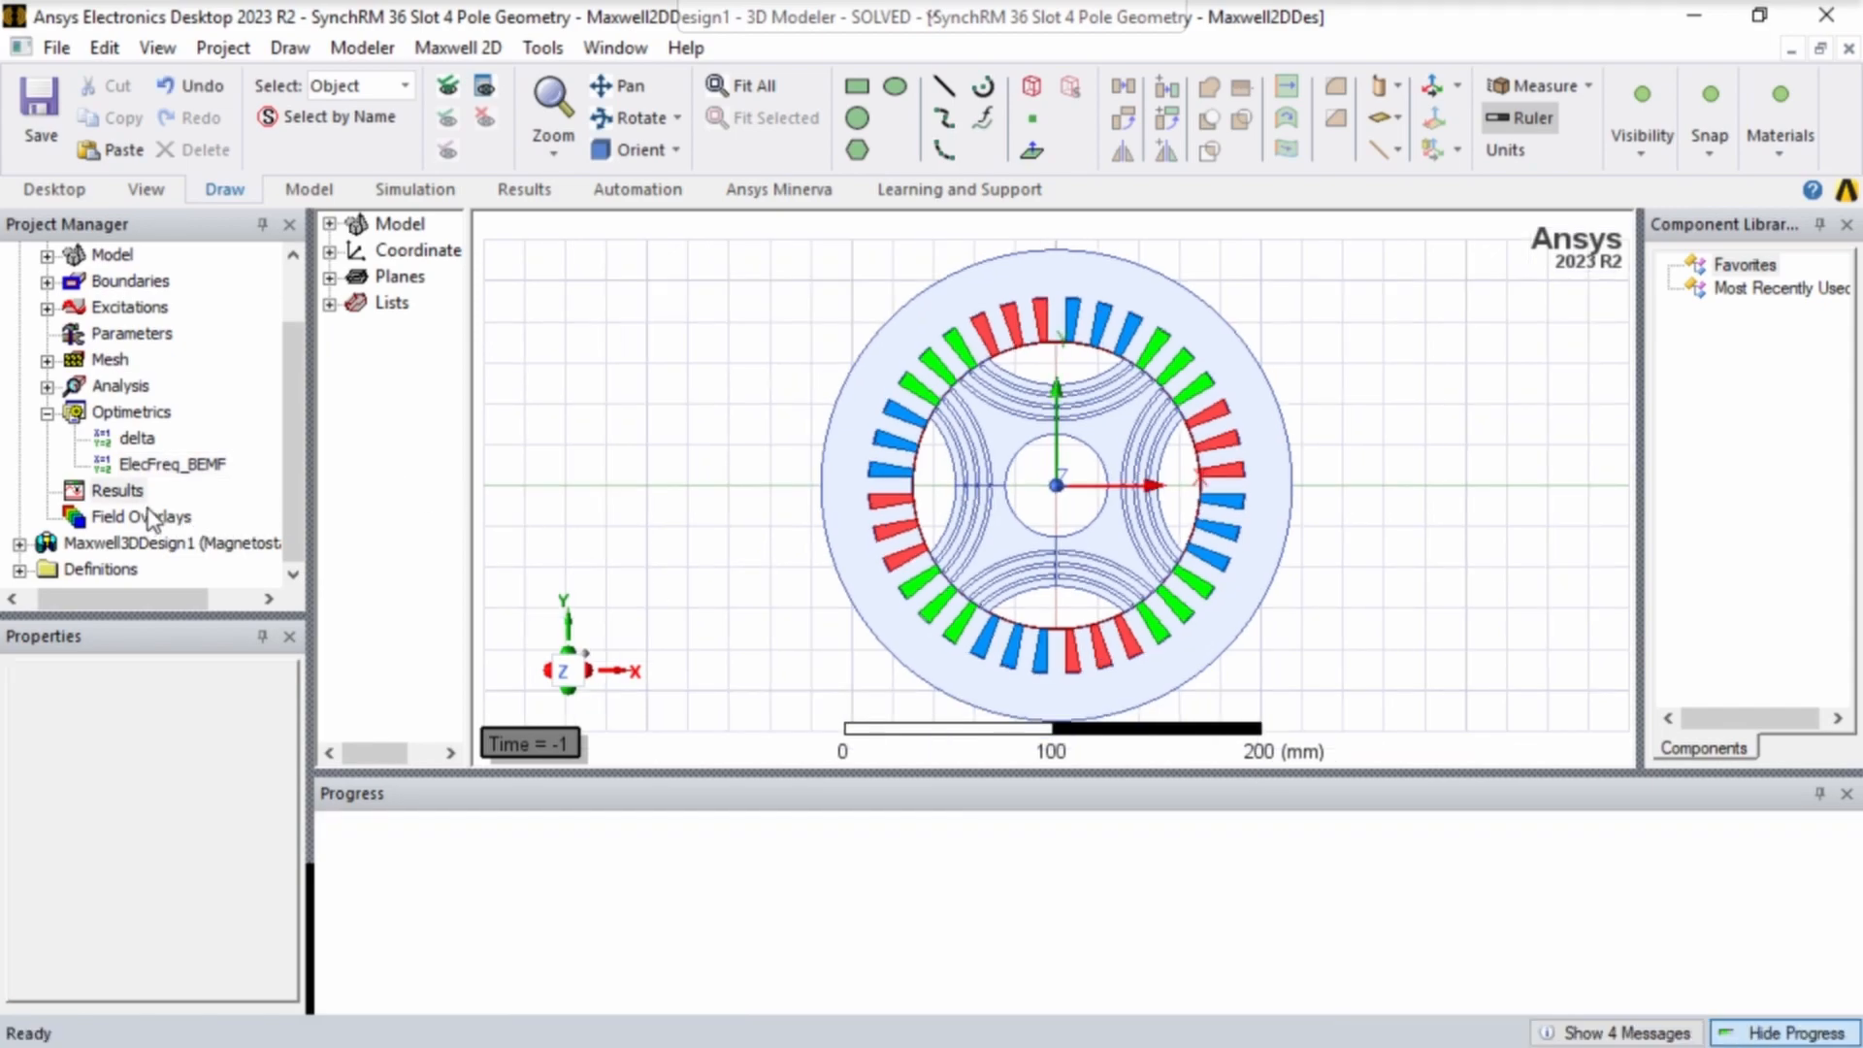
- Create a transient rectangular plot of Moving1.Torque against time from the OneElecCycle solution and close the report dialog
right_click(129, 499)
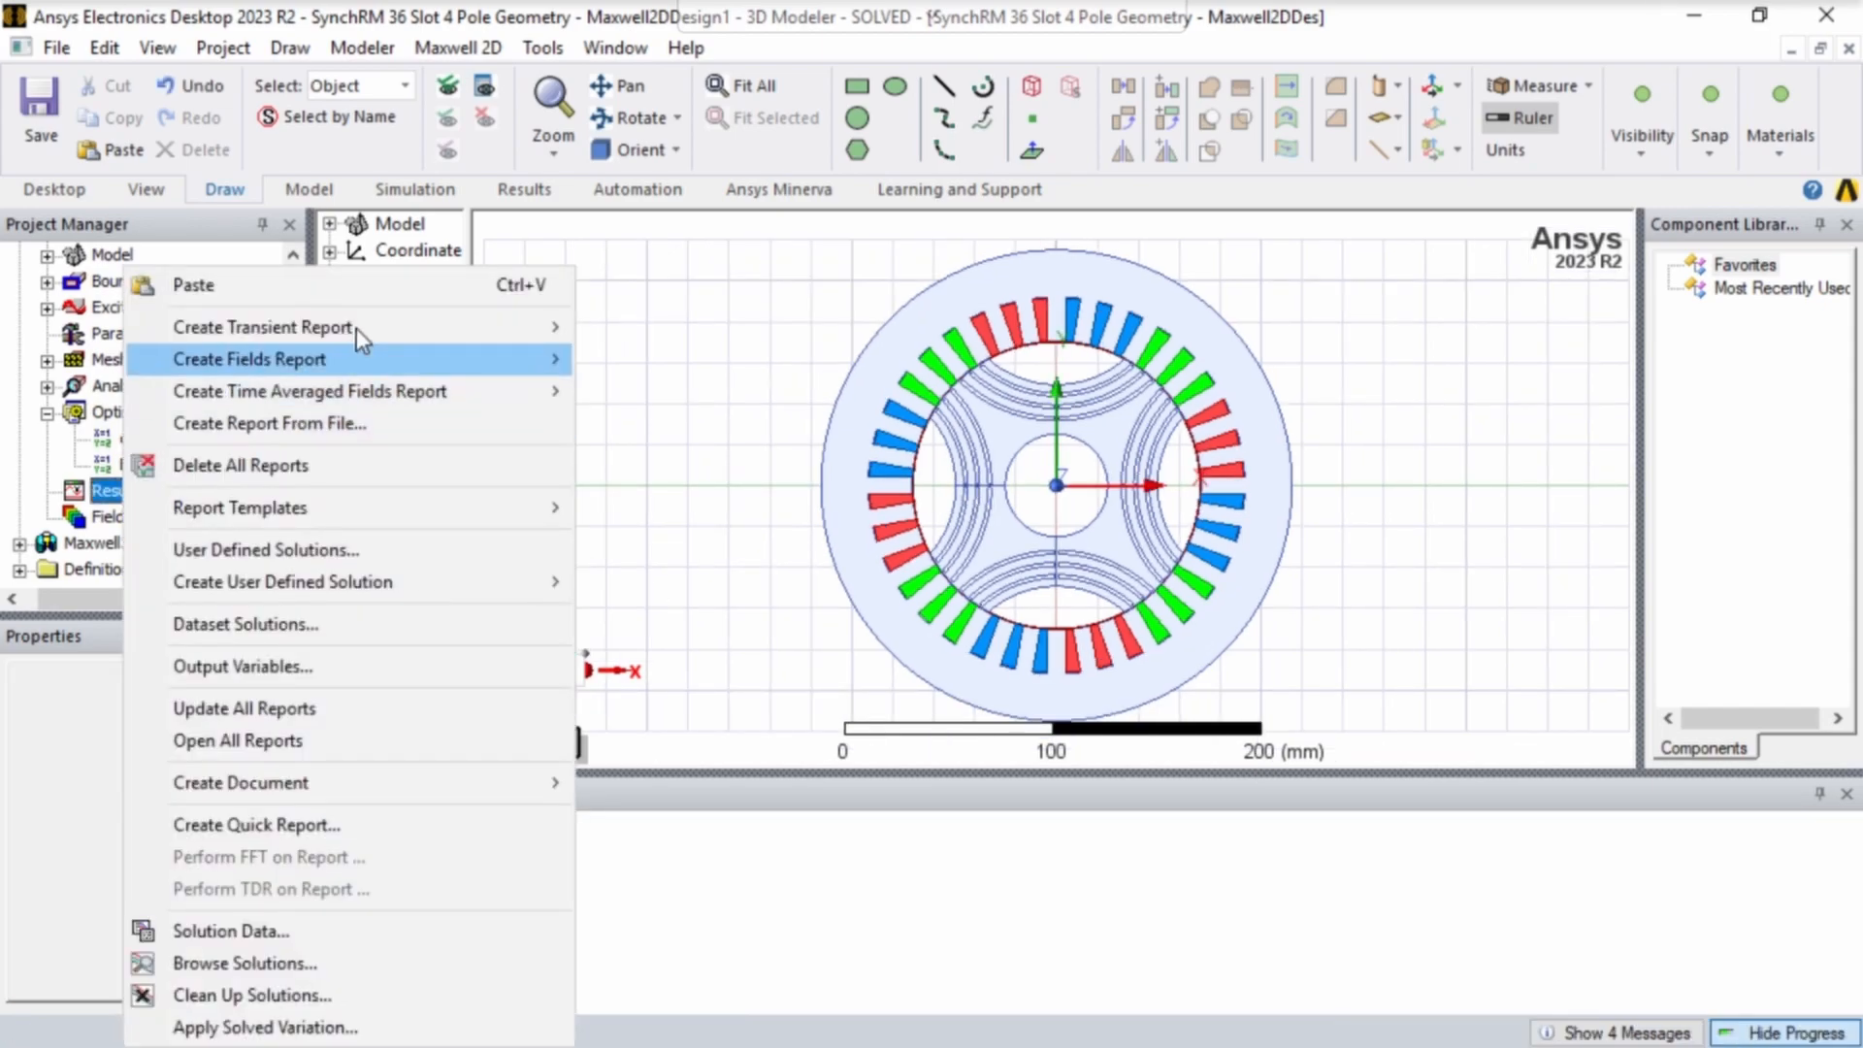
mouse_move(358, 328)
left_click(635, 330)
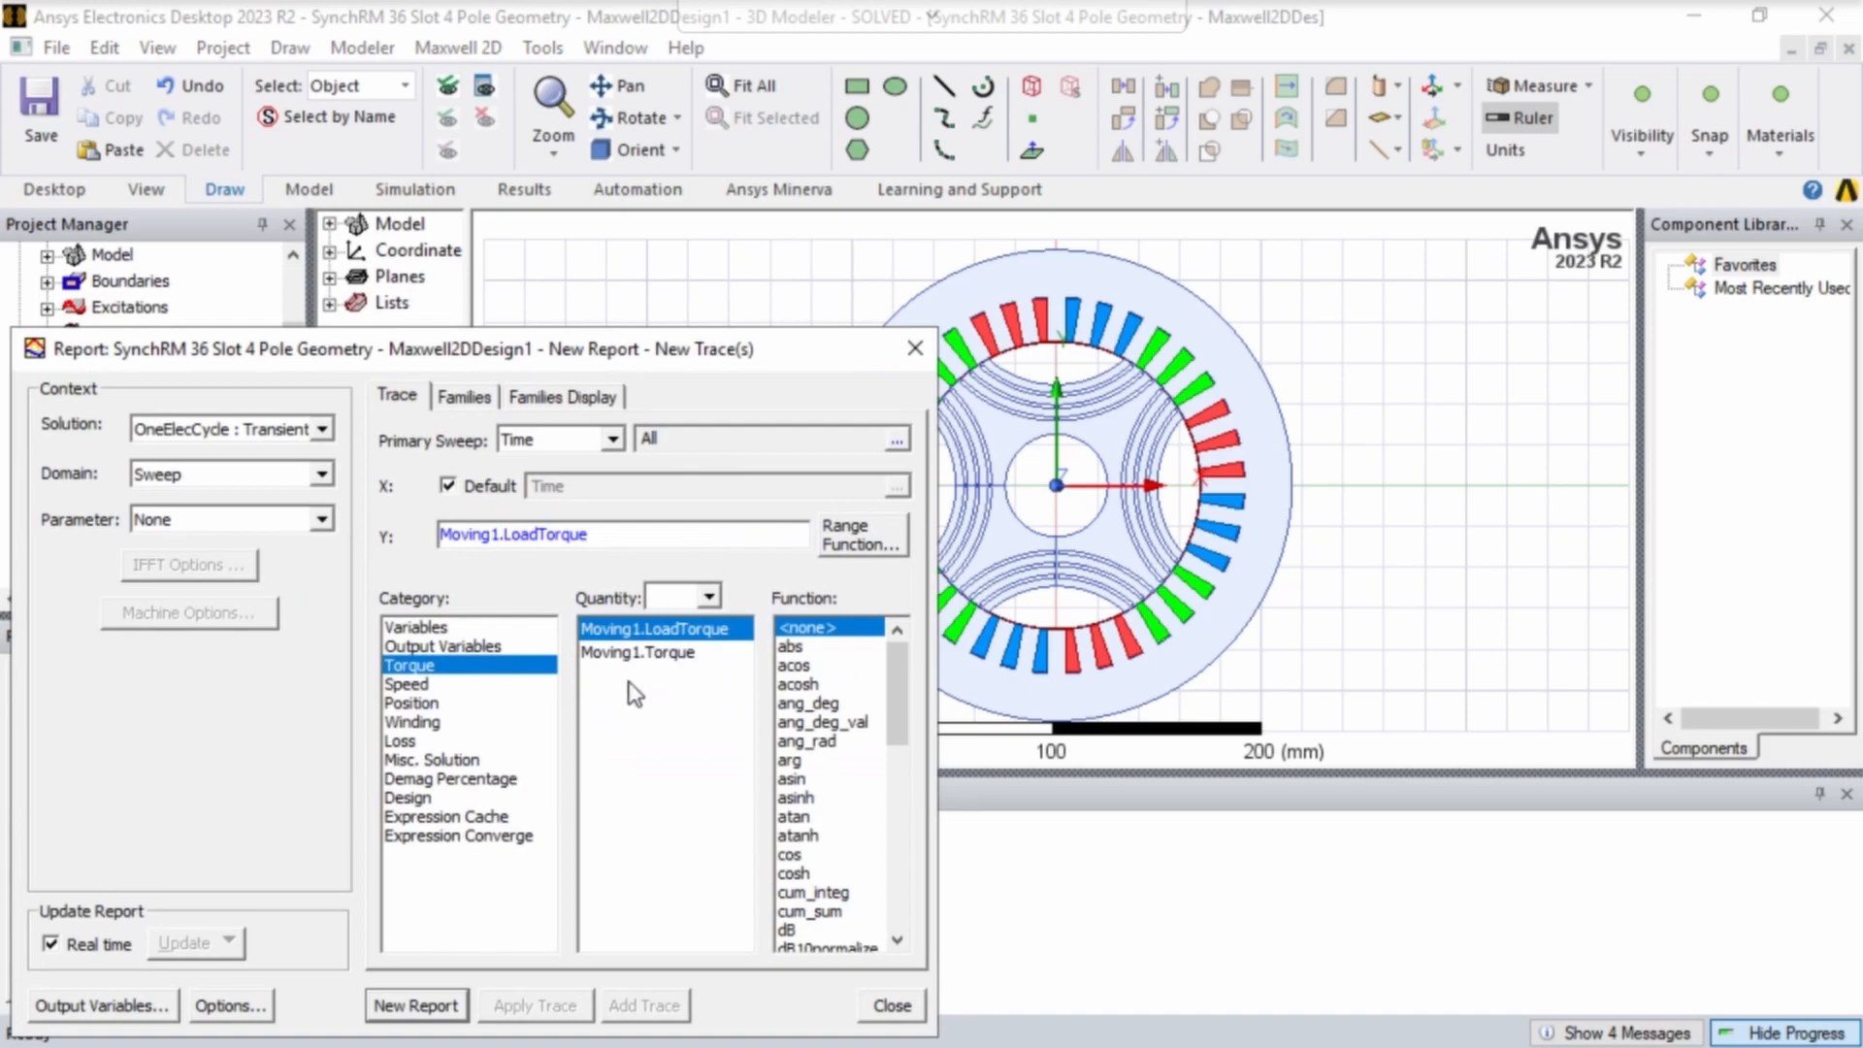
left_click(635, 655)
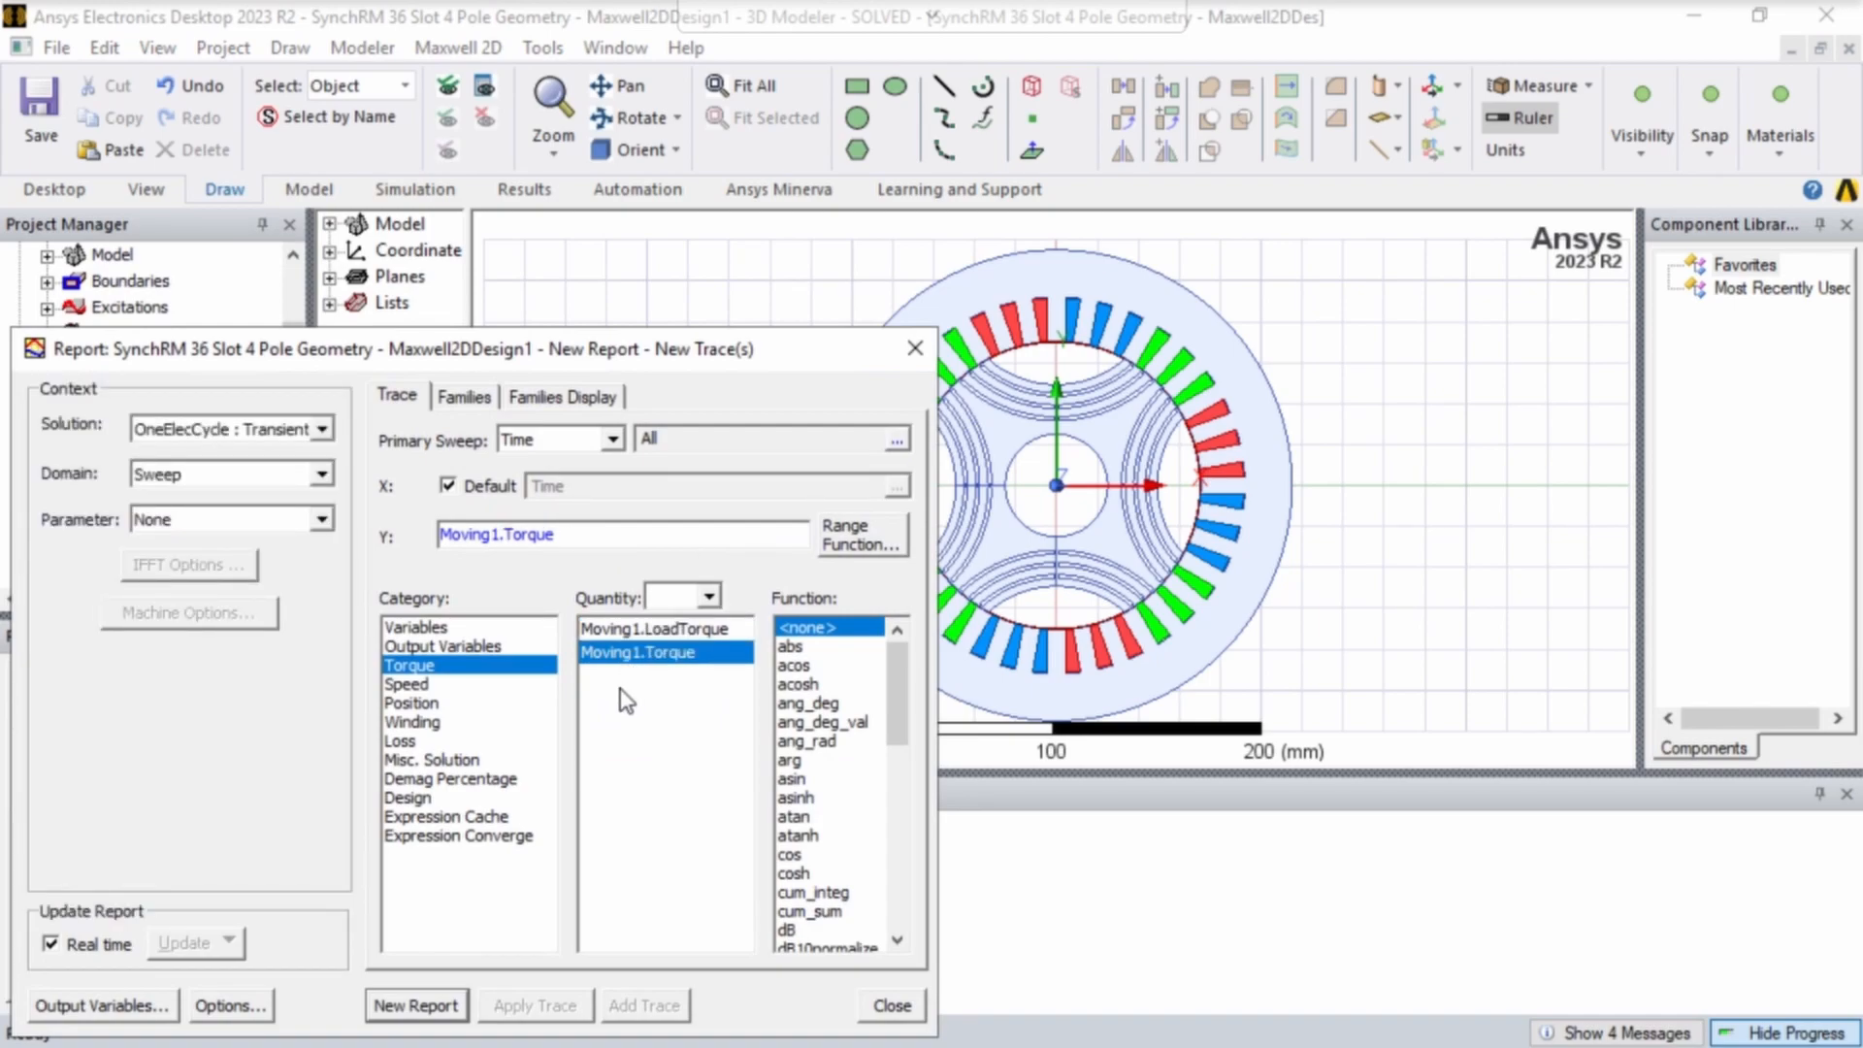
left_click(460, 1005)
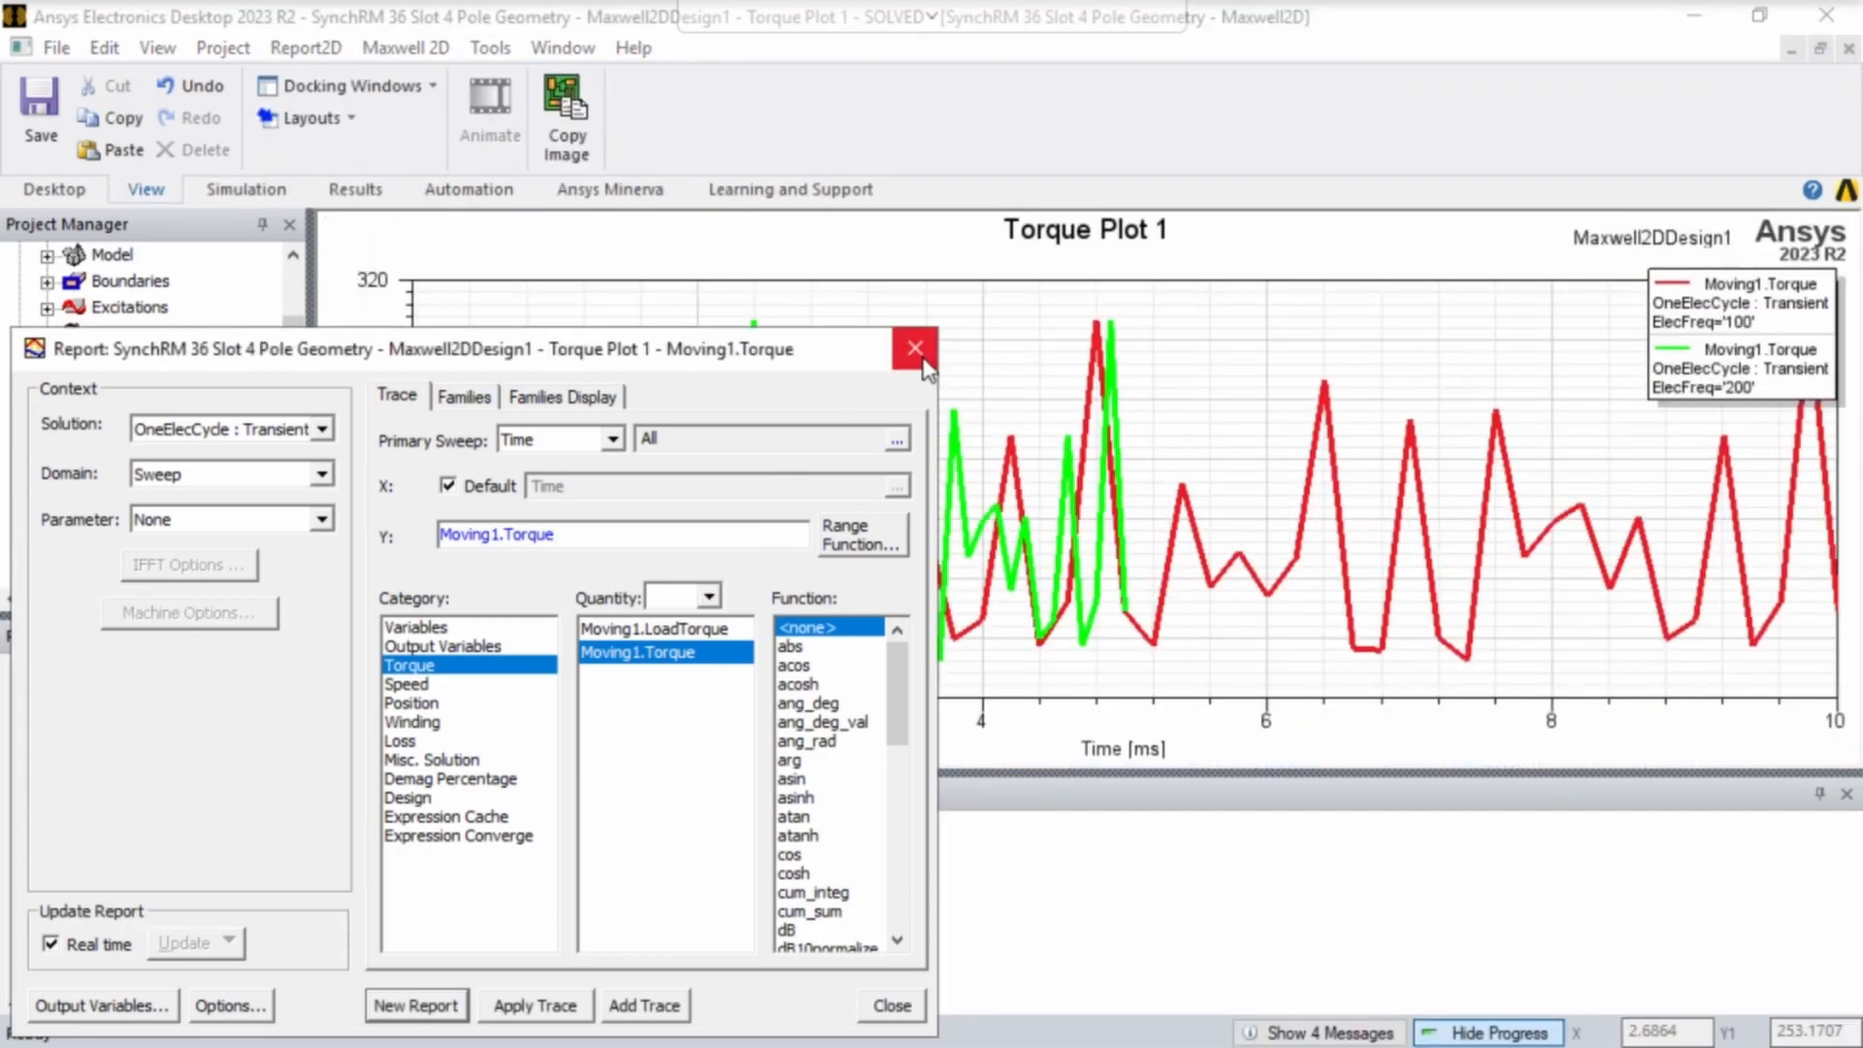
left_click(915, 348)
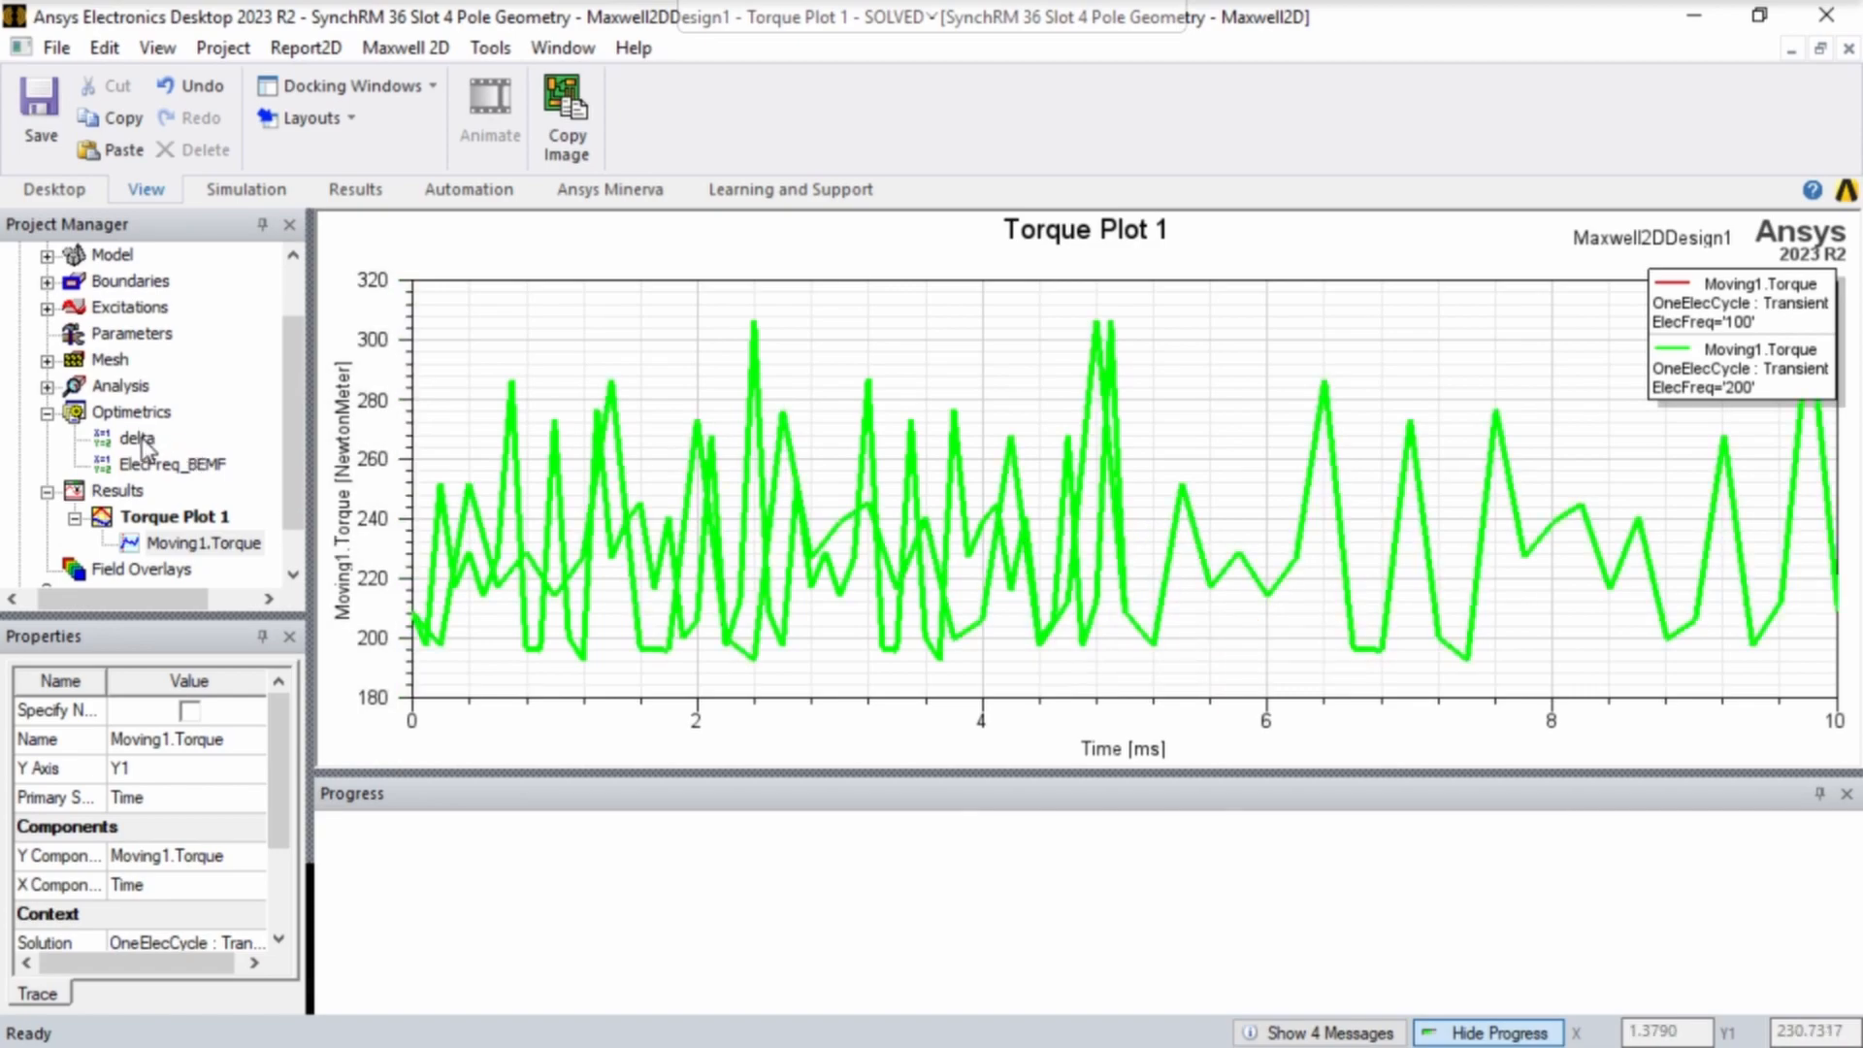
- Show the Maxwell2DDesign1 geometry, examine the rotor iron around its flux barriers and the air gap, and return to Torque Plot 1
scroll(145, 447, "up", 1)
double_click(160, 279)
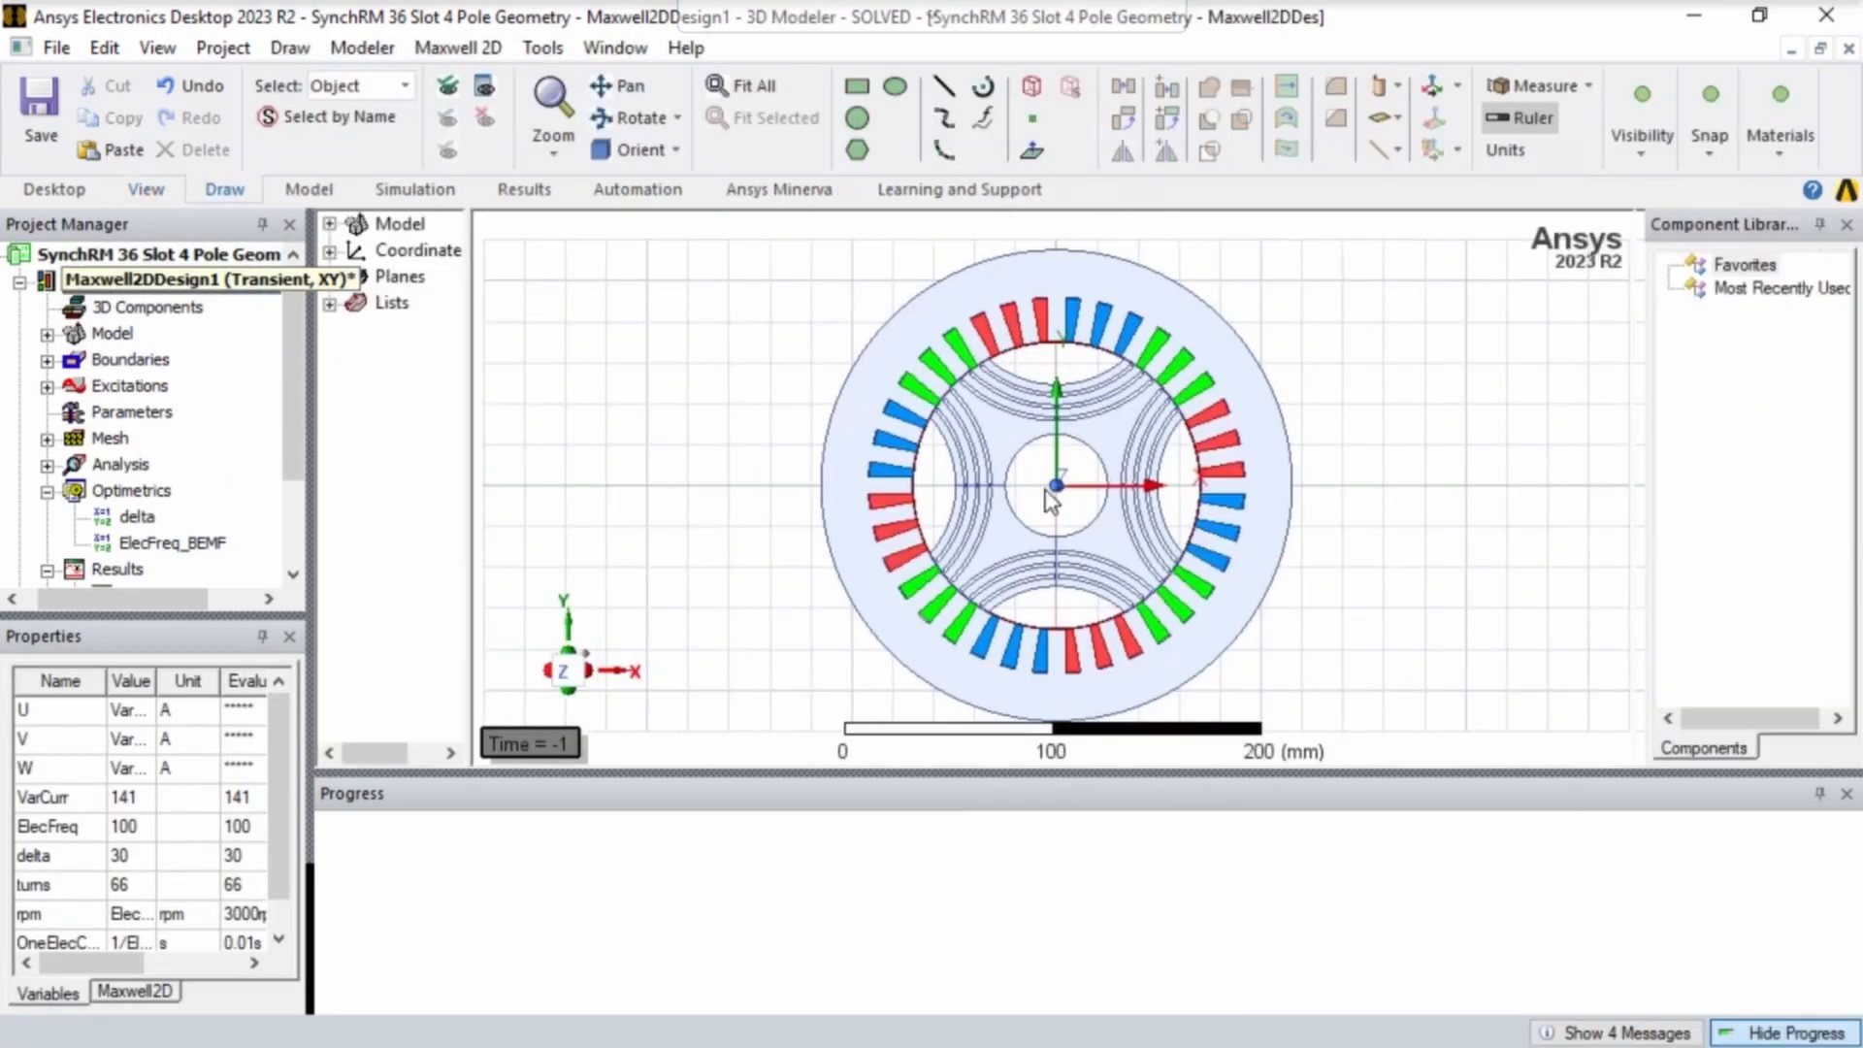
scroll(1000, 372, "up", 2)
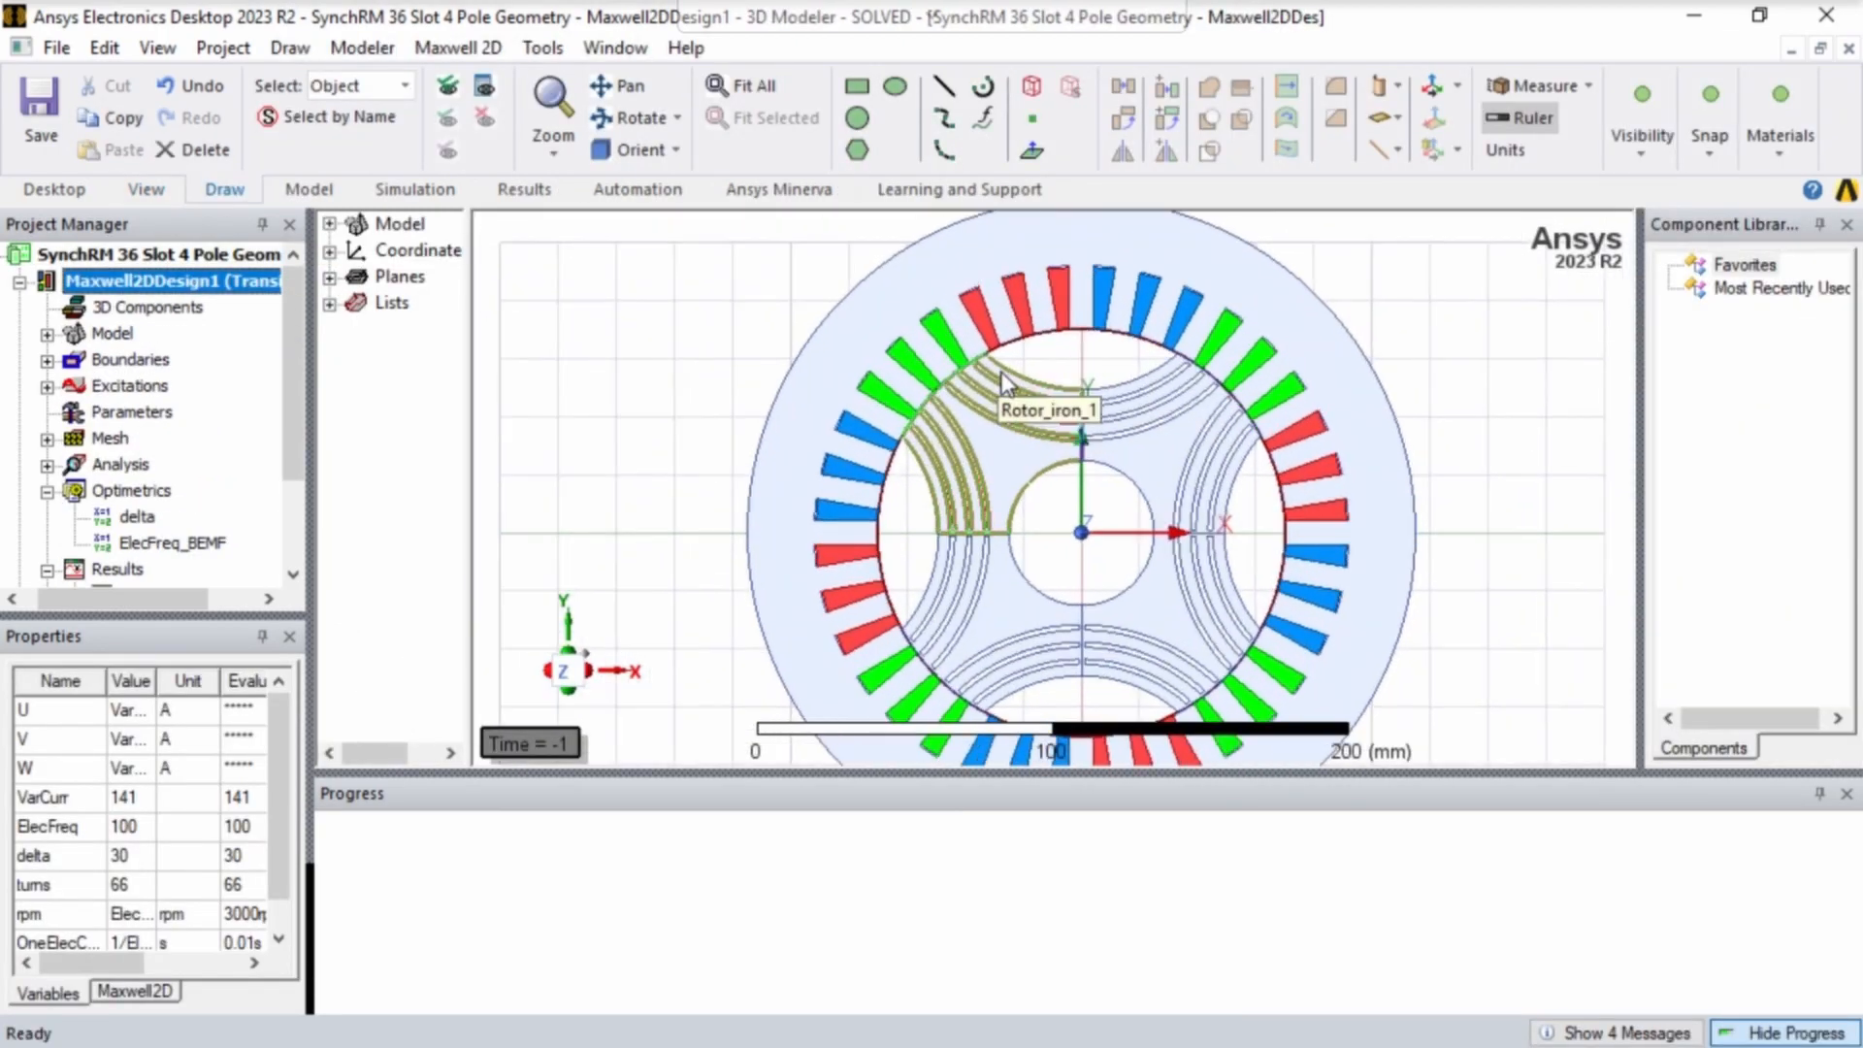
scroll(999, 372, "up", 3)
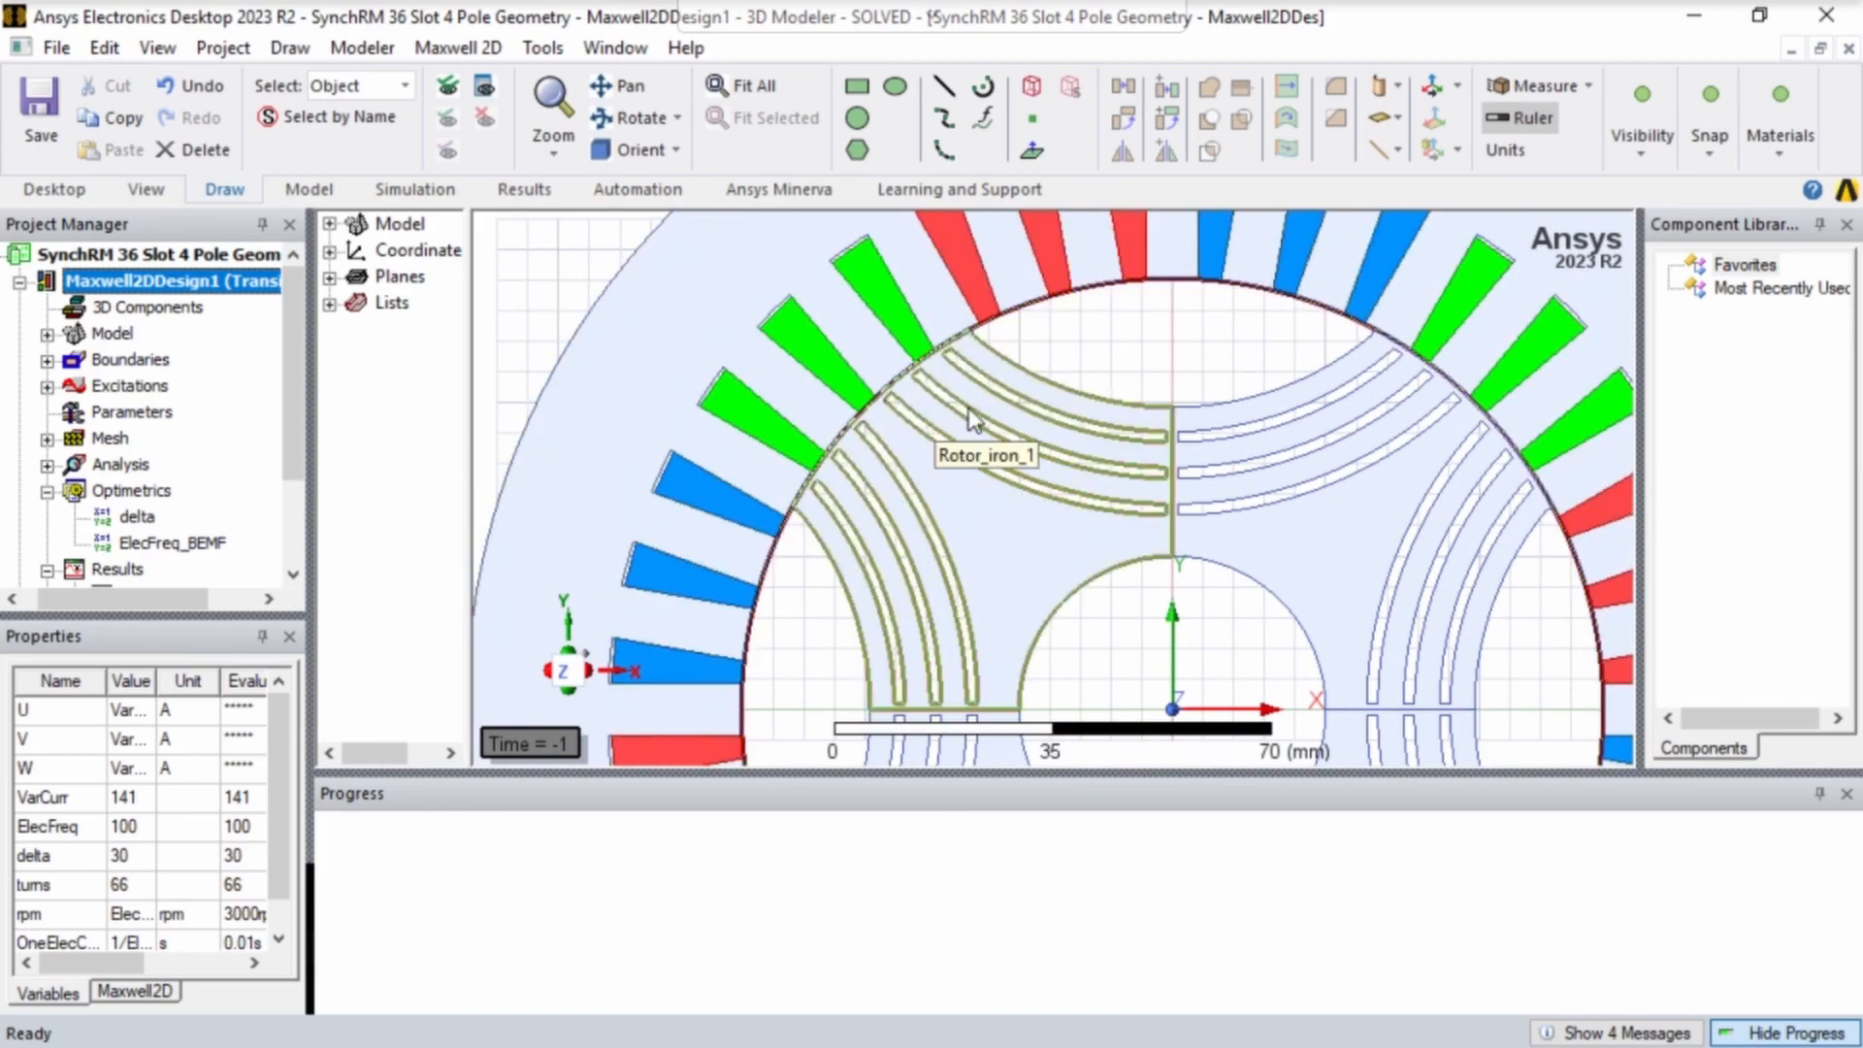
scroll(956, 426, "down", 3)
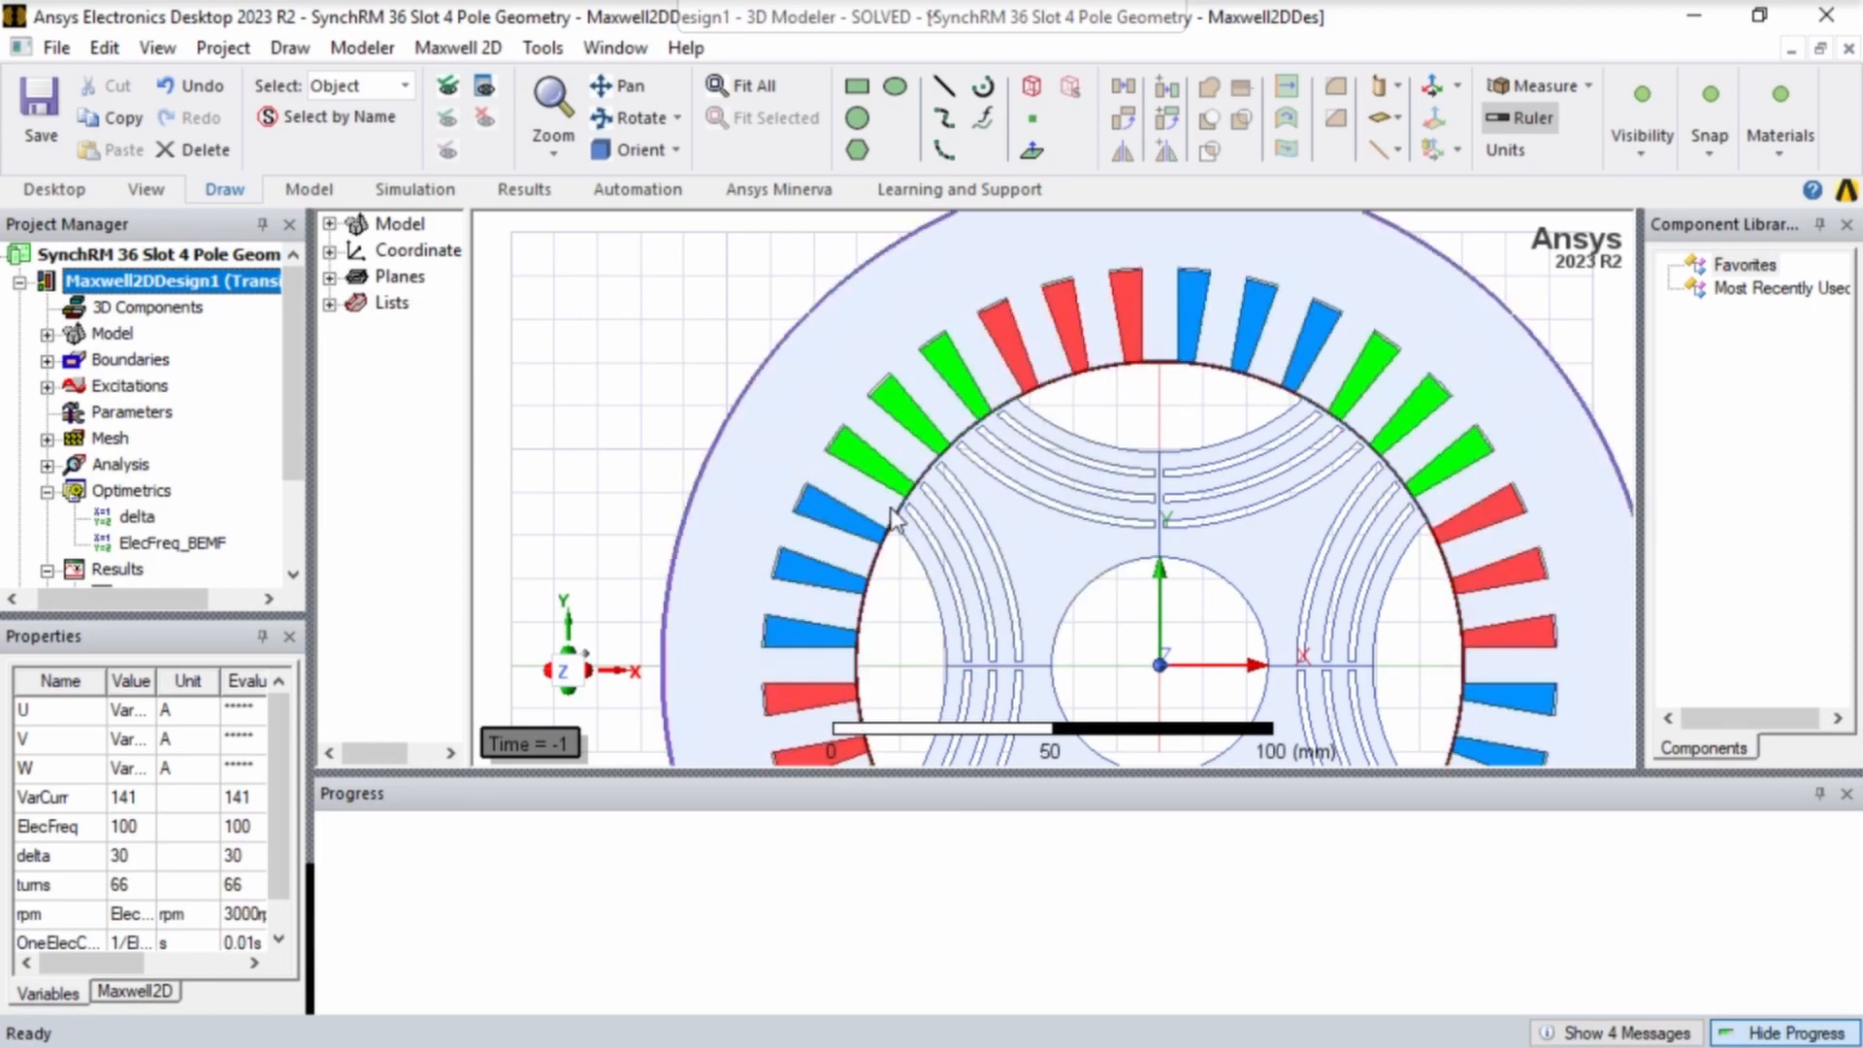
scroll(931, 514, "down", 5)
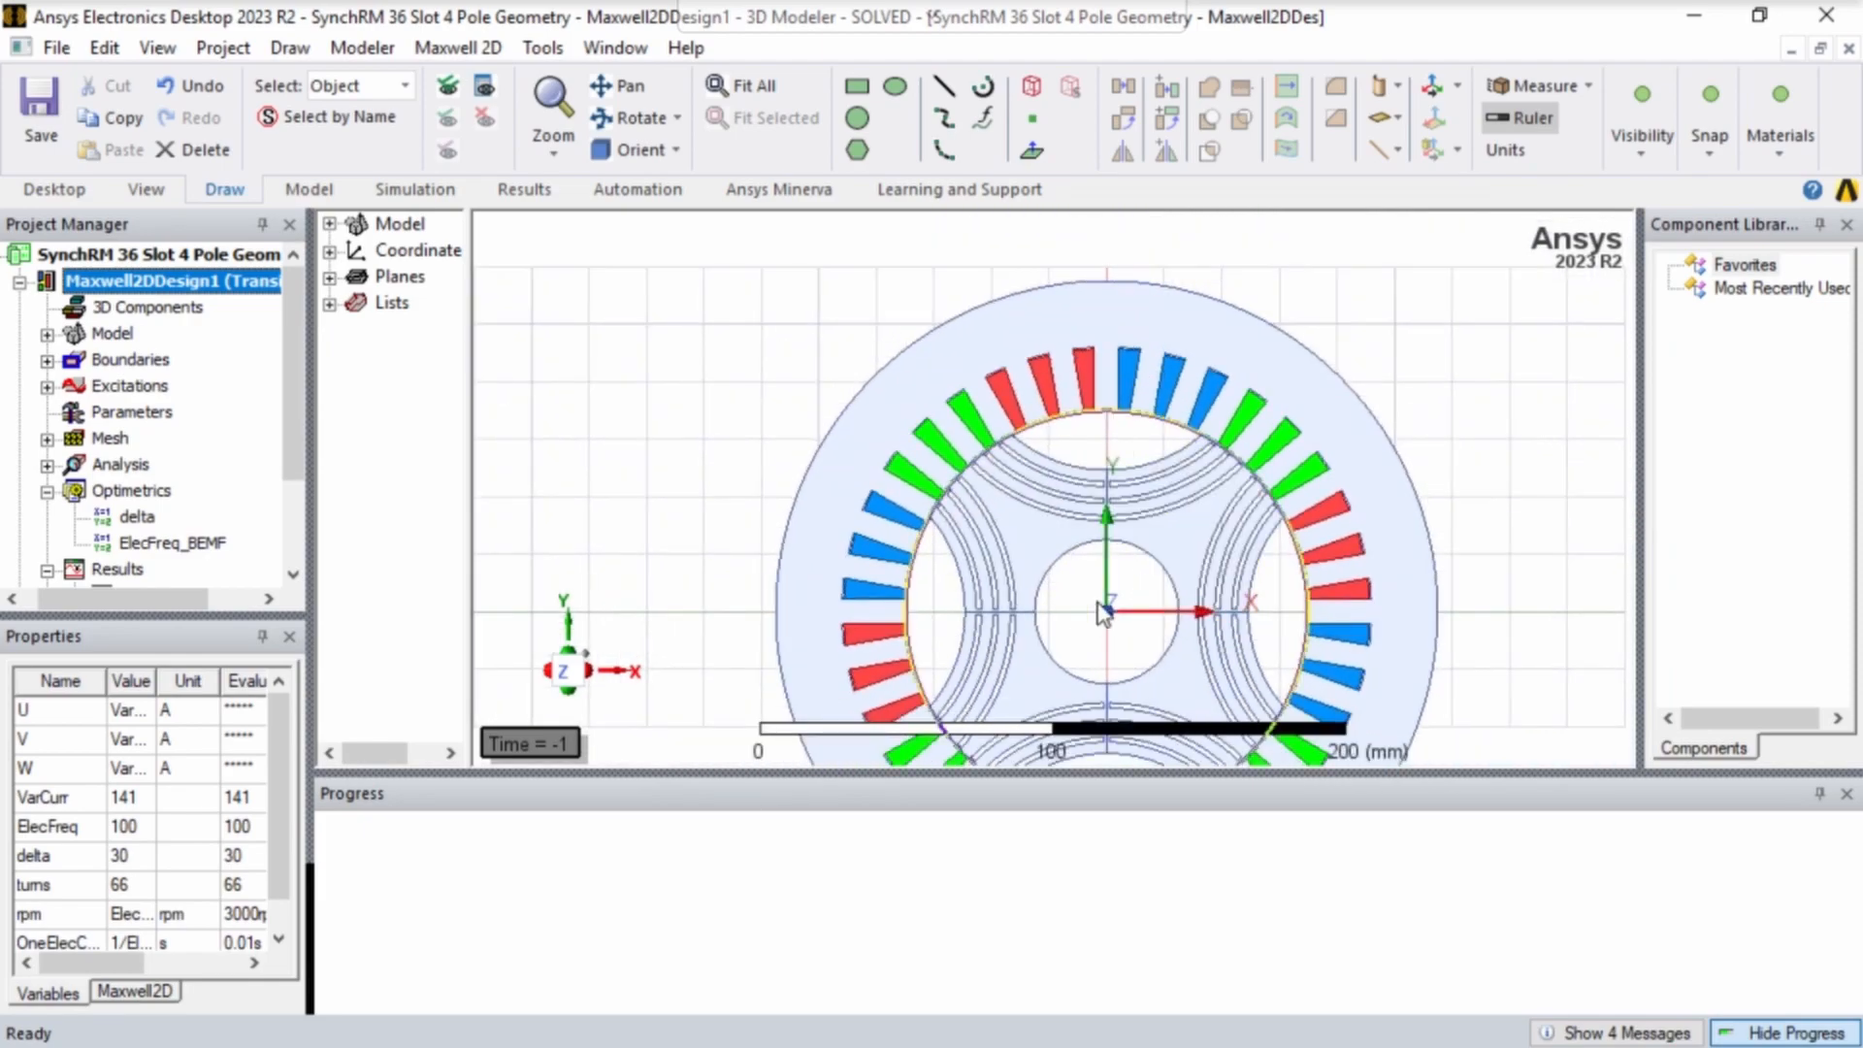
scroll(1067, 538, "up", 5)
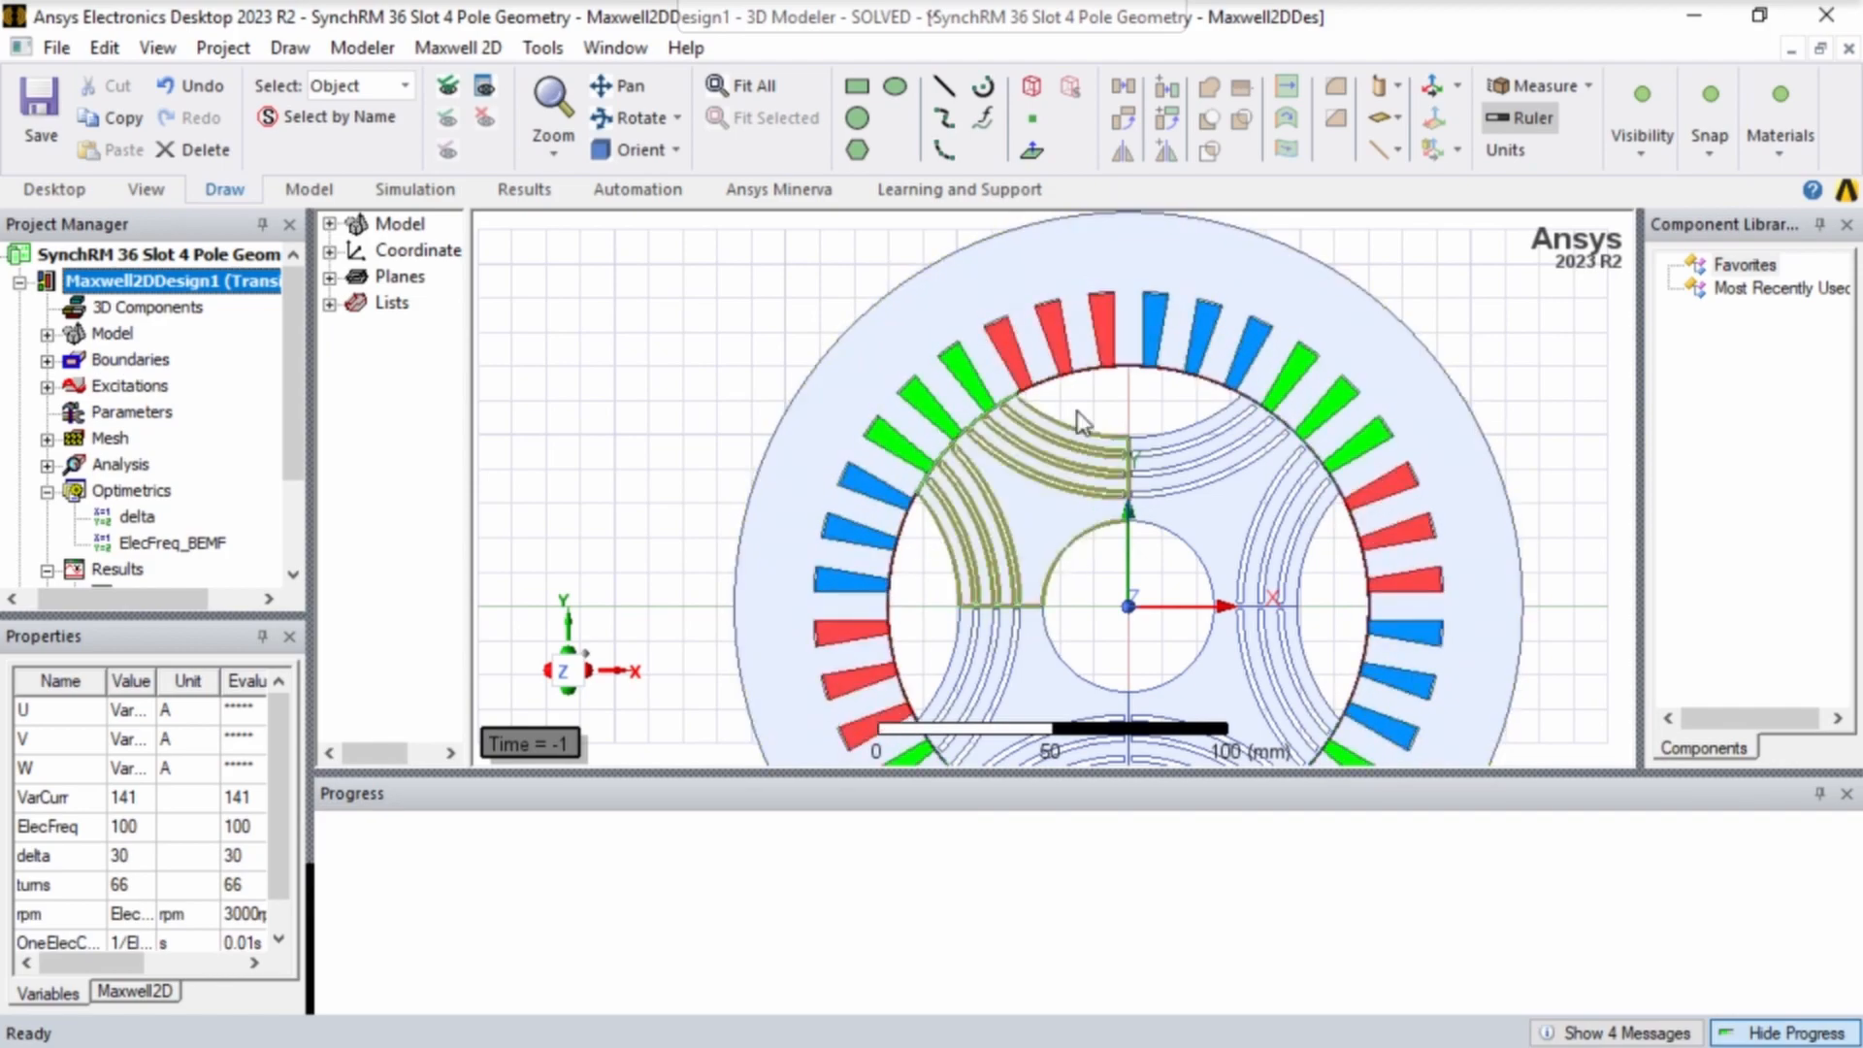
scroll(141, 490, "down", 2)
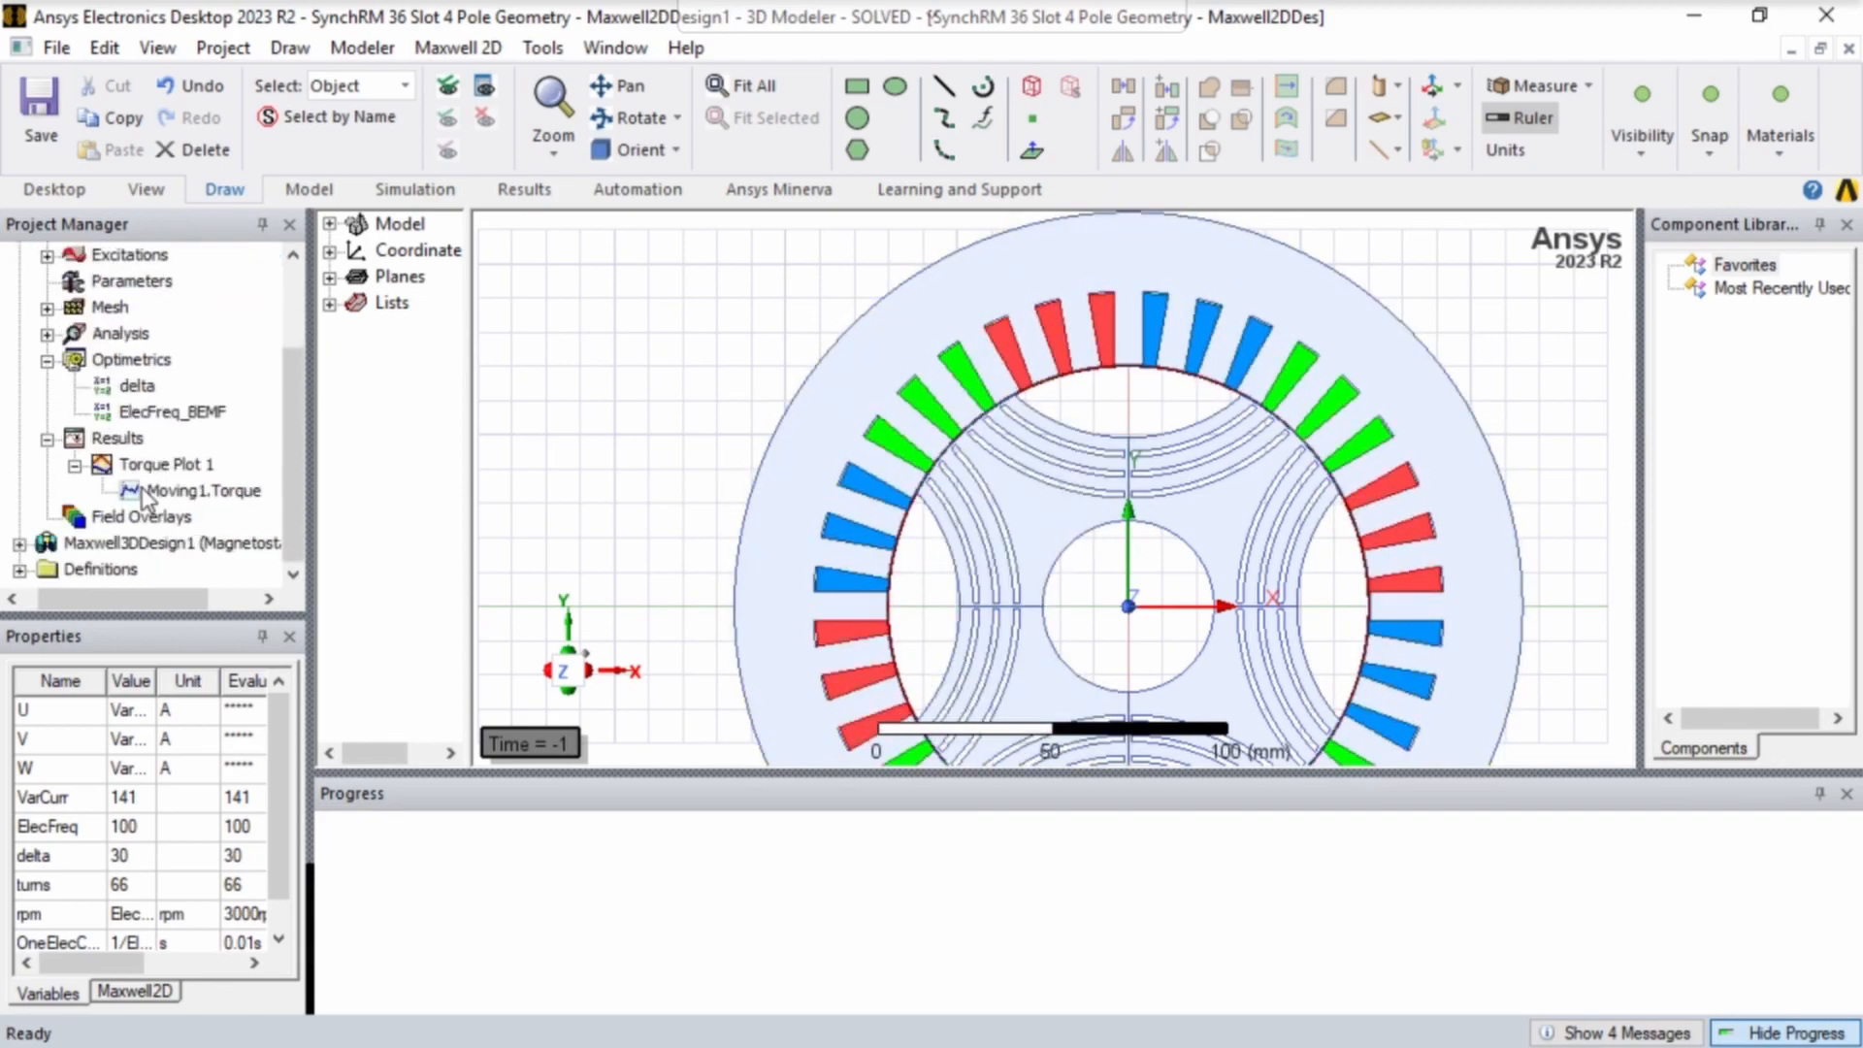
double_click(158, 467)
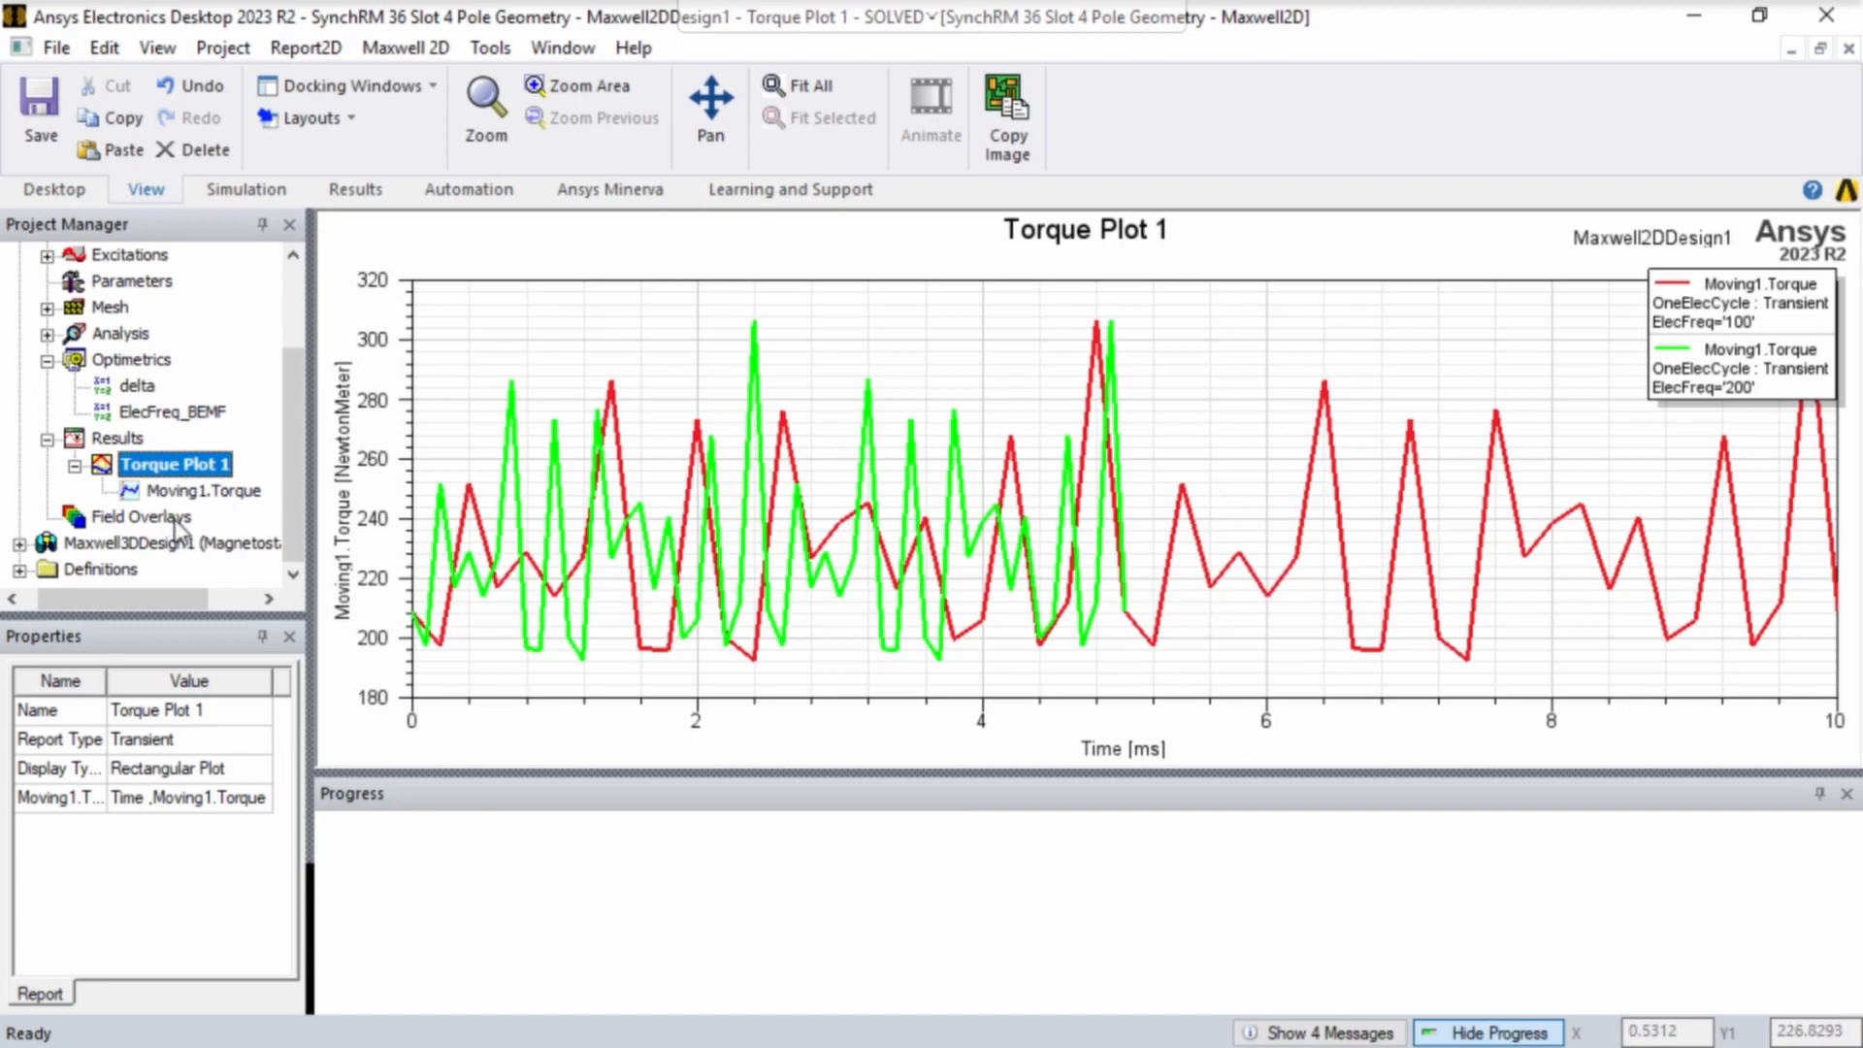
- Start a new transient rectangular plot with mean(Moving1.Torque) as its Y expression
right_click(118, 442)
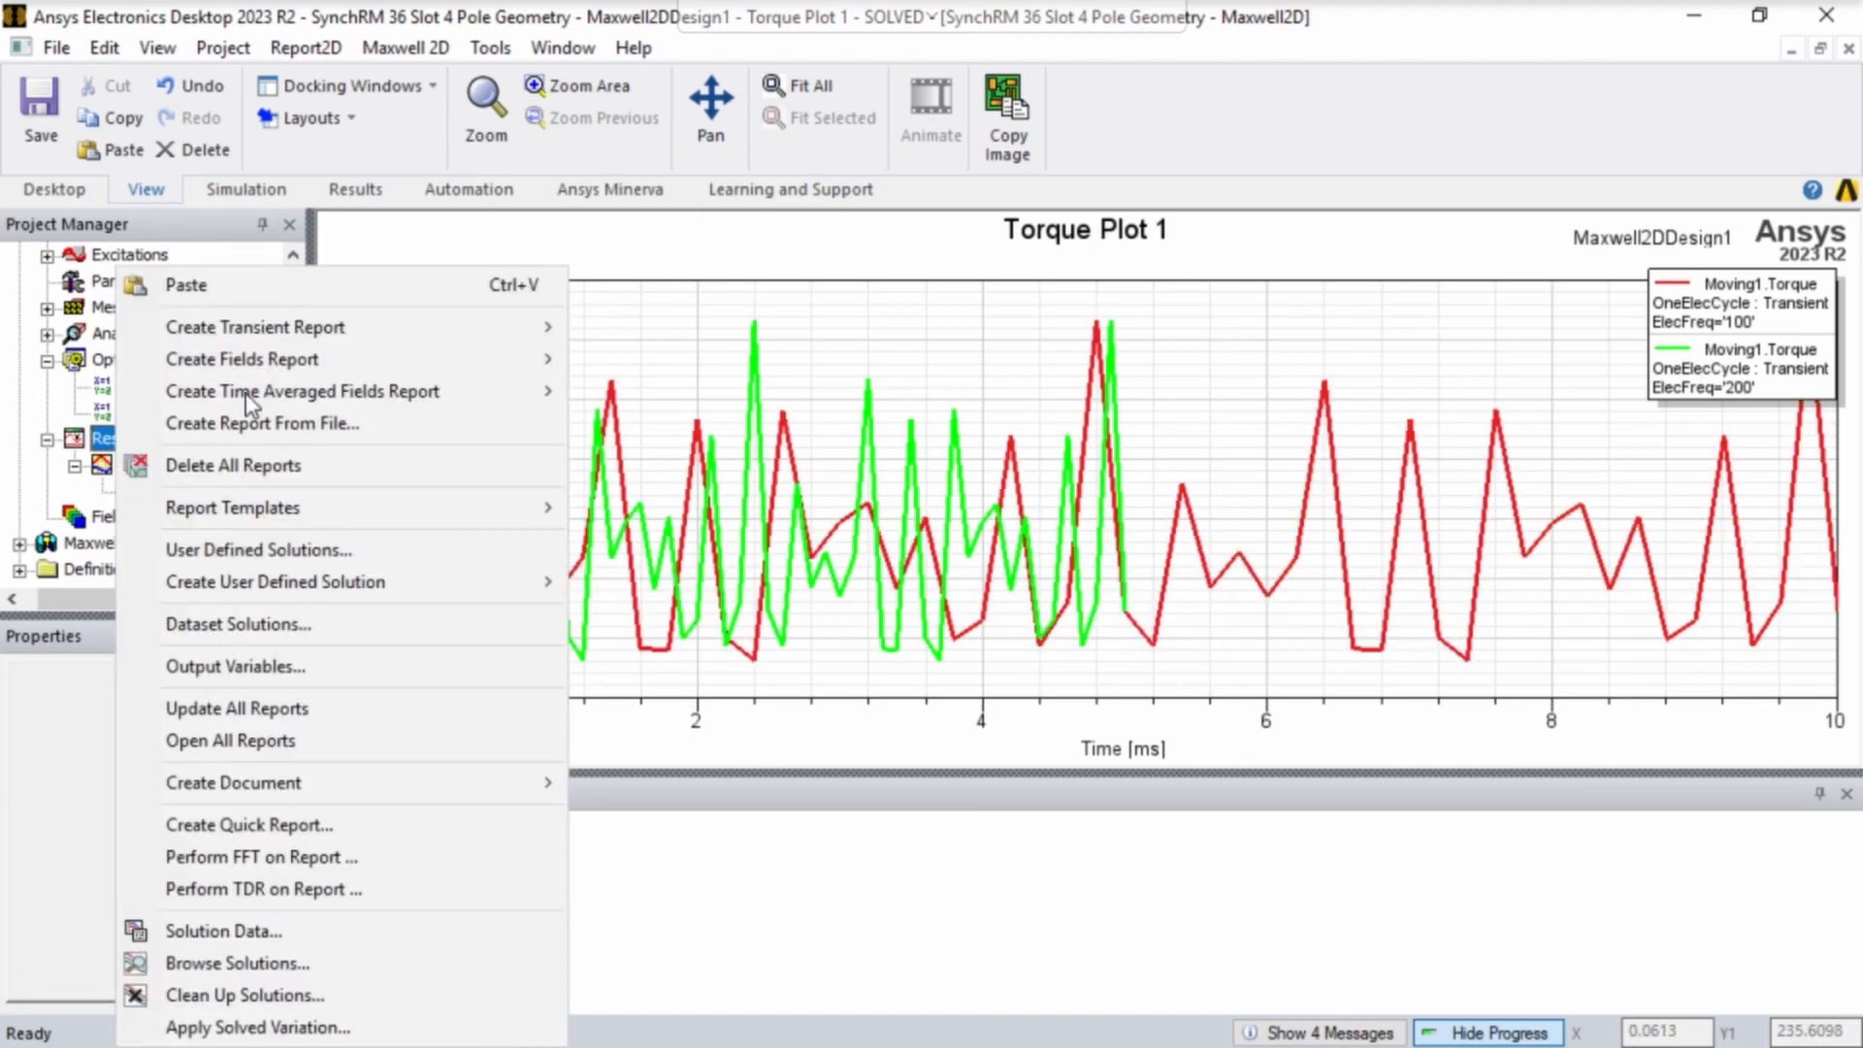
mouse_move(306, 335)
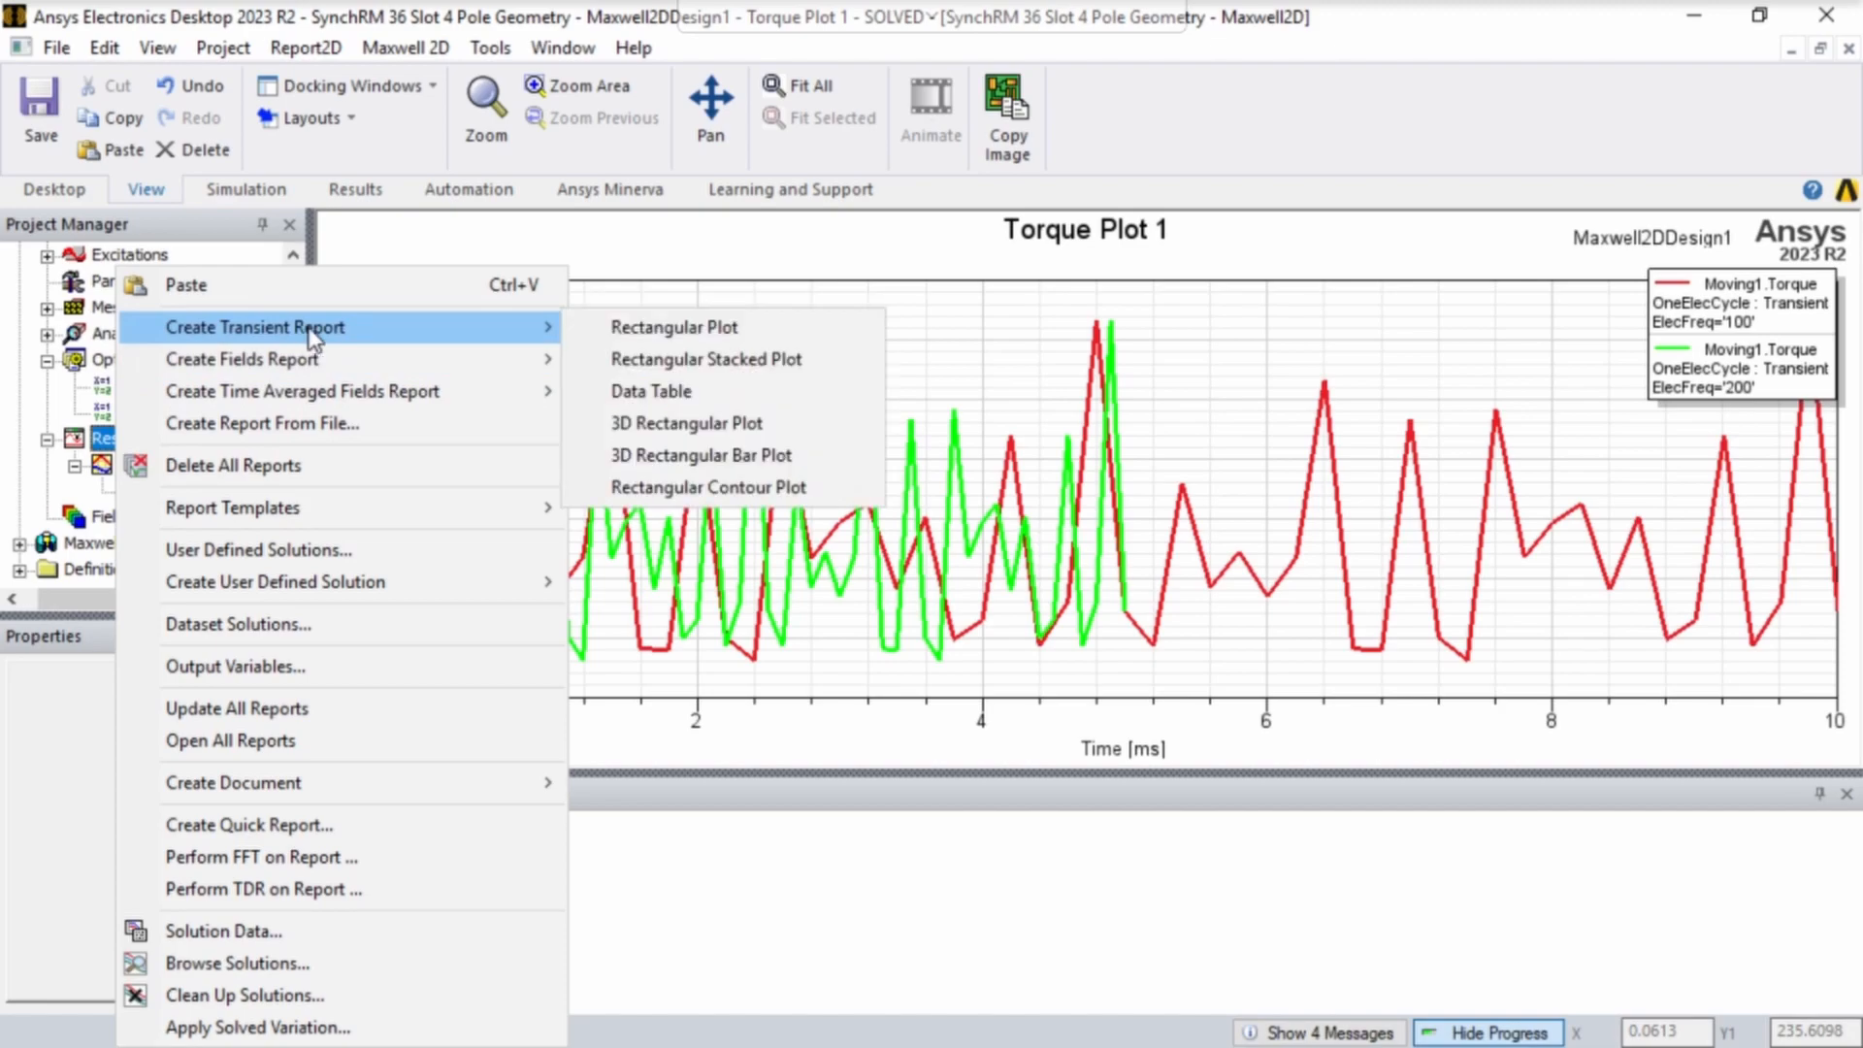
left_click(626, 330)
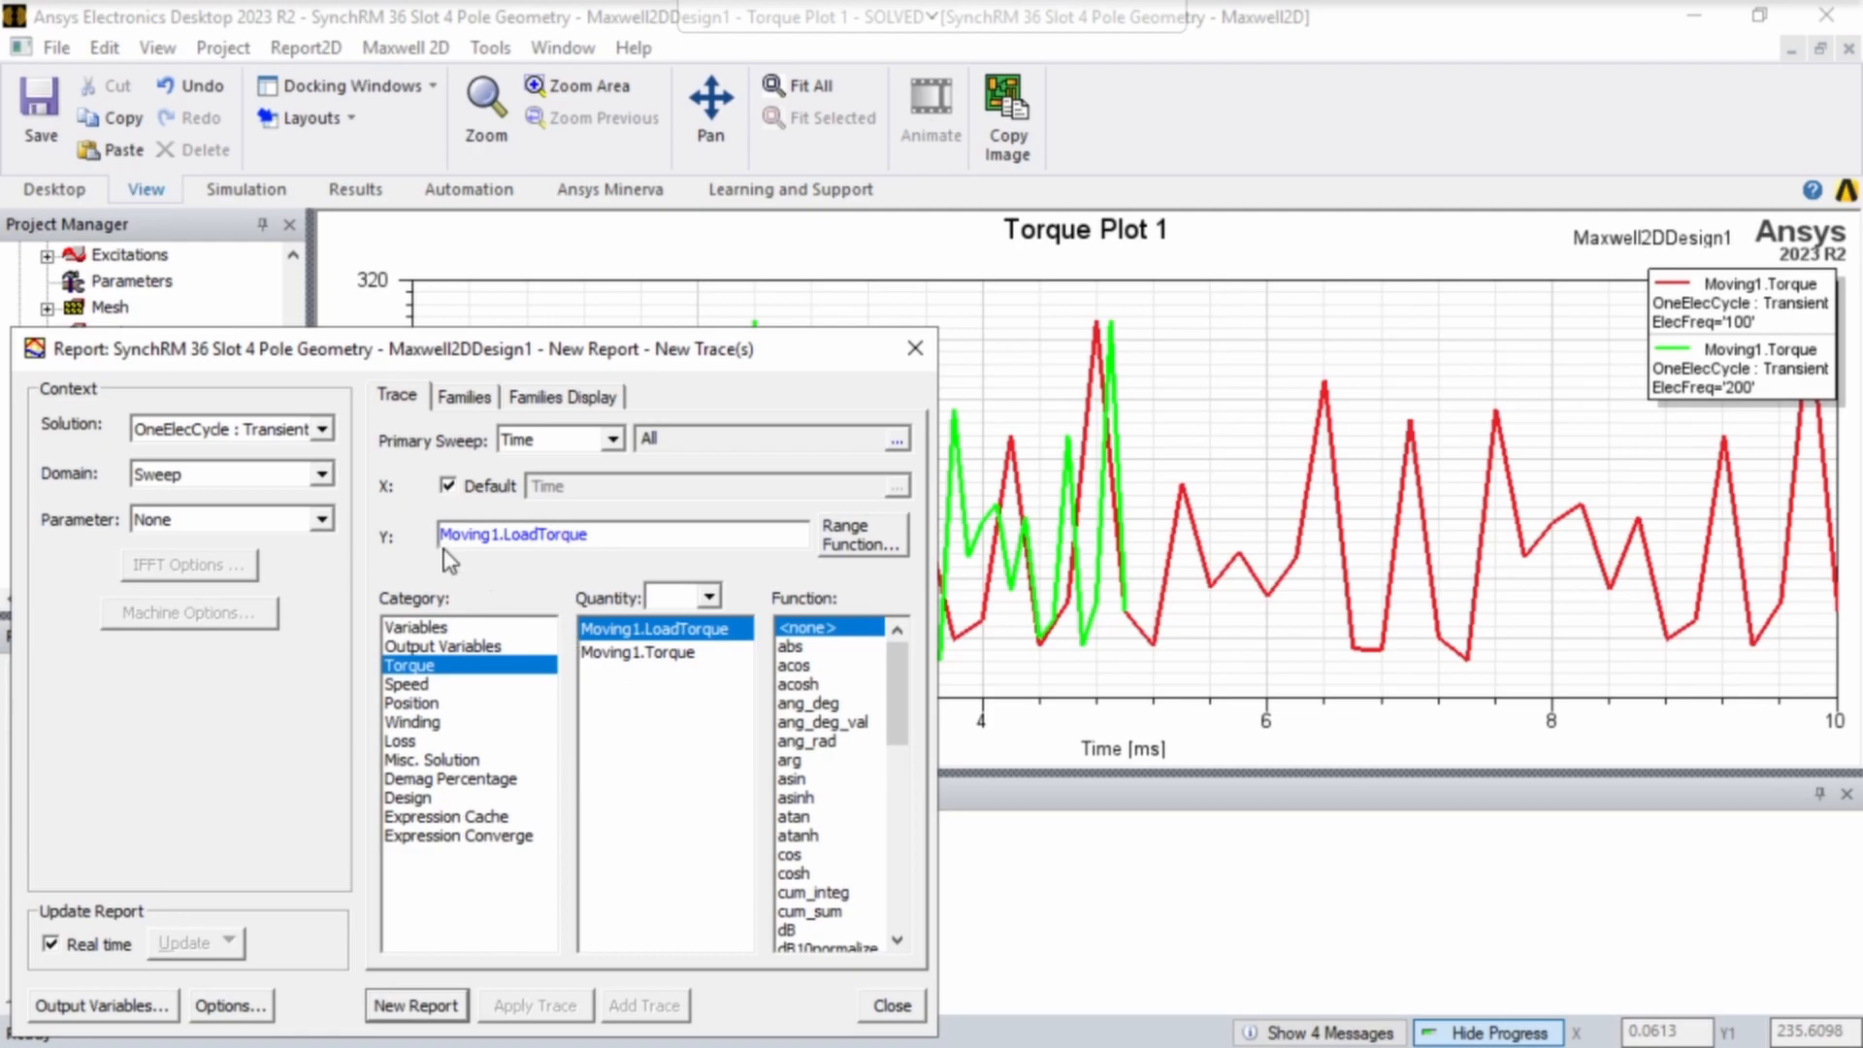
left_click(626, 655)
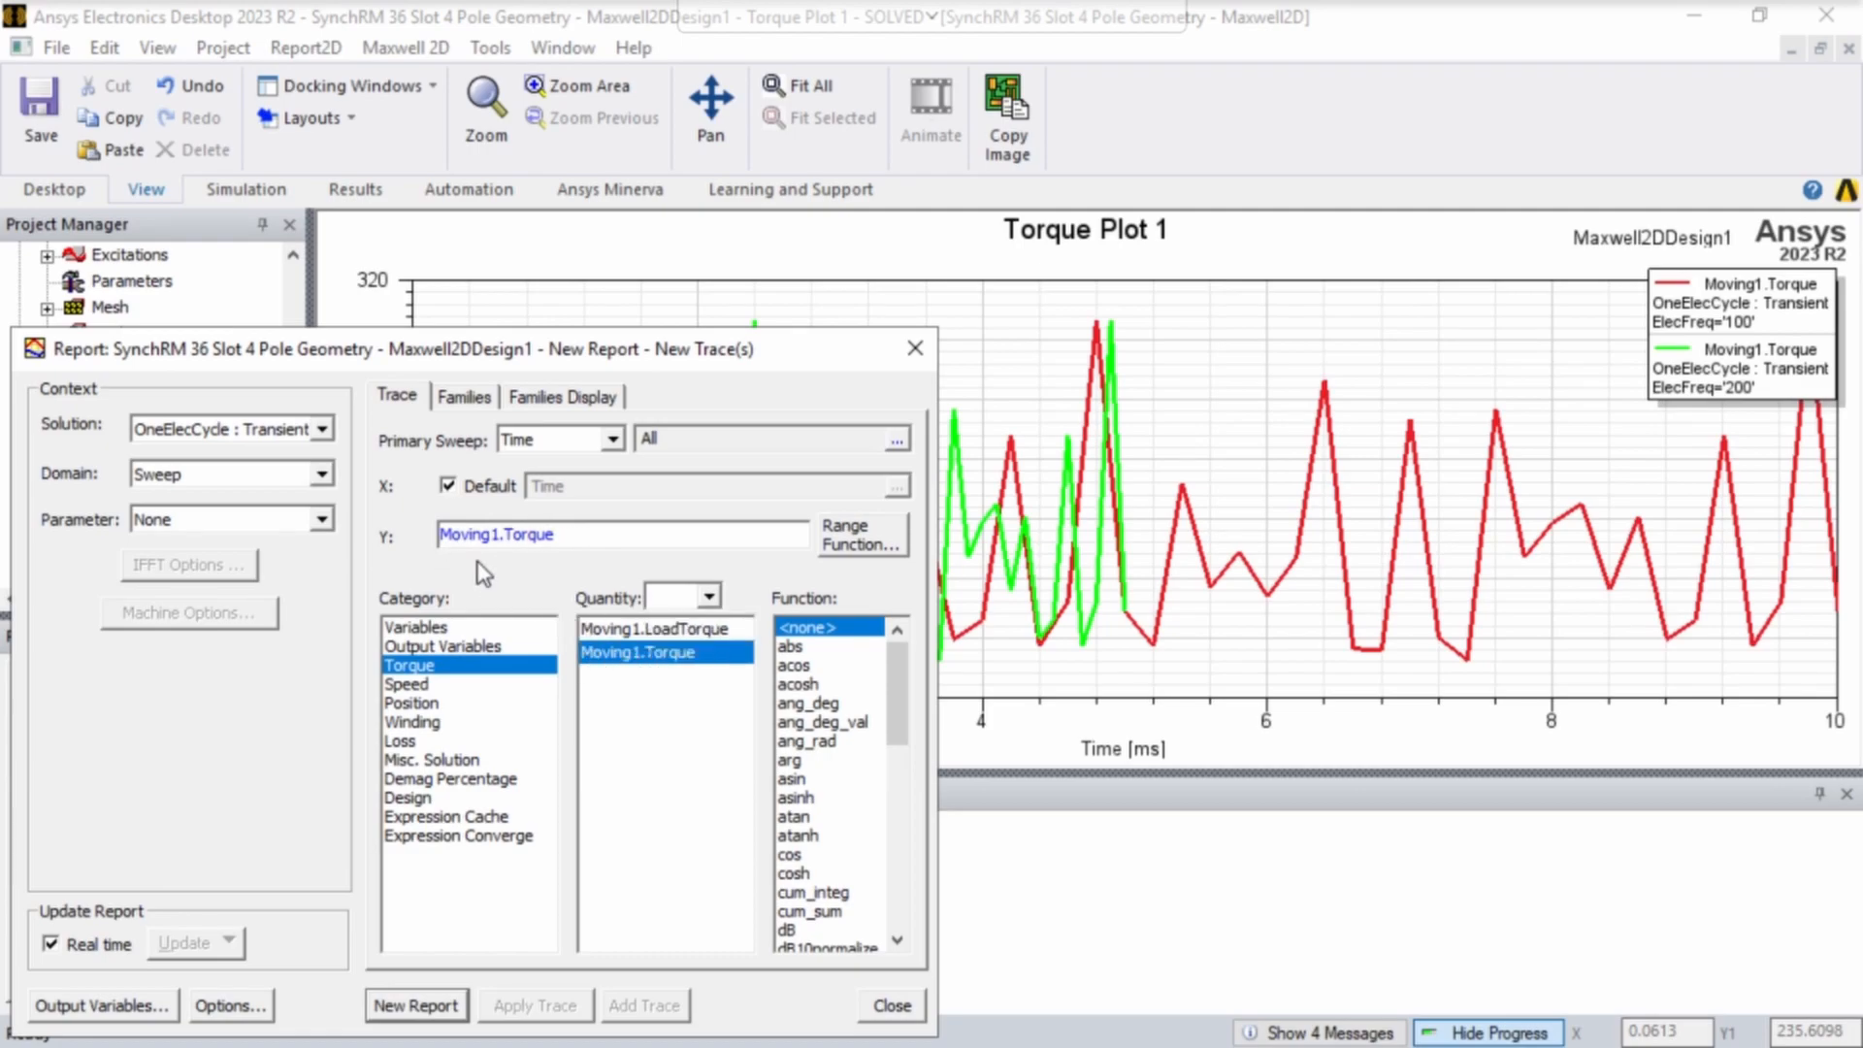
key("Home")
type("mean(")
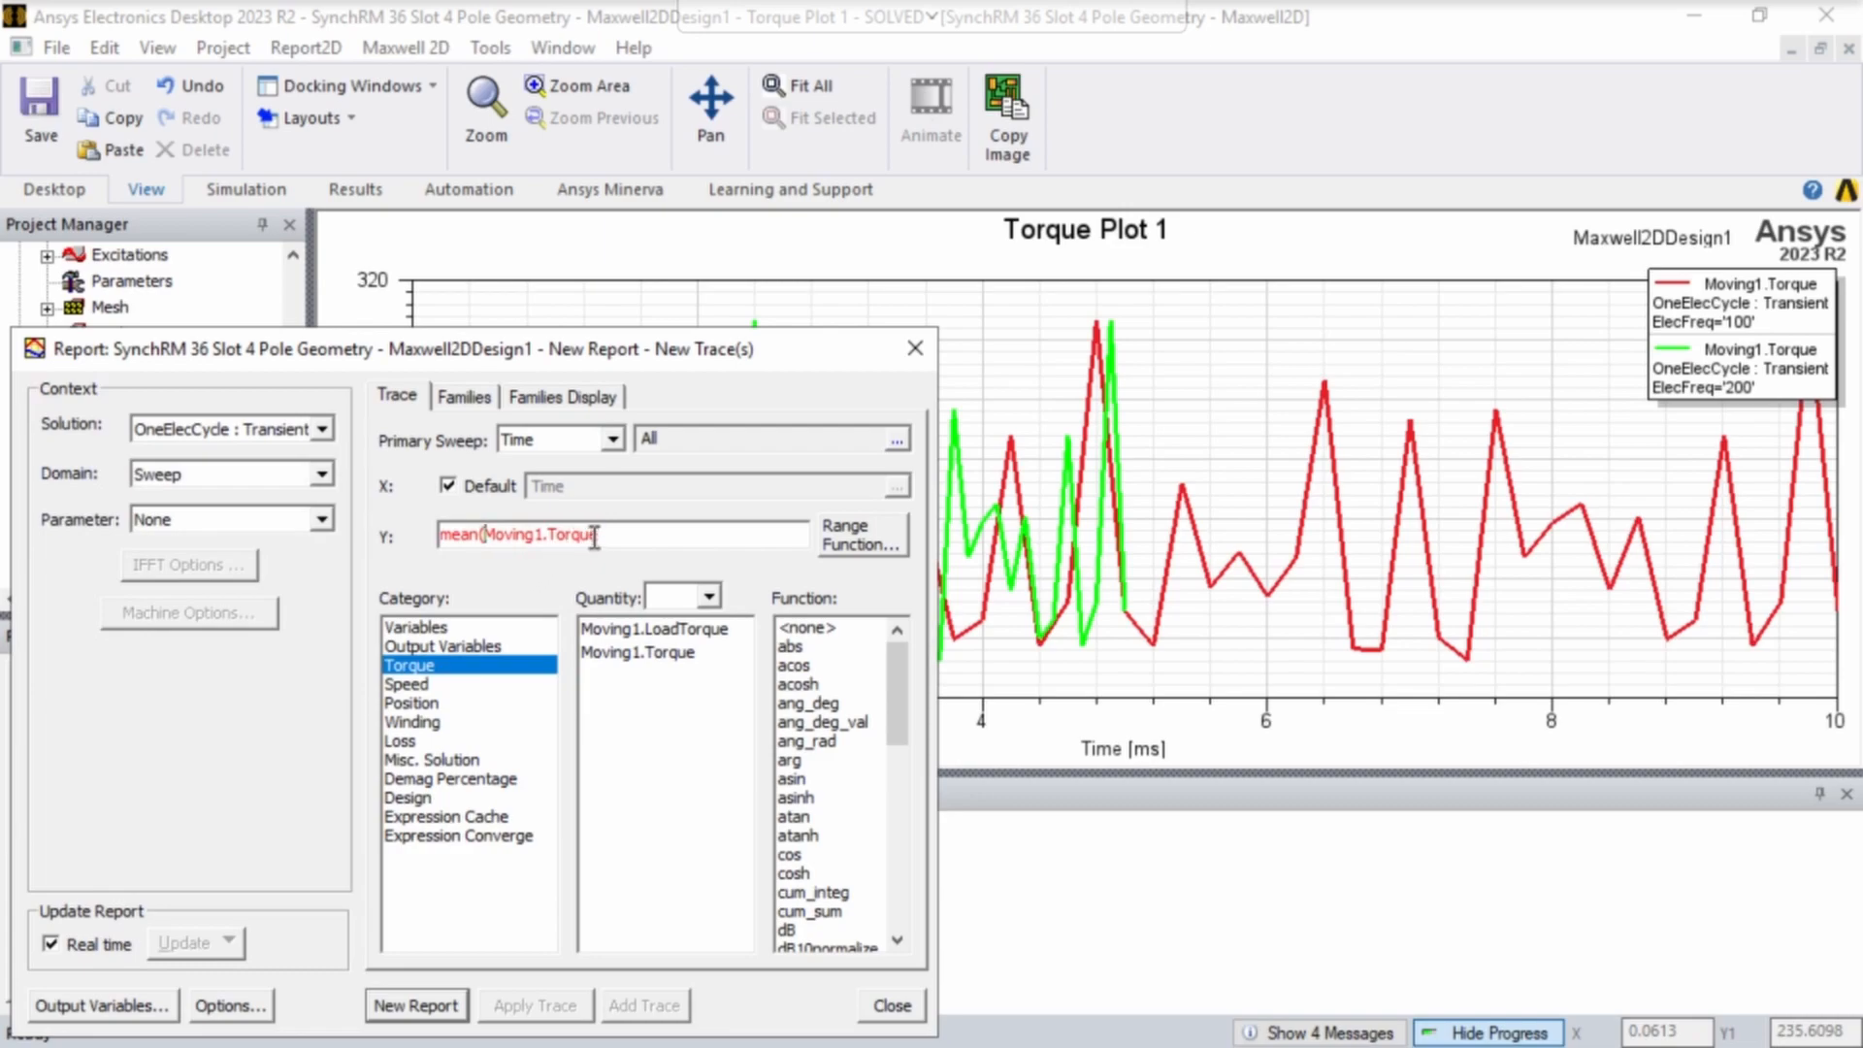
type(")")
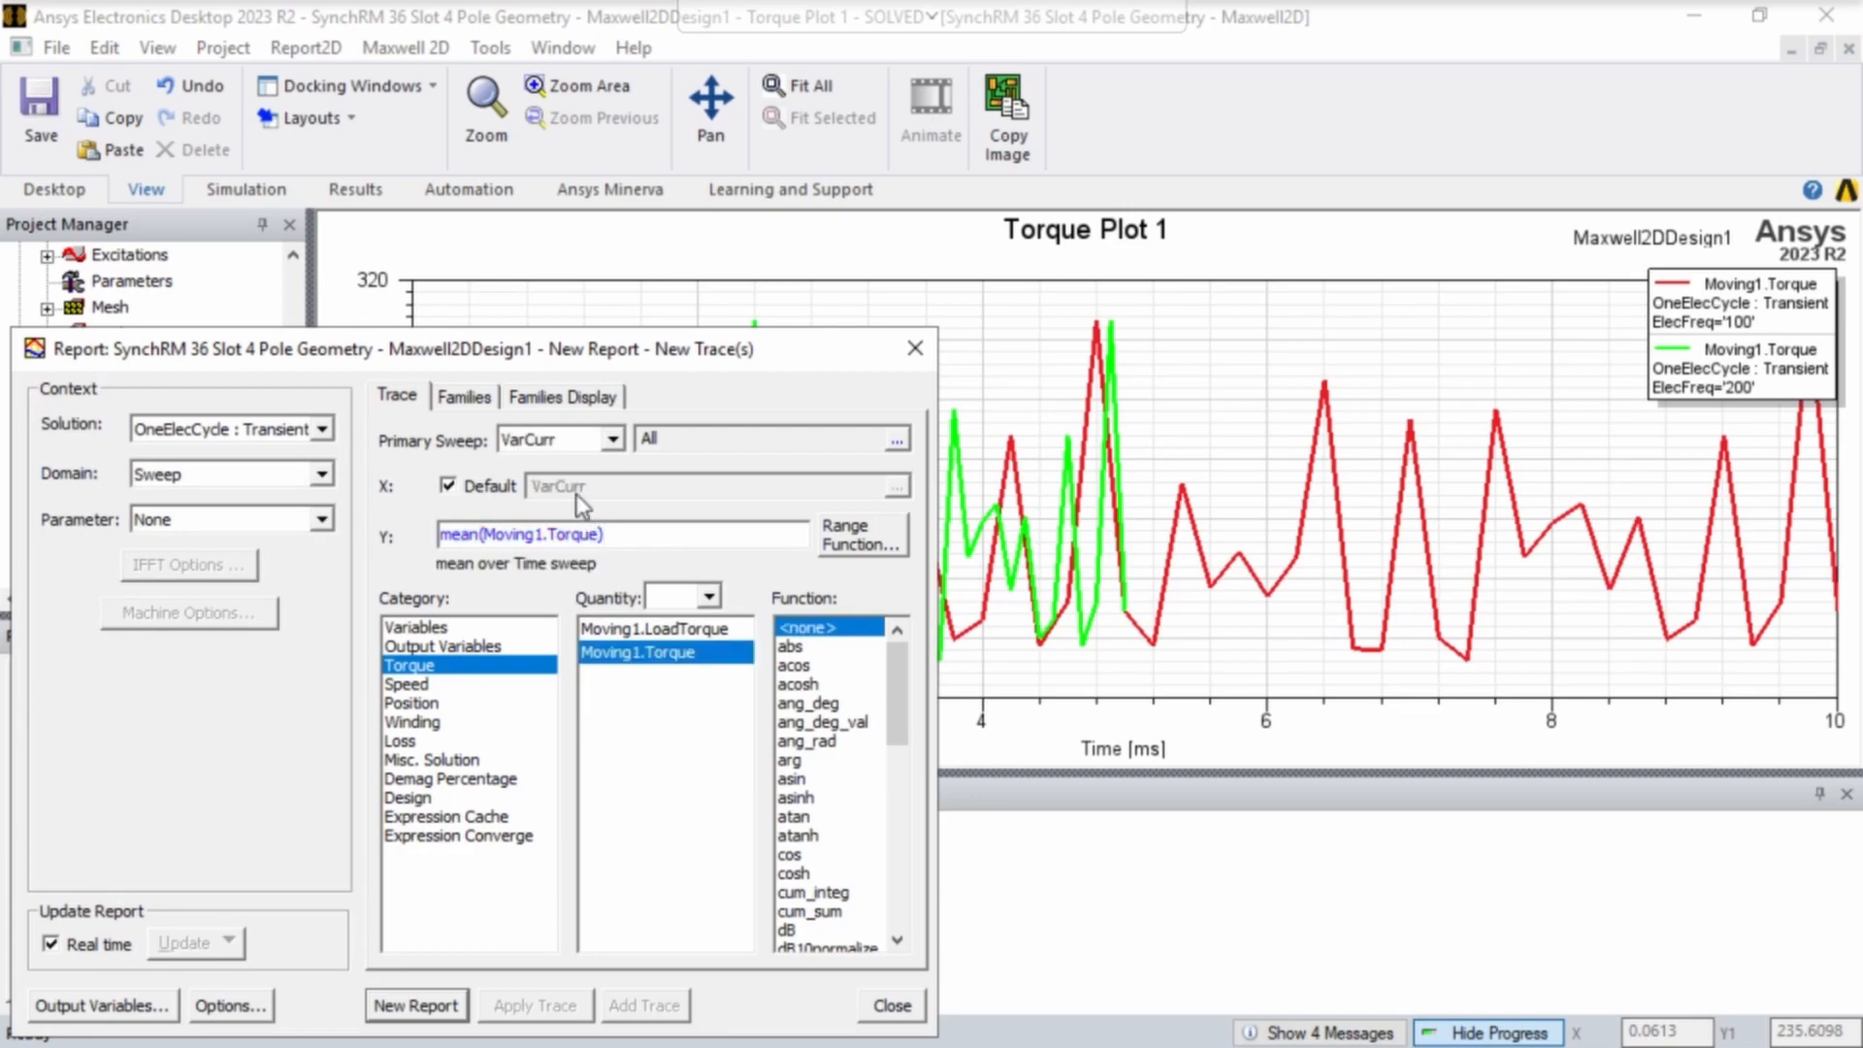
- Set the report's primary sweep to ElecFreq, create the mean torque plot and close the report dialog
left_click(612, 439)
left_click(553, 484)
left_click(571, 441)
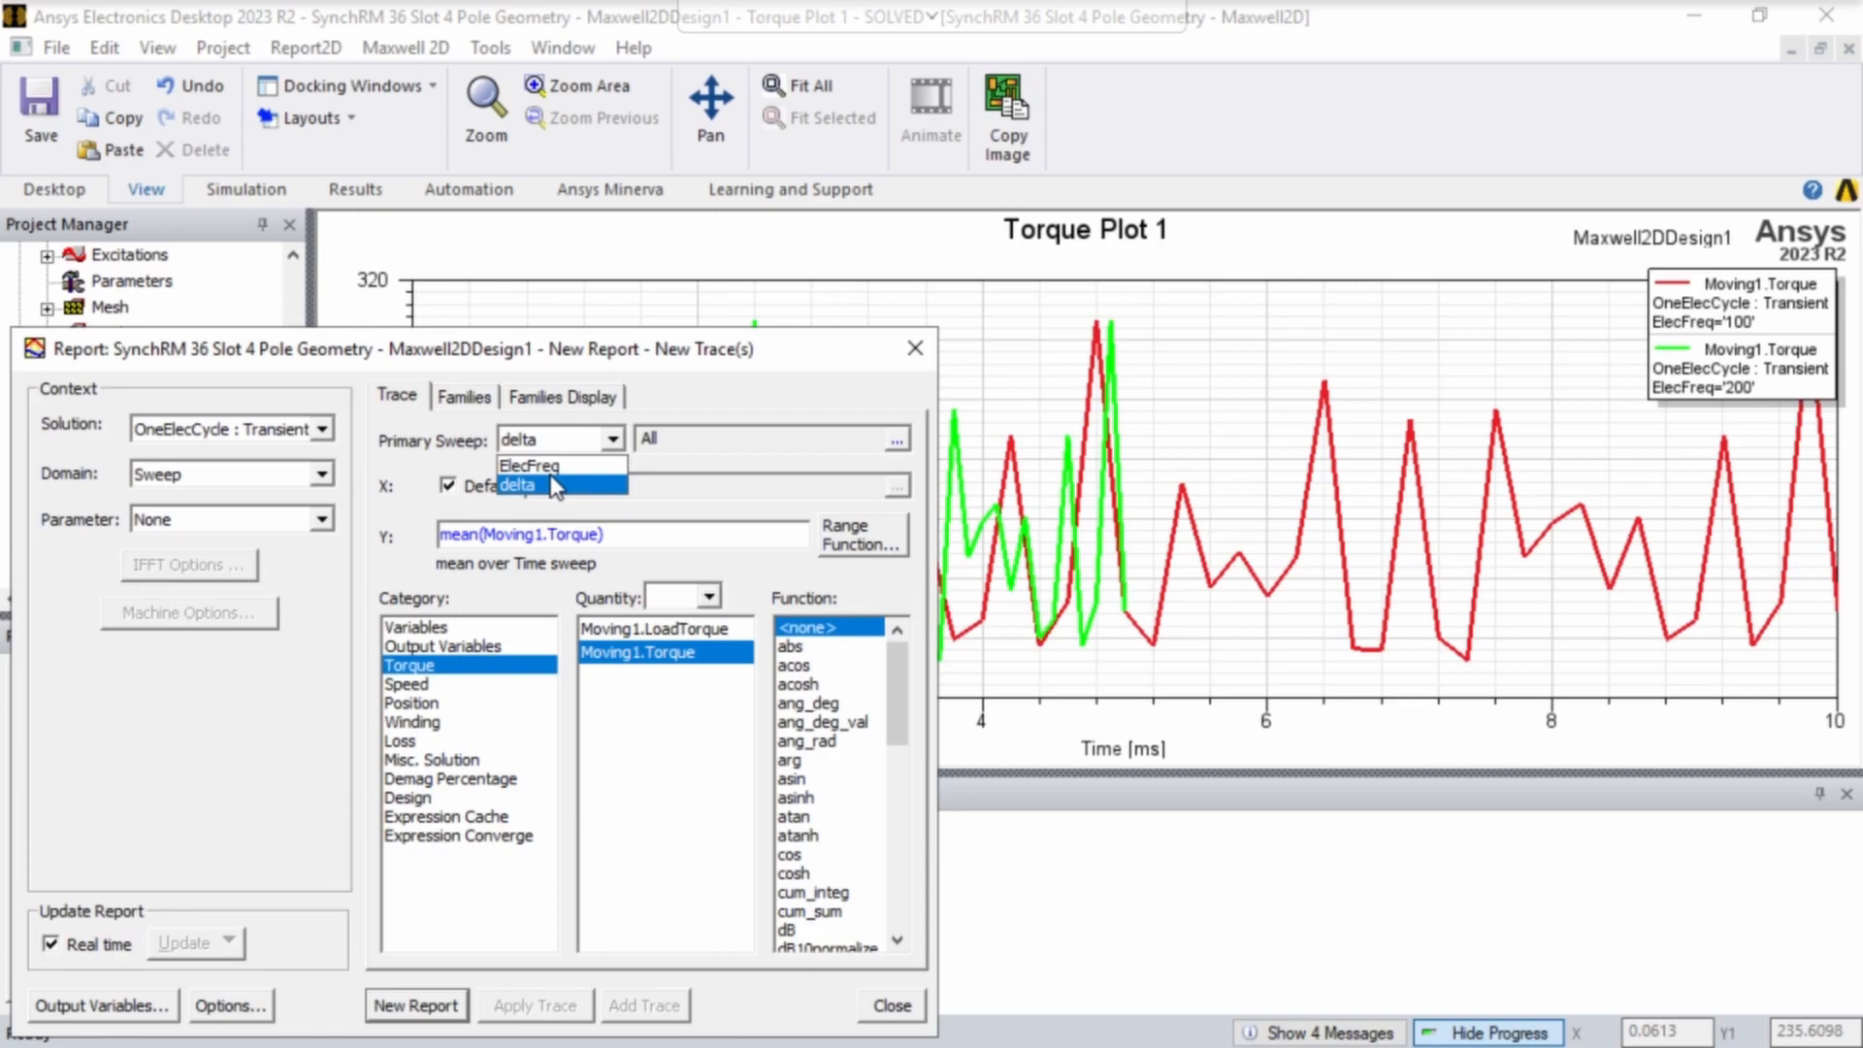
left_click(530, 466)
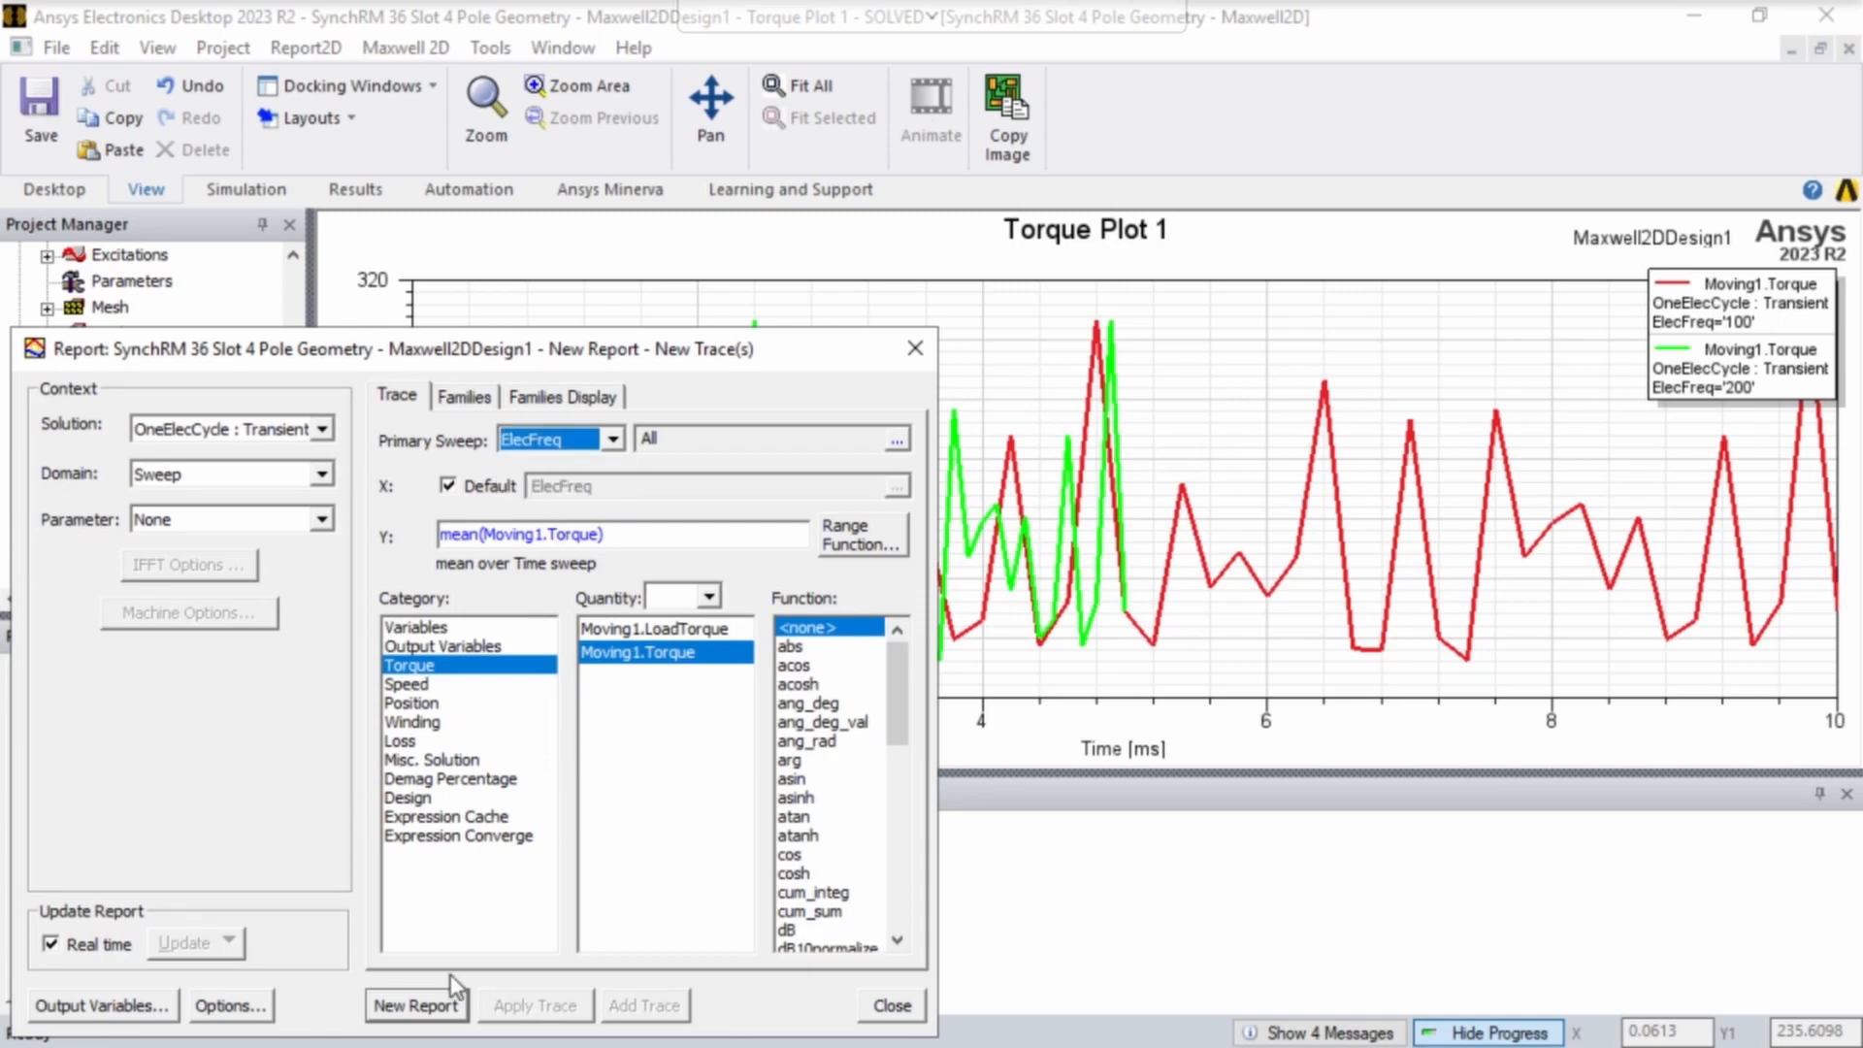
left_click(431, 1005)
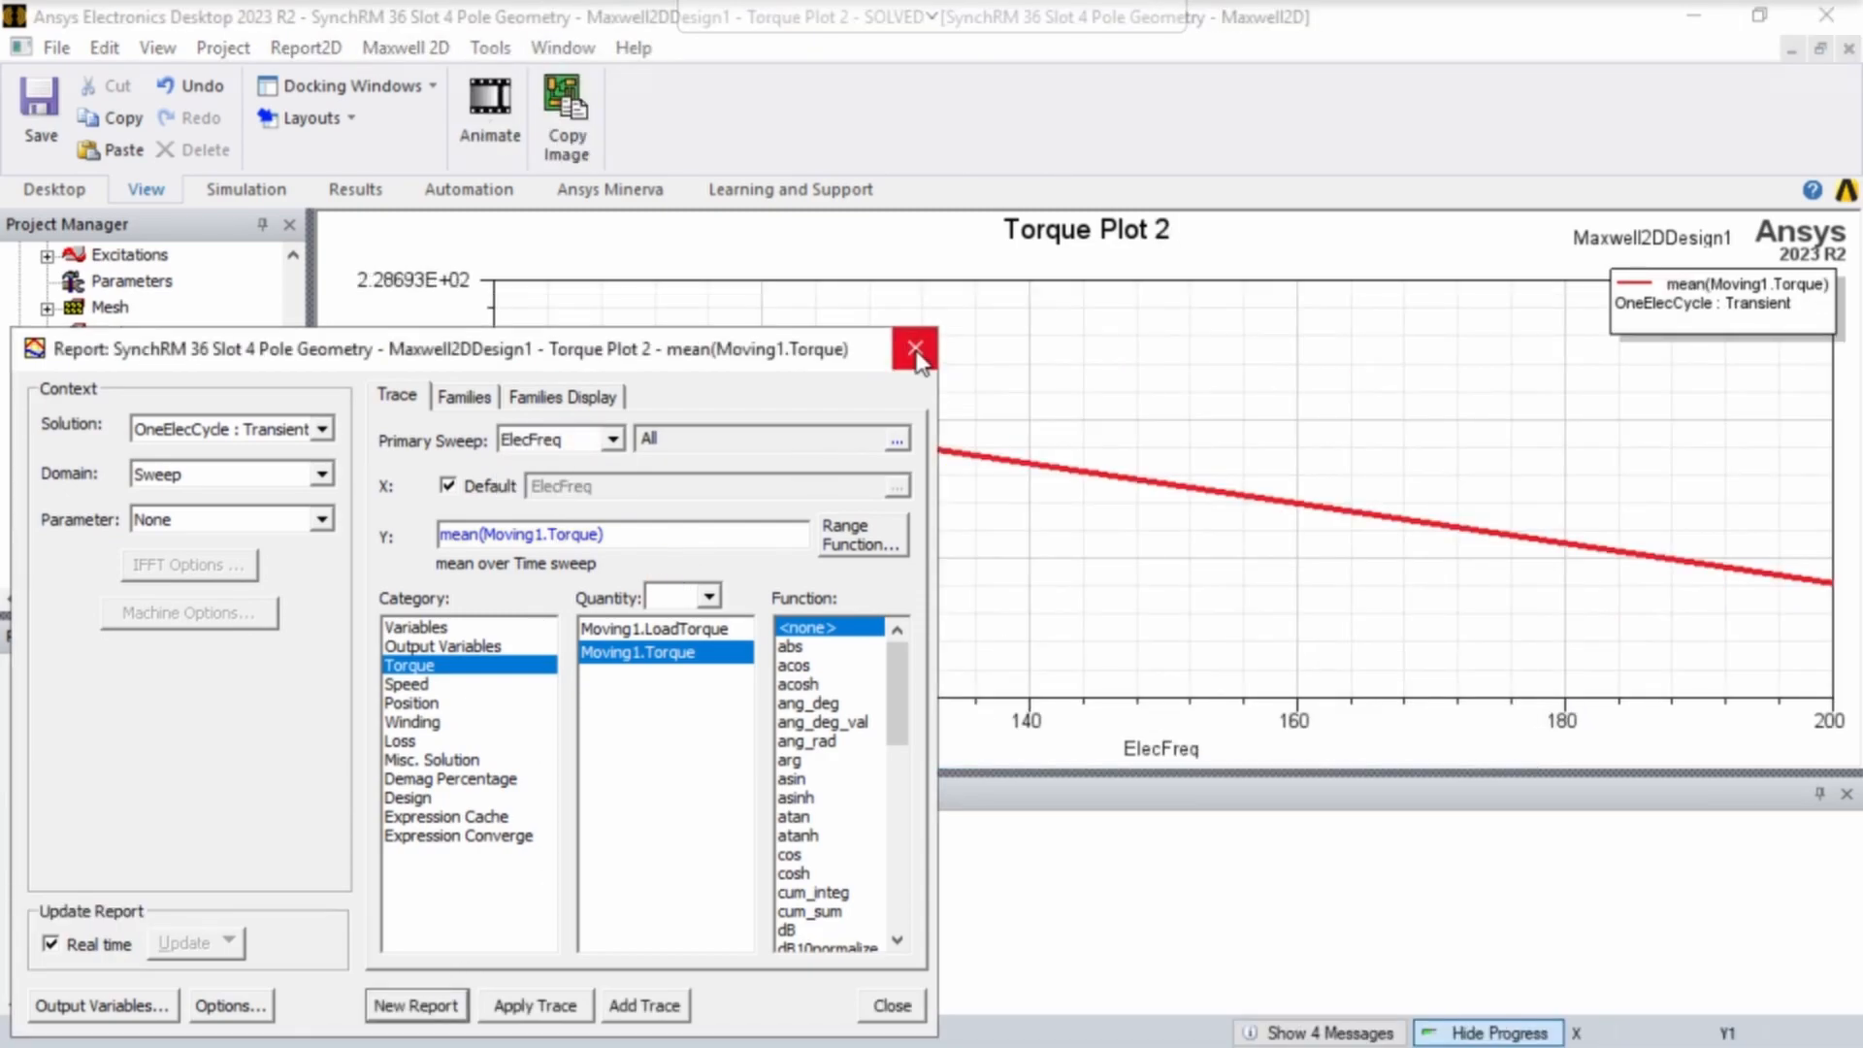
left_click(915, 348)
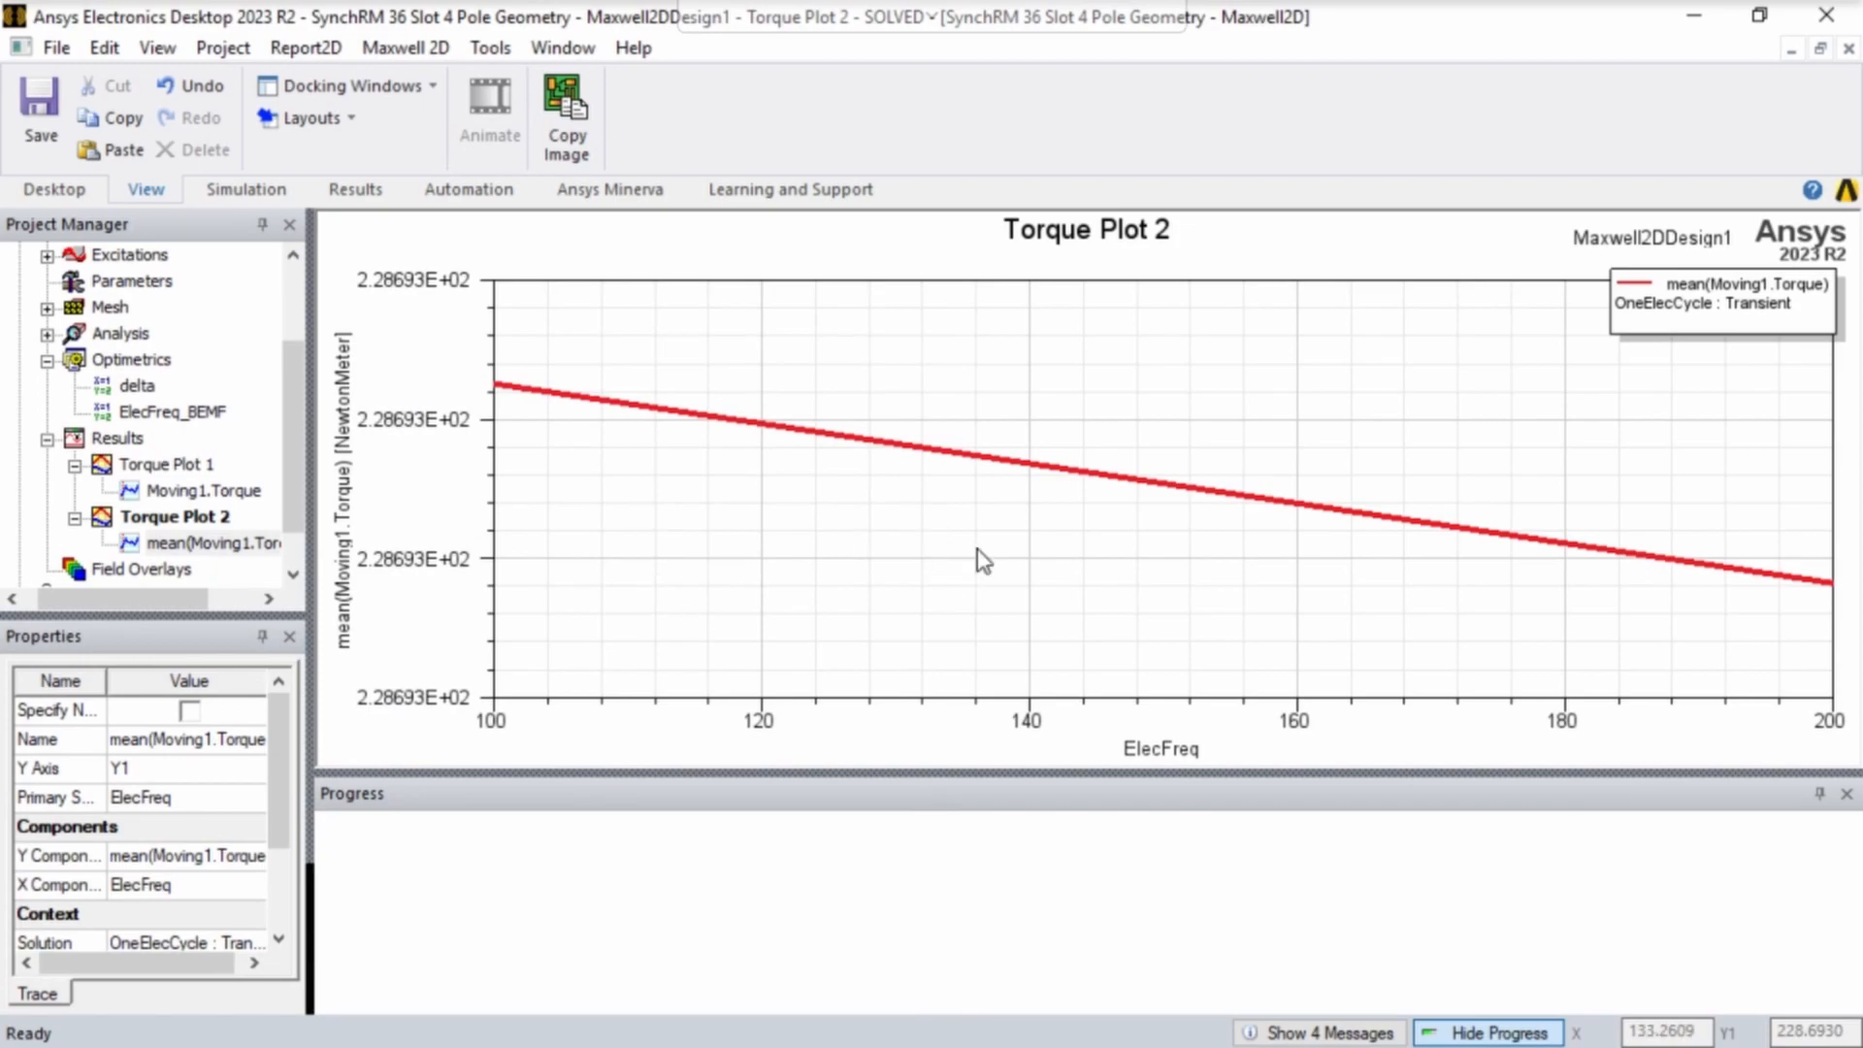
scroll(980, 561, "down", 1)
scroll(975, 561, "down", 2)
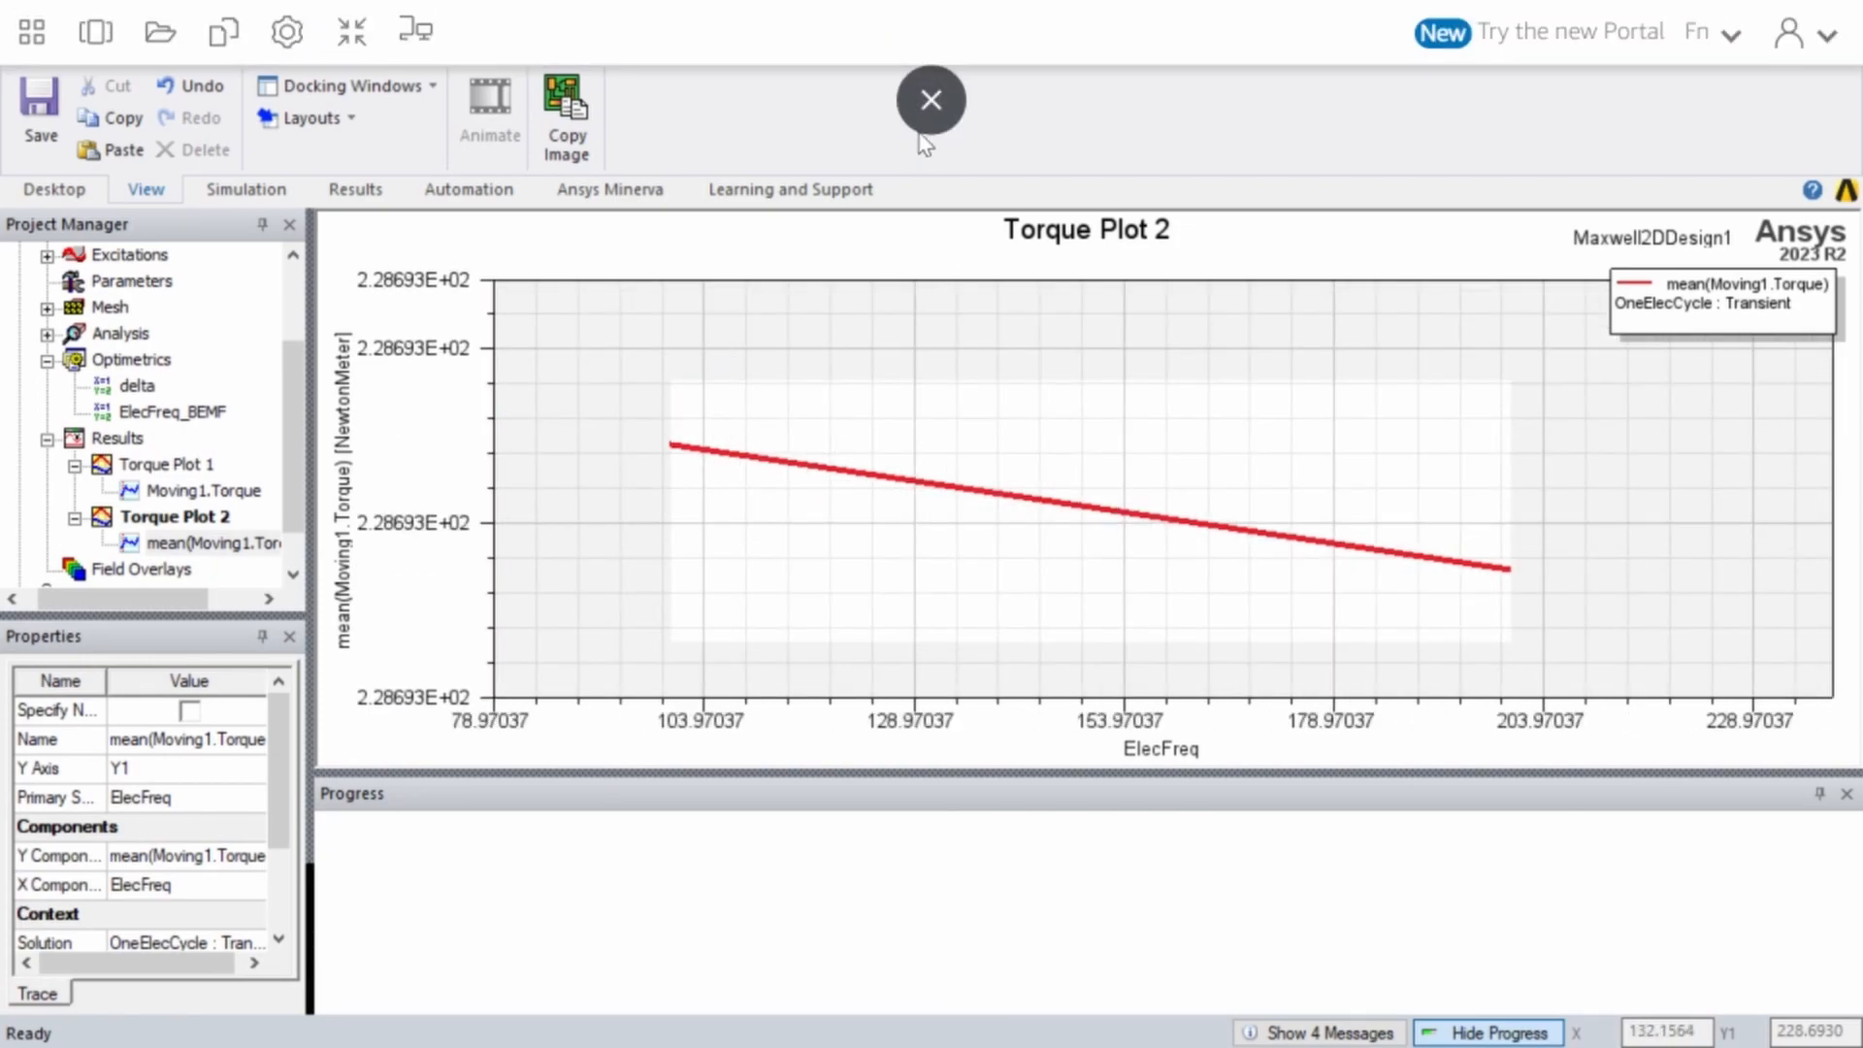
- Exit the virtual session's full screen, switch to the Excel workbook, slightly widen the Torque Pk column and select cell K2
left_click(930, 107)
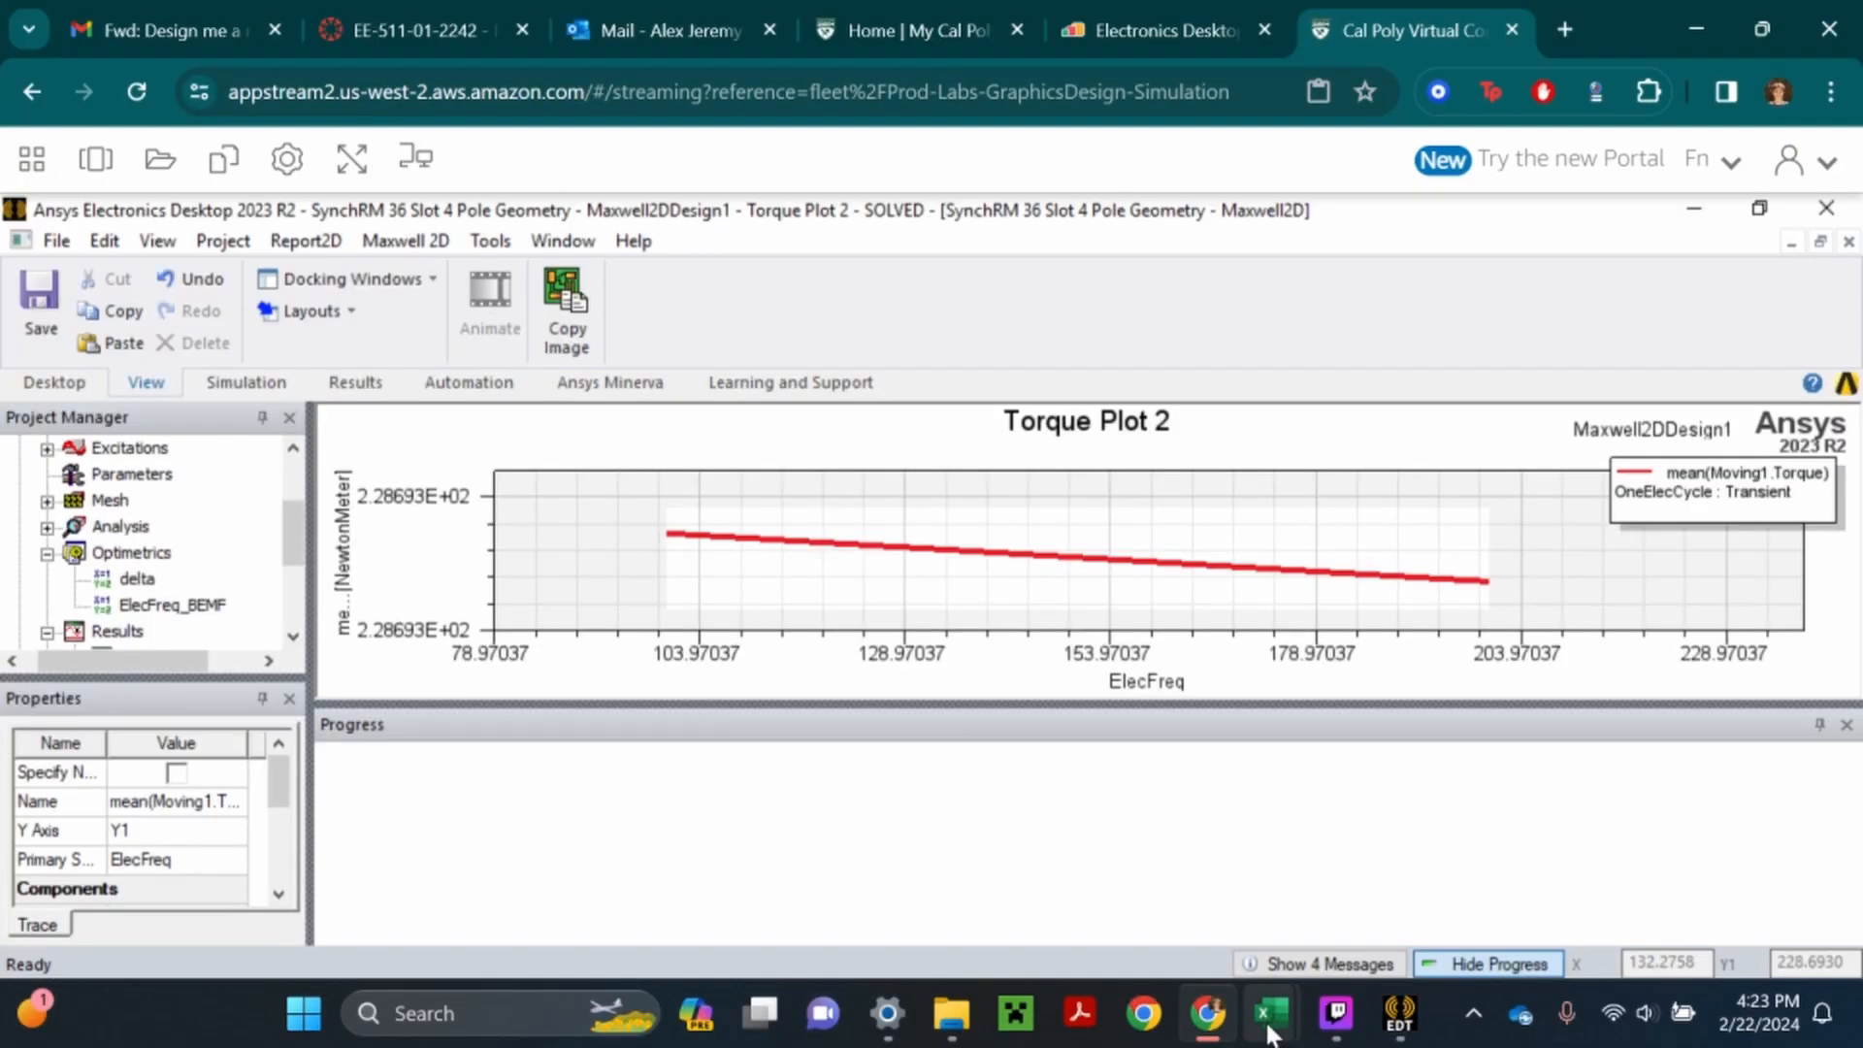
mouse_move(1268, 1034)
left_click(1426, 824)
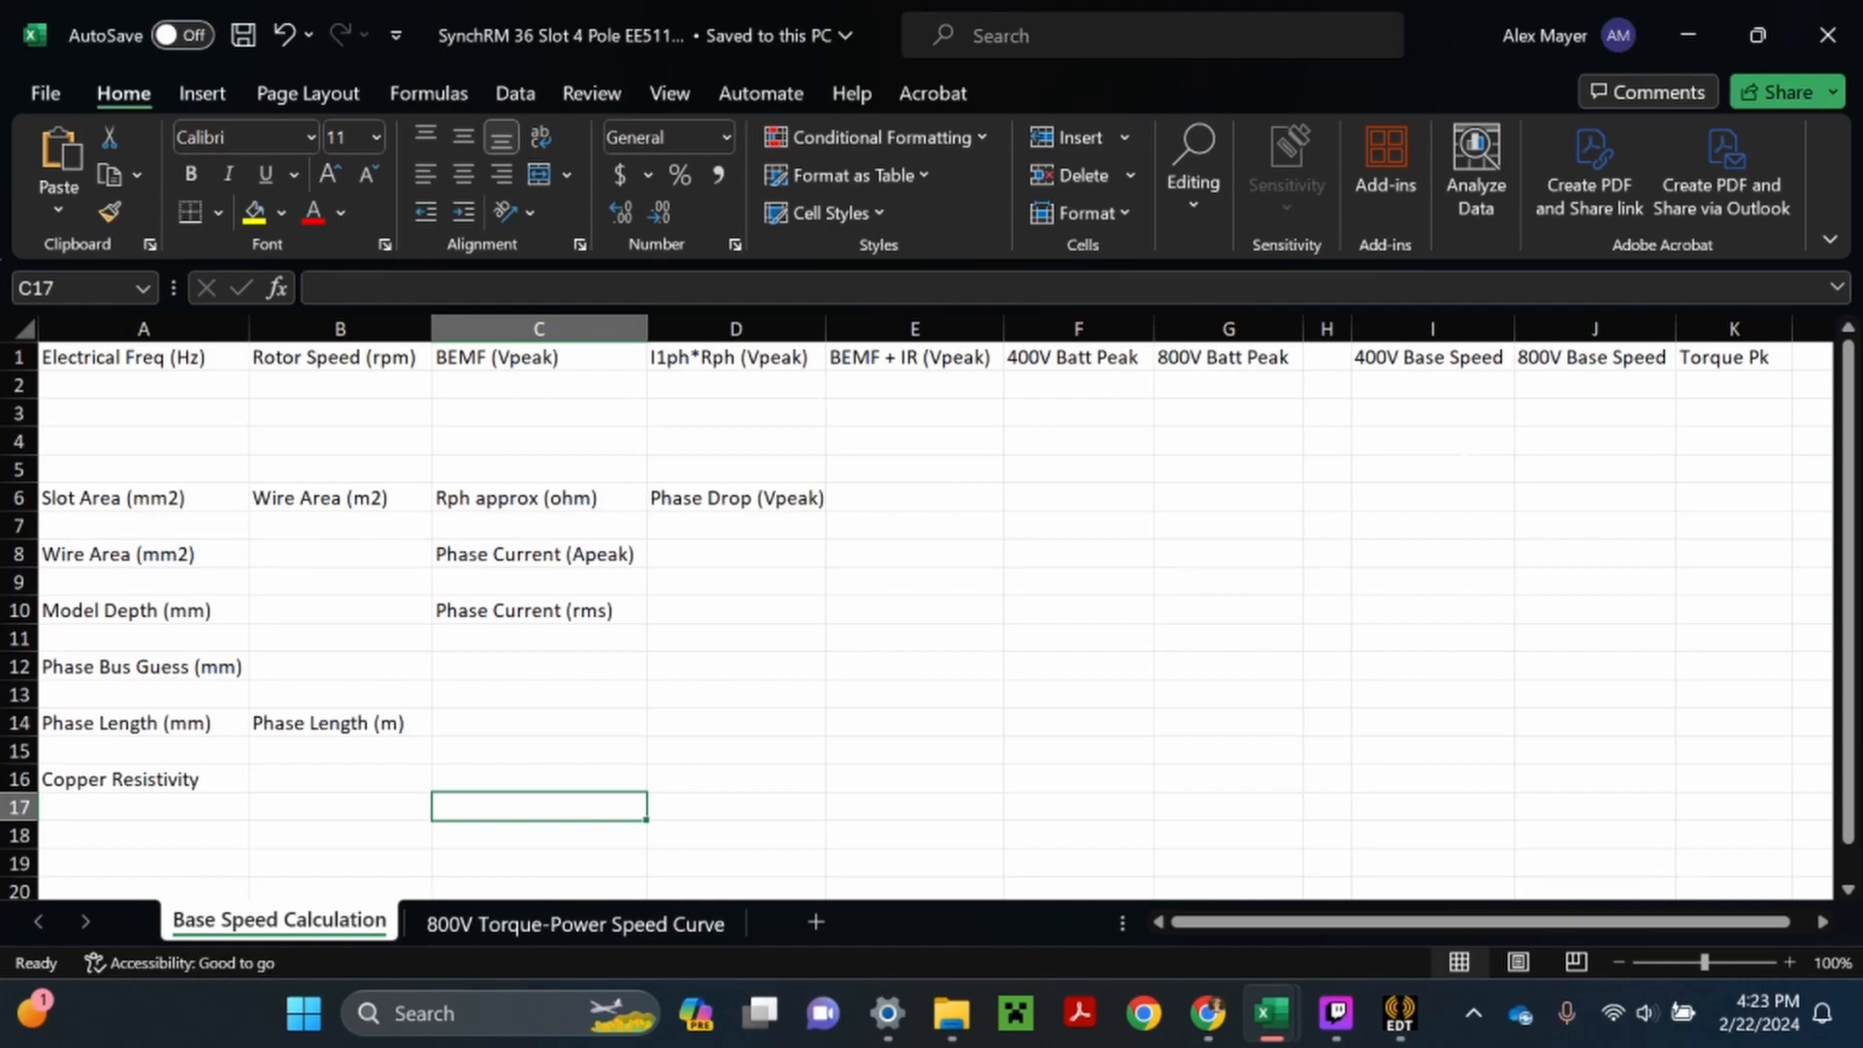
left_click_drag(1793, 330, 1809, 330)
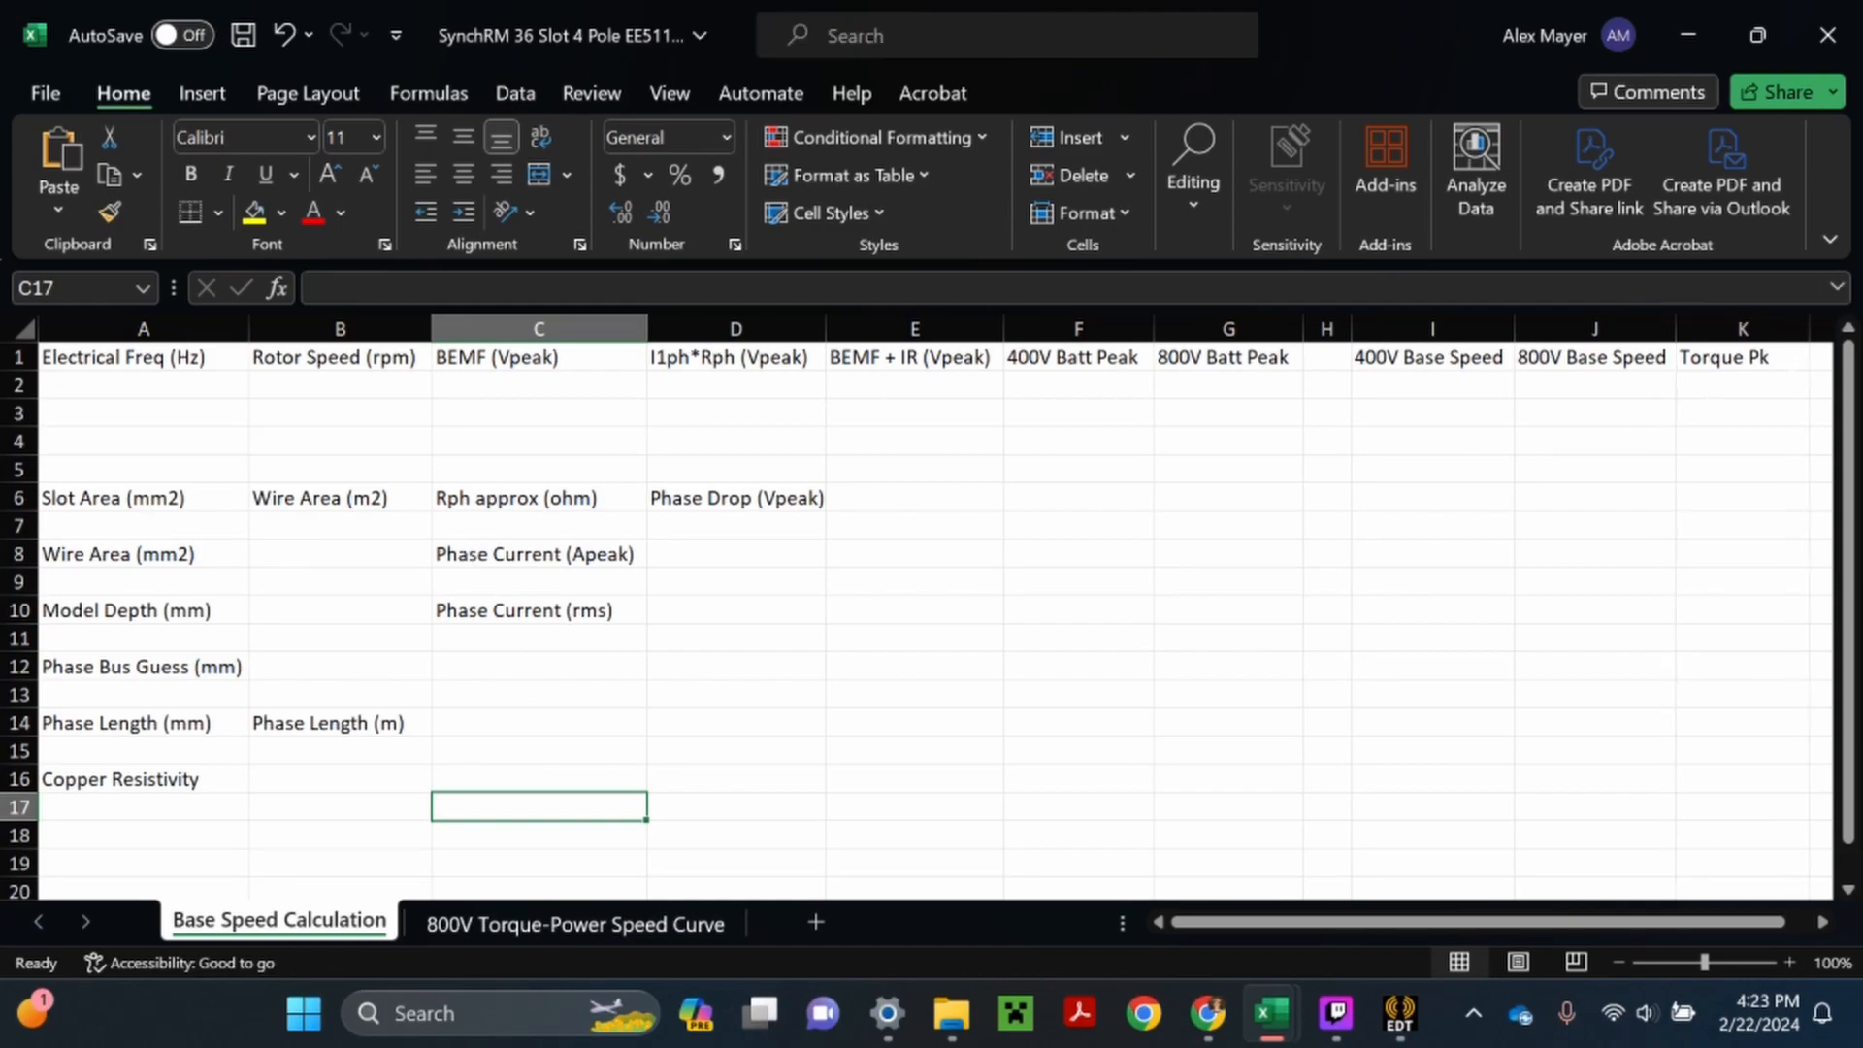
left_click(1742, 385)
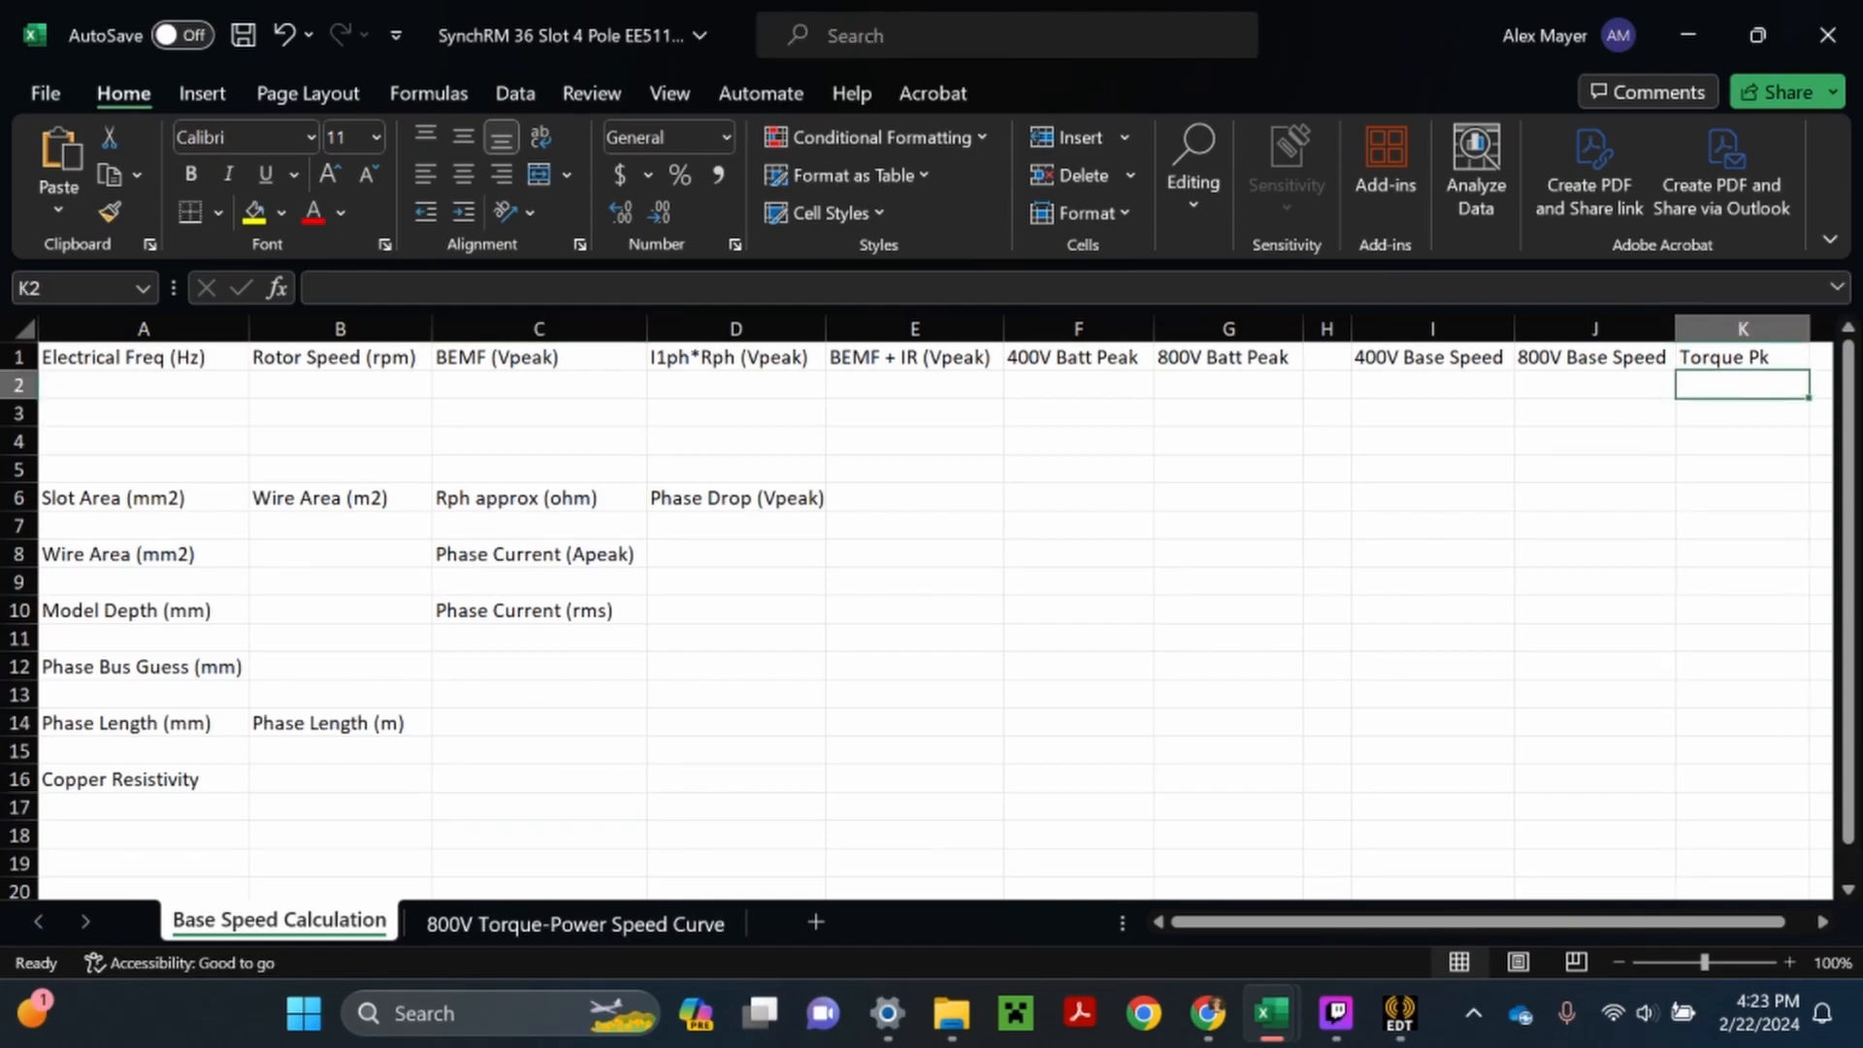
- Switch back to the virtual Ansys session, close the progress pane and add markers to Torque Plot 2 at ElecFreq 100 and 200
mouse_move(1208, 1014)
left_click(1213, 853)
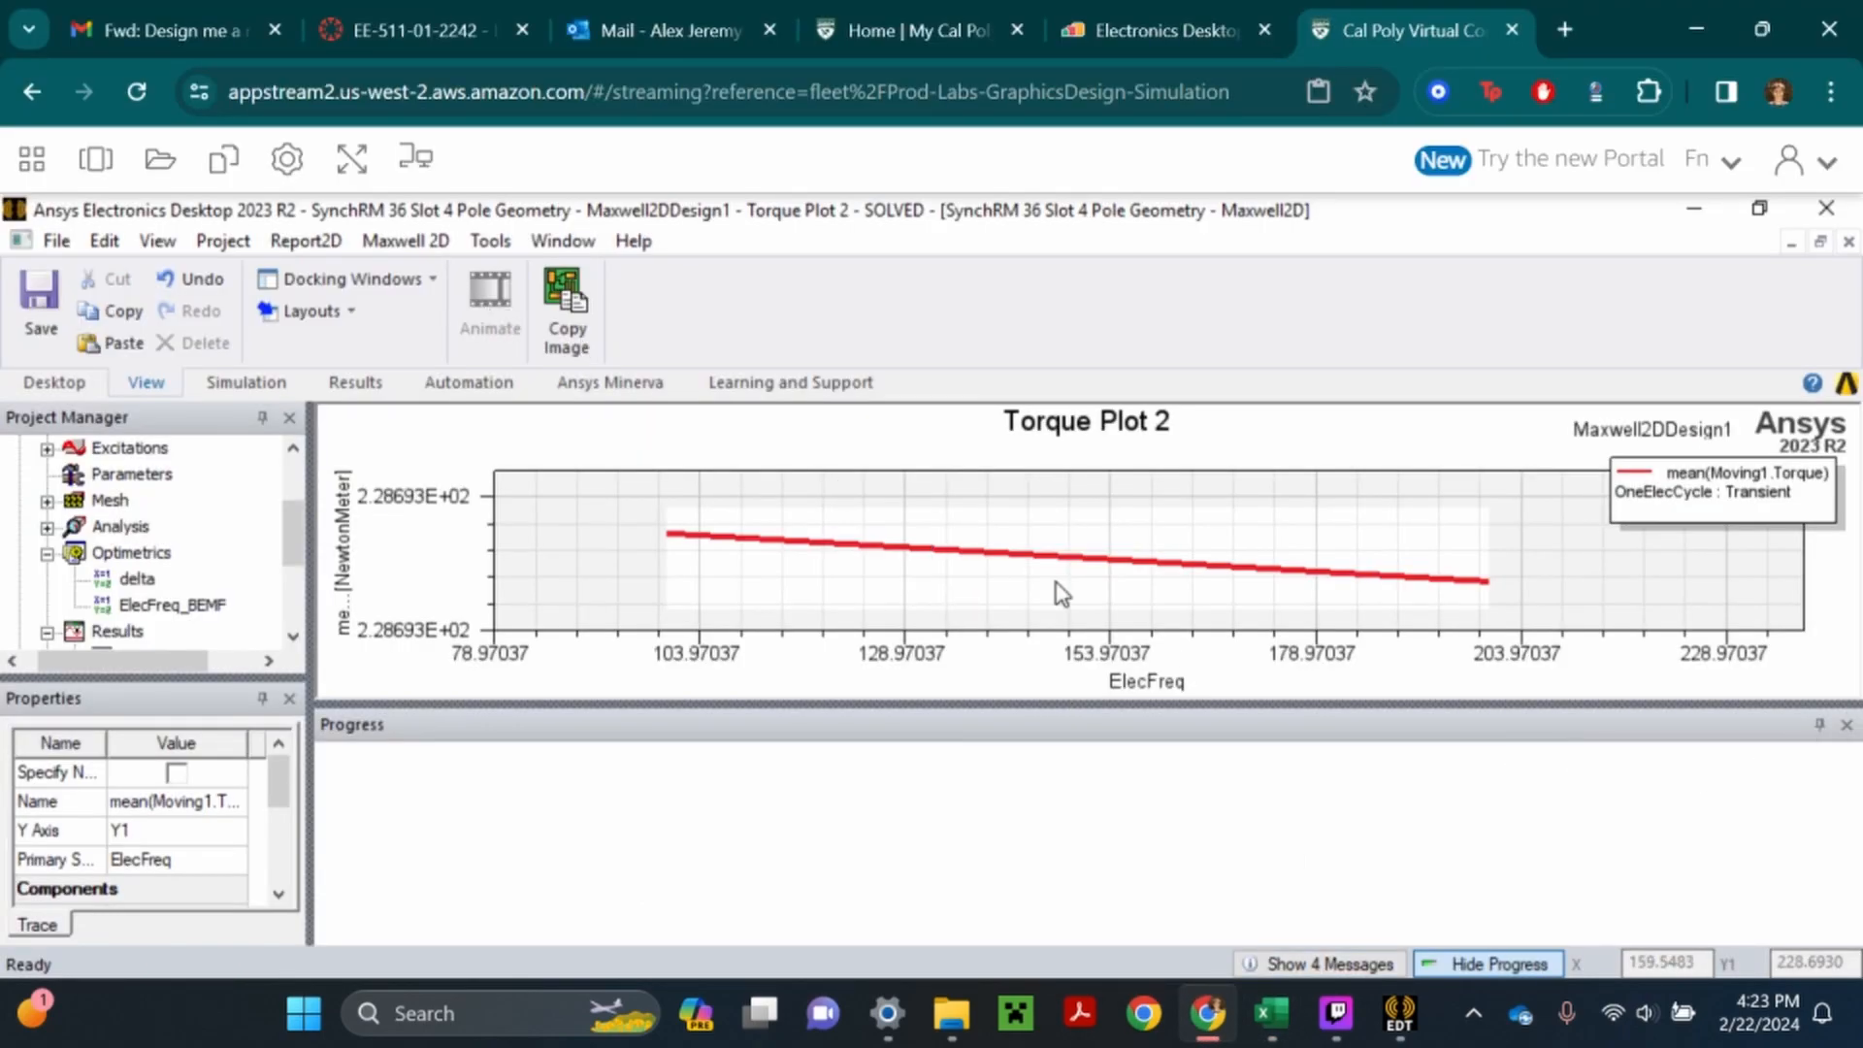
left_click(1847, 724)
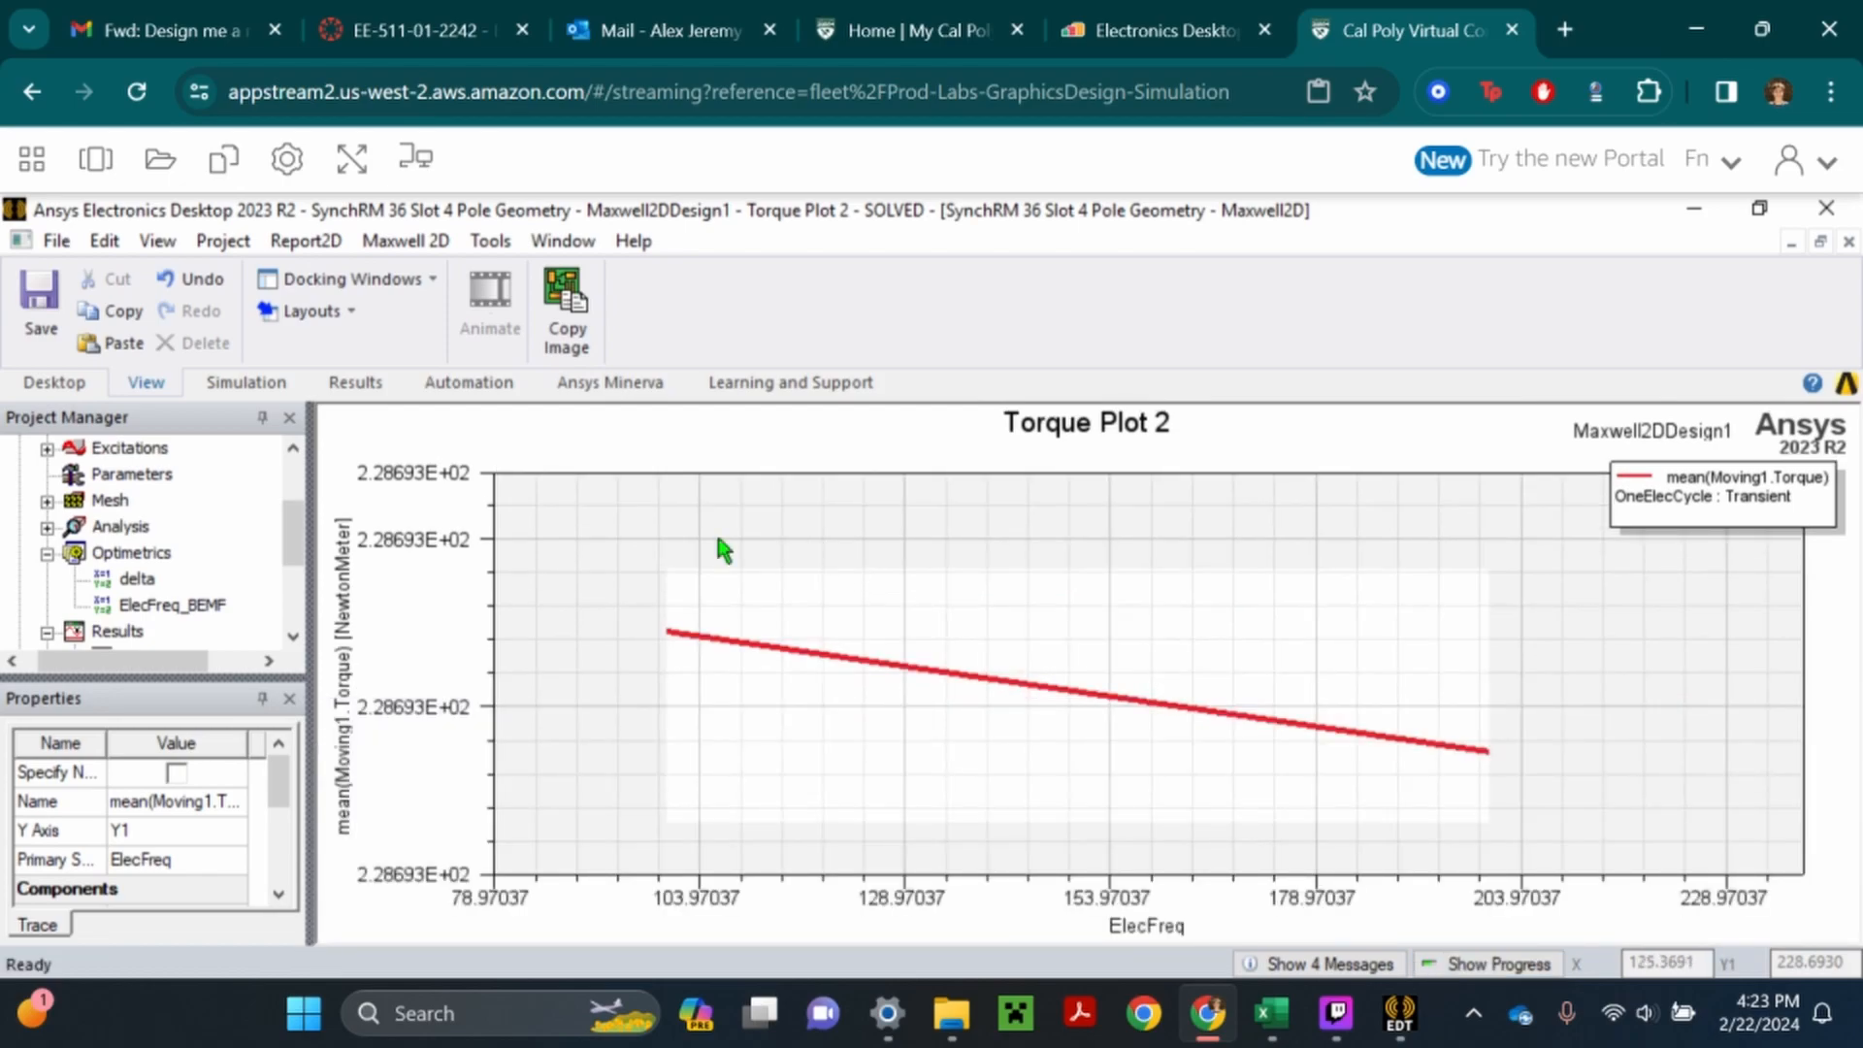
right_click(641, 540)
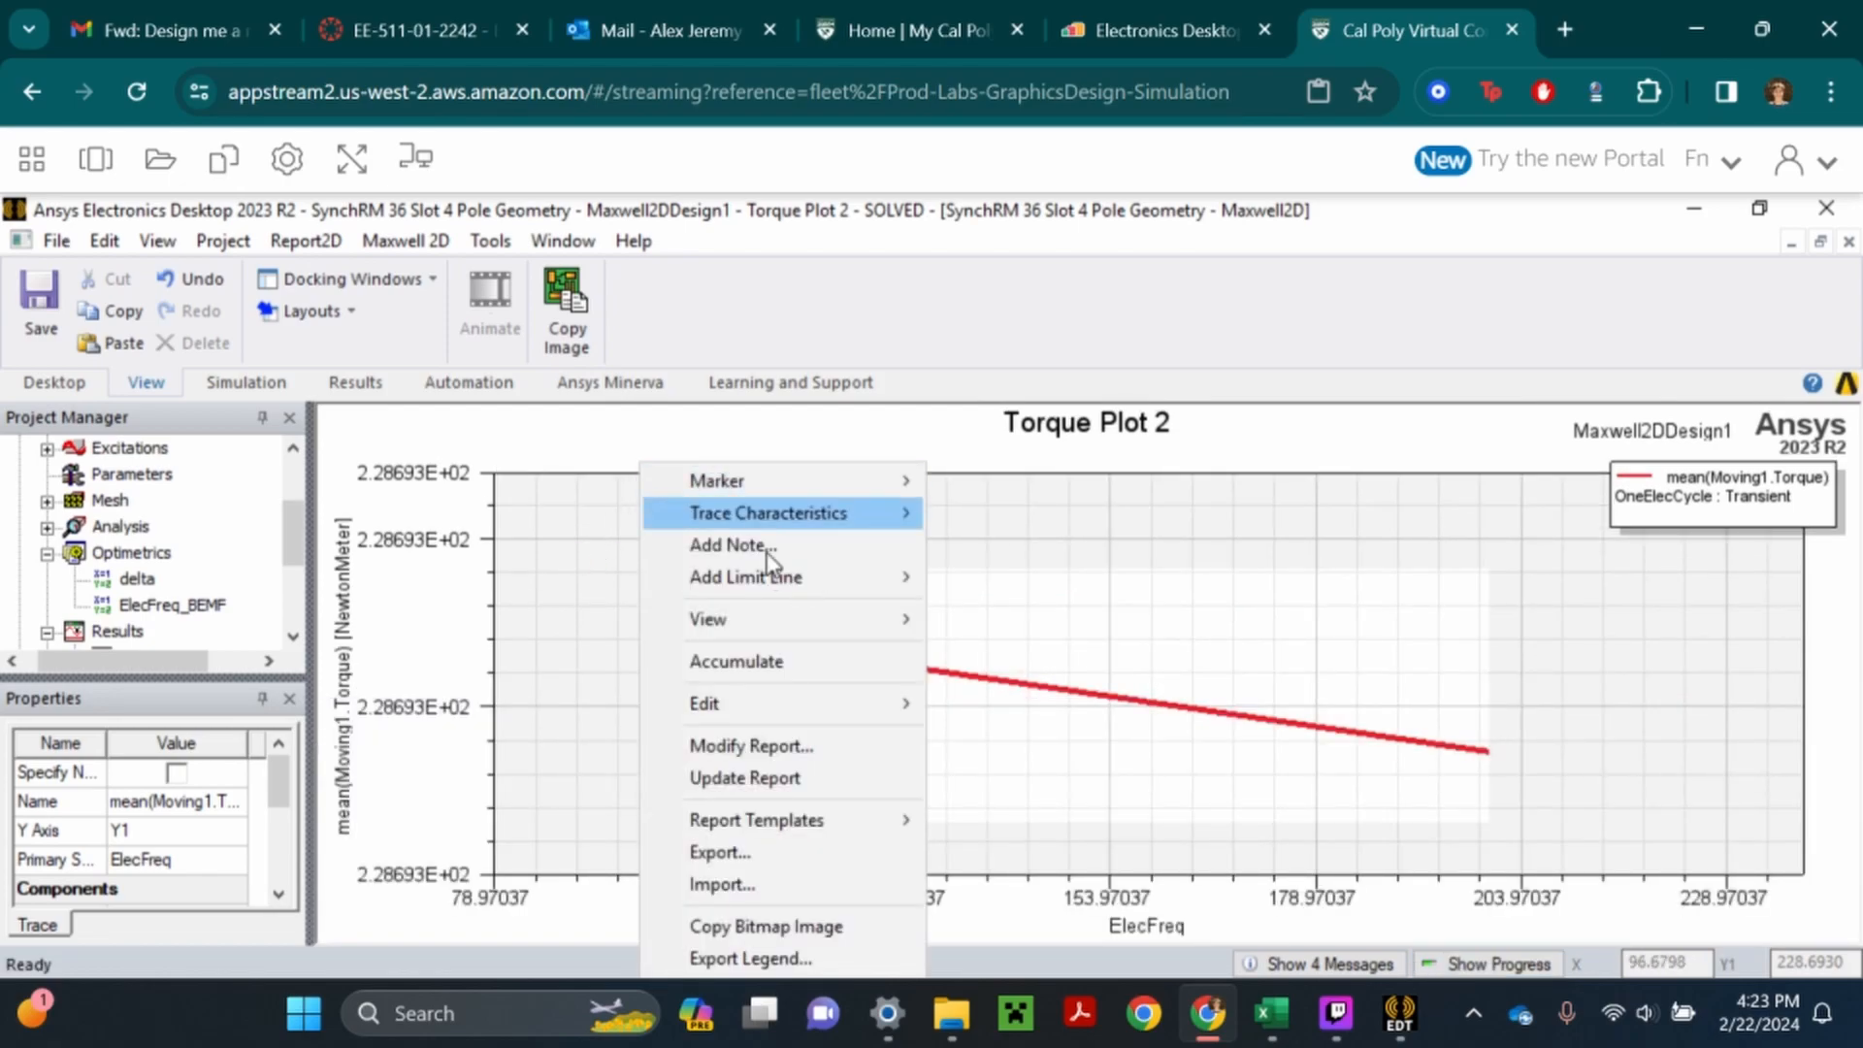
mouse_move(846, 485)
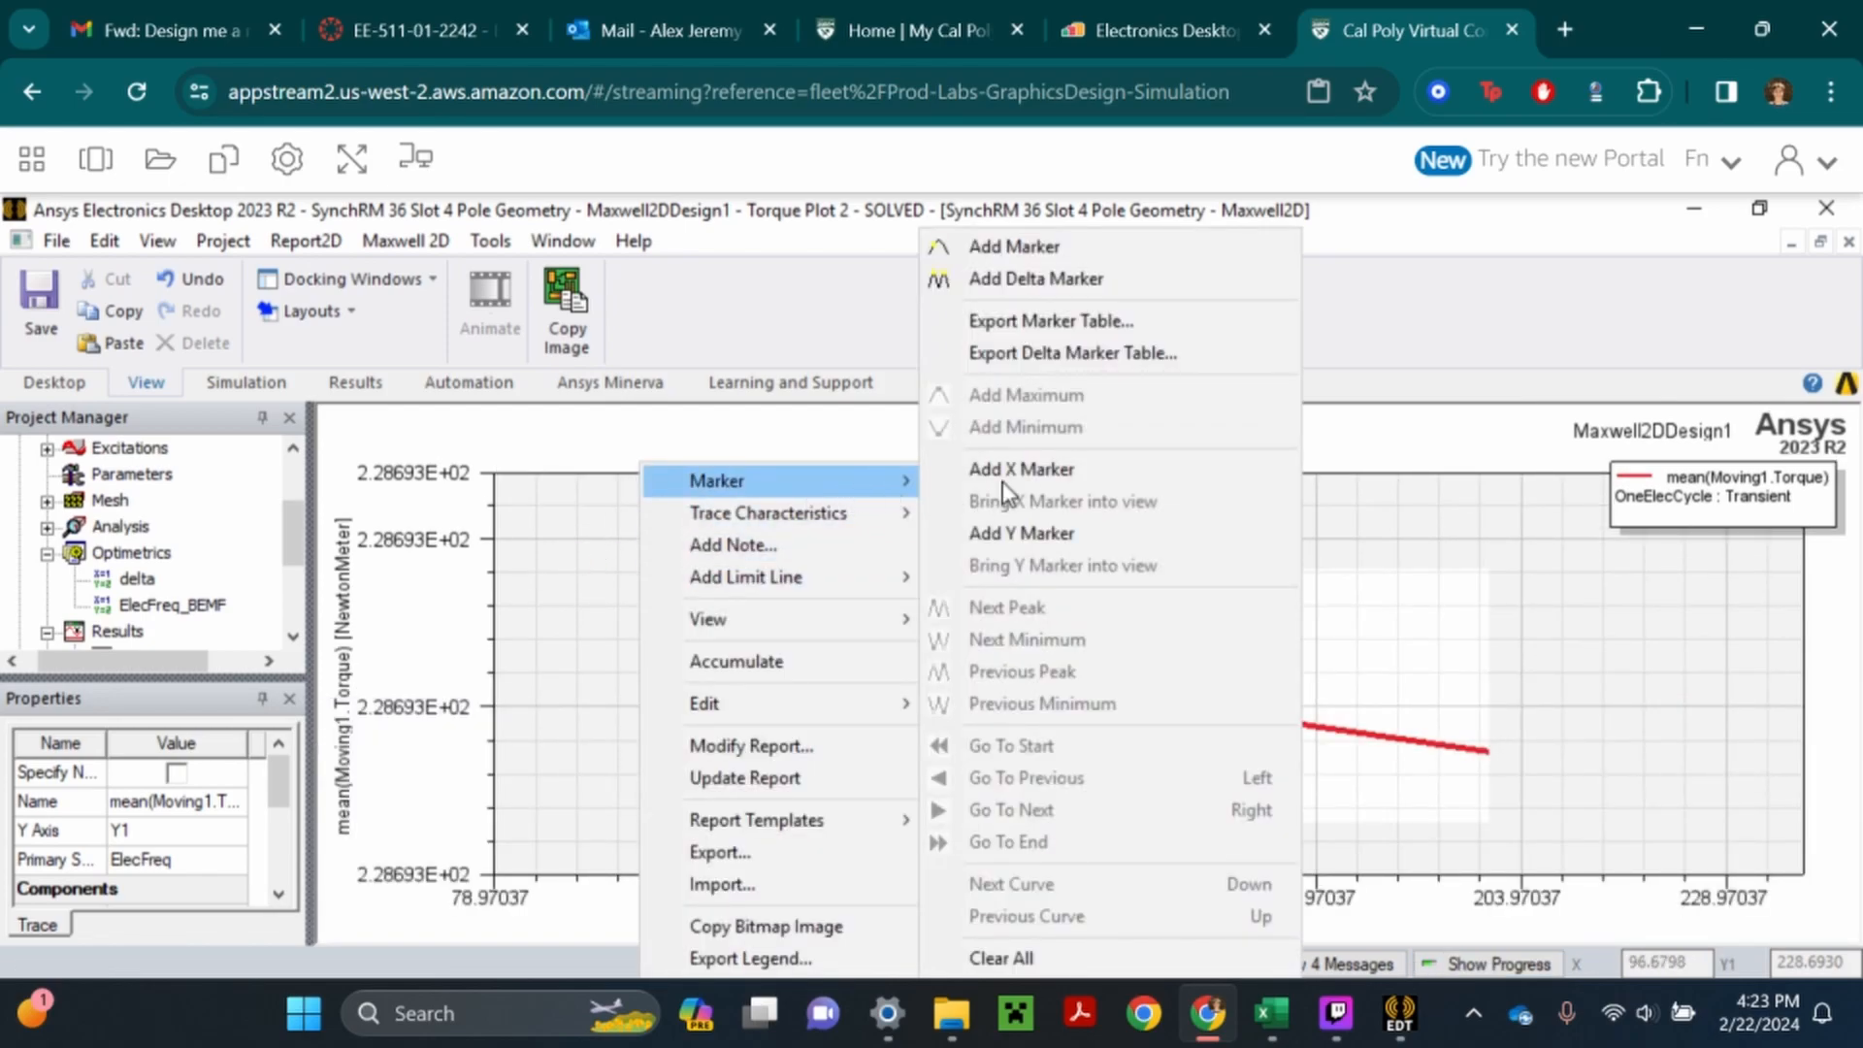
left_click(1051, 251)
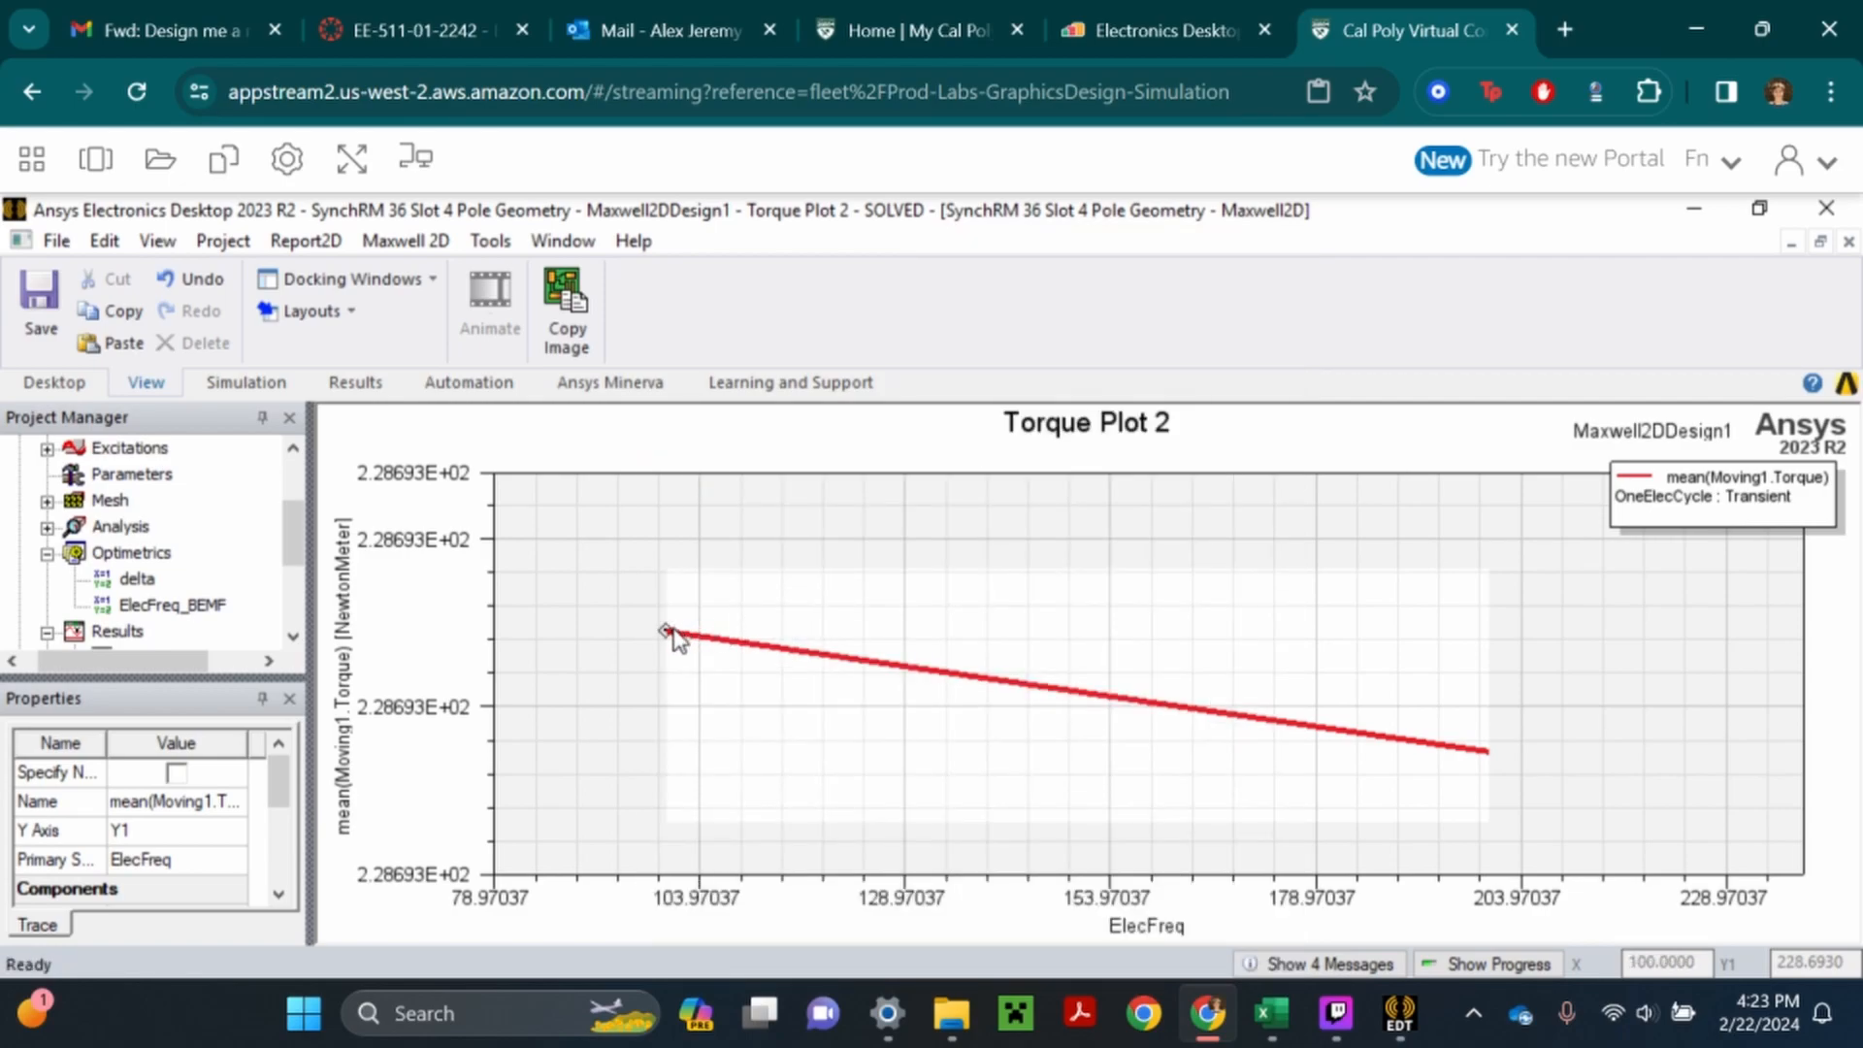
left_click(692, 640)
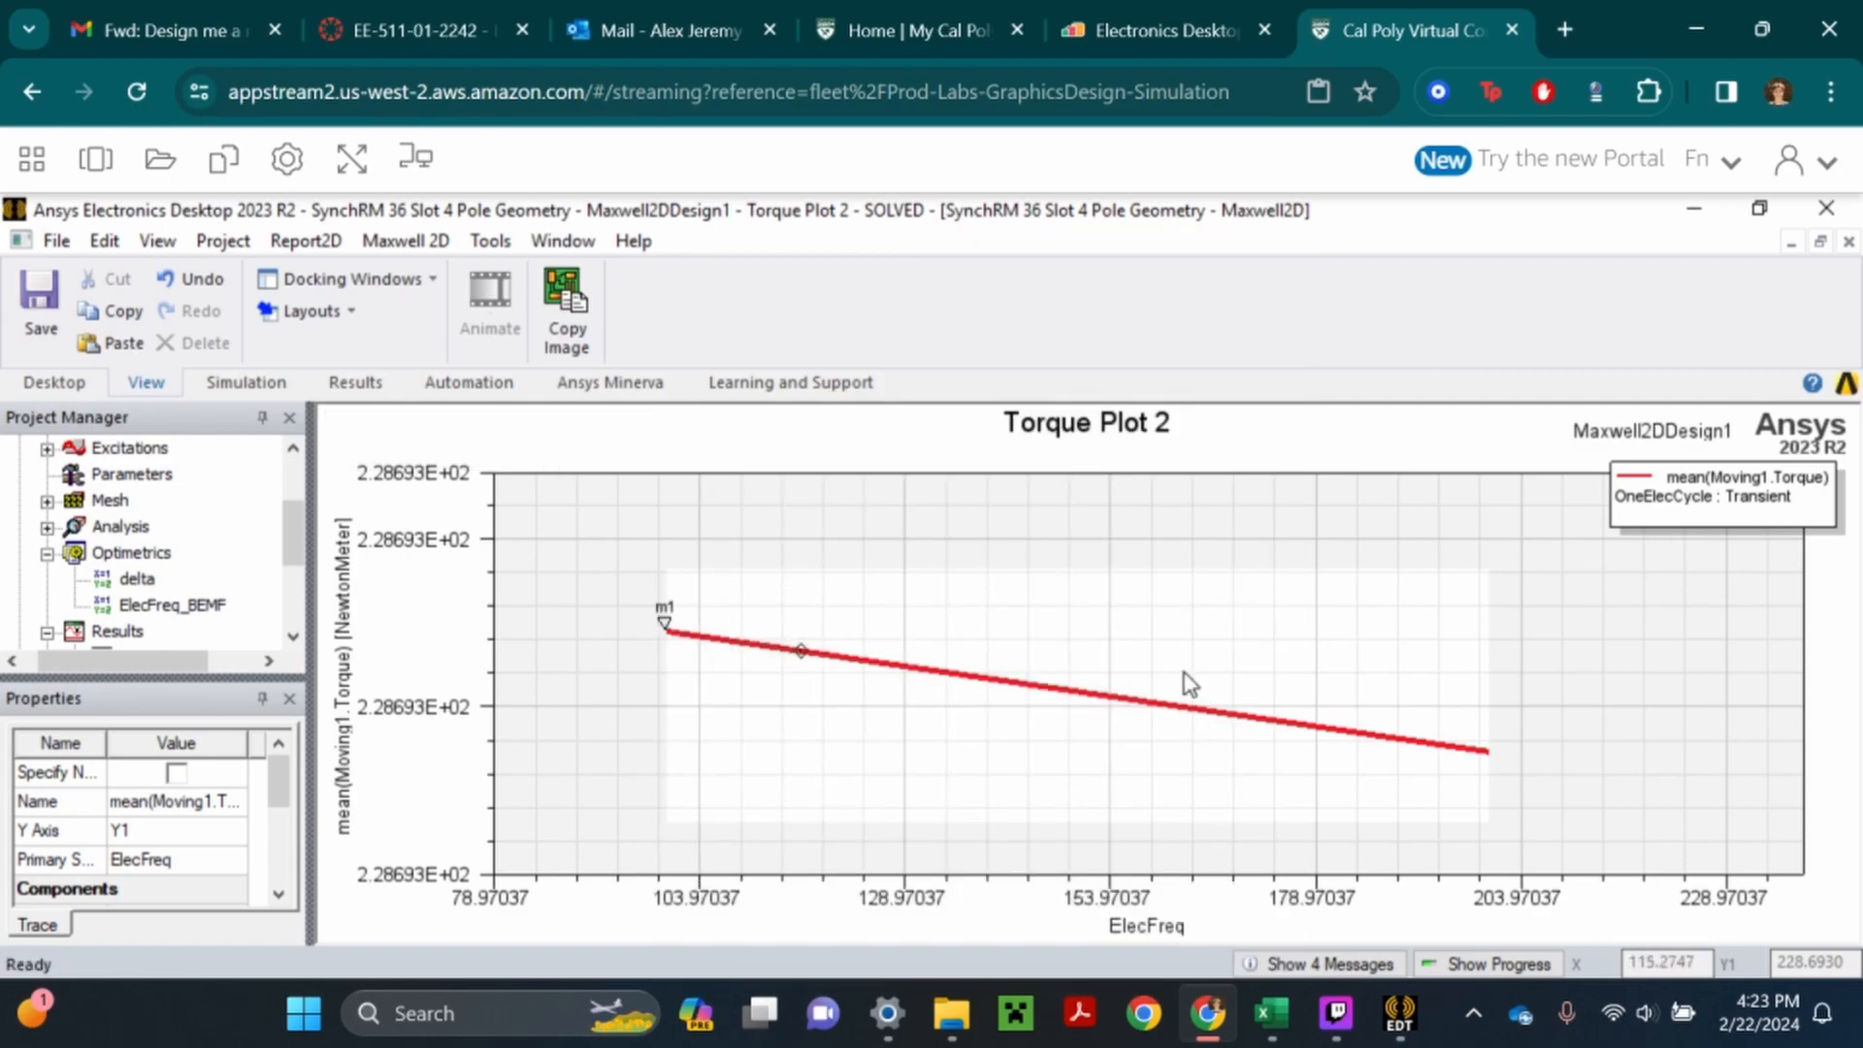
left_click(1490, 752)
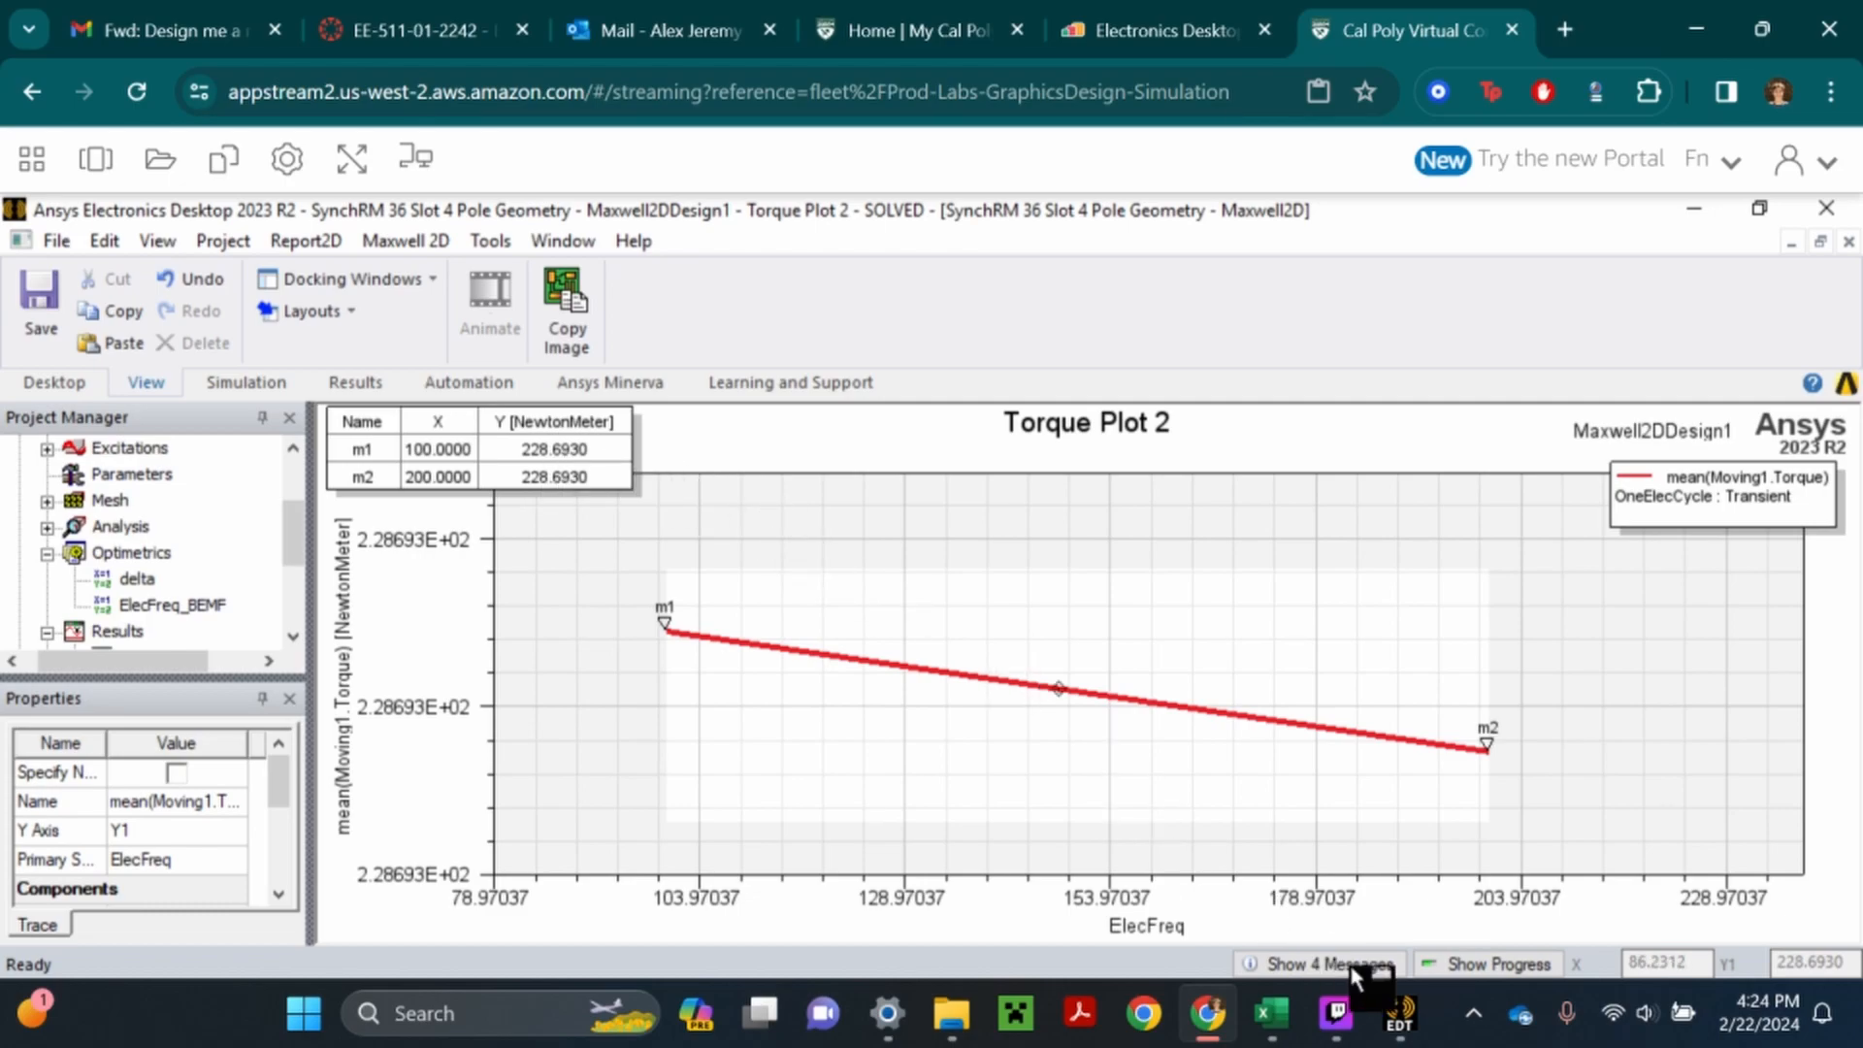
- Switch to the Excel workbook and enter 228Nm as the Torque Pk value in cell K2
mouse_move(1269, 1036)
left_click(1339, 887)
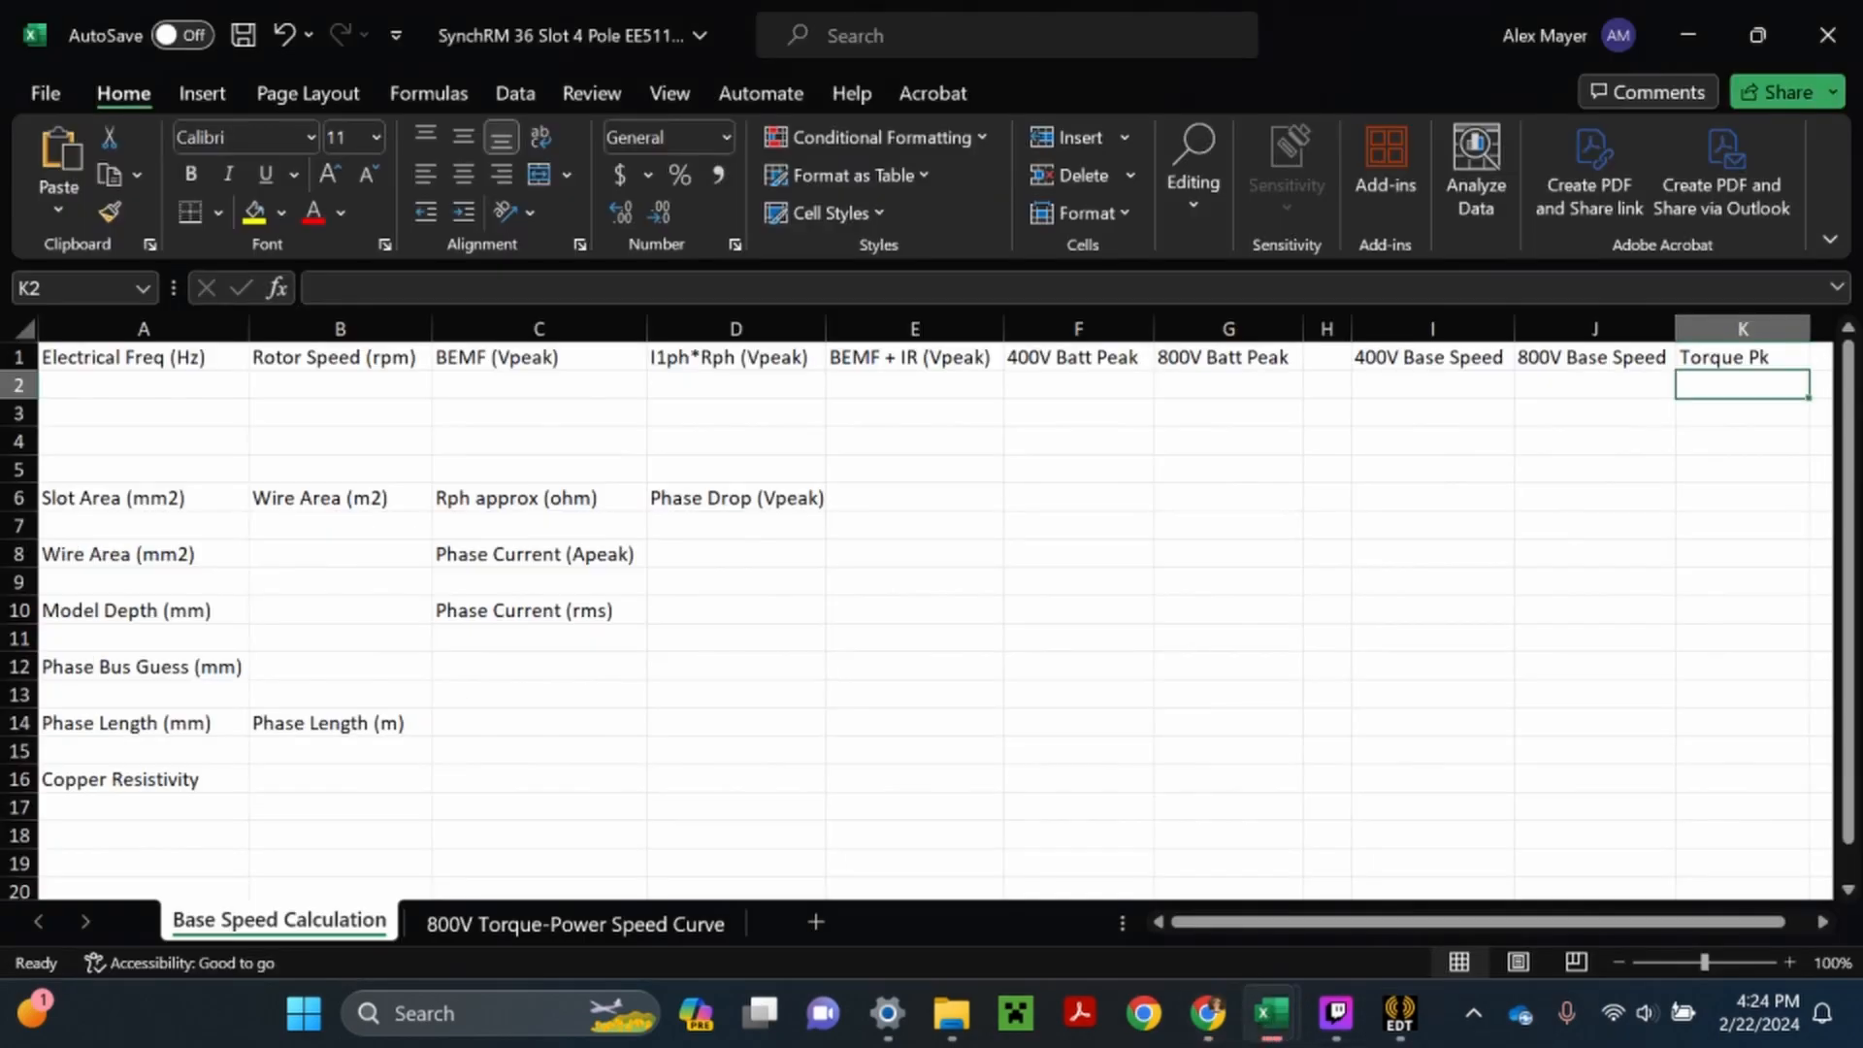
key("BackSpace")
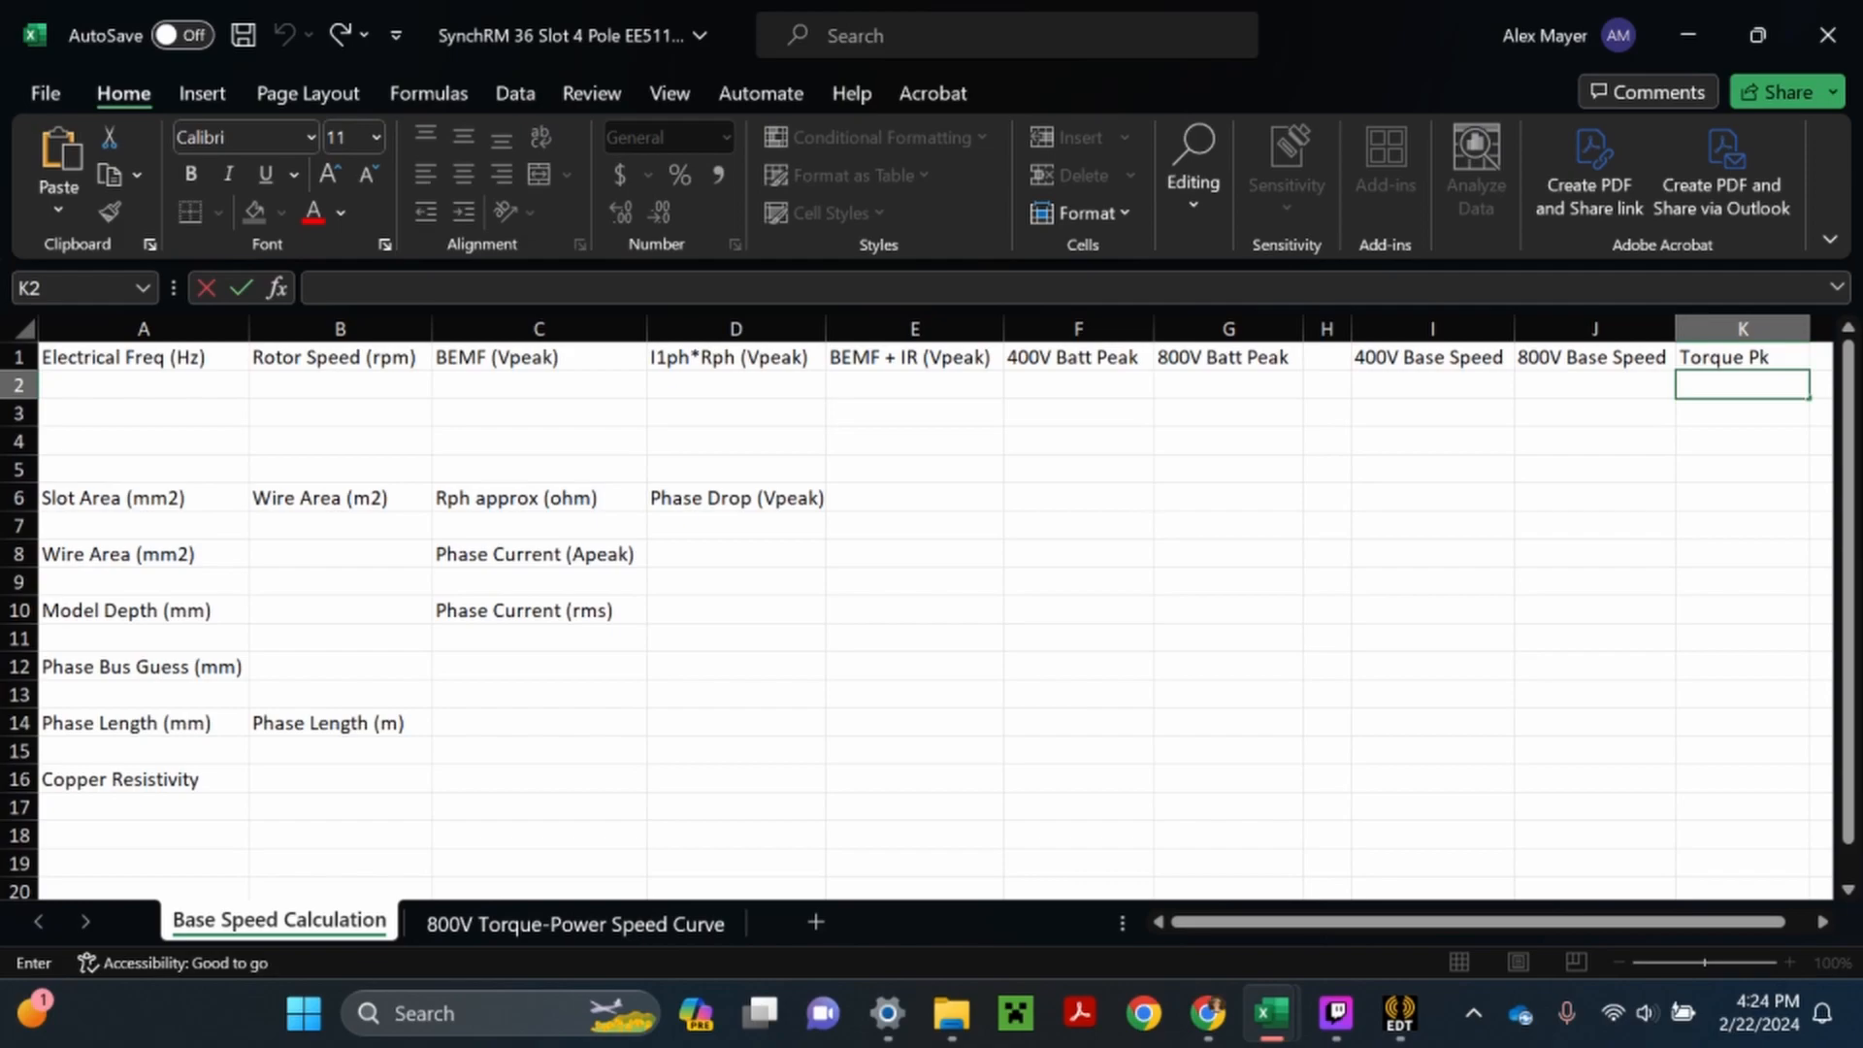
type("228Nm")
key("Return")
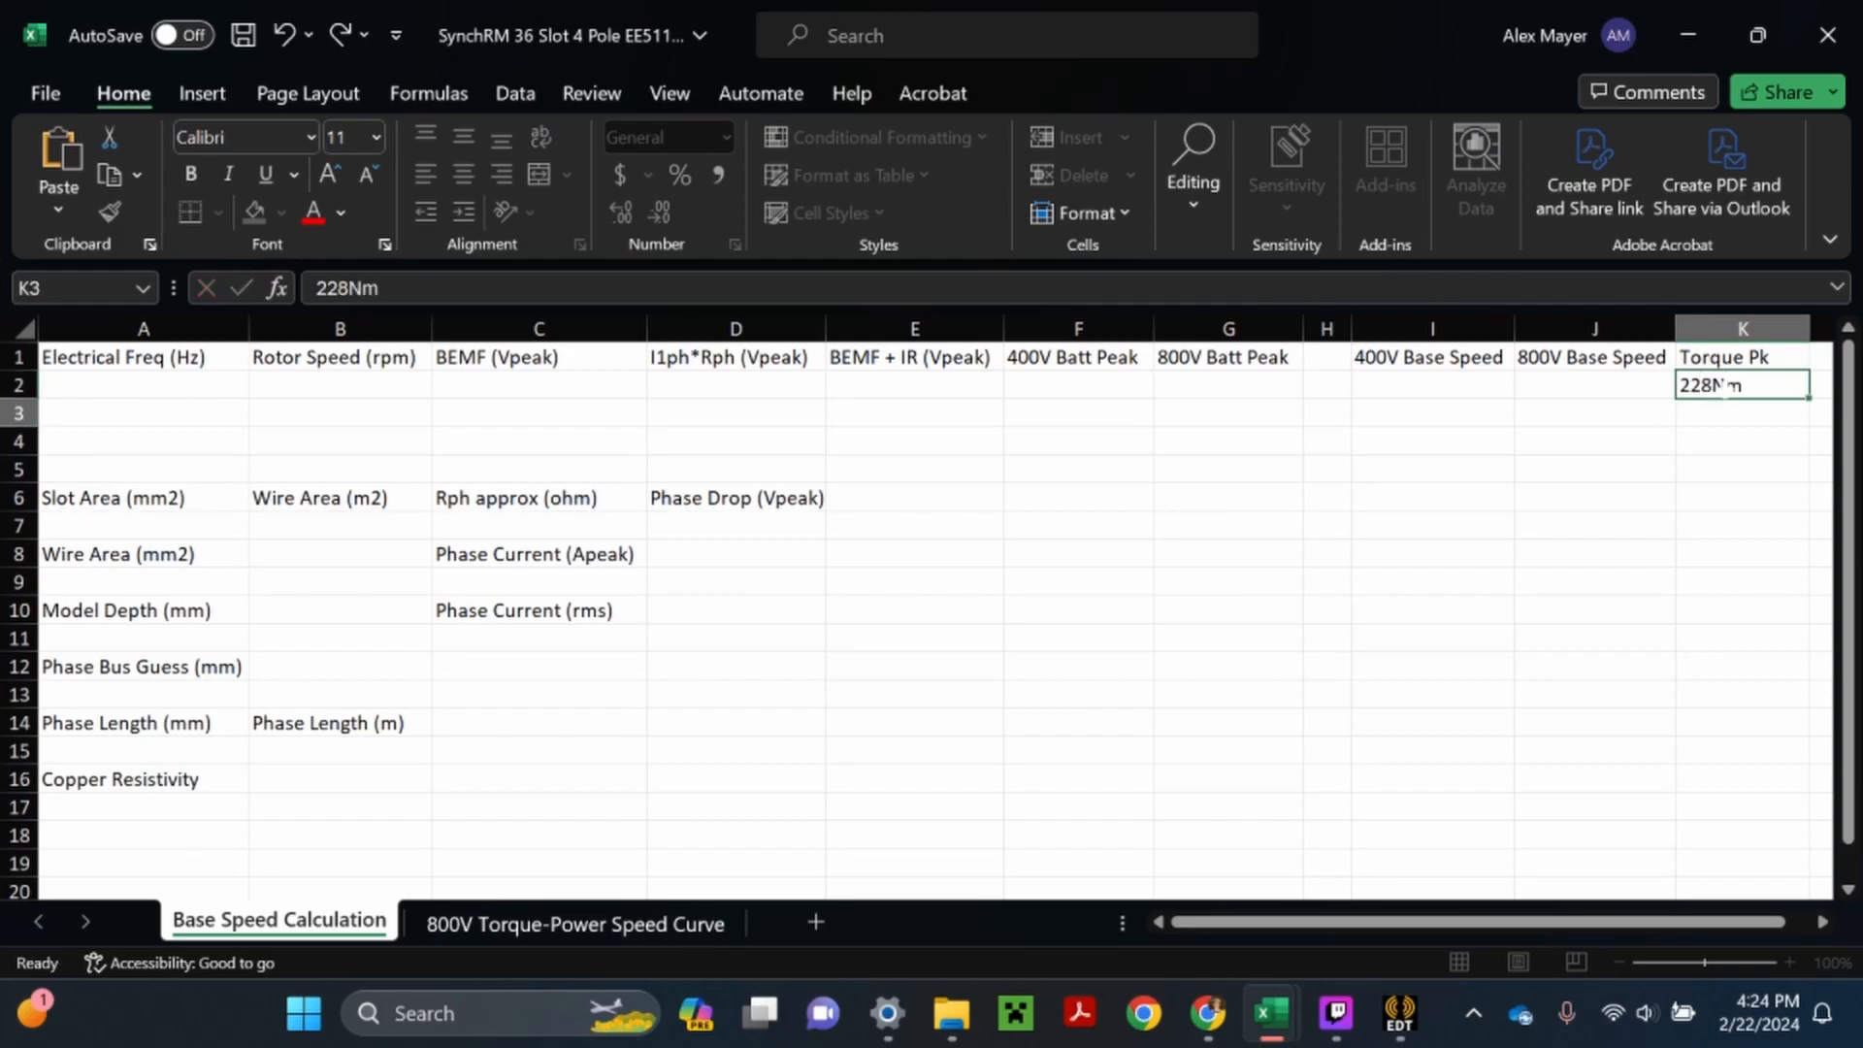
- Return to the virtual Ansys session in full screen and end marker mode on Torque Plot 2
left_click(1208, 1013)
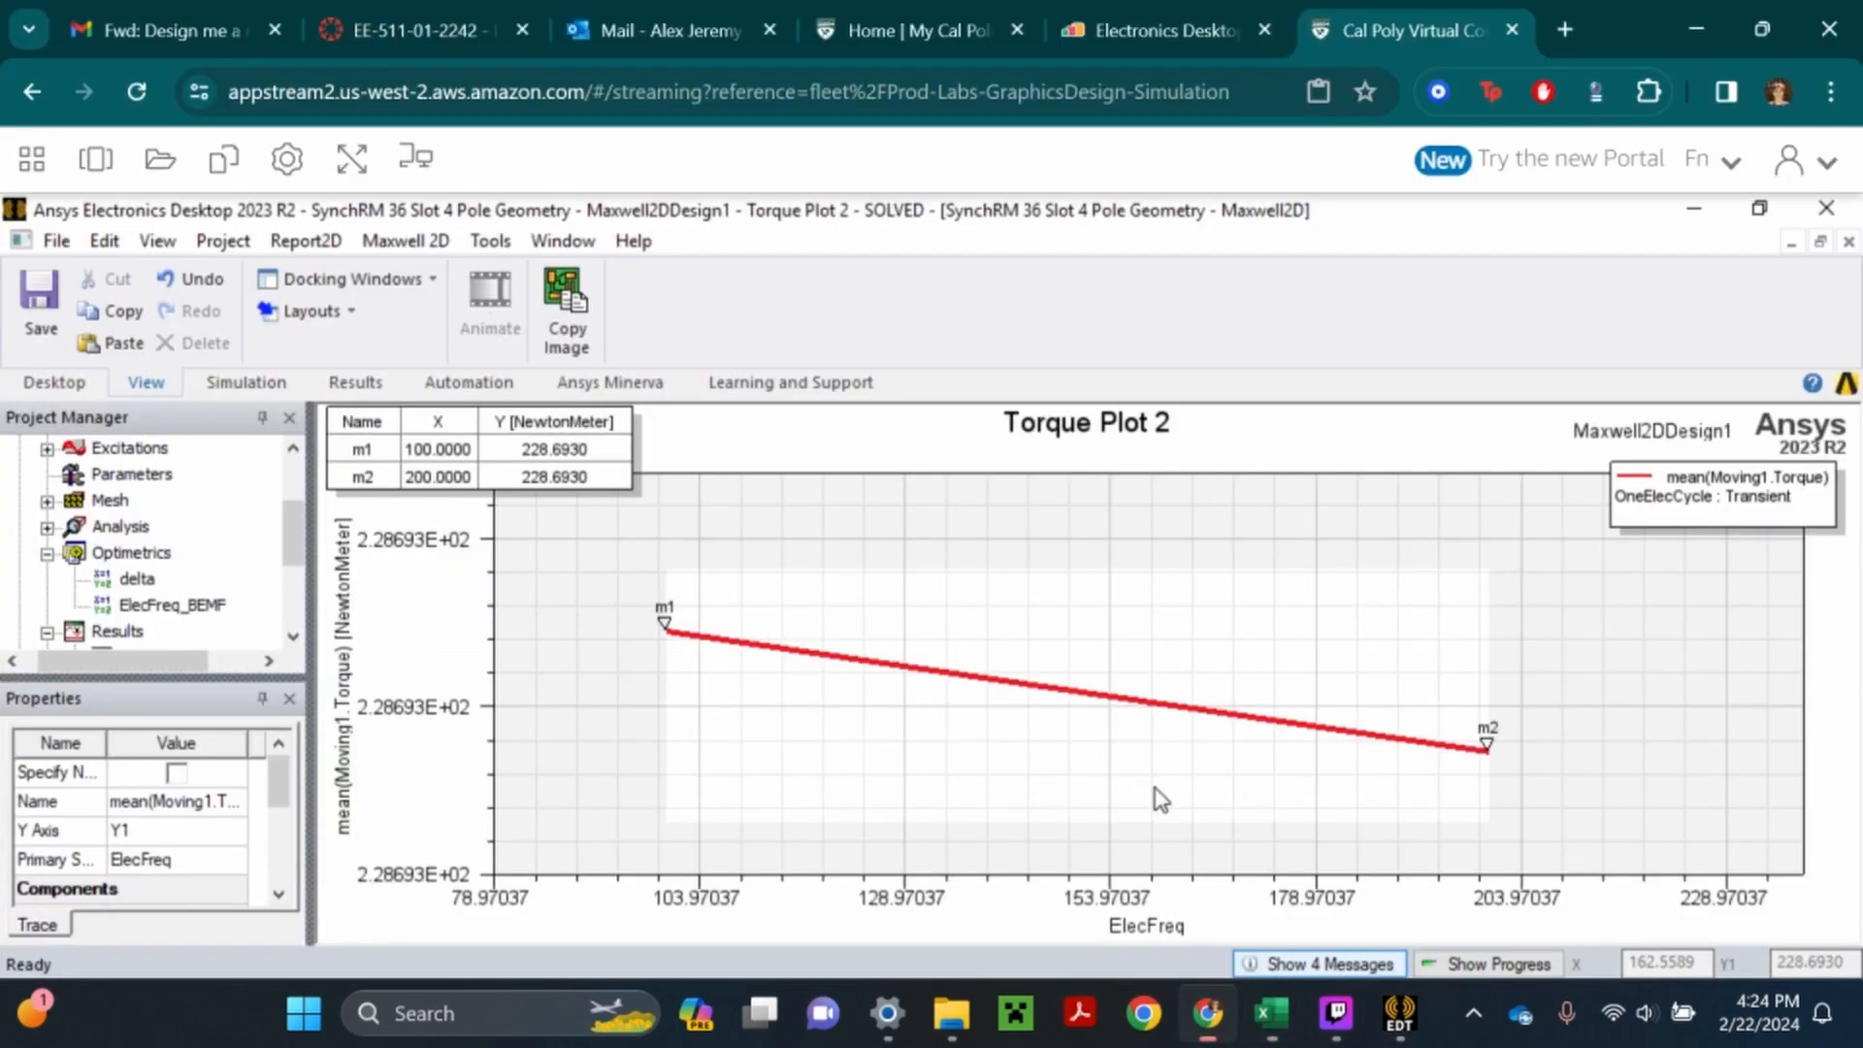
left_click(351, 158)
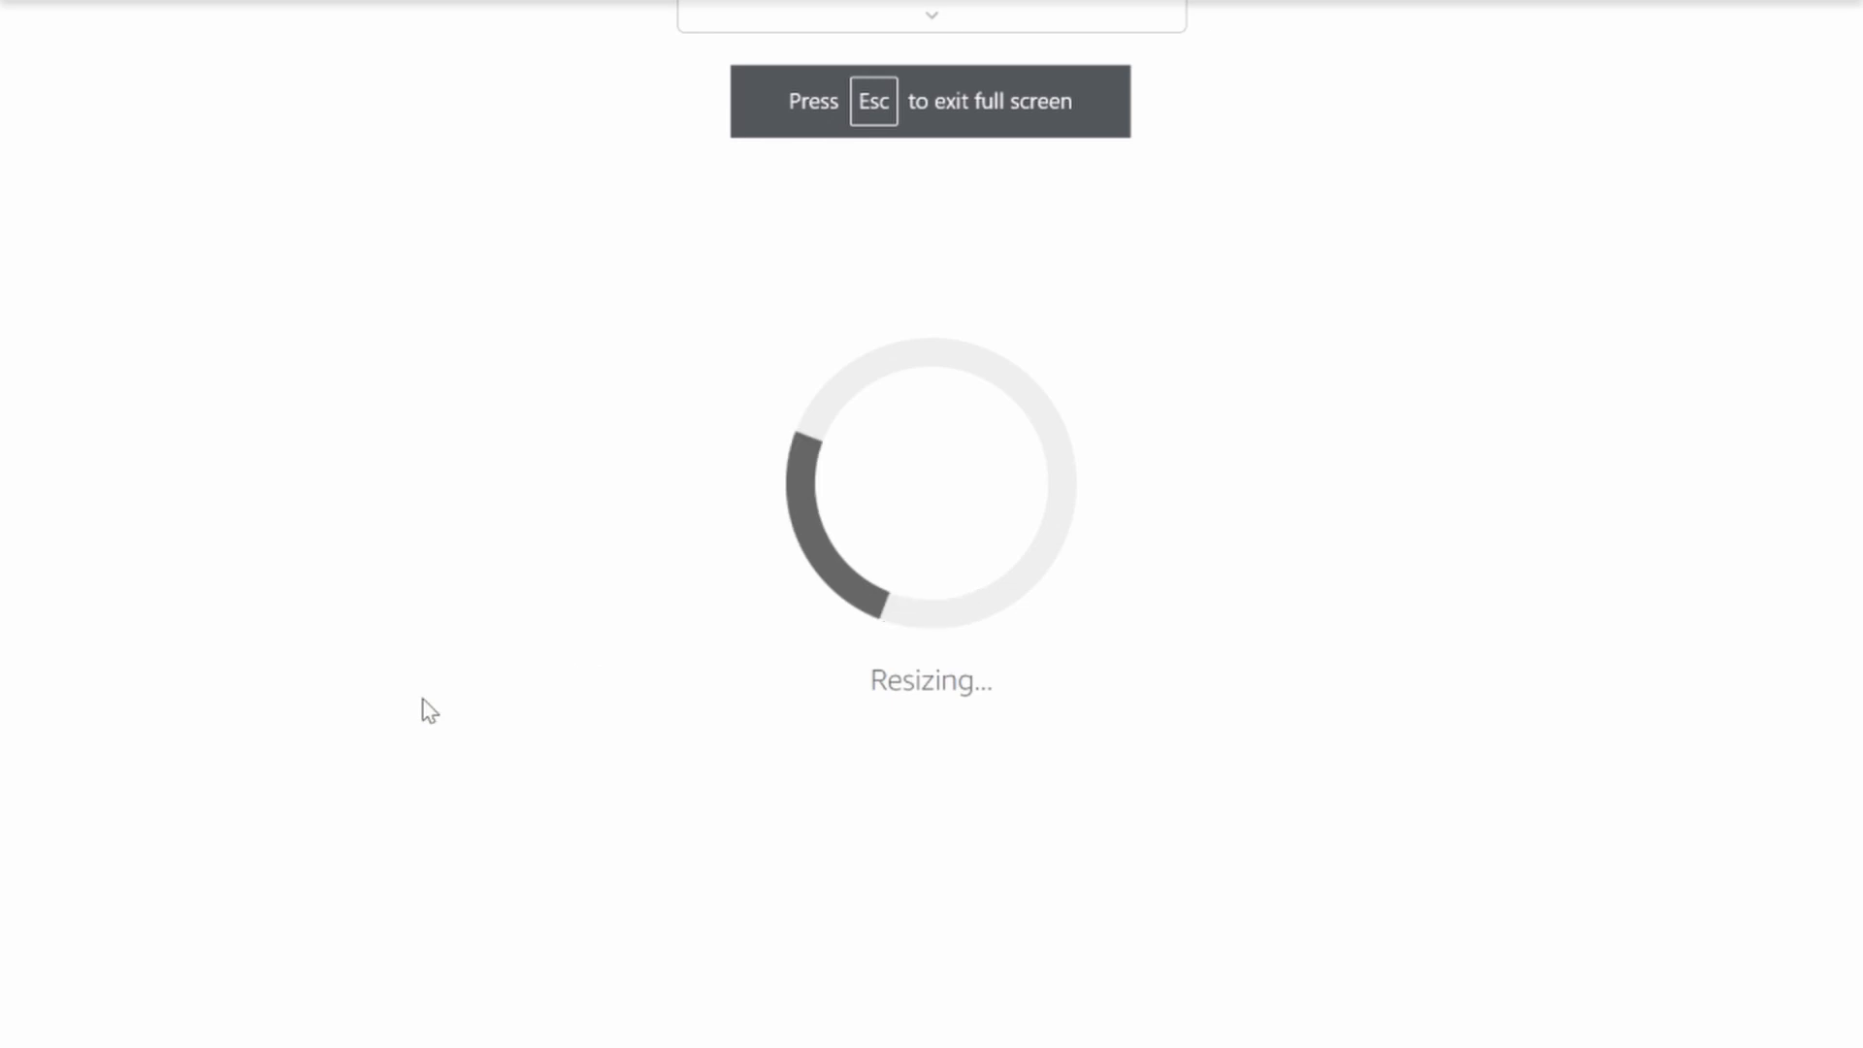
scroll(197, 475, "down", 1)
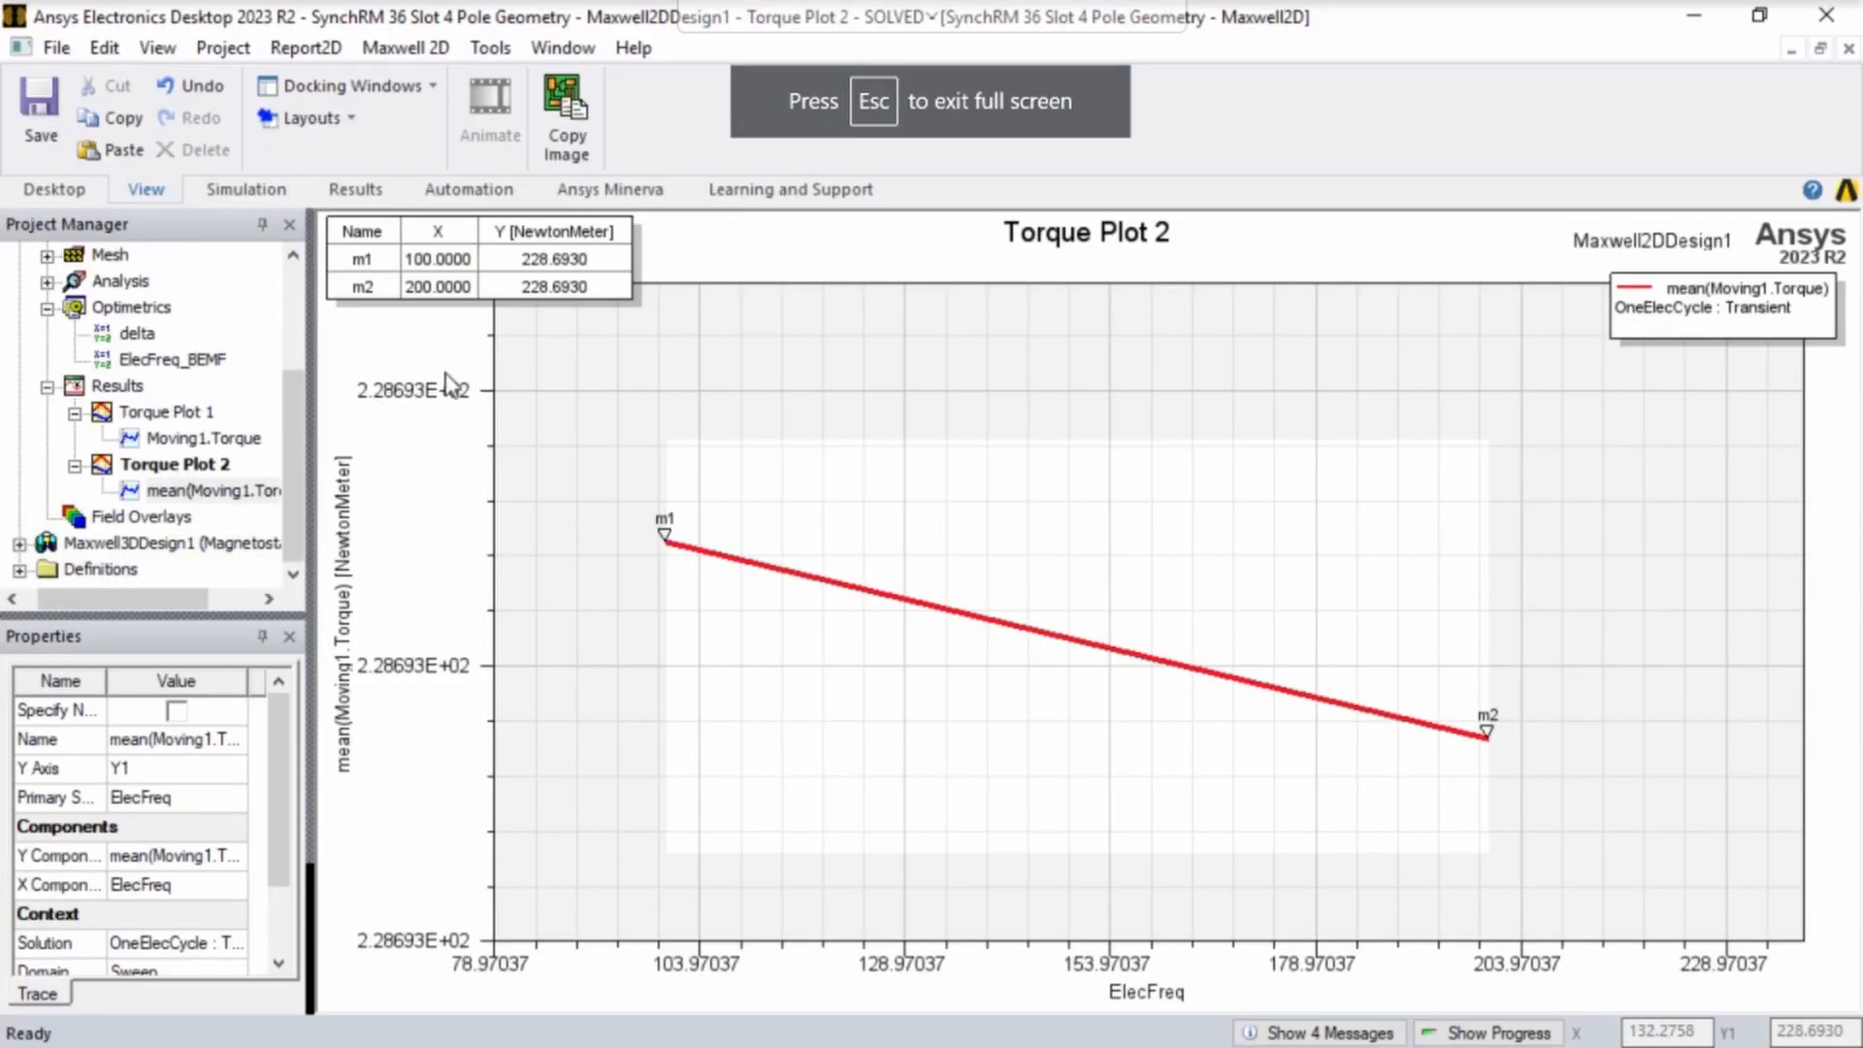
right_click(756, 363)
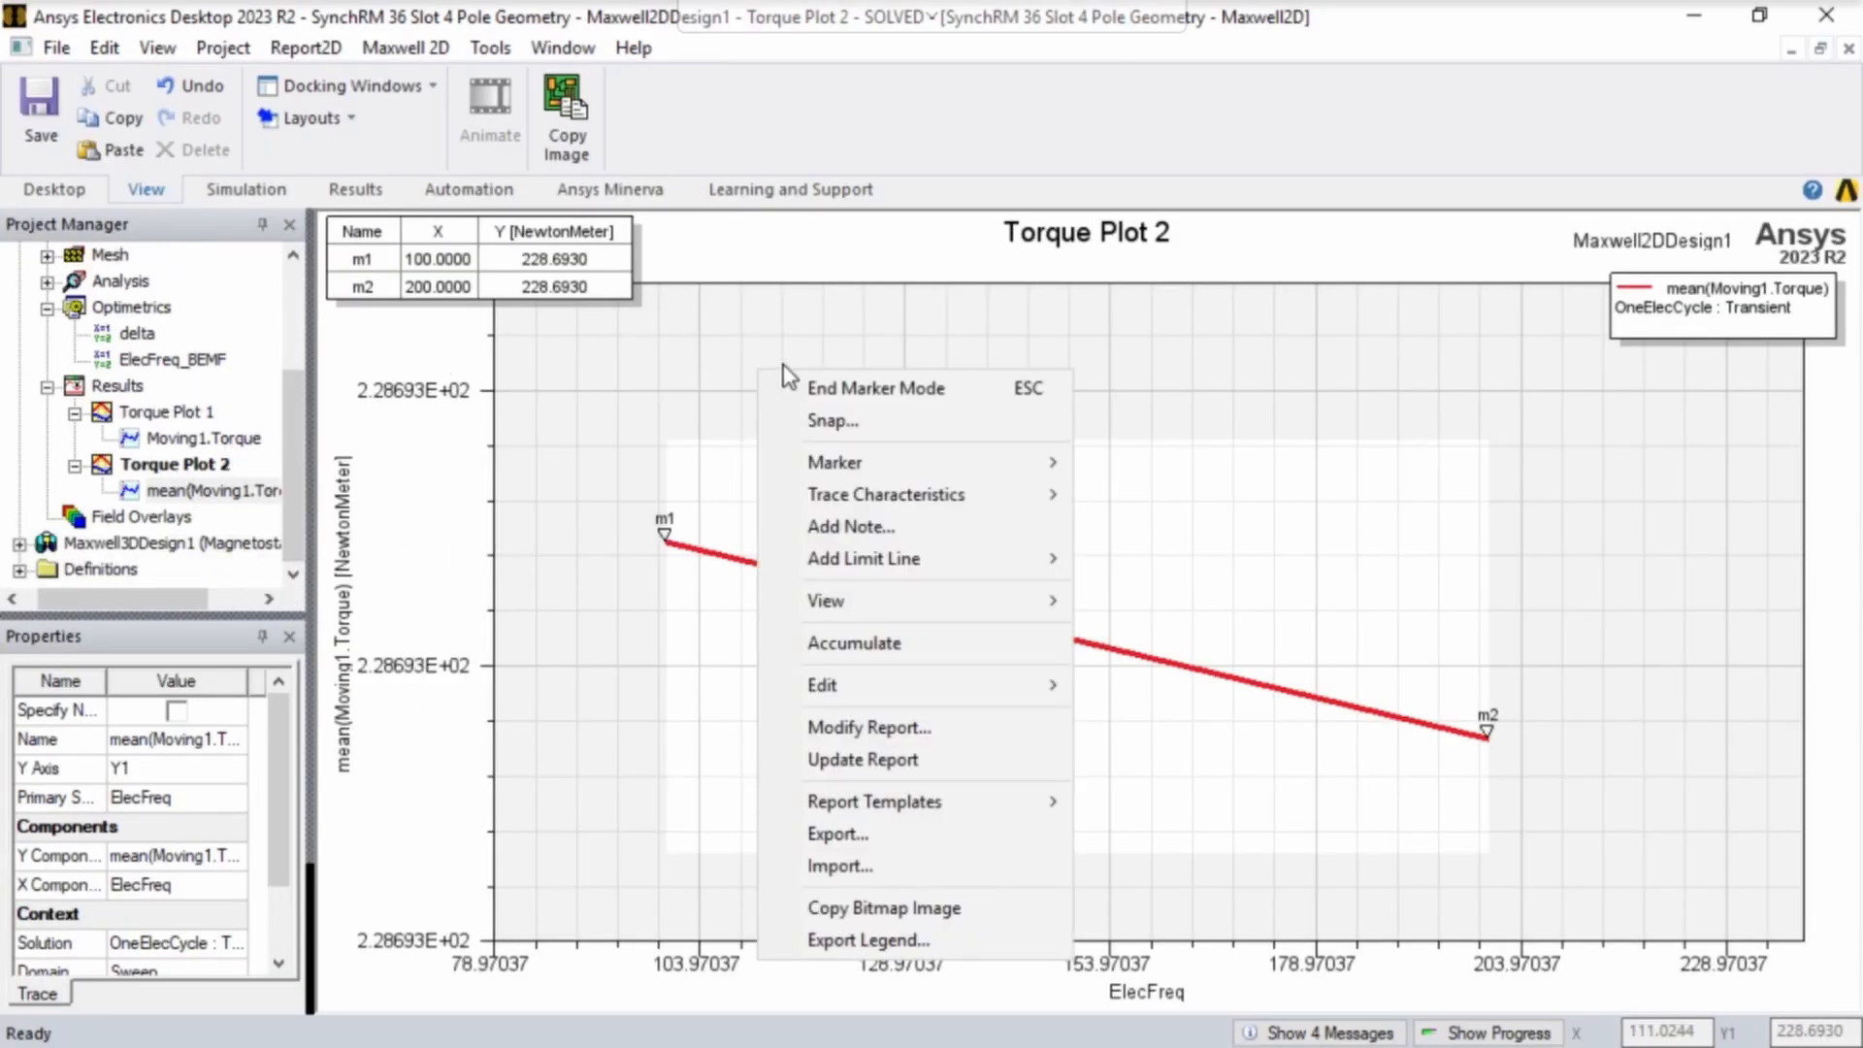
right_click(631, 401)
left_click(767, 421)
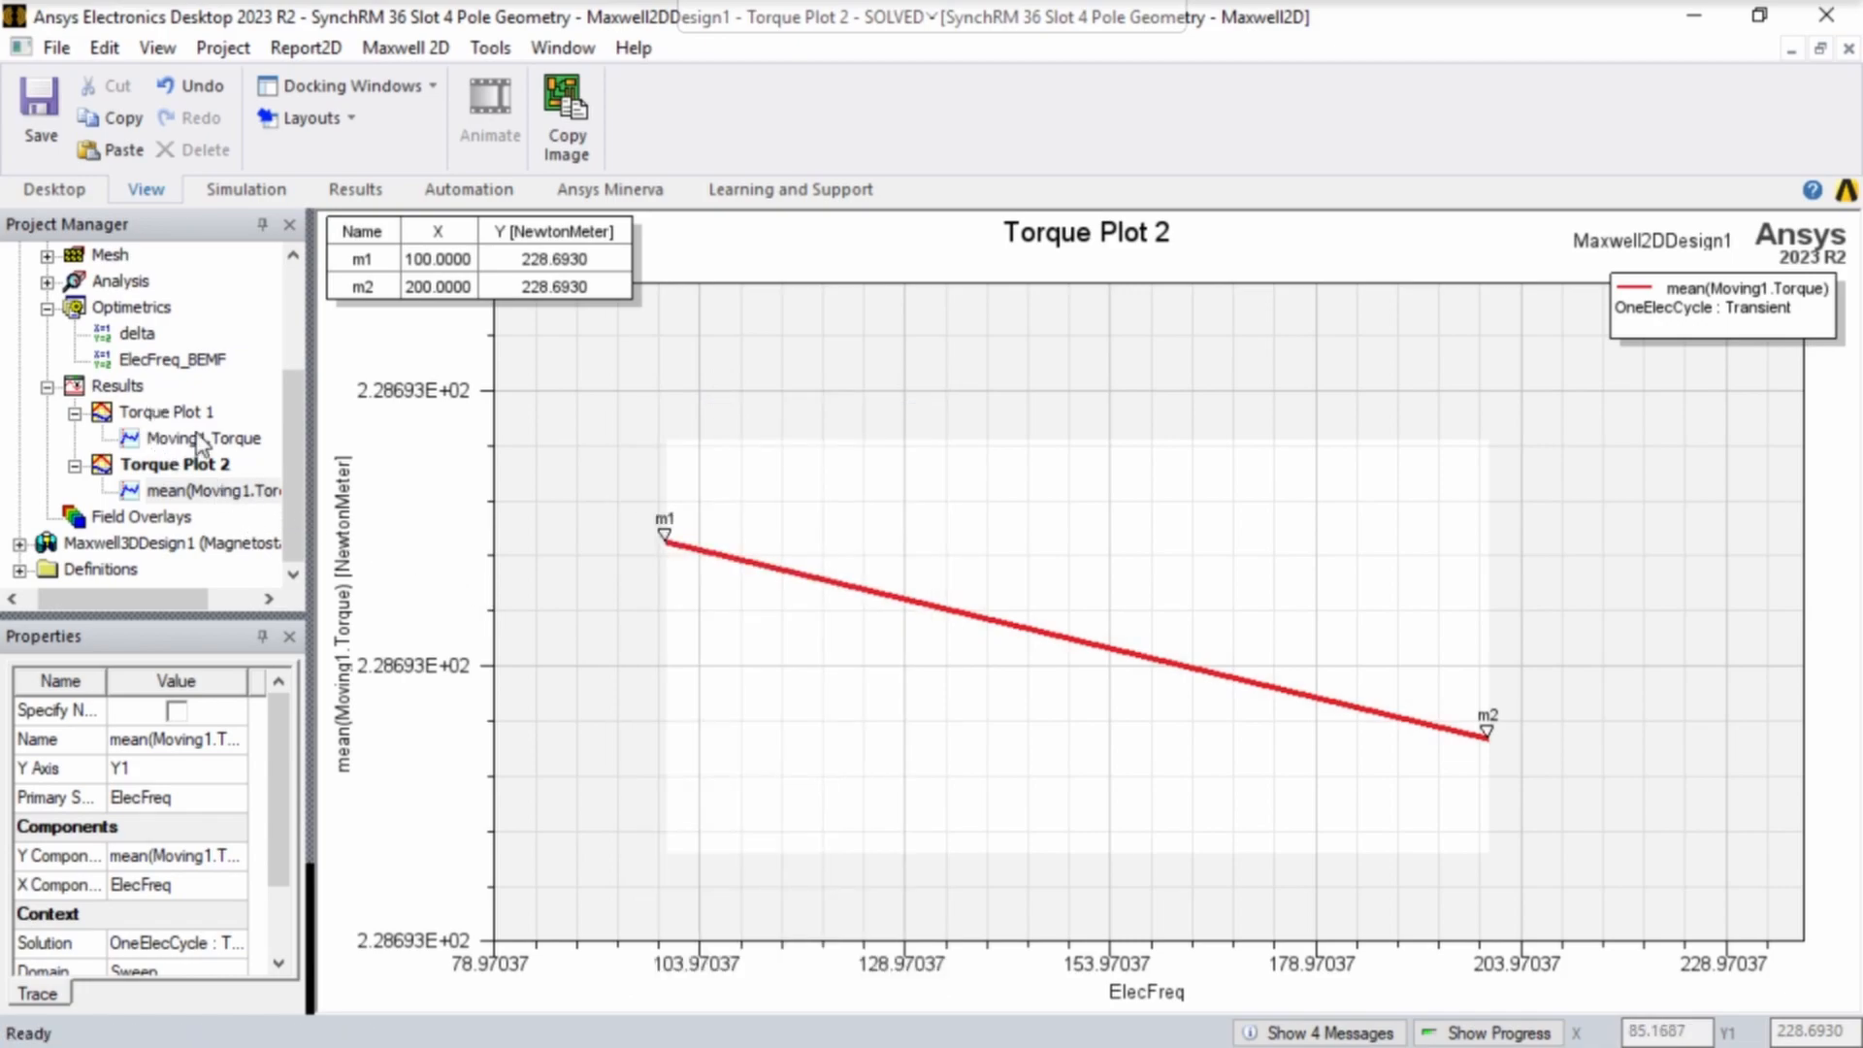
- Create a transient rectangular plot of the winding quantities InducedVoltage(U), InducedVoltage(V) and InducedVoltage(W) against Time, and close the report dialog
right_click(125, 386)
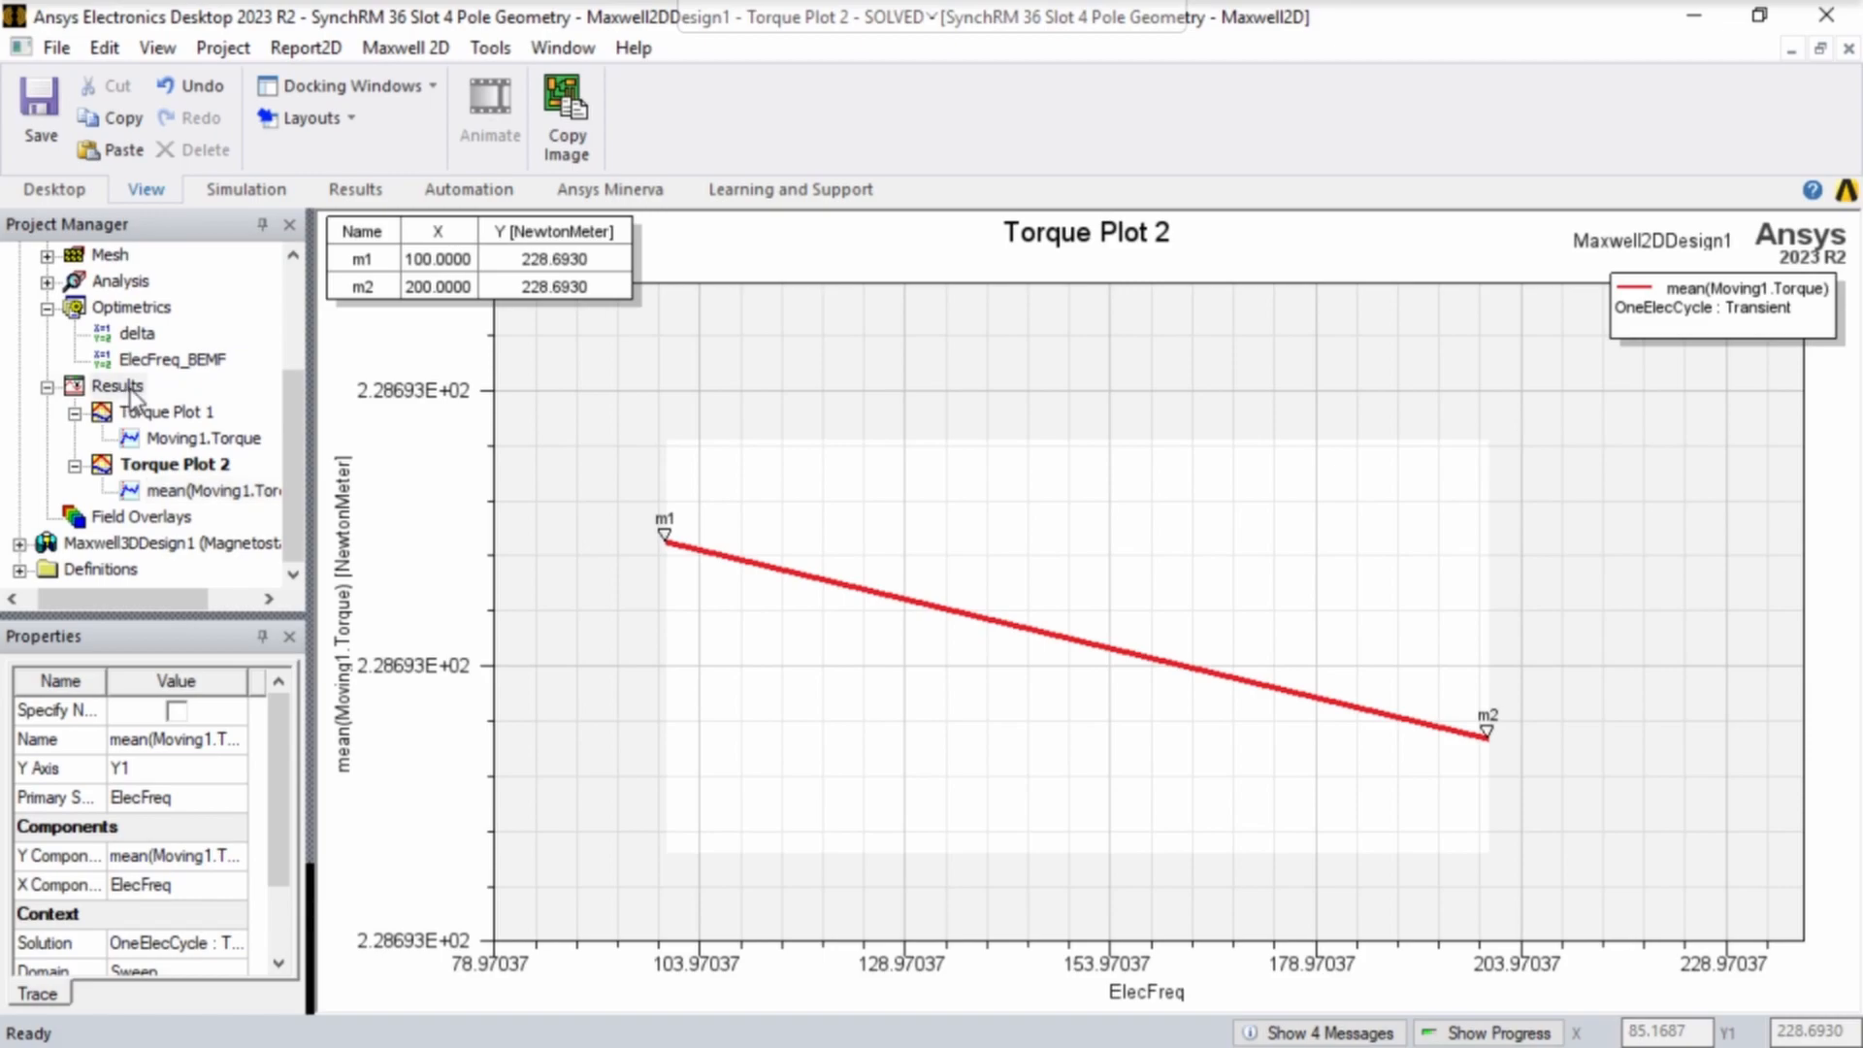
mouse_move(544, 331)
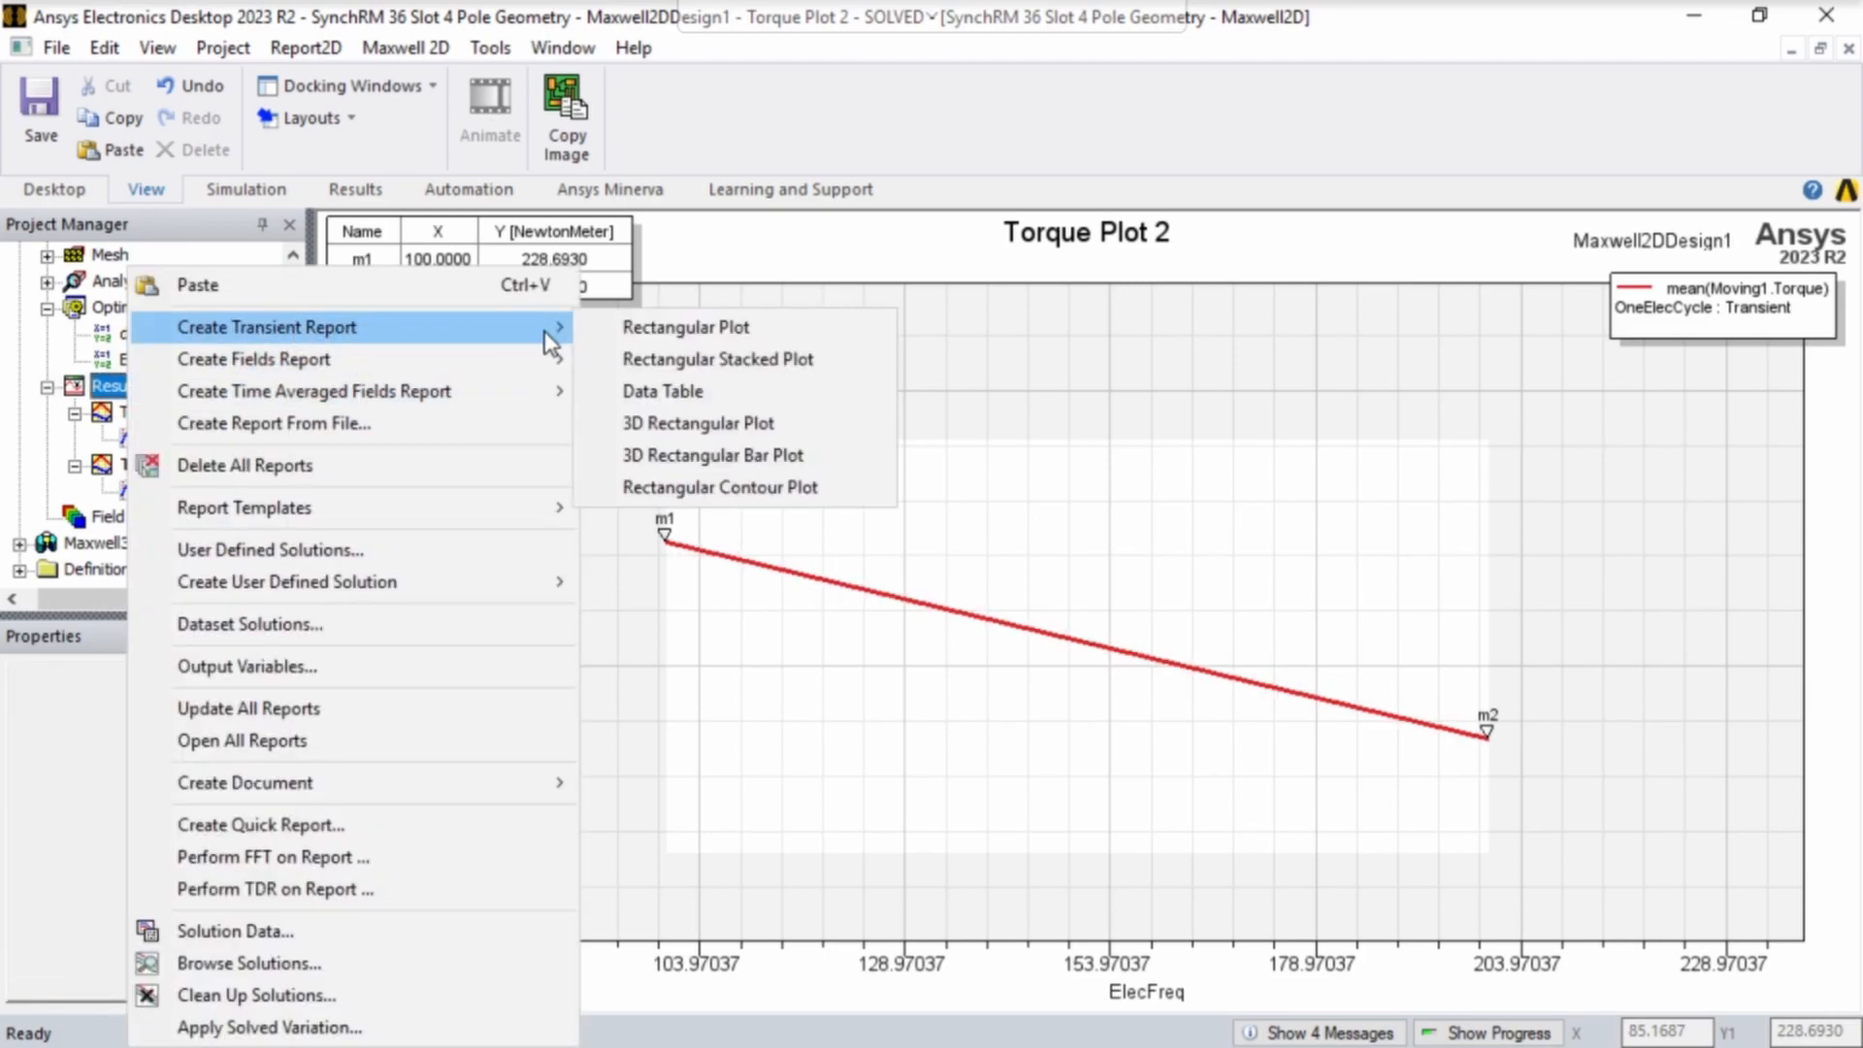
left_click(660, 328)
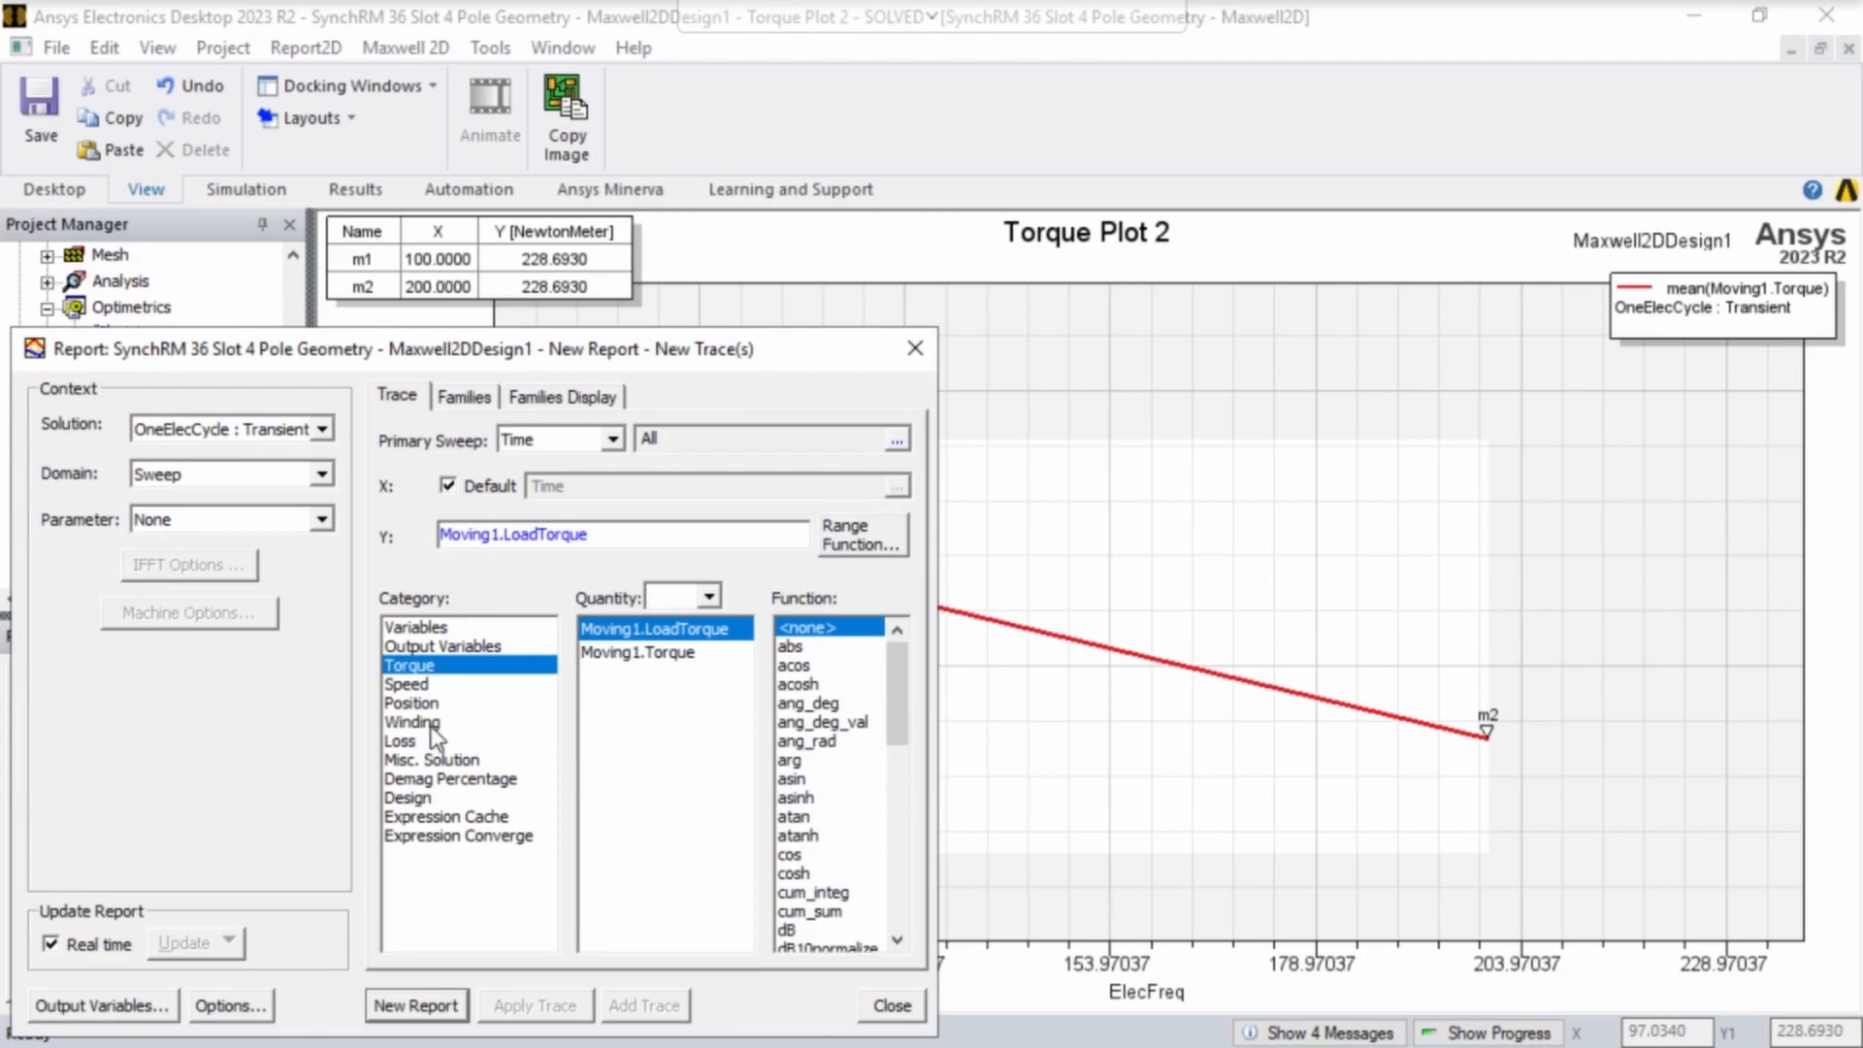
left_click(432, 723)
scroll(689, 765, "down", 2)
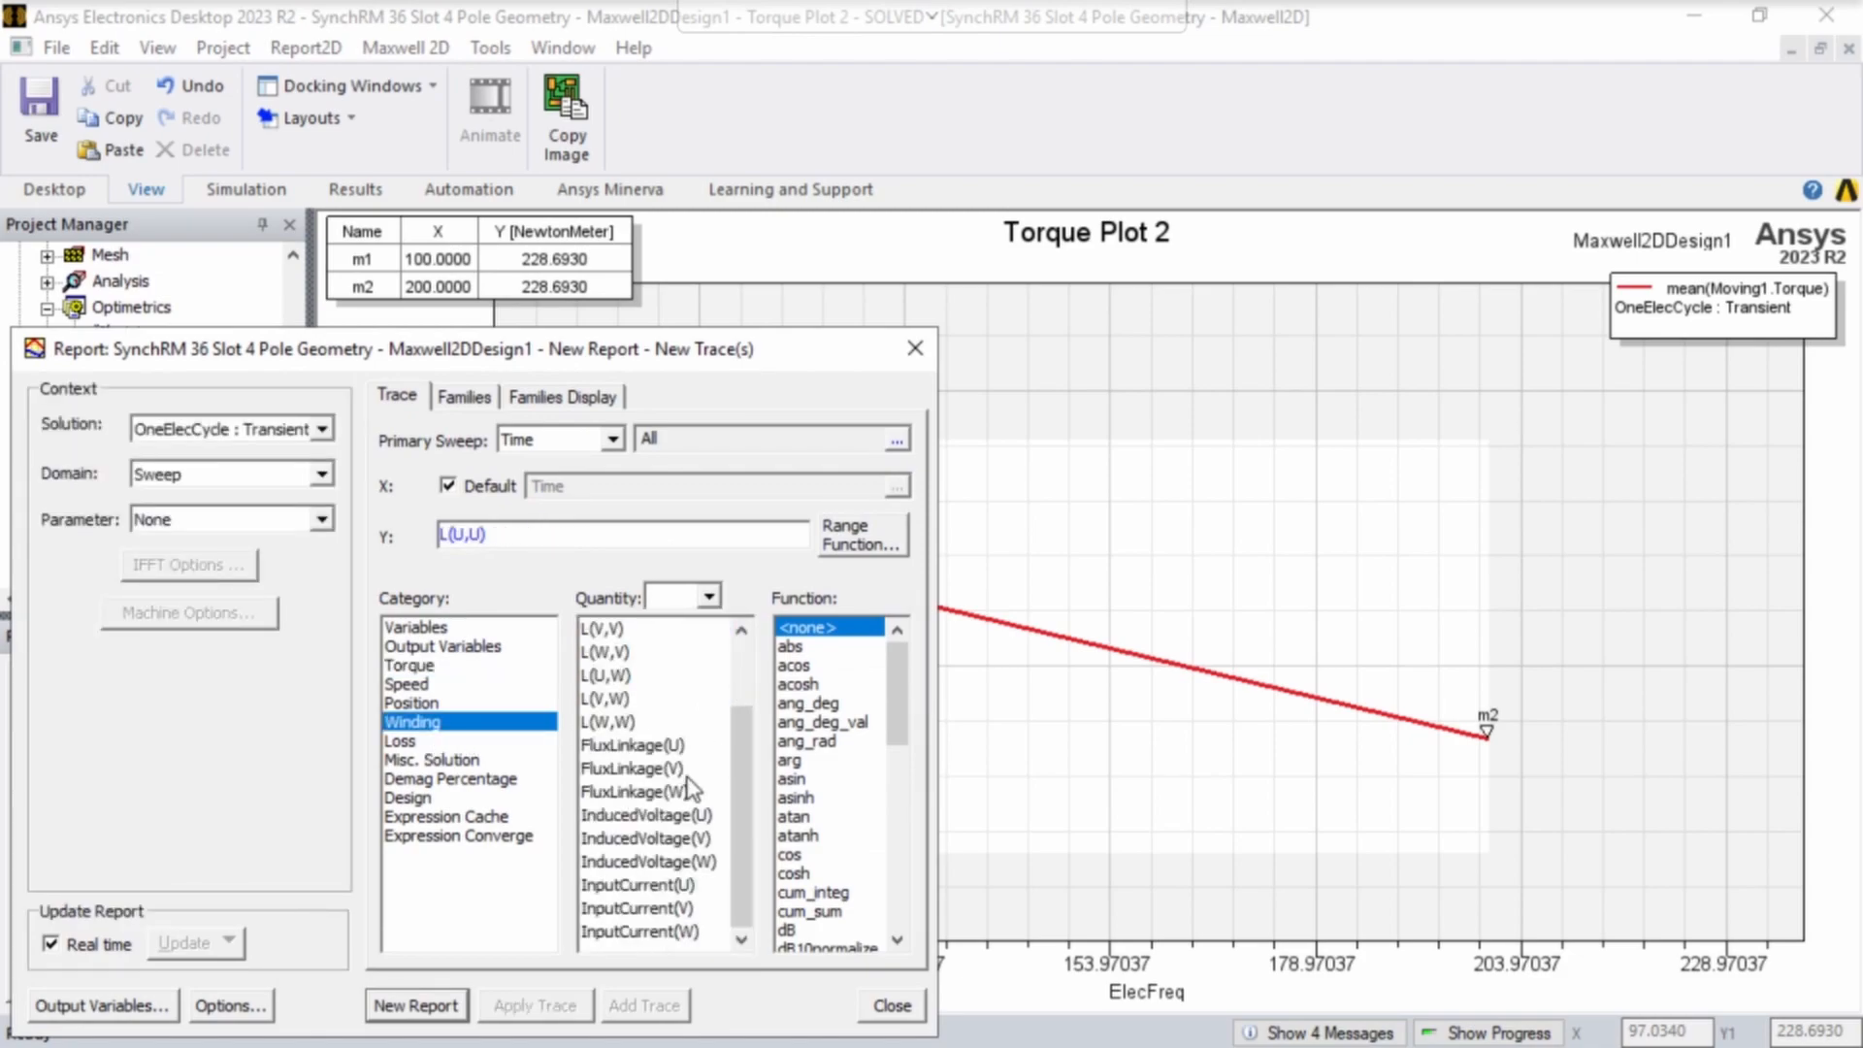
left_click(686, 817)
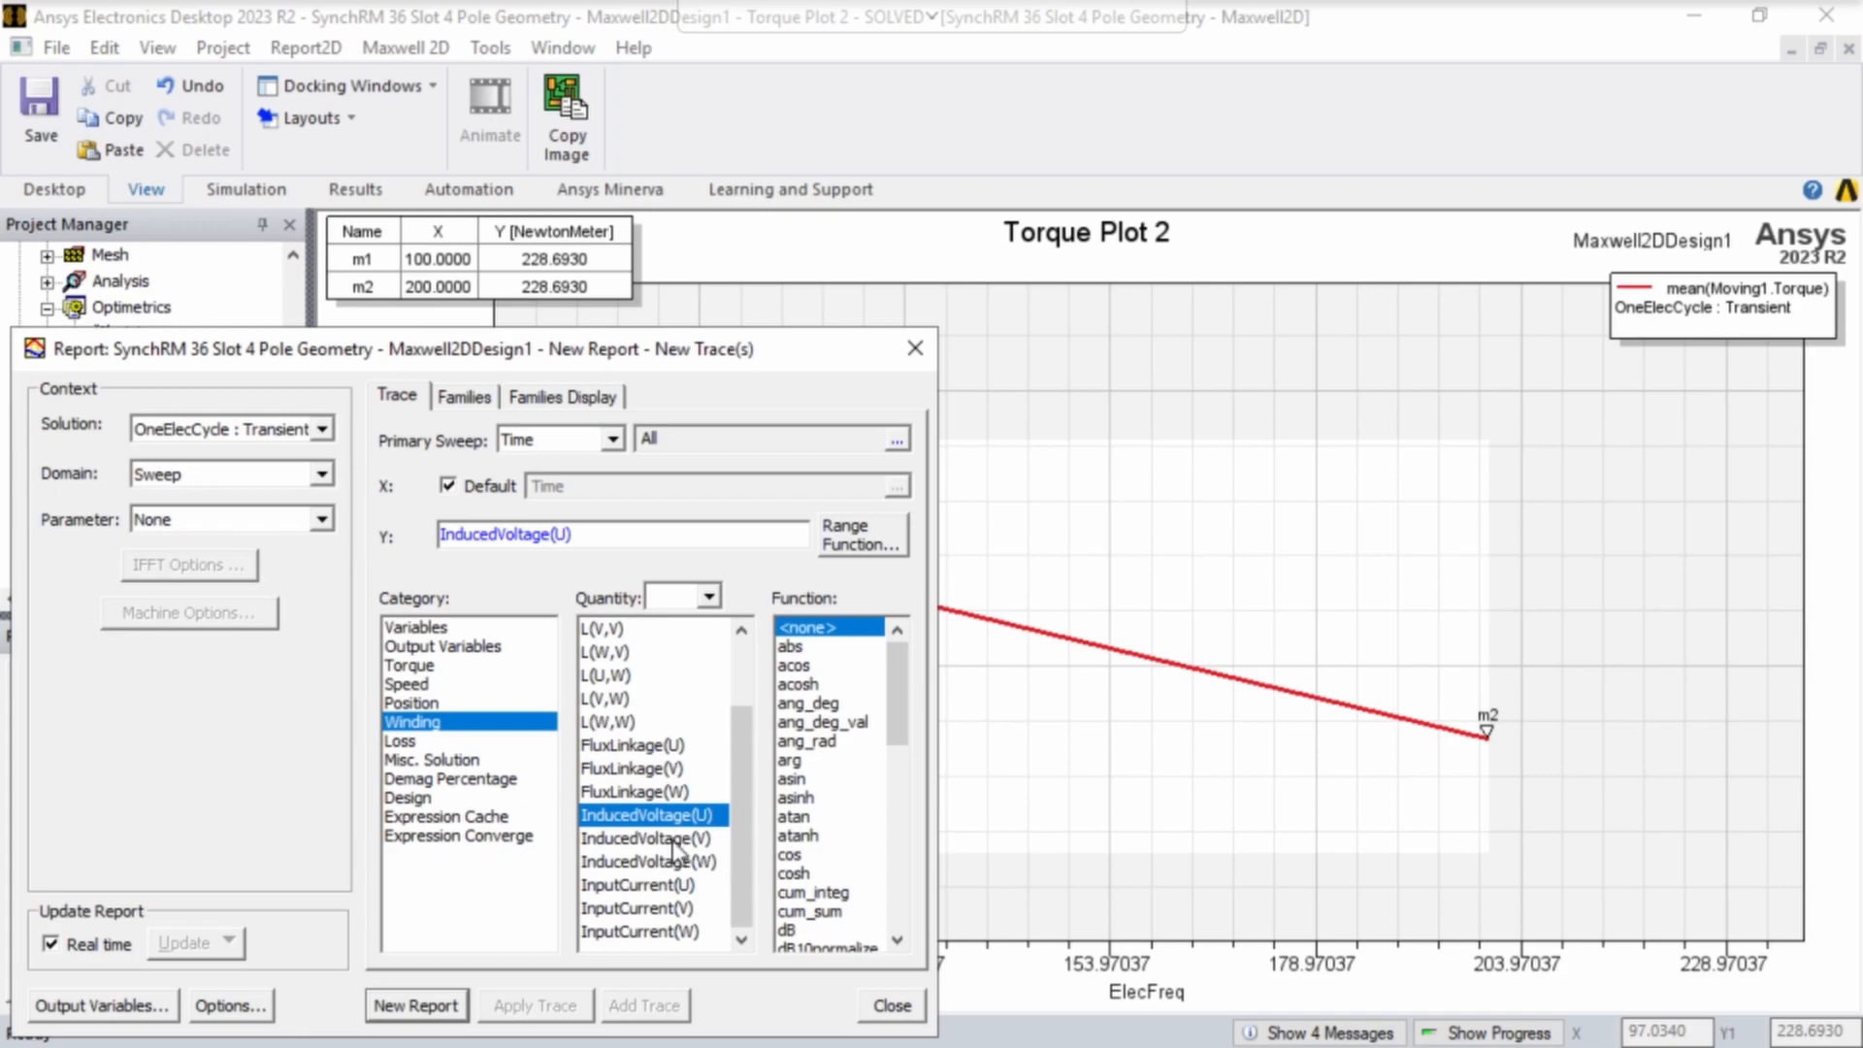
left_click(673, 838, "ctrl")
left_click(667, 863, "ctrl")
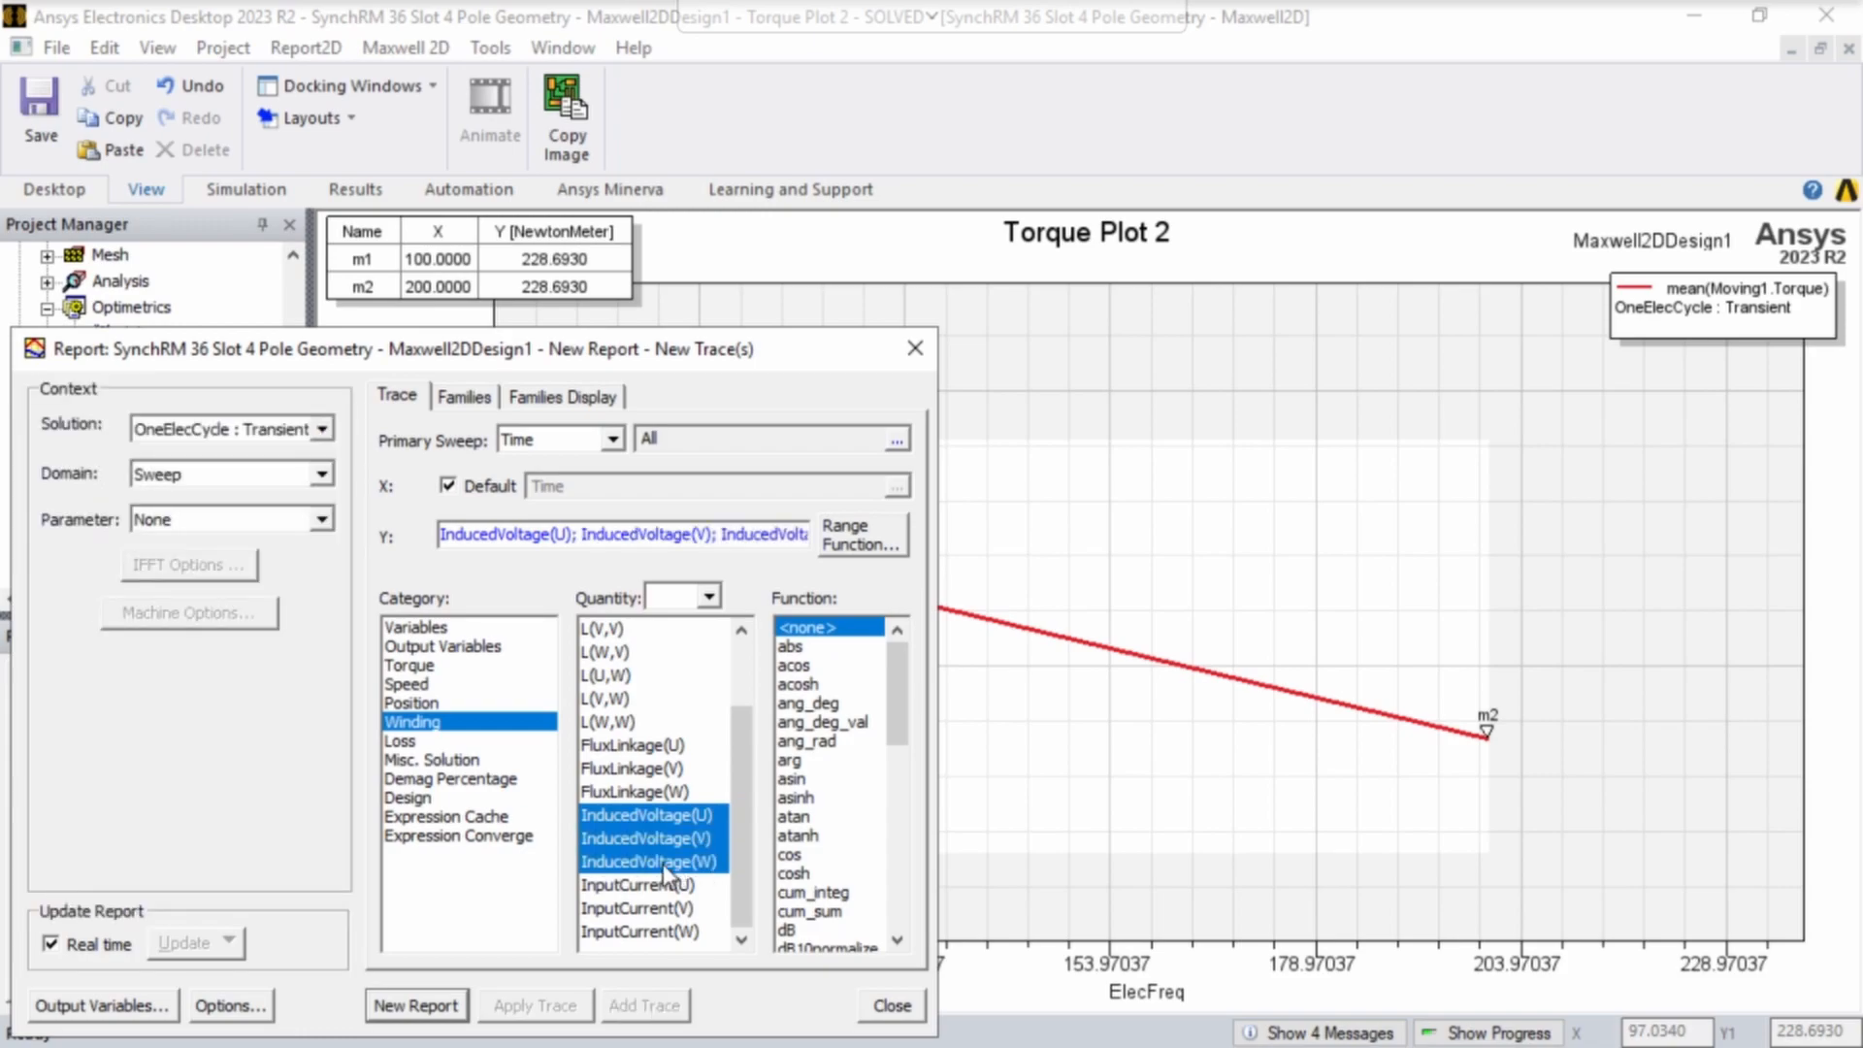
left_click(437, 1011)
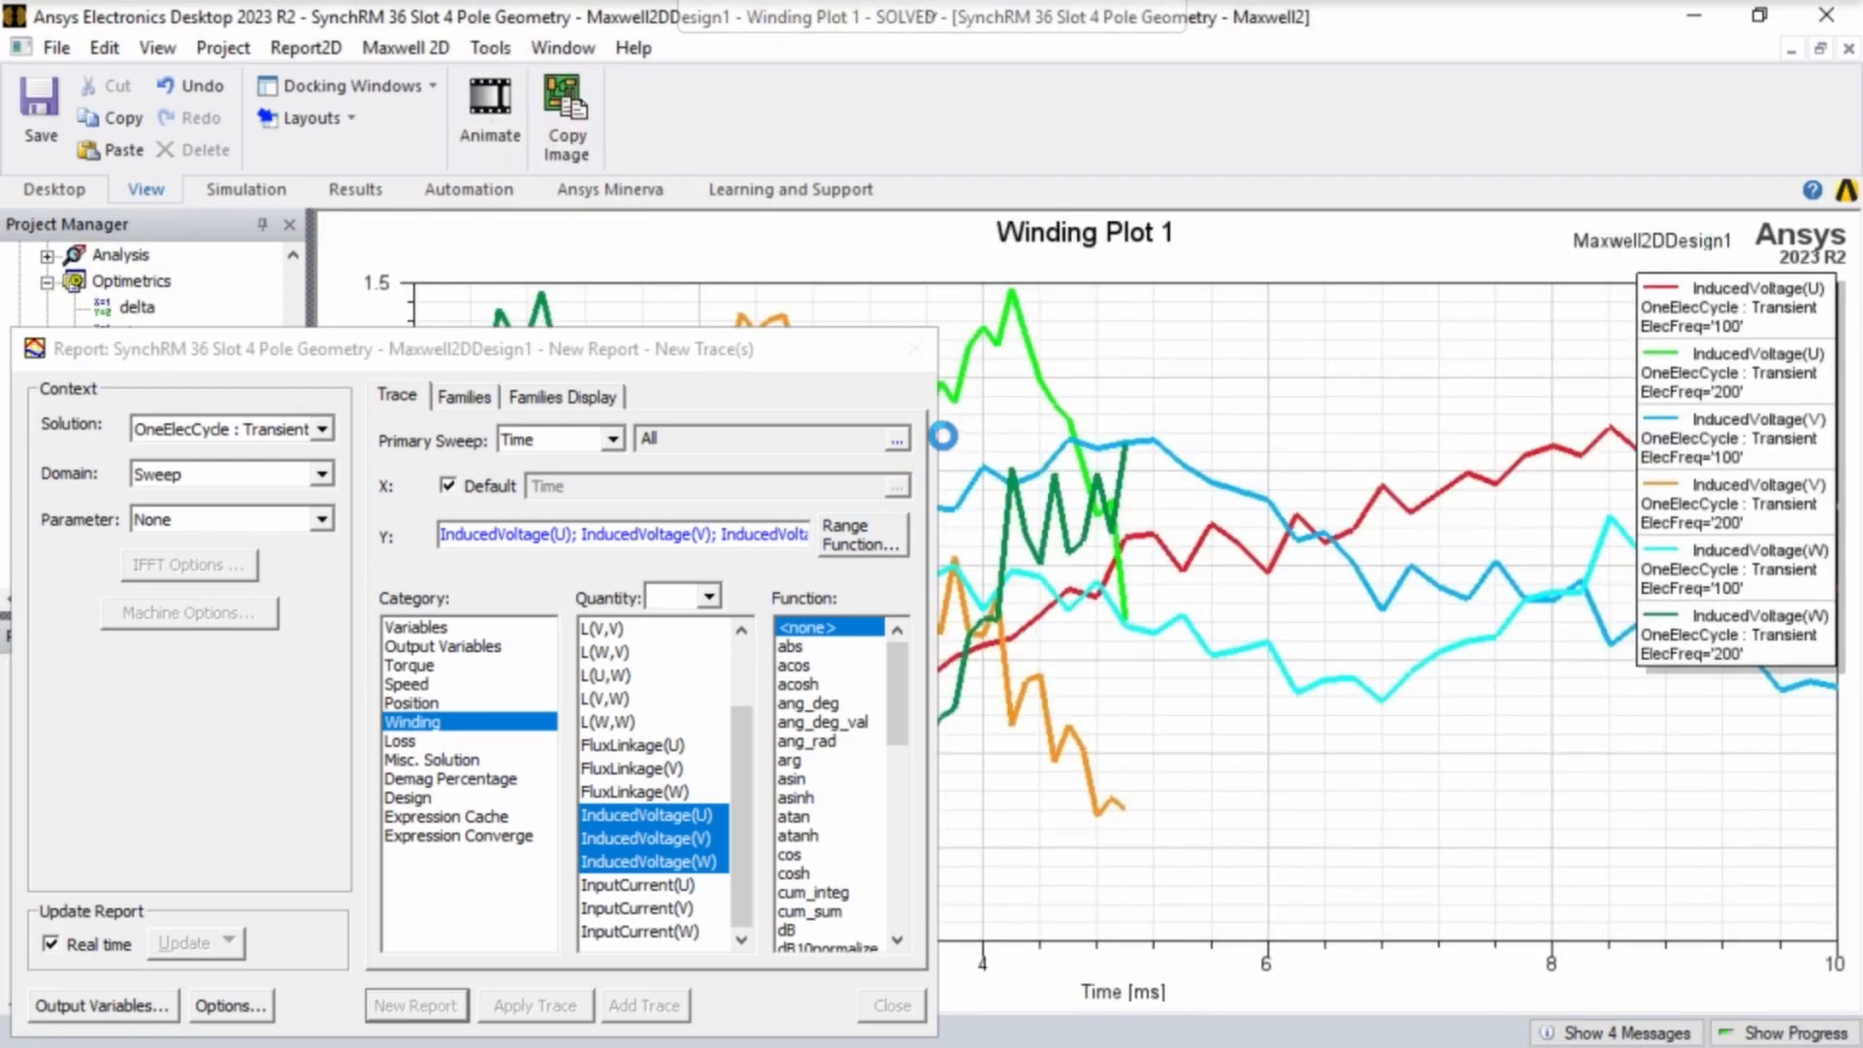
left_click(914, 348)
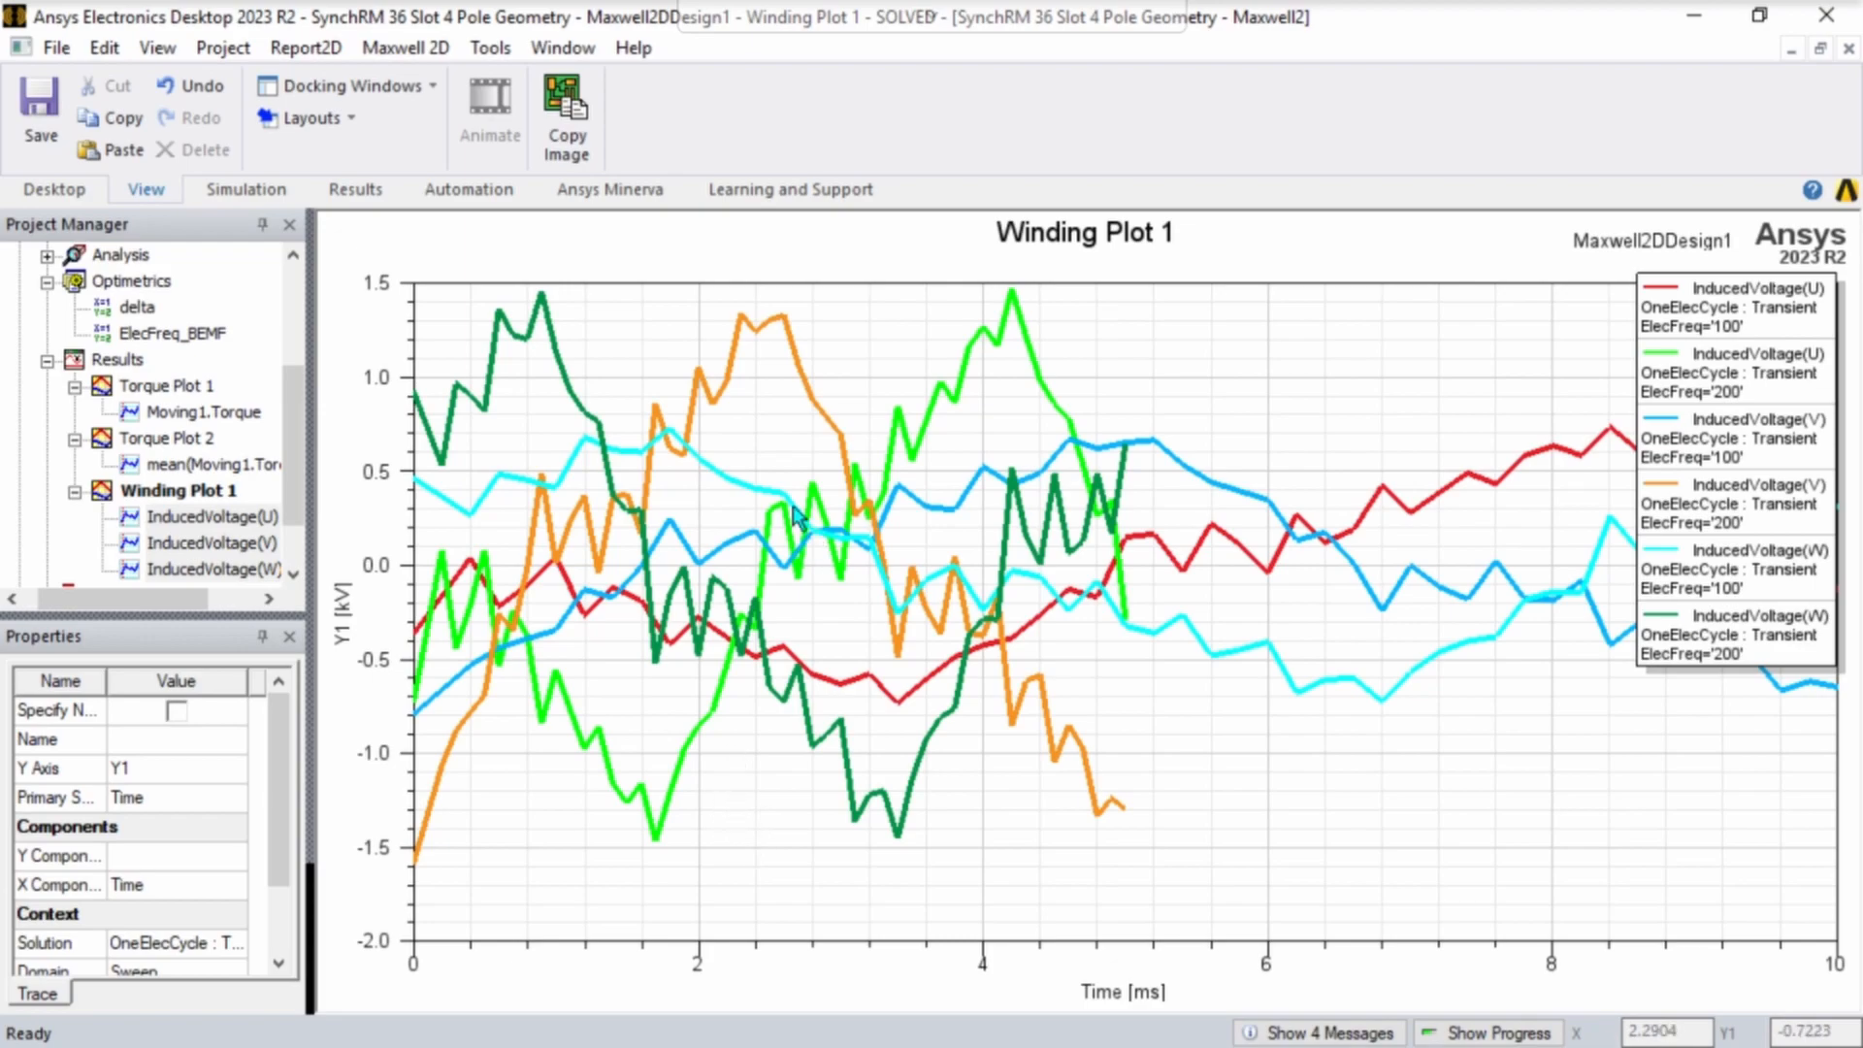
- Leave full screen, search Google Images in a new browser tab for "synchronous motor torque power speed curve" and open the IPMSM torque/power vs. speed image
key("F11")
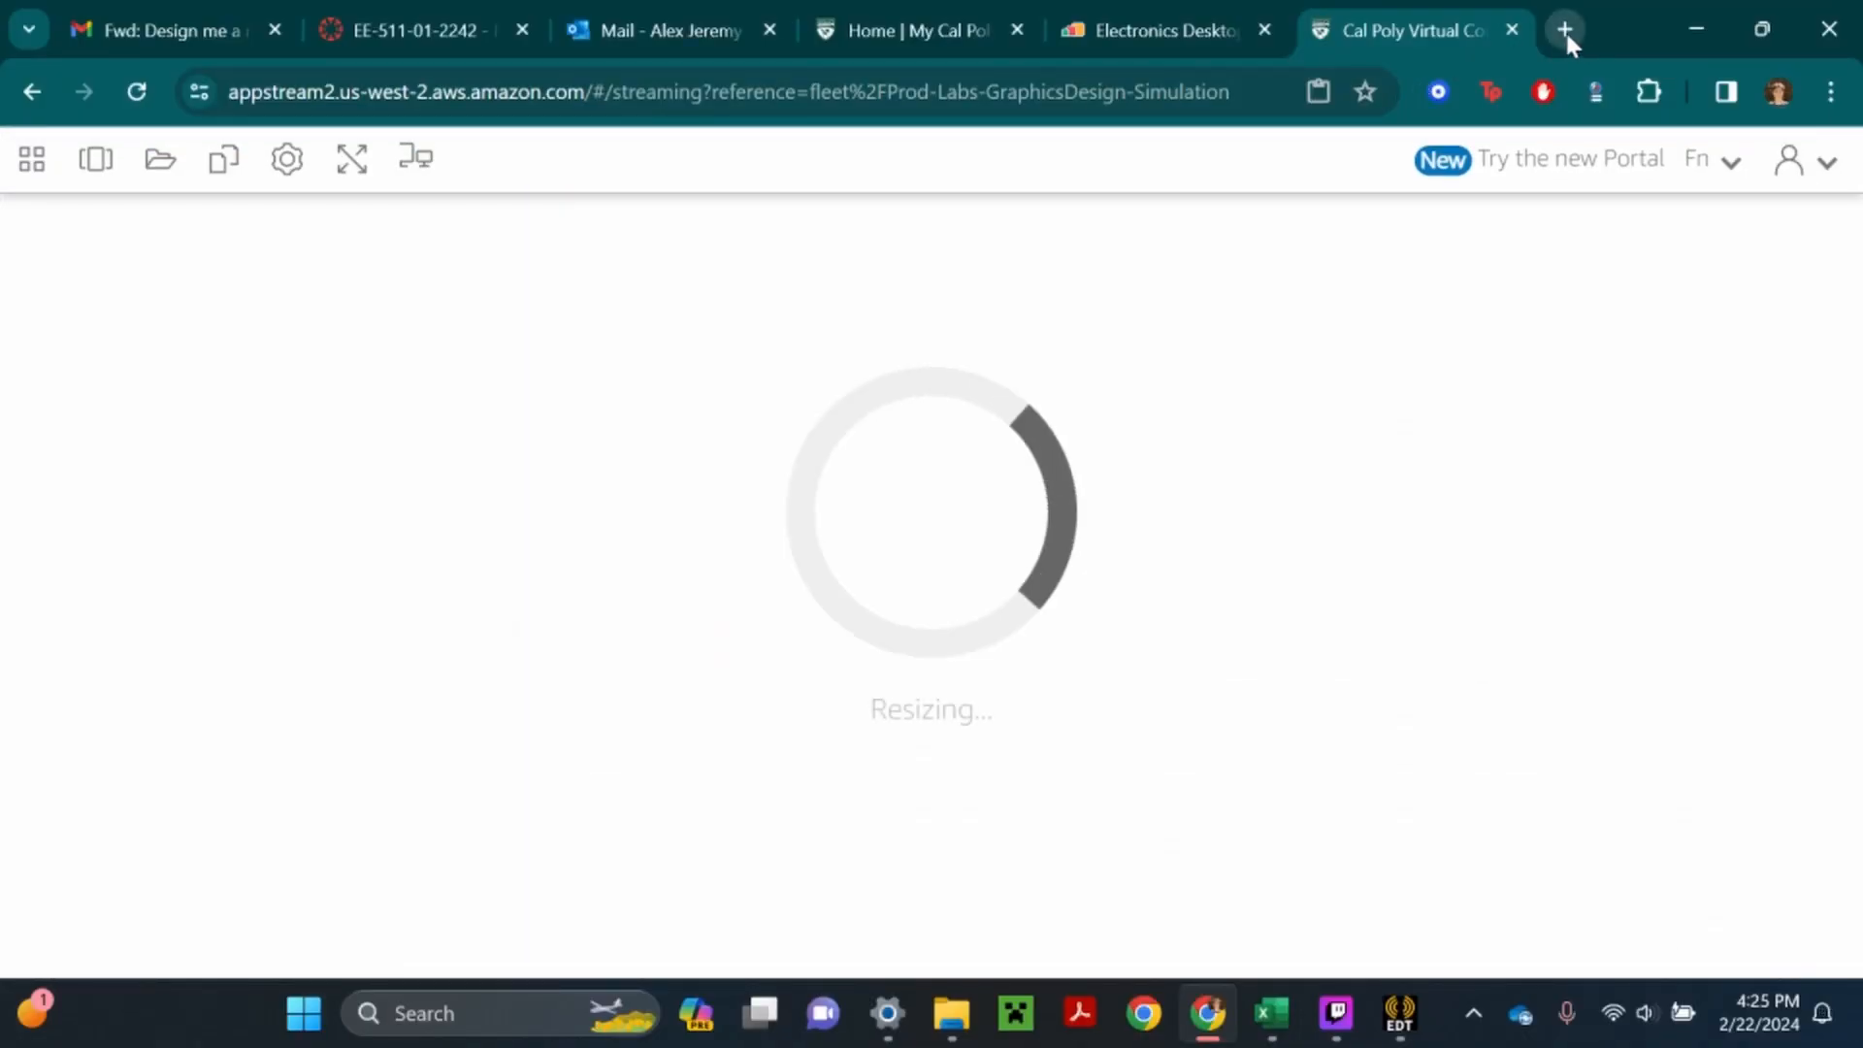
left_click(1564, 31)
type("synchr")
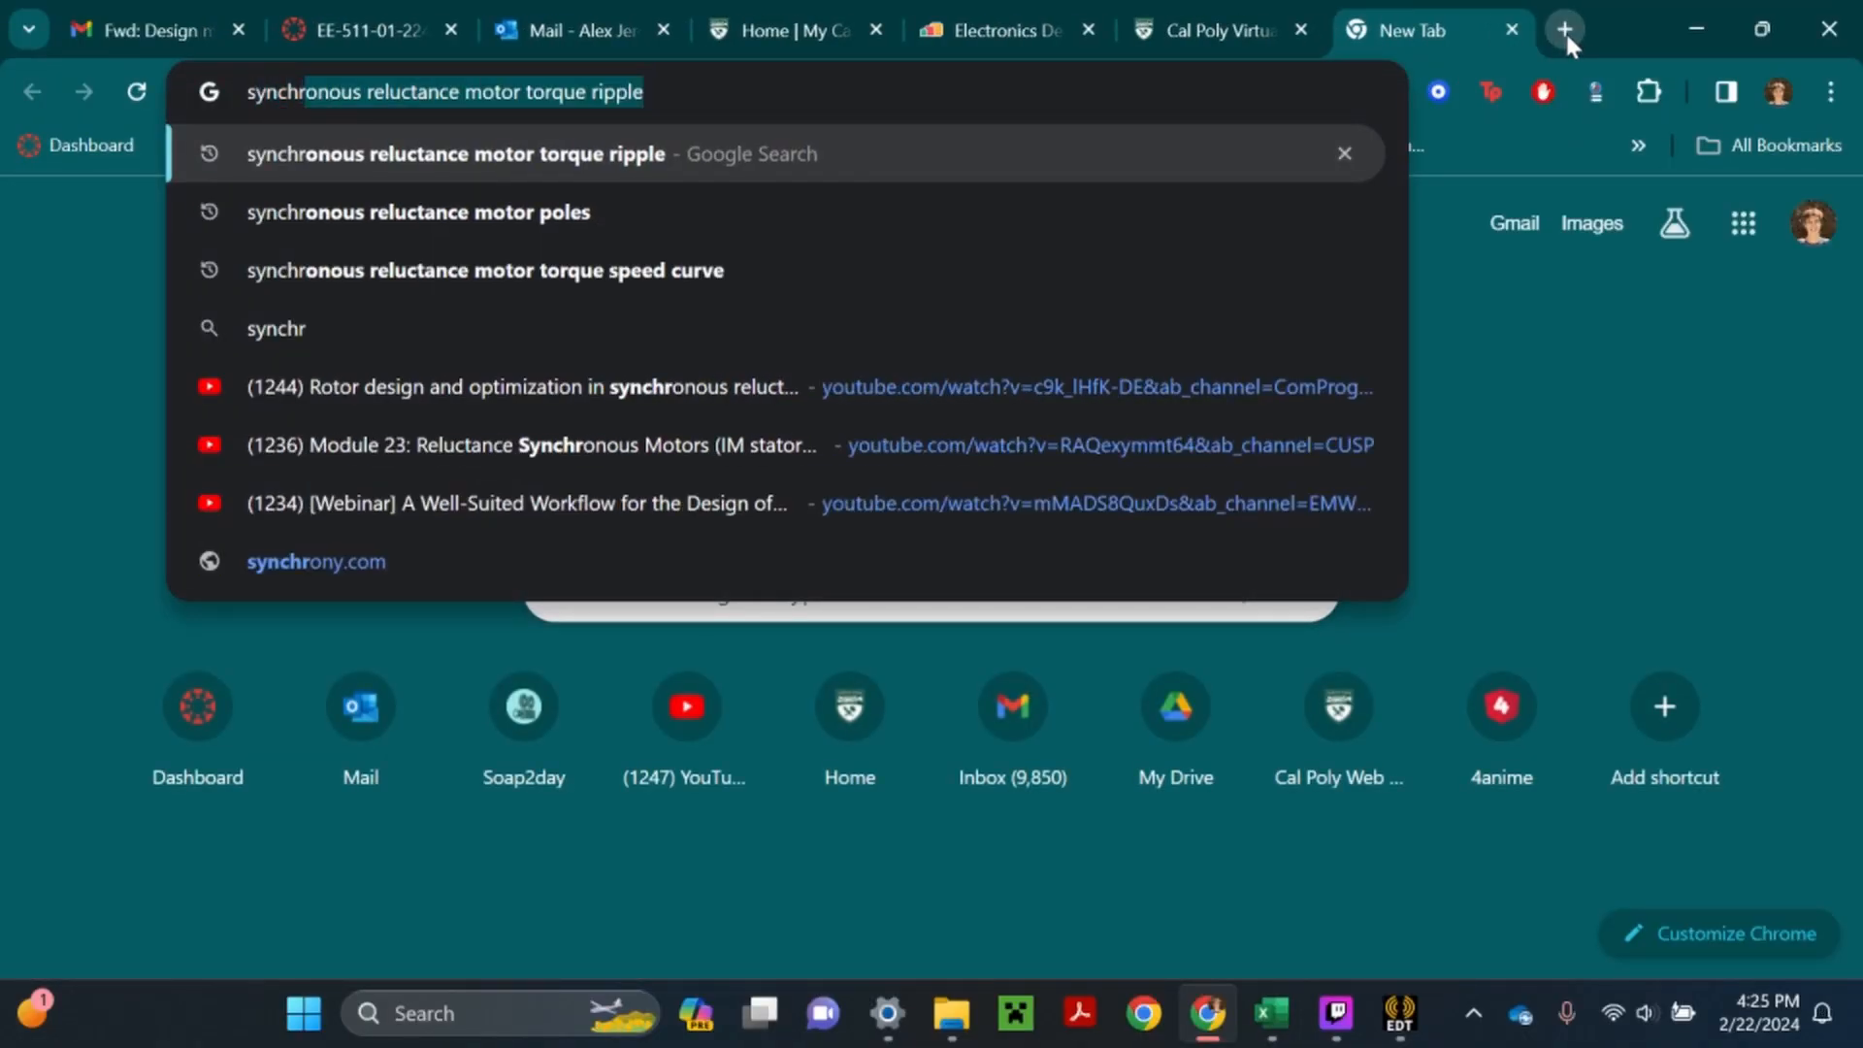
type("onous motor")
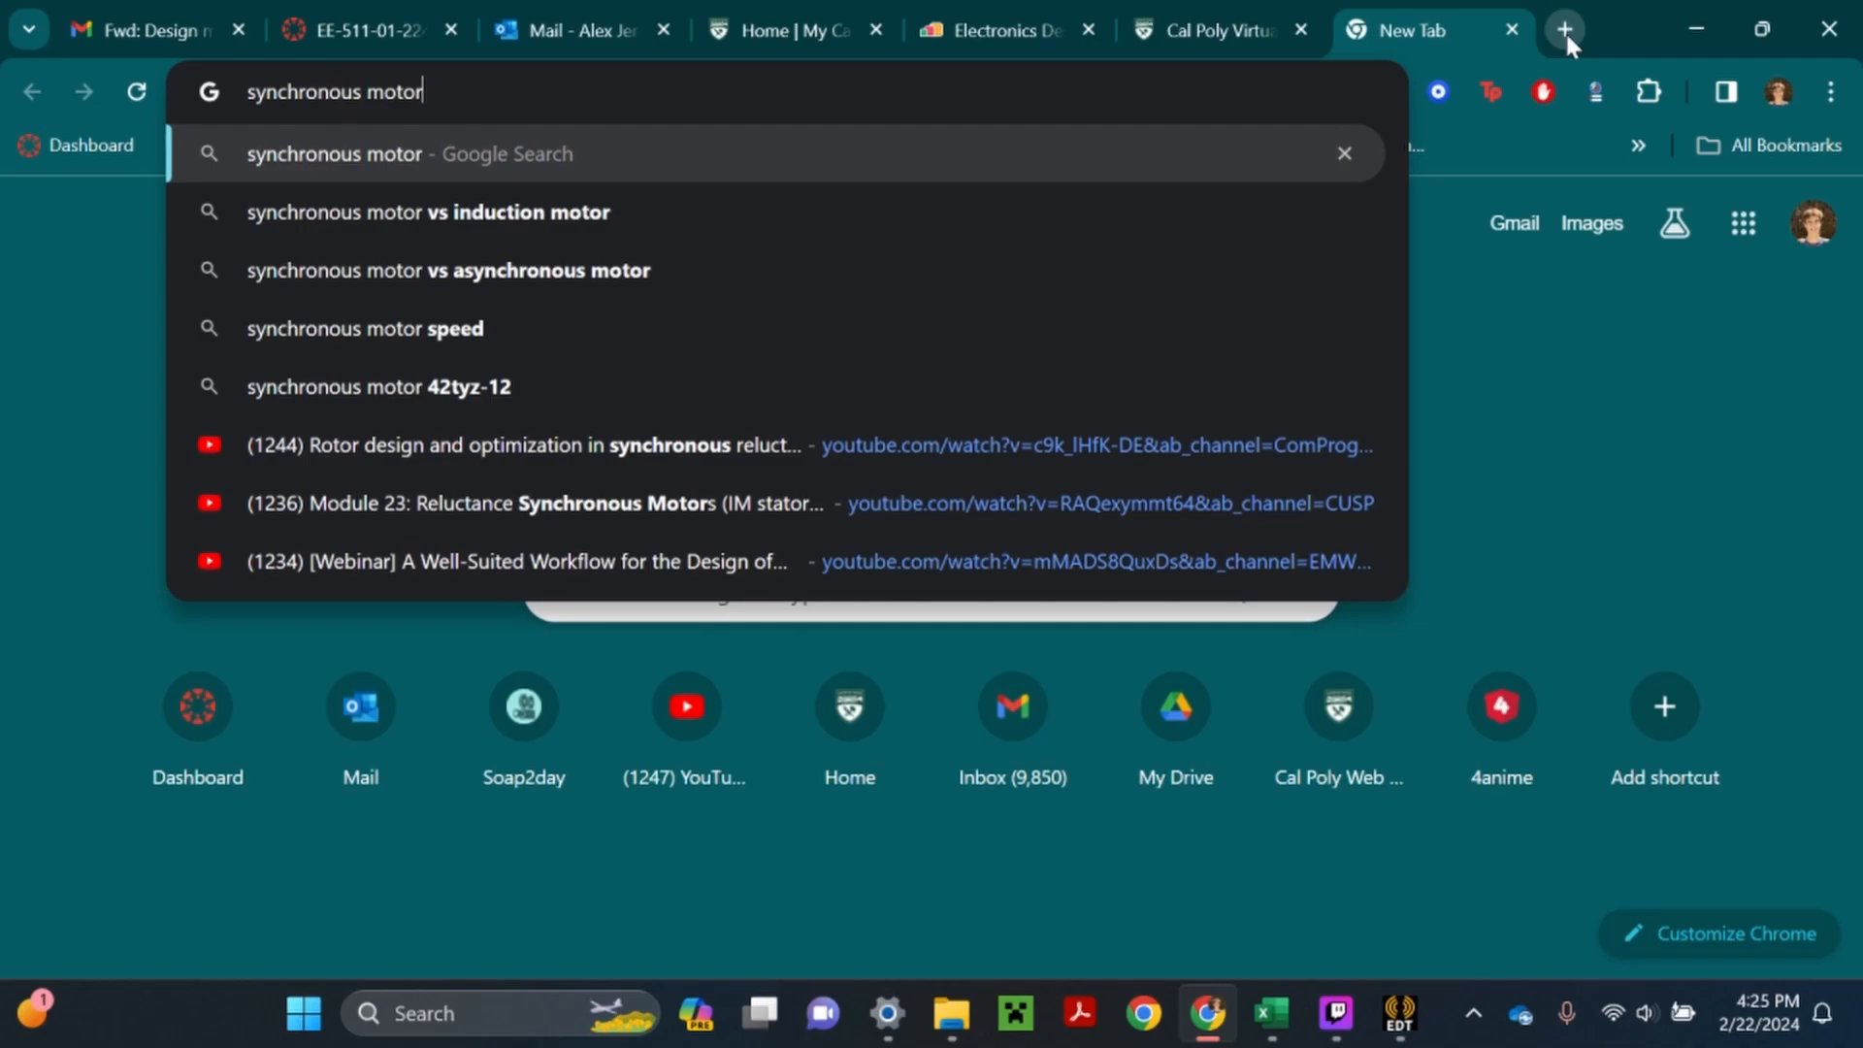
type(" torqu")
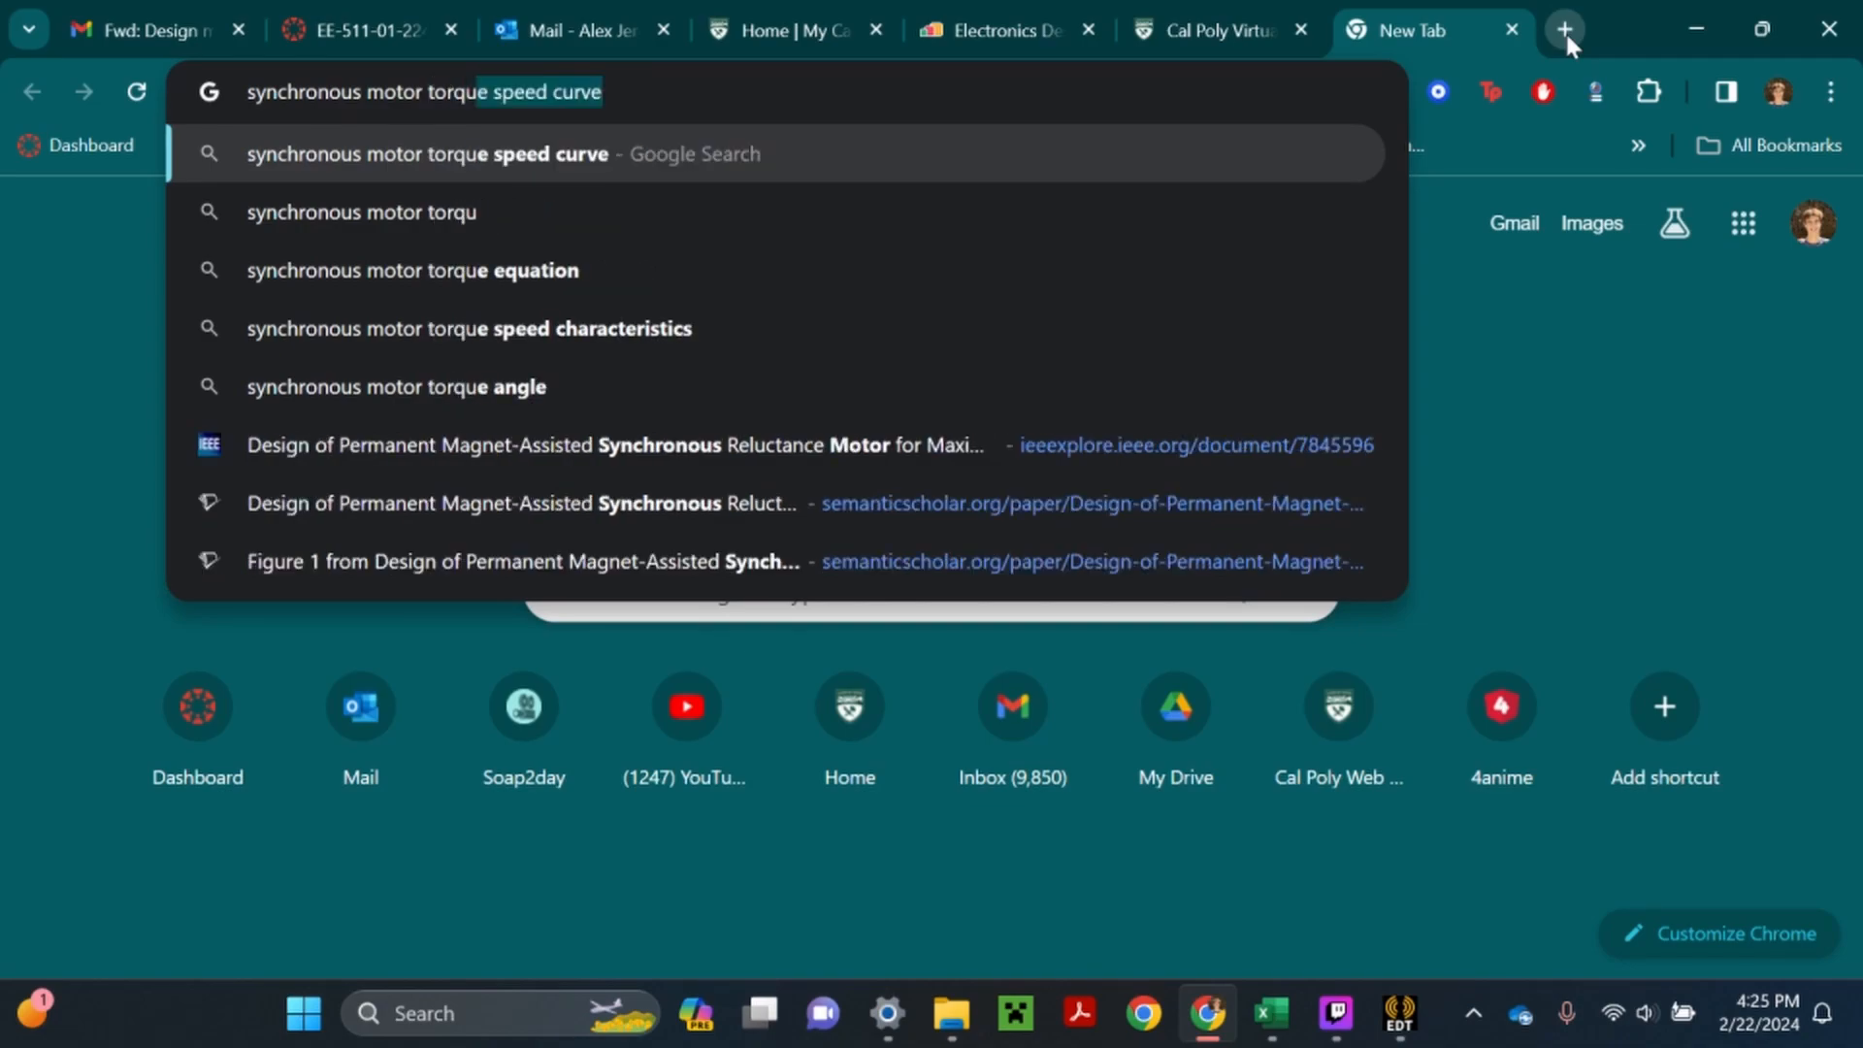
type("e power ")
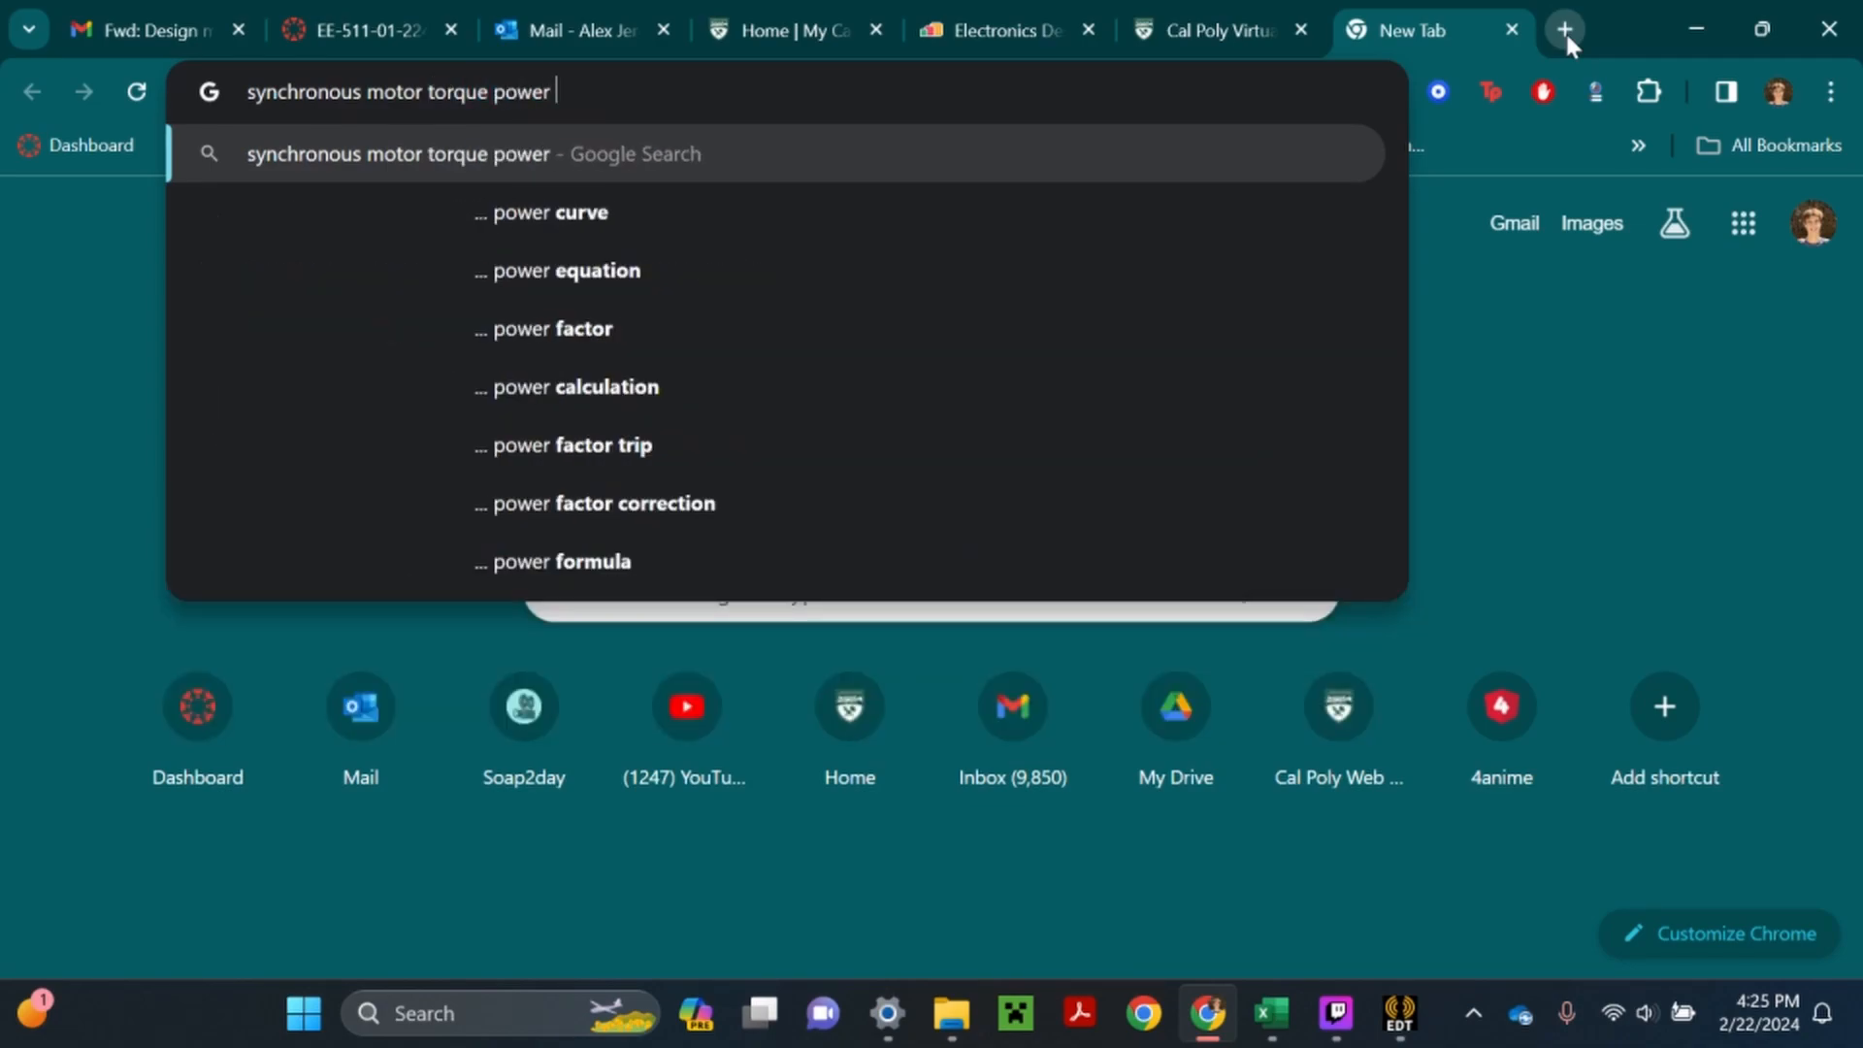
type("speed curve")
key("Return")
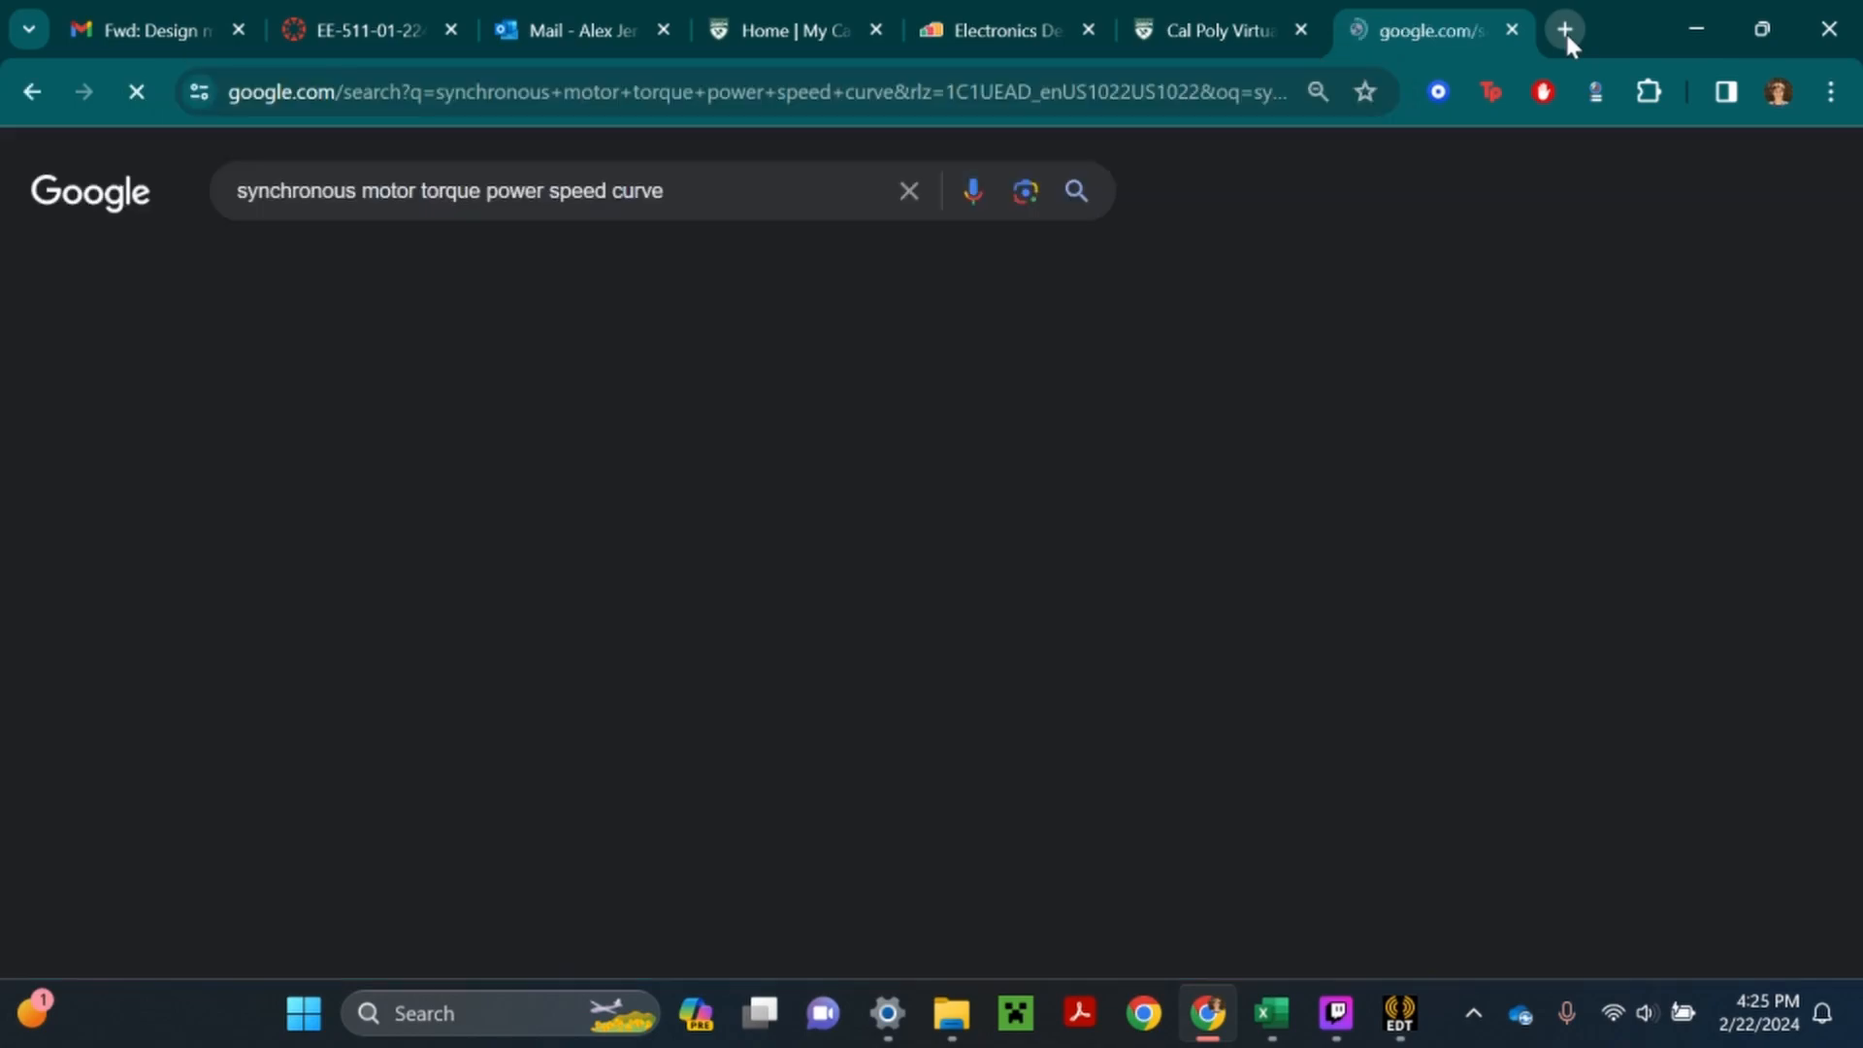
left_click(231, 279)
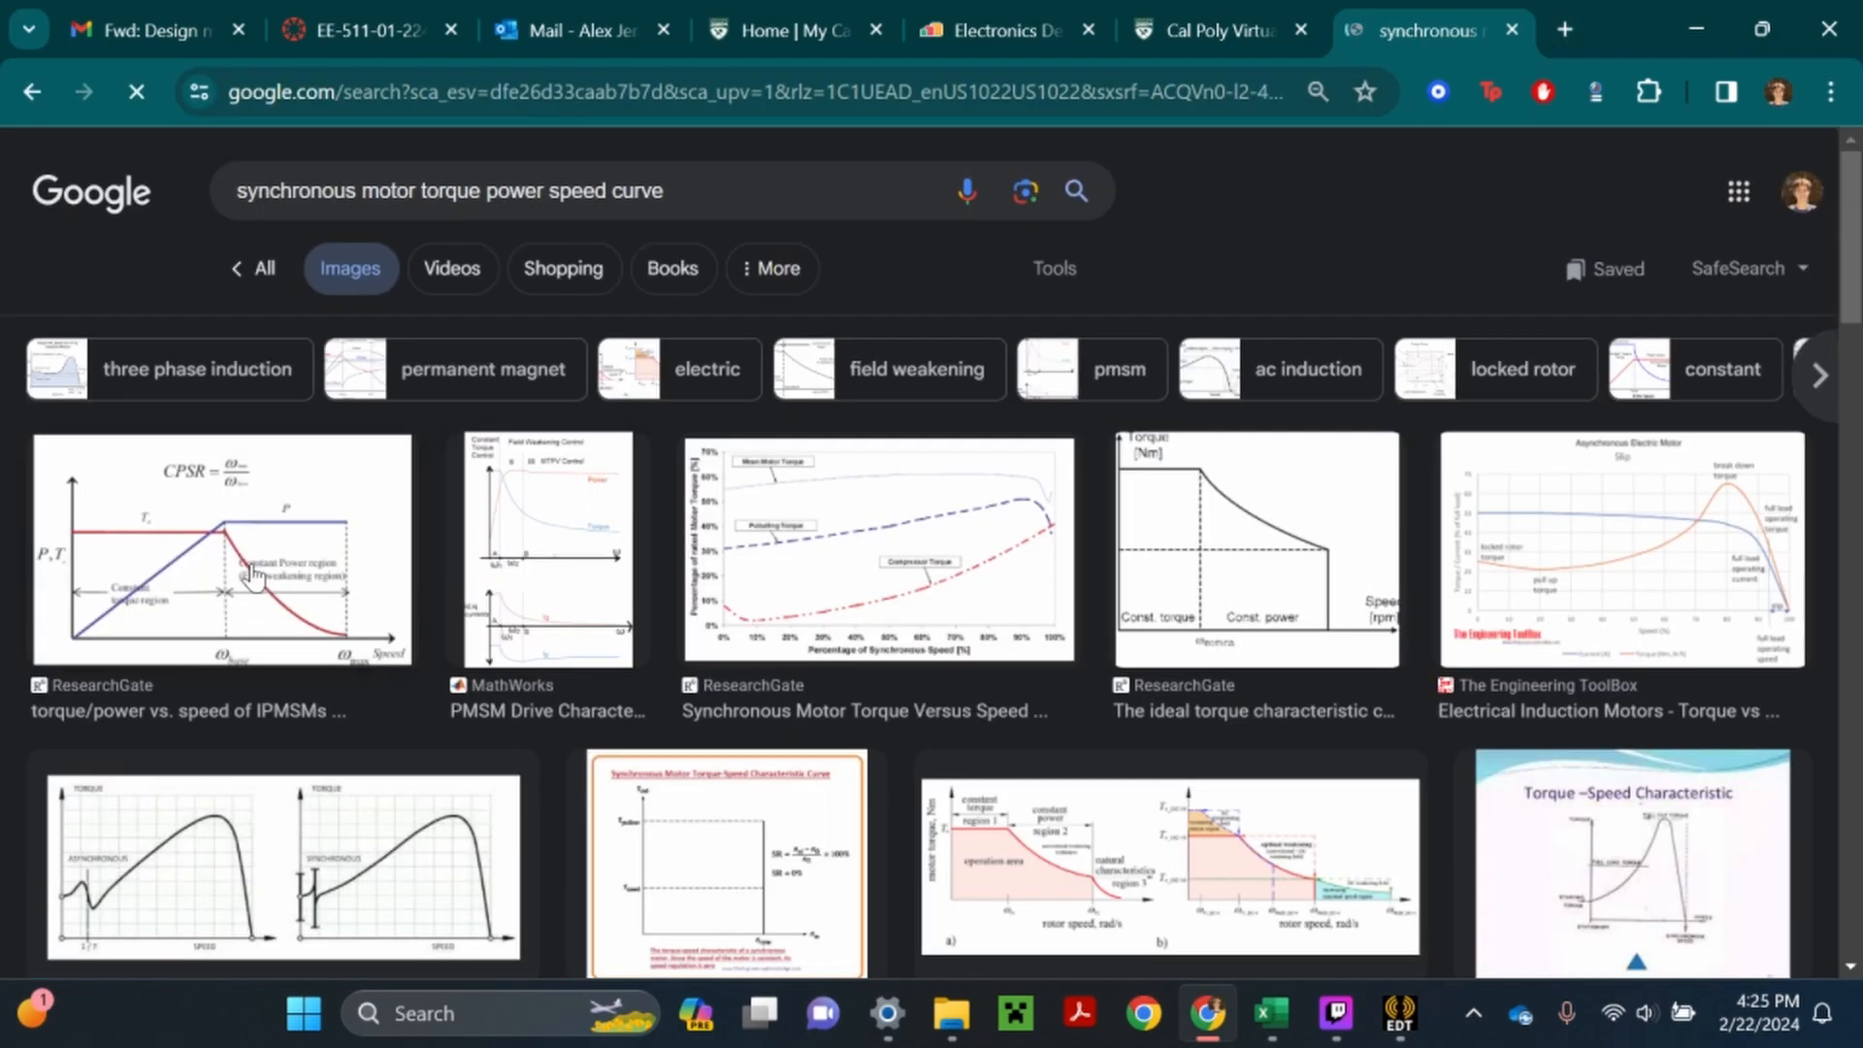
left_click(252, 574)
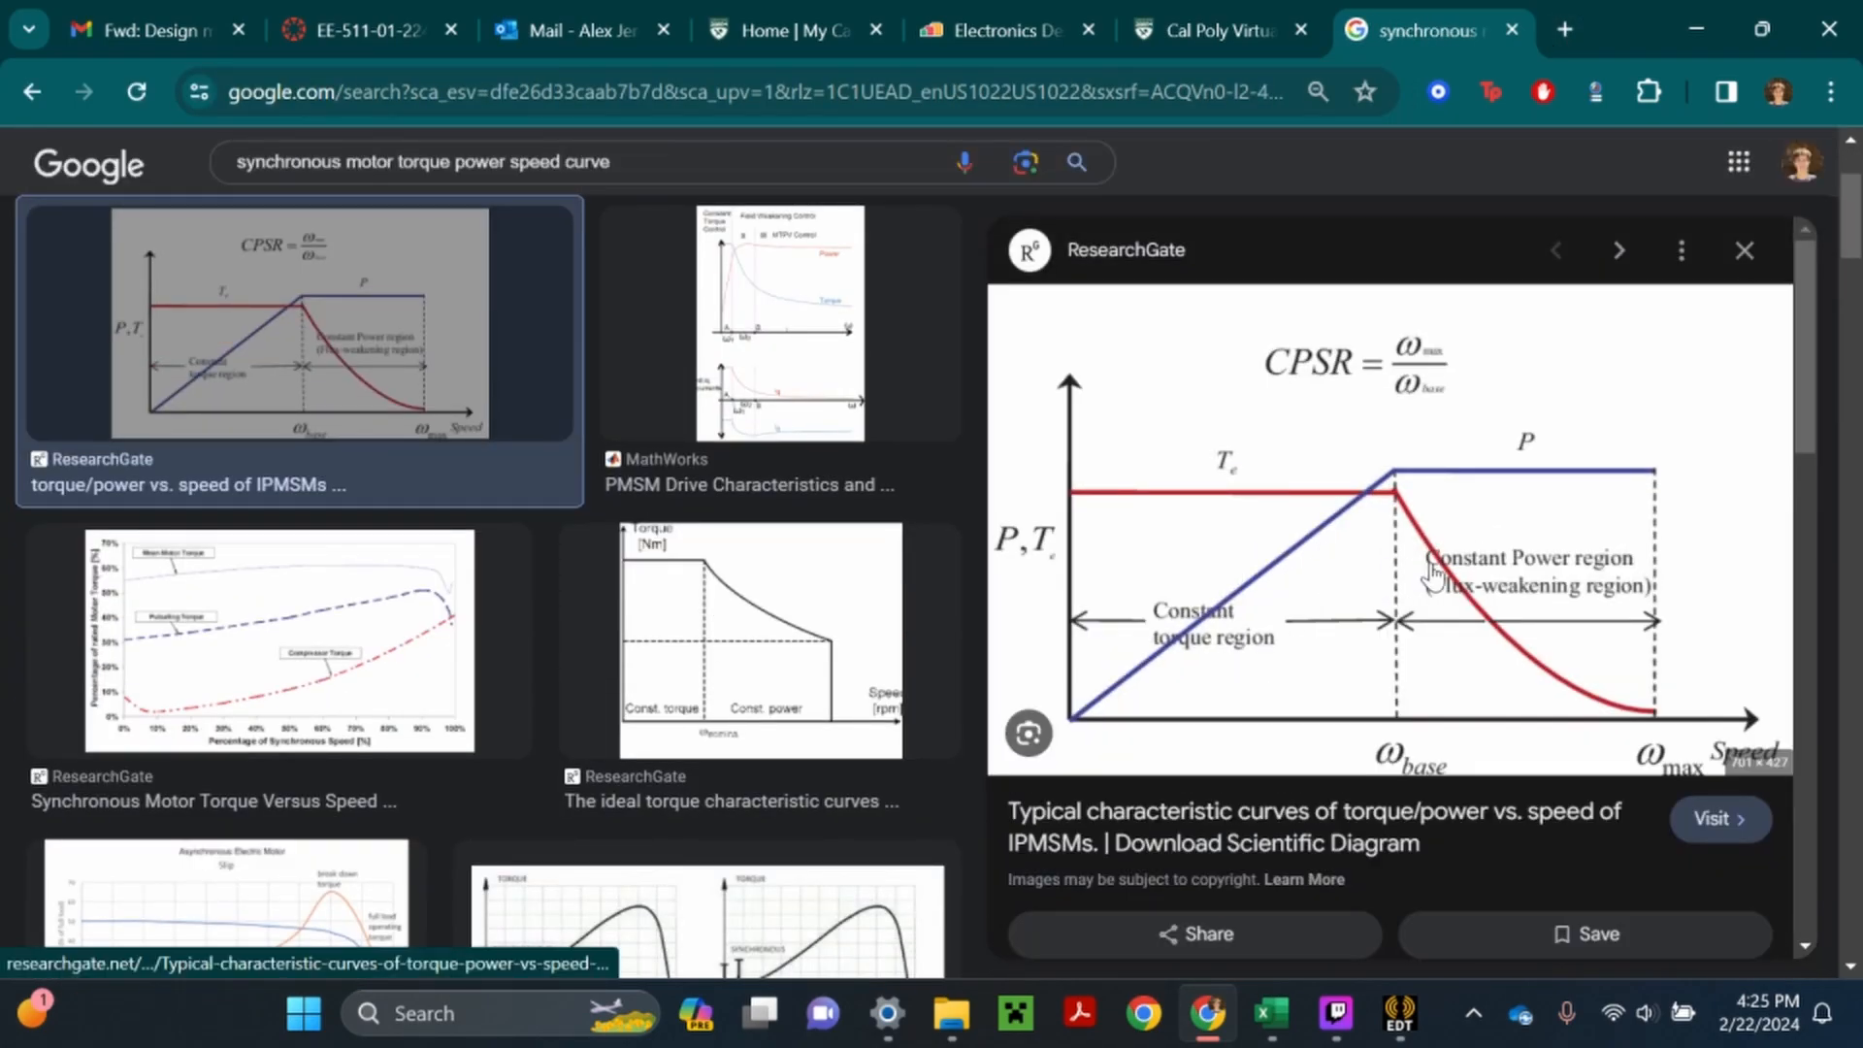
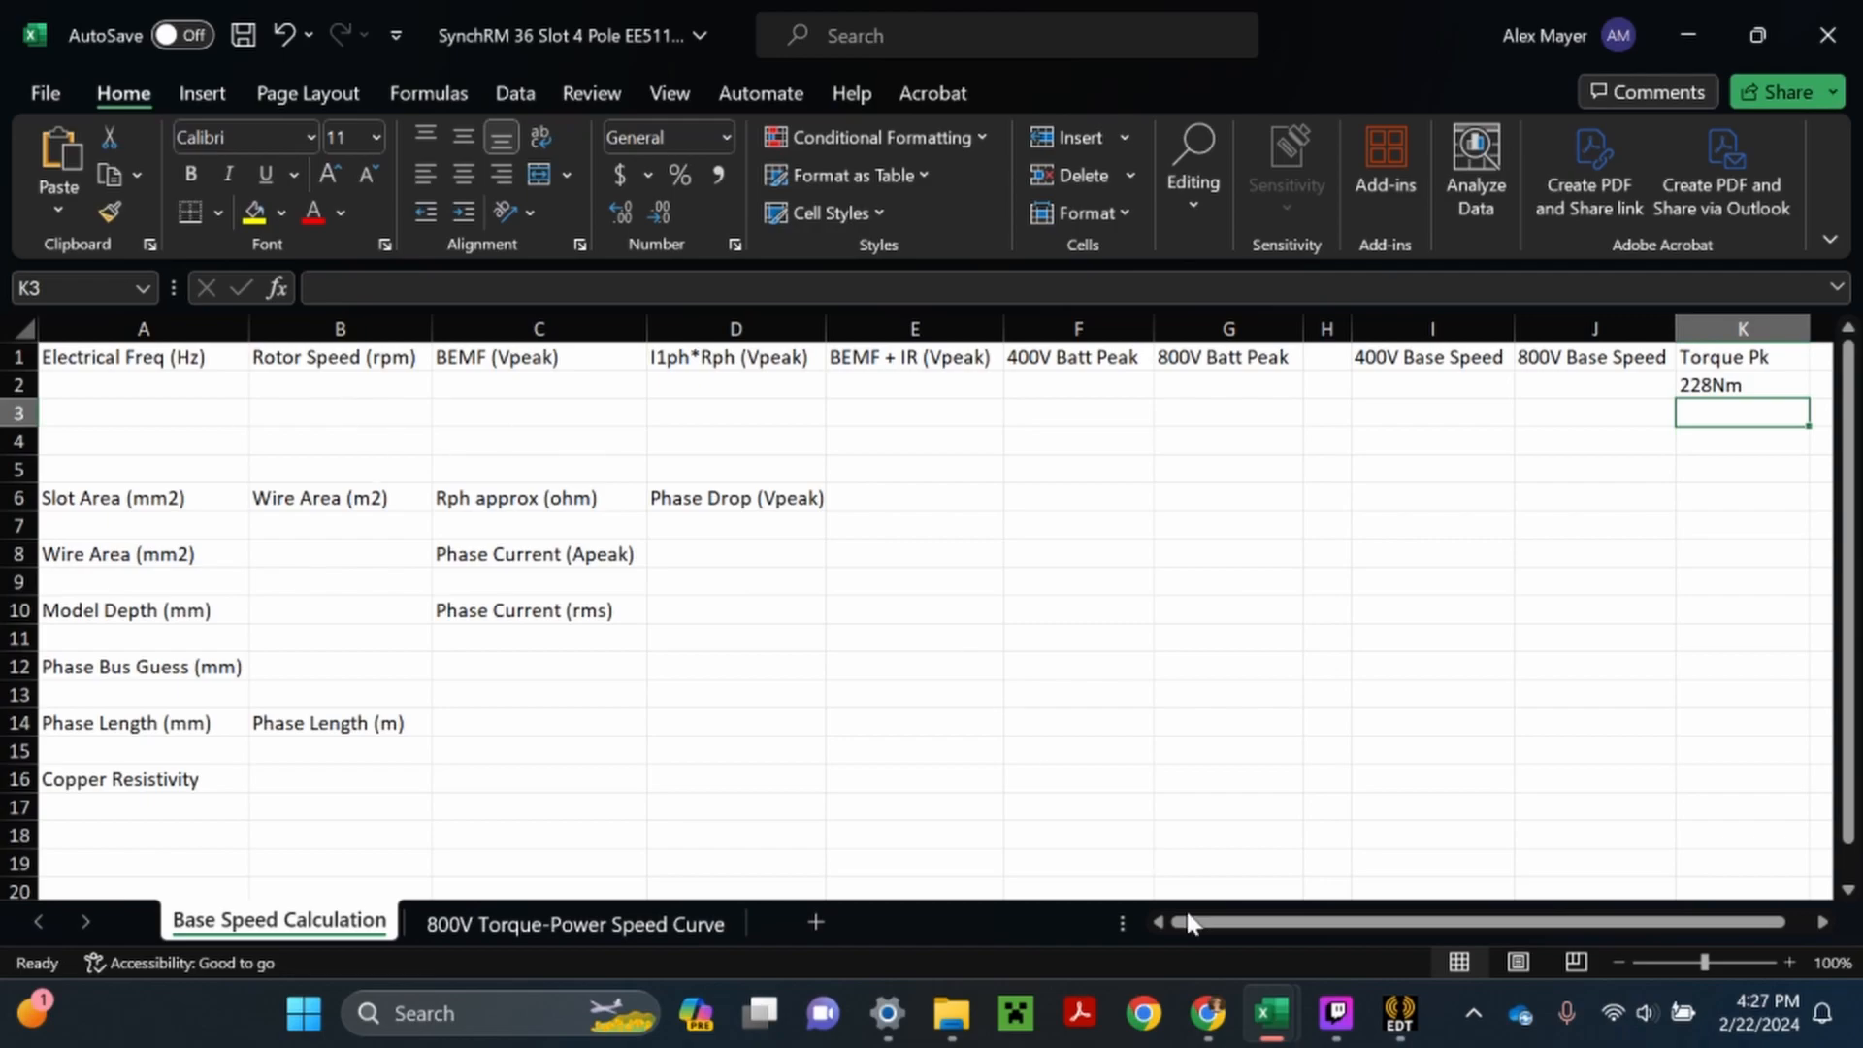
- Switch from Excel to the virtual Ansys session in Chrome and show it in full screen
mouse_move(1208, 1013)
left_click(1203, 854)
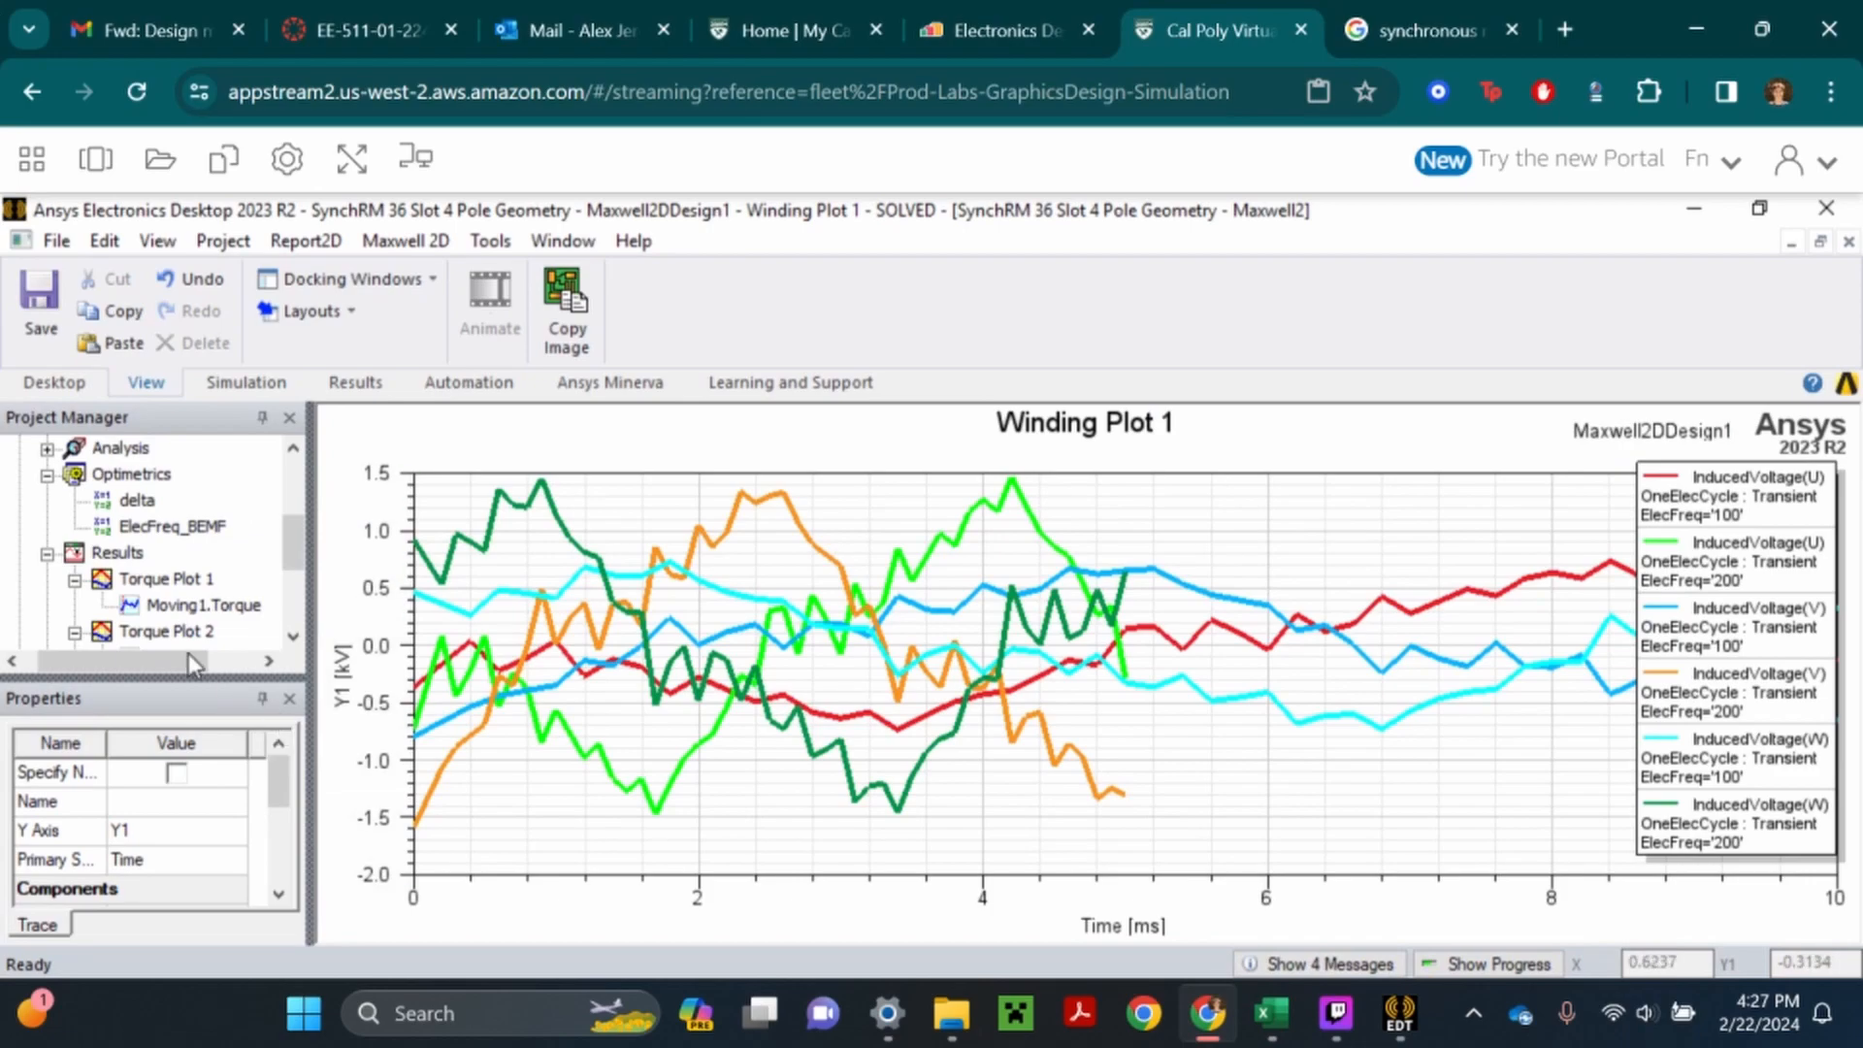
scroll(165, 601, "down", 1)
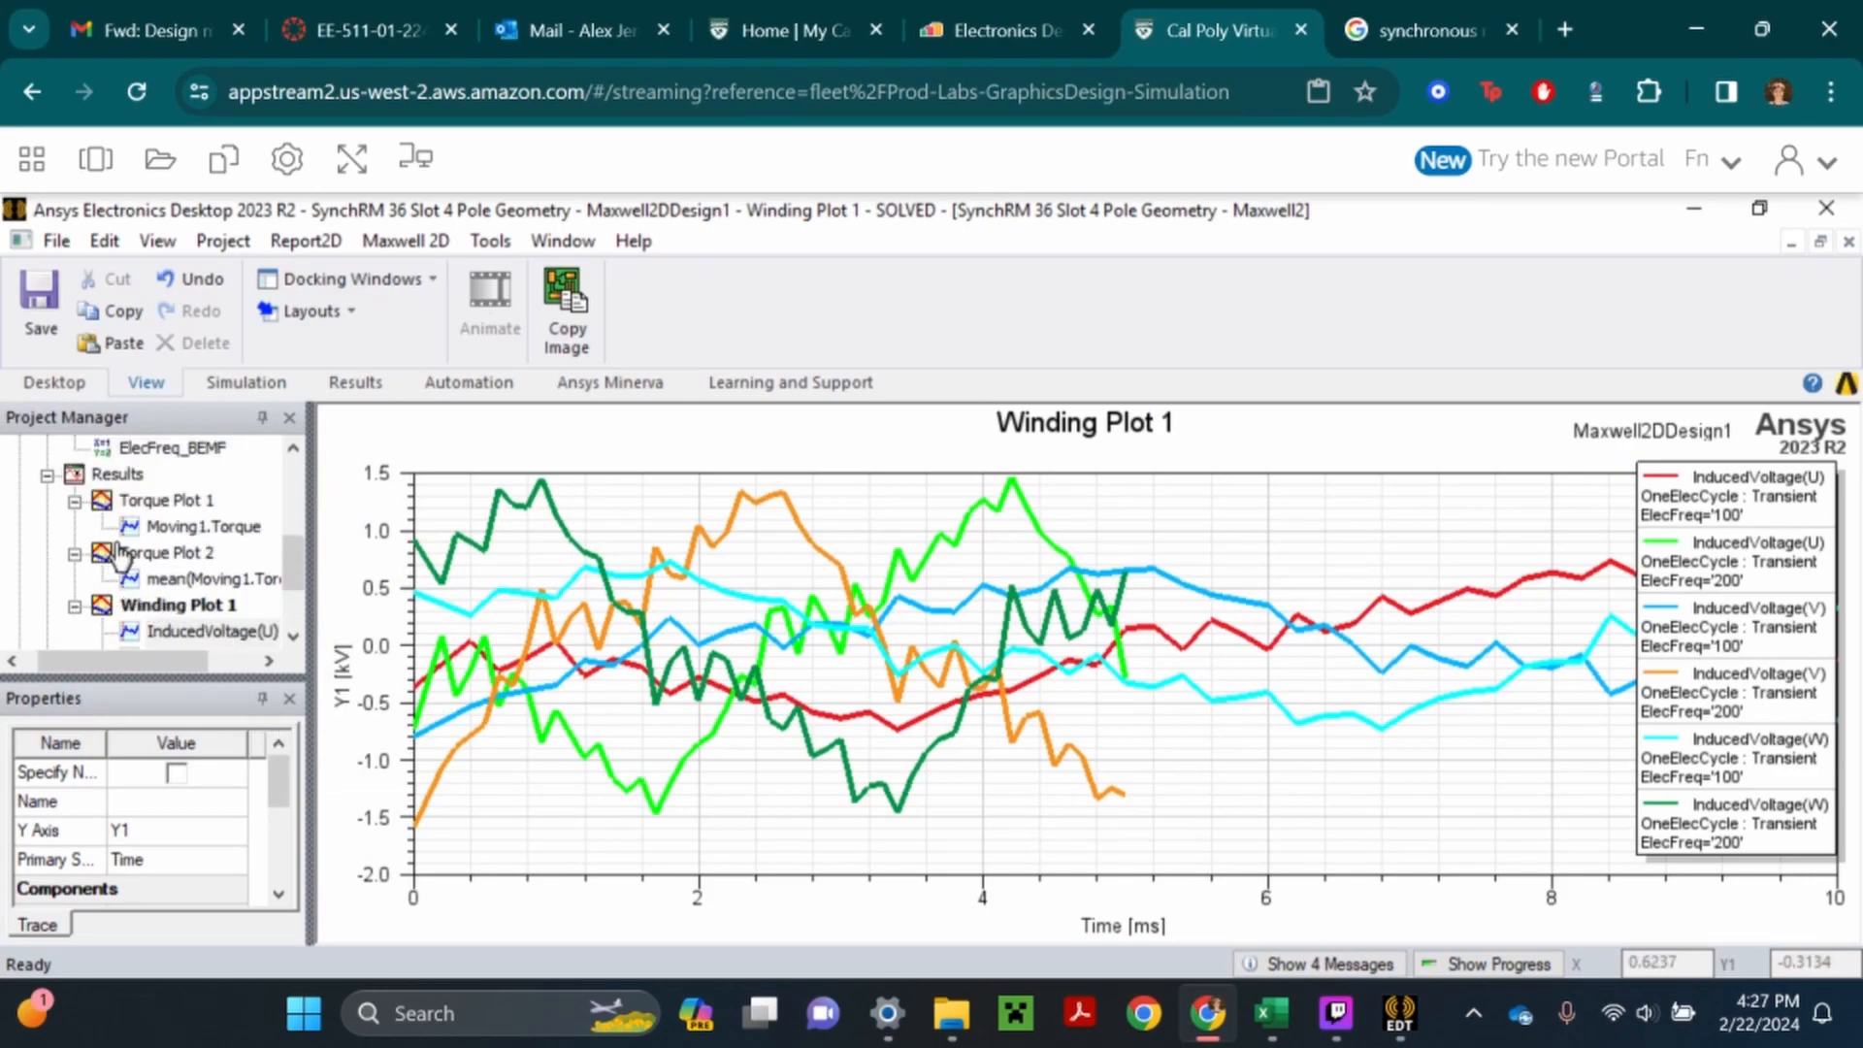
left_click(351, 158)
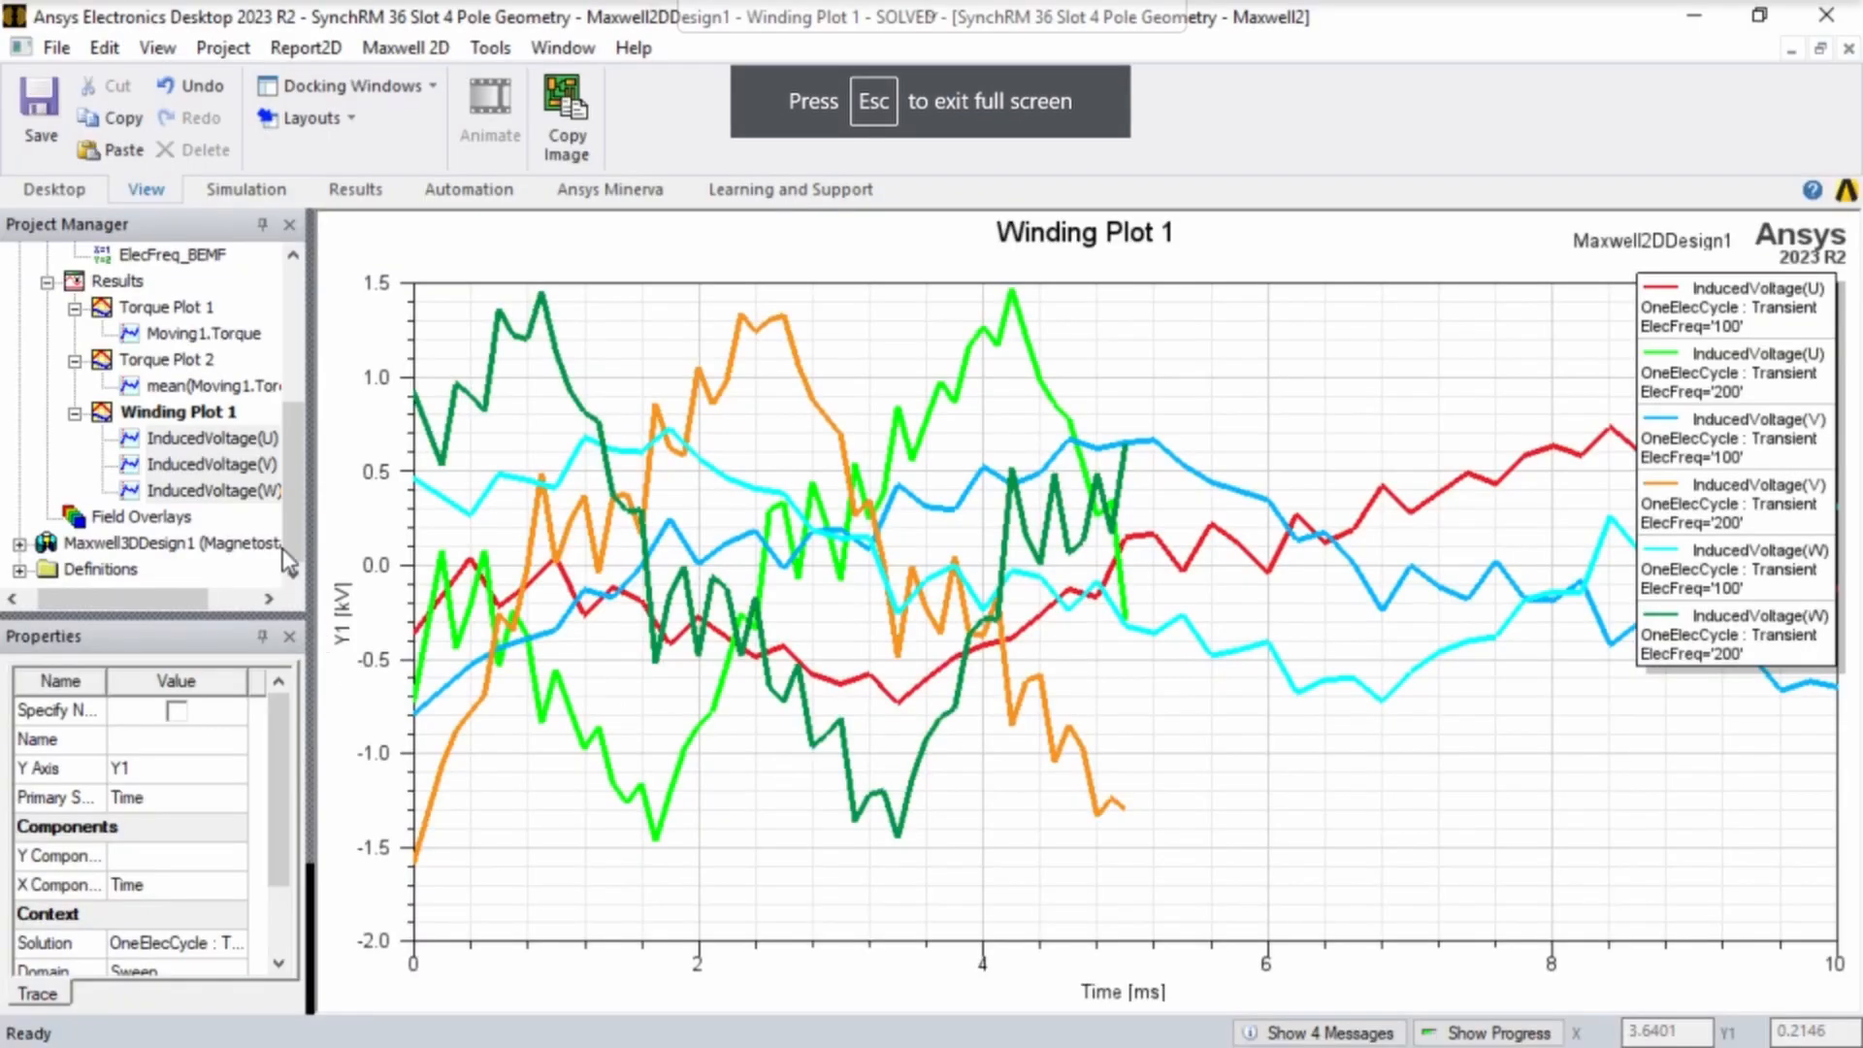
- Perform an FFT on Winding Plot 1 with a Rectangular window and the mag function applied to complex data
scroll(155, 464, "up", 2)
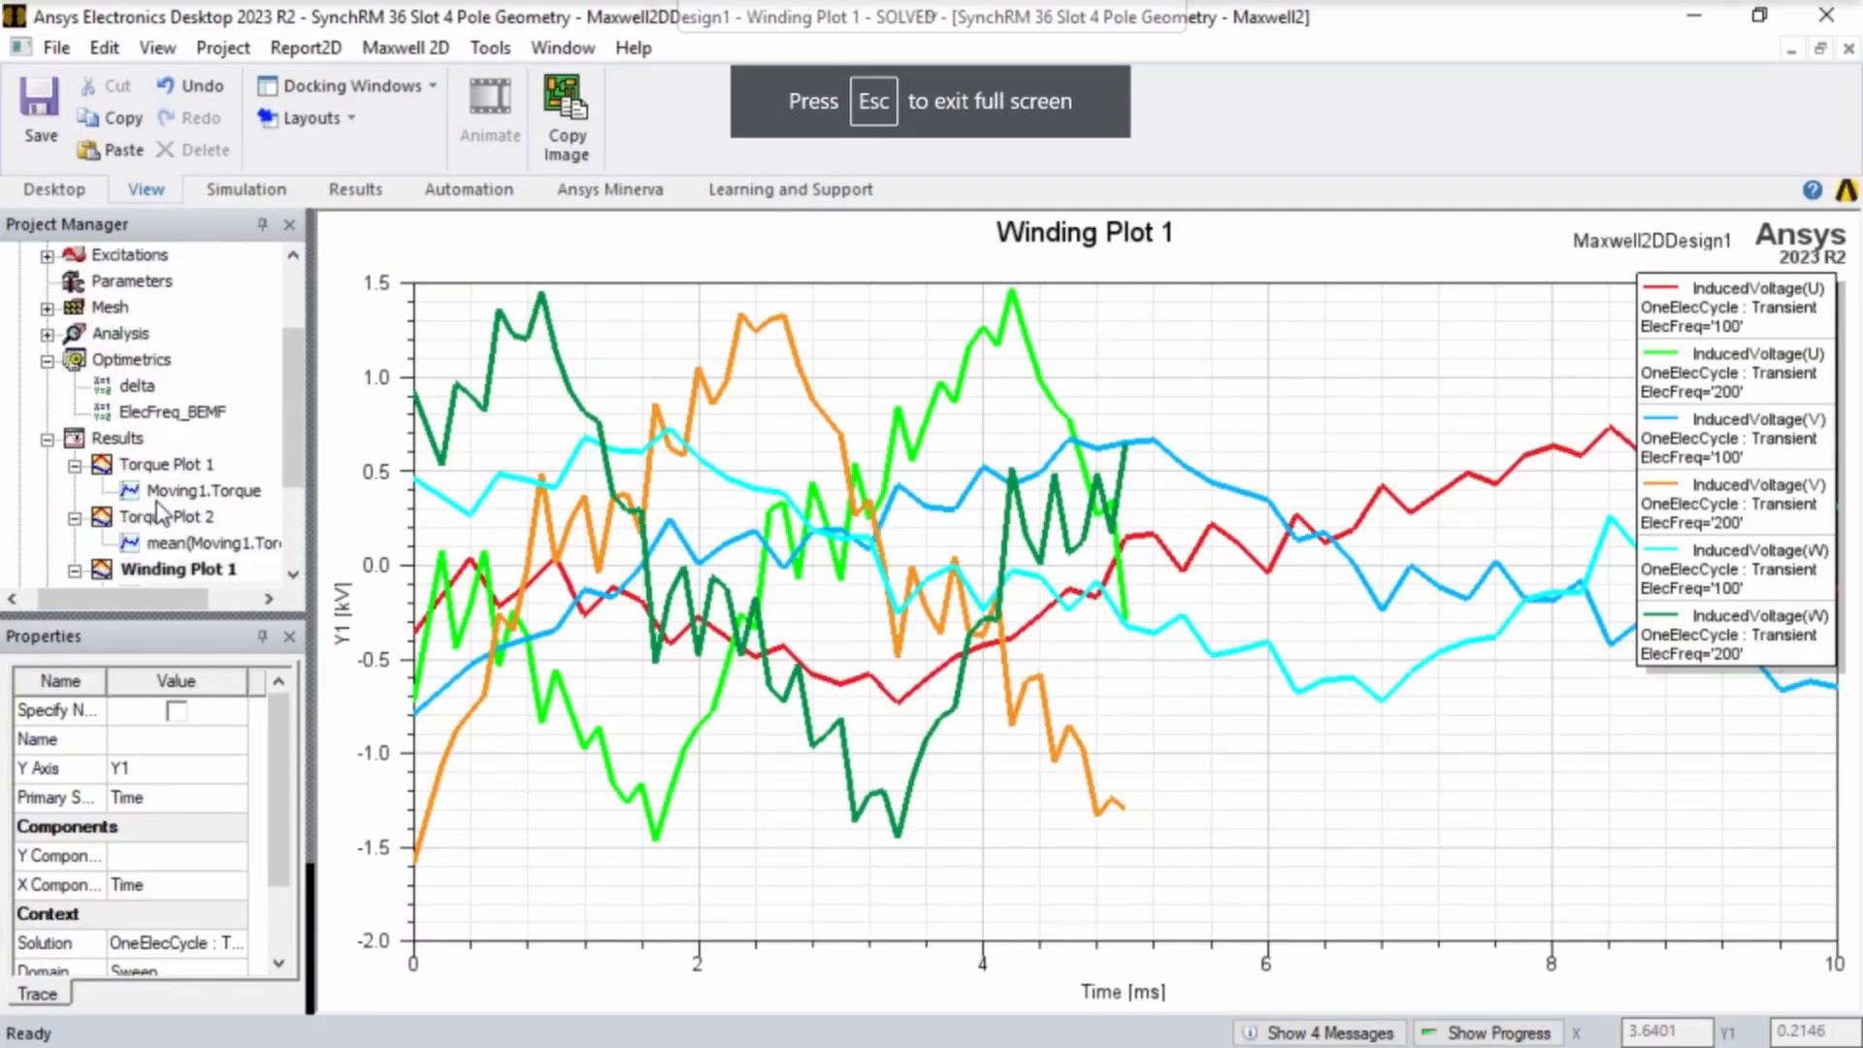
right_click(114, 441)
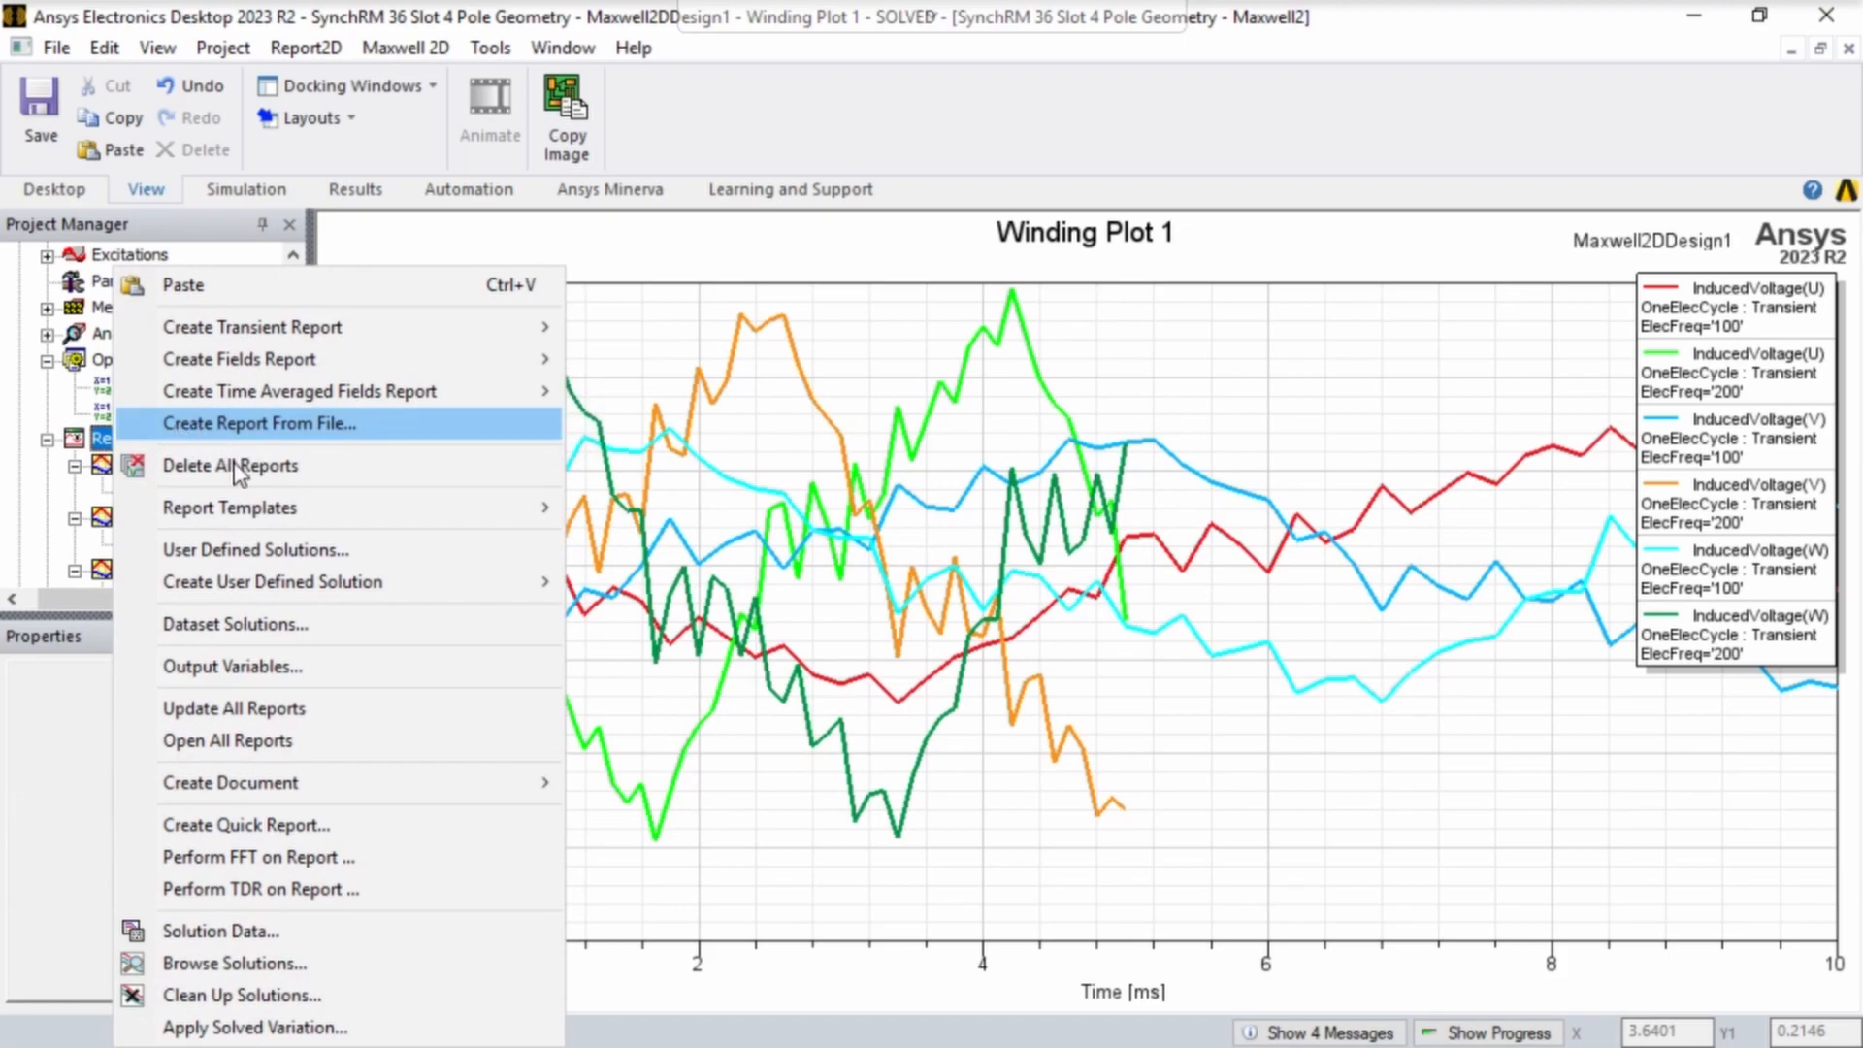
left_click(225, 856)
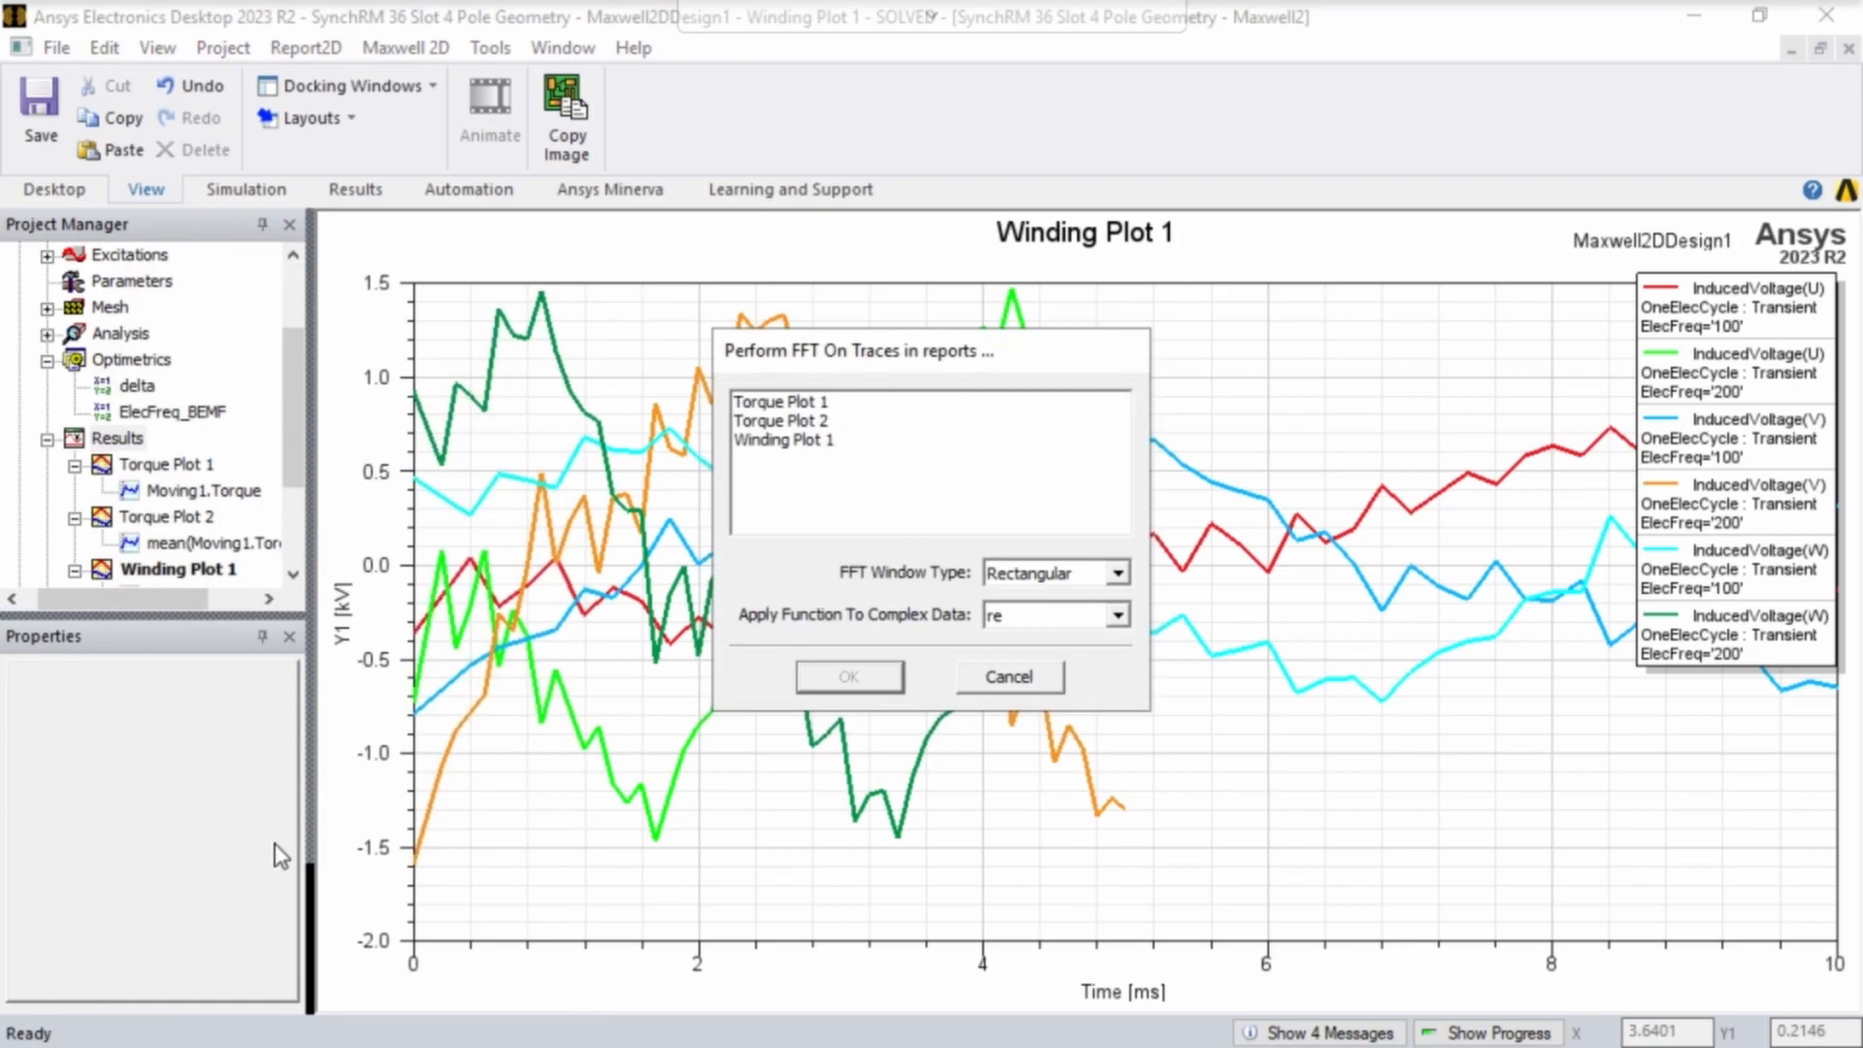
left_click(803, 442)
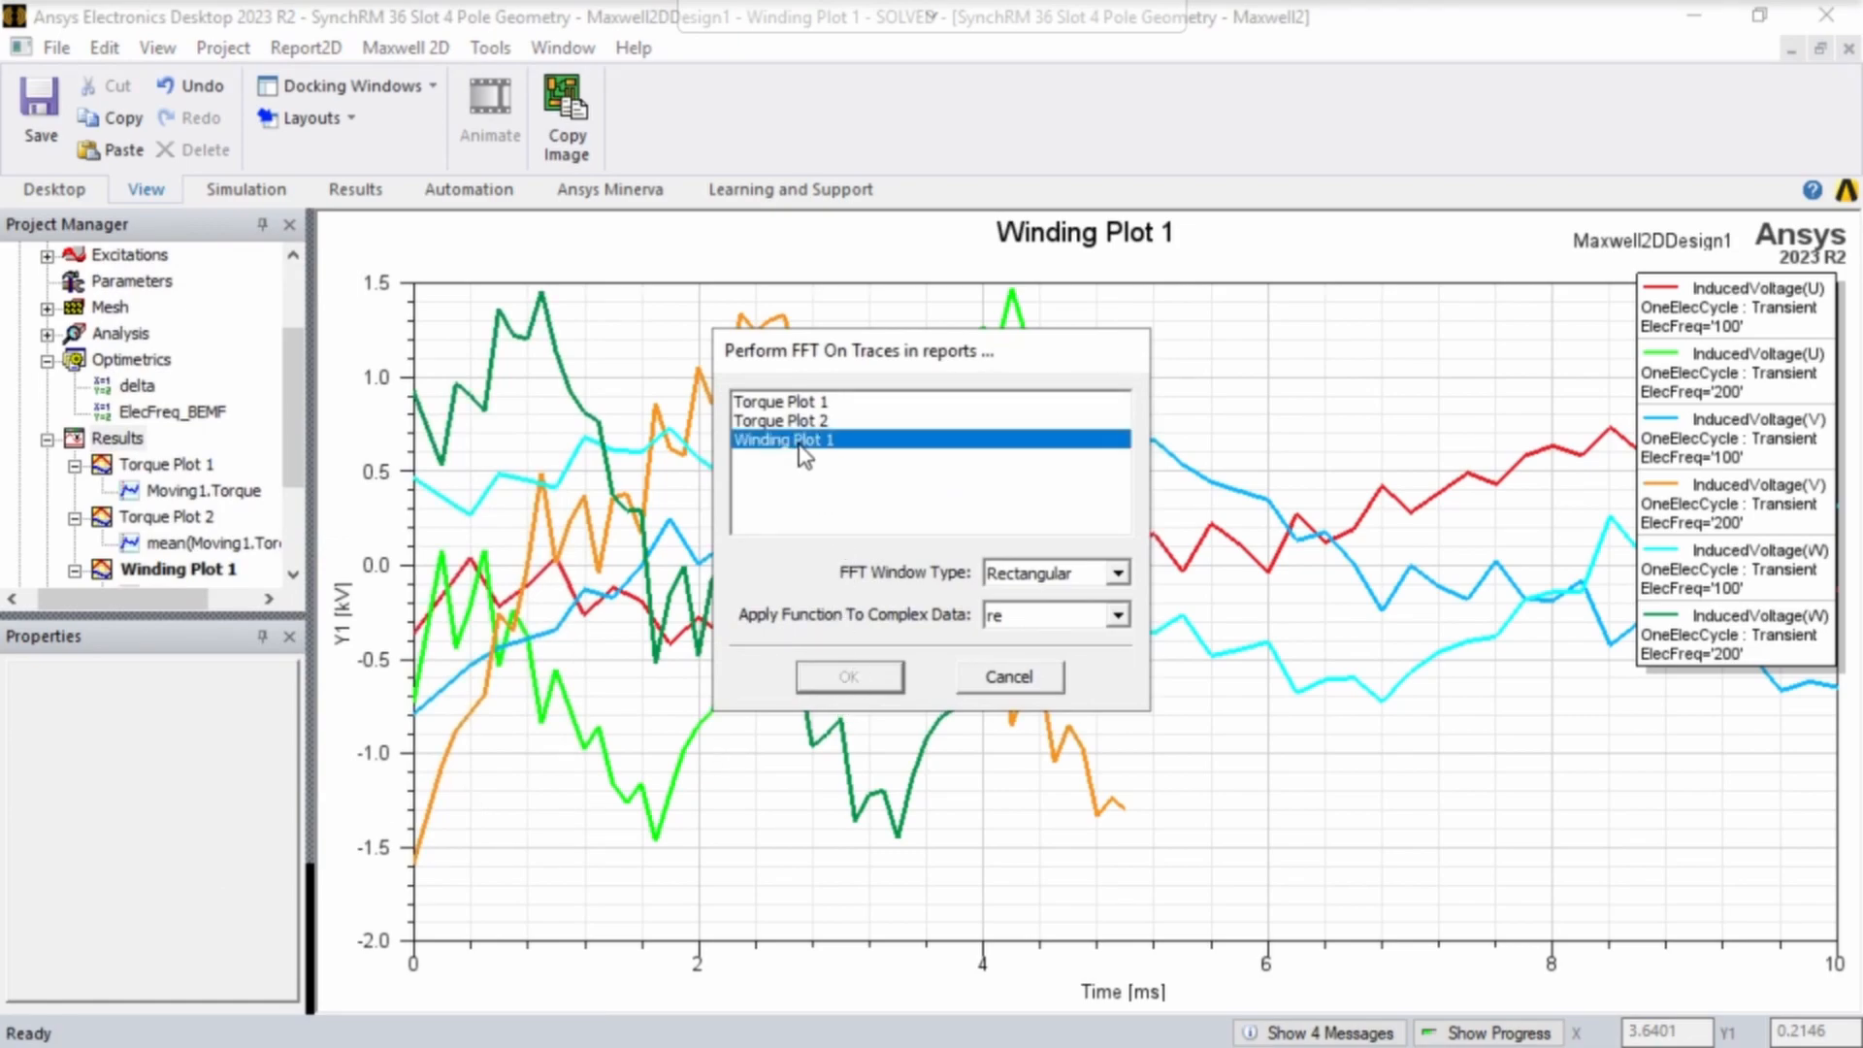
left_click(1028, 619)
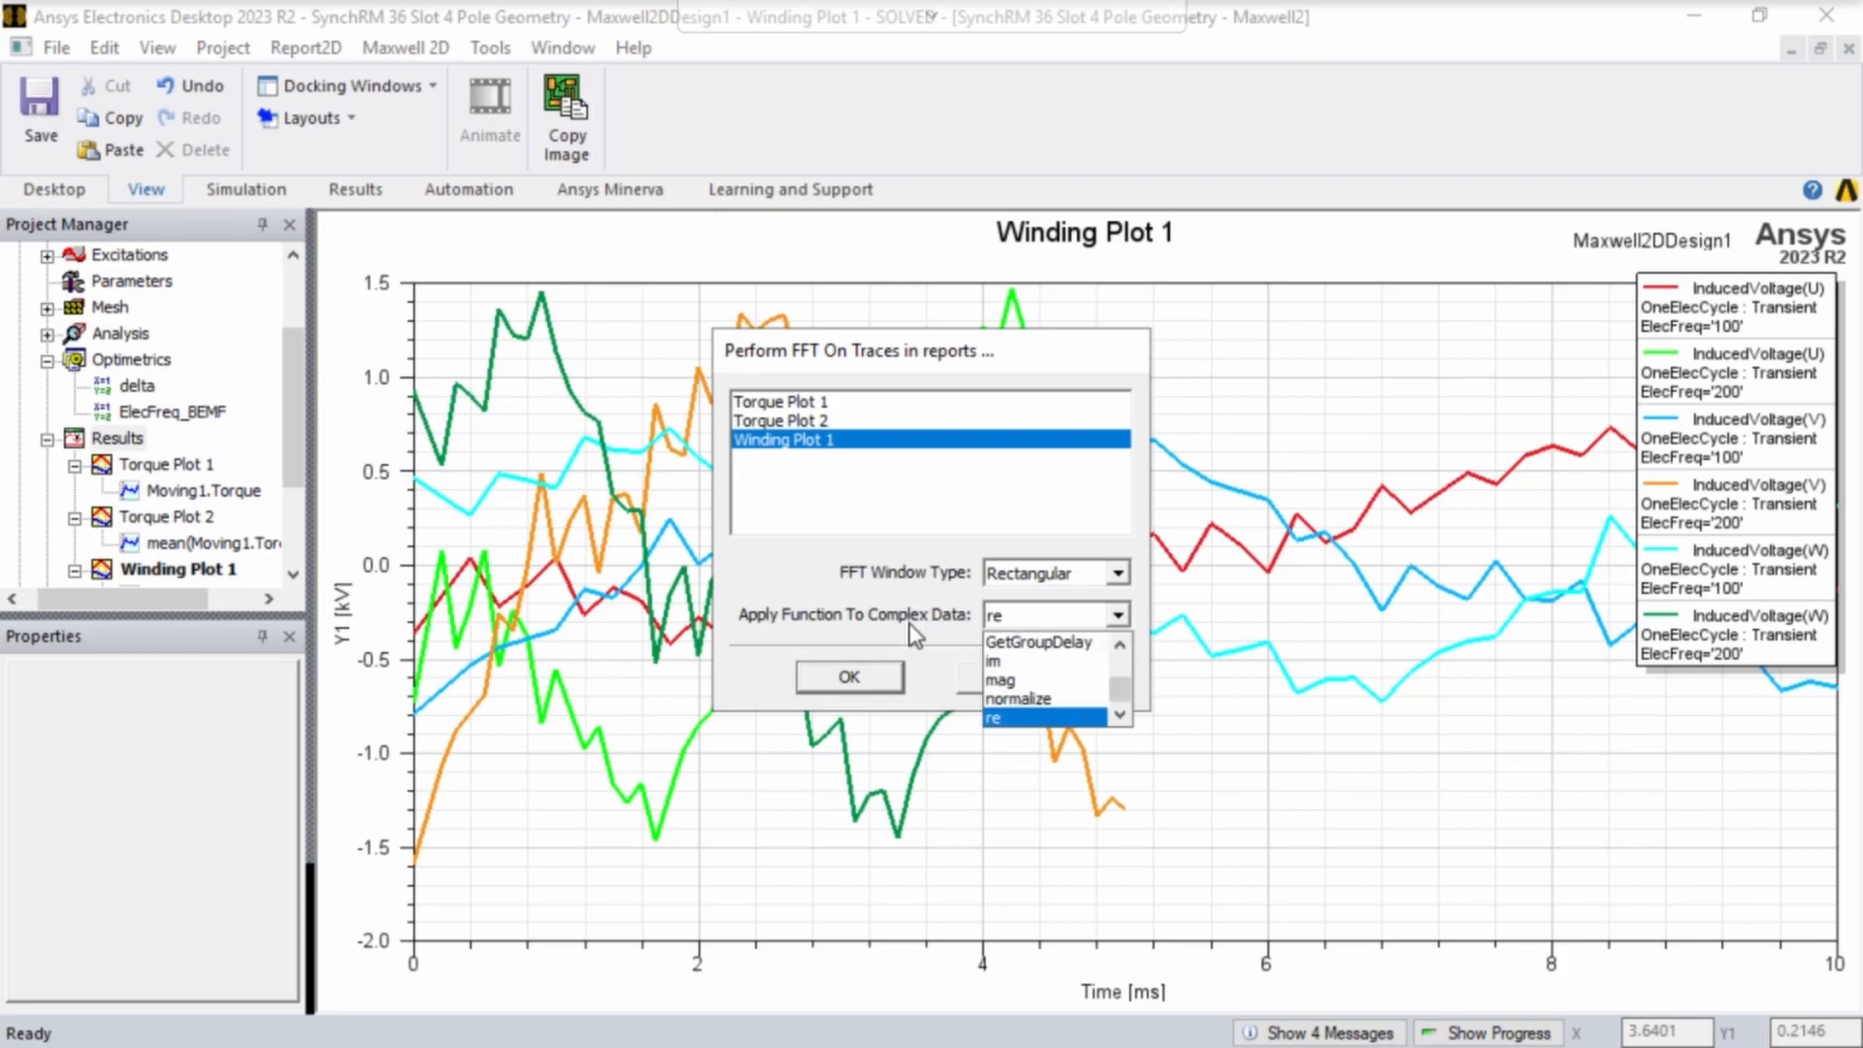
left_click(1017, 681)
left_click(870, 684)
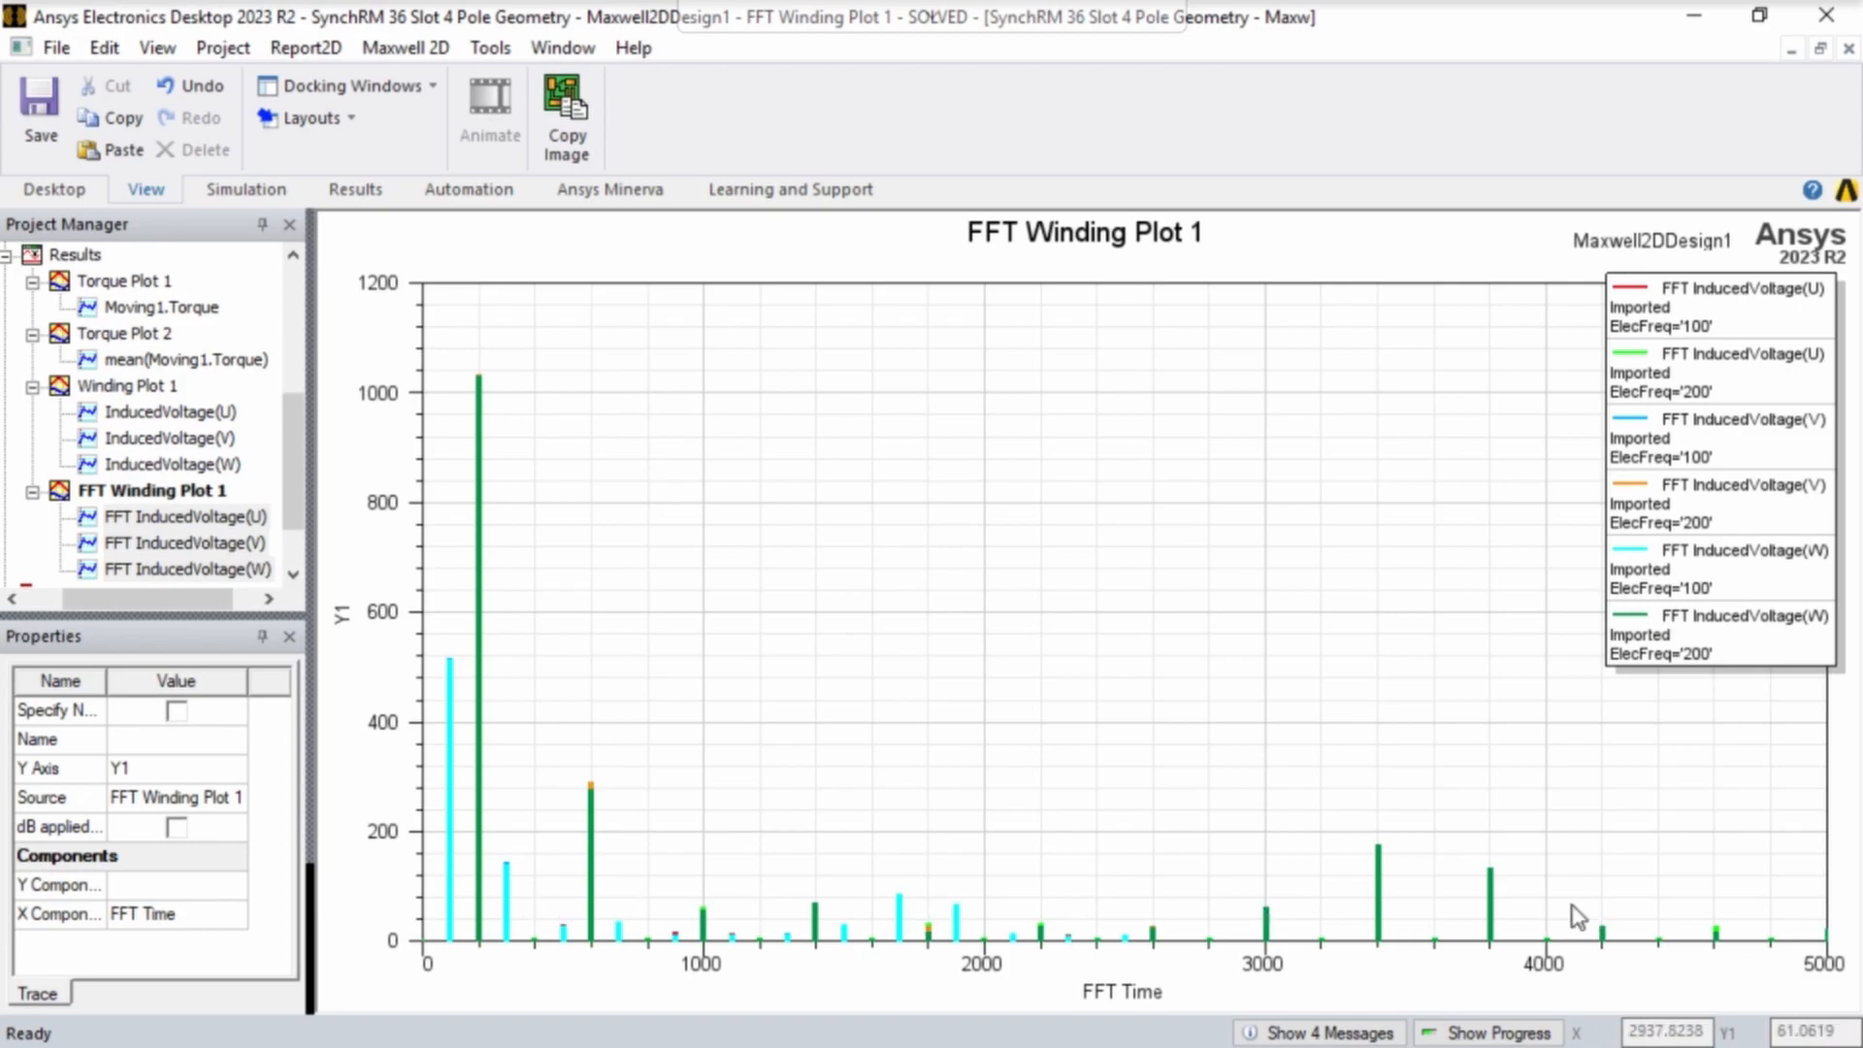
- View the time-domain Winding Plot 1 for comparison and return to FFT Winding Plot 1
double_click(127, 385)
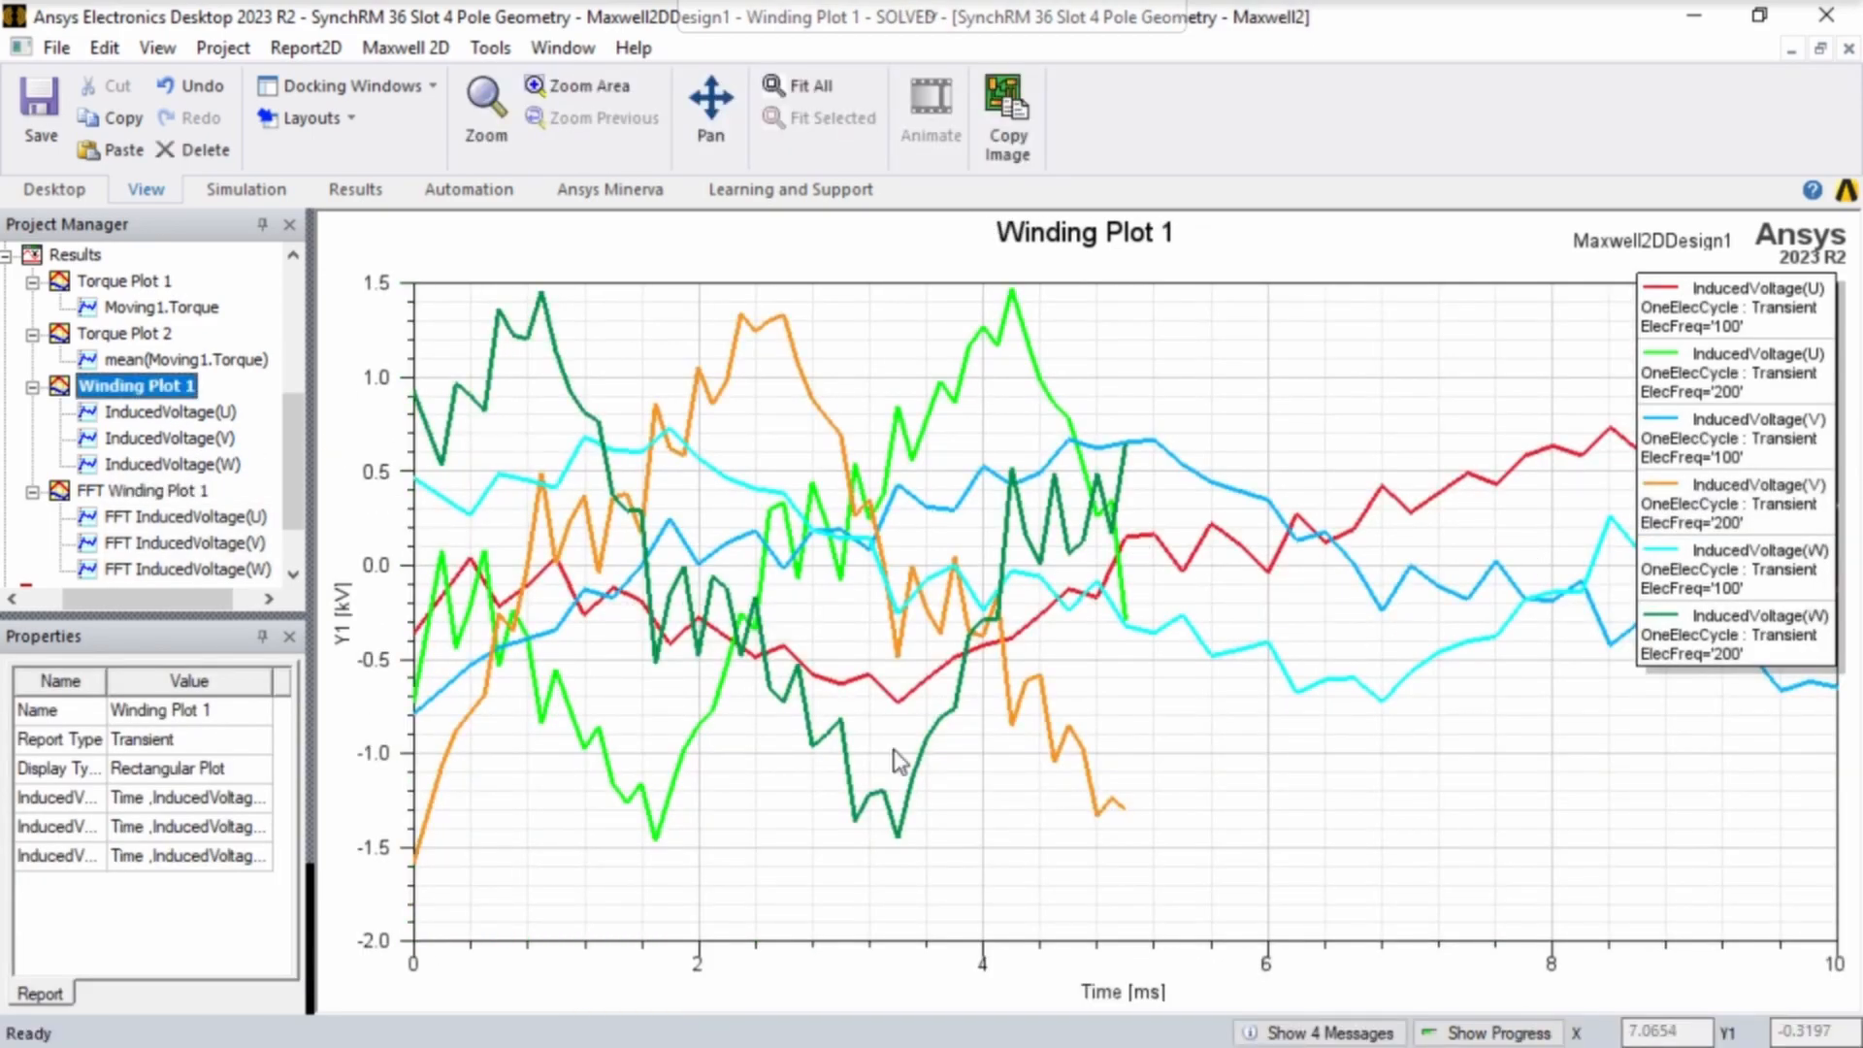
left_click(152, 490)
double_click(152, 490)
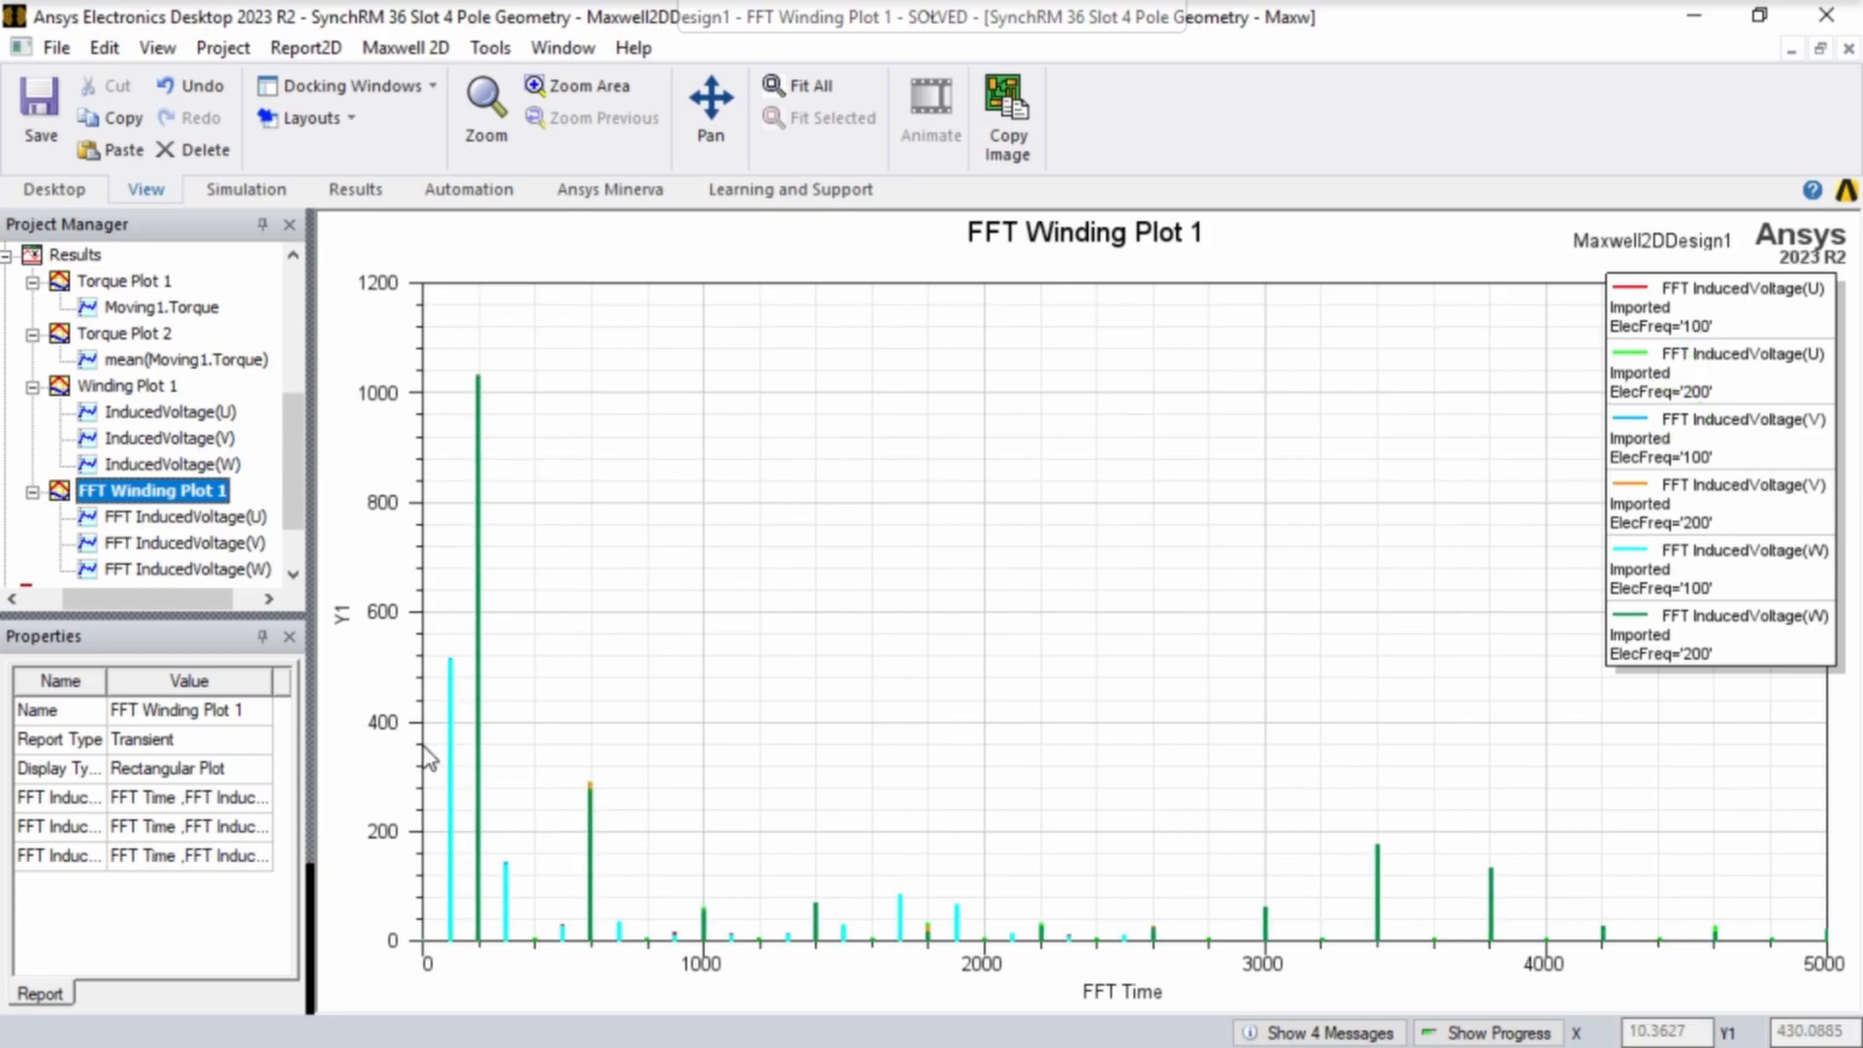
- Add markers on FFT Winding Plot 1 at the fundamental peaks at 200 and 100 on the FFT Time axis
right_click(653, 427)
mouse_move(805, 441)
left_click(1017, 316)
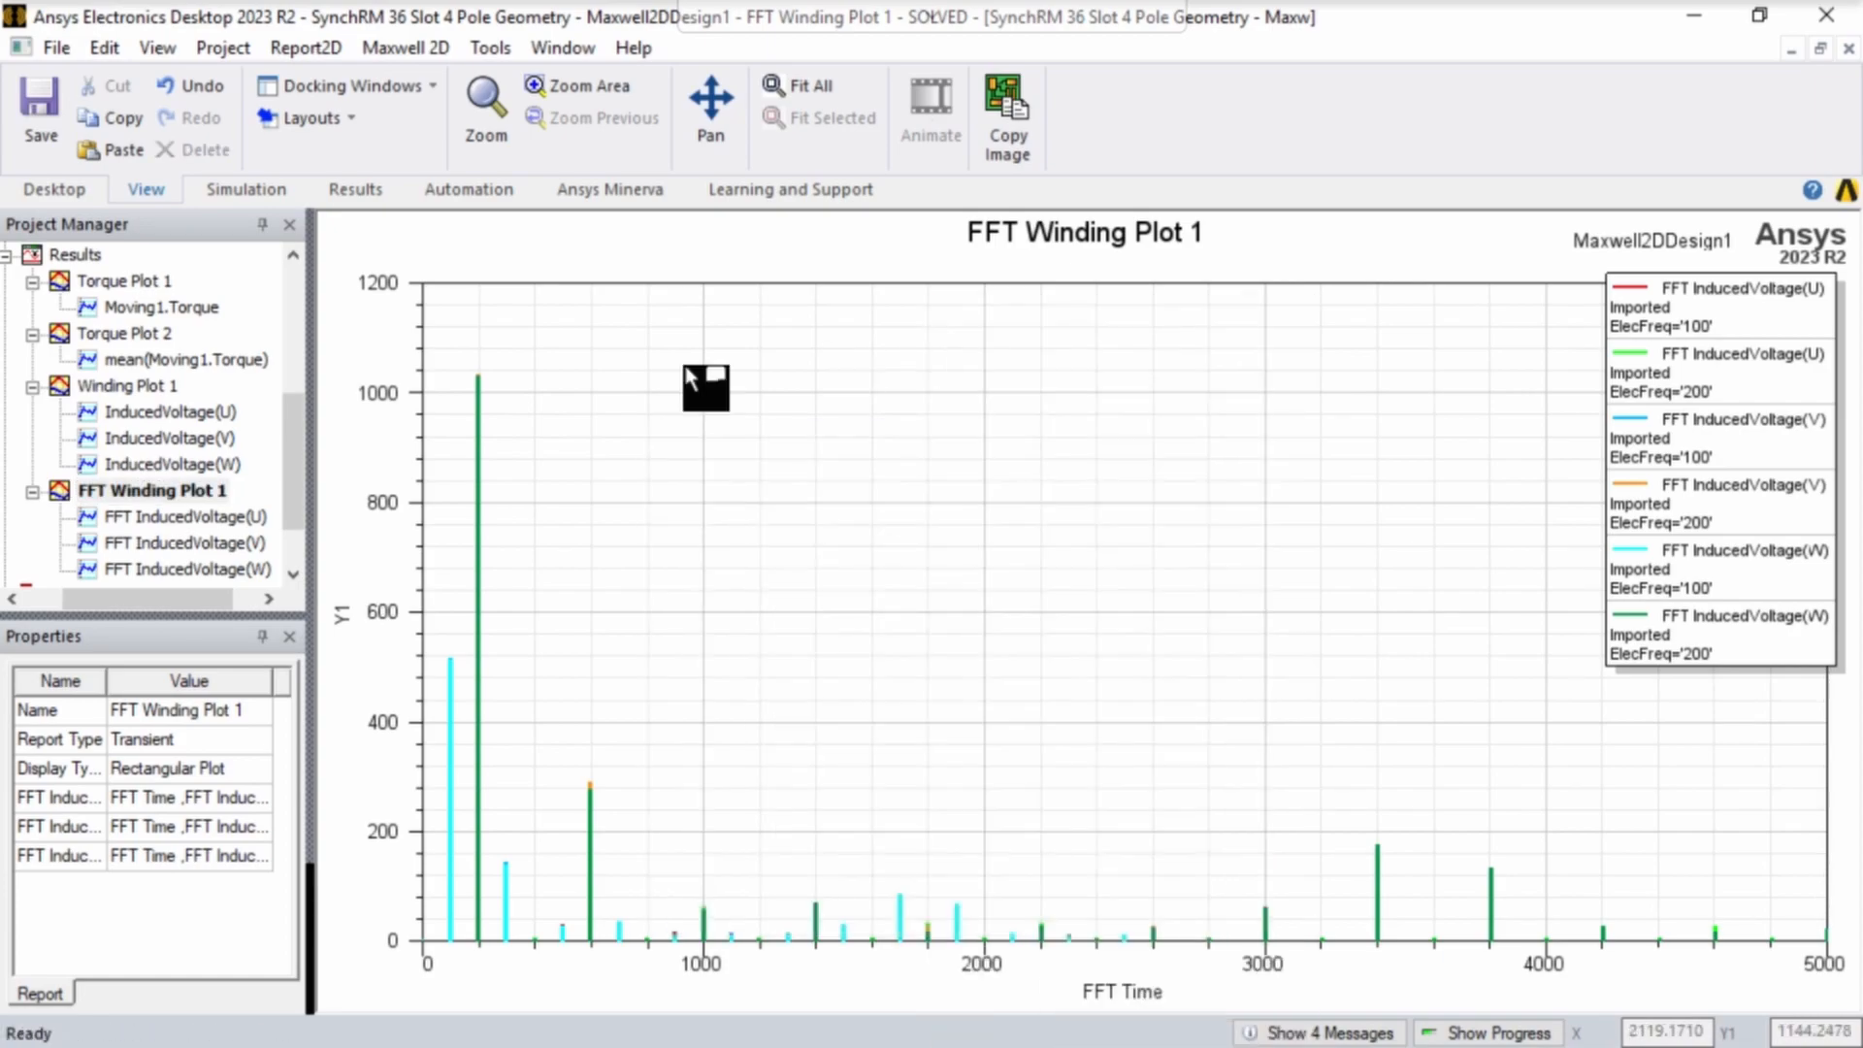
left_click(478, 377)
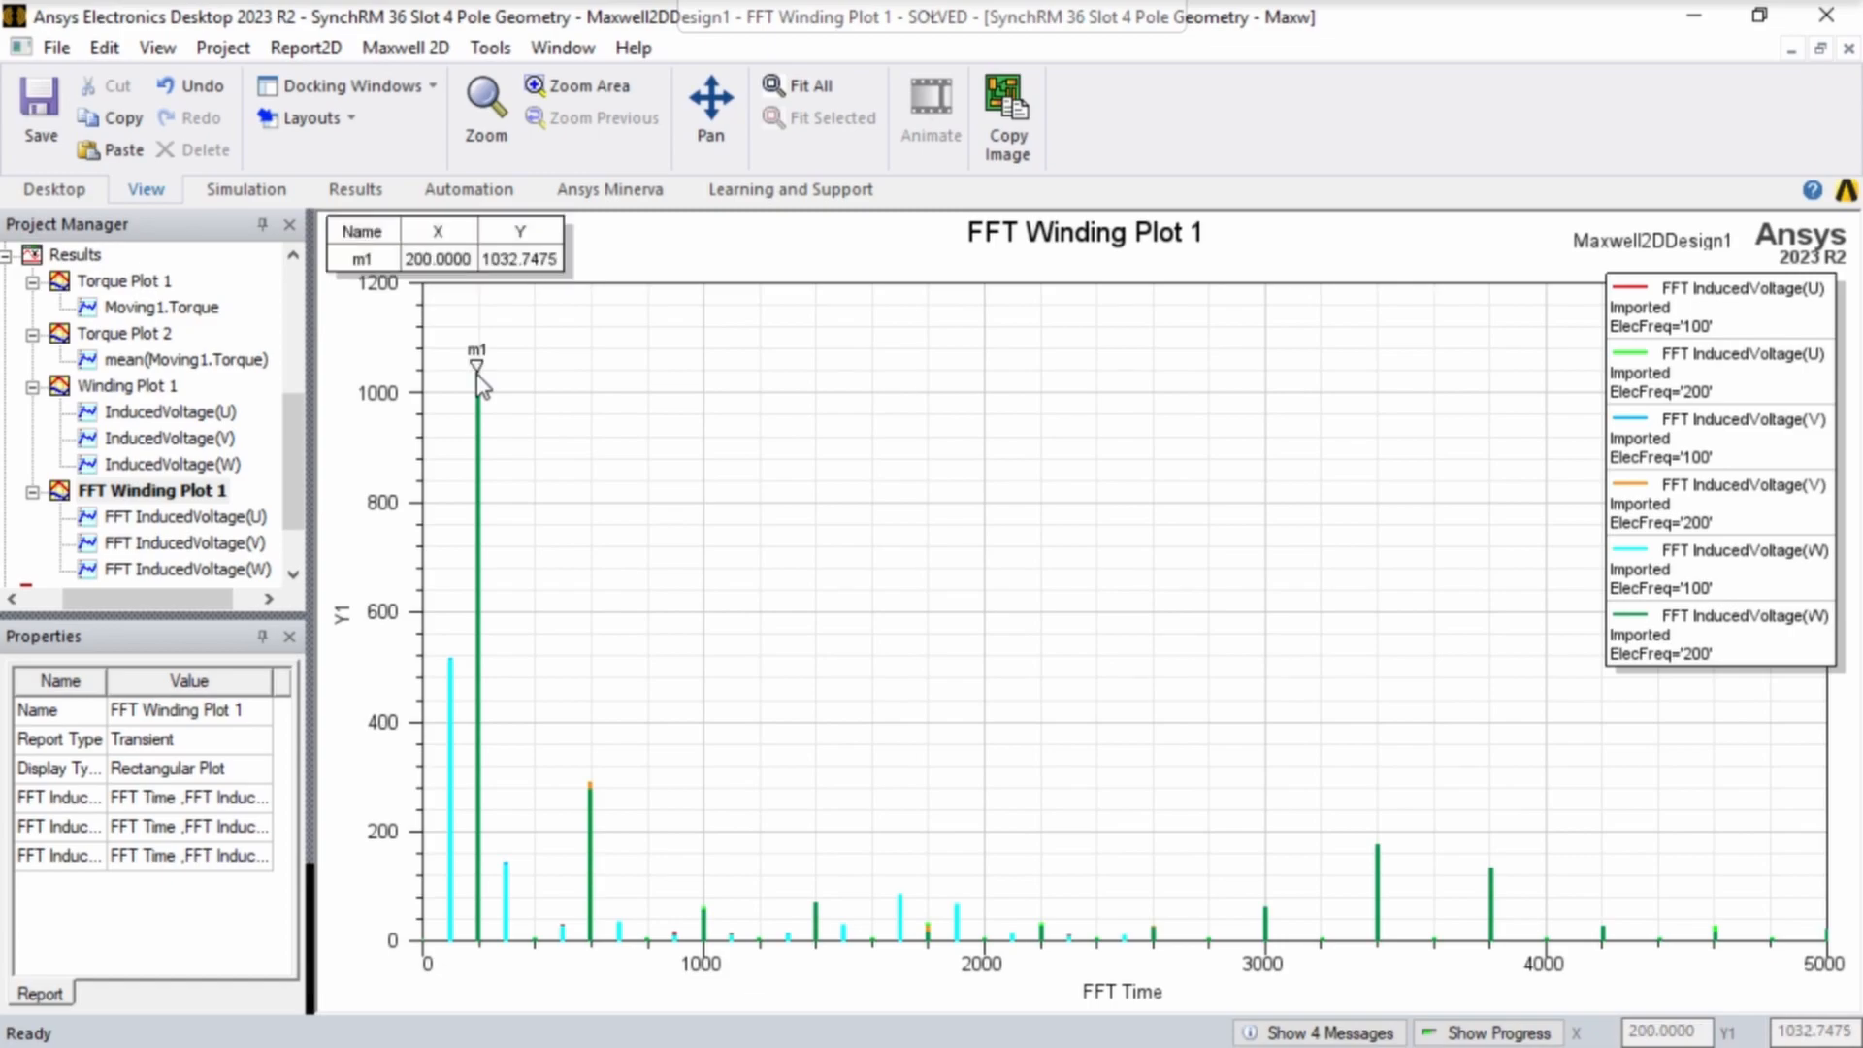
left_click(454, 660)
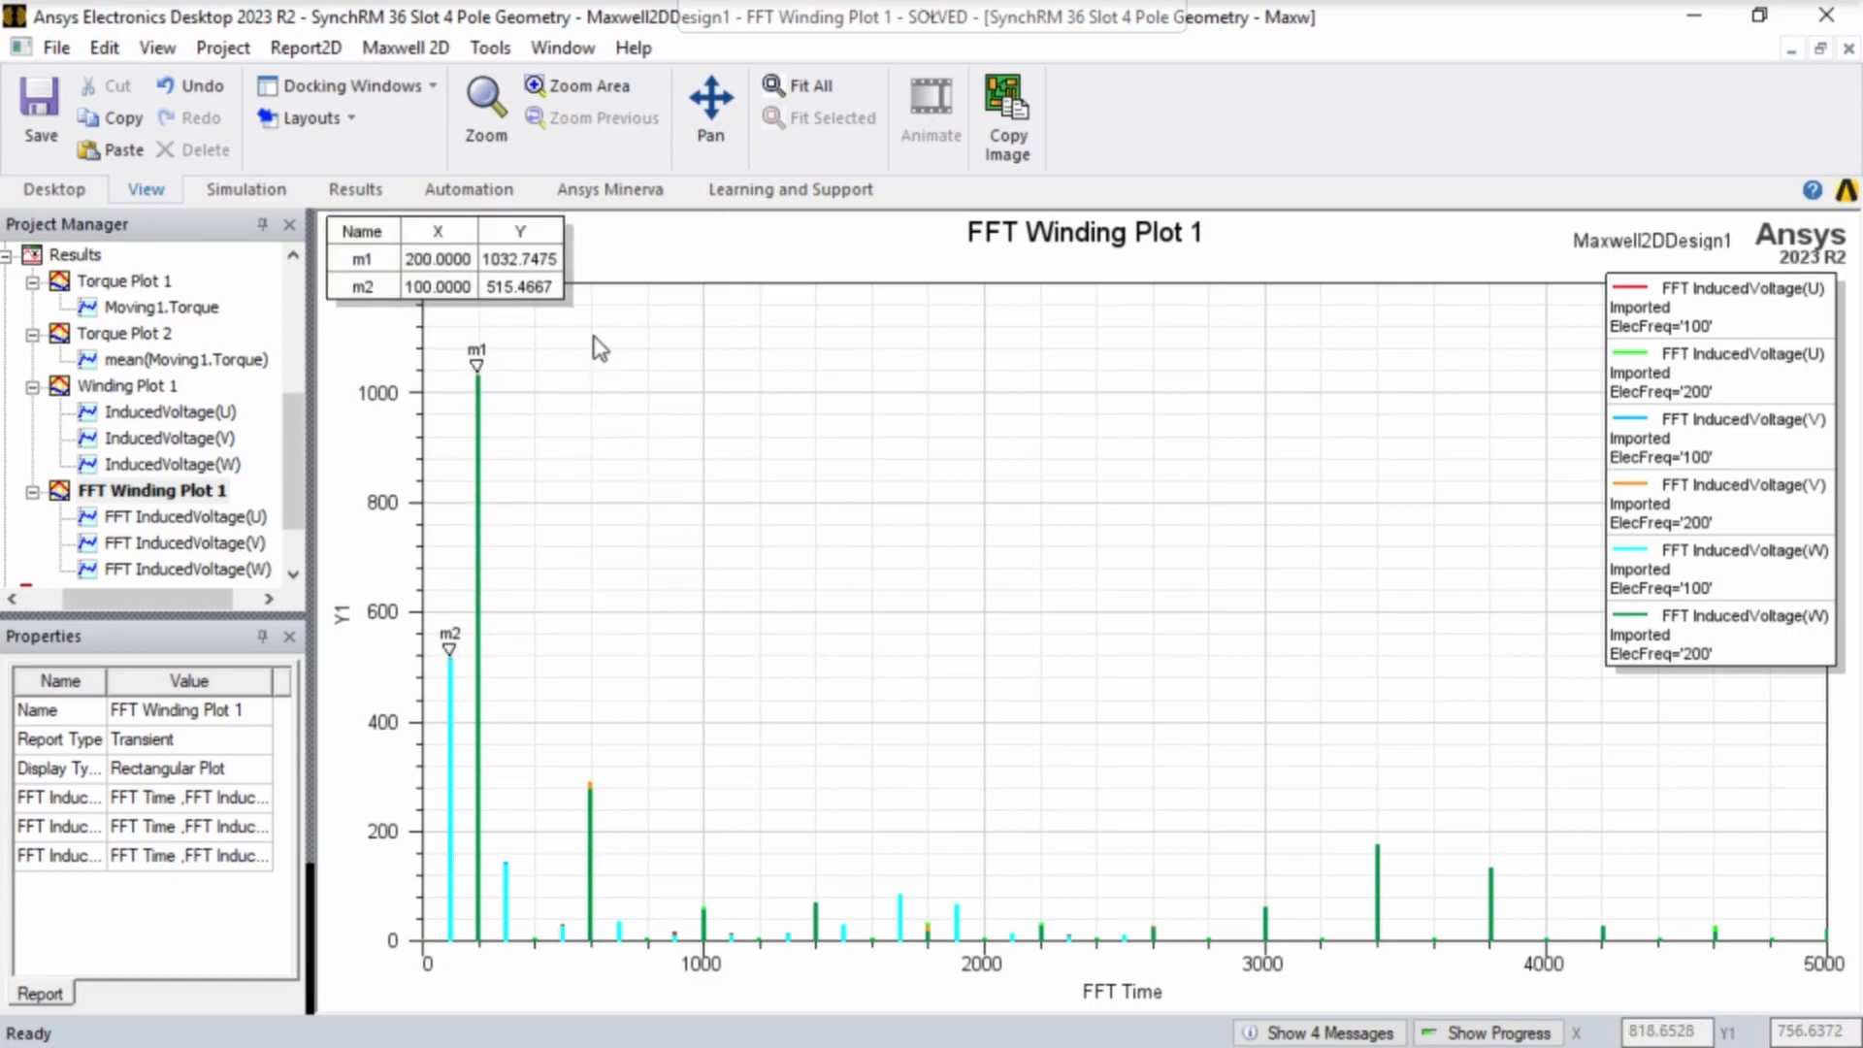
- End marker mode on FFT Winding Plot 1, restoring the session's full-screen view
right_click(786, 403)
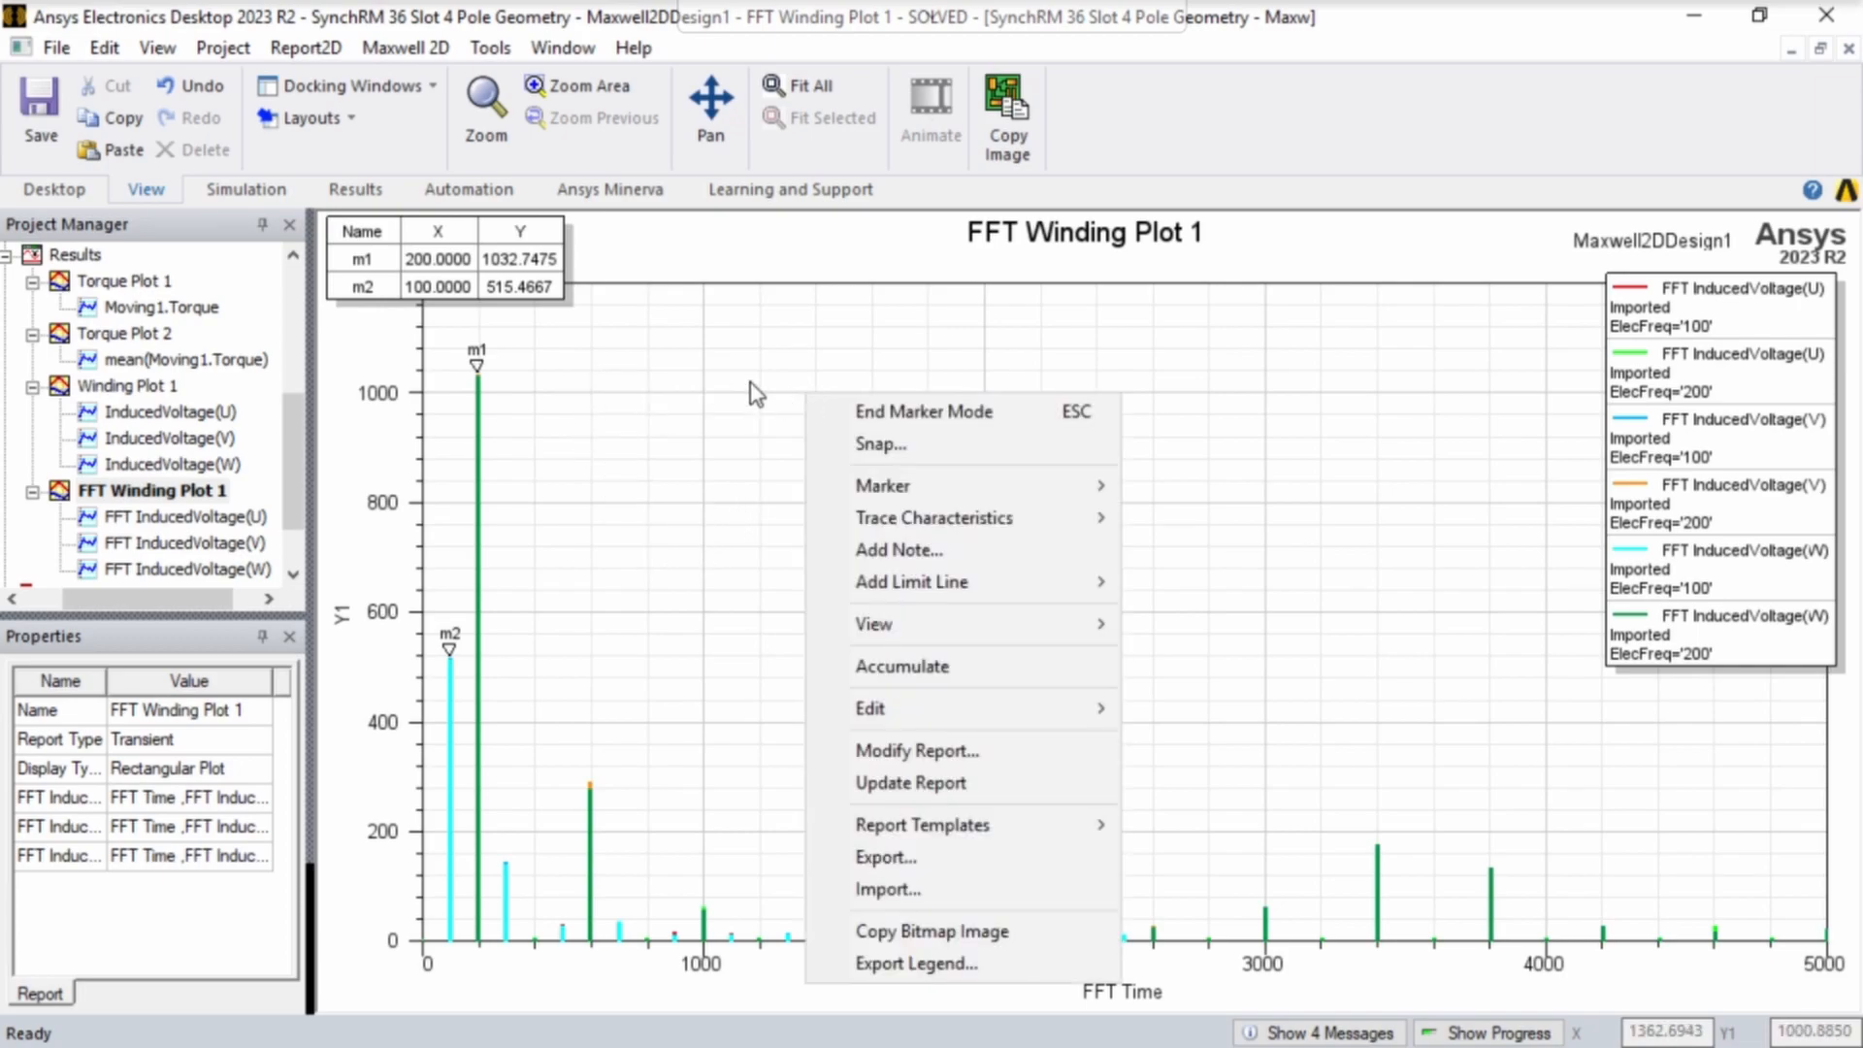
key("Escape")
left_click(364, 164)
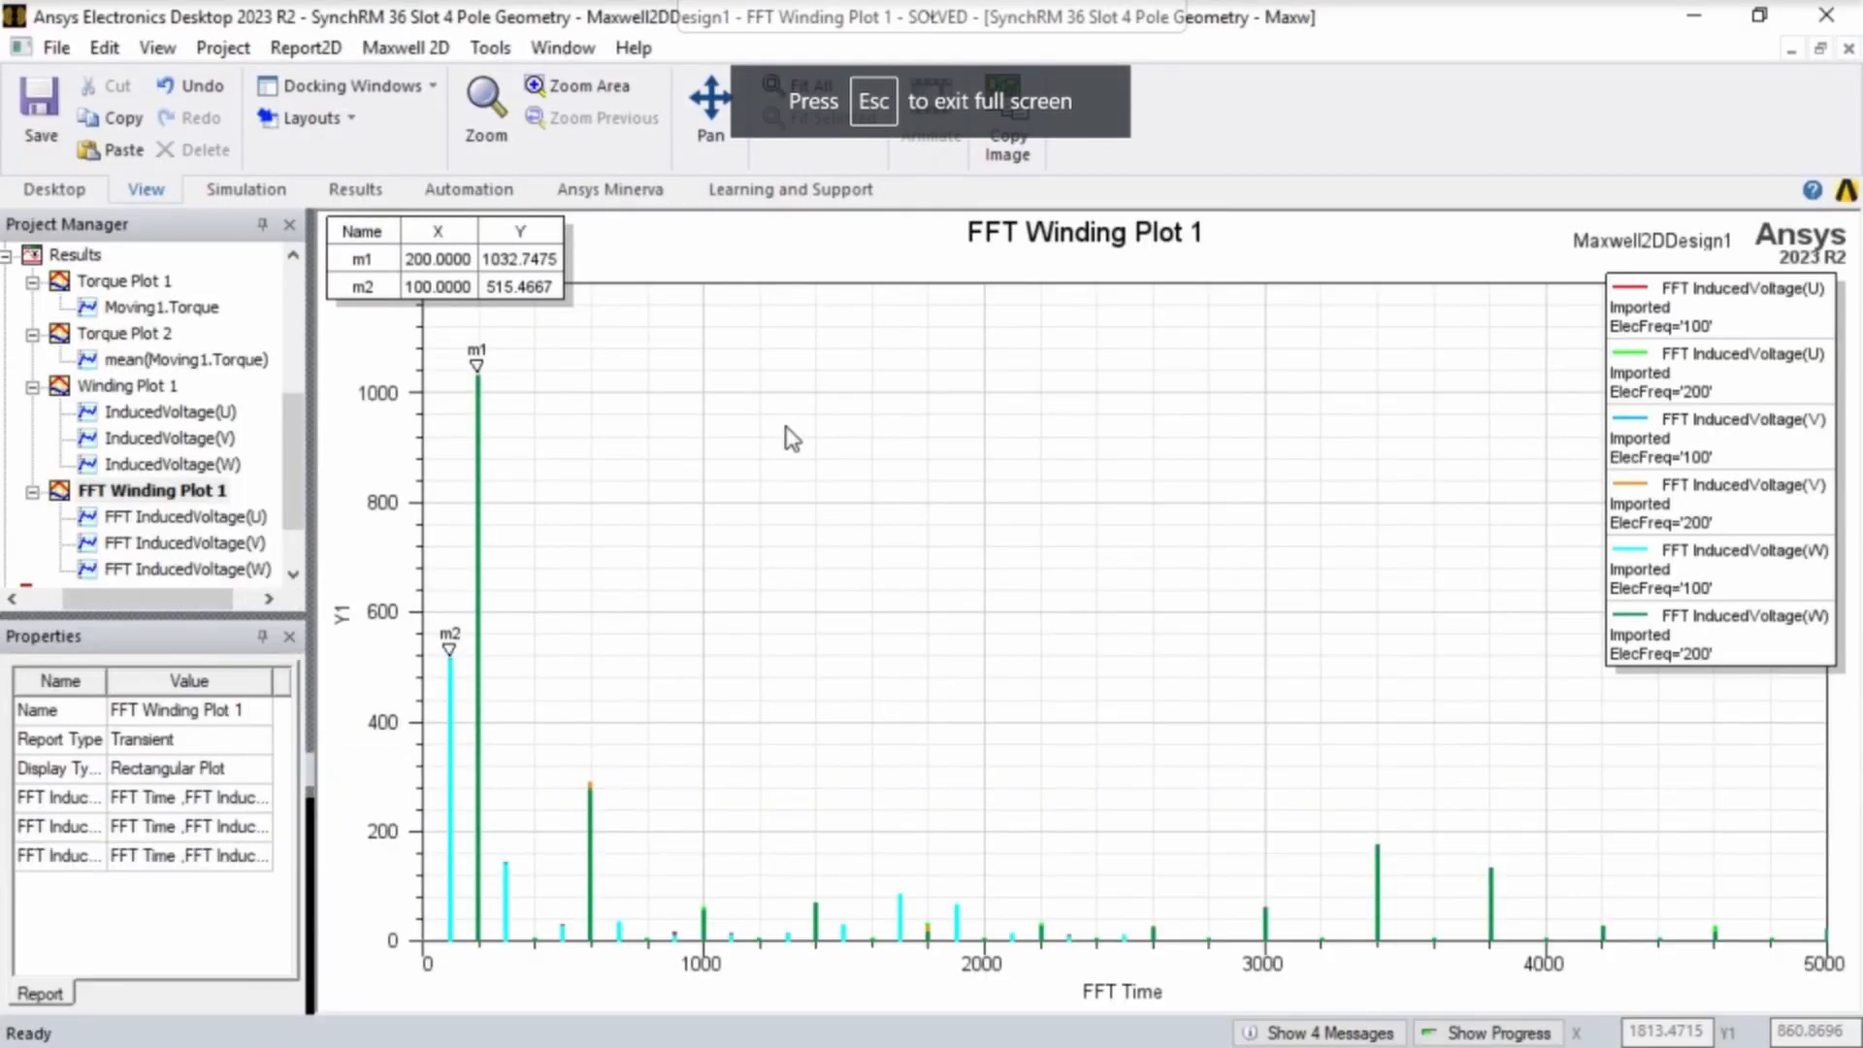
right_click(786, 427)
left_click(852, 429)
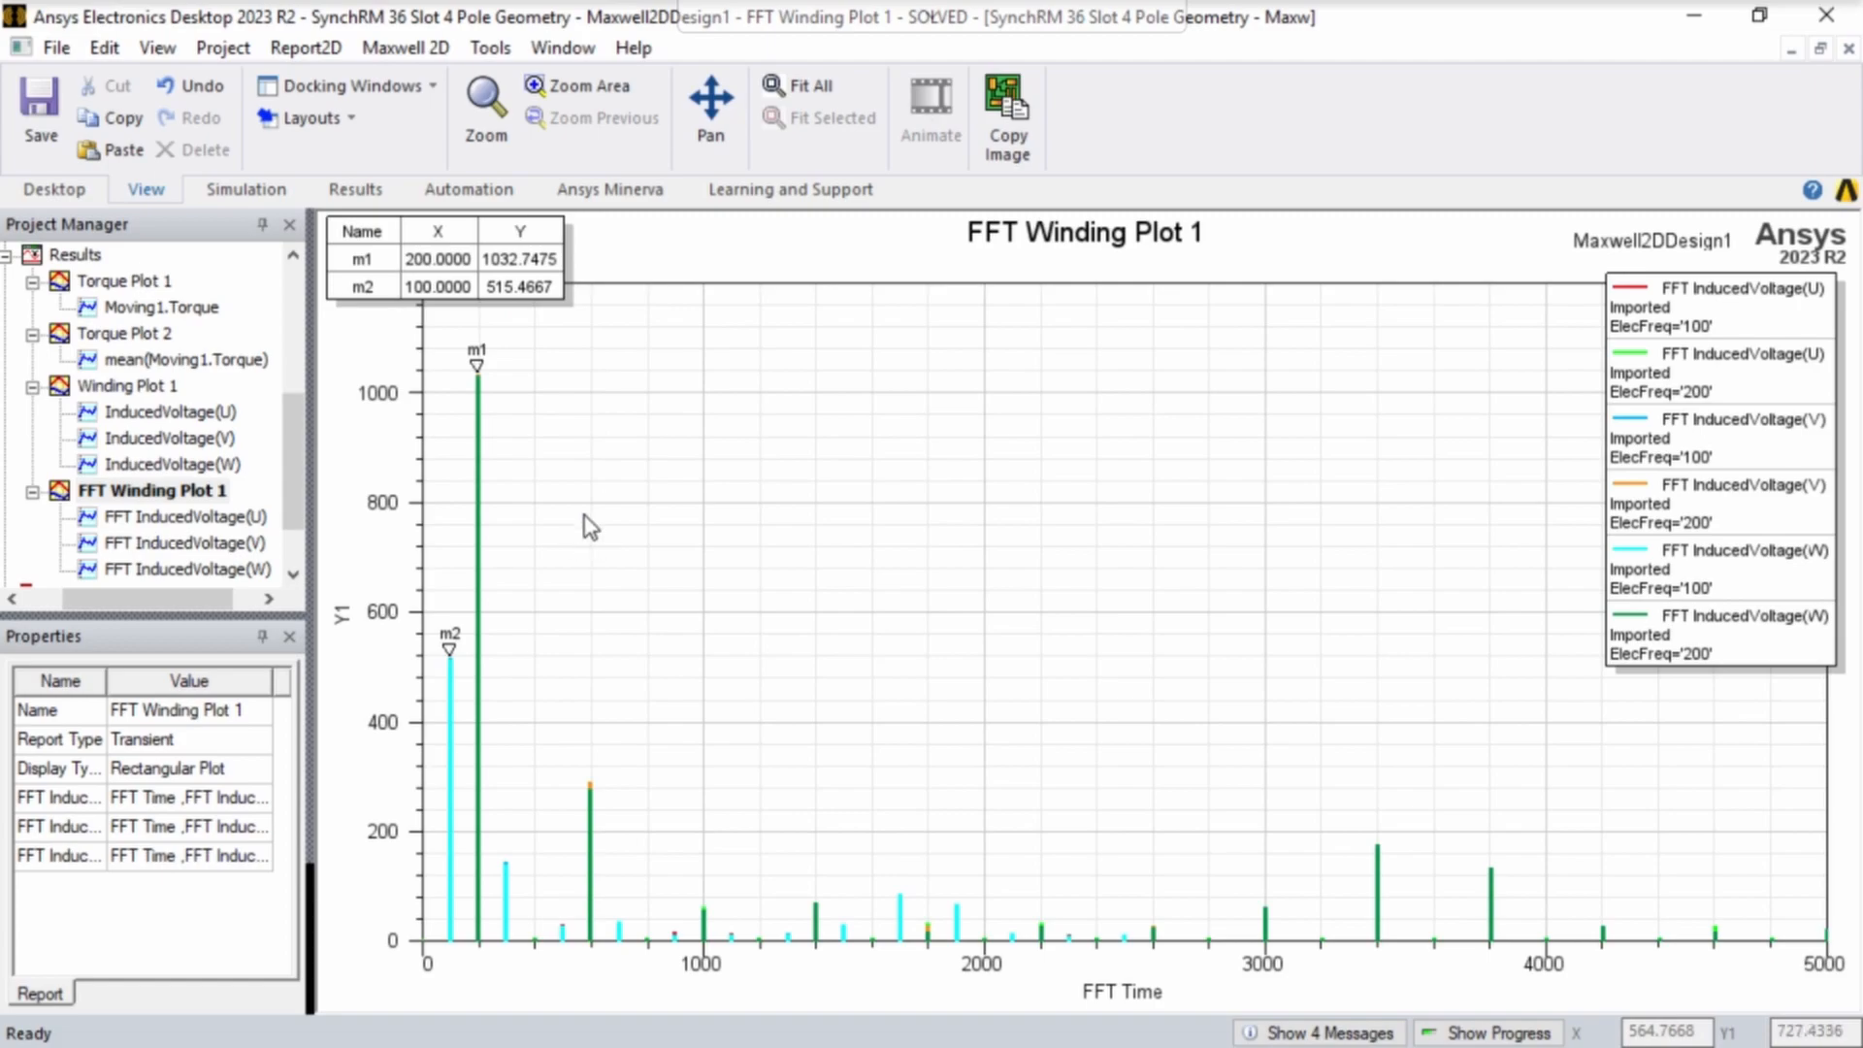
- Leave full screen, switch to the SynchRM EE511 Excel workbook and enter electrical frequencies 0, 100 and 200 in A2:A4
key("Escape")
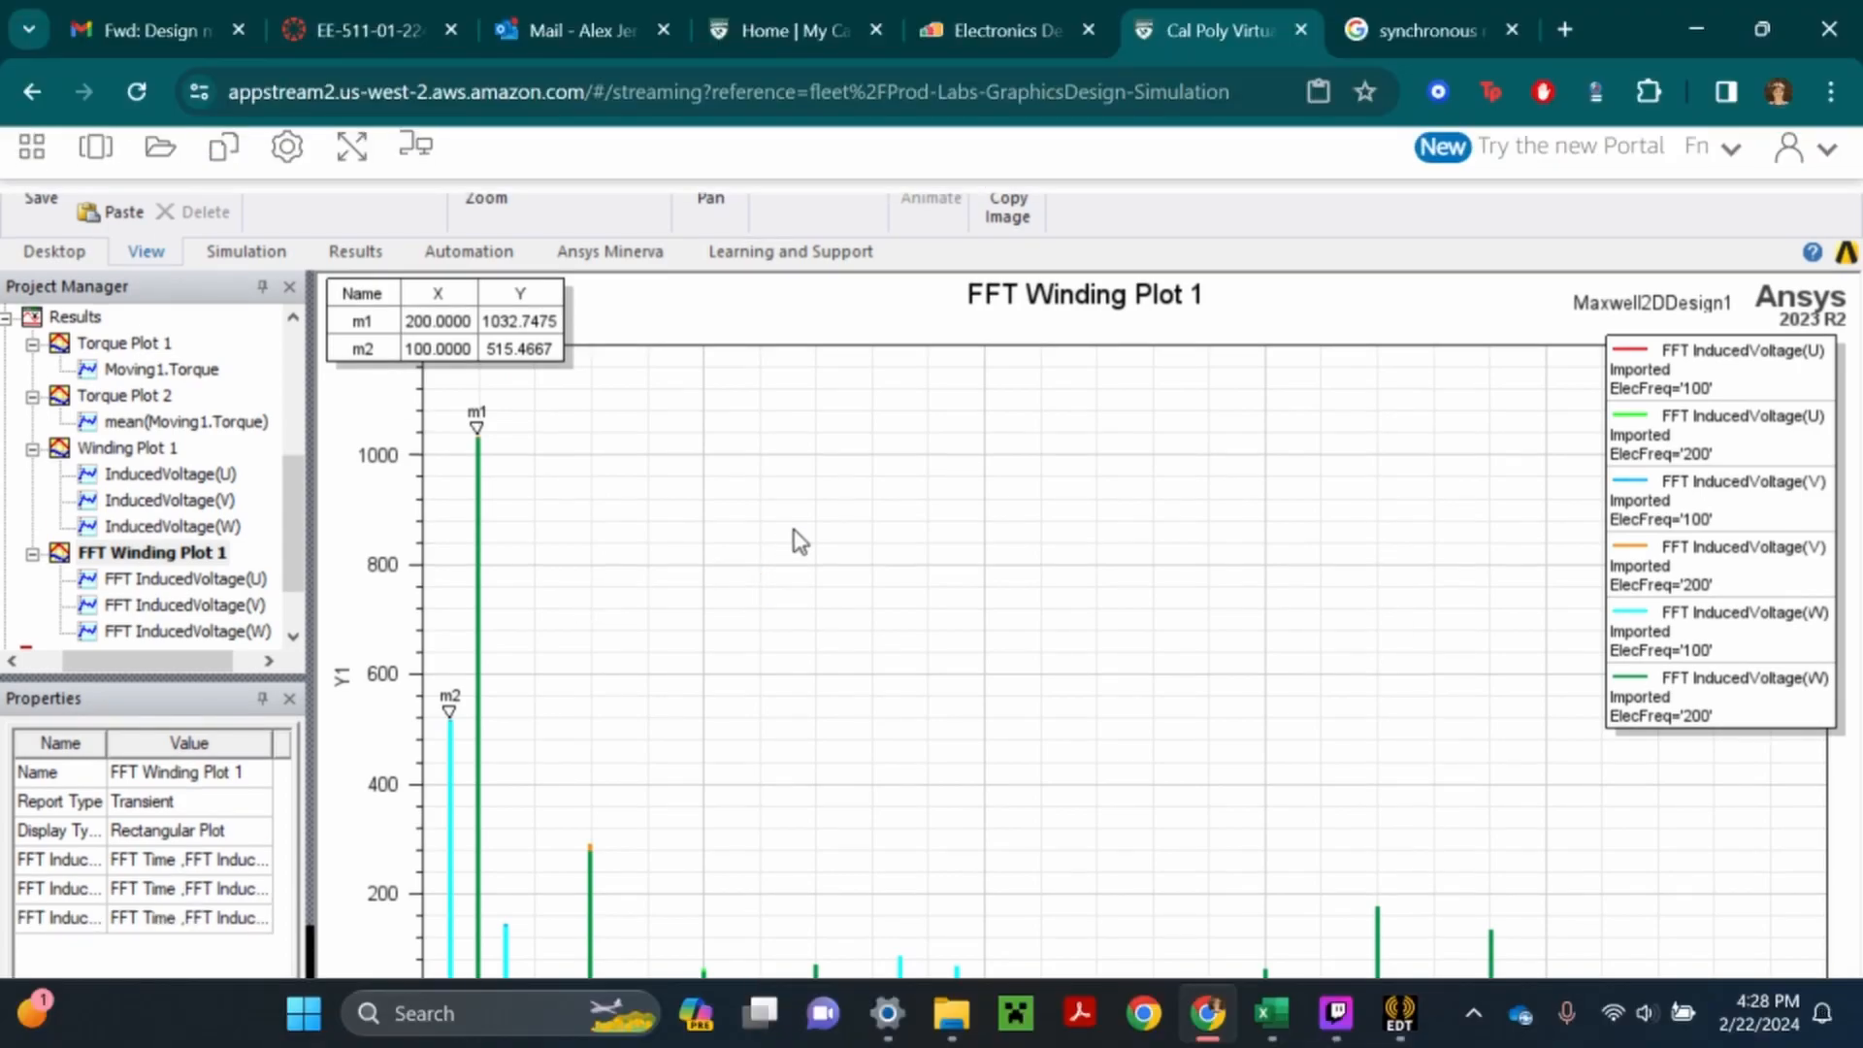
mouse_move(1266, 1039)
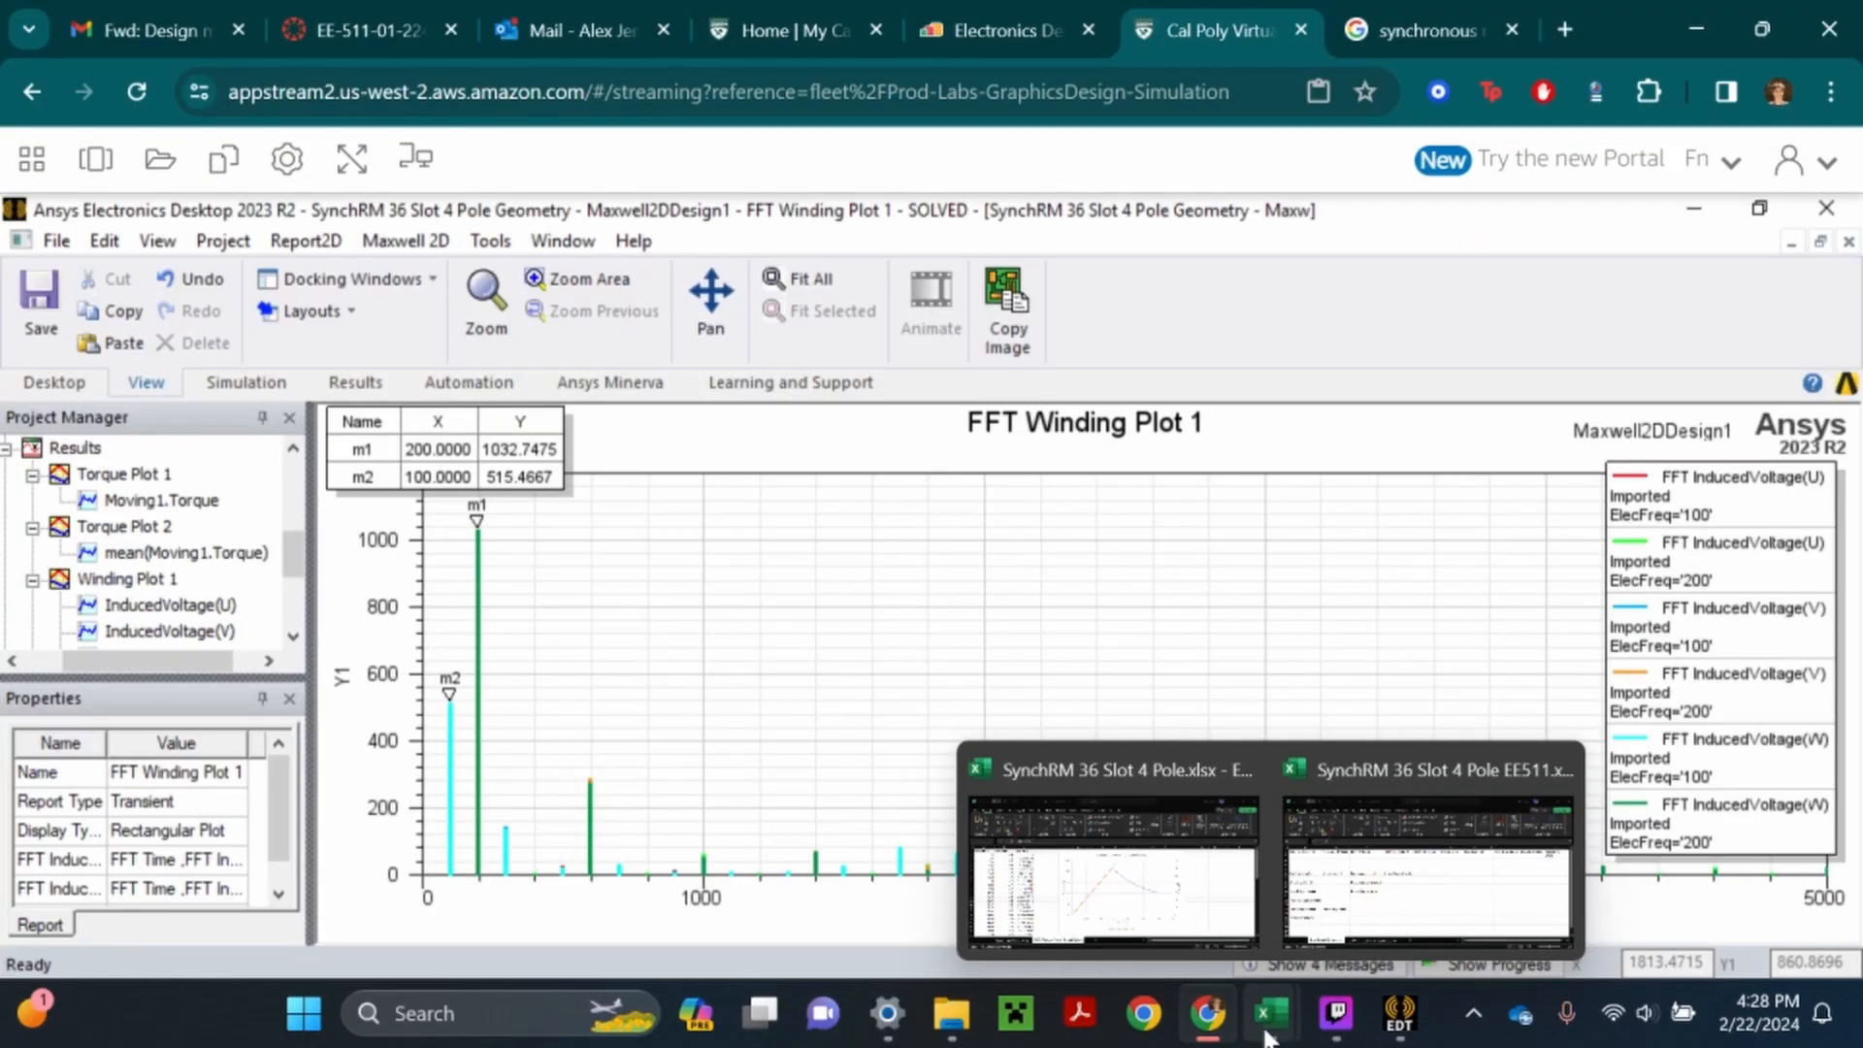
left_click(1426, 845)
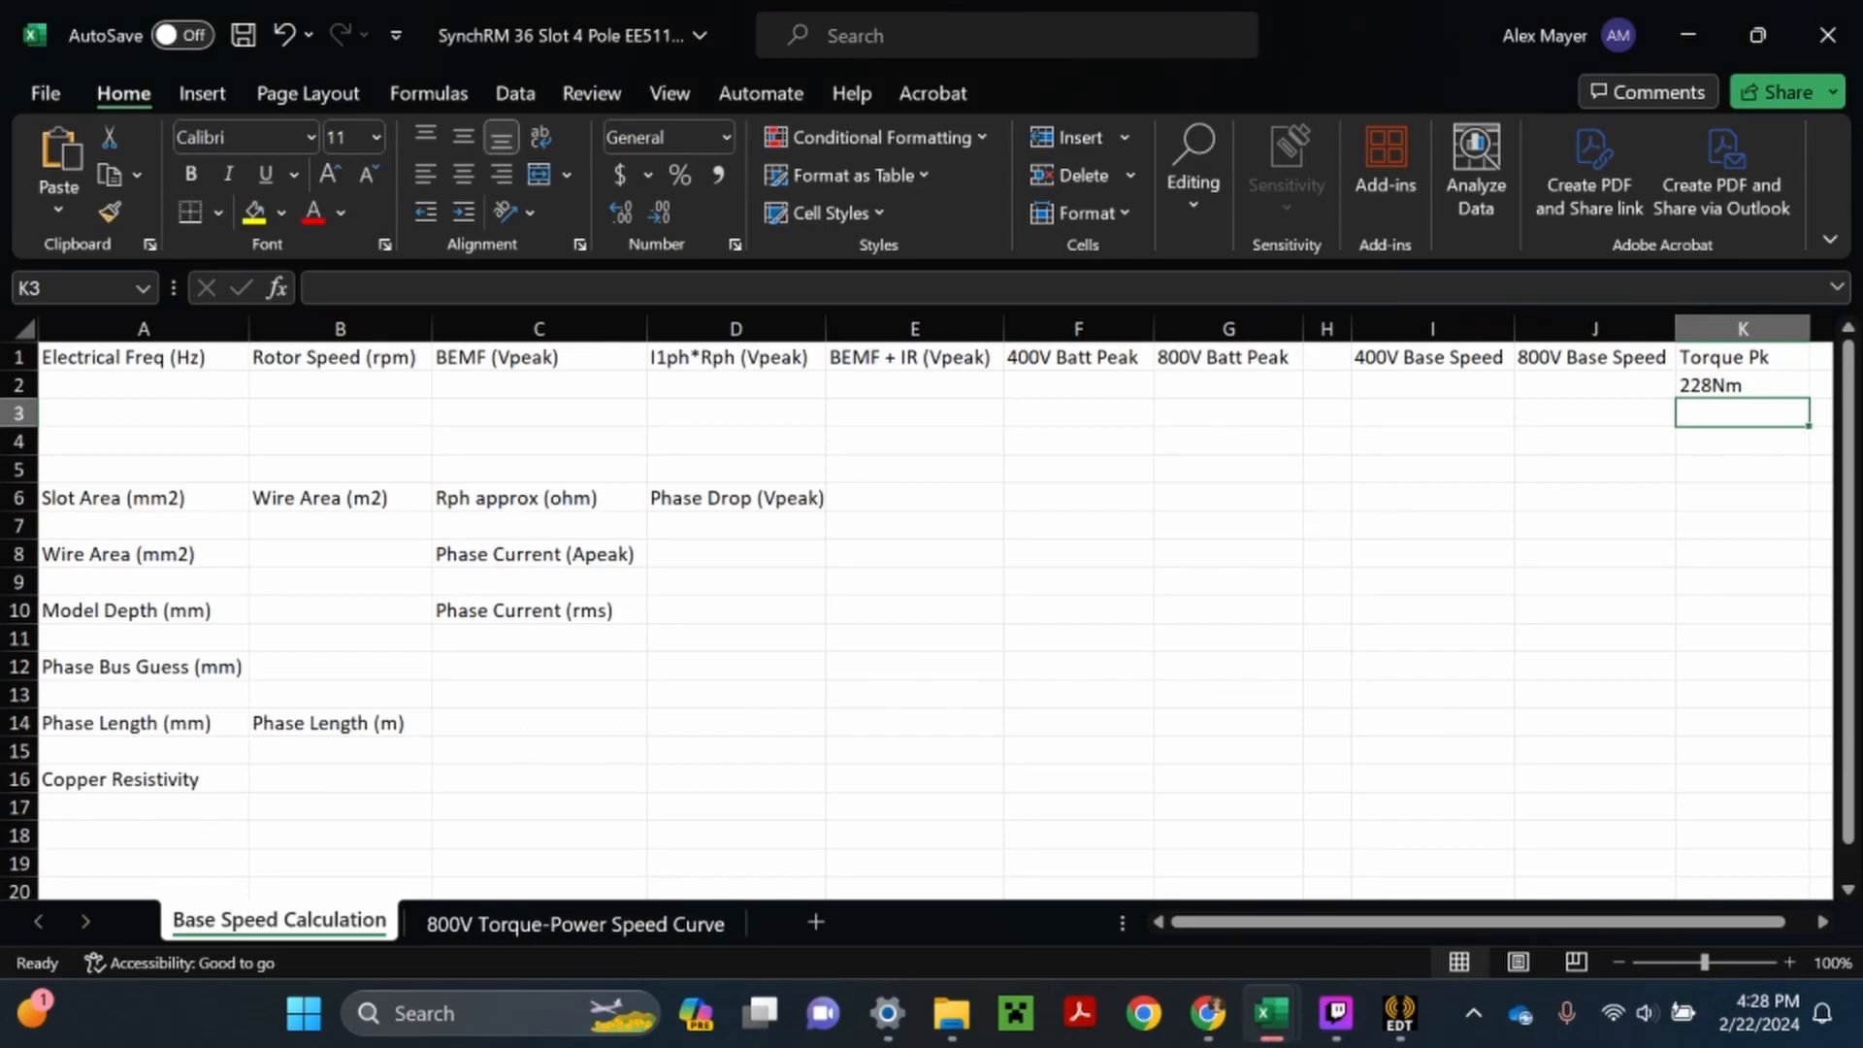
double_click(143, 385)
type("0")
key("Return")
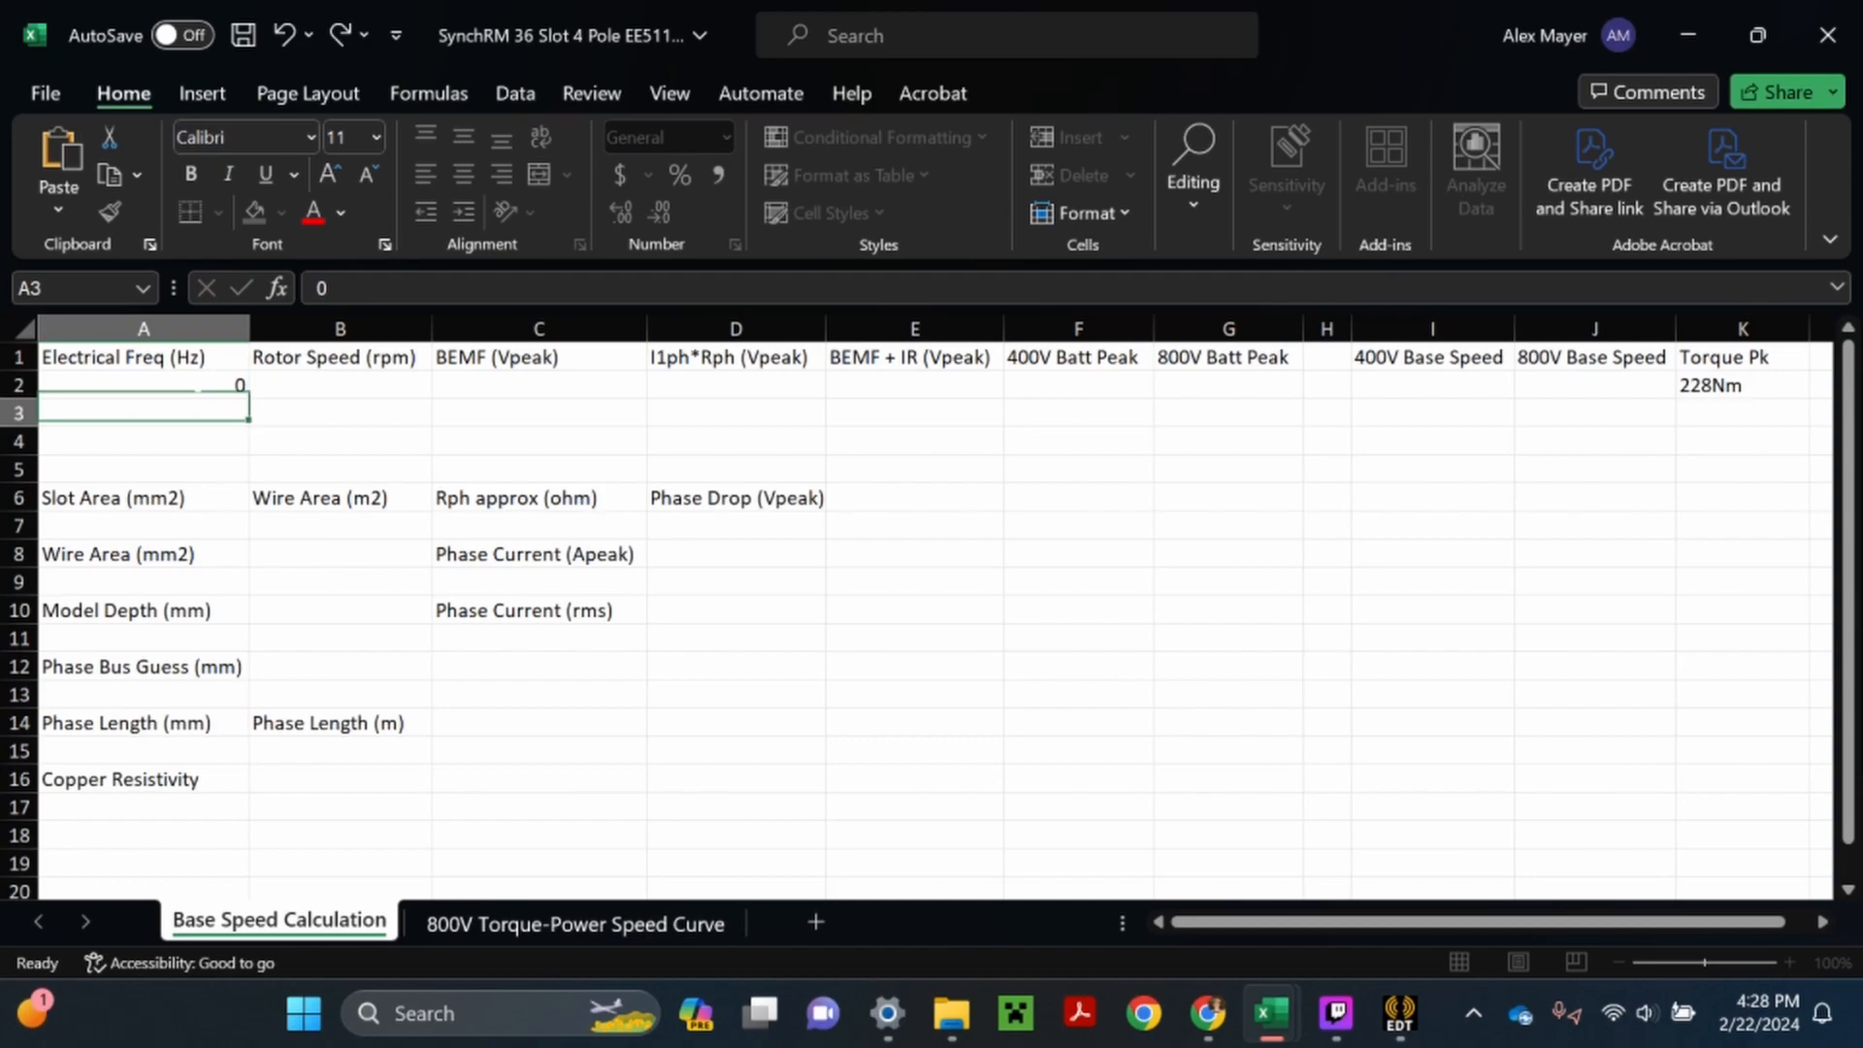
type("100")
key("Return")
type("200")
key("Return")
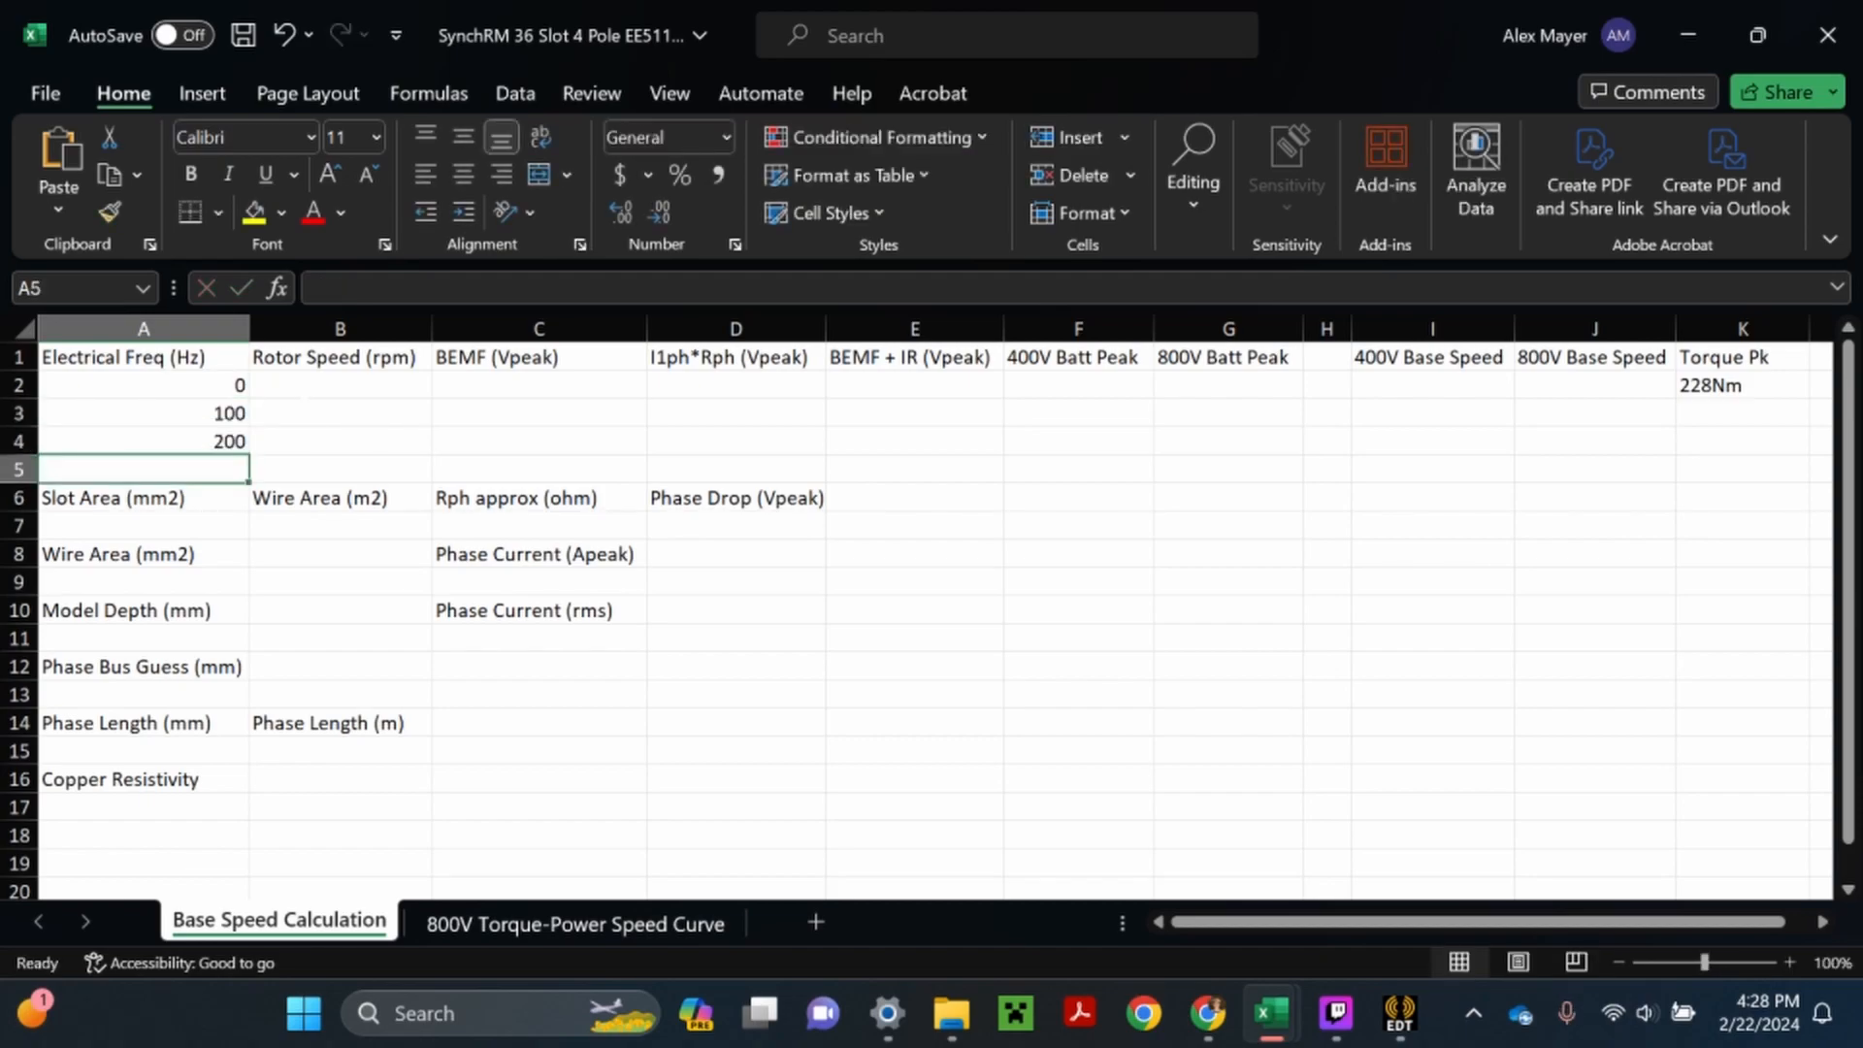
- Calculate the rotor speed in B2 with =A2*120/4 and fill the formula down to B4
left_click(339, 385)
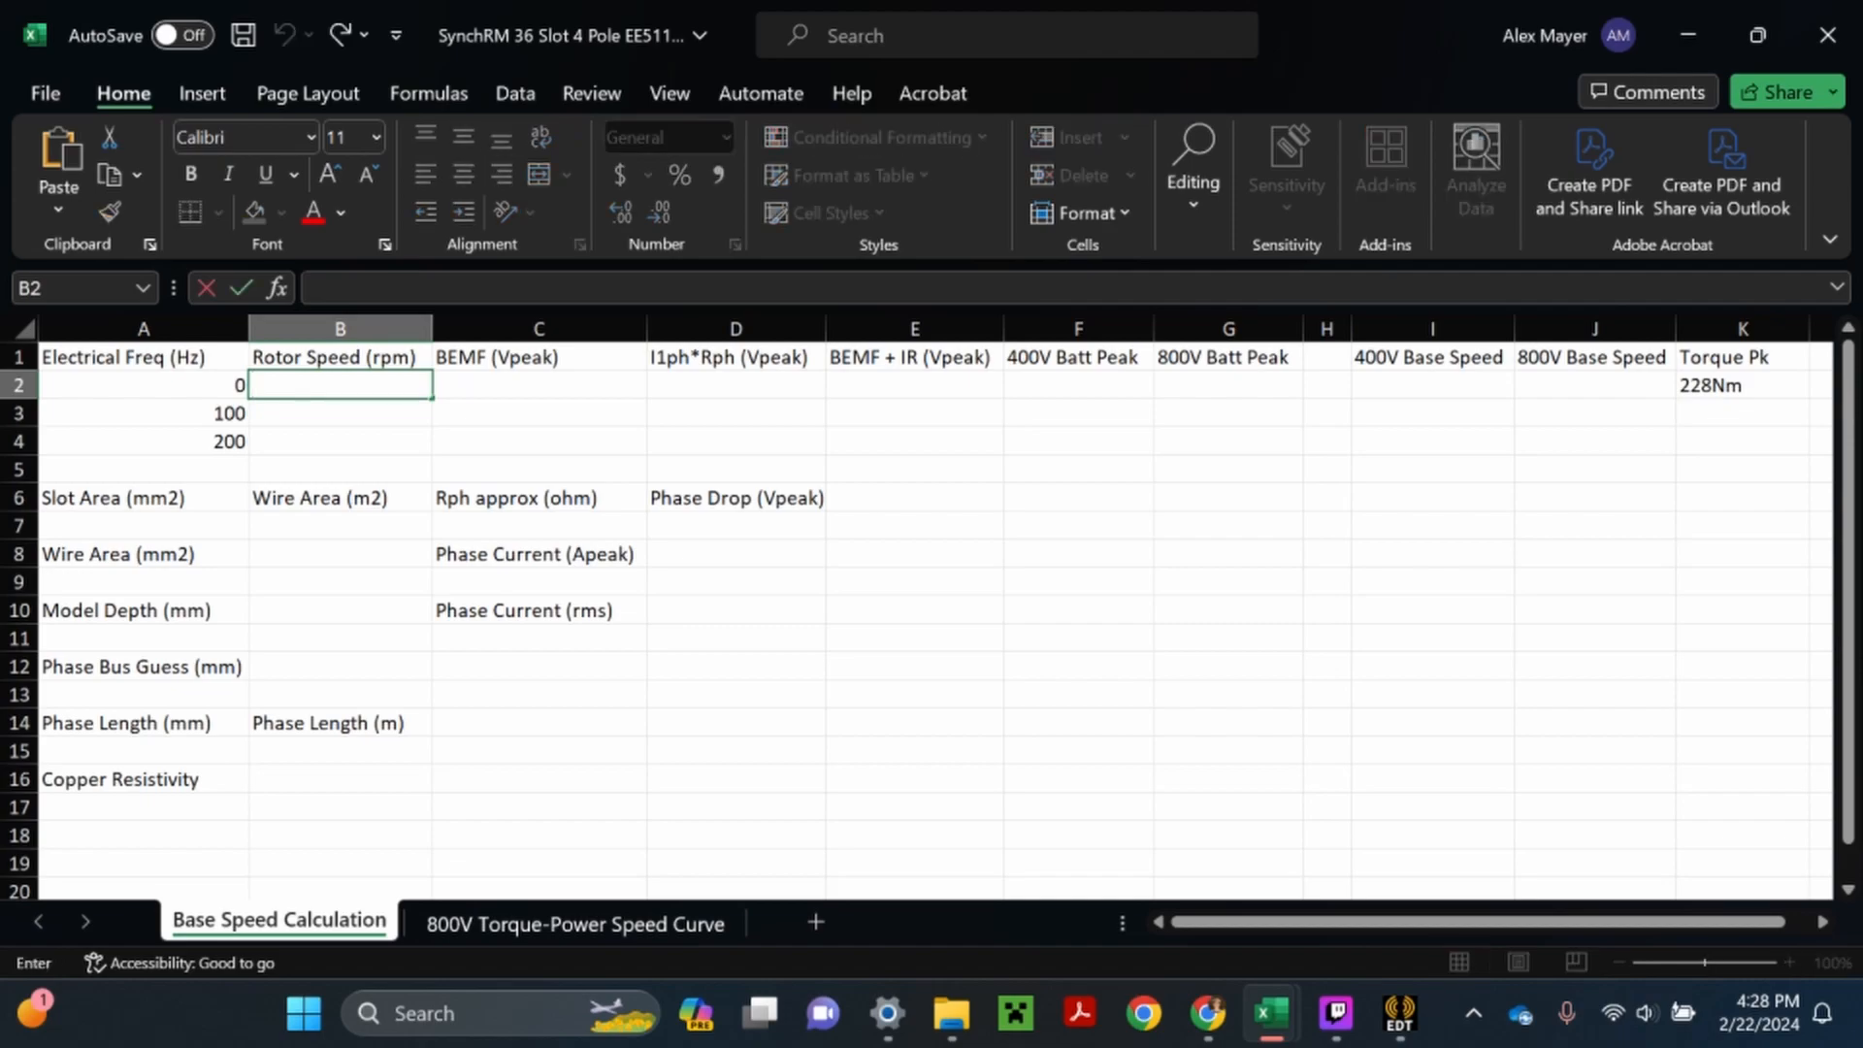
type("=")
key("Left")
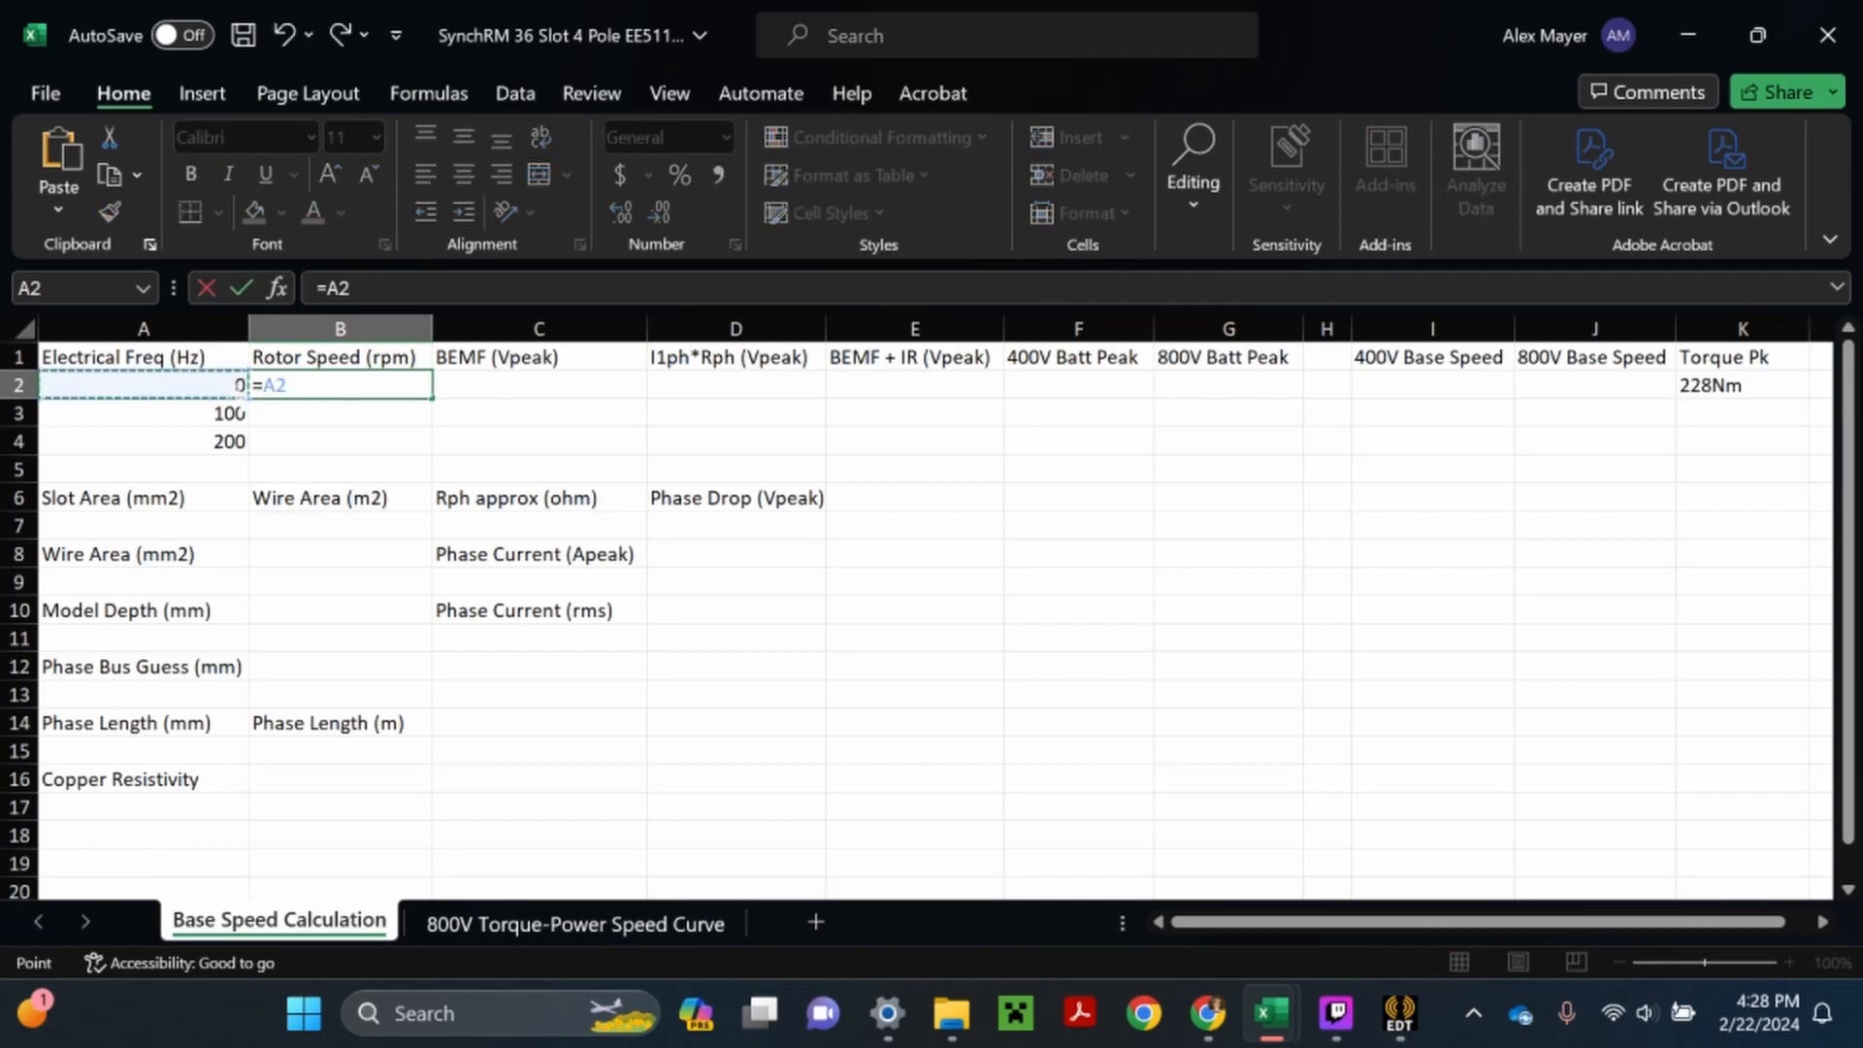
type("*120/4")
key("Return")
left_click(339, 386)
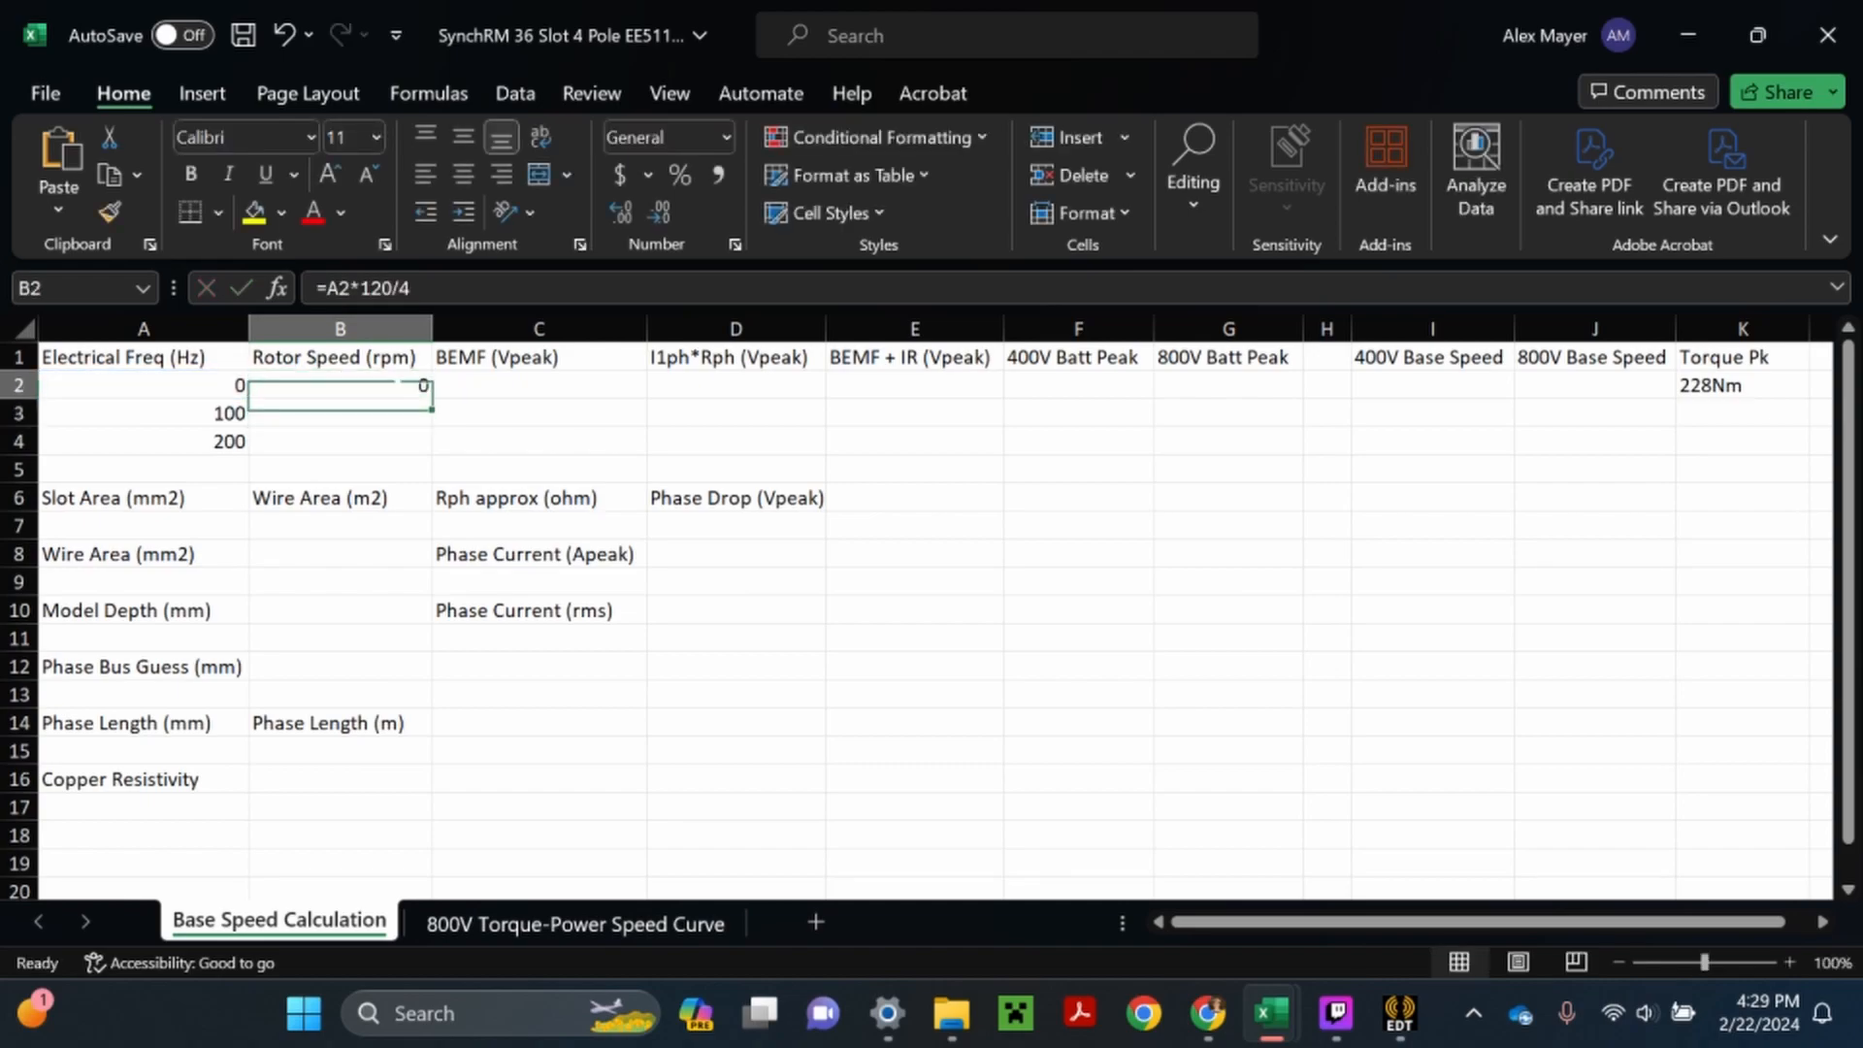
left_click_drag(432, 399, 431, 444)
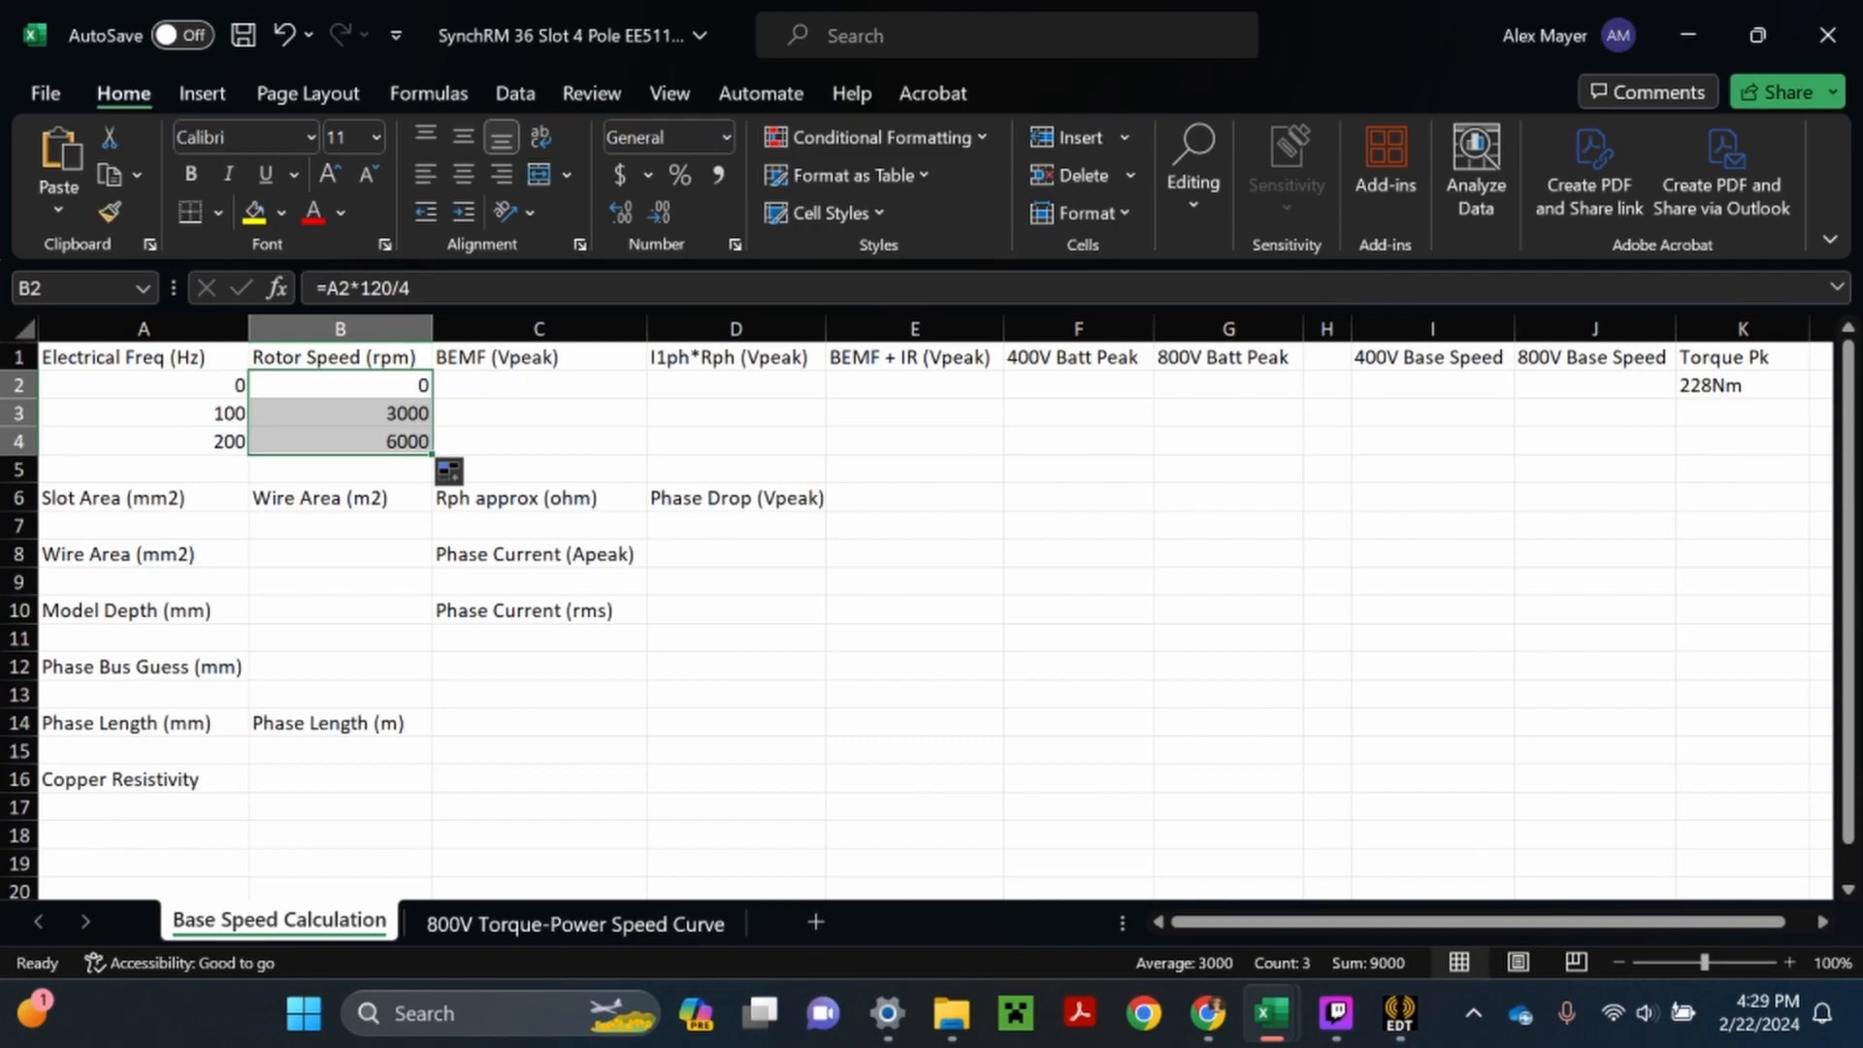
- Enter BEMF peak values of 0 in C2 and 515 in C3, checking the 100 Hz marker in the Ansys session
left_click(539, 385)
double_click(540, 385)
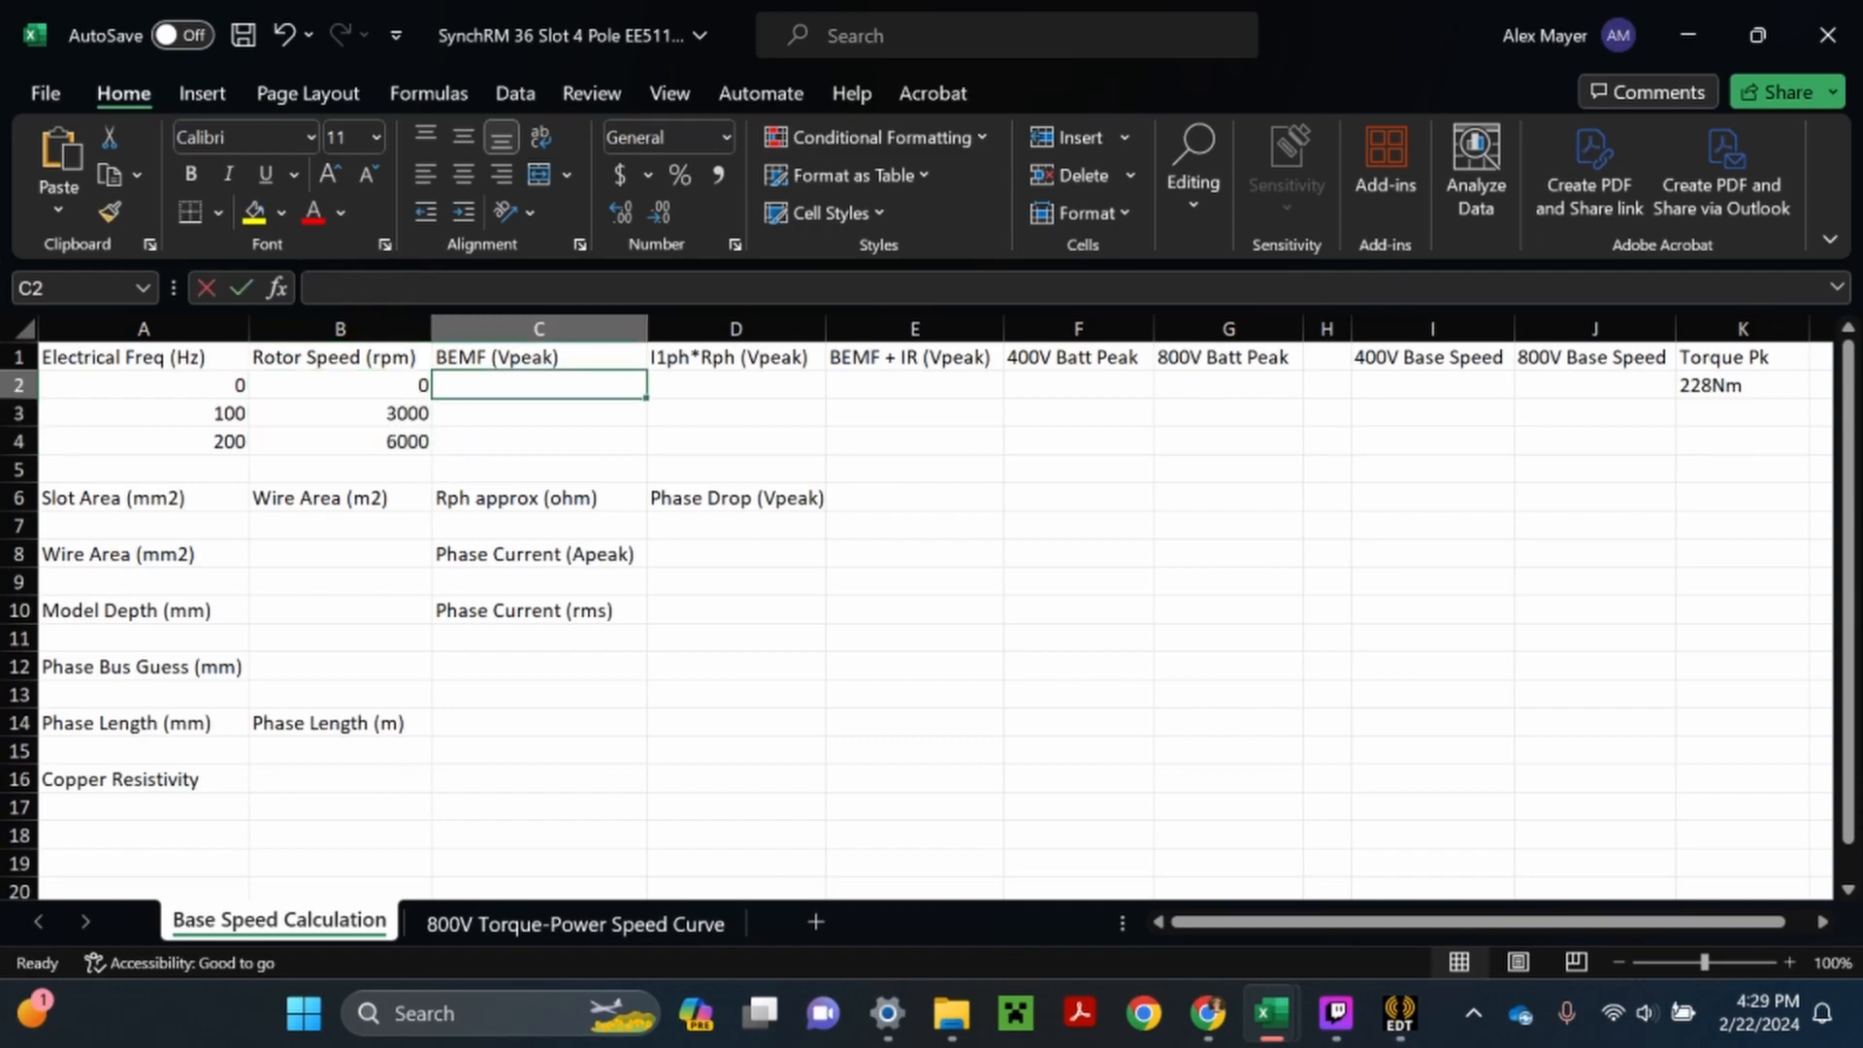
type("0")
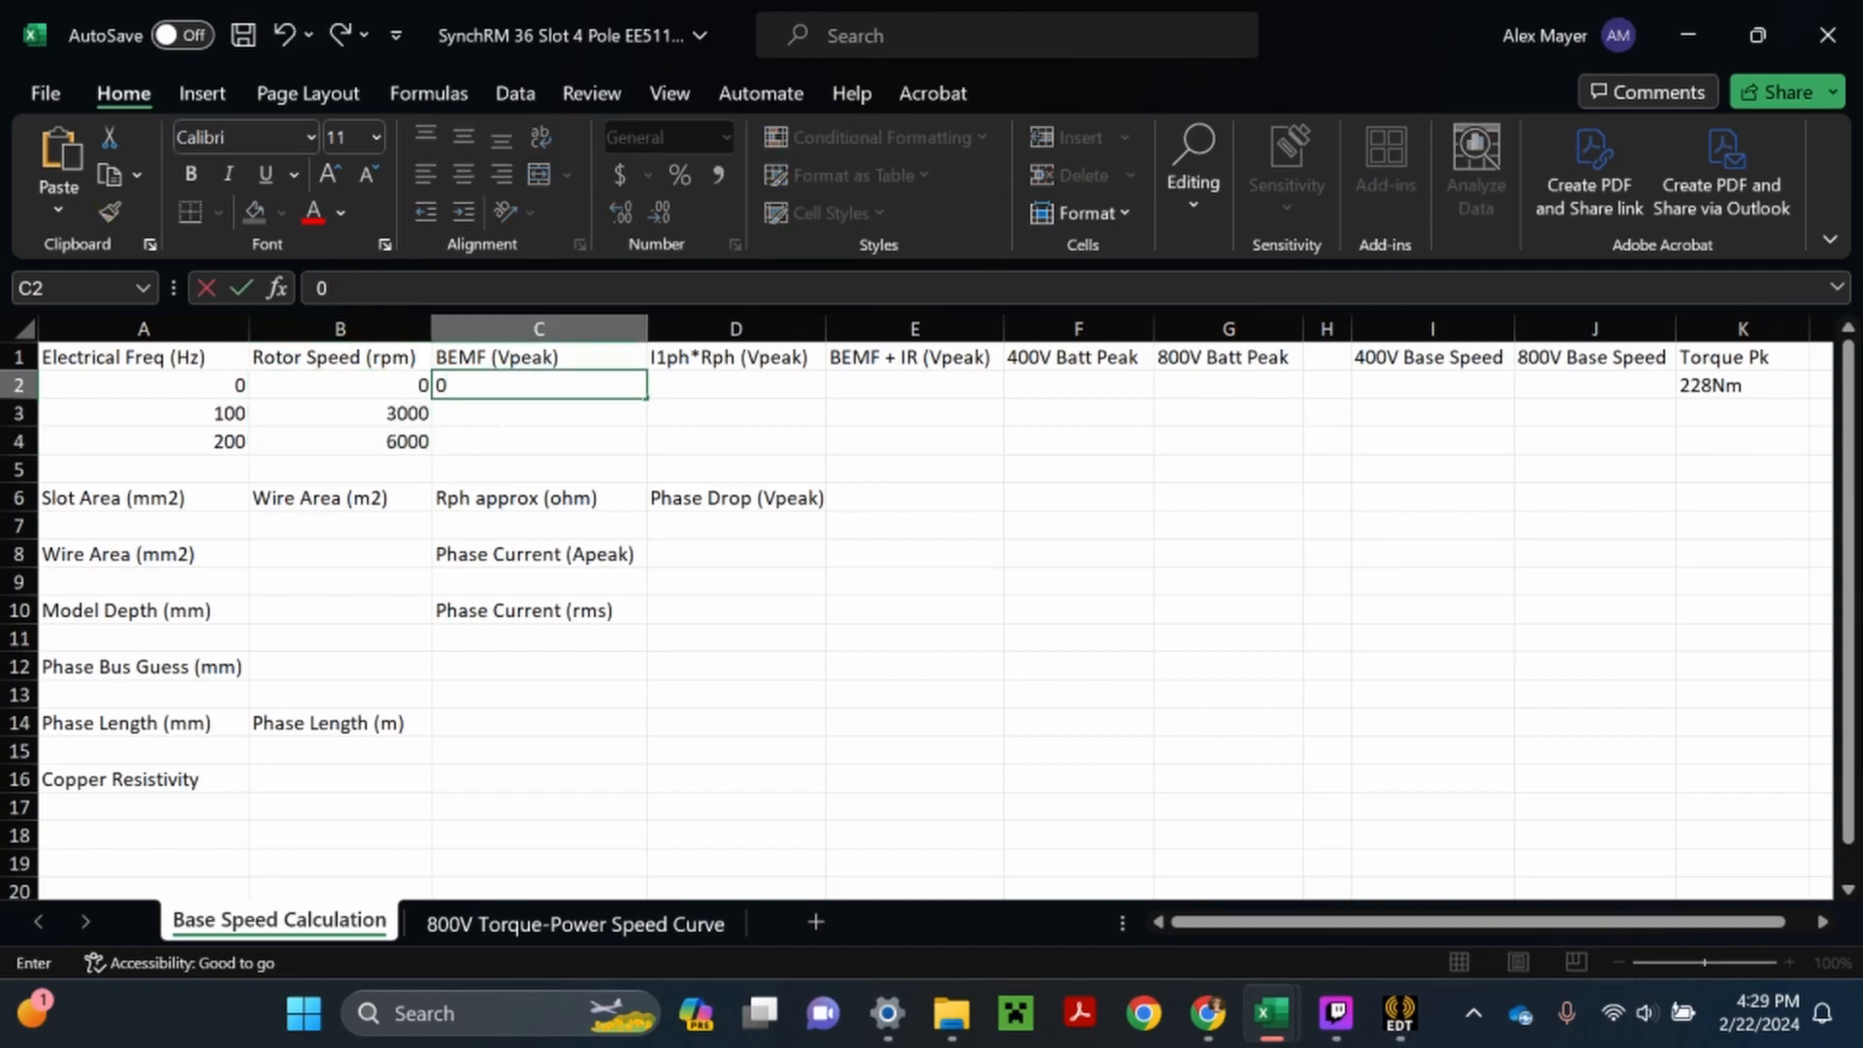
key("Return")
key("F2")
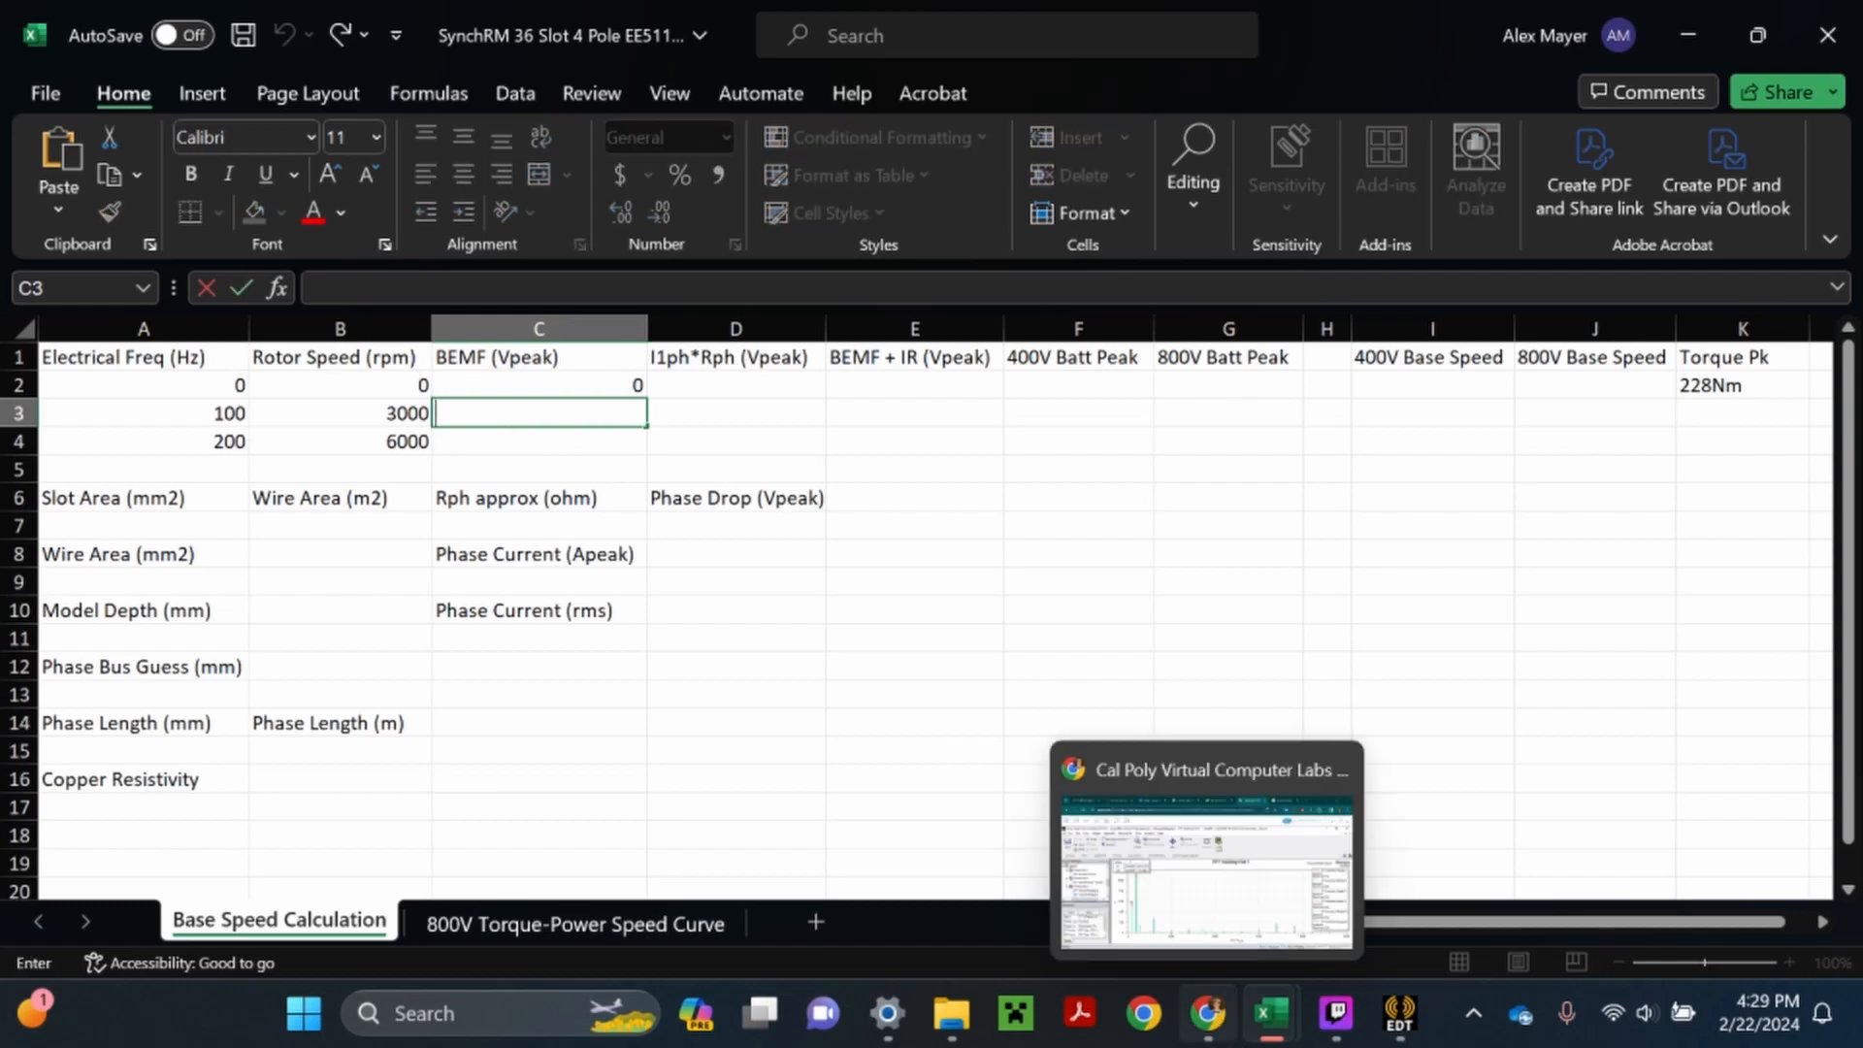
left_click(1208, 1013)
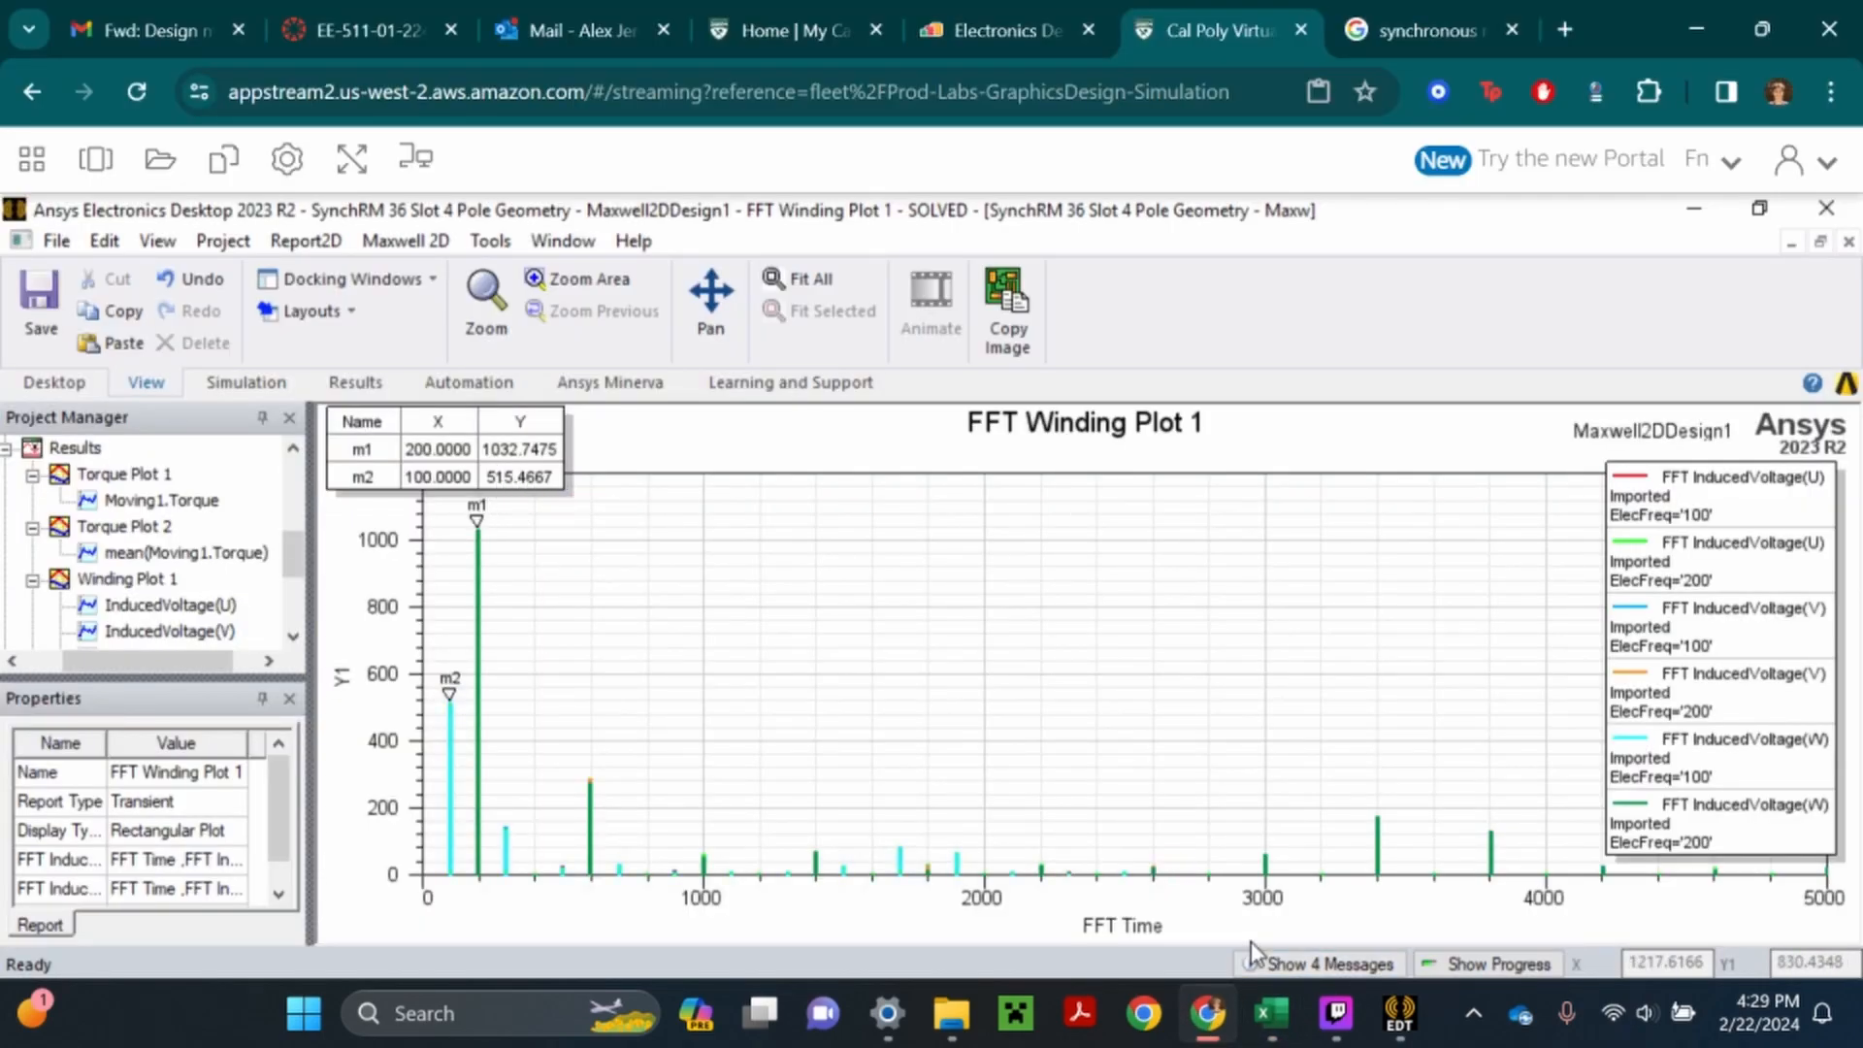
mouse_move(1271, 1013)
left_click(1417, 896)
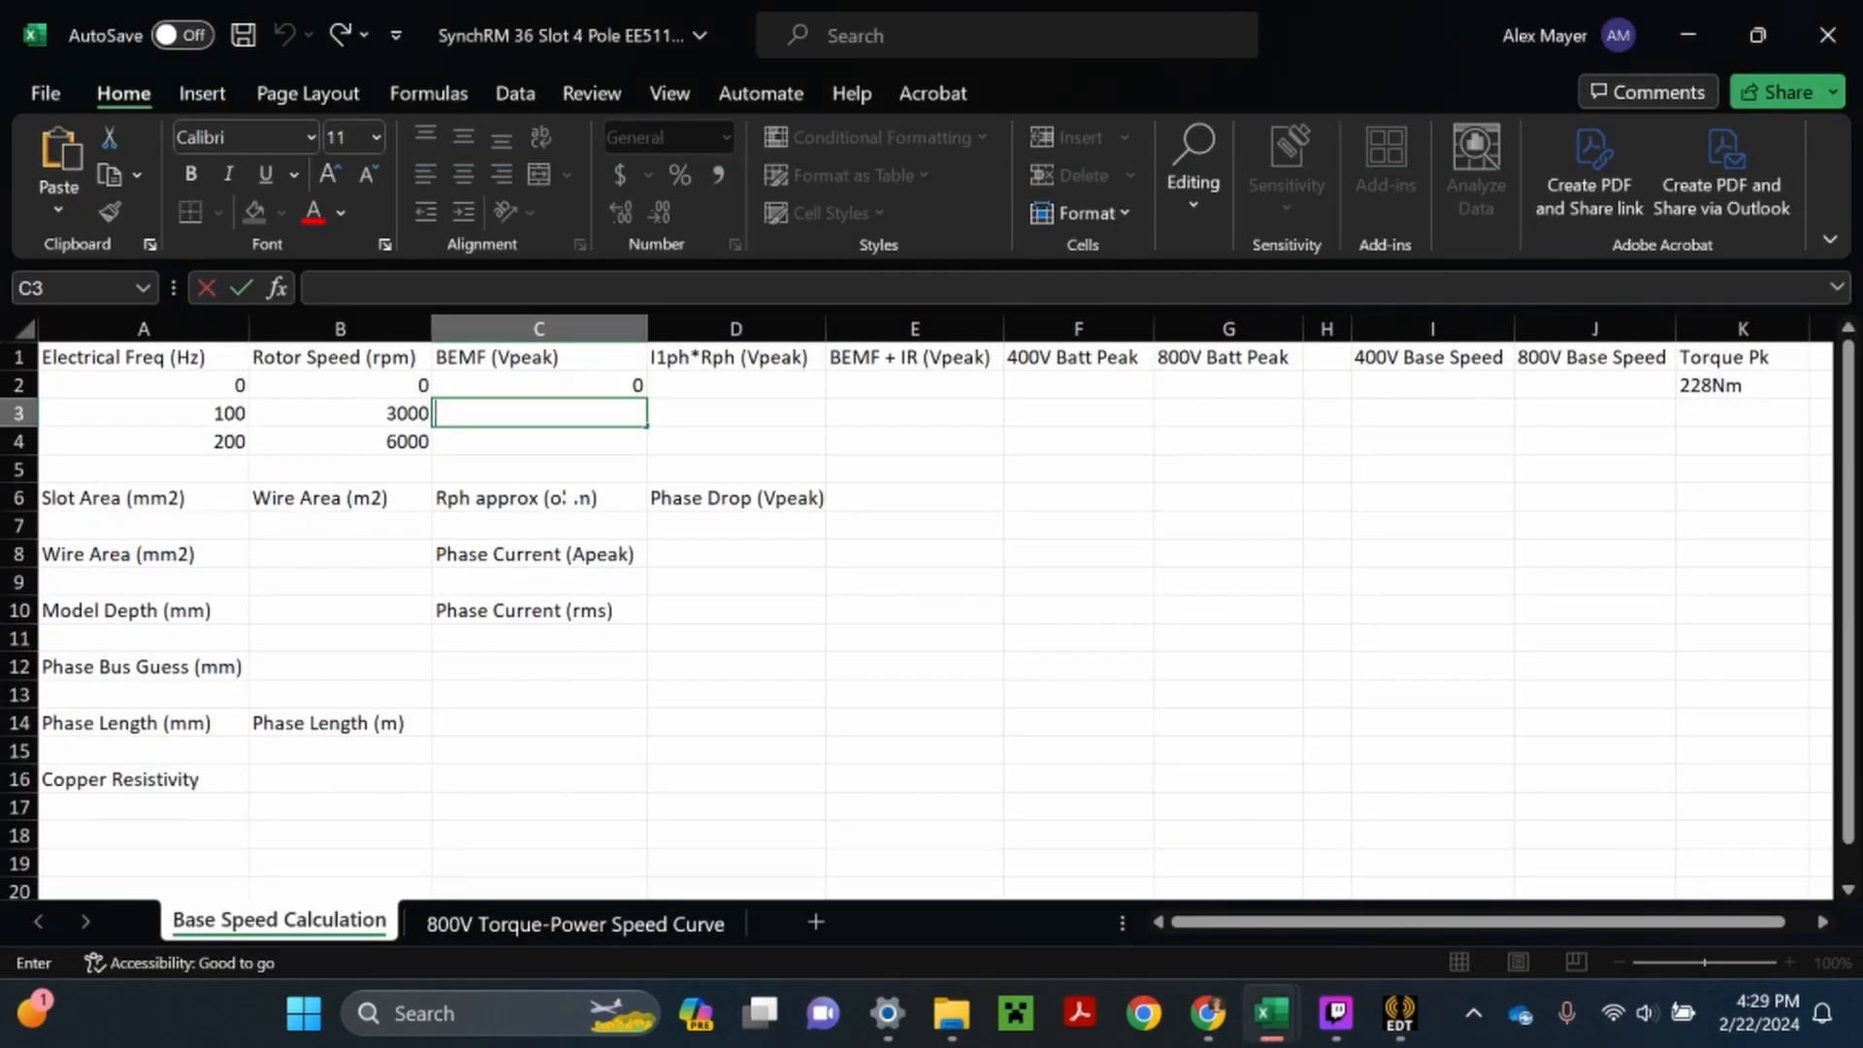
type("515")
key("Return")
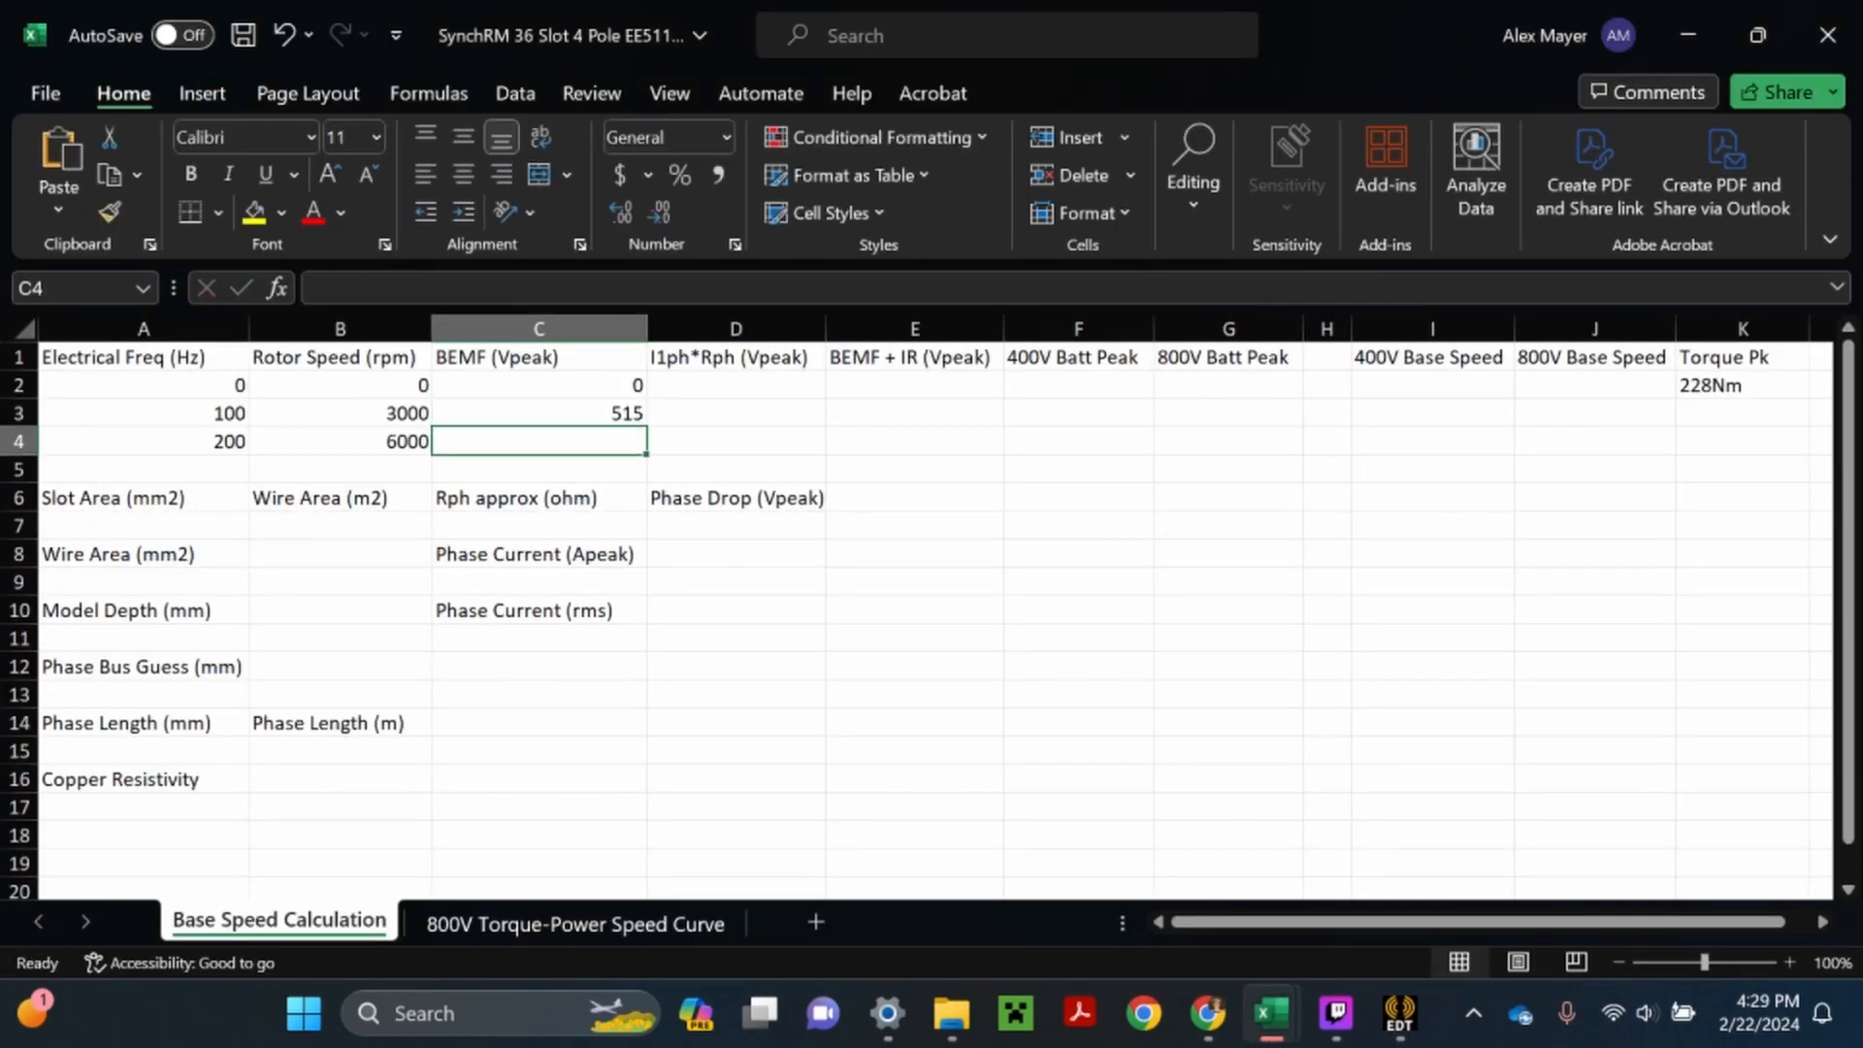
- Check the 200 Hz marker on the FFT plot in the Ansys session and enter 1032 as BEMF in Excel cell C4
mouse_move(1208, 1013)
left_click(1206, 926)
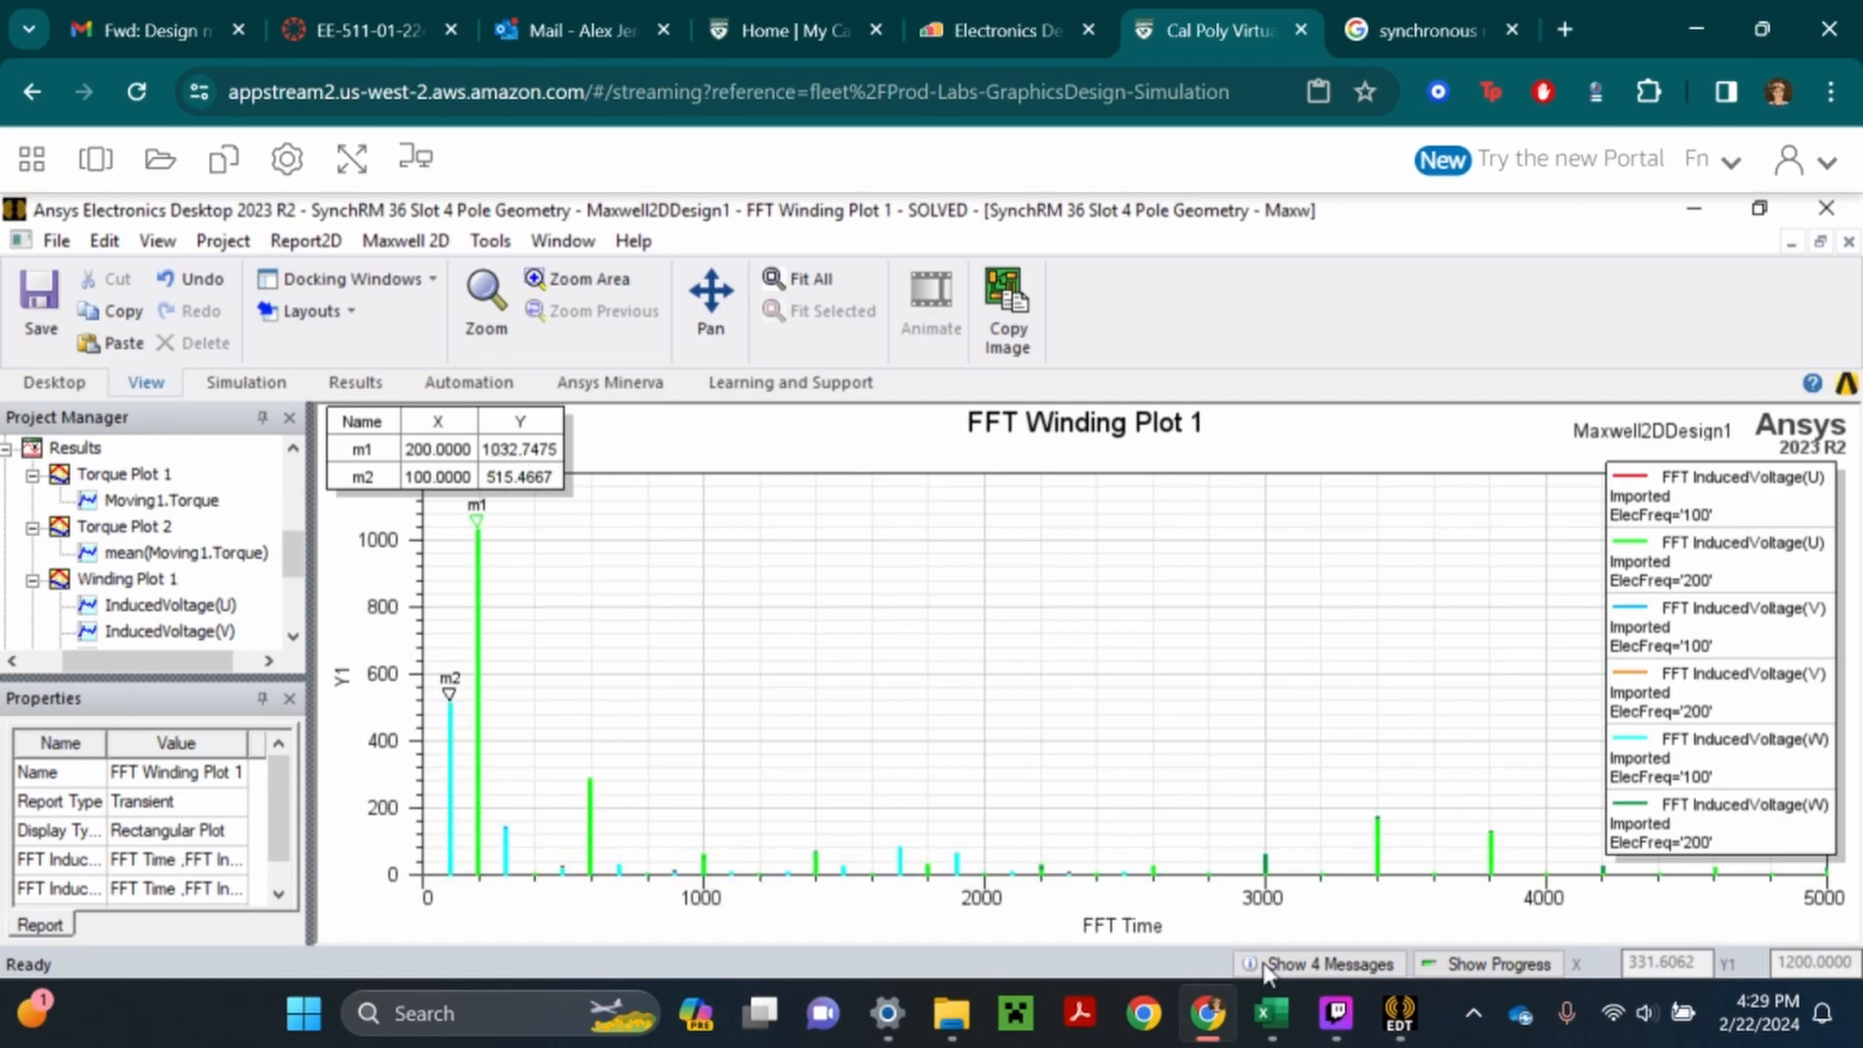
mouse_move(1273, 1013)
left_click(1385, 858)
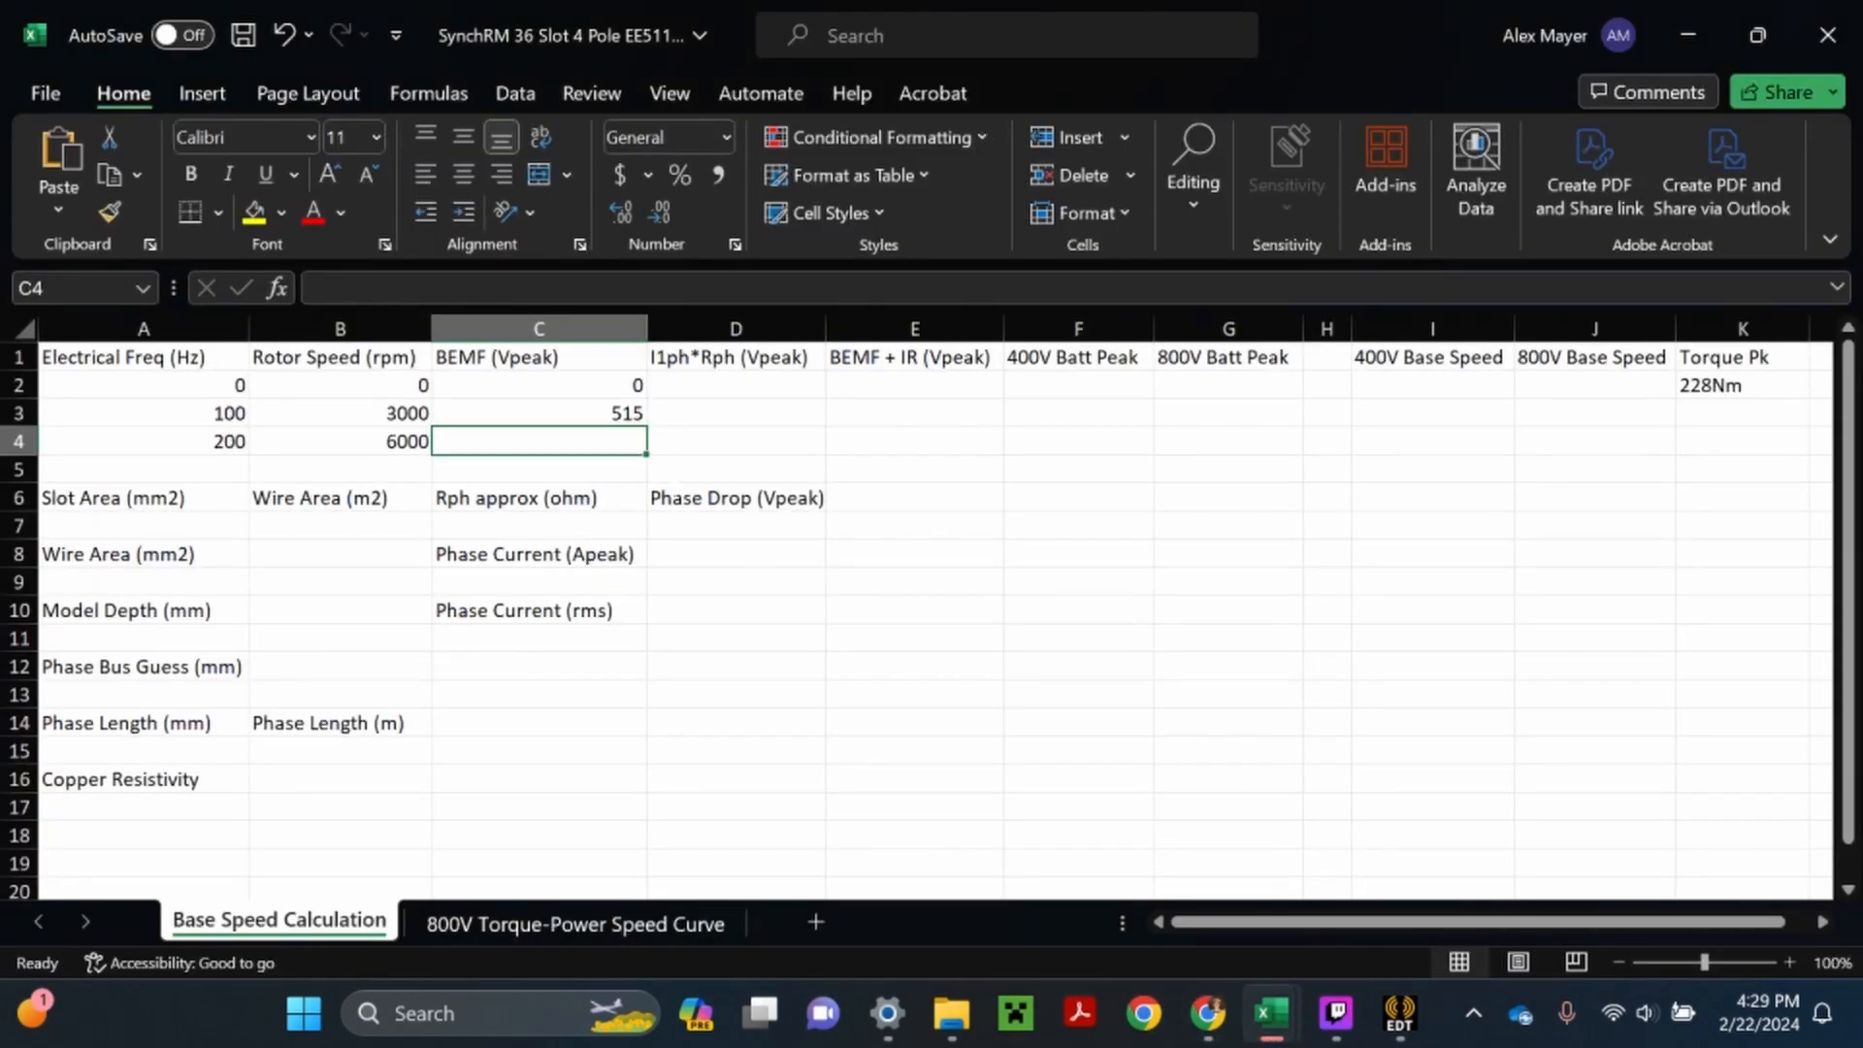
type("1032")
key("Return")
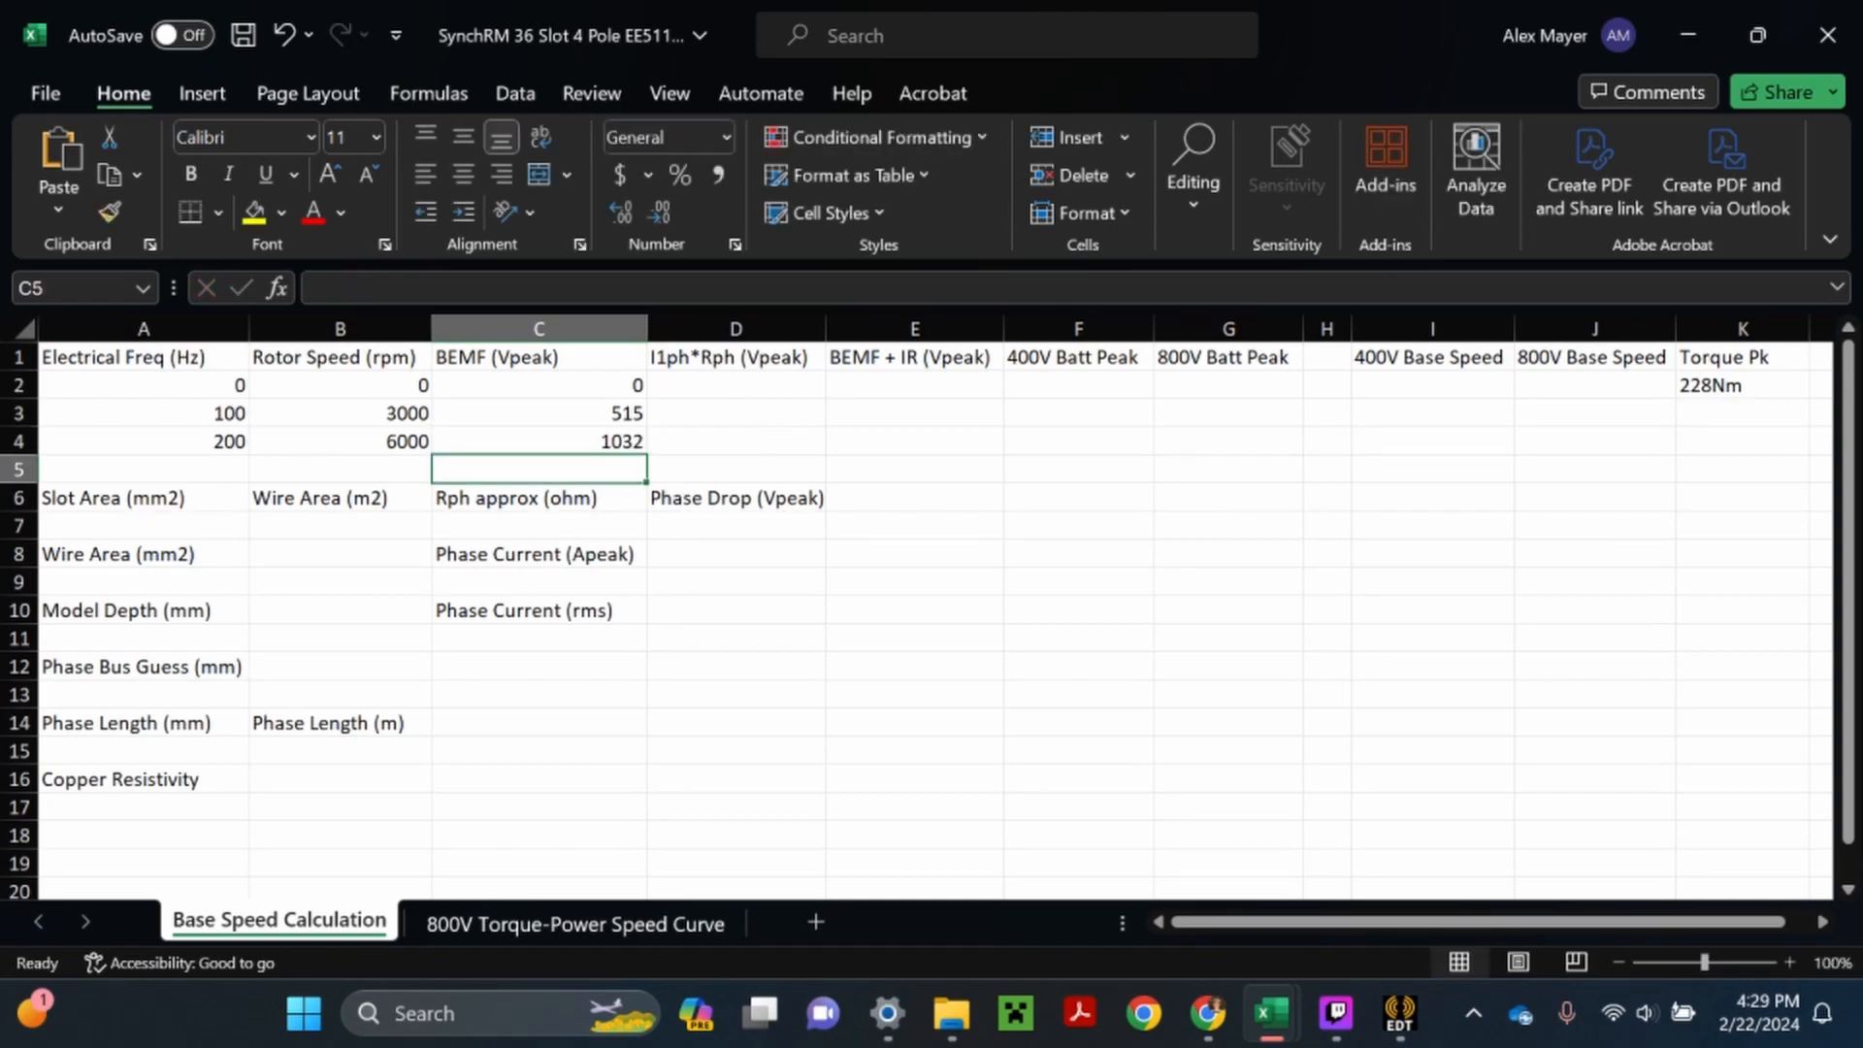
double_click(735, 386)
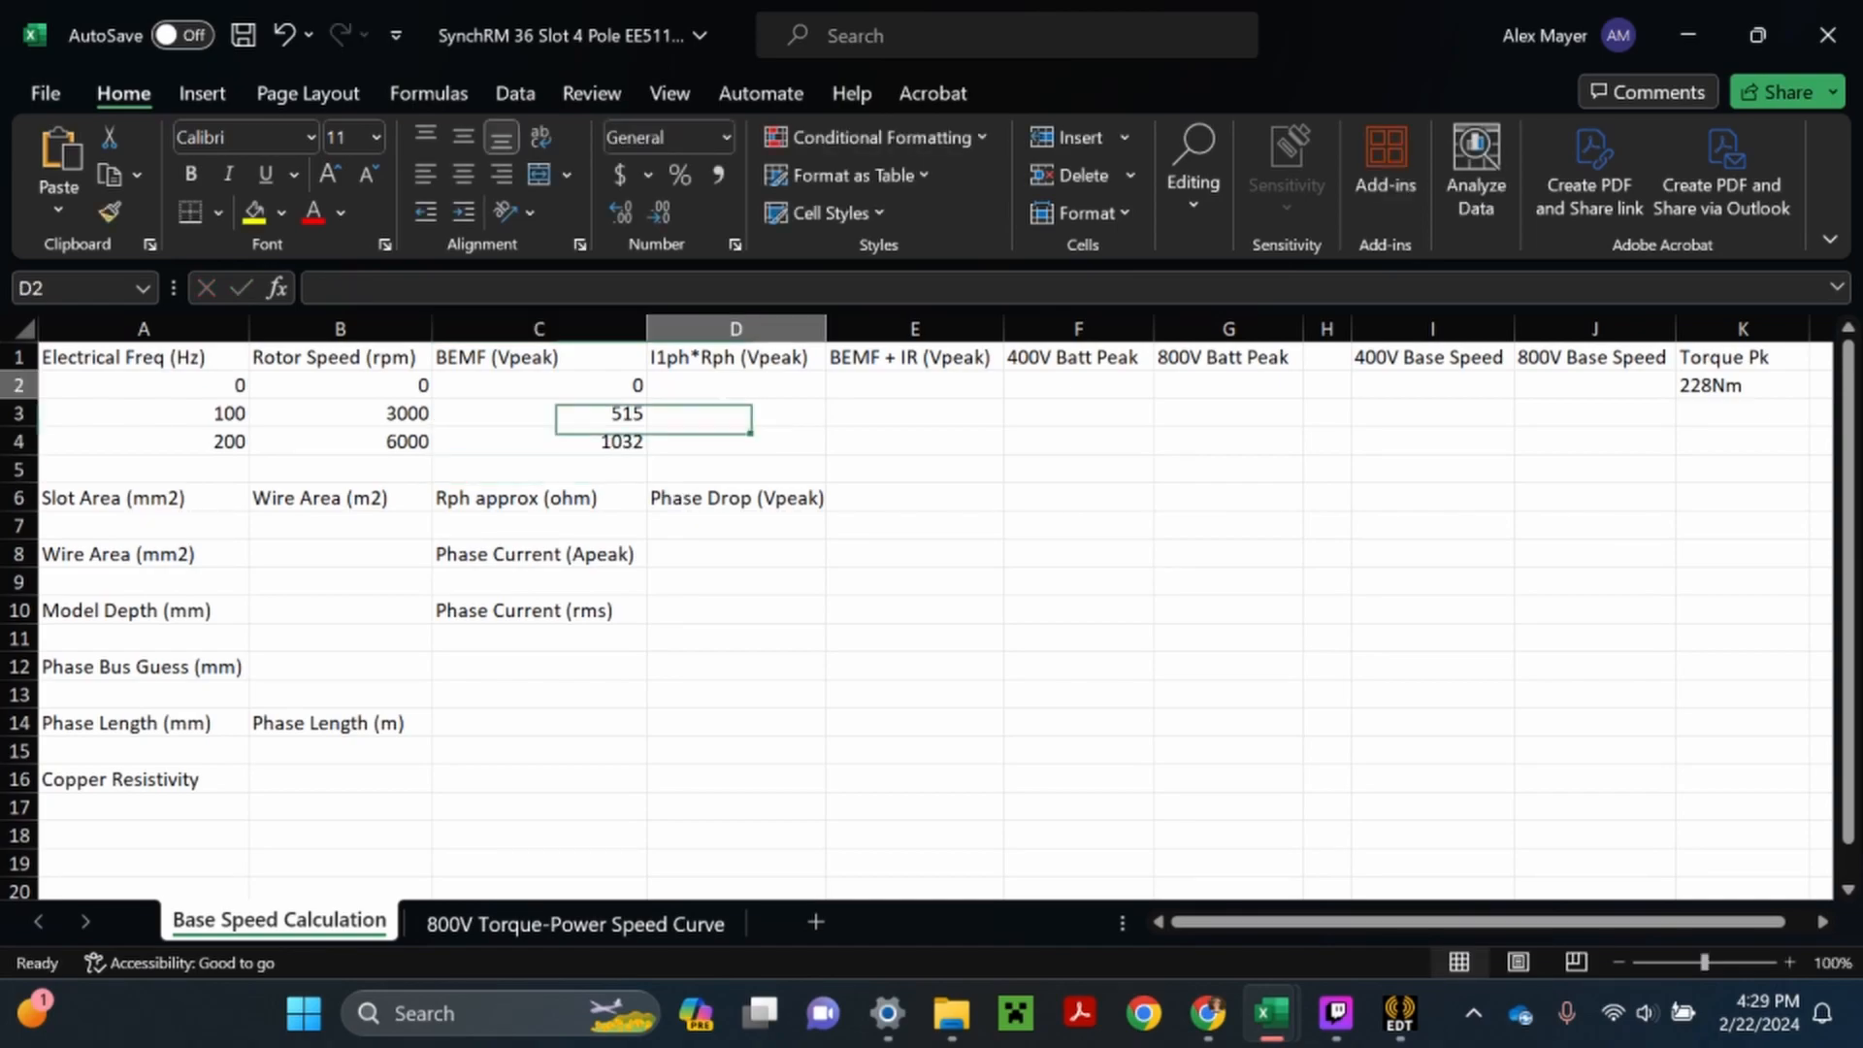
left_click(736, 610)
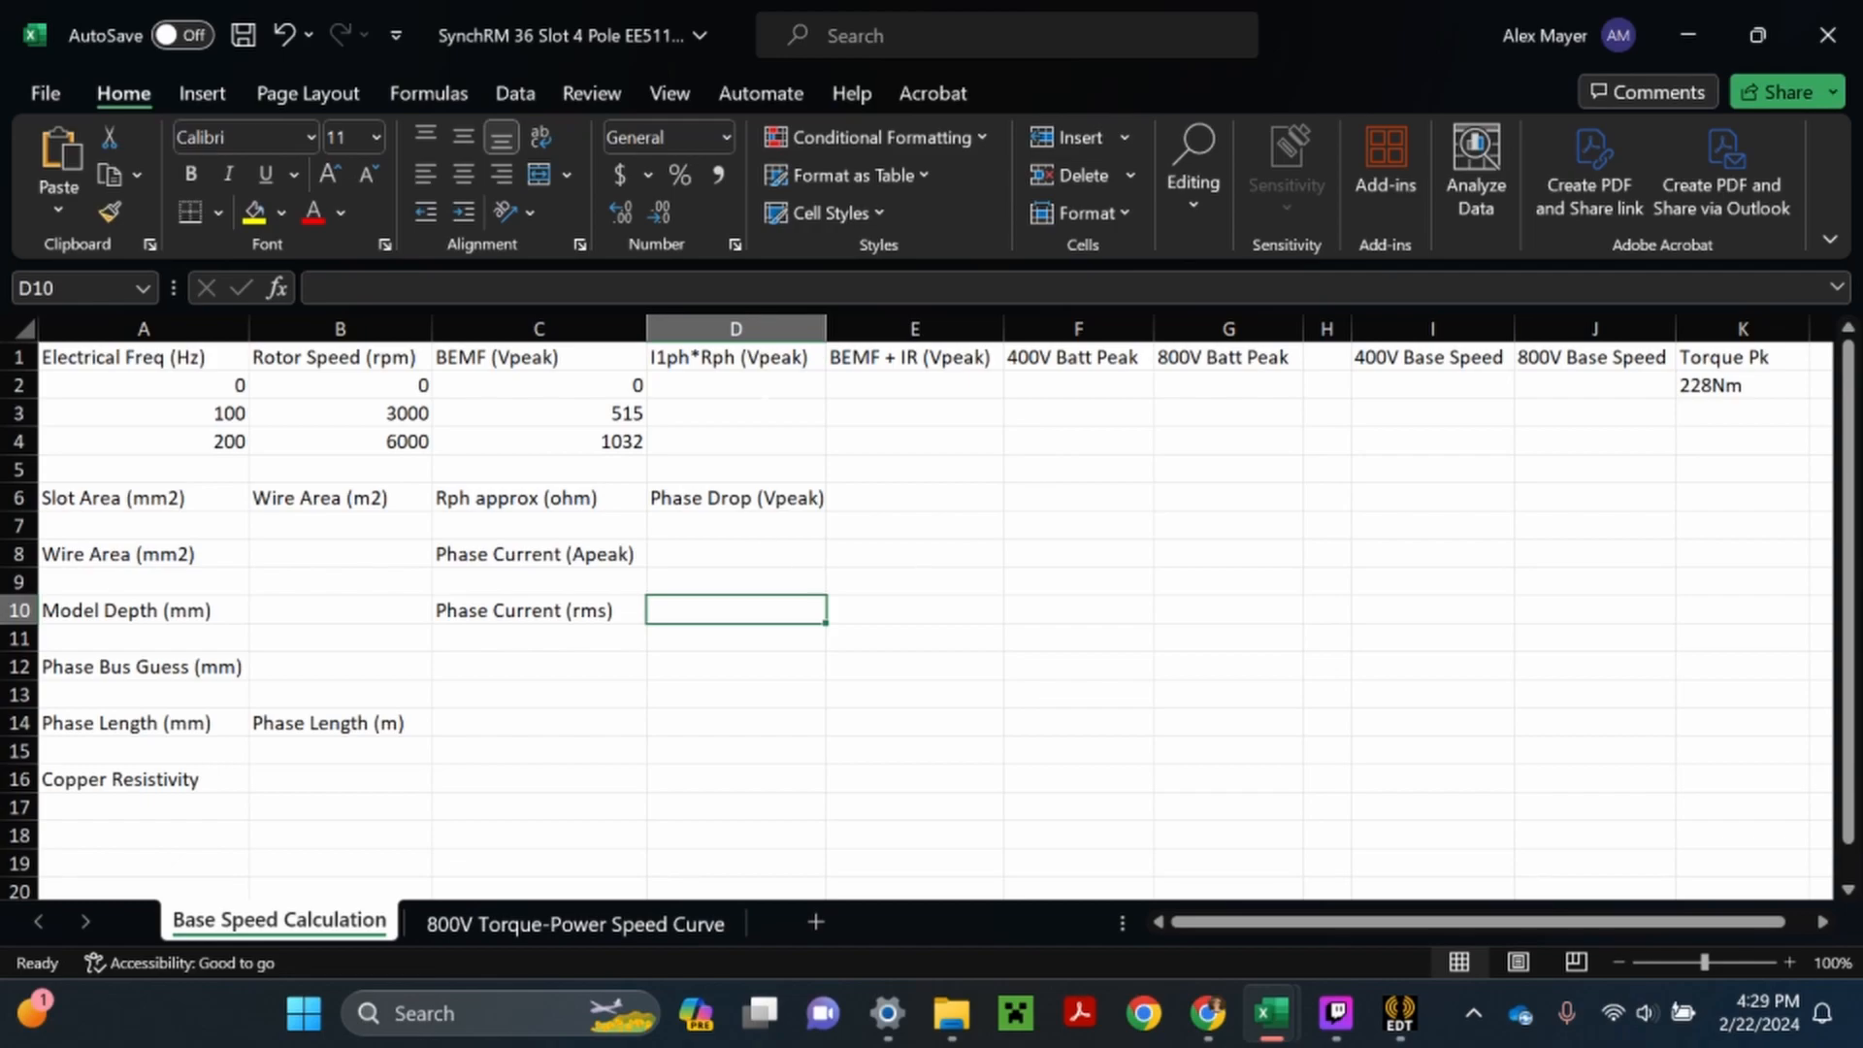
left_click_drag(1077, 385, 1077, 441)
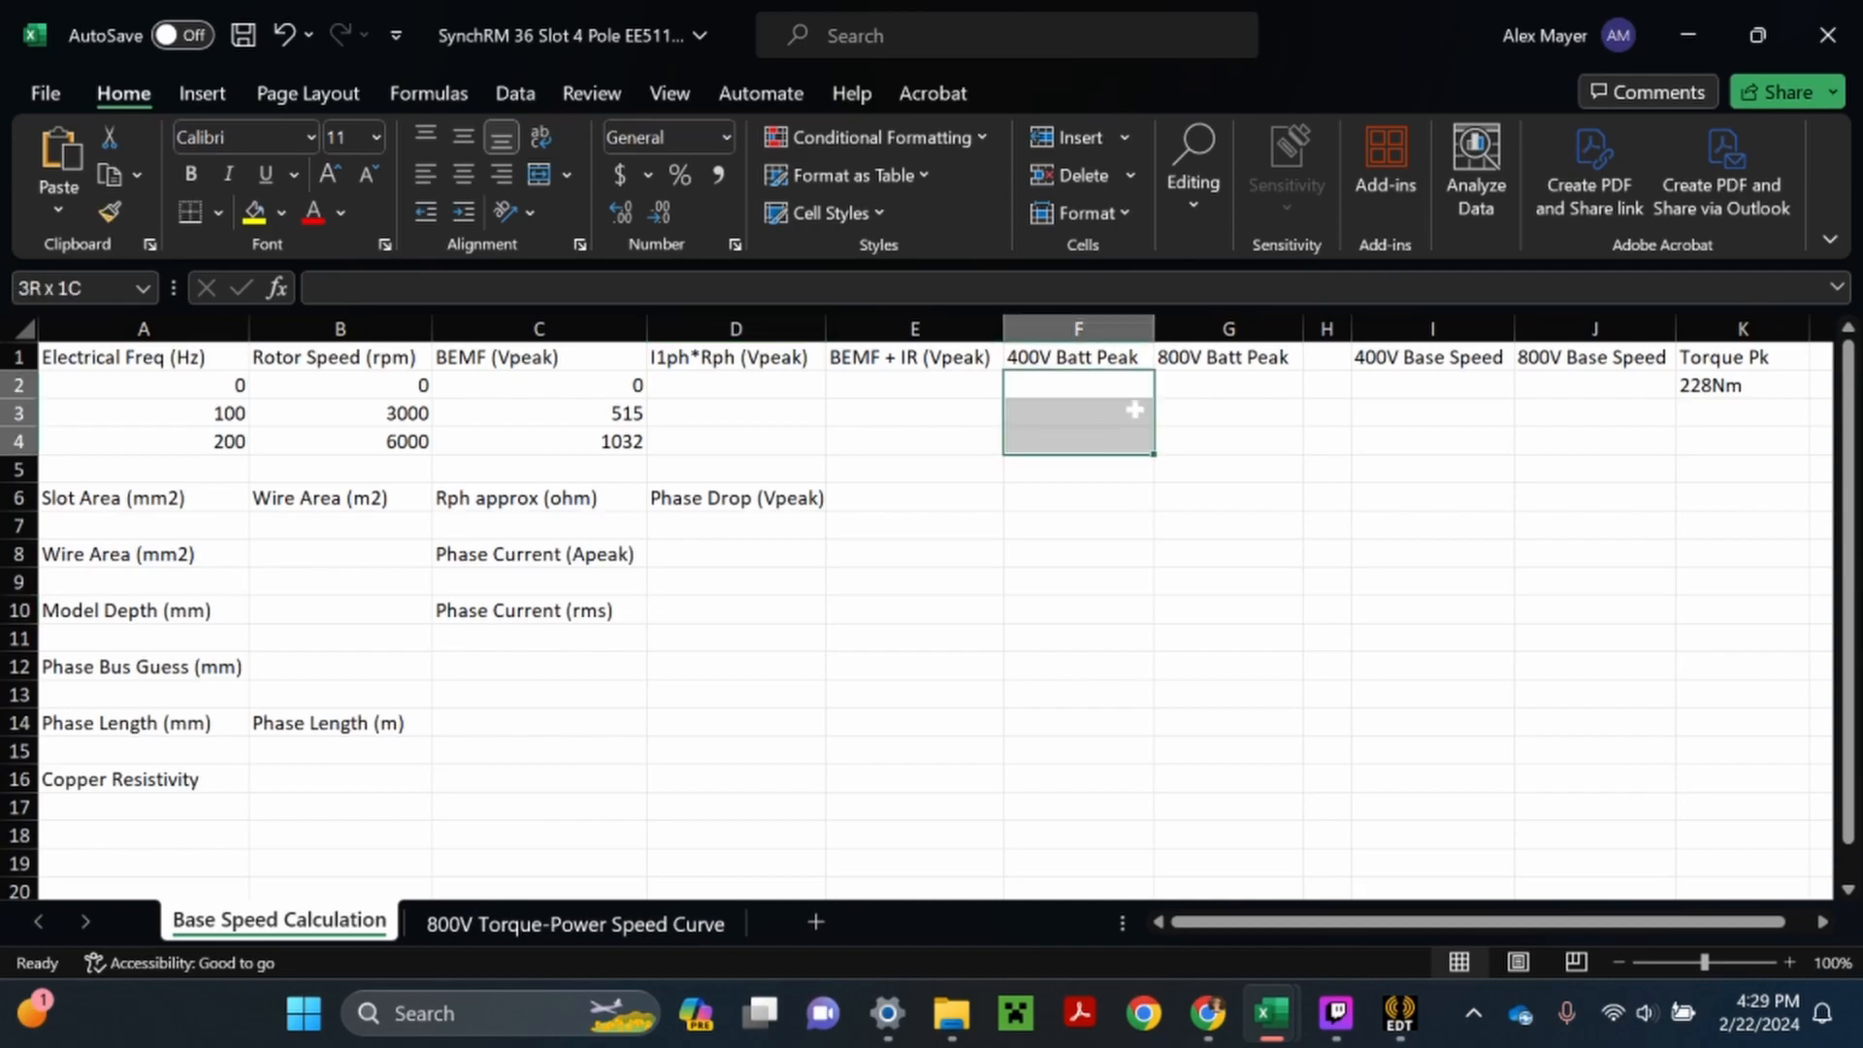
left_click_drag(1228, 385, 1227, 470)
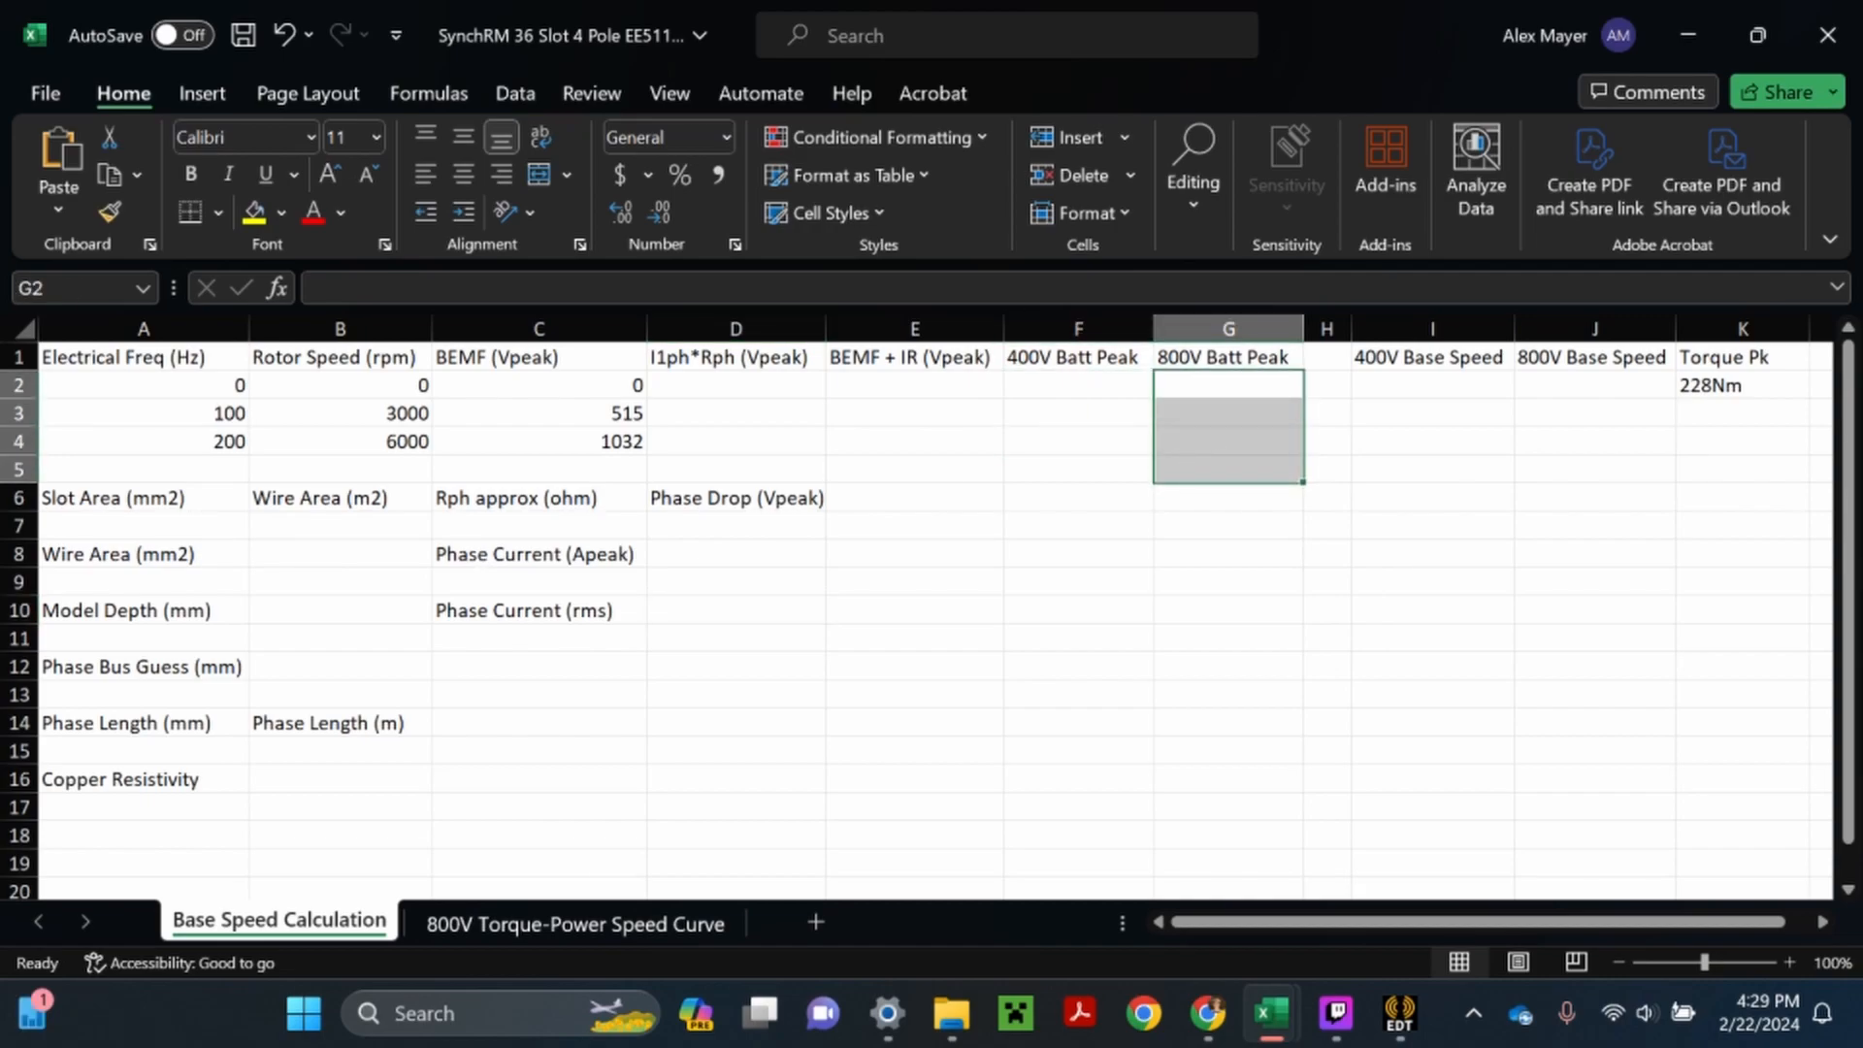
- Enter 115.5 as the slot area in A7
double_click(144, 526)
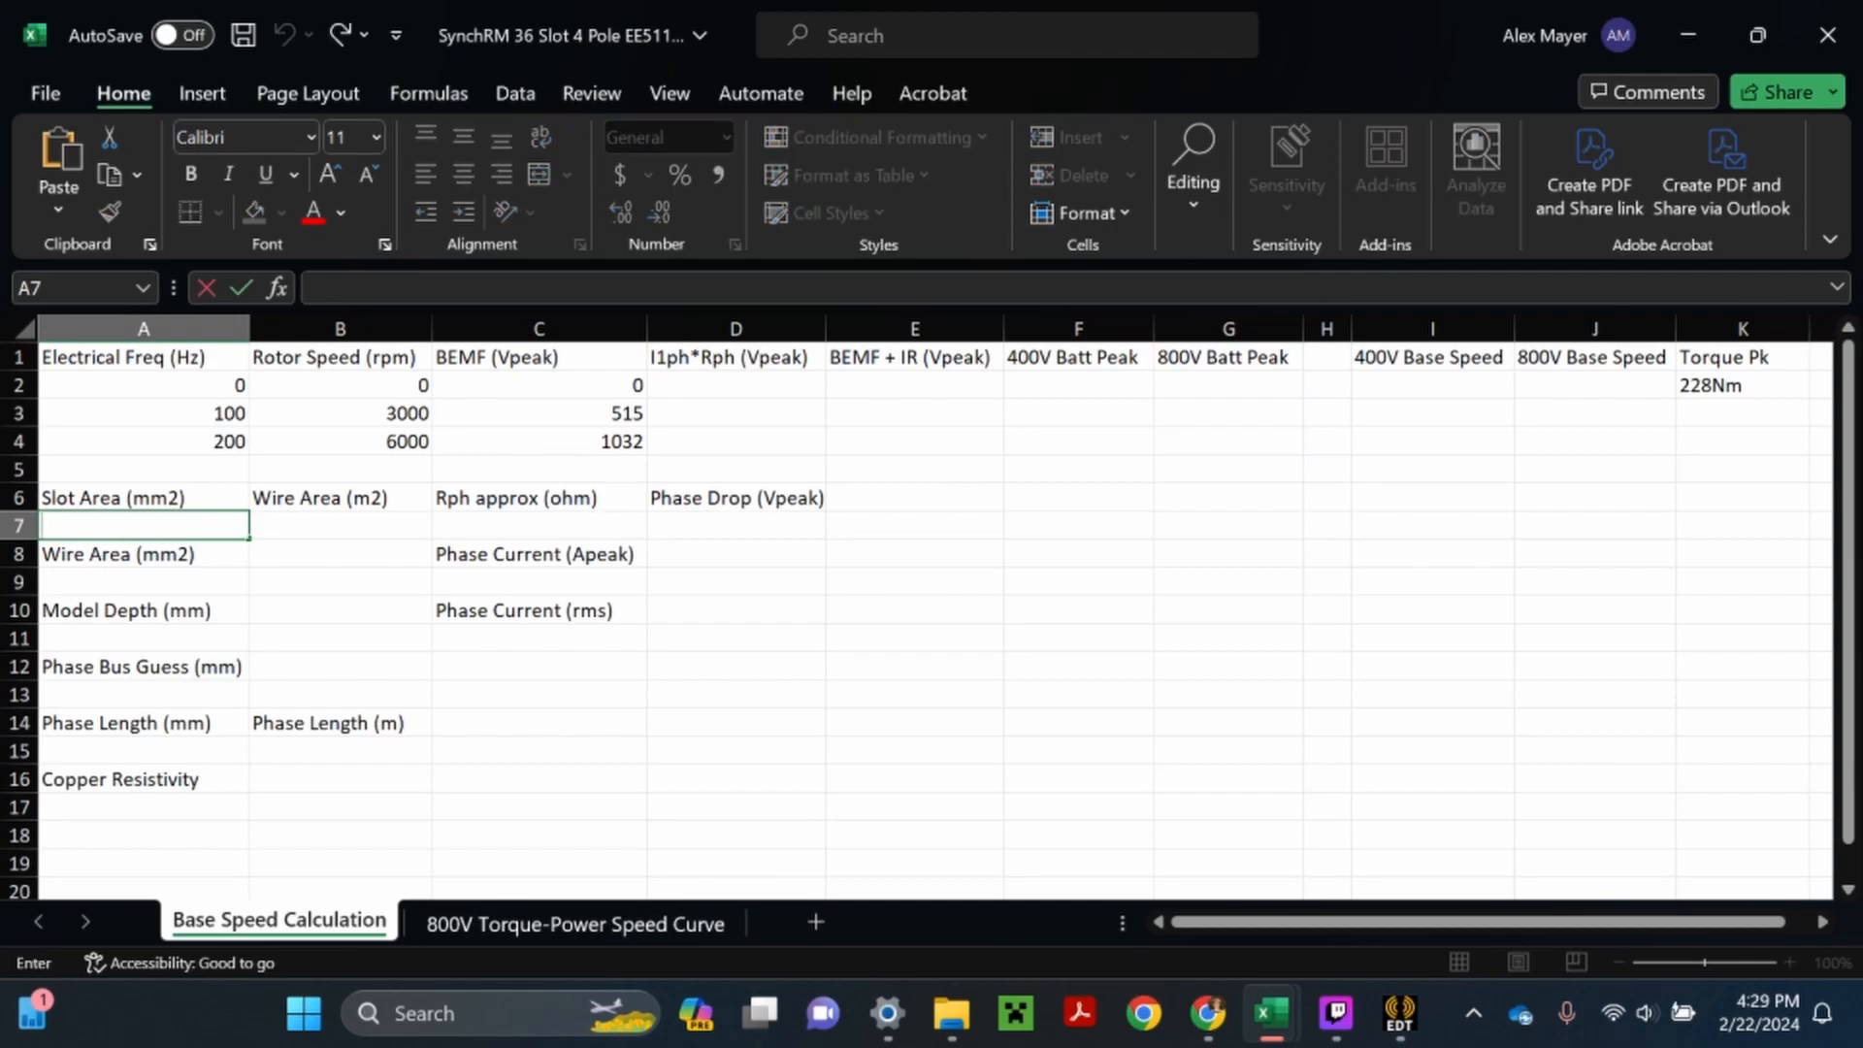
type("115.5")
key("Return")
key("Return")
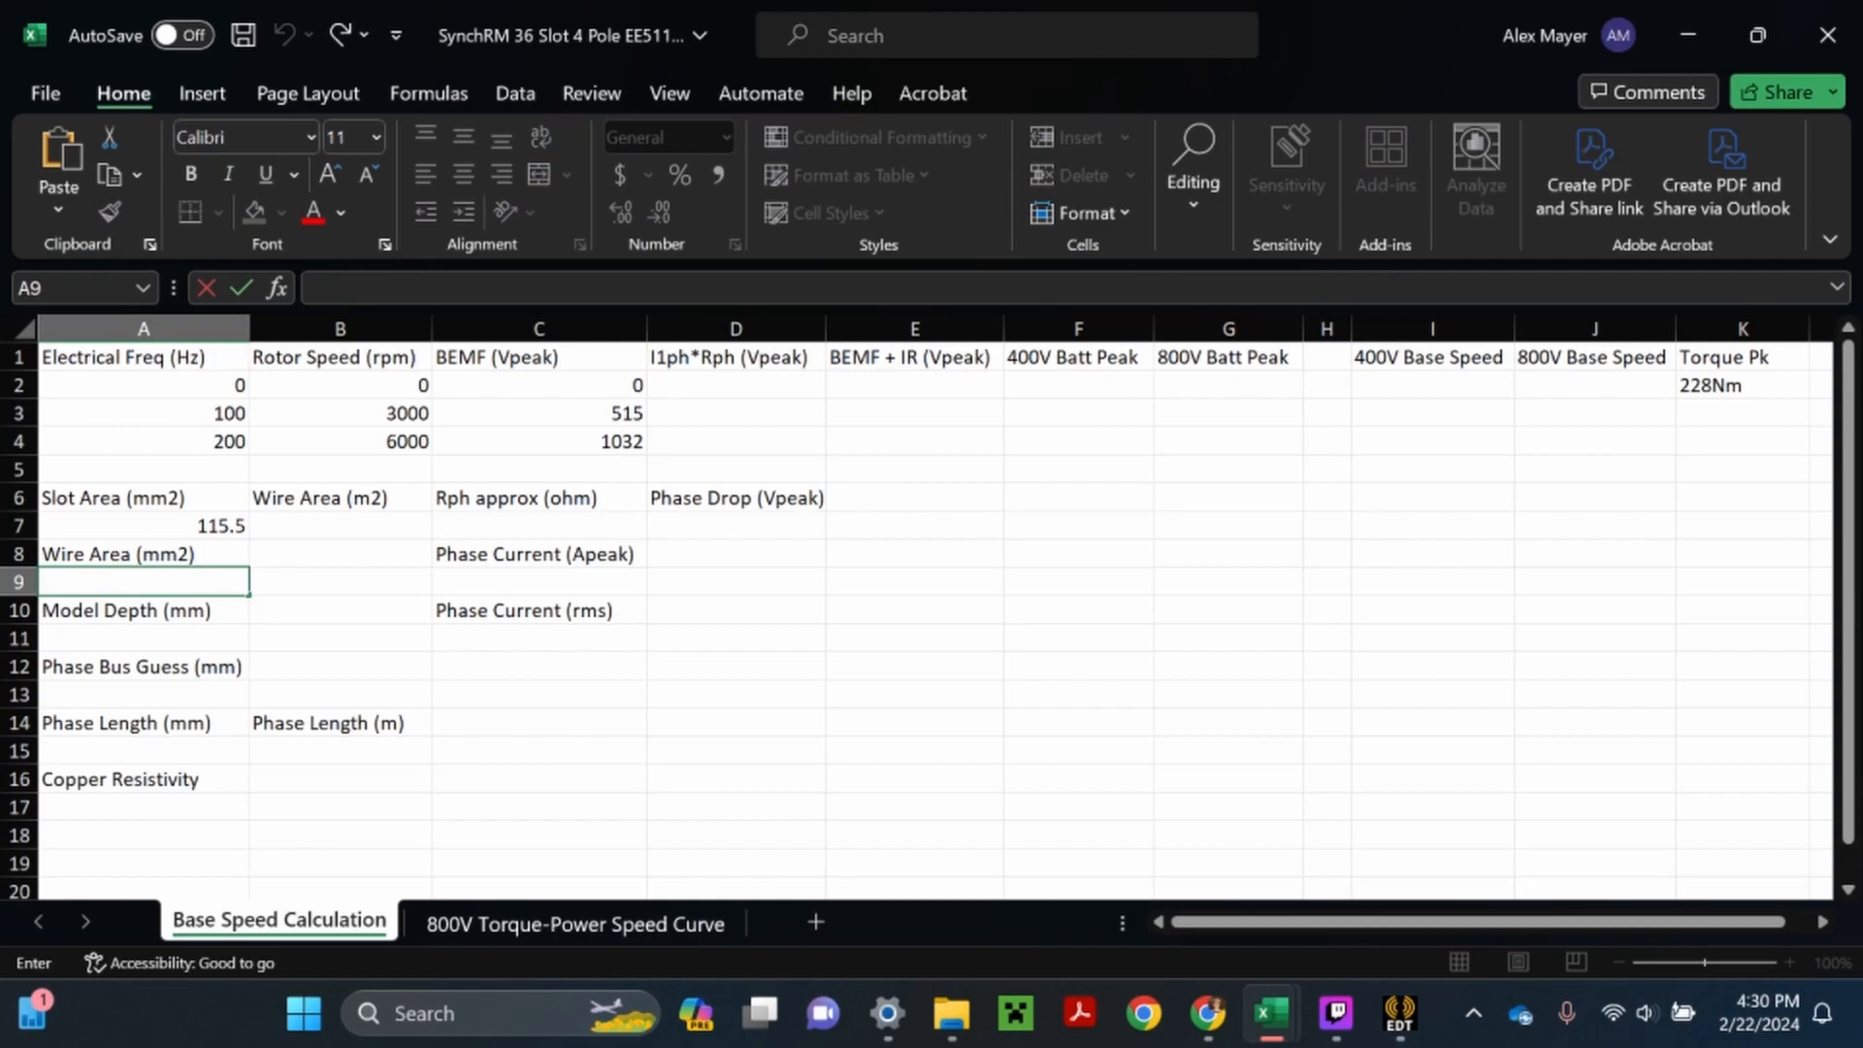
- Open the Windows Calculator and divide the slot area of 115.5 by 11
left_click(304, 1013)
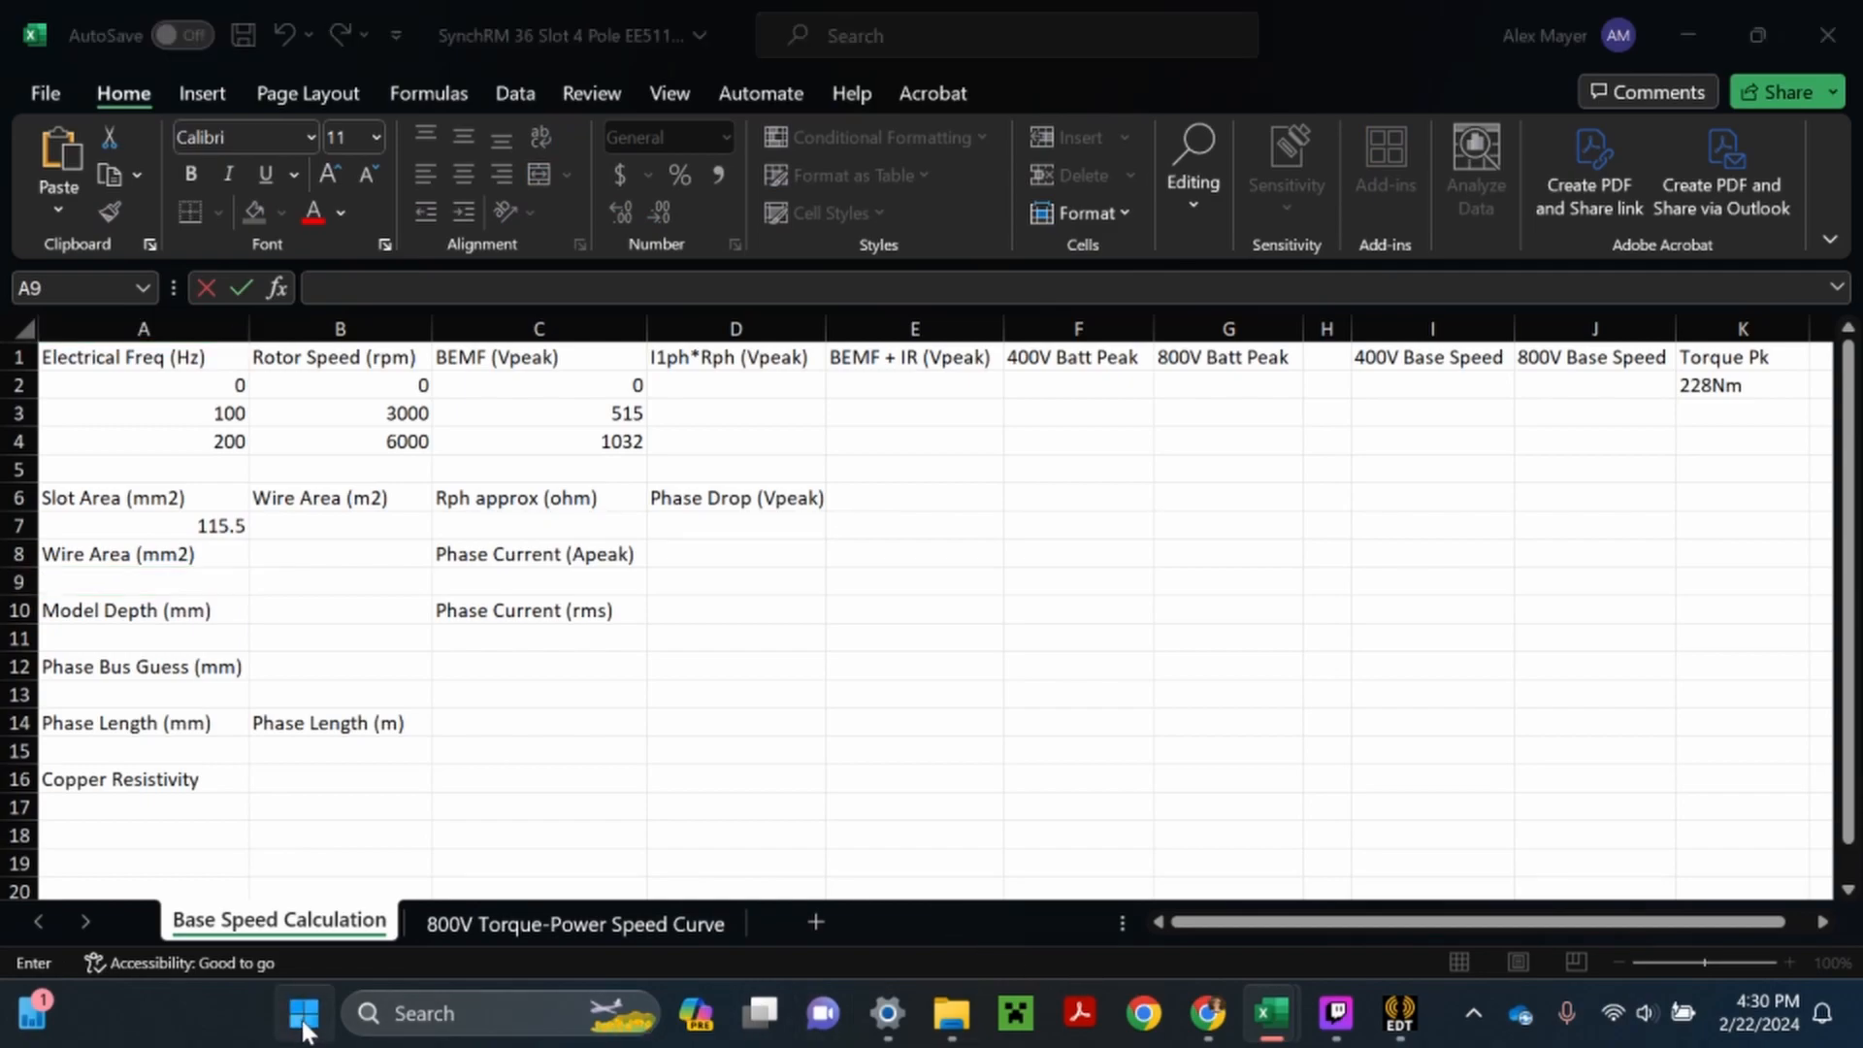
type("ca")
left_click(567, 370)
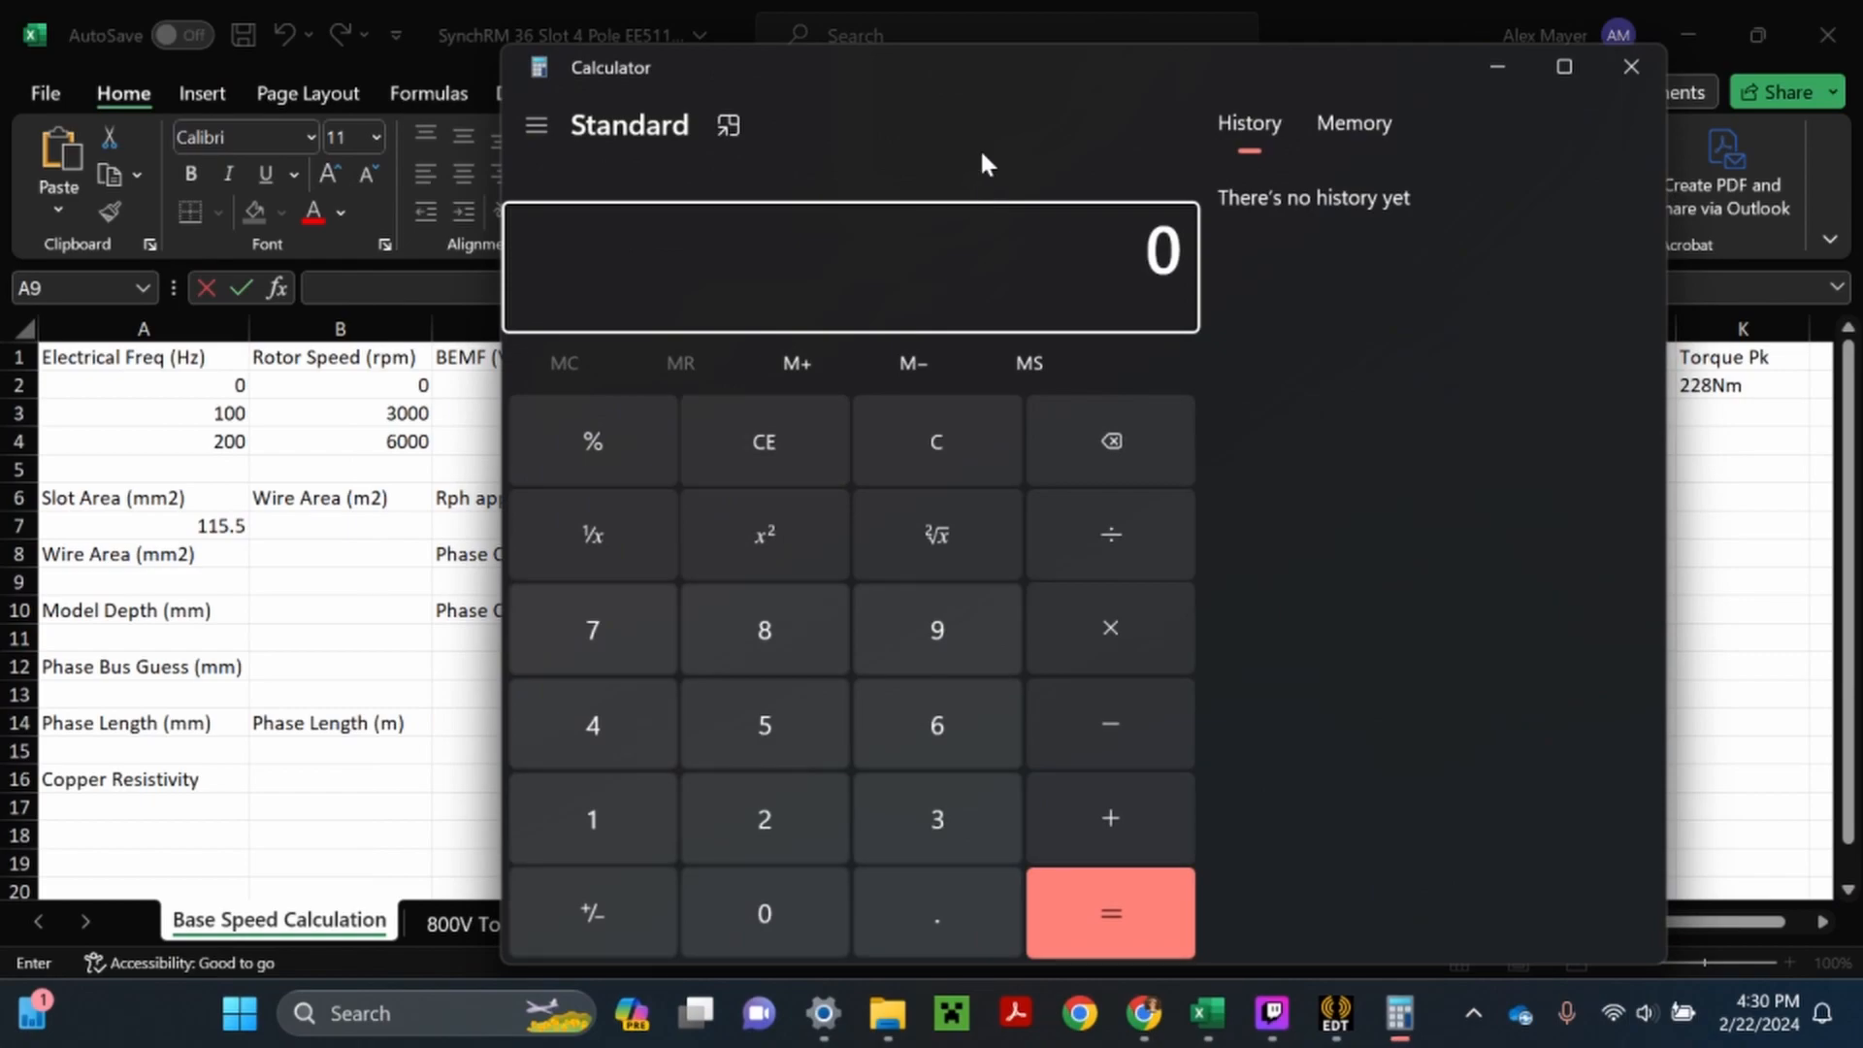
left_click_drag(1028, 79, 1100, 72)
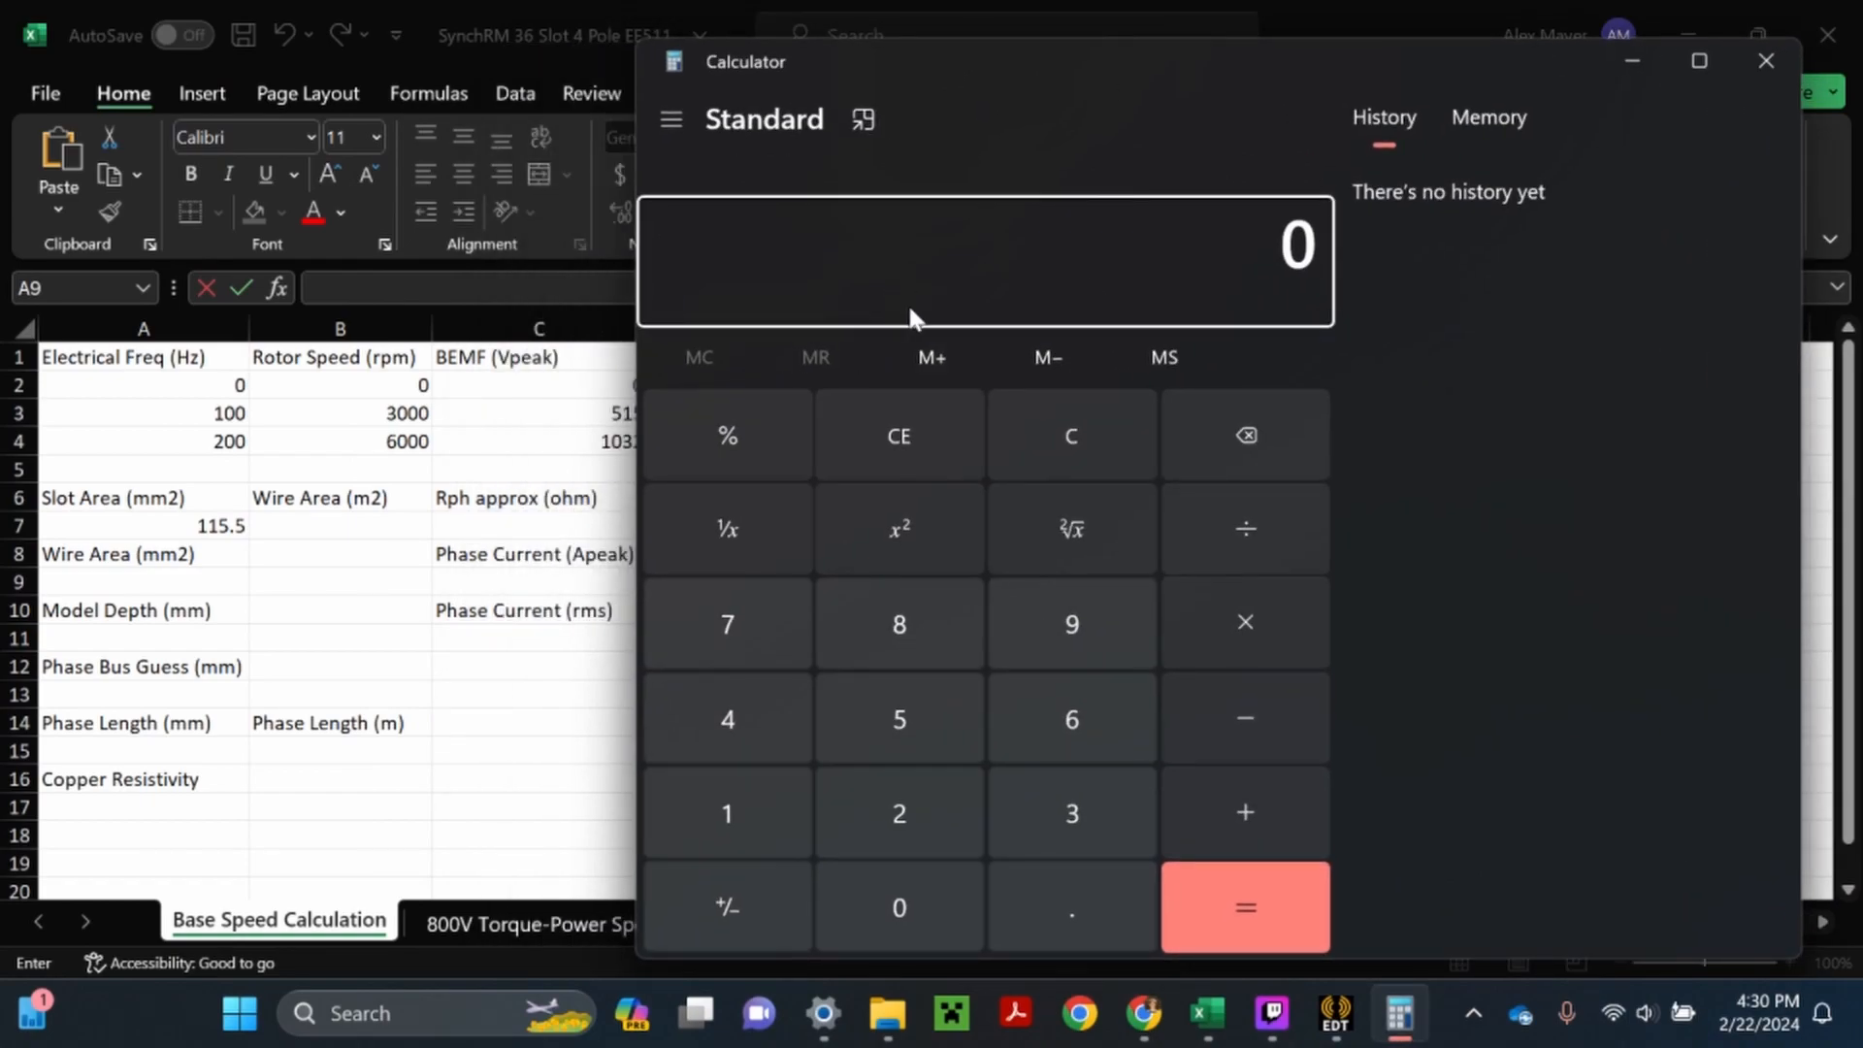
double_click(761, 773)
left_click(900, 714)
left_click(1057, 889)
left_click(909, 727)
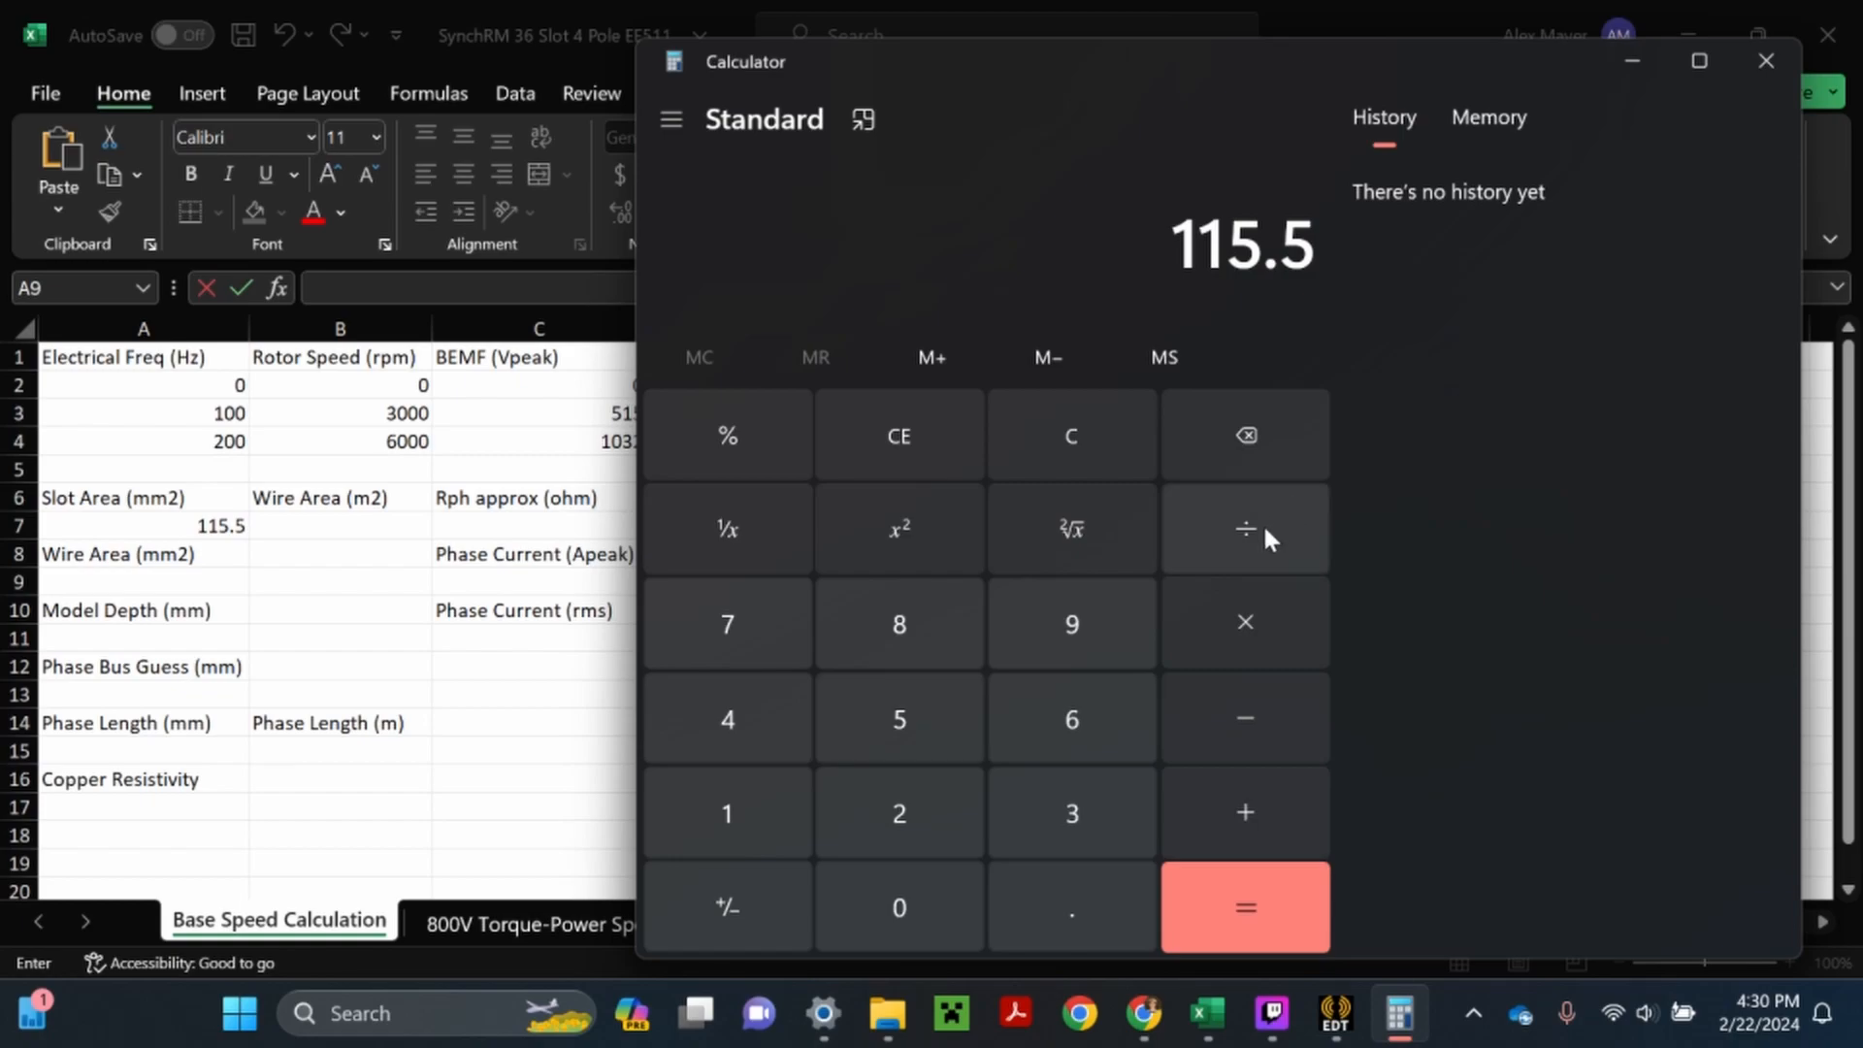
left_click(1261, 522)
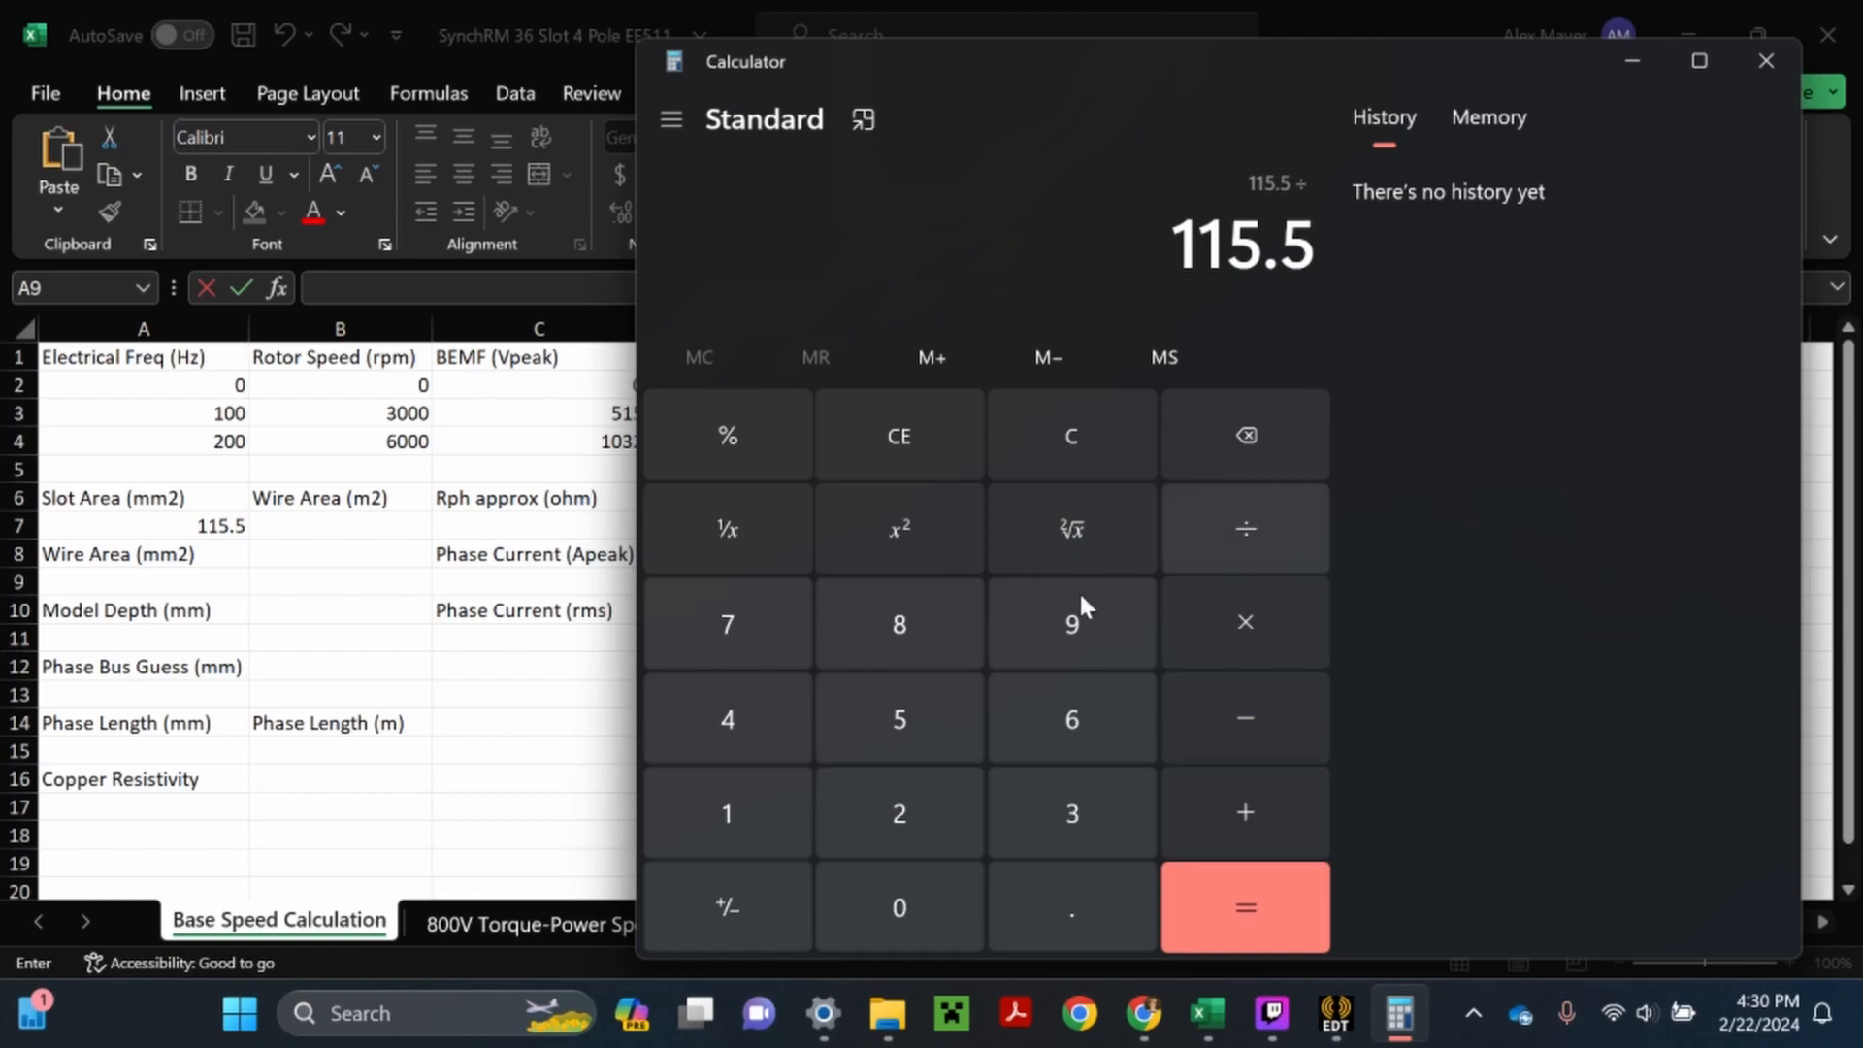
double_click(730, 813)
left_click(1238, 899)
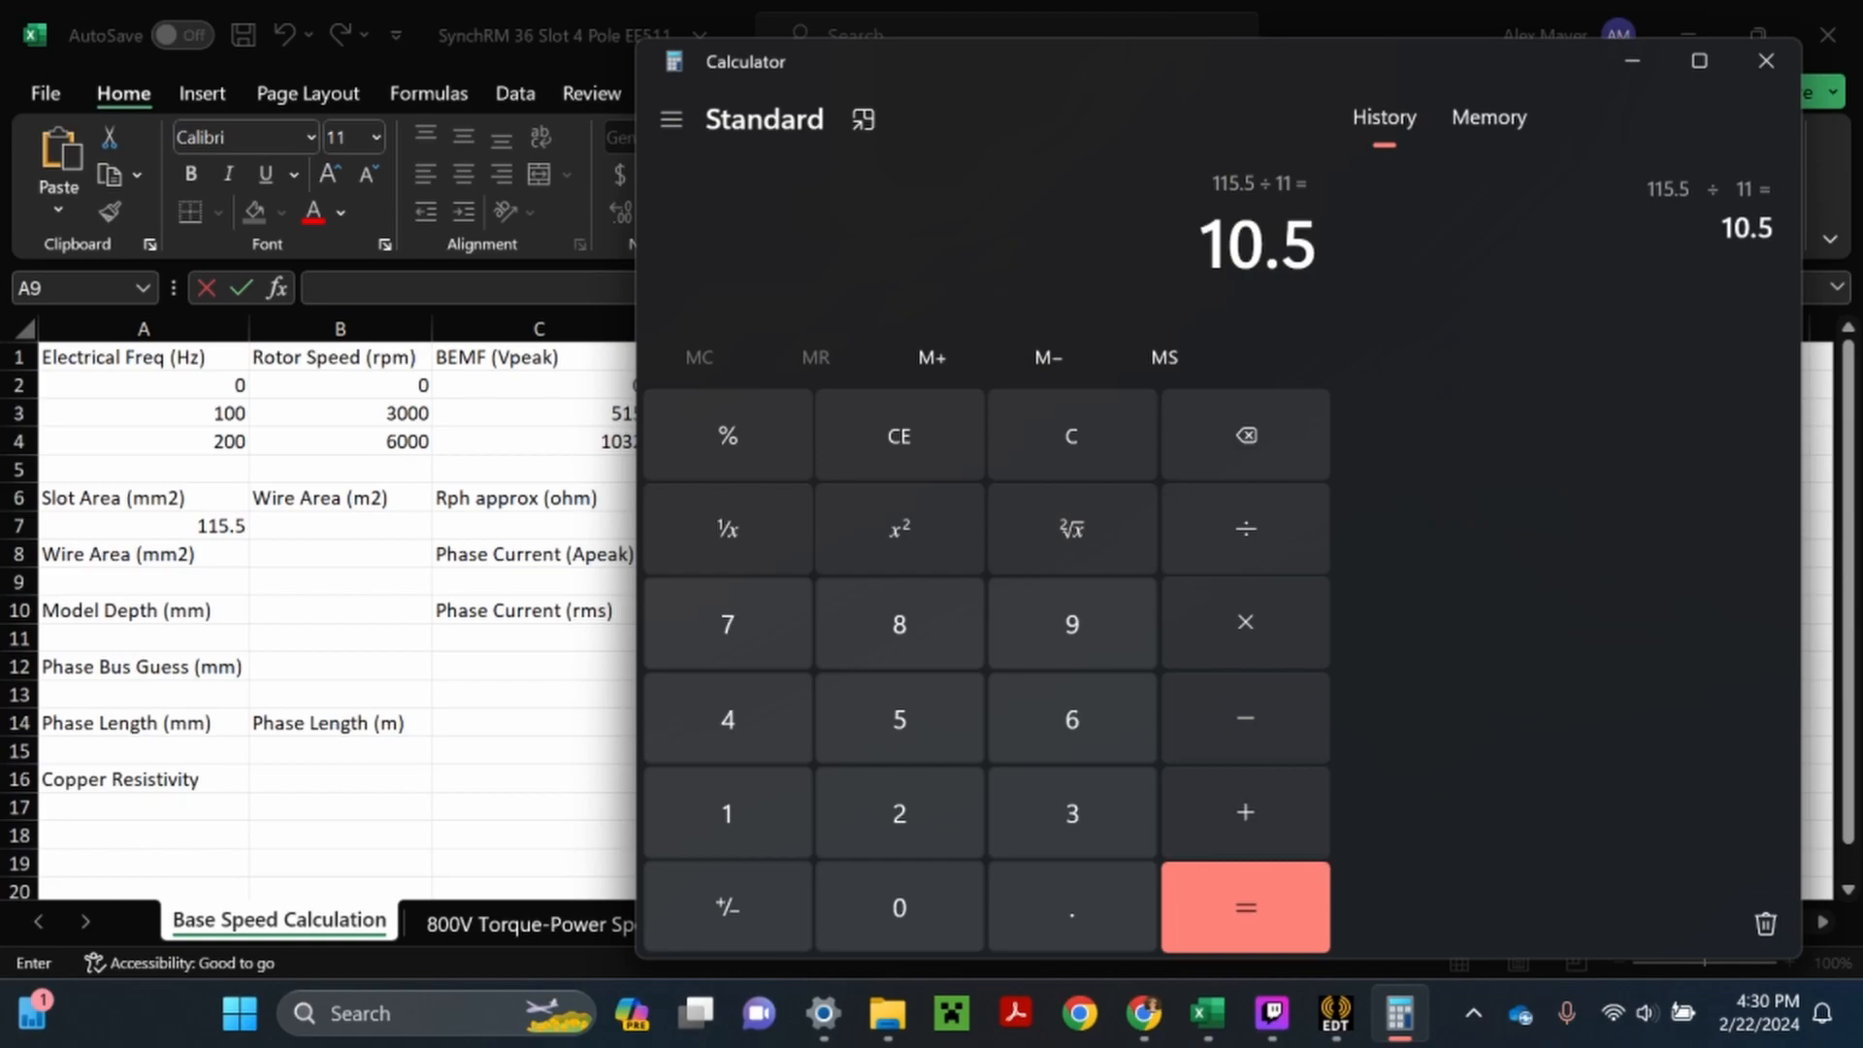
- Switch back to the Excel workbook and enter 10.5 as the wire area in A9
key("alt+Tab")
type("10.5")
key("Return")
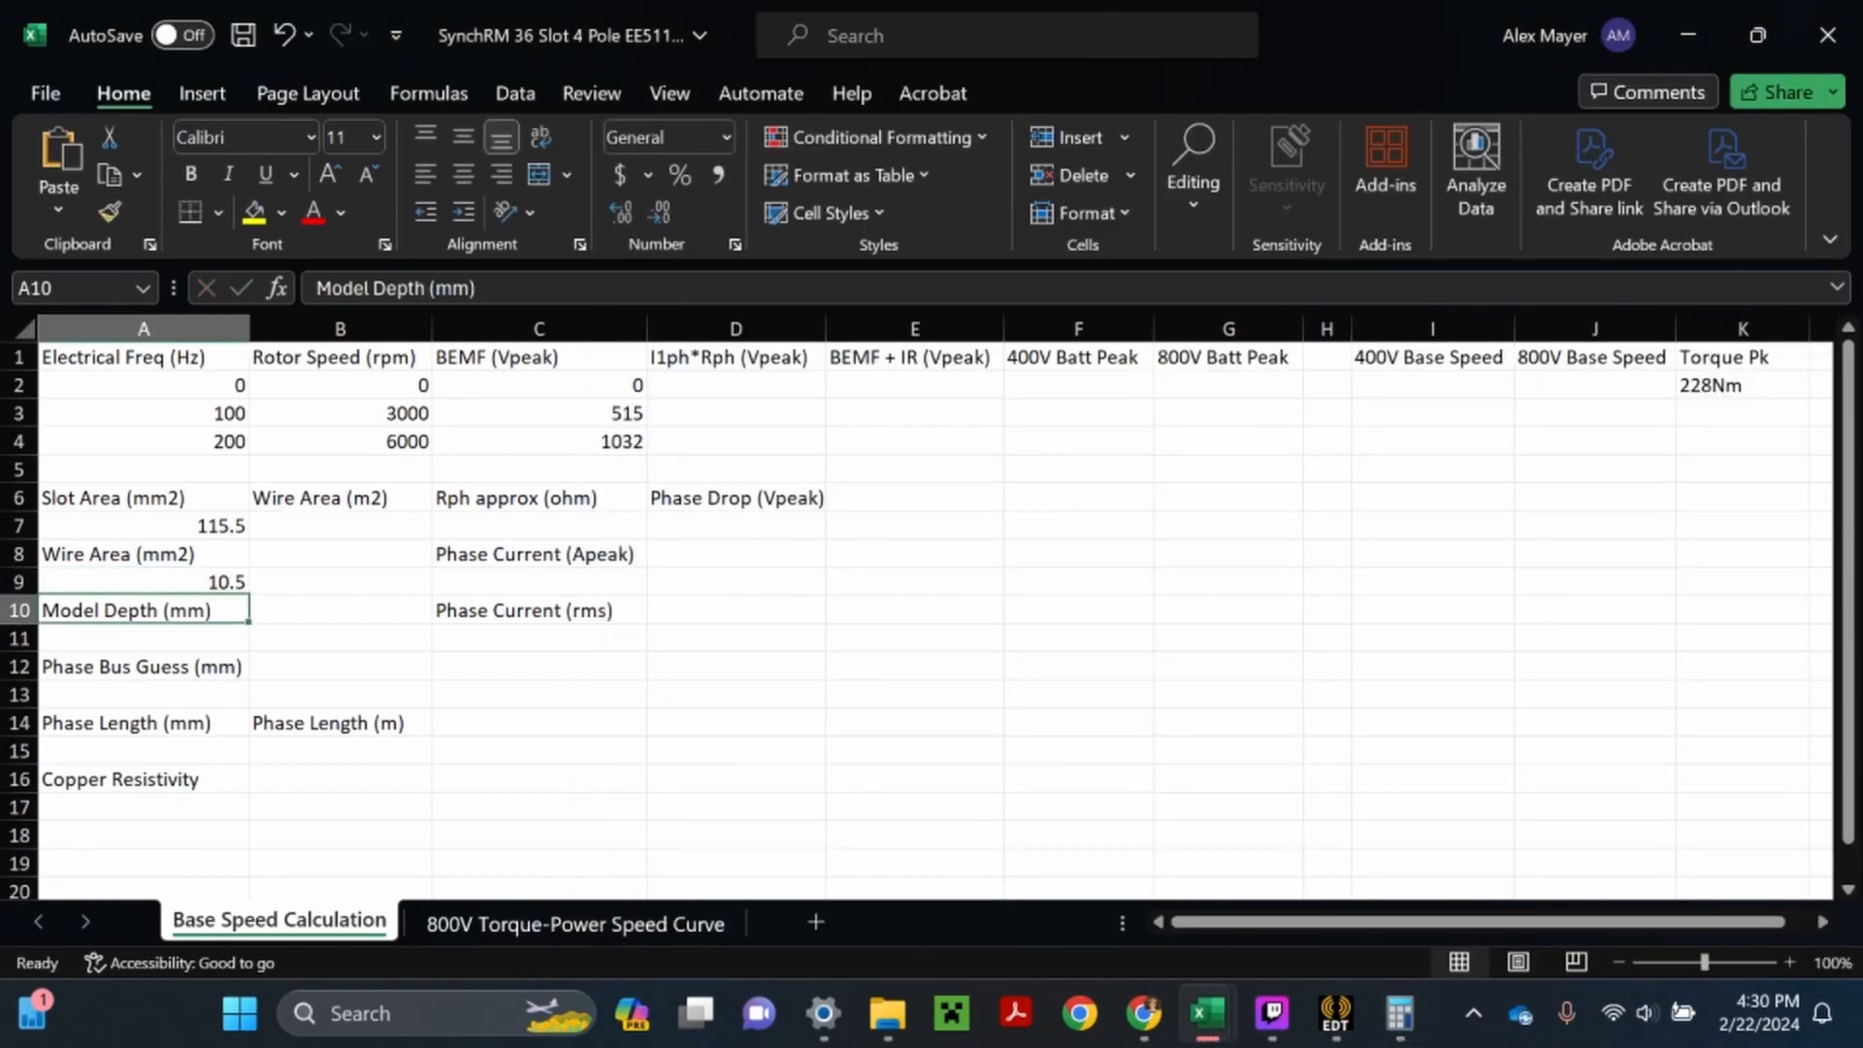
- Switch to Ansys Electronics Desktop and check the model depth in the Maxwell 2D design settings, leaving them unchanged
key("Return")
key("F2")
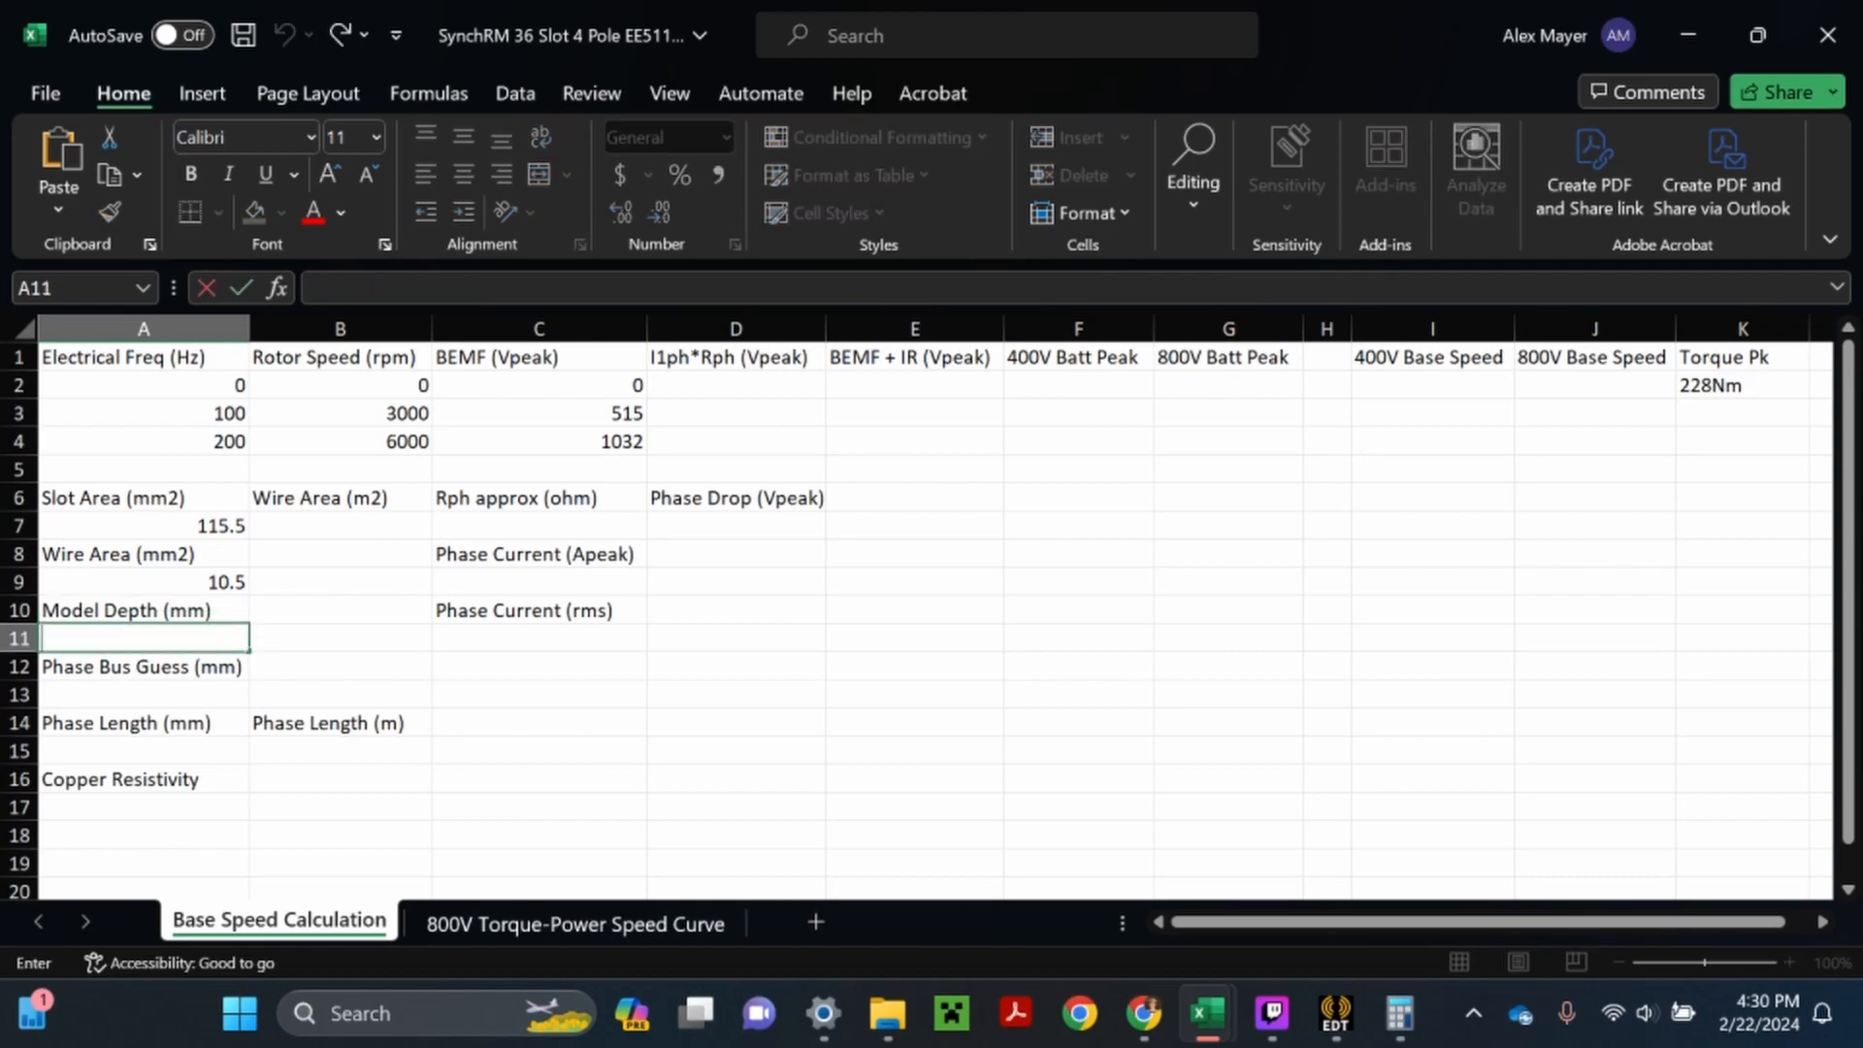
left_click(1332, 1026)
right_click(155, 337)
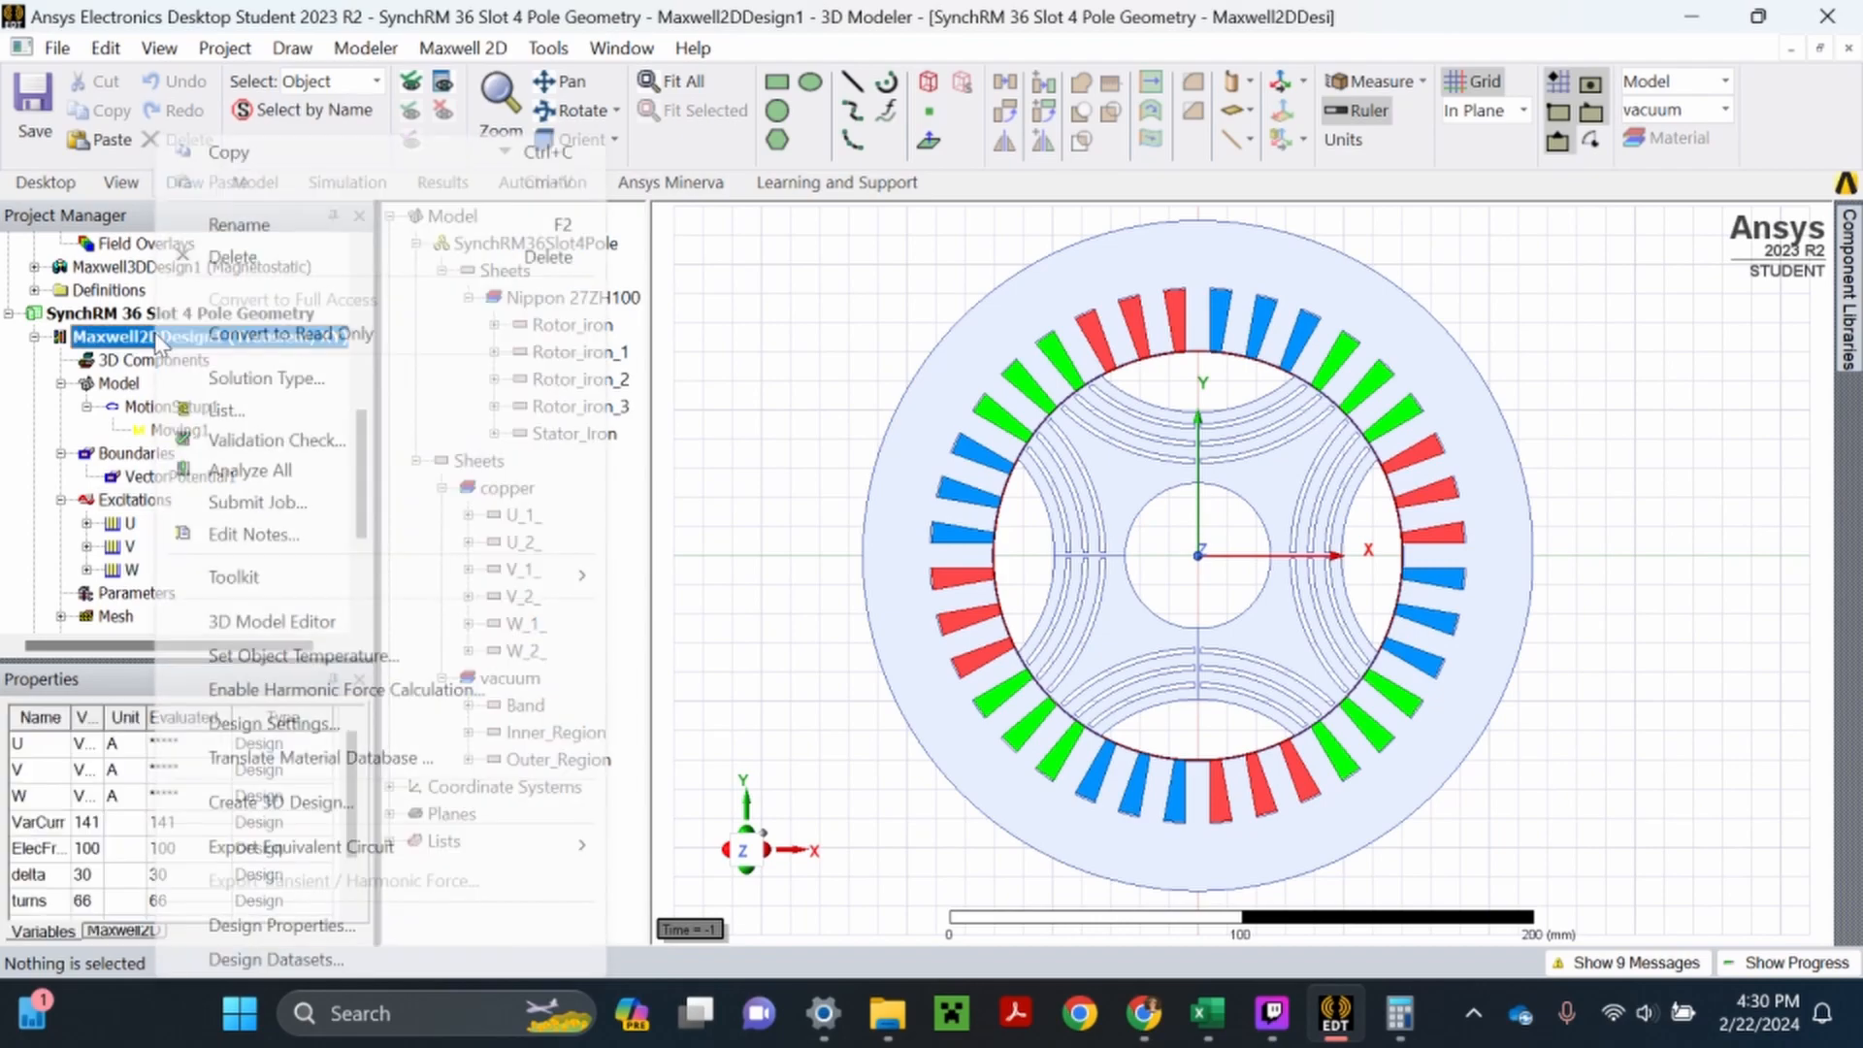
left_click(288, 724)
left_click(980, 103)
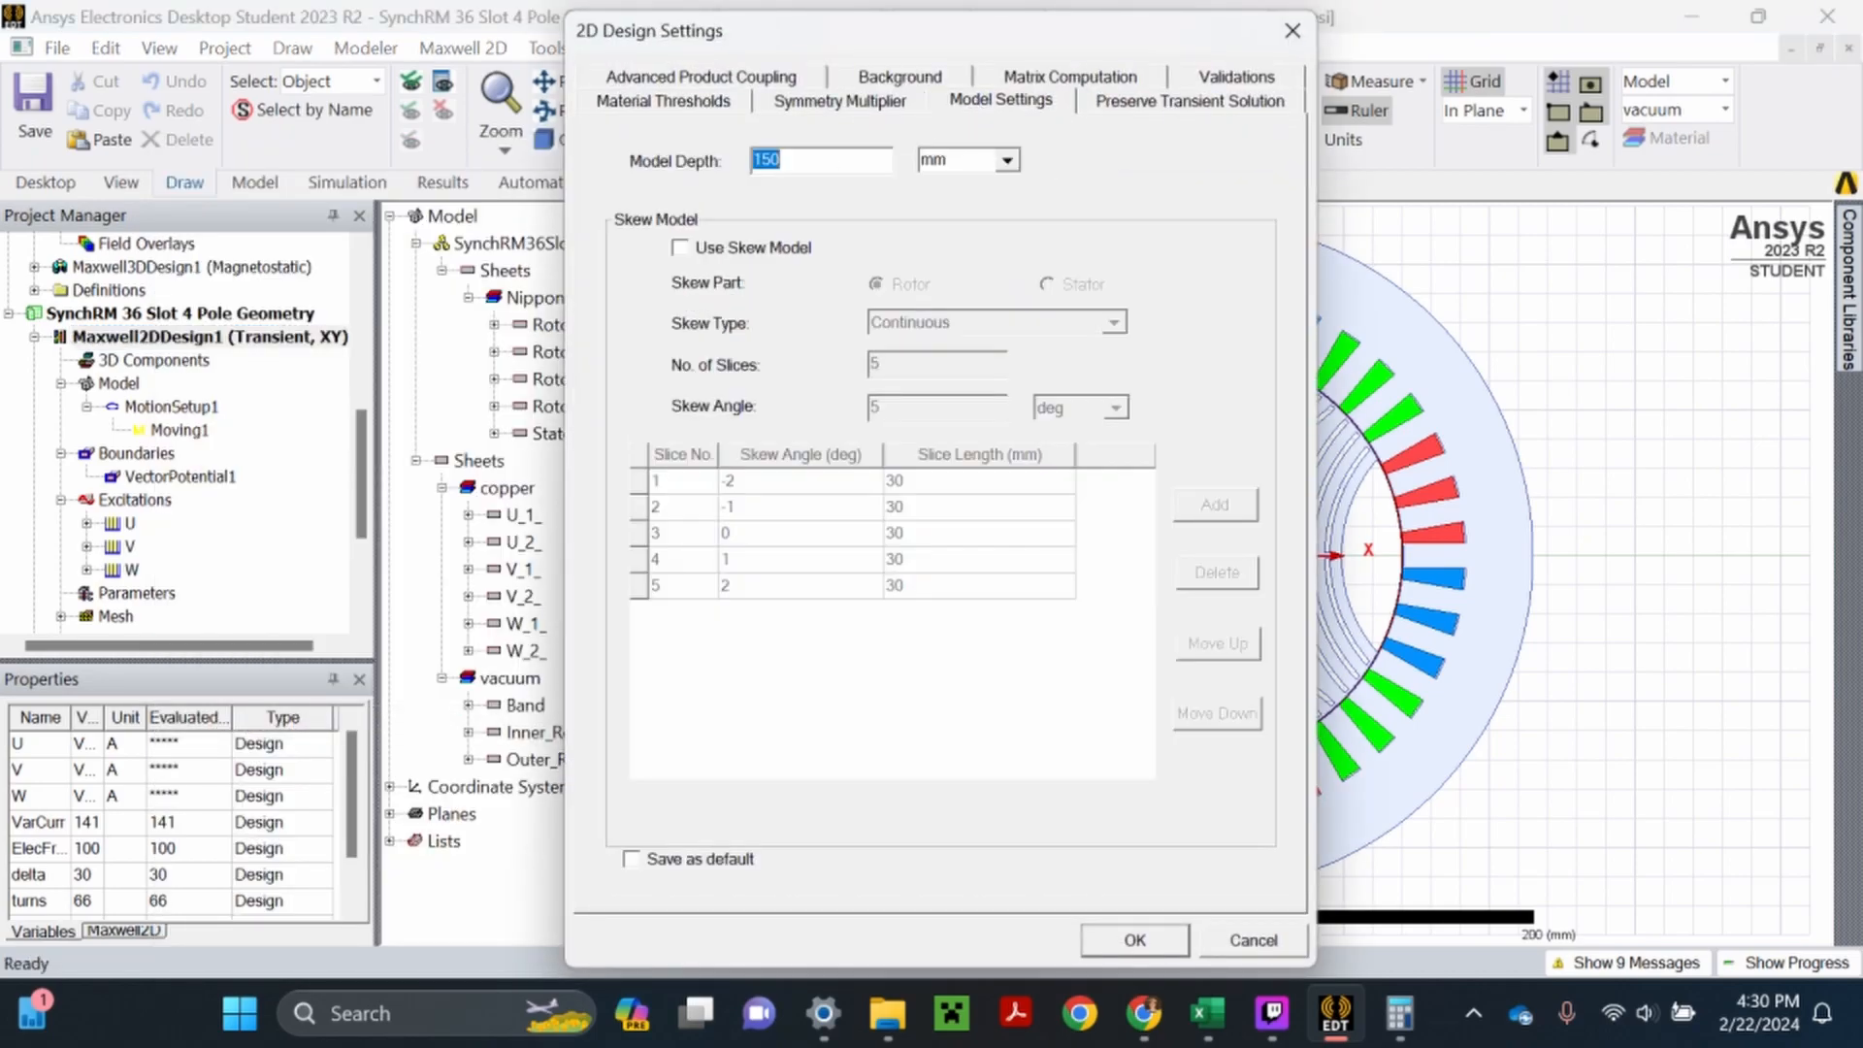
left_click(1277, 946)
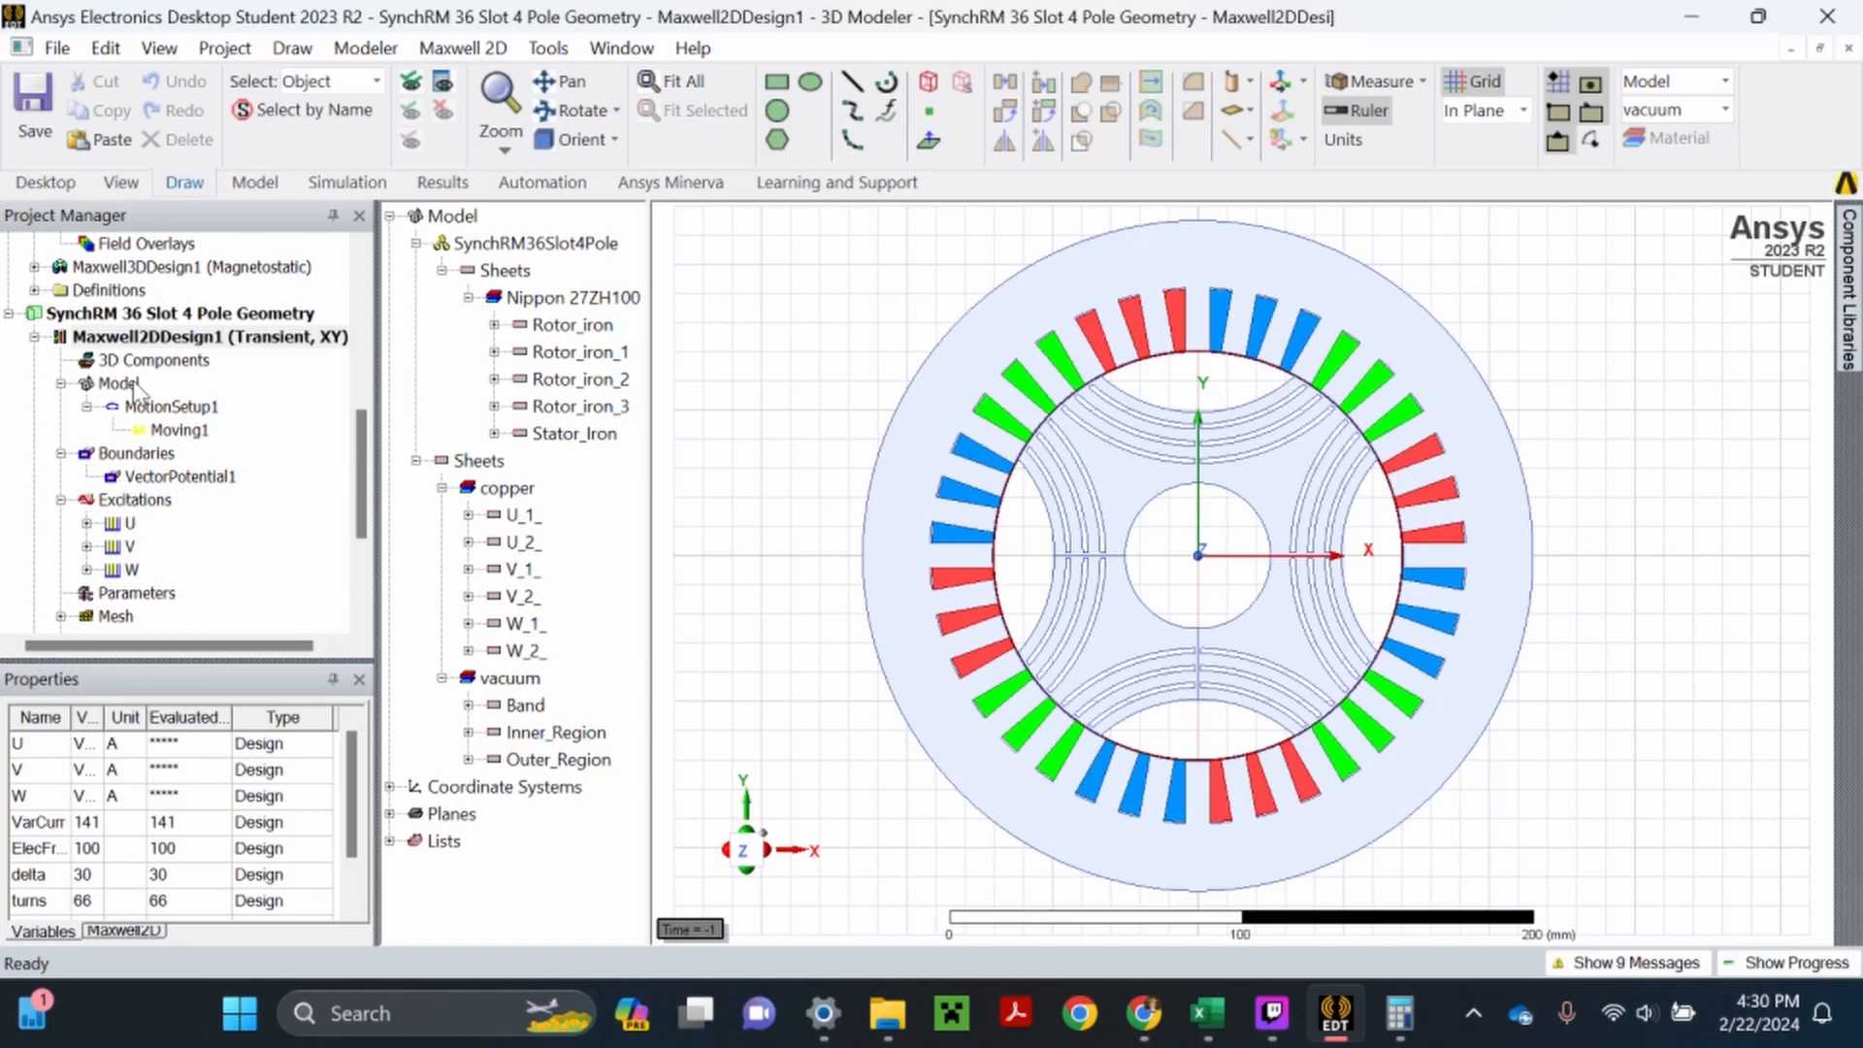
- Inspect the motor's axial length and slots in the Maxwell 3D design, and return to the Maxwell 2D design
scroll(146, 408, "down", 3)
left_click(165, 594)
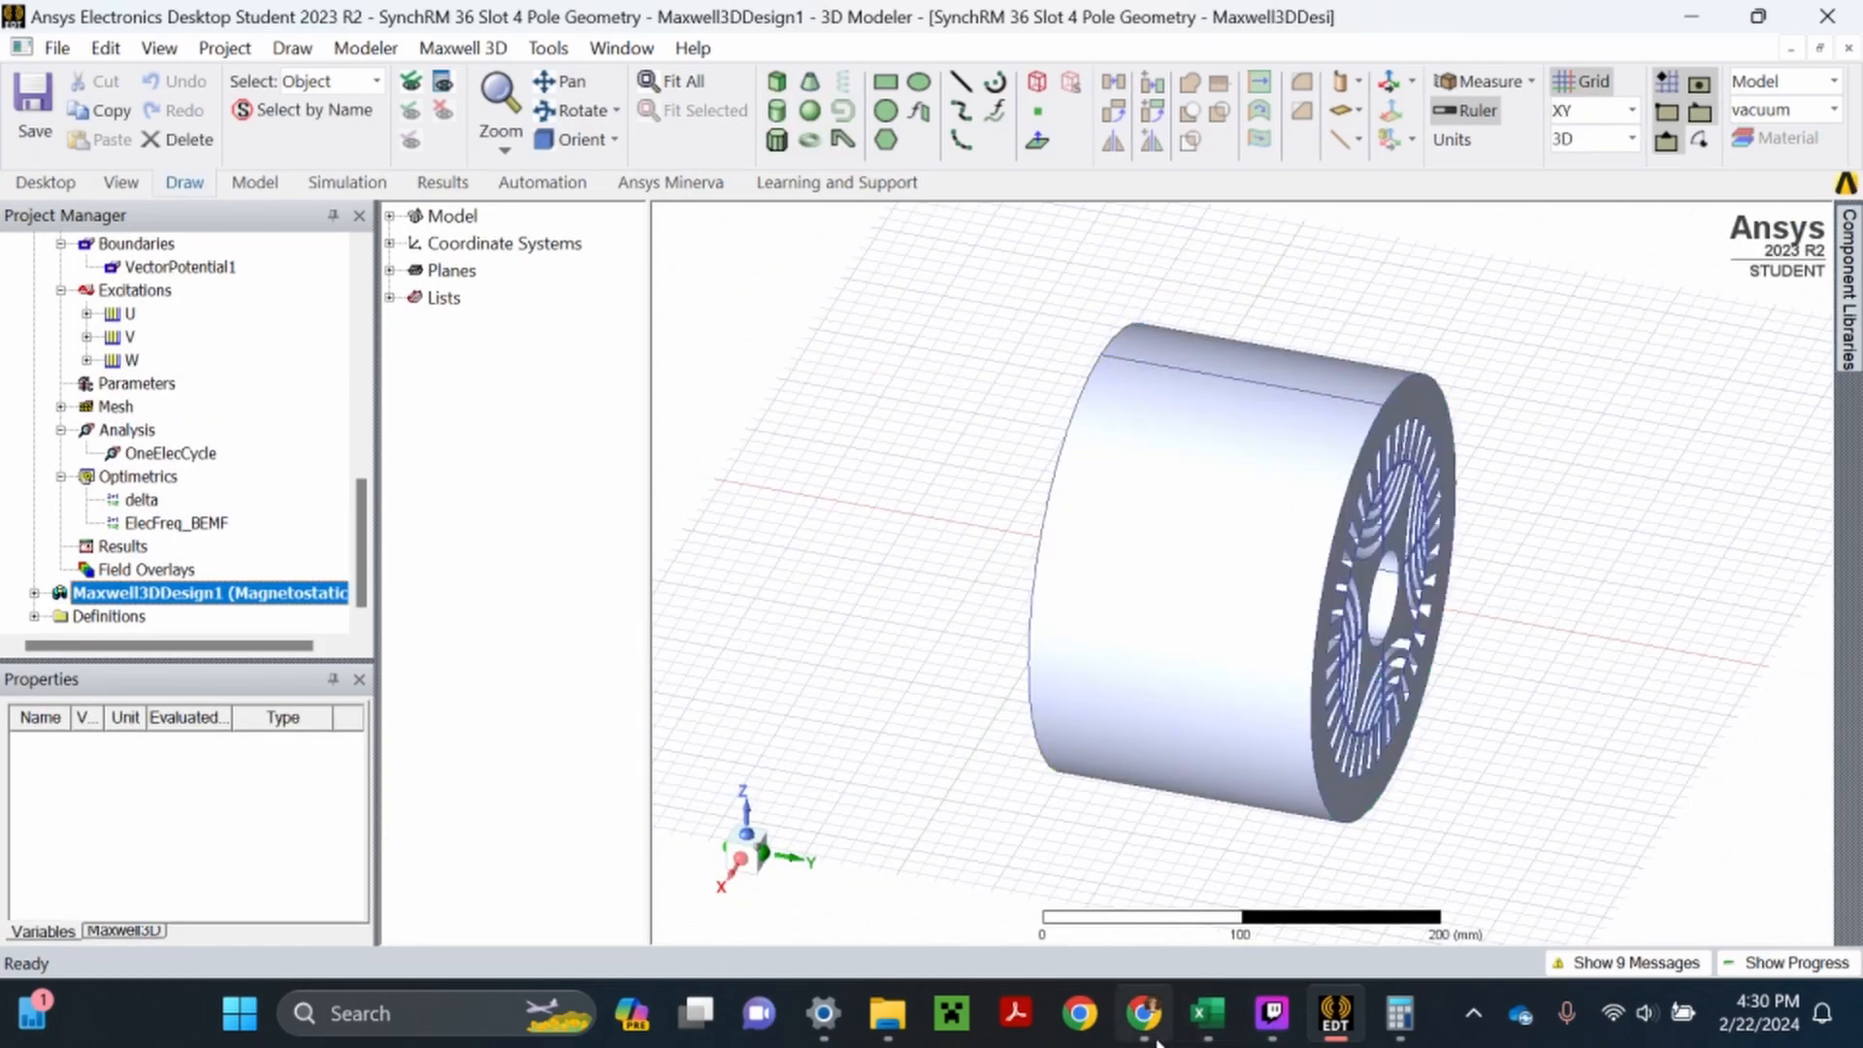
mouse_move(1201, 1040)
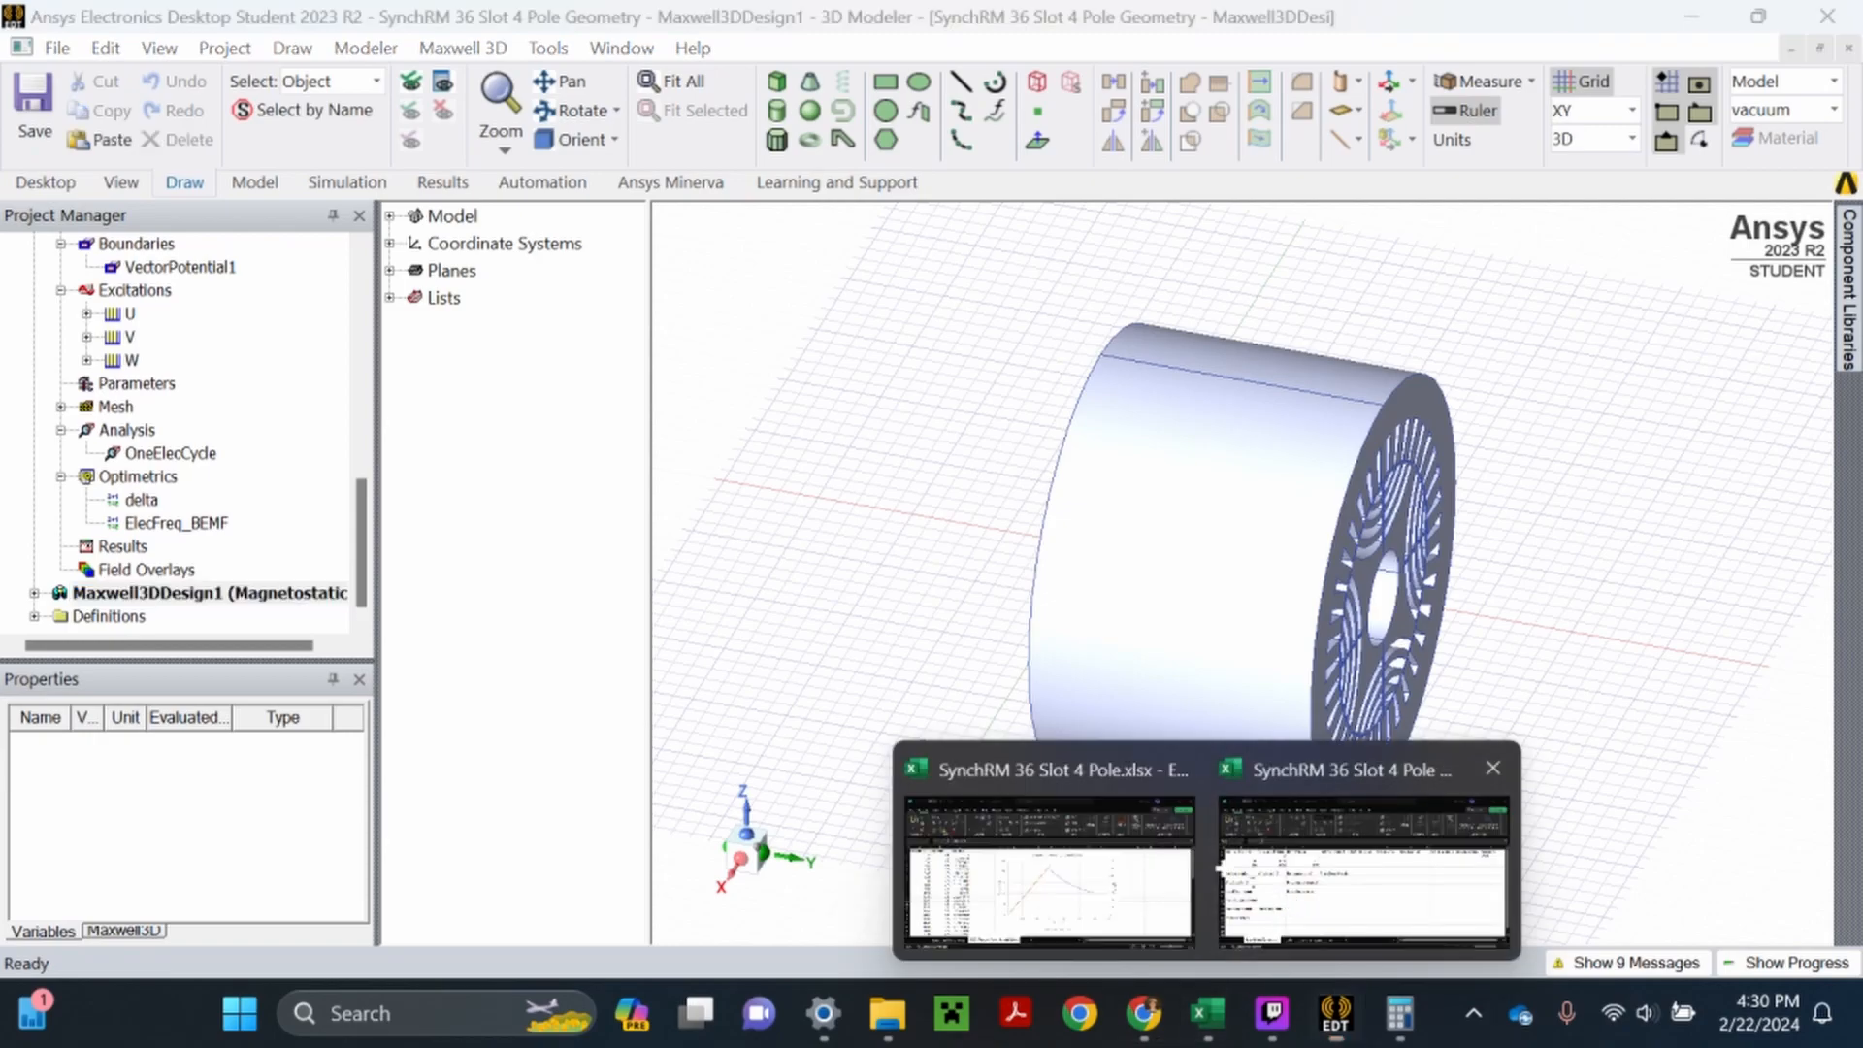
left_click(1363, 863)
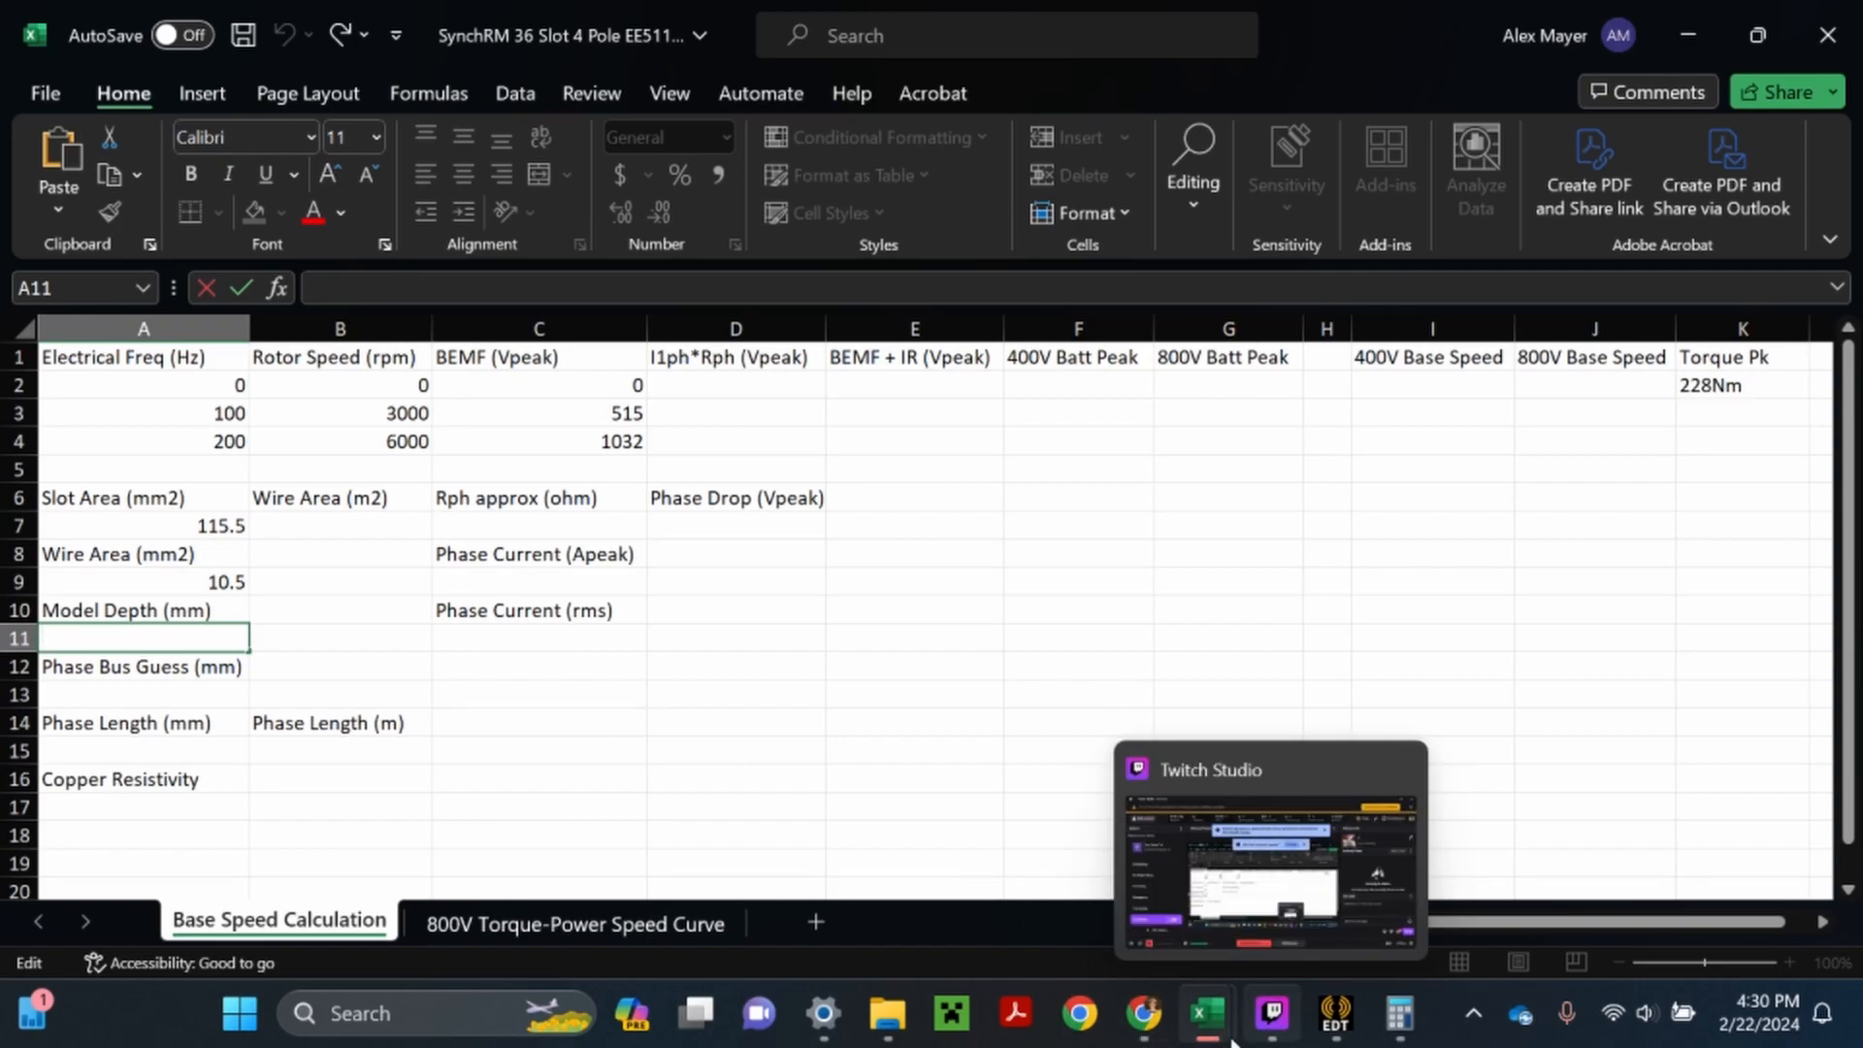
left_click(1339, 1030)
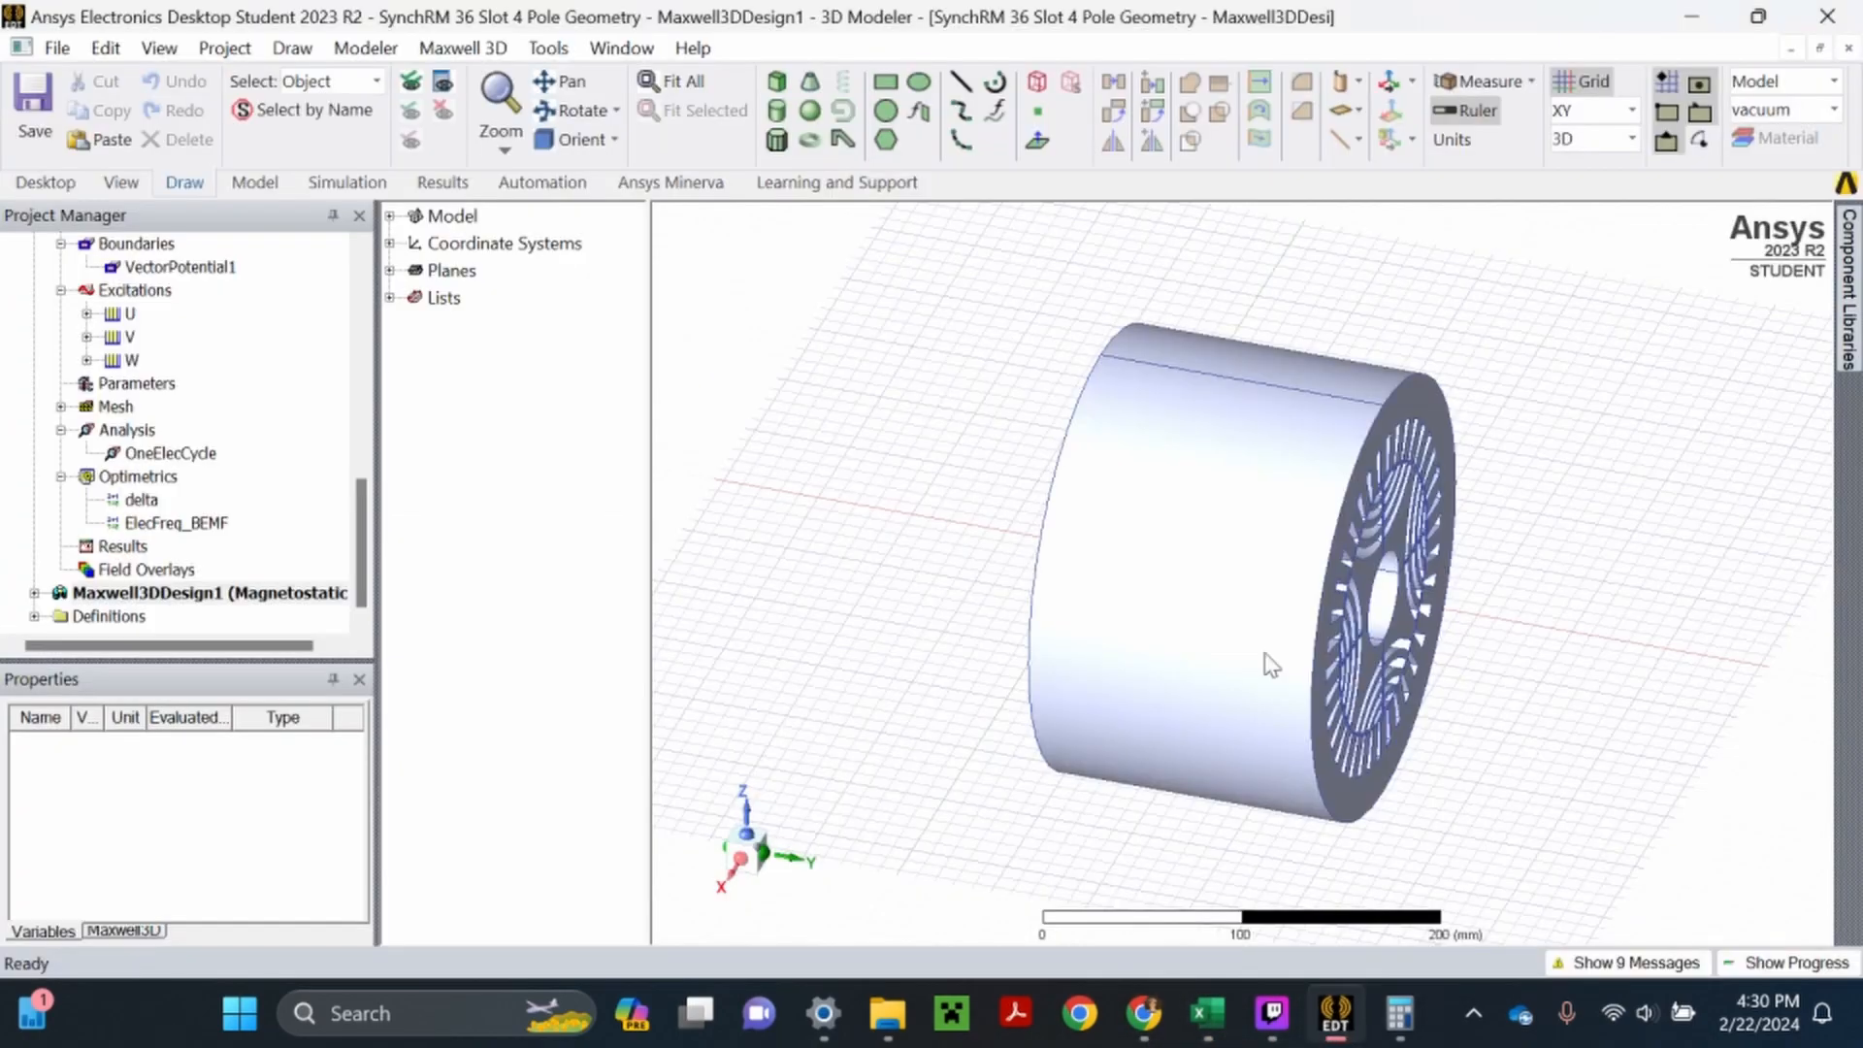
left_click_drag(1462, 636, 1350, 469)
scroll(1349, 468, "up", 5)
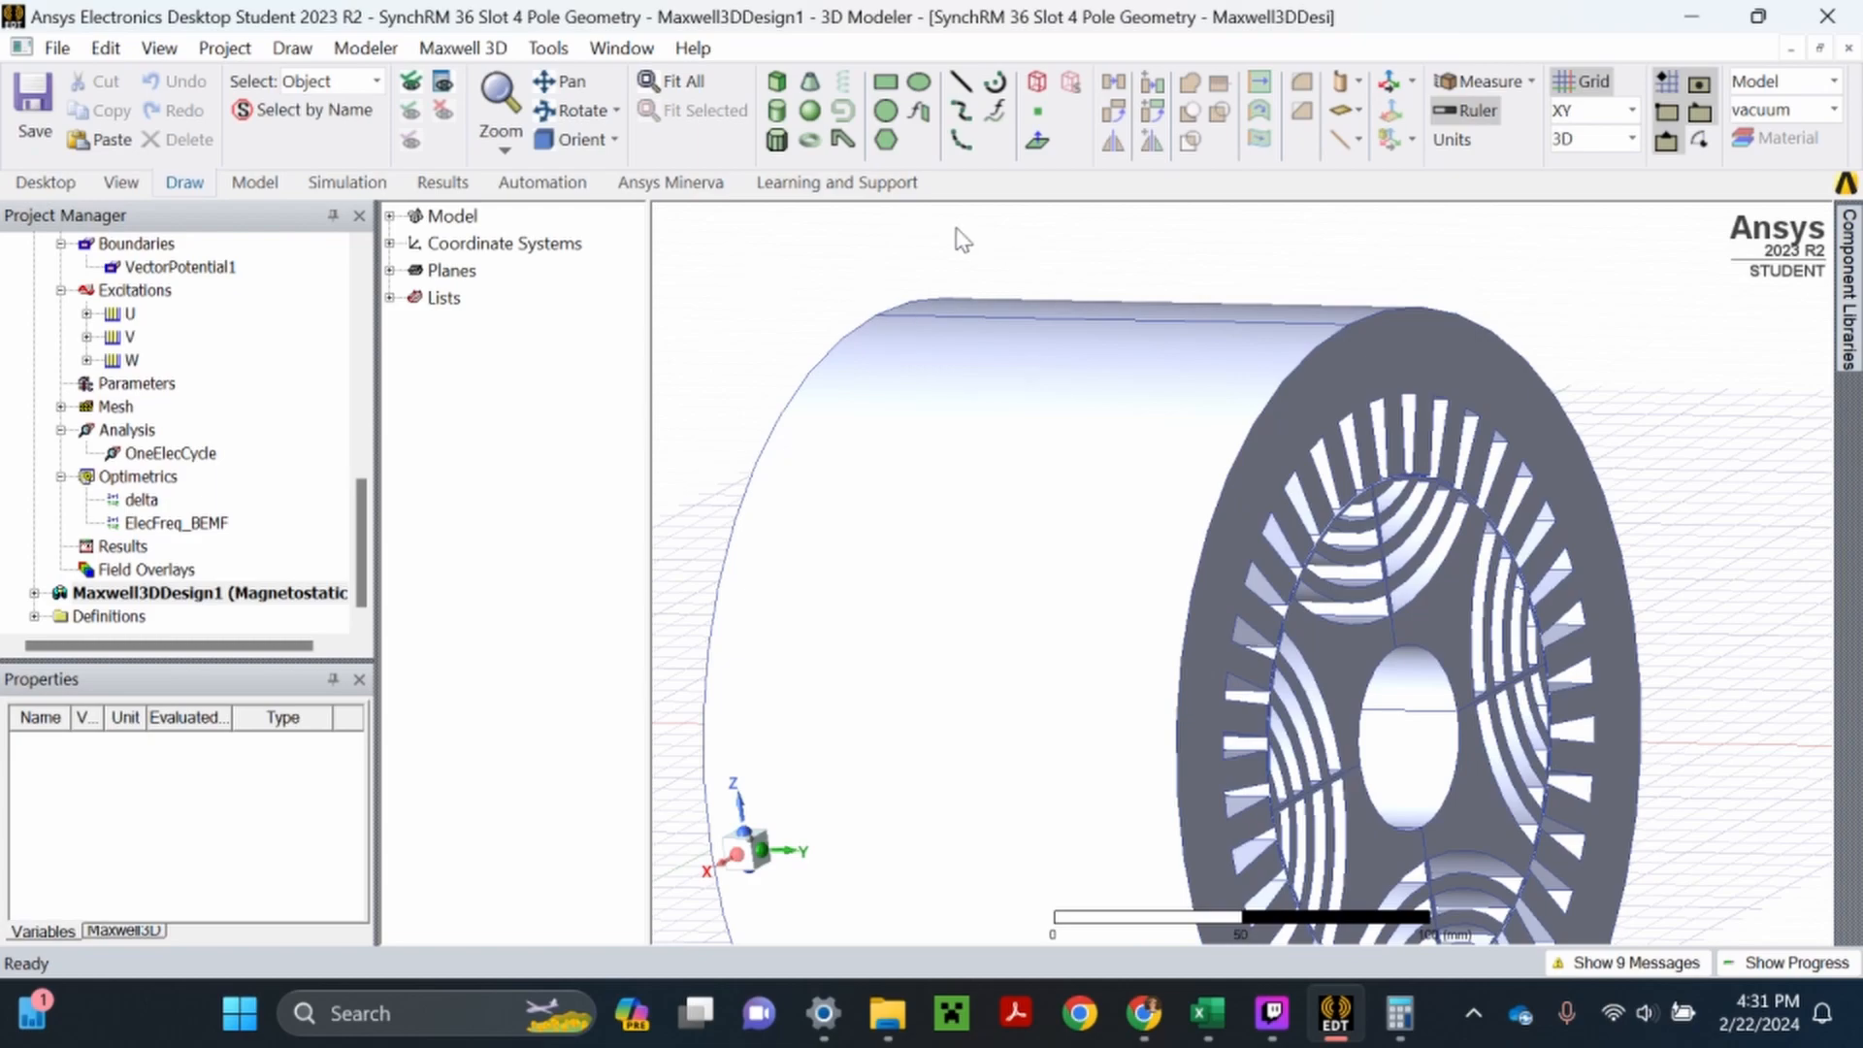
scroll(941, 254, "down", 5)
left_click_drag(1522, 777, 107, 432)
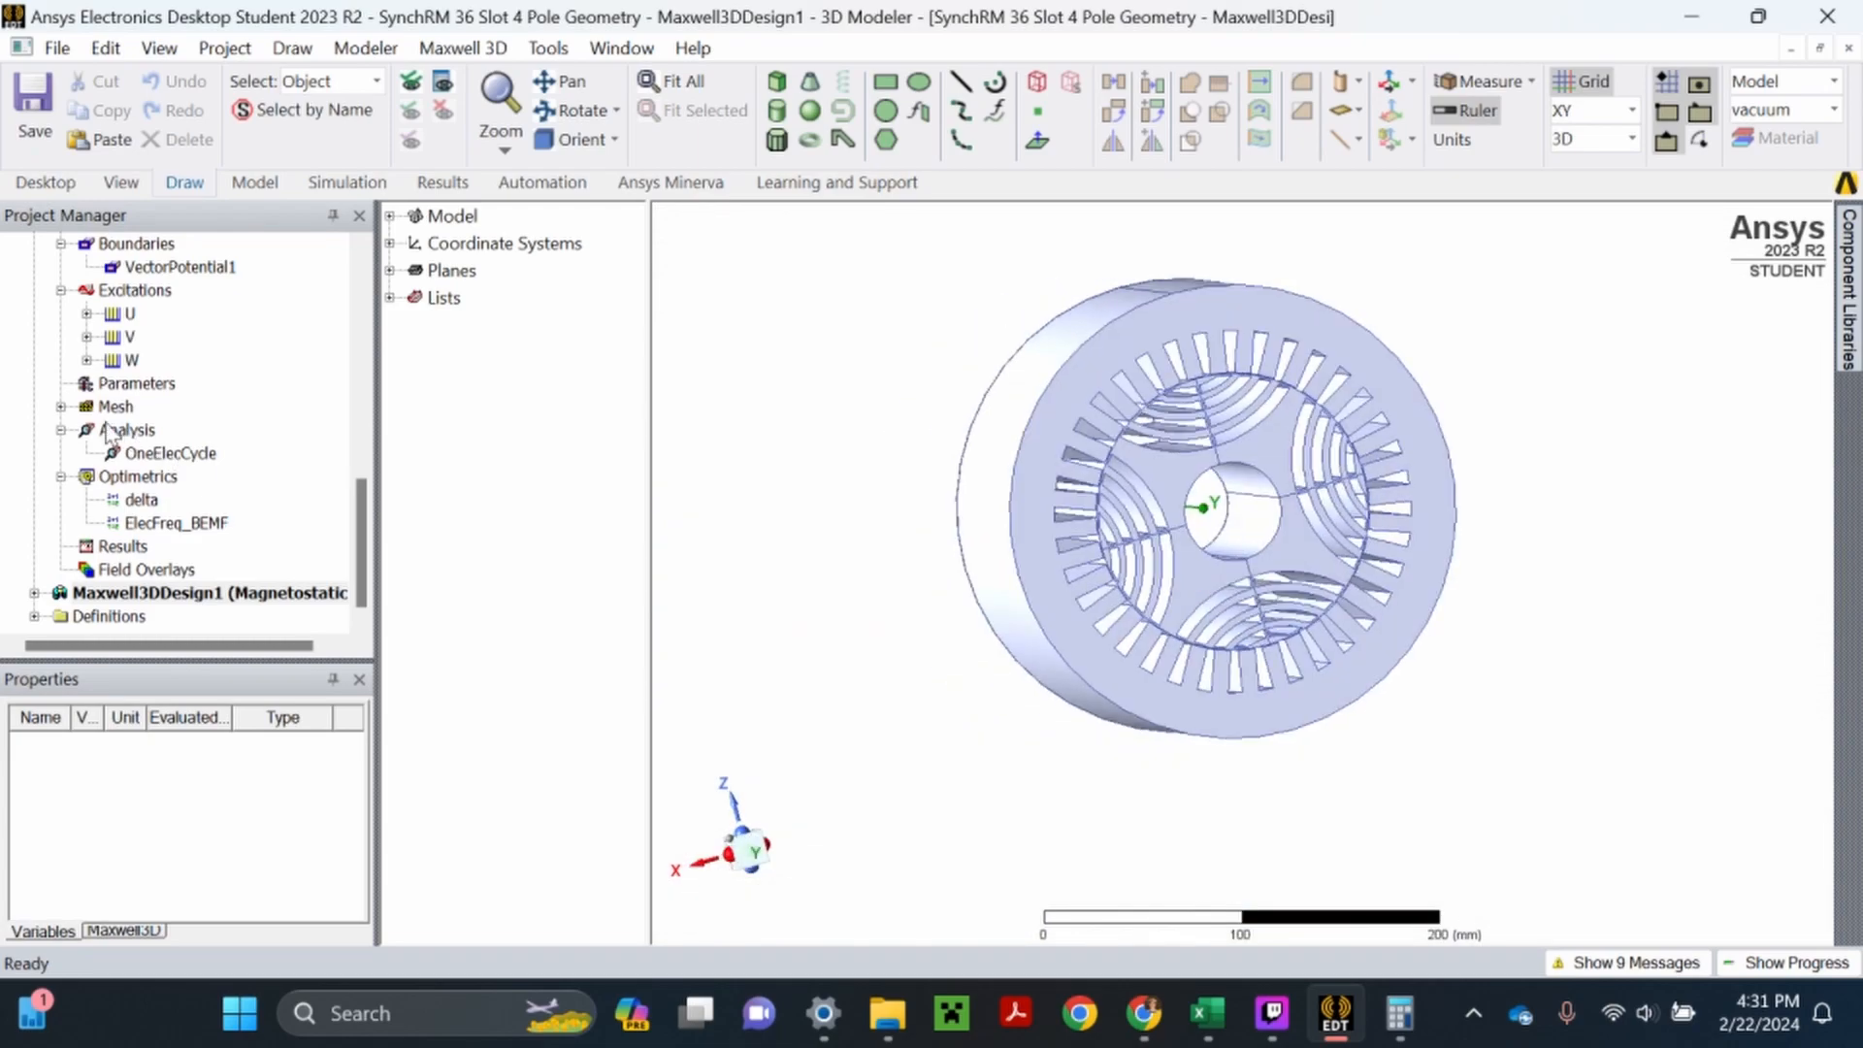
scroll(107, 432, "down", 3)
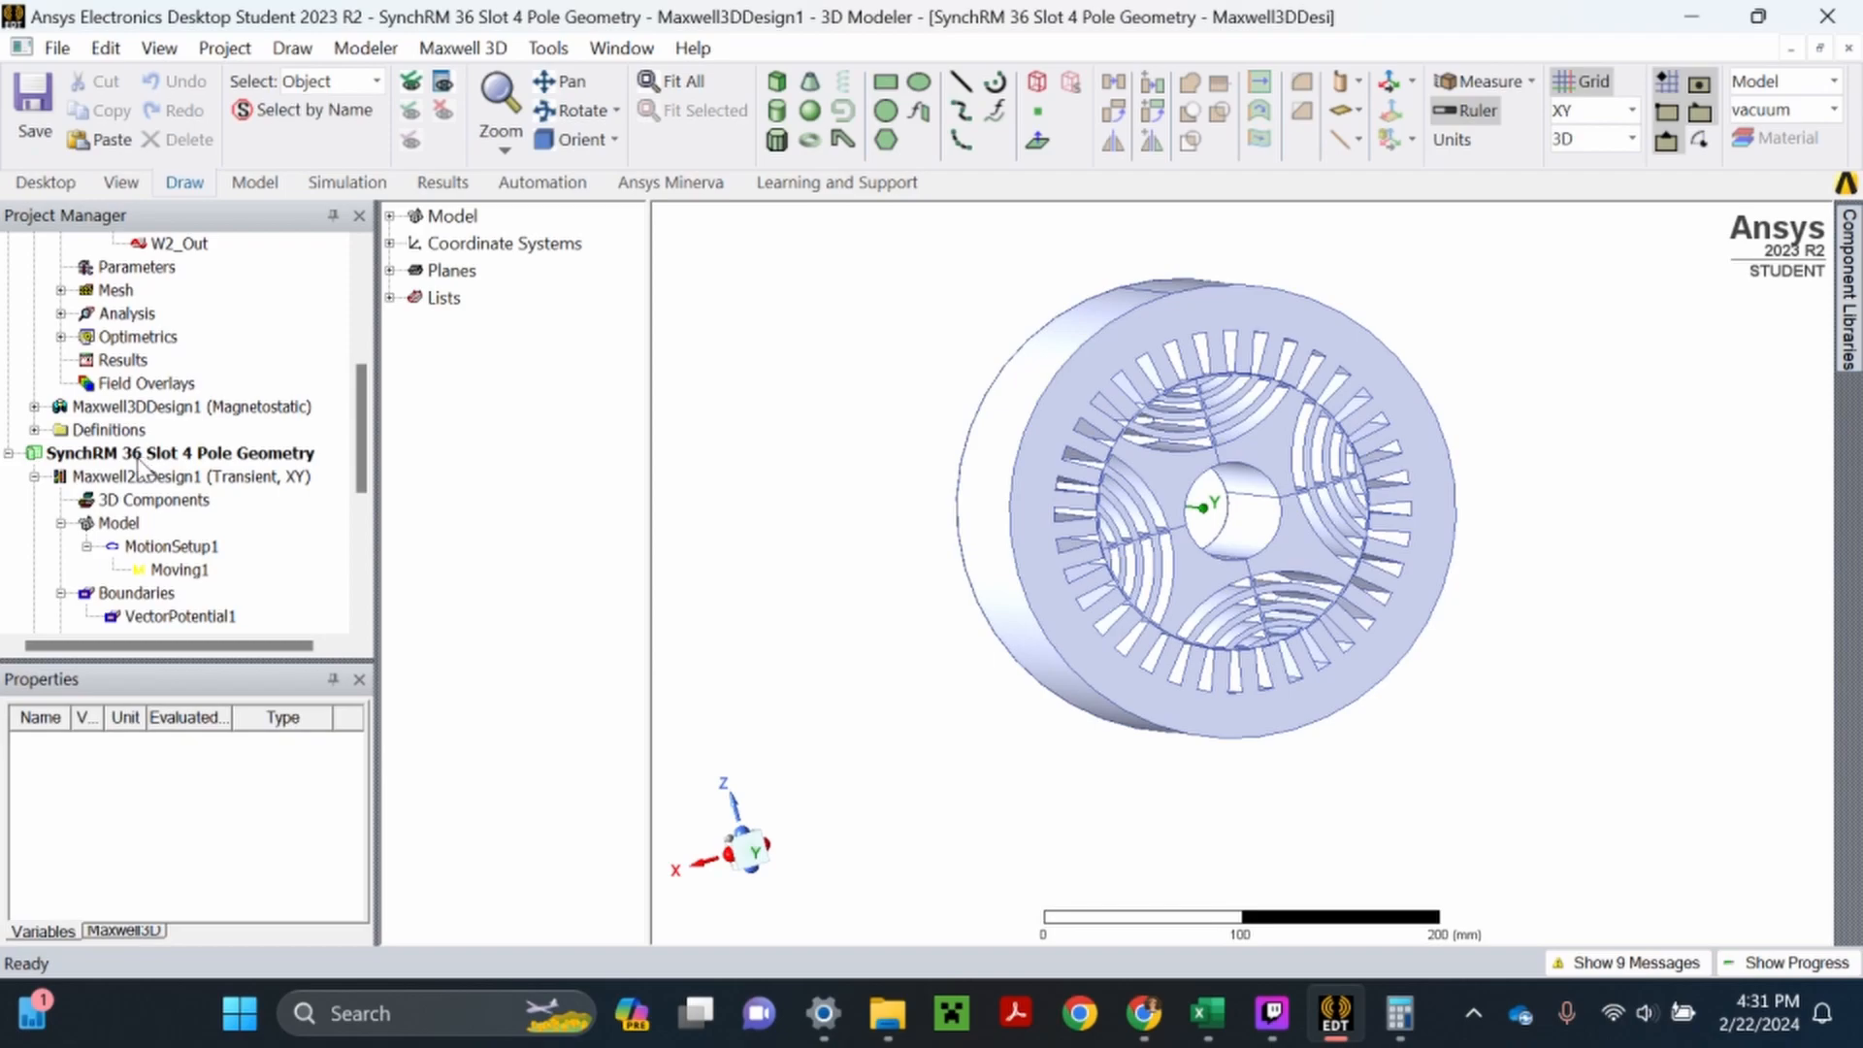
double_click(140, 478)
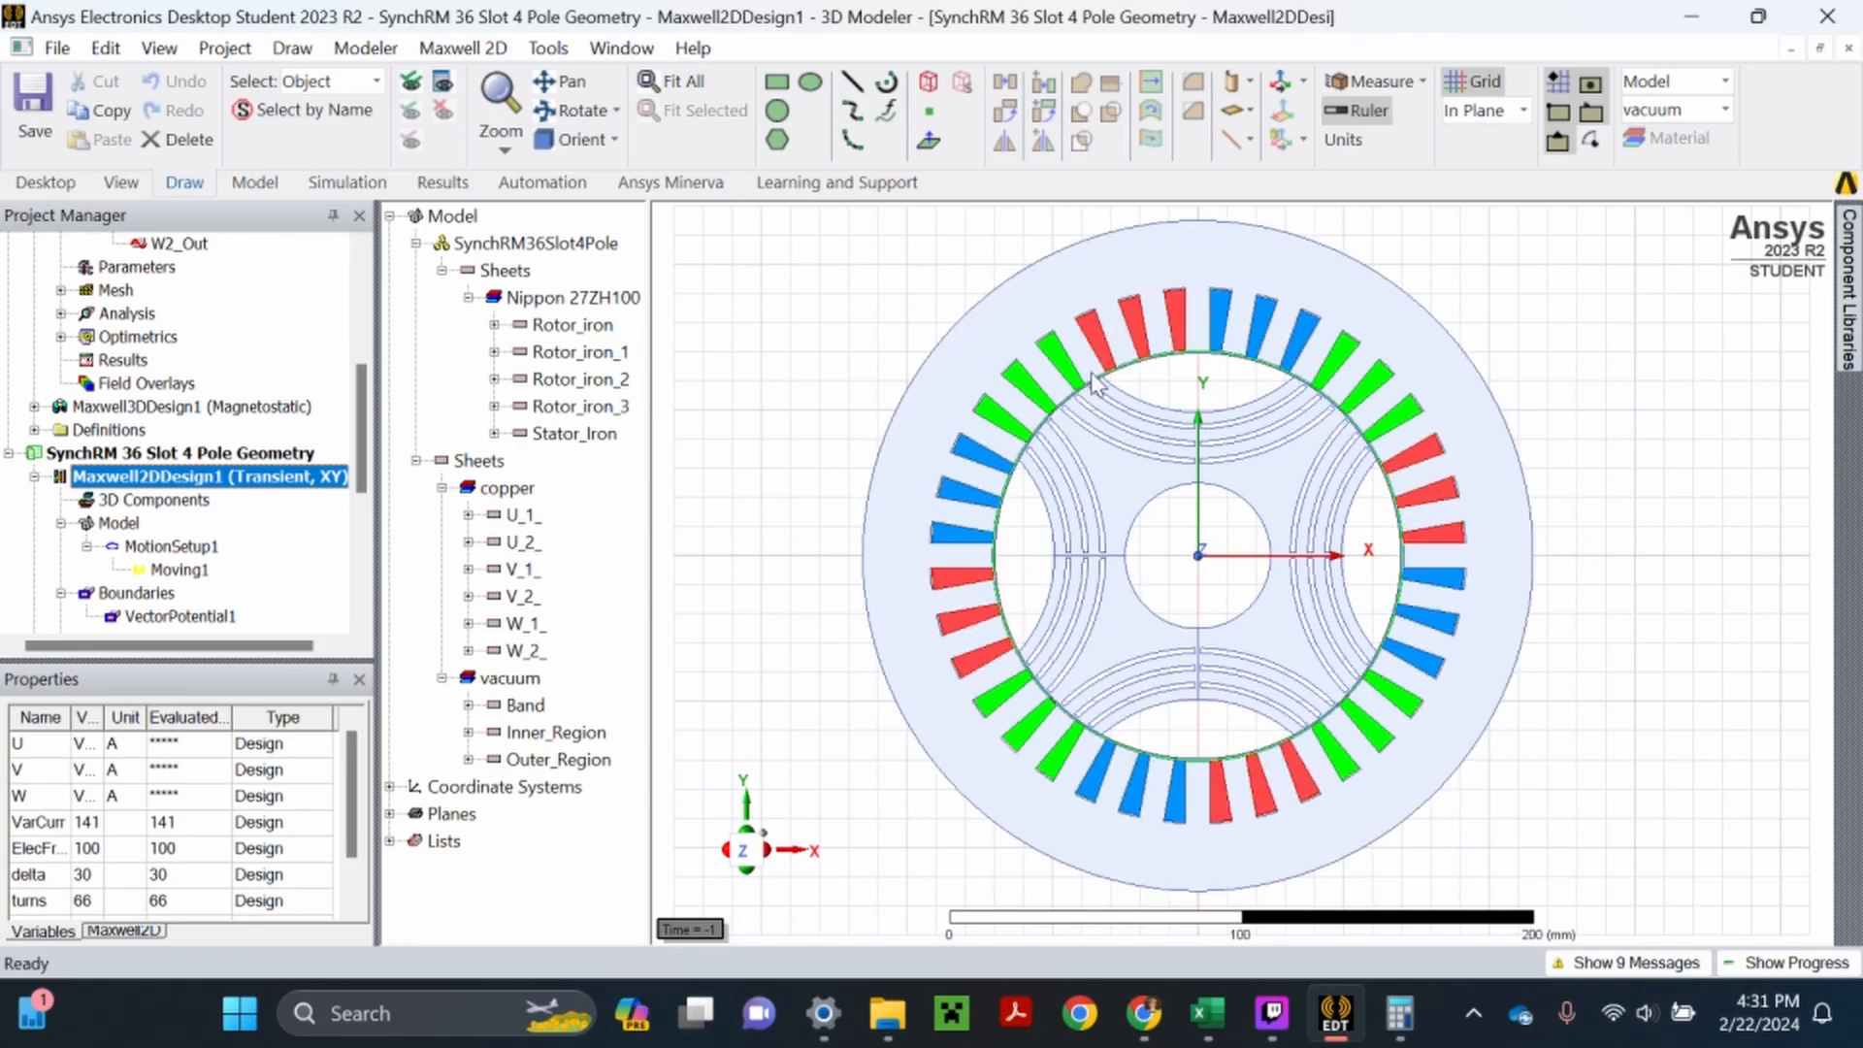
- Switch to the EE511 Excel workbook and enter 150 as the model depth in A11
left_click(1206, 1013)
left_click(1294, 885)
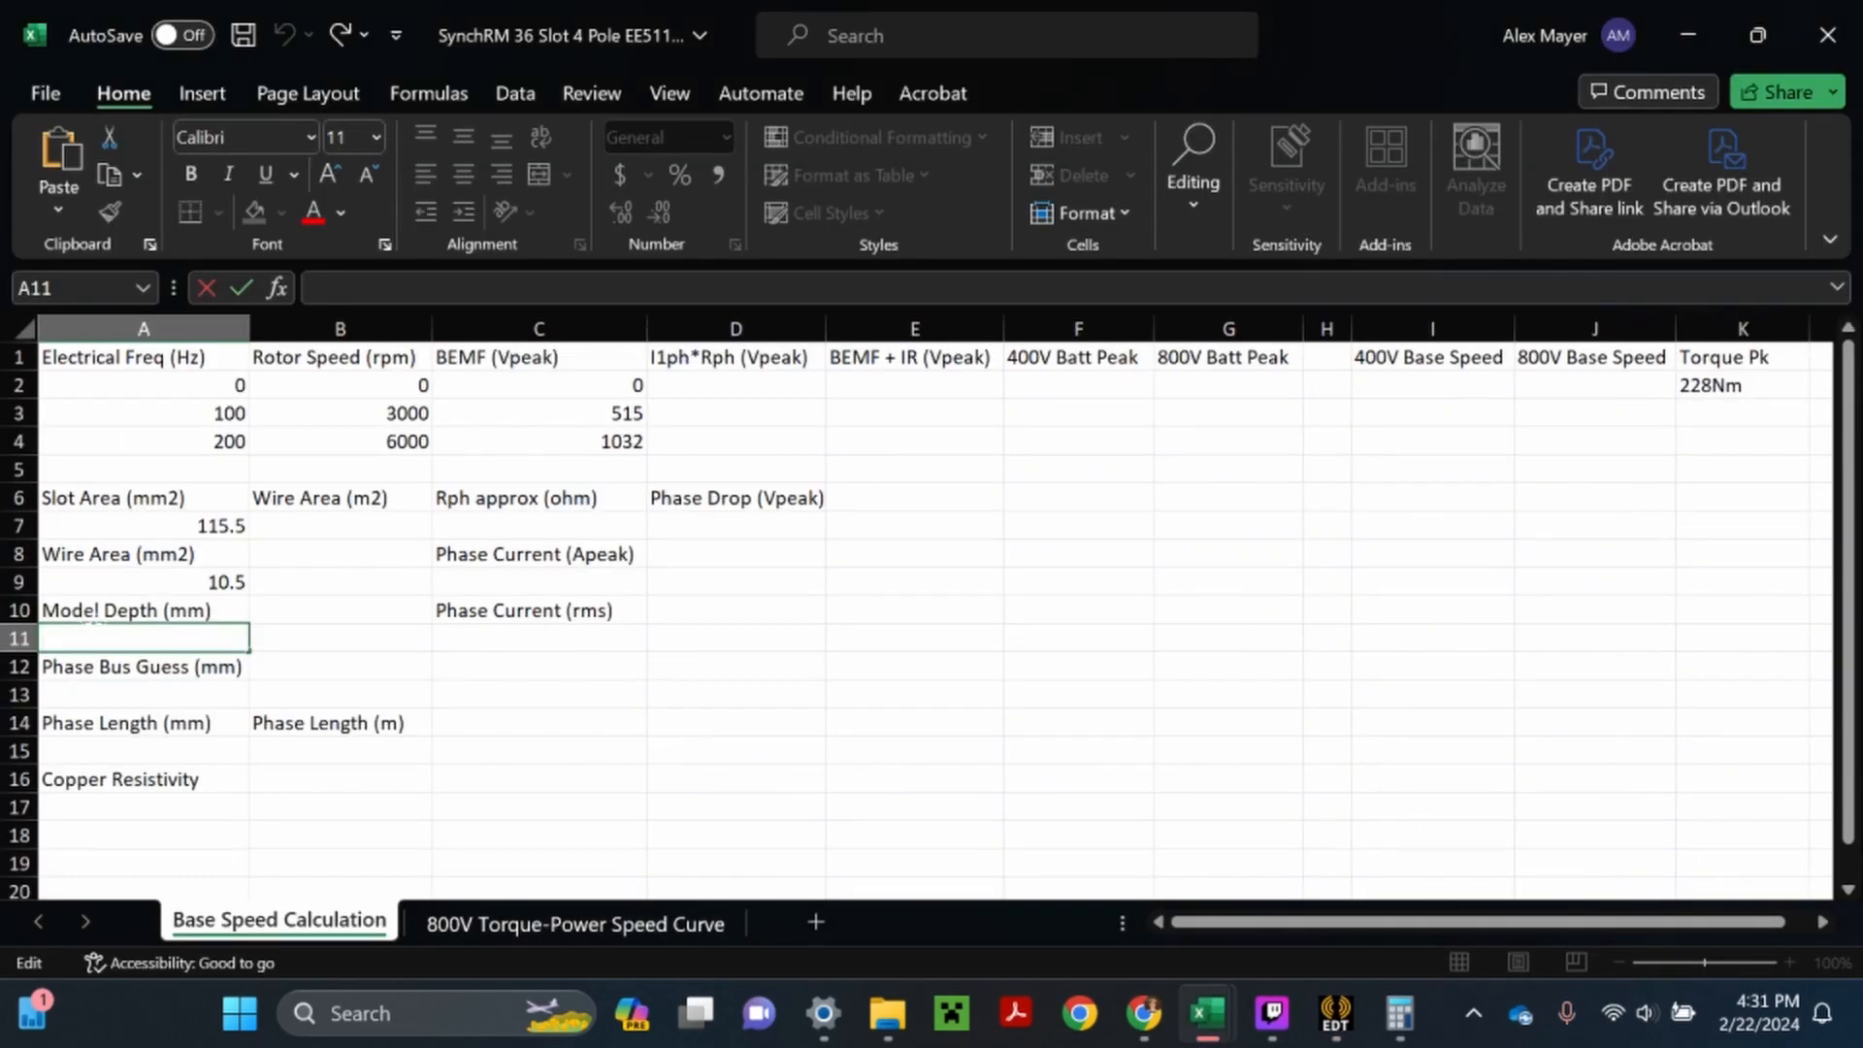
type("150")
key("Return")
key("Return")
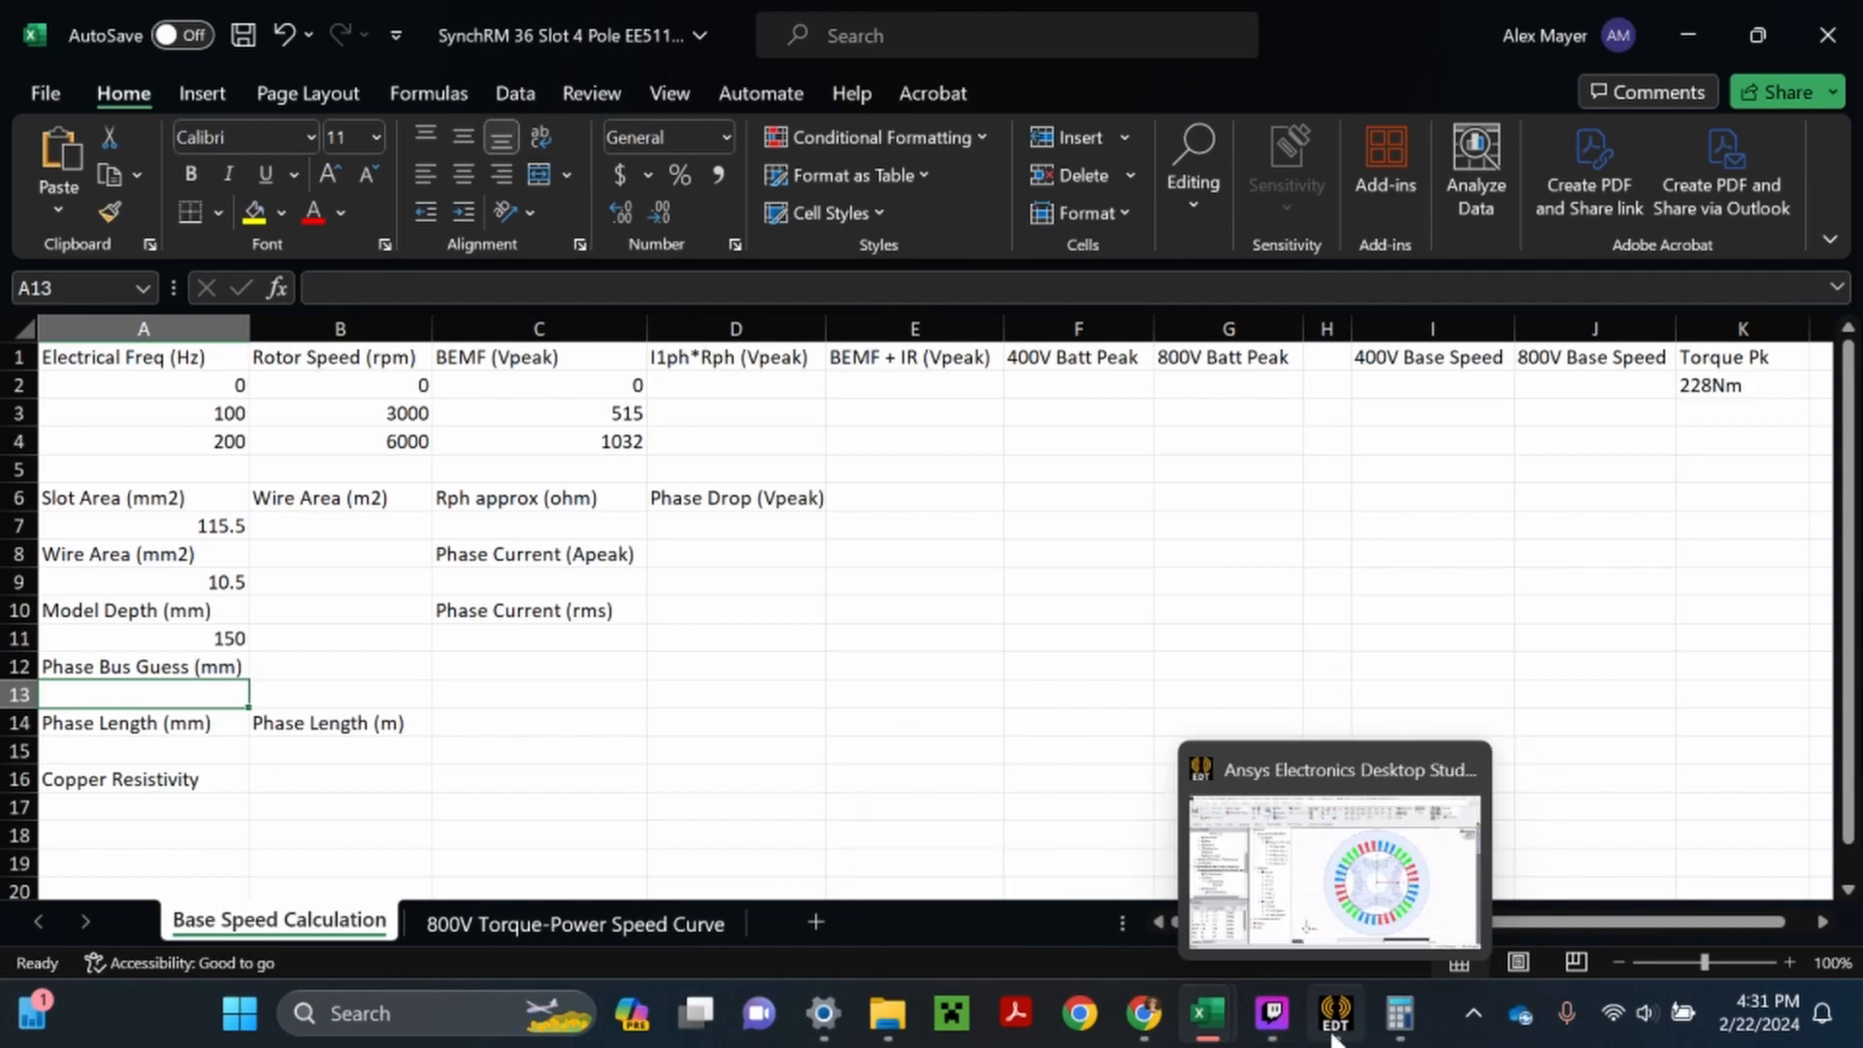
- Look at the winding layout in Ansys Electronics Desktop, and enter 120 as the phase bus guess in Excel cell A13
left_click(1300, 859)
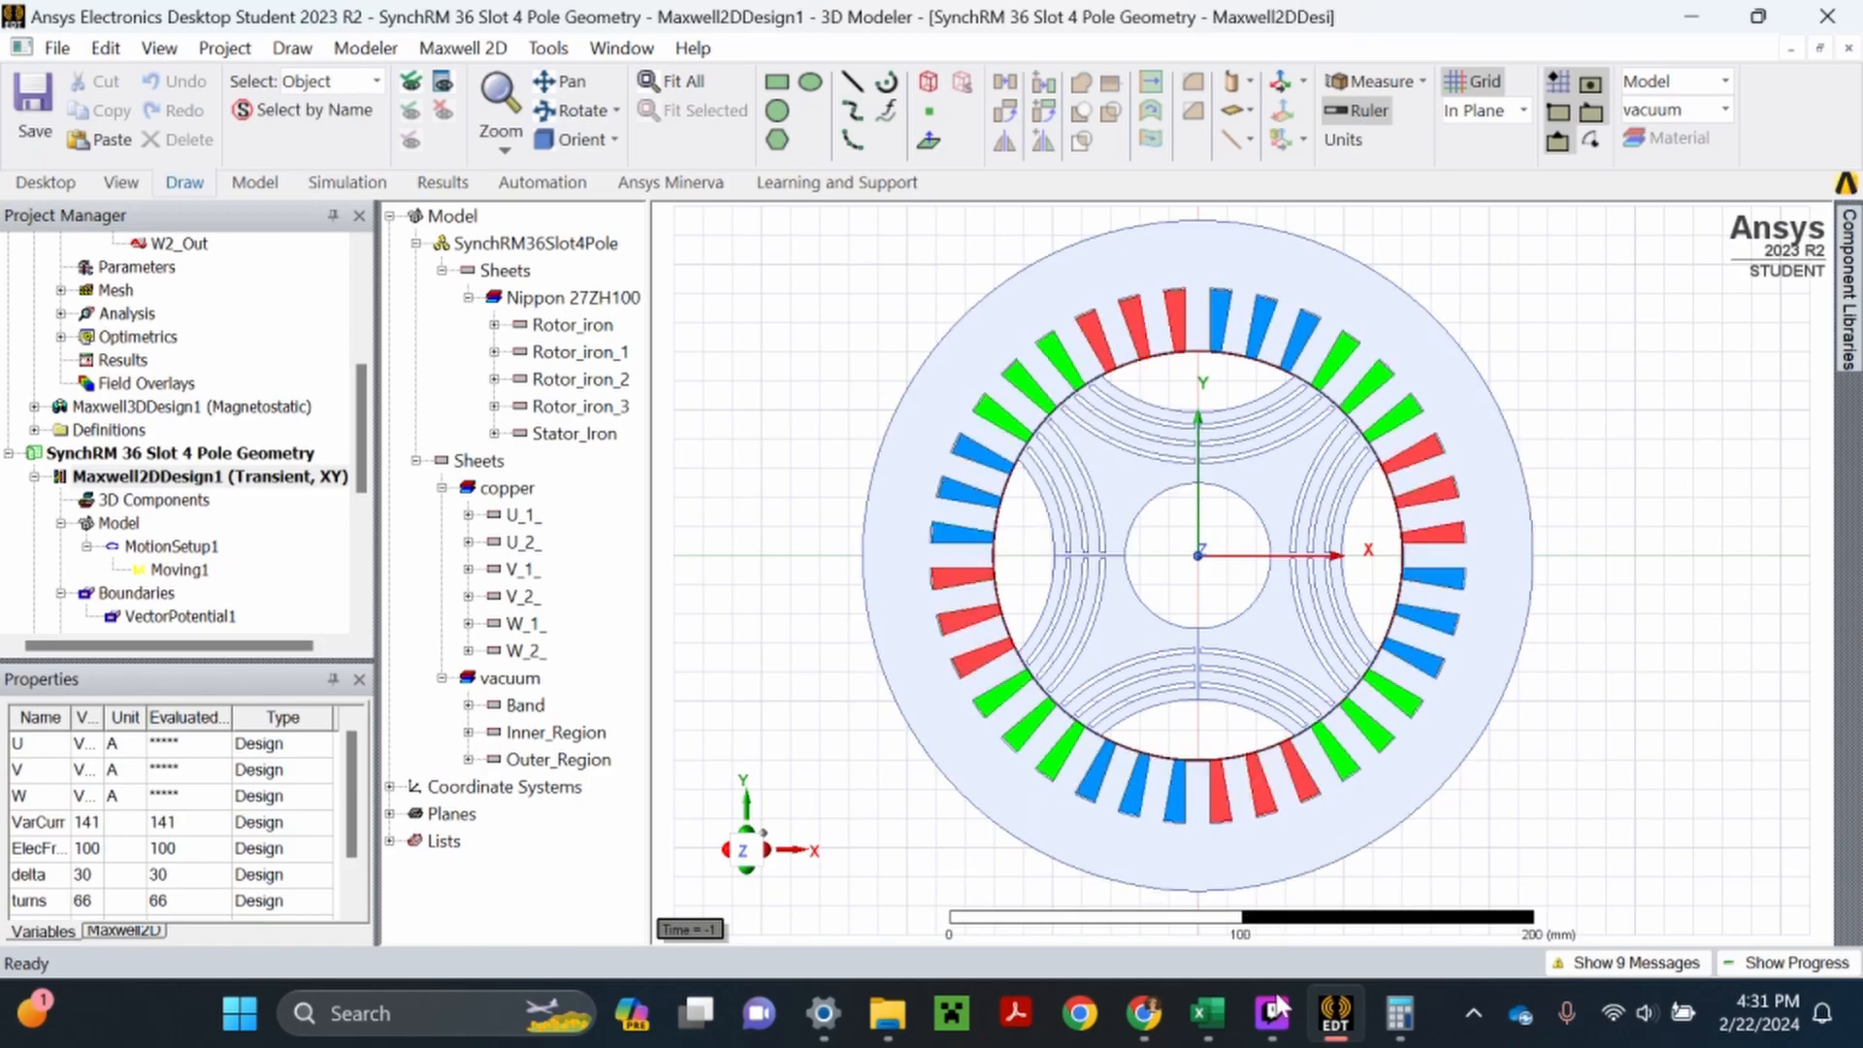
mouse_move(1221, 1041)
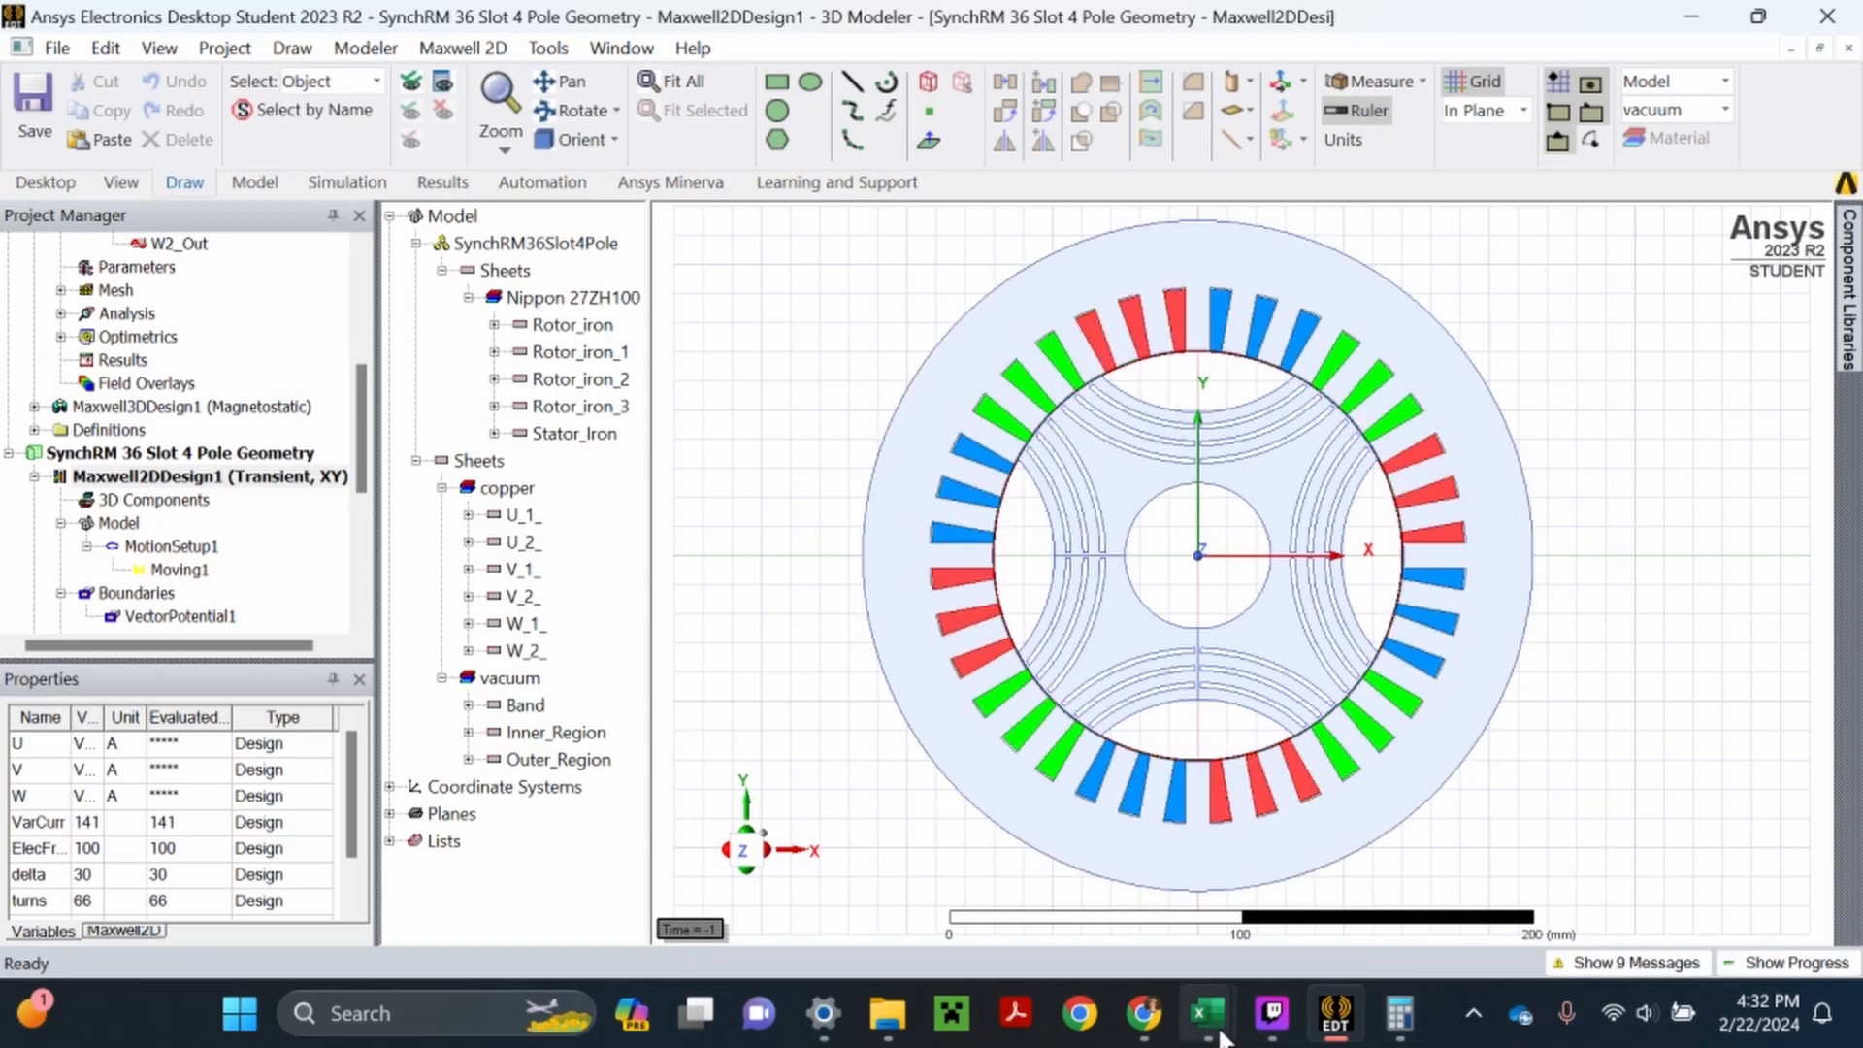
left_click(1364, 868)
type("120")
key("Return")
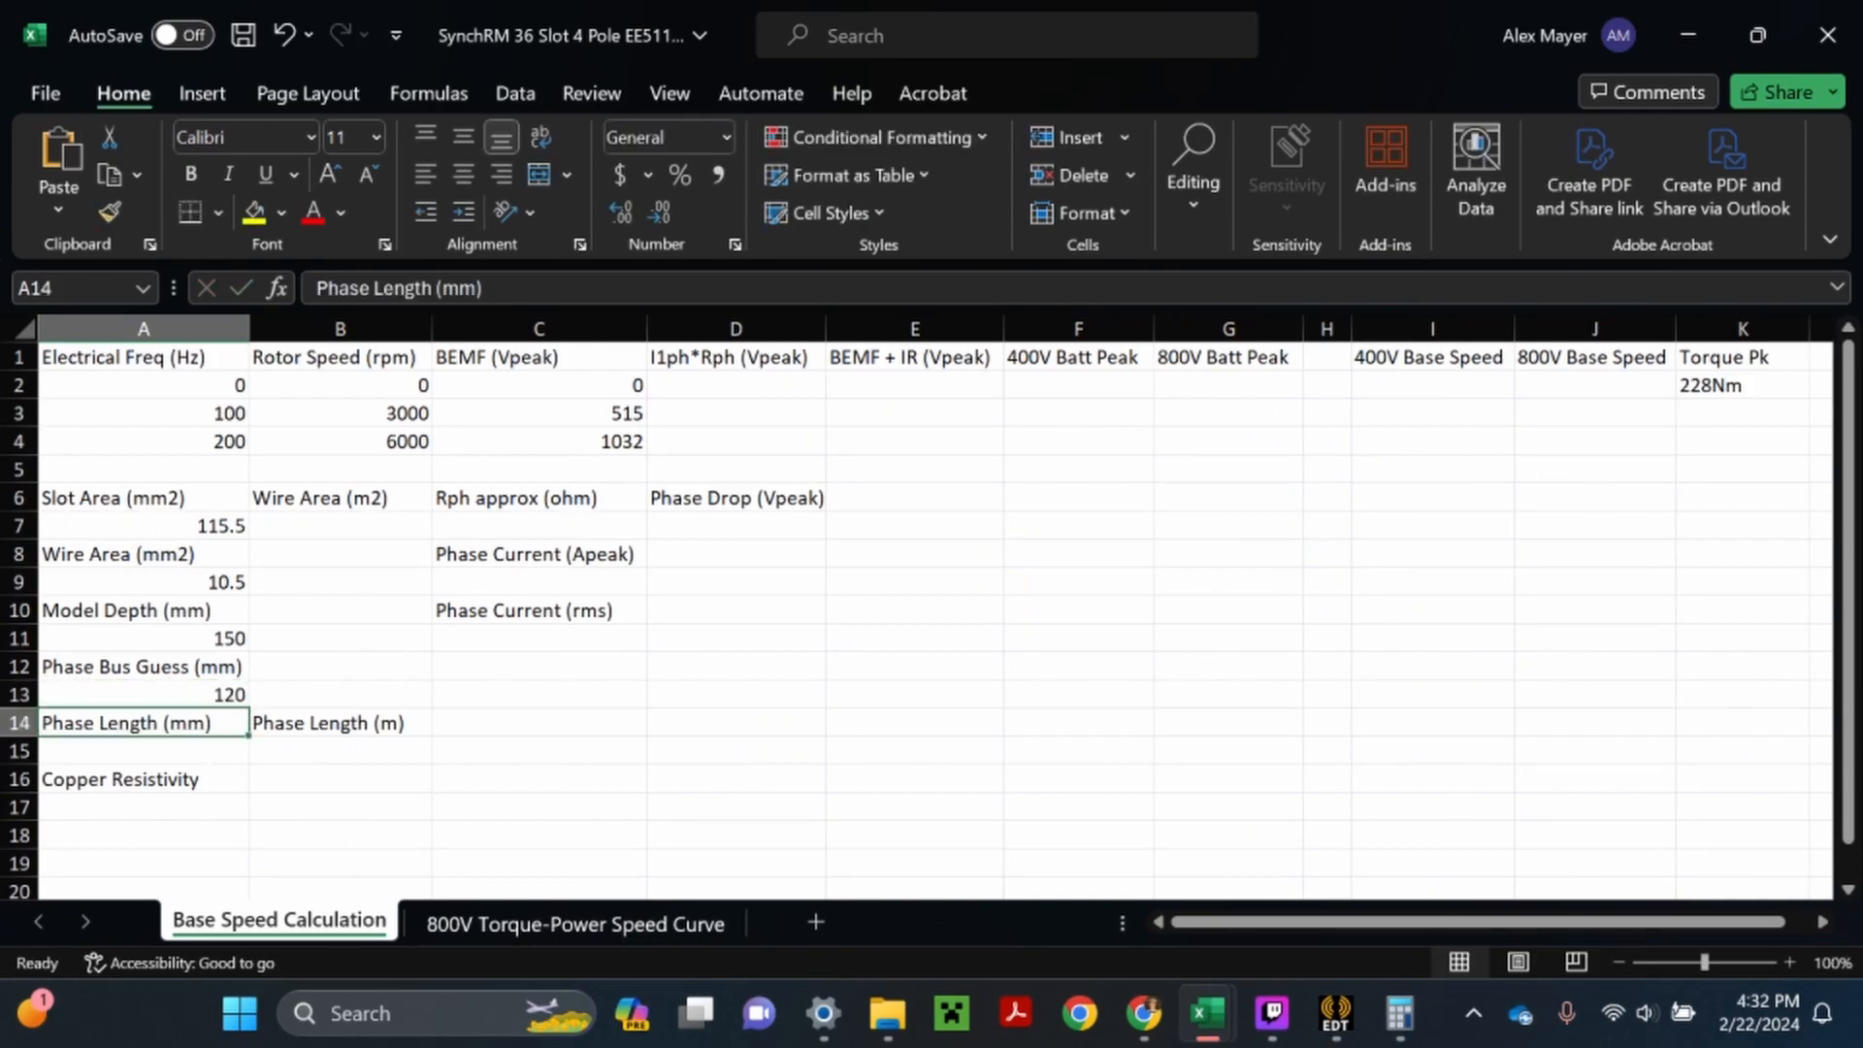
- Enter the phase length formula =(A11*12*11)+(A13*4) in A15, checking the winding layout in Ansys Electronics Desktop before returning to the Excel workbook
key("Return")
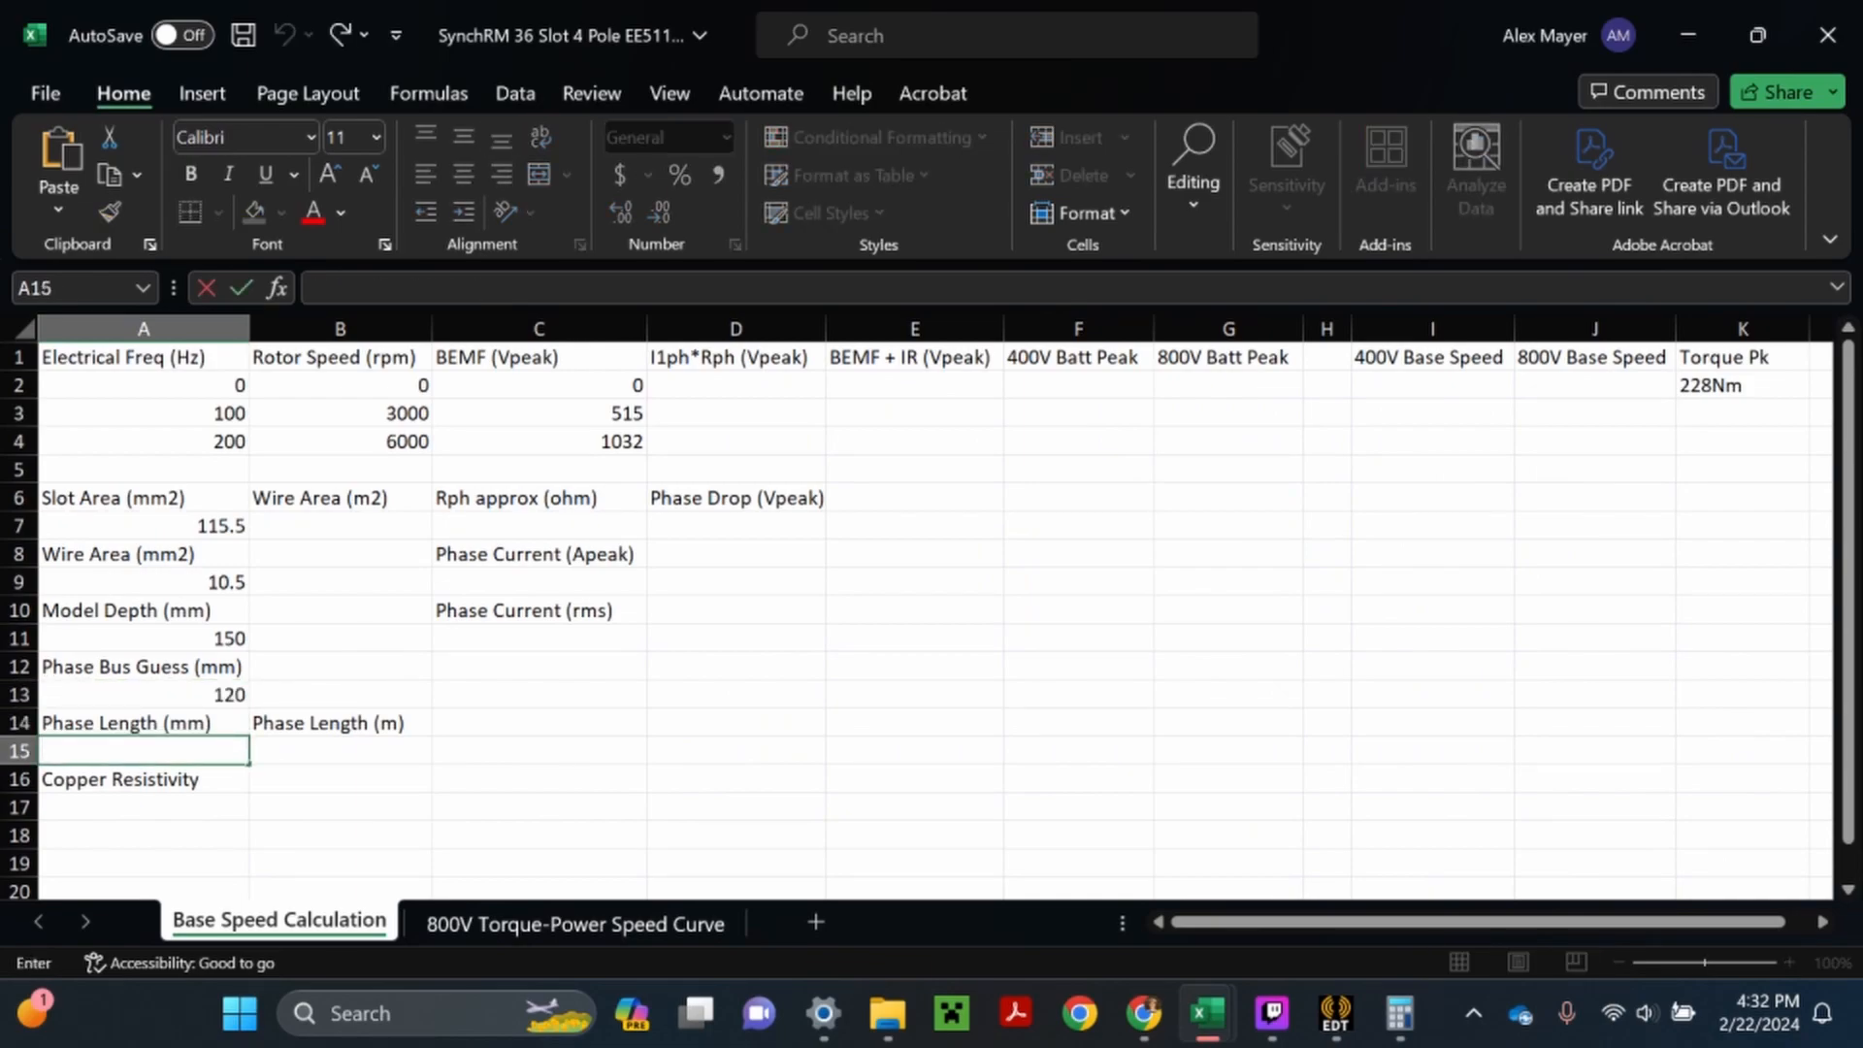
type("=")
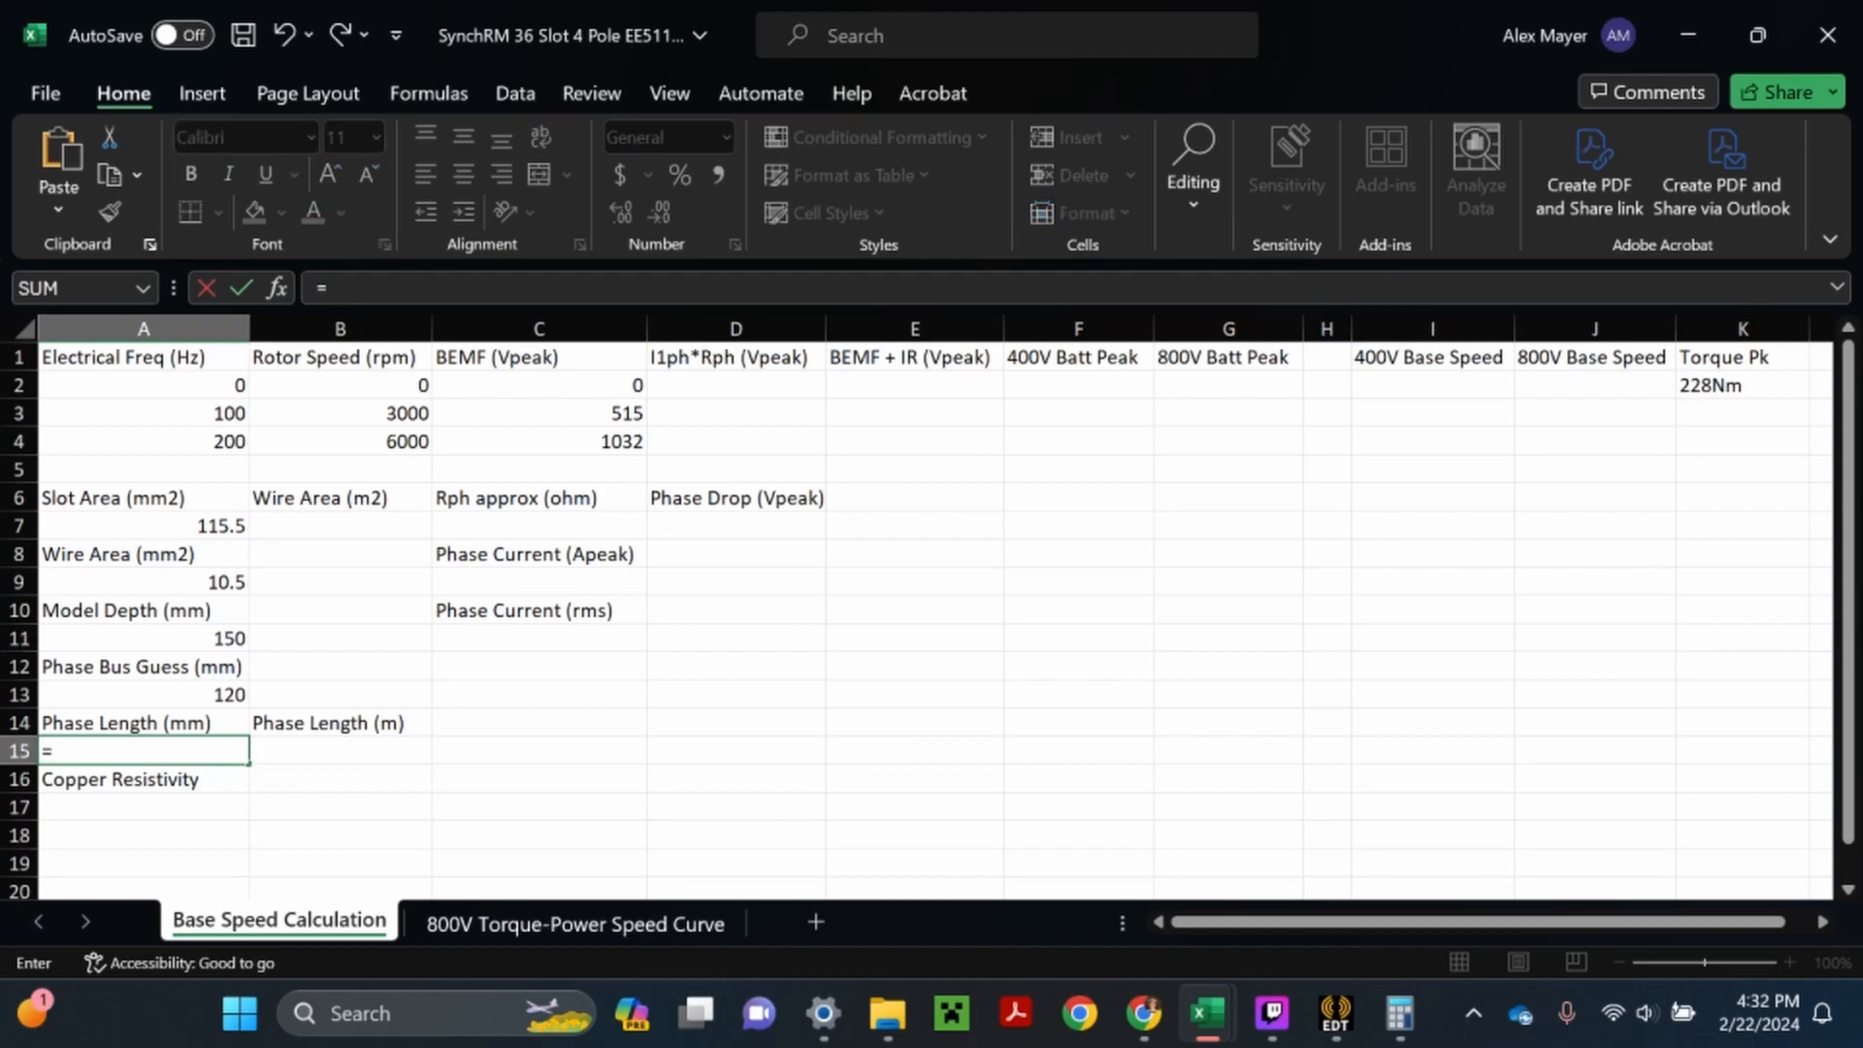
type("(")
key("Up")
key("Up")
key("Up")
key("Up")
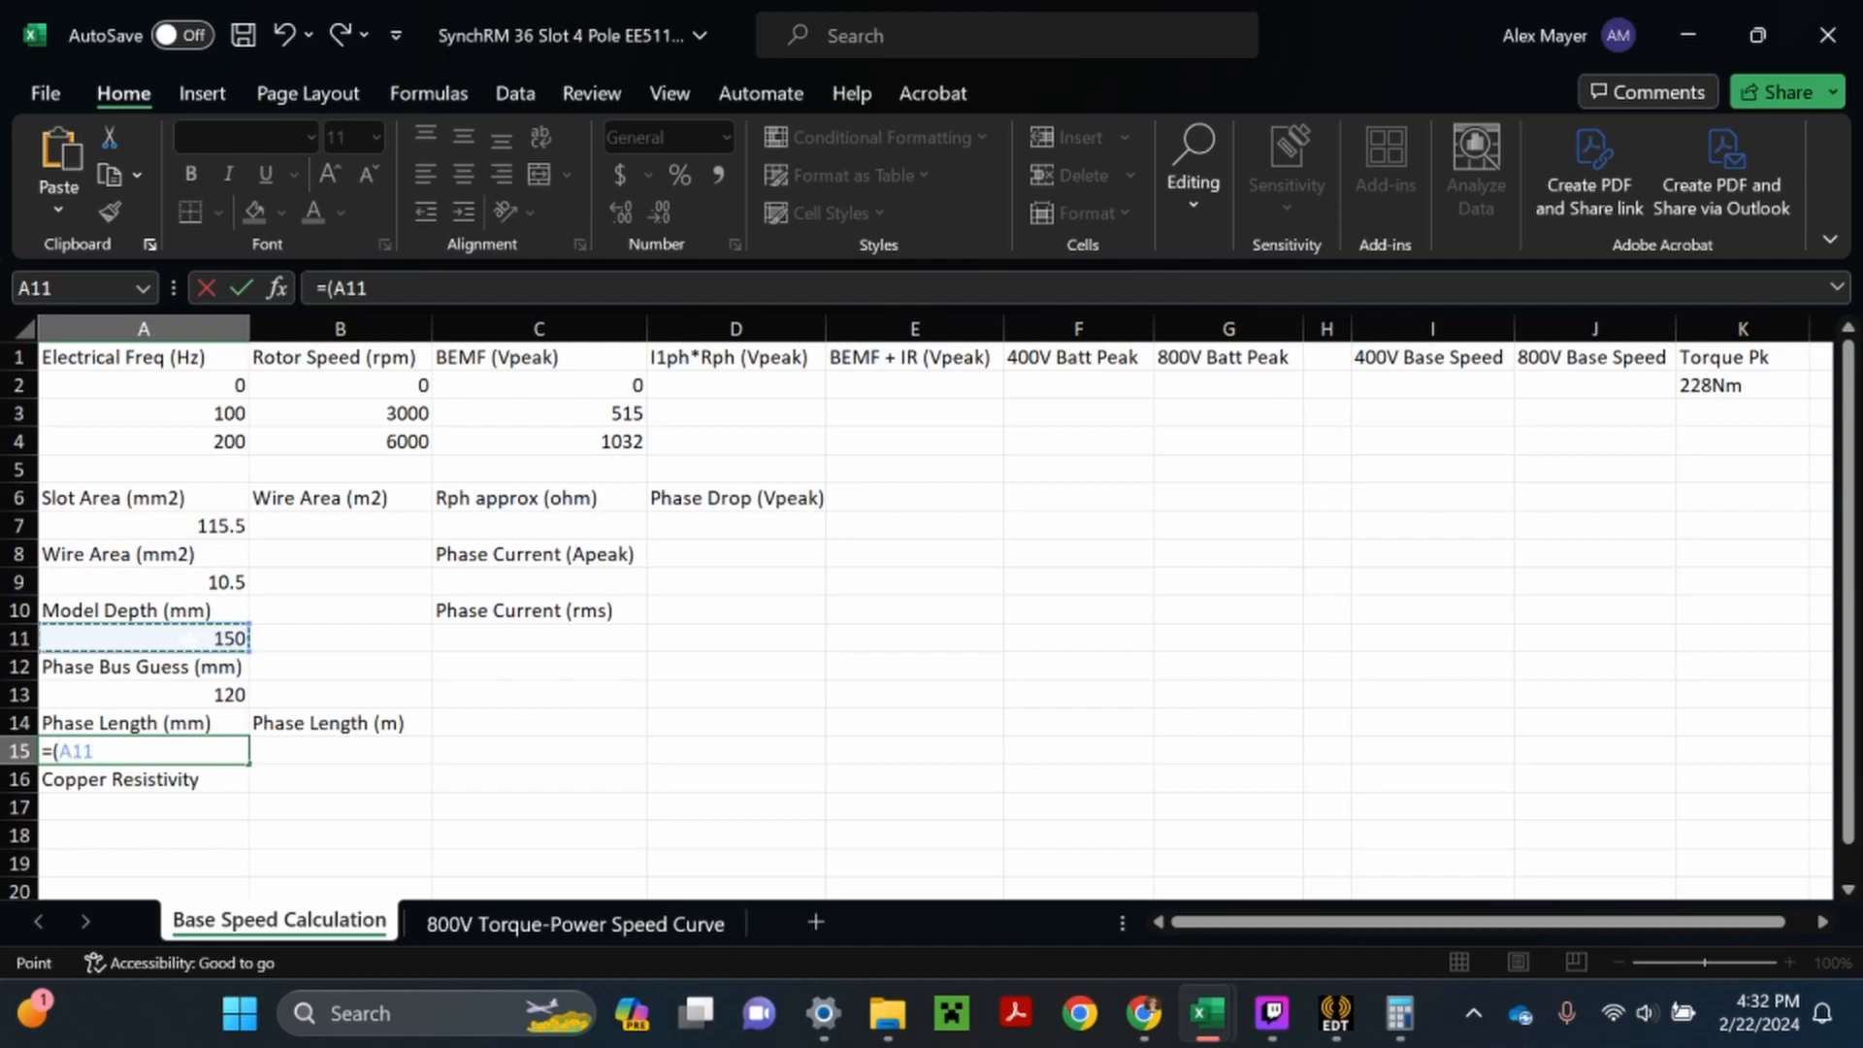
type("*12*11)+(")
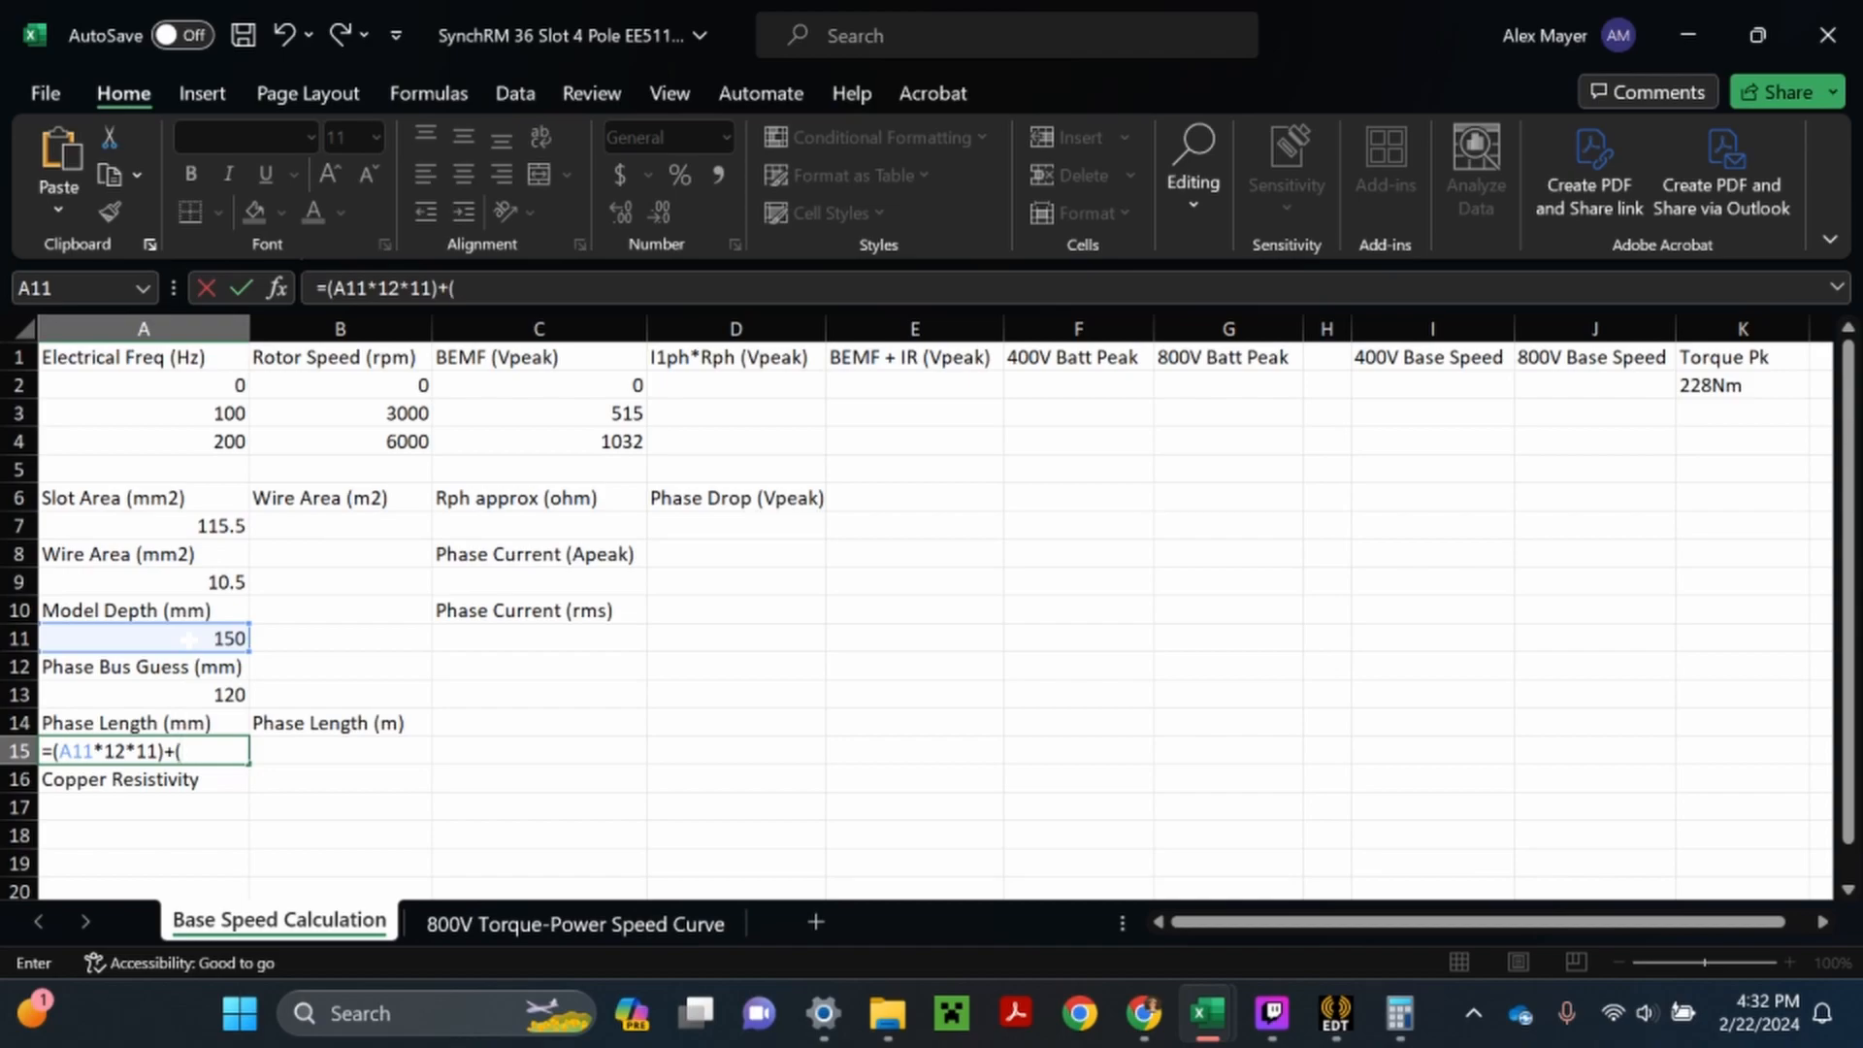
left_click(188, 699)
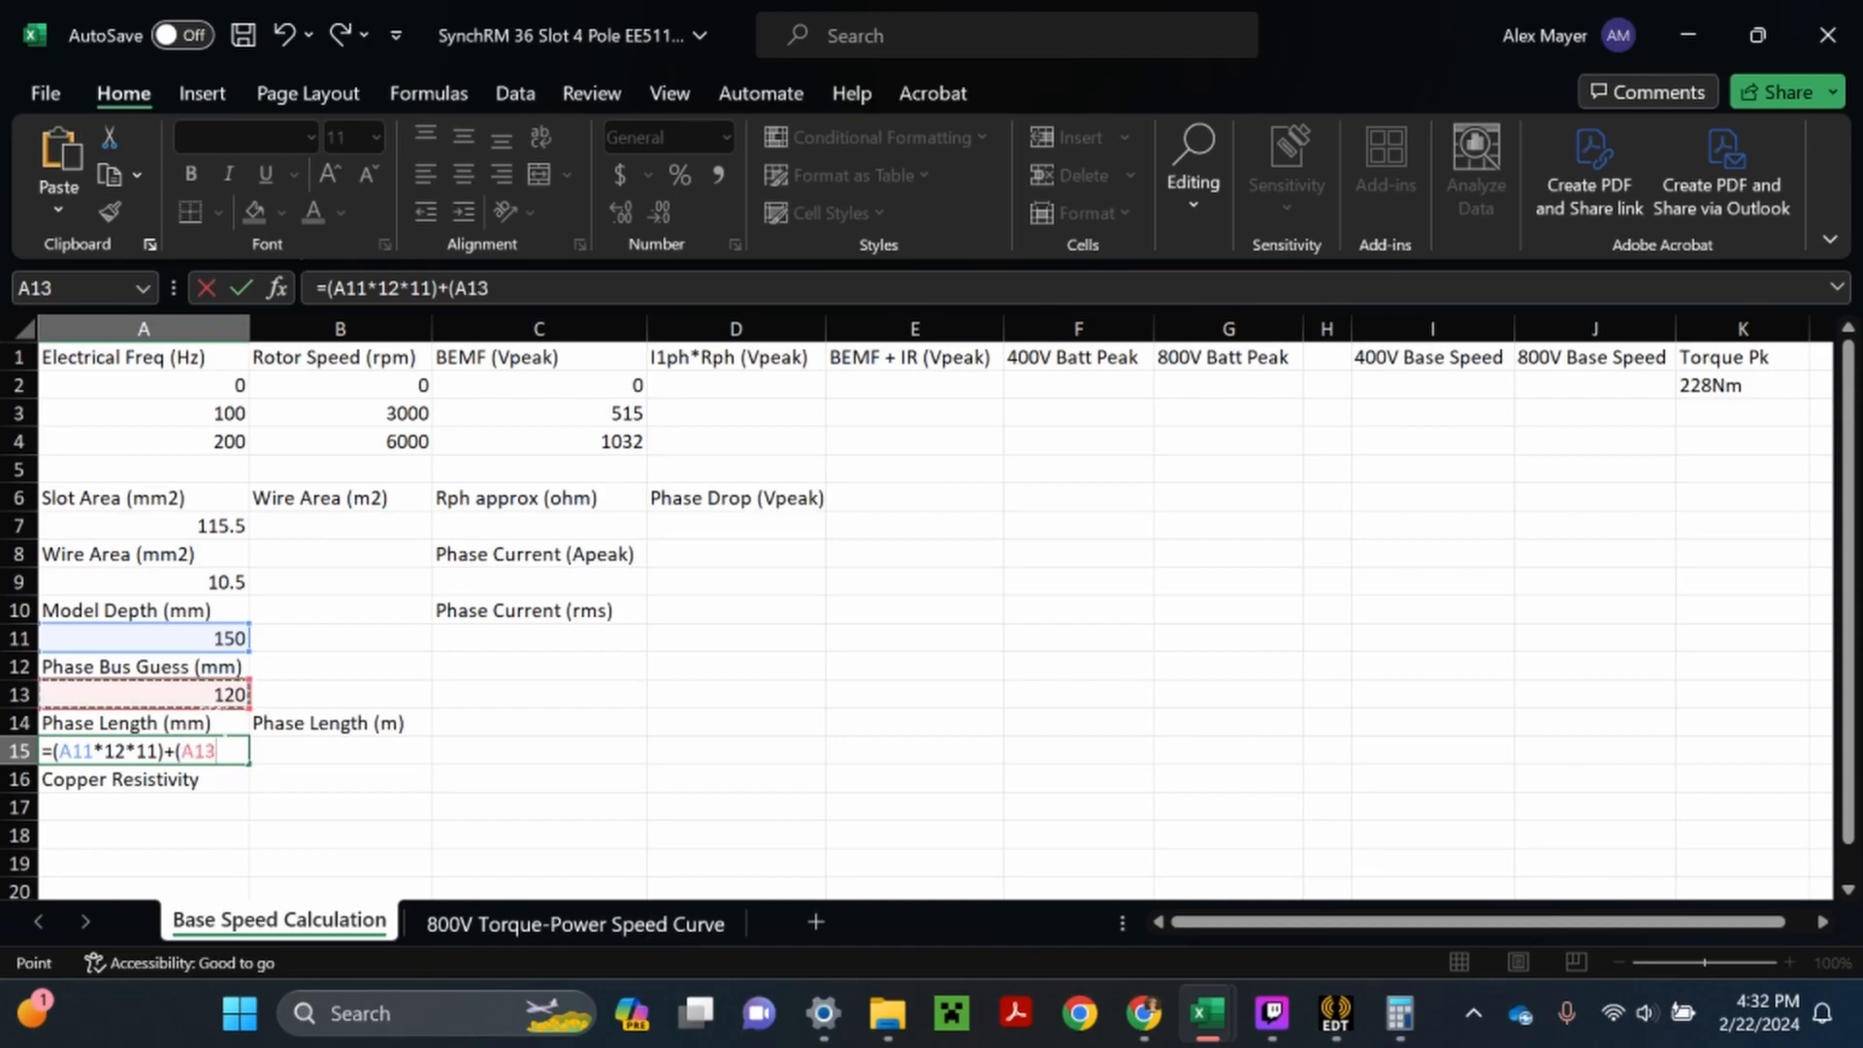
type("*")
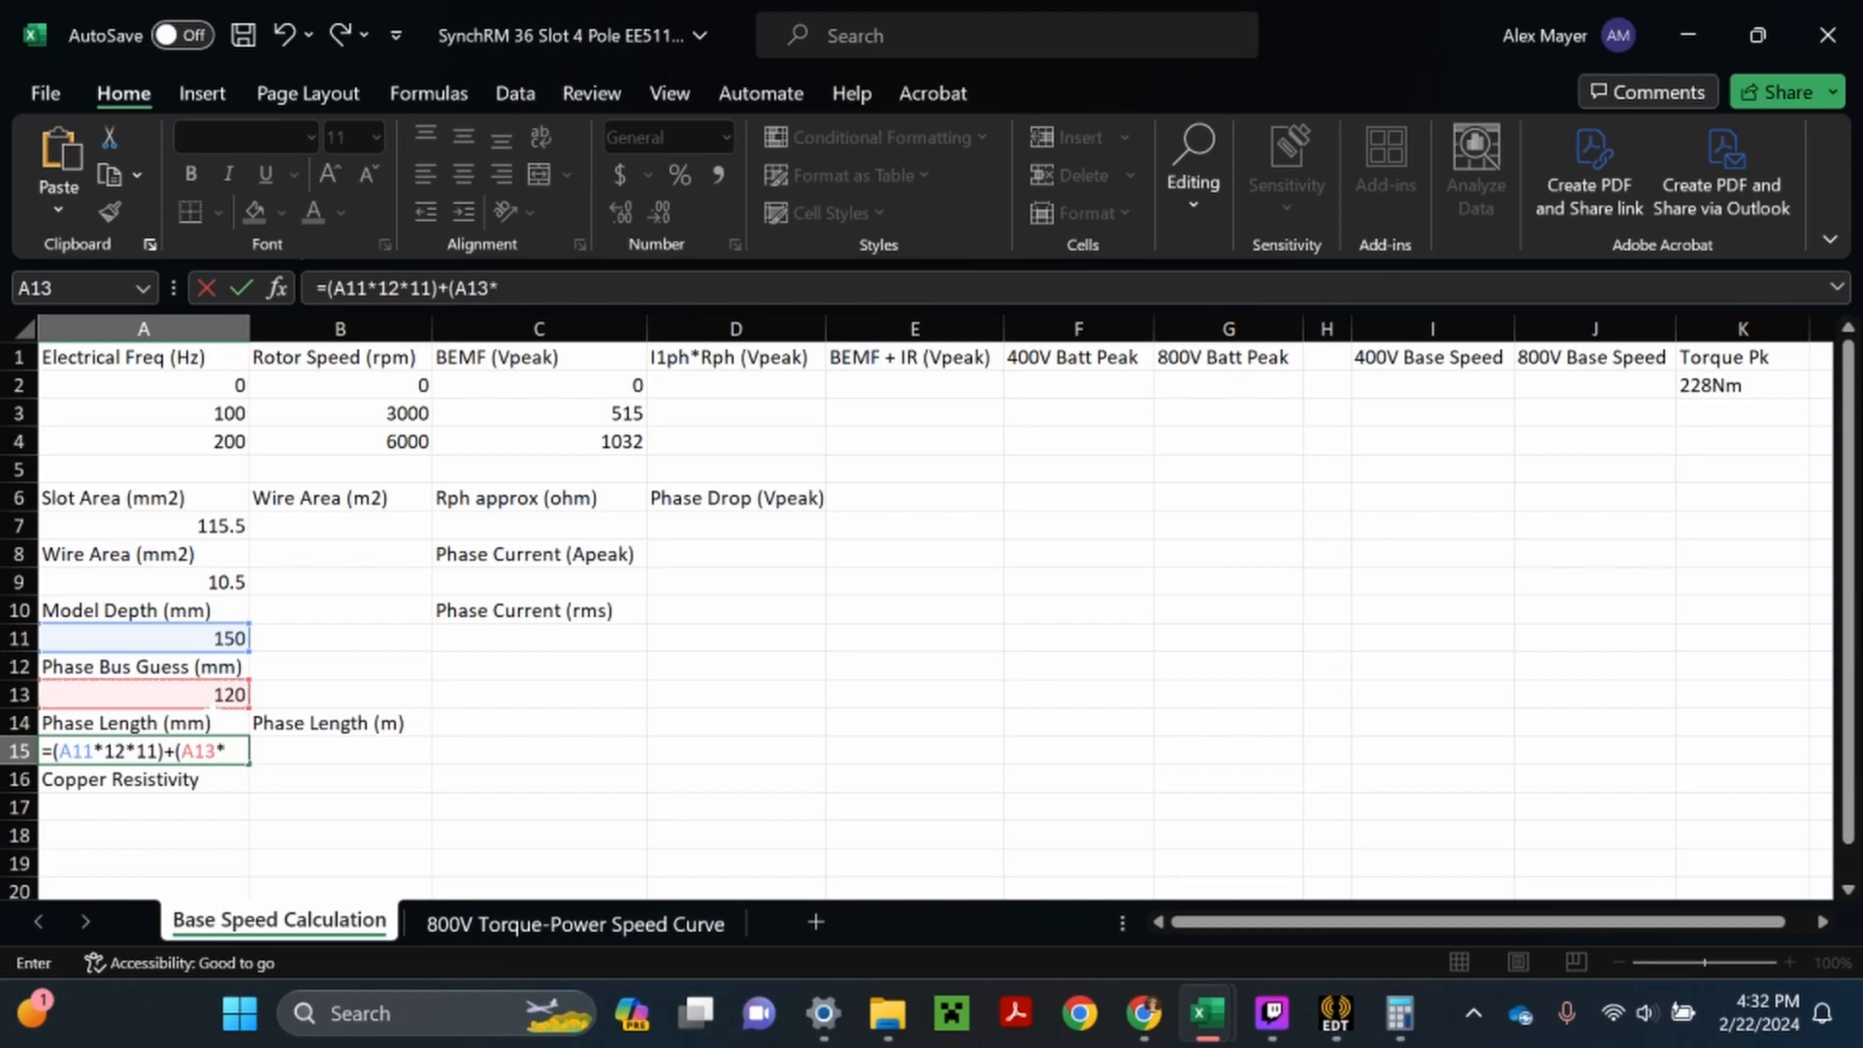
left_click(1345, 1035)
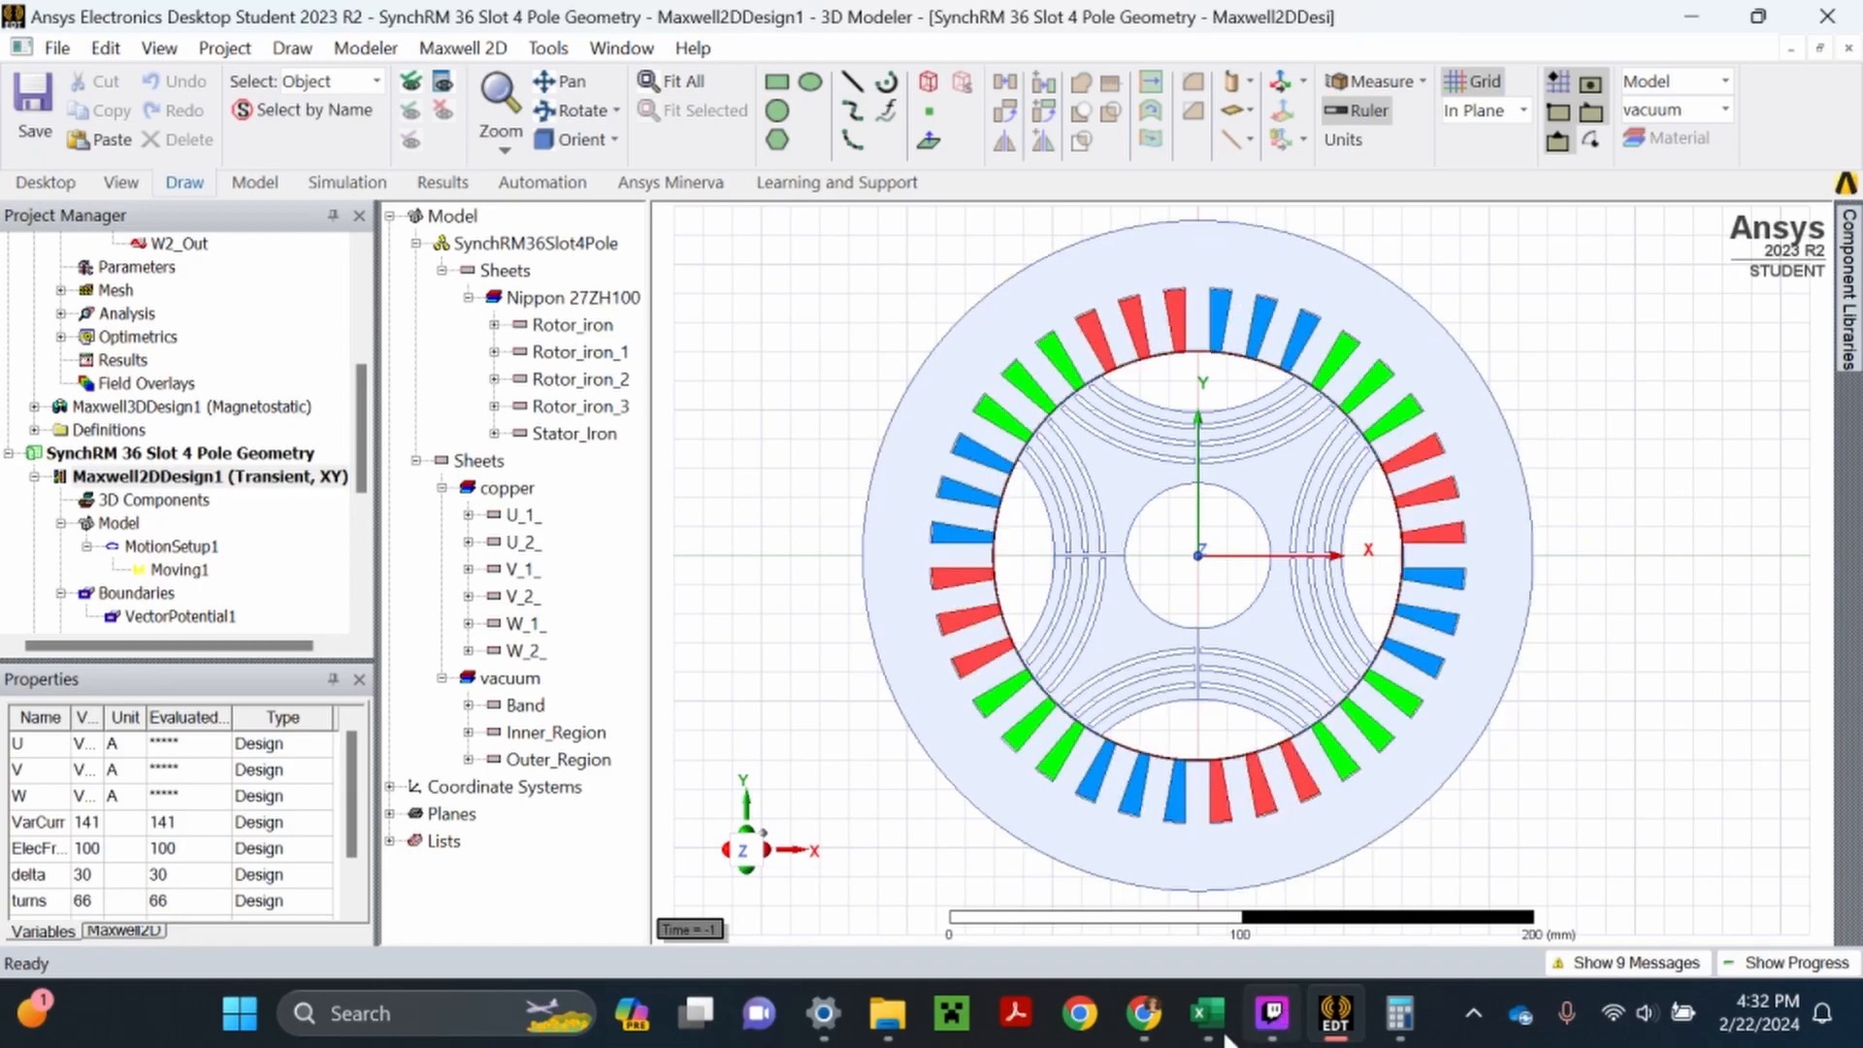
mouse_move(1221, 1034)
left_click(1296, 878)
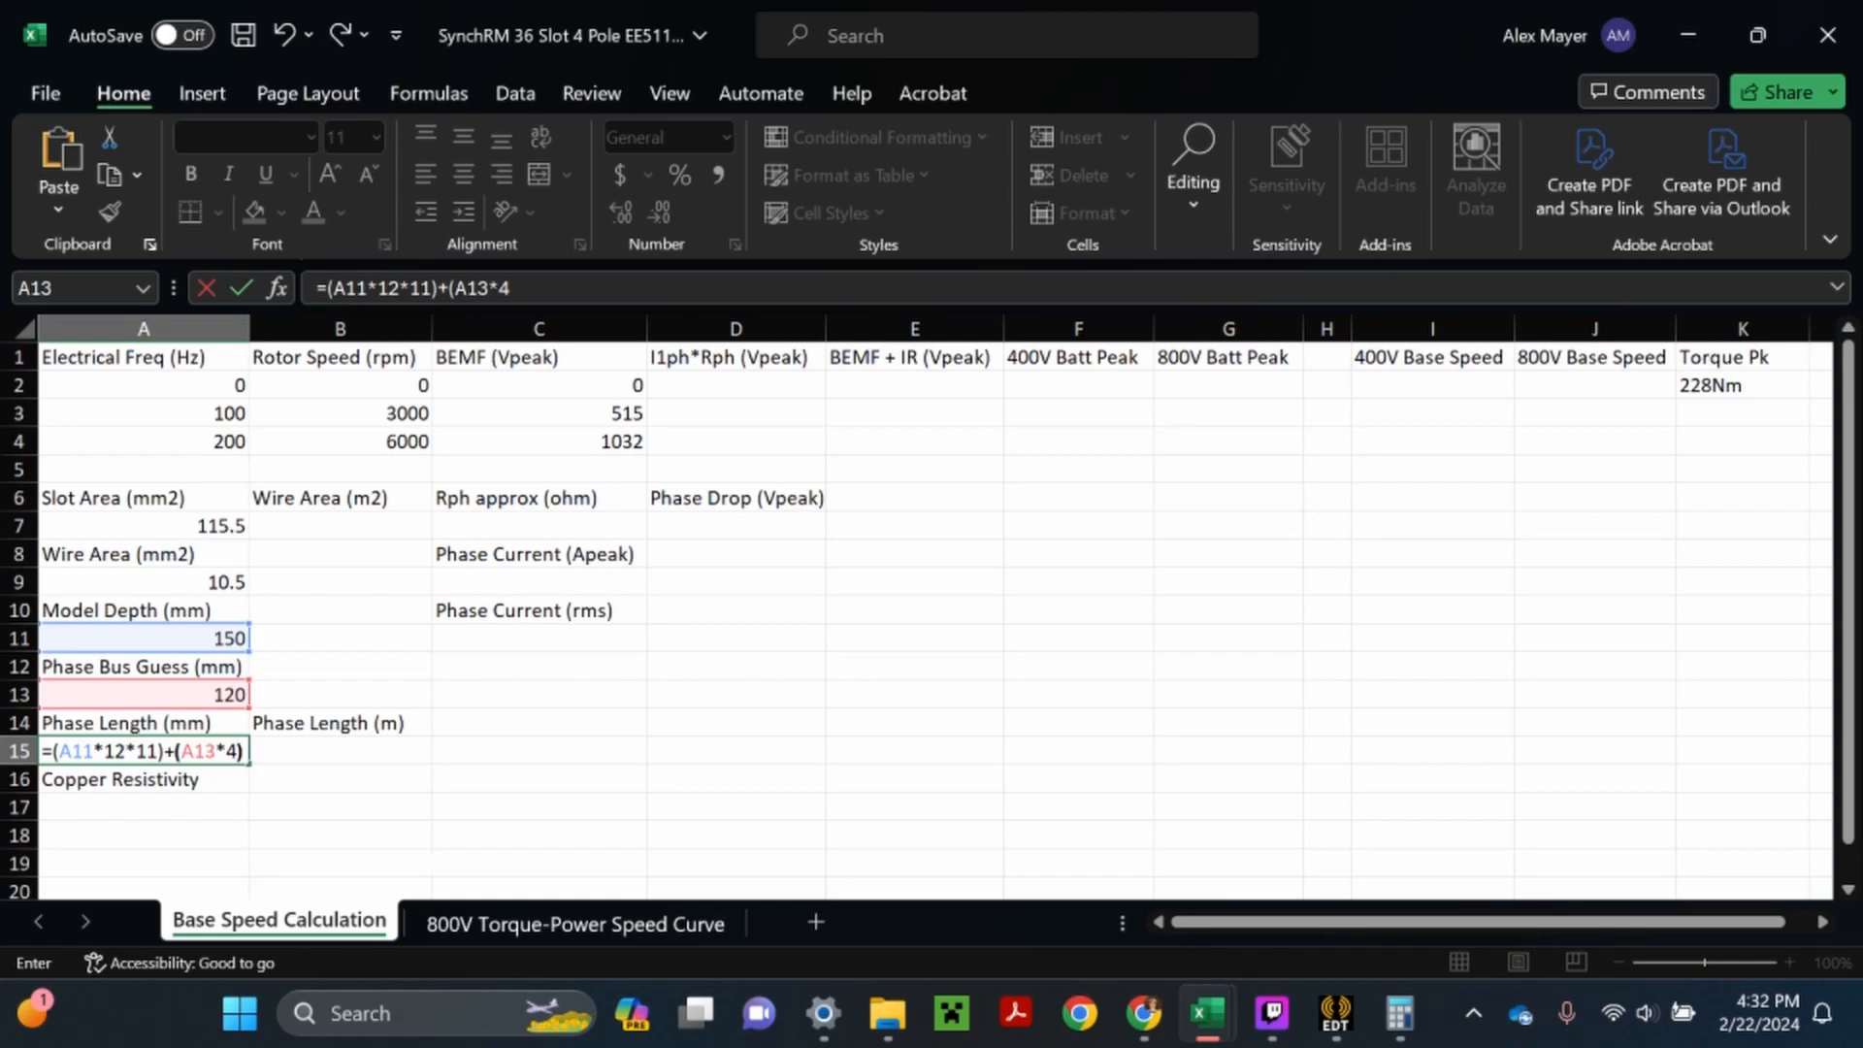
key("ctrl+Return")
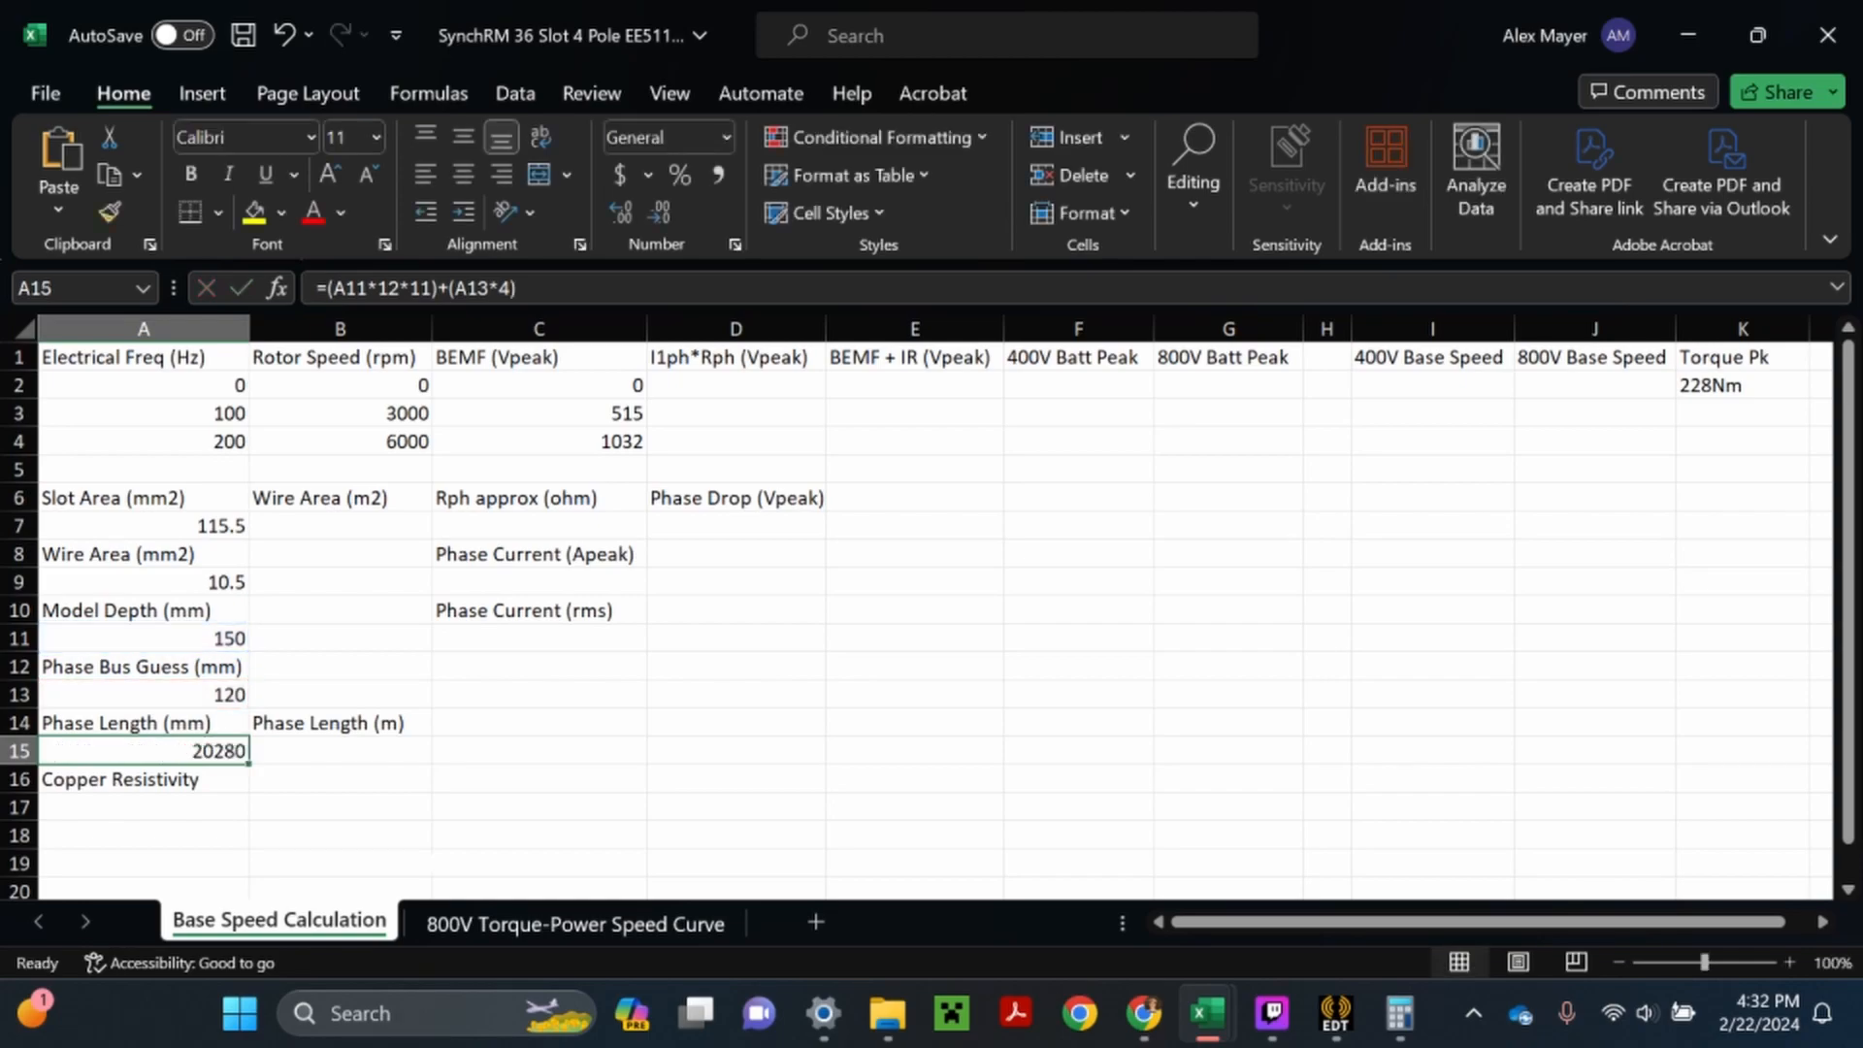
- Multiply the phase bus term in A15 by 11 as well, making the formula =(A11*12*11)+(A13*4*11)
double_click(208, 751)
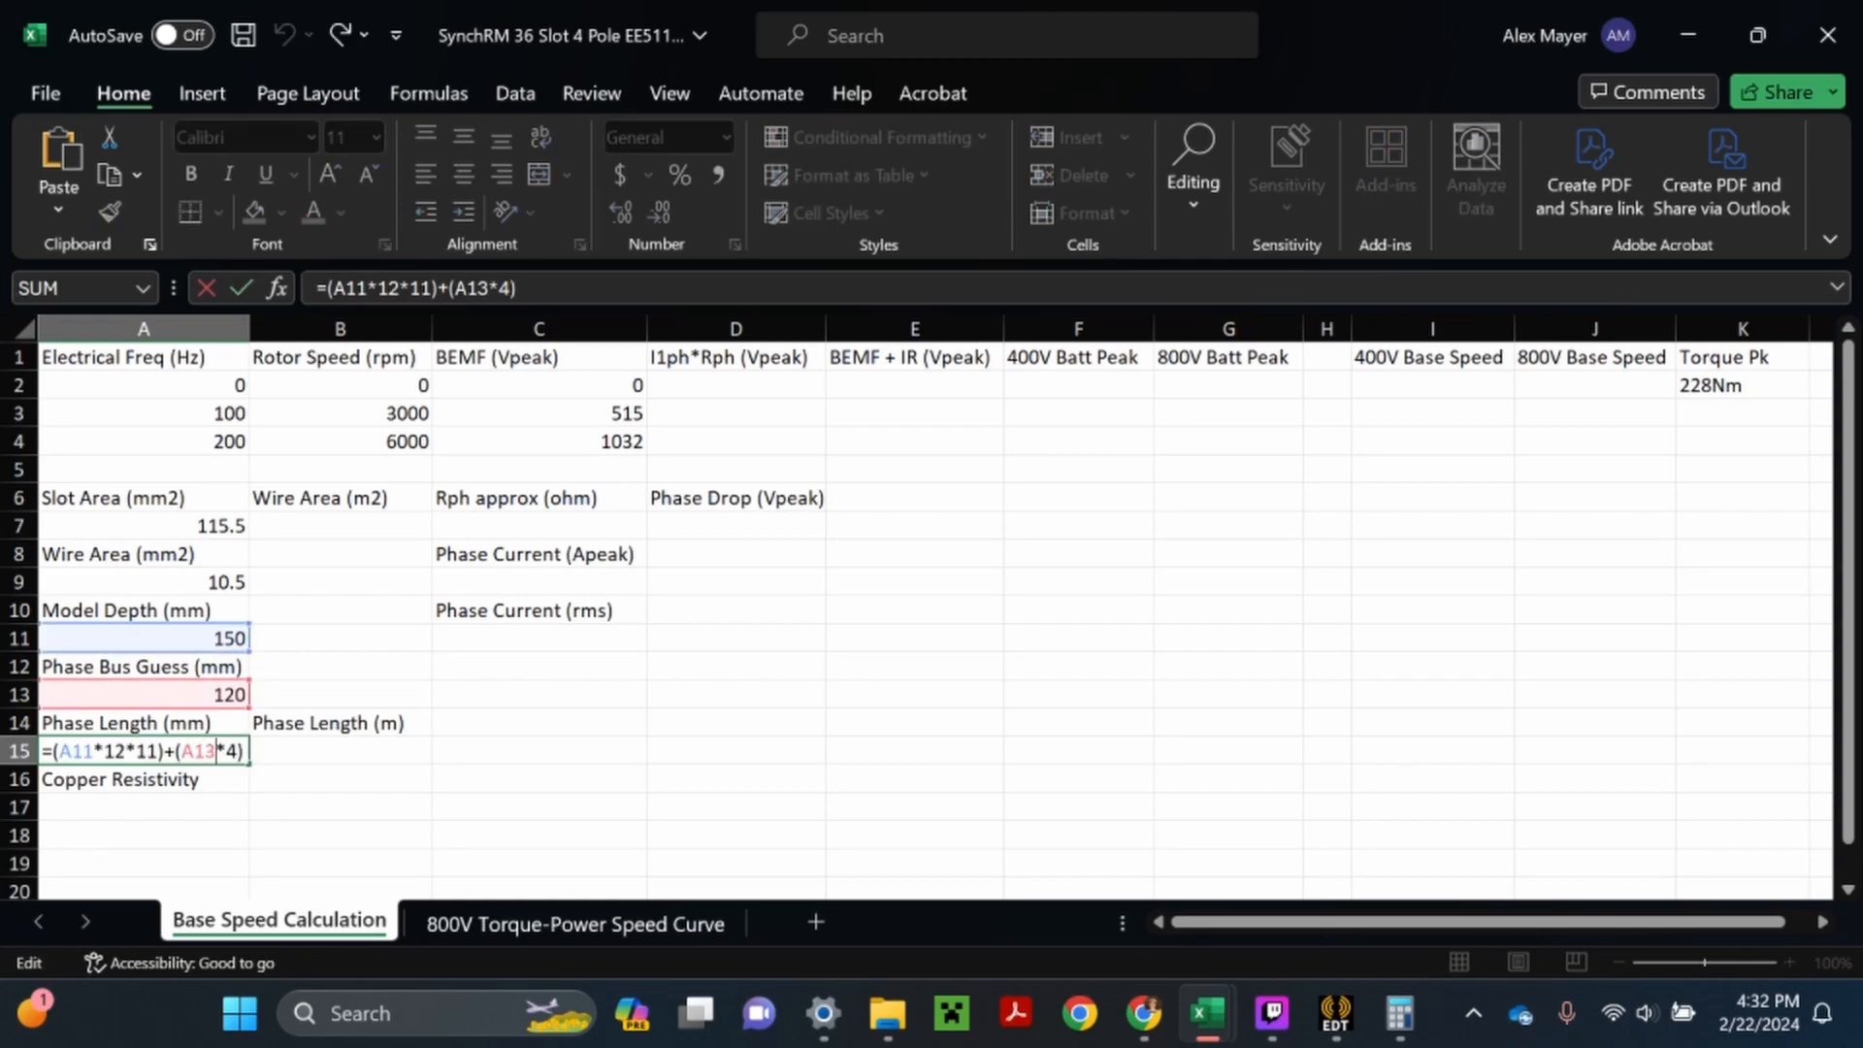
type("*11")
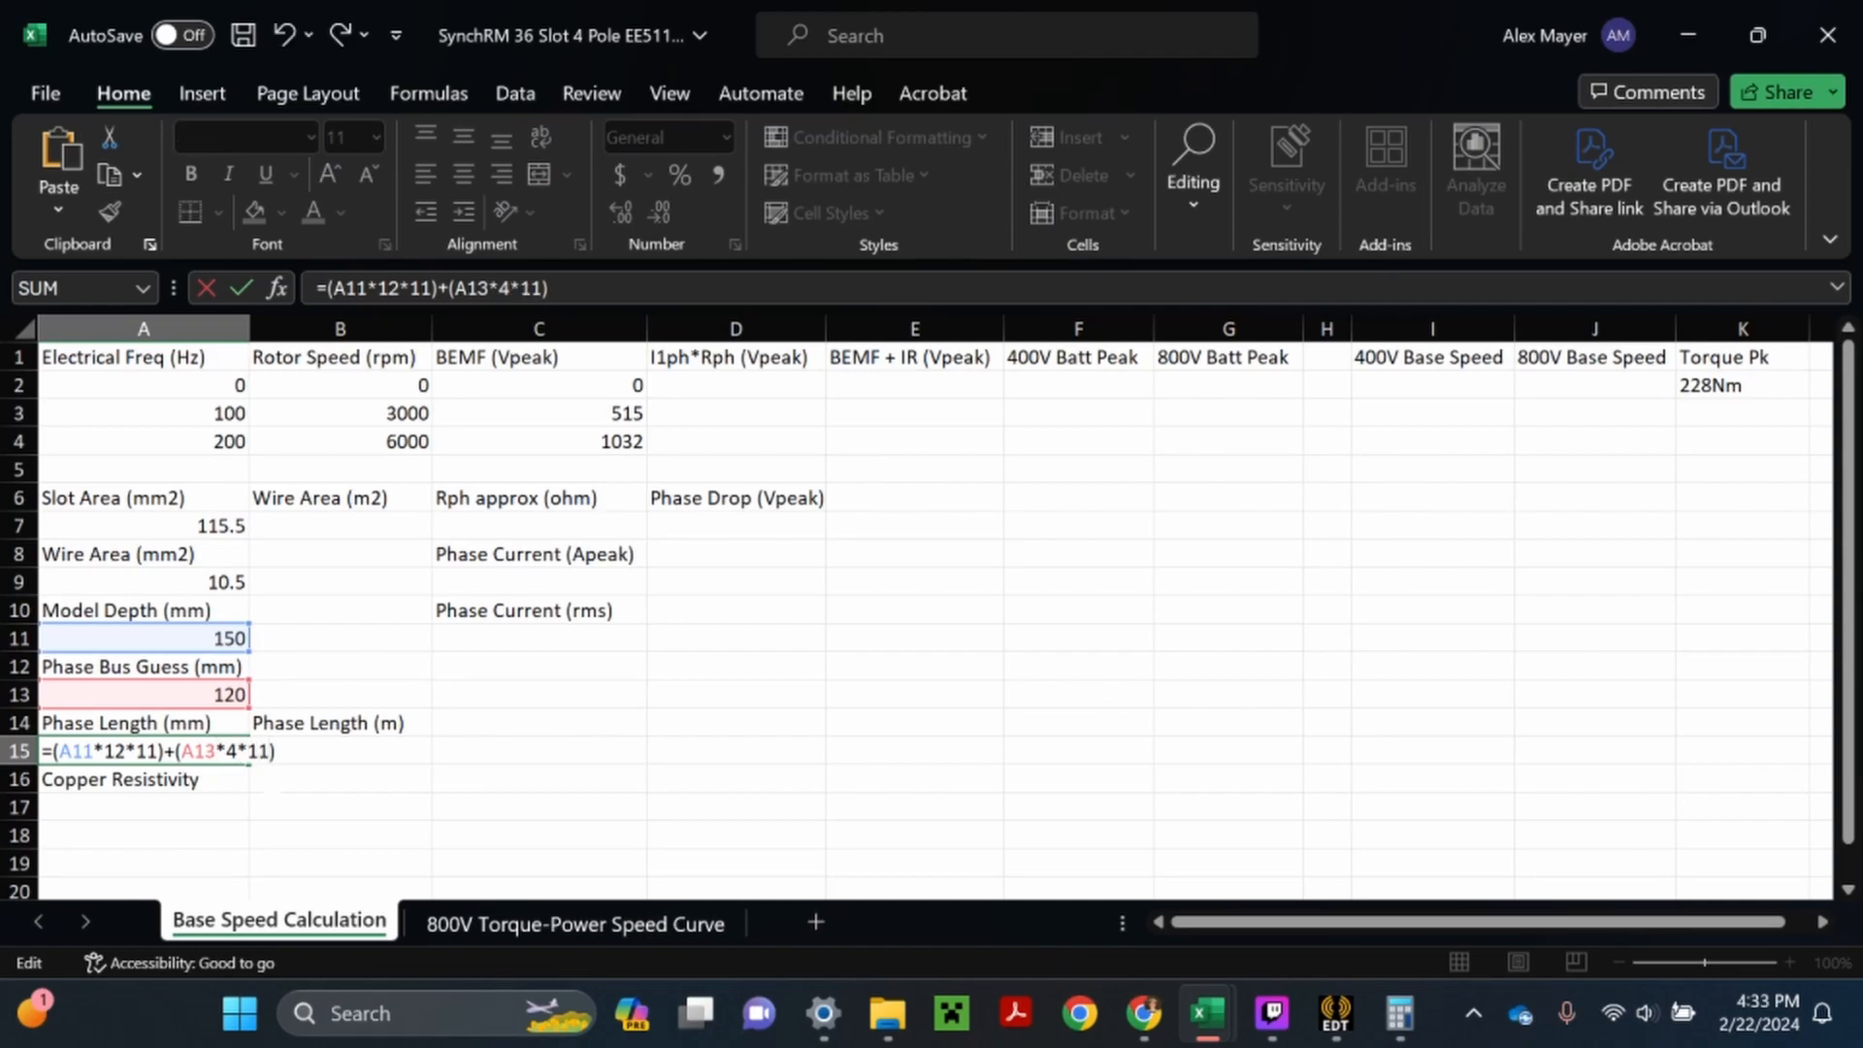
key("Return")
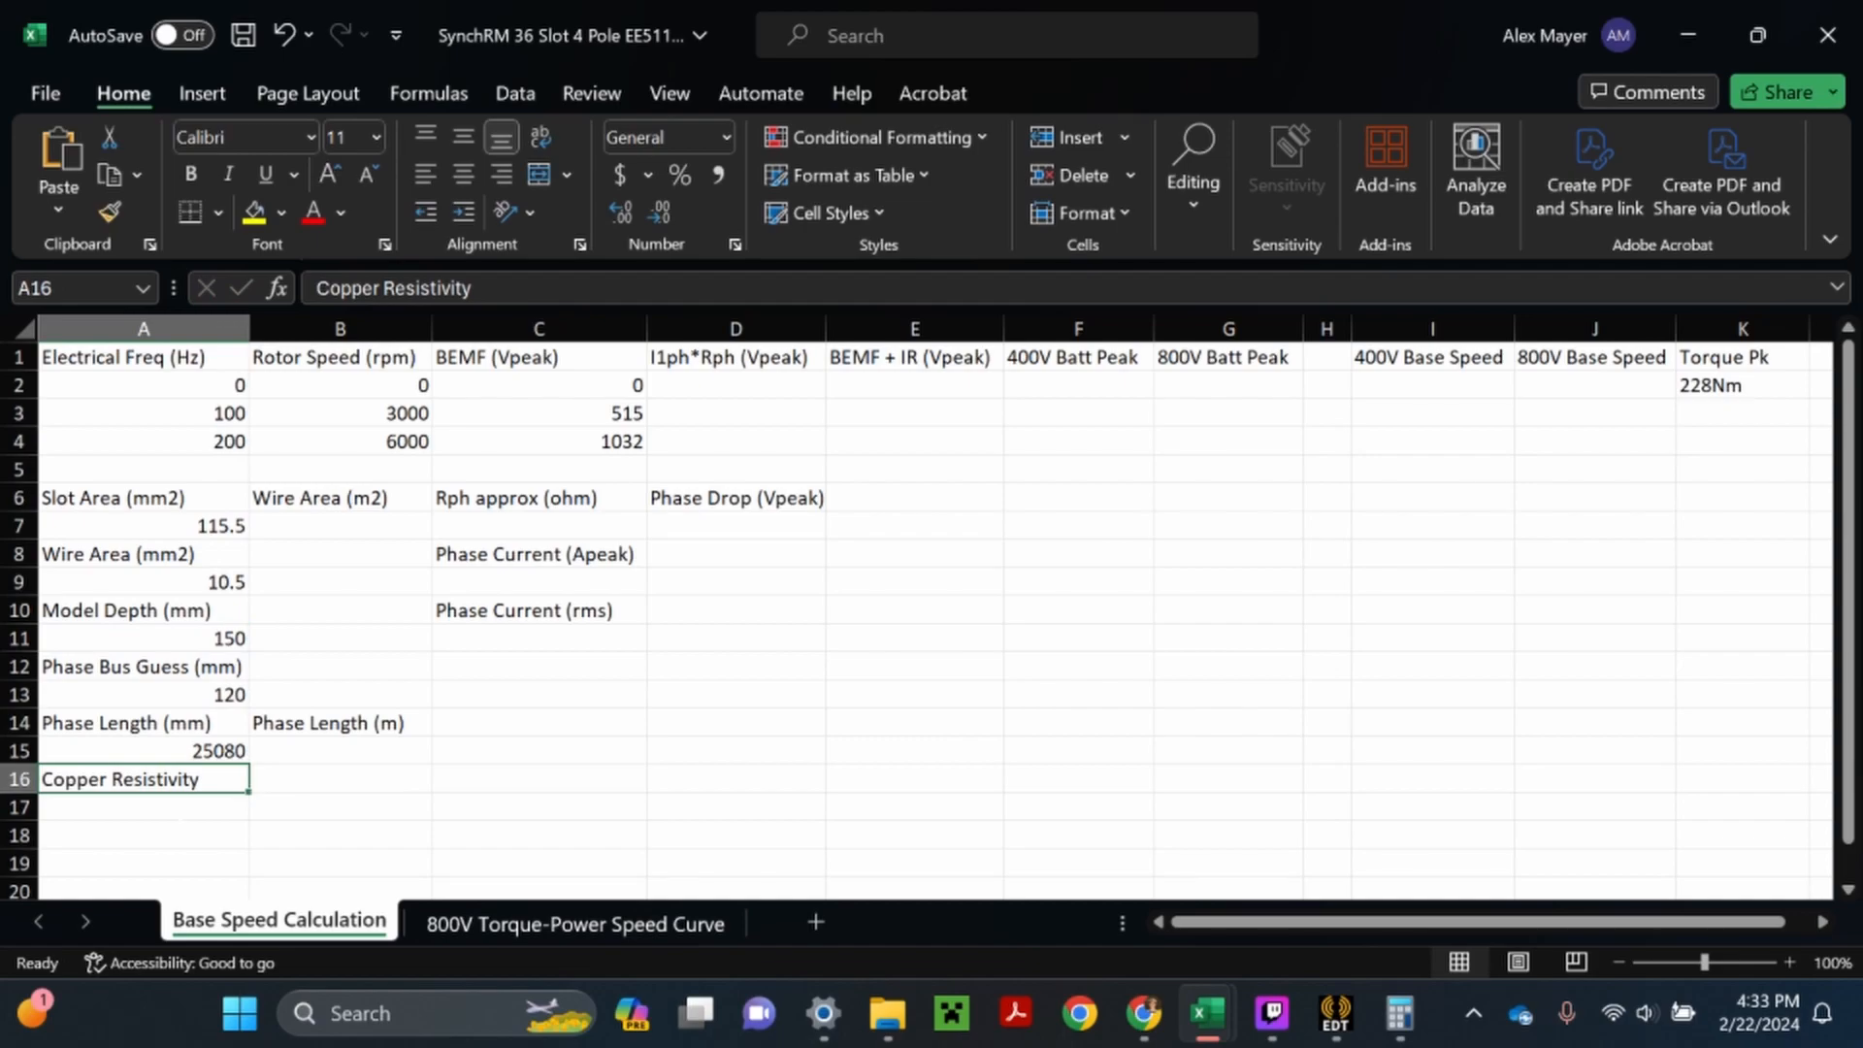
- Switch to Chrome and search Google in a new tab for the resistivity of copper, looking through the web and image results
key("Return")
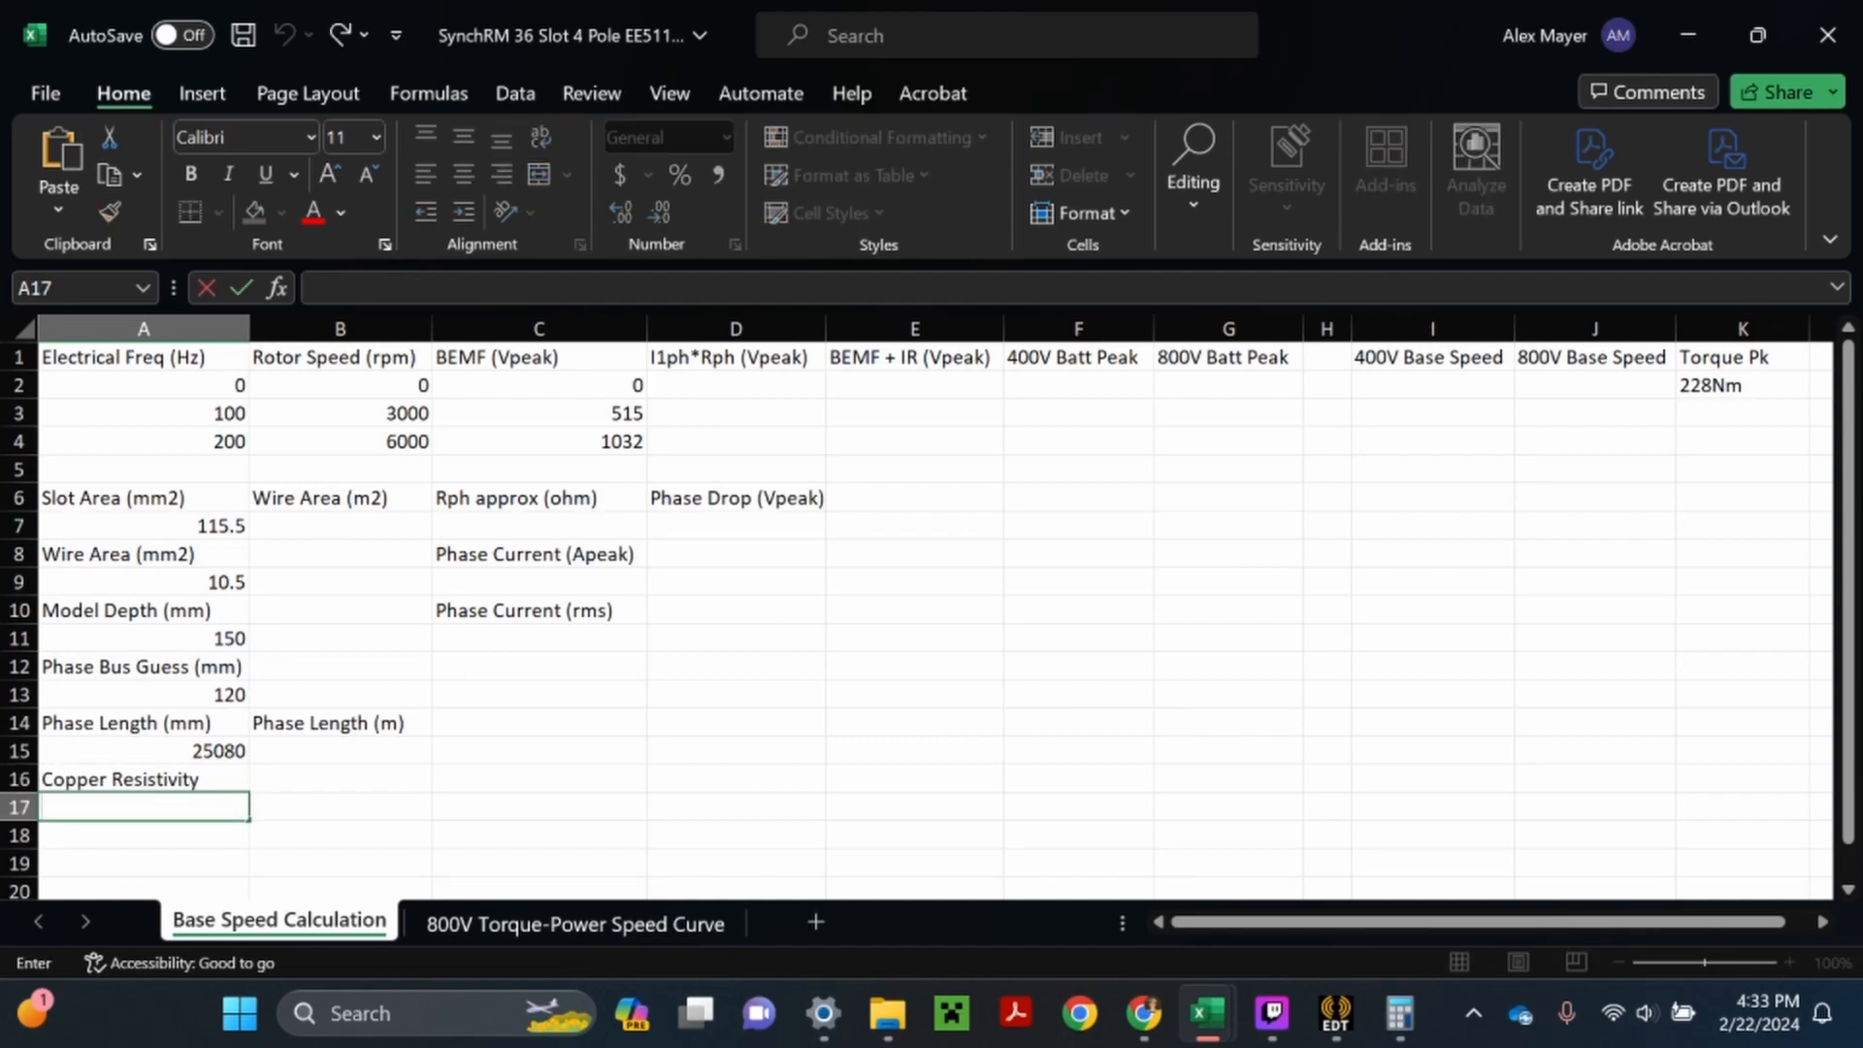
left_click(1143, 1013)
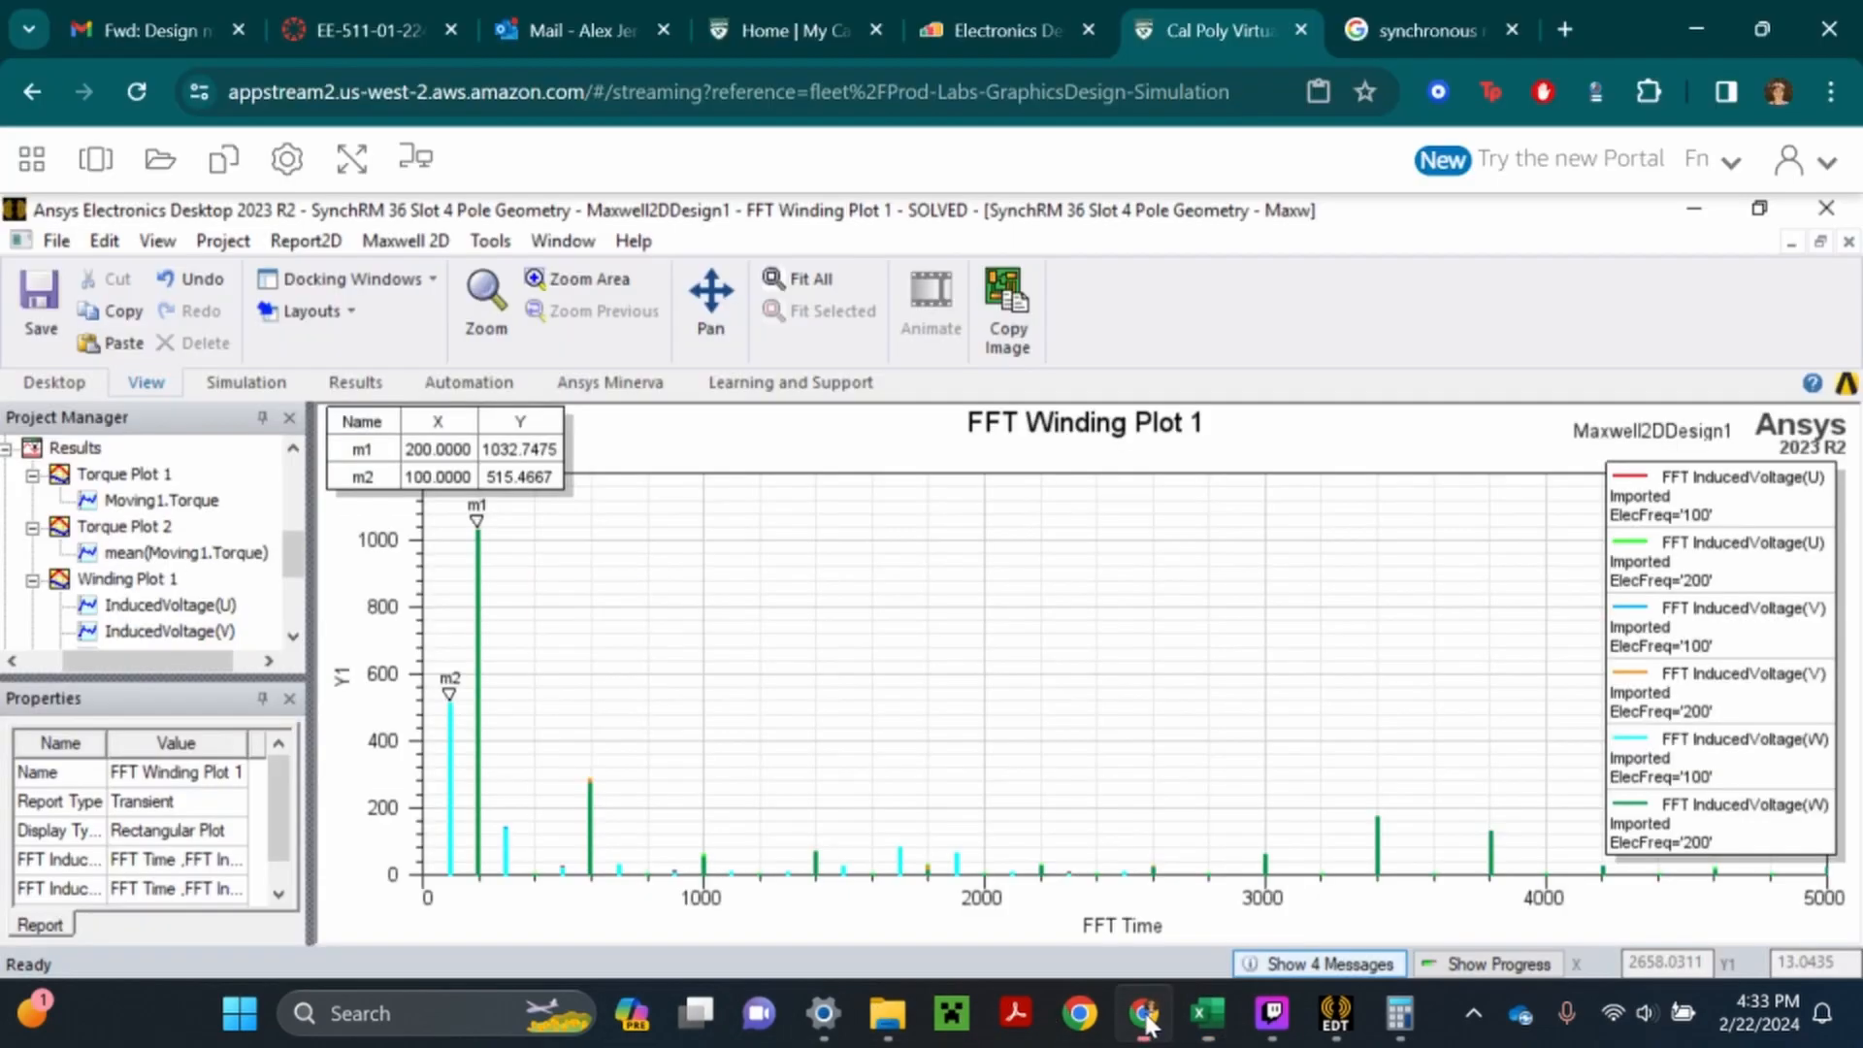
left_click(1580, 28)
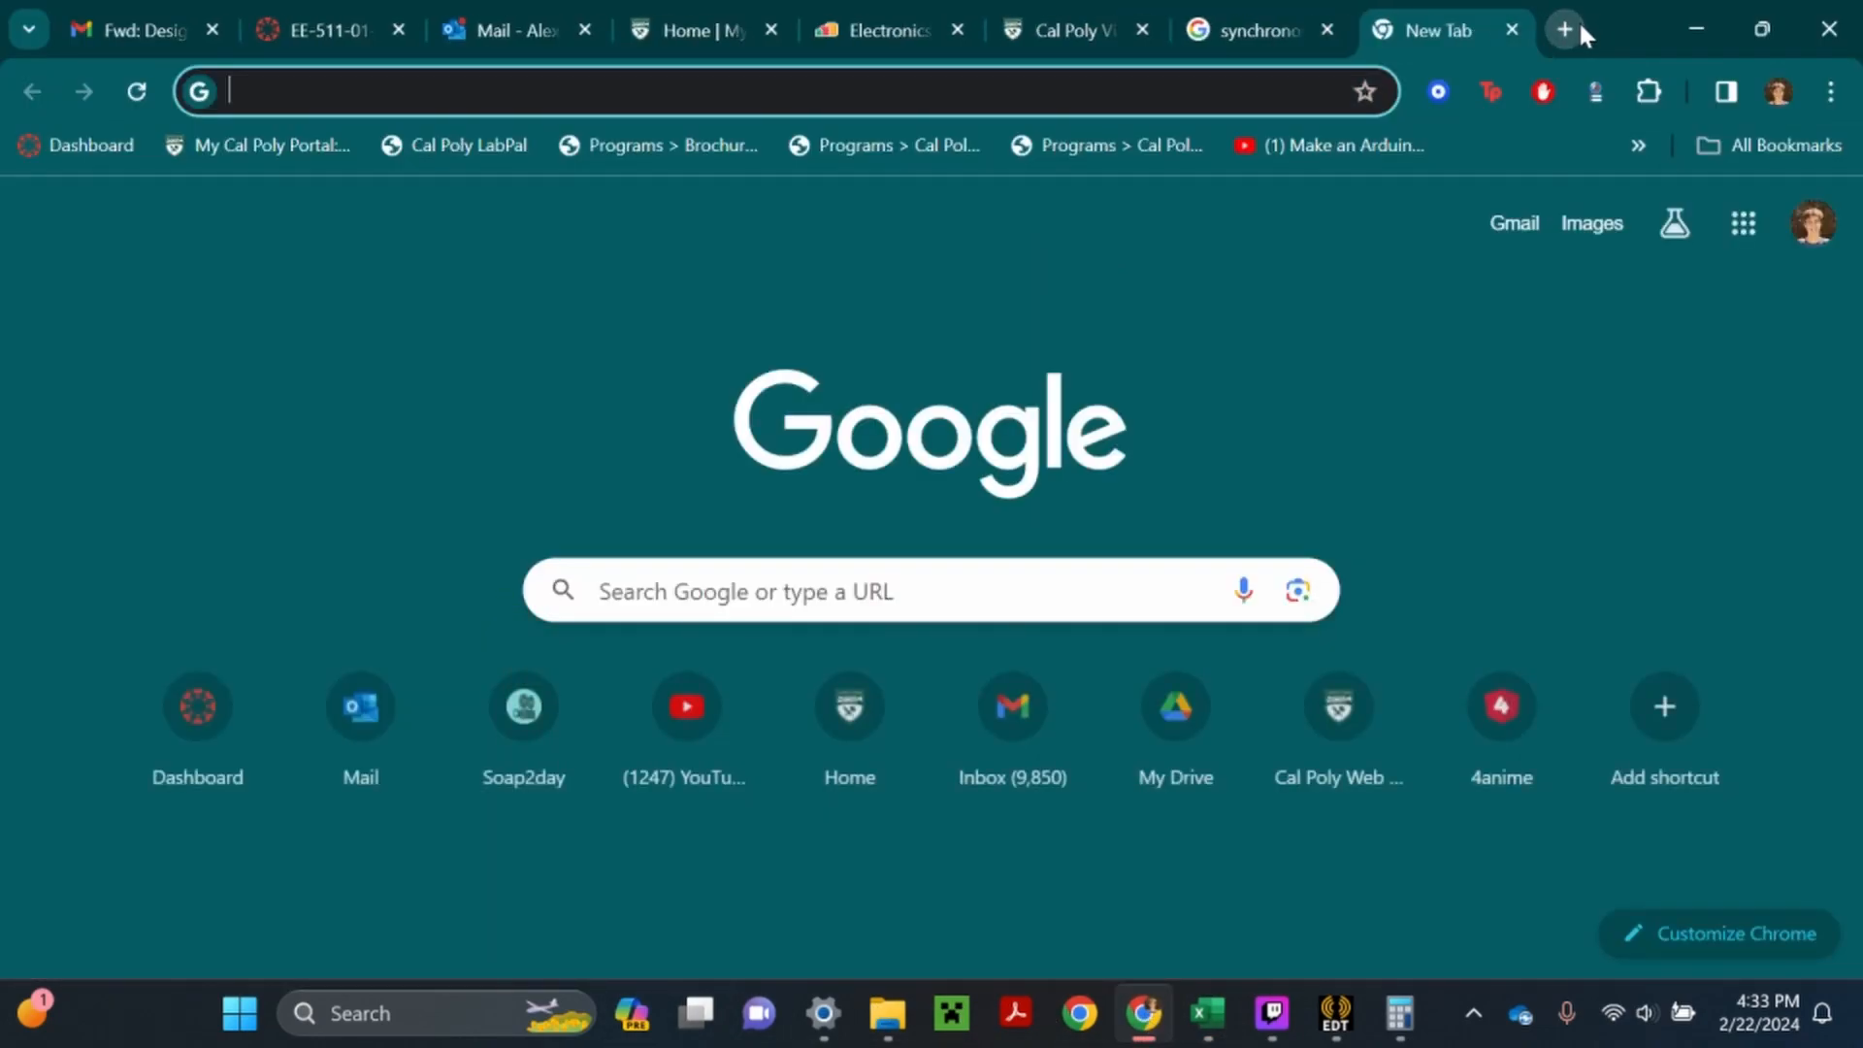
type("resisi")
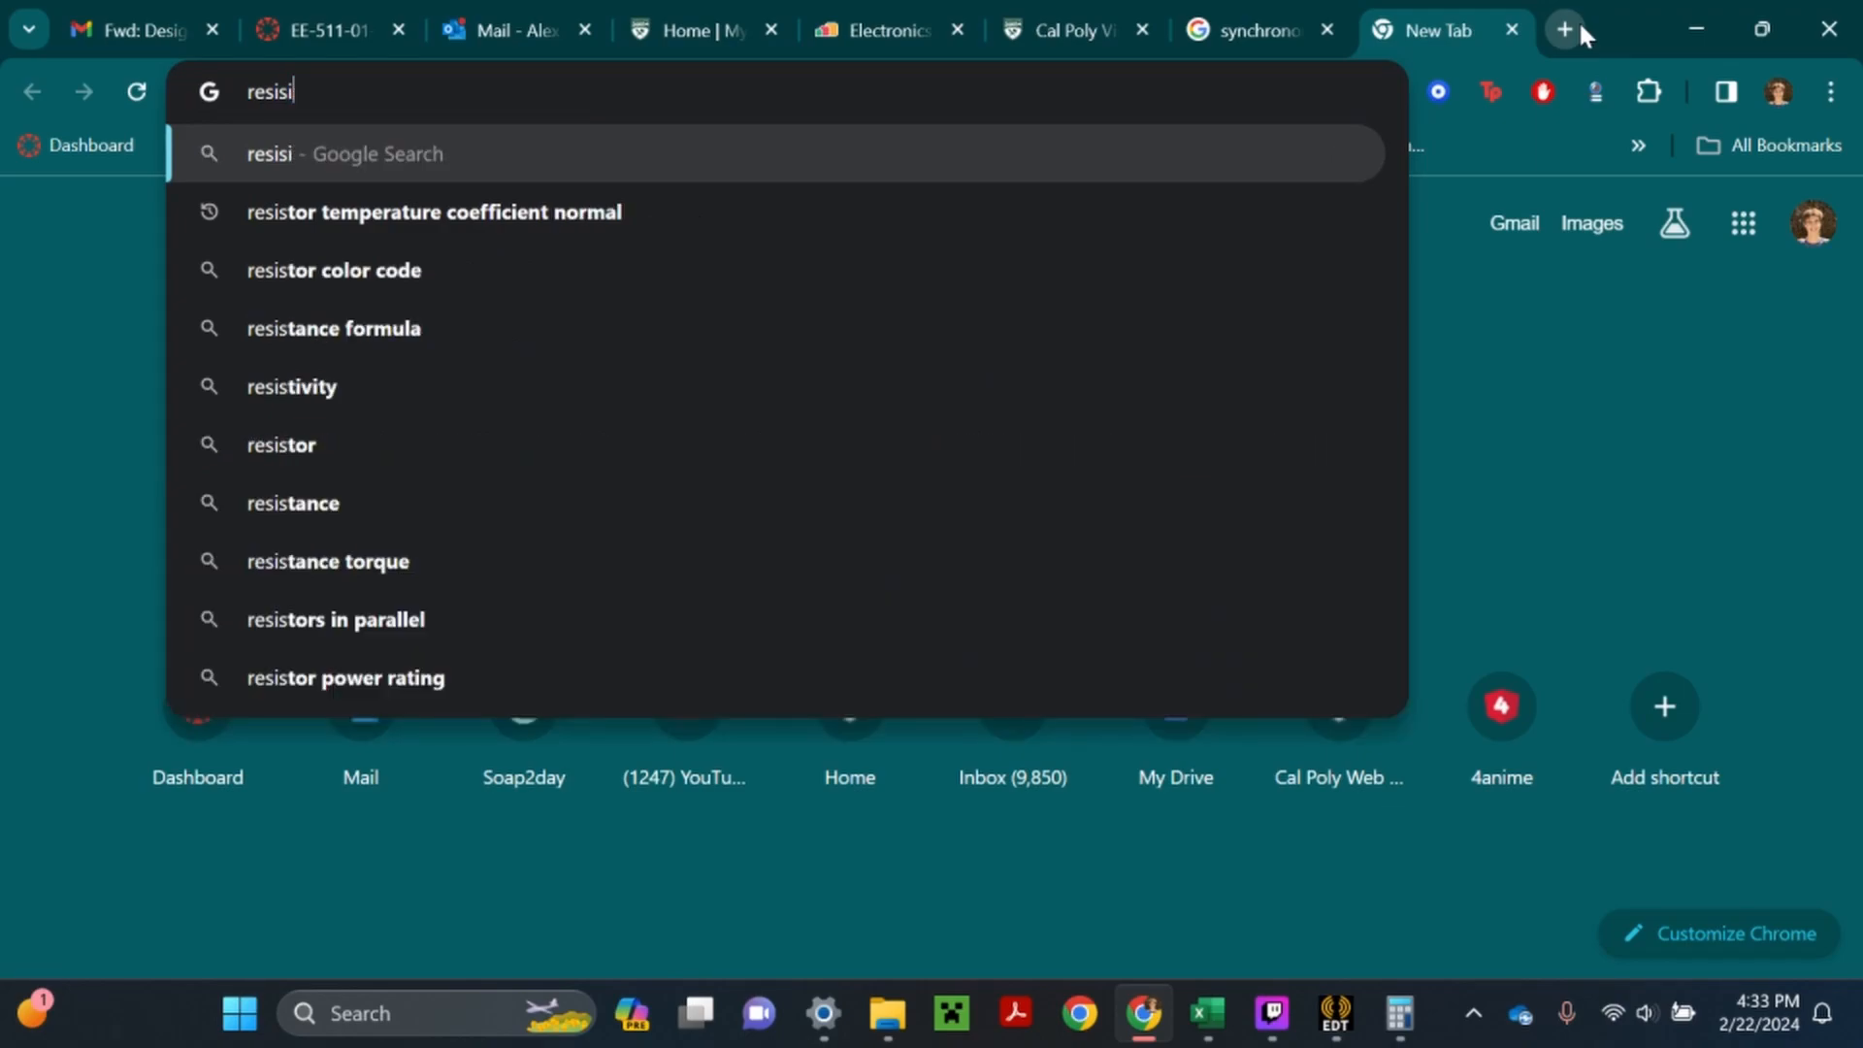
type("tivit")
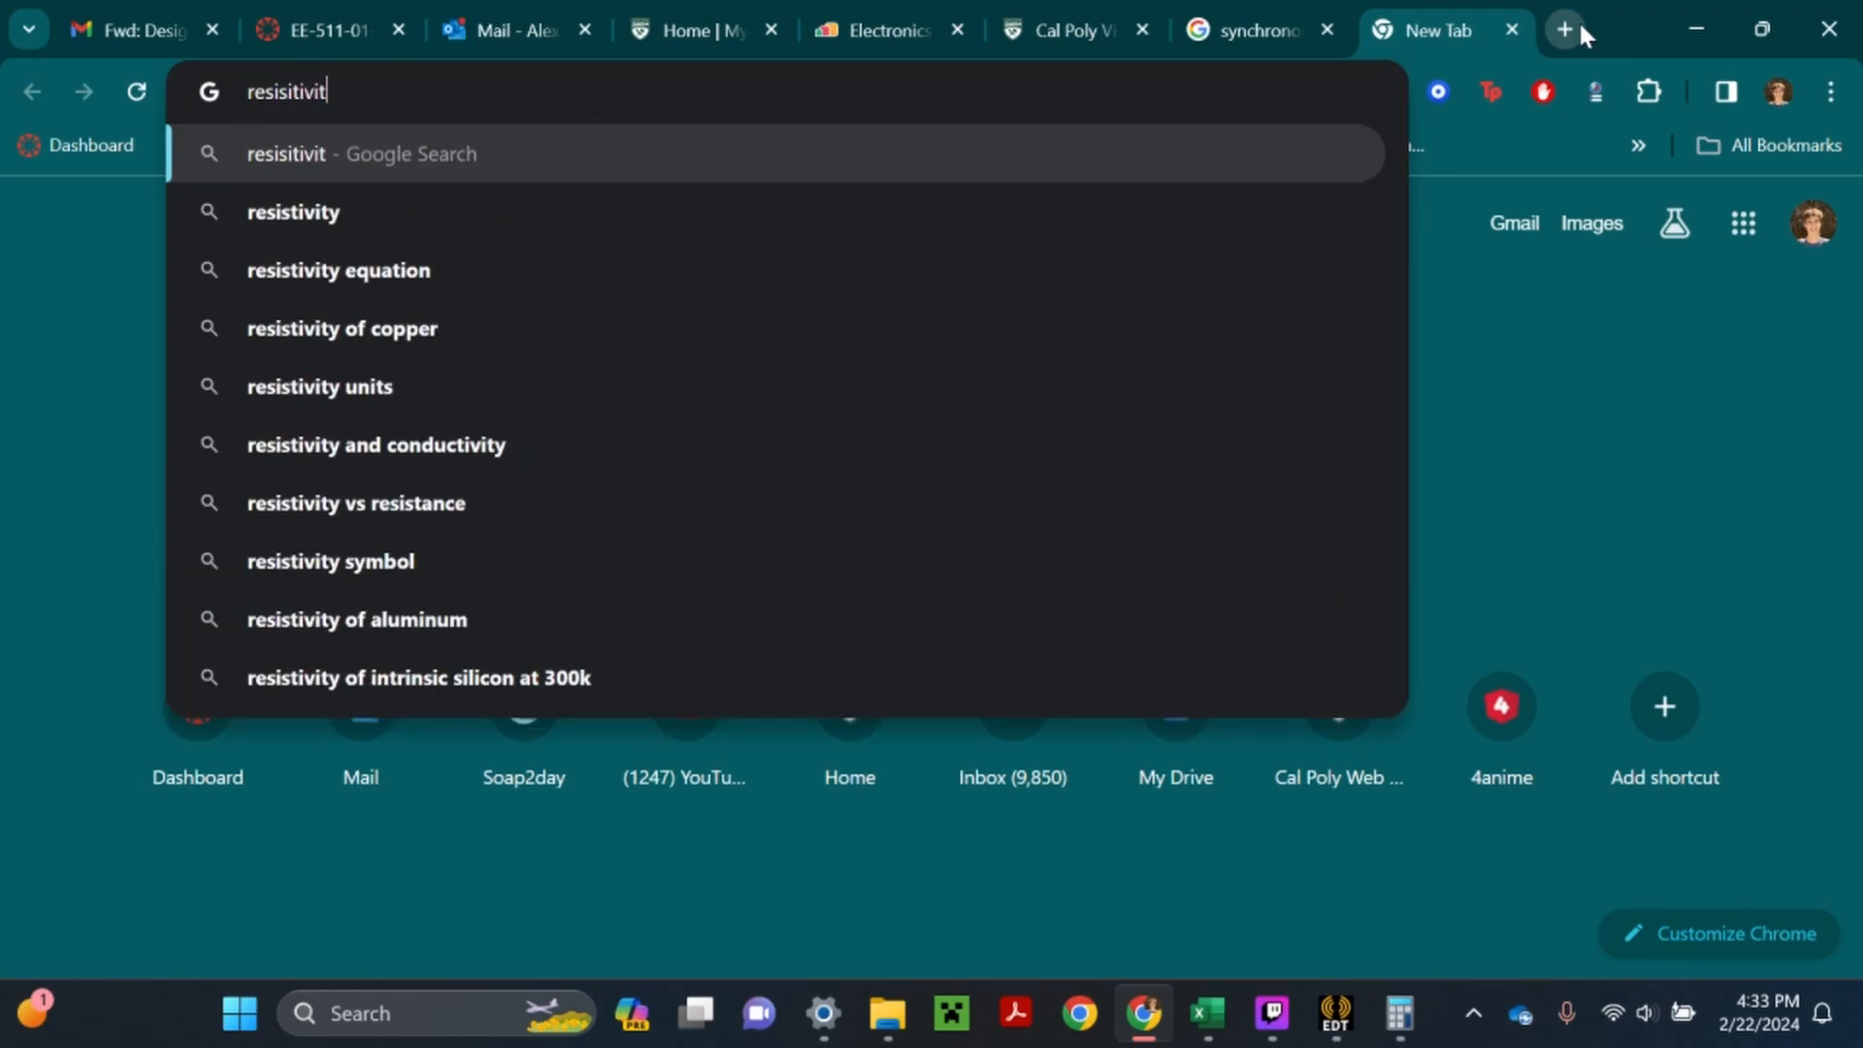
type("y of copper")
key("Return")
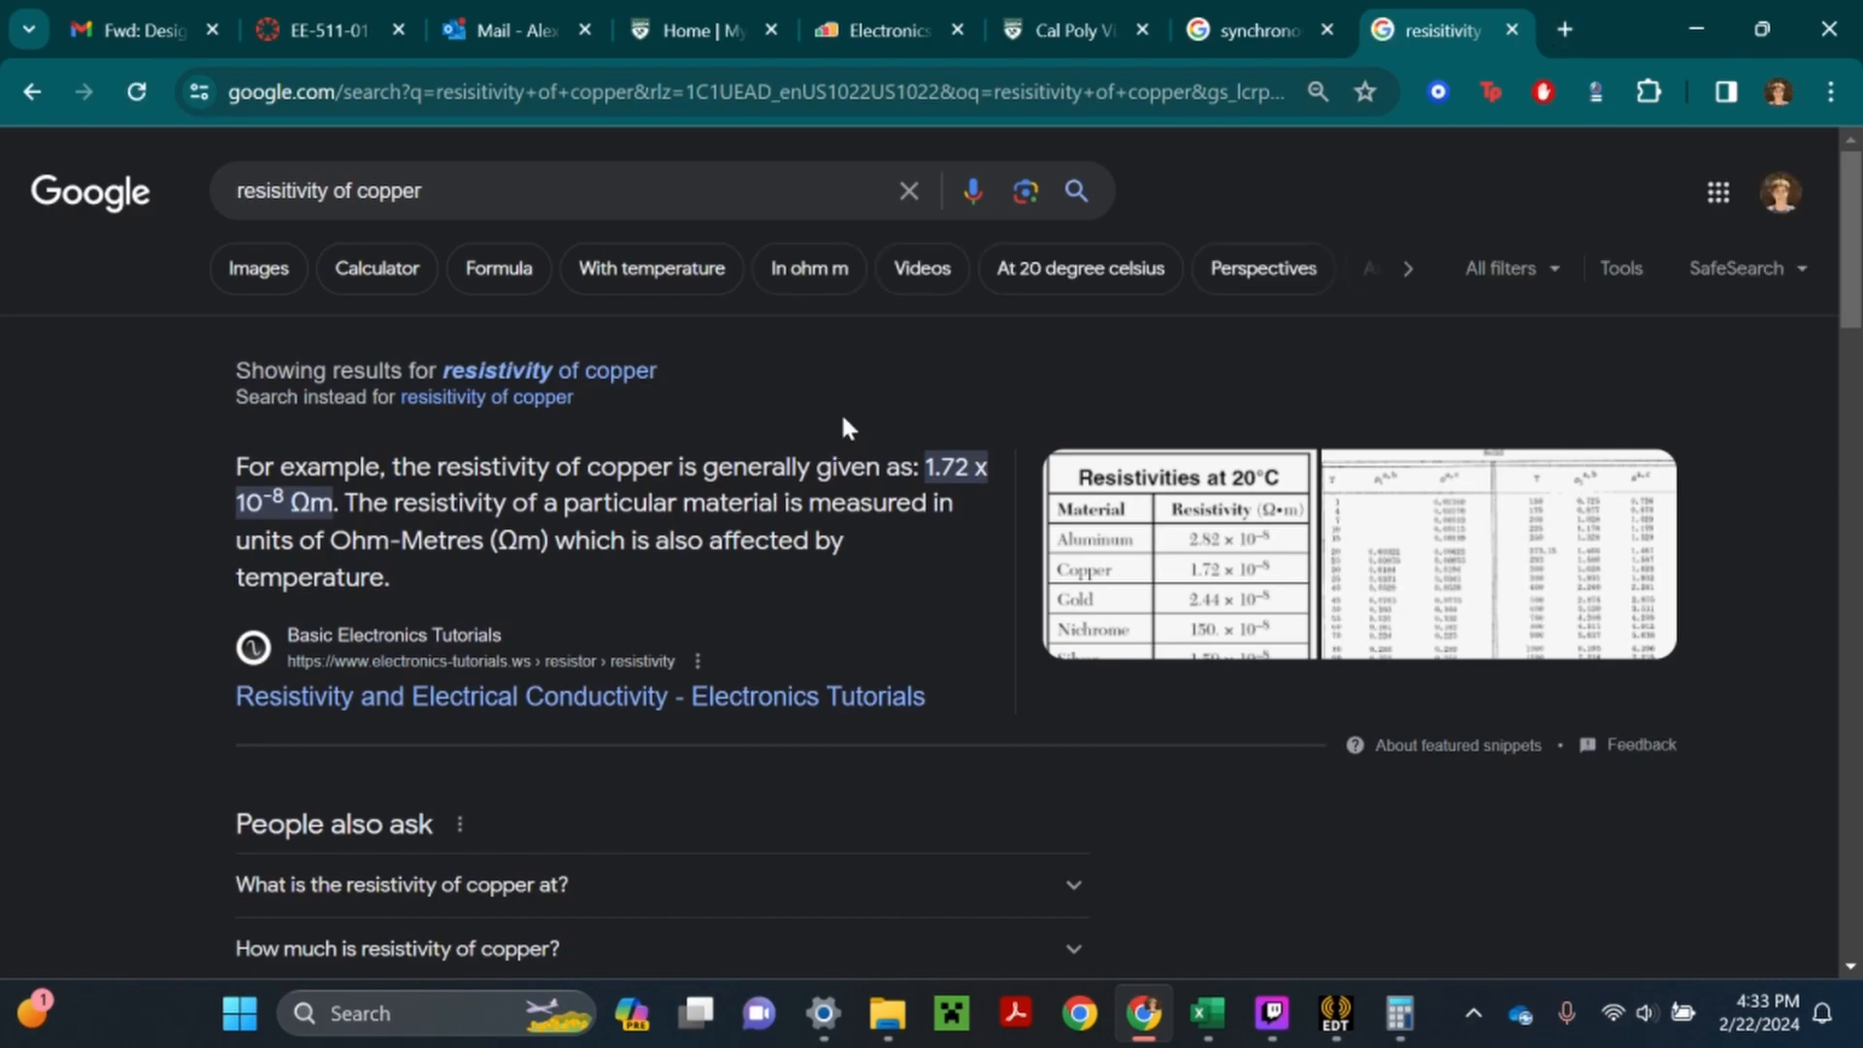
left_click(627, 380)
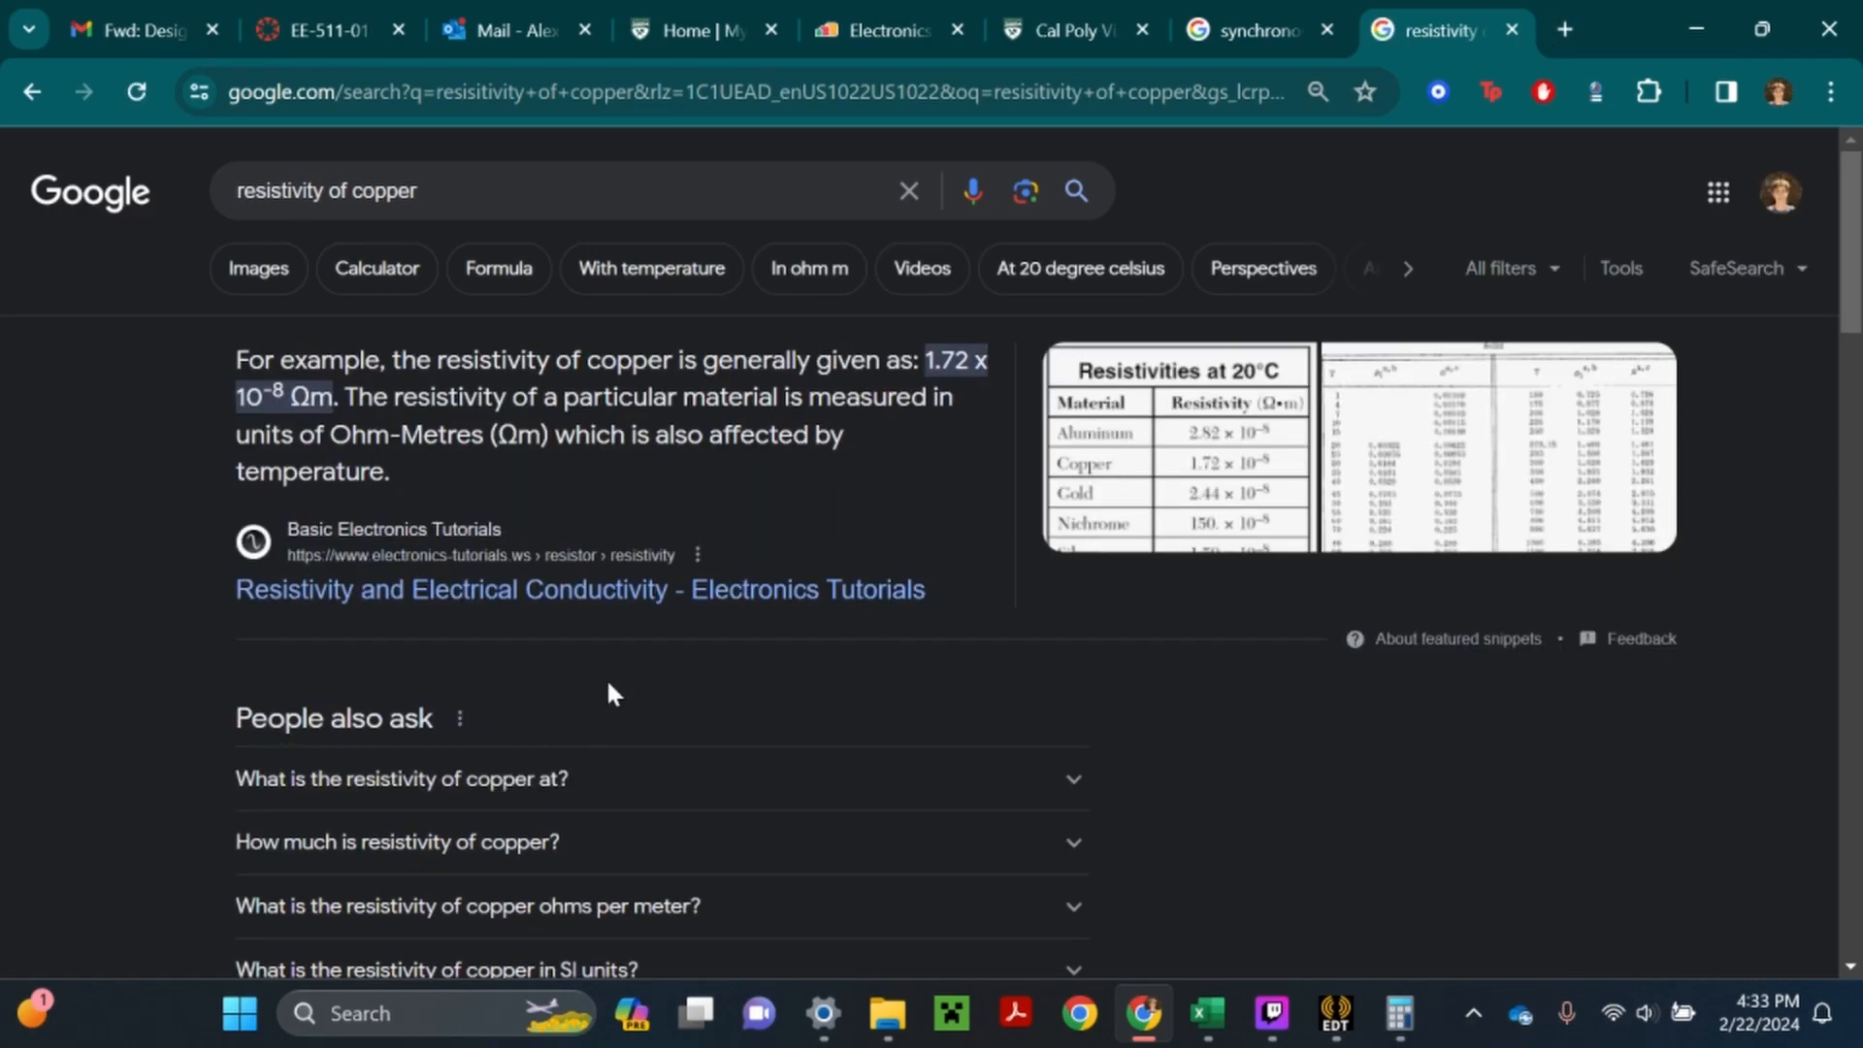
left_click(264, 272)
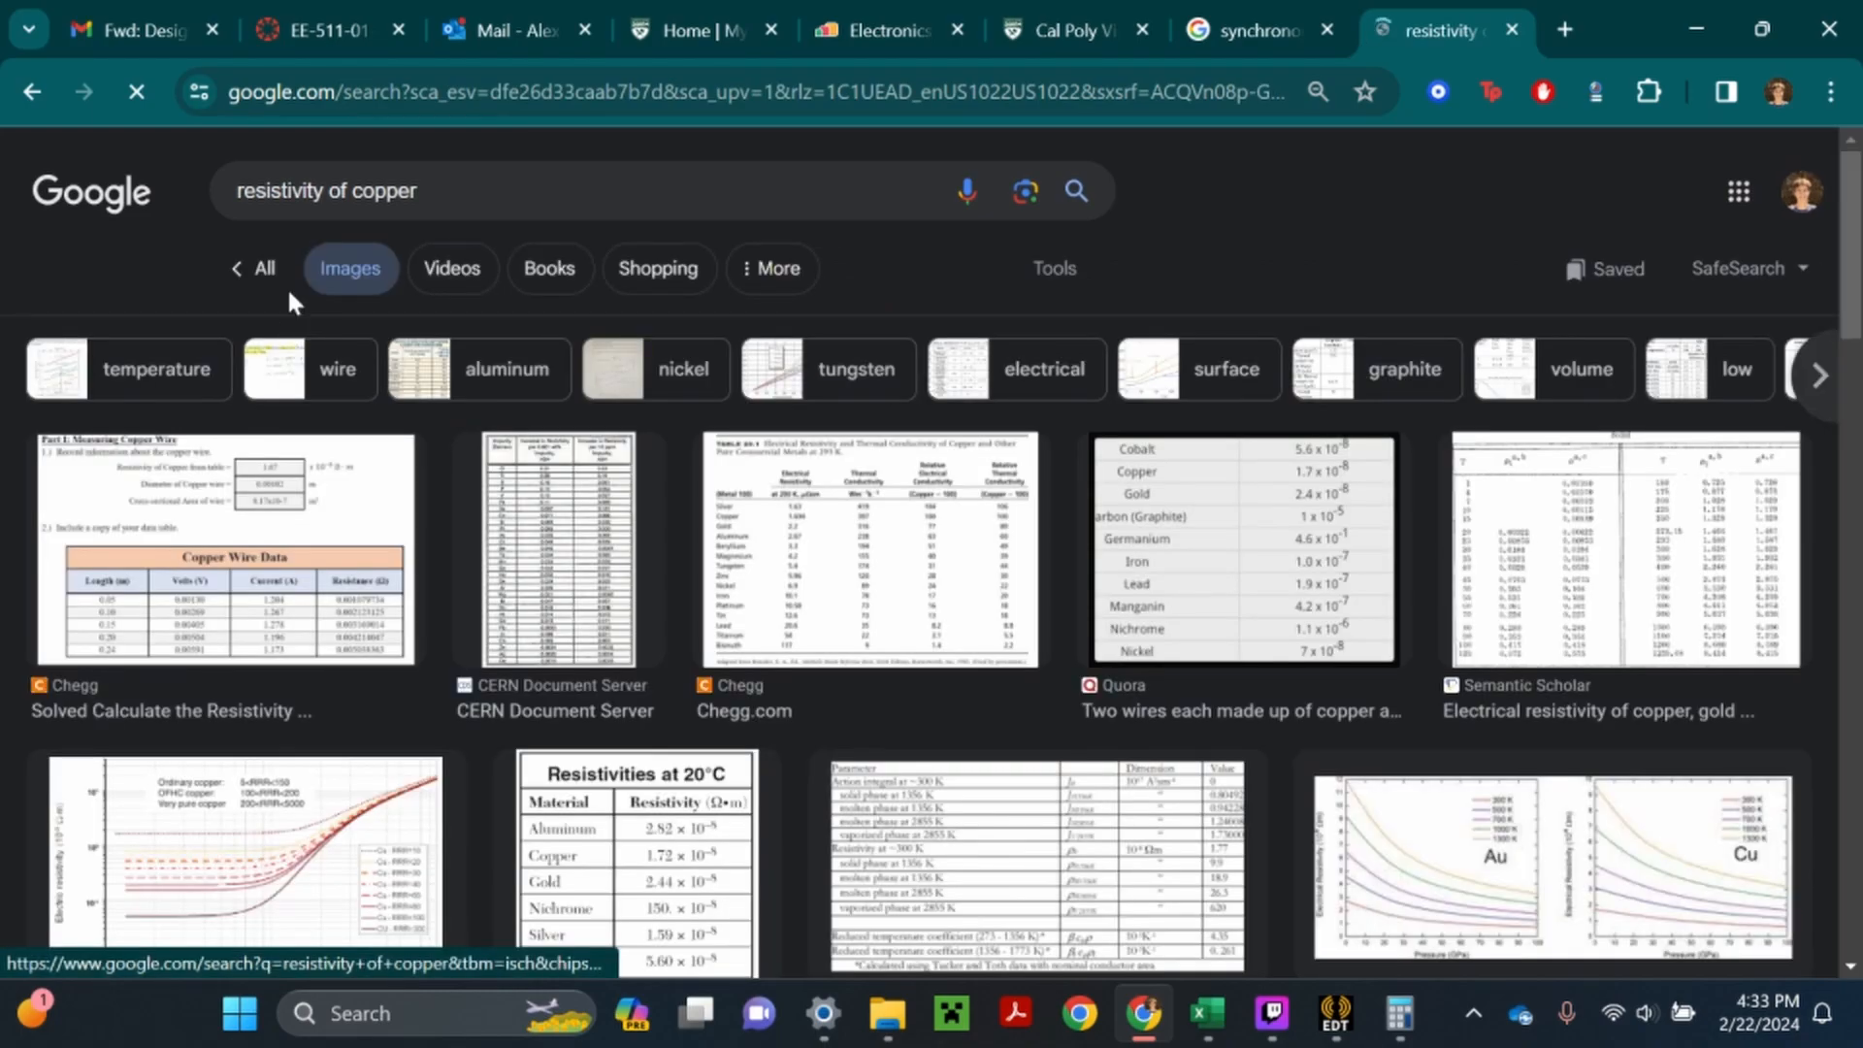
left_click(270, 271)
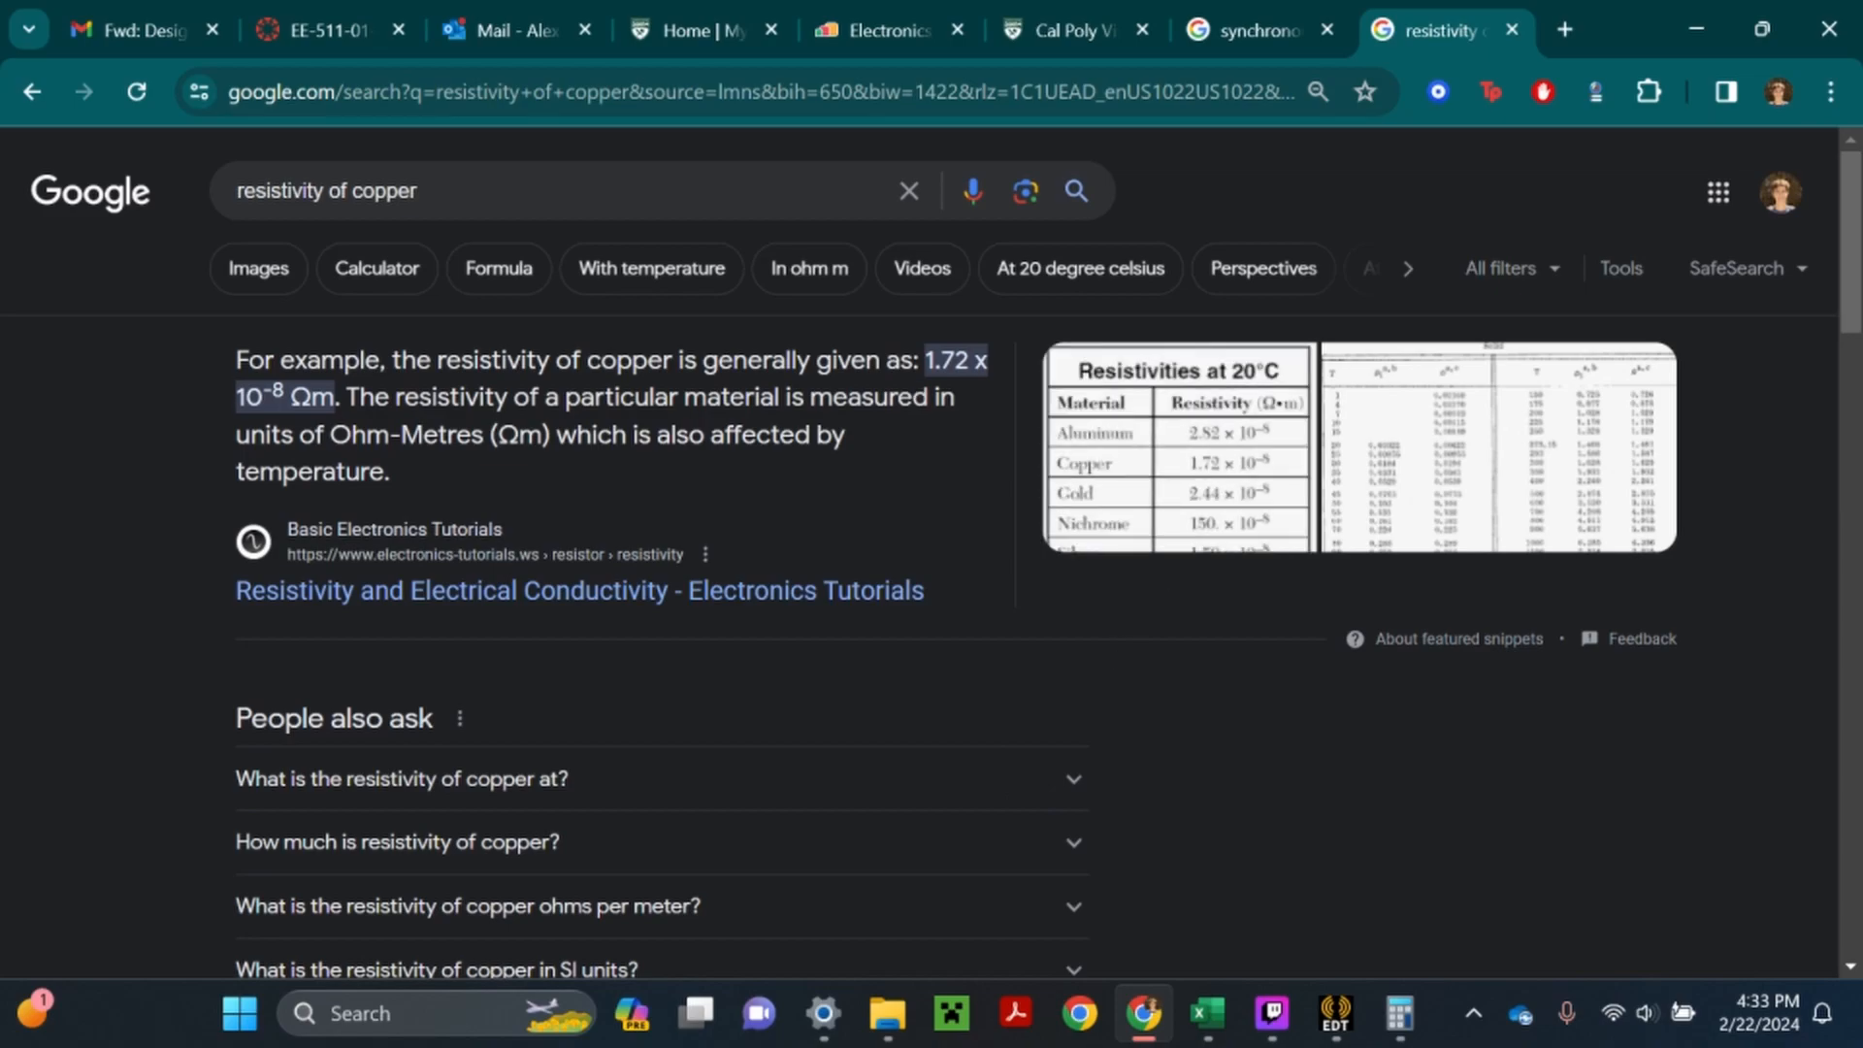
- Return to the EE511 Excel workbook and enter the copper resistivity =1.72*10^-8 in A17
mouse_move(1208, 1029)
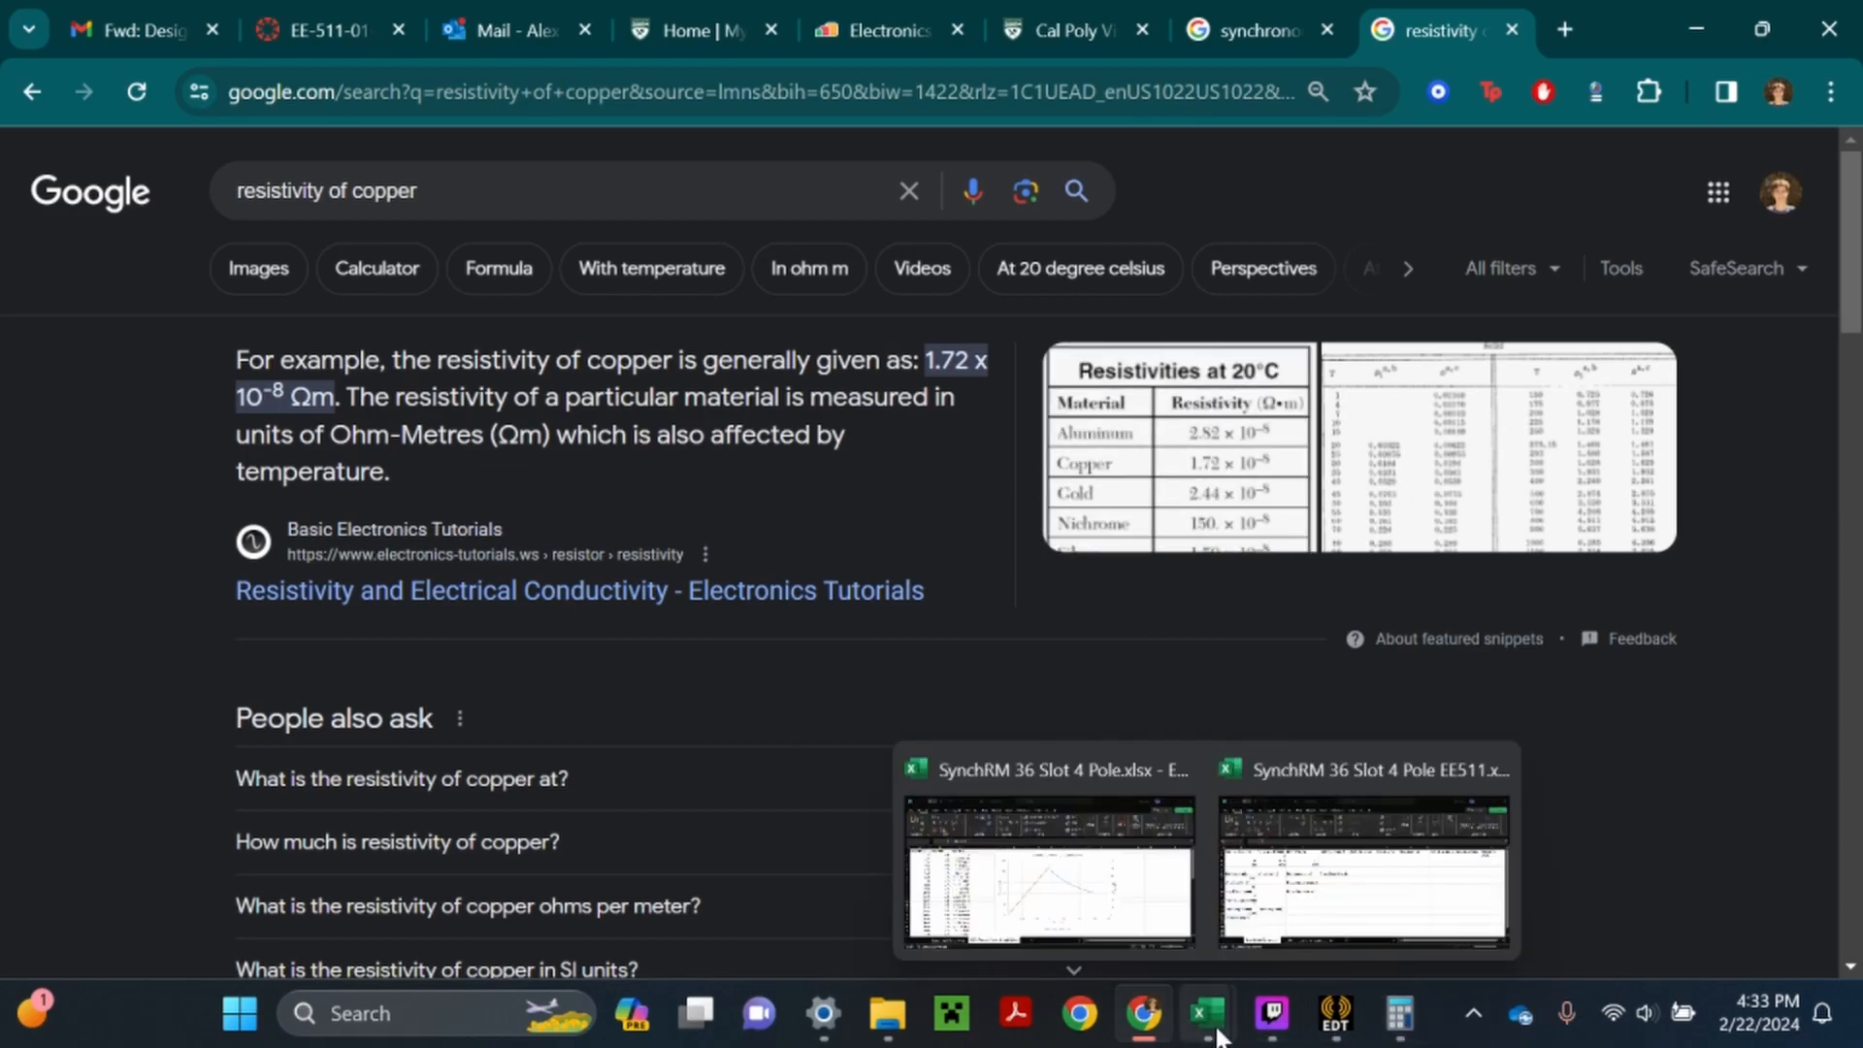
left_click(1281, 936)
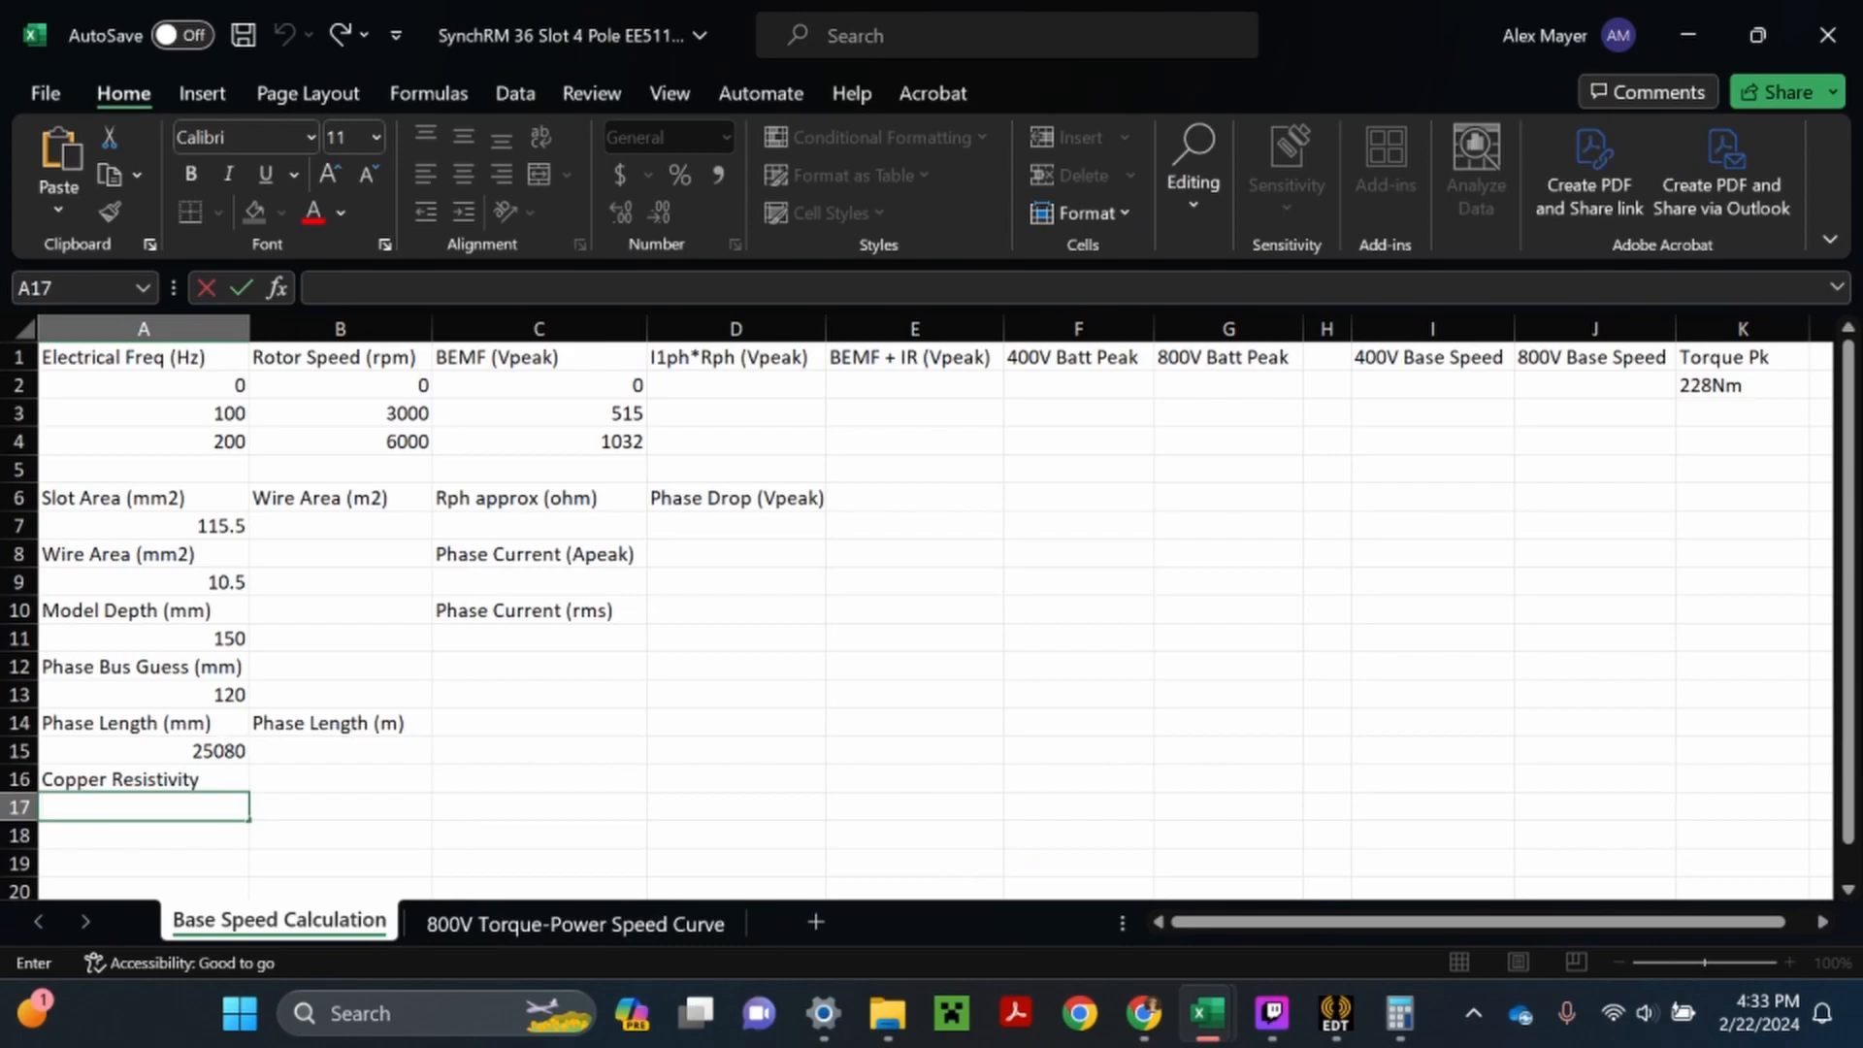
type("1.7")
key("BackSpace")
key("BackSpace")
key("BackSpace")
type("=1.")
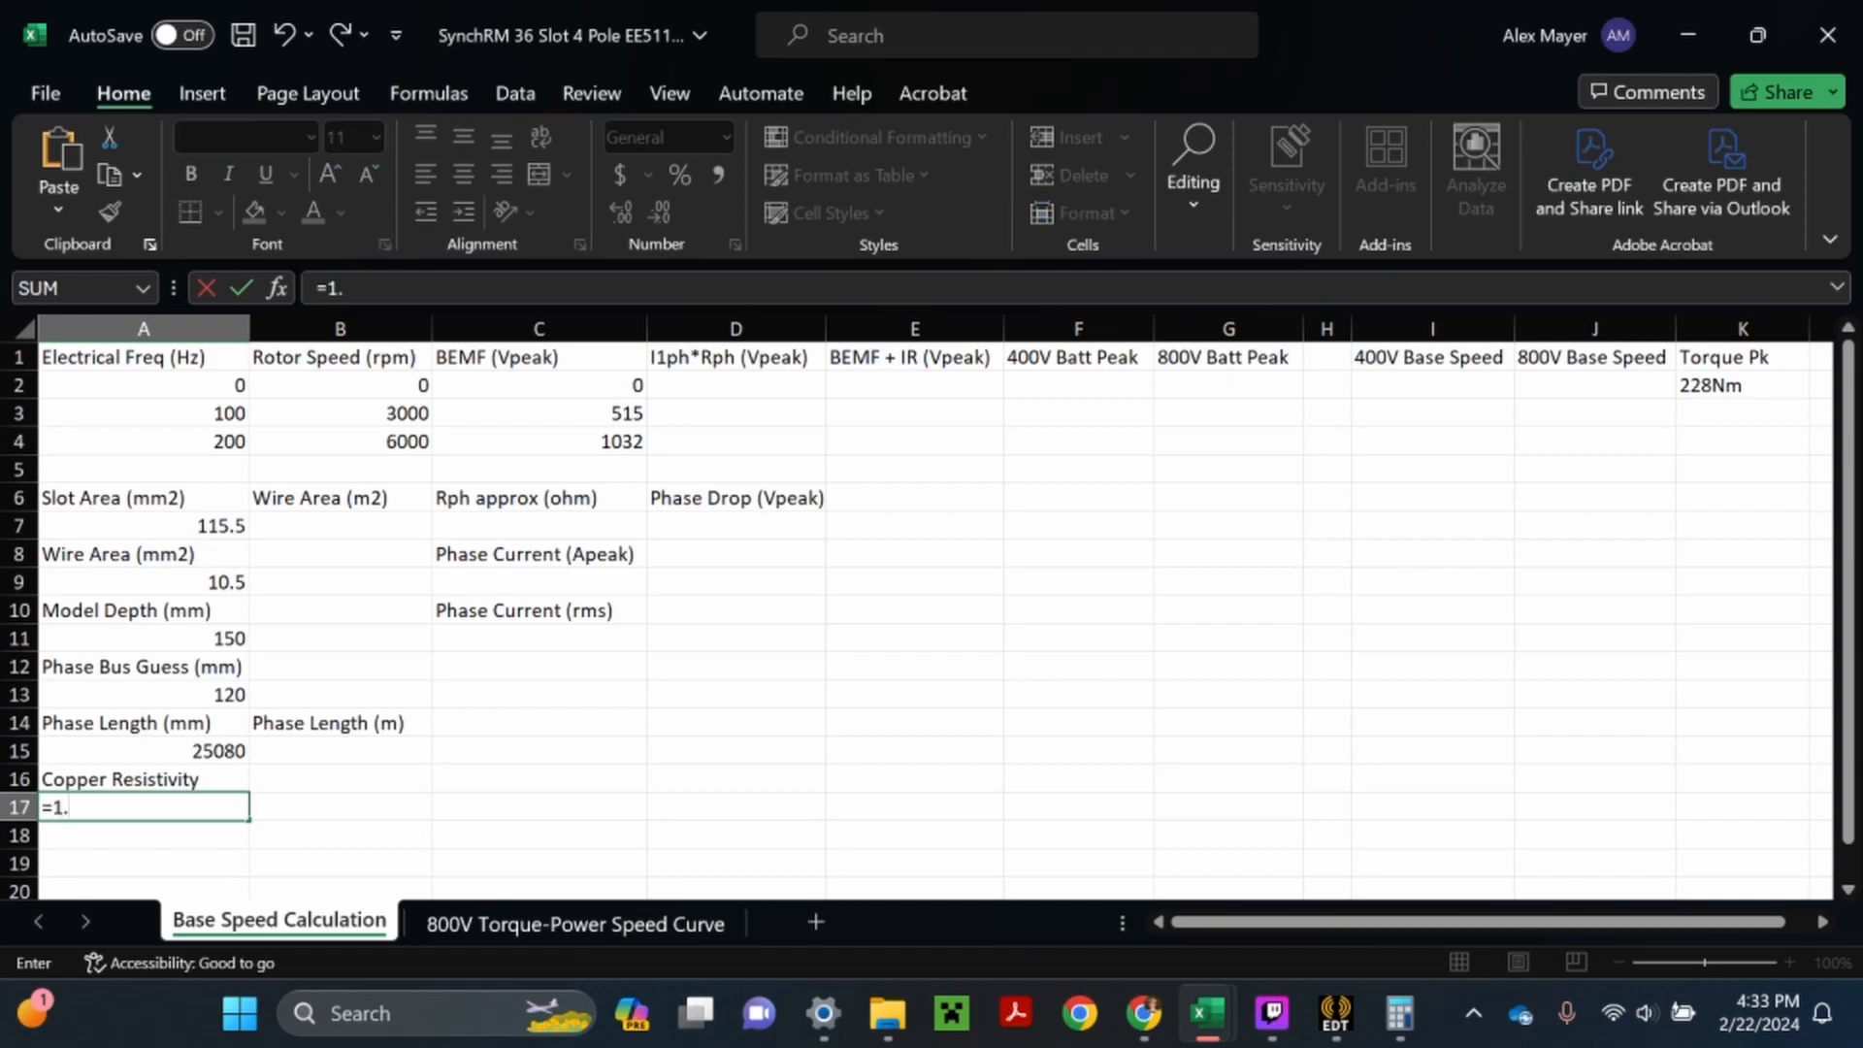
type("72*10")
type("-8")
key("Return")
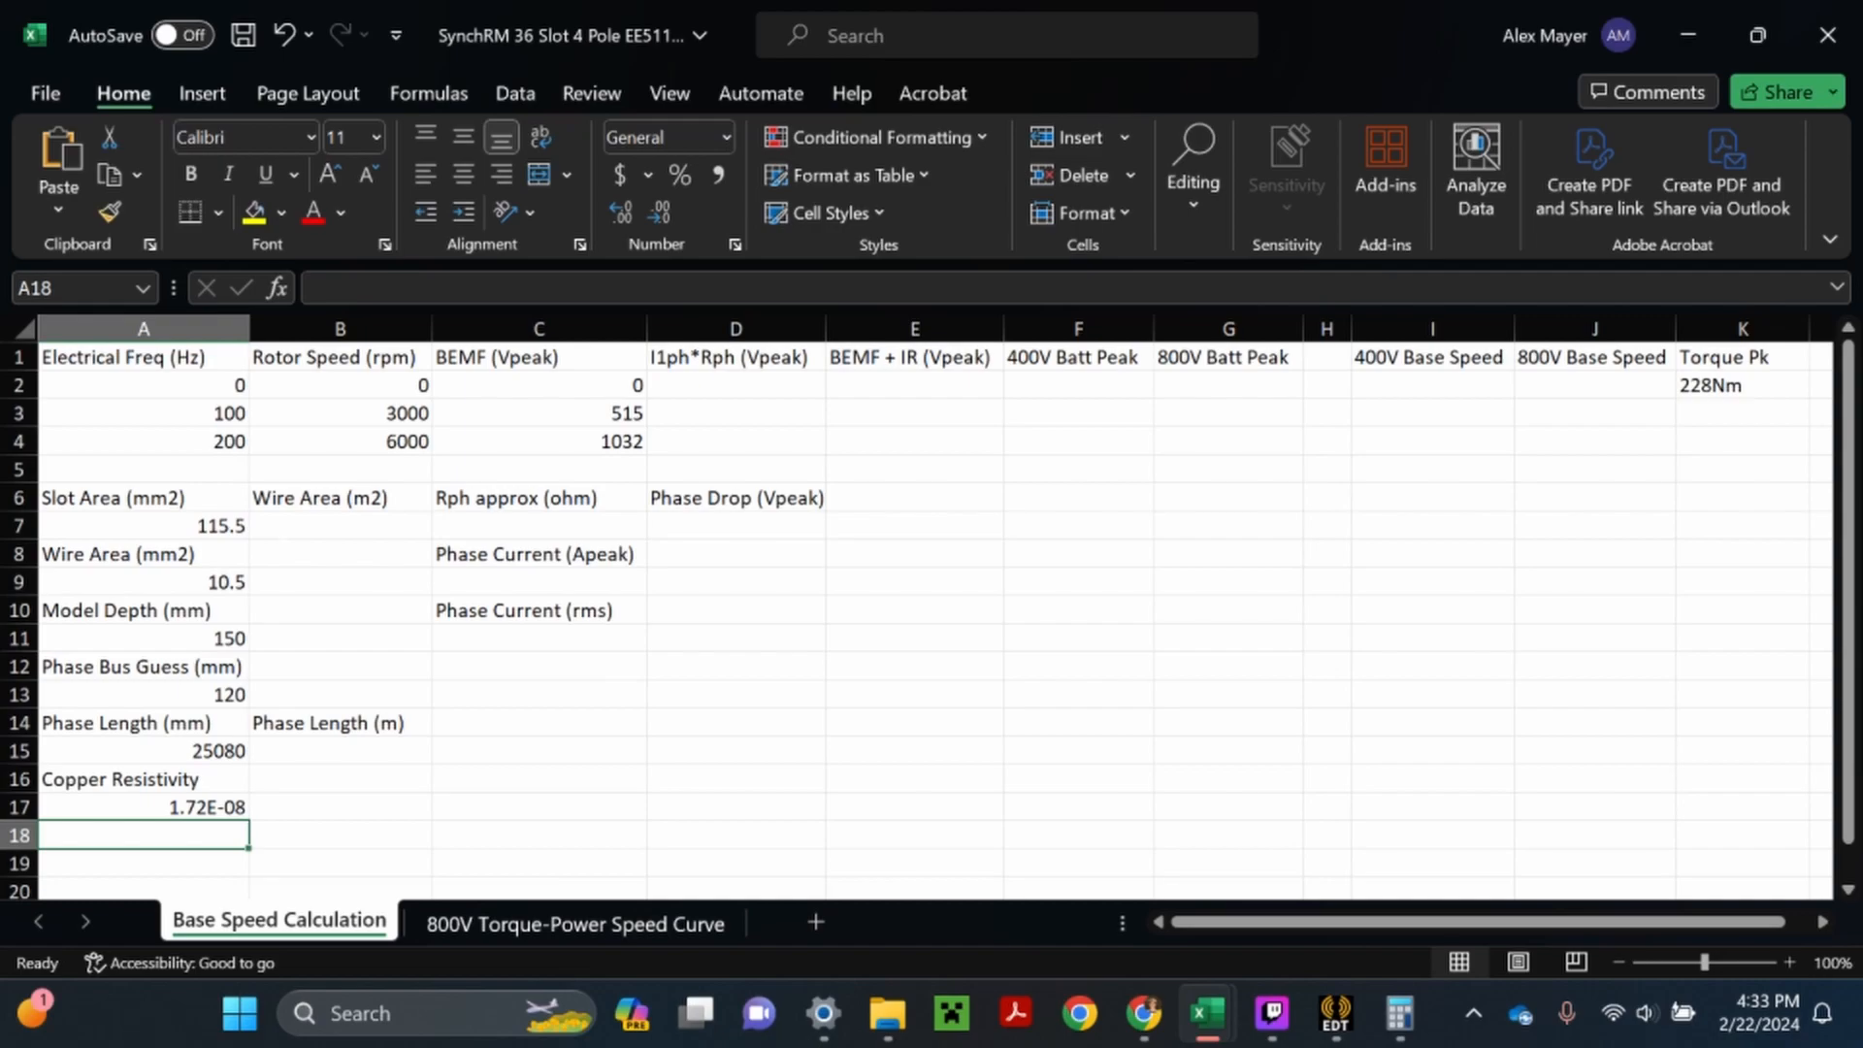
- Convert the wire area to square metres in B7 with the formula =A9*10^-6
double_click(340, 526)
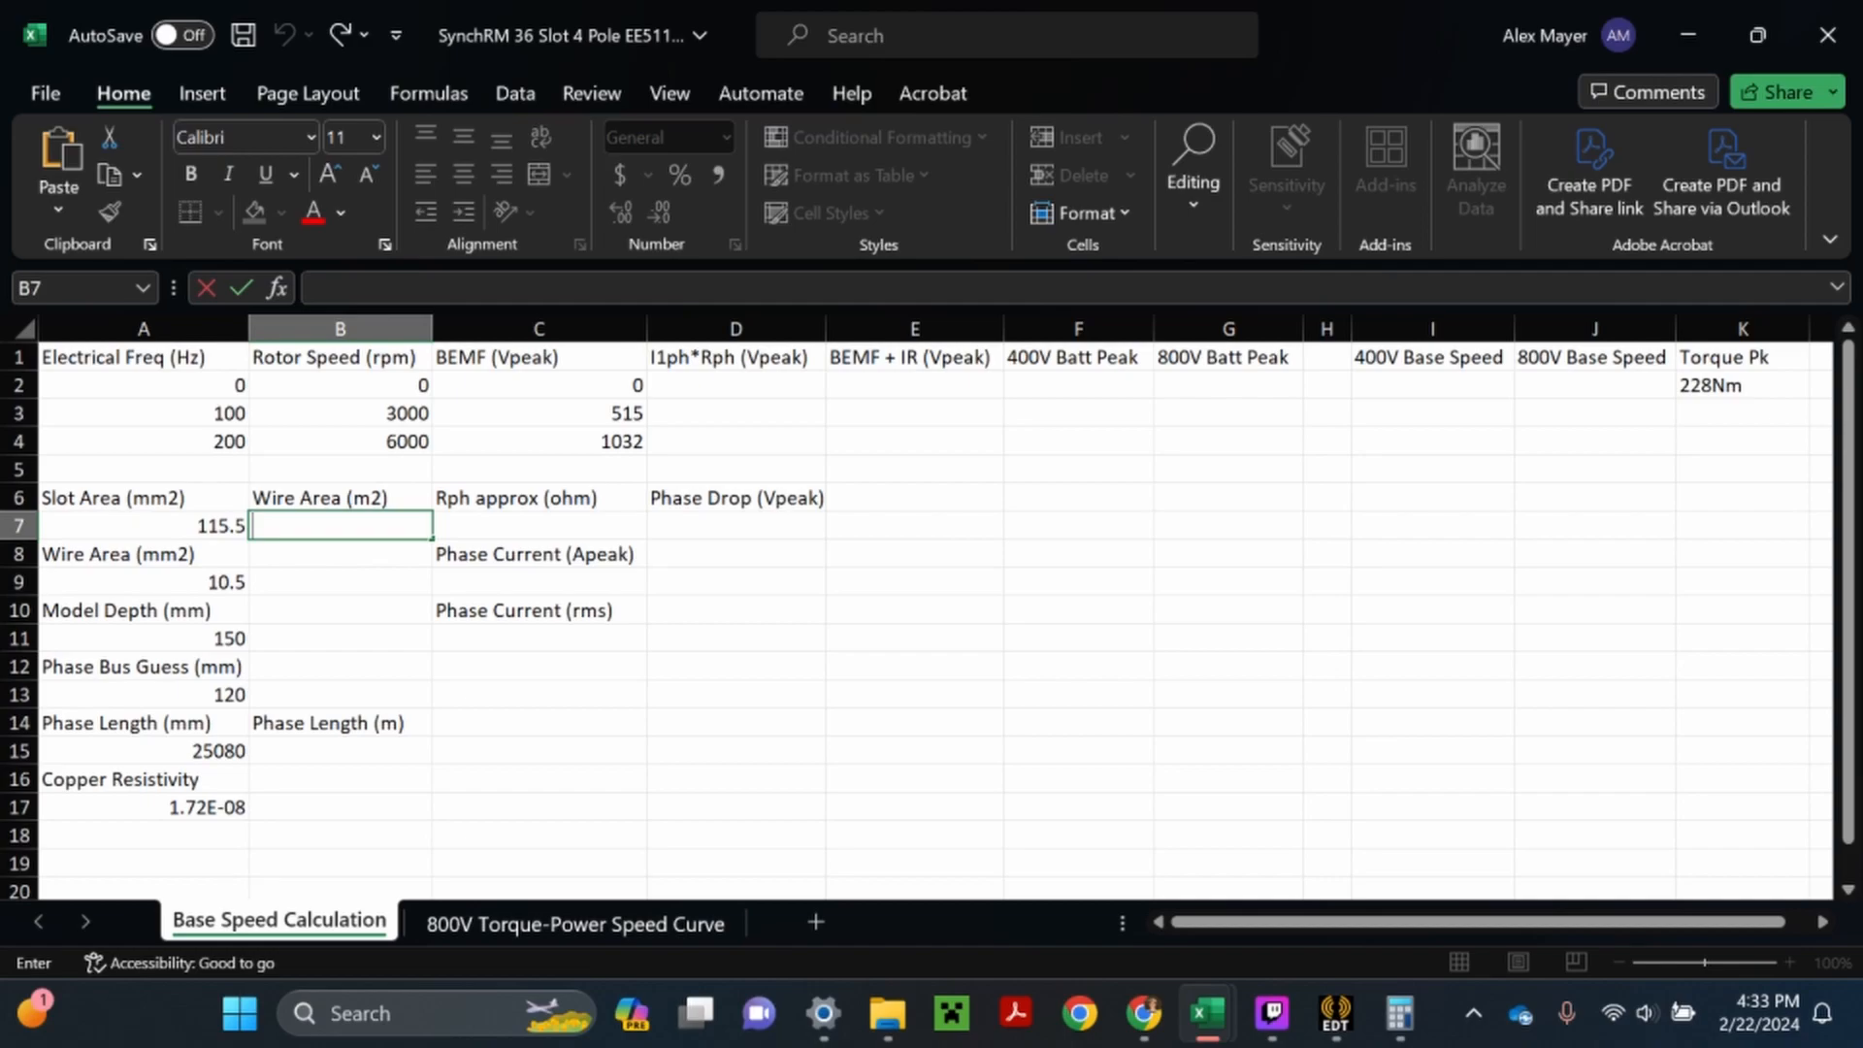
type("=")
left_click(221, 582)
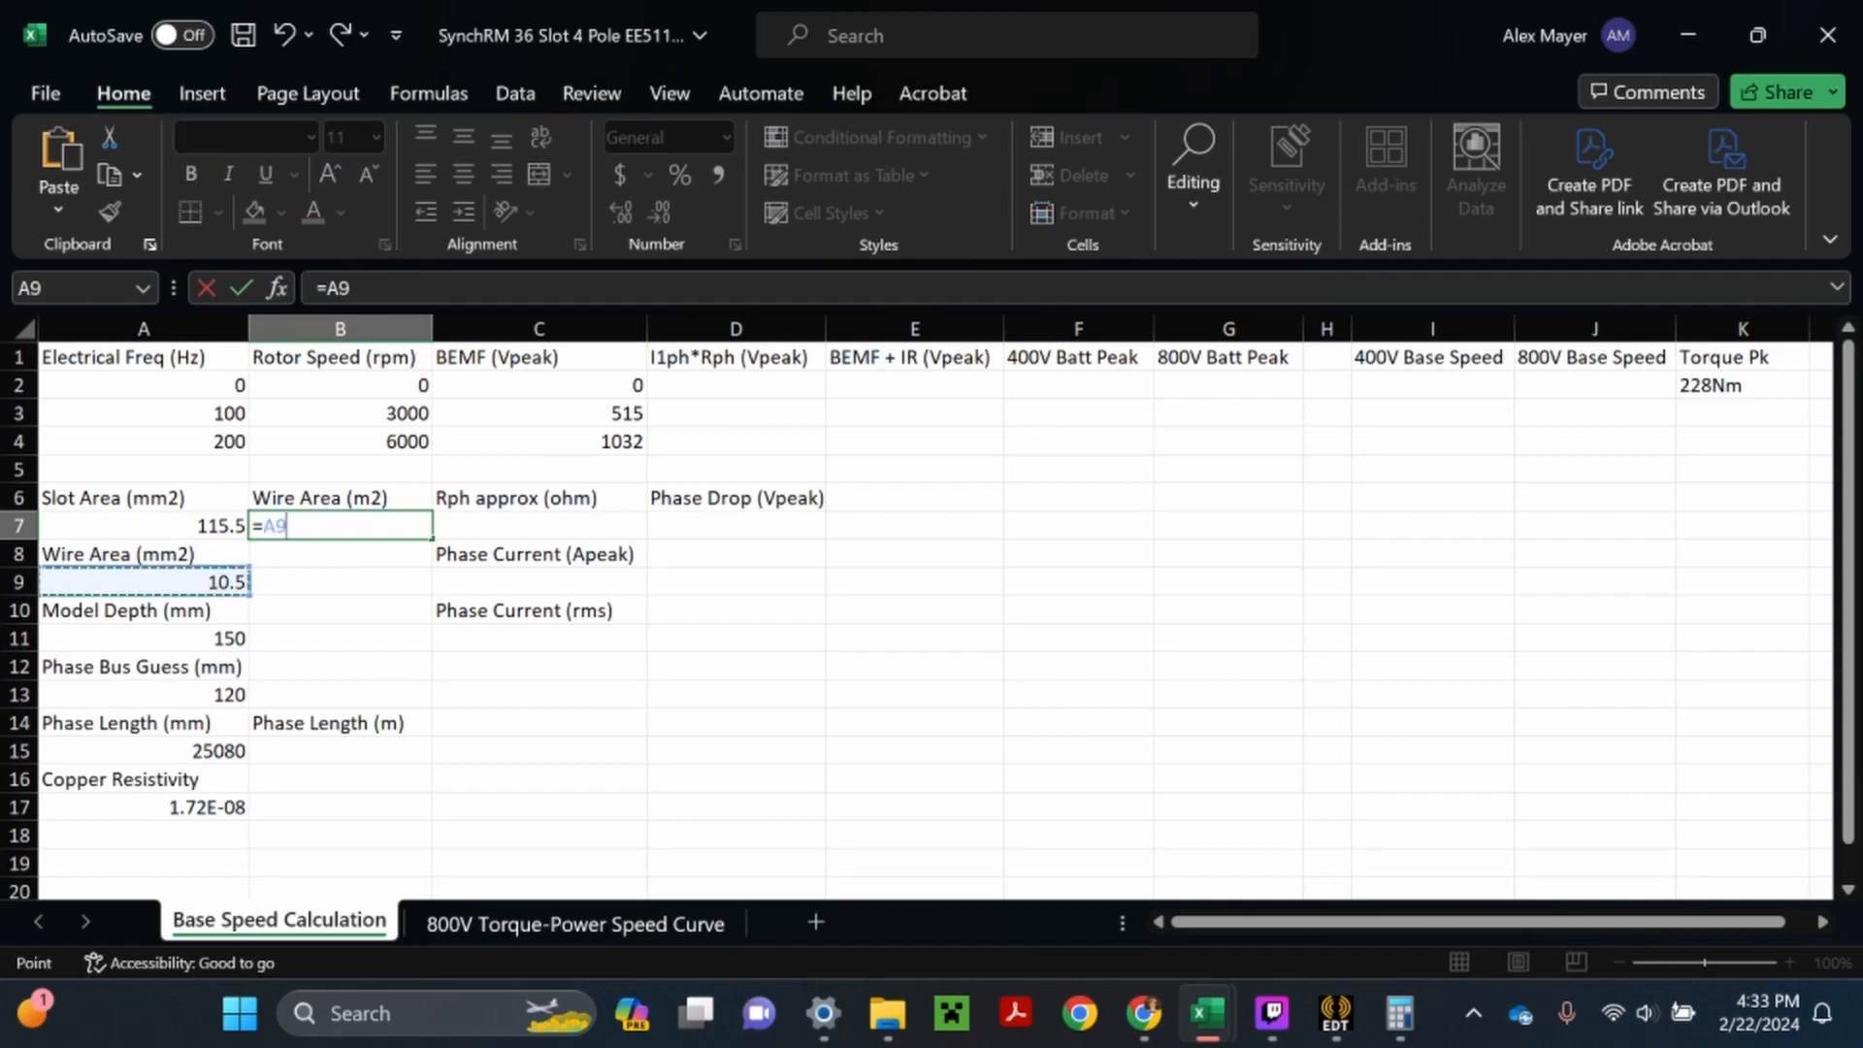
type("*")
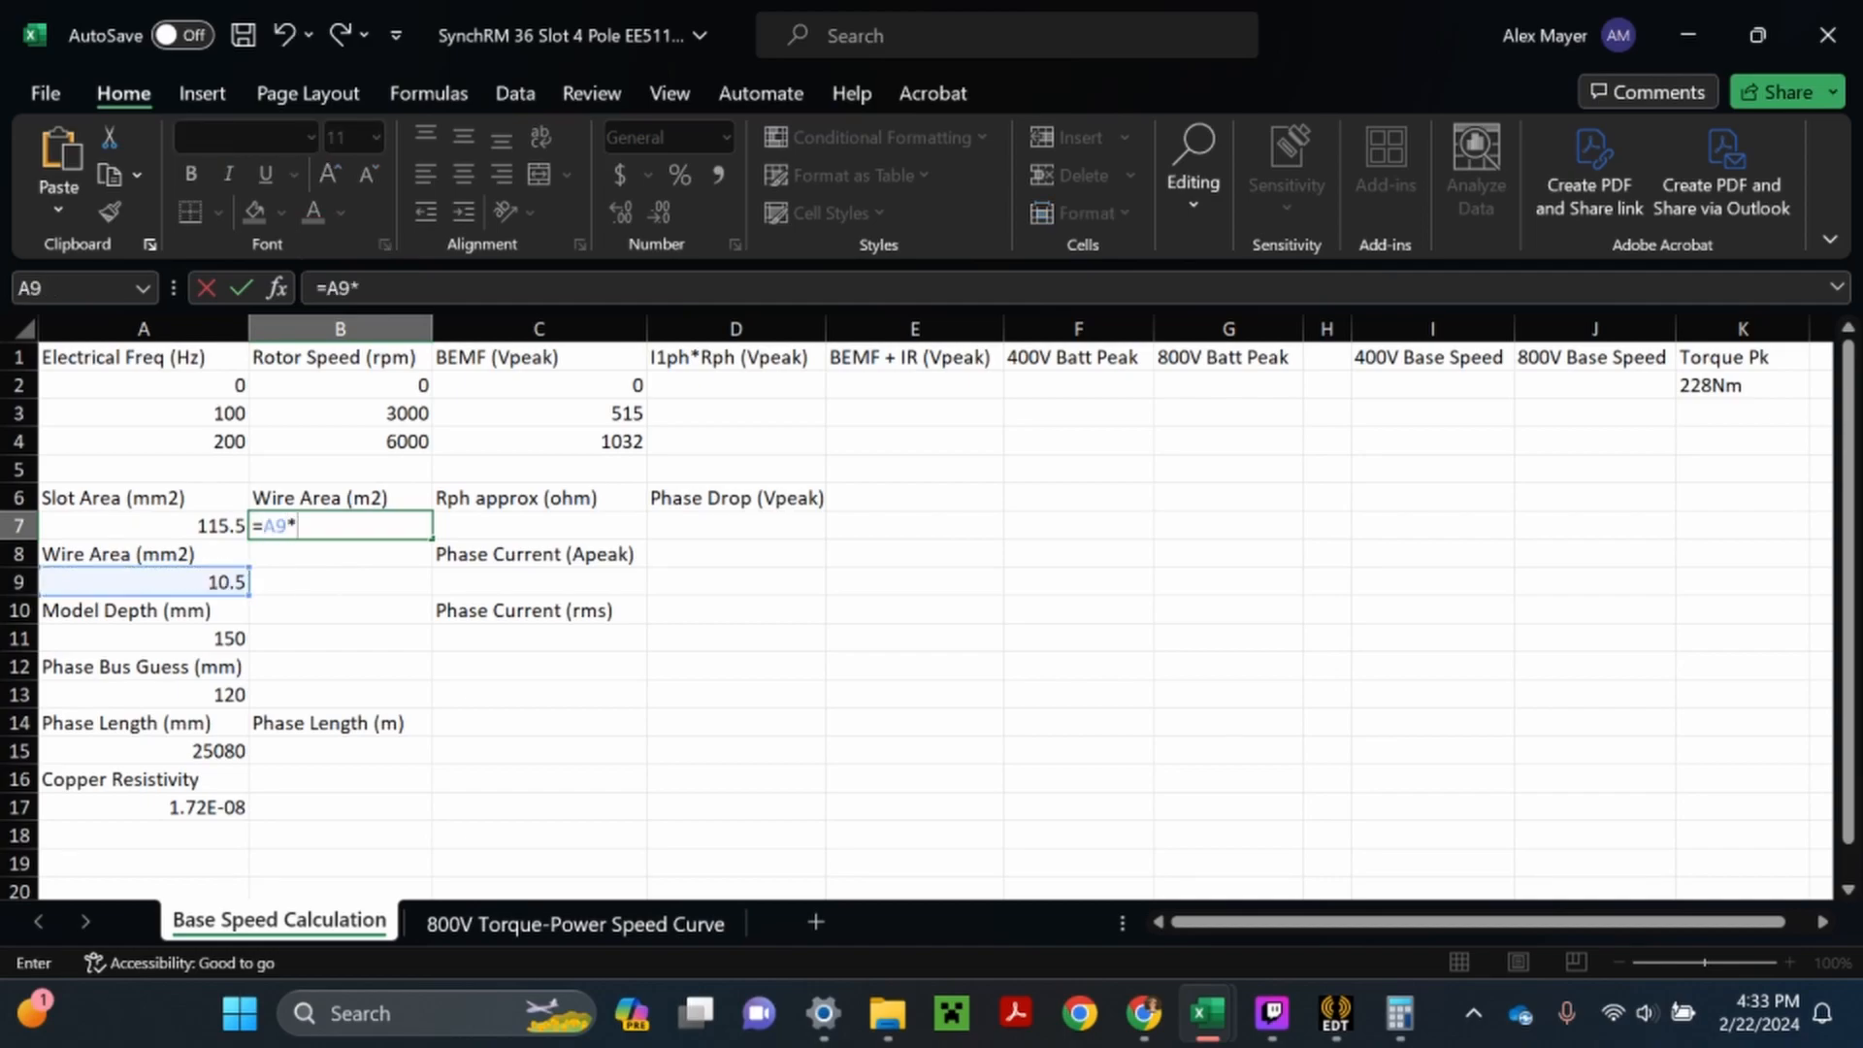
type("10")
type("^-6")
key("Return")
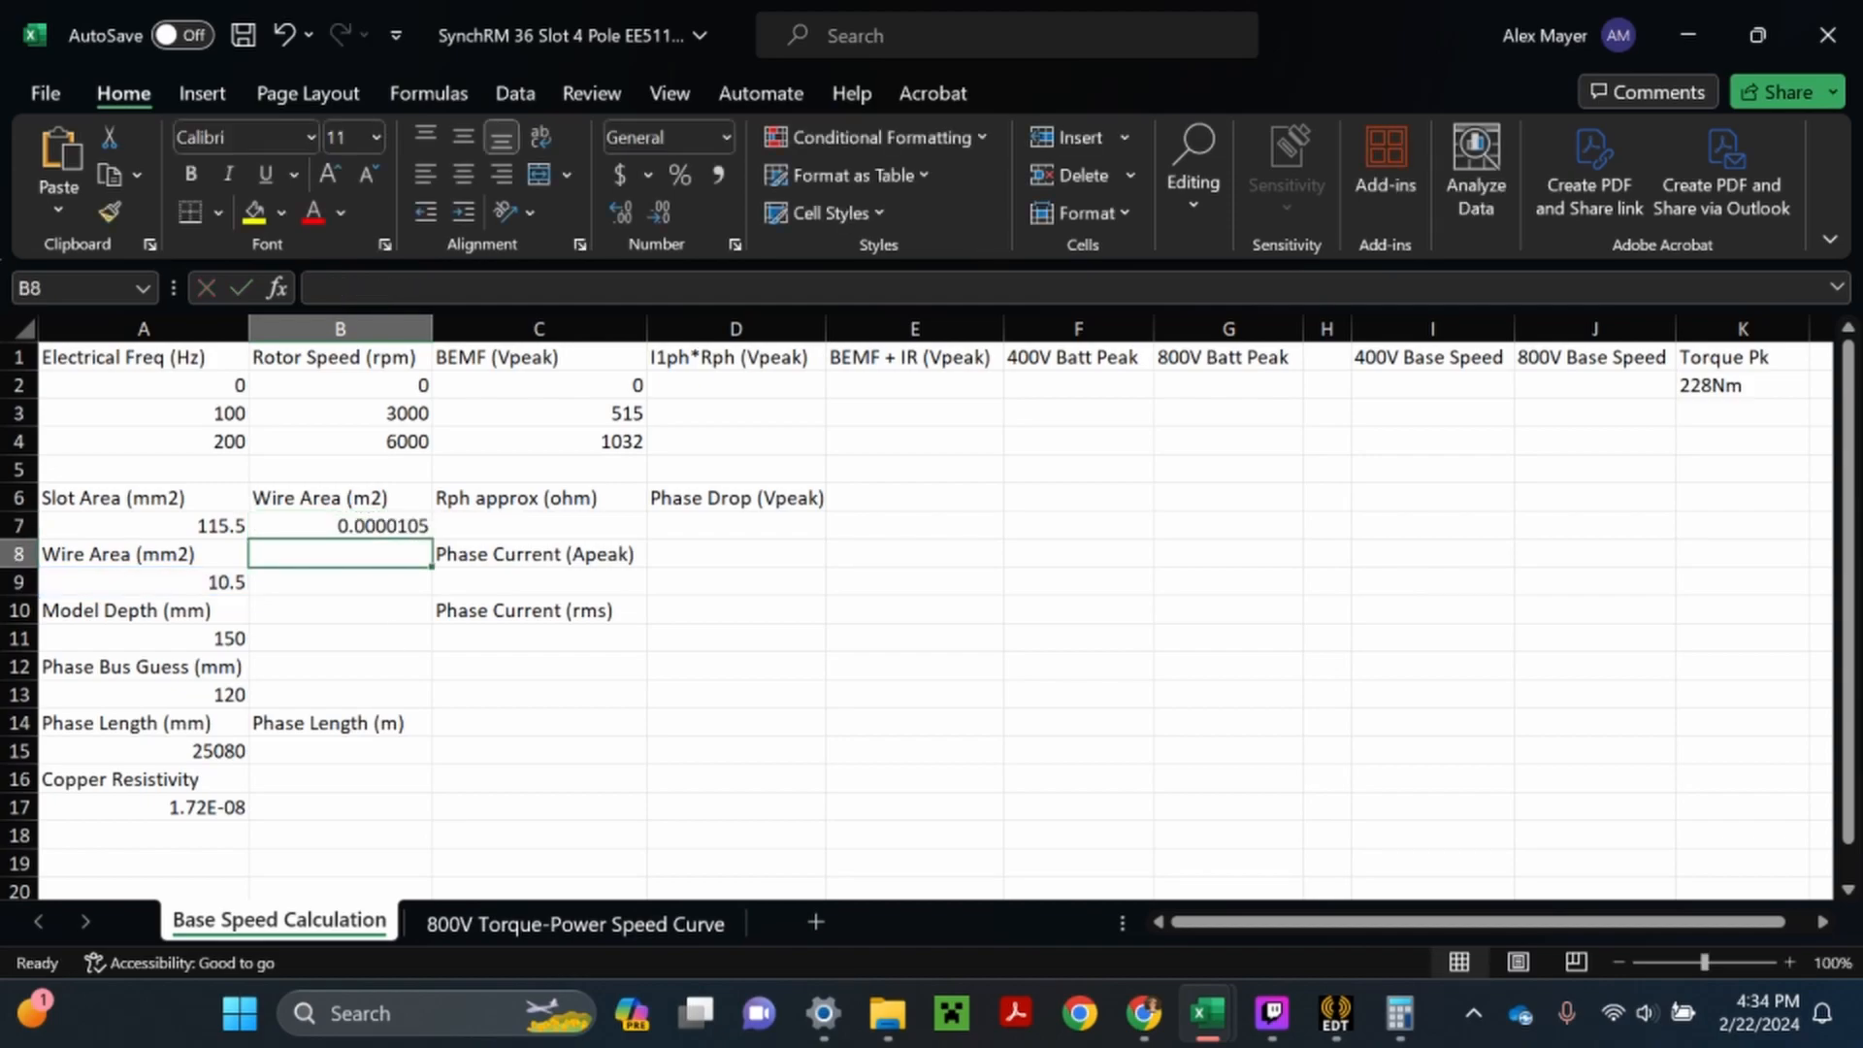
- Convert the phase length to metres in B15 with the formula =A15*10^-3
double_click(340, 751)
type("=")
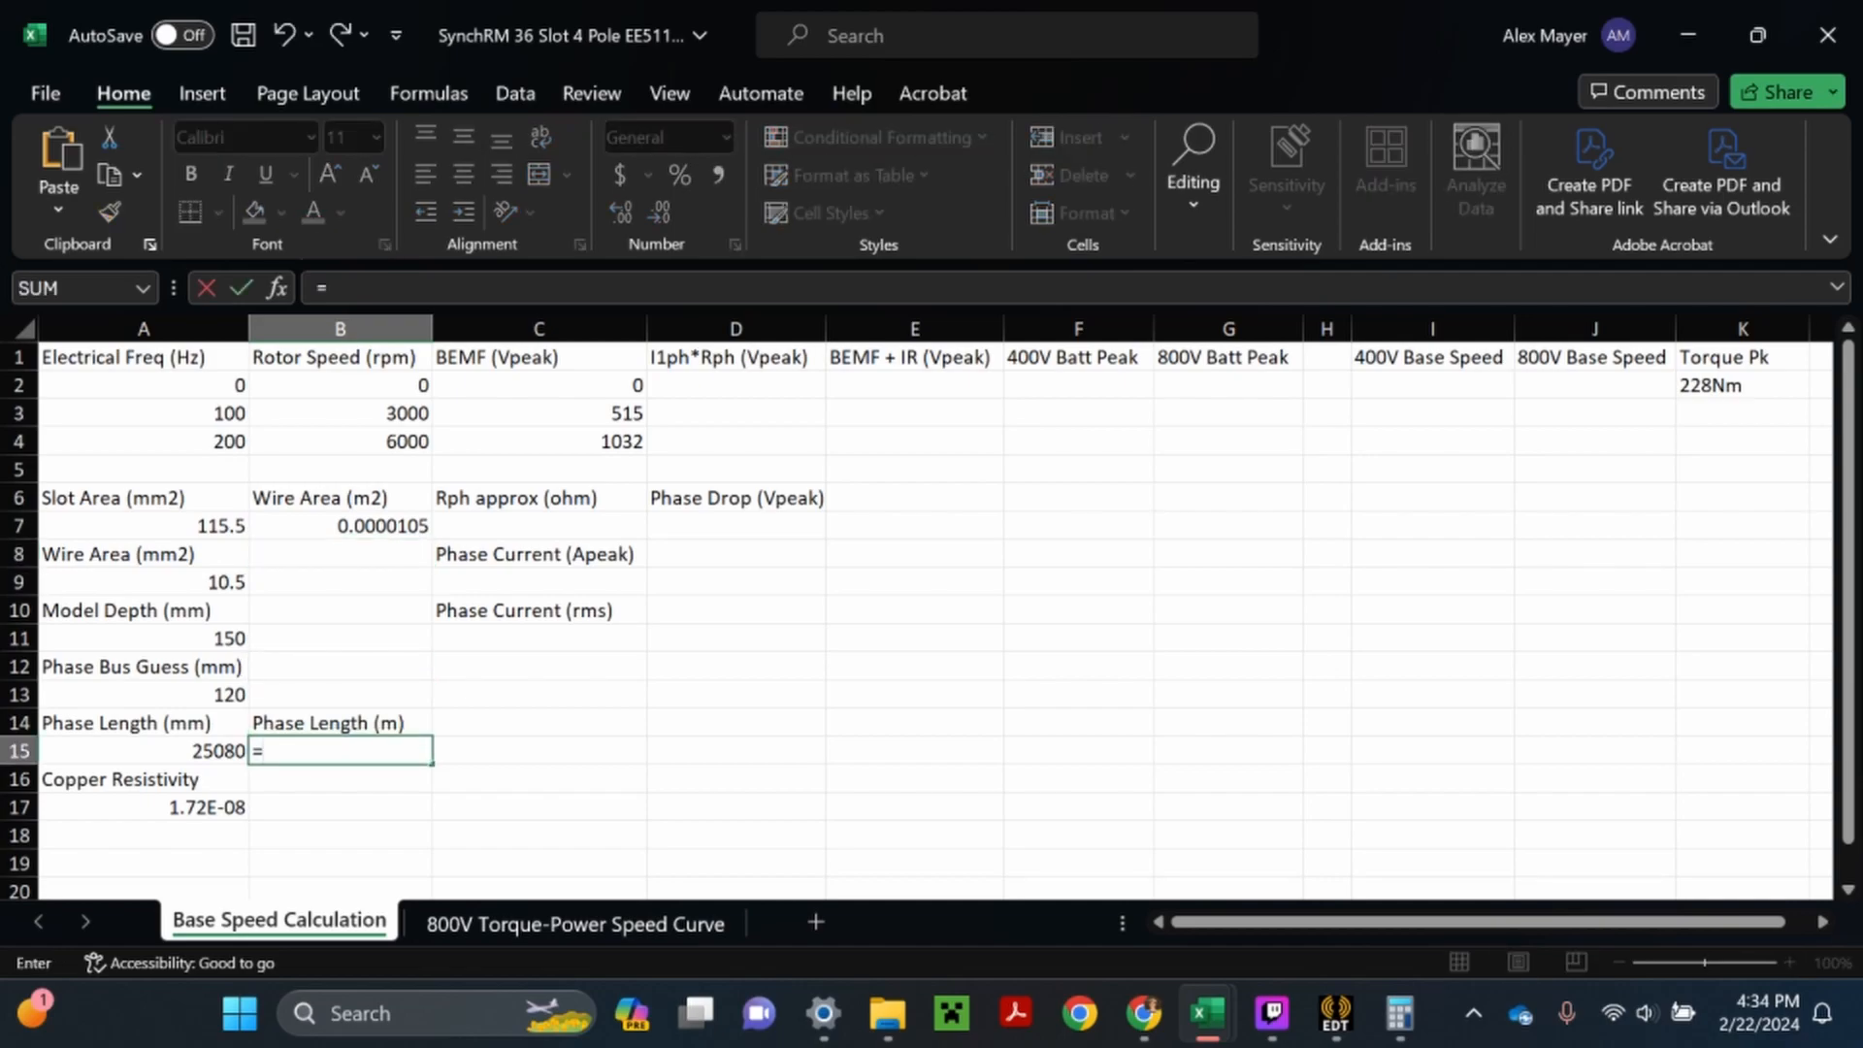
left_click(204, 751)
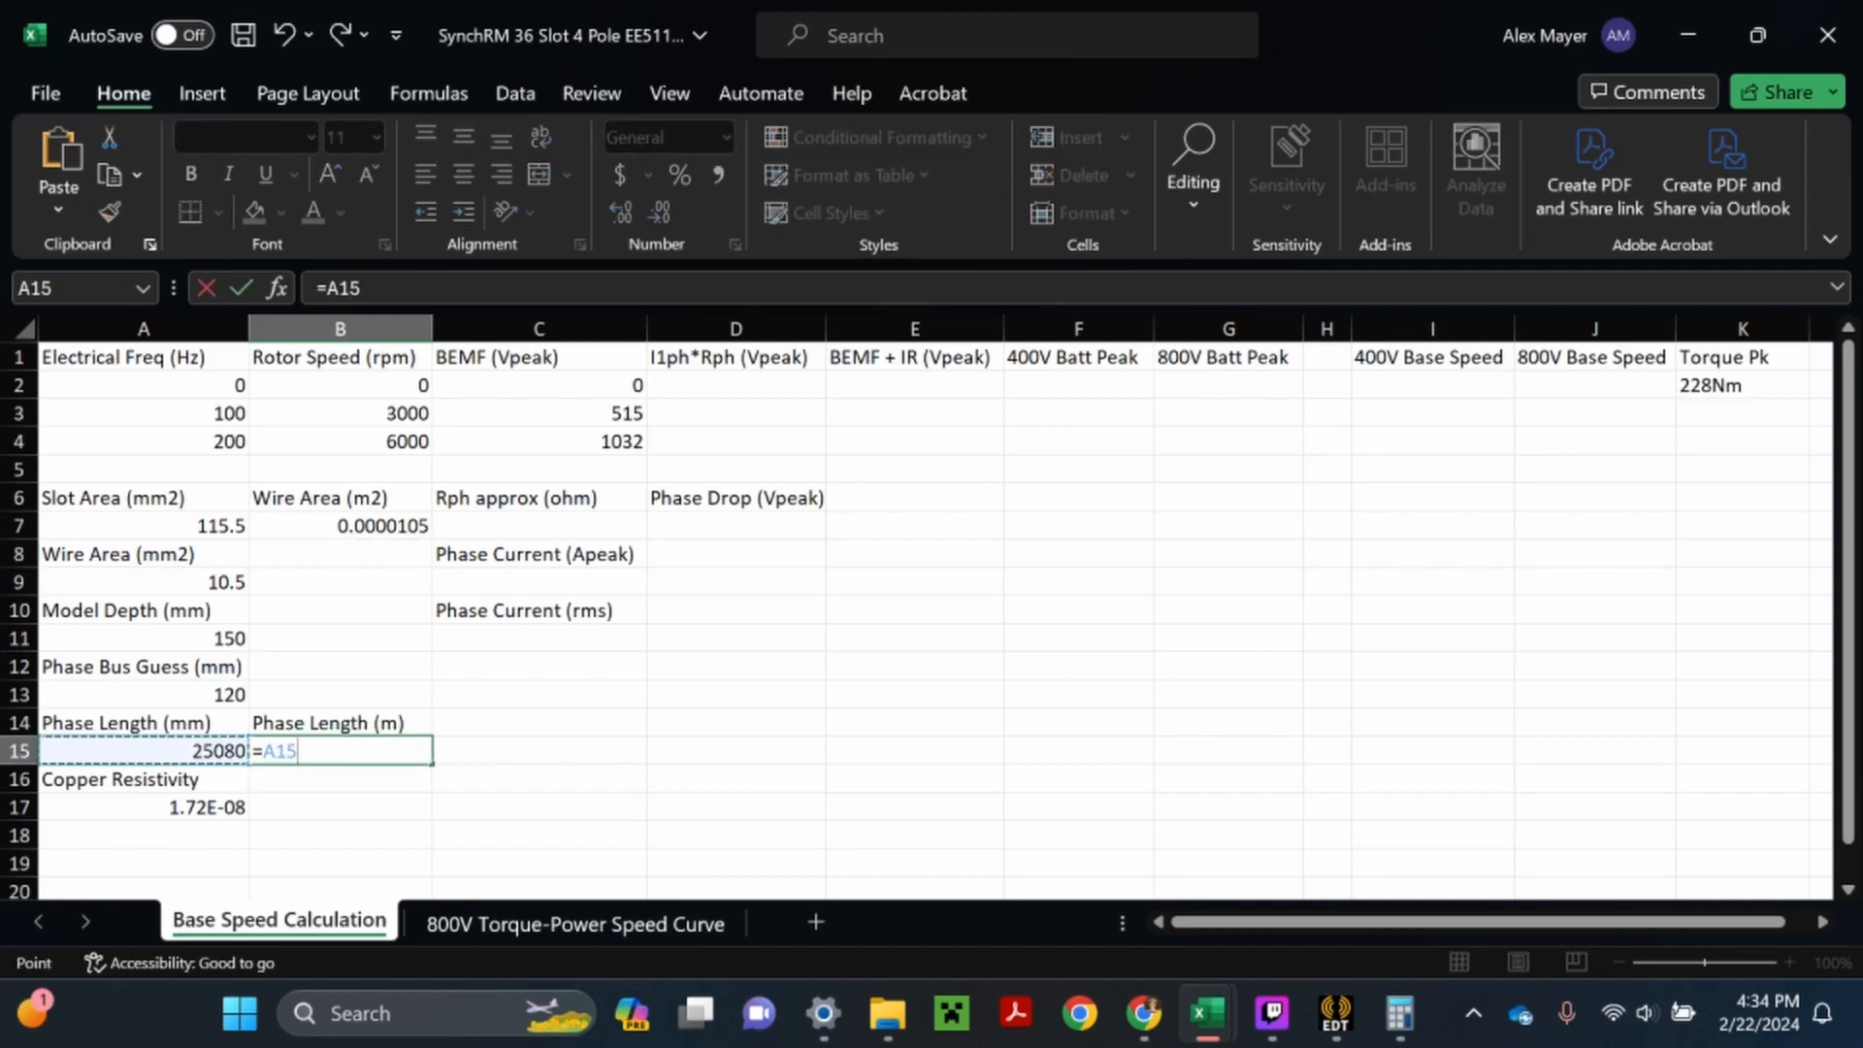
type("*1")
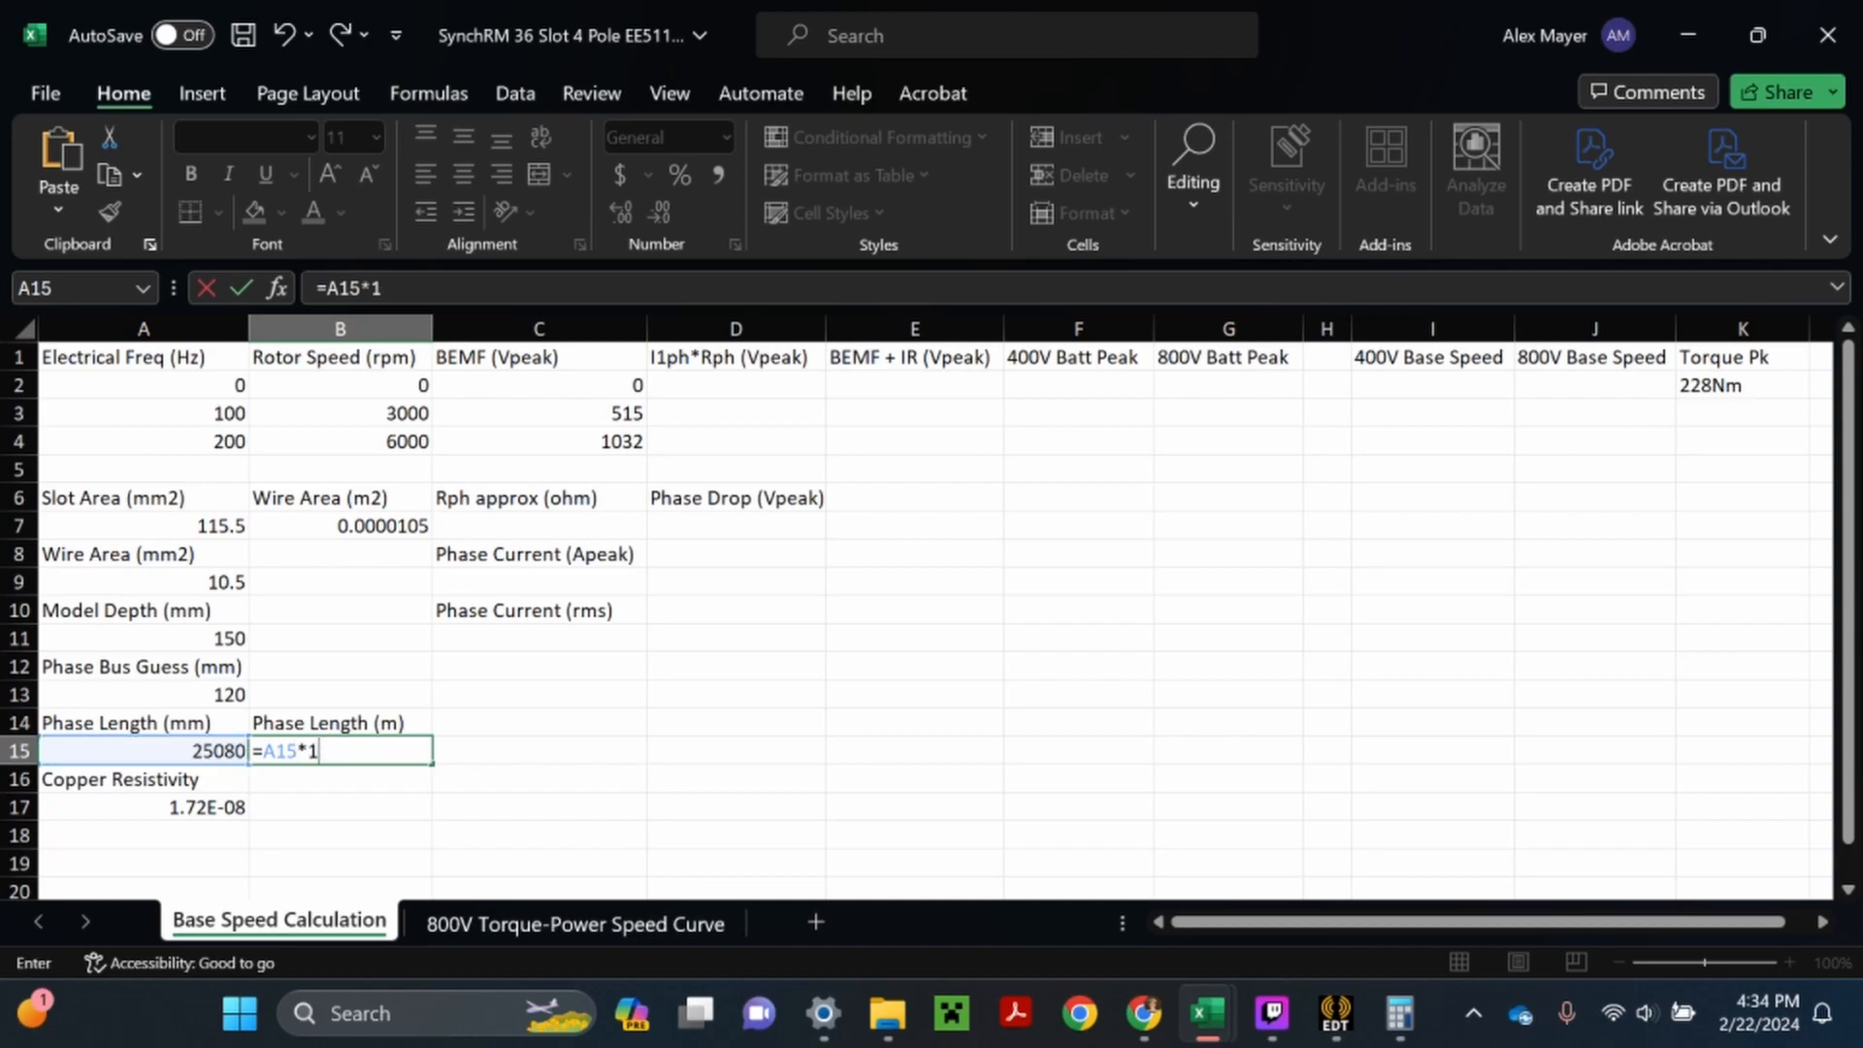
type("0^-3")
key("Return")
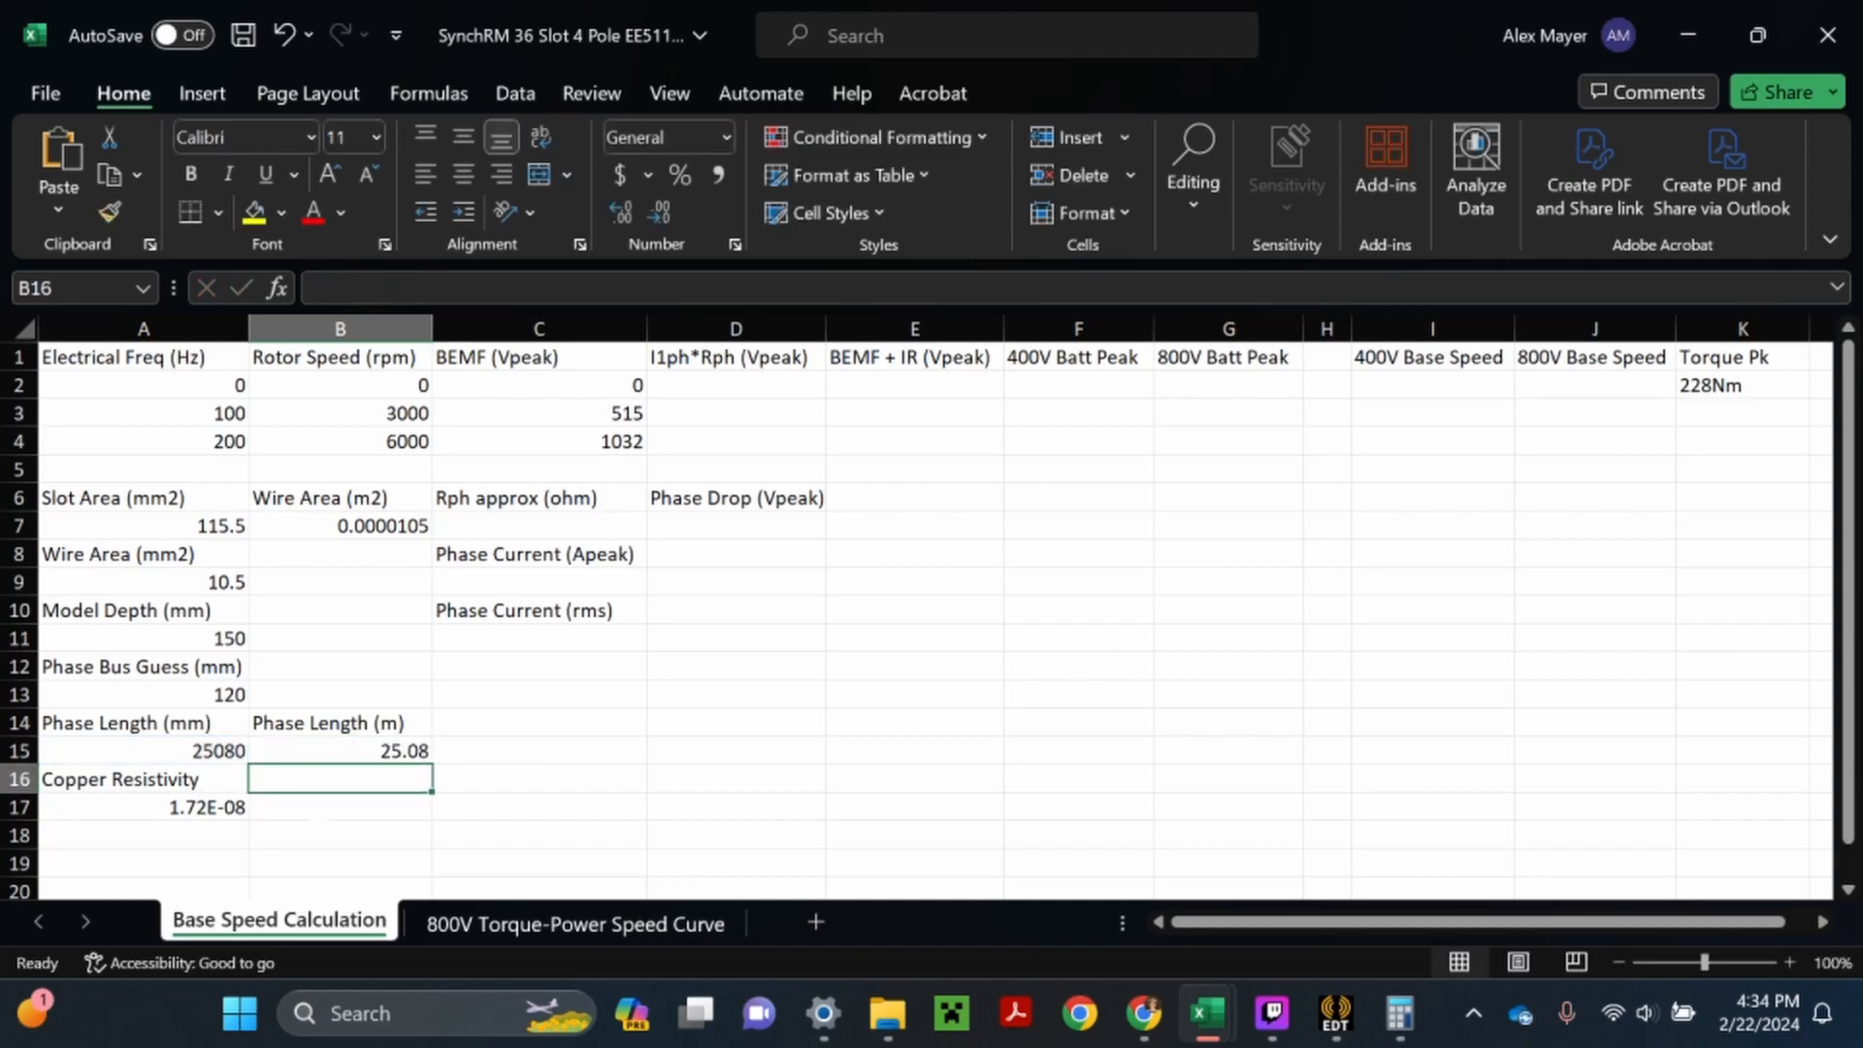
- Calculate the approximate phase resistance in C7 from resistivity, phase length and wire area with the formula =A17*B15/B7
left_click(322, 811)
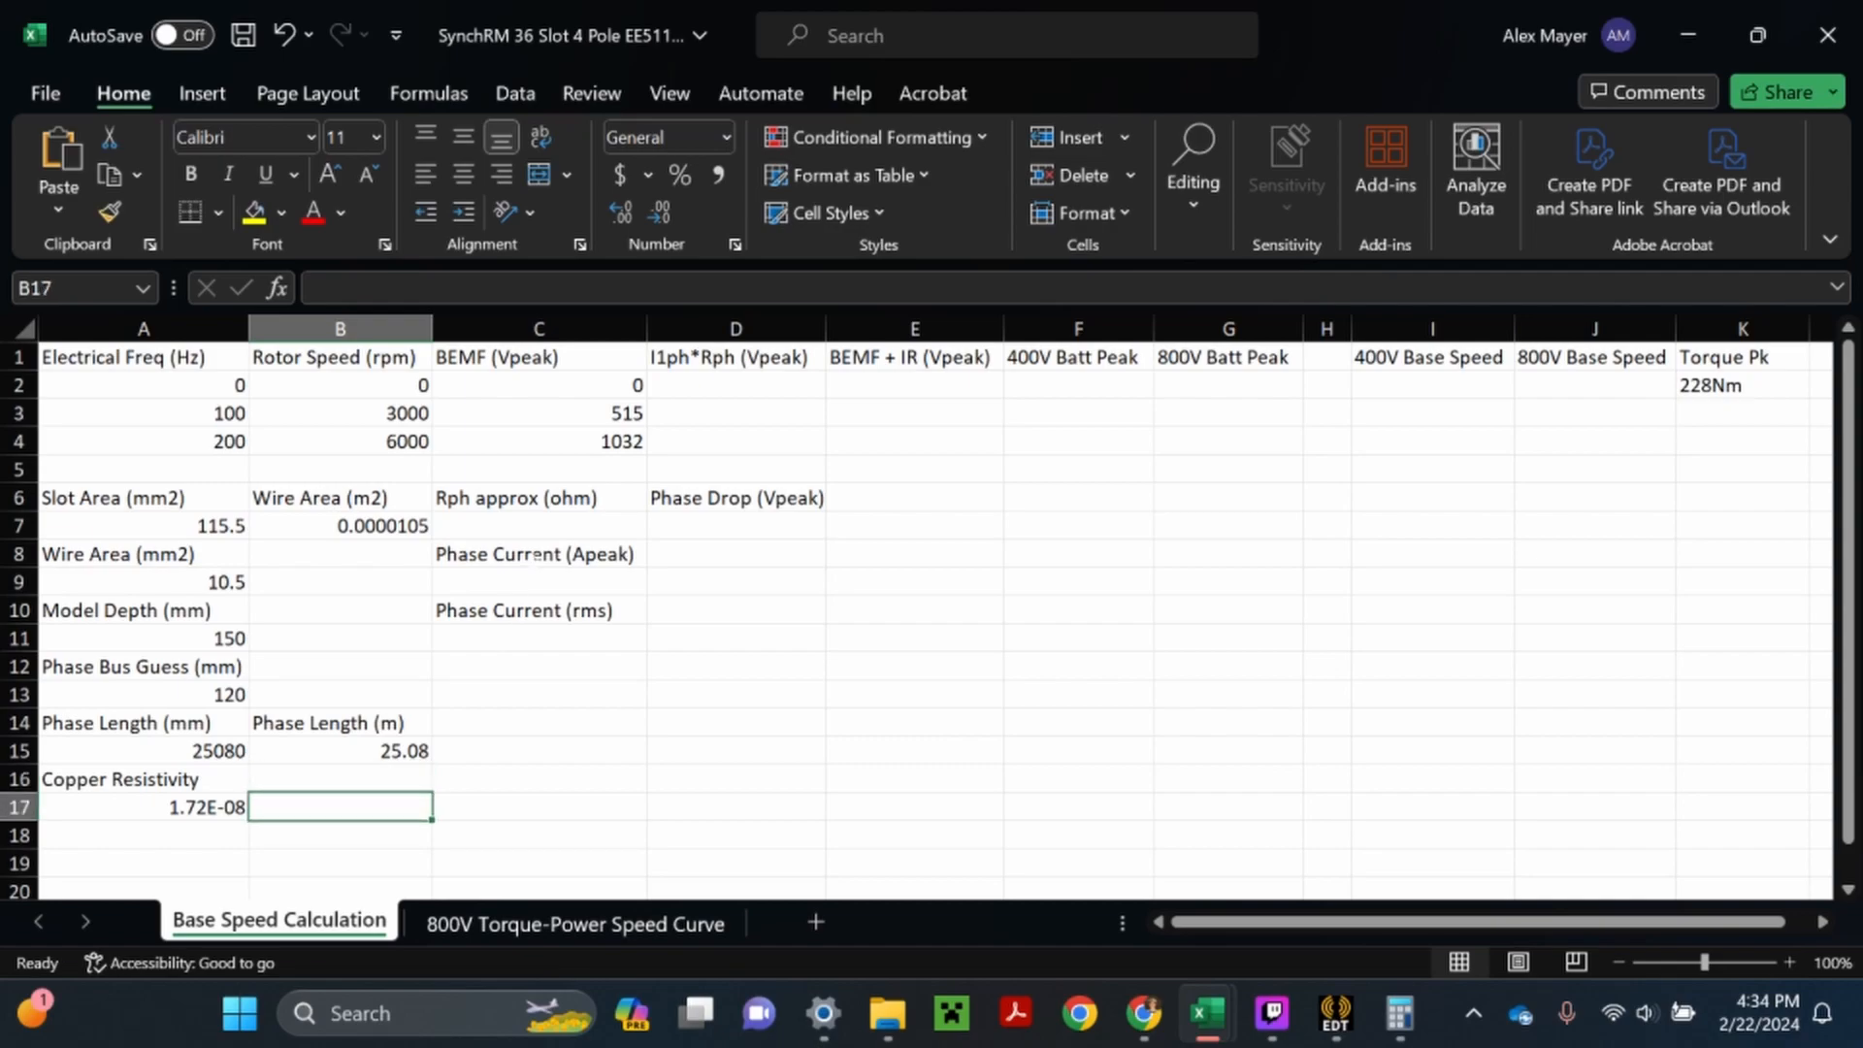
double_click(540, 526)
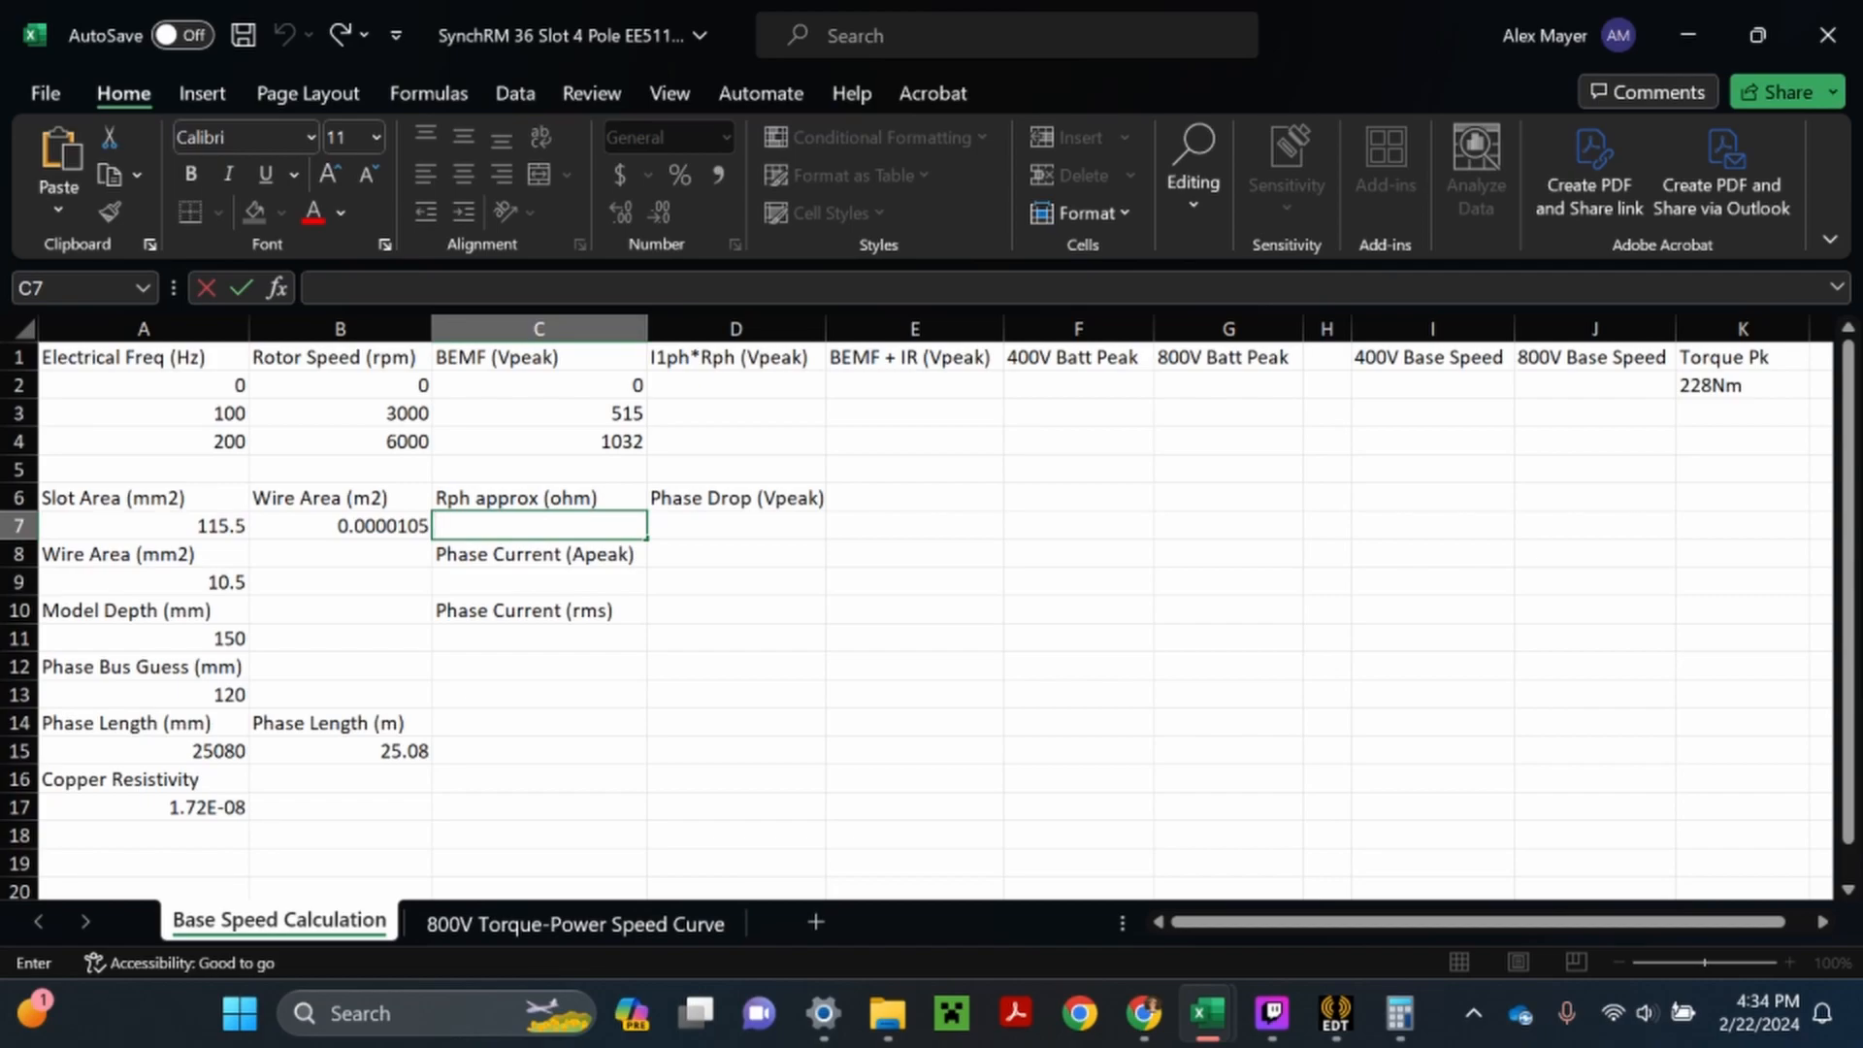
type("=")
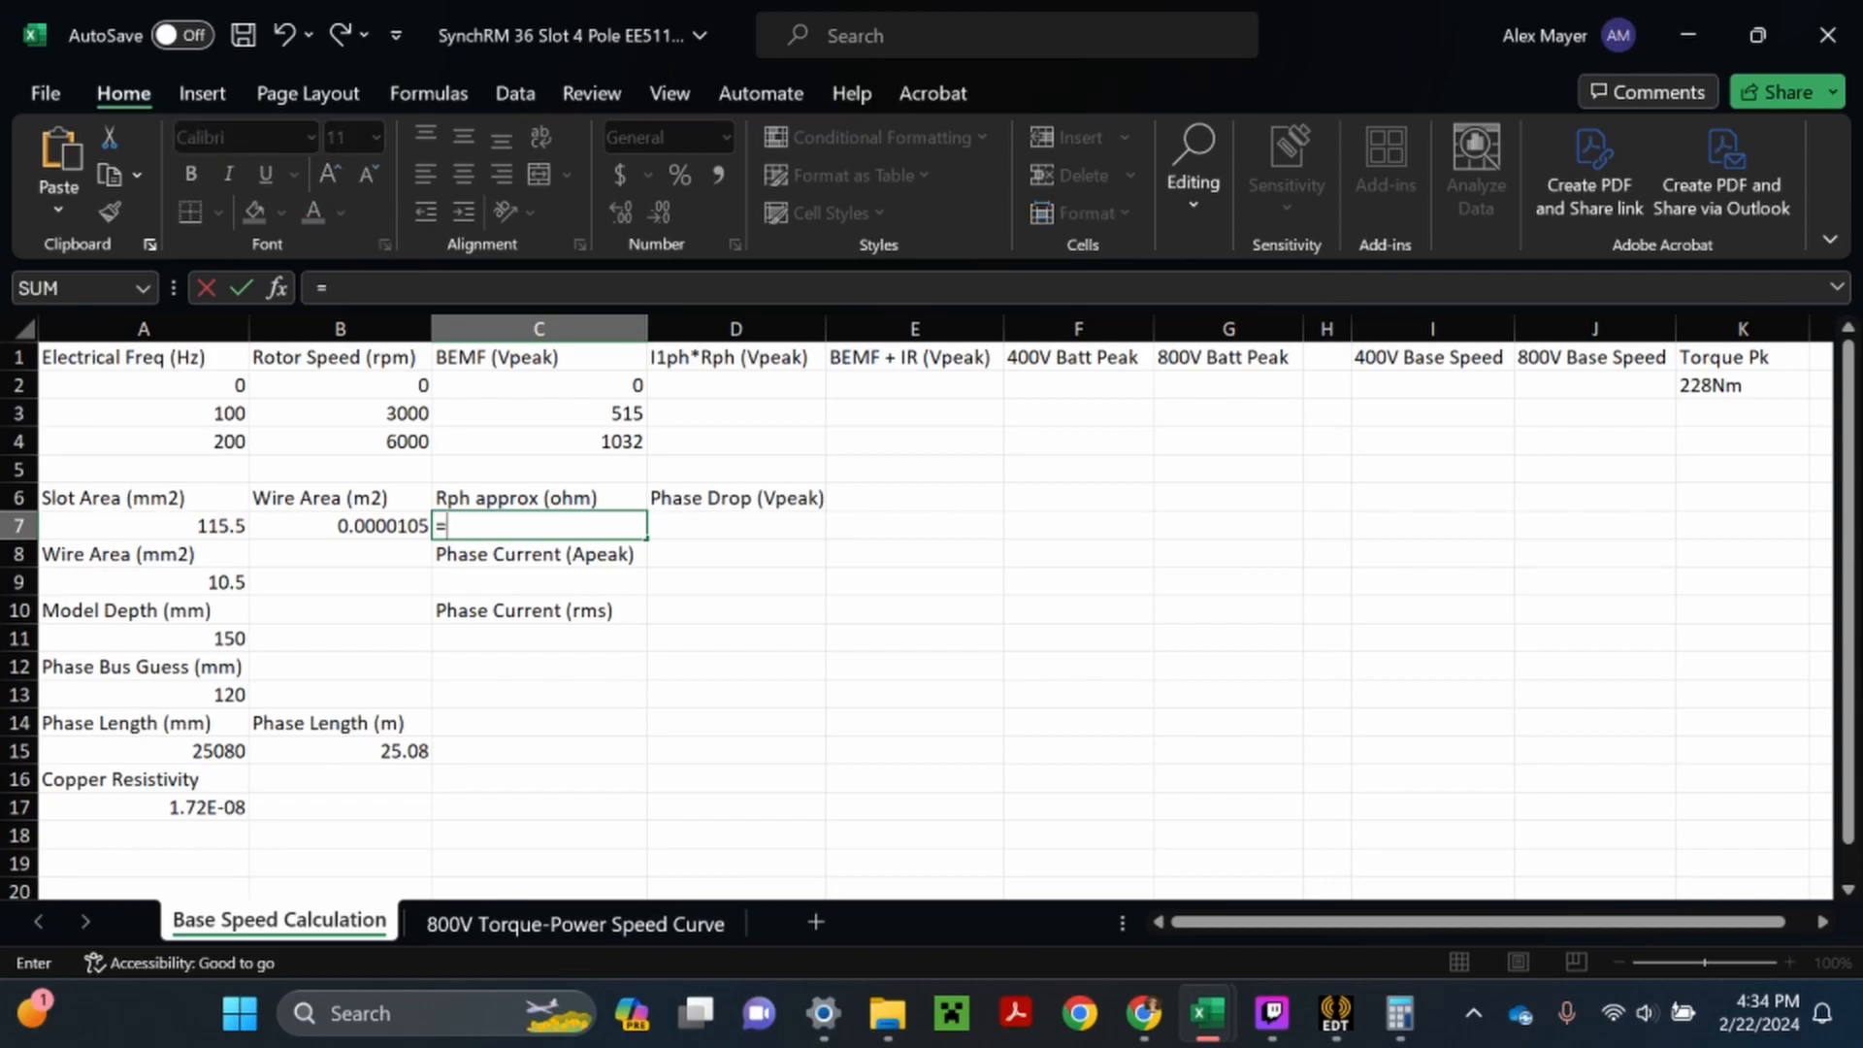
left_click(233, 807)
type("*")
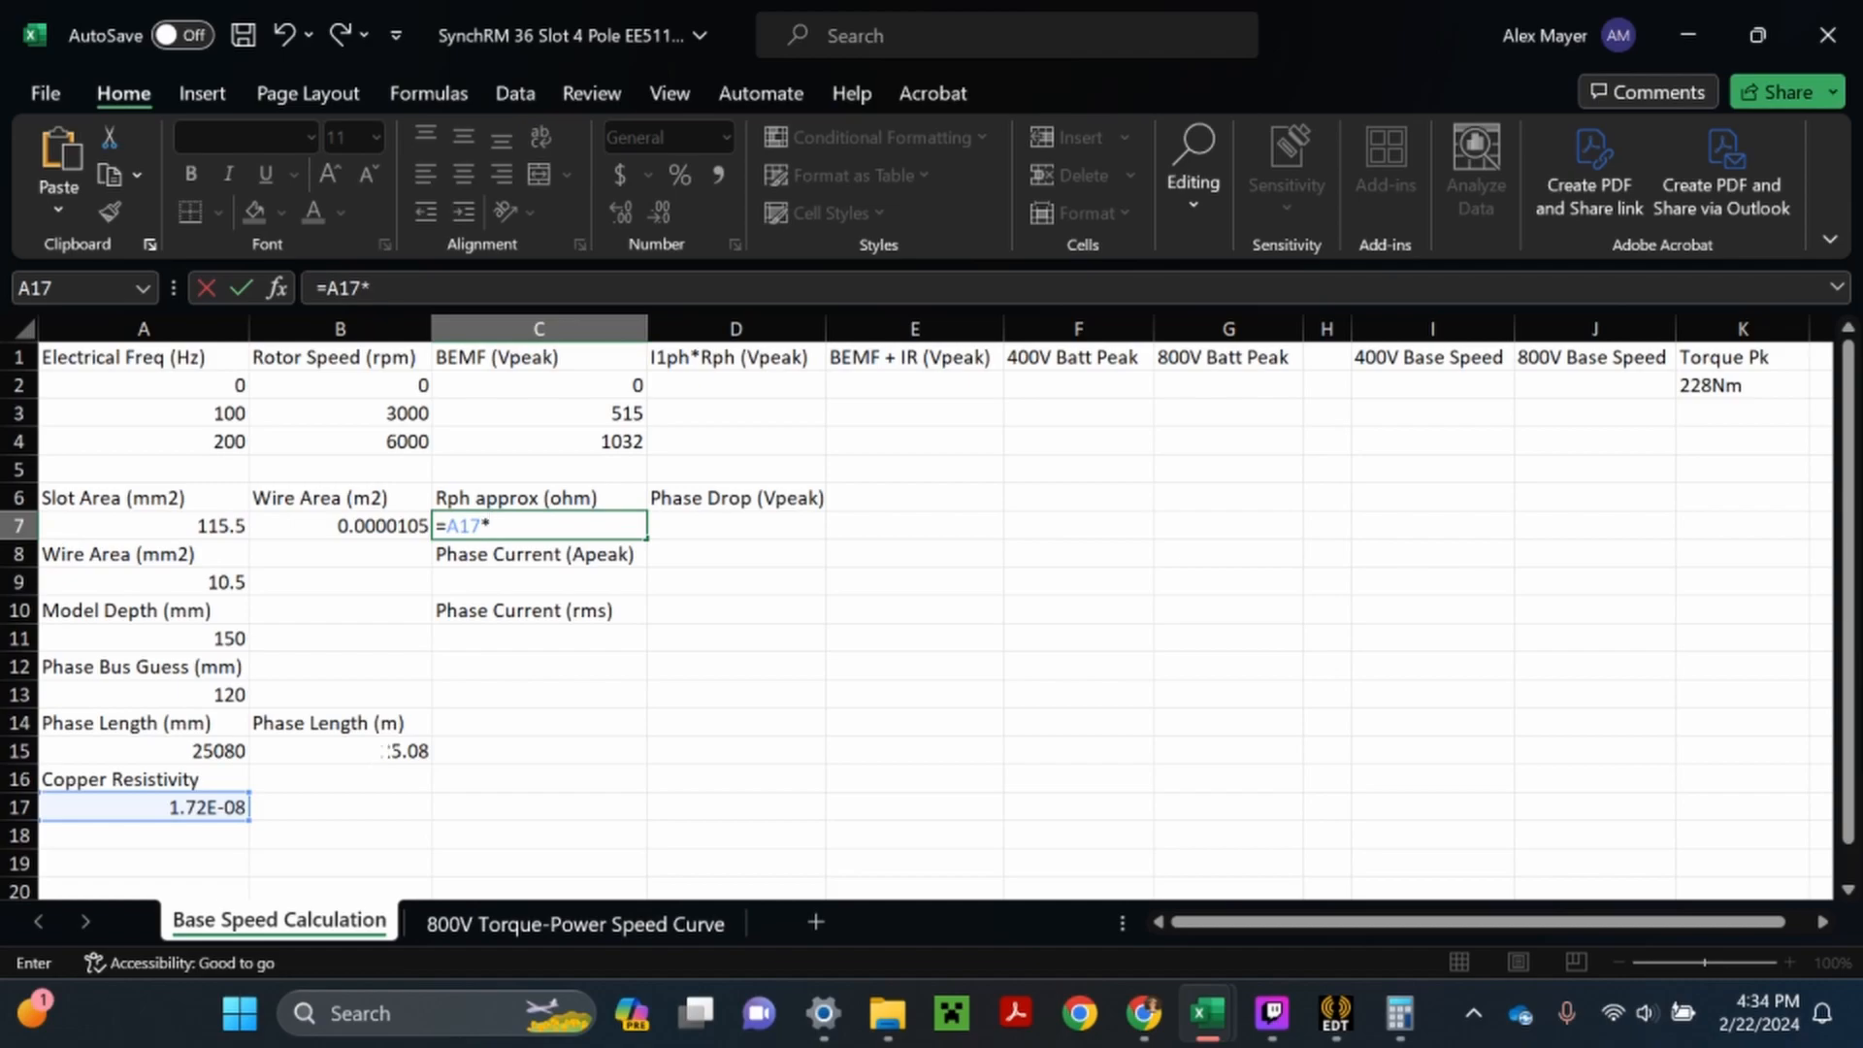
left_click(388, 751)
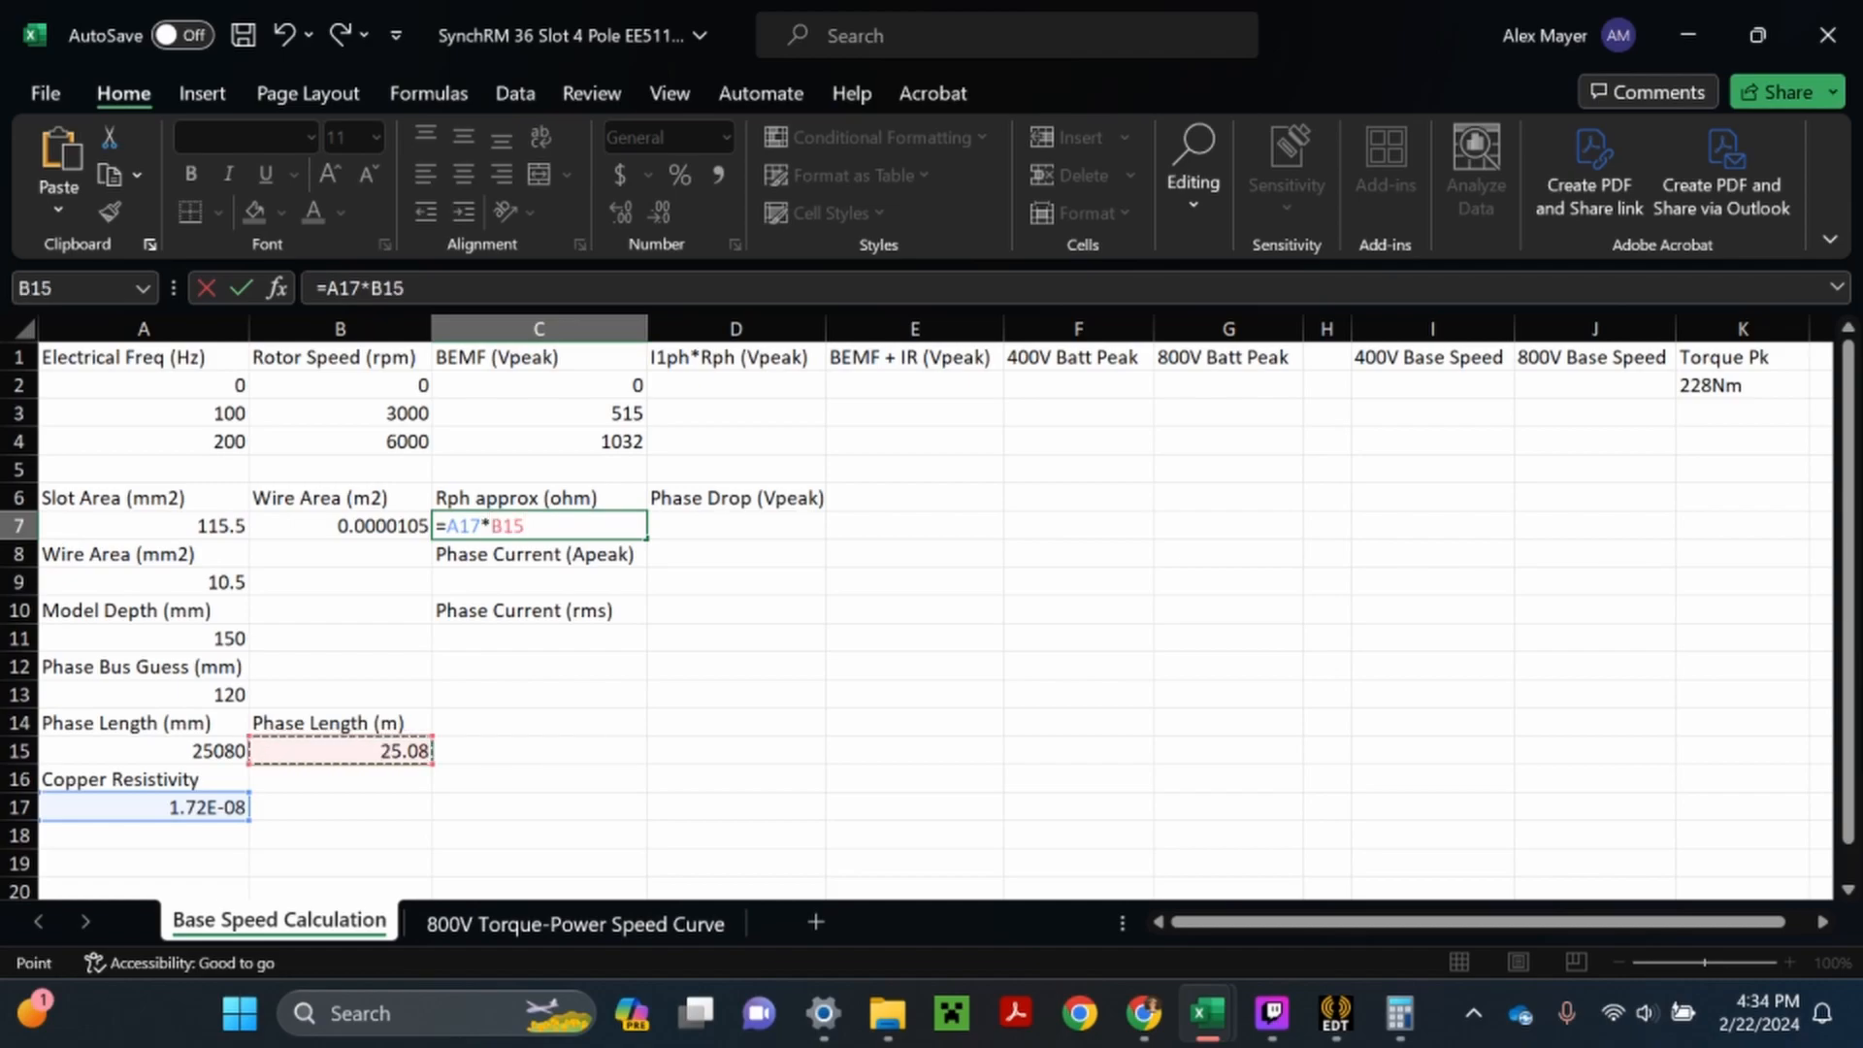
type("/")
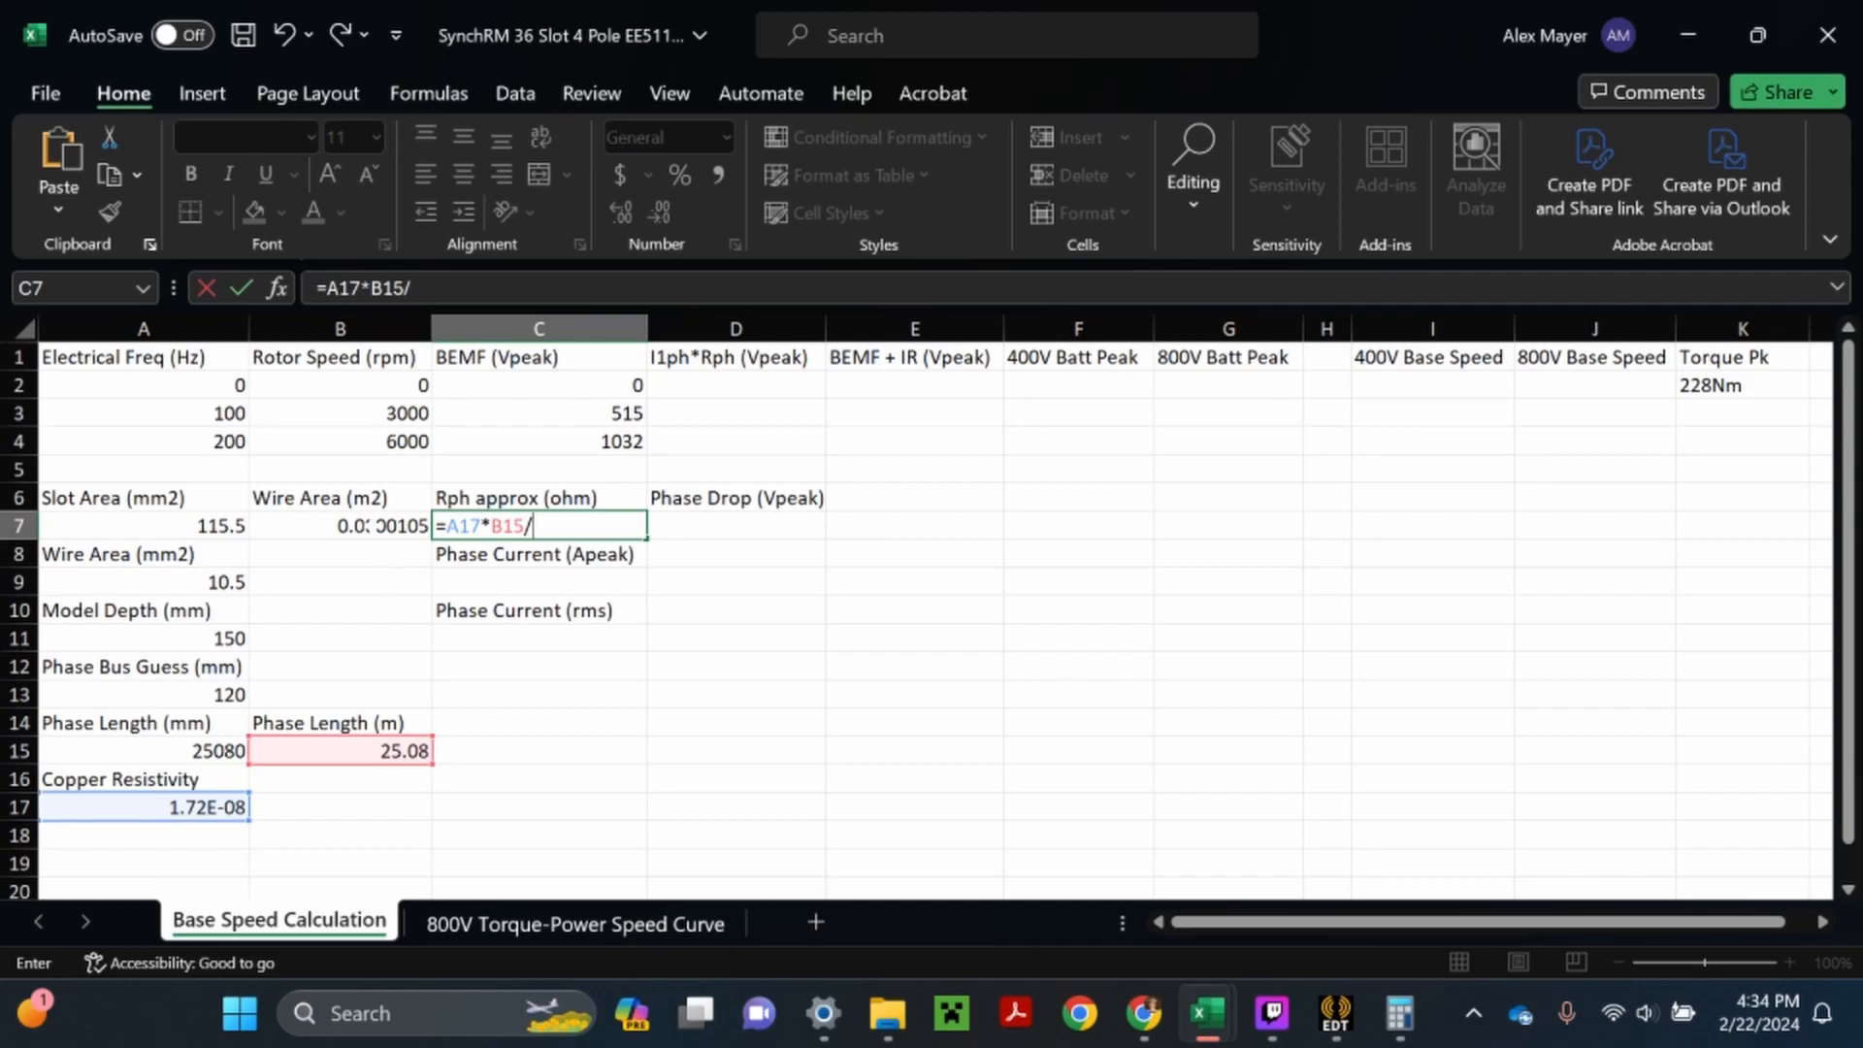
left_click(366, 525)
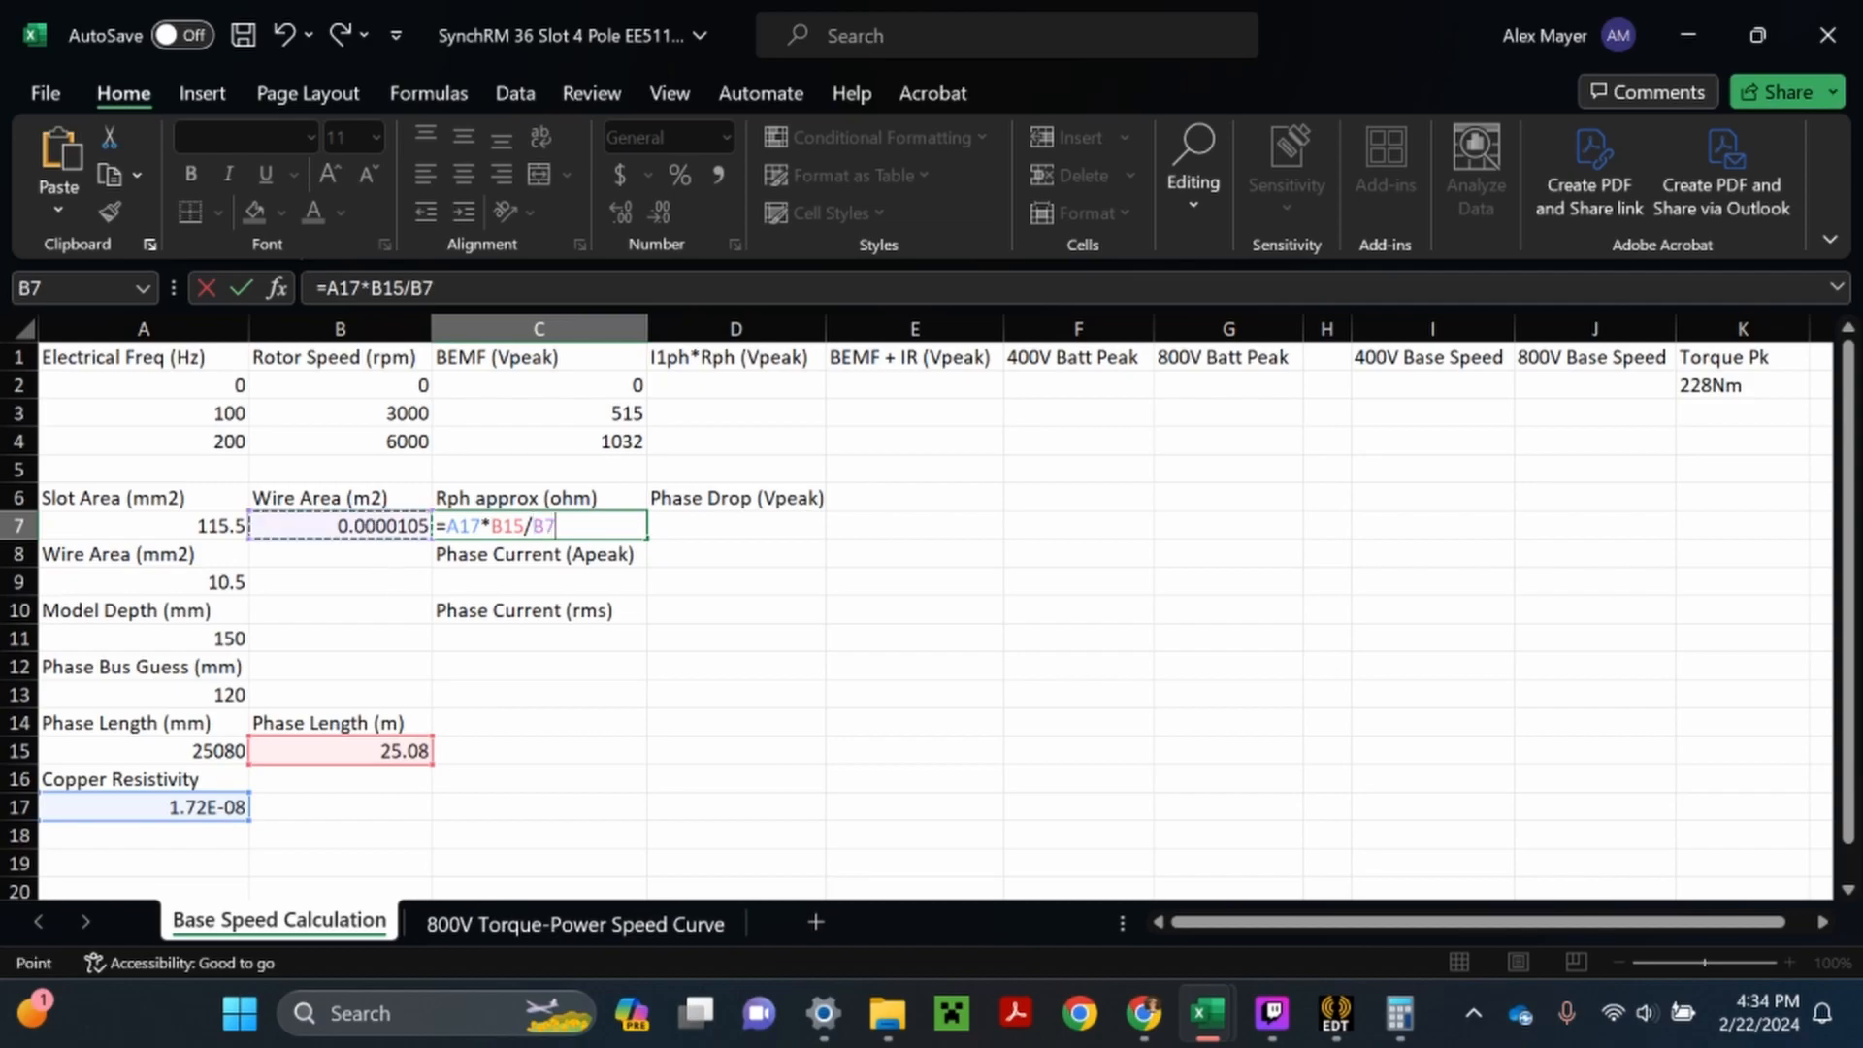
key("Return")
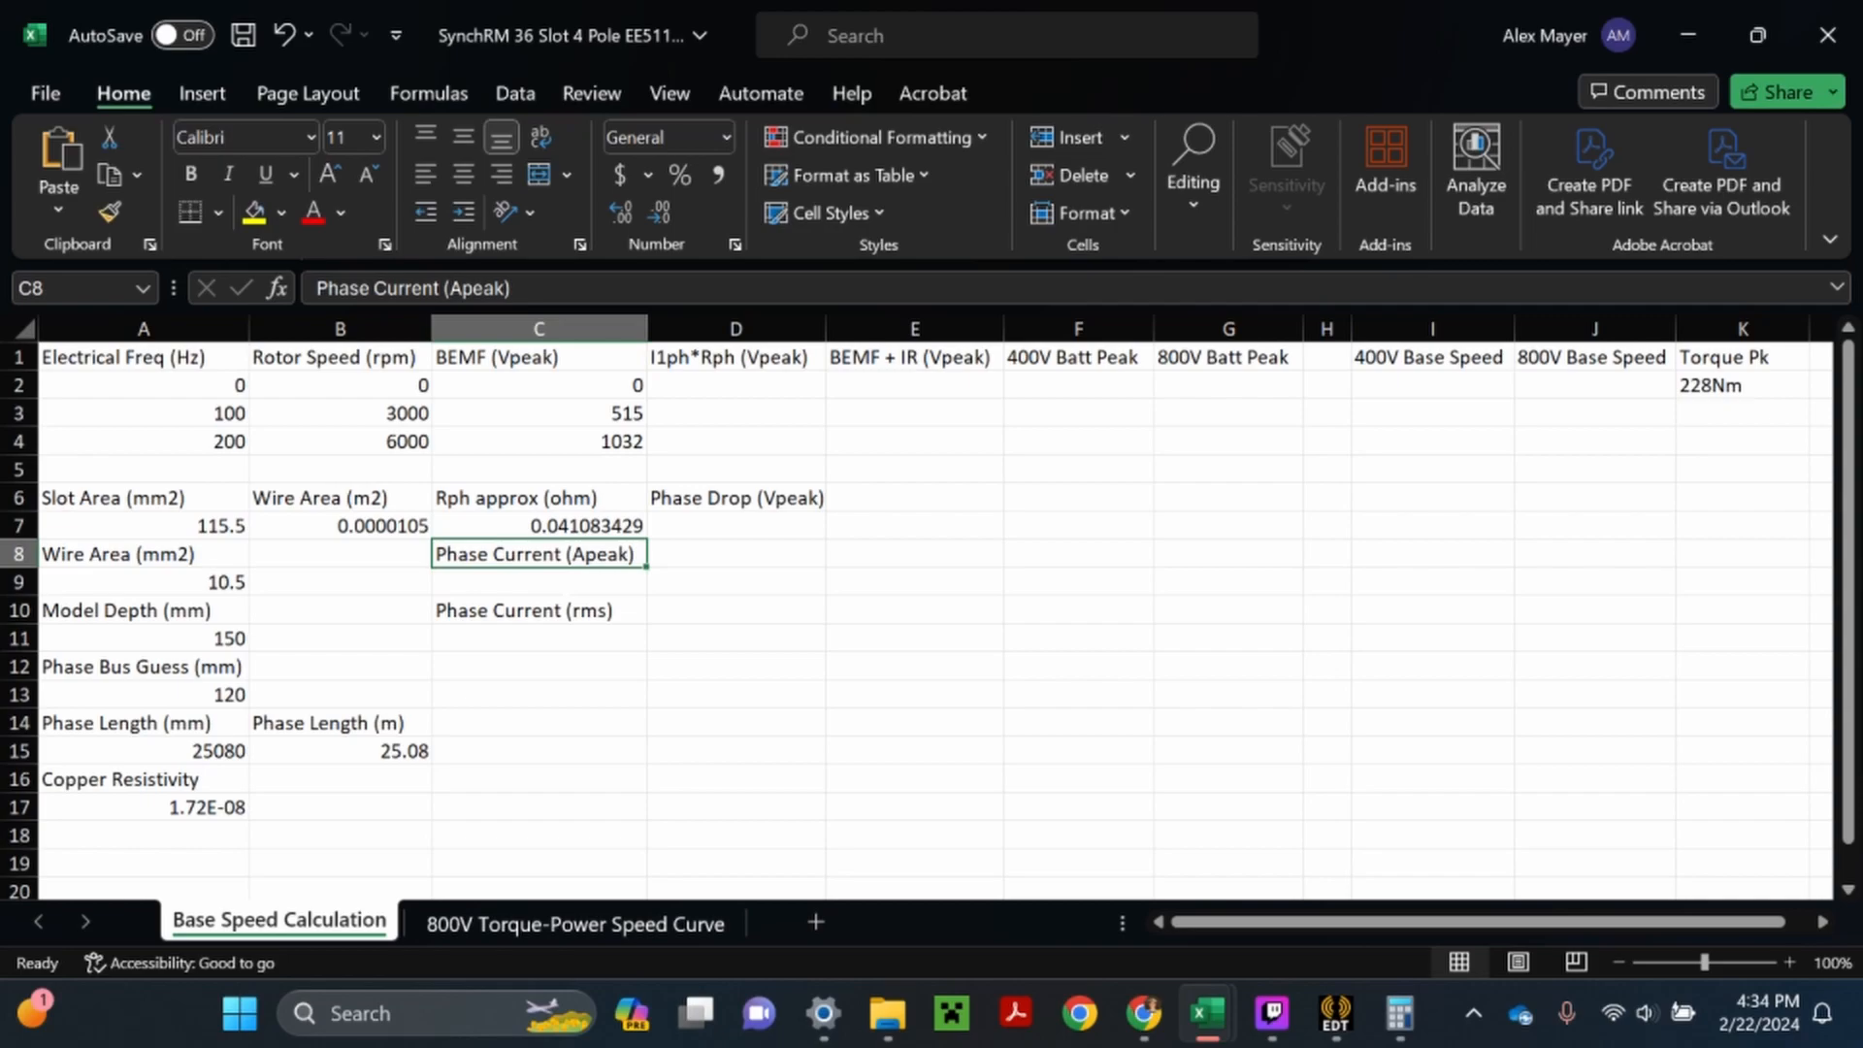
- Enter the phase currents: 141 A peak in C9 and 100 A rms in C11
double_click(567, 584)
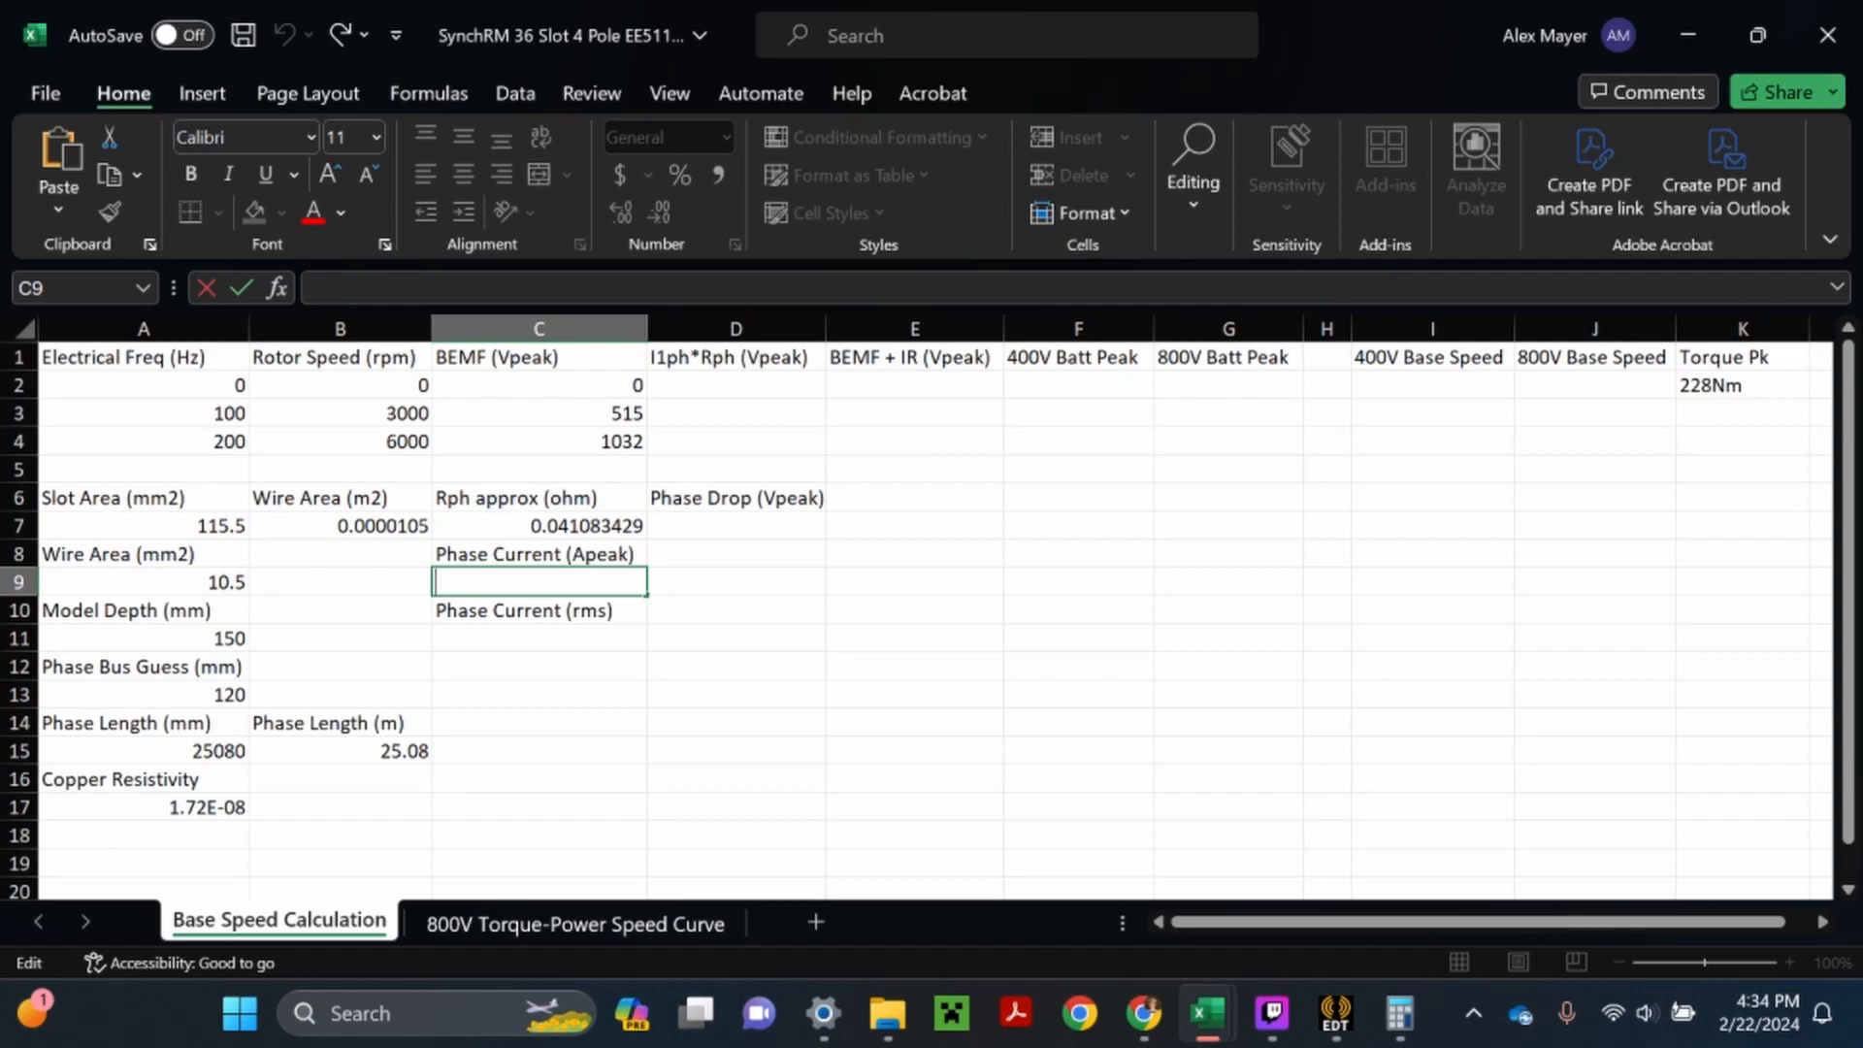
type("141")
key("Return")
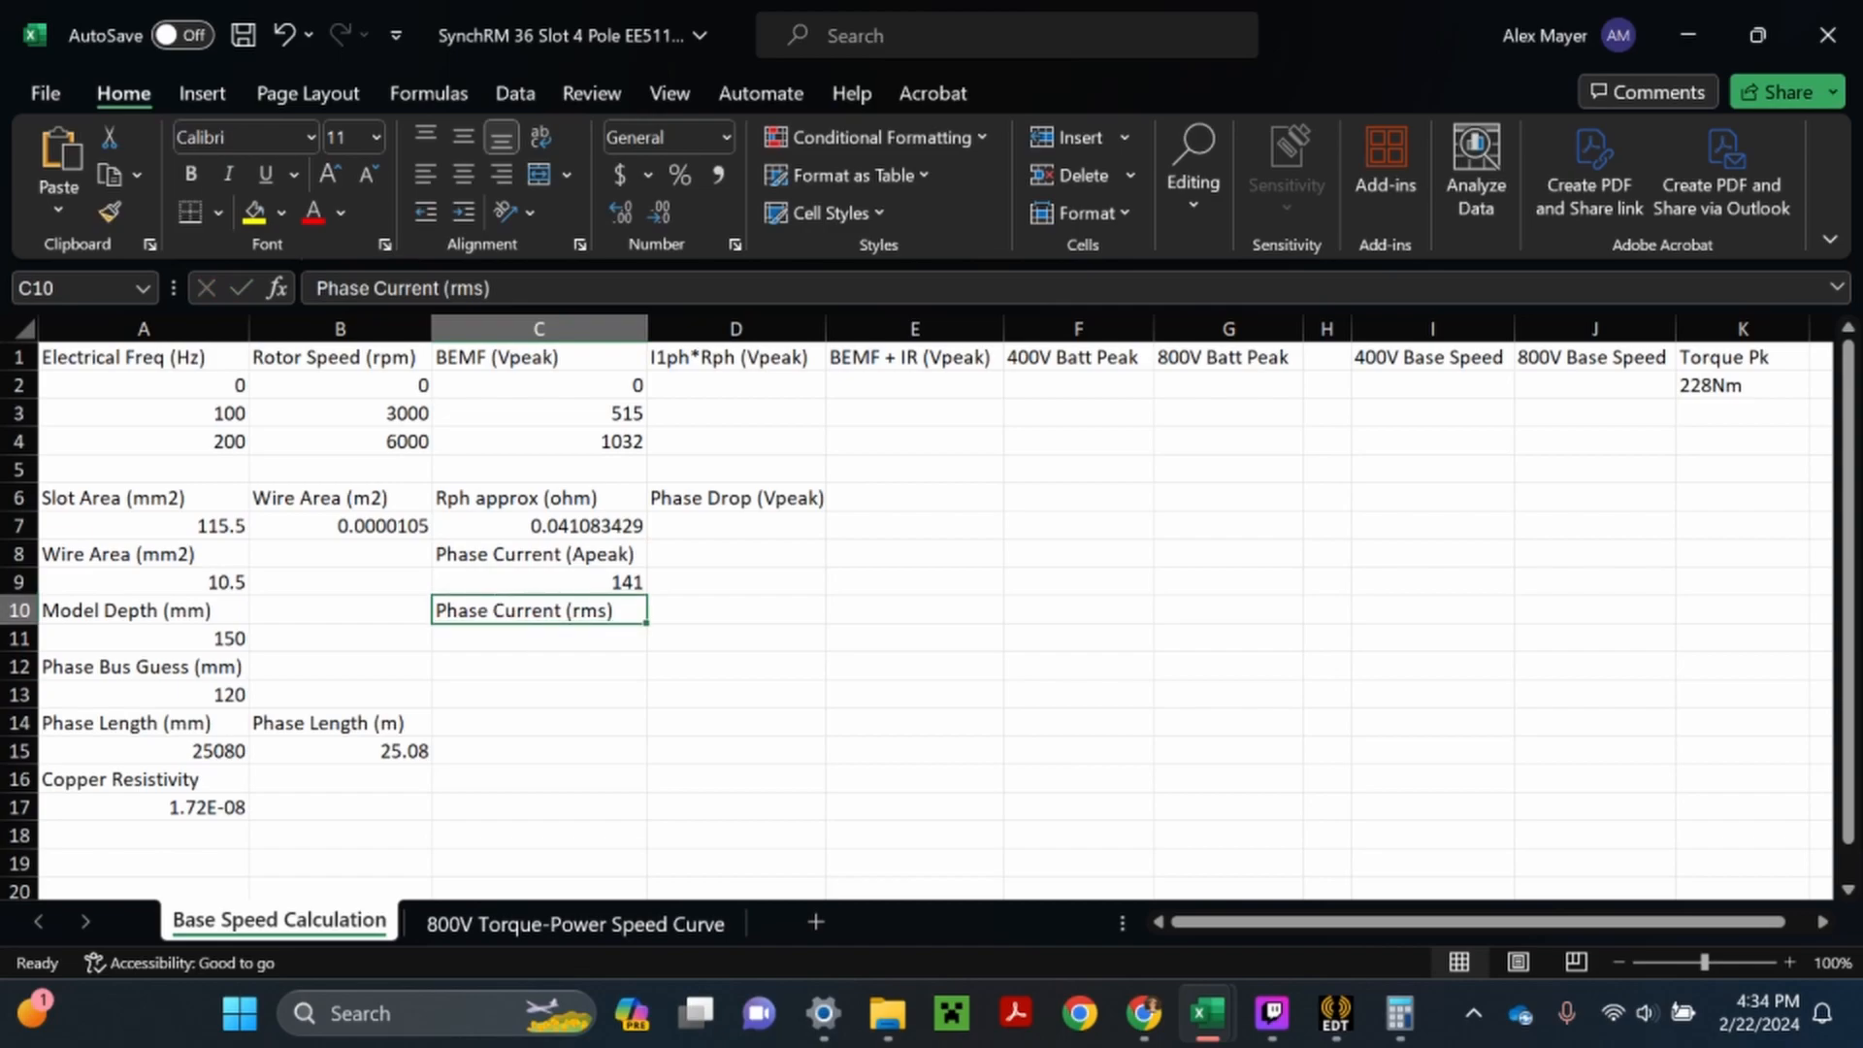
double_click(512, 643)
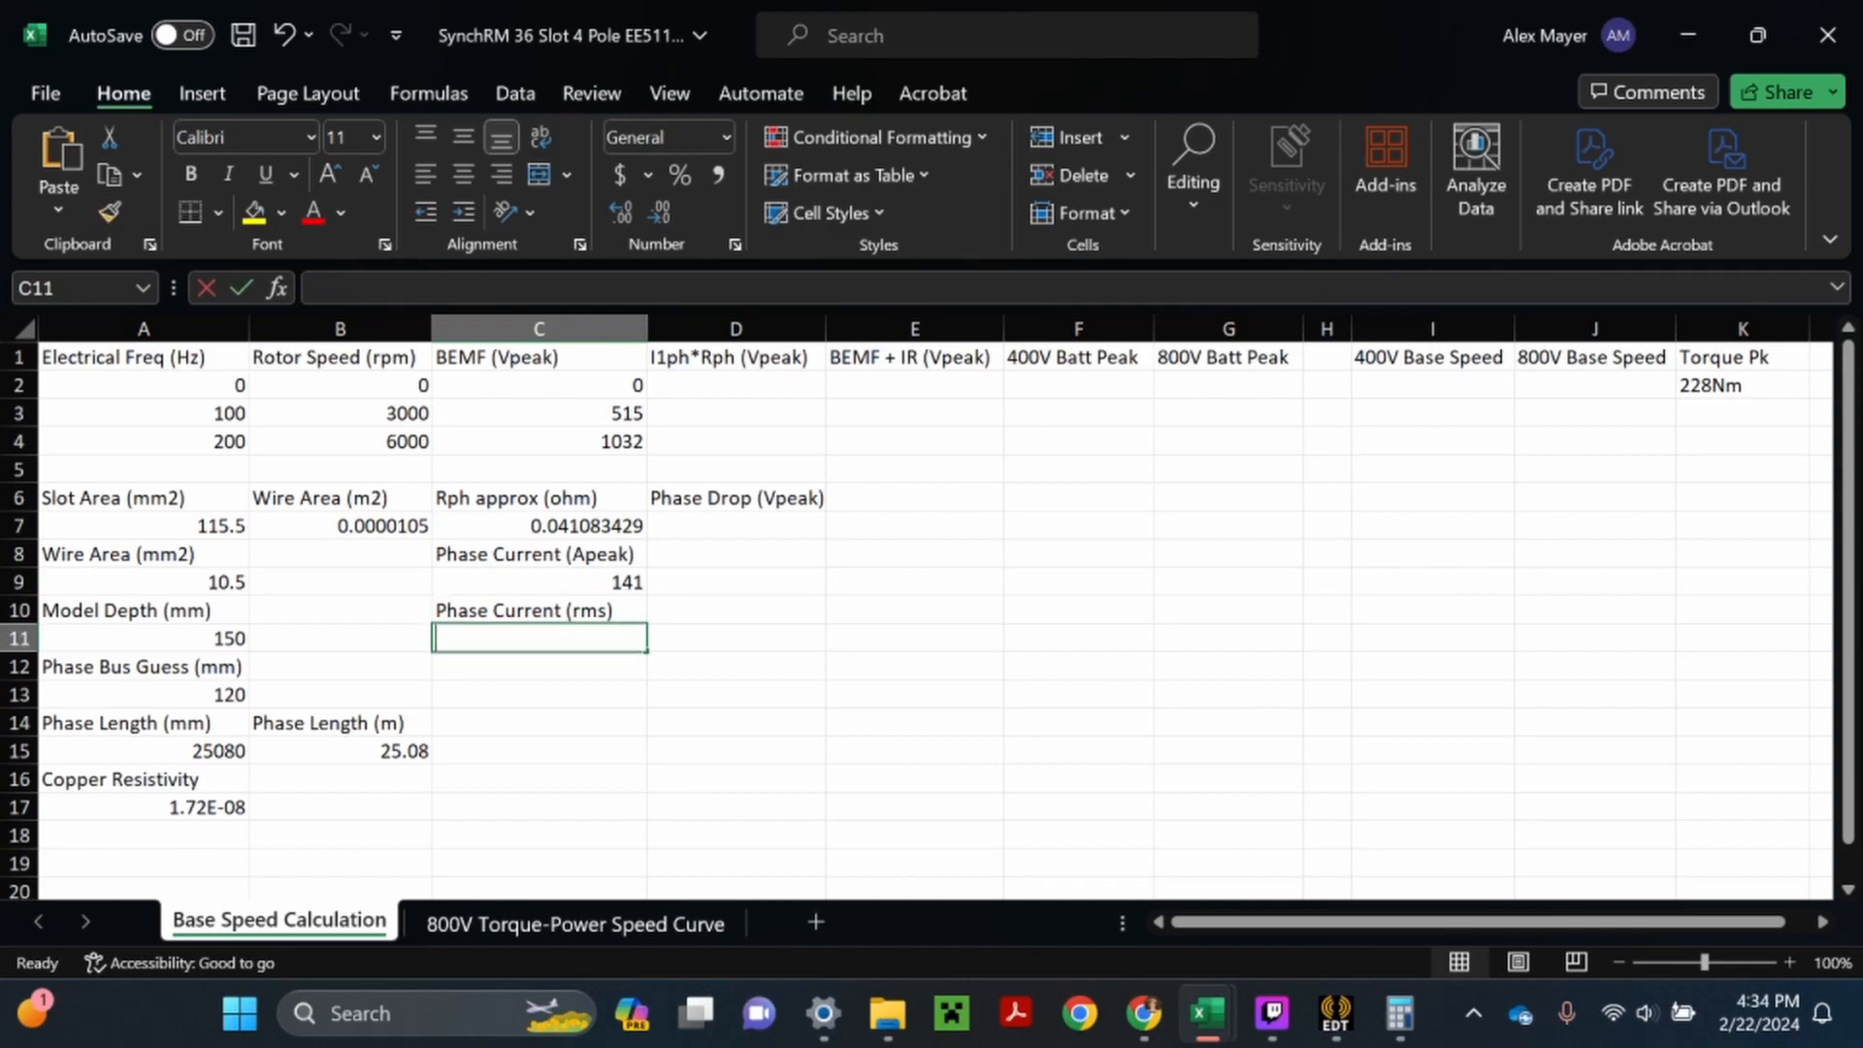
type("100")
key("Return")
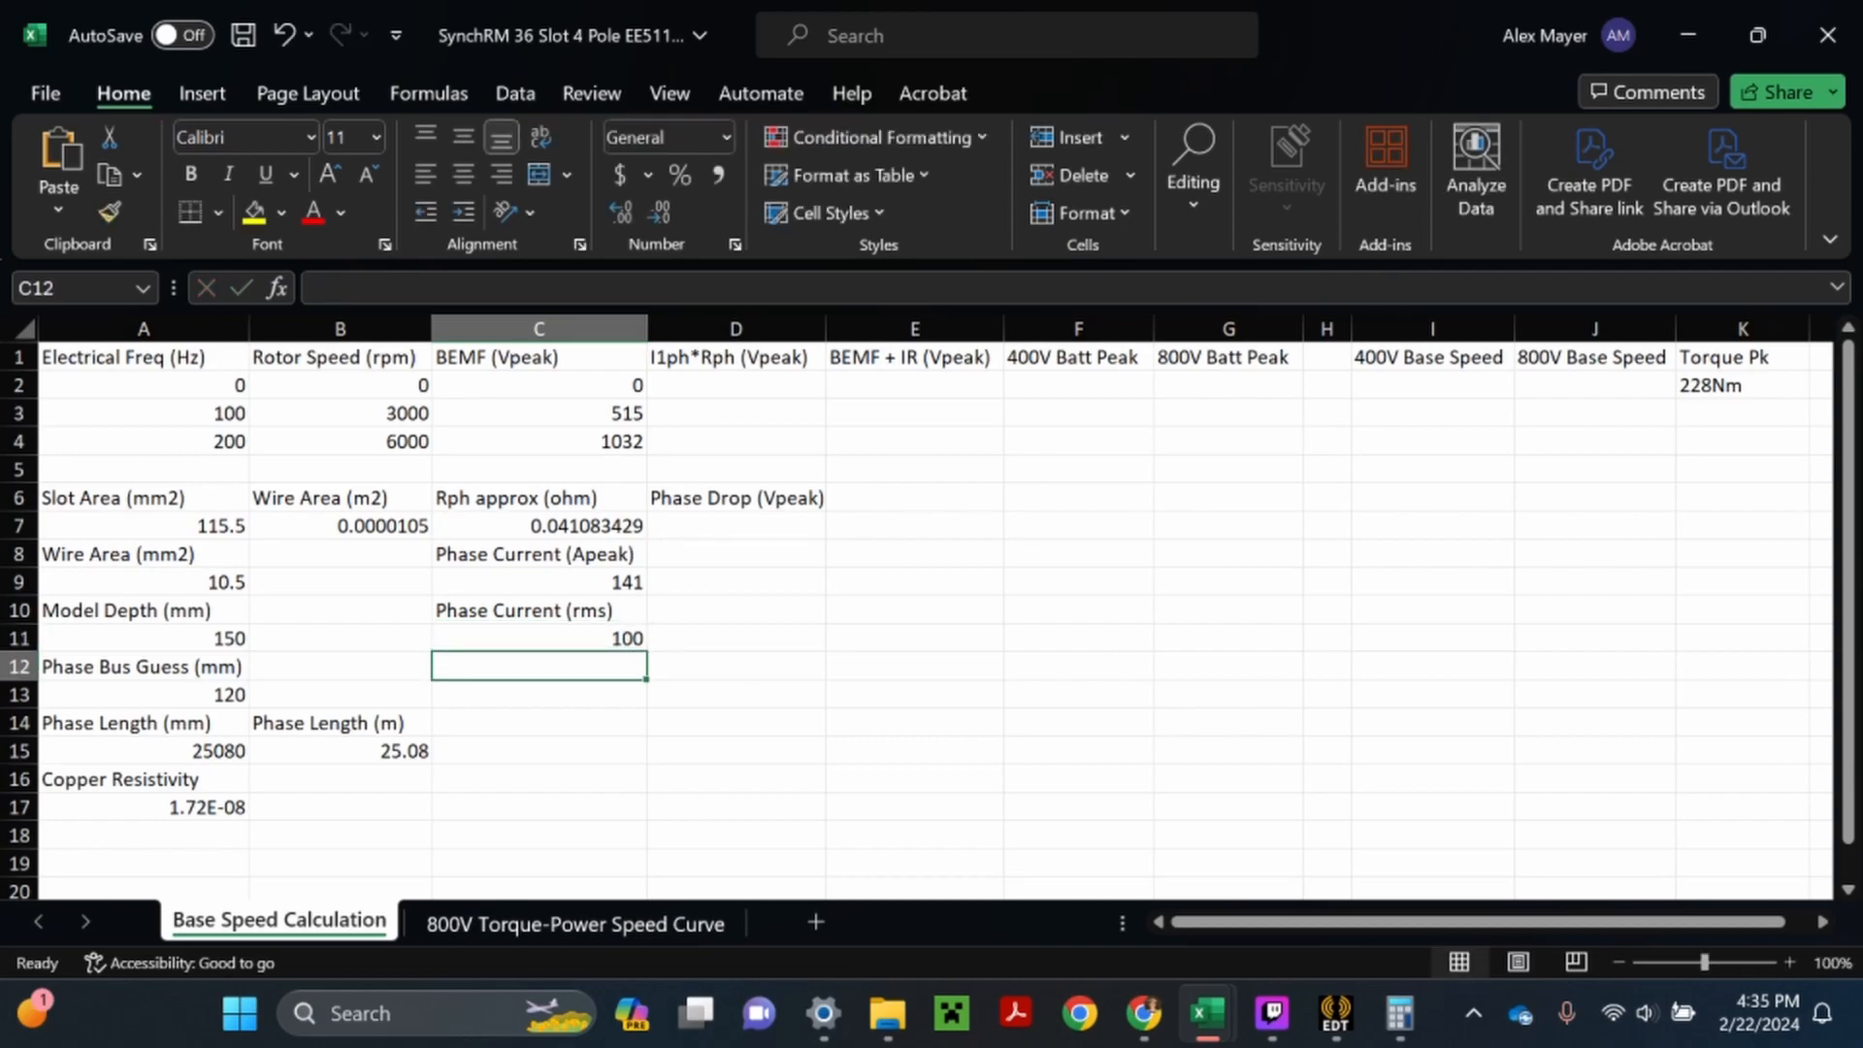
- Calculate the peak phase voltage drop in D7 with the formula =C9*C7
double_click(735, 526)
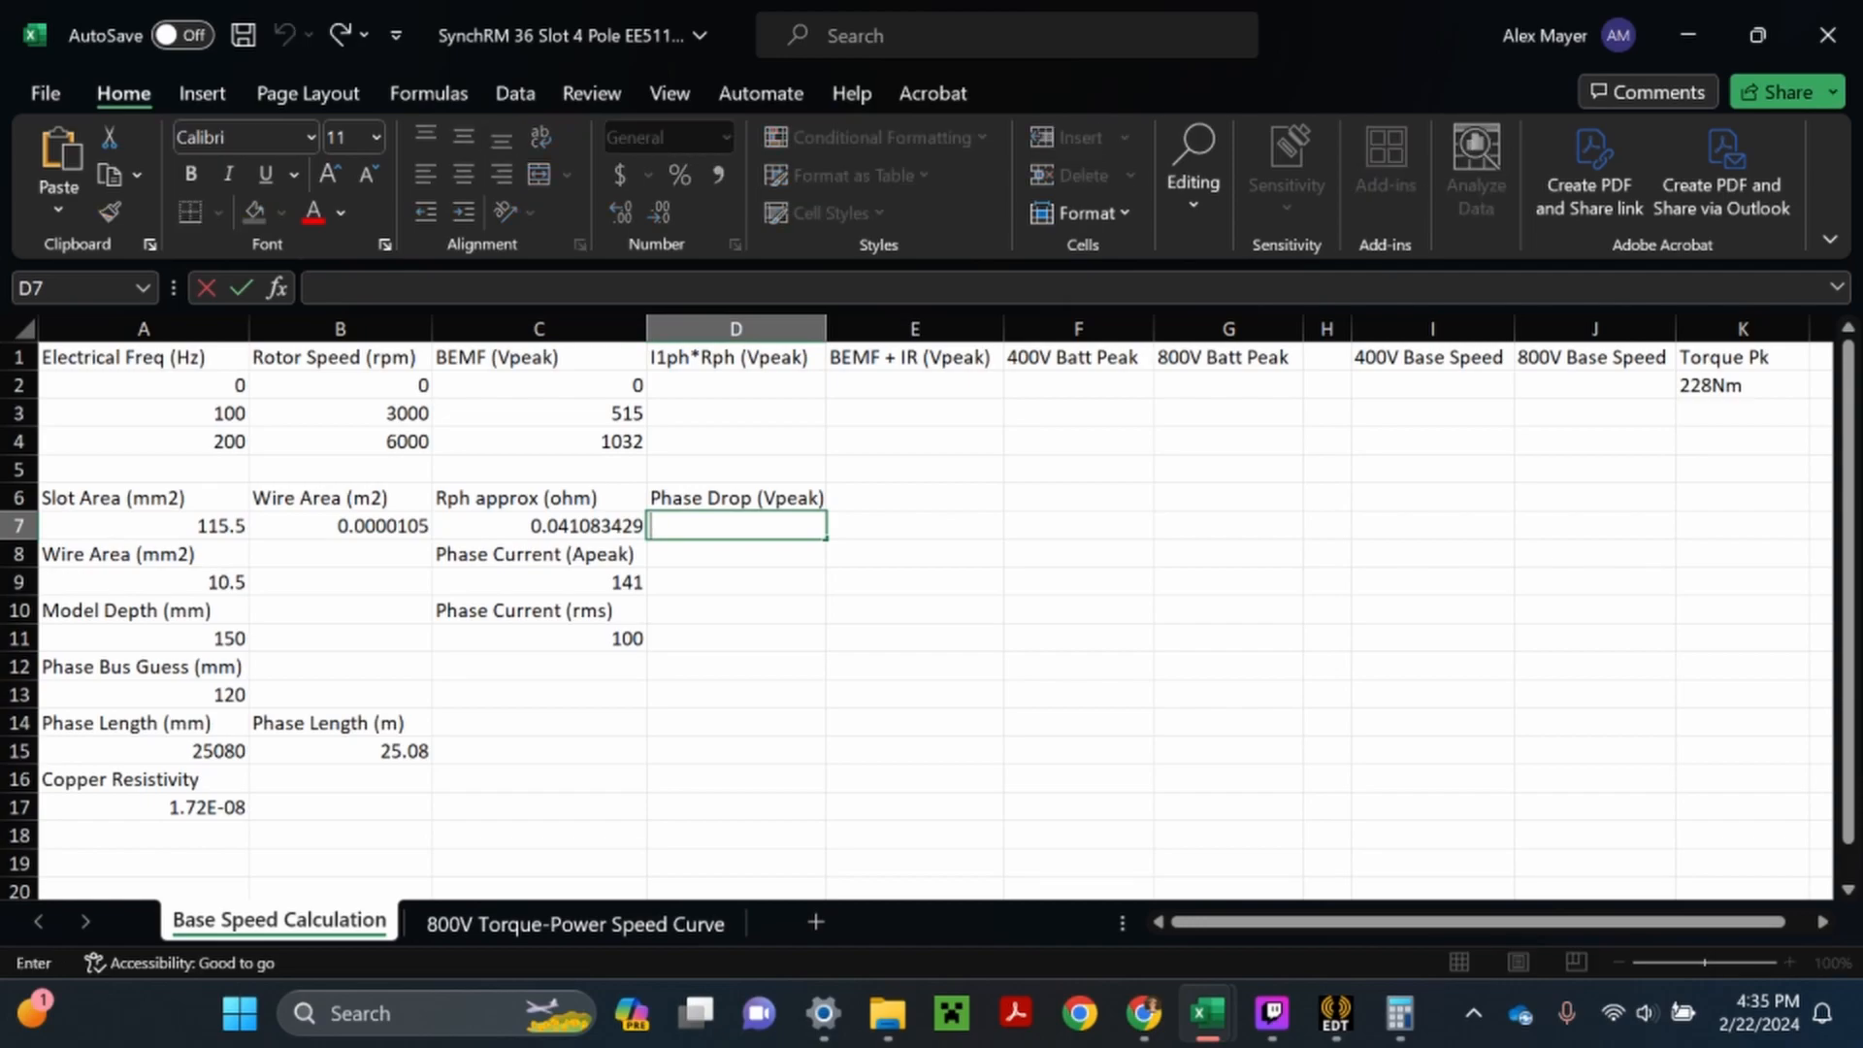
type("=")
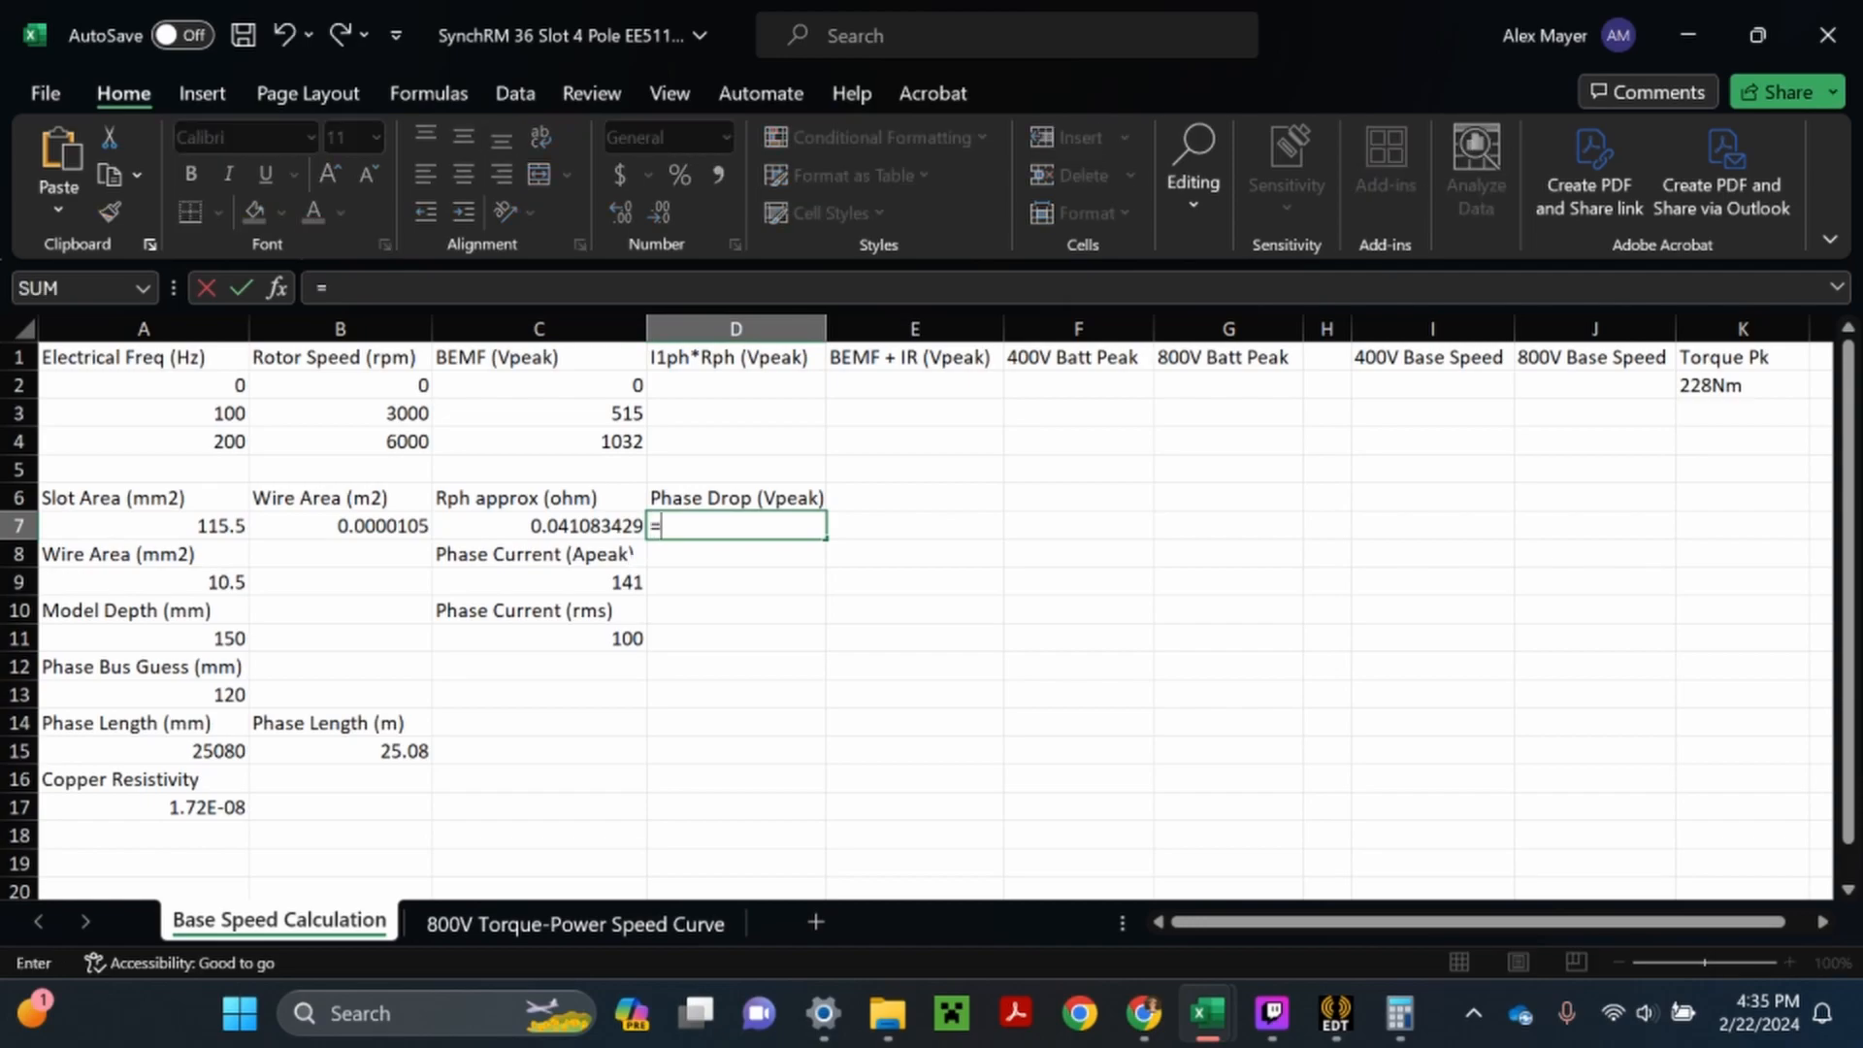
left_click(618, 583)
type("*")
left_click(588, 525)
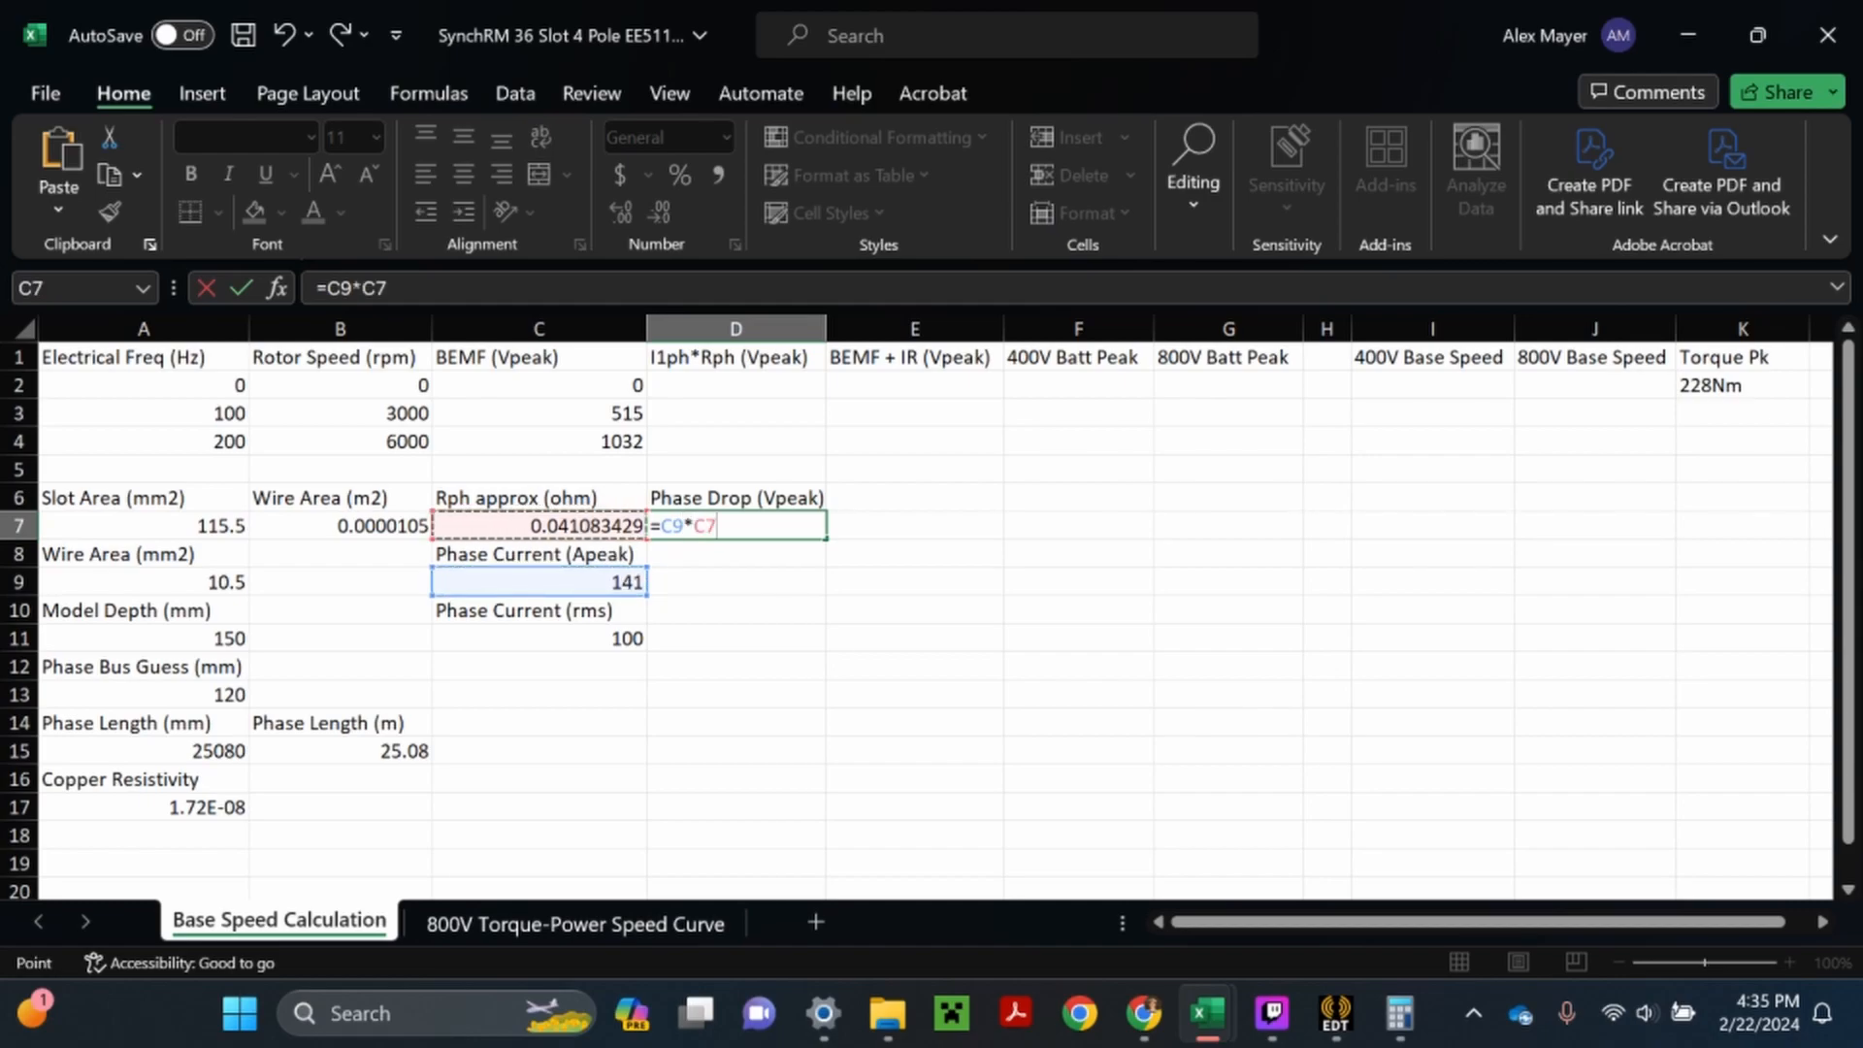
key("Return")
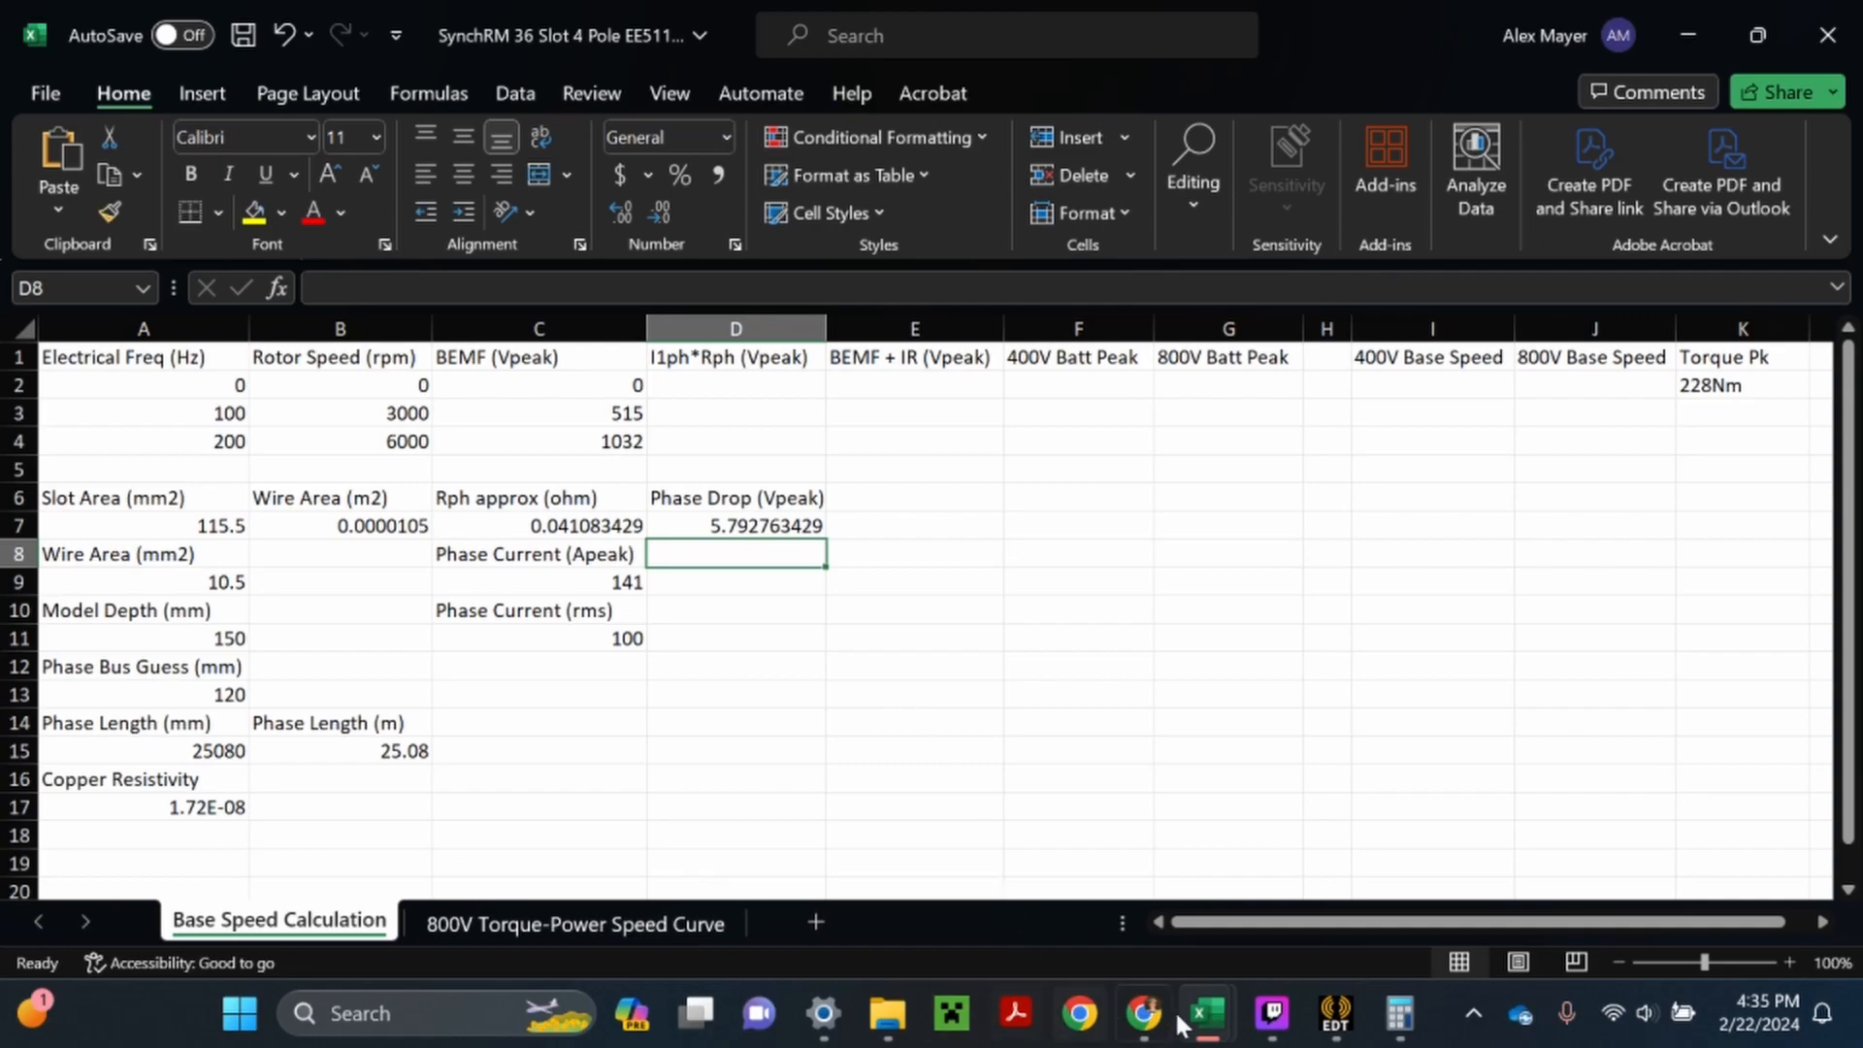
- Examine the Base Speed Calculation sheet and its back EMF chart in the other open SynchRM workbook, and return to the EE511 workbook
mouse_move(1206, 1024)
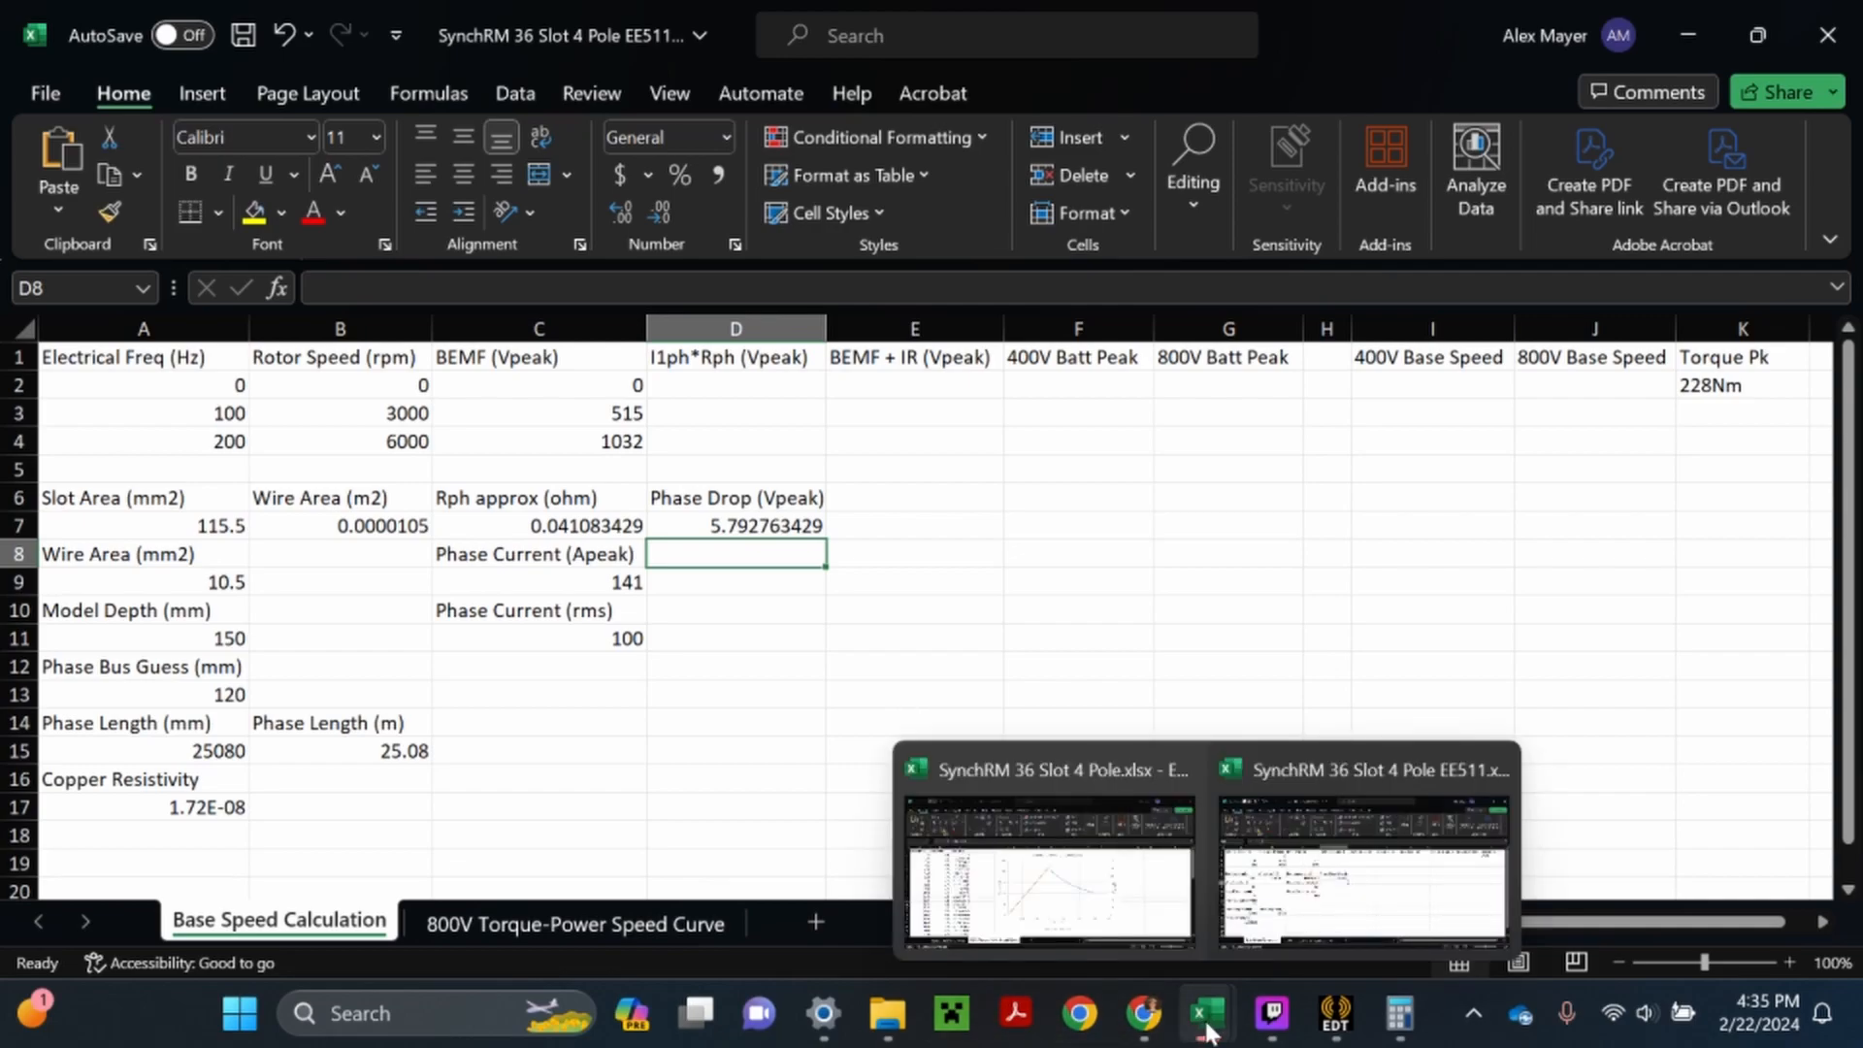
left_click(1127, 887)
left_click(254, 922)
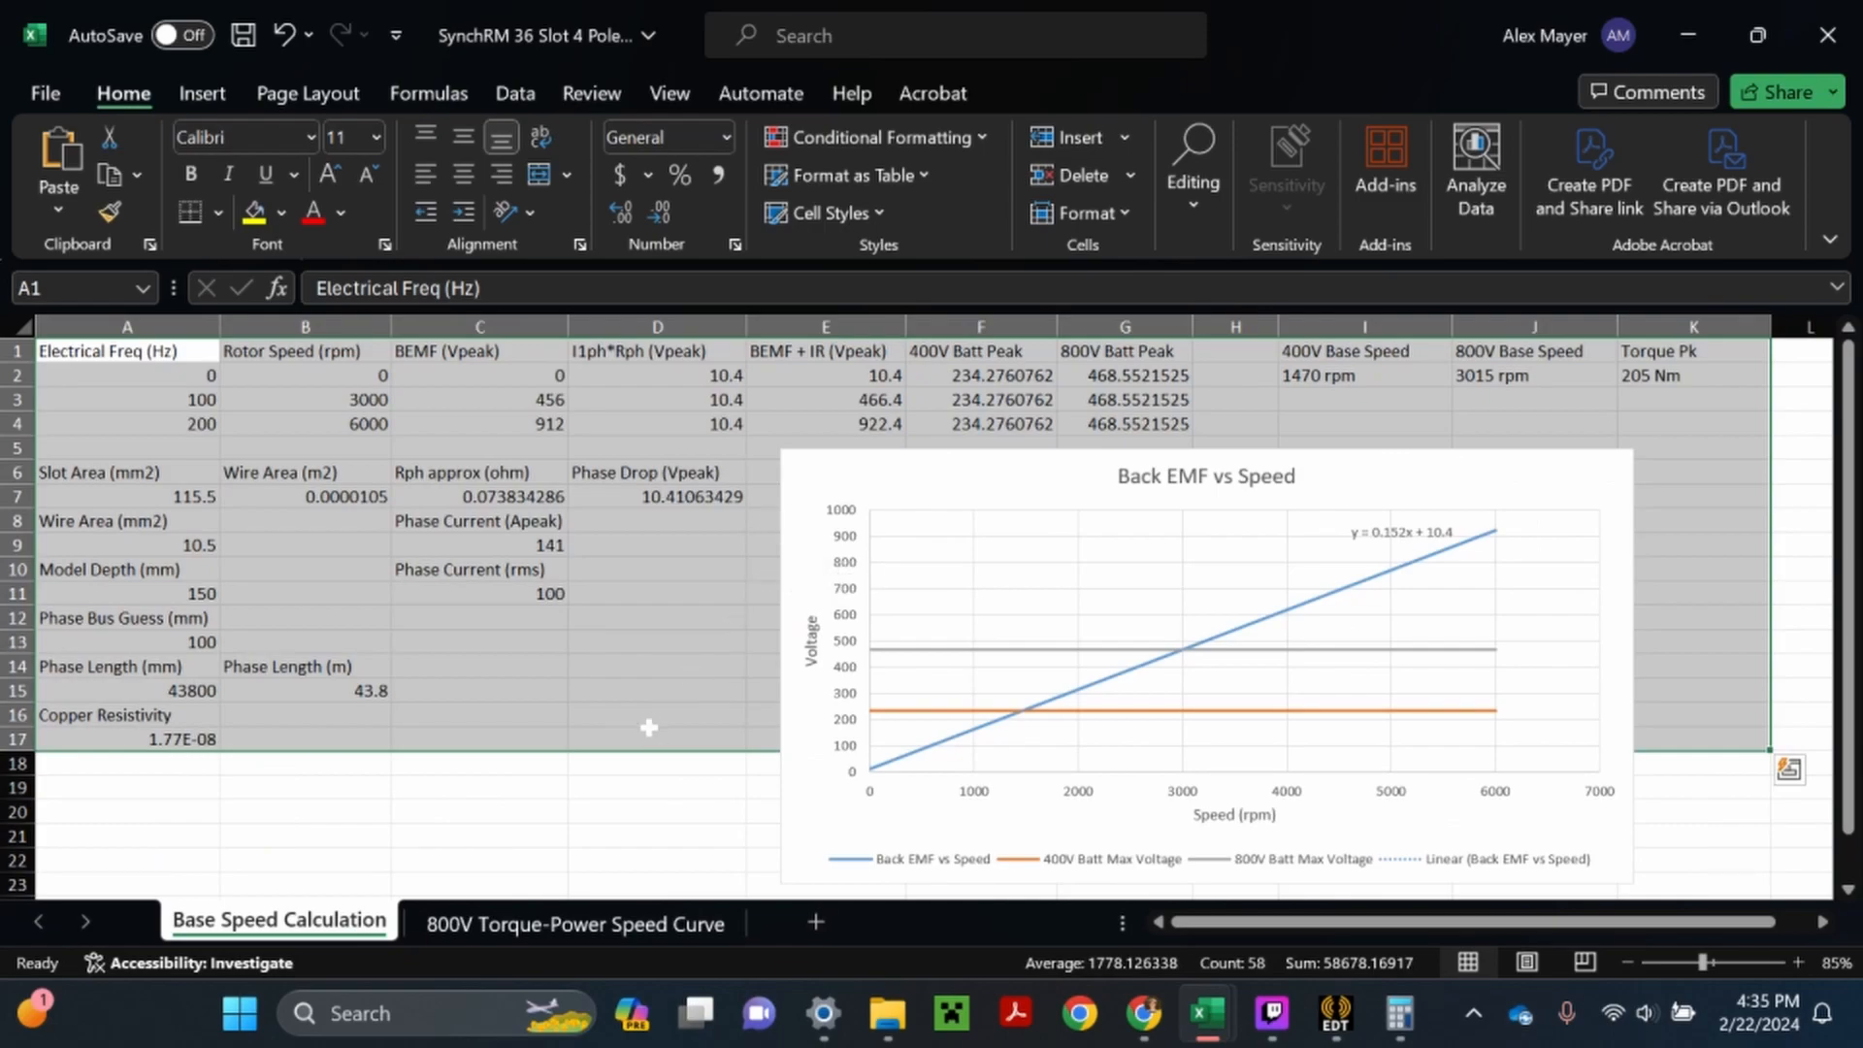
left_click_drag(651, 731, 656, 719)
left_click(657, 570)
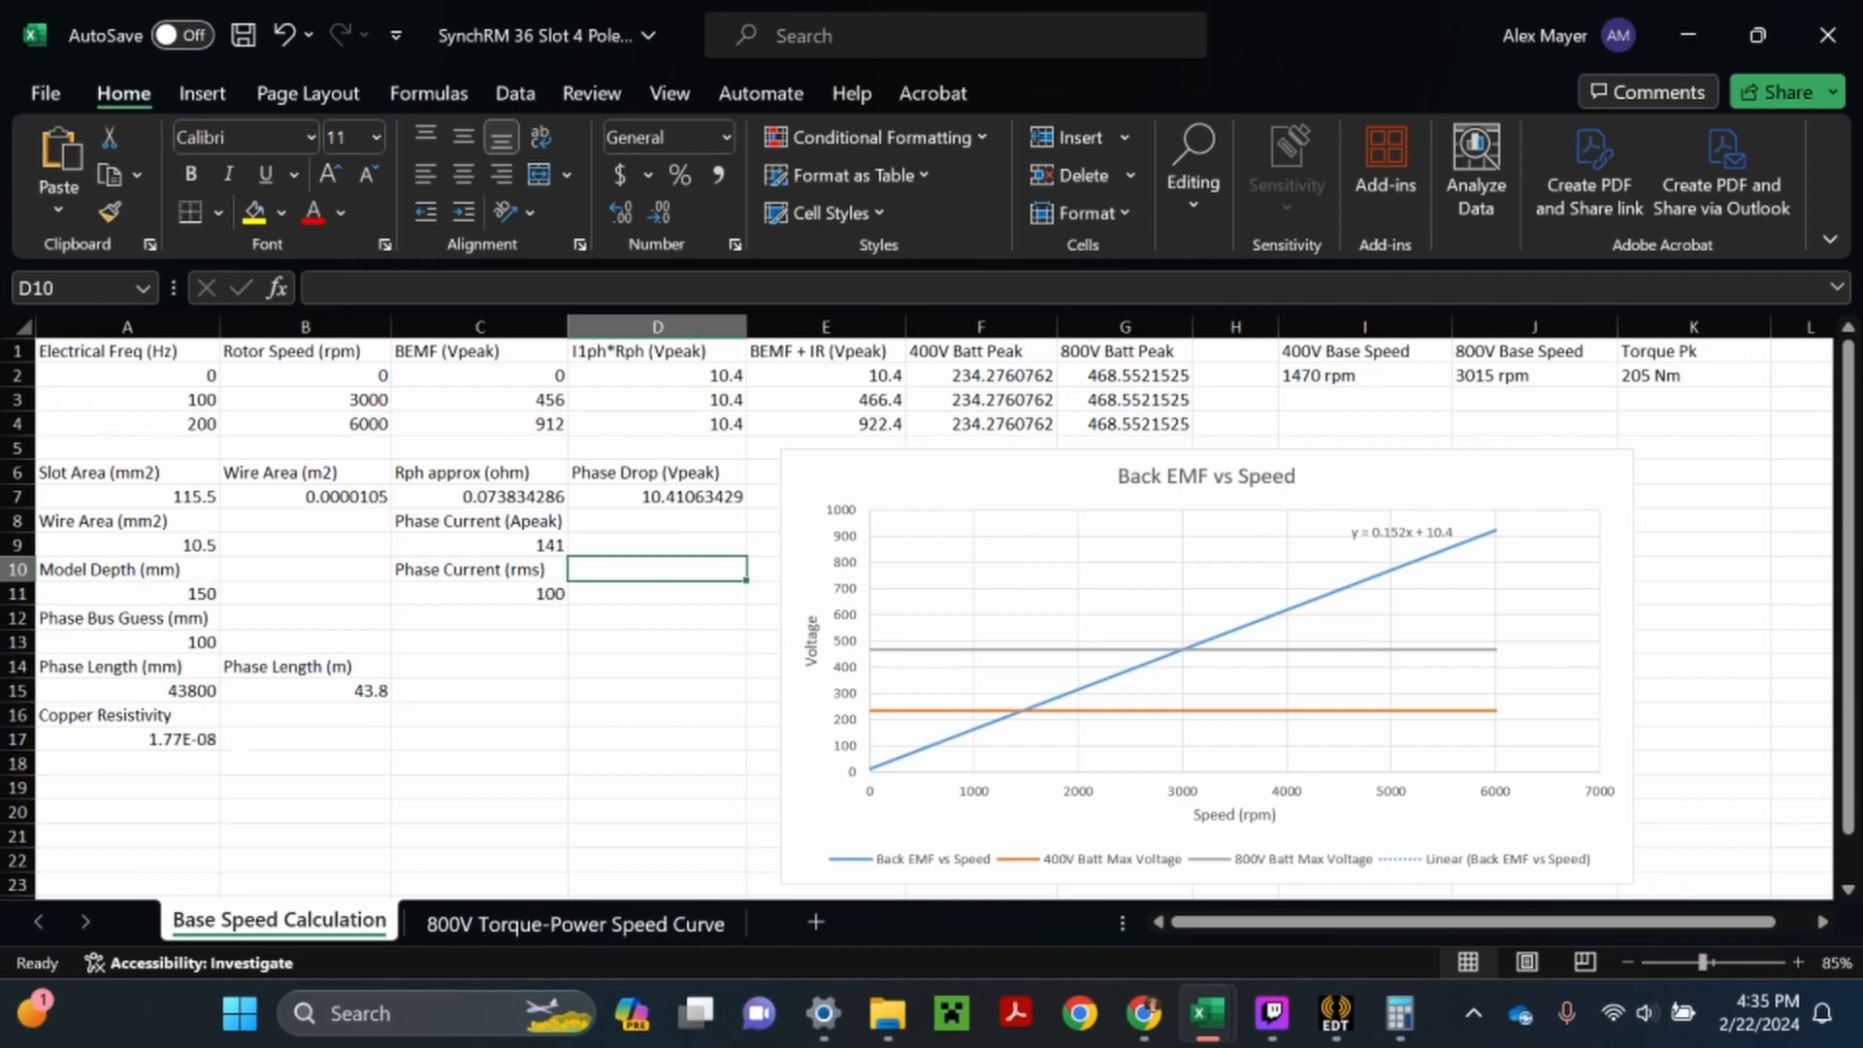
mouse_move(1208, 1013)
left_click(1288, 905)
left_click(747, 611)
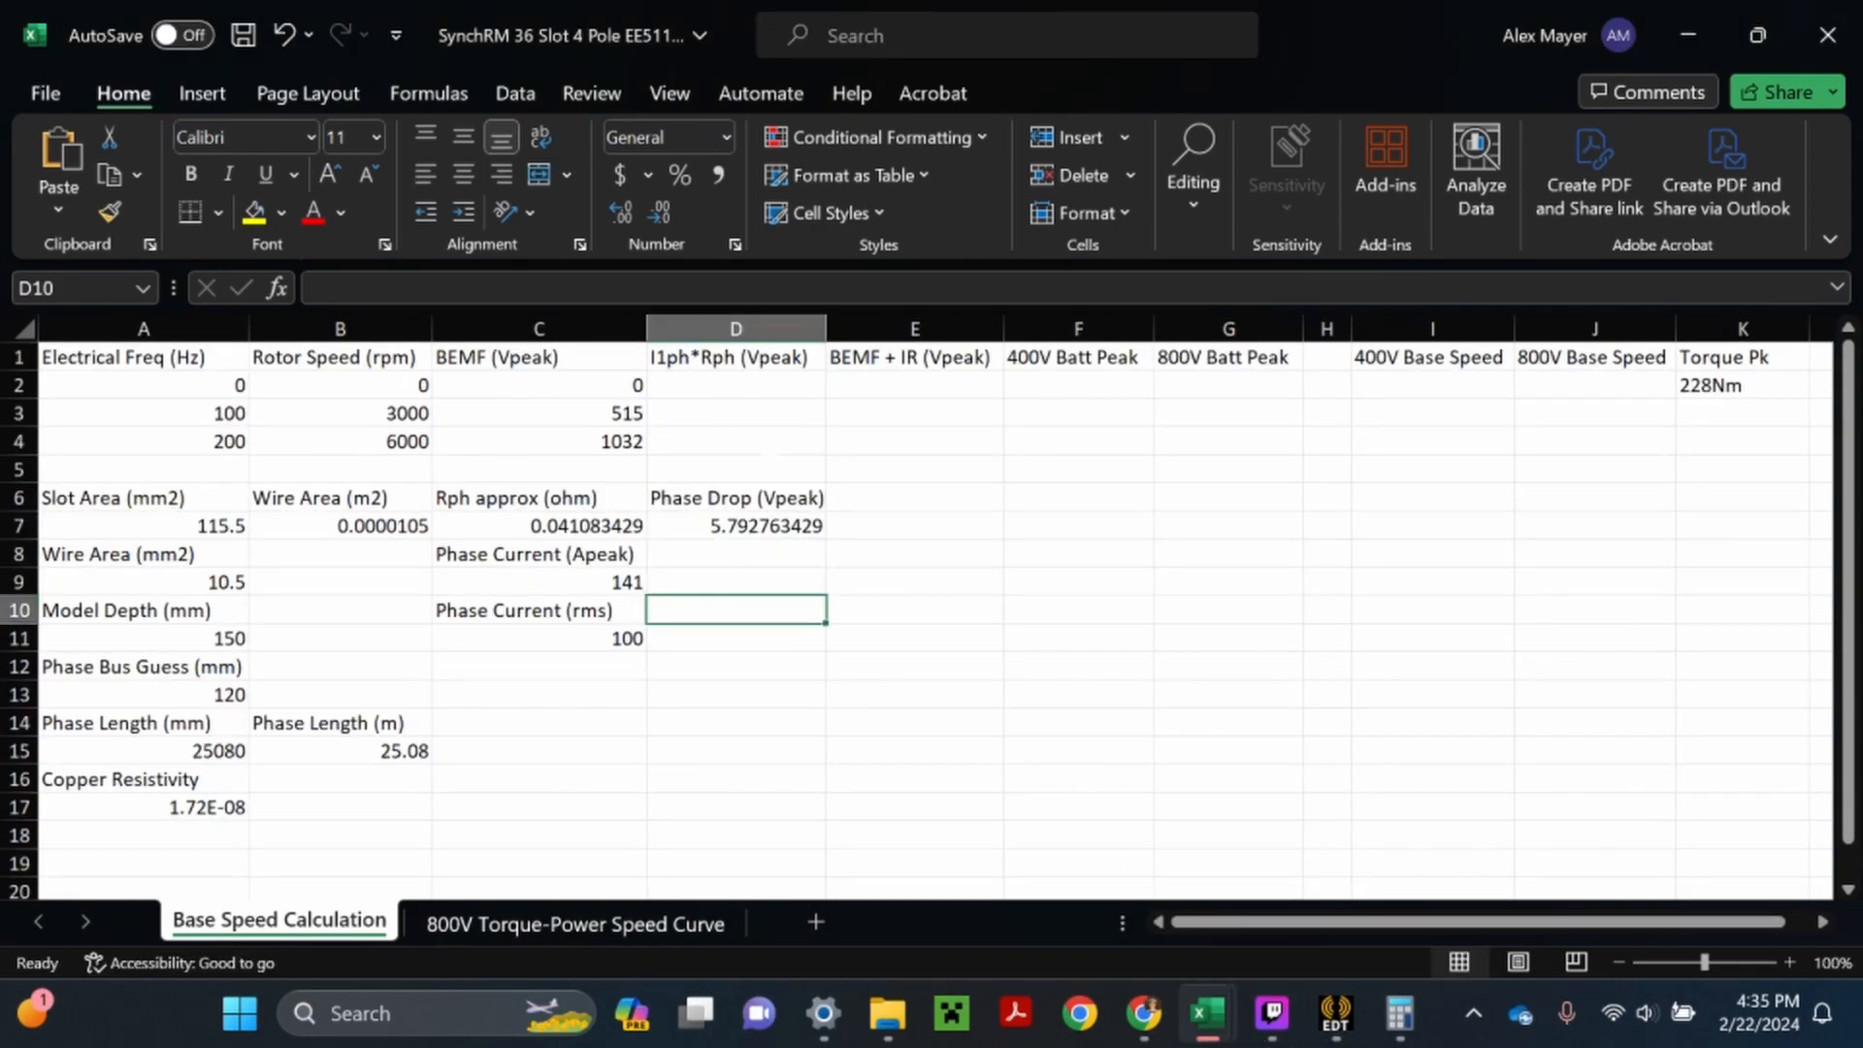
- Enter 5.8 as the I1ph*Rph voltage in D2 and fill it down to D4
double_click(735, 386)
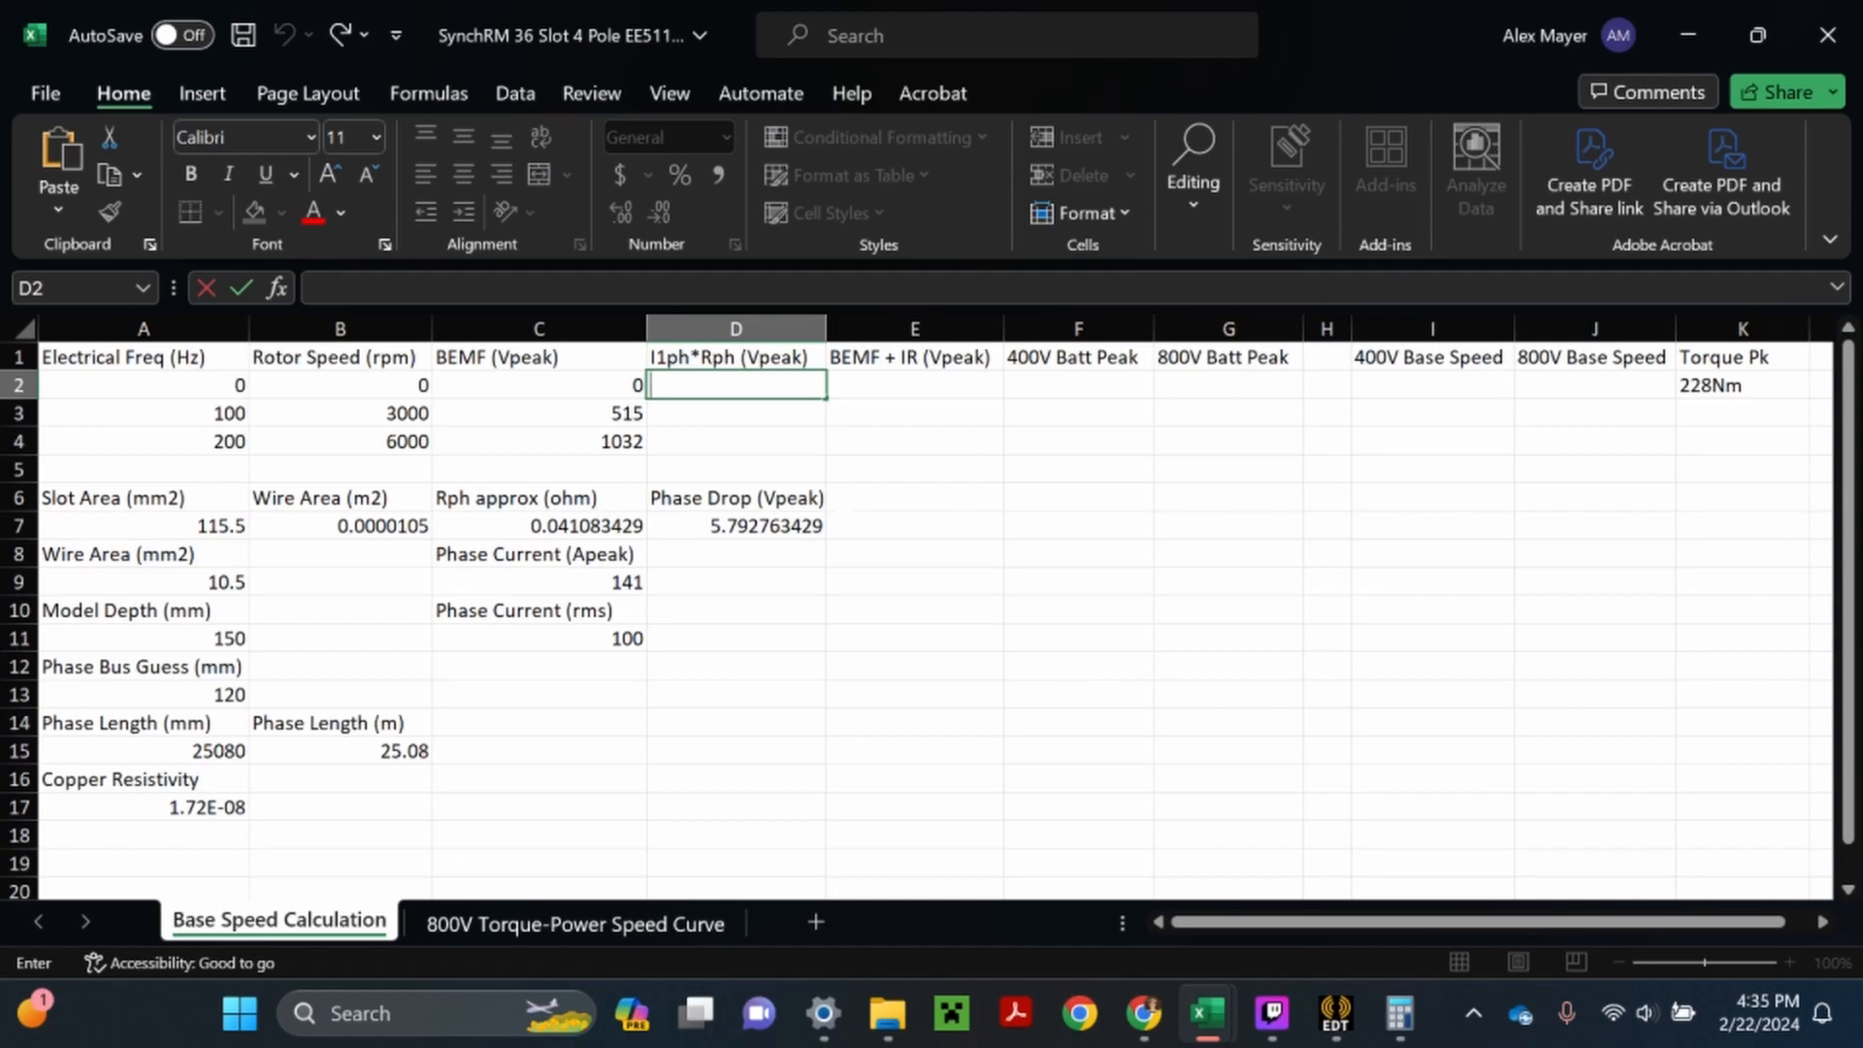
type("5.8")
key("Return")
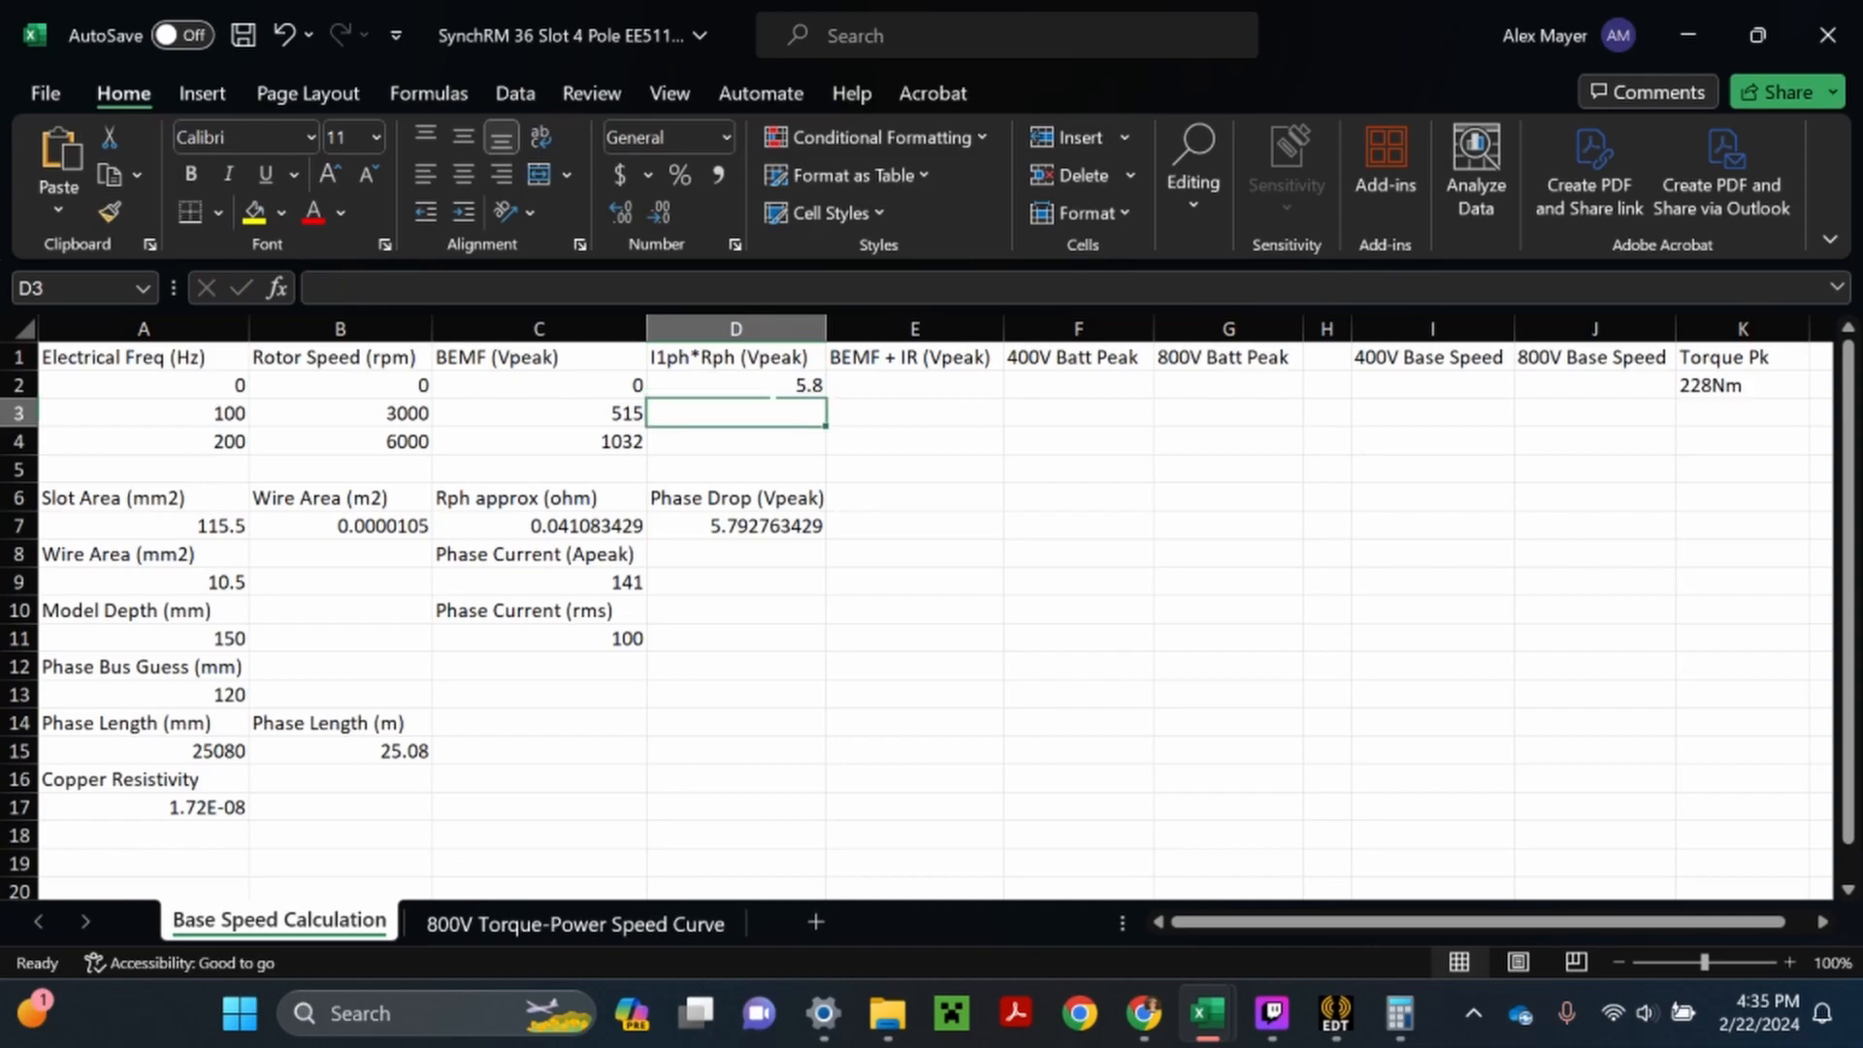
left_click(796, 391)
left_click_drag(825, 397, 825, 448)
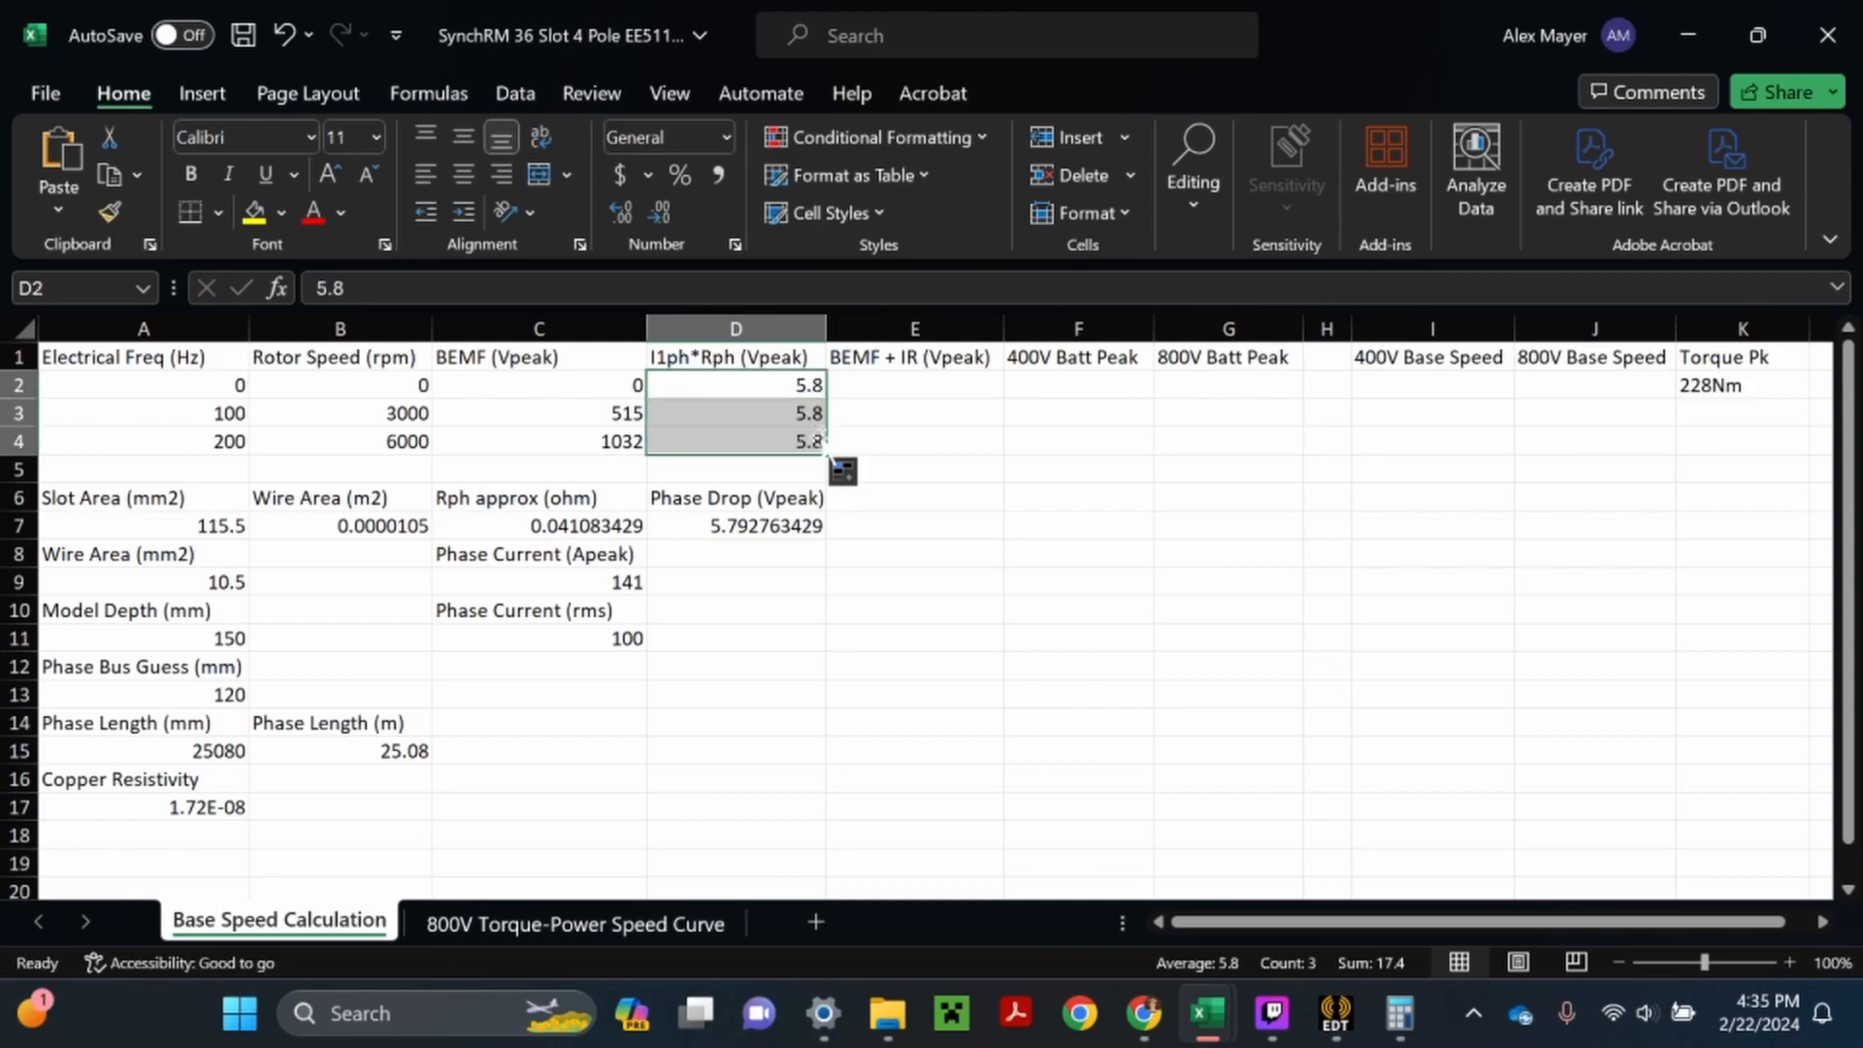
- Add the BEMF and phase drop in E2 with =C2+D2 and fill the formula down to E4
double_click(915, 386)
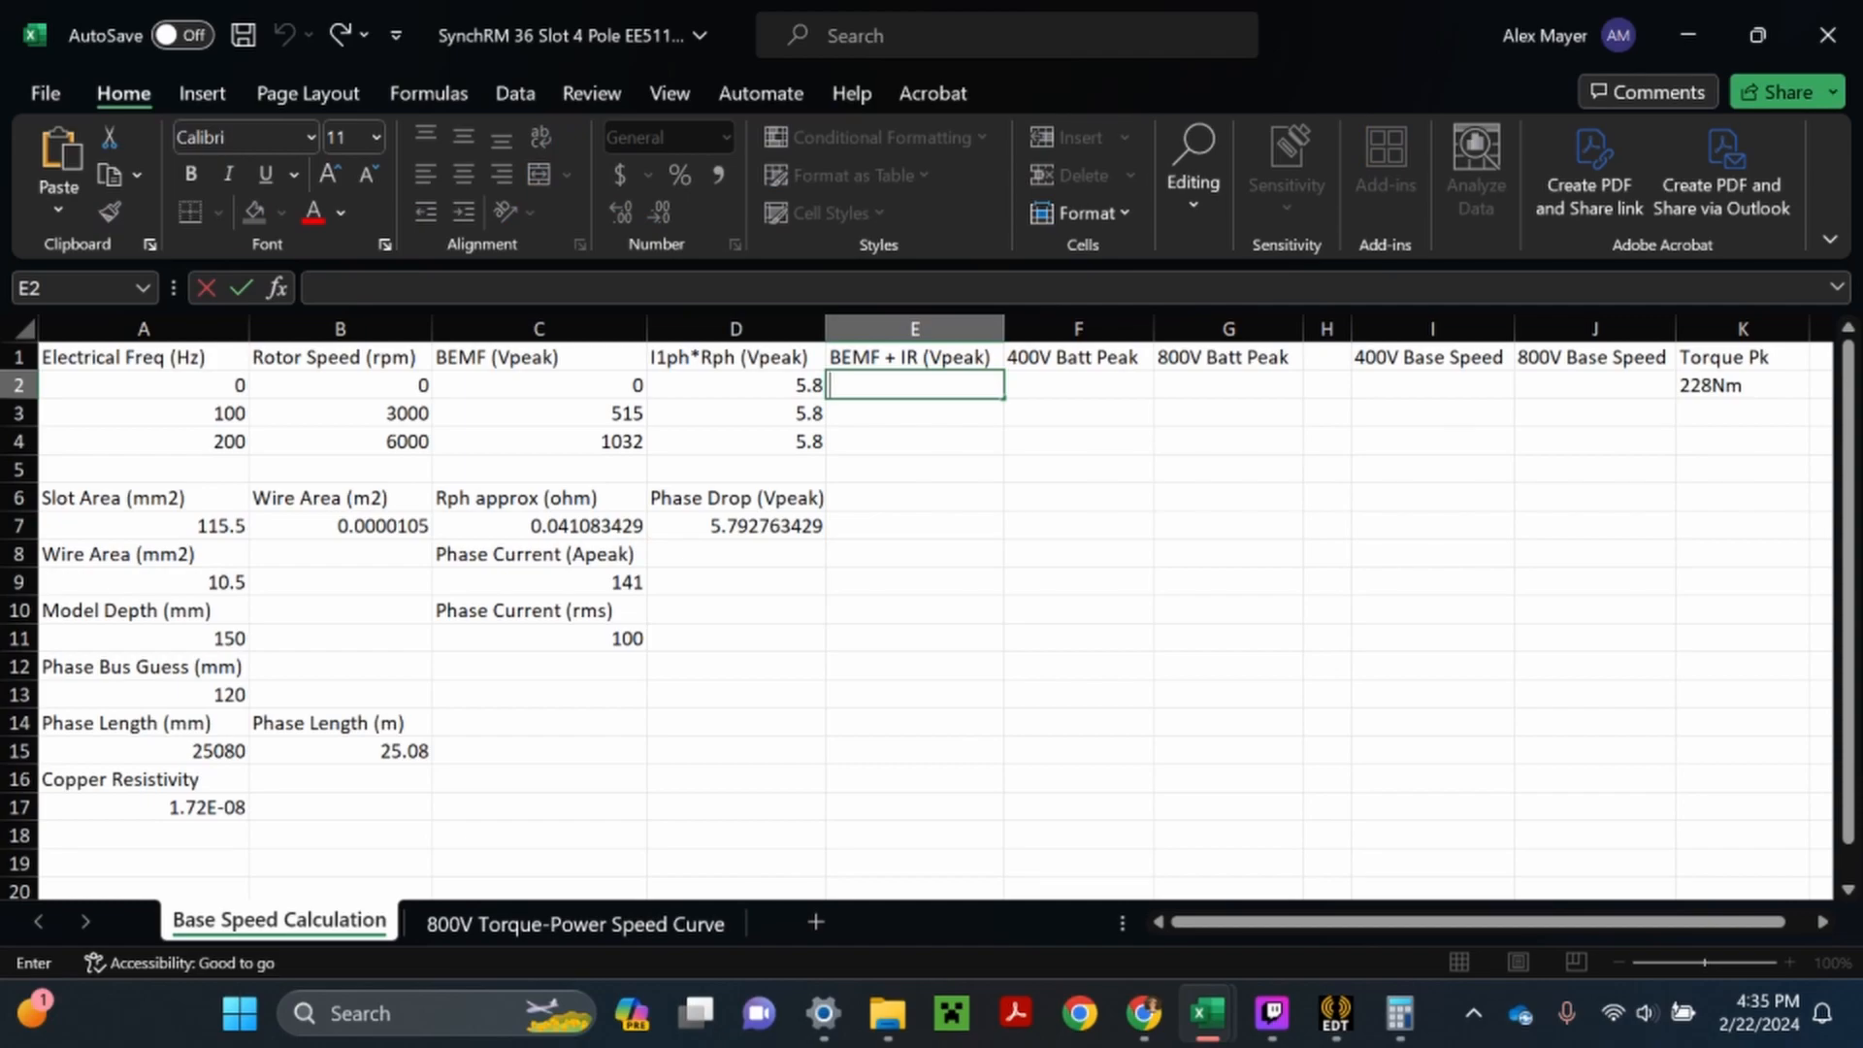
type("=")
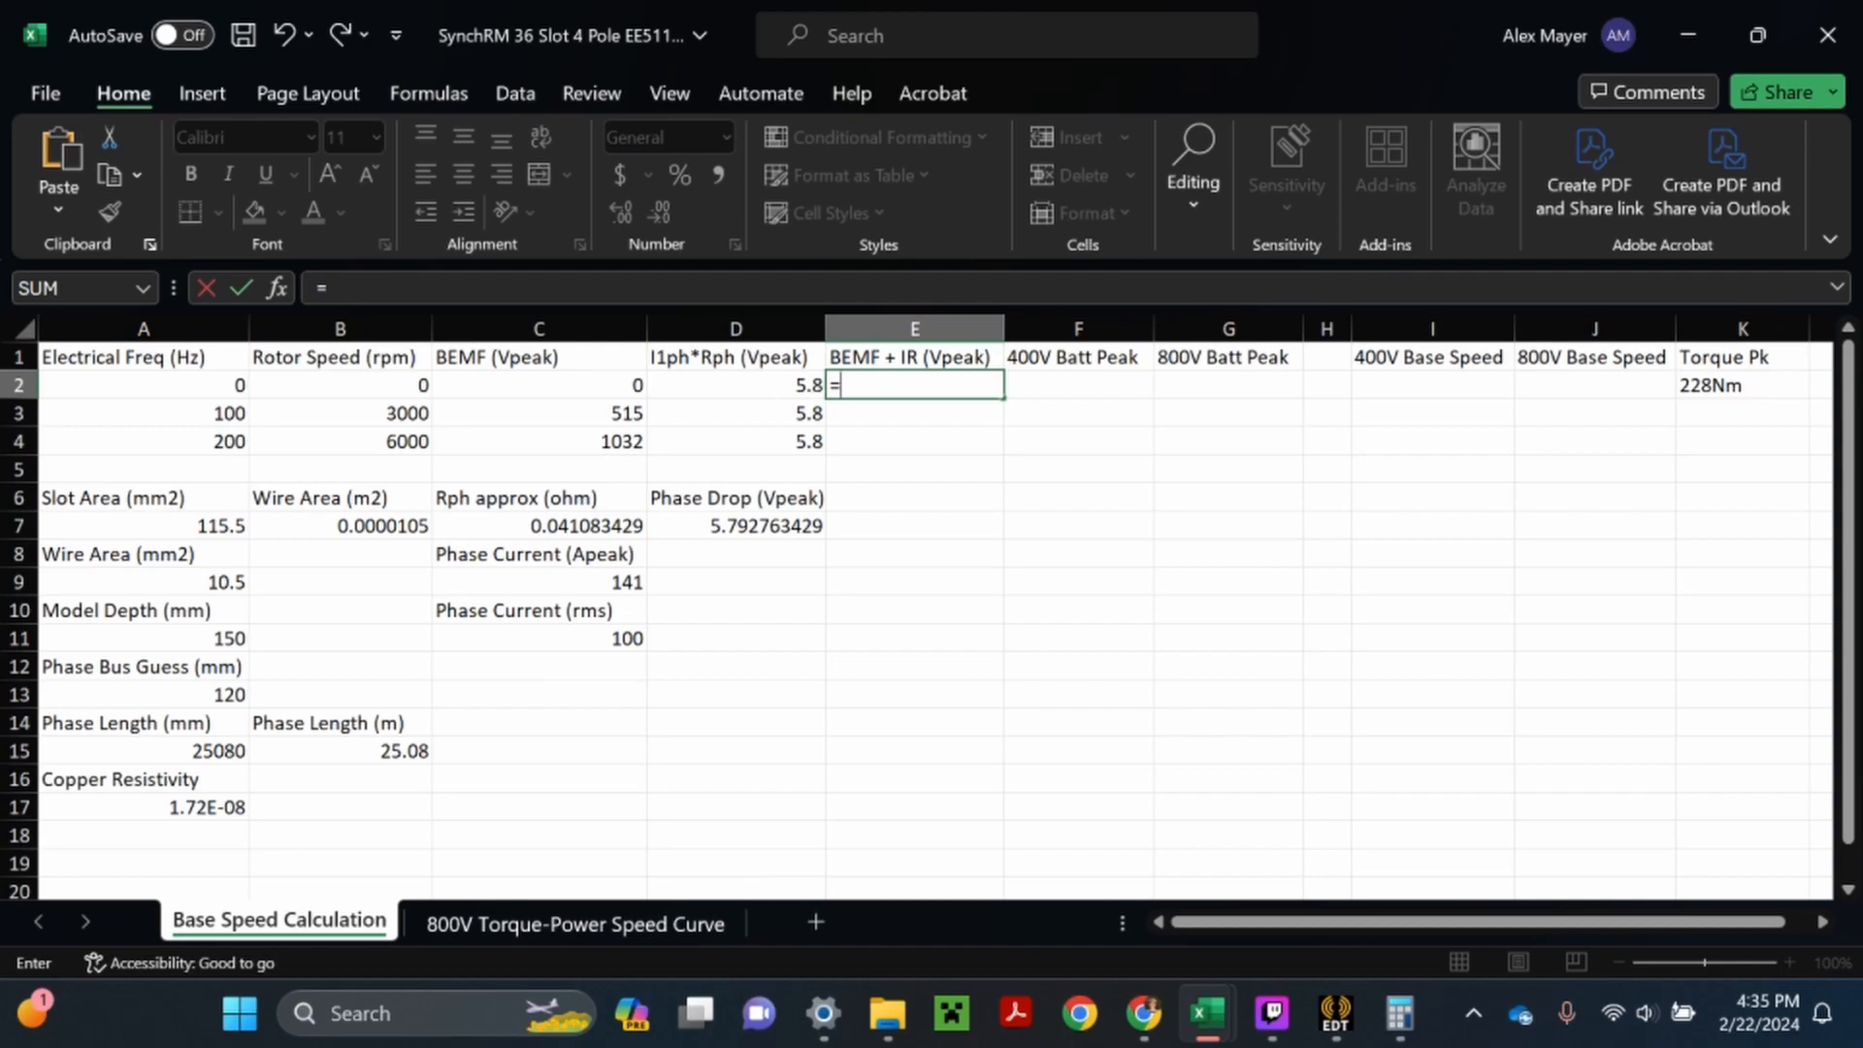
left_click(622, 384)
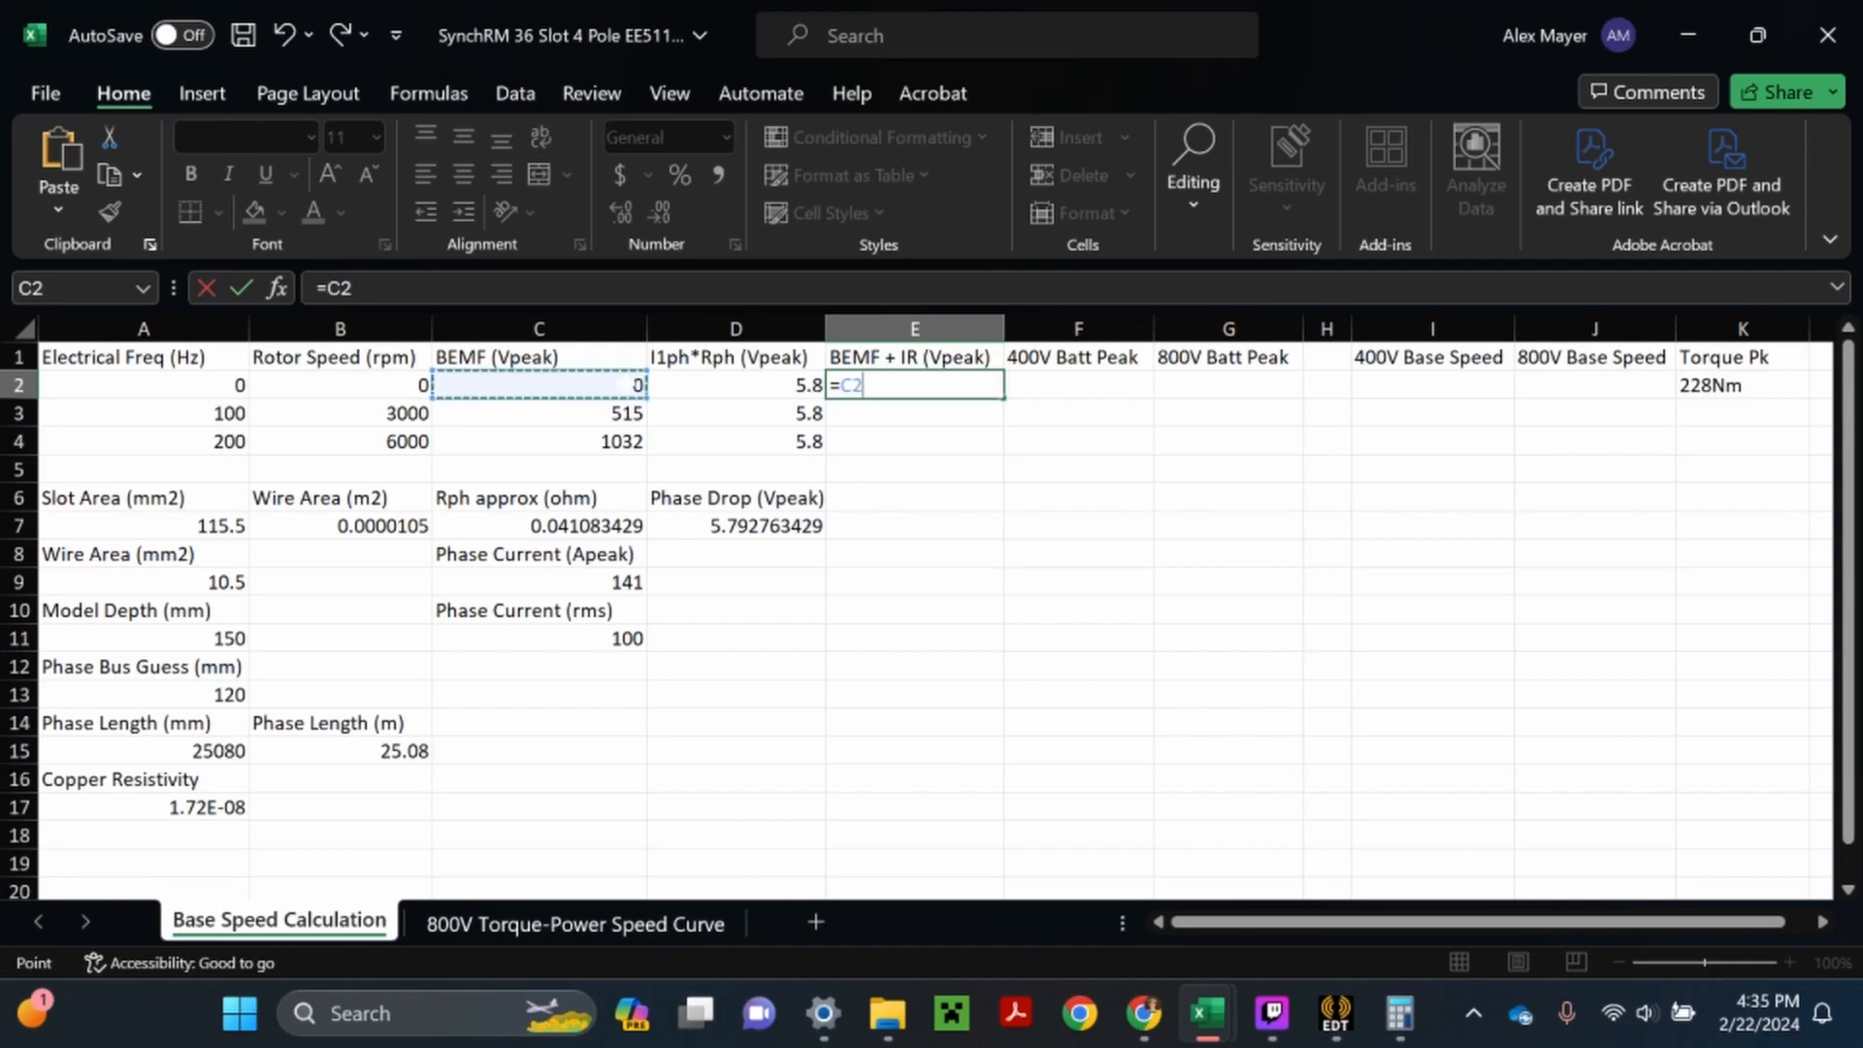
type("+")
key("Left")
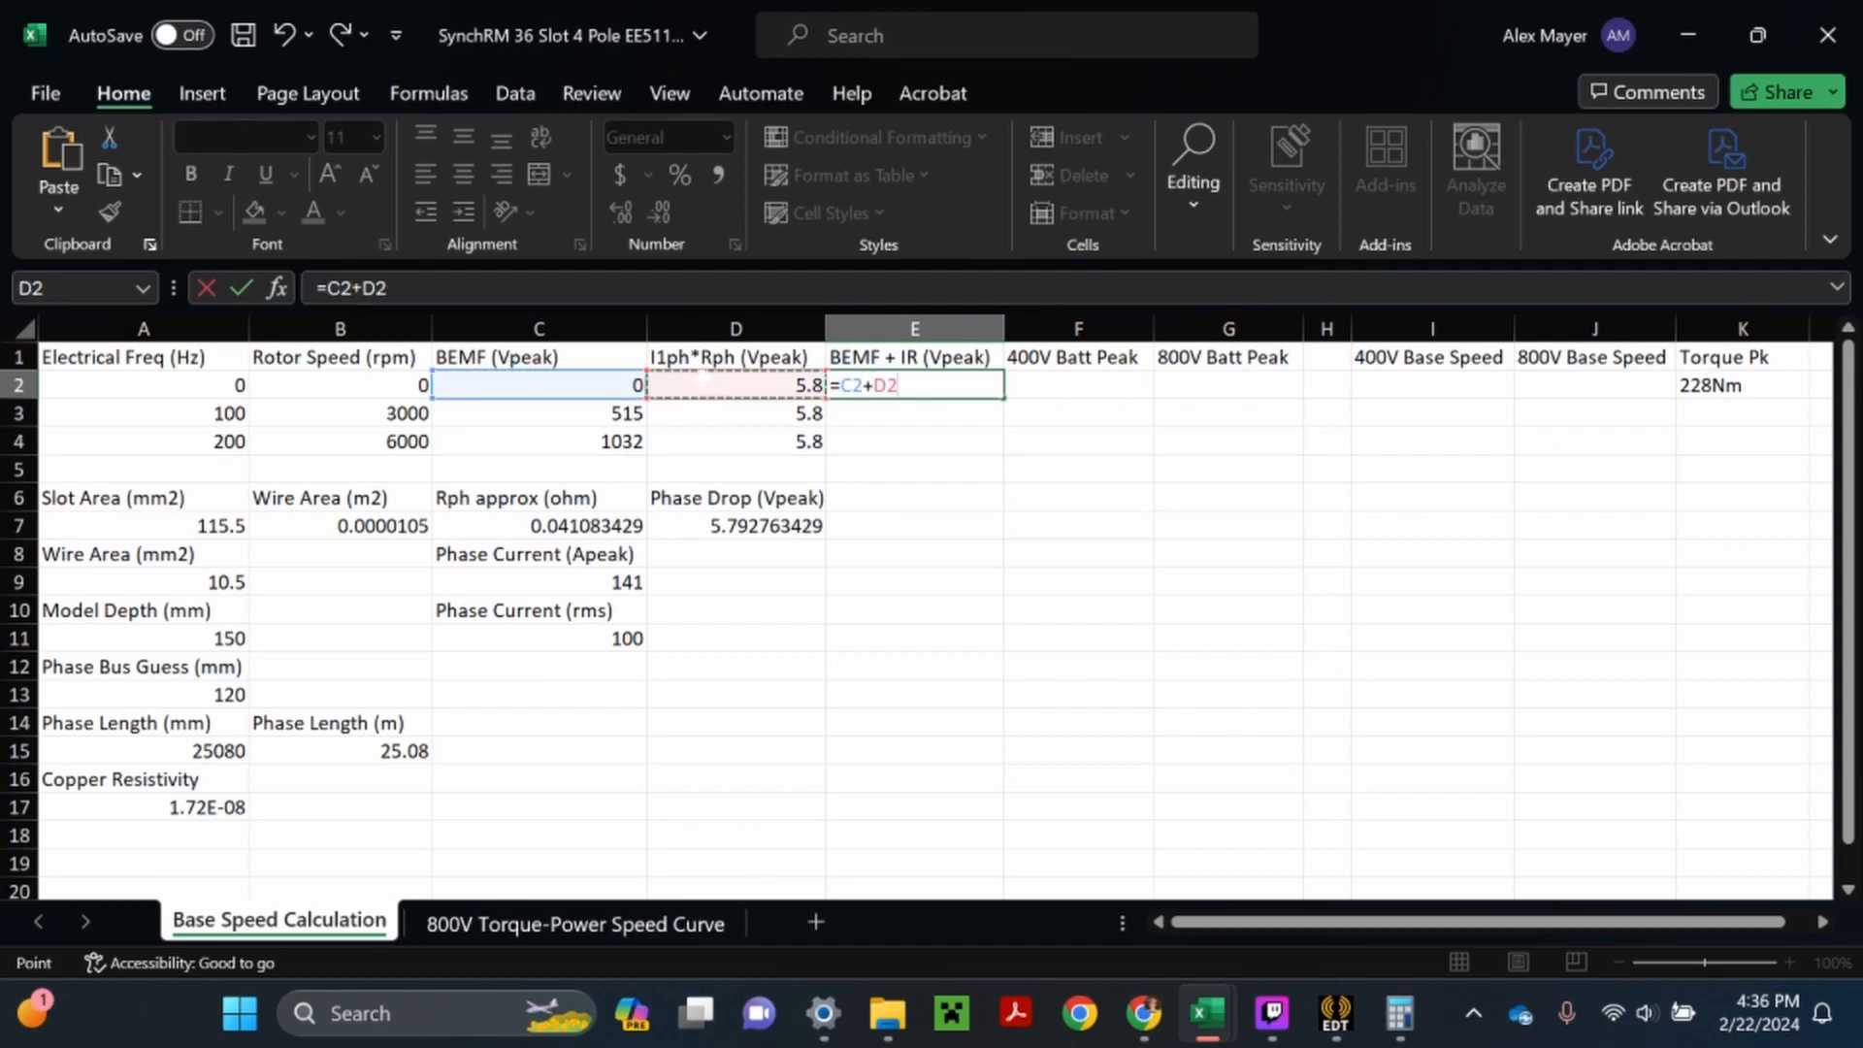
key("Return")
left_click(887, 388)
left_click_drag(1003, 398, 1003, 452)
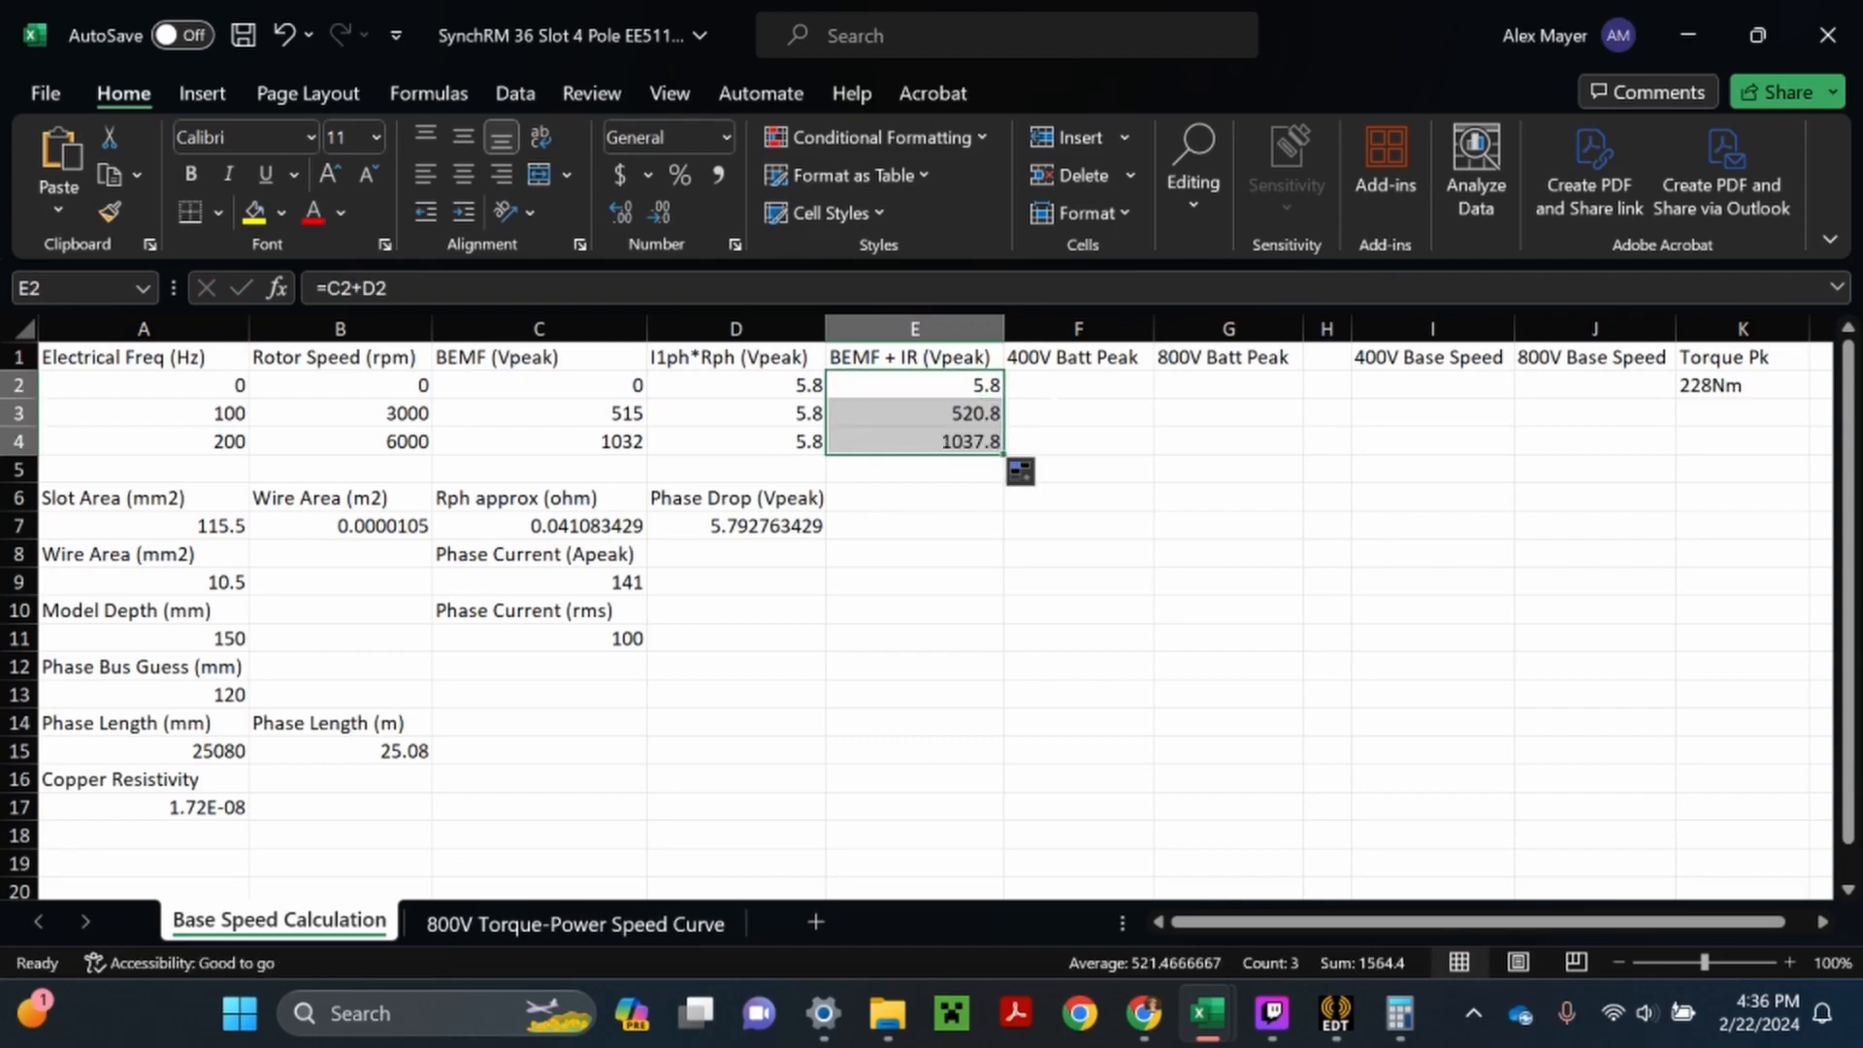
- Calculate the 400V battery peak phase voltage in F2 with the formula =(400*2/PI())
left_click(1054, 393)
key("BackSpace")
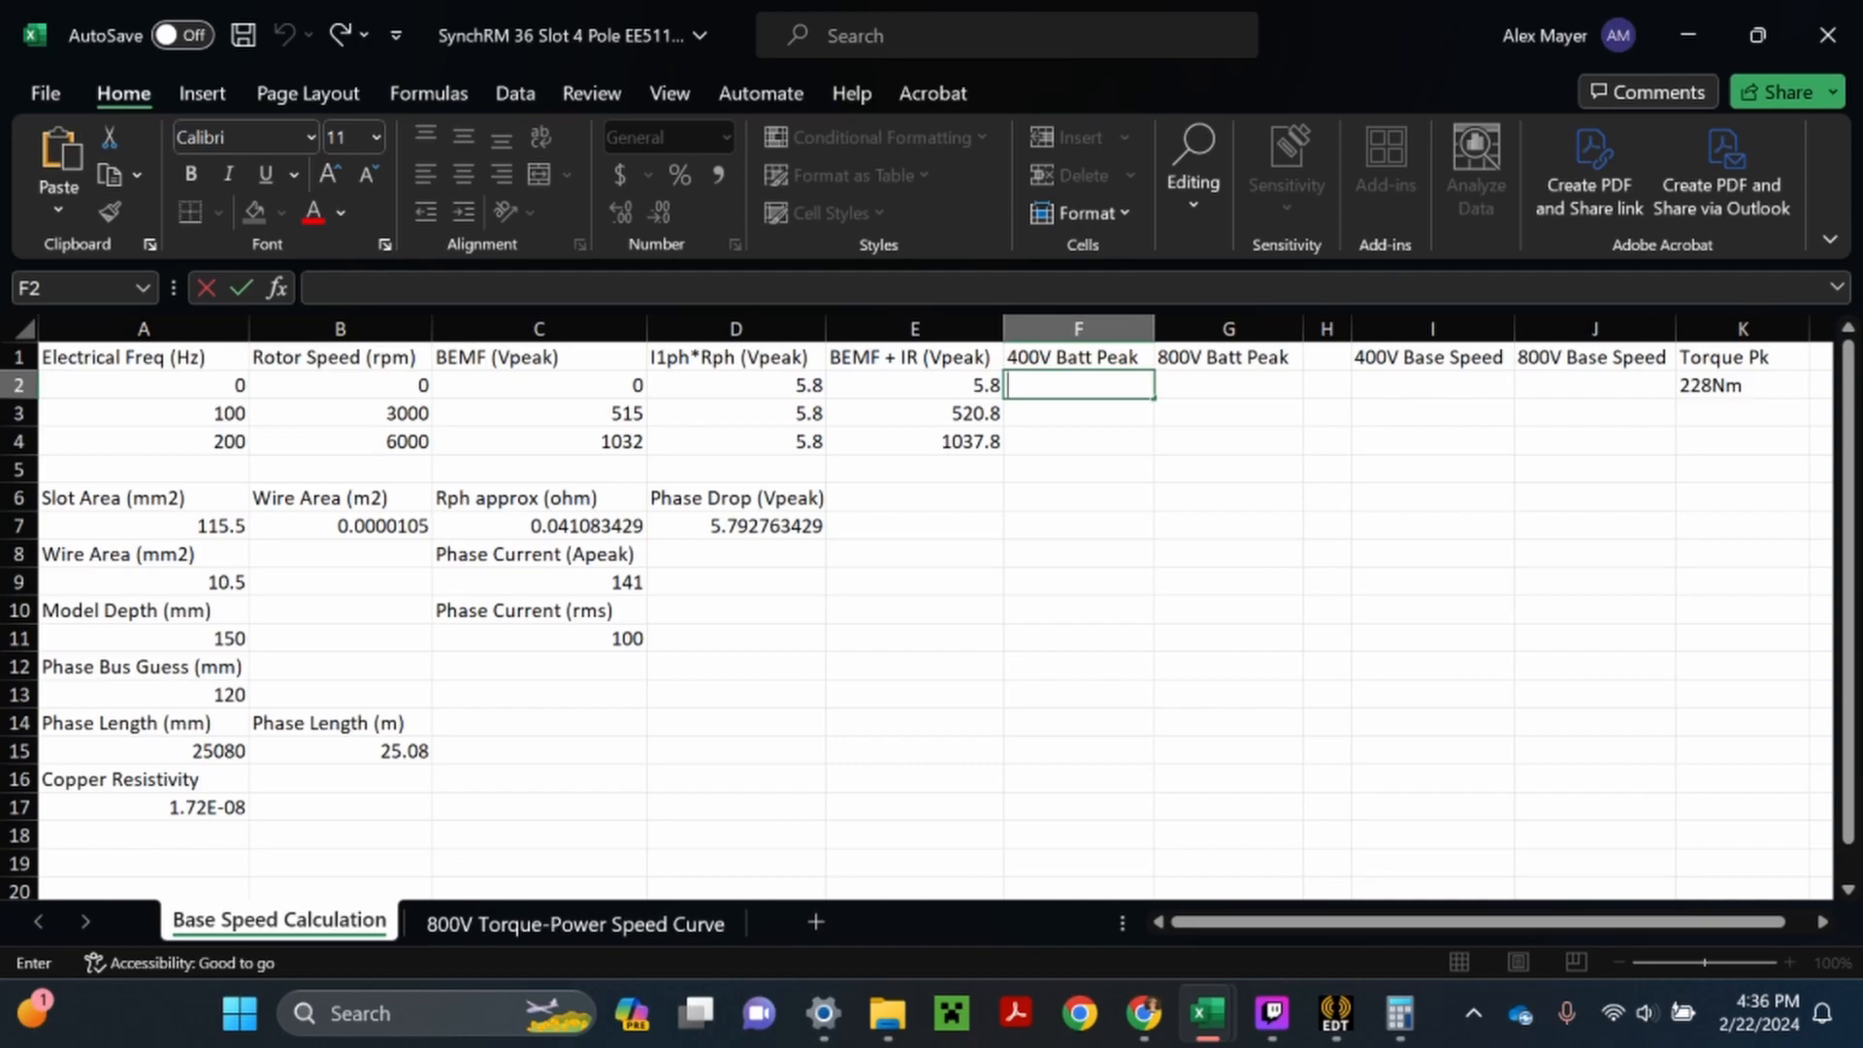
type("=")
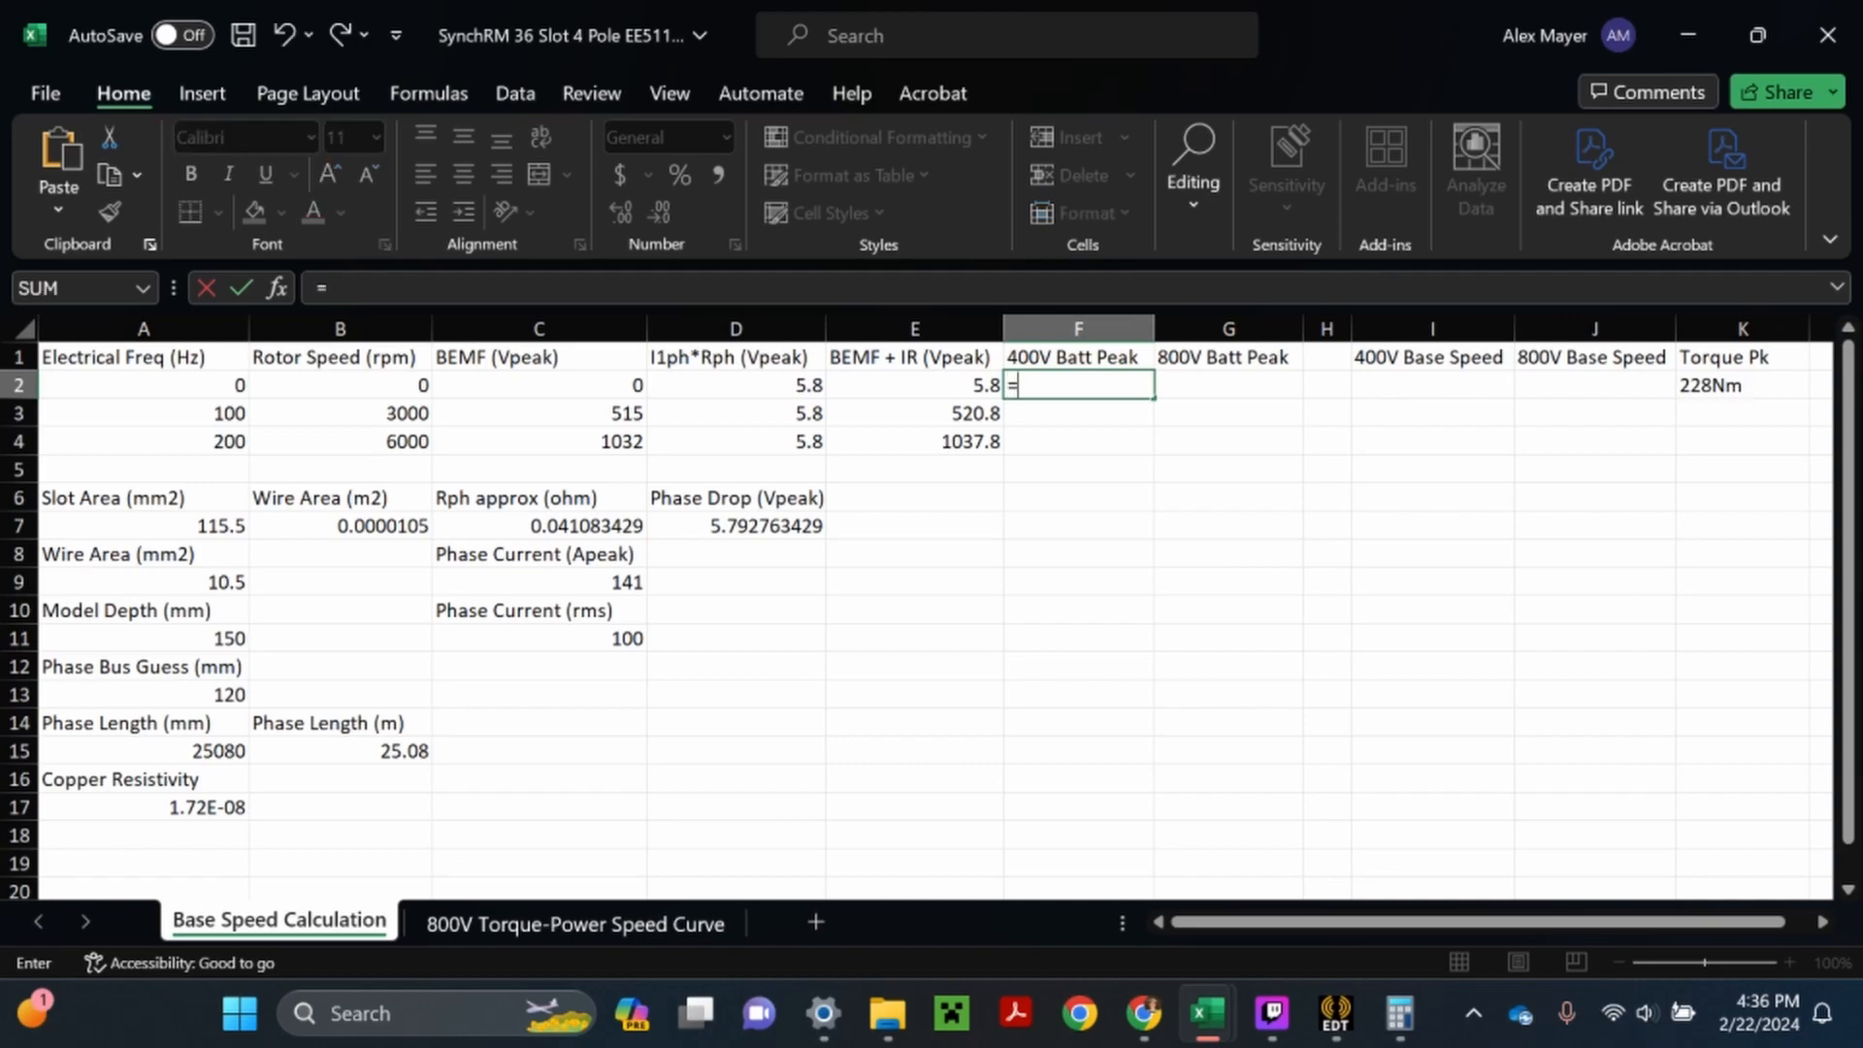
type("400*2")
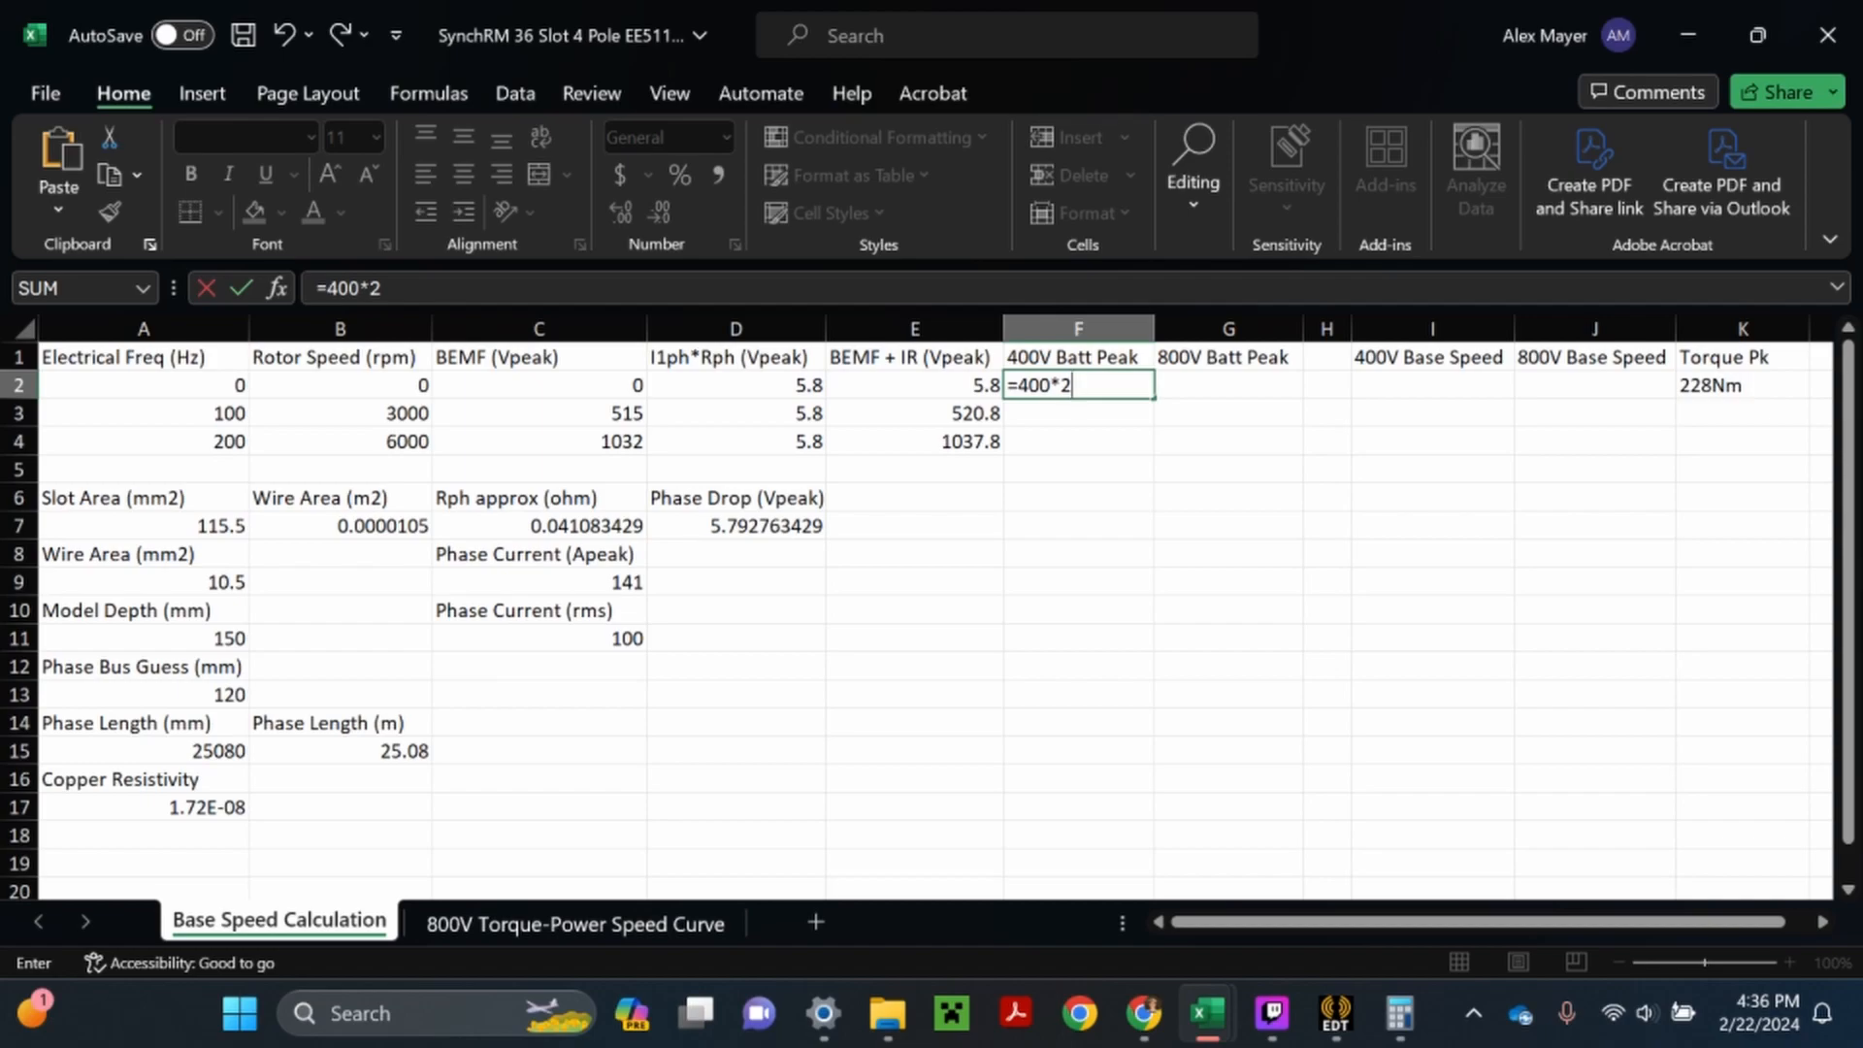
type("/pi(")
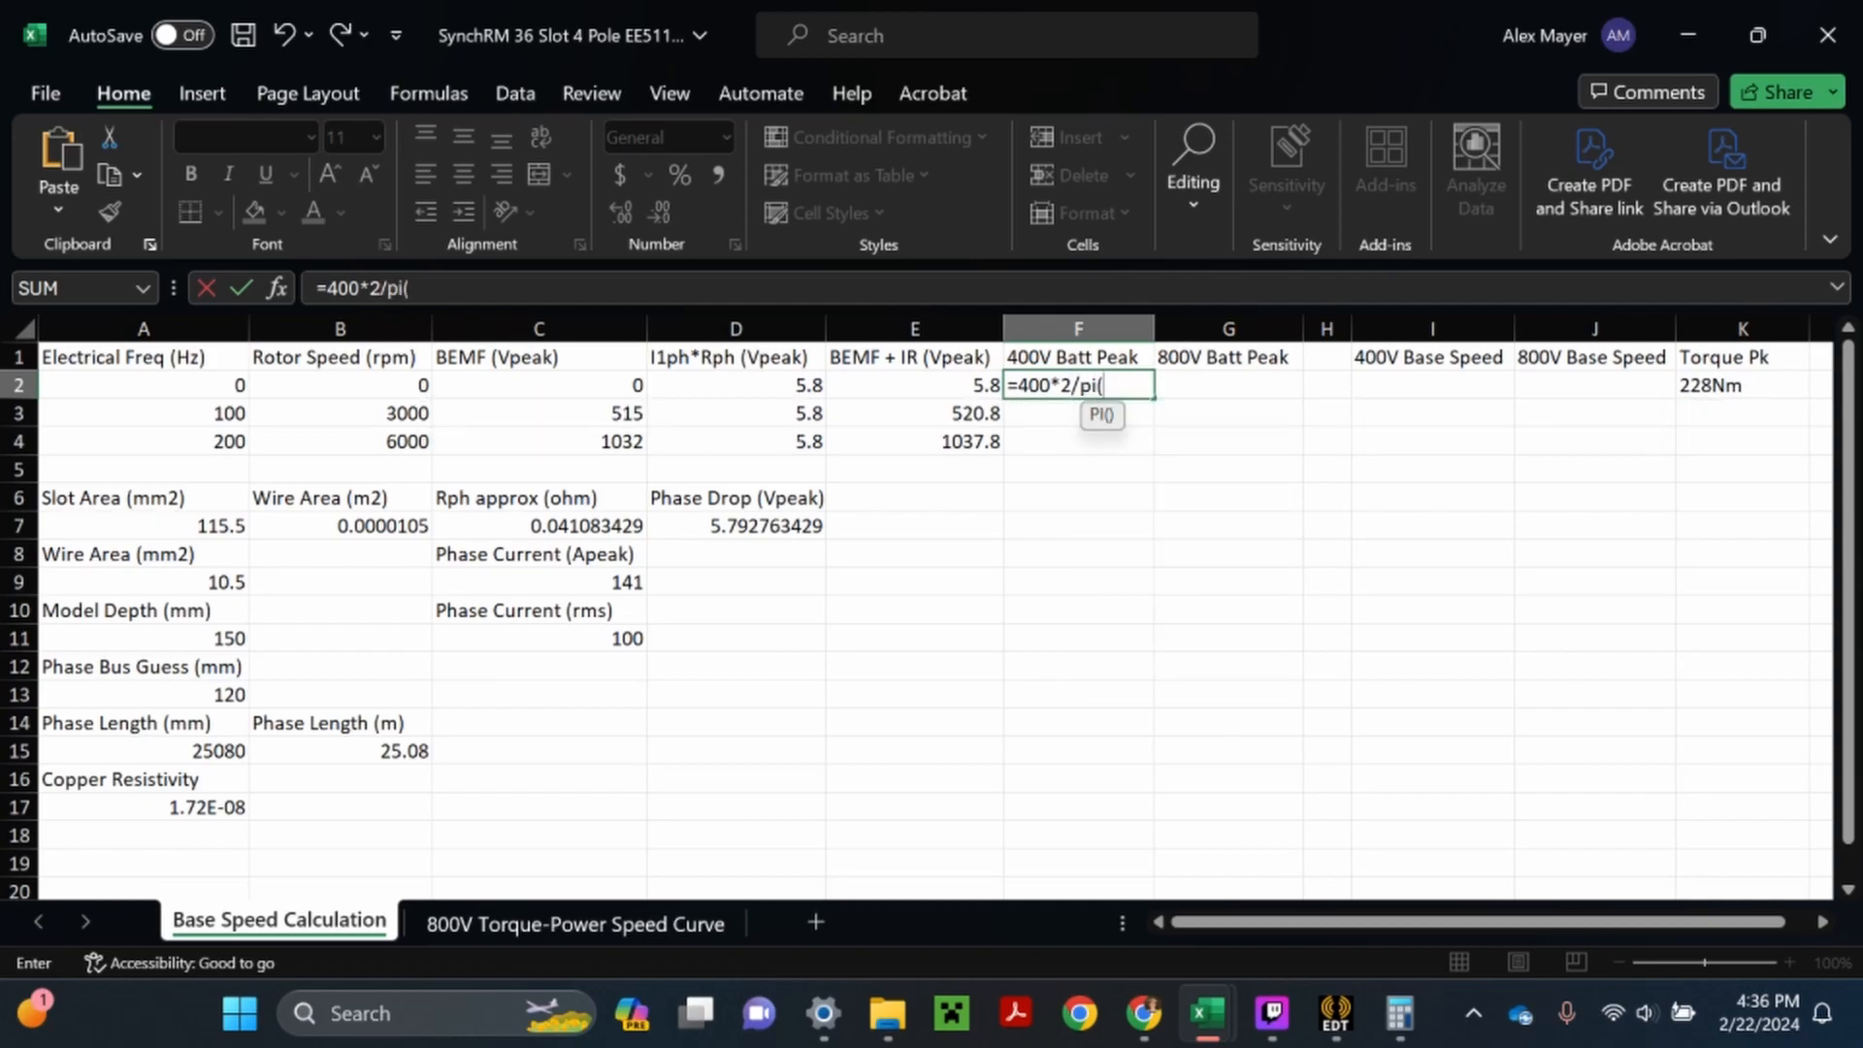
type("))")
key("Return")
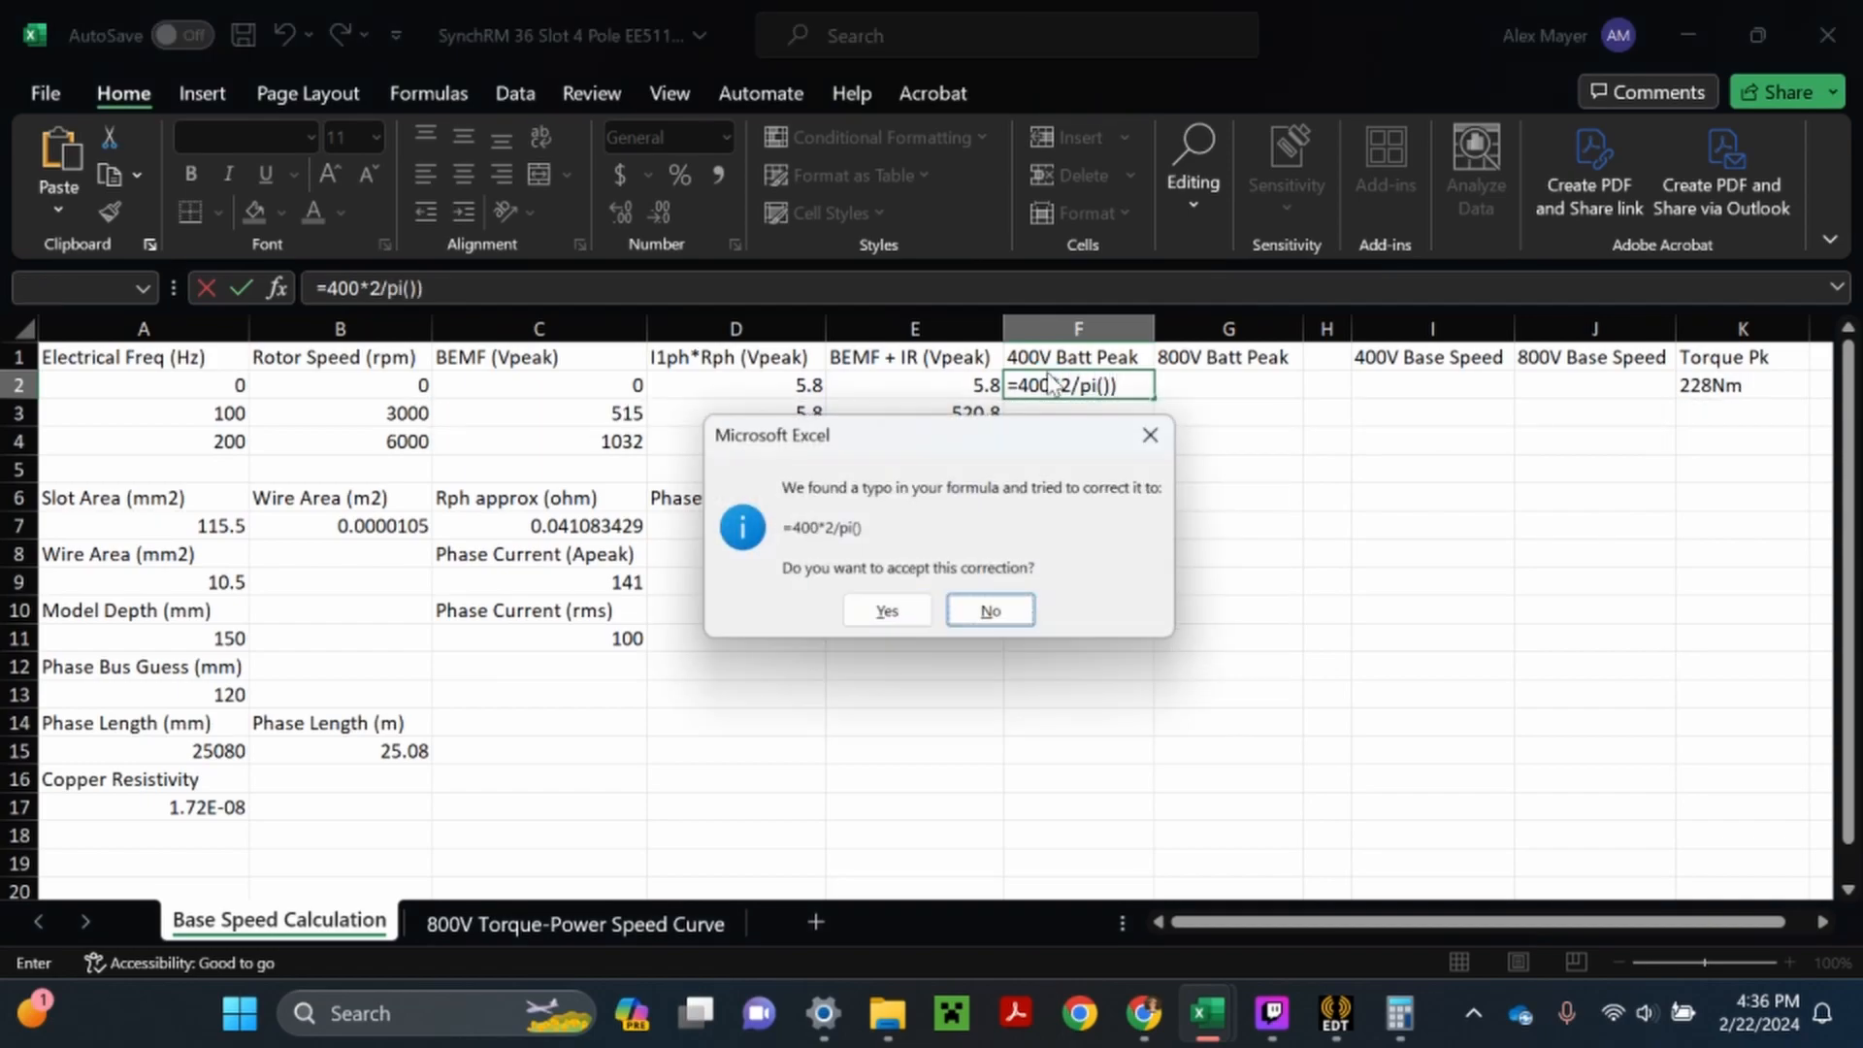
left_click(972, 611)
left_click(858, 664)
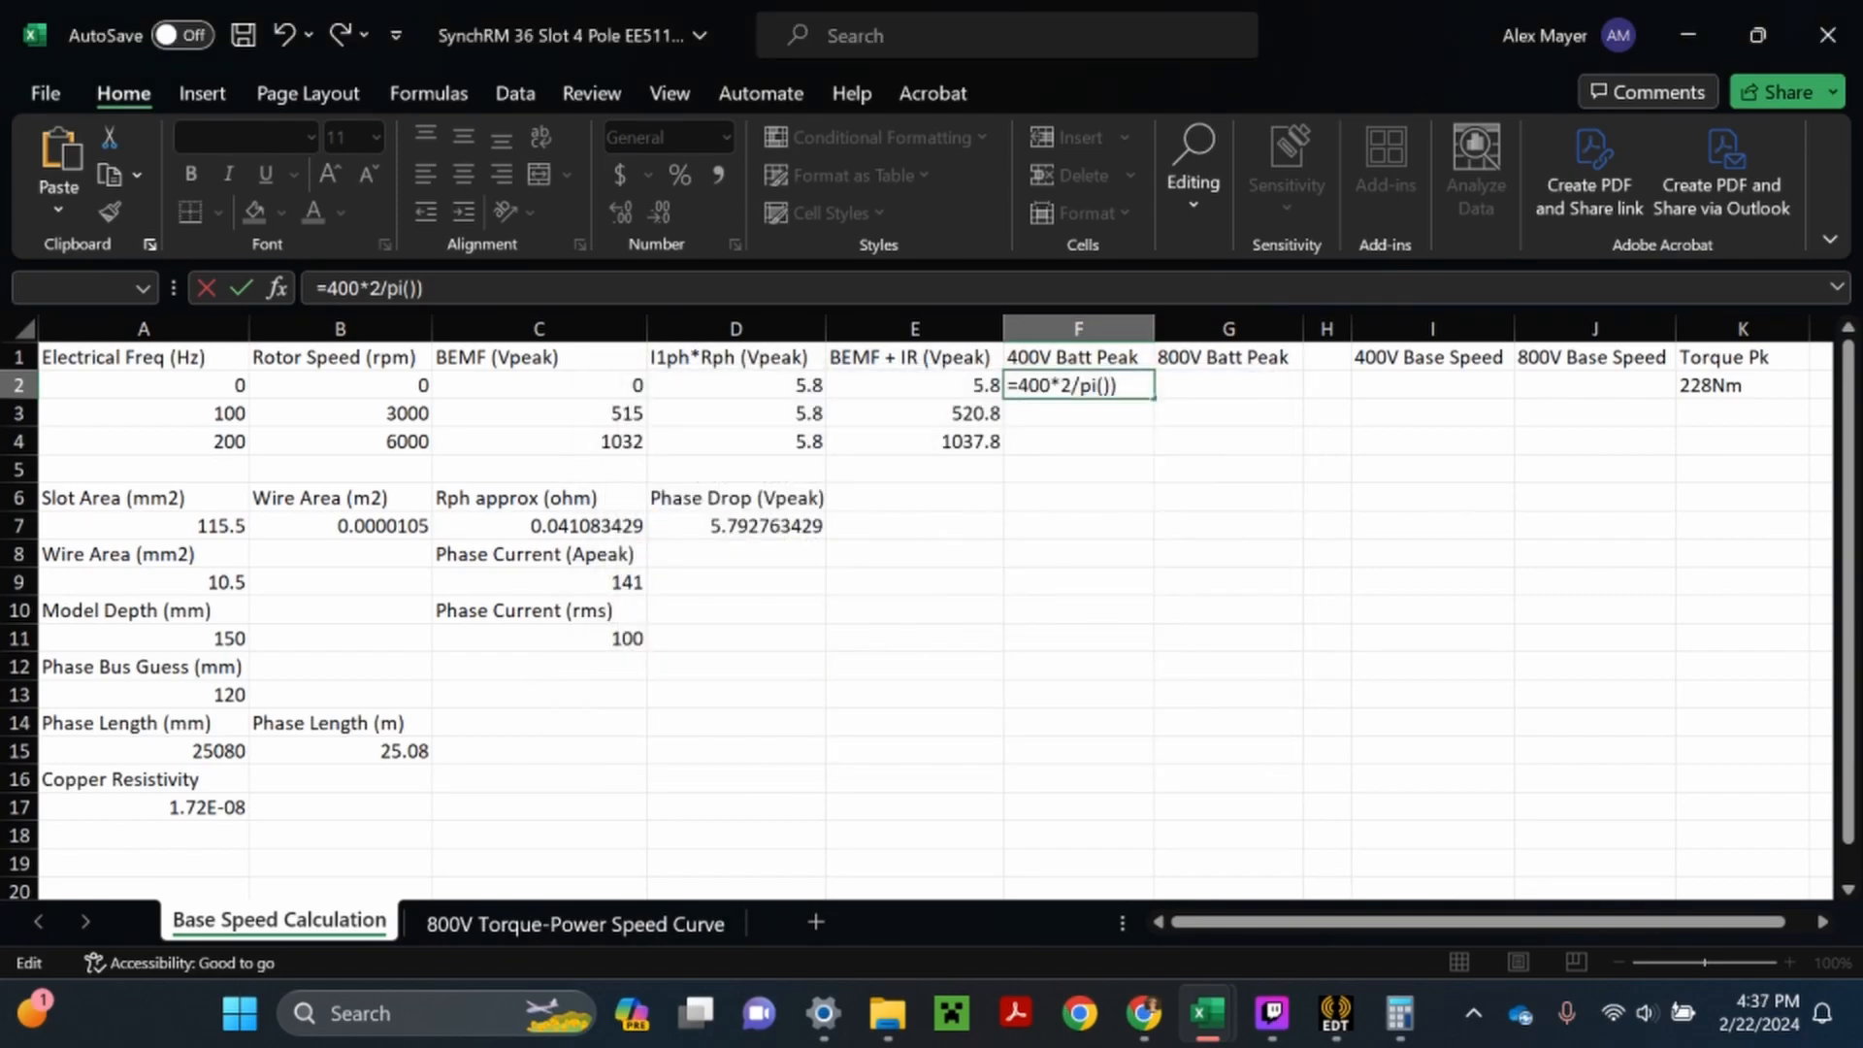
type("(")
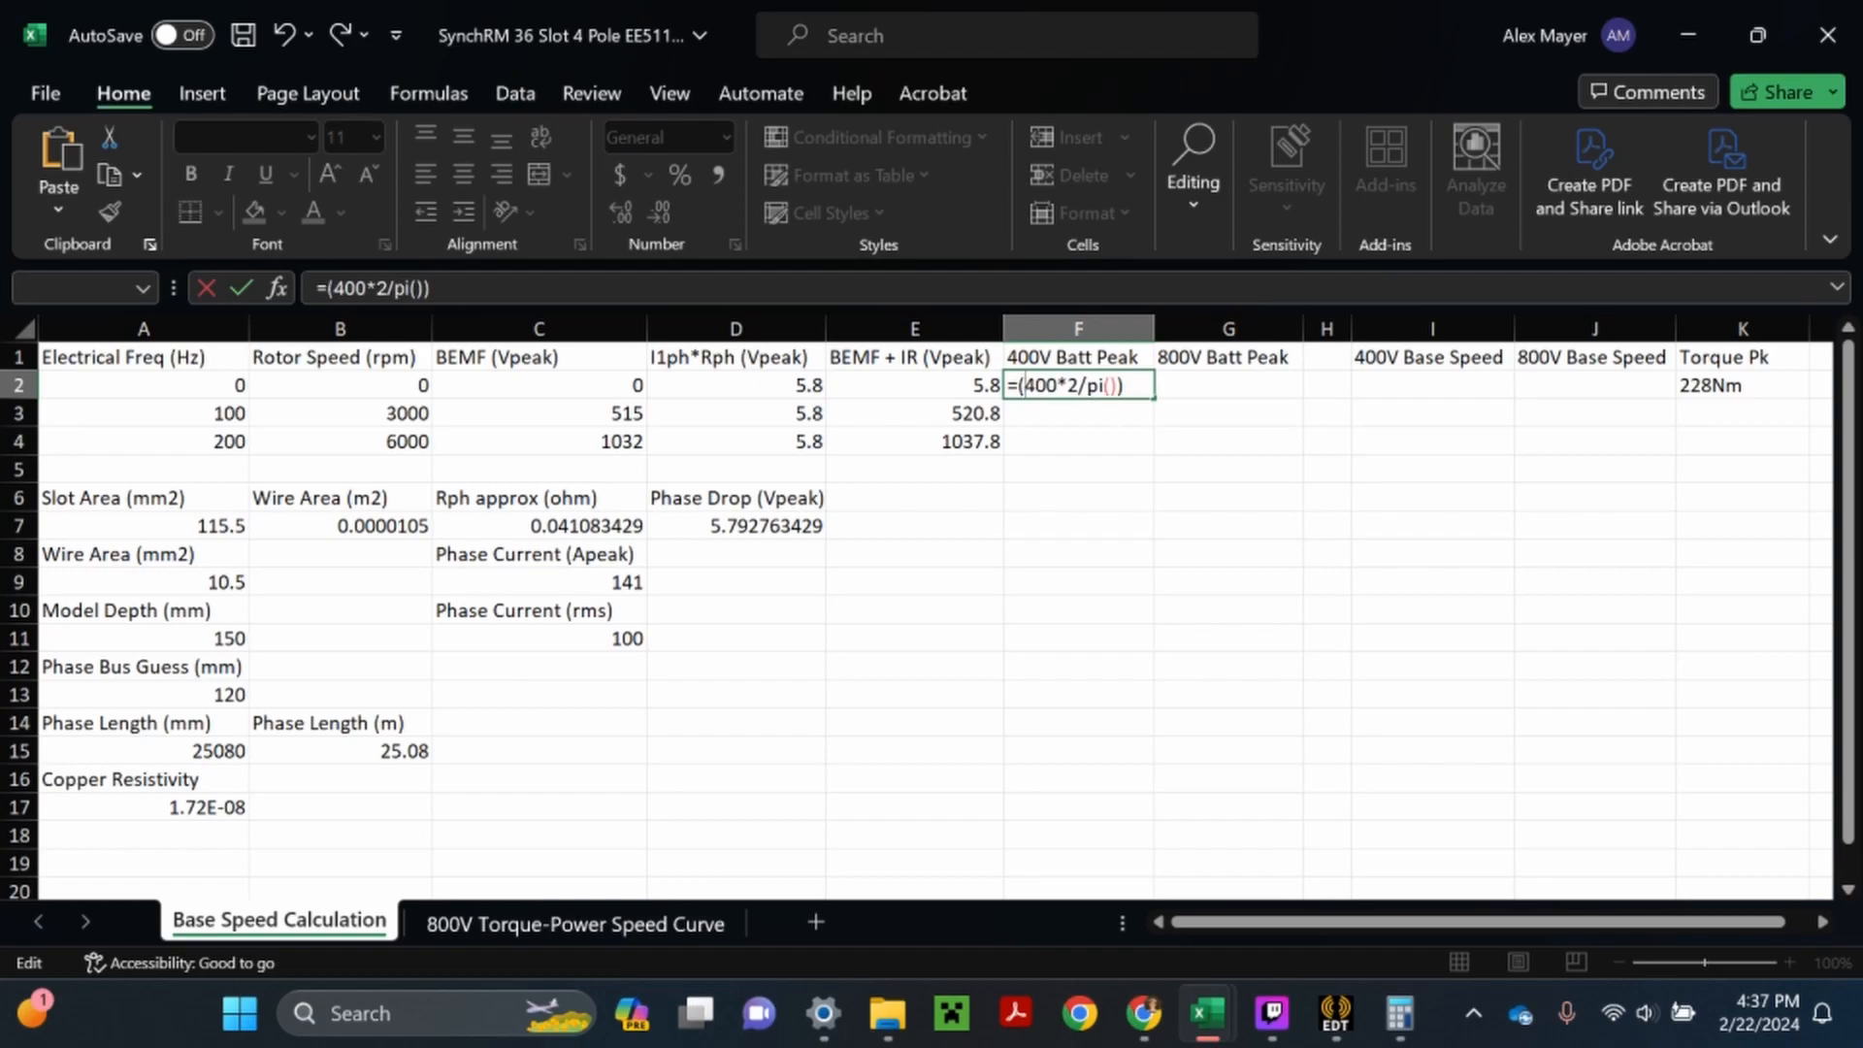
left_click(1125, 385)
key("Return")
- Switch to Chrome, search Google Images for "3 phase inverter" in a new tab, and preview the everything PE circuit diagram
left_click(1137, 1030)
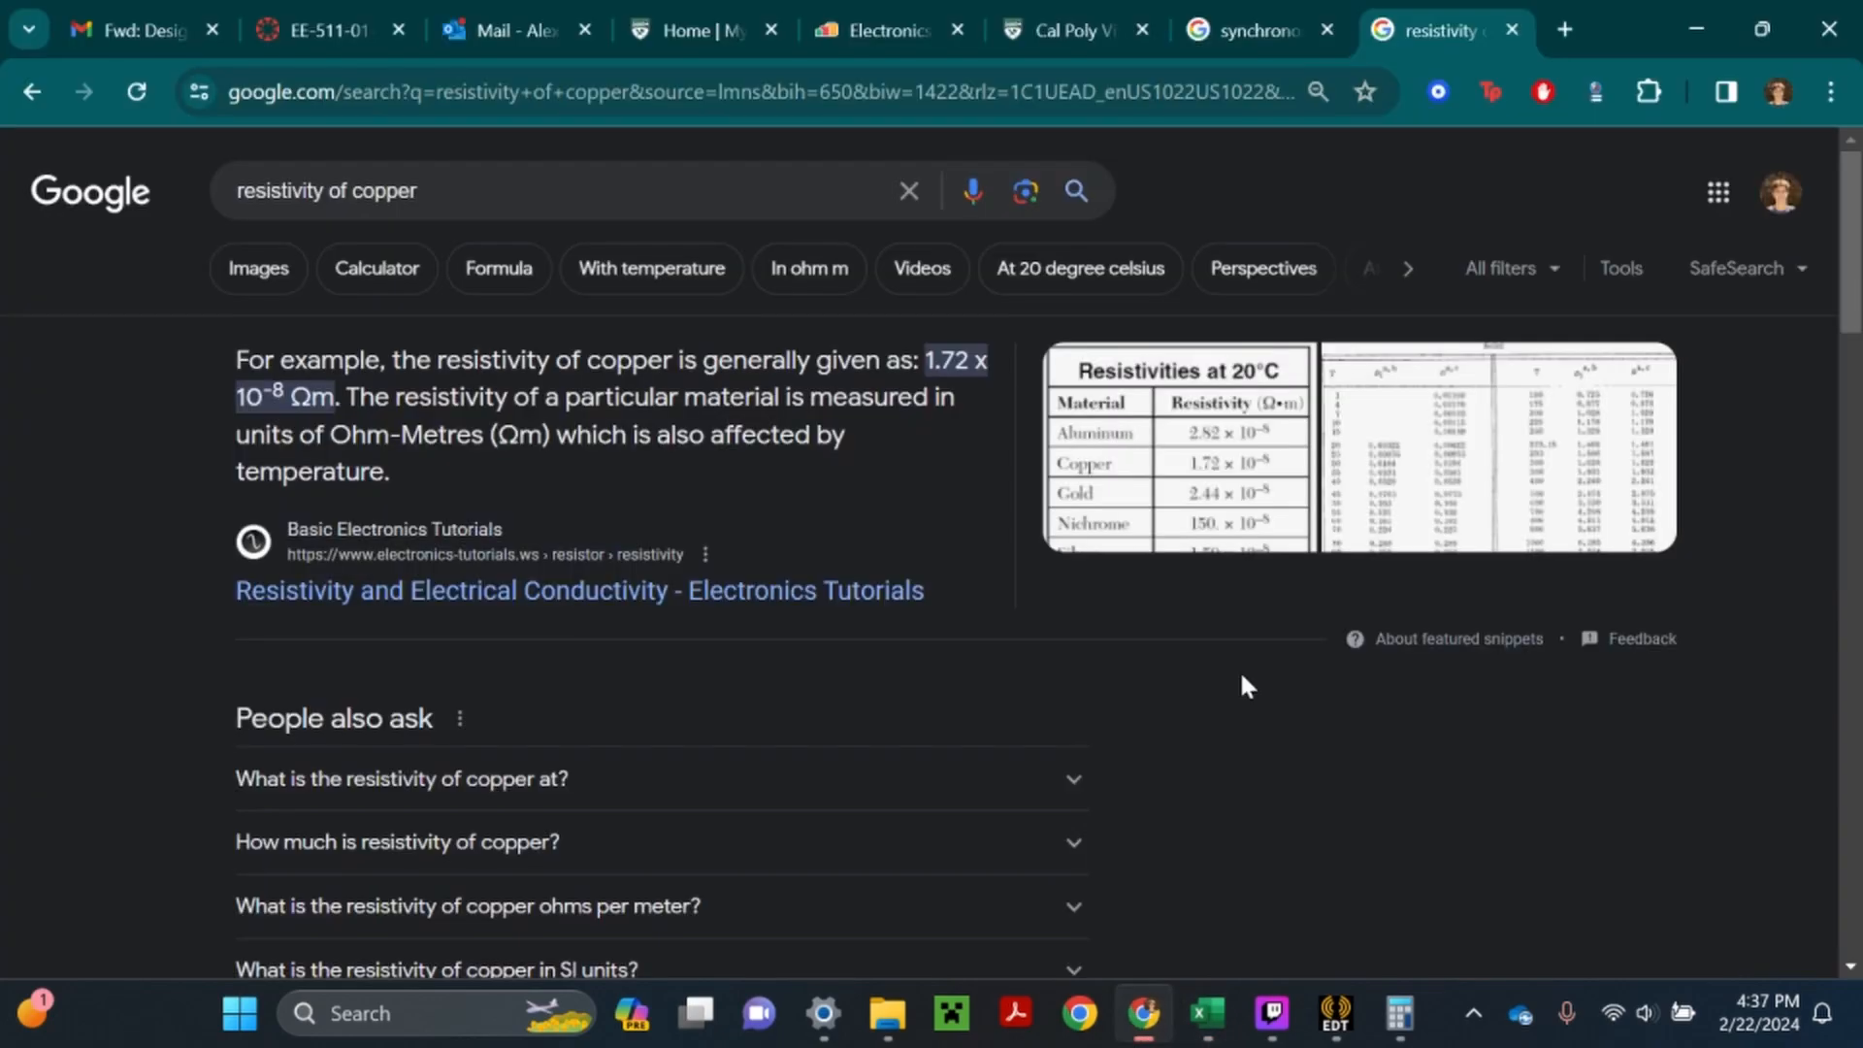
left_click(1567, 27)
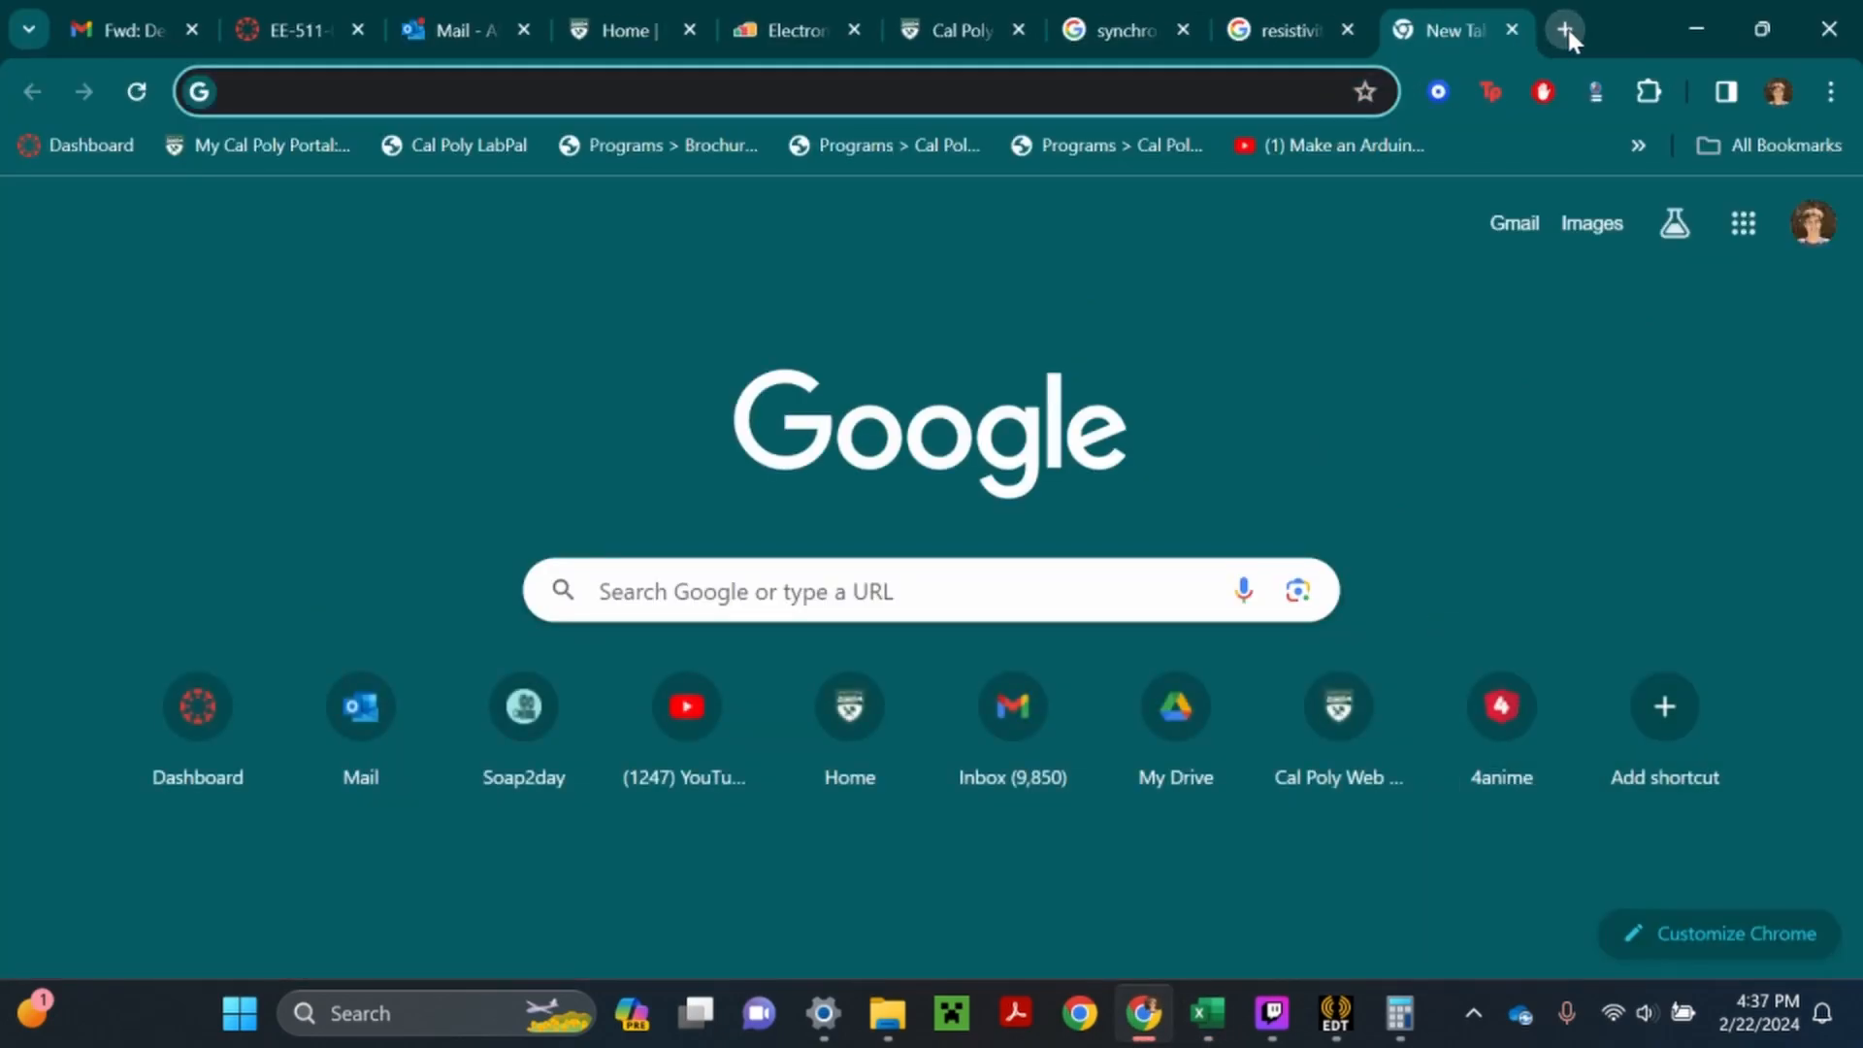
type("3 phase inverter")
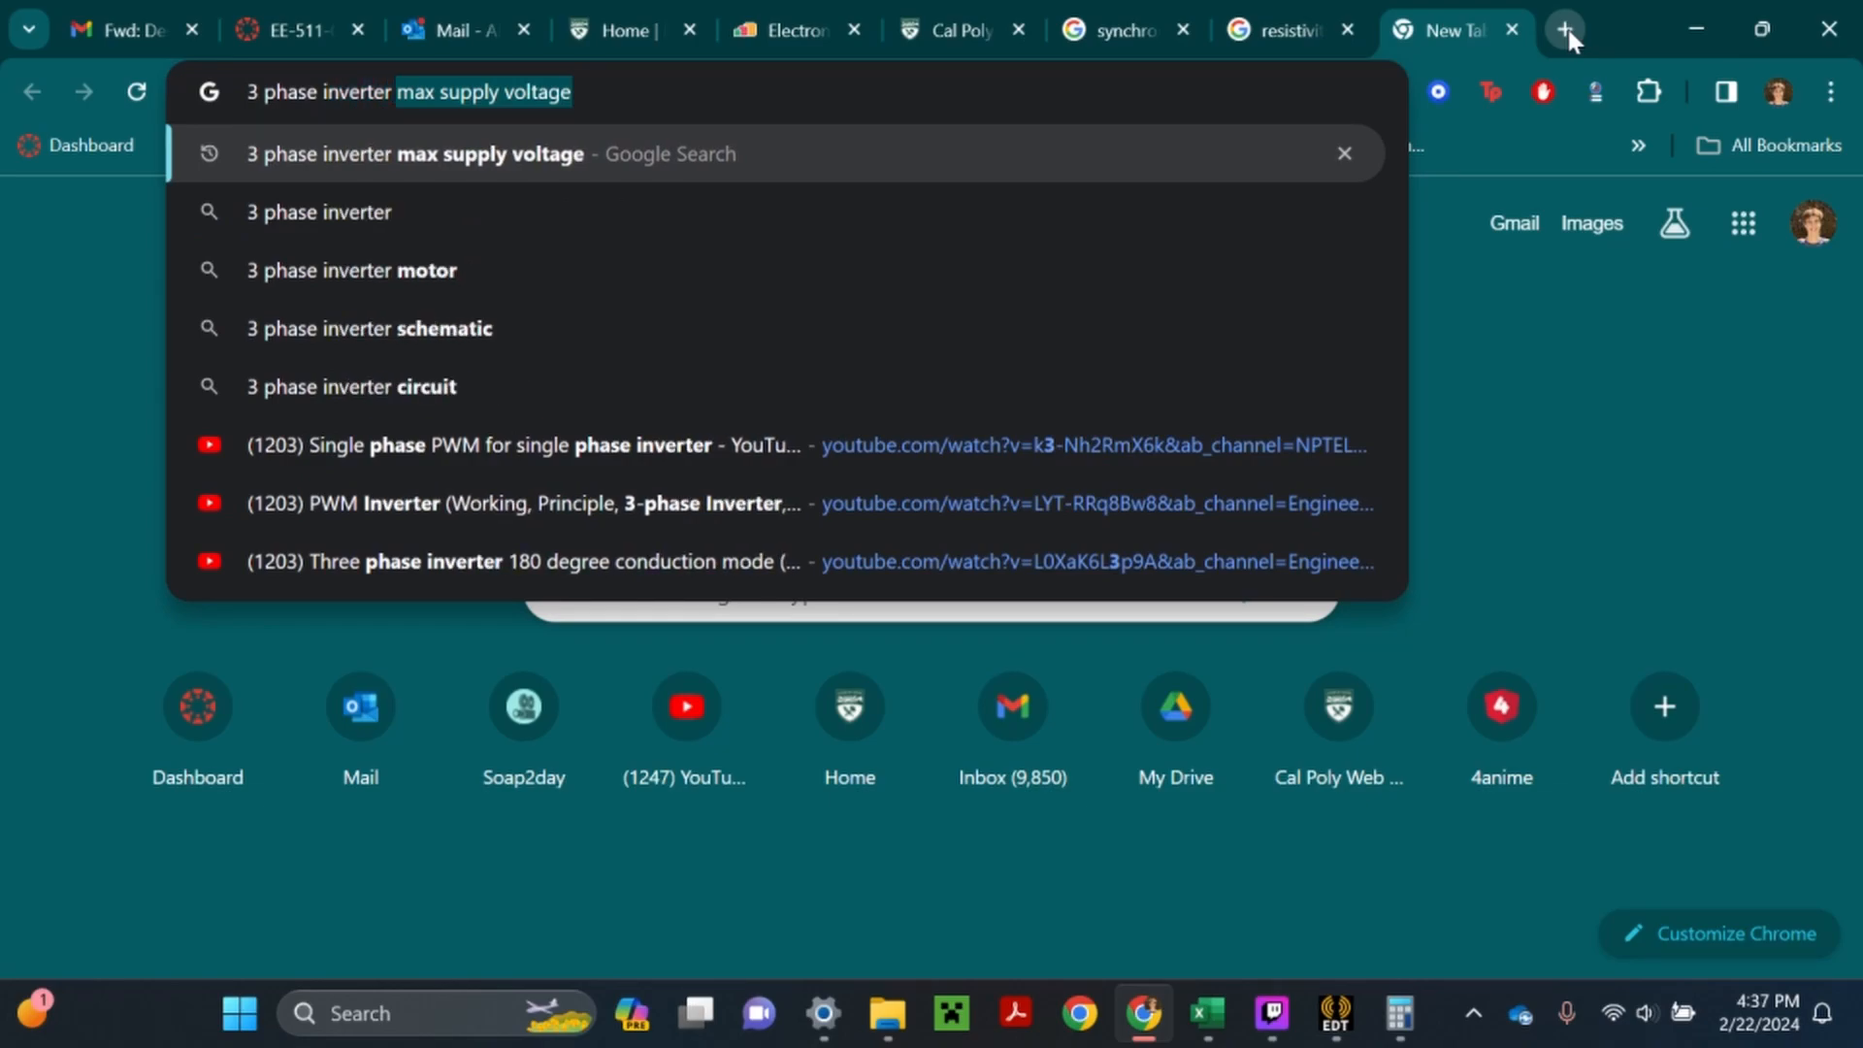
key("Delete")
key("Return")
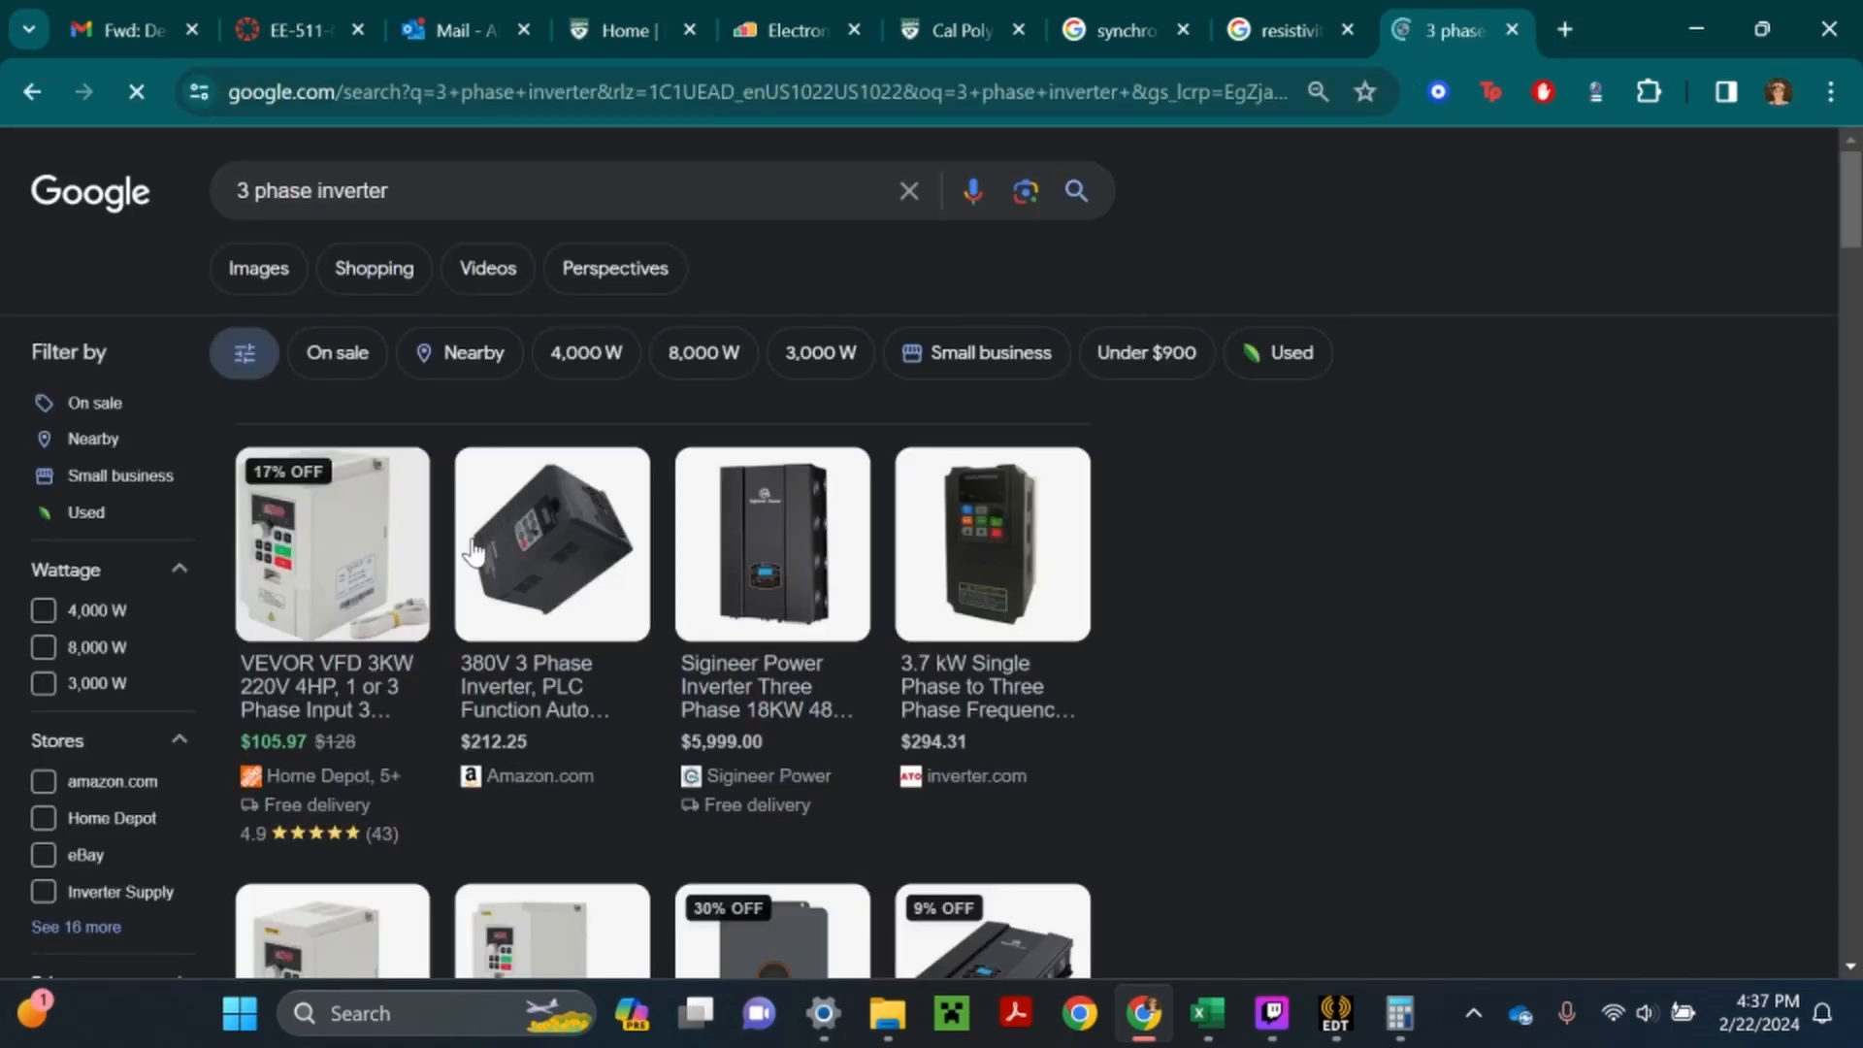
left_click(250, 268)
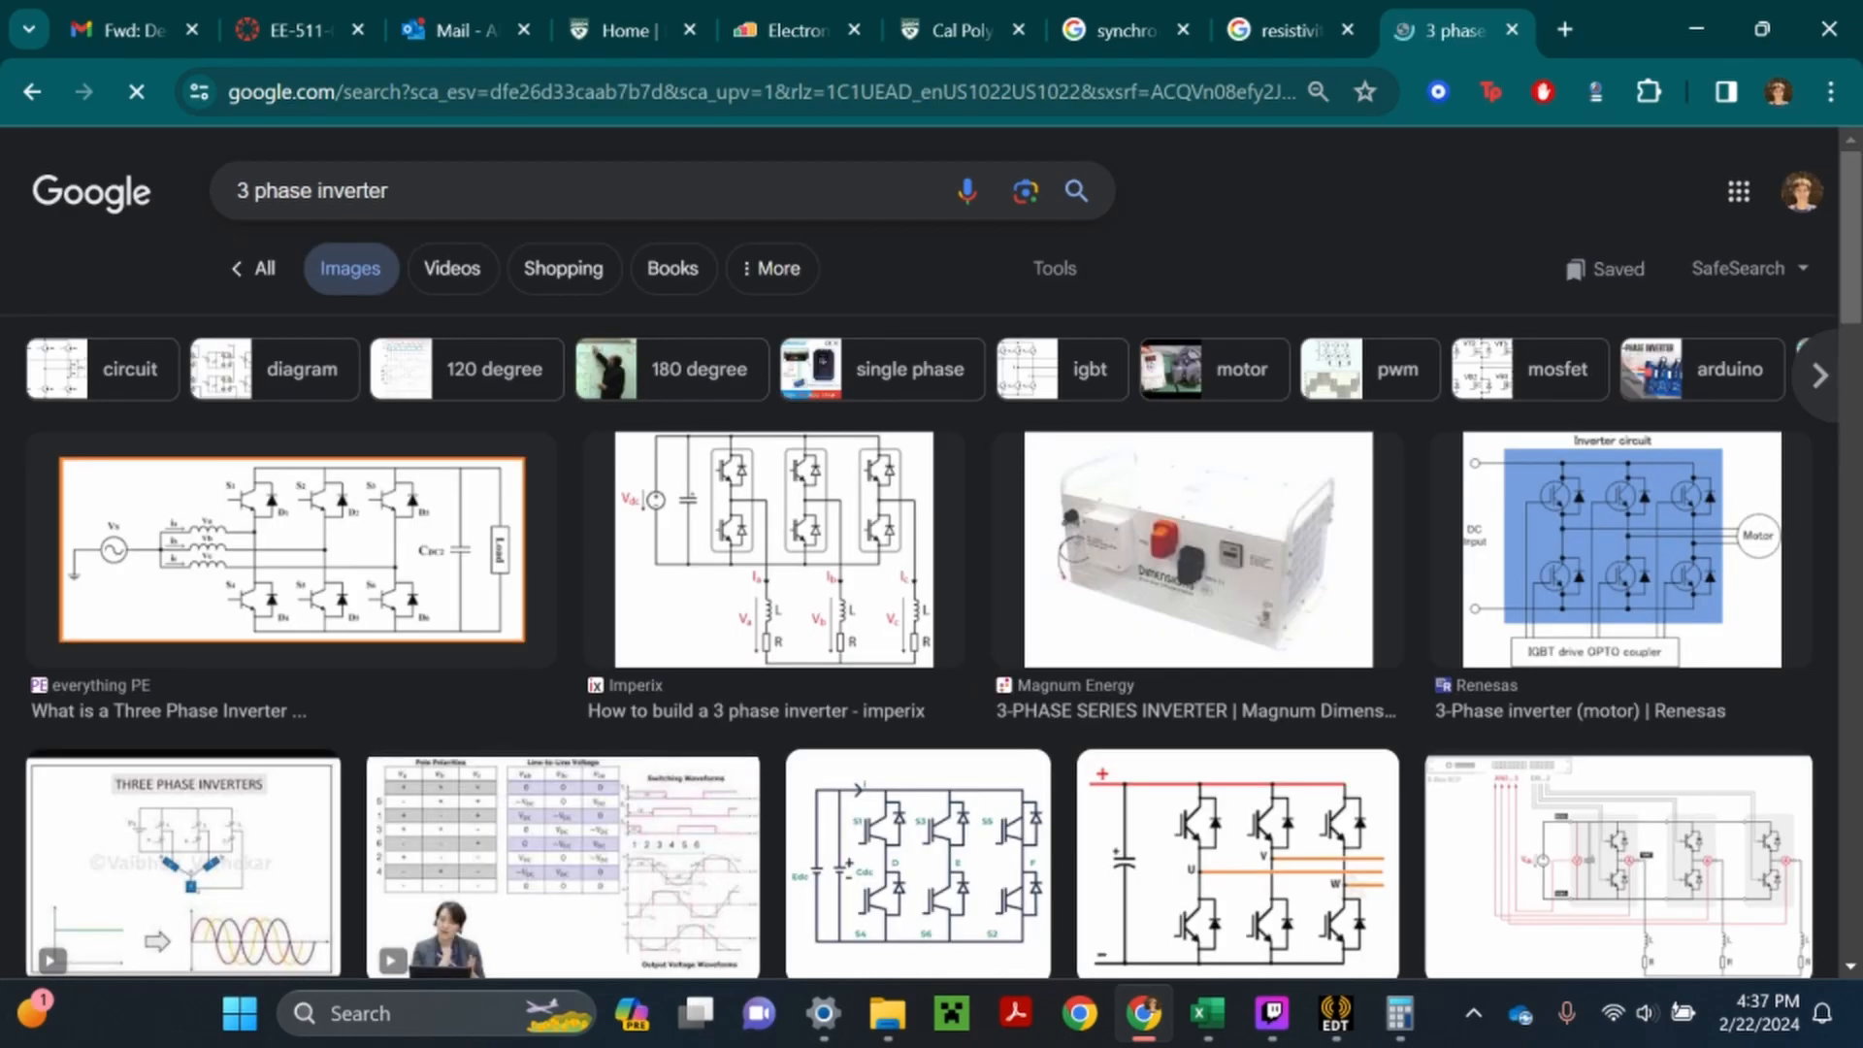
left_click(482, 555)
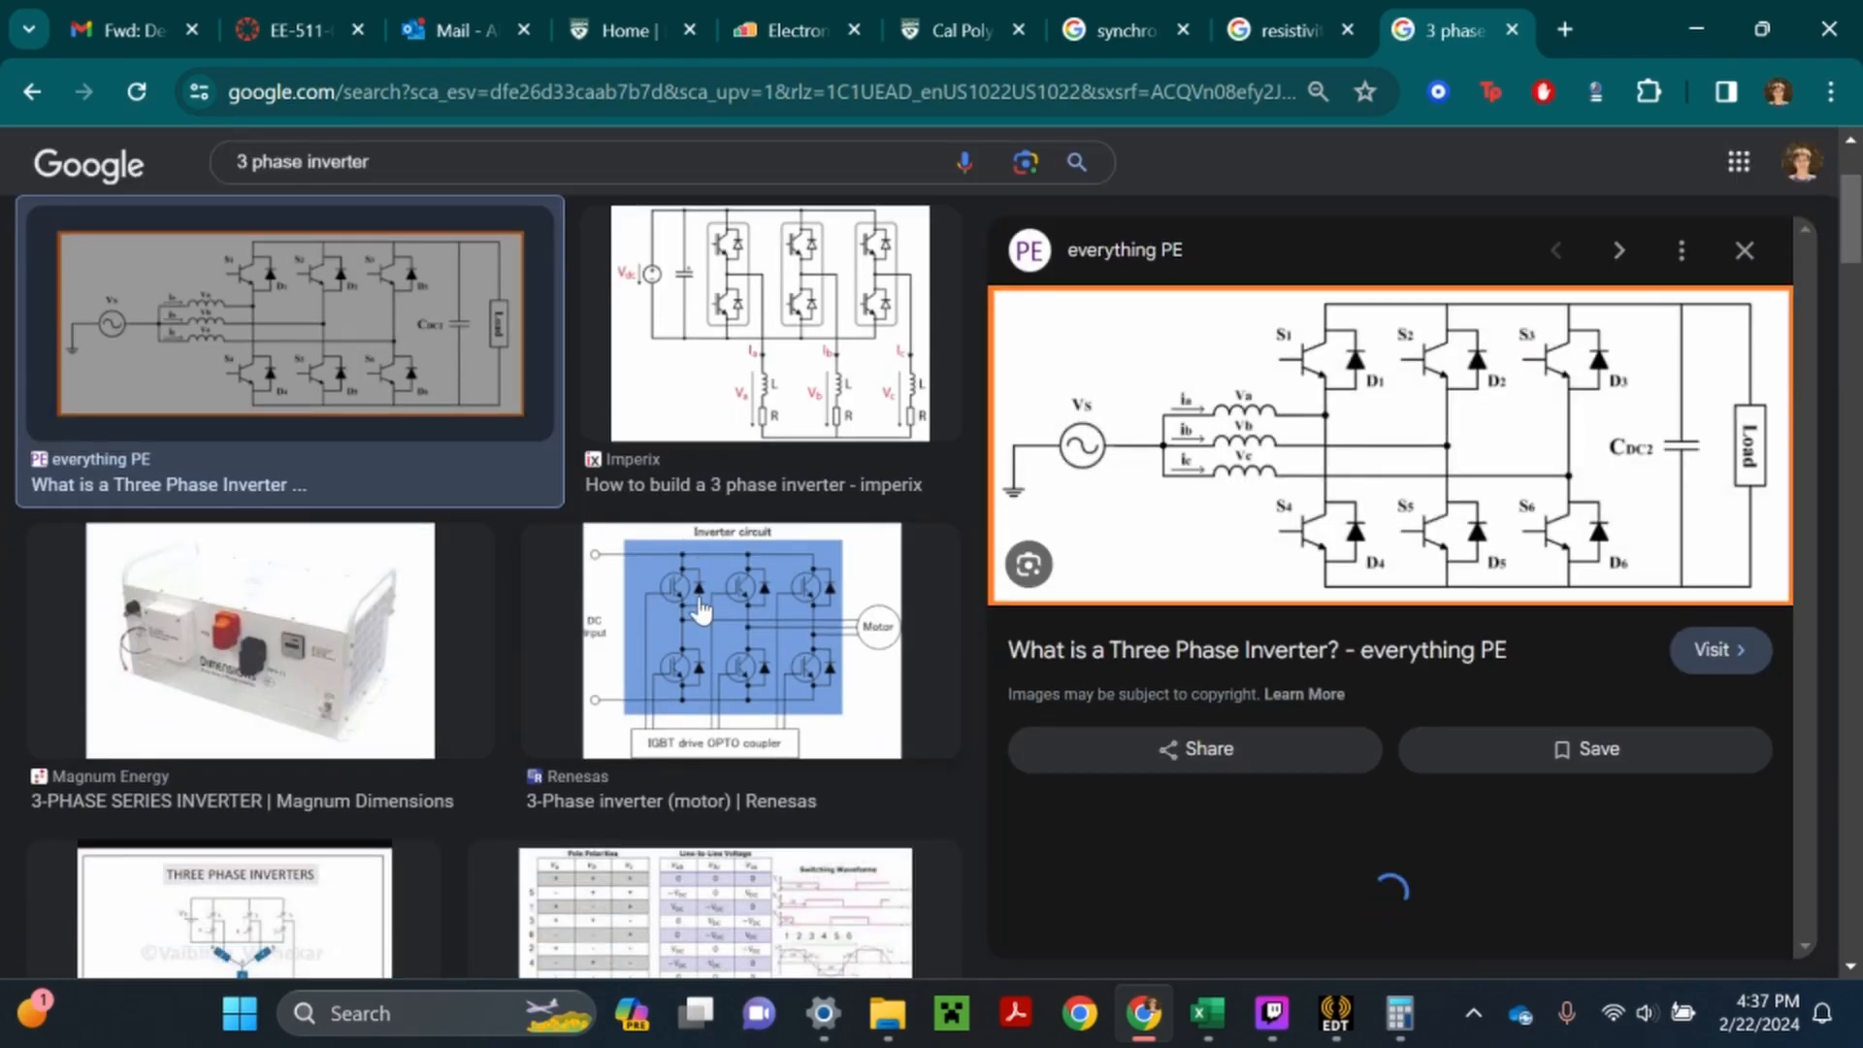
- Refine the image search to "3 phase inverter motor", examine ResearchGate's inverter-fed induction motor diagram, and return to the EE511 workbook in Excel
left_click(541, 167)
type("motor")
key("Return")
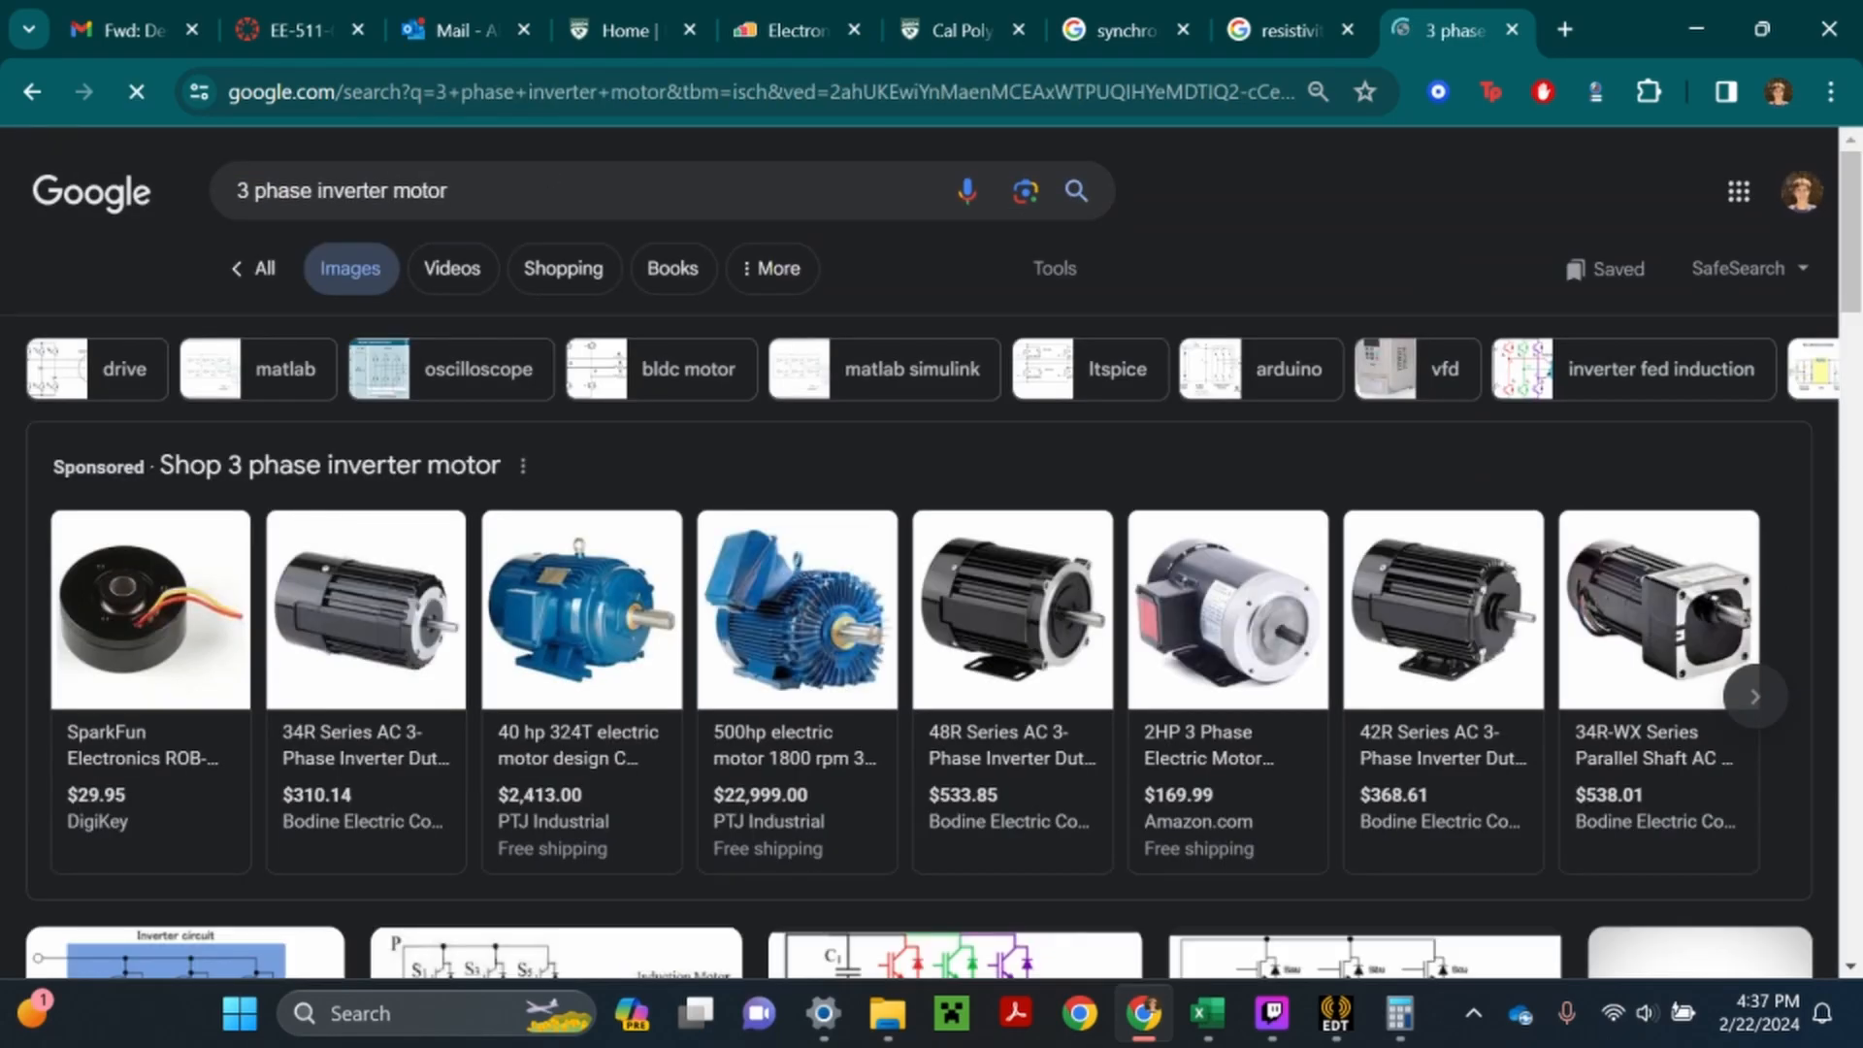
scroll(618, 568, "down", 1)
scroll(618, 568, "down", 3)
scroll(563, 631, "down", 2)
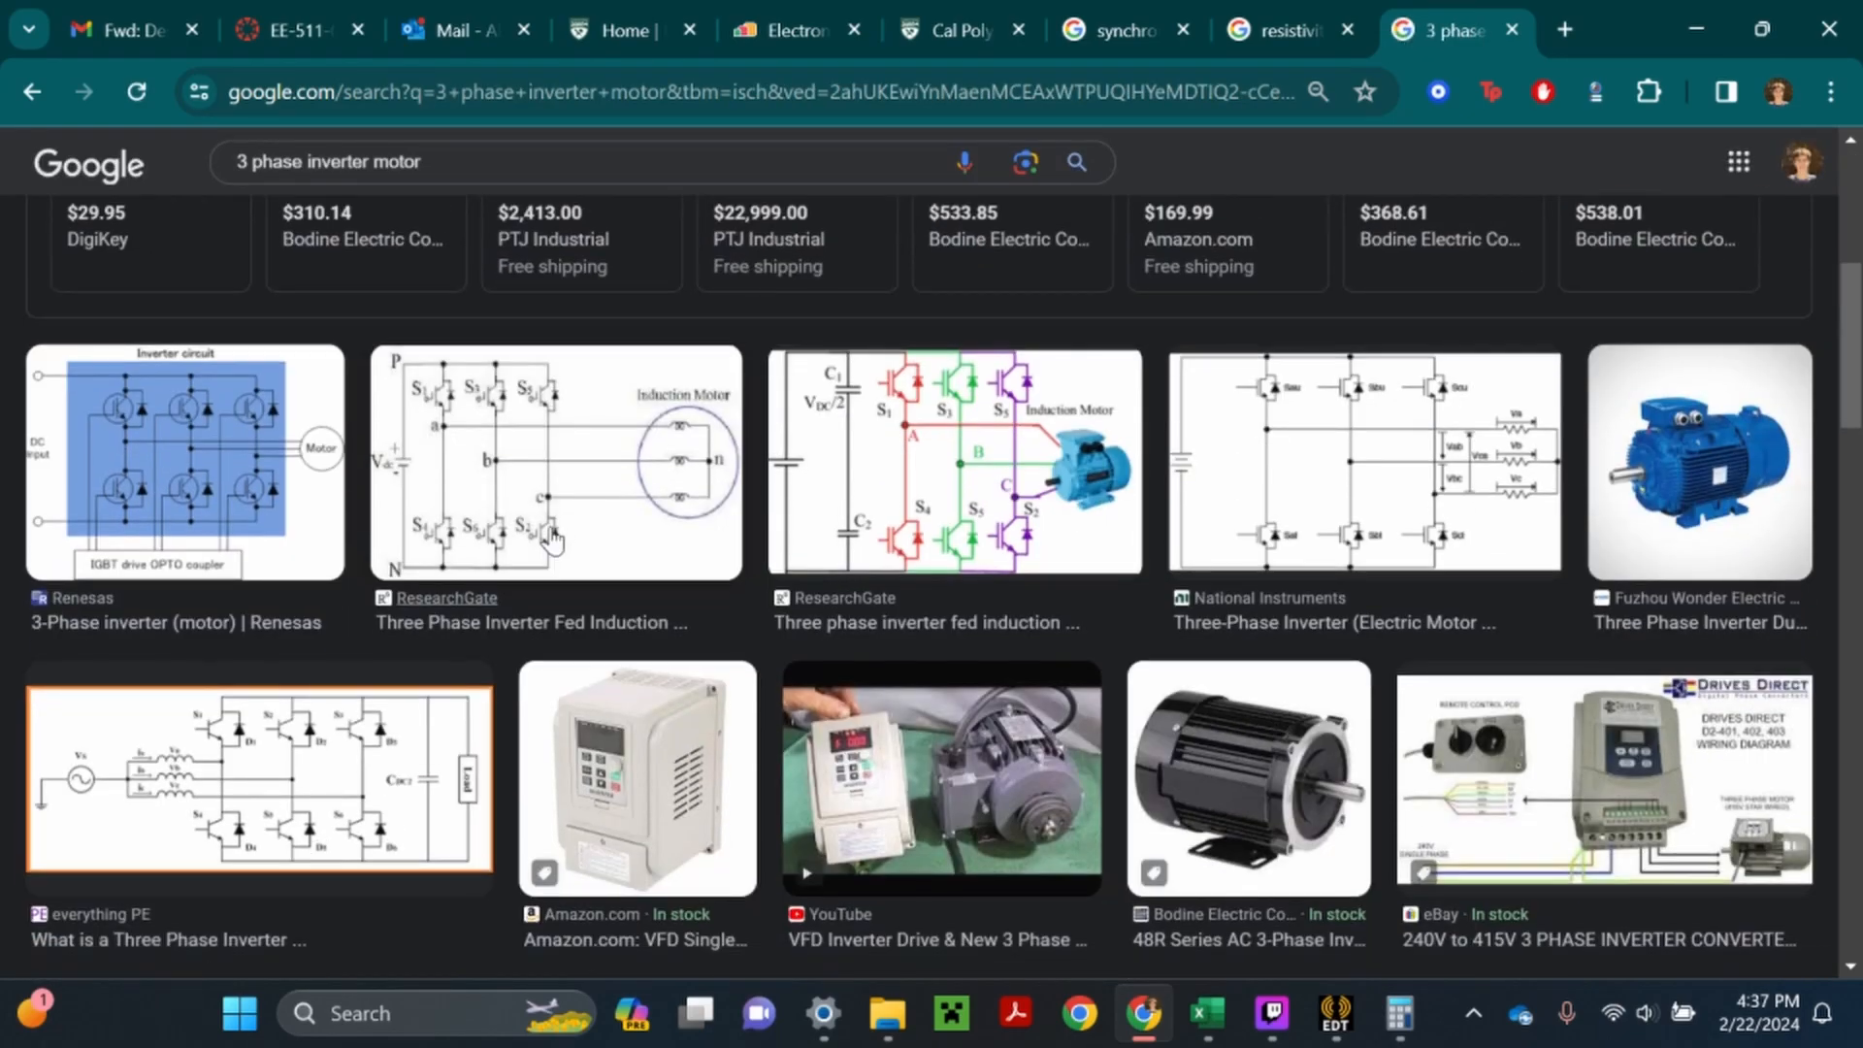
left_click(575, 470)
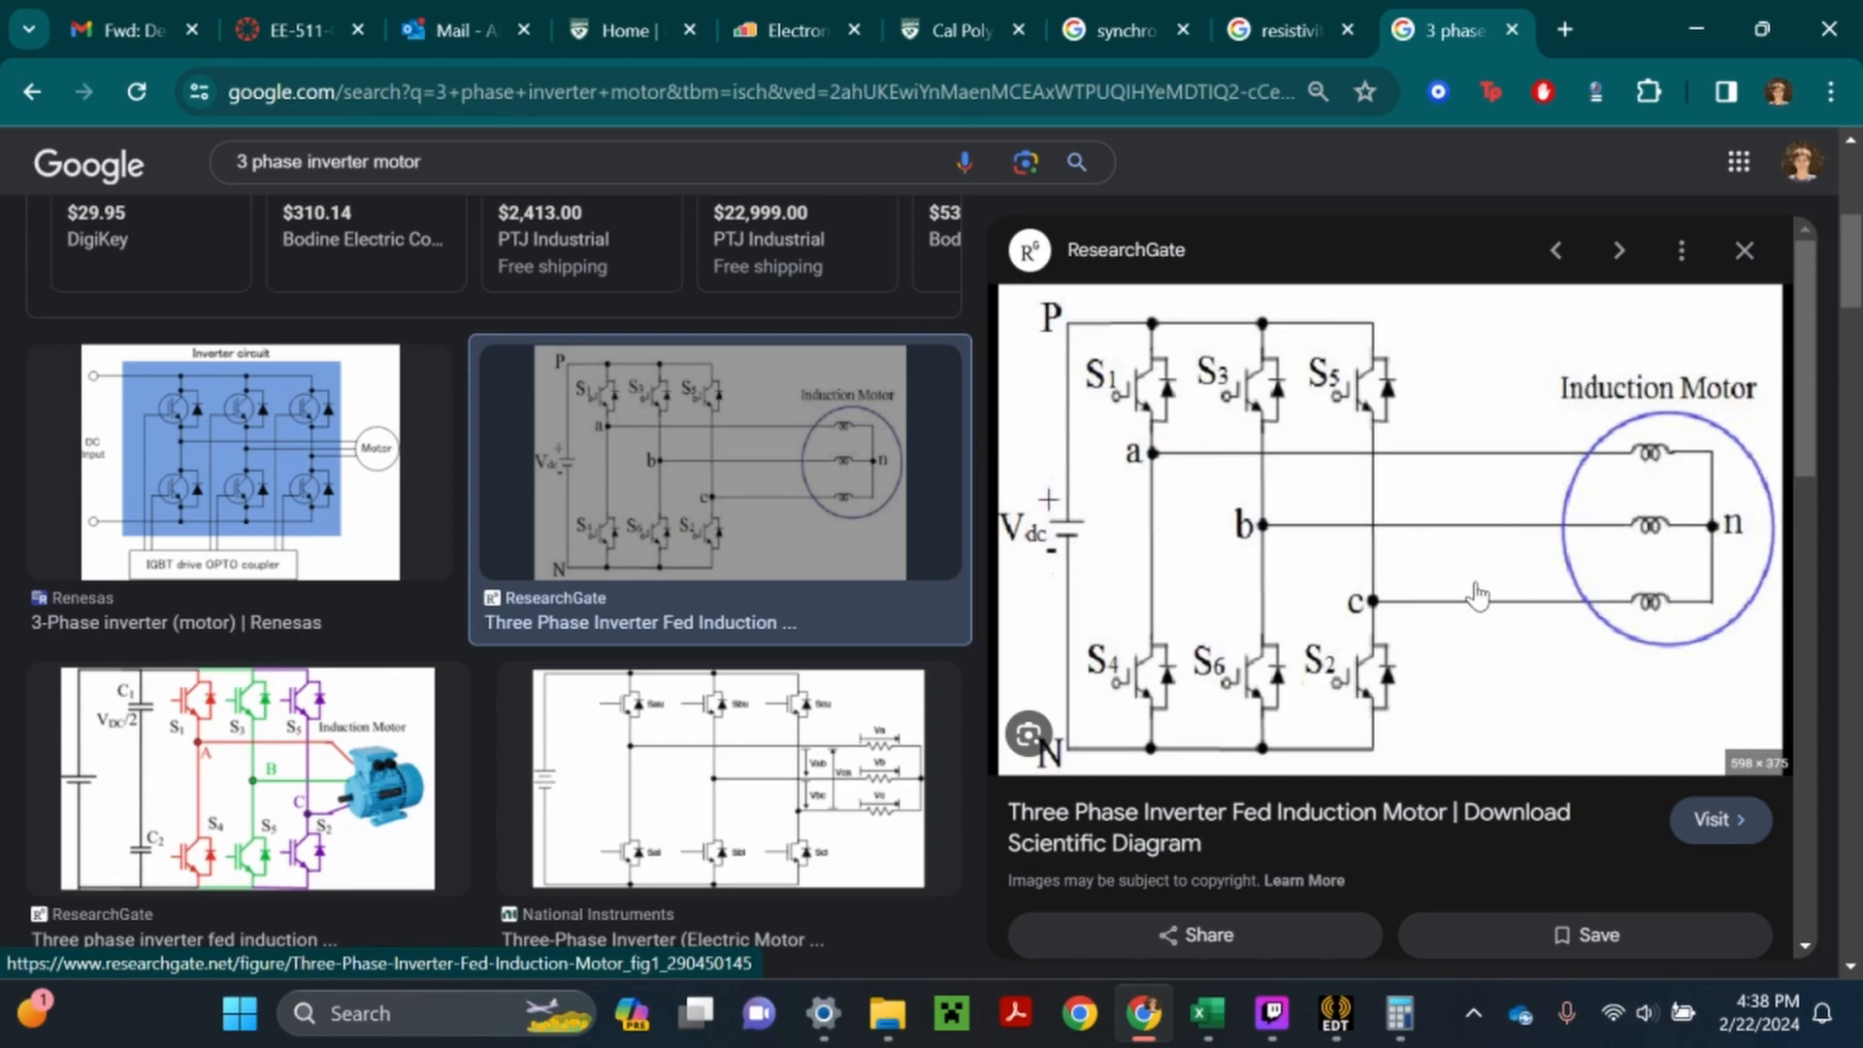
mouse_move(1203, 1041)
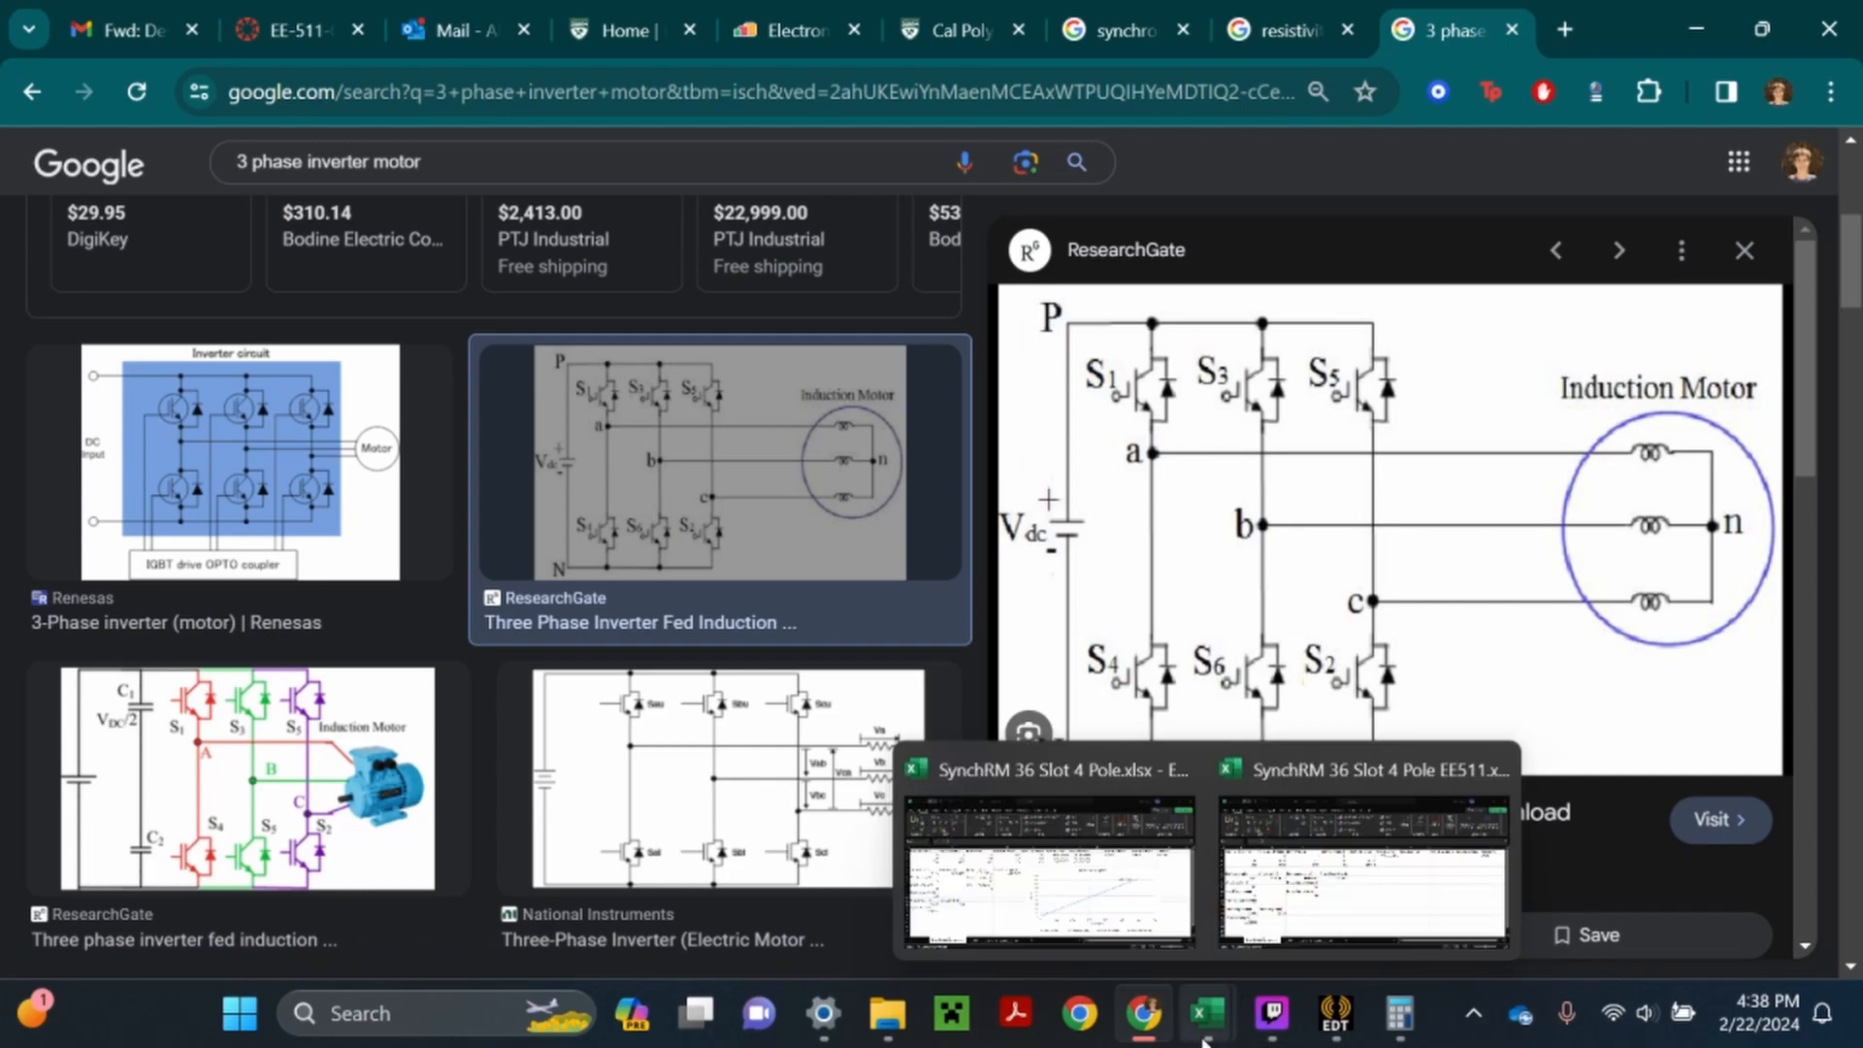
left_click(1300, 929)
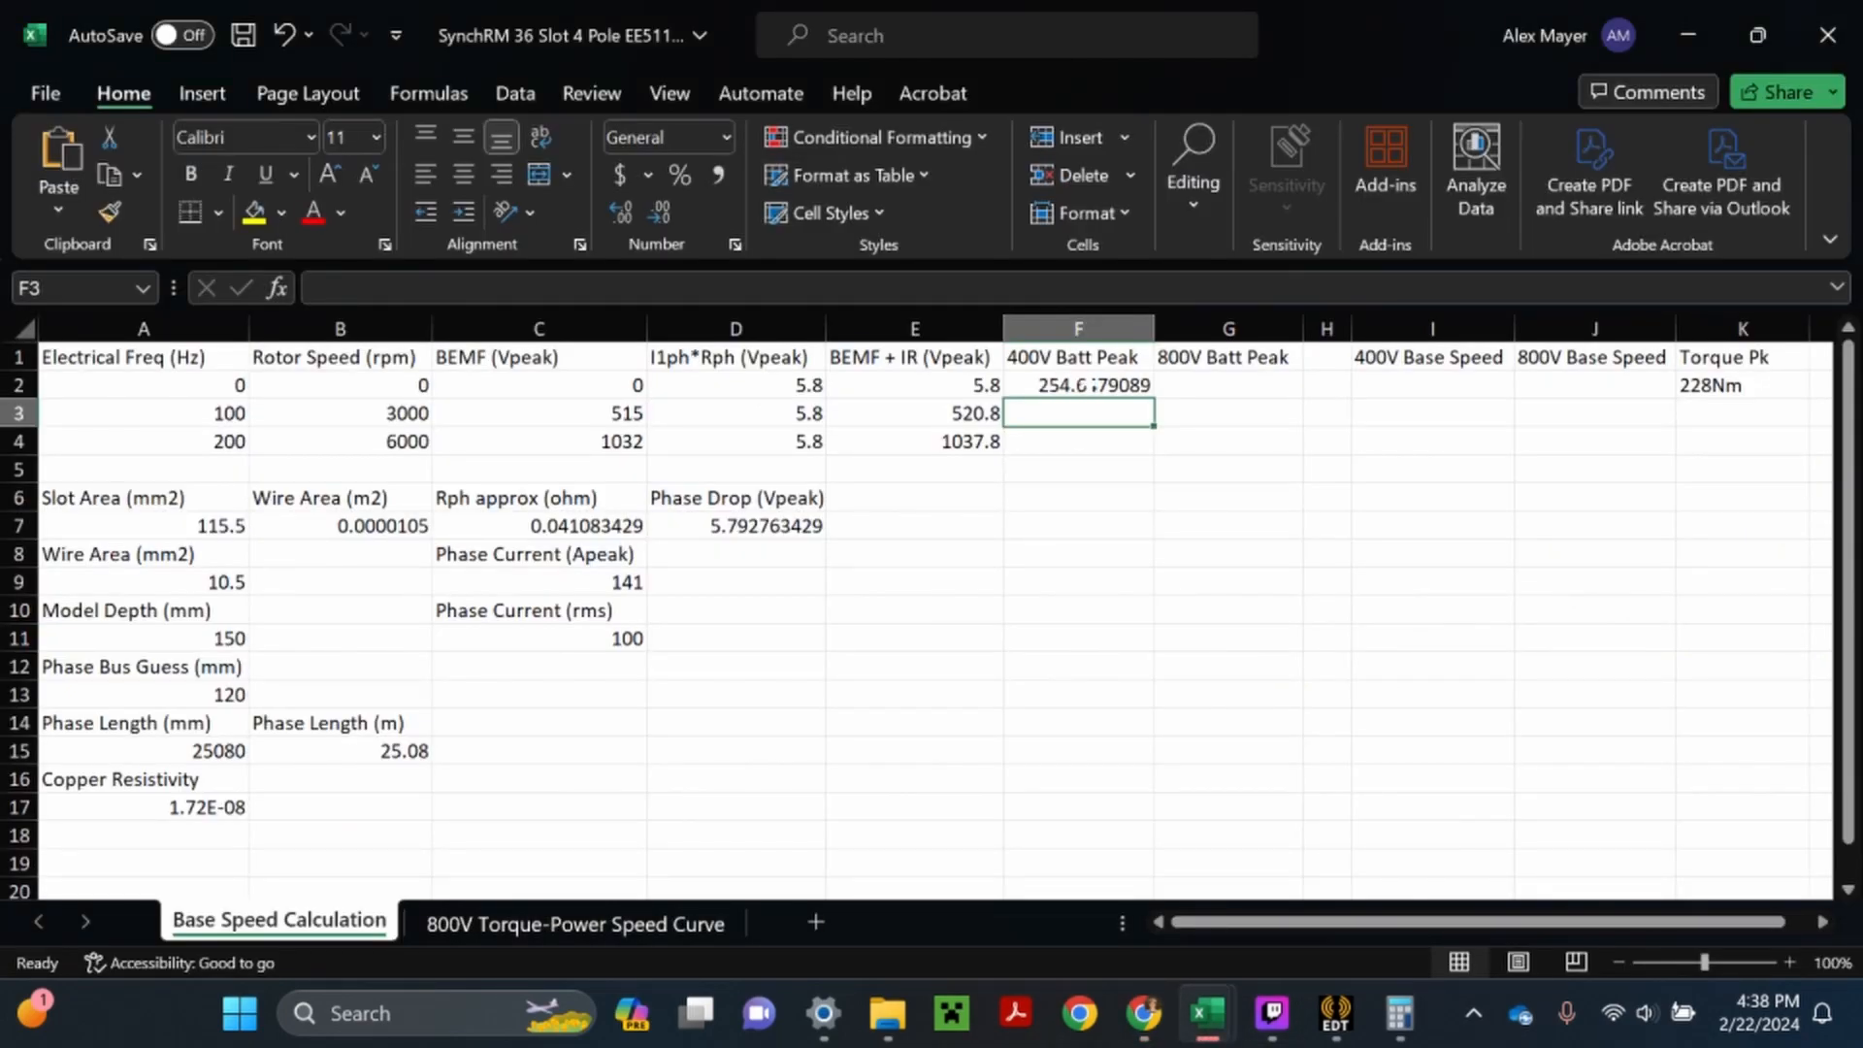
- Multiply the 400V battery peak formula in F2 by 0.95 and fill it down to F4
left_click(1085, 384)
key("F2")
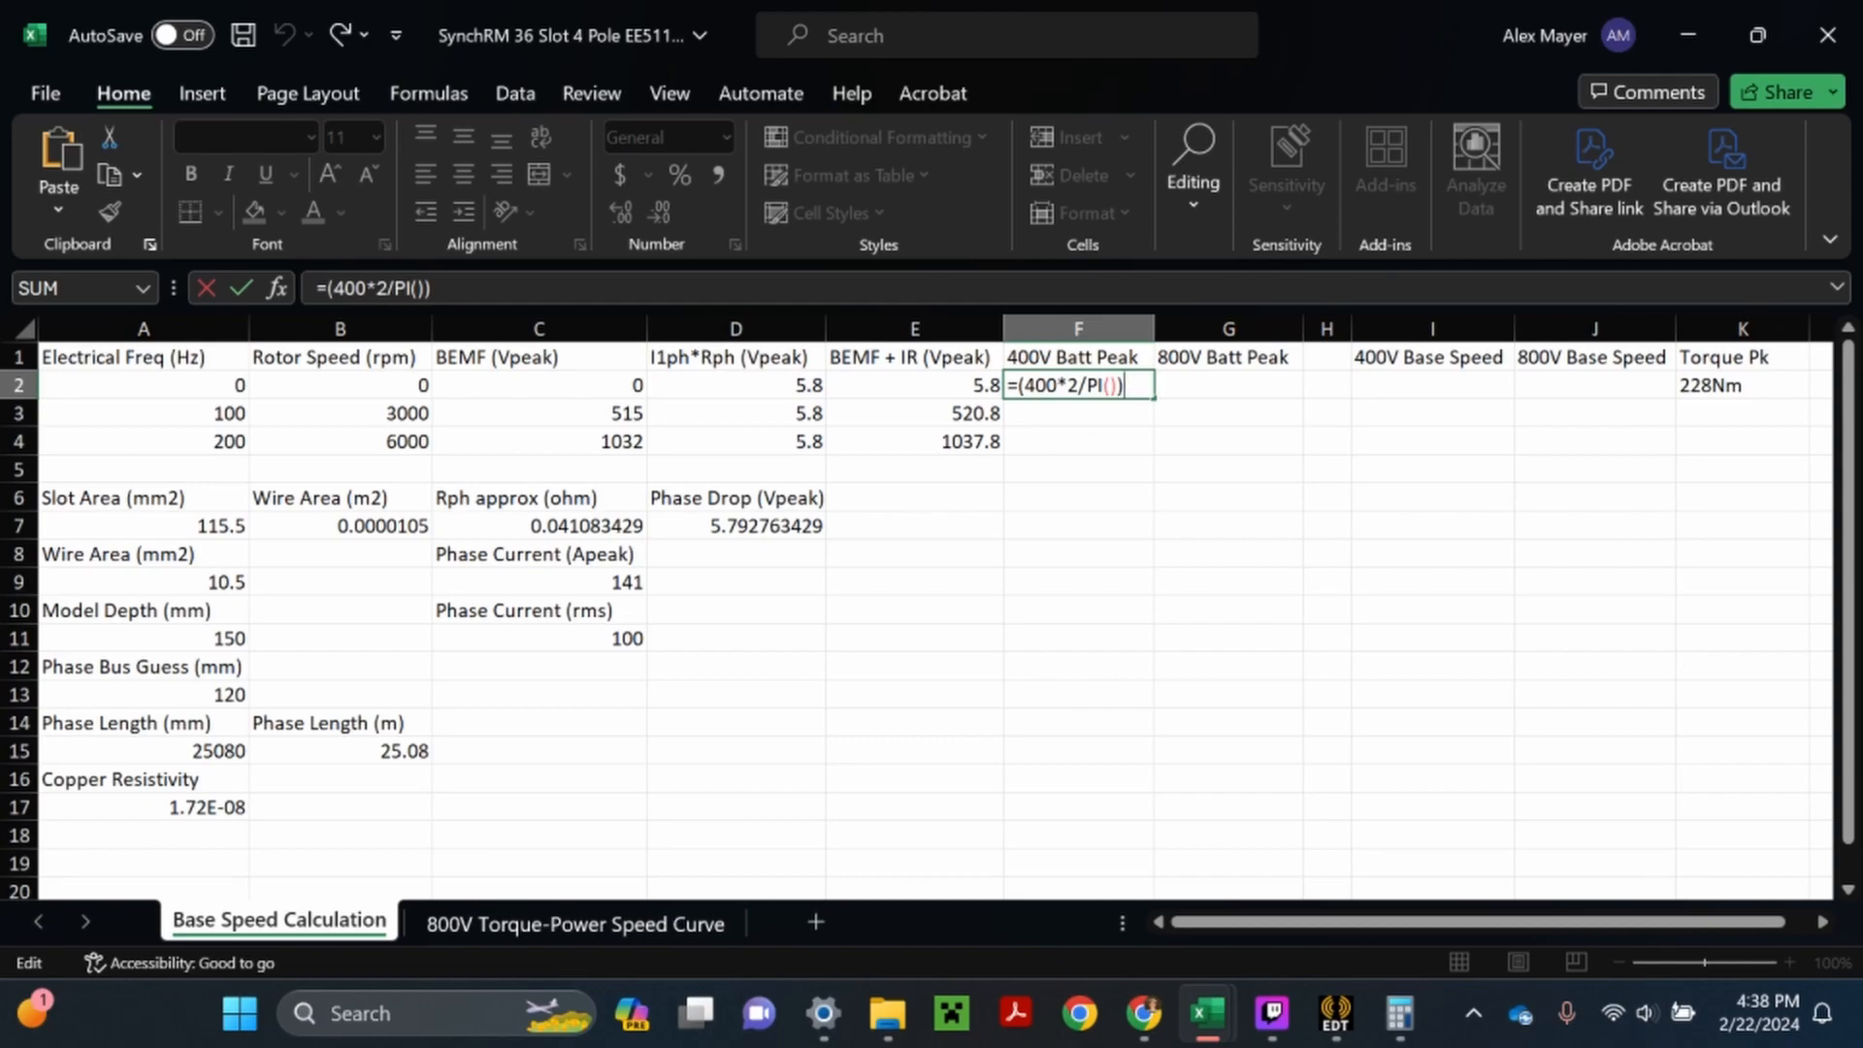
type("*0.95")
key("Return")
left_click(1099, 385)
left_click_drag(1152, 399, 1170, 472)
- Reuse the F2 formula in G2 with 800 in place of 400, giving =(800*2/PI())*0.95, and fill it down to G4
double_click(1228, 386)
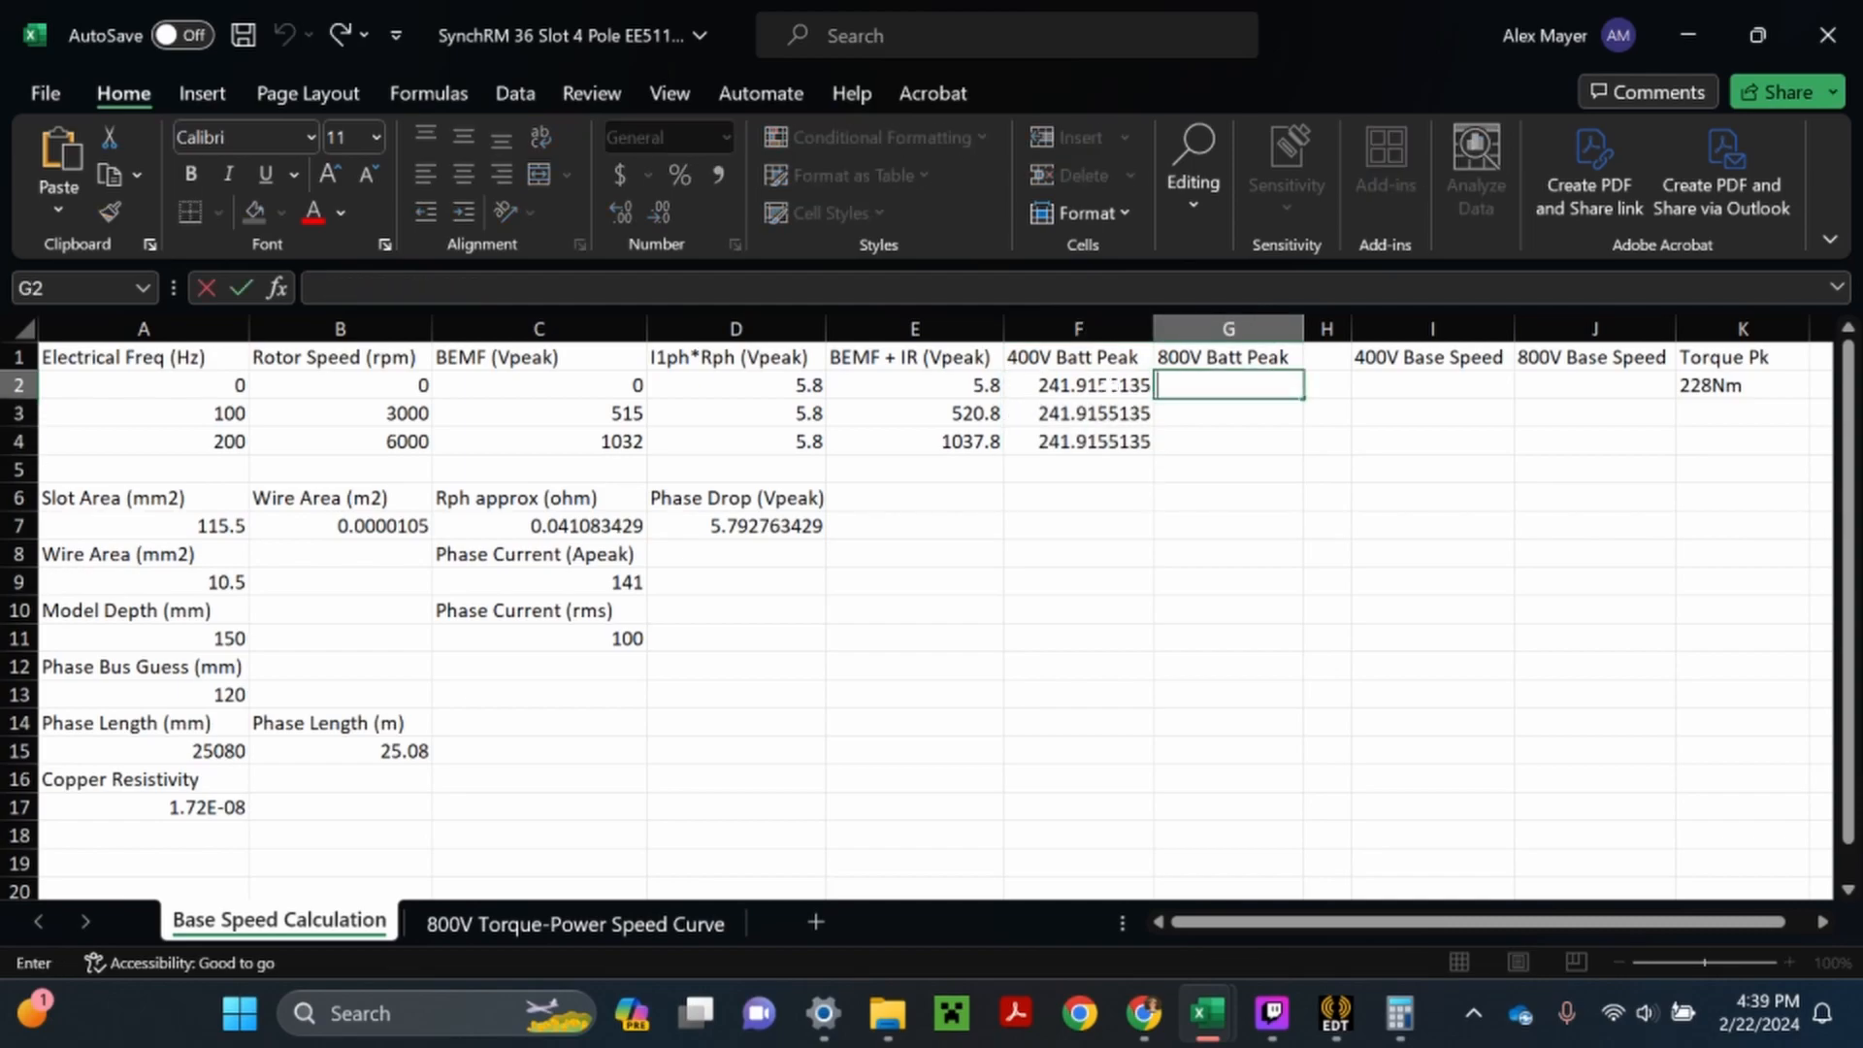
double_click(1109, 385)
left_click_drag(1172, 385, 1008, 385)
key("ctrl+c")
key("Escape")
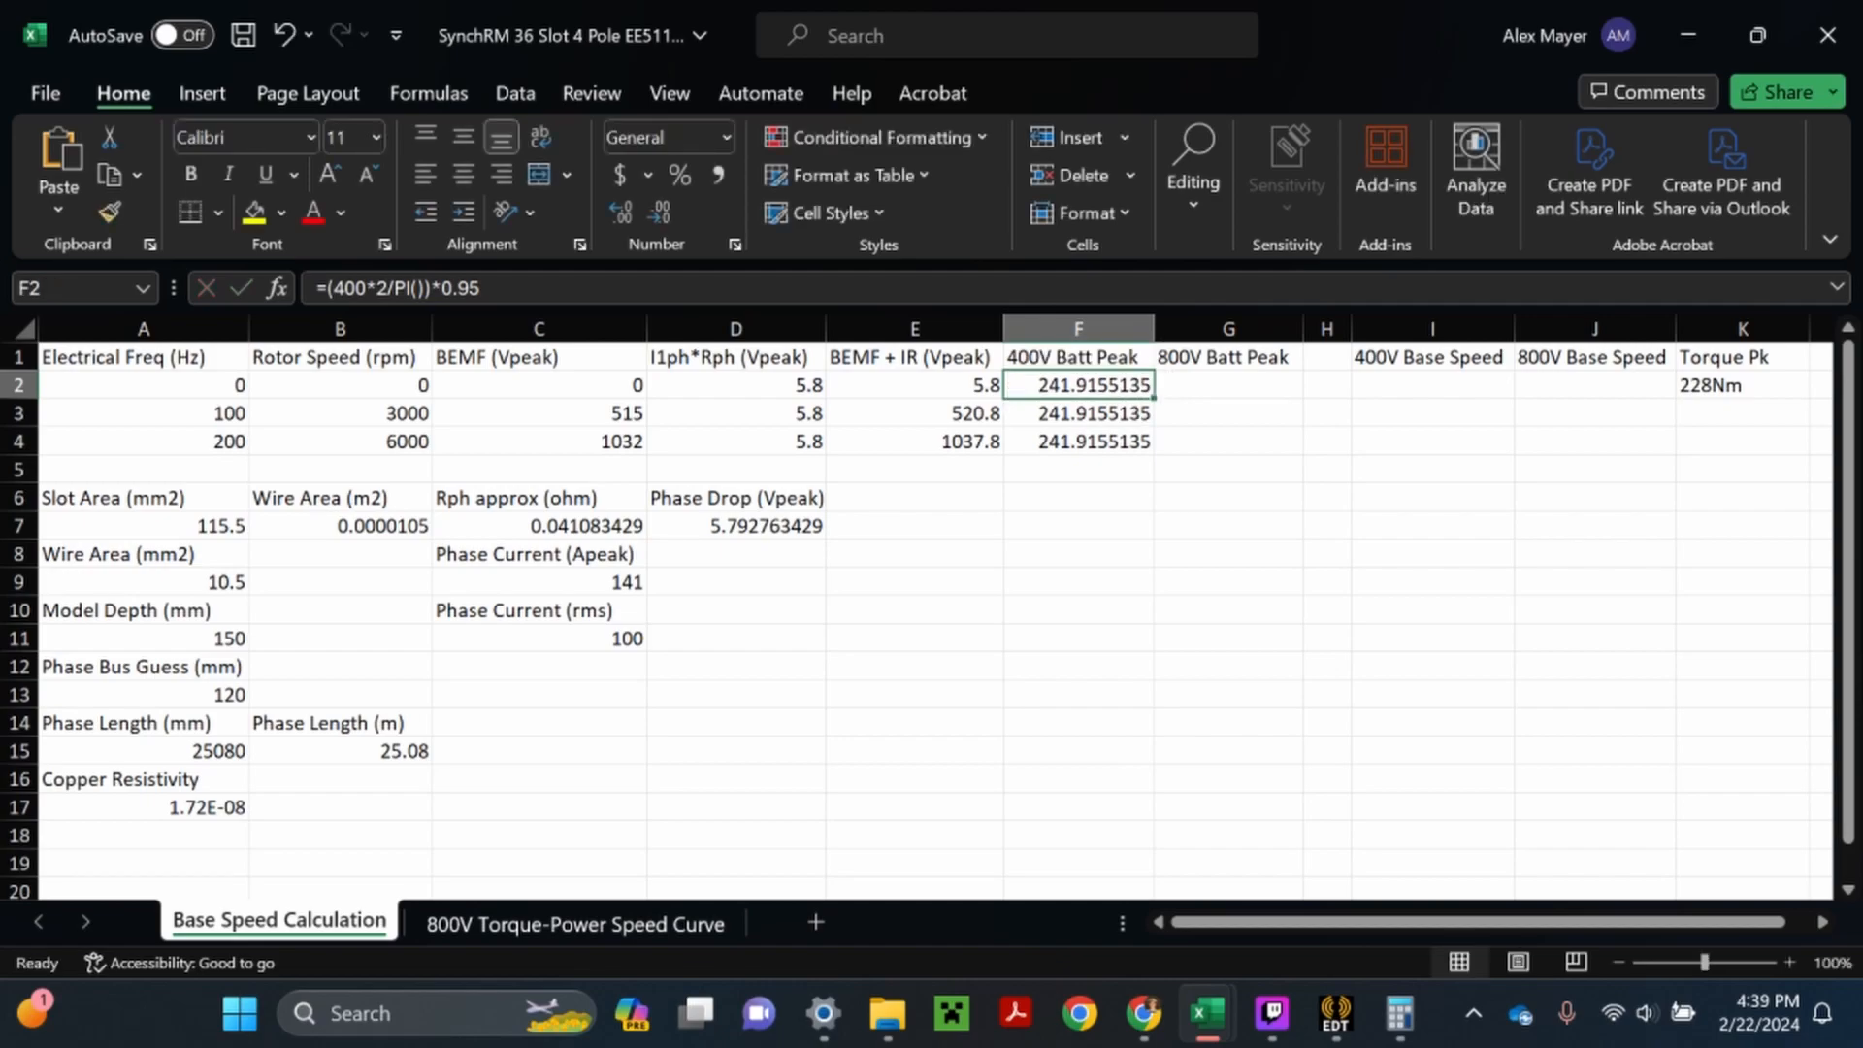
double_click(1185, 392)
key("ctrl+v")
left_click(1185, 385)
key("BackSpace")
type("8")
key("Return")
left_click(1206, 385)
left_click_drag(1303, 397, 1298, 446)
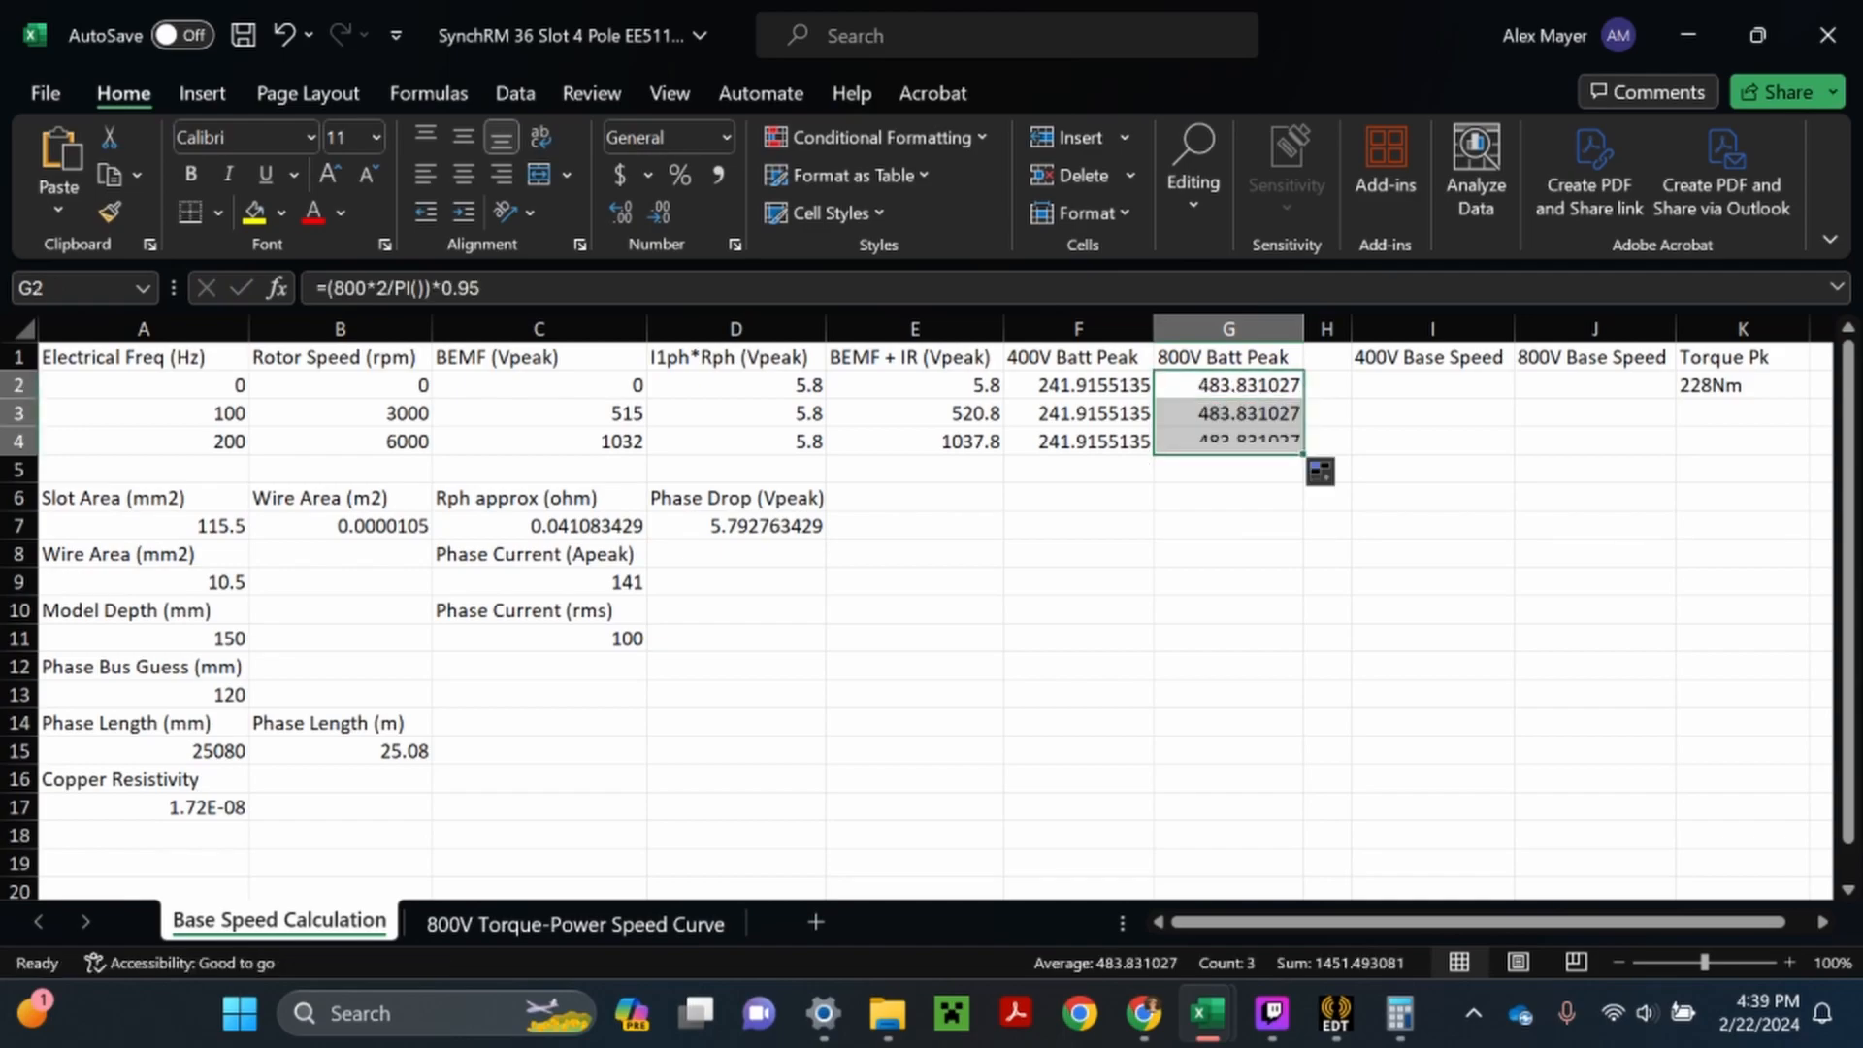
- Save the workbook
left_click(1228, 526)
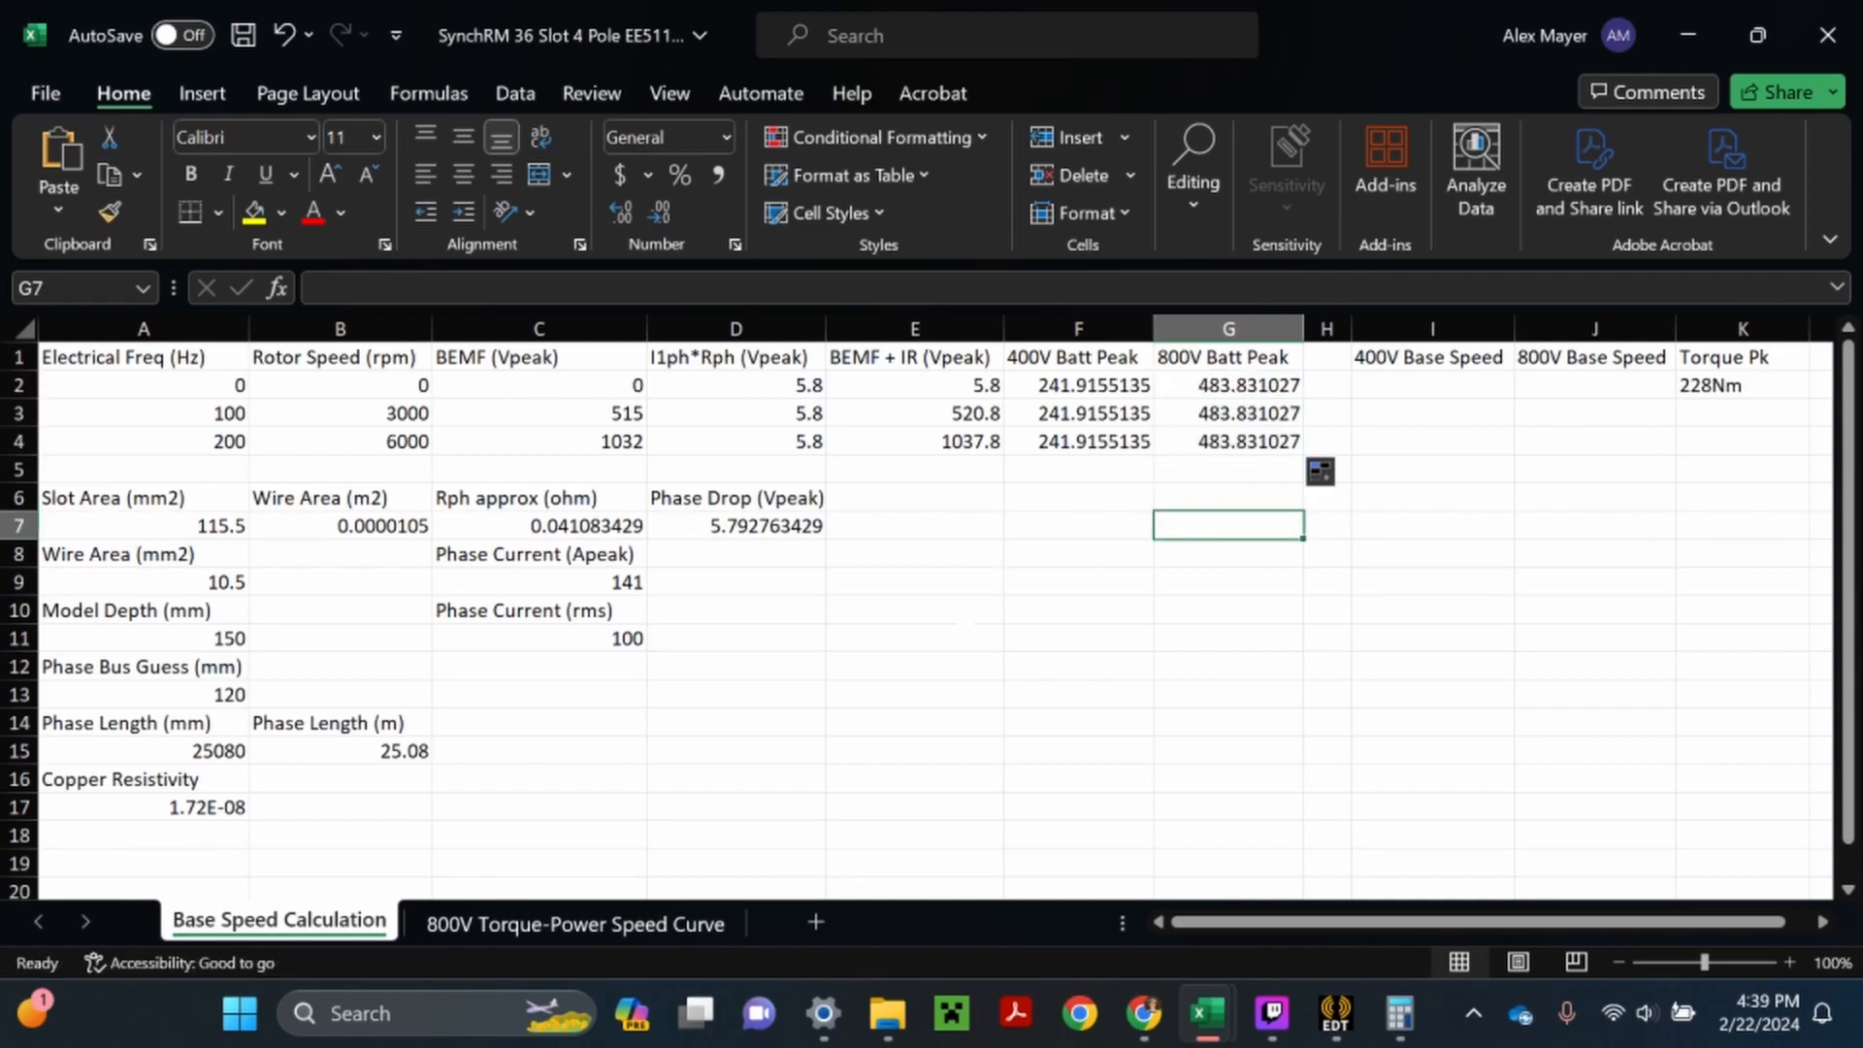
left_click(1060, 559)
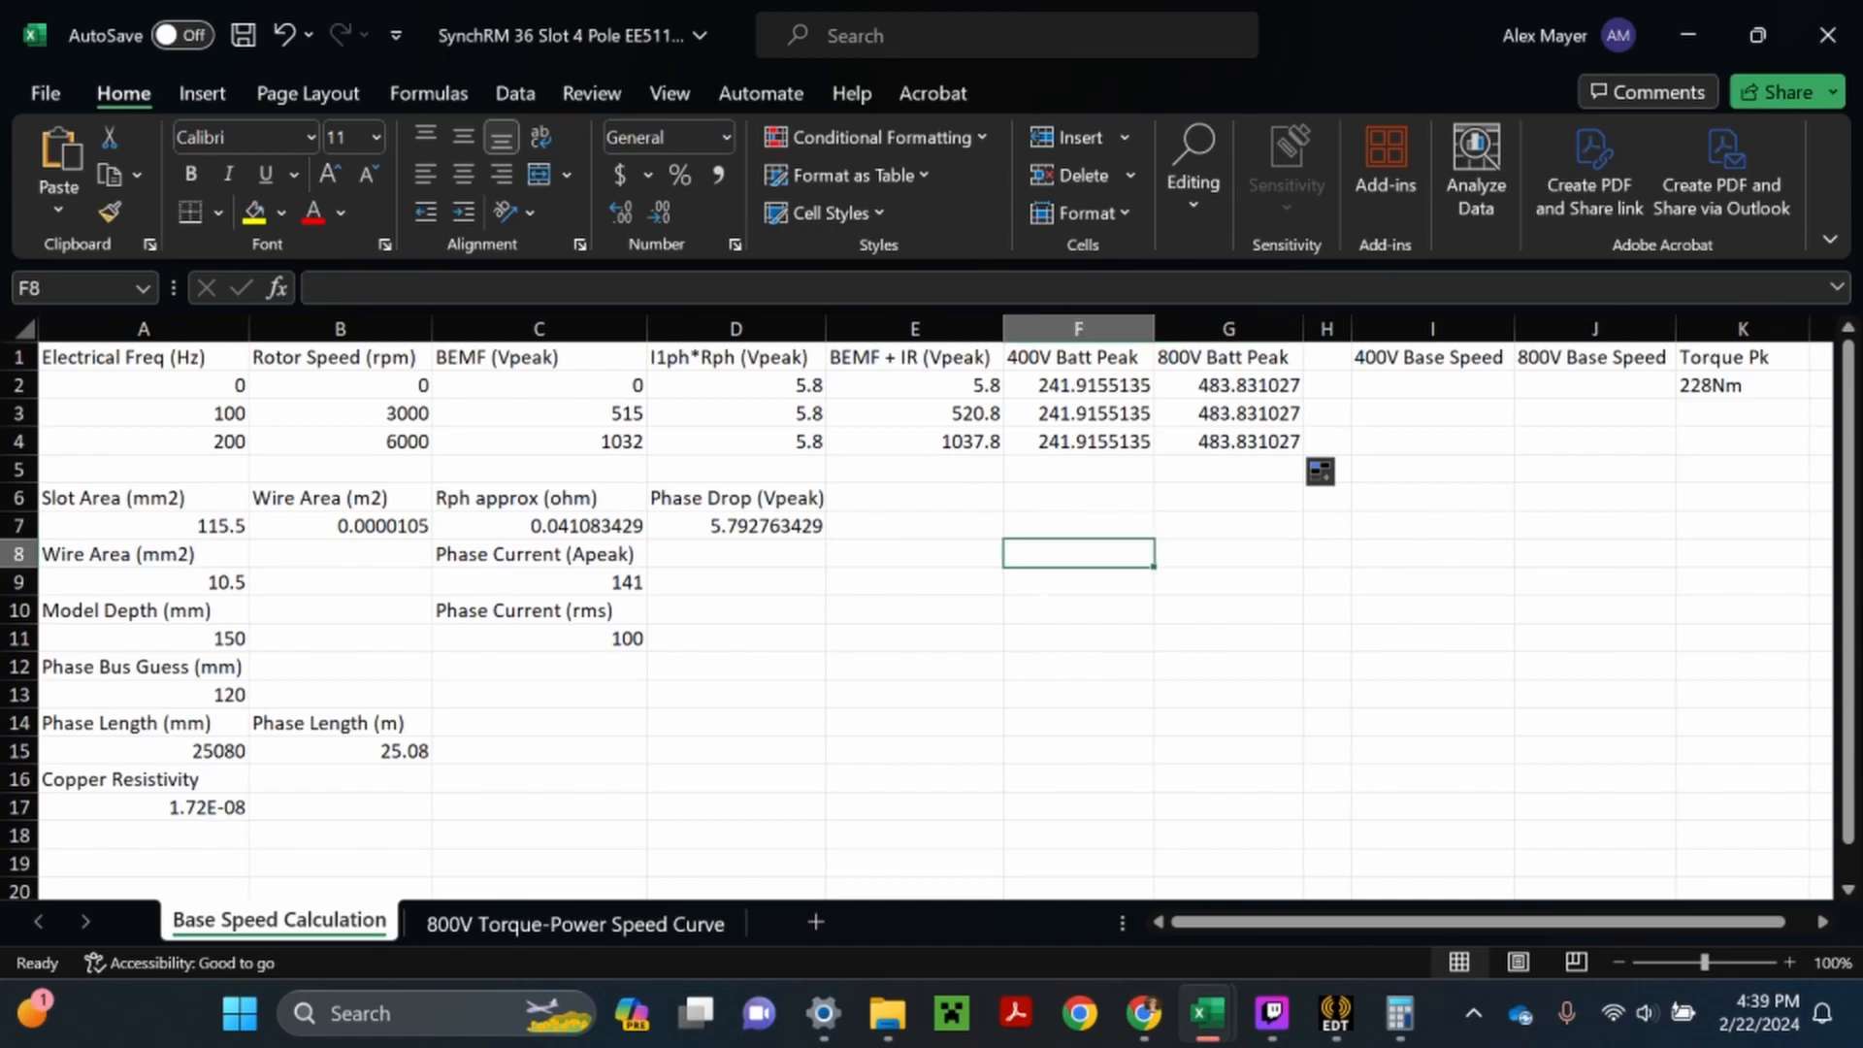
left_click(245, 34)
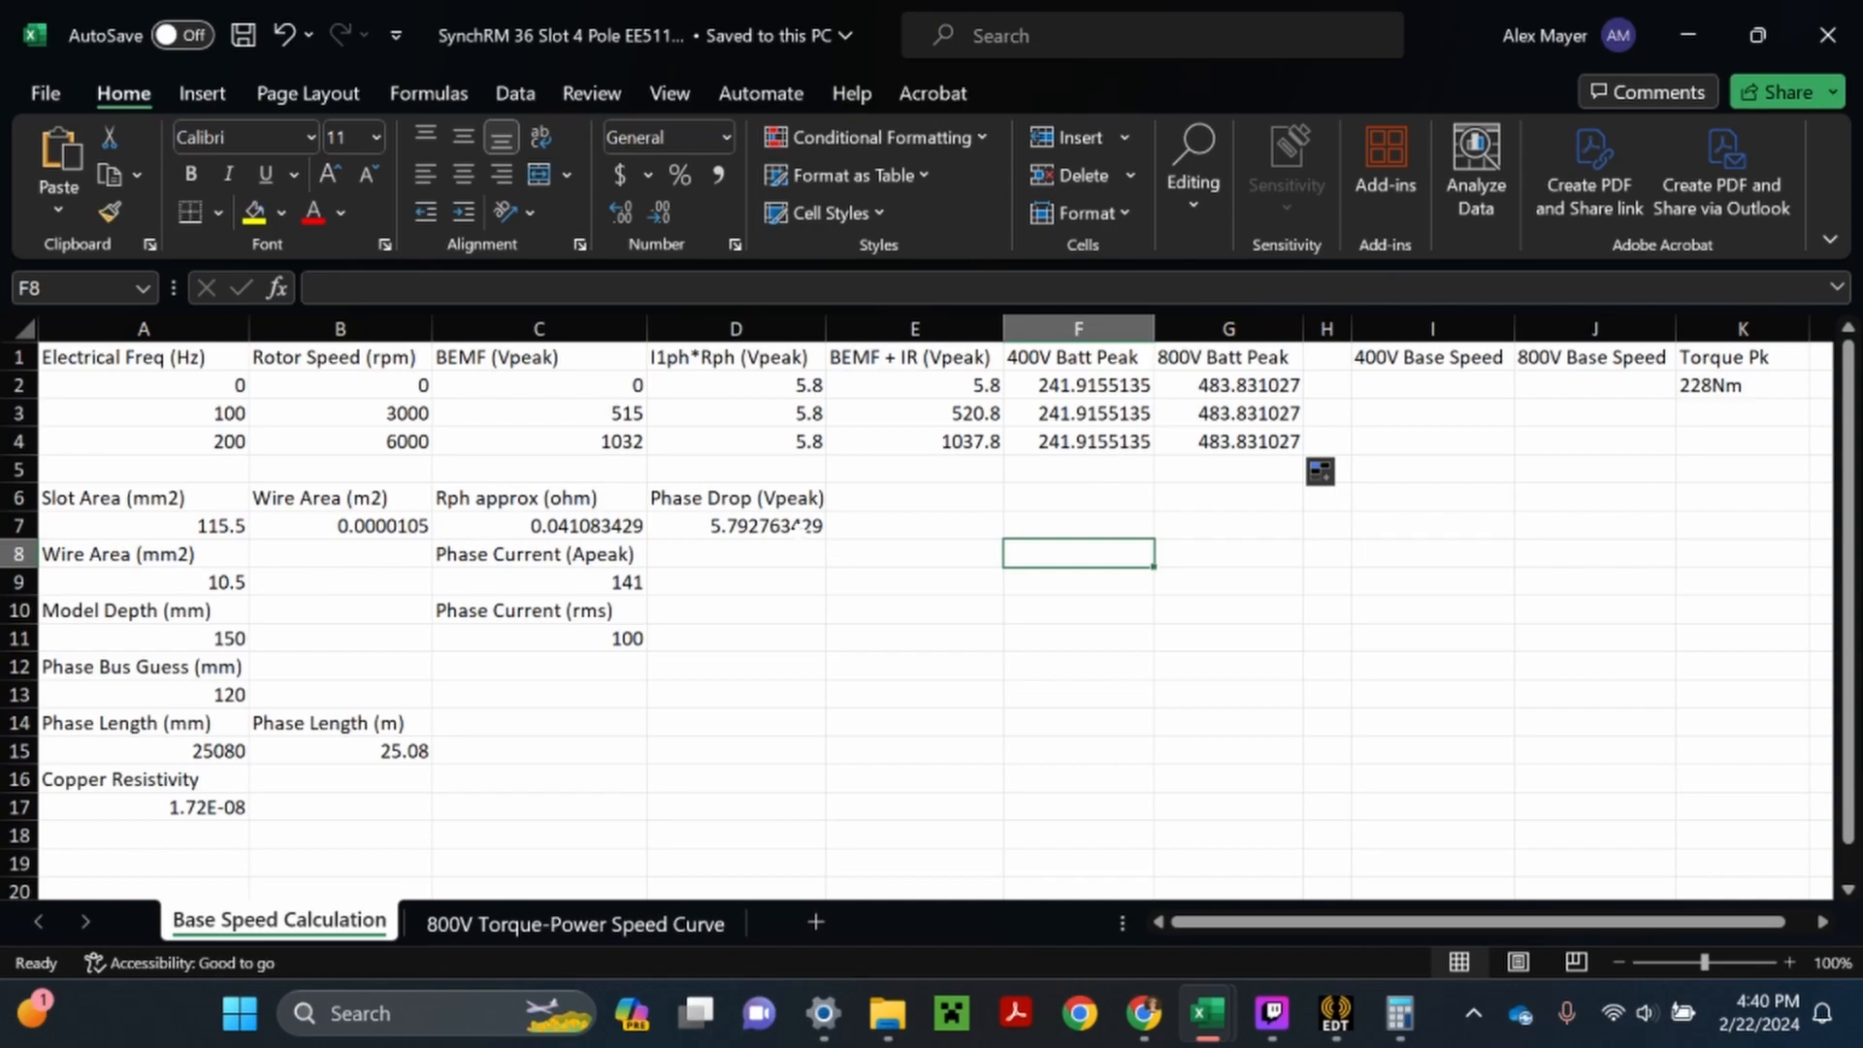
left_click_drag(340, 385, 393, 468)
double_click(384, 387)
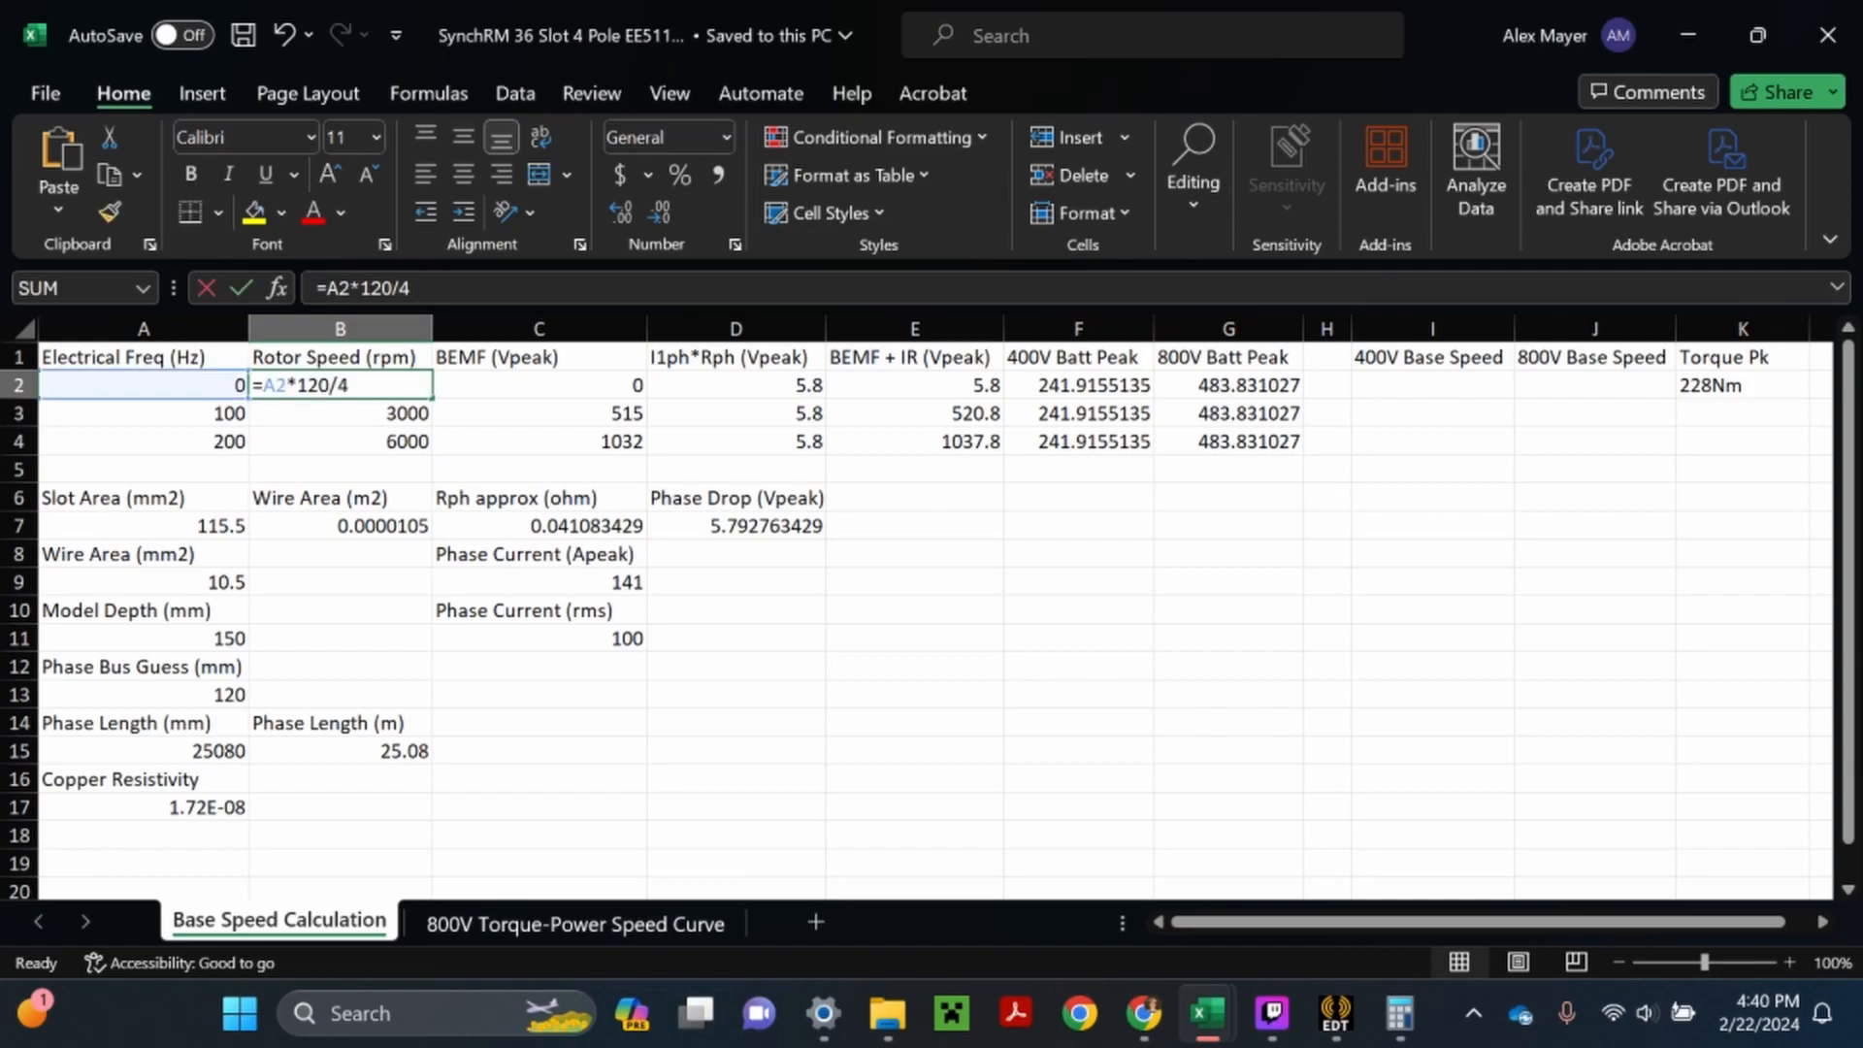
key("Escape")
- Insert a Scatter with Straight Lines chart of BEMF + IR (E2:E4) against rotor speed (B2:B4) and place it below the voltage columns
left_click_drag(384, 386, 400, 441)
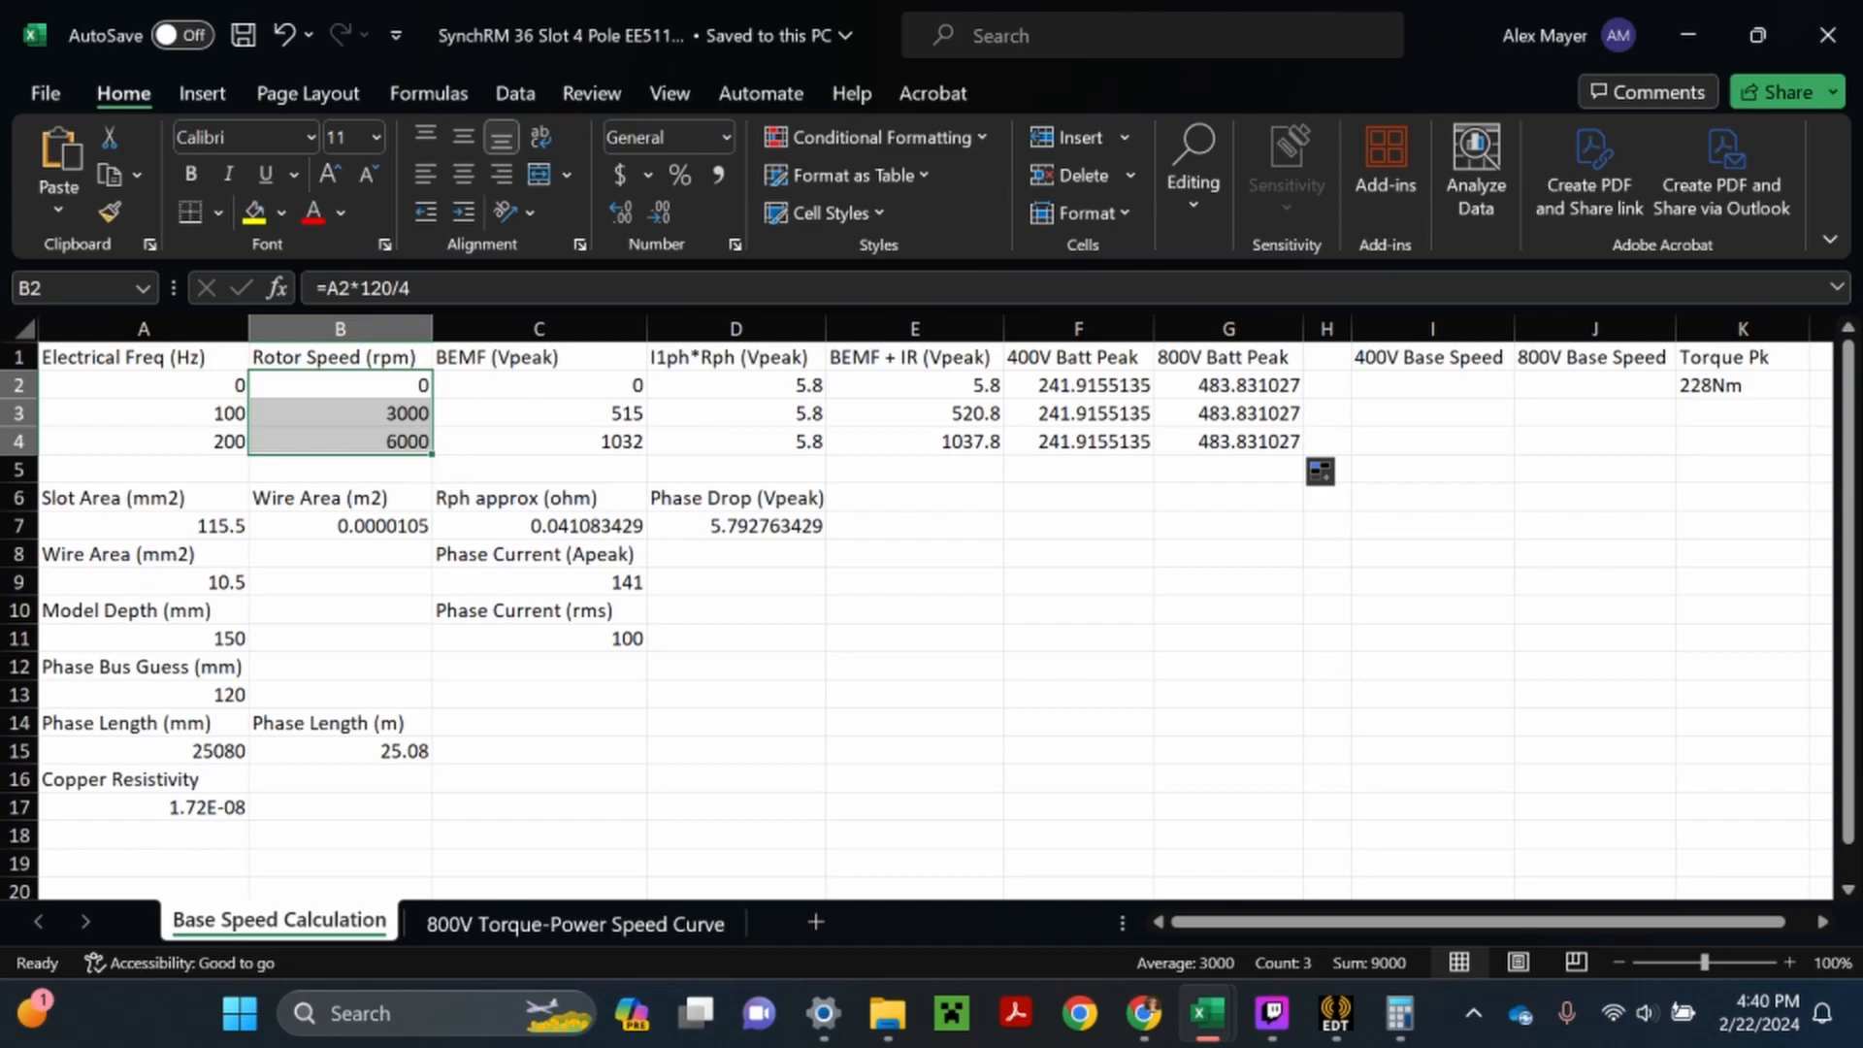
left_click_drag(912, 385, 909, 444)
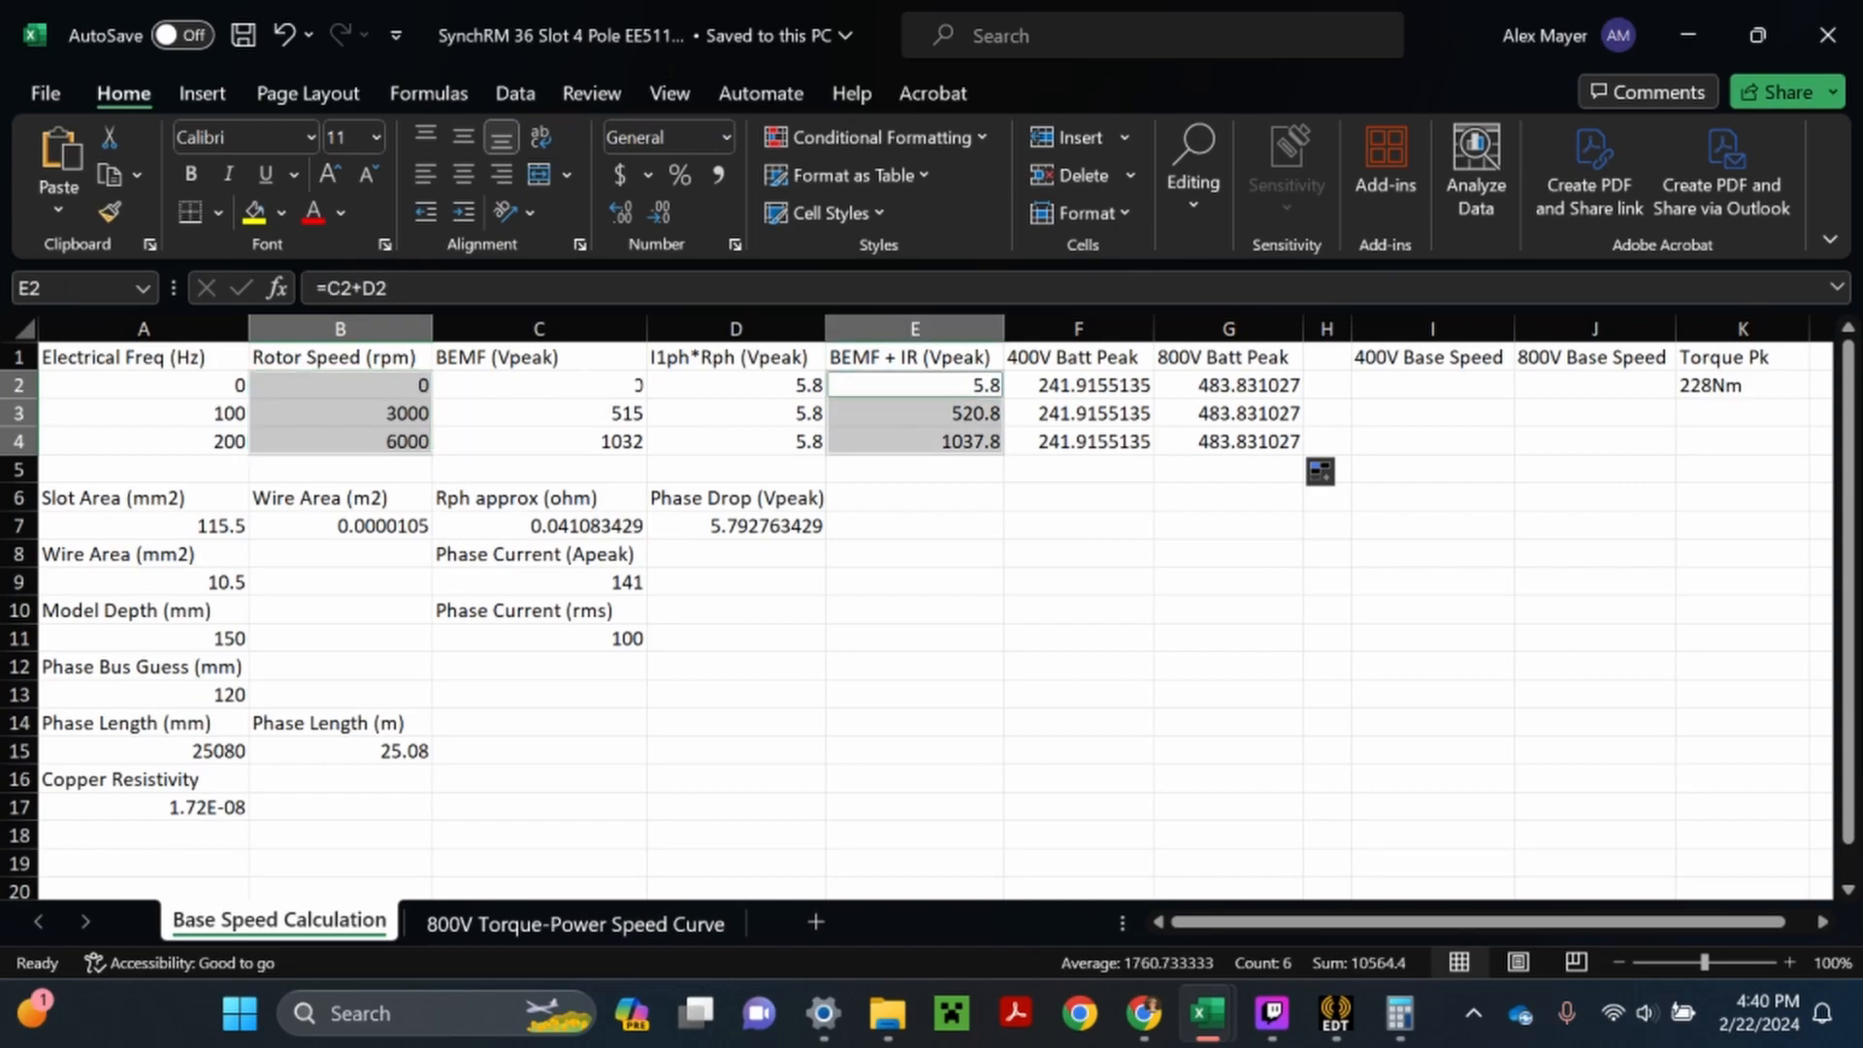
left_click(205, 92)
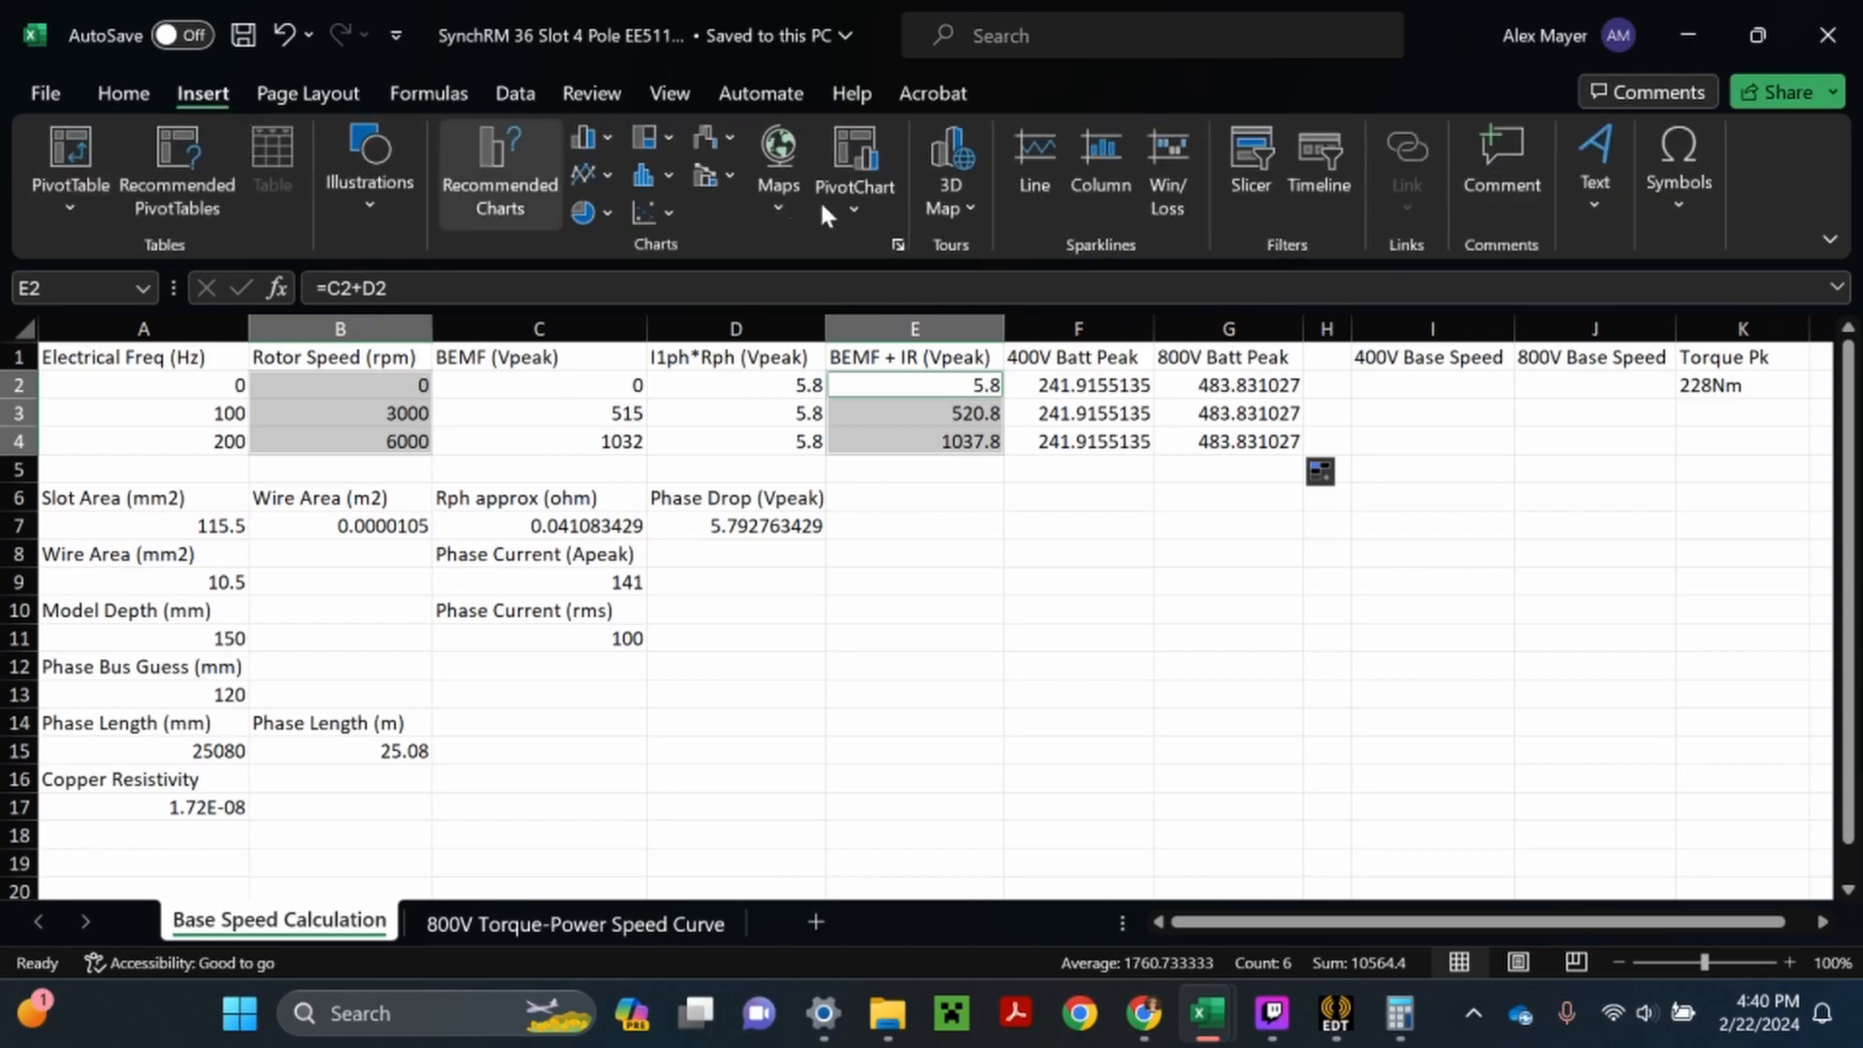
left_click(653, 216)
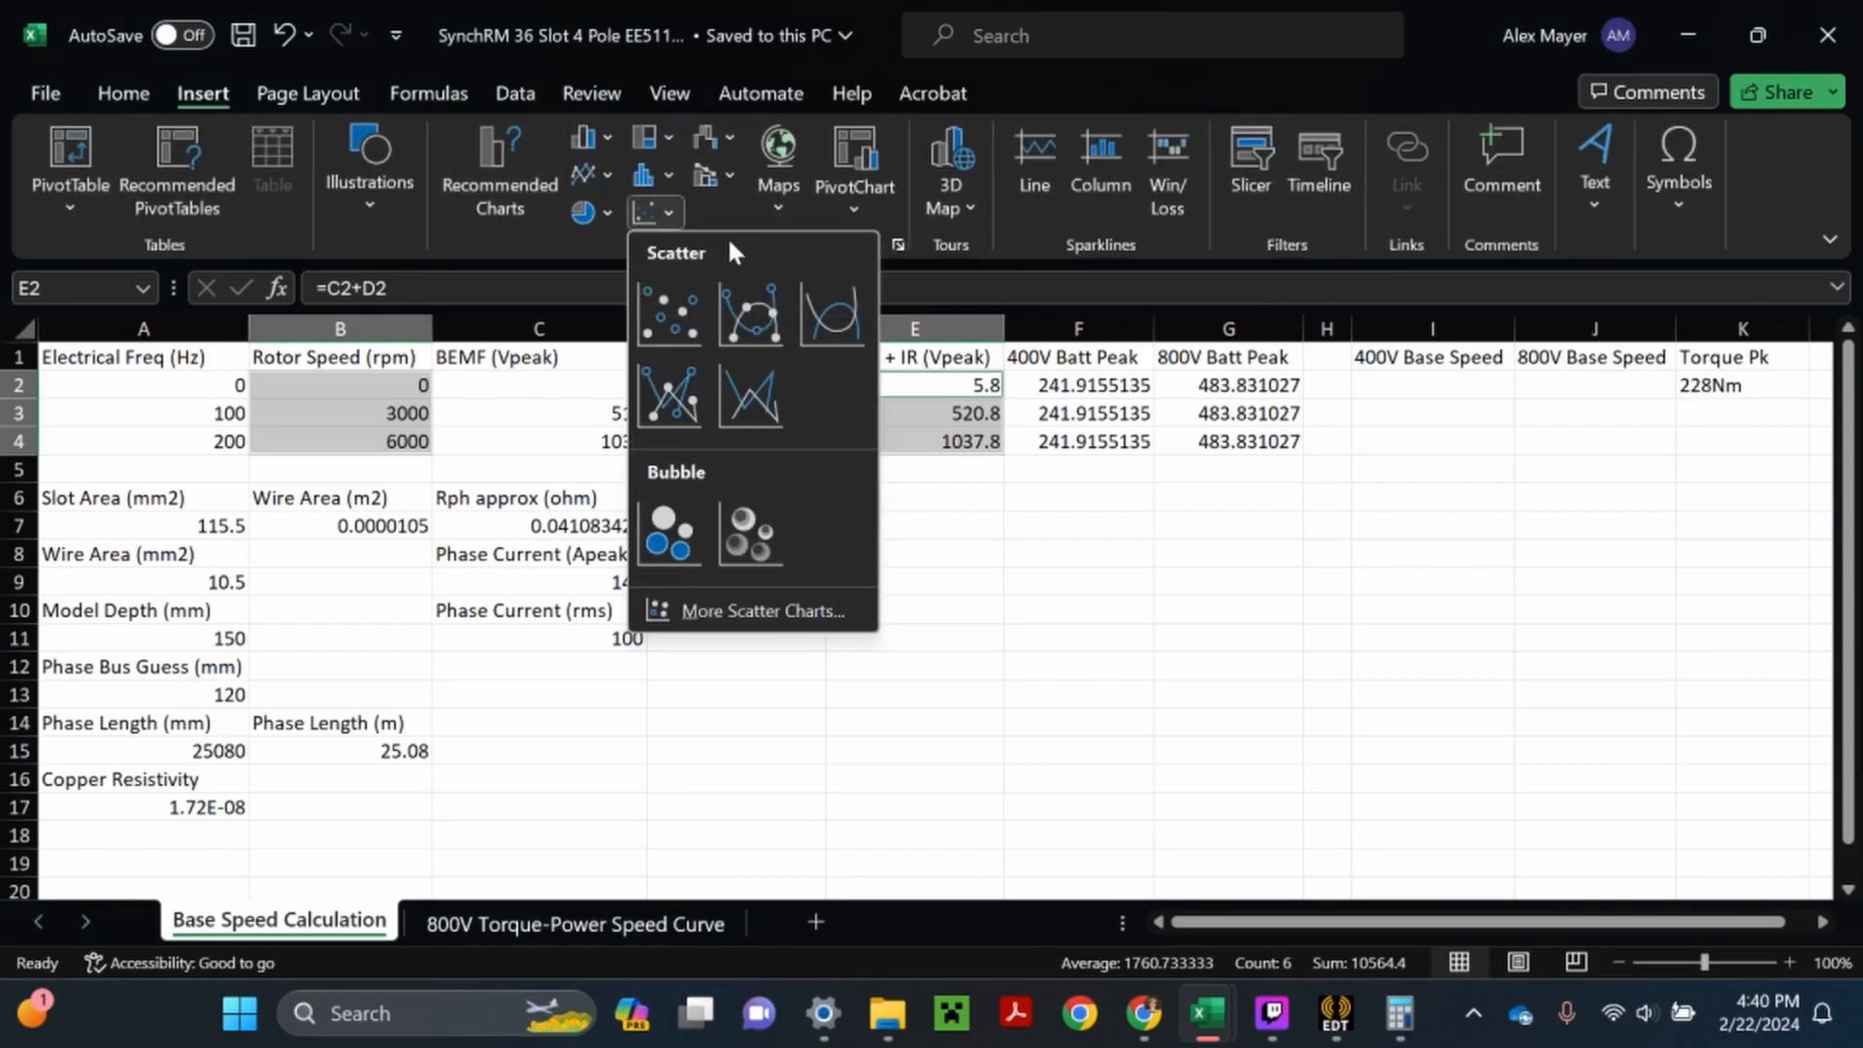
left_click(749, 412)
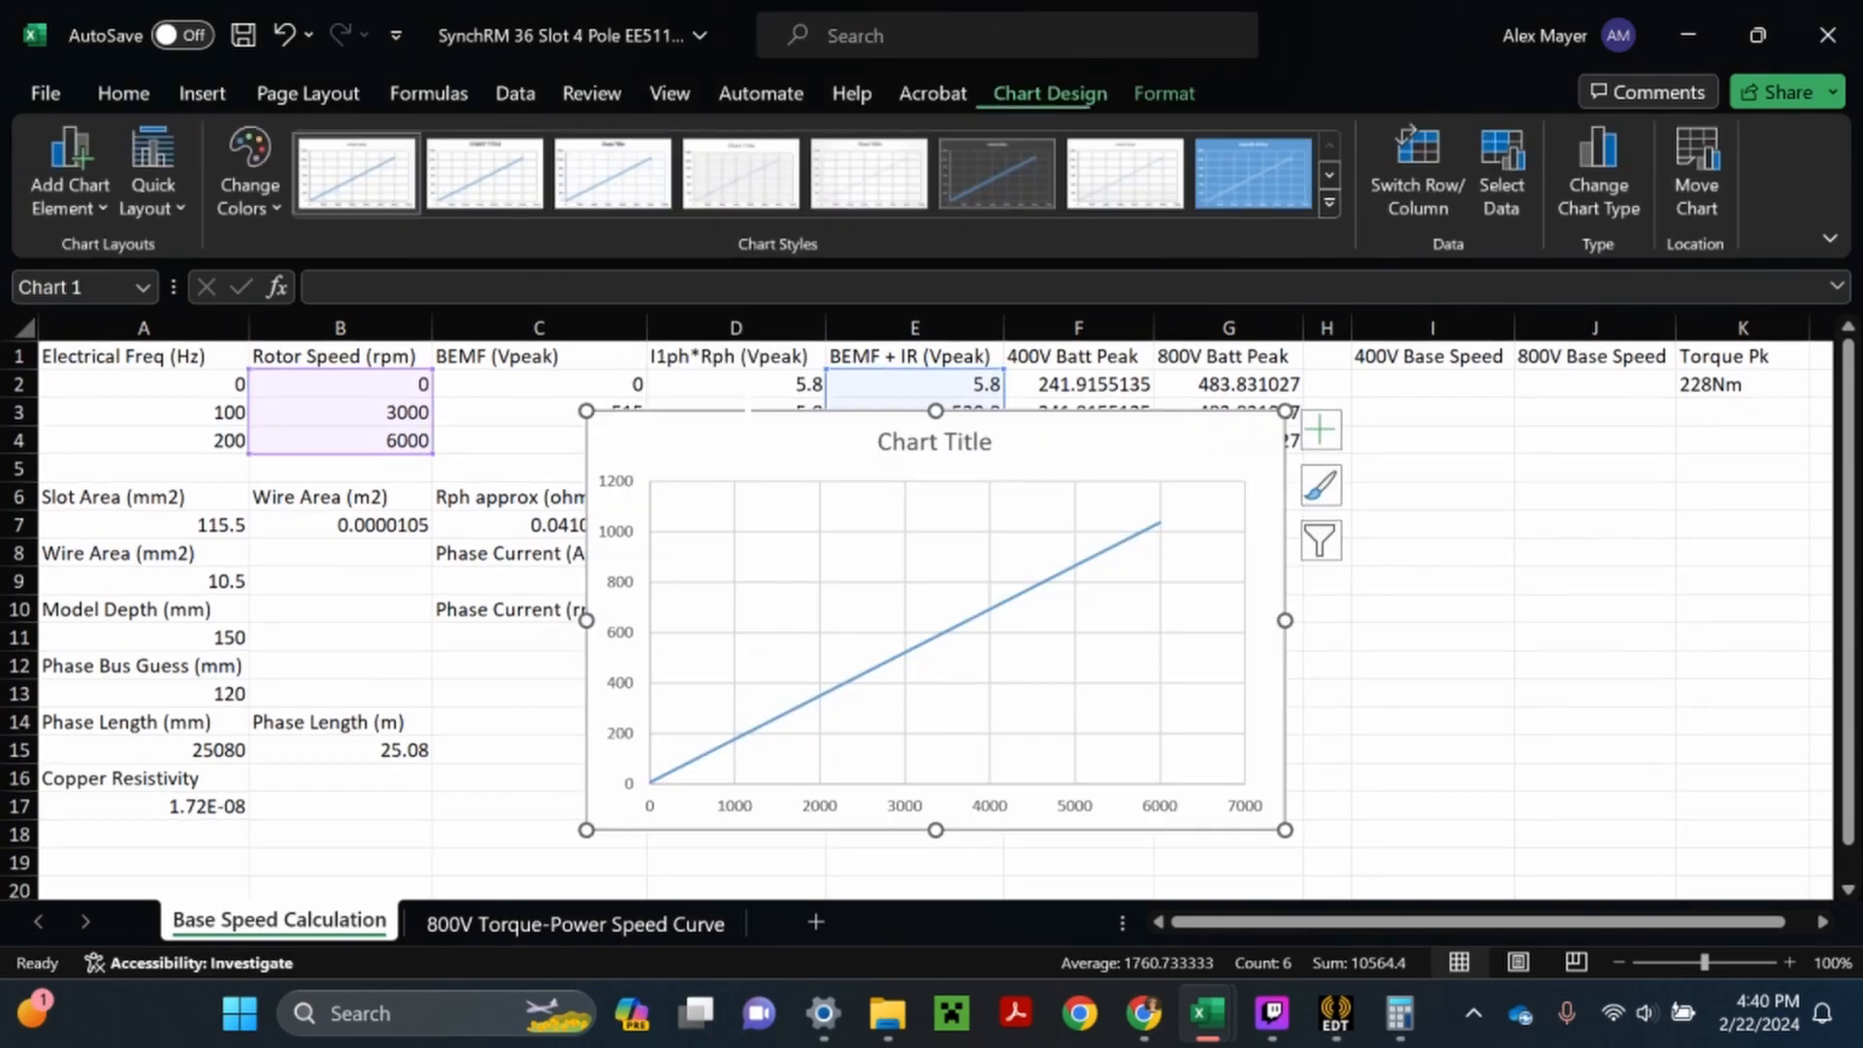
left_click_drag(1140, 476, 1375, 505)
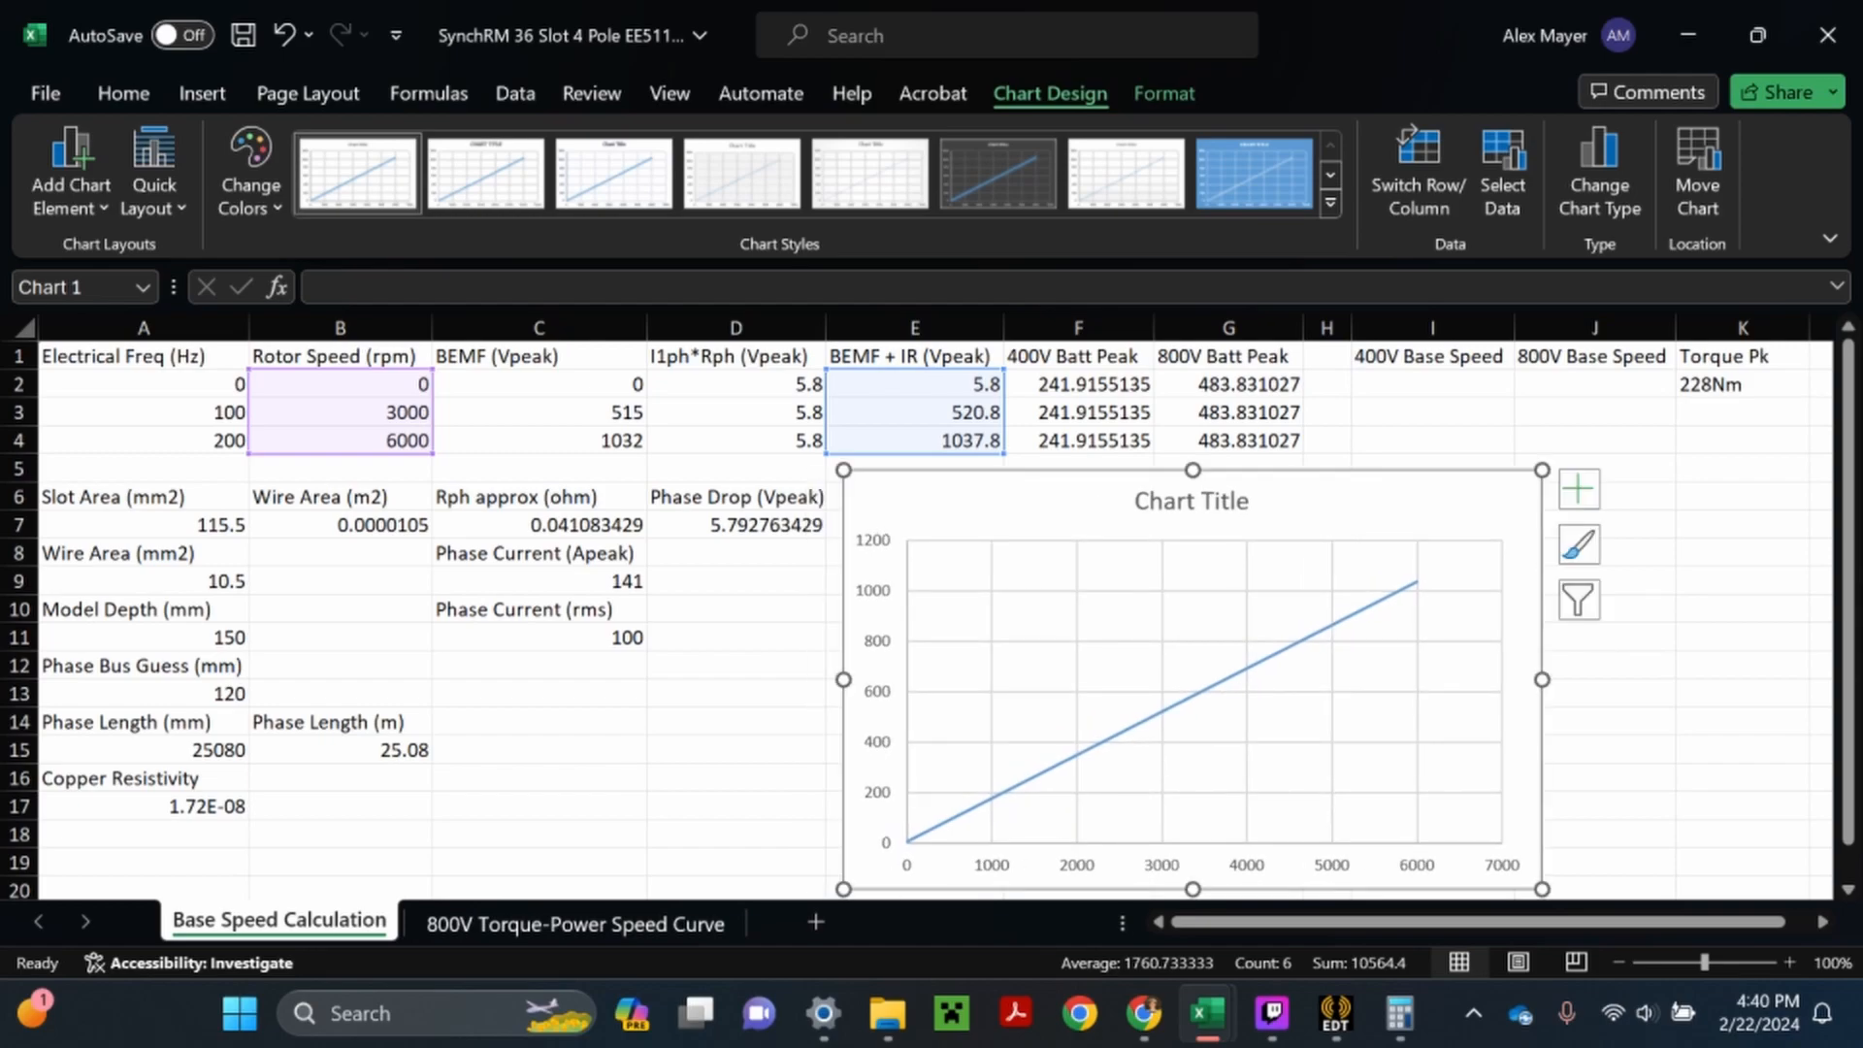
- Save the workbook with the new chart and select the BEMF + IR chart
left_click(1432, 412)
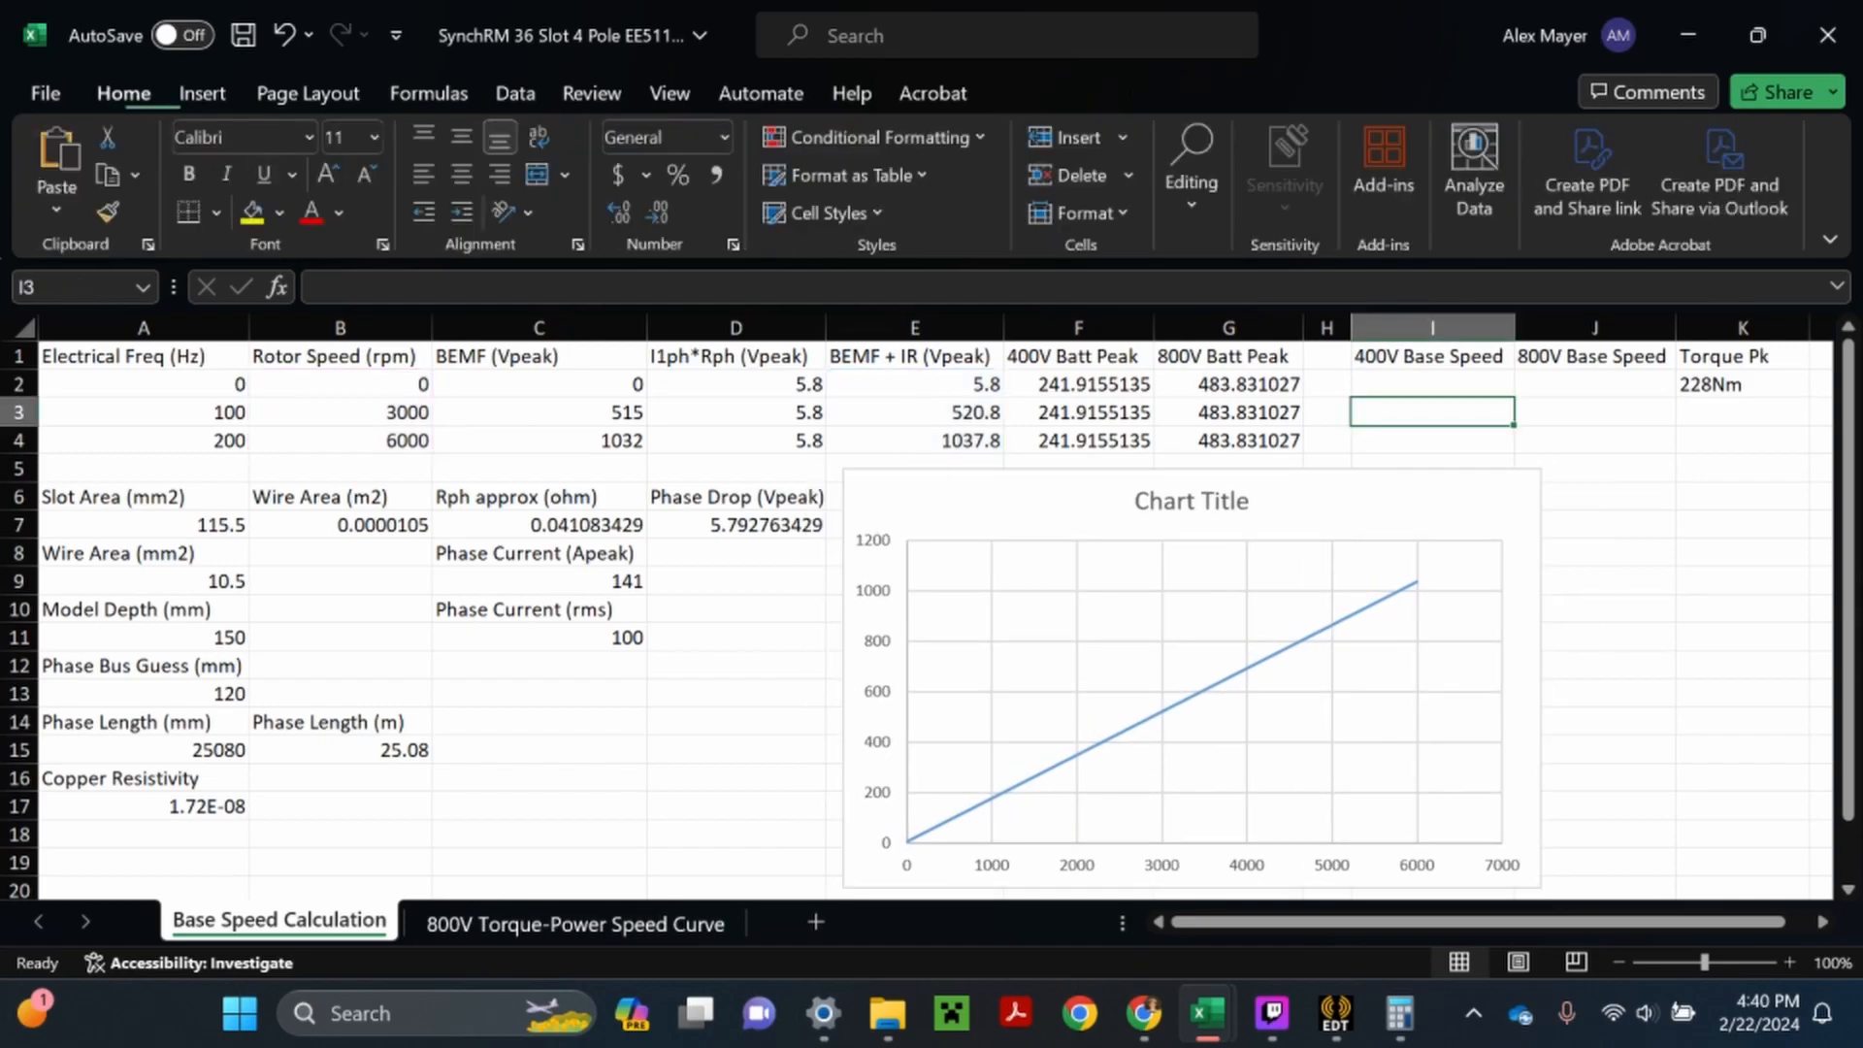
left_click(243, 38)
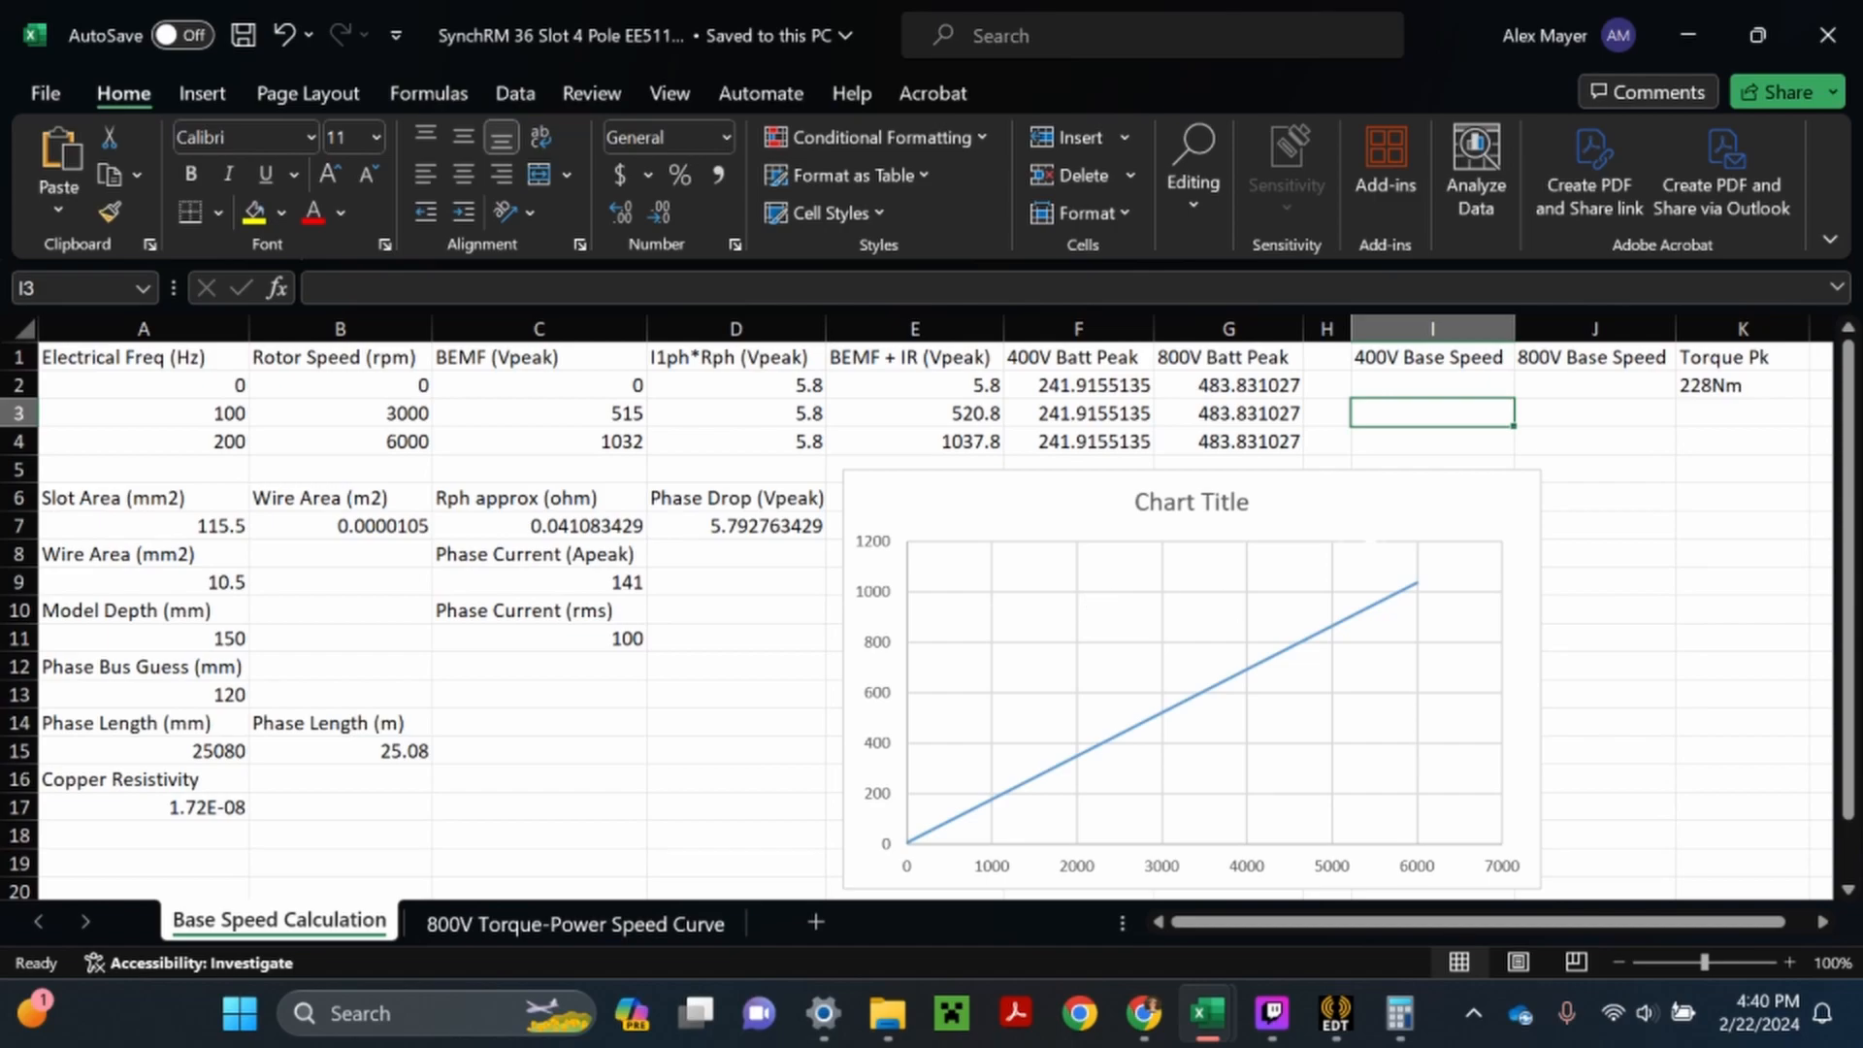
left_click(1407, 539)
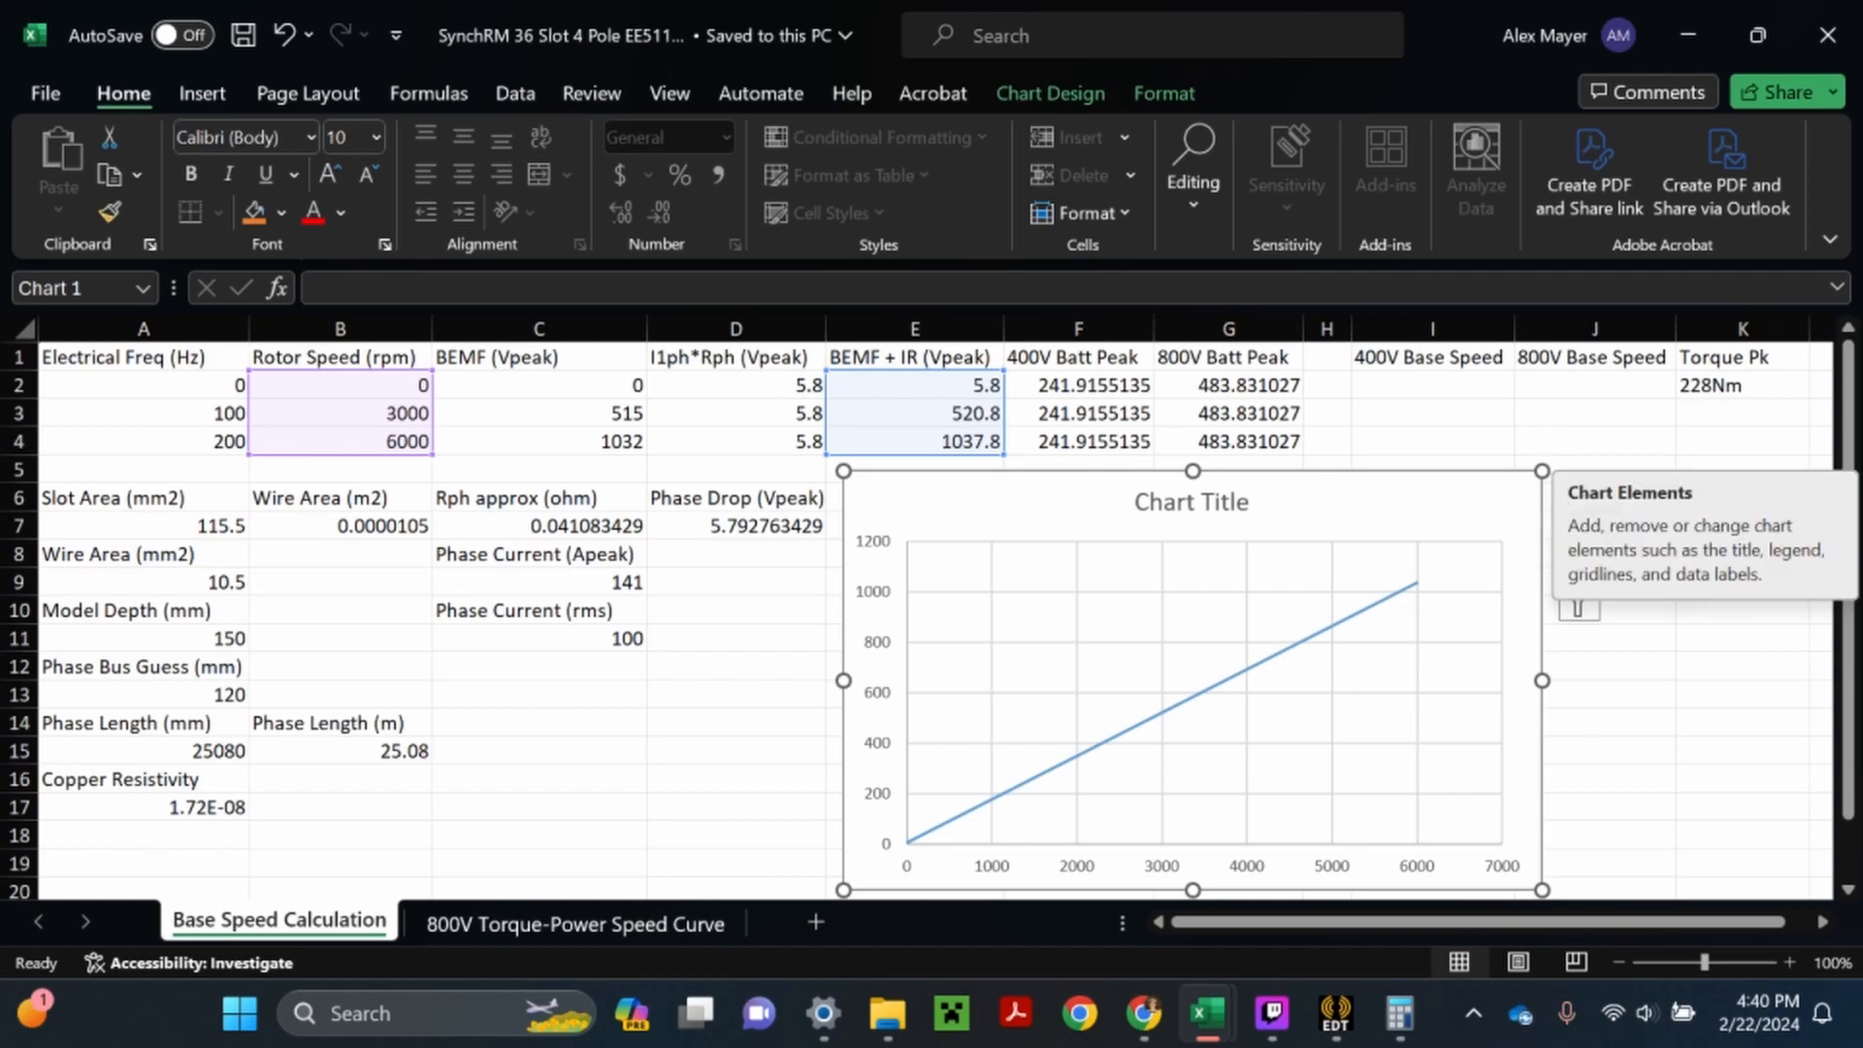
- Add axis titles to the BEMF + IR chart and show a legend at the bottom of the chart
left_click(1577, 491)
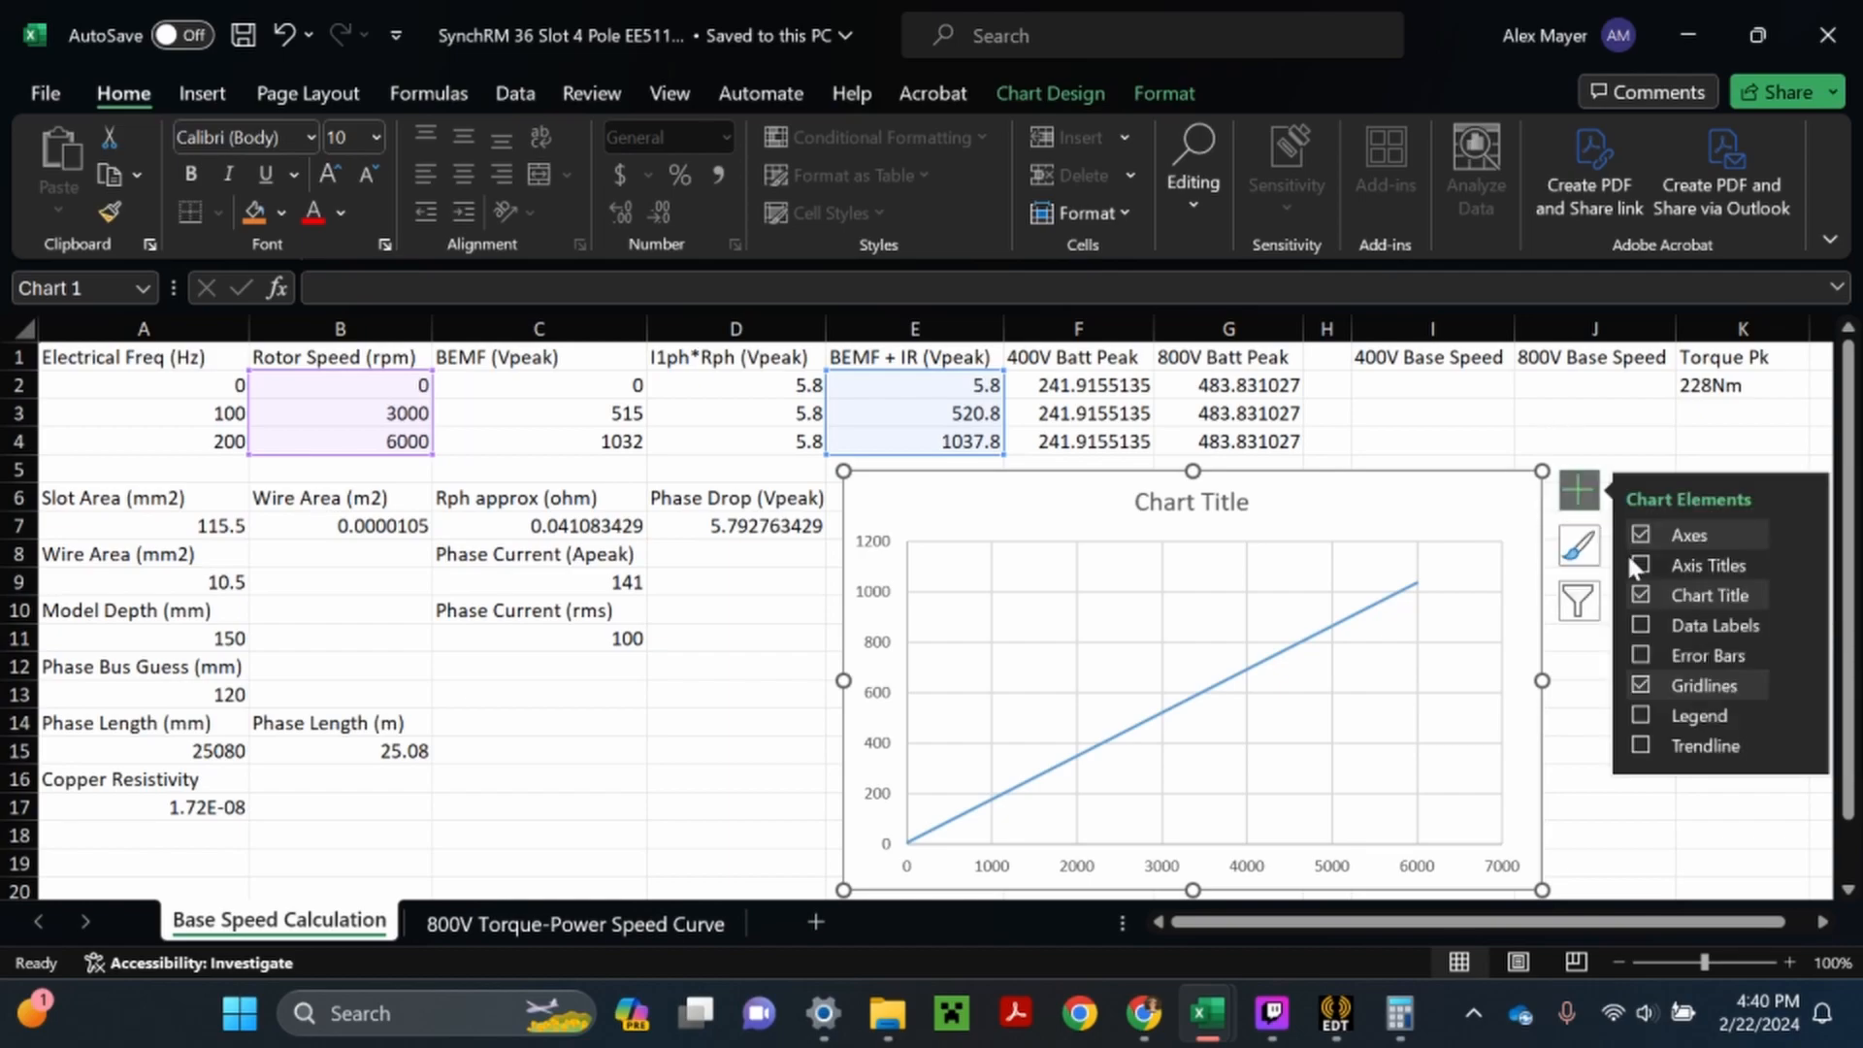
left_click(1638, 564)
left_click(1639, 655)
left_click(1639, 716)
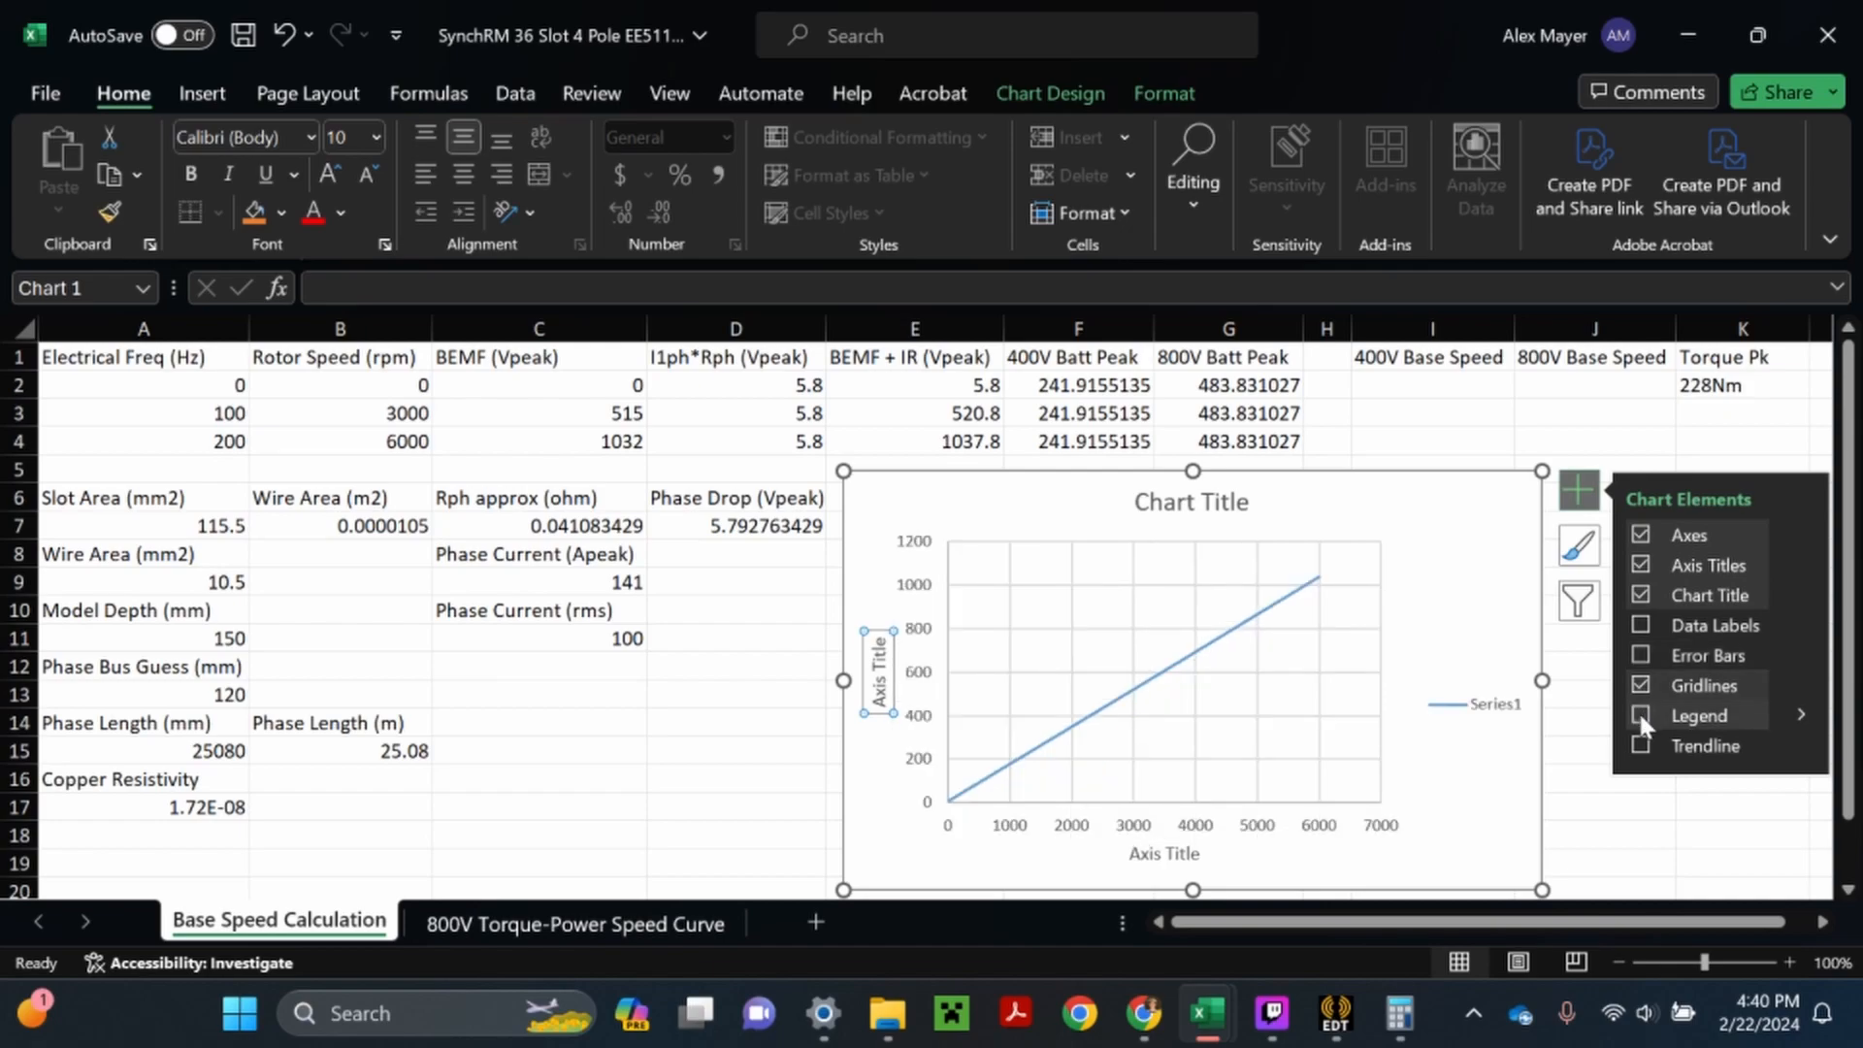
mouse_move(1803, 716)
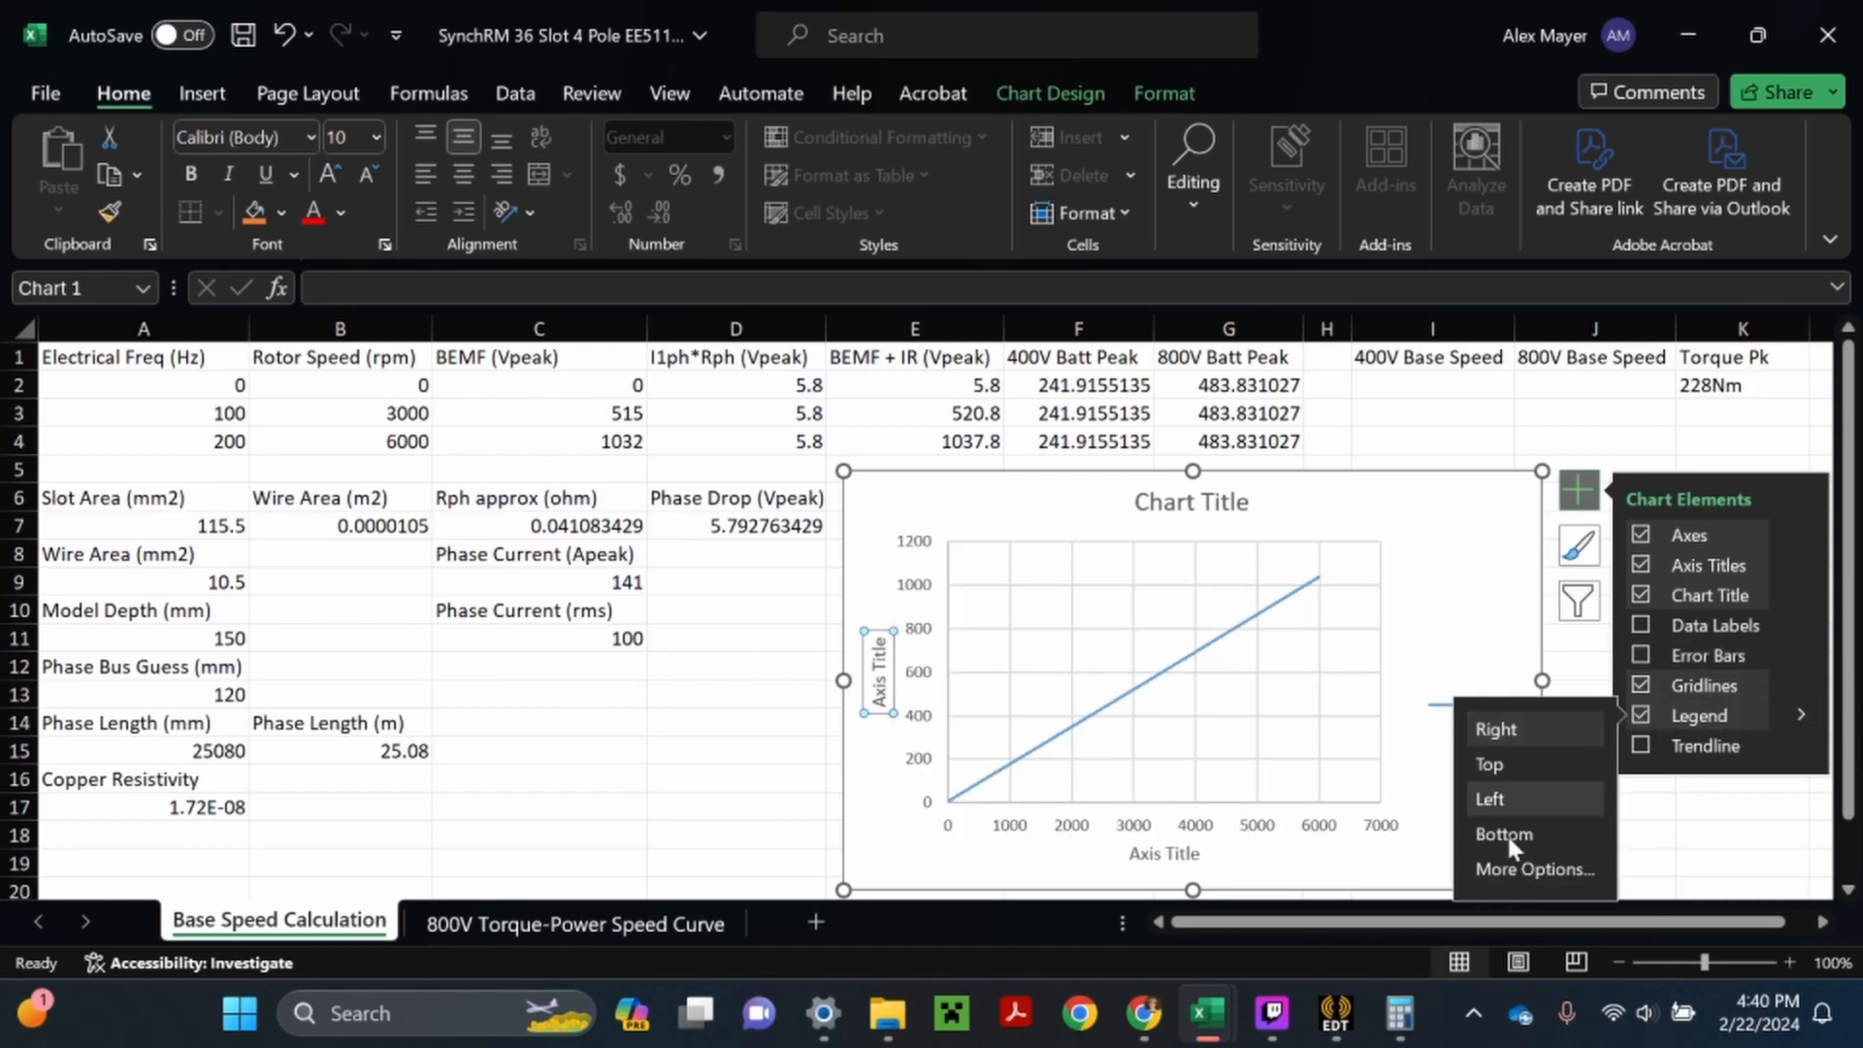
left_click(1504, 834)
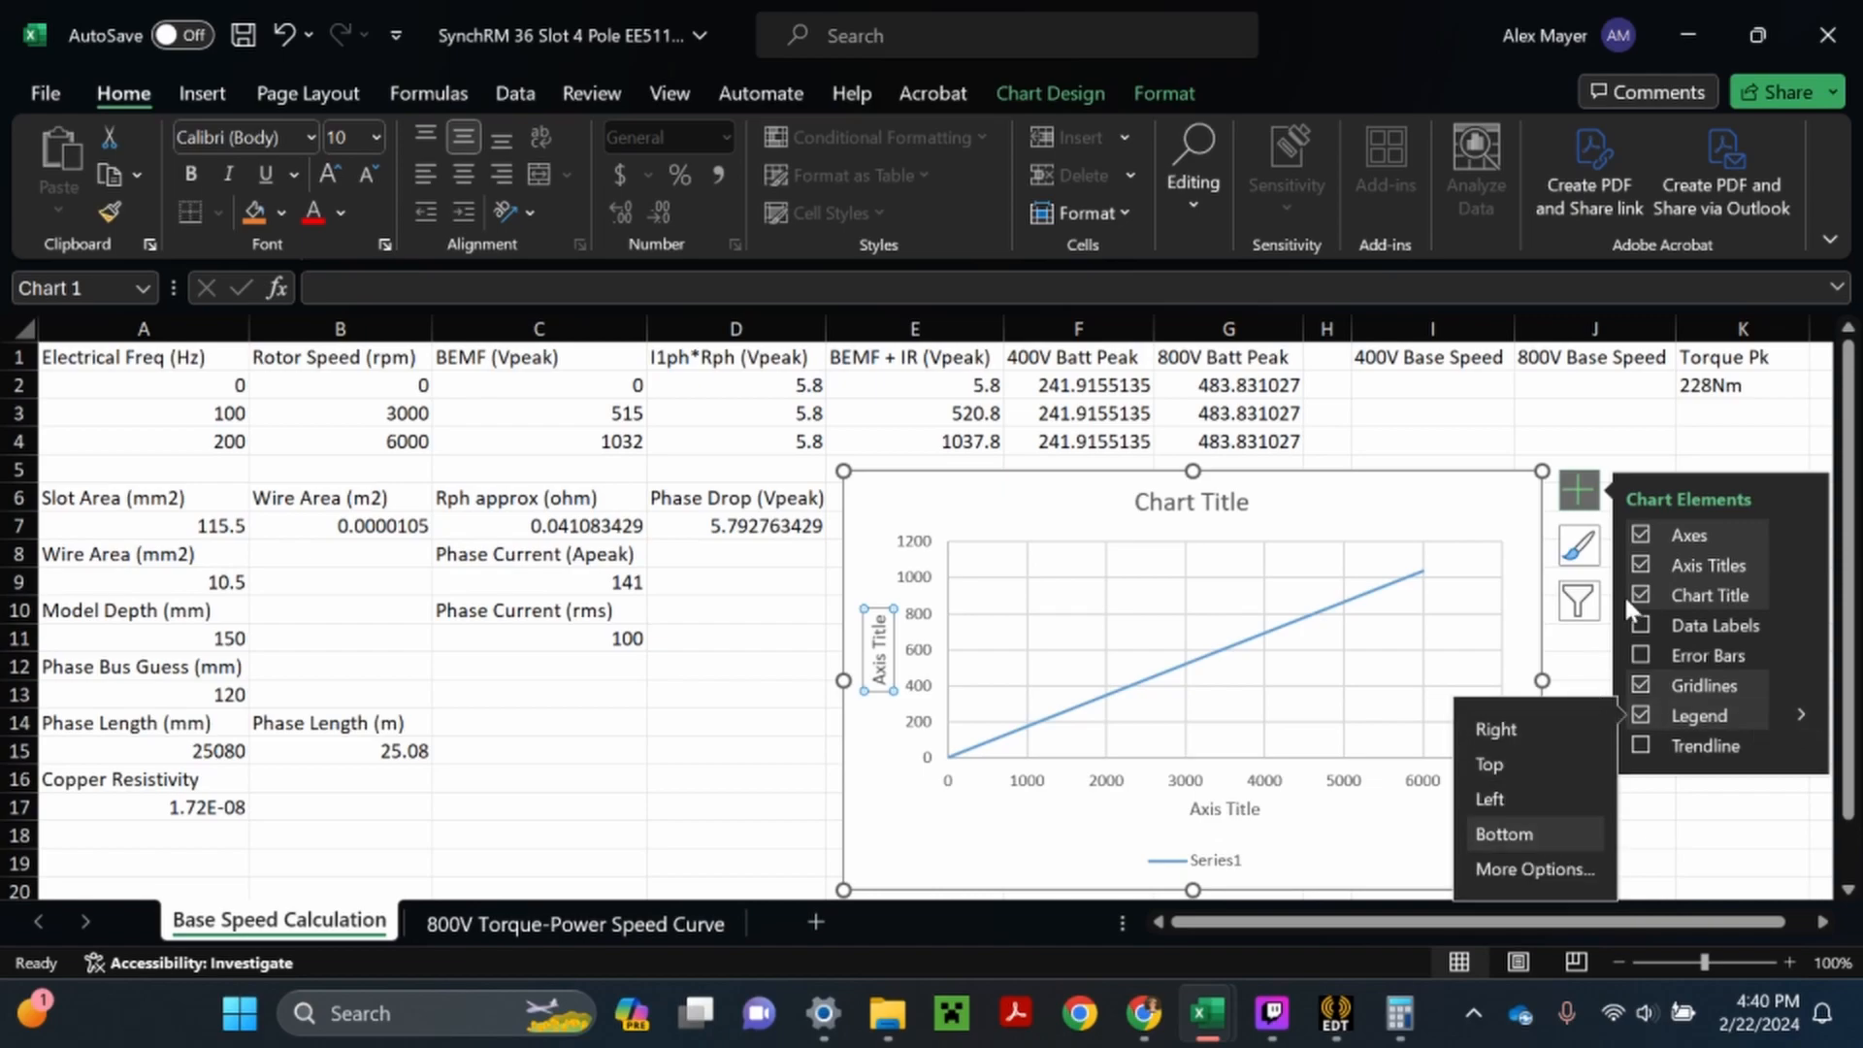
left_click(1594, 440)
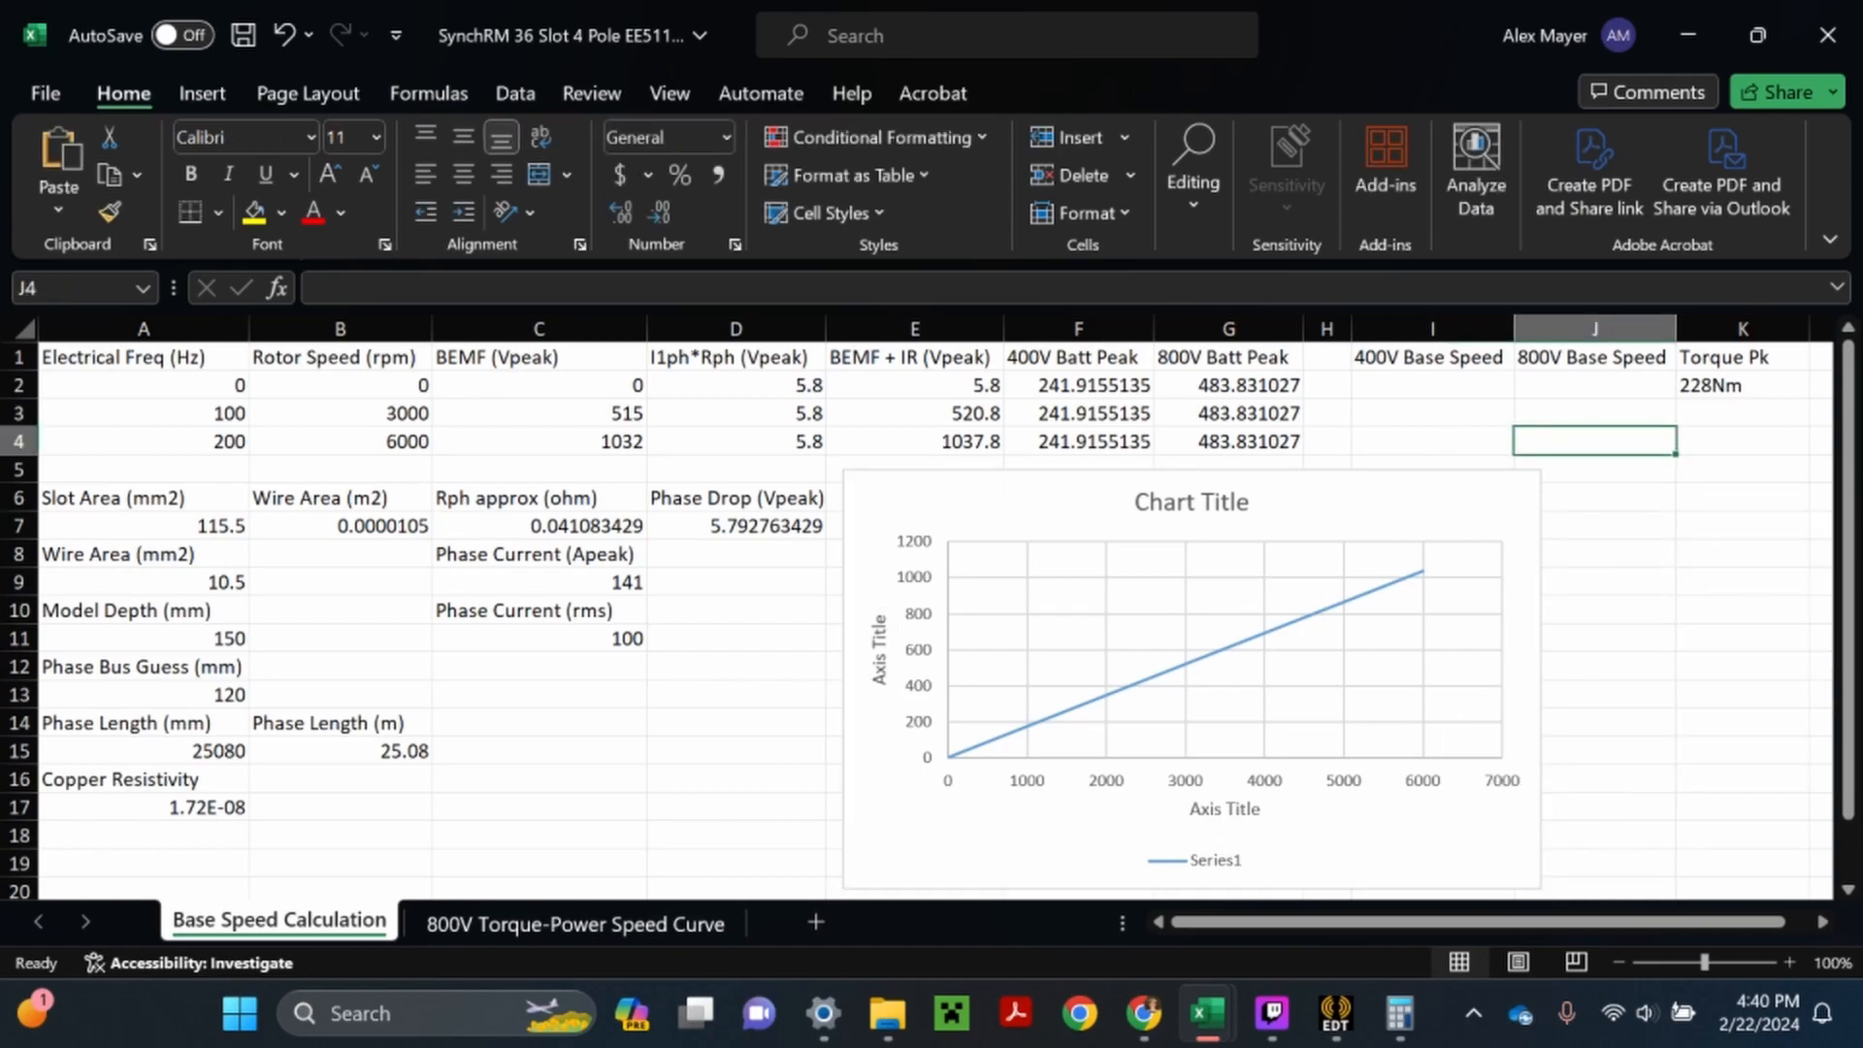
- Enlarge the chart and set its title to "Base Speed Calculation"
left_click_drag(1705, 963, 1696, 963)
left_click(1357, 824)
left_click_drag(1356, 828, 1512, 879)
double_click(1150, 480)
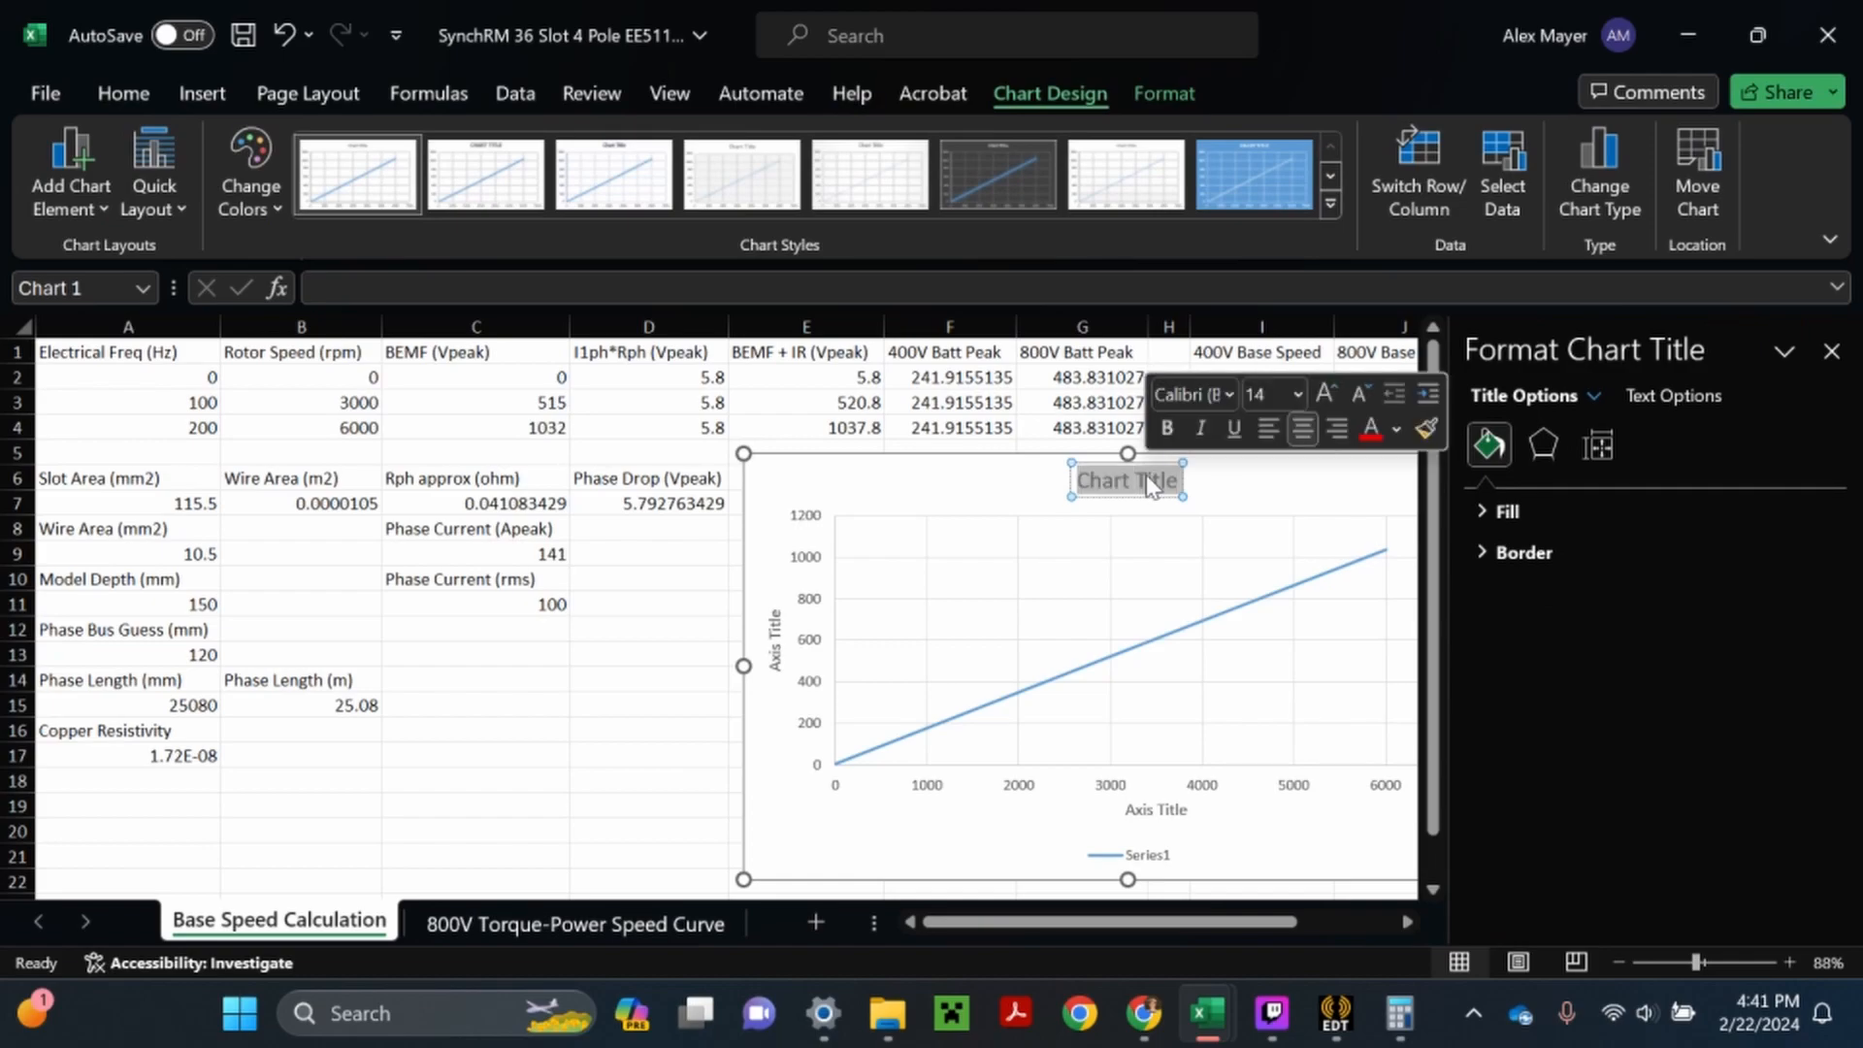
type("Bas")
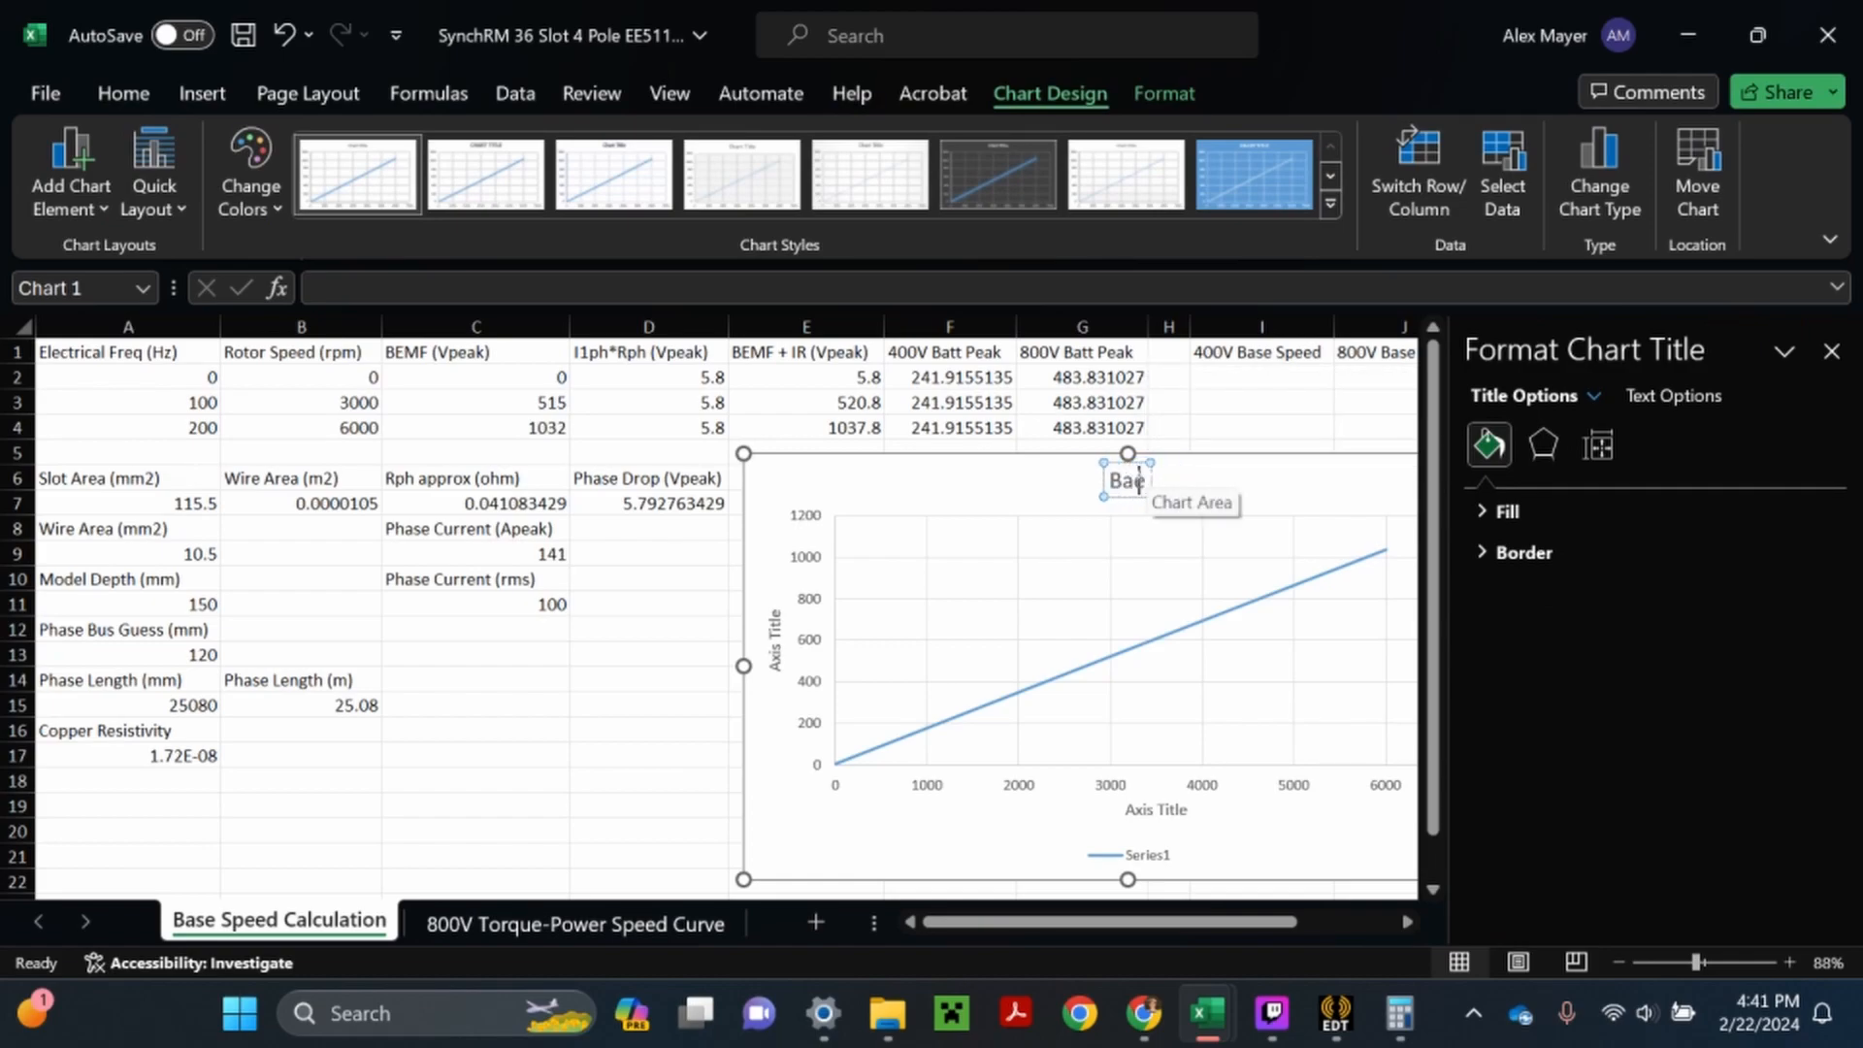
type("e Speed S")
type("al")
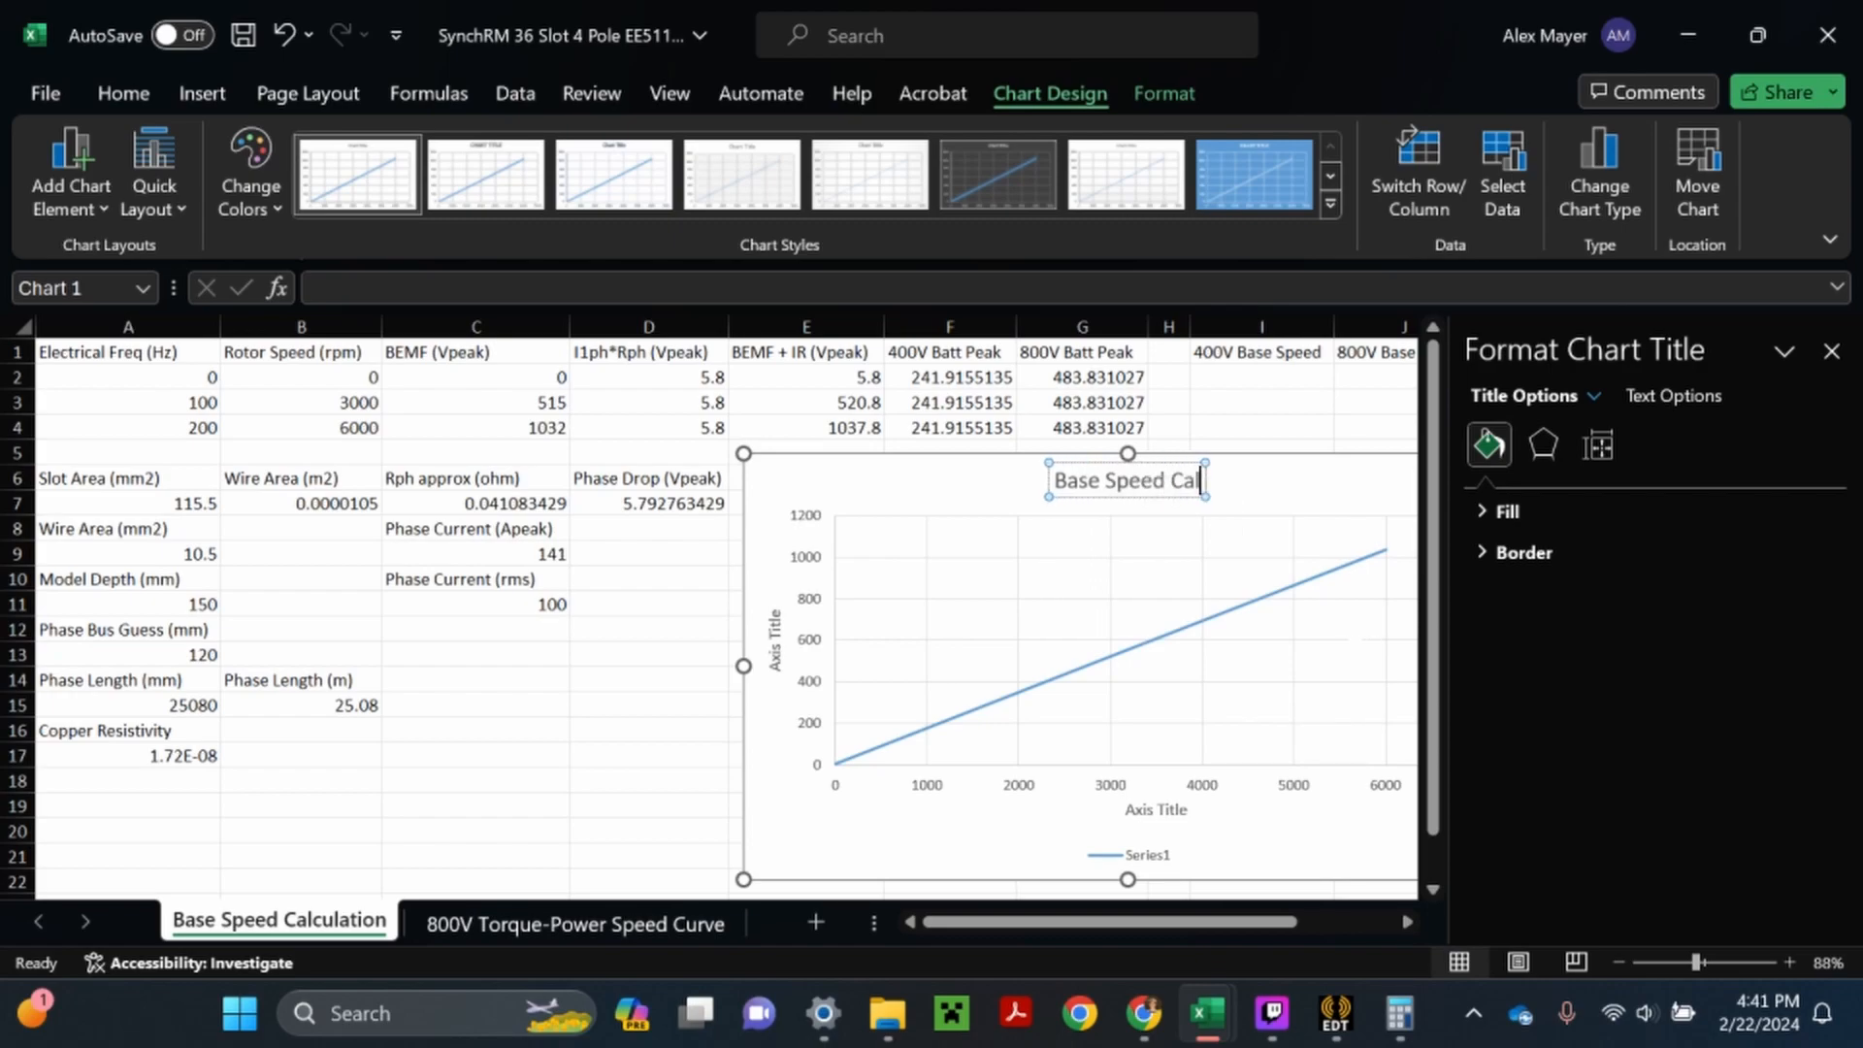
type("culation")
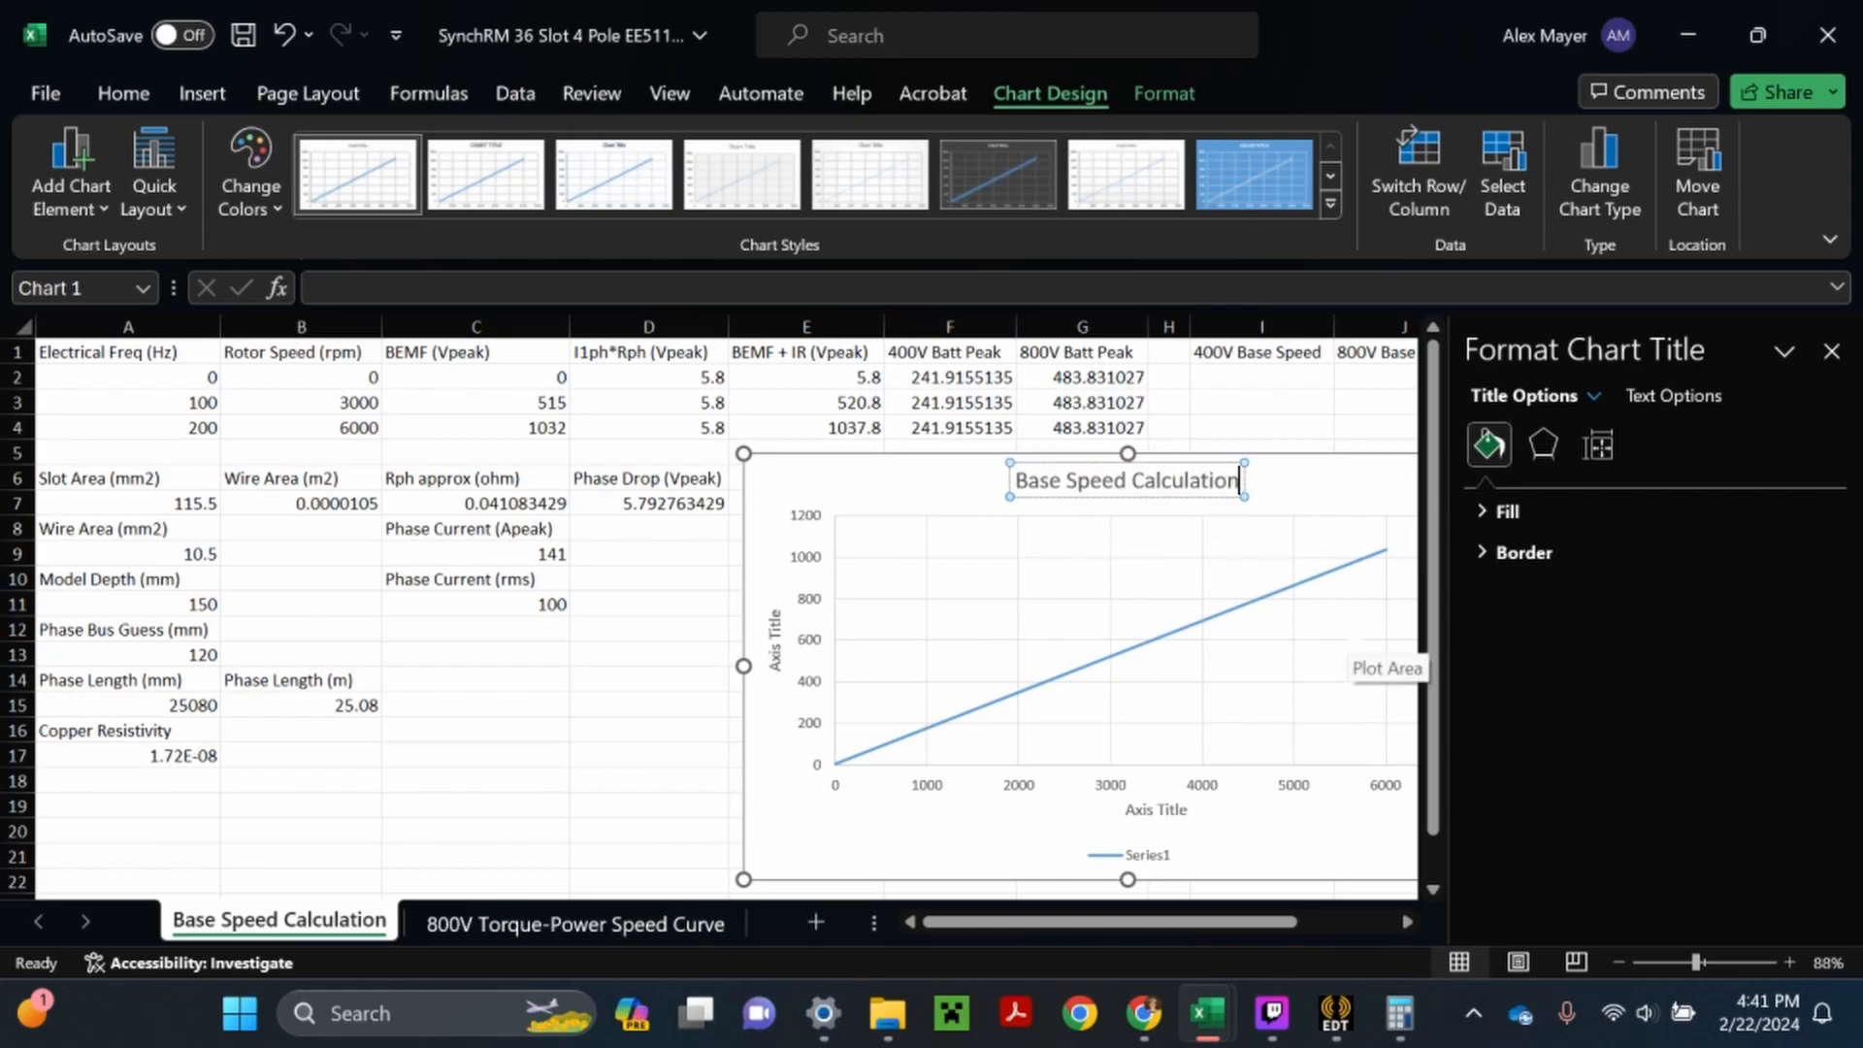
left_click(1327, 428)
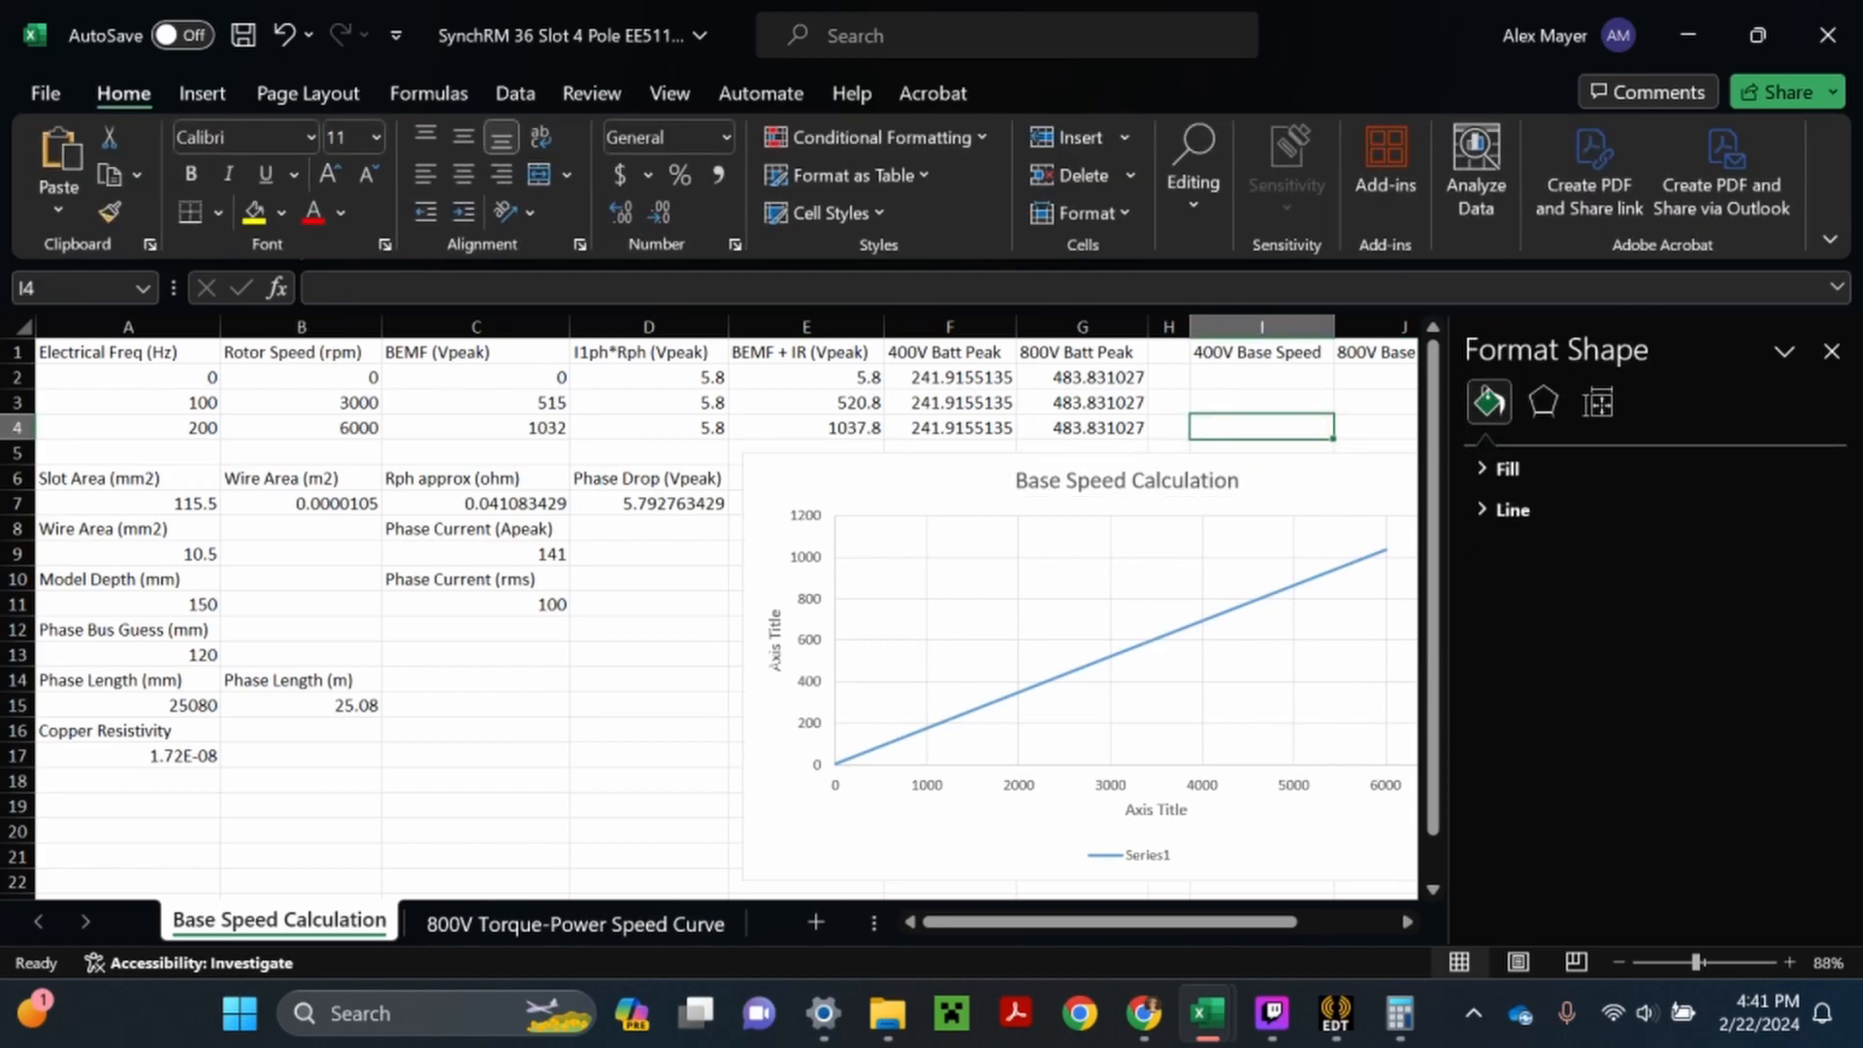
- Name the chart's vertical axis "Voltage" and its horizontal axis "Speed (rpm)"
triple_click(775, 642)
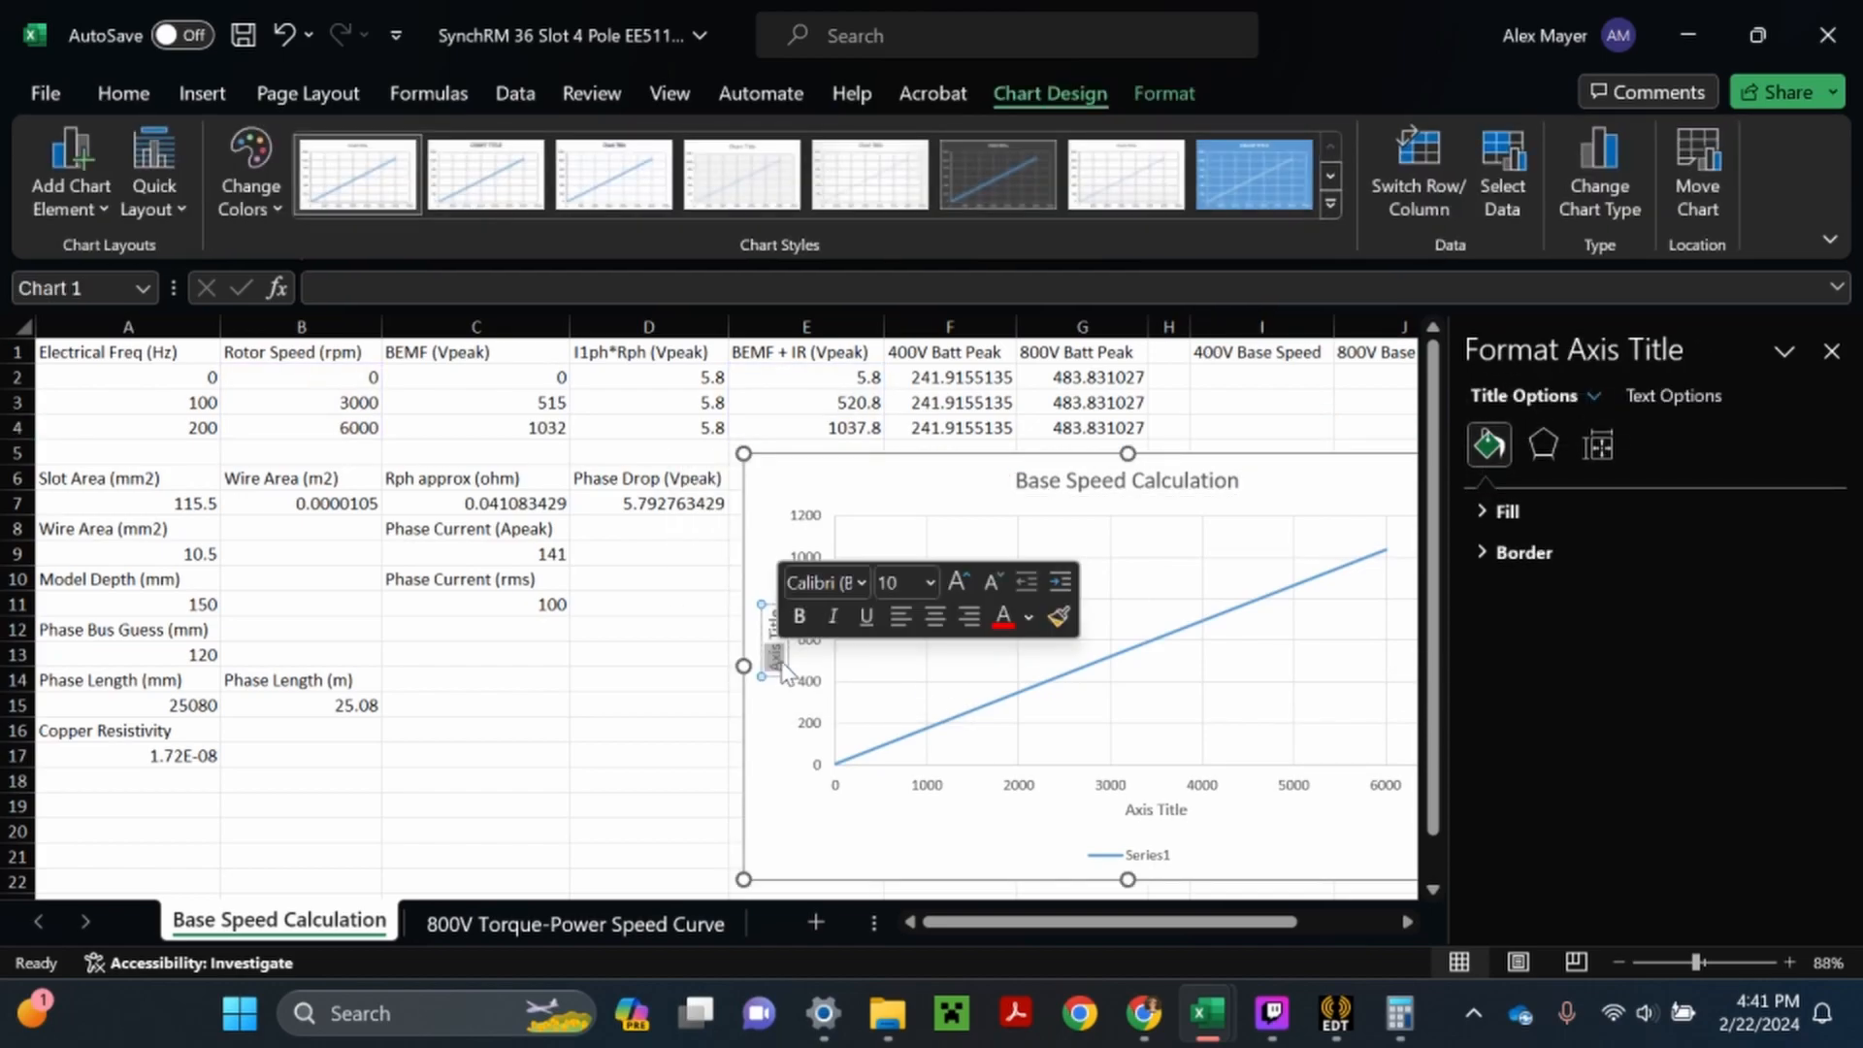
type("Voltage")
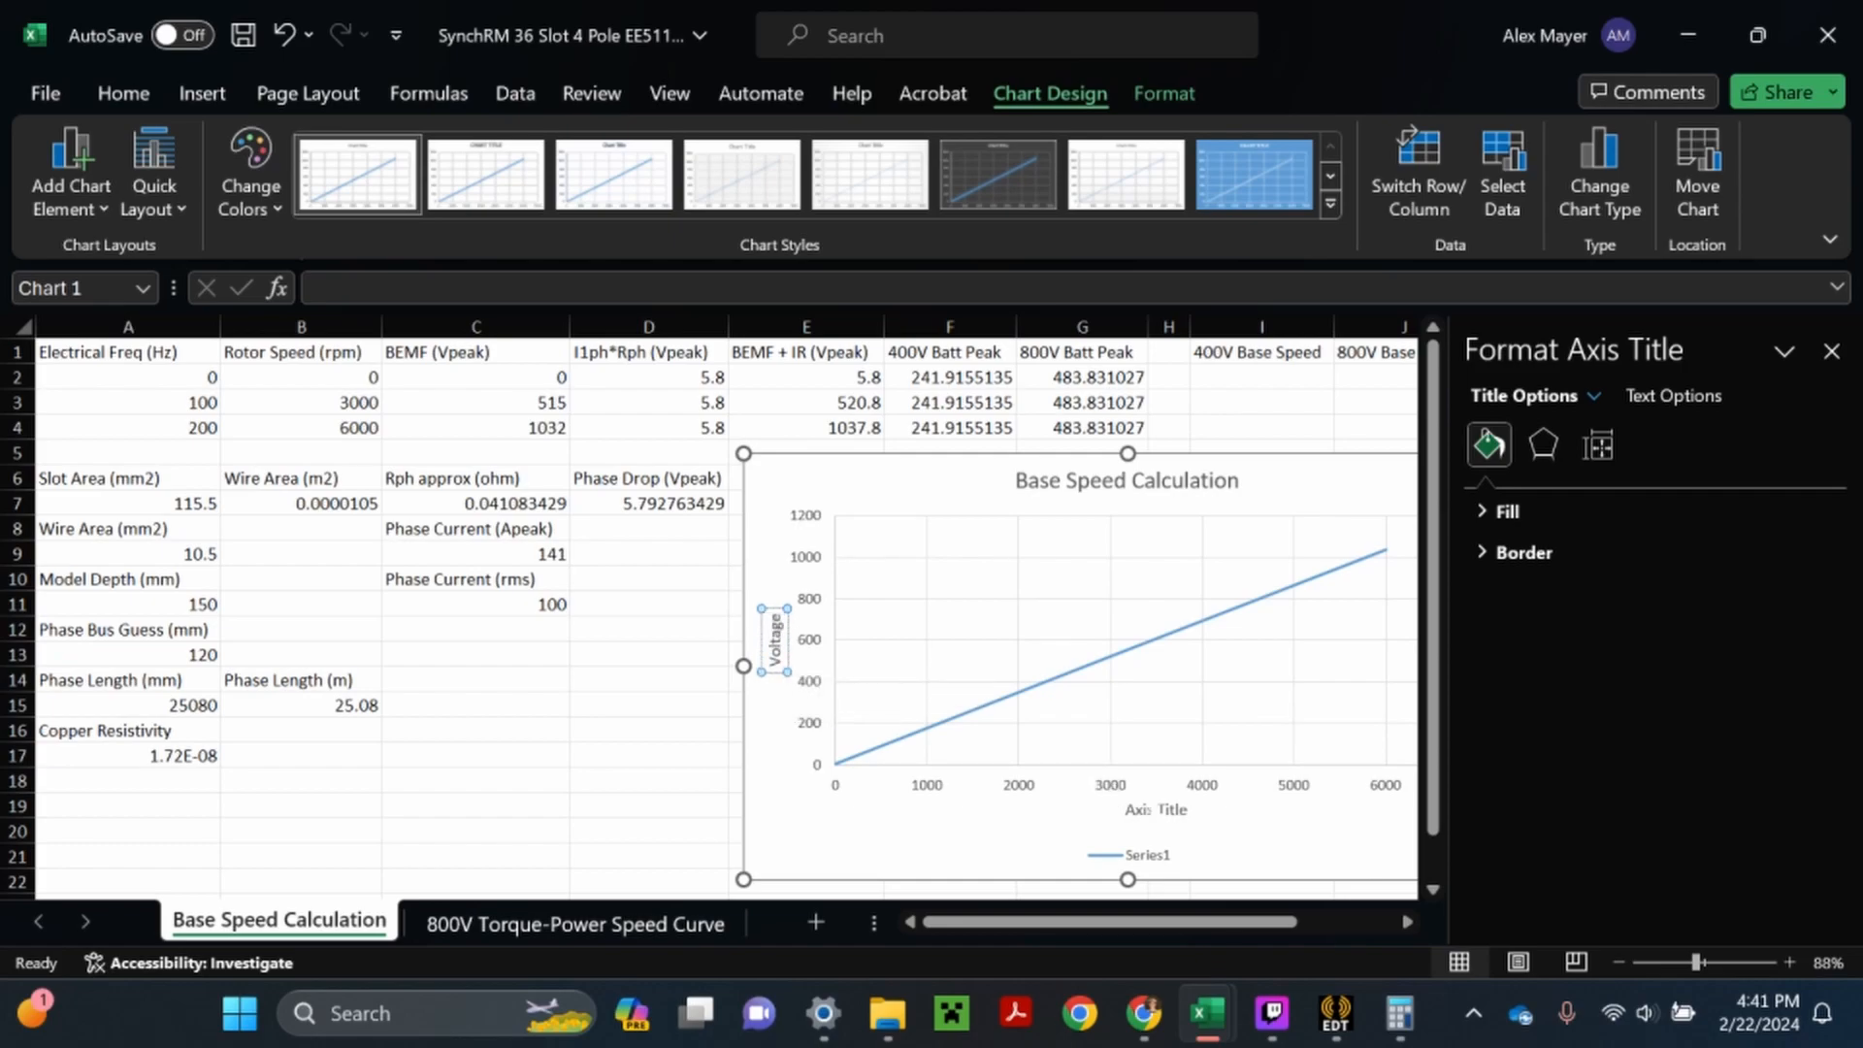
double_click(1172, 811)
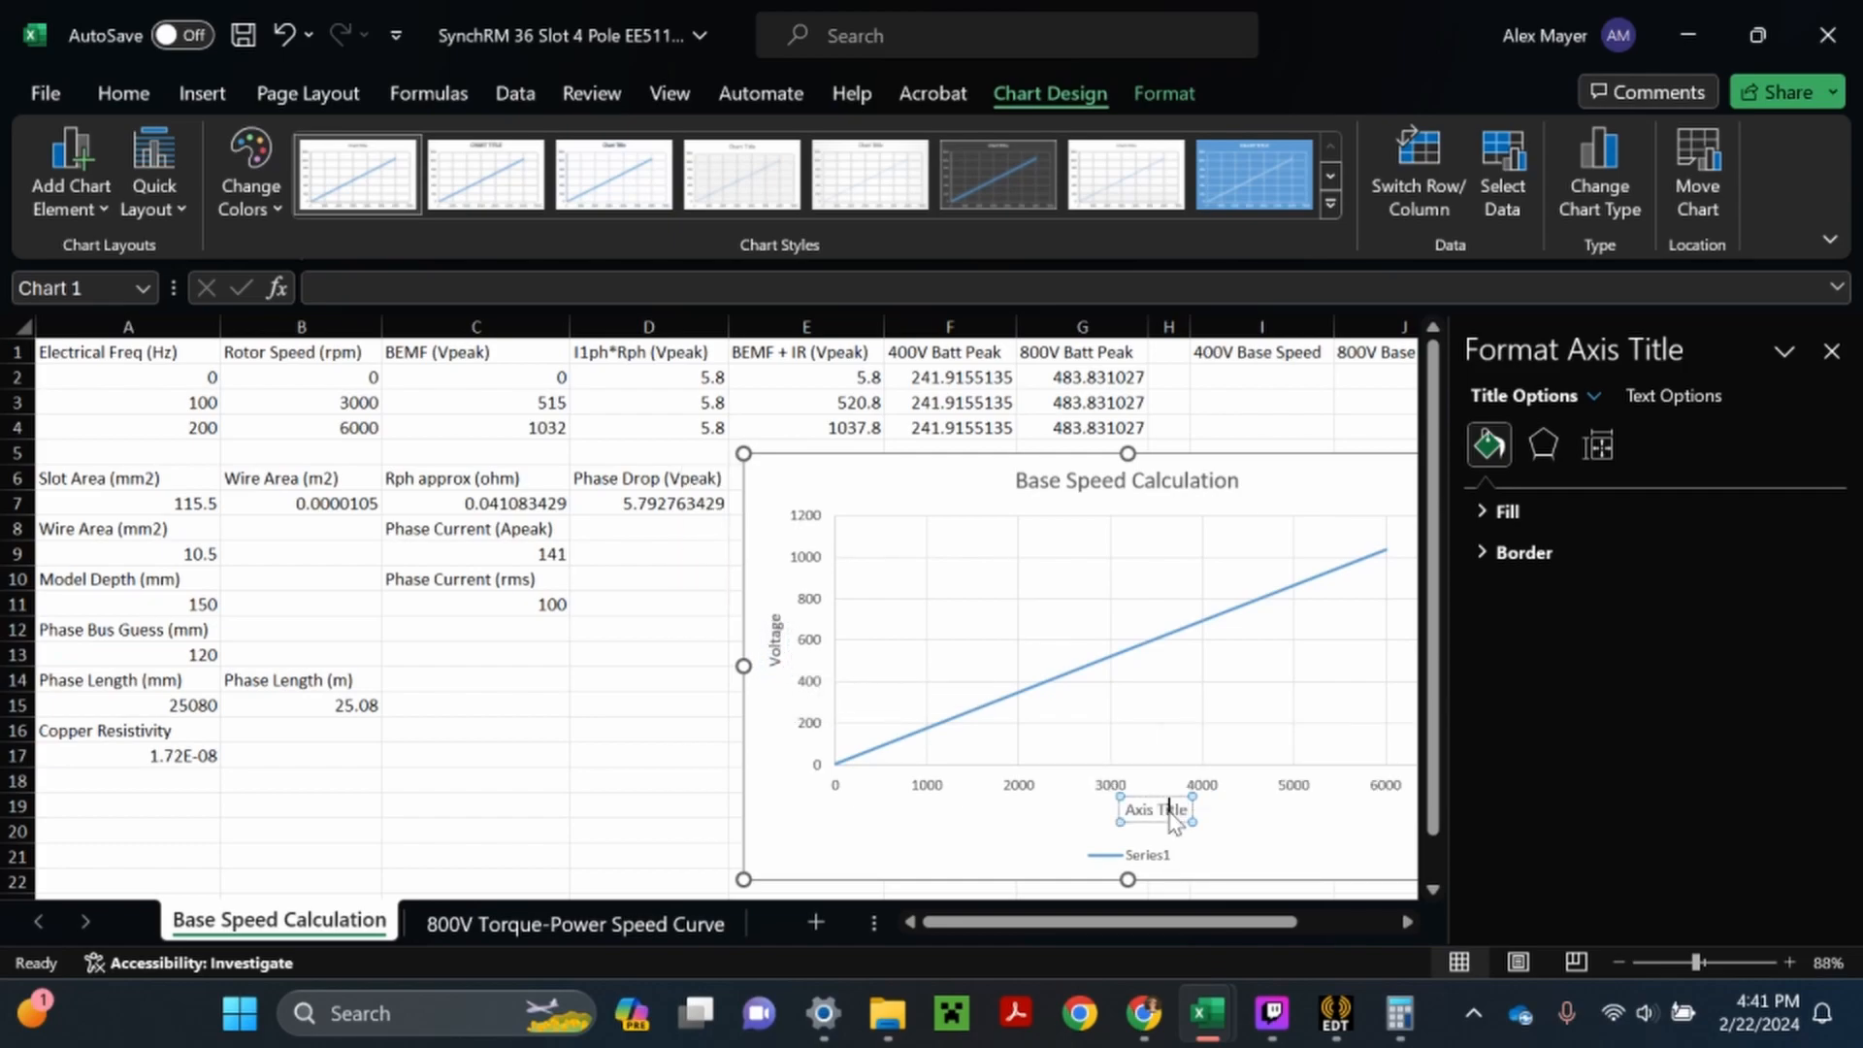
triple_click(1171, 812)
type("Speed")
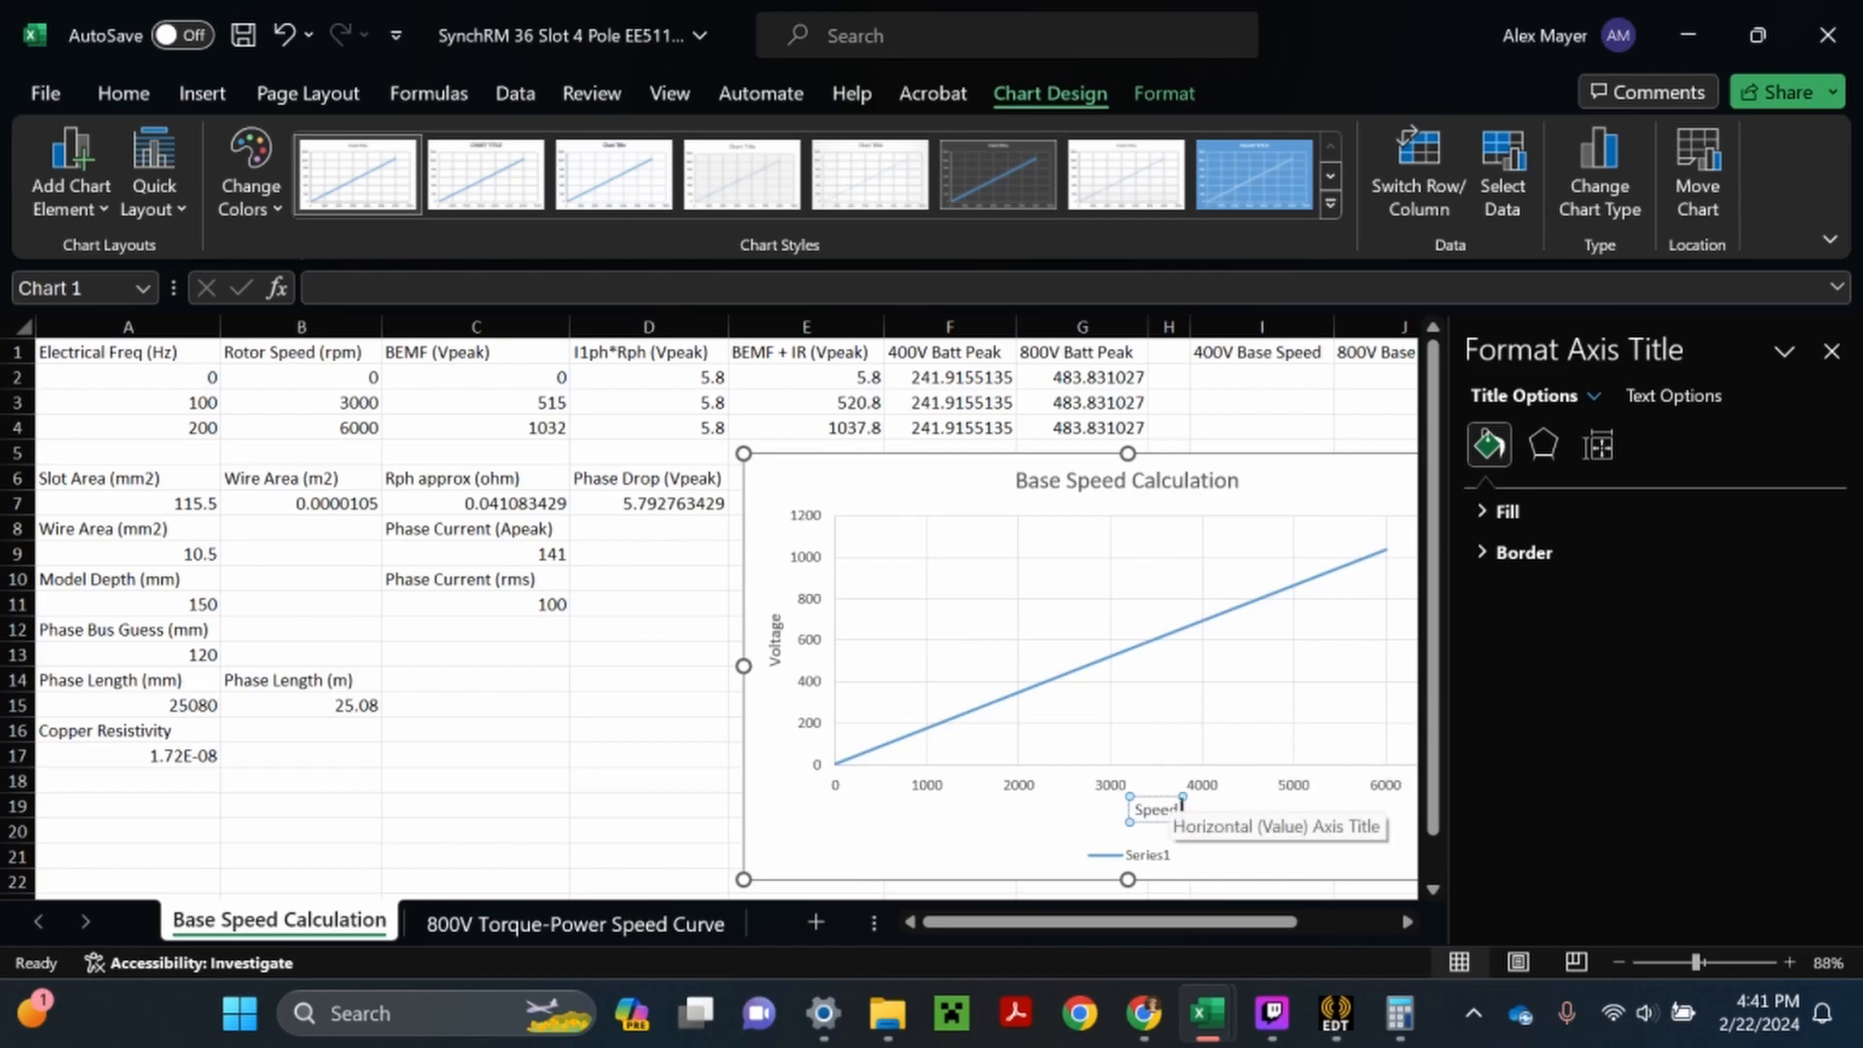
type(" (rpm)")
left_click(613, 786)
left_click(1831, 352)
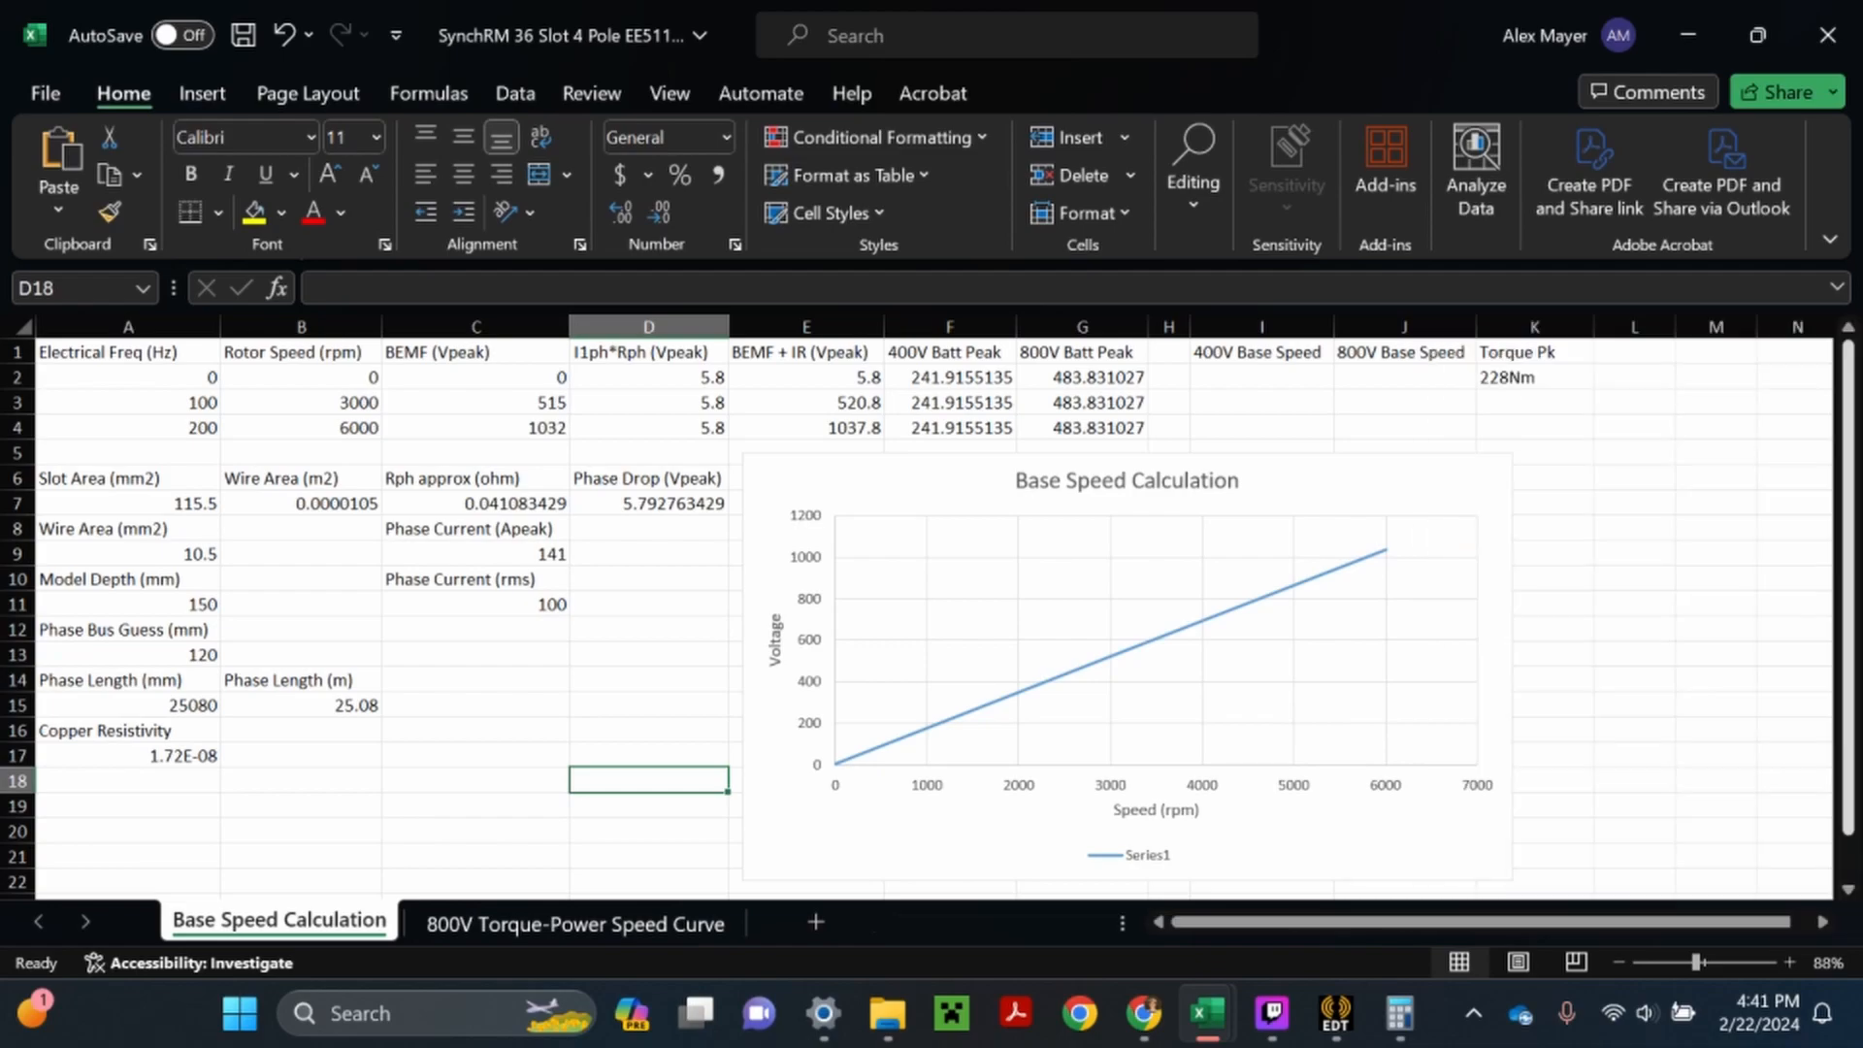
- Rename the chart's existing data series to "Back EMF + IR"
left_click(1378, 637)
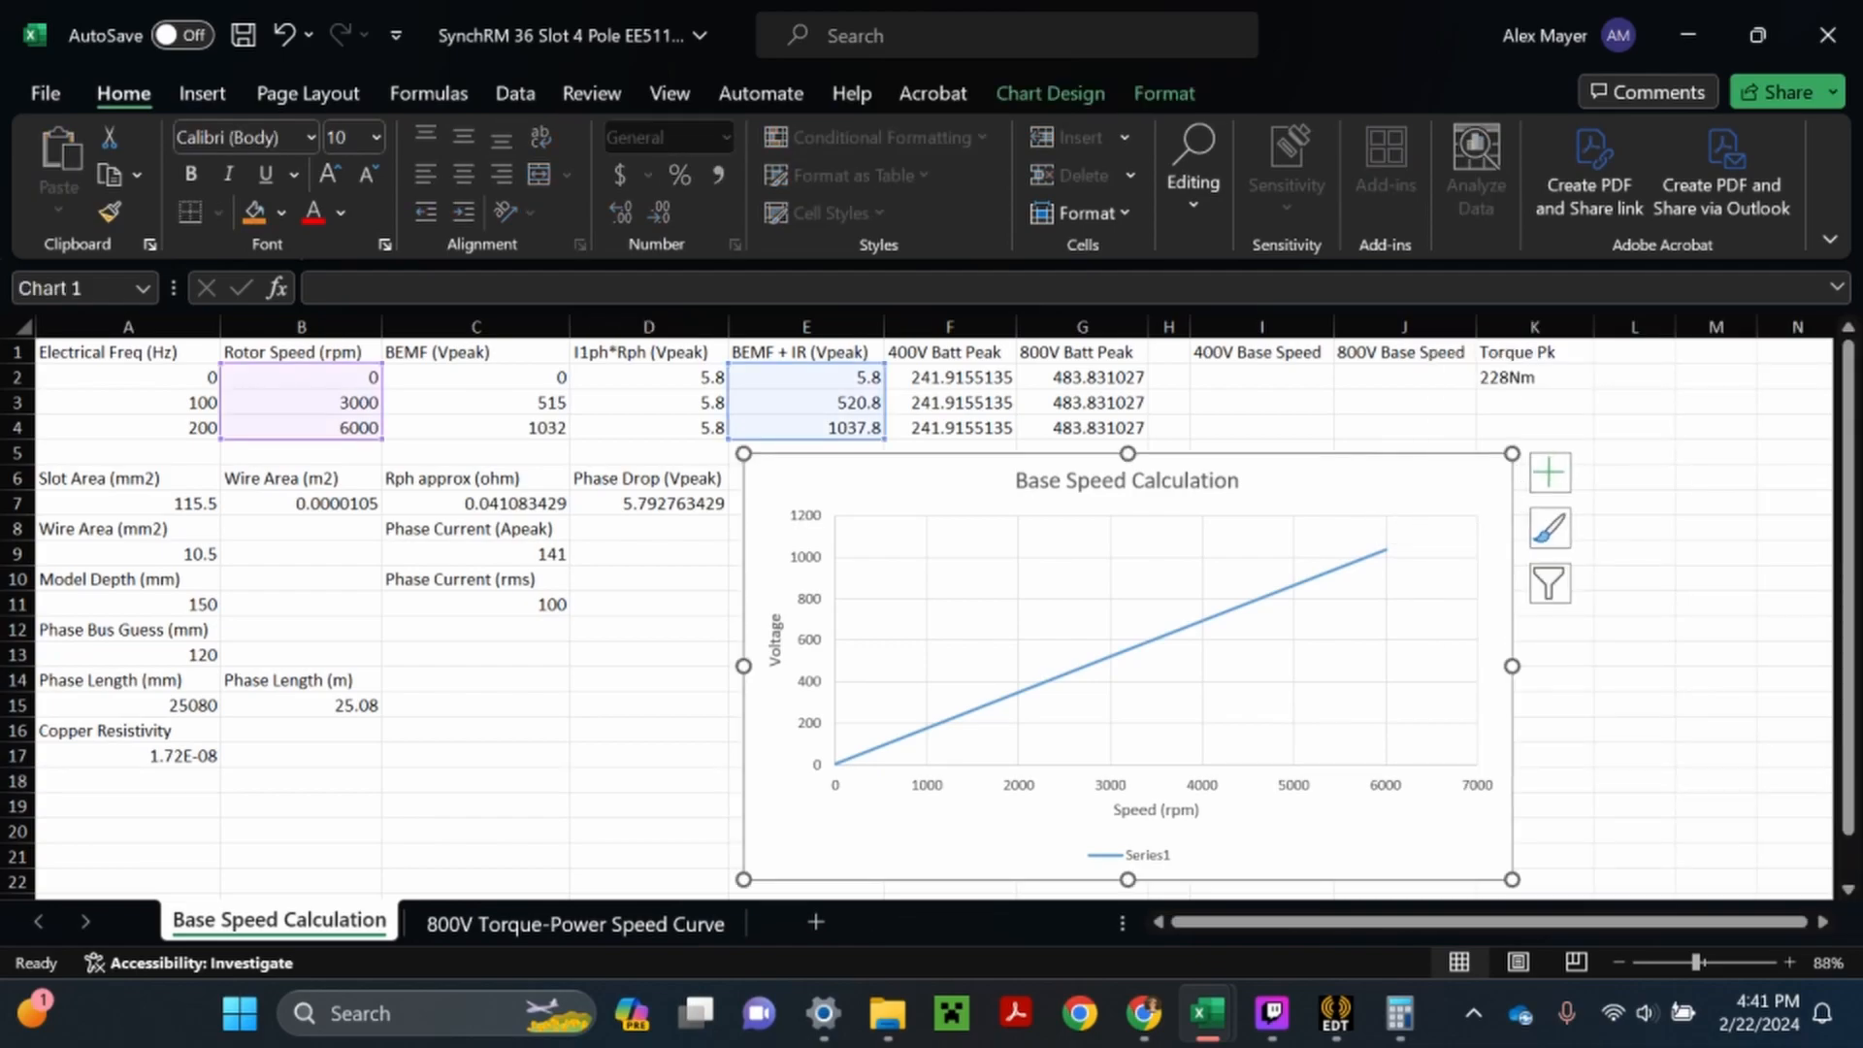
right_click(1350, 865)
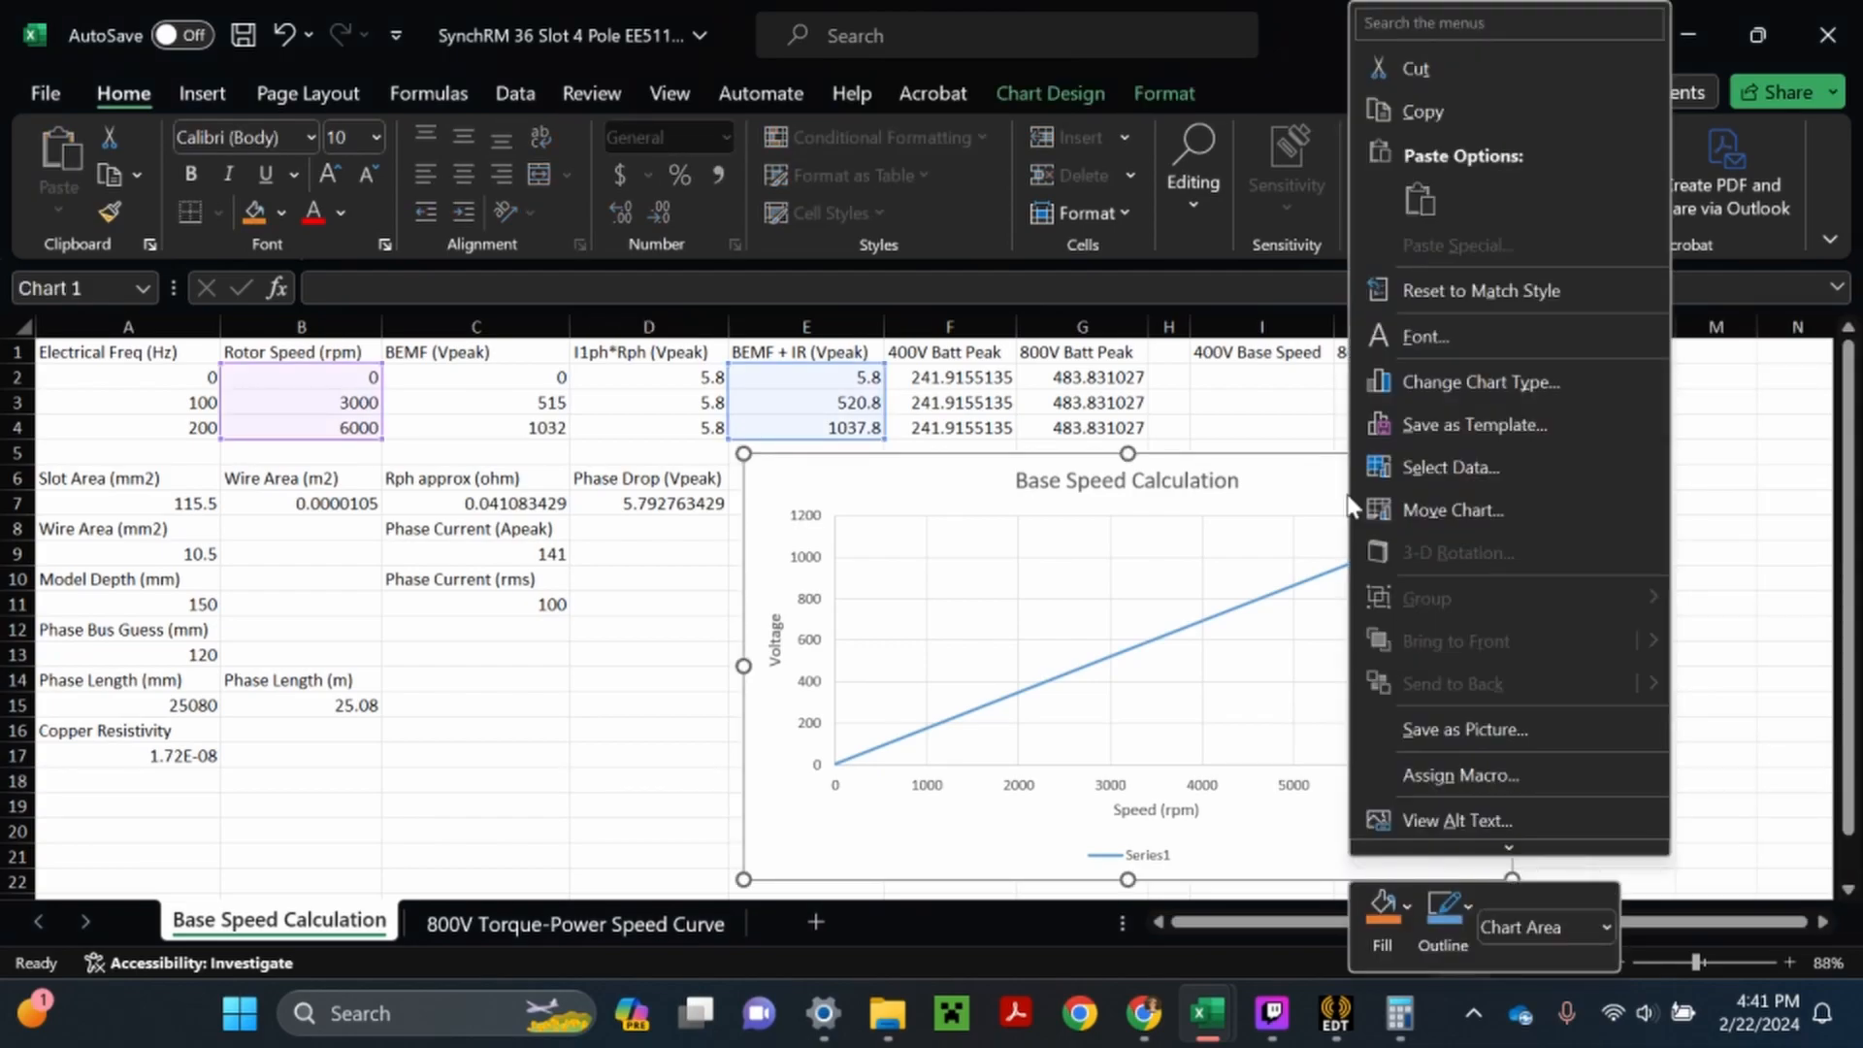
left_click(1475, 470)
left_click_drag(1126, 437, 1447, 429)
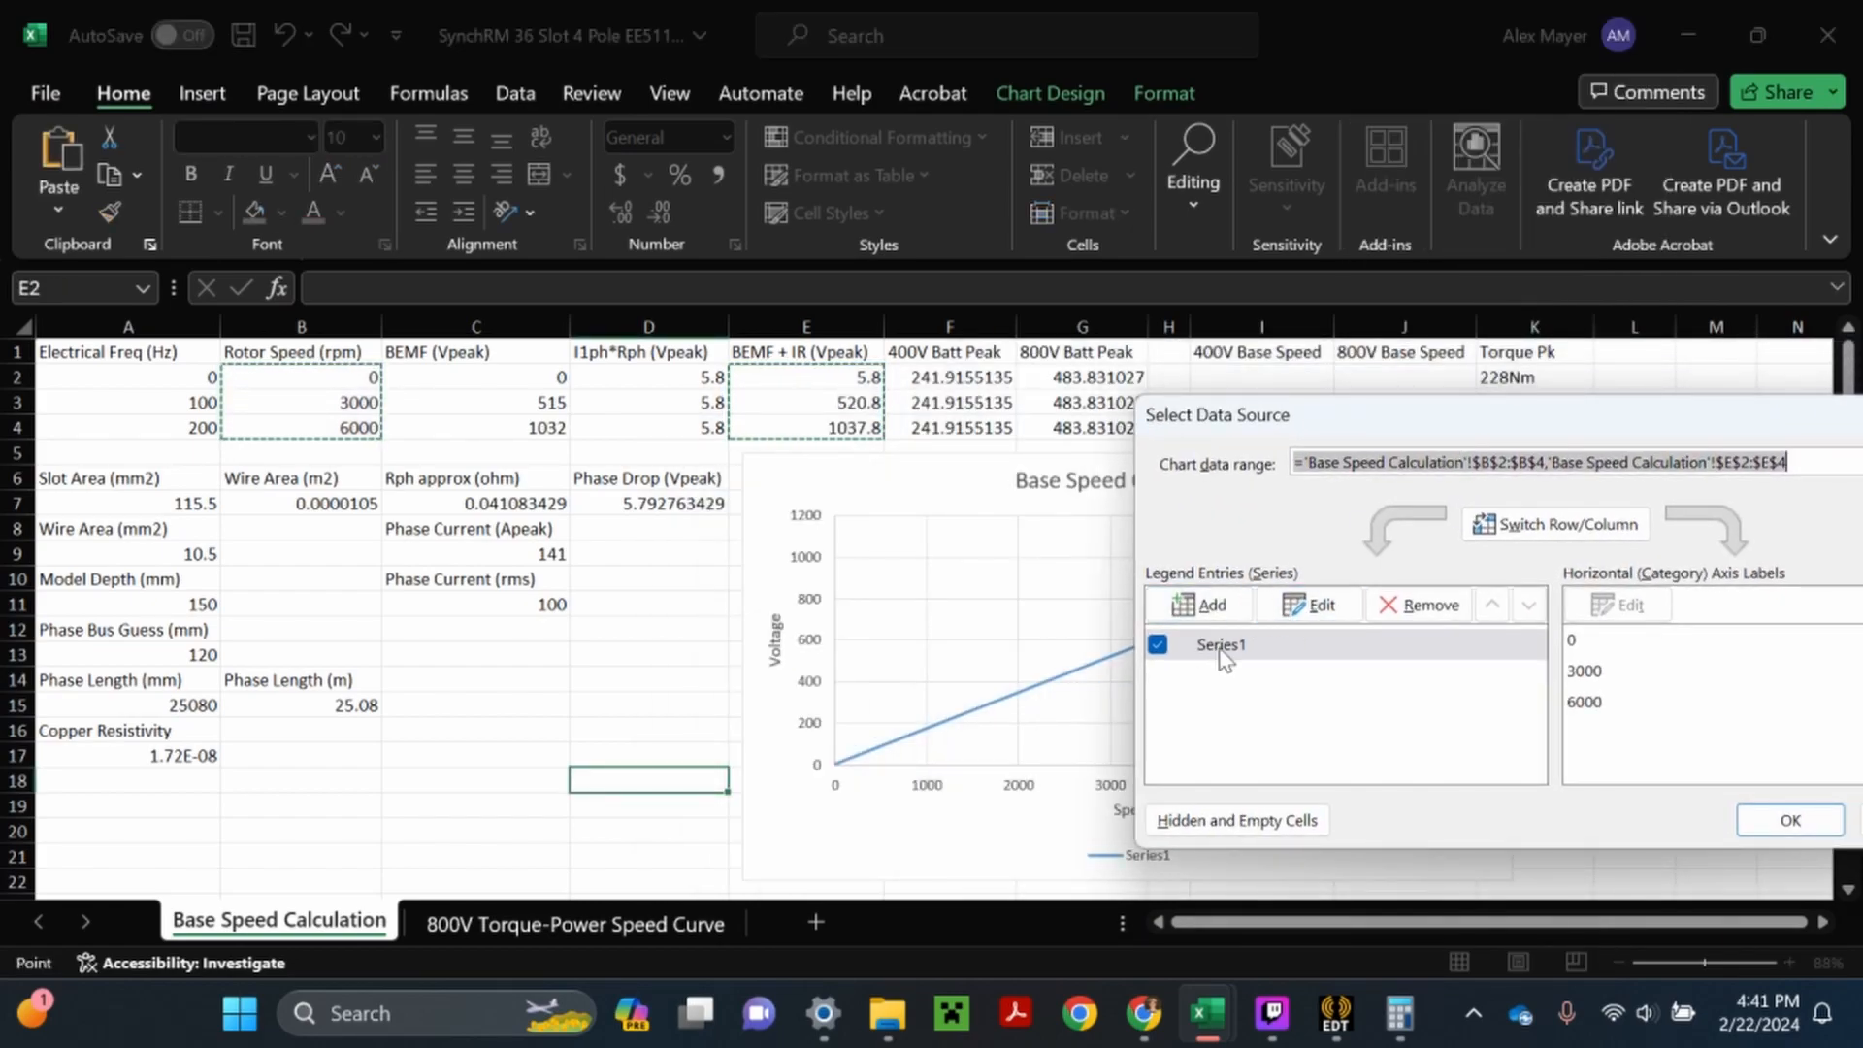
left_click(1310, 604)
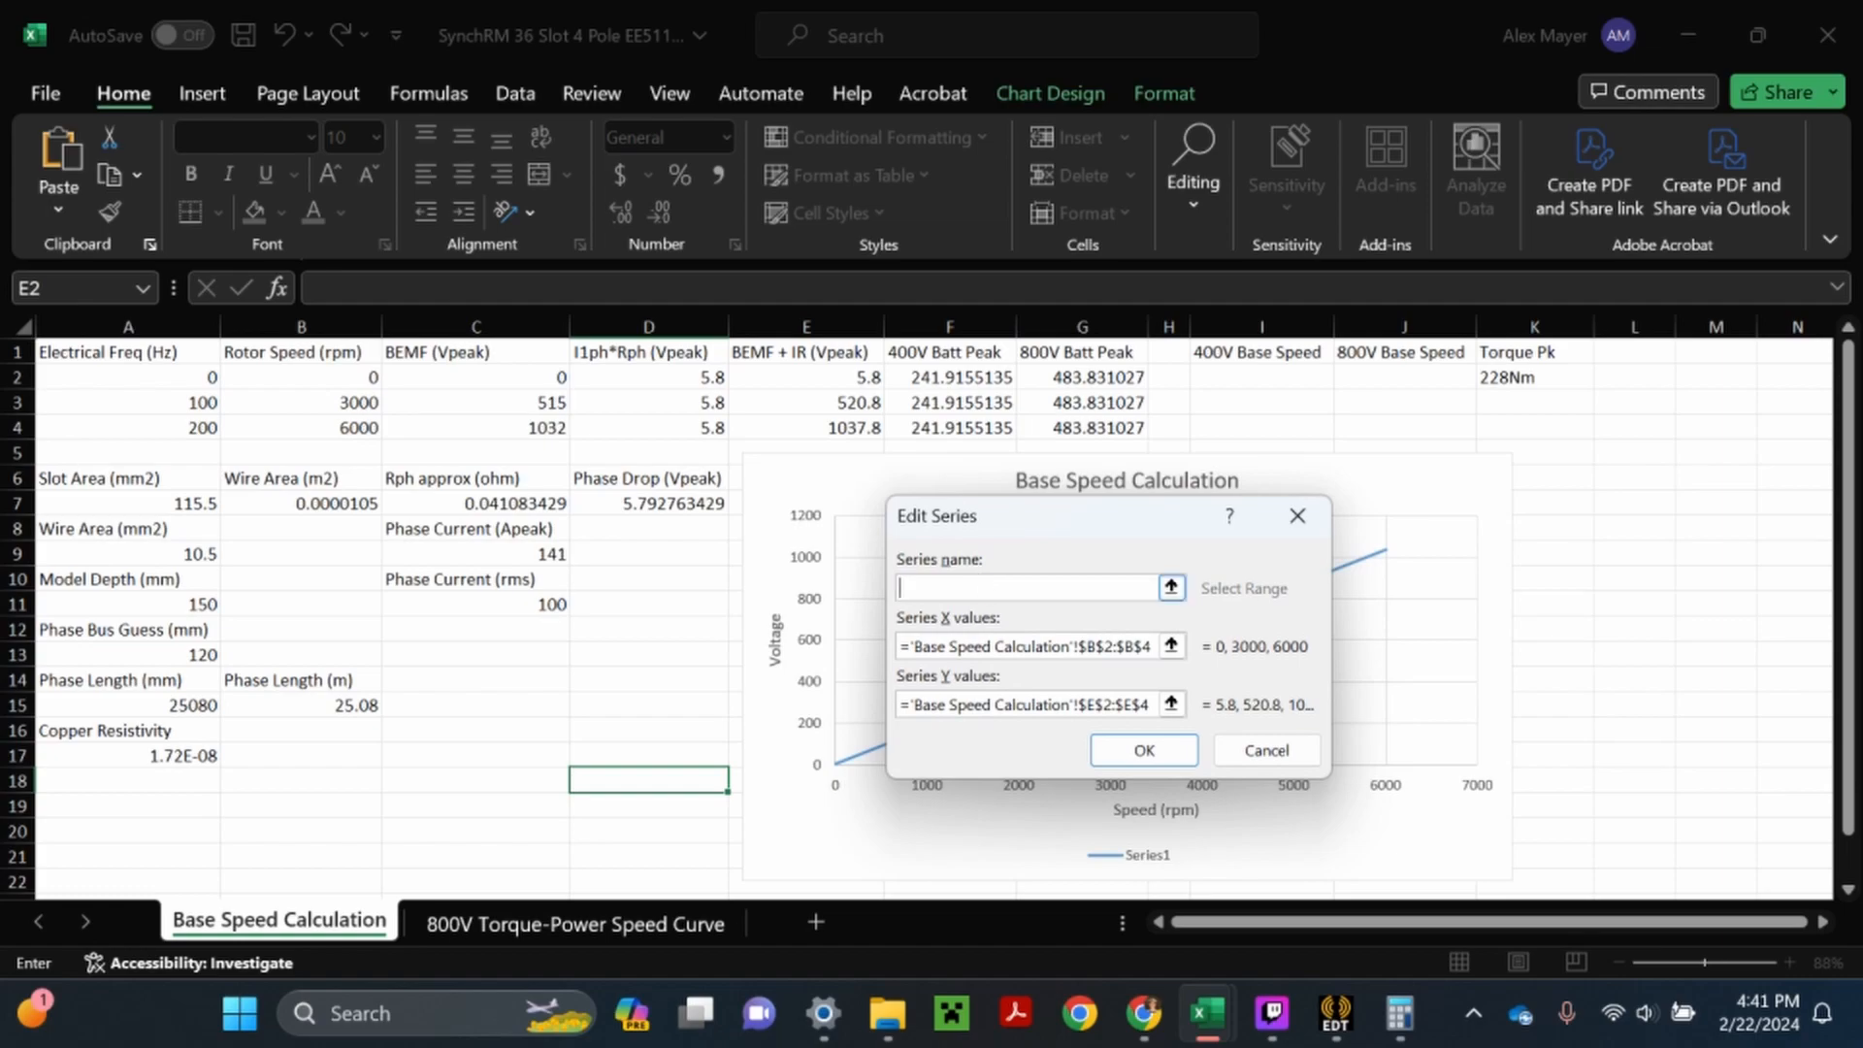
type("Back EMF + IR")
left_click(1144, 750)
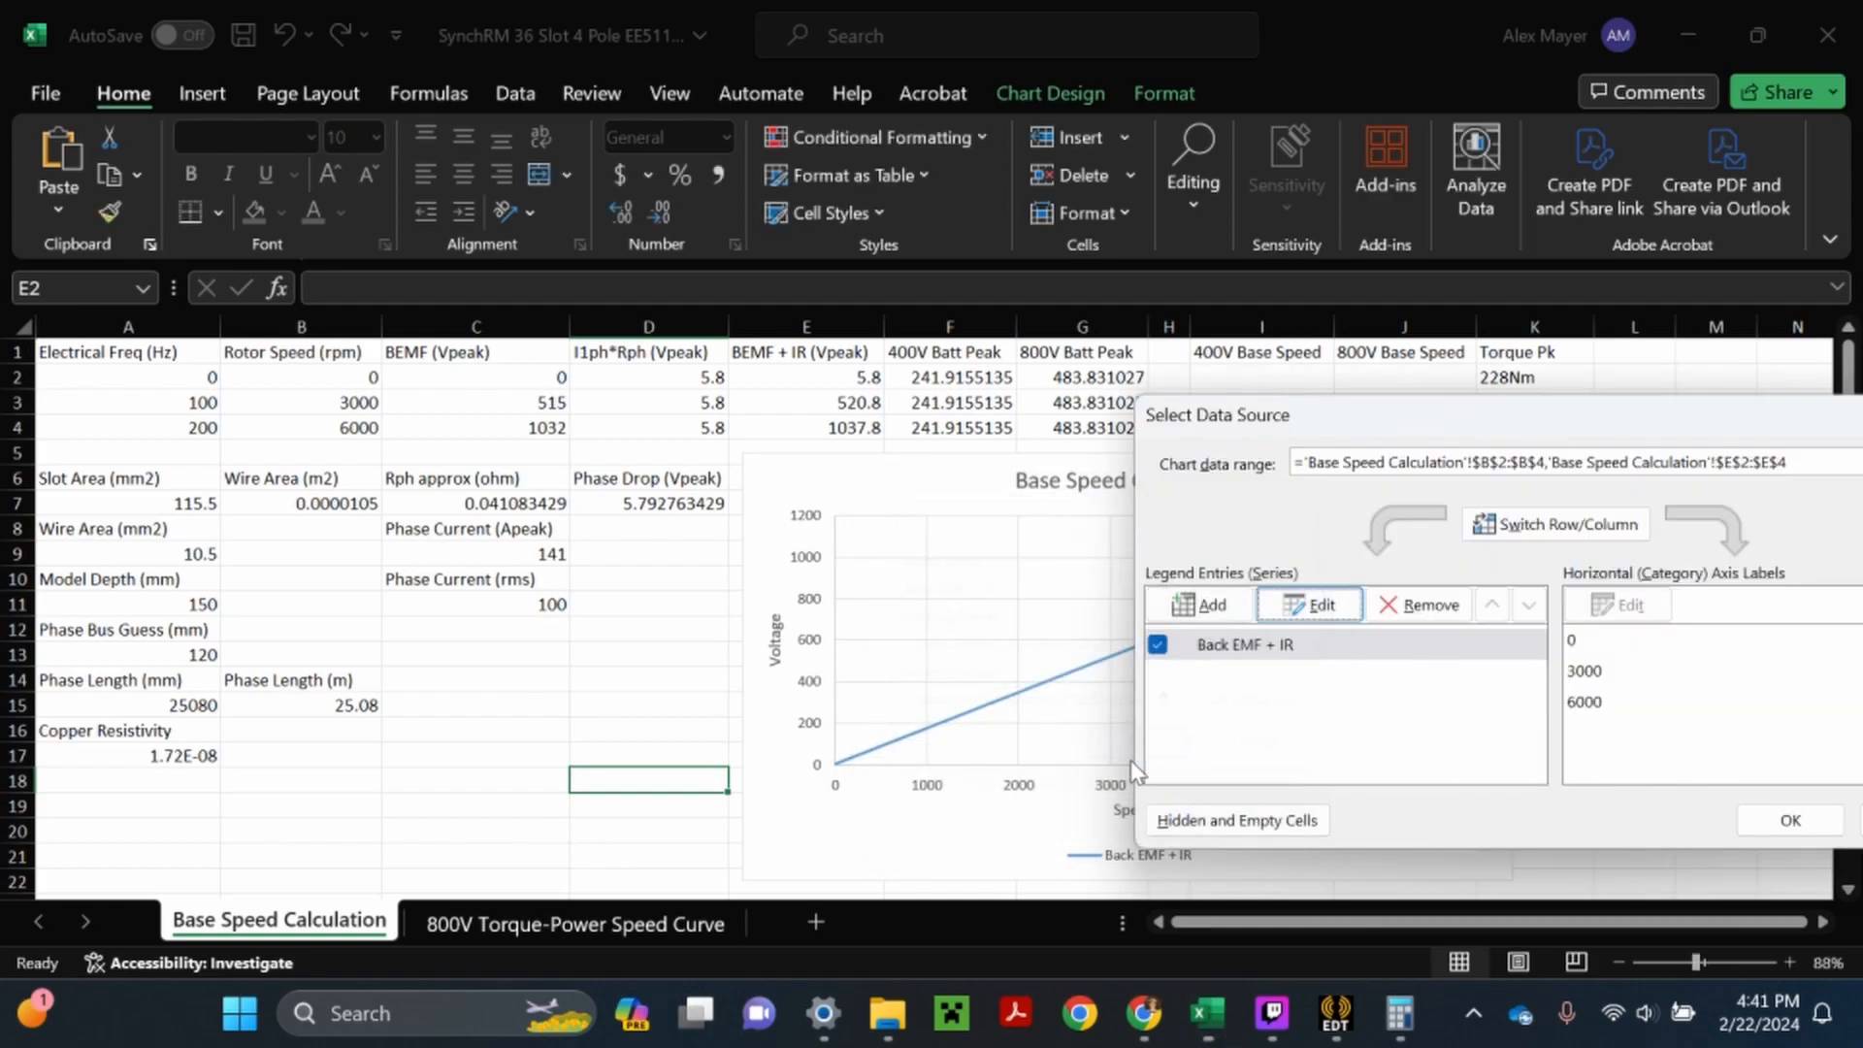
- Add a chart series named "400V Batt Max Supply" with X values B2:B4 and Y values F2:F4
left_click(1213, 607)
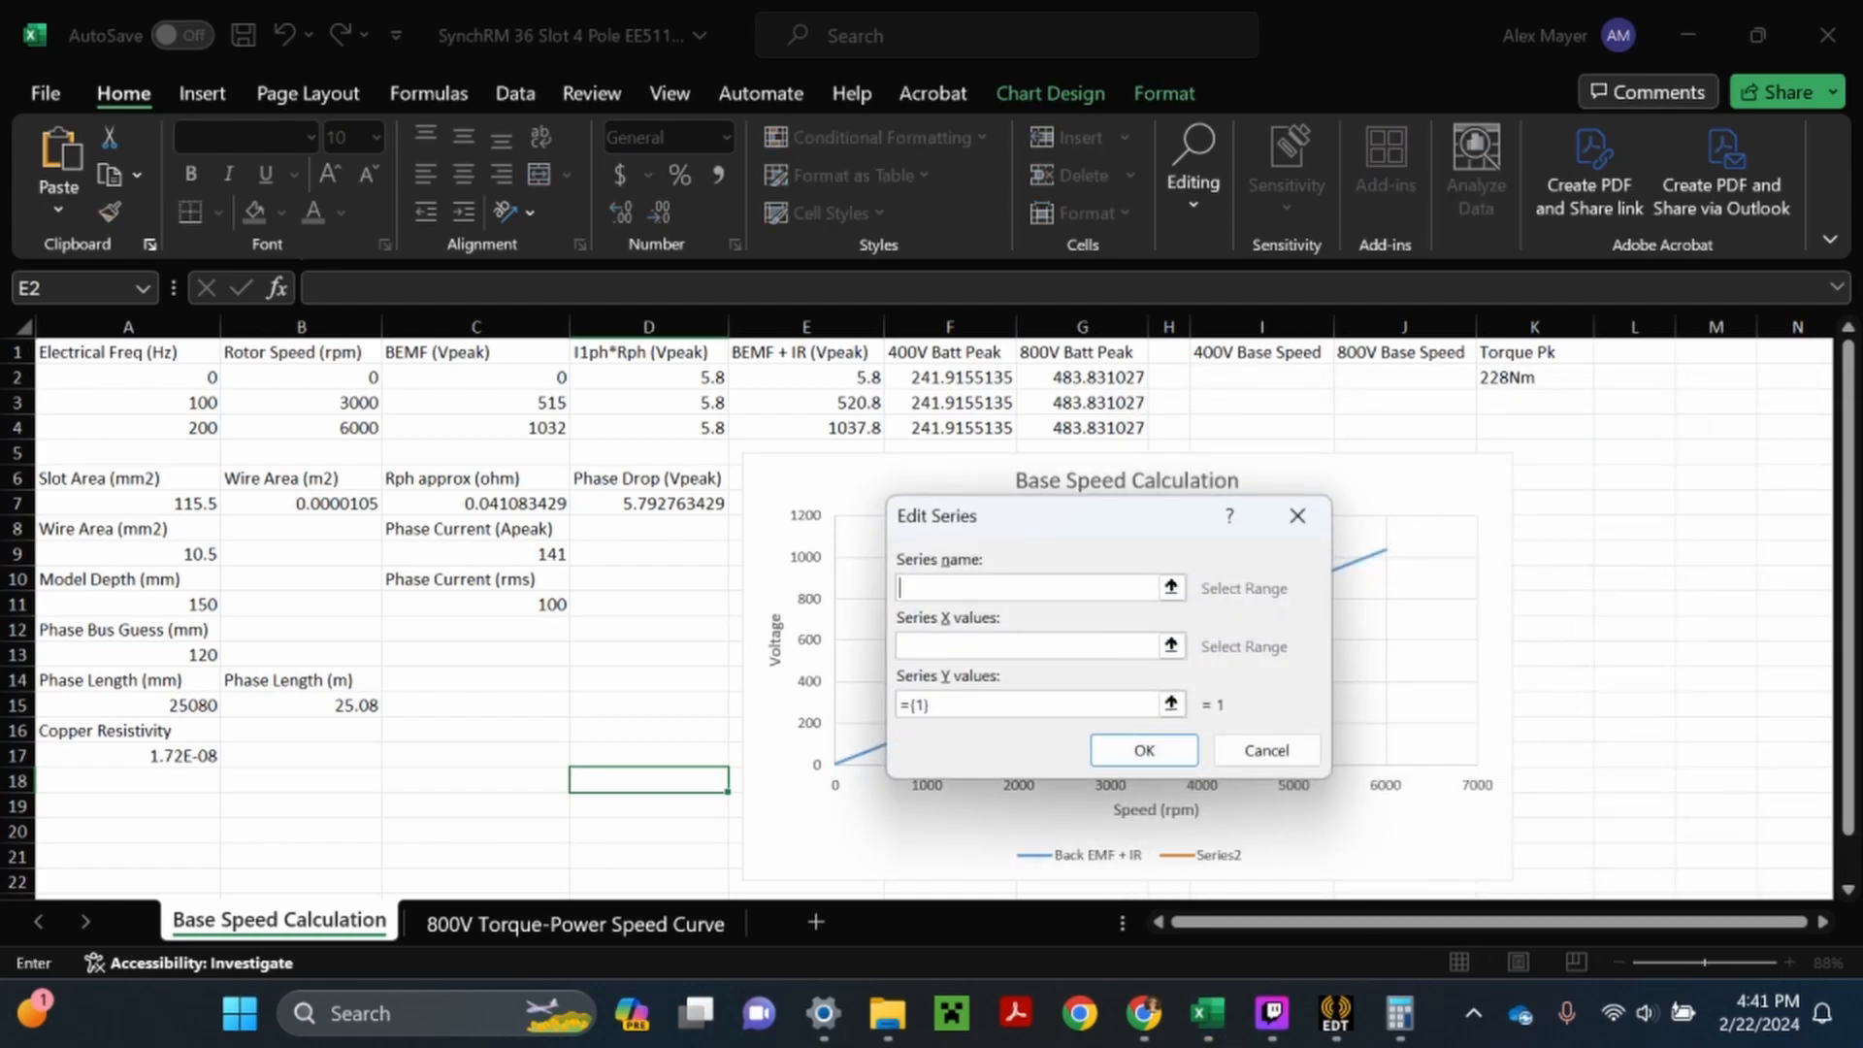
type("400V Batt Max Supply")
key("Tab")
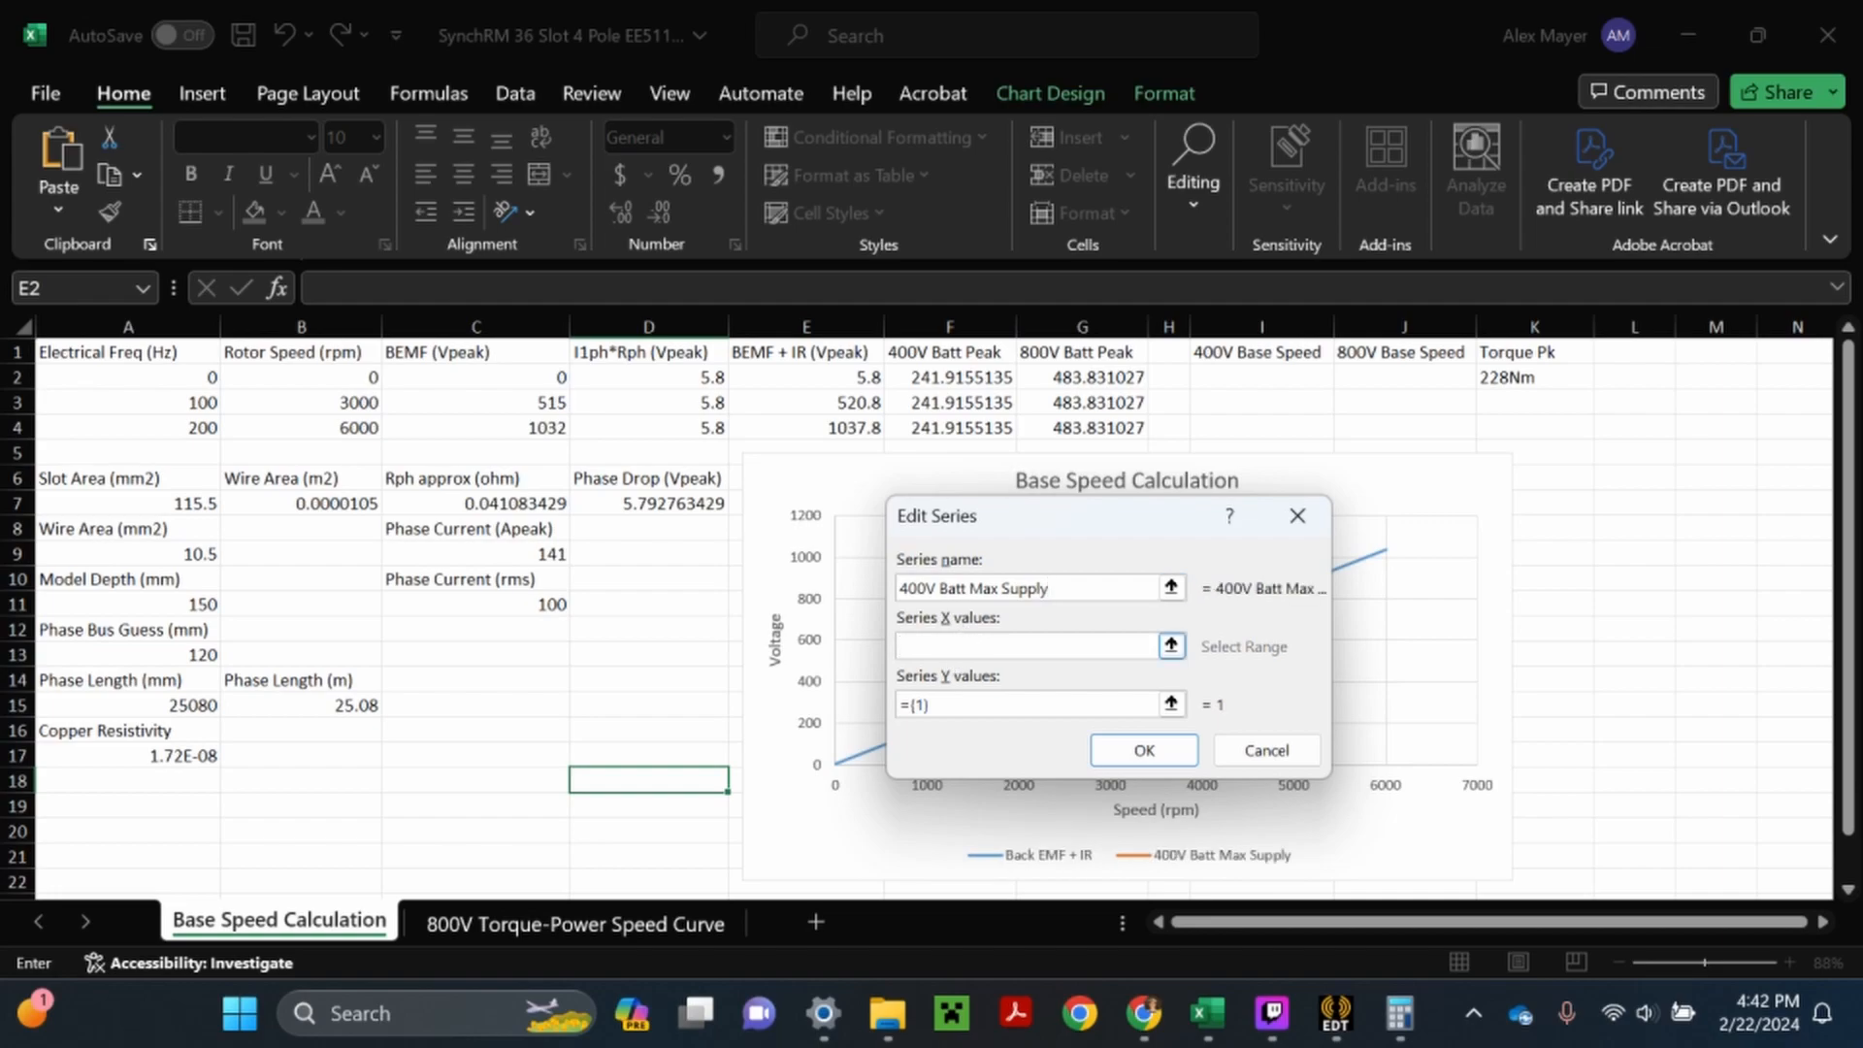
left_click_drag(301, 378, 374, 431)
left_click(1171, 703)
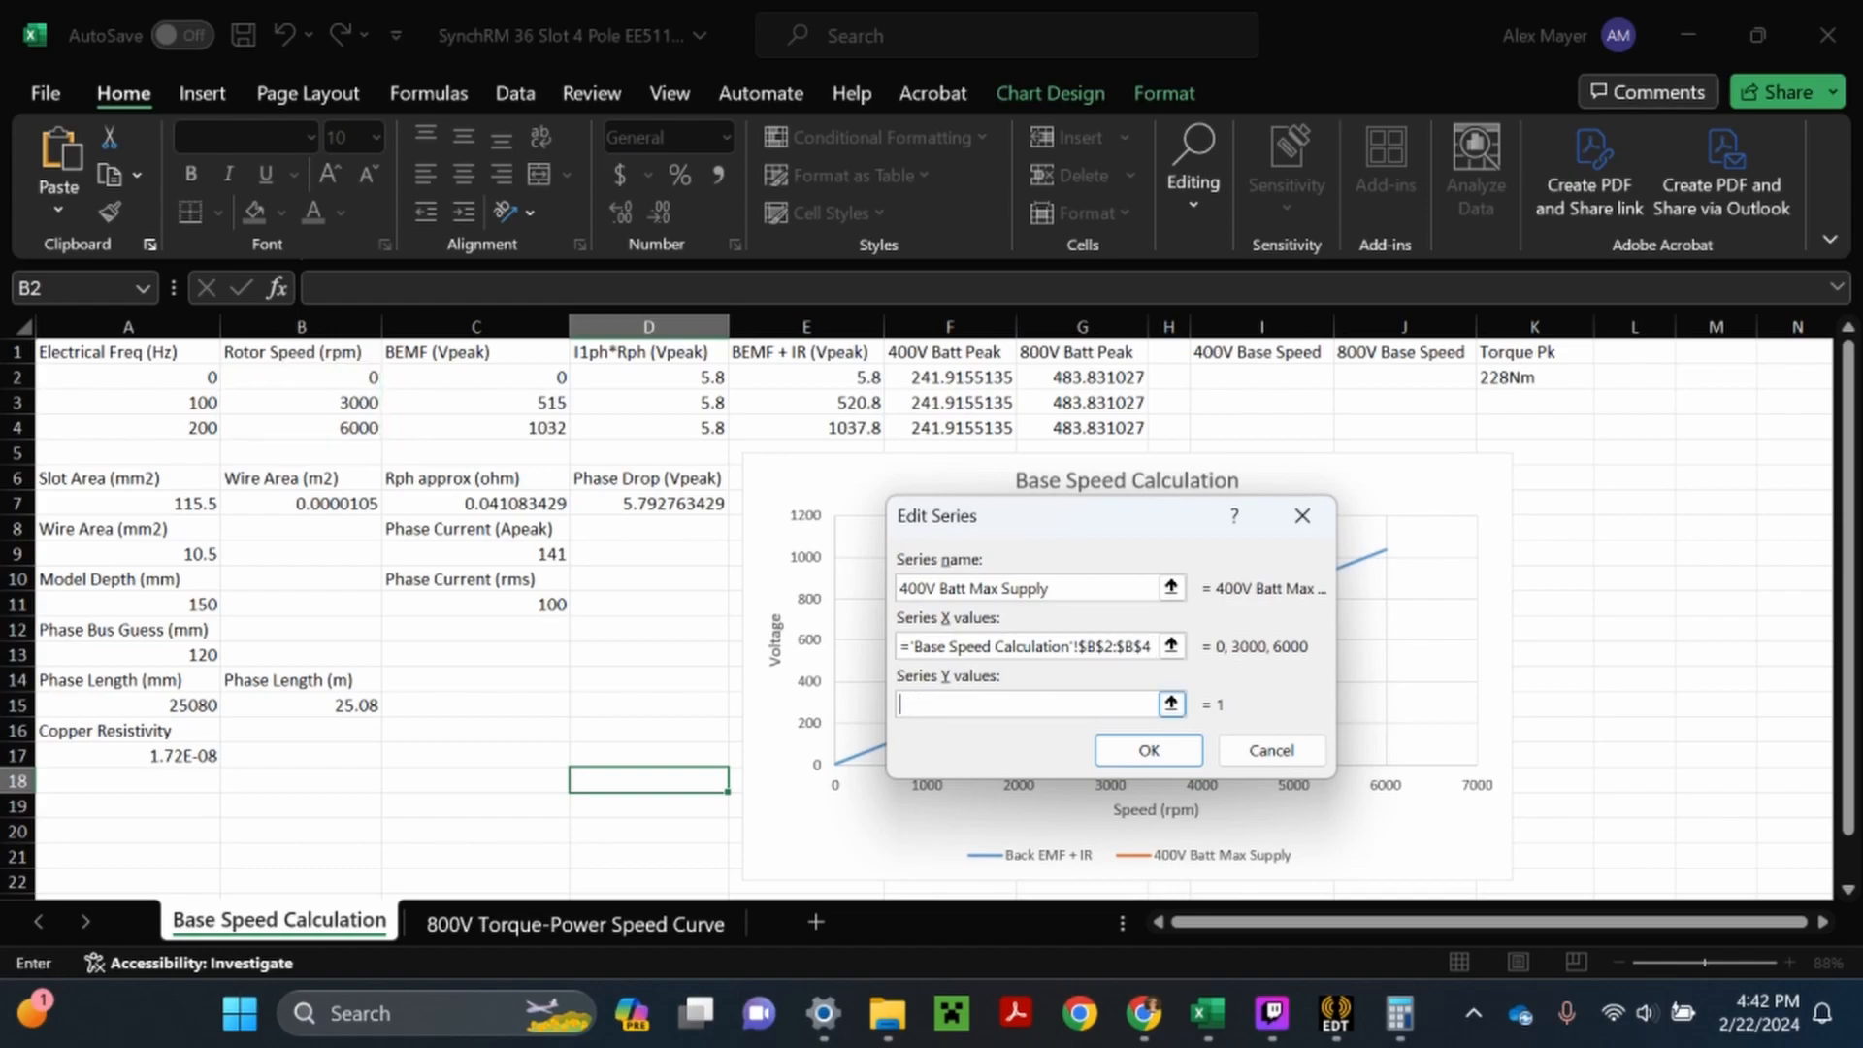
left_click_drag(951, 377, 960, 429)
left_click(1151, 751)
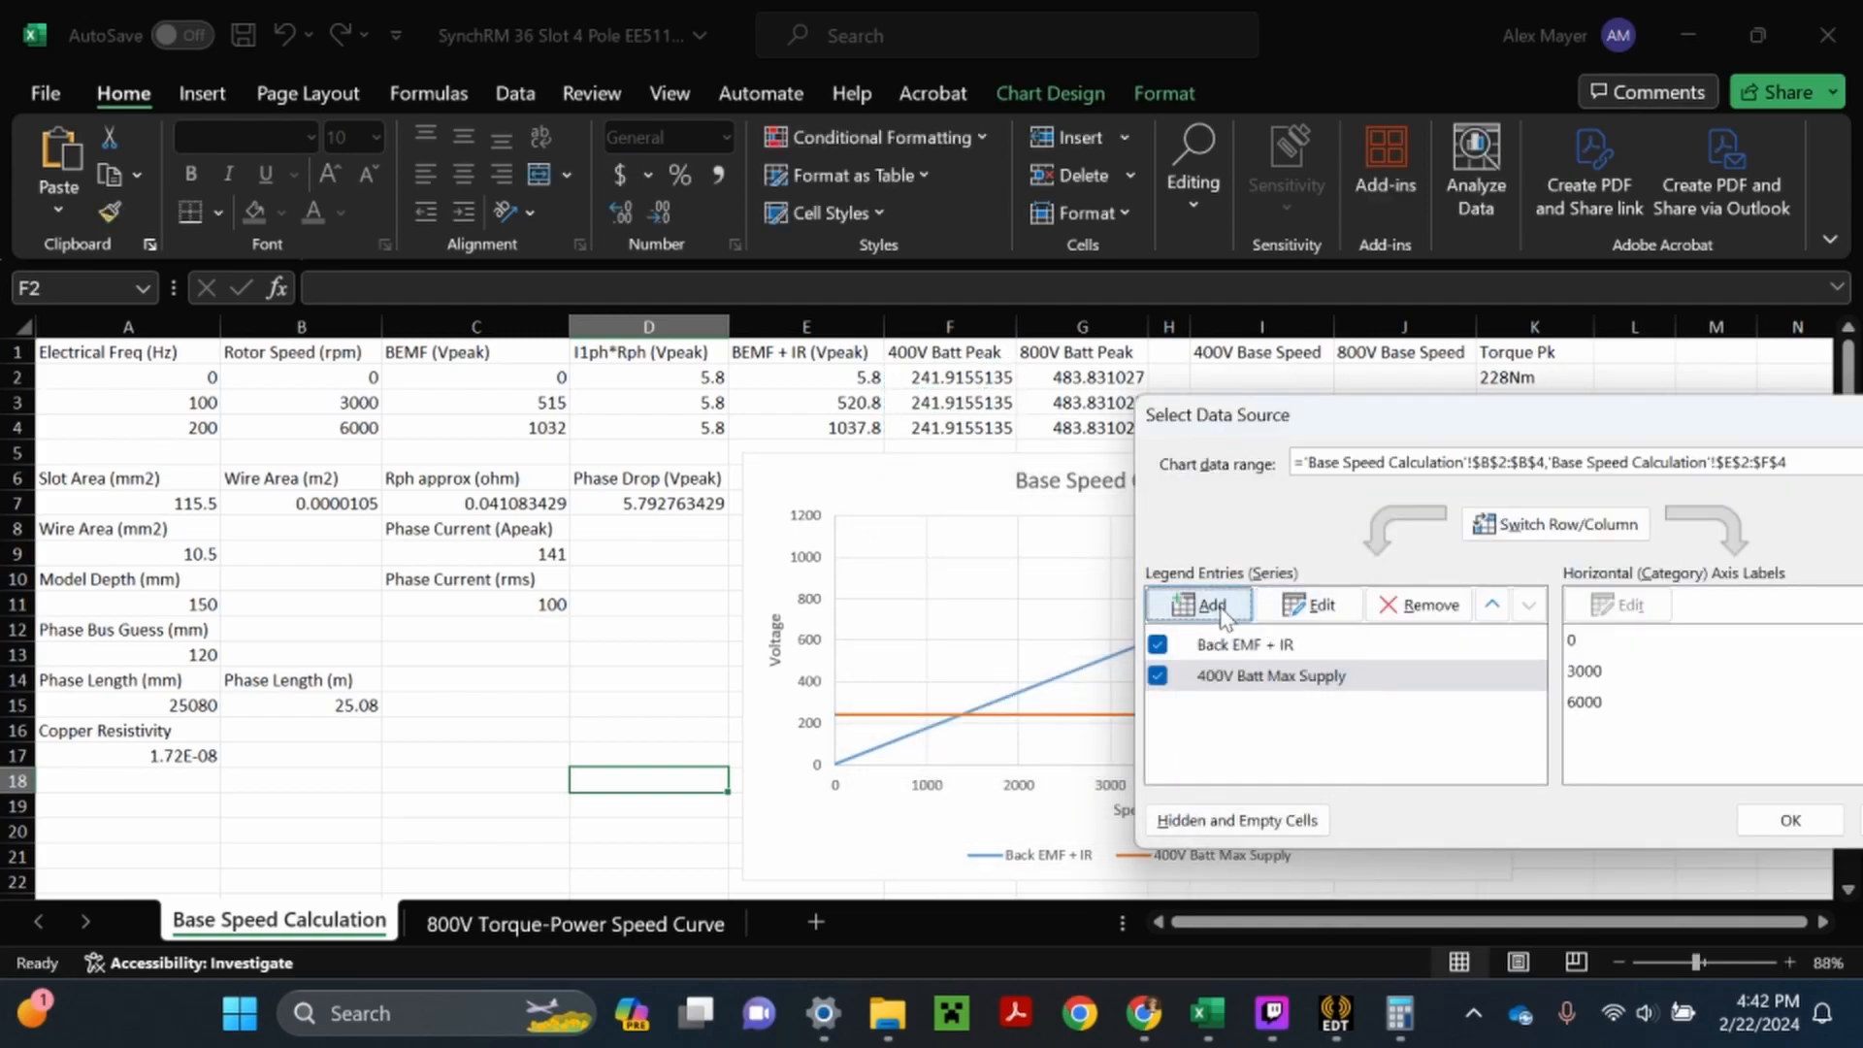
- Add a chart series named "800V Batt Max Supply" with X values B2:B4 and Y values G2:G4
left_click(1208, 605)
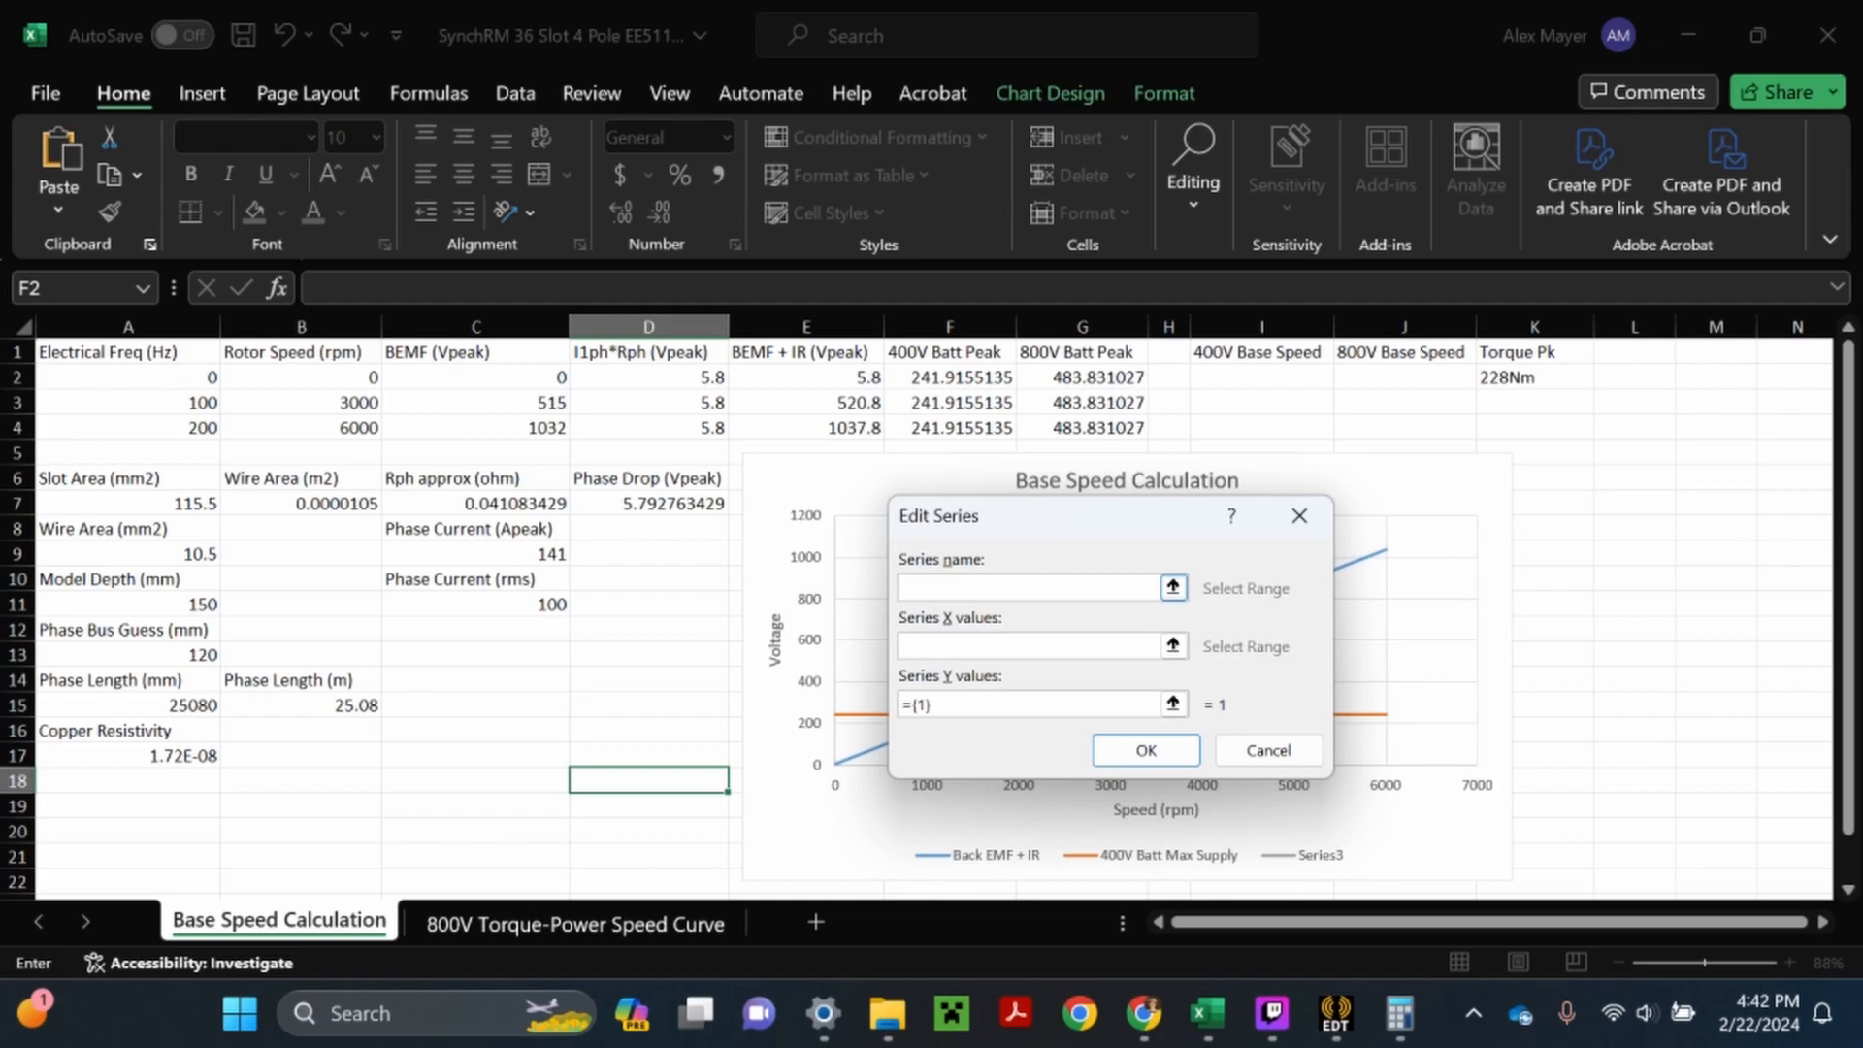
type("800V Batt Max Supply")
key("Tab")
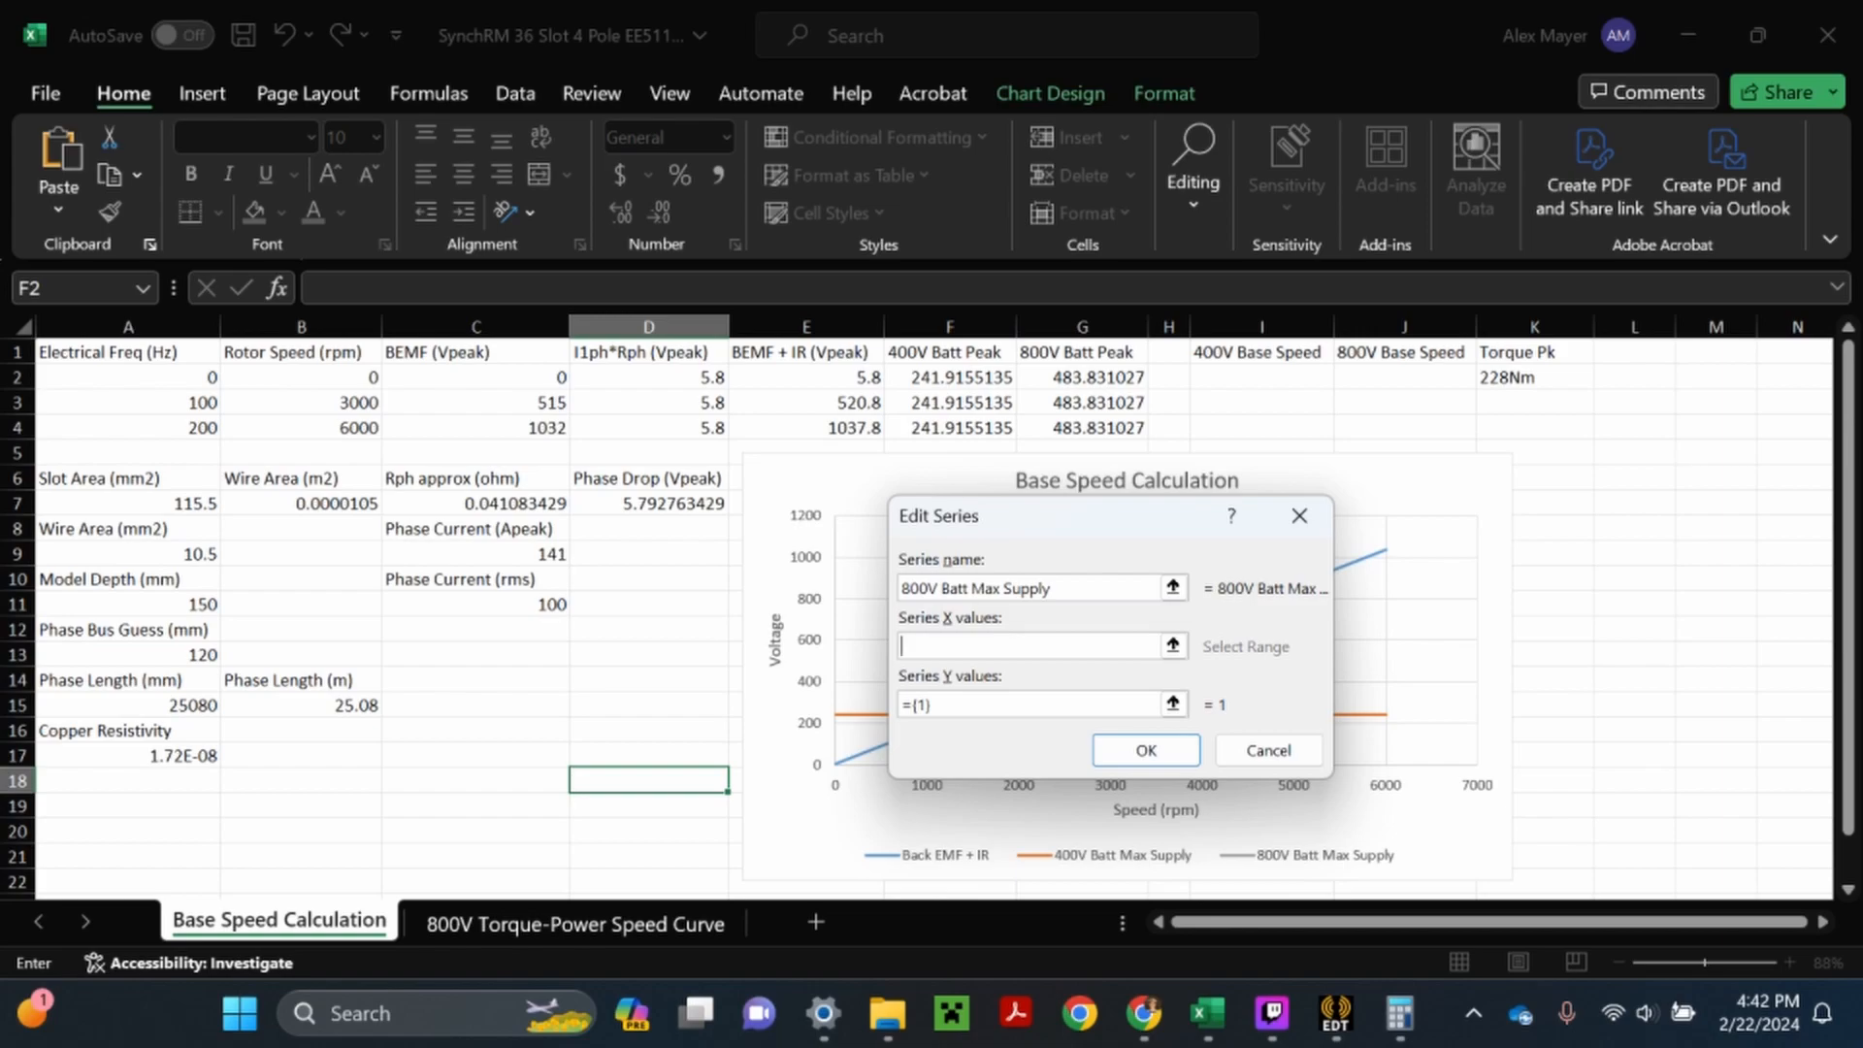
left_click_drag(361, 378, 367, 430)
left_click(1000, 704)
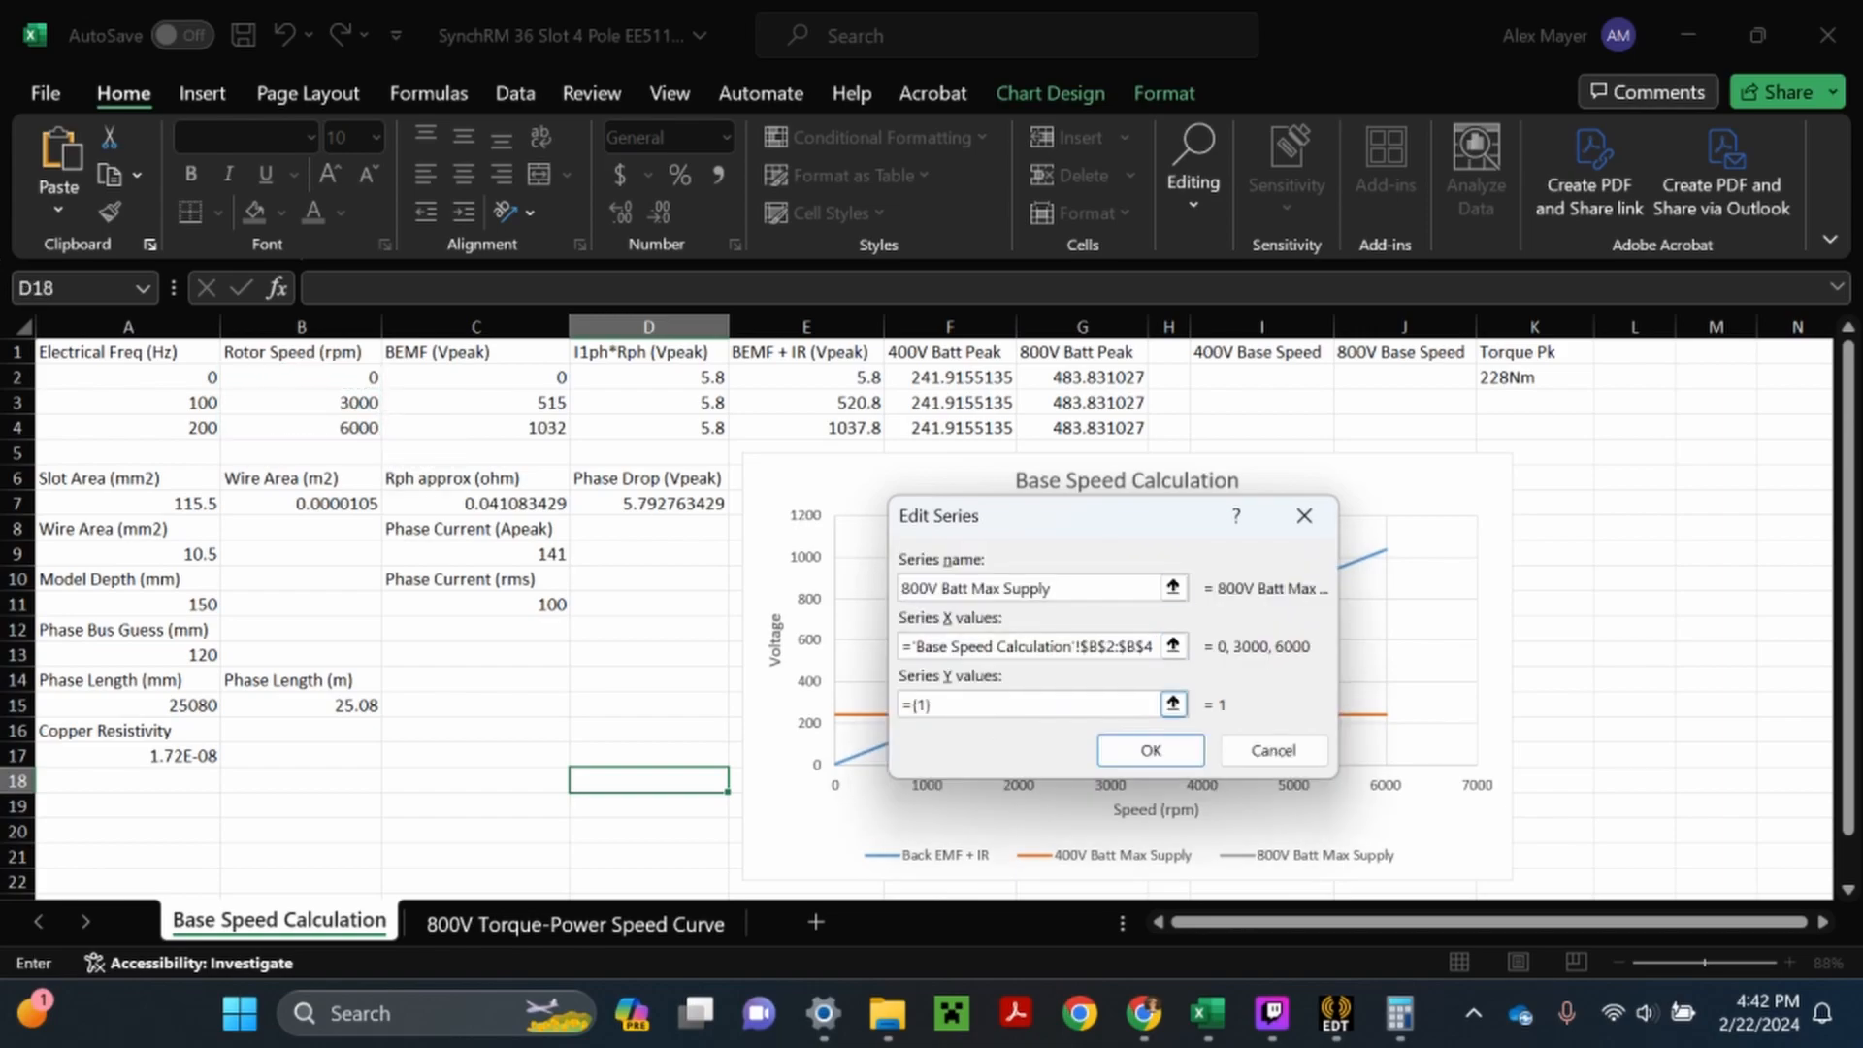
key("BackSpace")
left_click_drag(1082, 378, 1116, 435)
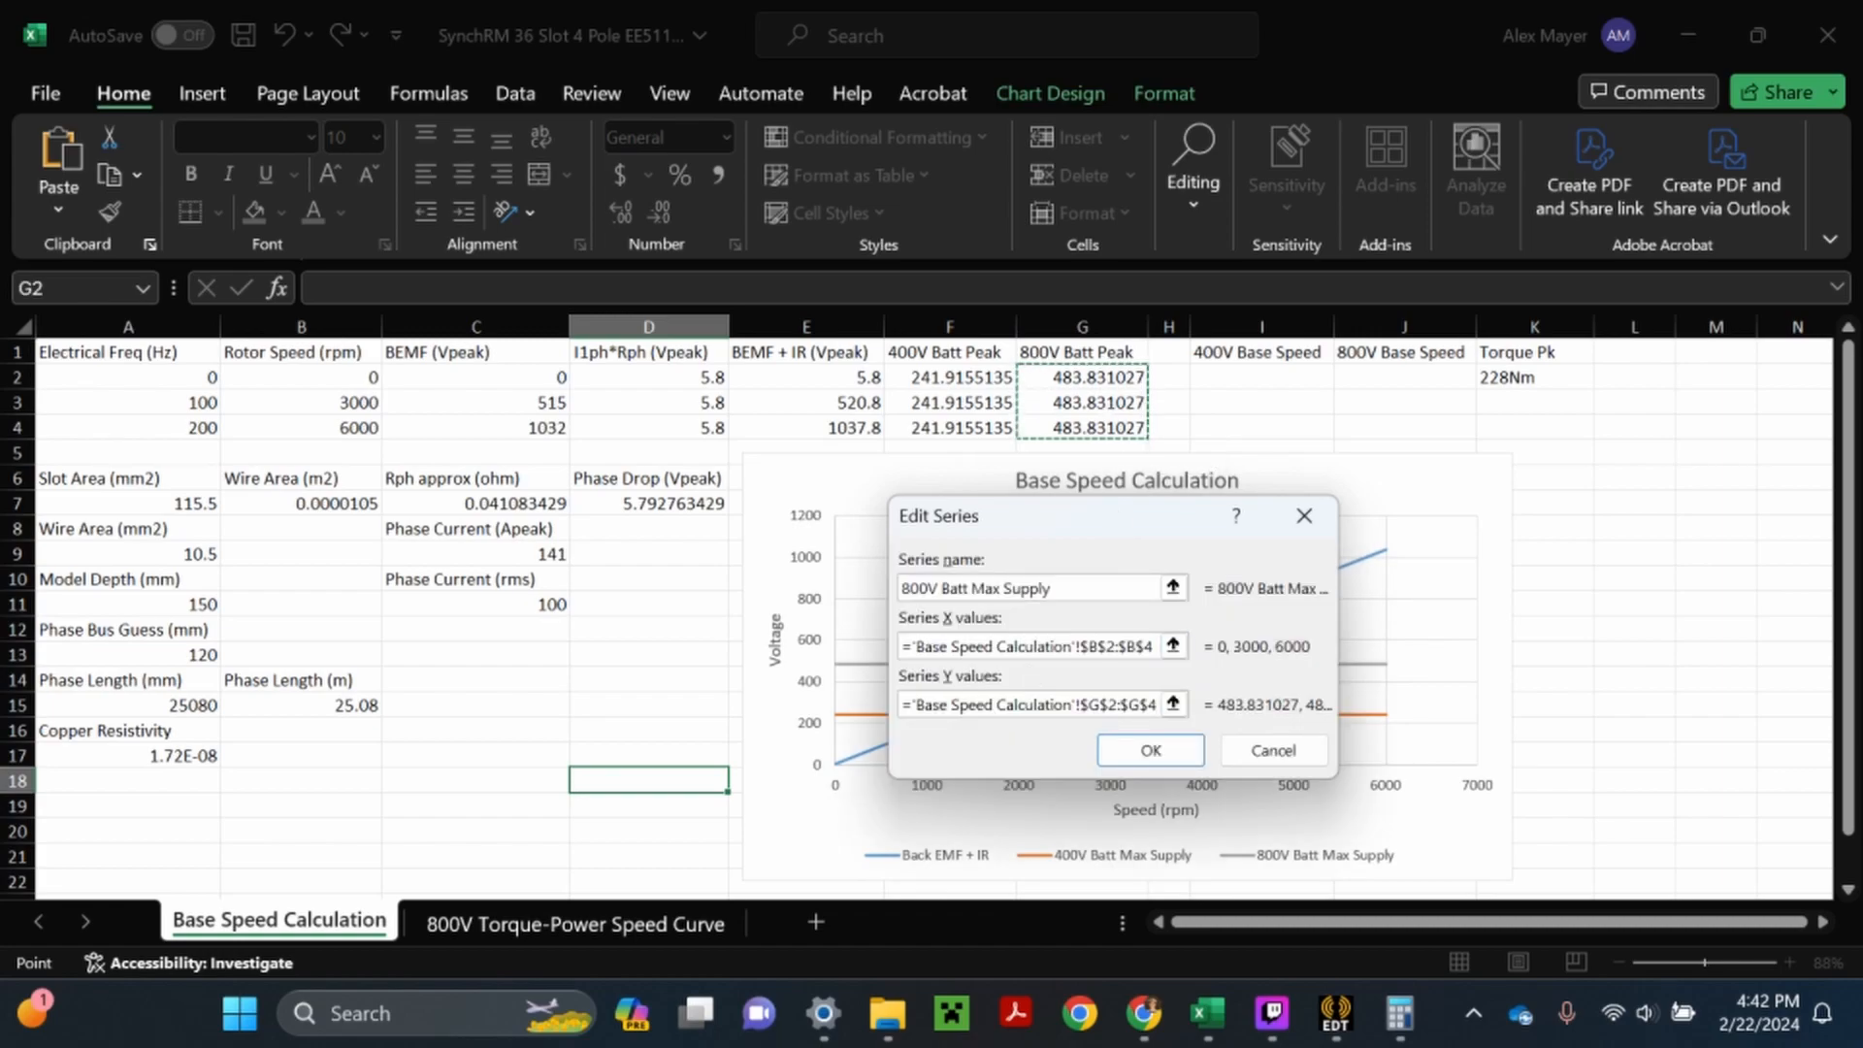
left_click(1135, 757)
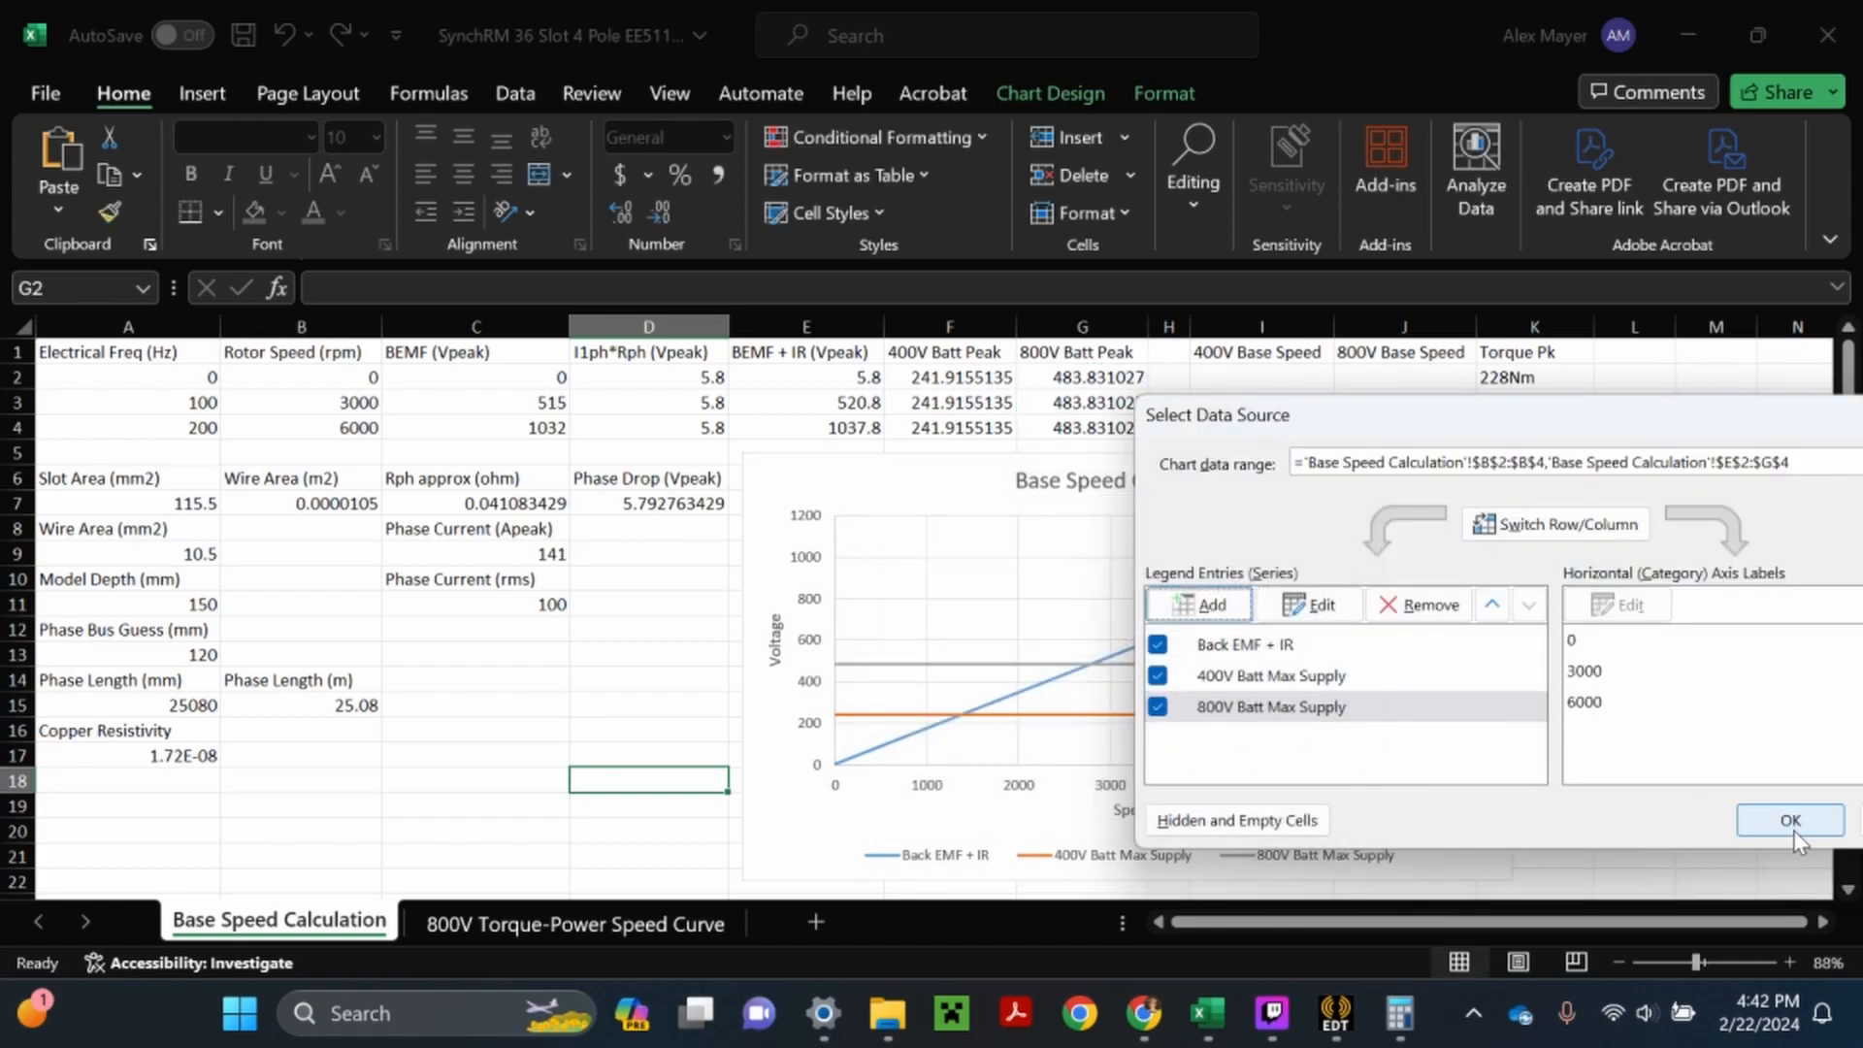
- Apply the chart's data source changes and save the workbook
left_click(1789, 818)
left_click(243, 35)
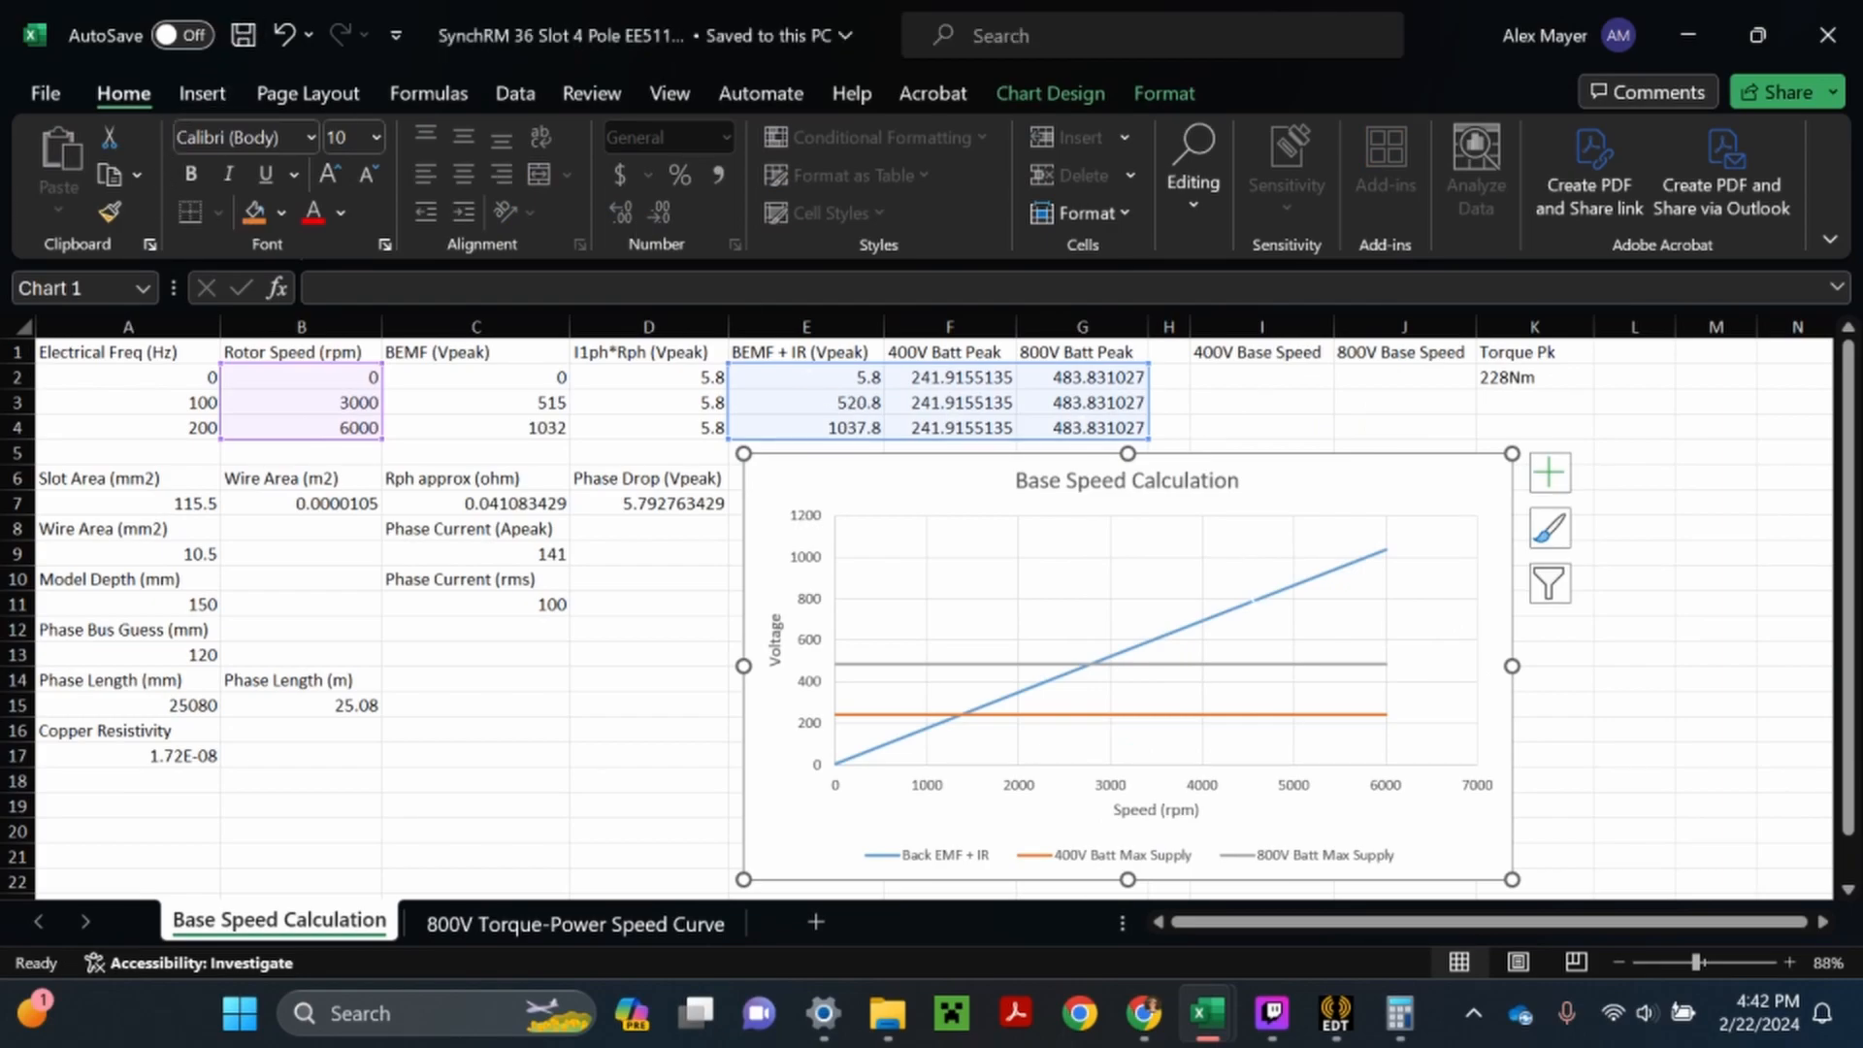
key("Escape")
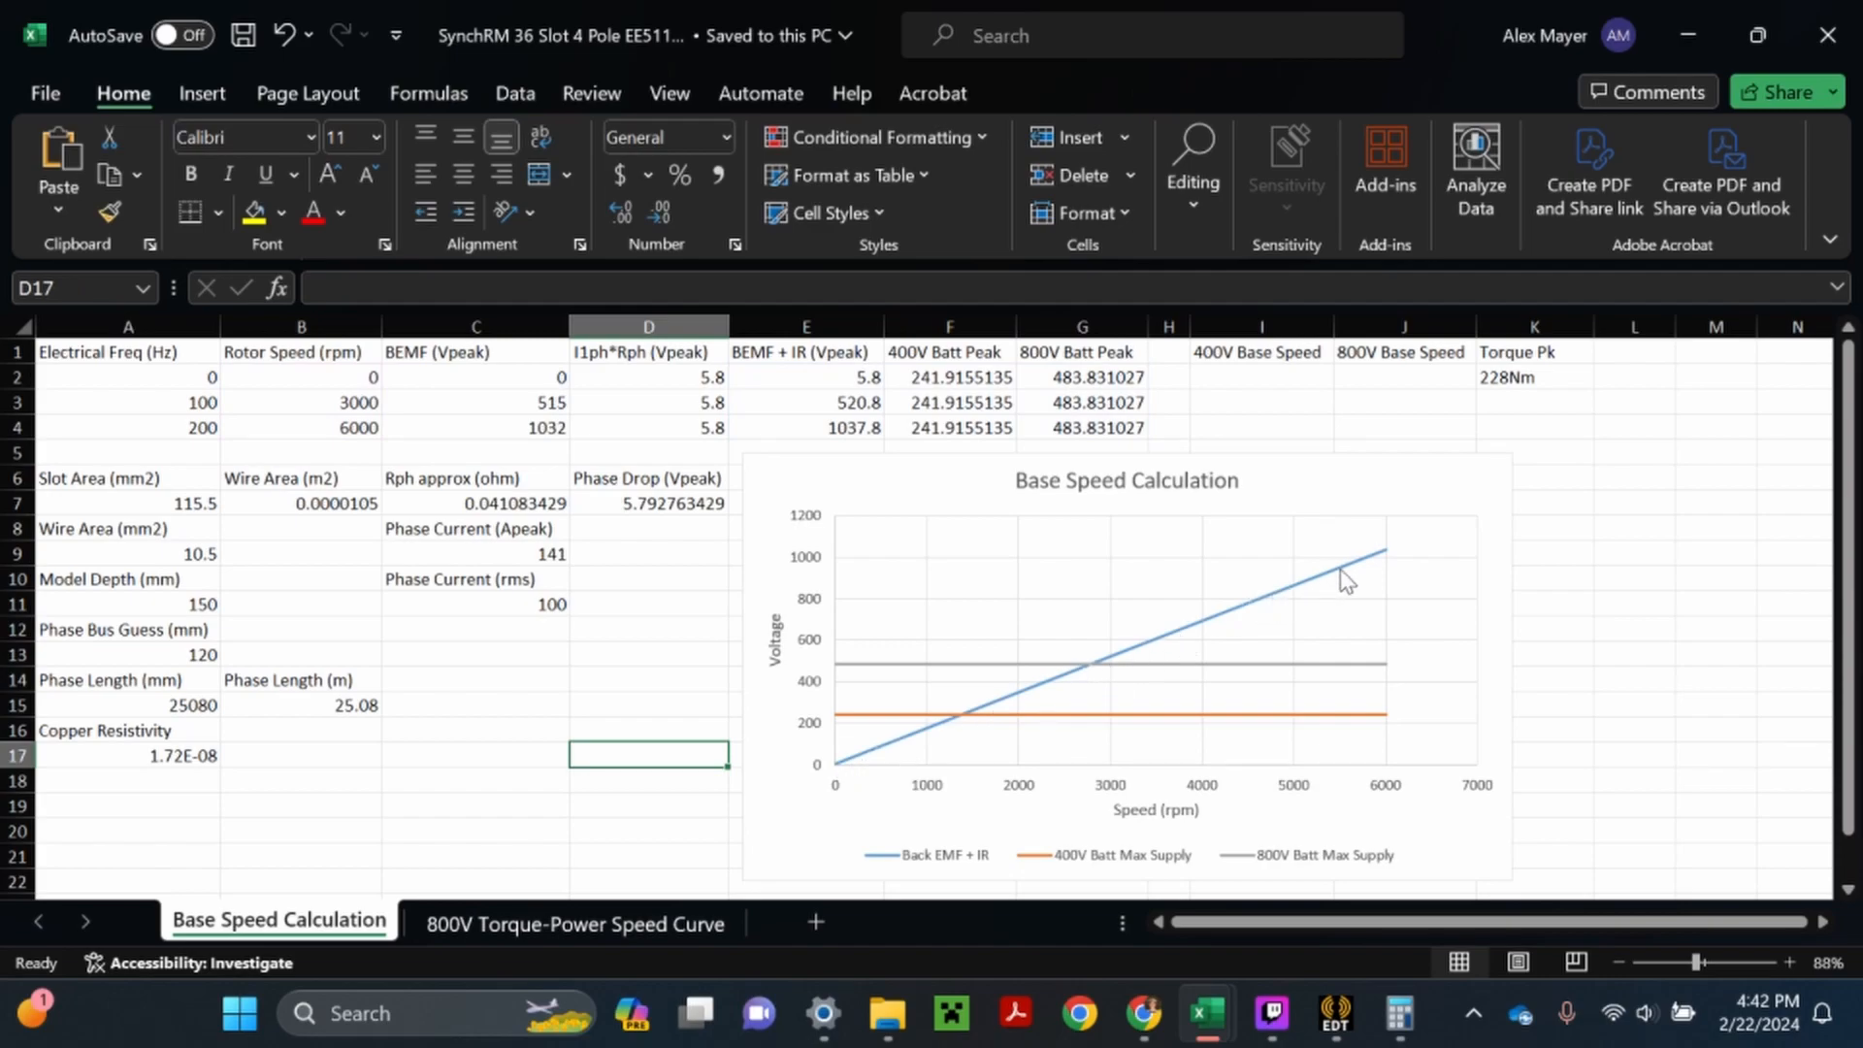
- Add a linear trendline to the Back EMF + IR series in the chart
mouse_move(1363, 572)
mouse_move(966, 718)
mouse_move(1106, 669)
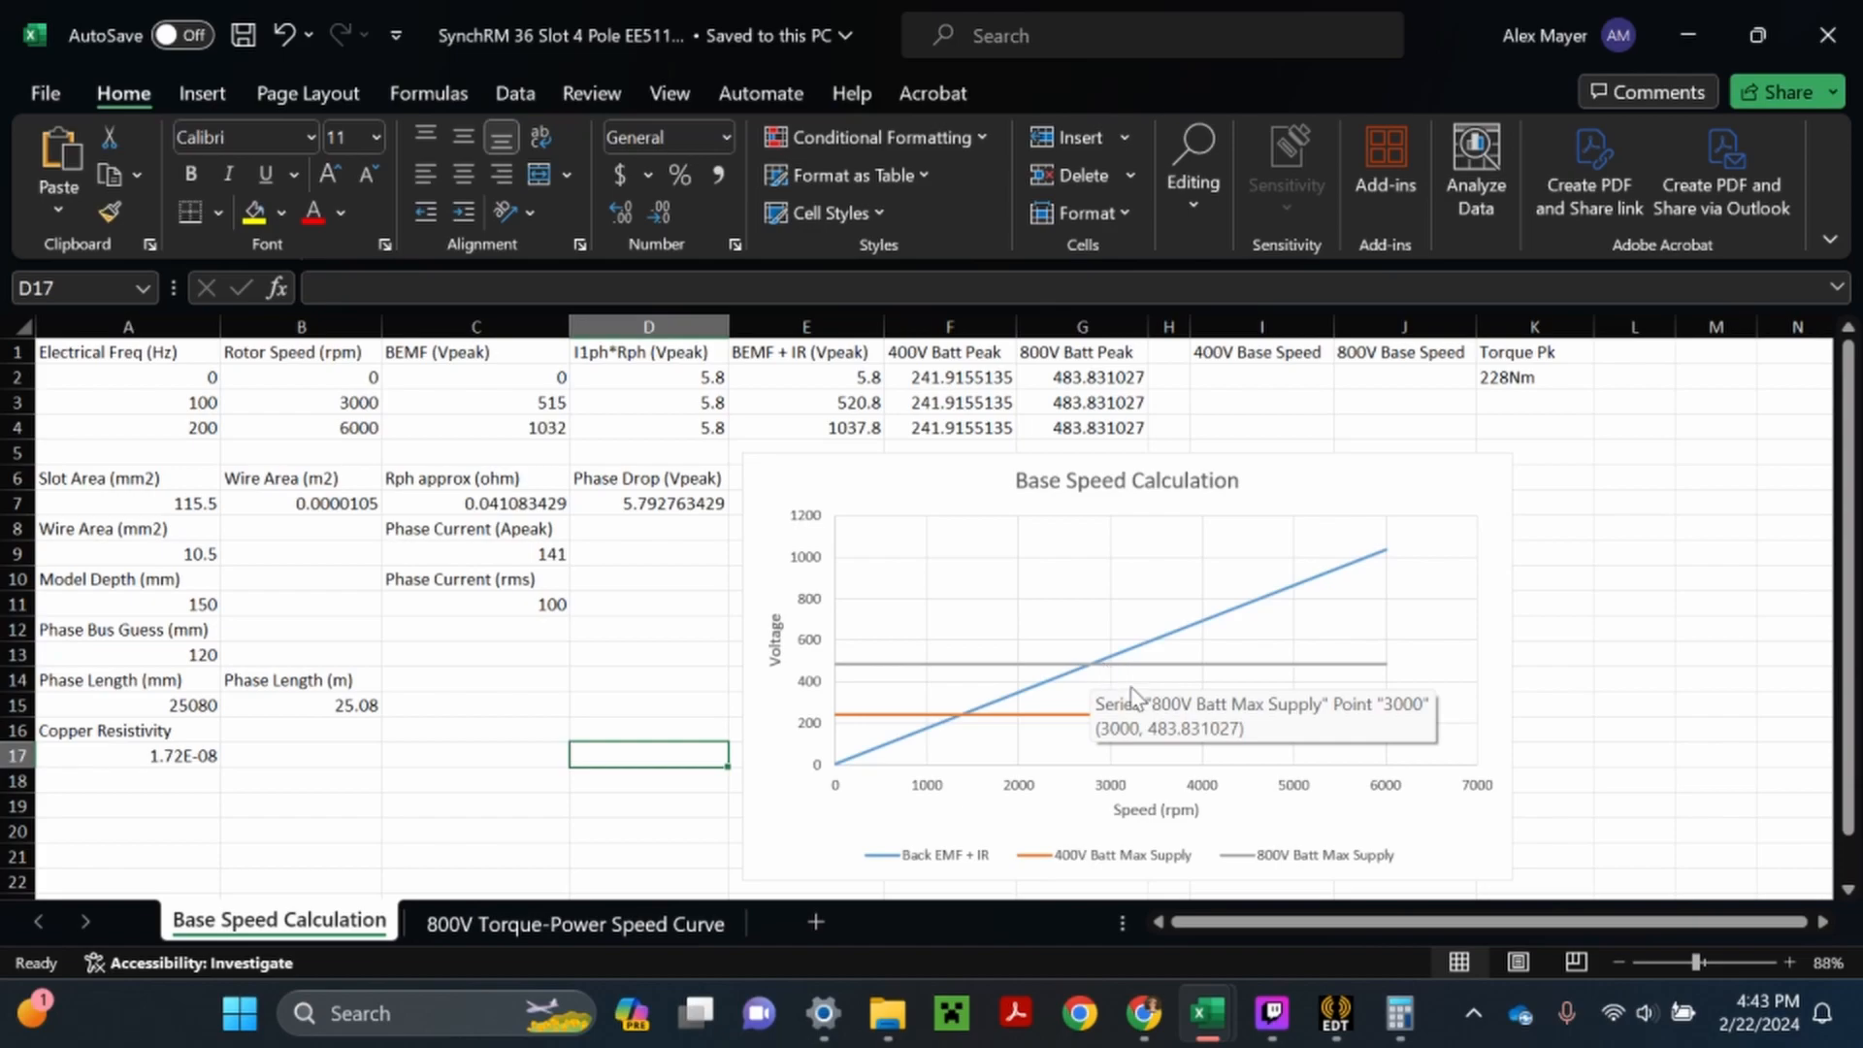
left_click(1194, 625)
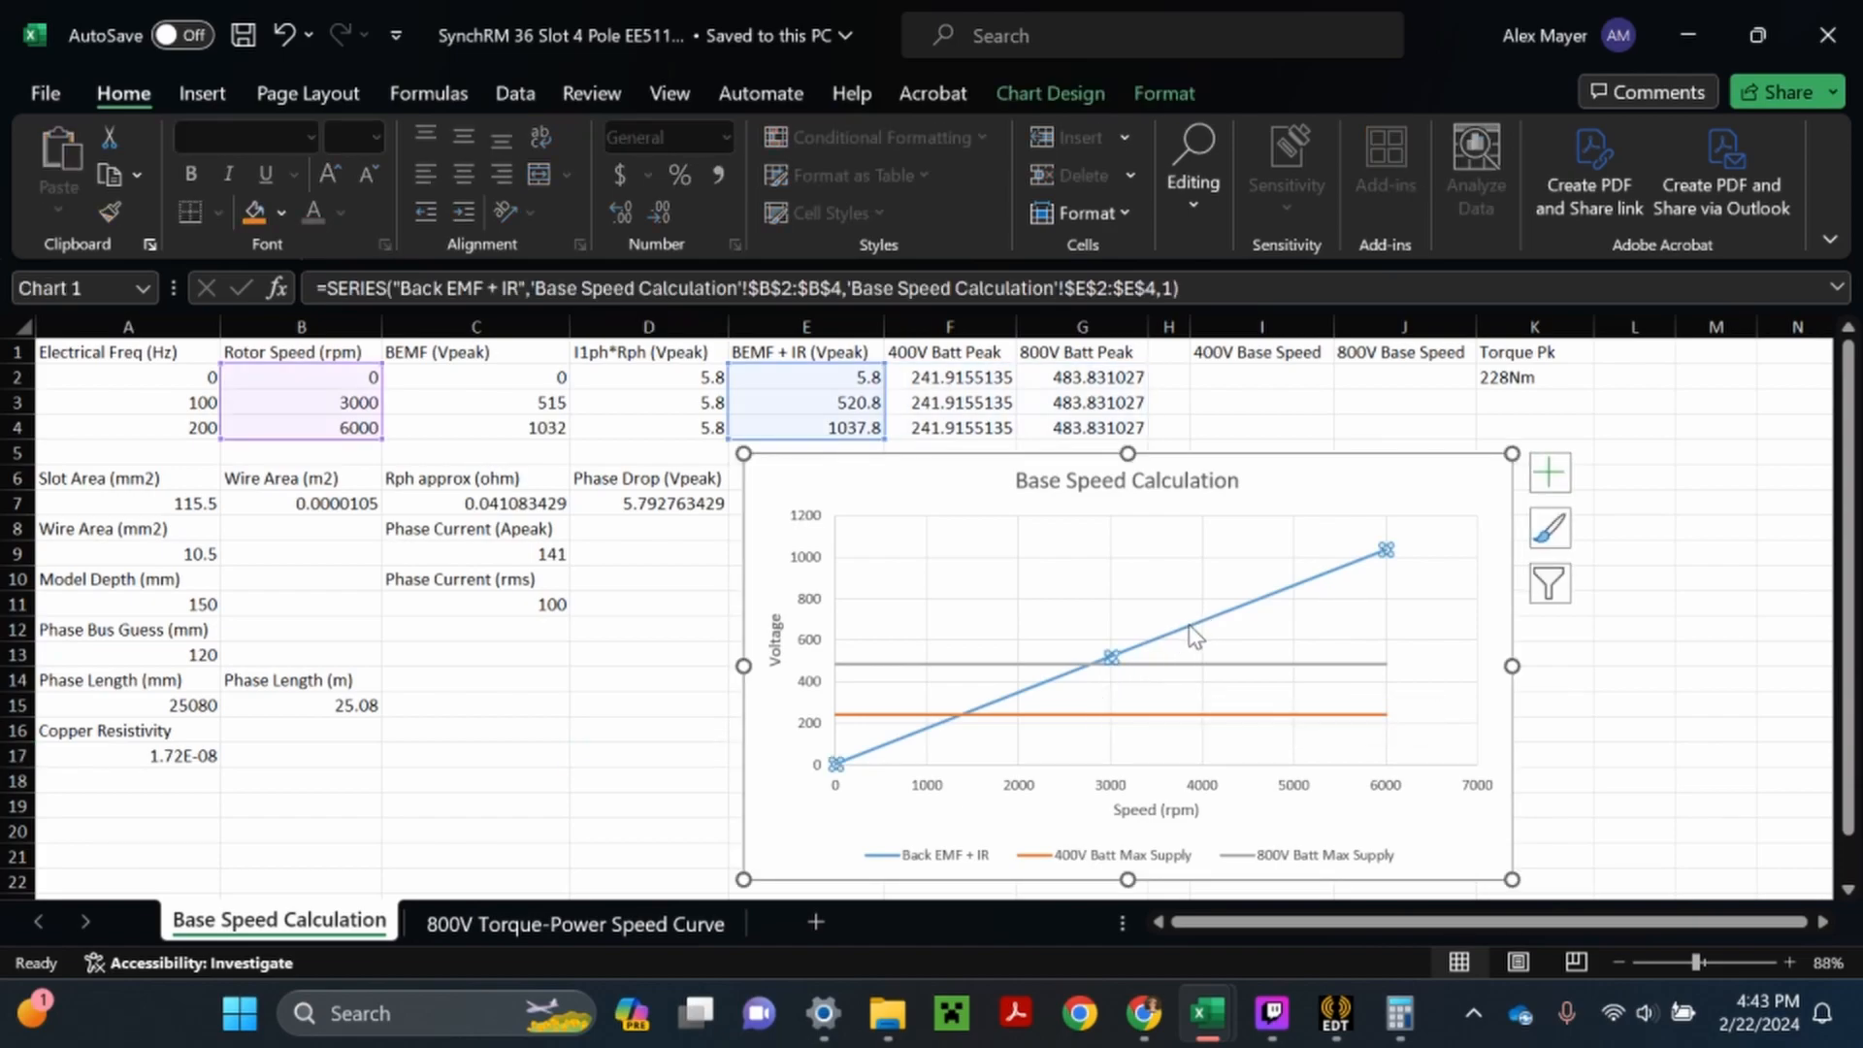
left_click(1553, 488)
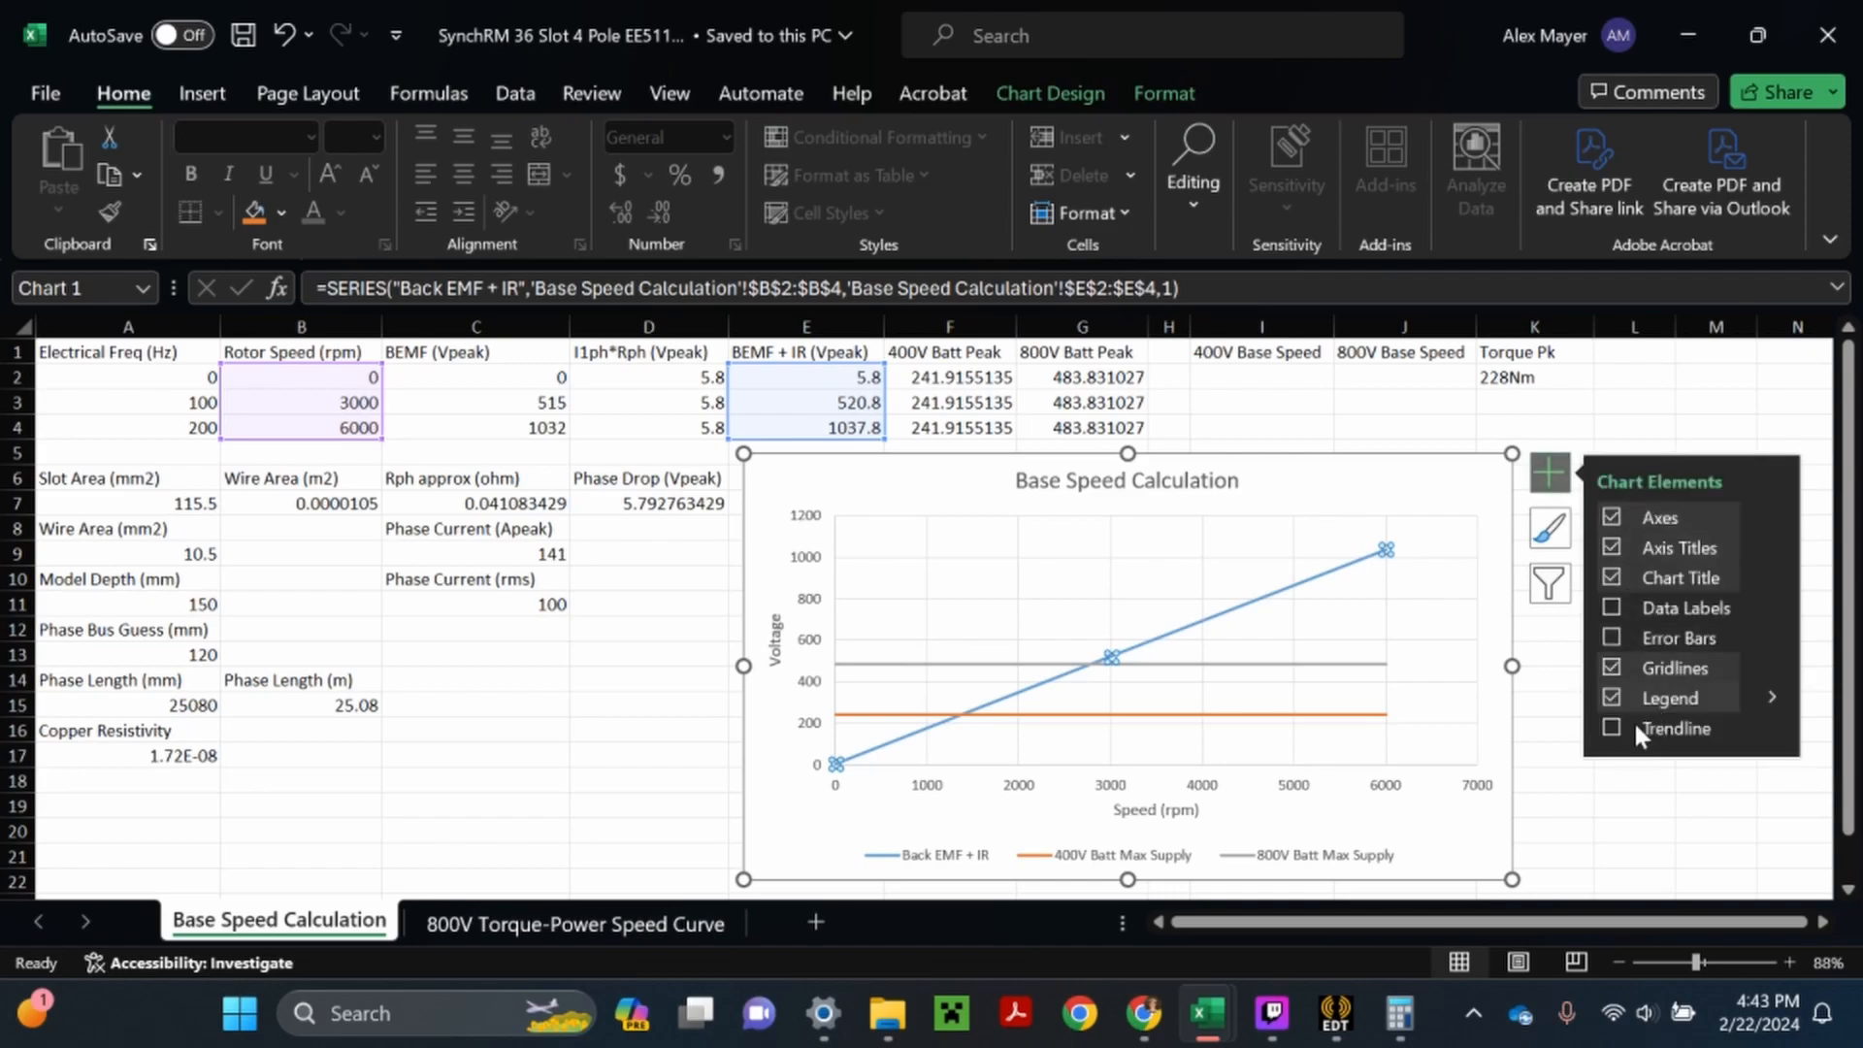
left_click(1614, 729)
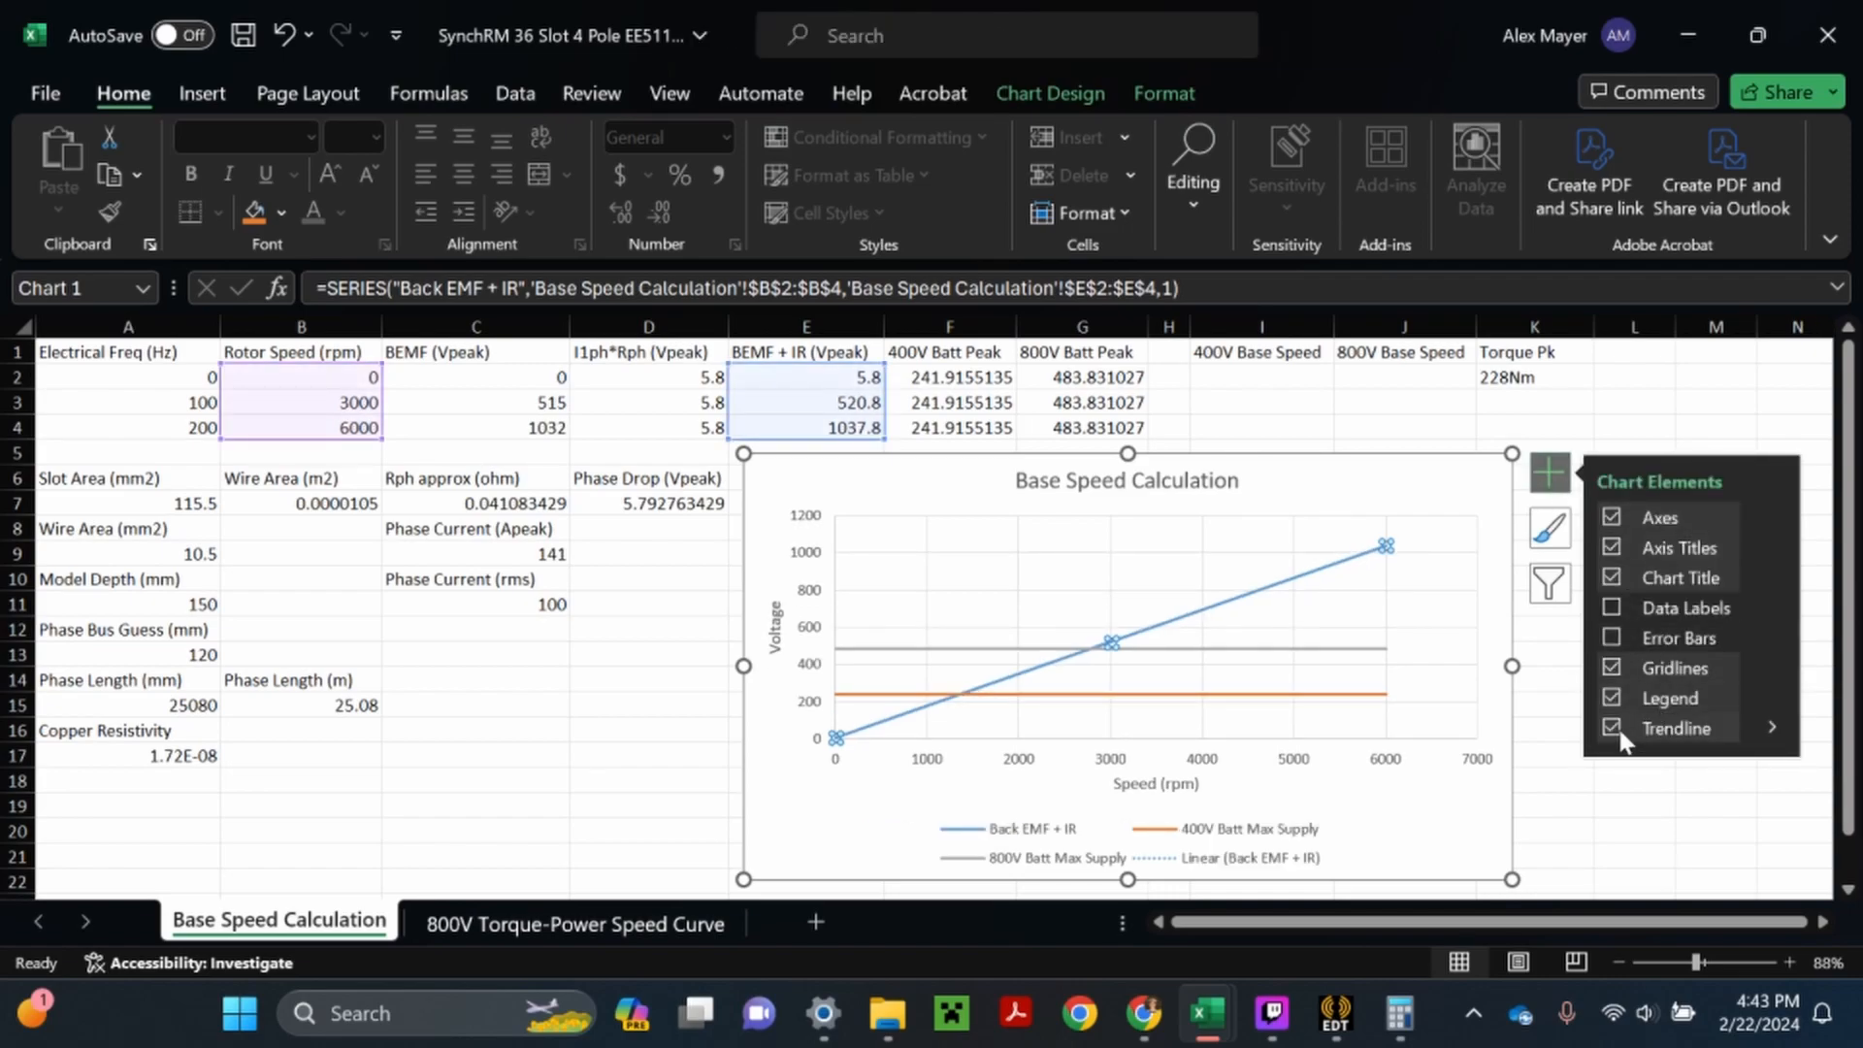
- Add another linear trendline to the Back EMF + IR series and display its equation on the chart
left_click(1767, 728)
left_click(1463, 878)
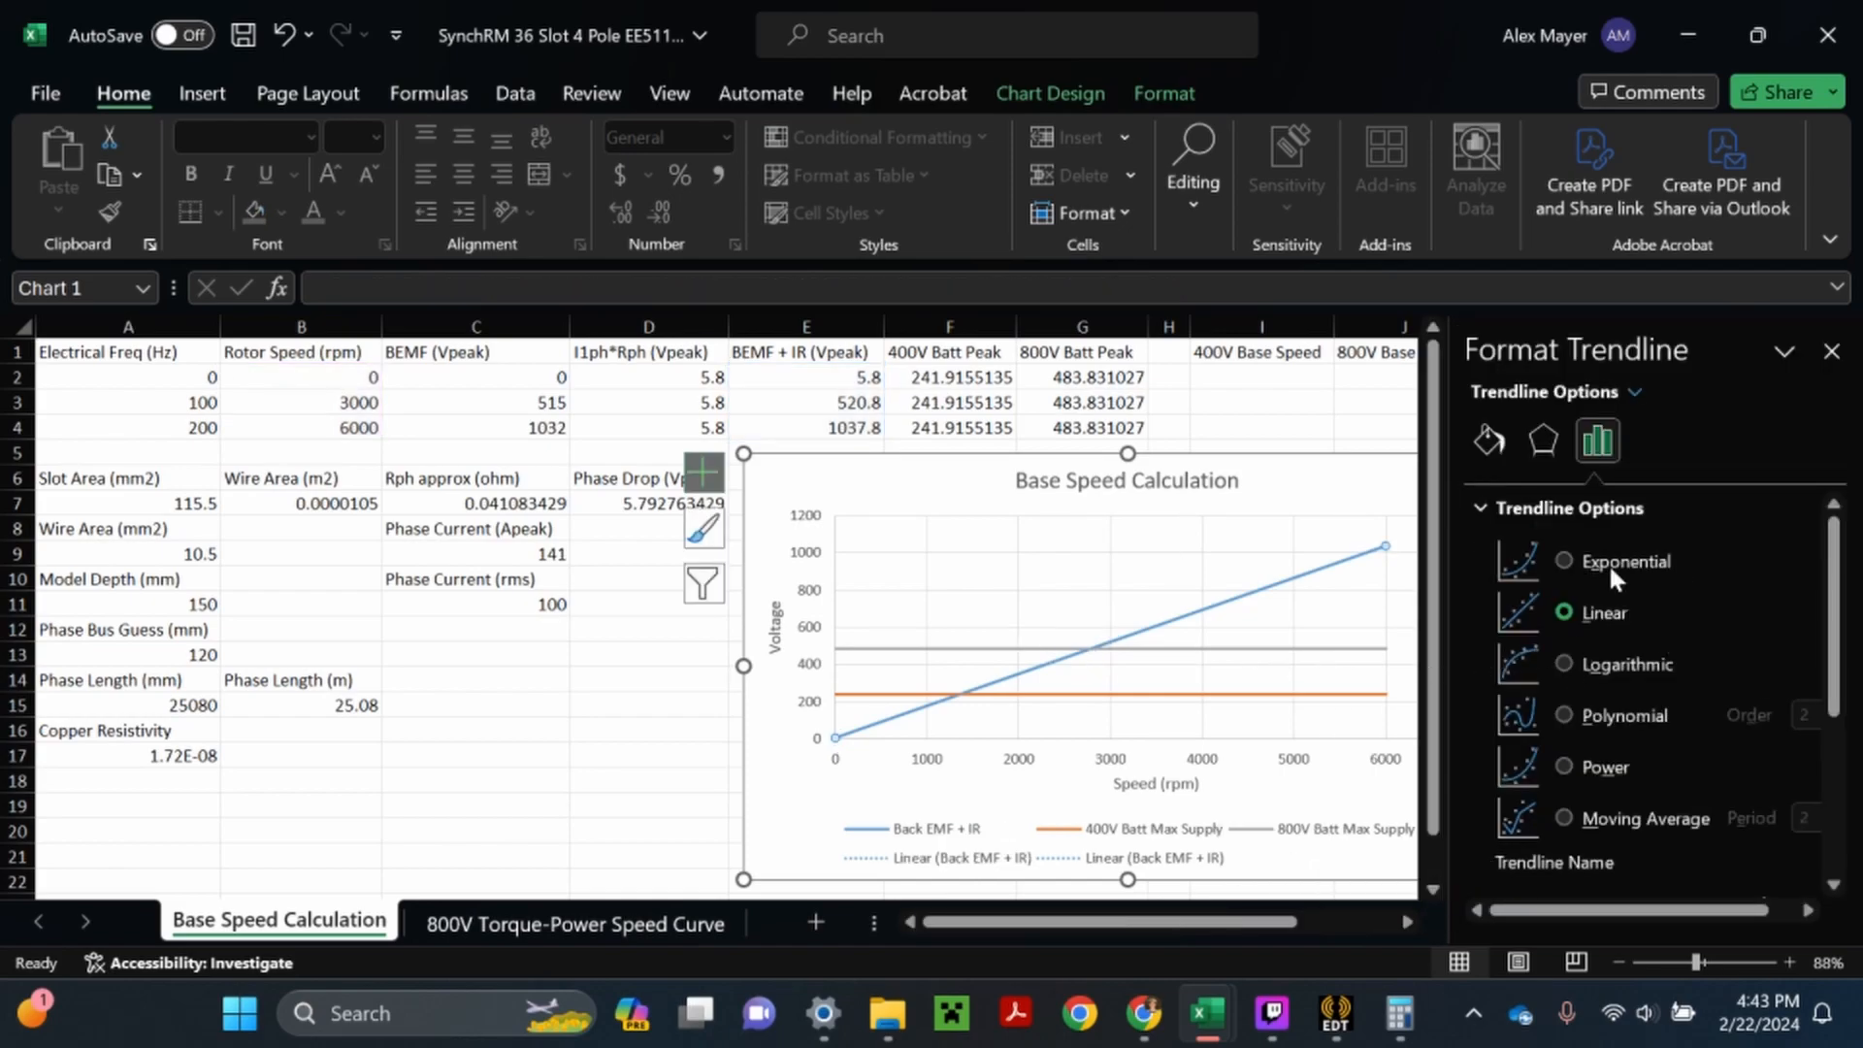
scroll(1626, 655, "down", 4)
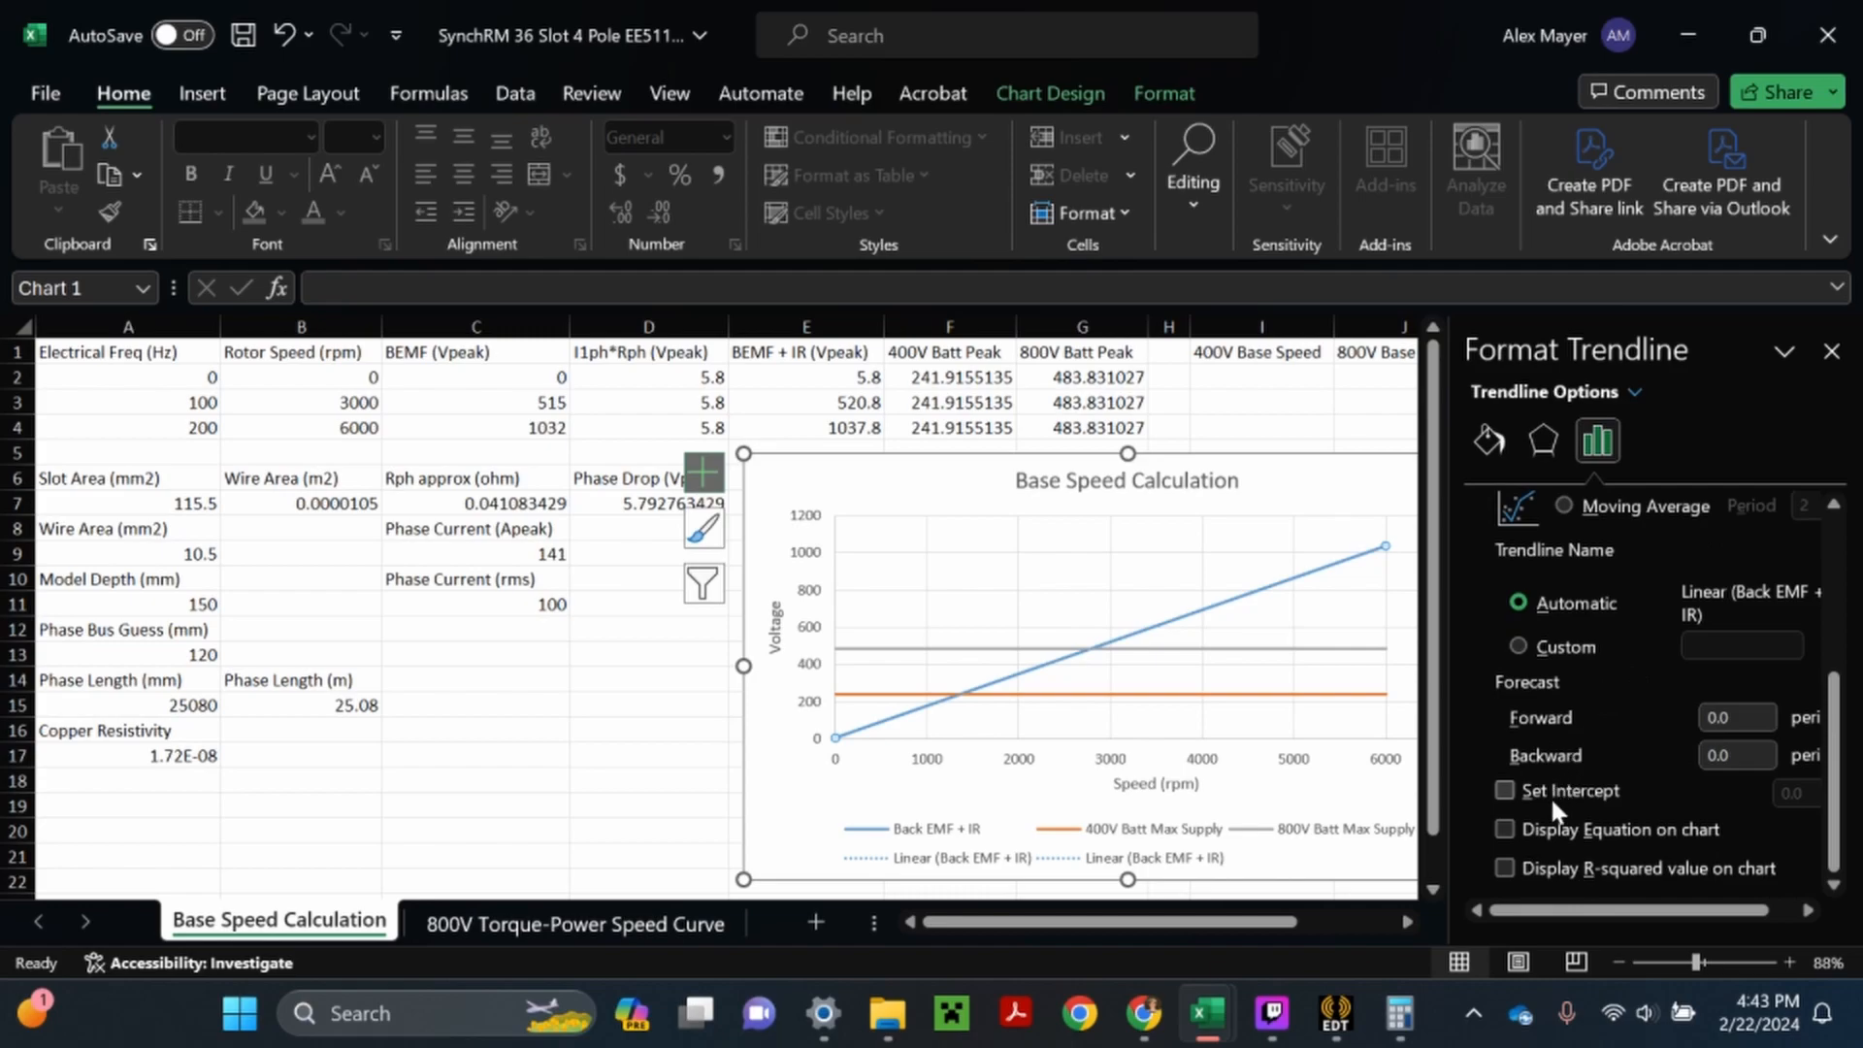
left_click(1508, 827)
left_click(1832, 352)
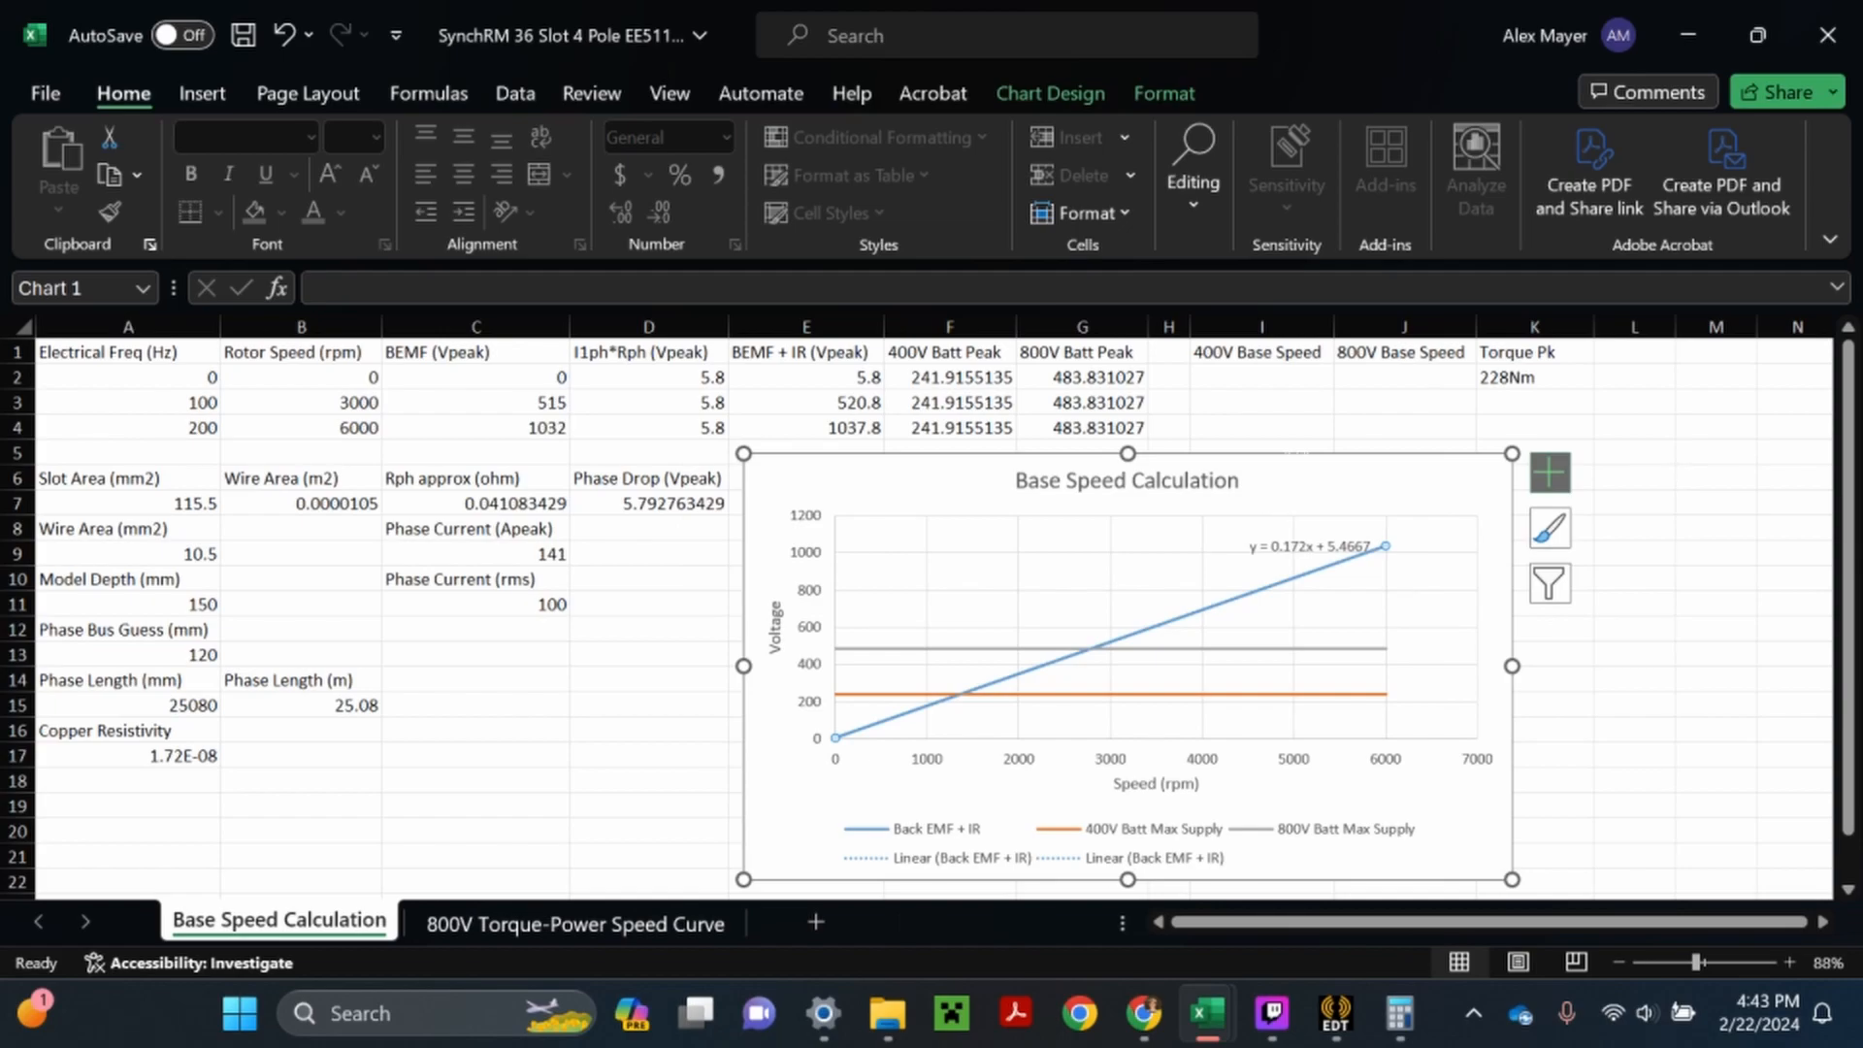
- Extend the chart's upper edge slightly upward to just below row 4 and save the workbook
left_click(1134, 443)
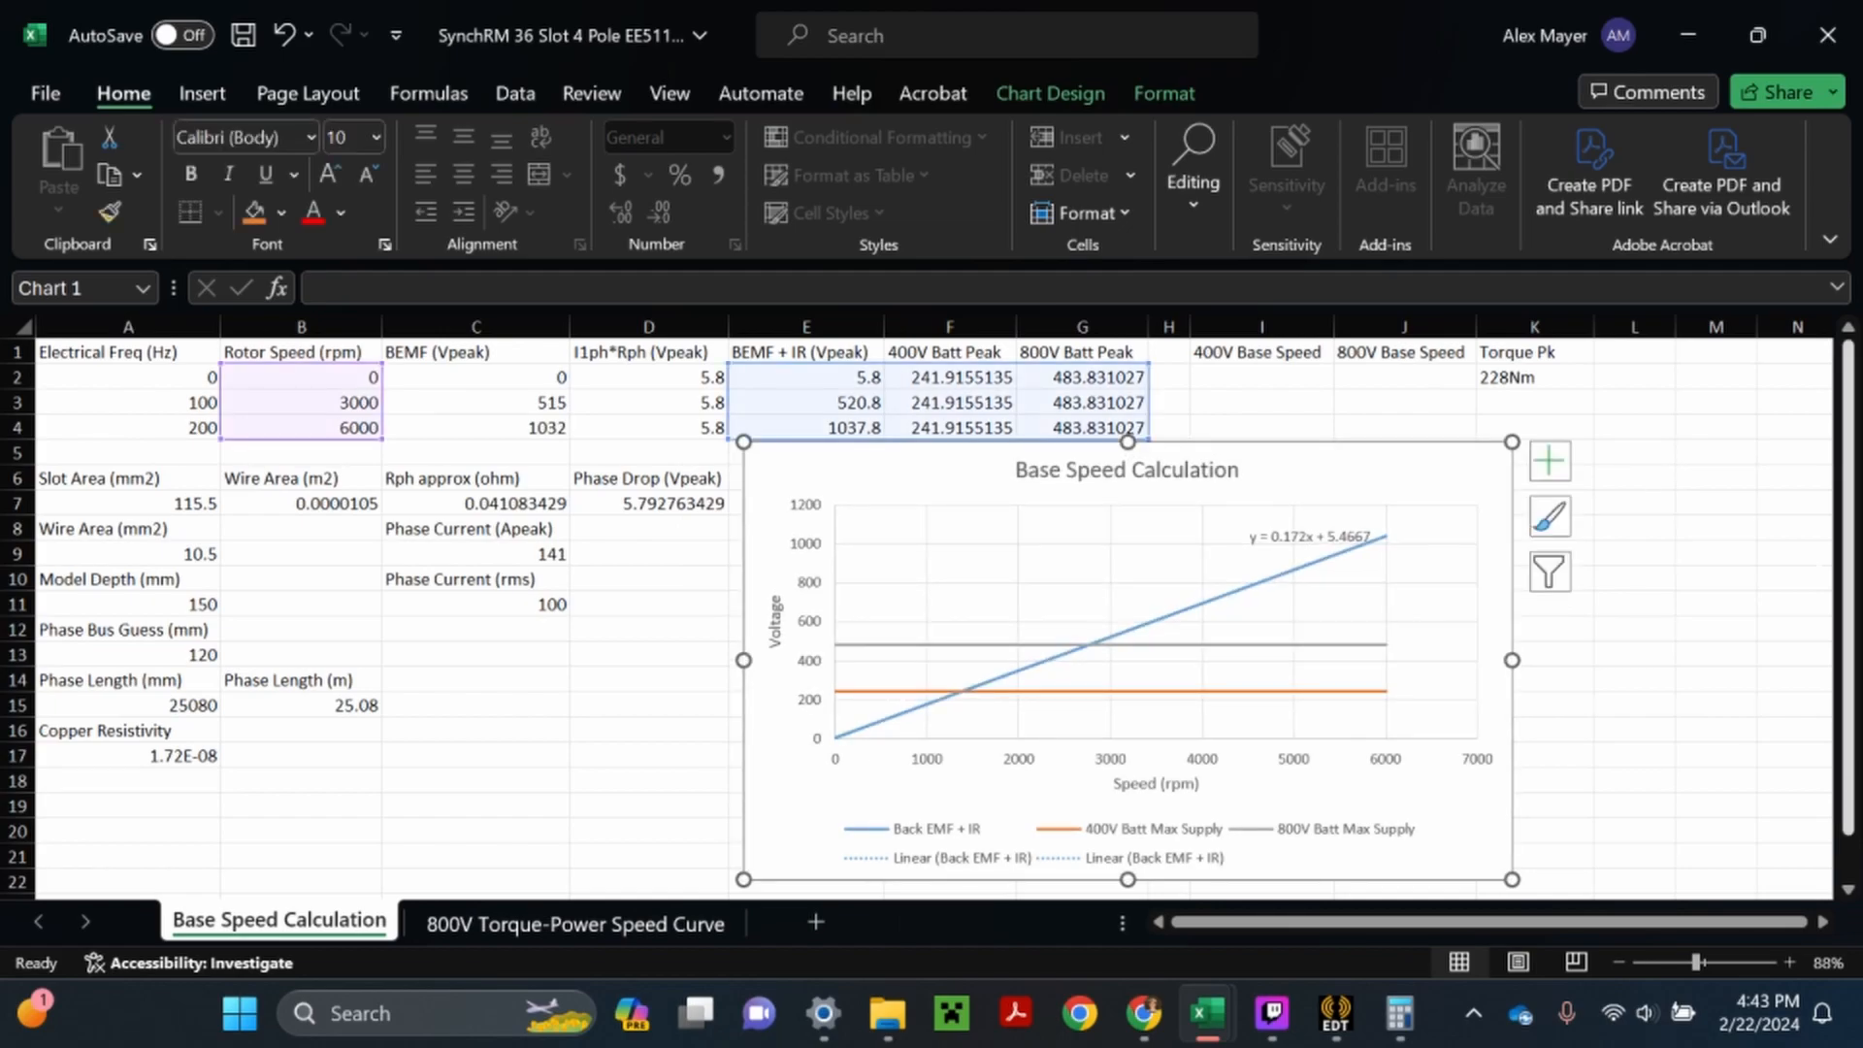
left_click(1714, 577)
left_click(245, 35)
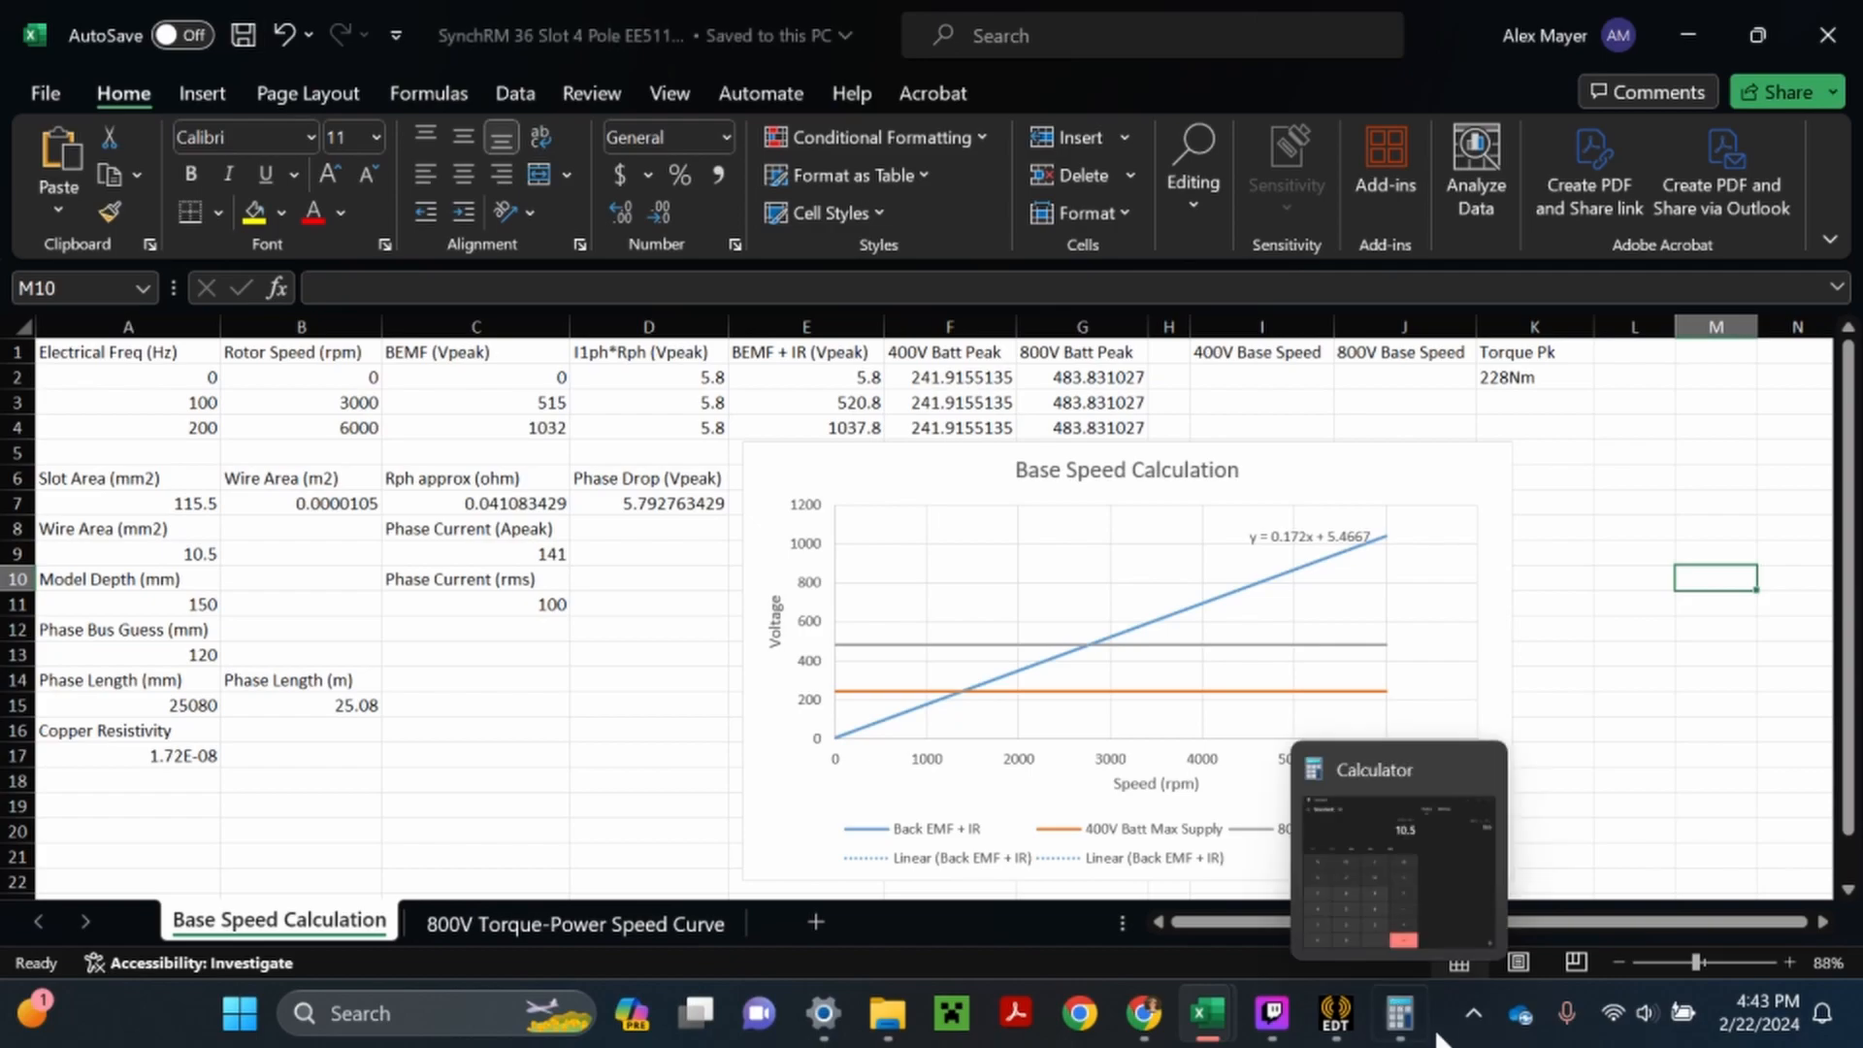
- Switch to Calculator, narrow its window and move it off the chart's trendline equation, and clear the previous calculation
left_click(1399, 1013)
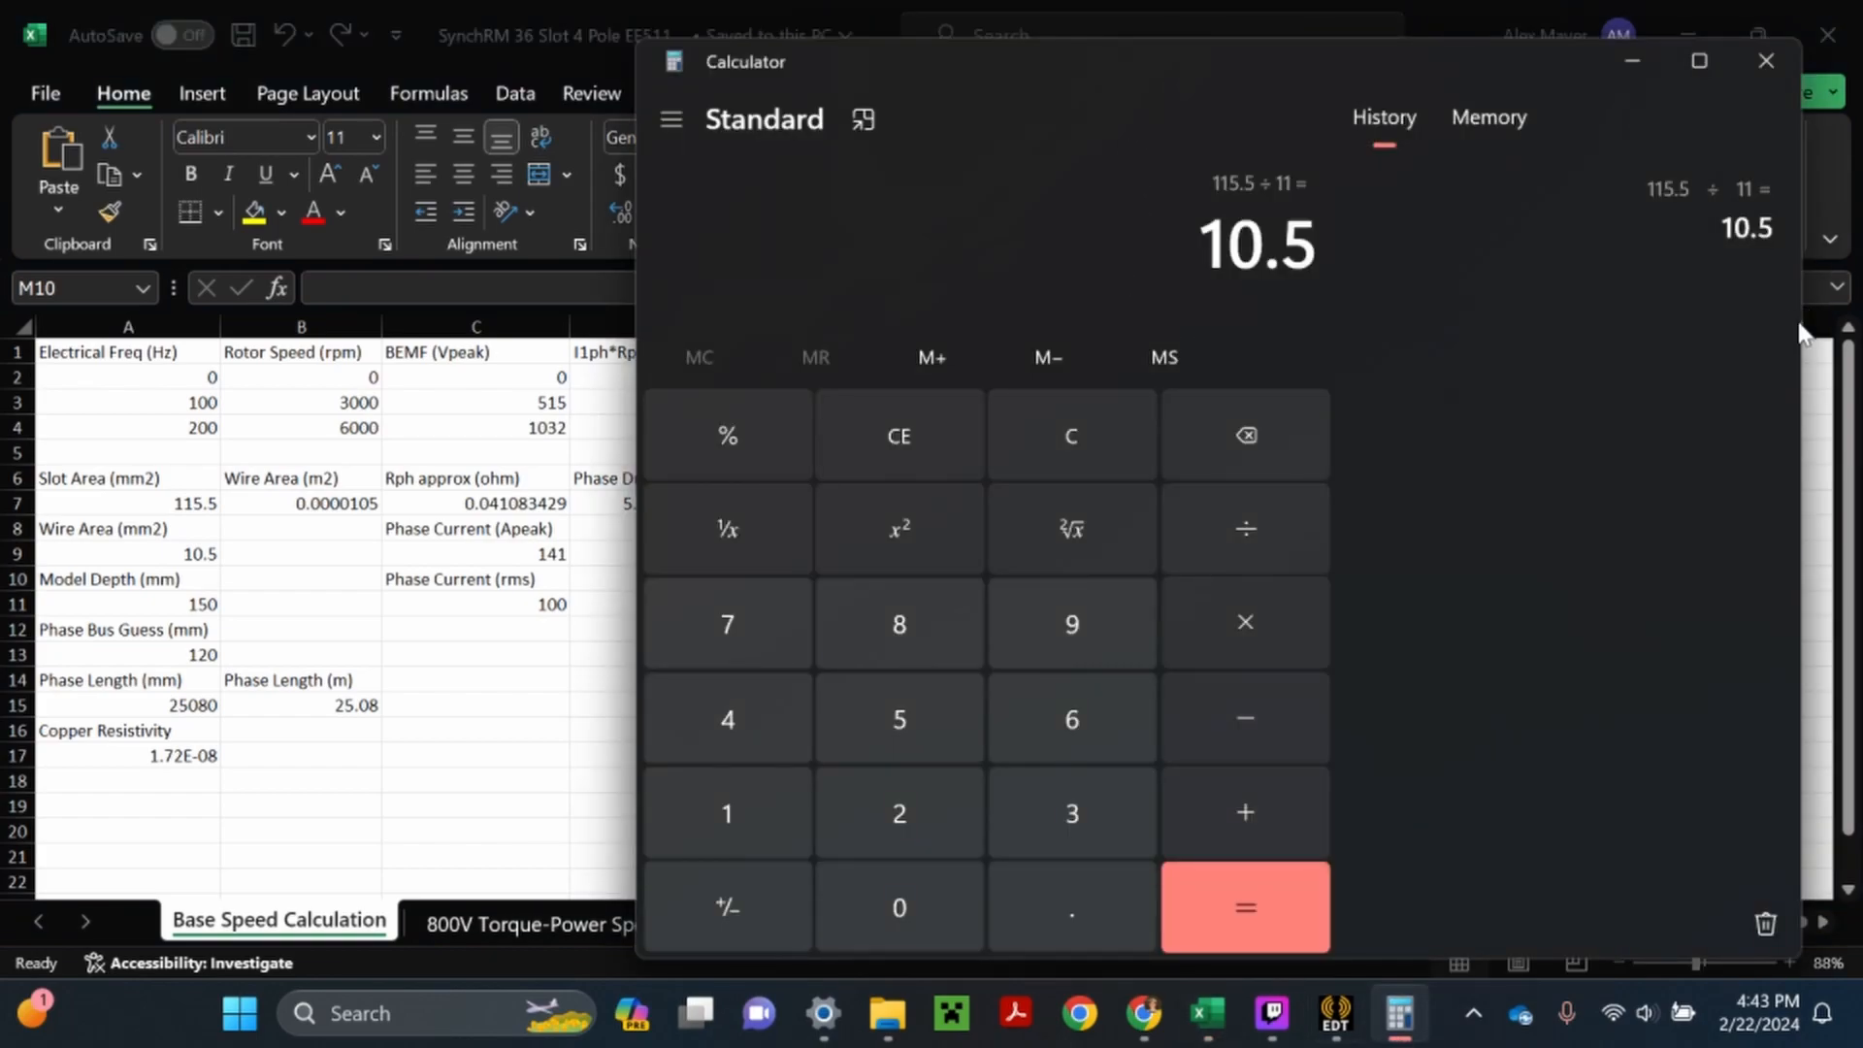
left_click_drag(1802, 320, 1303, 320)
left_click_drag(1009, 64, 552, 73)
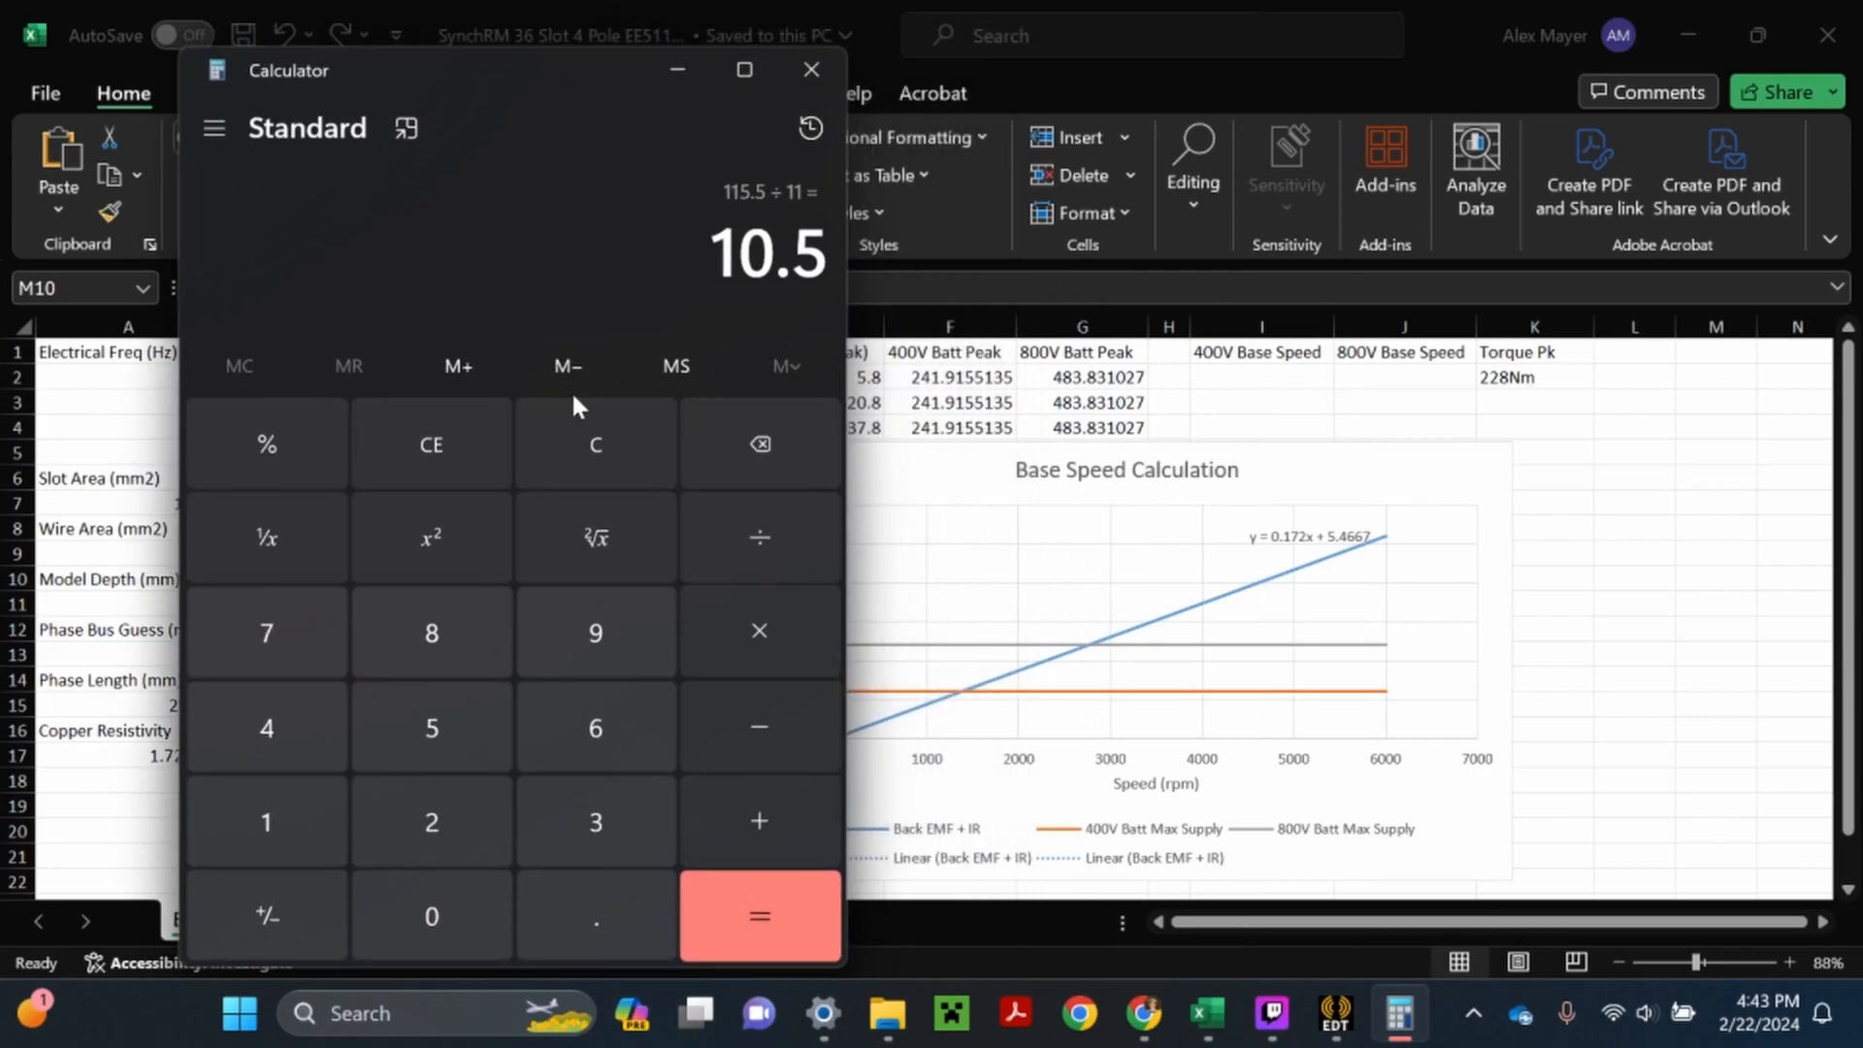
left_click(610, 452)
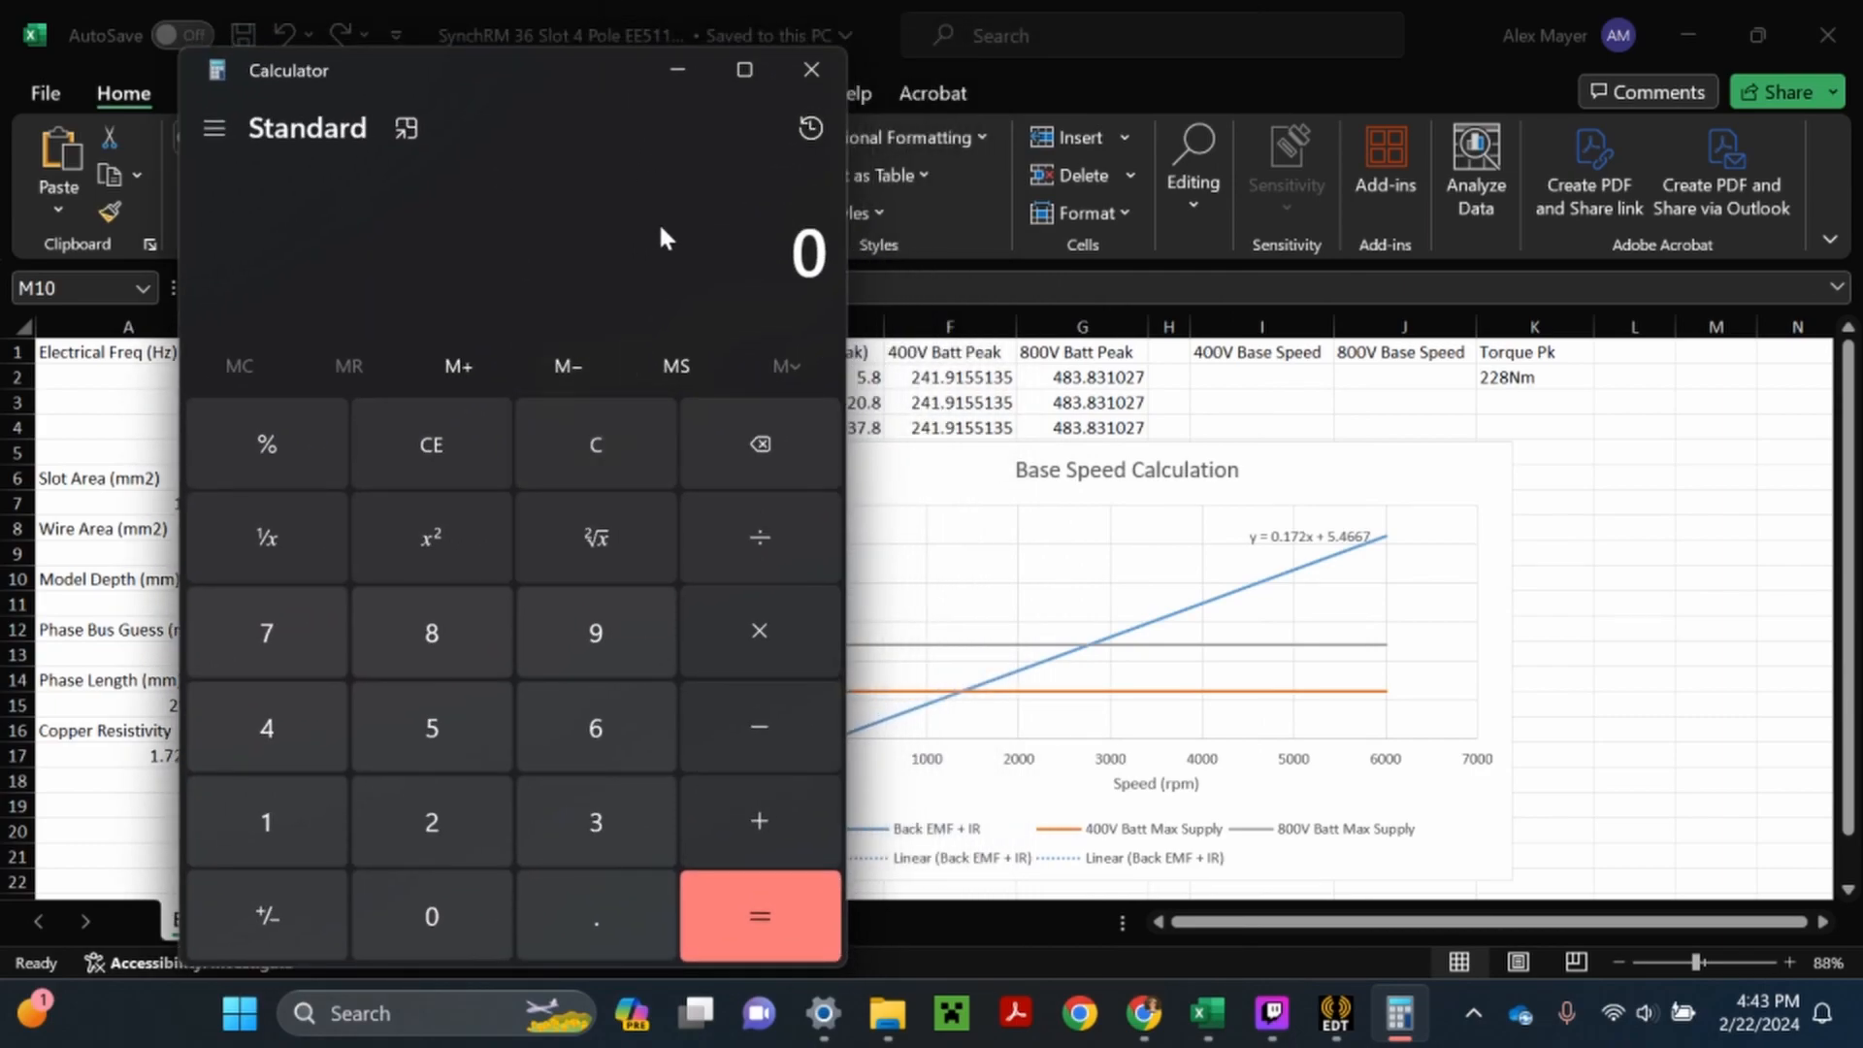
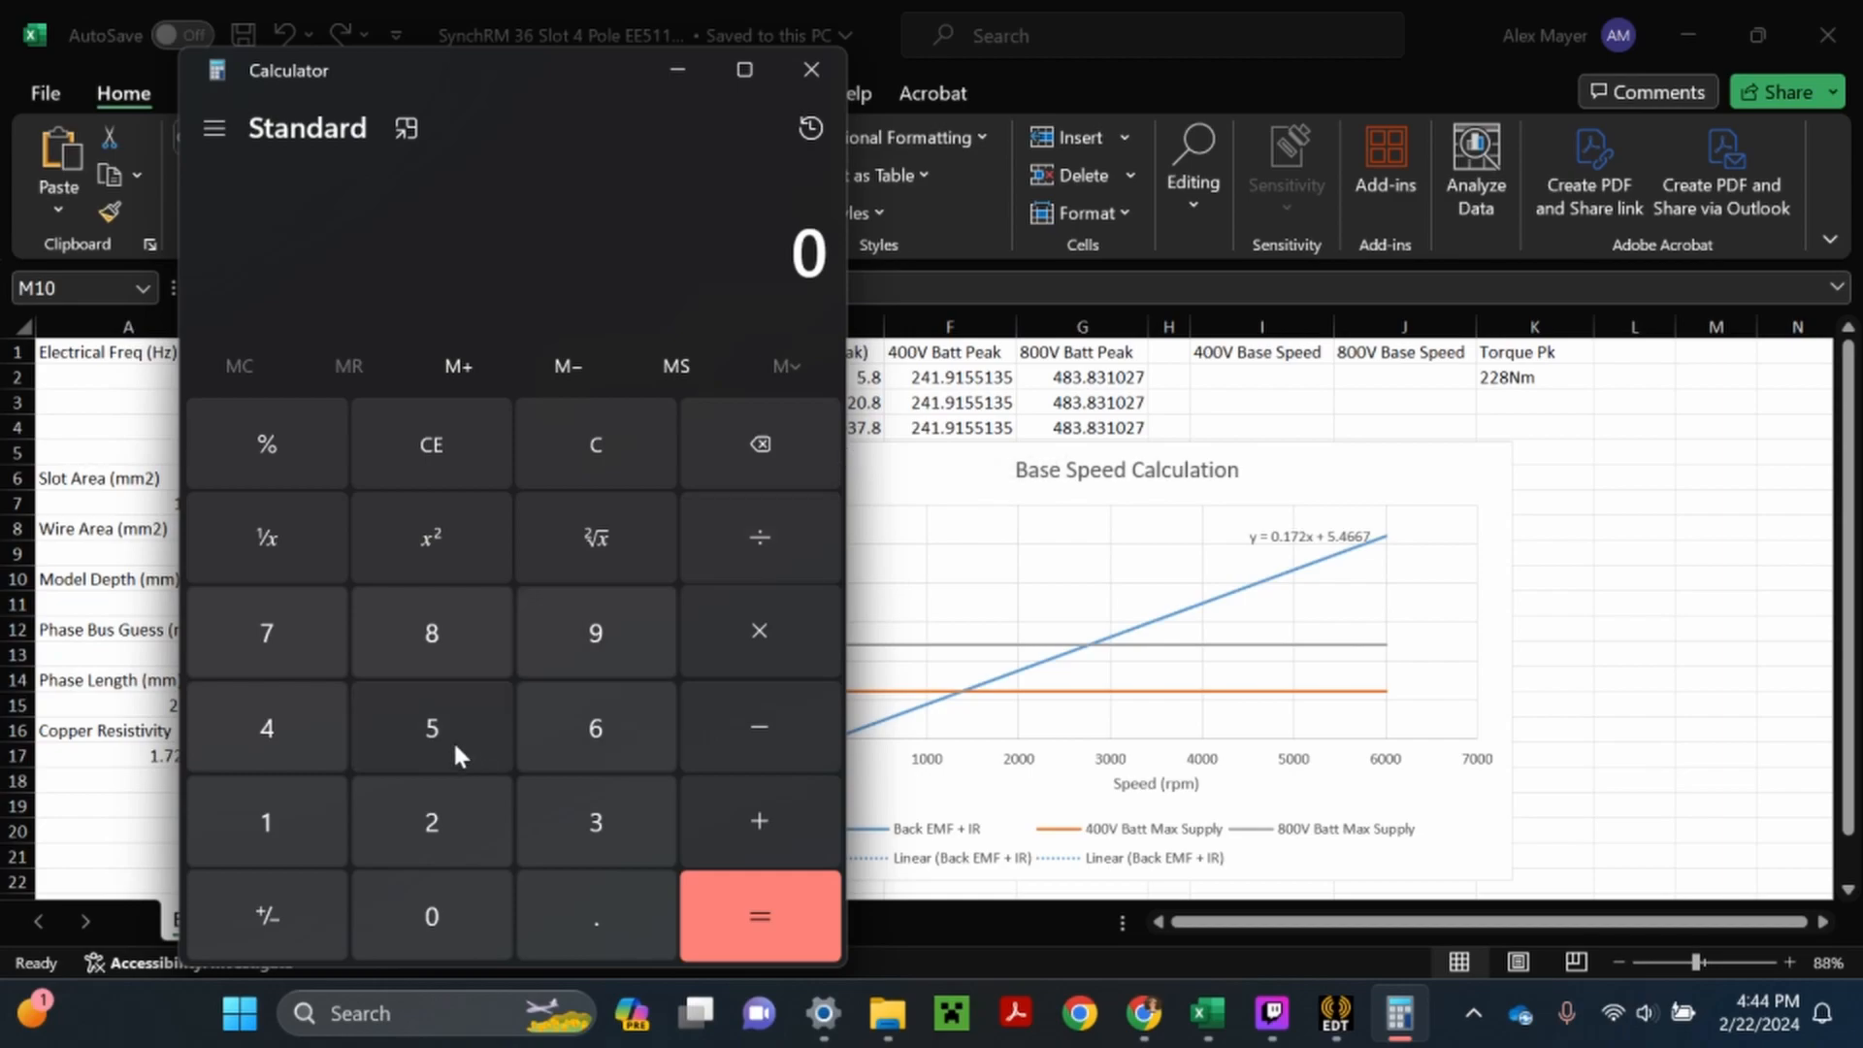
- Calculate 483.8 − 5.5 to subtract the trendline intercept from the 800V battery peak voltage
left_click(293, 738)
left_click(421, 644)
left_click(590, 817)
left_click(536, 922)
left_click(432, 648)
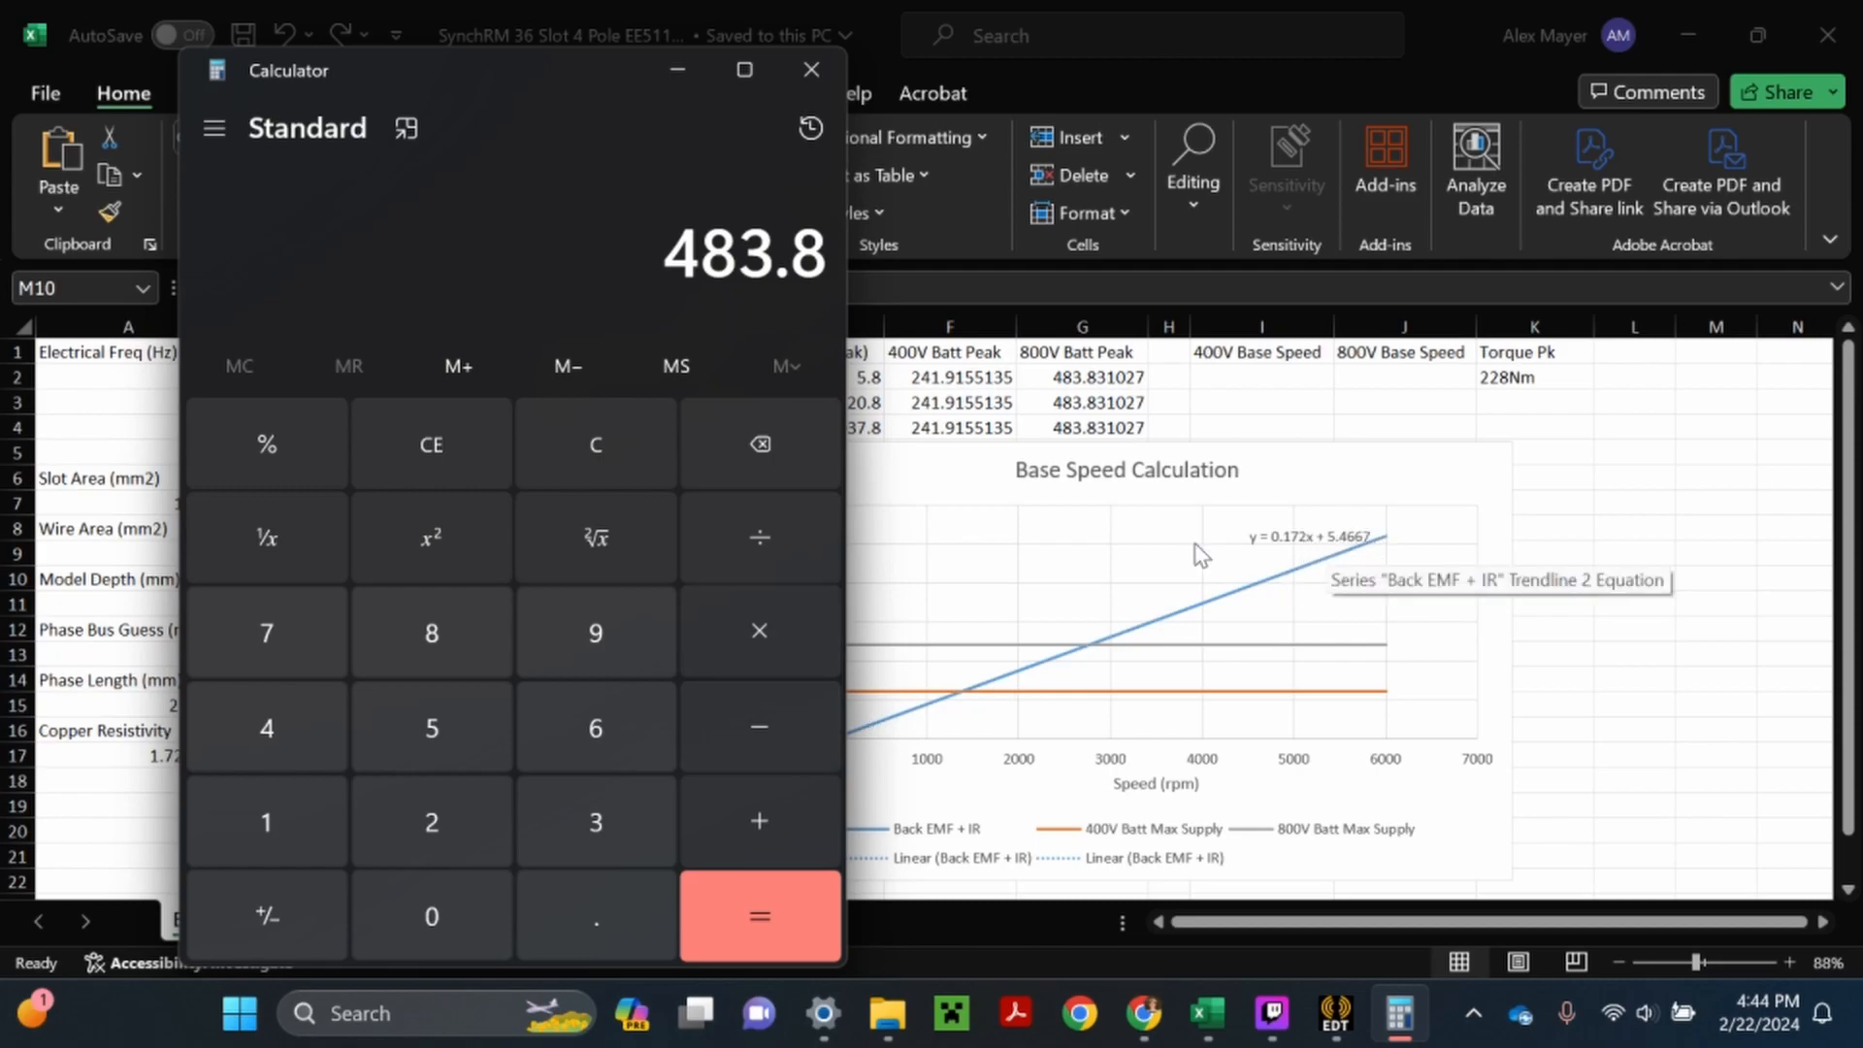
left_click(755, 728)
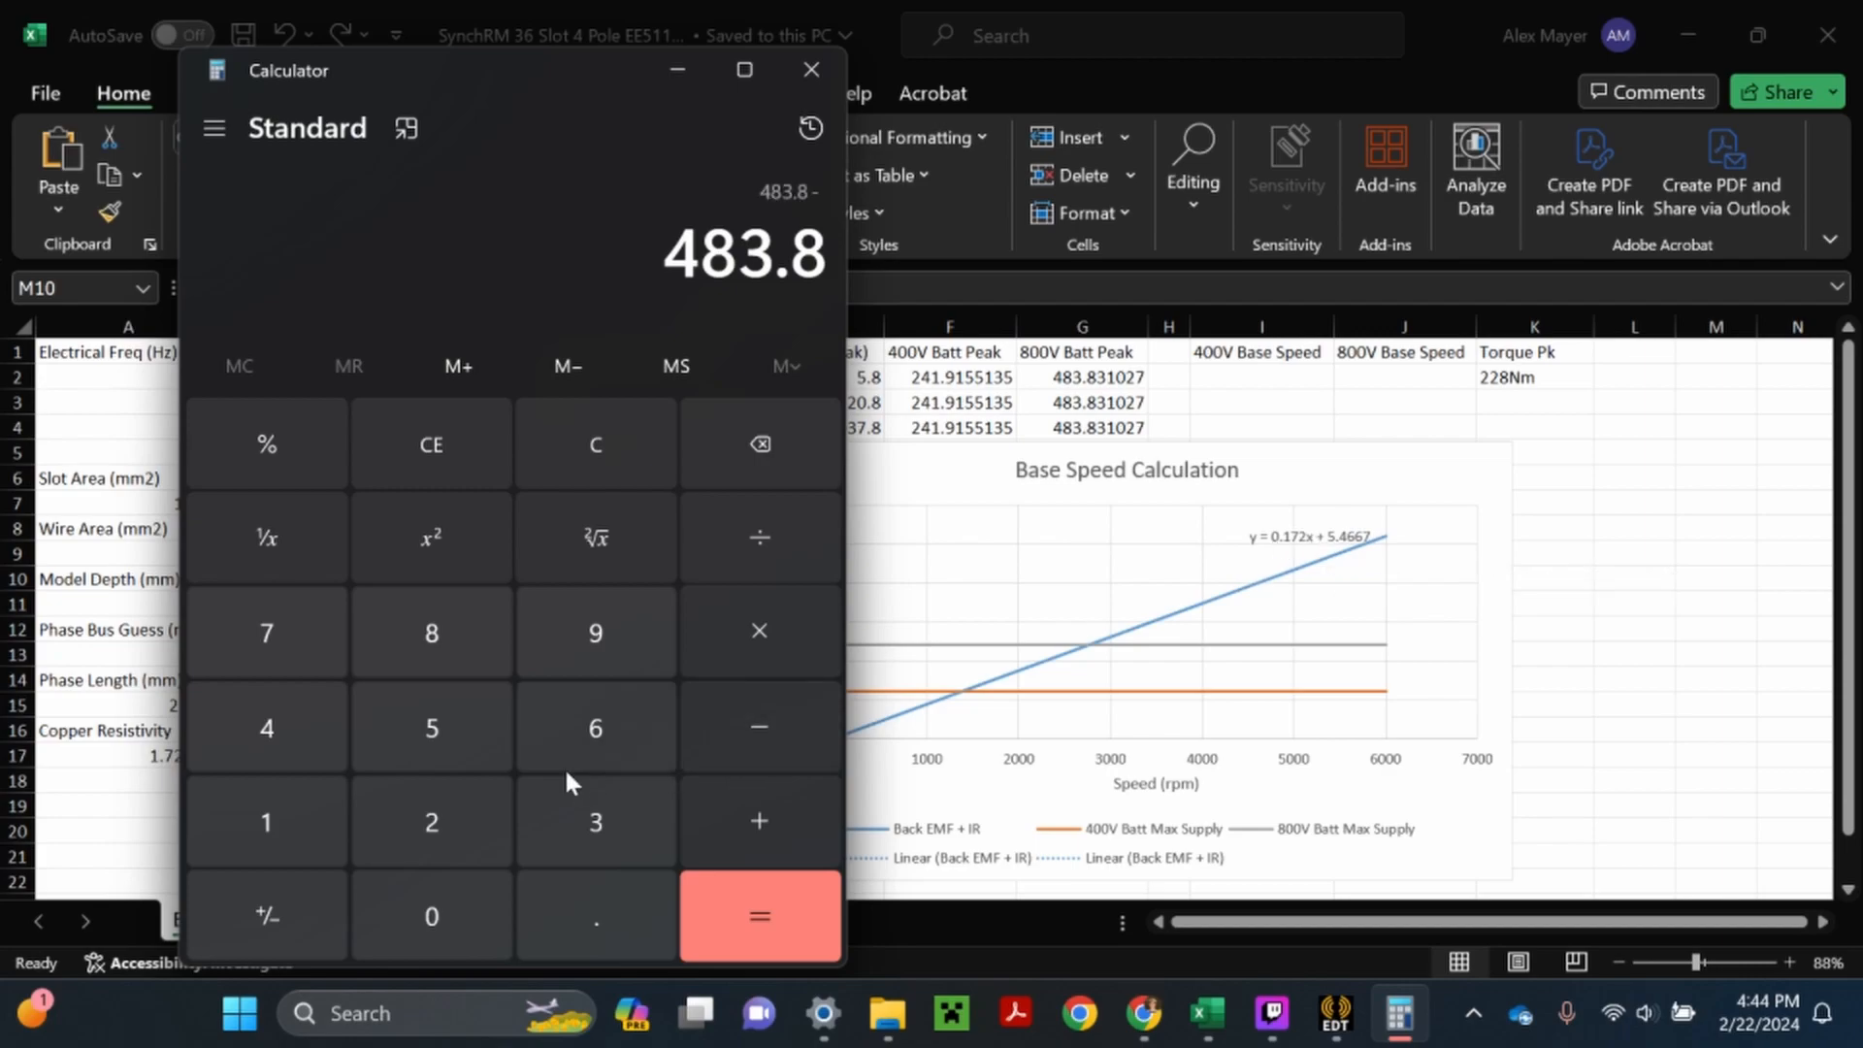
left_click(448, 741)
left_click(578, 902)
left_click(464, 728)
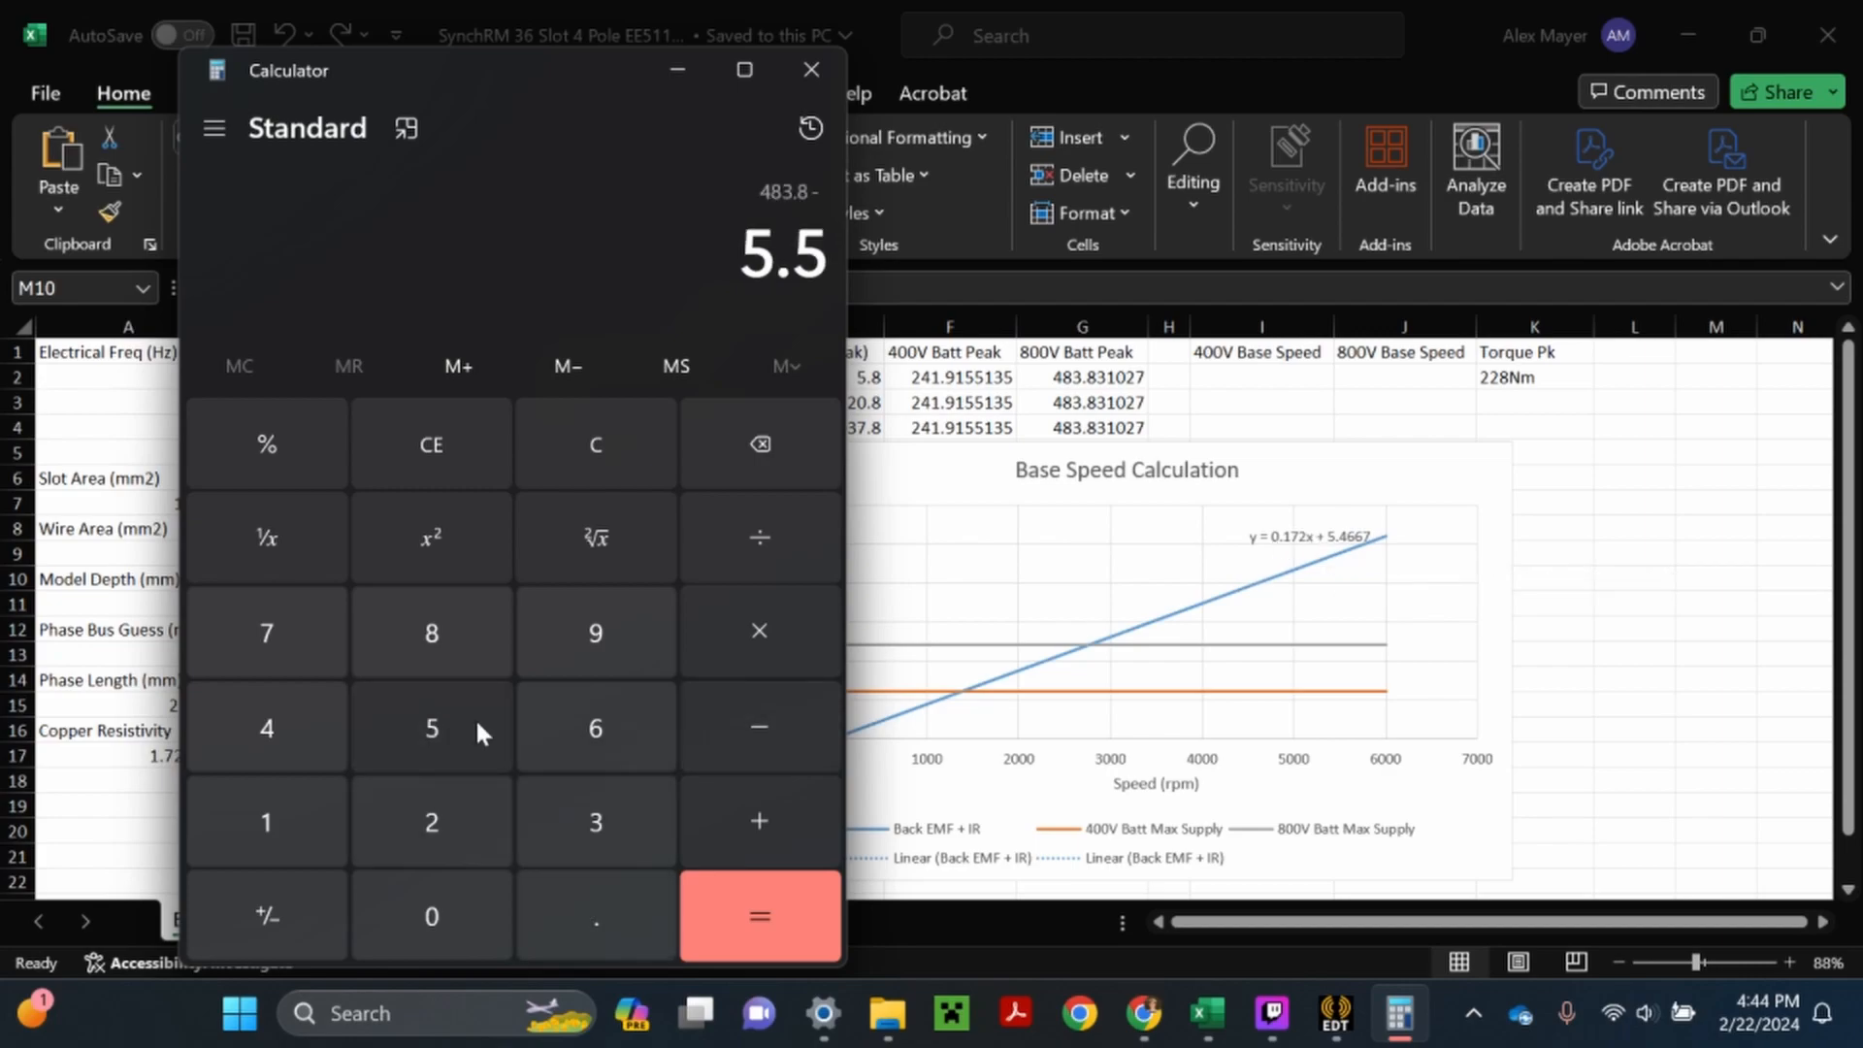
left_click(755, 893)
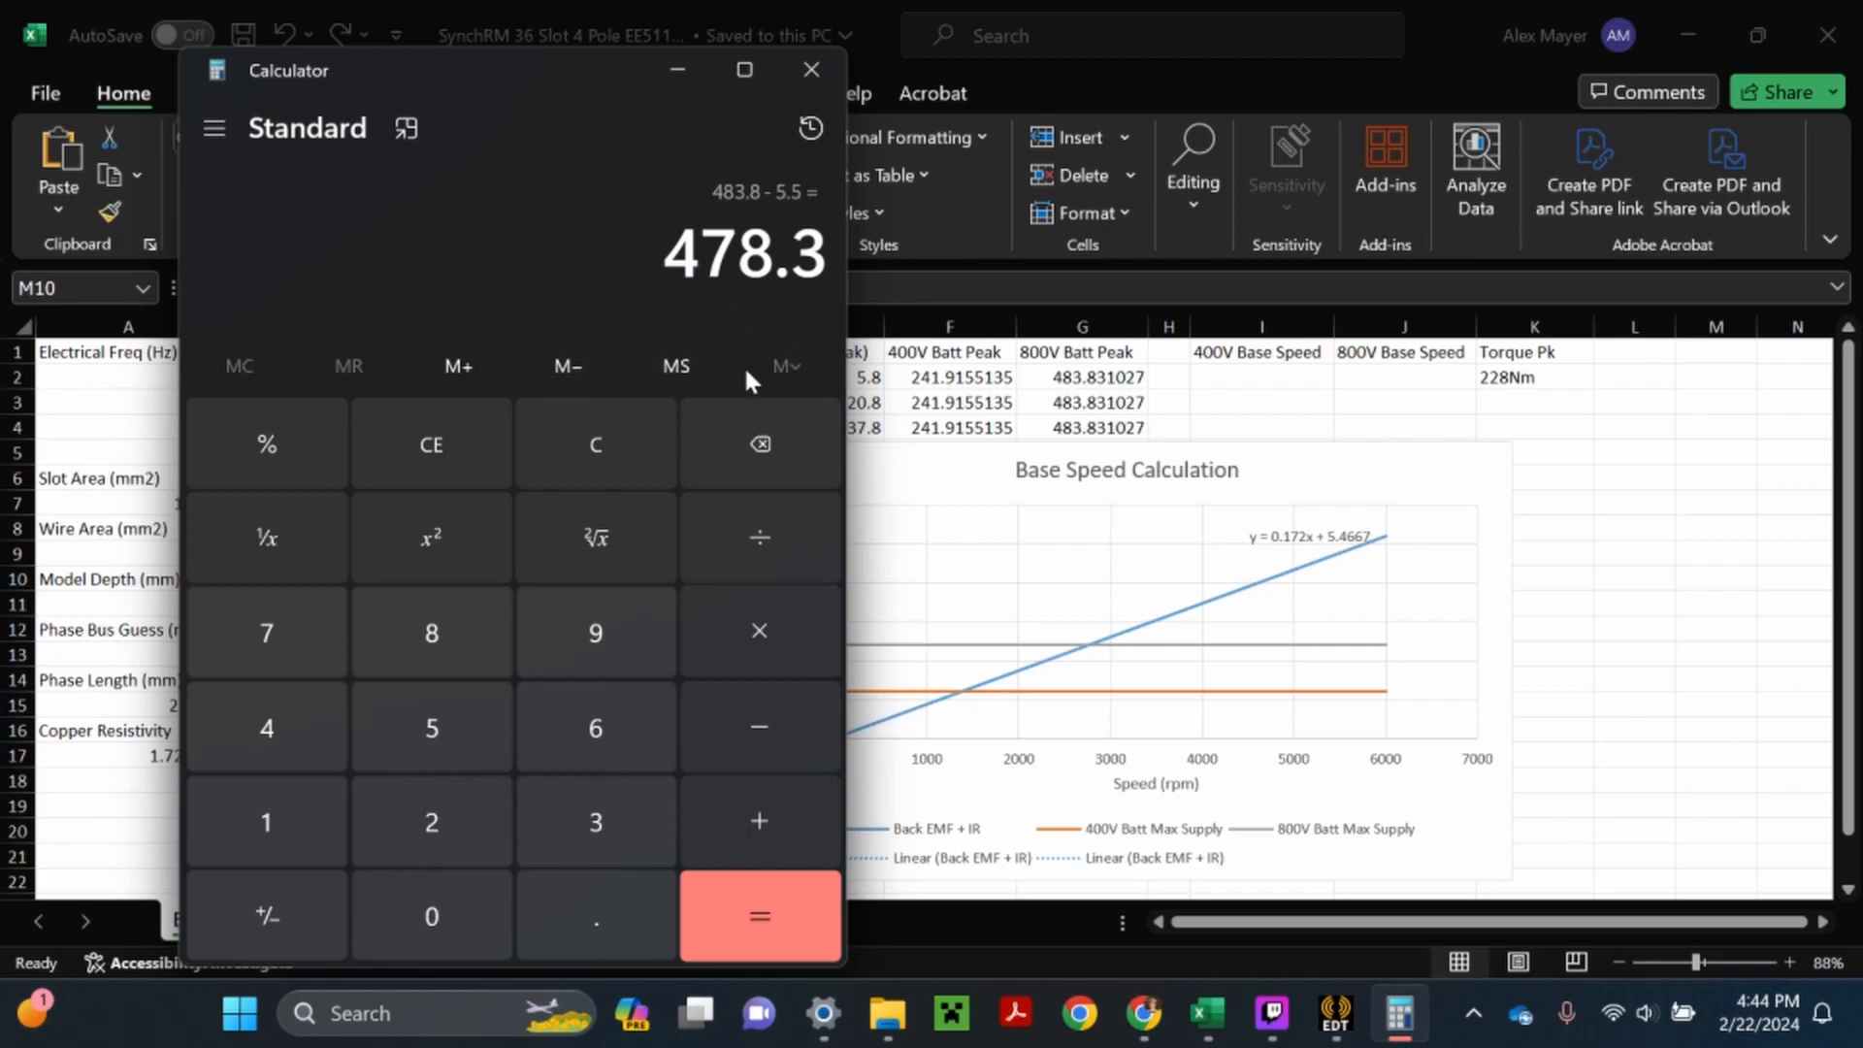
- Divide the 800V voltage difference by the trendline slope 0.172
left_click(765, 529)
left_click(427, 916)
left_click(569, 917)
left_click(285, 812)
left_click(284, 642)
left_click(406, 805)
left_click(761, 908)
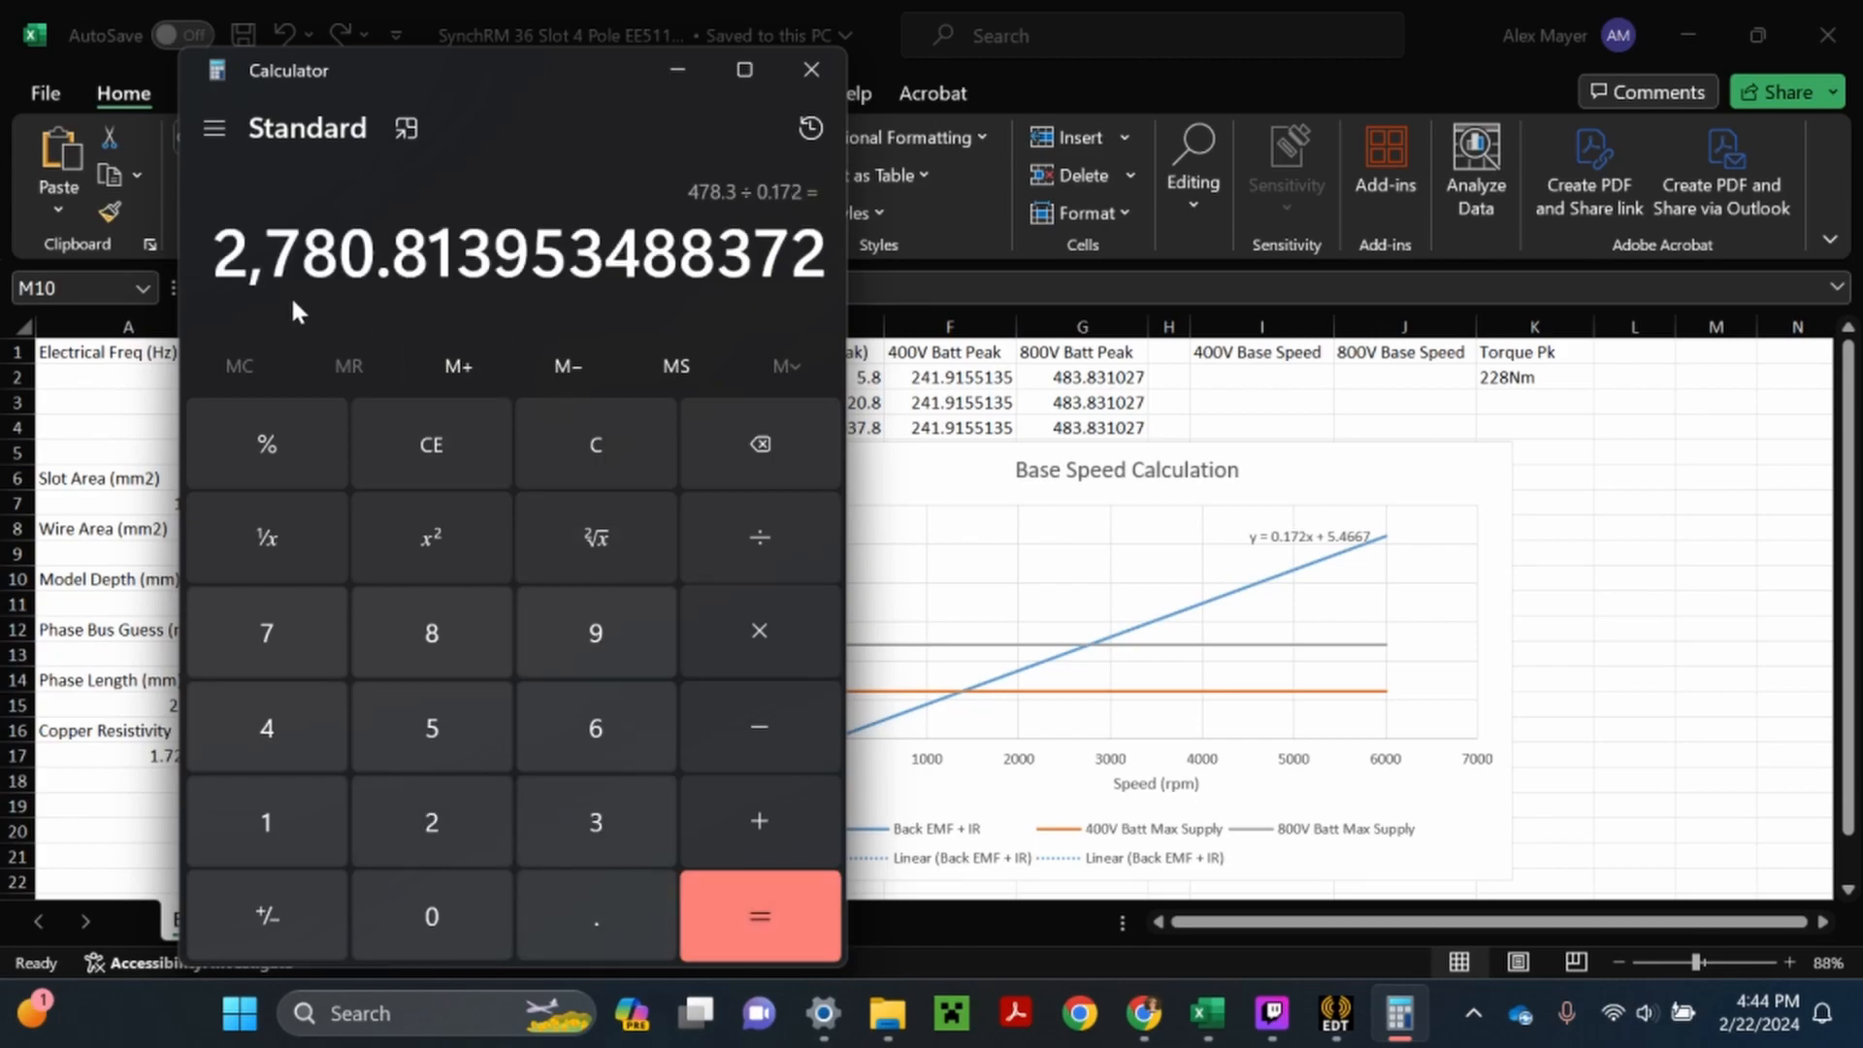
- Switch to Excel and enter 2780rpm in cell J2 under 800V Base Speed
left_click(1427, 393)
double_click(1404, 378)
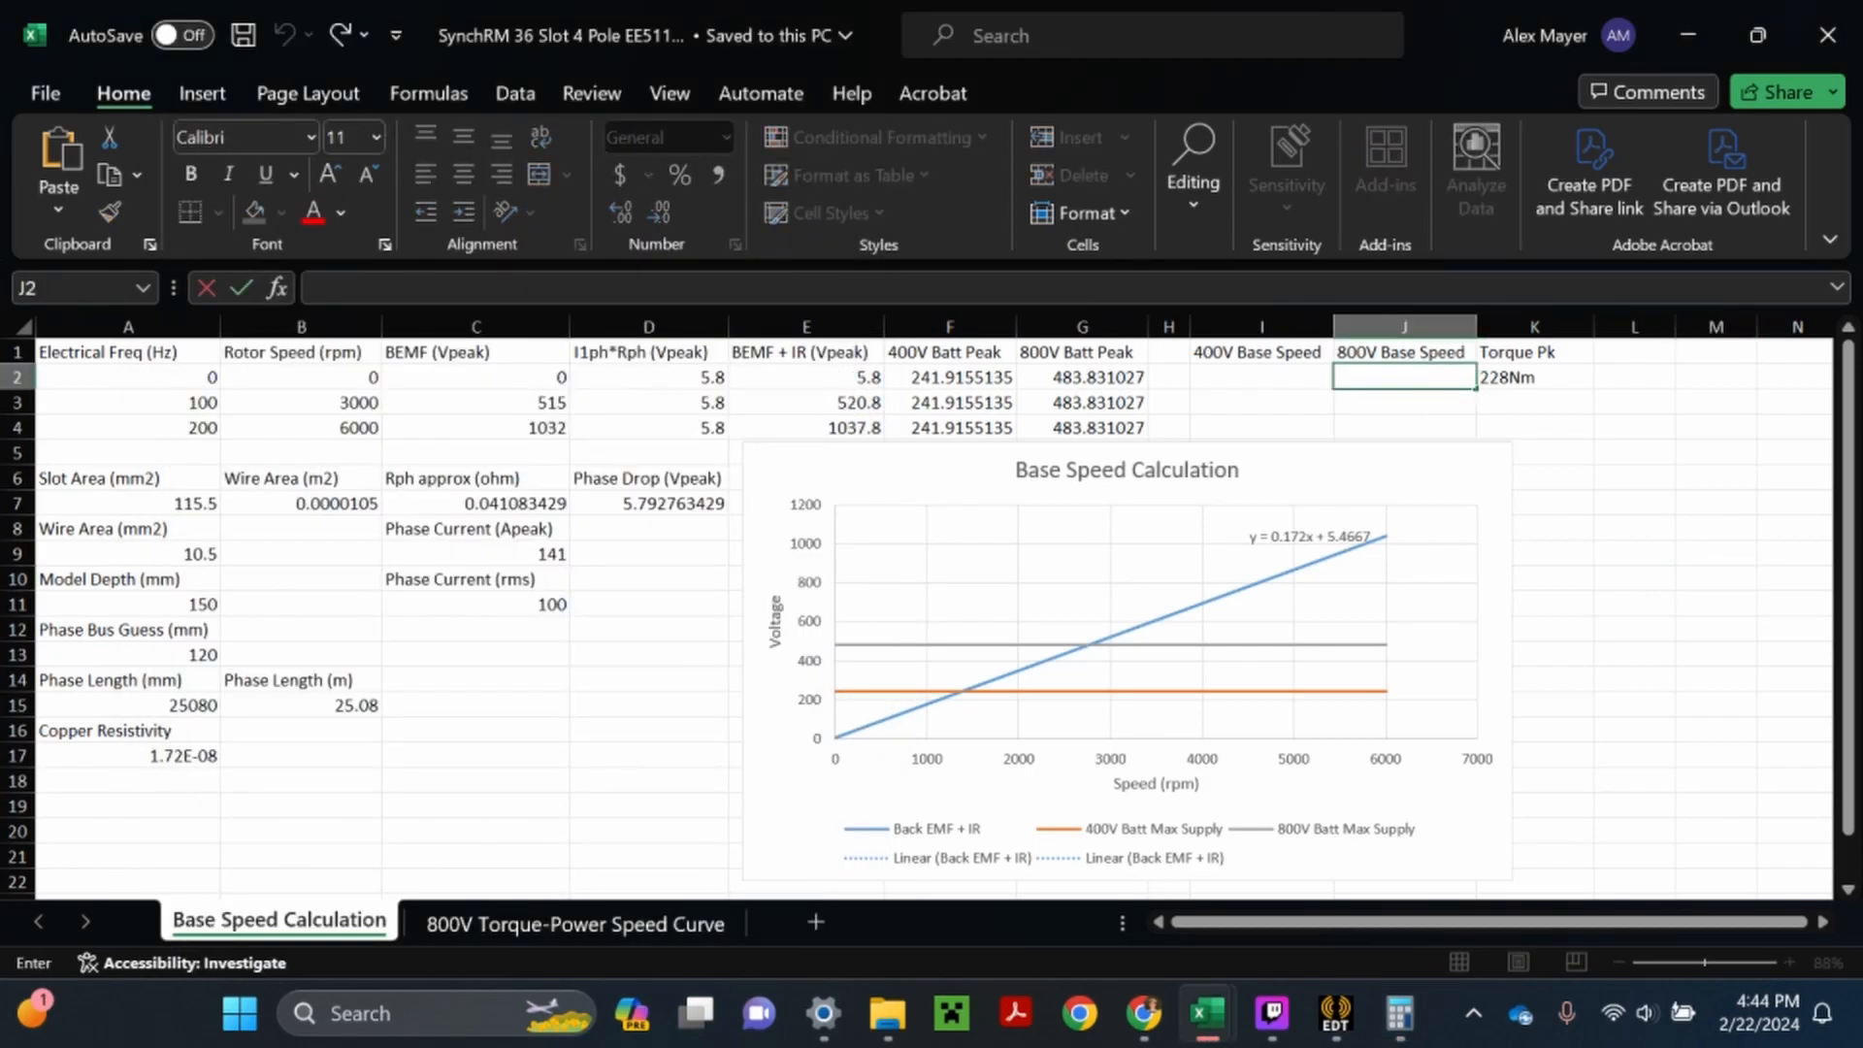
type("2780rpm")
key("Return")
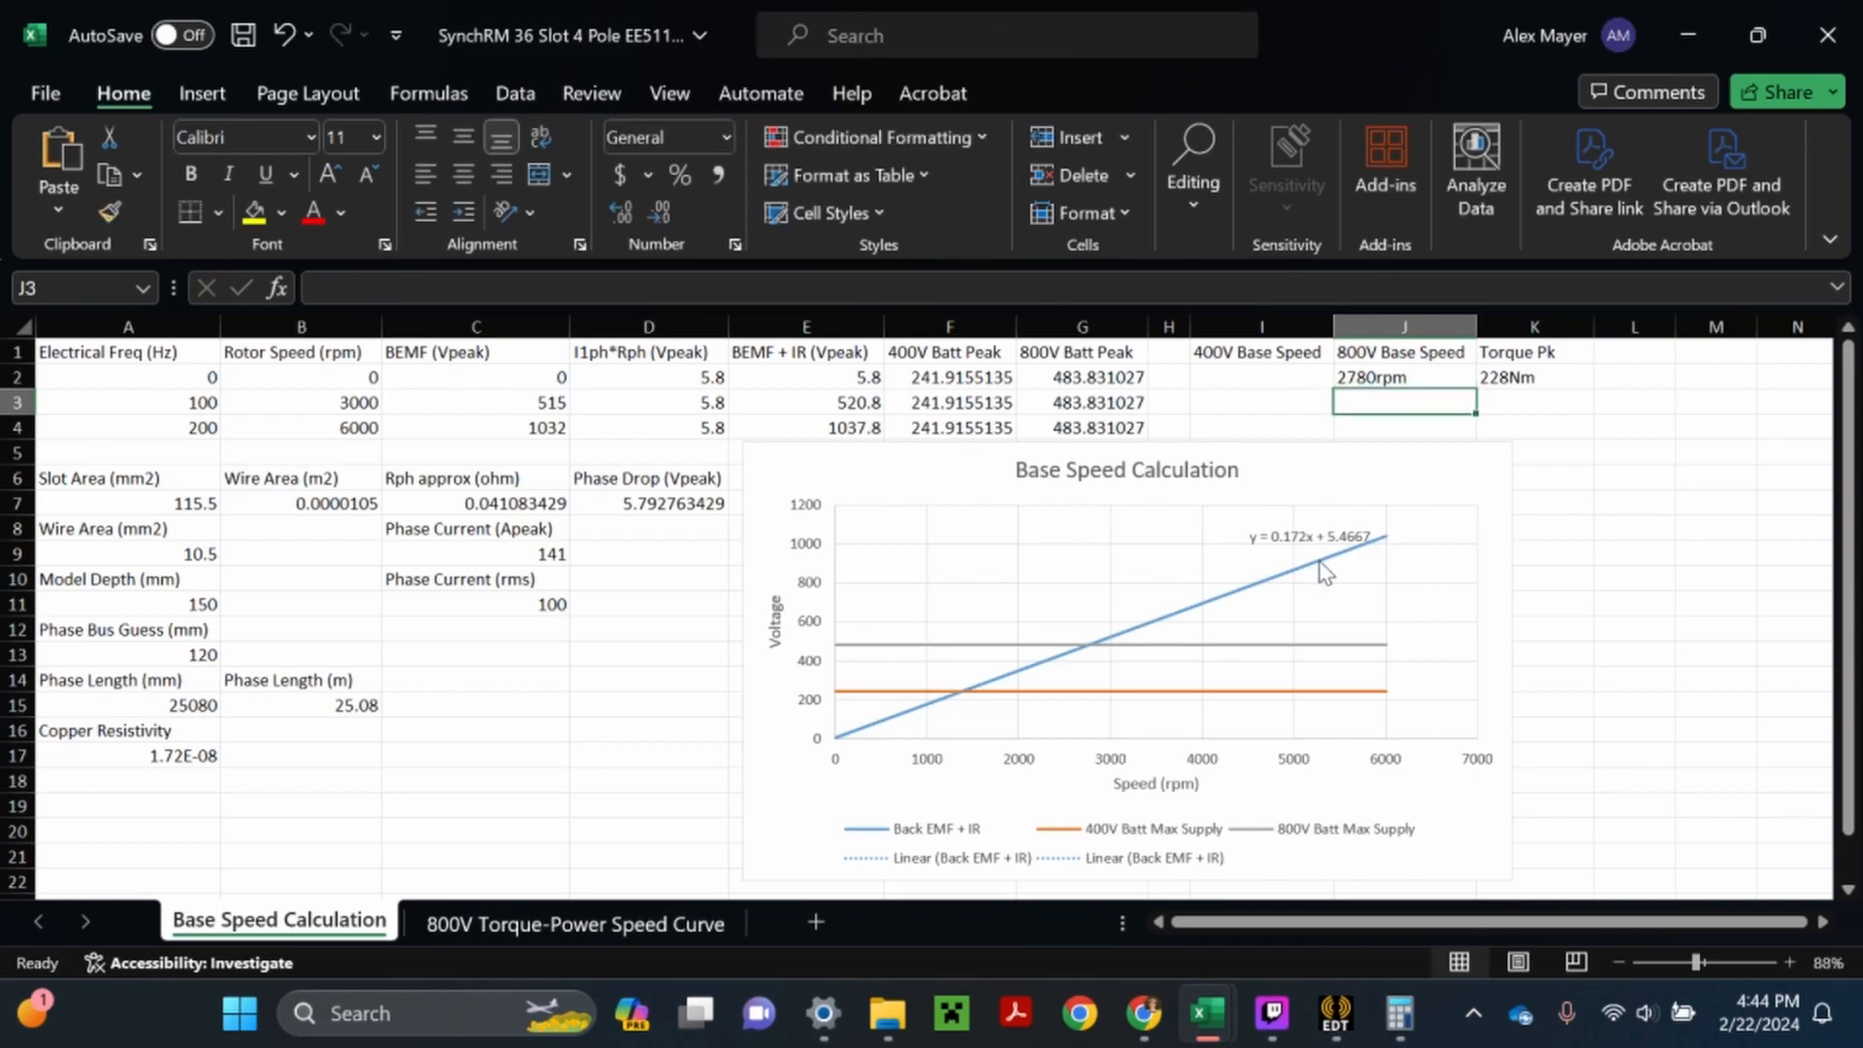
- Switch to Calculator, clear the previous result, and calculate 241.9 − 5.5 for the 400V battery peak voltage
left_click(1402, 1015)
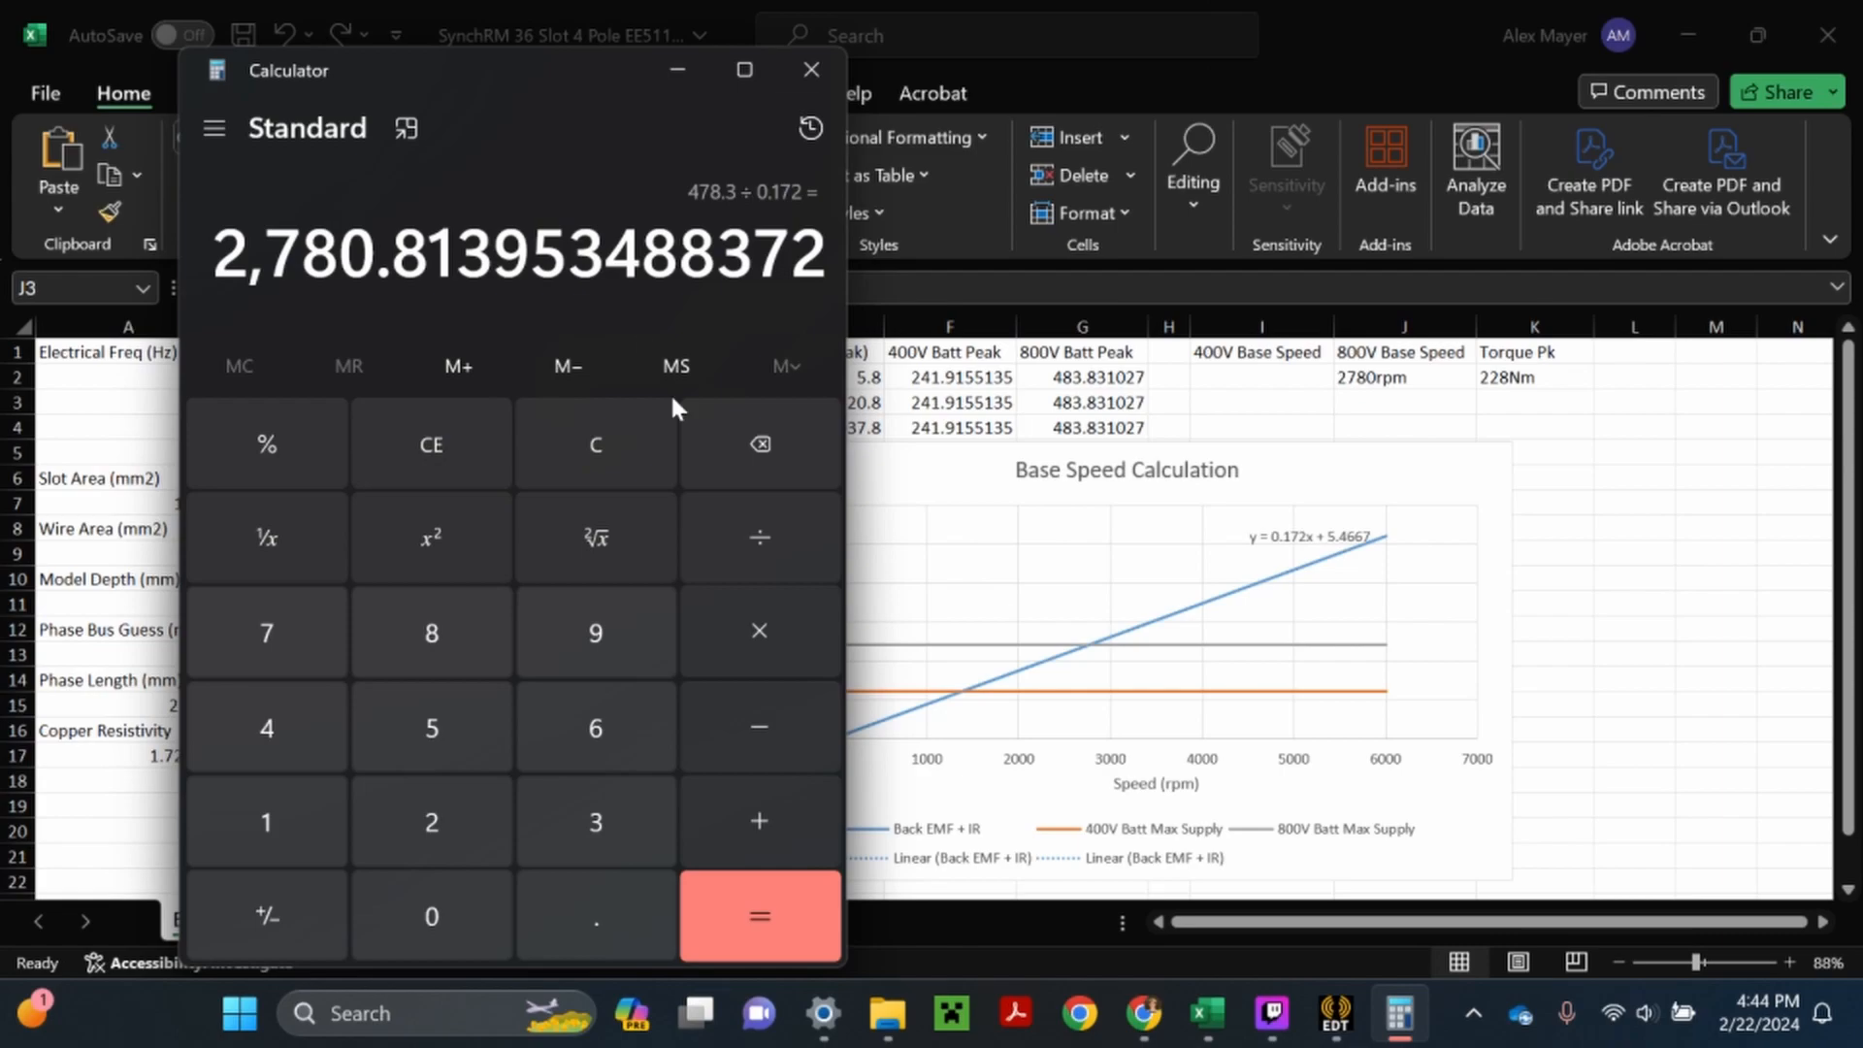
left_click(558, 439)
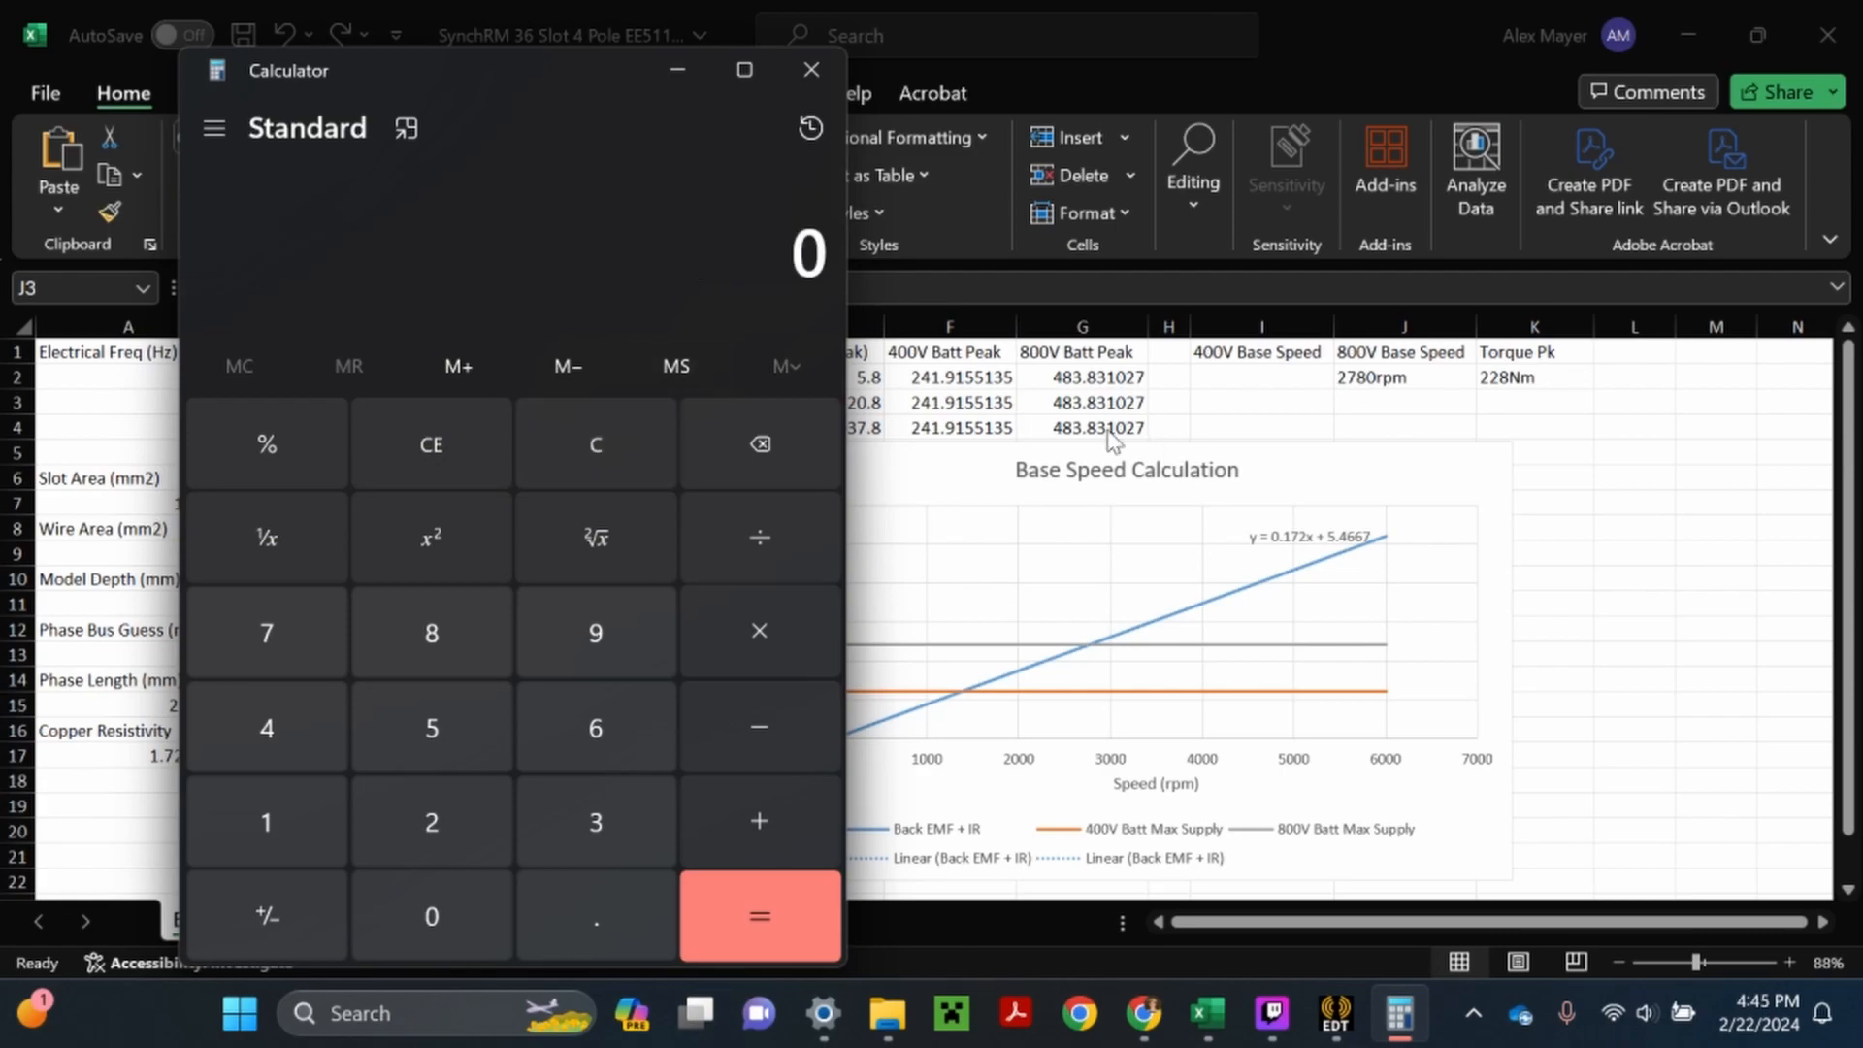
left_click(423, 811)
left_click(271, 734)
left_click(335, 834)
left_click(572, 899)
left_click(596, 635)
left_click(781, 757)
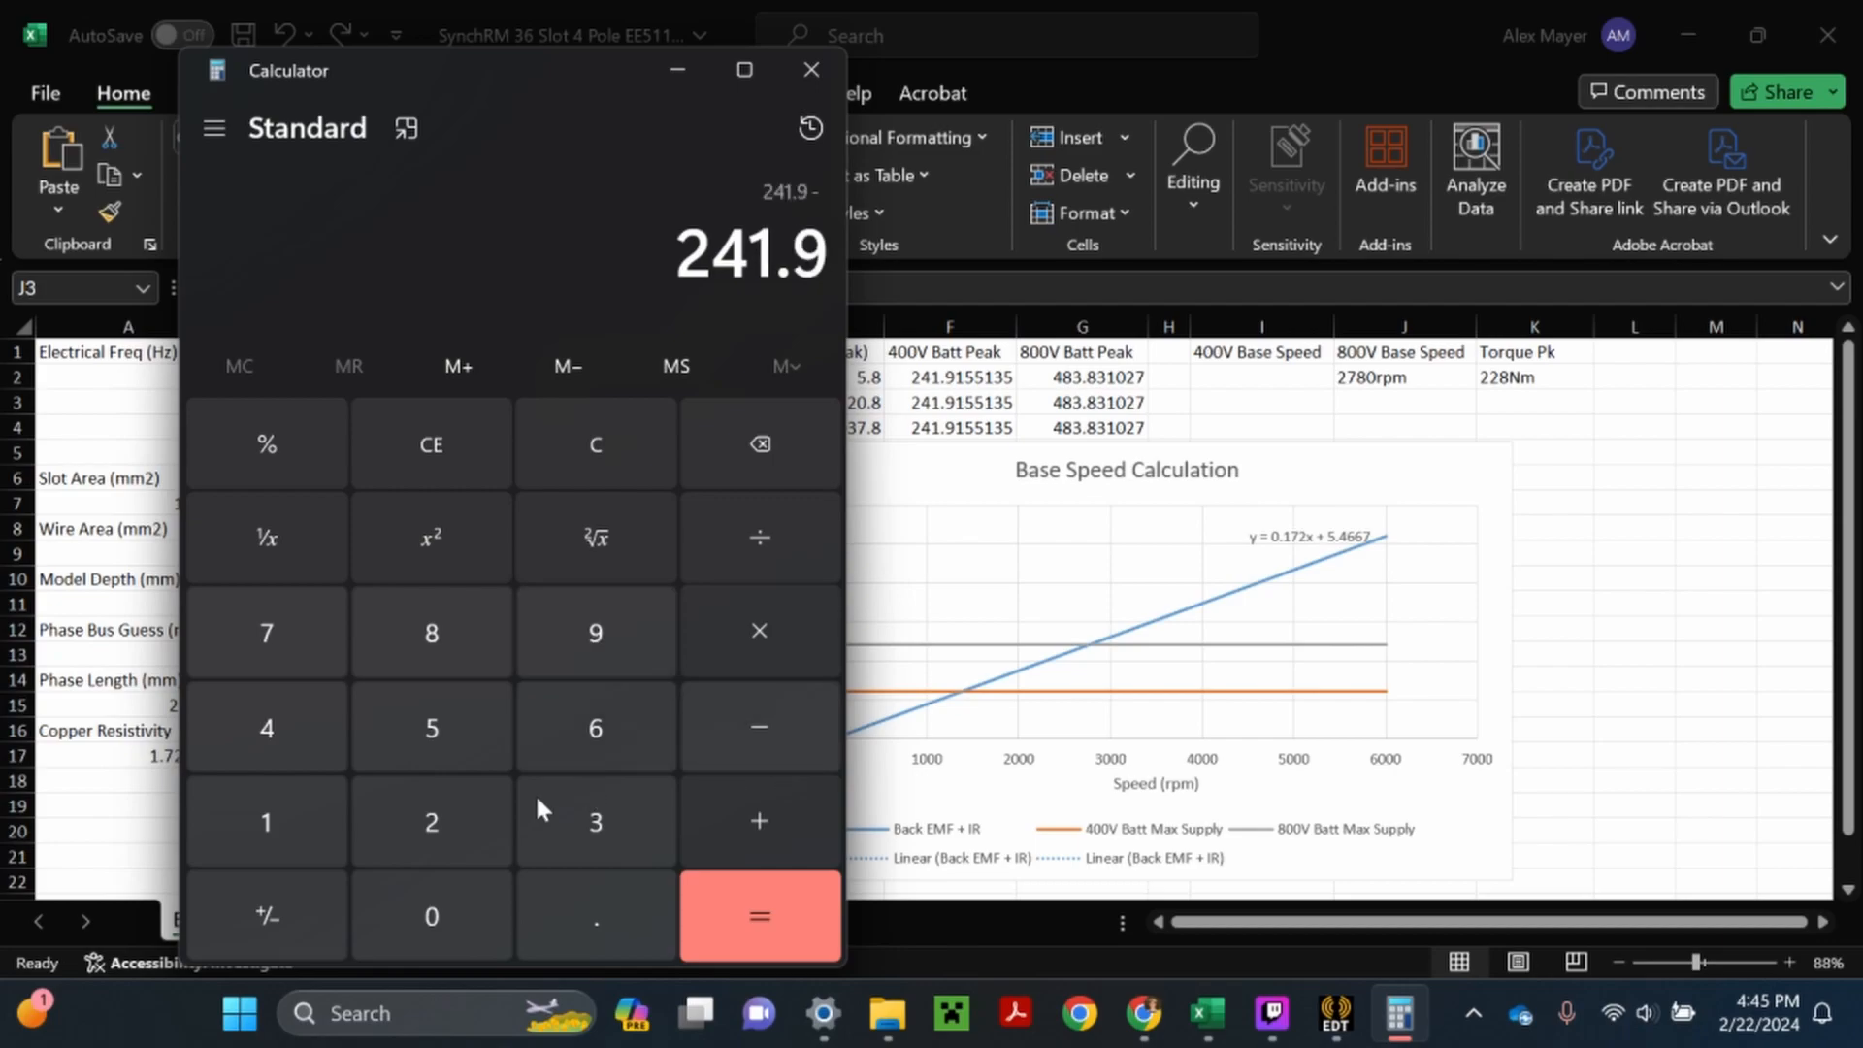
left_click(432, 727)
left_click(596, 912)
left_click(466, 747)
left_click(742, 912)
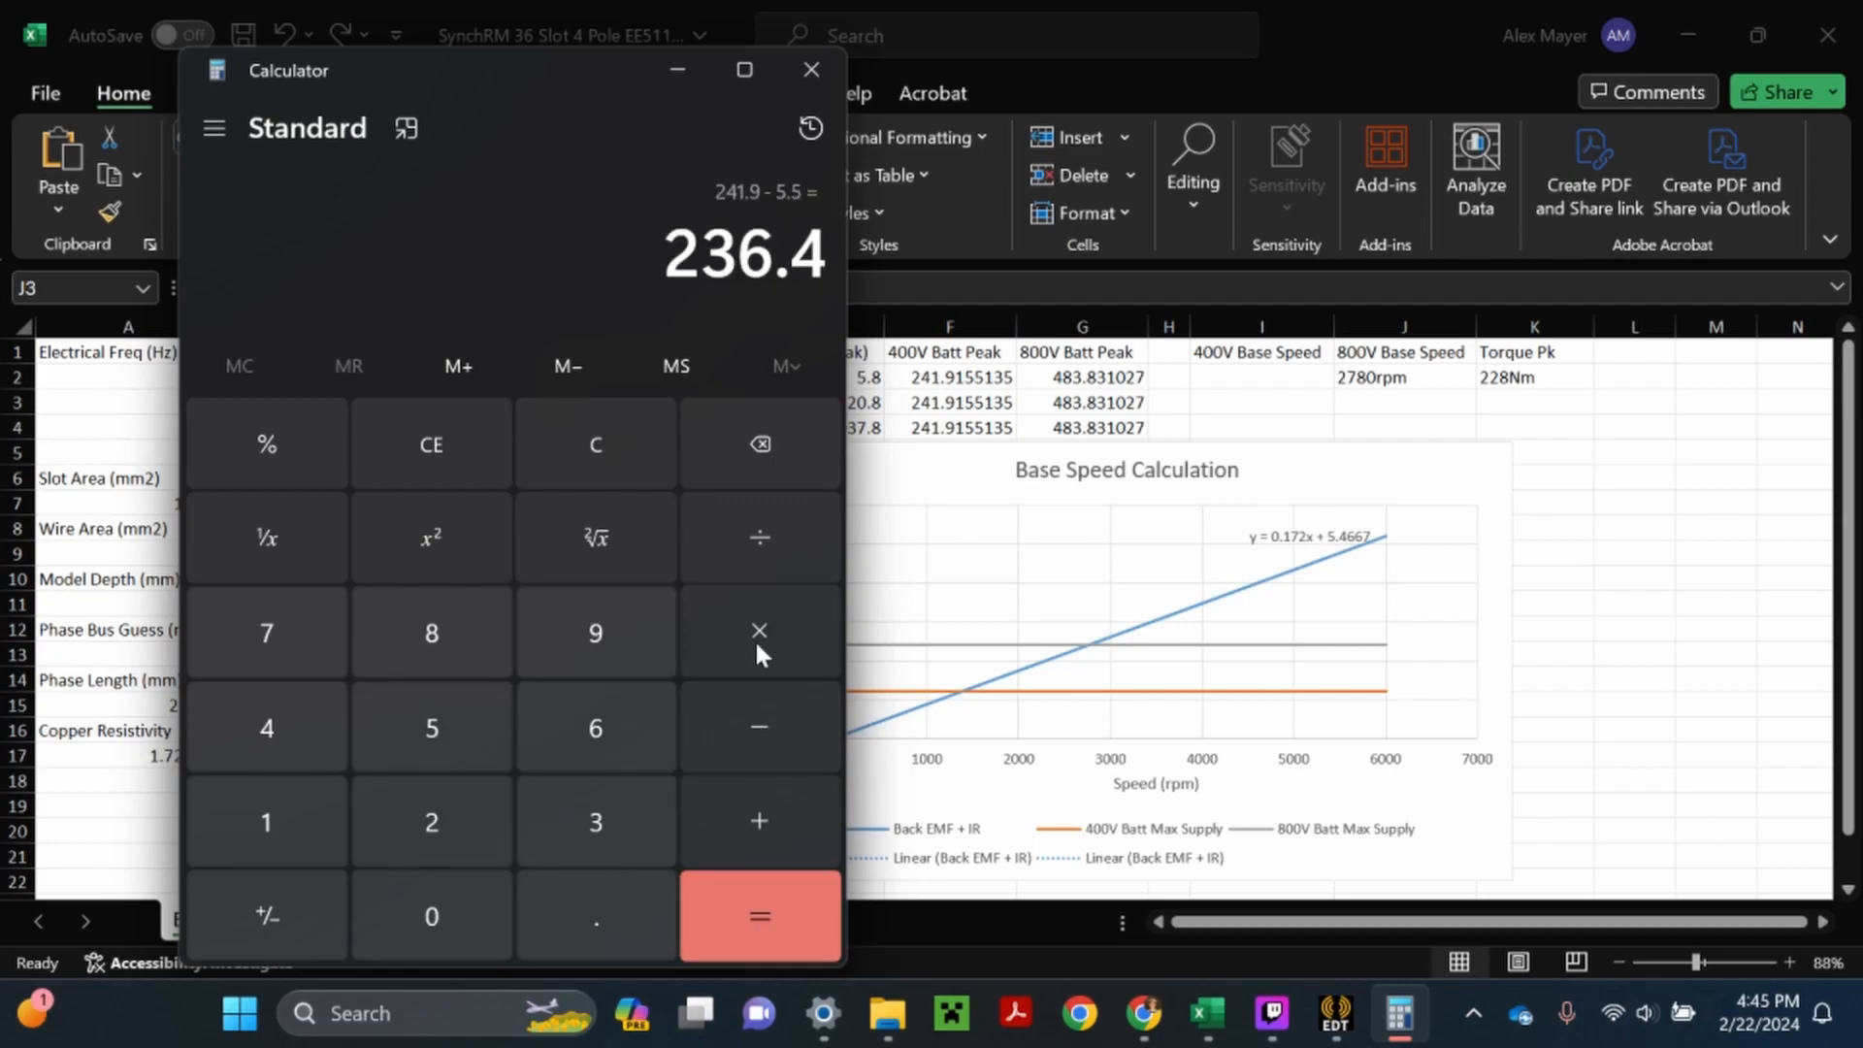
- Divide the 400V voltage difference by the trendline slope 0.172
left_click(735, 538)
left_click(549, 911)
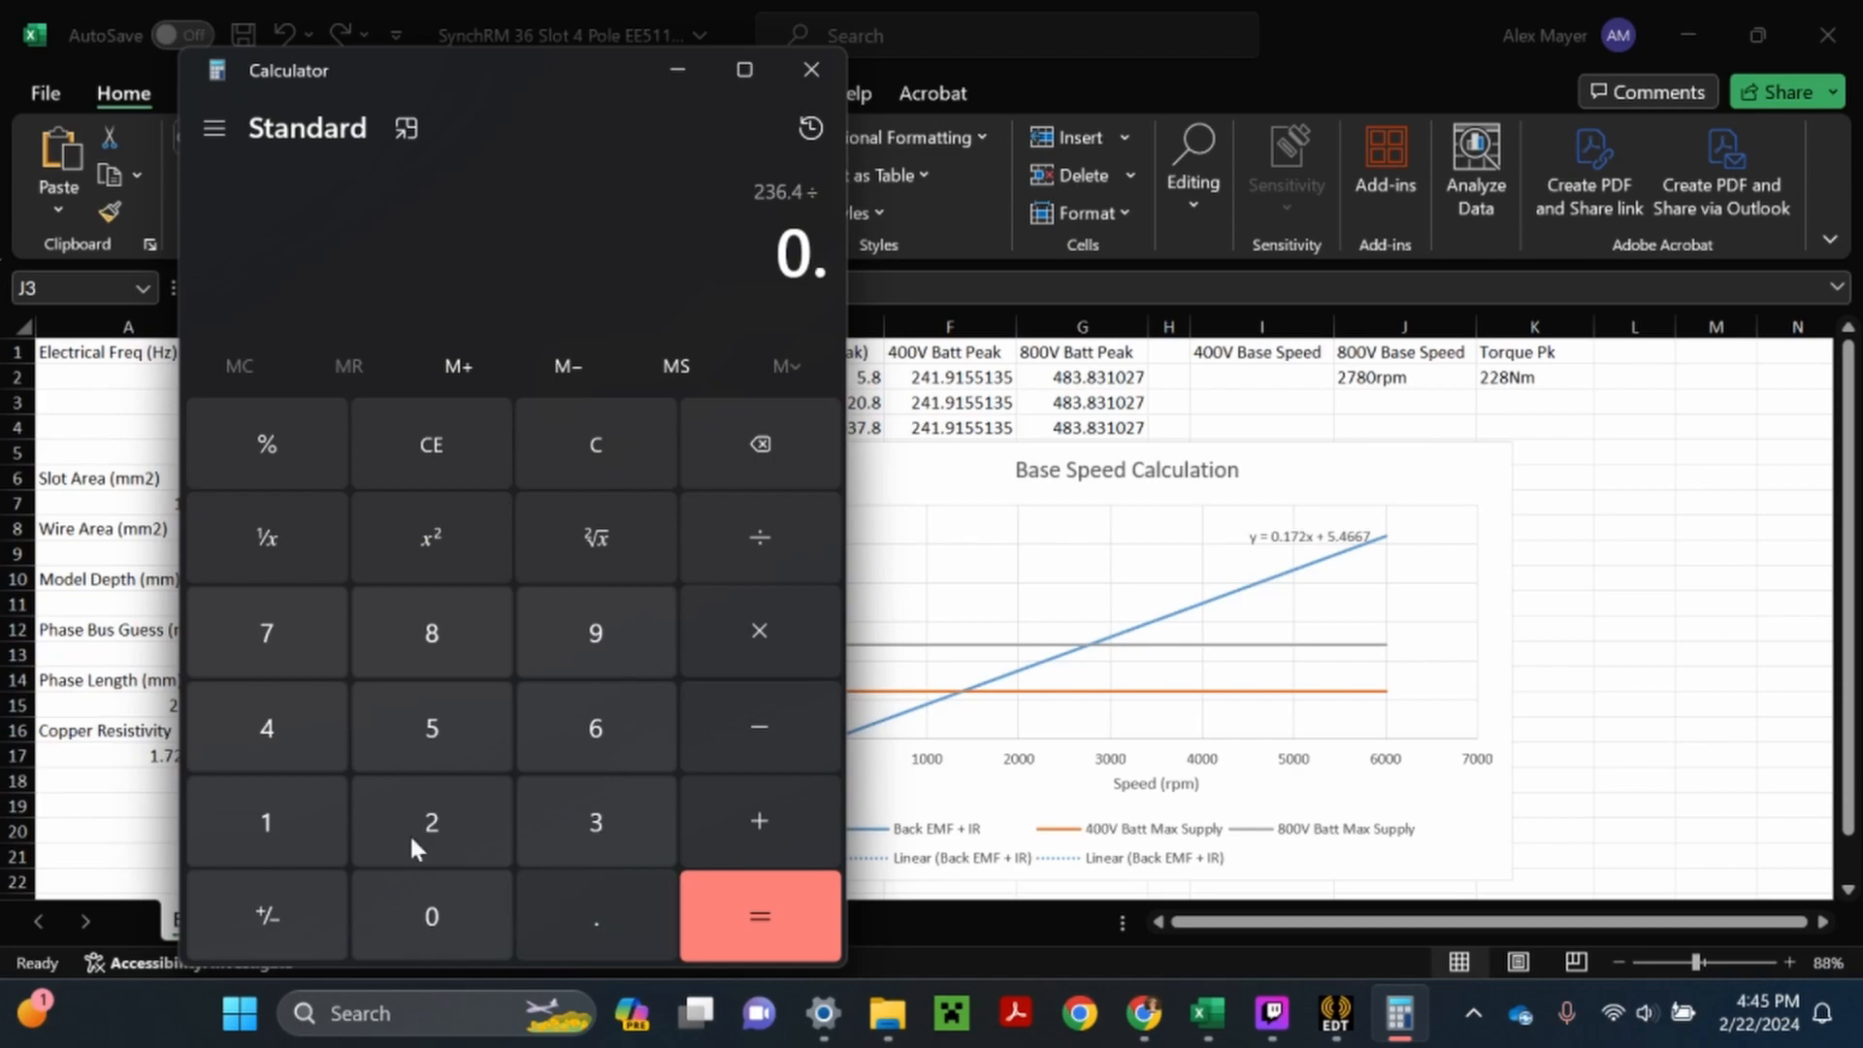
left_click(266, 822)
left_click(266, 633)
left_click(431, 815)
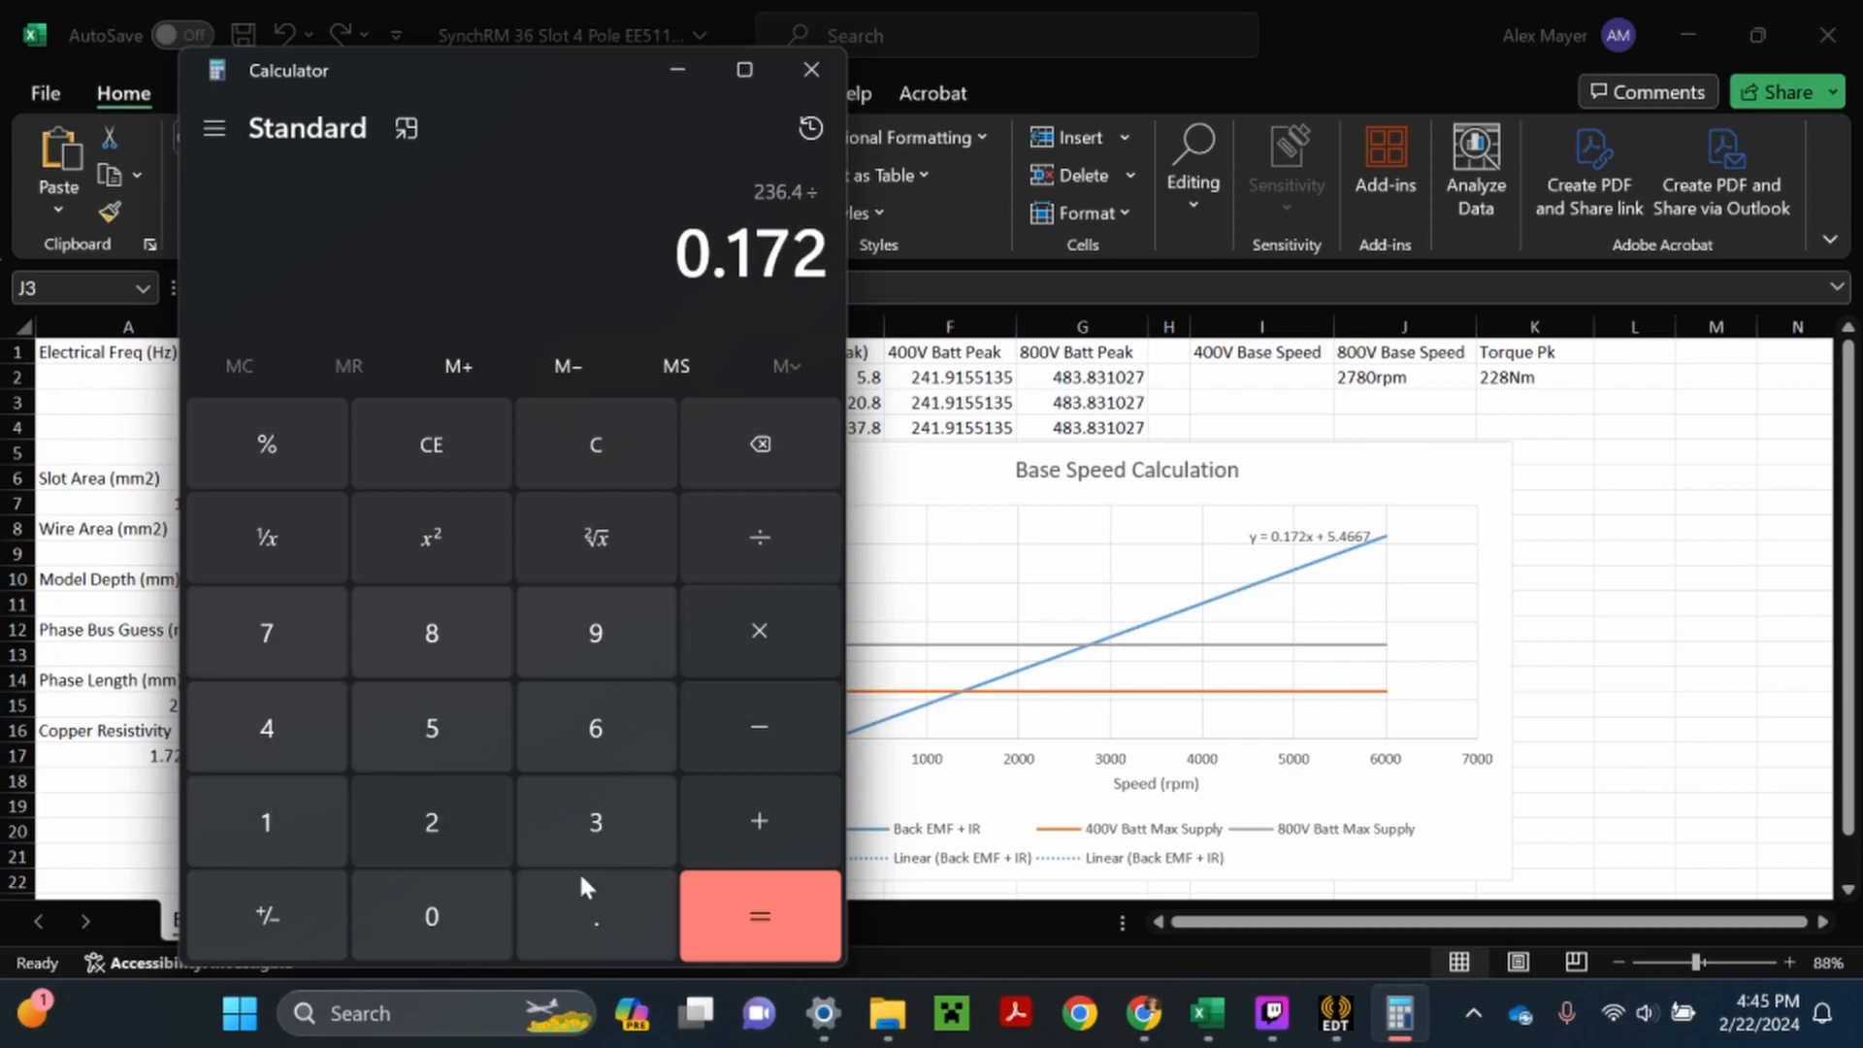
left_click(760, 932)
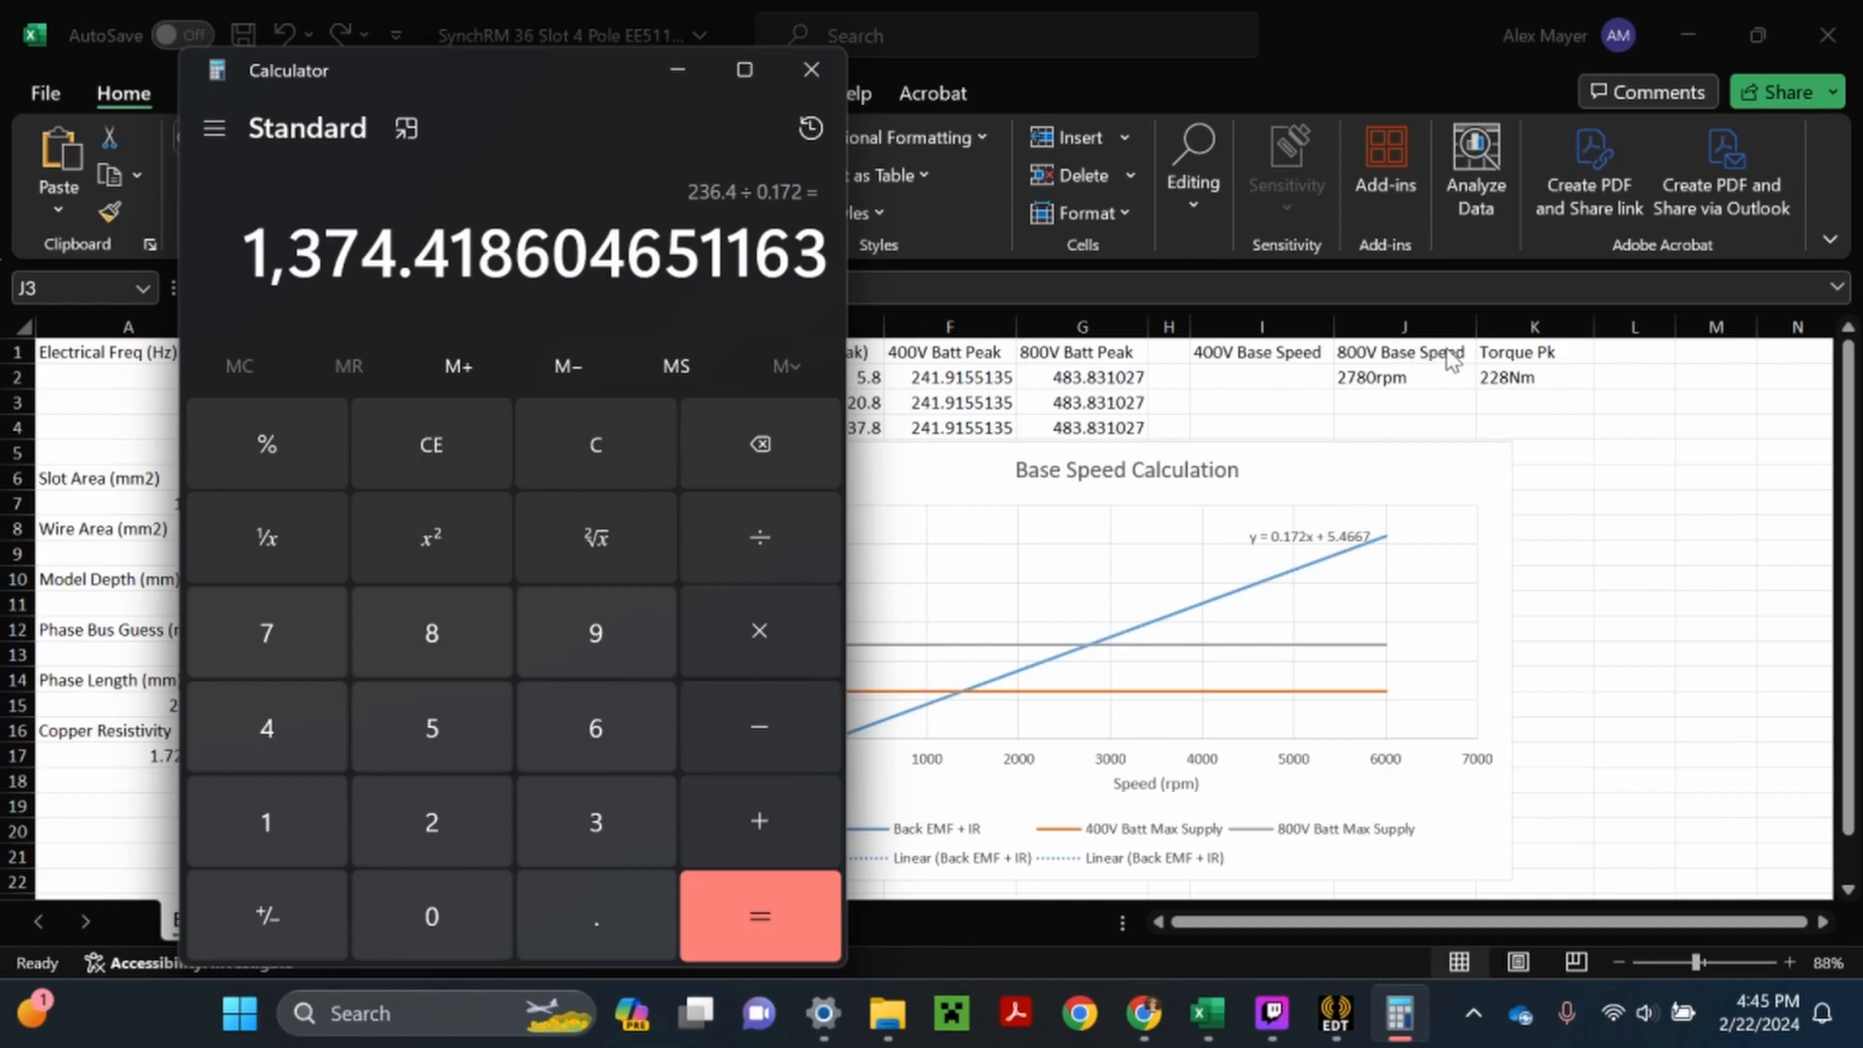
- Switch to Excel, enter 1375rpm in cell I2 under 400V Base Speed, and save the workbook
left_click(1342, 403)
left_click(1262, 377)
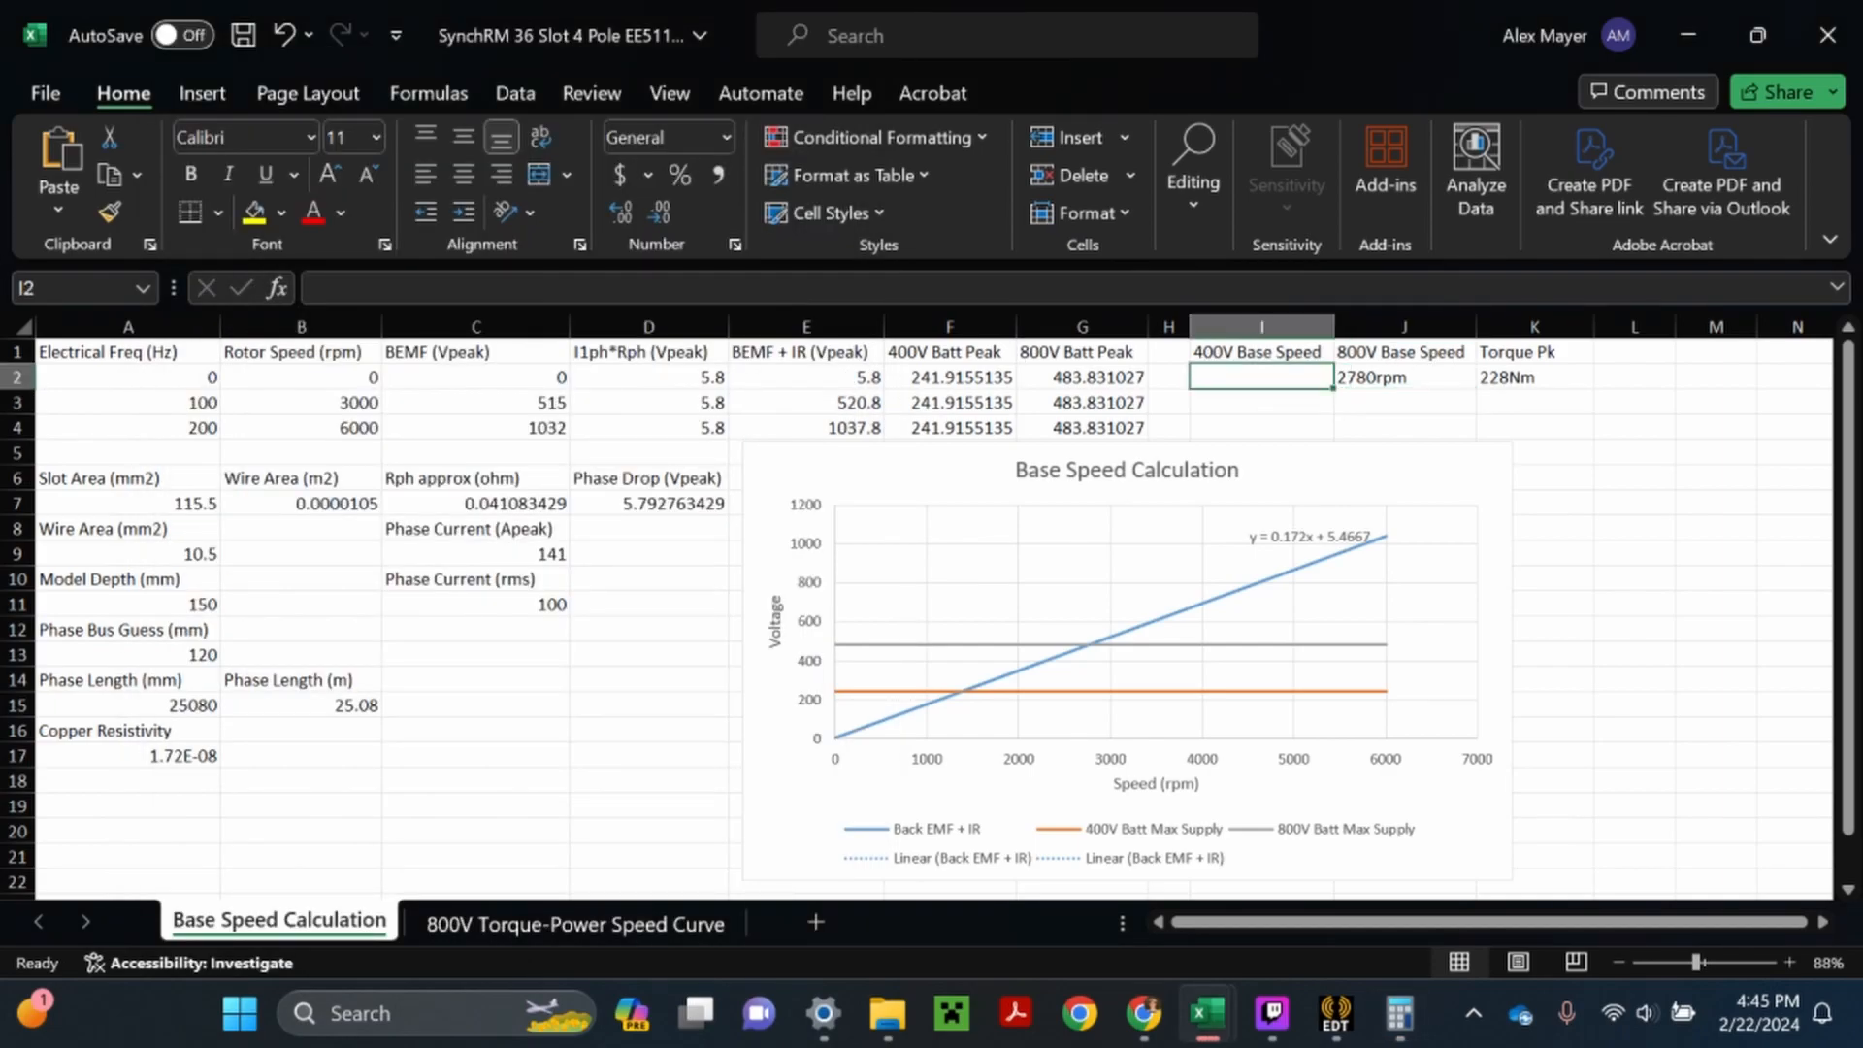
type("137")
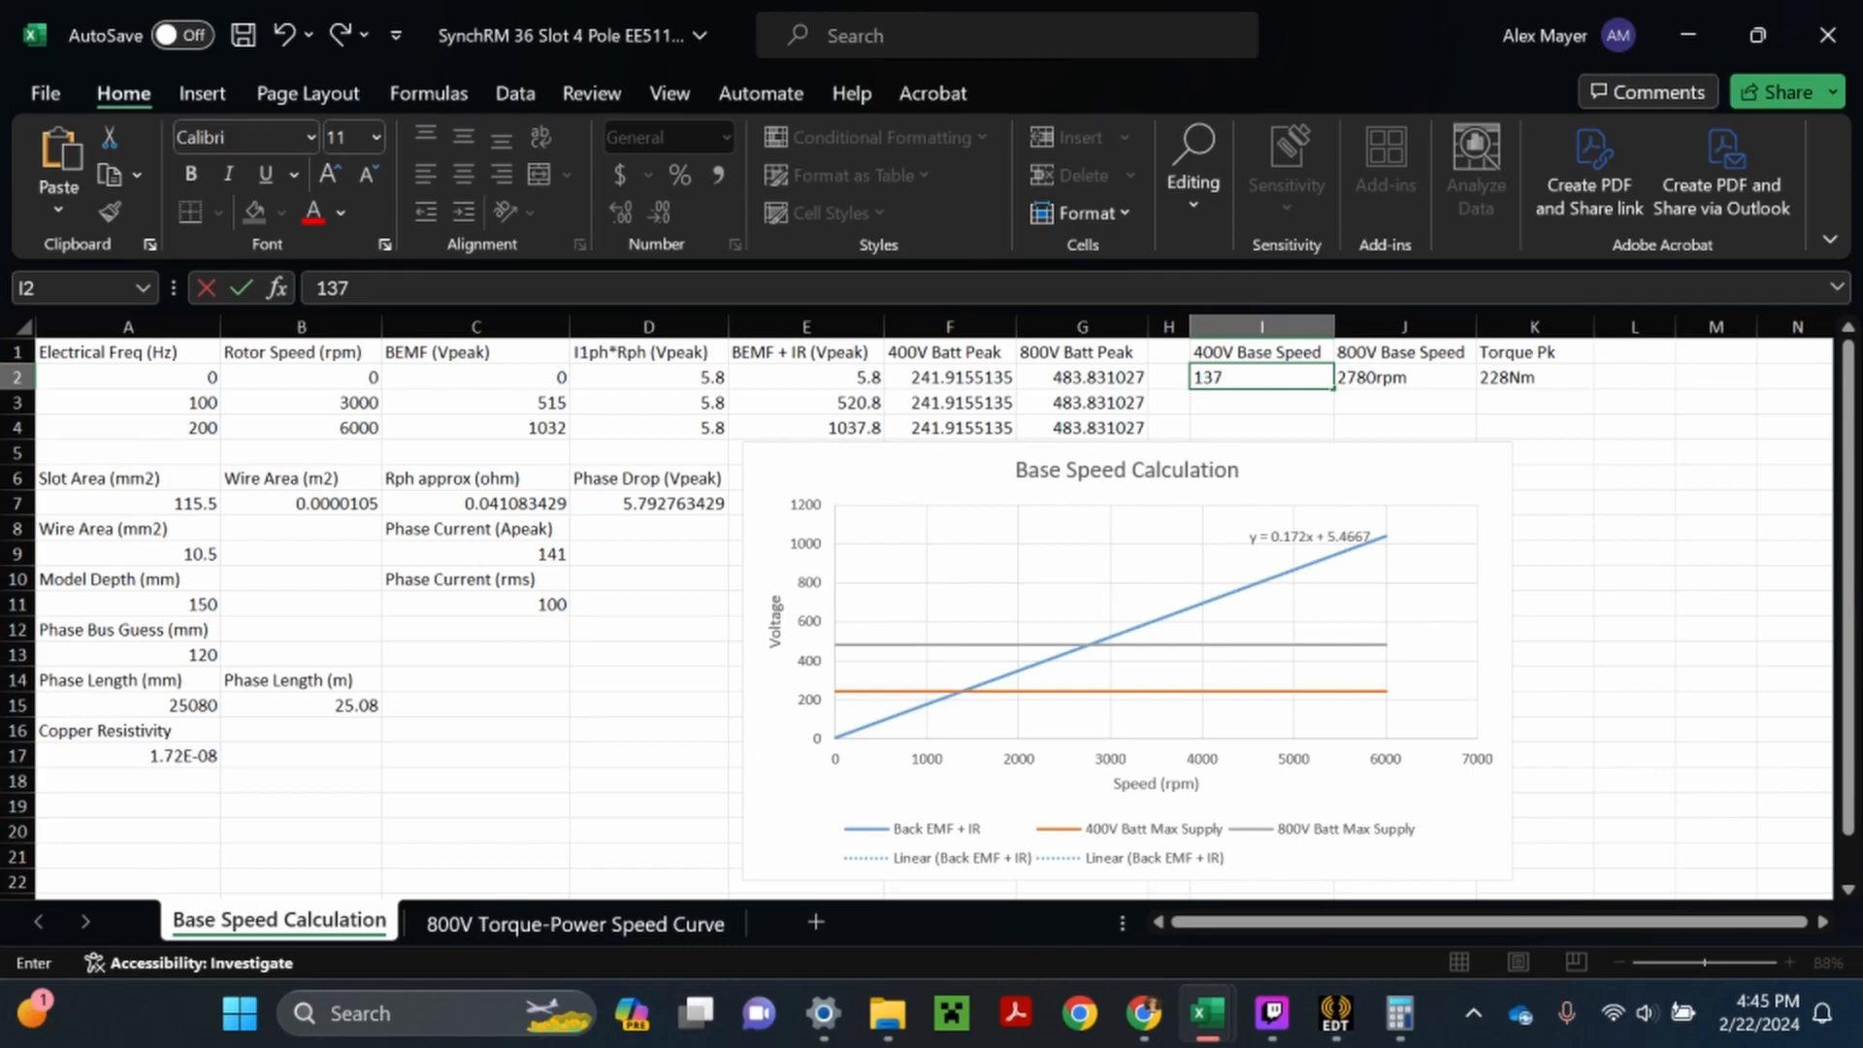
type("5")
key("Return")
double_click(1311, 377)
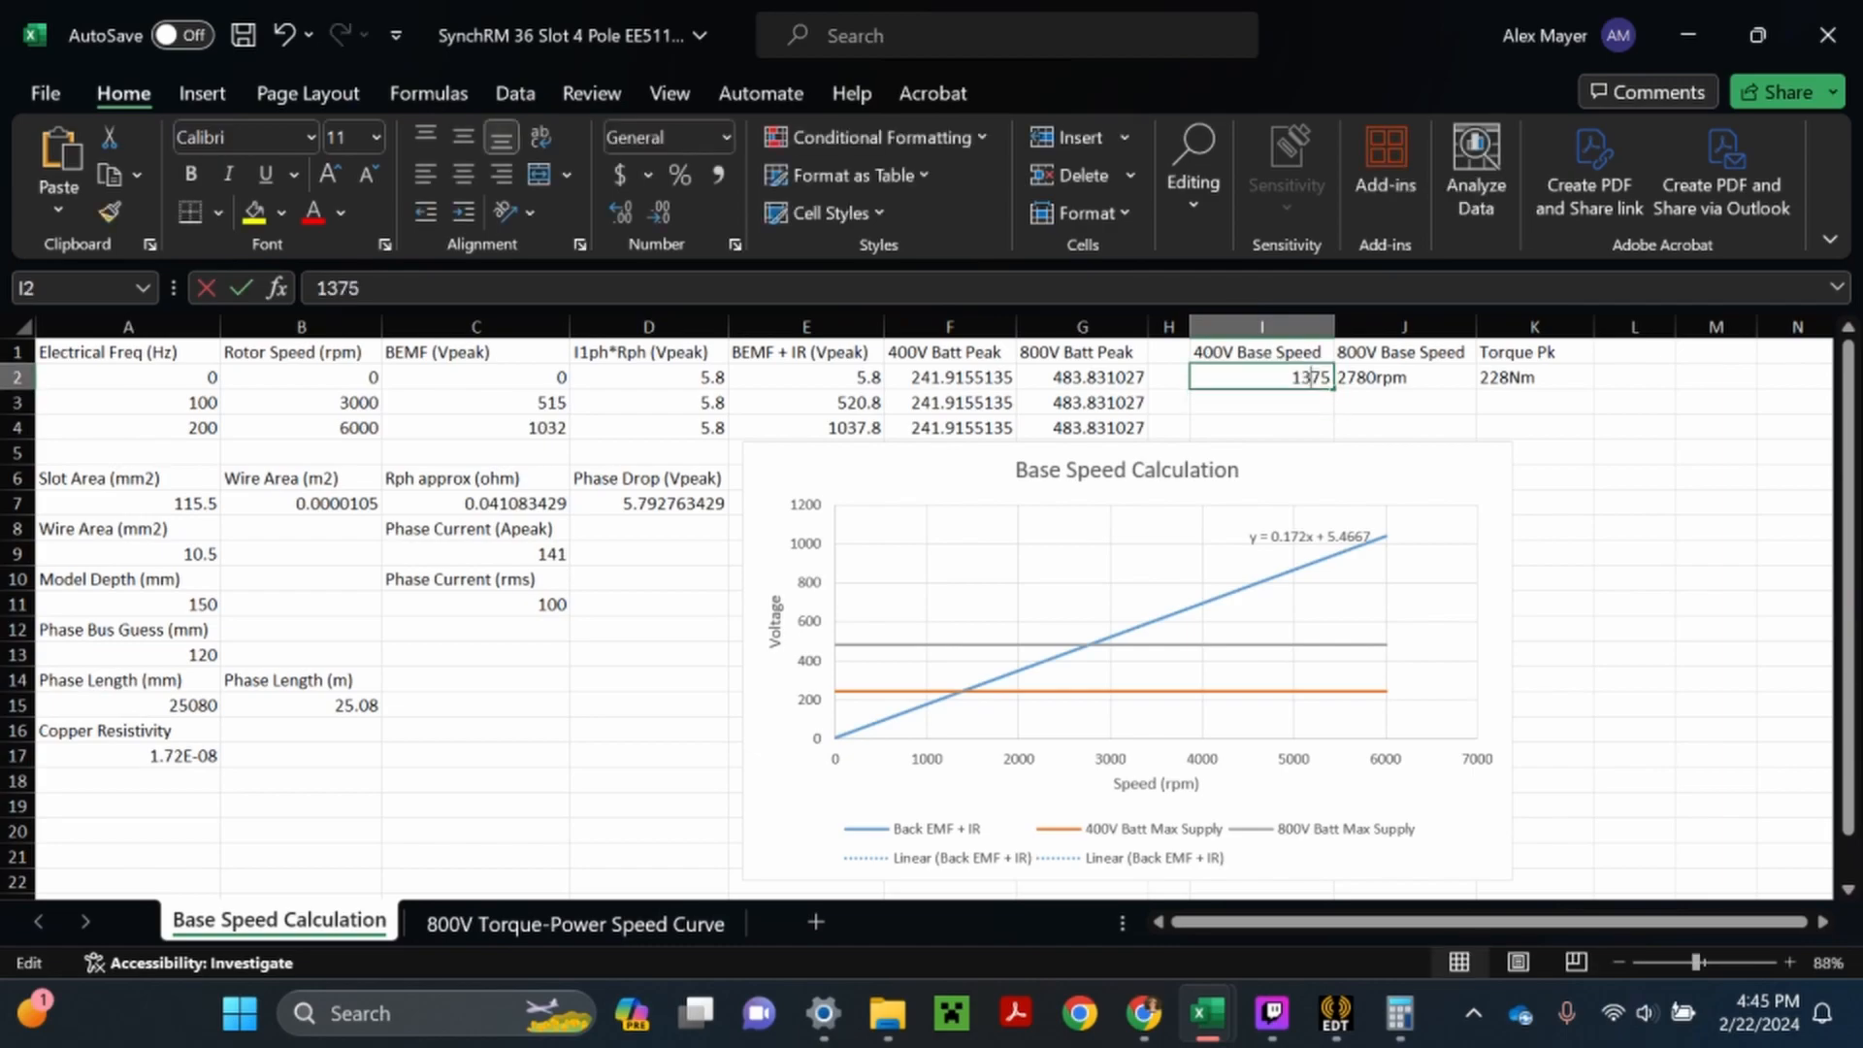
type("rpm")
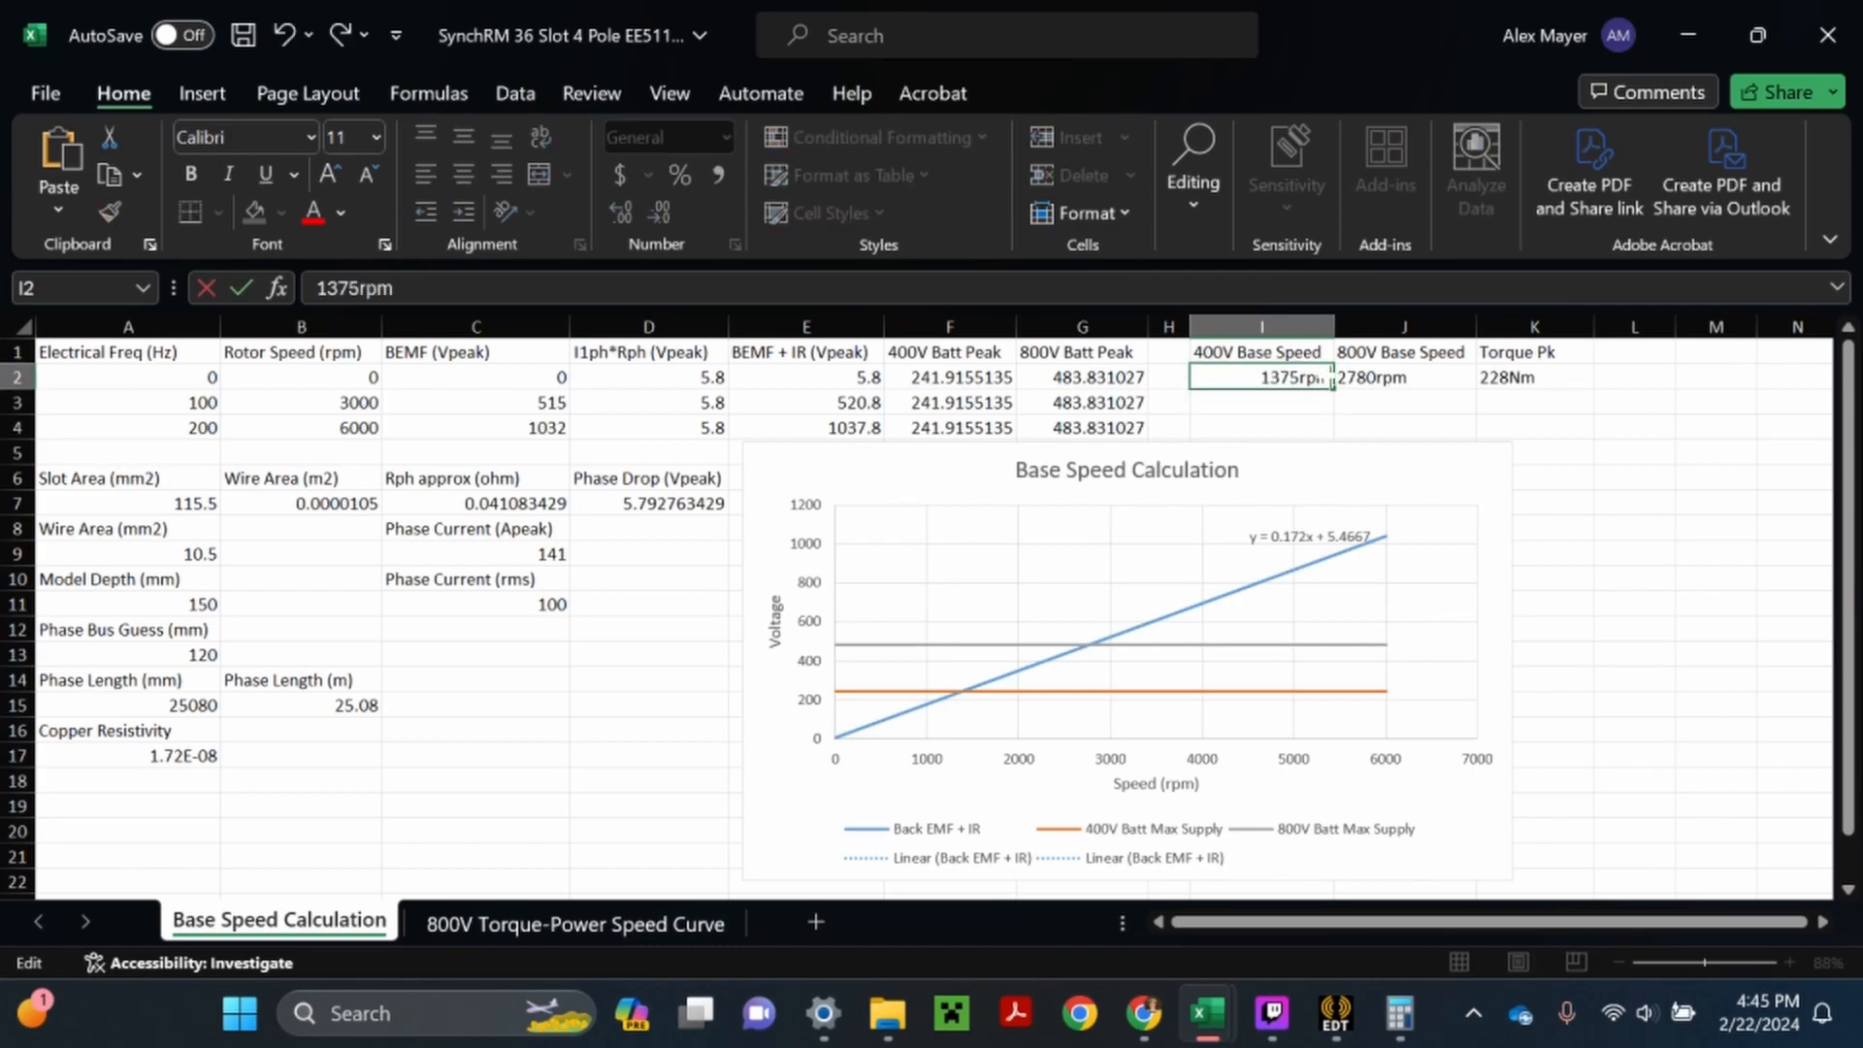
key("Return")
left_click(1634, 578)
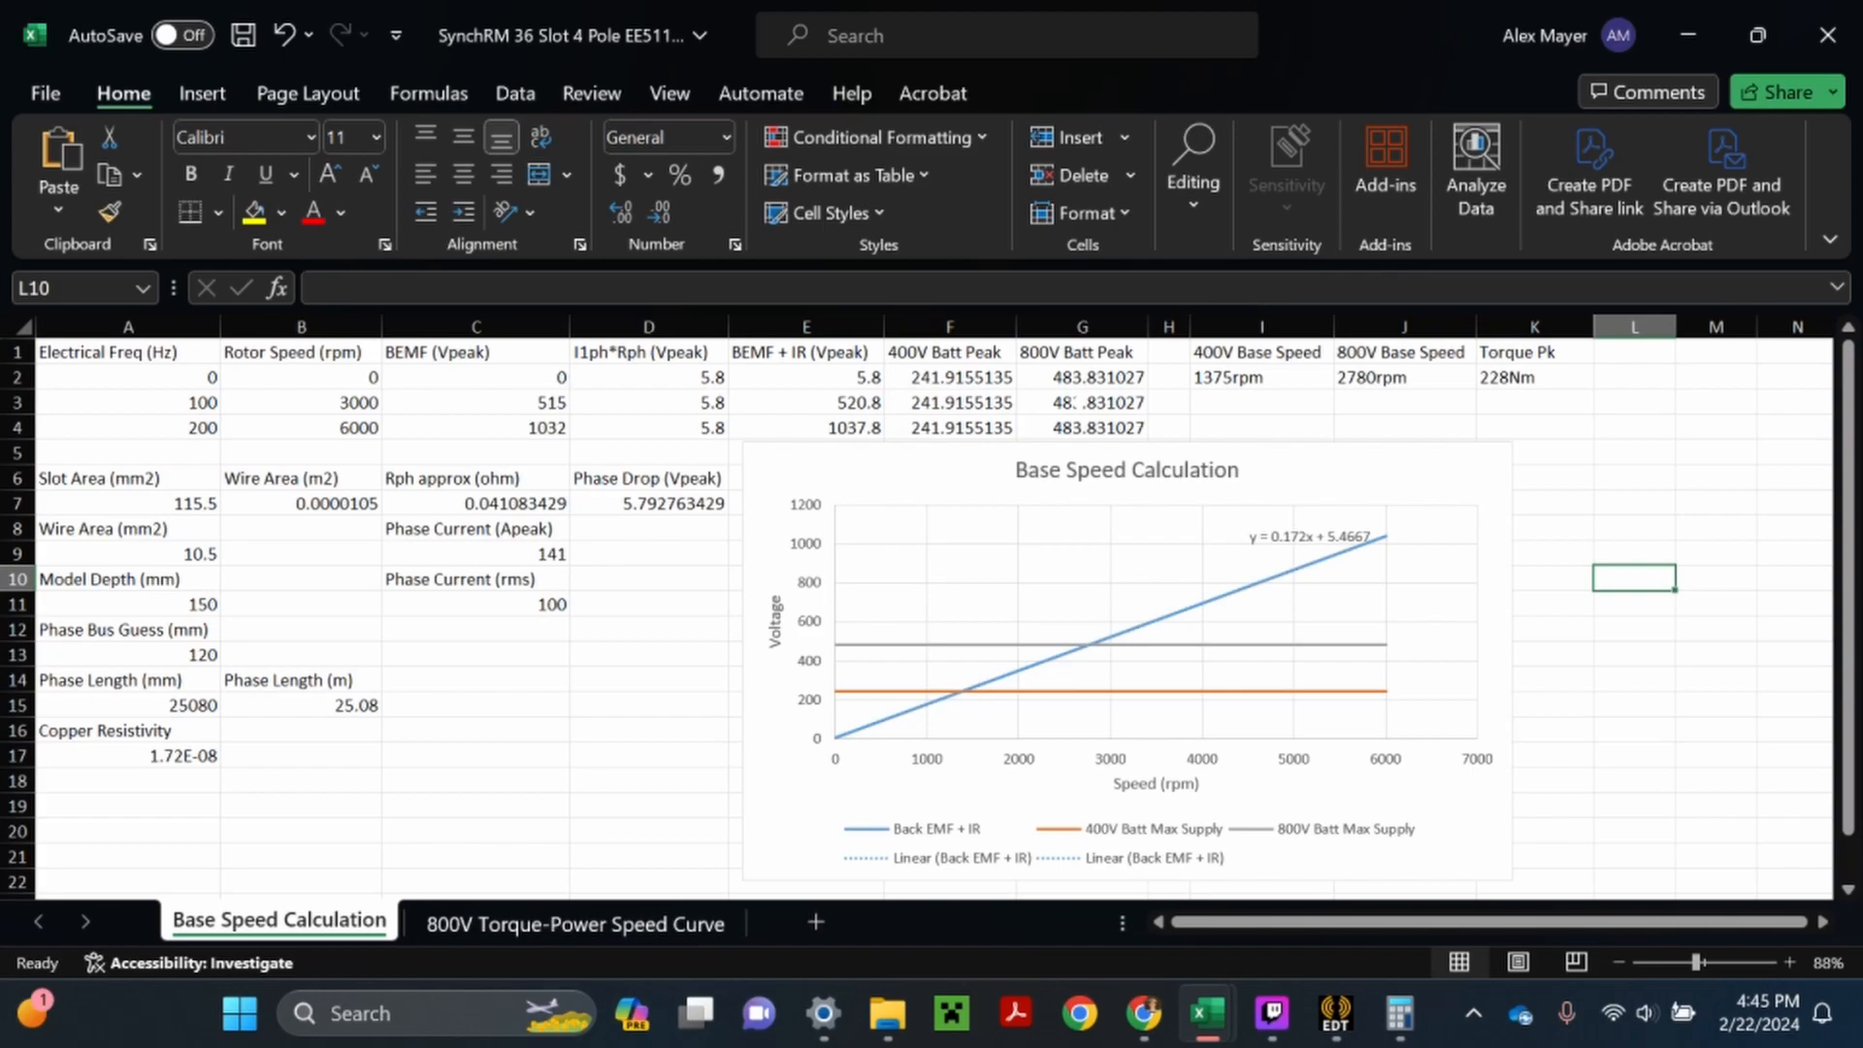
left_click(242, 35)
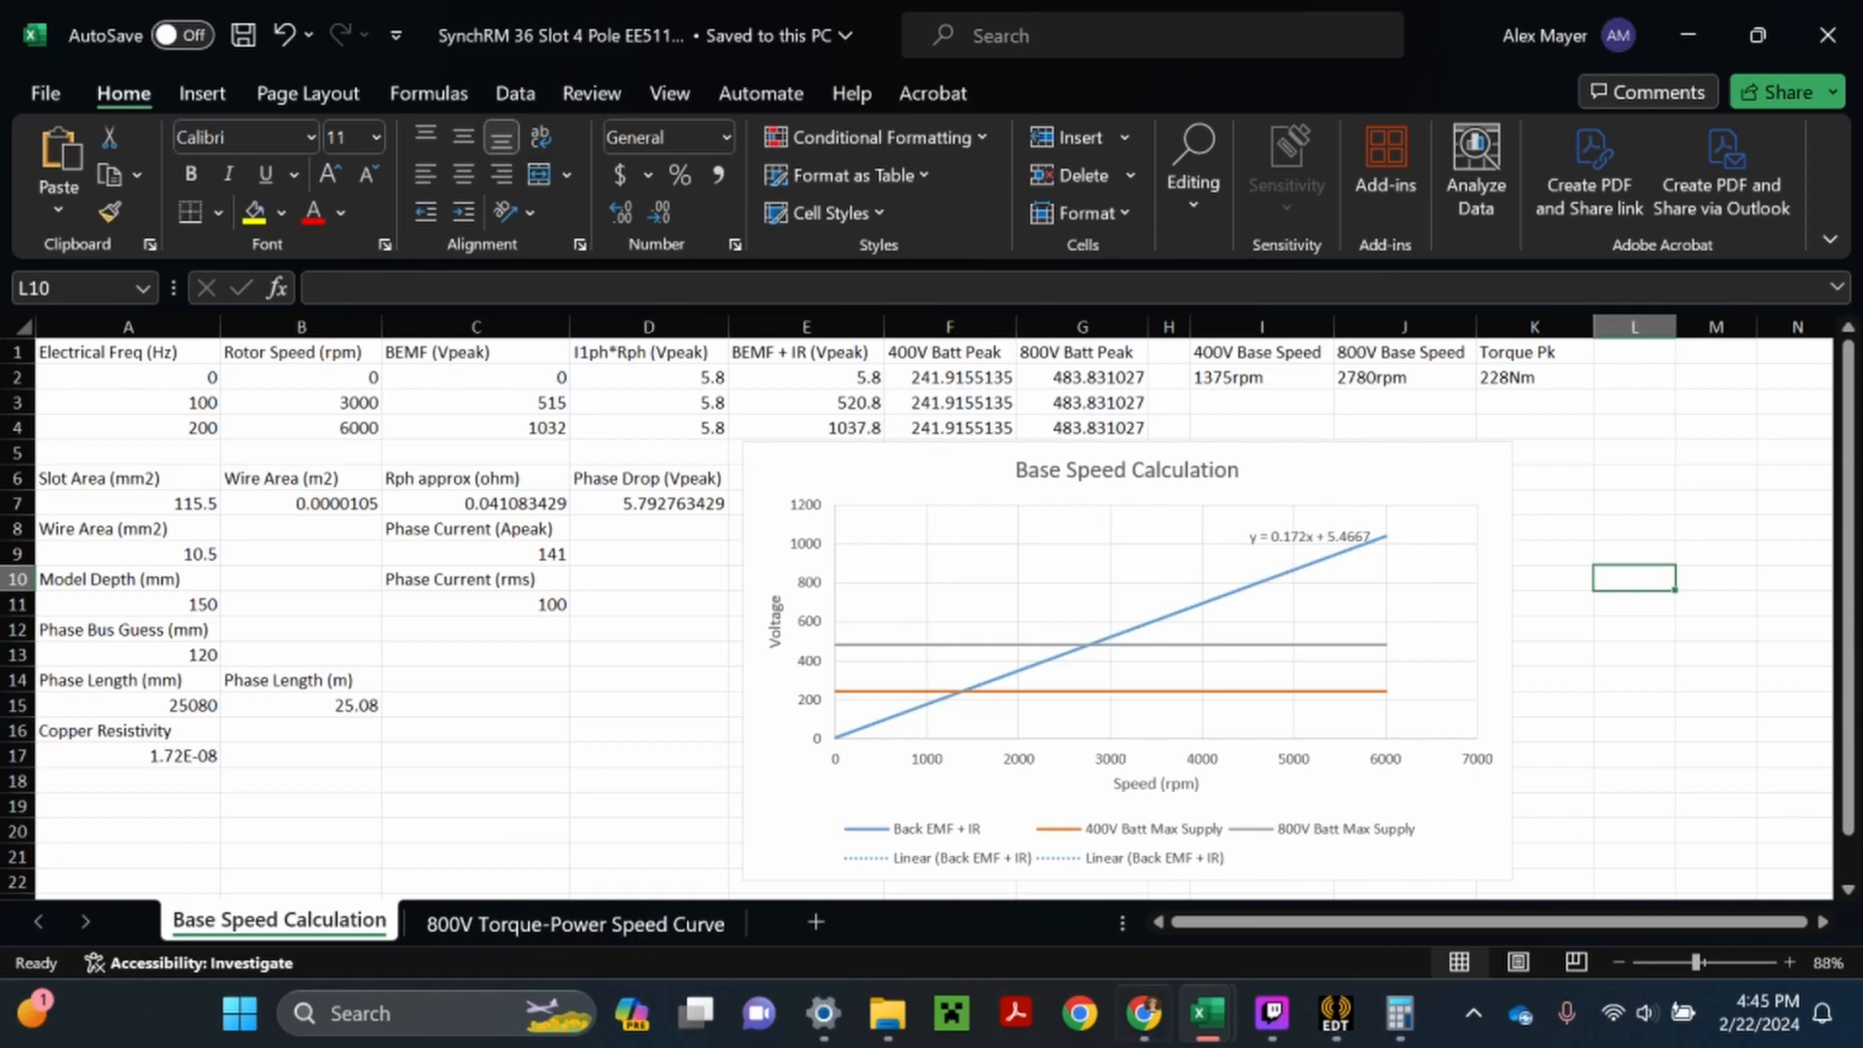
- Switch to Chrome, view the synchronous motor torque/power versus speed reference curve, and return to Excel
left_click(1158, 1028)
left_click(1315, 8)
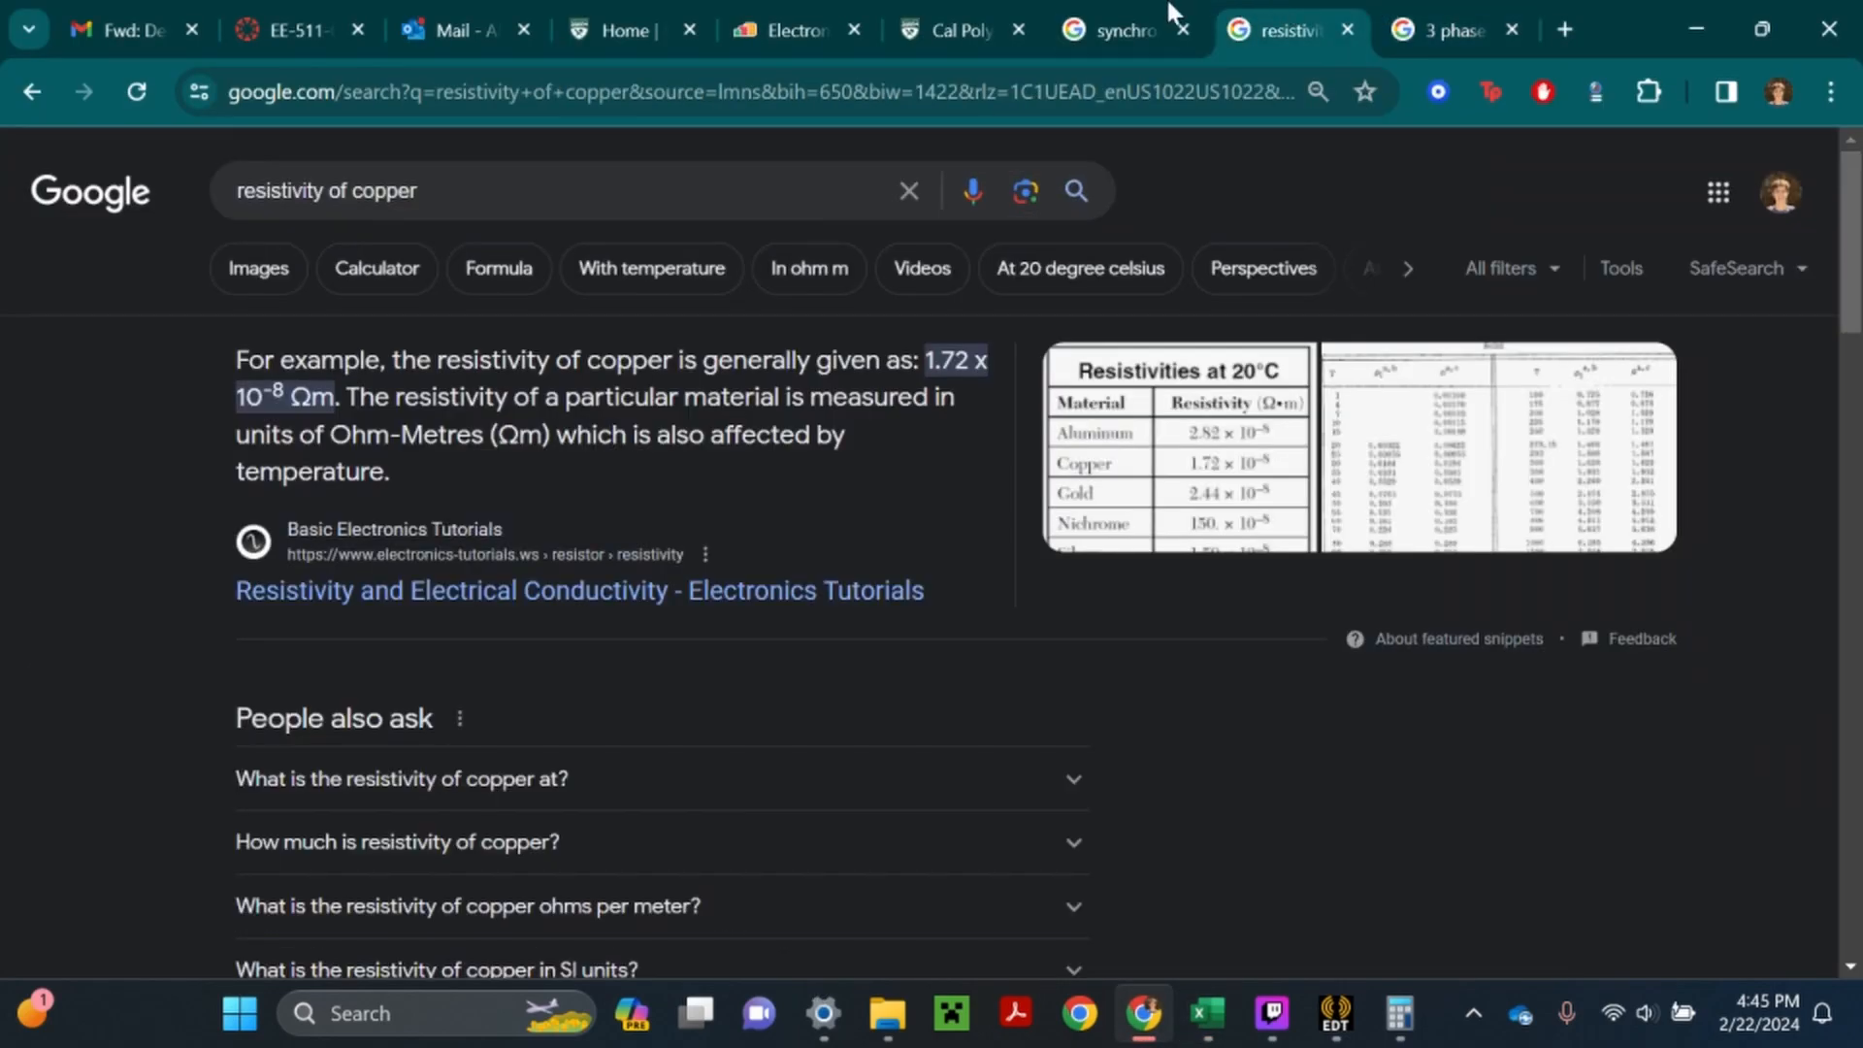
left_click(1169, 7)
scroll(1407, 734, "down", 2)
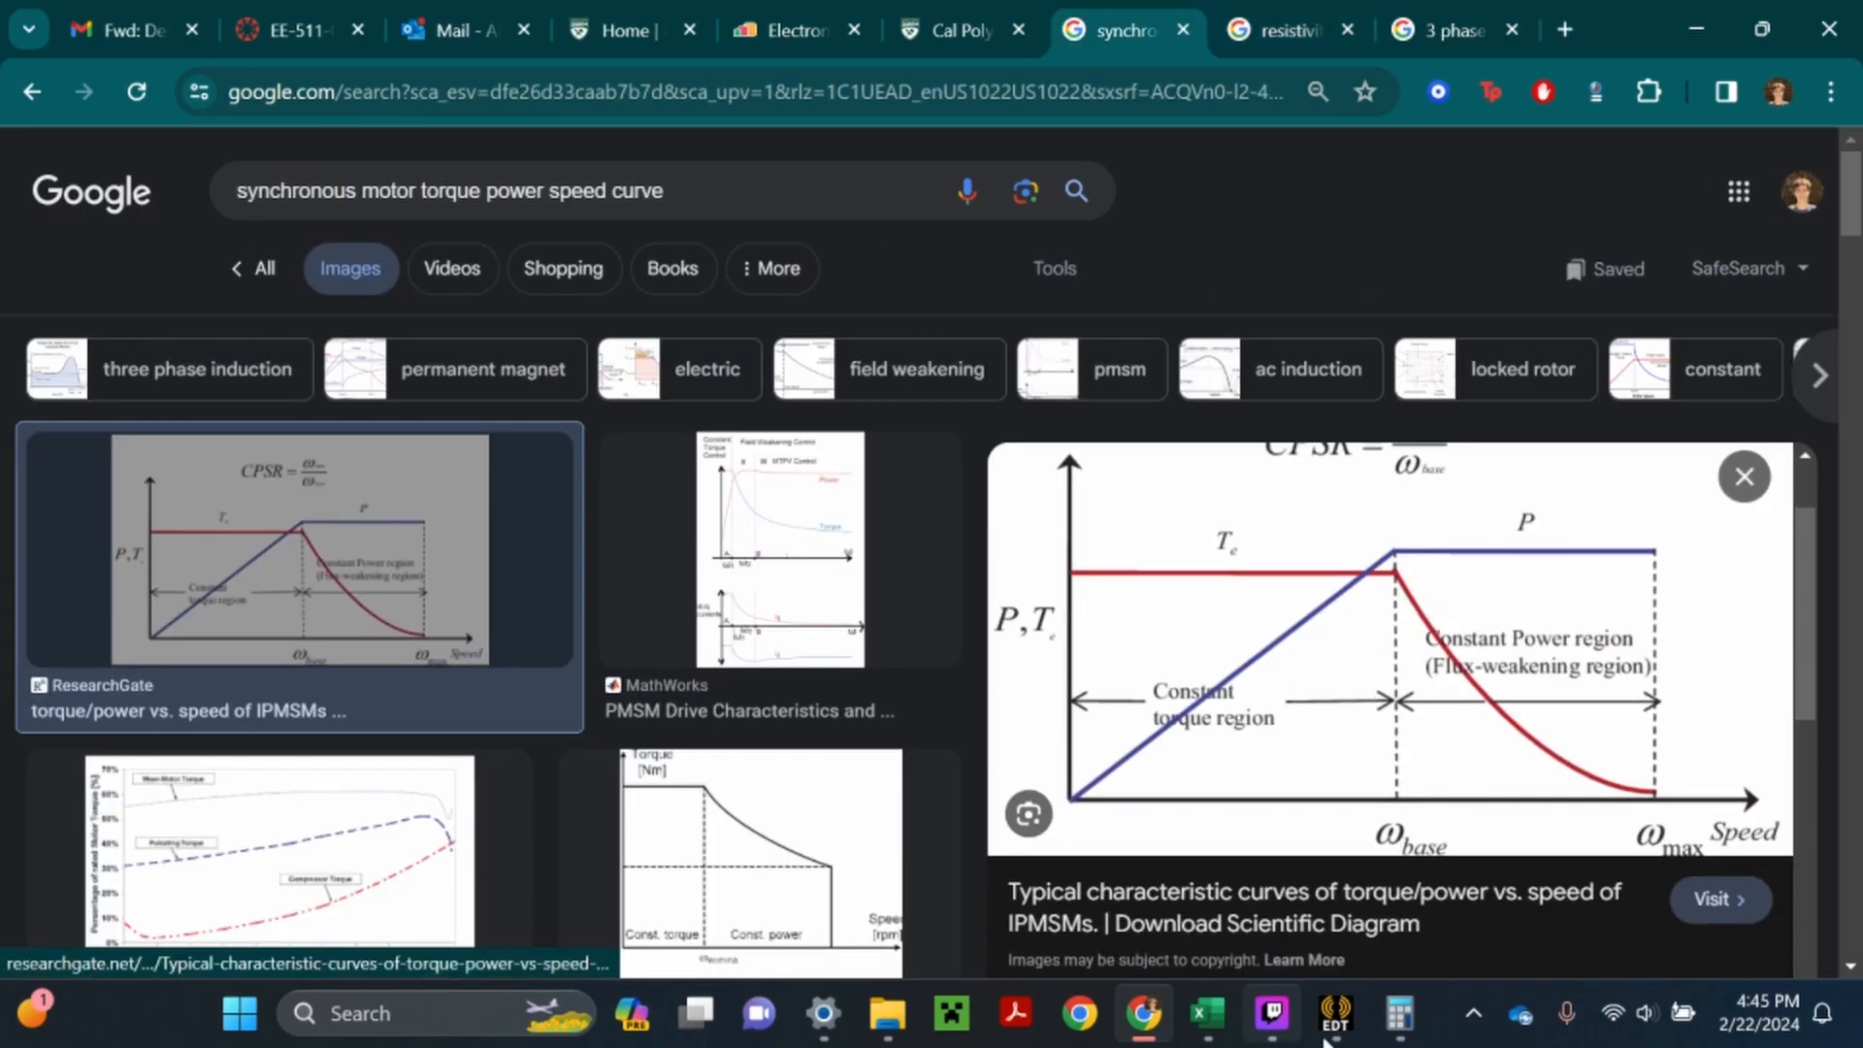
mouse_move(1207, 1015)
left_click(1182, 864)
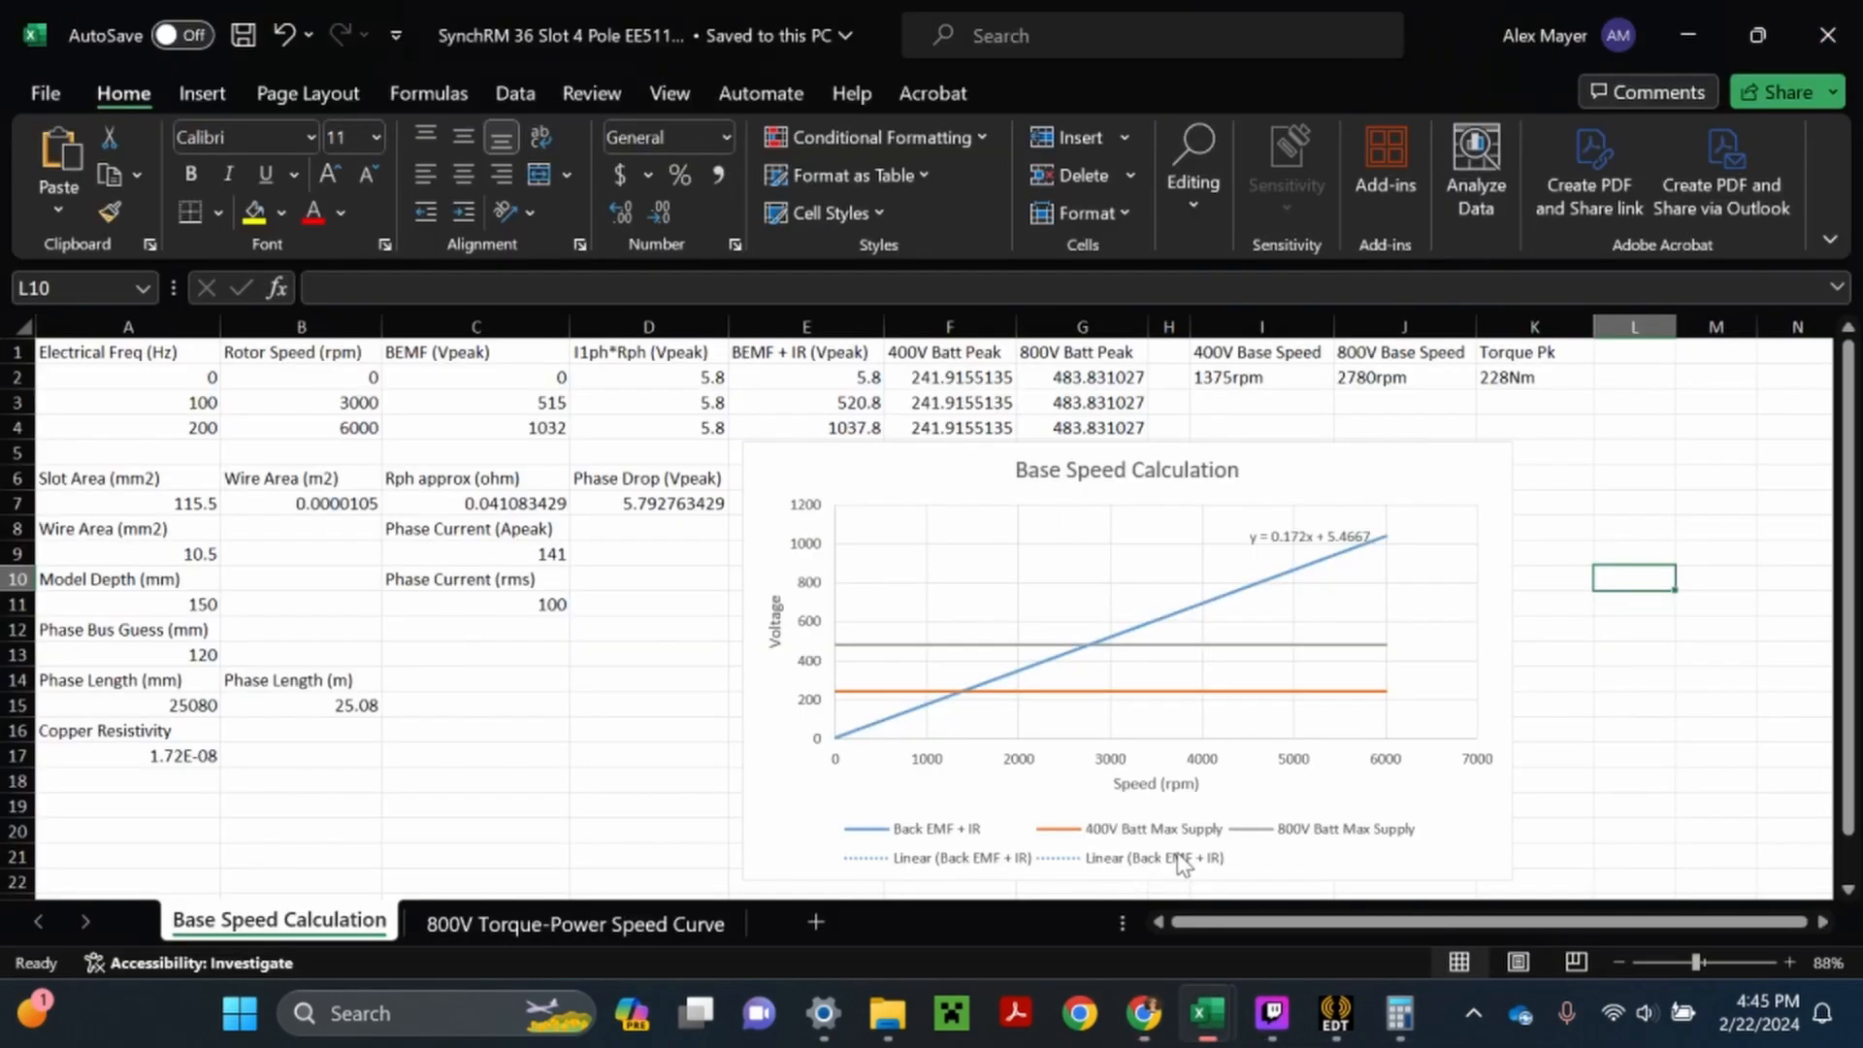
- On the 800V Torque-Power Speed Curve sheet, enter 0 in A2 and the formula =A2+100 in A3 for the speed column
left_click(566, 930)
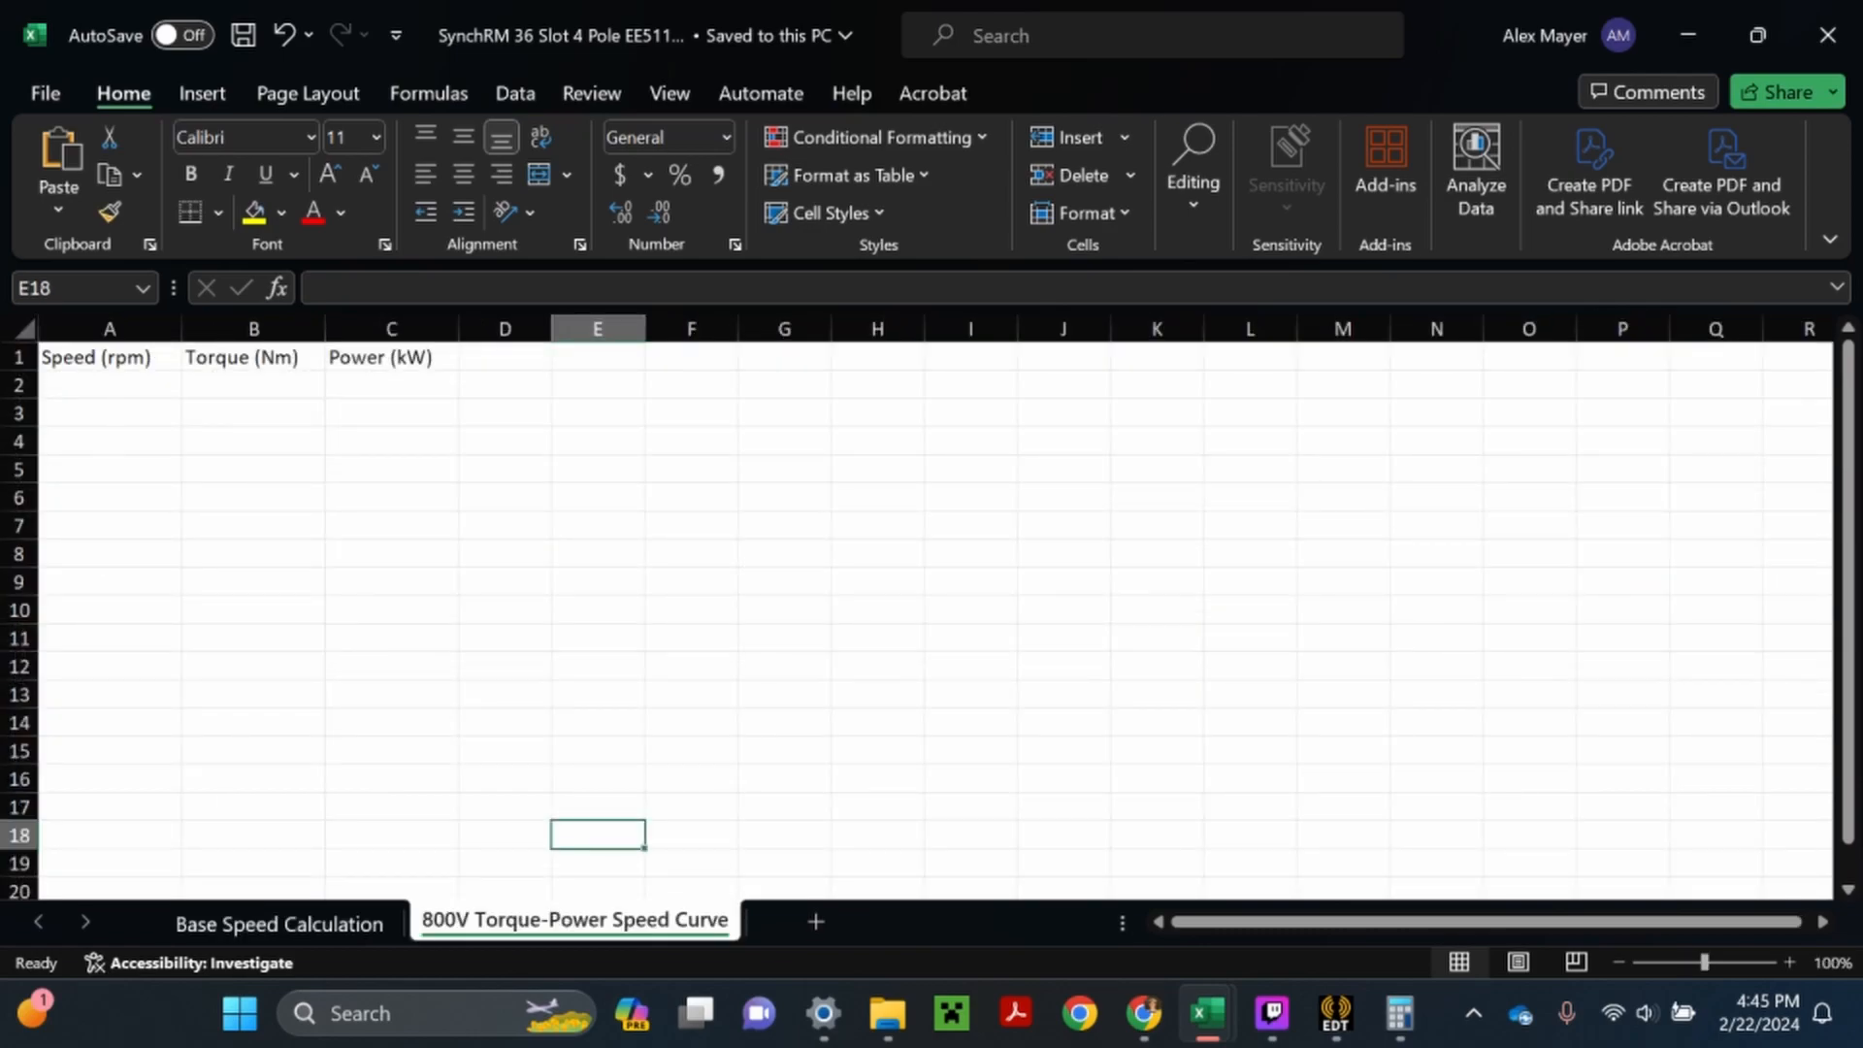
double_click(109, 386)
type("0")
key("Return")
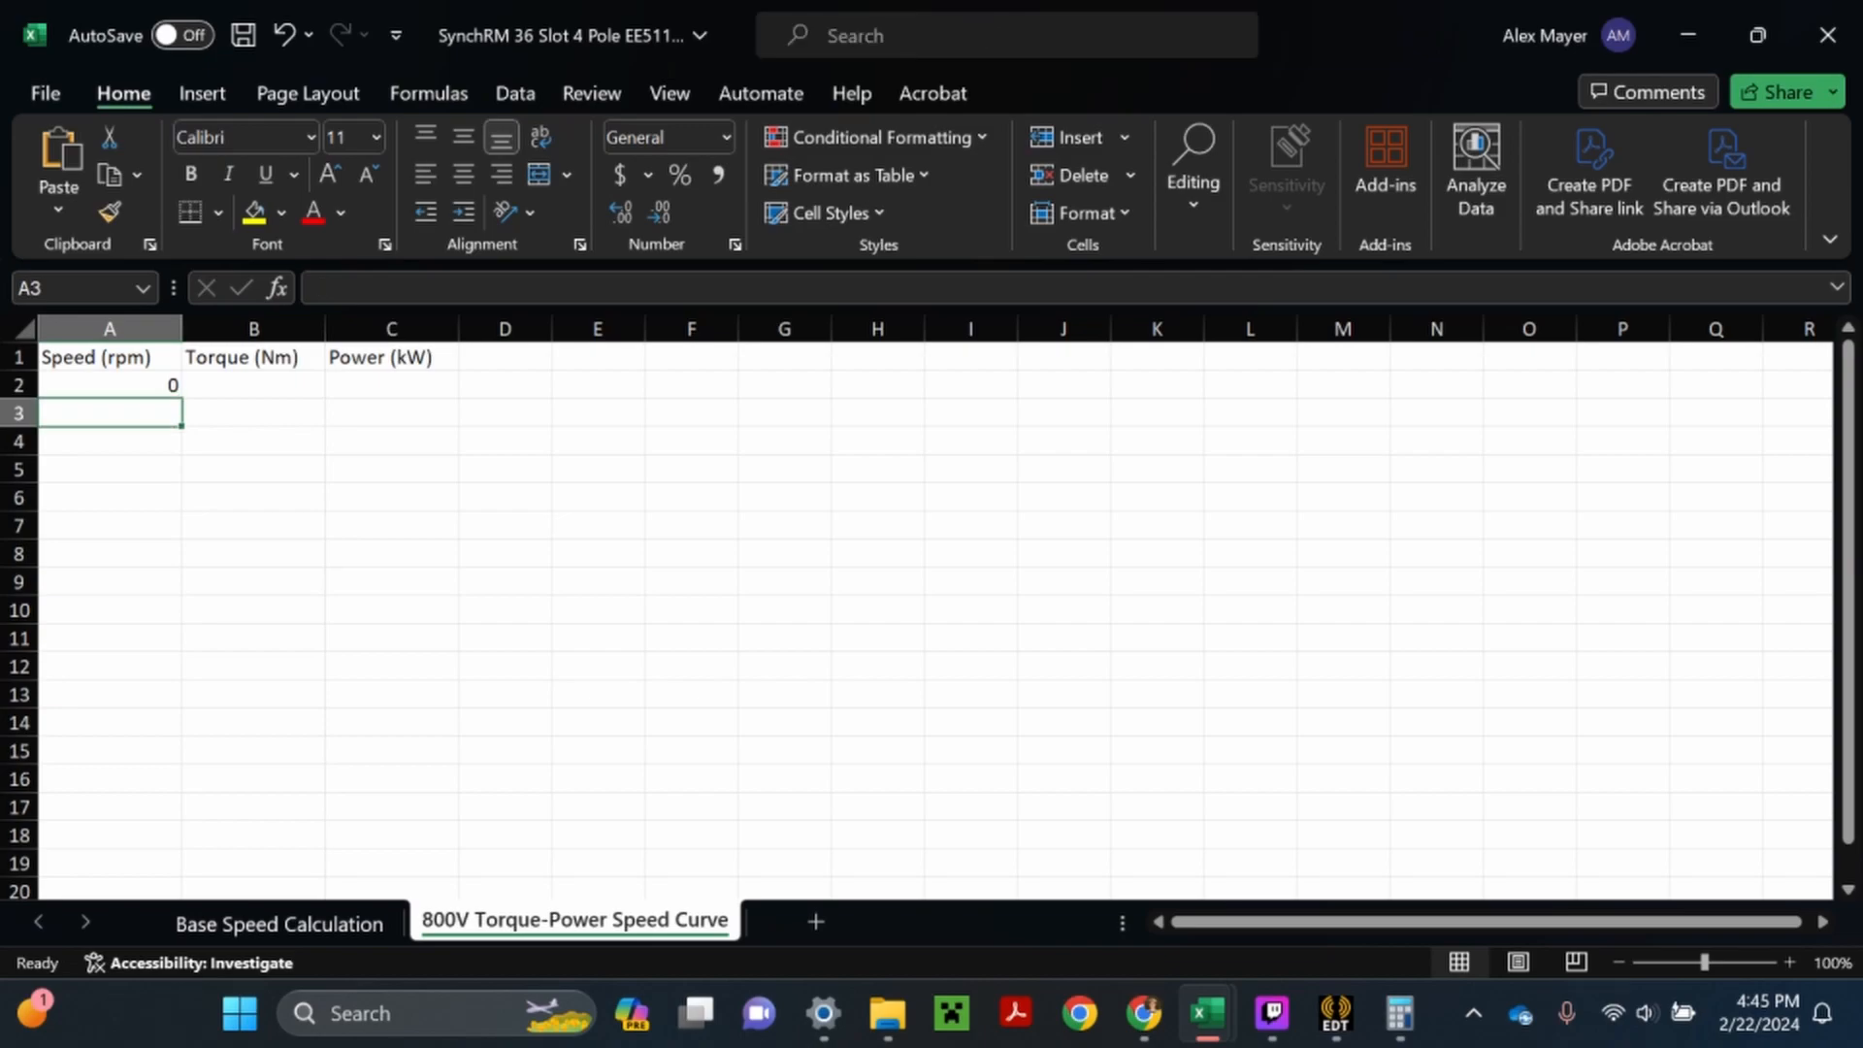
type("=")
key("Up")
type("+10")
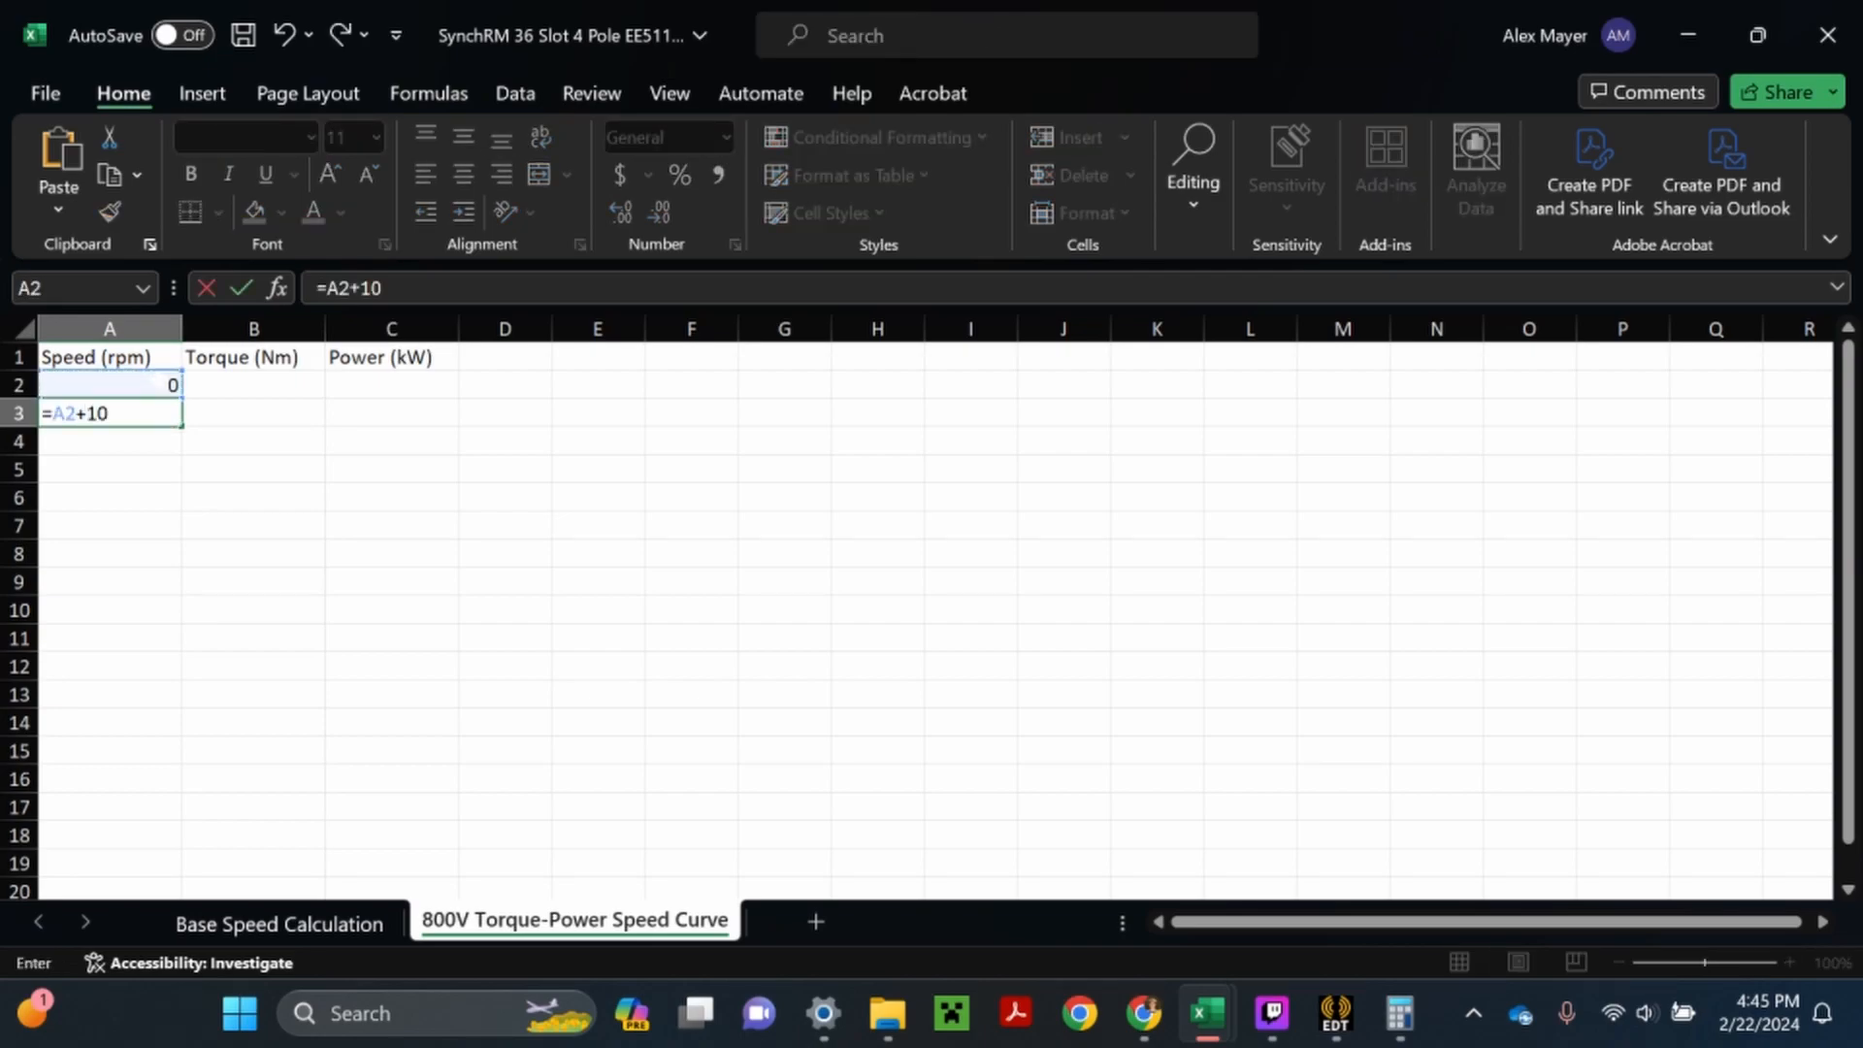
type("0")
key("Return")
- Fill the speed formula from A3 down to row 52 so the column runs to 5000 rpm
scroll(14, 361, "down", 3)
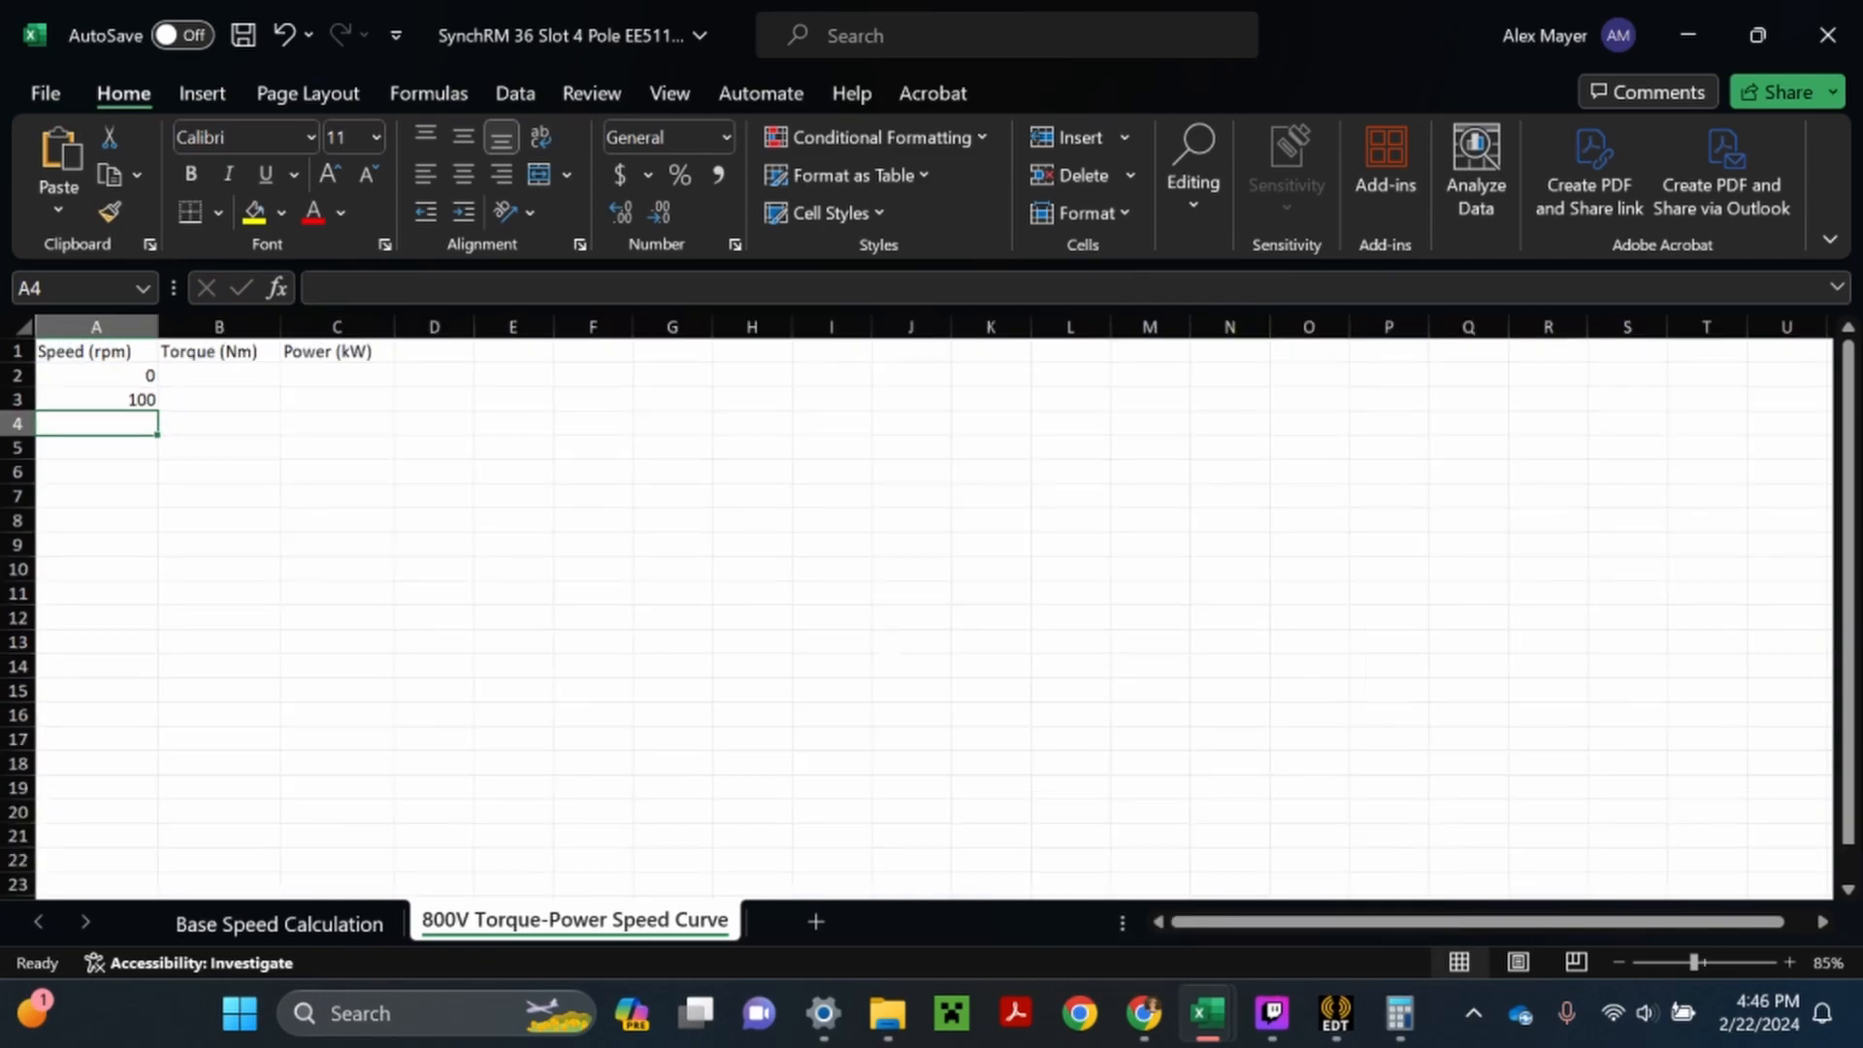
left_click(58, 369)
left_click_drag(100, 376, 100, 885)
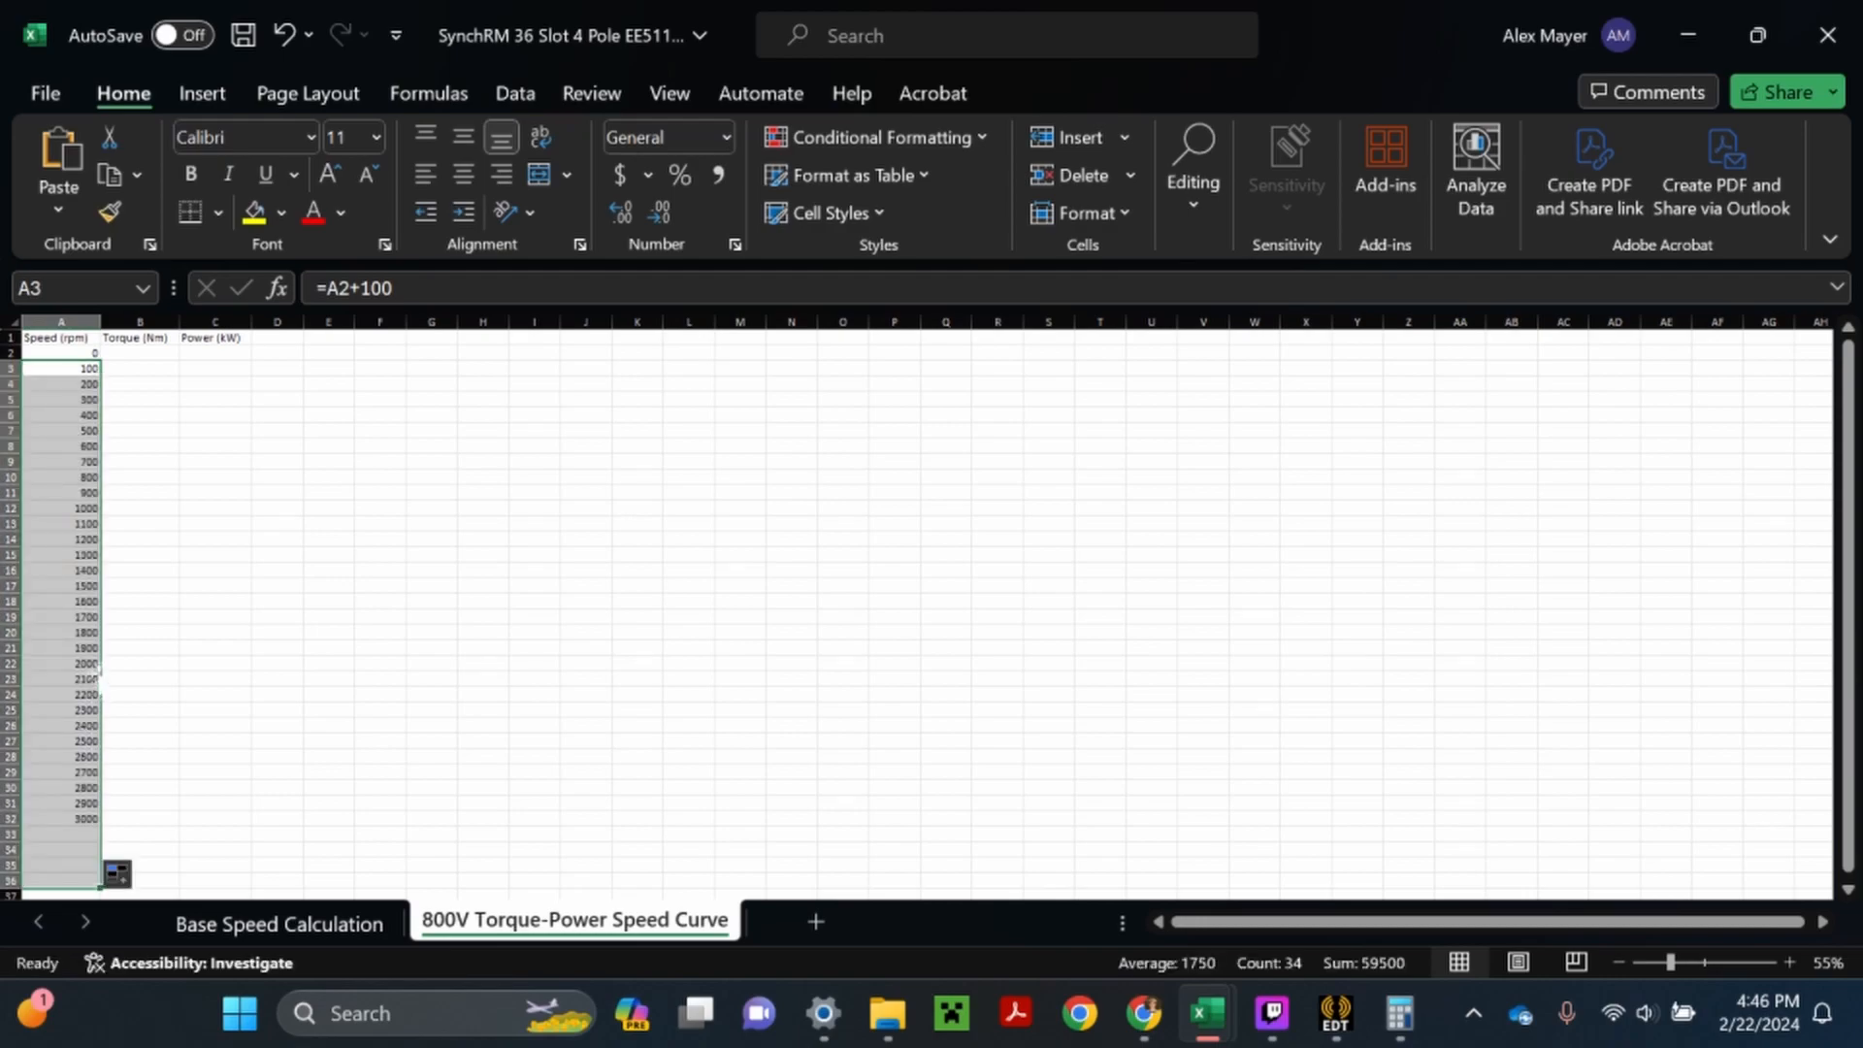
scroll(116, 735, "down", 4)
left_click_drag(100, 699, 100, 898)
scroll(100, 897, "down", 2)
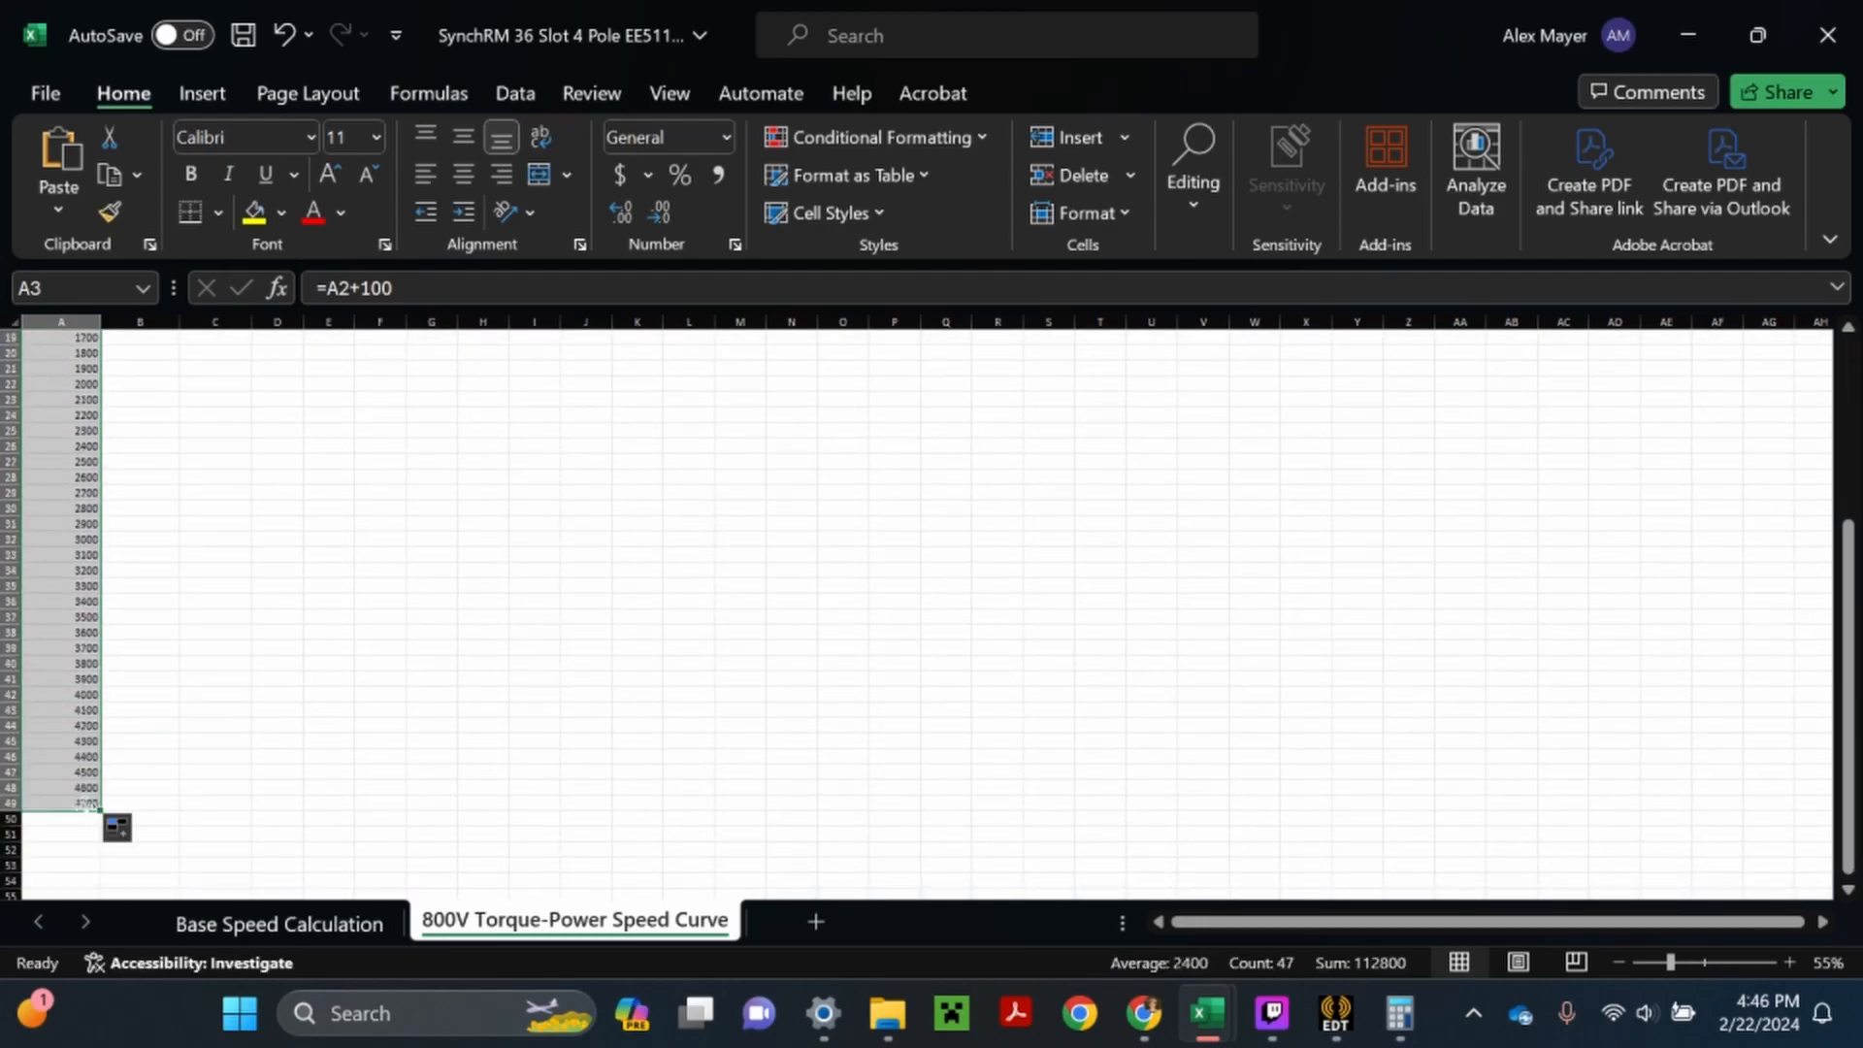
left_click_drag(100, 809, 100, 852)
scroll(55, 763, "up", 3)
scroll(56, 762, "up", 3)
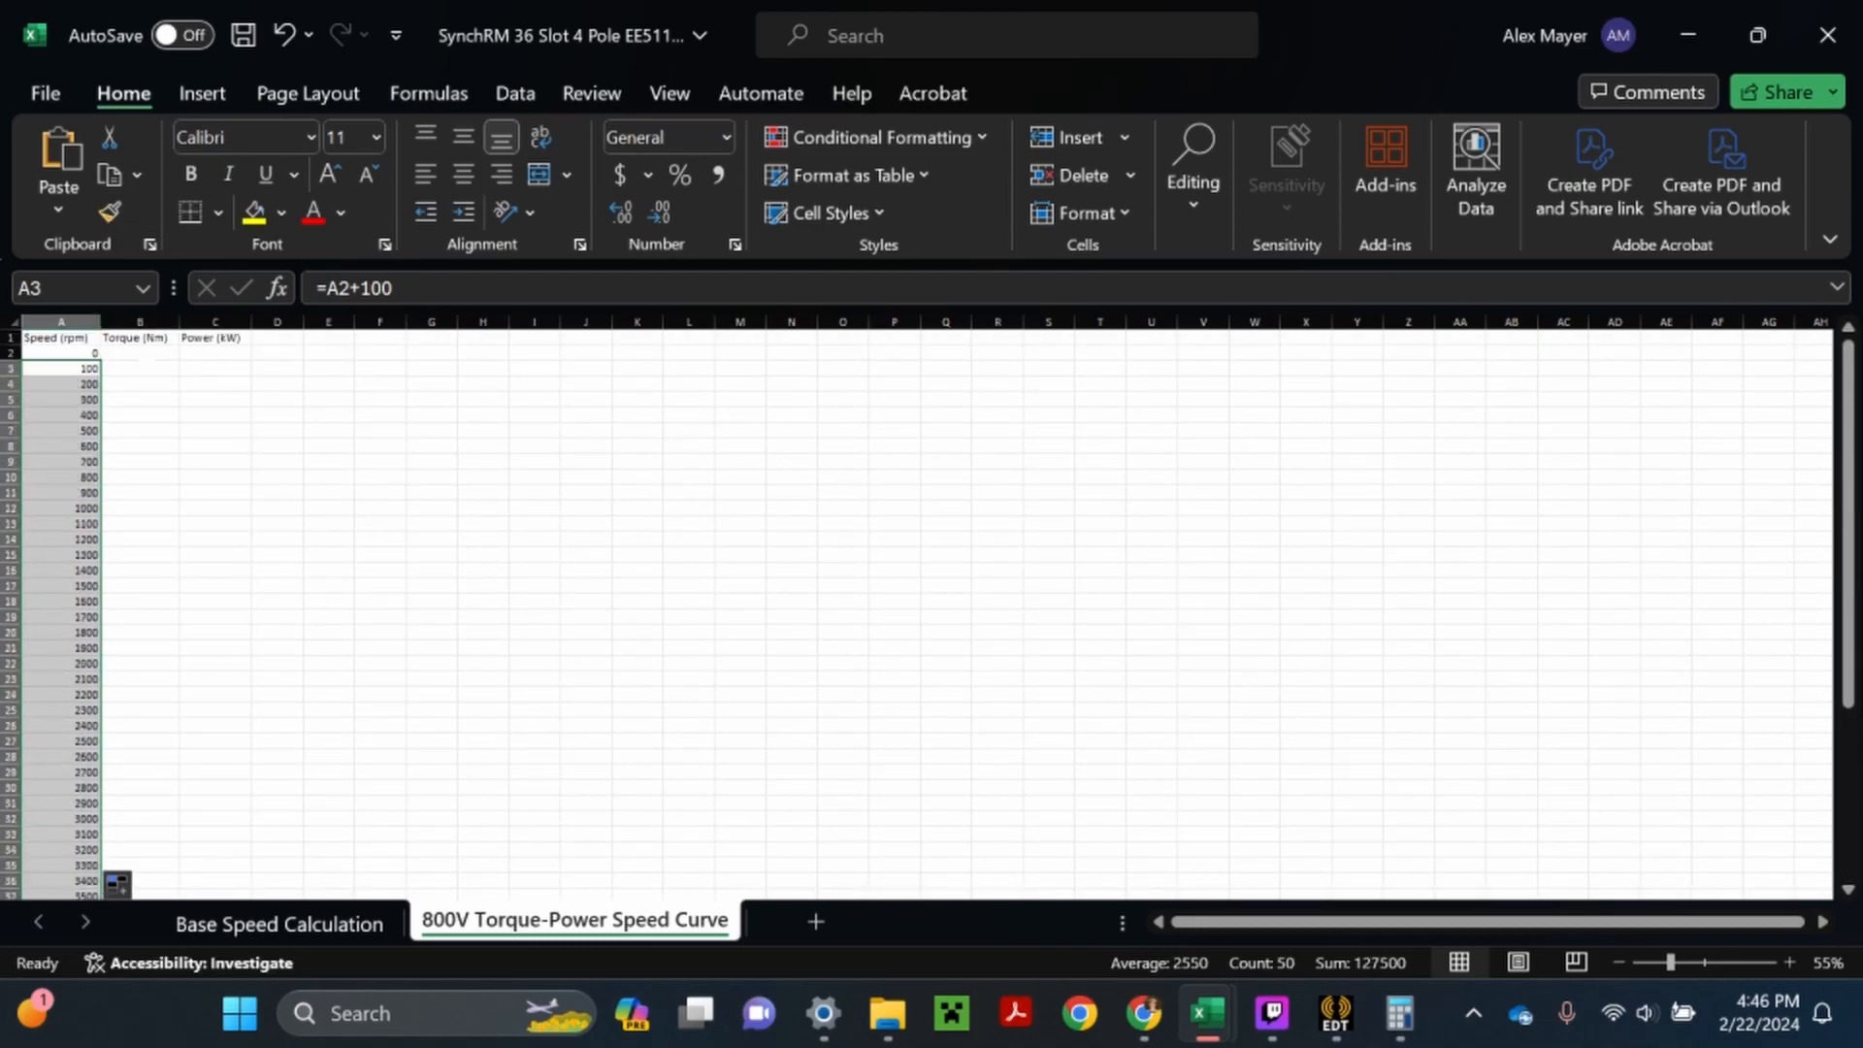
- Look up the peak torque on the Base Speed Calculation sheet and enter 228 in B2 of the torque column
double_click(142, 354)
left_click(355, 923)
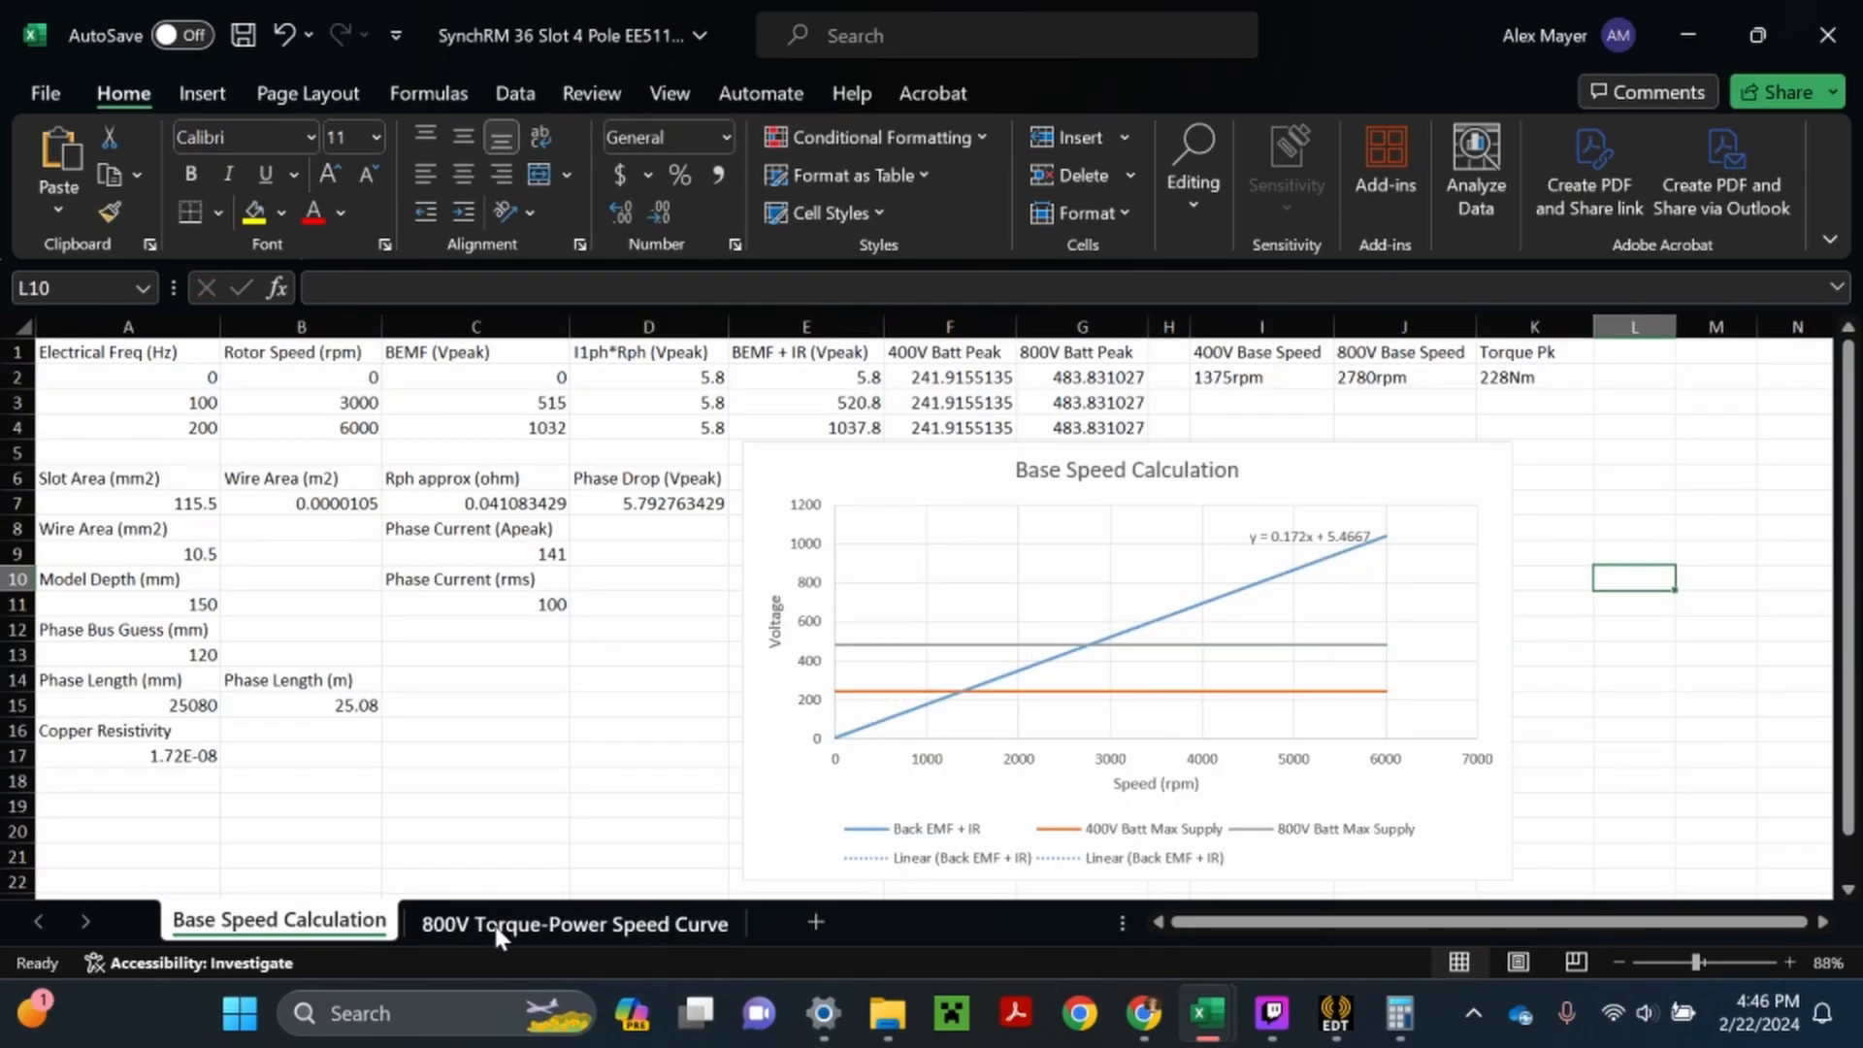
left_click(493, 922)
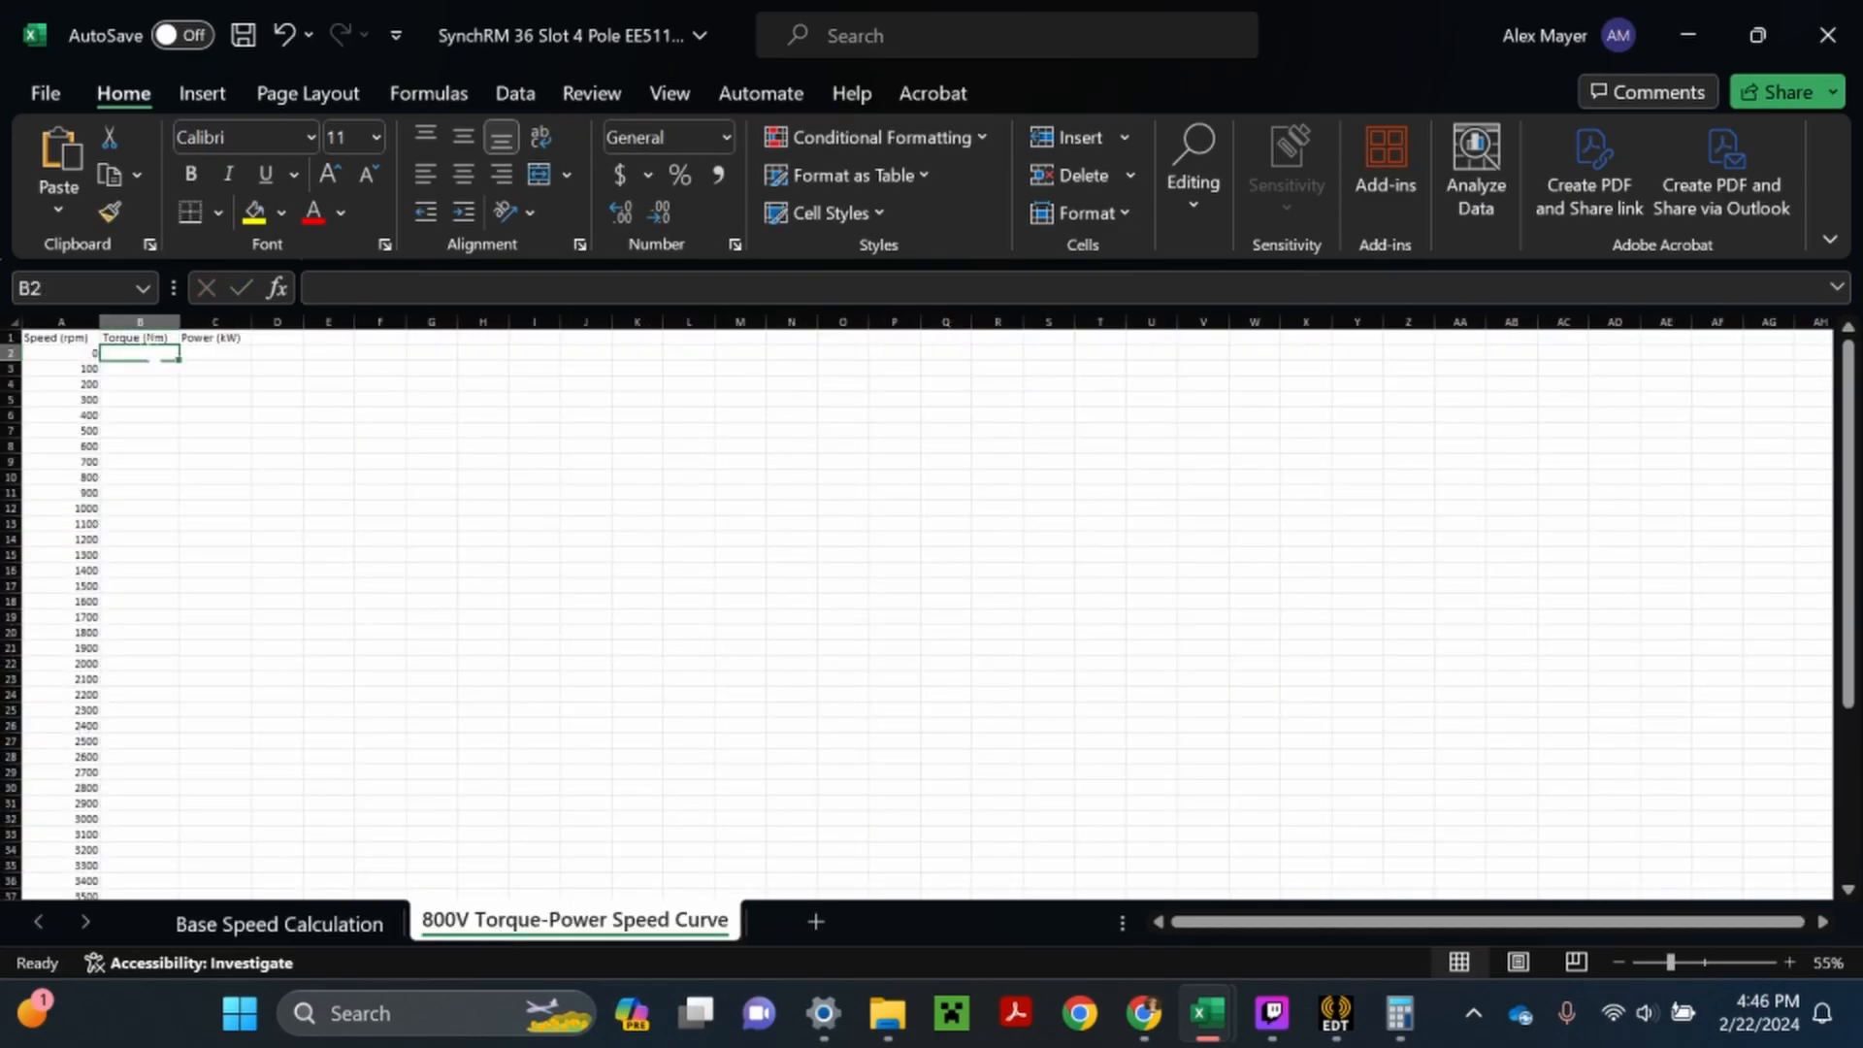
type("228")
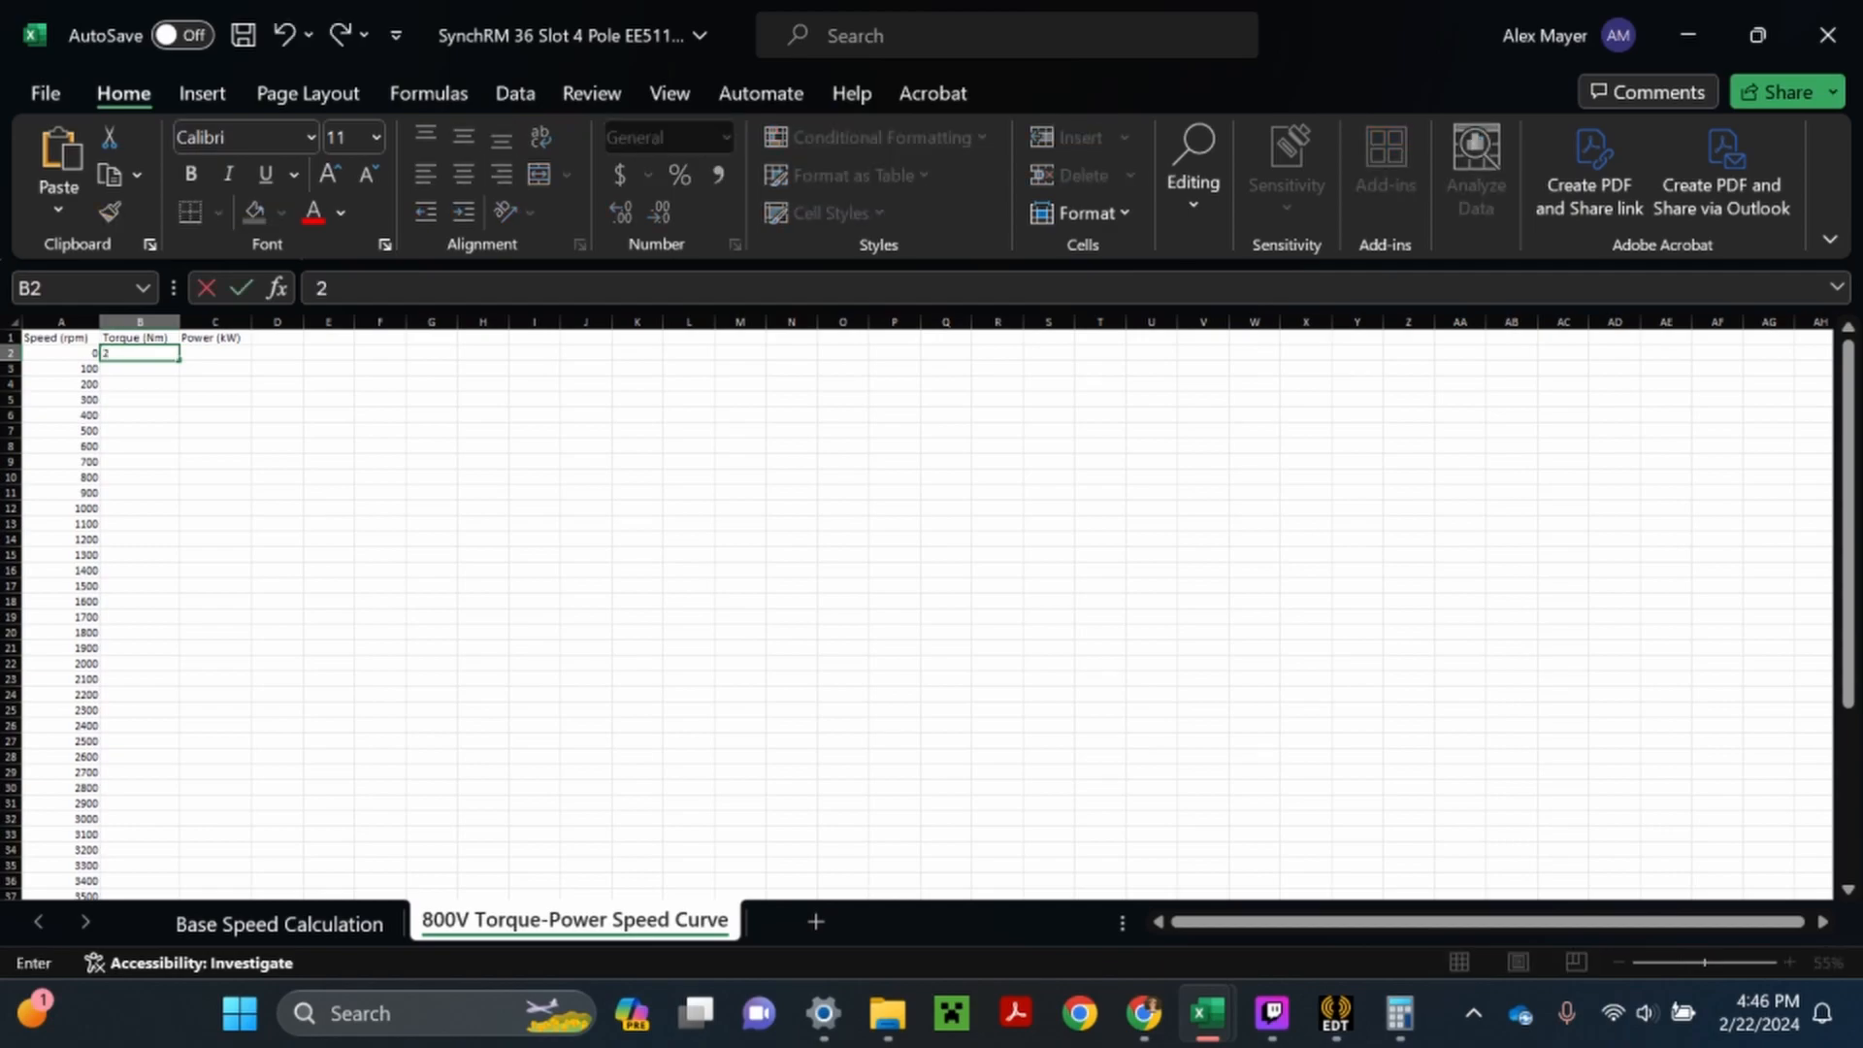
key("Return")
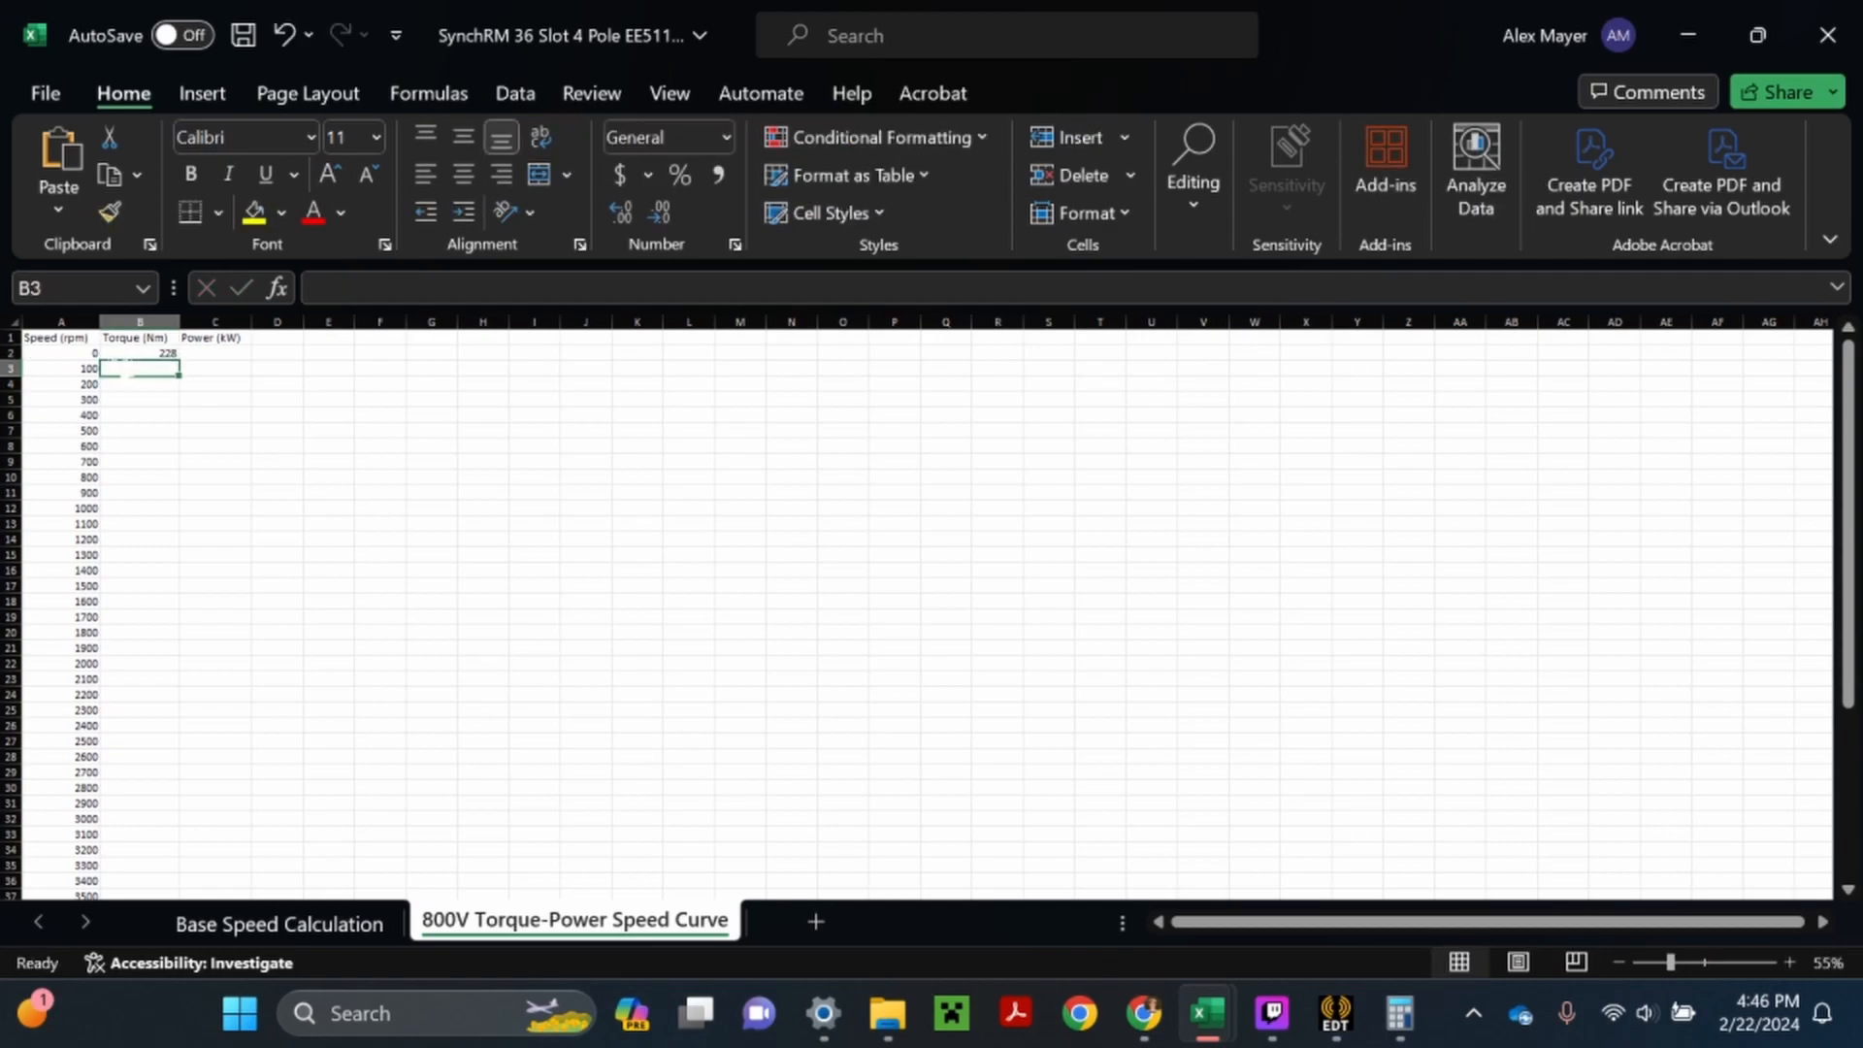
- Return to the Base Speed Calculation sheet, and switch to Chrome to review the torque/power versus speed reference curve
left_click(322, 924)
left_click(1154, 1023)
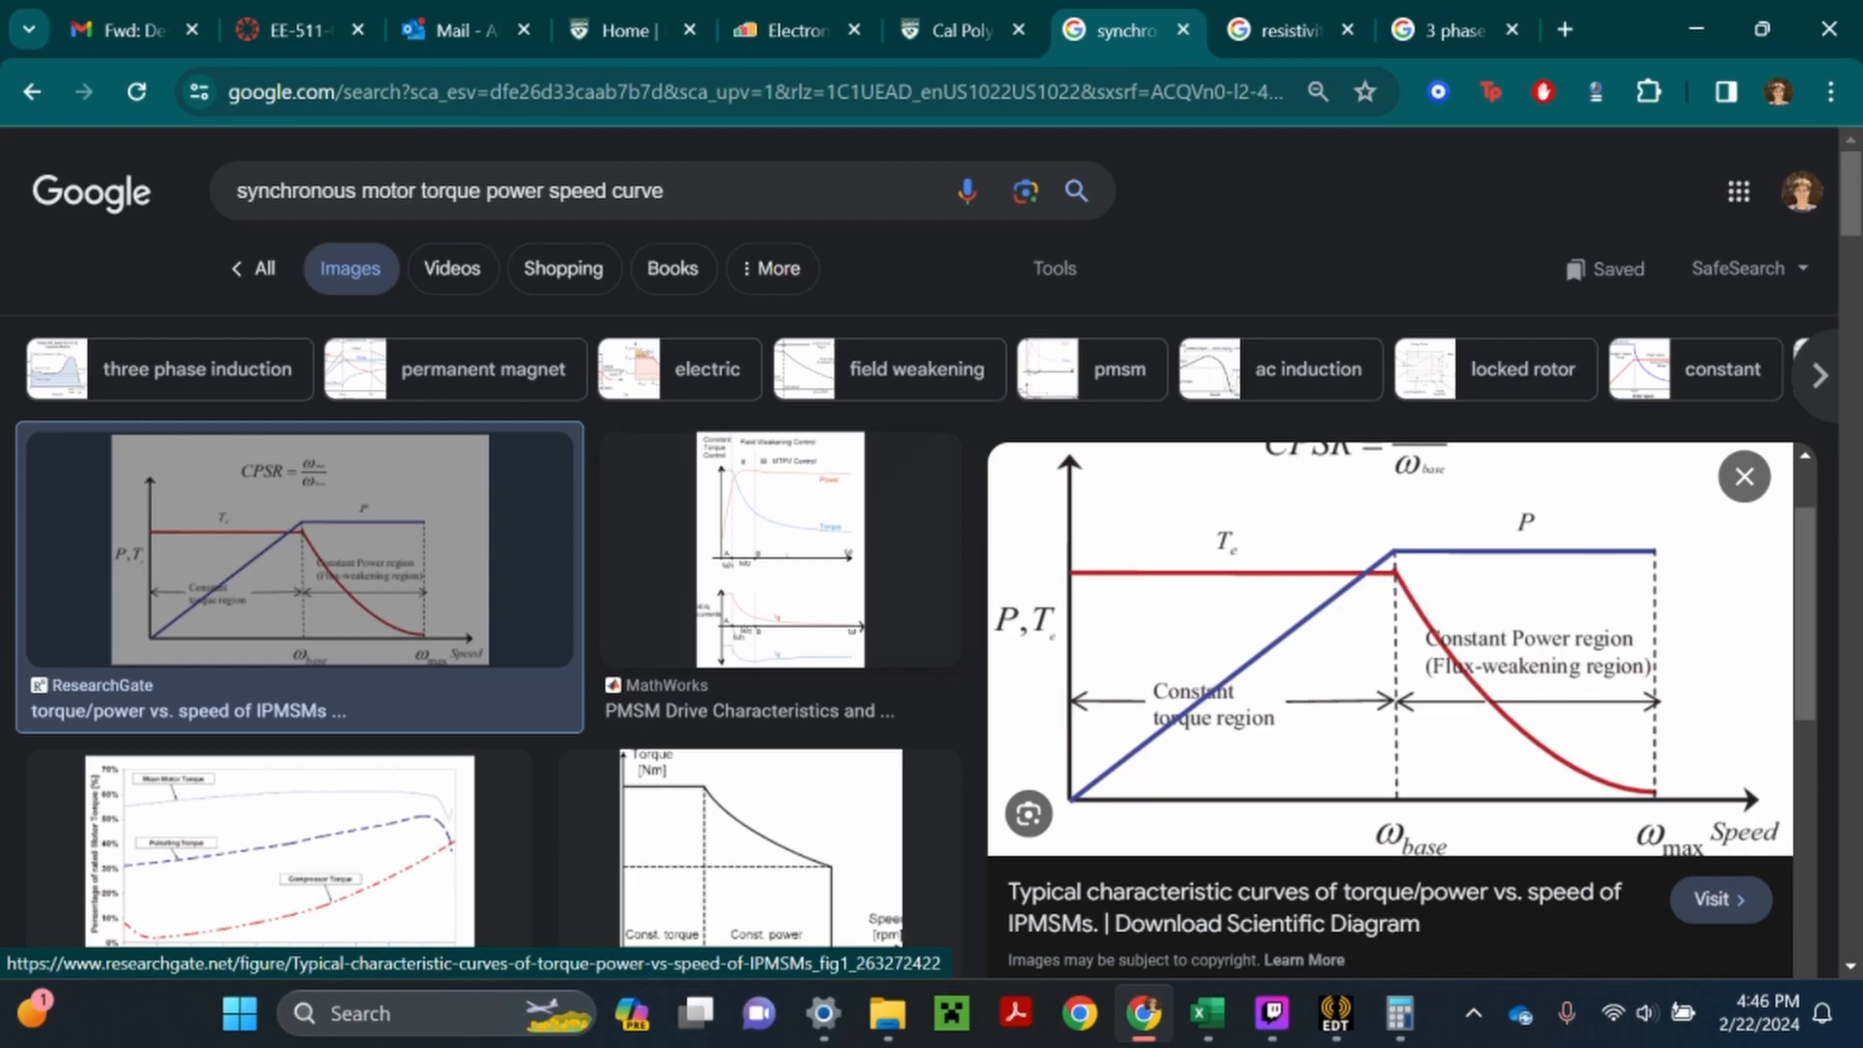
- Switch back to the Excel workbook and look up the 800V base speed on the Base Speed Calculation sheet
mouse_move(1208, 1017)
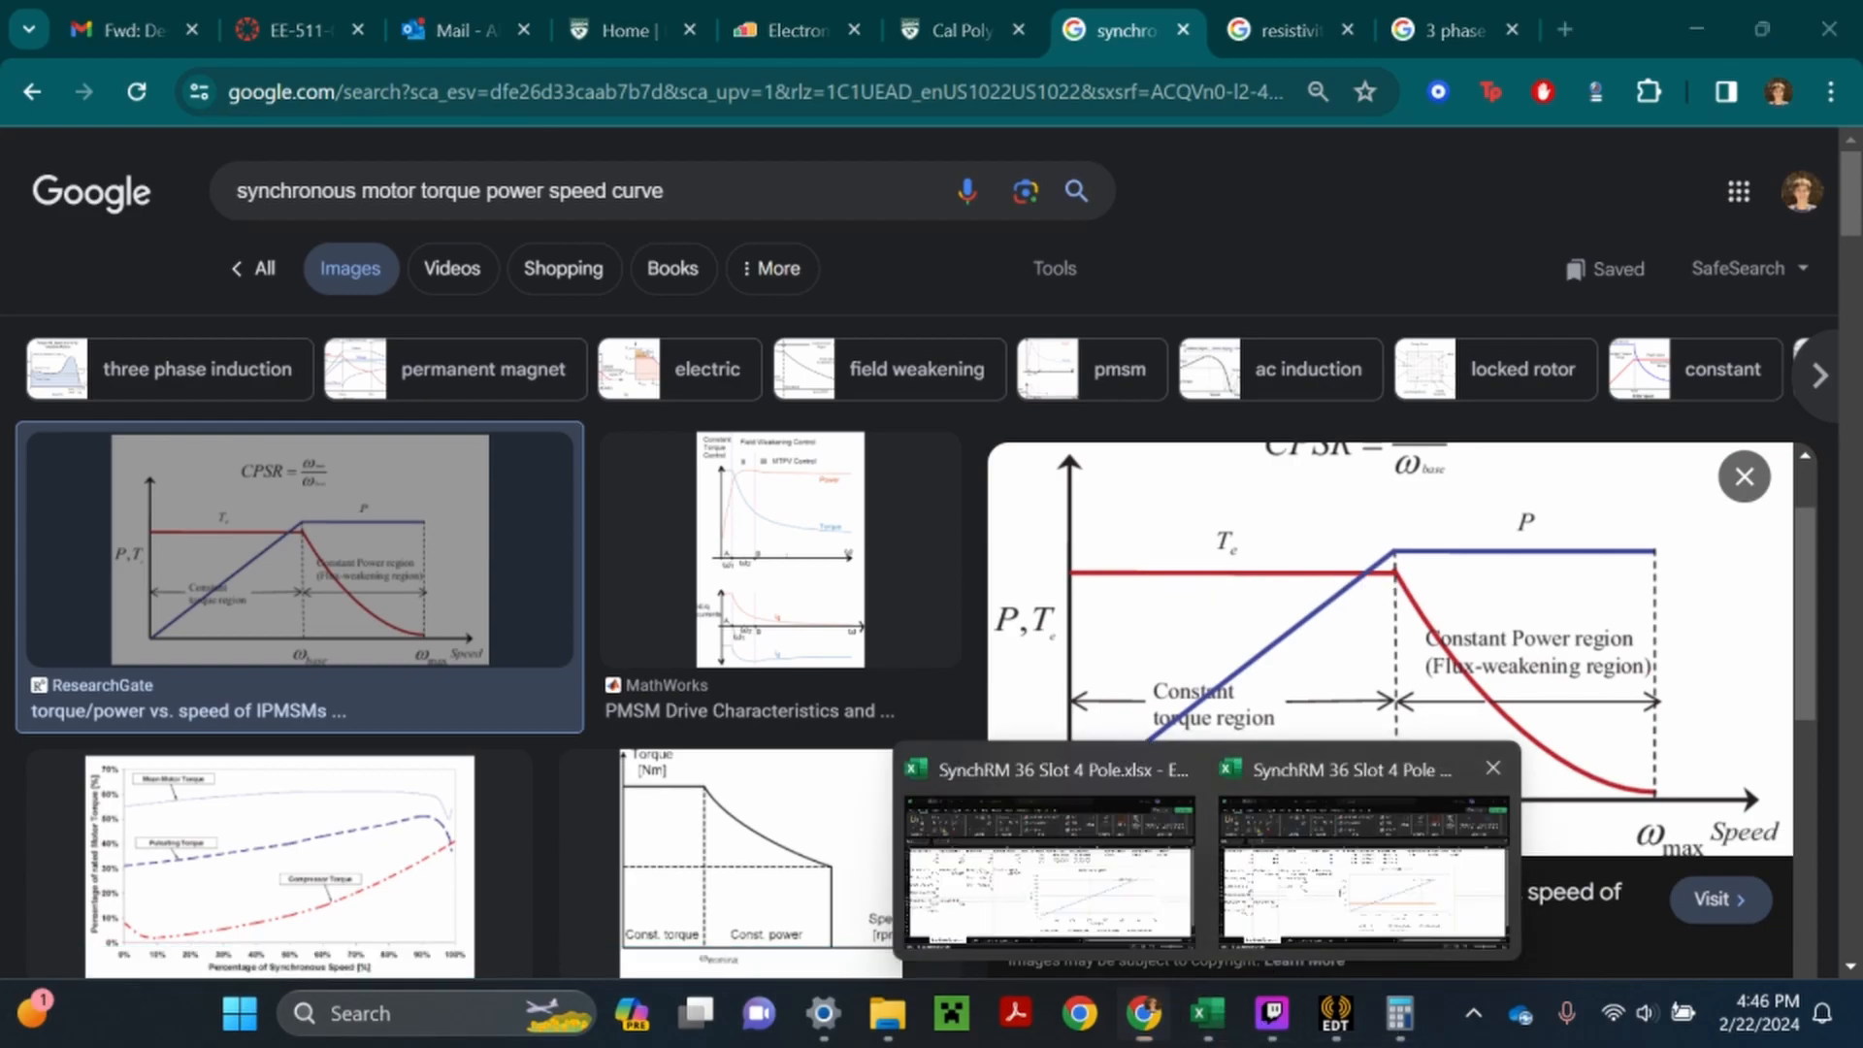
left_click(1040, 960)
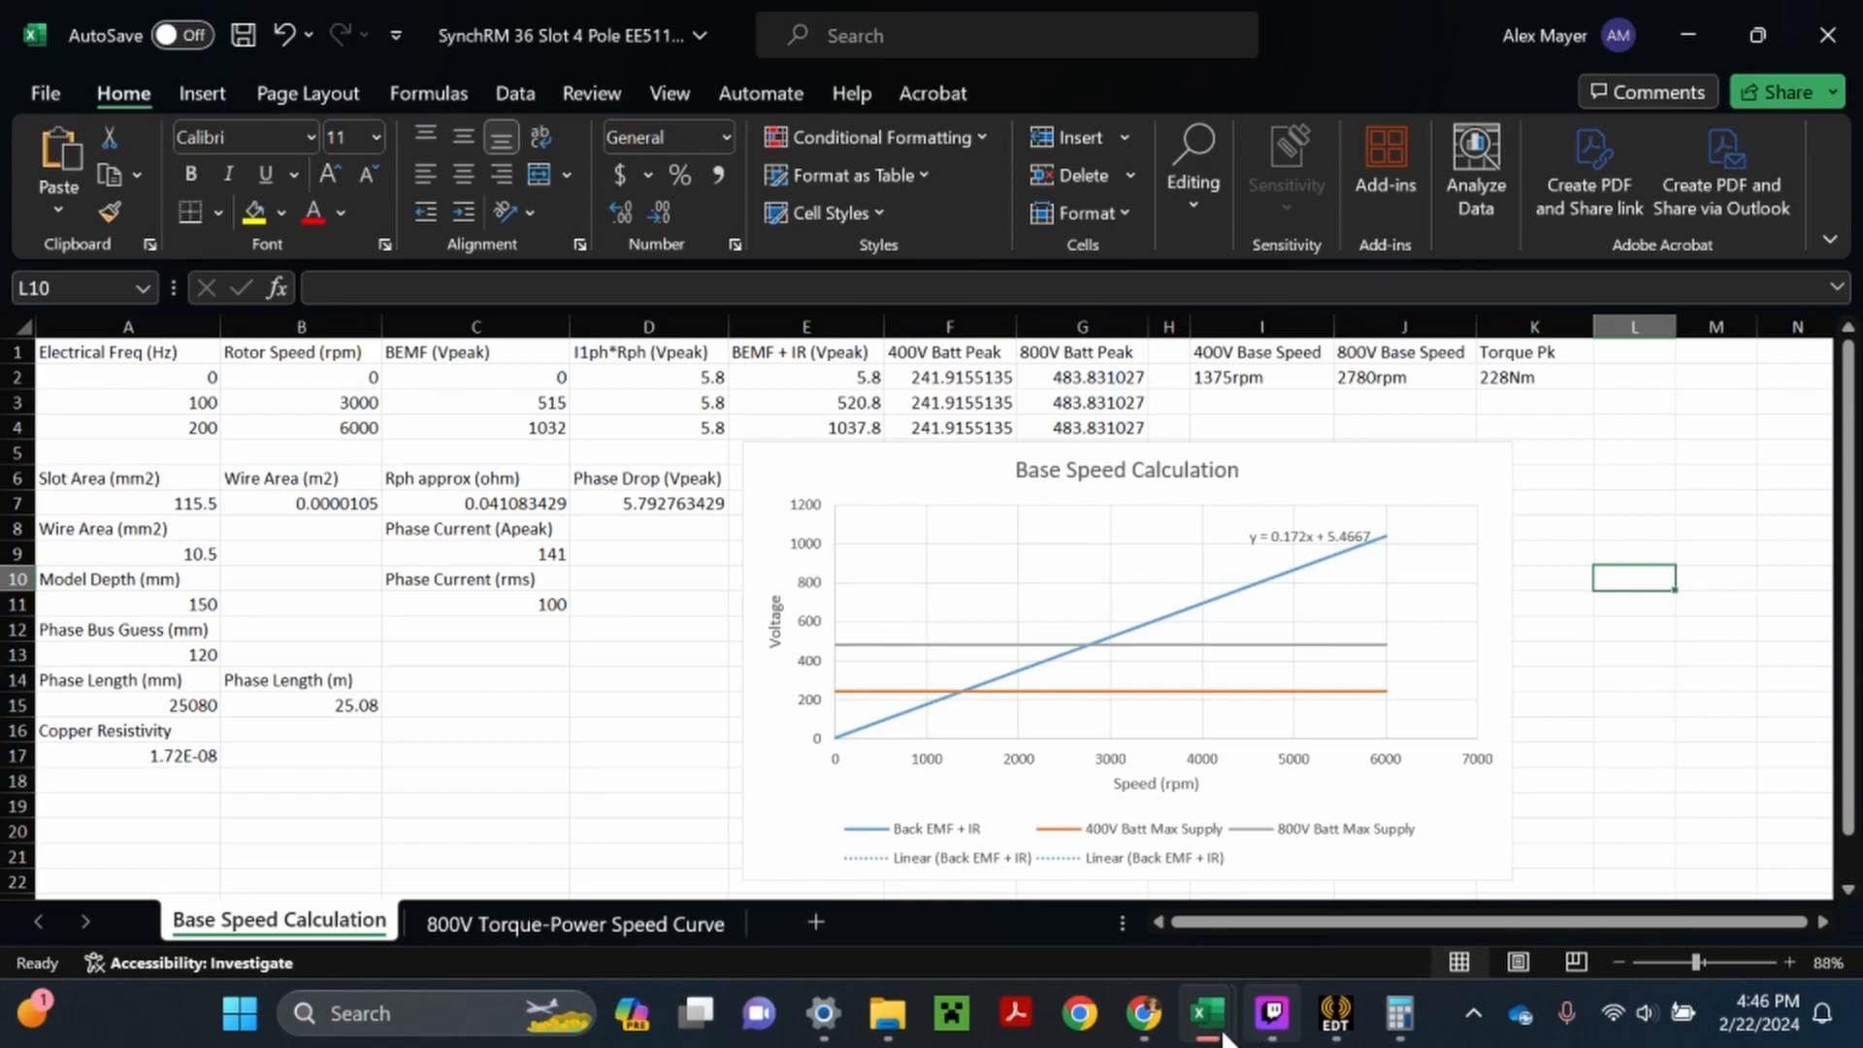
mouse_move(1212, 1021)
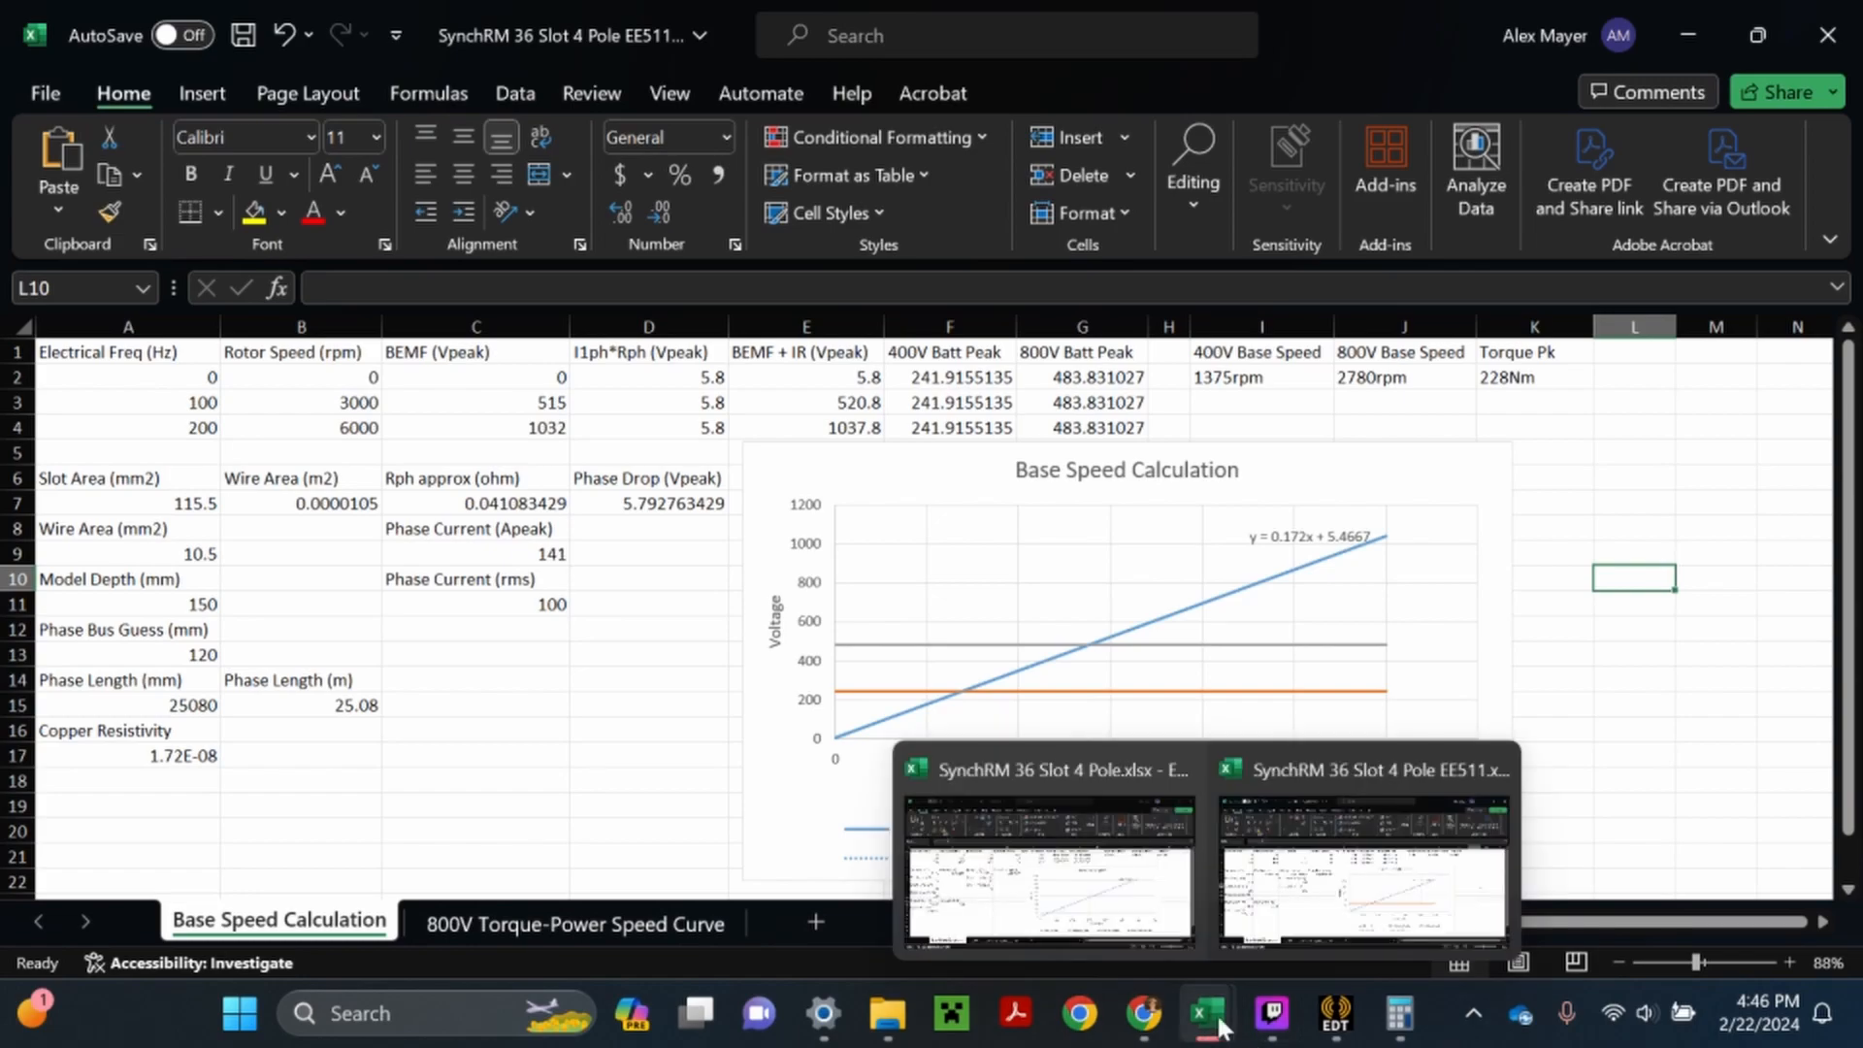
left_click(551, 926)
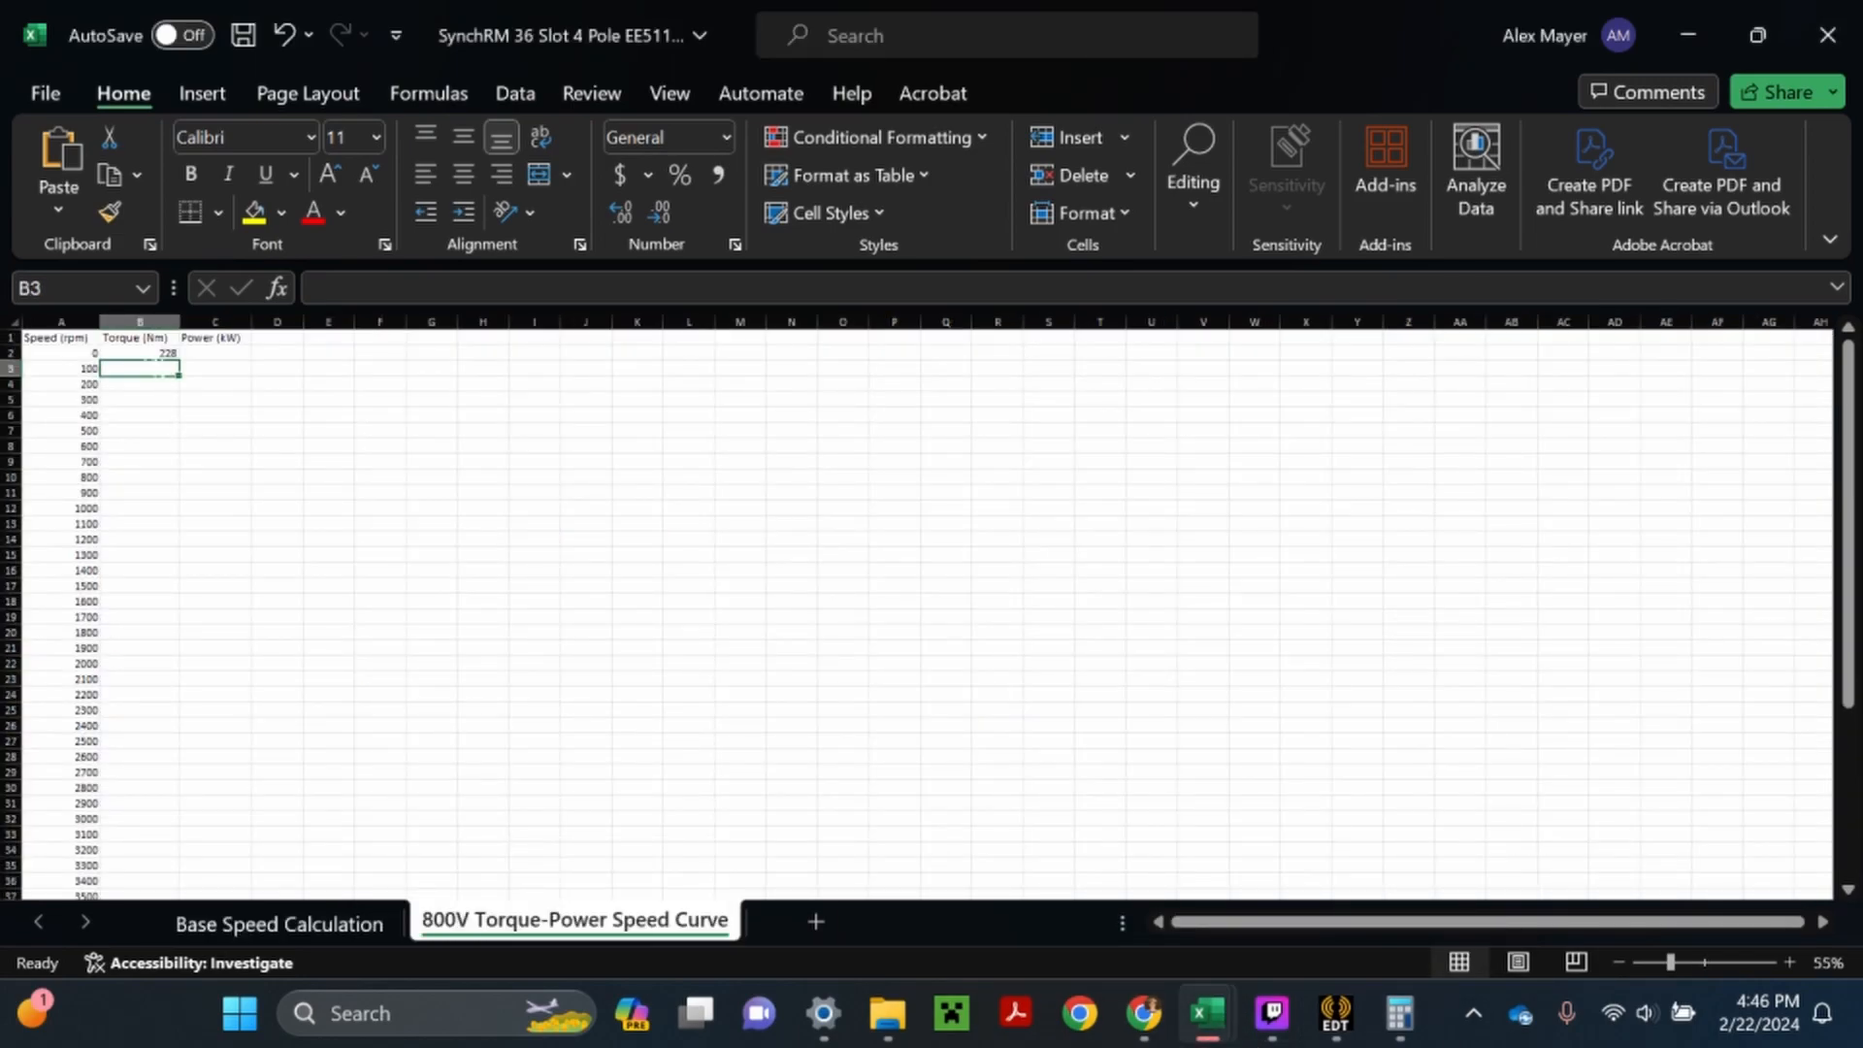
left_click(156, 355)
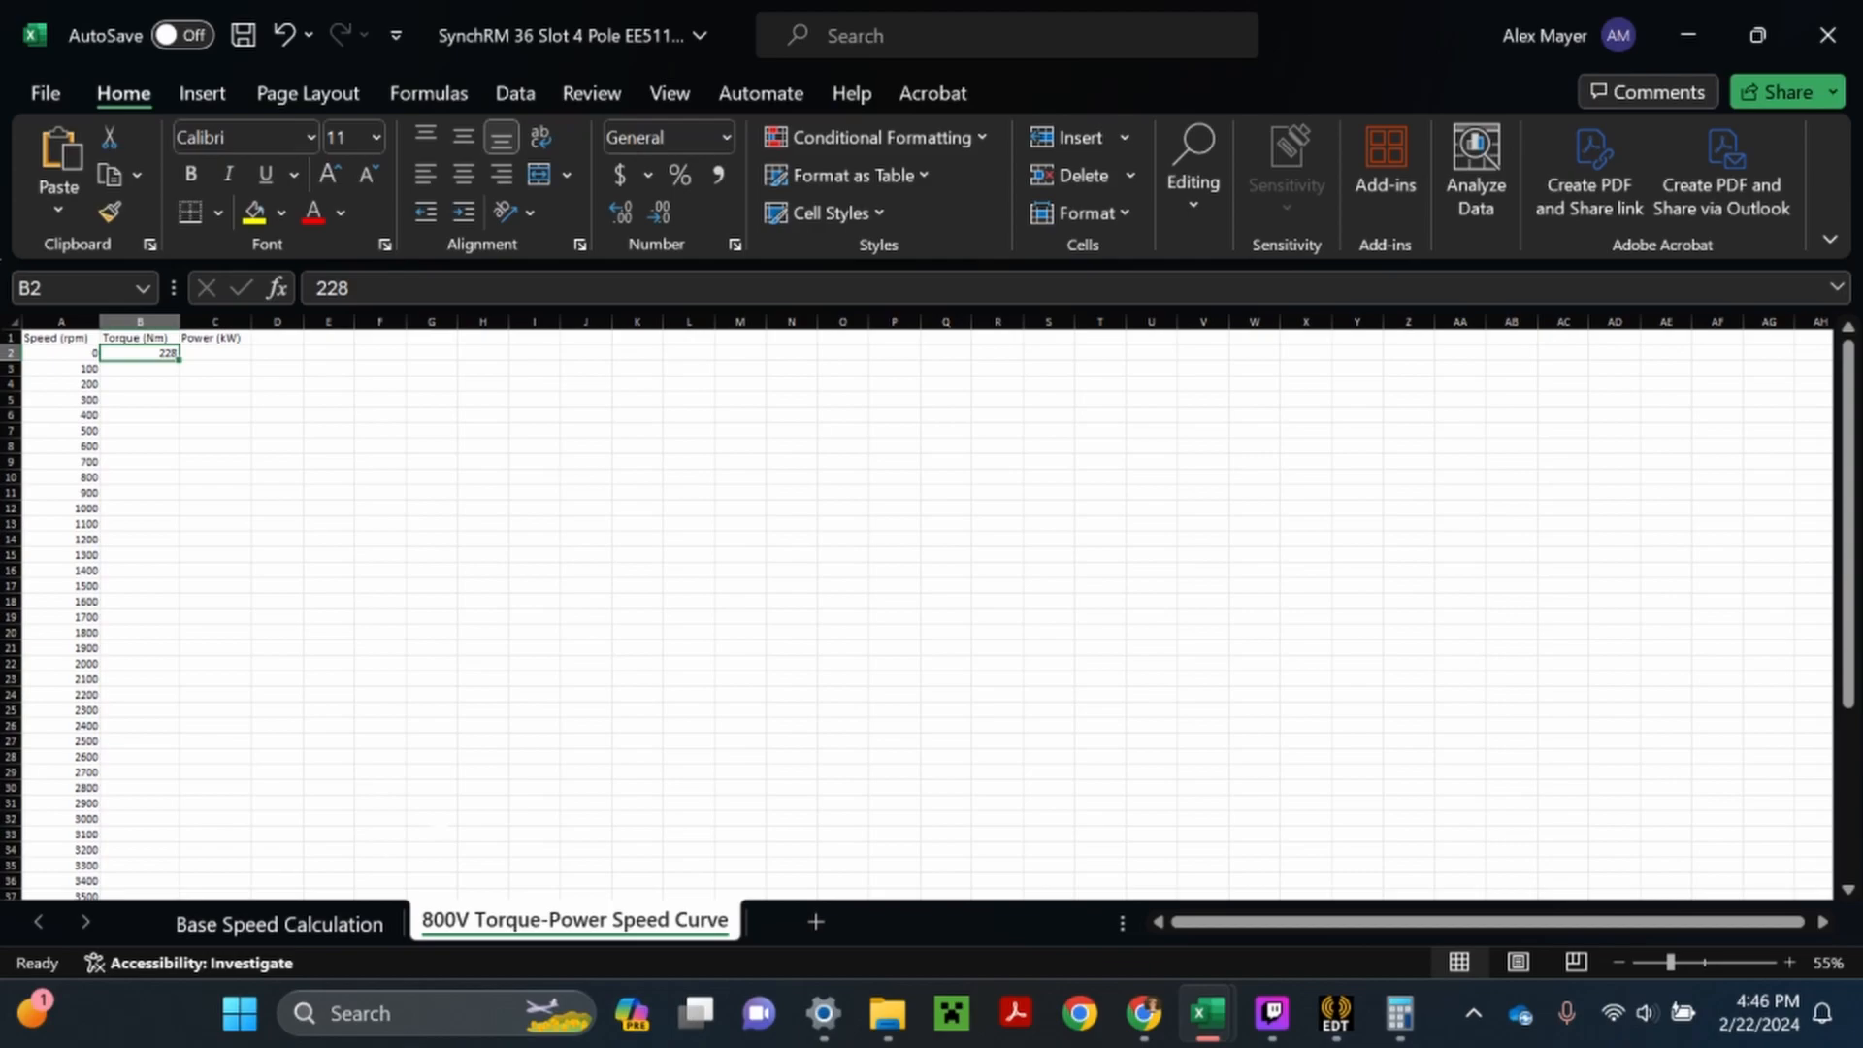
left_click(340, 917)
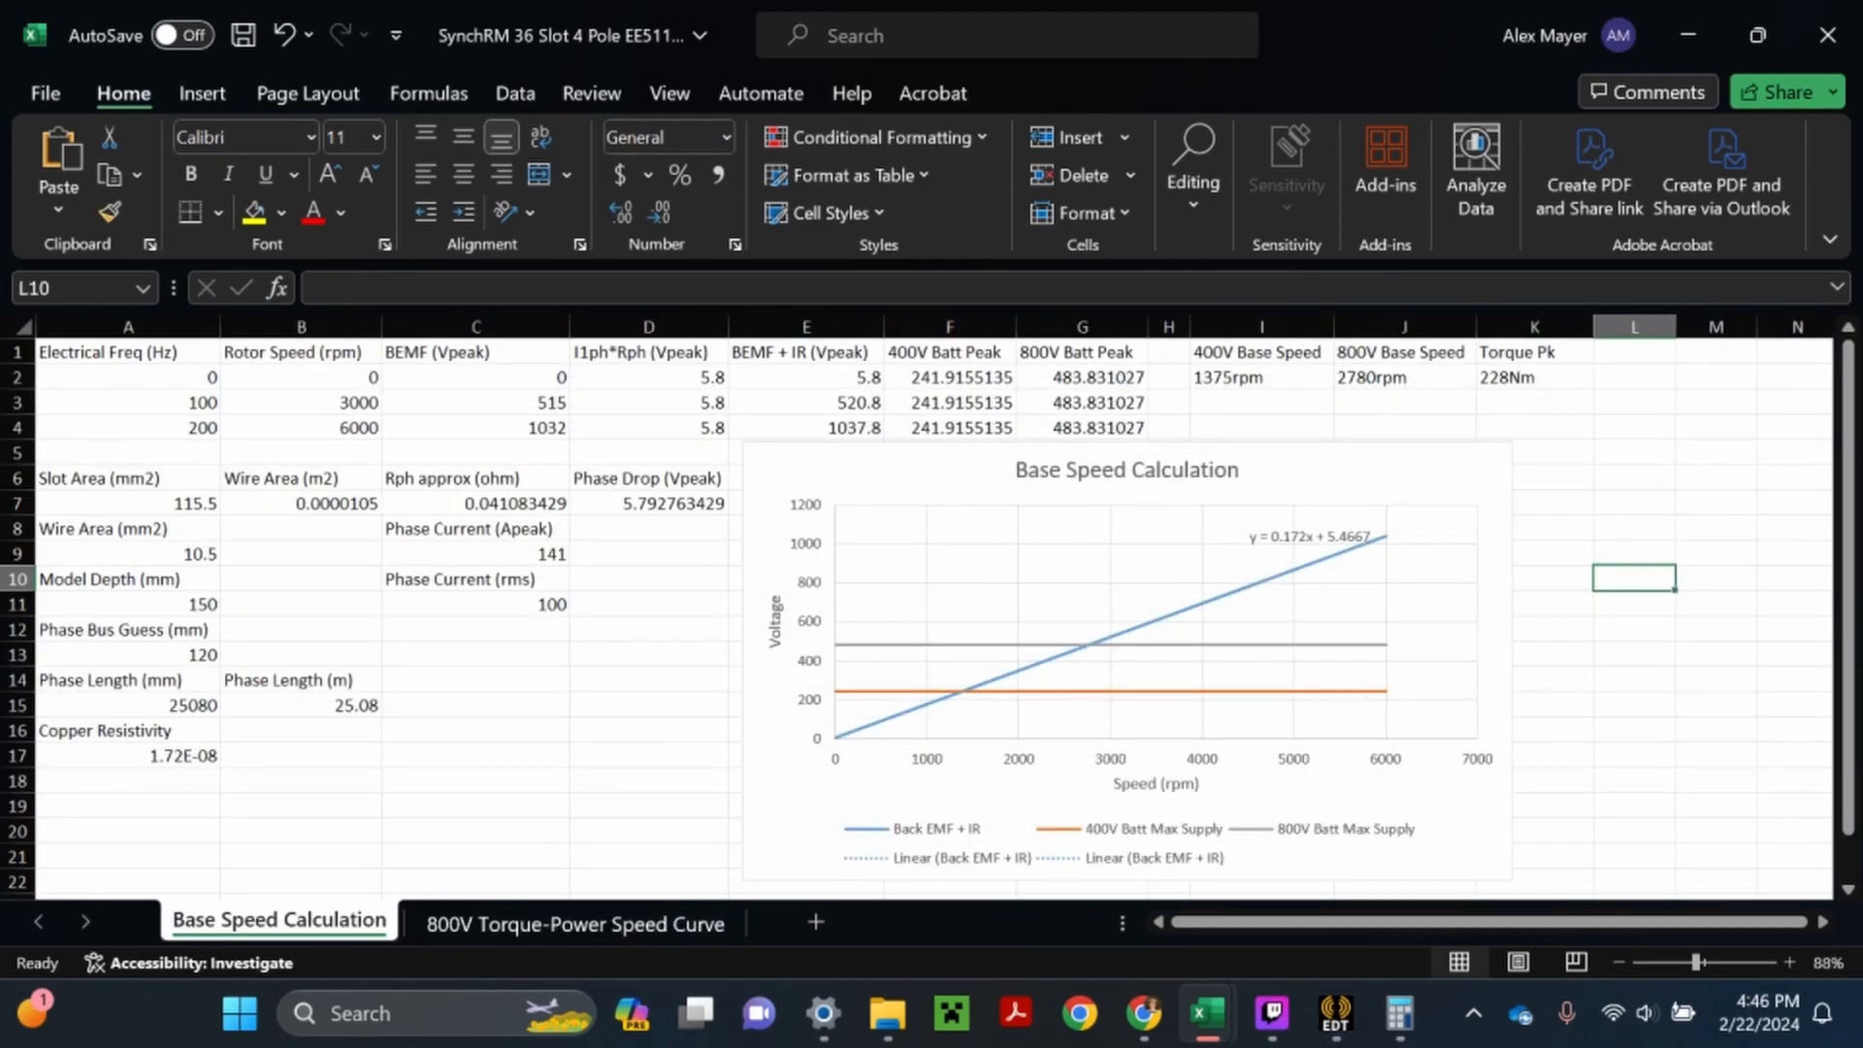
- On the 800V Torque-Power Speed Curve sheet, fill the 228 torque value from B2 down to B30, the 2800 rpm row
left_click(615, 923)
left_click_drag(179, 360, 165, 883)
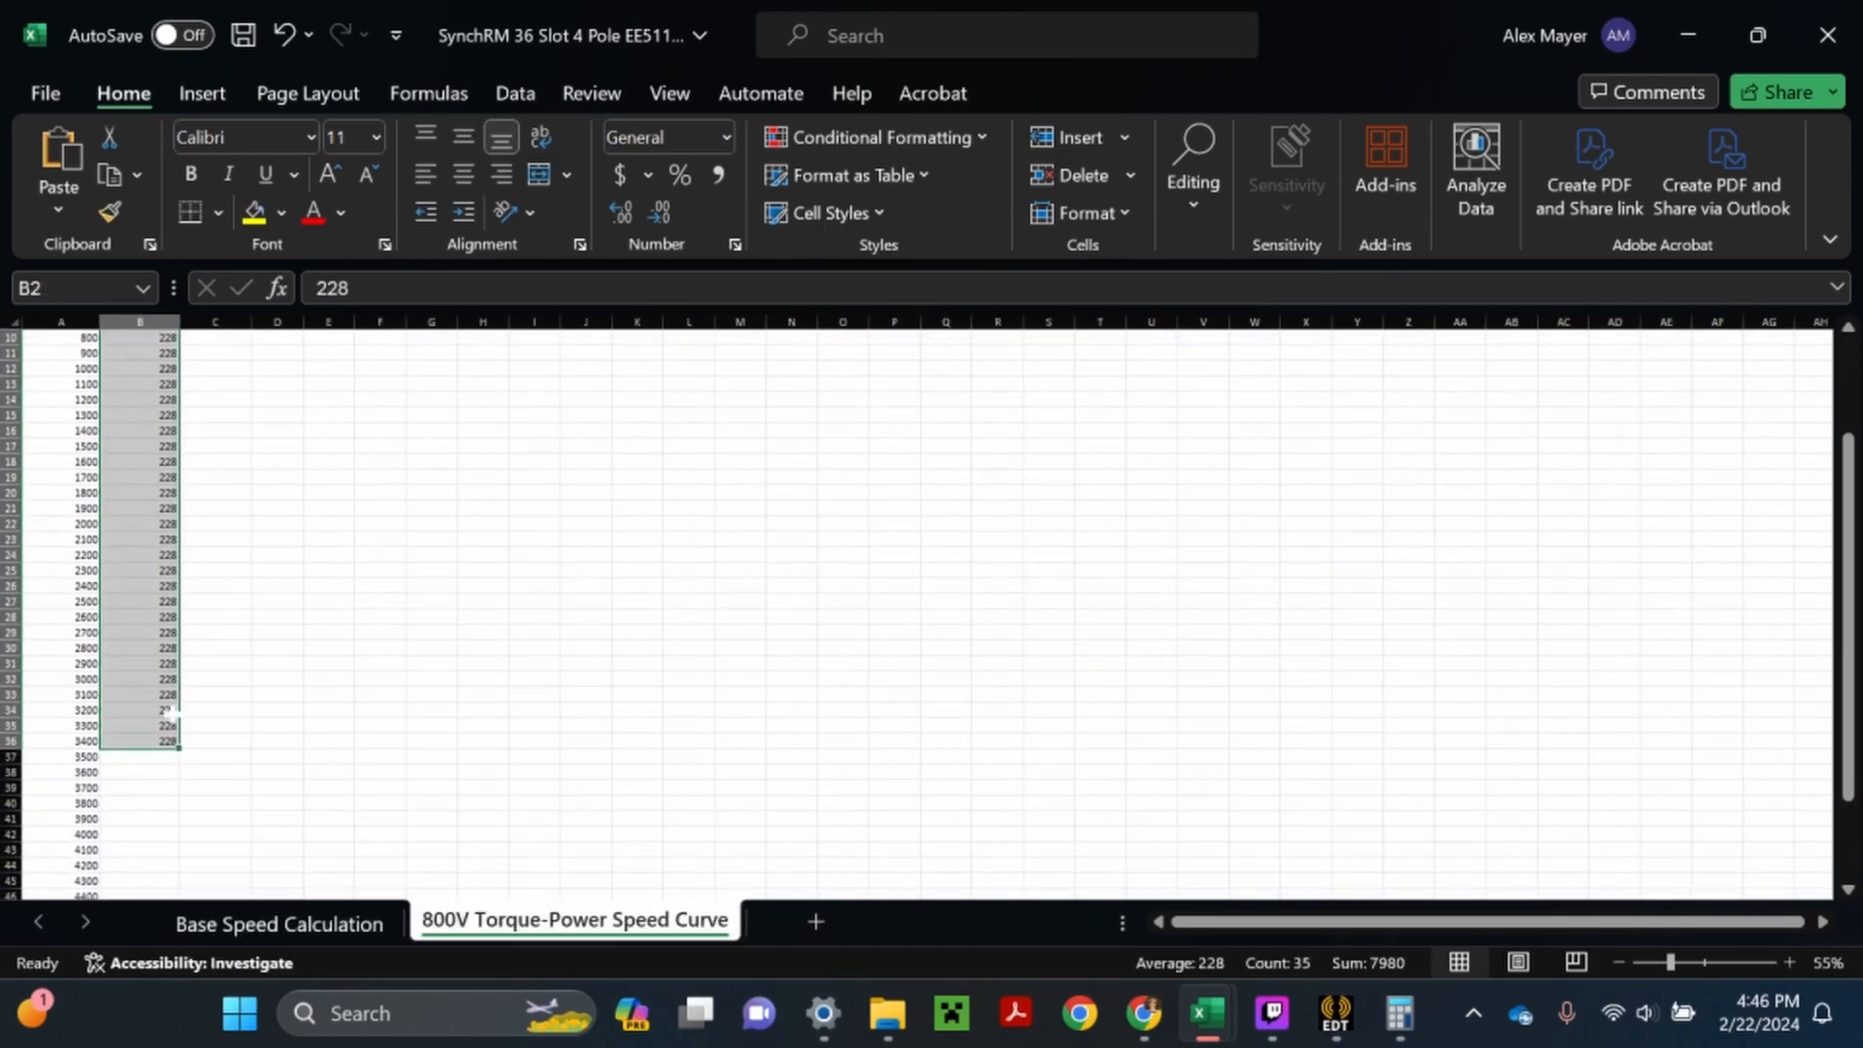
left_click_drag(178, 748, 173, 651)
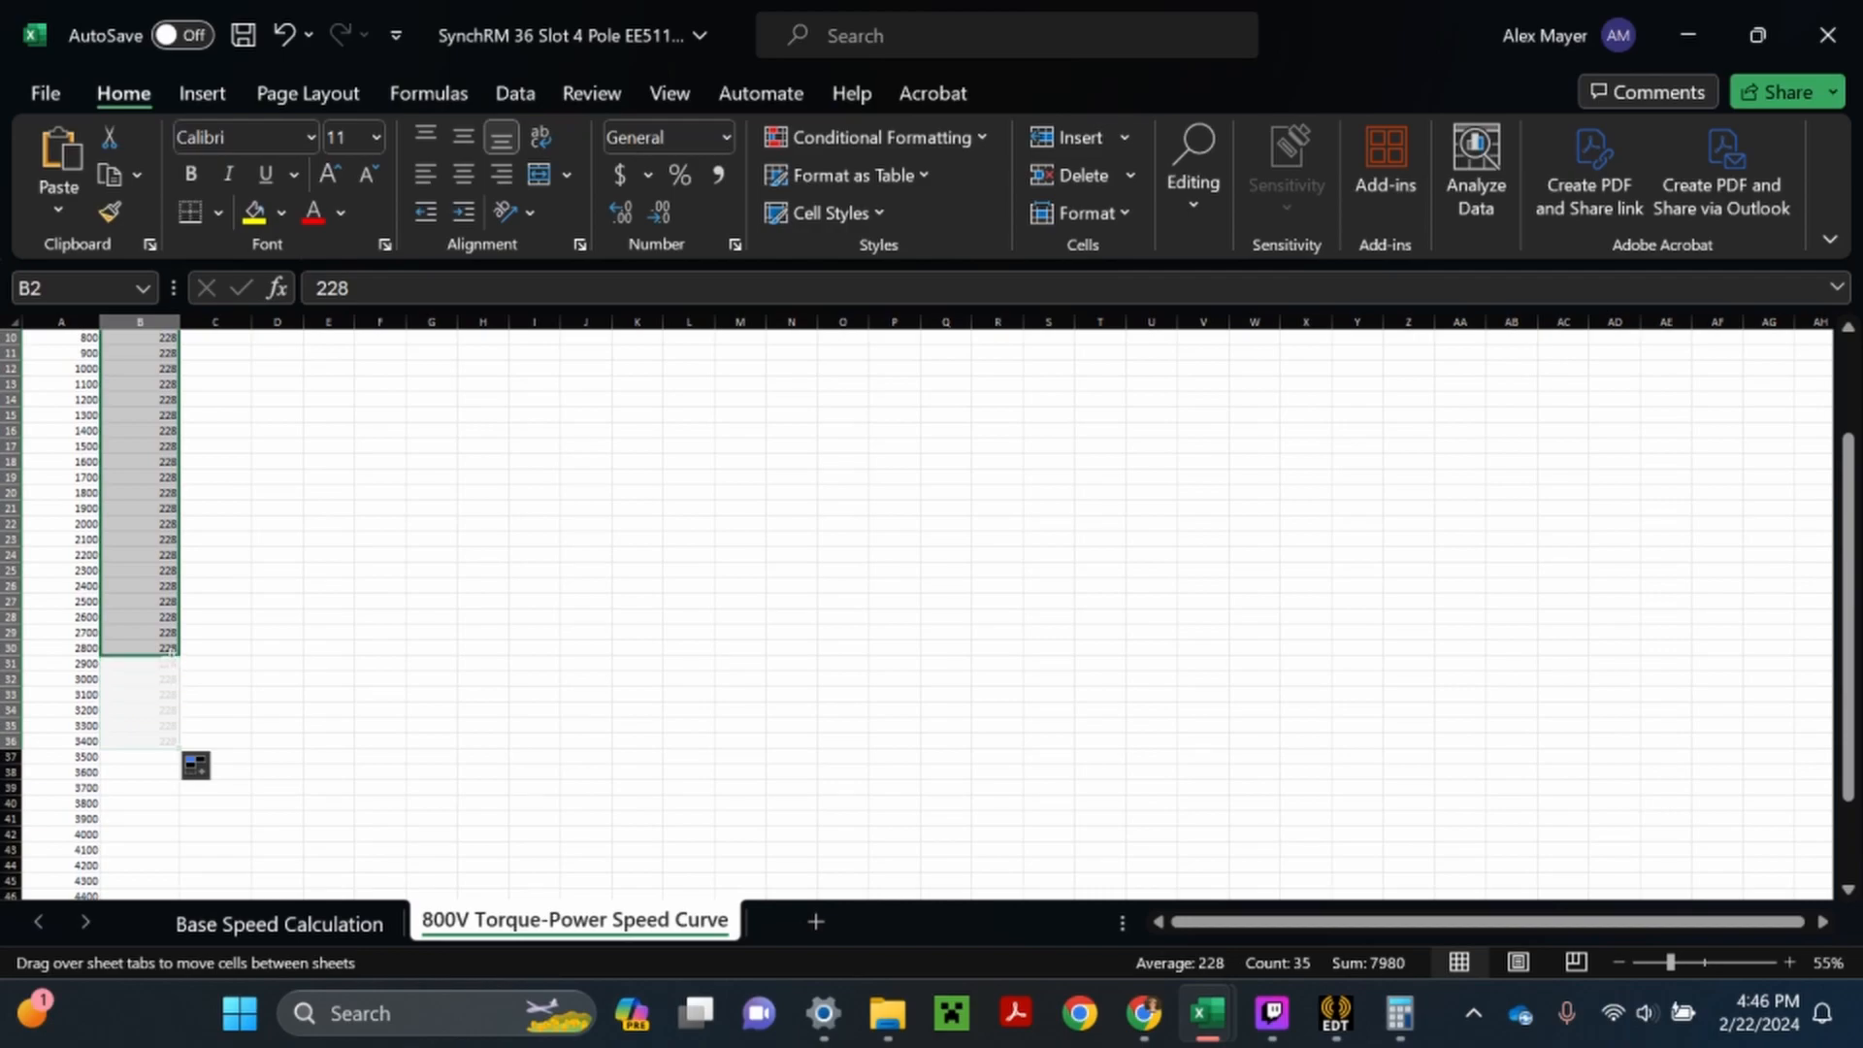
left_click_drag(169, 647, 173, 650)
left_click(215, 614)
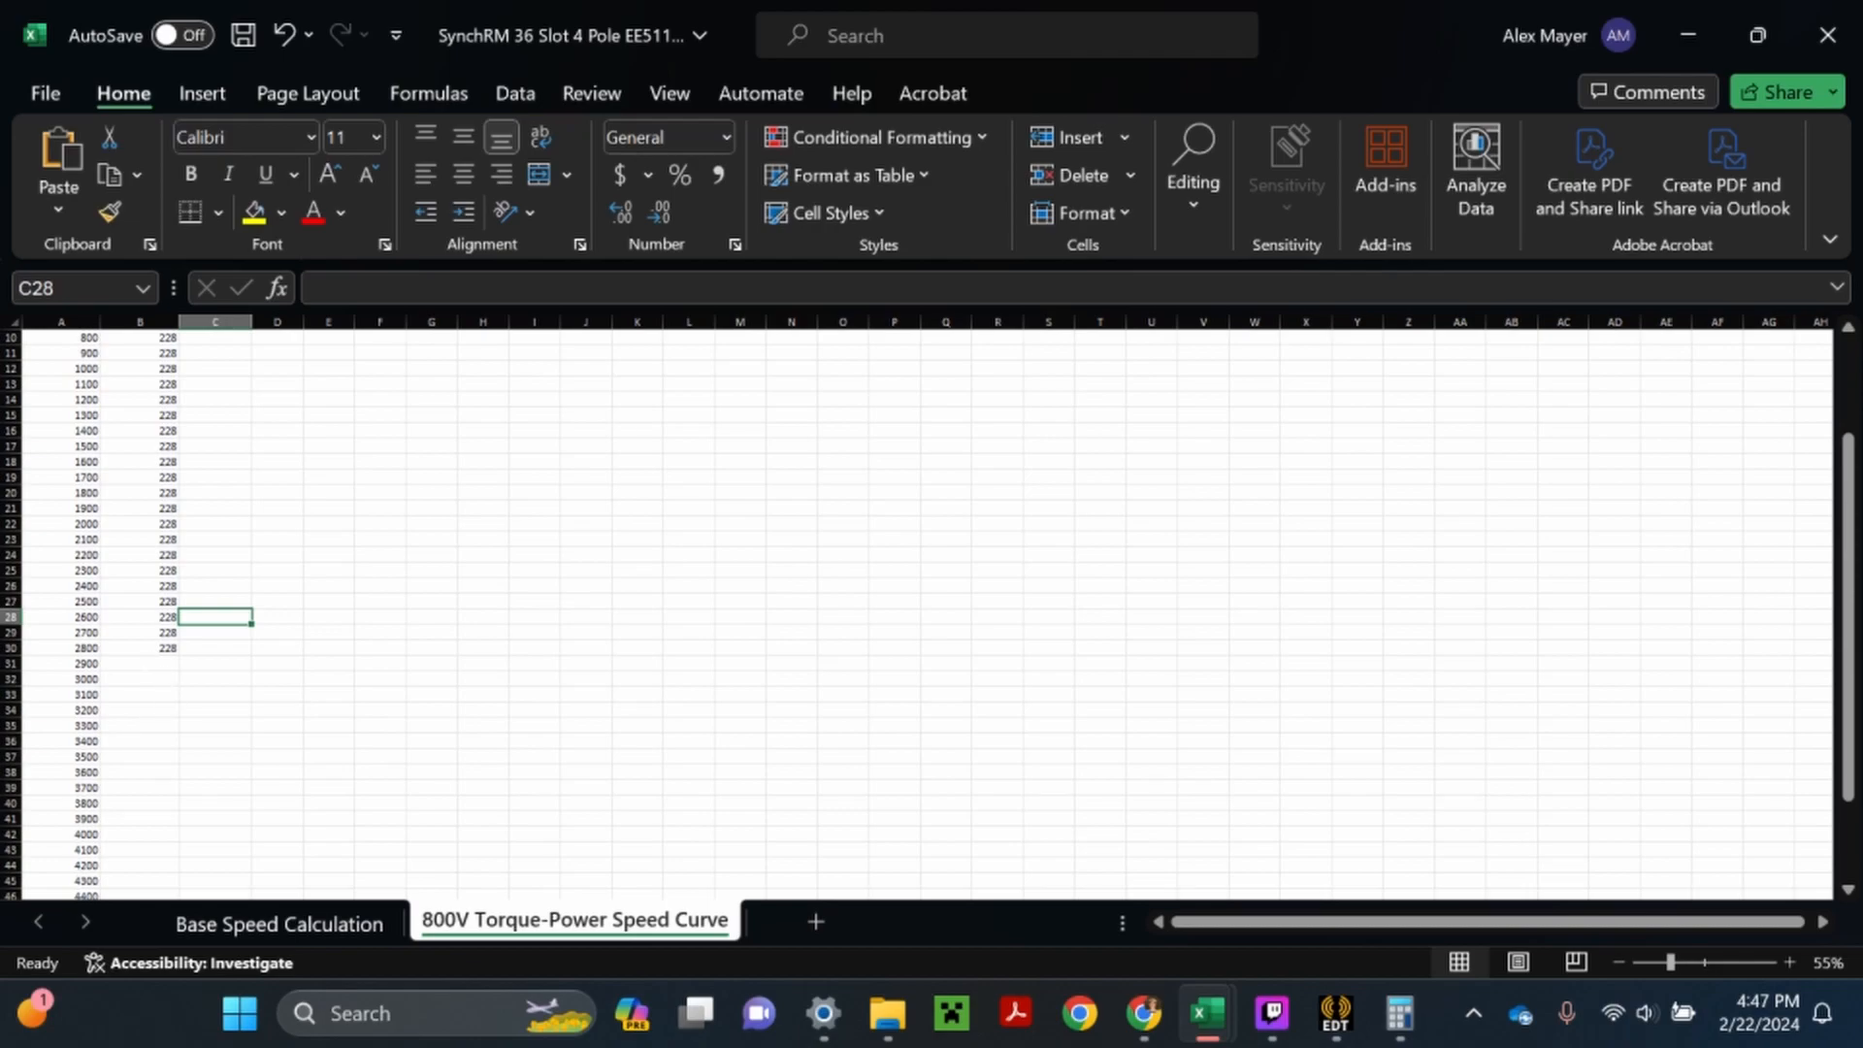
- Check the reference curve in Chrome, return to Excel and enter the field-weakening torque formula =228*(2780/A31) in B31
double_click(140, 664)
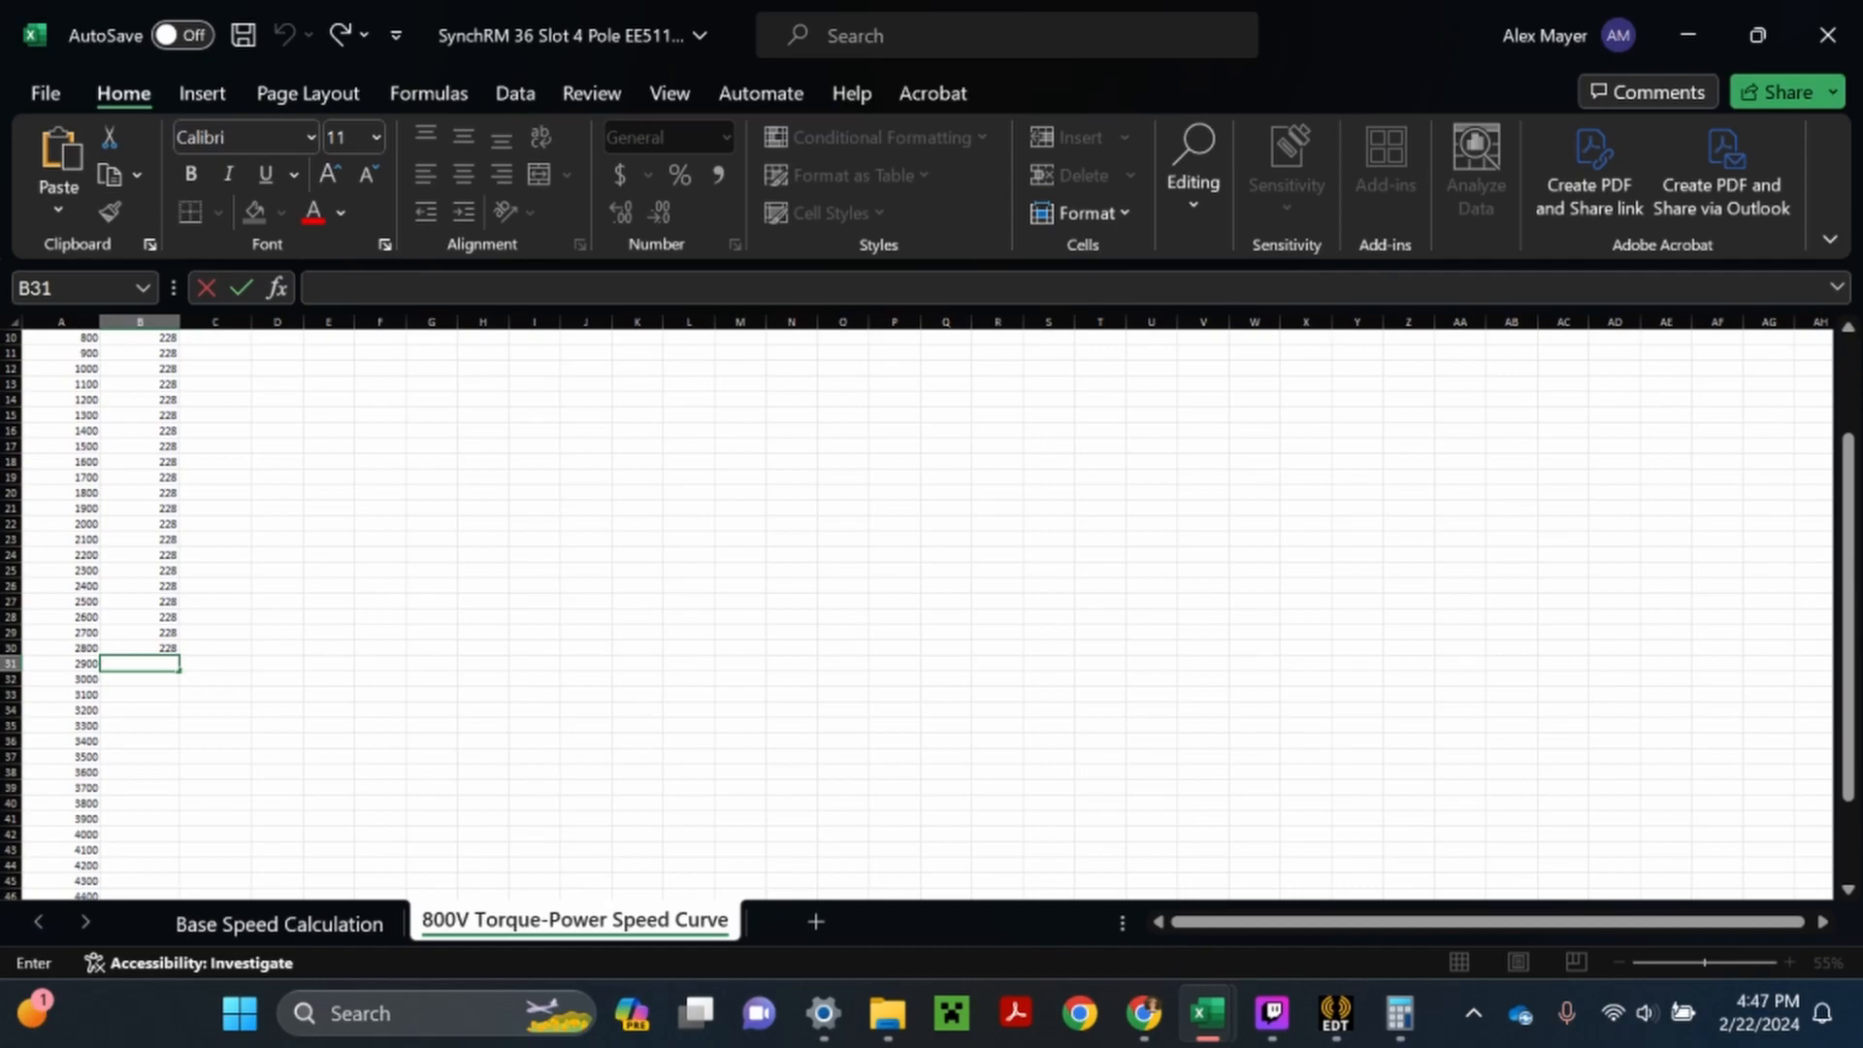
left_click(1143, 1013)
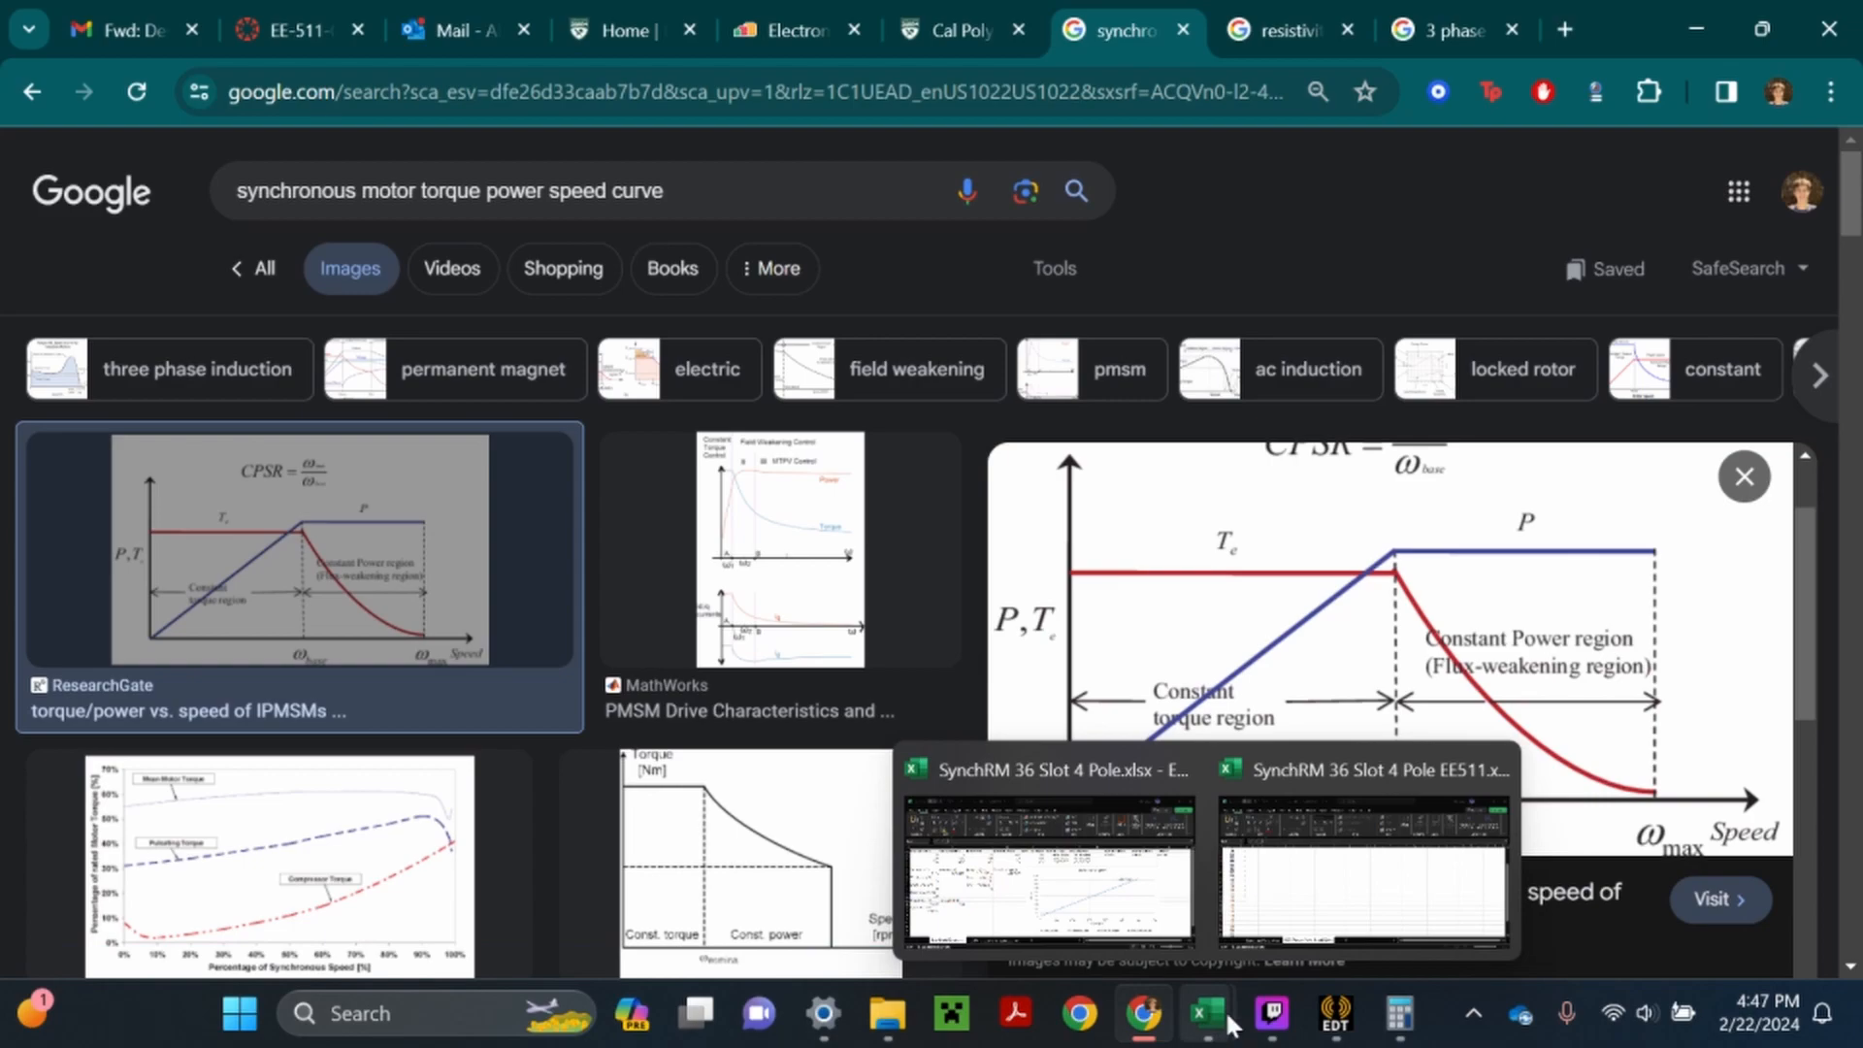
left_click(1359, 854)
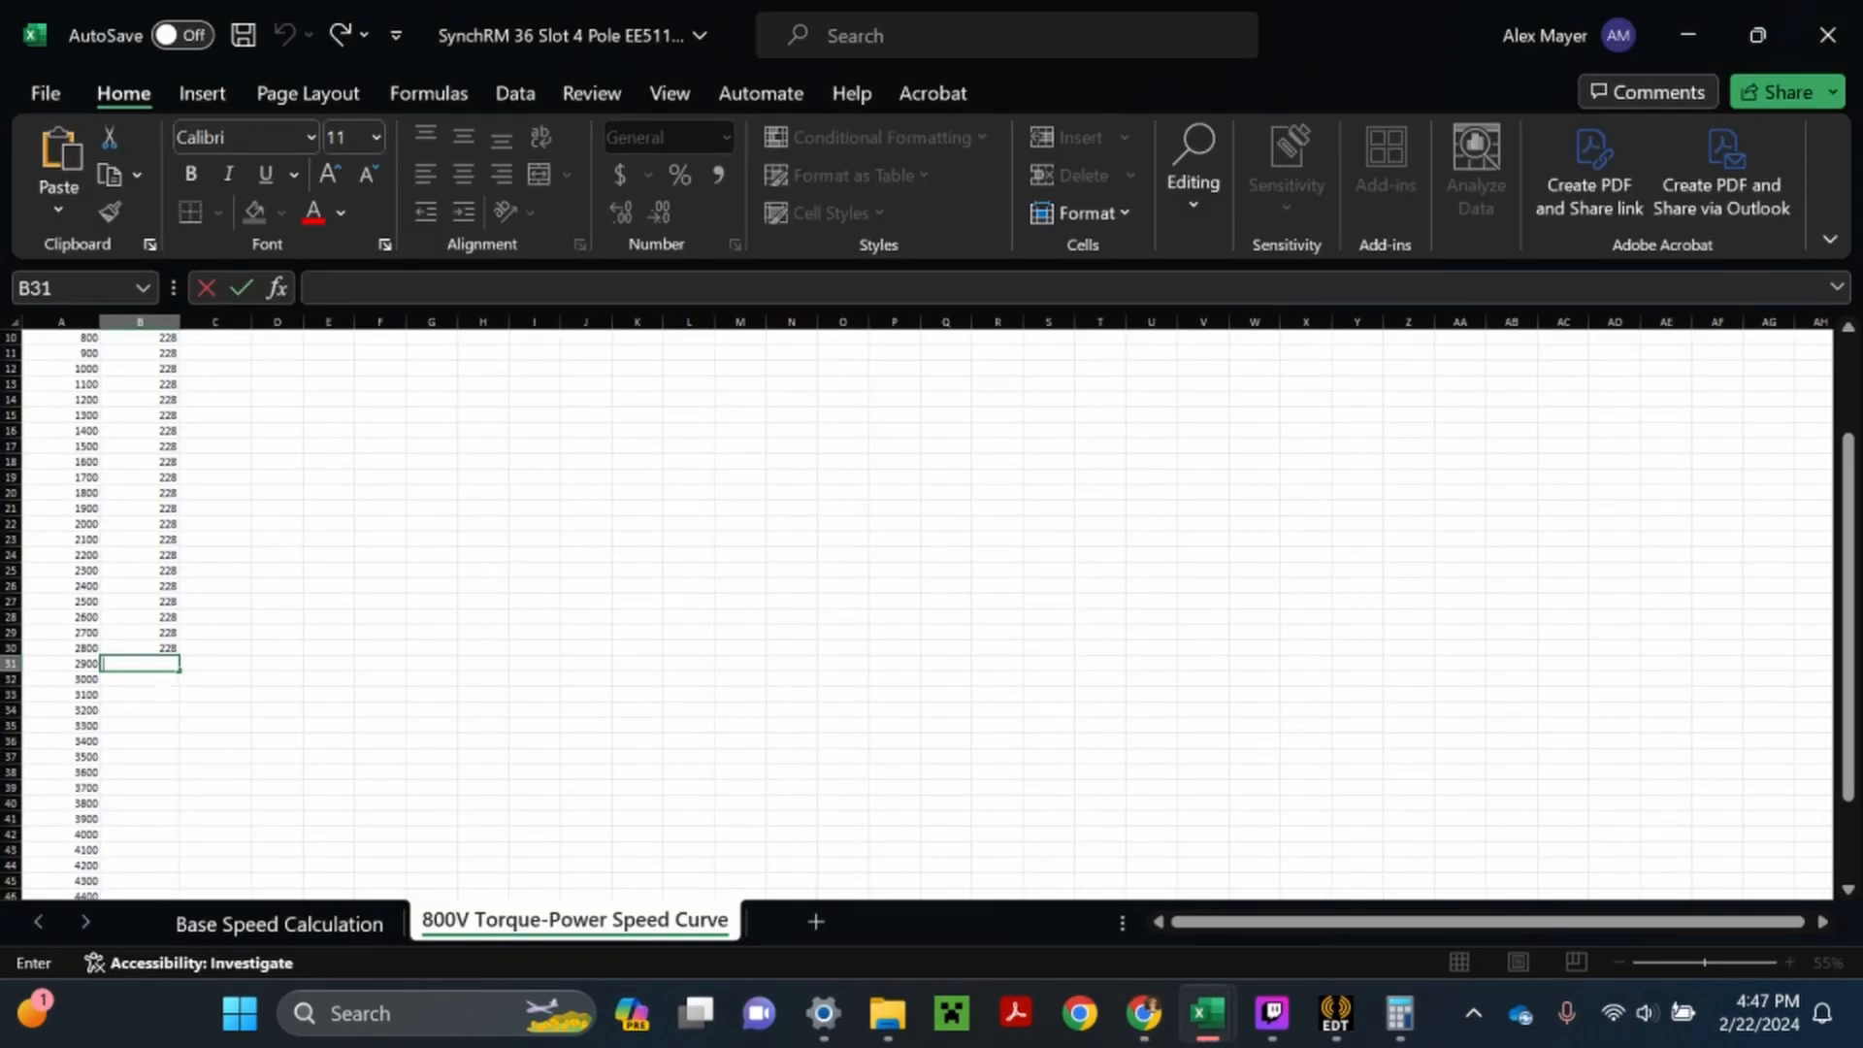
type("=228*(")
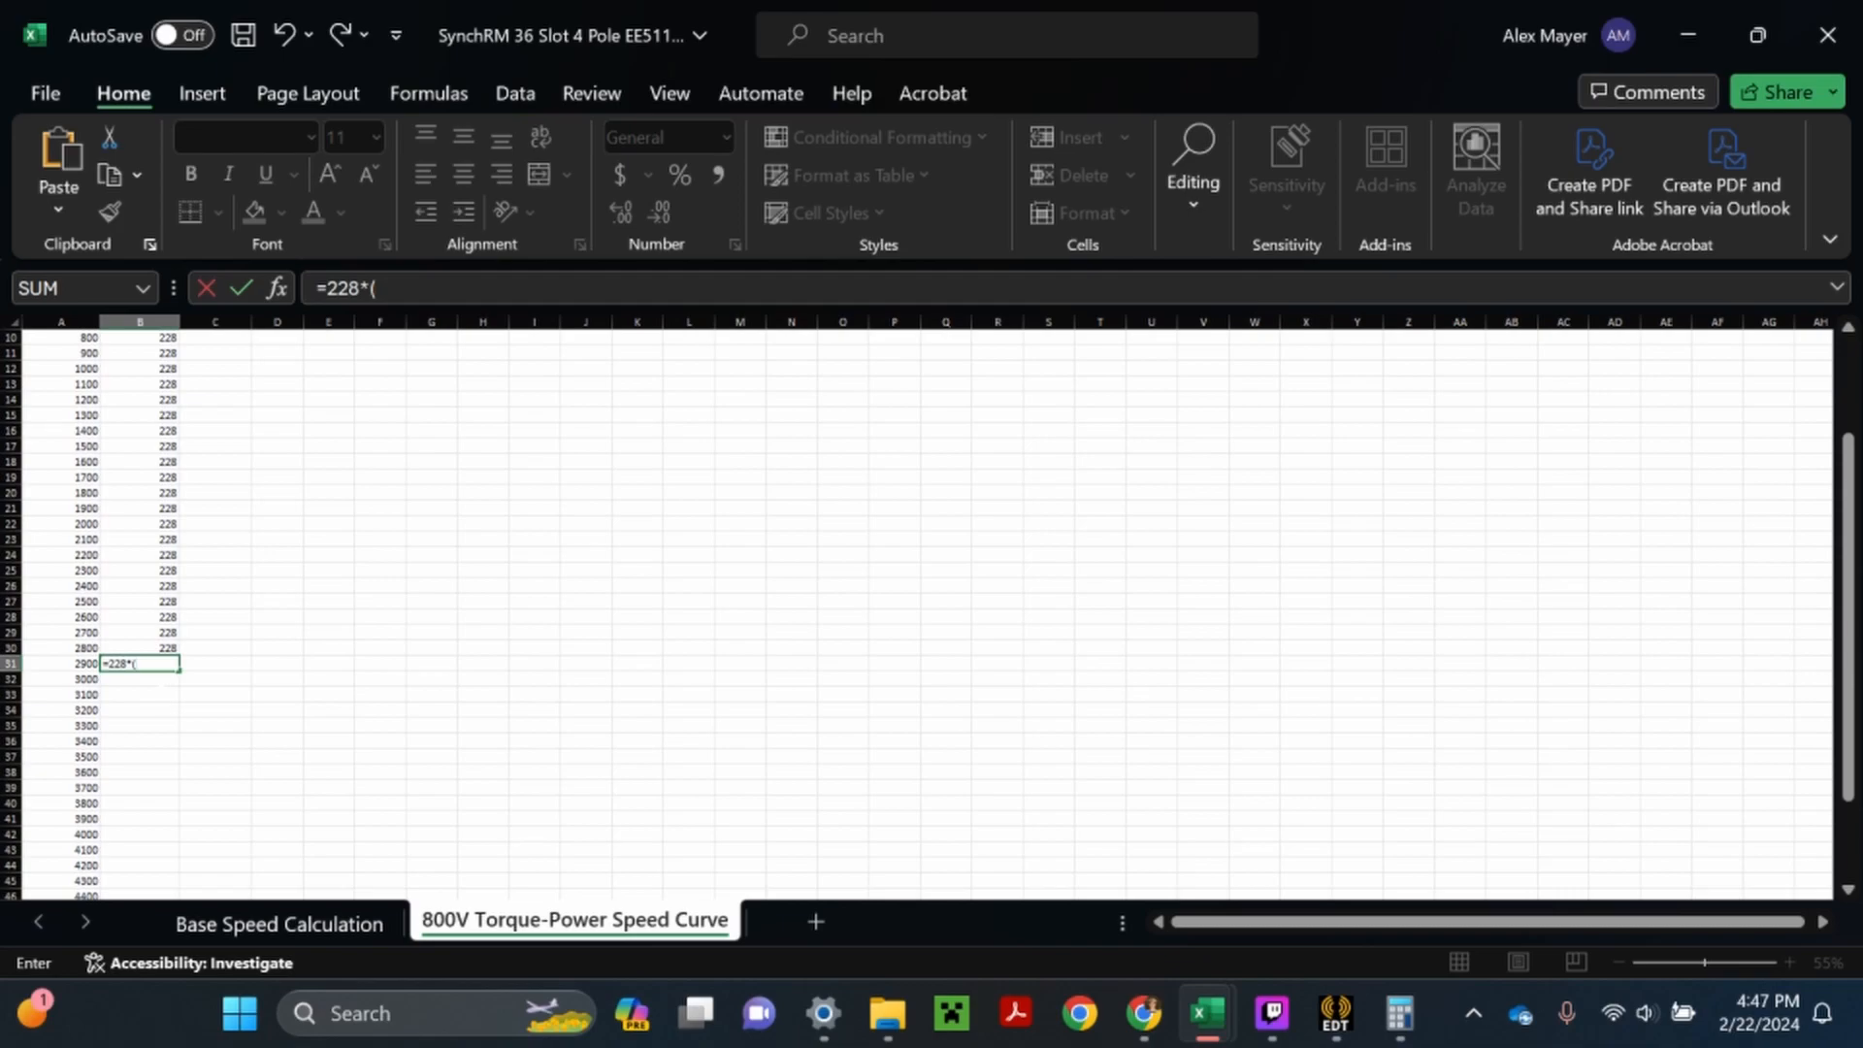
type("2780/")
left_click(92, 664)
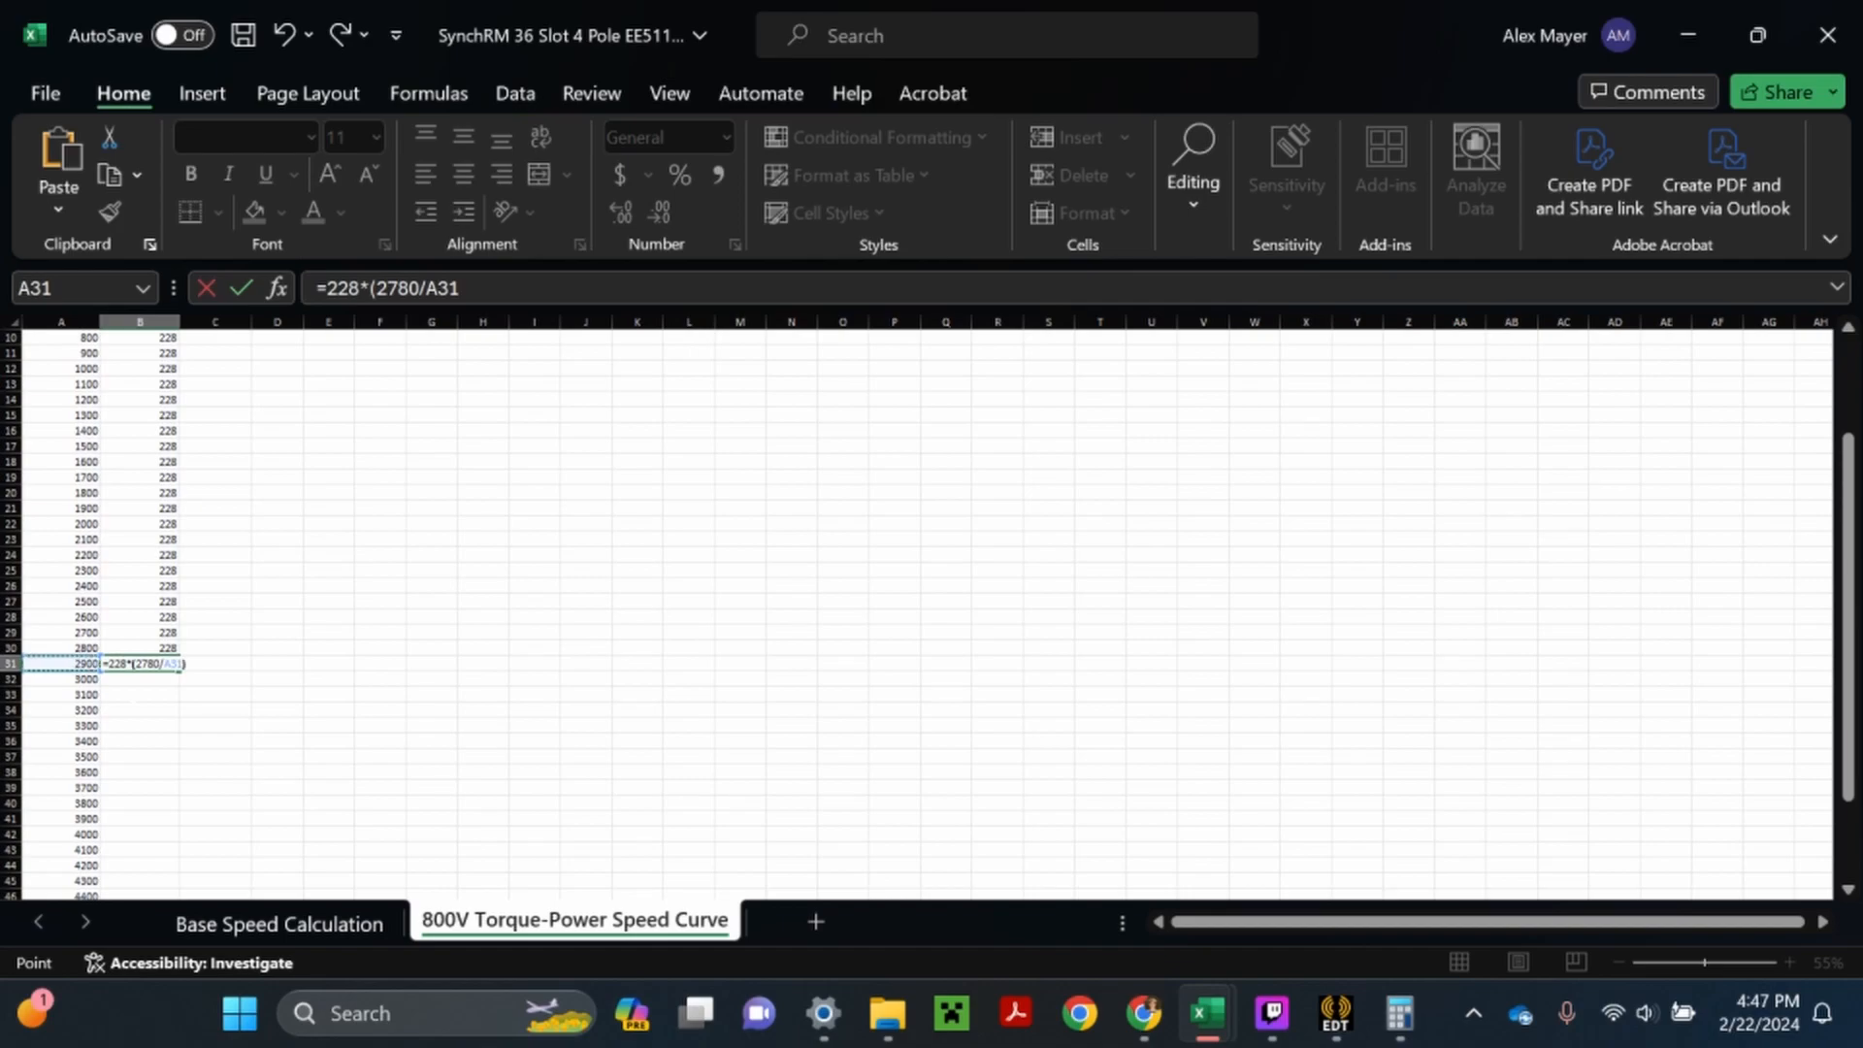
key("Return")
- Fill the torque formula from B31 down to B52, the 5000 rpm row
scroll(922, 611, "down", 3)
scroll(140, 524, "down", 1)
left_click(141, 477)
left_click_drag(179, 484, 180, 811)
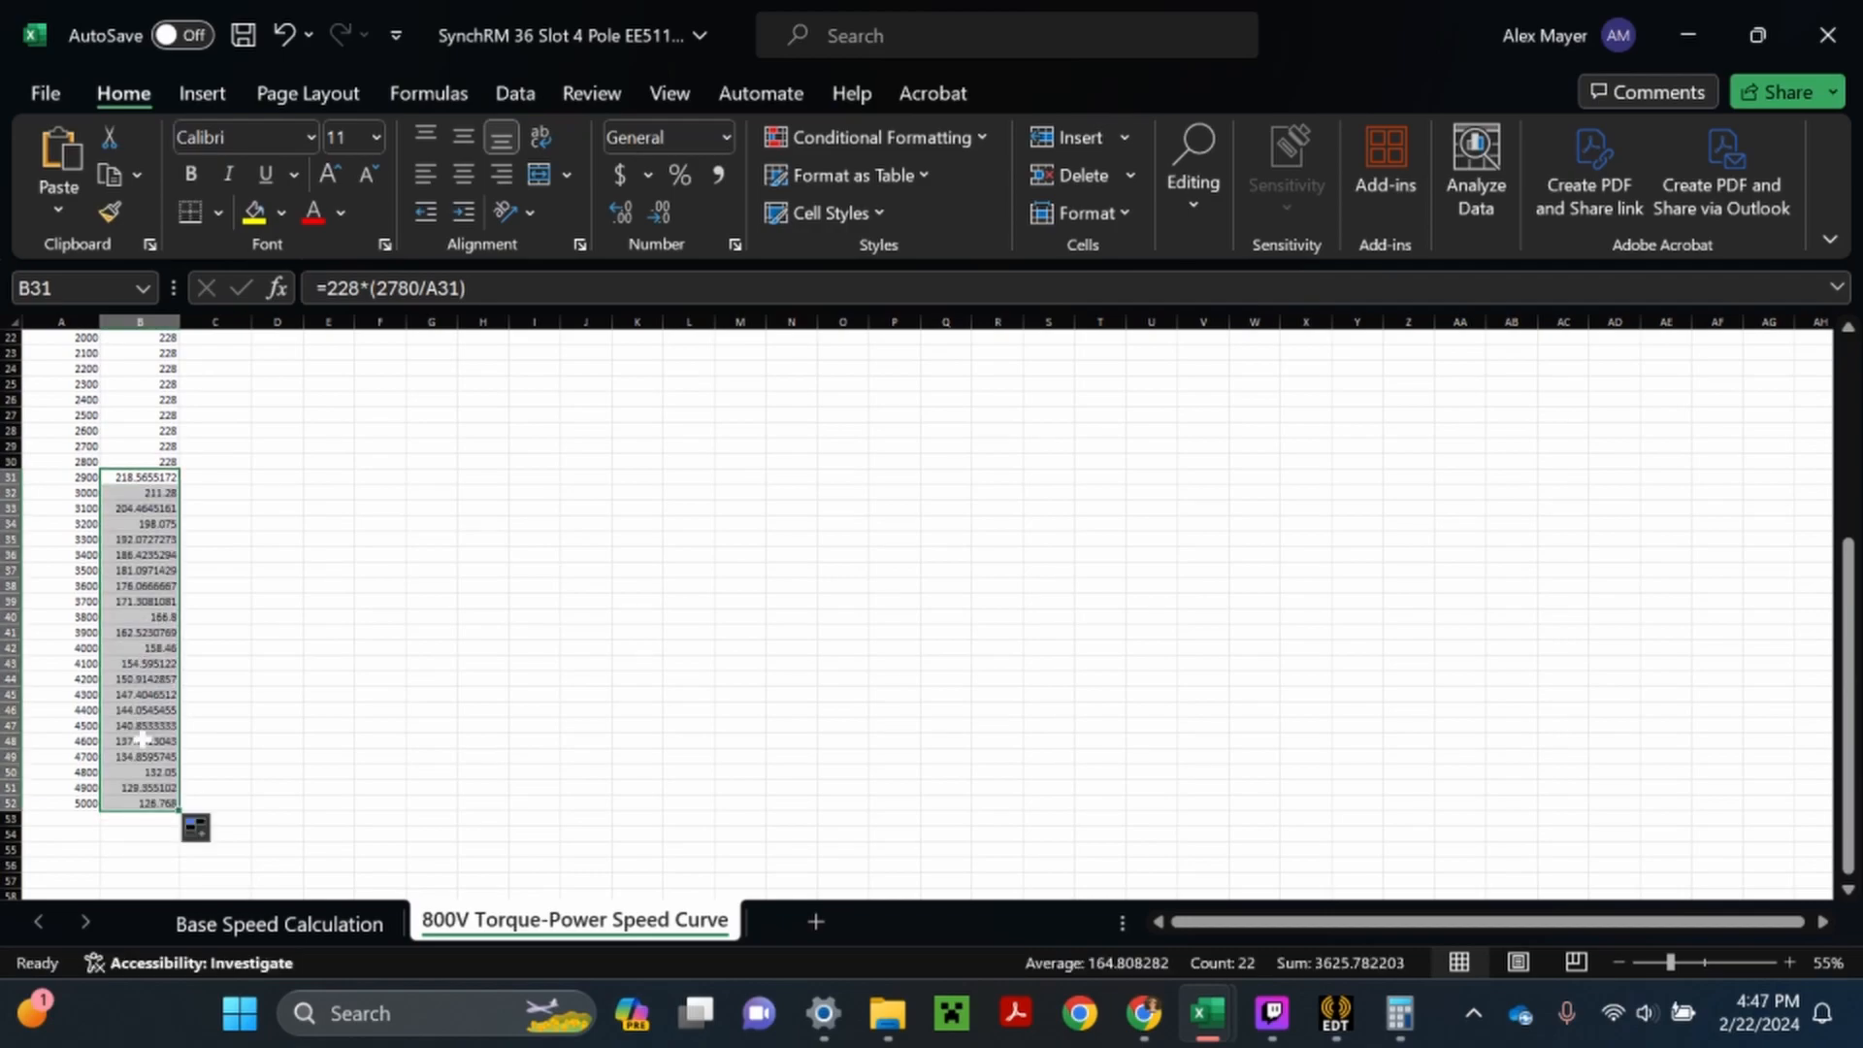
left_click(140, 847)
- Enter the power formula =B2*(A2*2*PI()/60)/1000 in C2 of the Power (kW) column
scroll(138, 842, "up", 7)
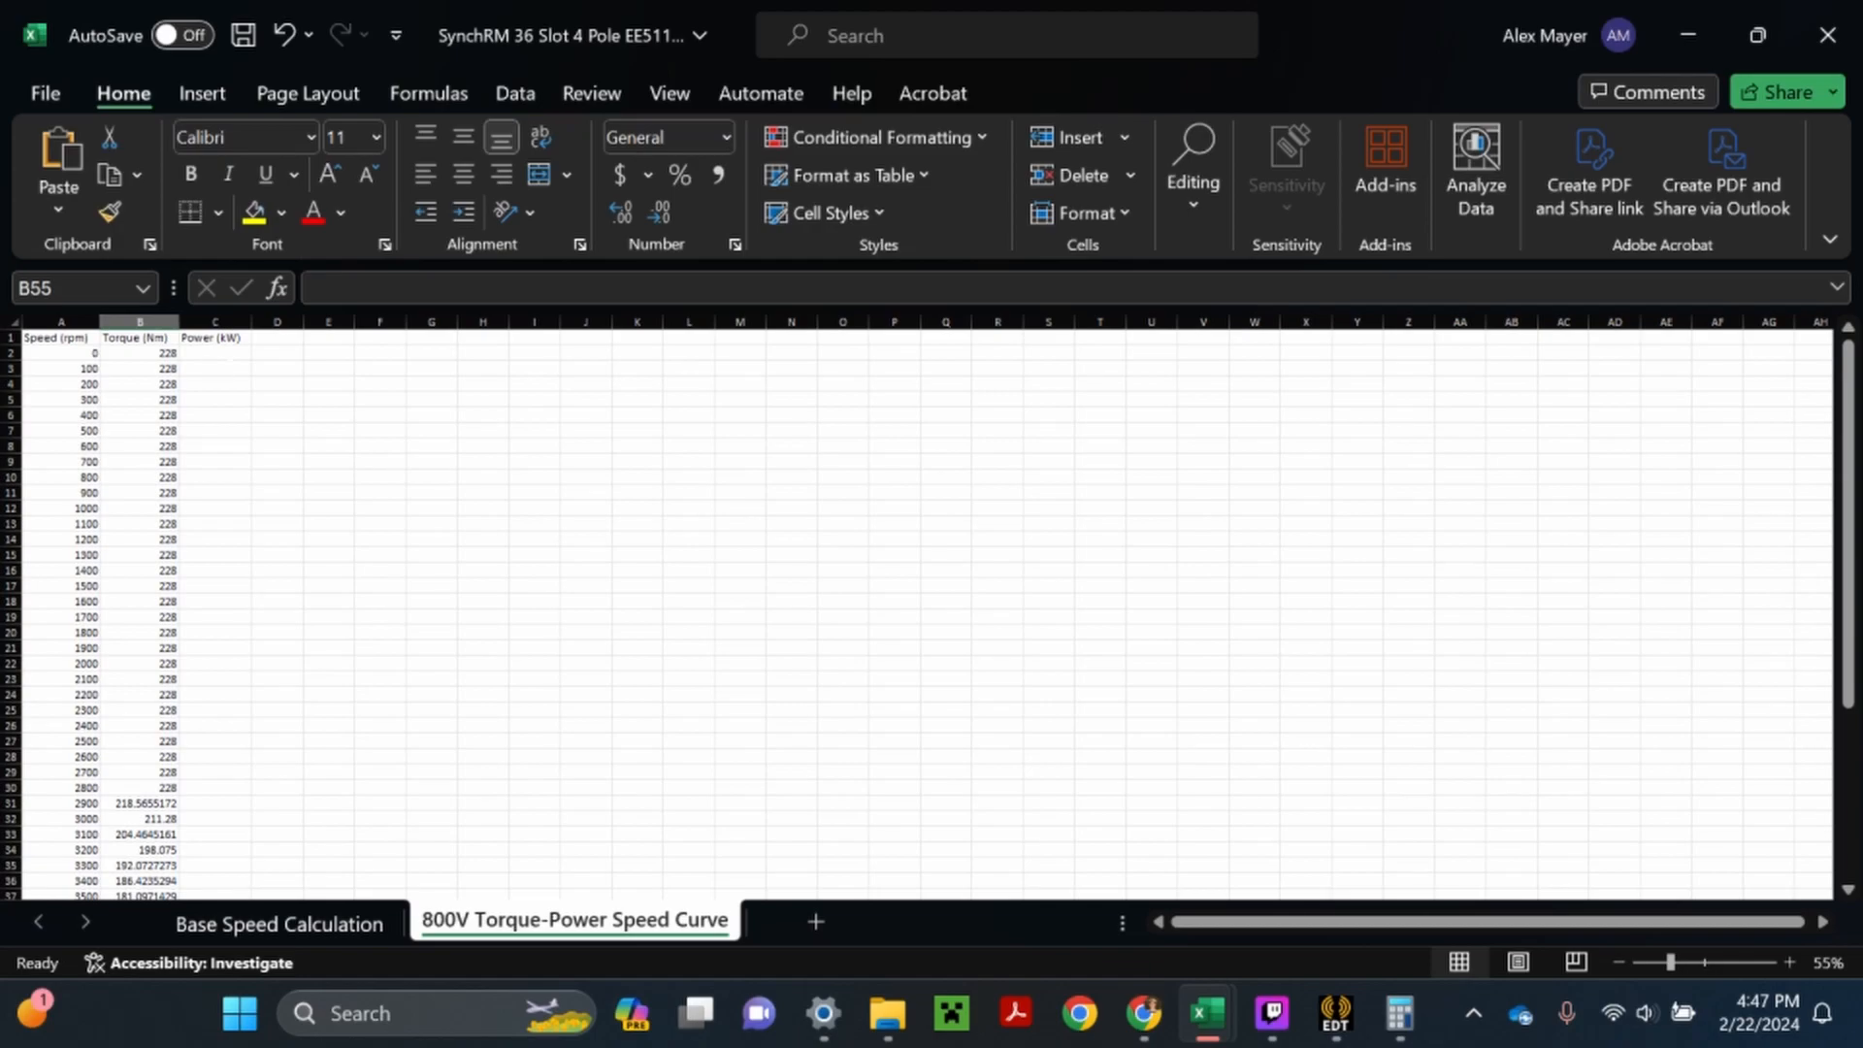
double_click(221, 354)
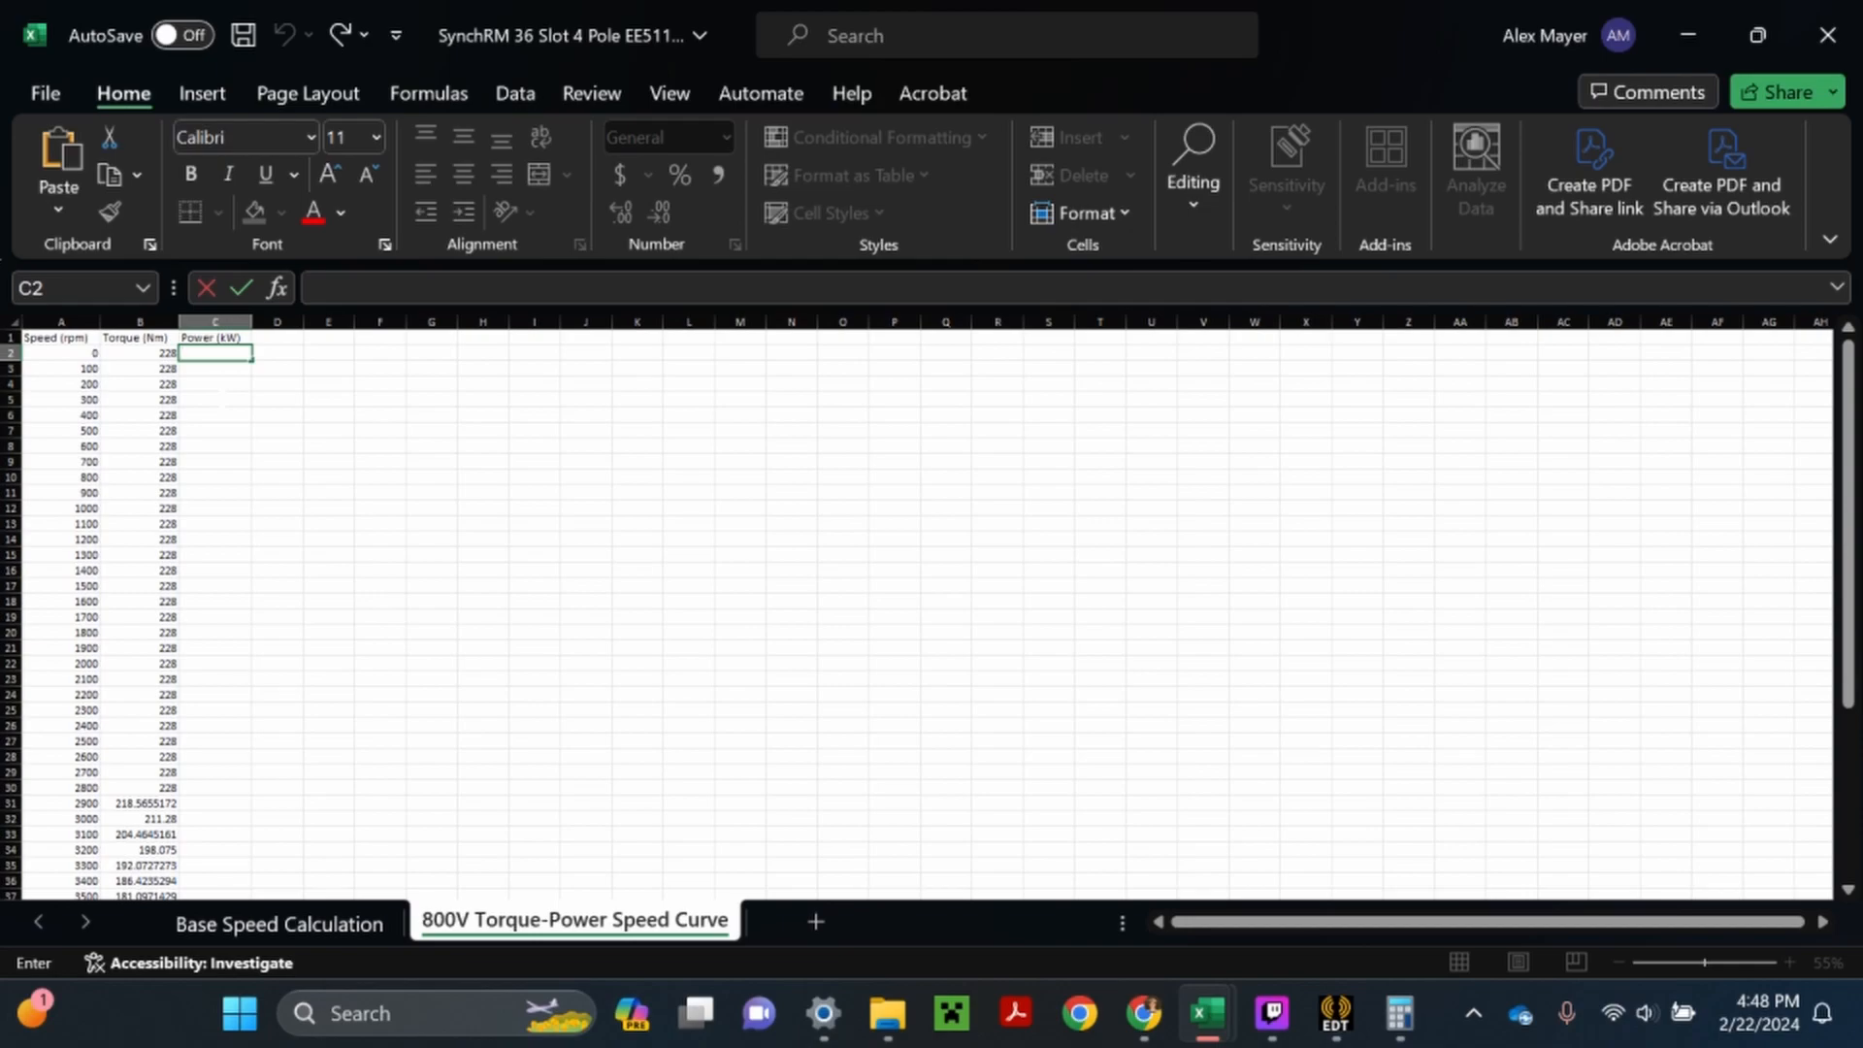
type("=")
left_click(163, 353)
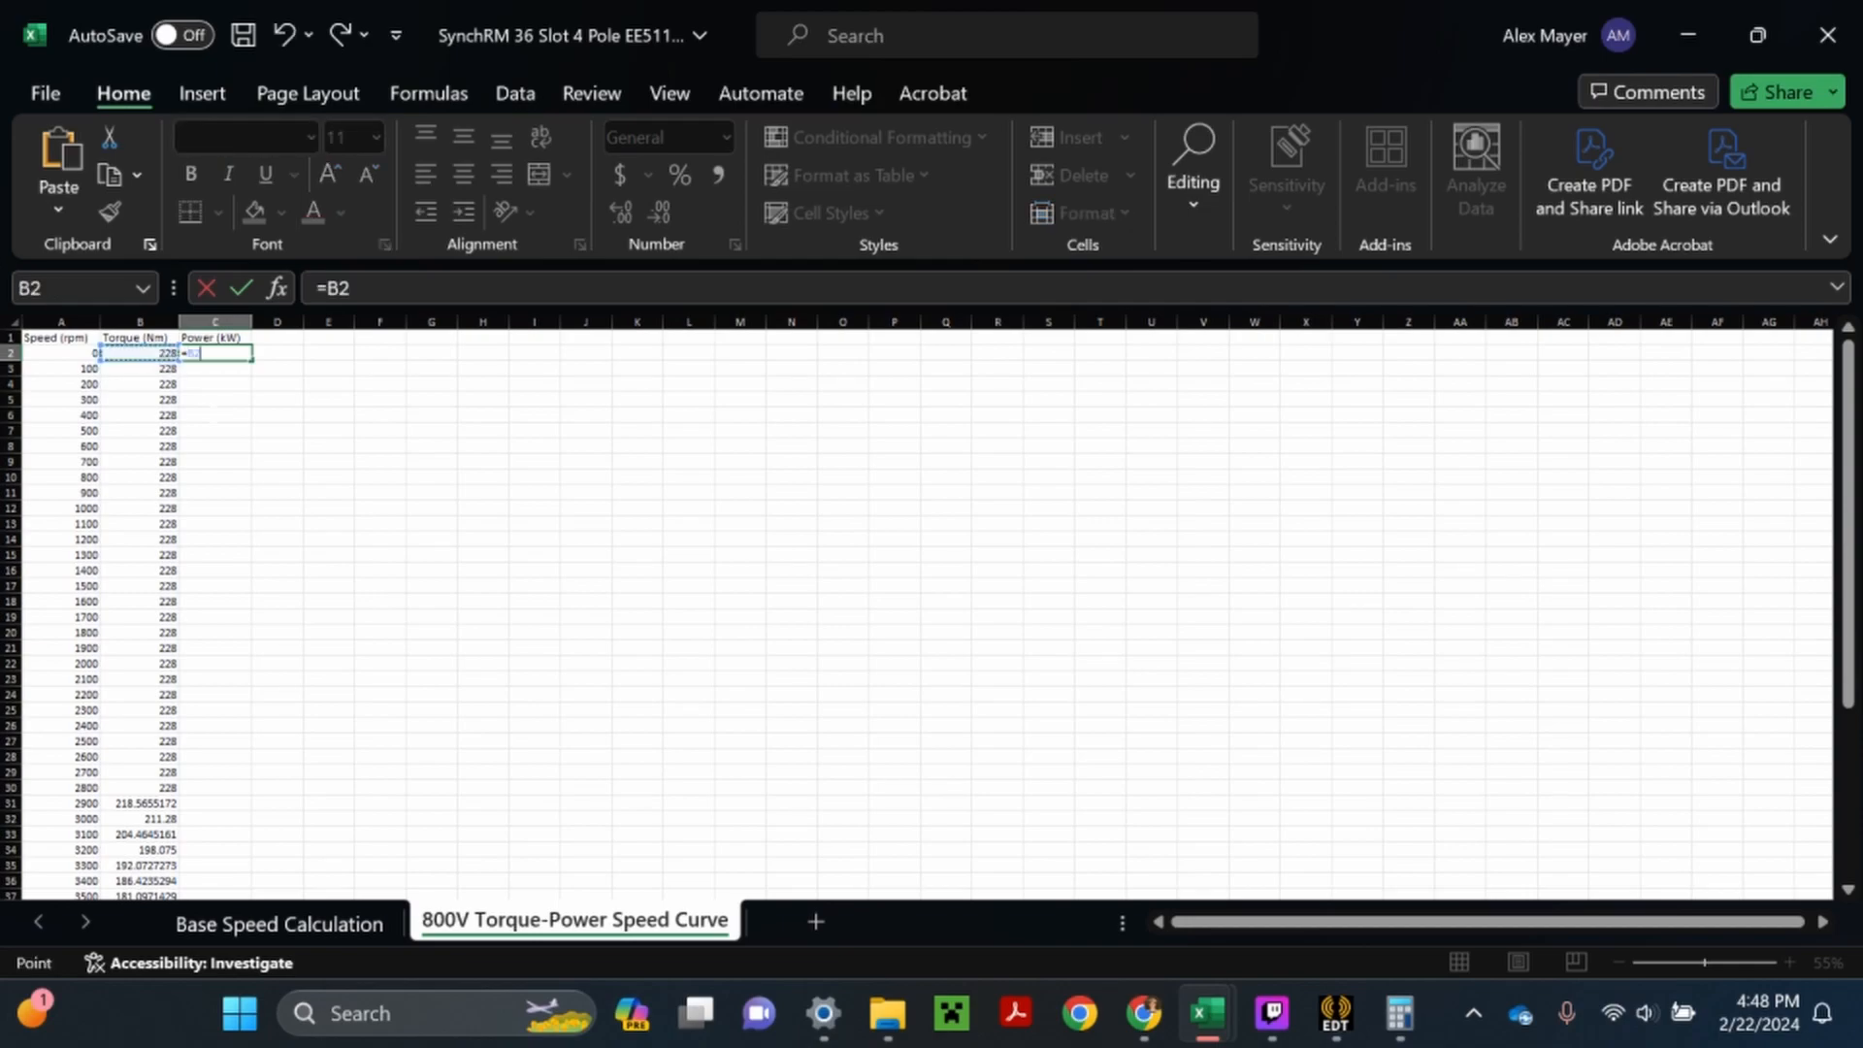
type("*(")
left_click(95, 353)
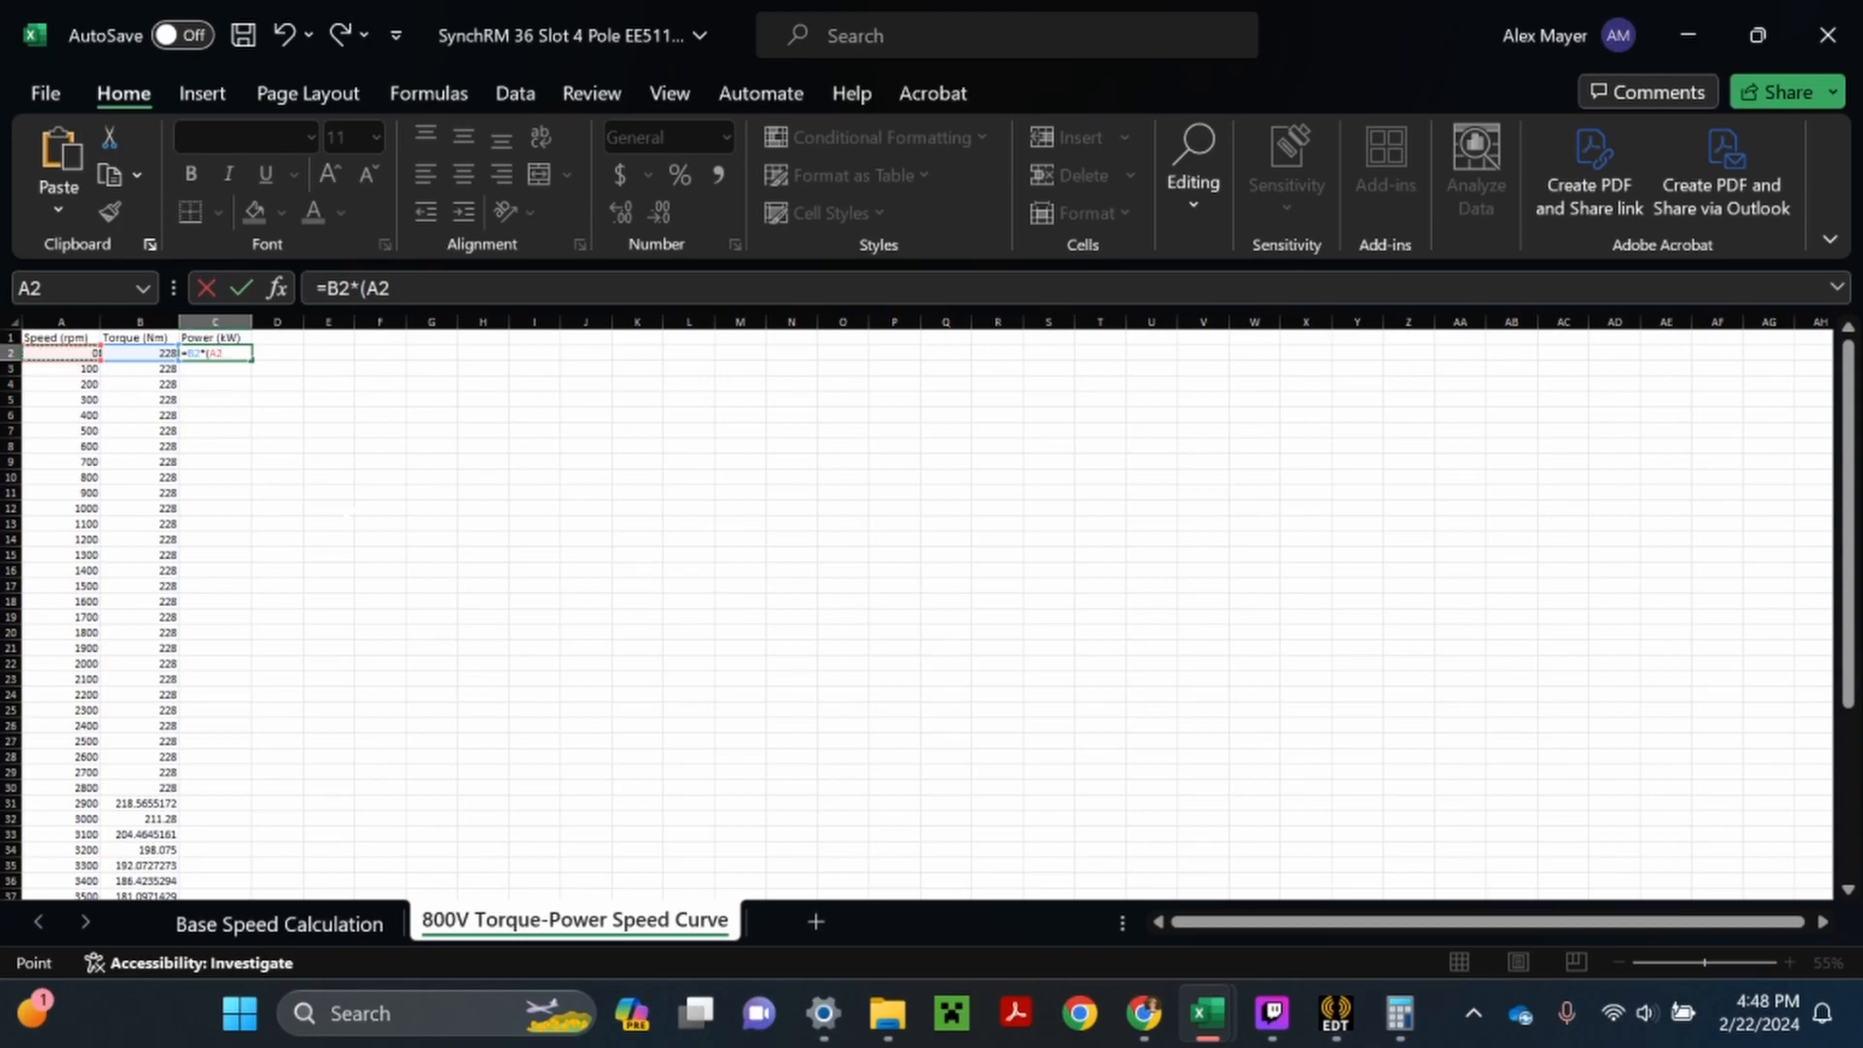
type("*2*pi")
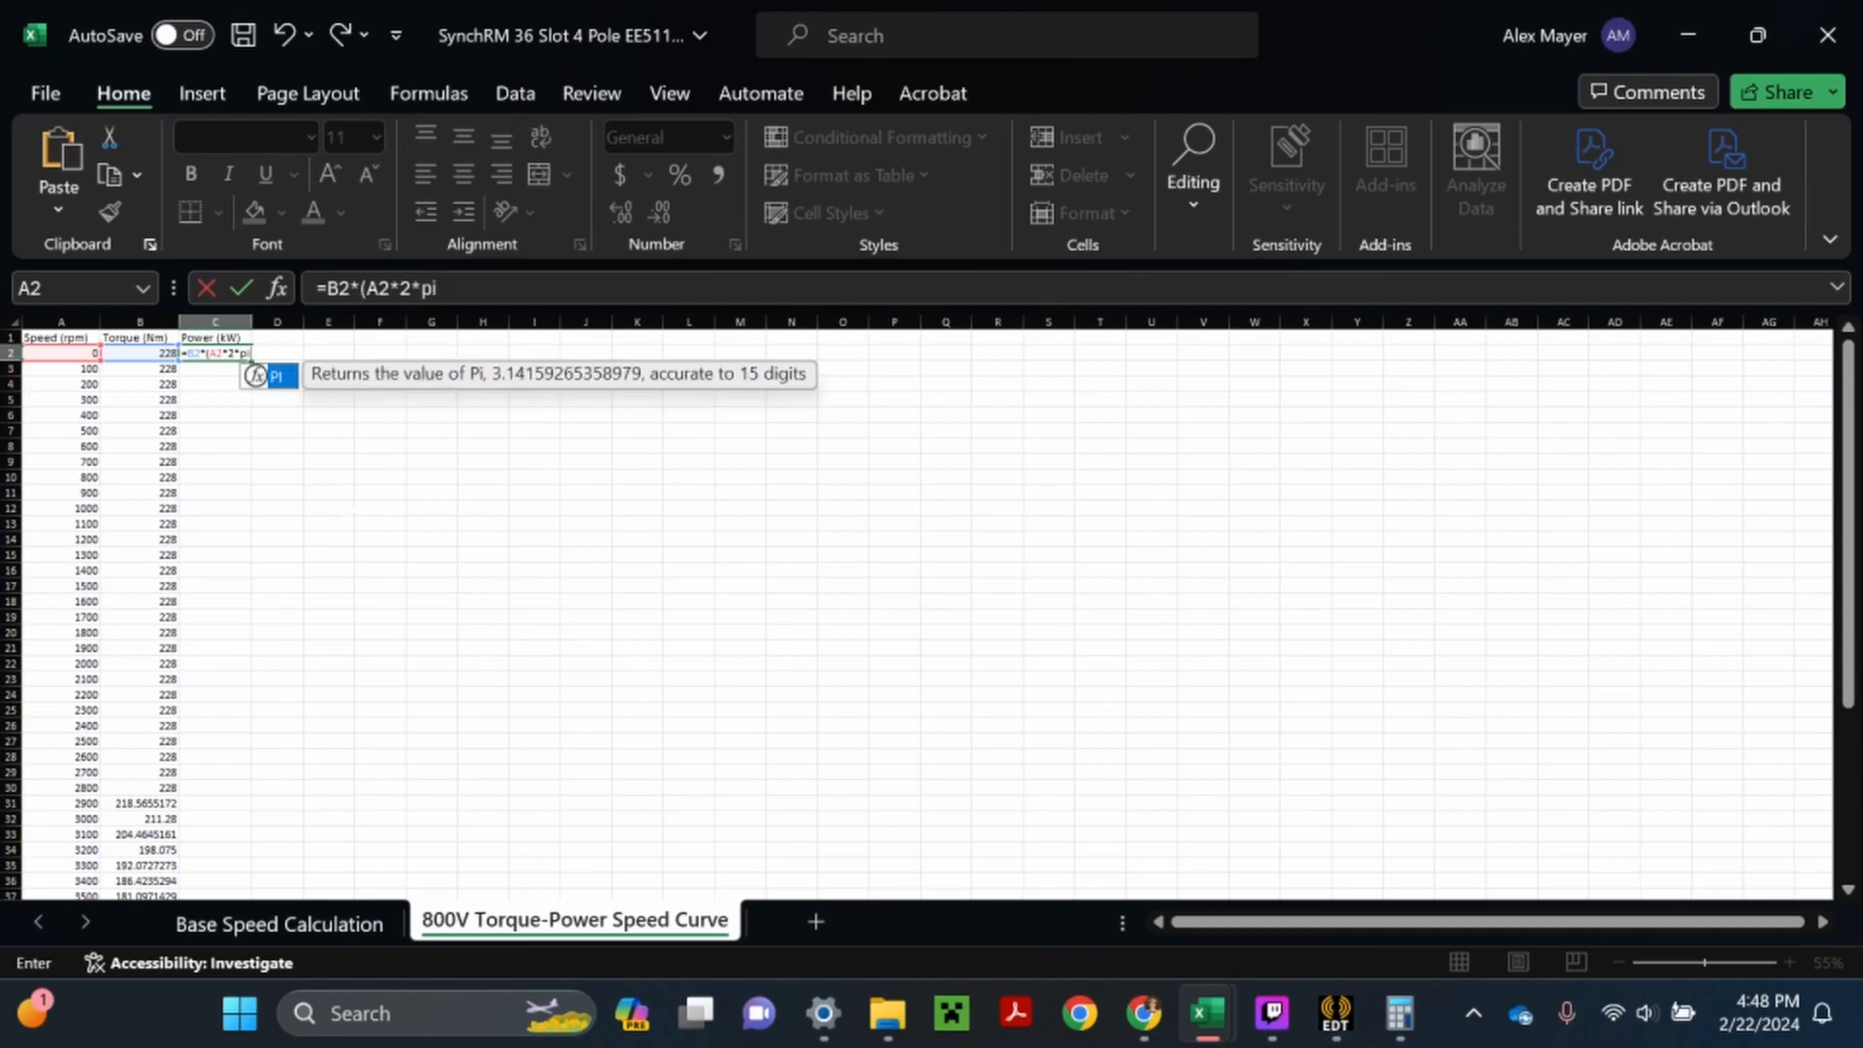
type("()/60)")
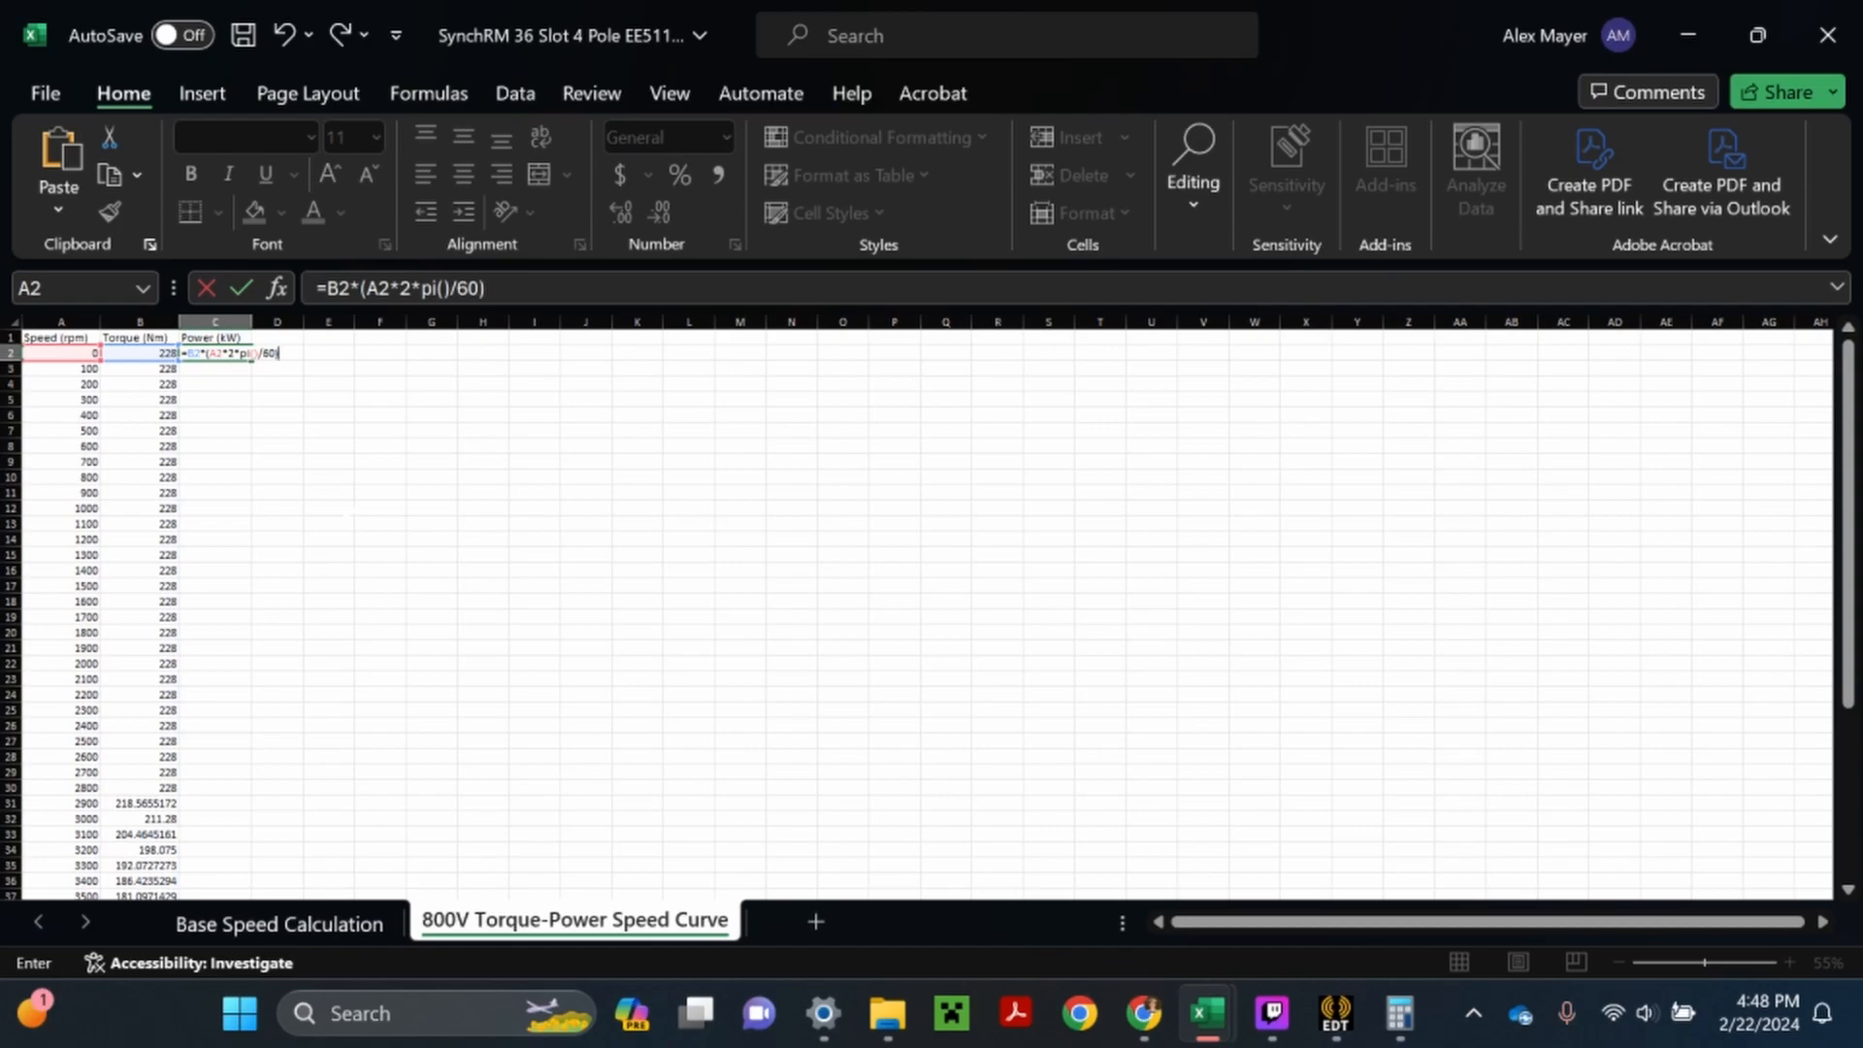
type("/100")
key("Return")
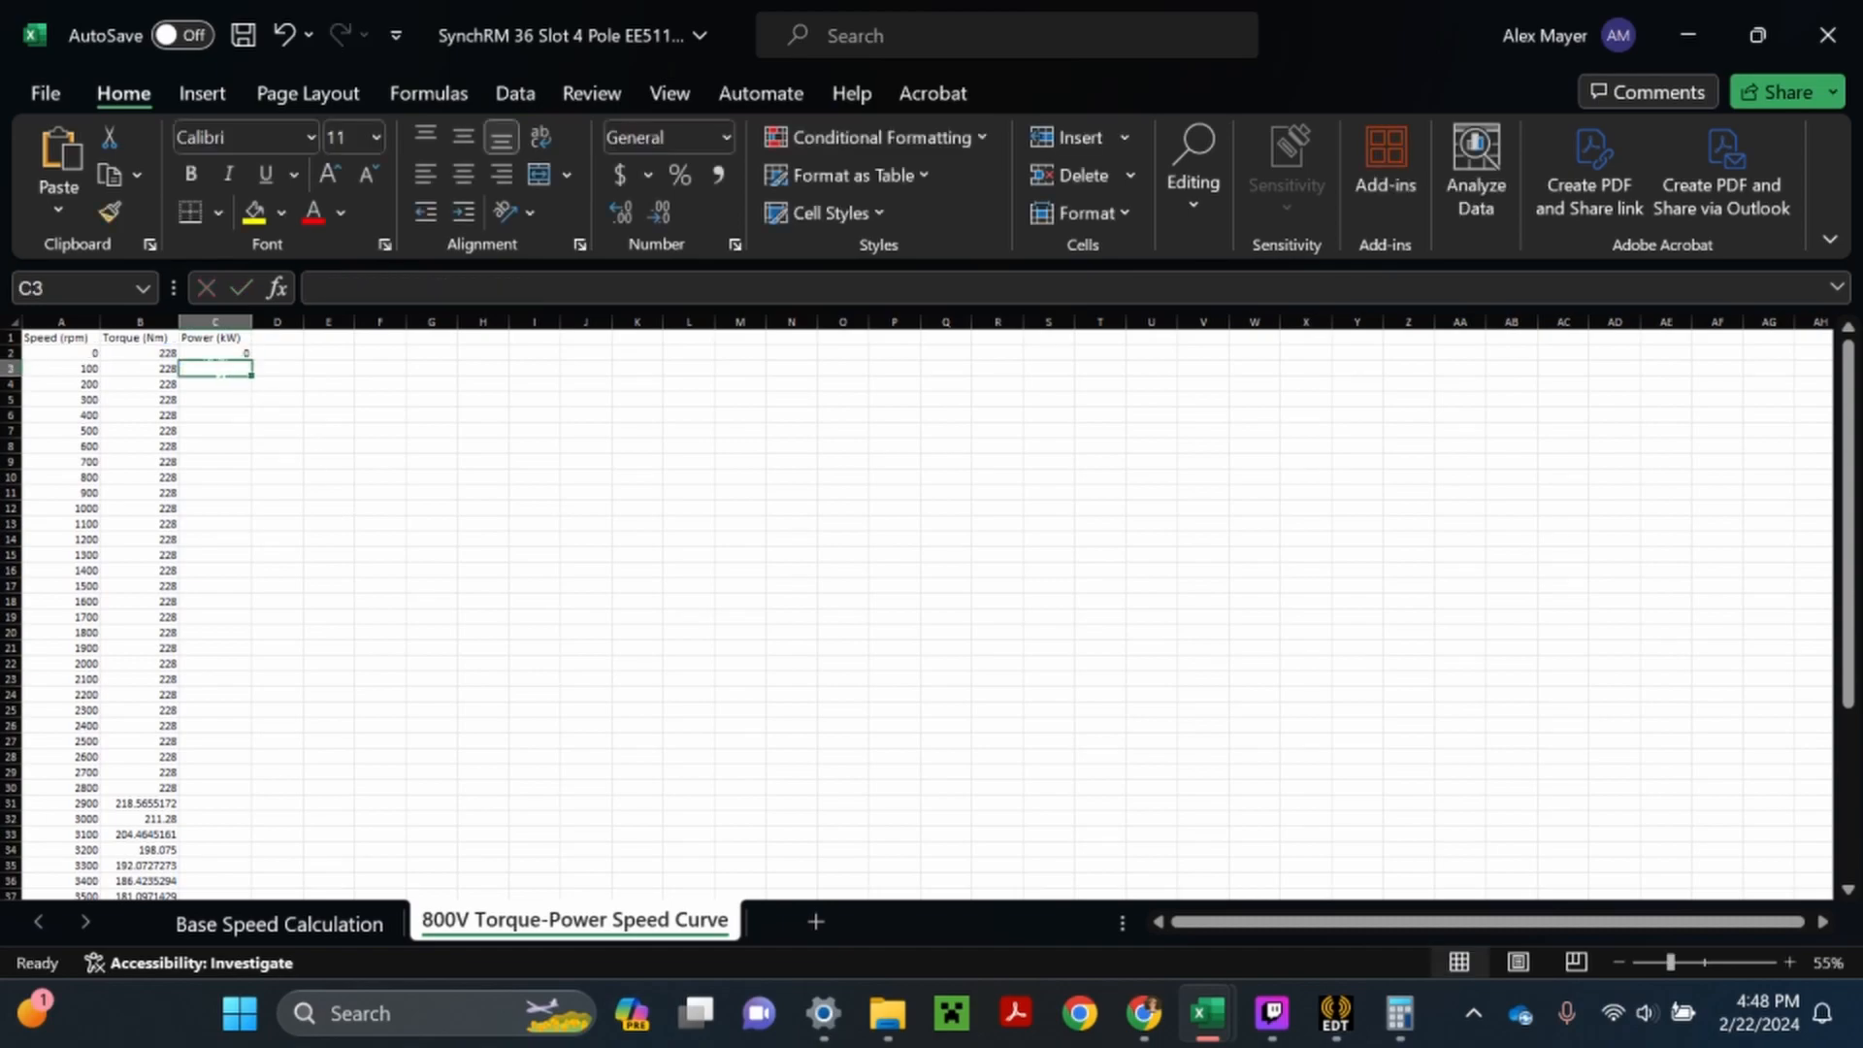
- Fill the power formula from C2 down to C52
left_click(240, 355)
scroll(244, 356, "down", 1)
scroll(248, 357, "up", 1)
left_click_drag(252, 360, 250, 870)
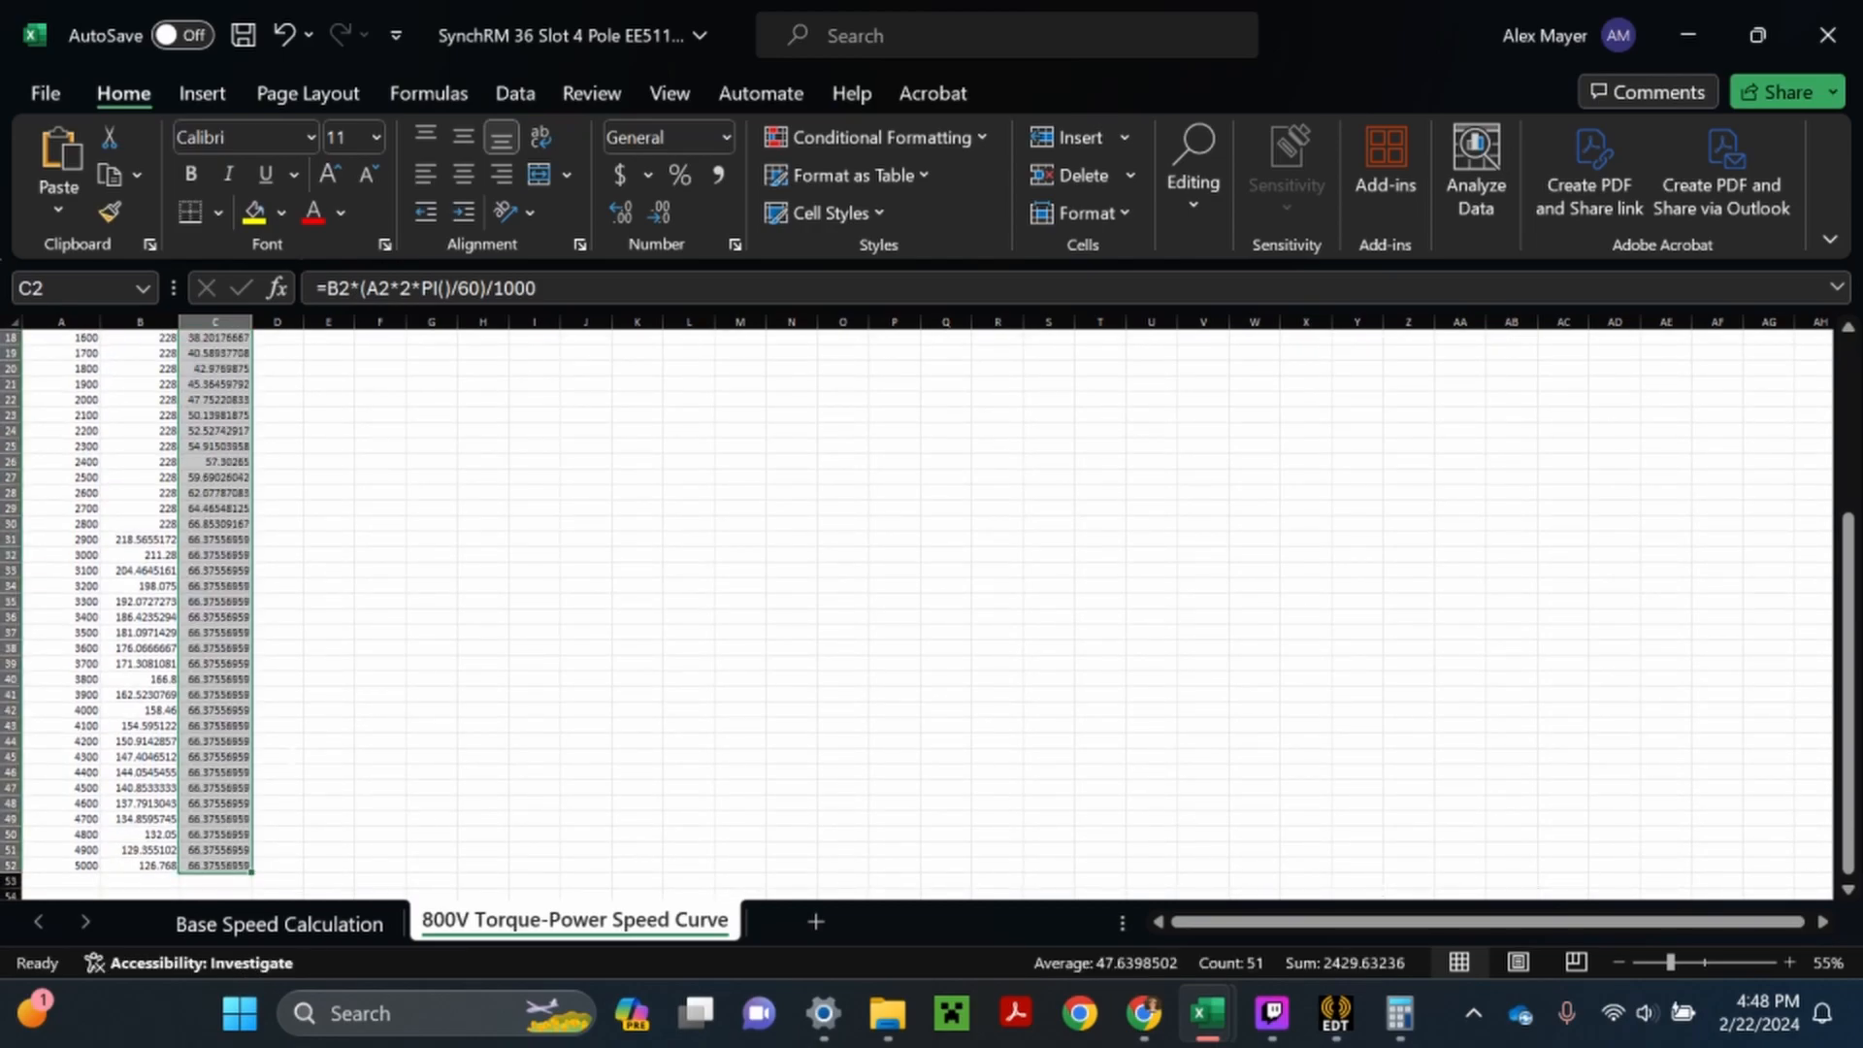
scroll(291, 499, "up", 6)
left_click(286, 494)
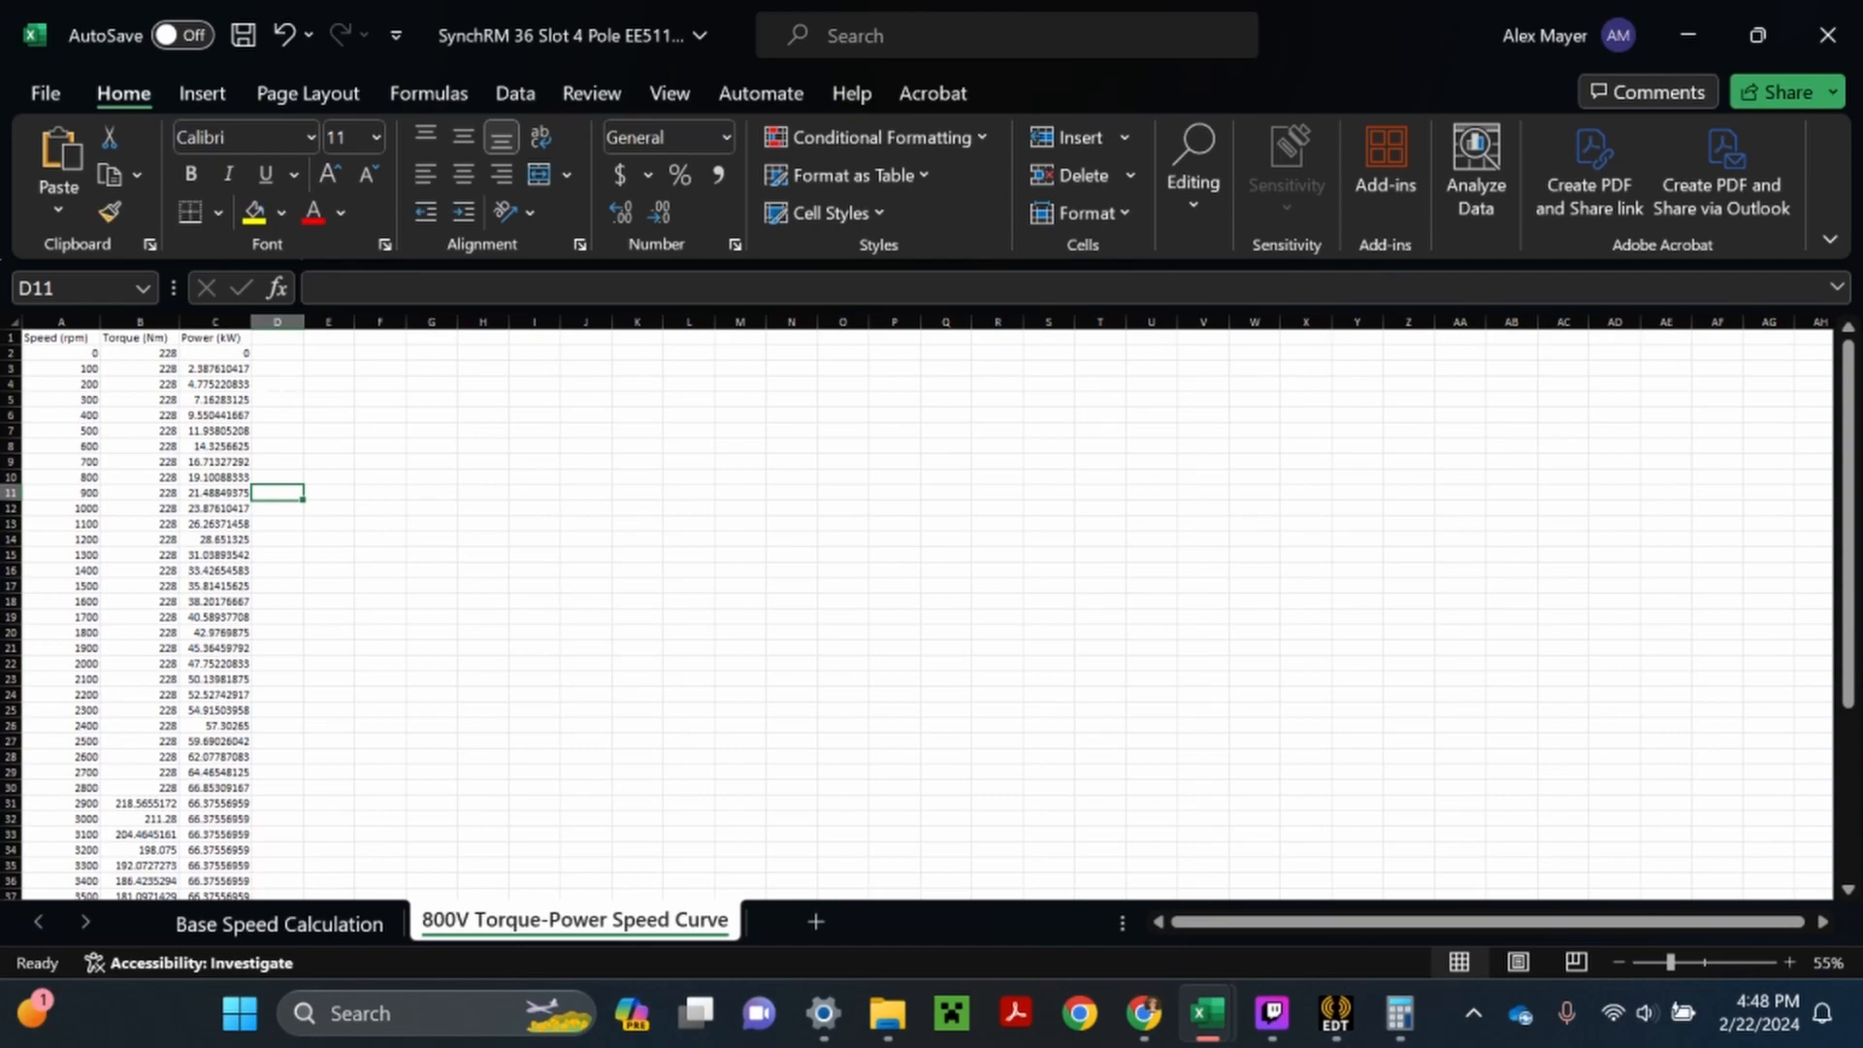
- Insert a Scatter with Straight Lines chart of torque against speed from the range A2:B52
left_click_drag(58, 353, 155, 836)
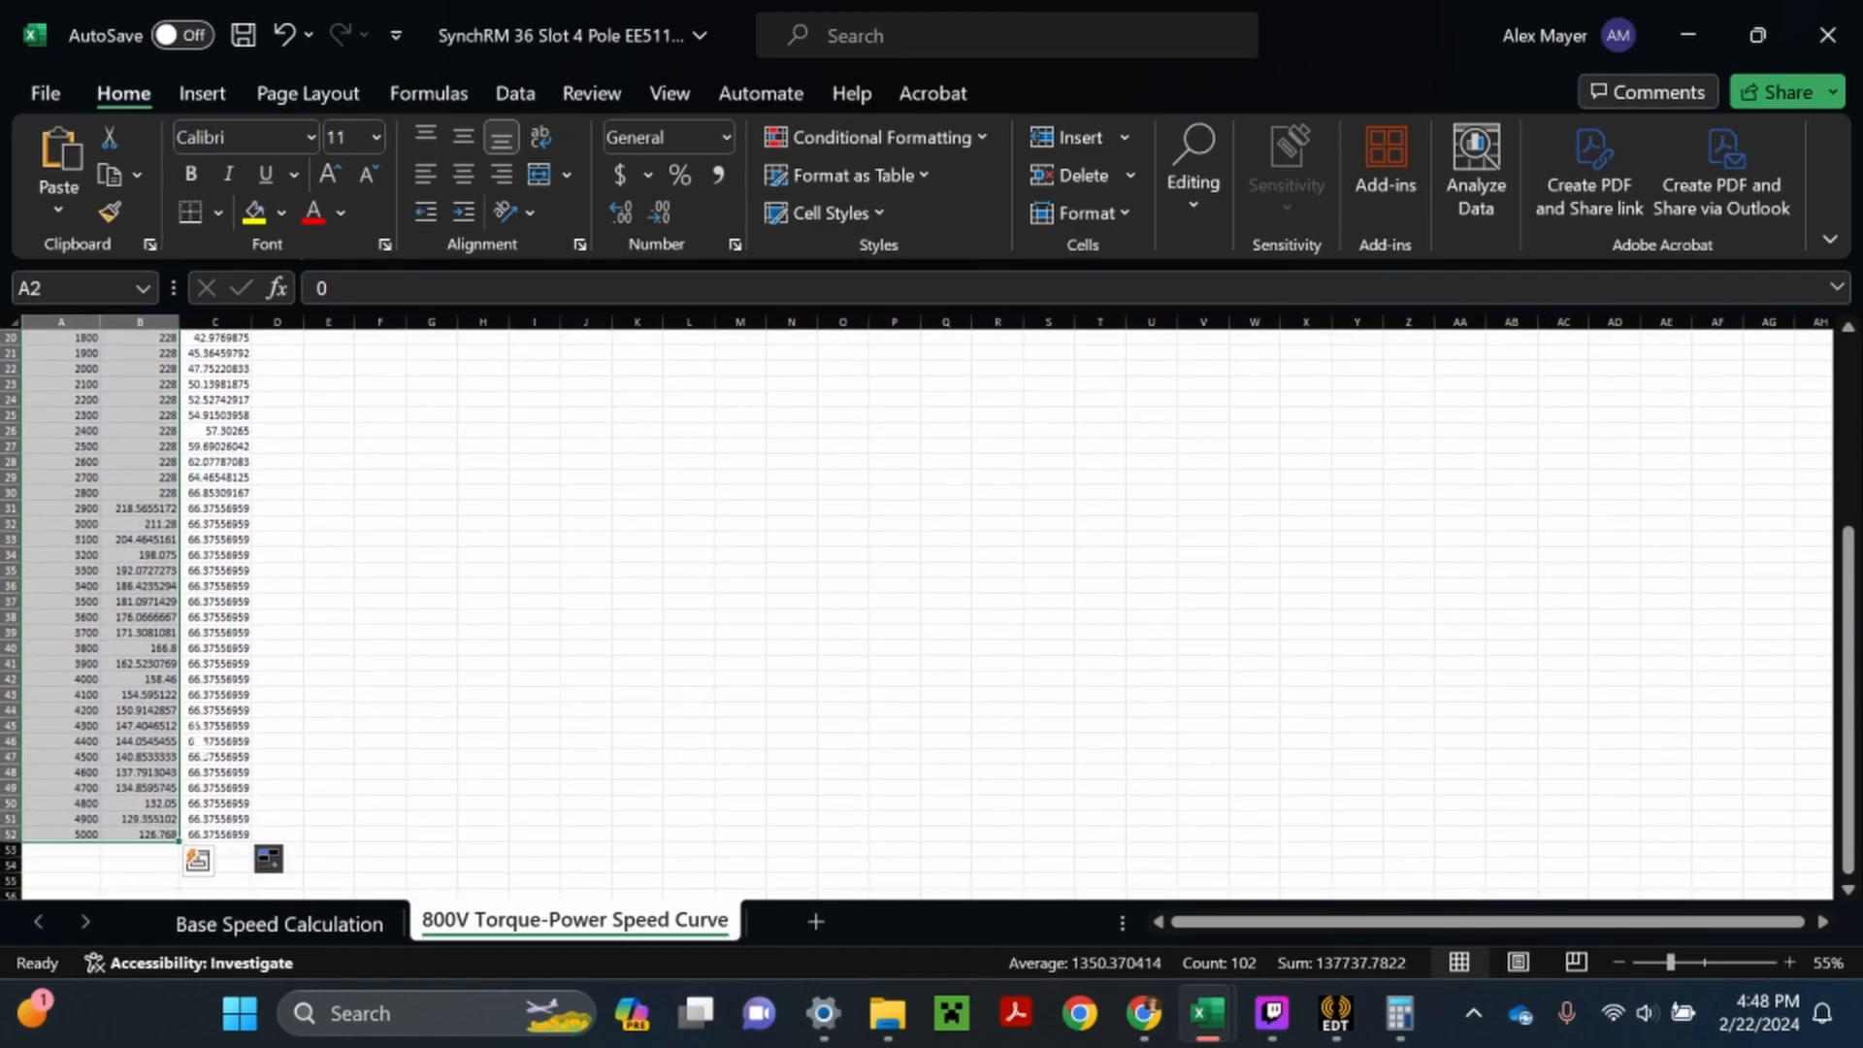
left_click(206, 91)
left_click(665, 207)
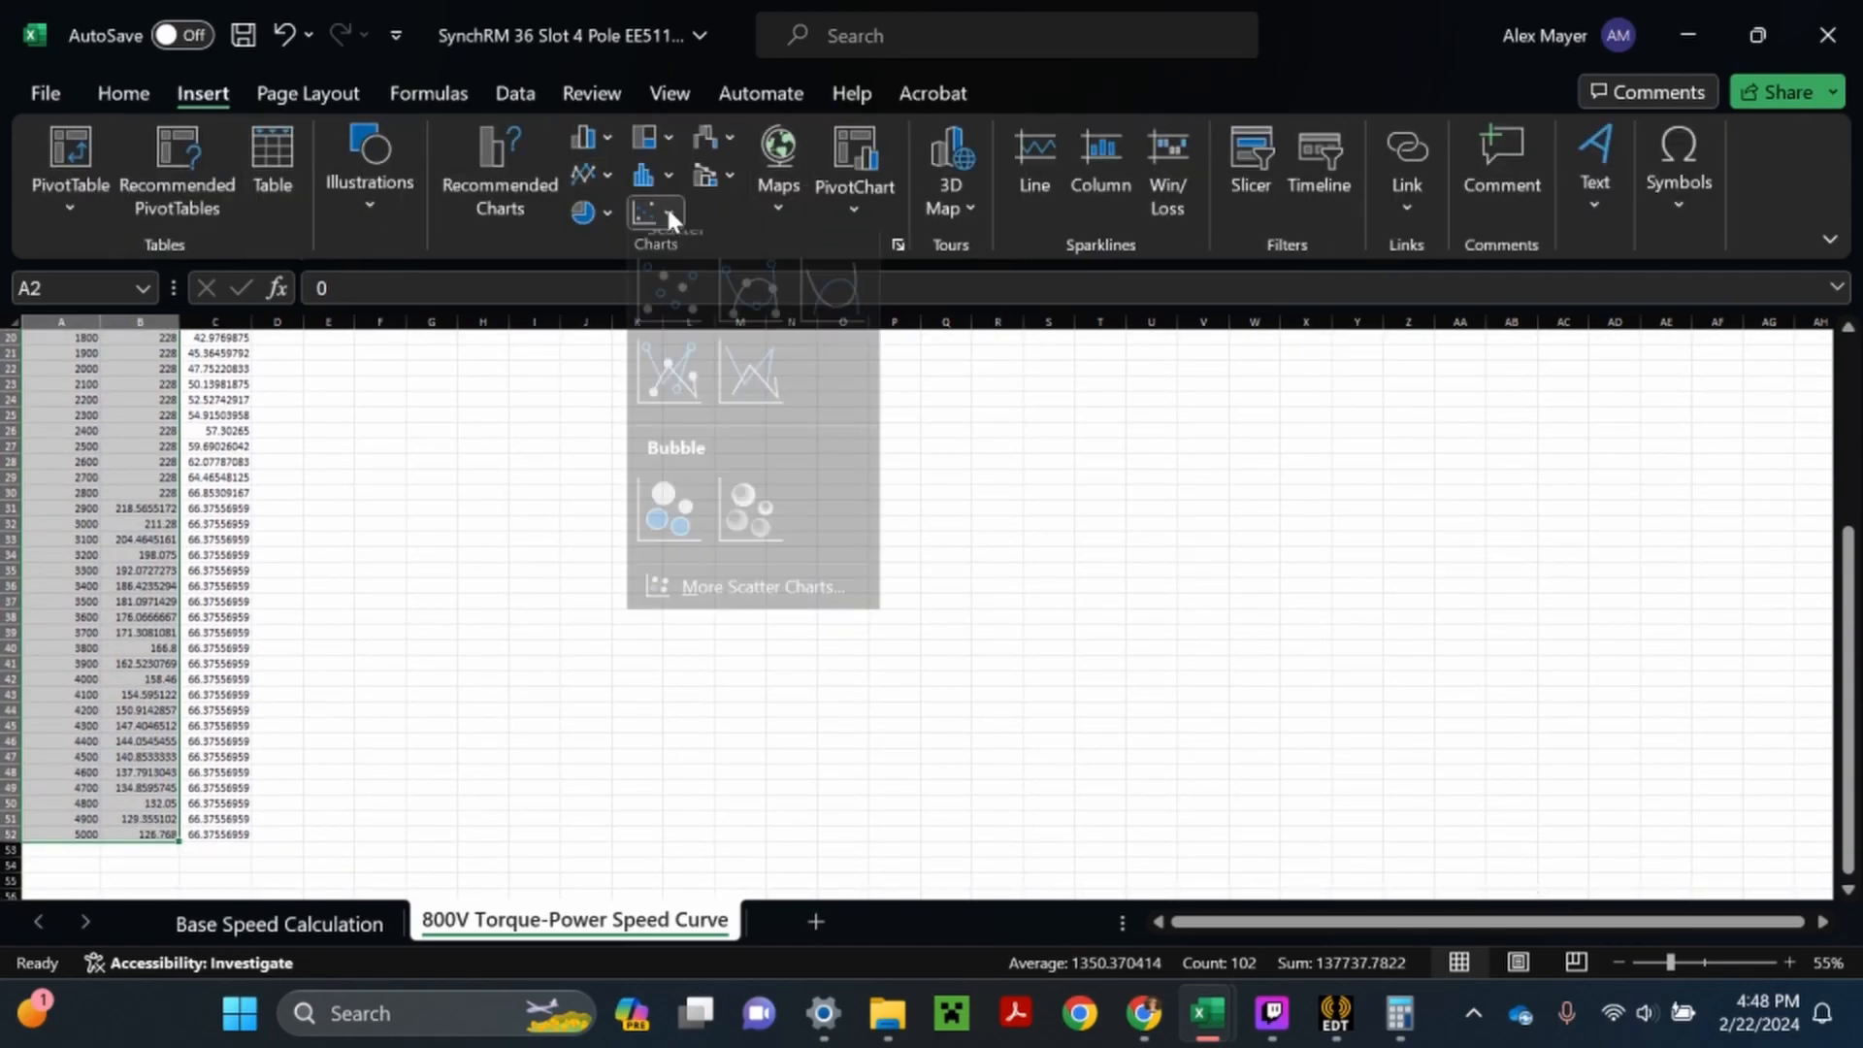
left_click(749, 393)
- Enlarge the torque chart and place it beside the top of the data table, spanning about columns H to W
left_click_drag(1118, 728, 1436, 876)
left_click_drag(737, 499, 600, 344)
scroll(600, 345, "up", 6)
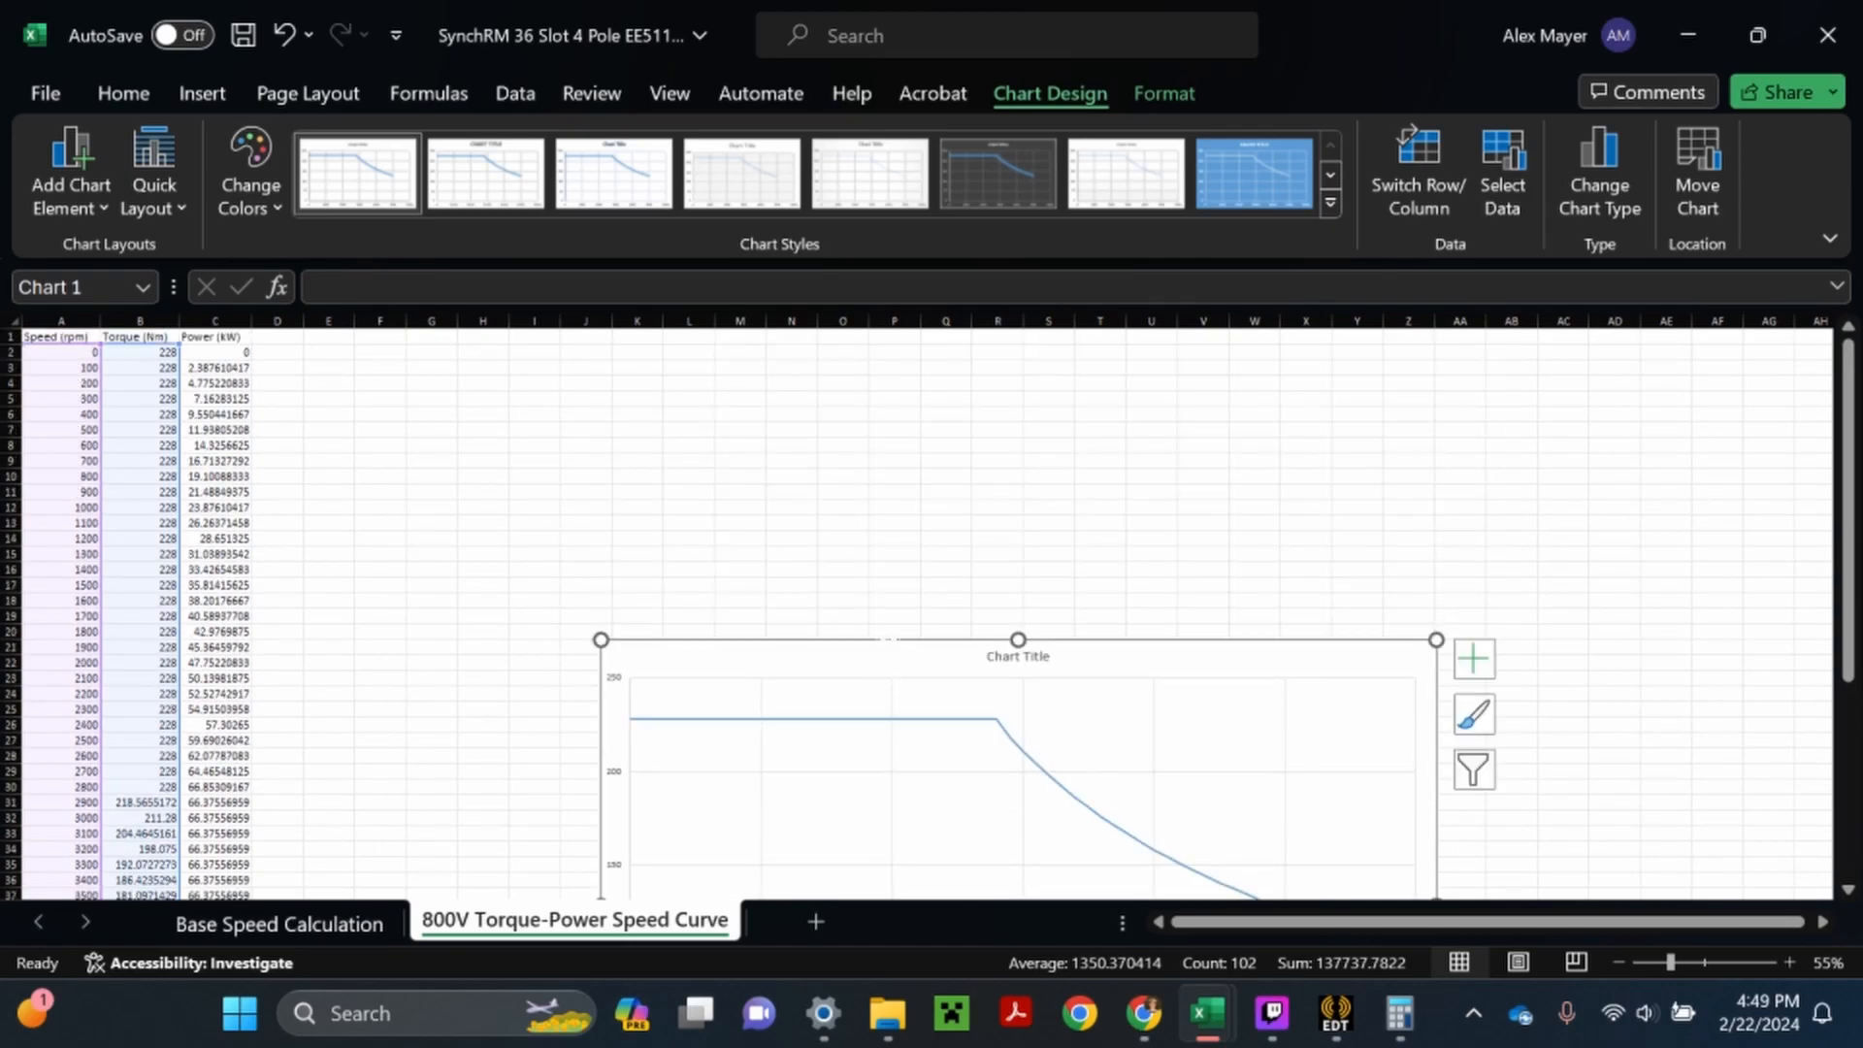
left_click_drag(888, 663, 782, 378)
left_click_drag(904, 459, 886, 451)
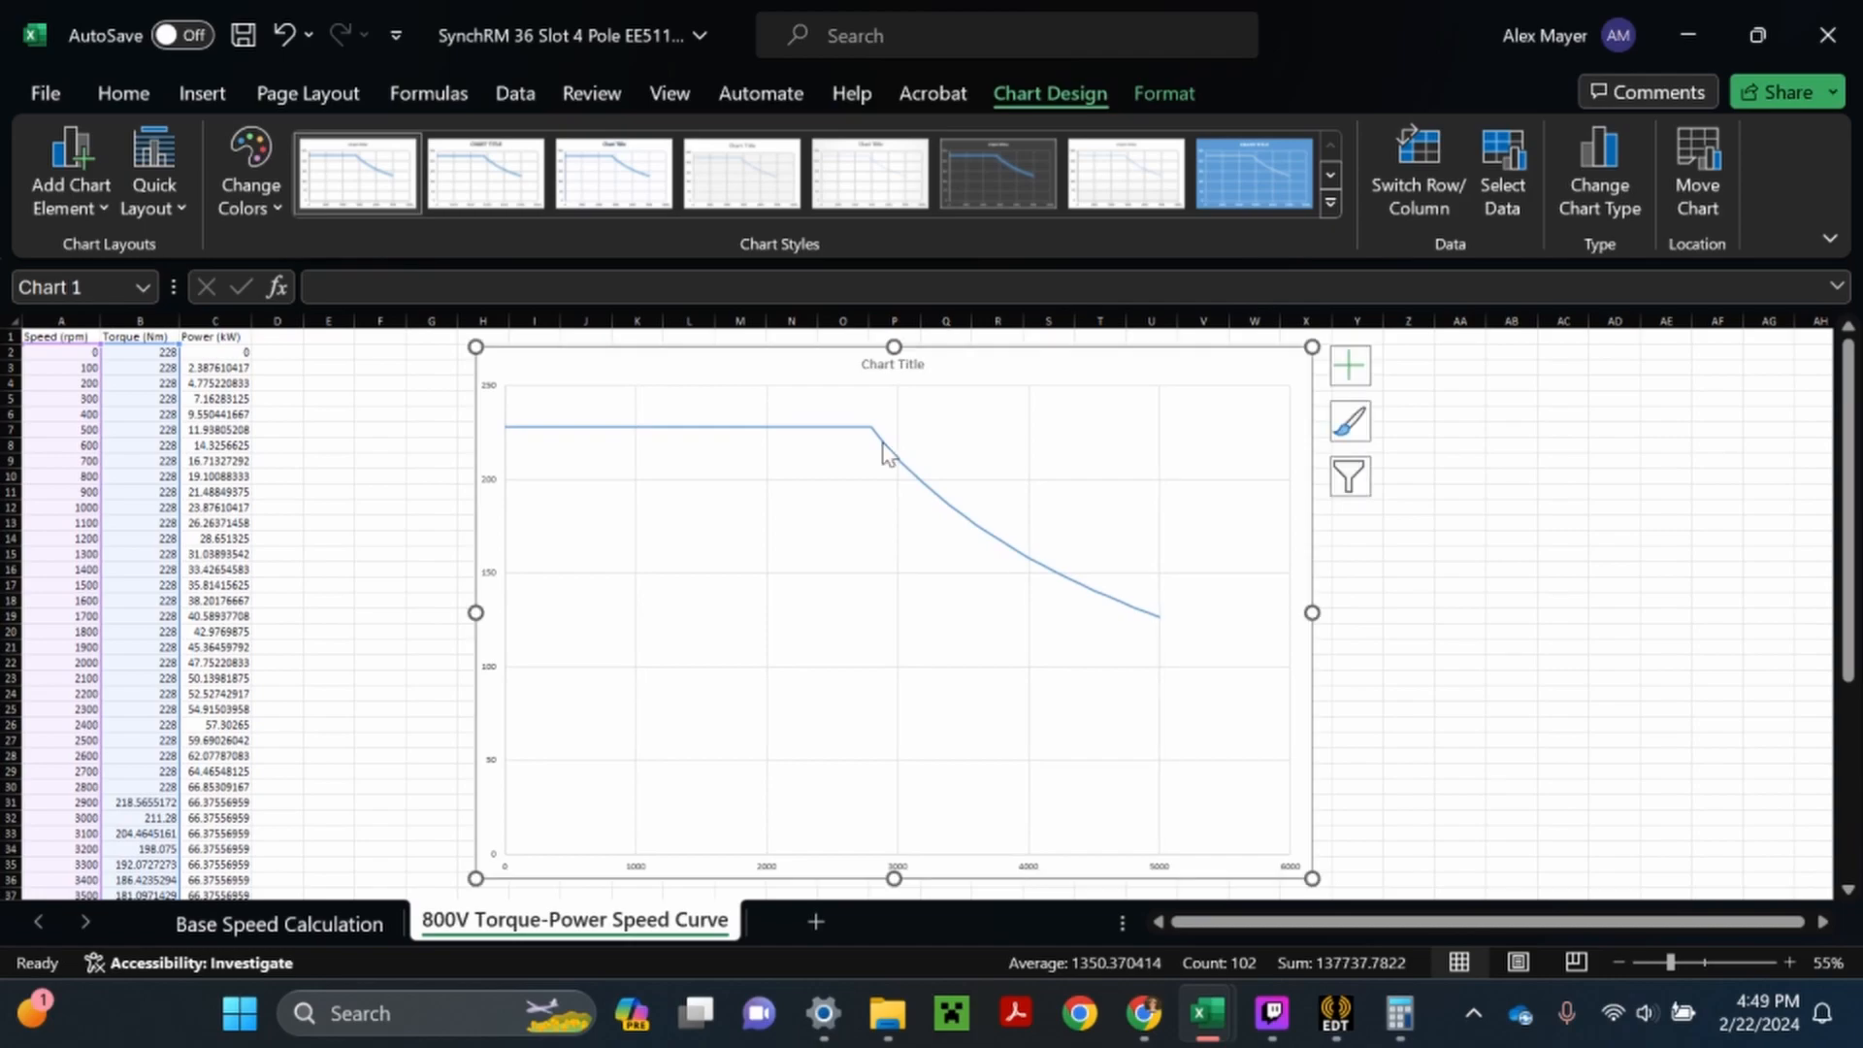
- Add a legend below the plot area of the torque chart
left_click(1348, 366)
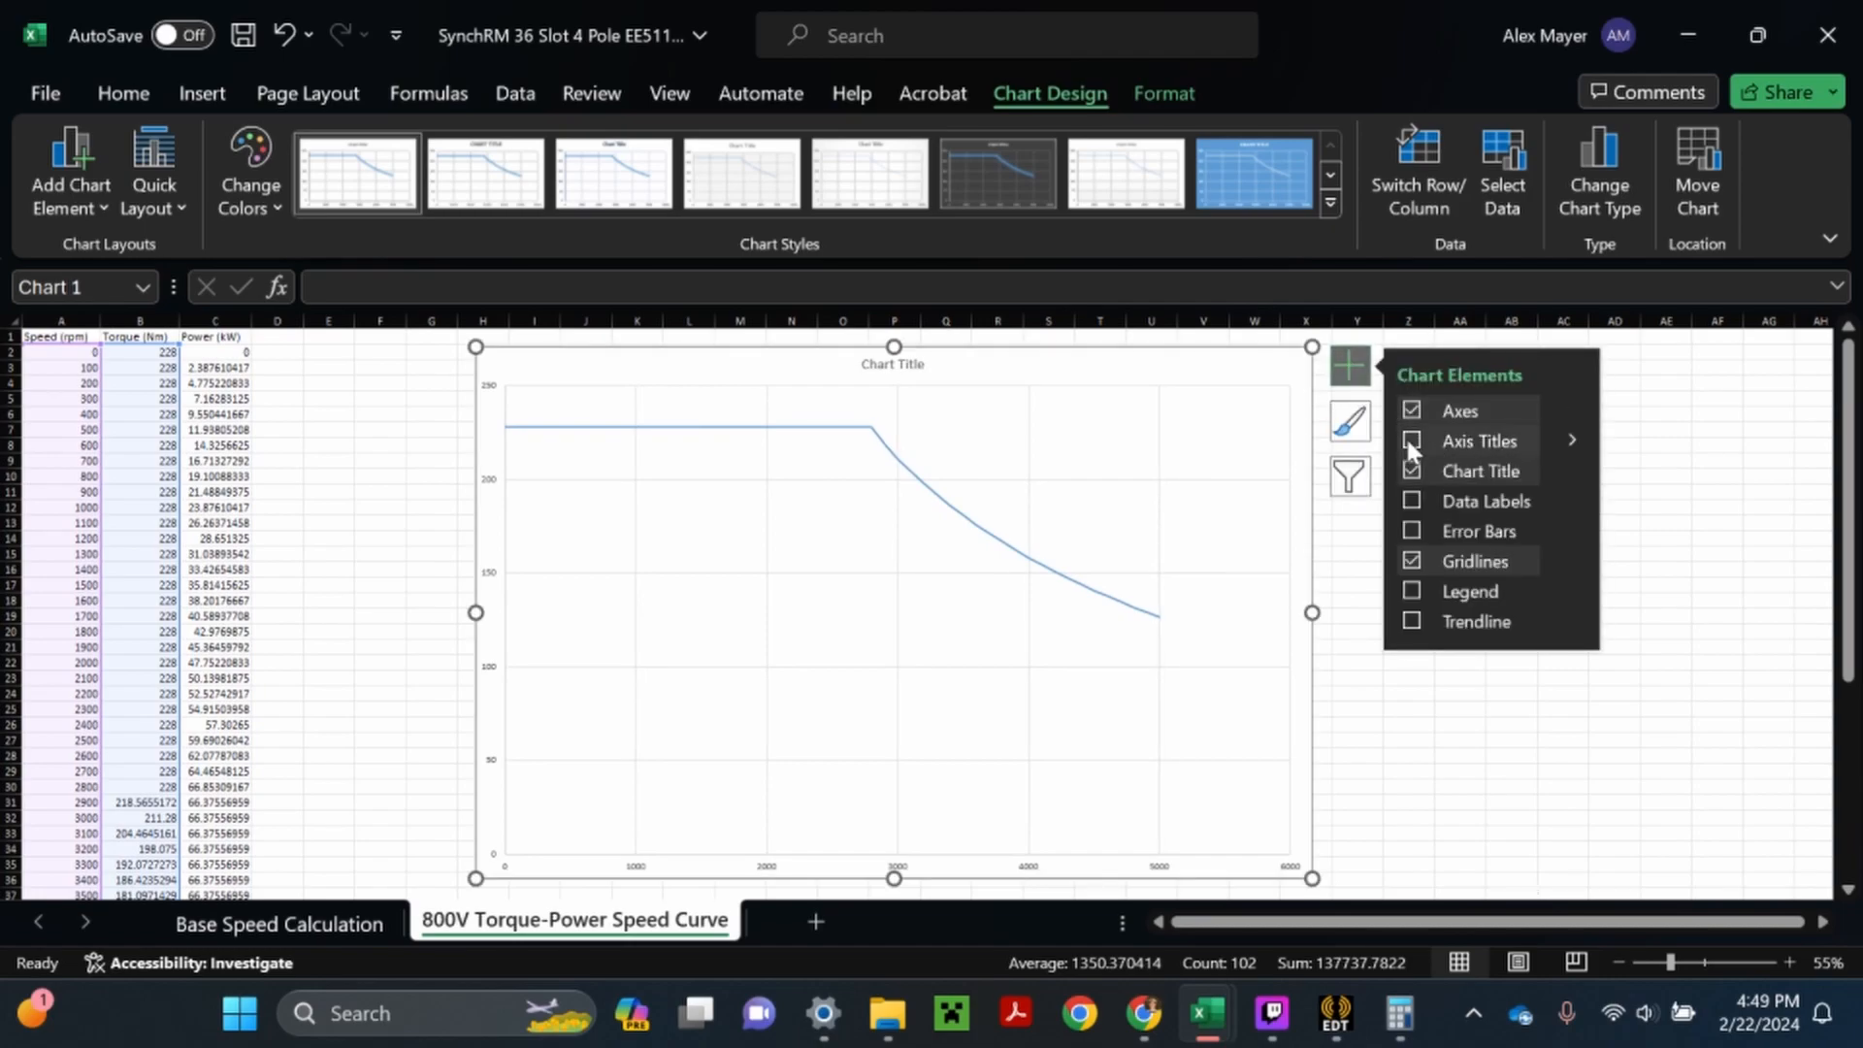
left_click(1413, 591)
mouse_move(1580, 592)
left_click(1640, 708)
left_click(1459, 724)
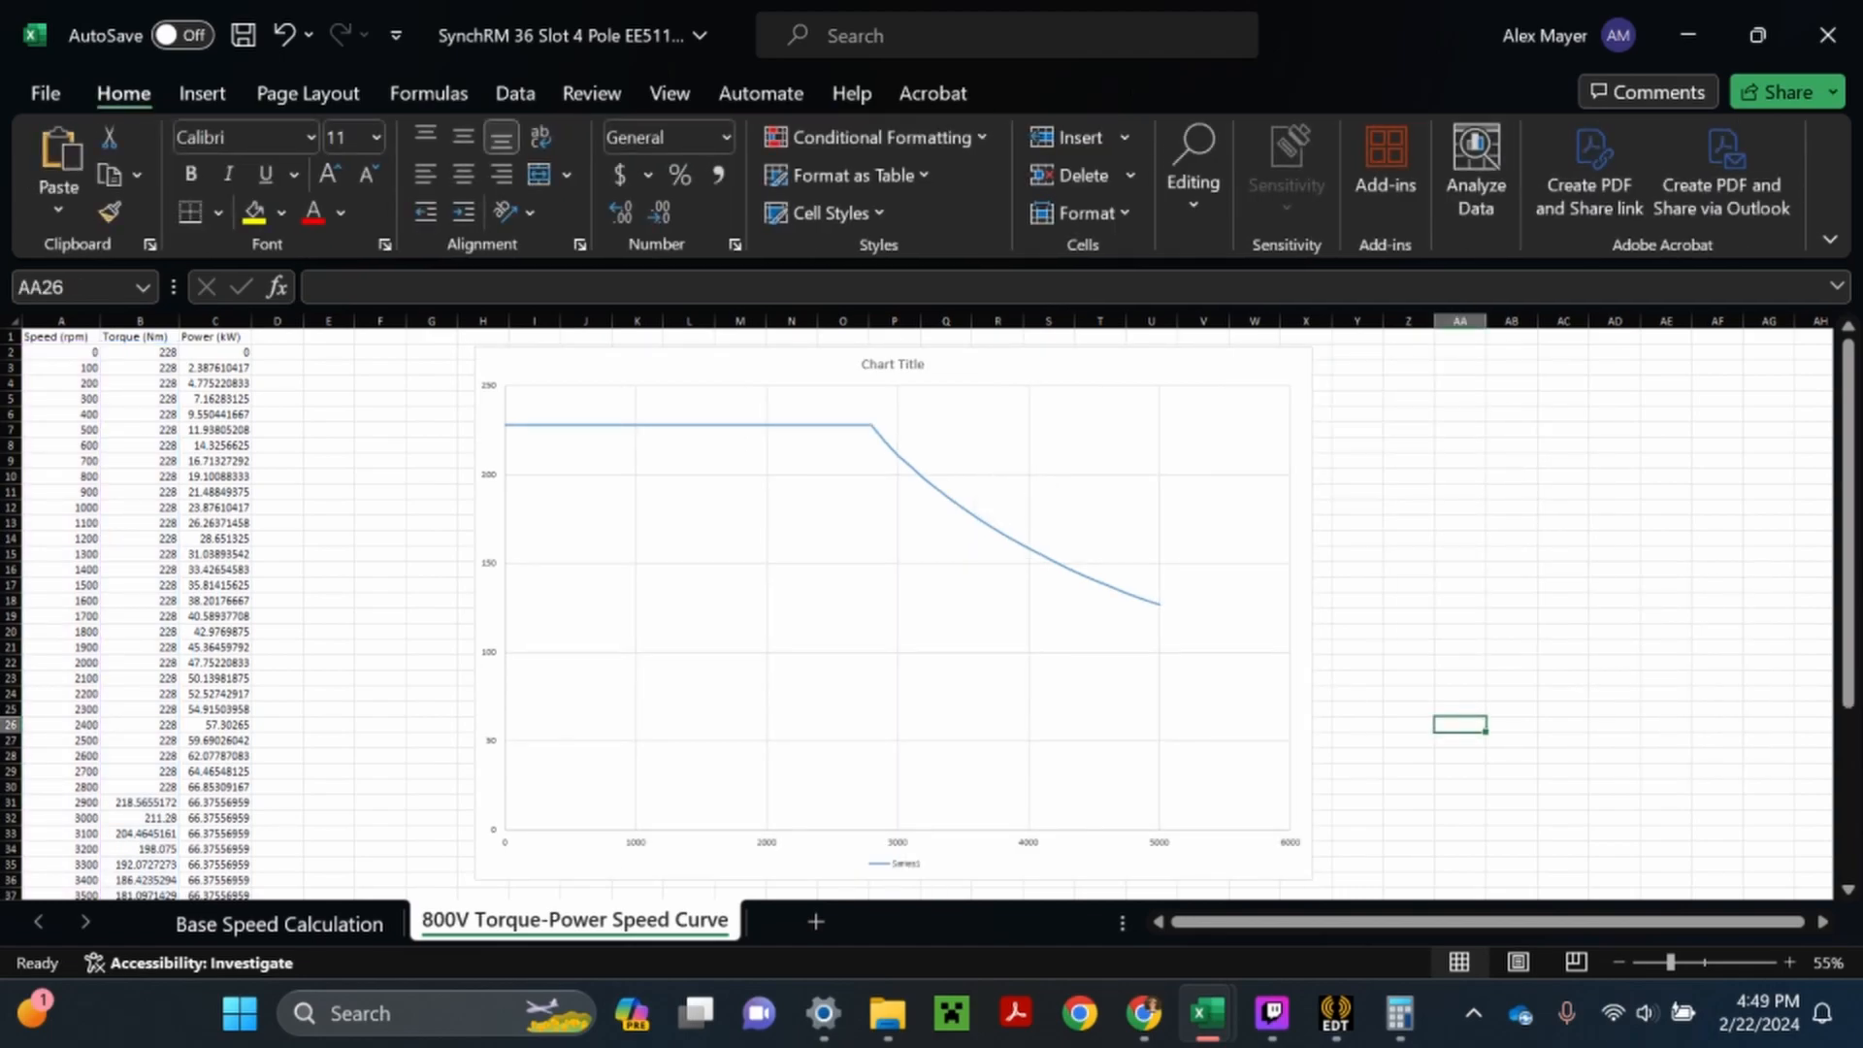
- Open the chart's data source selection and name the existing series Torque
right_click(1070, 437)
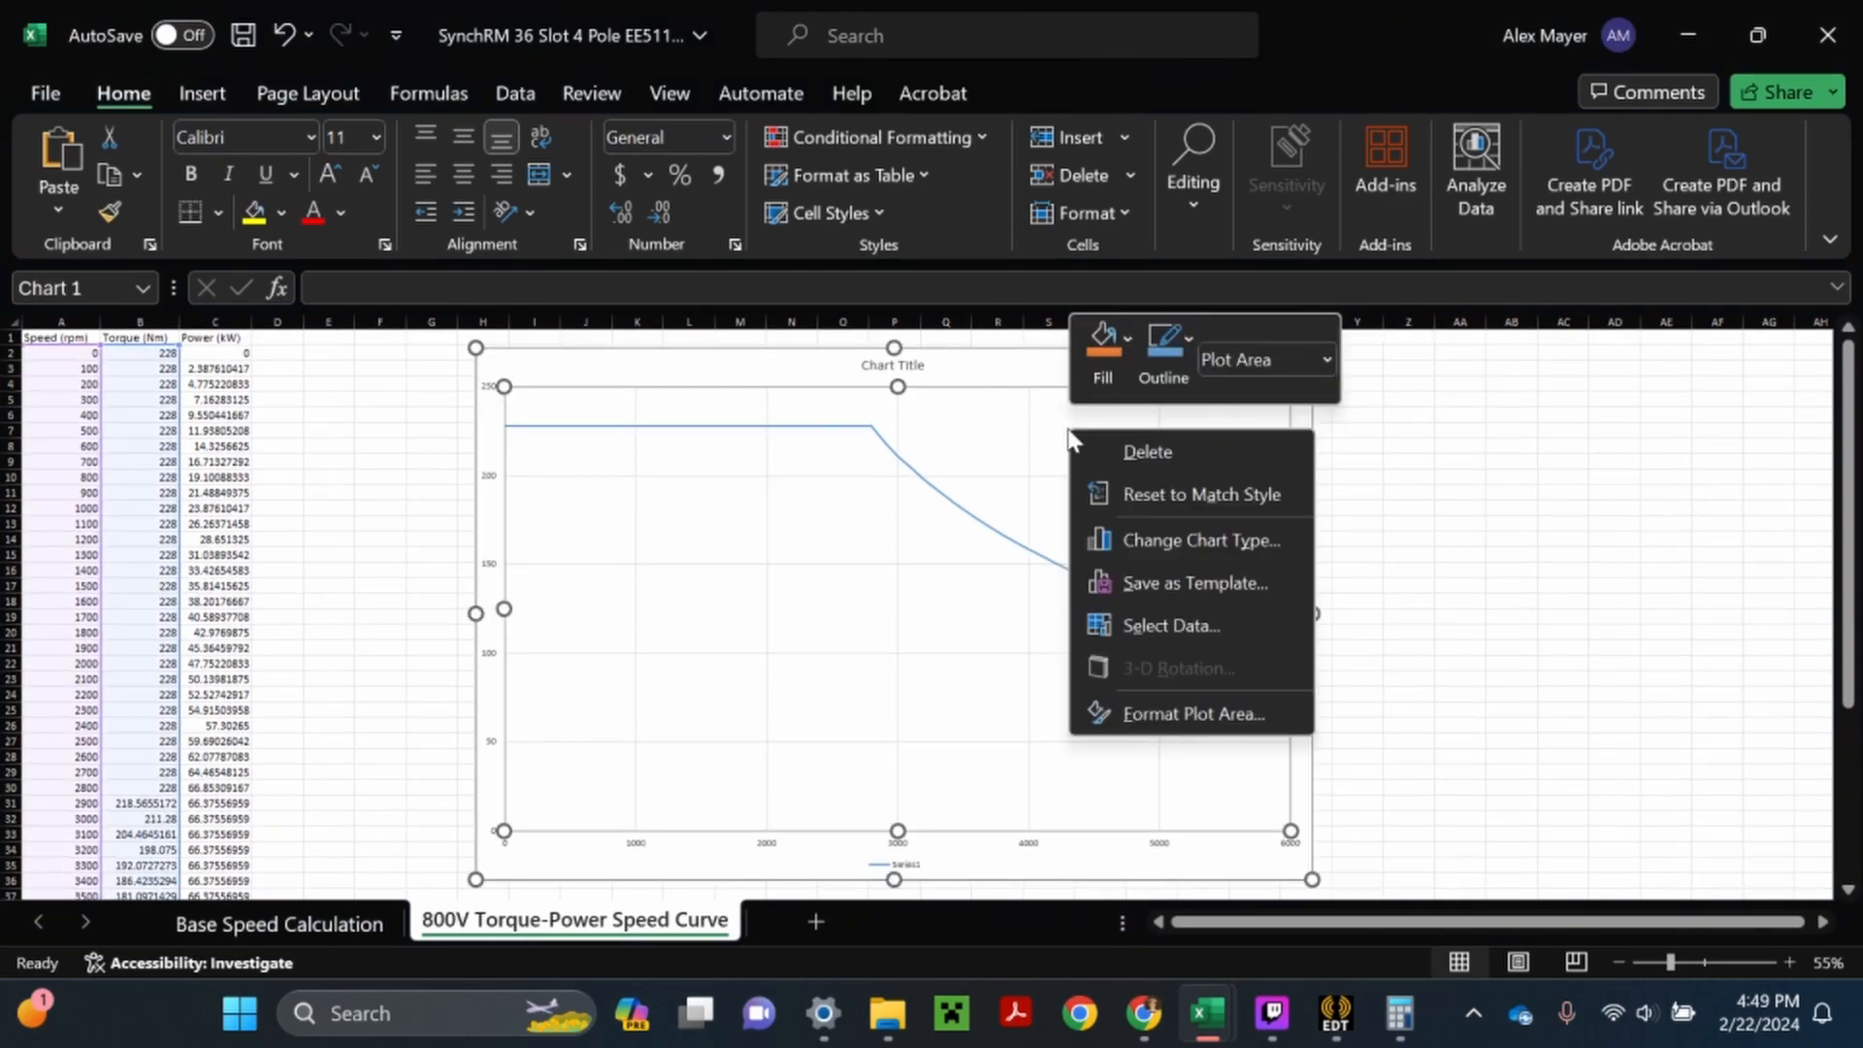
mouse_move(1272, 1013)
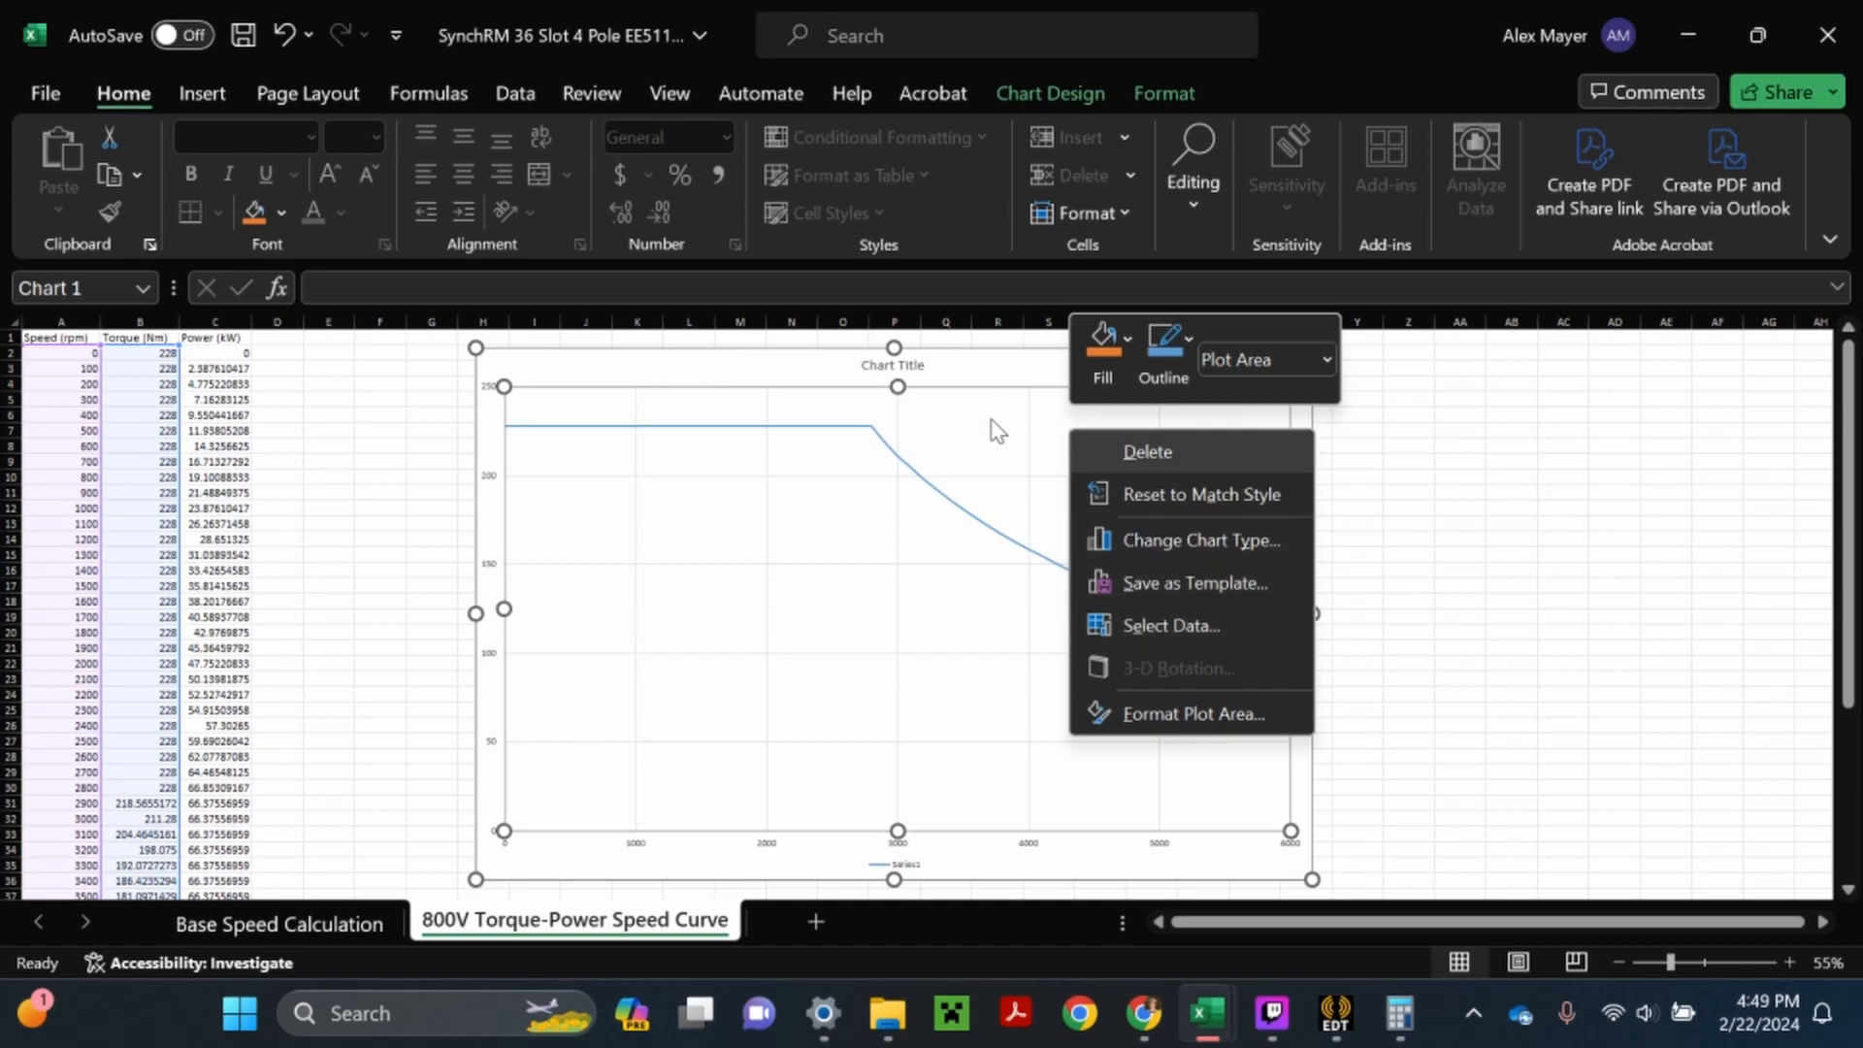
right_click(967, 371)
left_click(1081, 583)
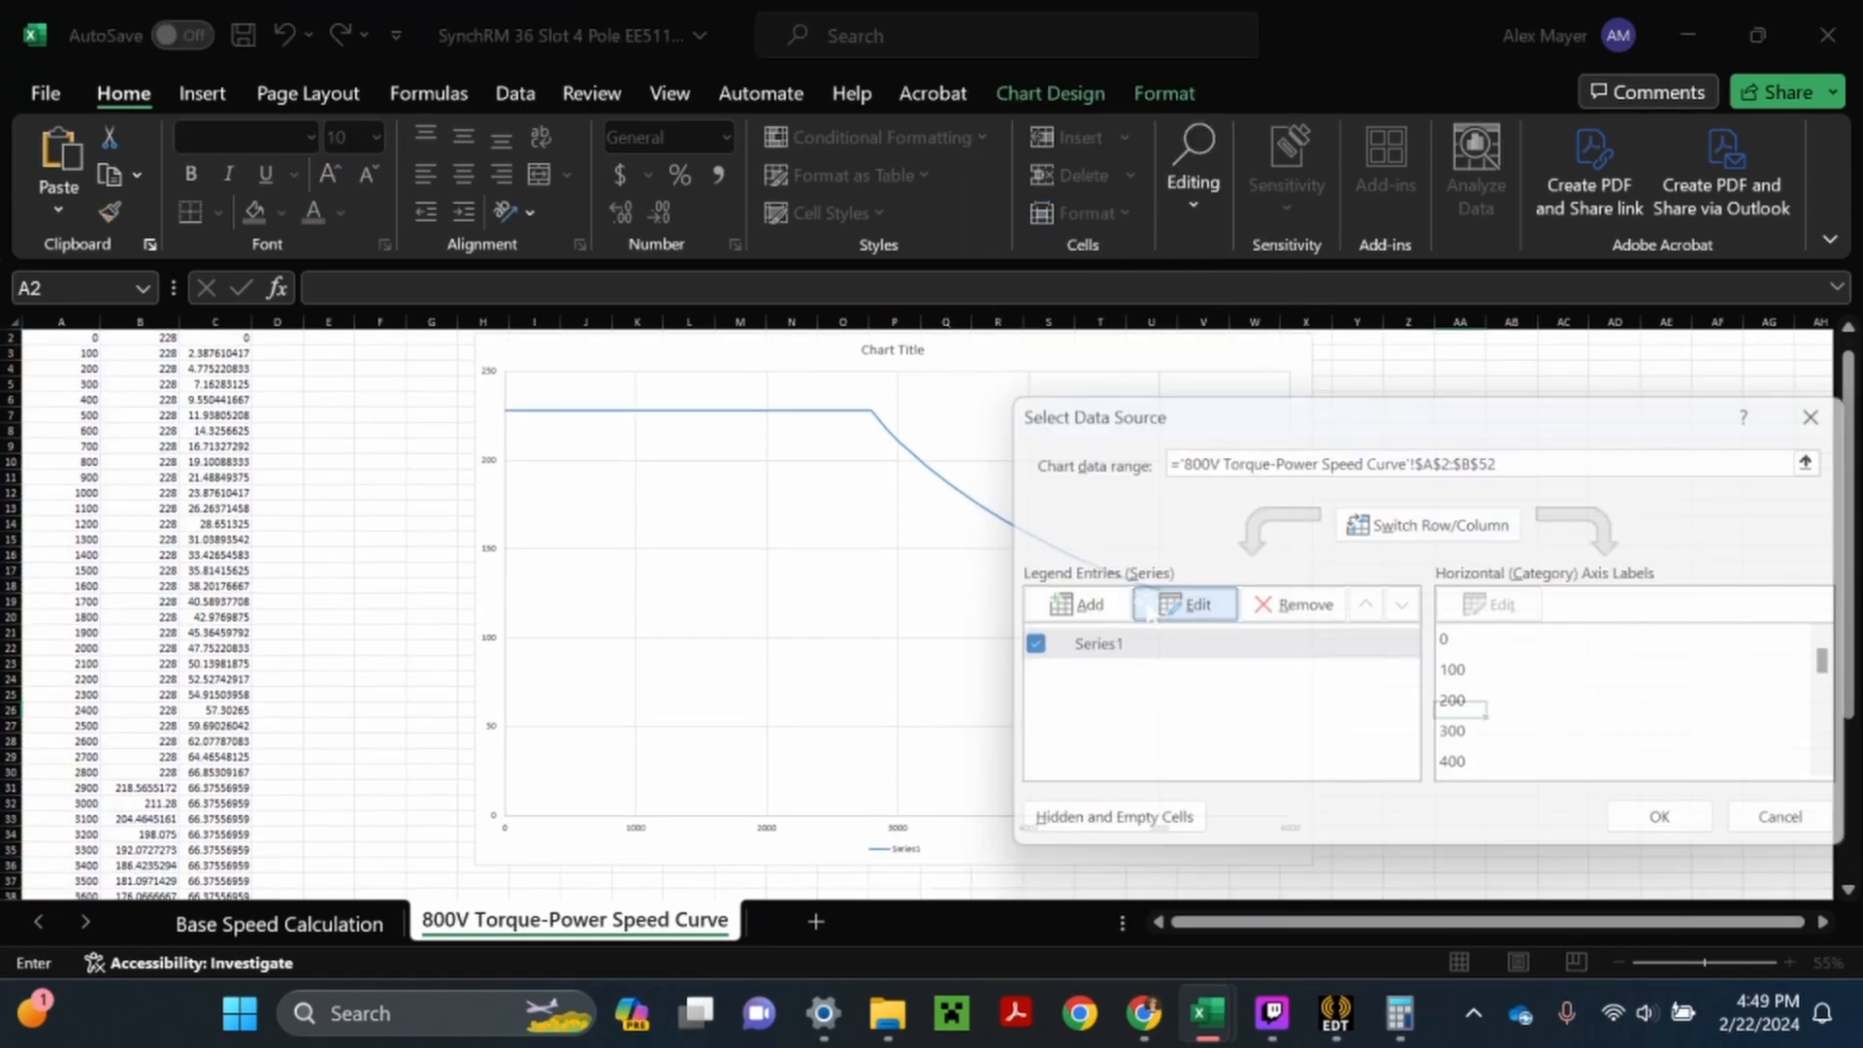
left_click(1148, 609)
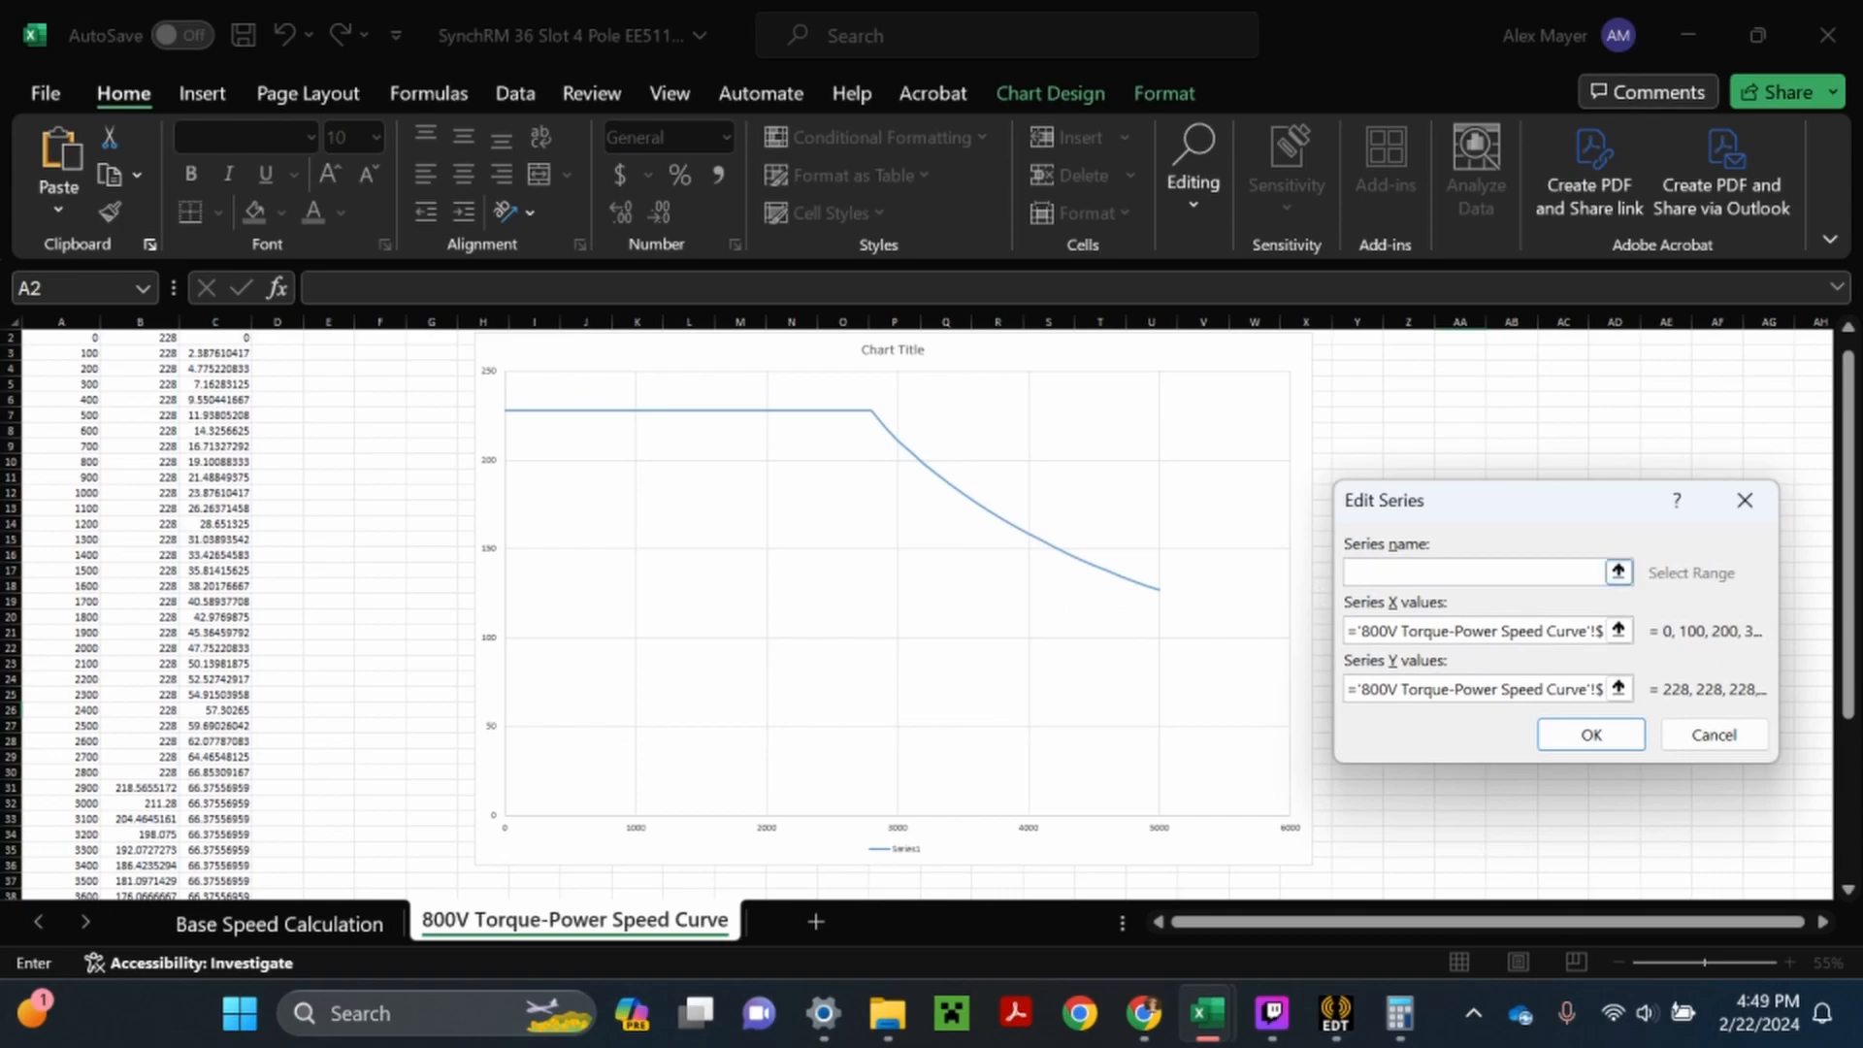
type("Torque")
left_click(1566, 737)
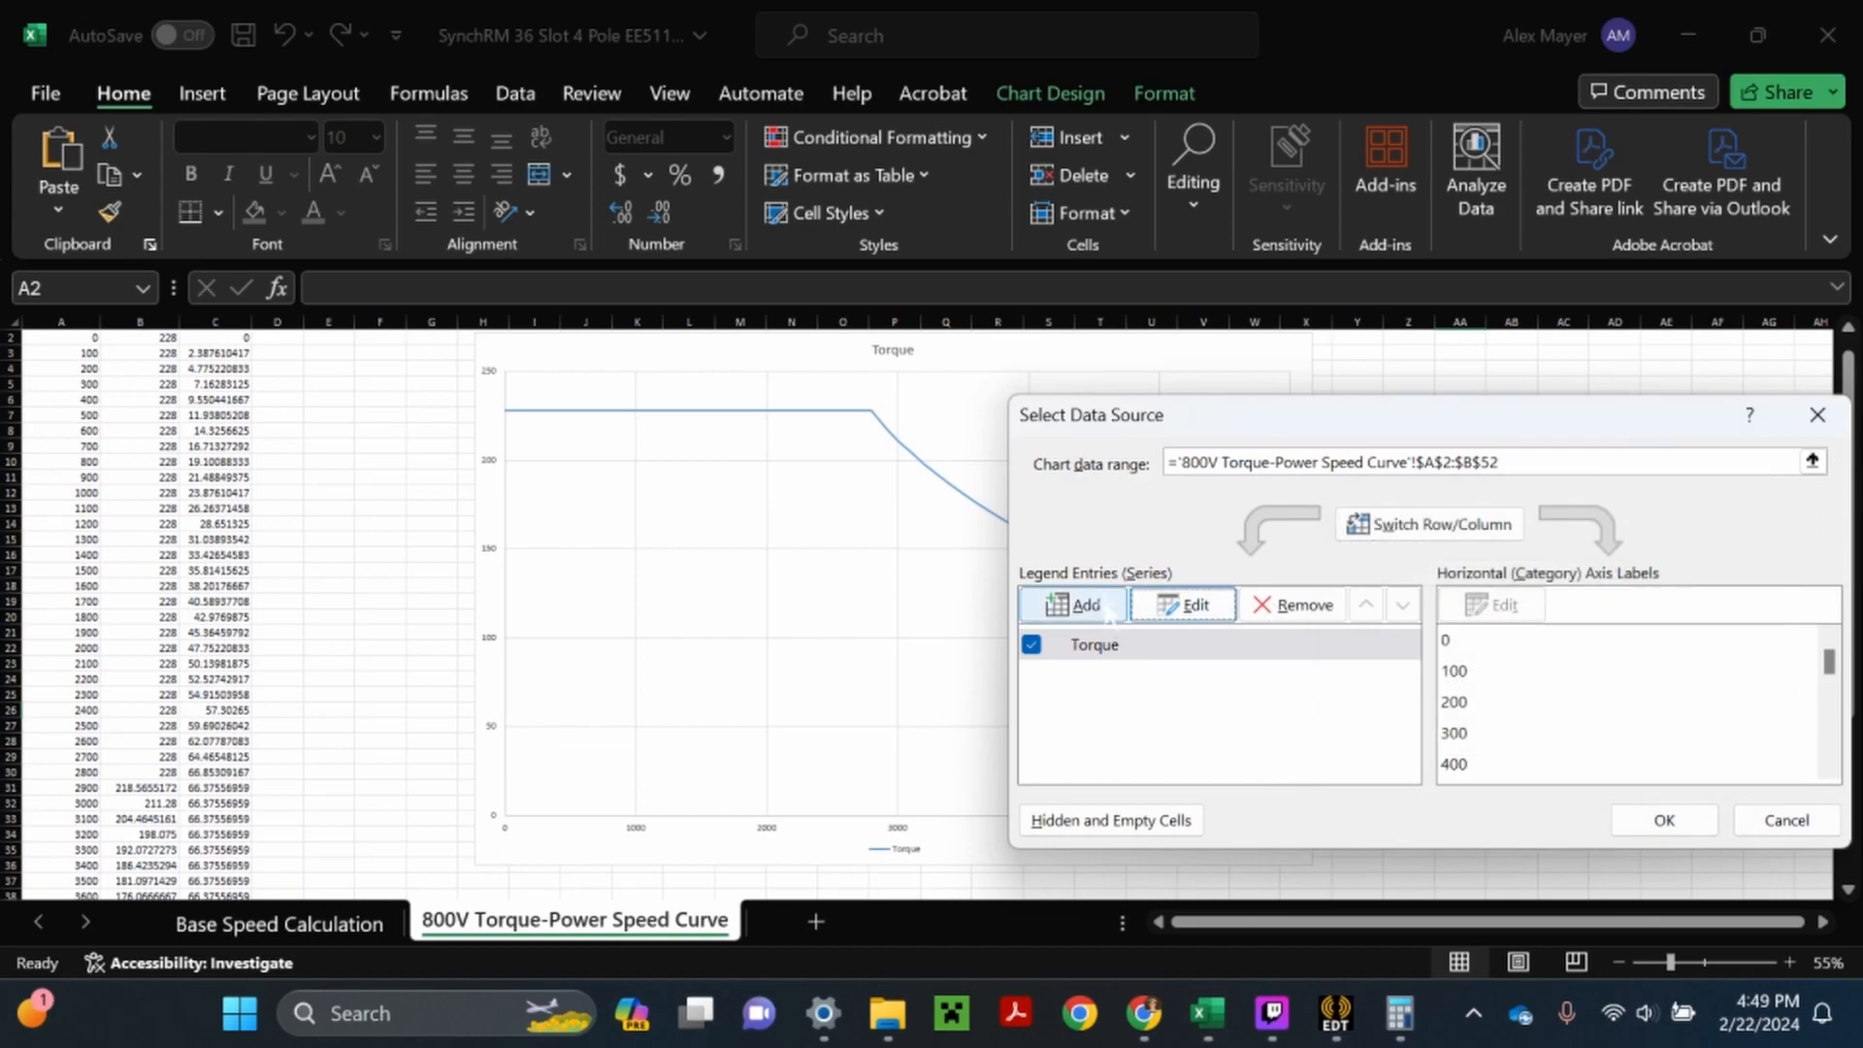
- Add a second chart series named Power with the speed values A2:A52 as its X values
left_click(1030, 601)
type("Power")
left_click(1476, 631)
scroll(95, 524, "up", 1)
left_click_drag(87, 353, 97, 878)
left_click_drag(92, 960, 87, 870)
scroll(221, 679, "up", 6)
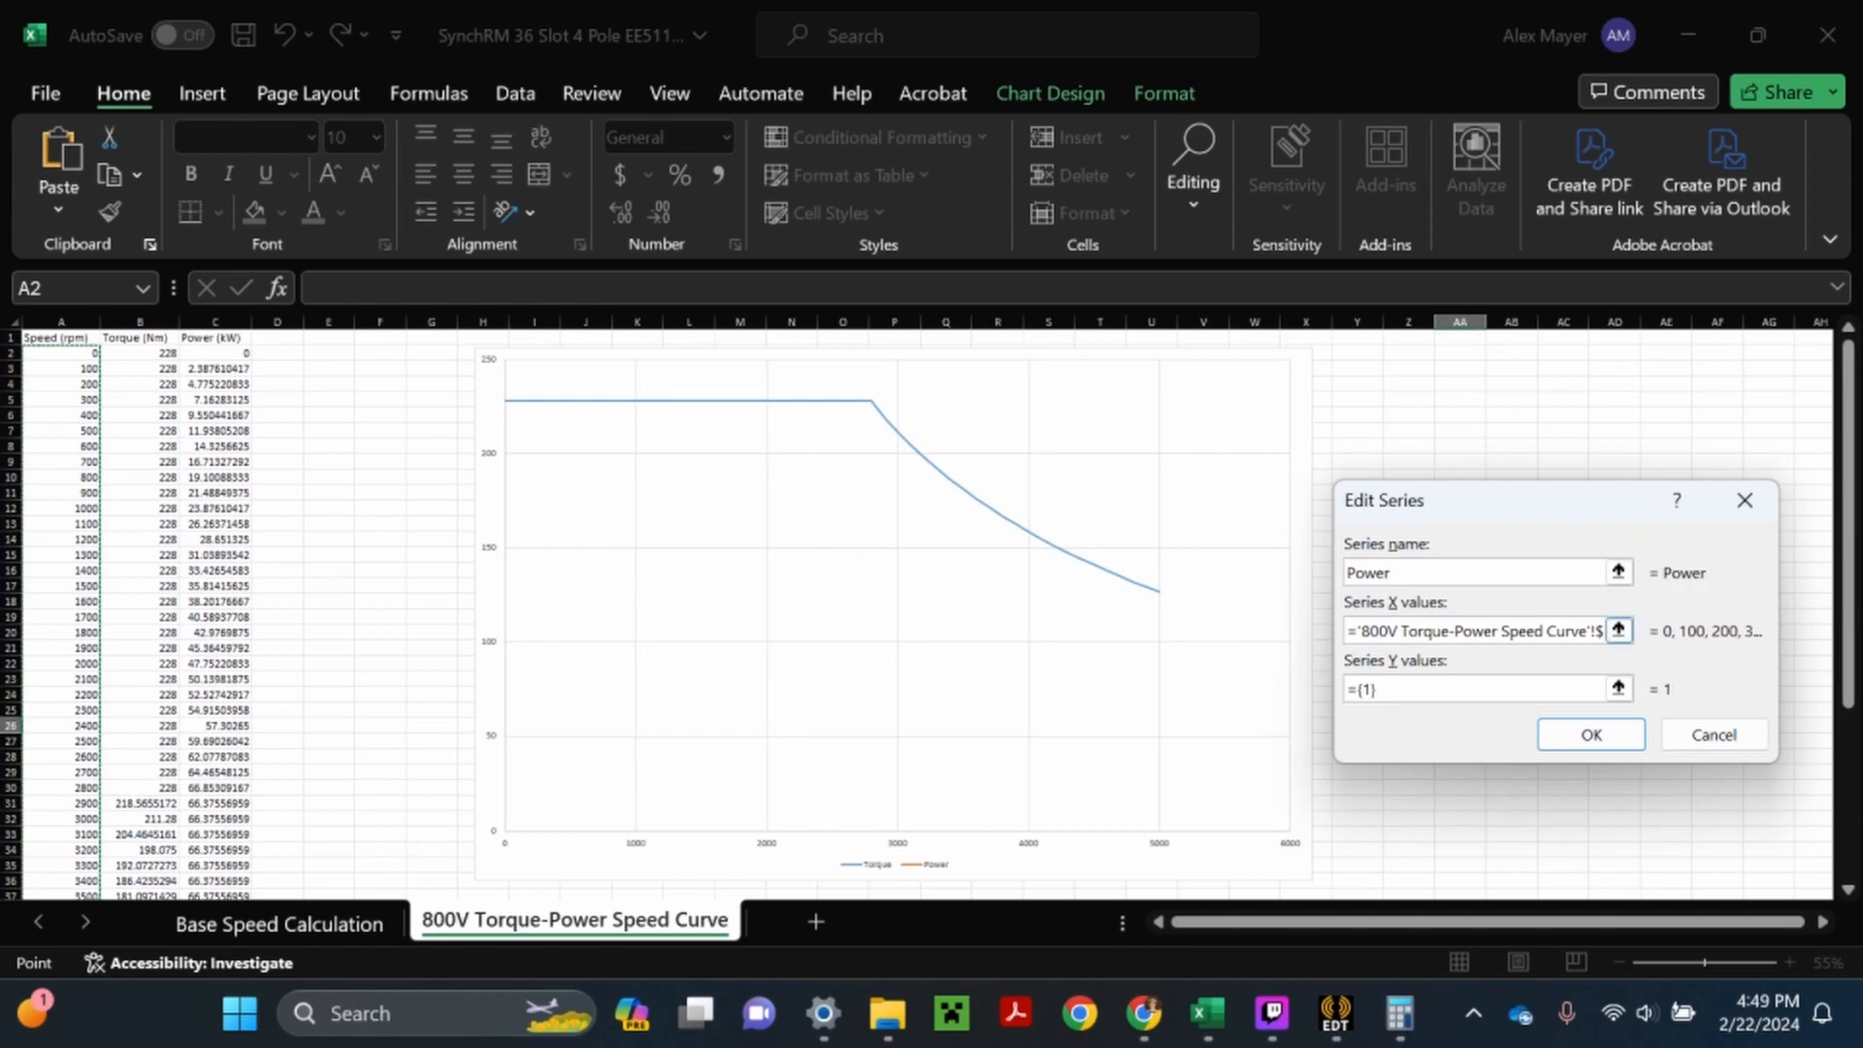
- Set the Power series' Y values to C2:C52 and apply the data source changes
left_click(1407, 689)
key("BackSpace")
key("BackSpace")
key("BackSpace")
key("BackSpace")
left_click_drag(222, 353, 245, 947)
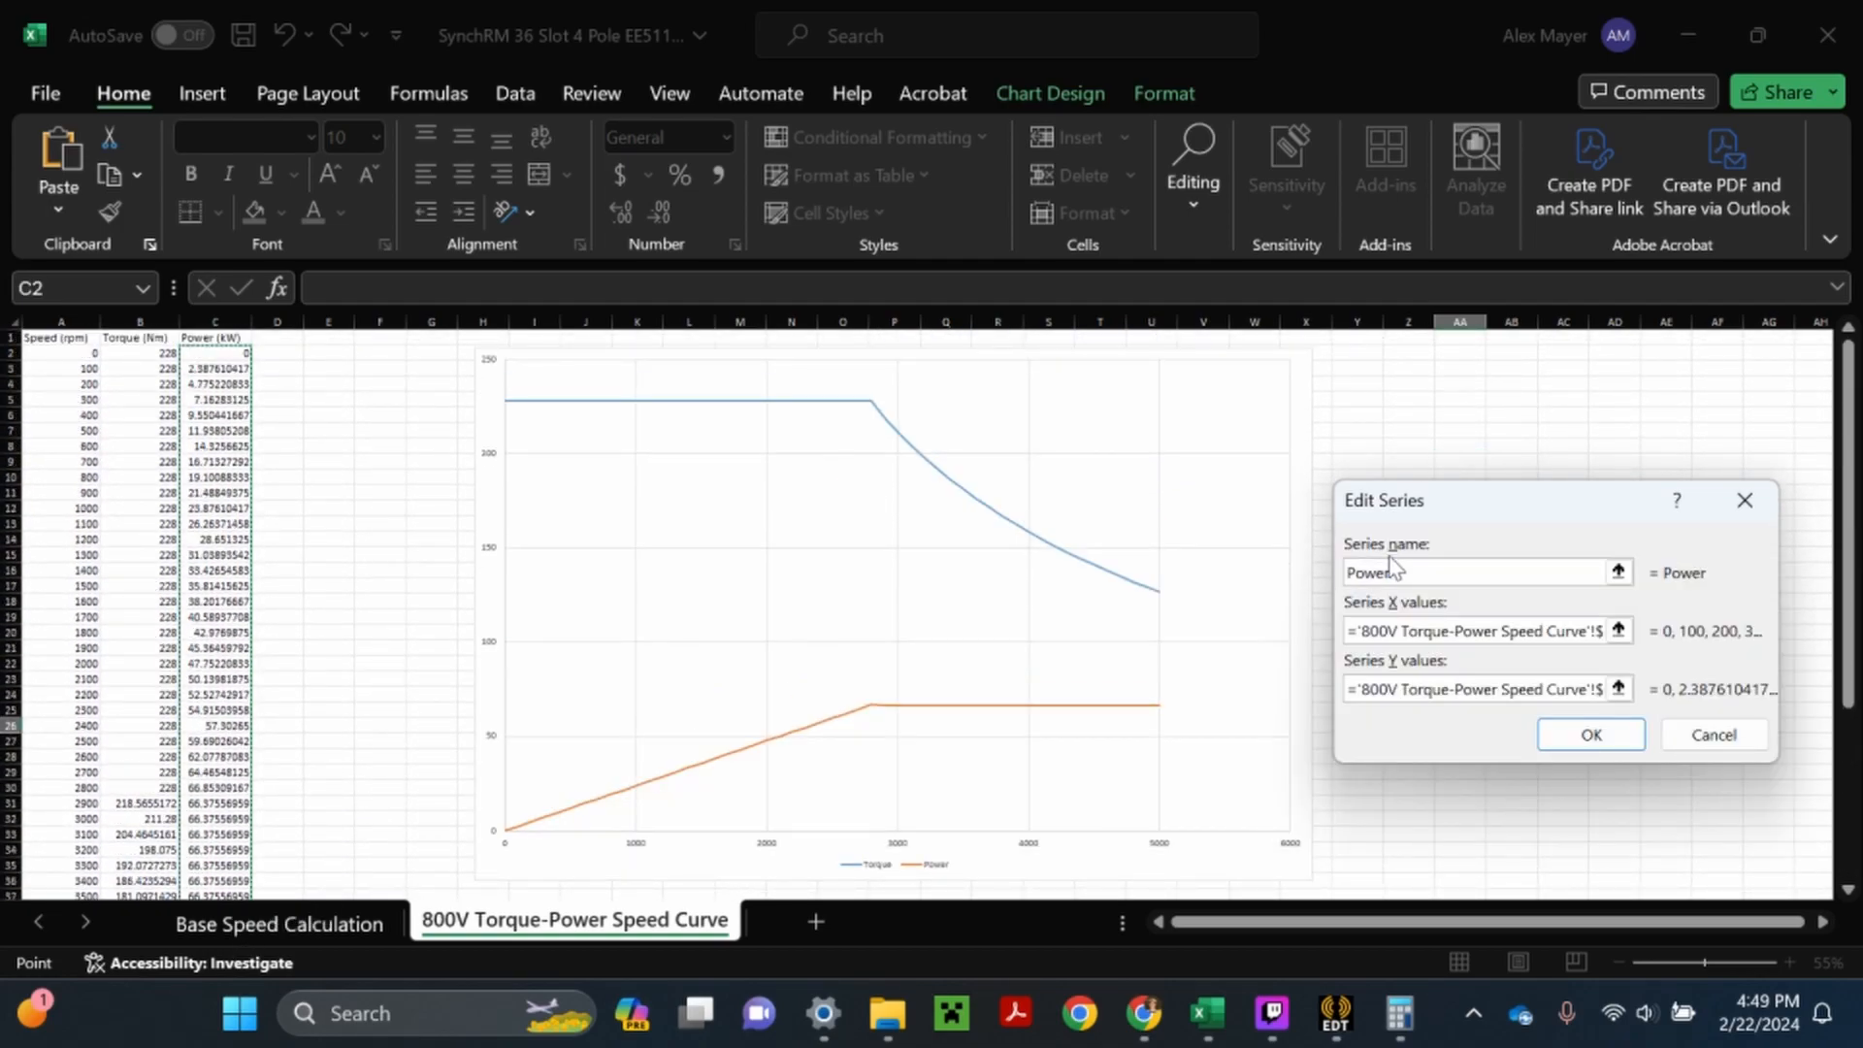
left_click(1591, 734)
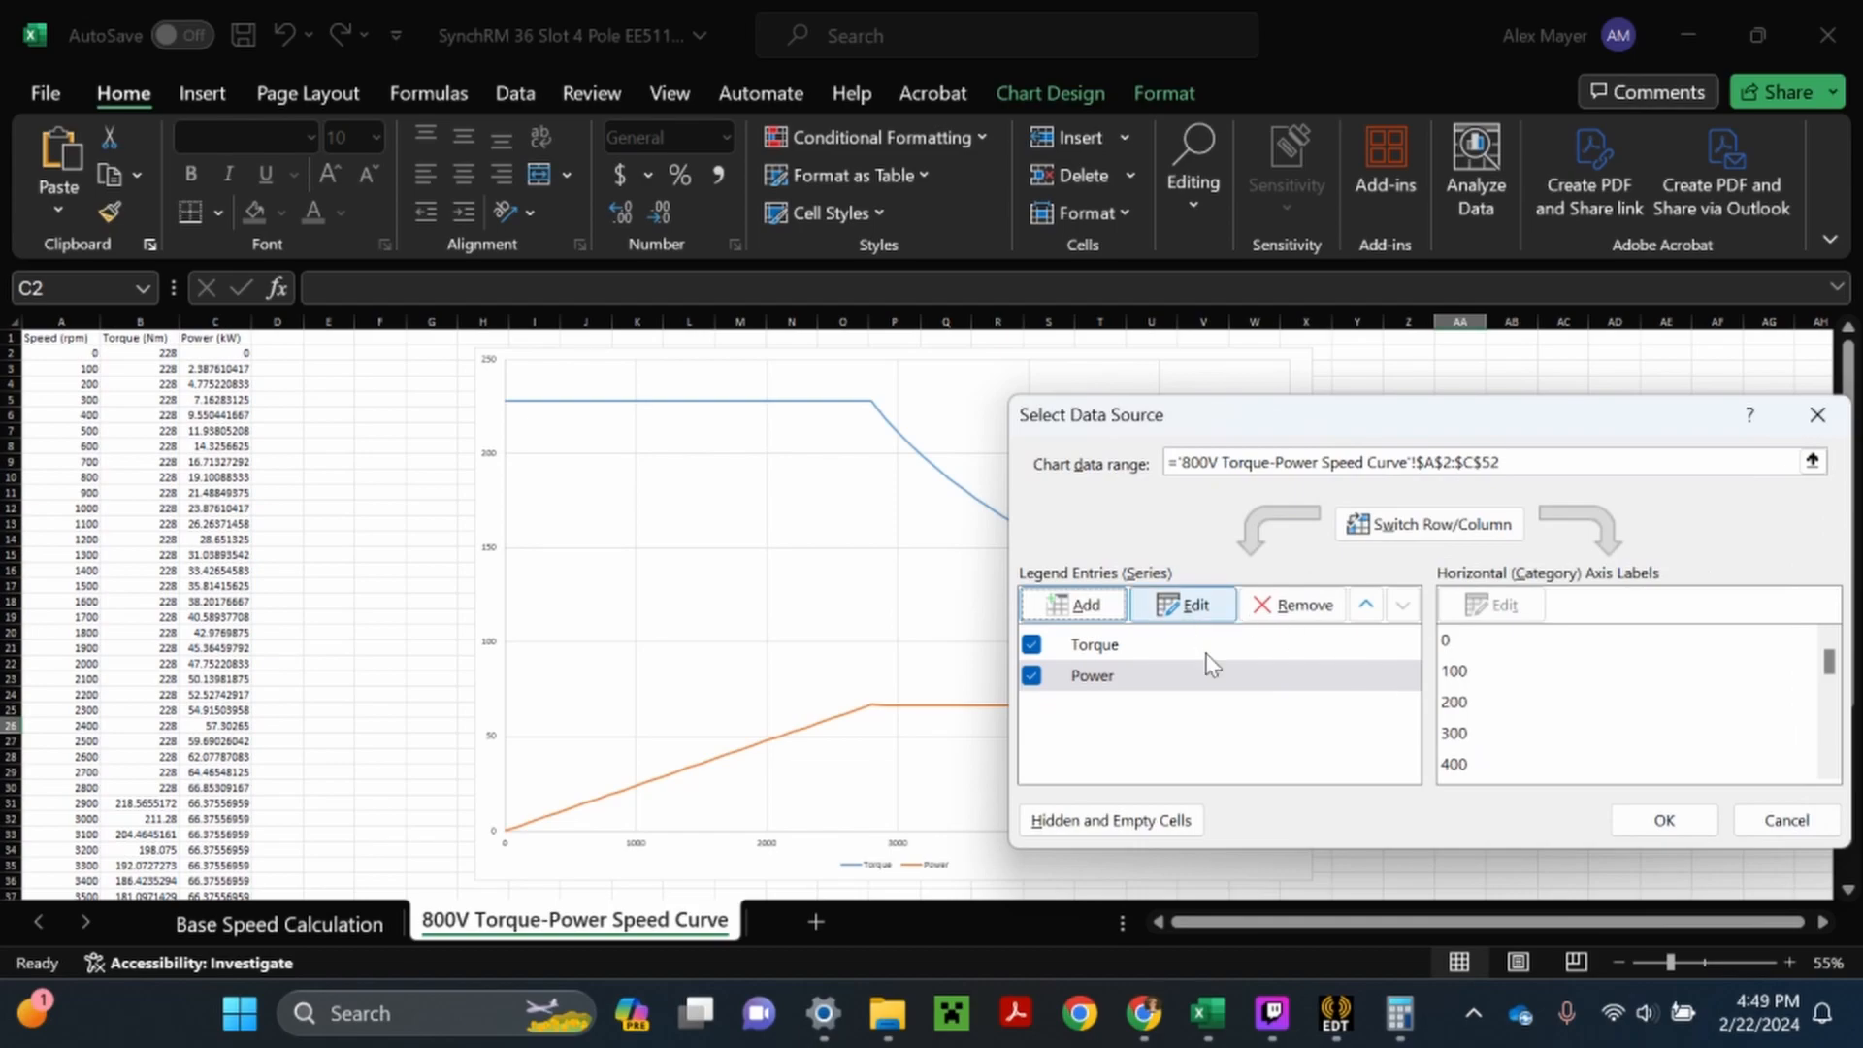
left_click(1671, 825)
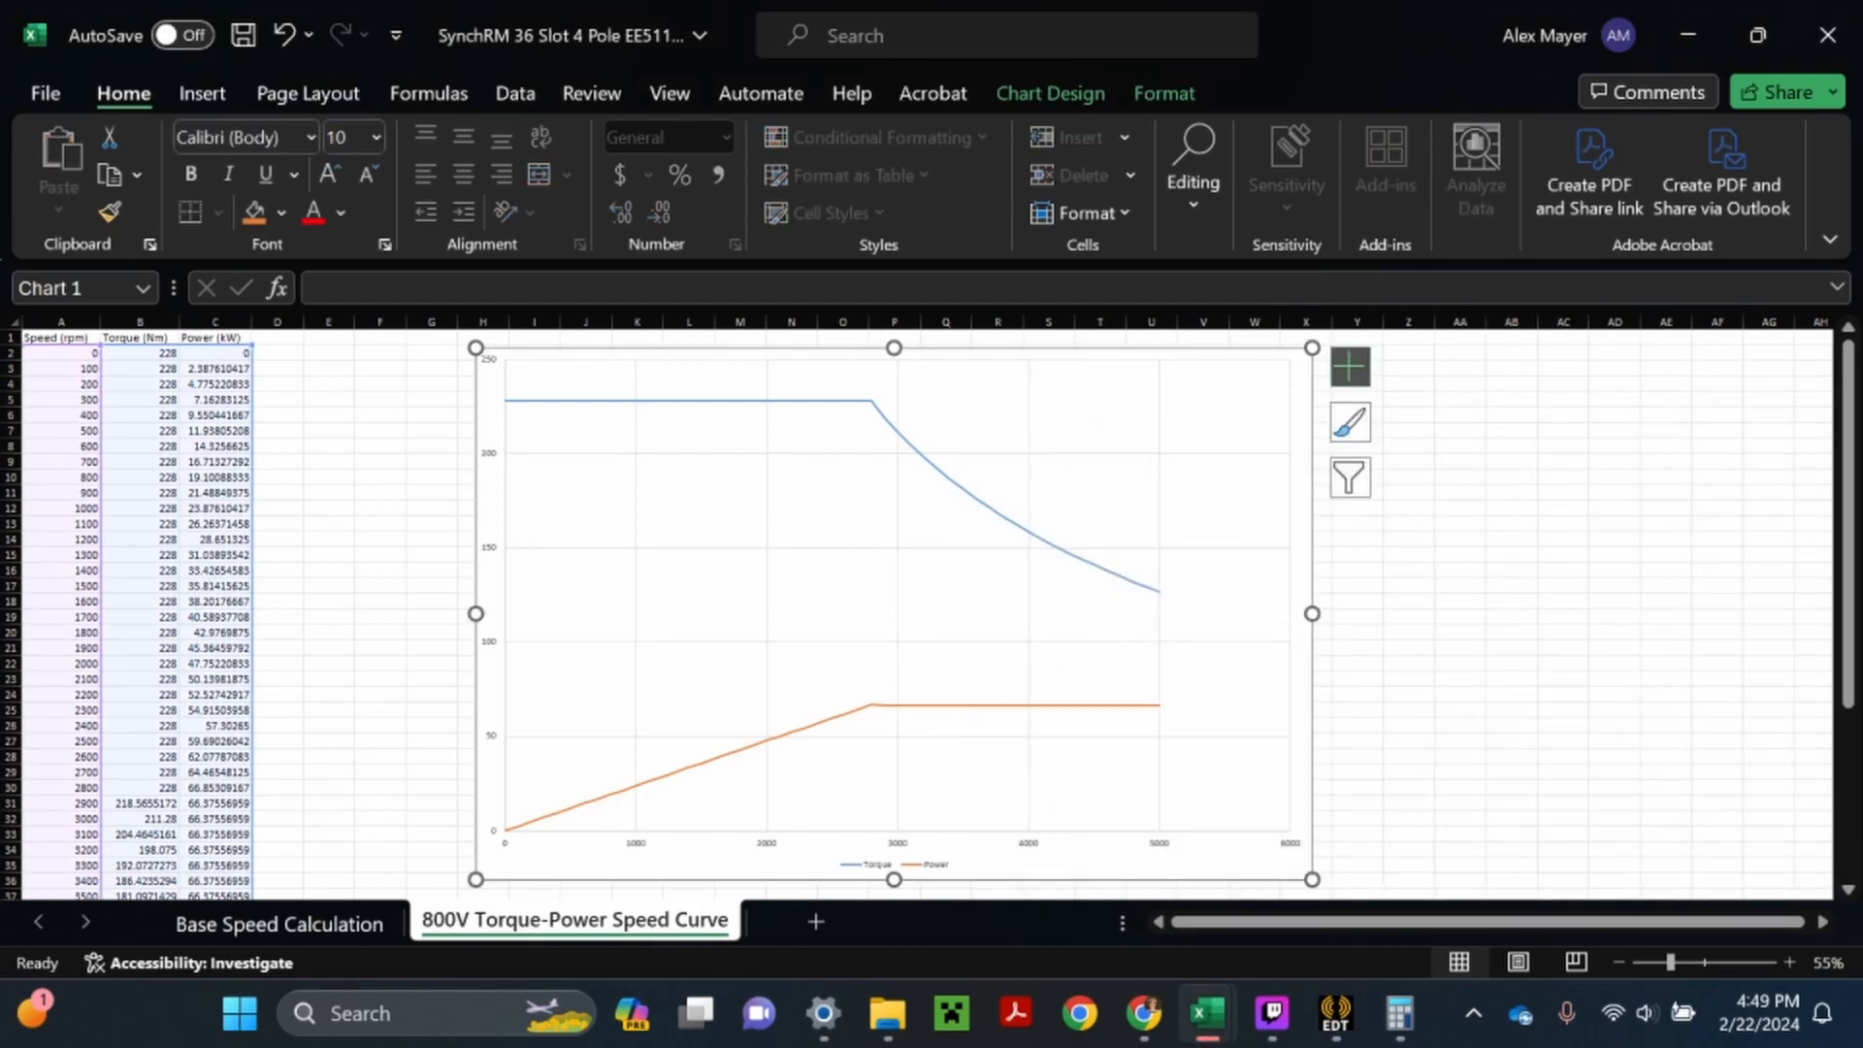
- Change the chart to a Combo type with the Torque series as Scatter with Straight Lines
right_click(1089, 433)
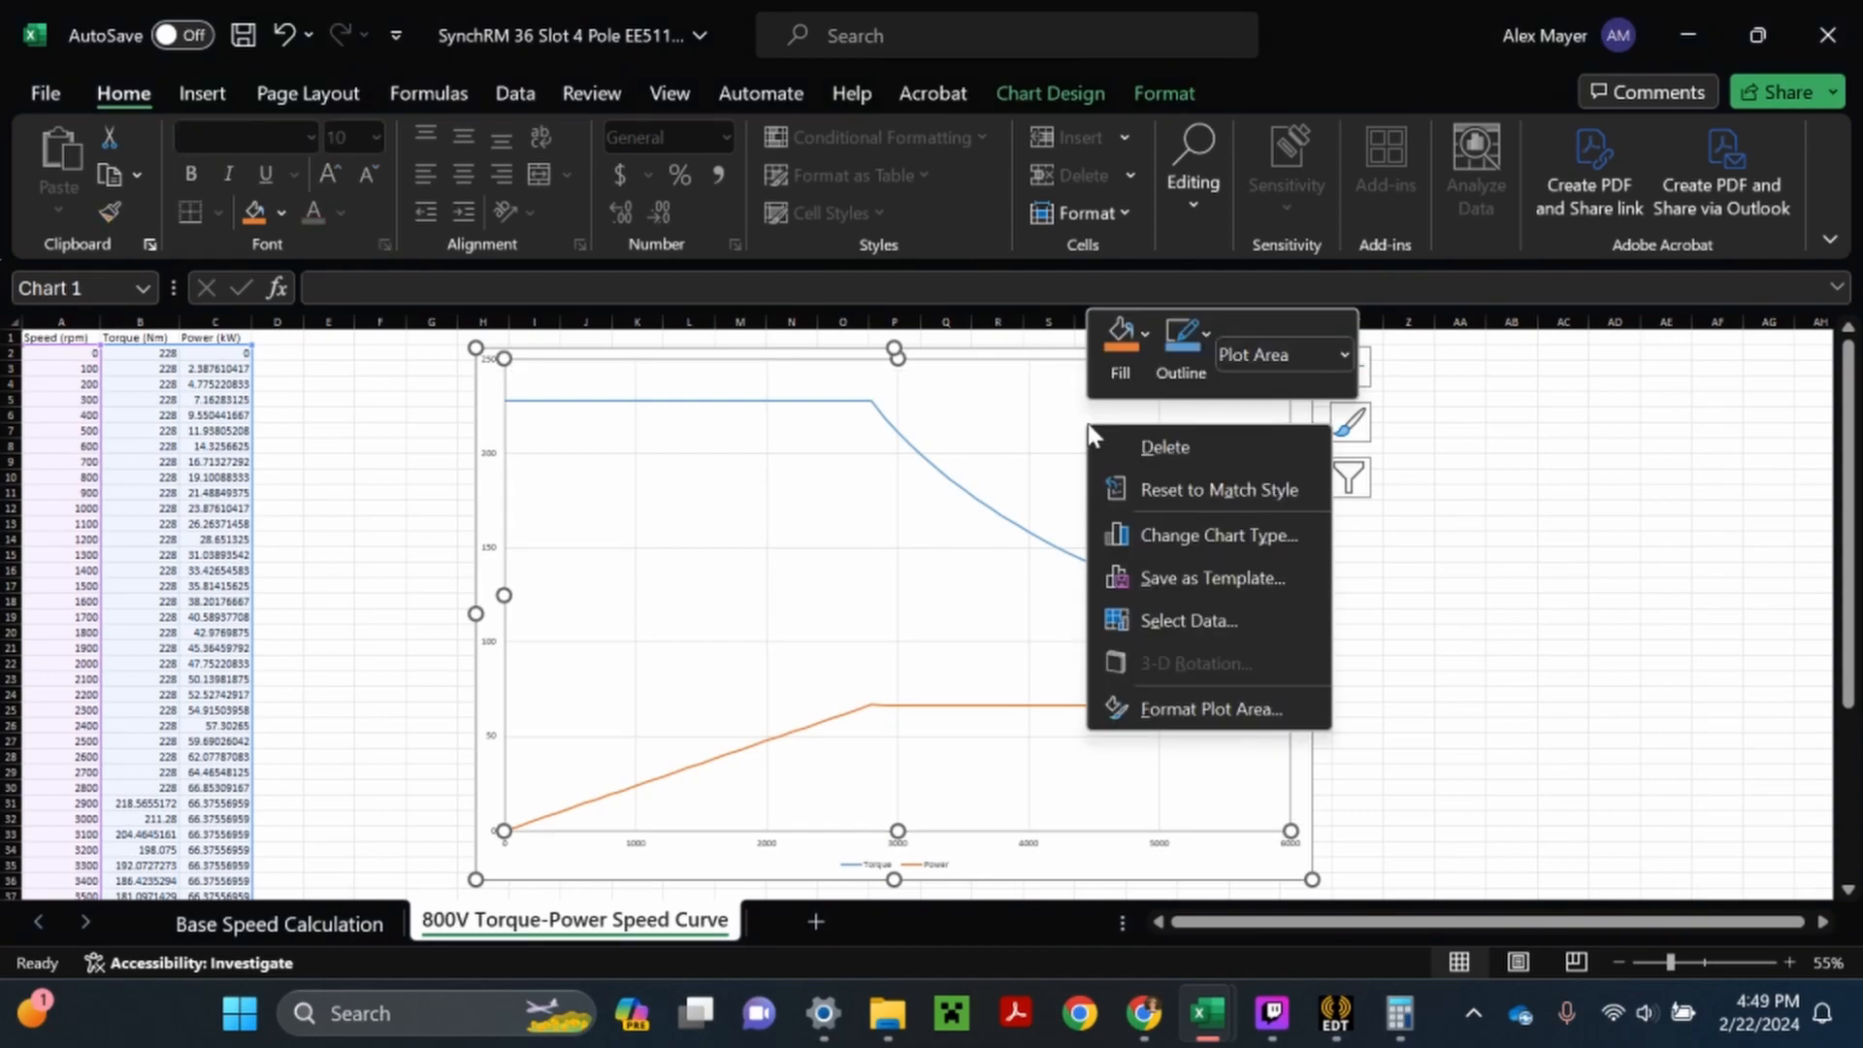
left_click(1167, 542)
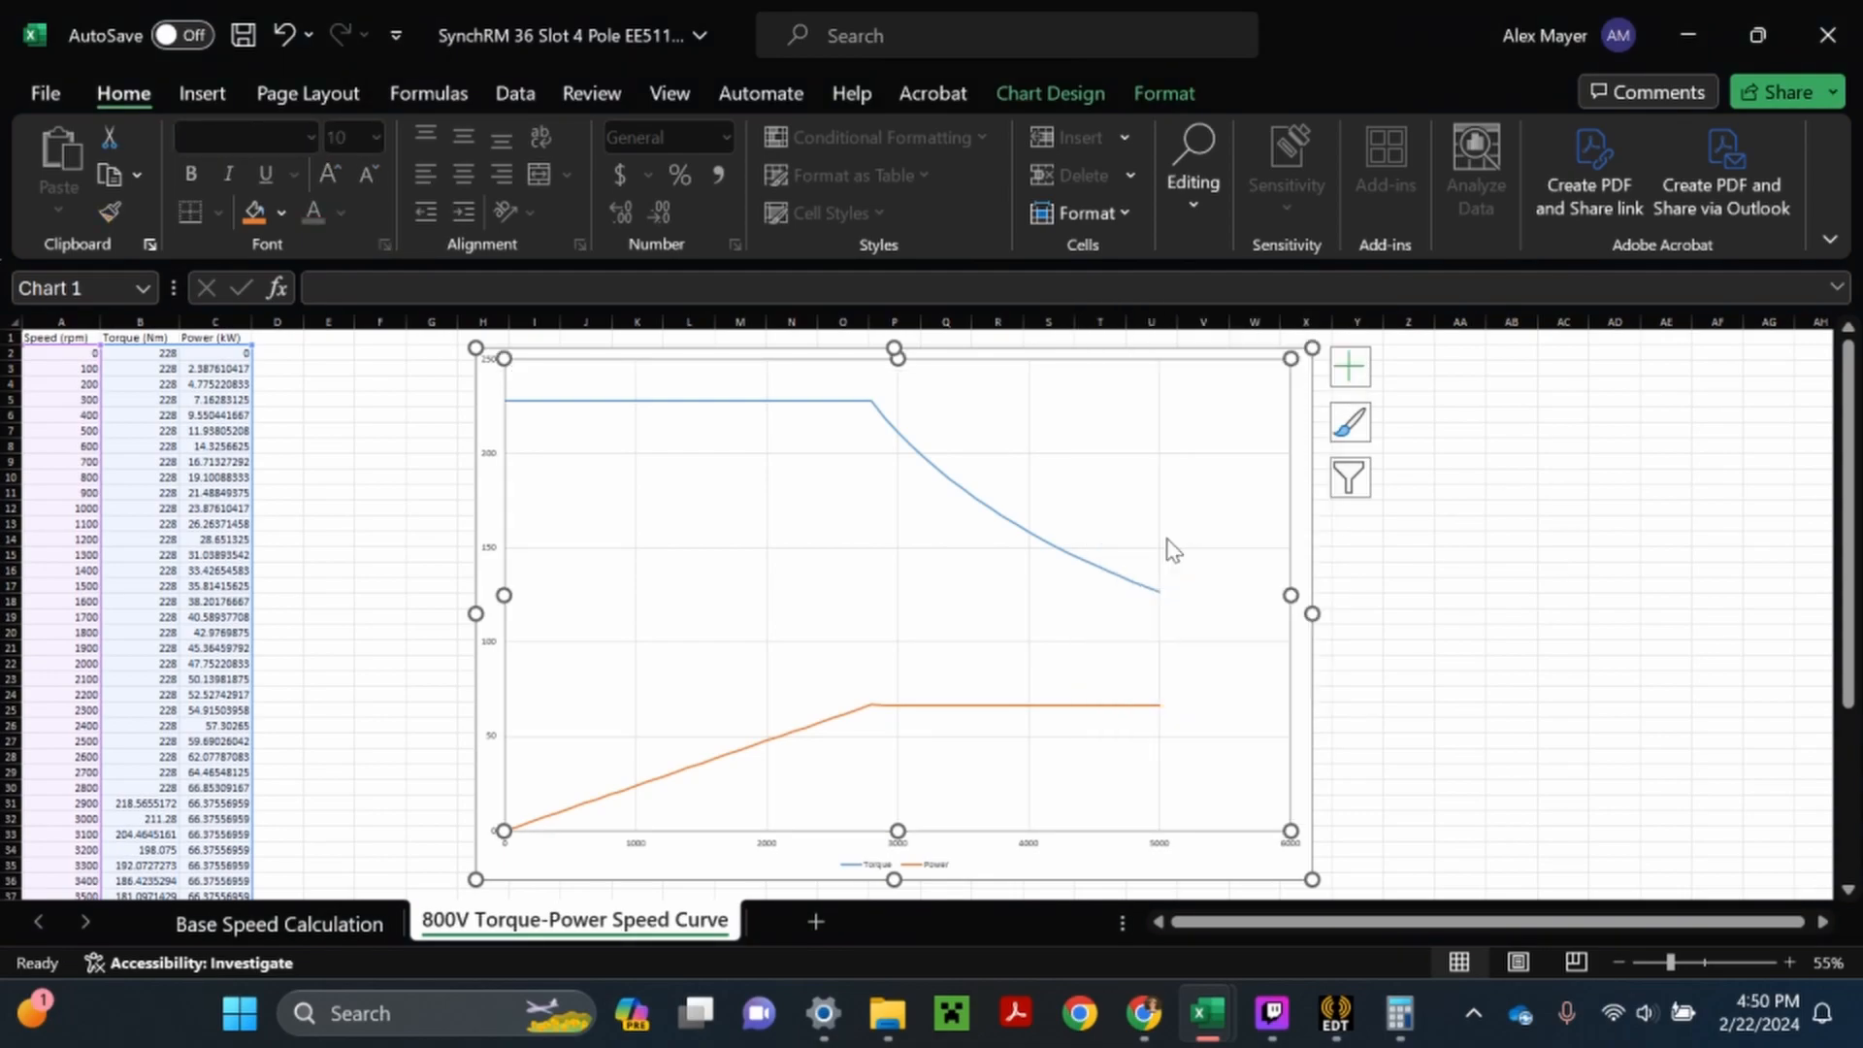
left_click(582, 802)
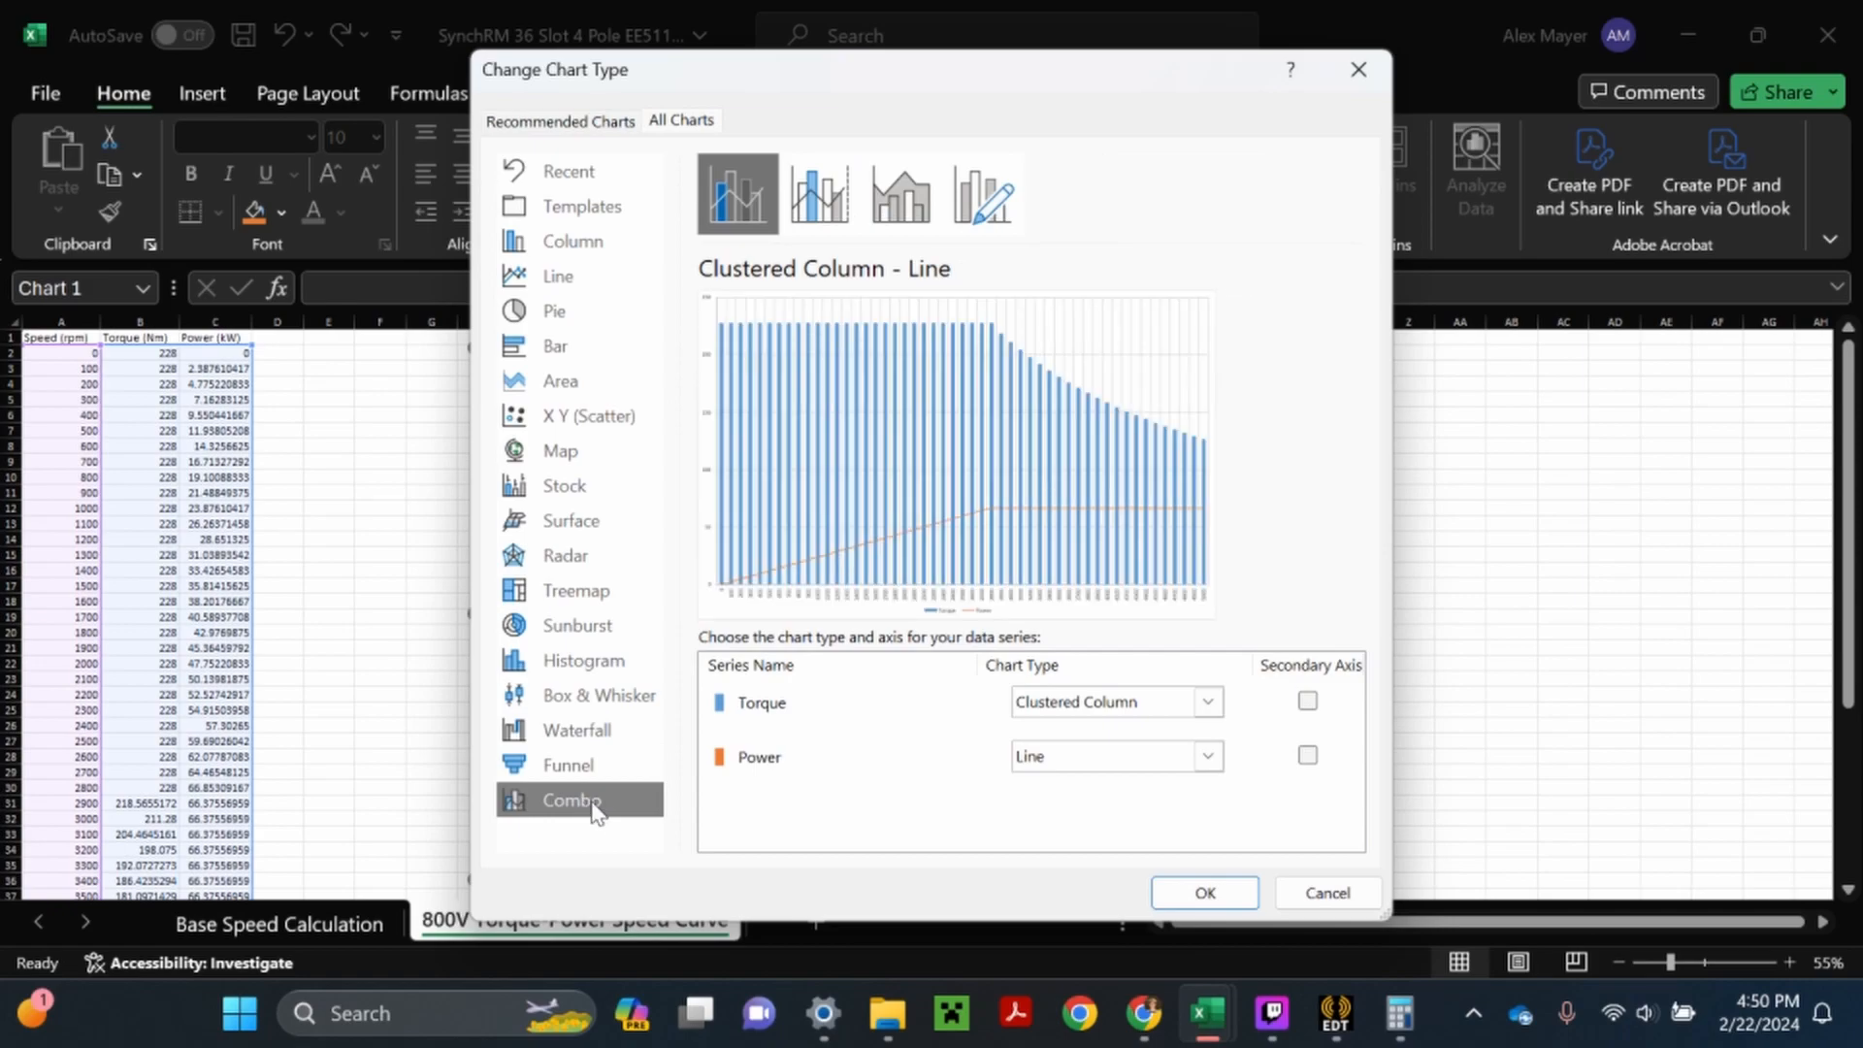
left_click(1208, 706)
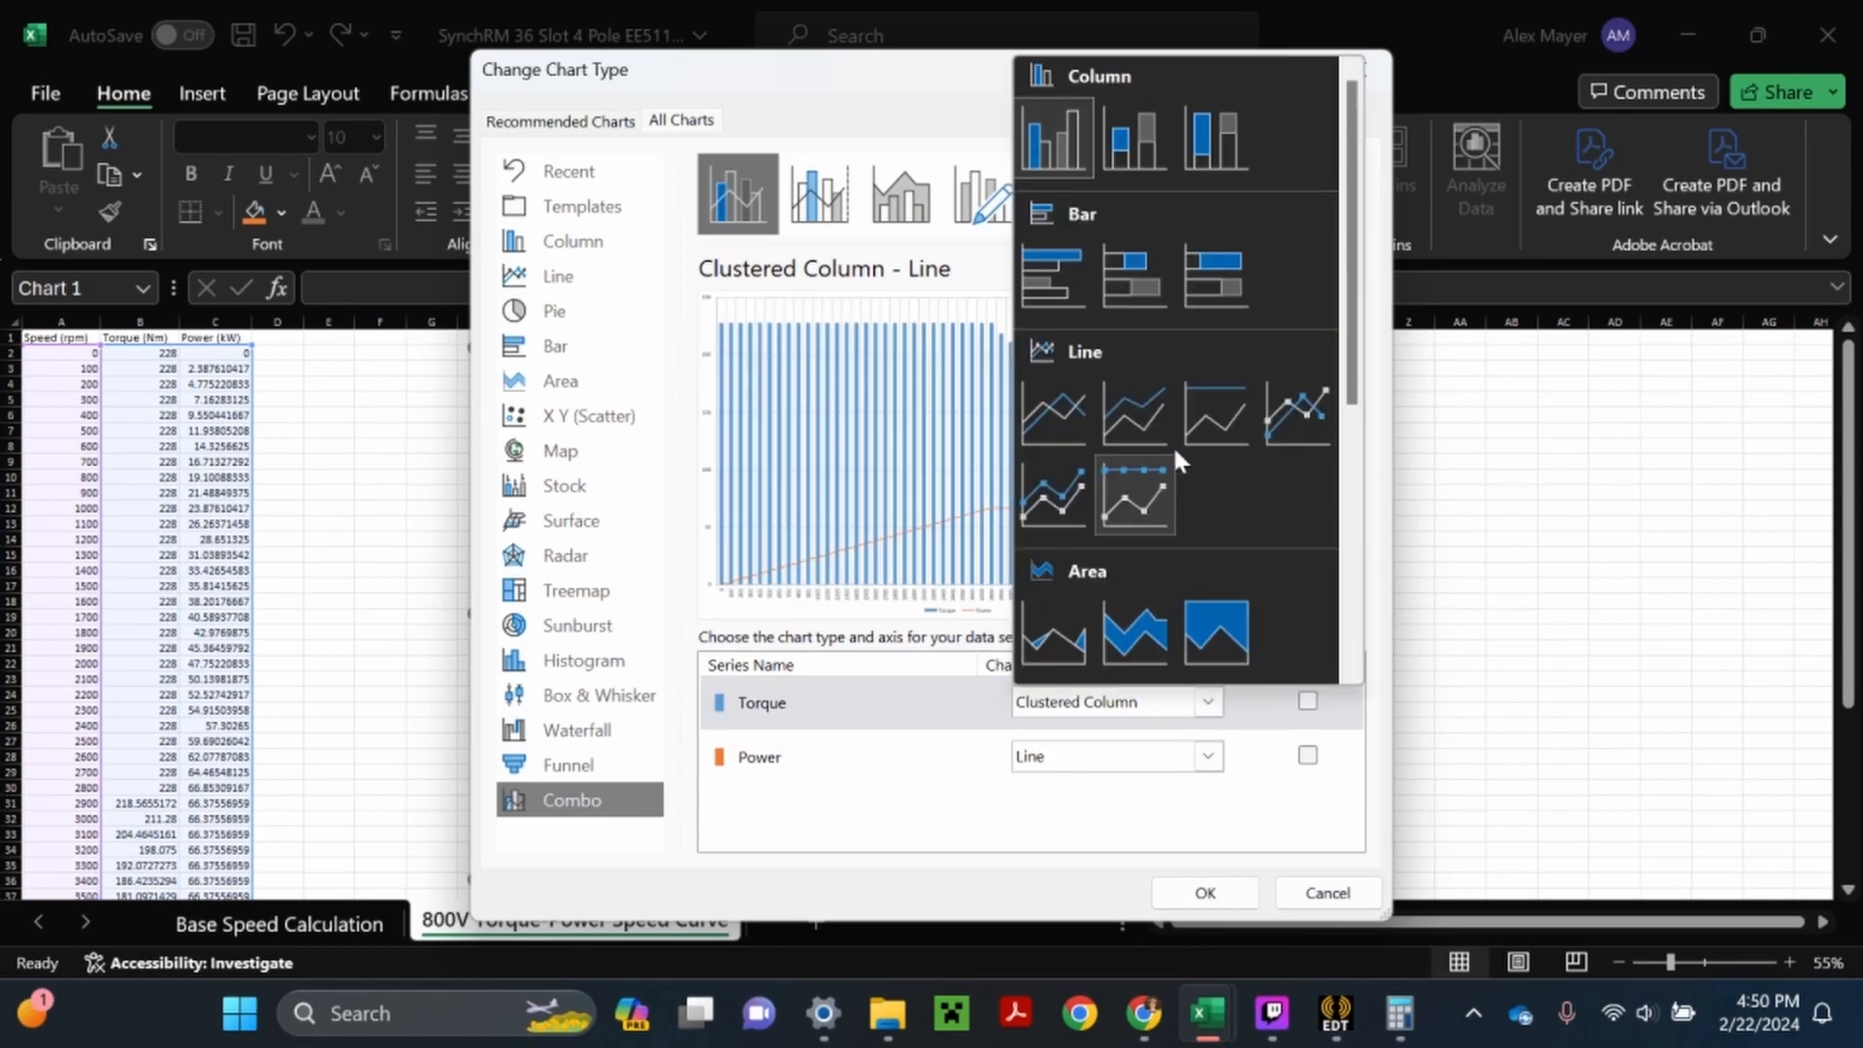
scroll(1168, 477, "down", 5)
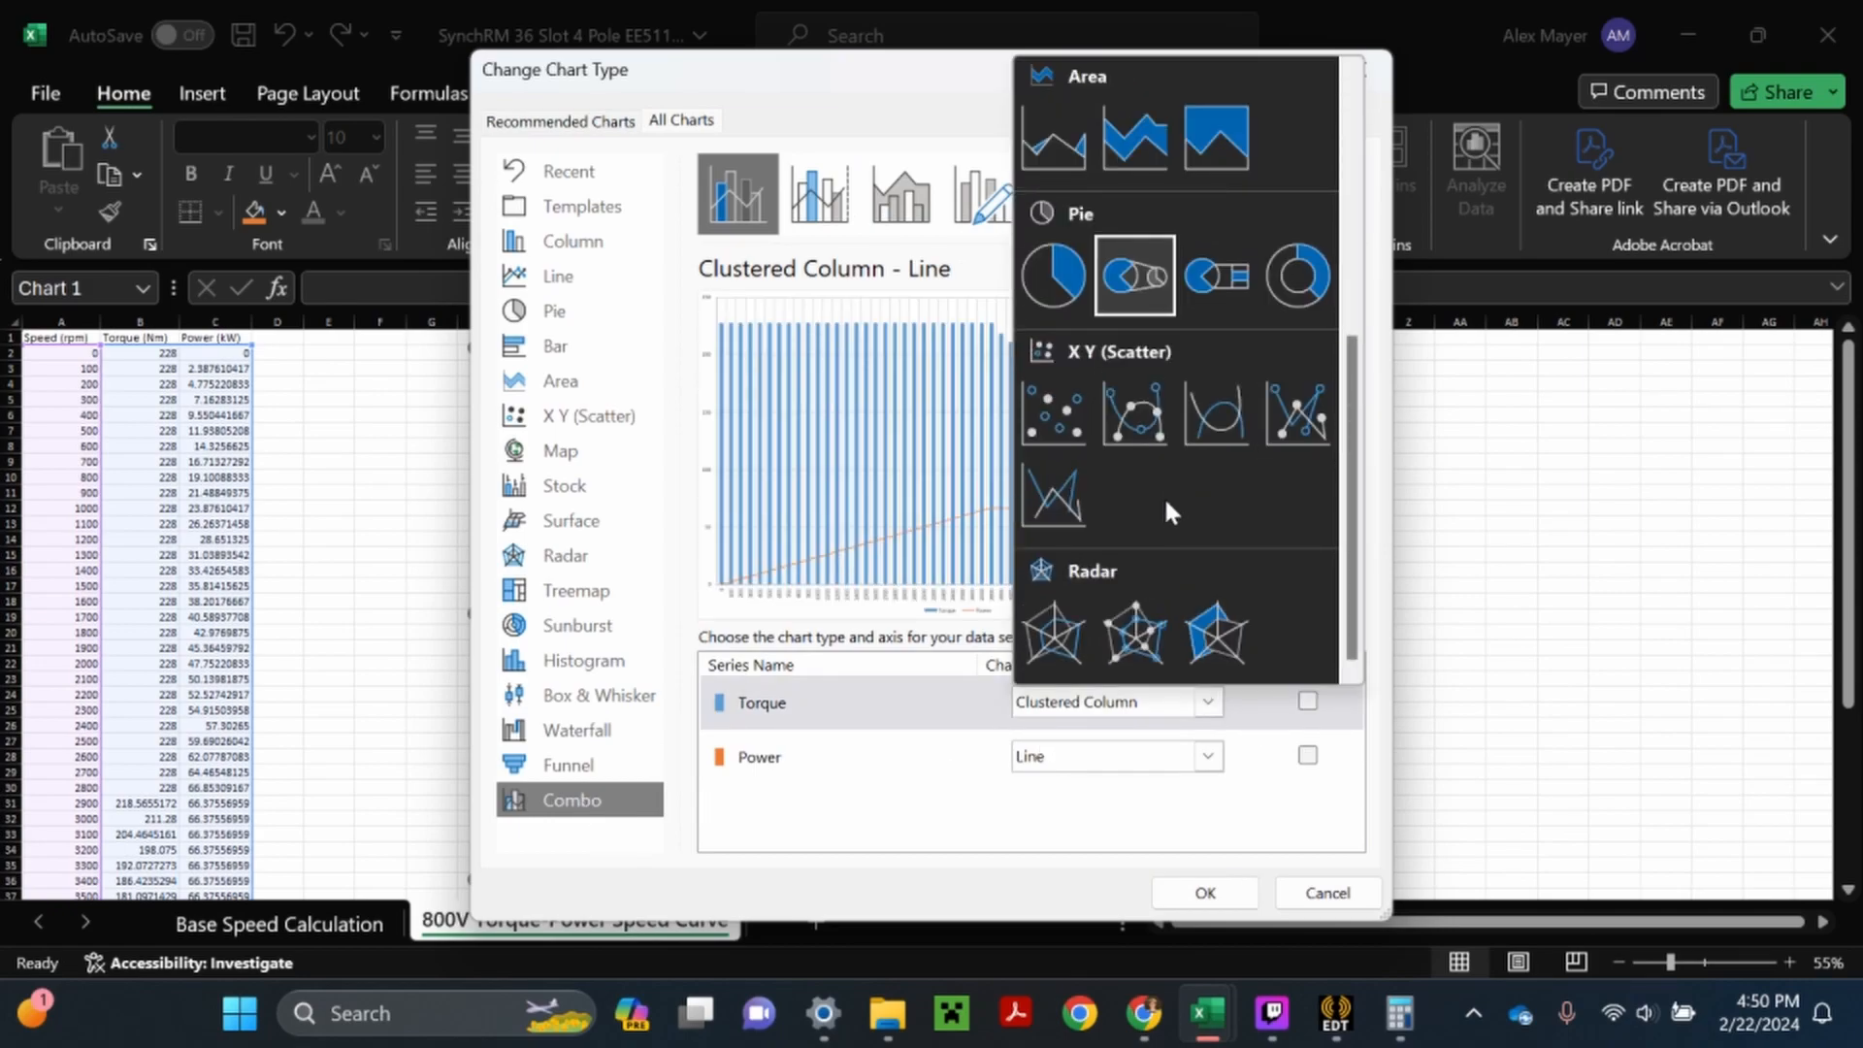
left_click(1057, 495)
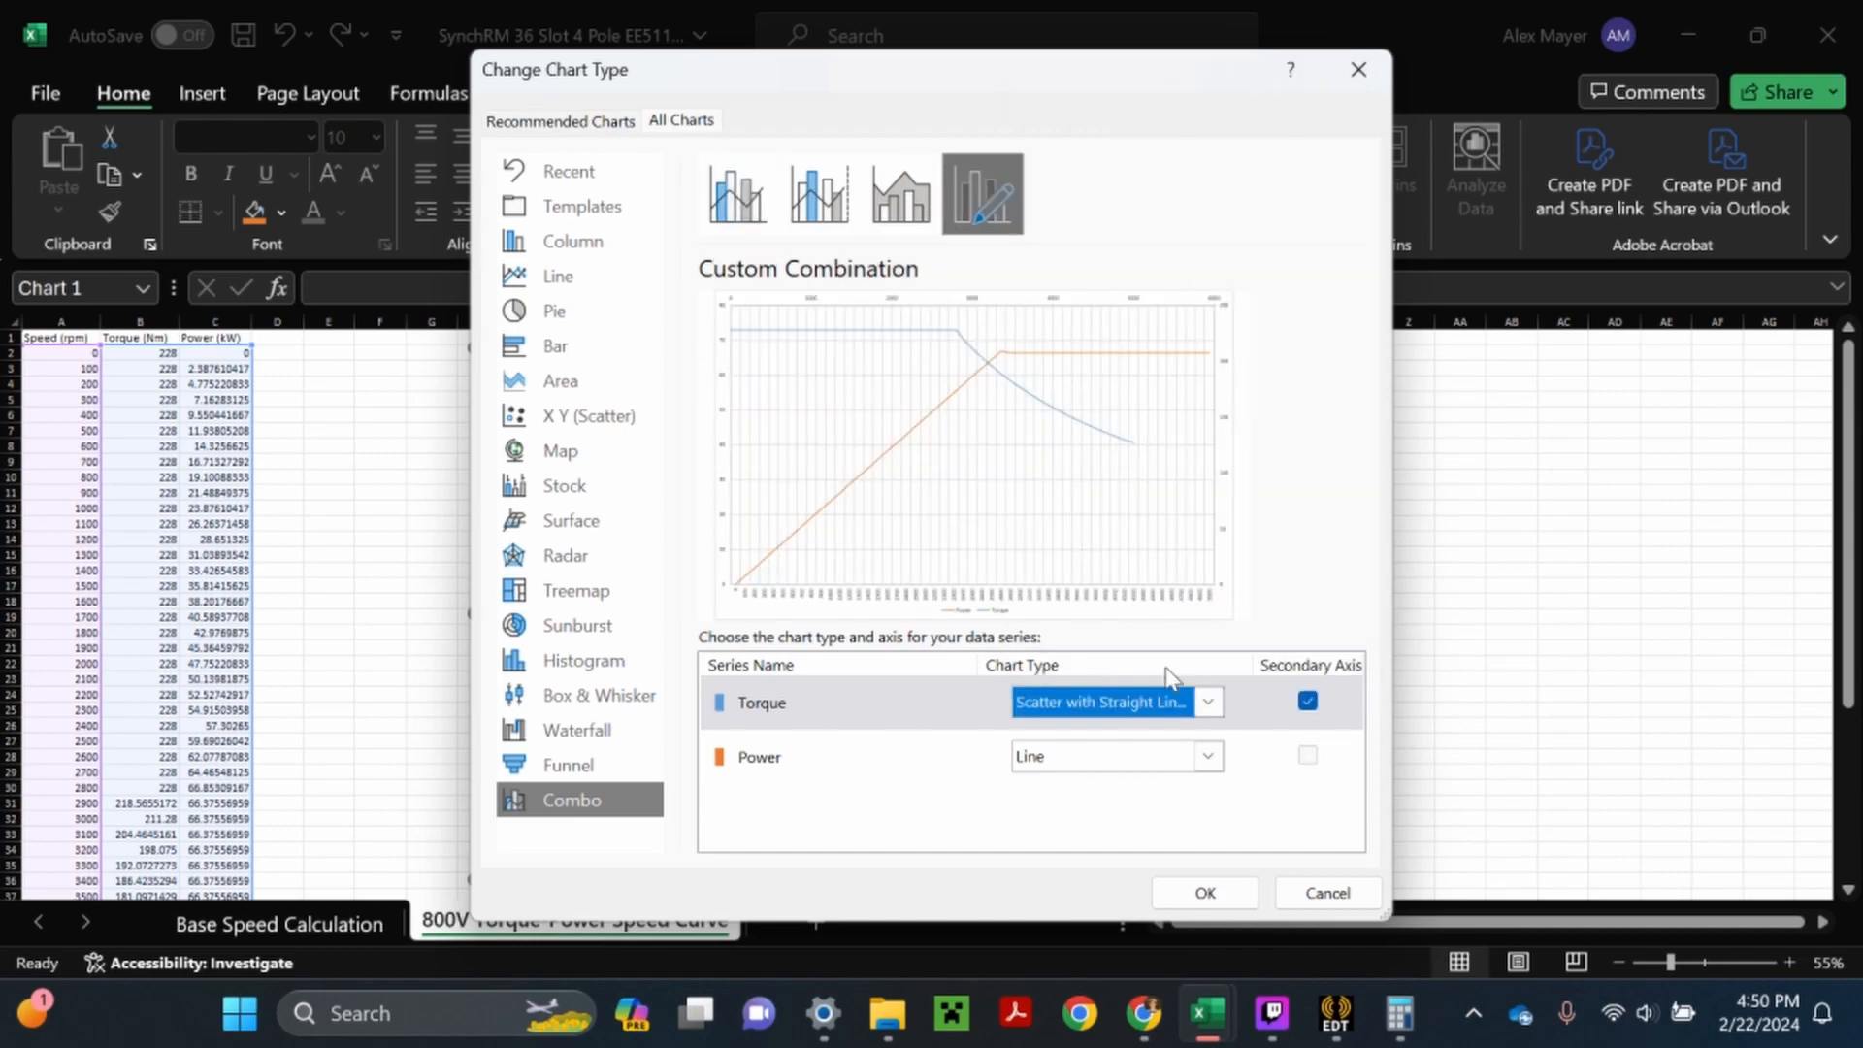
- Make the Power series Scatter with Straight Lines on the secondary axis and apply the combo chart type
left_click(1207, 762)
scroll(1067, 541, "down", 5)
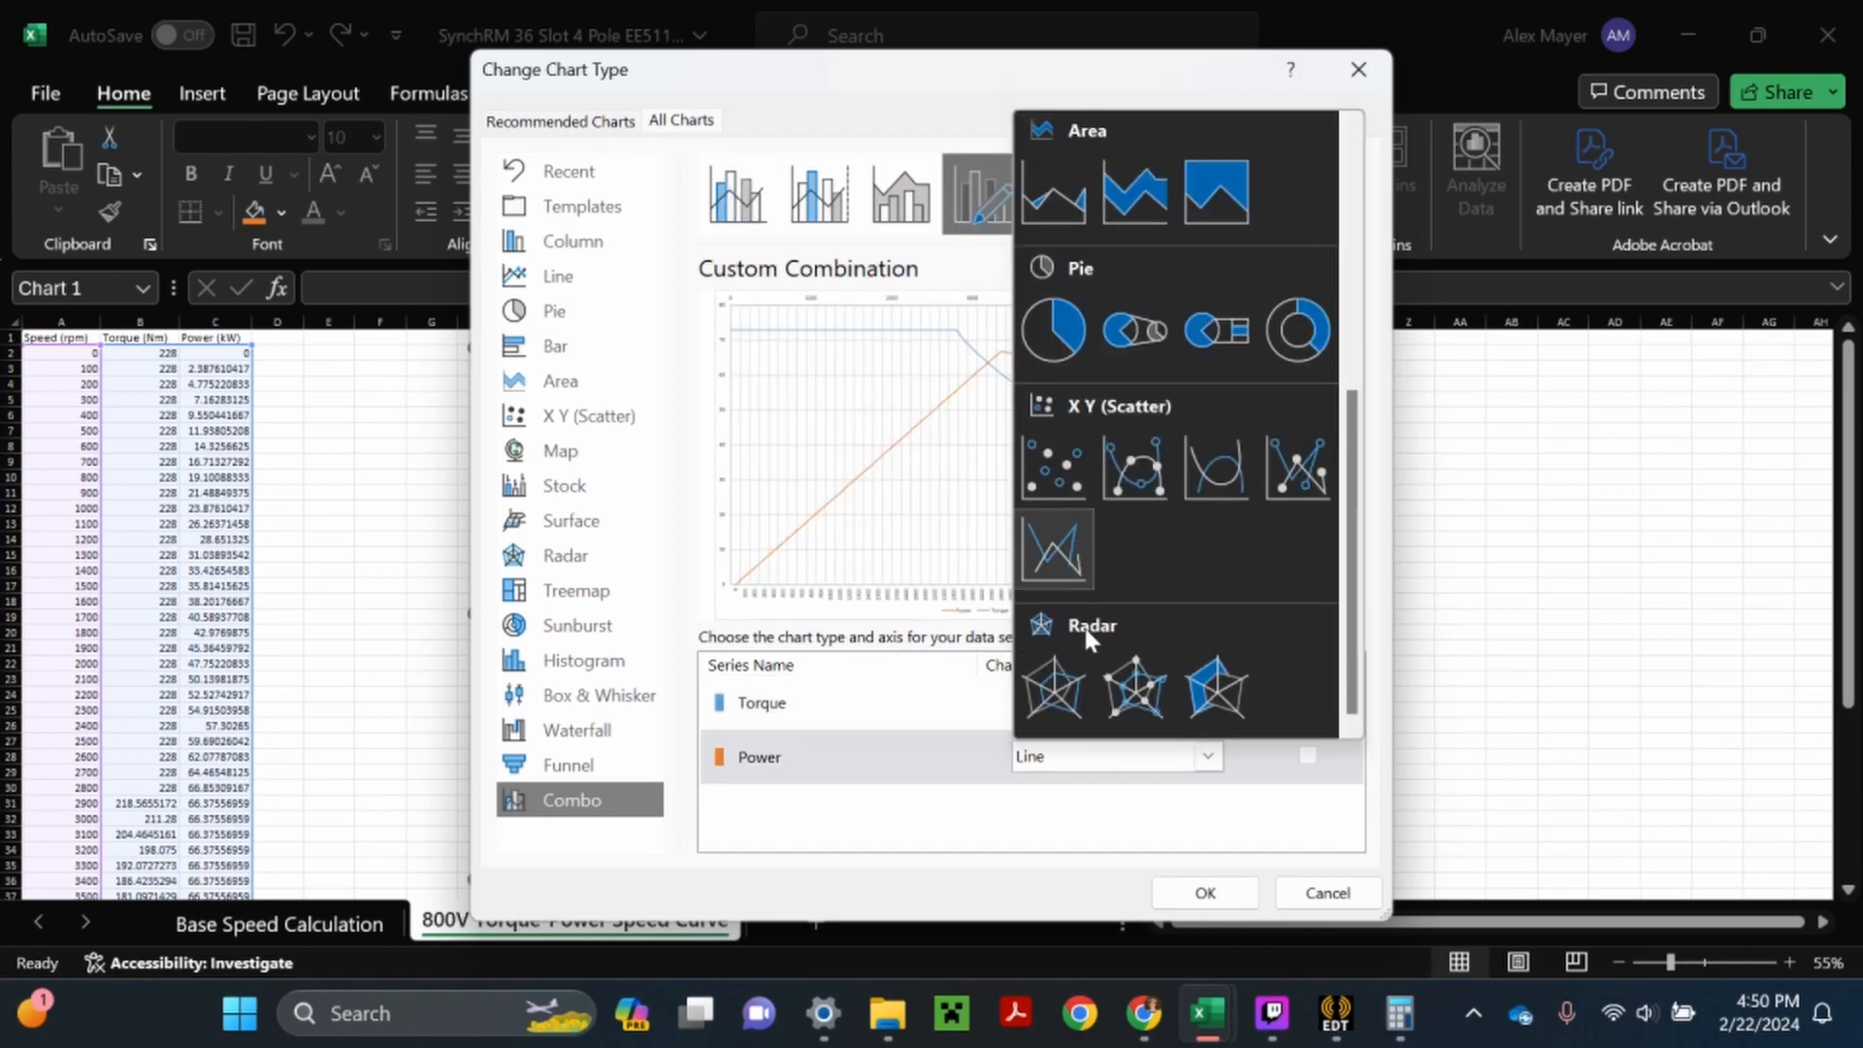
left_click(1051, 553)
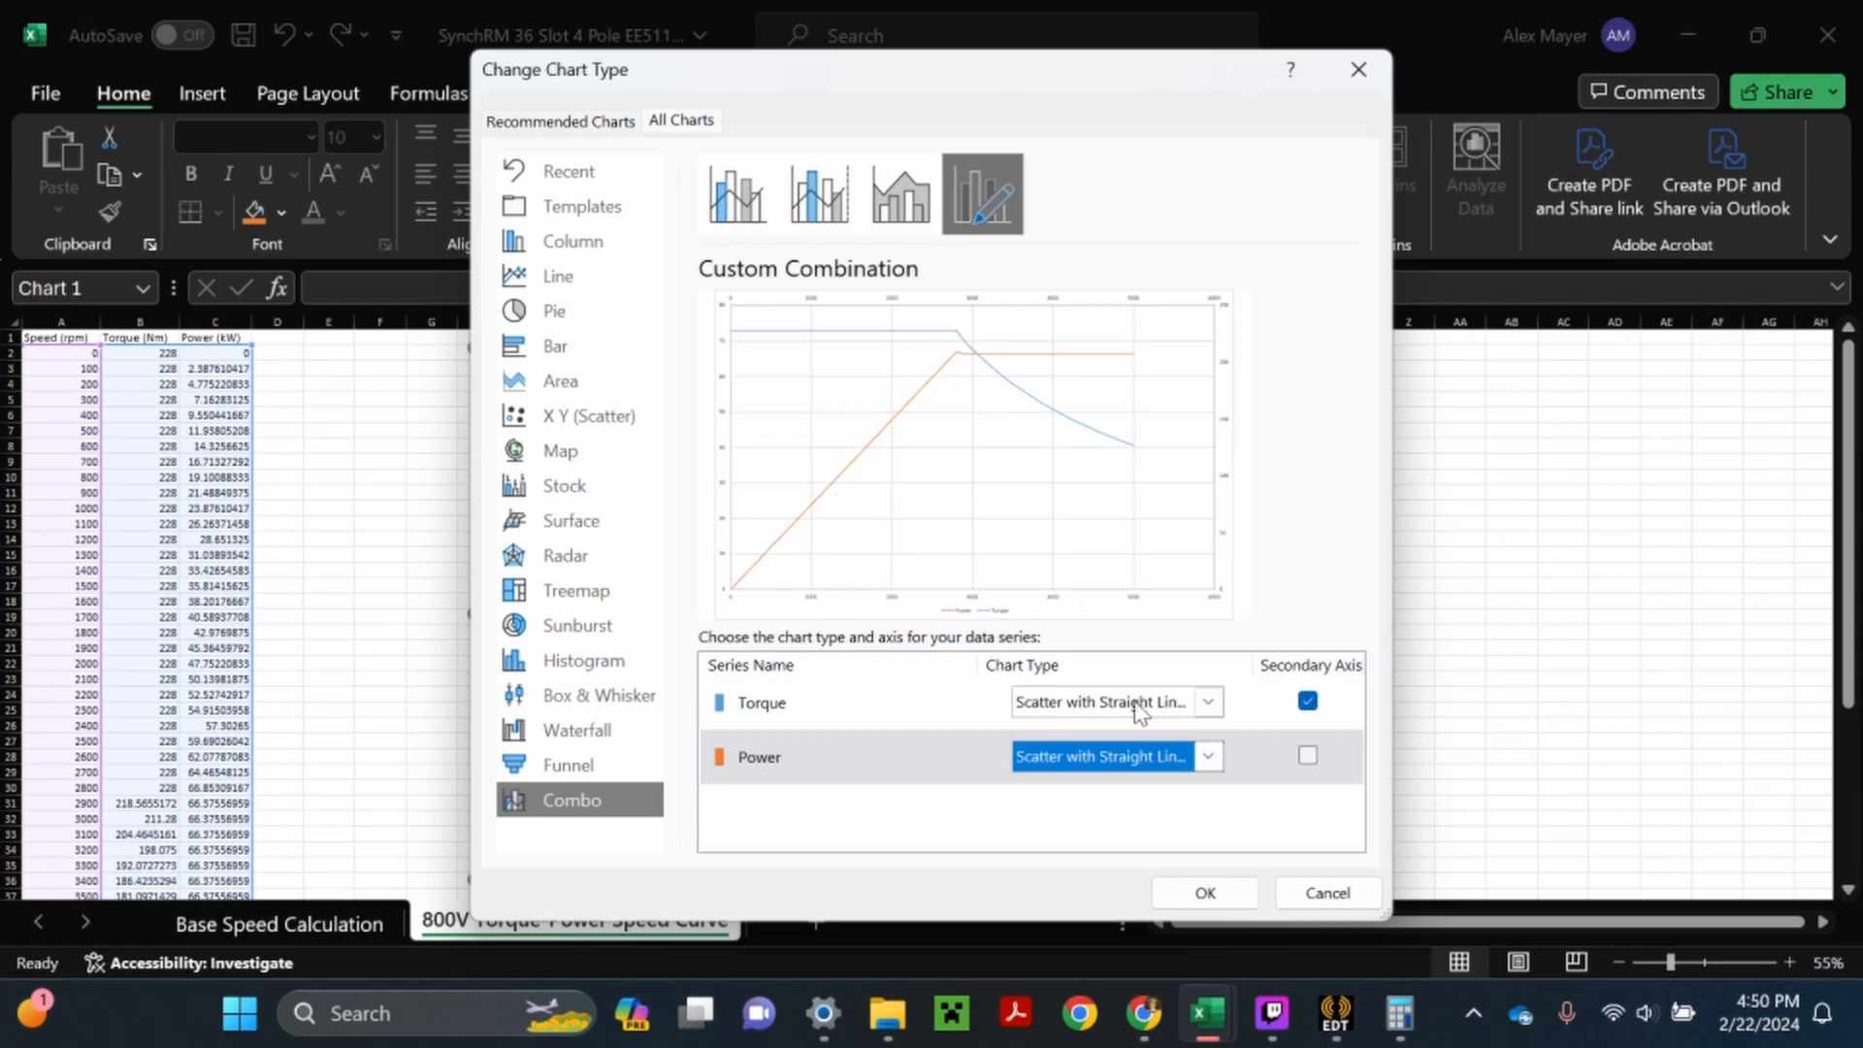
left_click(1308, 759)
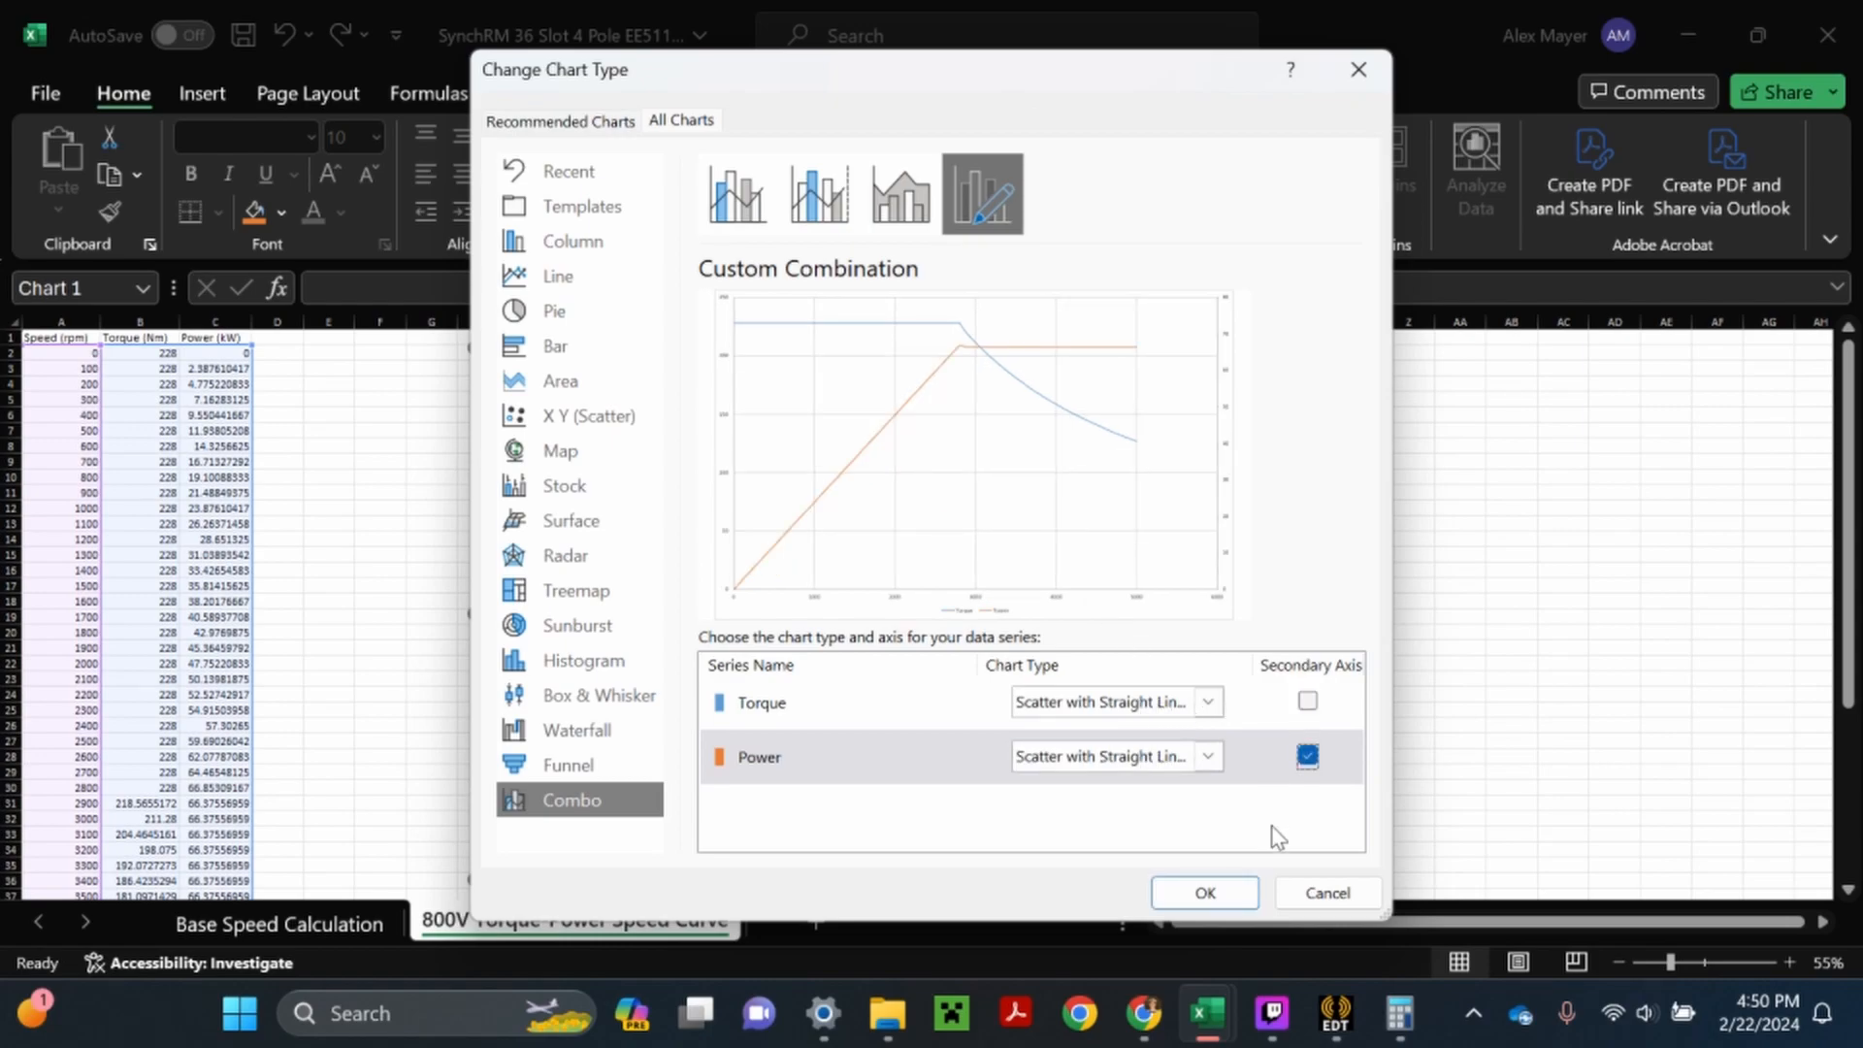
left_click(1231, 895)
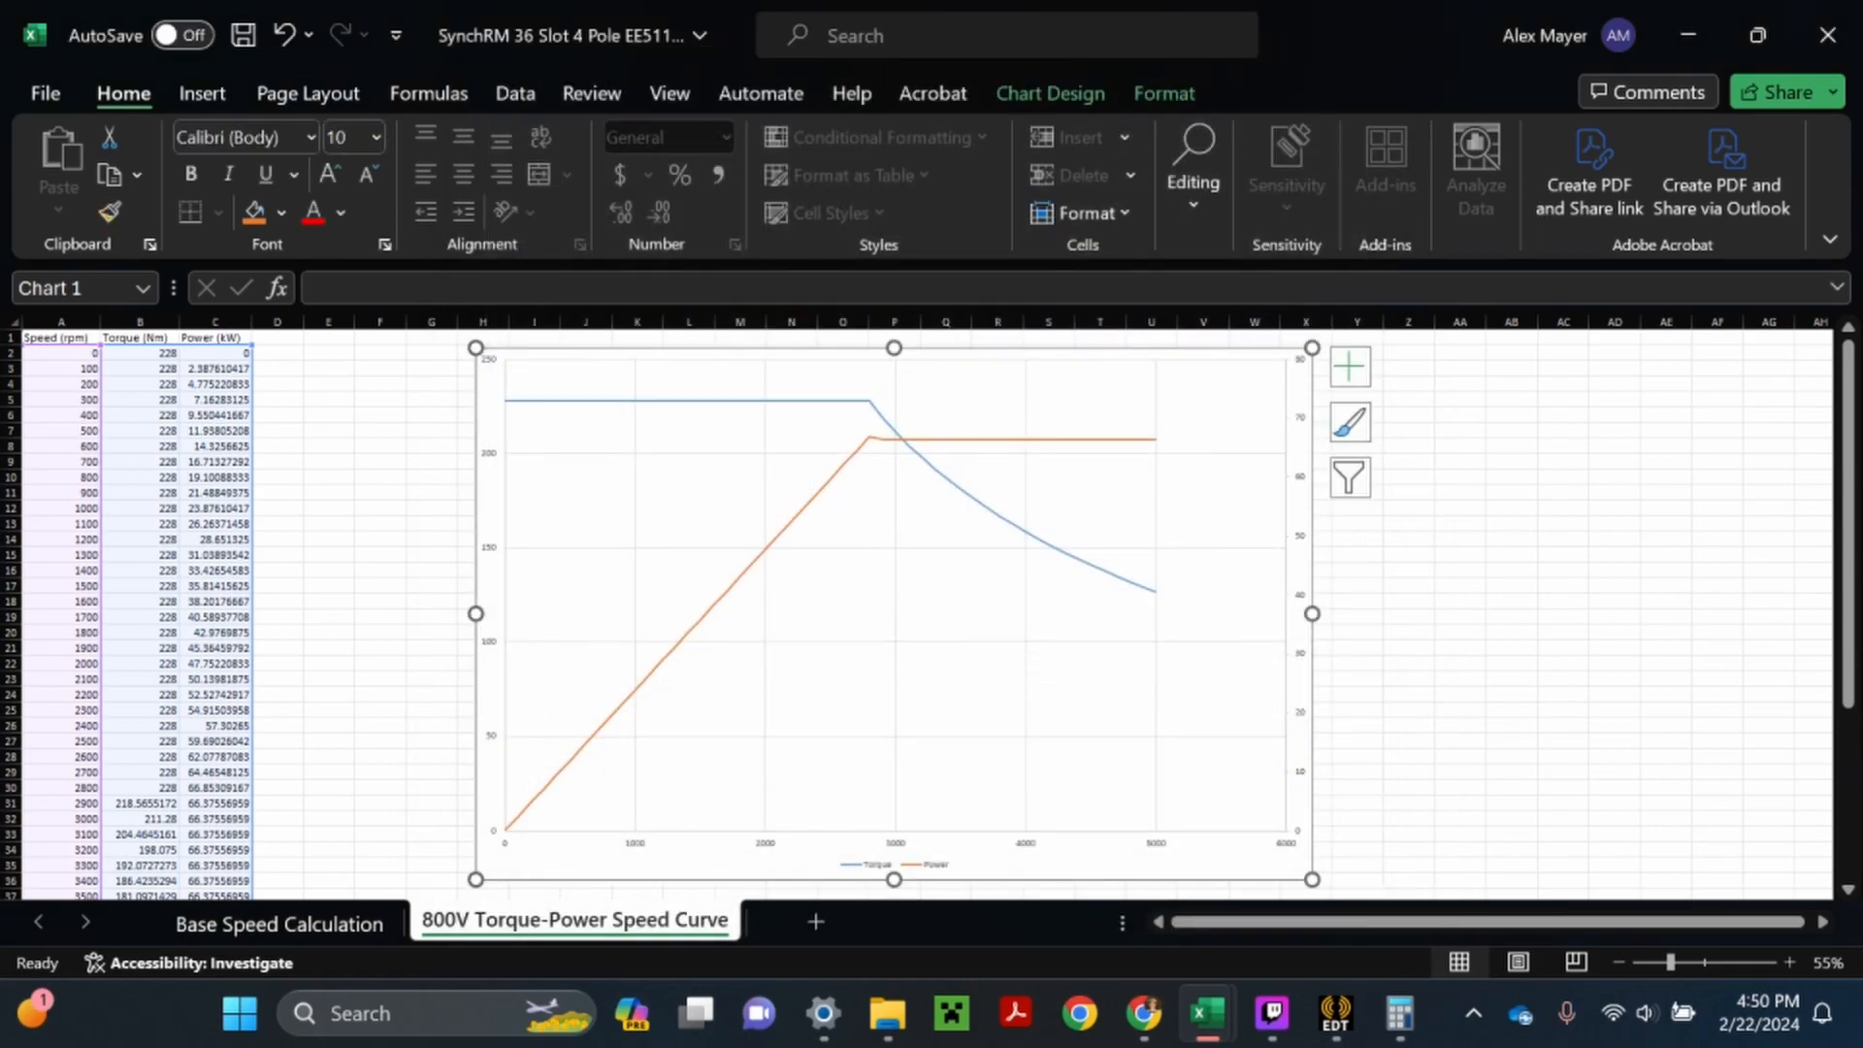
- Add a chart title and axis titles, and shrink the chart to span about columns H to T
left_click(1349, 367)
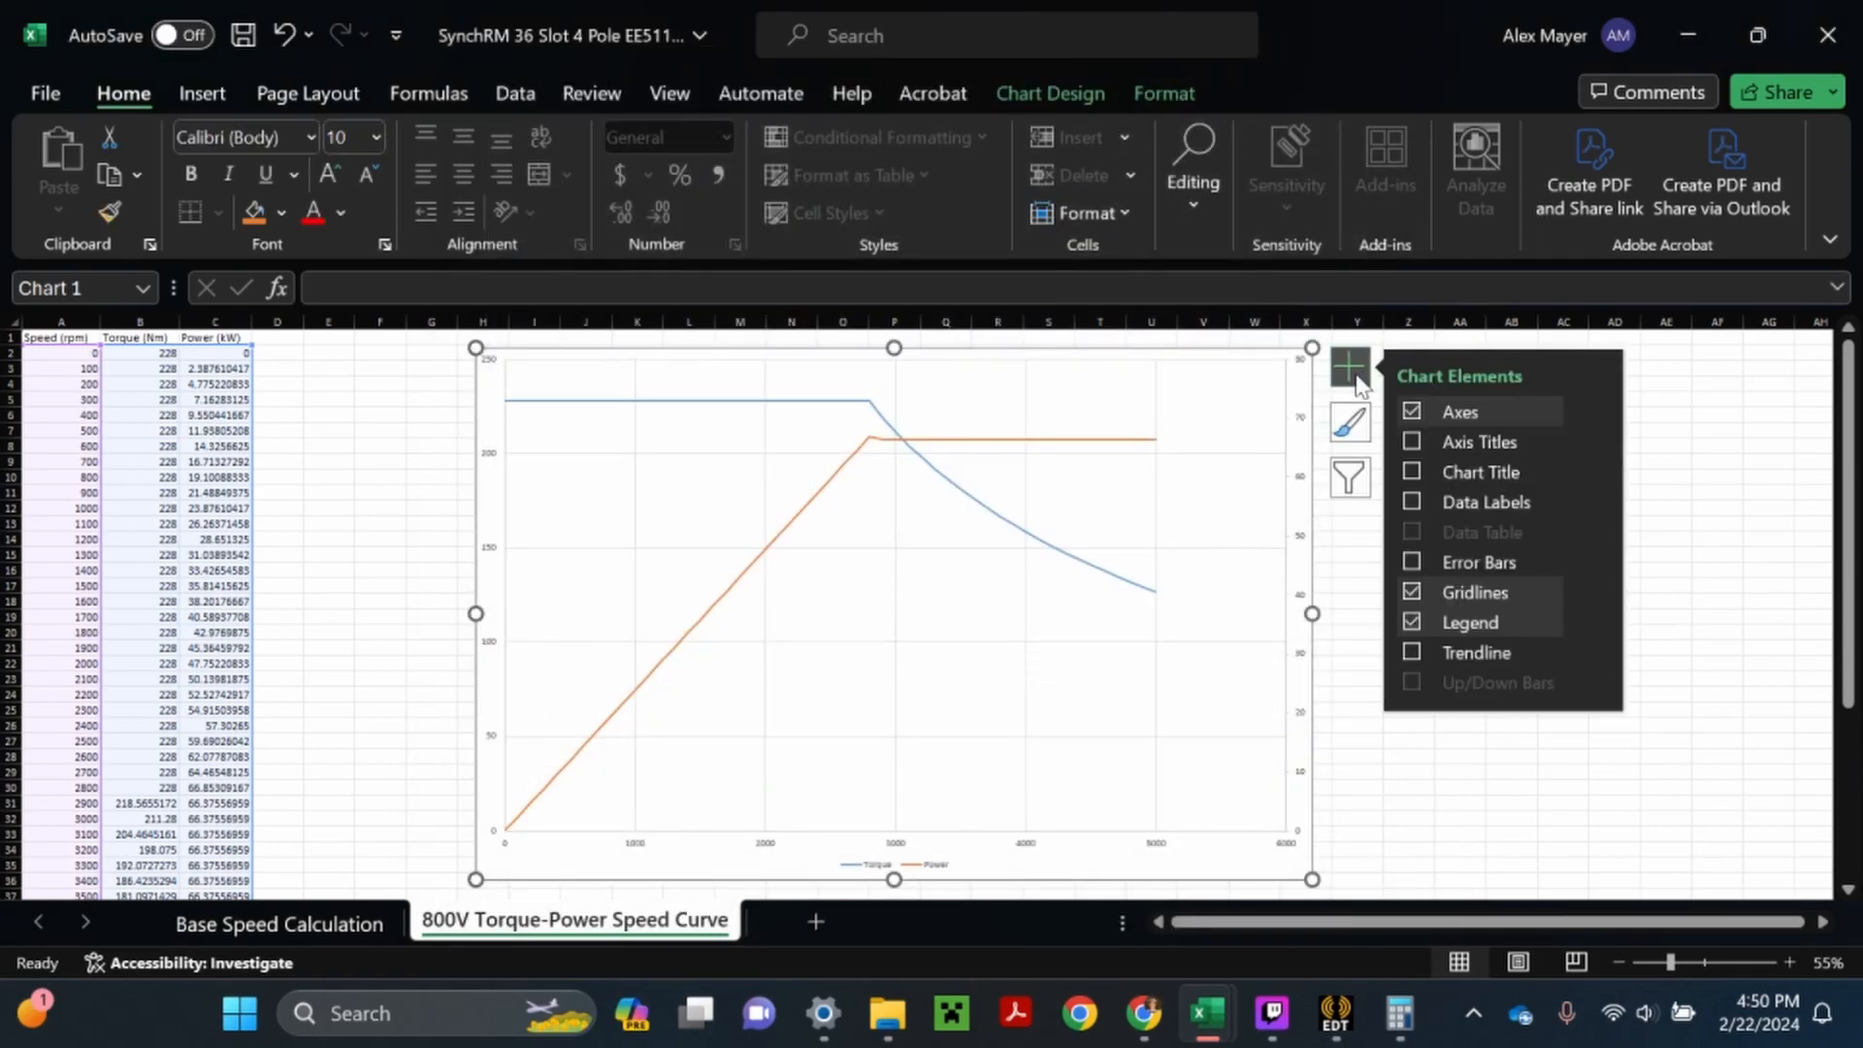
left_click(1411, 467)
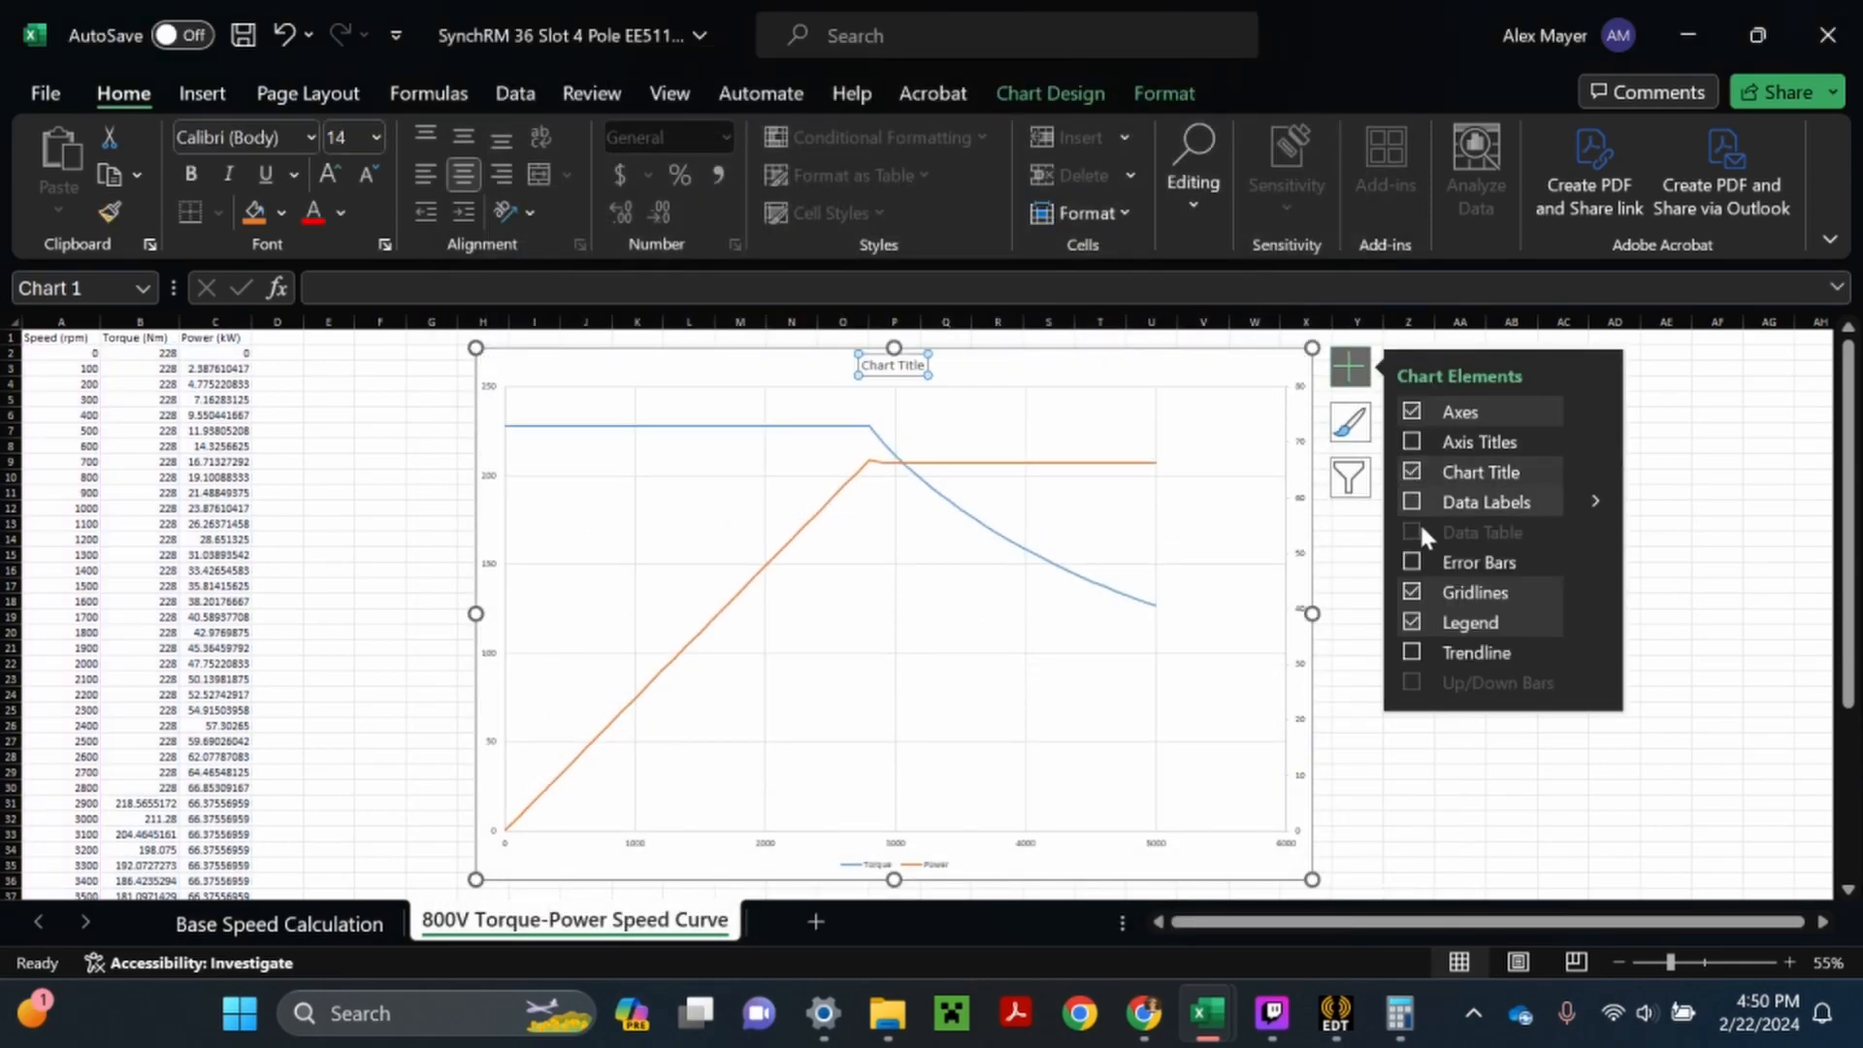
left_click(1412, 442)
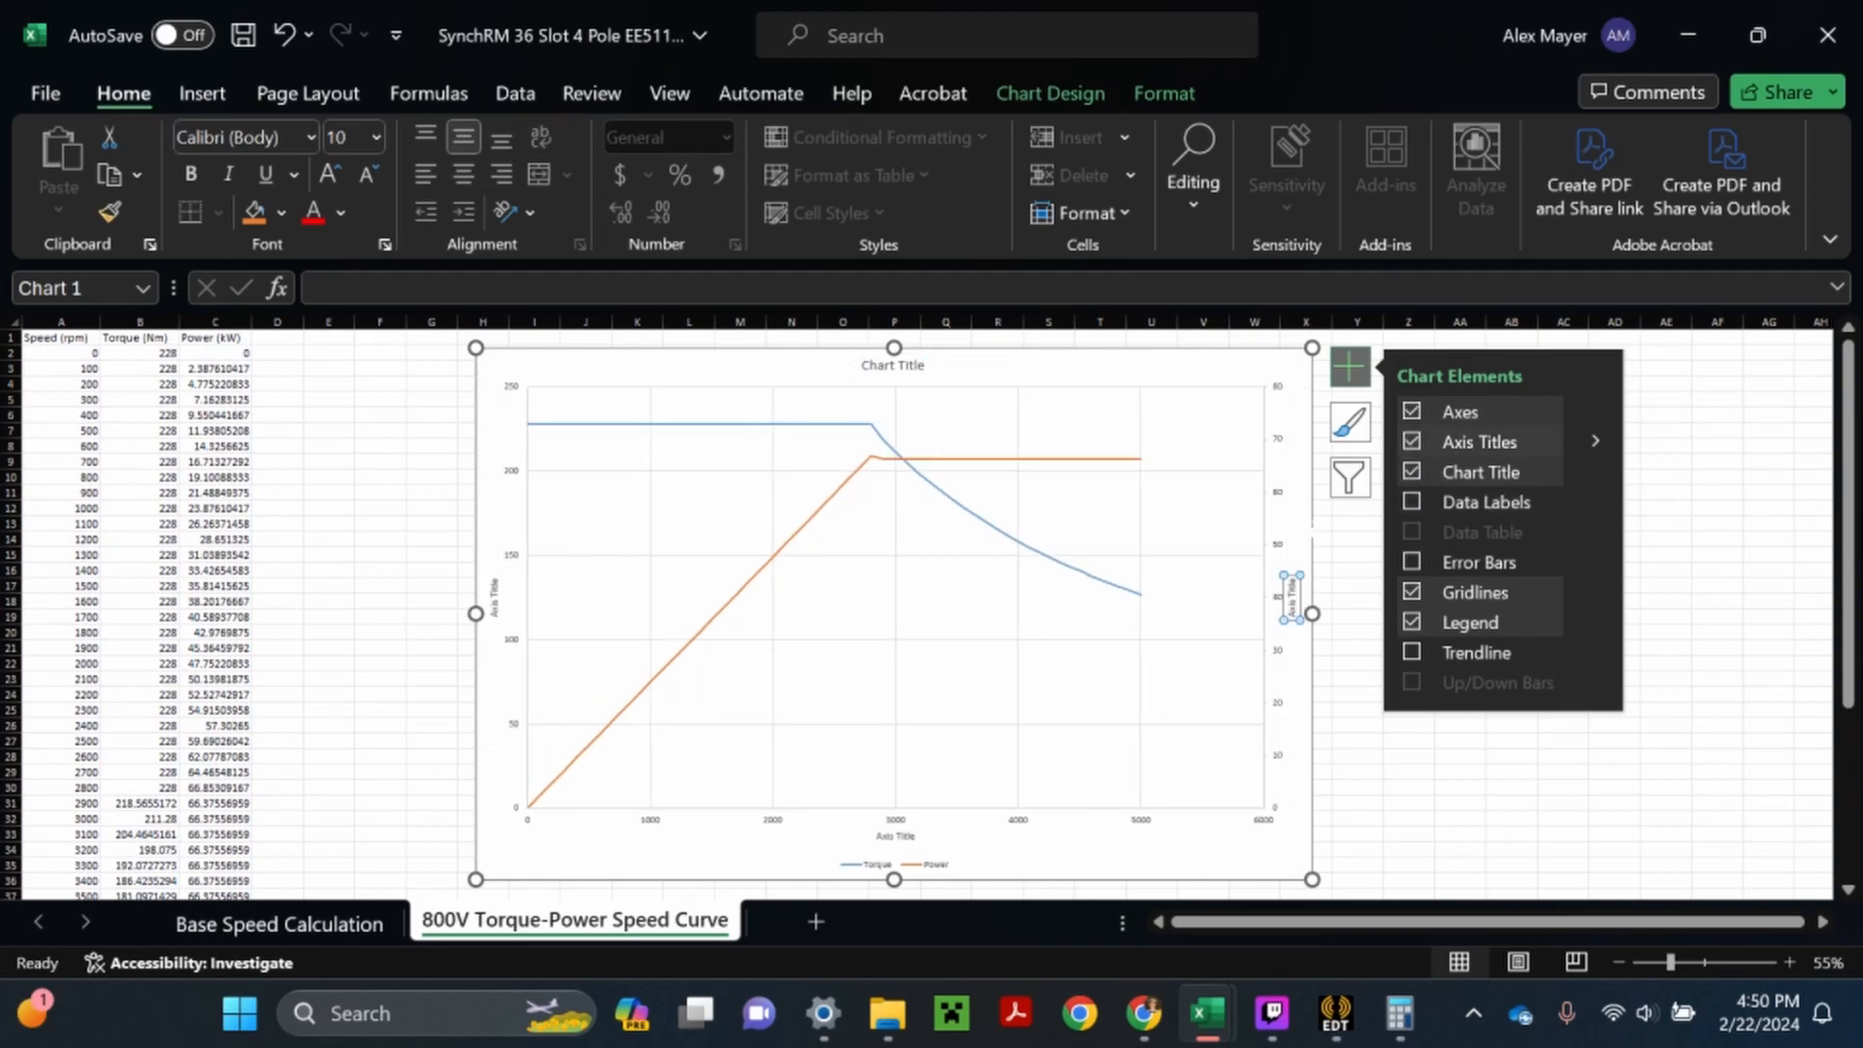
left_click_drag(1312, 879, 1130, 730)
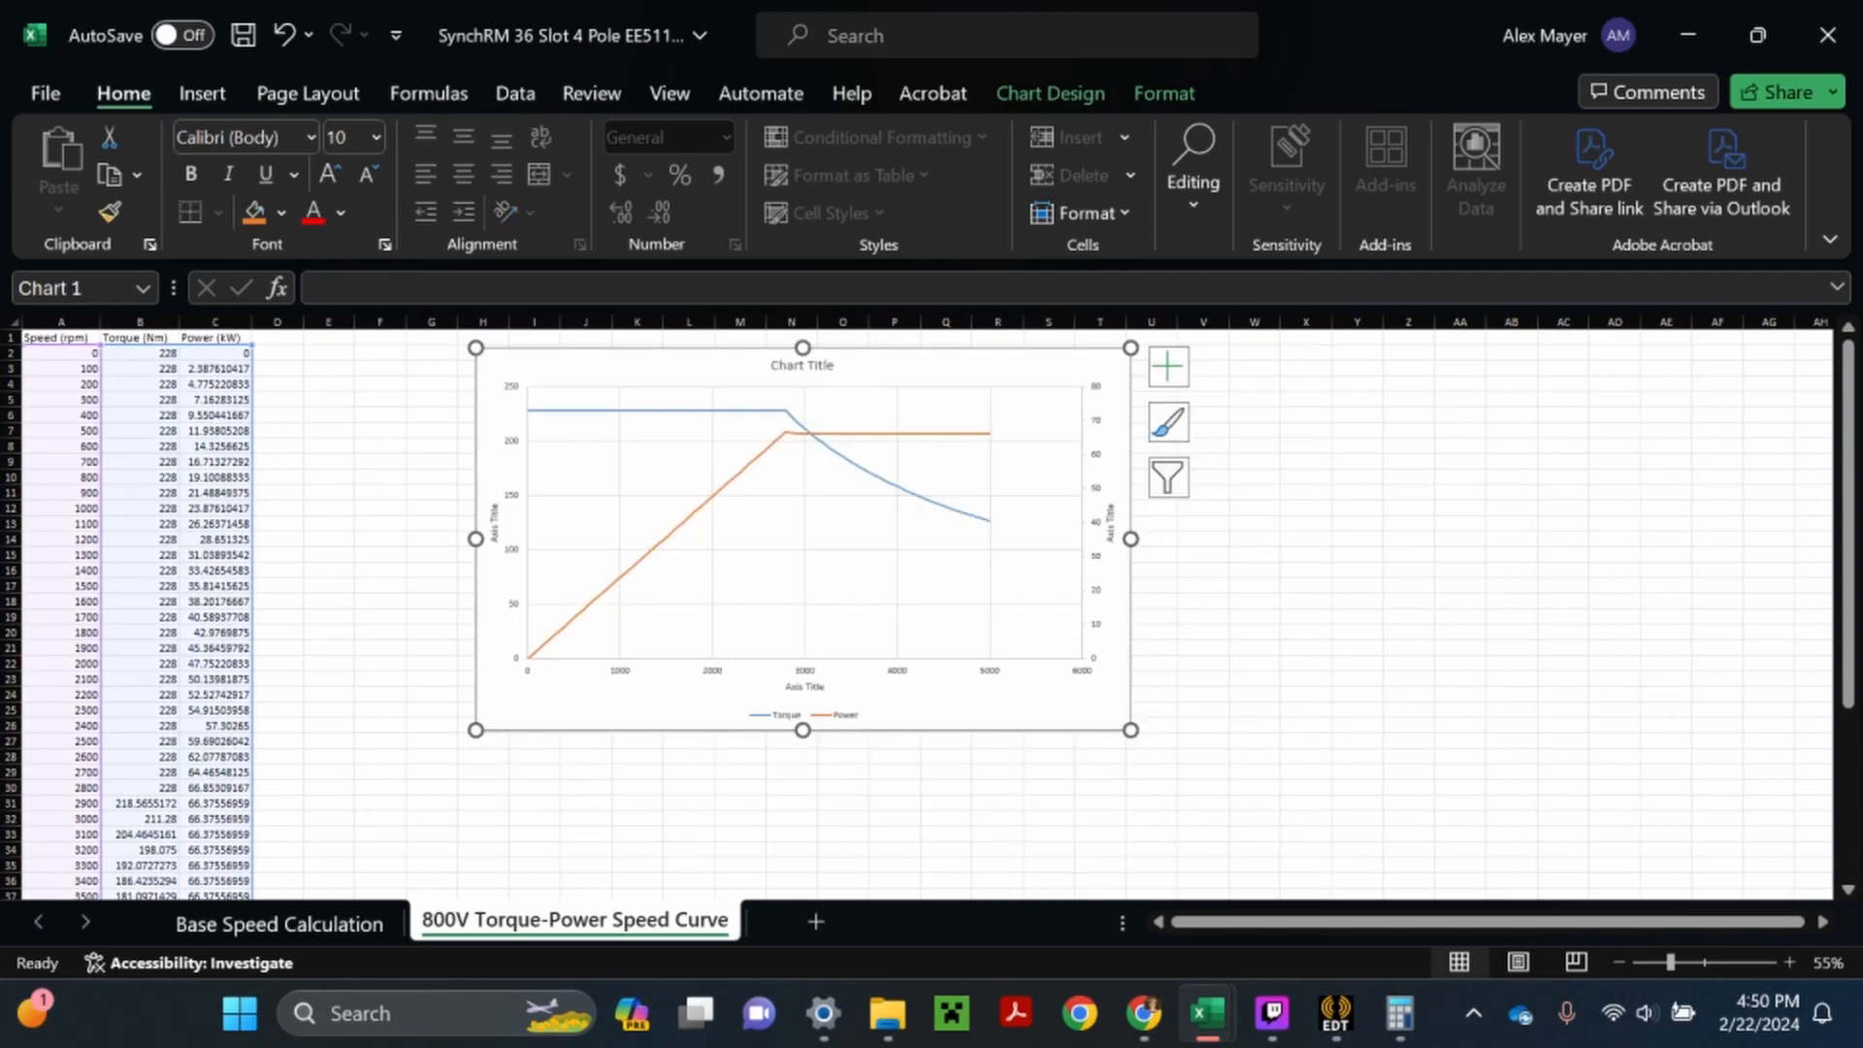
- Change the chart title to "Torque/Power vs Speed"
scroll(732, 664, "up", 1, "ctrl")
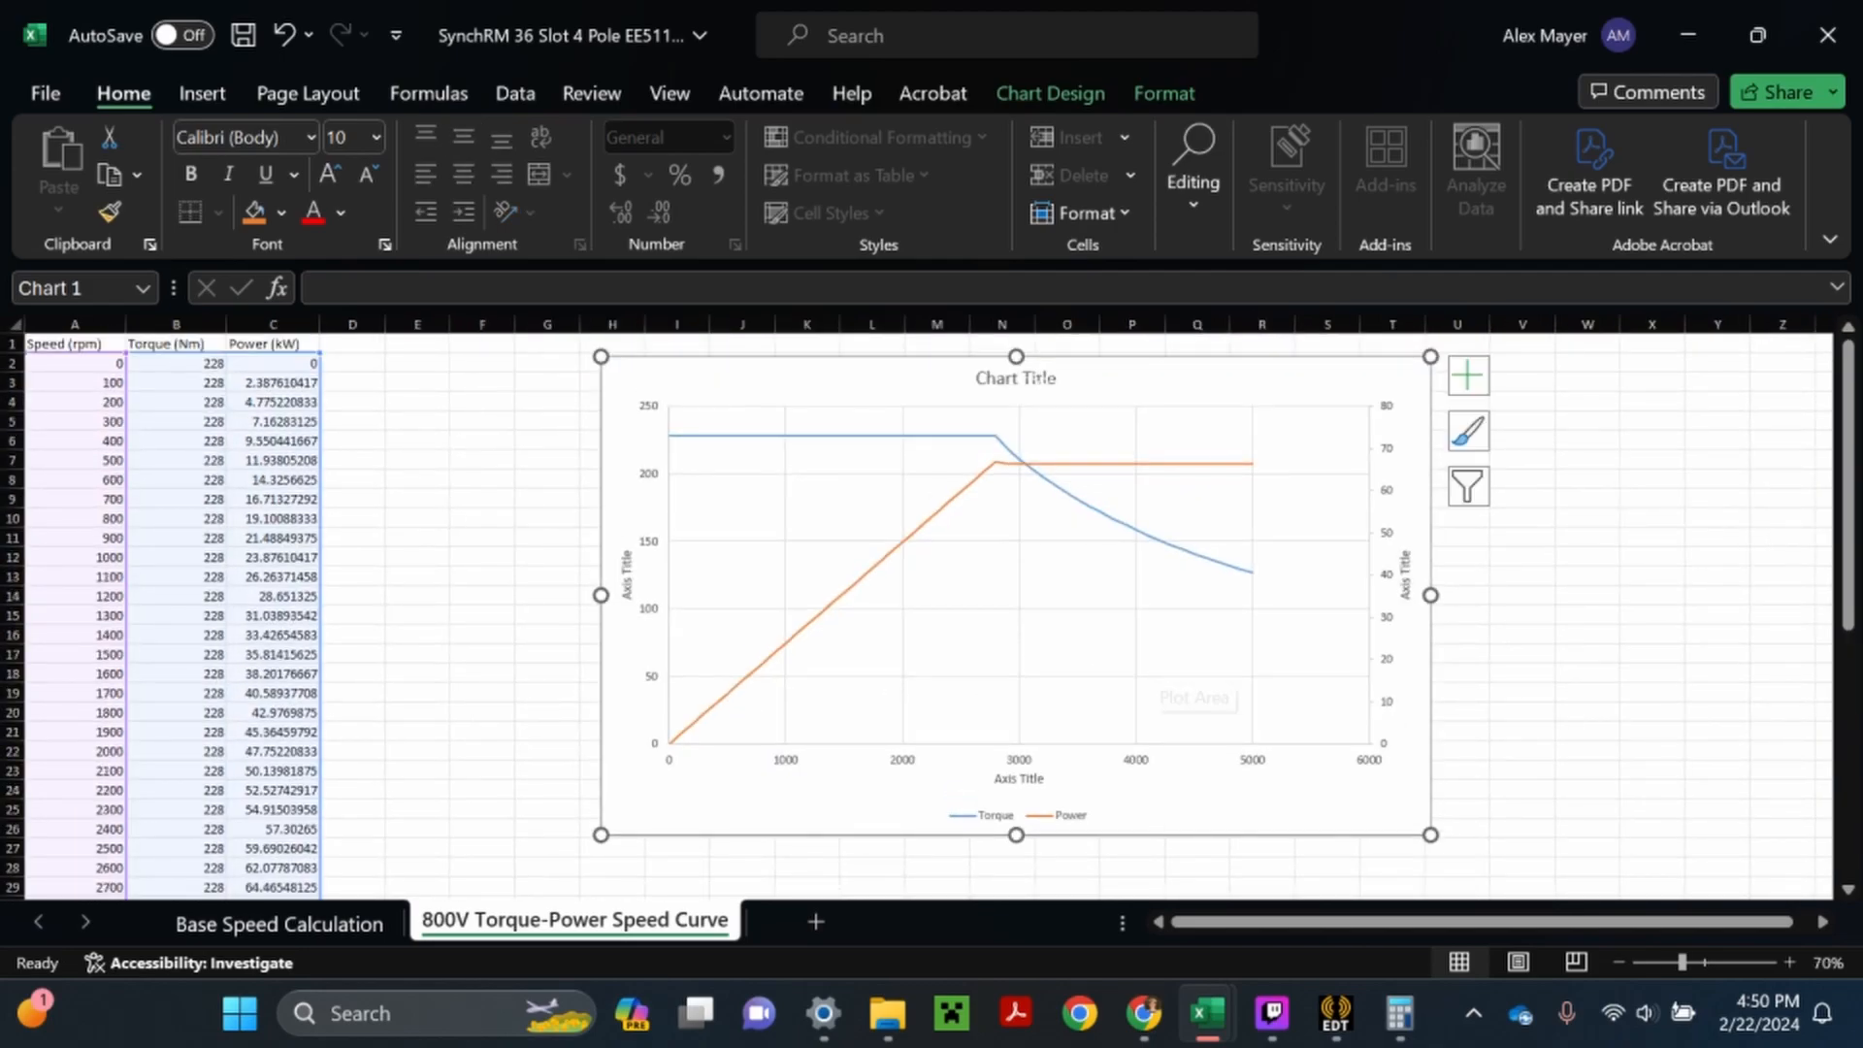
double_click(1036, 381)
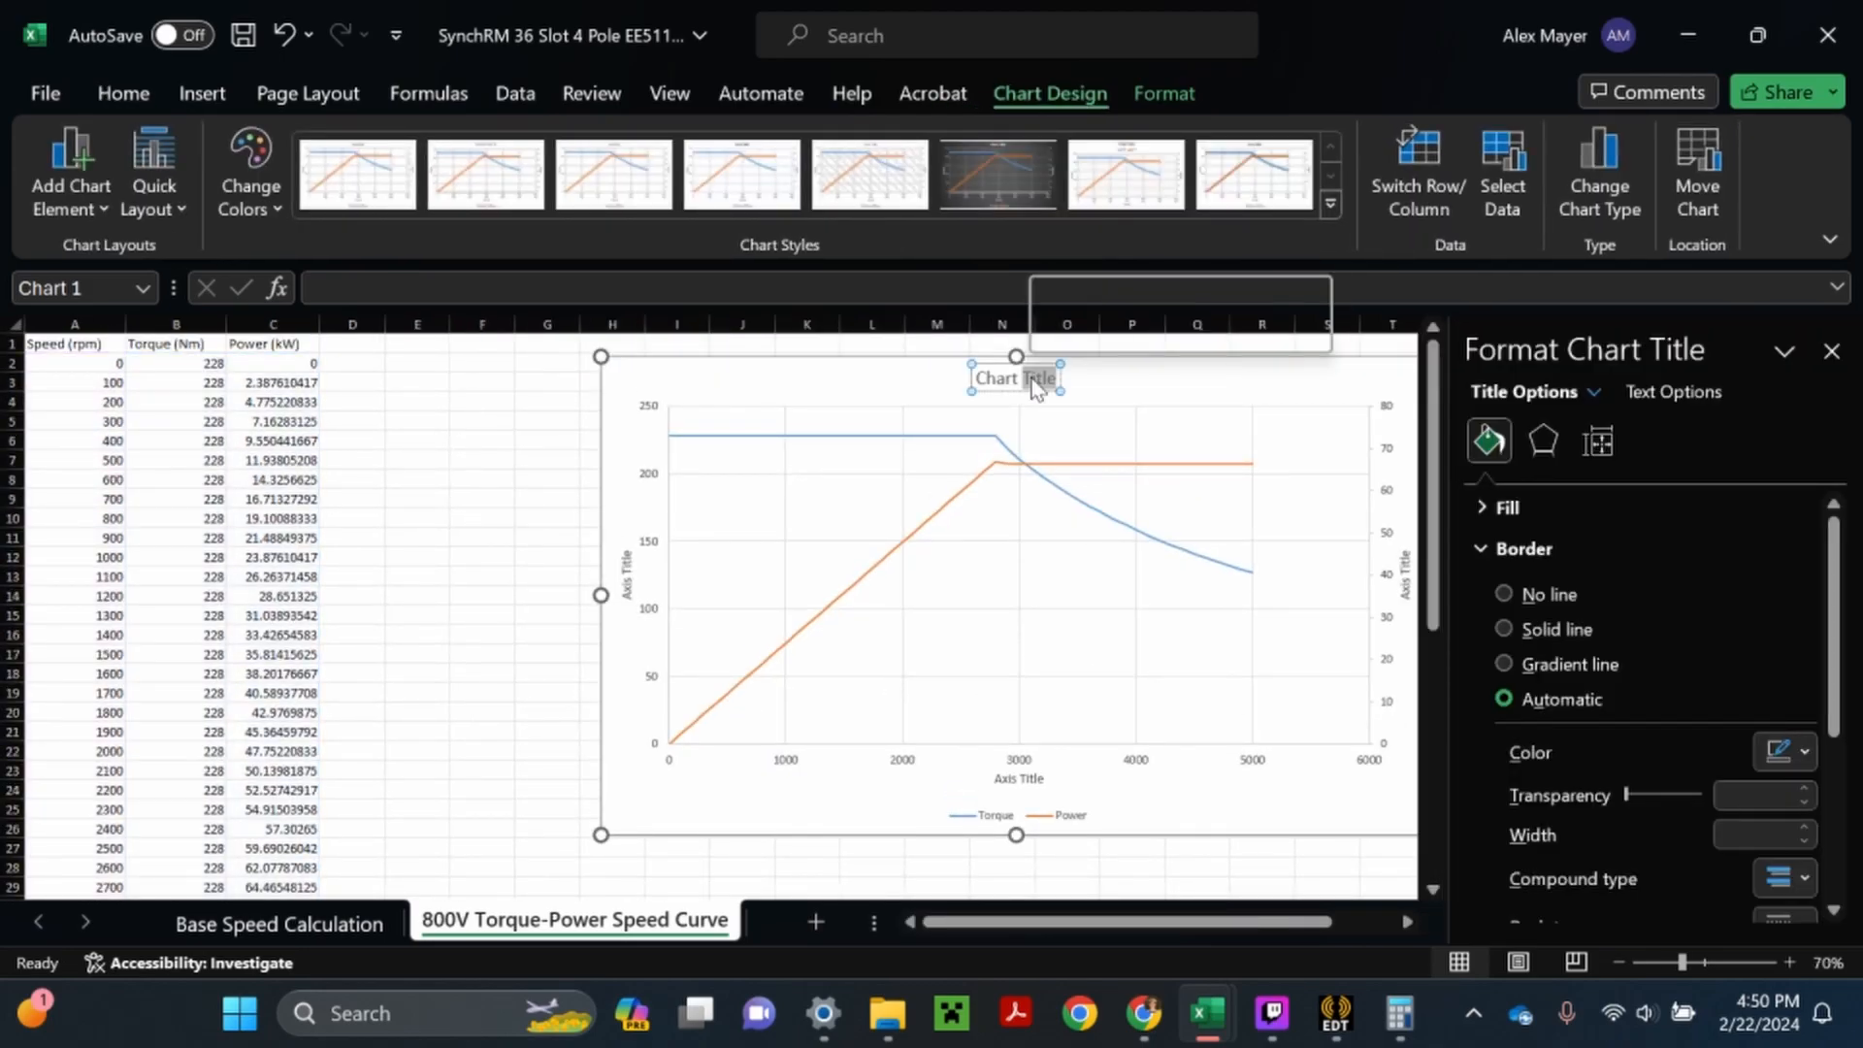
type("Torque-(Power")
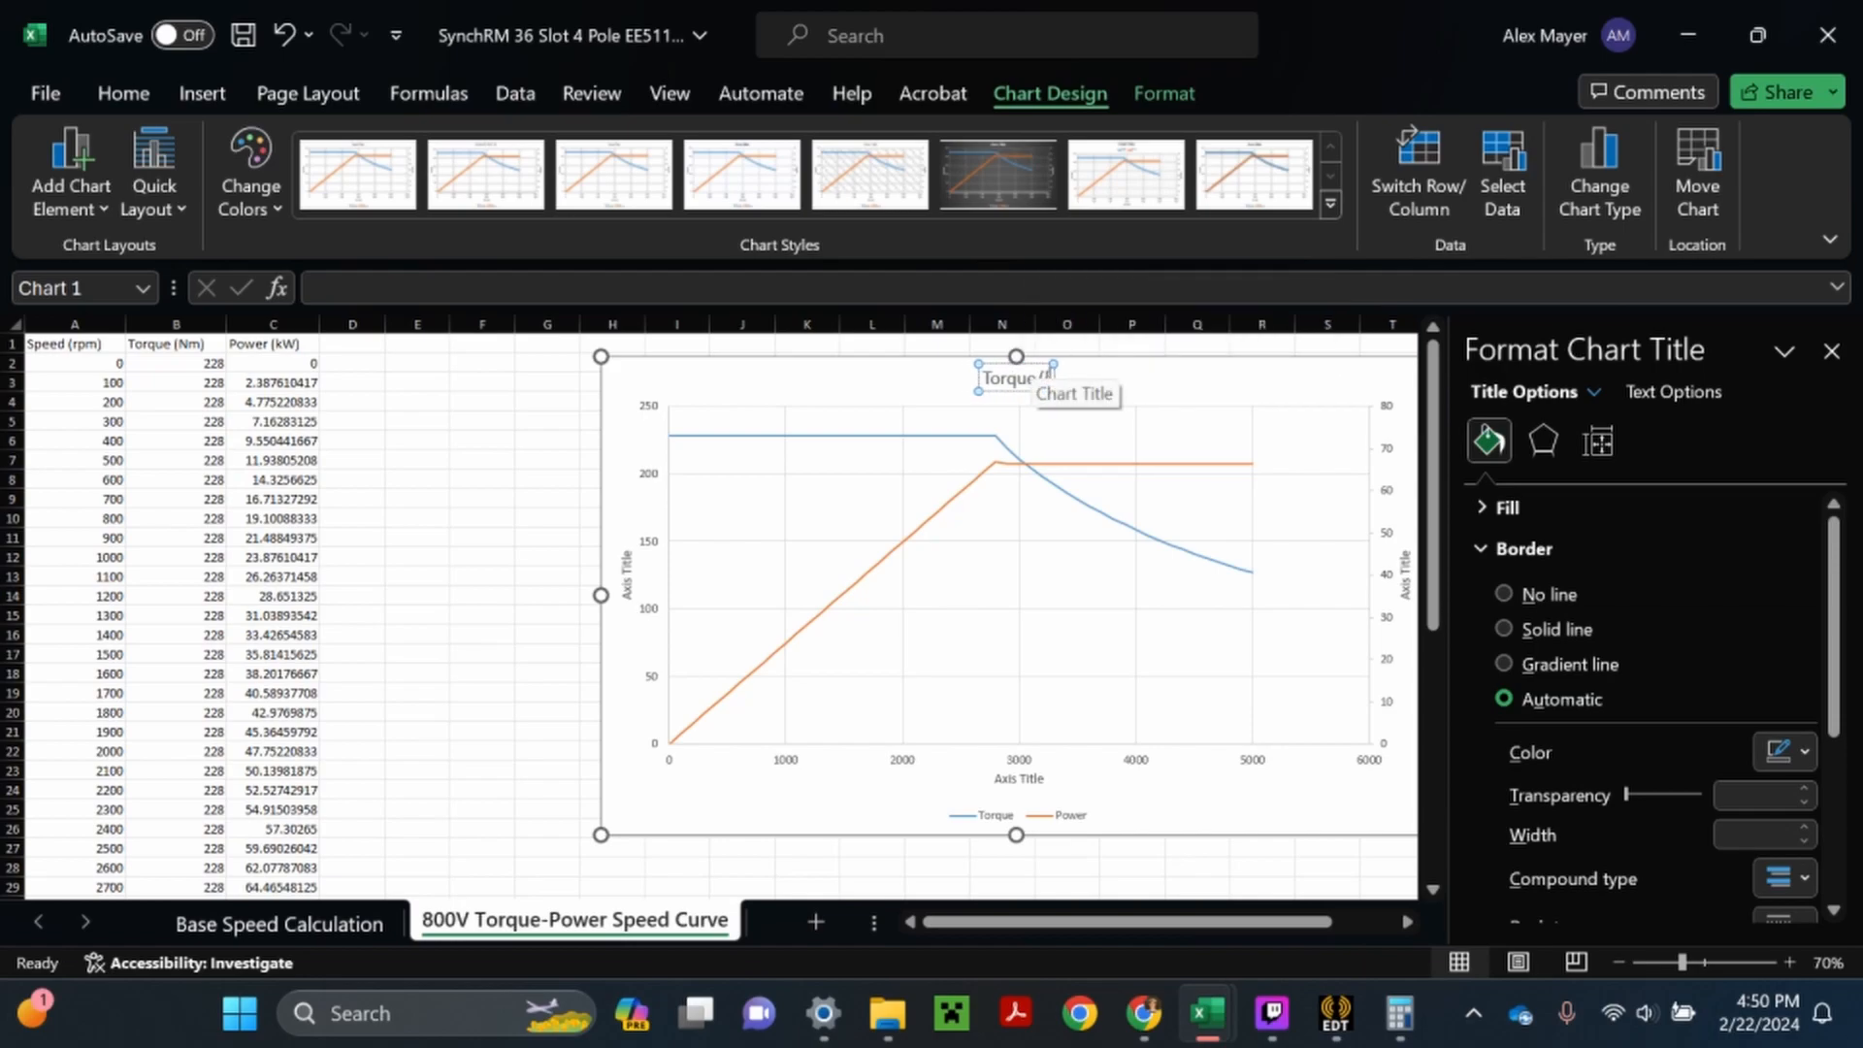
type(" vs Speed")
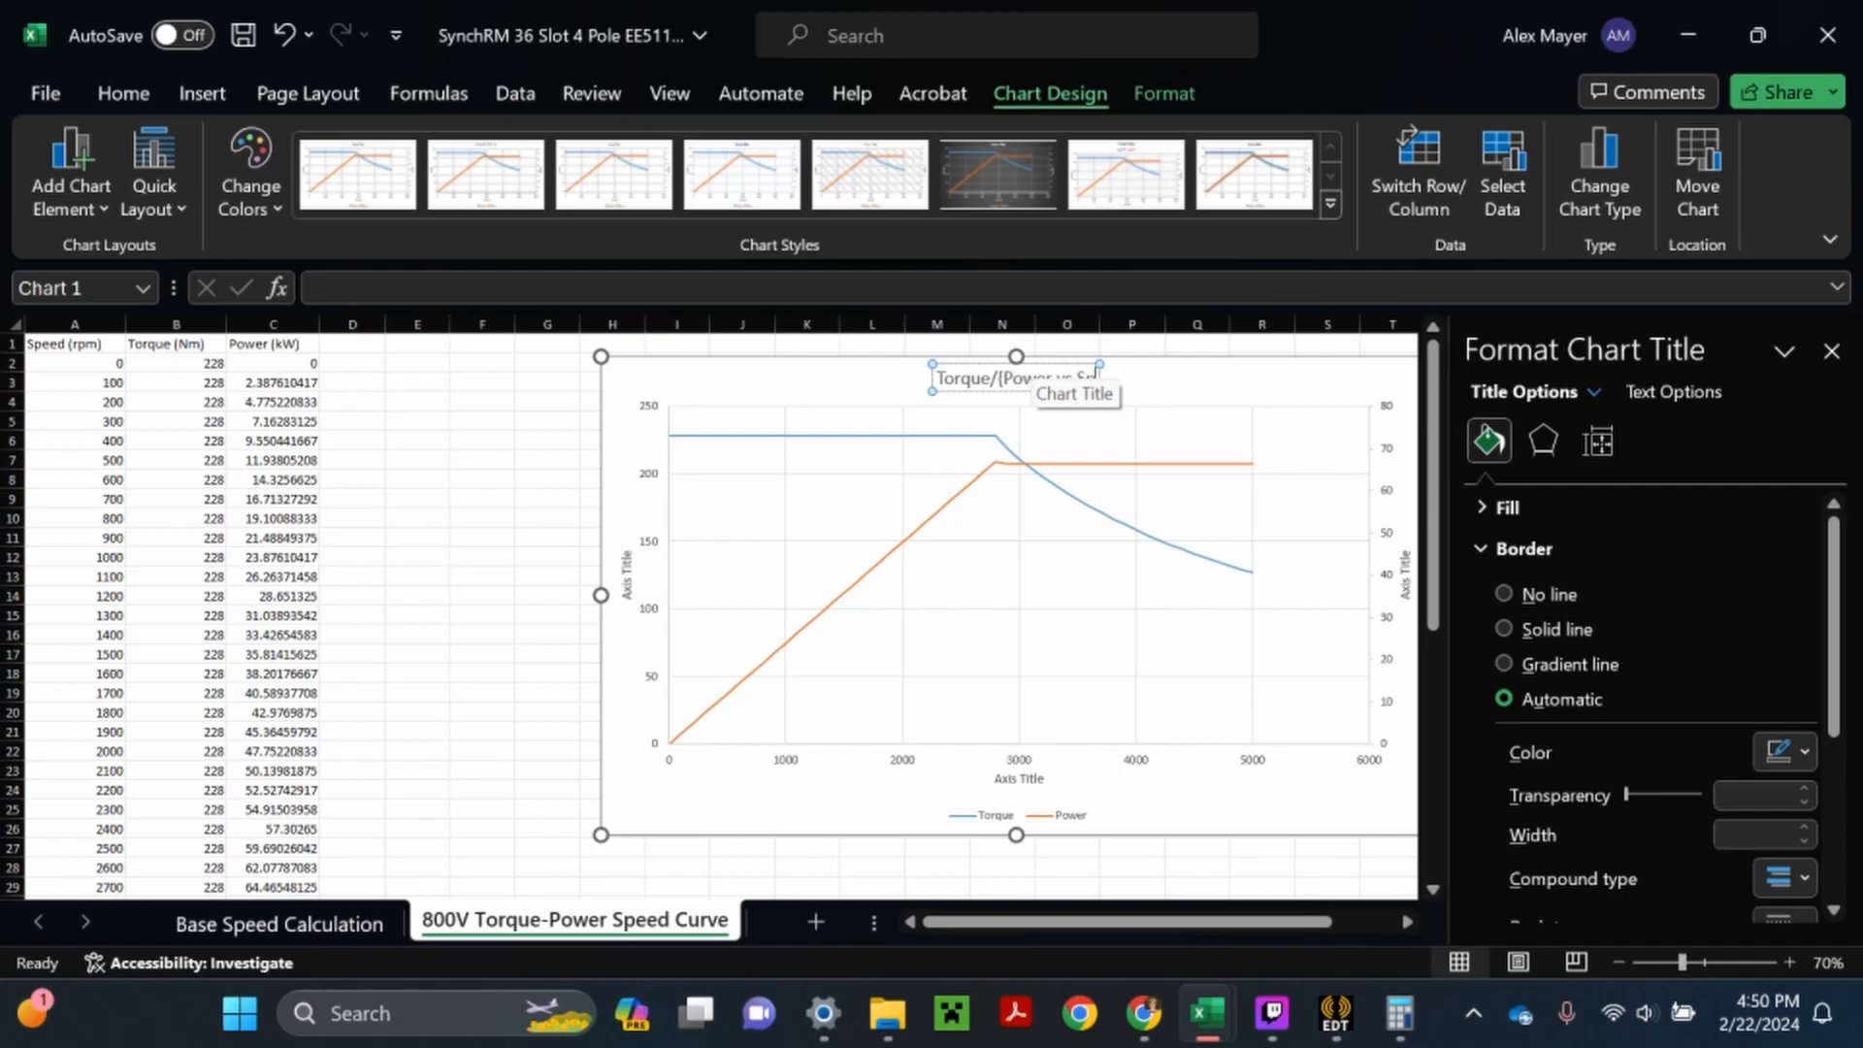
left_click(989, 379)
key("BackSpace")
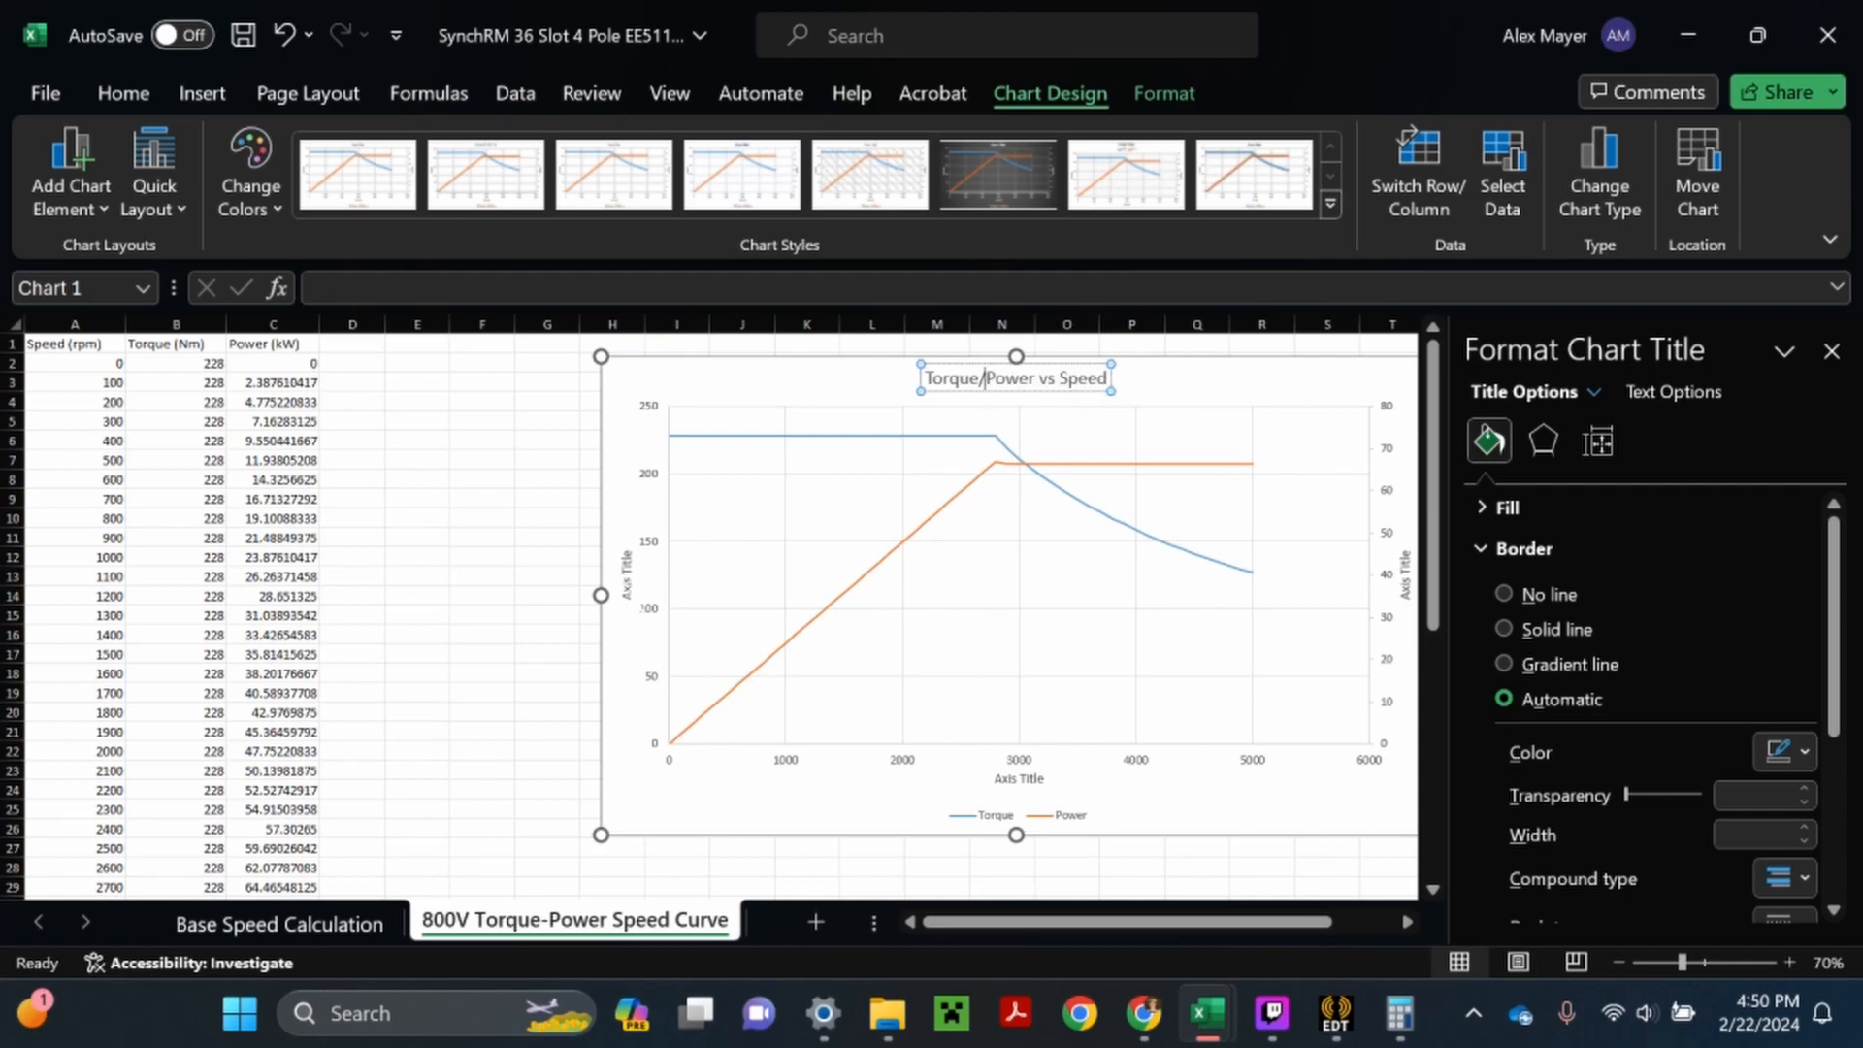
- Set the primary vertical axis title to "Torque (Nm)"
left_click(627, 575)
double_click(628, 589)
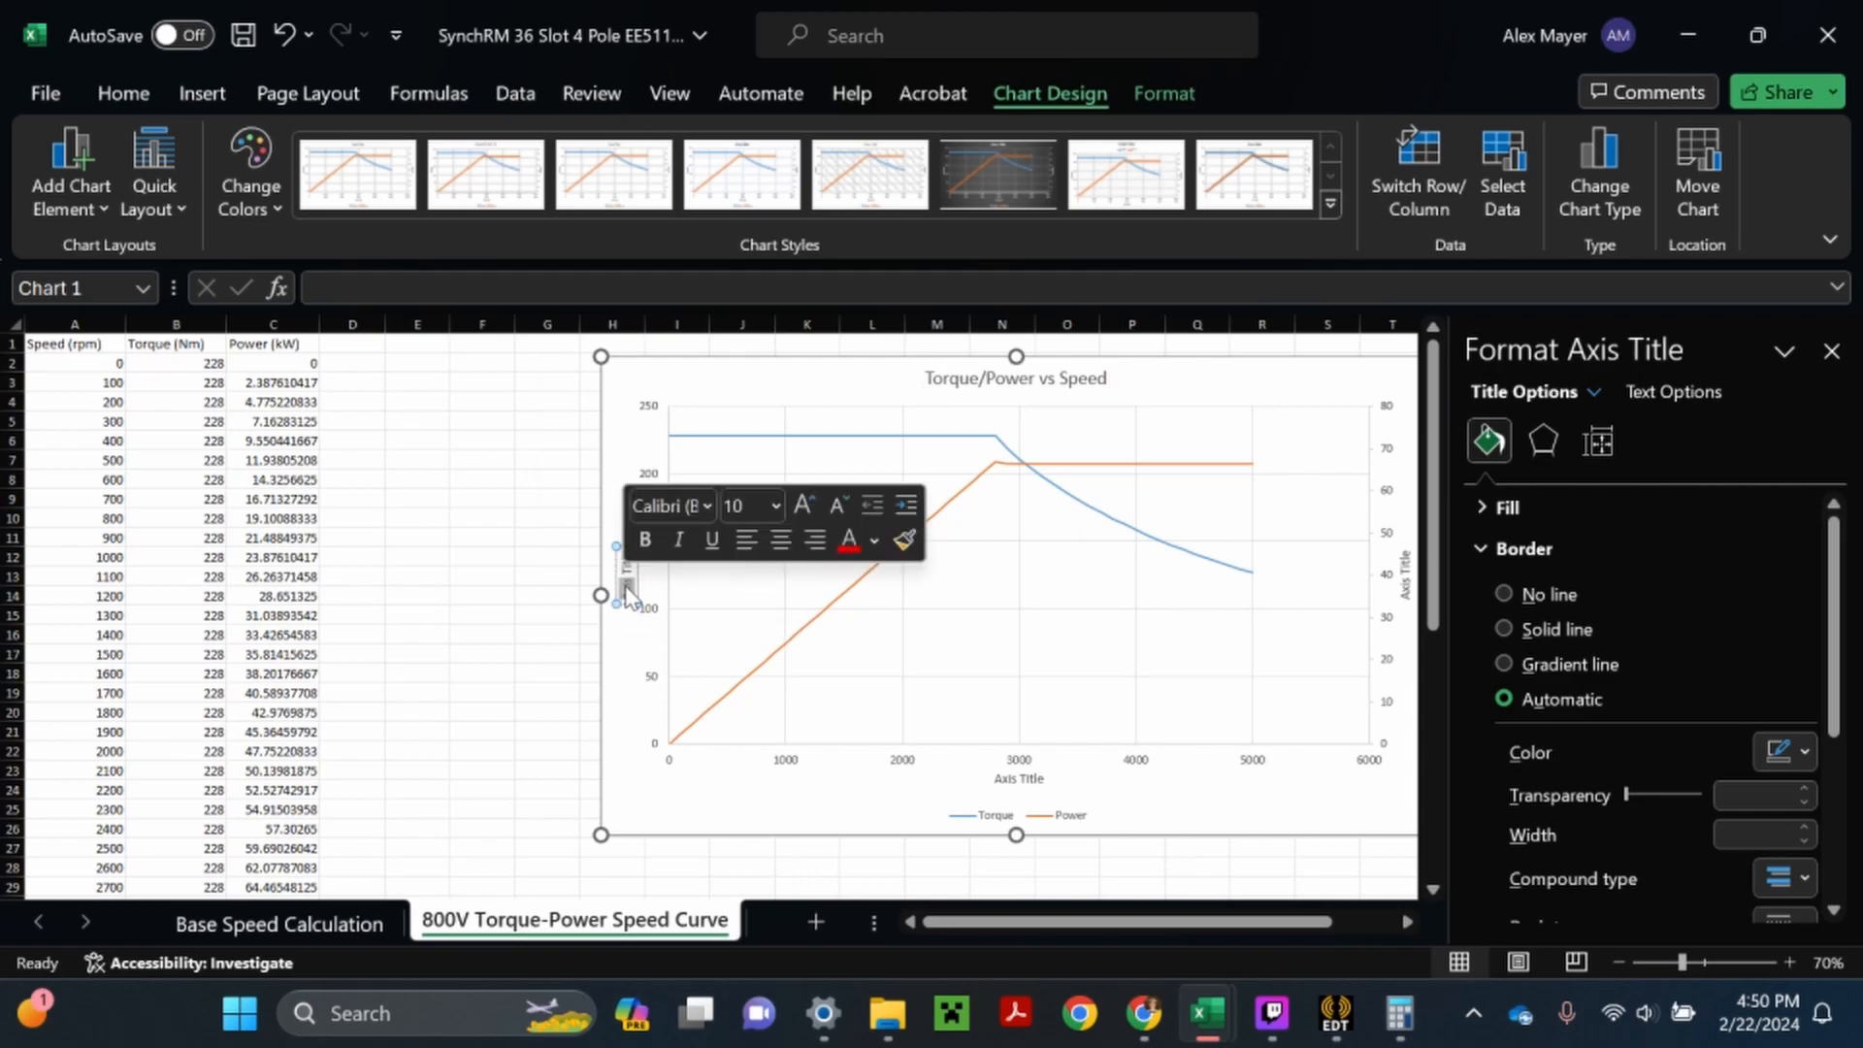
triple_click(628, 590)
type("Torque")
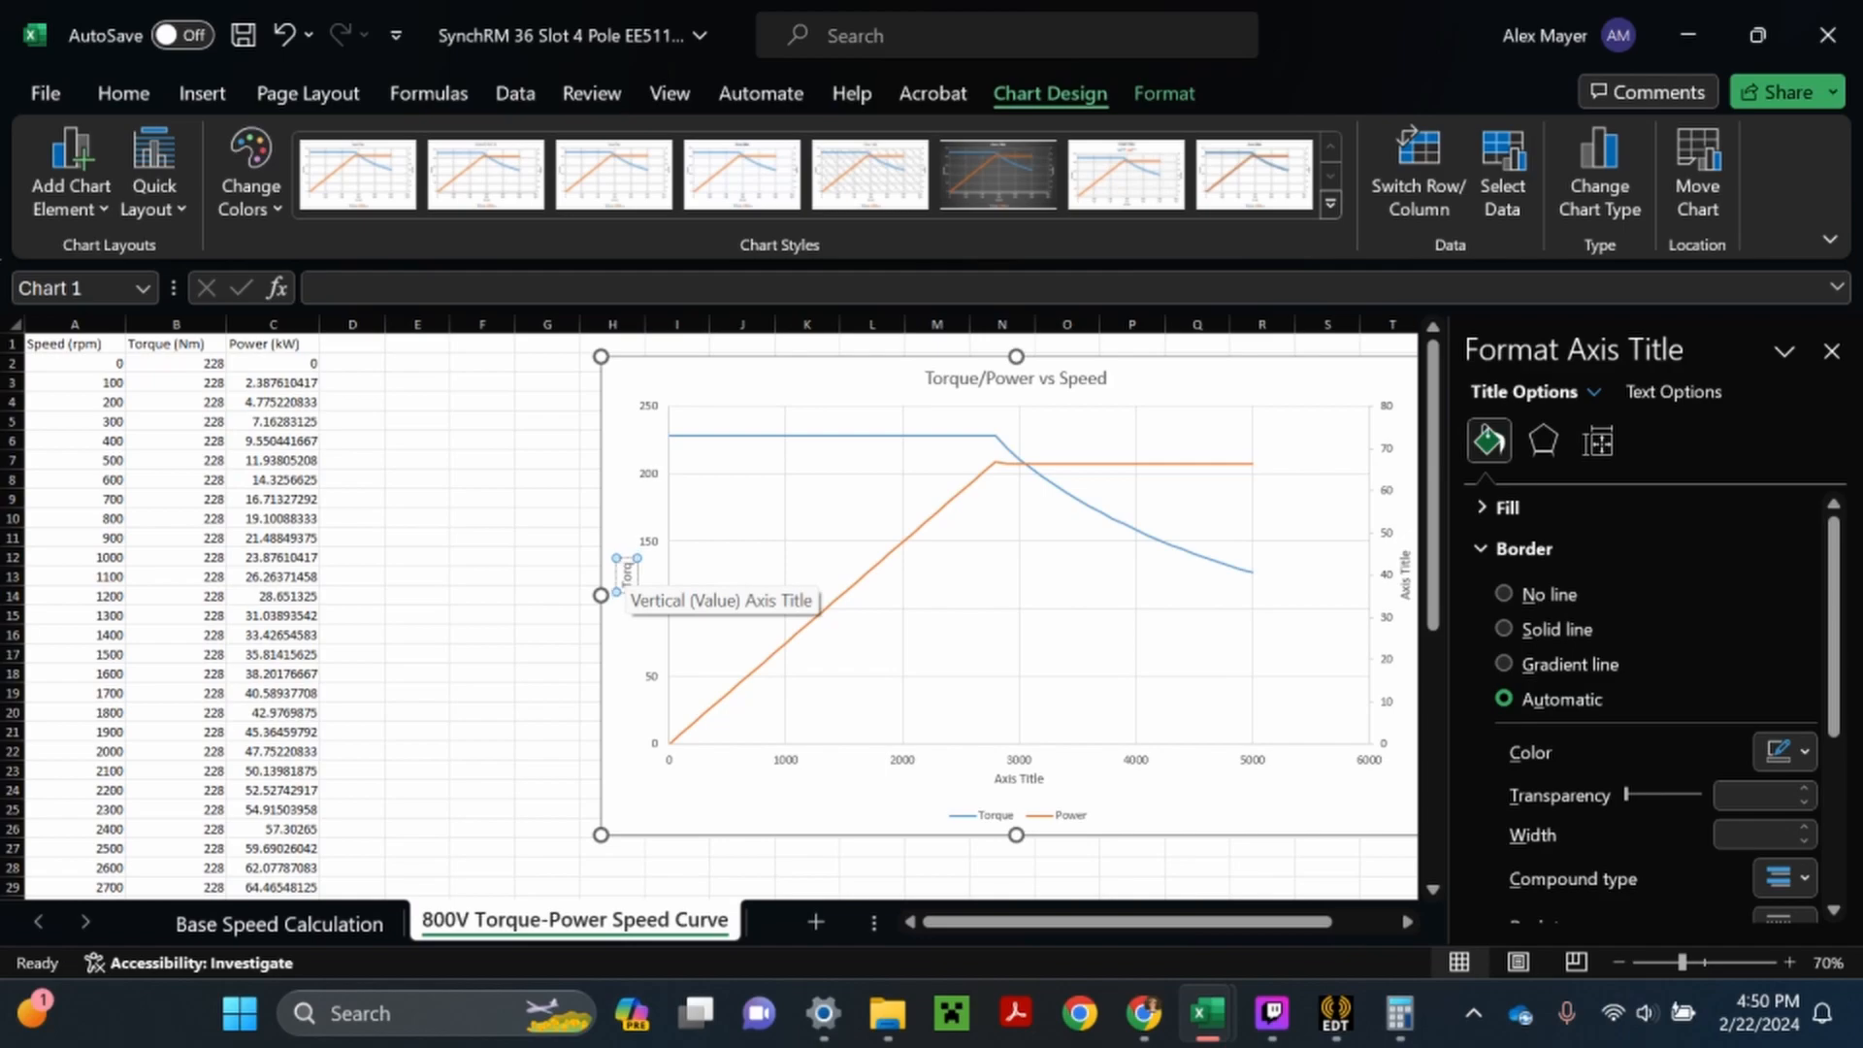
type(" (Nm)")
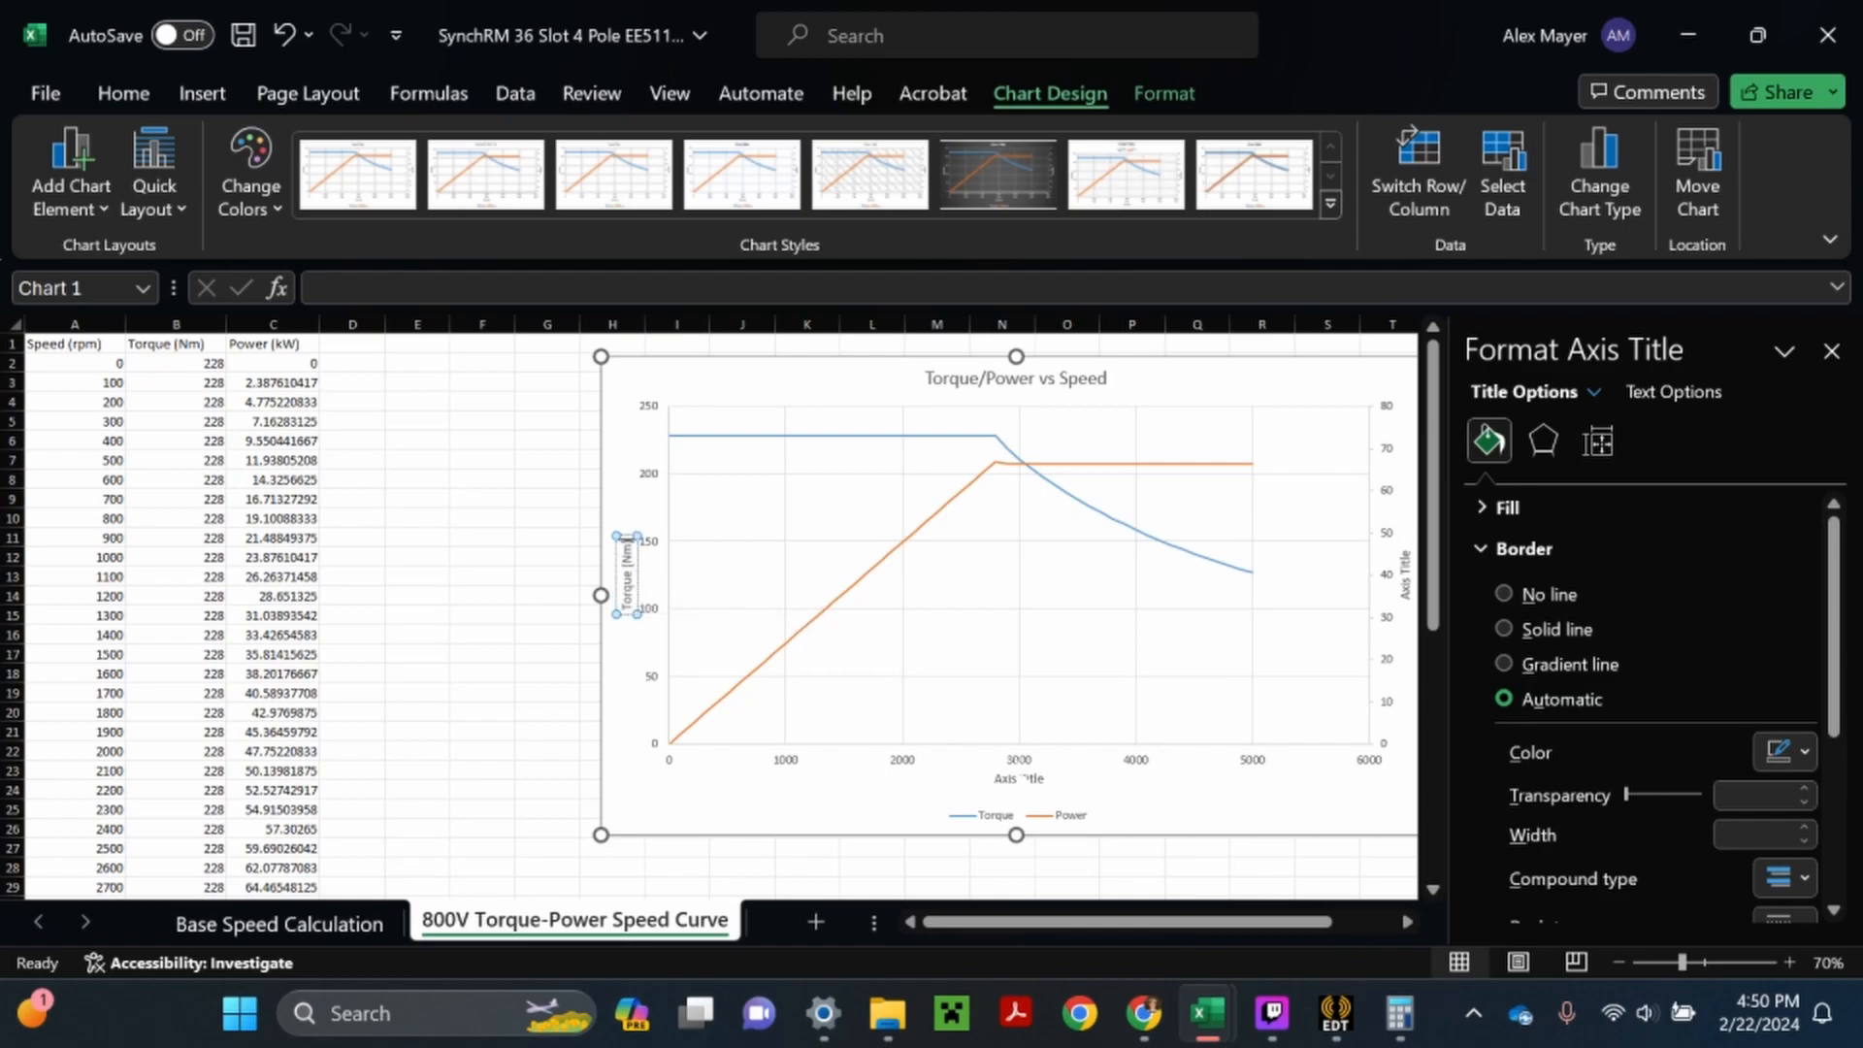
- Set the horizontal axis title to "Speed (rpm)"
left_click(1026, 780)
double_click(1025, 780)
triple_click(1025, 781)
type("Speed (rpm)")
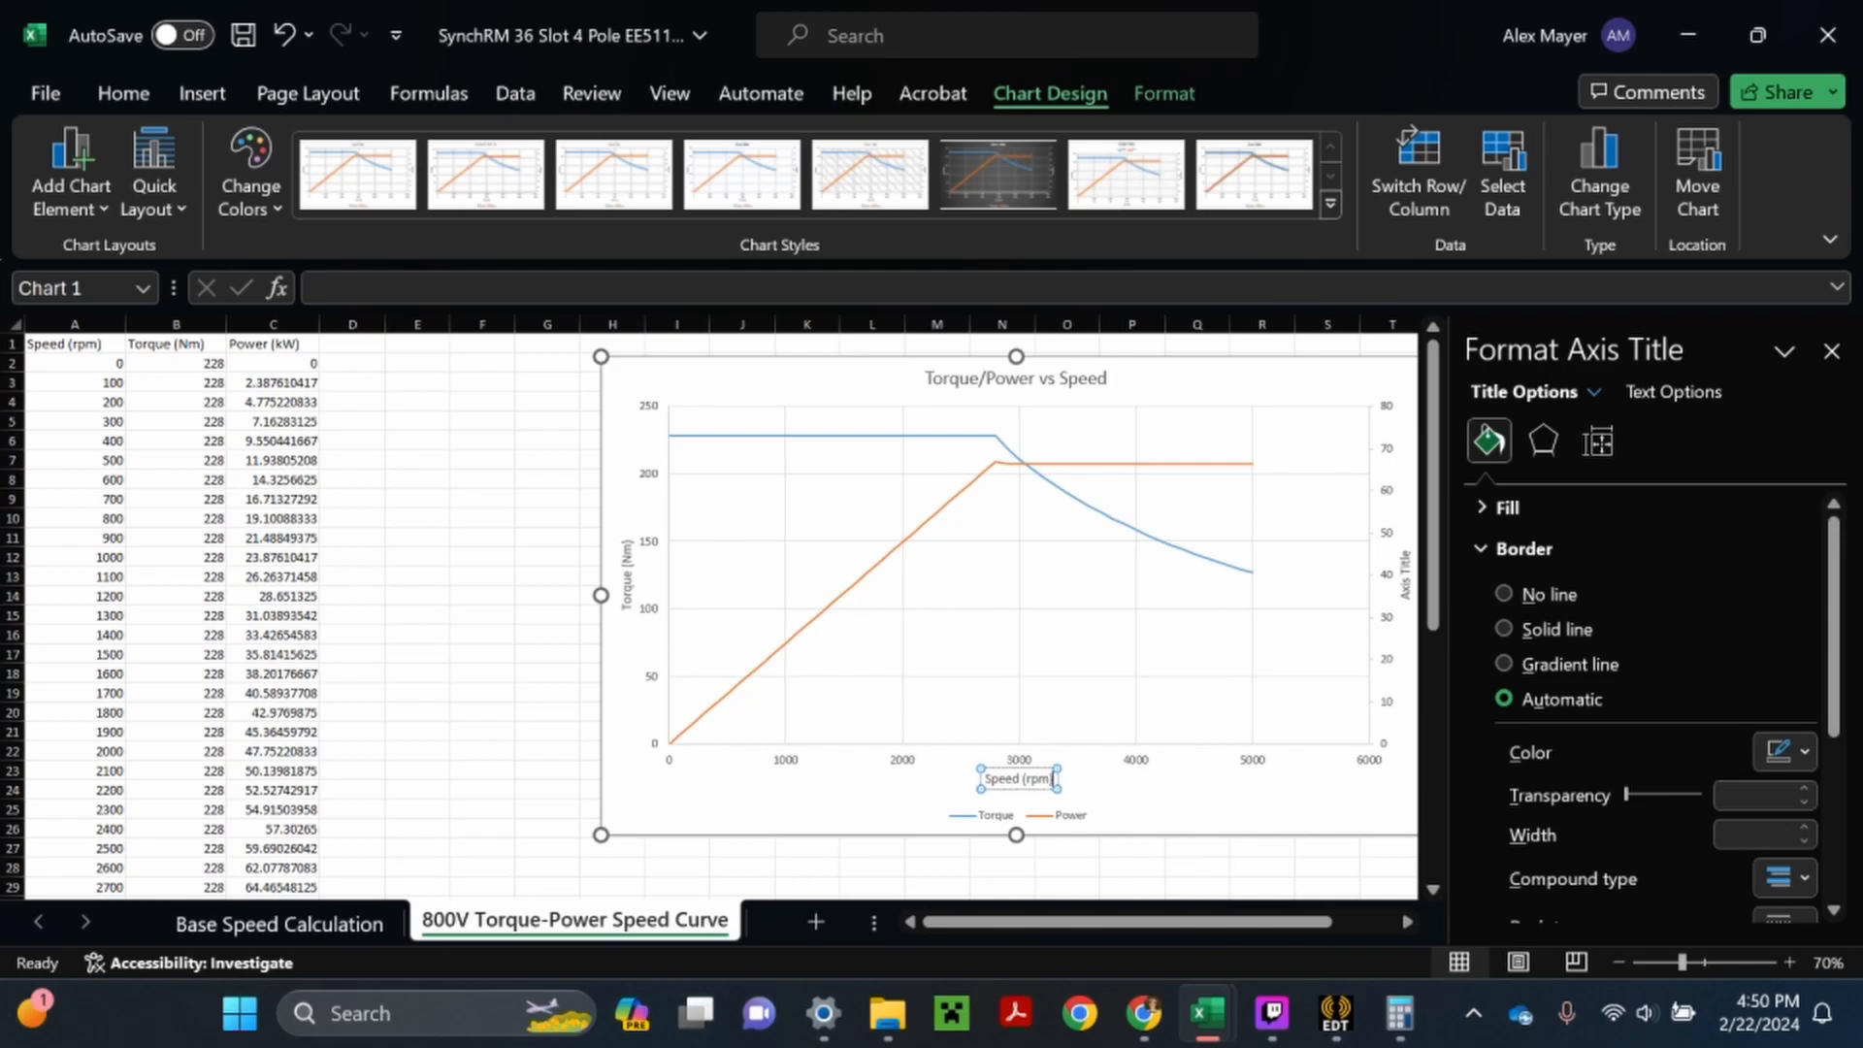
- Set the secondary vertical axis title to "Power (kW)", close the formatting pane and deselect the chart
left_click(1406, 590)
double_click(1406, 590)
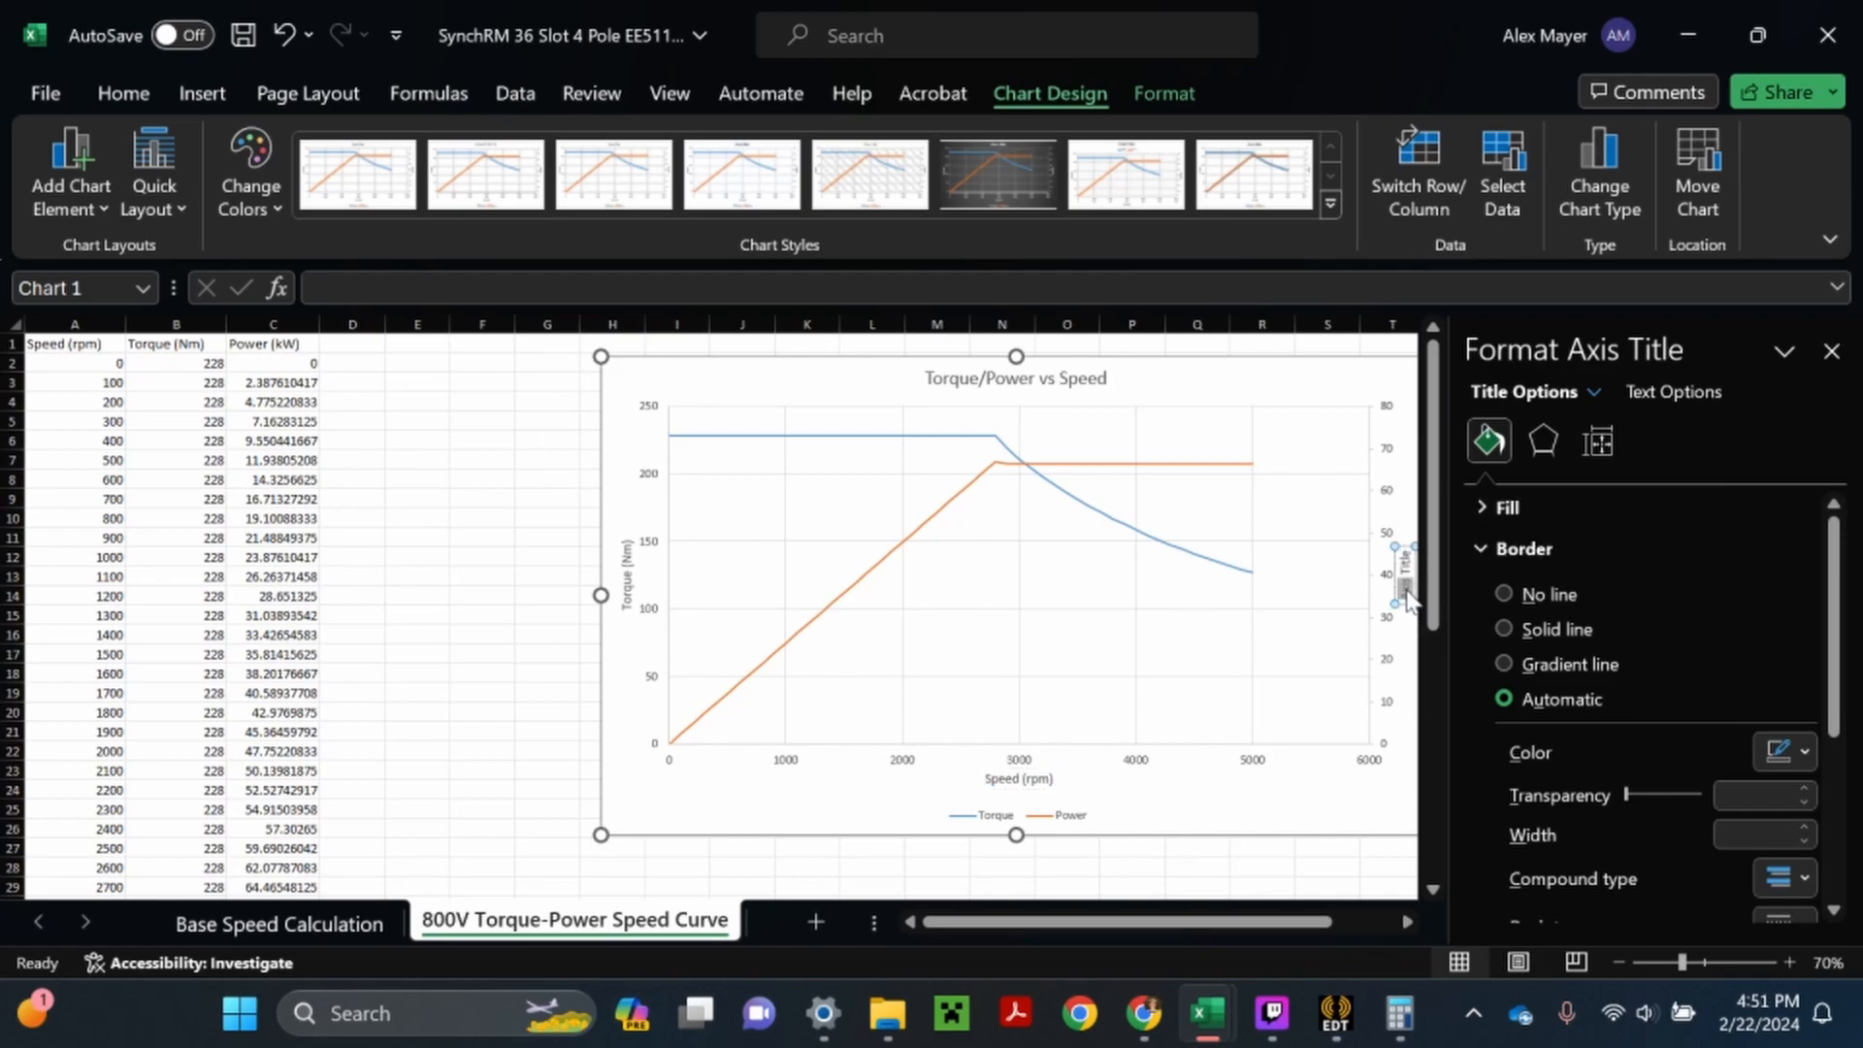
triple_click(1406, 590)
type("Poe")
key("BackSpace")
type("wer")
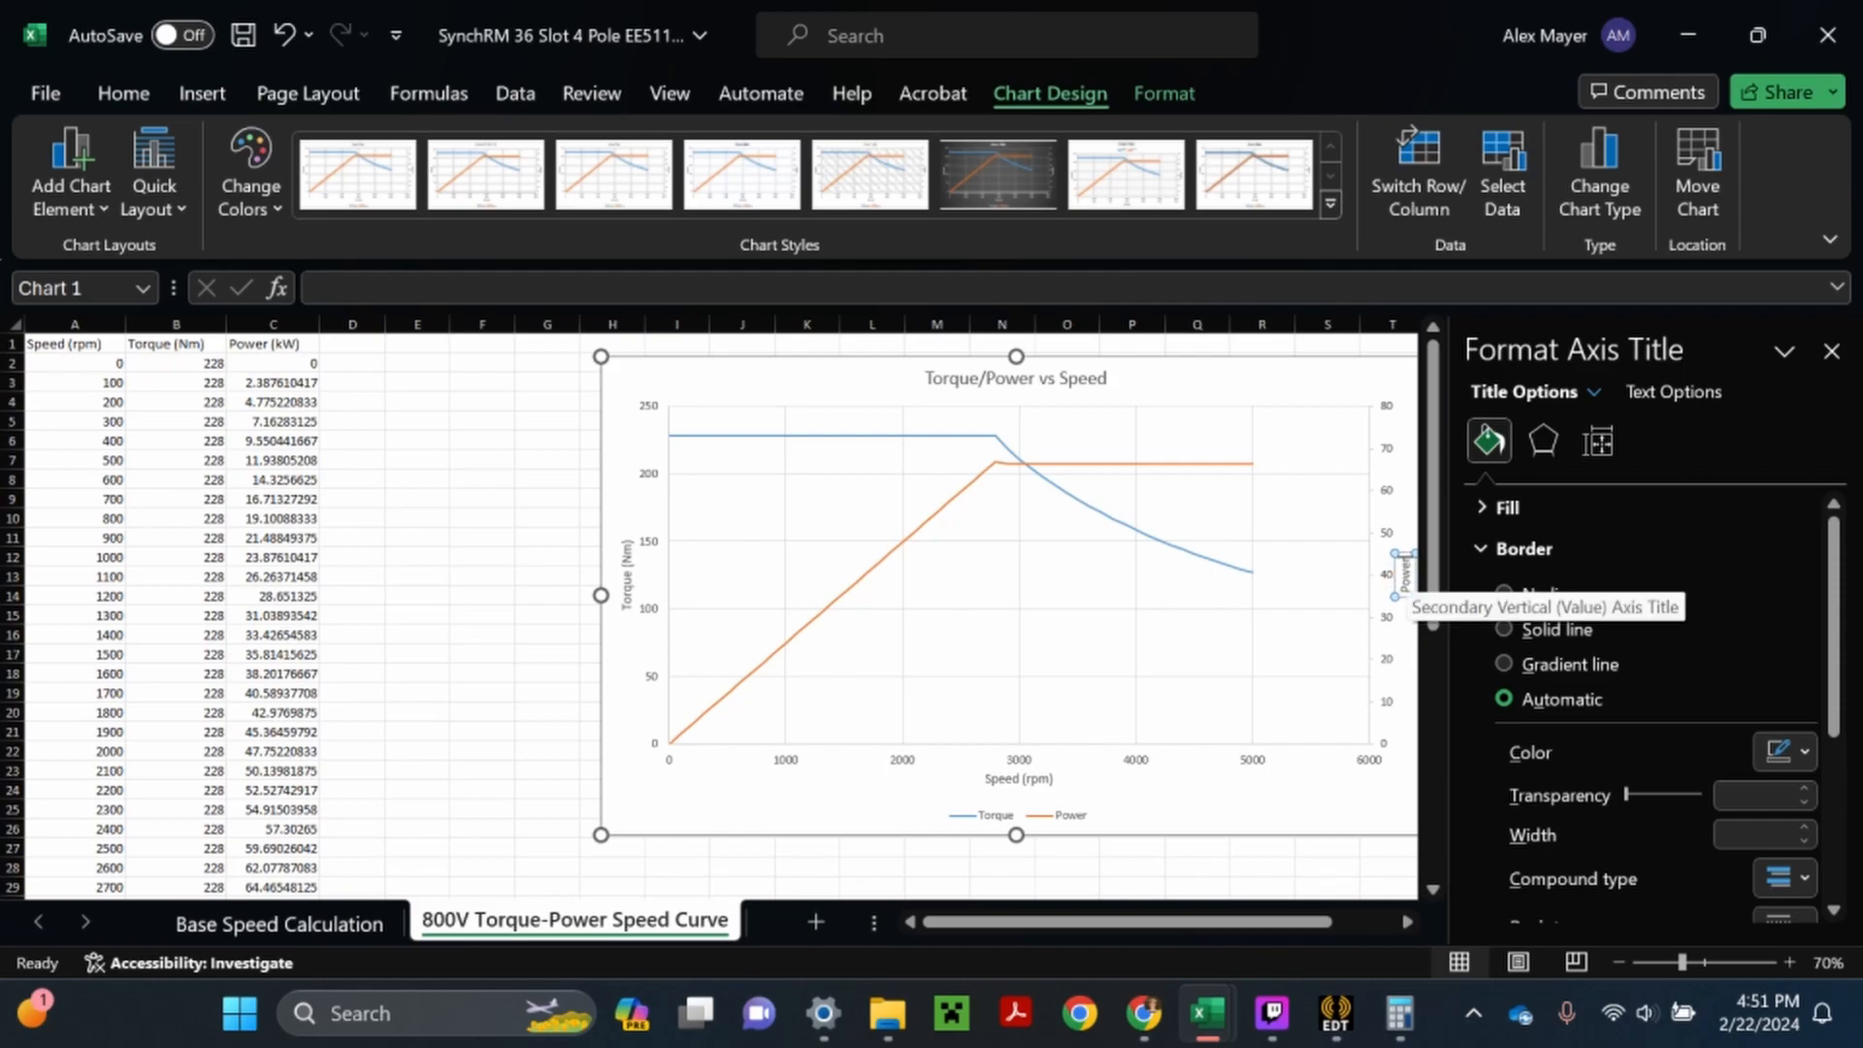
type(" (kW)")
left_click(1831, 351)
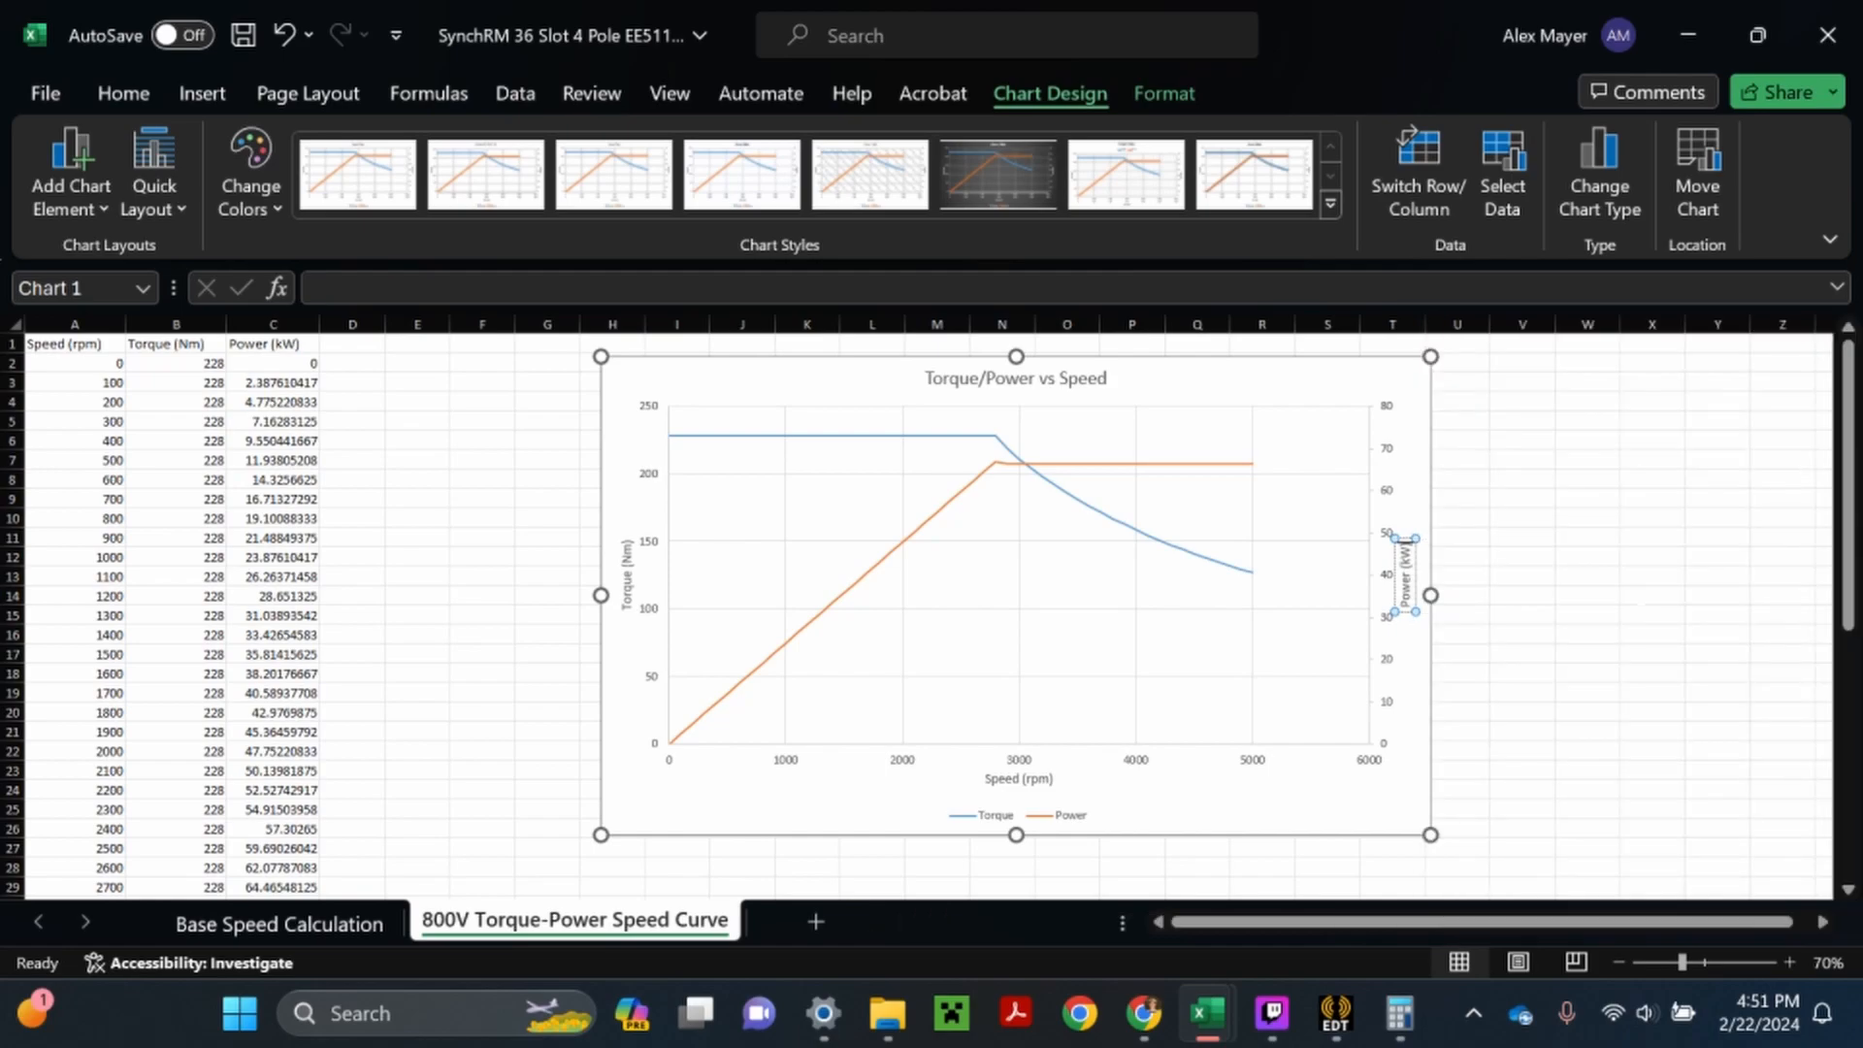
left_click(1653, 596)
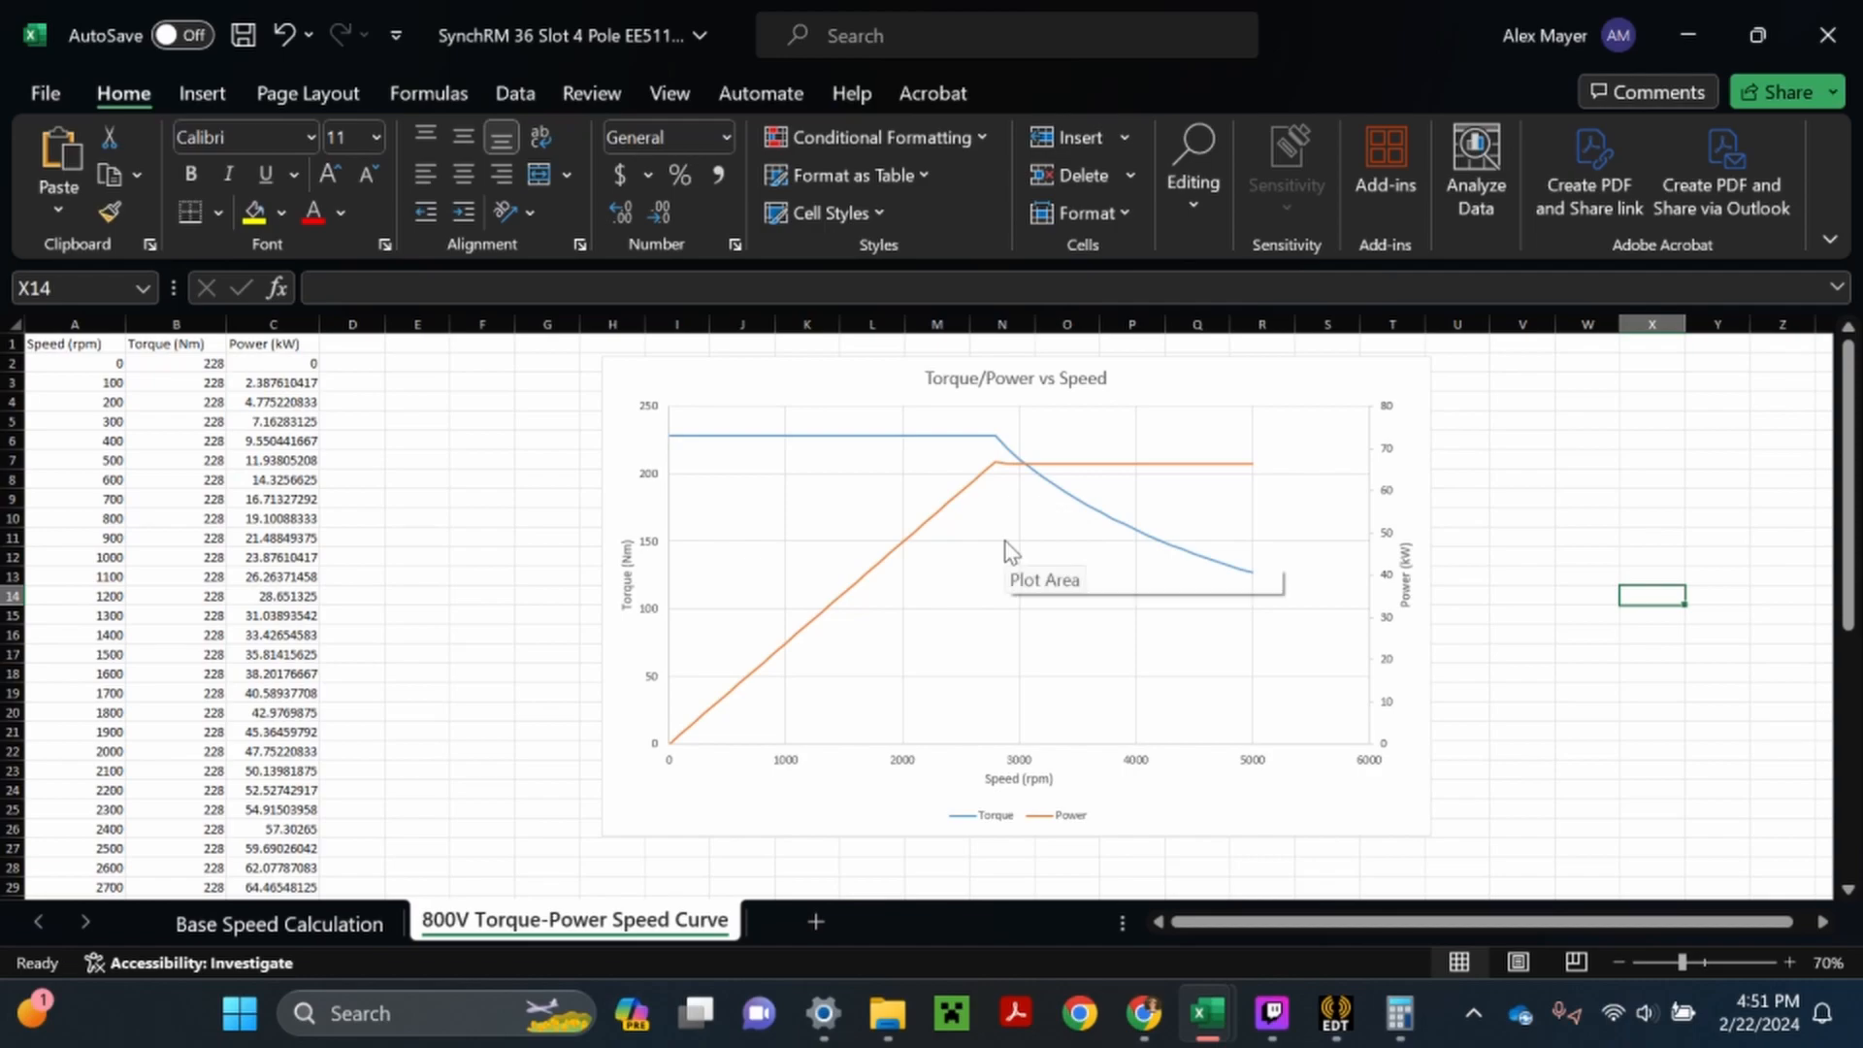
- Set the maximum bound of the chart's horizontal speed axis to 5000
left_click(1127, 763)
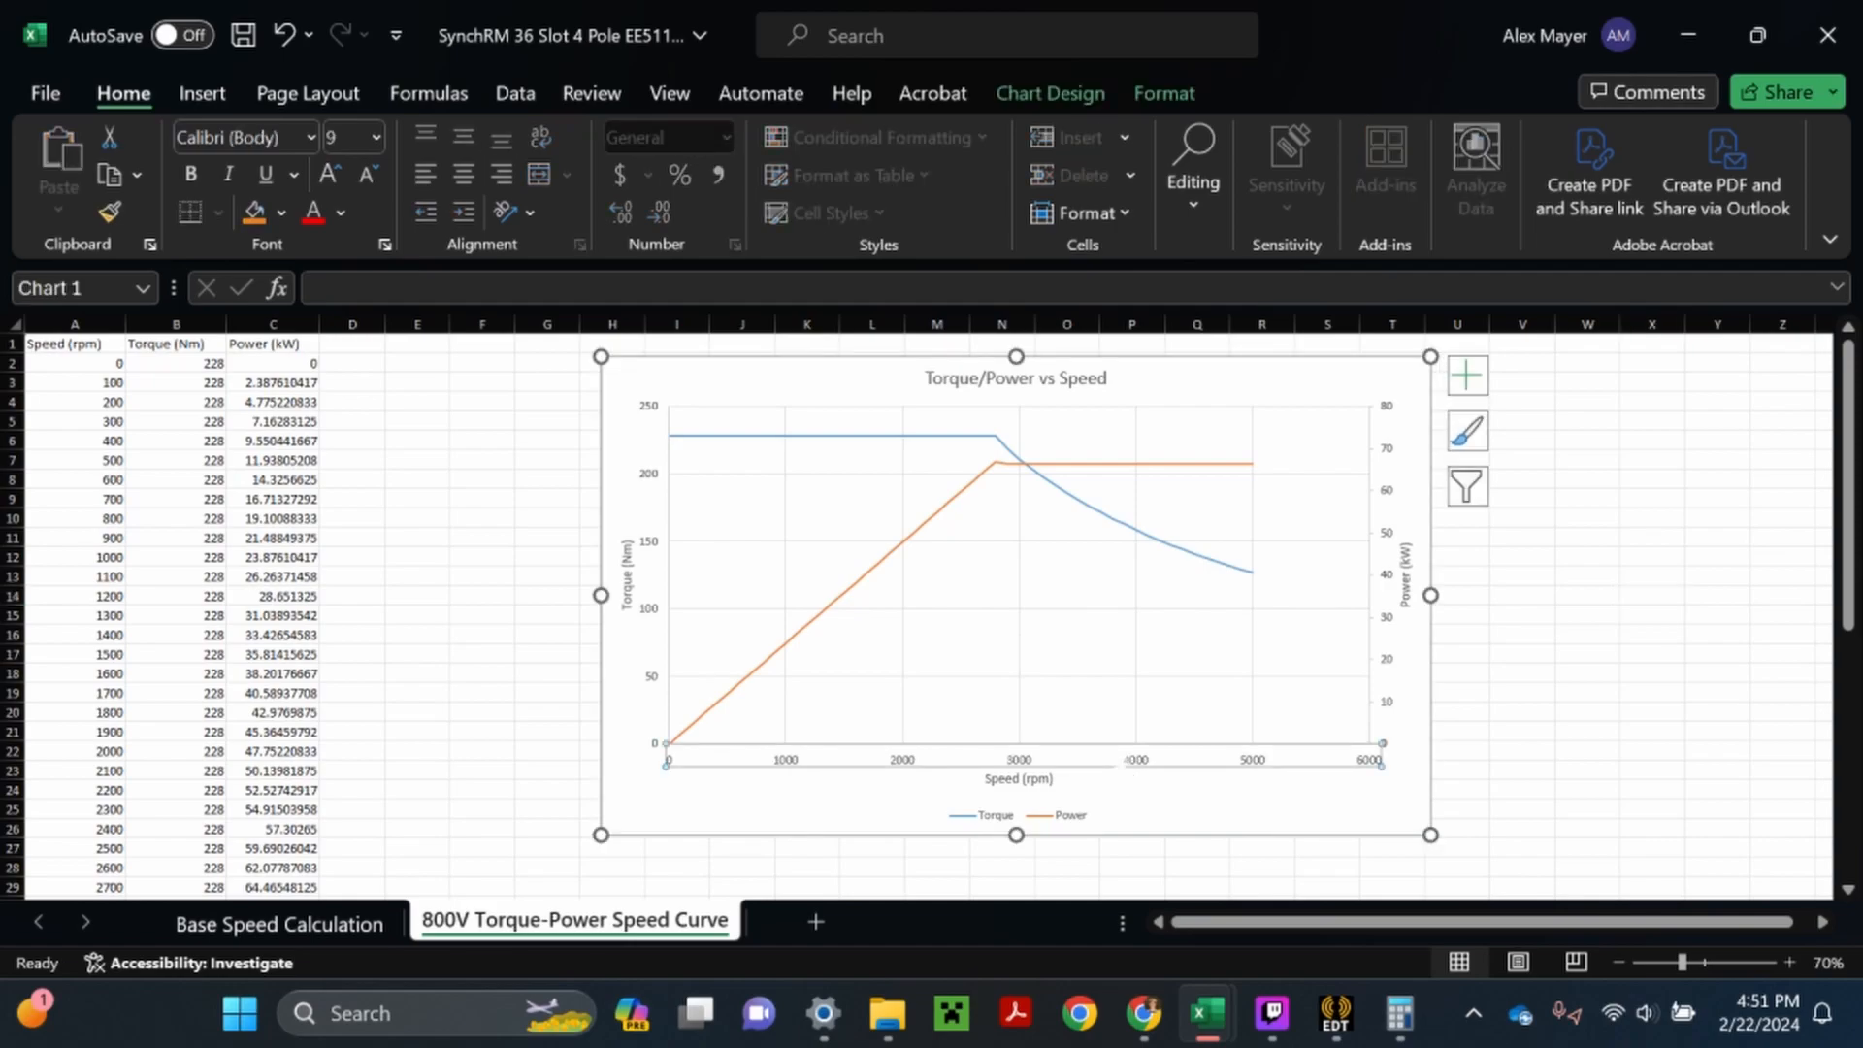
right_click(1135, 765)
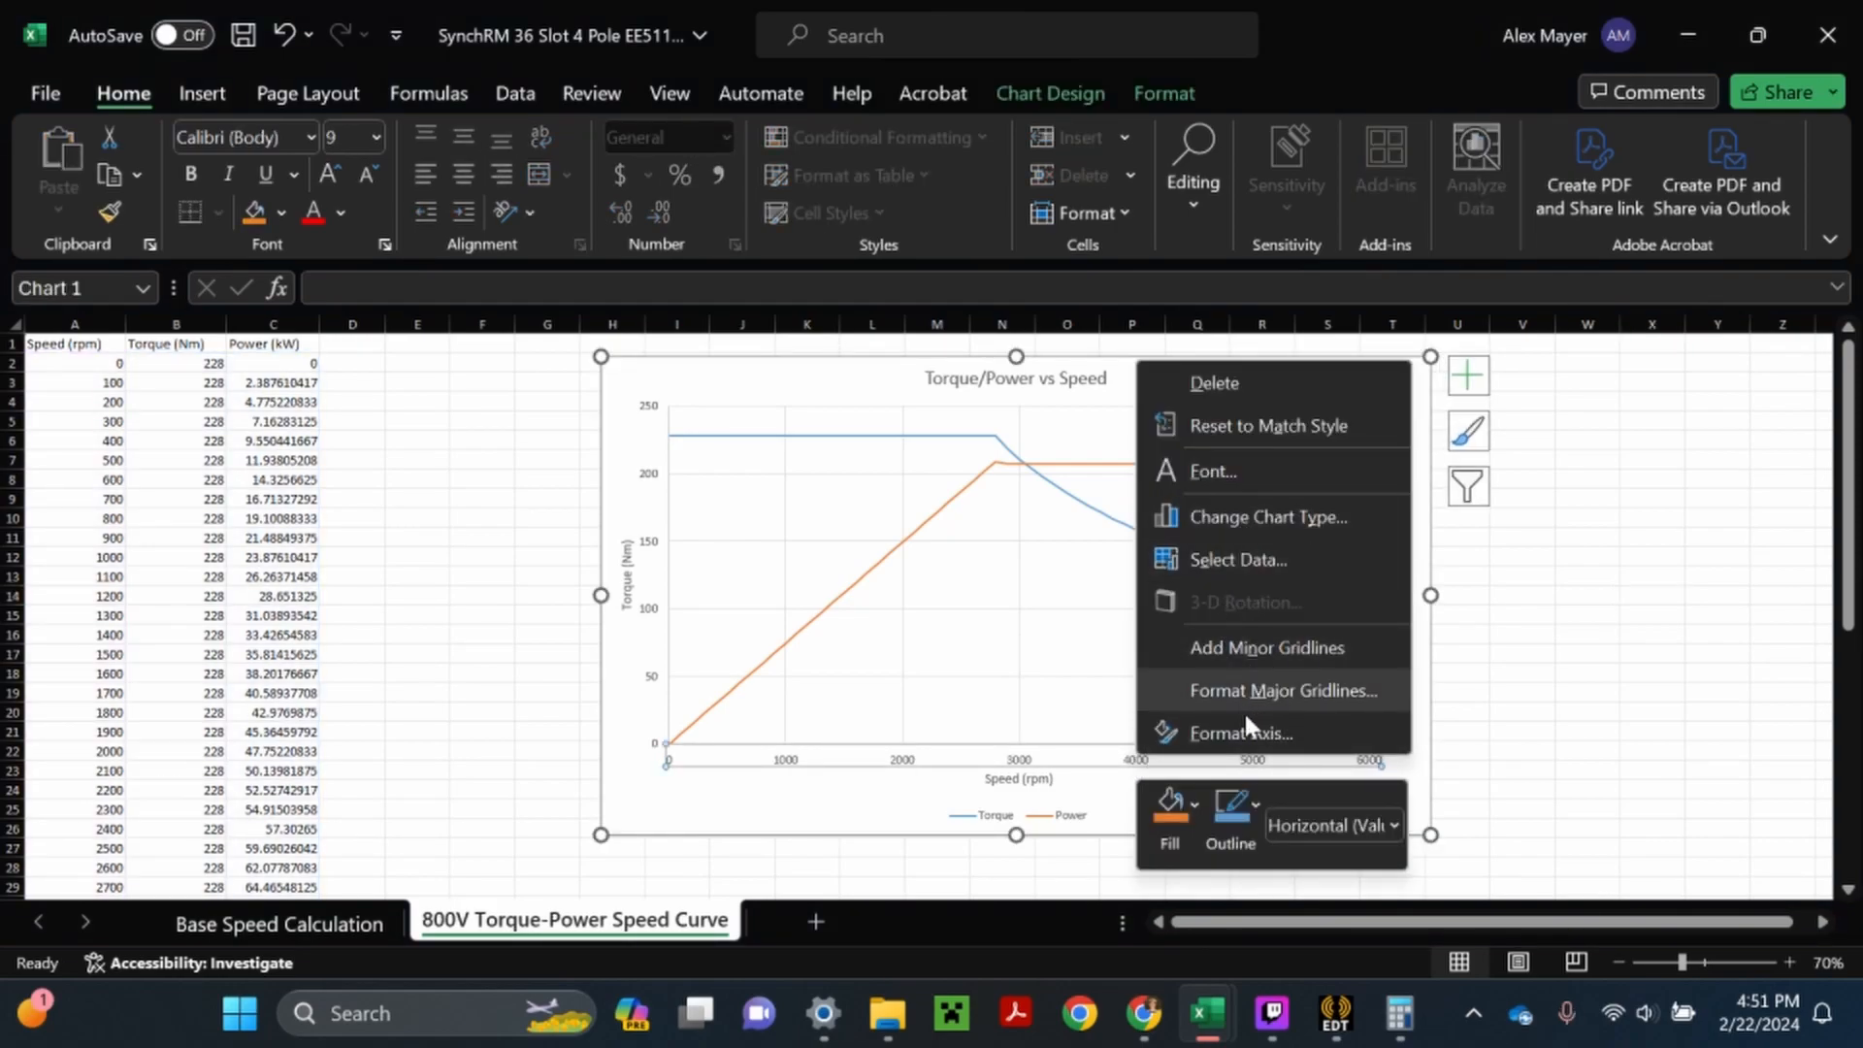
key("Escape")
key("ctrl+1")
key("Tab")
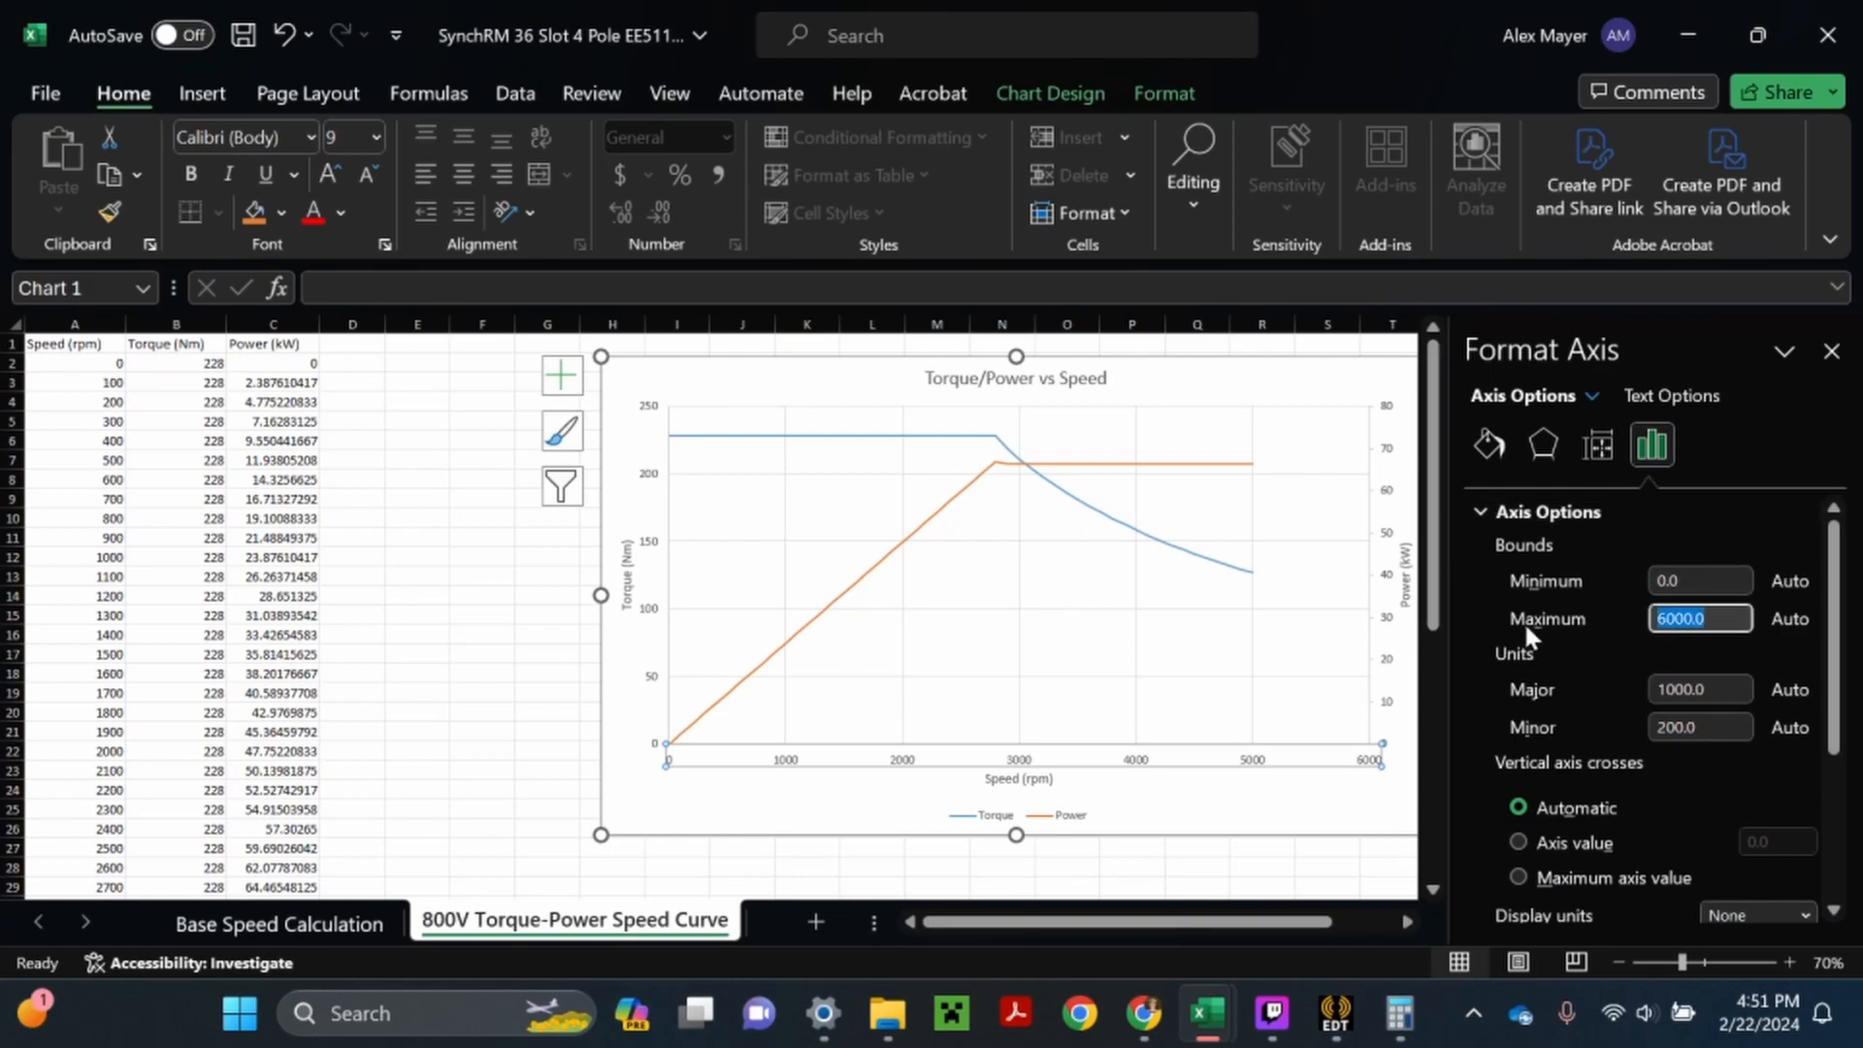
type("5000")
key("Return")
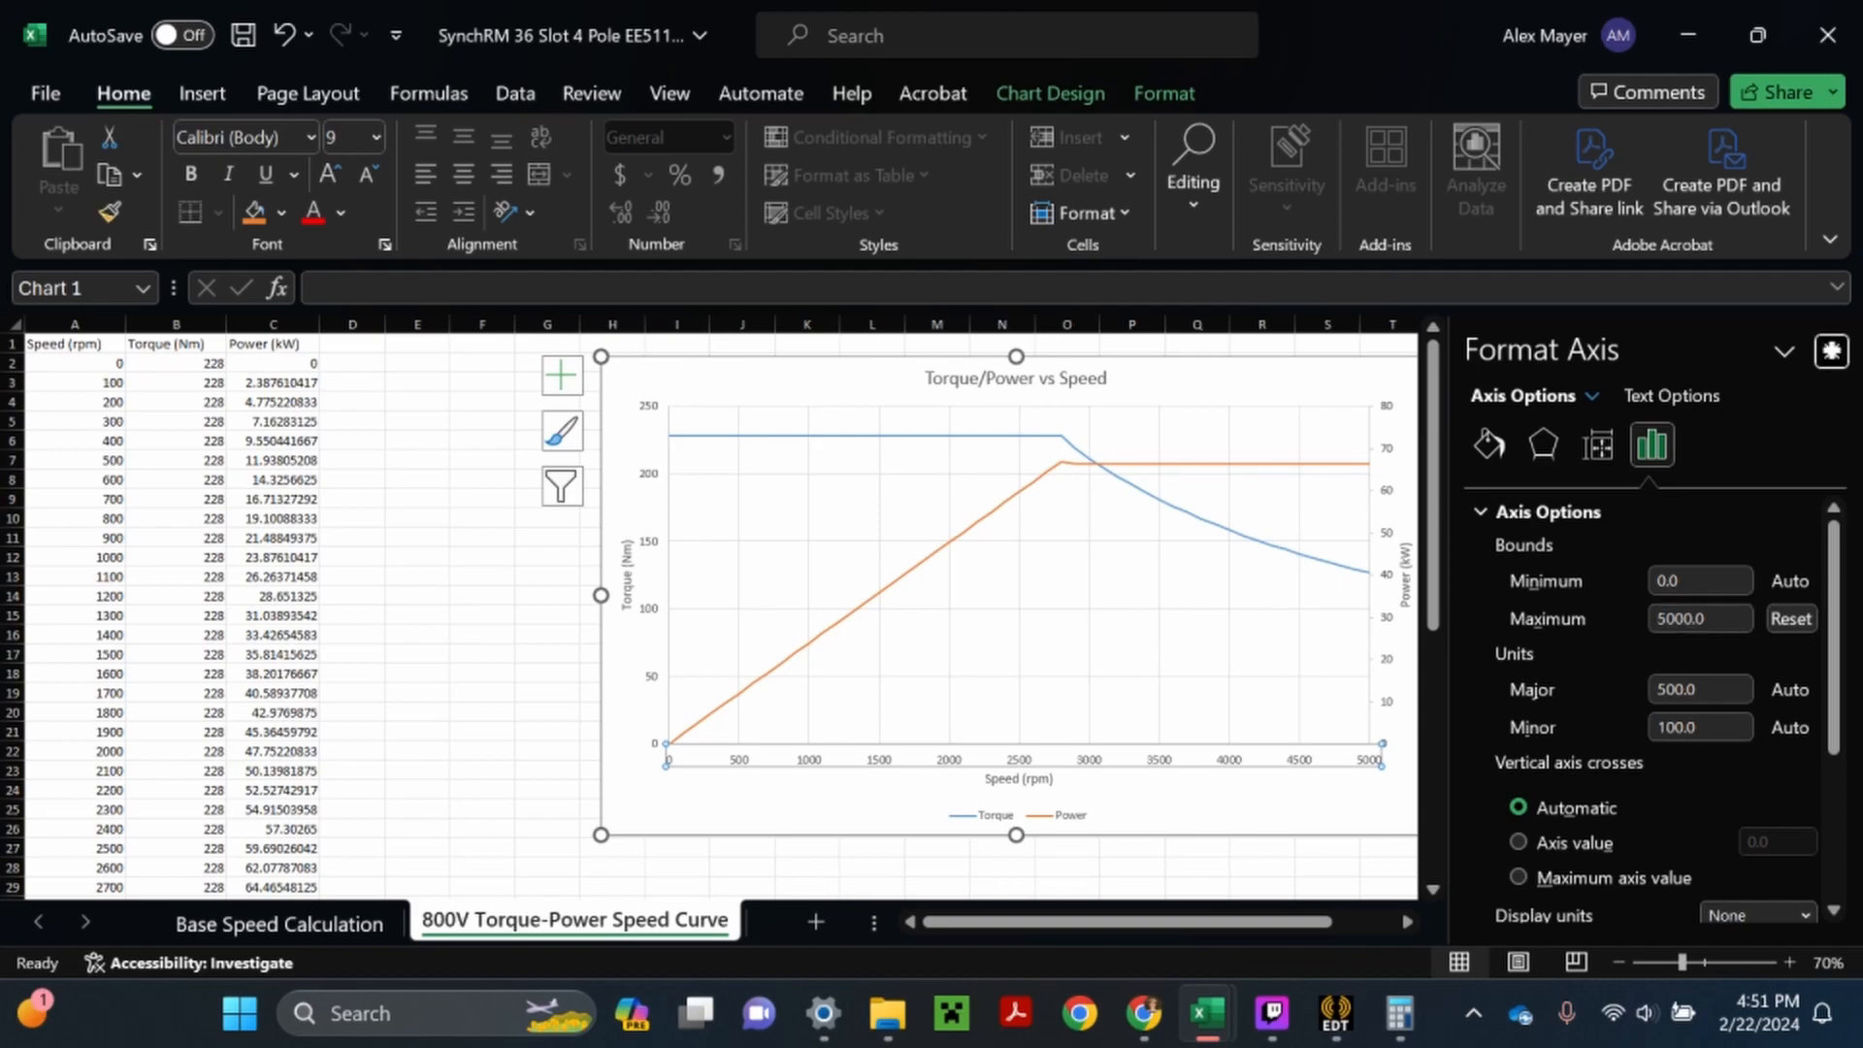
- Close the axis formatting pane, deselect the chart and save the workbook
left_click(1832, 350)
left_click(1718, 575)
left_click(240, 36)
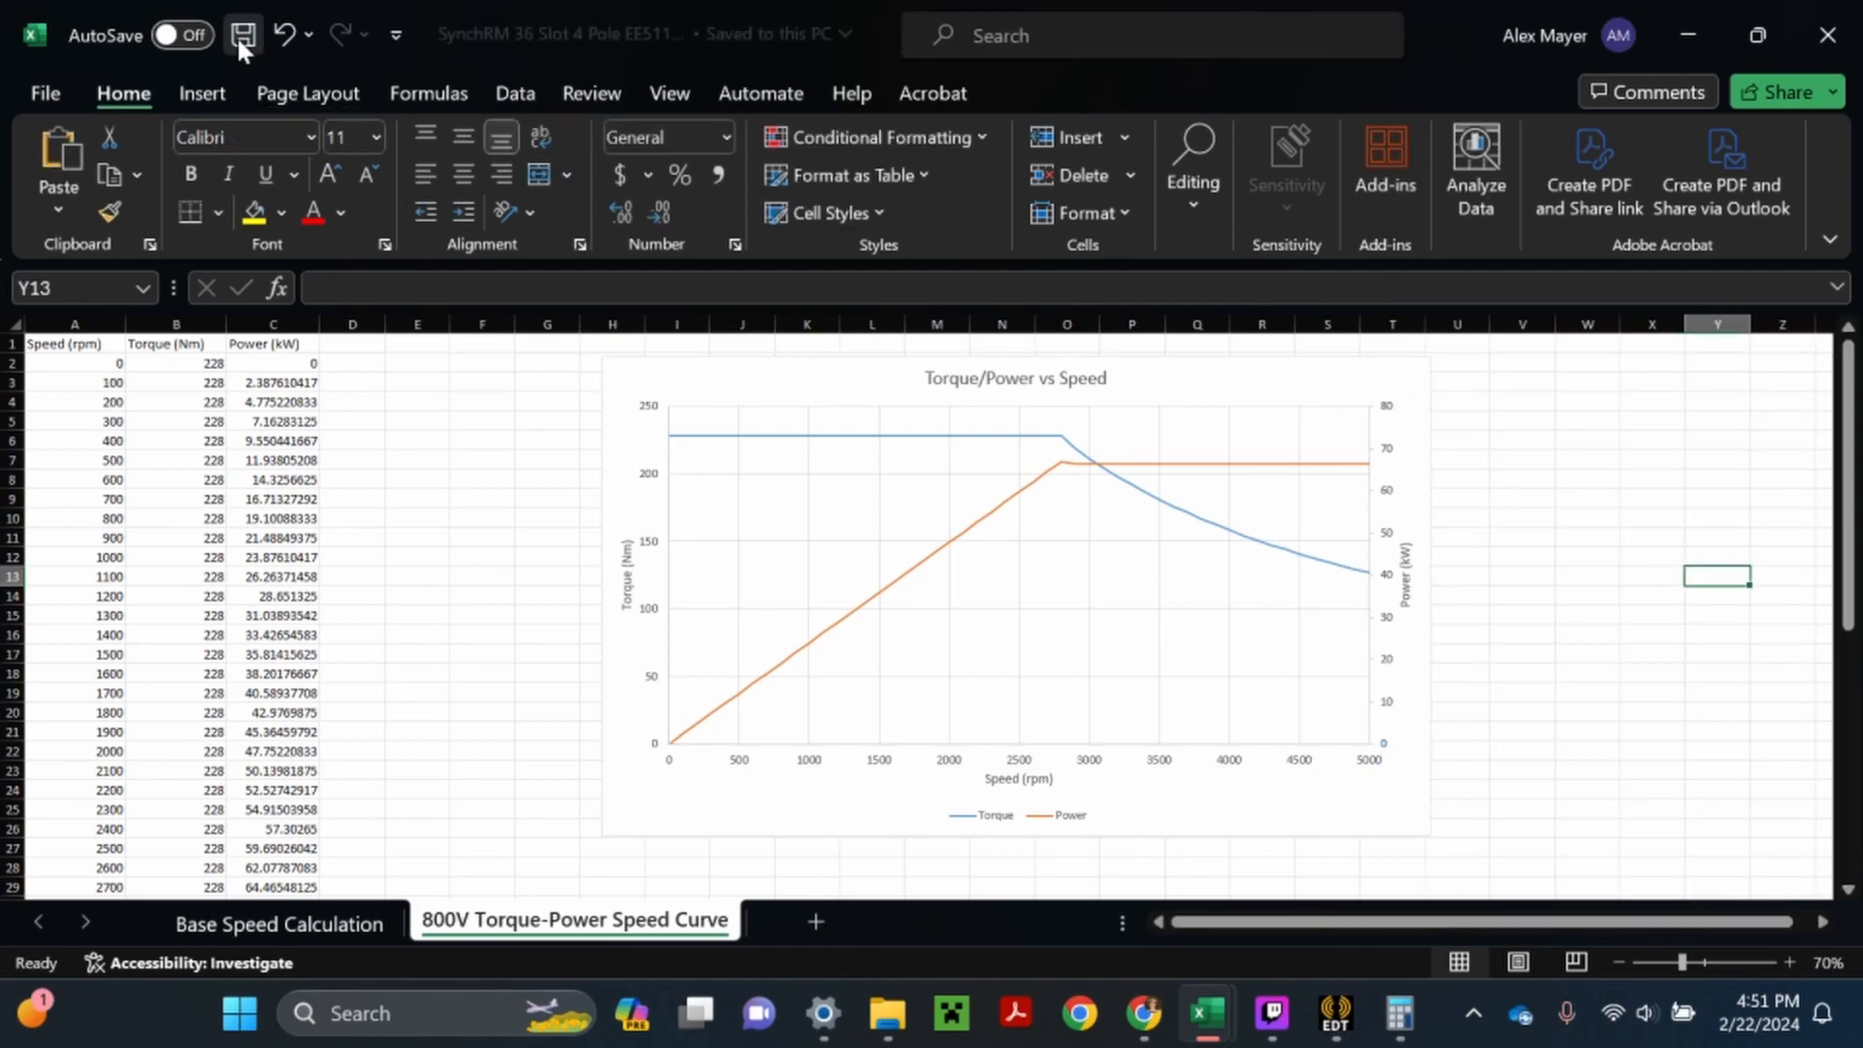
- Review the Base Speed Calculation sheet against the 800V Torque-Power Speed Curve sheet
left_click(392, 921)
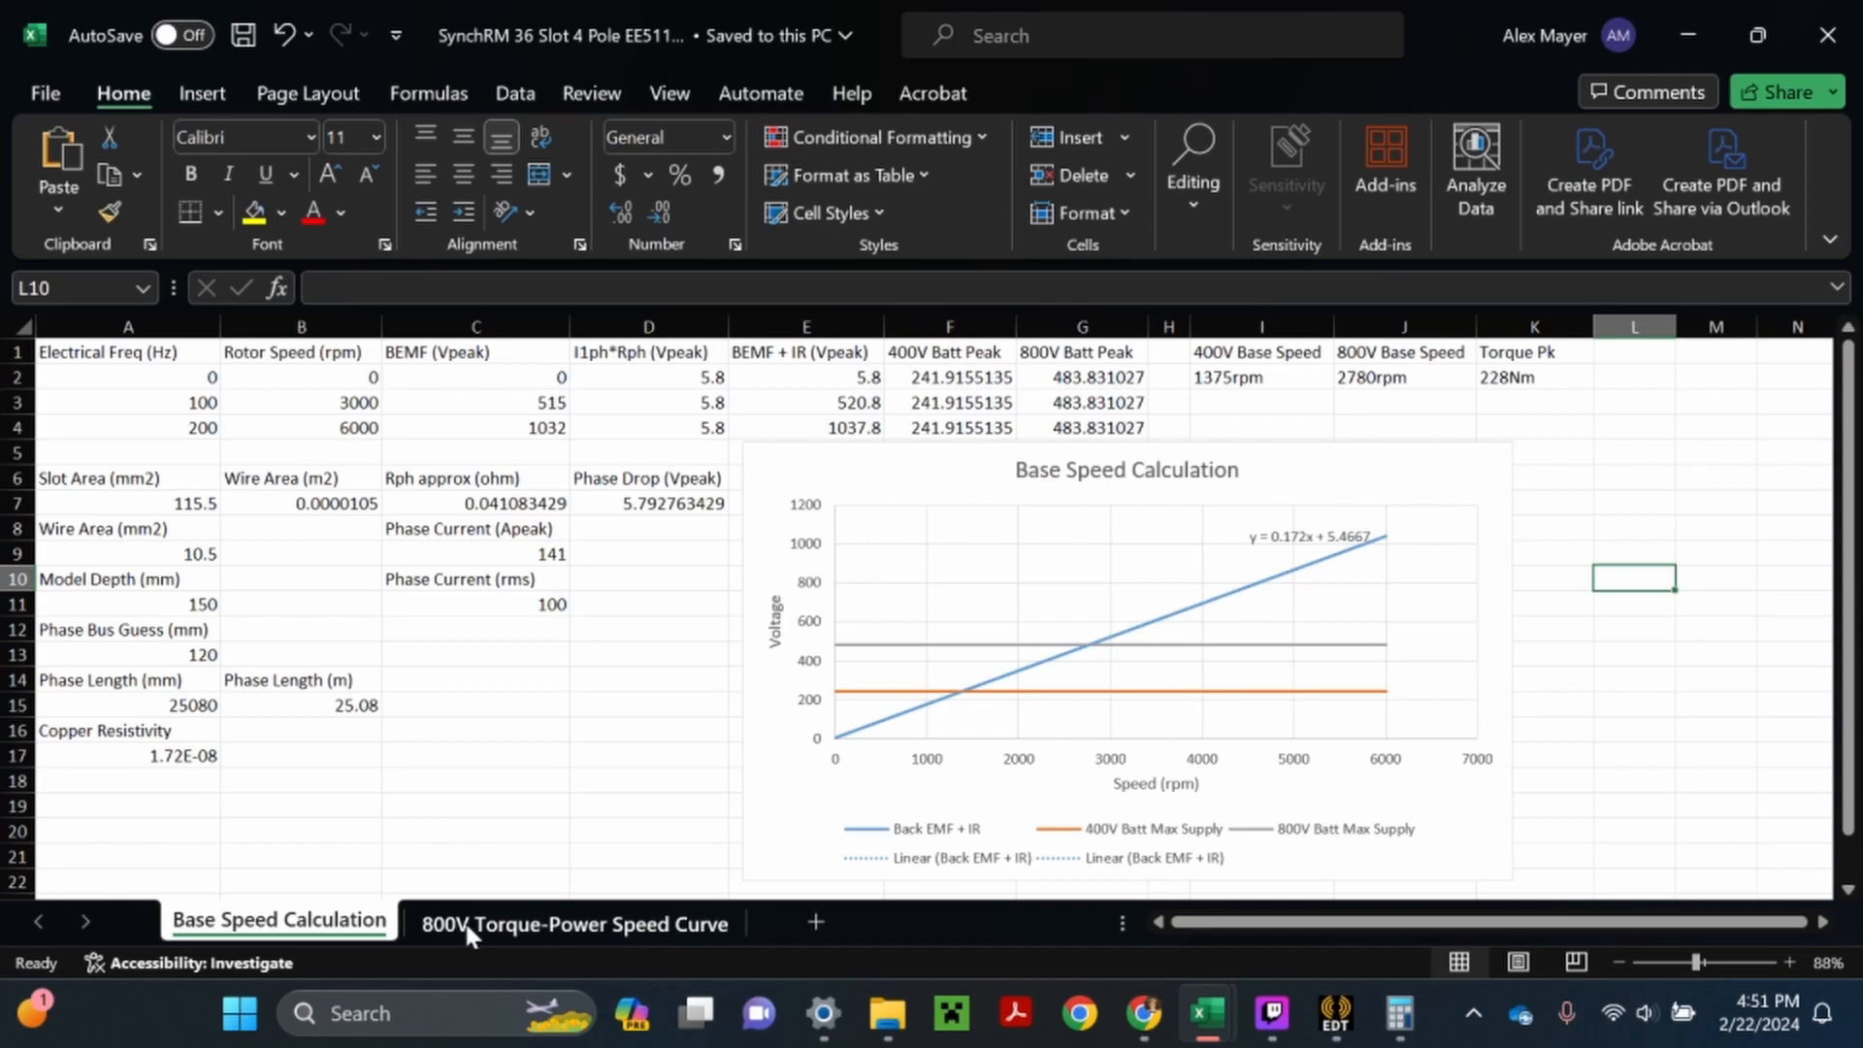
left_click(463, 921)
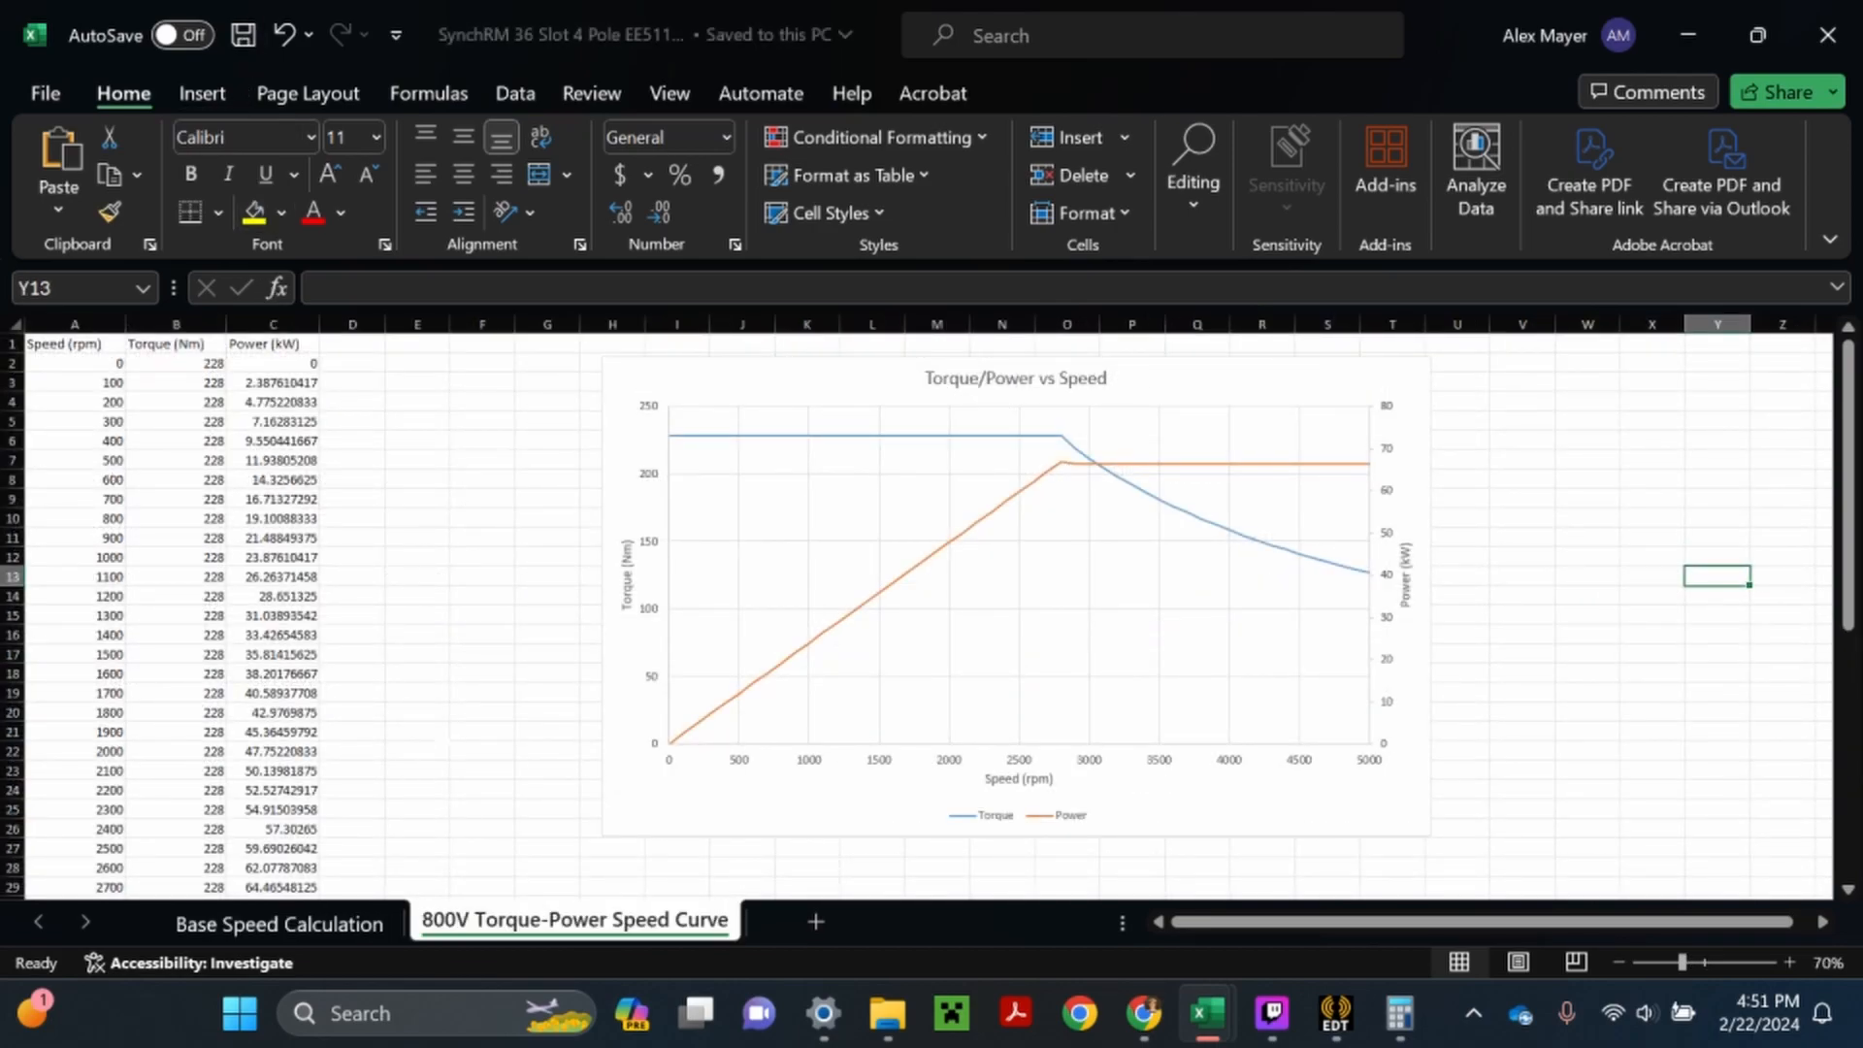
left_click(324, 929)
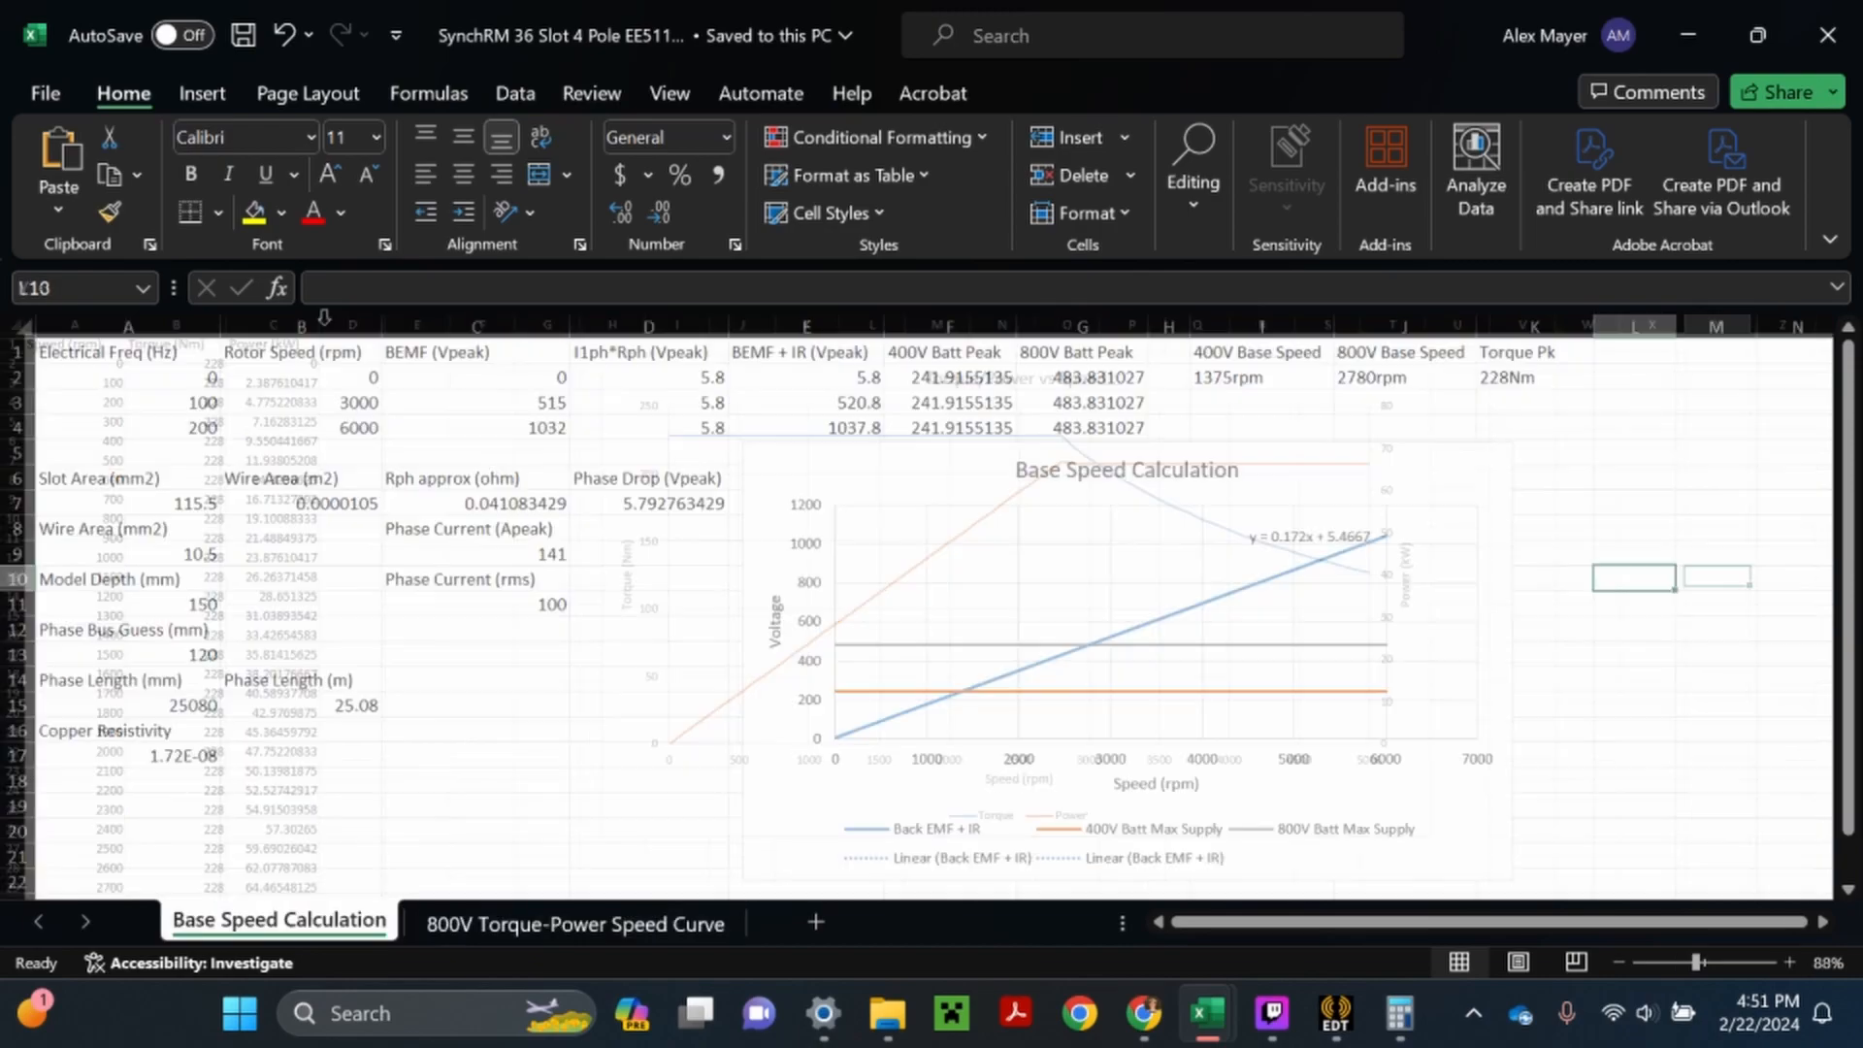
left_click(624, 922)
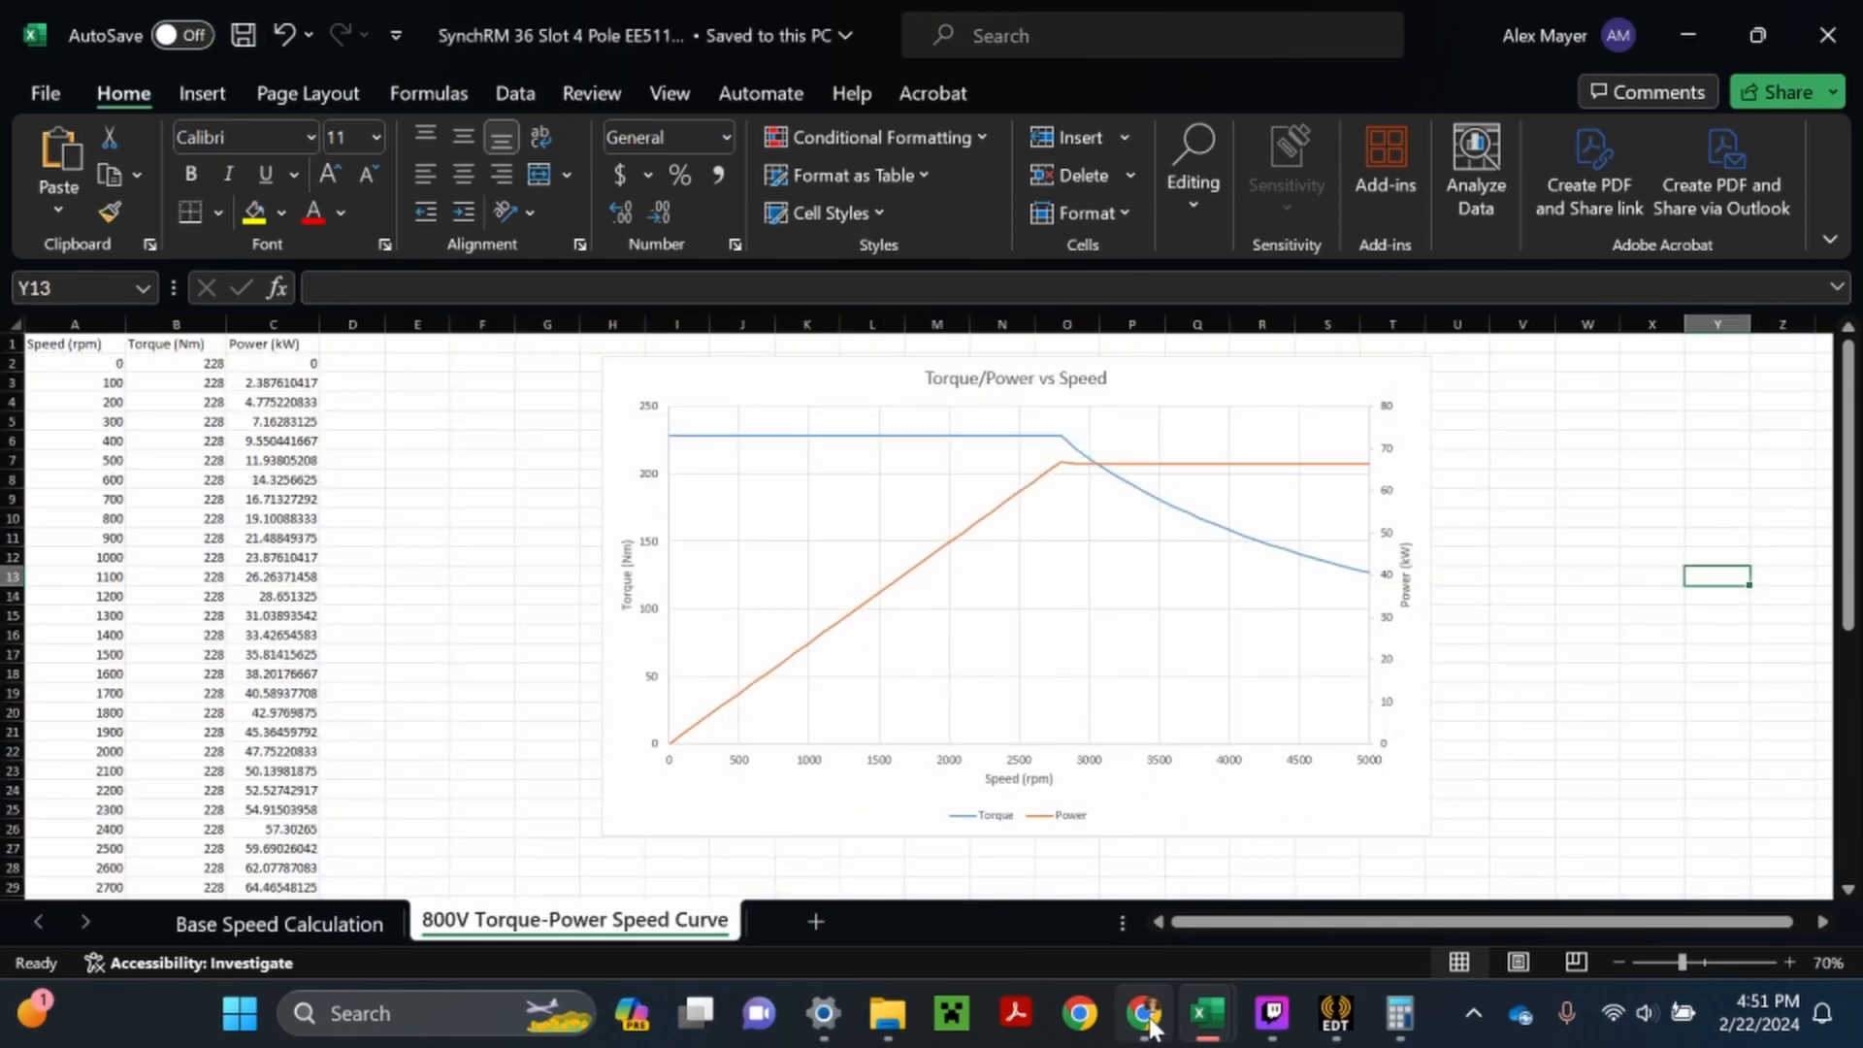
- Switch to the Ansys Electronics Desktop session in Chrome and go to the start of the project tree
mouse_move(1152, 1021)
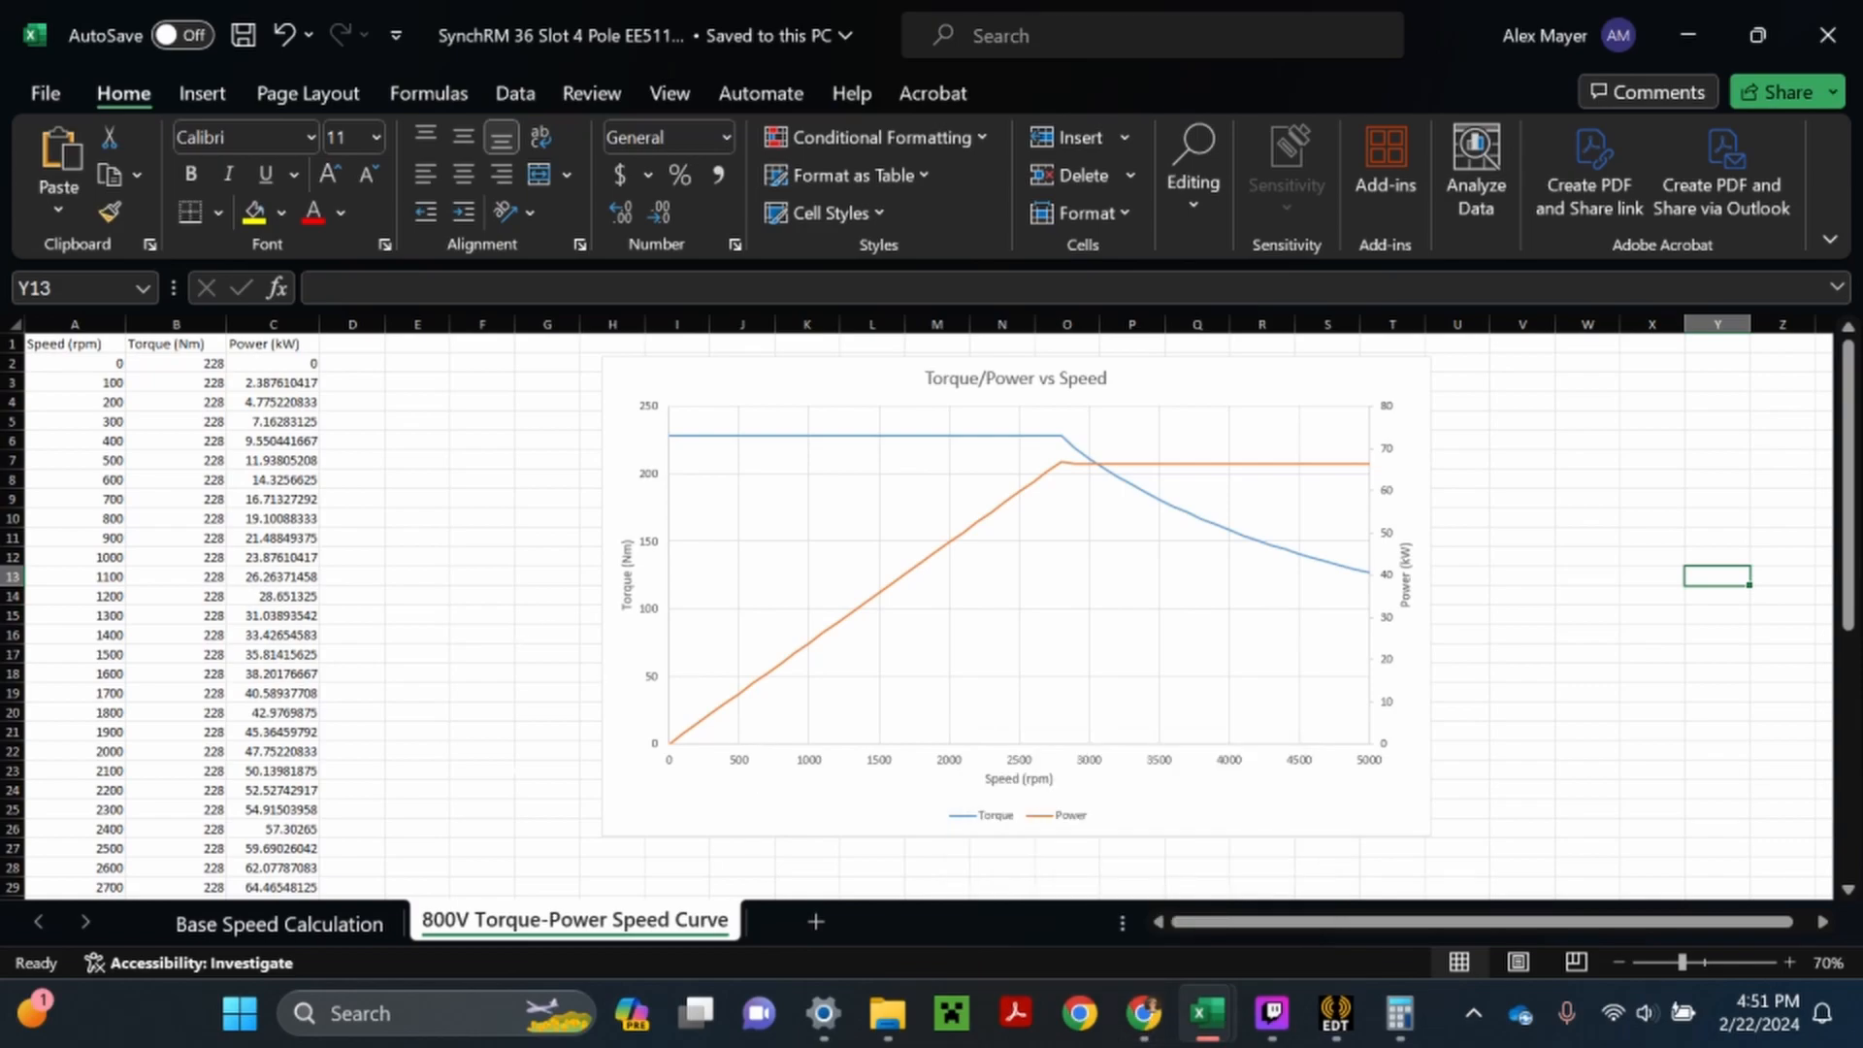
left_click(1143, 1013)
left_click(608, 8)
left_click(794, 10)
left_click(953, 9)
scroll(131, 607, "up", 10)
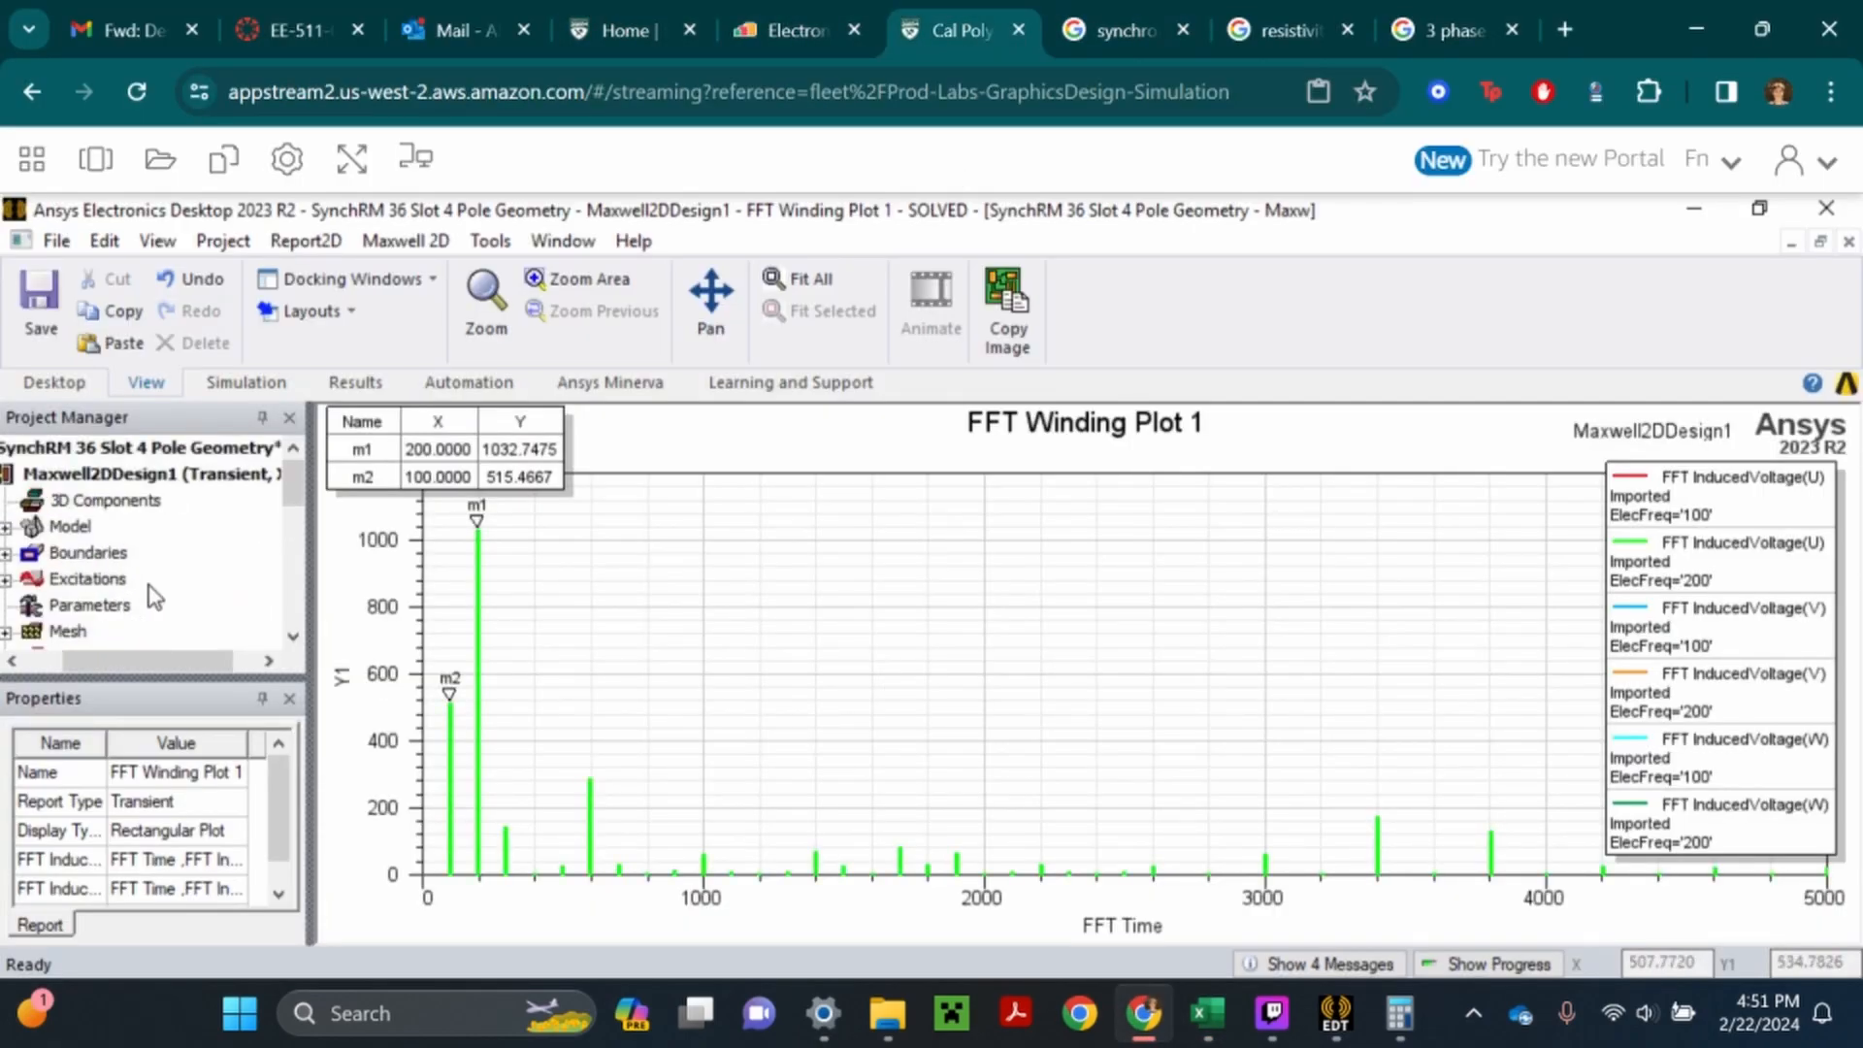
- Inspect the additional field save times in the OneElecCycle solve setup and accept the setup
left_click_drag(153, 656, 115, 656)
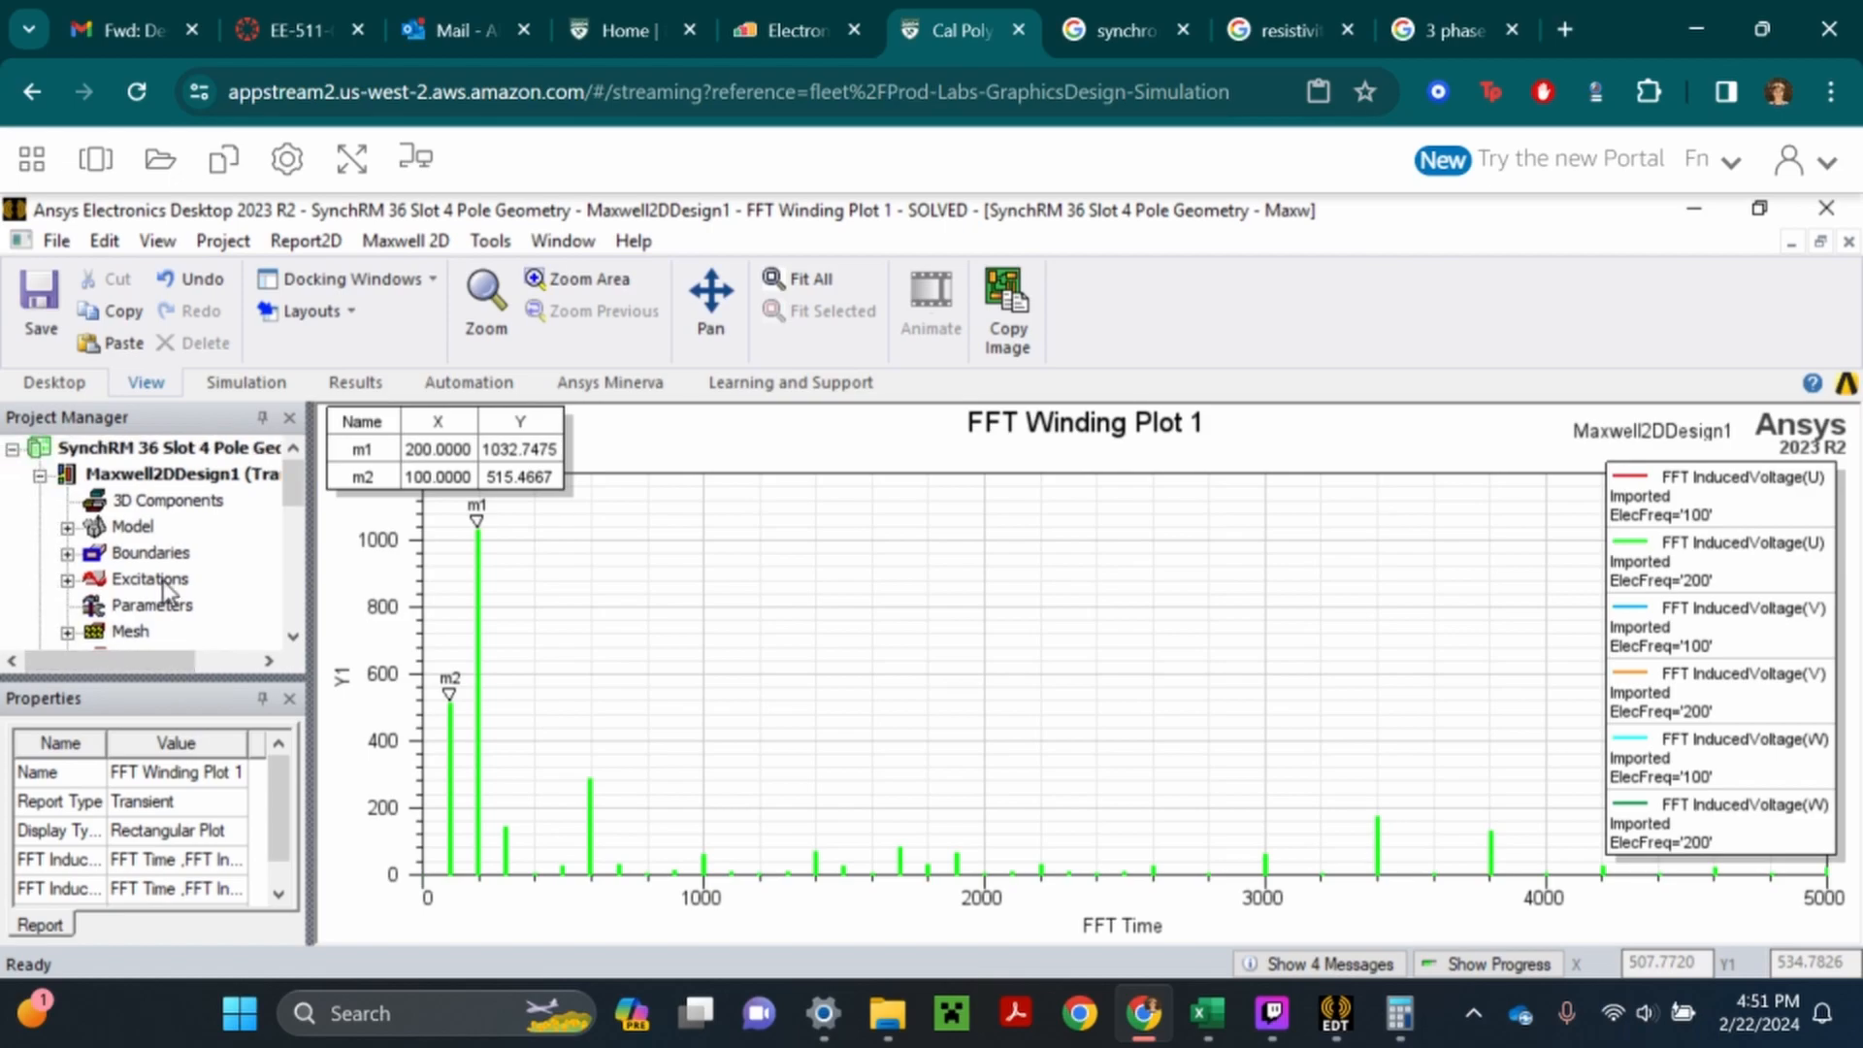
scroll(170, 592, "down", 2)
left_click(67, 501)
right_click(155, 526)
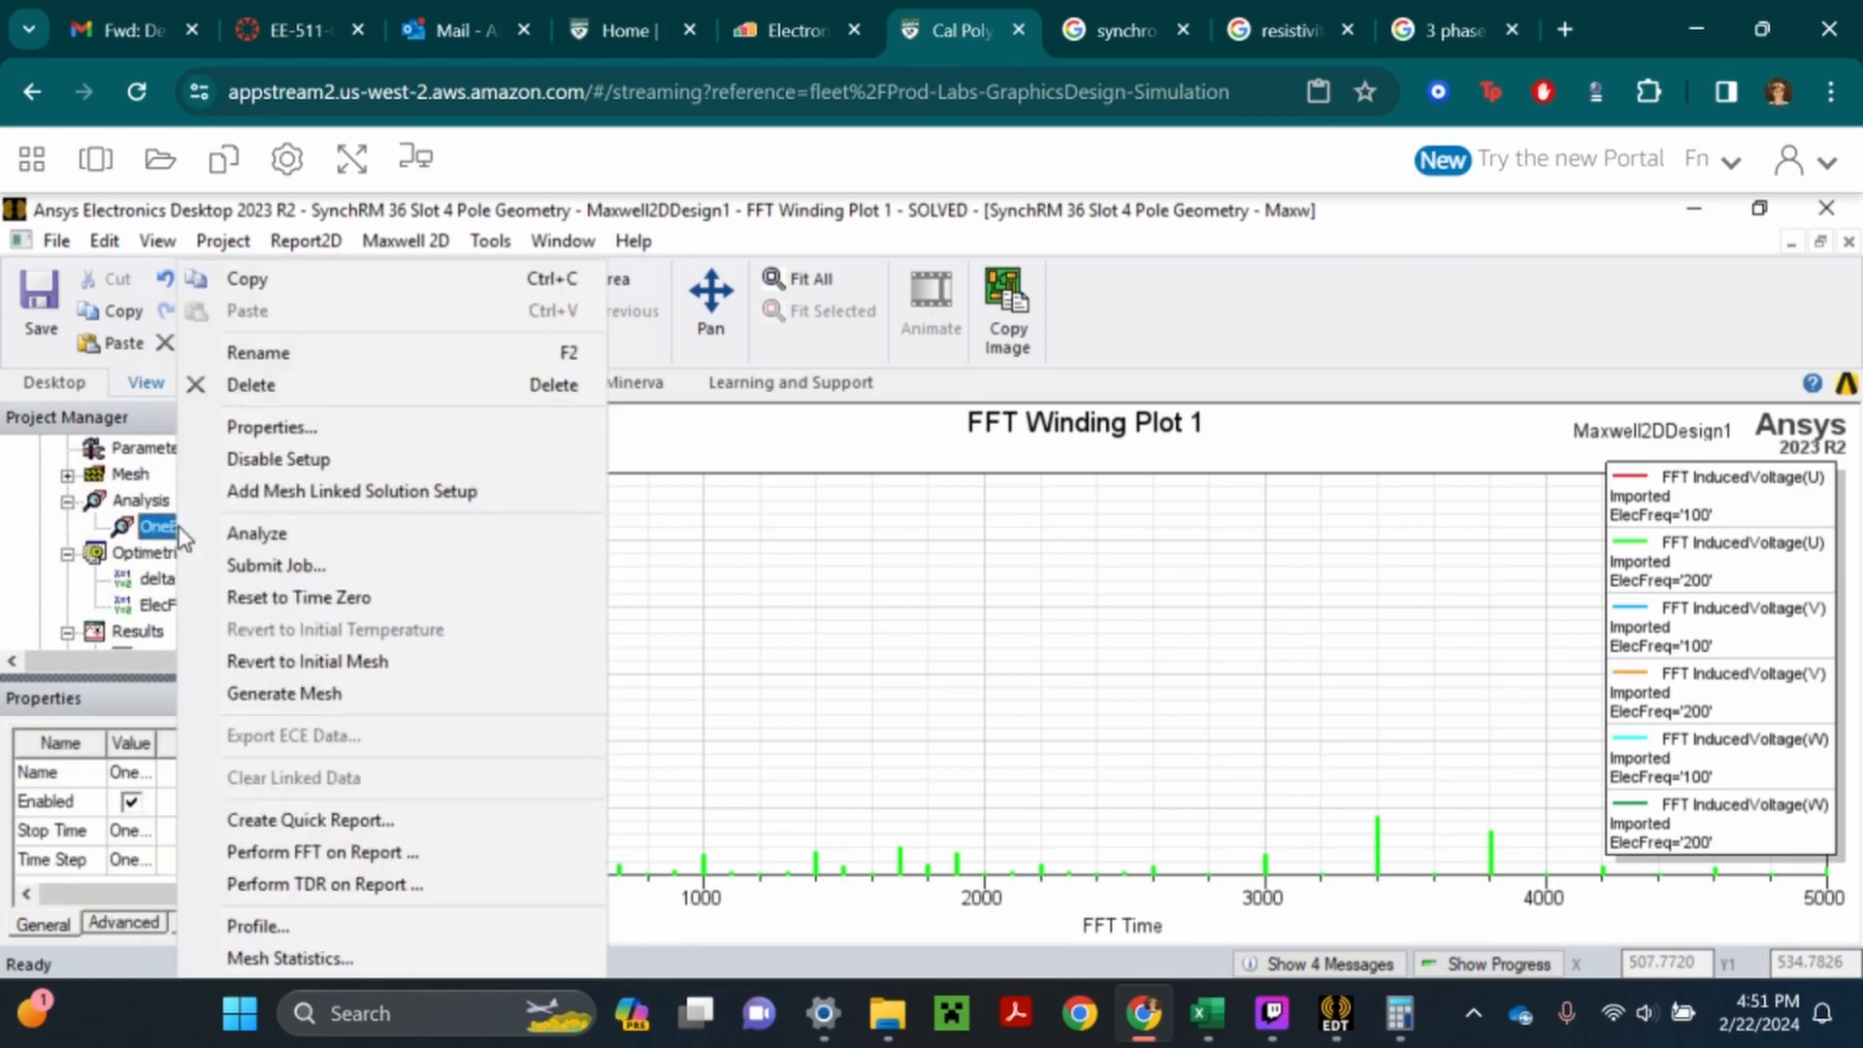
left_click(299, 427)
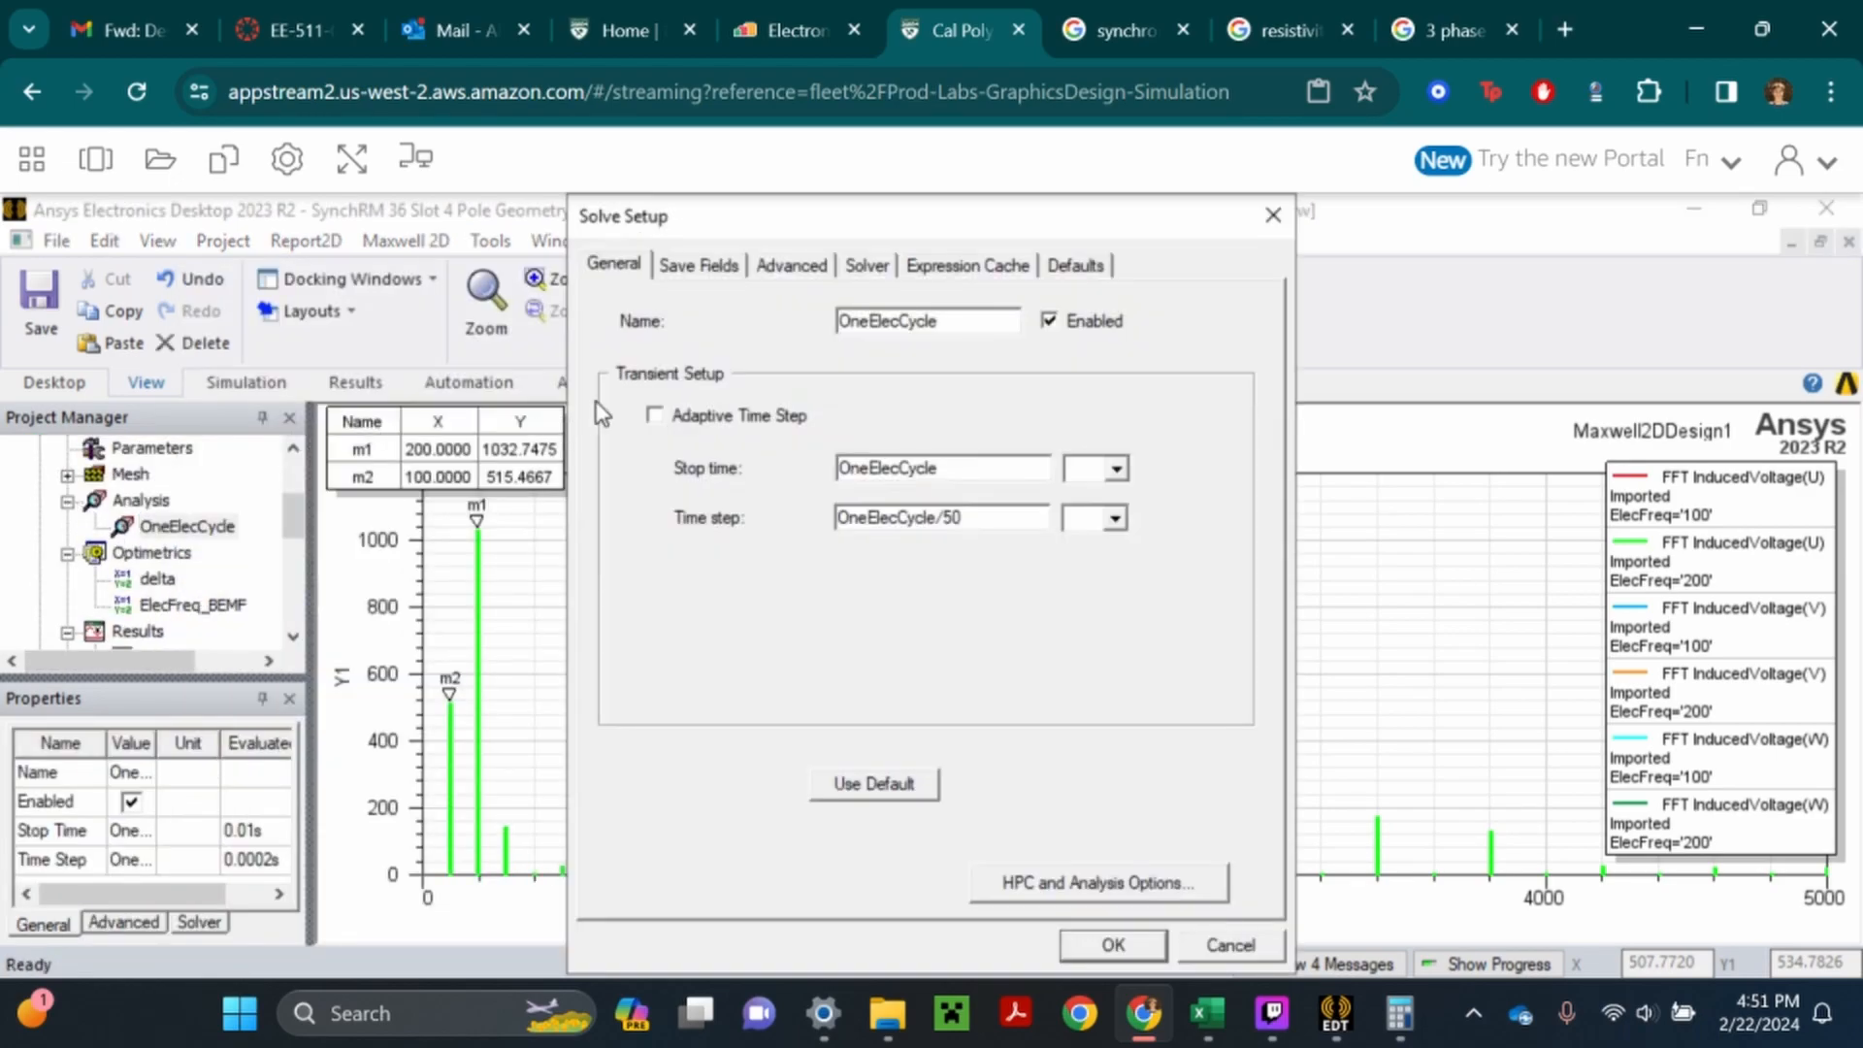
left_click(701, 274)
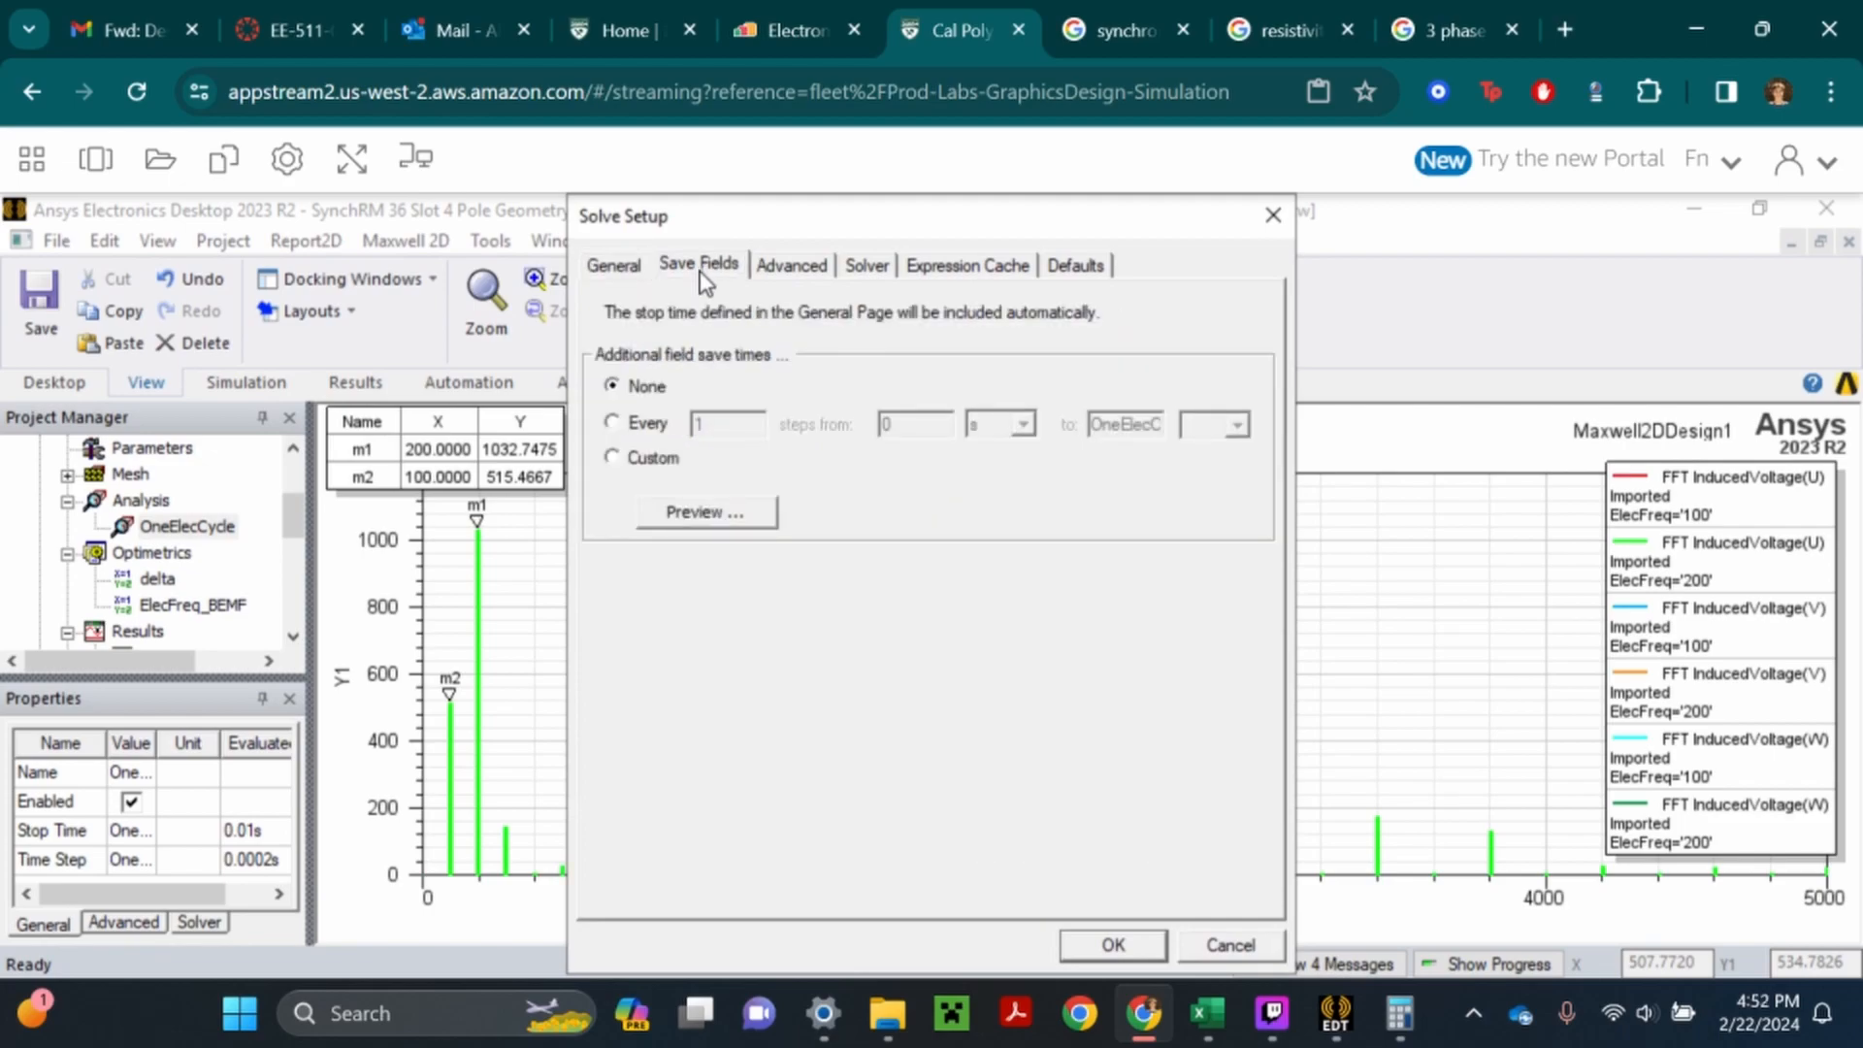
left_click(1134, 946)
- Delete all reports under the Maxwell 2D design's results
scroll(165, 582, "up", 2)
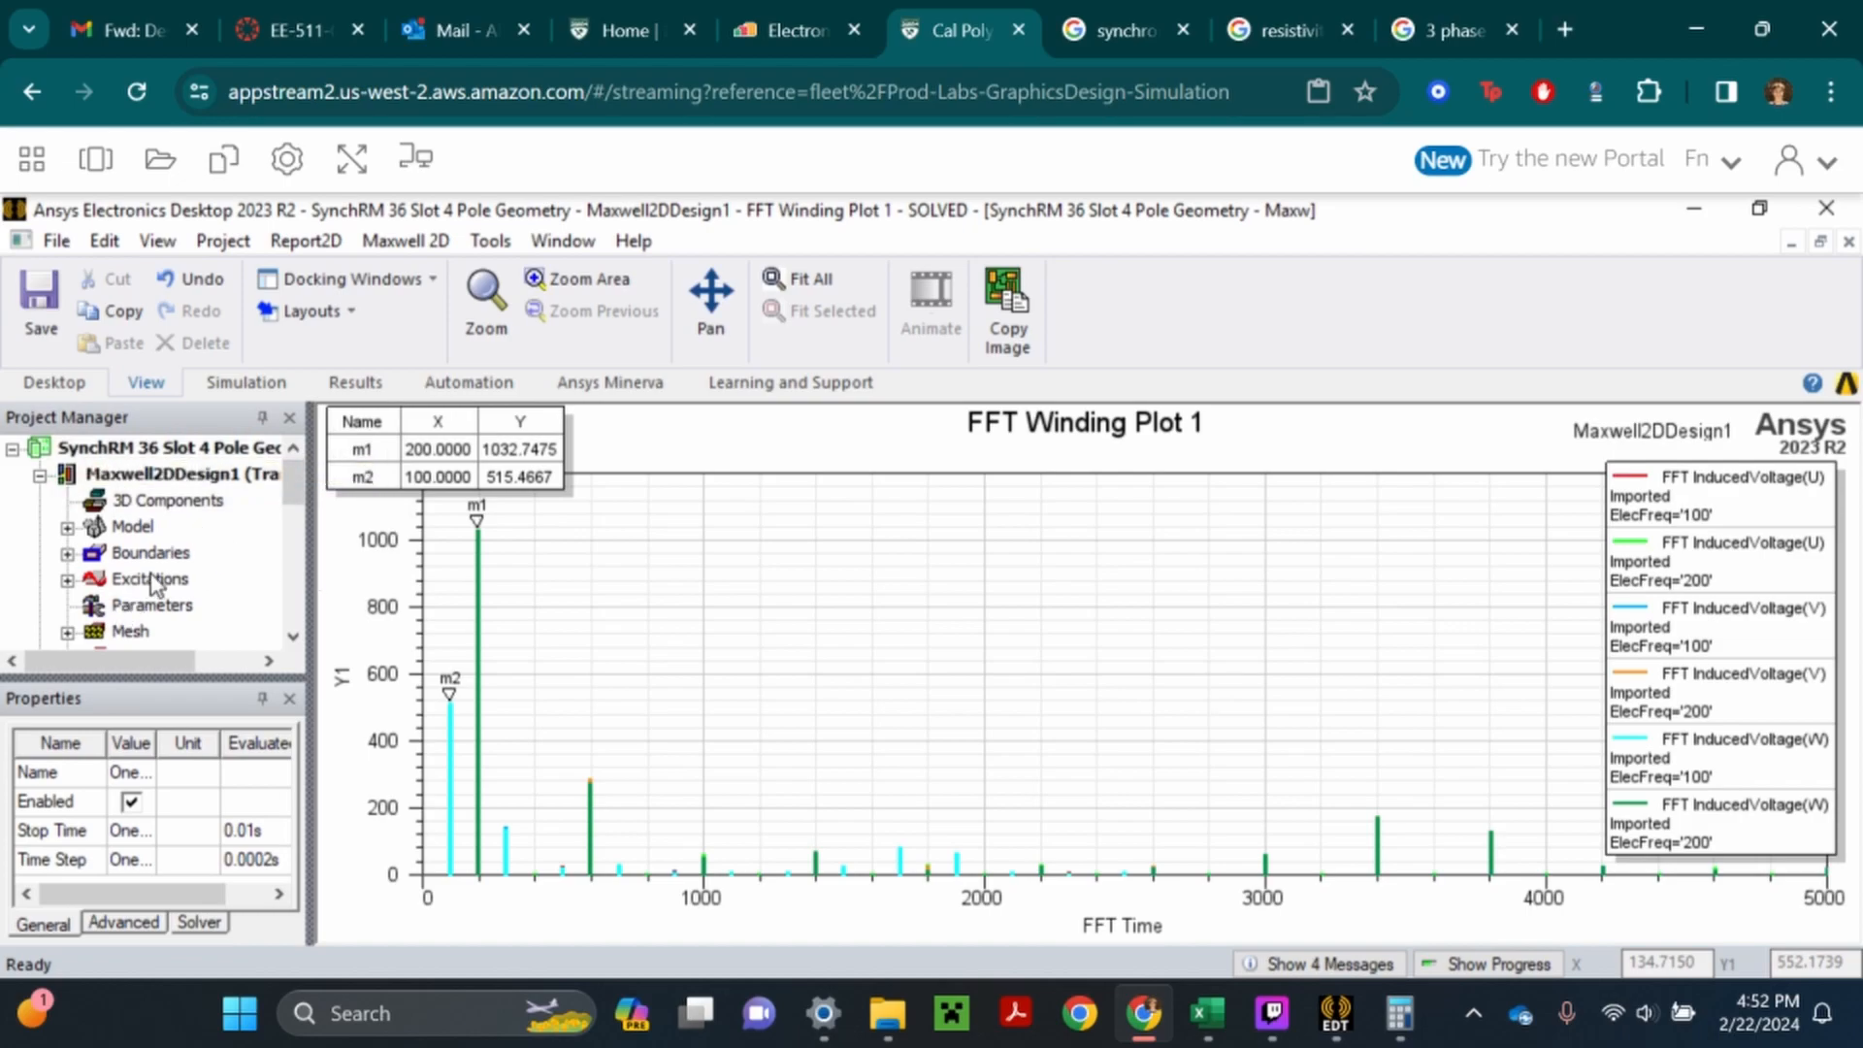
scroll(146, 514, "down", 4)
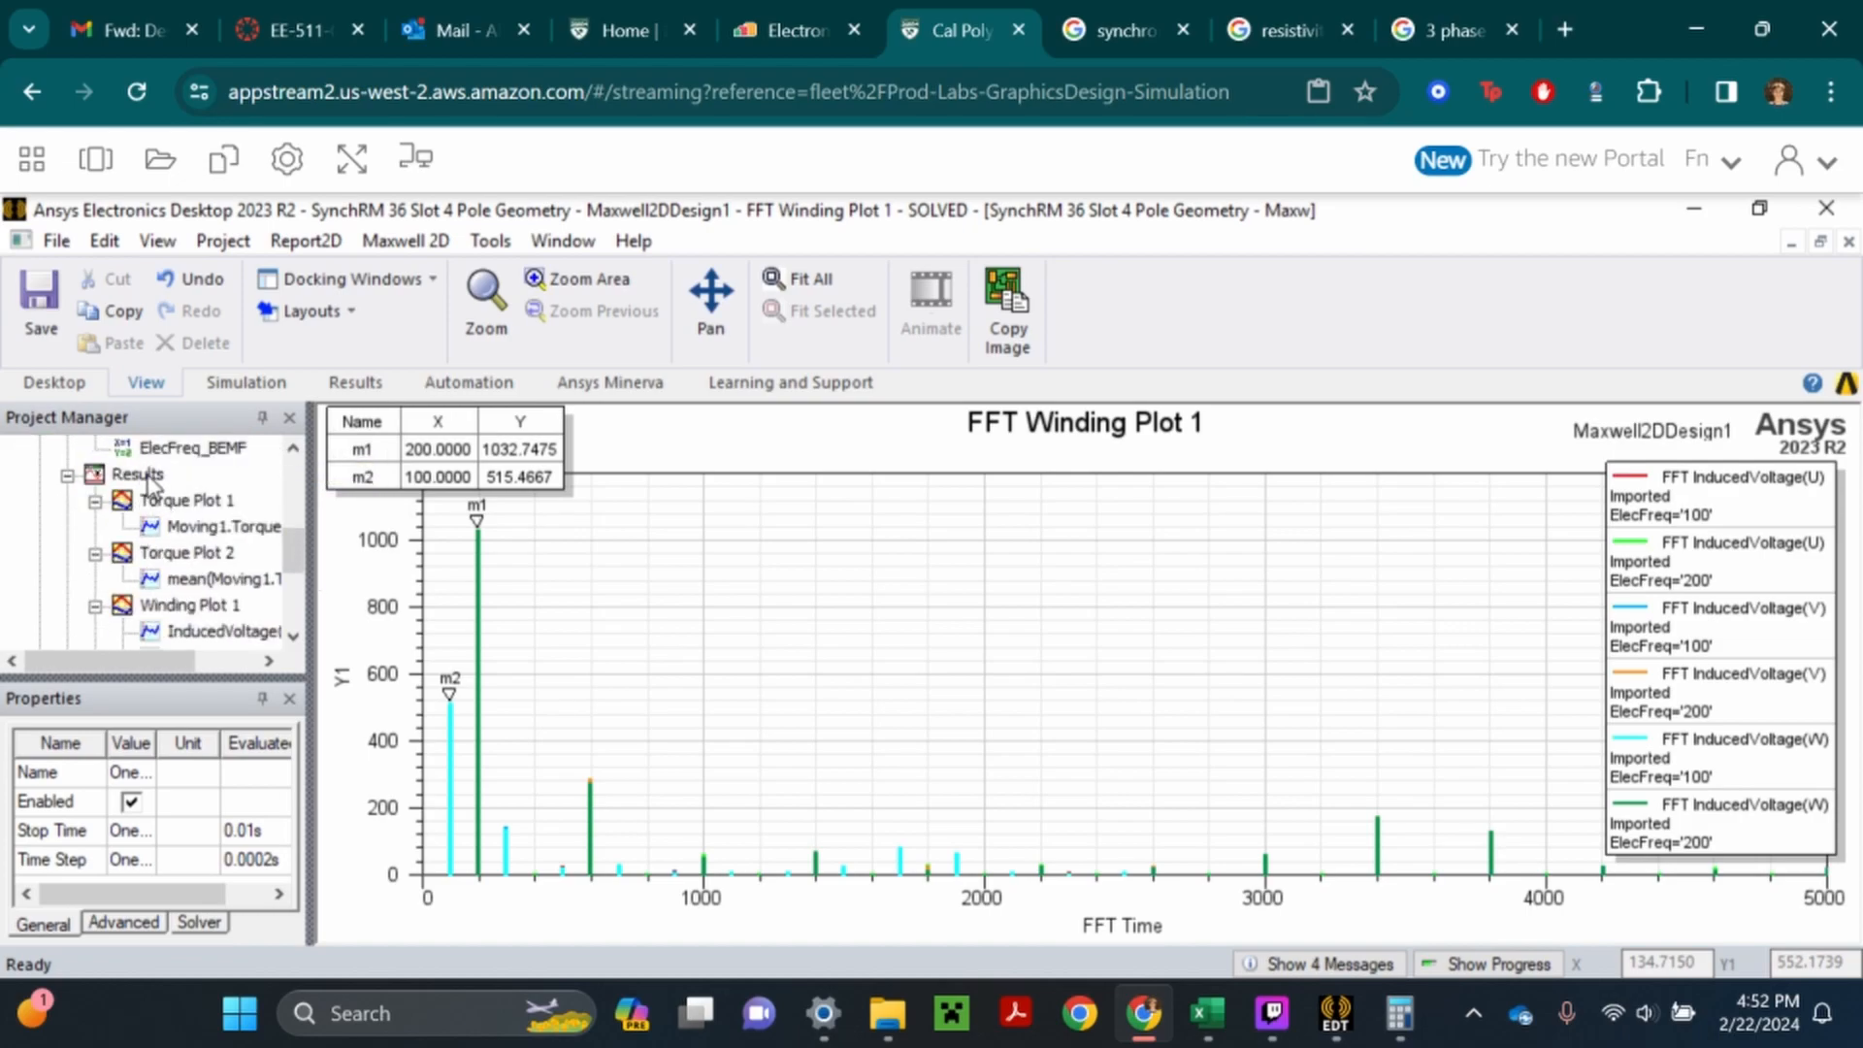
right_click(147, 475)
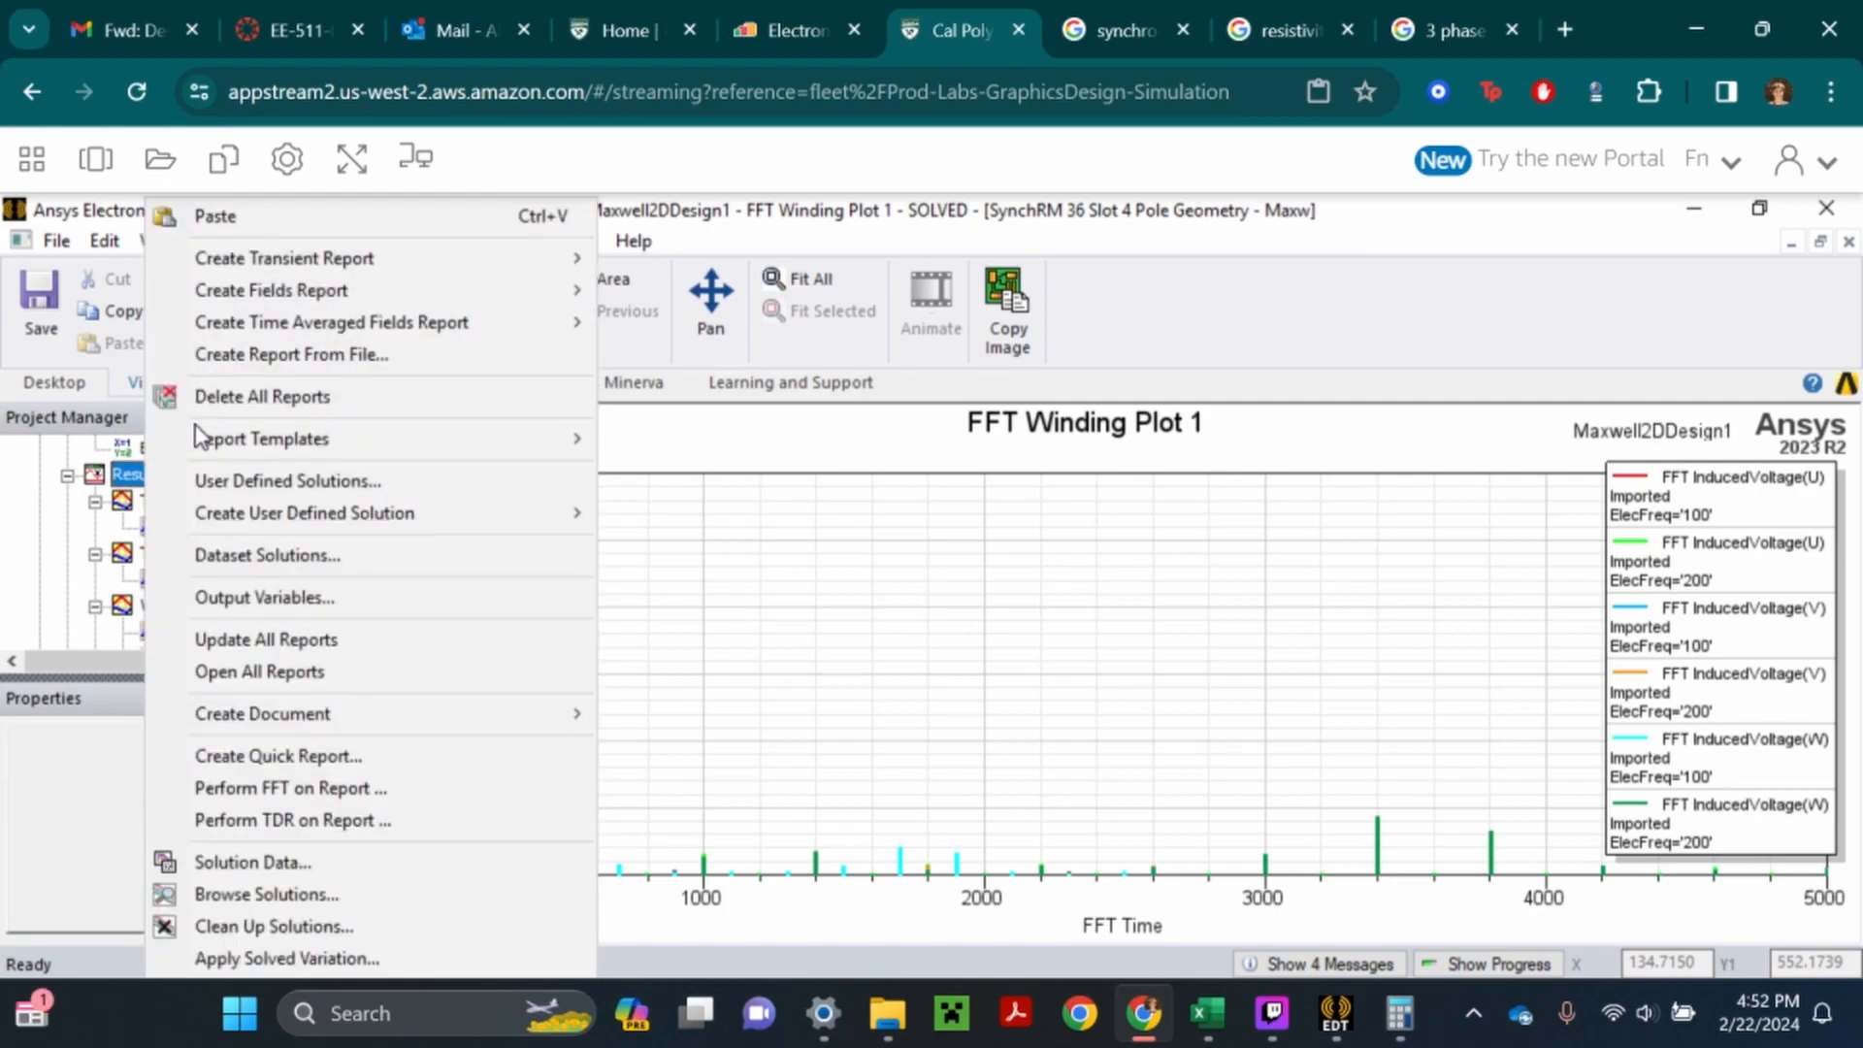
left_click(241, 398)
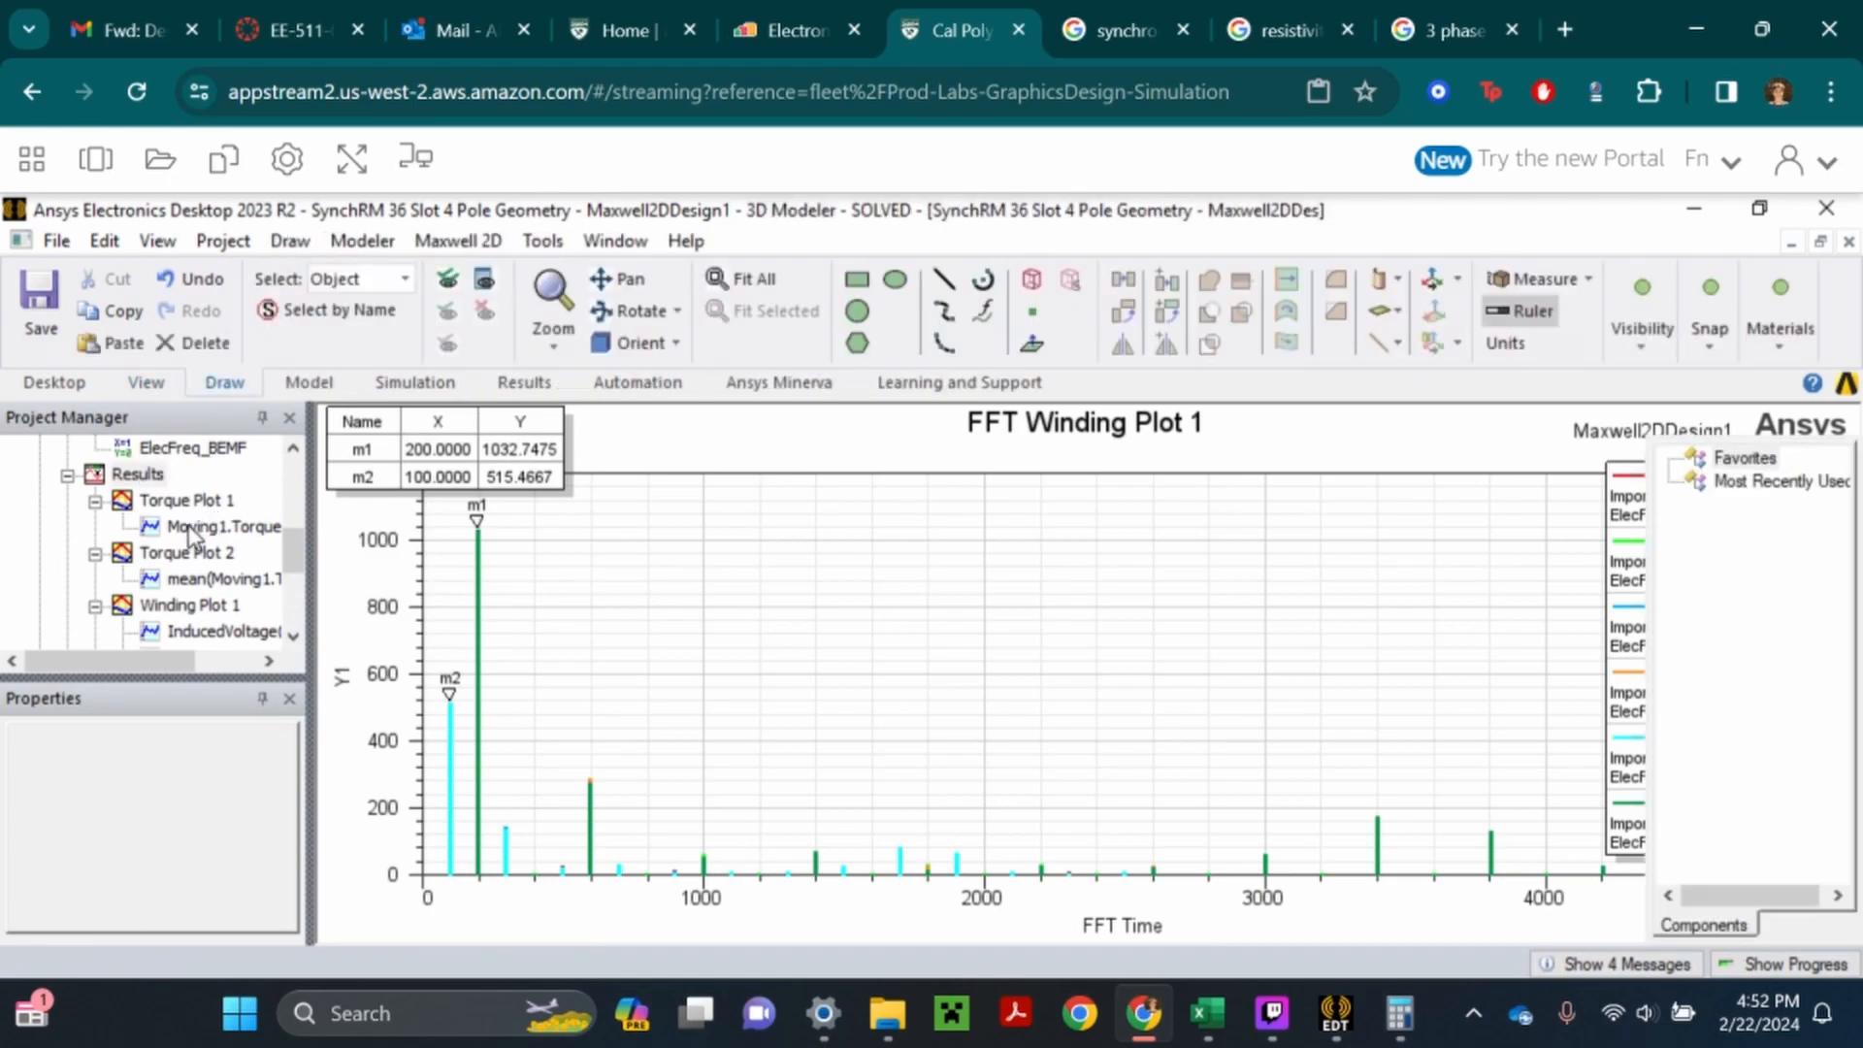
- Clean up all solutions for all variations of the Maxwell 2D design and save the project
right_click(146, 563)
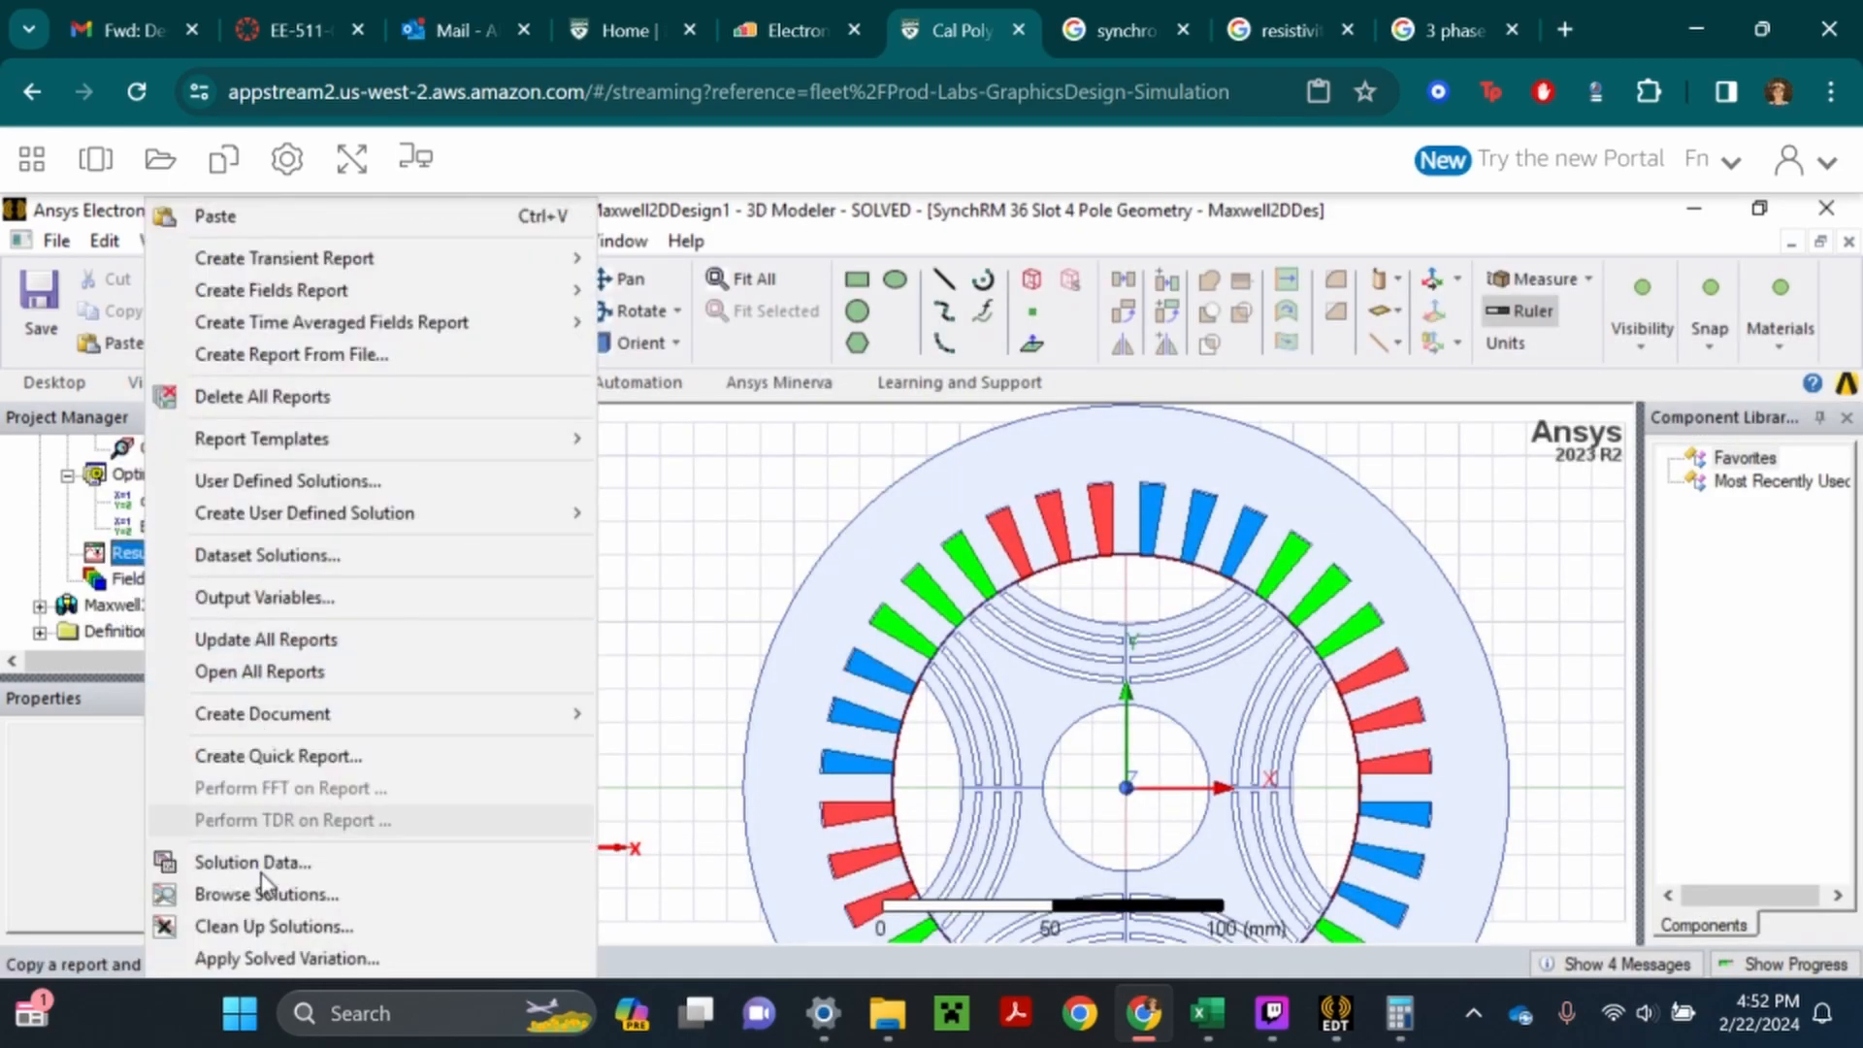
left_click(245, 927)
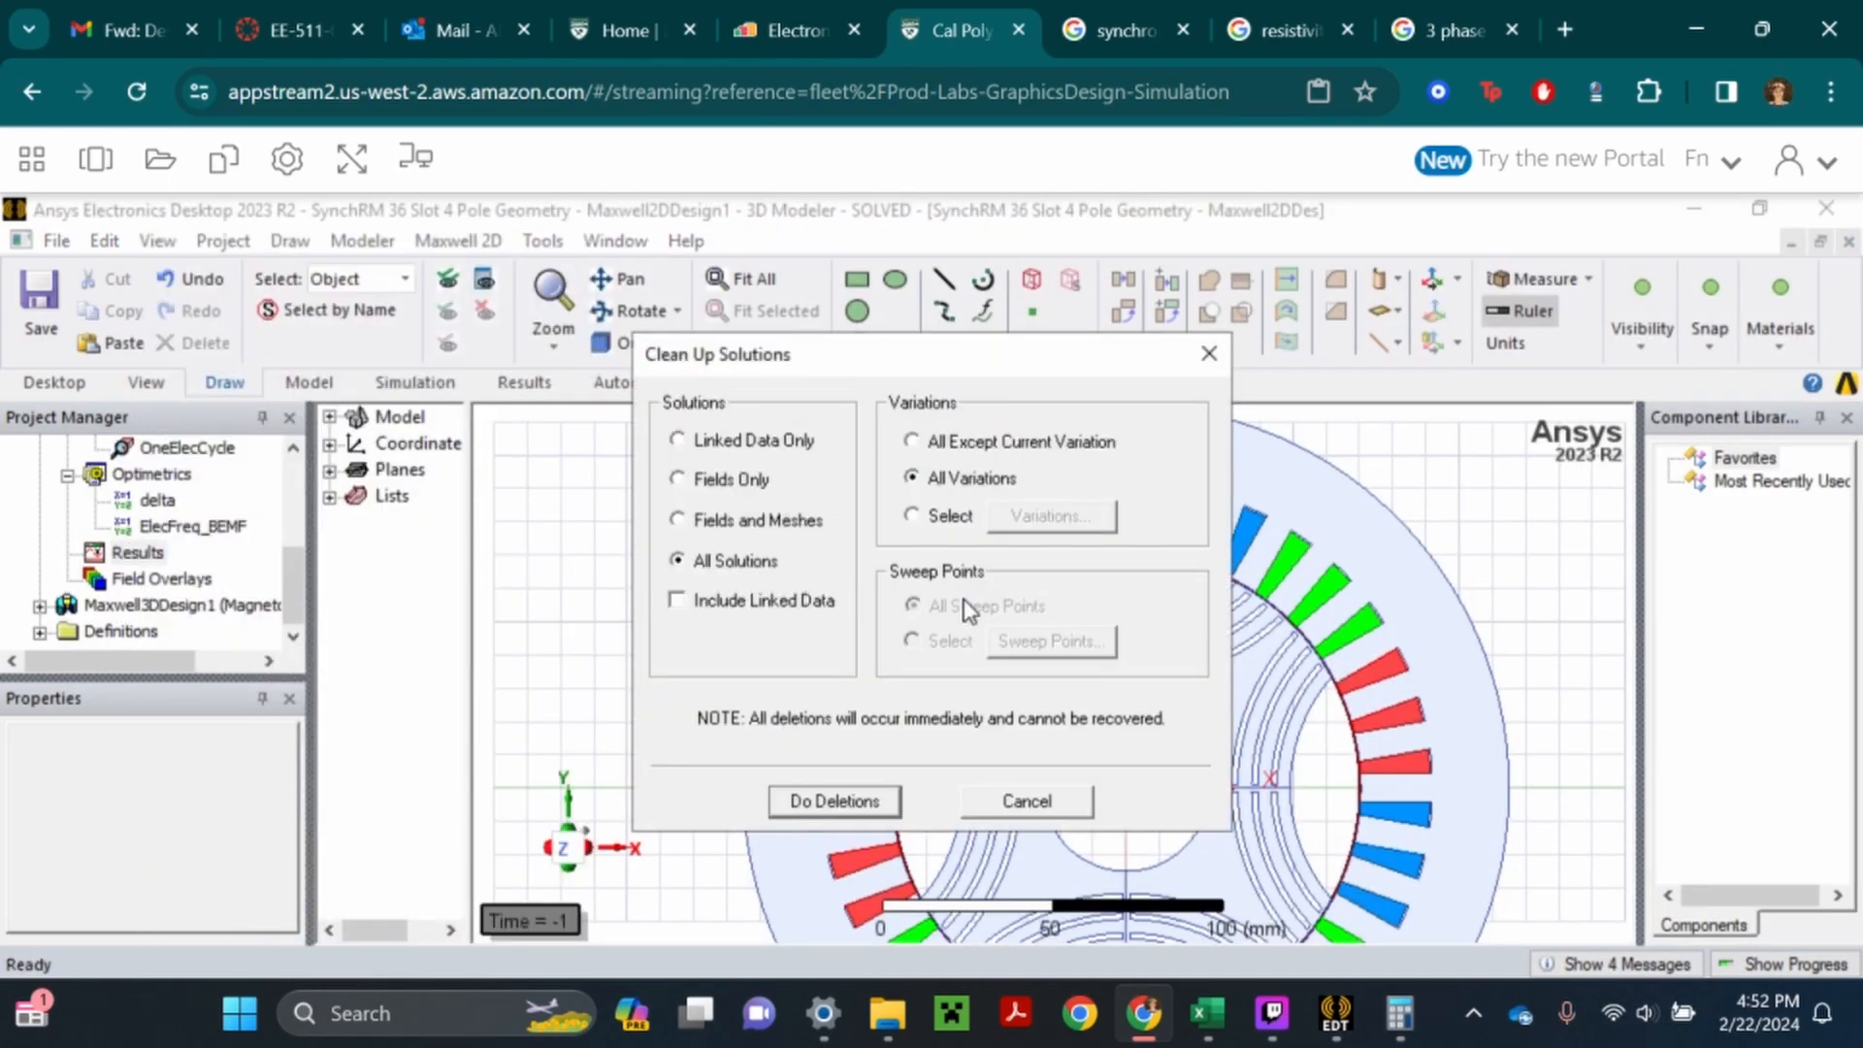
left_click(844, 799)
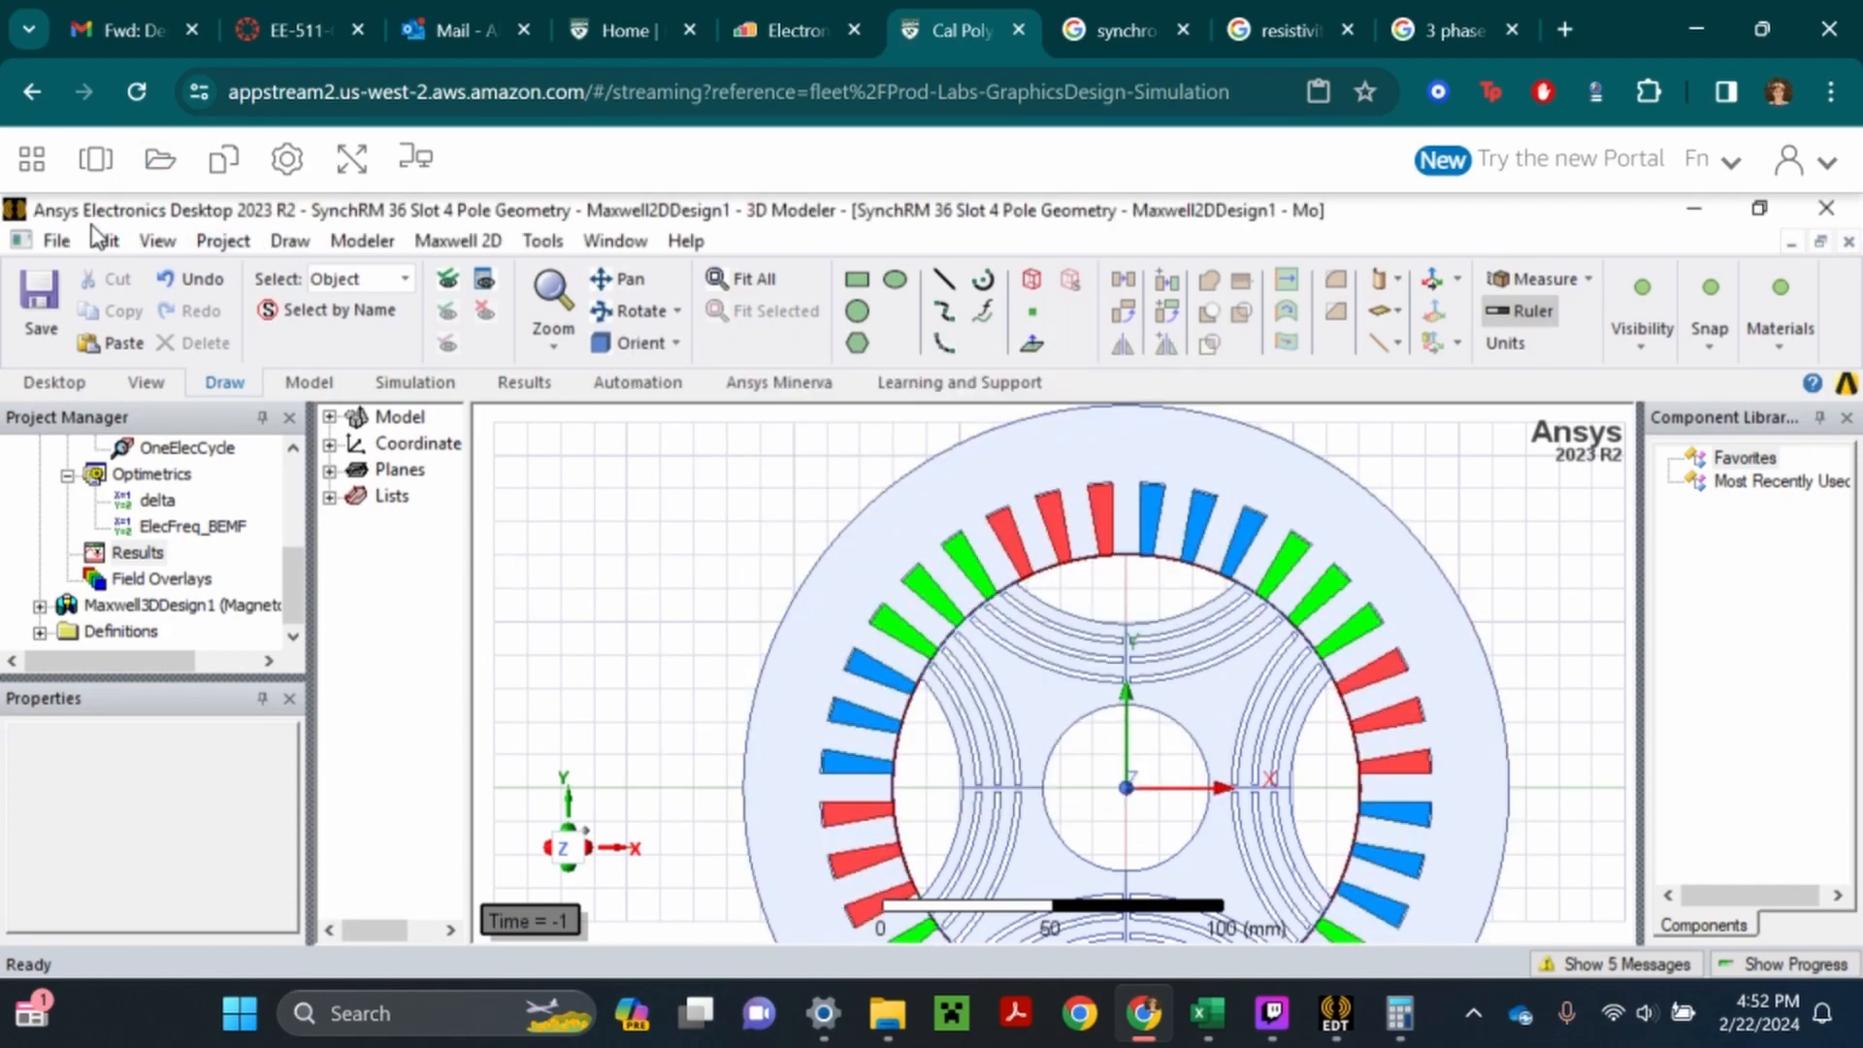
left_click(45, 301)
left_click(1026, 665)
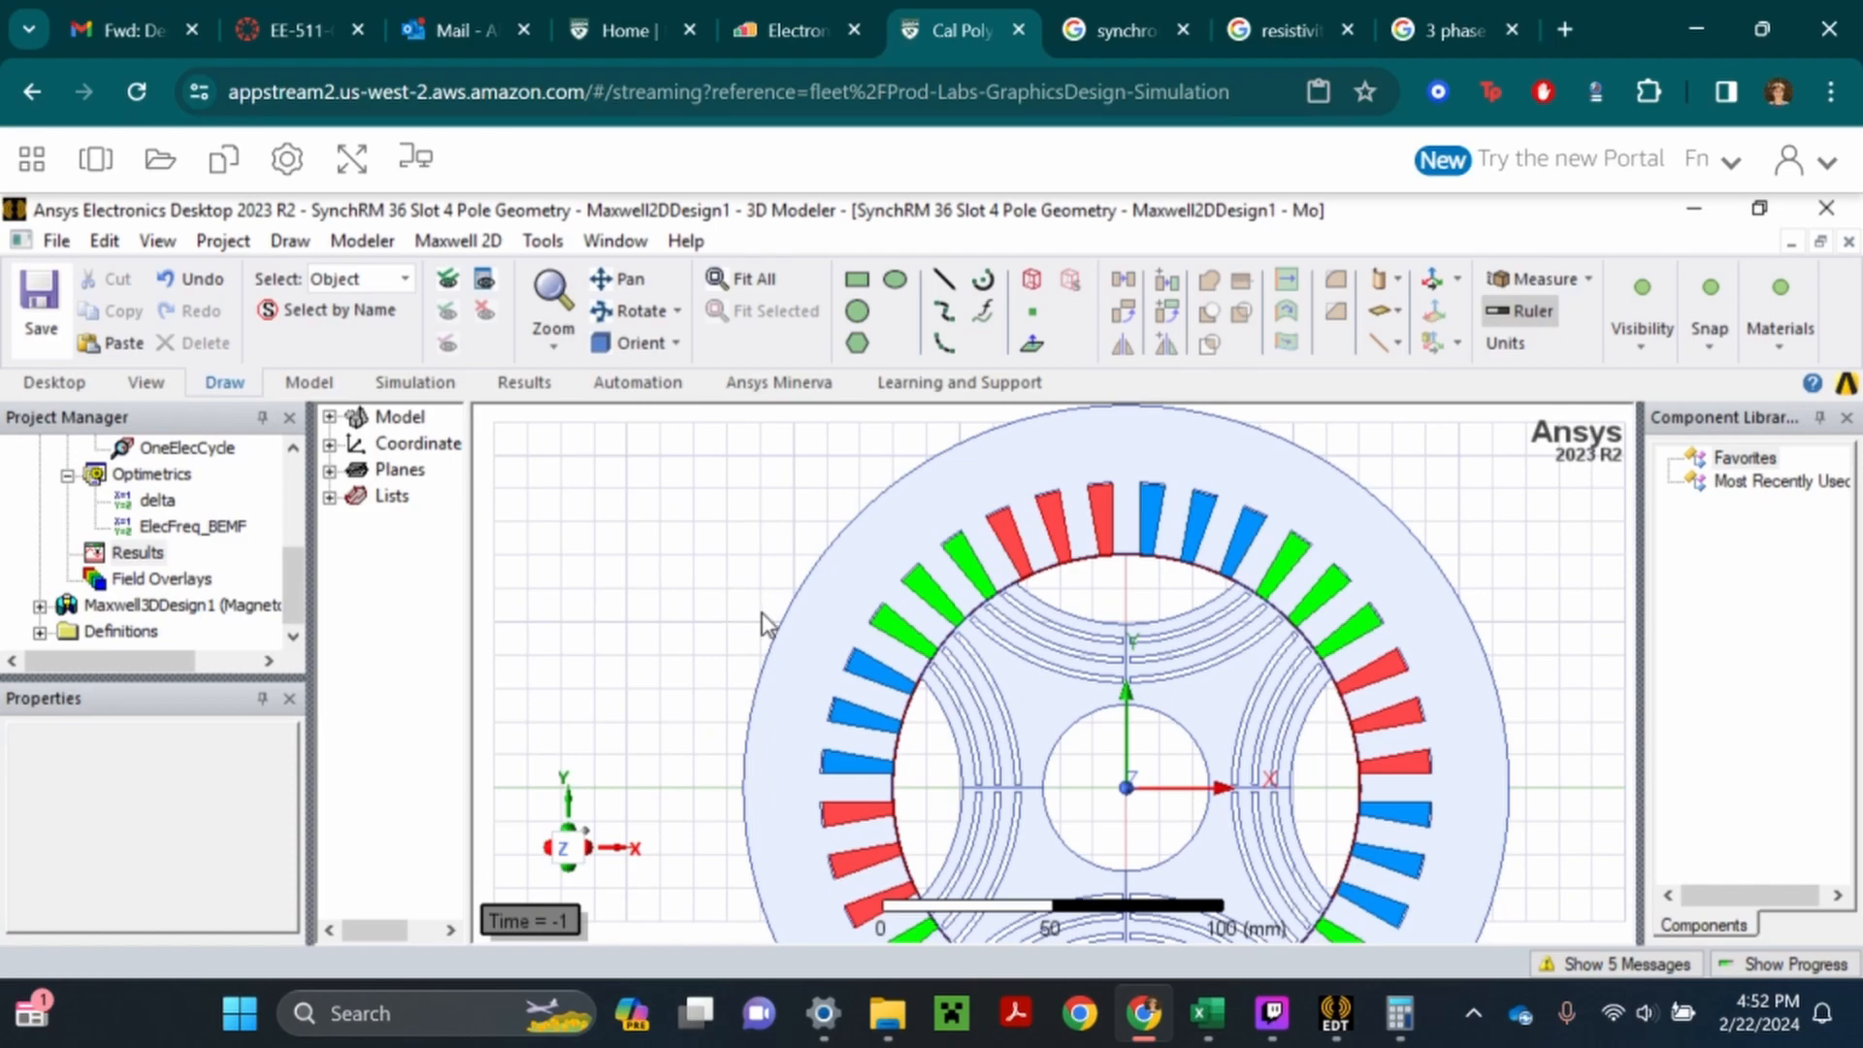
- Switch to the EE511 workbook in Excel, save it from the Base Speed Calculation sheet and return to the torque-power curve sheet
mouse_move(1214, 1036)
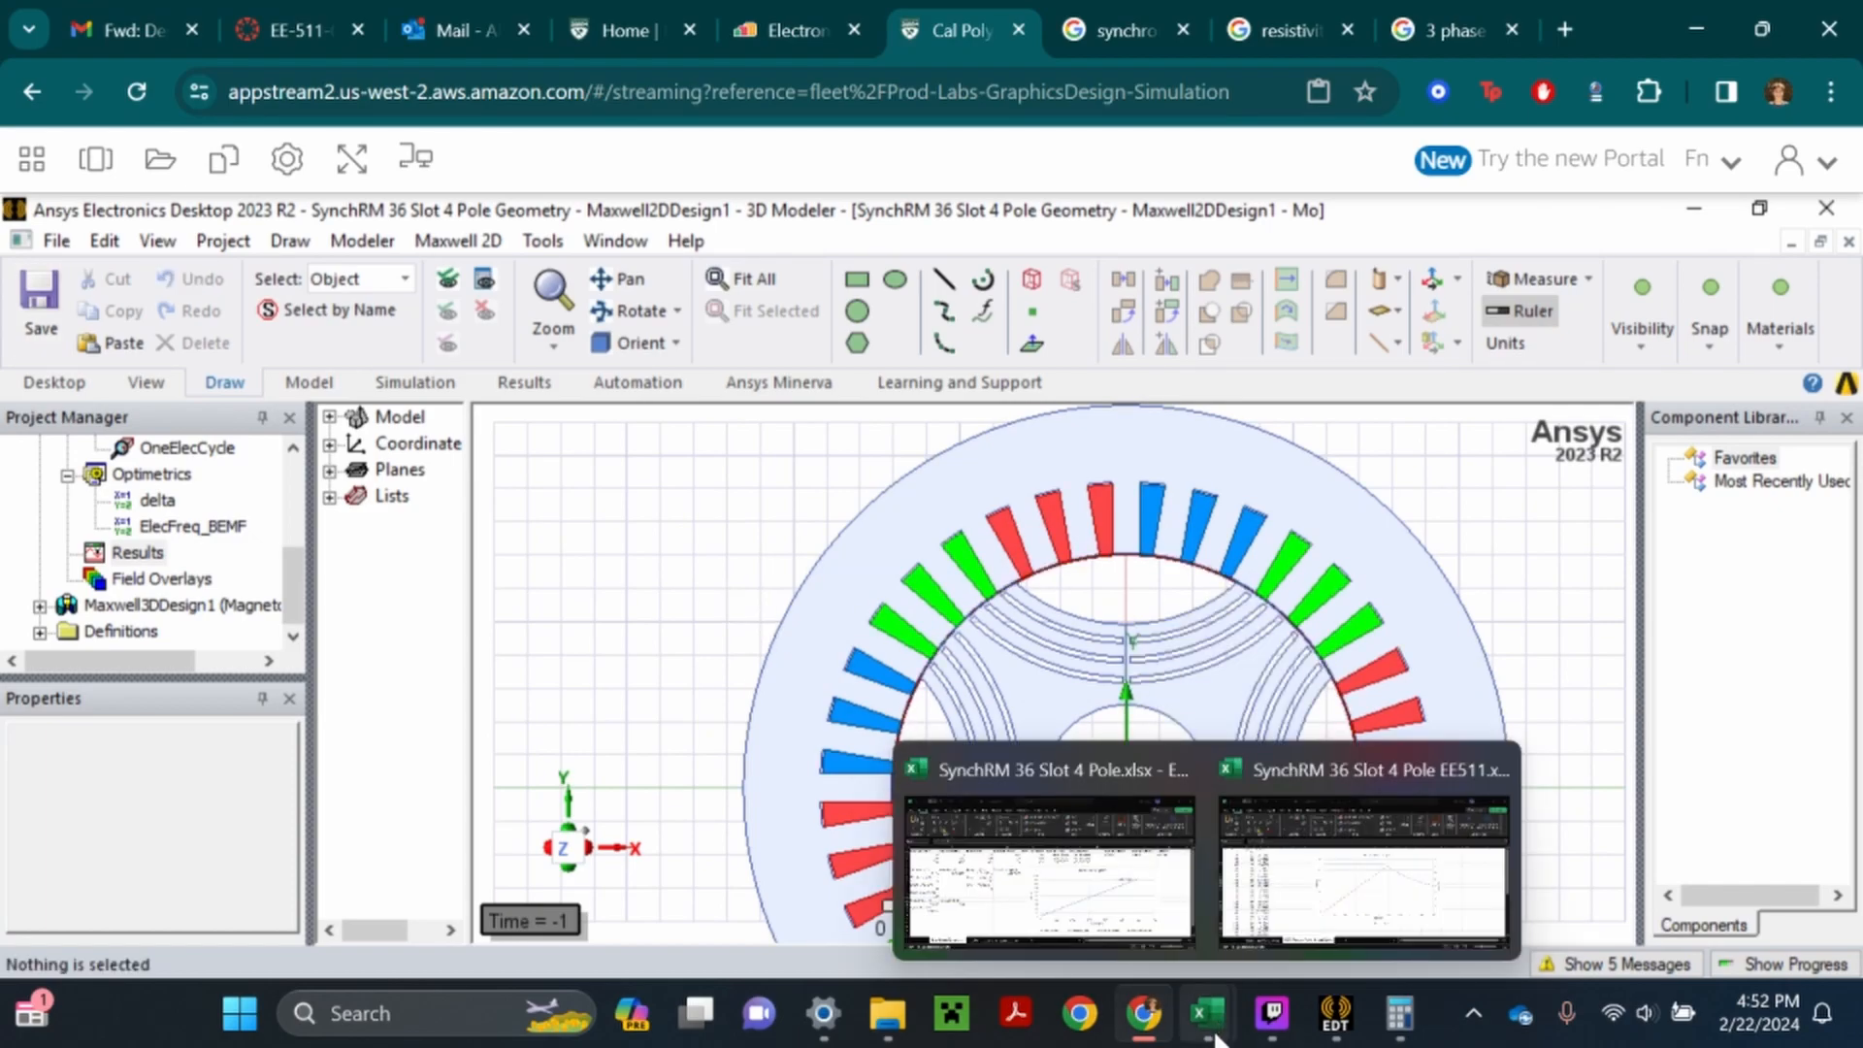
left_click(1281, 874)
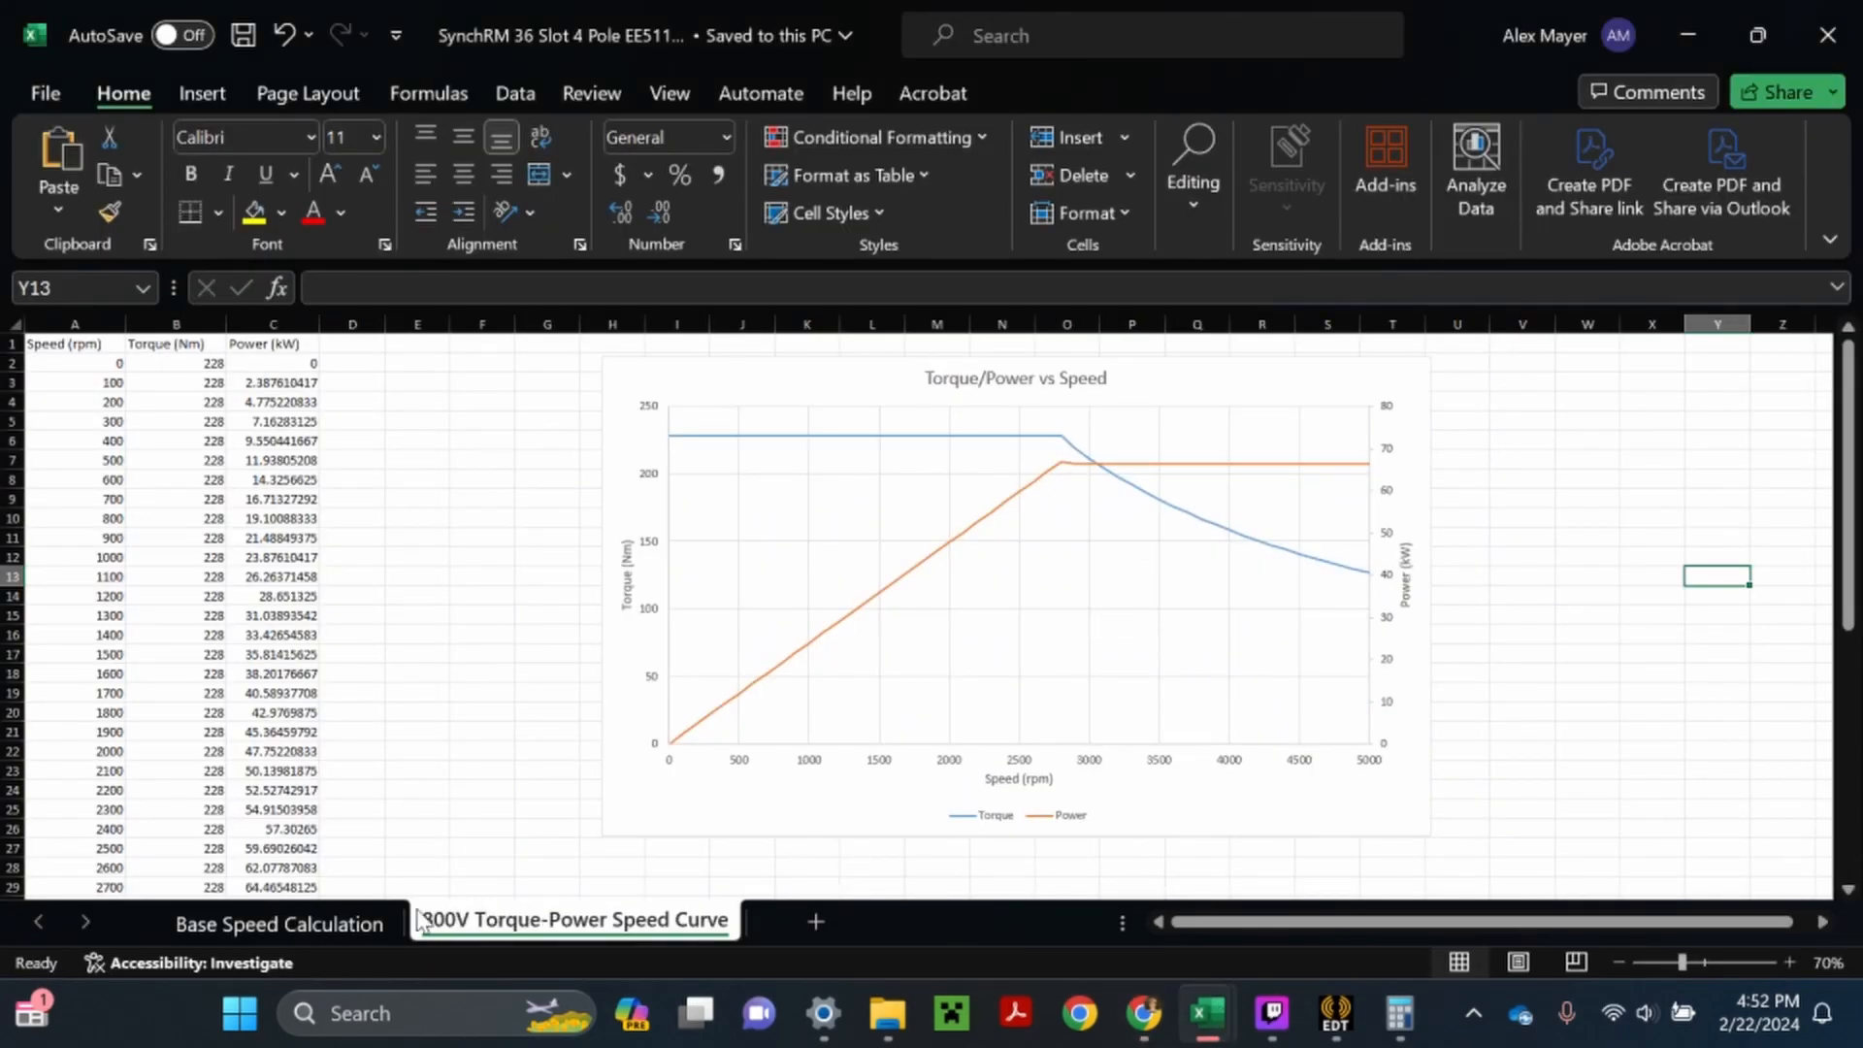
left_click(333, 923)
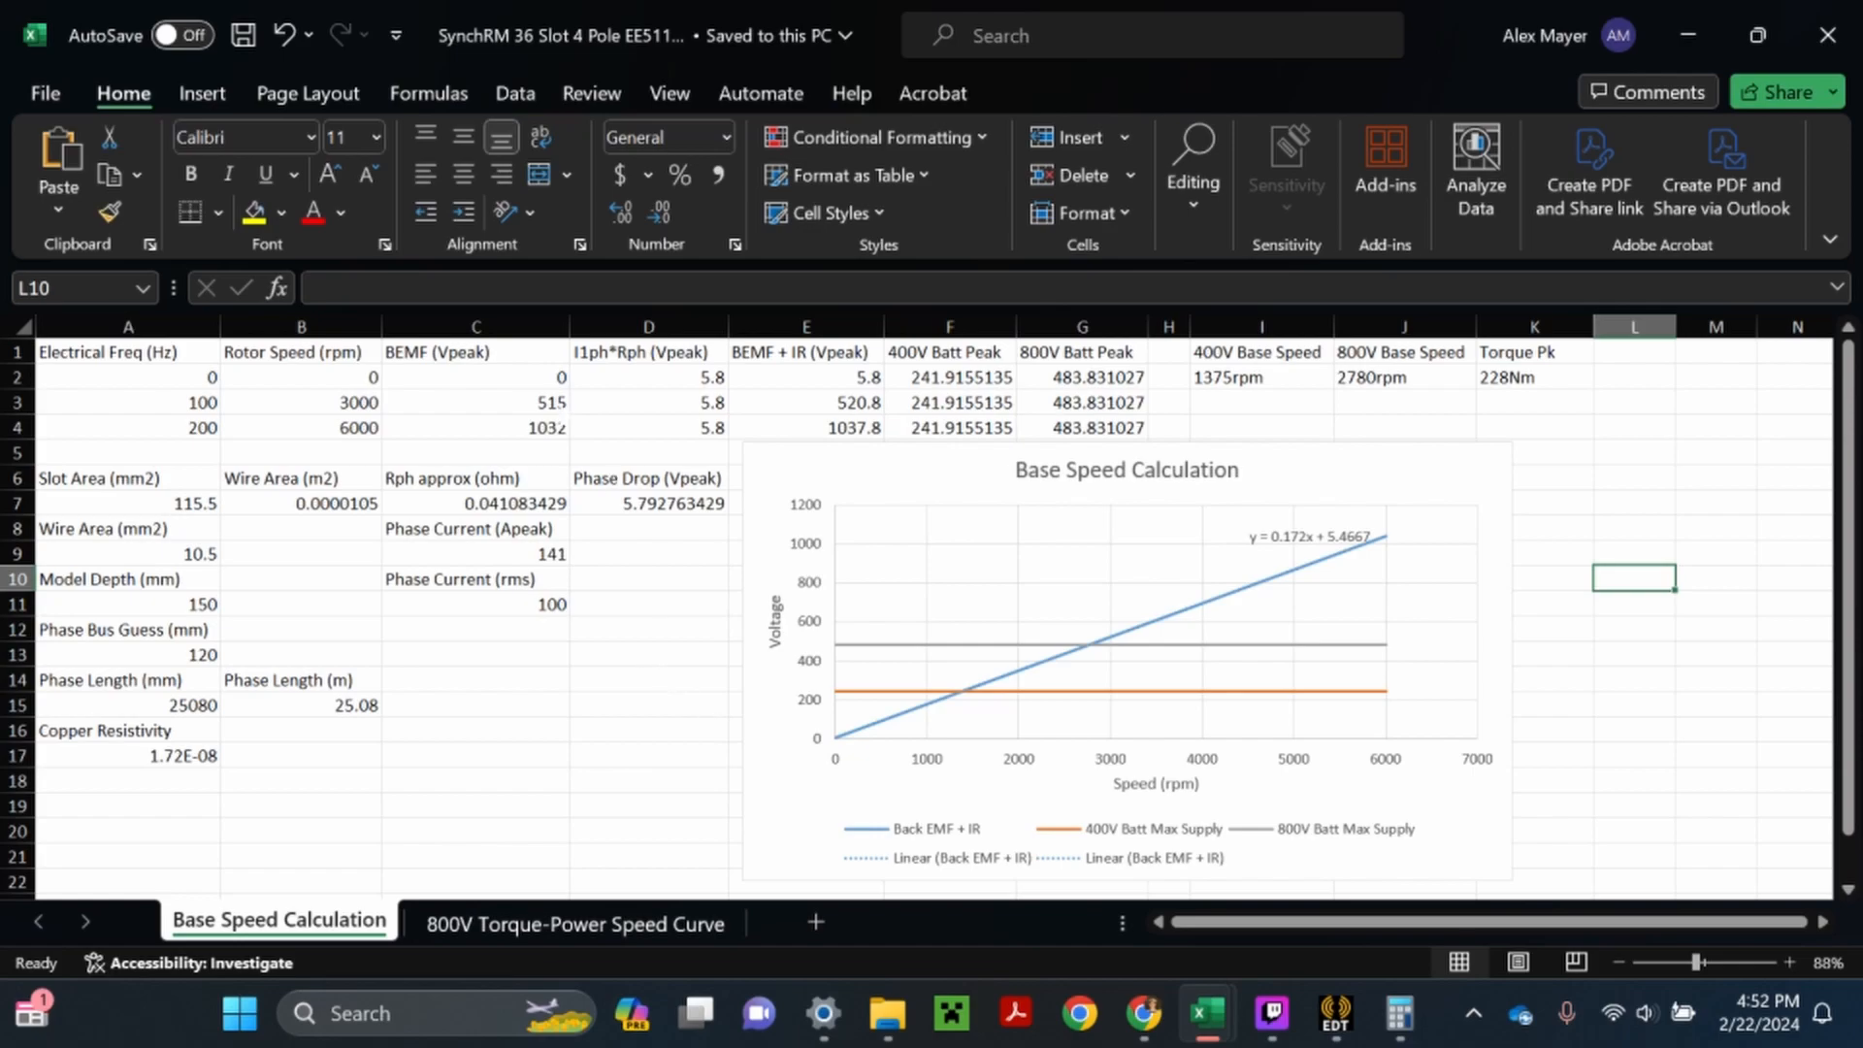
left_click(246, 42)
left_click(547, 934)
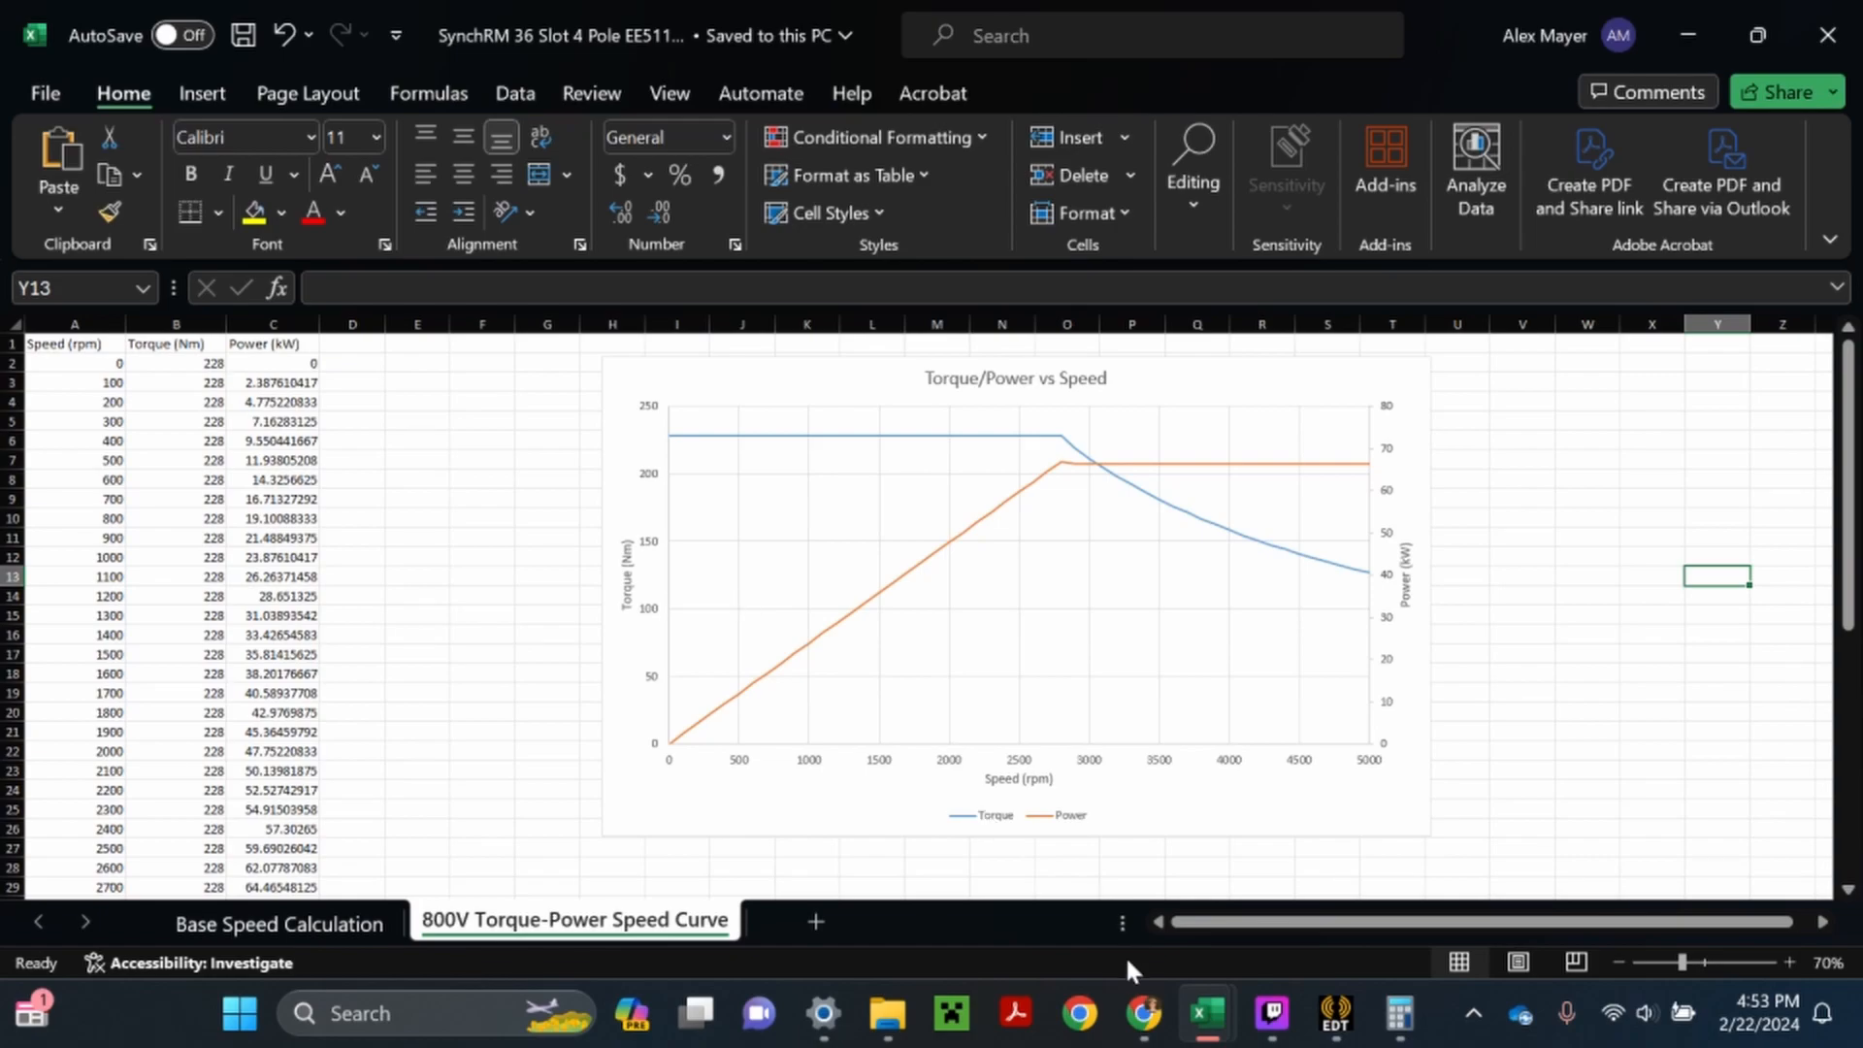
- Switch back to the Ansys session in Chrome and make the project tree area taller
mouse_move(1147, 1026)
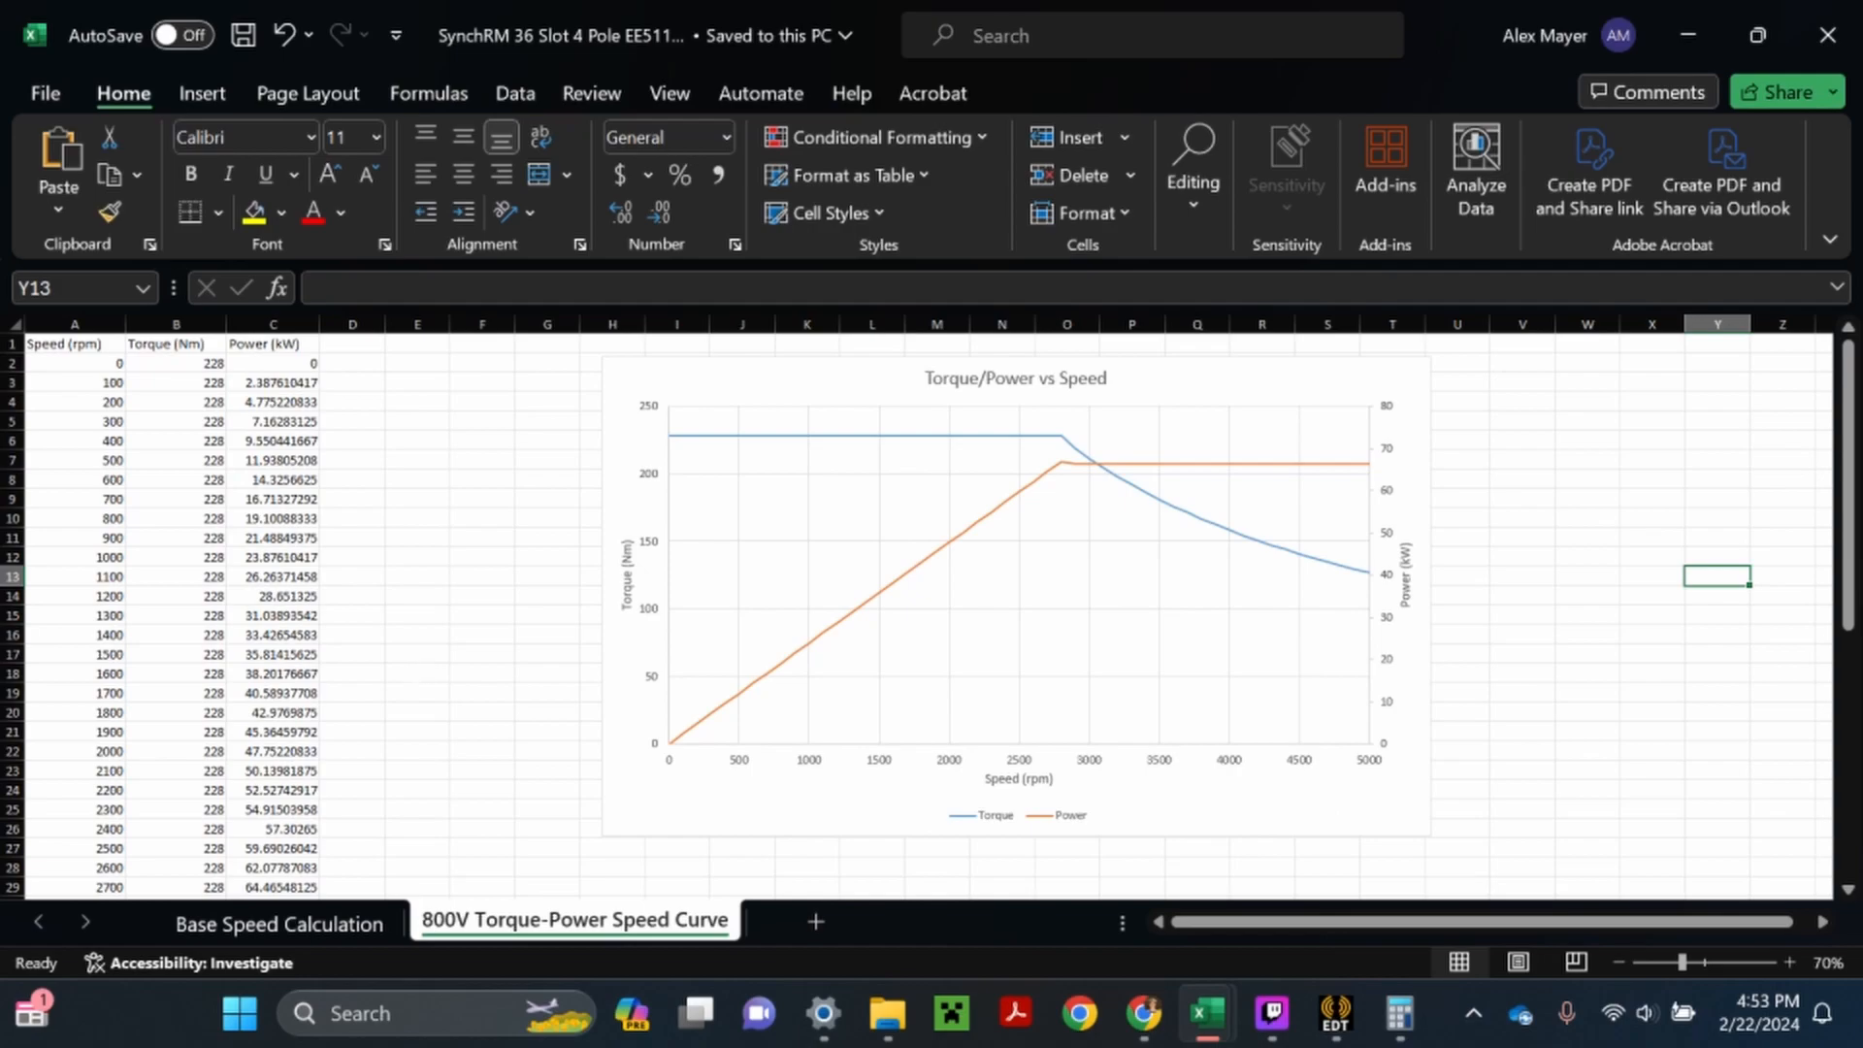
left_click(1160, 1026)
scroll(912, 575, "down", 4)
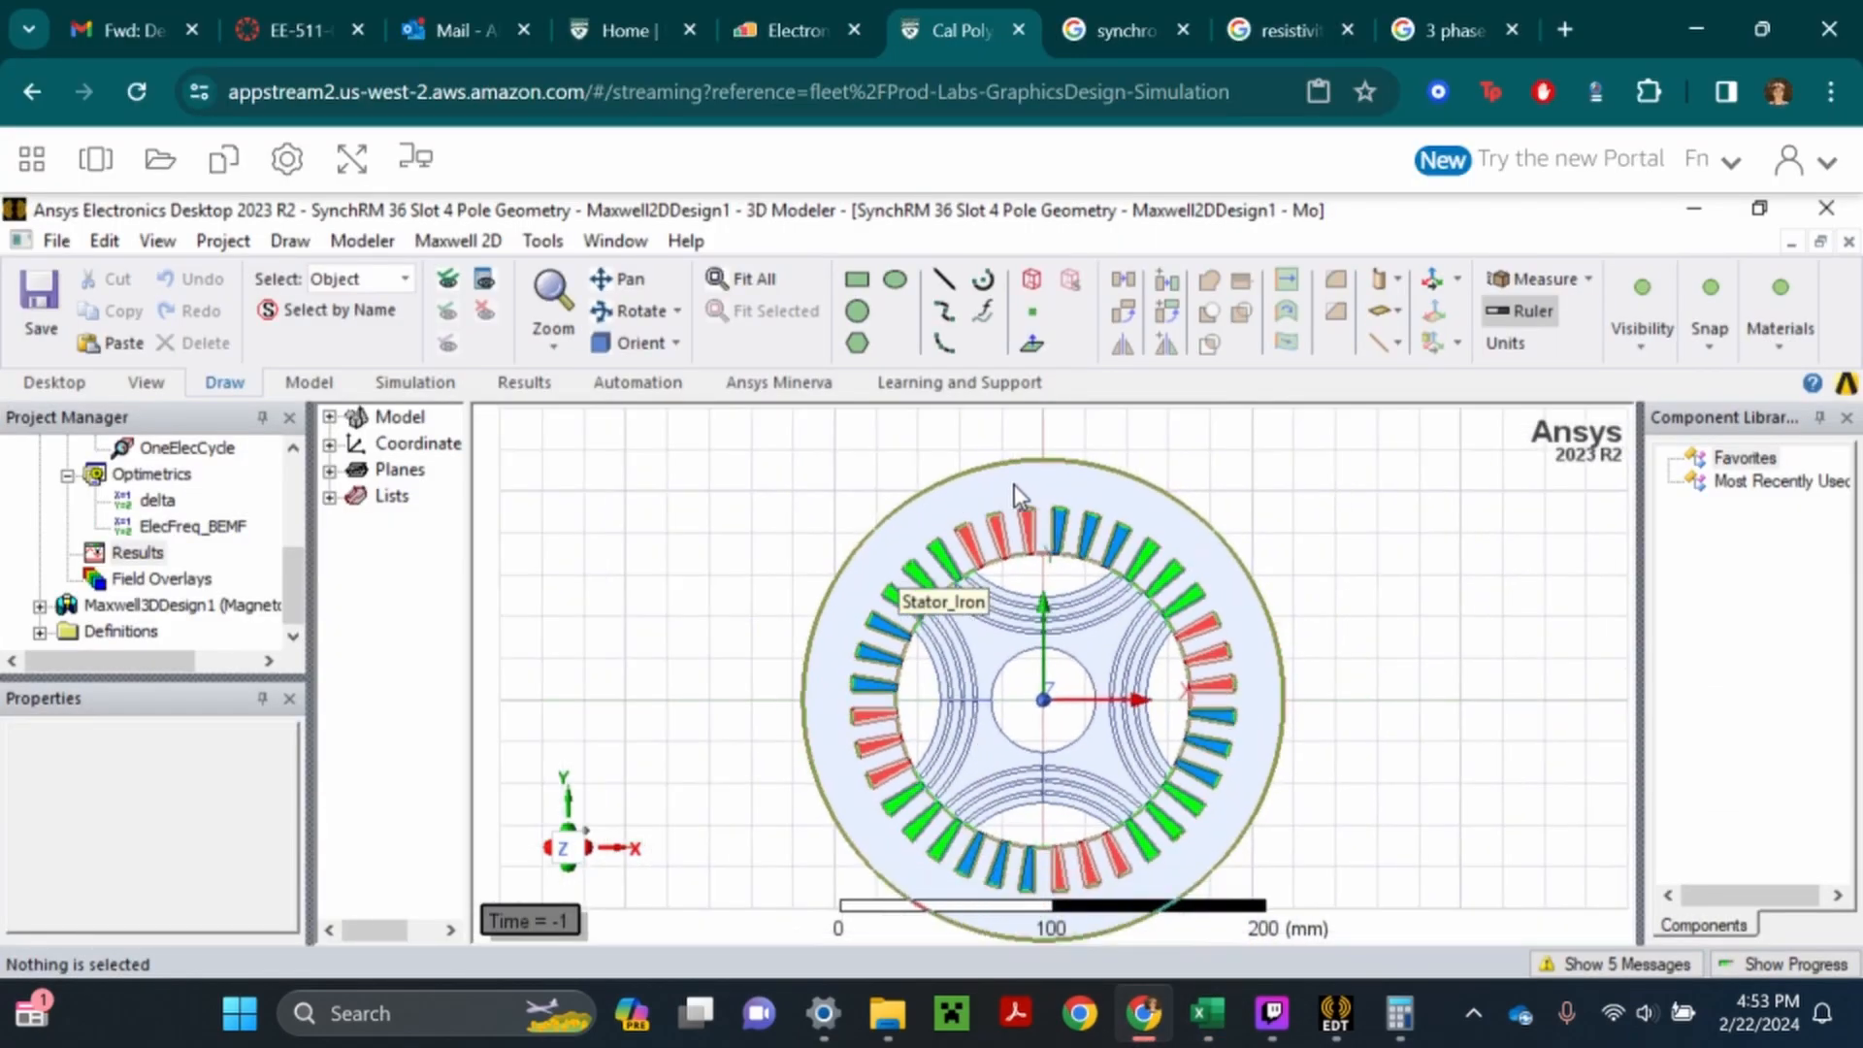
scroll(218, 673, "right", 3)
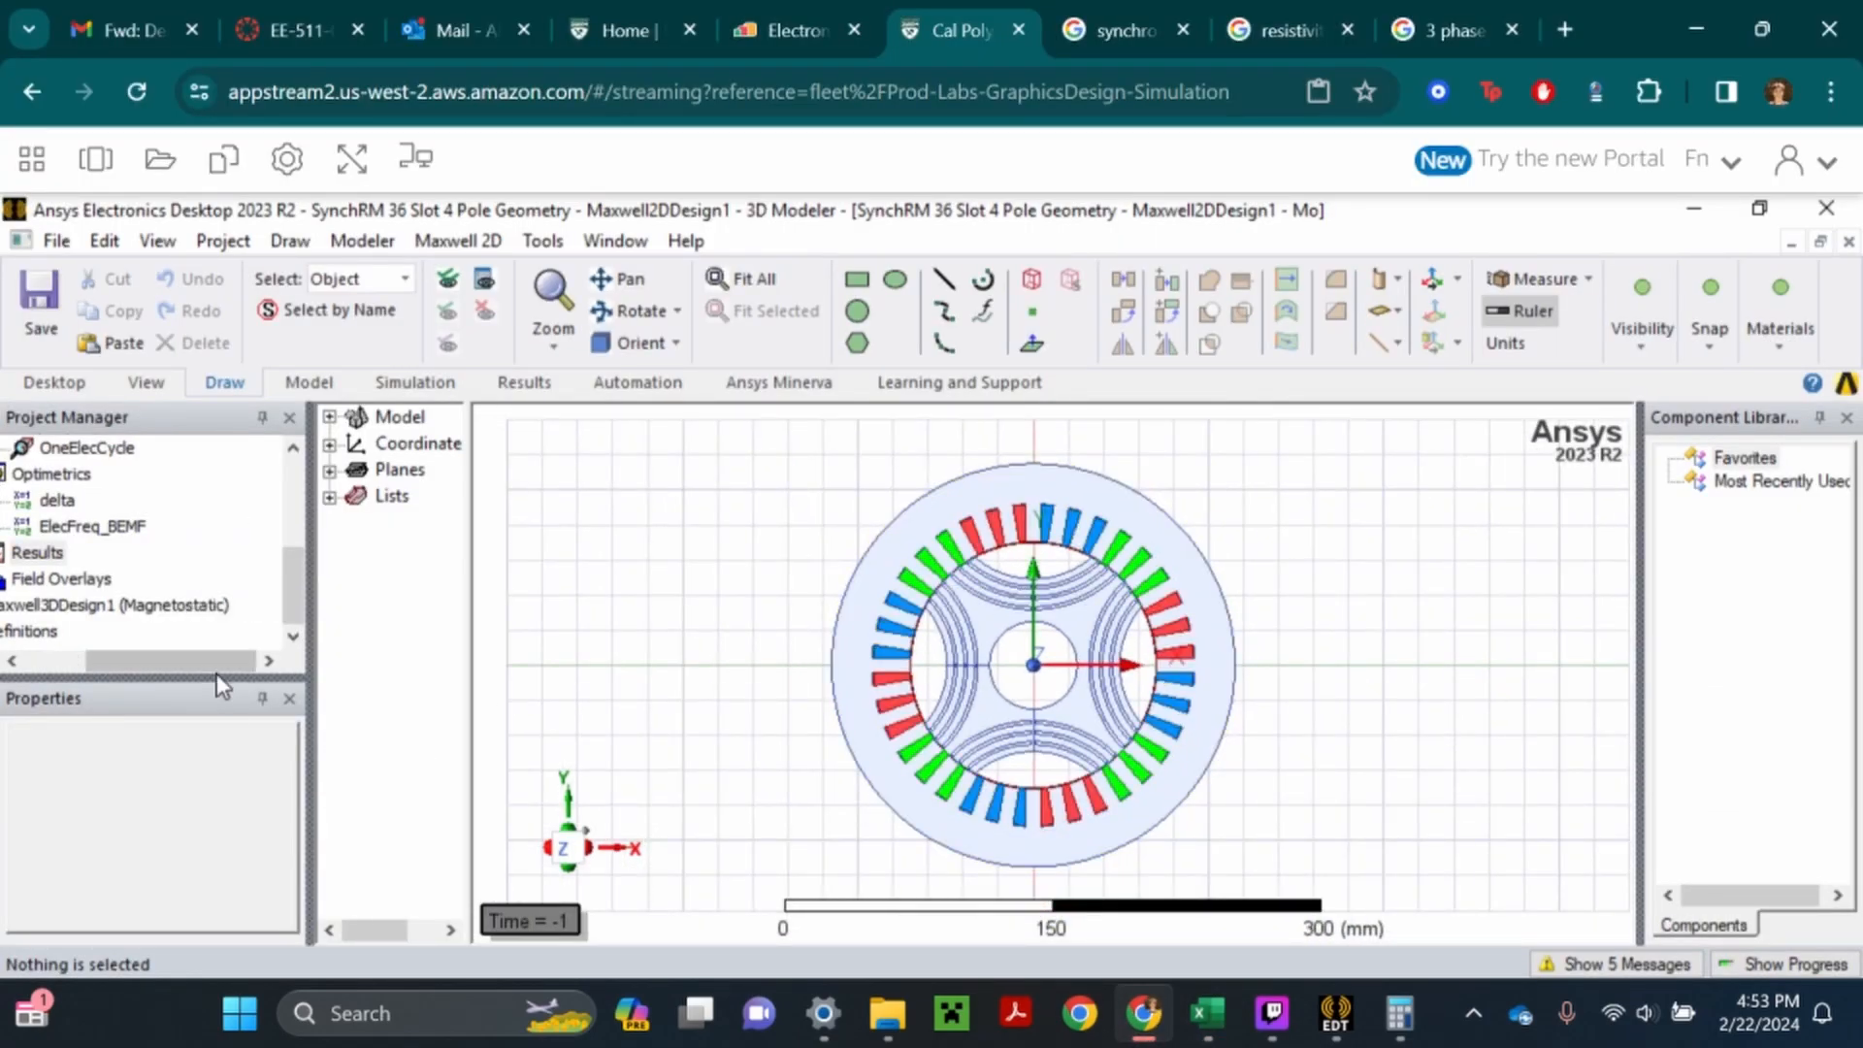
scroll(160, 677, "left", 2)
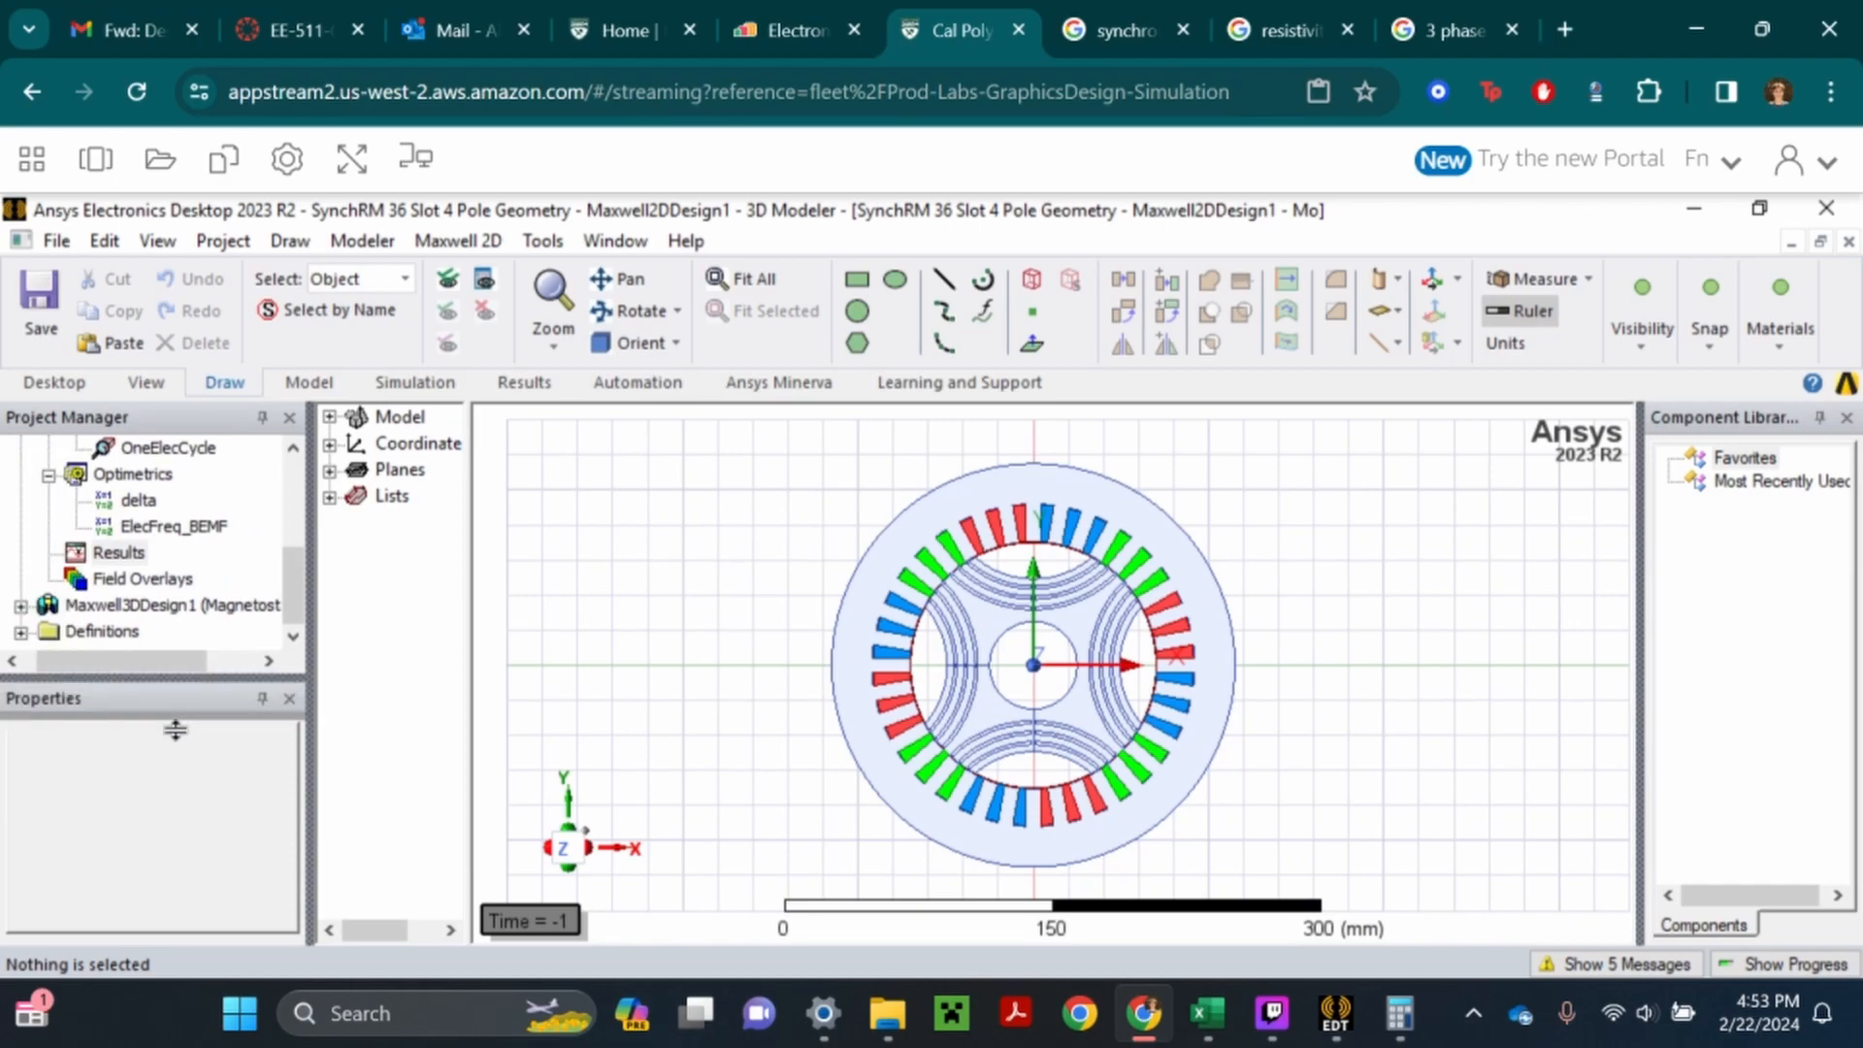
left_click_drag(175, 729, 191, 737)
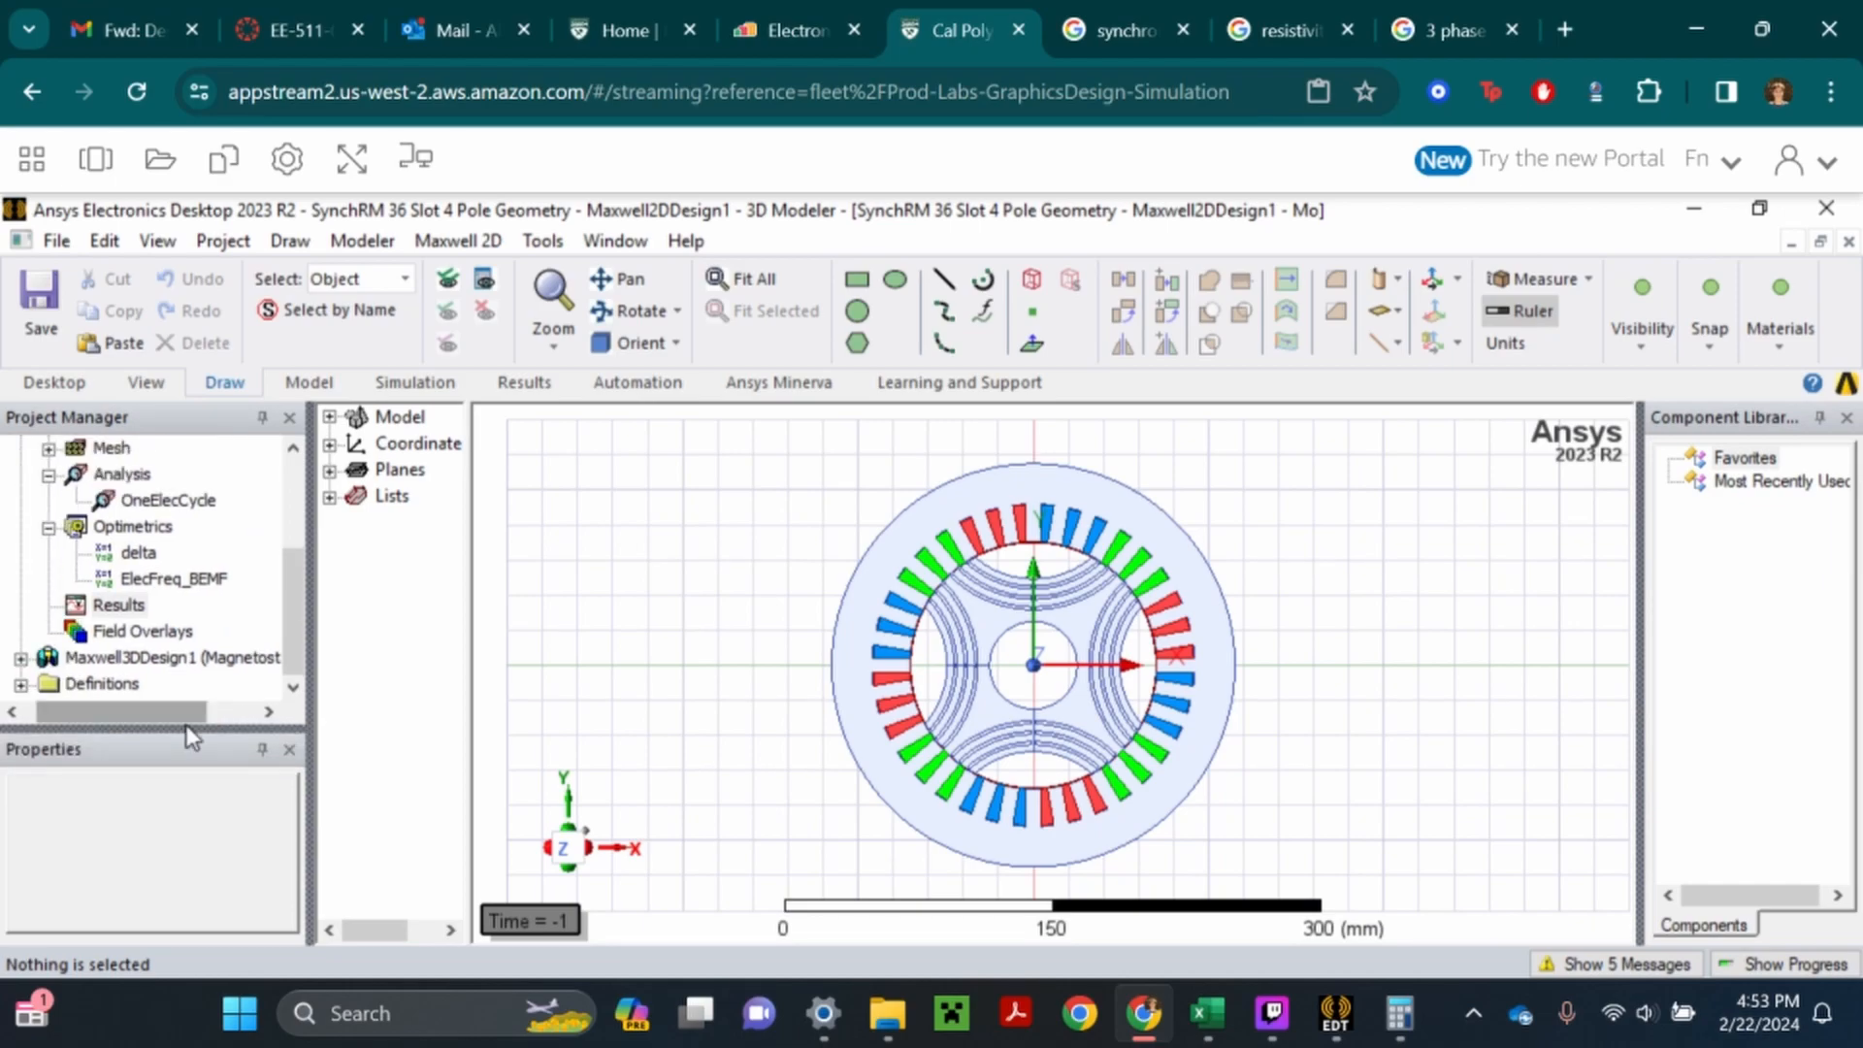
- Recheck the field-saving options of the OneElecCycle analysis setup and close its dialog
left_click(165, 500)
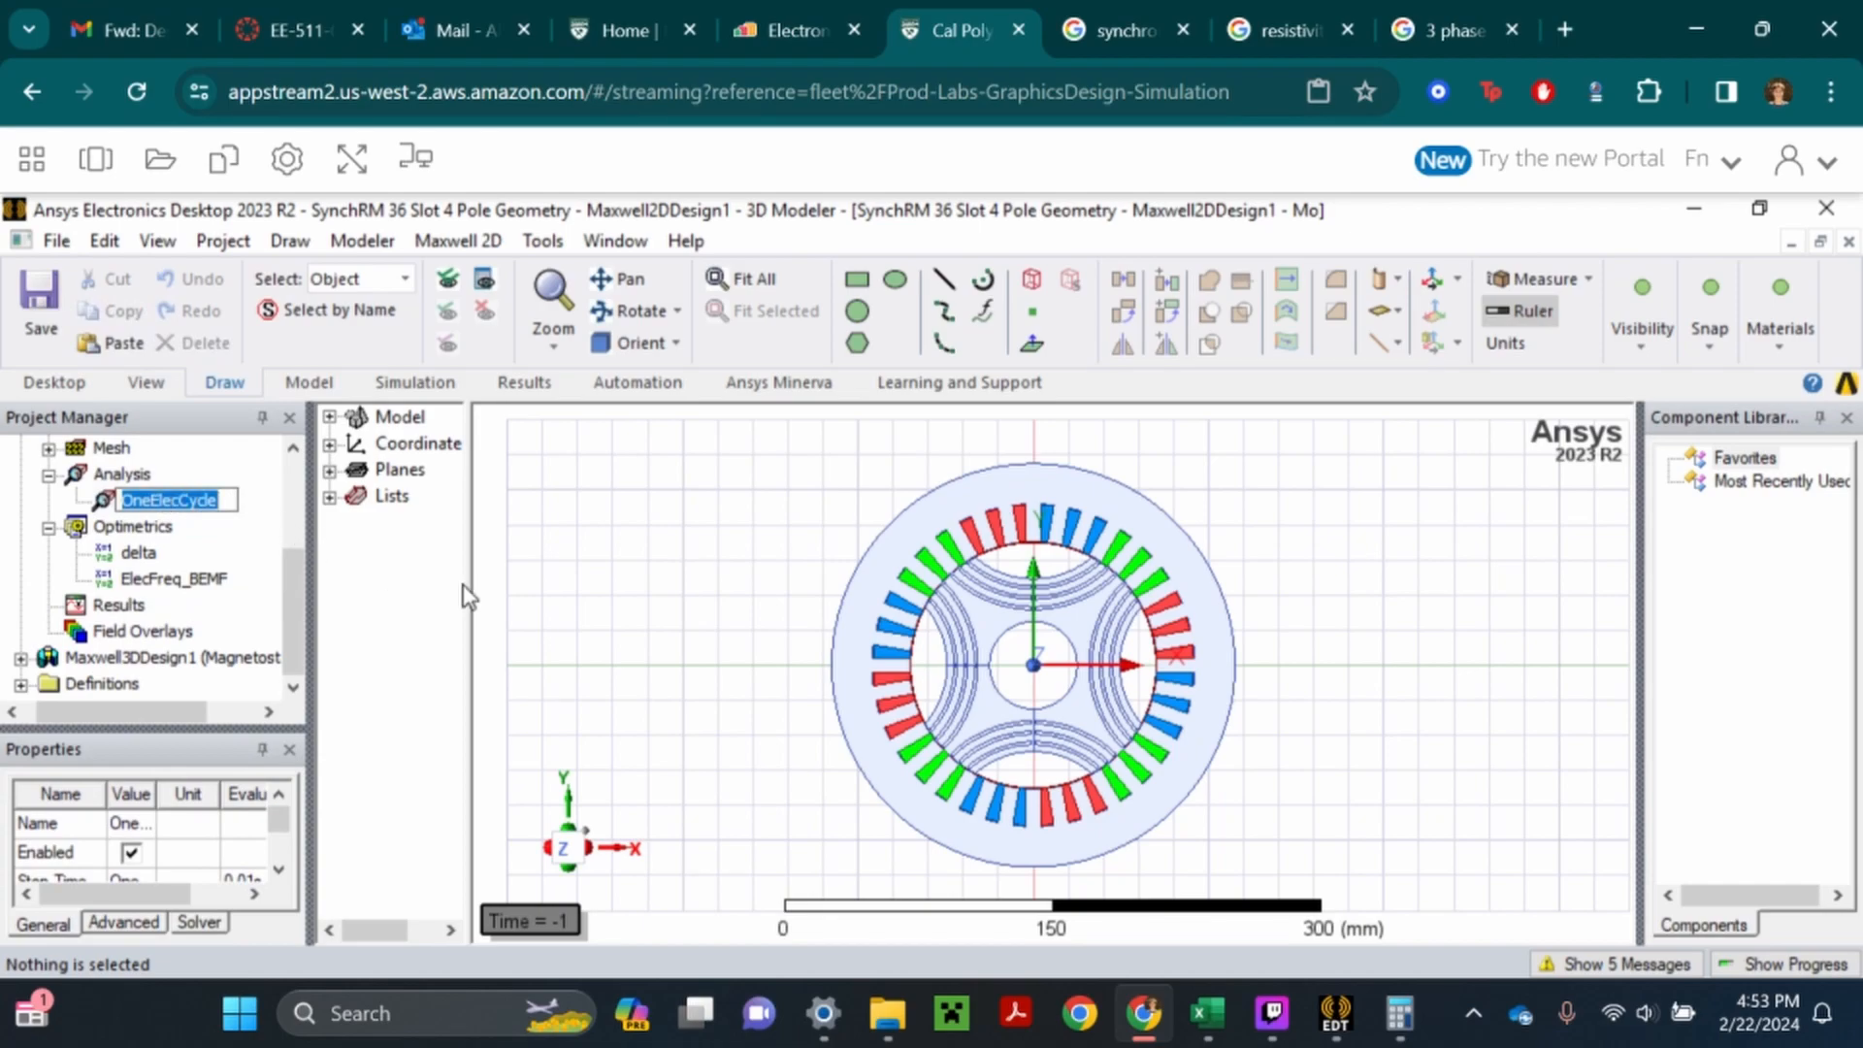
right_click(176, 514)
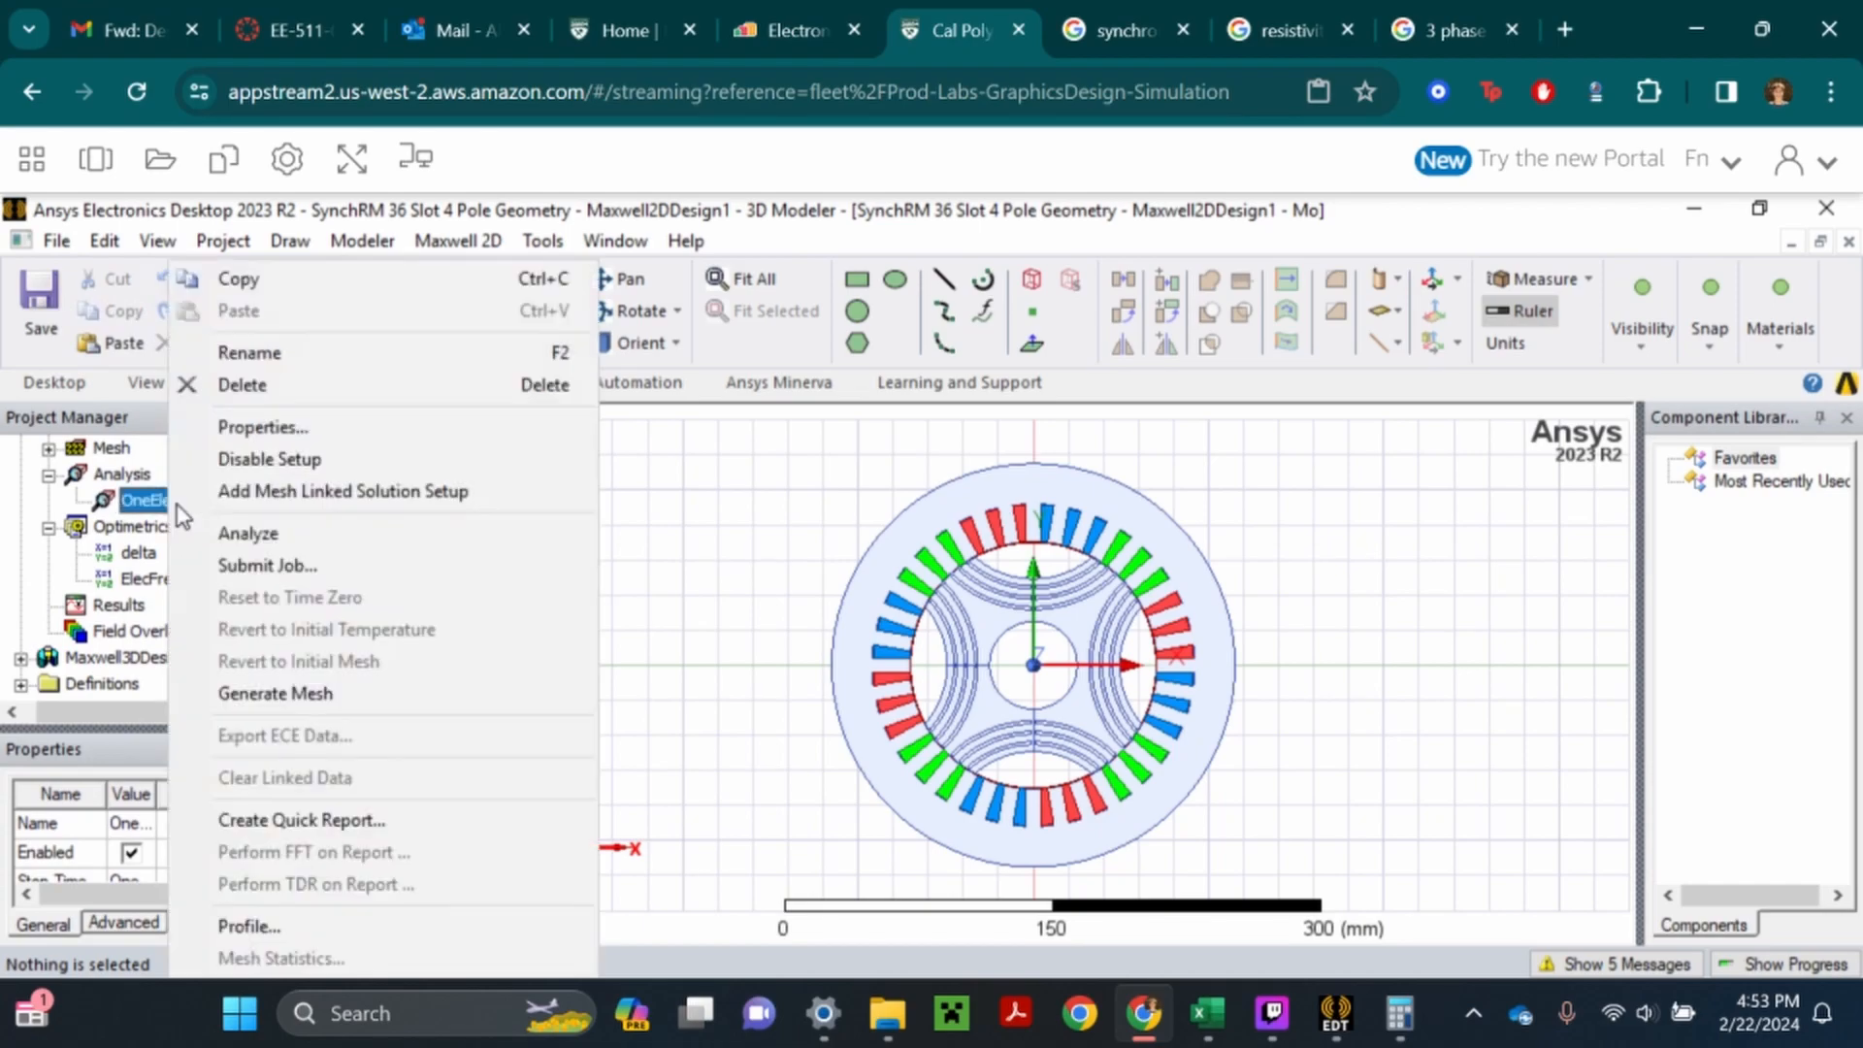
left_click(276, 428)
left_click(698, 264)
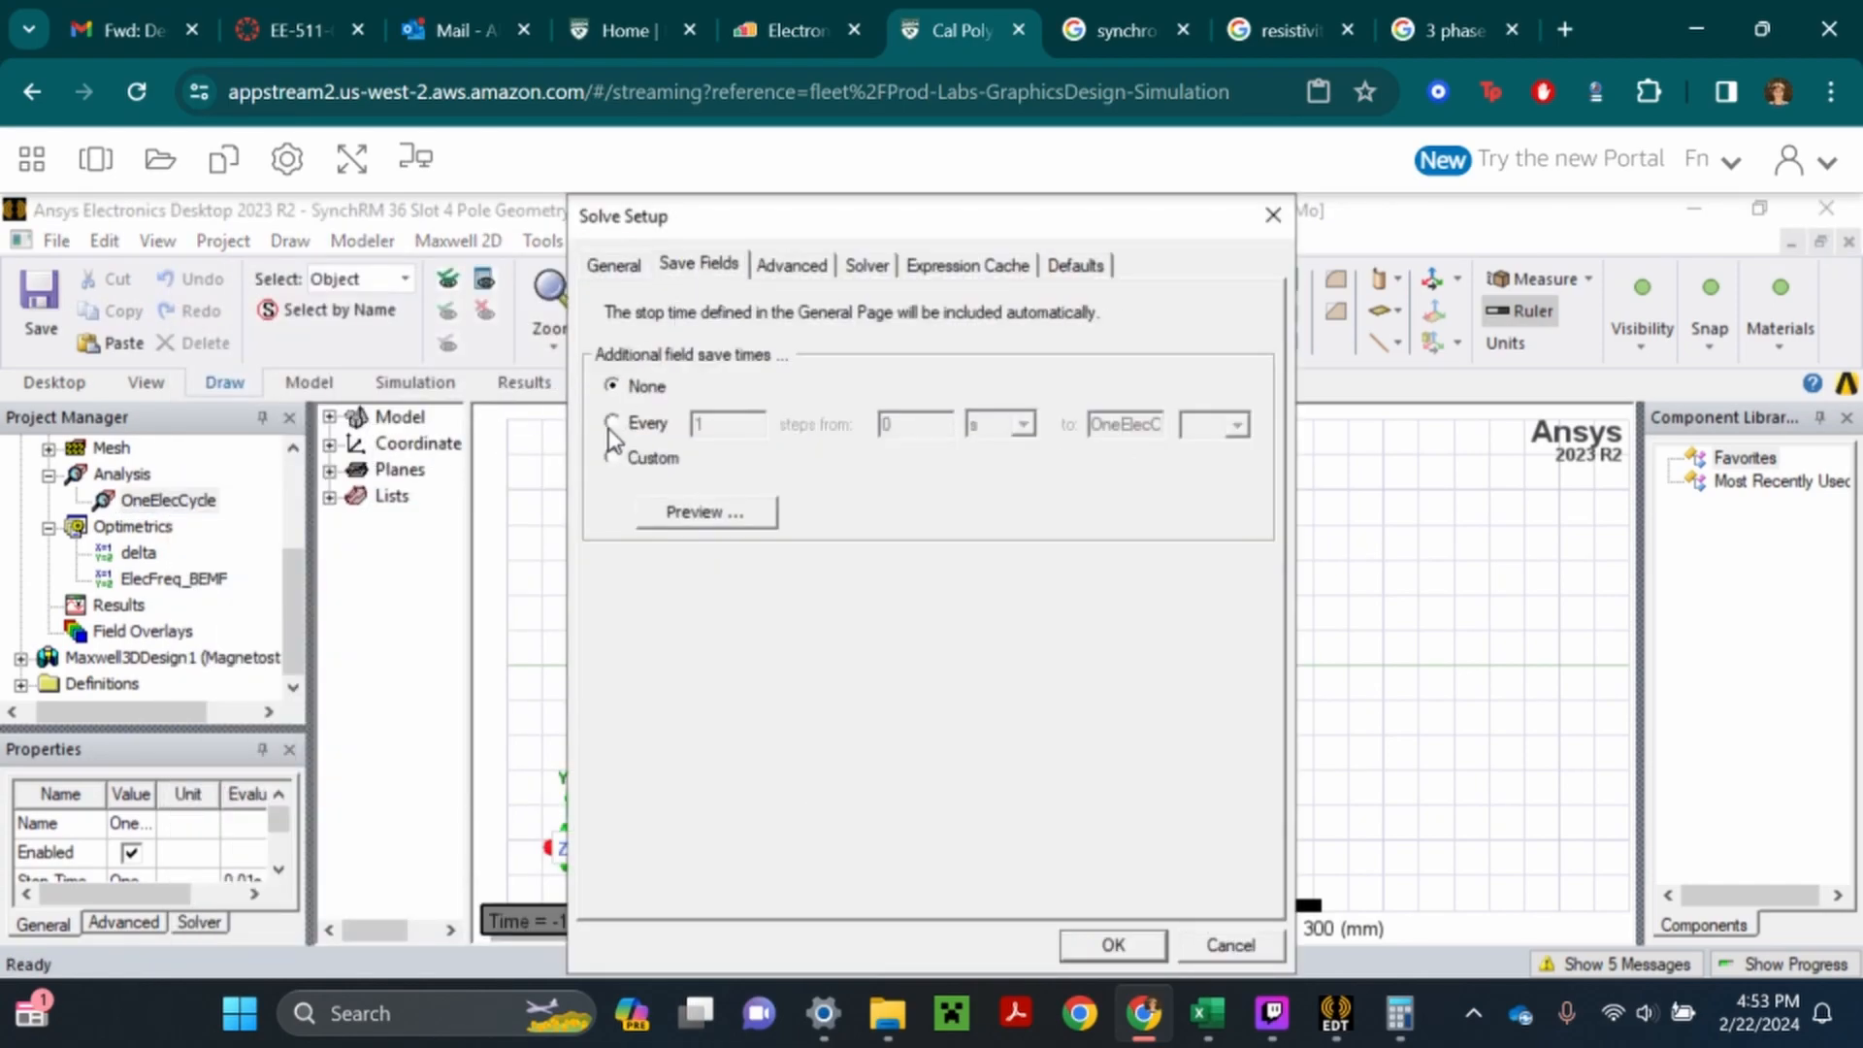
left_click(1113, 945)
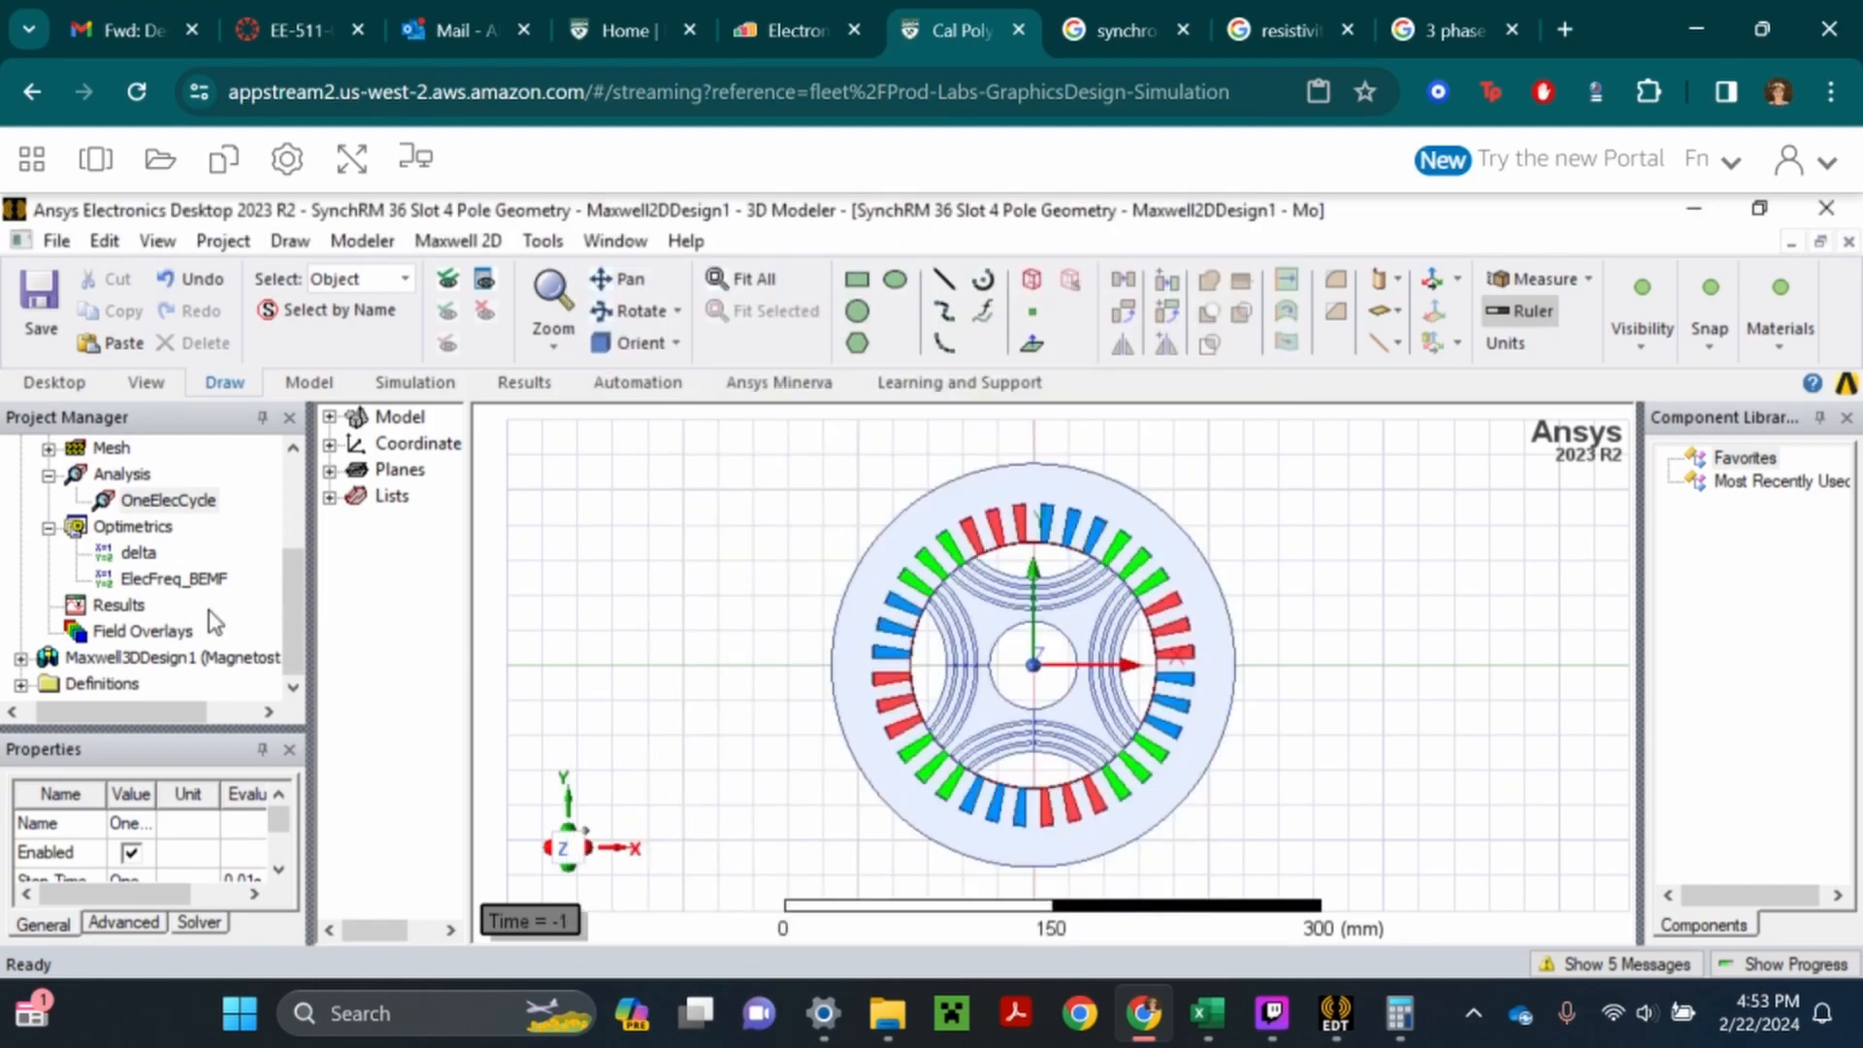
- Set the transient time step of the OneElecCycle solve setup to OneElecCycle/100, keeping the stop time at OneElecCycle
right_click(161, 512)
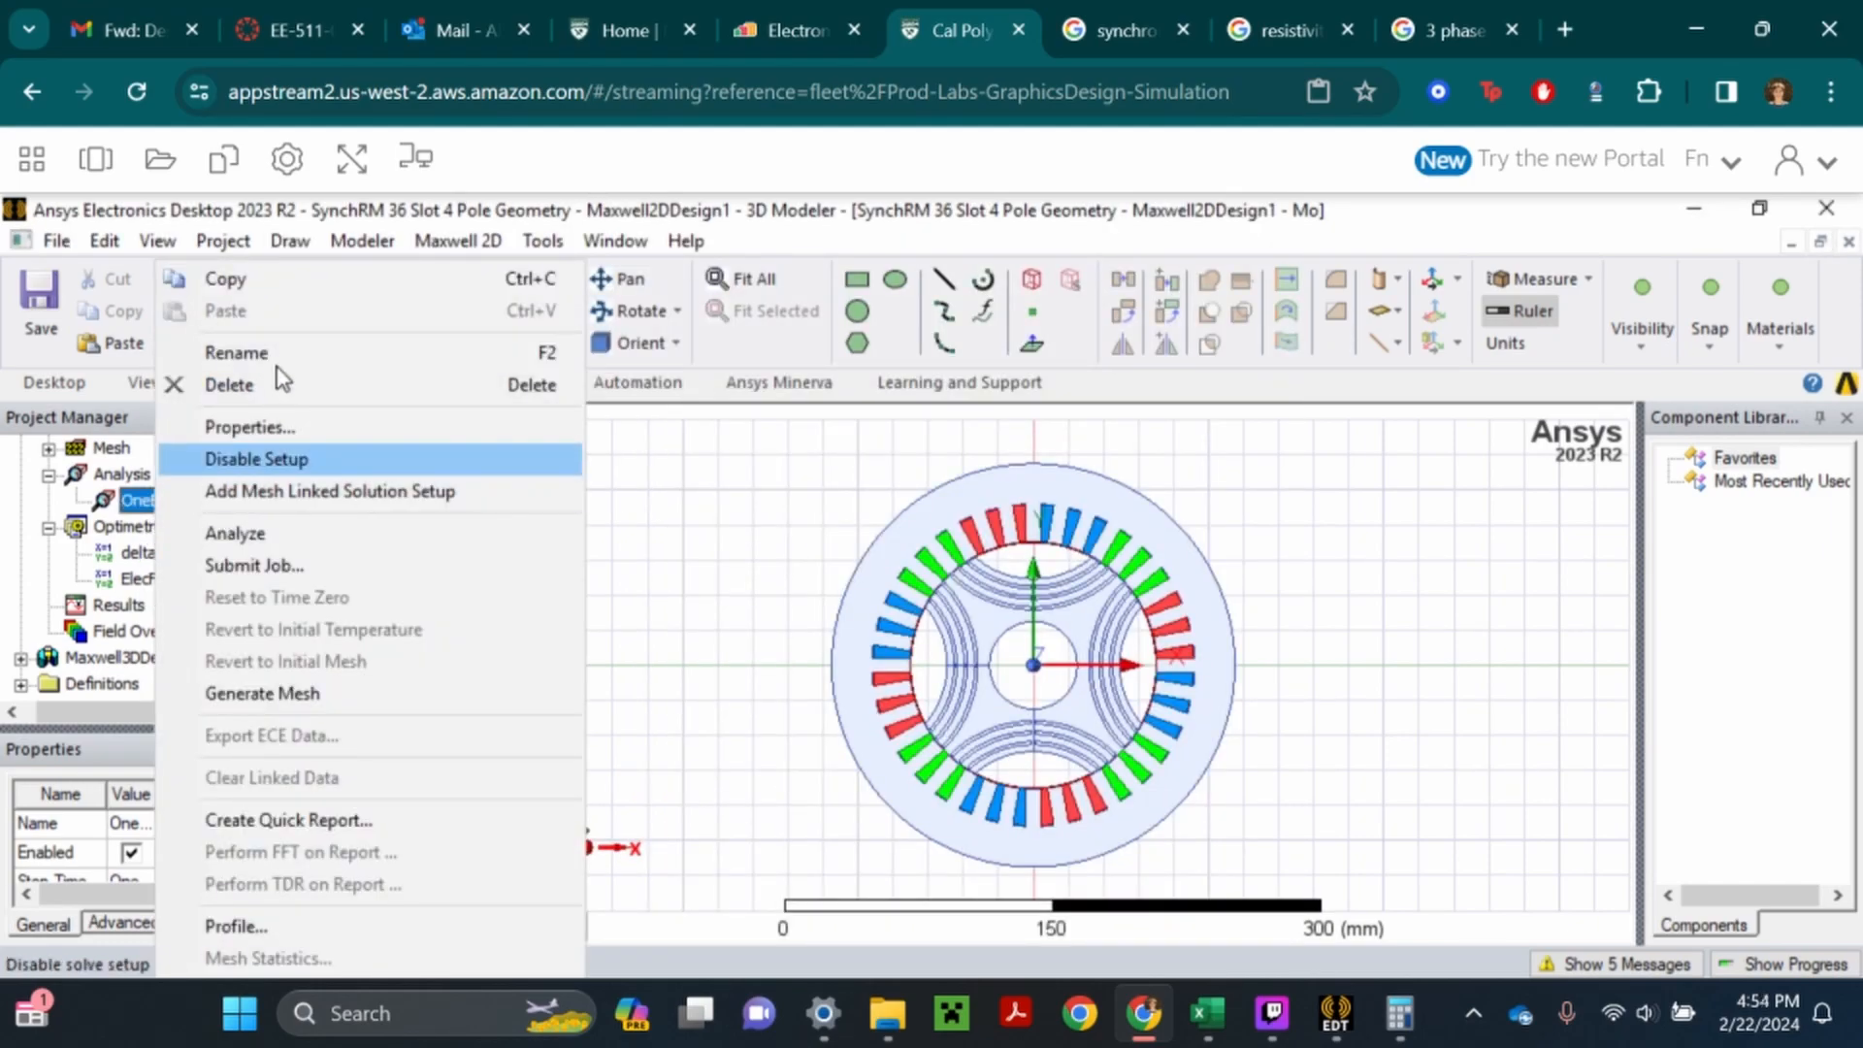
left_click(277, 427)
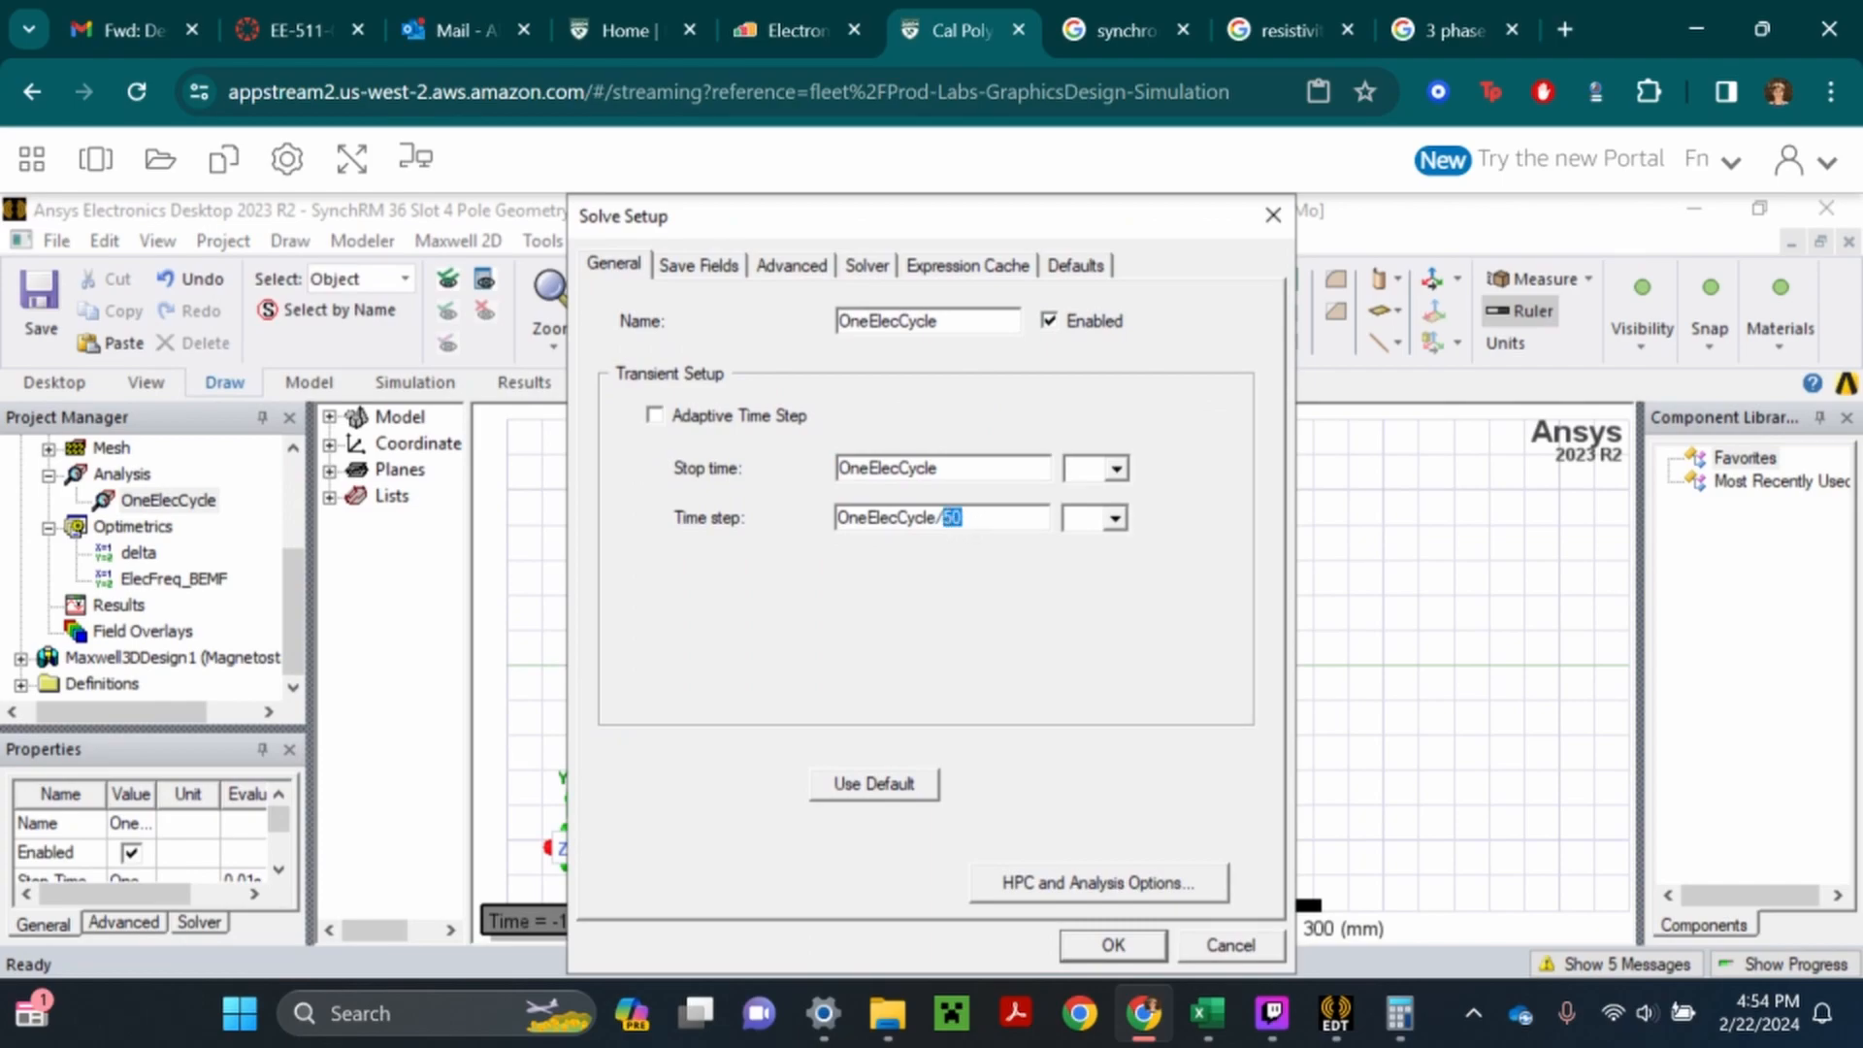
left_click(1133, 949)
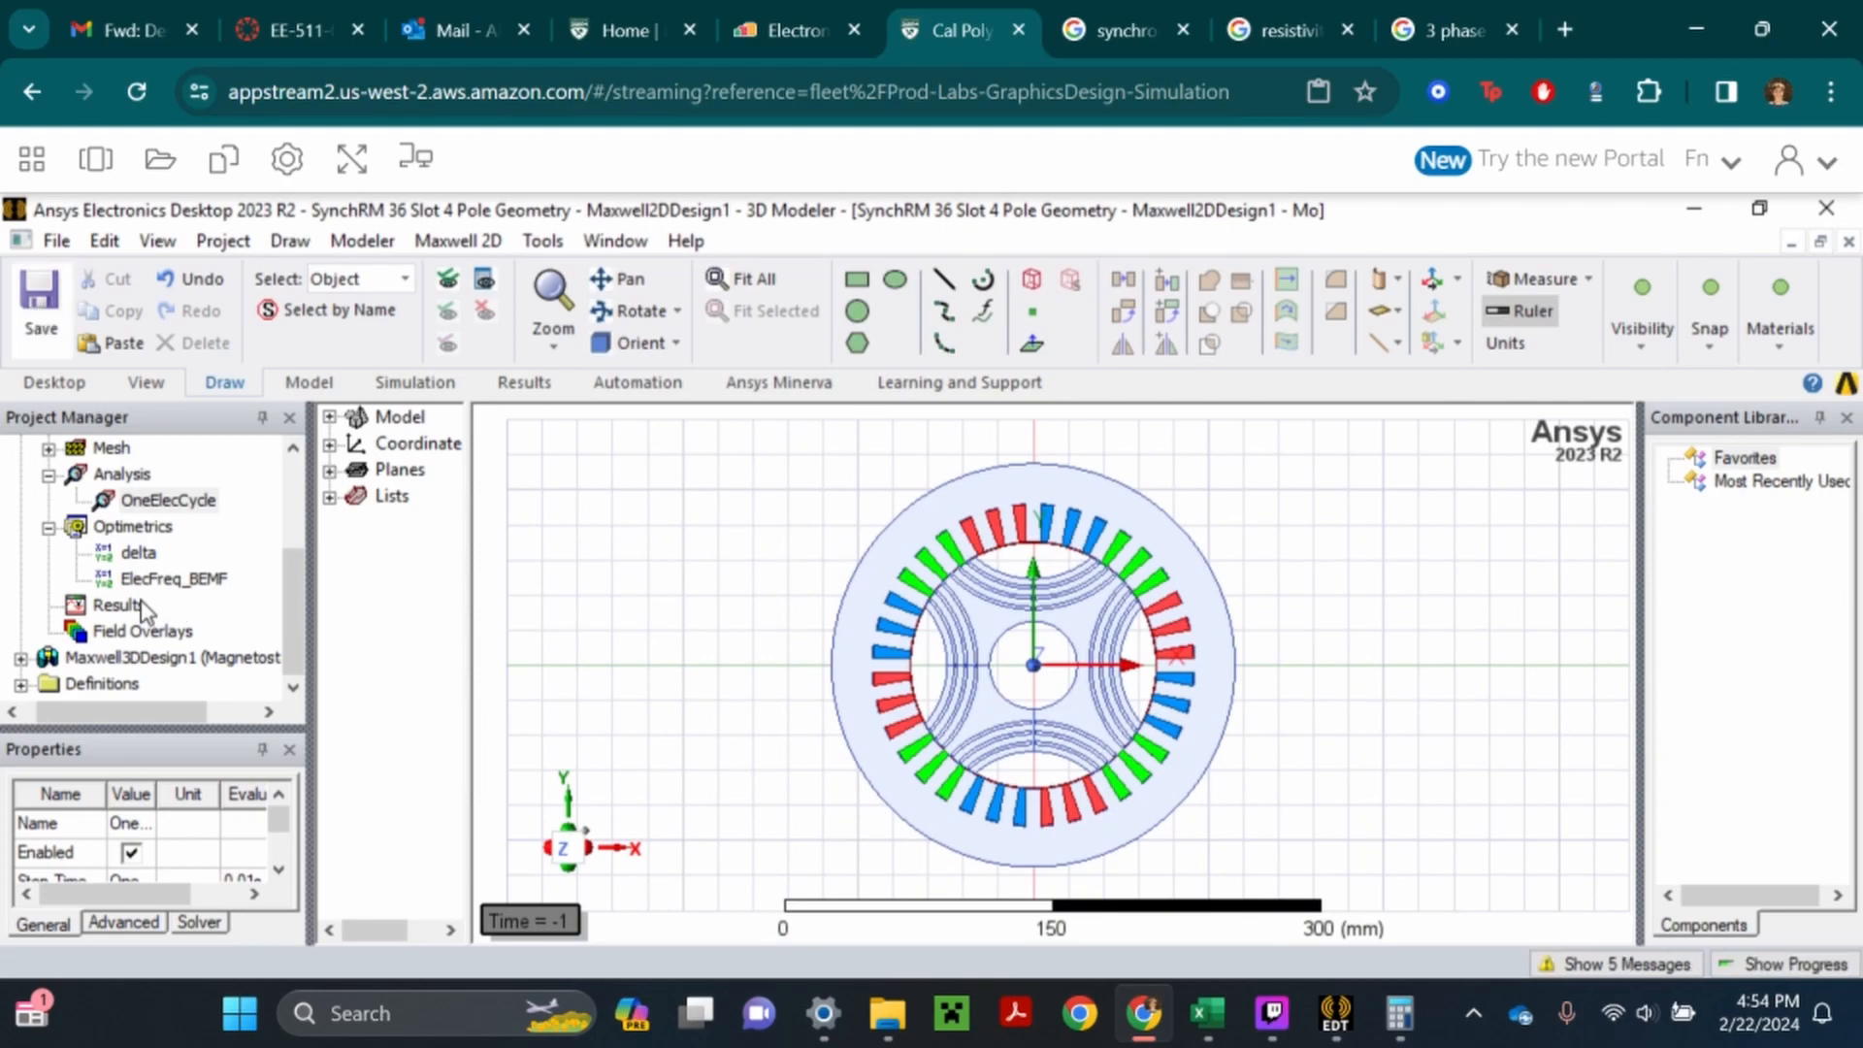
- Analyze the OneElecCycle setup with the streamed session in full screen, and close the progress pane
right_click(180, 507)
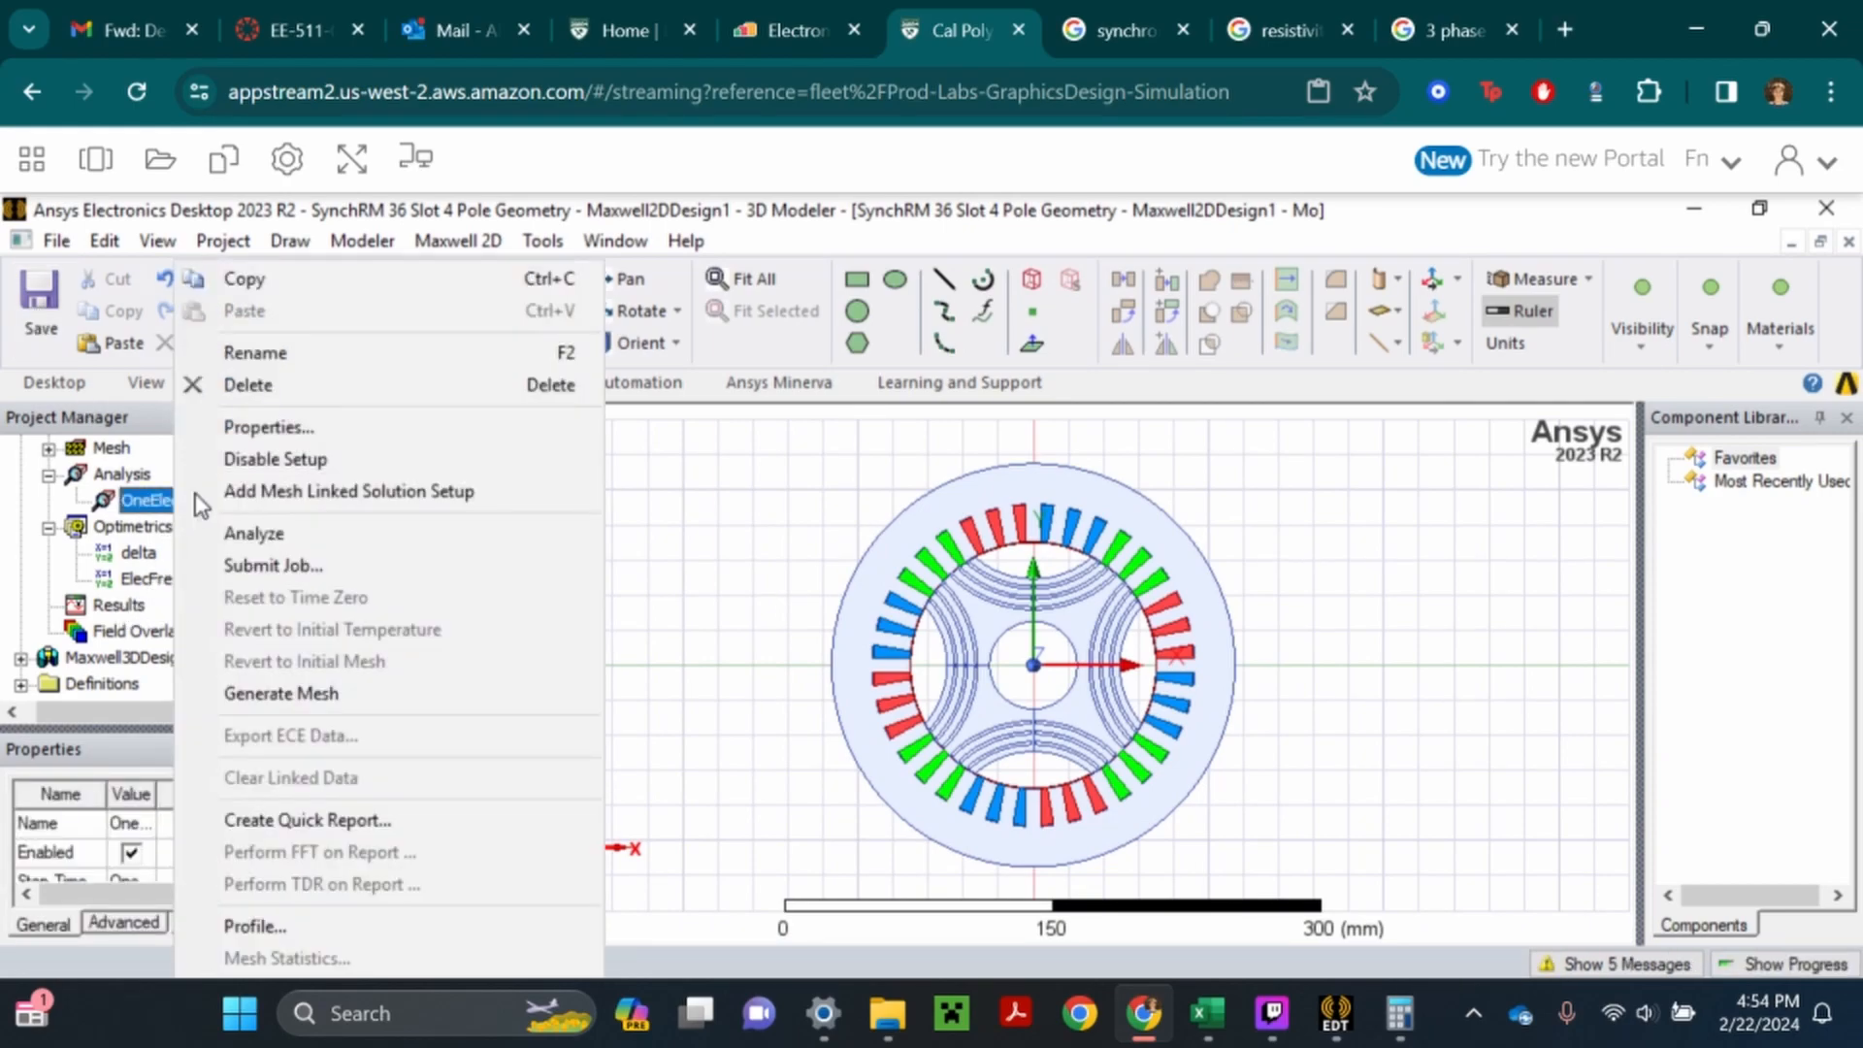
left_click(300, 535)
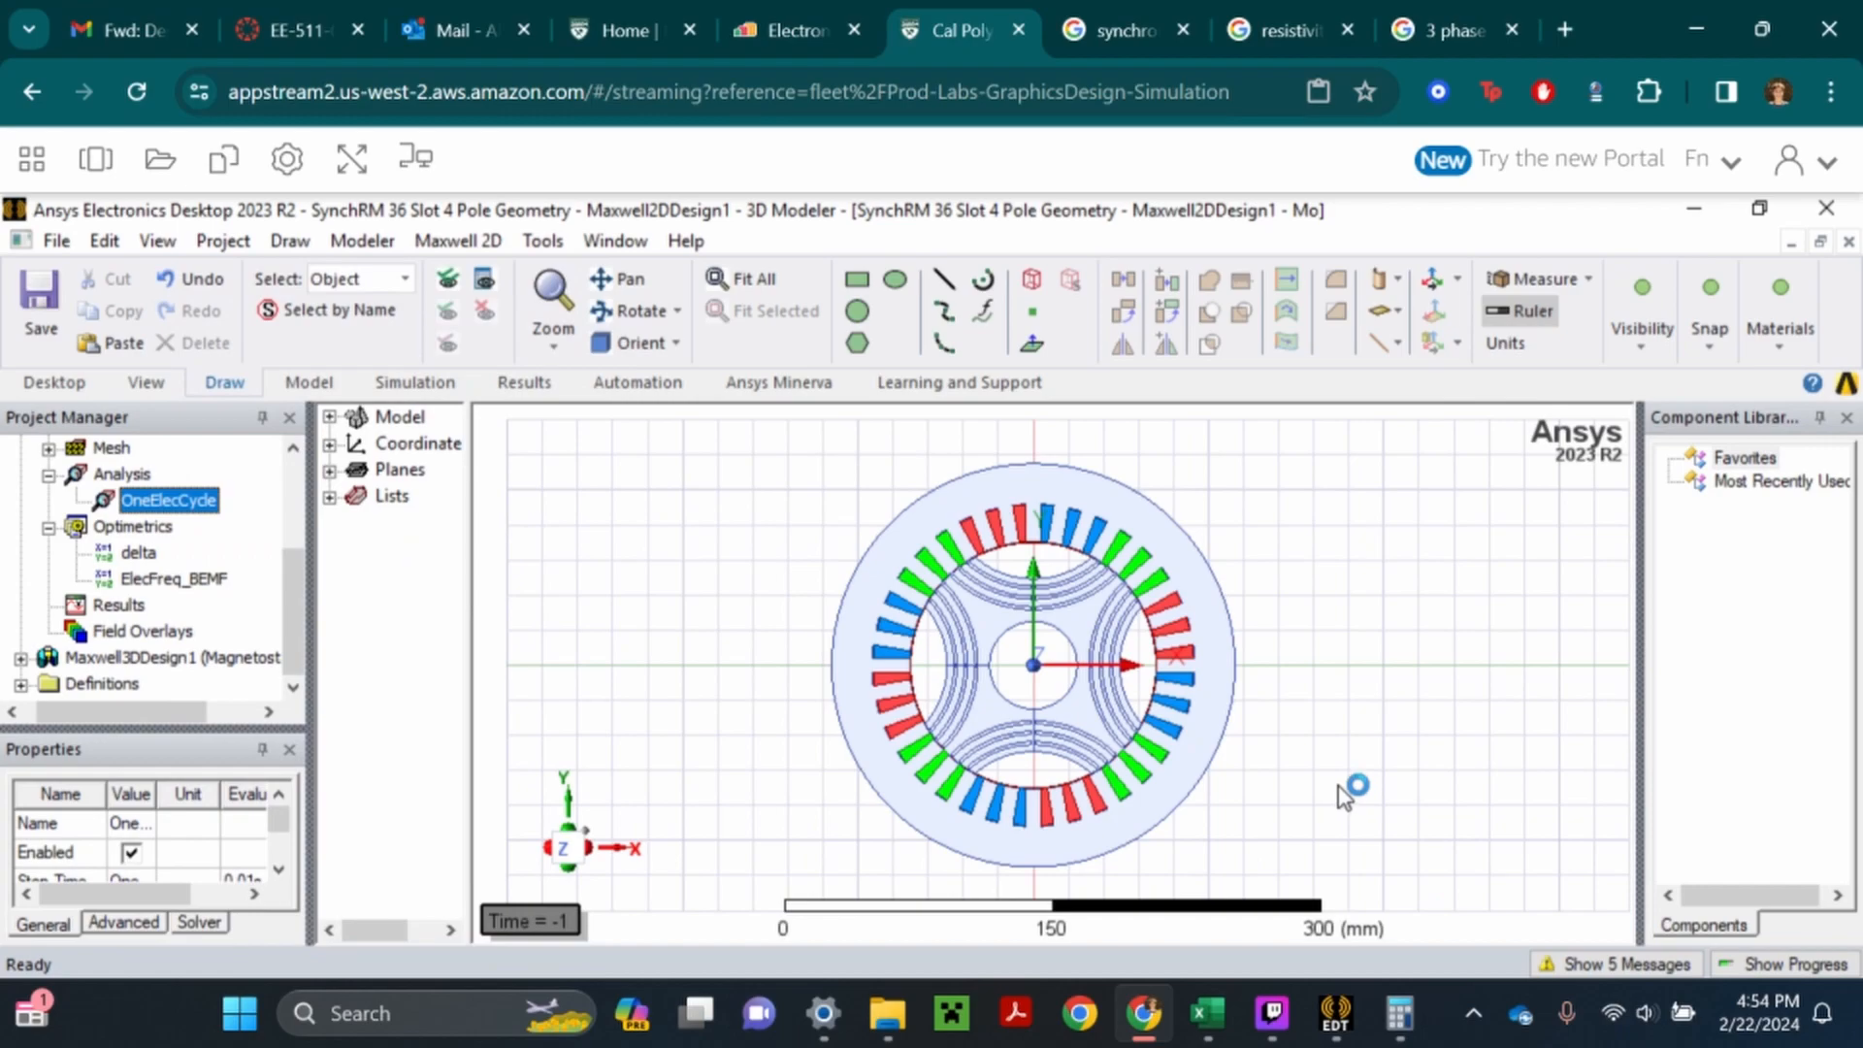
left_click(355, 175)
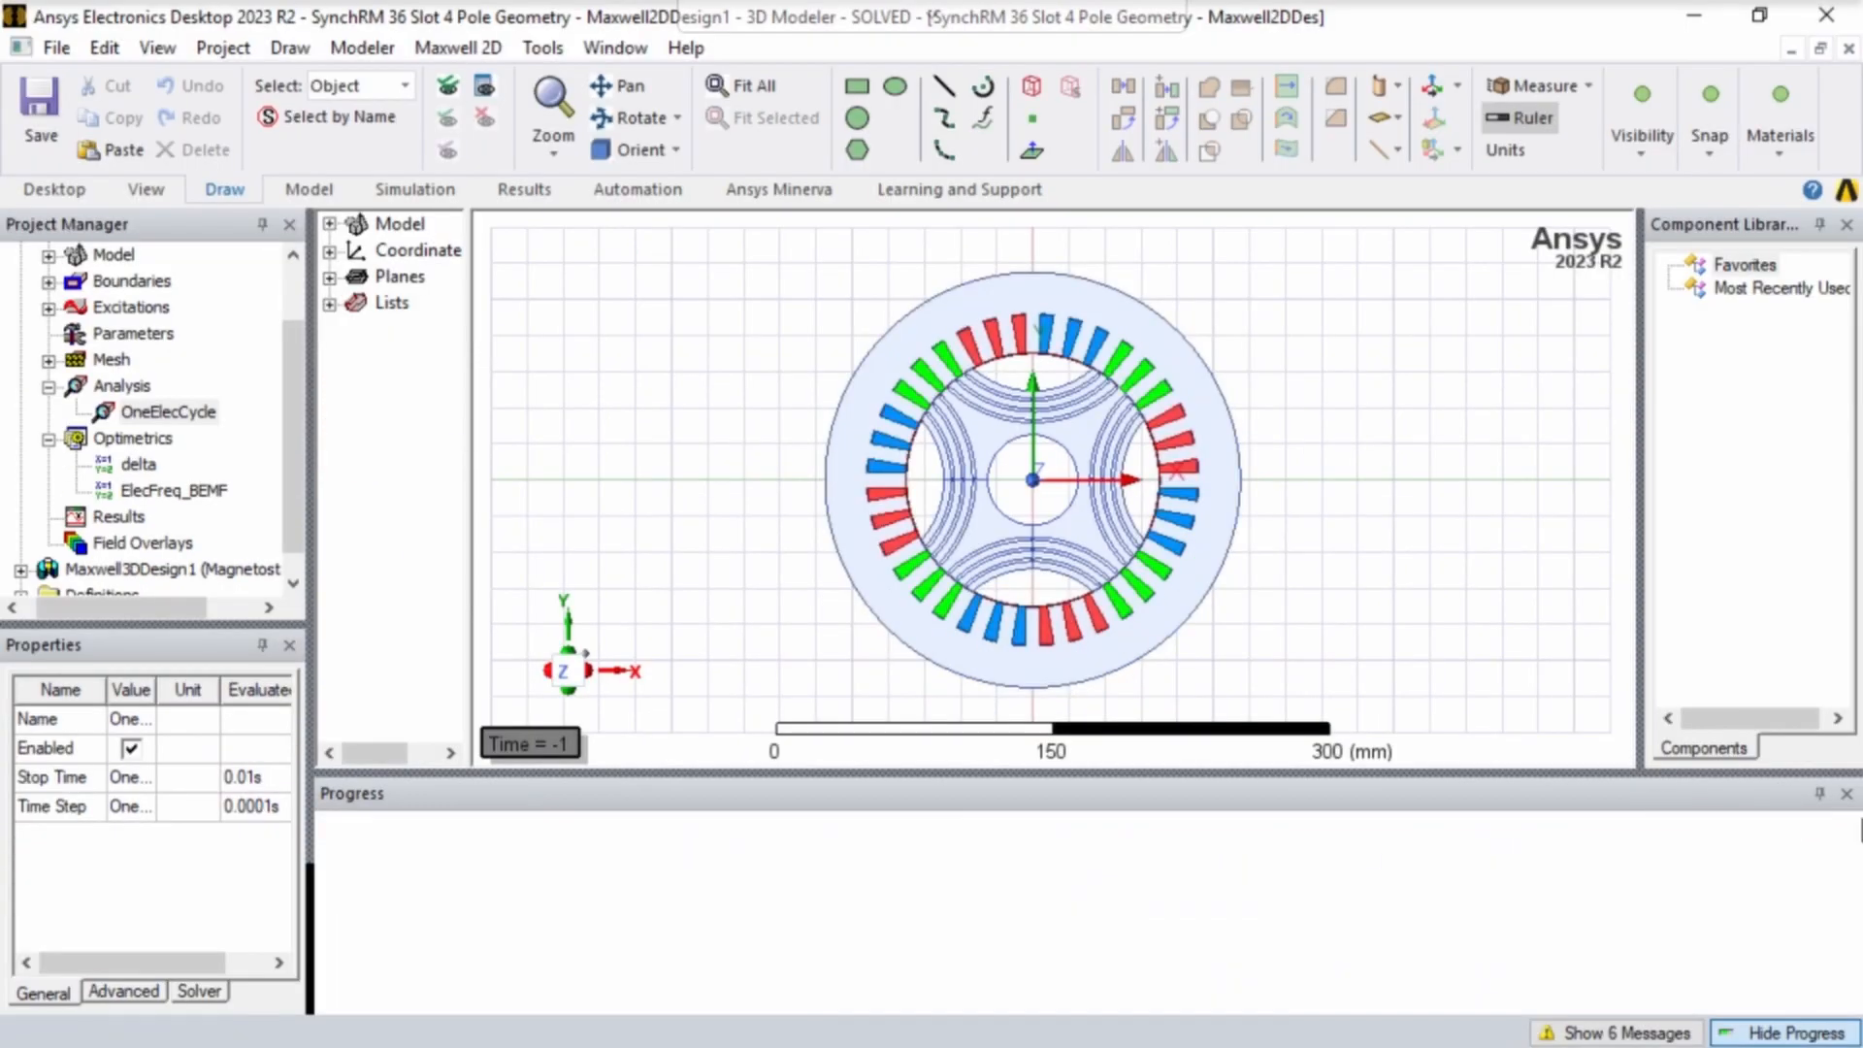
left_click(1847, 794)
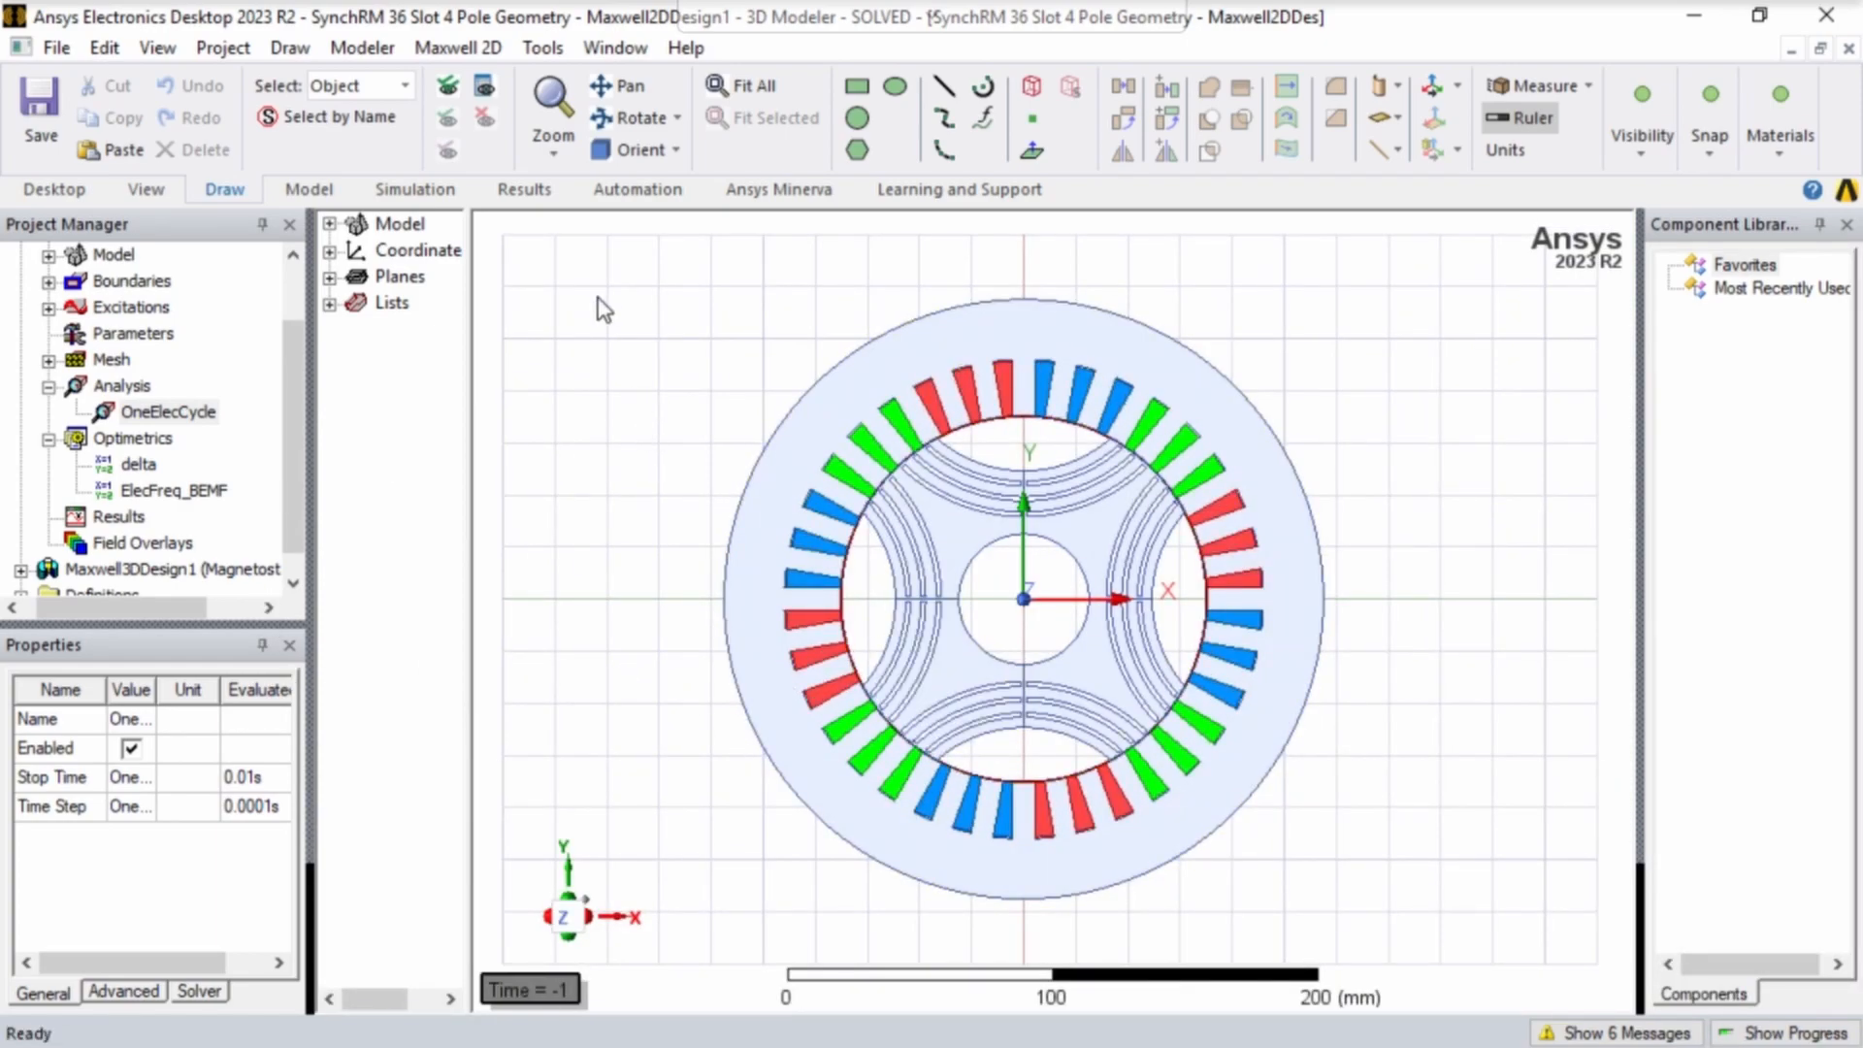
- Select the whole motor and create a Mag_B field plot on the rotor iron, stator iron and all U, V and W winding volumes
left_click_drag(583, 265, 1502, 965)
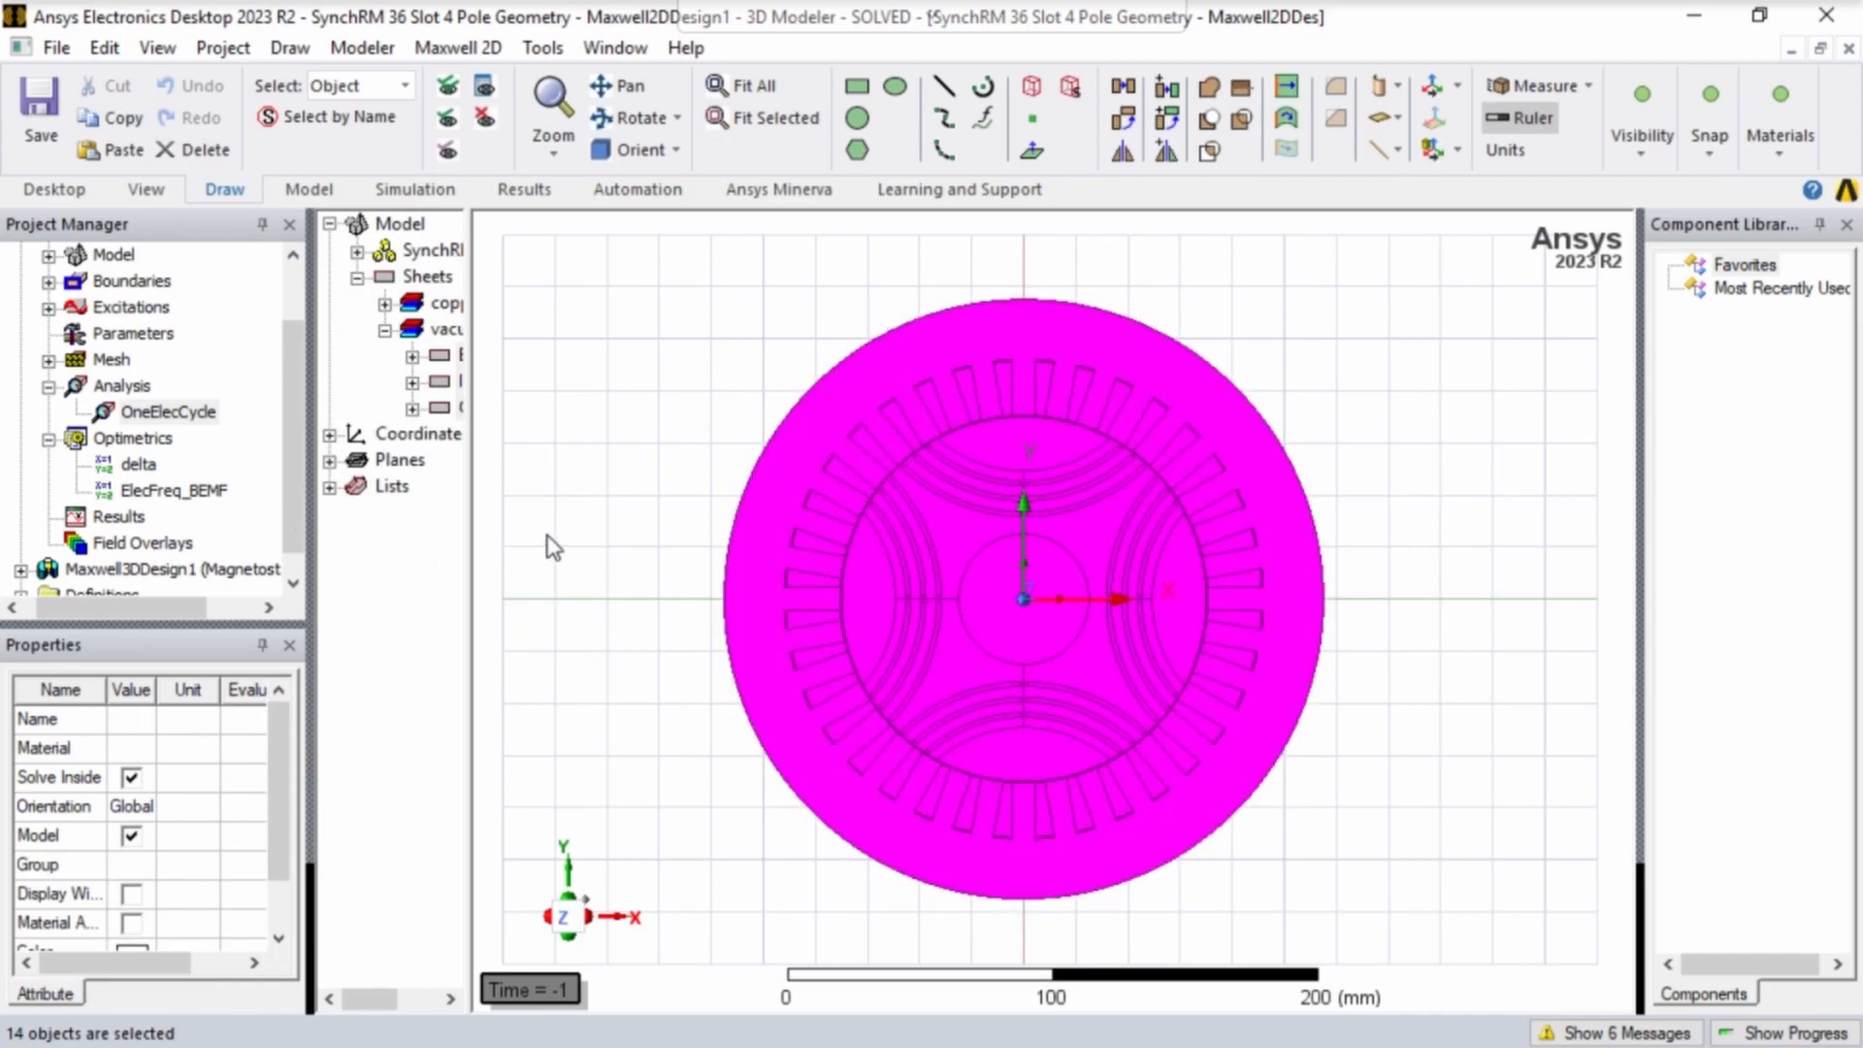
right_click(547, 538)
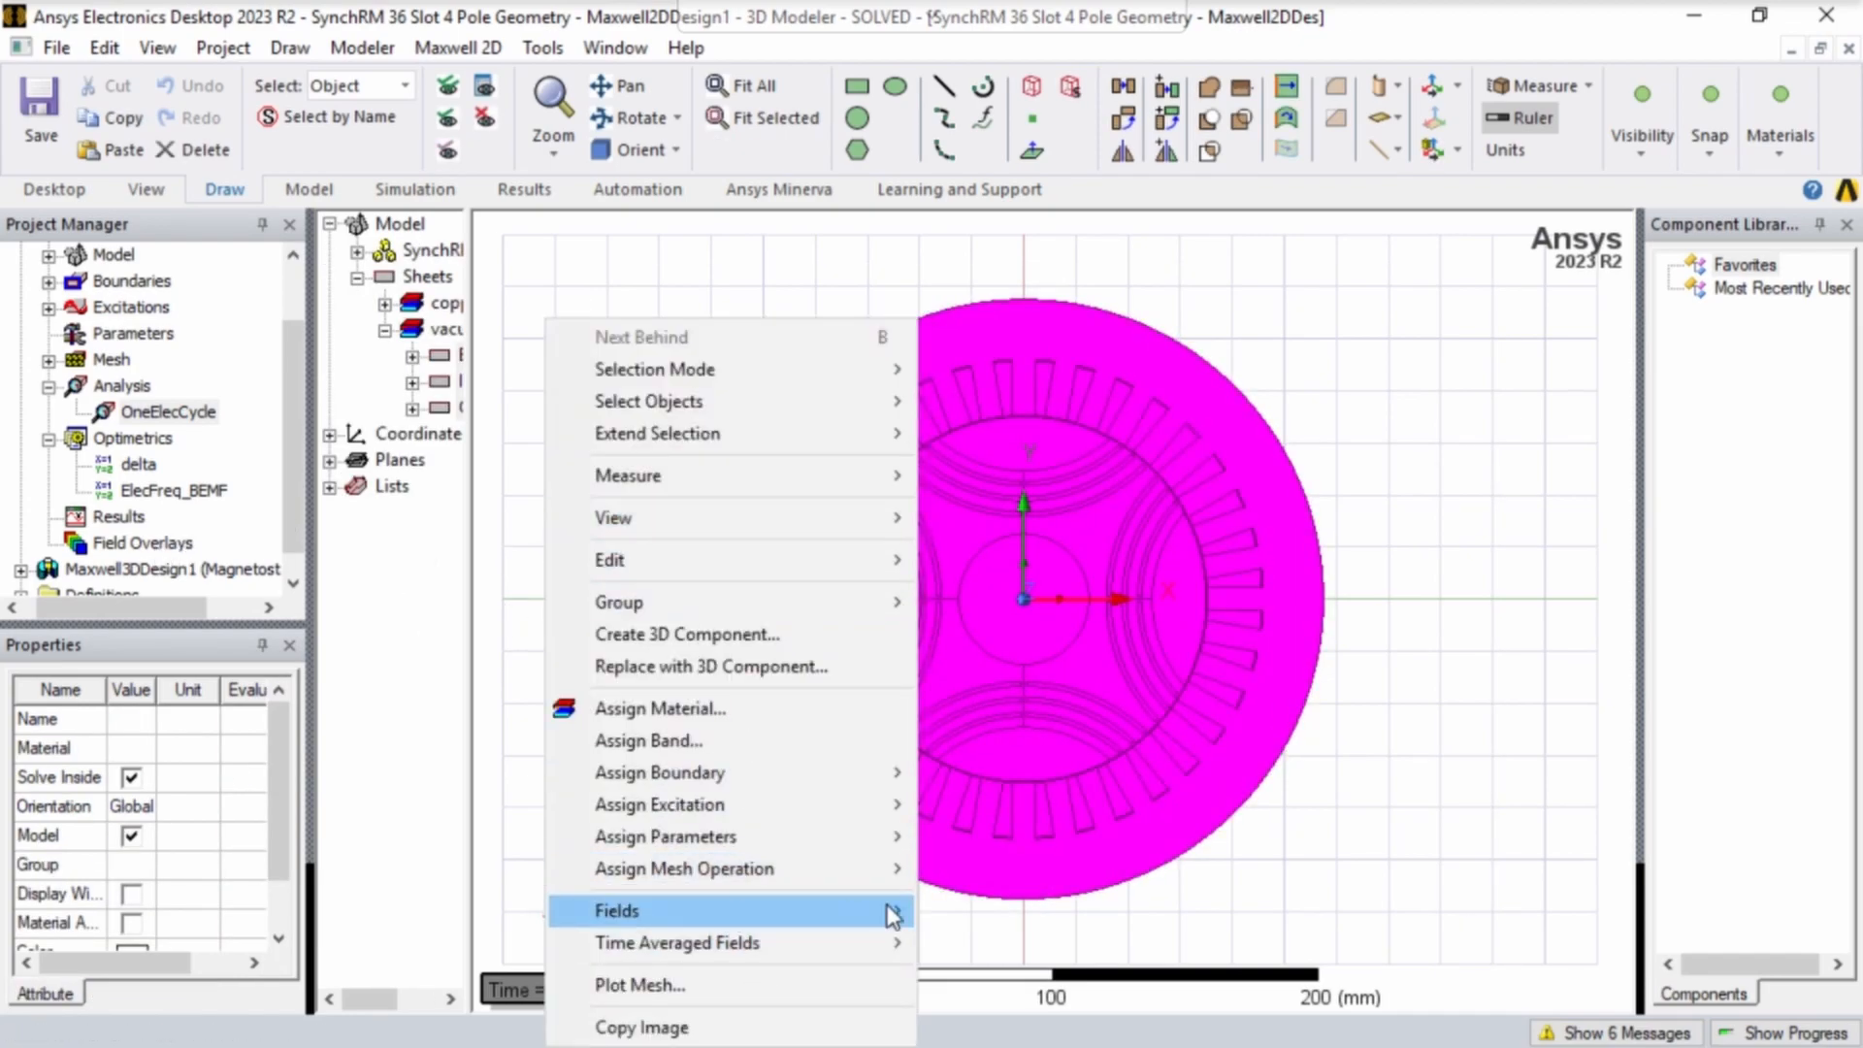
mouse_move(886, 910)
left_click(1255, 732)
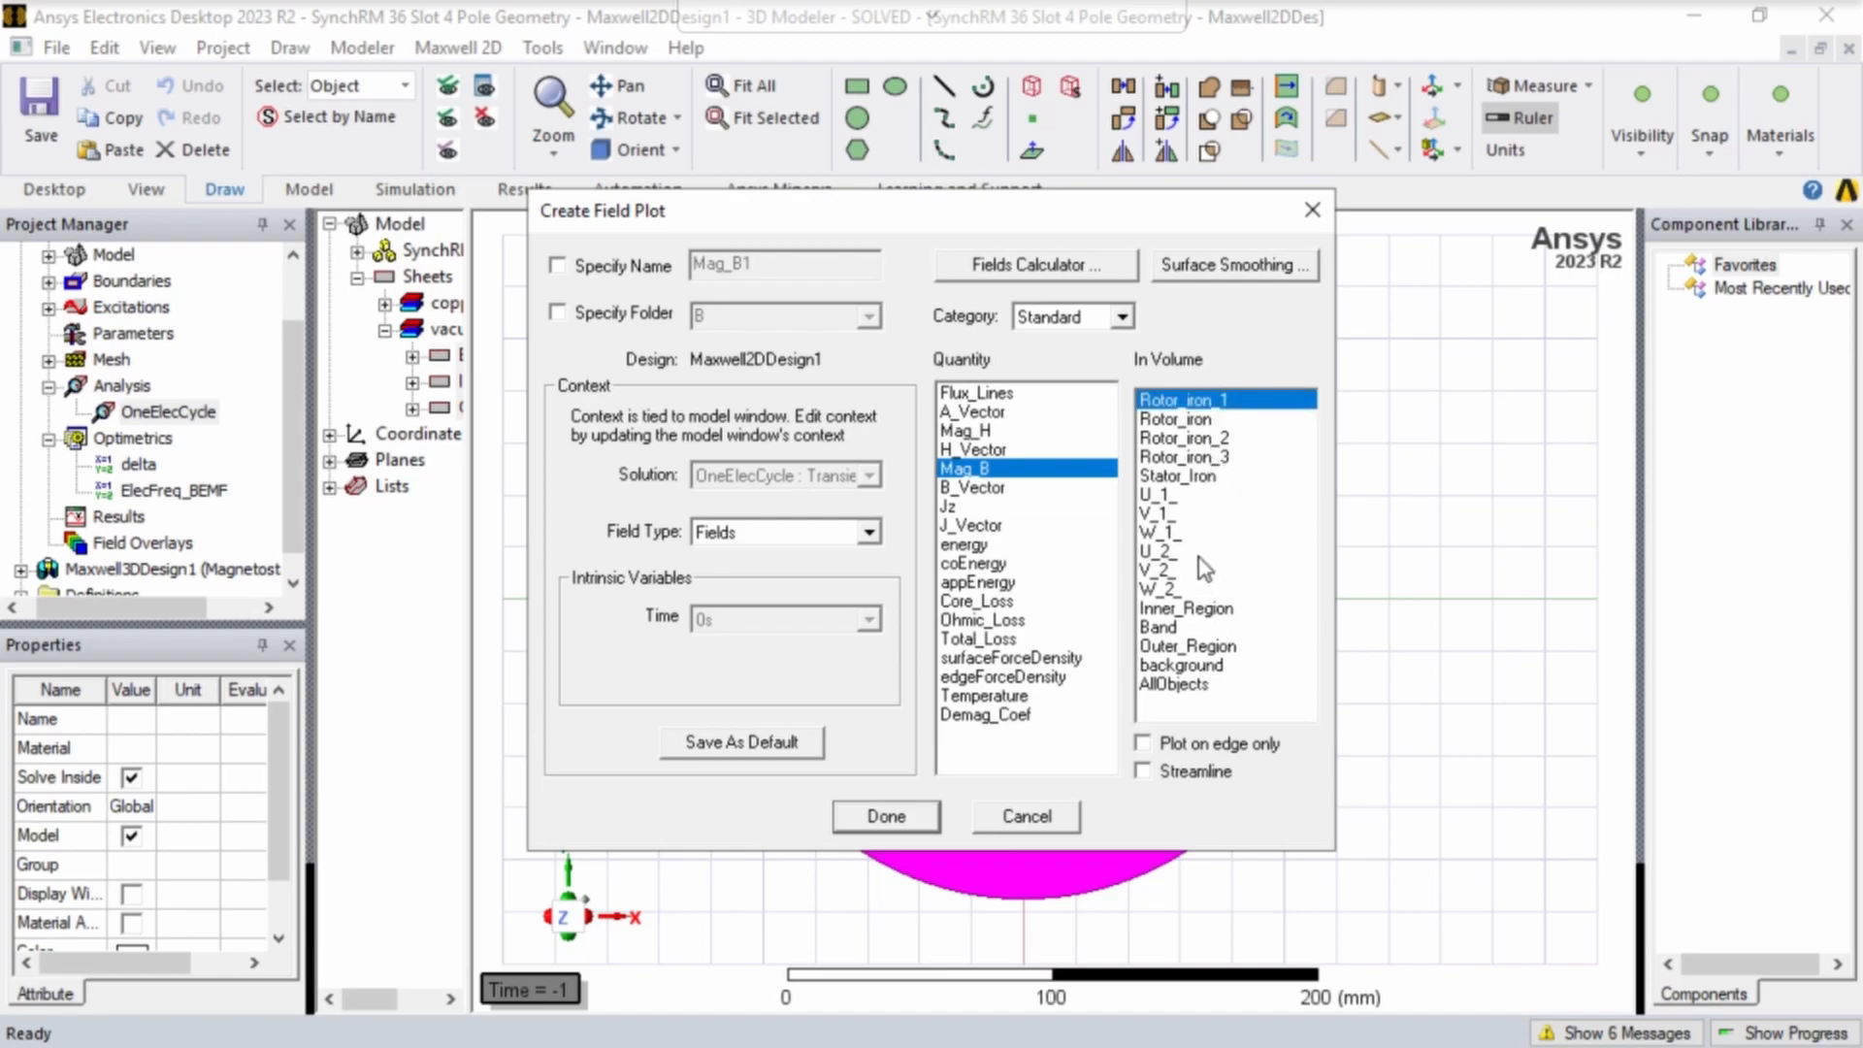
left_click(1154, 589, "shift")
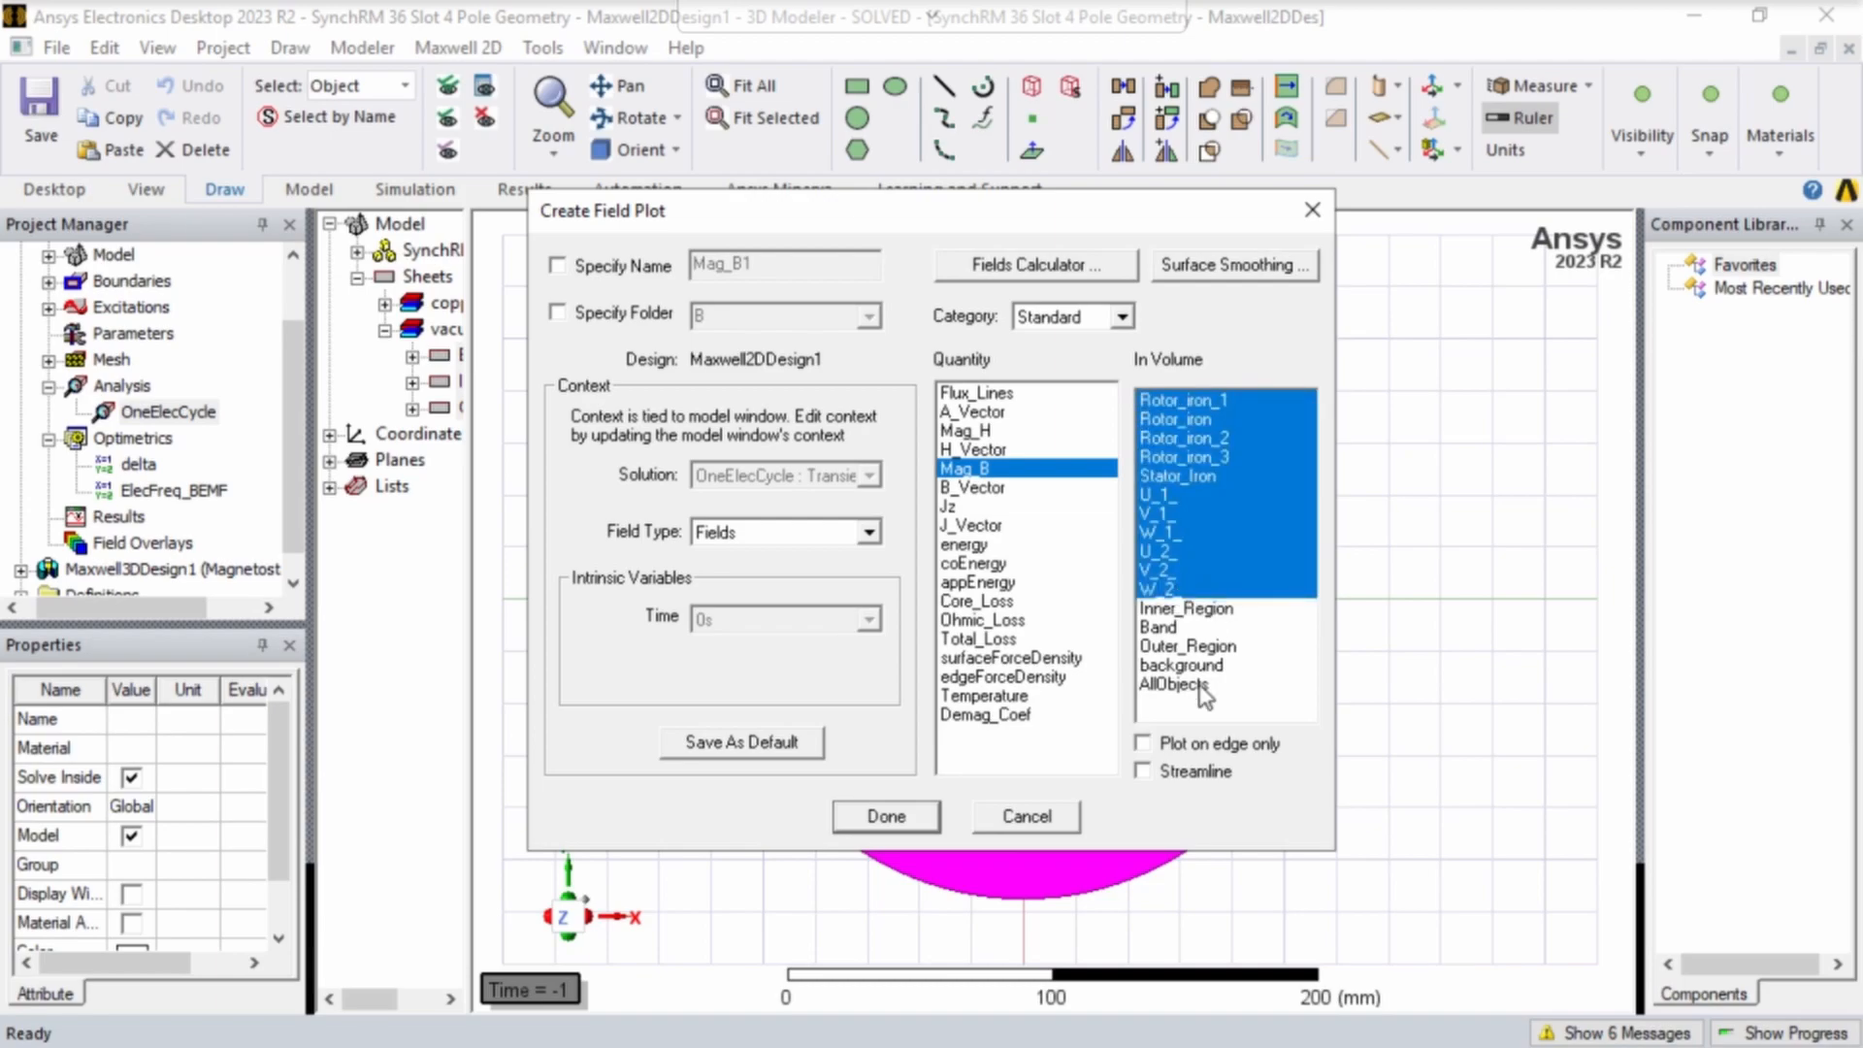
left_click(934, 815)
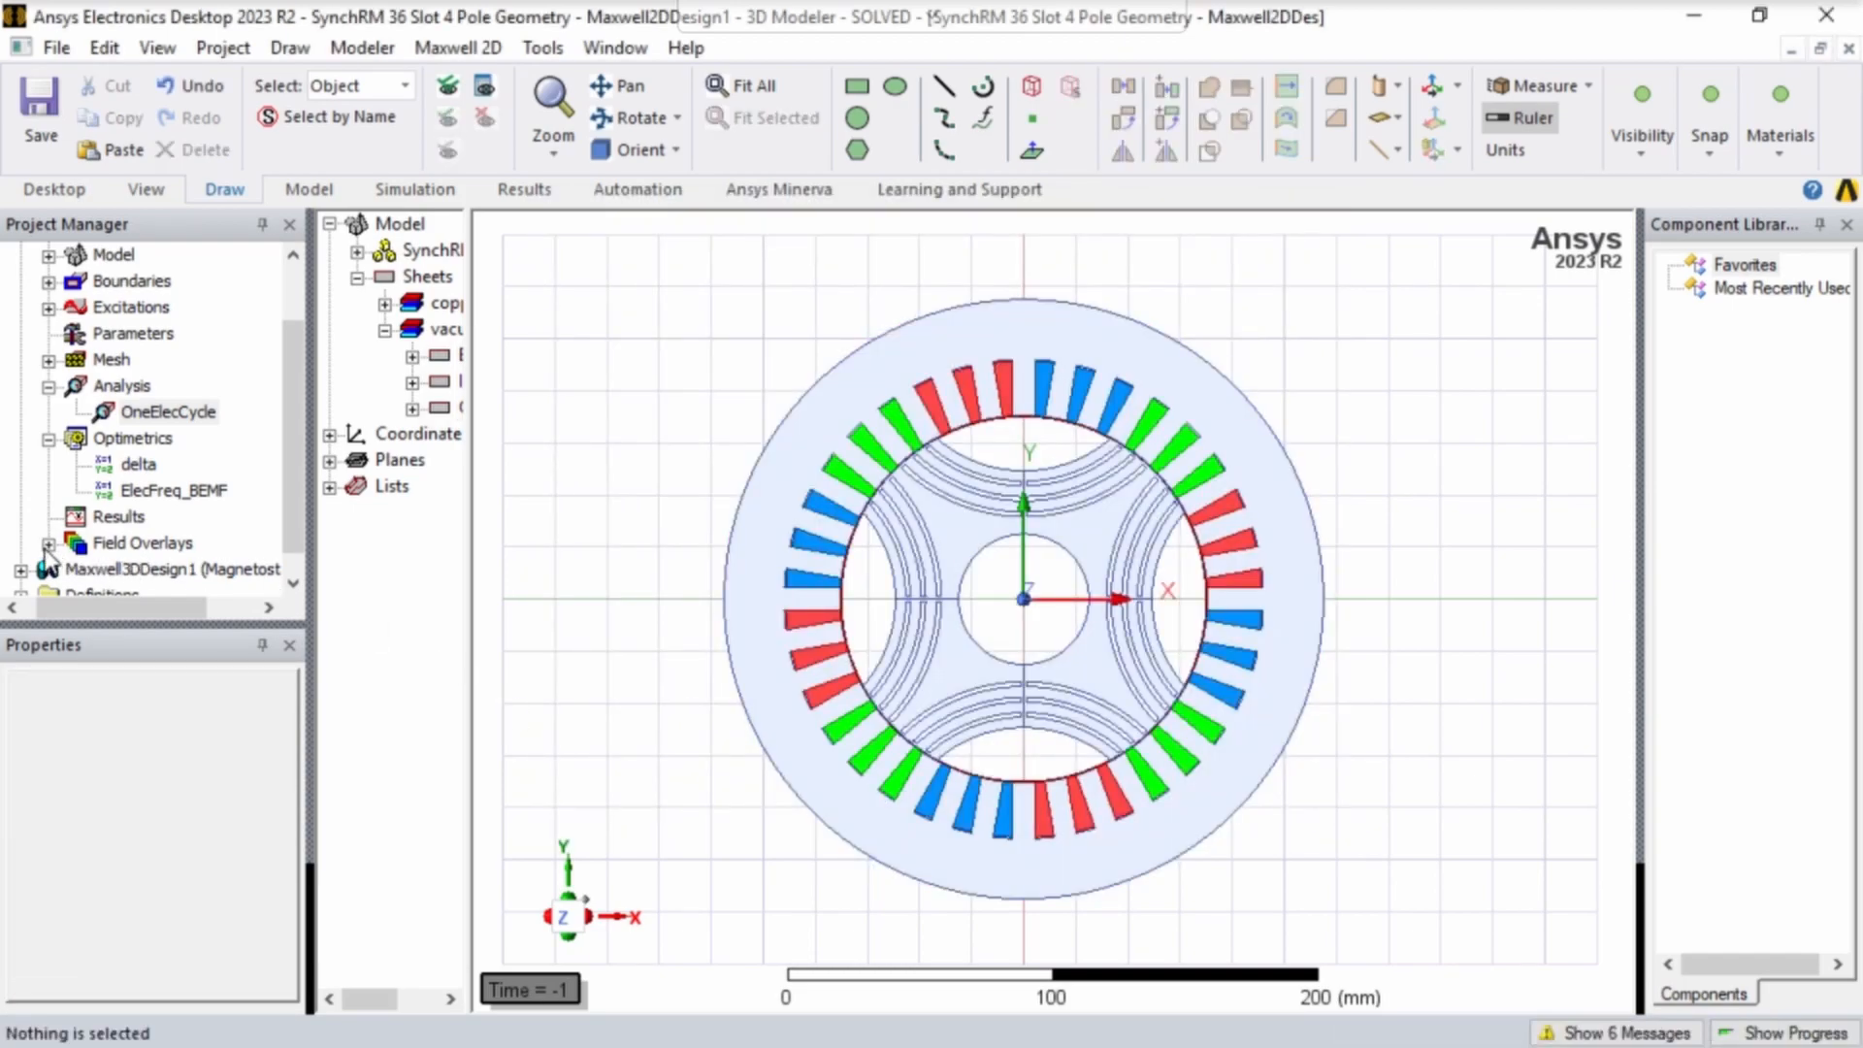
- Show the Mag_B1 plot under the field overlays and set the view context to OneElecCycle : Transient at 0 s
left_click(48, 543)
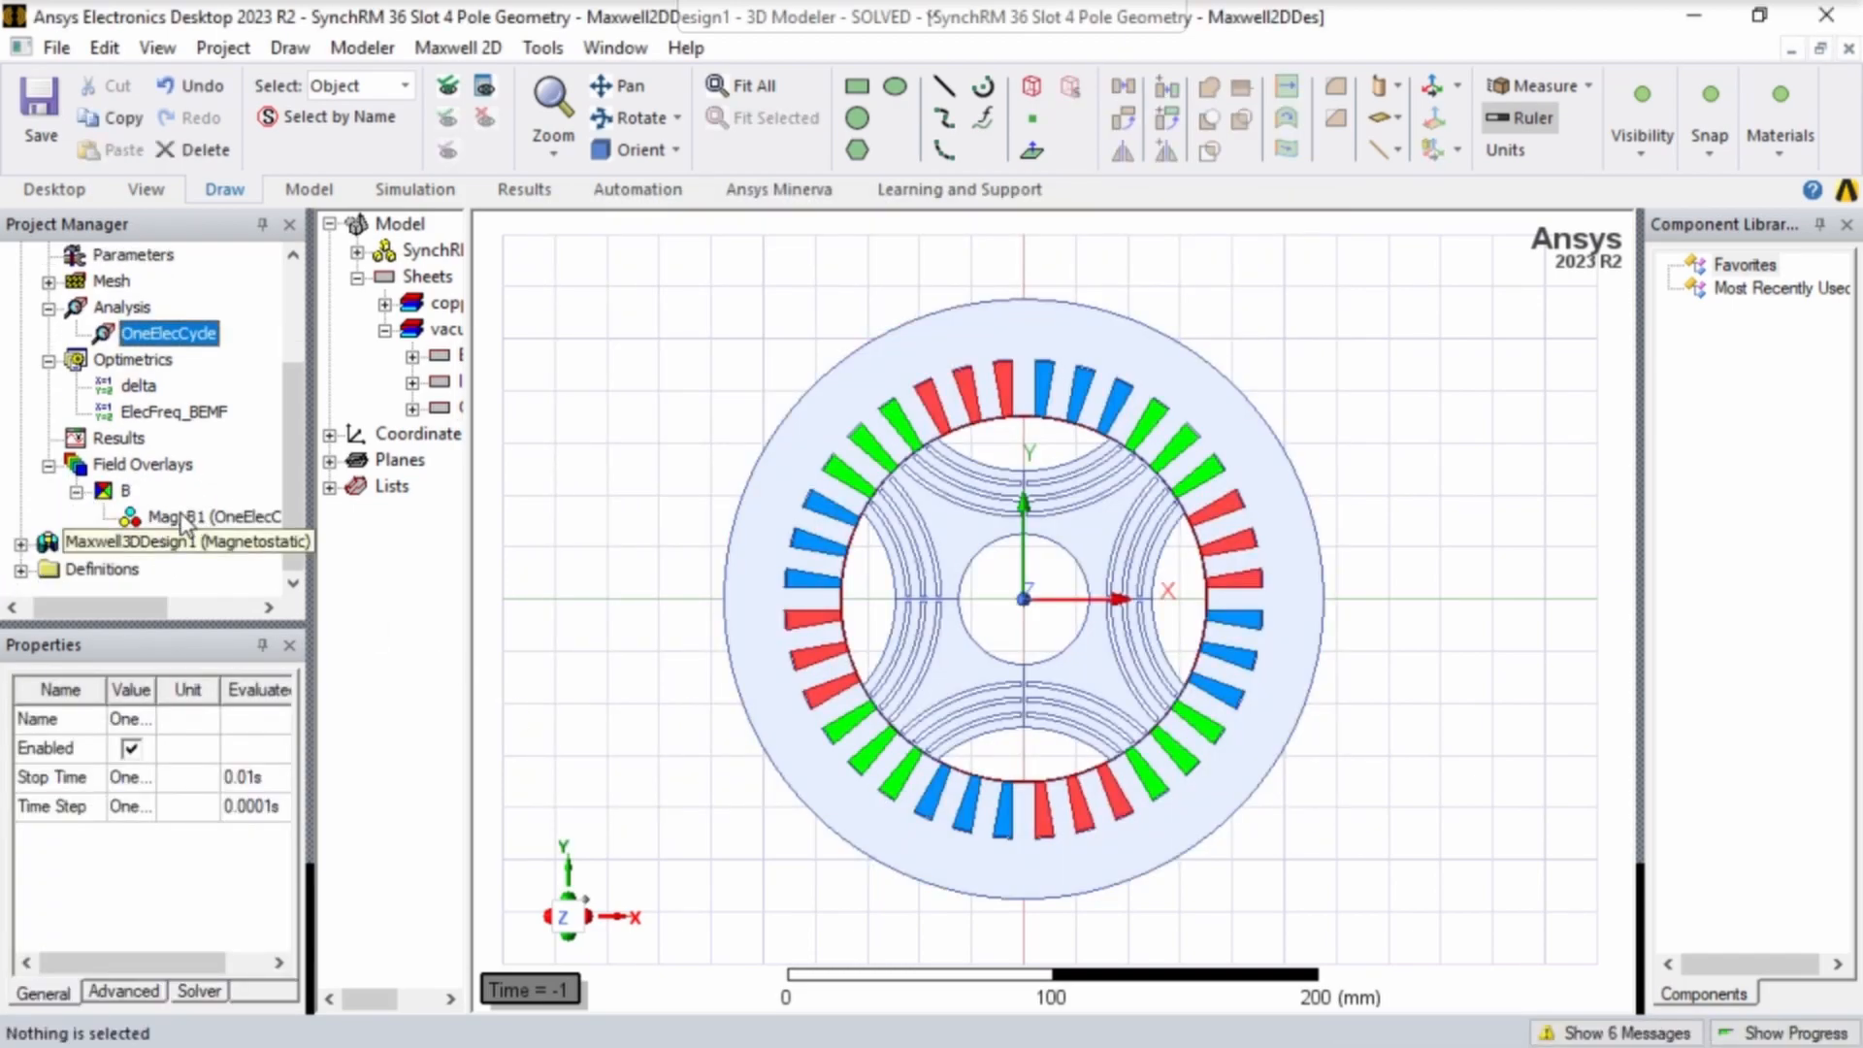
right_click(181, 524)
left_click(398, 679)
double_click(524, 992)
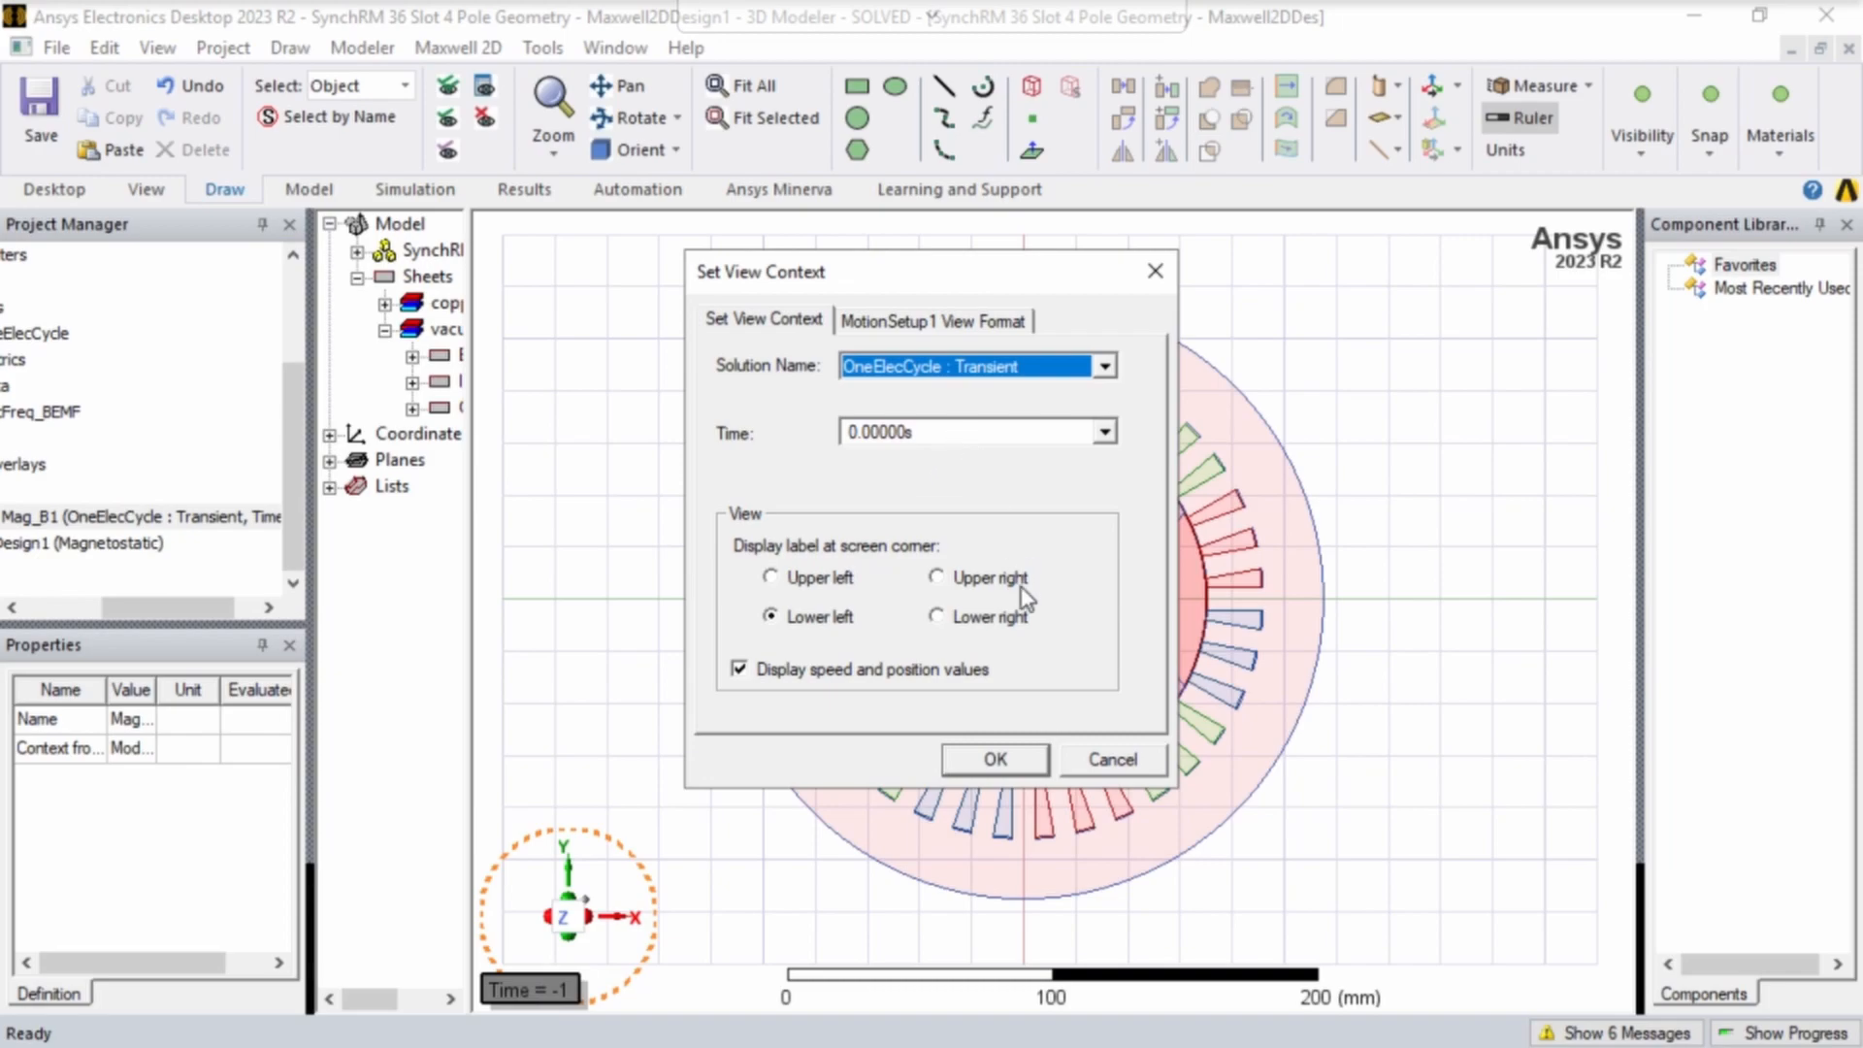
left_click(1031, 758)
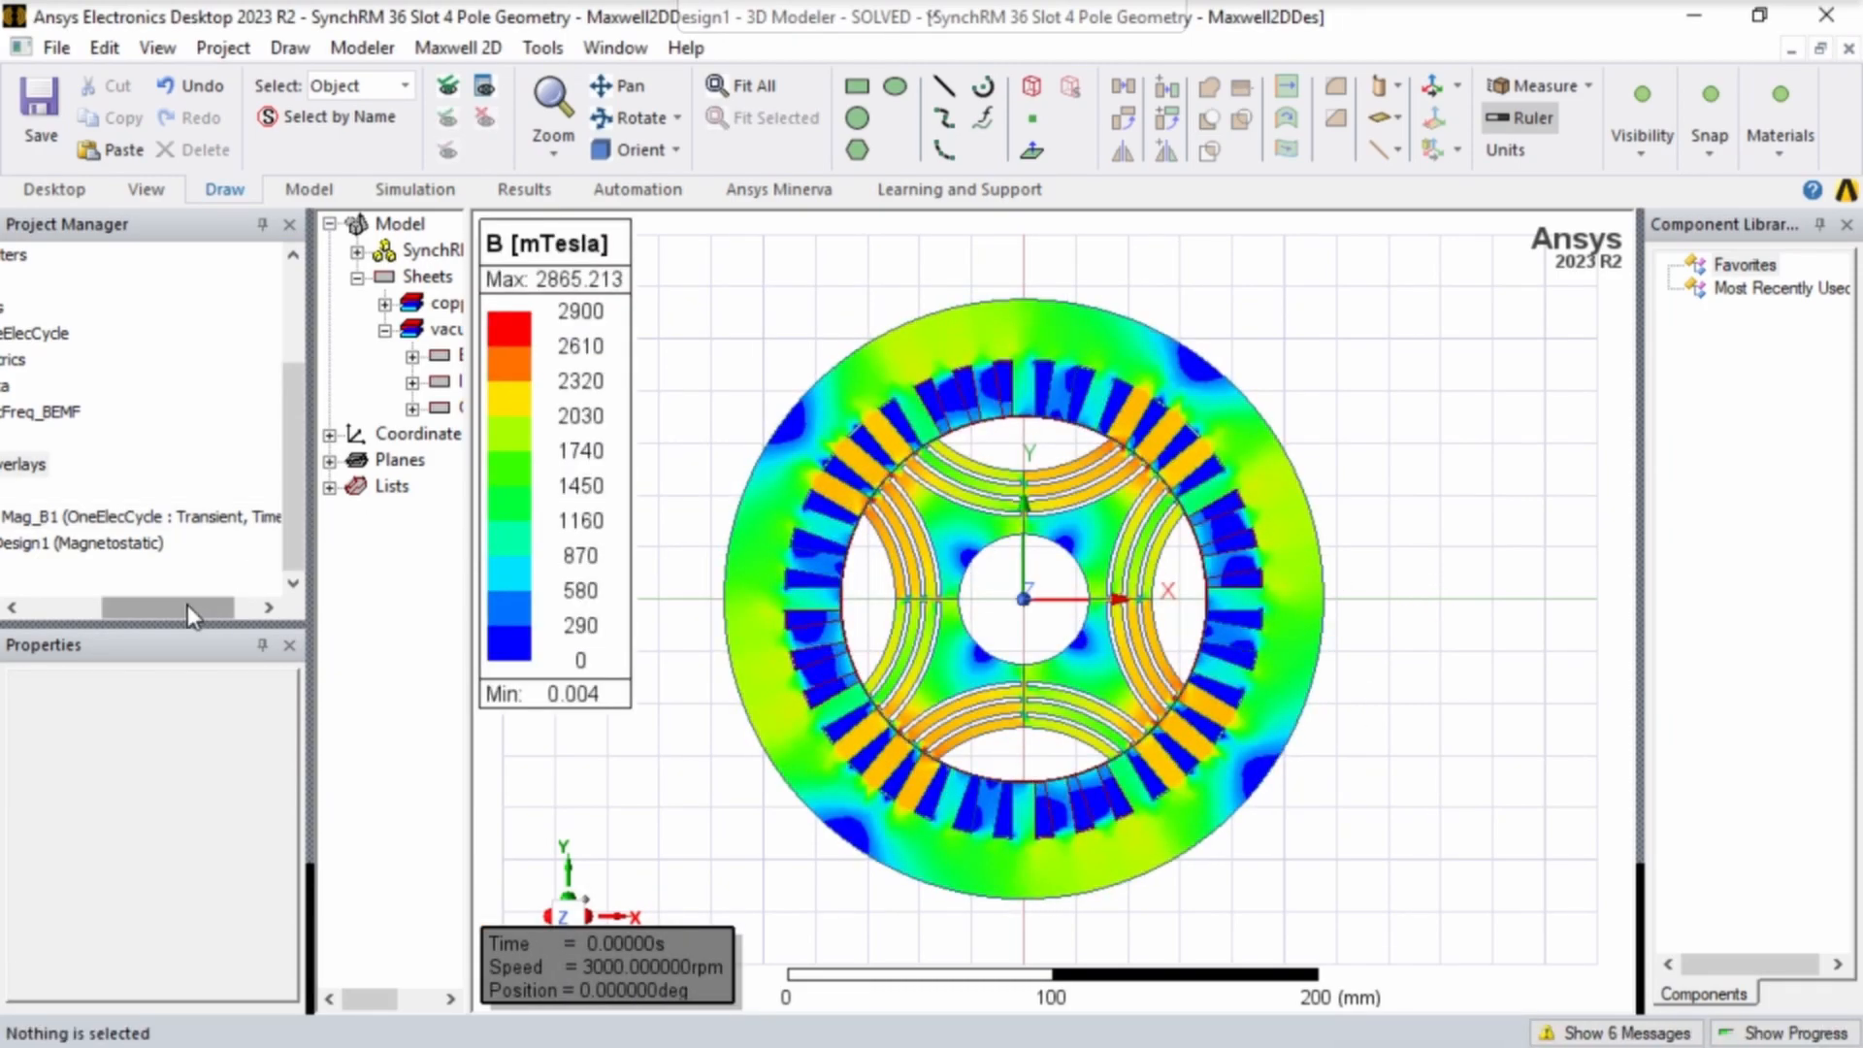
- Animate the Mag_B1 flux density plot, accepting the animation setup
left_click_drag(188, 604, 121, 605)
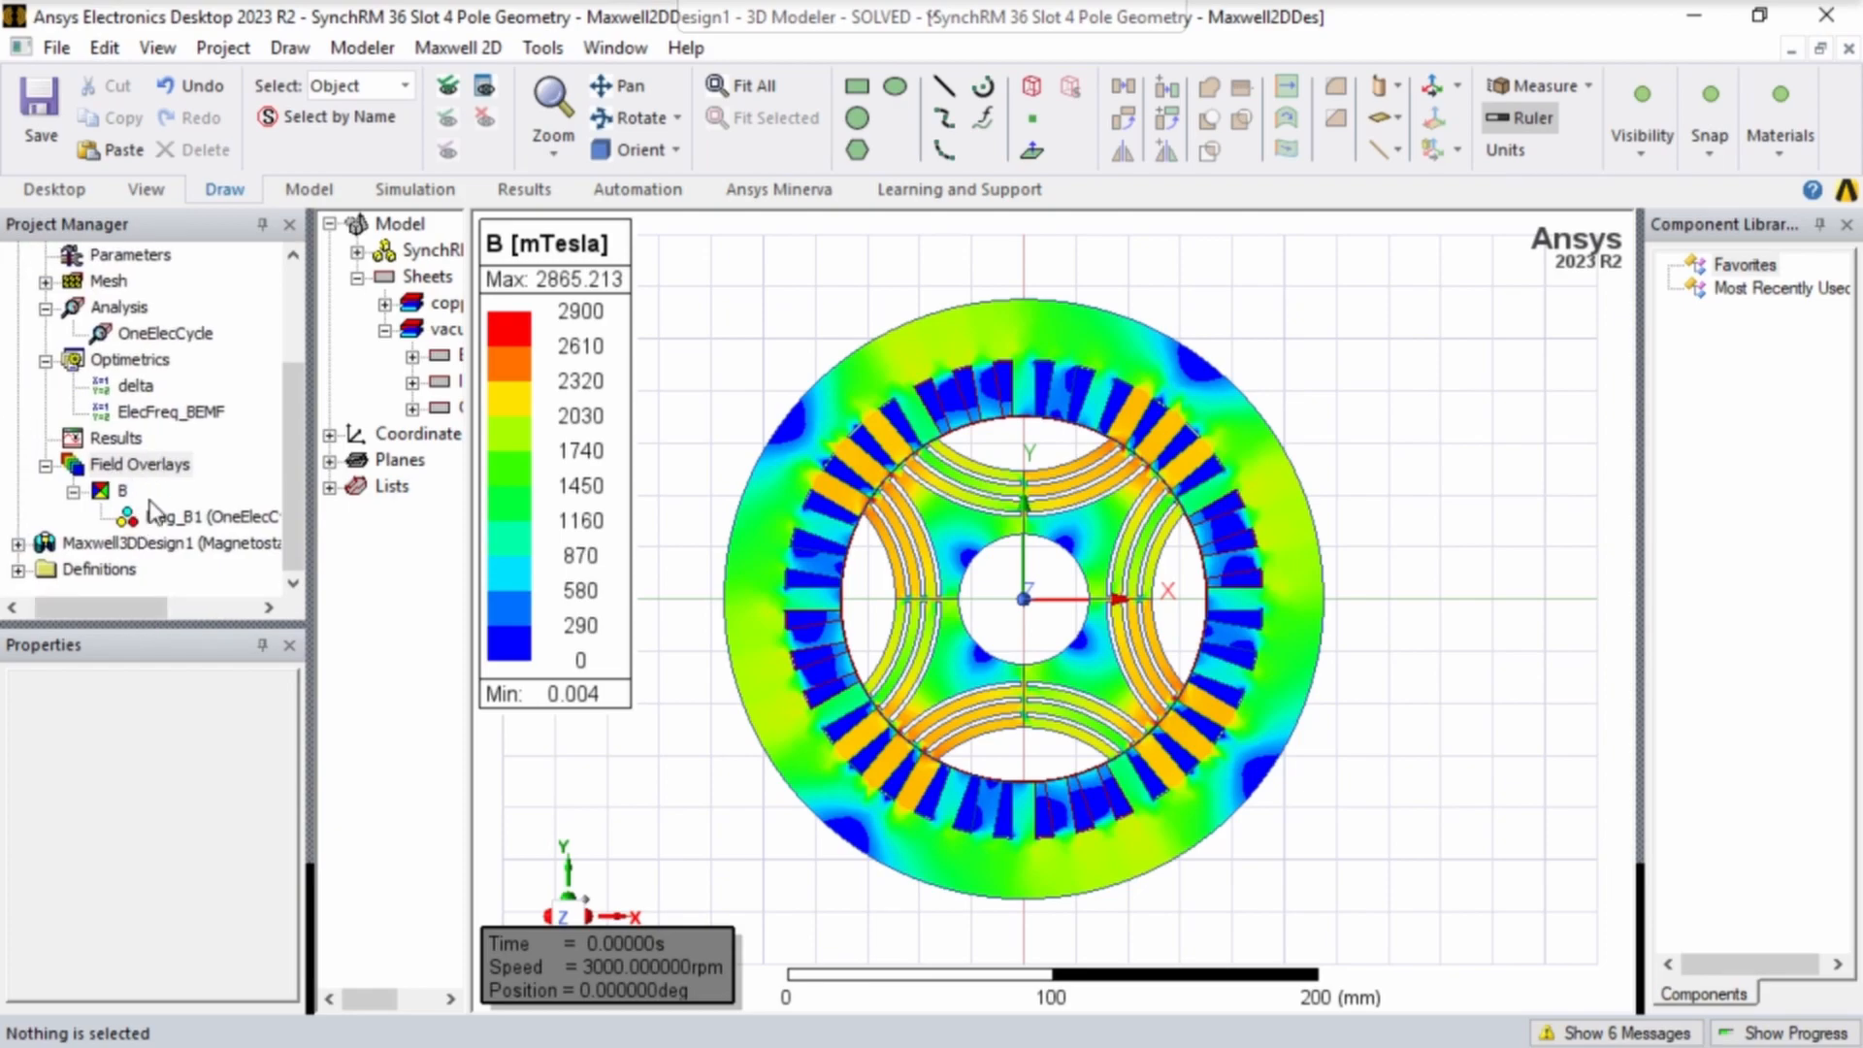
right_click(175, 524)
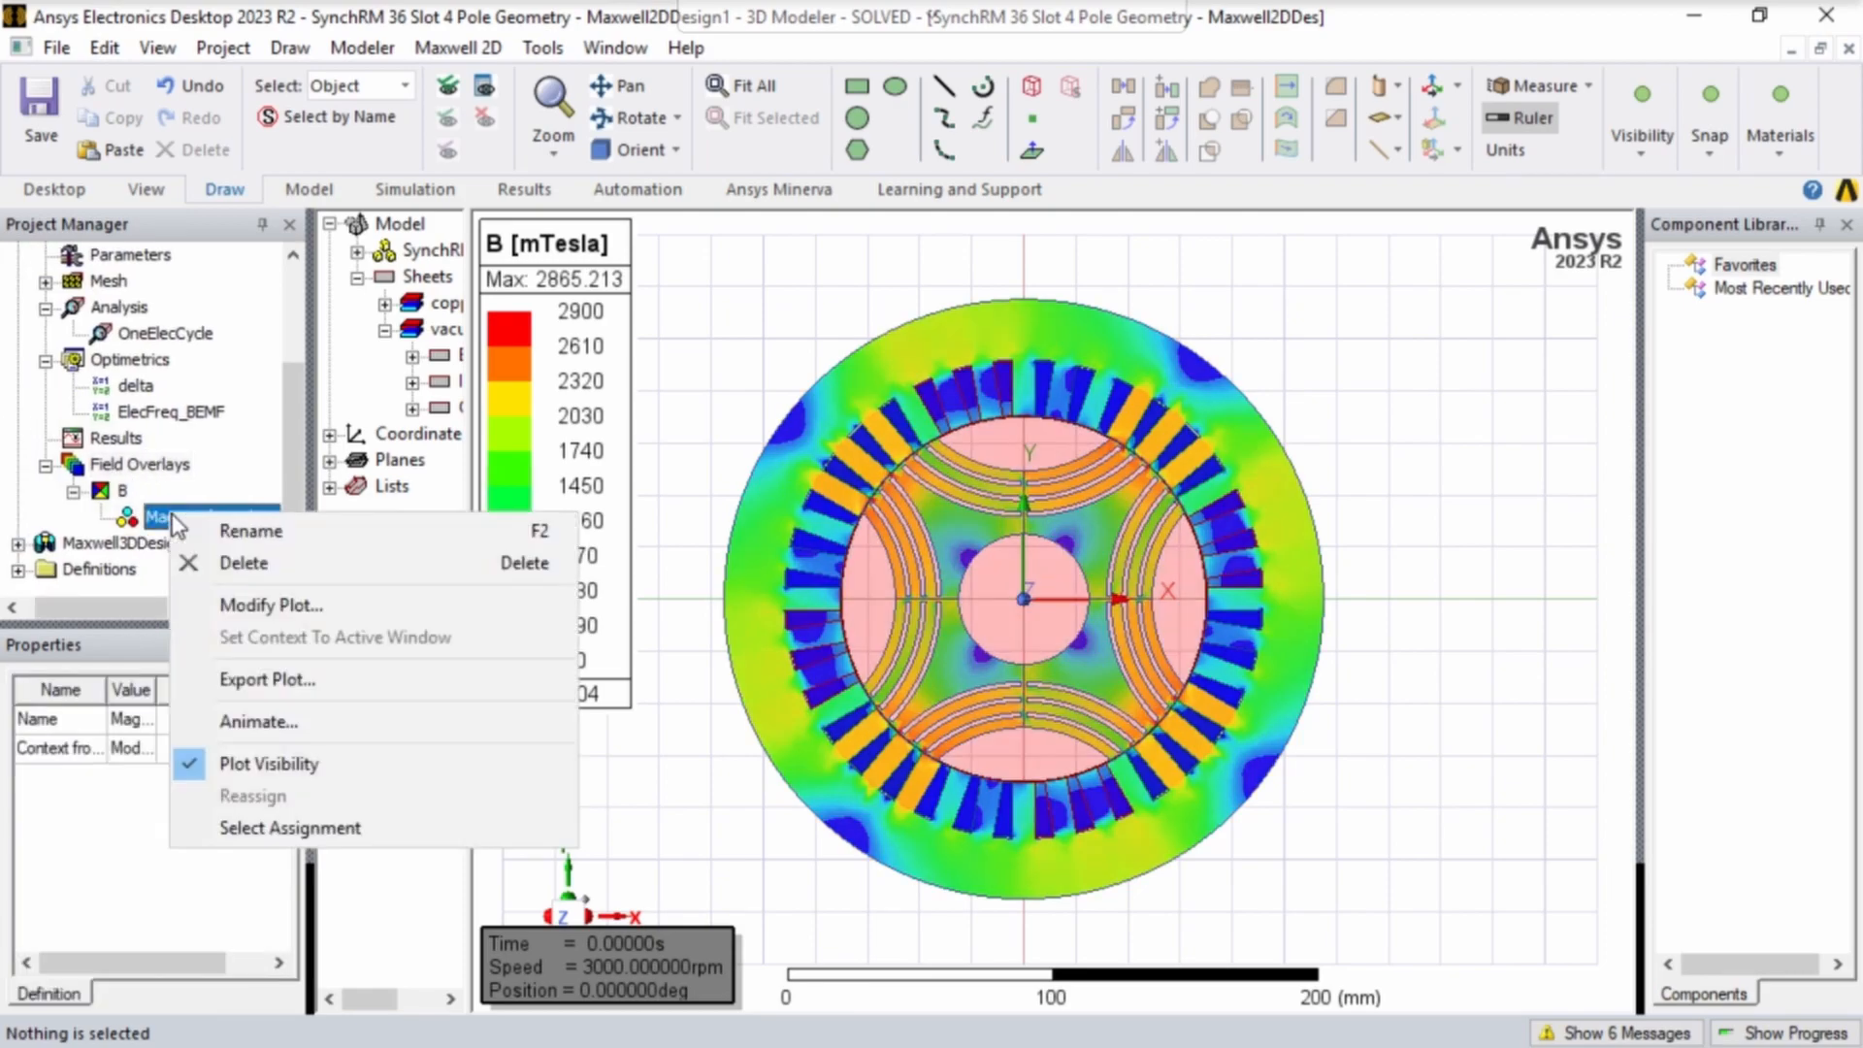
left_click(277, 721)
left_click(837, 833)
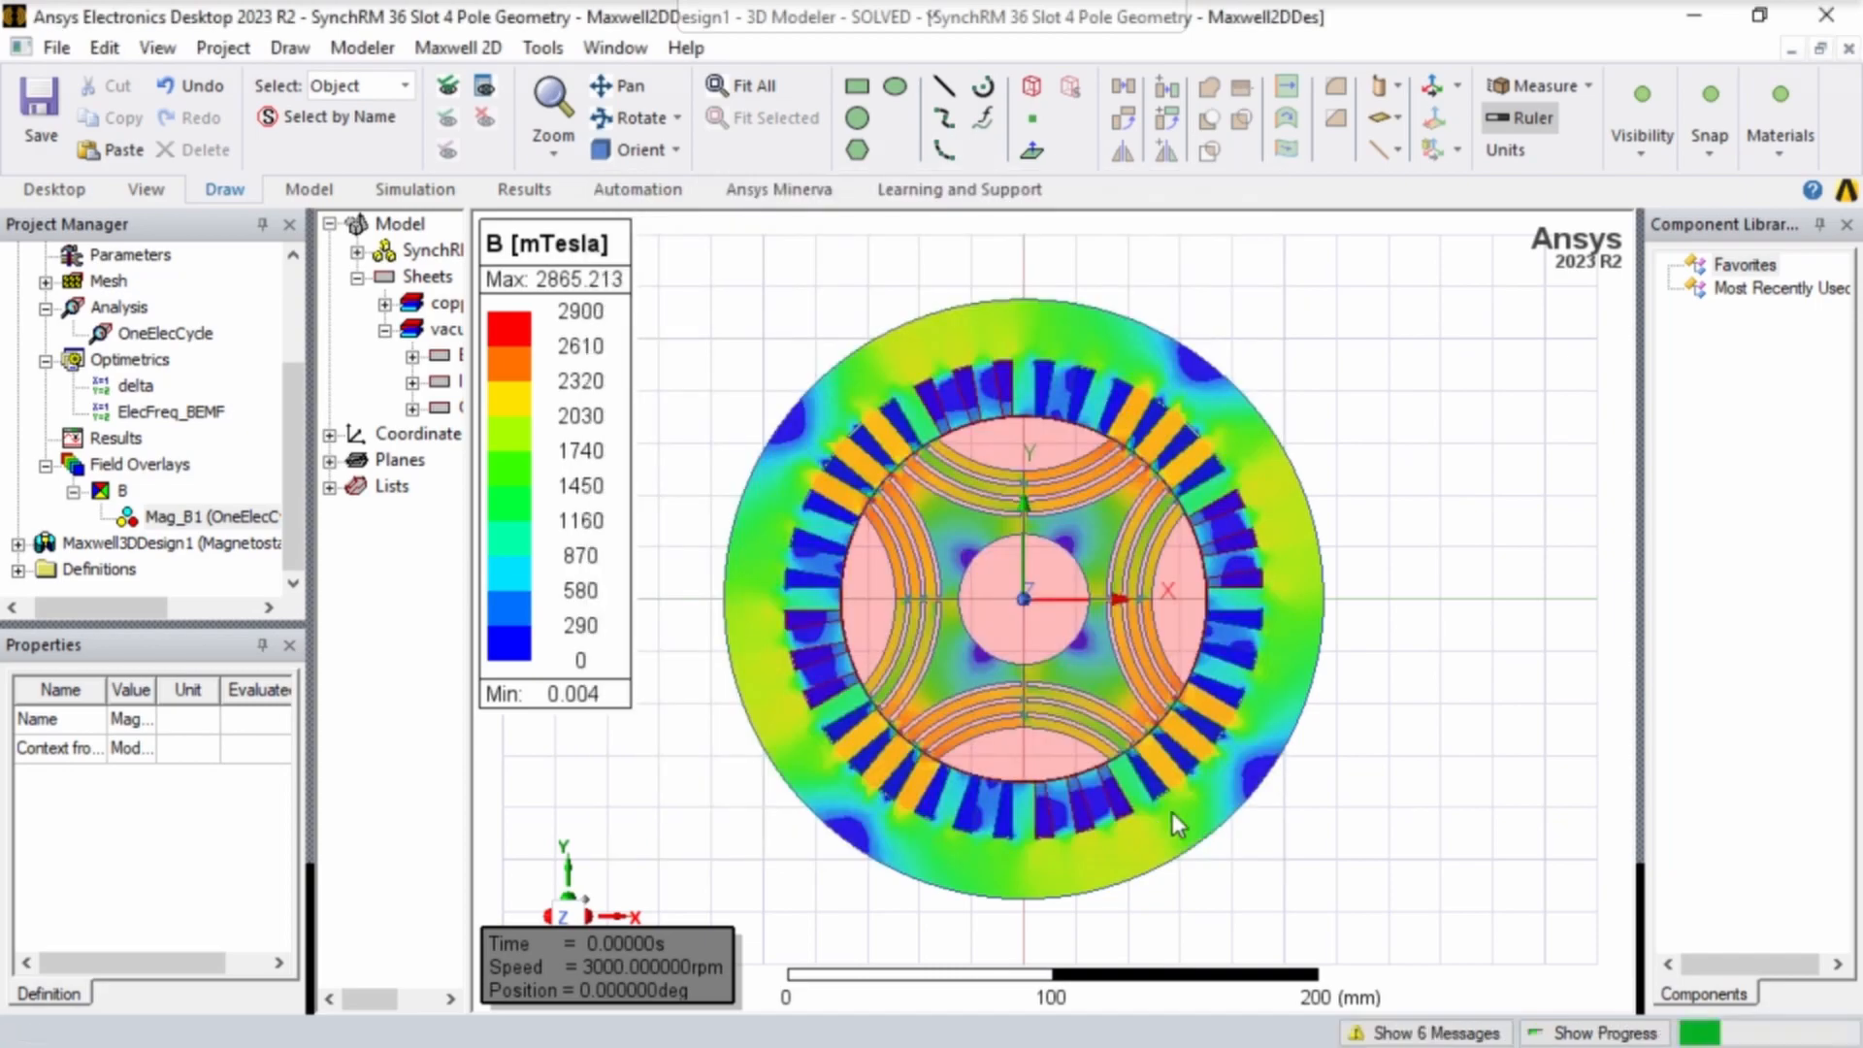